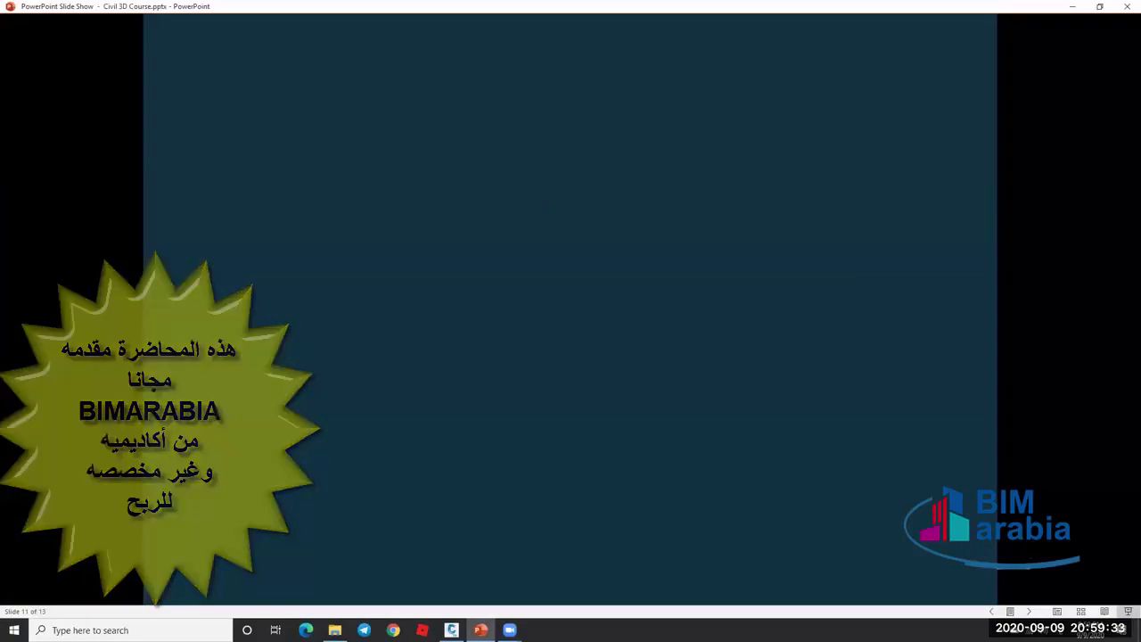
Advance the recap slide through its title and the conditional cut and fill, Baselines, Targets and Frequency bullets.
{"action": "key", "text": "Right"}
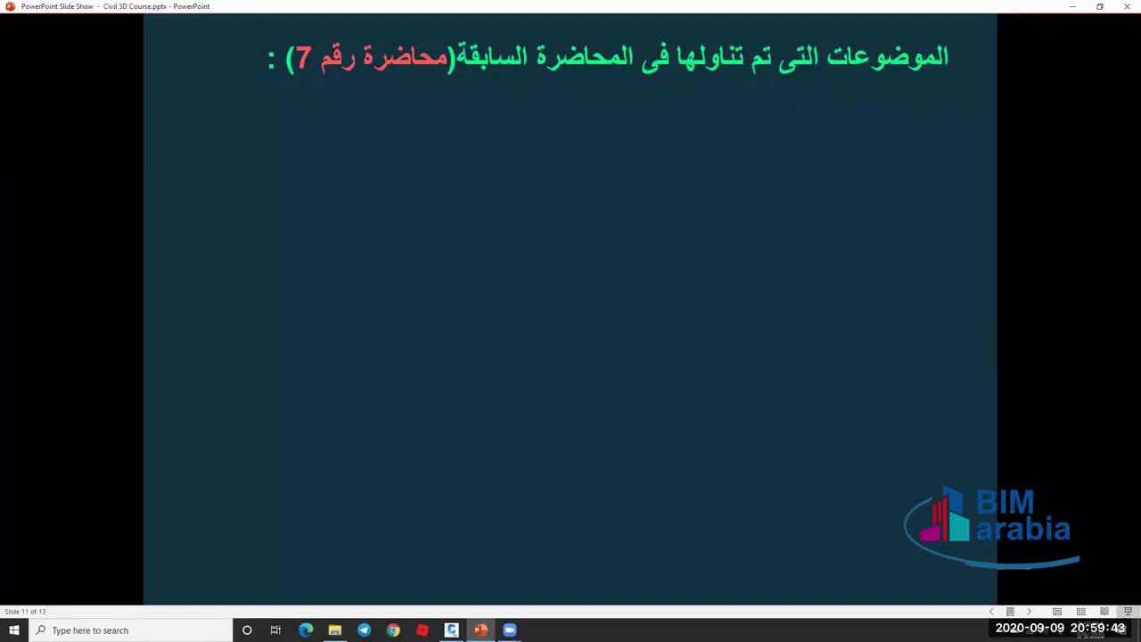
{"action": "key", "text": "Right"}
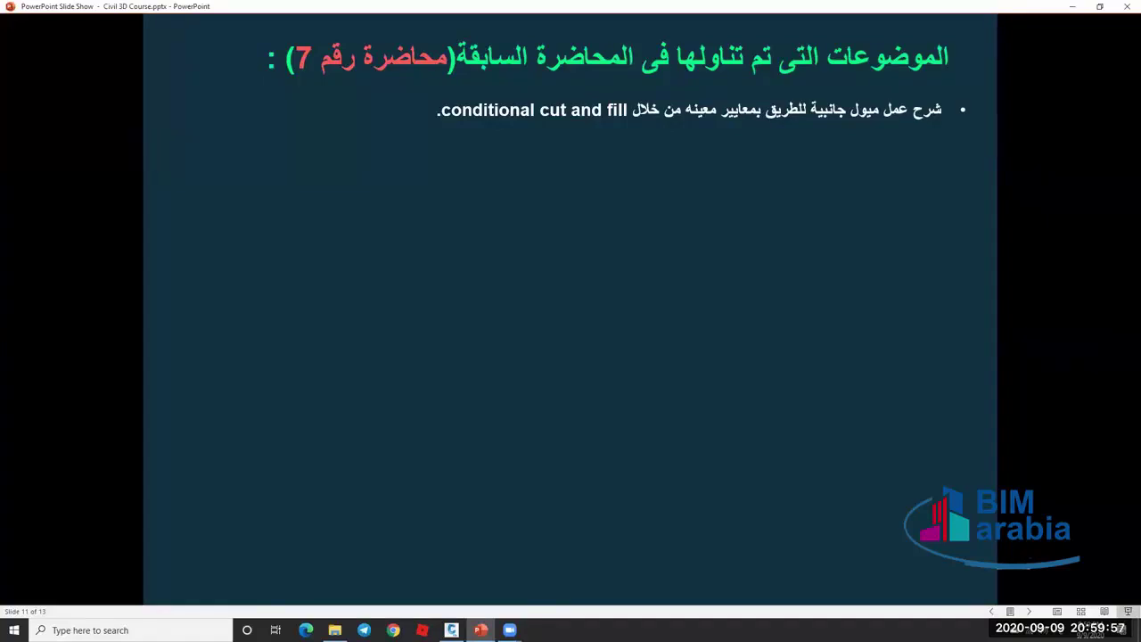
{"action": "key", "text": "Right"}
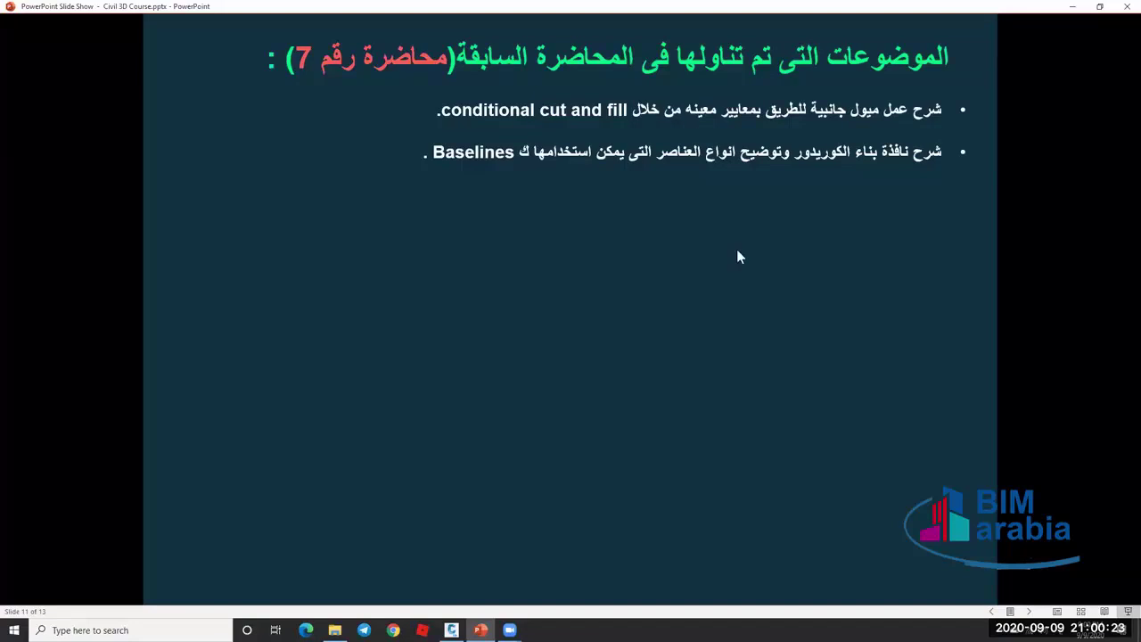
{"action": "left_click", "coordinate": [701, 218]}
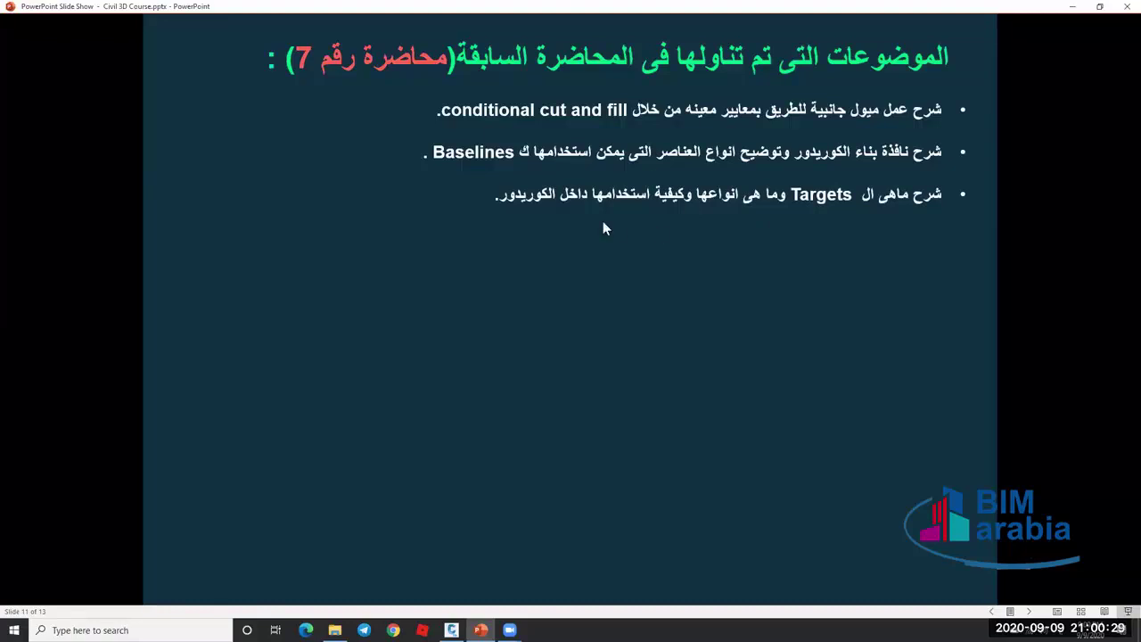
{"action": "left_click", "coordinate": [693, 226]}
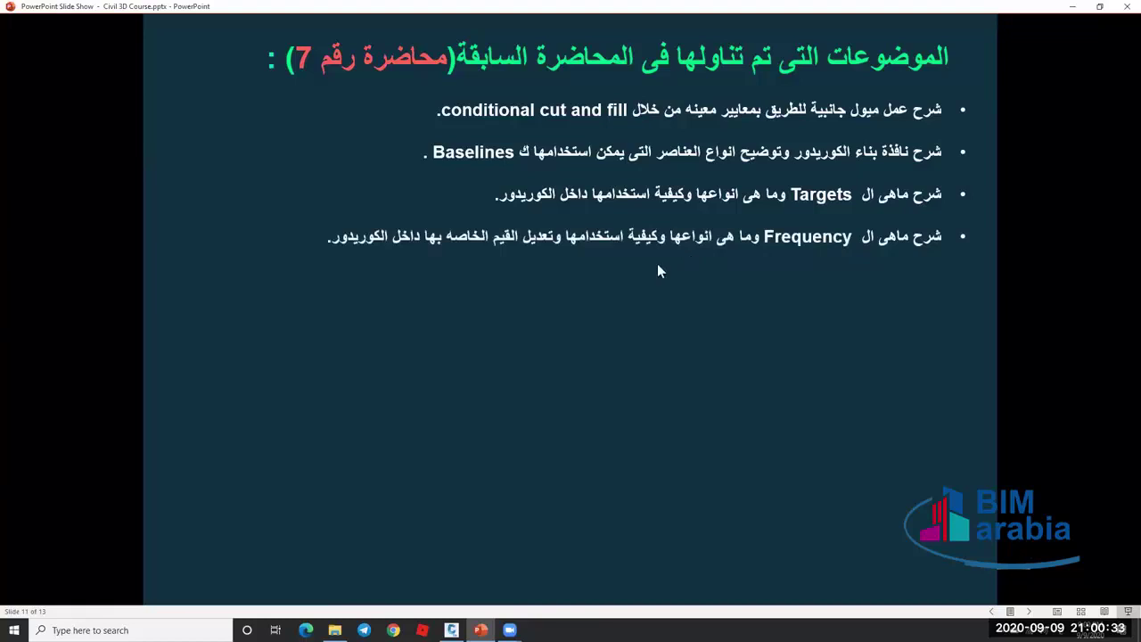
Reveal the Regions, median, corridor surfaces, code set style and questions bullets, then minimize the slide show.
{"action": "left_click", "coordinate": [562, 251]}
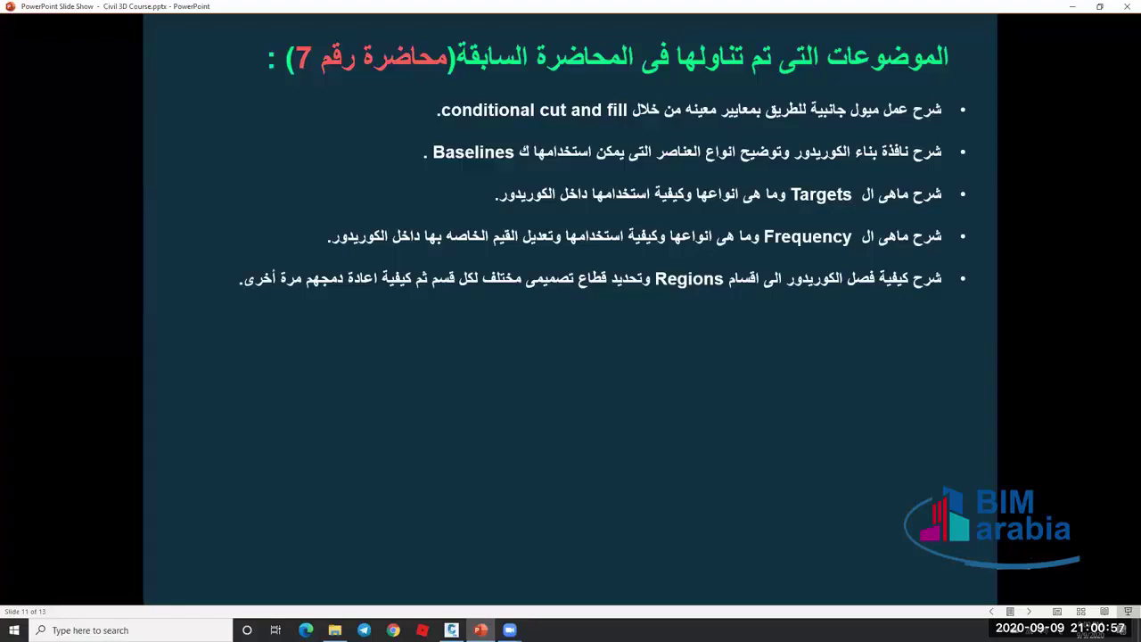
{"action": "left_click", "coordinate": [641, 303]}
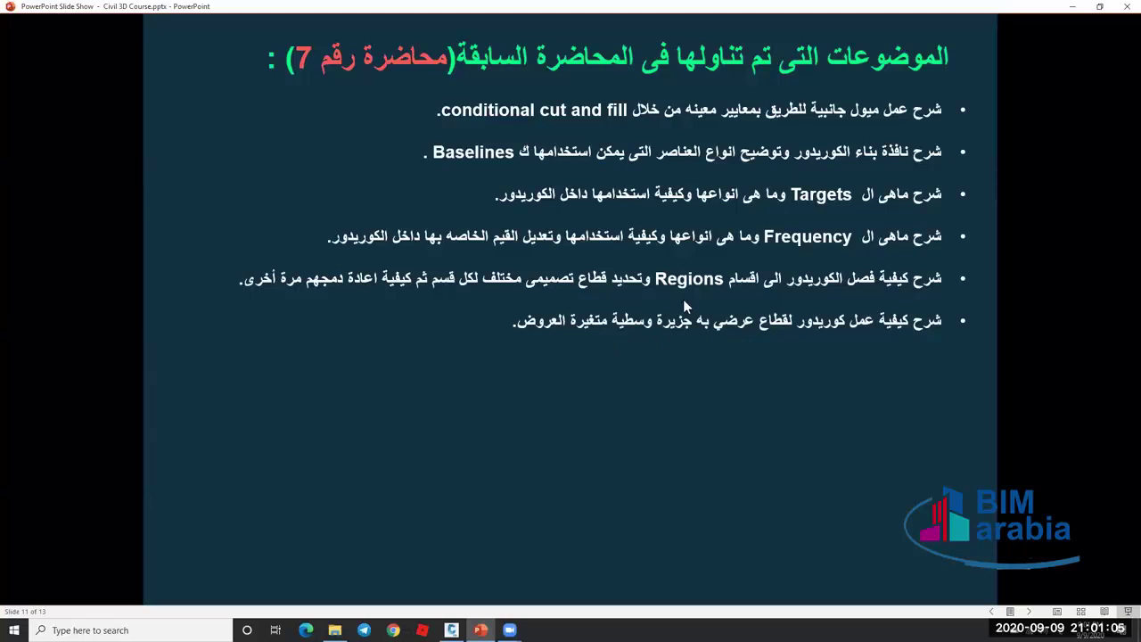
{"action": "left_click", "coordinate": [678, 352]}
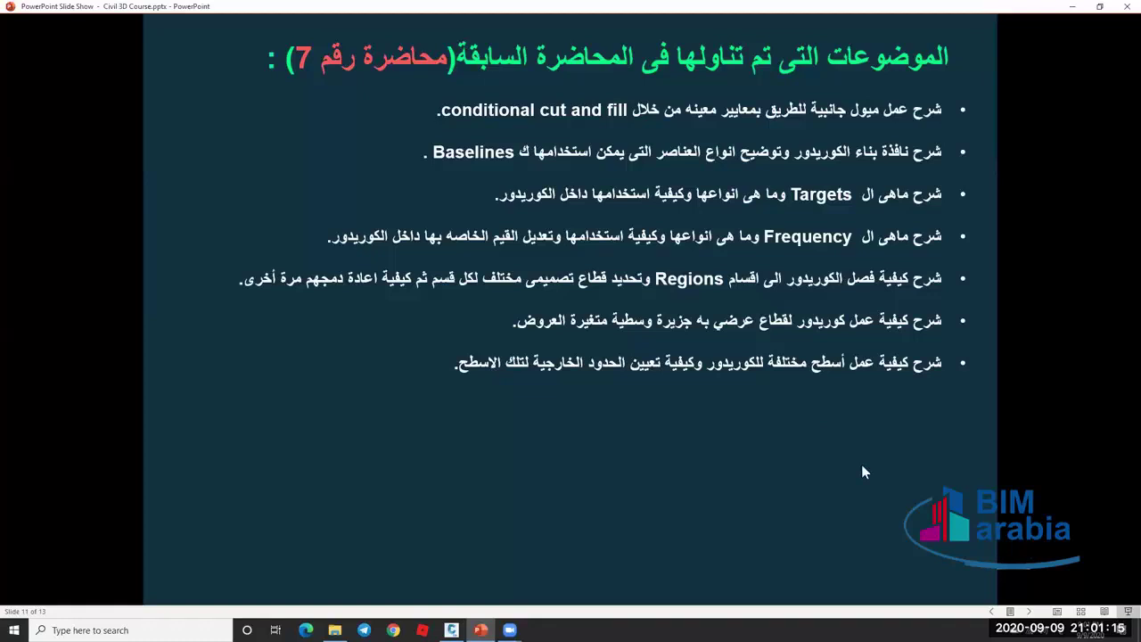
{"action": "left_click", "coordinate": [773, 404]}
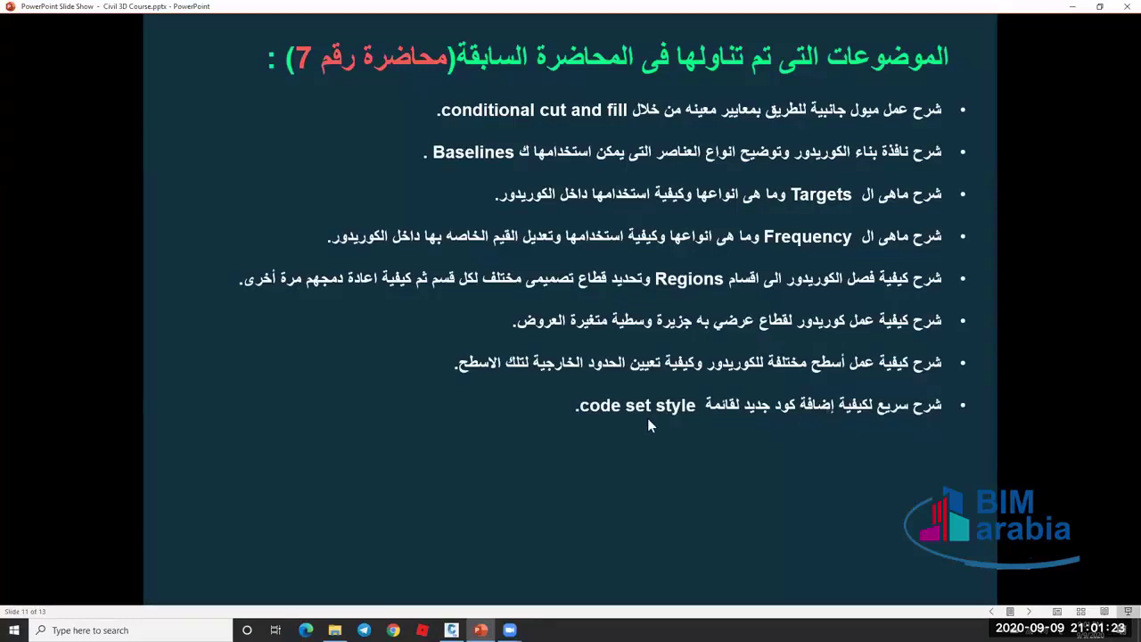
{"action": "left_click", "coordinate": [685, 409]}
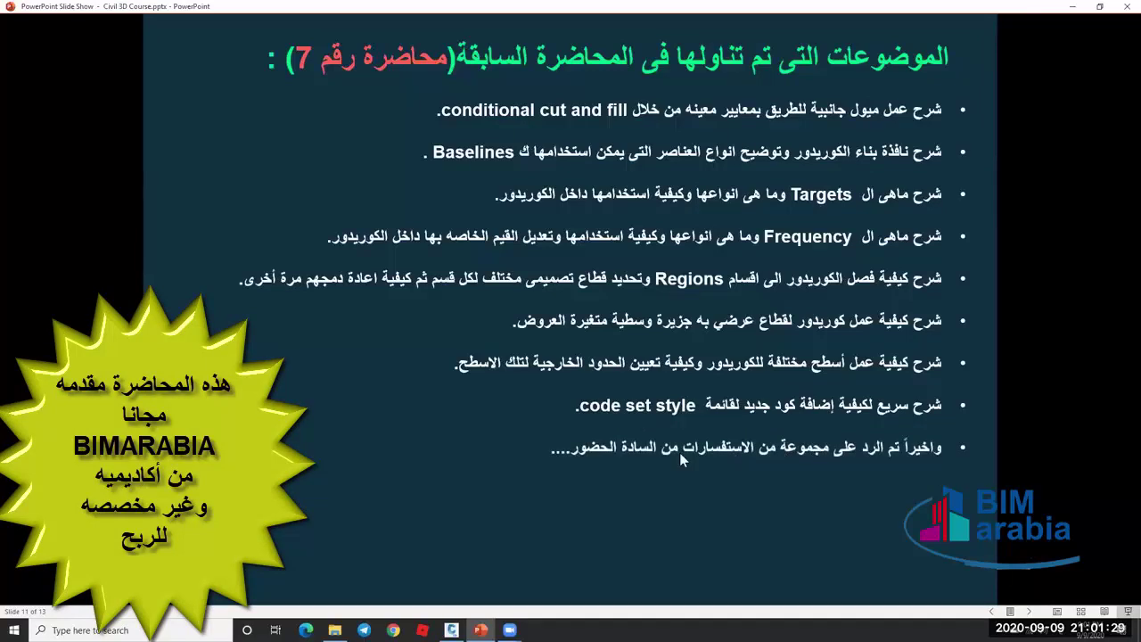
{"action": "left_click", "coordinate": [1067, 6]}
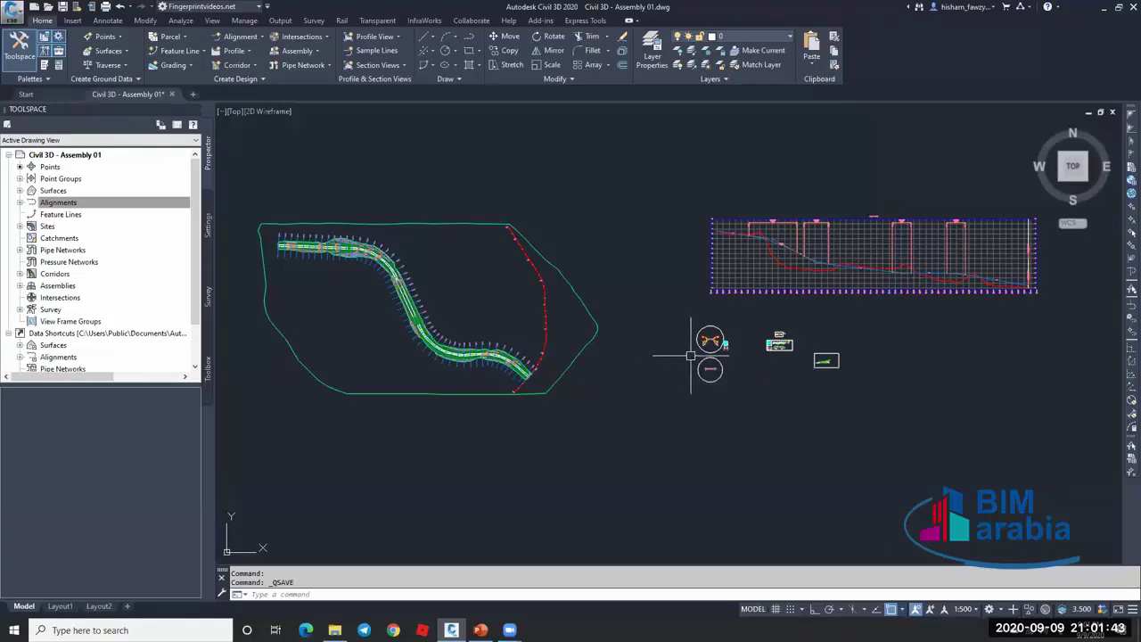
Zoom and pan the plan to close in on corridor R 01 between stations 1+050 and 1+225.
{"action": "scroll", "coordinate": [690, 355], "scroll_direction": "up", "scroll_amount": 2}
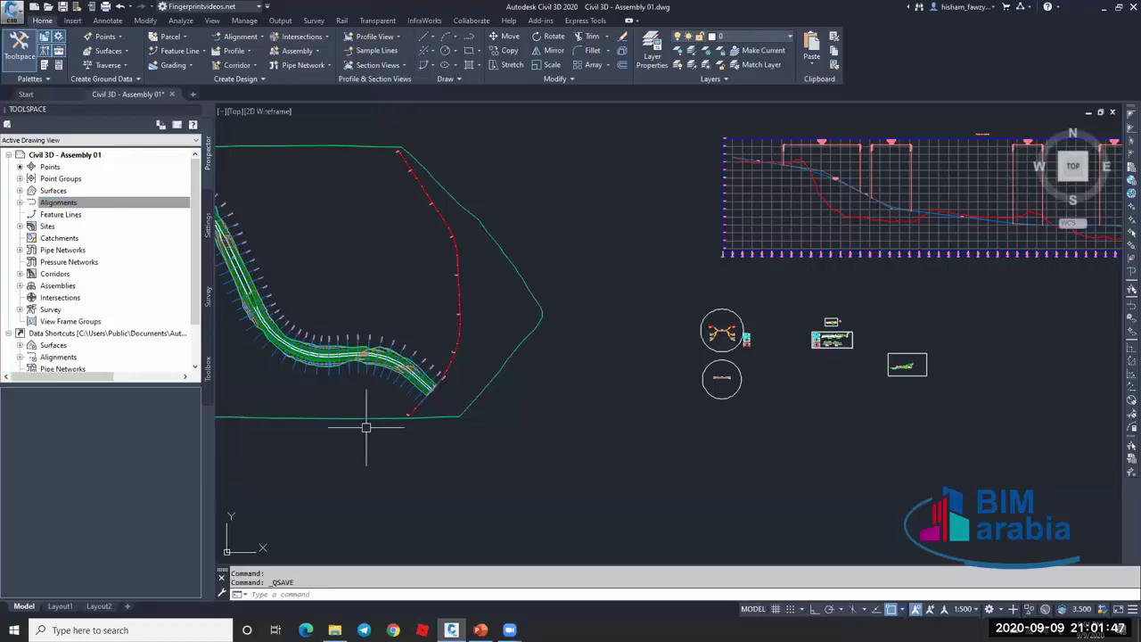
{"action": "scroll", "coordinate": [621, 316], "scroll_direction": "down", "scroll_amount": 1}
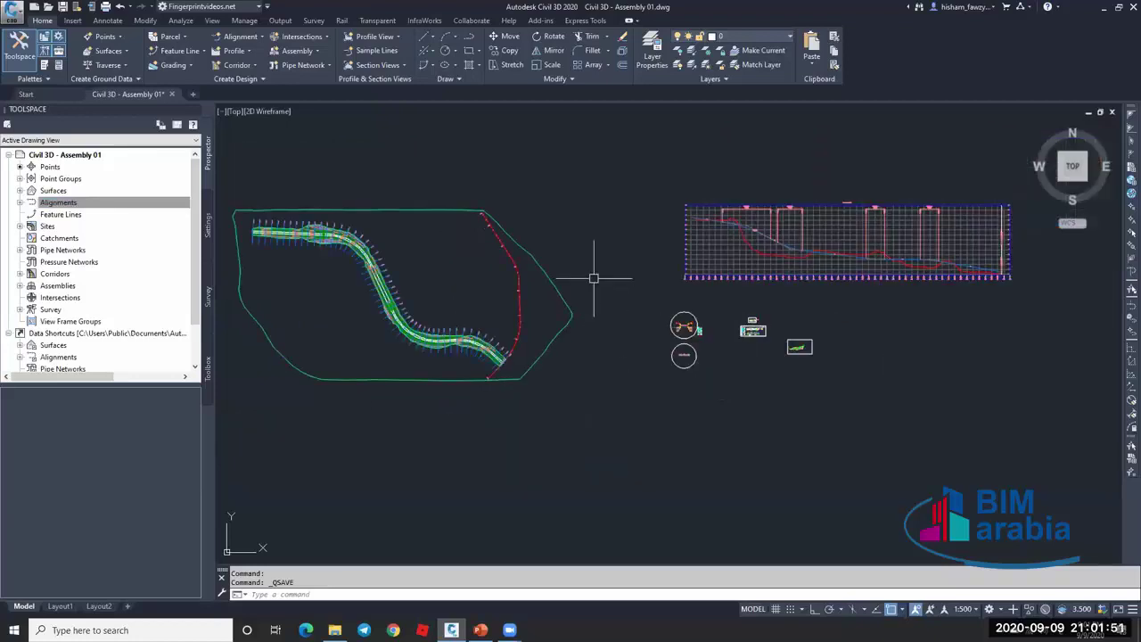
{"action": "middle_click_drag", "start_coordinate": [607, 265], "coordinate": [631, 267]}
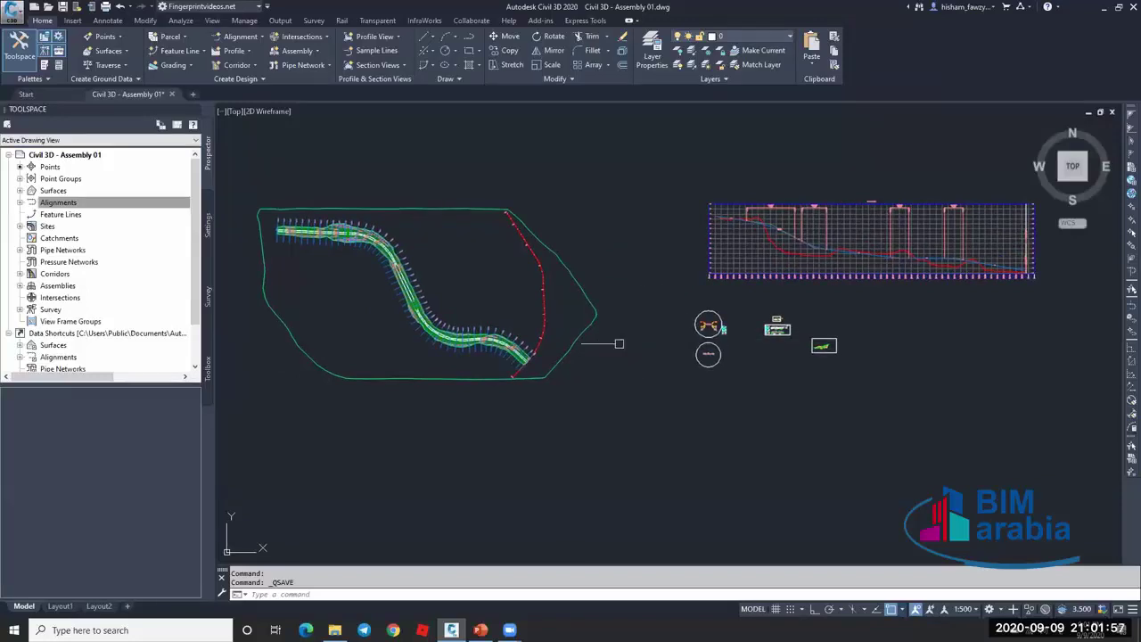
{"action": "scroll", "coordinate": [510, 343], "scroll_direction": "up", "scroll_amount": 4}
{"action": "scroll", "coordinate": [535, 330], "scroll_direction": "down", "scroll_amount": 4}
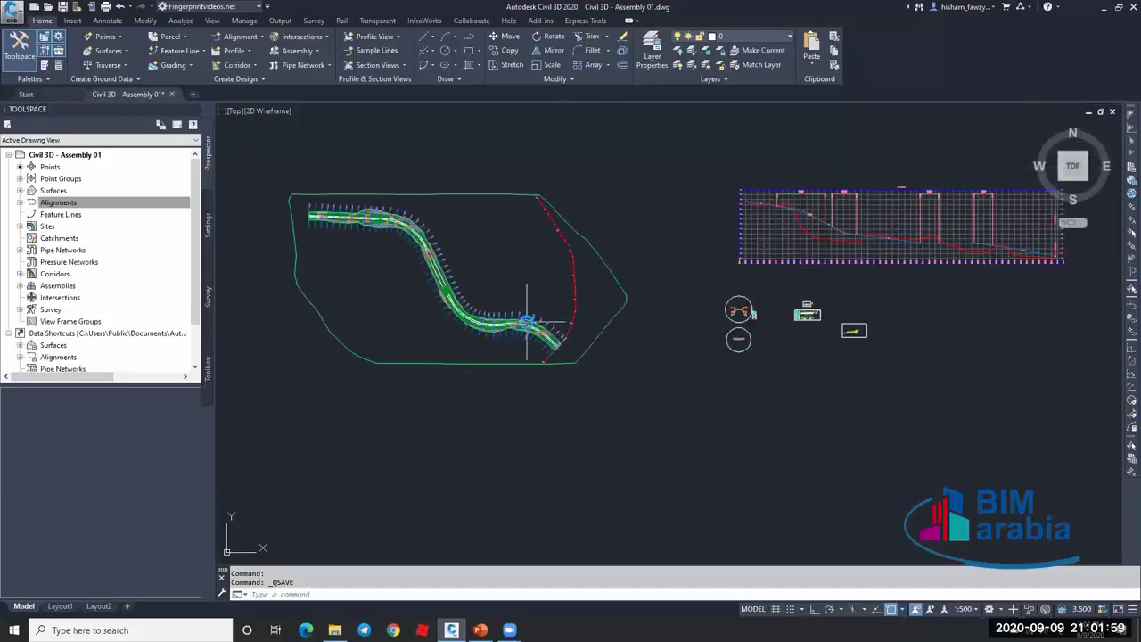
{"action": "scroll", "coordinate": [500, 328], "scroll_direction": "up", "scroll_amount": 8}
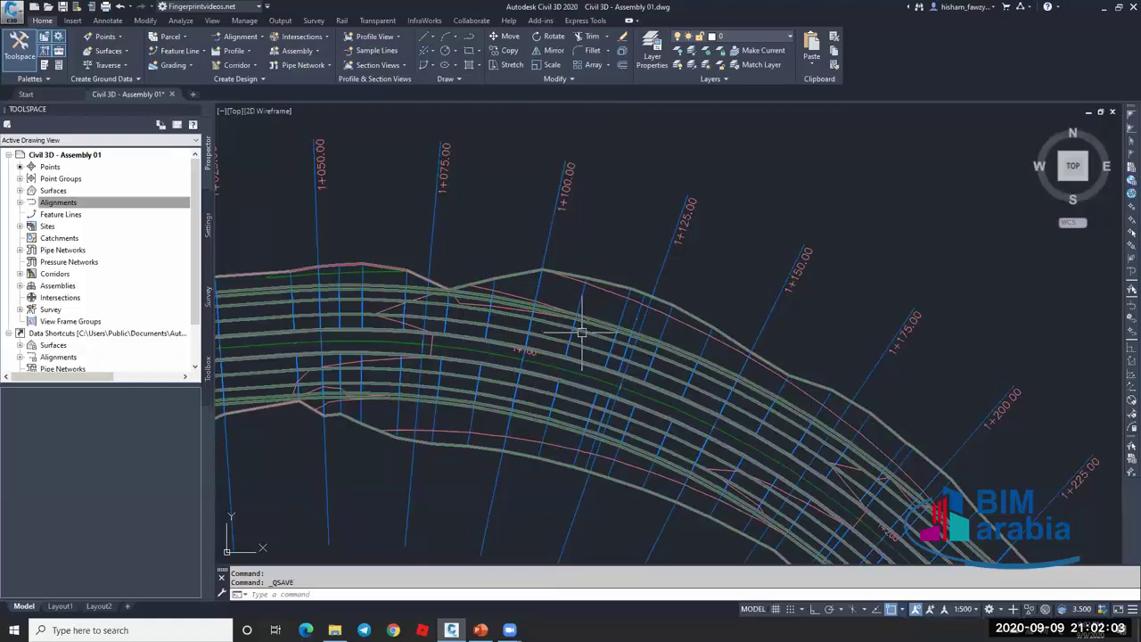
{"action": "mouse_move", "coordinate": [582, 334]}
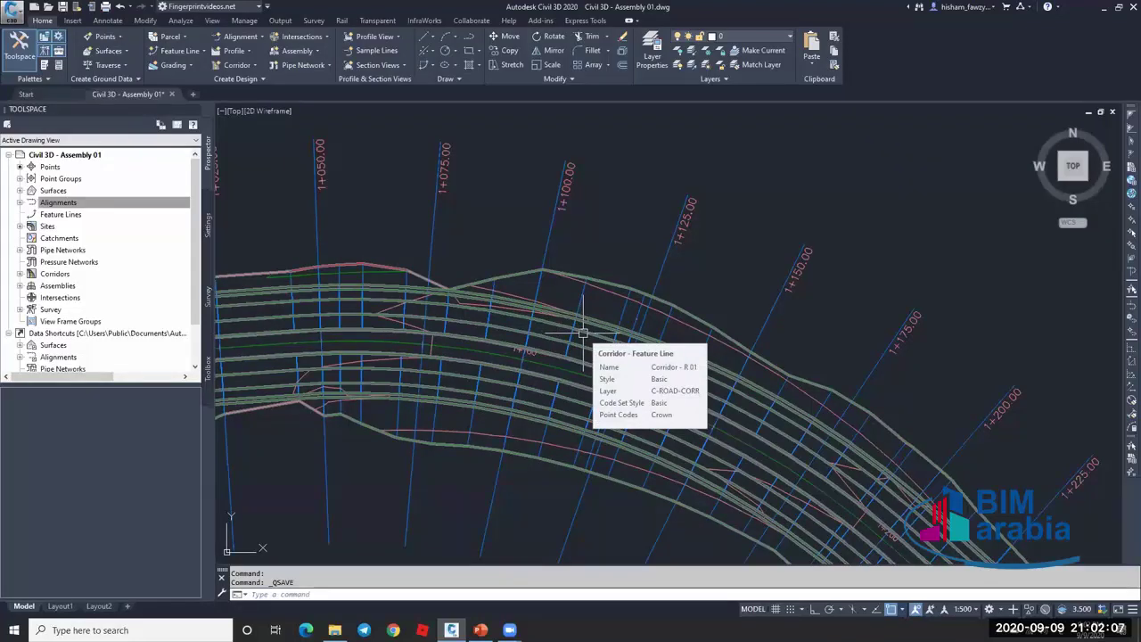
{"action": "left_click", "coordinate": [582, 333]}
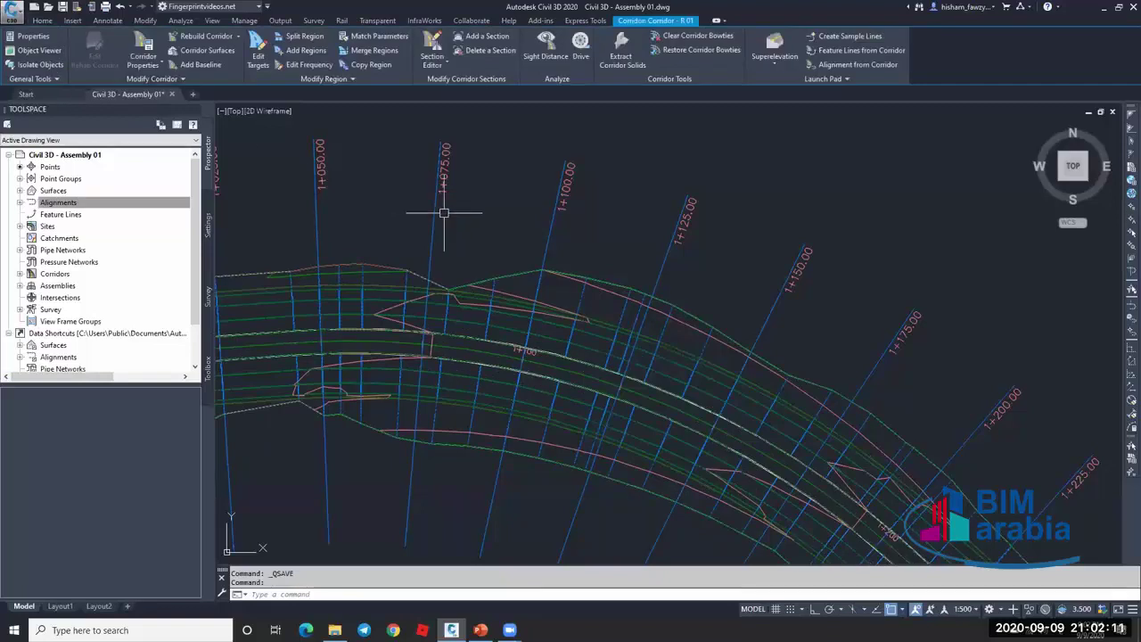
{"action": "mouse_move", "coordinate": [444, 213]}
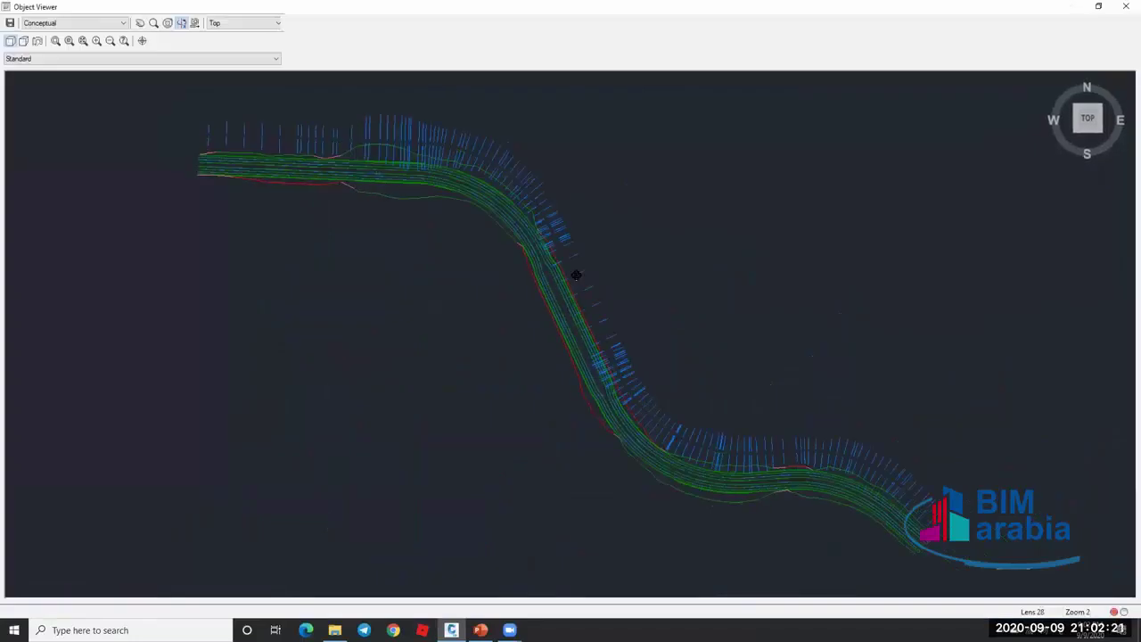
{"action": "left_click_drag", "start_coordinate": [576, 275], "coordinate": [626, 311]}
{"action": "left_click_drag", "start_coordinate": [1055, 130], "coordinate": [618, 267]}
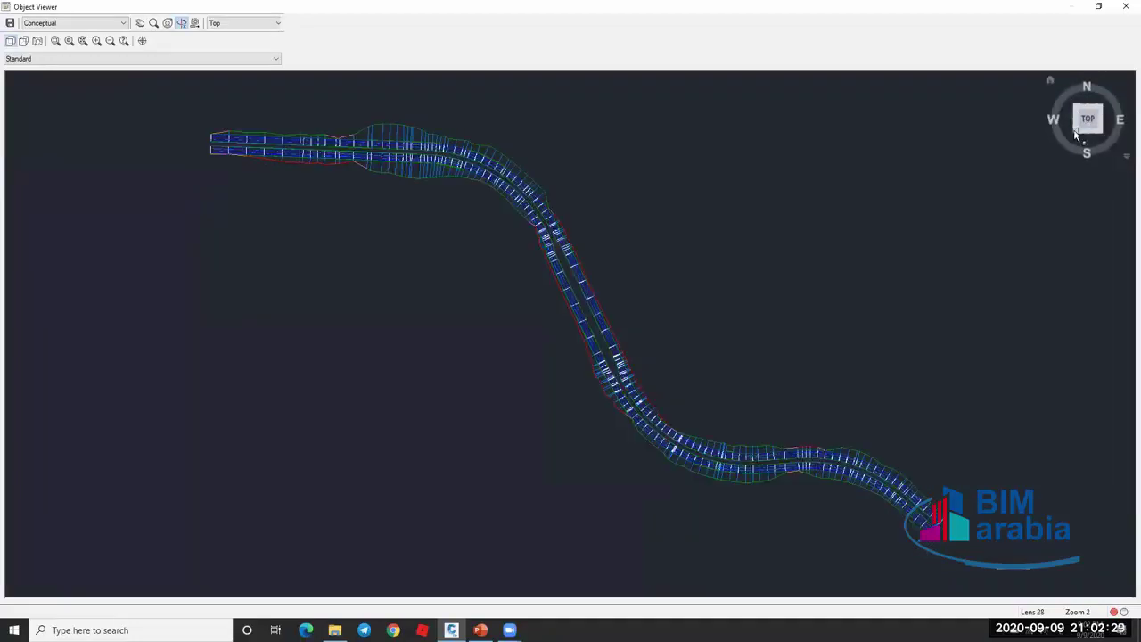
{"action": "left_click_drag", "start_coordinate": [1077, 134], "coordinate": [735, 235]}
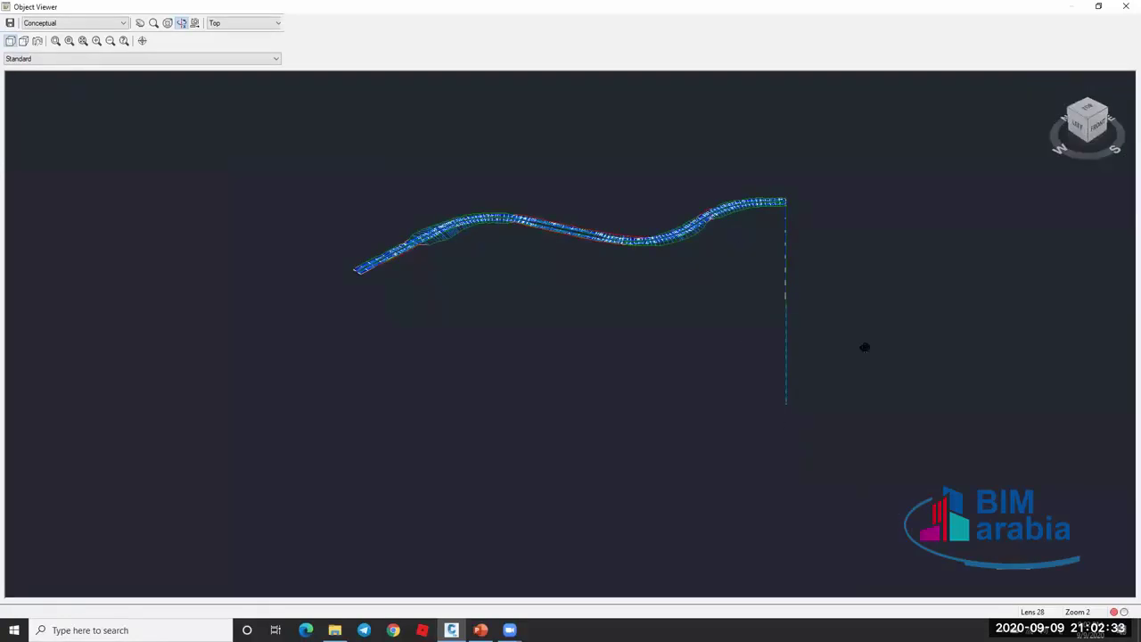
{"action": "scroll", "coordinate": [377, 239], "scroll_direction": "up", "scroll_amount": 3}
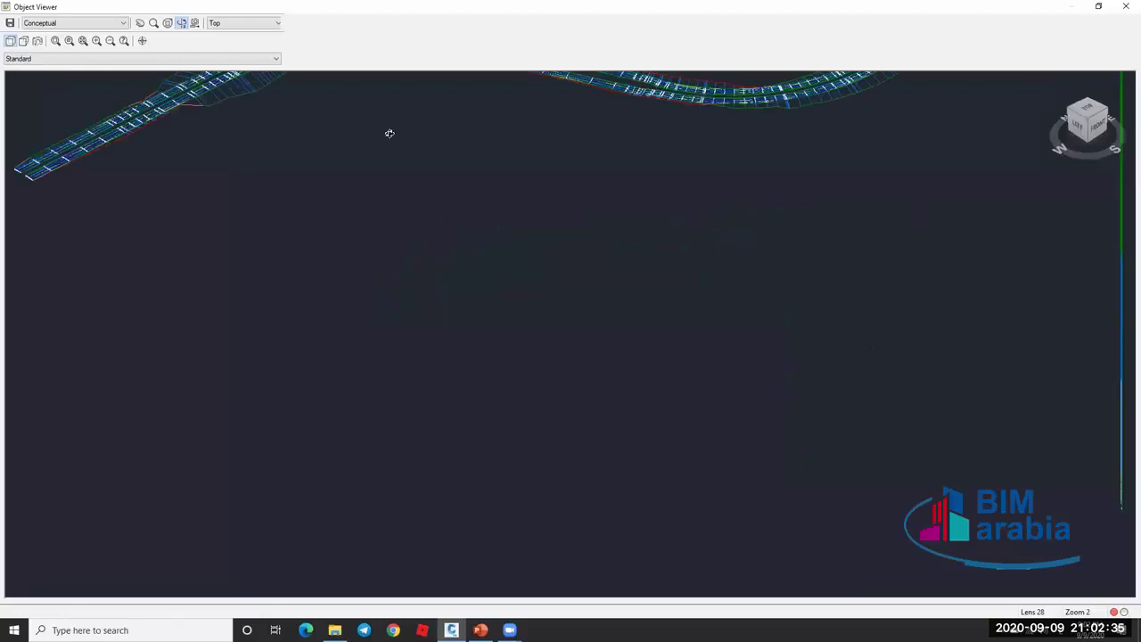
{"action": "scroll", "coordinate": [414, 192], "scroll_direction": "down", "scroll_amount": 3}
{"action": "middle_click_drag", "start_coordinate": [423, 193], "coordinate": [477, 227]}
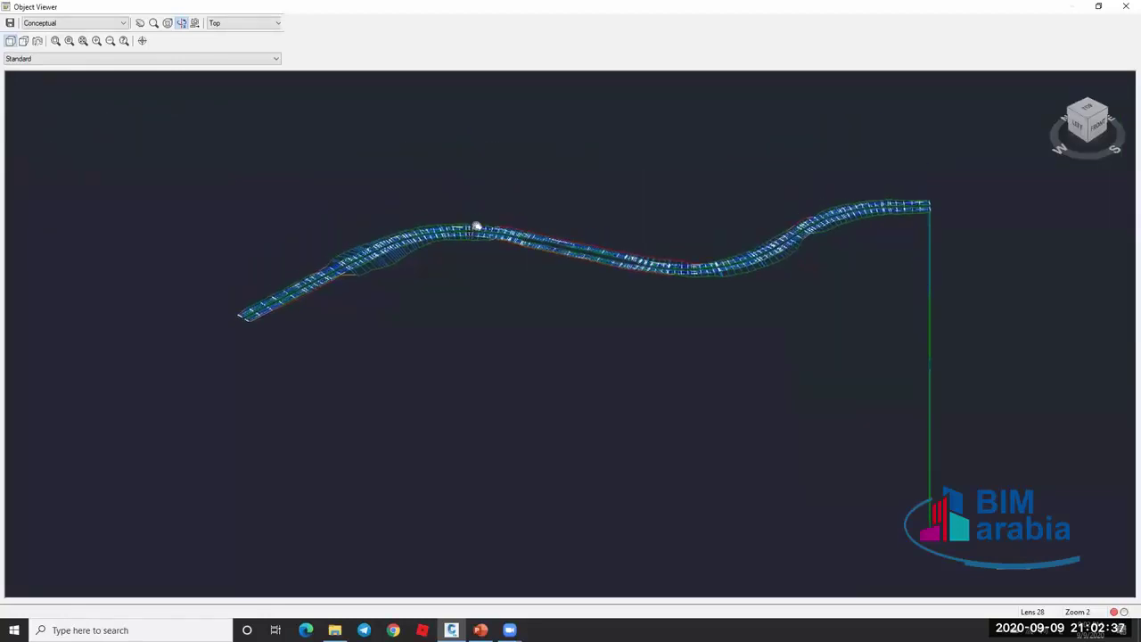
{"action": "scroll", "coordinate": [526, 240], "scroll_direction": "up", "scroll_amount": 3}
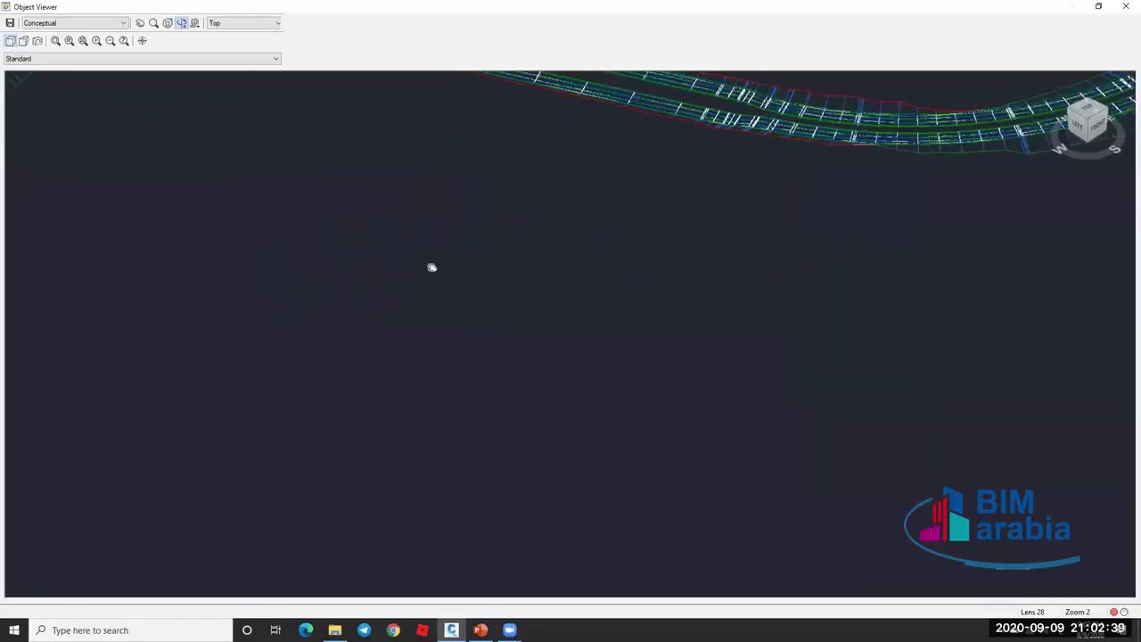
{"action": "middle_click_drag", "start_coordinate": [433, 264], "coordinate": [417, 299]}
{"action": "scroll", "coordinate": [757, 211], "scroll_direction": "down", "scroll_amount": 5}
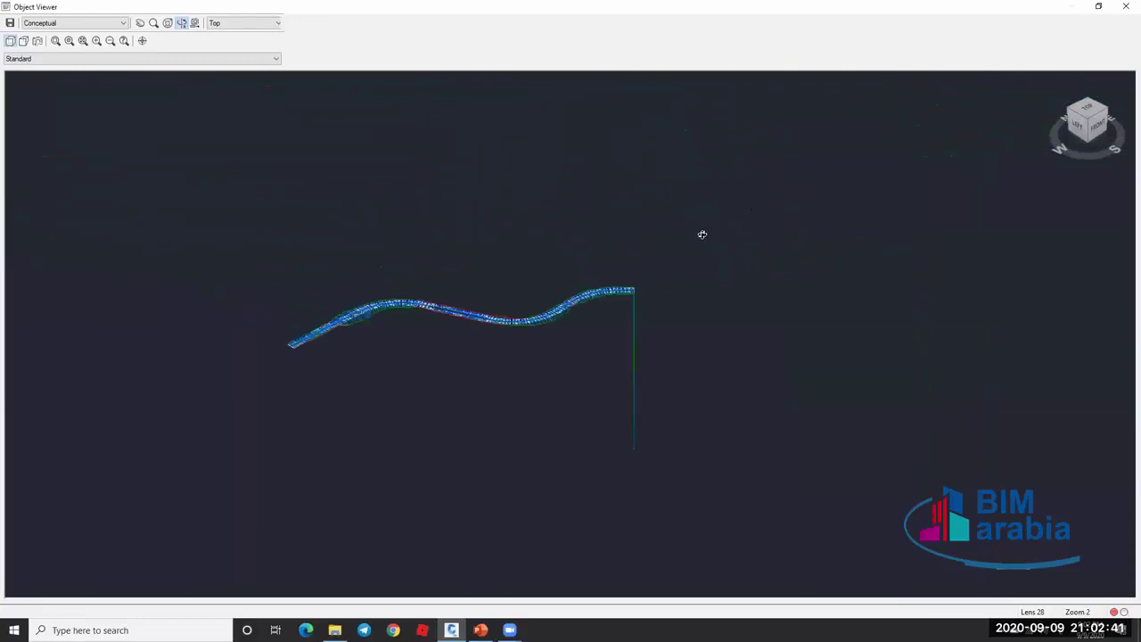
{"action": "left_click_drag", "start_coordinate": [544, 395], "coordinate": [542, 386]}
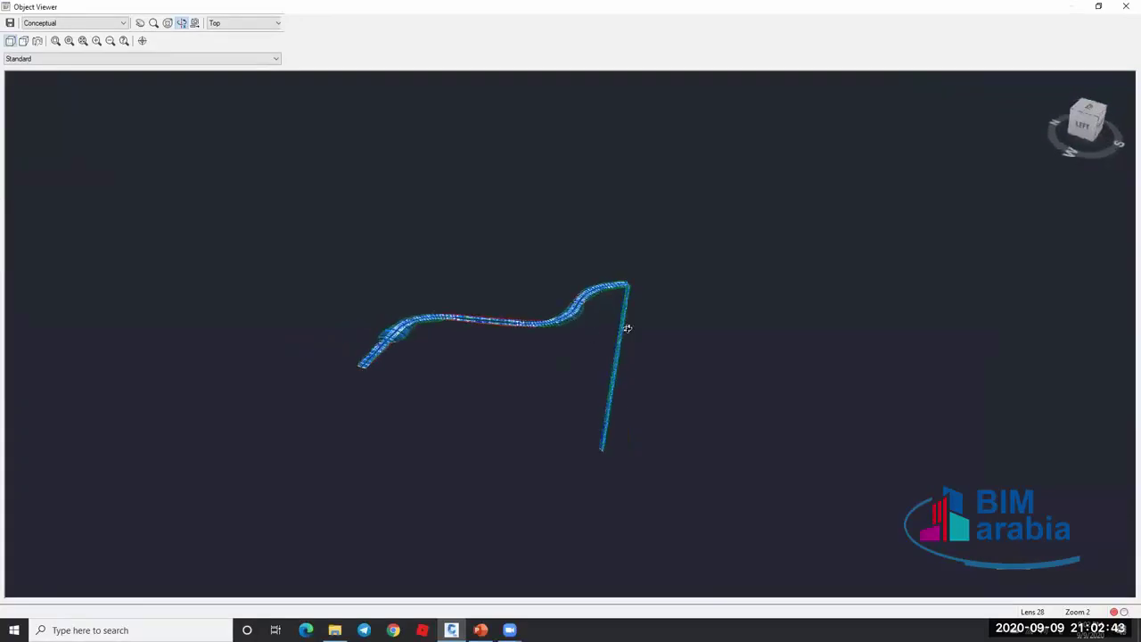
{"action": "scroll", "coordinate": [633, 297], "scroll_direction": "up", "scroll_amount": 3}
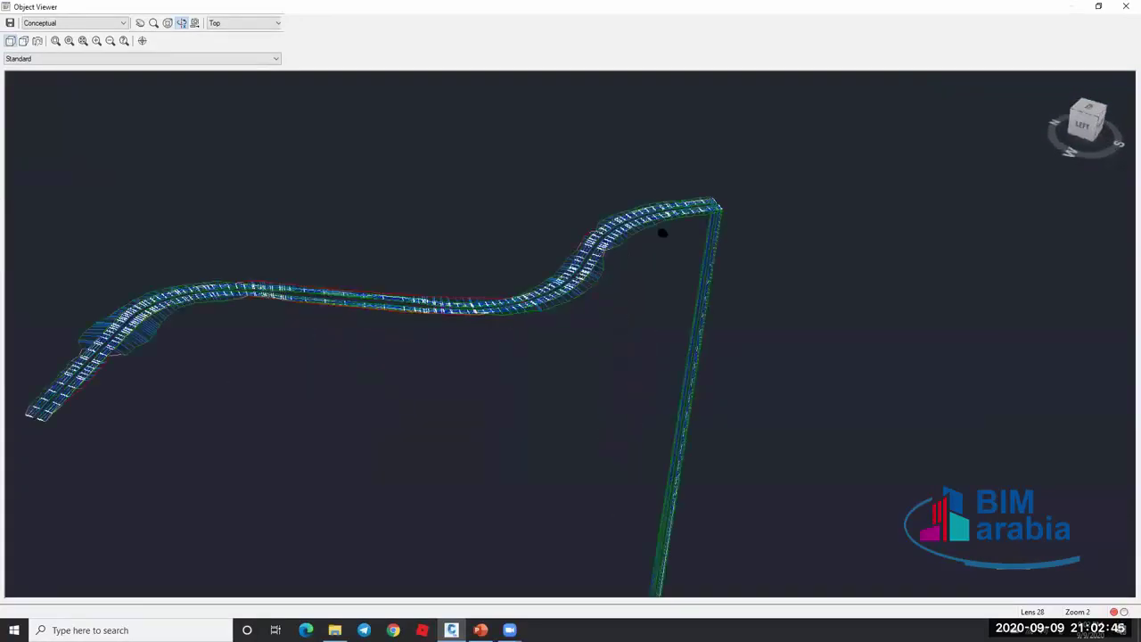
{"action": "left_click_drag", "start_coordinate": [662, 233], "coordinate": [577, 185]}
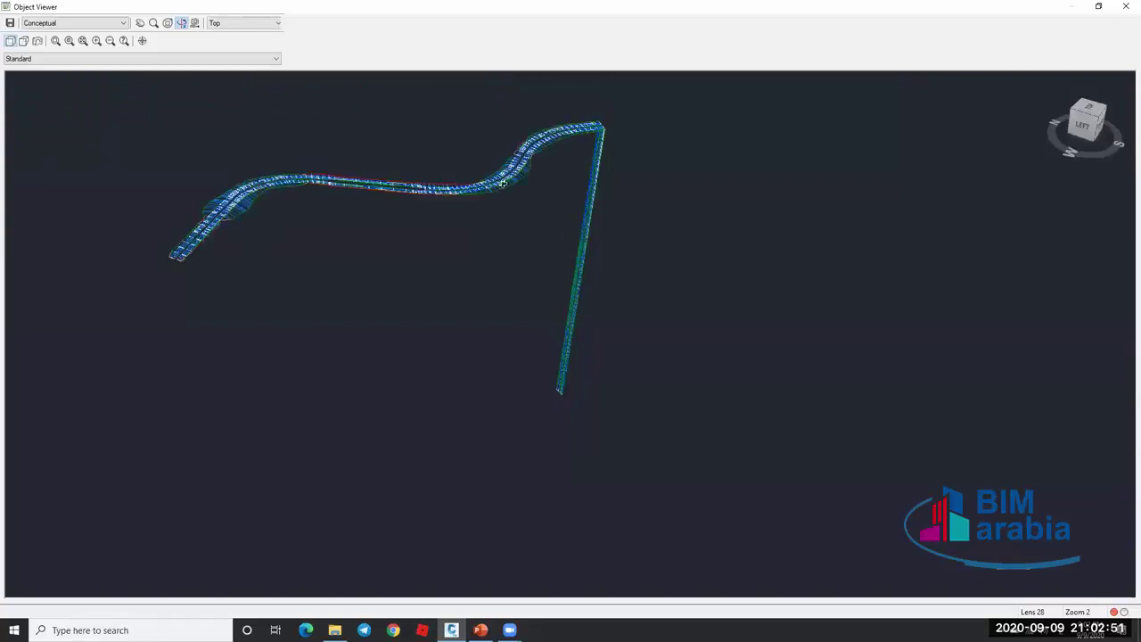
Close the 3D viewer and clear the corridor selection back in the plan view.
{"action": "left_click", "coordinate": [1125, 6]}
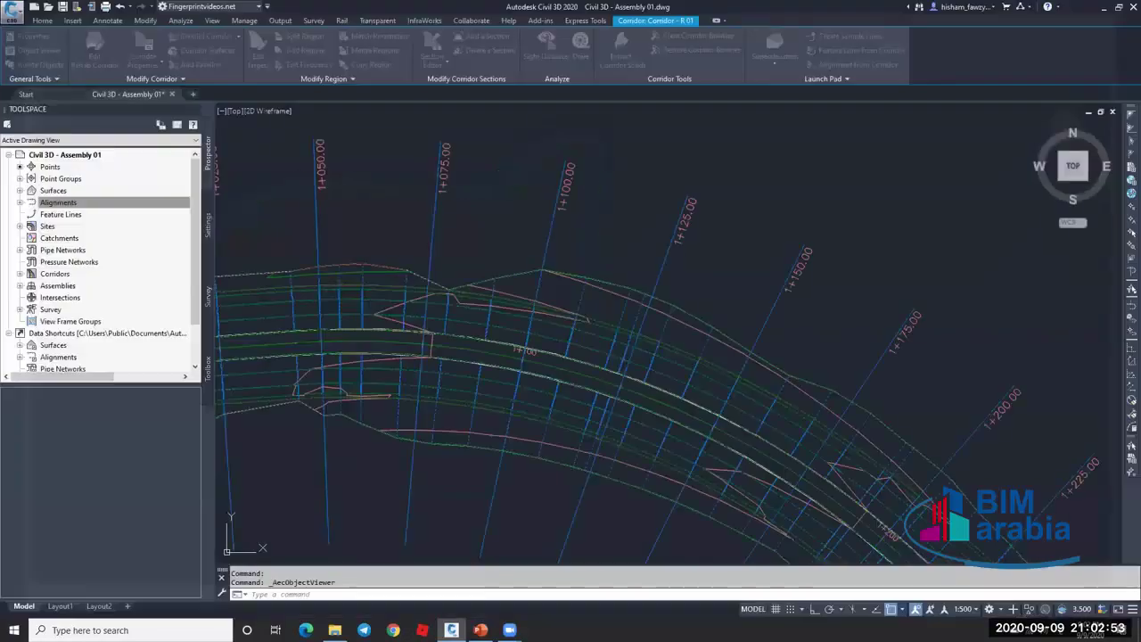
{"action": "scroll", "coordinate": [675, 306], "scroll_direction": "down", "scroll_amount": 5}
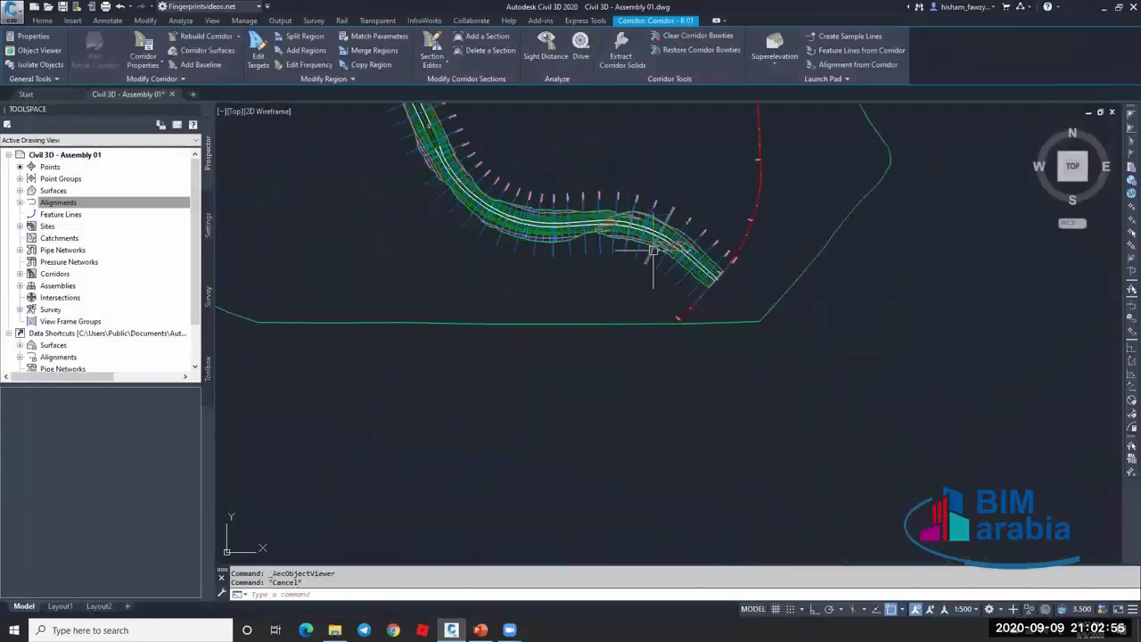
{"action": "key", "text": "Escape"}
{"action": "scroll", "coordinate": [584, 250], "scroll_direction": "down", "scroll_amount": 3}
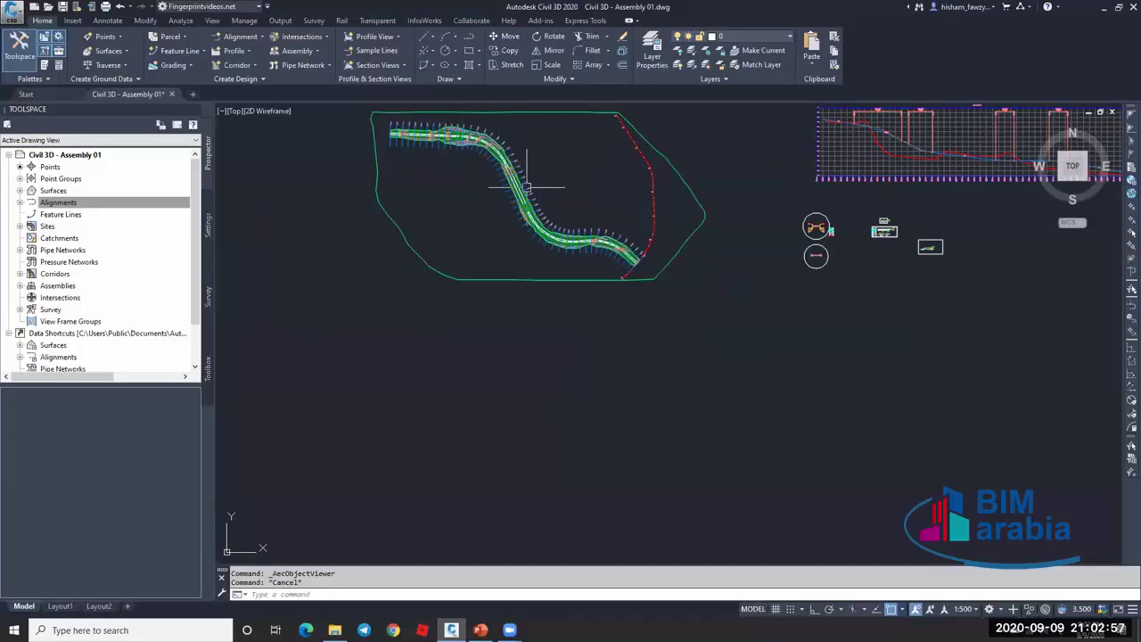
{"action": "scroll", "coordinate": [527, 188], "scroll_direction": "up", "scroll_amount": 4}
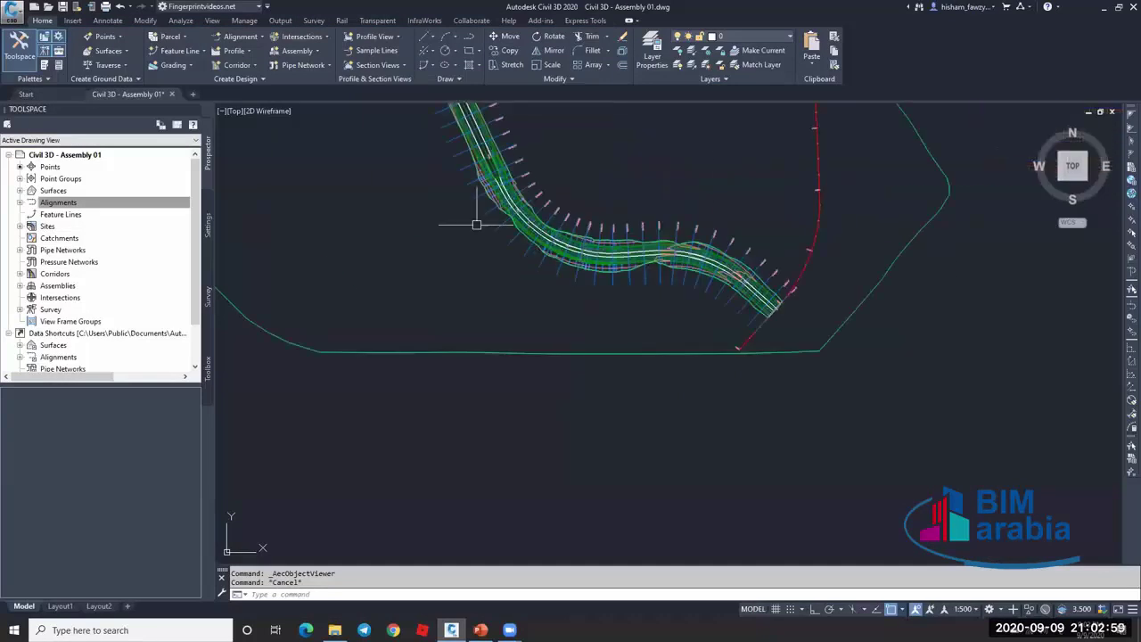
Start Create Multiple Section Views with Draft placement and the Basic plot style.
{"action": "left_click", "coordinate": [380, 65]}
{"action": "left_click", "coordinate": [426, 84]}
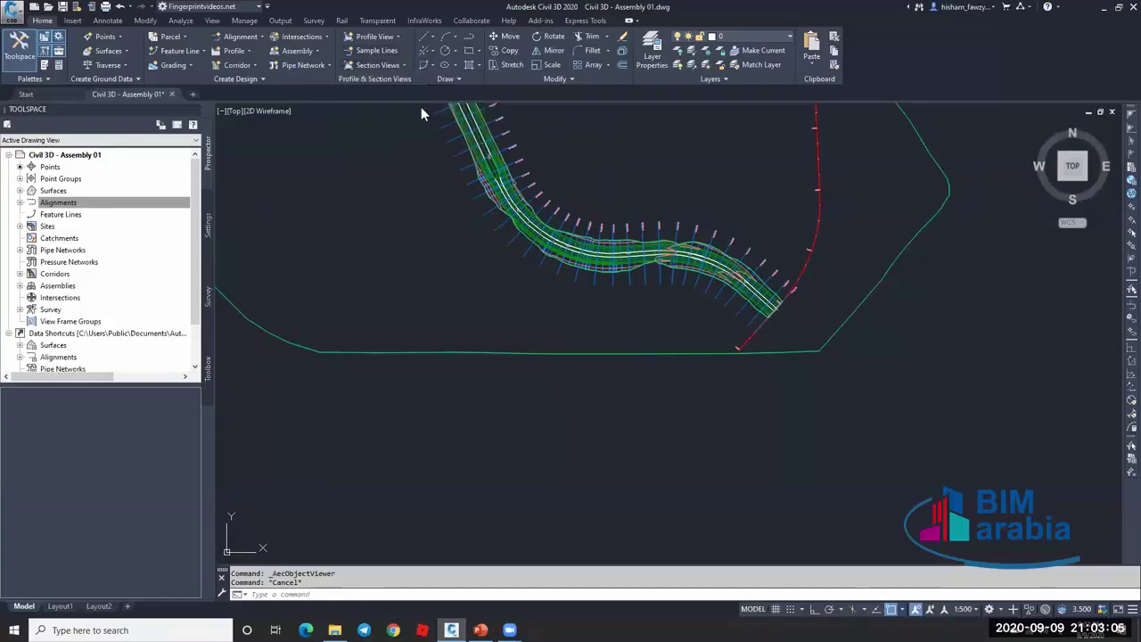
{"action": "left_click", "coordinate": [580, 322]}
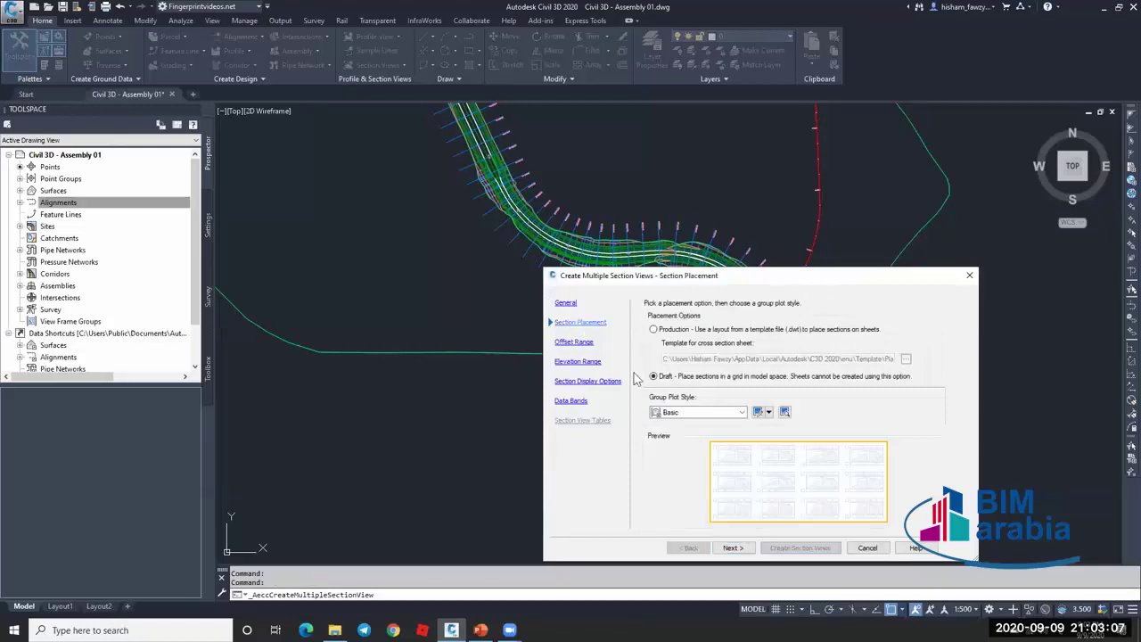
{"action": "key", "text": "Return"}
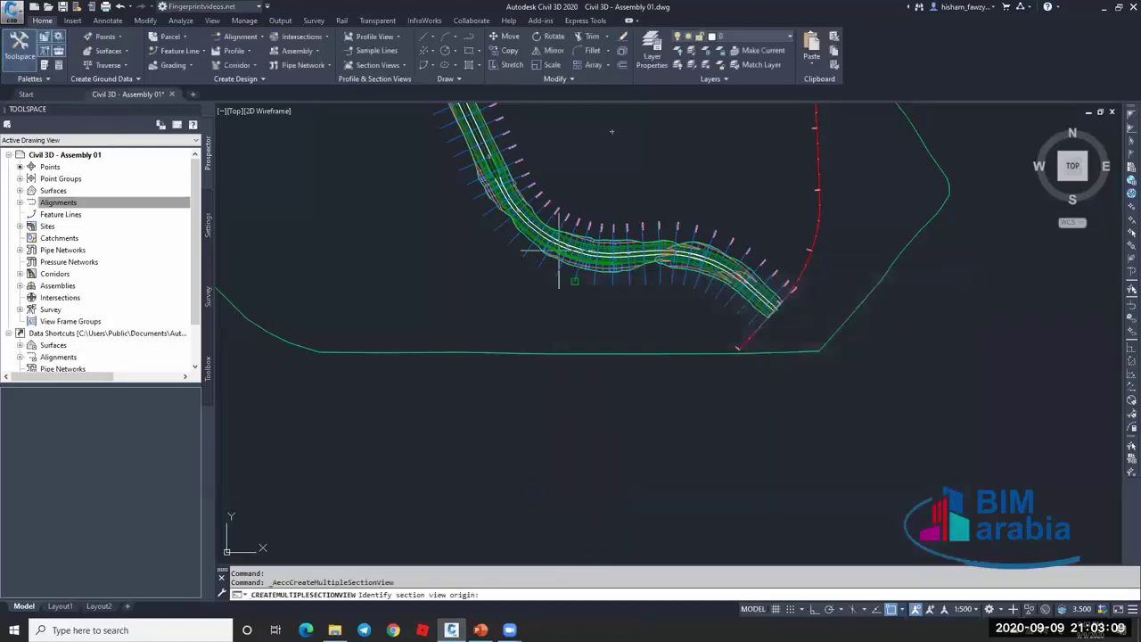
{"action": "scroll", "coordinate": [552, 310], "scroll_direction": "down", "scroll_amount": 3}
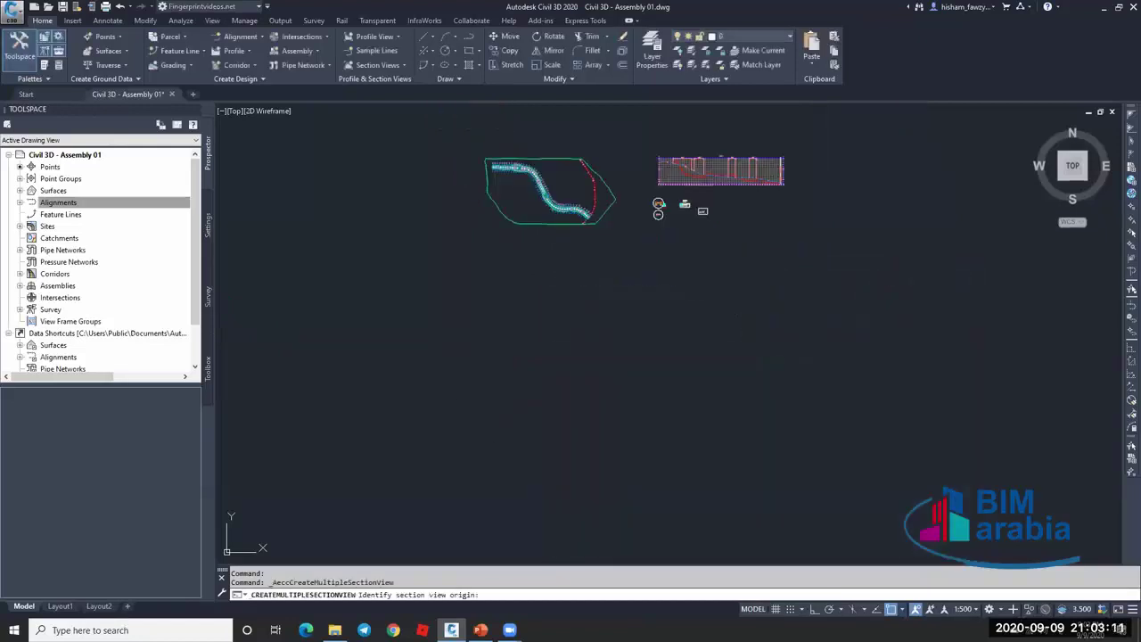
Place the section view grid below the plan and zoom around to check the -1.50% slopes.
{"action": "left_click", "coordinate": [495, 398]}
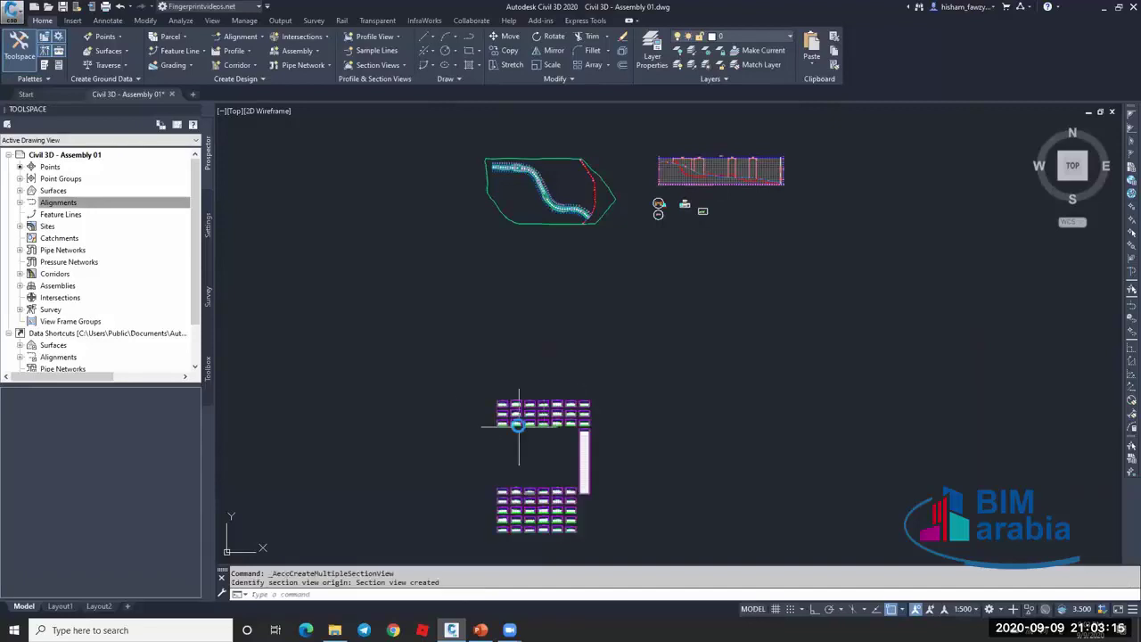
{"action": "scroll", "coordinate": [509, 423], "scroll_direction": "up", "scroll_amount": 8}
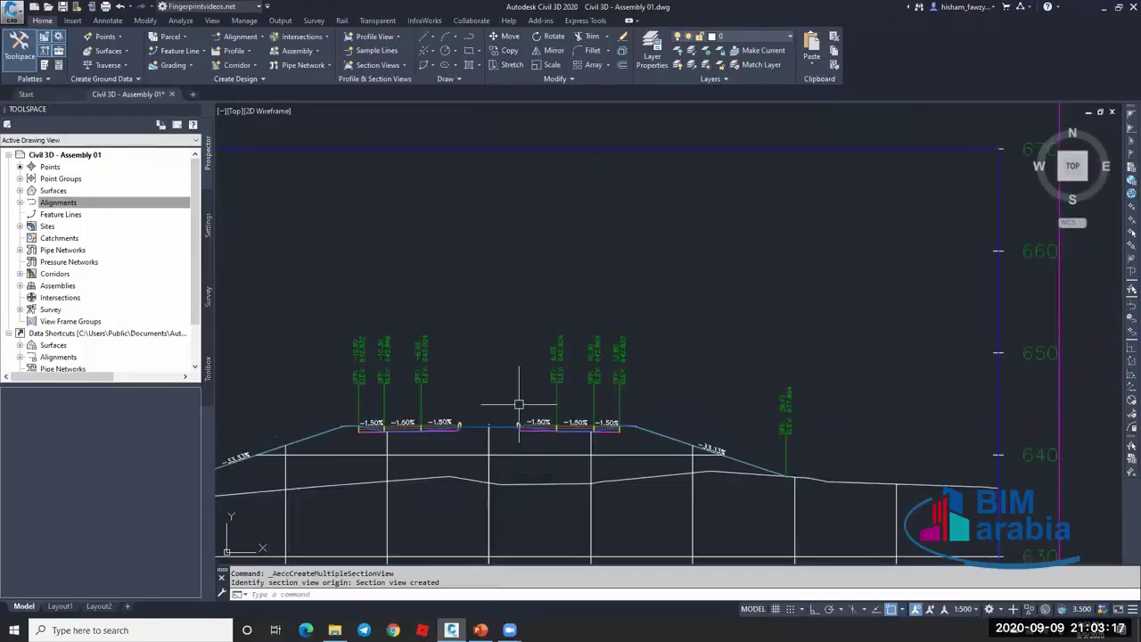
{"action": "scroll", "coordinate": [519, 400], "scroll_direction": "down", "scroll_amount": 5}
{"action": "scroll", "coordinate": [484, 272], "scroll_direction": "down", "scroll_amount": 3}
{"action": "scroll", "coordinate": [614, 334], "scroll_direction": "down", "scroll_amount": 4}
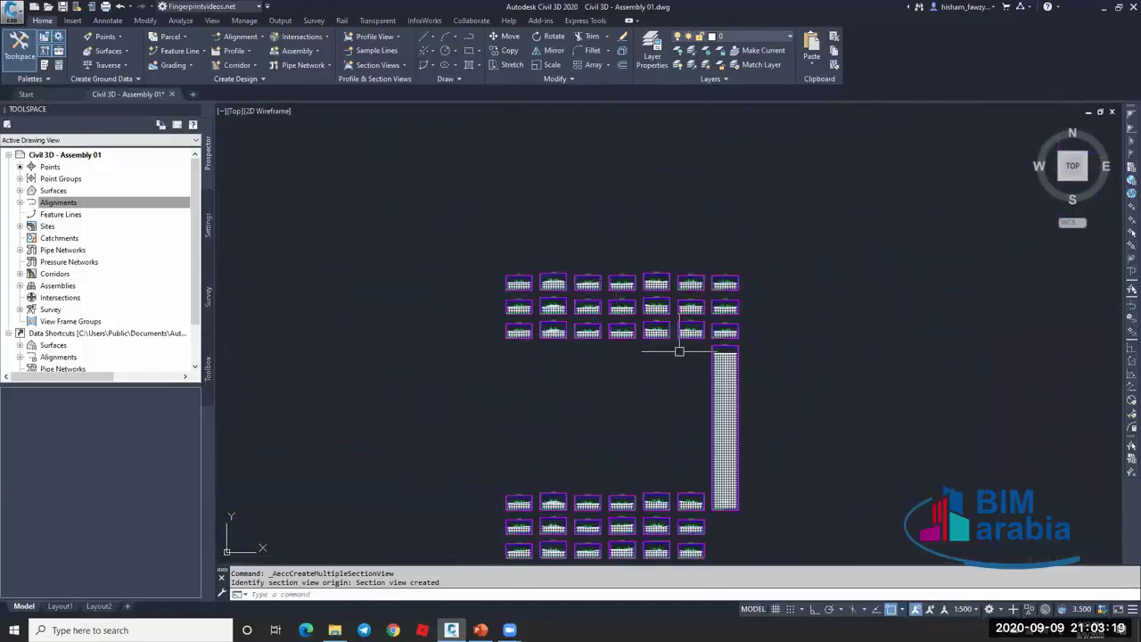
{"action": "scroll", "coordinate": [752, 541], "scroll_direction": "up", "scroll_amount": 10}
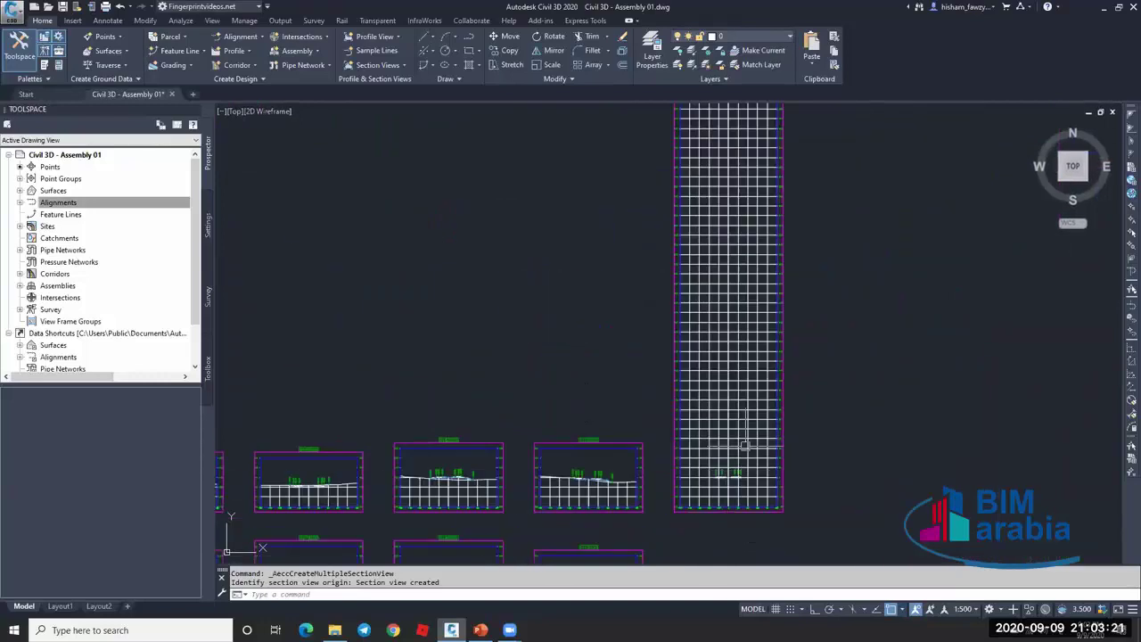
{"action": "scroll", "coordinate": [730, 485], "scroll_direction": "up", "scroll_amount": 4}
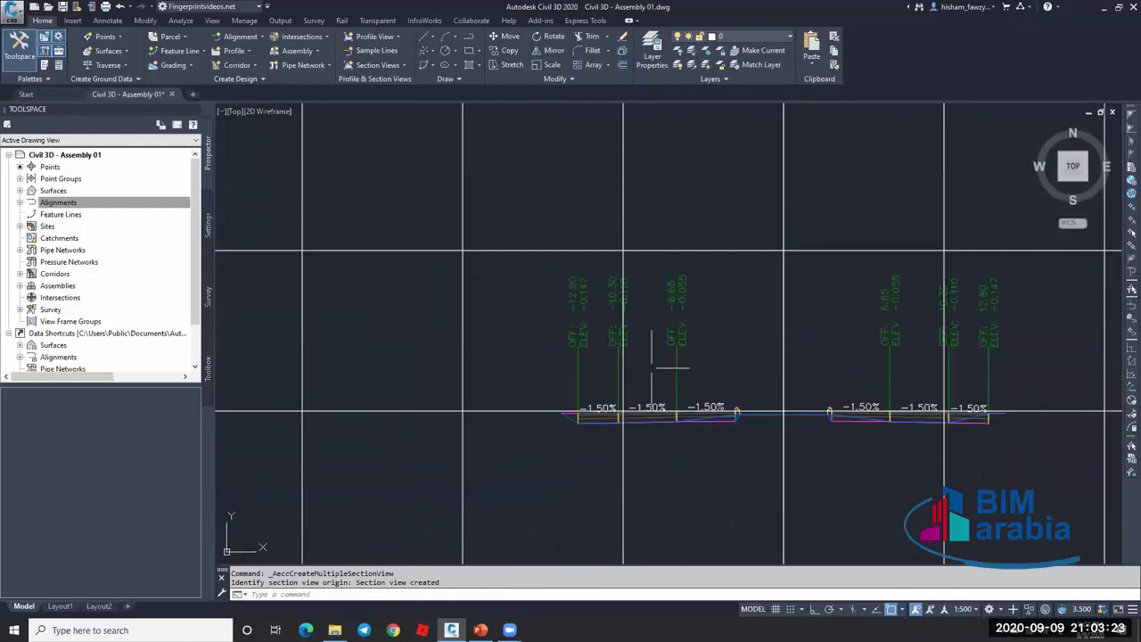
{"action": "scroll", "coordinate": [680, 318], "scroll_direction": "up", "scroll_amount": 2}
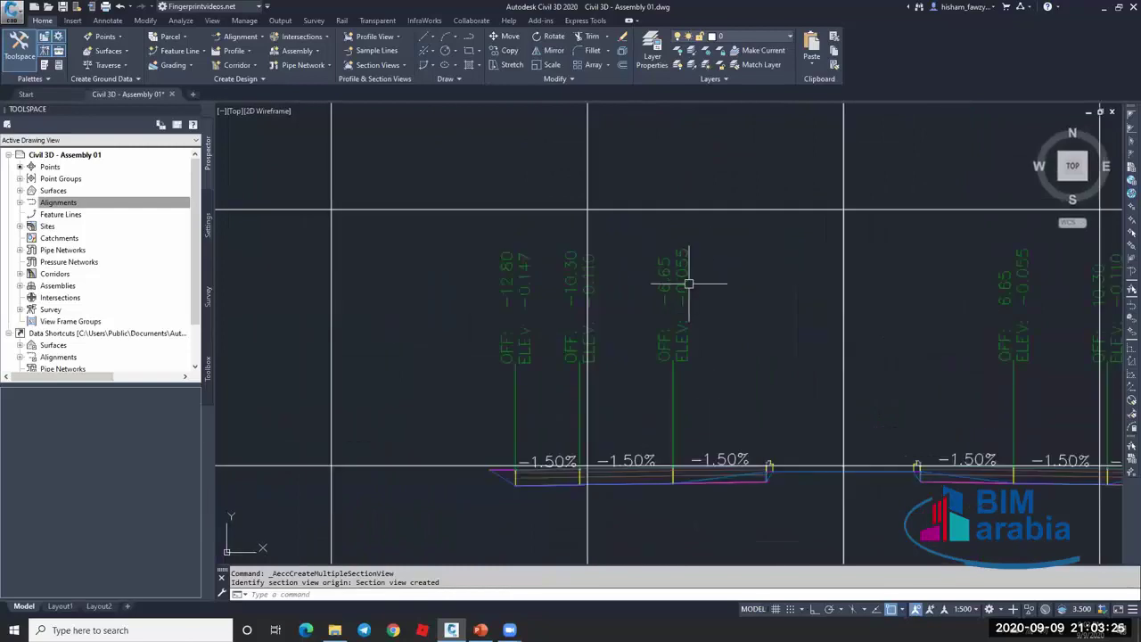
{"action": "scroll", "coordinate": [536, 375], "scroll_direction": "down", "scroll_amount": 10}
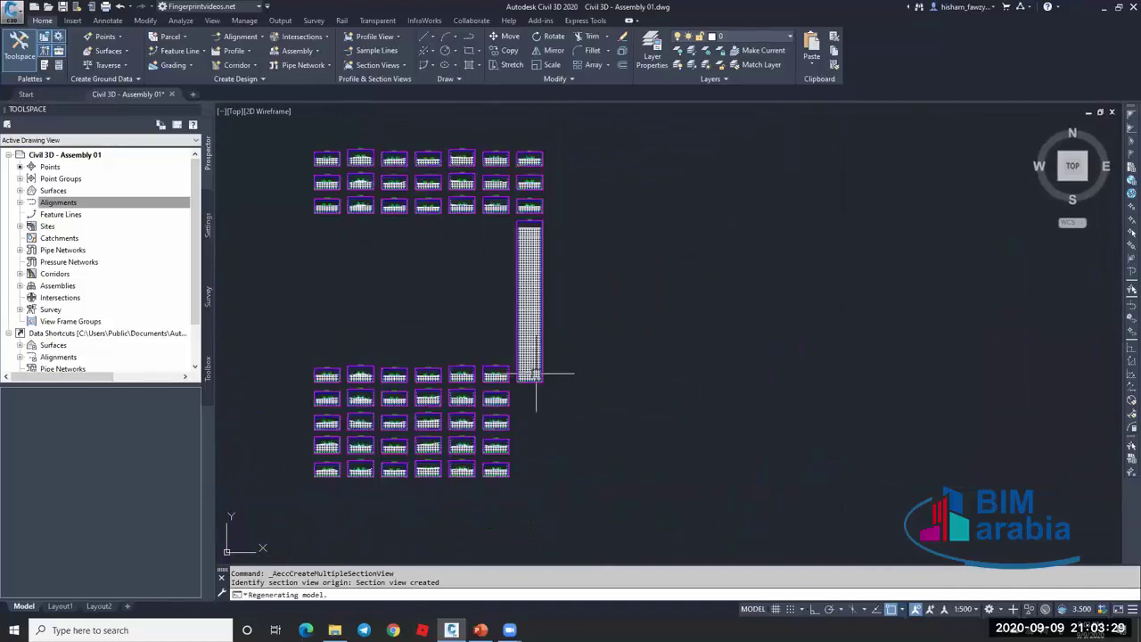
{"action": "scroll", "coordinate": [558, 367], "scroll_direction": "down", "scroll_amount": 3}
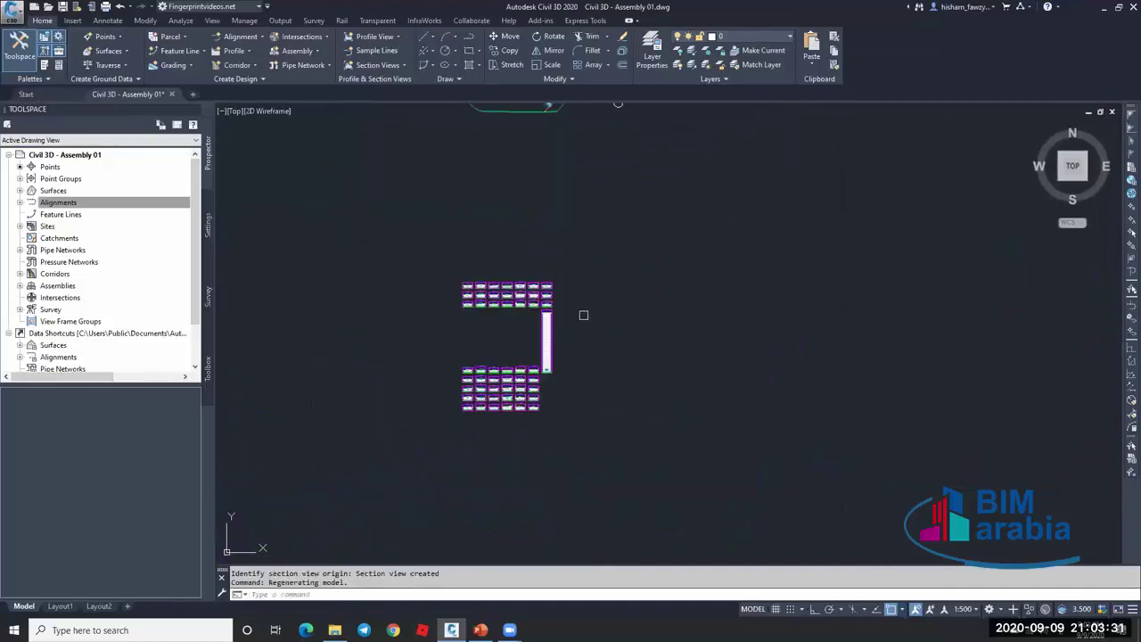
{"action": "scroll", "coordinate": [481, 174], "scroll_direction": "up", "scroll_amount": 10}
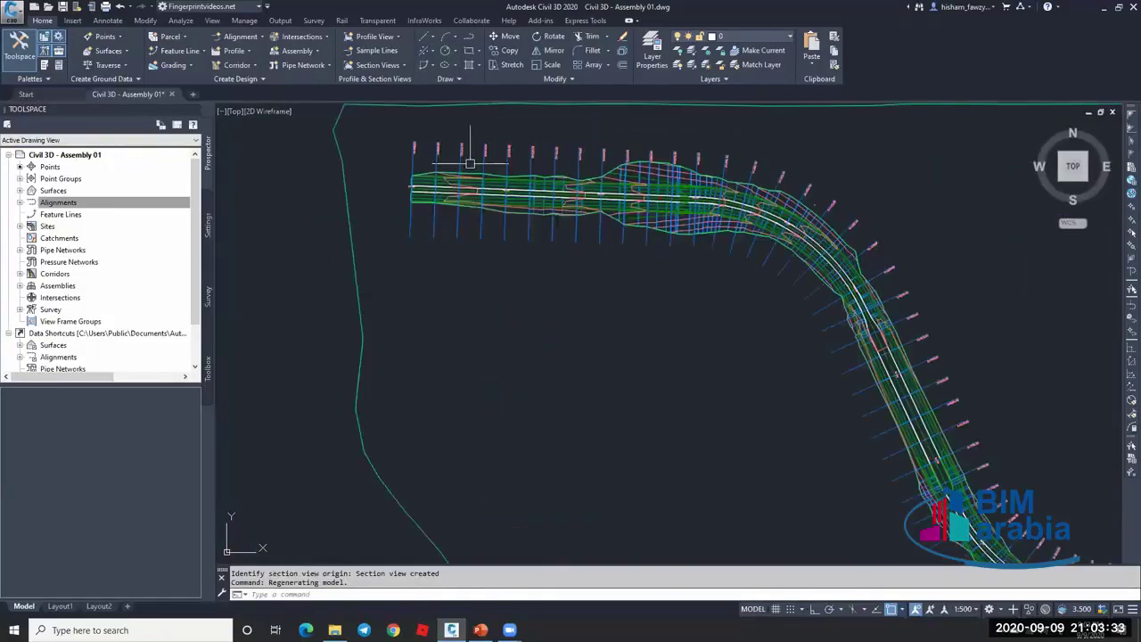
{"action": "scroll", "coordinate": [469, 163], "scroll_direction": "up", "scroll_amount": 2}
{"action": "scroll", "coordinate": [398, 268], "scroll_direction": "down", "scroll_amount": 5}
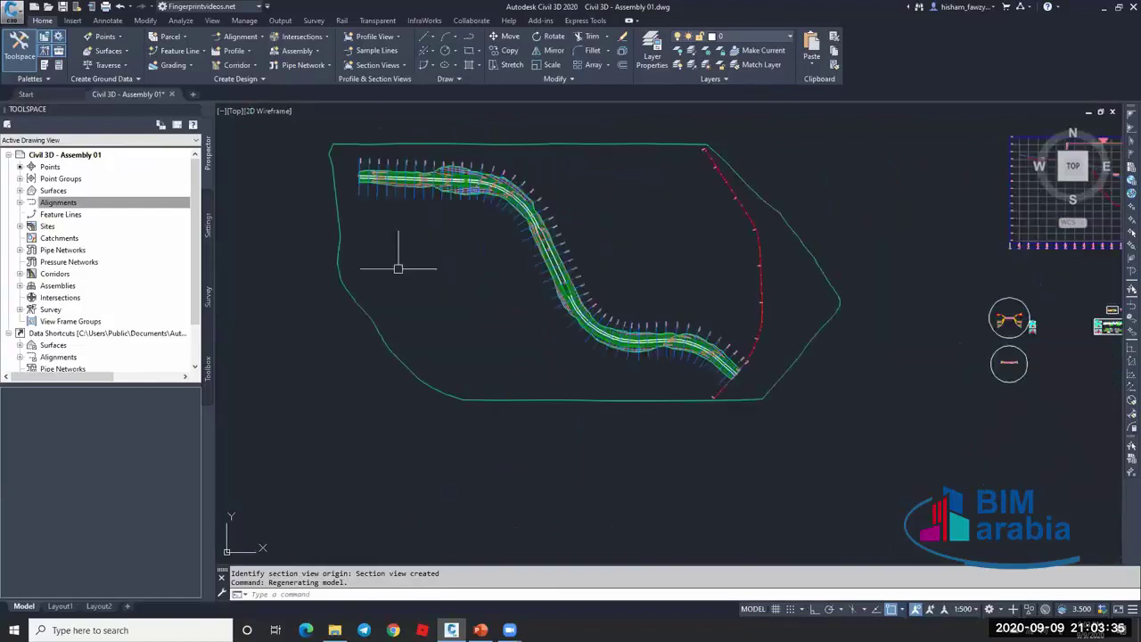
{"action": "scroll", "coordinate": [535, 361], "scroll_direction": "down", "scroll_amount": 2}
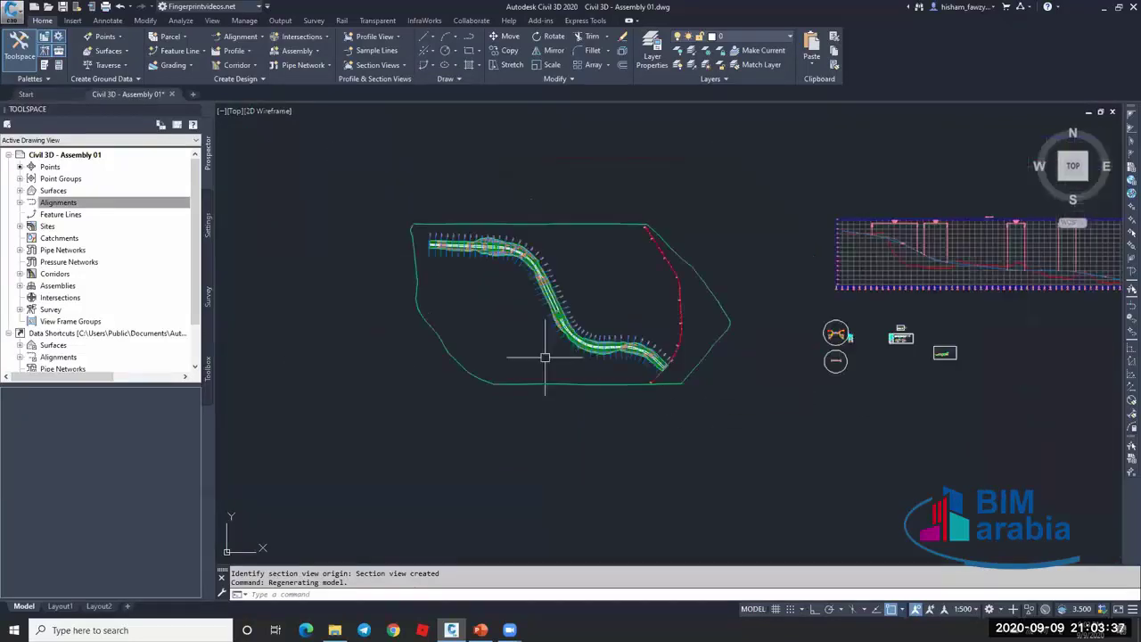
{"action": "scroll", "coordinate": [797, 242], "scroll_direction": "up", "scroll_amount": 3}
{"action": "scroll", "coordinate": [797, 241], "scroll_direction": "down", "scroll_amount": 3}
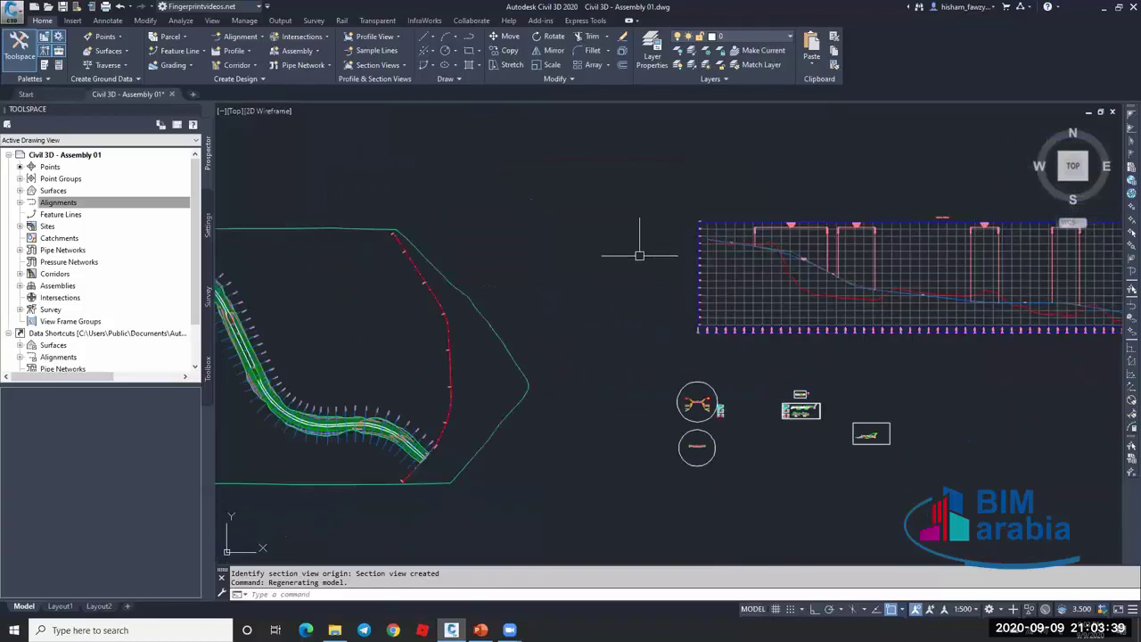
{"action": "scroll", "coordinate": [629, 336], "scroll_direction": "up", "scroll_amount": 2}
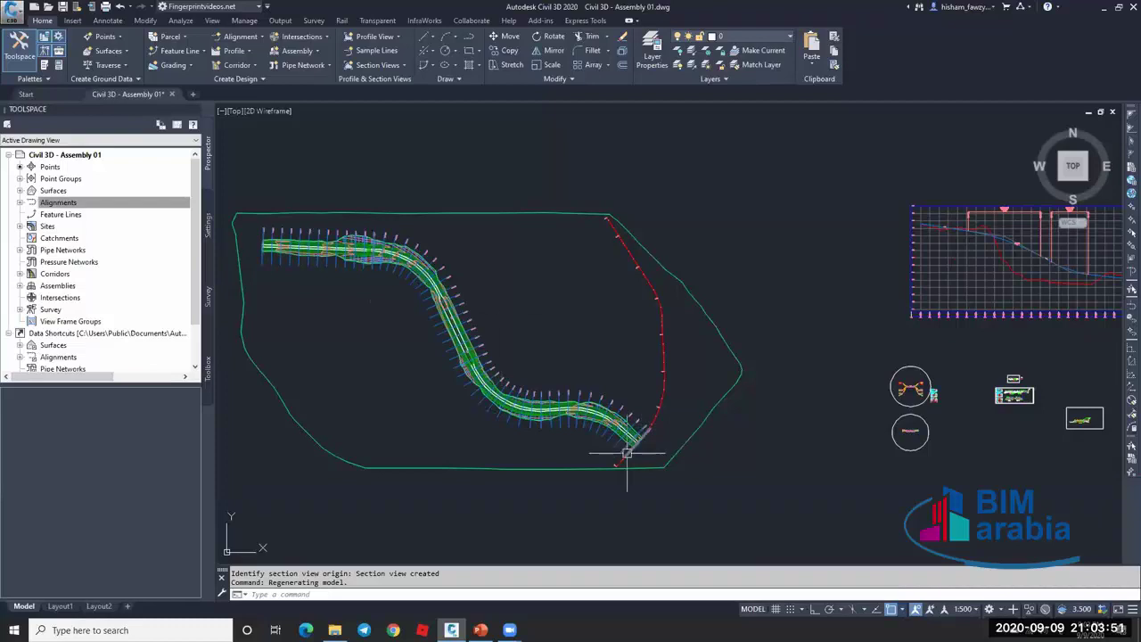
{"action": "scroll", "coordinate": [609, 374], "scroll_direction": "down", "scroll_amount": 4}
{"action": "scroll", "coordinate": [866, 351], "scroll_direction": "up", "scroll_amount": 10}
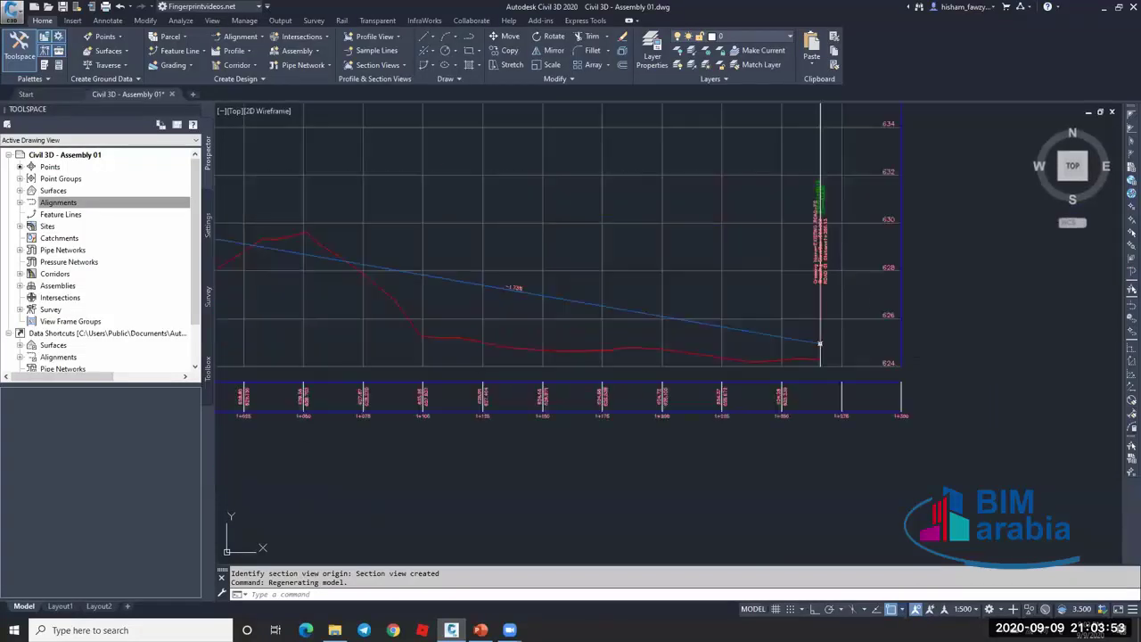
{"action": "scroll", "coordinate": [798, 312], "scroll_direction": "up", "scroll_amount": 2}
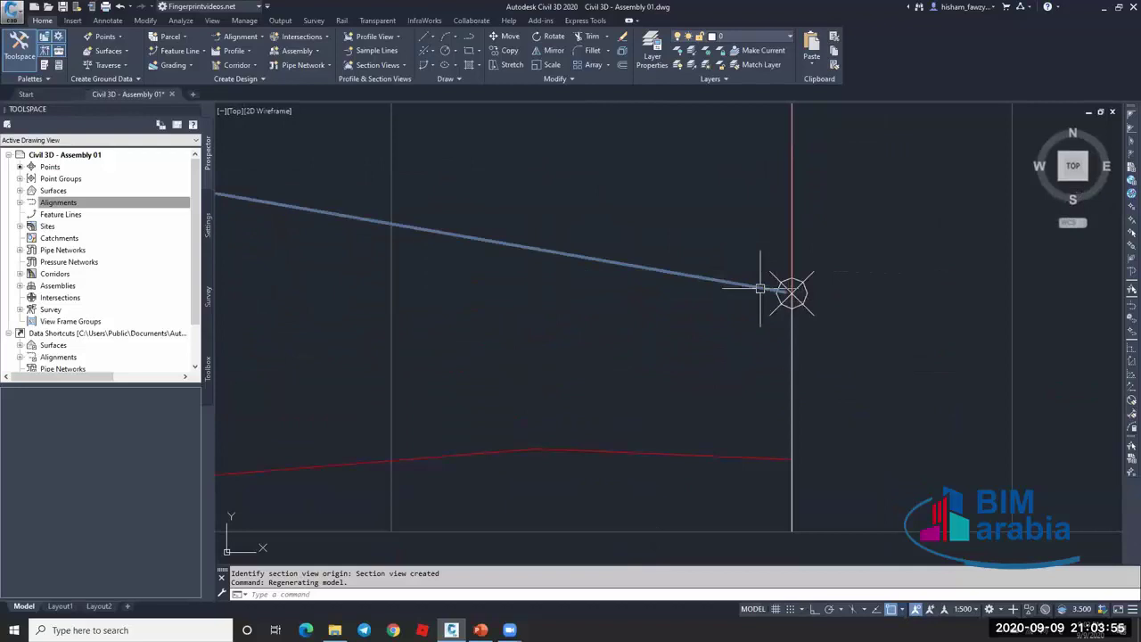
{"action": "scroll", "coordinate": [802, 464], "scroll_direction": "up", "scroll_amount": 2}
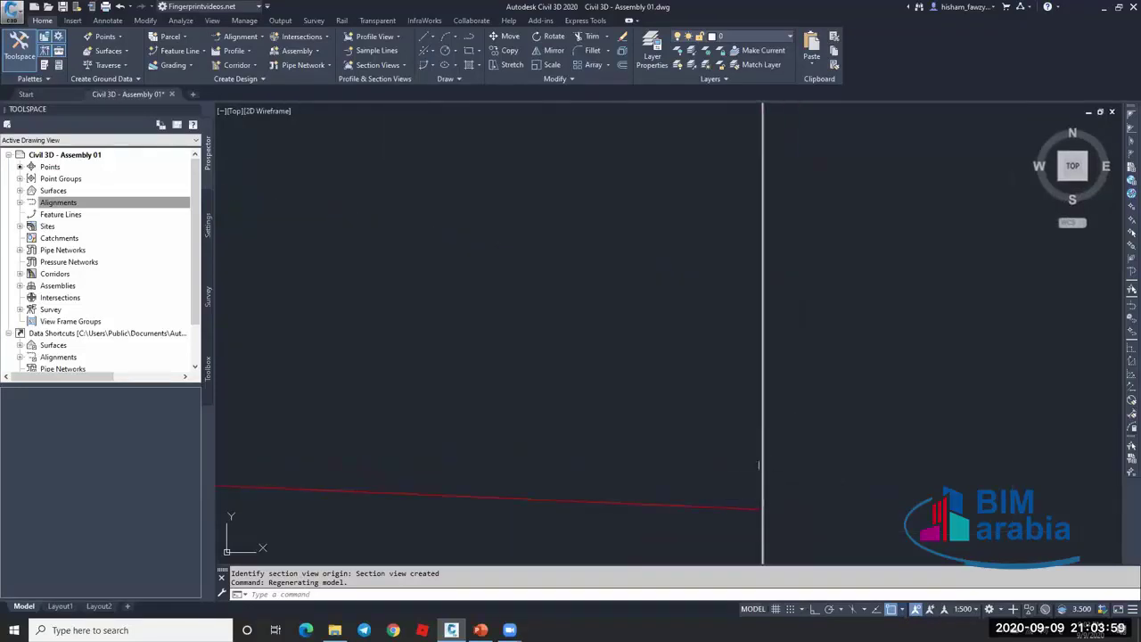
{"action": "scroll", "coordinate": [757, 474], "scroll_direction": "down", "scroll_amount": 3}
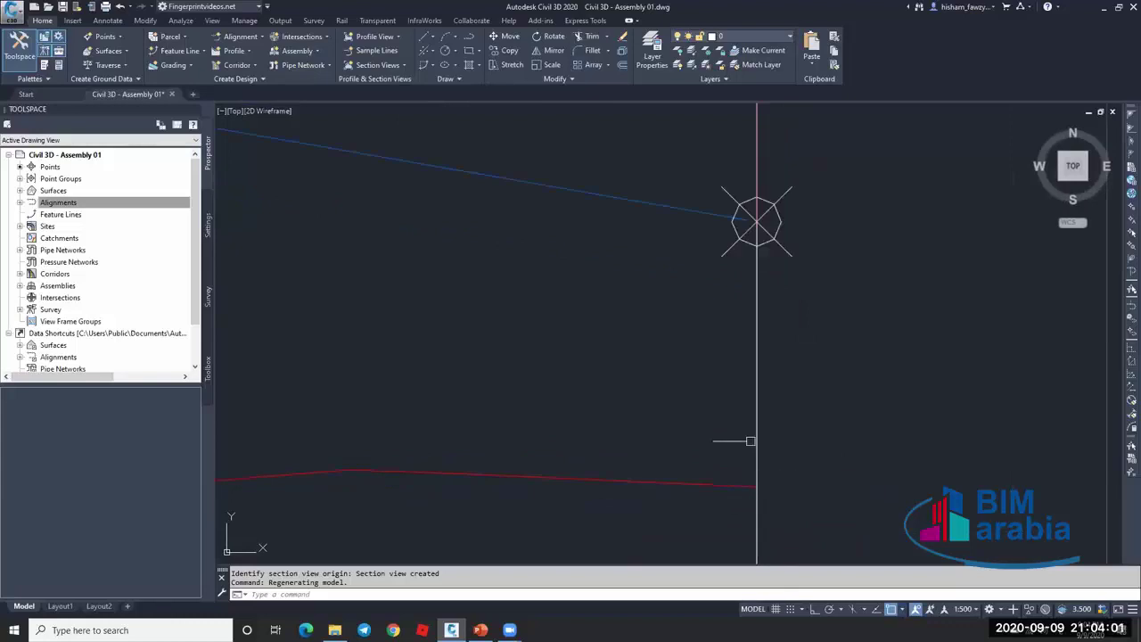
{"action": "scroll", "coordinate": [755, 275], "scroll_direction": "up", "scroll_amount": 5}
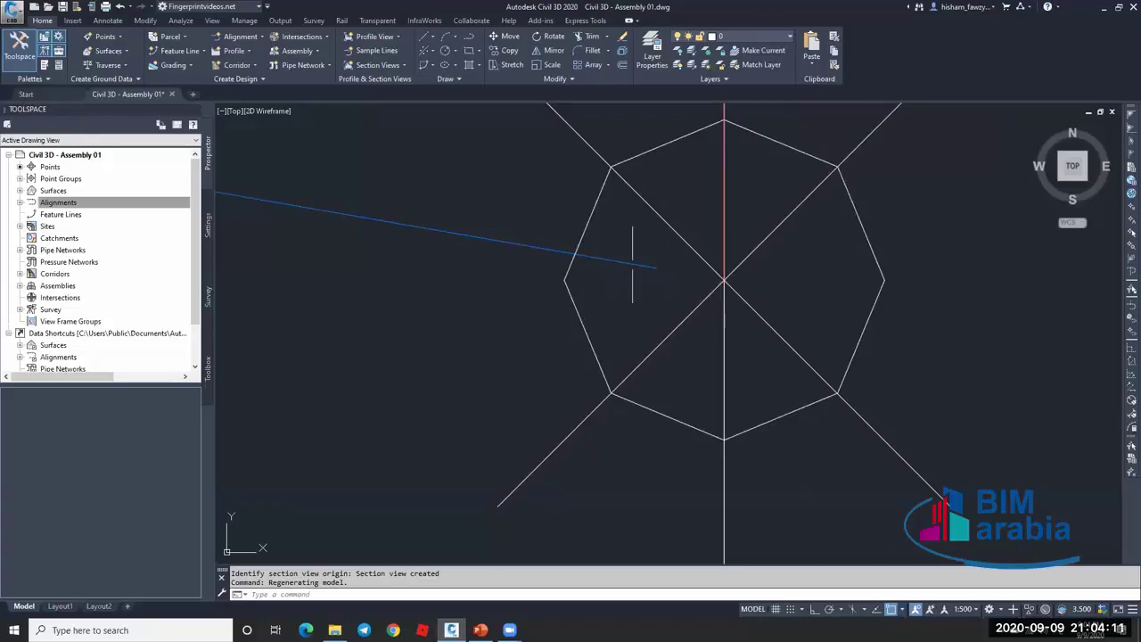
{"action": "scroll", "coordinate": [809, 284], "scroll_direction": "down", "scroll_amount": 2}
{"action": "scroll", "coordinate": [809, 283], "scroll_direction": "down", "scroll_amount": 10}
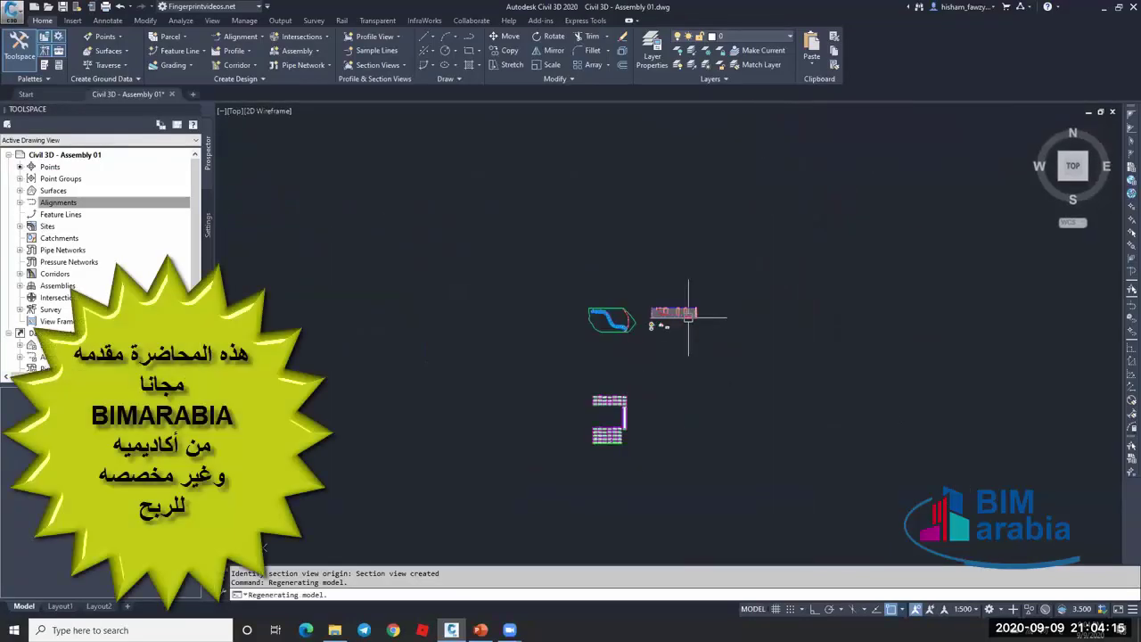
{"action": "scroll", "coordinate": [688, 316], "scroll_direction": "down", "scroll_amount": 4}
{"action": "scroll", "coordinate": [660, 383], "scroll_direction": "up", "scroll_amount": 5}
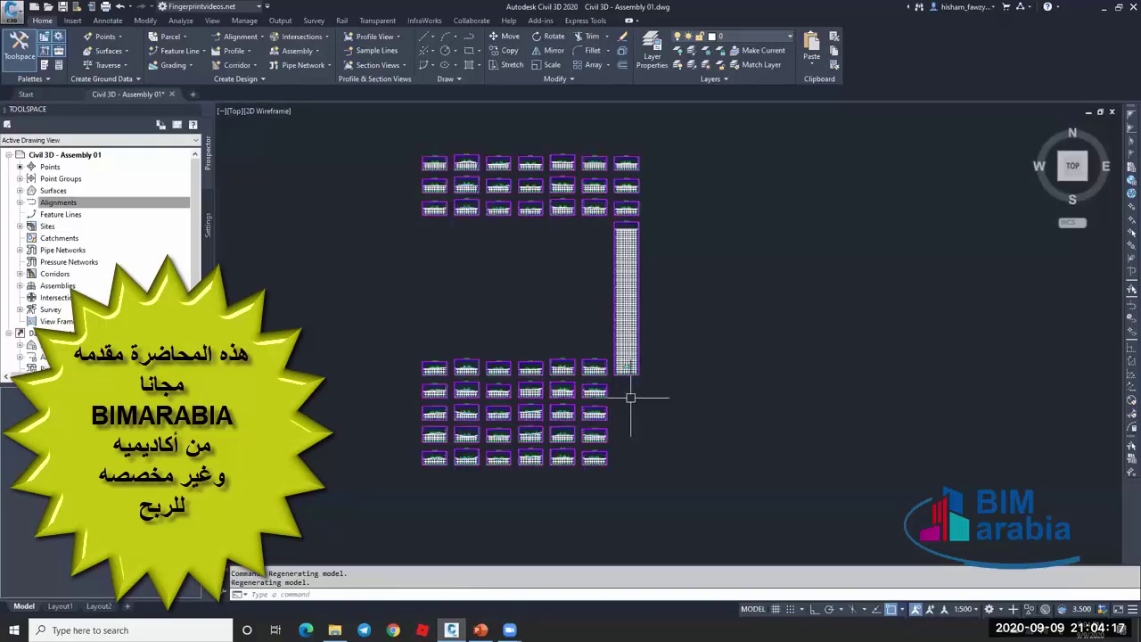
{"action": "scroll", "coordinate": [601, 265], "scroll_direction": "up", "scroll_amount": 2}
{"action": "scroll", "coordinate": [625, 227], "scroll_direction": "down", "scroll_amount": 3}
{"action": "scroll", "coordinate": [606, 264], "scroll_direction": "up", "scroll_amount": 5}
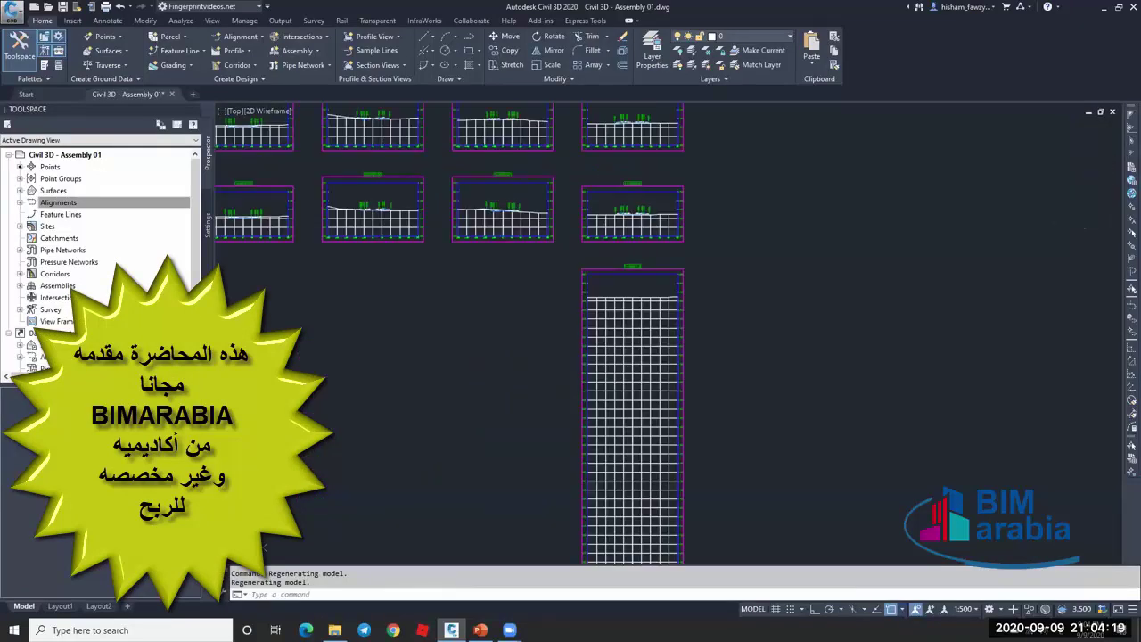
{"action": "scroll", "coordinate": [643, 202], "scroll_direction": "up", "scroll_amount": 5}
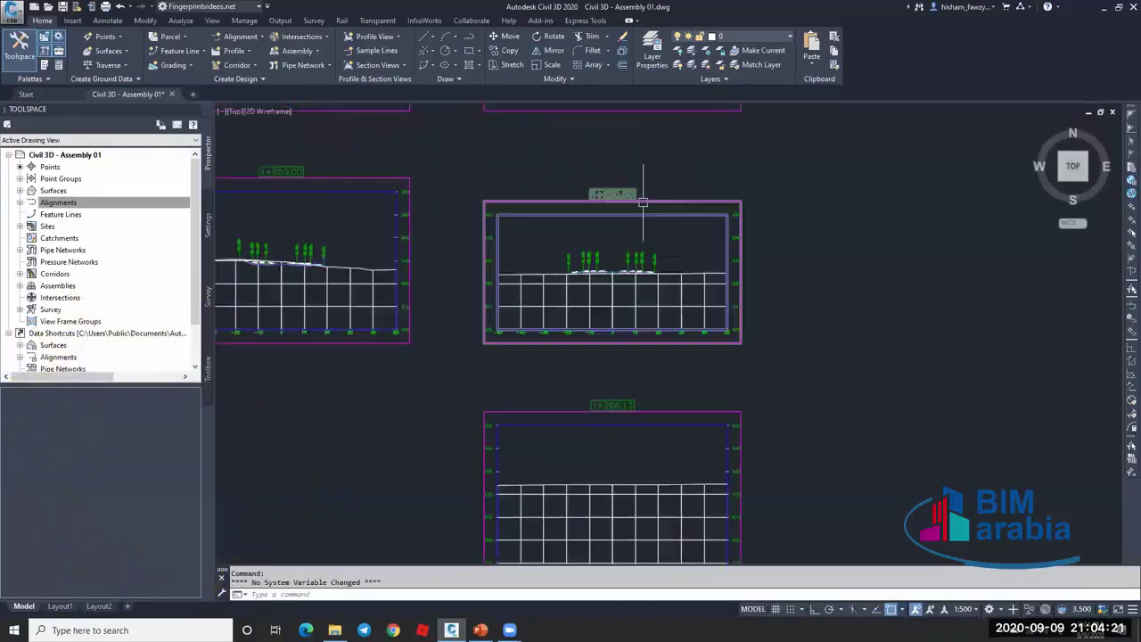
{"action": "scroll", "coordinate": [643, 202], "scroll_direction": "up", "scroll_amount": 2}
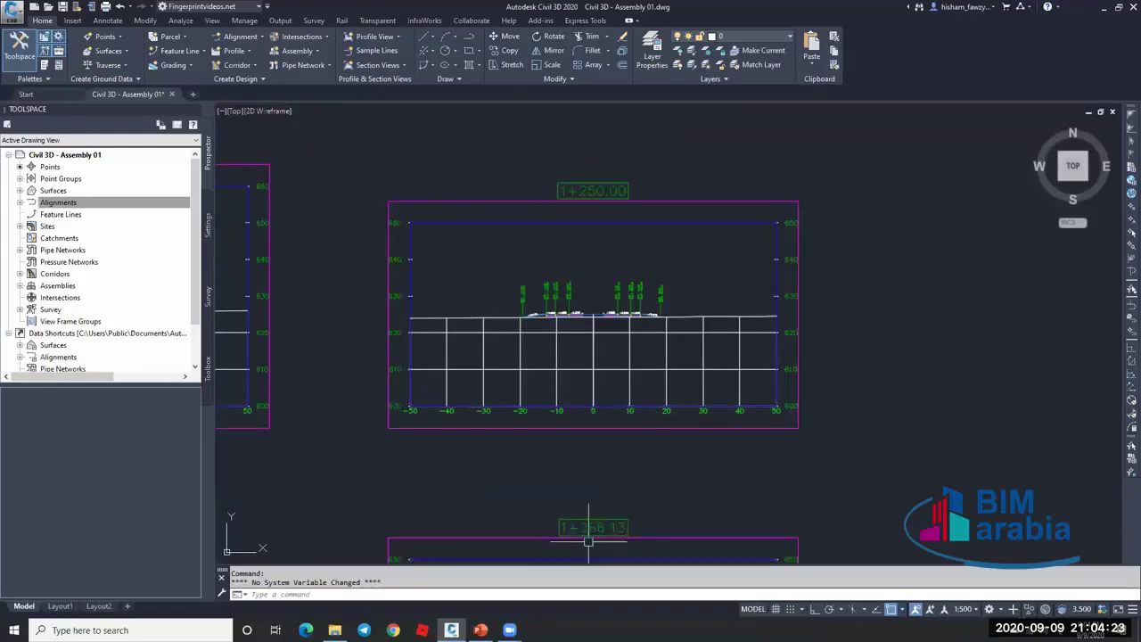
{"action": "scroll", "coordinate": [613, 310], "scroll_direction": "up", "scroll_amount": 8}
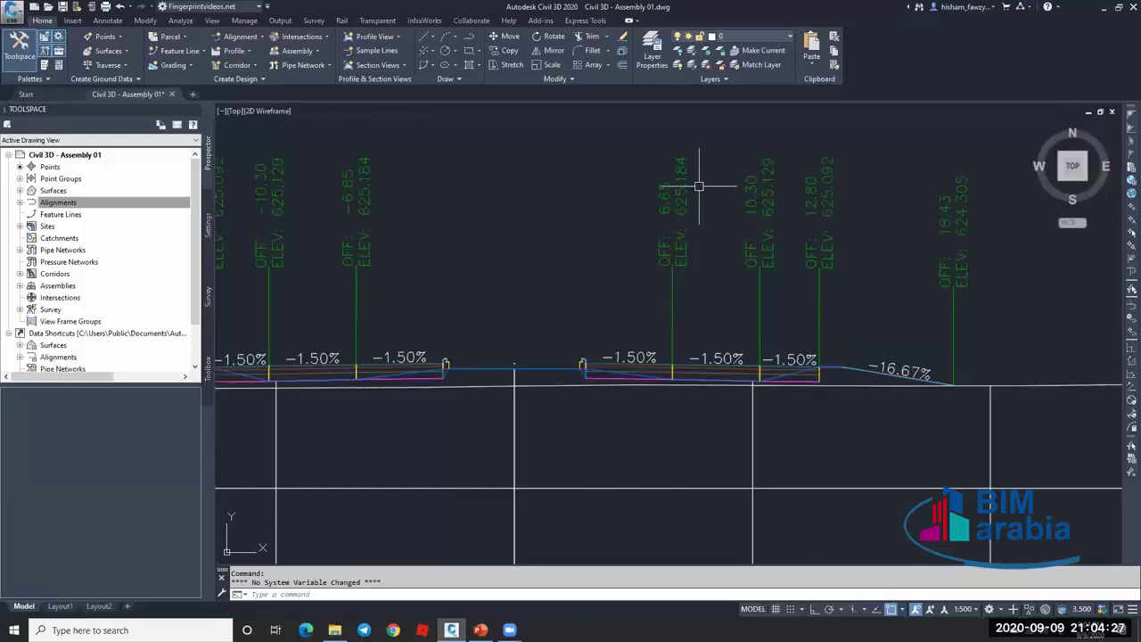
{"action": "scroll", "coordinate": [571, 179], "scroll_direction": "down", "scroll_amount": 6}
{"action": "scroll", "coordinate": [572, 179], "scroll_direction": "down", "scroll_amount": 5}
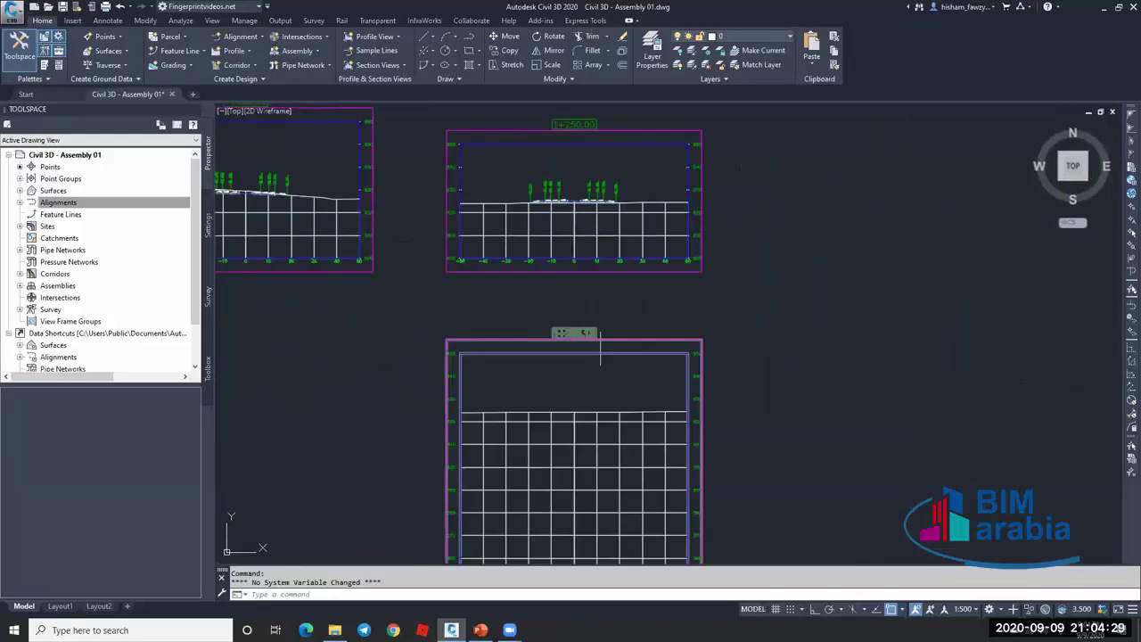
{"action": "scroll", "coordinate": [604, 318], "scroll_direction": "down", "scroll_amount": 2}
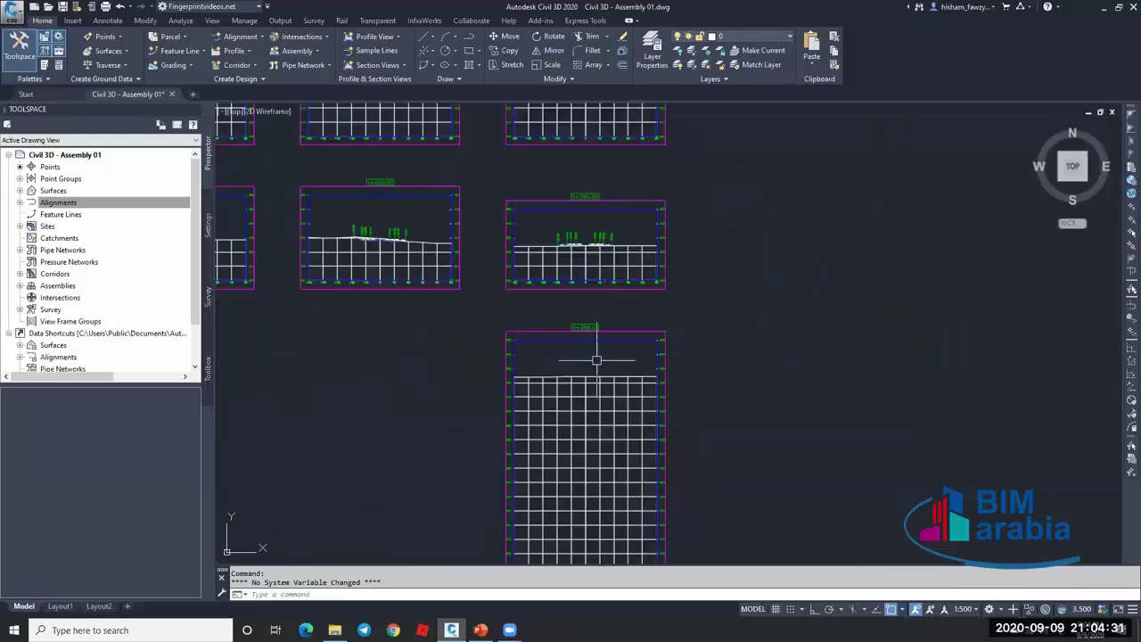
{"action": "mouse_move", "coordinate": [595, 366]}
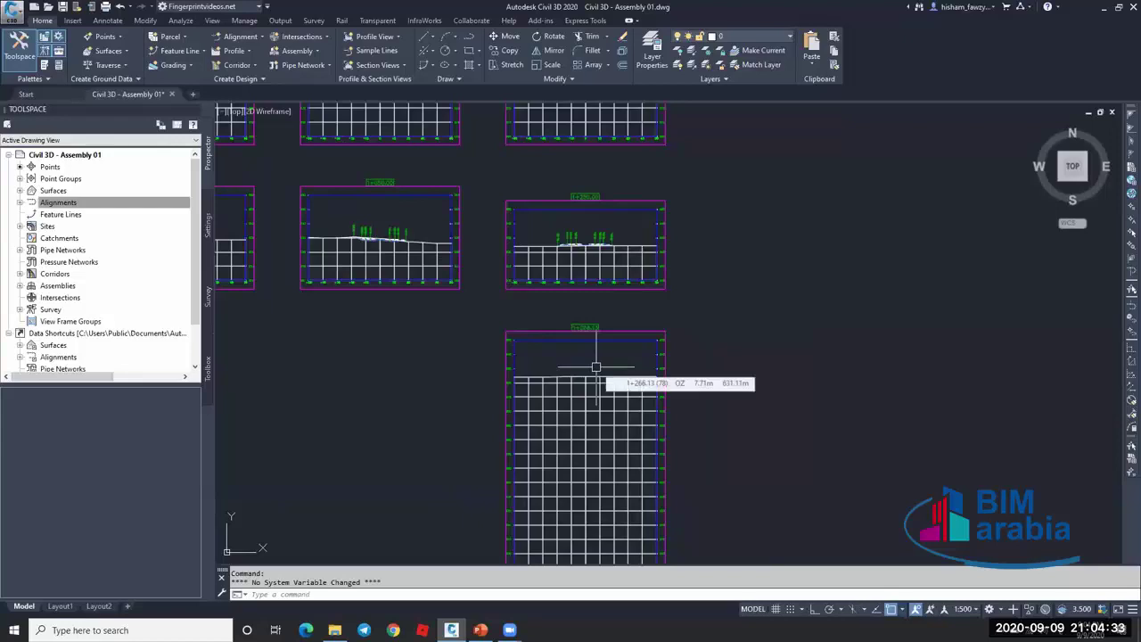
{"action": "scroll", "coordinate": [416, 400], "scroll_direction": "down", "scroll_amount": 8}
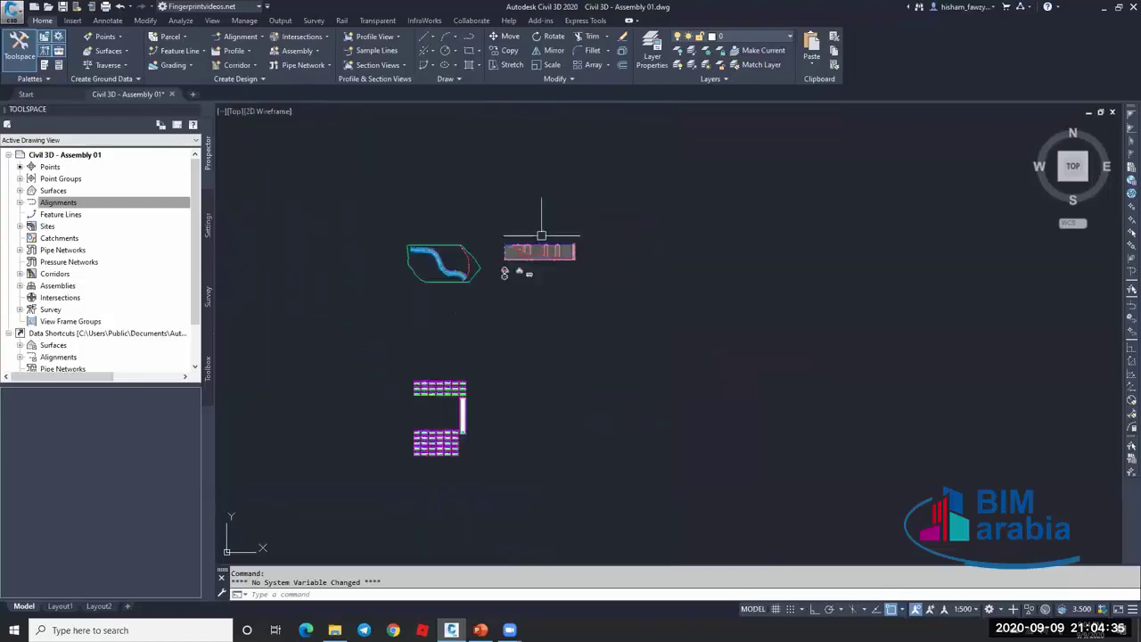
{"action": "scroll", "coordinate": [541, 235], "scroll_direction": "up", "scroll_amount": 12}
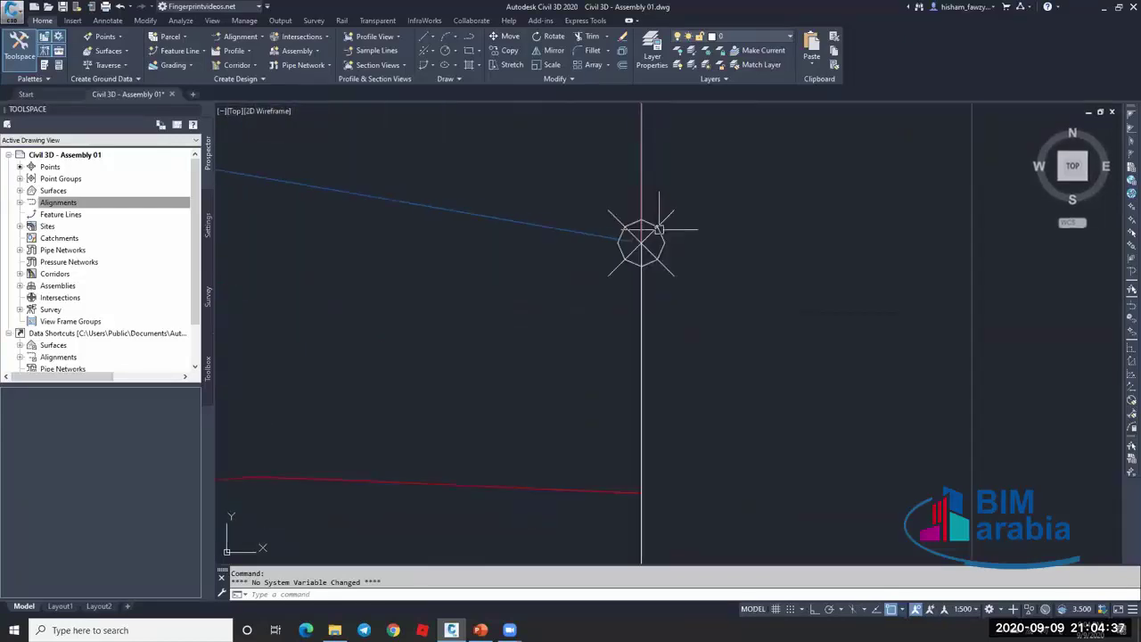
{"action": "scroll", "coordinate": [664, 249], "scroll_direction": "up", "scroll_amount": 2}
{"action": "scroll", "coordinate": [637, 223], "scroll_direction": "down", "scroll_amount": 6}
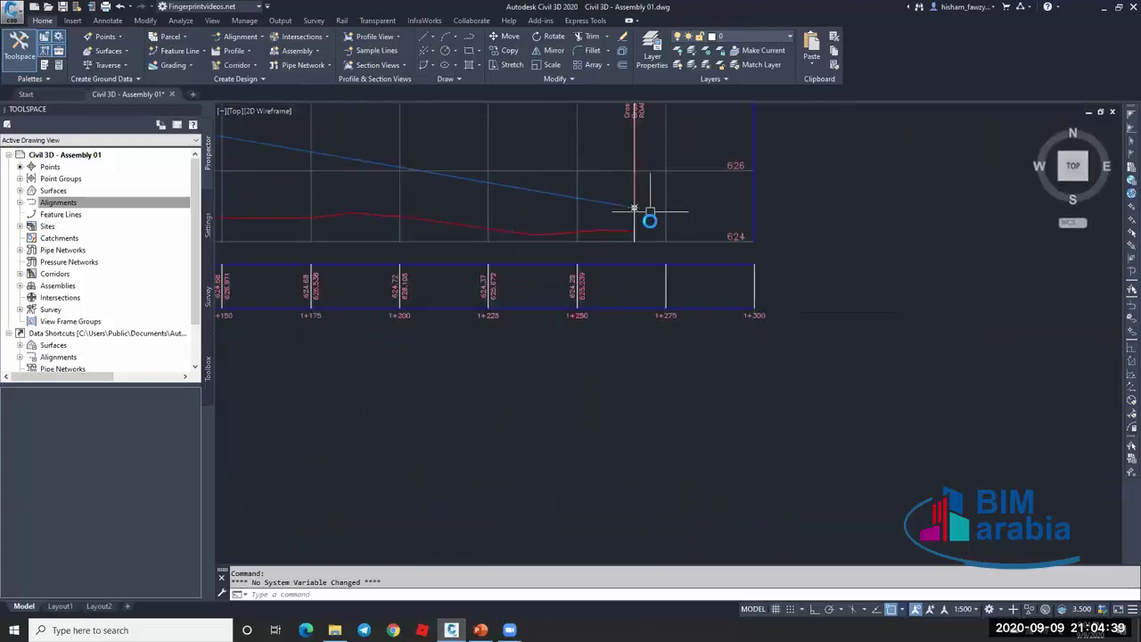
{"action": "scroll", "coordinate": [649, 212], "scroll_direction": "down", "scroll_amount": 7}
{"action": "scroll", "coordinate": [525, 431], "scroll_direction": "up", "scroll_amount": 10}
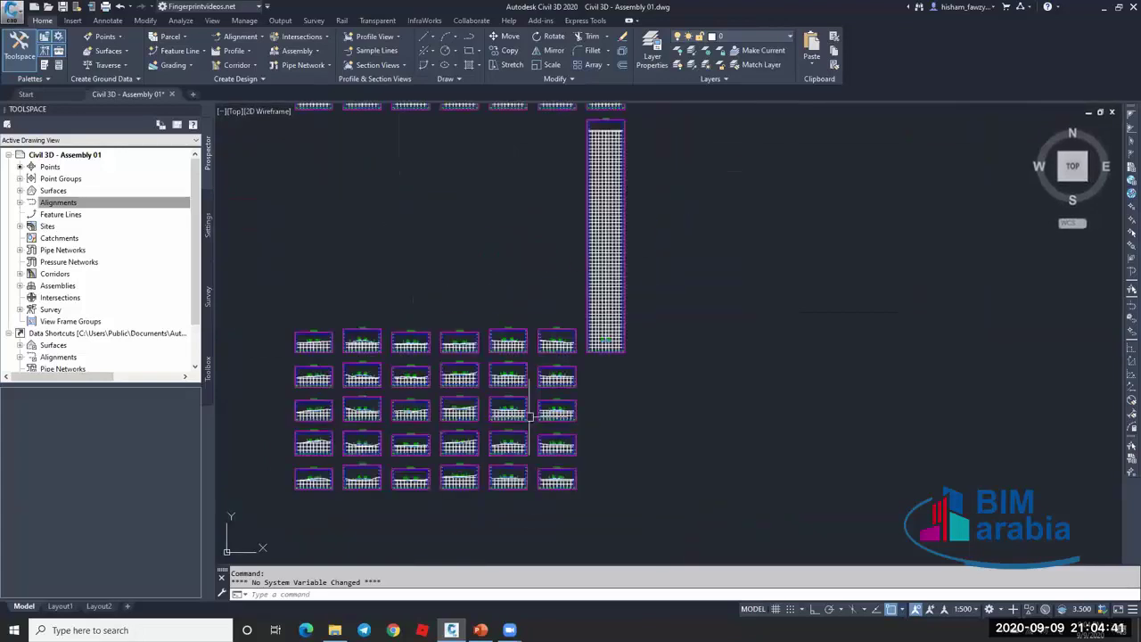
{"action": "scroll", "coordinate": [580, 400], "scroll_direction": "up", "scroll_amount": 1}
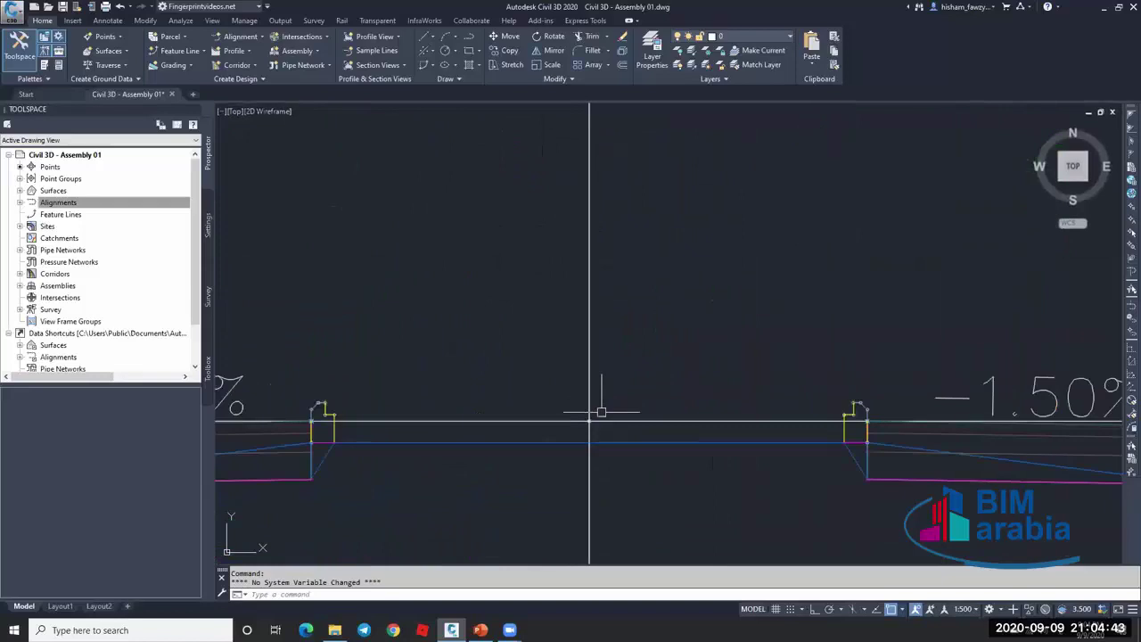
{"action": "scroll", "coordinate": [593, 402], "scroll_direction": "down", "scroll_amount": 10}
{"action": "scroll", "coordinate": [355, 390], "scroll_direction": "up", "scroll_amount": 4}
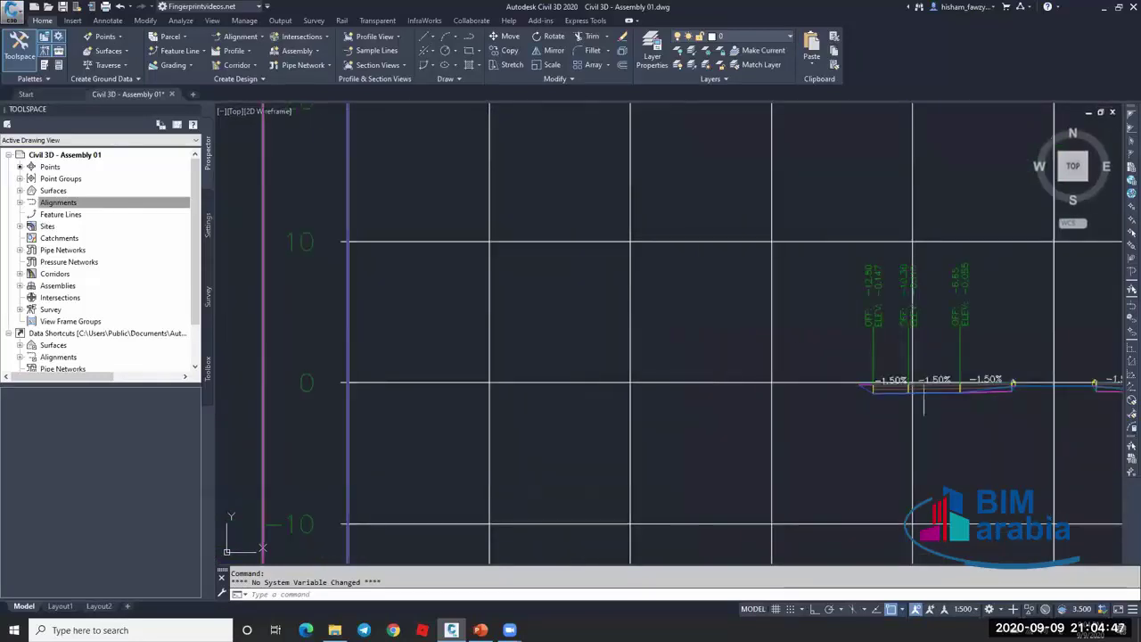
{"action": "middle_click_drag", "start_coordinate": [988, 382], "coordinate": [802, 379]}
{"action": "scroll", "coordinate": [789, 381], "scroll_direction": "up", "scroll_amount": 5}
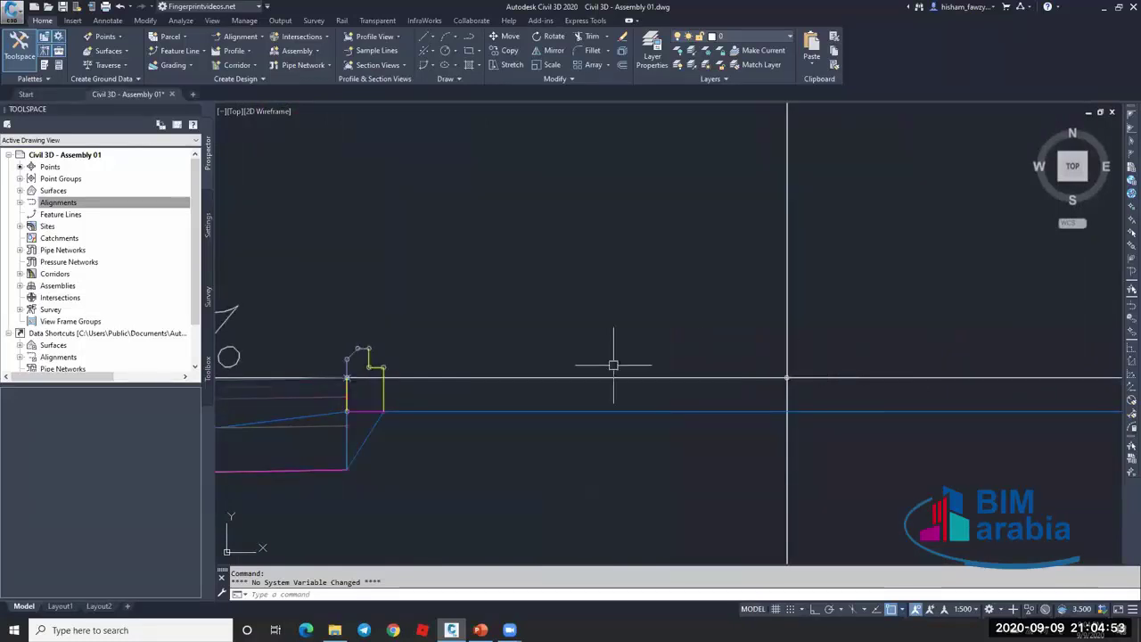
{"action": "scroll", "coordinate": [645, 364], "scroll_direction": "down", "scroll_amount": 3}
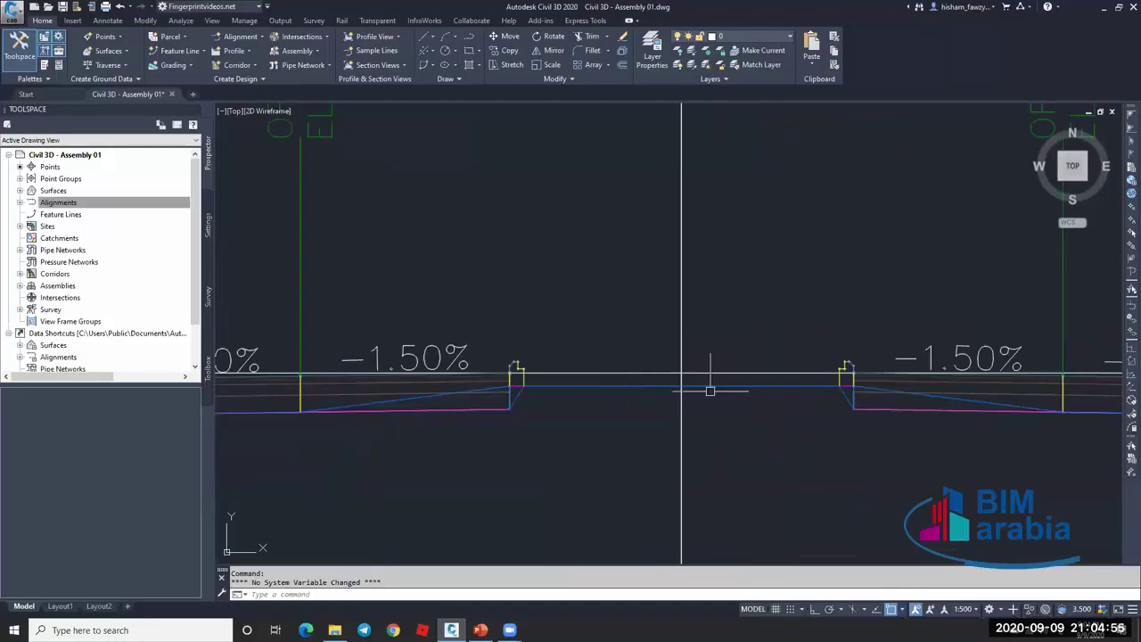
{"action": "scroll", "coordinate": [710, 391], "scroll_direction": "down", "scroll_amount": 8}
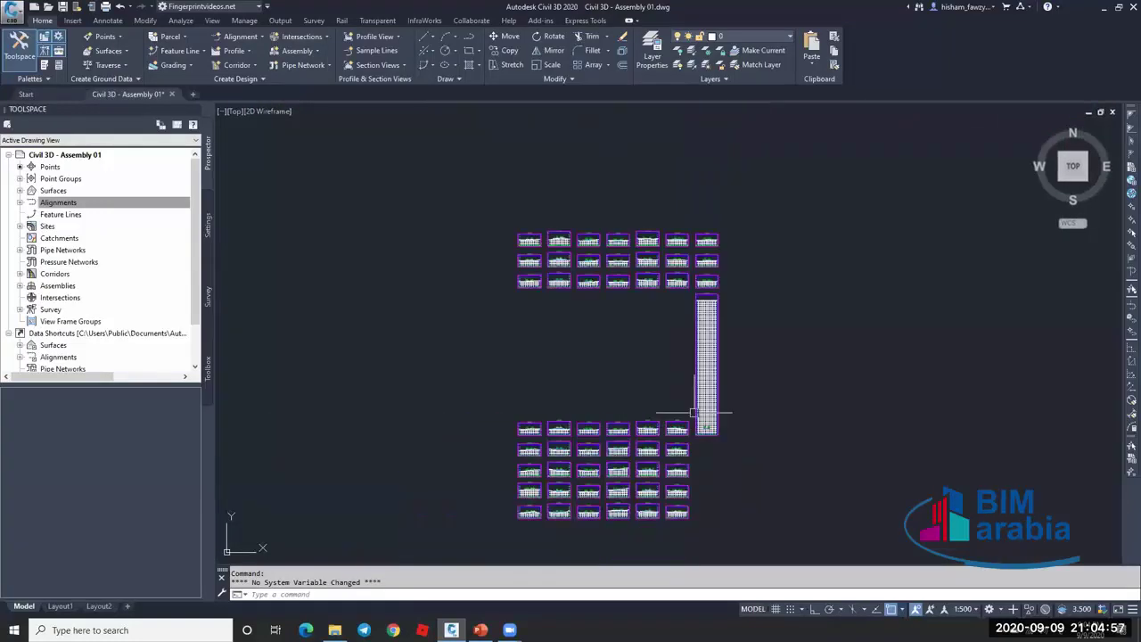
{"action": "scroll", "coordinate": [713, 419], "scroll_direction": "down", "scroll_amount": 6}
{"action": "scroll", "coordinate": [724, 311], "scroll_direction": "up", "scroll_amount": 4}
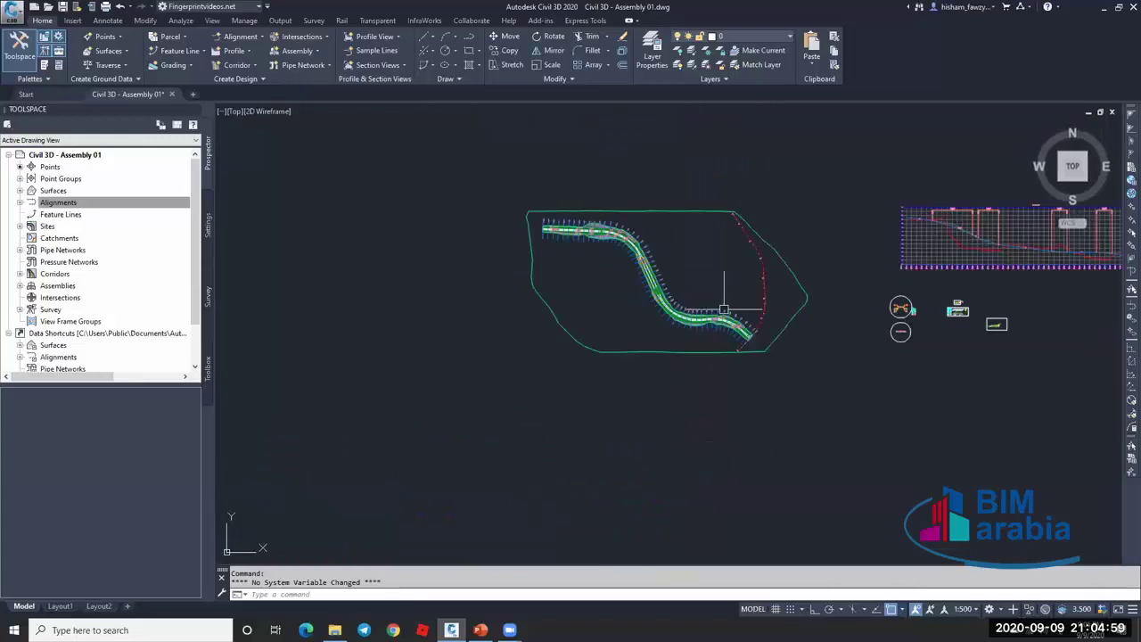
{"action": "scroll", "coordinate": [724, 310], "scroll_direction": "up", "scroll_amount": 8}
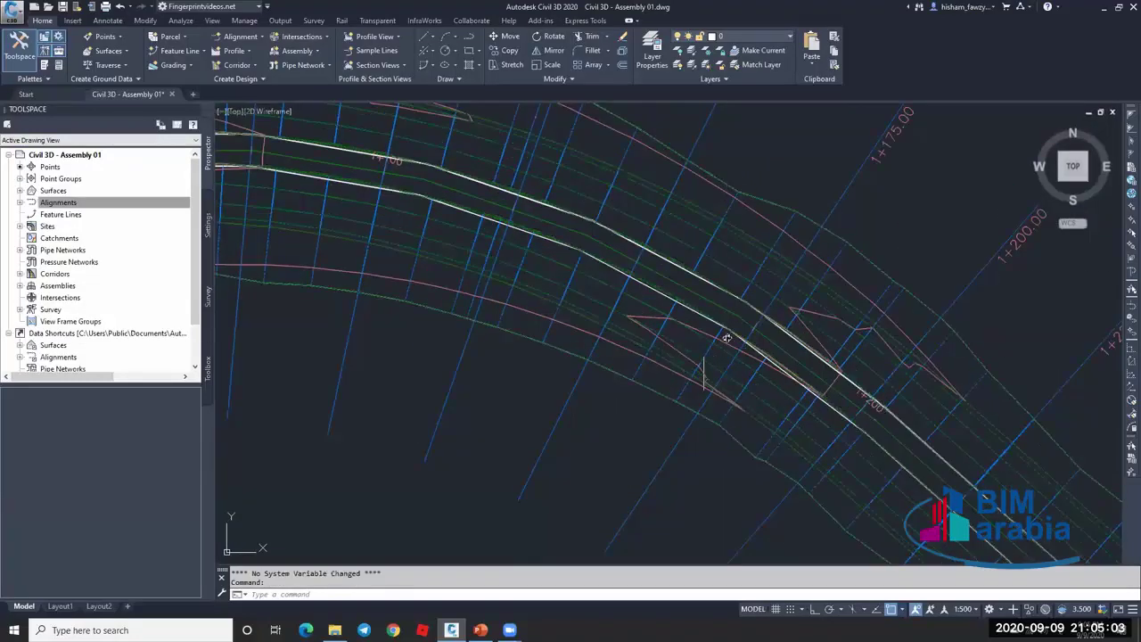
{"action": "left_click", "coordinate": [727, 338]}
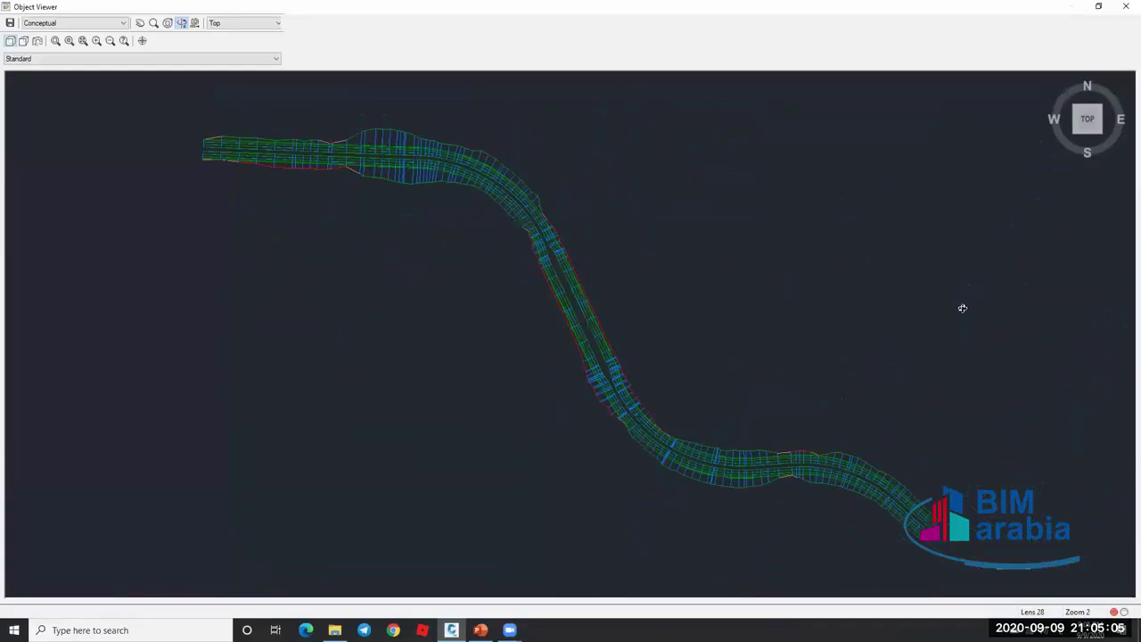
{"action": "left_click_drag", "start_coordinate": [960, 308], "coordinate": [908, 367]}
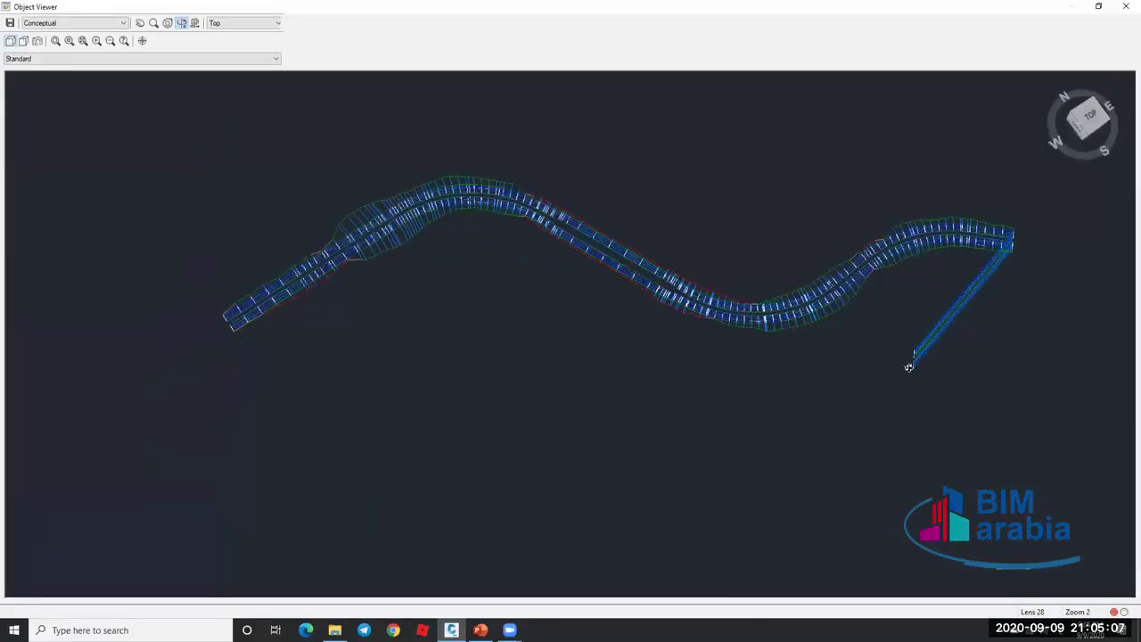
{"action": "left_click", "coordinate": [1124, 6]}
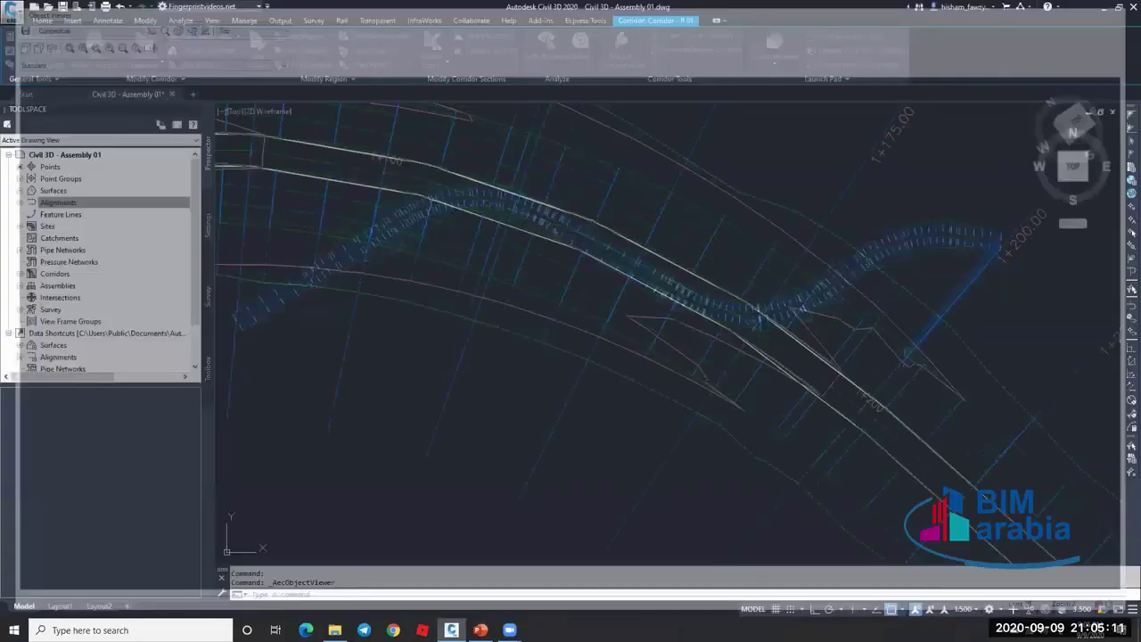
{"action": "key", "text": "Escape"}
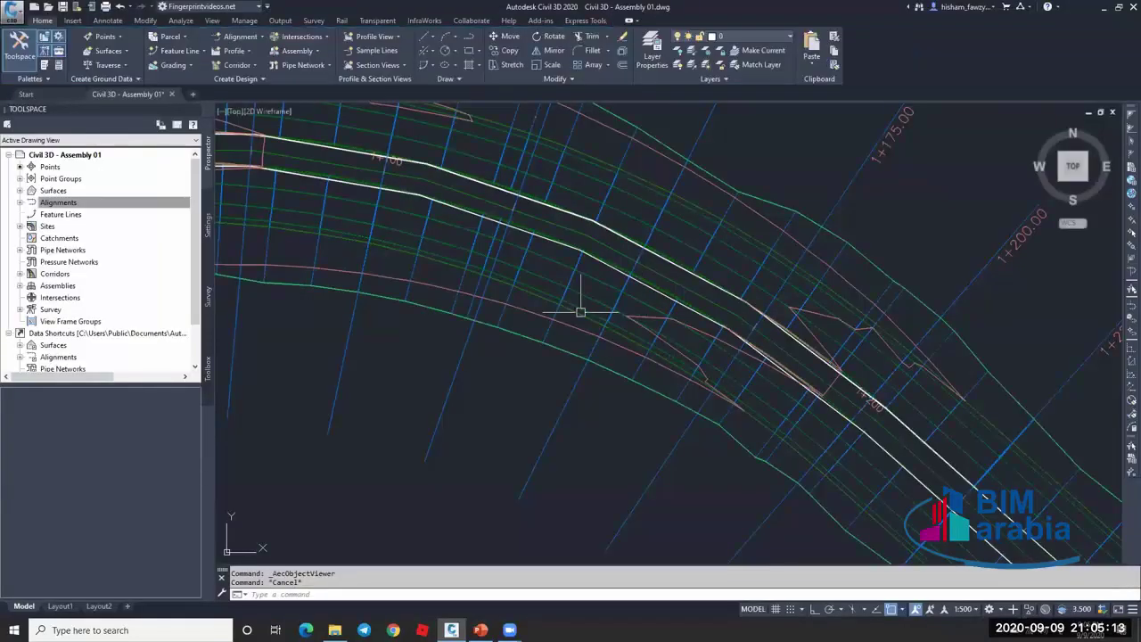
Draw a helper line from the profile's end point to the nearest point on the station line.
{"action": "scroll", "coordinate": [580, 311], "scroll_direction": "down", "scroll_amount": 8}
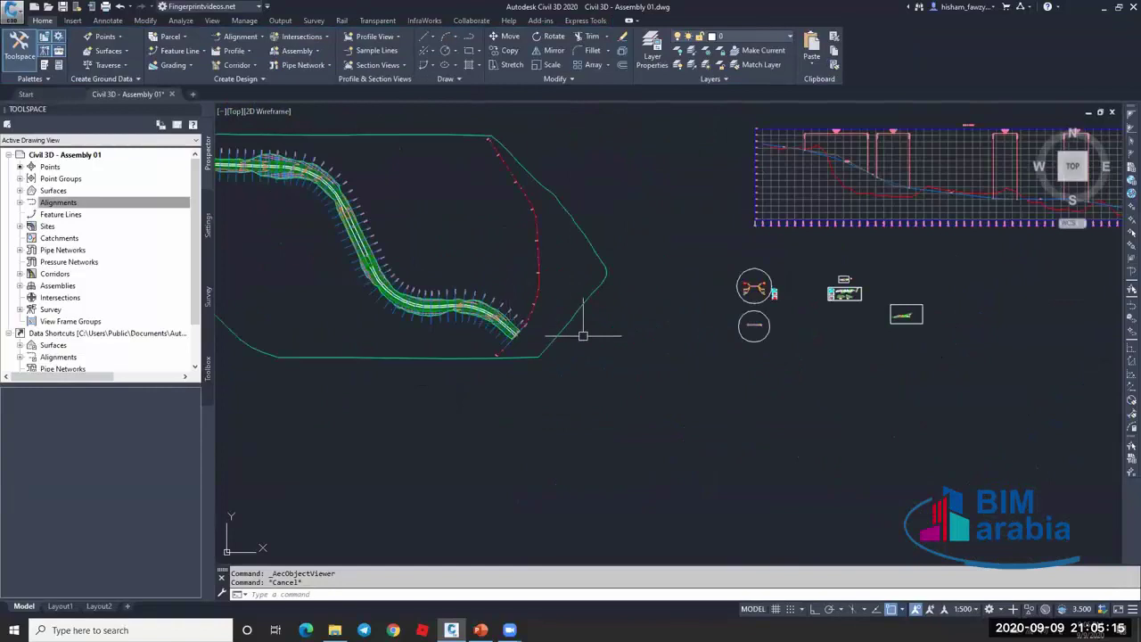
{"action": "scroll", "coordinate": [1037, 236], "scroll_direction": "up", "scroll_amount": 5}
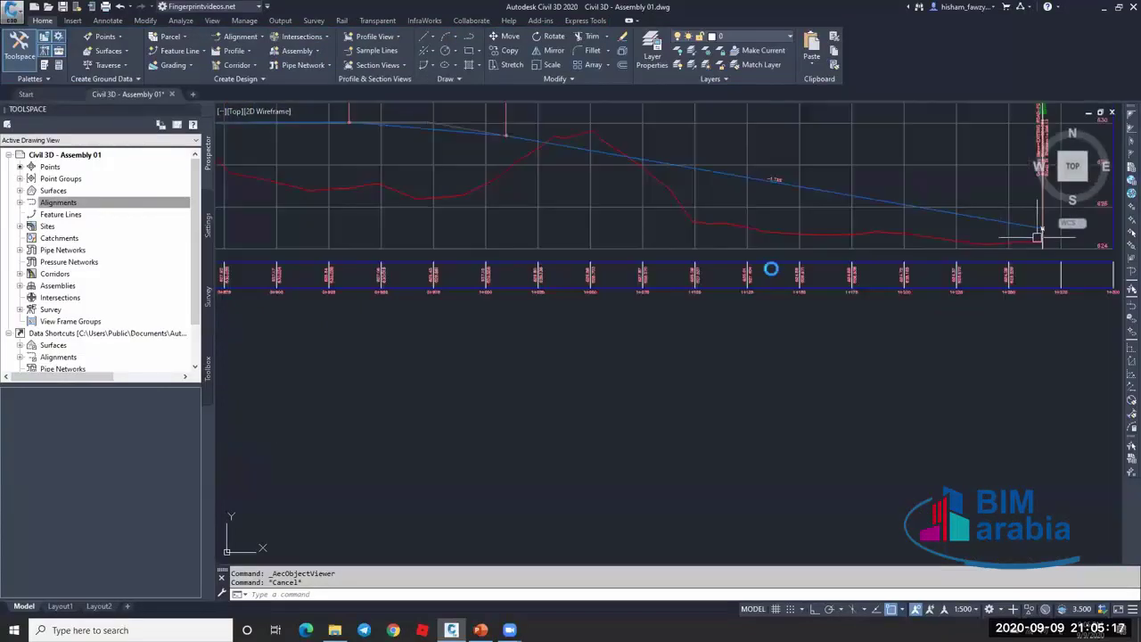
{"action": "scroll", "coordinate": [1037, 236], "scroll_direction": "up", "scroll_amount": 8}
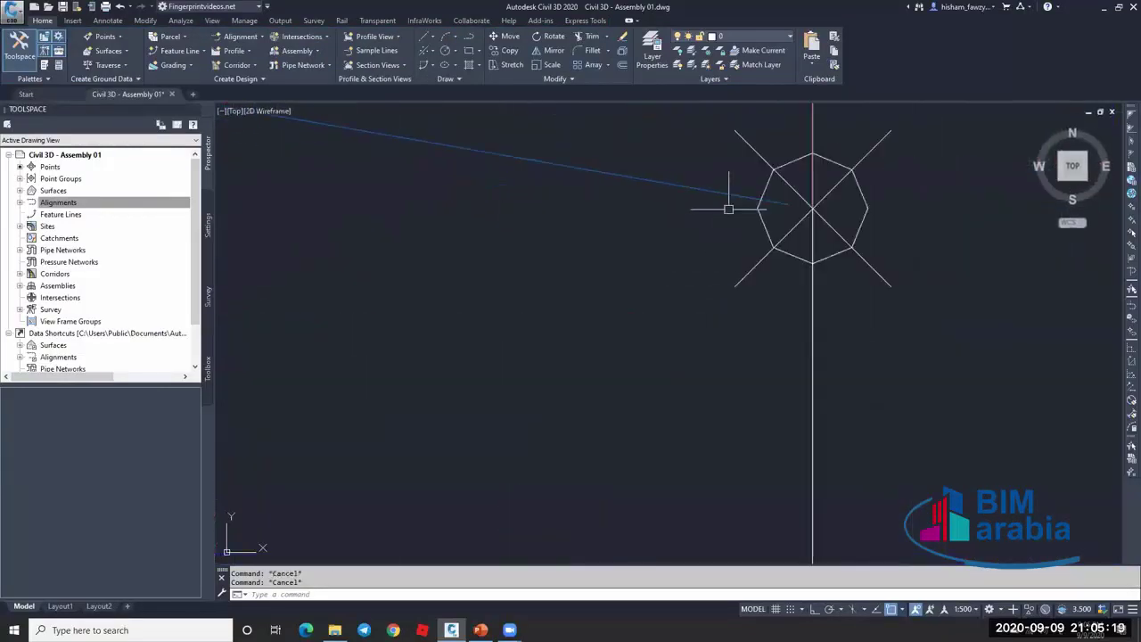
{"action": "scroll", "coordinate": [728, 208], "scroll_direction": "down", "scroll_amount": 3}
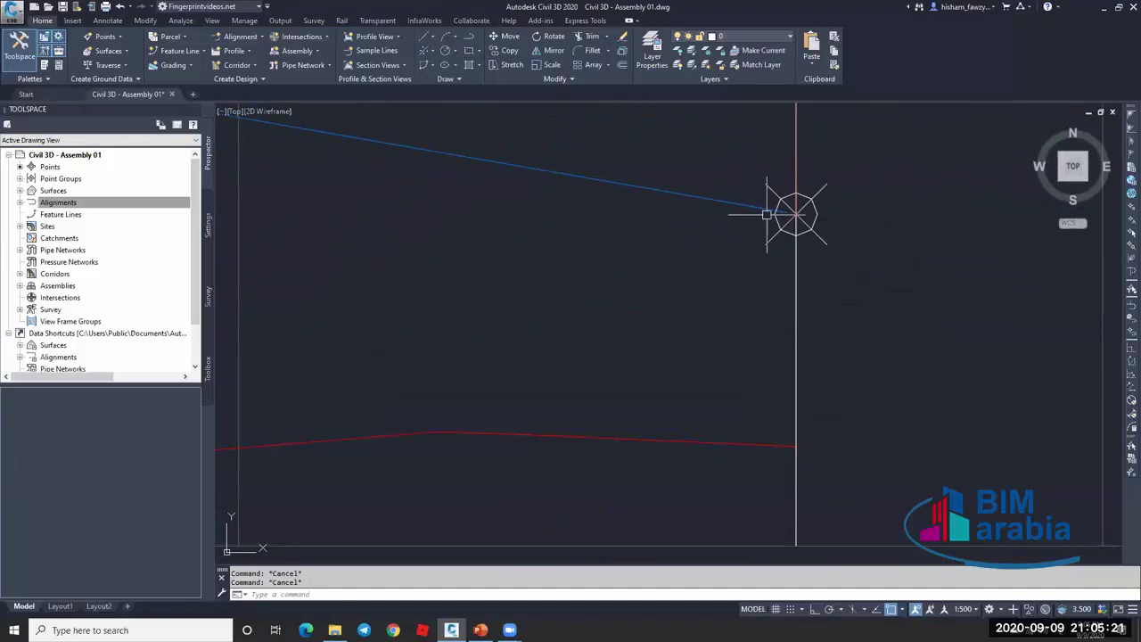
{"action": "type", "text": "ب"}
{"action": "key", "text": "Return"}
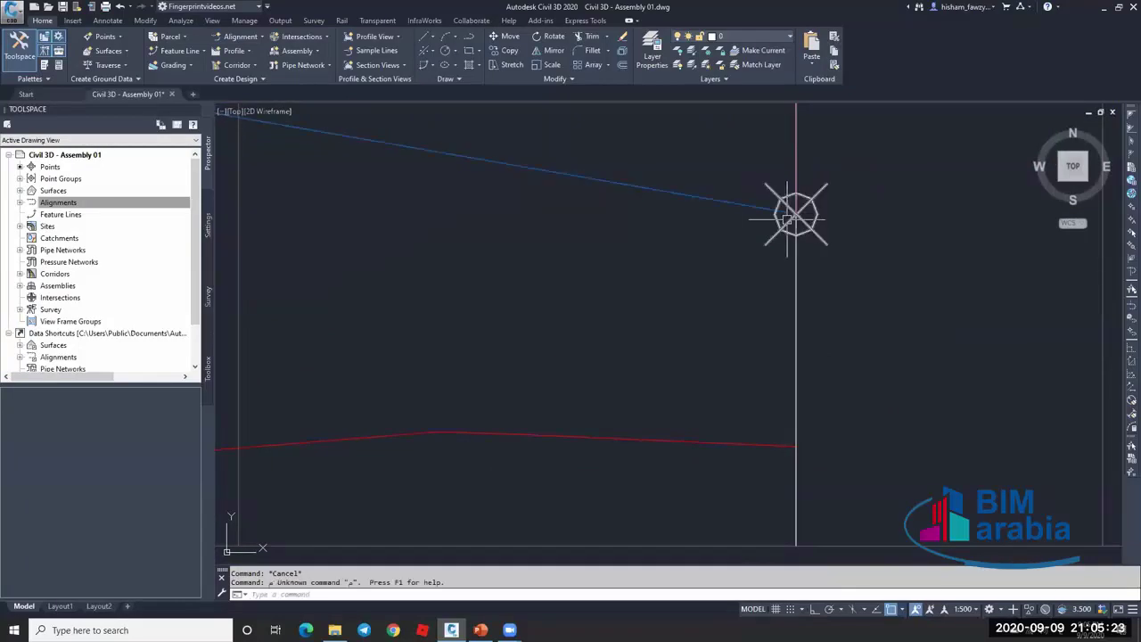
{"action": "type", "text": "l"}
{"action": "key", "text": "Return"}
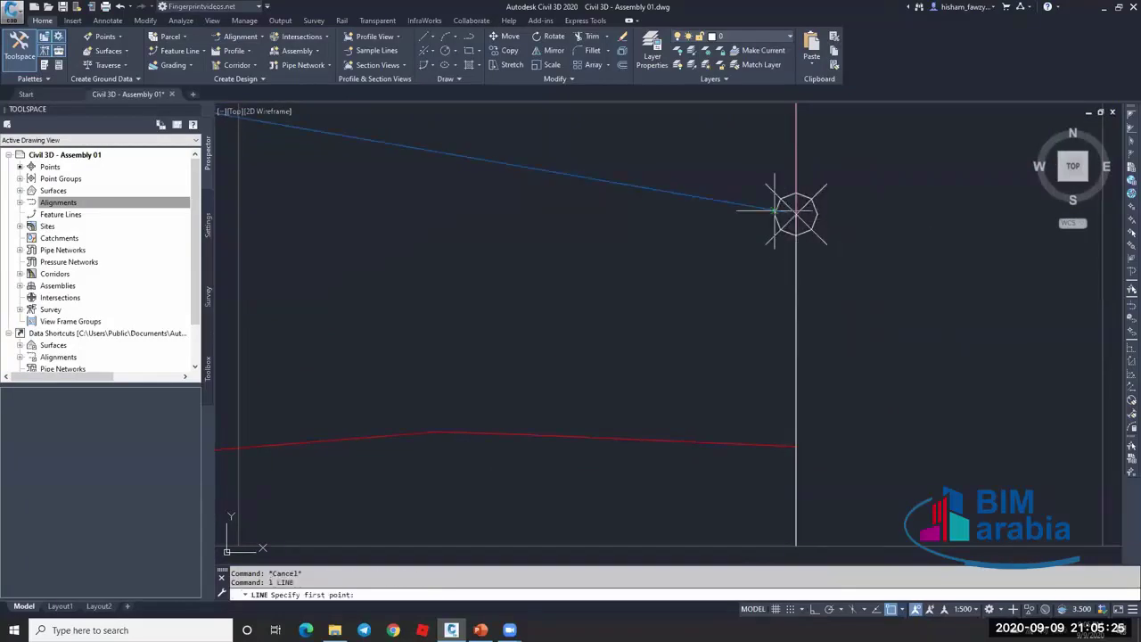
{"action": "left_click", "coordinate": [788, 212]}
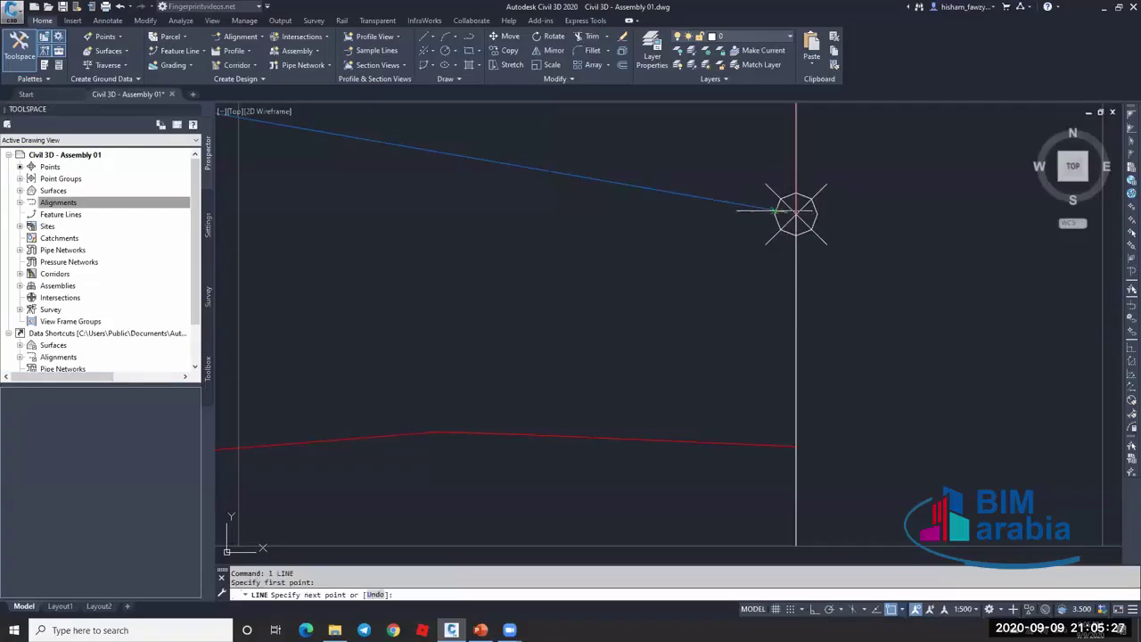
{"action": "right_click", "coordinate": [724, 208], "text": "shift"}
{"action": "left_click", "coordinate": [745, 452]}
{"action": "key", "text": "Escape"}
Lengthen the helper line so it runs past the station line.
{"action": "left_click", "coordinate": [685, 196]}
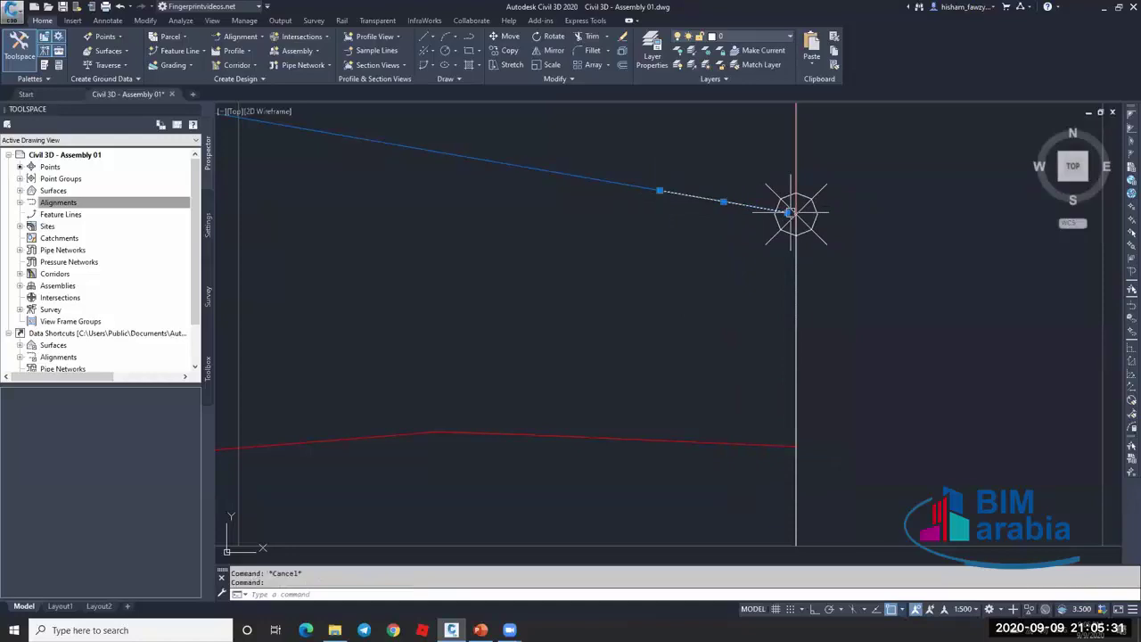
{"action": "mouse_move", "coordinate": [788, 212]}
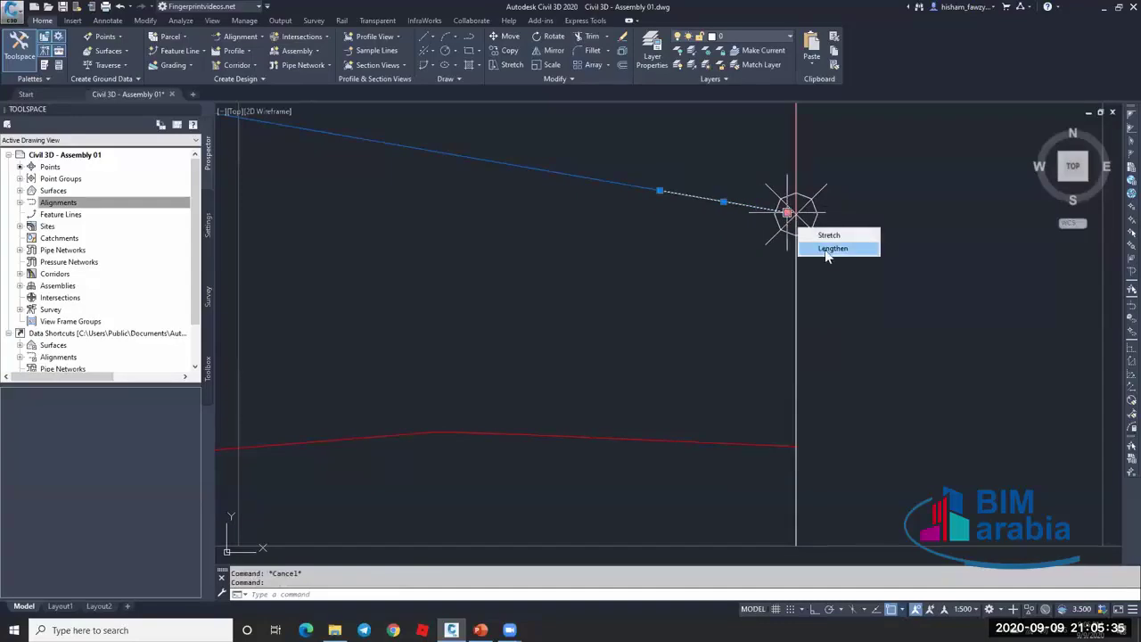
{"action": "left_click", "coordinate": [832, 247]}
{"action": "left_click", "coordinate": [874, 227]}
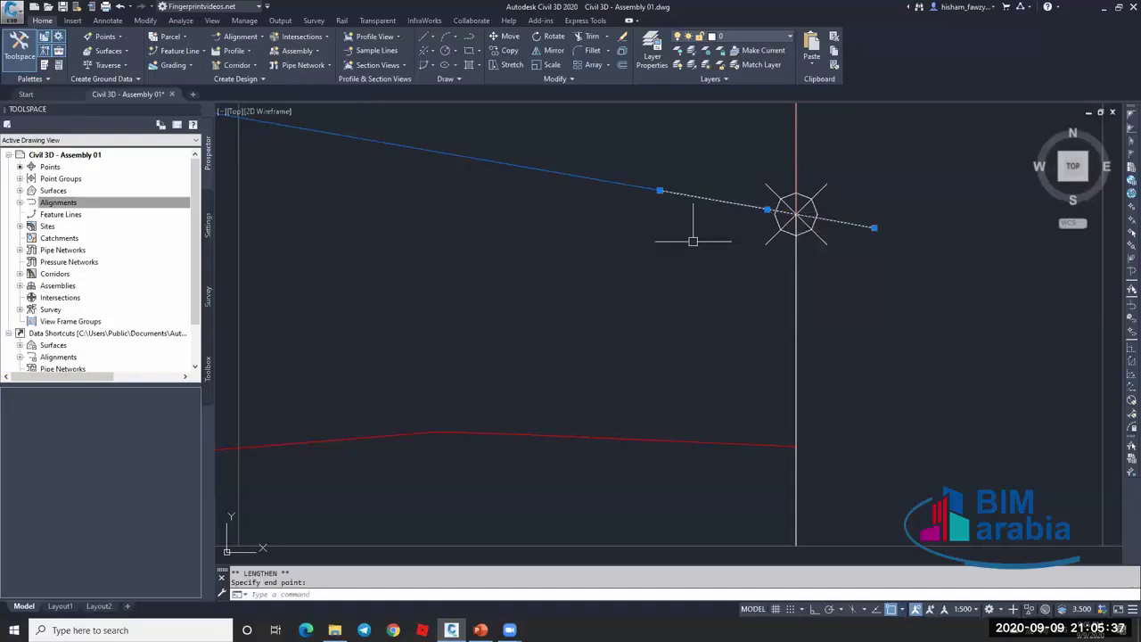
Stretch the ROAD 01-FG02 profile's end grip onto the helper line using the Nearest snap.
{"action": "left_click", "coordinate": [636, 187]}
{"action": "left_click", "coordinate": [788, 212]}
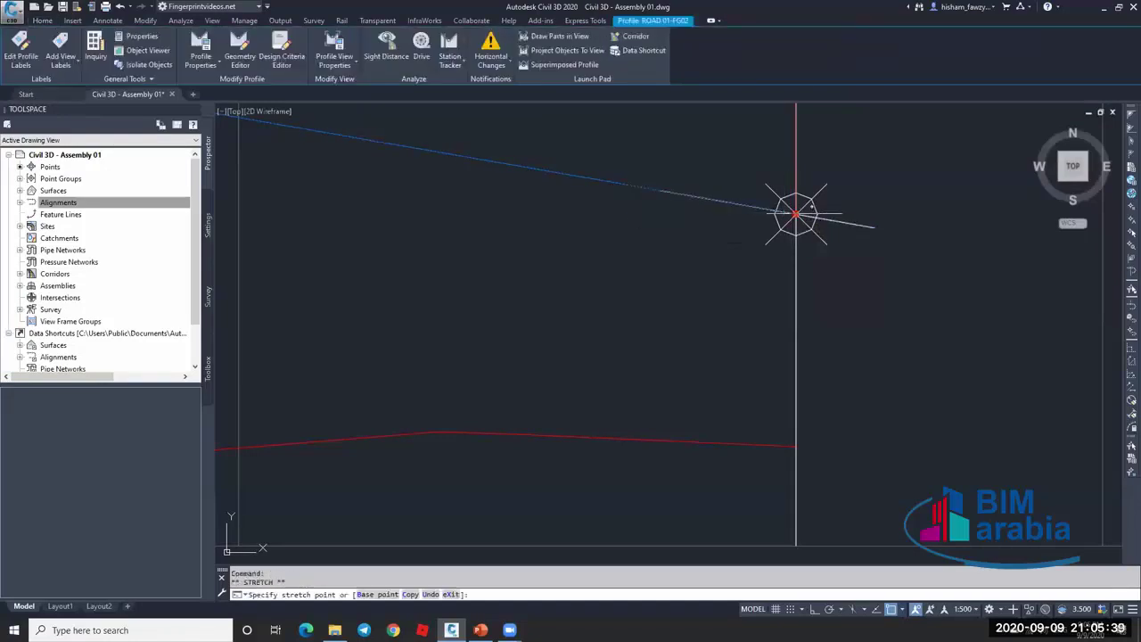
{"action": "scroll", "coordinate": [797, 212], "scroll_direction": "up", "scroll_amount": 2}
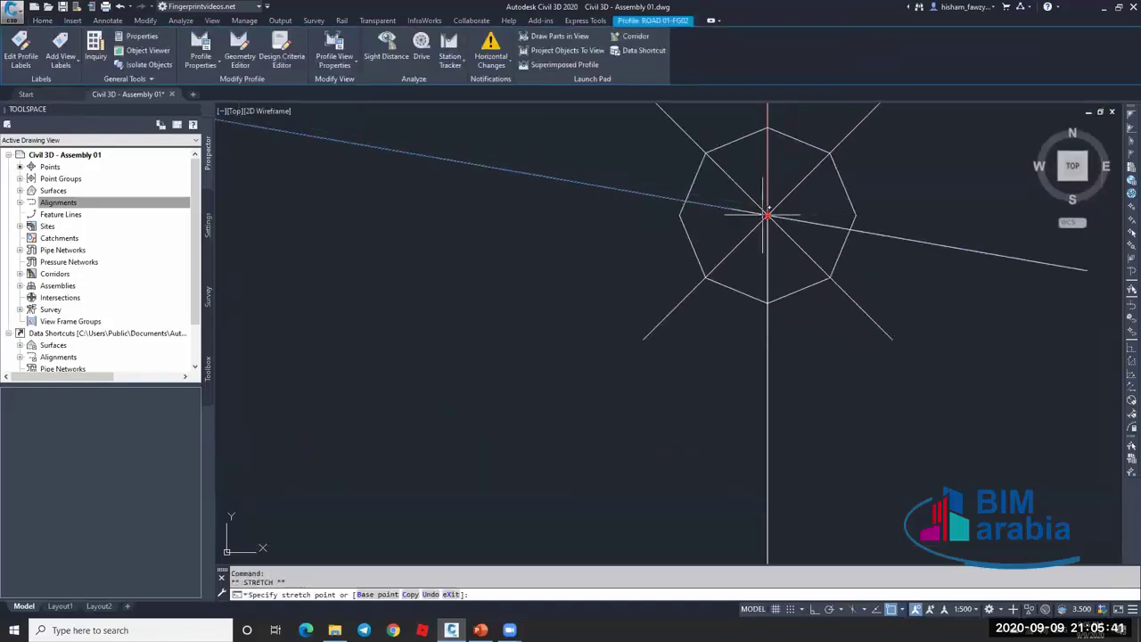
{"action": "scroll", "coordinate": [766, 215], "scroll_direction": "down", "scroll_amount": 3}
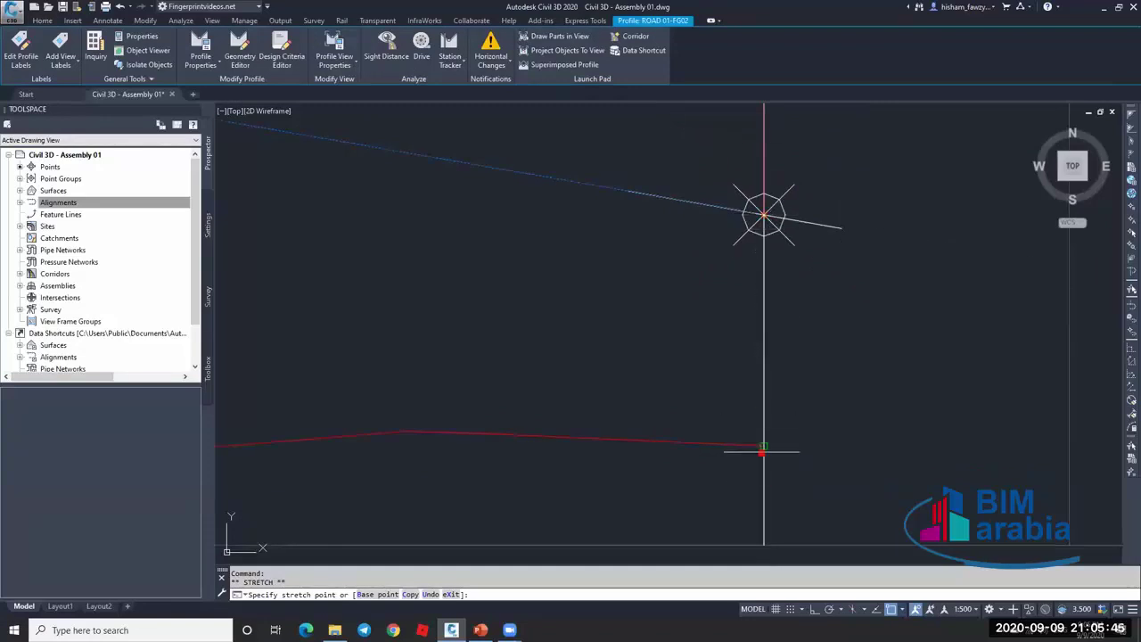
{"action": "scroll", "coordinate": [768, 205], "scroll_direction": "up", "scroll_amount": 2}
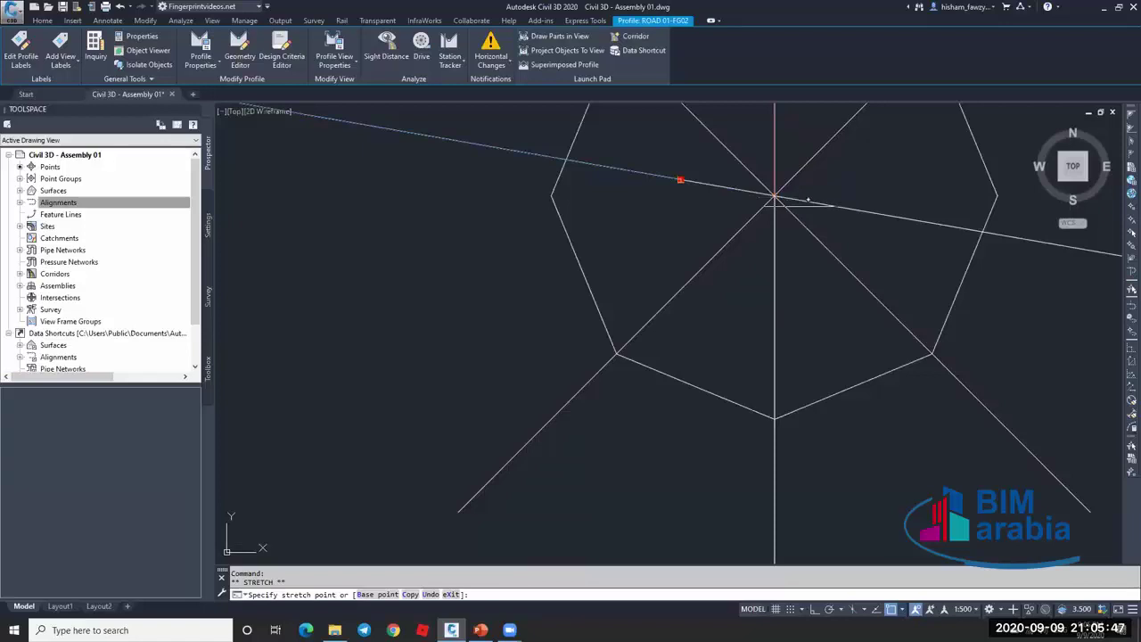
{"action": "right_click", "coordinate": [812, 194], "text": "shift"}
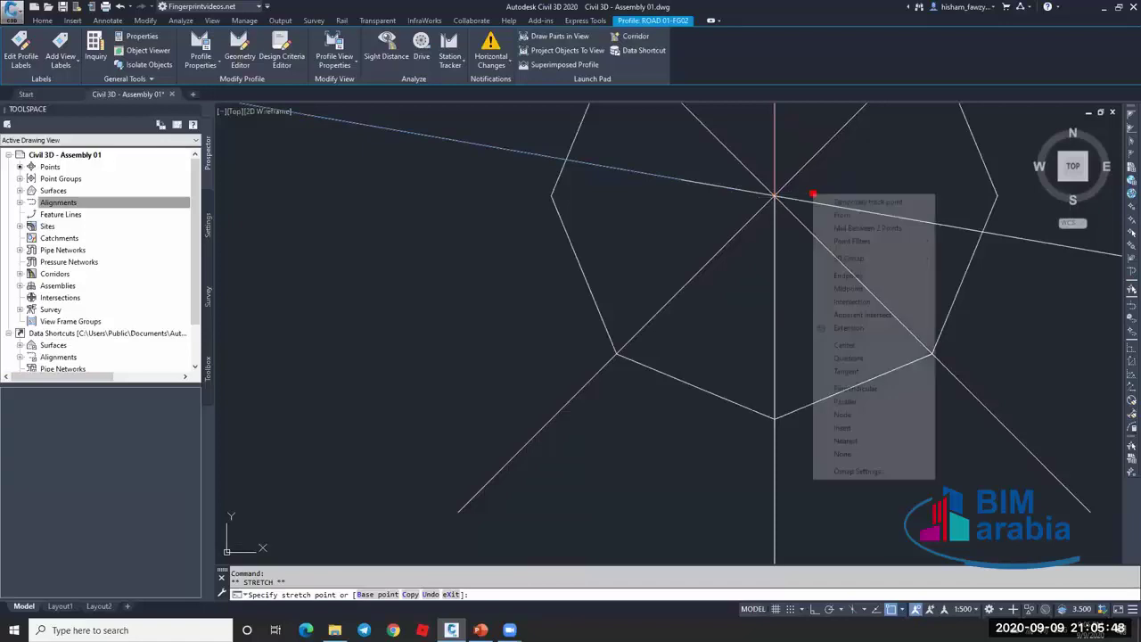
{"action": "left_click", "coordinate": [869, 440]}
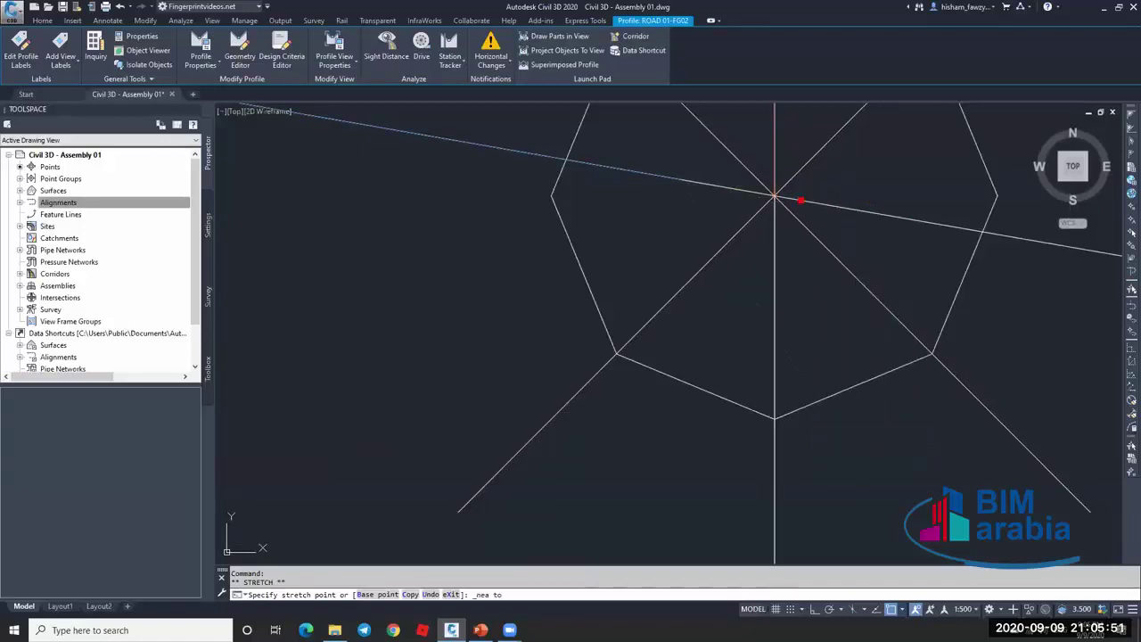
{"action": "scroll", "coordinate": [800, 200], "scroll_direction": "down", "scroll_amount": 5}
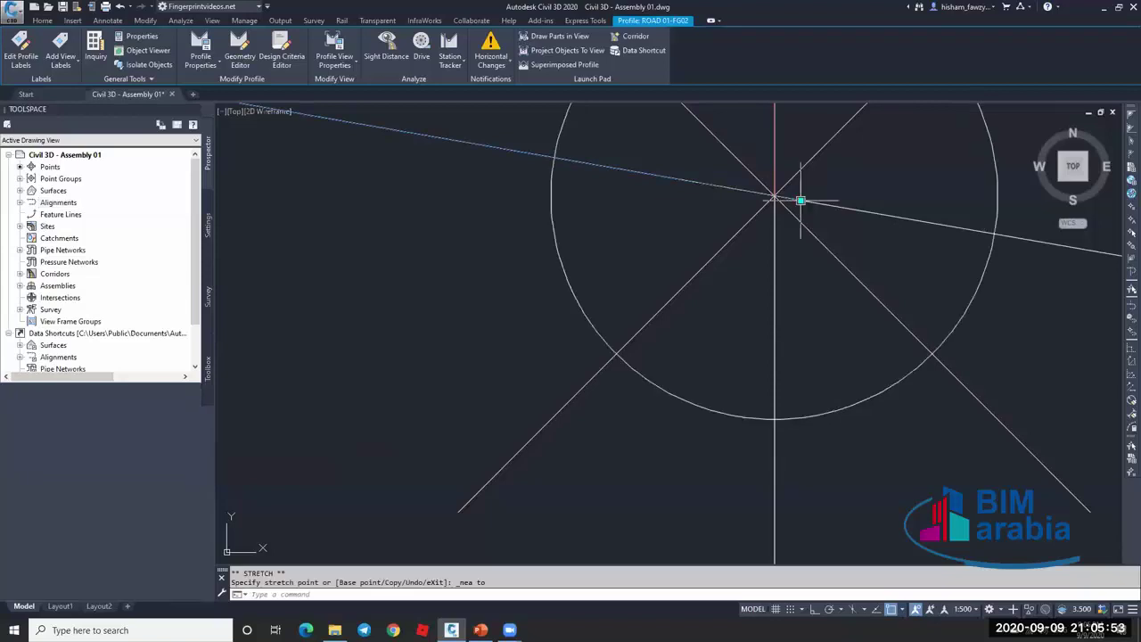
{"action": "key", "text": "Escape"}
Erase the leftover helper line with the E command.
{"action": "type", "text": "e"}
{"action": "key", "text": "Return"}
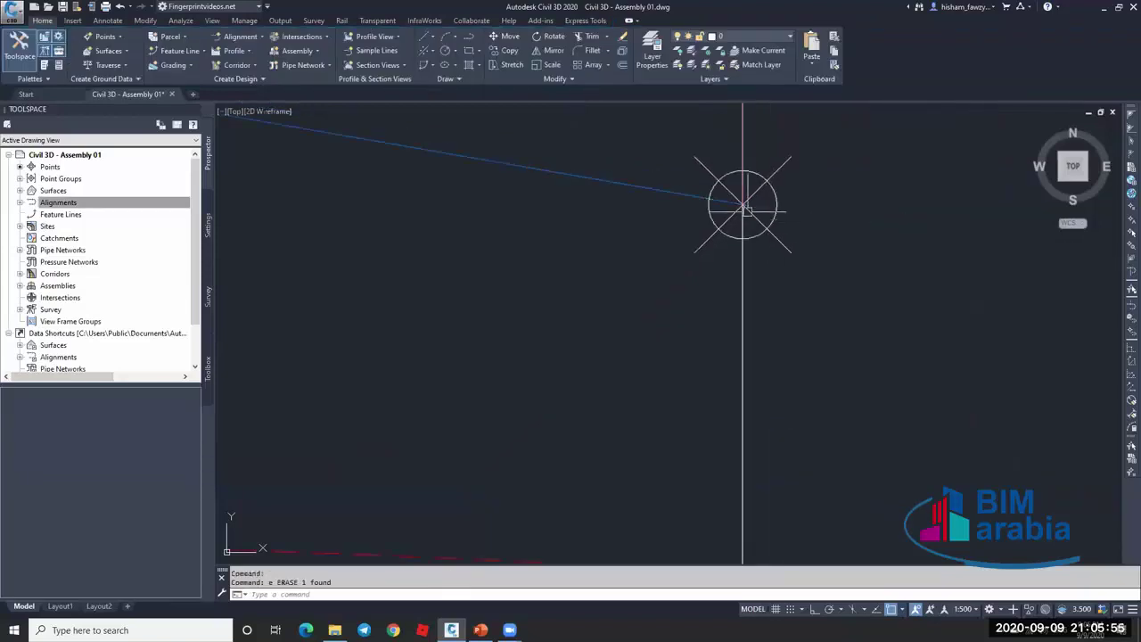
{"action": "scroll", "coordinate": [749, 317], "scroll_direction": "down", "scroll_amount": 5}
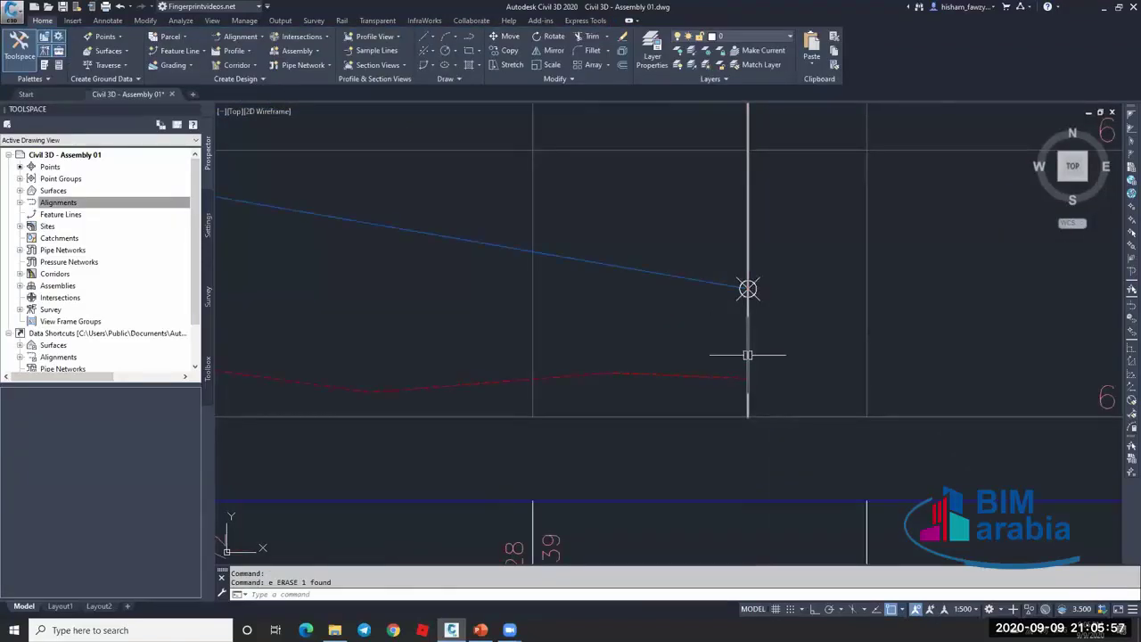
{"action": "scroll", "coordinate": [767, 283], "scroll_direction": "down", "scroll_amount": 5}
{"action": "scroll", "coordinate": [770, 269], "scroll_direction": "down", "scroll_amount": 8}
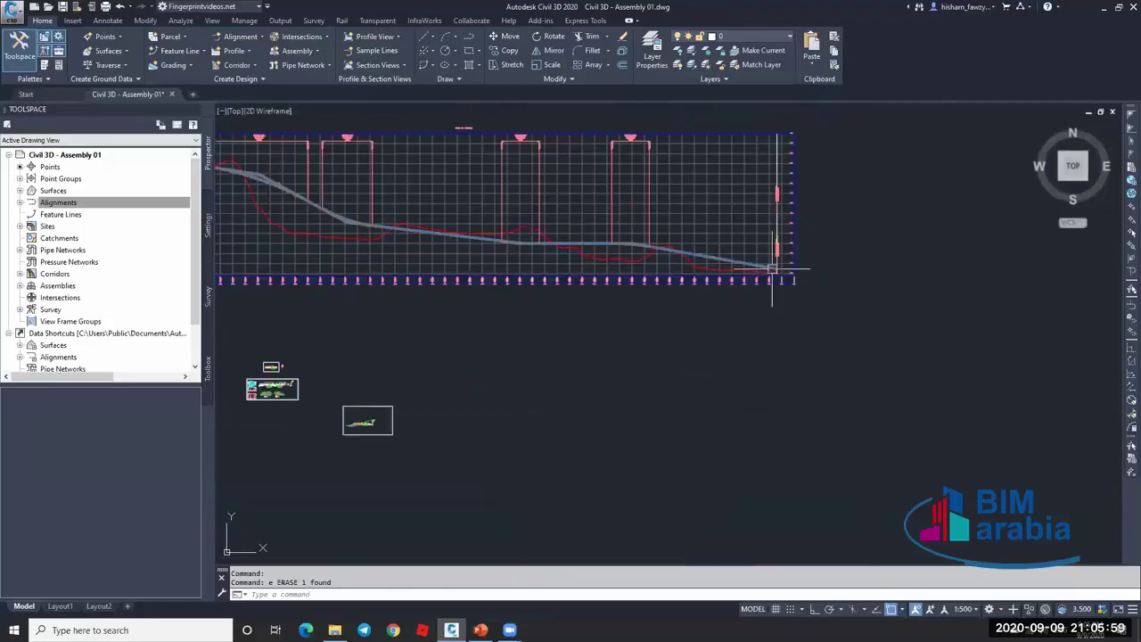
{"action": "key", "text": "Escape"}
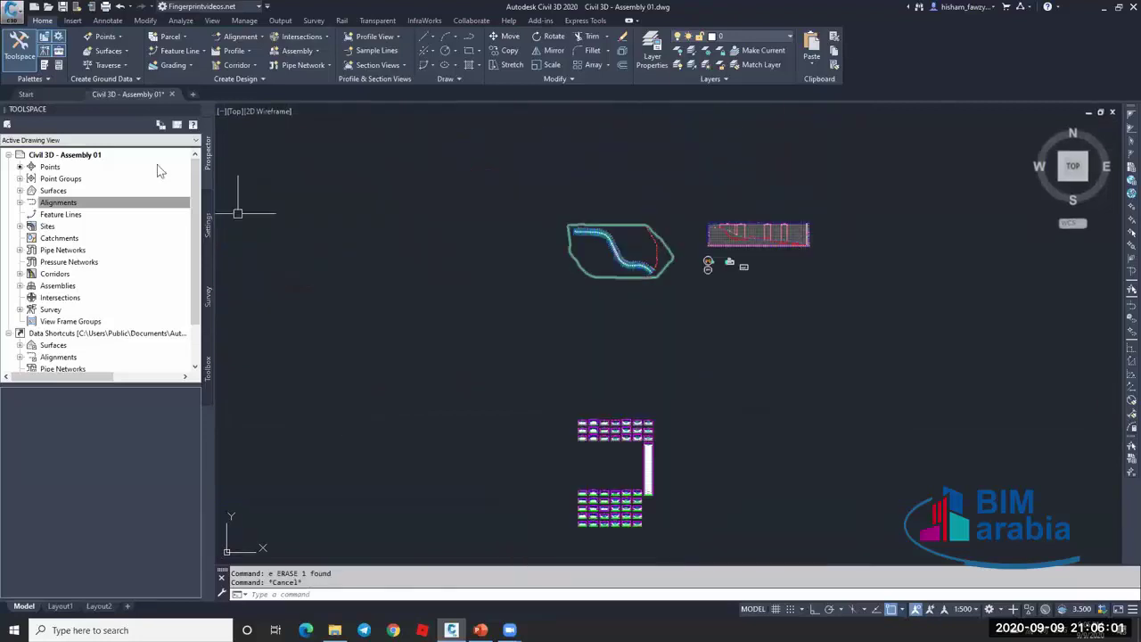
Rebuild Corridor - R 01 from Prospector's Corridors list and zoom to check the result.
{"action": "left_click", "coordinate": [59, 203]}
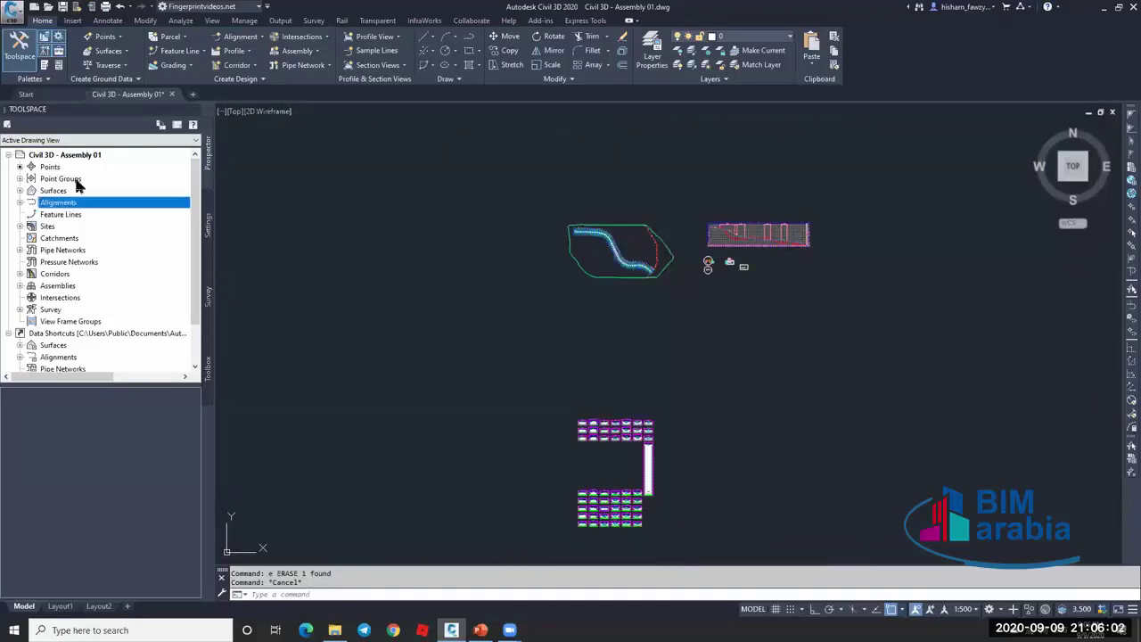
{"action": "left_click", "coordinate": [20, 274]}
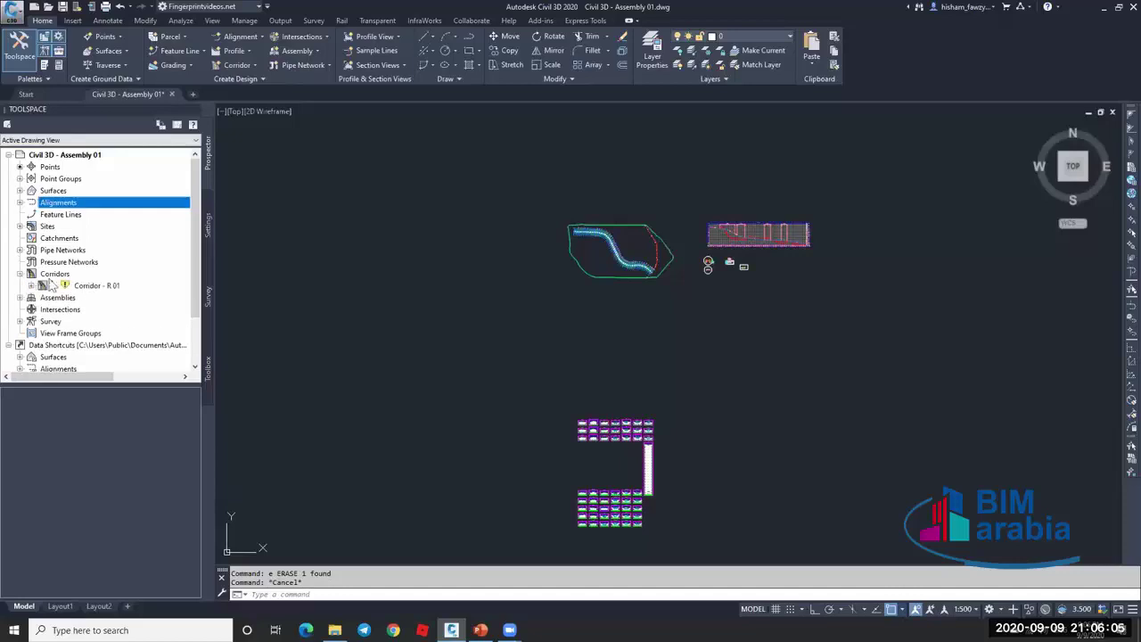
{"action": "right_click", "coordinate": [98, 285]}
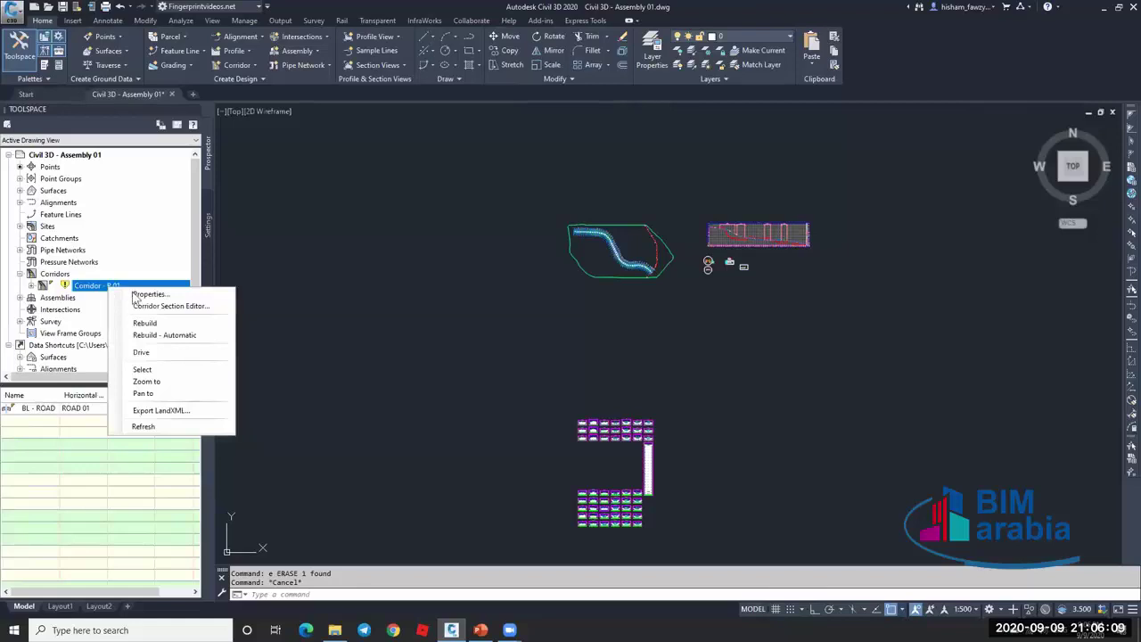
{"action": "left_click", "coordinate": [177, 323]}
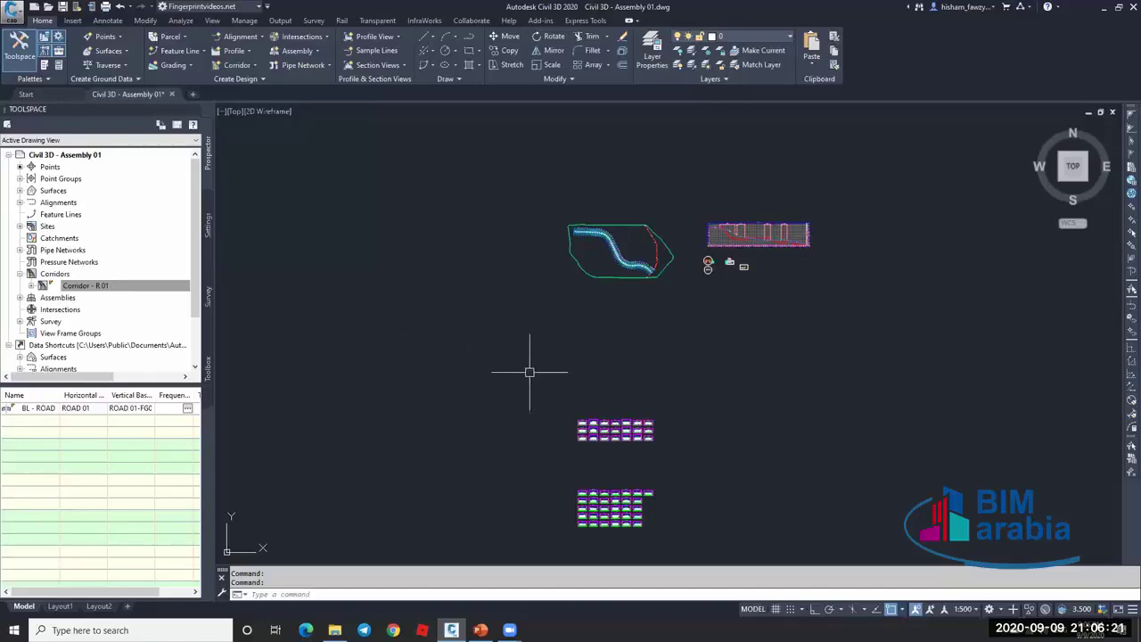
{"action": "scroll", "coordinate": [651, 490], "scroll_direction": "up", "scroll_amount": 2}
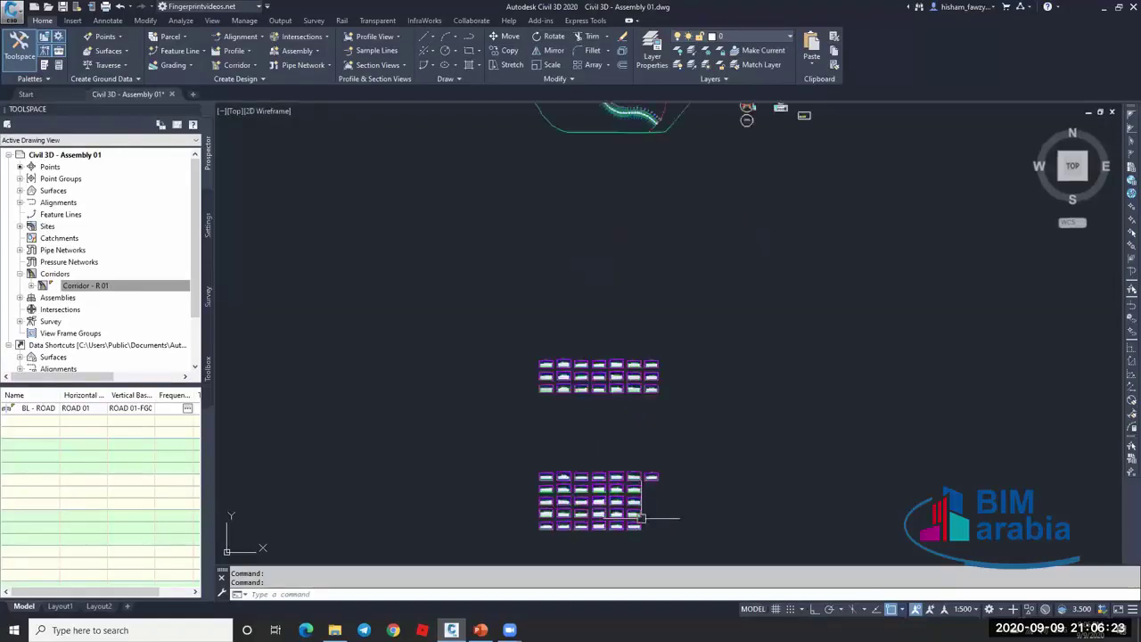
{"action": "scroll", "coordinate": [652, 487], "scroll_direction": "up", "scroll_amount": 6}
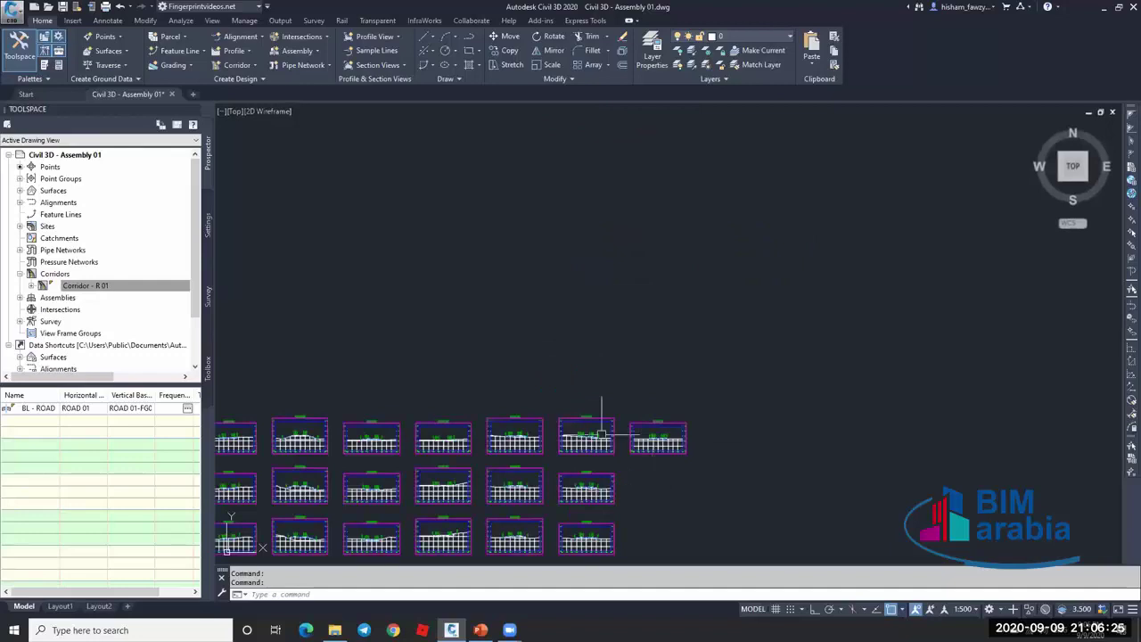
{"action": "scroll", "coordinate": [657, 419], "scroll_direction": "down", "scroll_amount": 4}
{"action": "scroll", "coordinate": [655, 298], "scroll_direction": "up", "scroll_amount": 8}
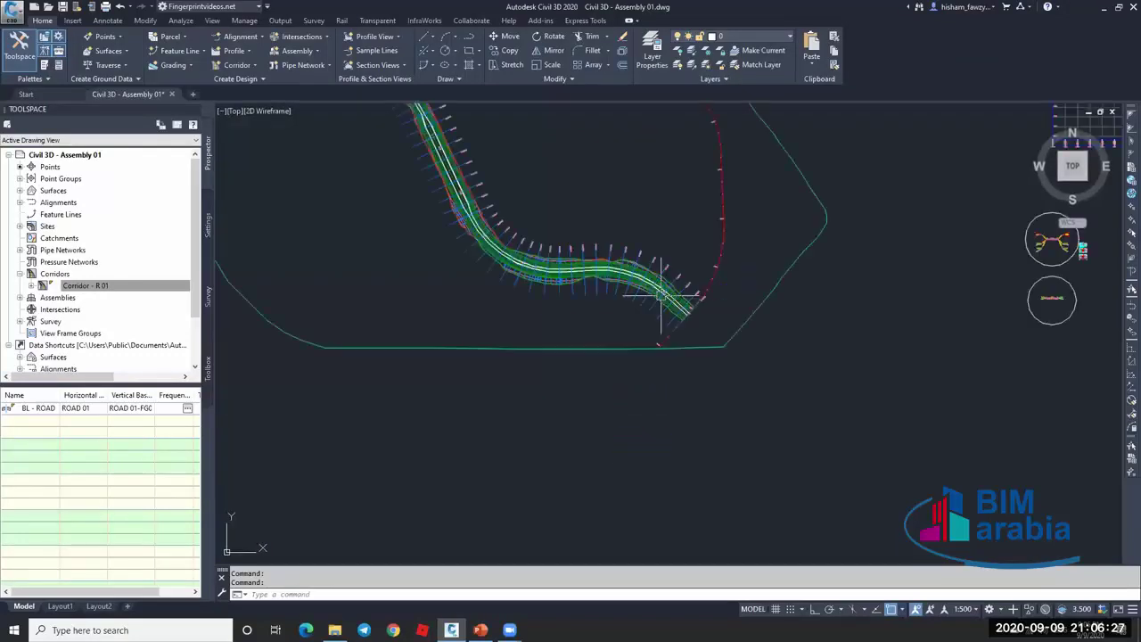
{"action": "scroll", "coordinate": [644, 284], "scroll_direction": "up", "scroll_amount": 5}
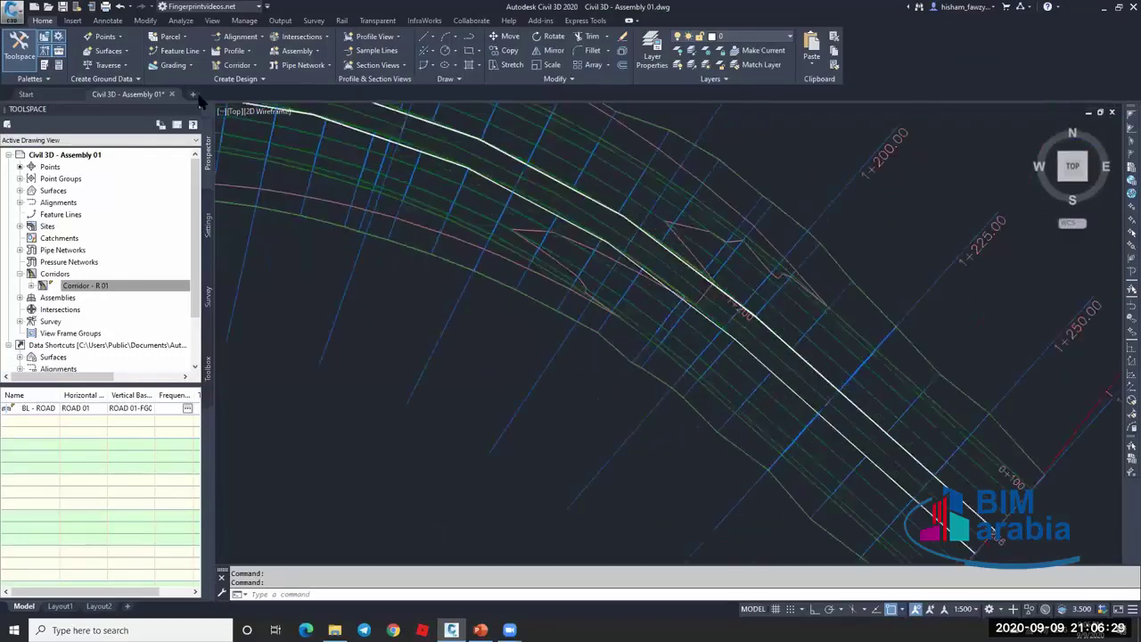
{"action": "key", "text": "Escape"}
{"action": "left_click", "coordinate": [503, 232]}
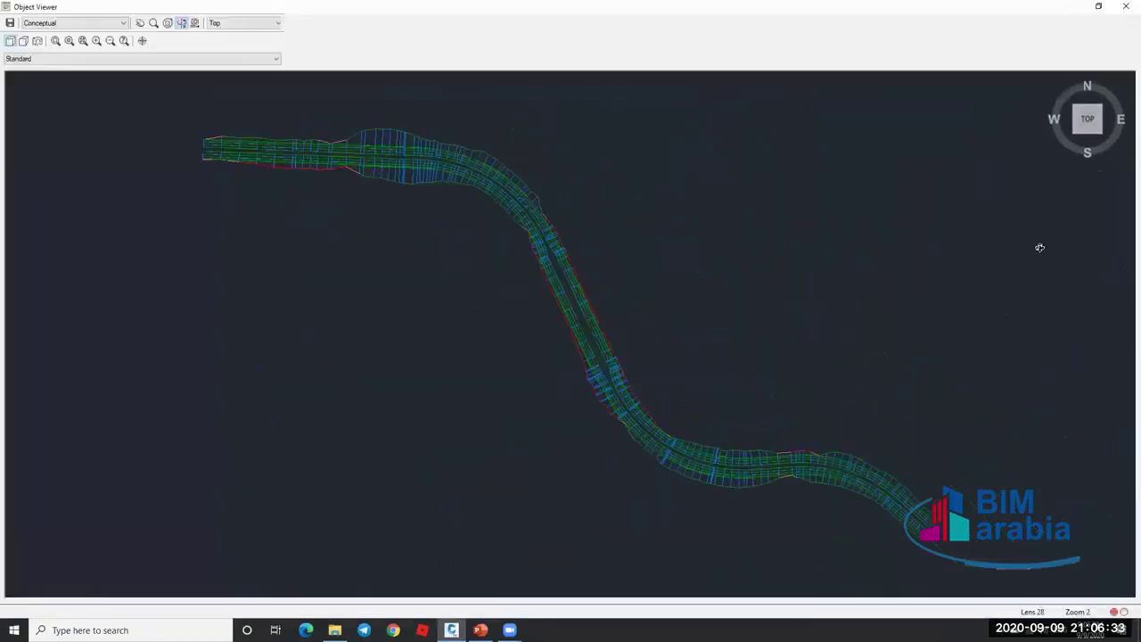
{"action": "left_click_drag", "start_coordinate": [1040, 247], "coordinate": [974, 243]}
{"action": "left_click_drag", "start_coordinate": [985, 194], "coordinate": [1006, 229]}
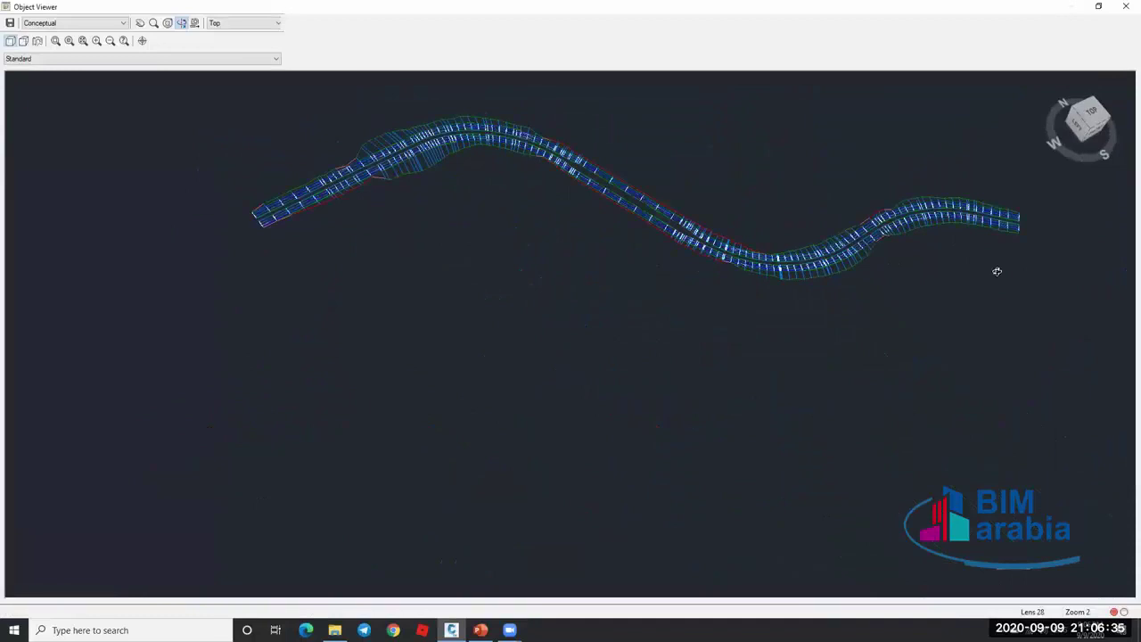
{"action": "key", "text": "Escape"}
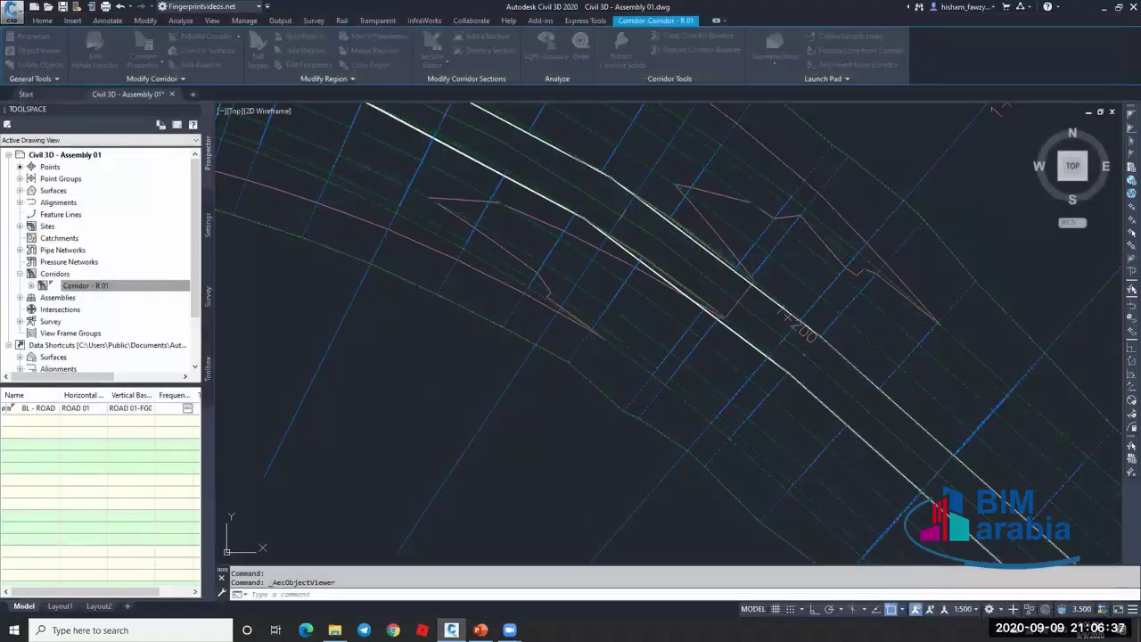
{"action": "scroll", "coordinate": [610, 254], "scroll_direction": "down", "scroll_amount": 10}
{"action": "key", "text": "Escape"}
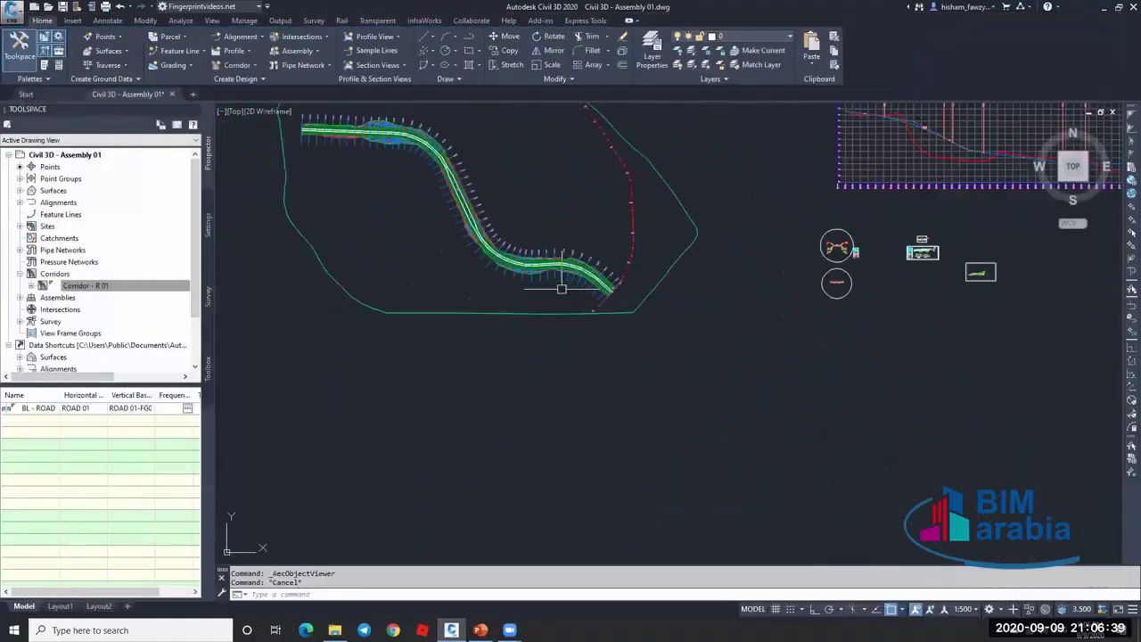
{"action": "scroll", "coordinate": [1016, 284], "scroll_direction": "up", "scroll_amount": 3}
{"action": "scroll", "coordinate": [1016, 283], "scroll_direction": "up", "scroll_amount": 5}
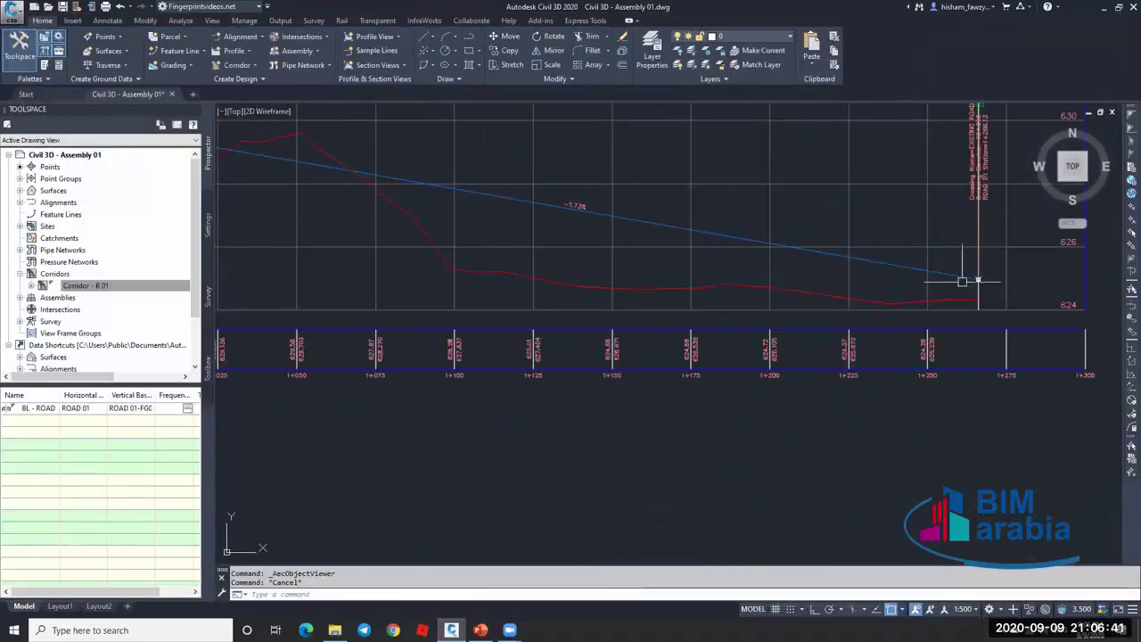
{"action": "scroll", "coordinate": [970, 280], "scroll_direction": "down", "scroll_amount": 3}
{"action": "scroll", "coordinate": [843, 235], "scroll_direction": "down", "scroll_amount": 4}
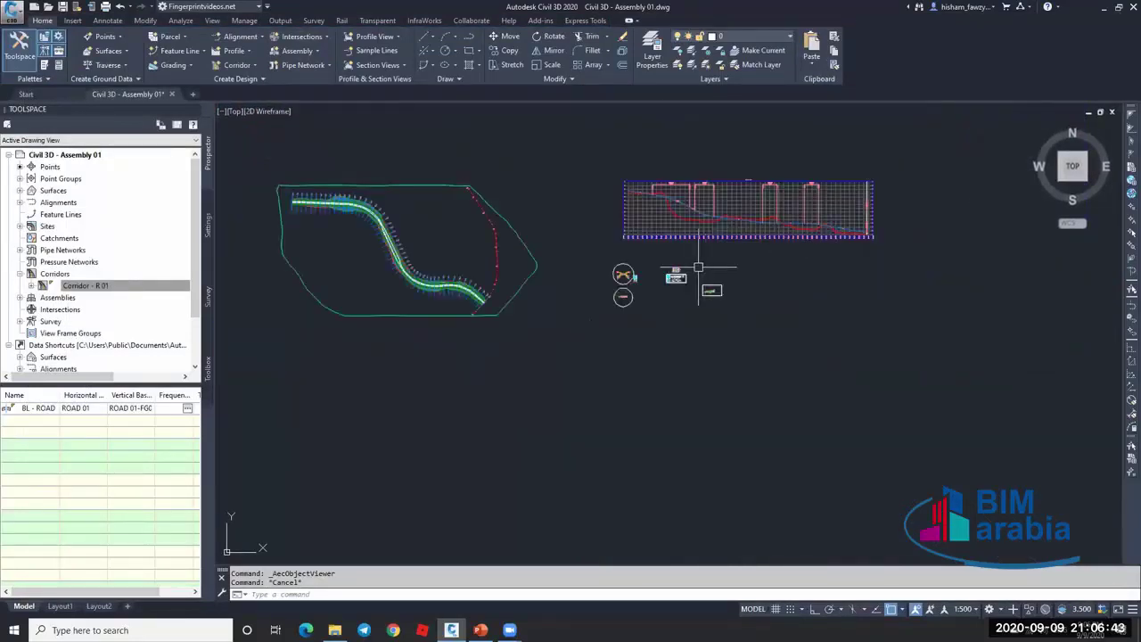
{"action": "scroll", "coordinate": [726, 223], "scroll_direction": "down", "scroll_amount": 3}
{"action": "scroll", "coordinate": [576, 501], "scroll_direction": "up", "scroll_amount": 3}
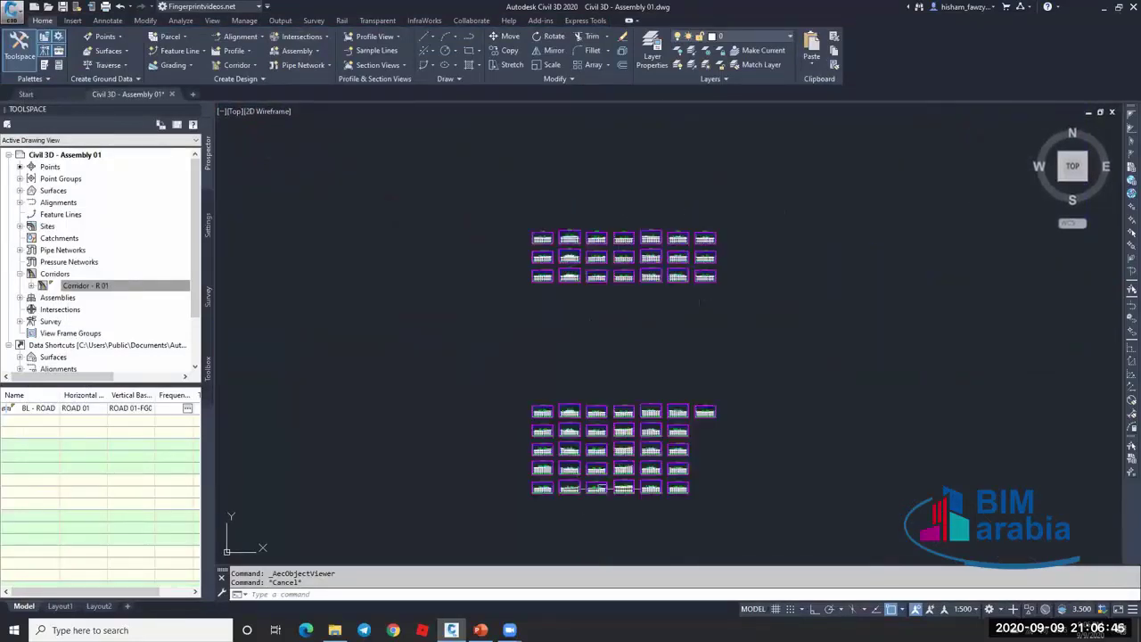
{"action": "scroll", "coordinate": [557, 238], "scroll_direction": "up", "scroll_amount": 5}
Apply Update Group Layout to both section view groups to pack them into compact grids.
{"action": "left_click", "coordinate": [562, 234]}
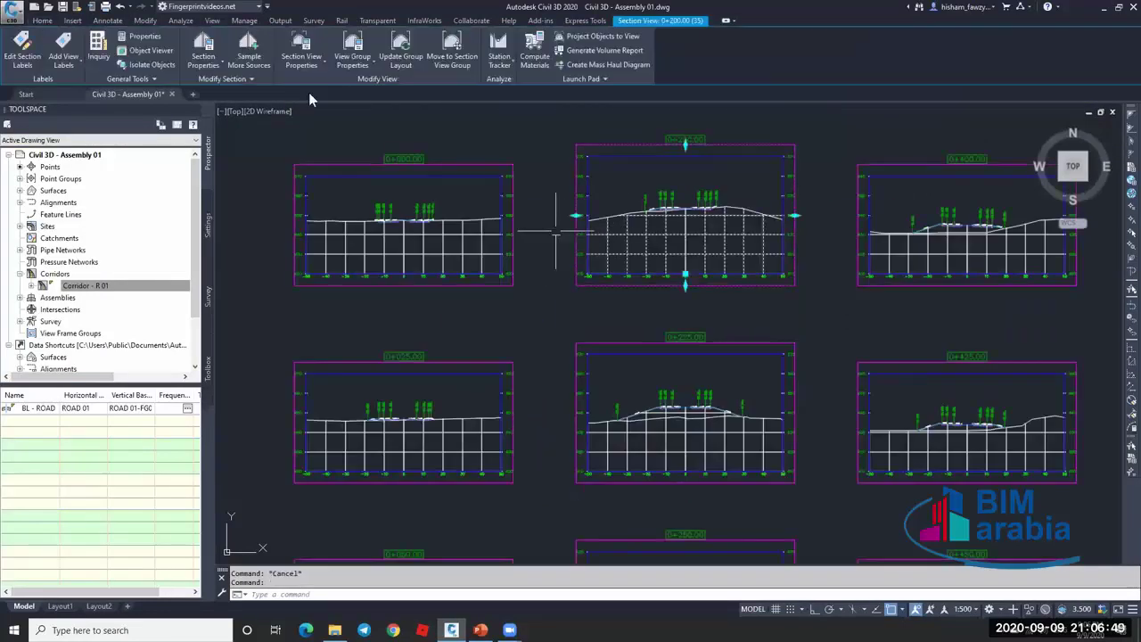
{"action": "left_click", "coordinate": [413, 56]}
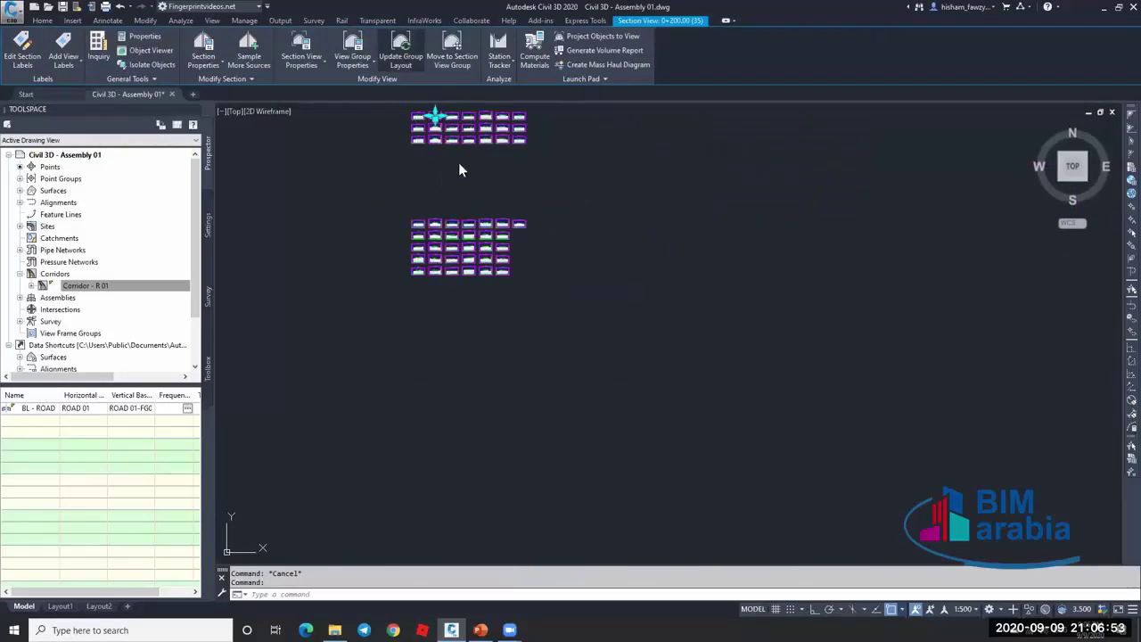
{"action": "key", "text": "Return"}
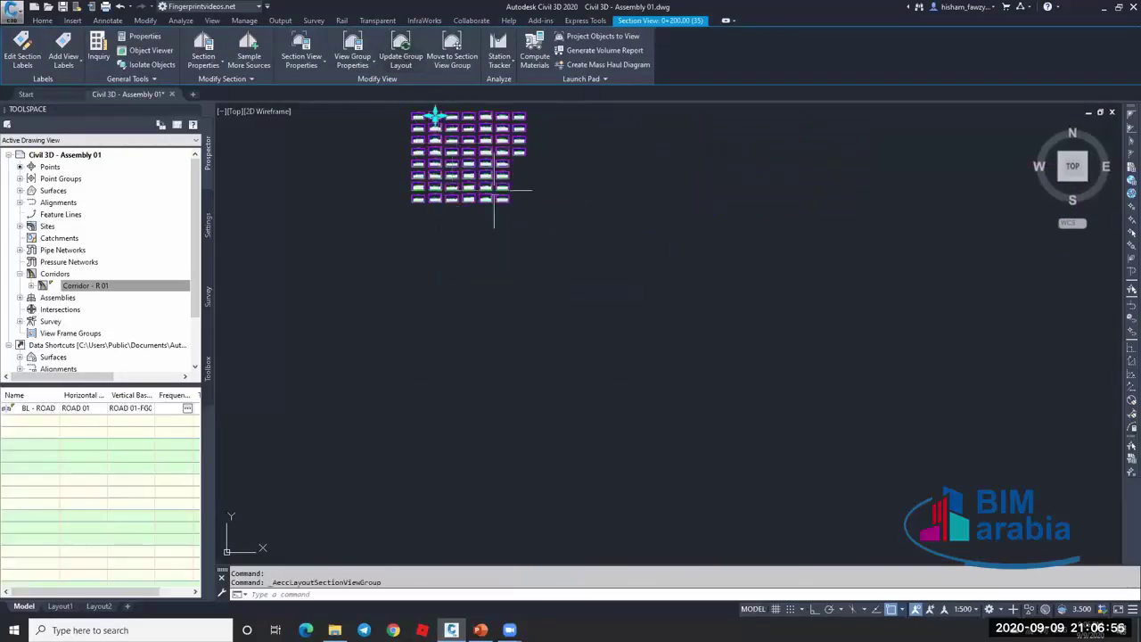
{"action": "key", "text": "Escape"}
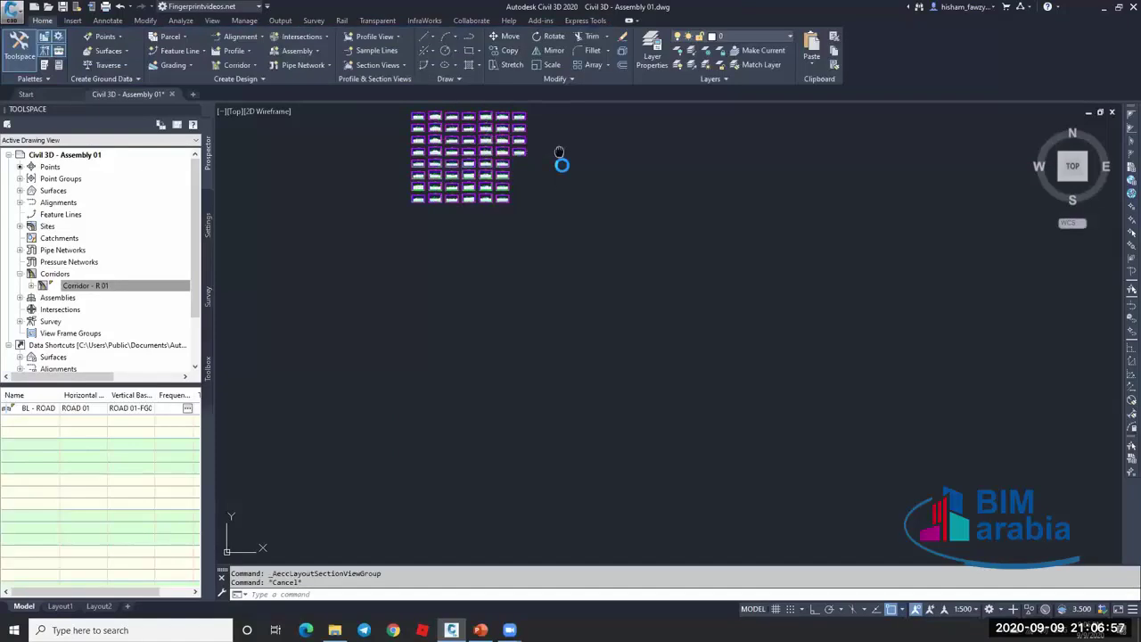
Pan back to the corridor plan and select Corridor - R 01.
{"action": "middle_click_drag", "start_coordinate": [559, 153], "coordinate": [577, 201]}
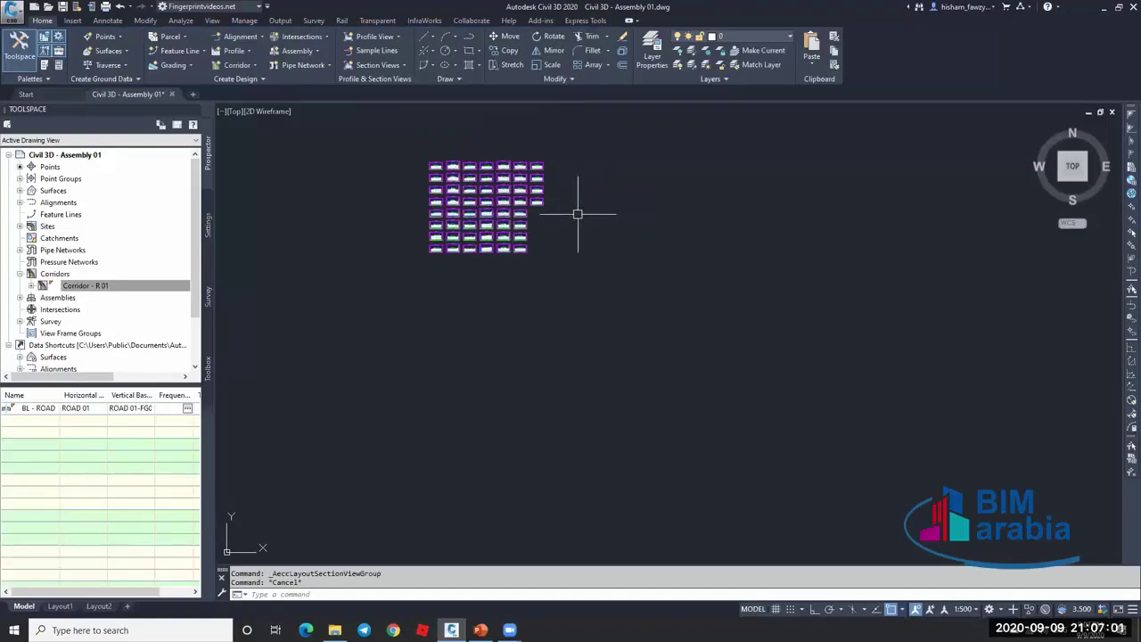
{"action": "scroll", "coordinate": [581, 223], "scroll_direction": "down", "scroll_amount": 4}
{"action": "middle_click_drag", "start_coordinate": [604, 156], "coordinate": [618, 217]}
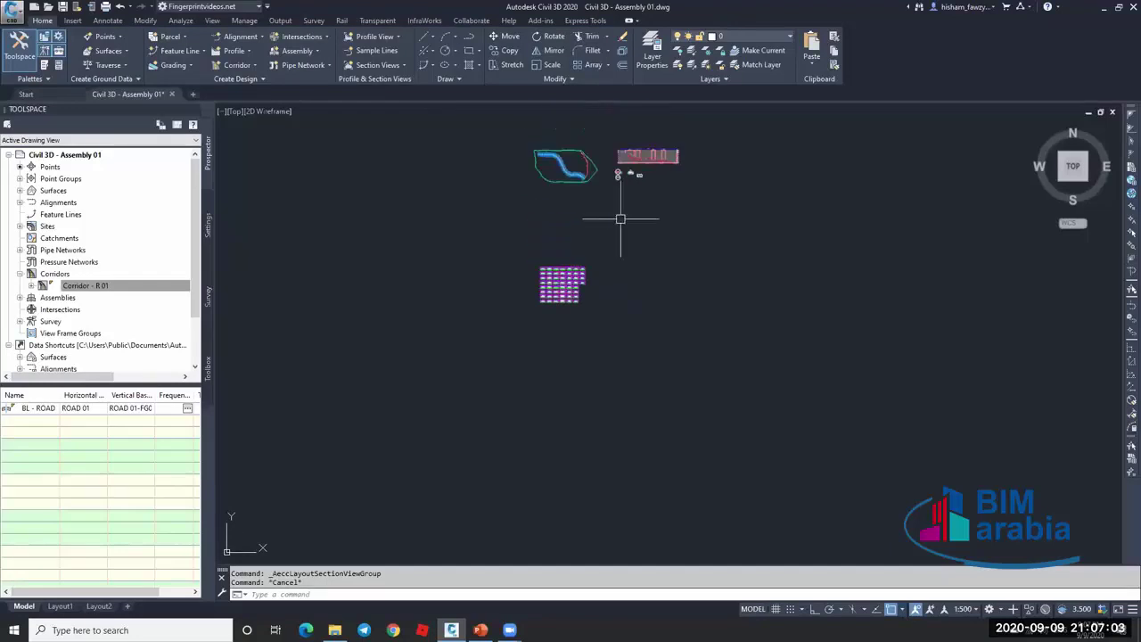
{"action": "key", "text": "Escape"}
{"action": "scroll", "coordinate": [563, 169], "scroll_direction": "up", "scroll_amount": 5}
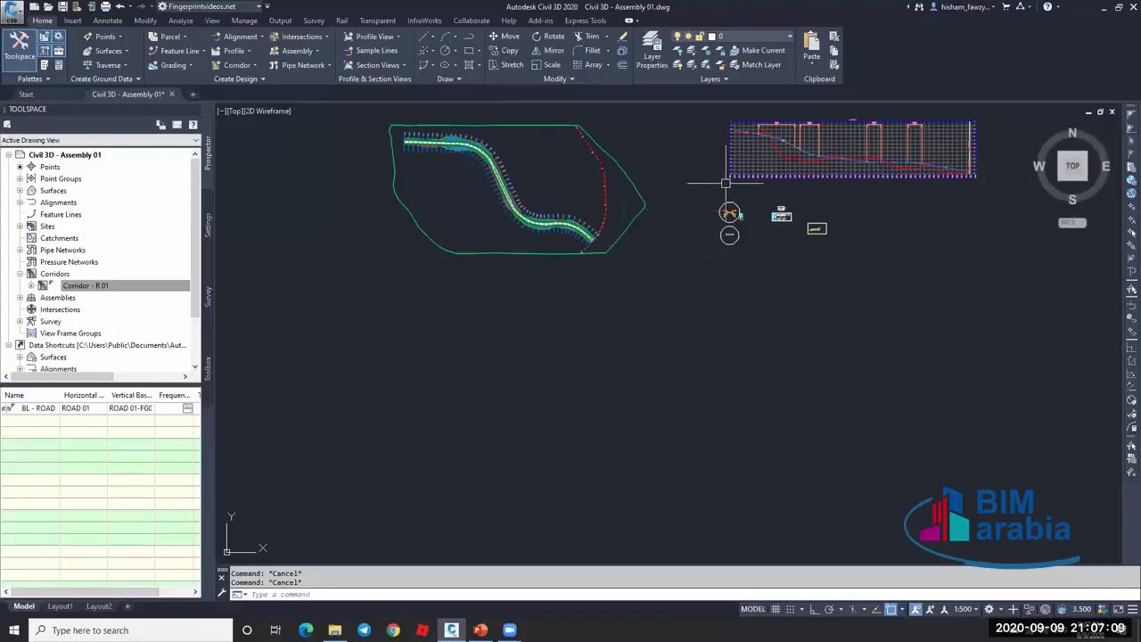
{"action": "scroll", "coordinate": [697, 187], "scroll_direction": "down", "scroll_amount": 2}
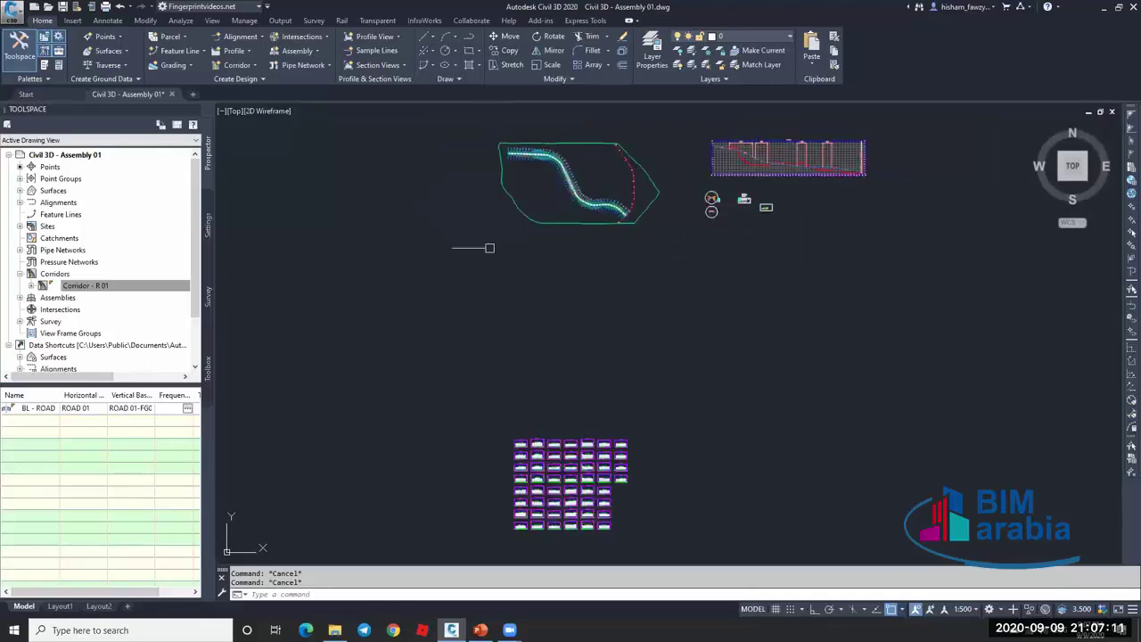
{"action": "left_click", "coordinate": [157, 286]}
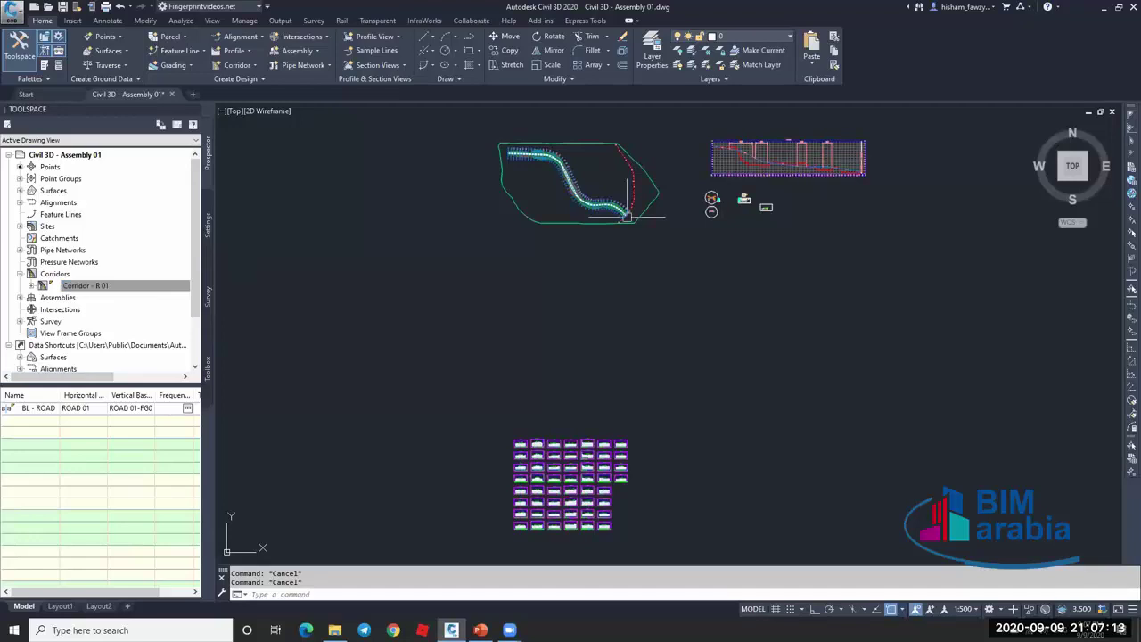
{"action": "scroll", "coordinate": [627, 215], "scroll_direction": "up", "scroll_amount": 6}
{"action": "left_click", "coordinate": [569, 216]}
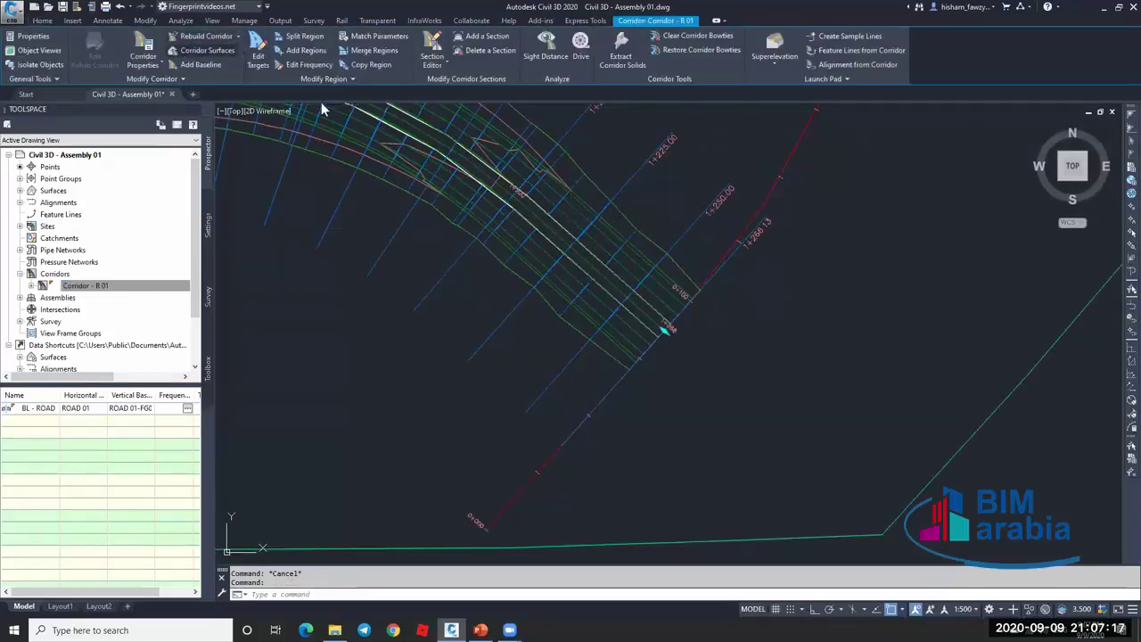
In Corridor Surfaces, check Corridor - Bottom's Datum links, review its boundary, and click OK.
{"action": "left_click", "coordinate": [207, 50]}
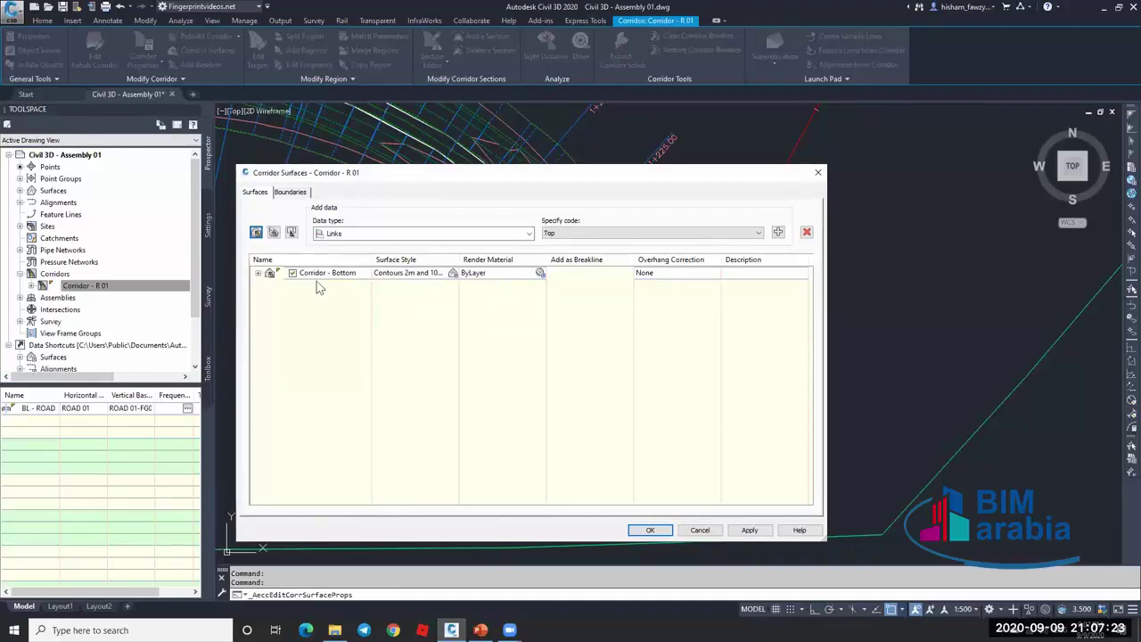
{"action": "left_click", "coordinate": [561, 232]}
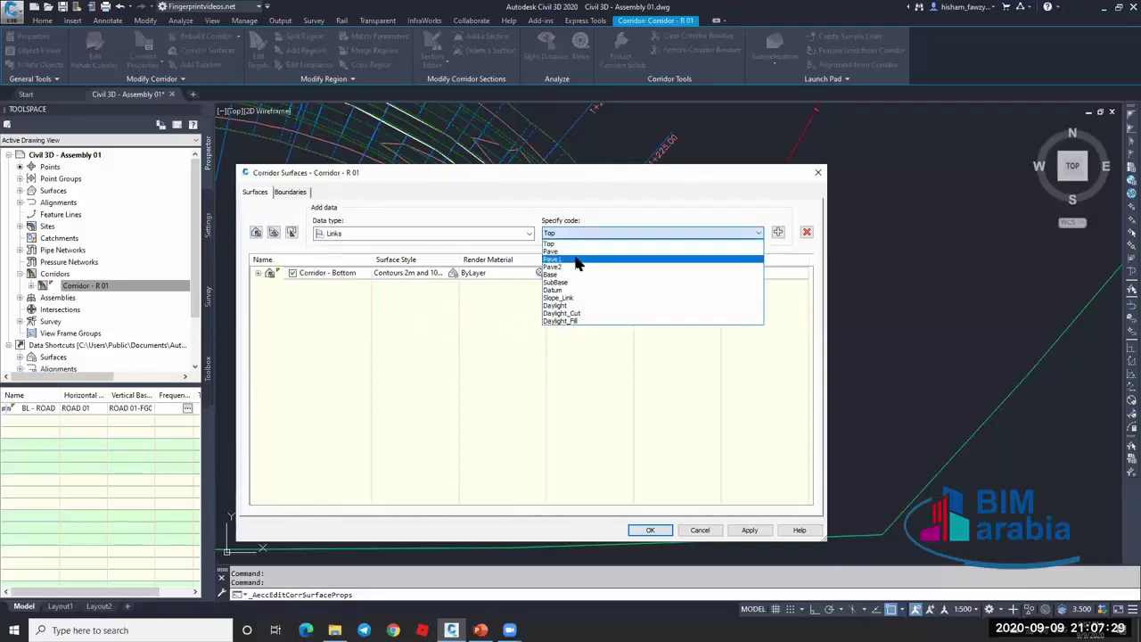
{"action": "left_click", "coordinate": [502, 330]}
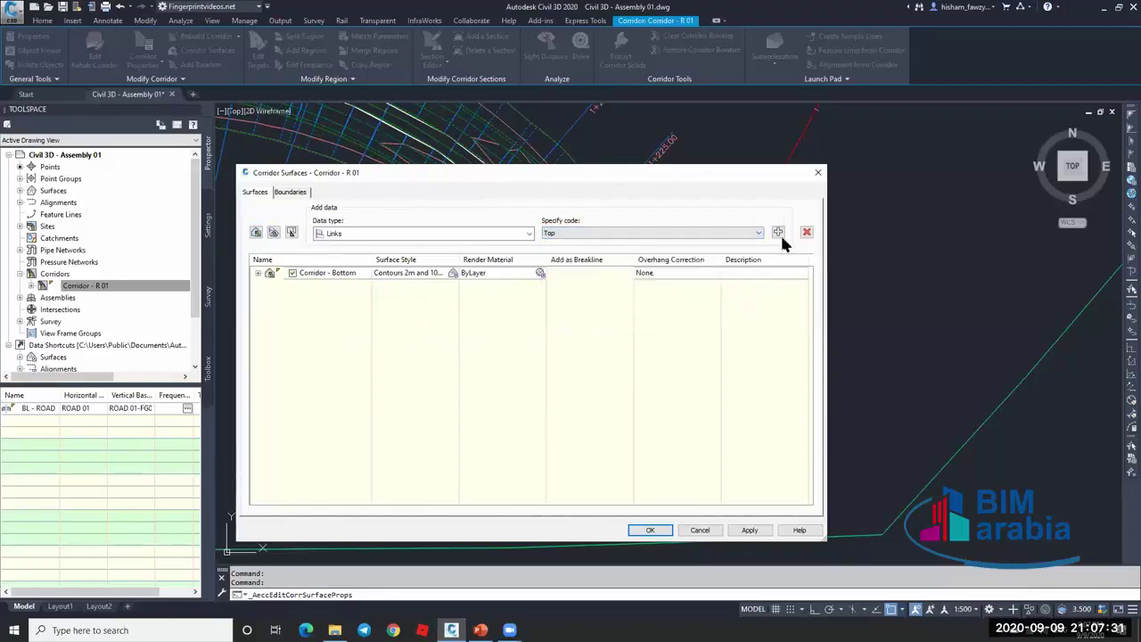
{"action": "left_click", "coordinate": [259, 274]}
{"action": "left_click", "coordinate": [343, 287]}
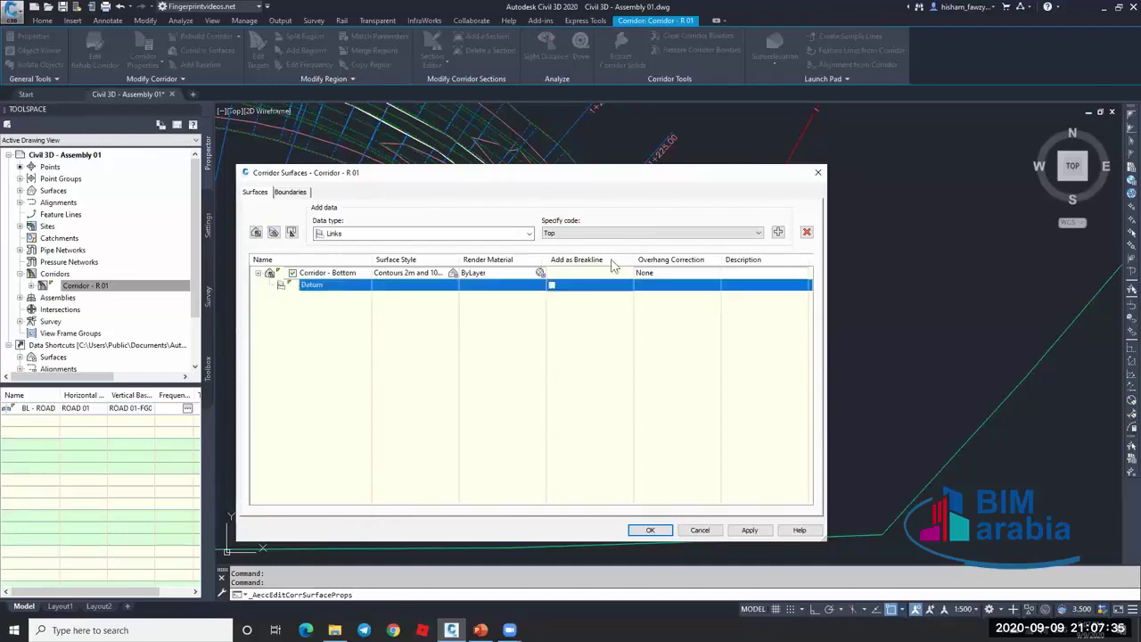
{"action": "left_click", "coordinate": [569, 232]}
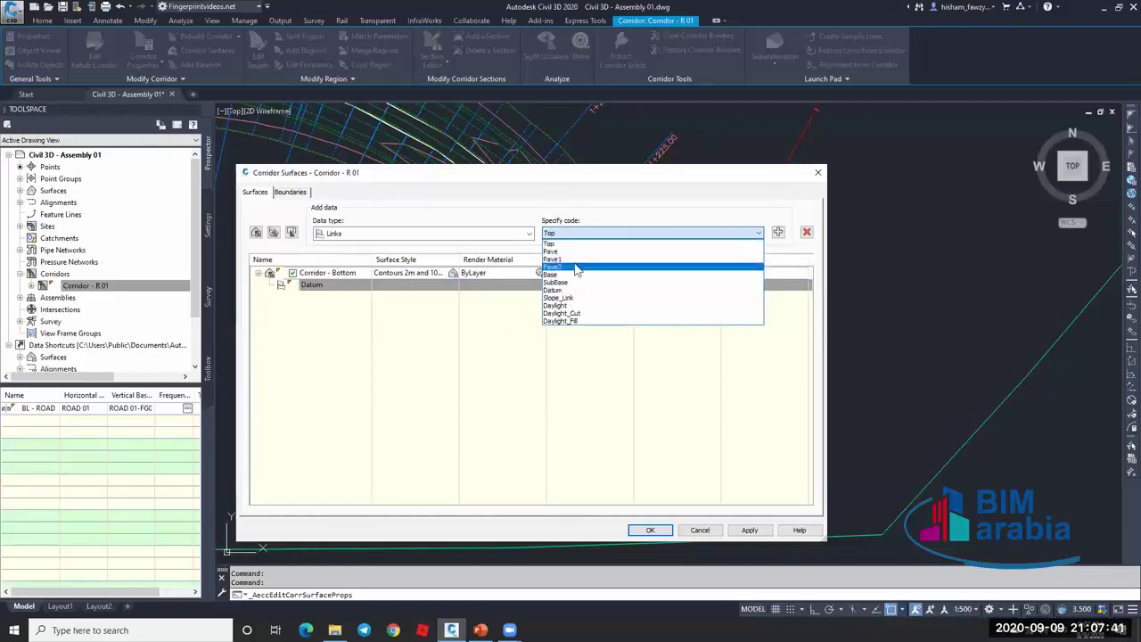
{"action": "left_click", "coordinate": [505, 323]}
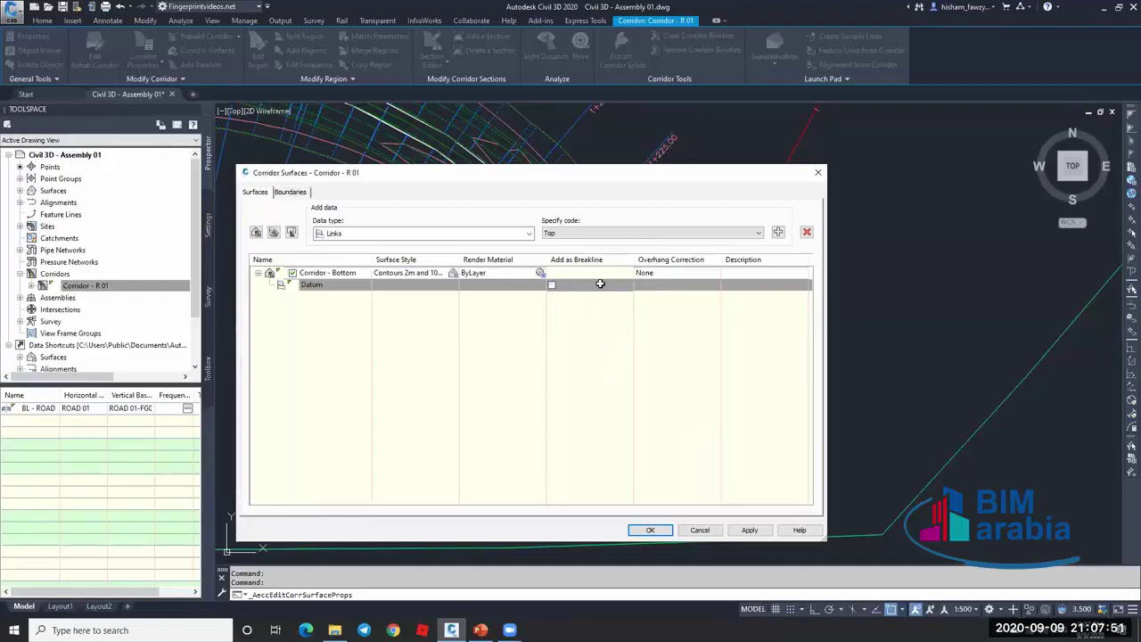
{"action": "left_click", "coordinate": [596, 234]}
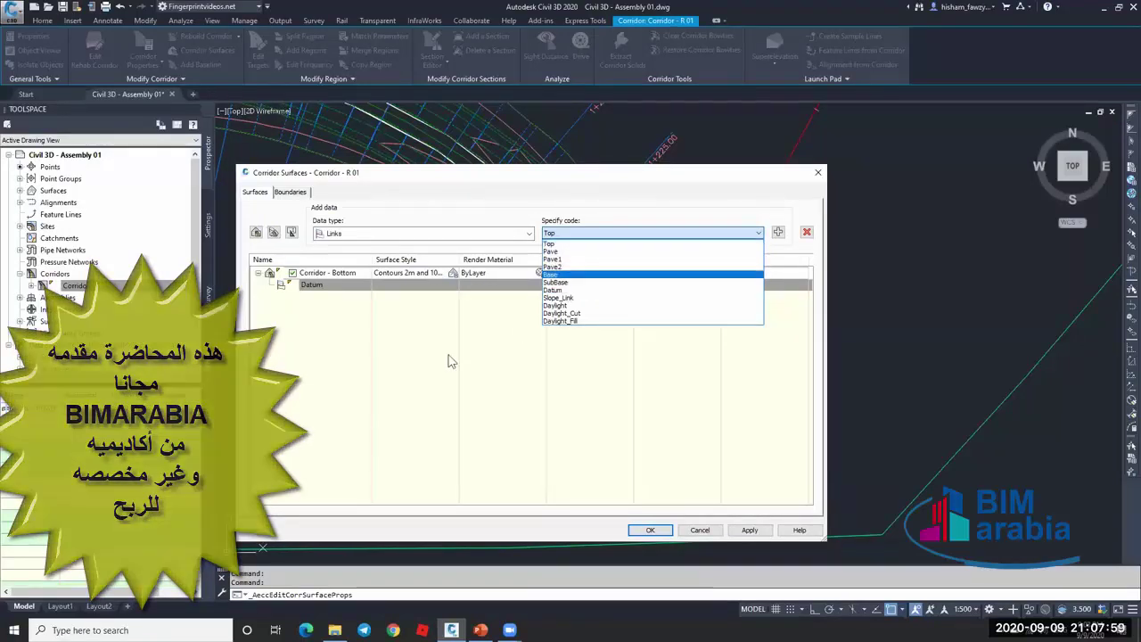
{"action": "left_click", "coordinate": [575, 245]}
{"action": "left_click", "coordinate": [289, 192]}
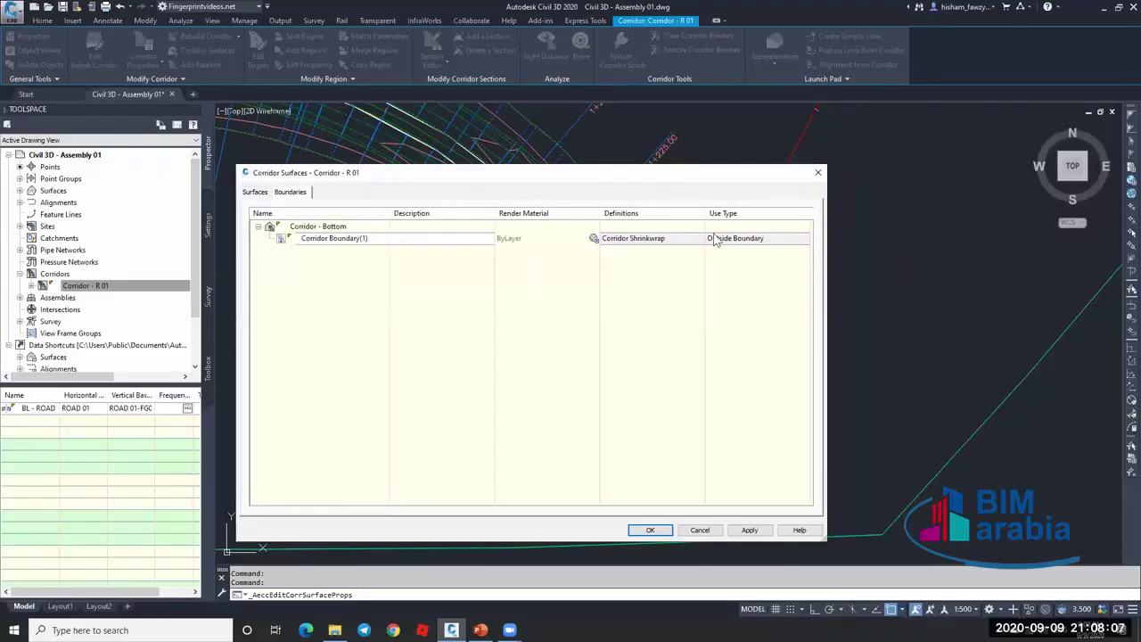
{"action": "left_click", "coordinate": [649, 531]}
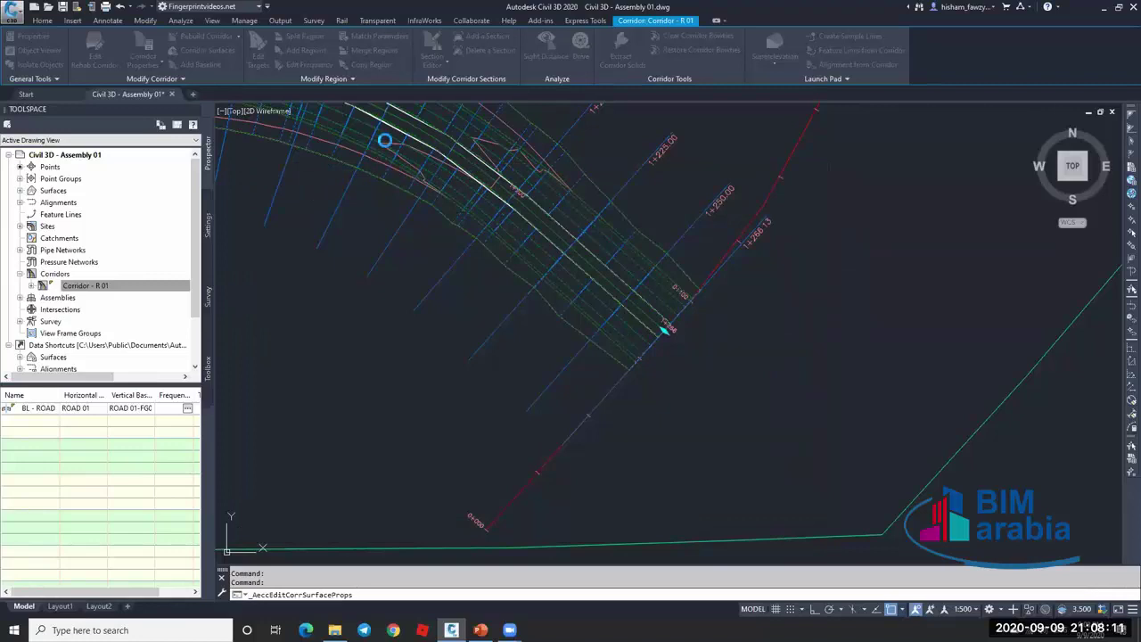
{"action": "key", "text": "Escape"}
{"action": "scroll", "coordinate": [392, 156], "scroll_direction": "up", "scroll_amount": 5}
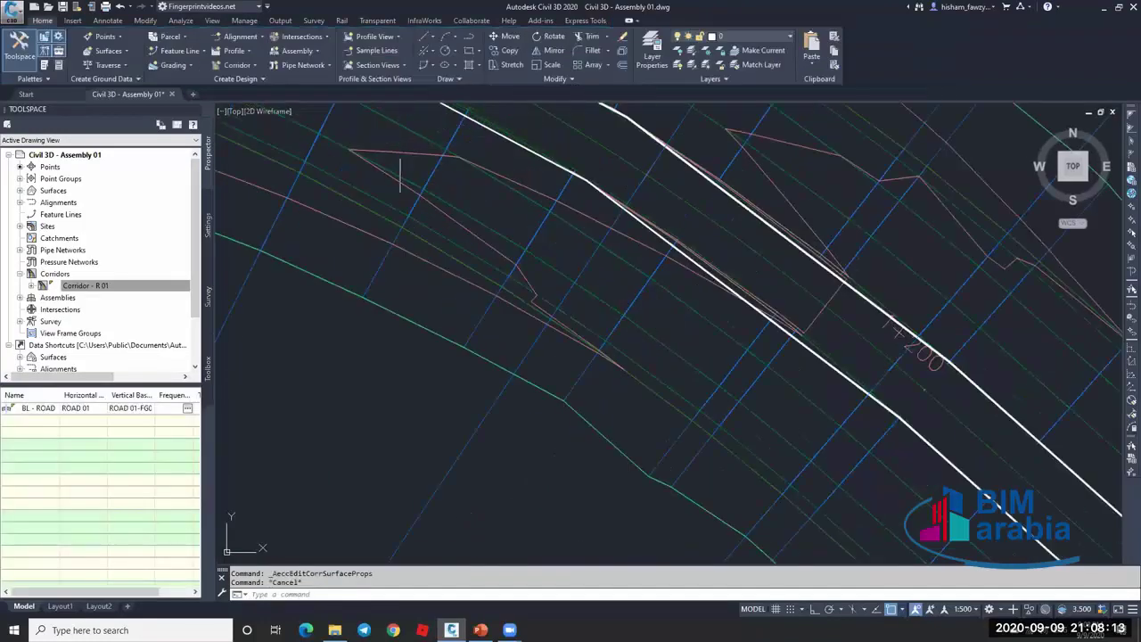
{"action": "left_click", "coordinate": [401, 175]}
{"action": "right_click", "coordinate": [651, 344]}
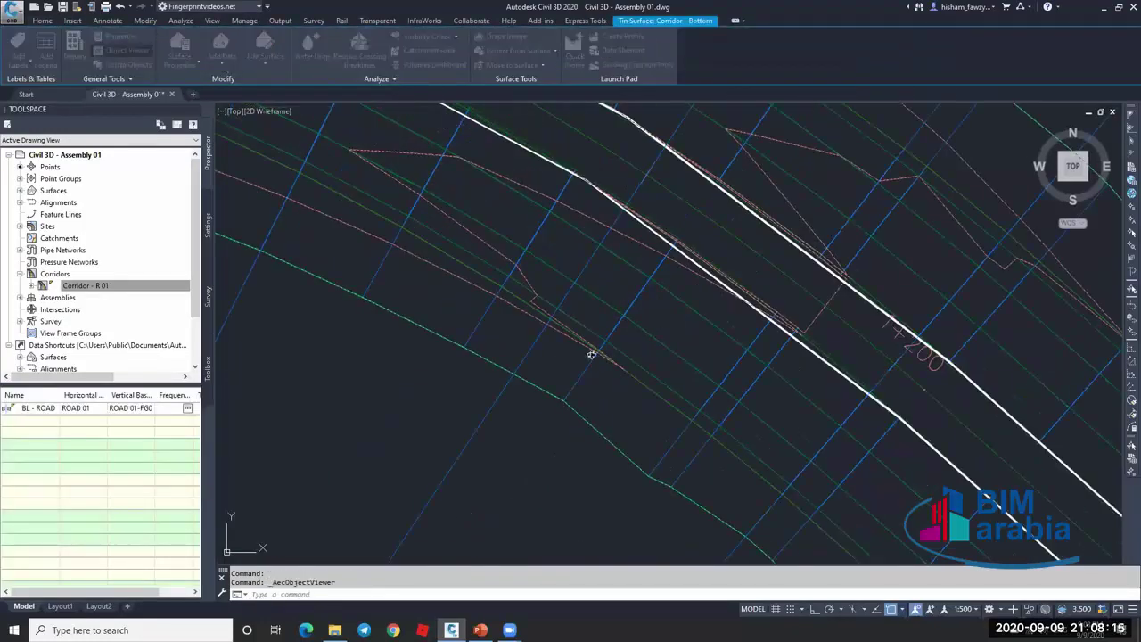
{"action": "left_click", "coordinate": [517, 309]}
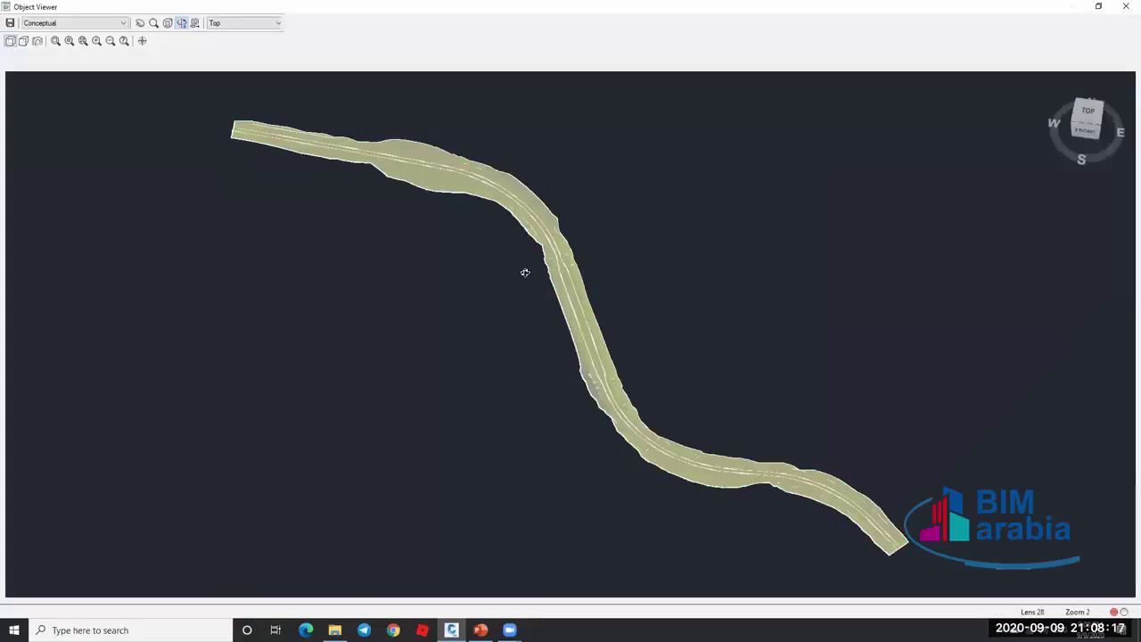
{"action": "left_click_drag", "start_coordinate": [525, 272], "coordinate": [565, 308]}
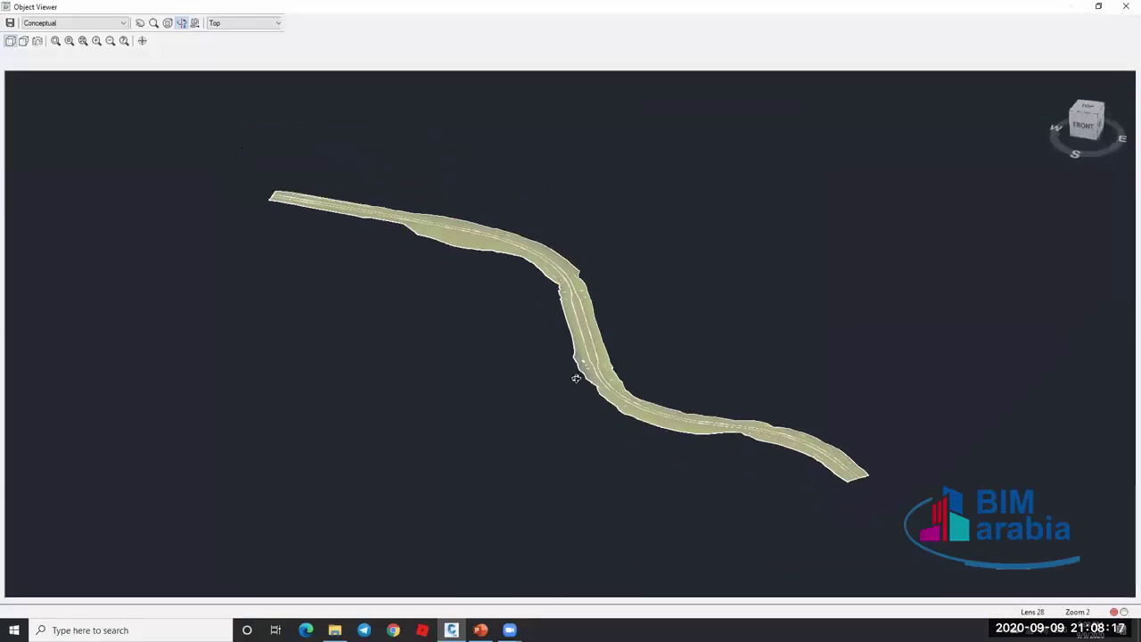
{"action": "scroll", "coordinate": [565, 308], "scroll_direction": "up", "scroll_amount": 5}
{"action": "scroll", "coordinate": [579, 294], "scroll_direction": "down", "scroll_amount": 3}
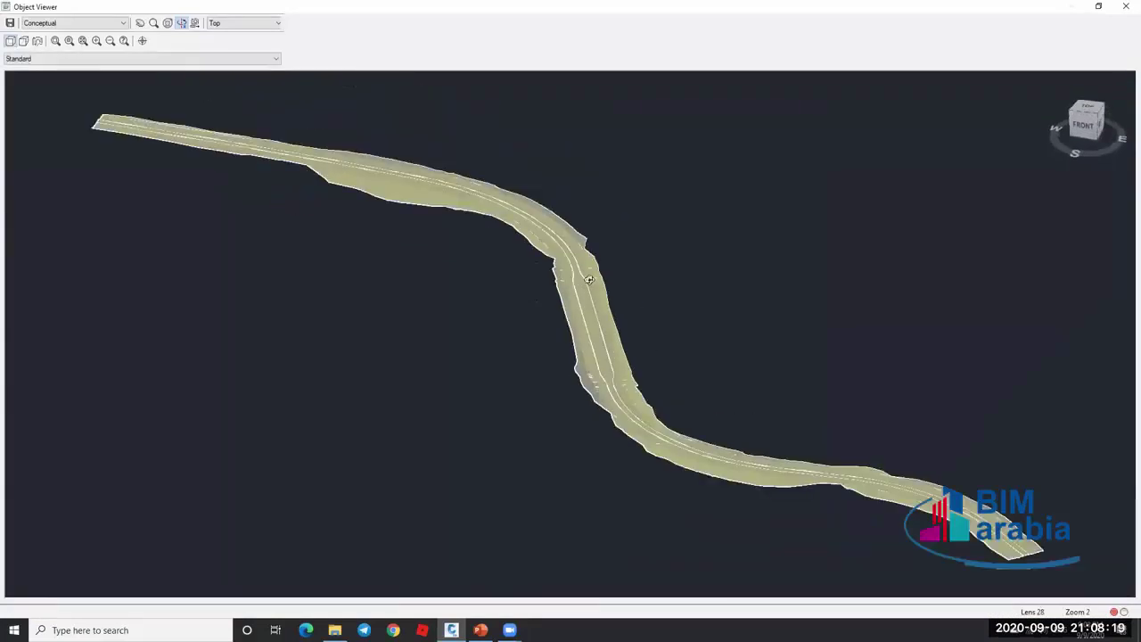
{"action": "key", "text": "Escape"}
{"action": "scroll", "coordinate": [588, 260], "scroll_direction": "down", "scroll_amount": 5}
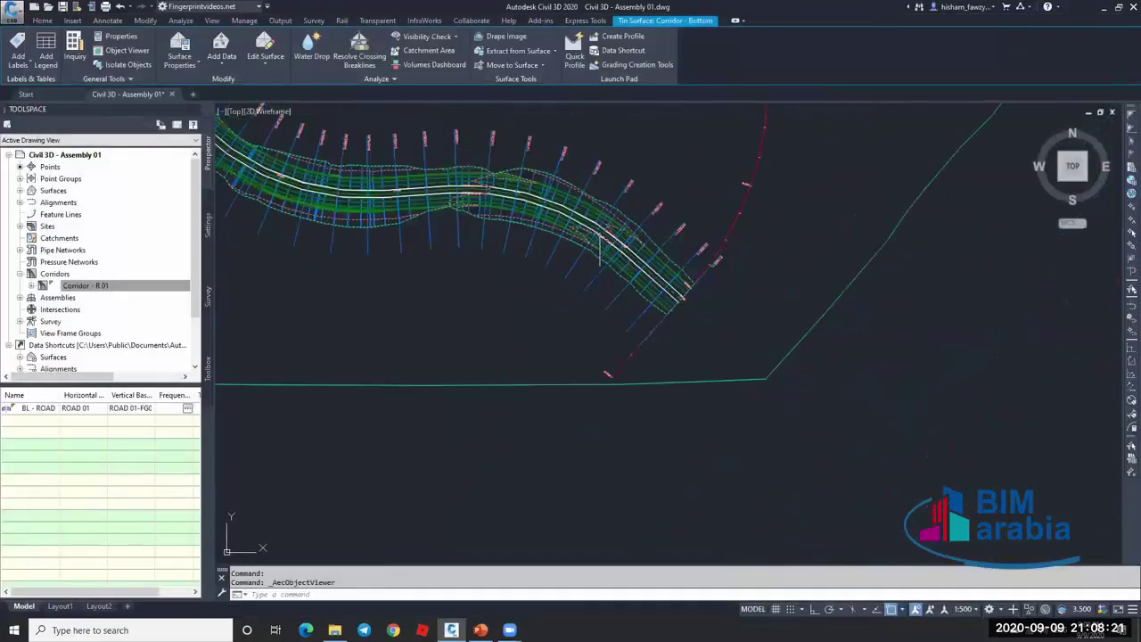
{"action": "scroll", "coordinate": [621, 221], "scroll_direction": "down", "scroll_amount": 4}
{"action": "scroll", "coordinate": [621, 221], "scroll_direction": "down", "scroll_amount": 4}
{"action": "key", "text": "Escape"}
Select the Corridor - Bottom line in section 0+625.00 and zoom to inspect it along the 25.00% slope.
{"action": "scroll", "coordinate": [570, 356], "scroll_direction": "up", "scroll_amount": 8}
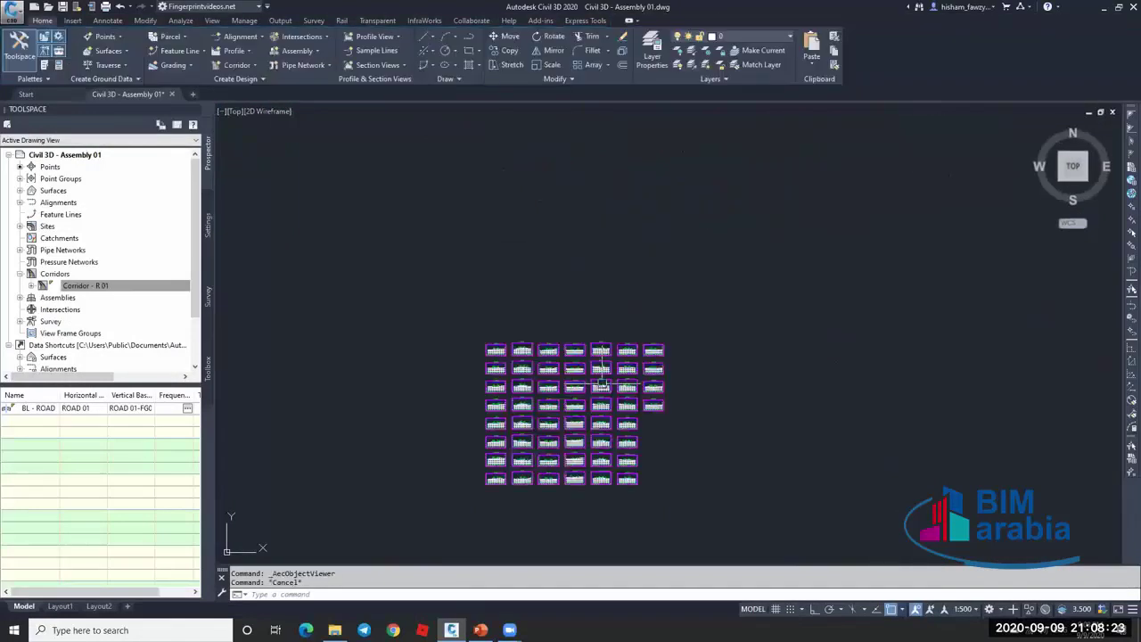
{"action": "scroll", "coordinate": [562, 362], "scroll_direction": "up", "scroll_amount": 10}
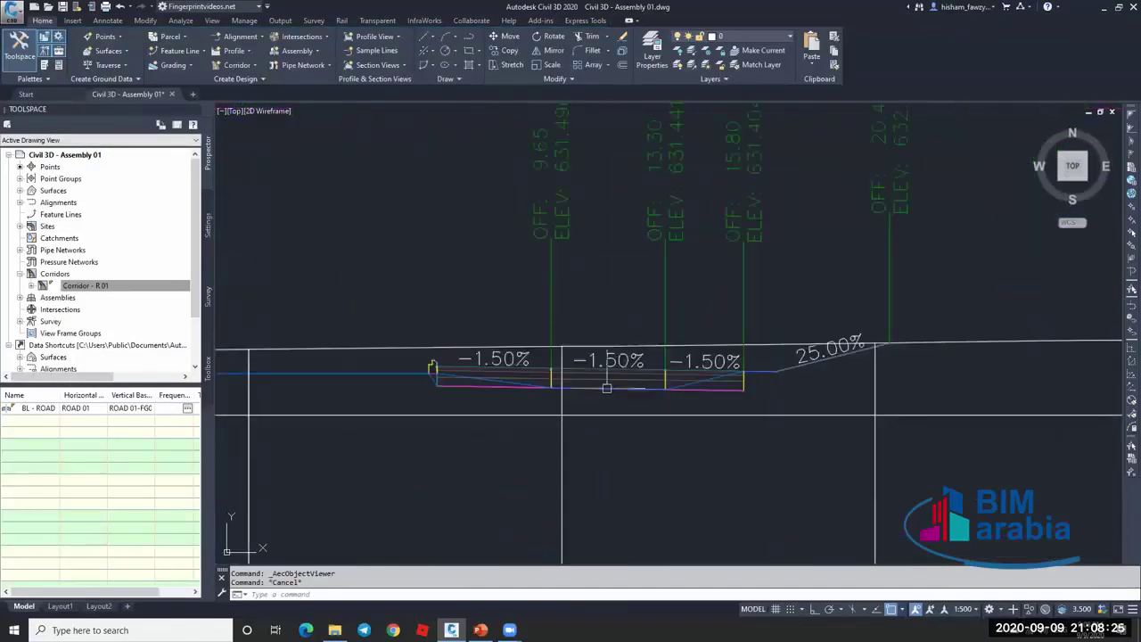
{"action": "key", "text": "Escape"}
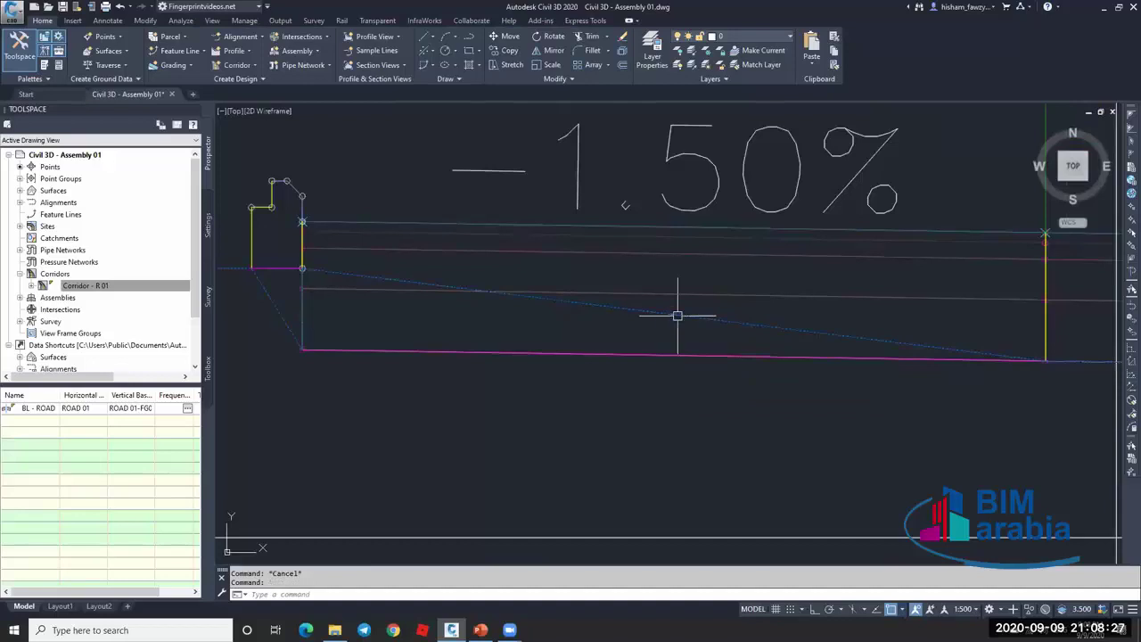
{"action": "left_click", "coordinate": [747, 322]}
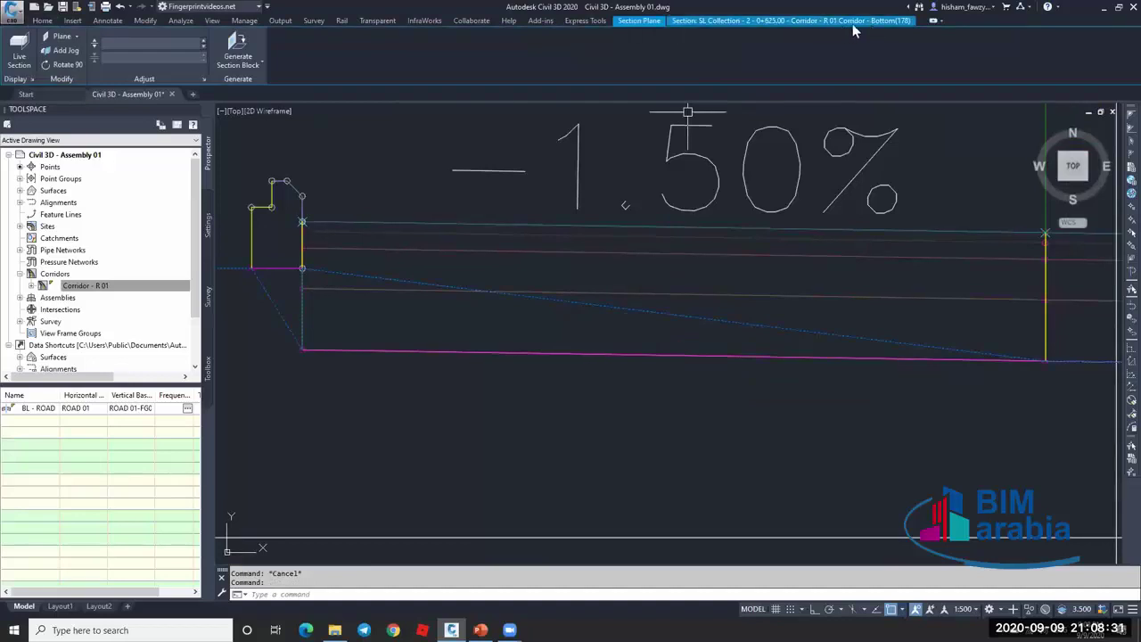
{"action": "scroll", "coordinate": [624, 282], "scroll_direction": "down", "scroll_amount": 6}
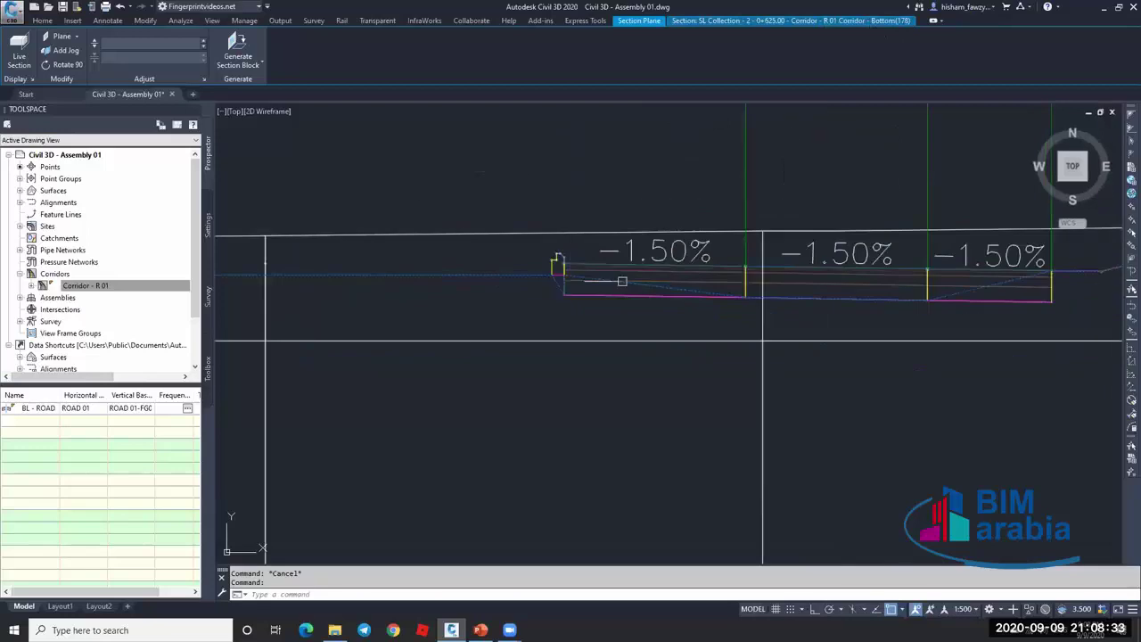
{"action": "scroll", "coordinate": [547, 267], "scroll_direction": "up", "scroll_amount": 8}
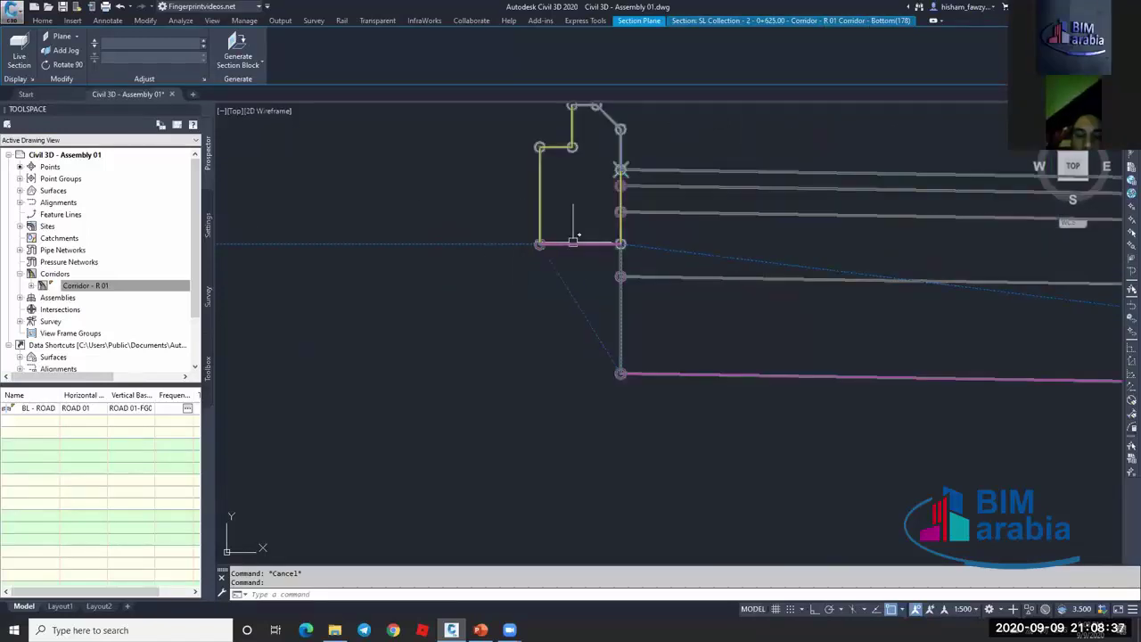
{"action": "scroll", "coordinate": [575, 249], "scroll_direction": "down", "scroll_amount": 4}
{"action": "scroll", "coordinate": [594, 253], "scroll_direction": "down", "scroll_amount": 3}
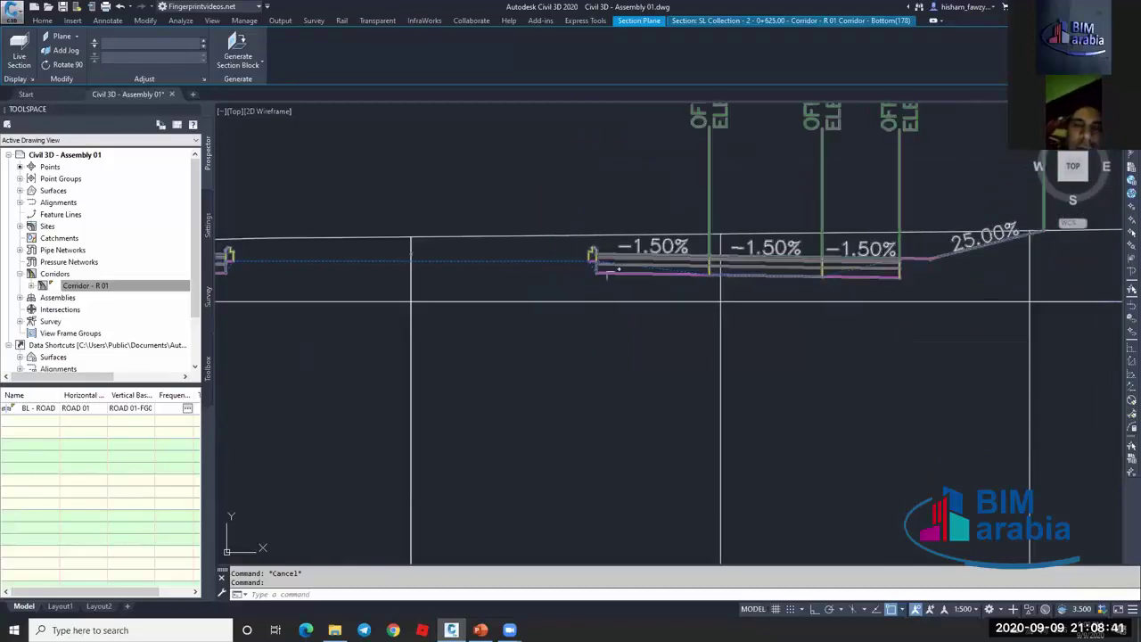
{"action": "scroll", "coordinate": [522, 262], "scroll_direction": "down", "scroll_amount": 3}
{"action": "scroll", "coordinate": [410, 273], "scroll_direction": "up", "scroll_amount": 3}
{"action": "scroll", "coordinate": [509, 259], "scroll_direction": "down", "scroll_amount": 4}
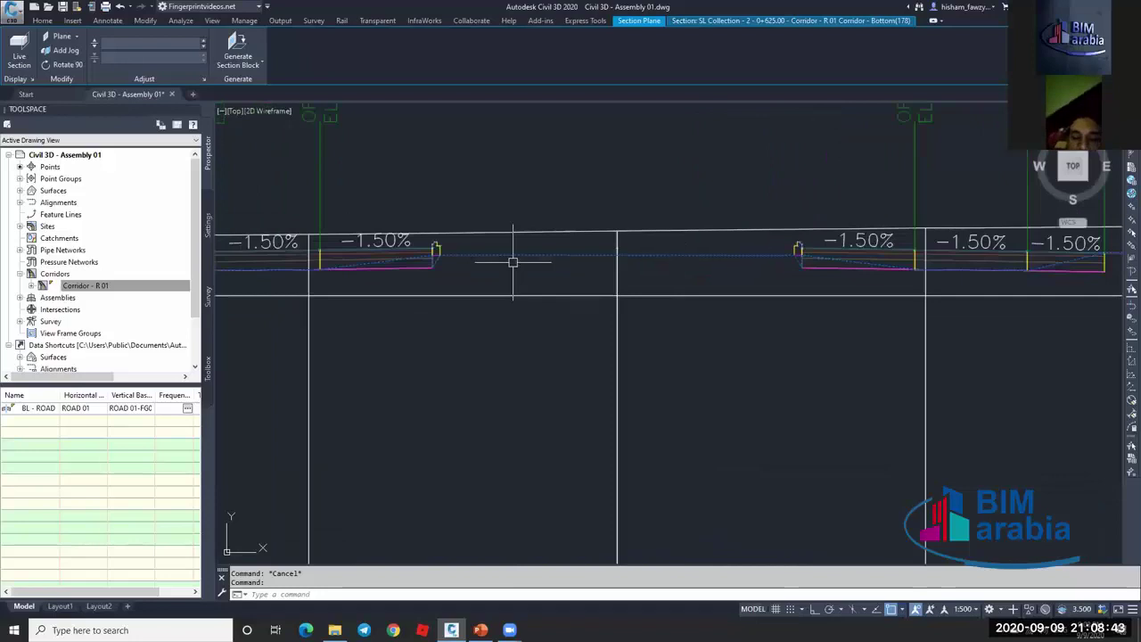
{"action": "key", "text": "Escape"}
Pan across the section to confirm the bottom line runs beneath the -1.50% lanes.
{"action": "scroll", "coordinate": [562, 321], "scroll_direction": "down", "scroll_amount": 6}
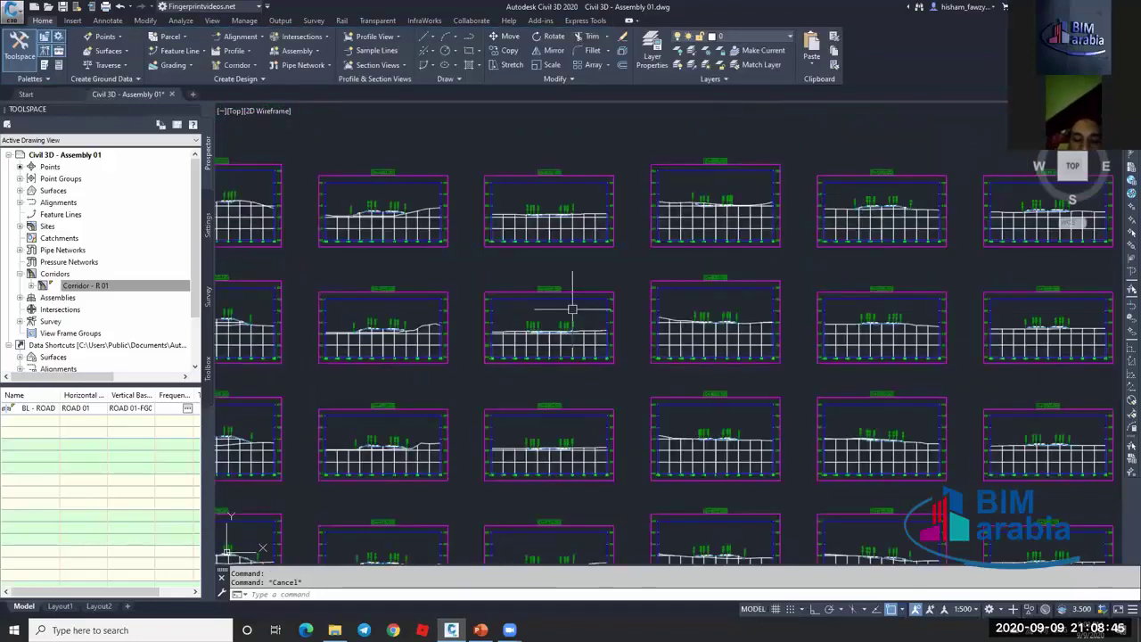
{"action": "scroll", "coordinate": [536, 323], "scroll_direction": "up", "scroll_amount": 8}
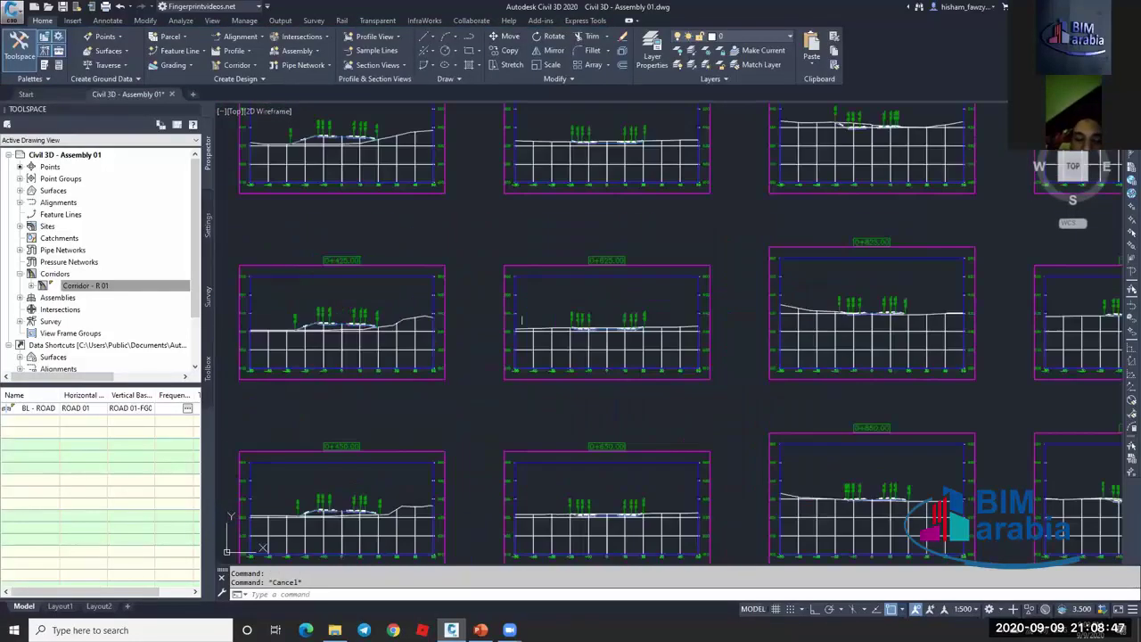
{"action": "scroll", "coordinate": [601, 321], "scroll_direction": "up", "scroll_amount": 10}
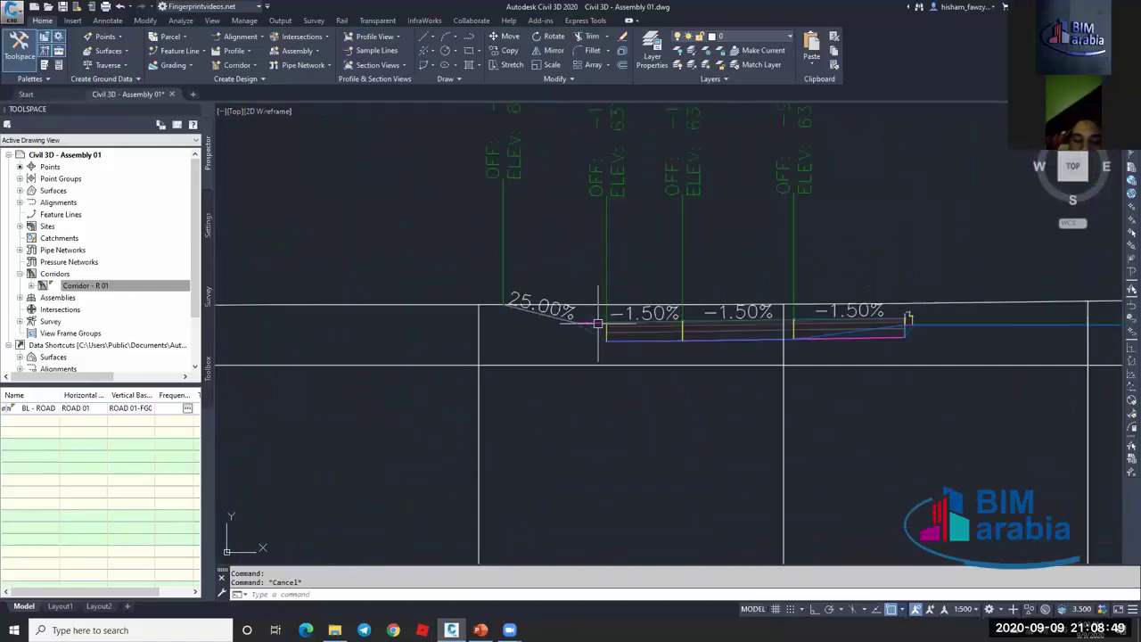
{"action": "scroll", "coordinate": [607, 318], "scroll_direction": "up", "scroll_amount": 3}
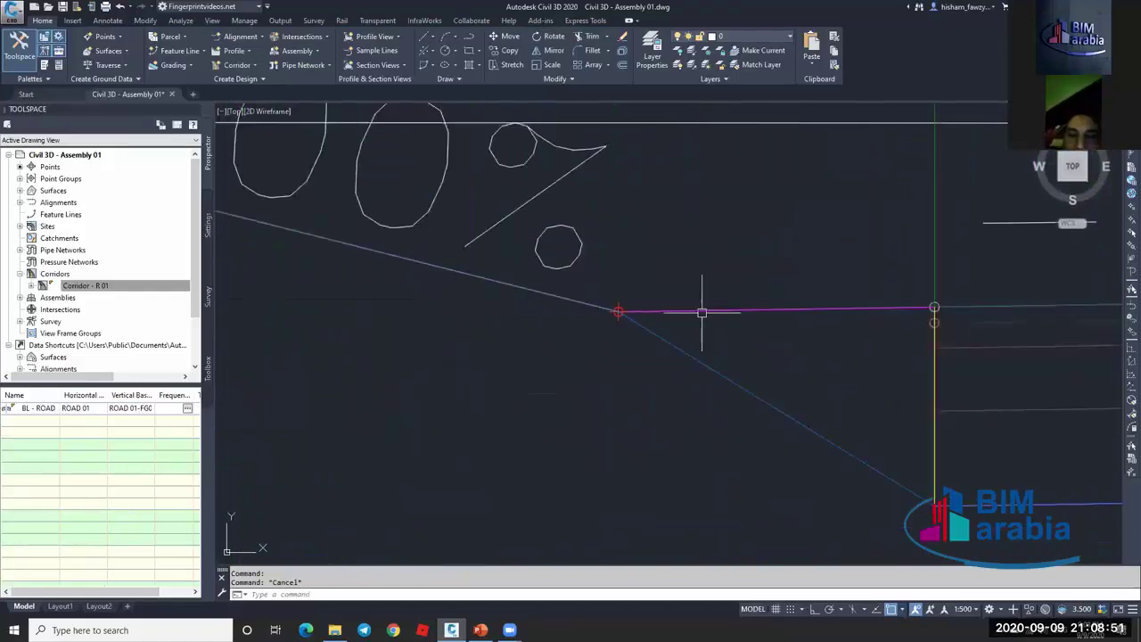
{"action": "scroll", "coordinate": [829, 328], "scroll_direction": "up", "scroll_amount": 1}
{"action": "middle_click_drag", "start_coordinate": [704, 306], "coordinate": [517, 294]}
{"action": "scroll", "coordinate": [517, 294], "scroll_direction": "down", "scroll_amount": 2}
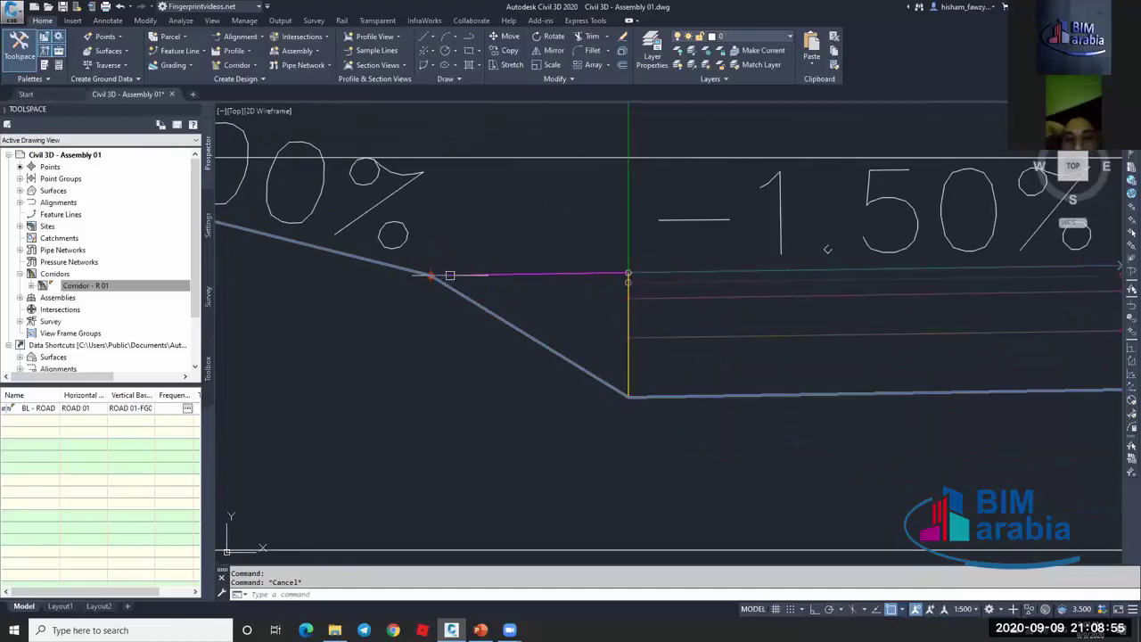
{"action": "scroll", "coordinate": [486, 285], "scroll_direction": "down", "scroll_amount": 1}
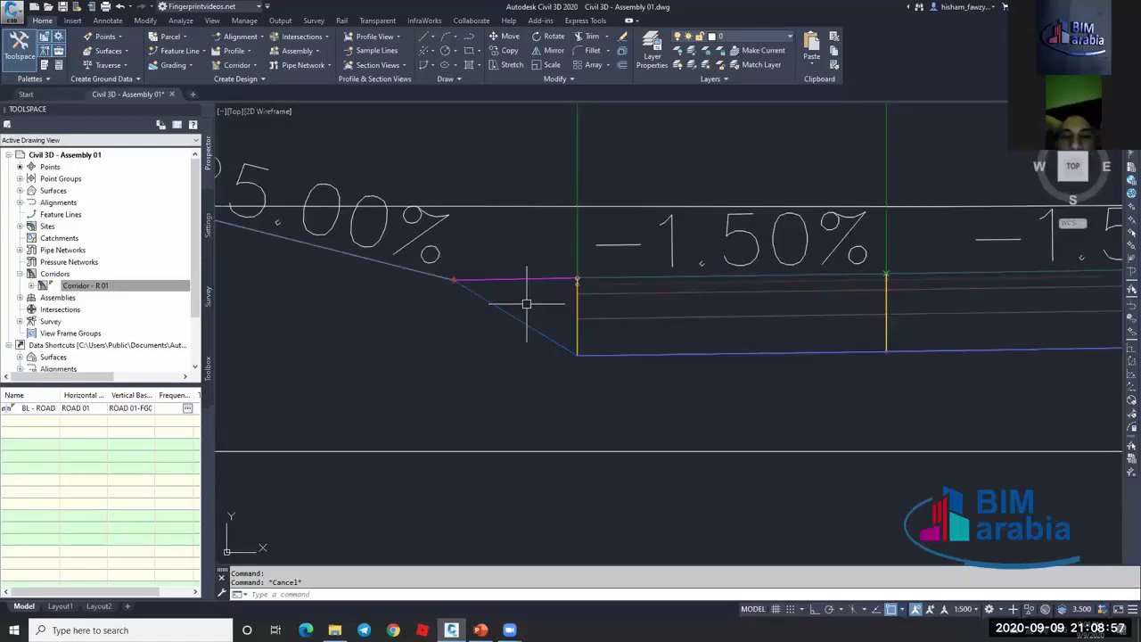
{"action": "scroll", "coordinate": [456, 277], "scroll_direction": "up", "scroll_amount": 2}
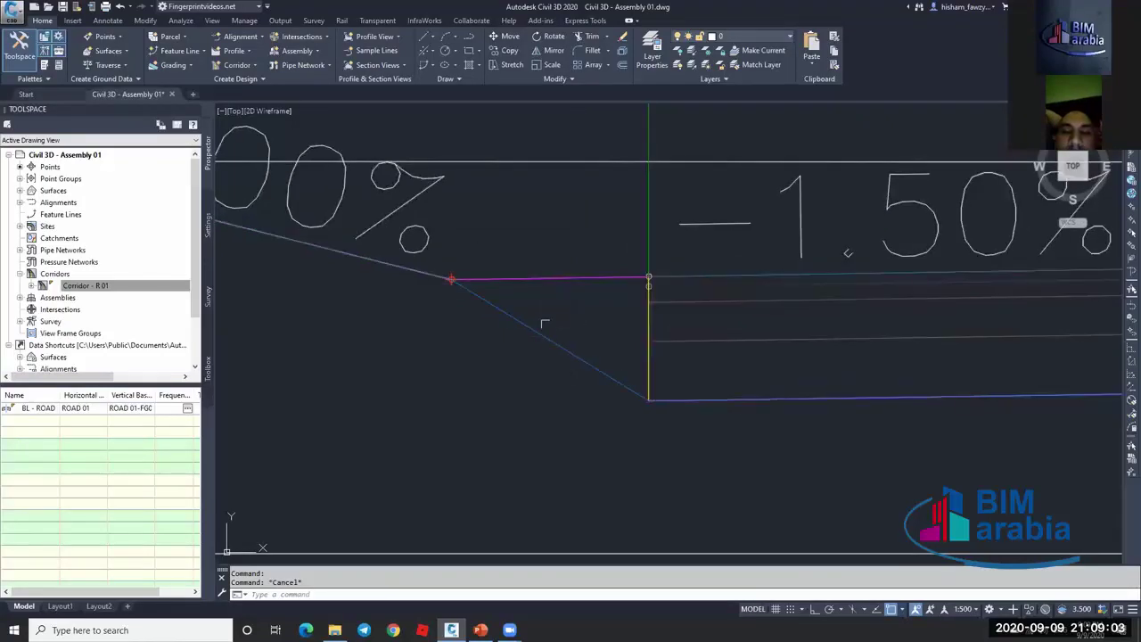
Select Corridor - R 01 and open its Corridor Surfaces settings, expanding Corridor - Bottom.
{"action": "right_click", "coordinate": [152, 287]}
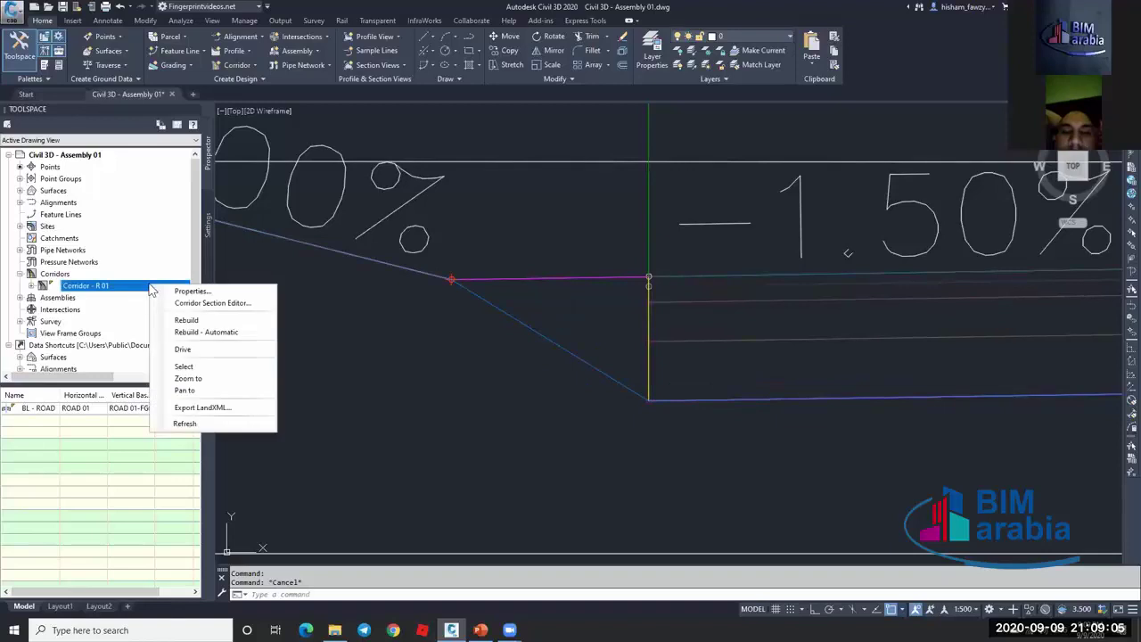
{"action": "left_click", "coordinate": [217, 369]}
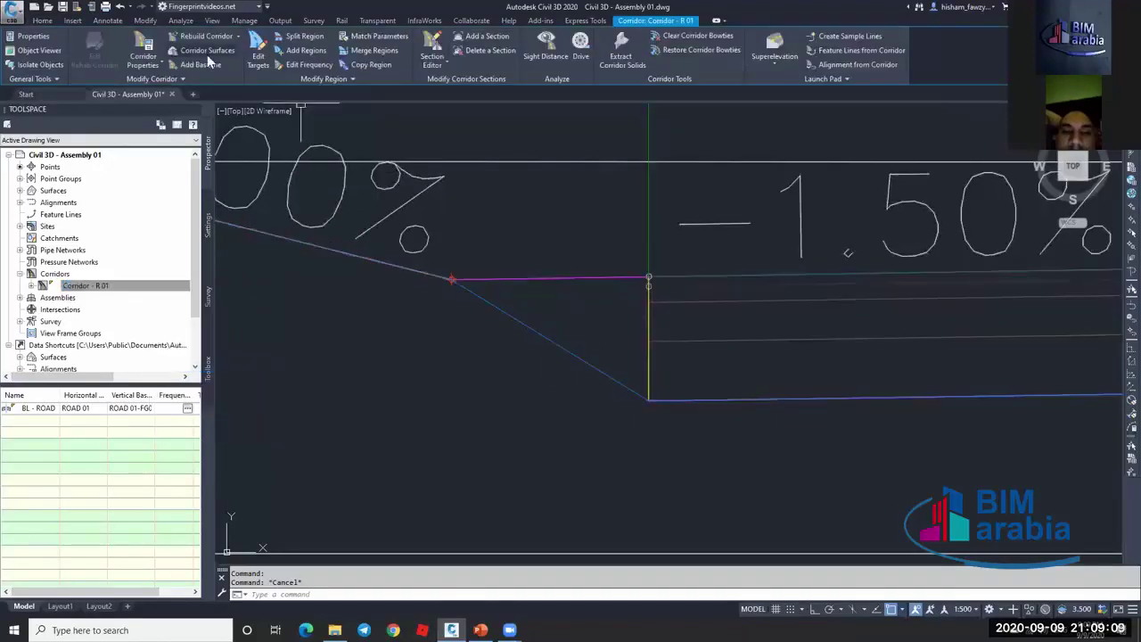
{"action": "left_click", "coordinate": [207, 52]}
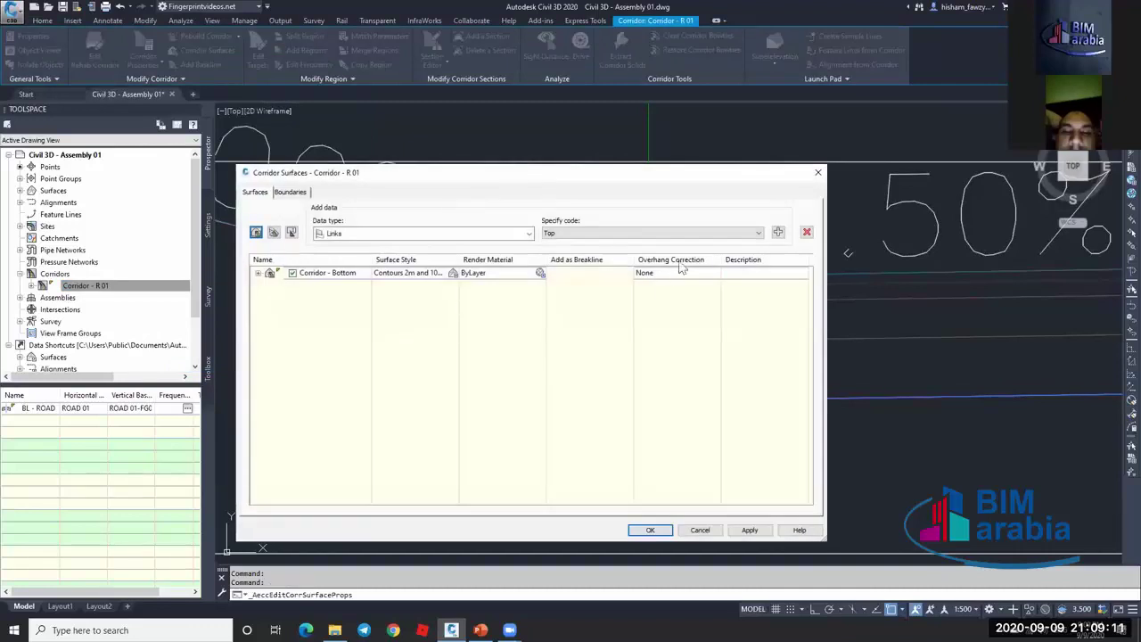
{"action": "left_click", "coordinate": [257, 274]}
Set Corridor - Bottom overhang correction to Bottom Links, add Datum as breakline, and rebuild.
{"action": "left_click", "coordinate": [671, 273]}
{"action": "left_click", "coordinate": [673, 273]}
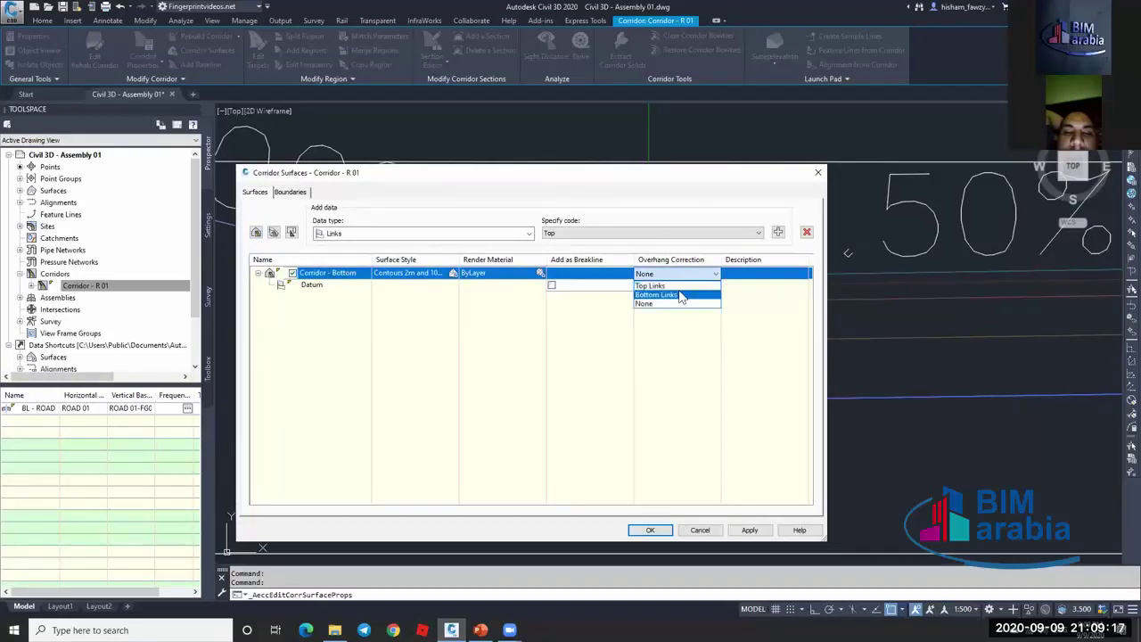
{"action": "left_click", "coordinate": [321, 290]}
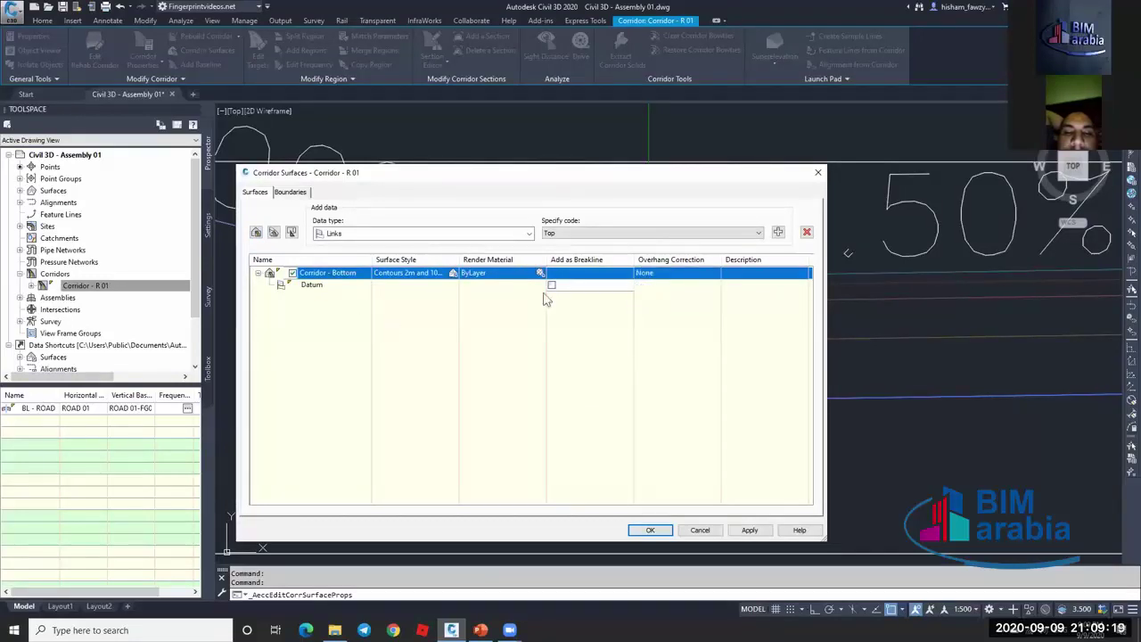
{"action": "left_click", "coordinate": [670, 273]}
{"action": "left_click", "coordinate": [659, 295]}
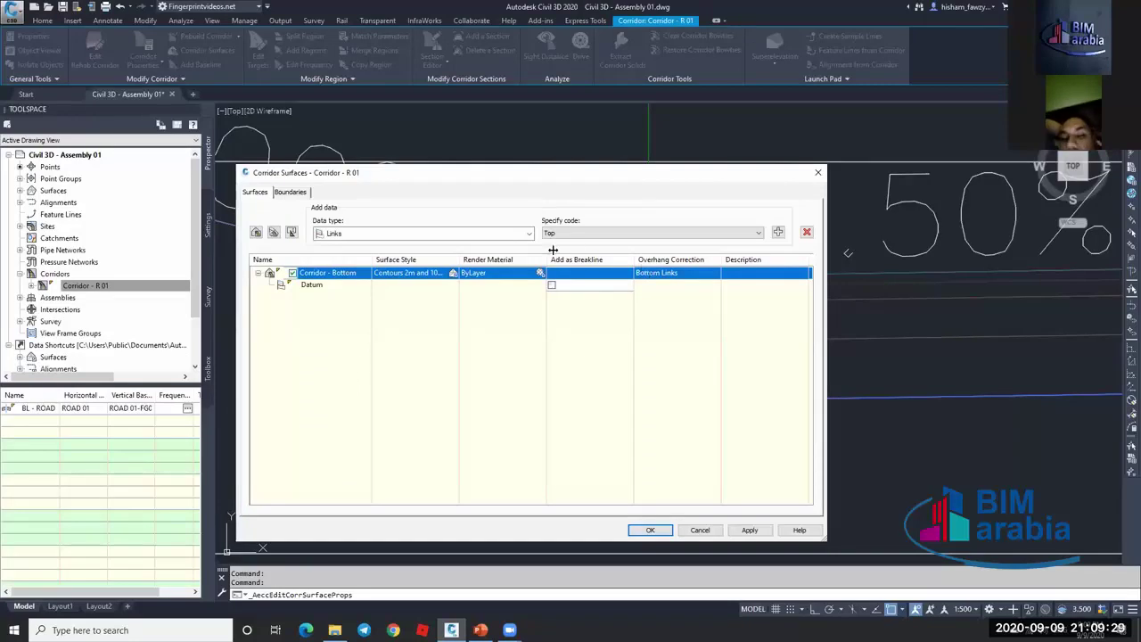
{"action": "left_click", "coordinate": [552, 284]}
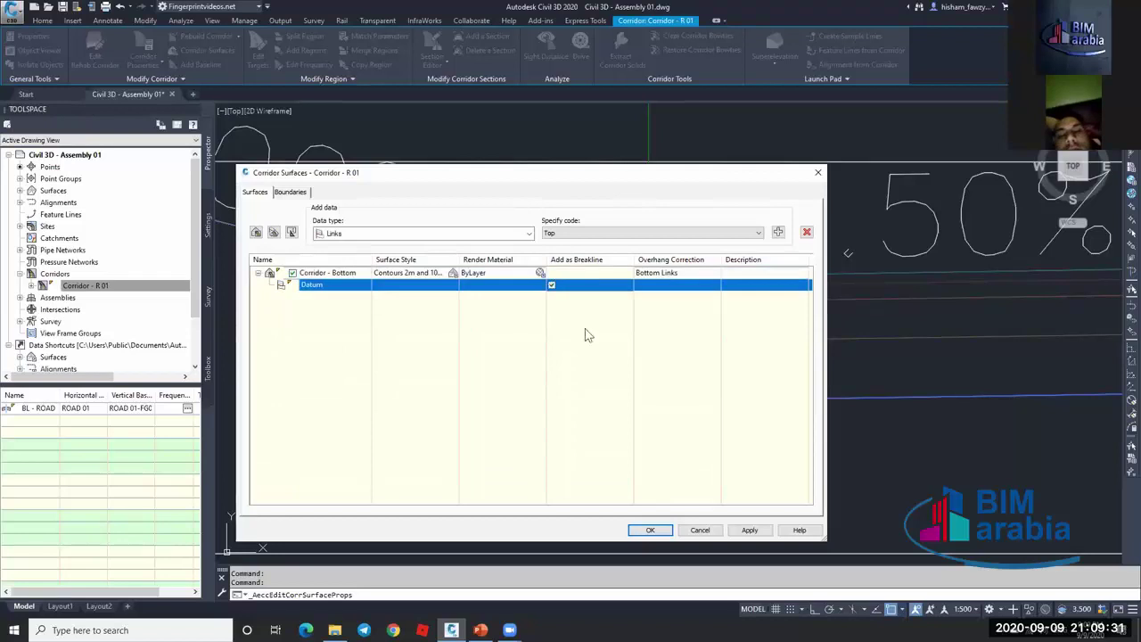
{"action": "left_click", "coordinate": [649, 530]}
{"action": "left_click", "coordinate": [496, 281]}
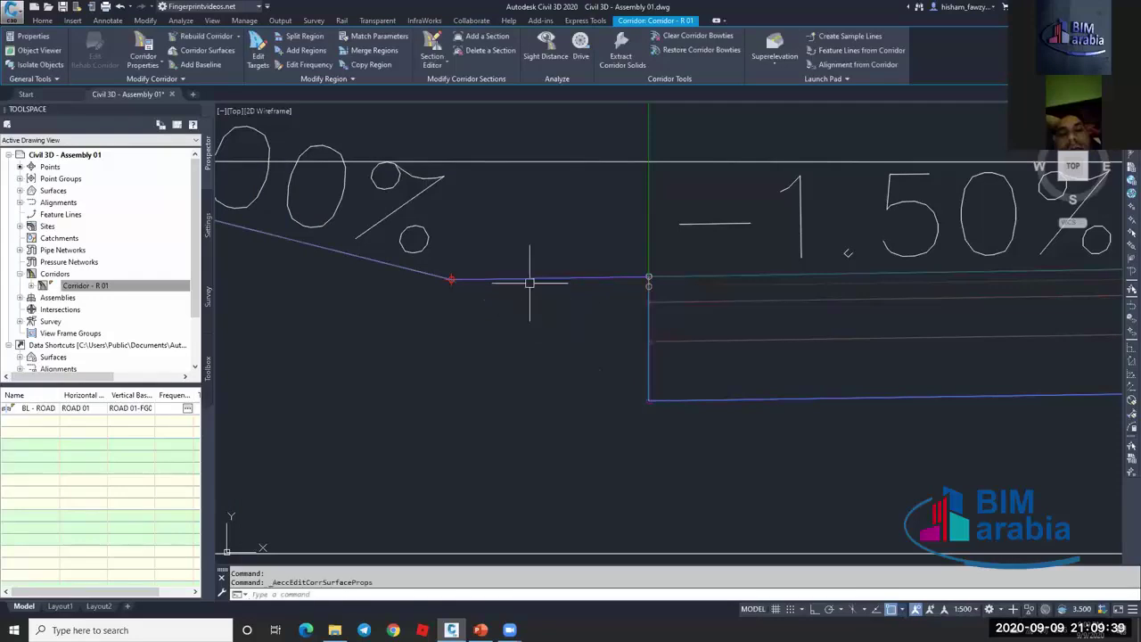
Clear the selection and zoom in toward the section's right-end step corner.
{"action": "key", "text": "Escape"}
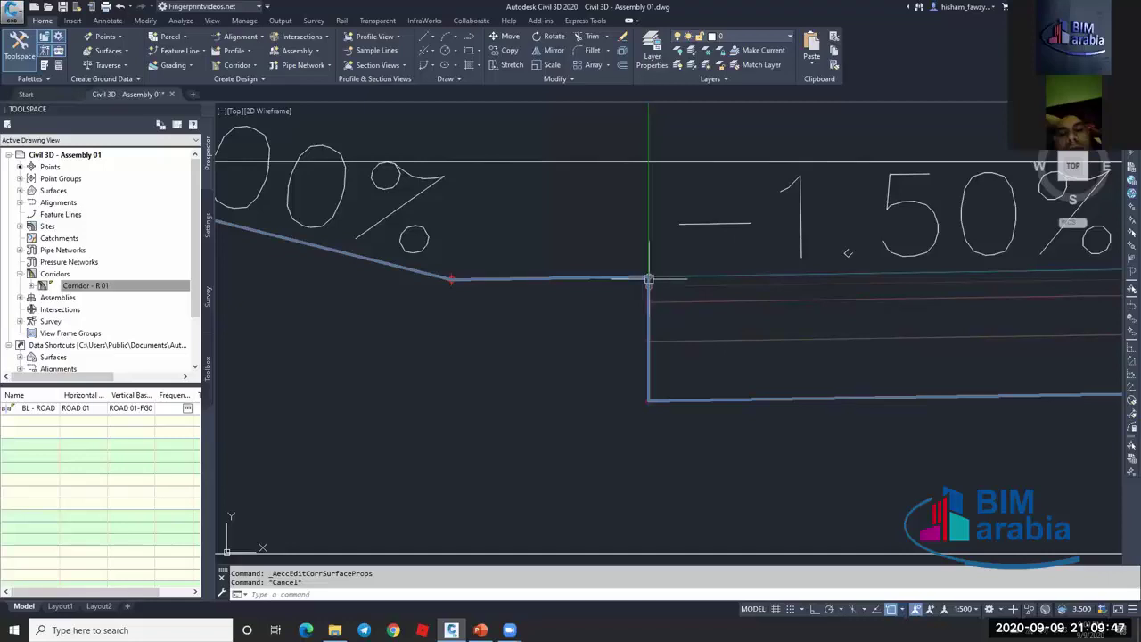
{"action": "scroll", "coordinate": [683, 352], "scroll_direction": "down", "scroll_amount": 5}
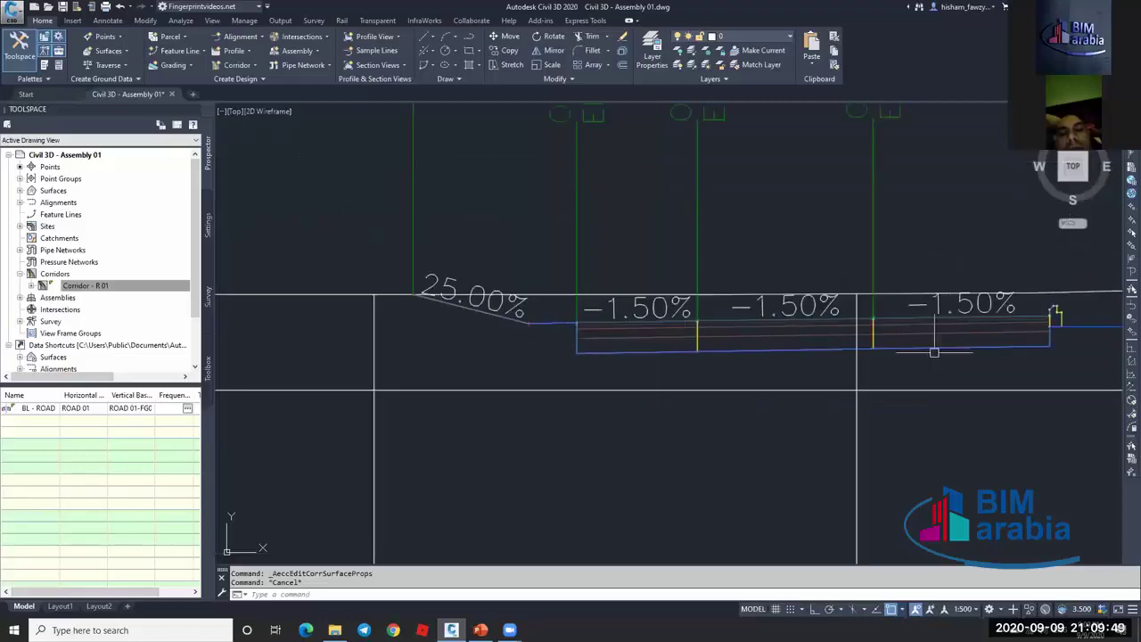
{"action": "middle_click_drag", "start_coordinate": [933, 352], "coordinate": [650, 326]}
{"action": "scroll", "coordinate": [790, 327], "scroll_direction": "up", "scroll_amount": 5}
{"action": "scroll", "coordinate": [657, 255], "scroll_direction": "up", "scroll_amount": 3}
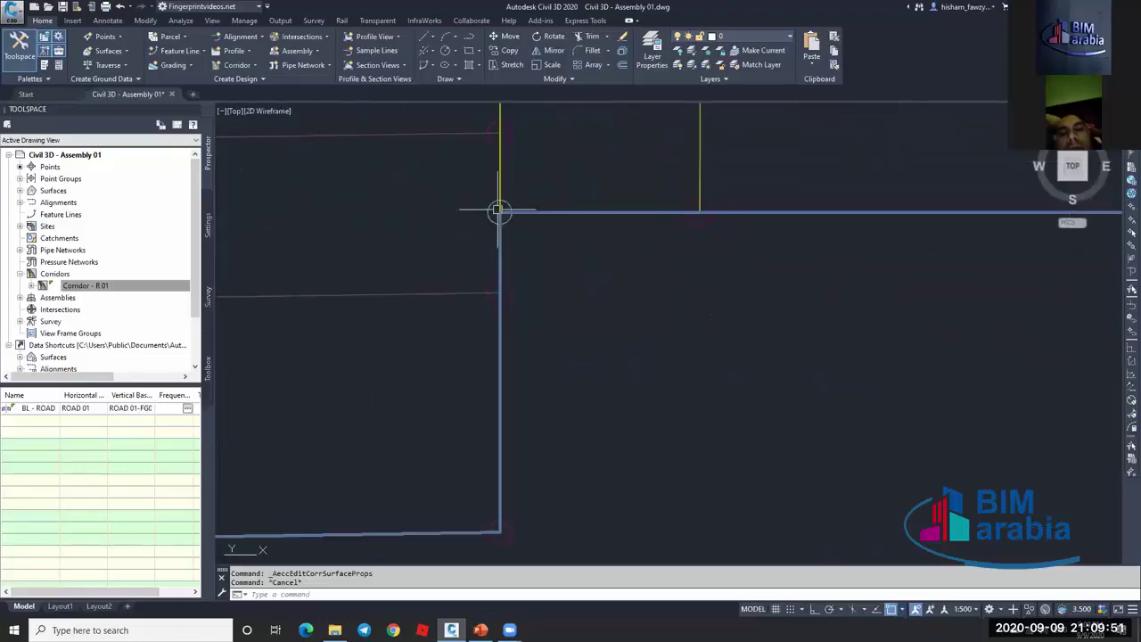
{"action": "scroll", "coordinate": [518, 198], "scroll_direction": "down", "scroll_amount": 6}
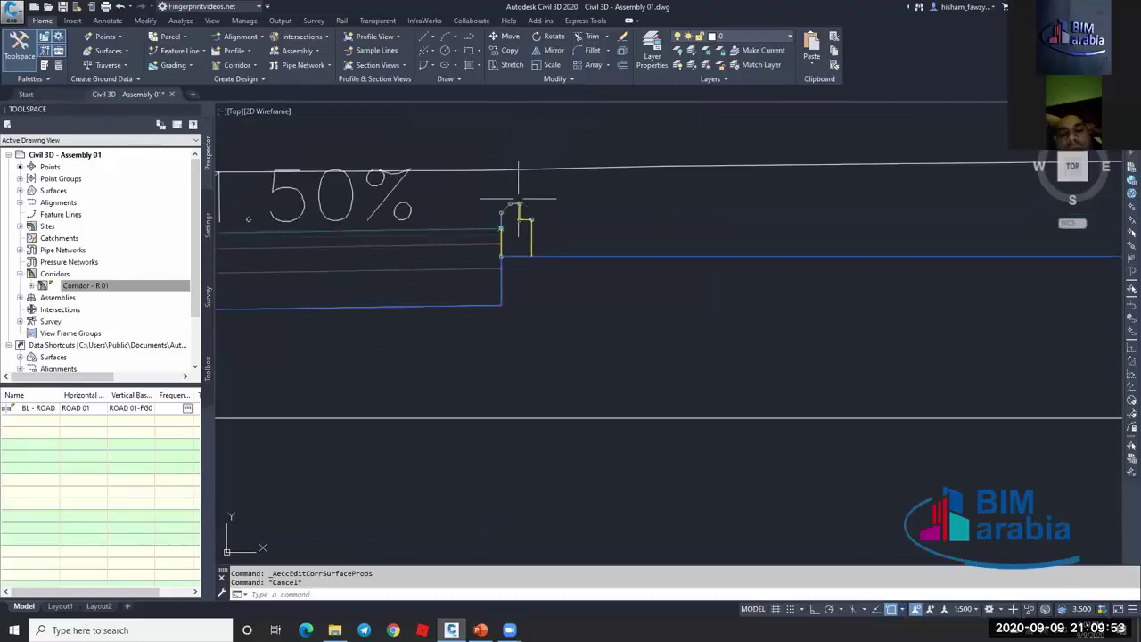
{"action": "scroll", "coordinate": [517, 198], "scroll_direction": "down", "scroll_amount": 6}
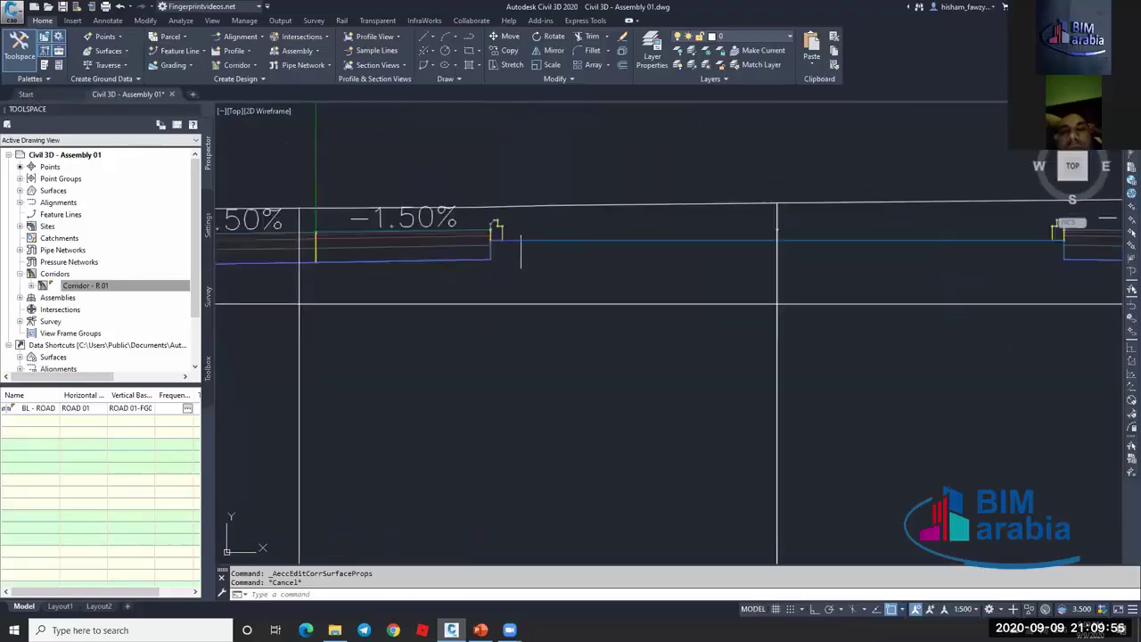
{"action": "scroll", "coordinate": [517, 234], "scroll_direction": "up", "scroll_amount": 2}
{"action": "middle_click_drag", "start_coordinate": [737, 213], "coordinate": [680, 190]}
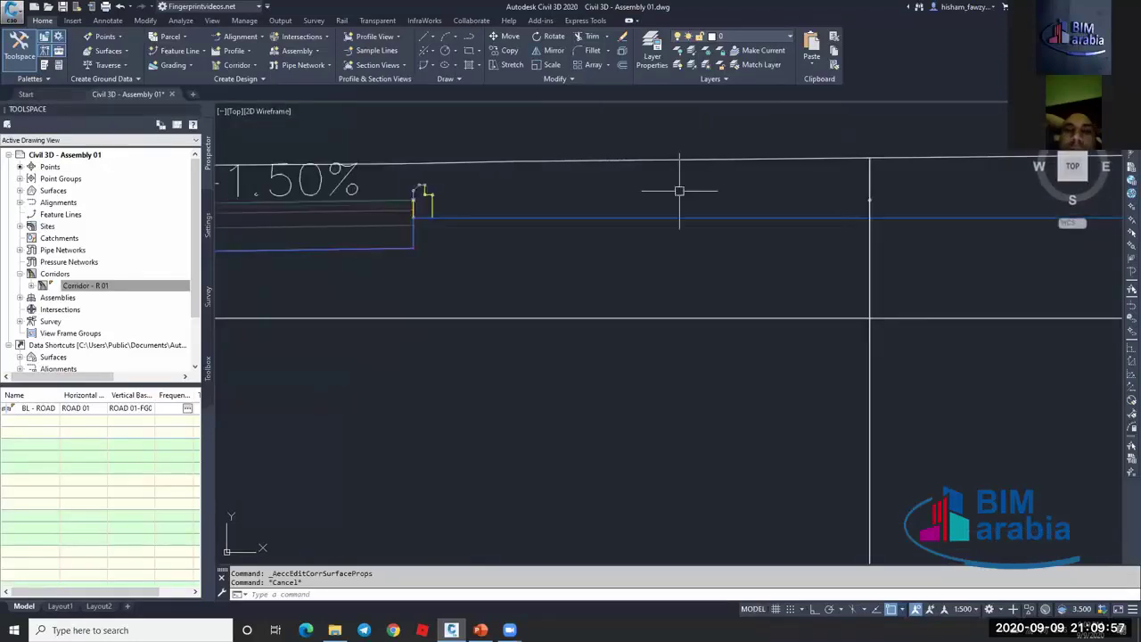
Inspect the slab's step corner closely, then pick Corridor - R 01 in Prospector.
{"action": "scroll", "coordinate": [679, 190], "scroll_direction": "down", "scroll_amount": 4}
{"action": "scroll", "coordinate": [757, 183], "scroll_direction": "up", "scroll_amount": 5}
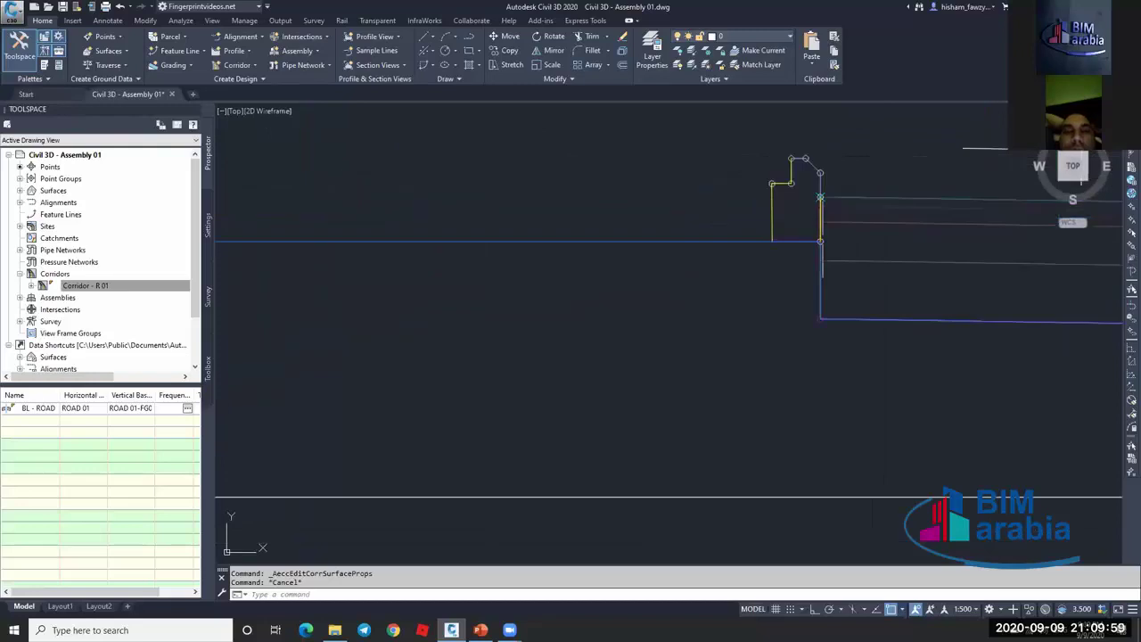
{"action": "scroll", "coordinate": [820, 198], "scroll_direction": "up", "scroll_amount": 3}
{"action": "scroll", "coordinate": [805, 234], "scroll_direction": "down", "scroll_amount": 6}
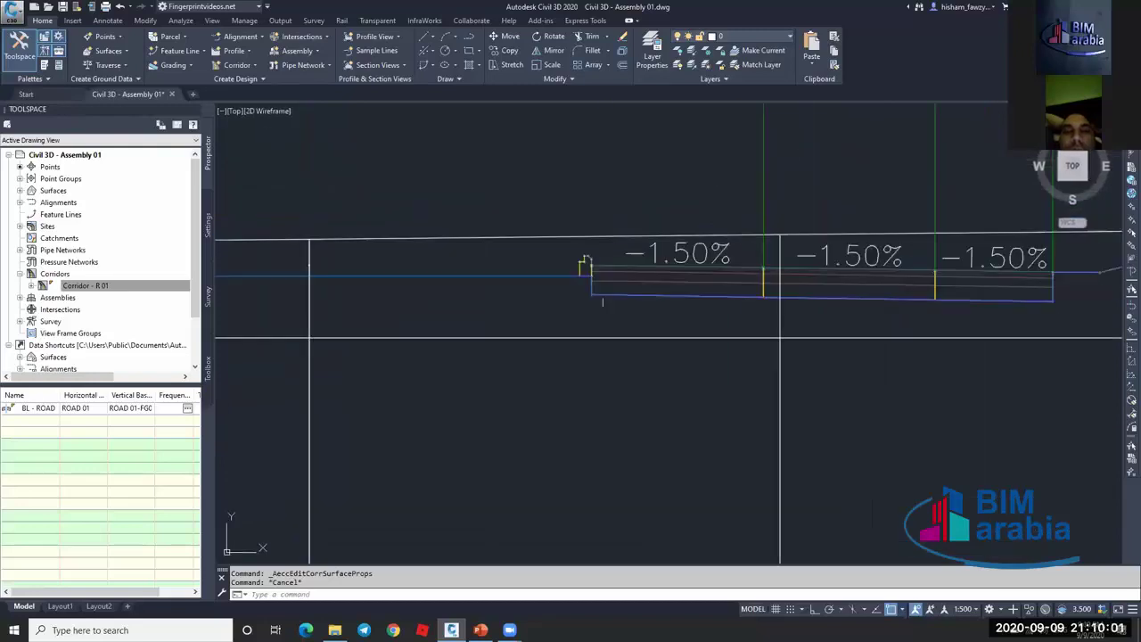
{"action": "scroll", "coordinate": [818, 264], "scroll_direction": "up", "scroll_amount": 4}
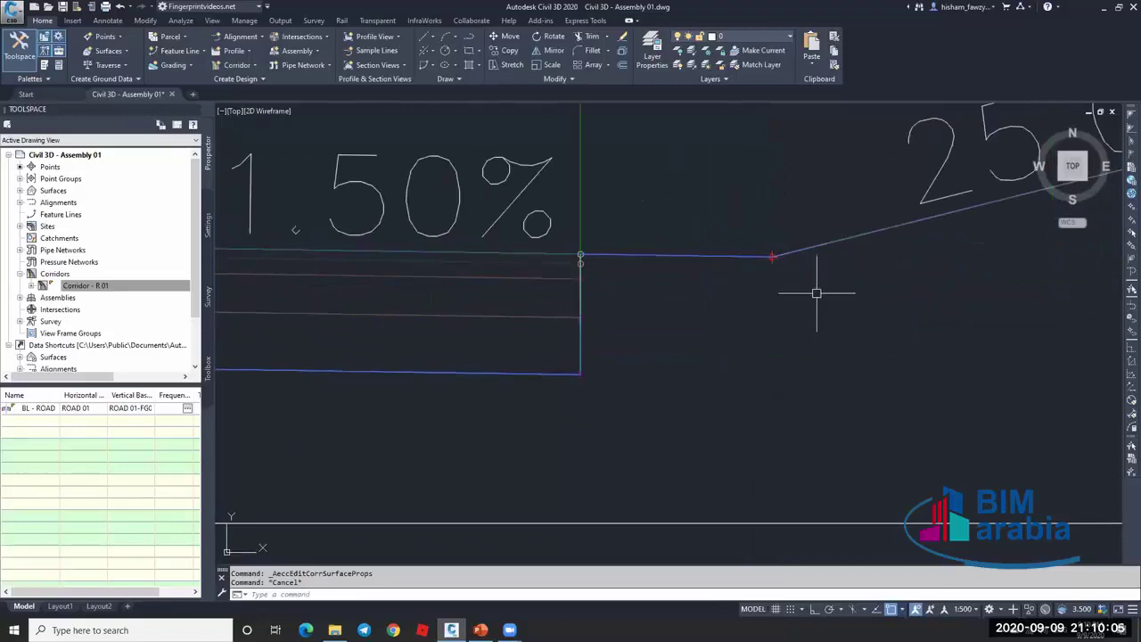
{"action": "scroll", "coordinate": [586, 264], "scroll_direction": "up", "scroll_amount": 3}
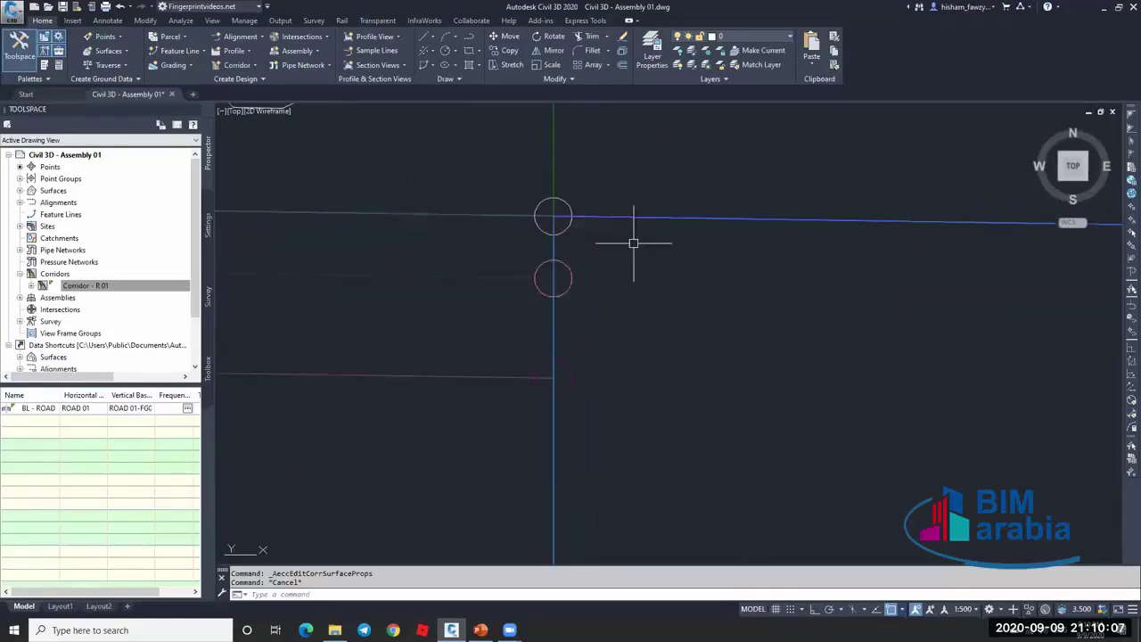
{"action": "scroll", "coordinate": [633, 243], "scroll_direction": "down", "scroll_amount": 7}
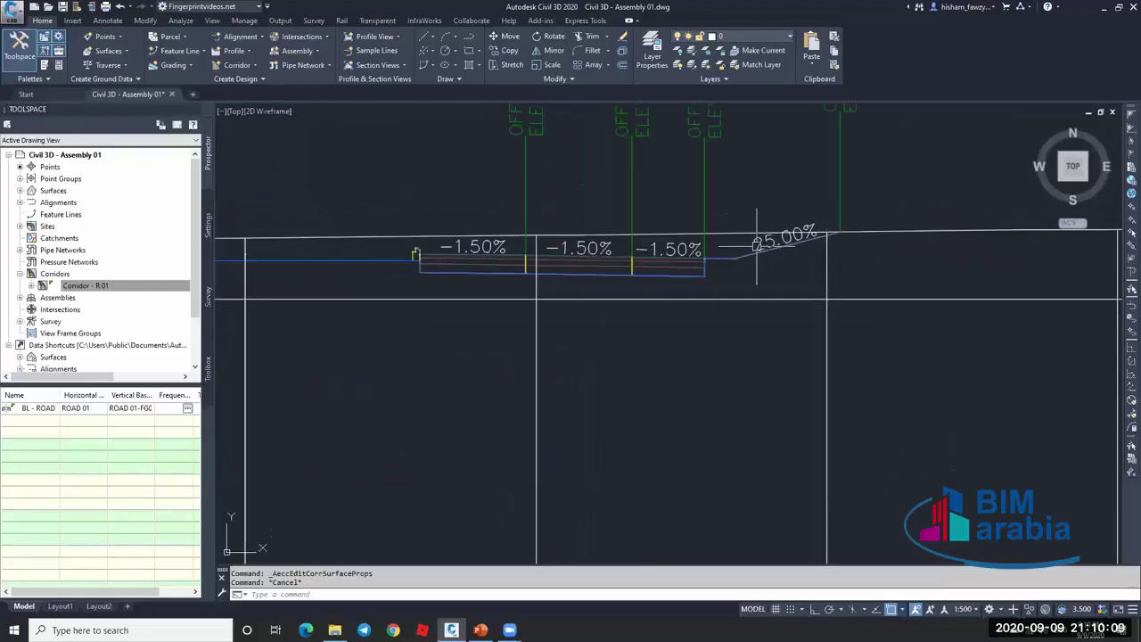
{"action": "middle_click_drag", "start_coordinate": [408, 294], "coordinate": [555, 290]}
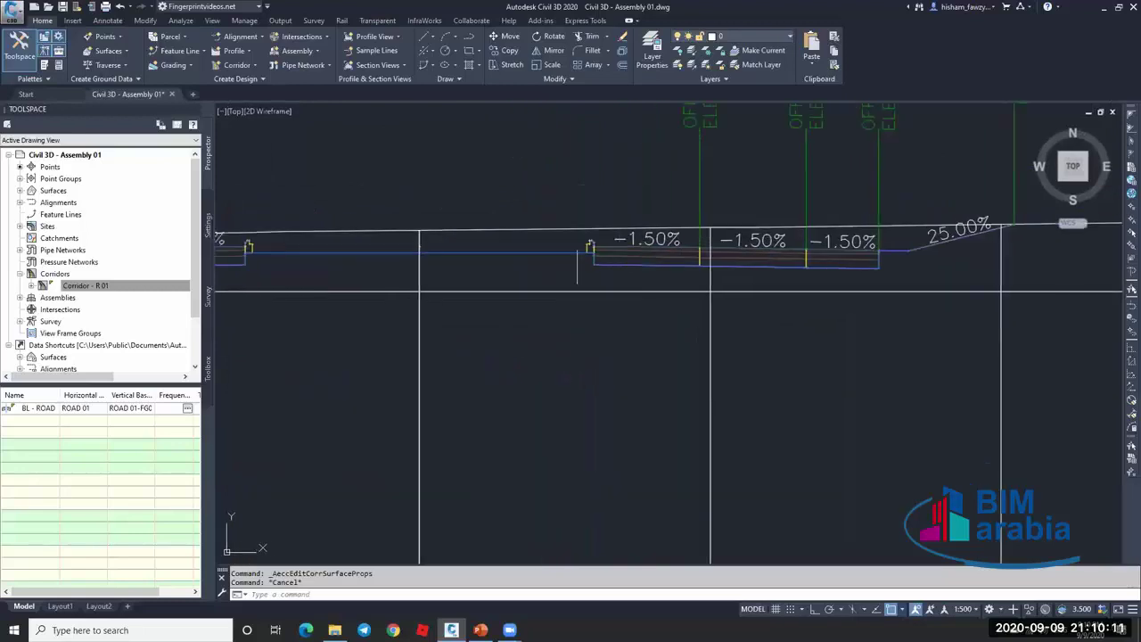
{"action": "scroll", "coordinate": [579, 259], "scroll_direction": "up", "scroll_amount": 3}
{"action": "scroll", "coordinate": [559, 286], "scroll_direction": "down", "scroll_amount": 6}
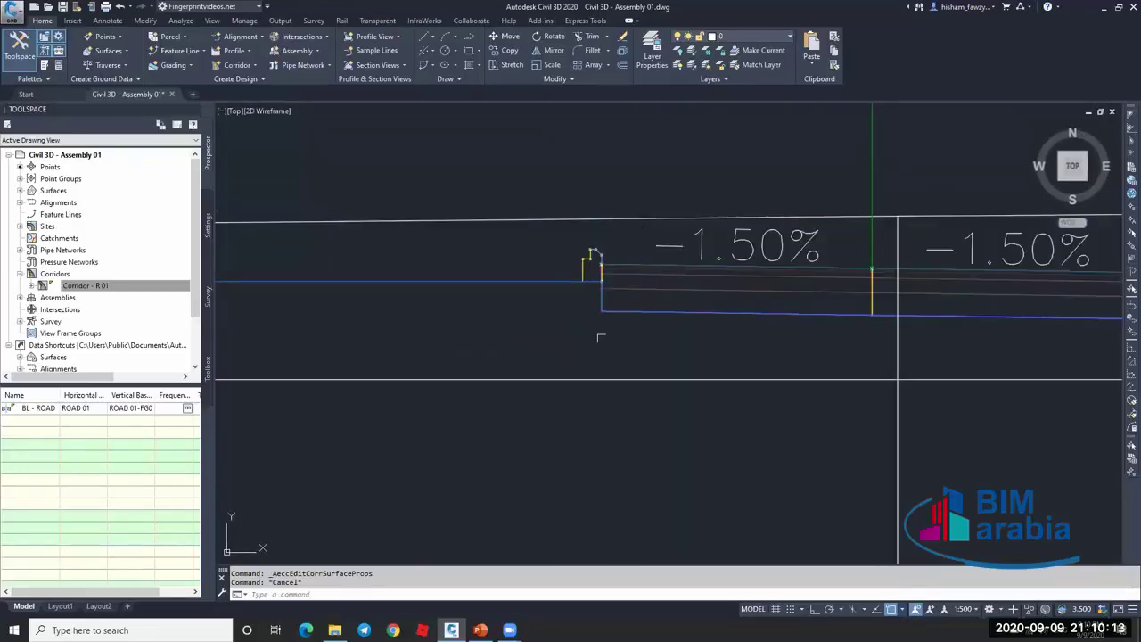
{"action": "left_click", "coordinate": [127, 287]}
{"action": "right_click", "coordinate": [128, 289]}
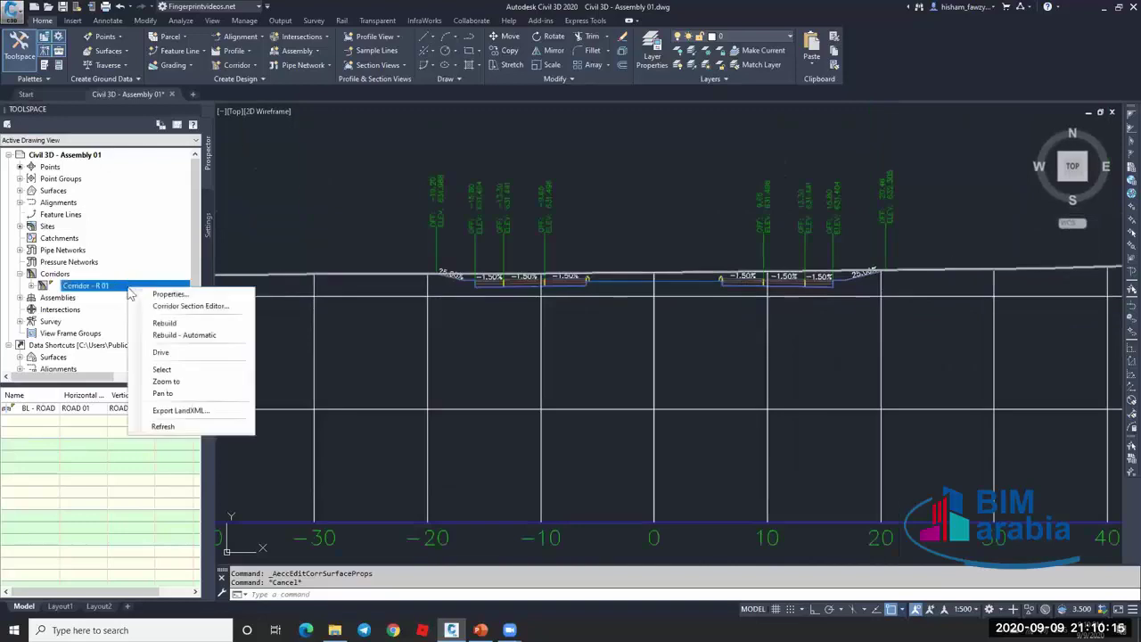
{"action": "left_click", "coordinate": [163, 369]}
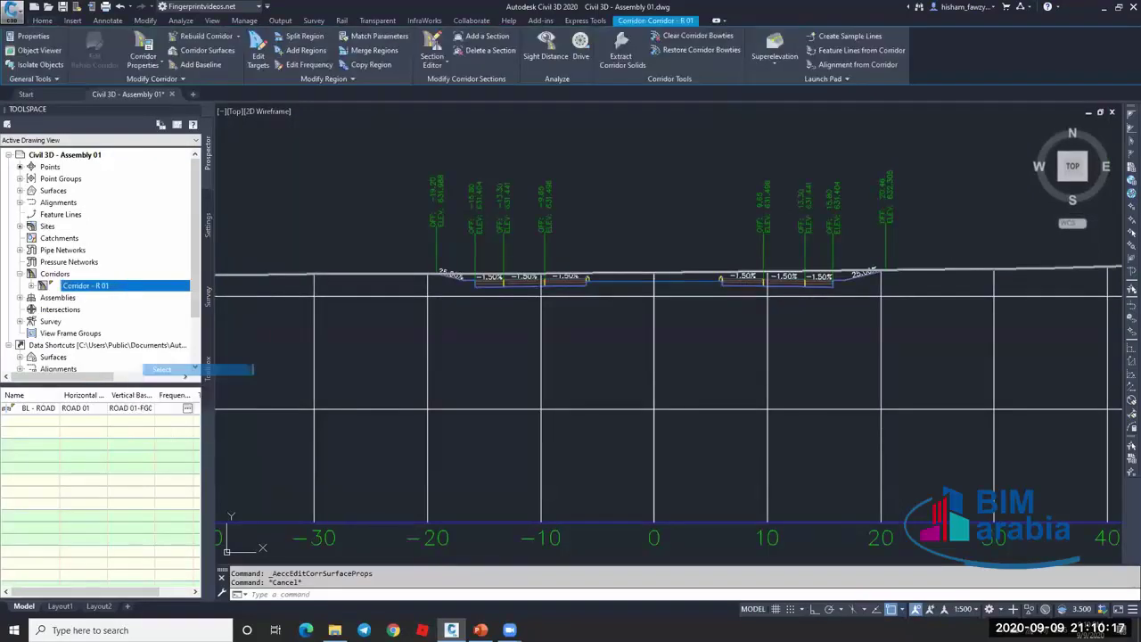
{"action": "key", "text": "Return"}
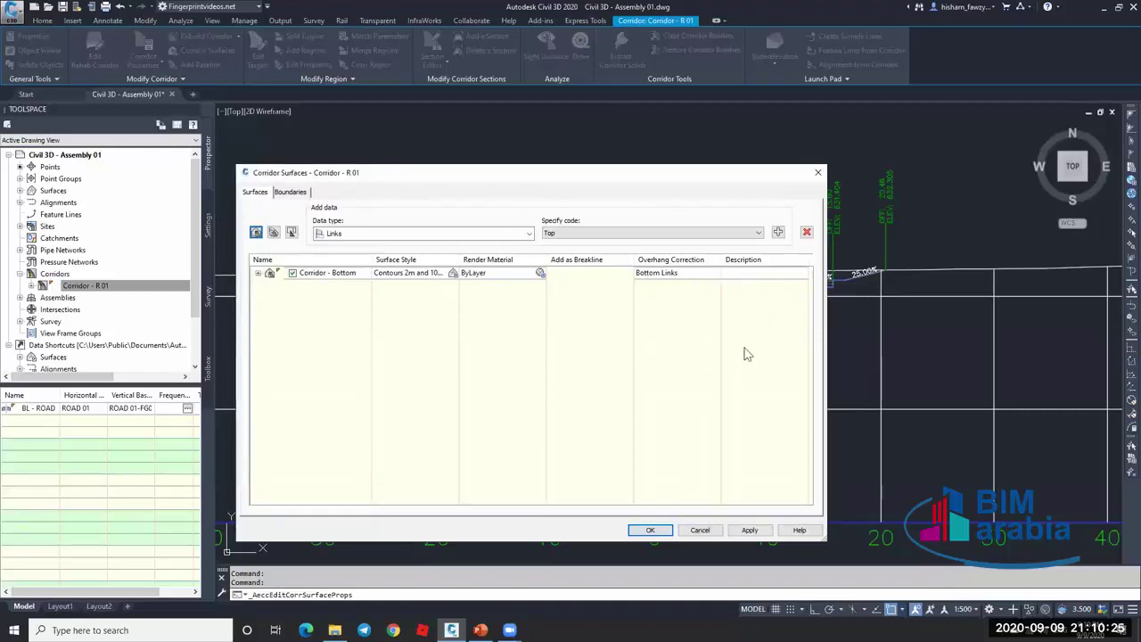
{"action": "left_click", "coordinate": [699, 530]}
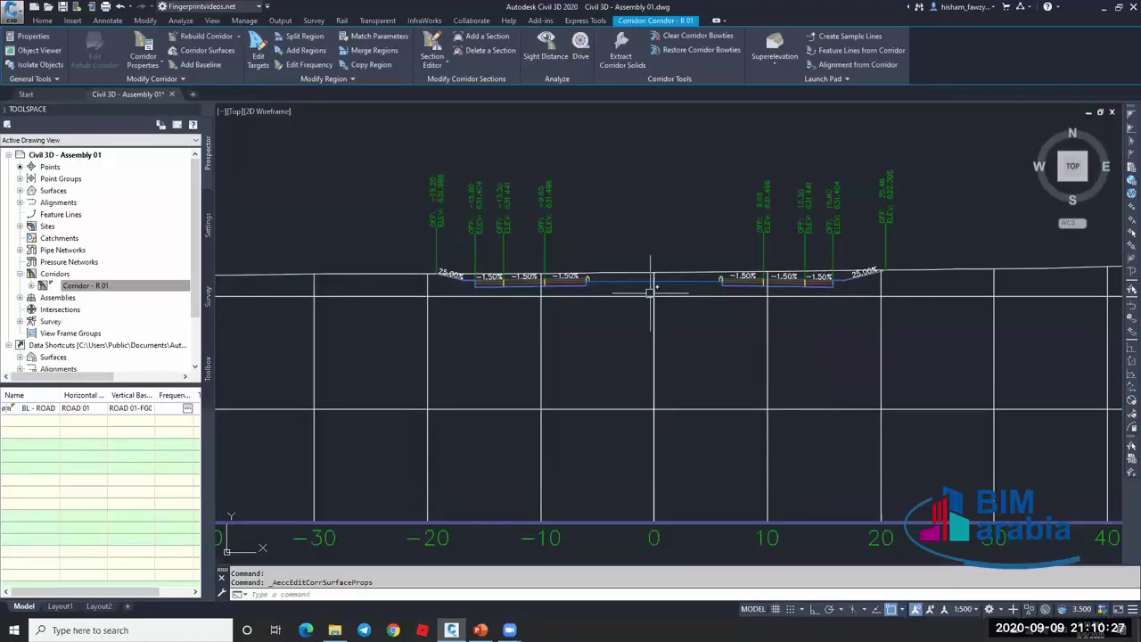
{"action": "scroll", "coordinate": [669, 261], "scroll_direction": "down", "scroll_amount": 10}
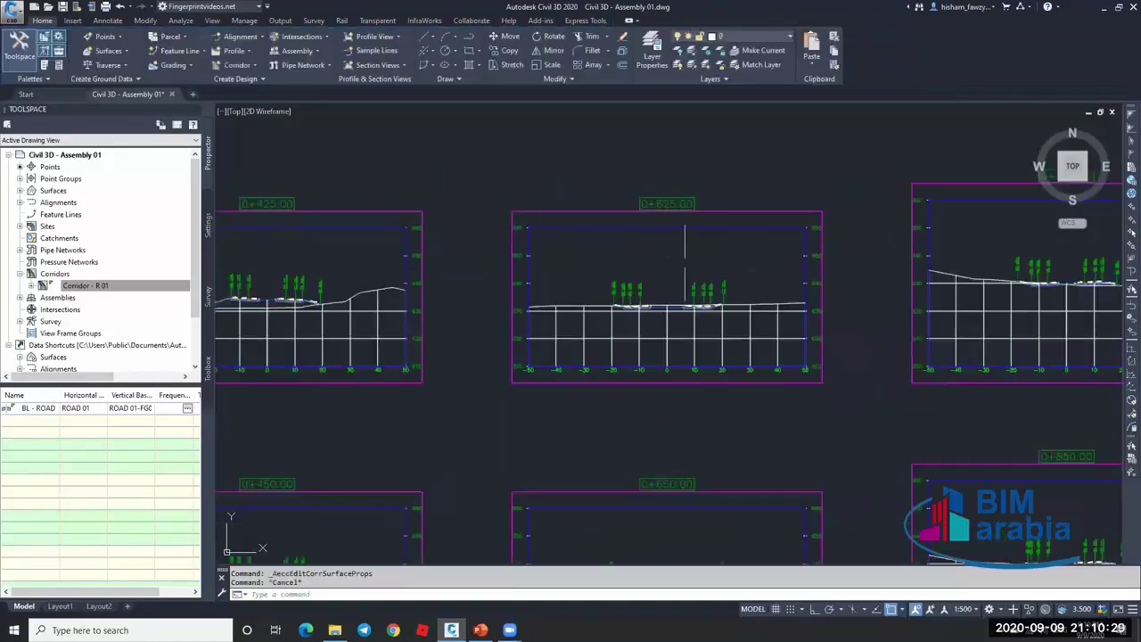
{"action": "scroll", "coordinate": [693, 283], "scroll_direction": "down", "scroll_amount": 8}
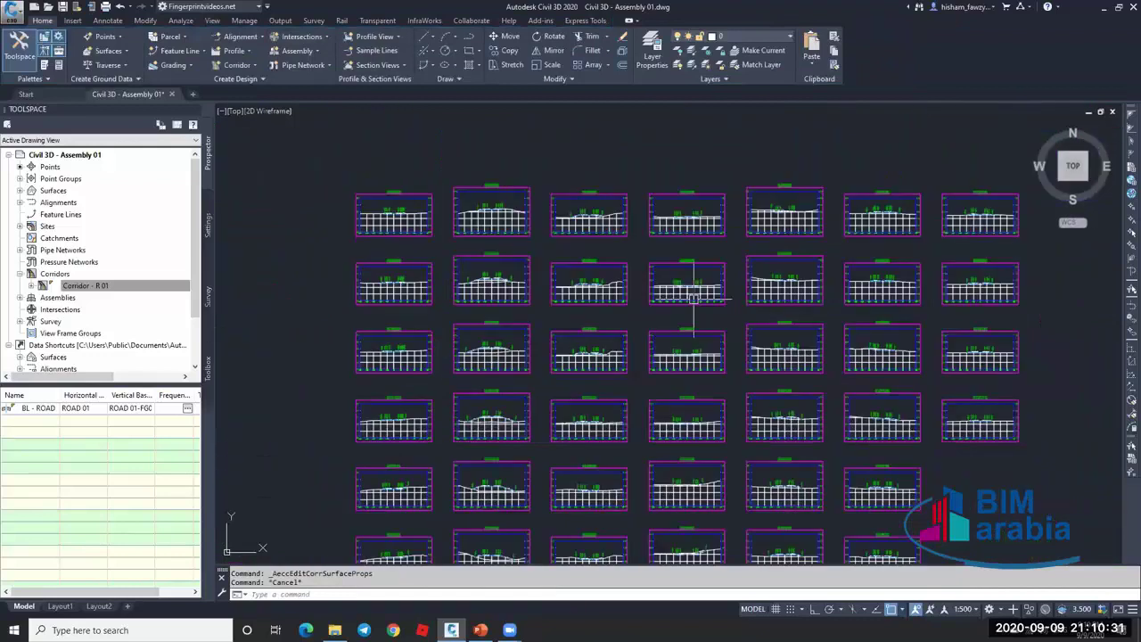
{"action": "scroll", "coordinate": [695, 138], "scroll_direction": "up", "scroll_amount": 6}
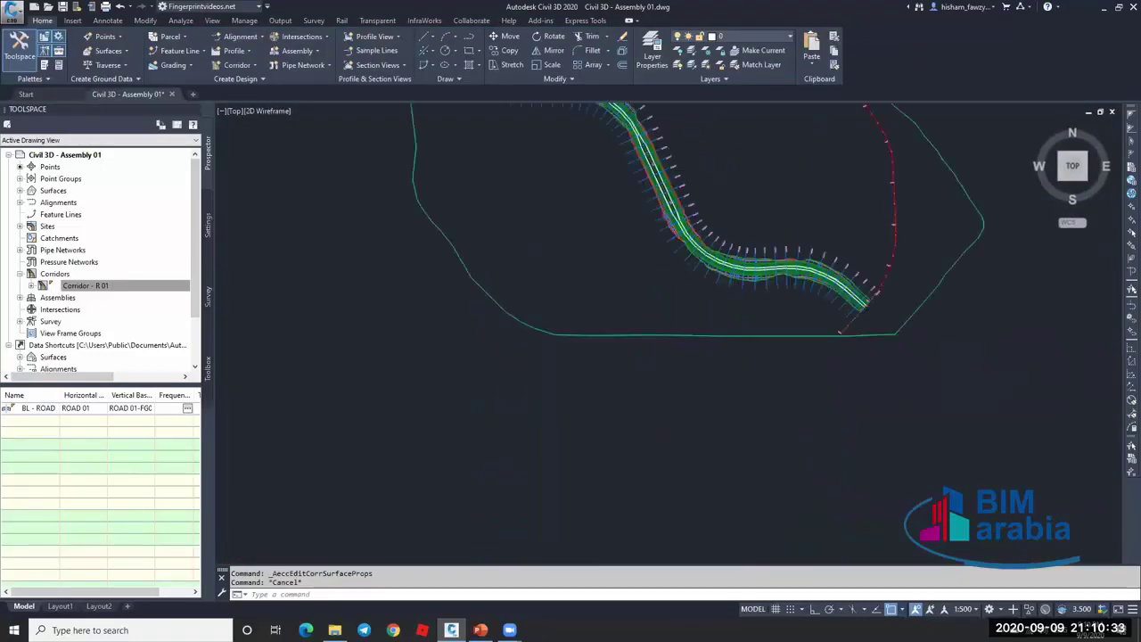
{"action": "scroll", "coordinate": [727, 258], "scroll_direction": "up", "scroll_amount": 5}
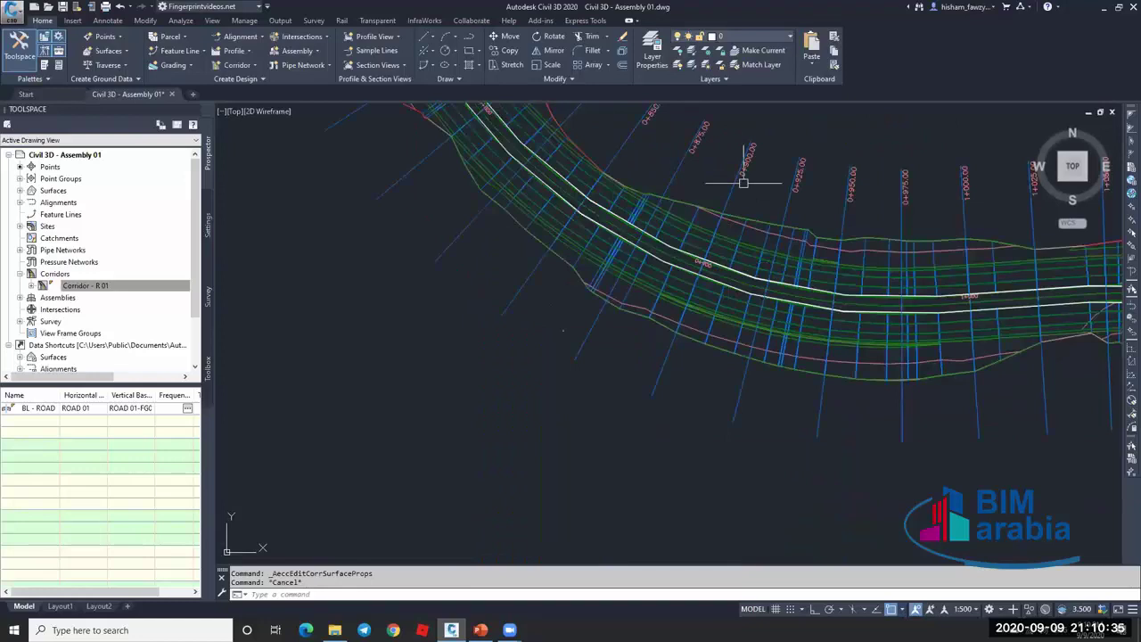
{"action": "scroll", "coordinate": [743, 183], "scroll_direction": "up", "scroll_amount": 3}
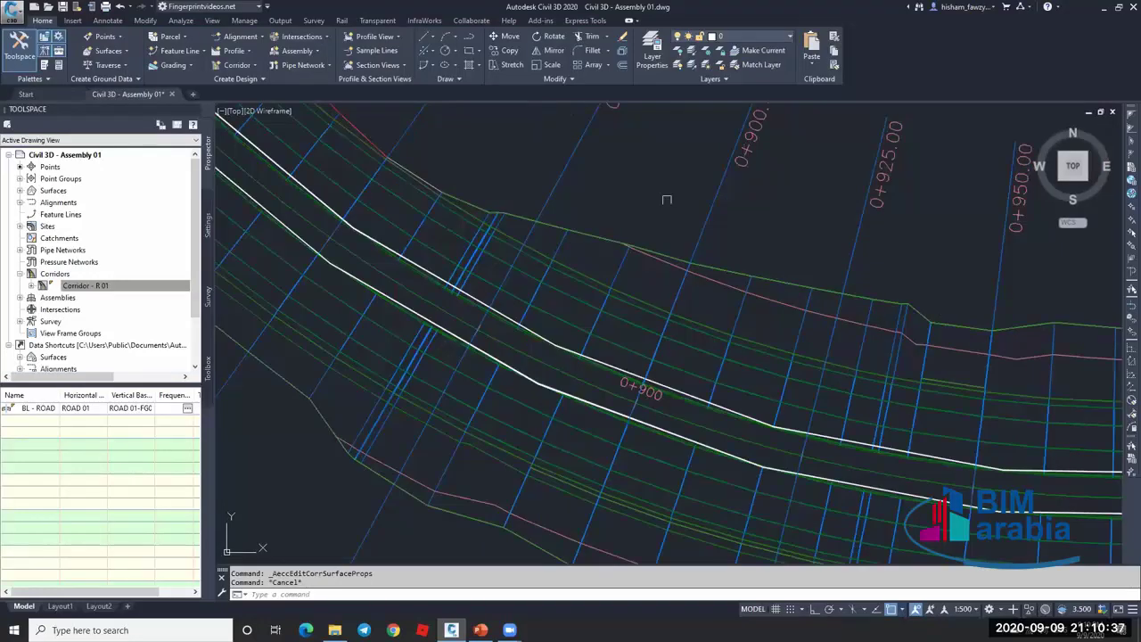
{"action": "scroll", "coordinate": [677, 205], "scroll_direction": "down", "scroll_amount": 5}
{"action": "left_click", "coordinate": [871, 262]}
{"action": "scroll", "coordinate": [918, 258], "scroll_direction": "up", "scroll_amount": 6}
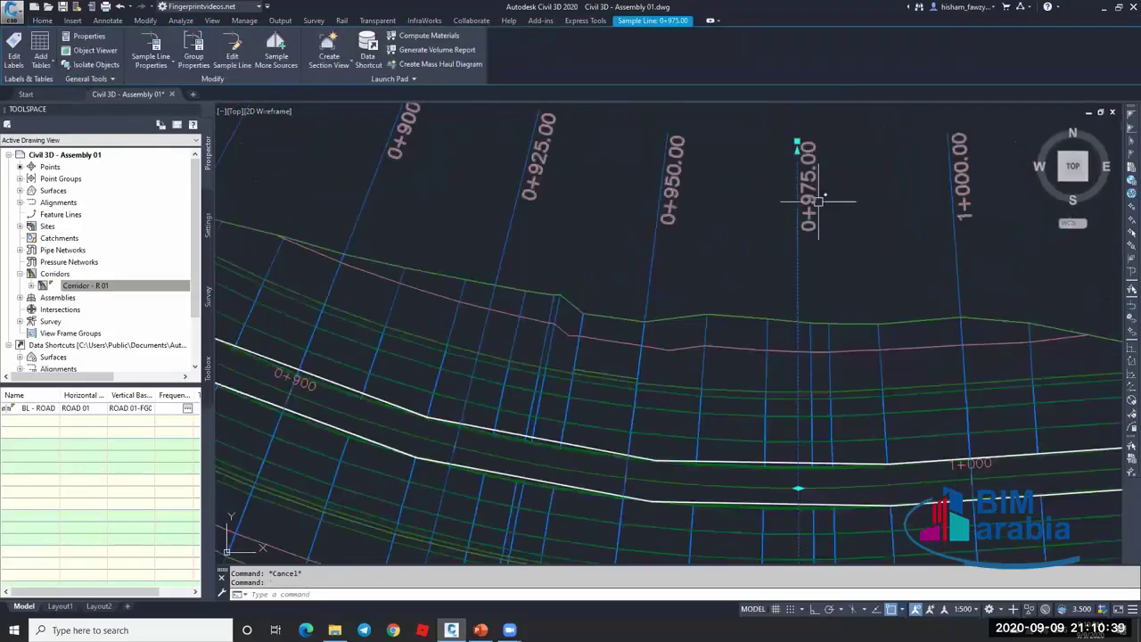
{"action": "scroll", "coordinate": [818, 201], "scroll_direction": "down", "scroll_amount": 8}
{"action": "key", "text": "Escape"}
{"action": "scroll", "coordinate": [692, 427], "scroll_direction": "up", "scroll_amount": 4}
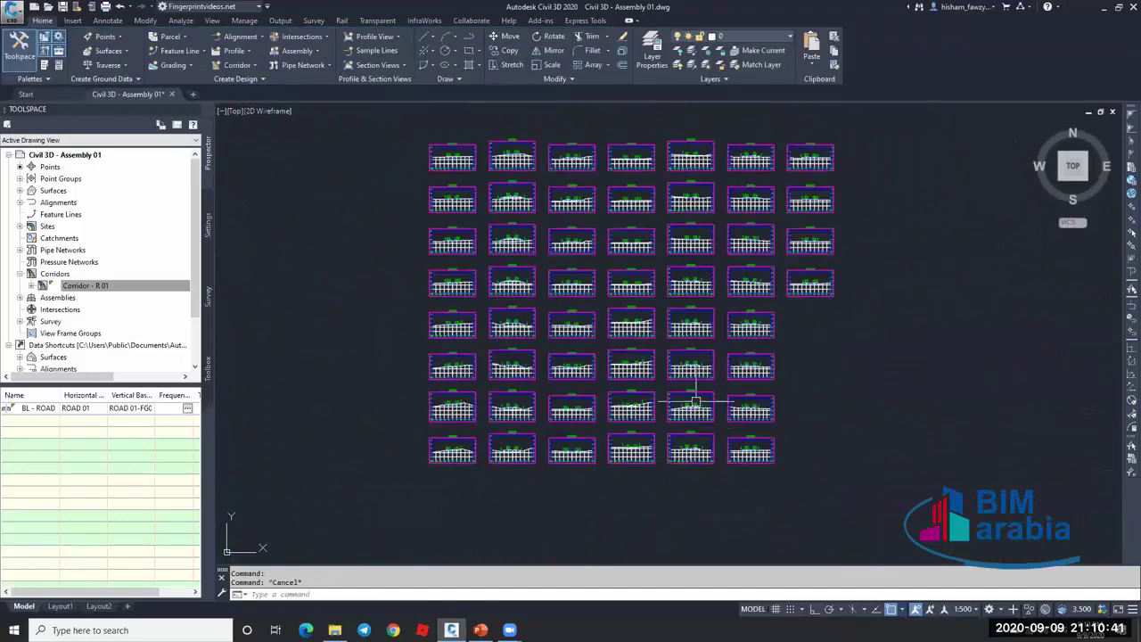
{"action": "scroll", "coordinate": [695, 402], "scroll_direction": "up", "scroll_amount": 6}
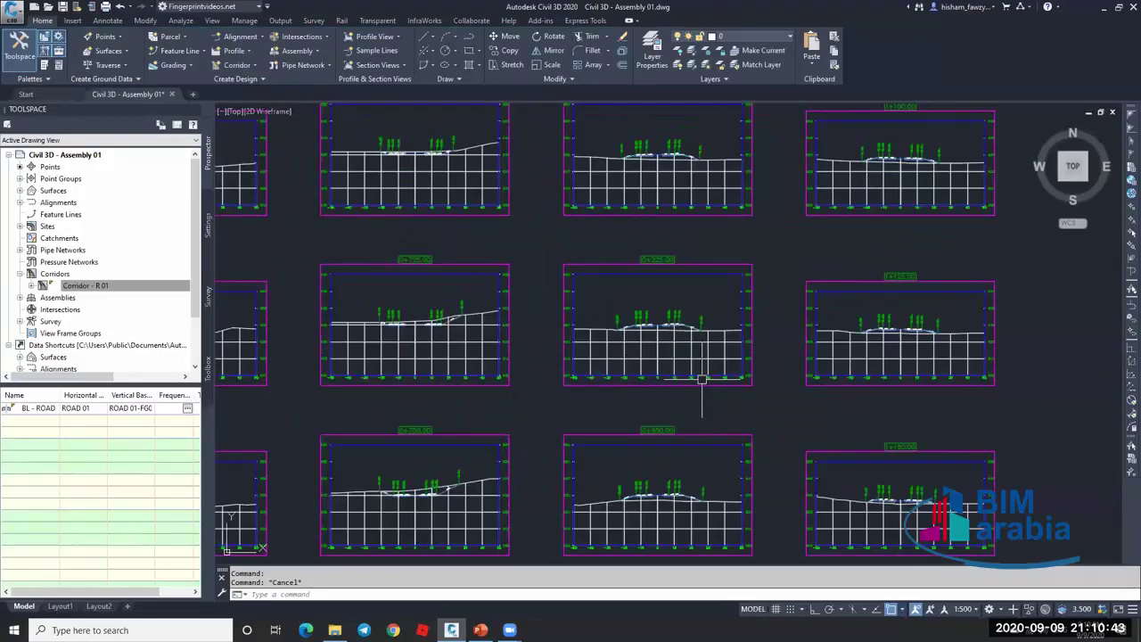
{"action": "scroll", "coordinate": [655, 360], "scroll_direction": "up", "scroll_amount": 3}
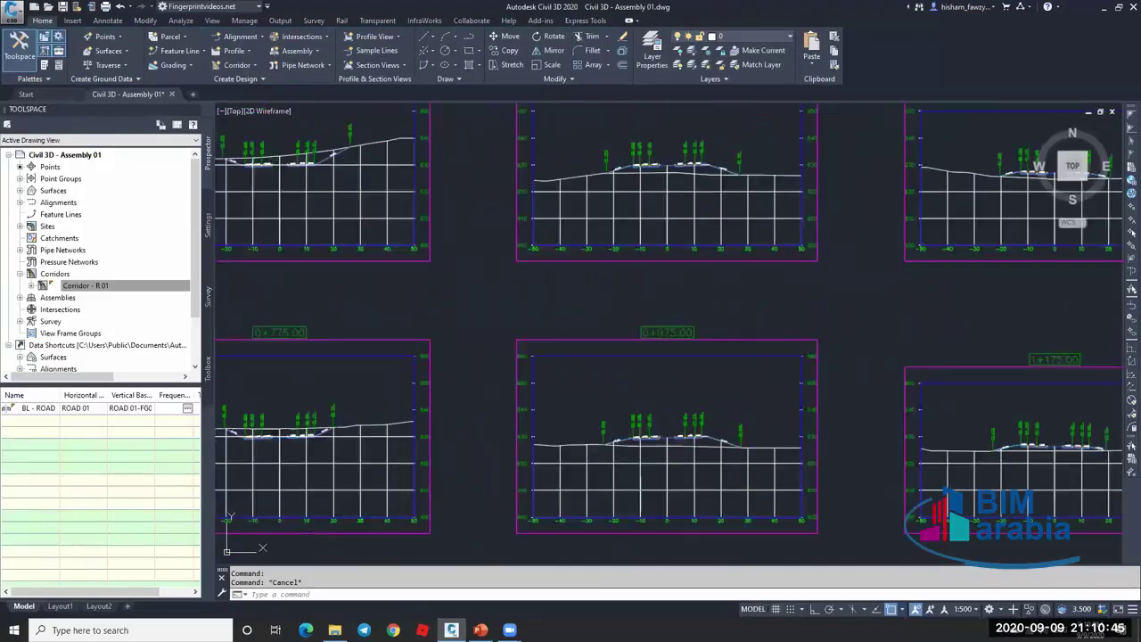
{"action": "scroll", "coordinate": [764, 330], "scroll_direction": "up", "scroll_amount": 5}
{"action": "scroll", "coordinate": [786, 331], "scroll_direction": "up", "scroll_amount": 3}
{"action": "left_click", "coordinate": [787, 331]}
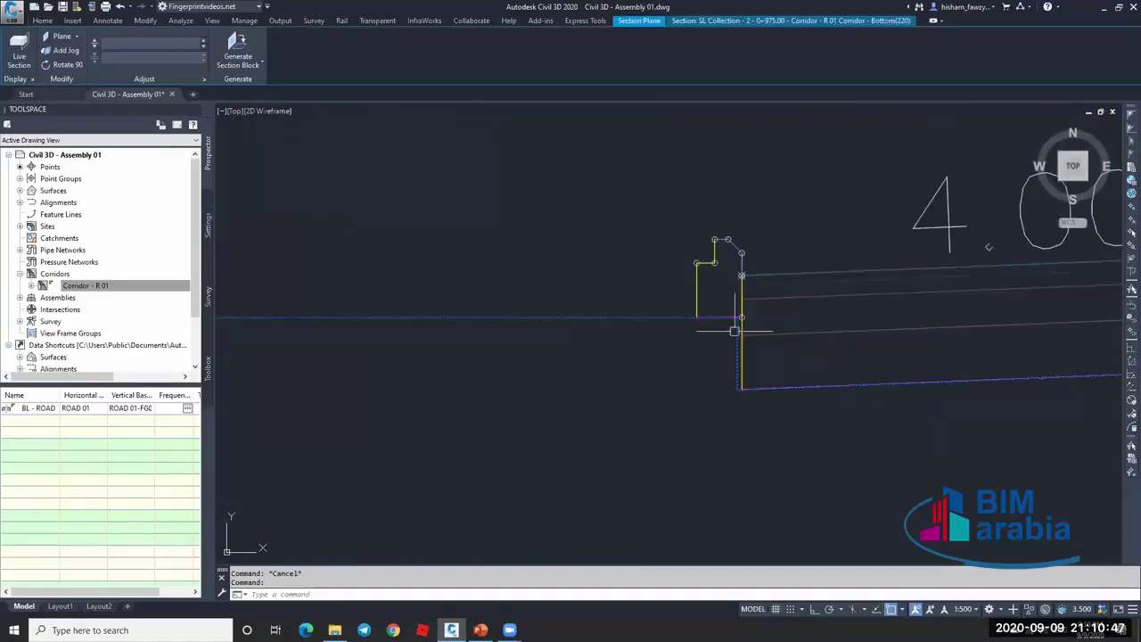
{"action": "key", "text": "Escape"}
{"action": "scroll", "coordinate": [734, 330], "scroll_direction": "up", "scroll_amount": 4}
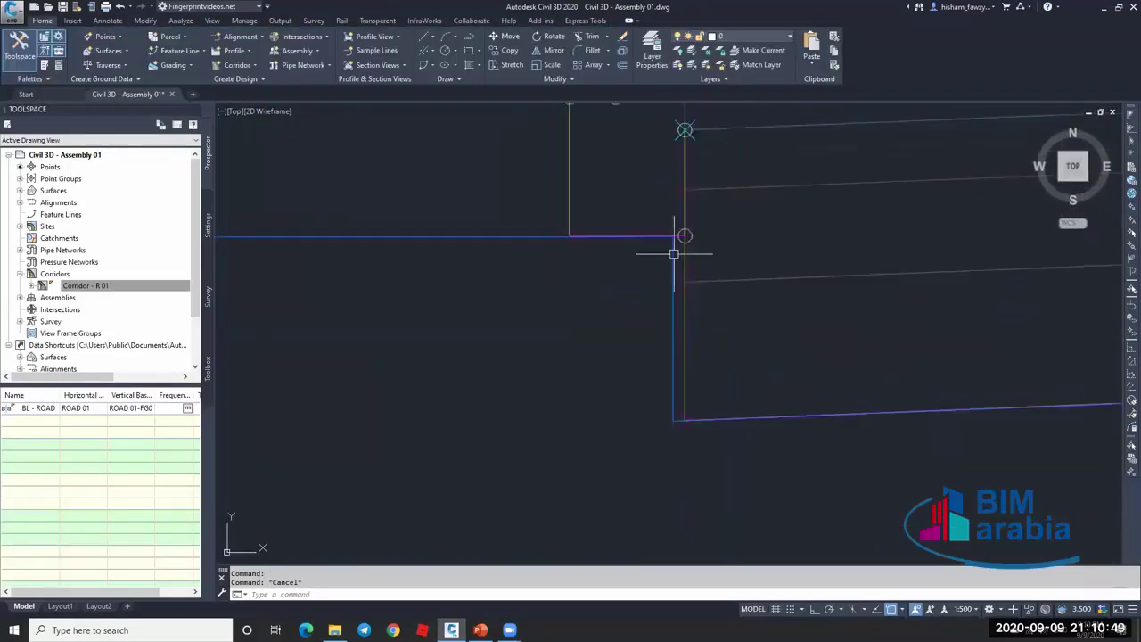
{"action": "left_click", "coordinate": [674, 259]}
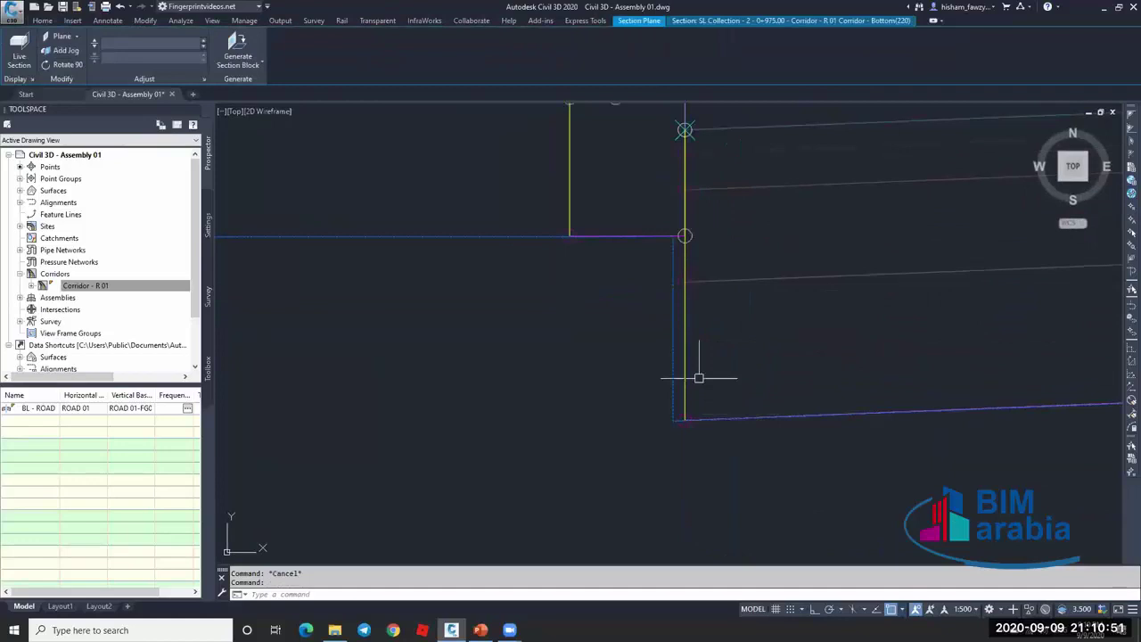
{"action": "key", "text": "Escape"}
{"action": "scroll", "coordinate": [623, 247], "scroll_direction": "up", "scroll_amount": 2}
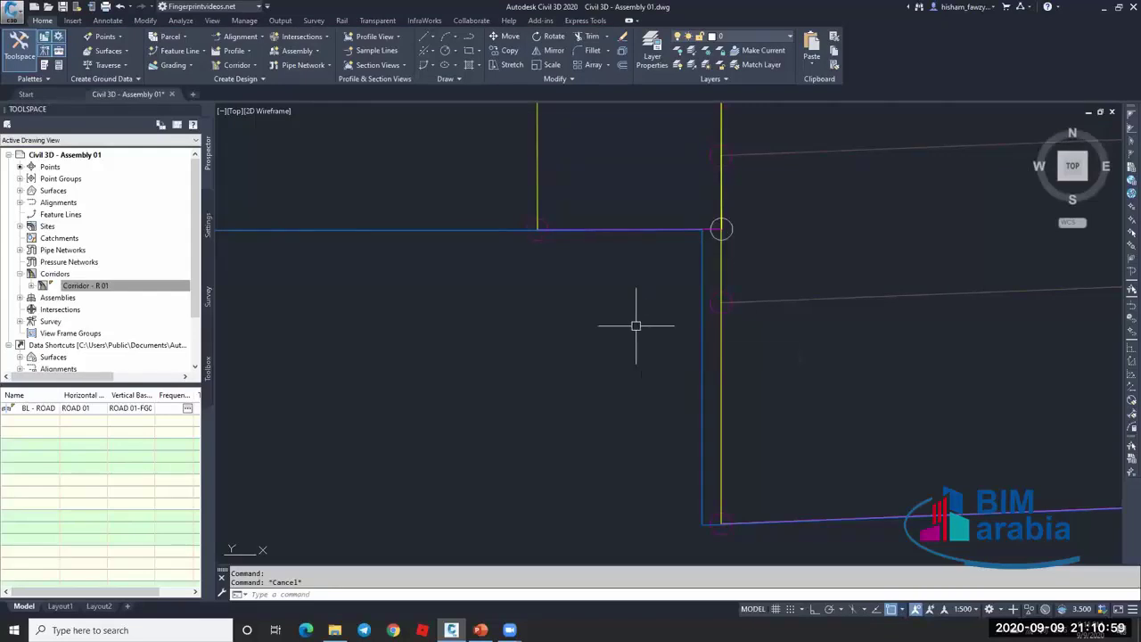
{"action": "scroll", "coordinate": [588, 321], "scroll_direction": "down", "scroll_amount": 5}
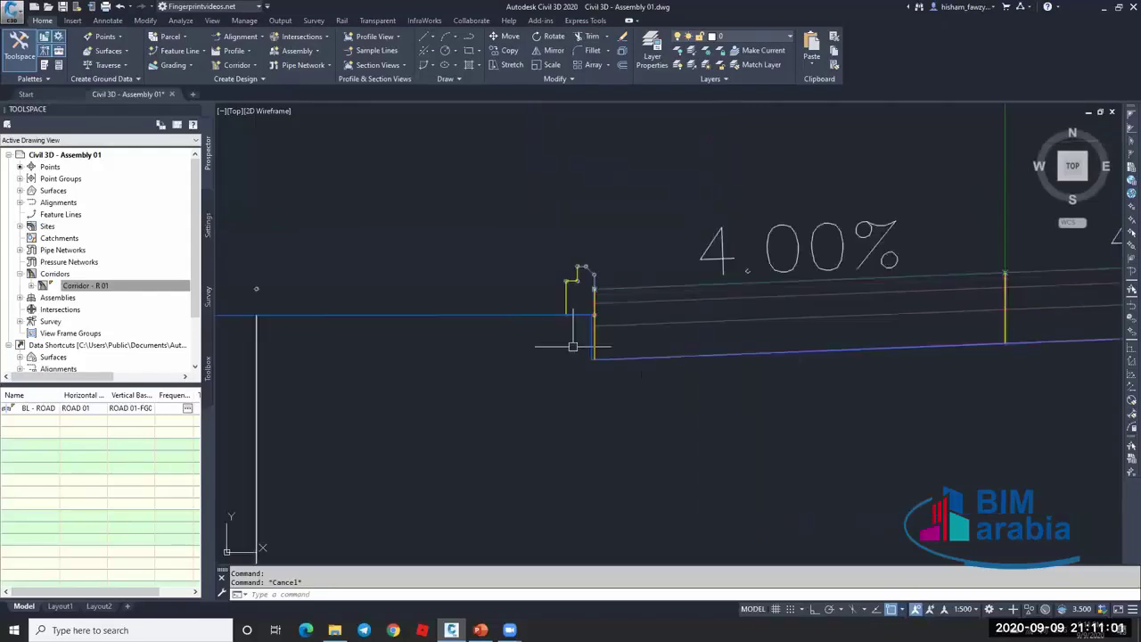
{"action": "scroll", "coordinate": [547, 353], "scroll_direction": "down", "scroll_amount": 2}
{"action": "scroll", "coordinate": [1016, 330], "scroll_direction": "up", "scroll_amount": 4}
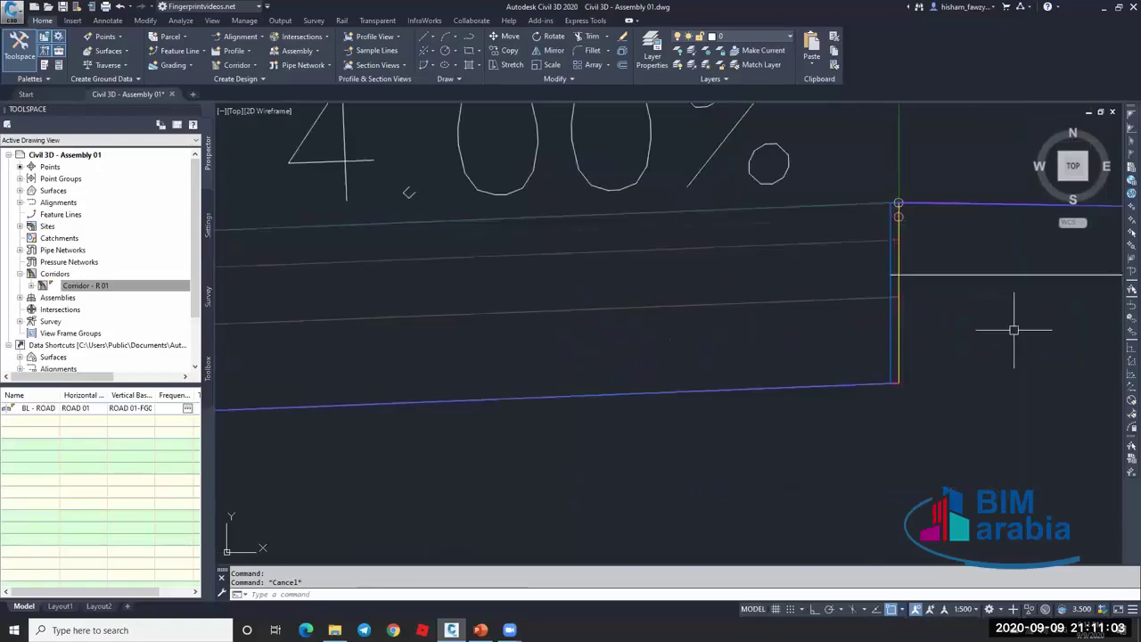
{"action": "scroll", "coordinate": [887, 361], "scroll_direction": "up", "scroll_amount": 2}
{"action": "left_click", "coordinate": [892, 361]}
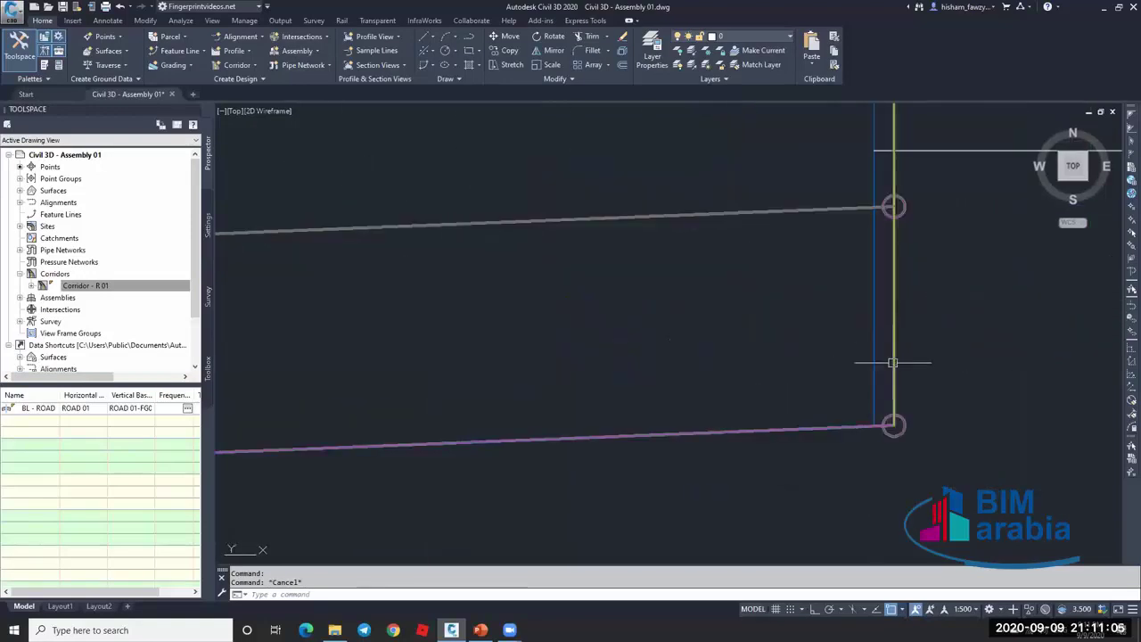
{"action": "scroll", "coordinate": [893, 364], "scroll_direction": "down", "scroll_amount": 10}
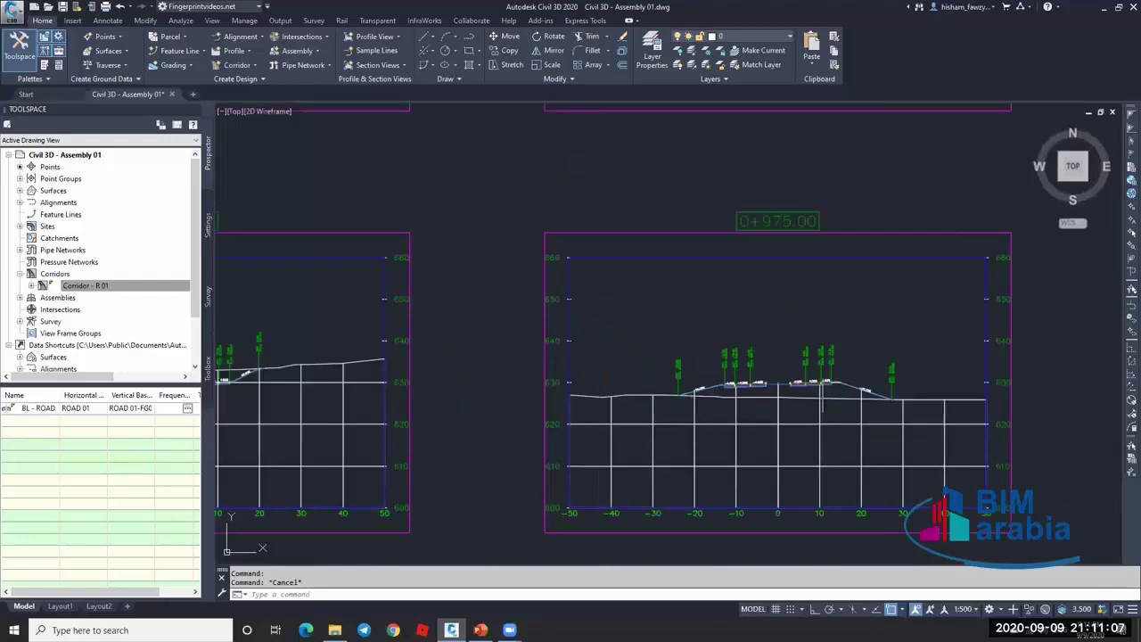
{"action": "scroll", "coordinate": [835, 129], "scroll_direction": "up", "scroll_amount": 10}
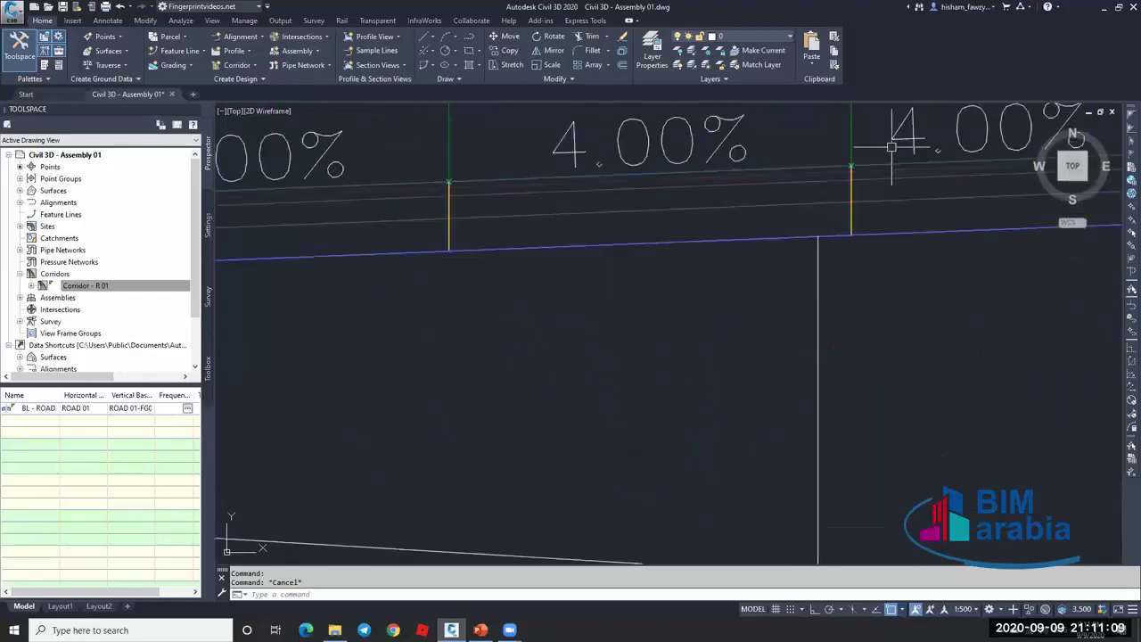
{"action": "scroll", "coordinate": [677, 323], "scroll_direction": "down", "scroll_amount": 3}
{"action": "scroll", "coordinate": [817, 203], "scroll_direction": "up", "scroll_amount": 3}
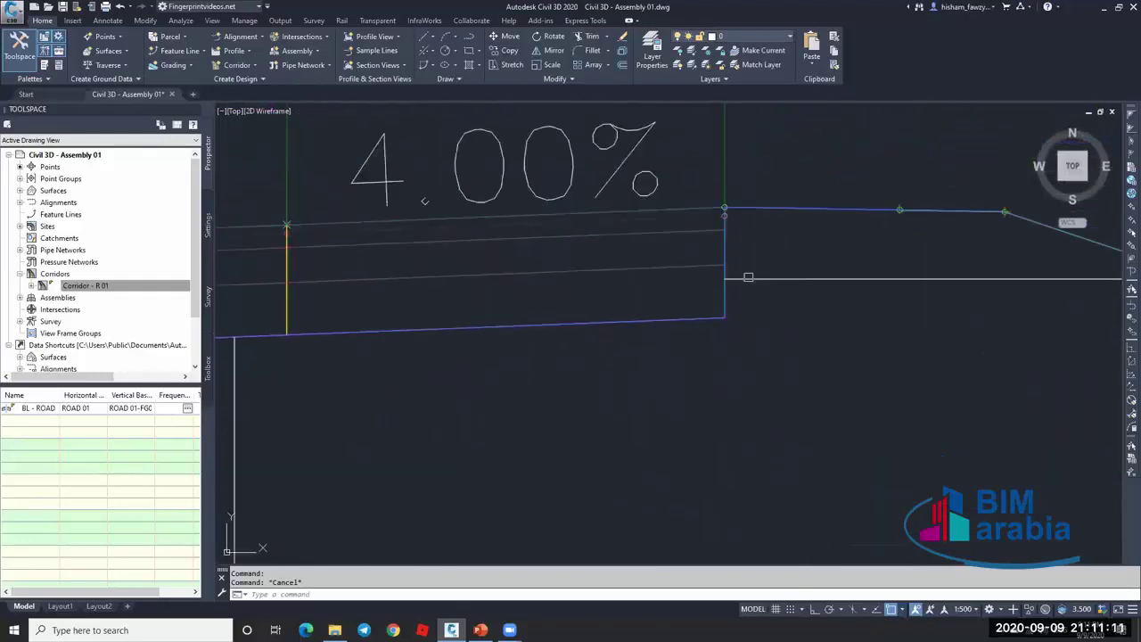
{"action": "key", "text": "Escape"}
{"action": "scroll", "coordinate": [749, 230], "scroll_direction": "down", "scroll_amount": 3}
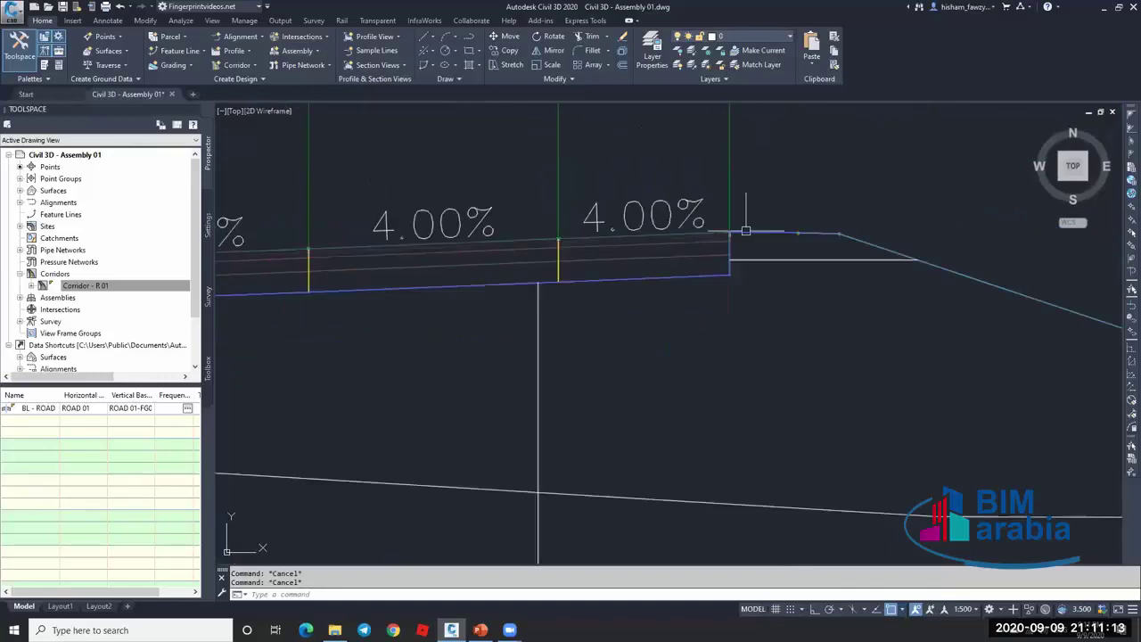
{"action": "scroll", "coordinate": [746, 233], "scroll_direction": "down", "scroll_amount": 6}
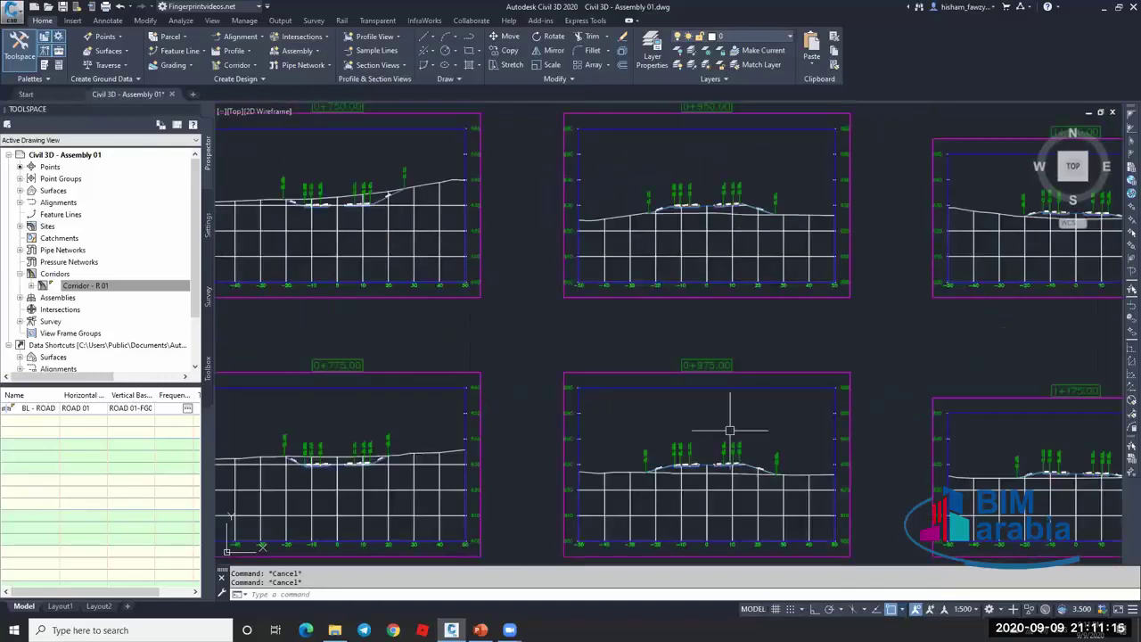
{"action": "scroll", "coordinate": [729, 430], "scroll_direction": "up", "scroll_amount": 10}
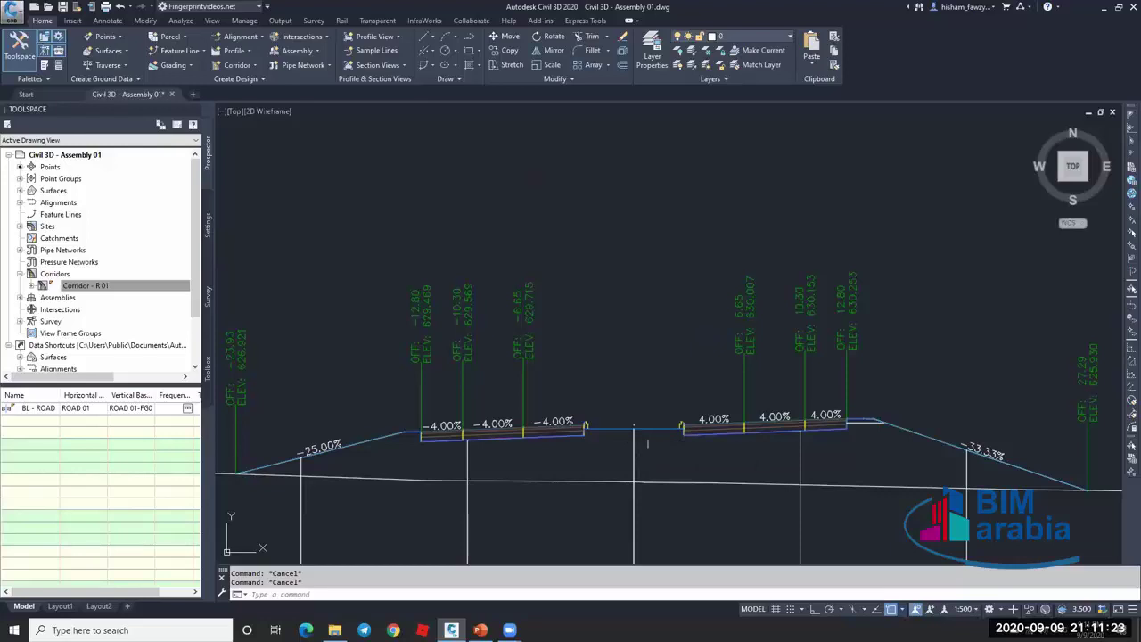
{"action": "scroll", "coordinate": [650, 437], "scroll_direction": "down", "scroll_amount": 10}
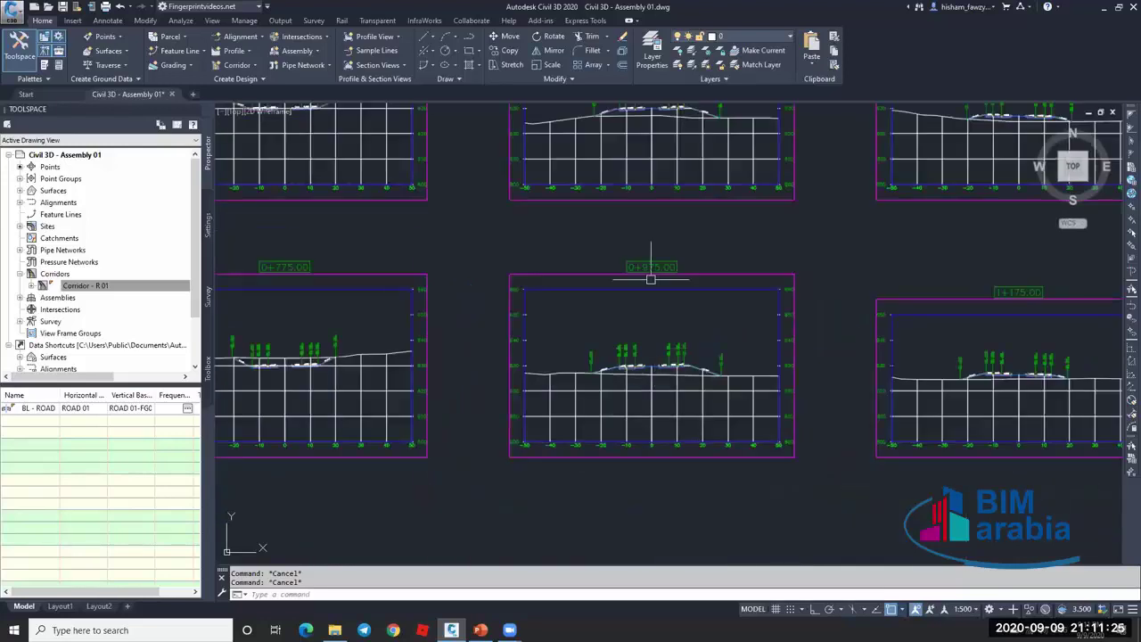
{"action": "scroll", "coordinate": [632, 436], "scroll_direction": "down", "scroll_amount": 5}
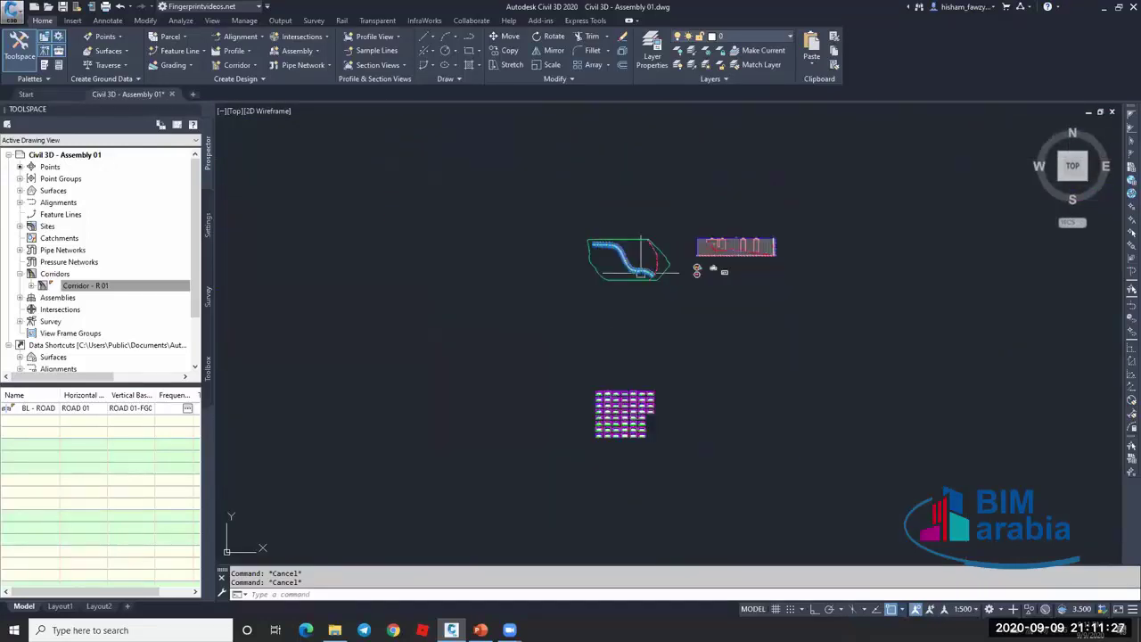
Zoom around the corridor plan and inspect the 0+975 sample line.
{"action": "scroll", "coordinate": [650, 330], "scroll_direction": "up", "scroll_amount": 8}
{"action": "scroll", "coordinate": [415, 198], "scroll_direction": "up", "scroll_amount": 4}
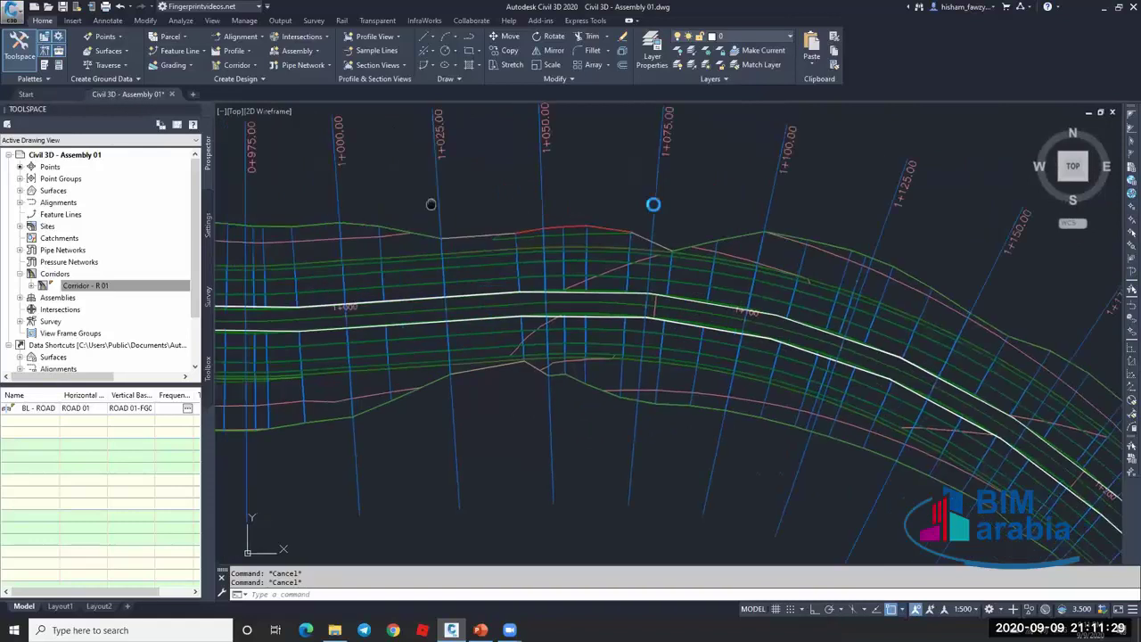
{"action": "middle_click_drag", "start_coordinate": [680, 206], "coordinate": [710, 205]}
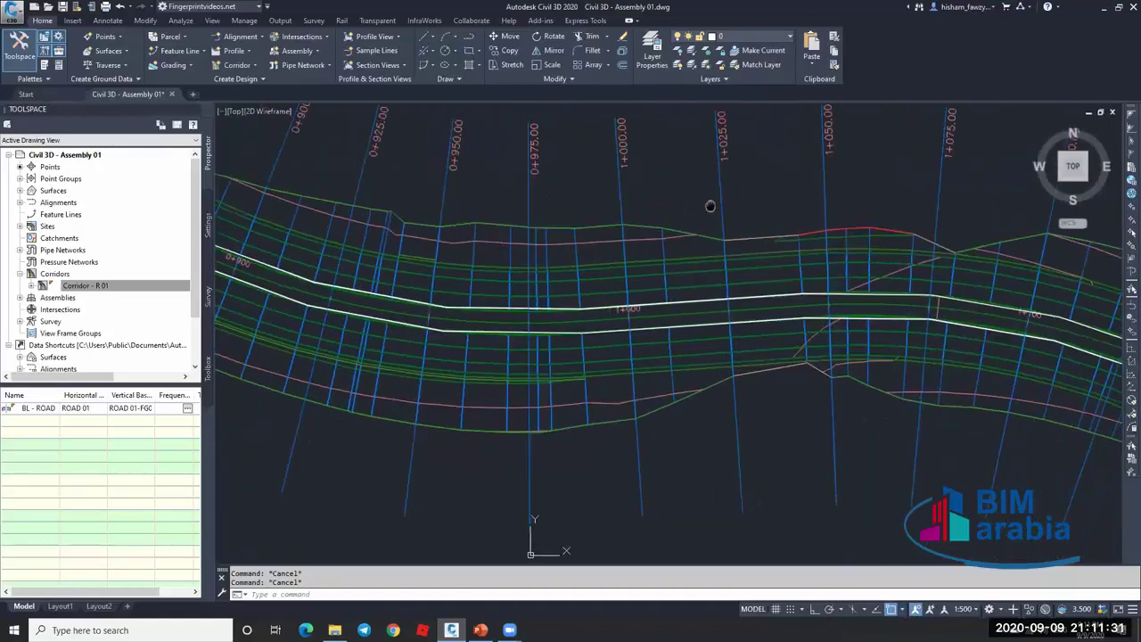
{"action": "scroll", "coordinate": [539, 399], "scroll_direction": "up", "scroll_amount": 3}
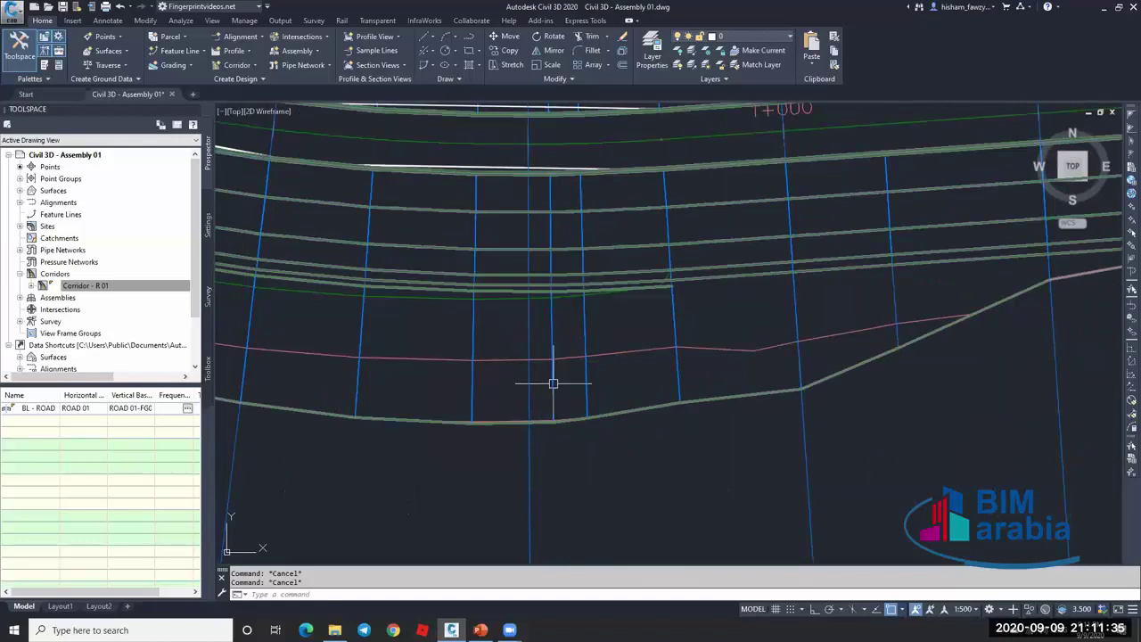
{"action": "scroll", "coordinate": [553, 383], "scroll_direction": "down", "scroll_amount": 3}
{"action": "left_click", "coordinate": [546, 448]}
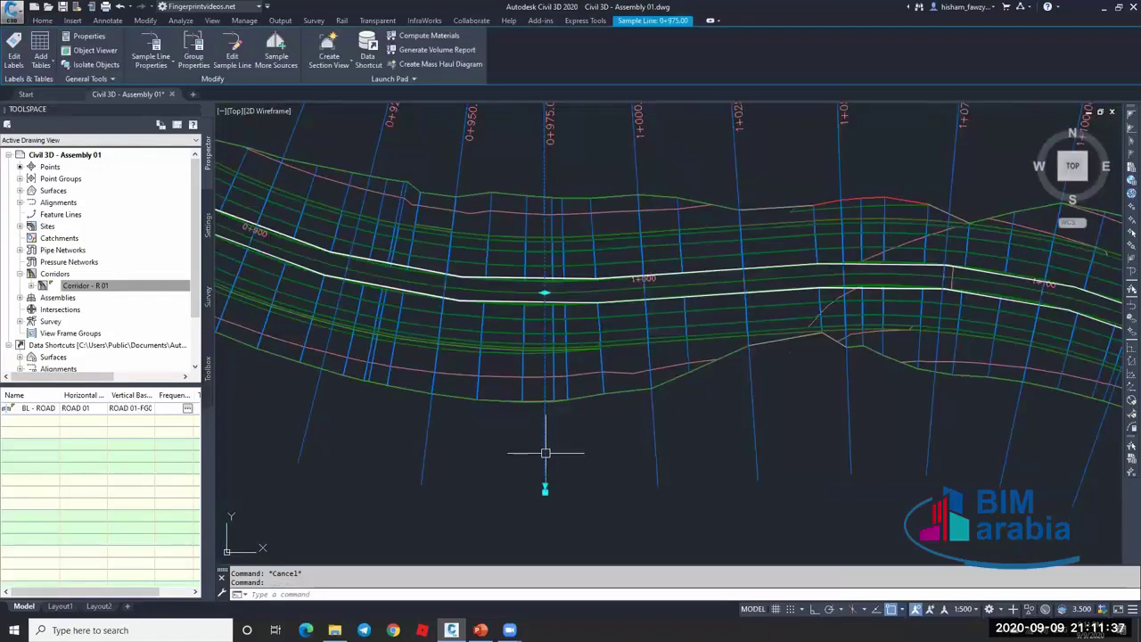
{"action": "scroll", "coordinate": [546, 453], "scroll_direction": "down", "scroll_amount": 2}
{"action": "scroll", "coordinate": [546, 452], "scroll_direction": "down", "scroll_amount": 2}
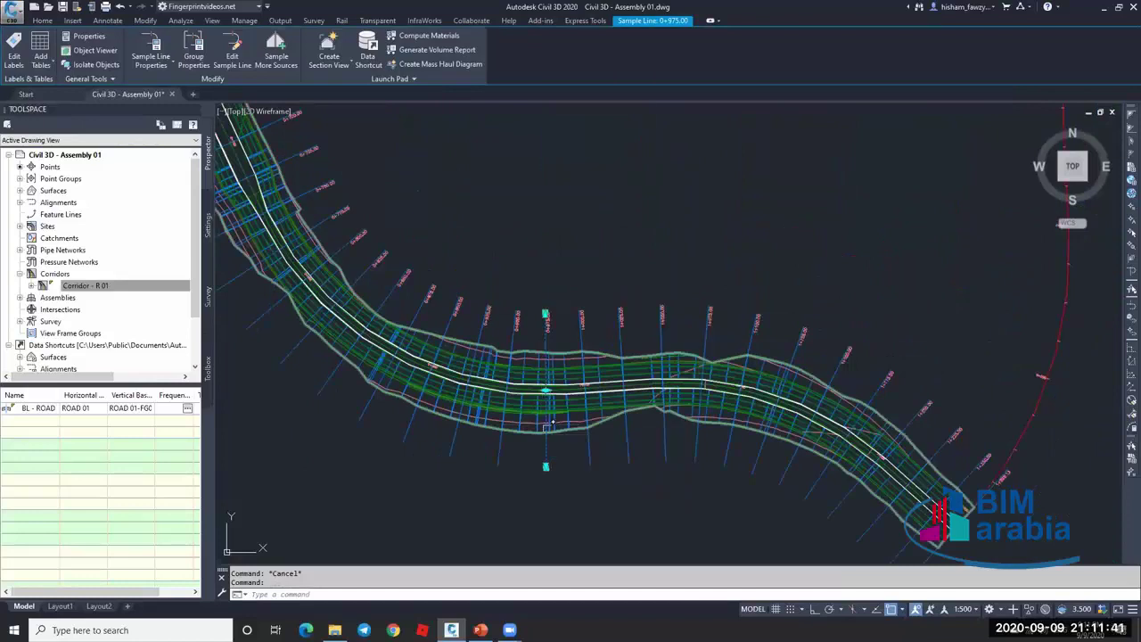
{"action": "scroll", "coordinate": [545, 428], "scroll_direction": "up", "scroll_amount": 4}
{"action": "scroll", "coordinate": [548, 431], "scroll_direction": "up", "scroll_amount": 2}
{"action": "key", "text": "Escape"}
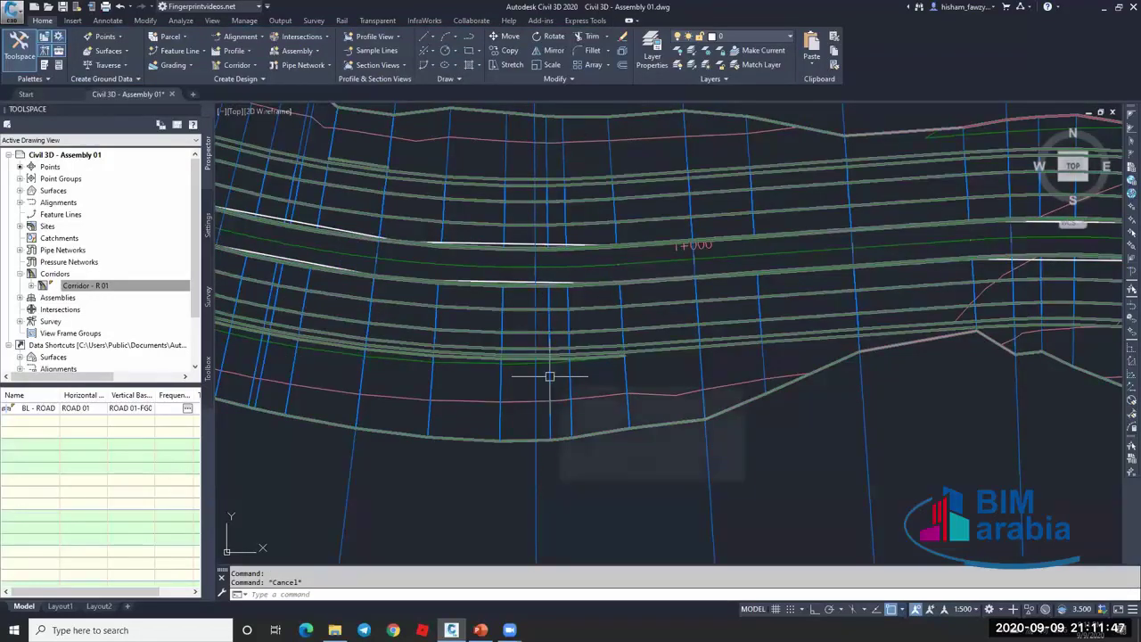
Add a new section to Corridor - R 01 at a station near 0+975.
{"action": "mouse_move", "coordinate": [549, 376]}
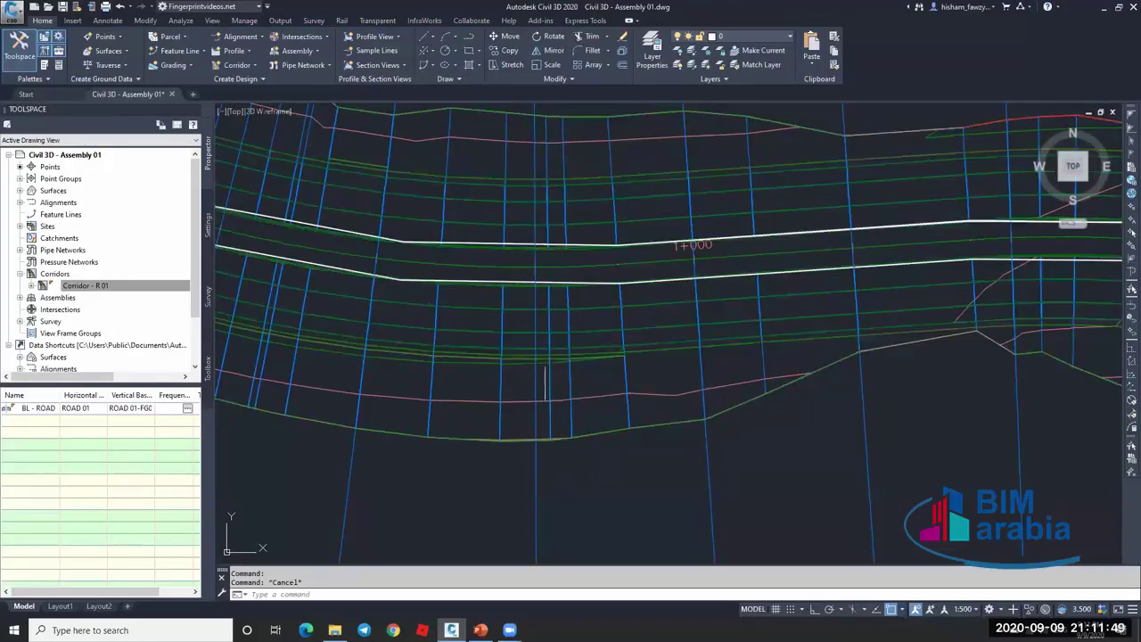
{"action": "left_click", "coordinate": [549, 379]}
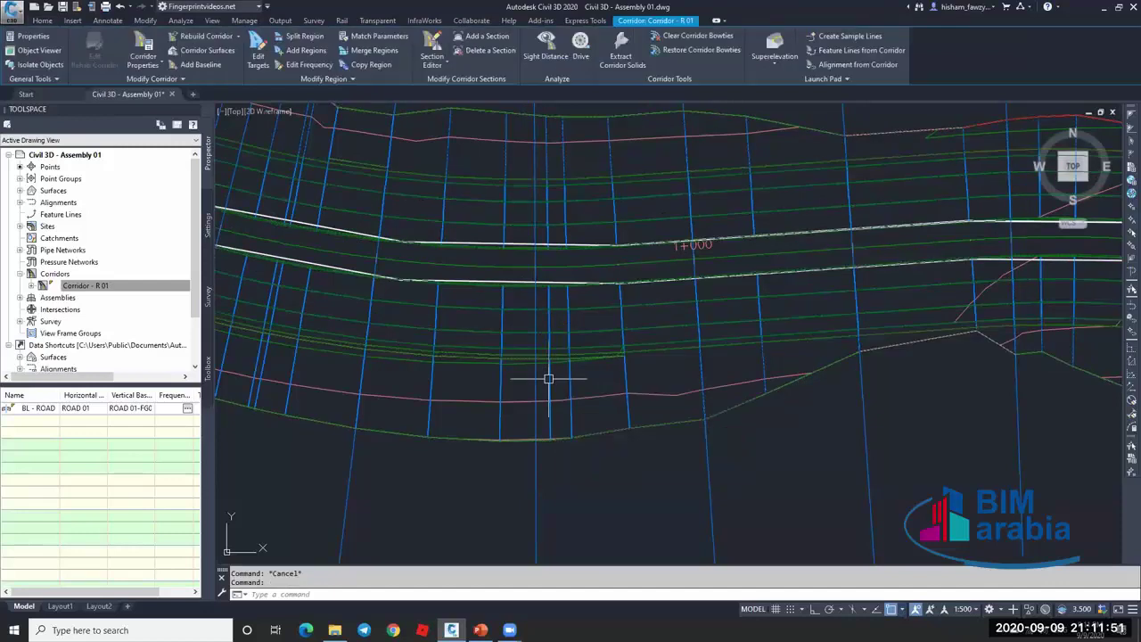
{"action": "left_click", "coordinate": [491, 43]}
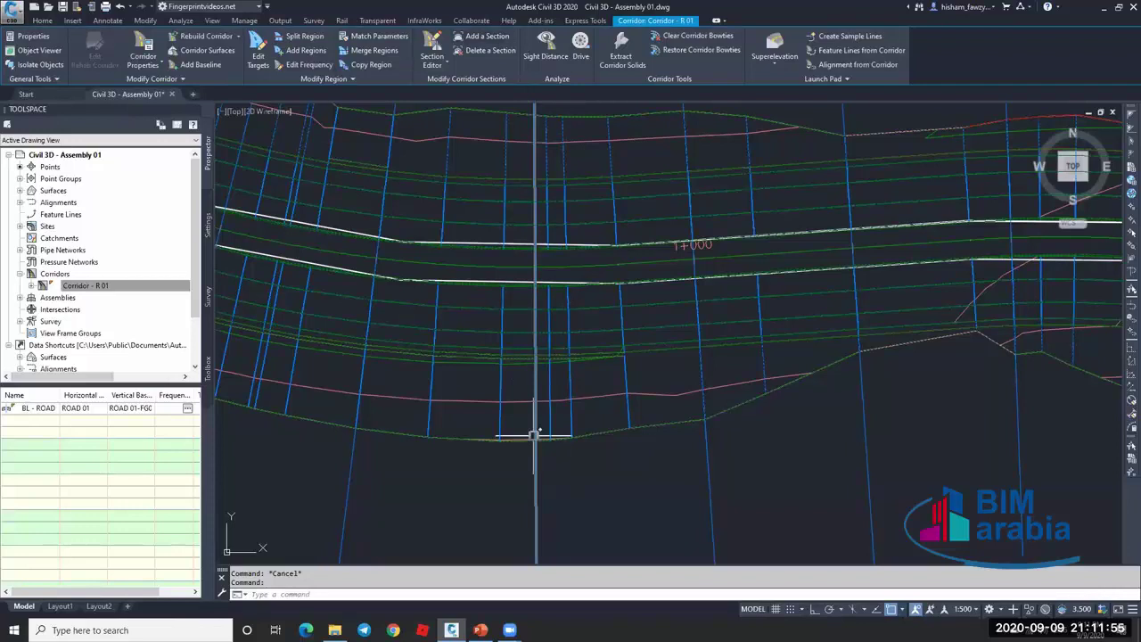
{"action": "left_click", "coordinate": [535, 120]}
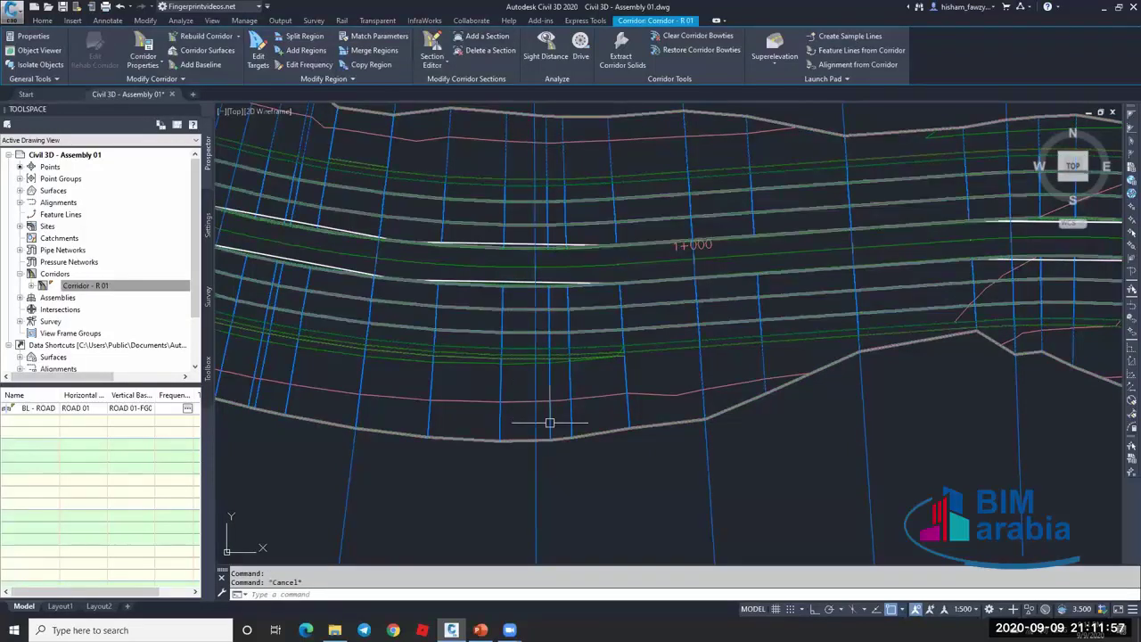
{"action": "key", "text": "Escape"}
{"action": "scroll", "coordinate": [533, 376], "scroll_direction": "up", "scroll_amount": 4}
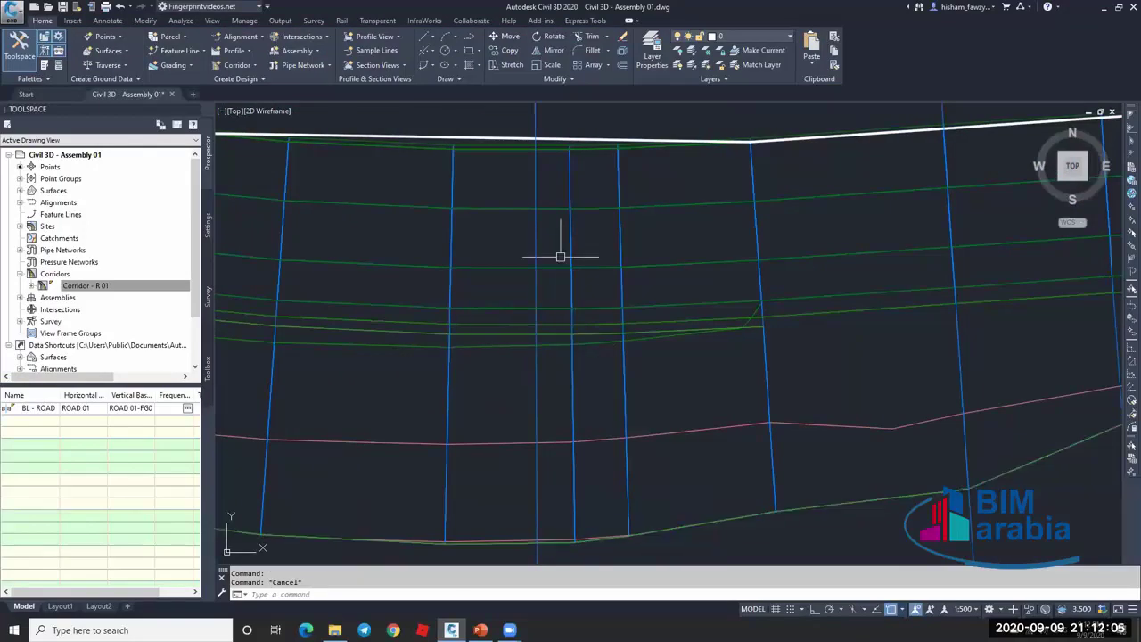
{"action": "scroll", "coordinate": [562, 368], "scroll_direction": "down", "scroll_amount": 5}
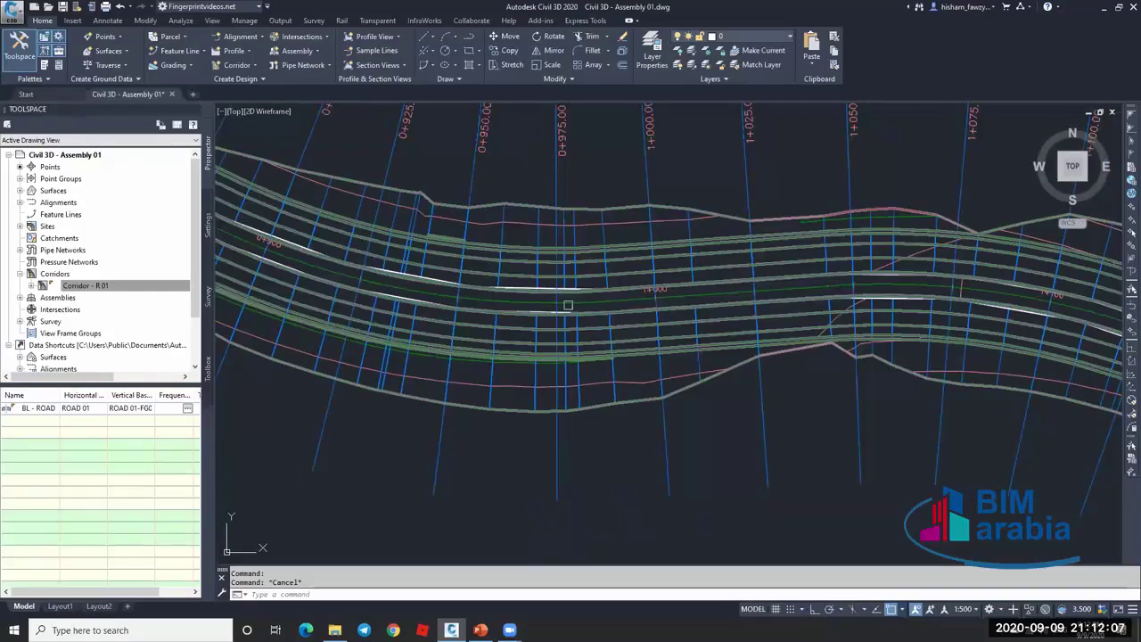
{"action": "scroll", "coordinate": [551, 367], "scroll_direction": "up", "scroll_amount": 6}
{"action": "scroll", "coordinate": [535, 367], "scroll_direction": "up", "scroll_amount": 4}
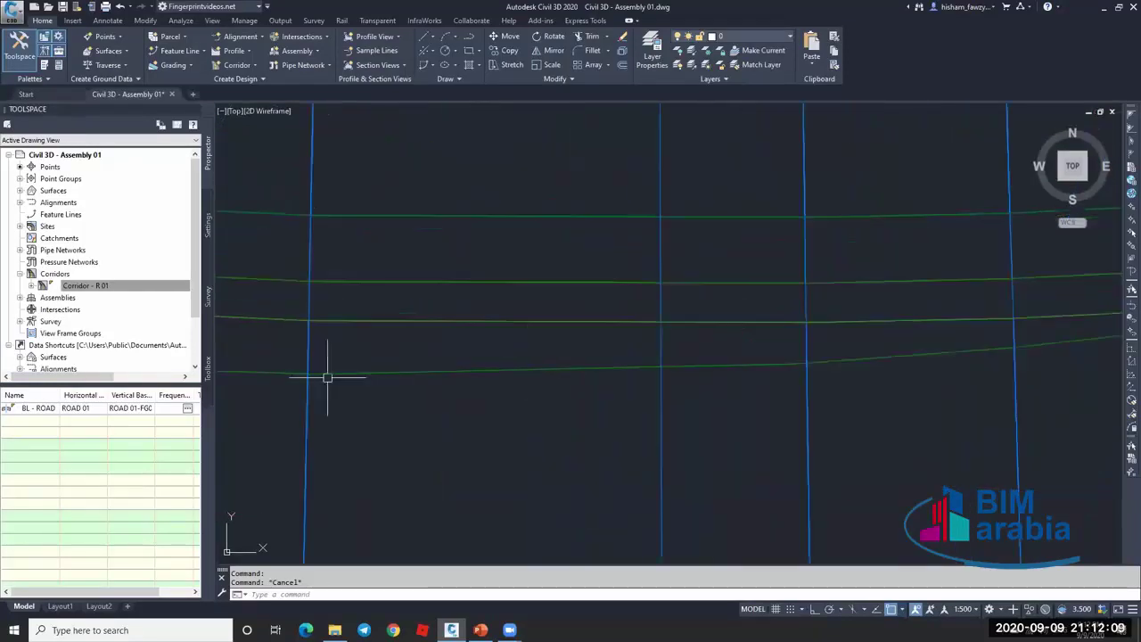
{"action": "scroll", "coordinate": [655, 365], "scroll_direction": "down", "scroll_amount": 4}
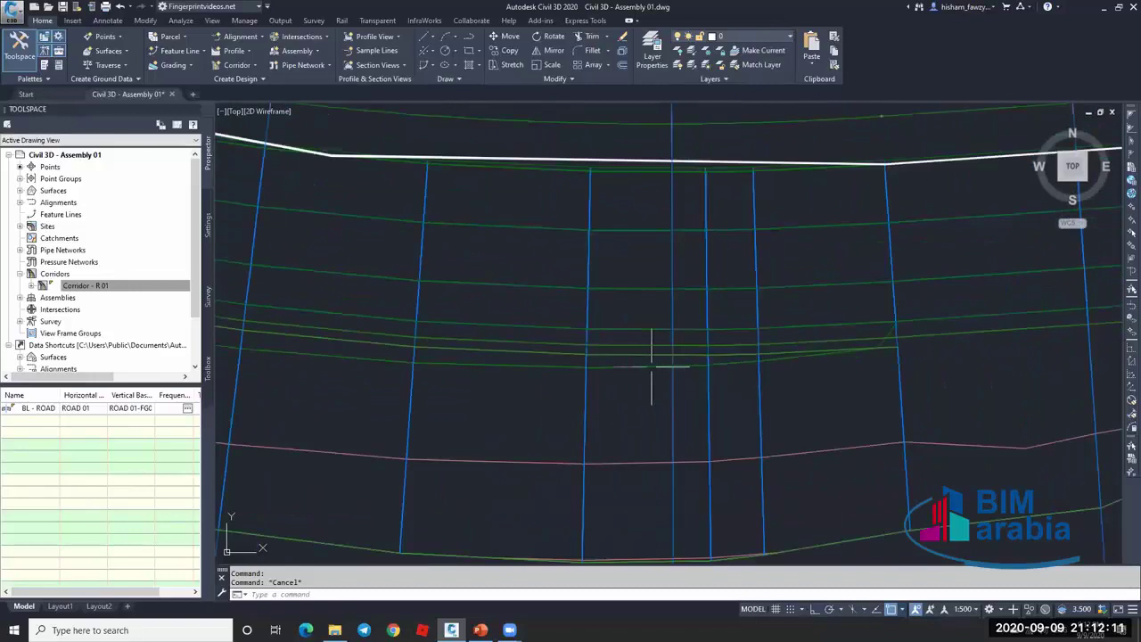
Start an arc along the corridor line, then abandon it unfinished.
{"action": "type", "text": "arc"}
{"action": "key", "text": "Return"}
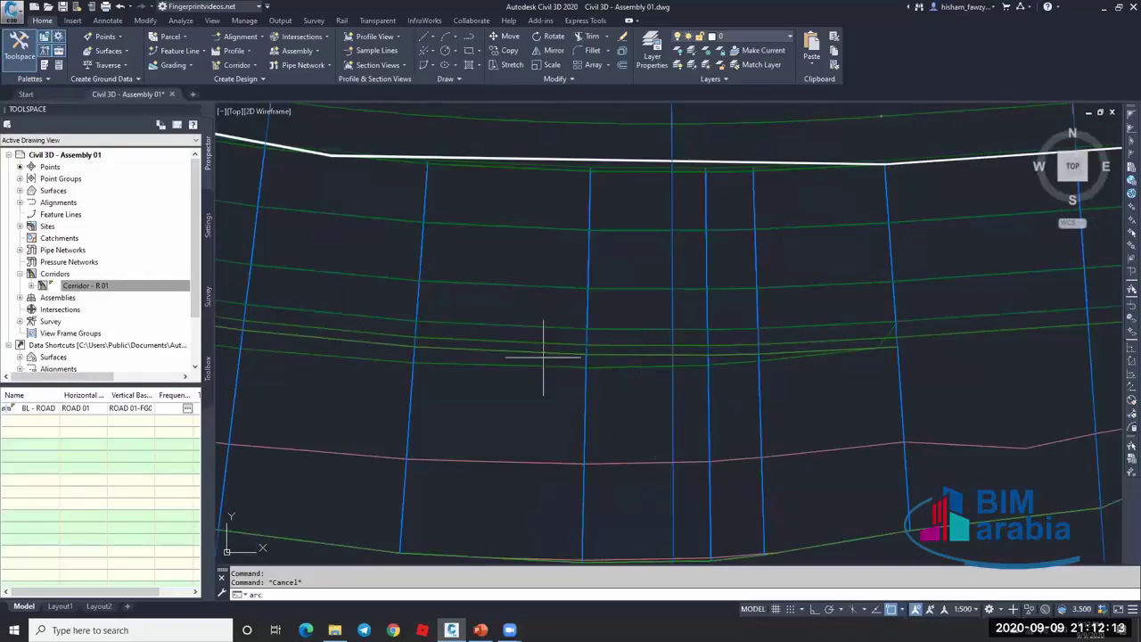
{"action": "left_click", "coordinate": [441, 364]}
{"action": "left_click", "coordinate": [564, 363]}
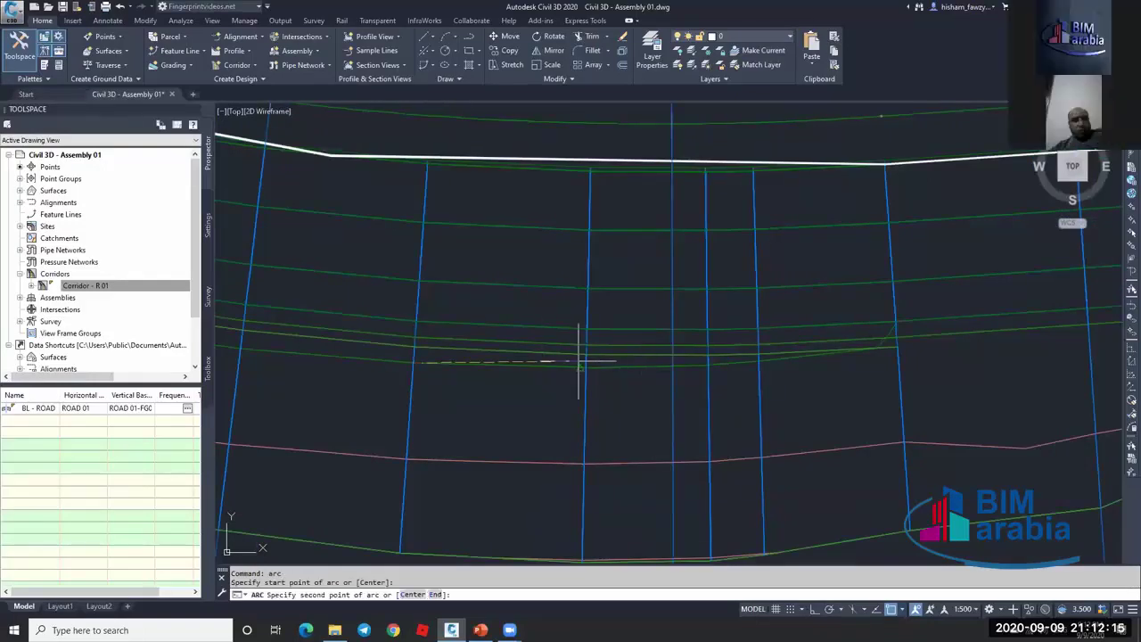
{"action": "scroll", "coordinate": [686, 367], "scroll_direction": "up", "scroll_amount": 3}
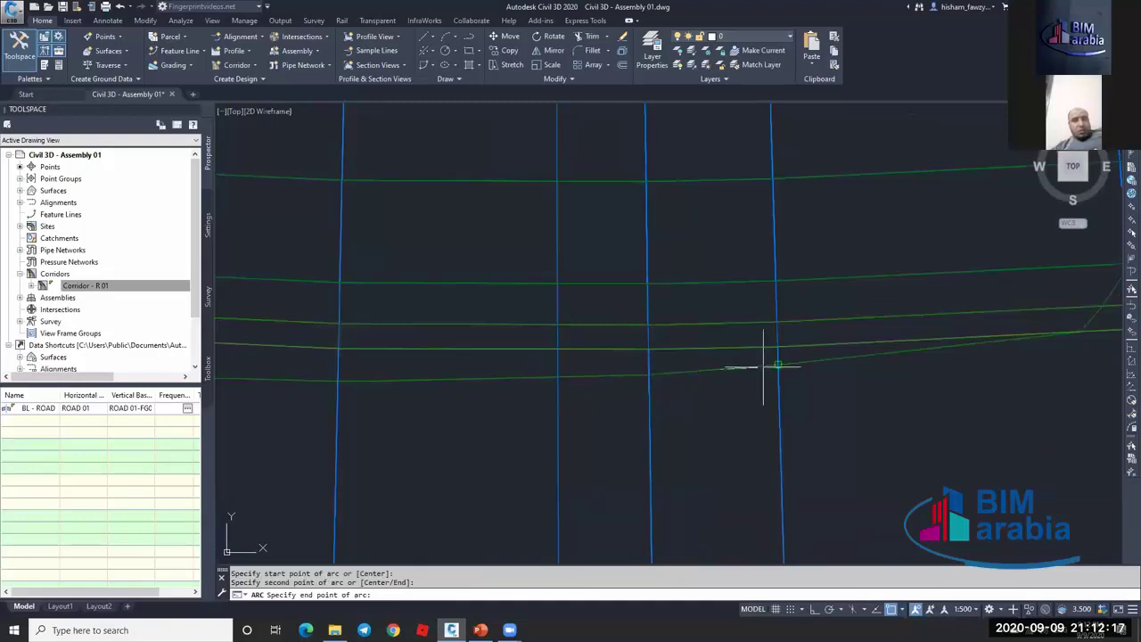
{"action": "key", "text": "Escape"}
{"action": "key", "text": "Escape"}
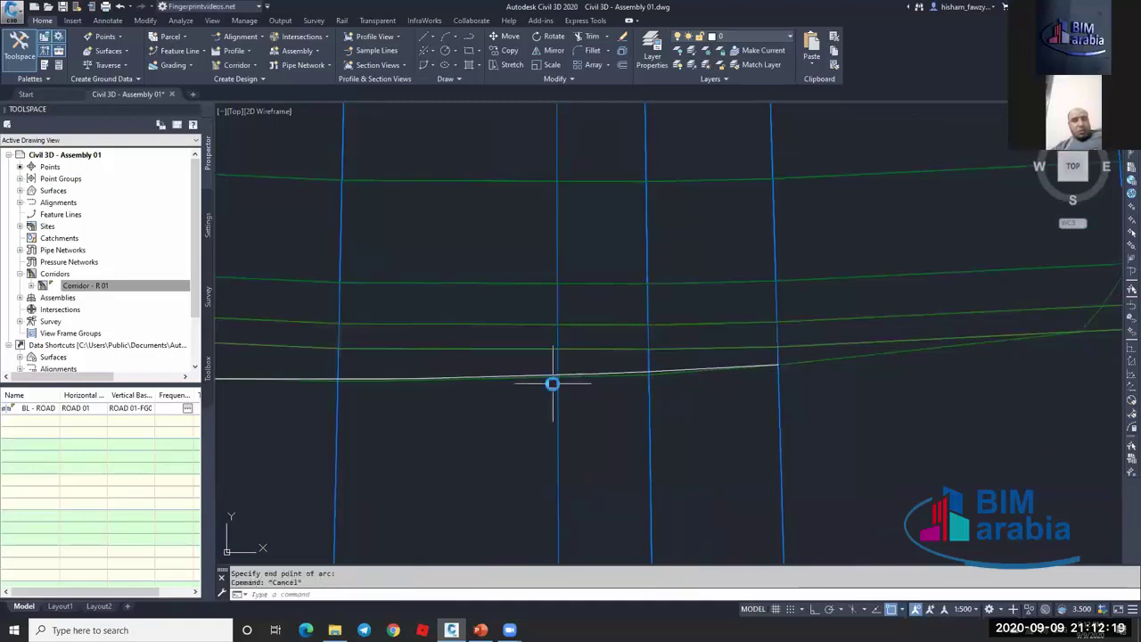
{"action": "scroll", "coordinate": [553, 384], "scroll_direction": "up", "scroll_amount": 2}
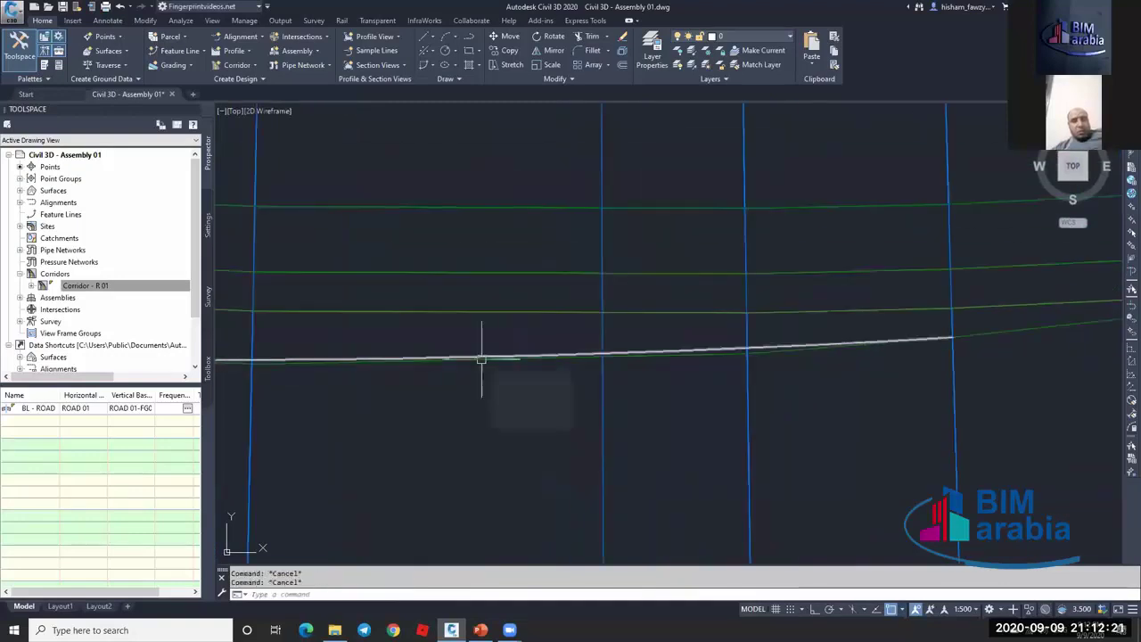
Regenerate the drawing and erase the faulty bottom feature line.
{"action": "type", "text": "re"}
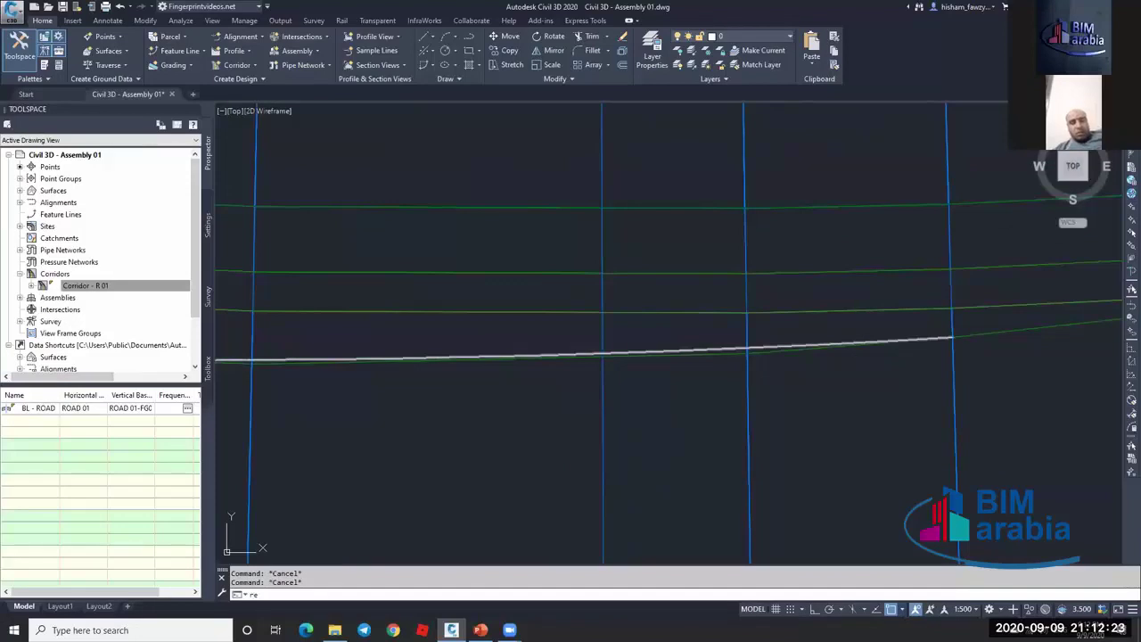
{"action": "key", "text": "Return"}
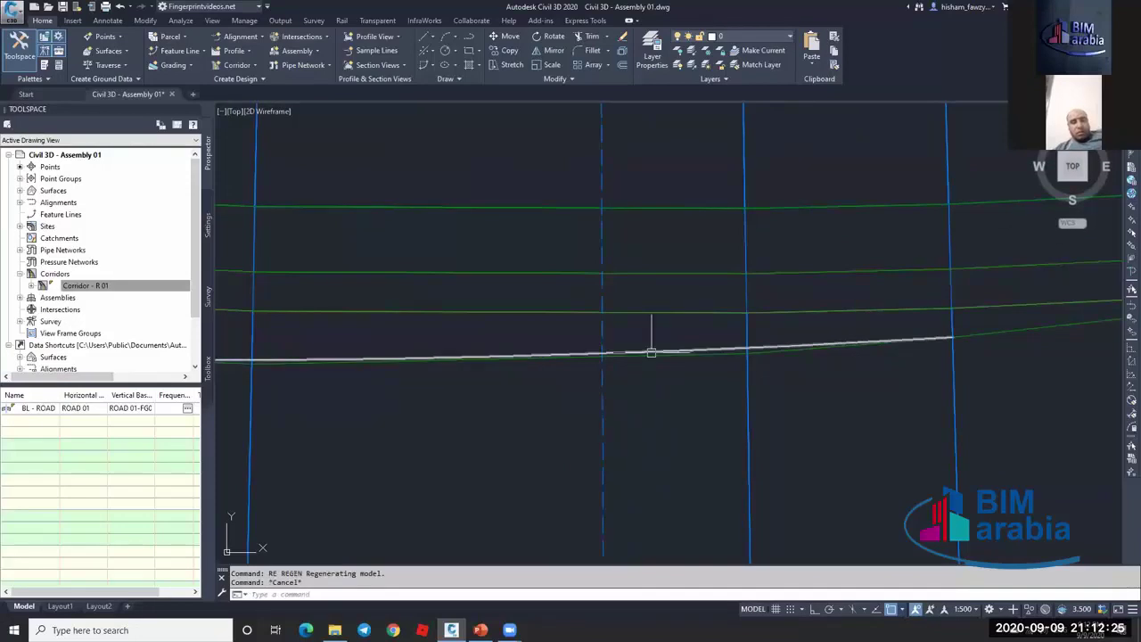
{"action": "left_click", "coordinate": [615, 354]}
{"action": "scroll", "coordinate": [861, 330], "scroll_direction": "down", "scroll_amount": 2}
{"action": "left_click", "coordinate": [506, 338]}
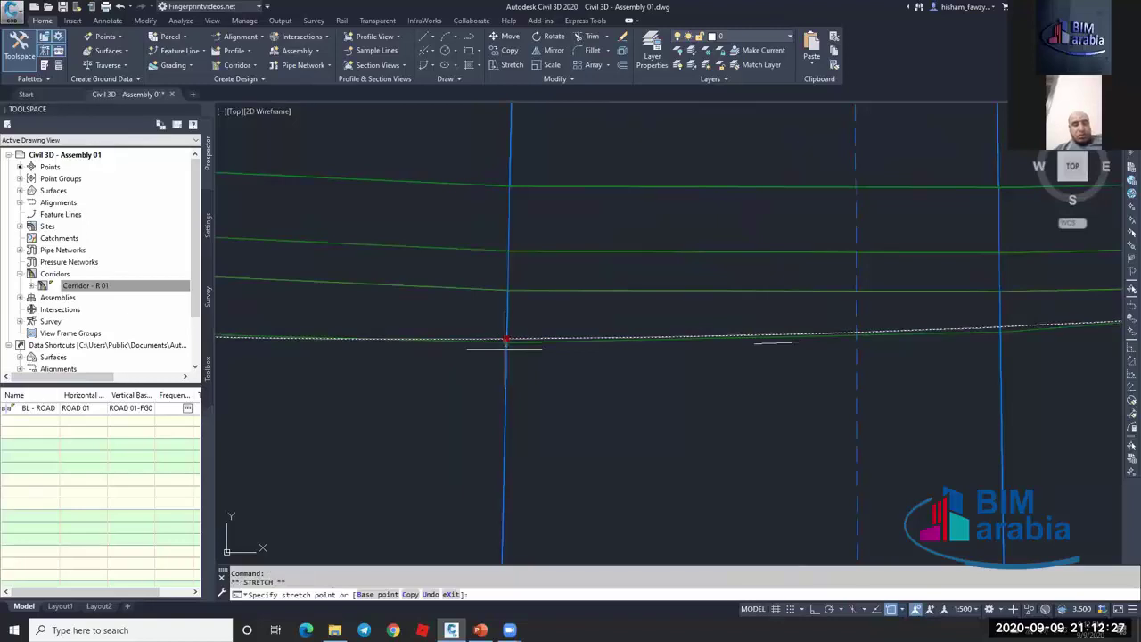
{"action": "scroll", "coordinate": [914, 333], "scroll_direction": "up", "scroll_amount": 3}
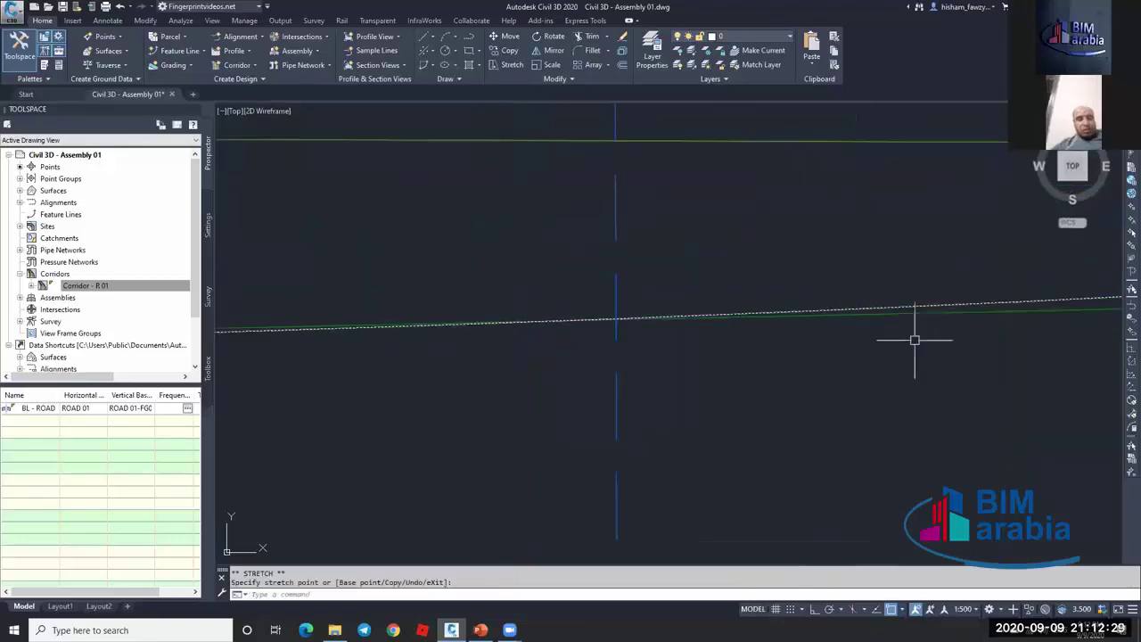
{"action": "scroll", "coordinate": [713, 365], "scroll_direction": "down", "scroll_amount": 3}
{"action": "key", "text": "Escape"}
{"action": "type", "text": "e"}
{"action": "key", "text": "Return"}
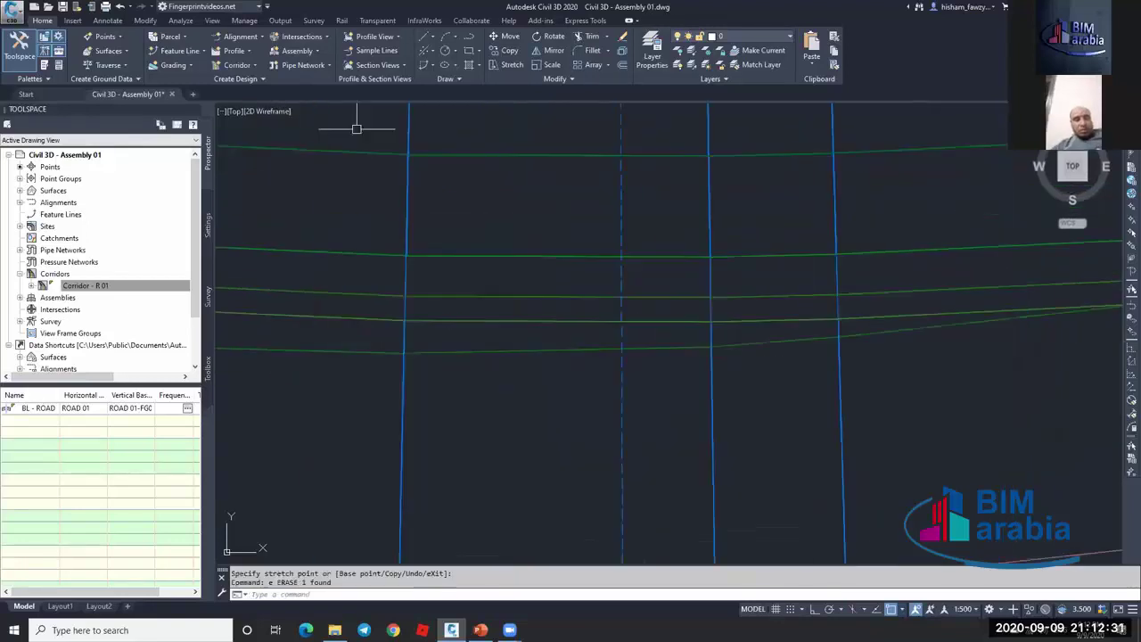
Draw a new arc along the corridor edge in place of the erased line.
{"action": "type", "text": "arc"}
{"action": "key", "text": "Return"}
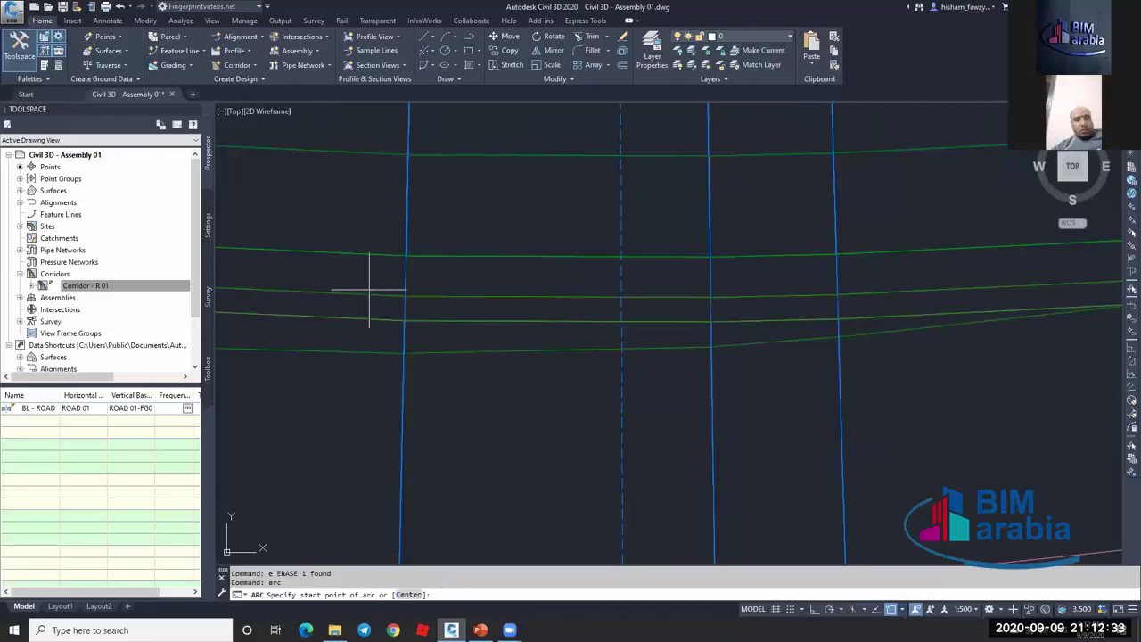
{"action": "left_click", "coordinate": [404, 352]}
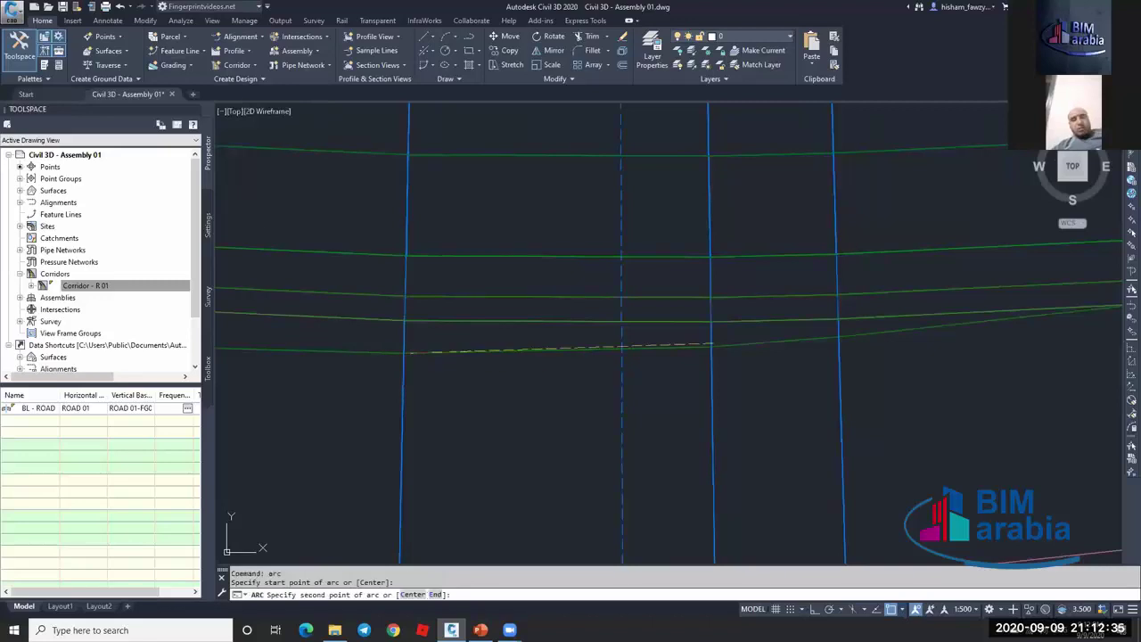
{"action": "scroll", "coordinate": [709, 344], "scroll_direction": "up", "scroll_amount": 2}
{"action": "left_click", "coordinate": [730, 354]}
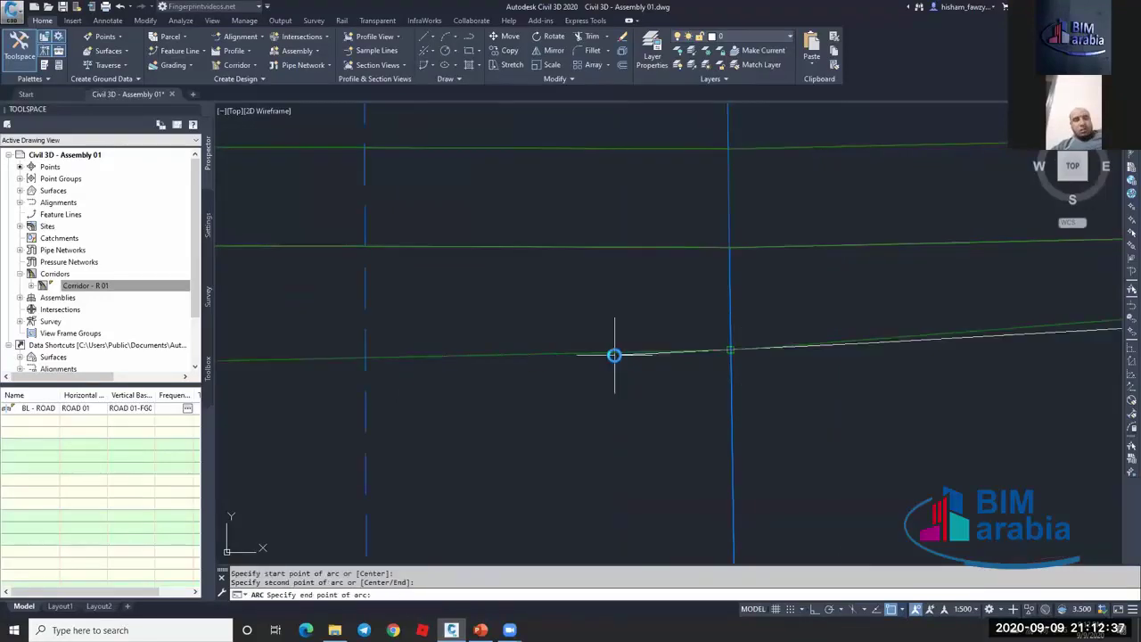
{"action": "scroll", "coordinate": [614, 354], "scroll_direction": "down", "scroll_amount": 3}
{"action": "key", "text": "Escape"}
{"action": "key", "text": "Escape"}
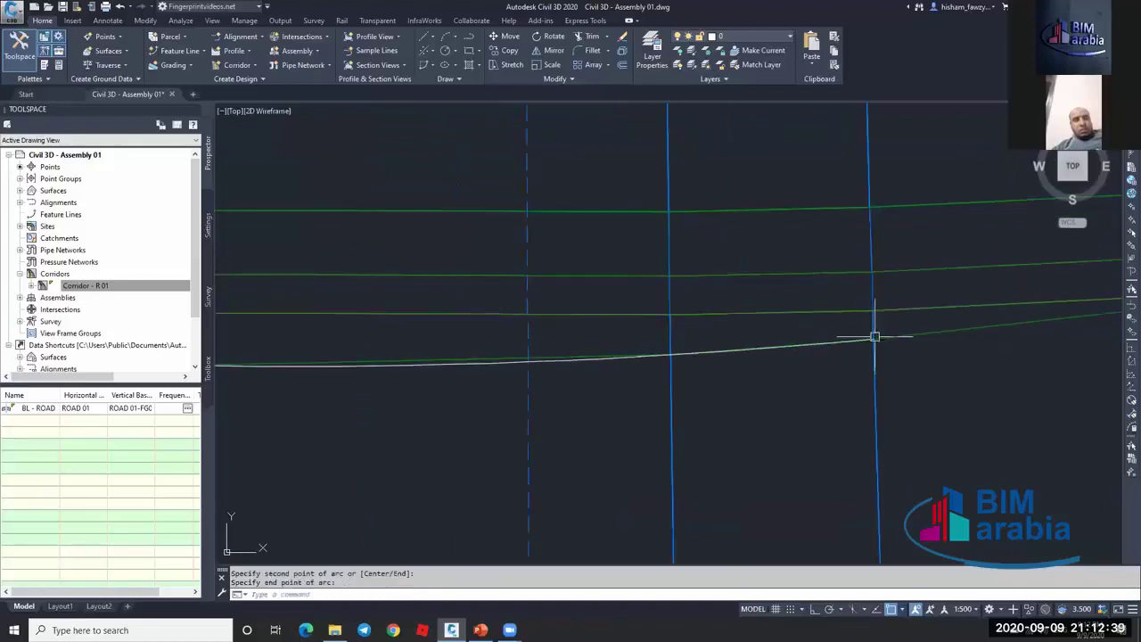
Pan and zoom along corridor R 01 to inspect the new arc.
{"action": "middle_click_drag", "start_coordinate": [577, 357], "coordinate": [703, 301]}
{"action": "scroll", "coordinate": [686, 294], "scroll_direction": "up", "scroll_amount": 2}
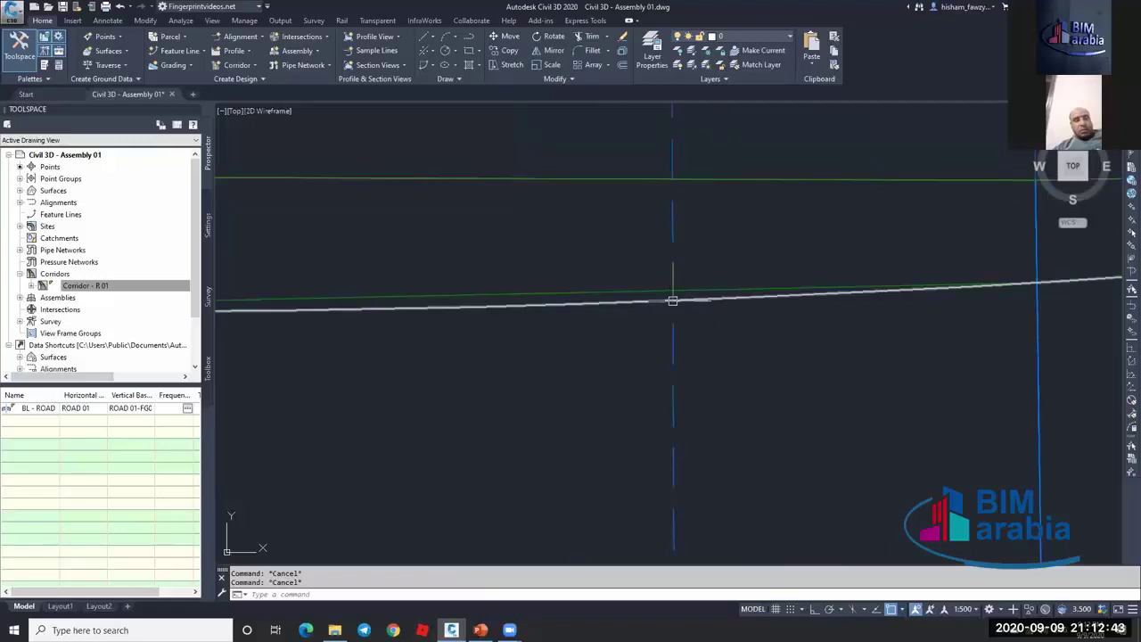
{"action": "scroll", "coordinate": [681, 298], "scroll_direction": "down", "scroll_amount": 3}
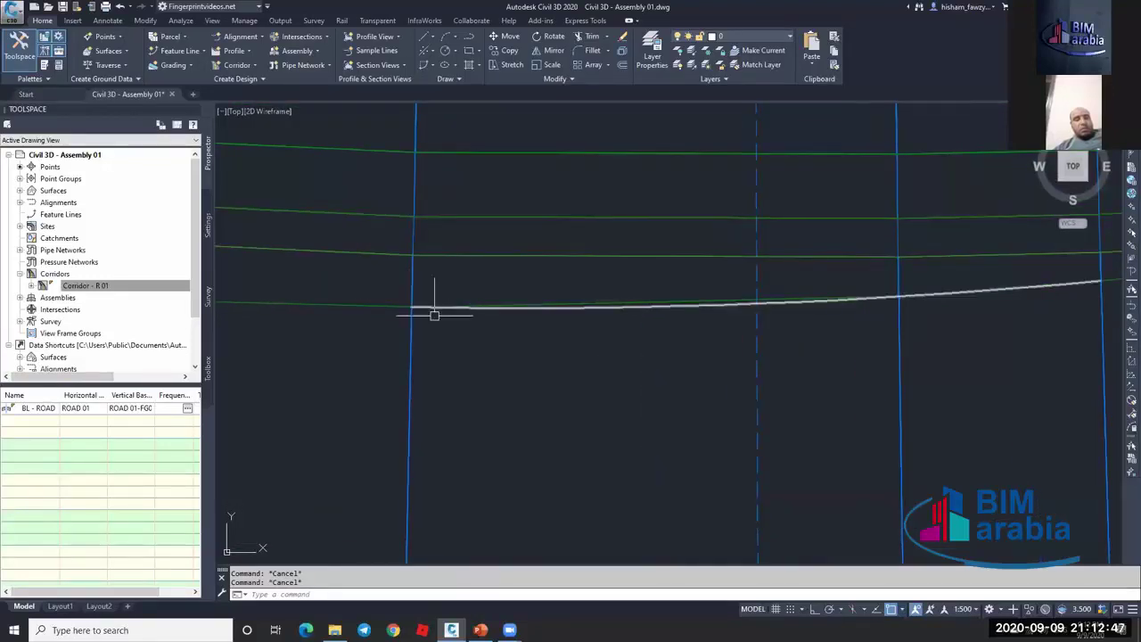
{"action": "scroll", "coordinate": [433, 311], "scroll_direction": "down", "scroll_amount": 2}
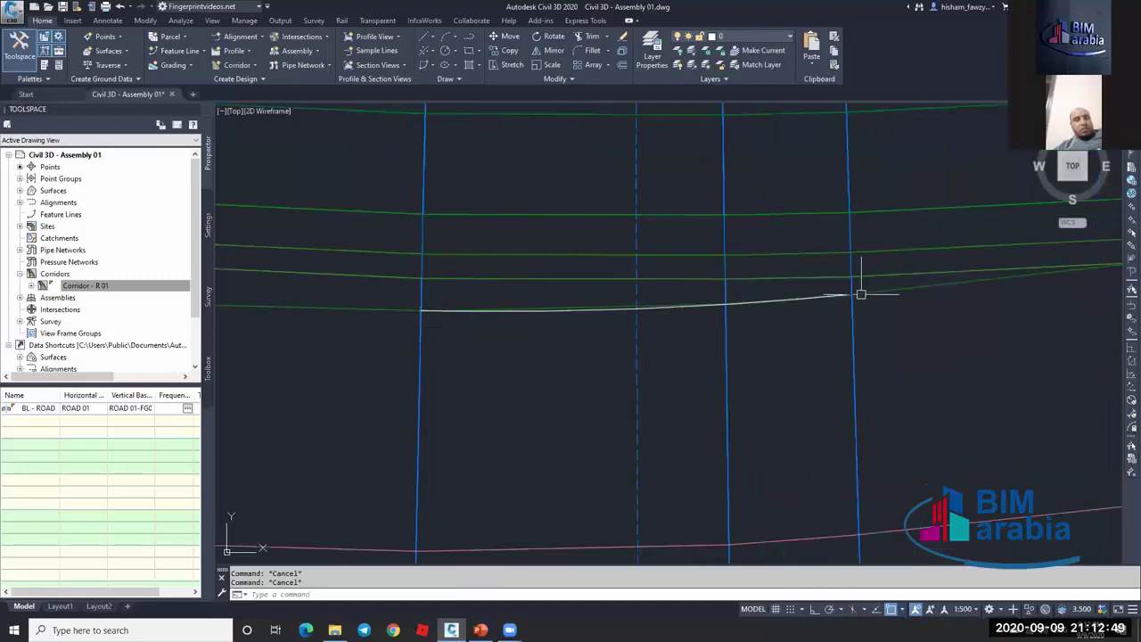
{"action": "scroll", "coordinate": [657, 322], "scroll_direction": "down", "scroll_amount": 3}
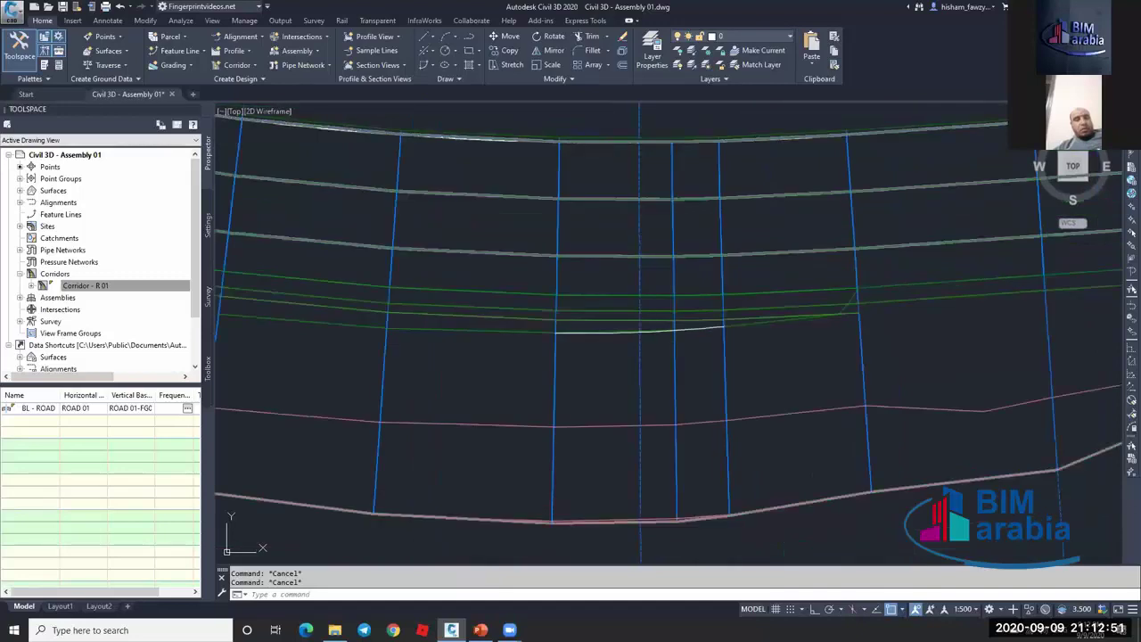
{"action": "scroll", "coordinate": [615, 170], "scroll_direction": "up", "scroll_amount": 2}
{"action": "scroll", "coordinate": [624, 267], "scroll_direction": "up", "scroll_amount": 4}
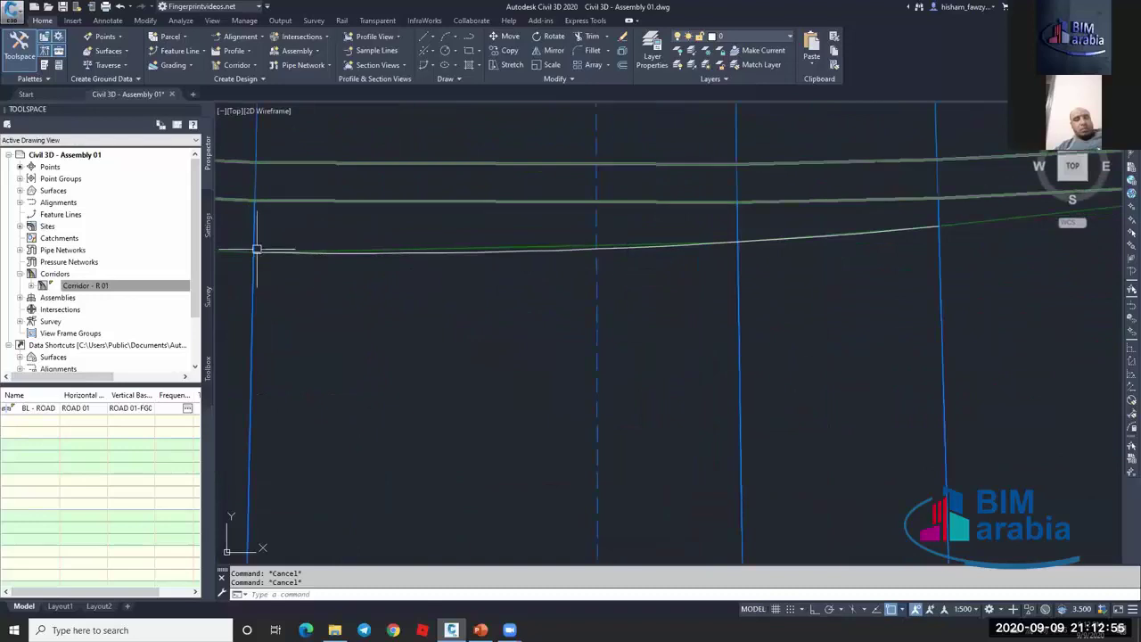
{"action": "scroll", "coordinate": [578, 250], "scroll_direction": "up", "scroll_amount": 3}
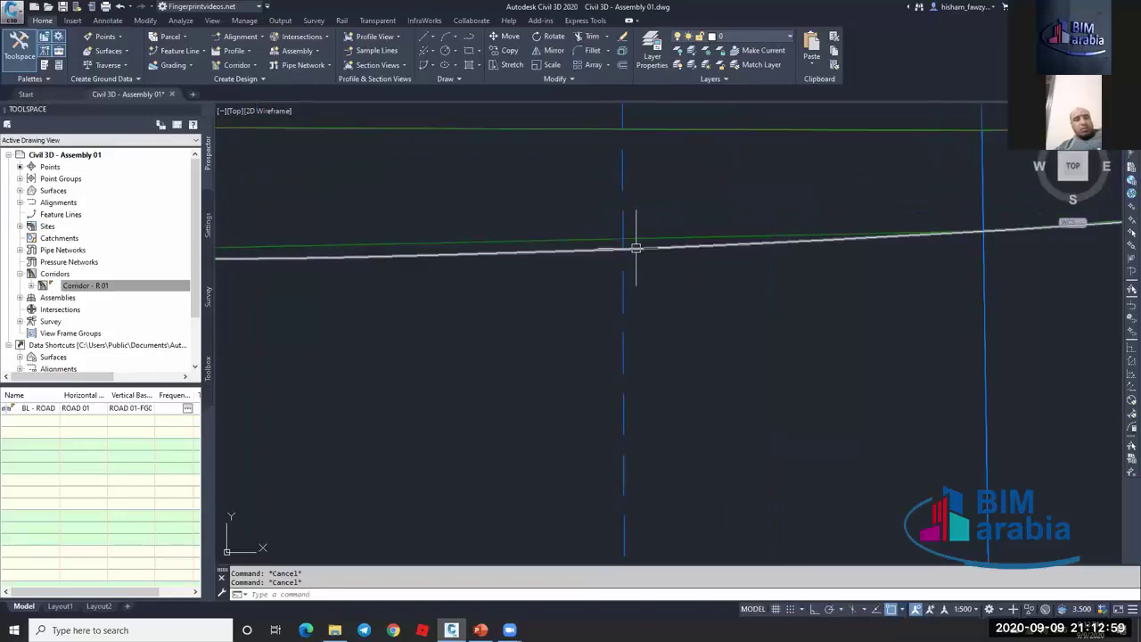
{"action": "scroll", "coordinate": [635, 222], "scroll_direction": "down", "scroll_amount": 2}
{"action": "scroll", "coordinate": [639, 207], "scroll_direction": "down", "scroll_amount": 3}
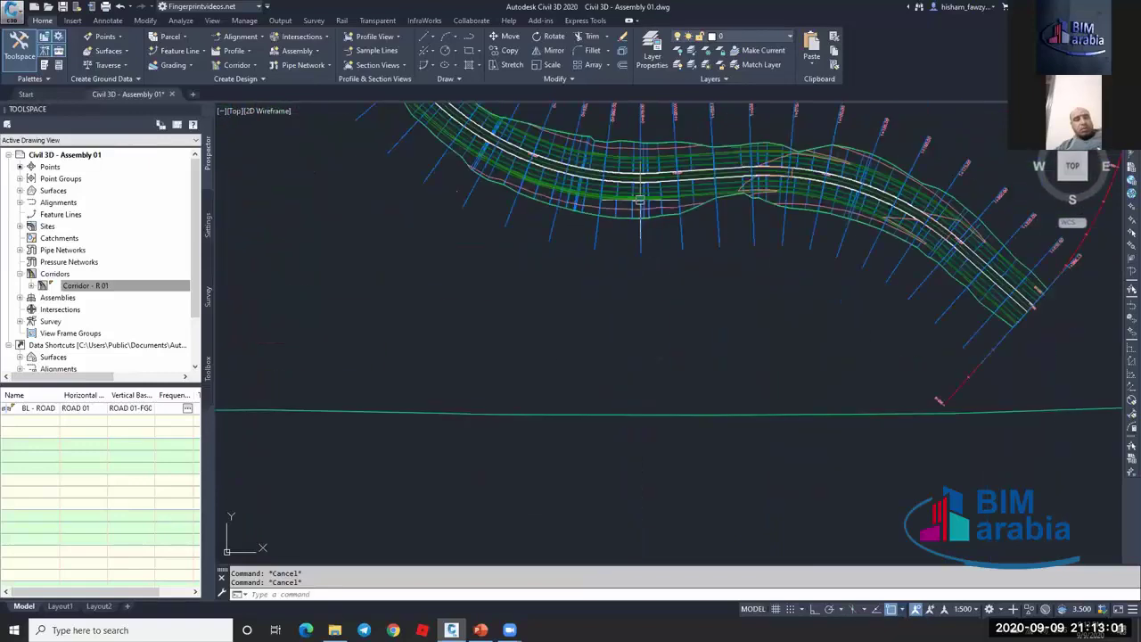
{"action": "scroll", "coordinate": [581, 176], "scroll_direction": "up", "scroll_amount": 2}
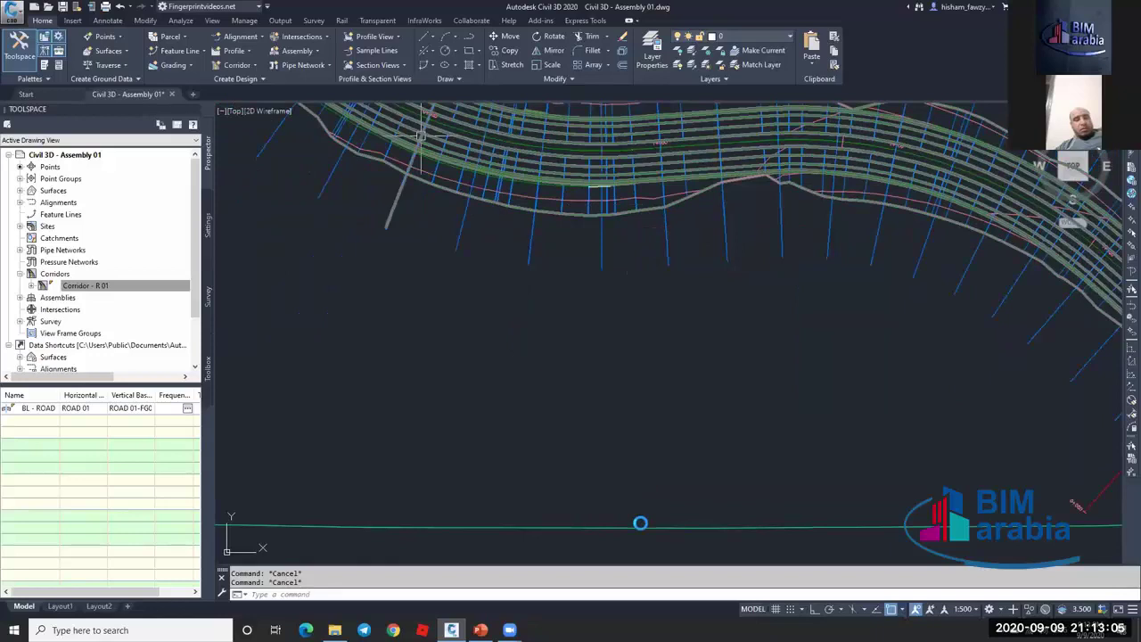
{"action": "scroll", "coordinate": [632, 255], "scroll_direction": "down", "scroll_amount": 5}
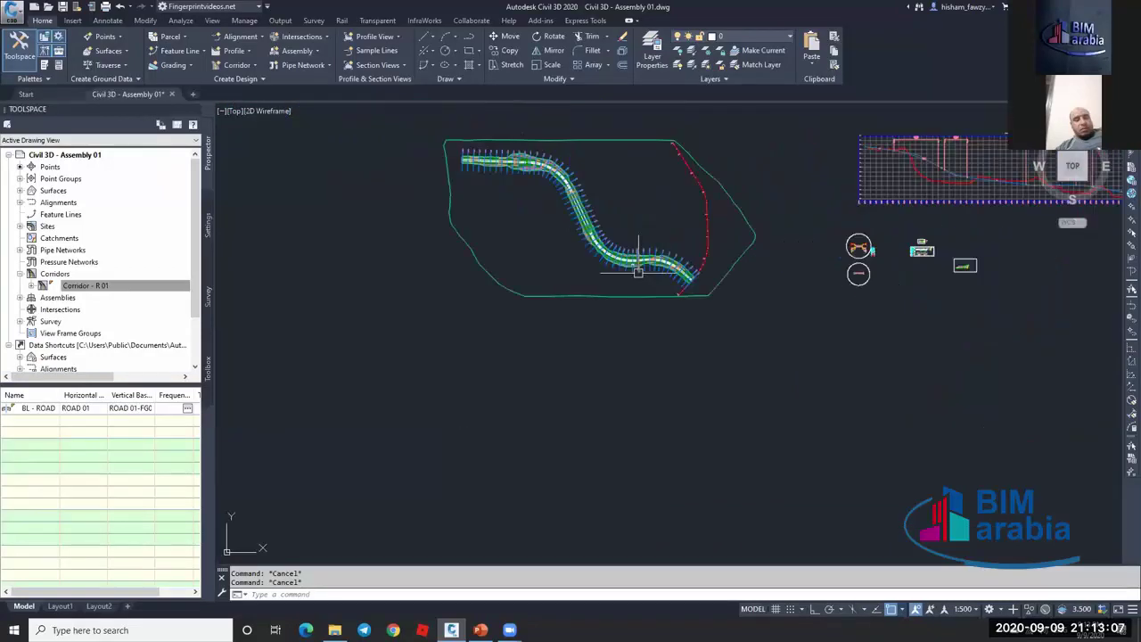
{"action": "scroll", "coordinate": [639, 271], "scroll_direction": "down", "scroll_amount": 2}
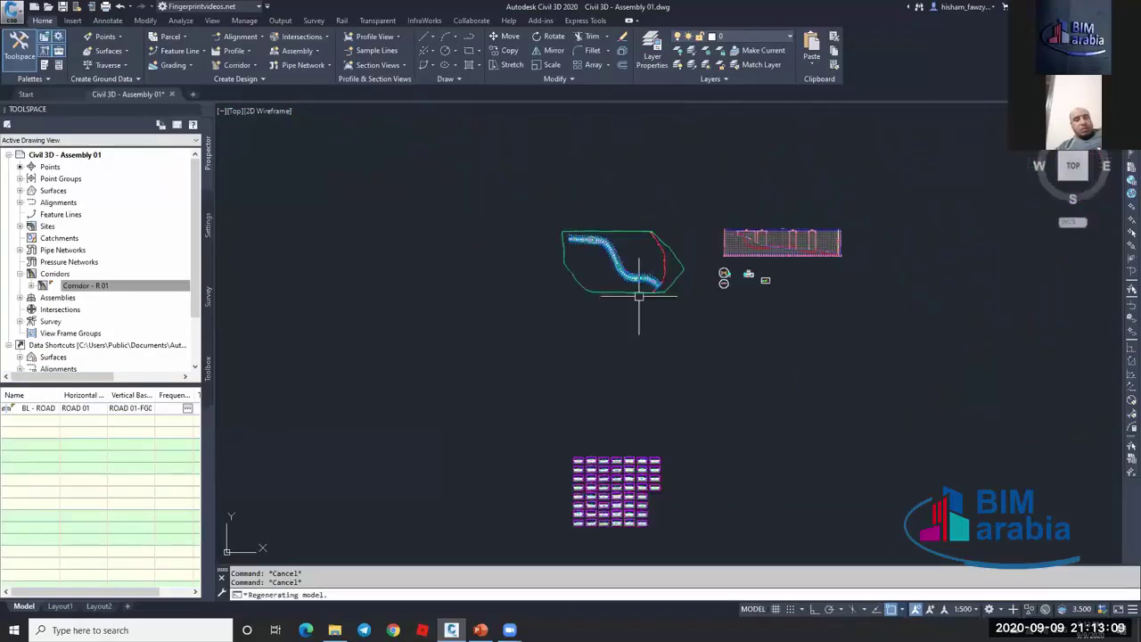
{"action": "middle_click_drag", "start_coordinate": [639, 295], "coordinate": [638, 173]}
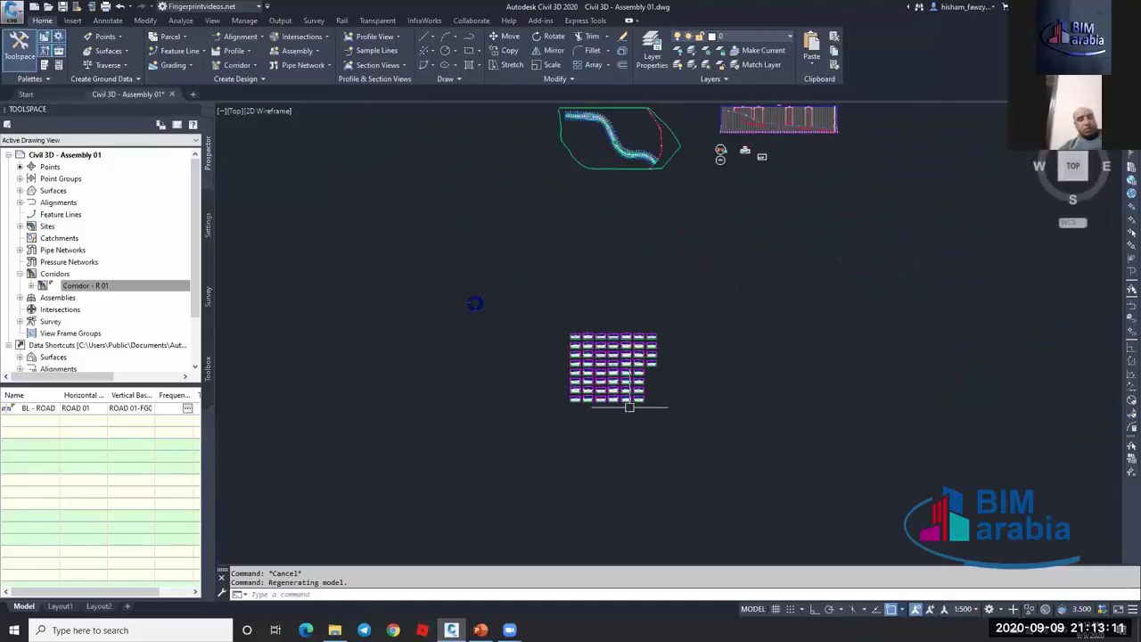
{"action": "scroll", "coordinate": [629, 407], "scroll_direction": "up", "scroll_amount": 5}
{"action": "scroll", "coordinate": [657, 387], "scroll_direction": "up", "scroll_amount": 3}
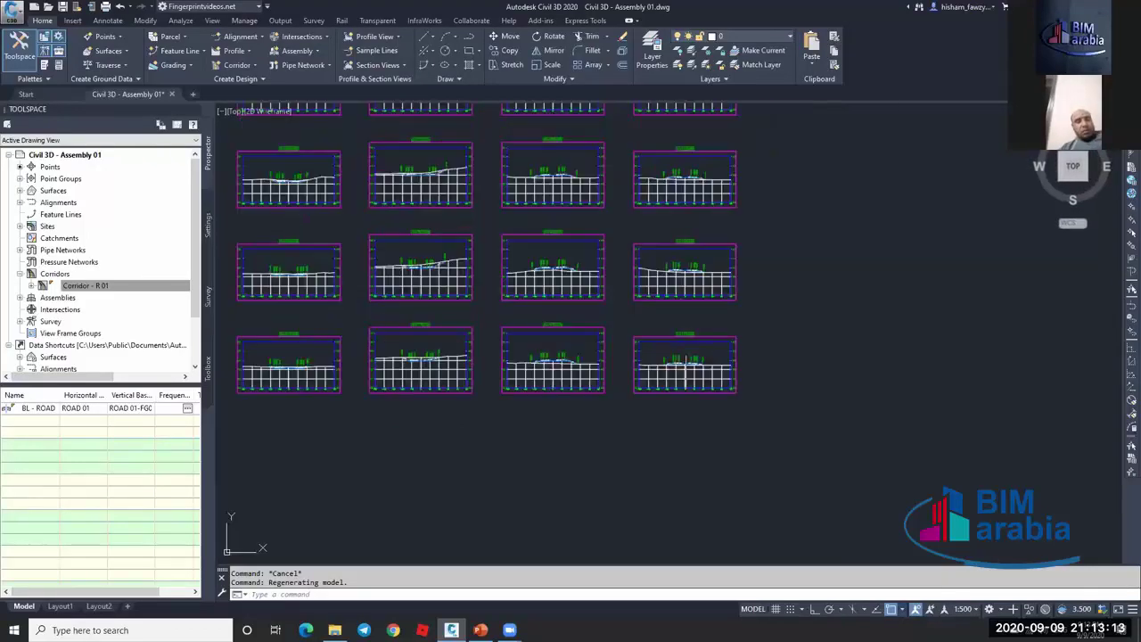
{"action": "scroll", "coordinate": [685, 359], "scroll_direction": "up", "scroll_amount": 10}
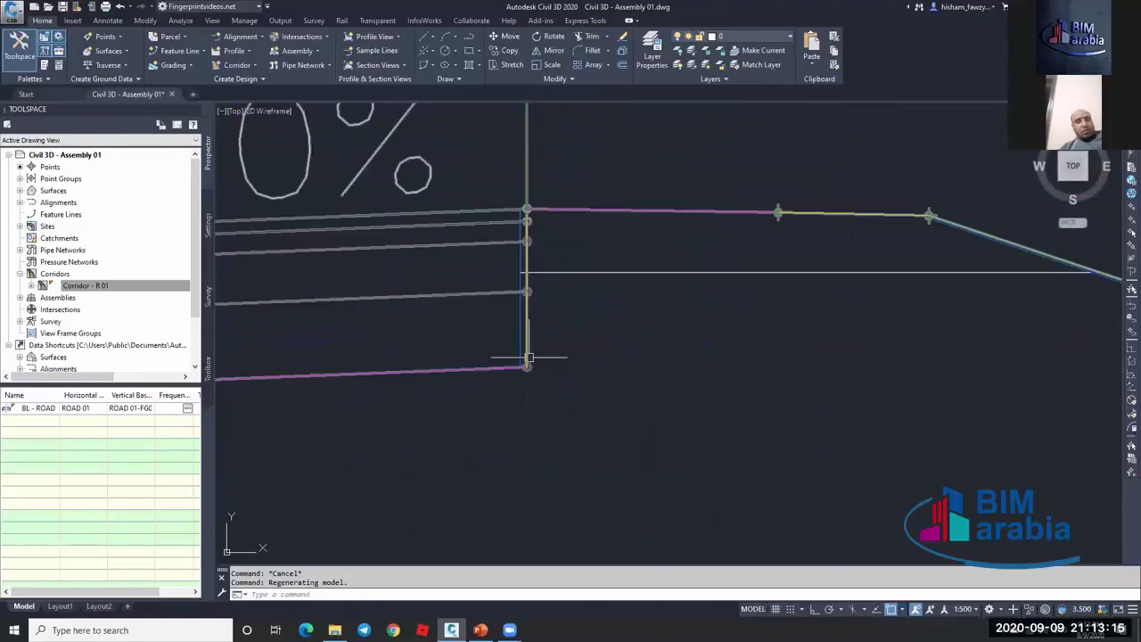
{"action": "key", "text": "Escape"}
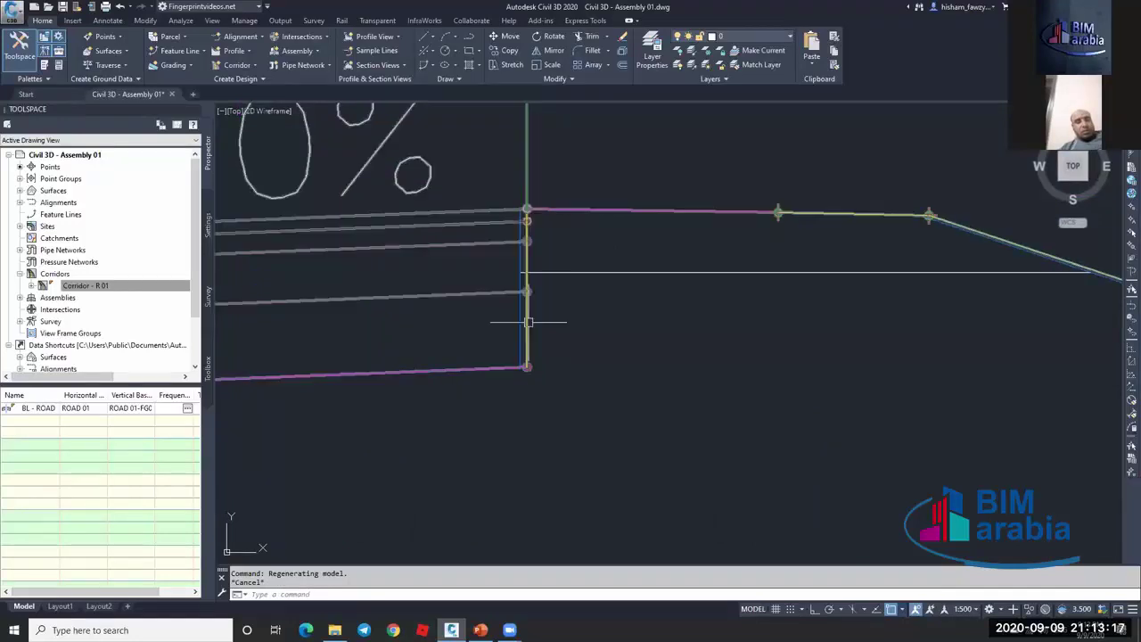
{"action": "scroll", "coordinate": [528, 322], "scroll_direction": "down", "scroll_amount": 5}
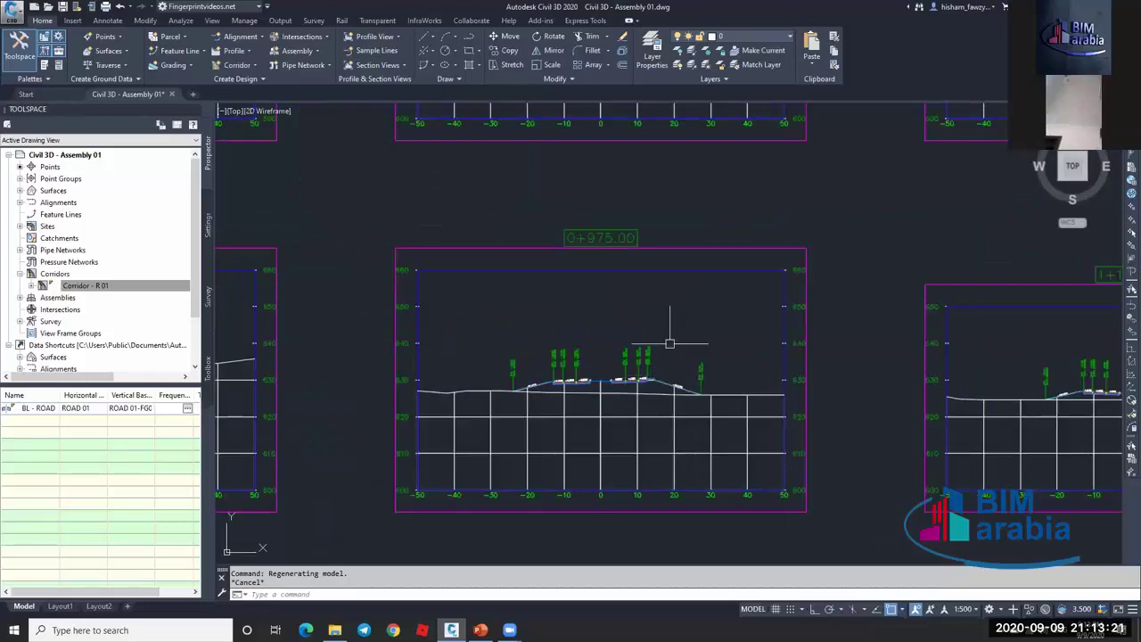
{"action": "scroll", "coordinate": [662, 322], "scroll_direction": "down", "scroll_amount": 8}
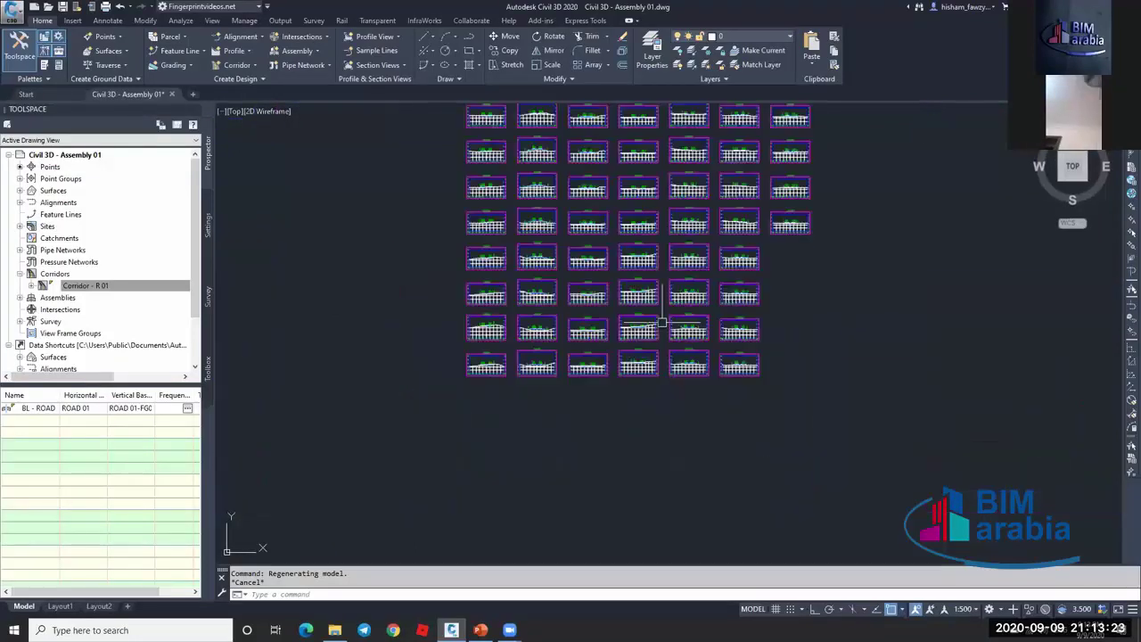
{"action": "scroll", "coordinate": [662, 323], "scroll_direction": "down", "scroll_amount": 3}
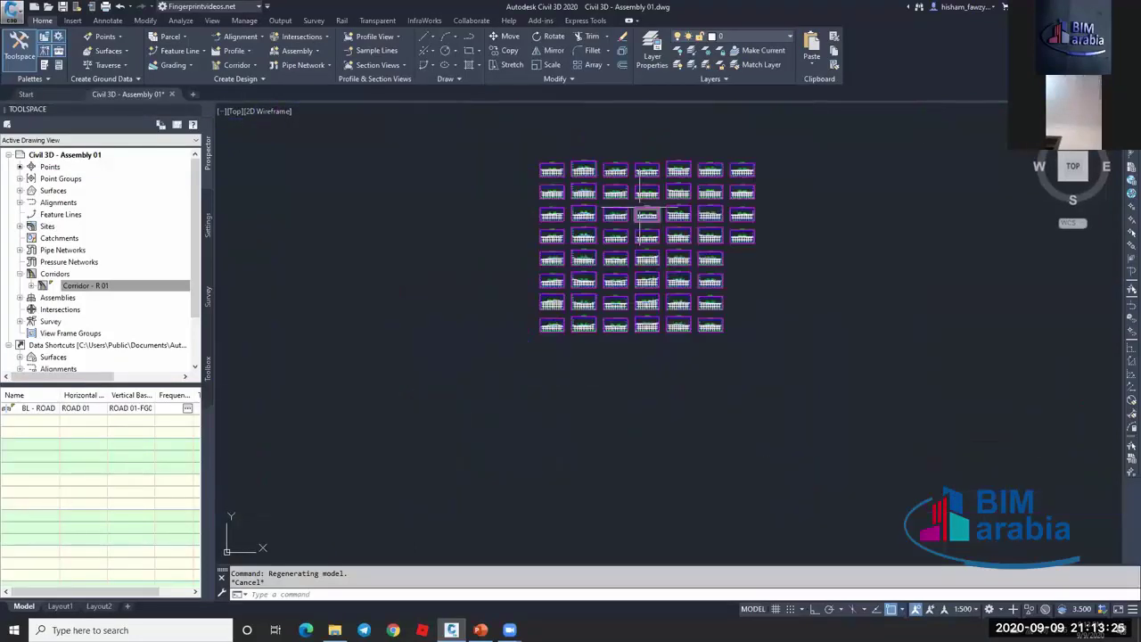
{"action": "scroll", "coordinate": [646, 215], "scroll_direction": "down", "scroll_amount": 3}
{"action": "middle_click_drag", "start_coordinate": [522, 198], "coordinate": [581, 357]}
{"action": "scroll", "coordinate": [581, 357], "scroll_direction": "down", "scroll_amount": 2}
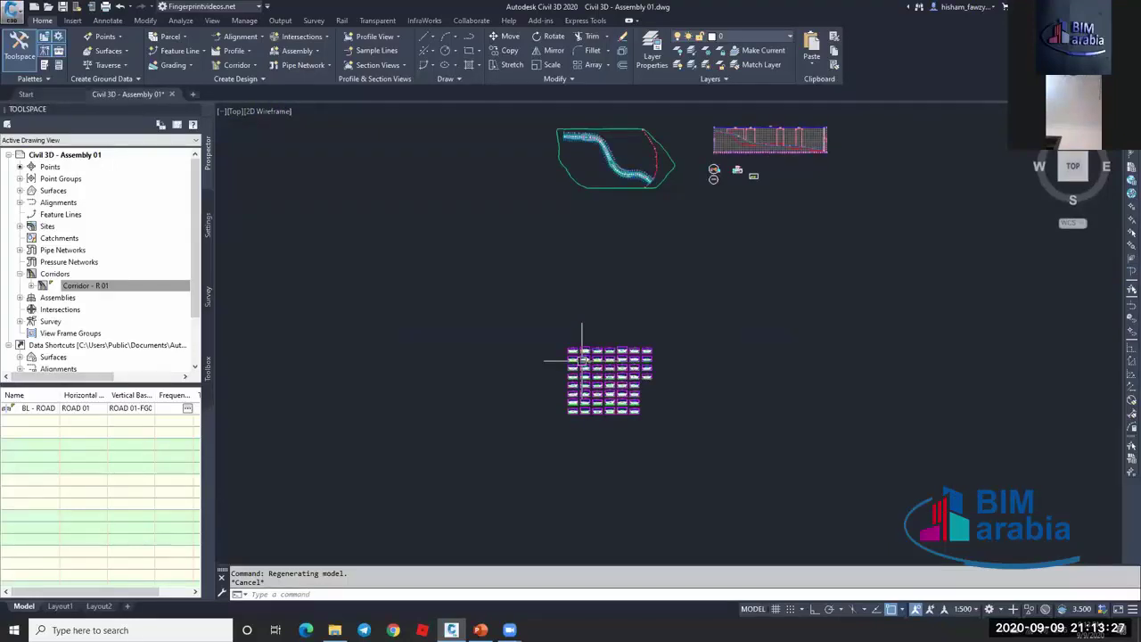
{"action": "scroll", "coordinate": [582, 359], "scroll_direction": "up", "scroll_amount": 5}
{"action": "scroll", "coordinate": [549, 293], "scroll_direction": "up", "scroll_amount": 2}
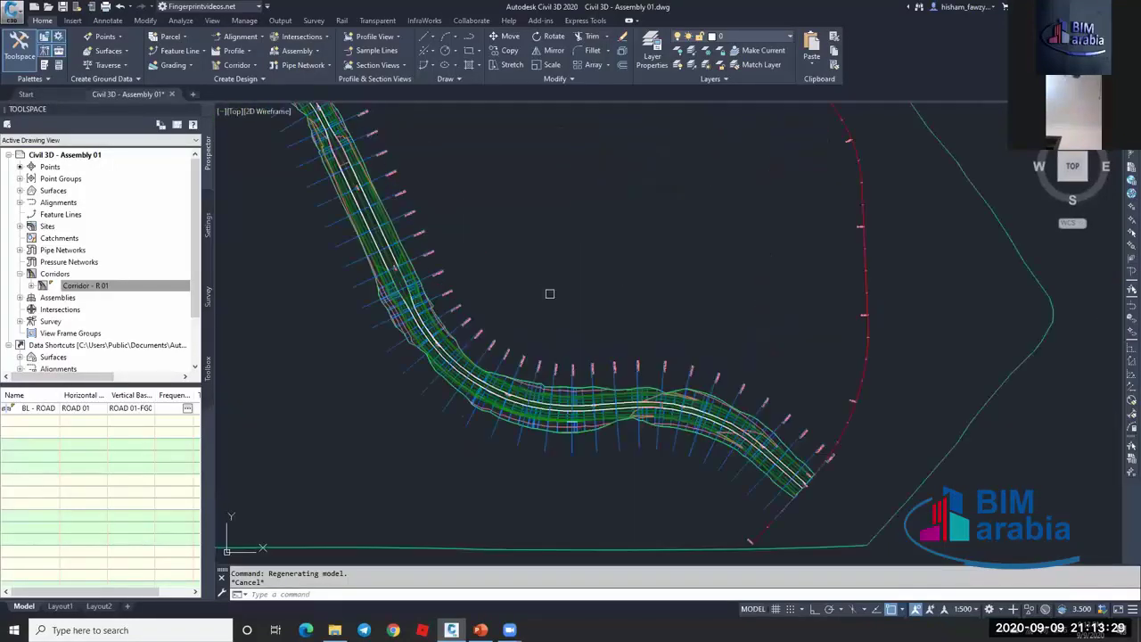
{"action": "scroll", "coordinate": [549, 294], "scroll_direction": "up", "scroll_amount": 4}
{"action": "key", "text": "Escape"}
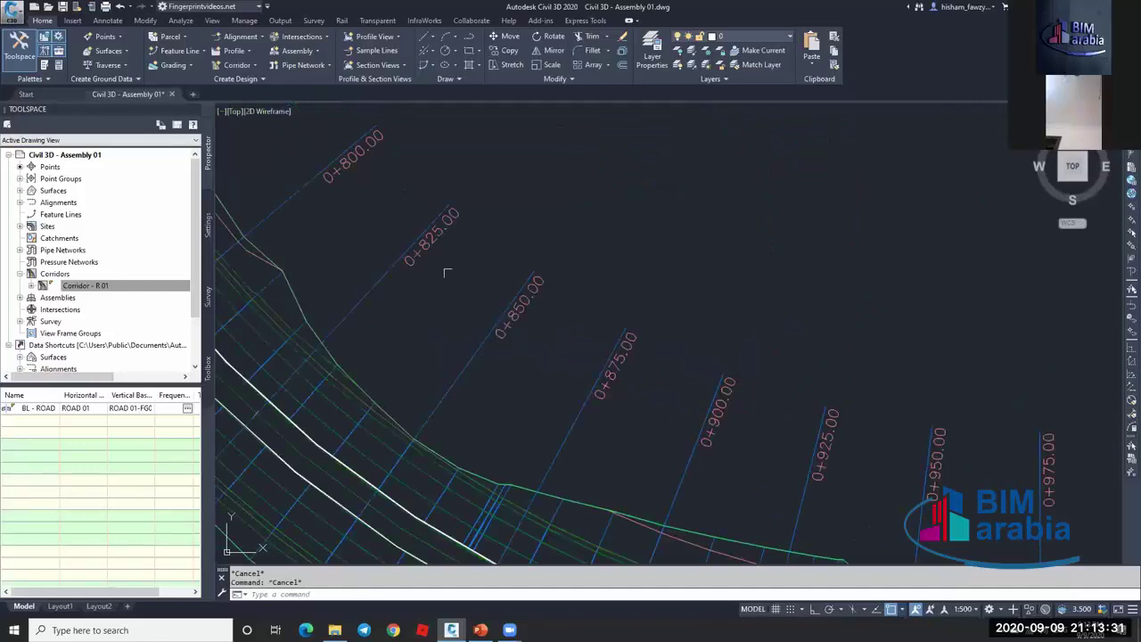
{"action": "scroll", "coordinate": [499, 357], "scroll_direction": "up", "scroll_amount": 2}
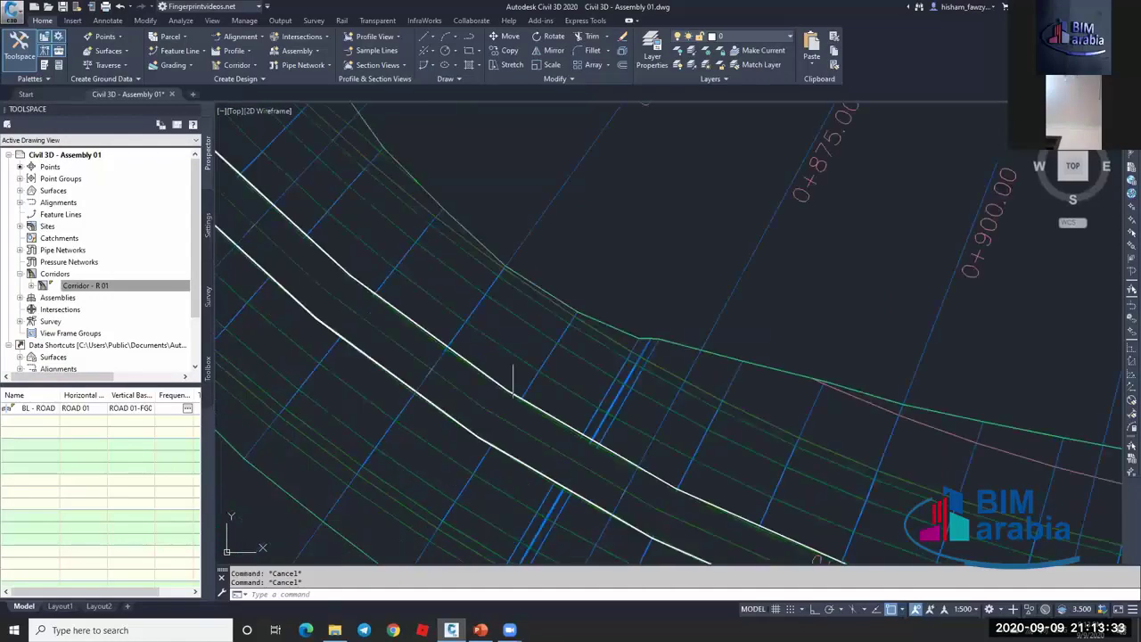
{"action": "left_click", "coordinate": [525, 367]}
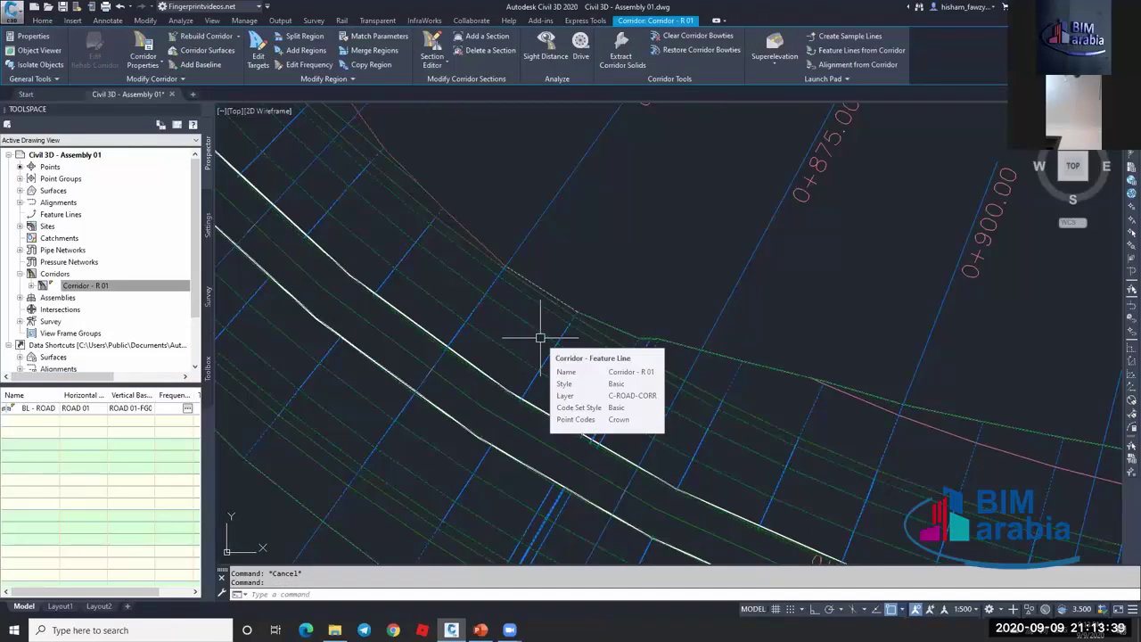
{"action": "key", "text": "Escape"}
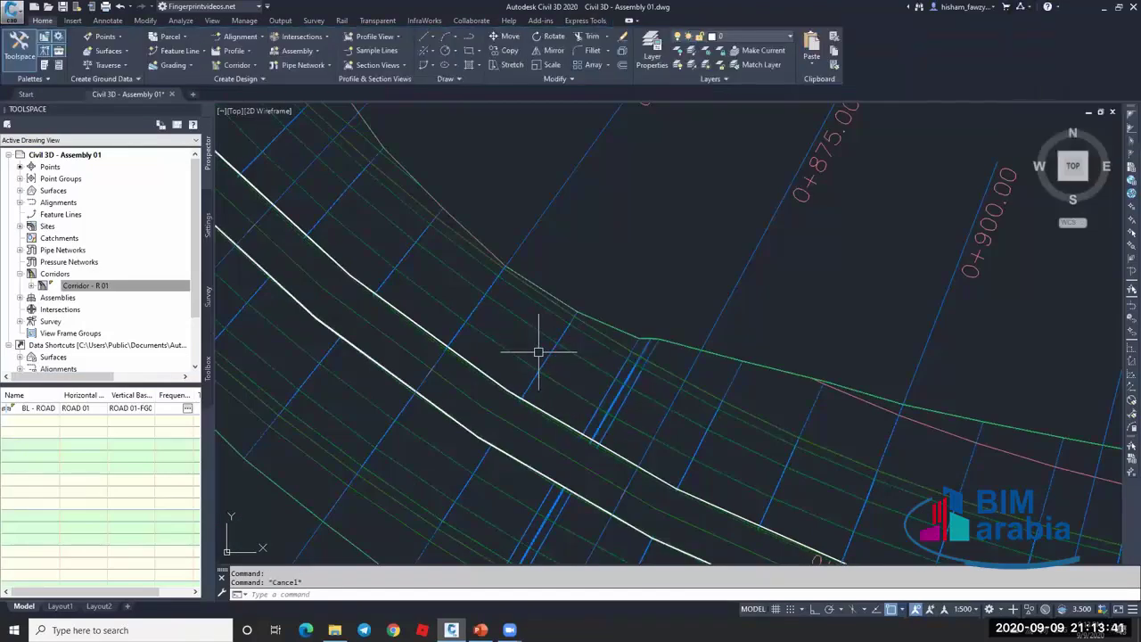
{"action": "left_click", "coordinate": [518, 327]}
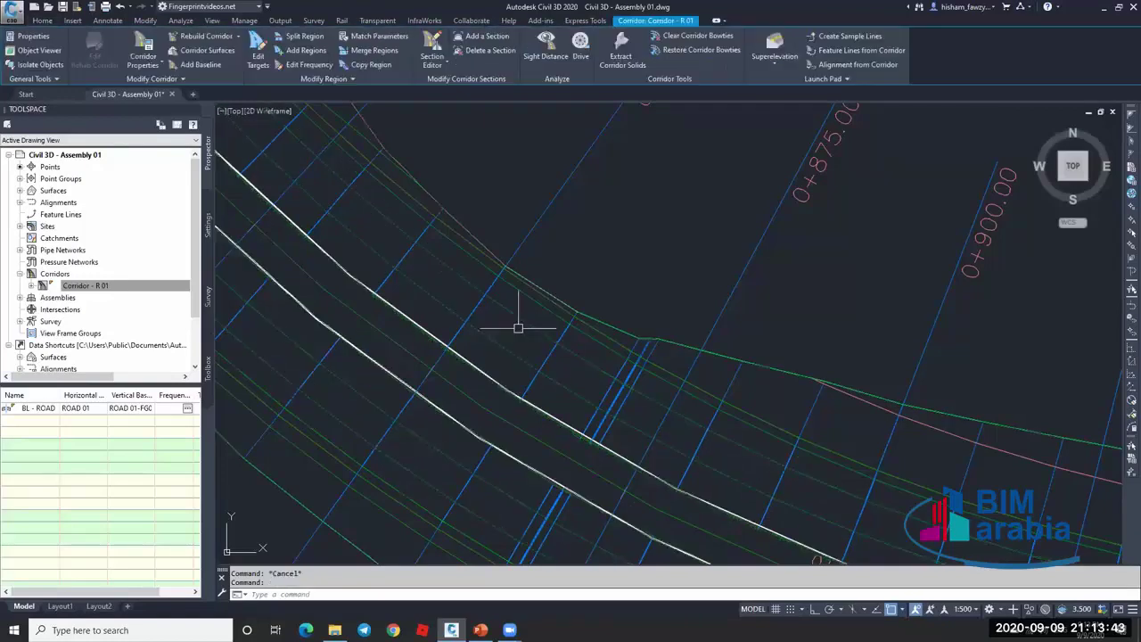
{"action": "scroll", "coordinate": [518, 327], "scroll_direction": "down", "scroll_amount": 3}
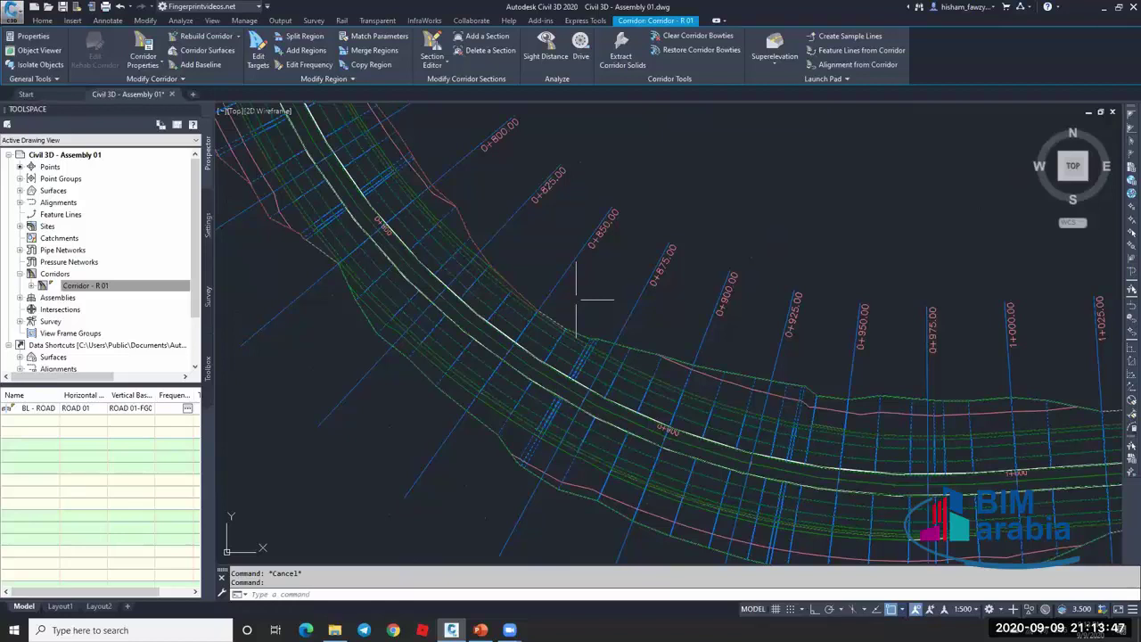
{"action": "middle_click_drag", "start_coordinate": [443, 209], "coordinate": [480, 258]}
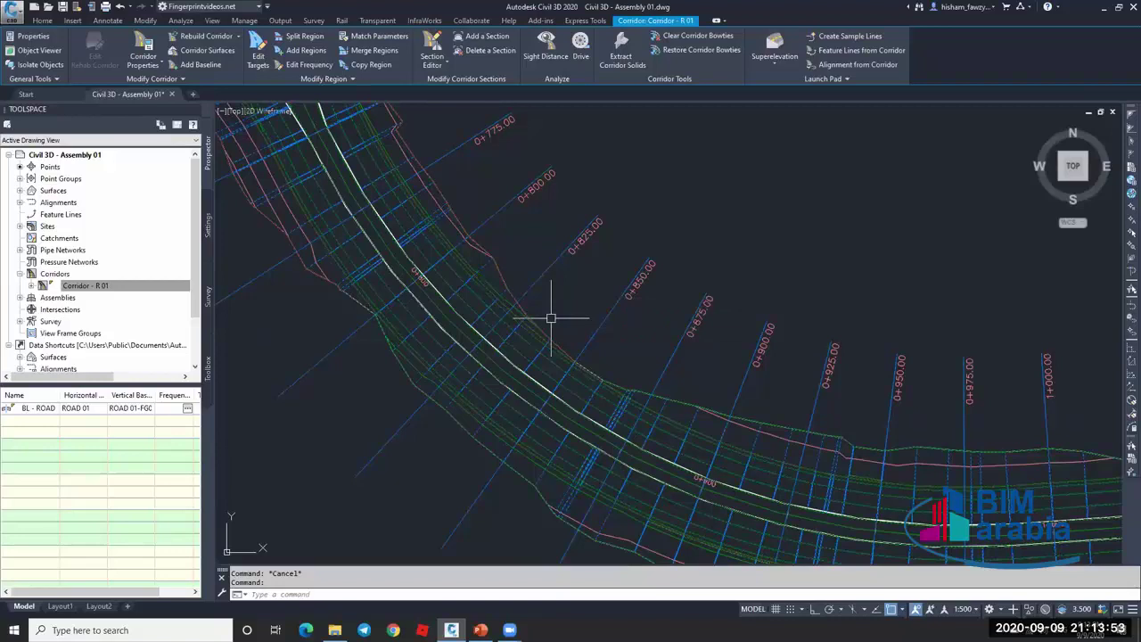
{"action": "mouse_move", "coordinate": [551, 319]}
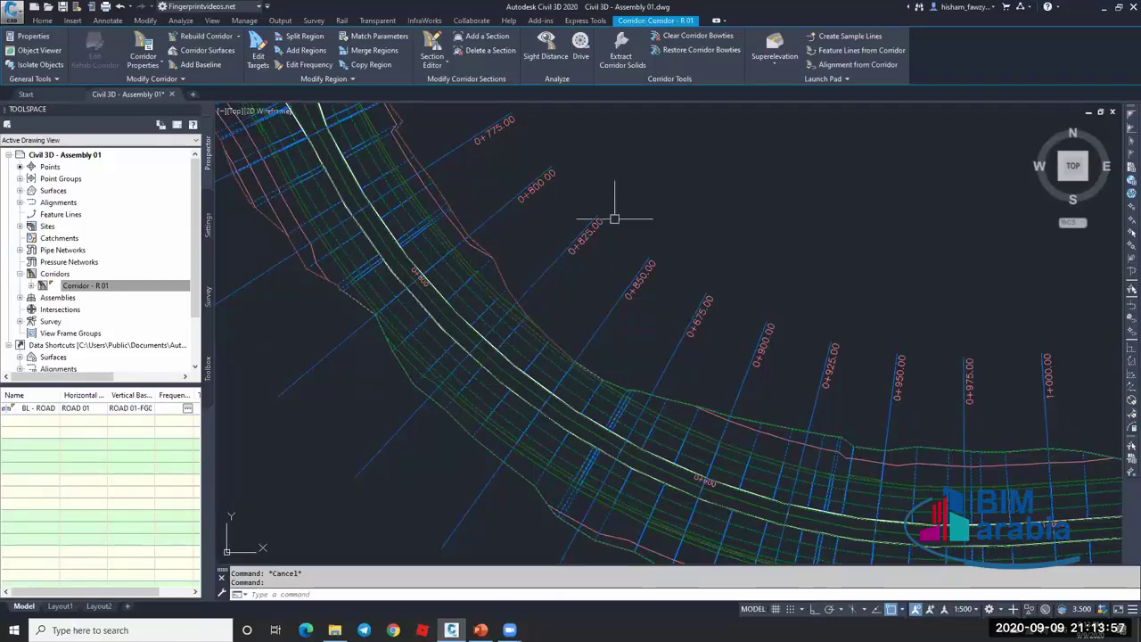
{"action": "key", "text": "Escape"}
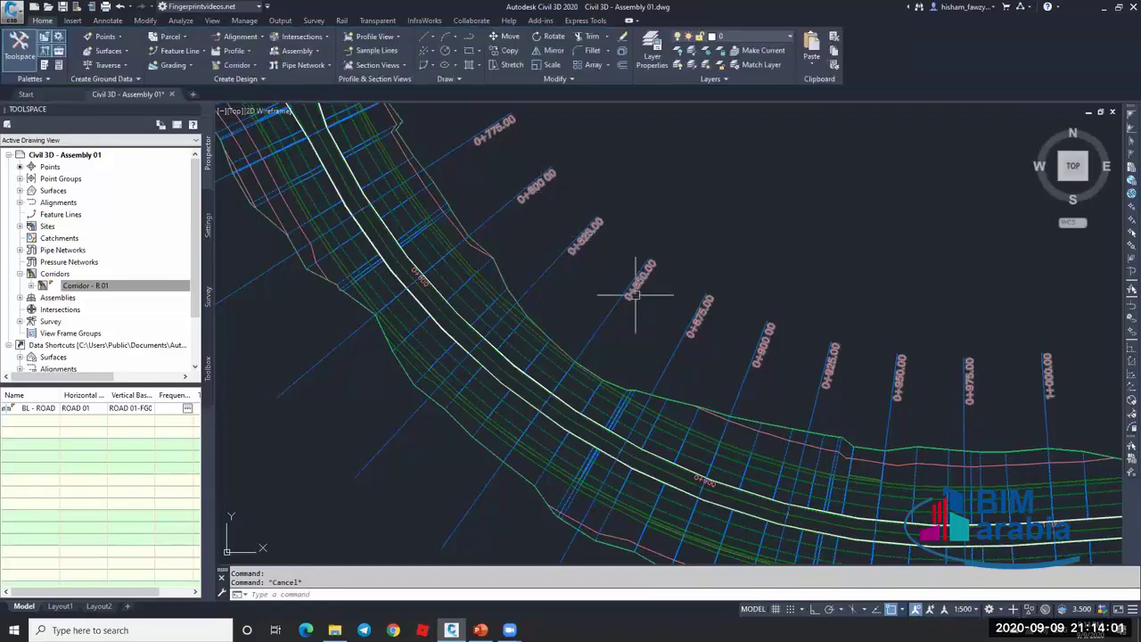
{"action": "key", "text": "Escape"}
{"action": "scroll", "coordinate": [535, 359], "scroll_direction": "up", "scroll_amount": 3}
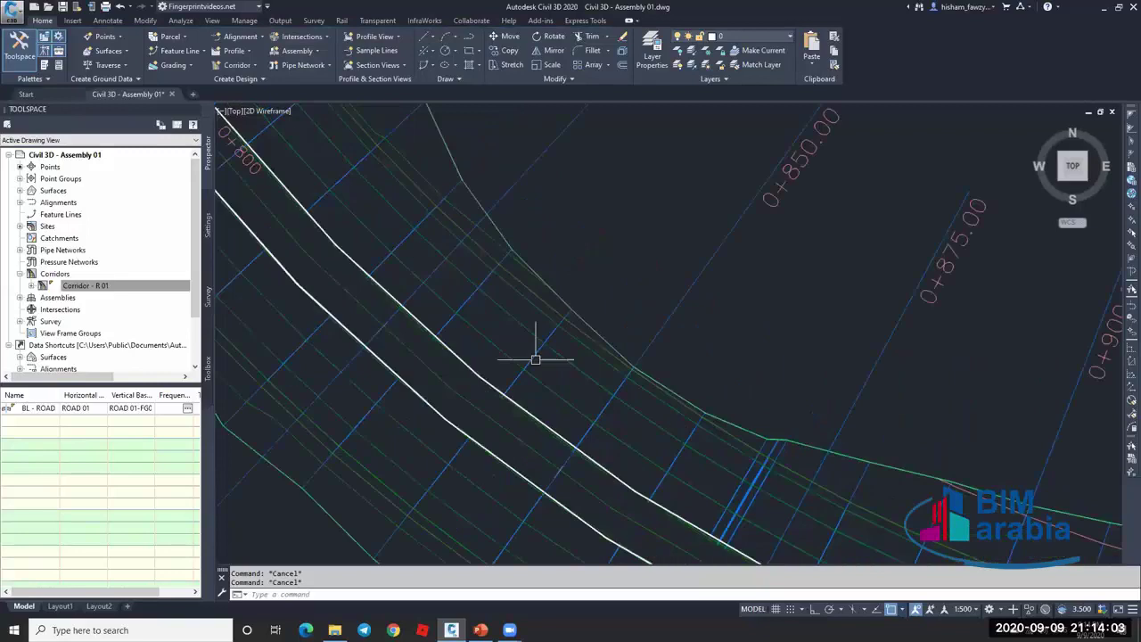
{"action": "scroll", "coordinate": [535, 359], "scroll_direction": "up", "scroll_amount": 2}
{"action": "left_click", "coordinate": [536, 352]}
{"action": "scroll", "coordinate": [561, 212], "scroll_direction": "down", "scroll_amount": 5}
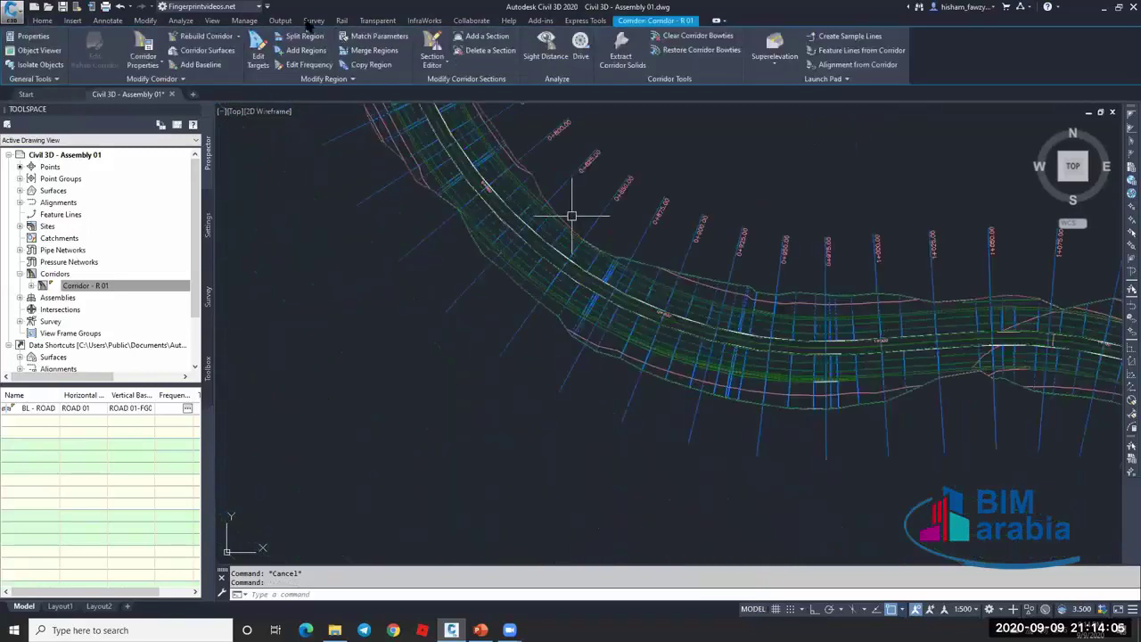
Switch the drawing to the Two: Horizontal viewport configuration.
{"action": "left_click", "coordinate": [213, 21]}
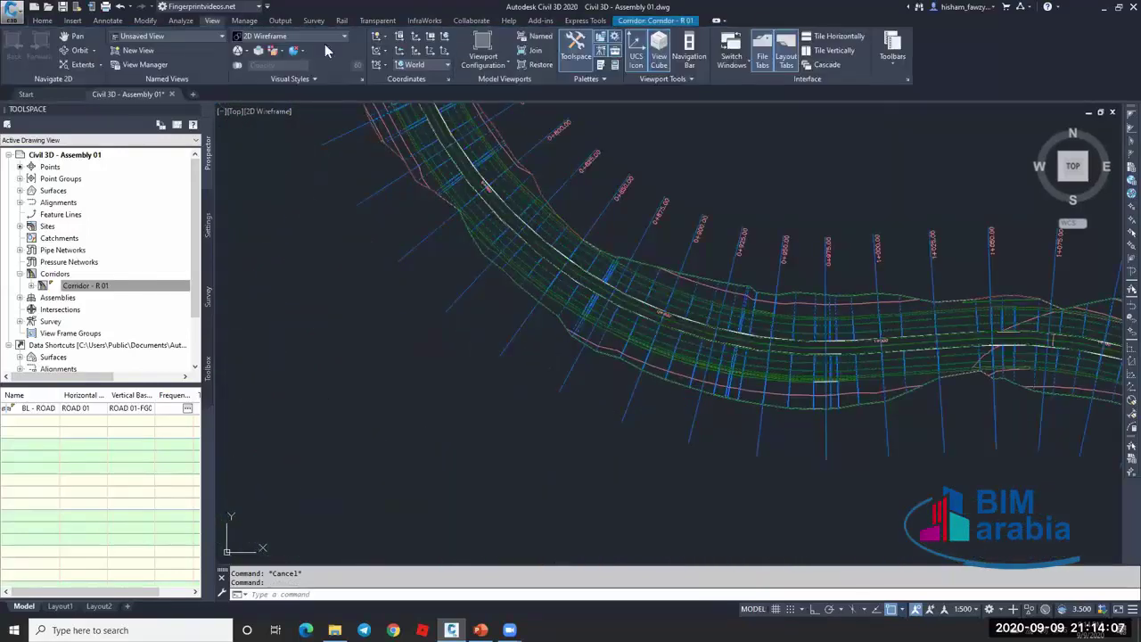
{"action": "left_click", "coordinate": [505, 64]}
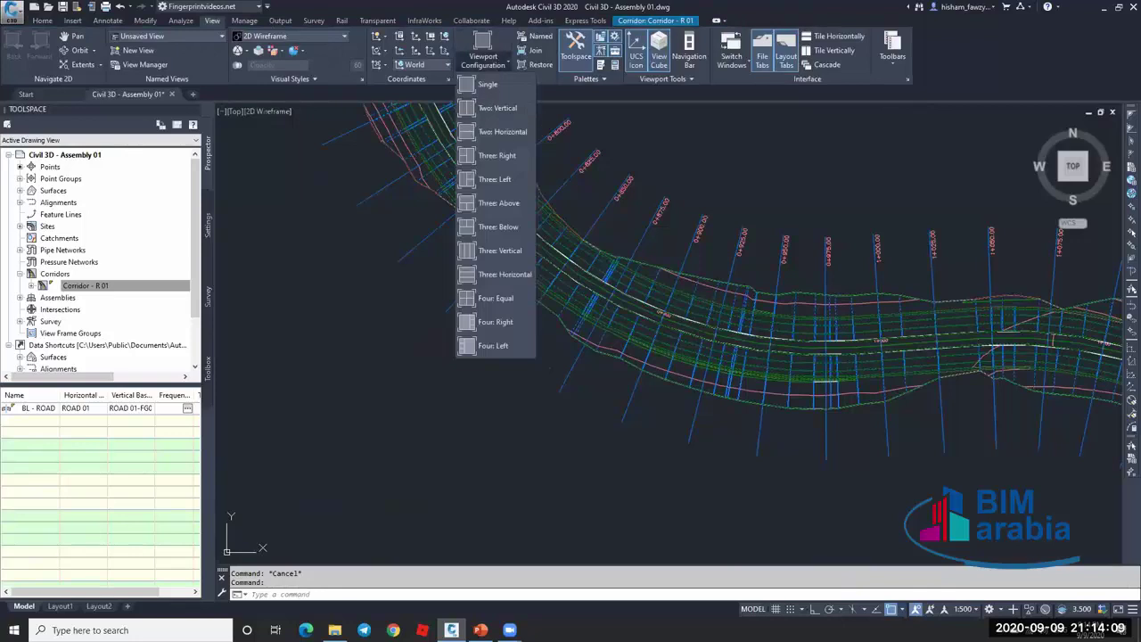
{"action": "left_click", "coordinate": [696, 266]}
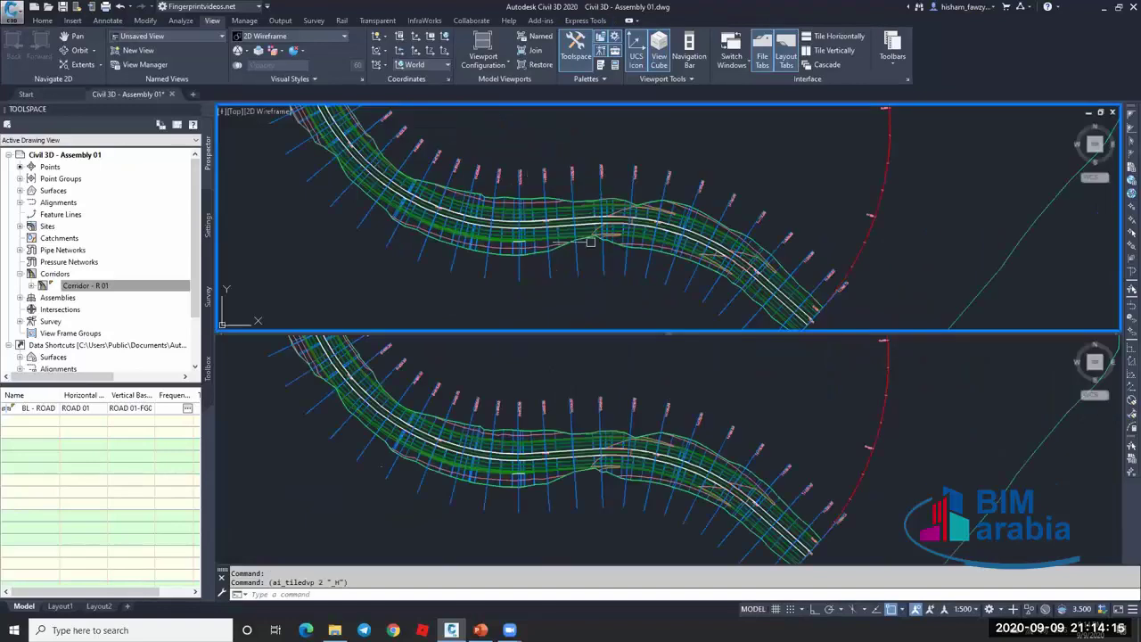
Zoom the bottom viewport into the cross-section at the 4.00% slope edge.
{"action": "left_click", "coordinate": [668, 397]}
{"action": "scroll", "coordinate": [618, 344], "scroll_direction": "down", "scroll_amount": 5}
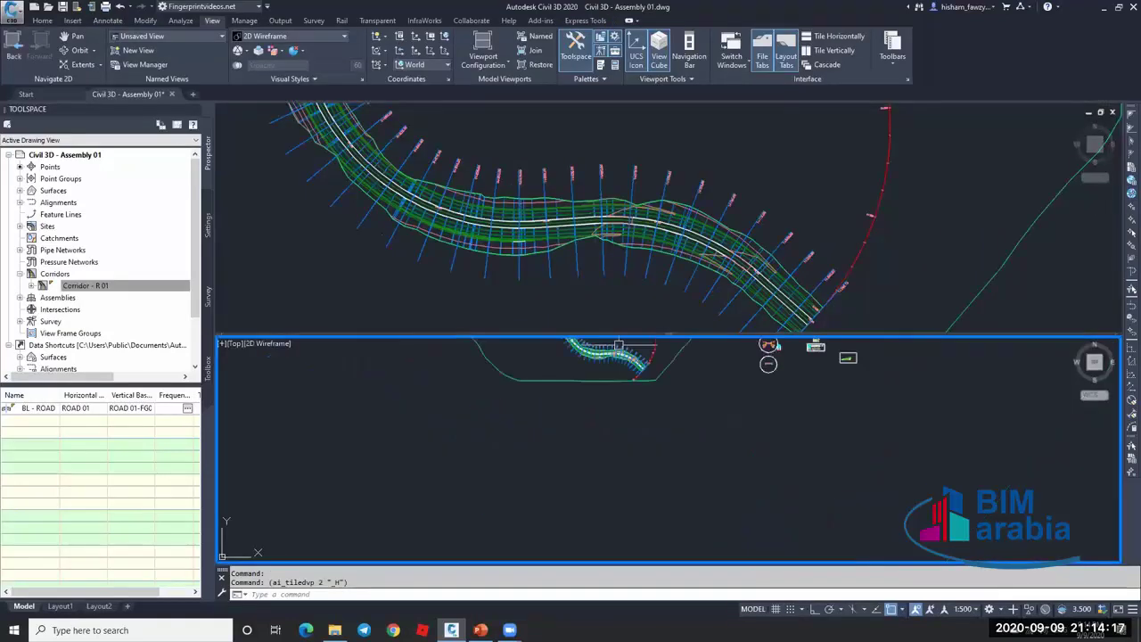
{"action": "scroll", "coordinate": [618, 344], "scroll_direction": "down", "scroll_amount": 3}
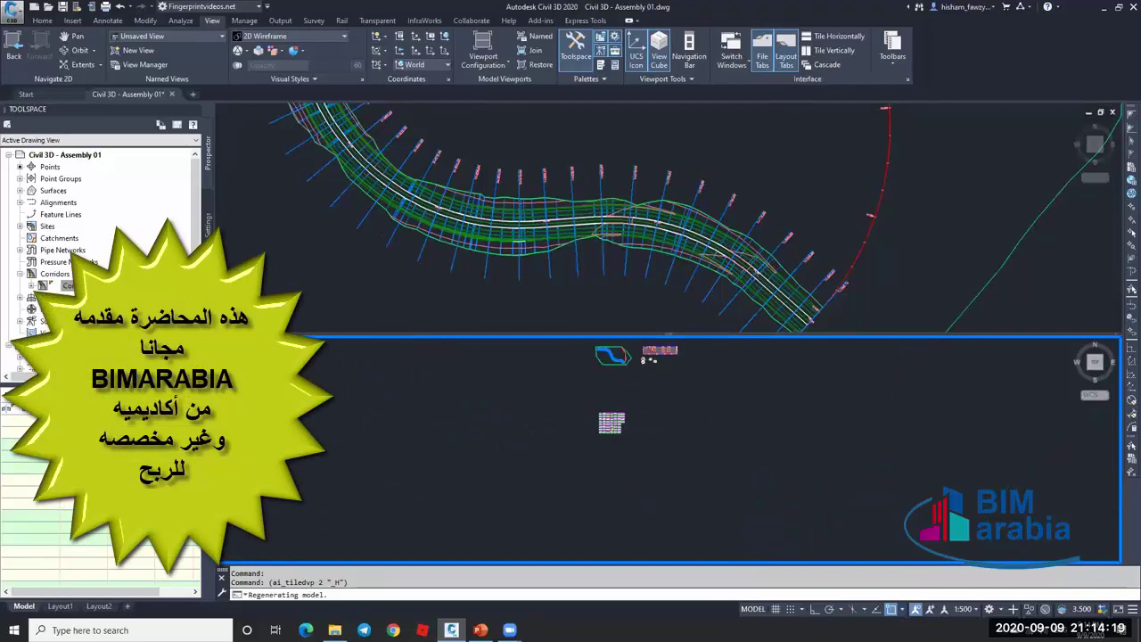
{"action": "scroll", "coordinate": [629, 464], "scroll_direction": "up", "scroll_amount": 2}
{"action": "scroll", "coordinate": [556, 375], "scroll_direction": "up", "scroll_amount": 5}
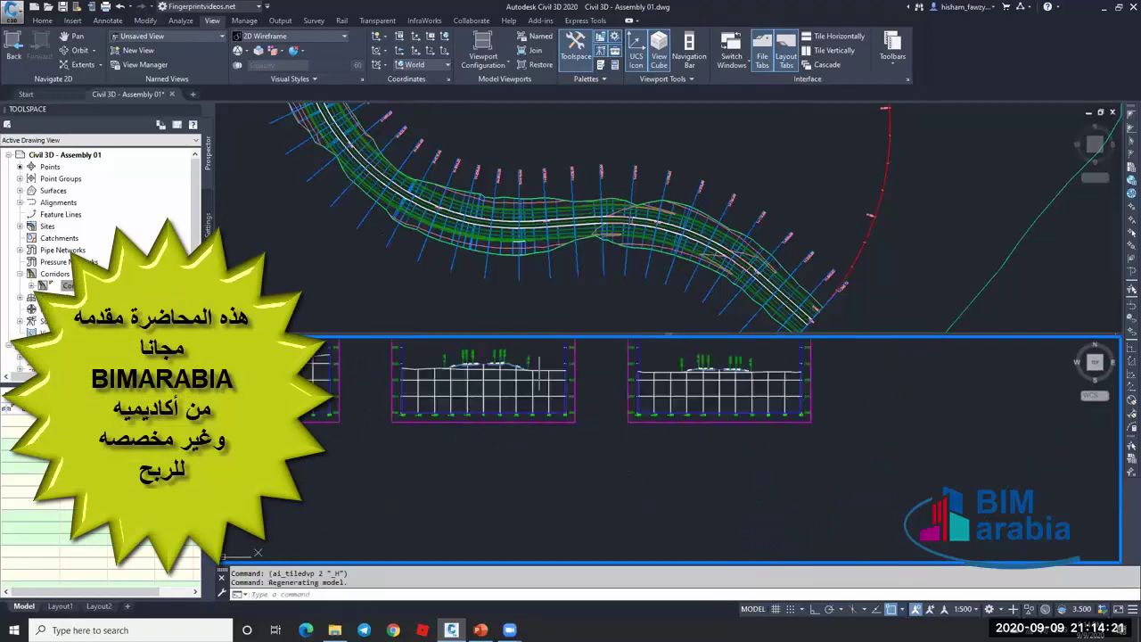
{"action": "scroll", "coordinate": [539, 375], "scroll_direction": "up", "scroll_amount": 6}
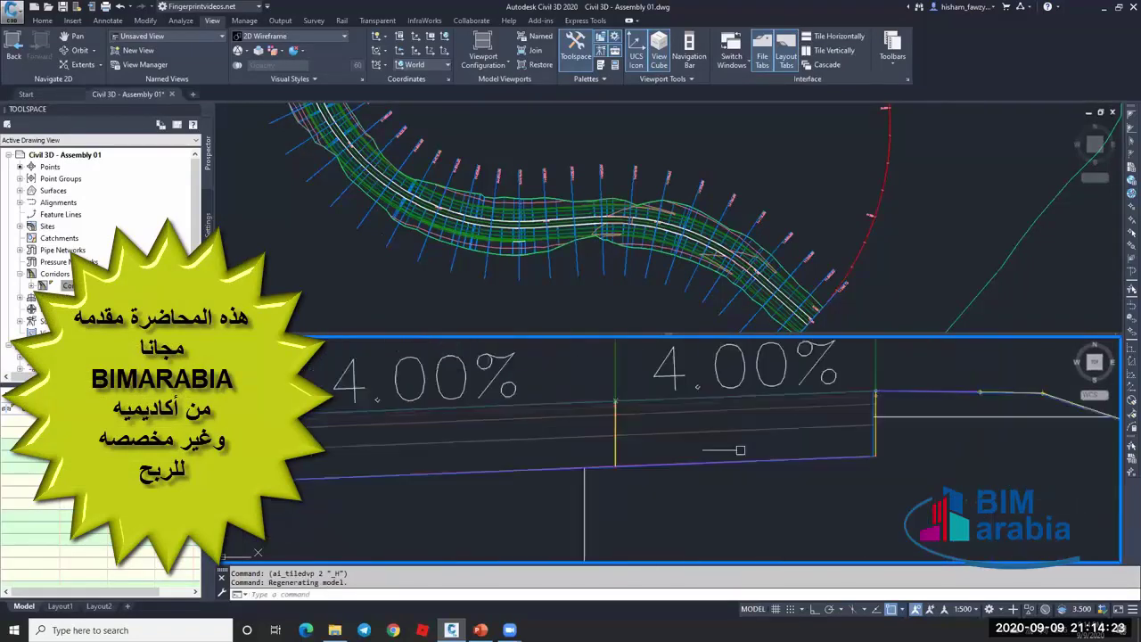
{"action": "middle_click_drag", "start_coordinate": [740, 450], "coordinate": [624, 445]}
{"action": "scroll", "coordinate": [767, 423], "scroll_direction": "up", "scroll_amount": 2}
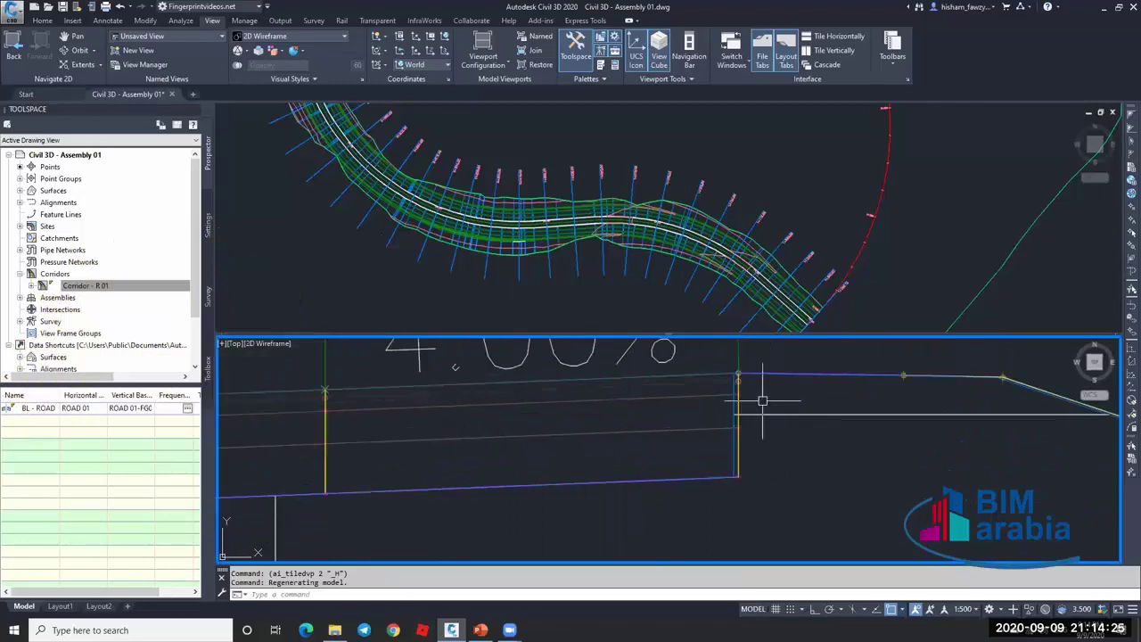
Activate the top plan viewport and select the corridor.
{"action": "left_click", "coordinate": [586, 301]}
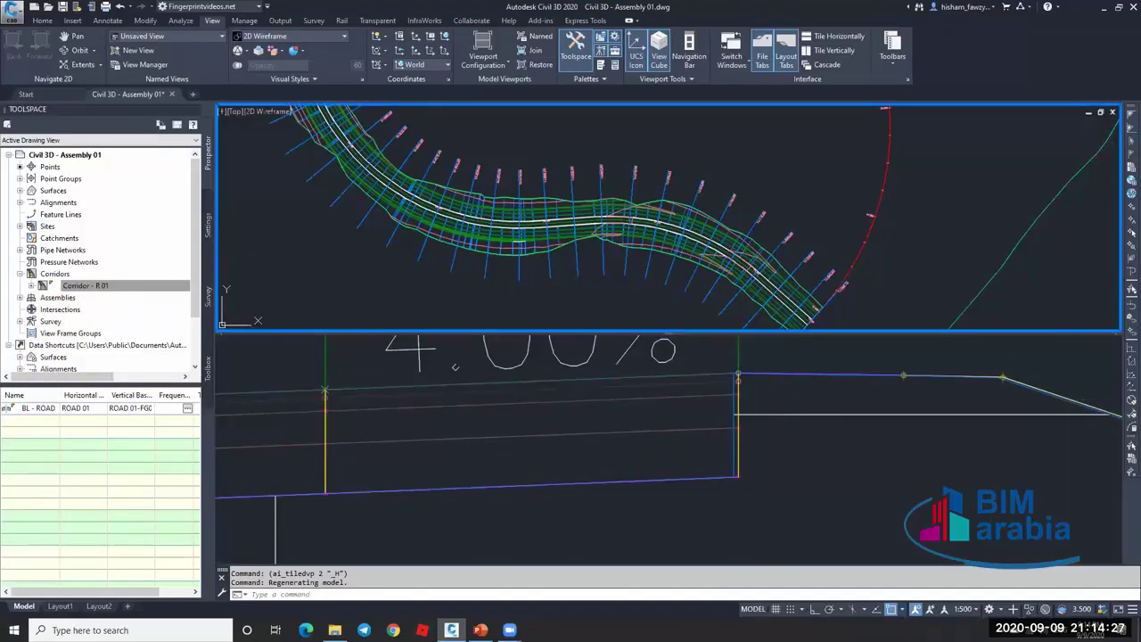
{"action": "scroll", "coordinate": [552, 223], "scroll_direction": "up", "scroll_amount": 3}
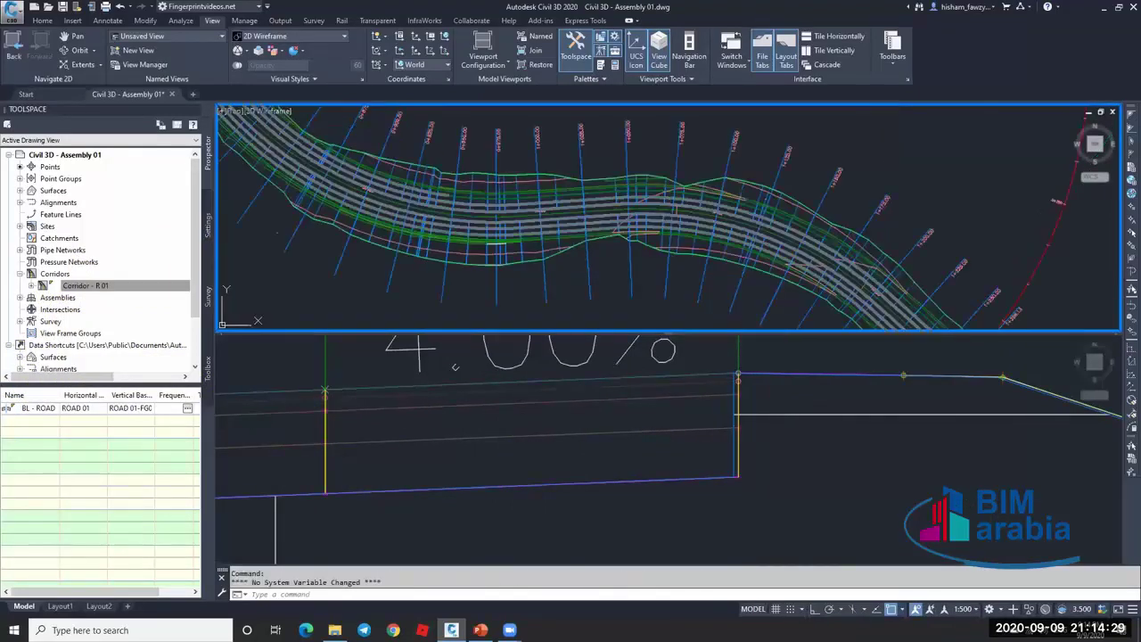
{"action": "left_click", "coordinate": [629, 230]}
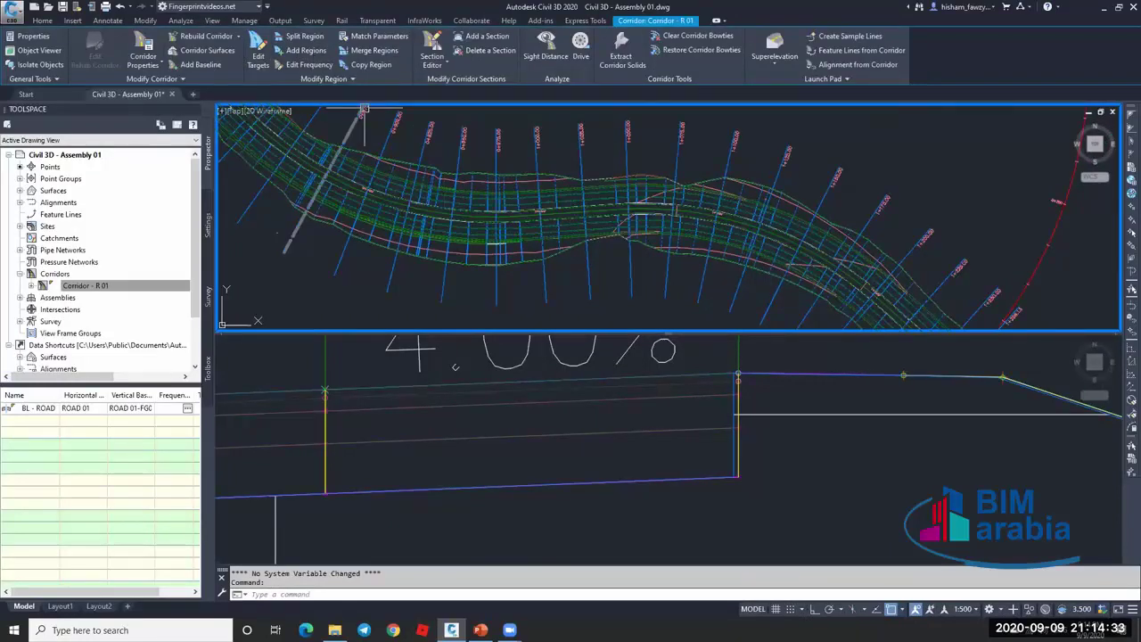
Set the region's Along tangents and Curve increment frequencies to 12.5 and apply.
{"action": "left_click", "coordinate": [752, 178]}
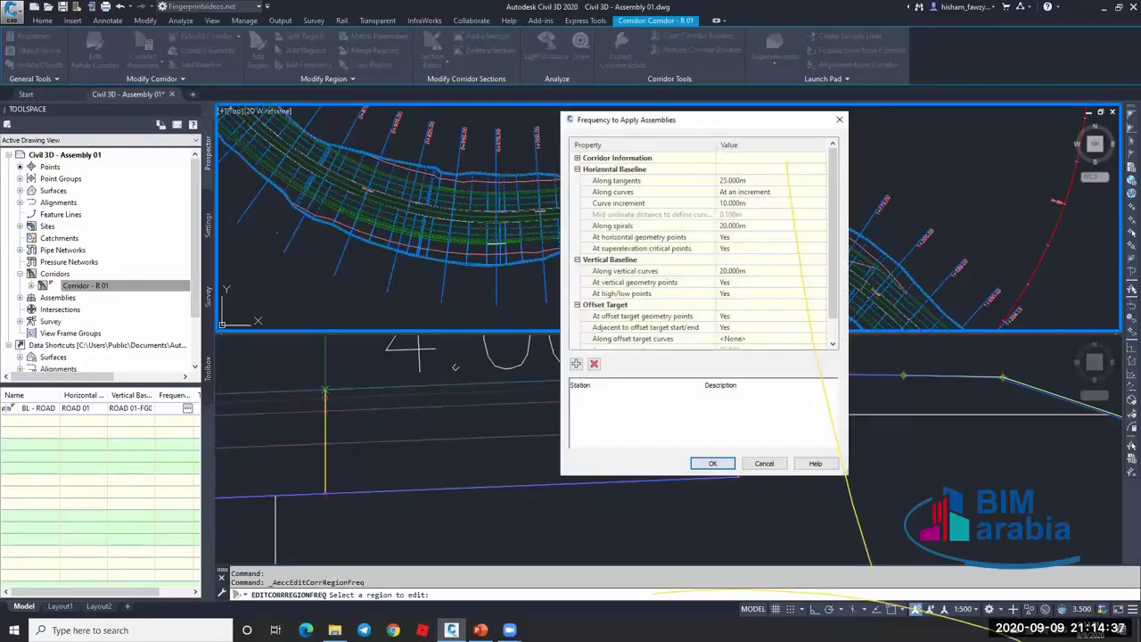
{"action": "type", "text": "12.5"}
{"action": "left_click", "coordinate": [757, 203]}
{"action": "type", "text": "12.5"}
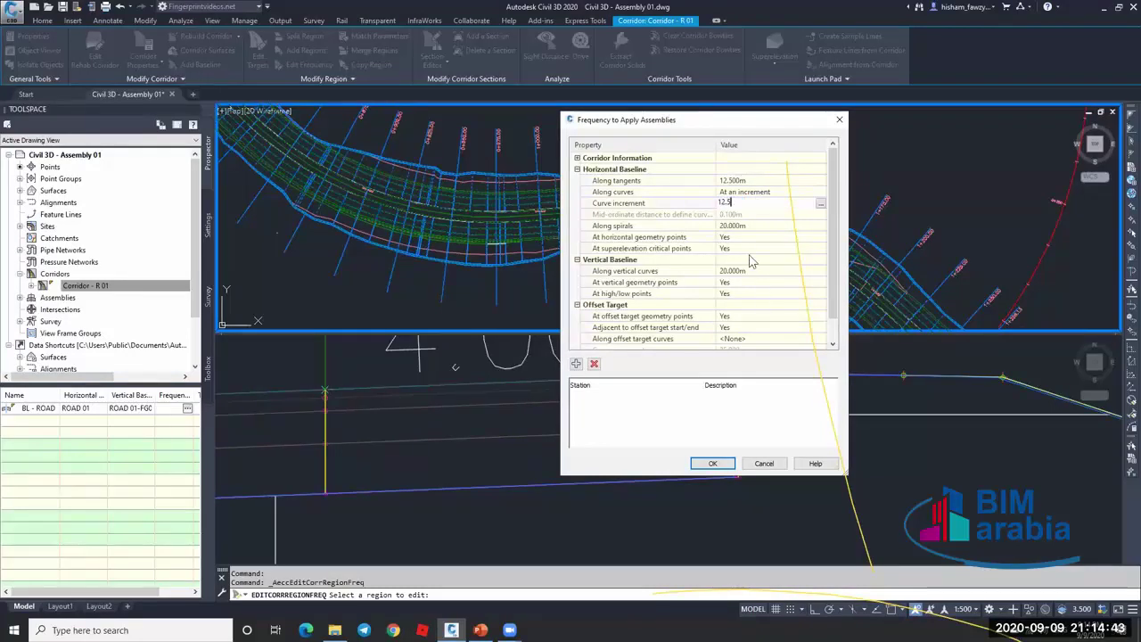
{"action": "left_click_drag", "start_coordinate": [726, 127], "coordinate": [614, 125]}
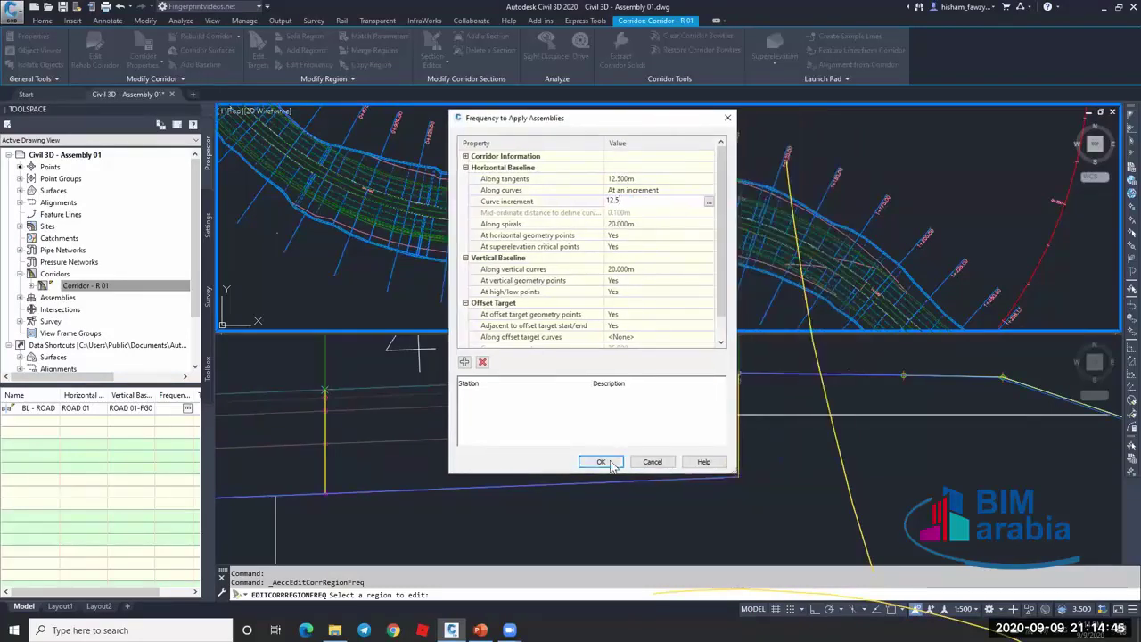
{"action": "left_click", "coordinate": [605, 462]}
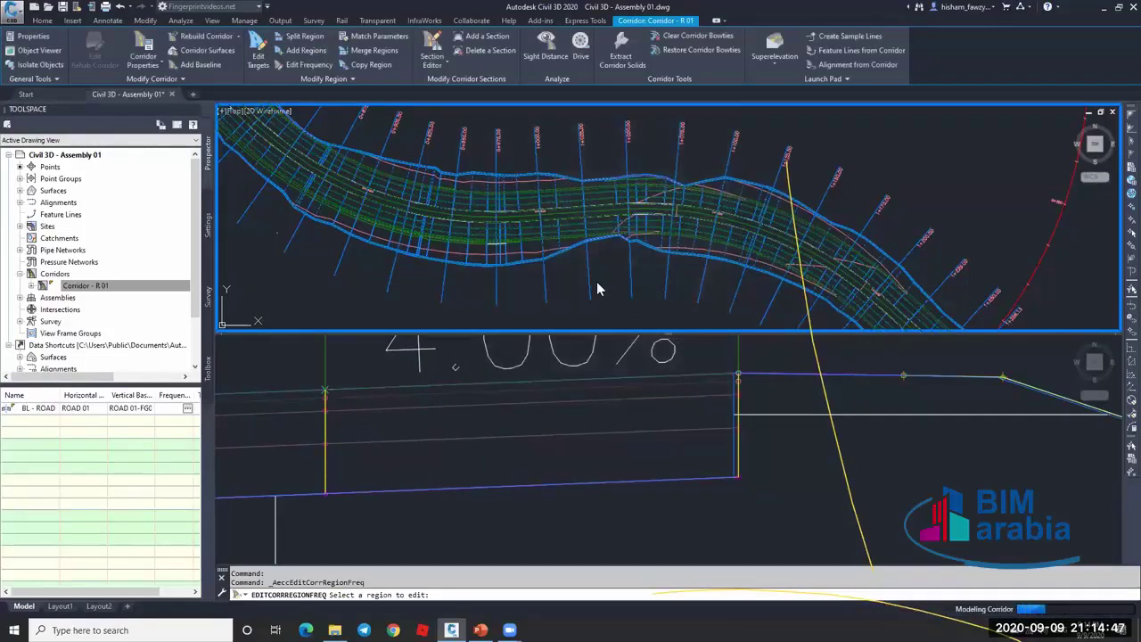
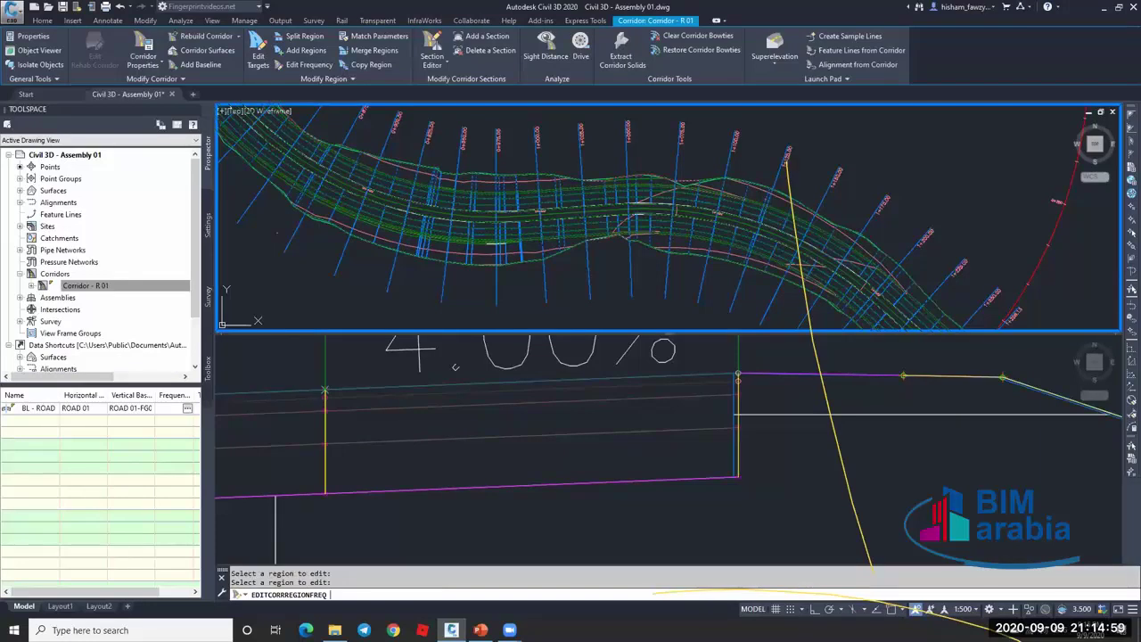
End the corridor region-frequency editing and regenerate the drawing with REGEN.
{"action": "key", "text": "Escape"}
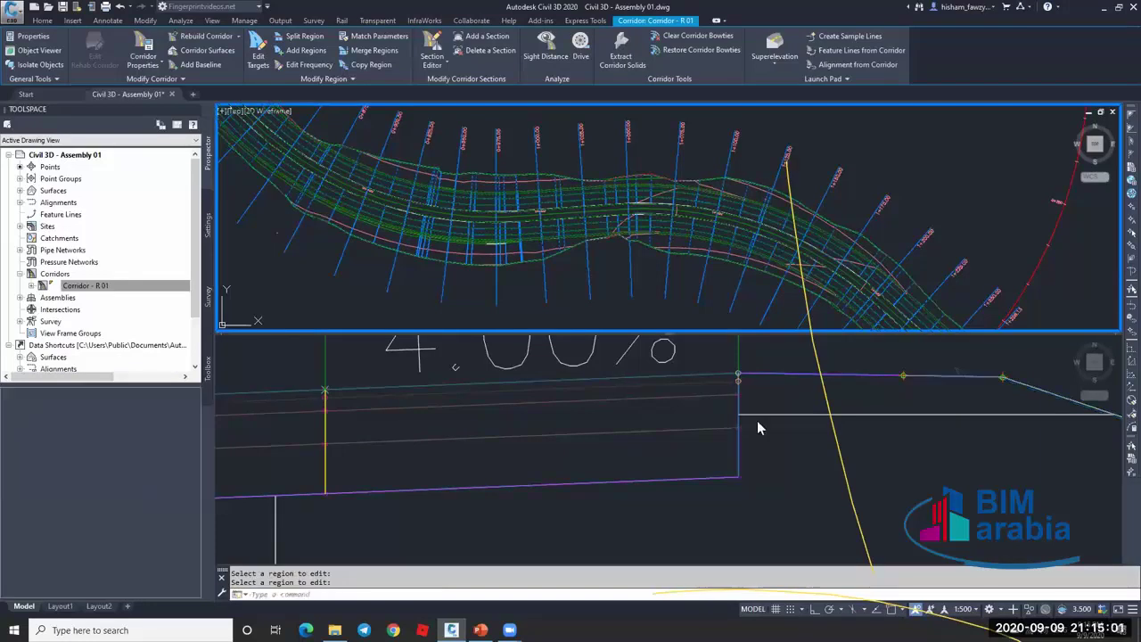
{"action": "left_click", "coordinate": [754, 403]}
{"action": "key", "text": "Escape"}
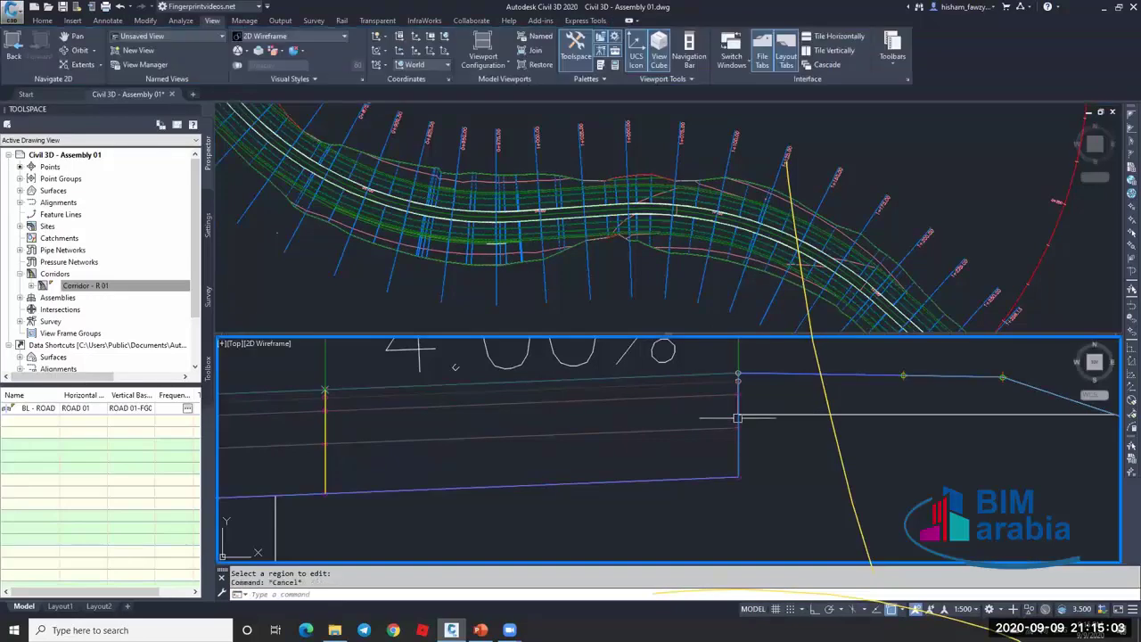
{"action": "left_click", "coordinate": [515, 254]}
{"action": "scroll", "coordinate": [526, 258], "scroll_direction": "up", "scroll_amount": 8}
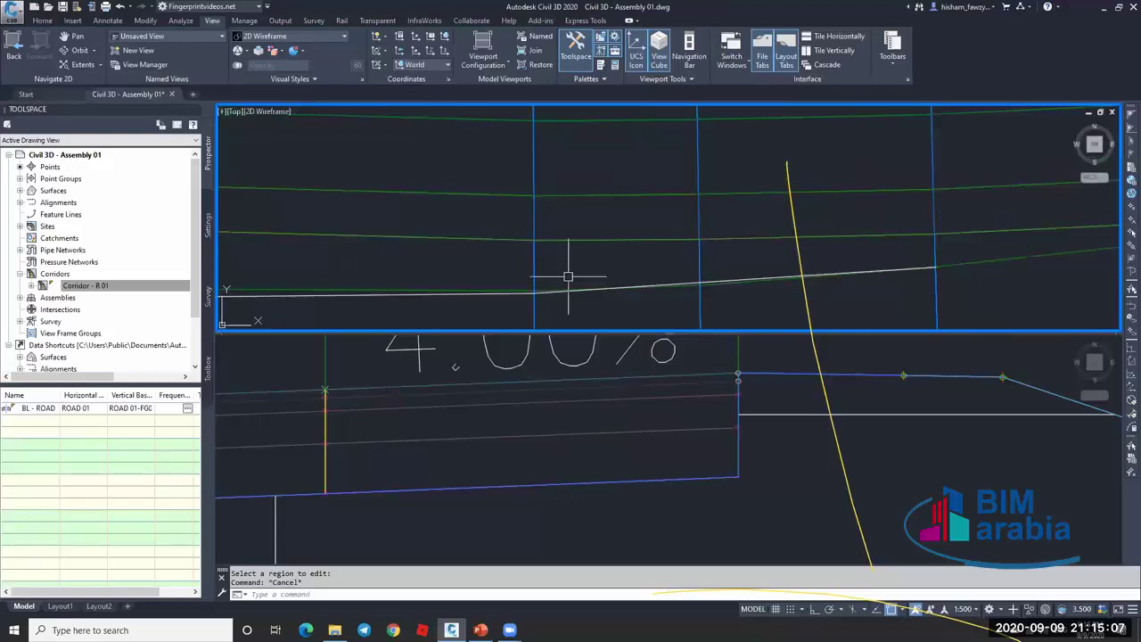
{"action": "type", "text": "re"}
{"action": "key", "text": "Return"}
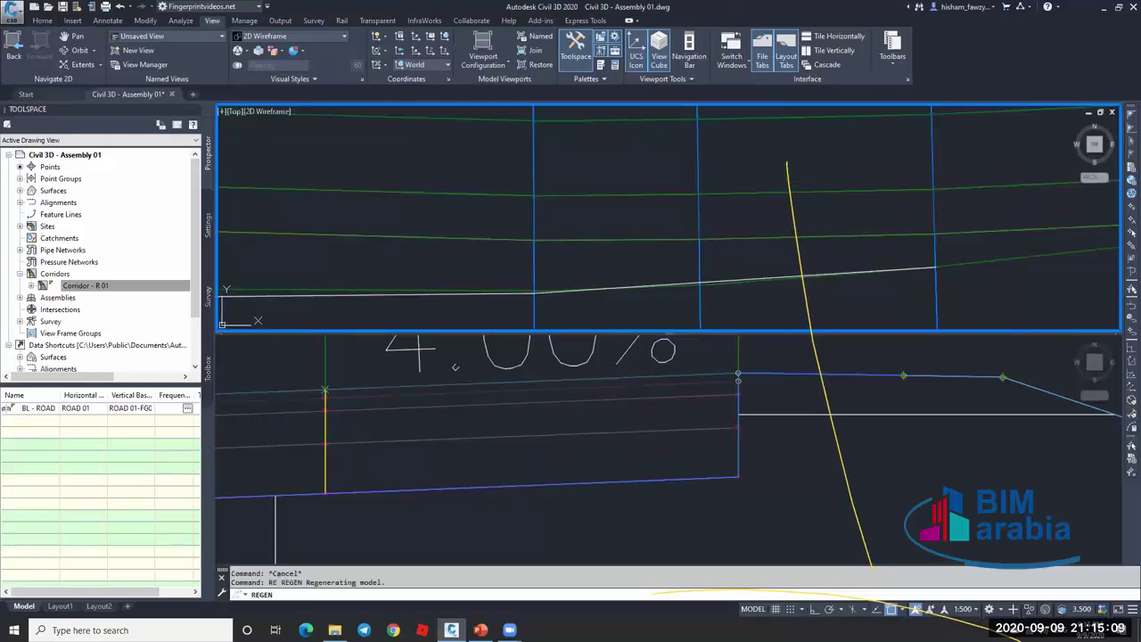
Erase the stray dashed line from the corridor plan.
{"action": "scroll", "coordinate": [657, 232], "scroll_direction": "down", "scroll_amount": 6}
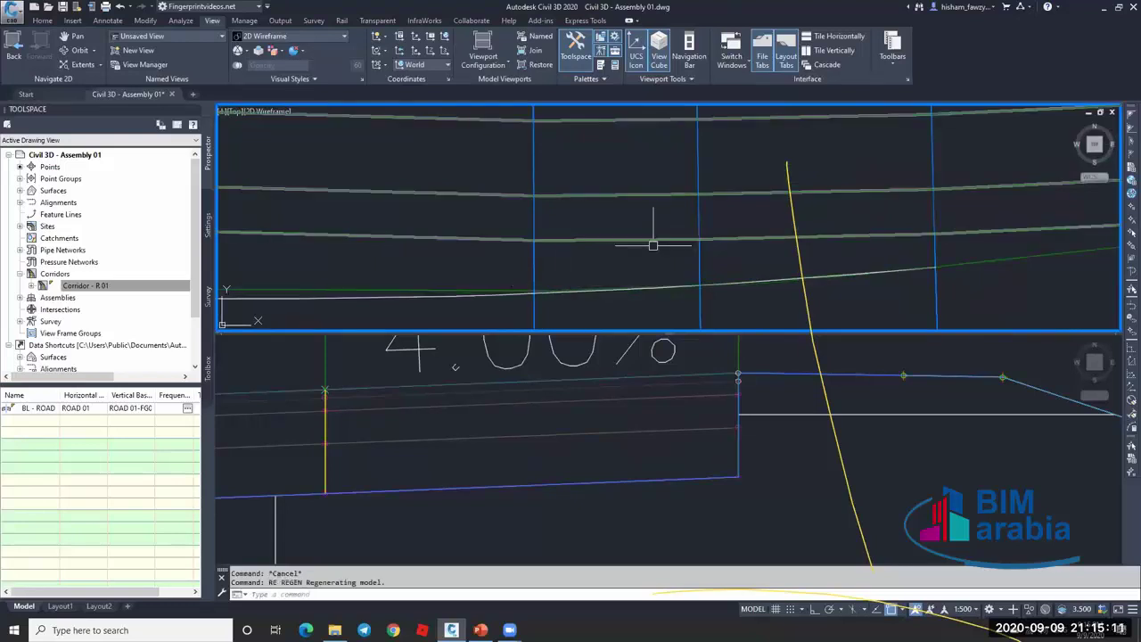
{"action": "scroll", "coordinate": [604, 268], "scroll_direction": "up", "scroll_amount": 2}
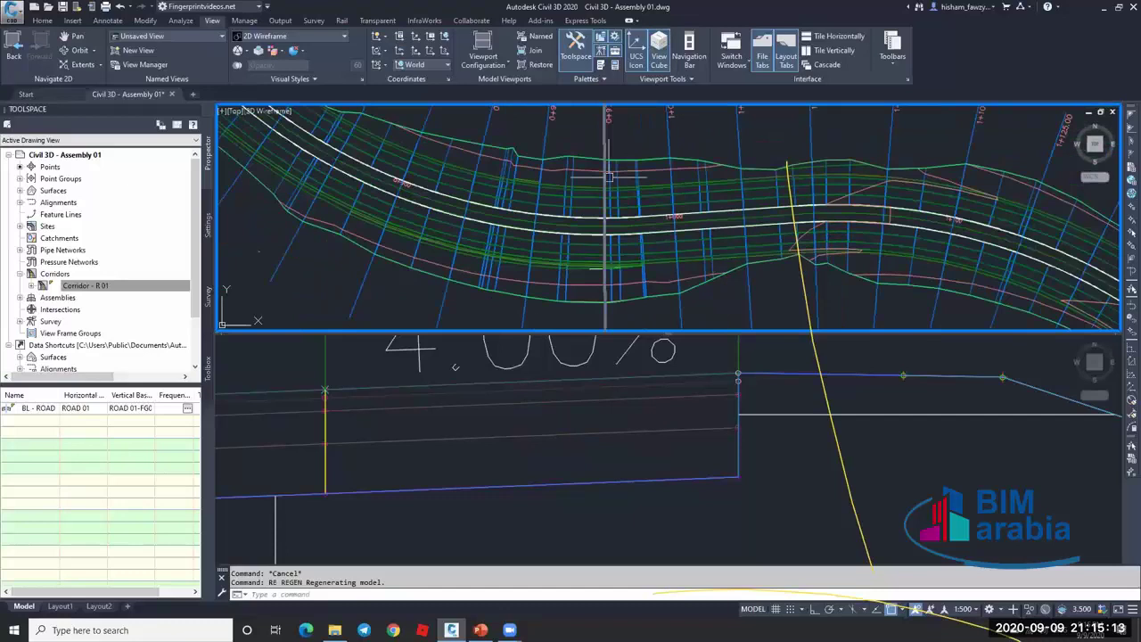
{"action": "scroll", "coordinate": [606, 267], "scroll_direction": "up", "scroll_amount": 1}
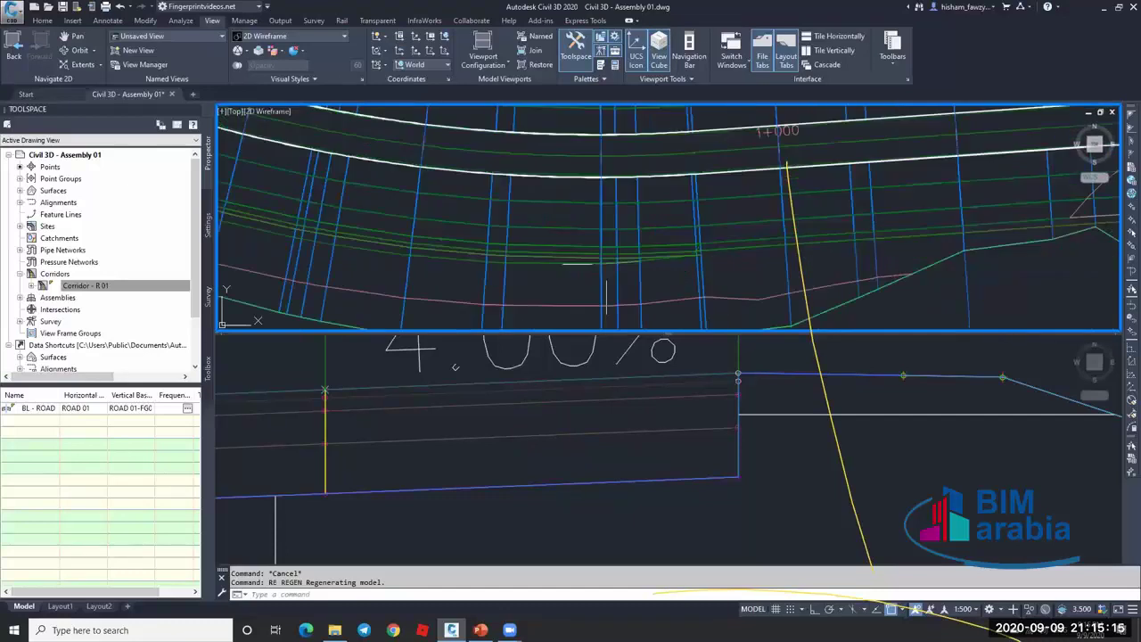
{"action": "scroll", "coordinate": [595, 258], "scroll_direction": "up", "scroll_amount": 4}
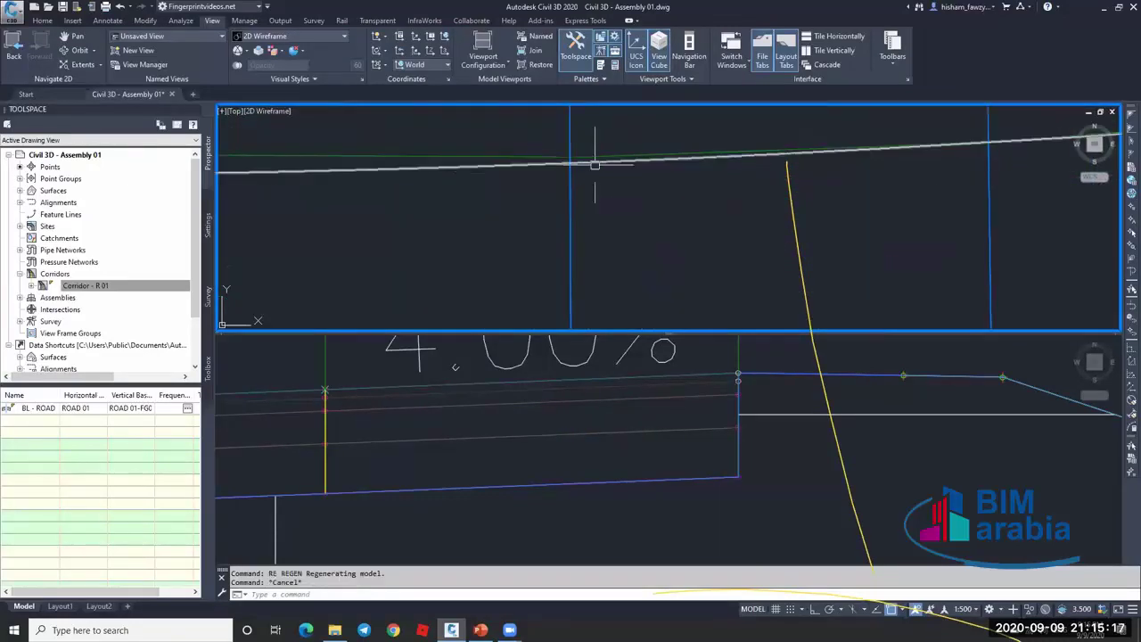
{"action": "scroll", "coordinate": [584, 205], "scroll_direction": "down", "scroll_amount": 2}
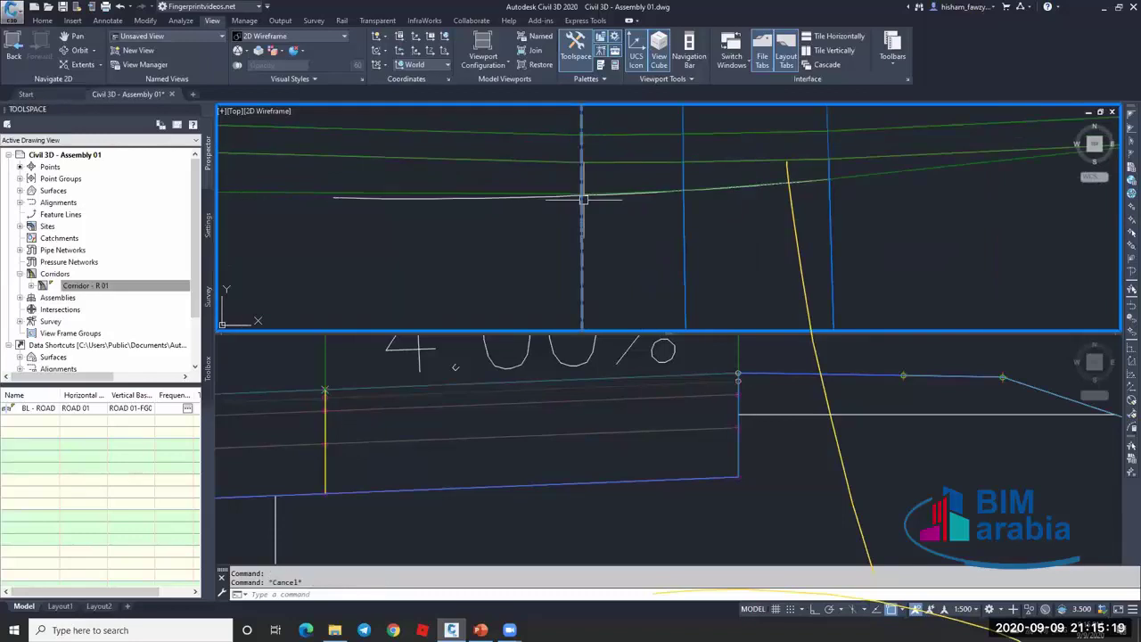
{"action": "scroll", "coordinate": [583, 203], "scroll_direction": "down", "scroll_amount": 2}
{"action": "scroll", "coordinate": [455, 188], "scroll_direction": "up", "scroll_amount": 1}
{"action": "scroll", "coordinate": [580, 219], "scroll_direction": "down", "scroll_amount": 2}
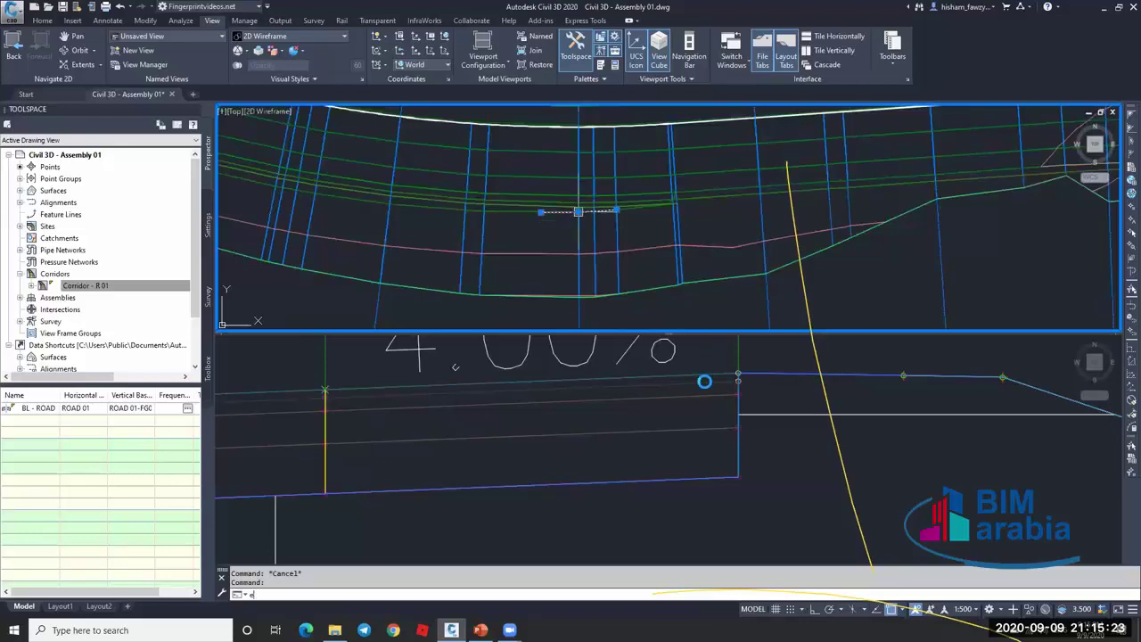
{"action": "key", "text": "Return"}
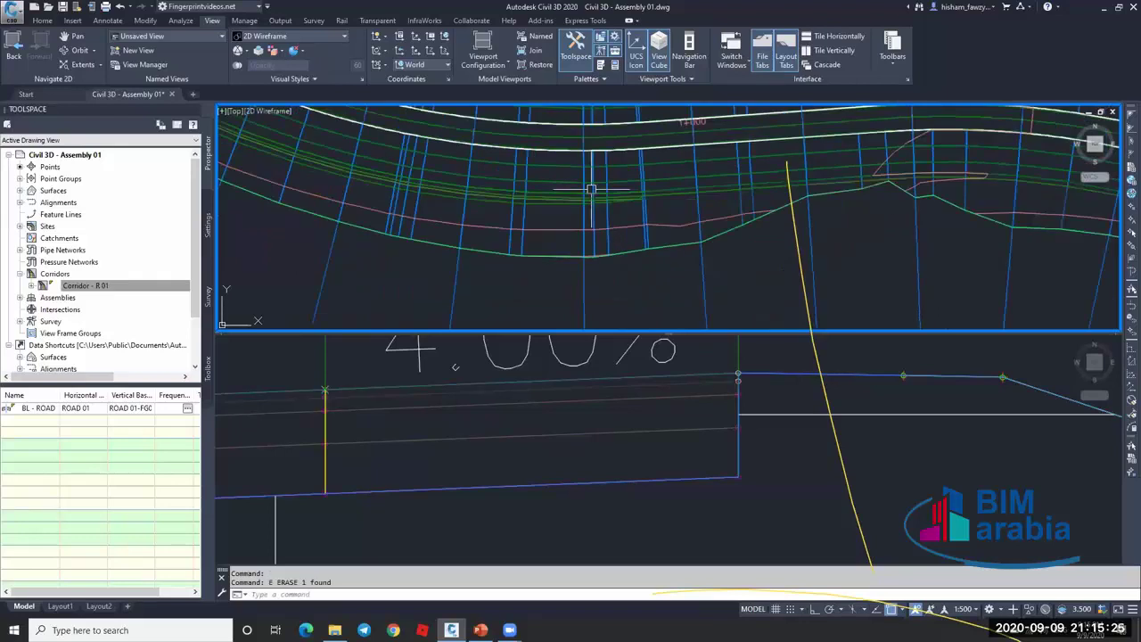
{"action": "scroll", "coordinate": [591, 189], "scroll_direction": "down", "scroll_amount": 3}
{"action": "key", "text": "Escape"}
Move between the section and plan viewports, panning the plan onto the corridor.
{"action": "left_click", "coordinate": [709, 378]}
{"action": "scroll", "coordinate": [708, 379], "scroll_direction": "up", "scroll_amount": 3}
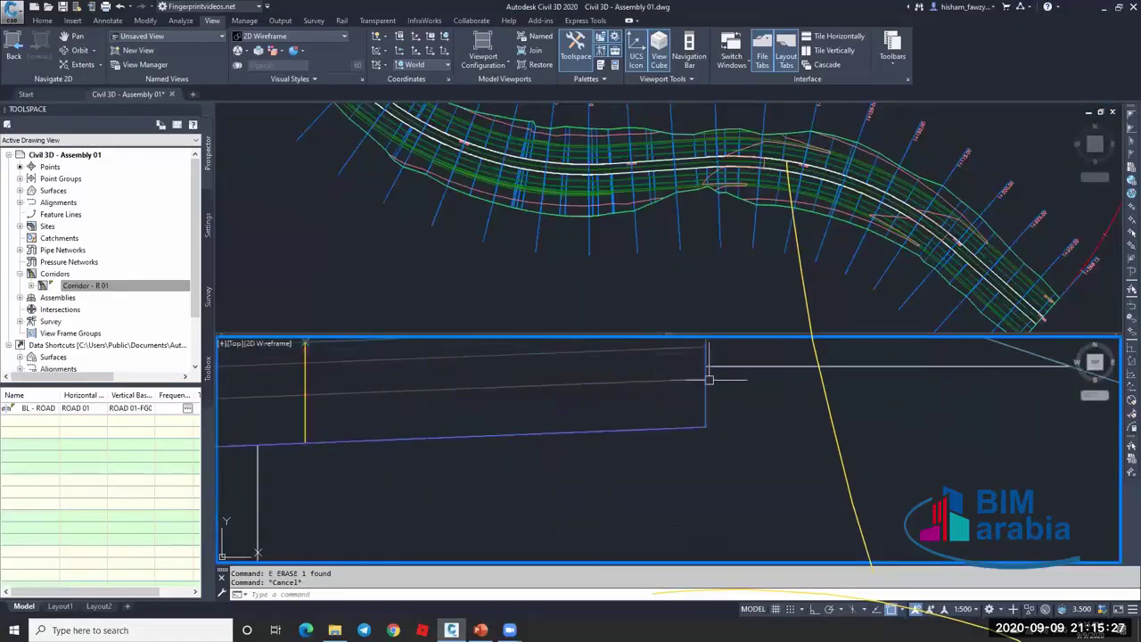
{"action": "key", "text": "Escape"}
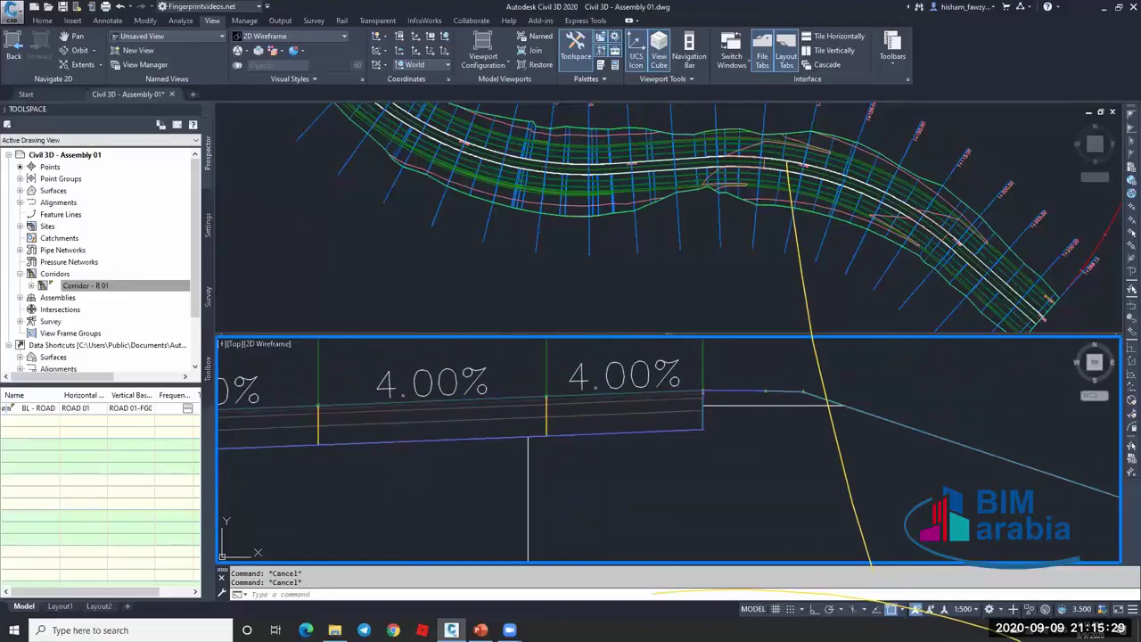
{"action": "scroll", "coordinate": [599, 348], "scroll_direction": "up", "scroll_amount": 2}
{"action": "left_click", "coordinate": [611, 214]}
{"action": "scroll", "coordinate": [596, 205], "scroll_direction": "up", "scroll_amount": 3}
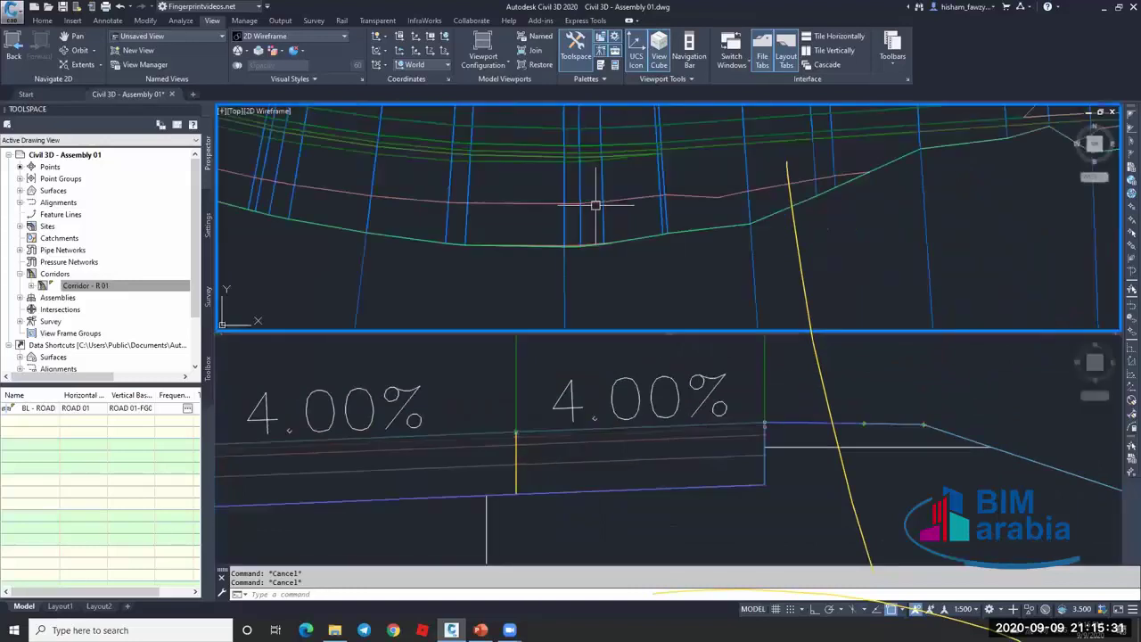
{"action": "scroll", "coordinate": [595, 205], "scroll_direction": "up", "scroll_amount": 2}
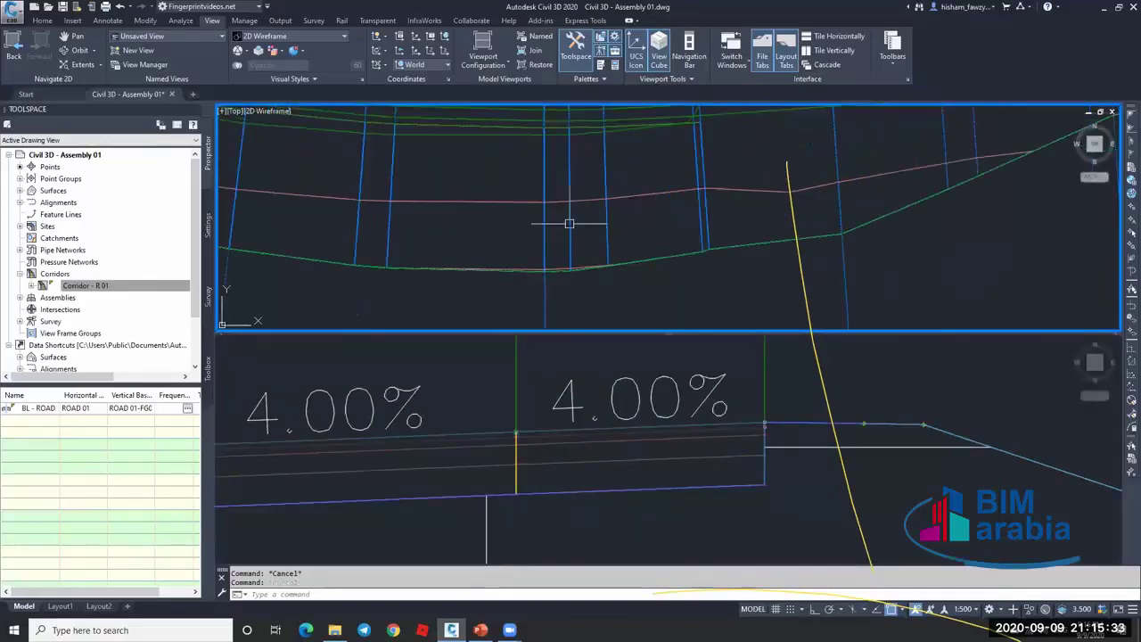
{"action": "left_click", "coordinate": [549, 269]}
{"action": "middle_click_drag", "start_coordinate": [549, 269], "coordinate": [539, 239]}
{"action": "scroll", "coordinate": [542, 264], "scroll_direction": "down", "scroll_amount": 2}
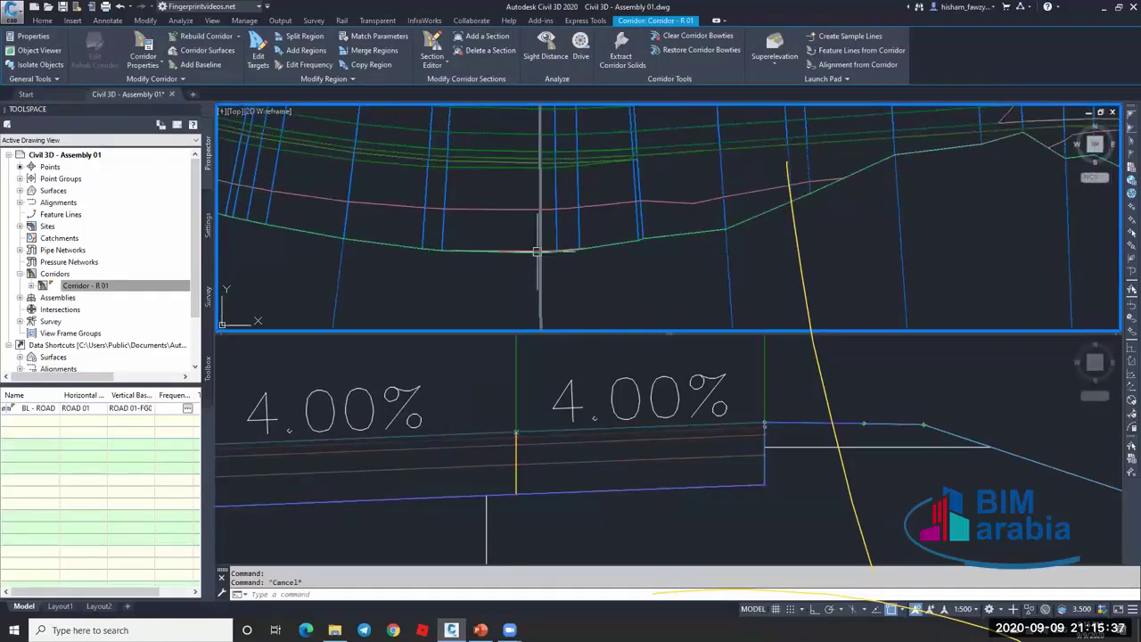
{"action": "key", "text": "Escape"}
Review the -4.00% lane cross-sections, then return to a single viewport with the ROAD 01 profile.
{"action": "scroll", "coordinate": [552, 268], "scroll_direction": "up", "scroll_amount": 3}
{"action": "scroll", "coordinate": [551, 268], "scroll_direction": "down", "scroll_amount": 2}
{"action": "left_click", "coordinate": [738, 400]}
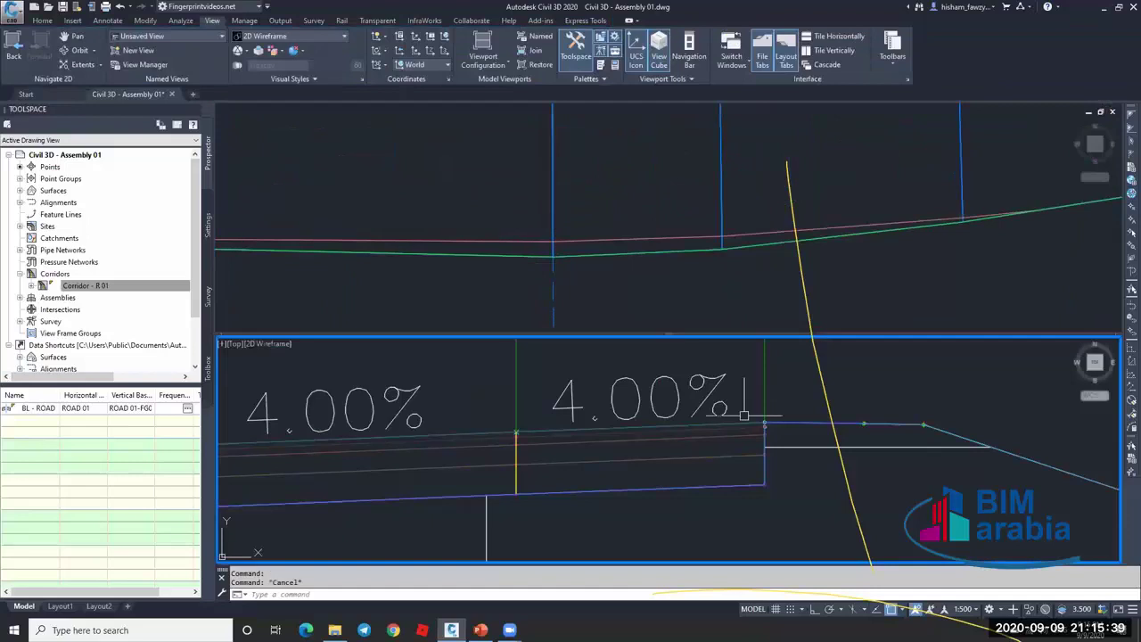
{"action": "scroll", "coordinate": [708, 389], "scroll_direction": "down", "scroll_amount": 4}
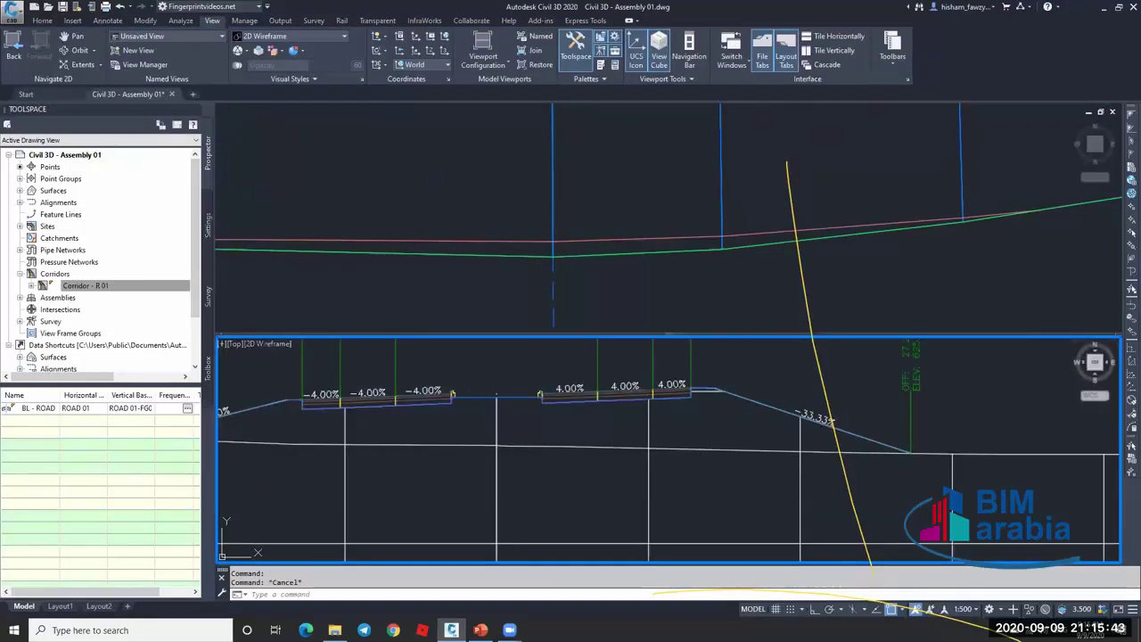
{"action": "key", "text": "Escape"}
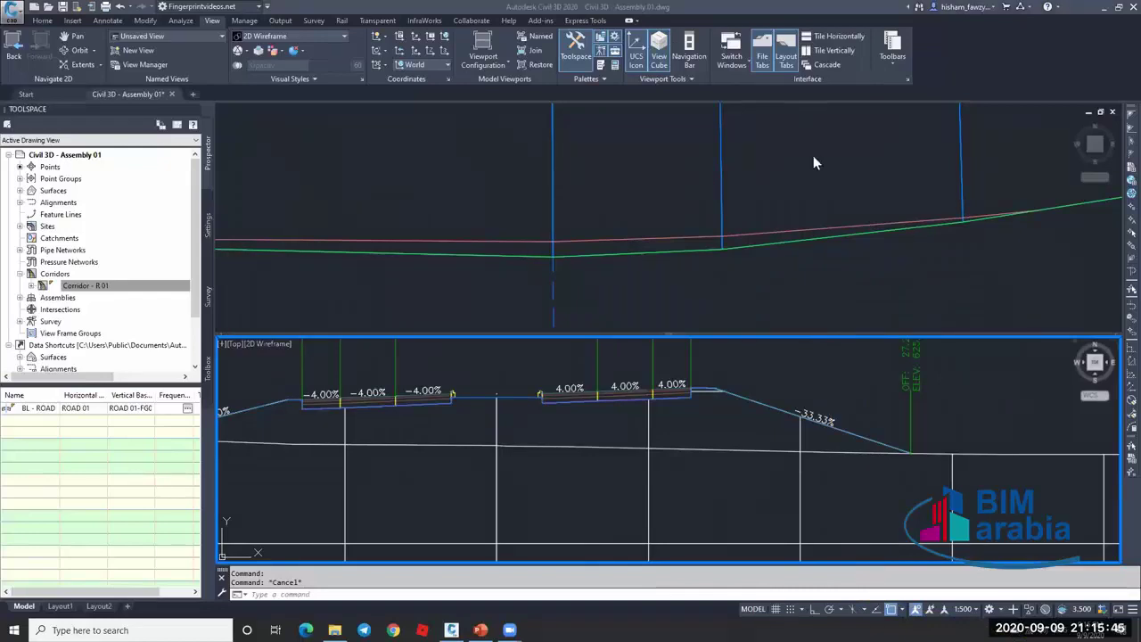
{"action": "key", "text": "Escape"}
{"action": "scroll", "coordinate": [634, 410], "scroll_direction": "down", "scroll_amount": 3}
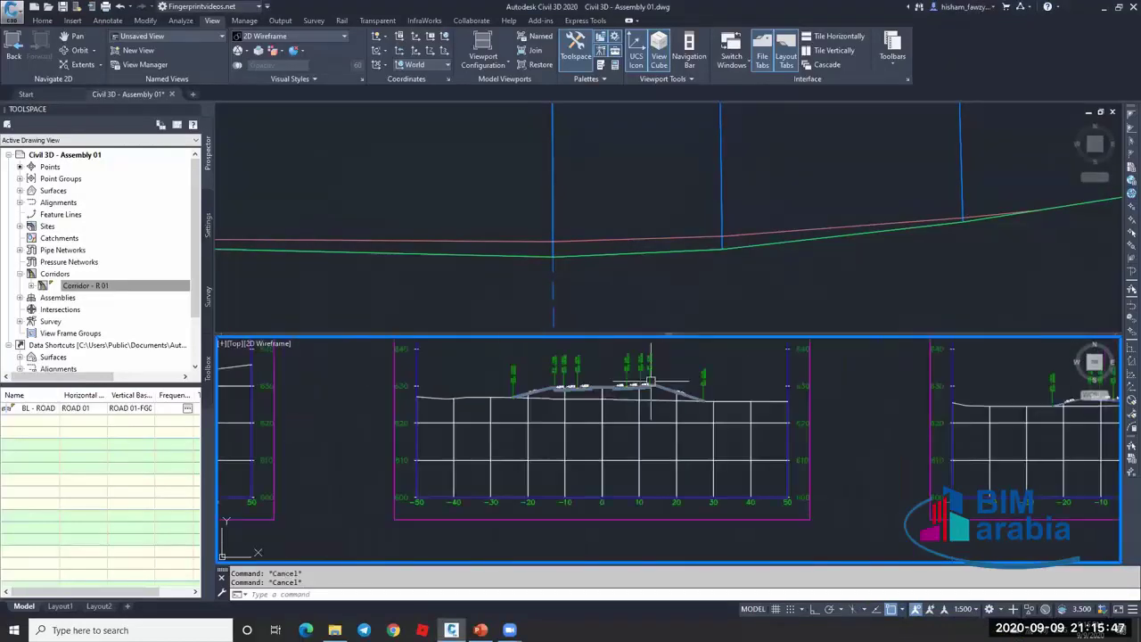
{"action": "scroll", "coordinate": [628, 406], "scroll_direction": "down", "scroll_amount": 2}
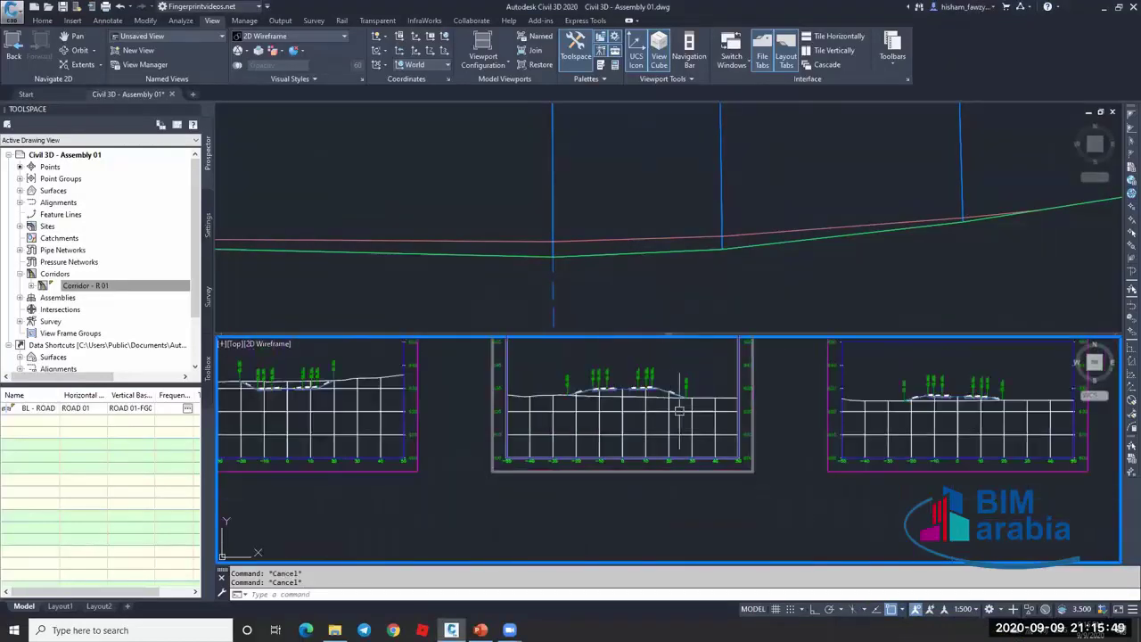
{"action": "scroll", "coordinate": [673, 428], "scroll_direction": "down", "scroll_amount": 2}
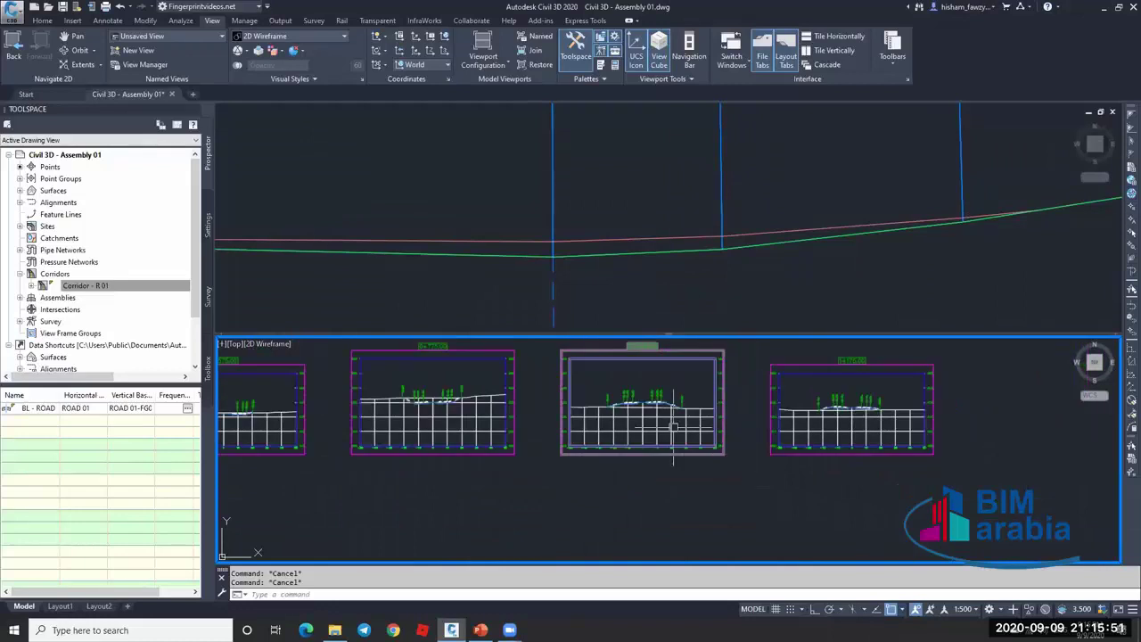
{"action": "left_click", "coordinate": [481, 60]}
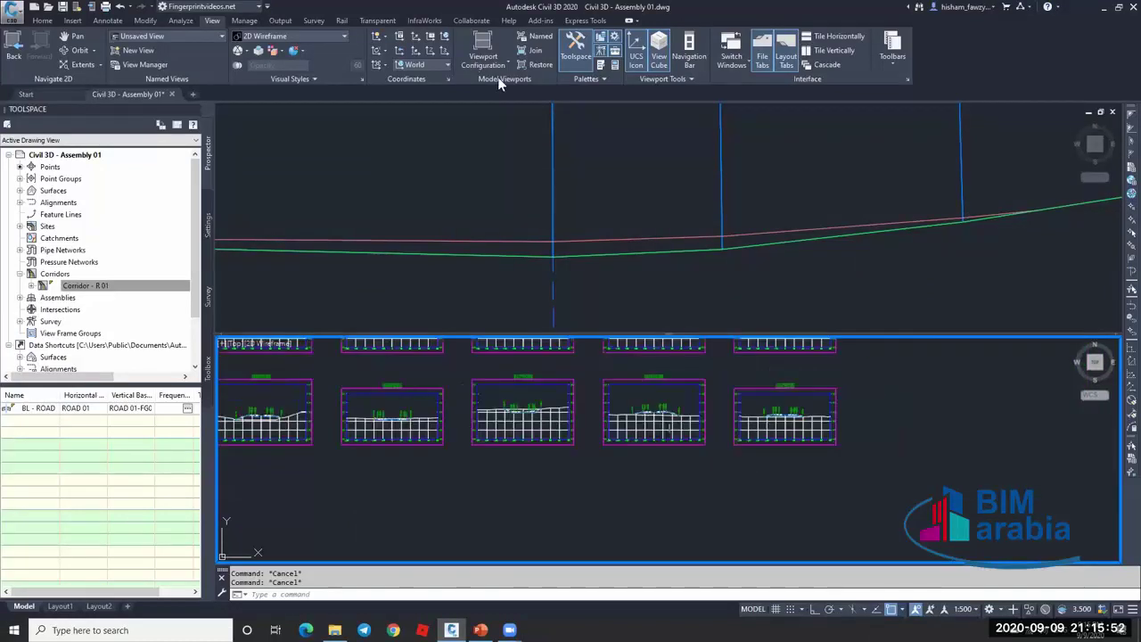
{"action": "left_click", "coordinate": [645, 321]}
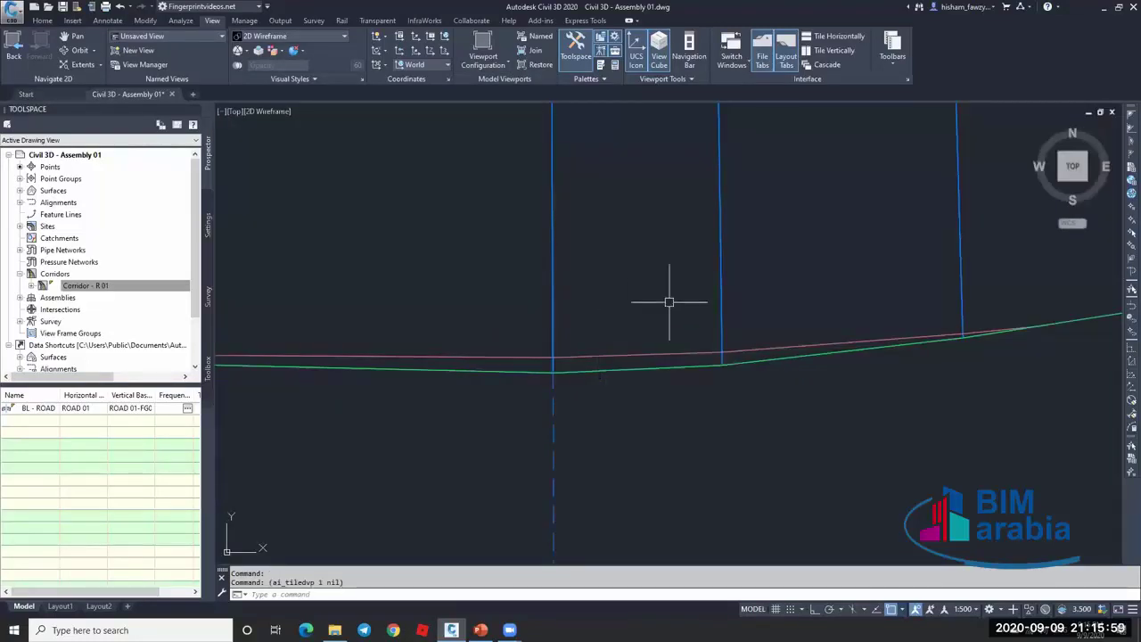
Zoom out from the section grid and close in on the corridor's sample lines near station 1+000.
{"action": "scroll", "coordinate": [599, 303], "scroll_direction": "down", "scroll_amount": 5}
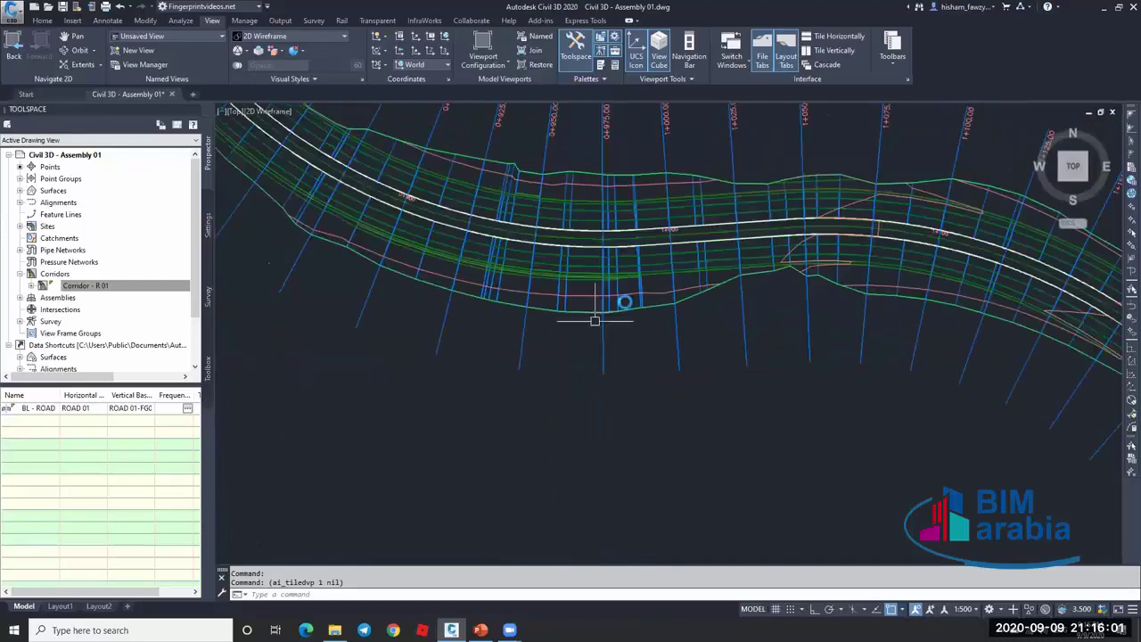
{"action": "scroll", "coordinate": [595, 320], "scroll_direction": "down", "scroll_amount": 2}
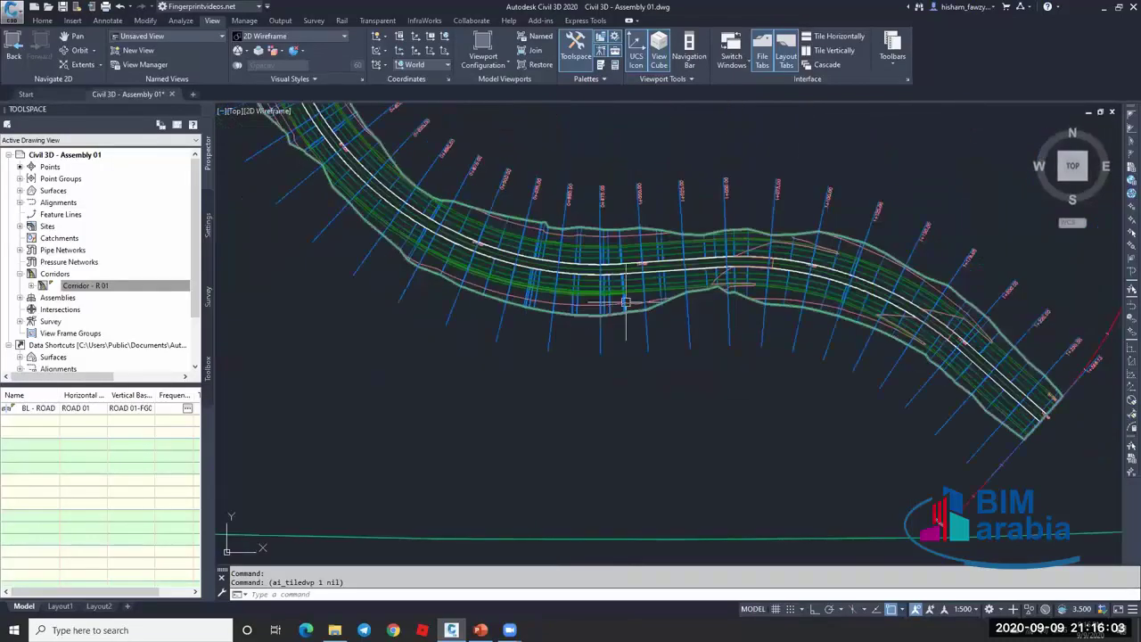
{"action": "scroll", "coordinate": [625, 303], "scroll_direction": "down", "scroll_amount": 2}
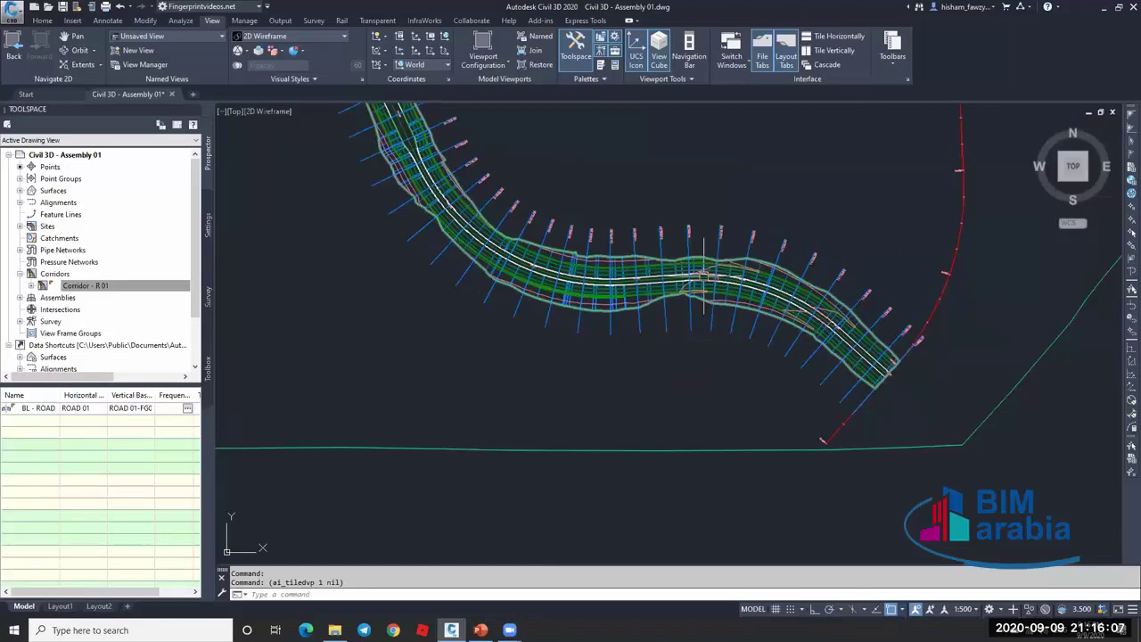
{"action": "scroll", "coordinate": [634, 277], "scroll_direction": "up", "scroll_amount": 2}
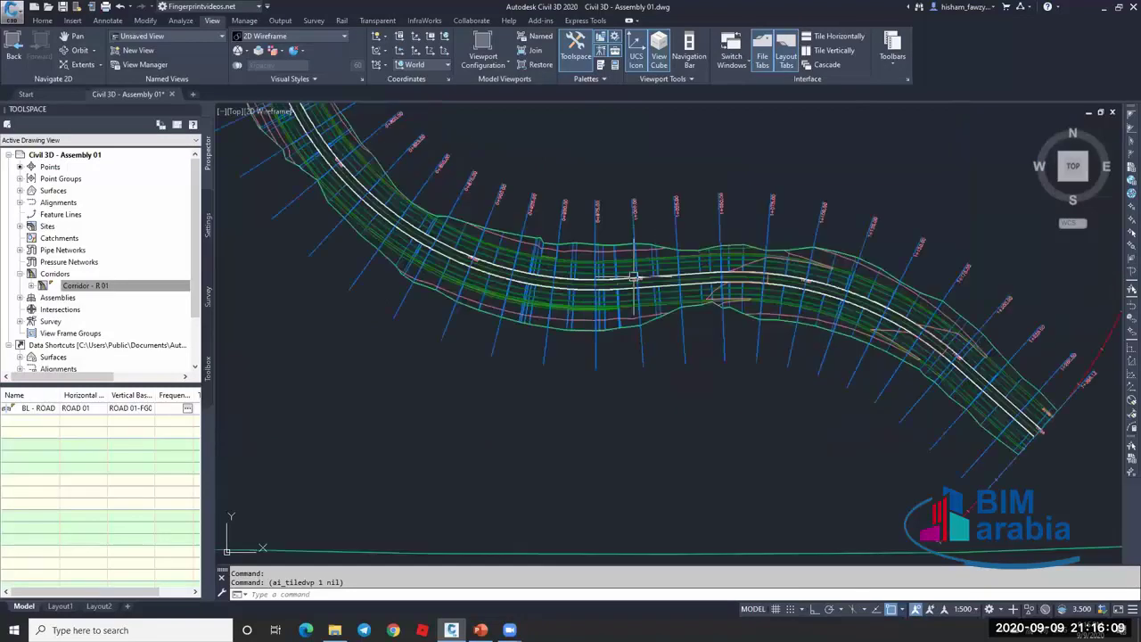
{"action": "scroll", "coordinate": [580, 312], "scroll_direction": "down", "scroll_amount": 3}
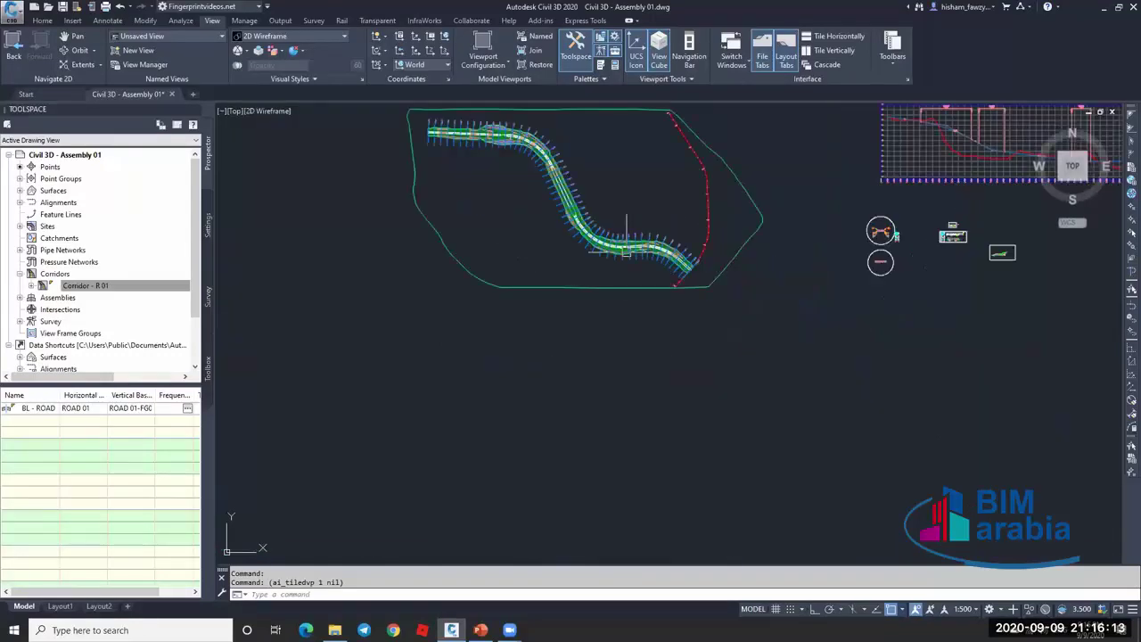
{"action": "scroll", "coordinate": [581, 415], "scroll_direction": "up", "scroll_amount": 3}
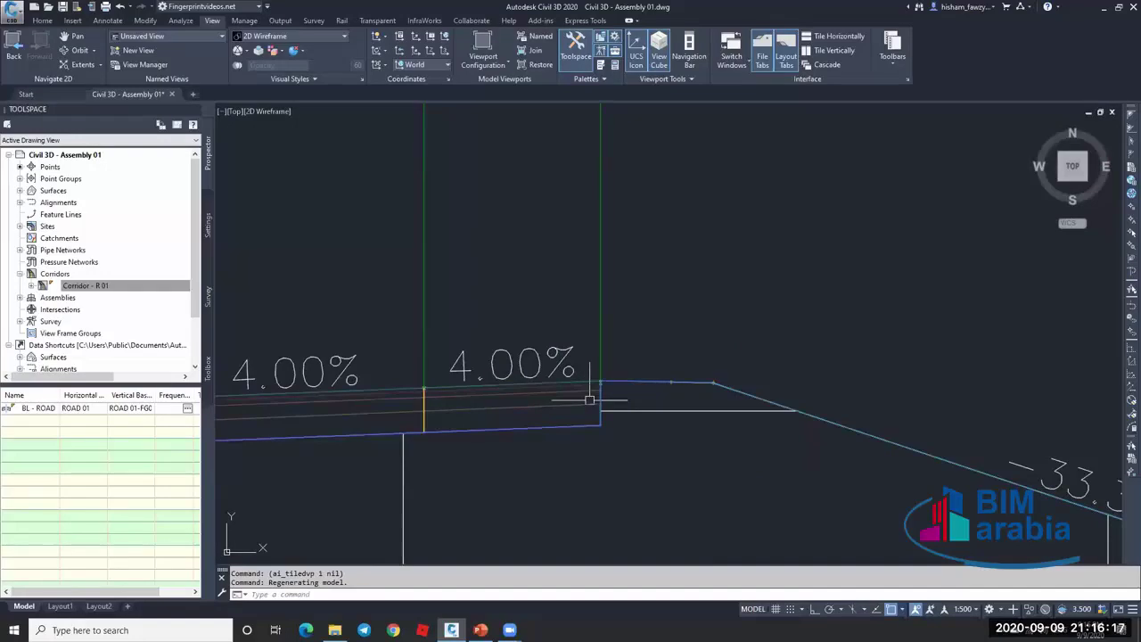
{"action": "scroll", "coordinate": [589, 400], "scroll_direction": "down", "scroll_amount": 2}
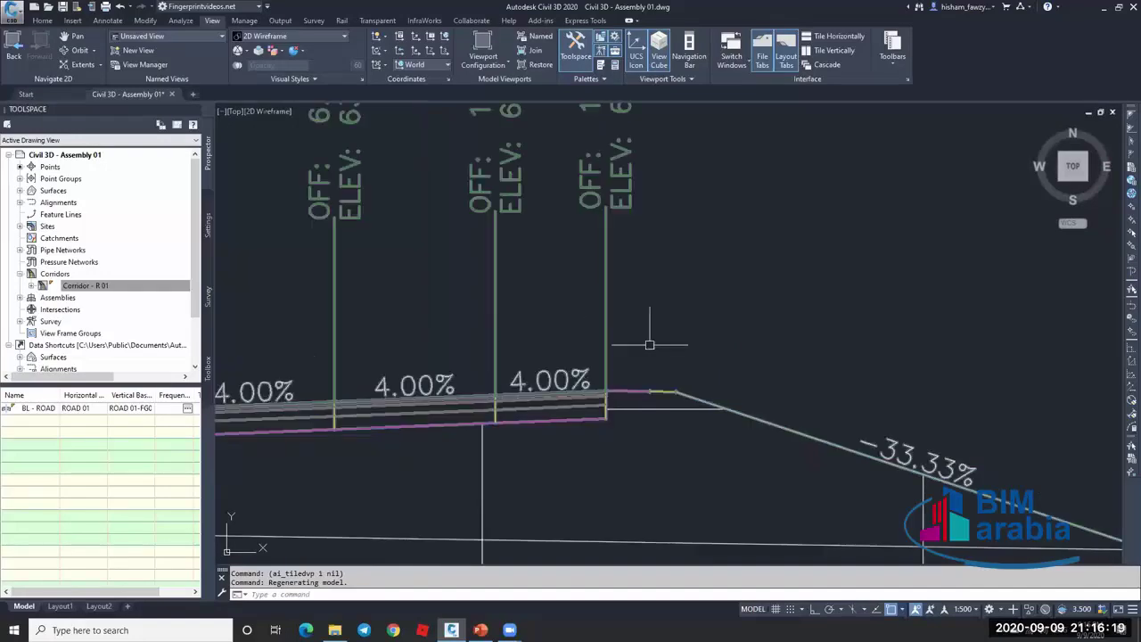
{"action": "scroll", "coordinate": [648, 344], "scroll_direction": "down", "scroll_amount": 10}
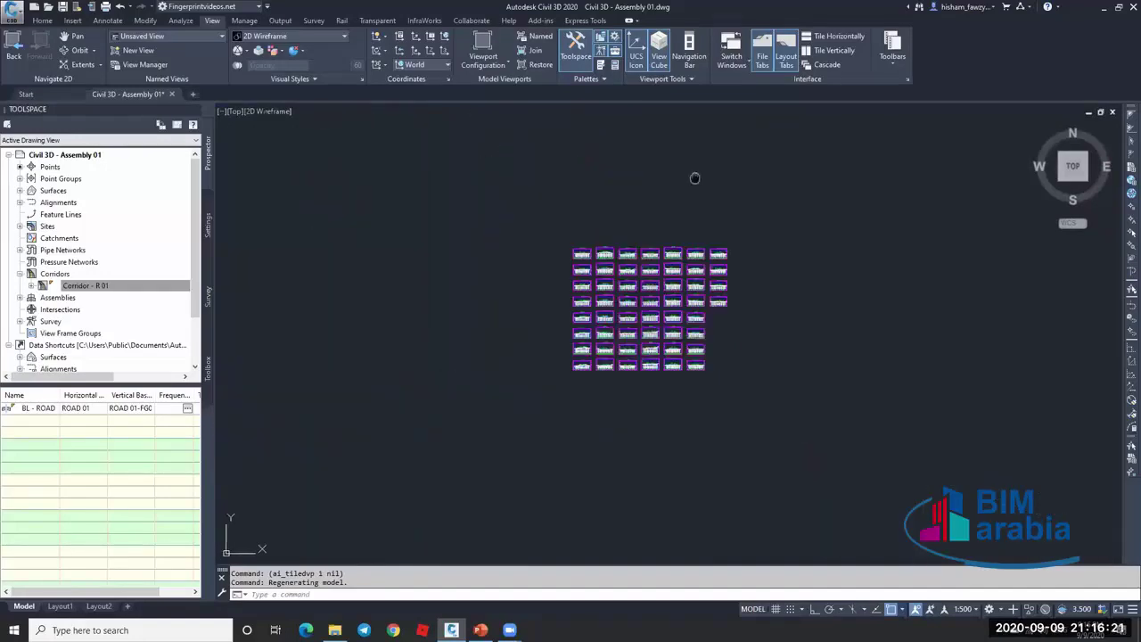
{"action": "scroll", "coordinate": [569, 217], "scroll_direction": "up", "scroll_amount": 5}
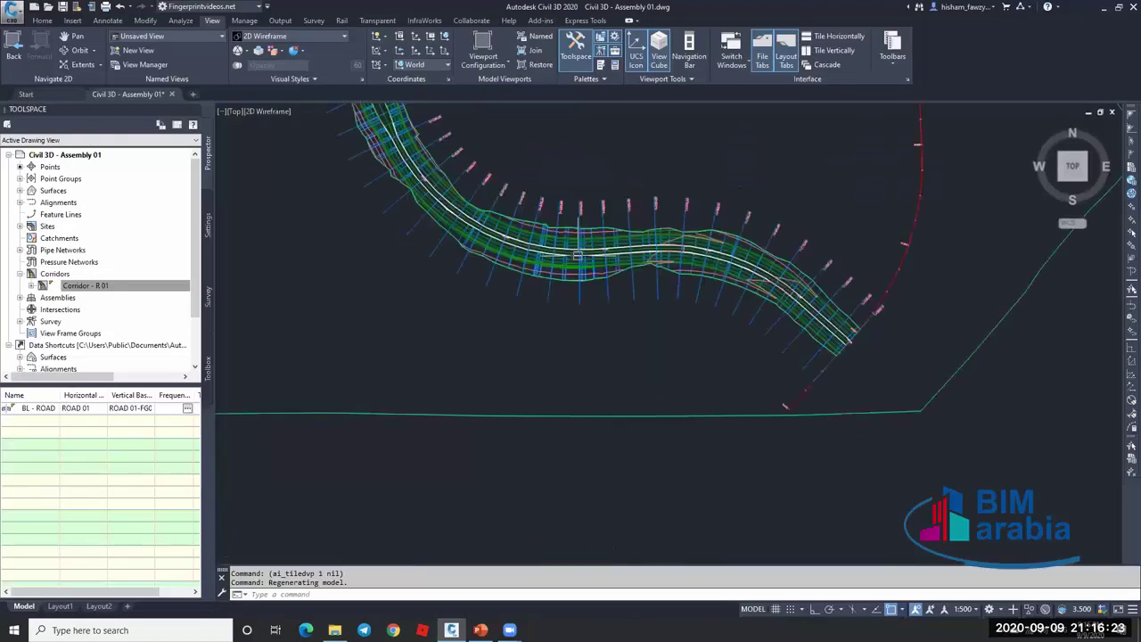
{"action": "scroll", "coordinate": [578, 255], "scroll_direction": "up", "scroll_amount": 3}
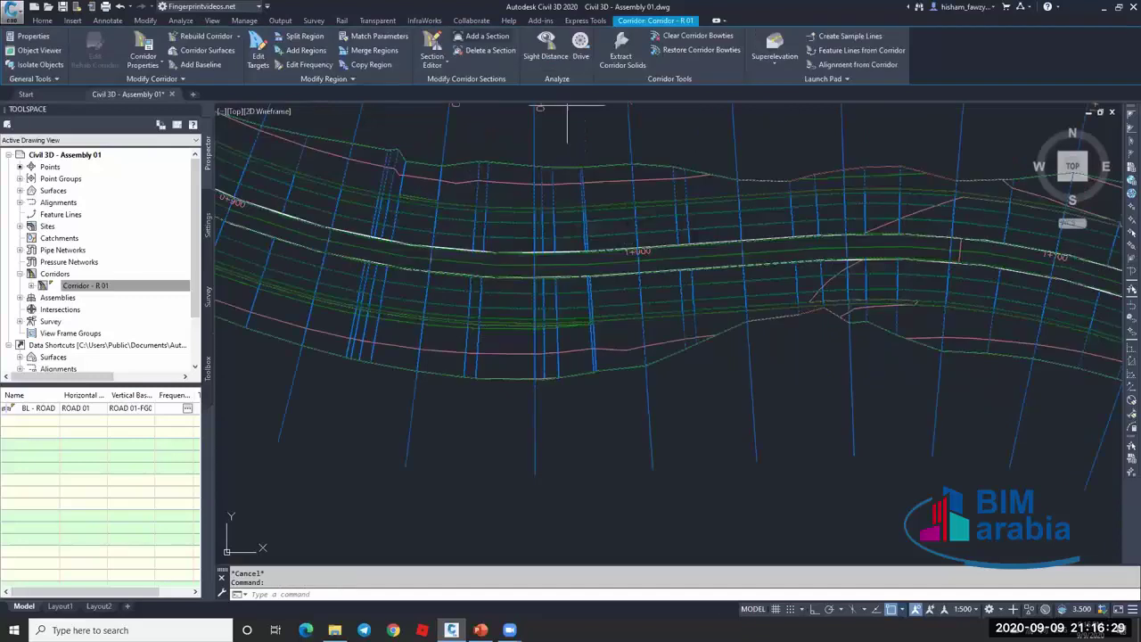
Start Add a Section on the corridor, then cancel it.
{"action": "left_click", "coordinate": [484, 36]}
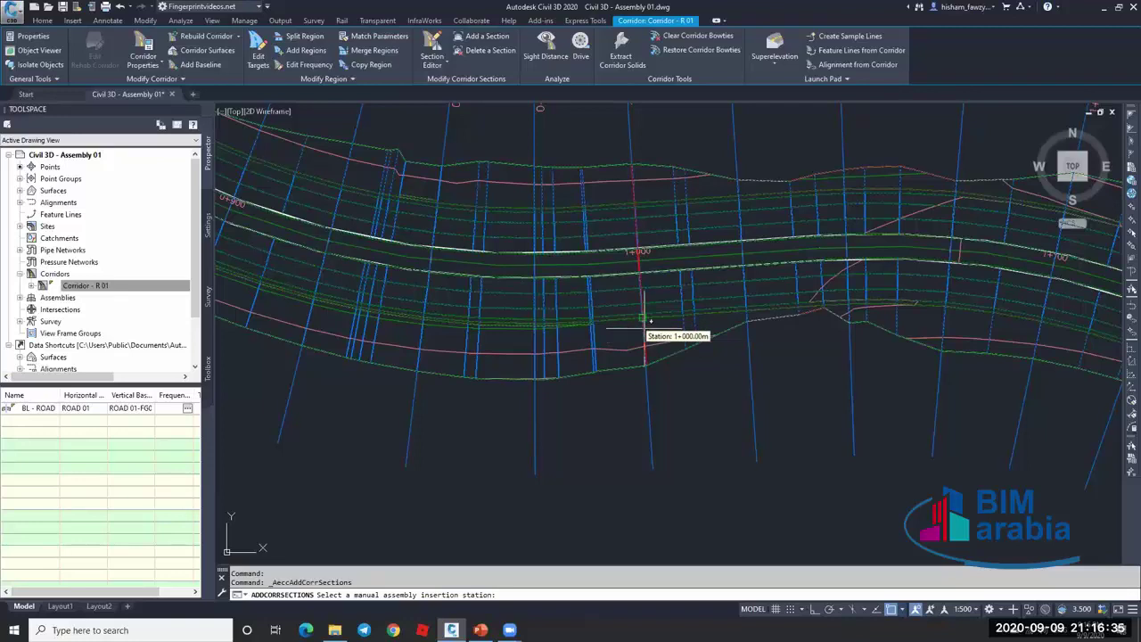
{"action": "key", "text": "Escape"}
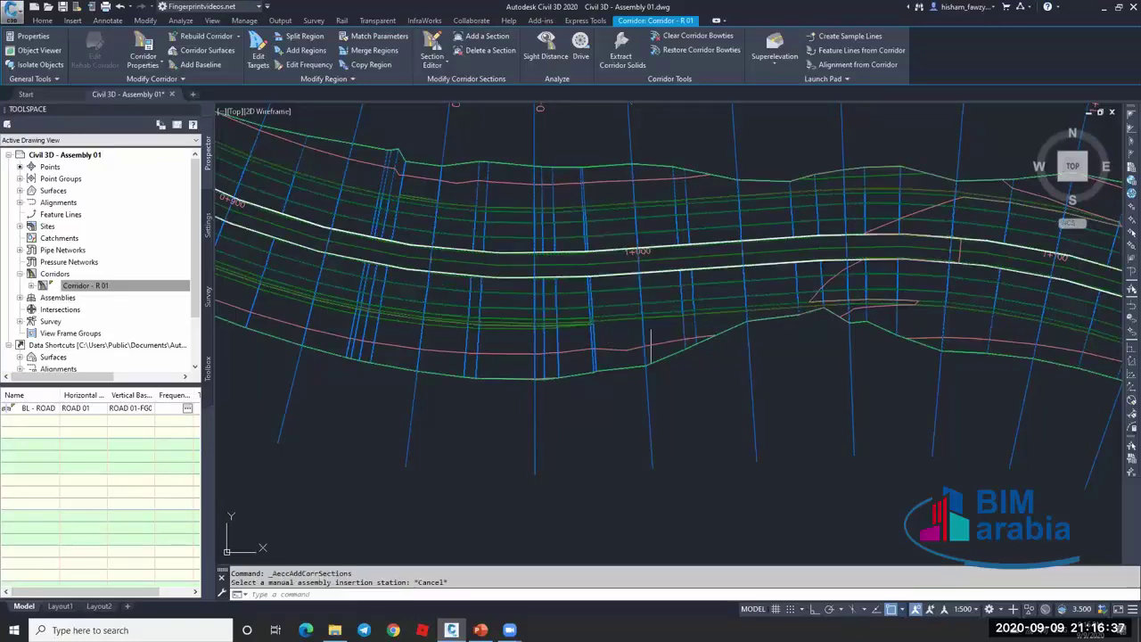
{"action": "key", "text": "Escape"}
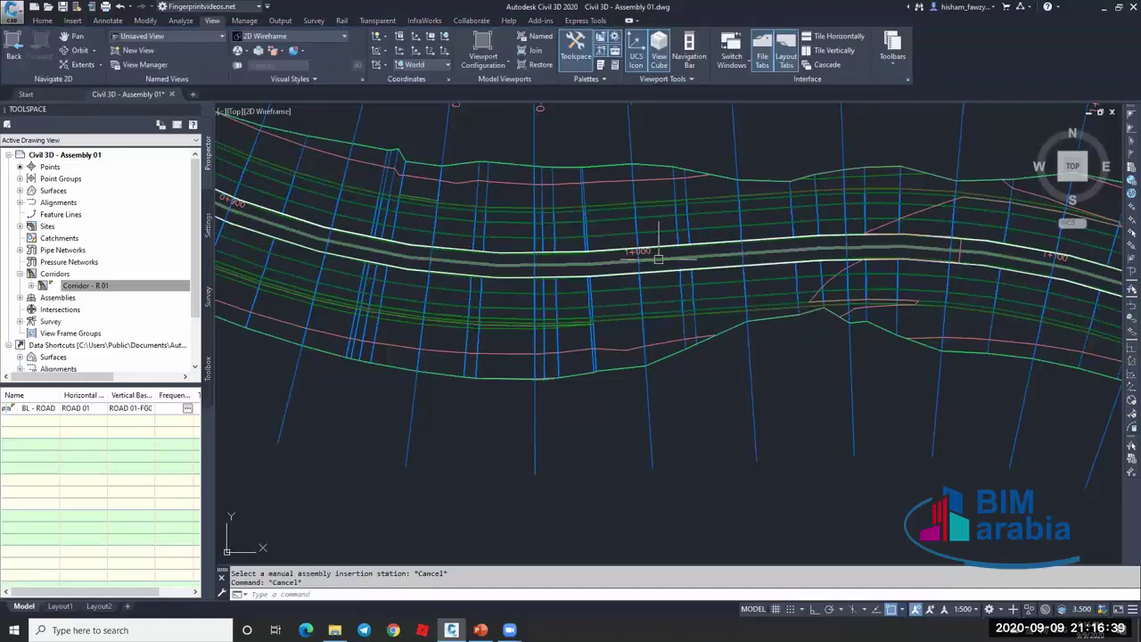
Zoom out and pan to show Corridor - R 01, the ROAD 01 profile view and assemblies.
{"action": "scroll", "coordinate": [658, 258], "scroll_direction": "down", "scroll_amount": 5}
{"action": "scroll", "coordinate": [647, 295], "scroll_direction": "down", "scroll_amount": 5}
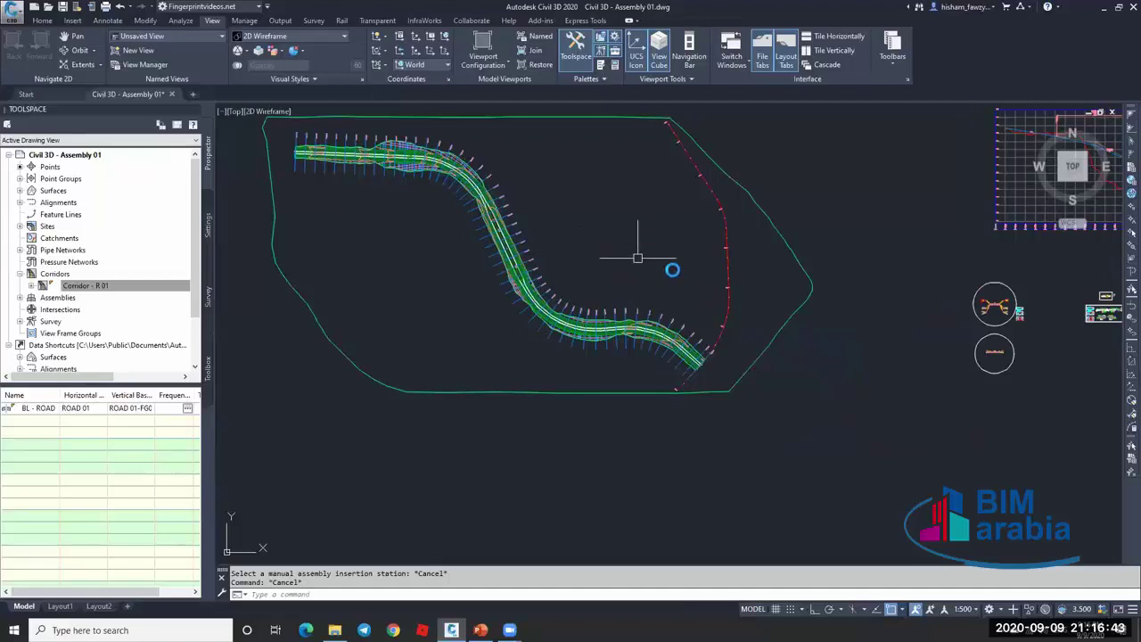
{"action": "scroll", "coordinate": [658, 271], "scroll_direction": "down", "scroll_amount": 3}
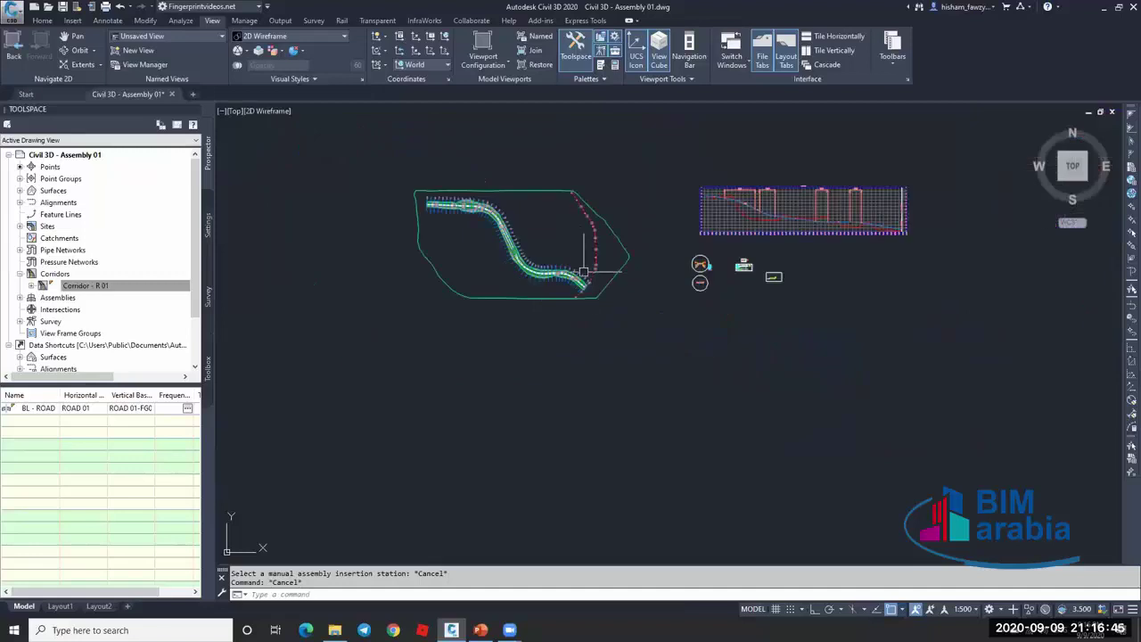
{"action": "scroll", "coordinate": [726, 262], "scroll_direction": "up", "scroll_amount": 10}
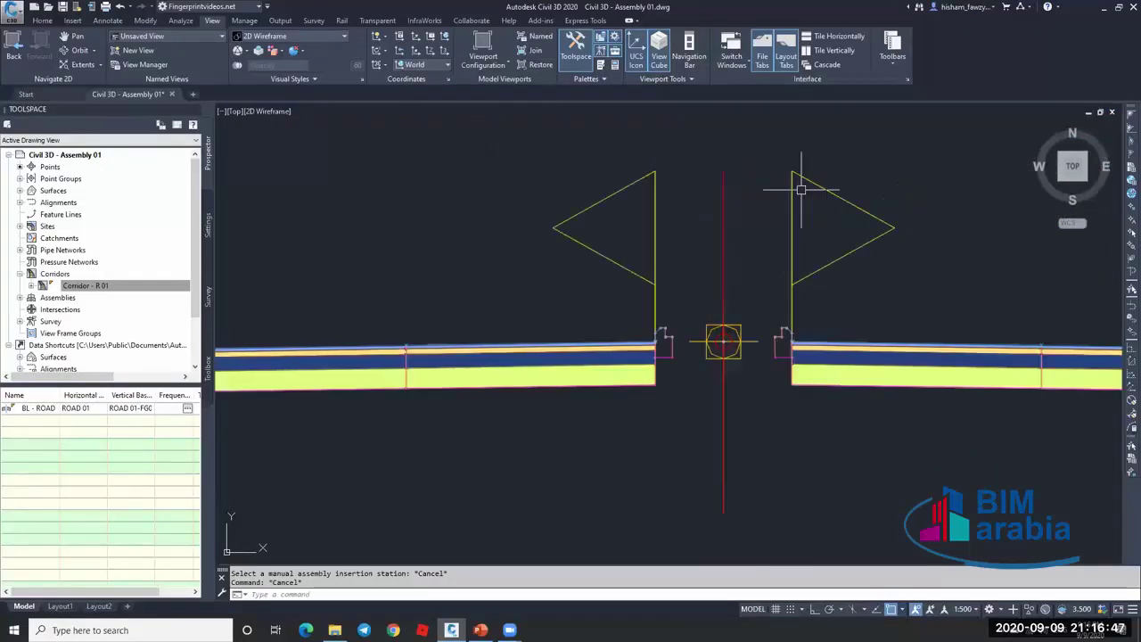
{"action": "scroll", "coordinate": [775, 294], "scroll_direction": "down", "scroll_amount": 6}
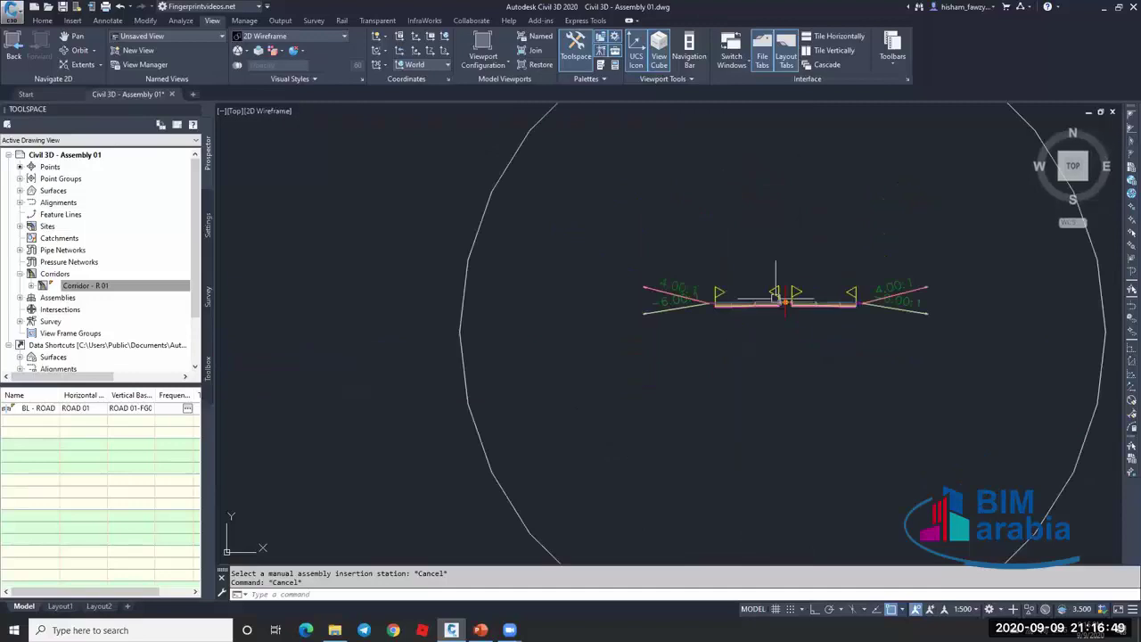
{"action": "key", "text": "Escape"}
{"action": "scroll", "coordinate": [760, 307], "scroll_direction": "down", "scroll_amount": 5}
{"action": "scroll", "coordinate": [694, 266], "scroll_direction": "down", "scroll_amount": 7}
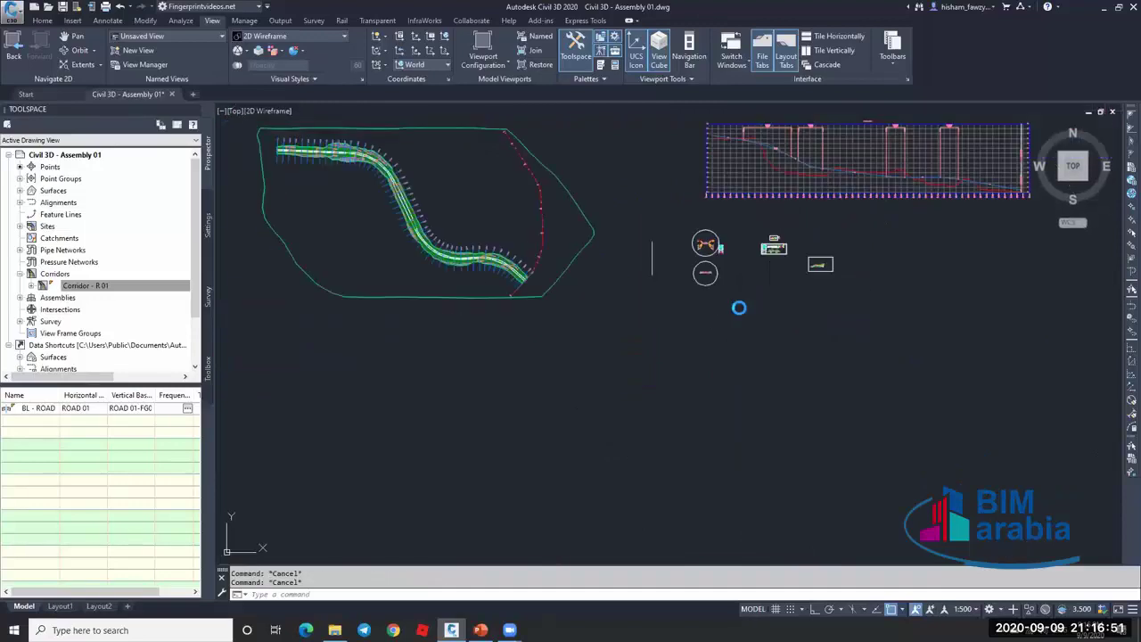
{"action": "middle_click_drag", "start_coordinate": [651, 259], "coordinate": [801, 339]}
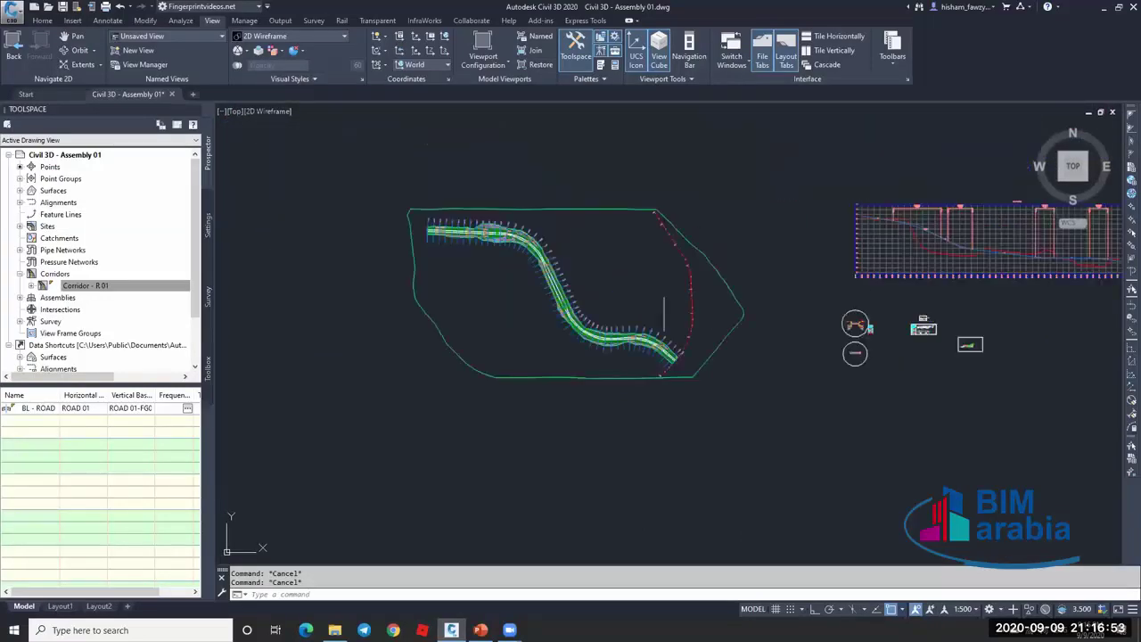
Check the Surfaces tab of the Corridor - R 01 properties and cancel without changes.
{"action": "right_click", "coordinate": [145, 289]}
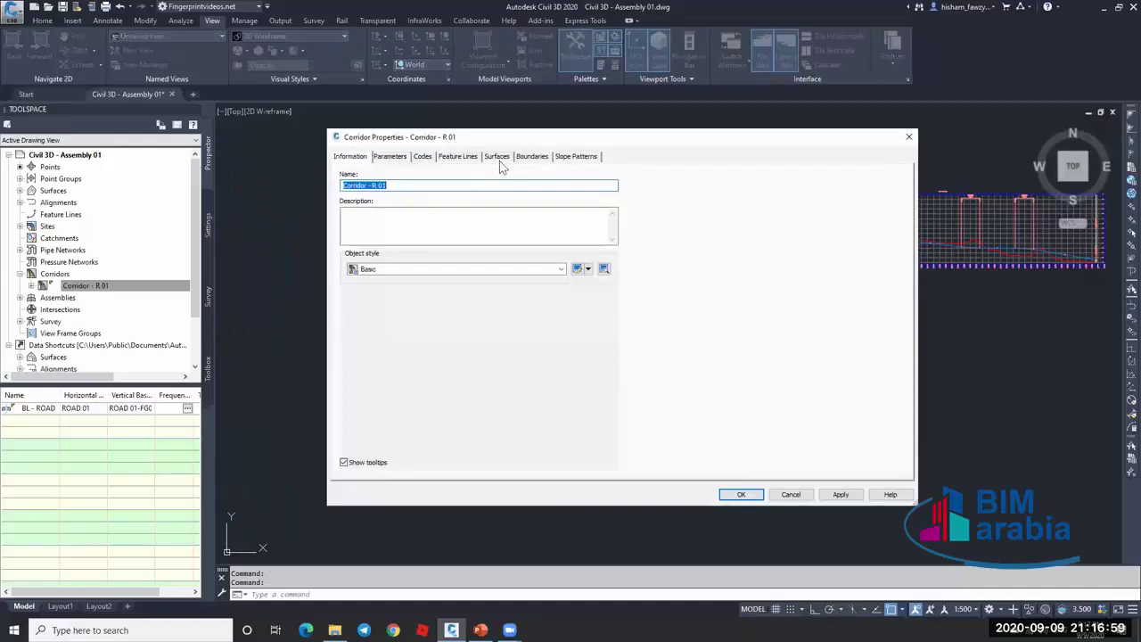
{"action": "left_click", "coordinate": [498, 158]}
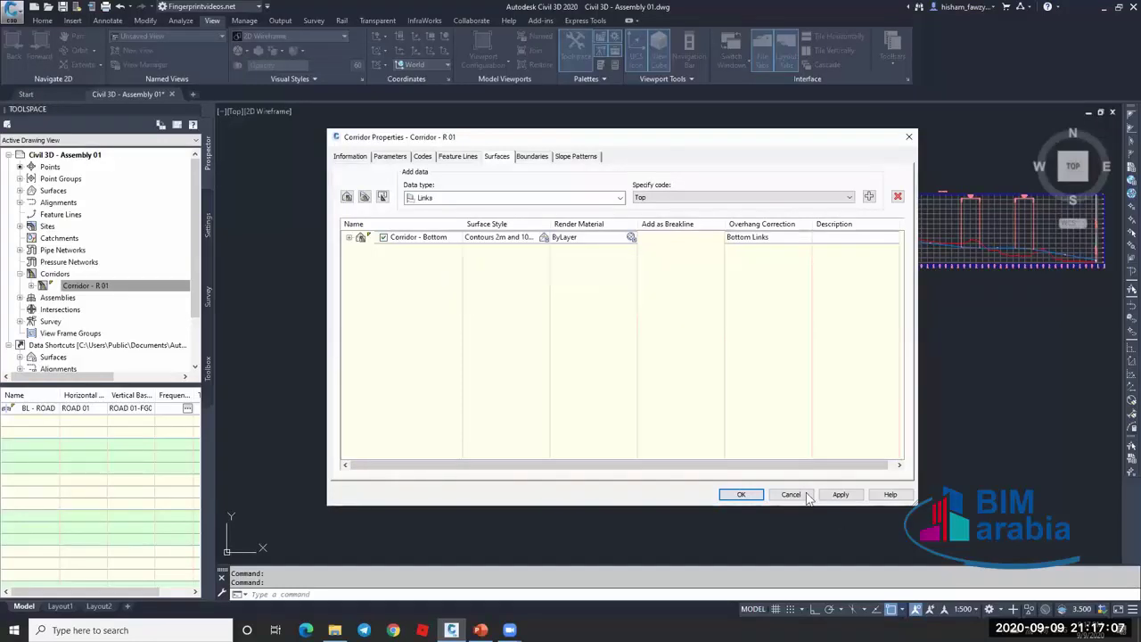
{"action": "key", "text": "Return"}
{"action": "left_click", "coordinate": [734, 301]}
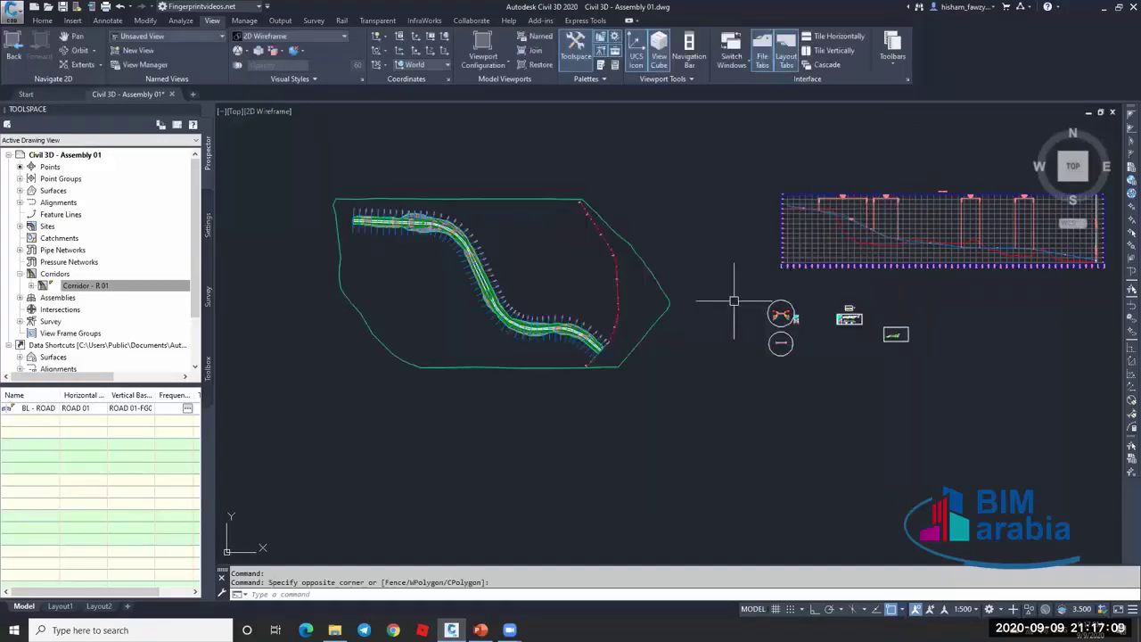
{"action": "key", "text": "Escape"}
Zoom in on the two road assemblies.
{"action": "scroll", "coordinate": [722, 241], "scroll_direction": "down", "scroll_amount": 6}
{"action": "scroll", "coordinate": [690, 366], "scroll_direction": "up", "scroll_amount": 2}
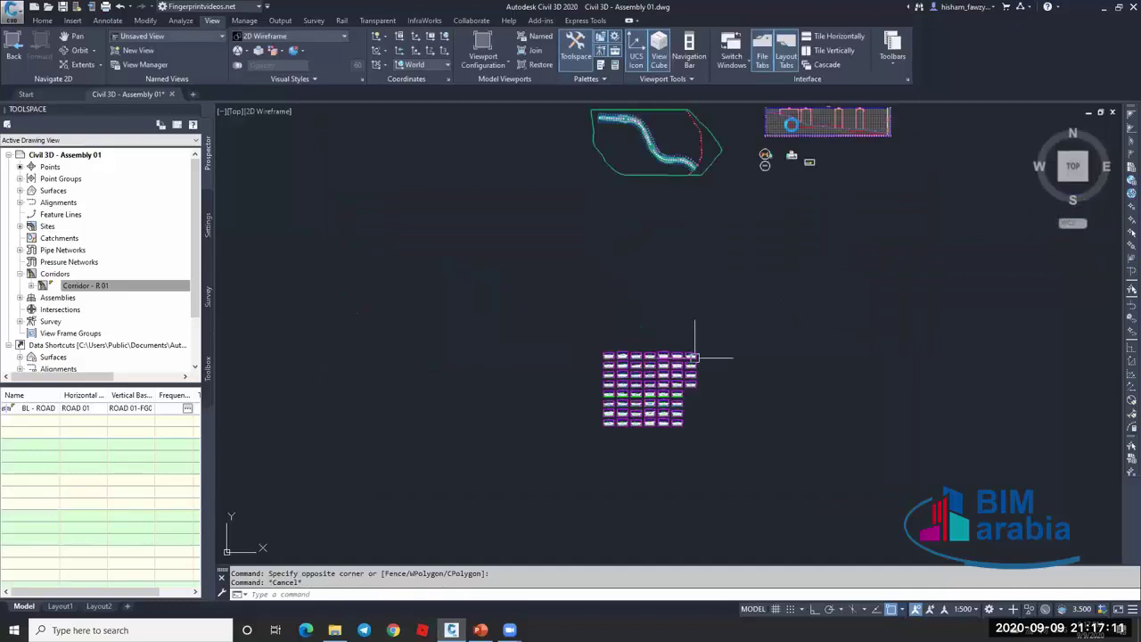
{"action": "scroll", "coordinate": [693, 352], "scroll_direction": "up", "scroll_amount": 8}
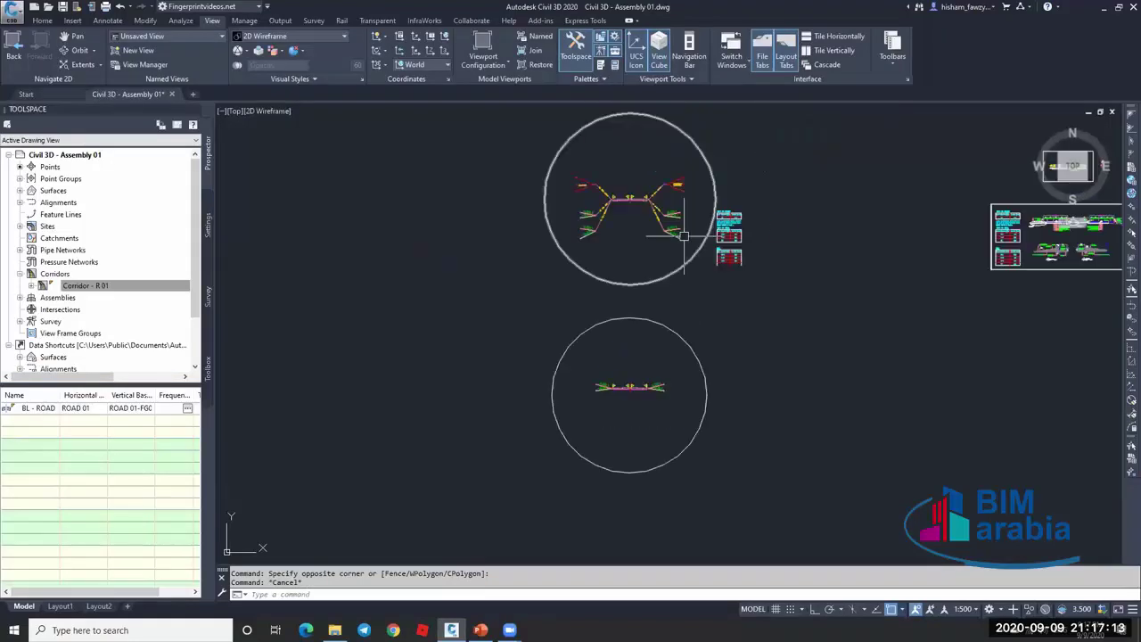
Zoom and pan to Proposed Typical Section 1 with its 3.65 m lanes and 1.50 m sidewalk.
{"action": "scroll", "coordinate": [840, 319], "scroll_direction": "up", "scroll_amount": 5}
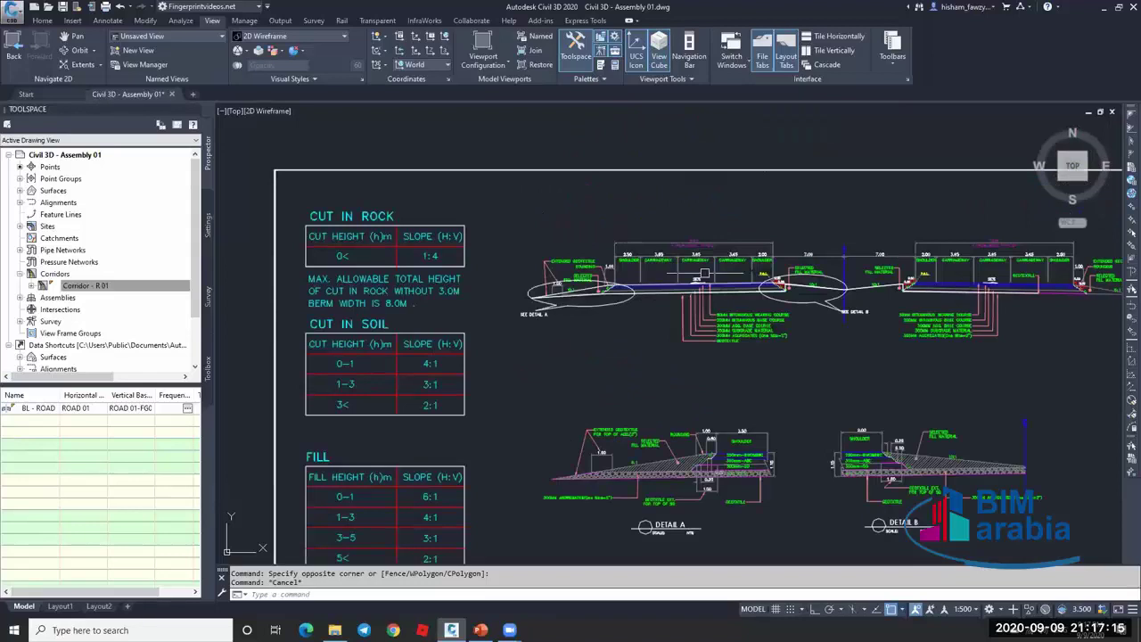
{"action": "scroll", "coordinate": [700, 303], "scroll_direction": "down", "scroll_amount": 1}
{"action": "scroll", "coordinate": [526, 356], "scroll_direction": "up", "scroll_amount": 5}
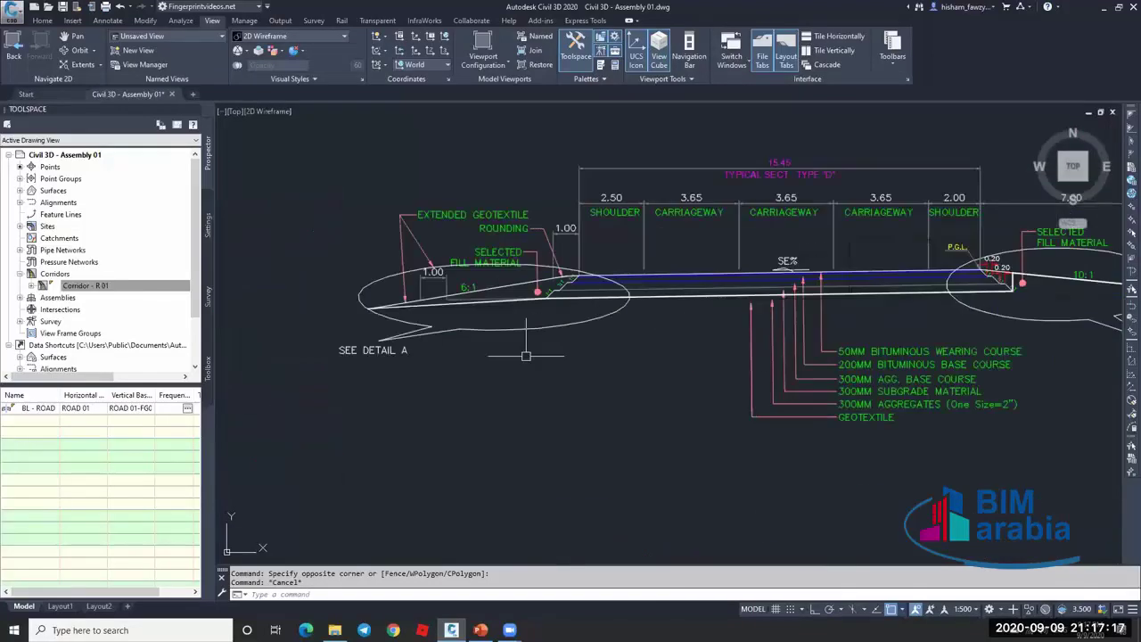
{"action": "scroll", "coordinate": [525, 356], "scroll_direction": "down", "scroll_amount": 4}
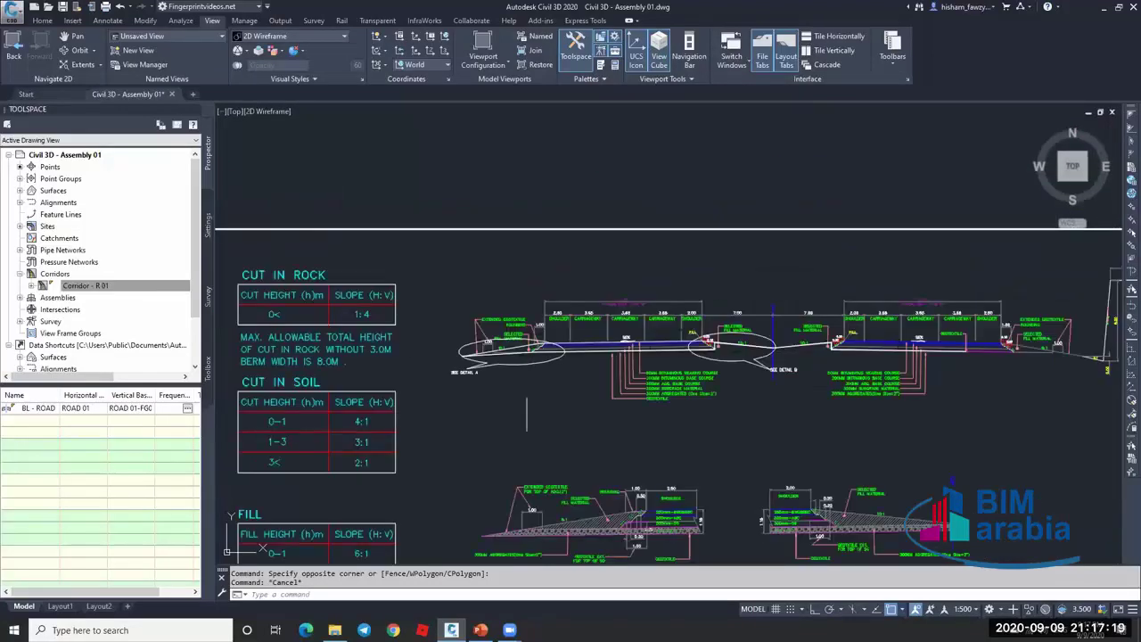
{"action": "scroll", "coordinate": [547, 297], "scroll_direction": "up", "scroll_amount": 6}
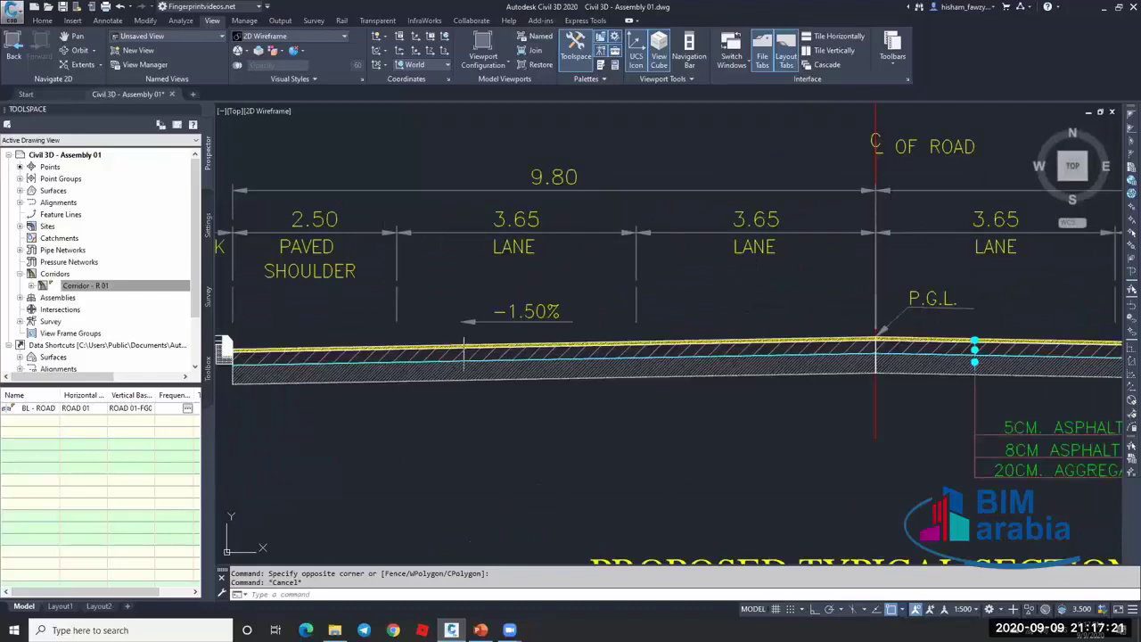
{"action": "middle_click_drag", "start_coordinate": [464, 352], "coordinate": [764, 257]}
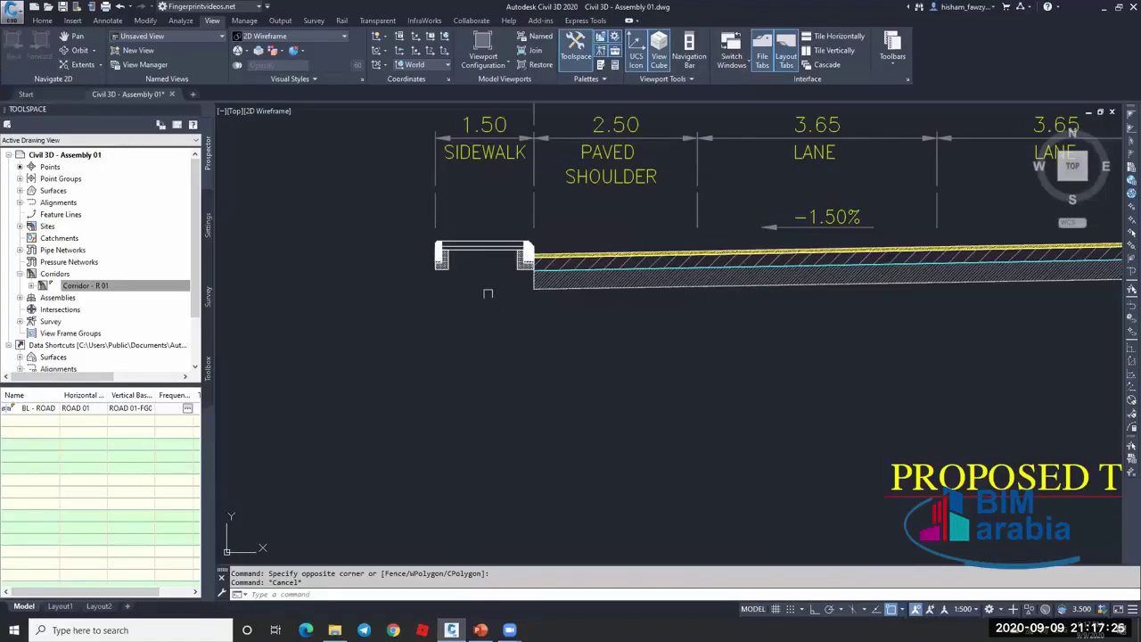
{"action": "scroll", "coordinate": [487, 293], "scroll_direction": "down", "scroll_amount": 10}
Draw a zigzag polyline above Proposed Typical Section 1 with PL.
{"action": "type", "text": "pl"}
{"action": "key", "text": "Return"}
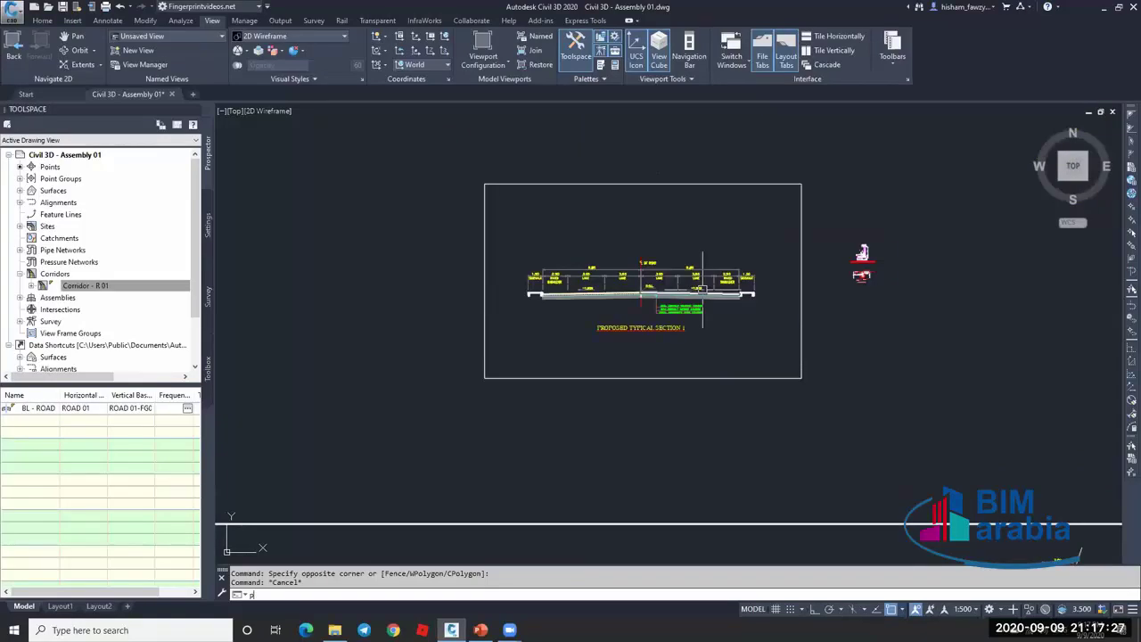
{"action": "left_click", "coordinate": [695, 251]}
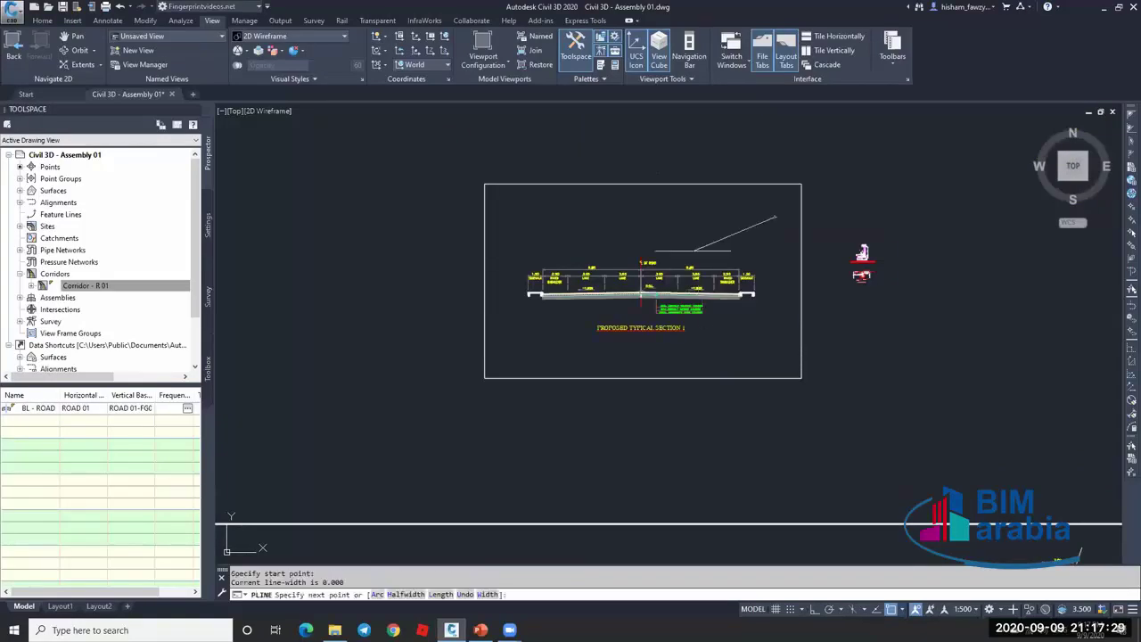
{"action": "left_click", "coordinate": [691, 246]}
{"action": "left_click", "coordinate": [624, 222]}
{"action": "left_click", "coordinate": [571, 247]}
{"action": "left_click", "coordinate": [532, 228]}
{"action": "left_click", "coordinate": [502, 250]}
{"action": "key", "text": "Escape"}
Draw a second zigzag polyline below the typical section.
{"action": "key", "text": "Return"}
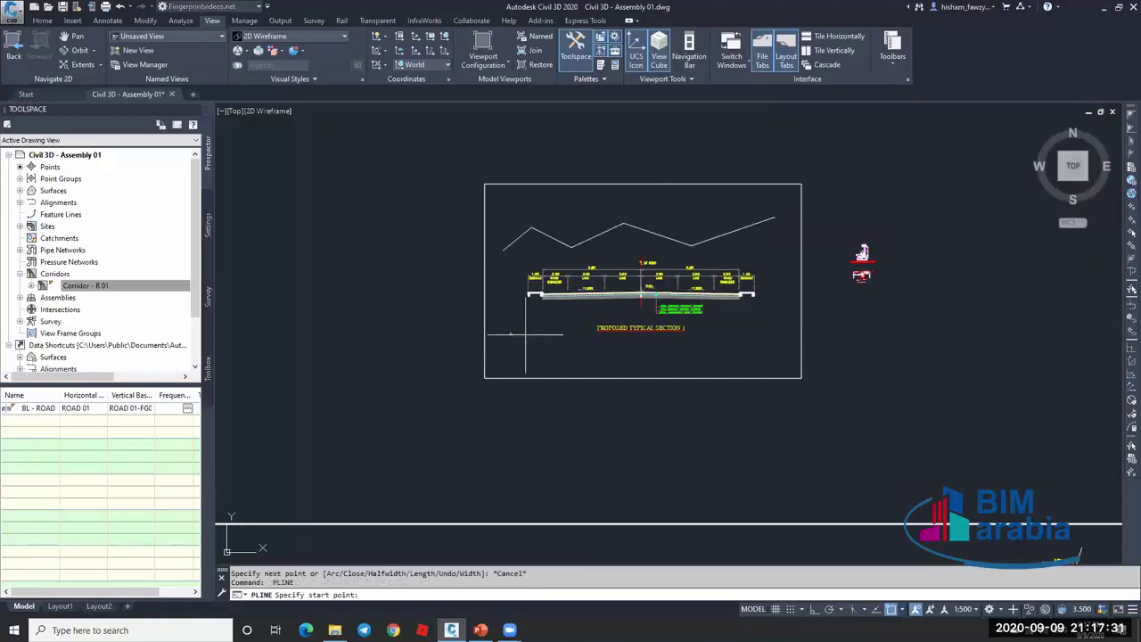
{"action": "left_click", "coordinate": [511, 334]}
{"action": "left_click", "coordinate": [566, 361]}
{"action": "left_click", "coordinate": [603, 339]}
{"action": "left_click", "coordinate": [682, 360]}
{"action": "left_click", "coordinate": [729, 336]}
{"action": "left_click", "coordinate": [756, 352]}
{"action": "left_click", "coordinate": [773, 331]}
{"action": "key", "text": "Escape"}
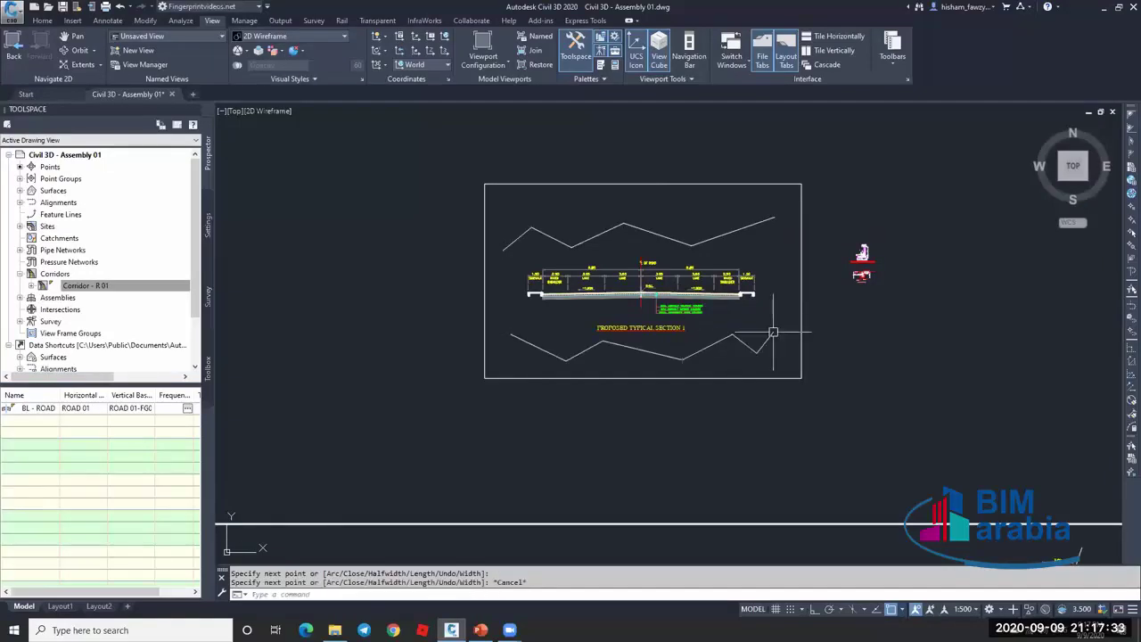
Begin a new polyline at the sidewalk curb, tracing under the pavement layers.
{"action": "scroll", "coordinate": [754, 318], "scroll_direction": "up", "scroll_amount": 4}
{"action": "scroll", "coordinate": [776, 298], "scroll_direction": "up", "scroll_amount": 2}
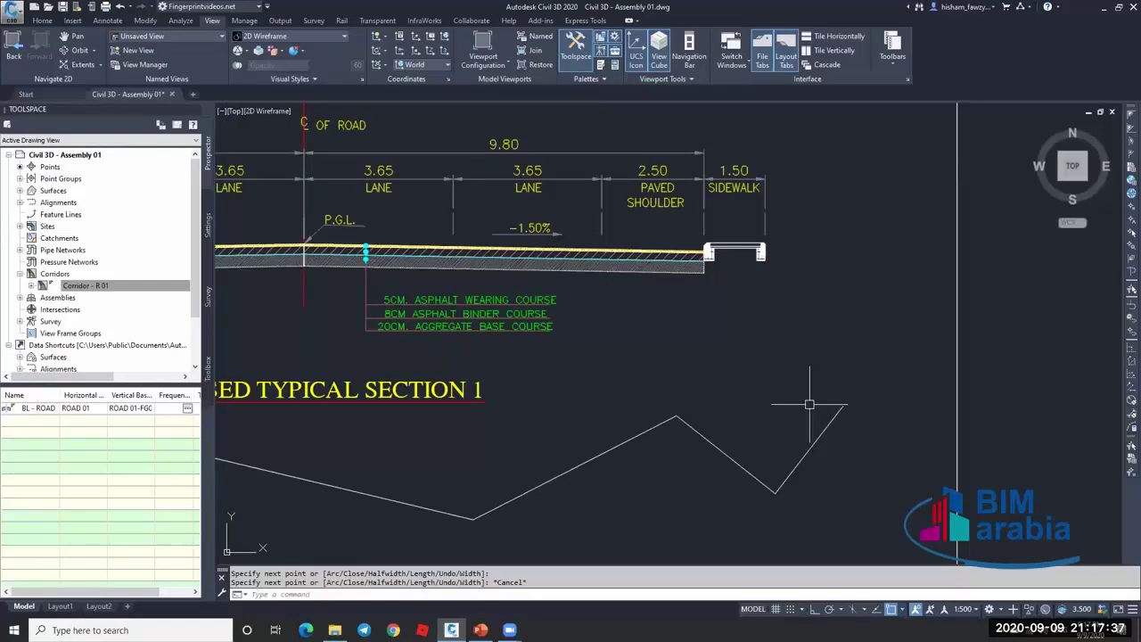
{"action": "type", "text": "pl"}
{"action": "key", "text": "Return"}
{"action": "scroll", "coordinate": [756, 274], "scroll_direction": "up", "scroll_amount": 5}
{"action": "left_click", "coordinate": [757, 264]}
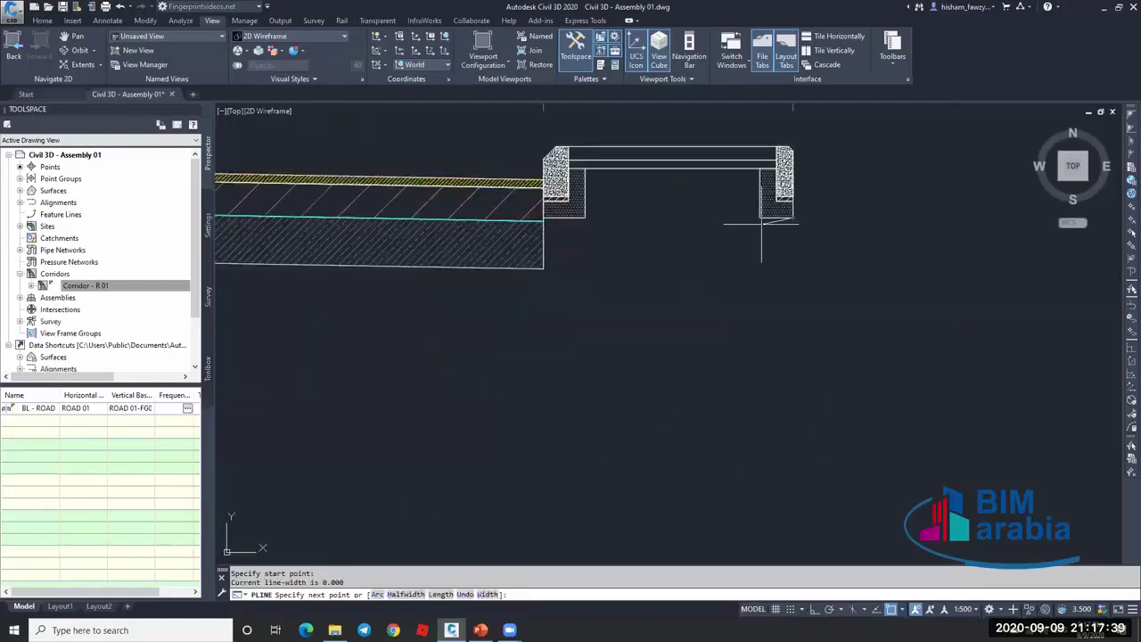
{"action": "left_click", "coordinate": [761, 223]}
{"action": "left_click", "coordinate": [585, 217]}
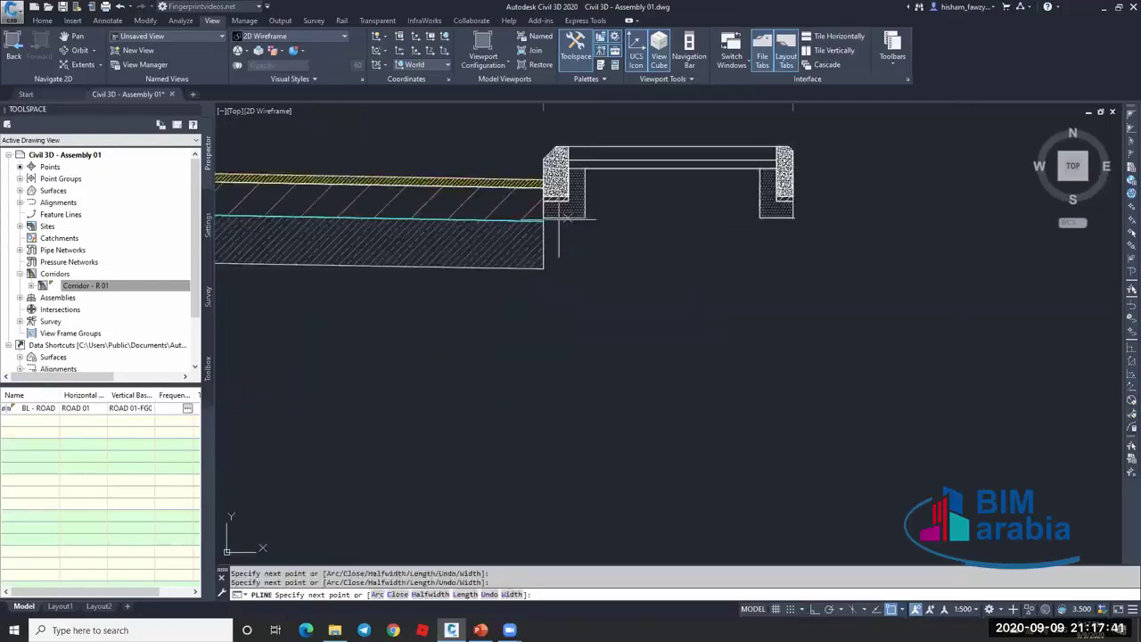
{"action": "scroll", "coordinate": [545, 273], "scroll_direction": "down", "scroll_amount": 5}
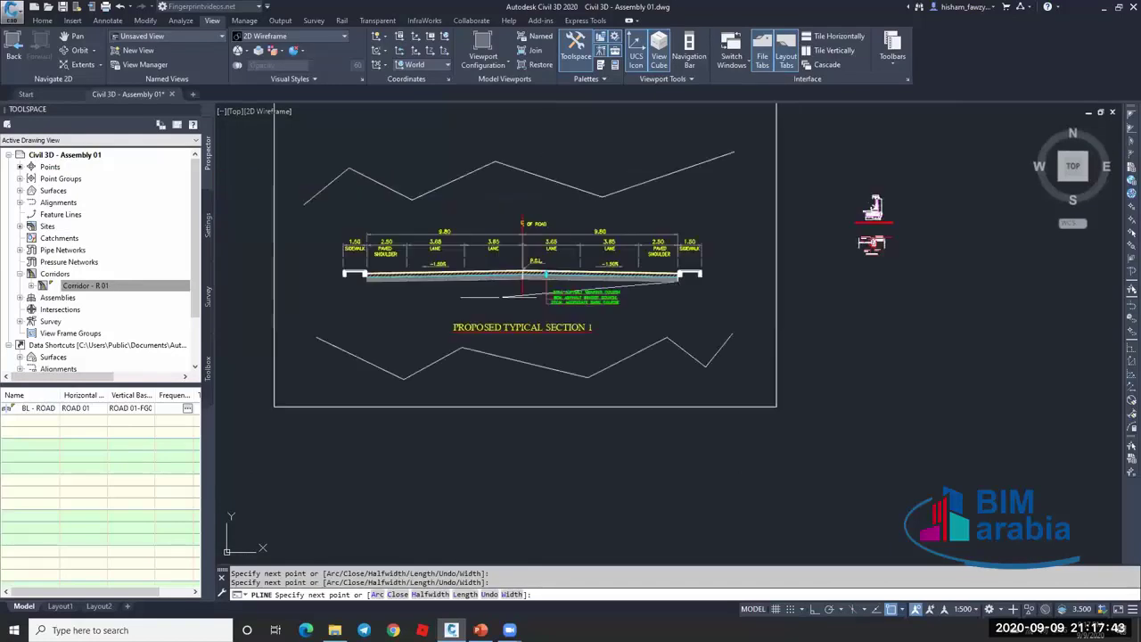
{"action": "scroll", "coordinate": [499, 299], "scroll_direction": "up", "scroll_amount": 5}
{"action": "scroll", "coordinate": [593, 250], "scroll_direction": "down", "scroll_amount": 5}
{"action": "scroll", "coordinate": [384, 287], "scroll_direction": "up", "scroll_amount": 5}
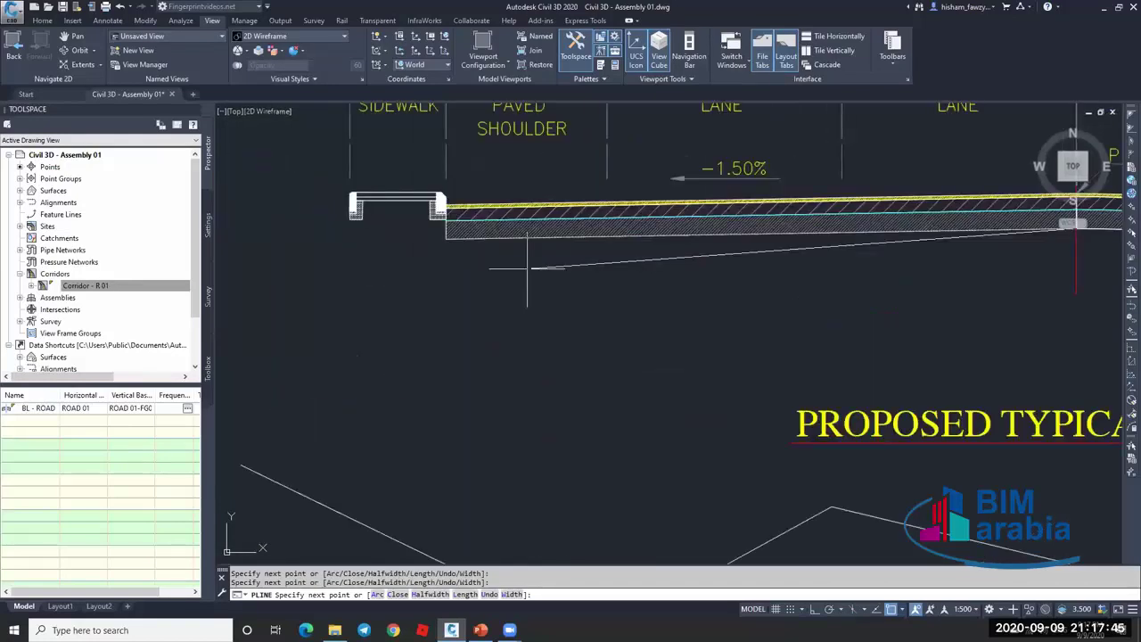
{"action": "scroll", "coordinate": [527, 267], "scroll_direction": "up", "scroll_amount": 2}
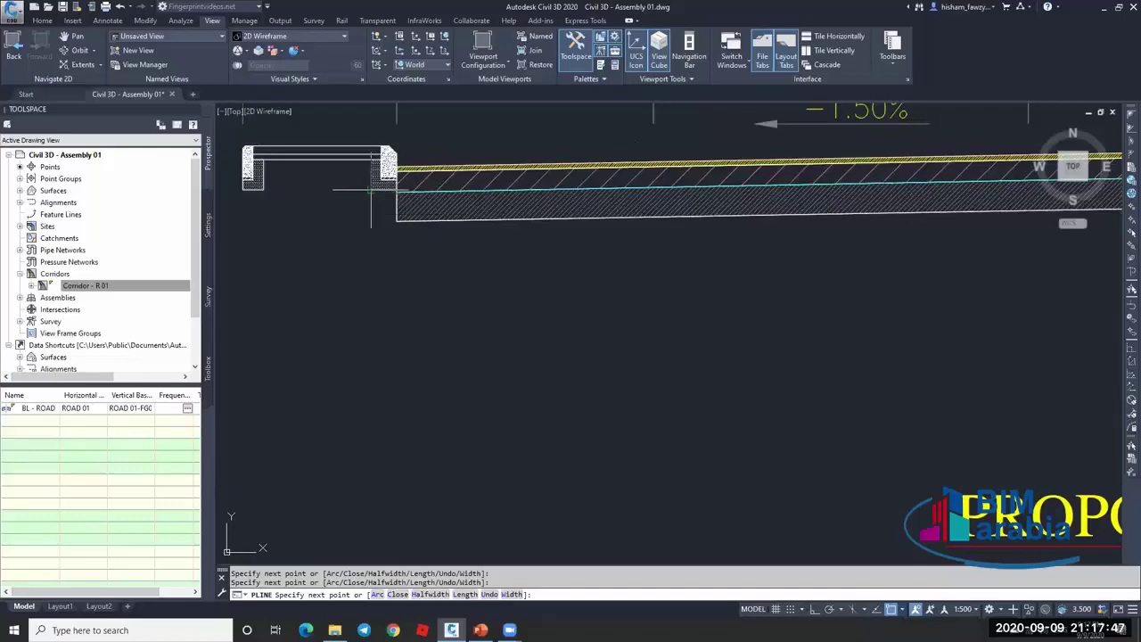
{"action": "left_click", "coordinate": [378, 161]}
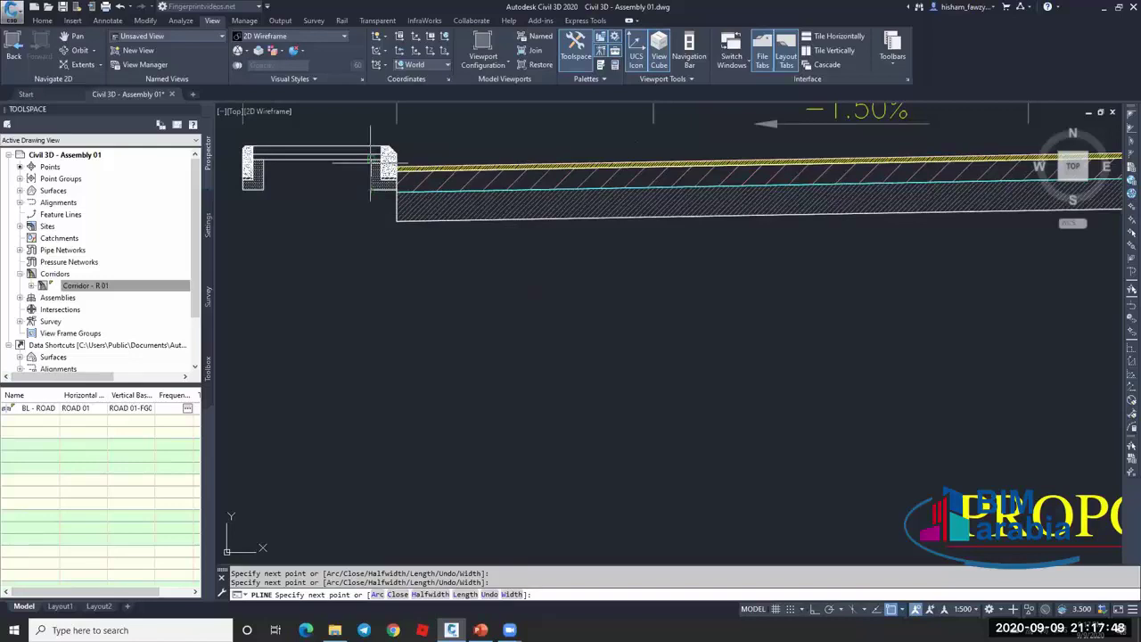
Finish the outline polyline and set its width to 0.01 with PEDIT.
{"action": "key", "text": "Return"}
{"action": "double_click", "coordinate": [255, 189]}
{"action": "type", "text": "w"}
{"action": "key", "text": "Return"}
{"action": "type", "text": ".2"}
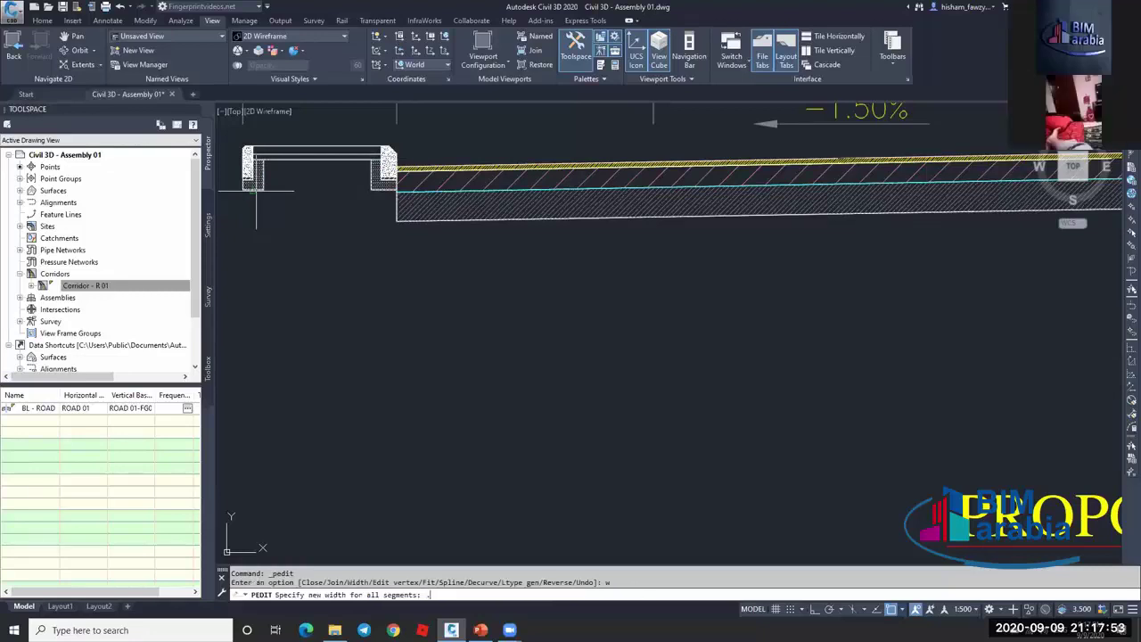
{"action": "key", "text": "Return"}
{"action": "type", "text": "w"}
{"action": "key", "text": "Return"}
{"action": "type", "text": ".01"}
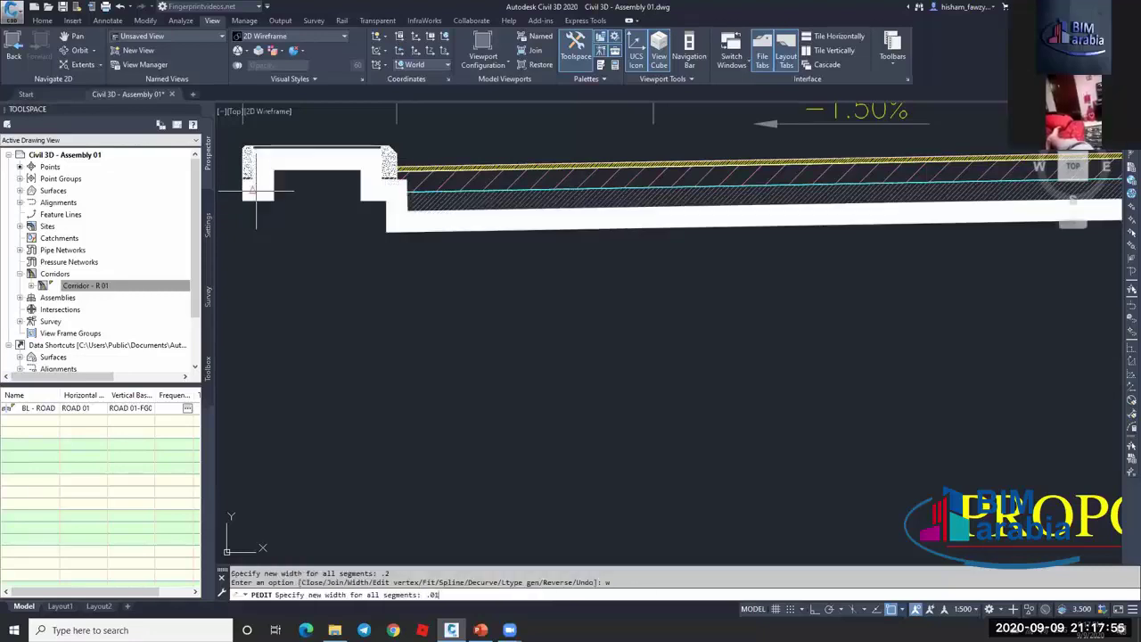
{"action": "key", "text": "Return"}
{"action": "key", "text": "Escape"}
Set the outline polyline's colour to Red in Properties.
{"action": "left_click", "coordinate": [255, 189]}
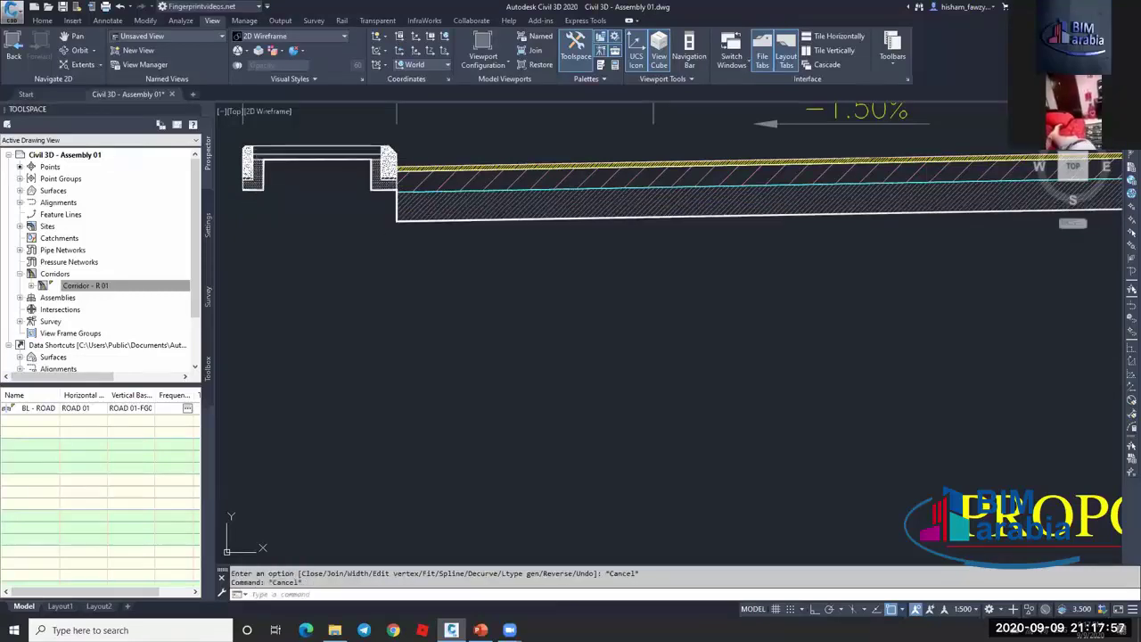
{"action": "key", "text": "ctrl+1"}
{"action": "left_click", "coordinate": [521, 157]}
{"action": "left_click", "coordinate": [479, 190]}
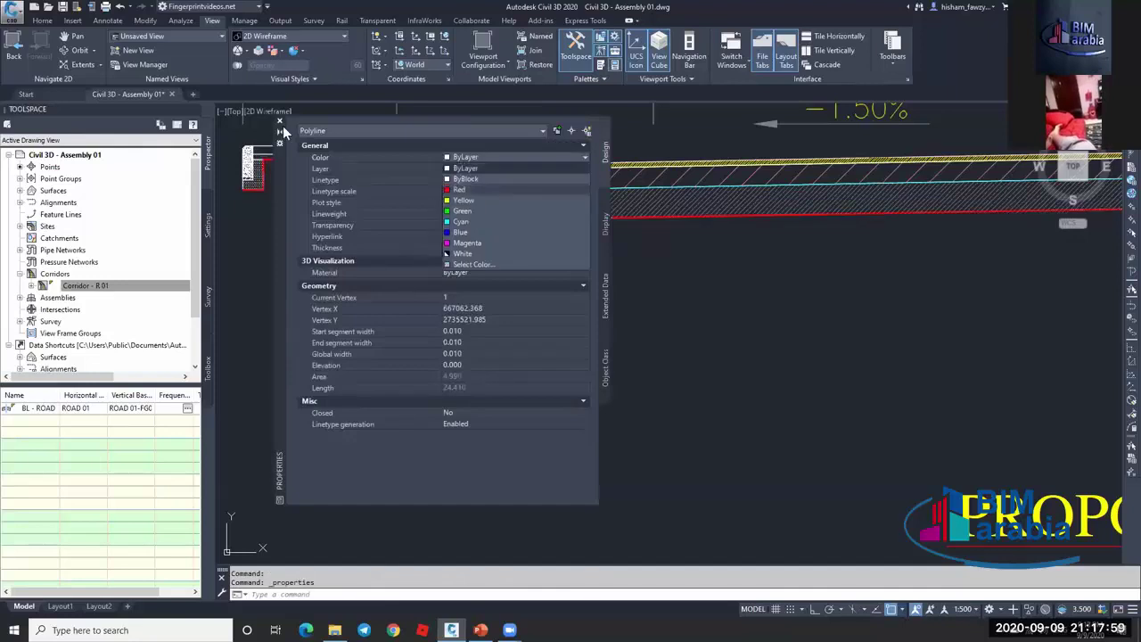
{"action": "key", "text": "Escape"}
{"action": "left_click", "coordinate": [279, 119]}
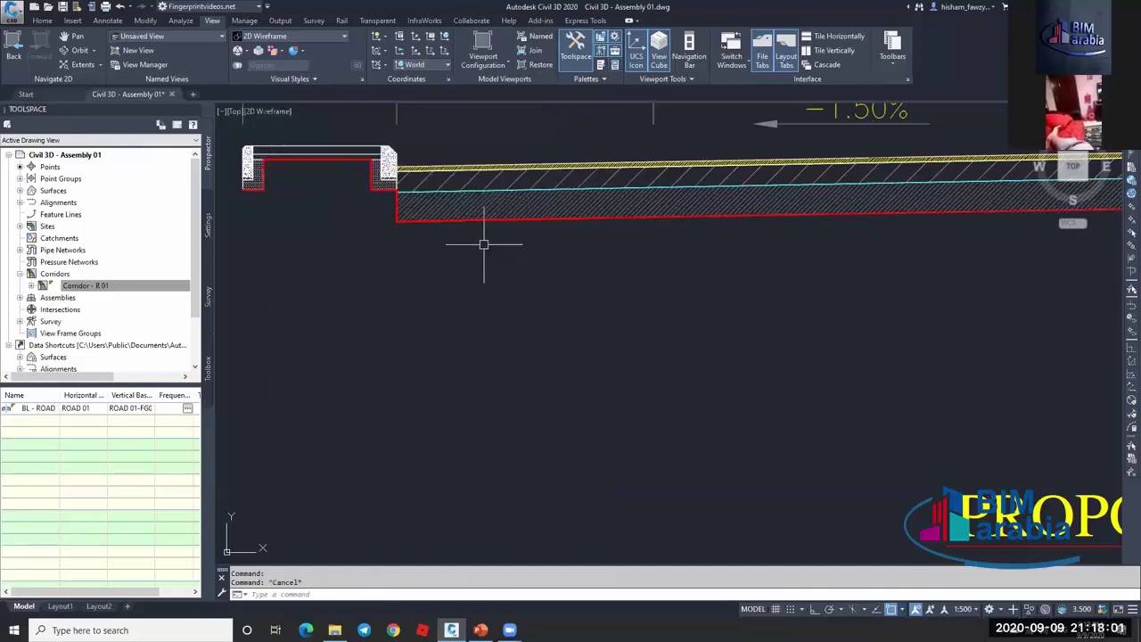
{"action": "scroll", "coordinate": [484, 245], "scroll_direction": "down", "scroll_amount": 4}
{"action": "middle_click_drag", "start_coordinate": [651, 304], "coordinate": [513, 250]}
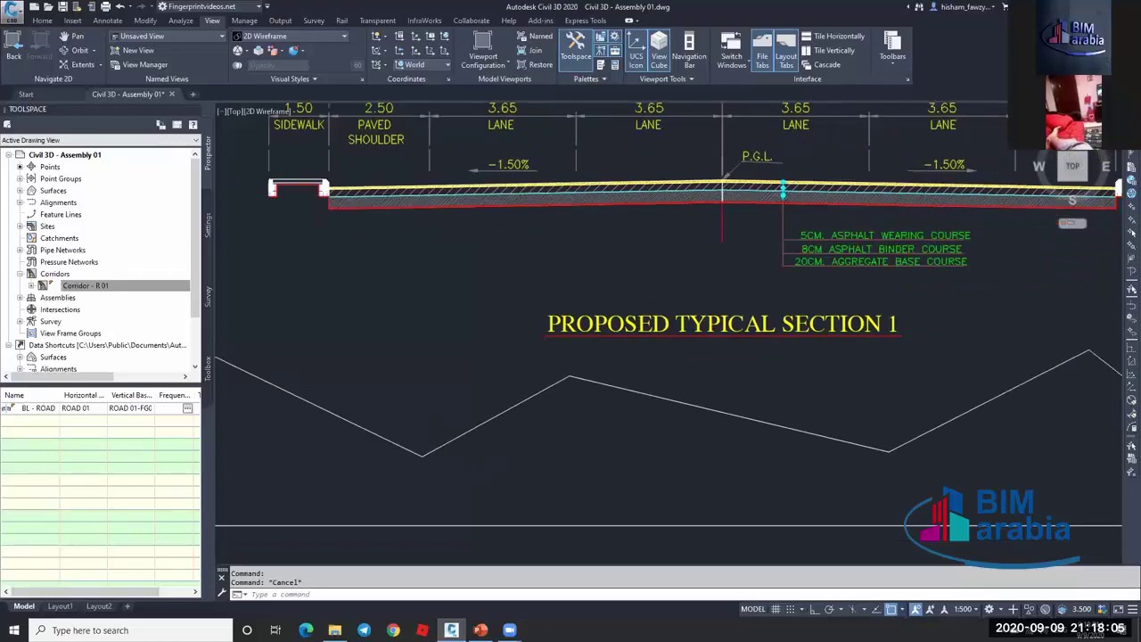
{"action": "scroll", "coordinate": [484, 242], "scroll_direction": "down", "scroll_amount": 4}
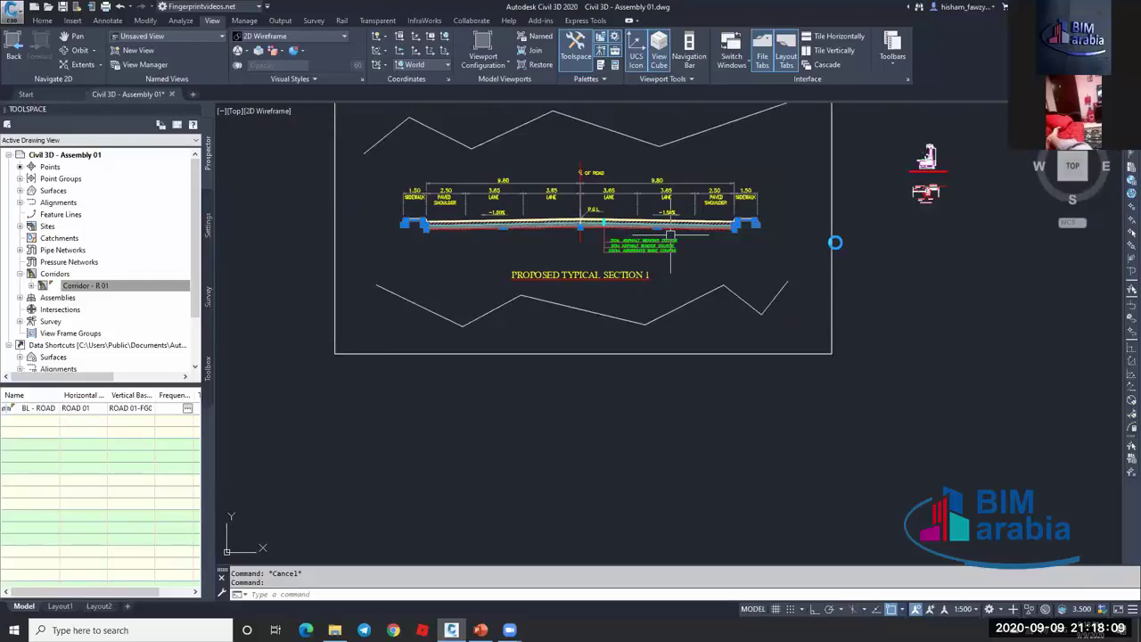
With Ortho on, draw vertical LINEs at the right and left sidewalk ends.
{"action": "scroll", "coordinate": [803, 259], "scroll_direction": "up", "scroll_amount": 3}
{"action": "key", "text": "Escape"}
{"action": "key", "text": "l"}
{"action": "key", "text": "Return"}
{"action": "left_click", "coordinate": [864, 191]}
{"action": "mouse_move", "coordinate": [769, 275]}
{"action": "middle_mouse_down"}
{"action": "mouse_move", "coordinate": [823, 251]}
{"action": "mouse_move", "coordinate": [852, 456]}
{"action": "middle_mouse_up"}
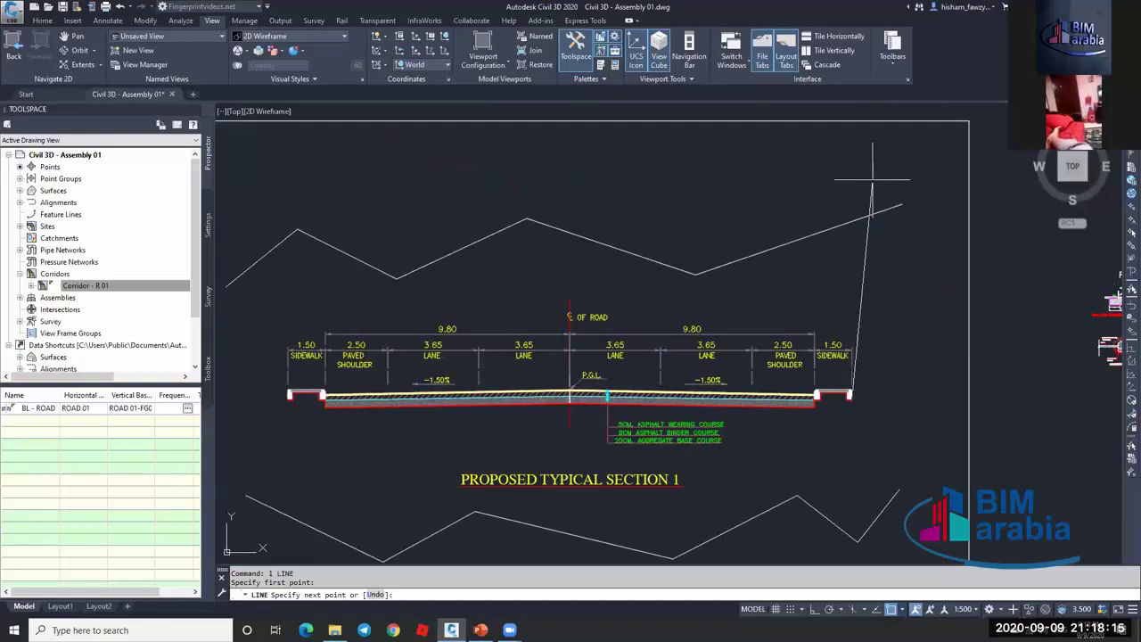
{"action": "key", "text": "F8"}
{"action": "left_click", "coordinate": [851, 172]}
{"action": "key", "text": "Escape"}
{"action": "key", "text": "Return"}
{"action": "left_click", "coordinate": [287, 392]}
{"action": "left_click", "coordinate": [287, 200]}
{"action": "key", "text": "Escape"}
{"action": "key", "text": "Escape"}
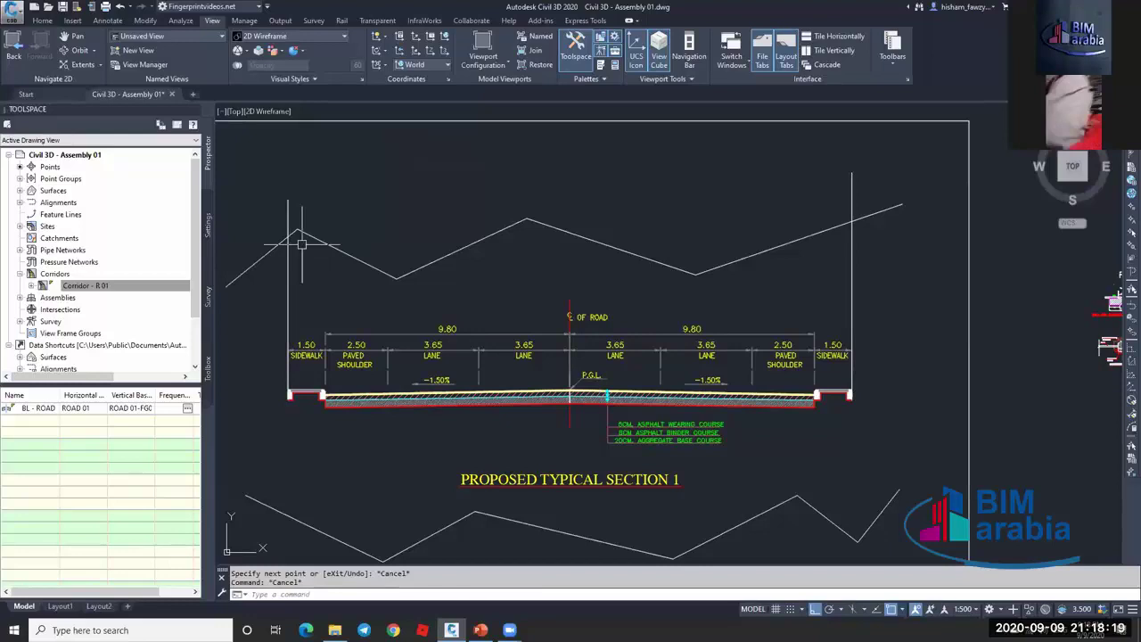
Use MATCHPROP to copy the red outline's properties onto both vertical lines.
{"action": "type", "text": "l"}
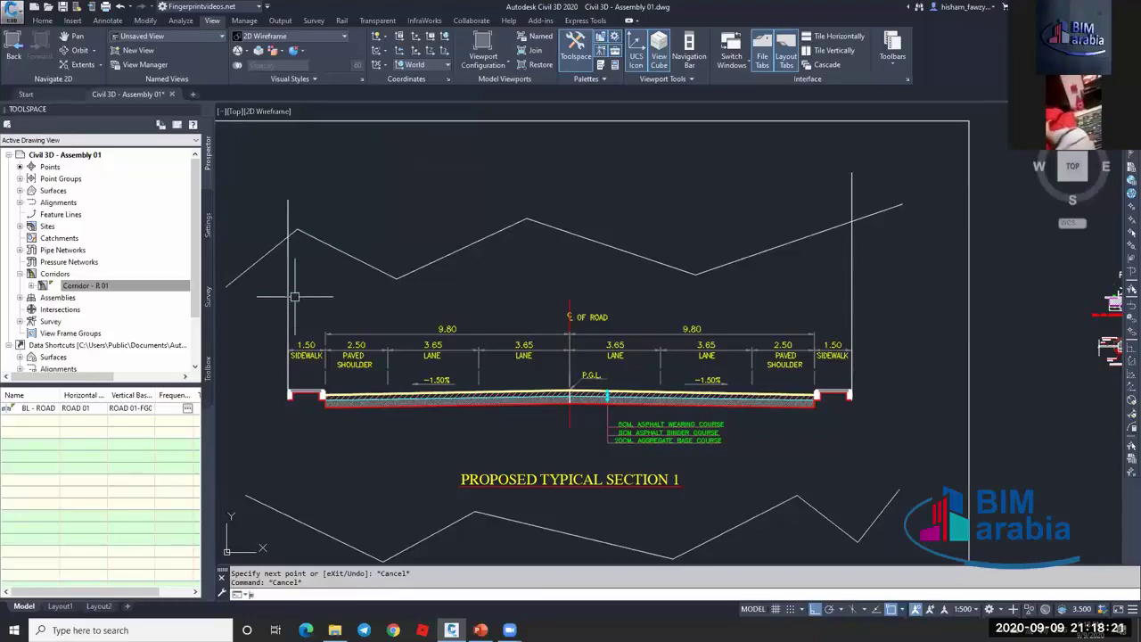
{"action": "key", "text": "Return"}
{"action": "left_click", "coordinate": [287, 393]}
{"action": "left_click", "coordinate": [287, 294]}
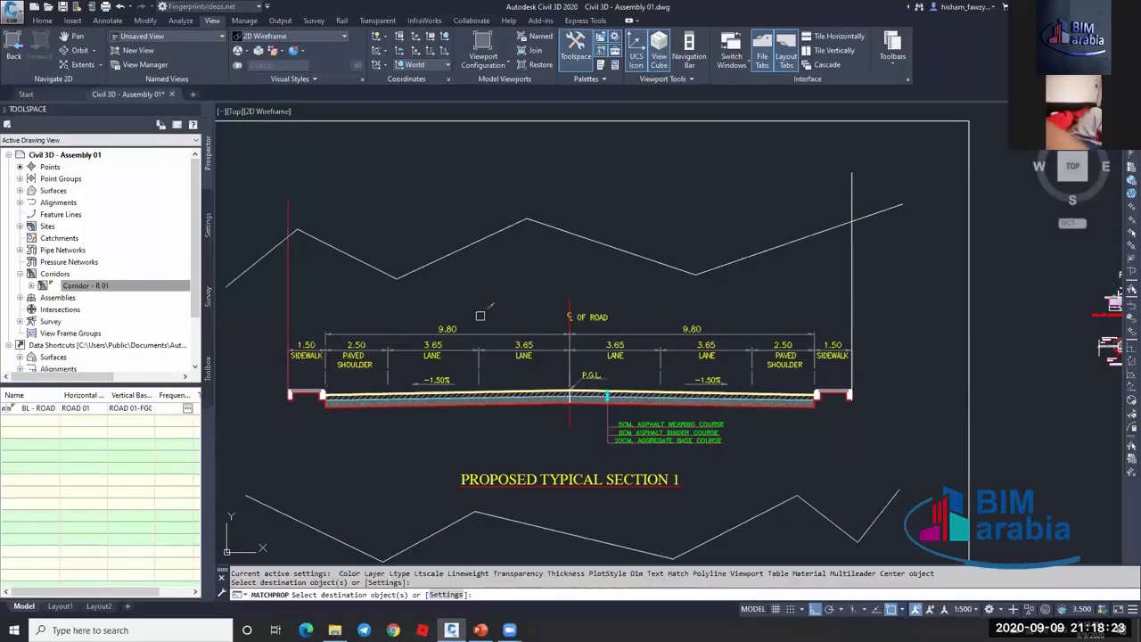
{"action": "left_click", "coordinate": [853, 273]}
{"action": "key", "text": "Escape"}
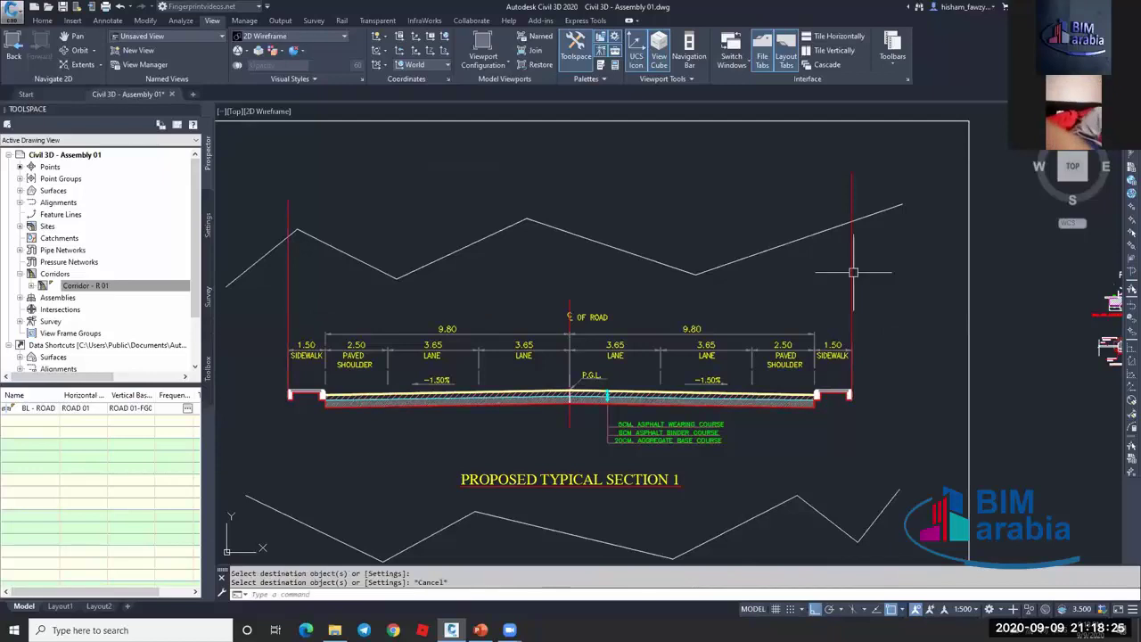
{"action": "key", "text": "Escape"}
{"action": "key", "text": "Escape"}
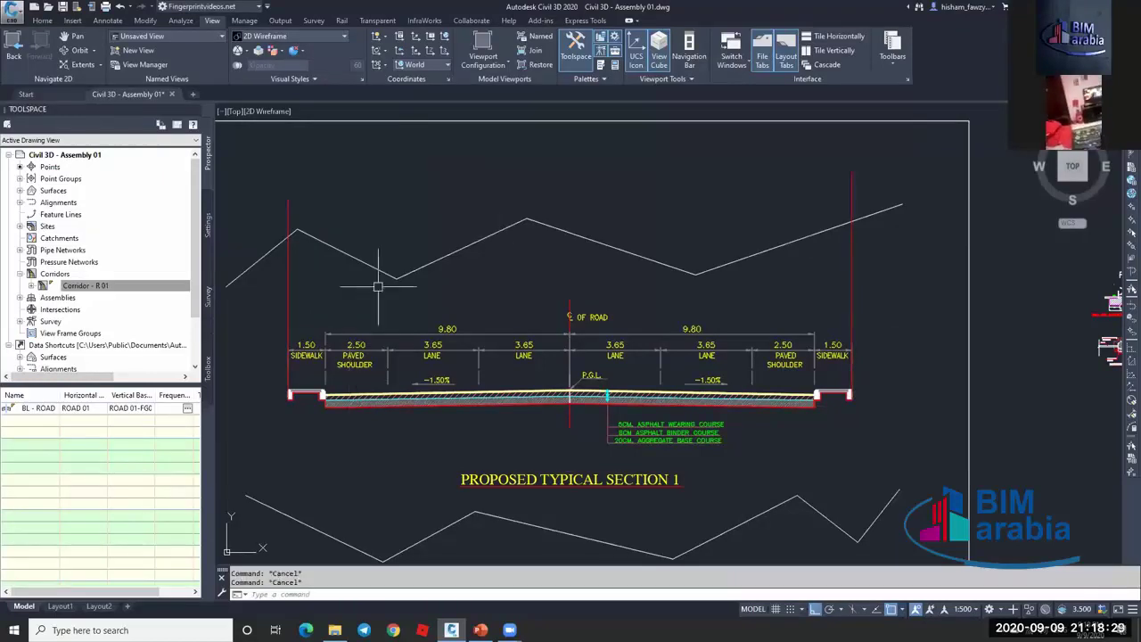
{"action": "scroll", "coordinate": [357, 397], "scroll_direction": "up", "scroll_amount": 4}
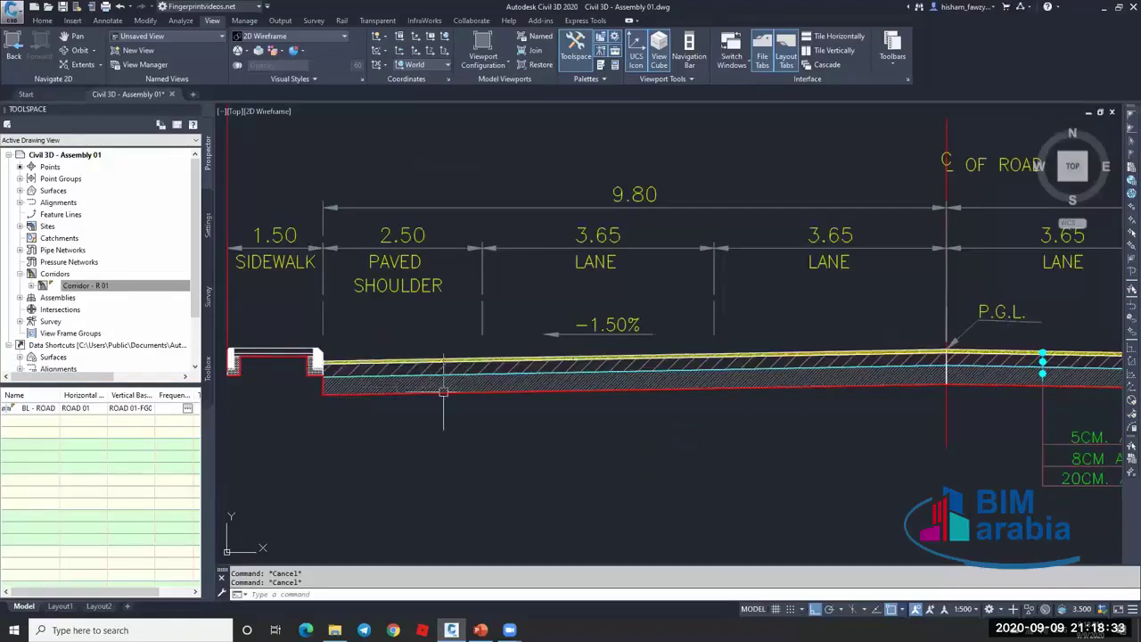
{"action": "middle_click_drag", "start_coordinate": [462, 390], "coordinate": [457, 318]}
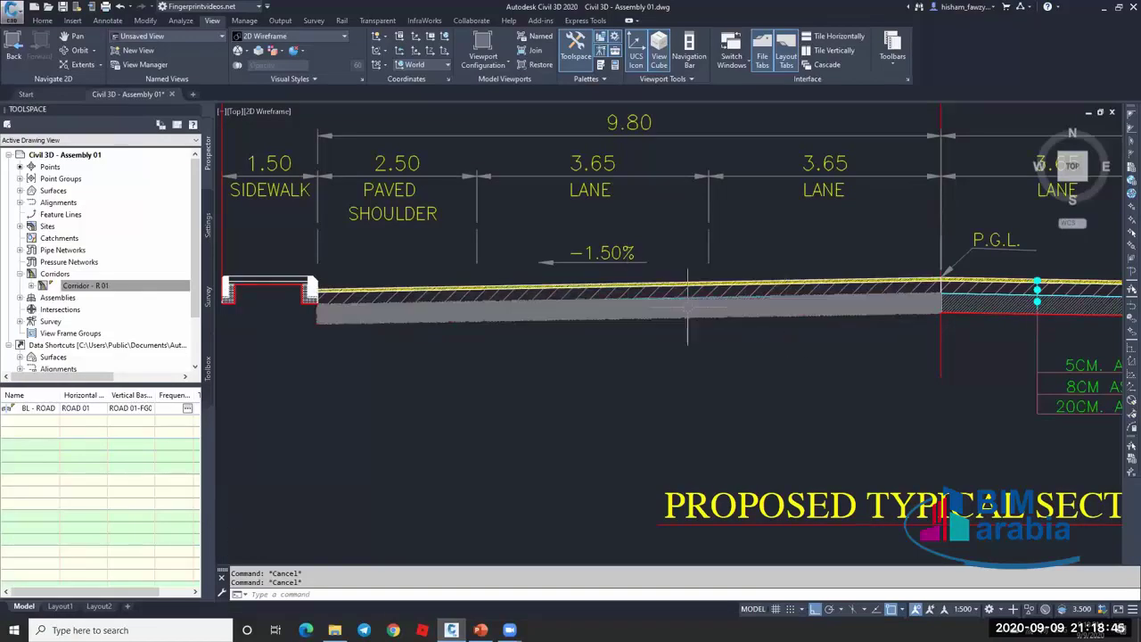
{"action": "scroll", "coordinate": [784, 310], "scroll_direction": "down", "scroll_amount": 3}
{"action": "scroll", "coordinate": [868, 385], "scroll_direction": "up", "scroll_amount": 3}
{"action": "scroll", "coordinate": [805, 382], "scroll_direction": "up", "scroll_amount": 2}
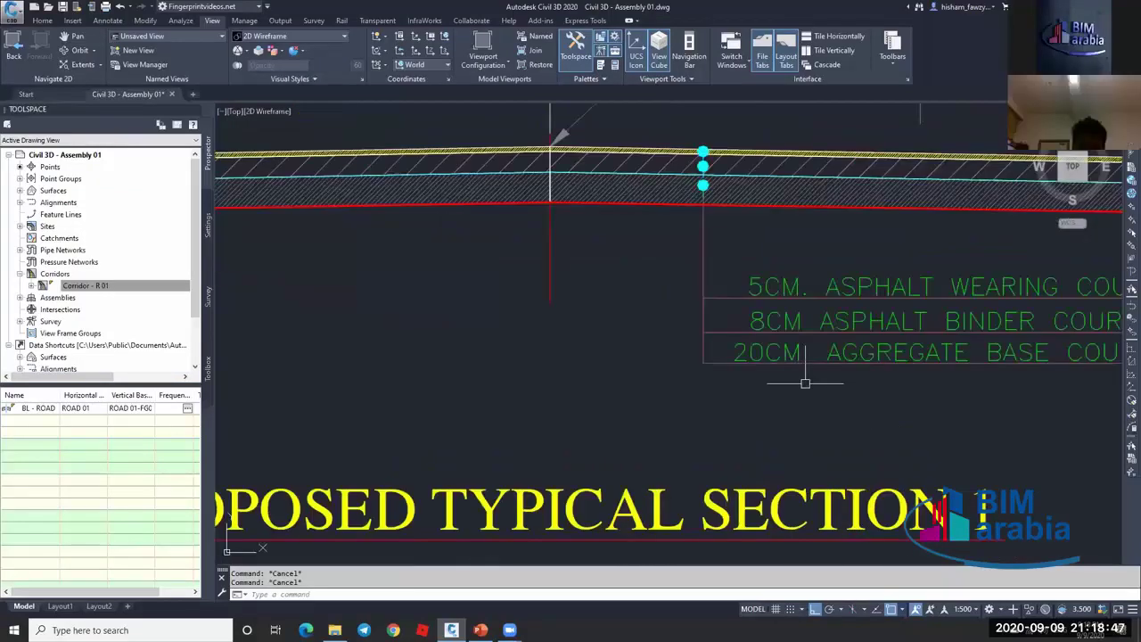
{"action": "scroll", "coordinate": [722, 276], "scroll_direction": "down", "scroll_amount": 2}
{"action": "scroll", "coordinate": [713, 210], "scroll_direction": "up", "scroll_amount": 2}
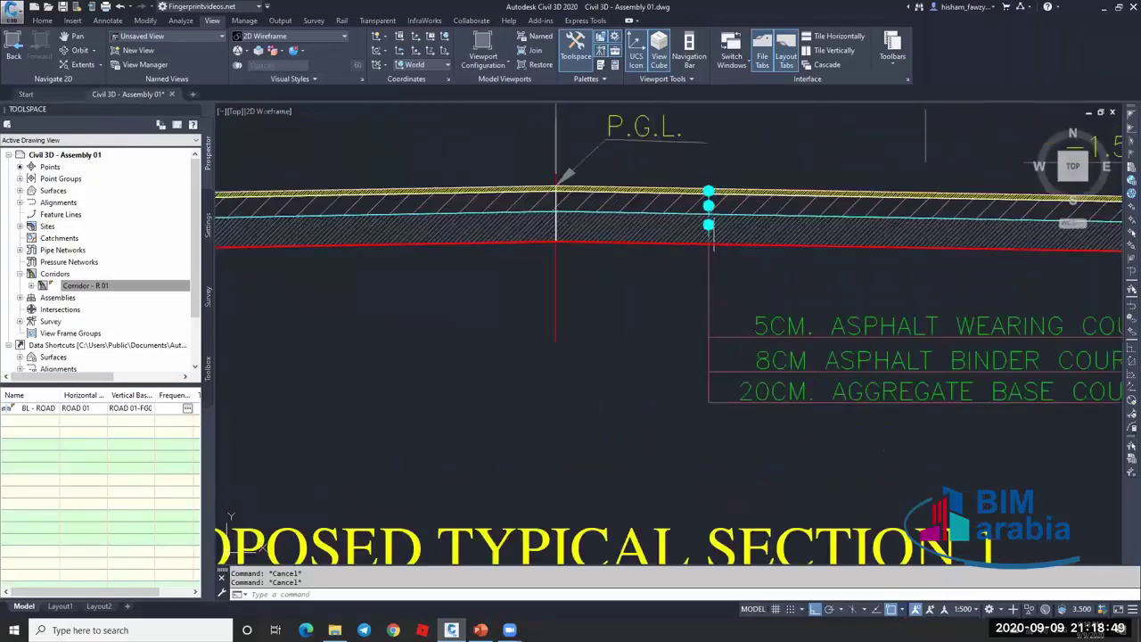
{"action": "scroll", "coordinate": [663, 276], "scroll_direction": "down", "scroll_amount": 4}
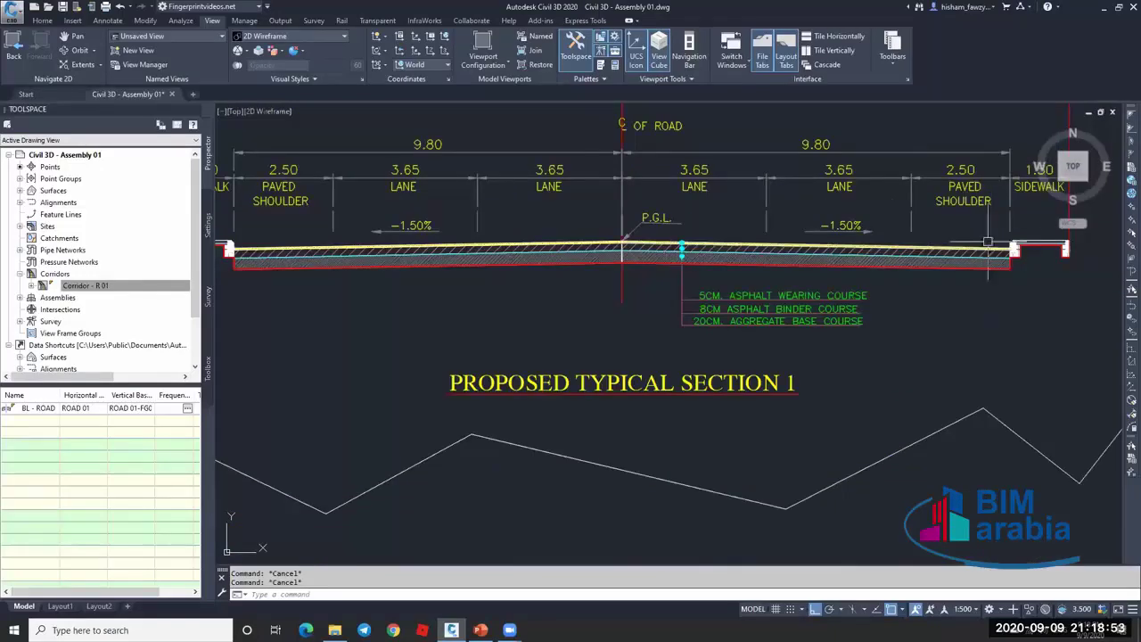
{"action": "scroll", "coordinate": [609, 272], "scroll_direction": "down", "scroll_amount": 2}
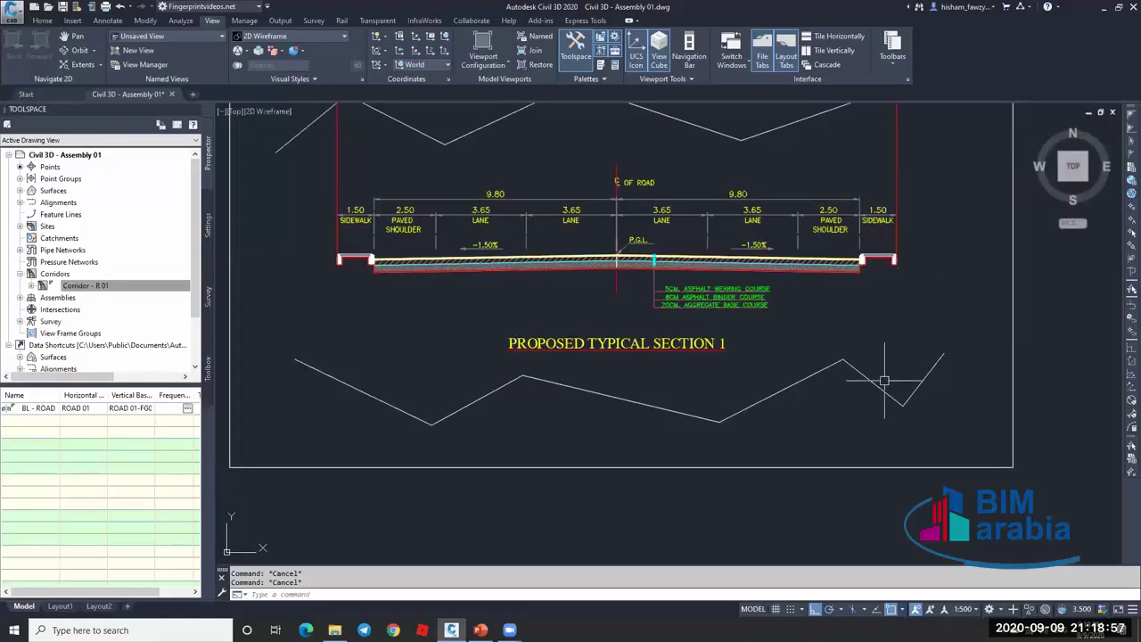
{"action": "scroll", "coordinate": [873, 268], "scroll_direction": "up", "scroll_amount": 3}
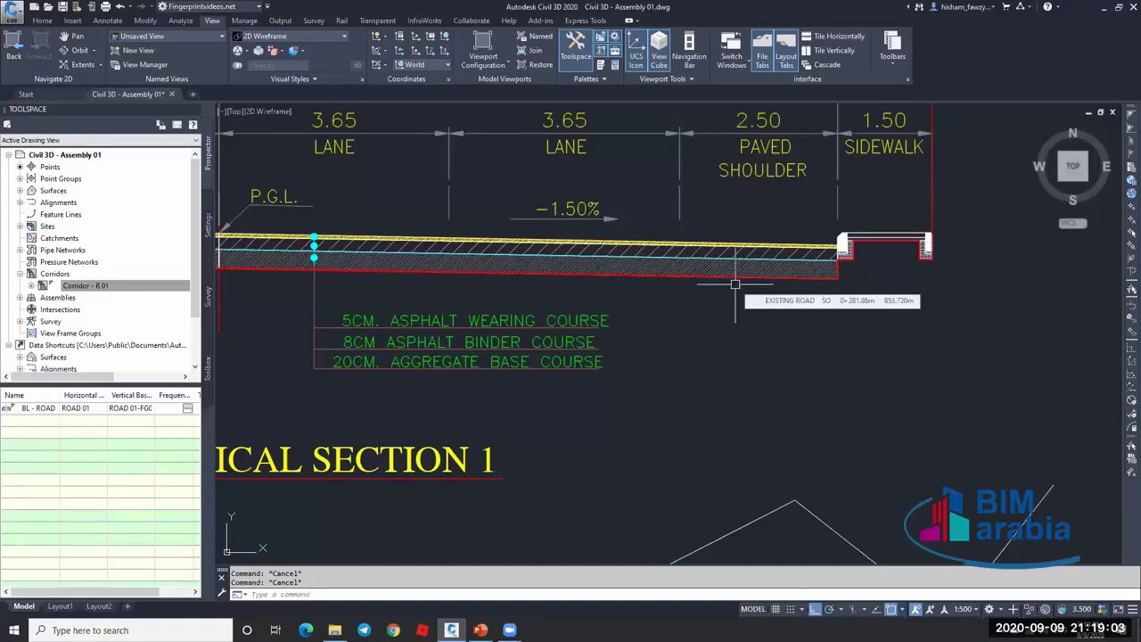
{"action": "scroll", "coordinate": [740, 312], "scroll_direction": "down", "scroll_amount": 4}
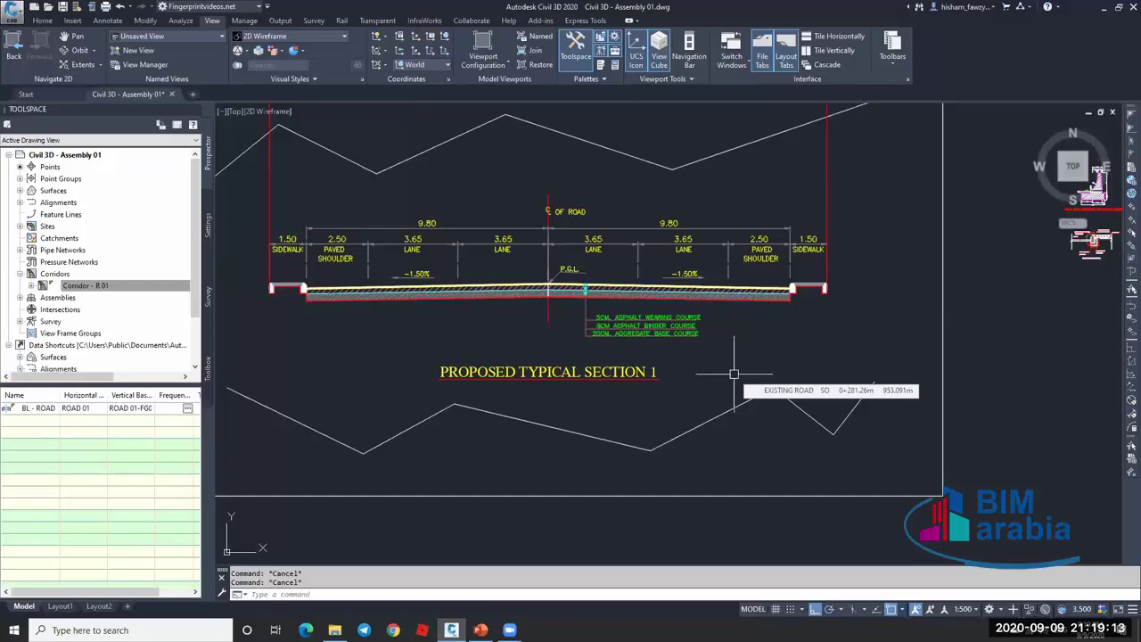
{"action": "middle_click_drag", "start_coordinate": [446, 316], "coordinate": [577, 303]}
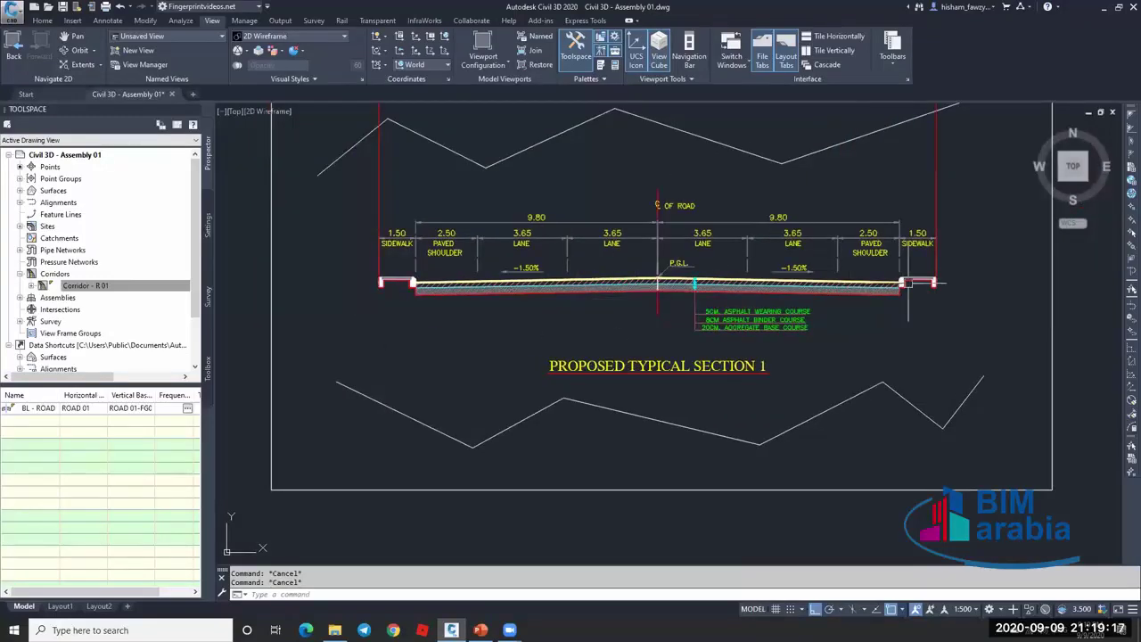
{"action": "scroll", "coordinate": [927, 294], "scroll_direction": "up", "scroll_amount": 6}
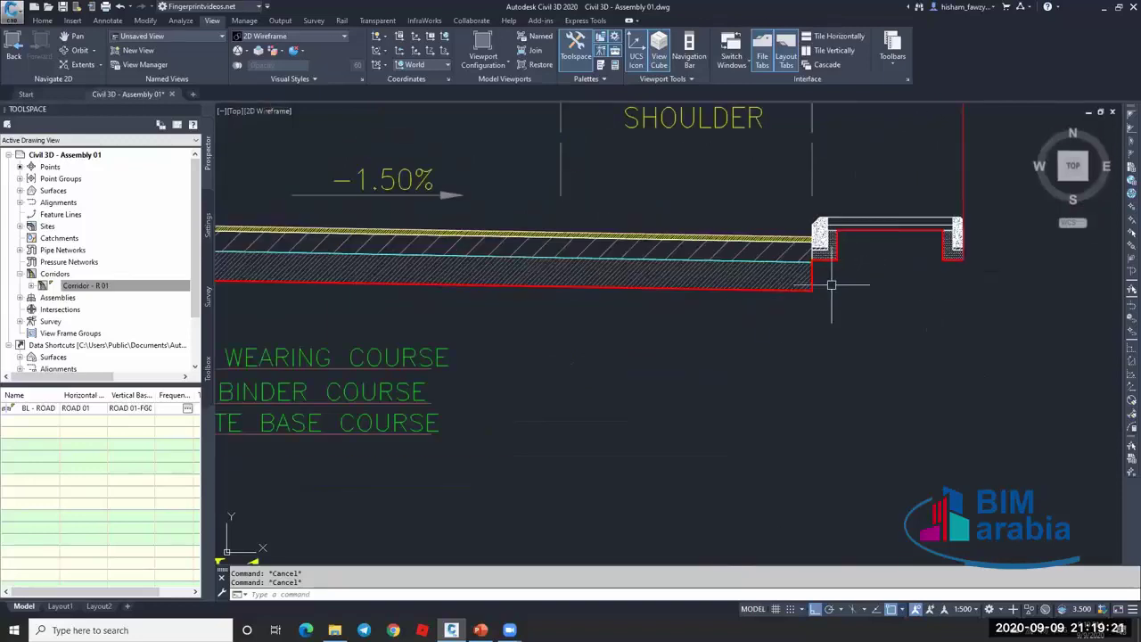
{"action": "scroll", "coordinate": [830, 285], "scroll_direction": "down", "scroll_amount": 10}
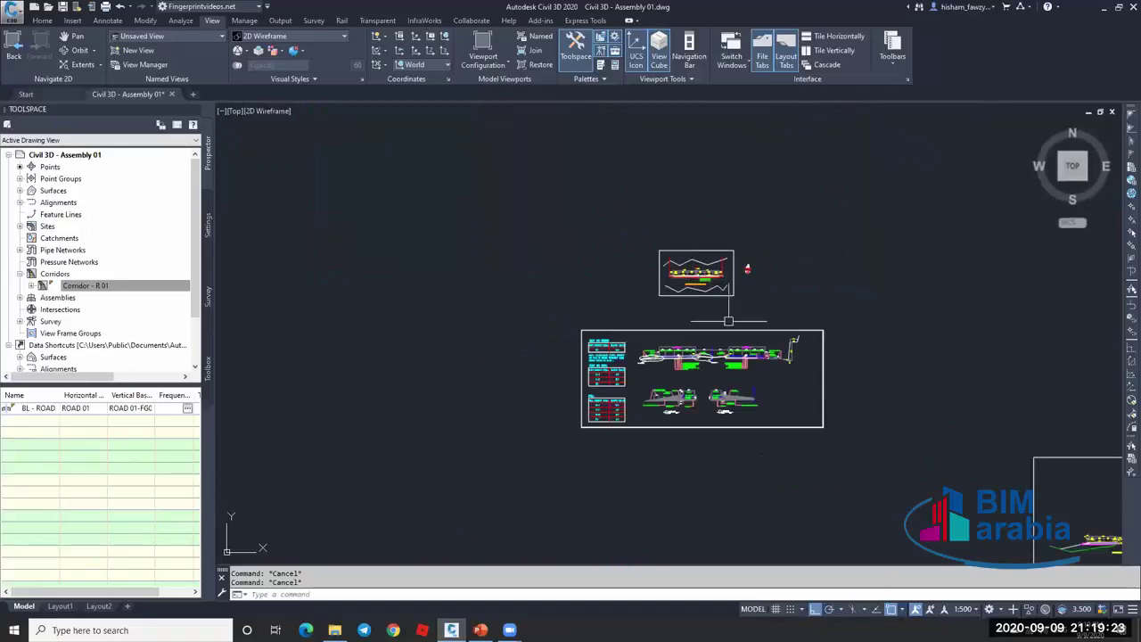
Zoom around the plan, briefly selecting the NGL surface and the corridor to inspect them.
{"action": "scroll", "coordinate": [728, 321], "scroll_direction": "down", "scroll_amount": 8}
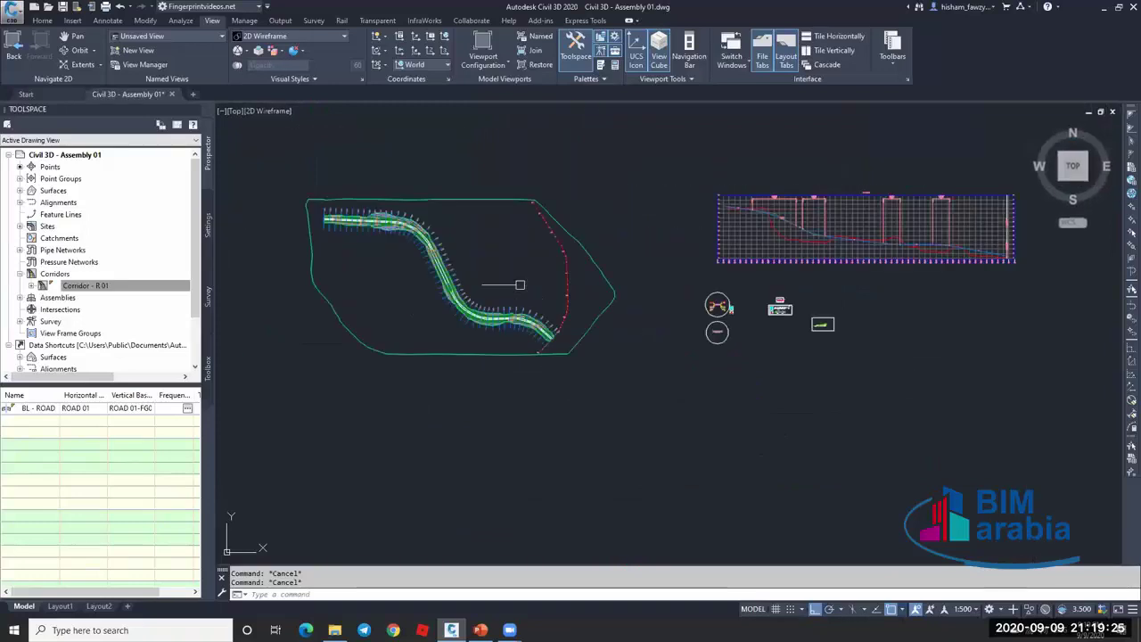
{"action": "scroll", "coordinate": [520, 284], "scroll_direction": "up", "scroll_amount": 4}
{"action": "scroll", "coordinate": [571, 402], "scroll_direction": "up", "scroll_amount": 2}
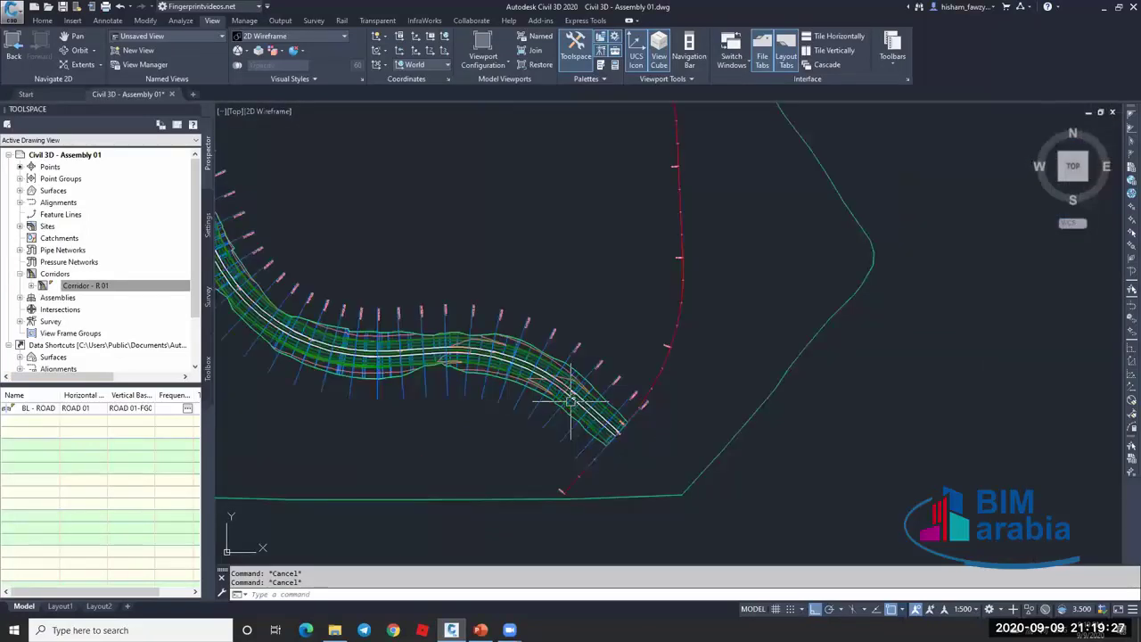
{"action": "scroll", "coordinate": [570, 402], "scroll_direction": "up", "scroll_amount": 2}
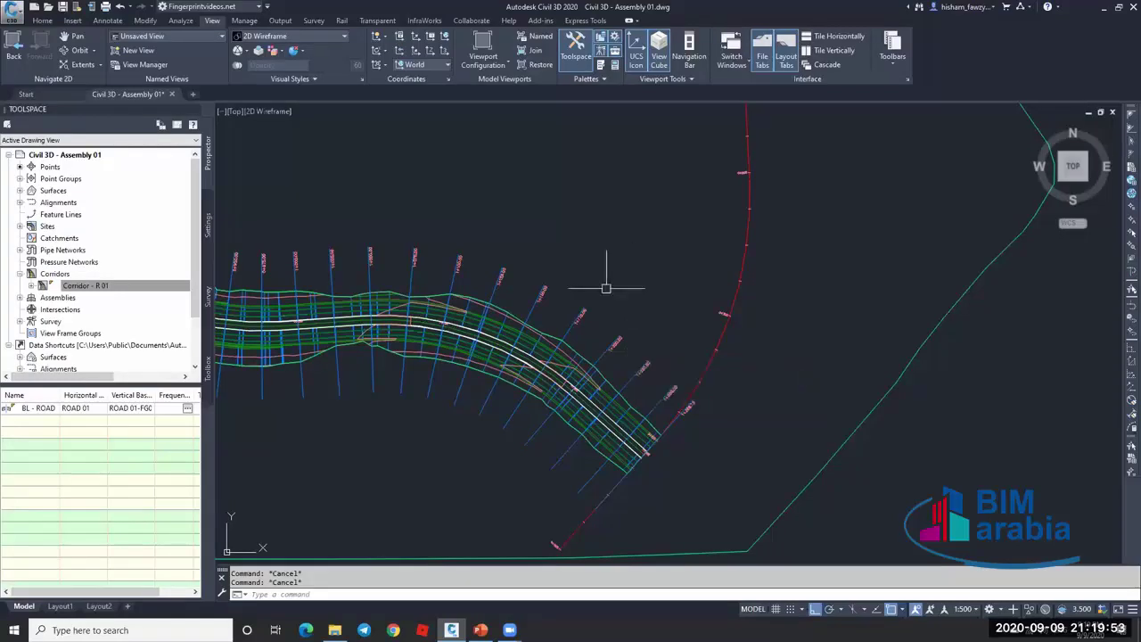
{"action": "scroll", "coordinate": [579, 303], "scroll_direction": "down", "scroll_amount": 5}
{"action": "scroll", "coordinate": [624, 308], "scroll_direction": "down", "scroll_amount": 2}
{"action": "scroll", "coordinate": [678, 303], "scroll_direction": "up", "scroll_amount": 10}
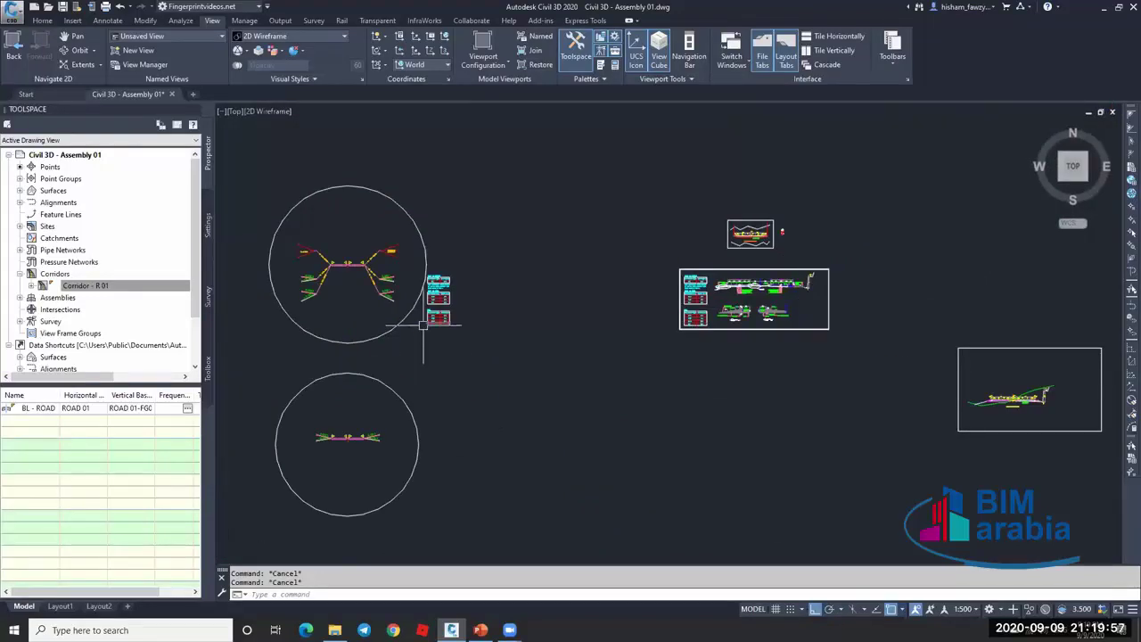
{"action": "scroll", "coordinate": [424, 328], "scroll_direction": "up", "scroll_amount": 5}
{"action": "scroll", "coordinate": [543, 319], "scroll_direction": "down", "scroll_amount": 10}
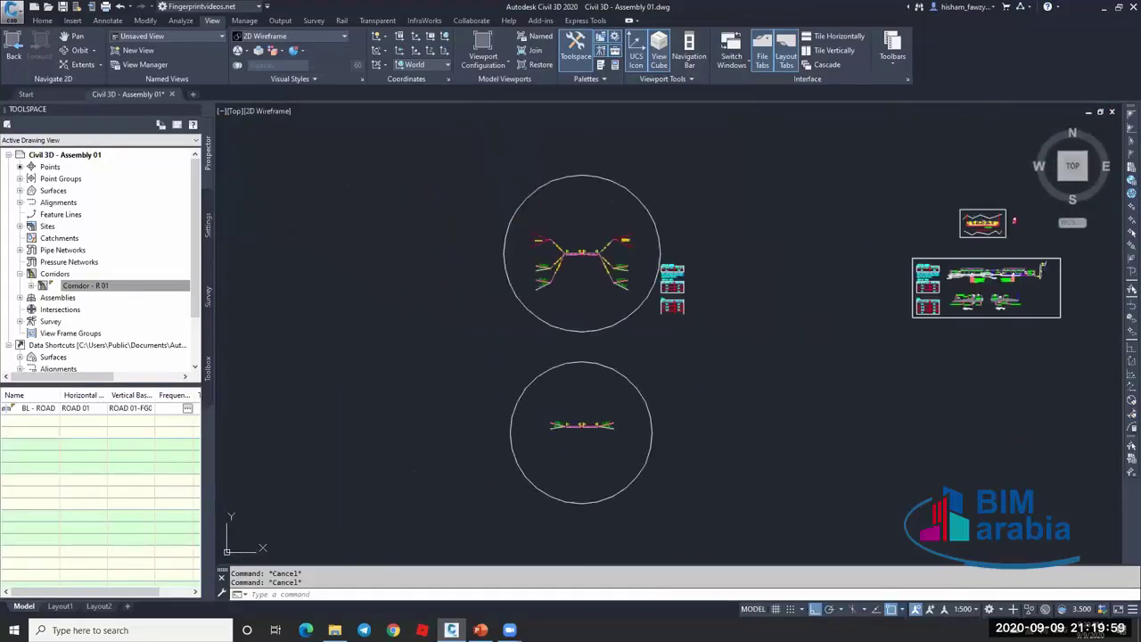
{"action": "scroll", "coordinate": [533, 319], "scroll_direction": "up", "scroll_amount": 5}
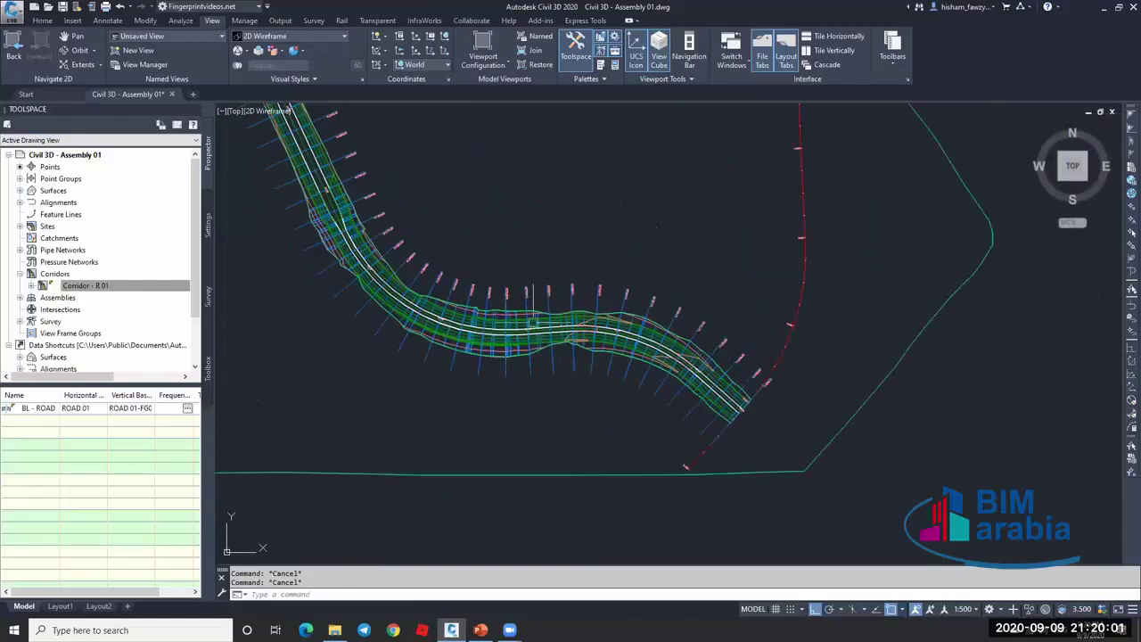
{"action": "scroll", "coordinate": [533, 321], "scroll_direction": "up", "scroll_amount": 1}
{"action": "scroll", "coordinate": [533, 321], "scroll_direction": "up", "scroll_amount": 2}
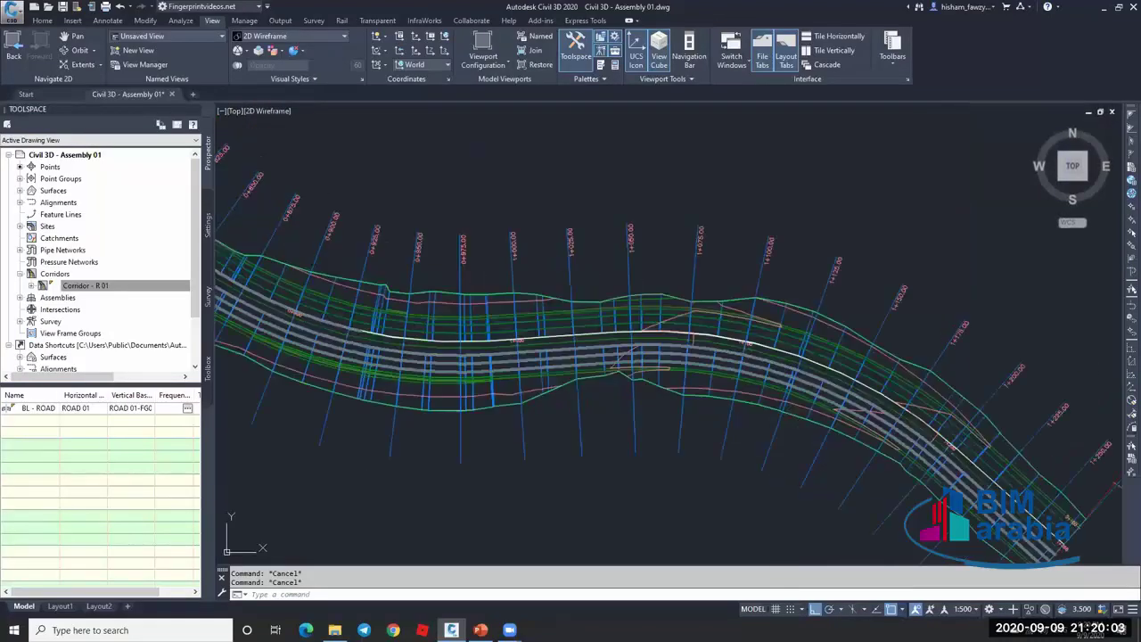
{"action": "scroll", "coordinate": [558, 321], "scroll_direction": "down", "scroll_amount": 2}
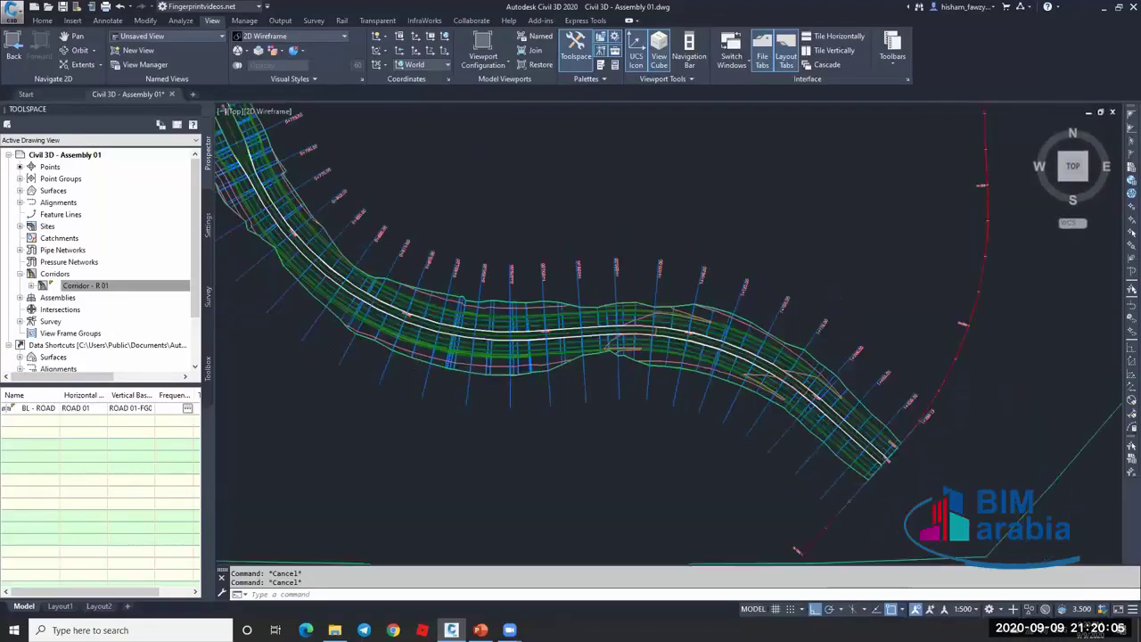
{"action": "scroll", "coordinate": [683, 344], "scroll_direction": "down", "scroll_amount": 5}
{"action": "scroll", "coordinate": [657, 300], "scroll_direction": "up", "scroll_amount": 1}
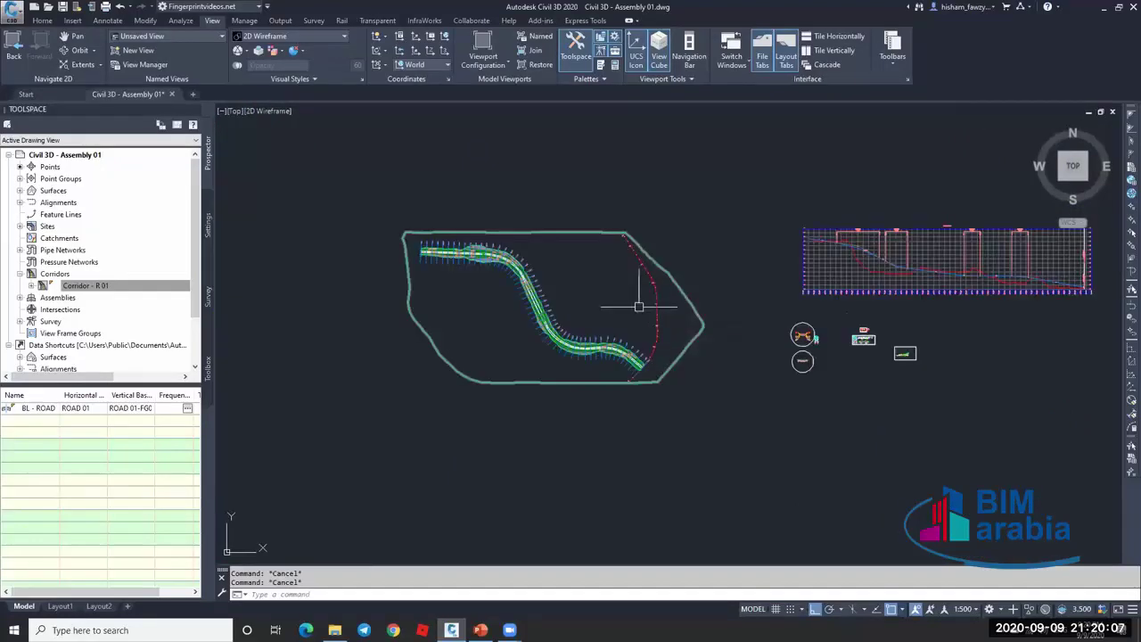
{"action": "left_click", "coordinate": [675, 289]}
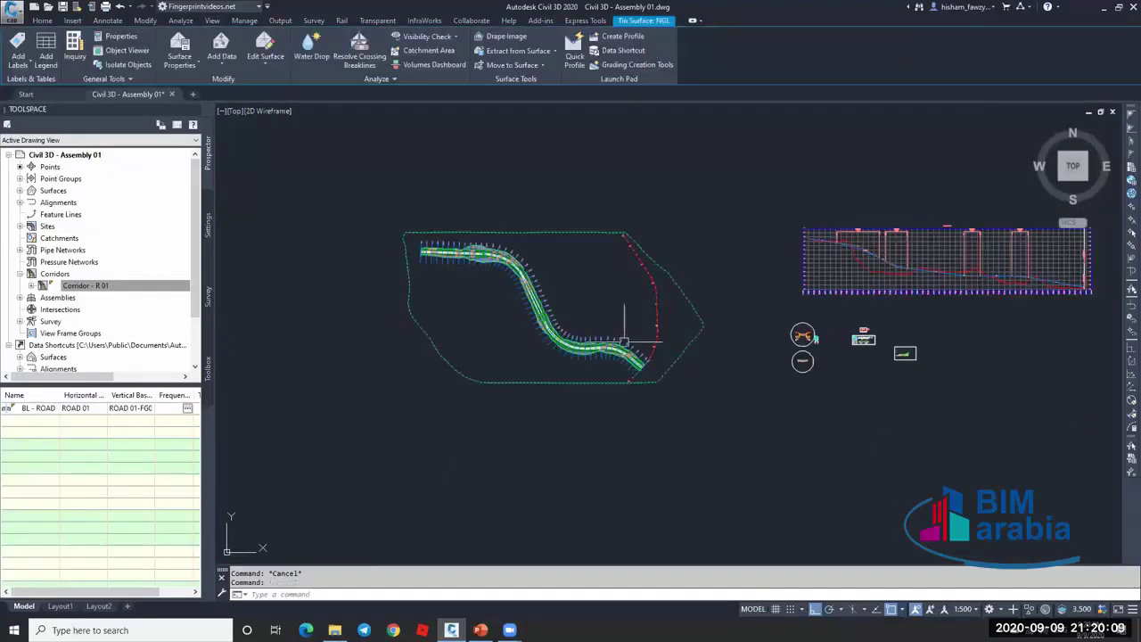
{"action": "scroll", "coordinate": [624, 341], "scroll_direction": "up", "scroll_amount": 4}
{"action": "scroll", "coordinate": [551, 340], "scroll_direction": "down", "scroll_amount": 1}
{"action": "key", "text": "Escape"}
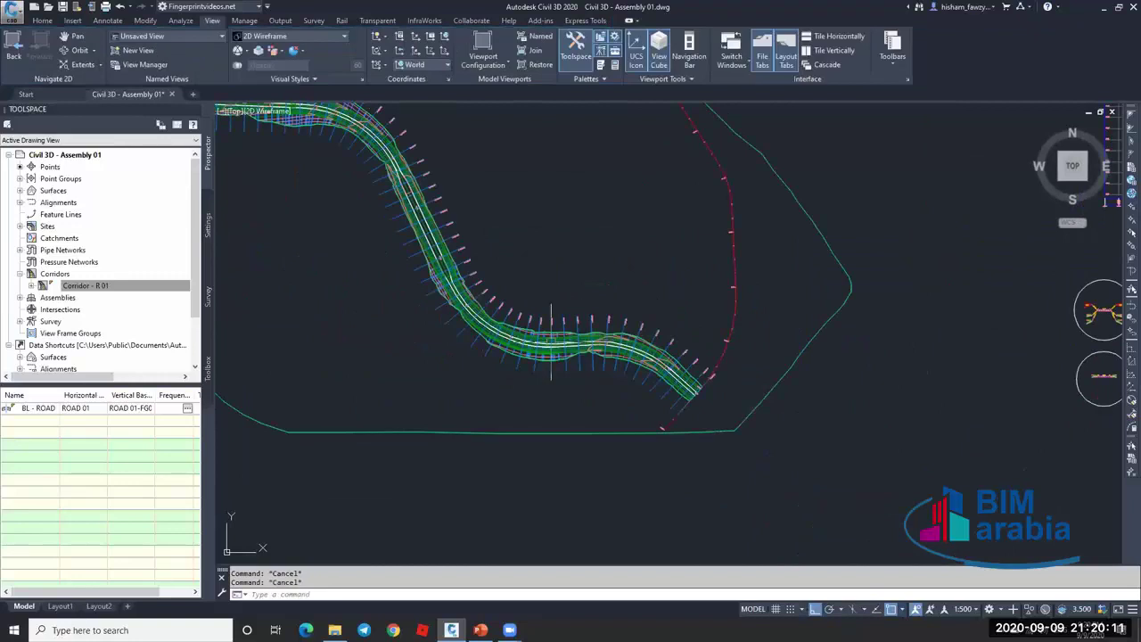
{"action": "scroll", "coordinate": [551, 339], "scroll_direction": "up", "scroll_amount": 6}
{"action": "left_click", "coordinate": [580, 384]}
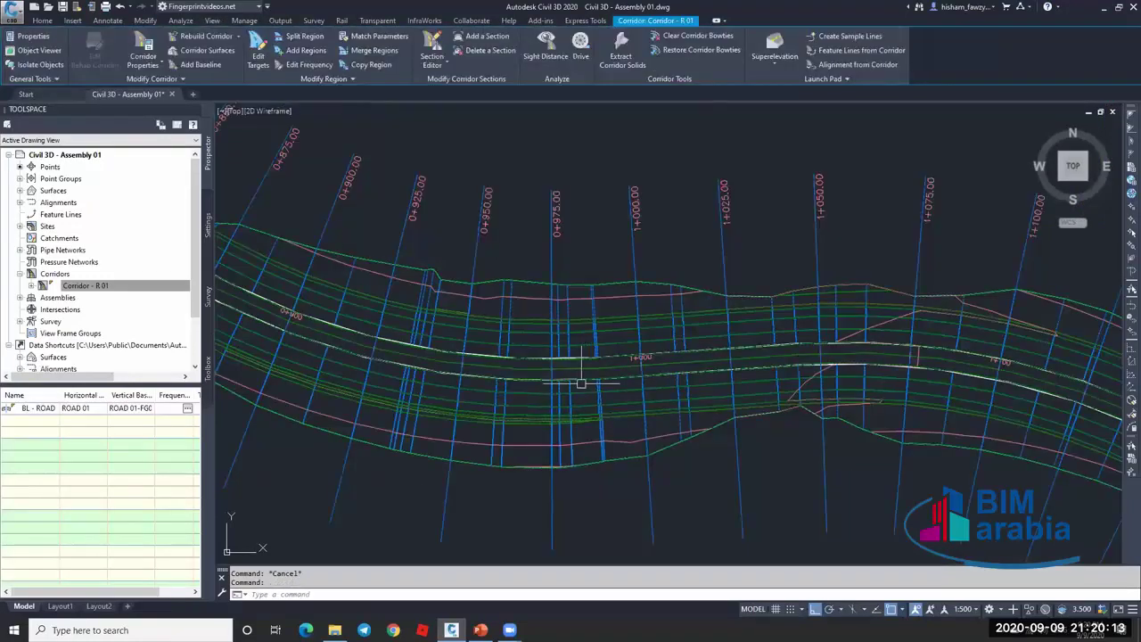
{"action": "scroll", "coordinate": [580, 383], "scroll_direction": "down", "scroll_amount": 3}
{"action": "key", "text": "Escape"}
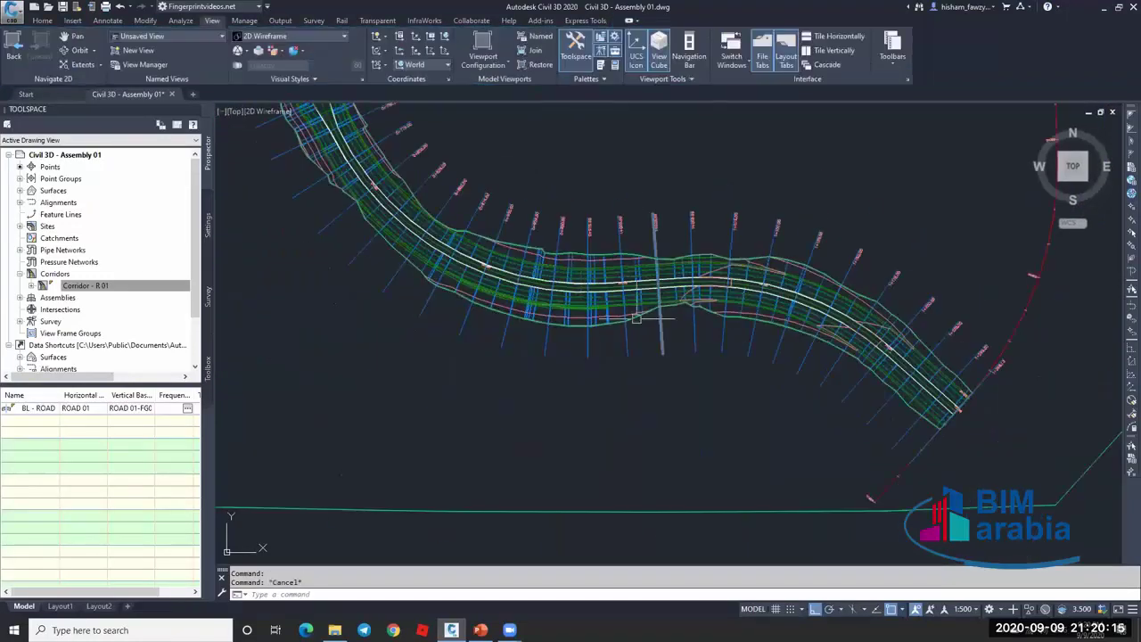
{"action": "scroll", "coordinate": [624, 317], "scroll_direction": "up", "scroll_amount": 2}
{"action": "scroll", "coordinate": [610, 301], "scroll_direction": "up", "scroll_amount": 3}
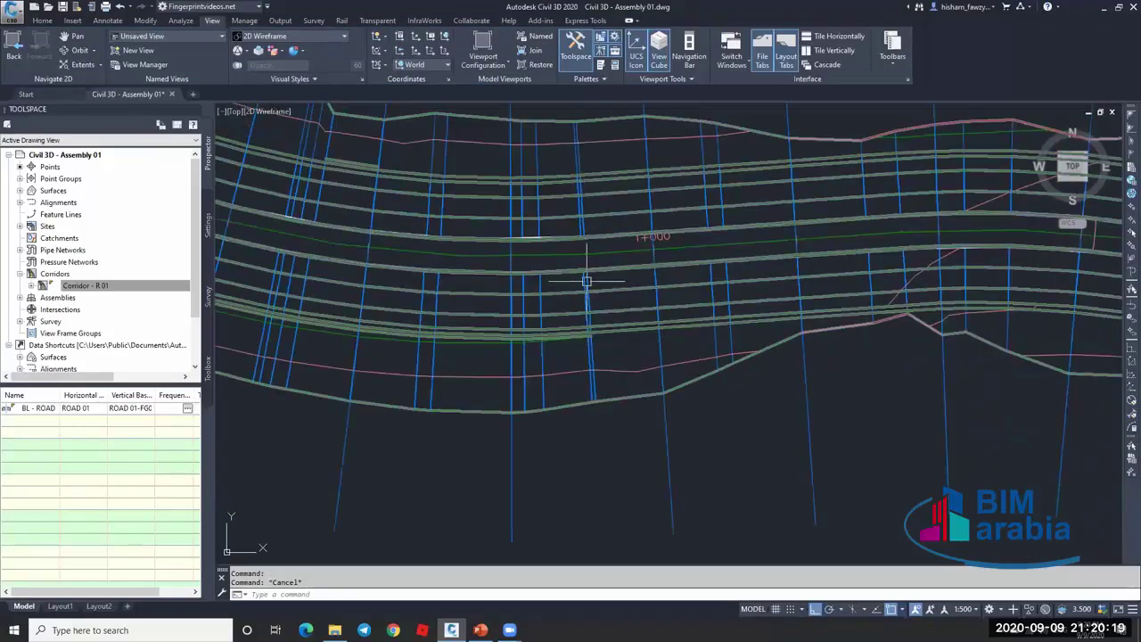
{"action": "left_click", "coordinate": [579, 250]}
{"action": "key", "text": "Escape"}
{"action": "scroll", "coordinate": [612, 319], "scroll_direction": "down", "scroll_amount": 5}
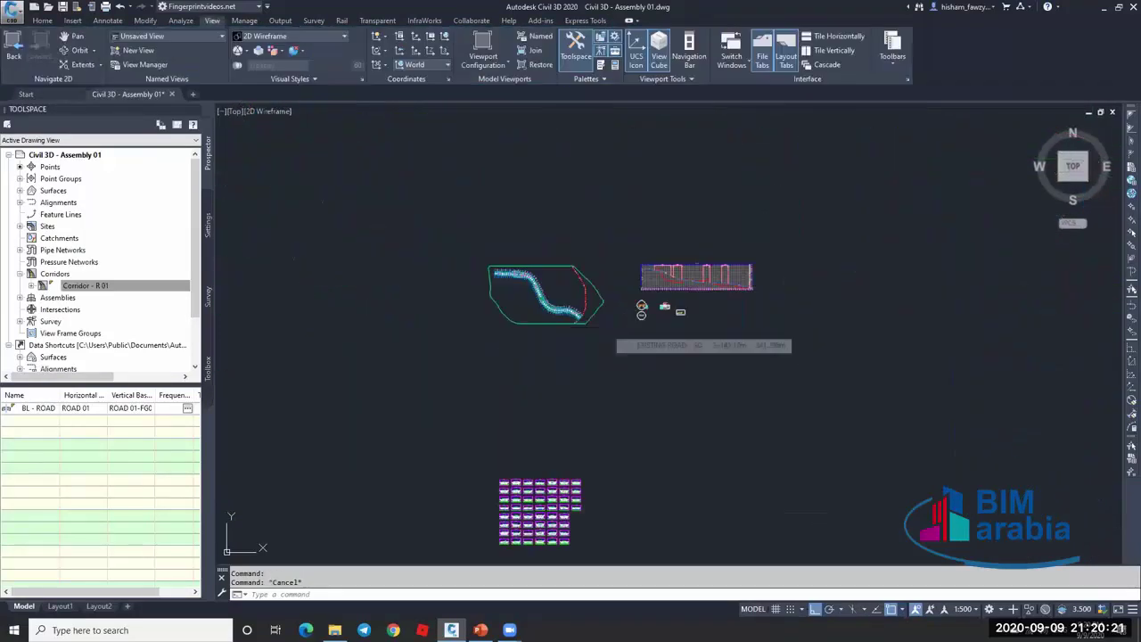
Save the drawing and zoom in on the corridor near stations 0+775 to 0+800.
{"action": "key", "text": "ctrl+s"}
{"action": "scroll", "coordinate": [522, 285], "scroll_direction": "up", "scroll_amount": 10}
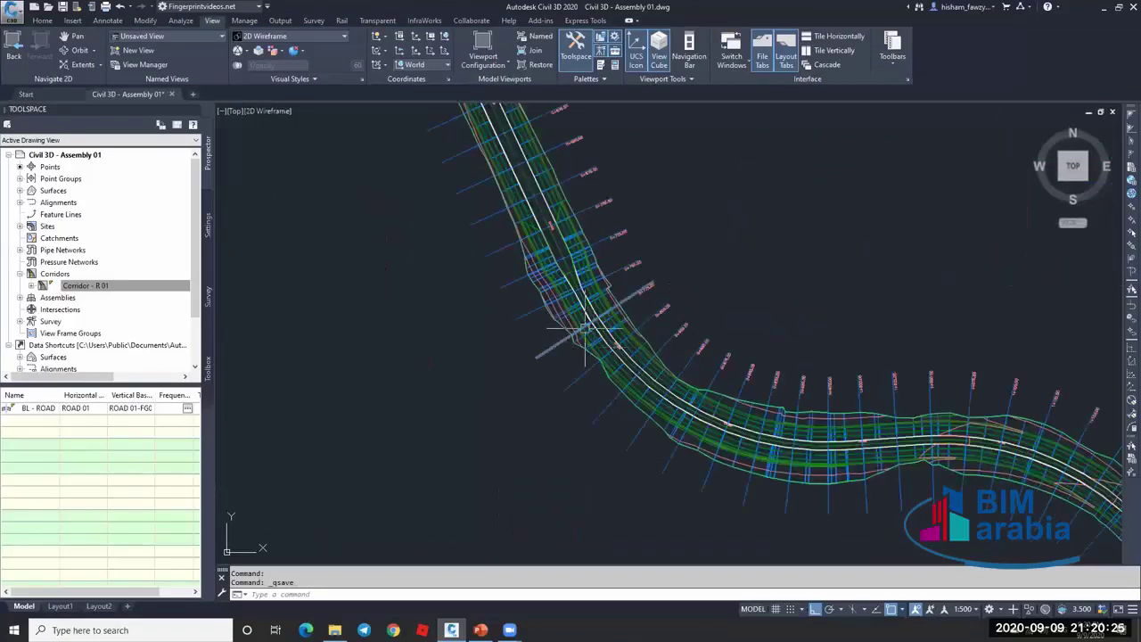
{"action": "scroll", "coordinate": [587, 332], "scroll_direction": "up", "scroll_amount": 3}
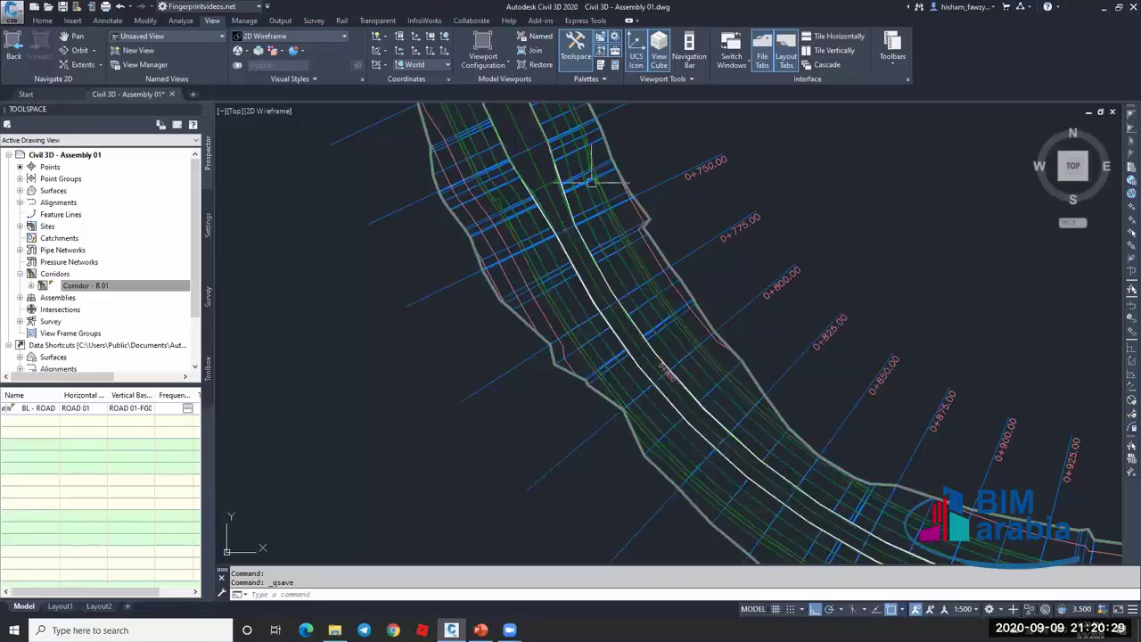
{"action": "scroll", "coordinate": [556, 285], "scroll_direction": "up", "scroll_amount": 3}
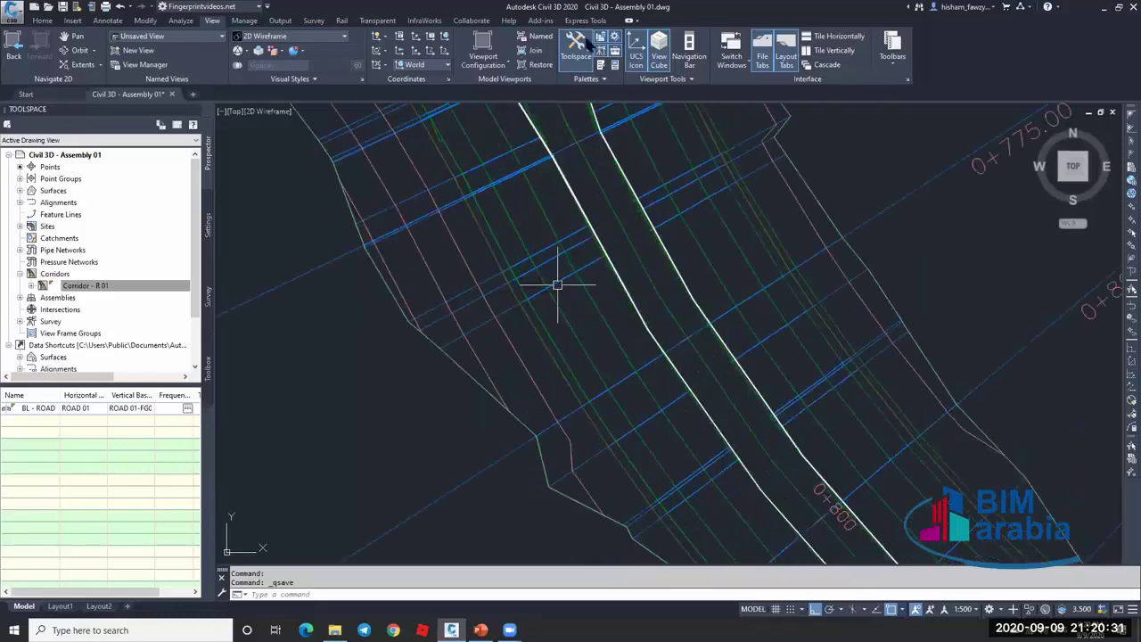
Drive Corridor - R 01 along its Crown feature line and set the viewport to Conceptual.
{"action": "left_click", "coordinate": [766, 41]}
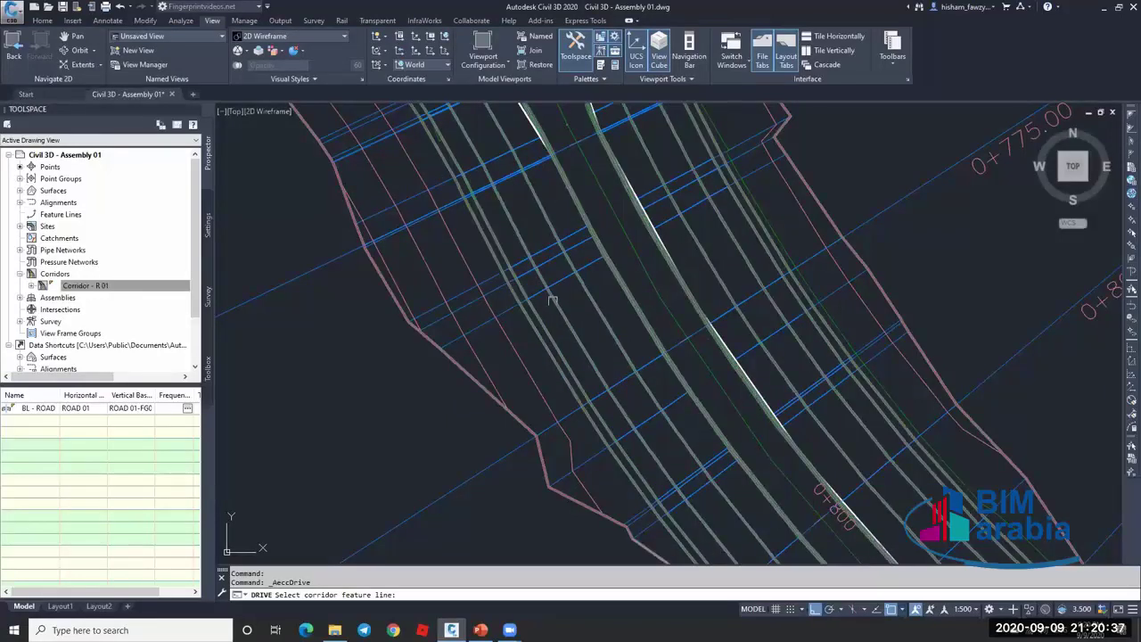
{"action": "left_click", "coordinate": [579, 279]}
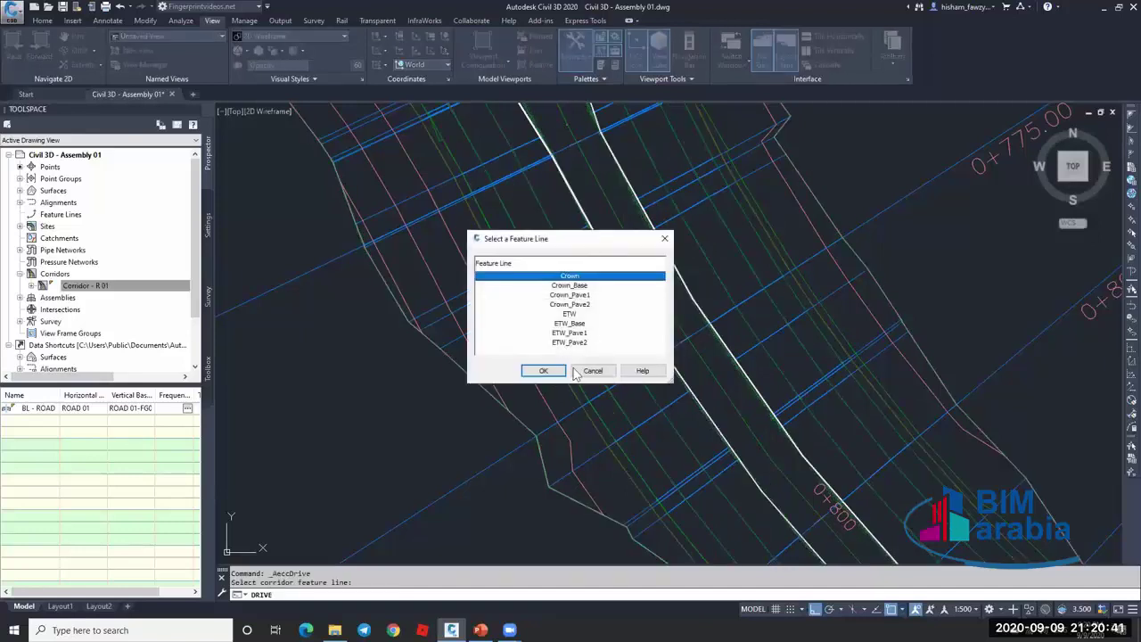
{"action": "double_click", "coordinate": [596, 304]}
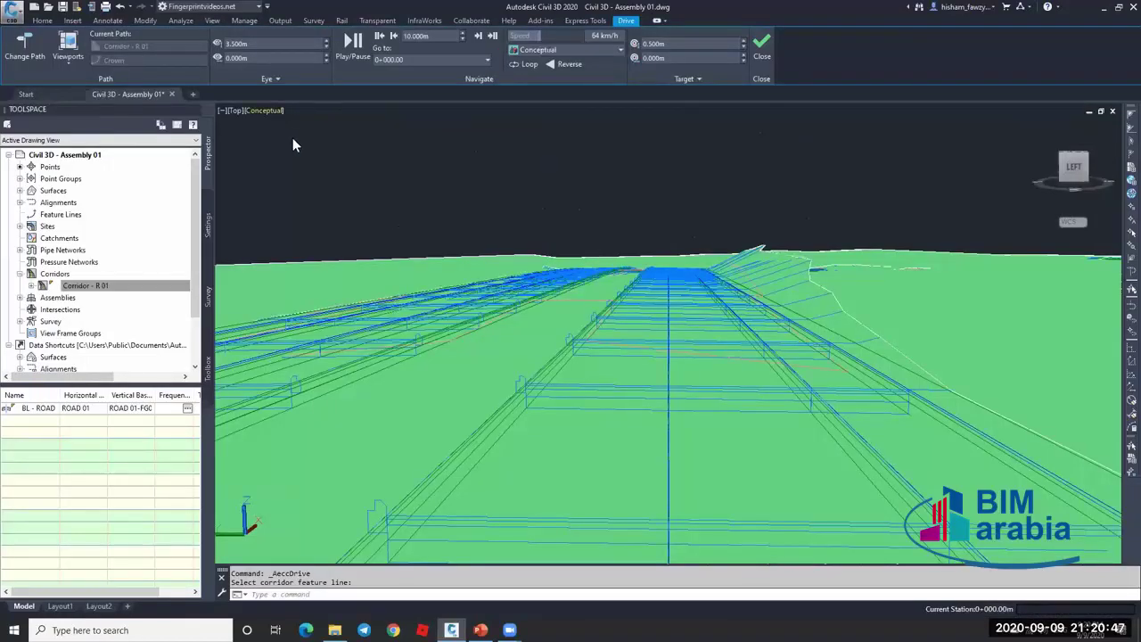
{"action": "left_click", "coordinate": [268, 111]}
{"action": "left_click", "coordinate": [305, 140]}
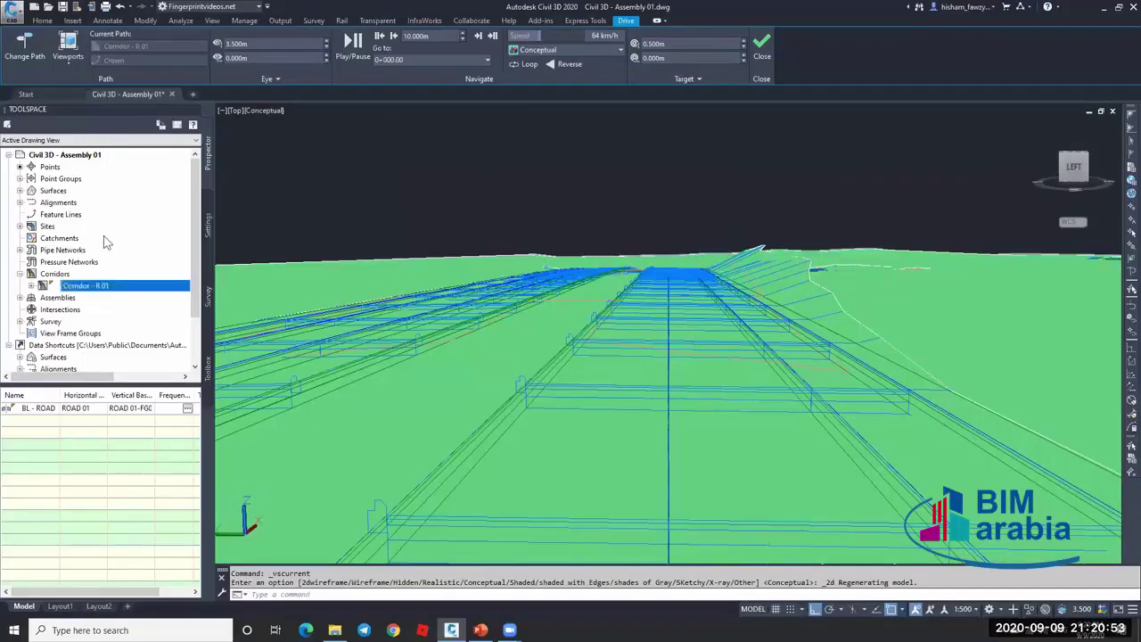
Set the NGL surface style to _No Display, keeping the render material ByLayer.
{"action": "left_click", "coordinate": [19, 190]}
{"action": "right_click", "coordinate": [77, 215]}
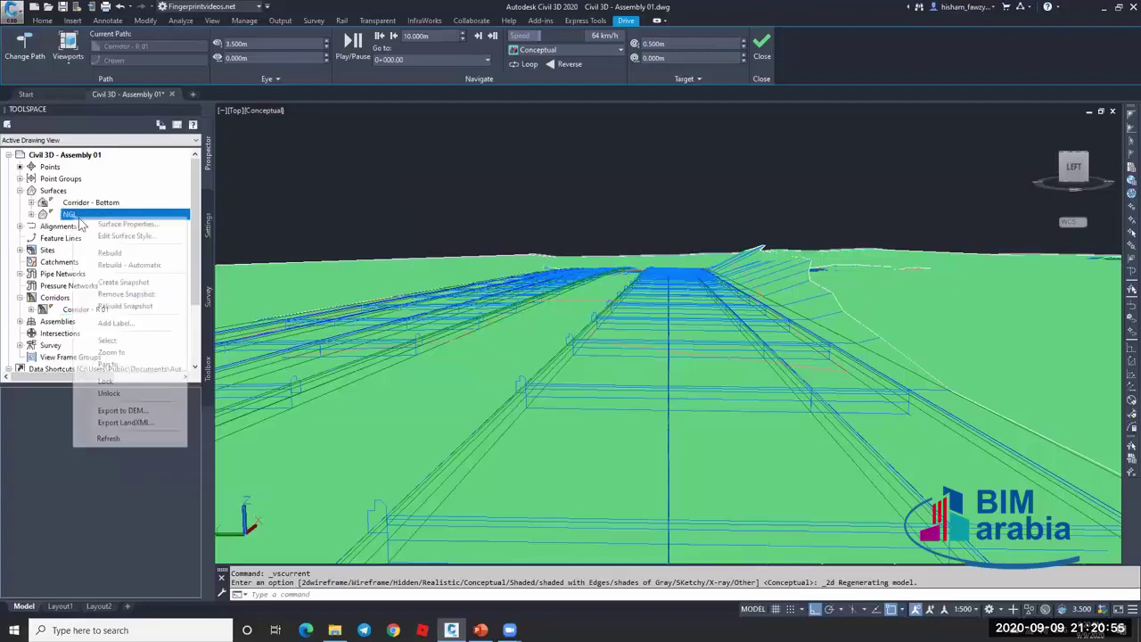
{"action": "left_click", "coordinate": [518, 282]}
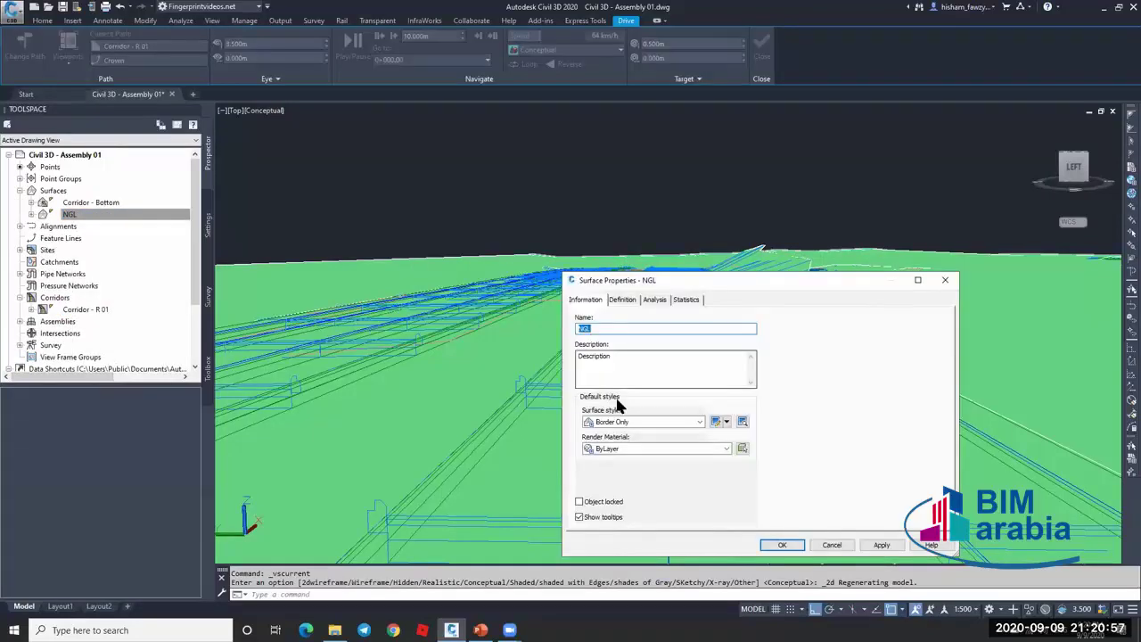
{"action": "left_click", "coordinate": [624, 421]}
{"action": "left_click", "coordinate": [626, 434]}
{"action": "left_click", "coordinate": [628, 448]}
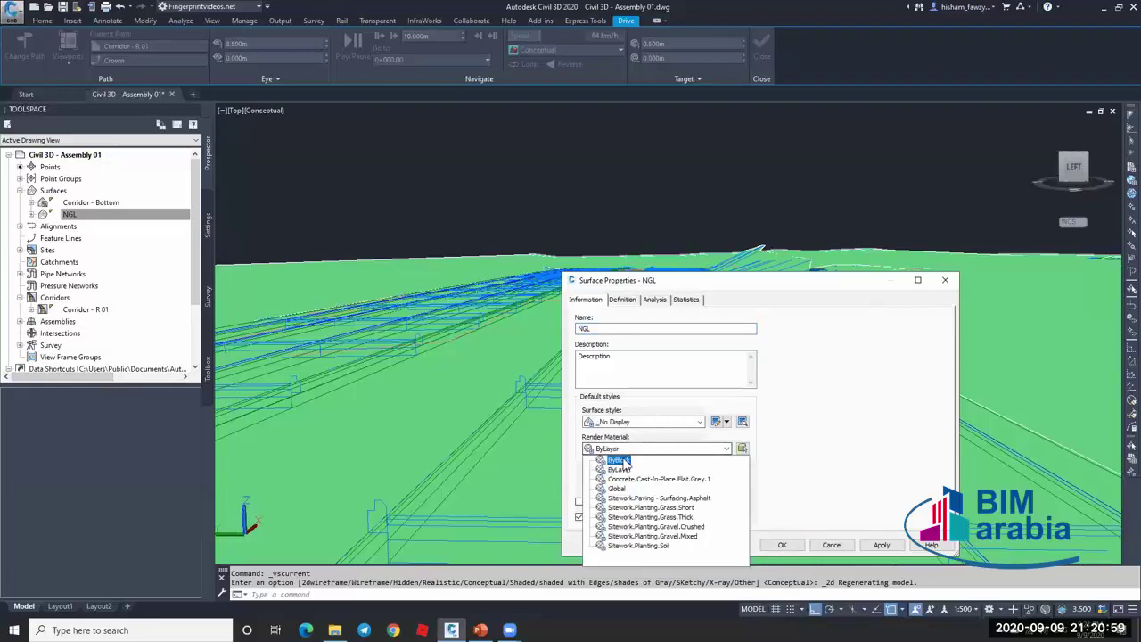
{"action": "left_click", "coordinate": [626, 459]}
{"action": "left_click", "coordinate": [885, 547]}
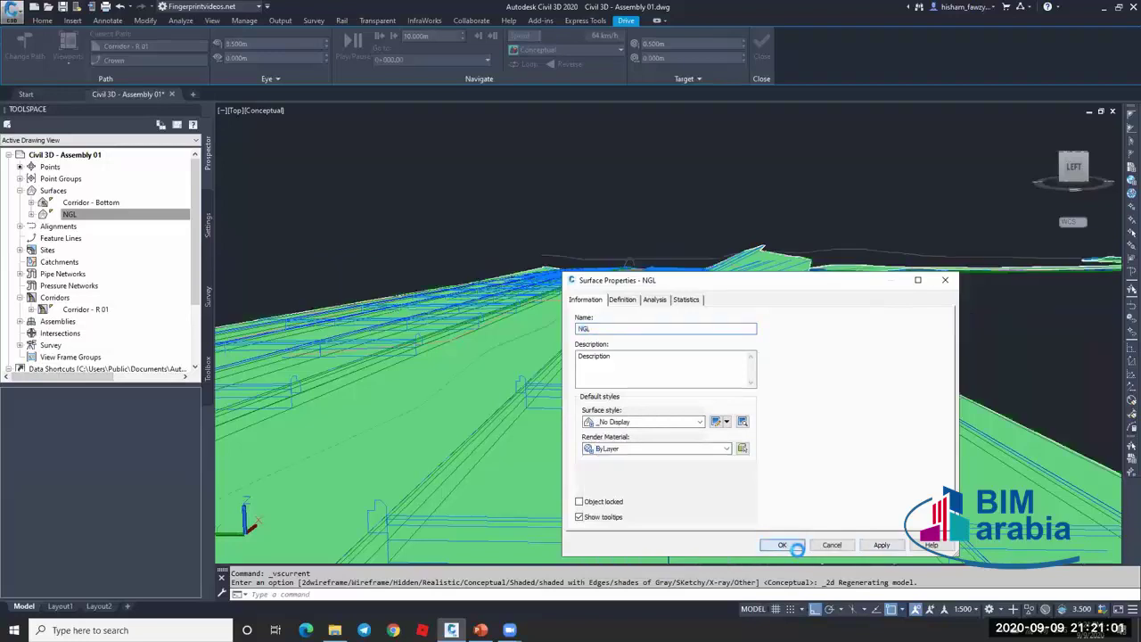
{"action": "left_click", "coordinate": [794, 546]}
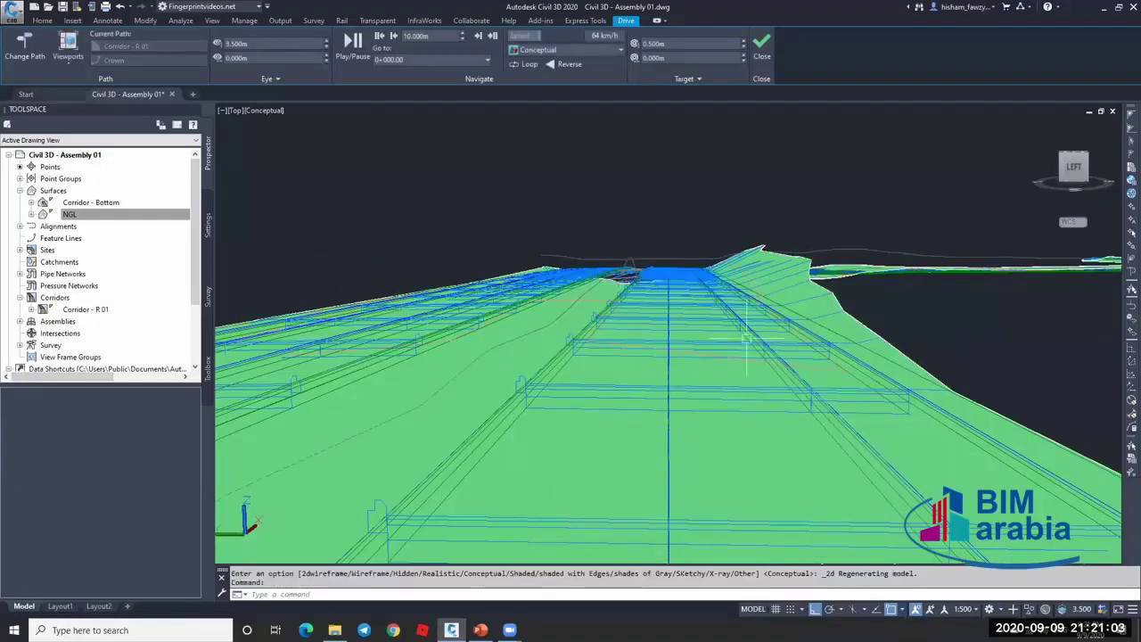
Set the Corridor - Bottom surface style to _No Display as well.
{"action": "left_click", "coordinate": [94, 202]}
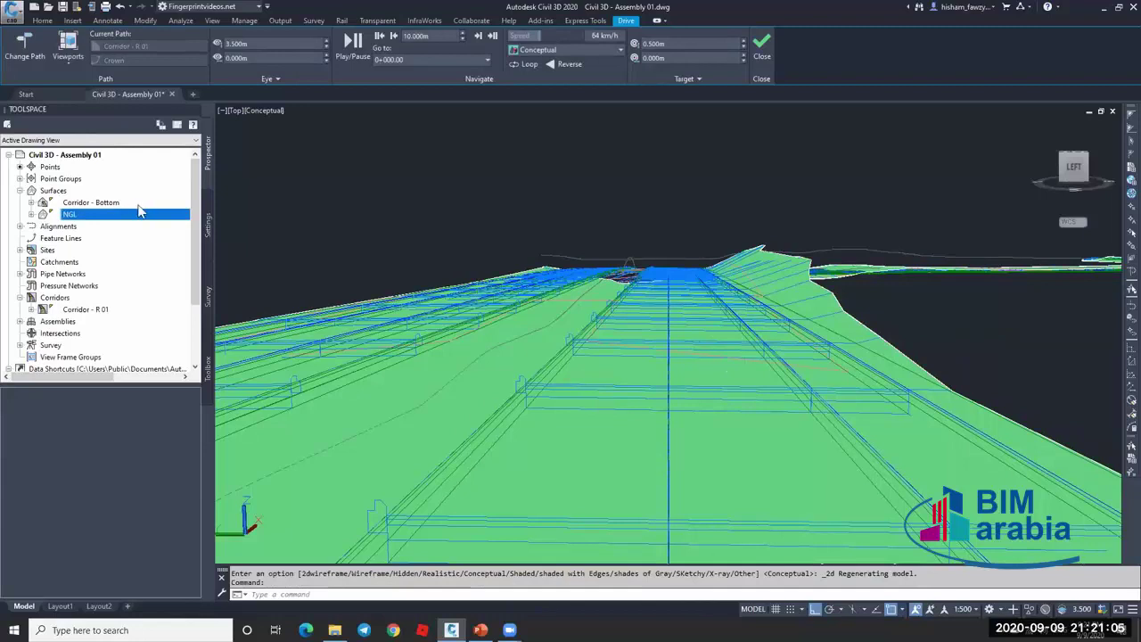
{"action": "left_click", "coordinate": [642, 422]}
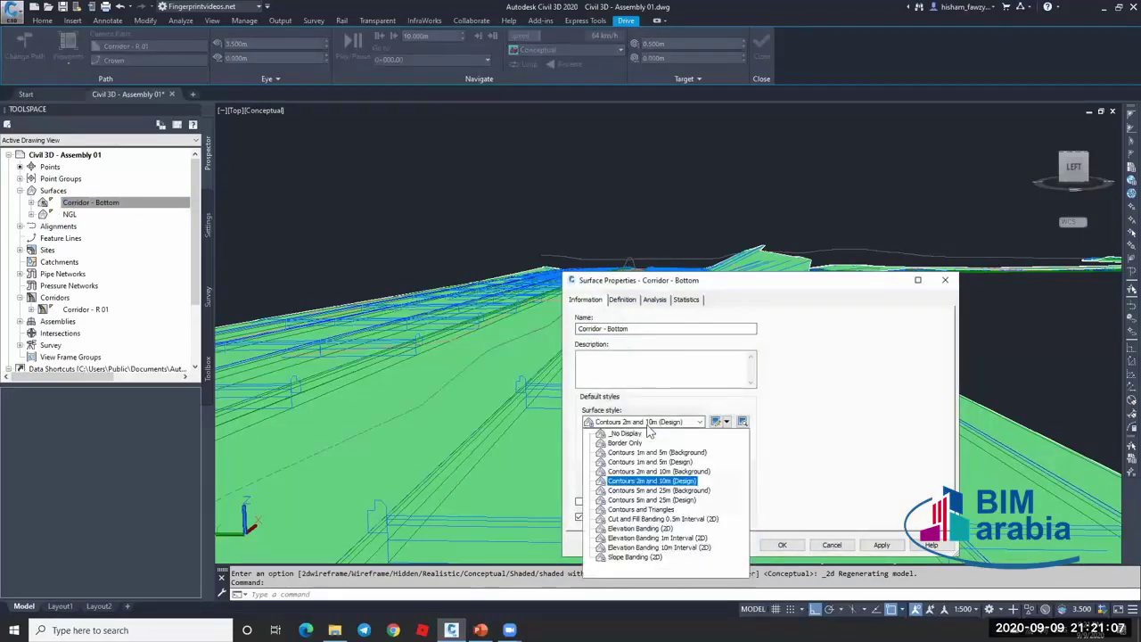
{"action": "left_click", "coordinate": [641, 479]}
{"action": "left_click", "coordinate": [881, 545]}
{"action": "left_click", "coordinate": [782, 545]}
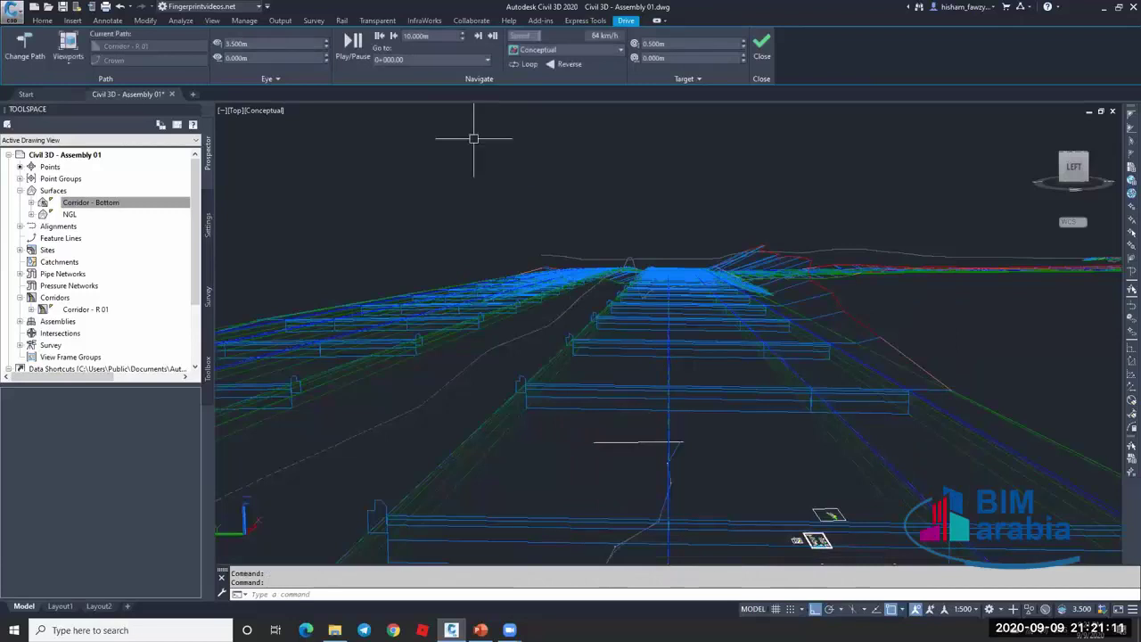
Try Shaded, Shaded with edges and Conceptual styles, undo the view change, and close the drive.
{"action": "left_click", "coordinate": [267, 110]}
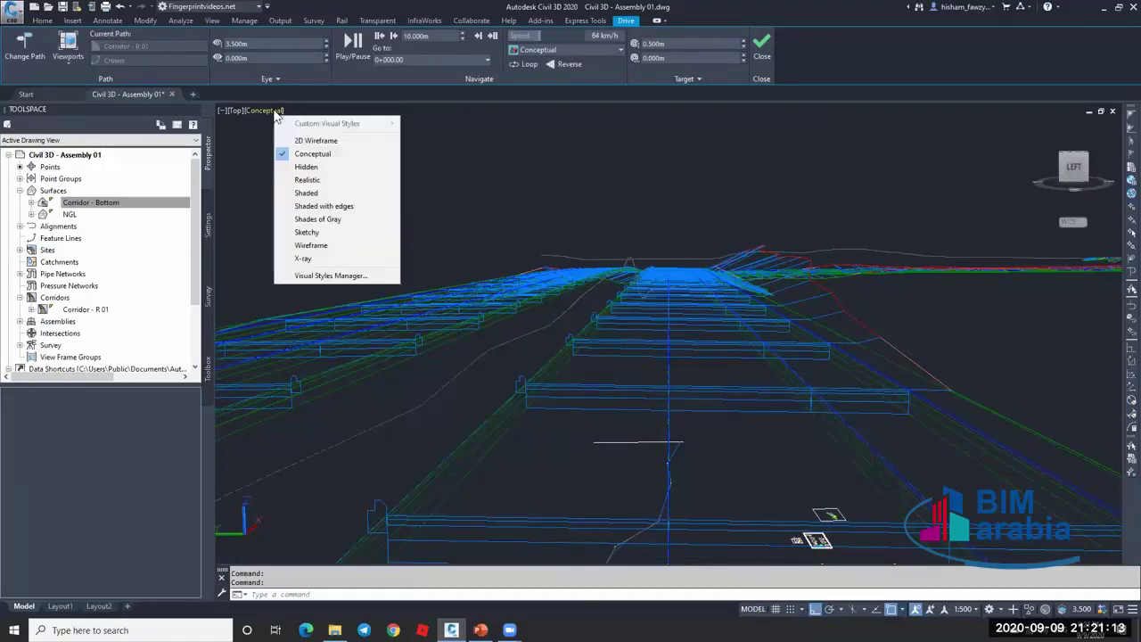
{"action": "left_click", "coordinate": [329, 192]}
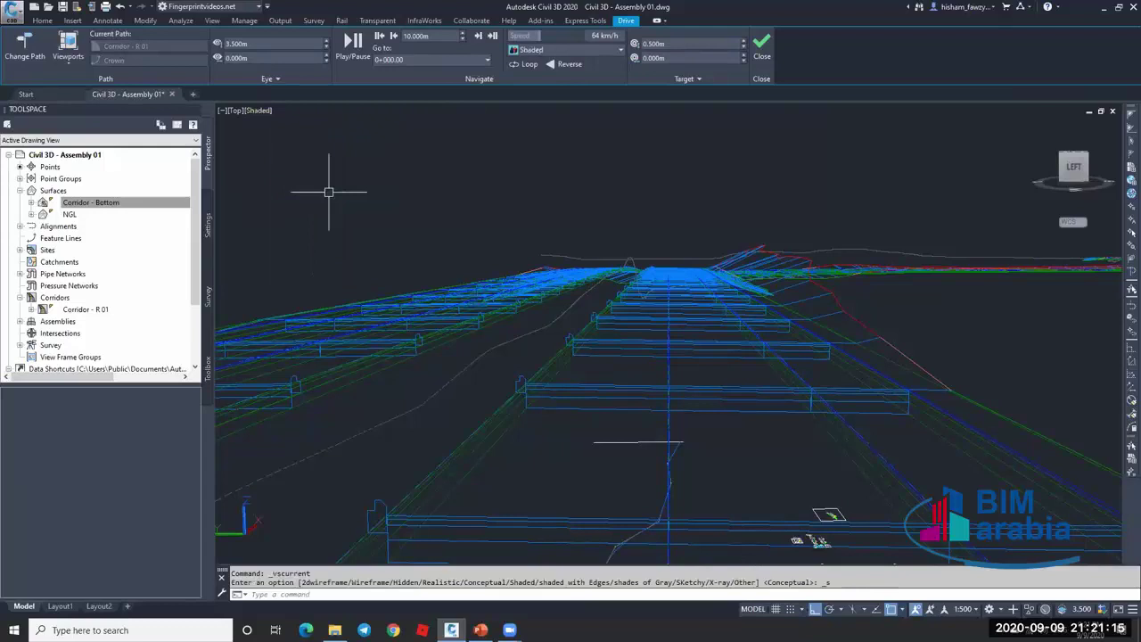
{"action": "left_click", "coordinate": [258, 110]}
{"action": "left_click", "coordinate": [312, 206]}
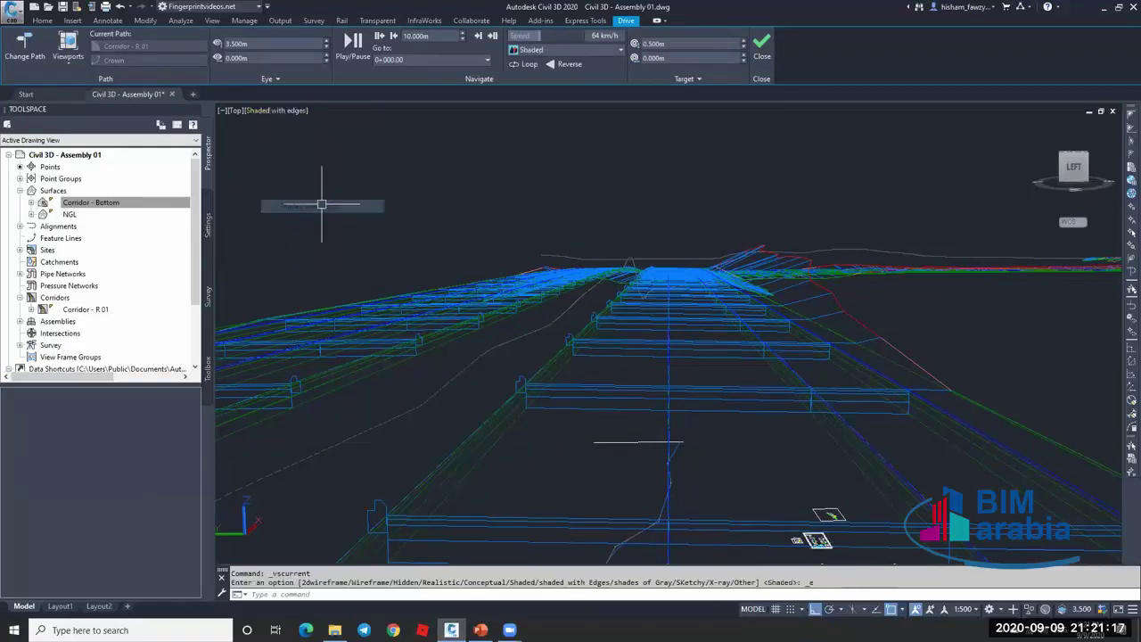
{"action": "left_click", "coordinate": [563, 50]}
{"action": "left_click", "coordinate": [631, 79]}
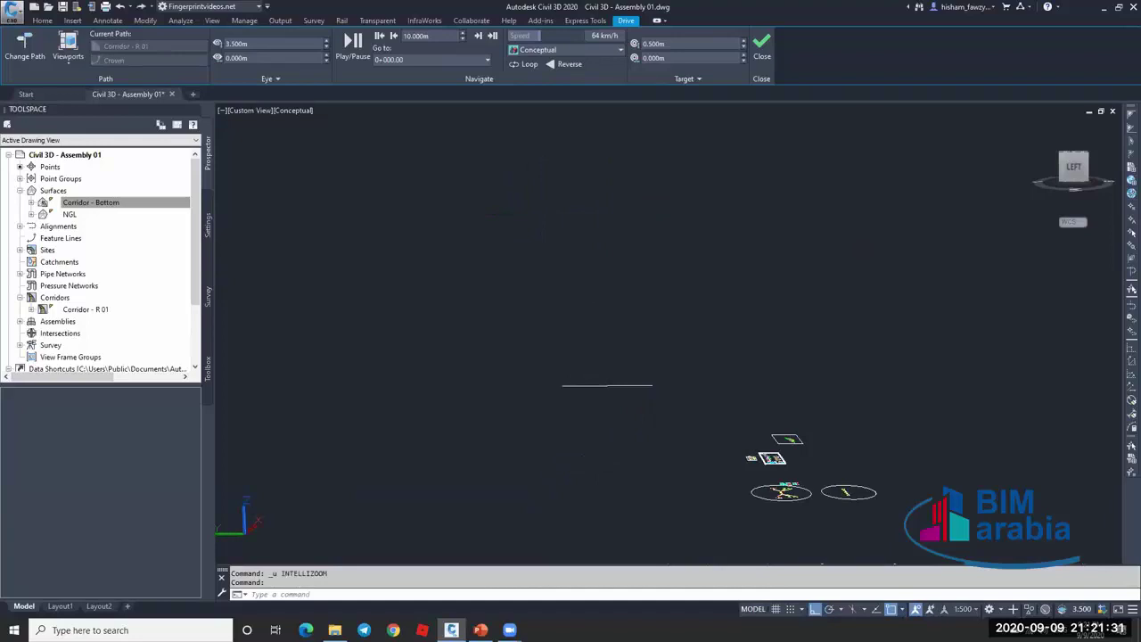
{"action": "key", "text": "ctrl+z"}
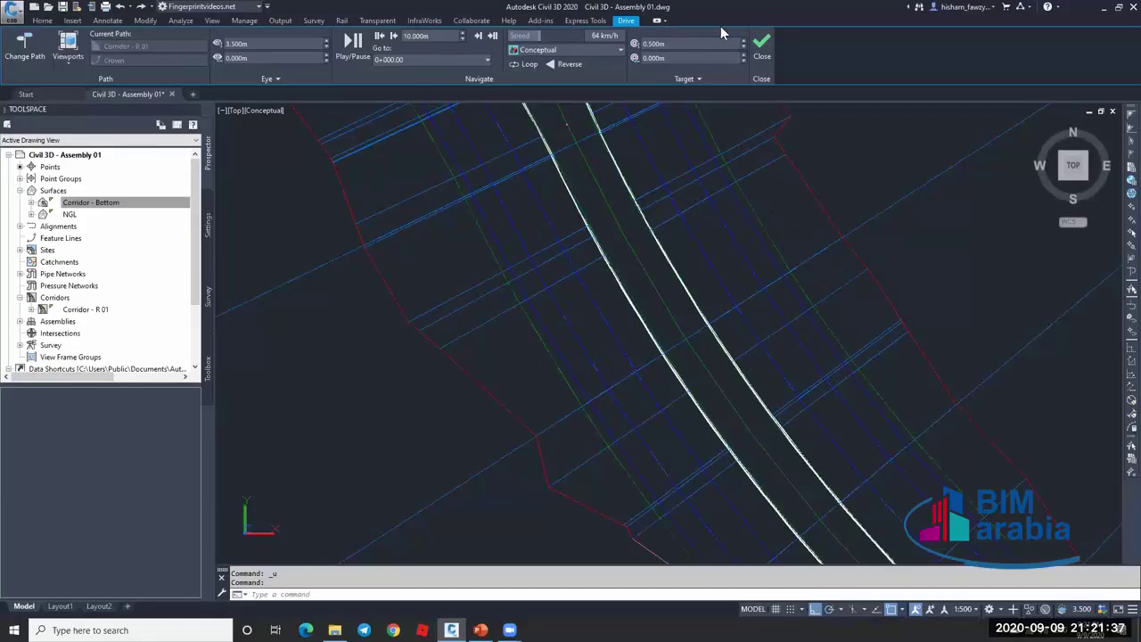
{"action": "left_click", "coordinate": [499, 154]}
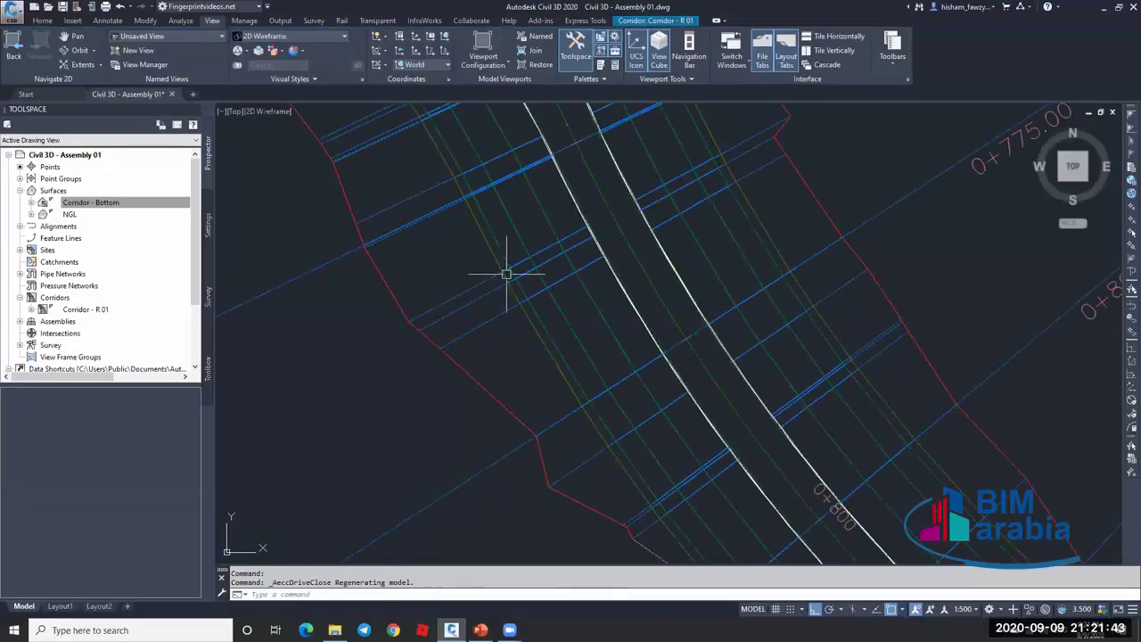
Inspect Corridor - R 01's properties, then launch Drive from the corridor tools.
{"action": "double_click", "coordinate": [537, 254]}
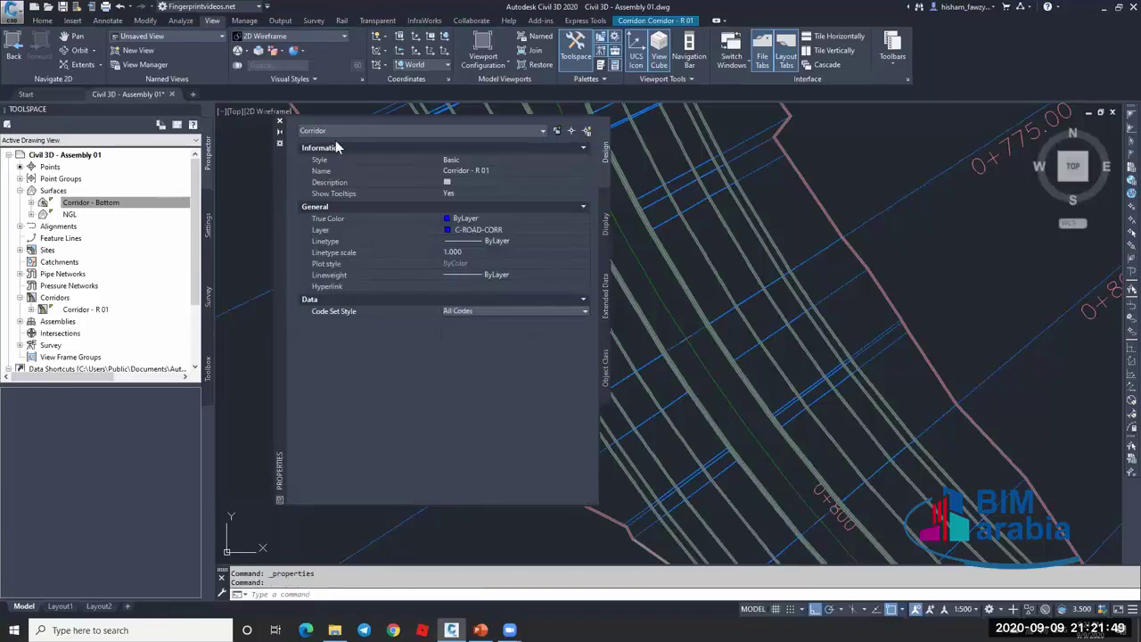
{"action": "key", "text": "Escape"}
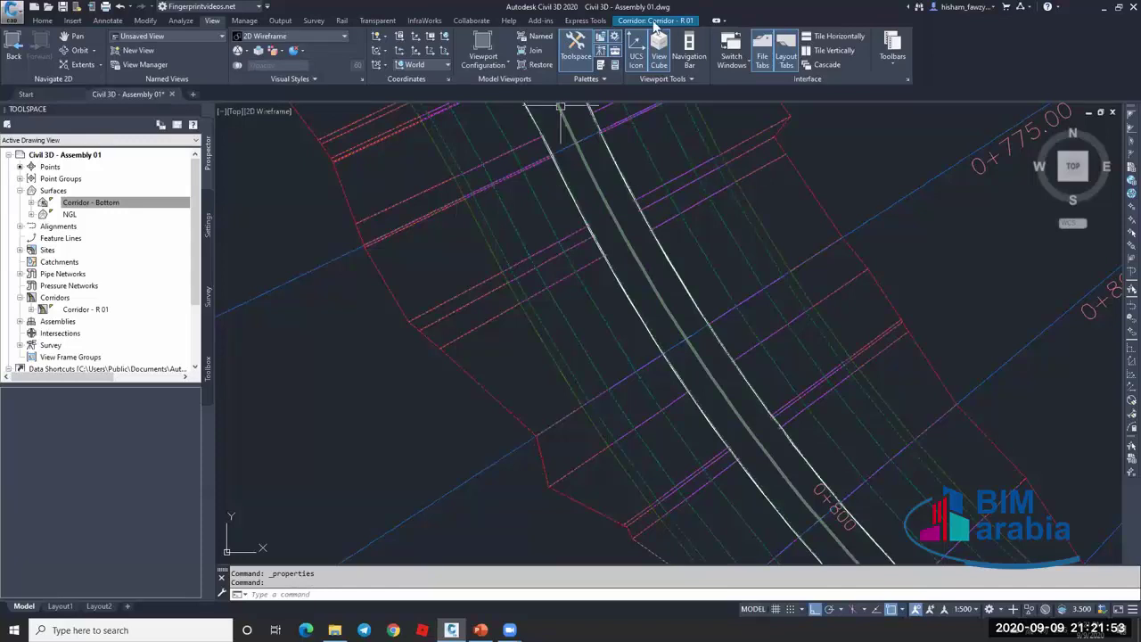
{"action": "left_click", "coordinate": [657, 20]}
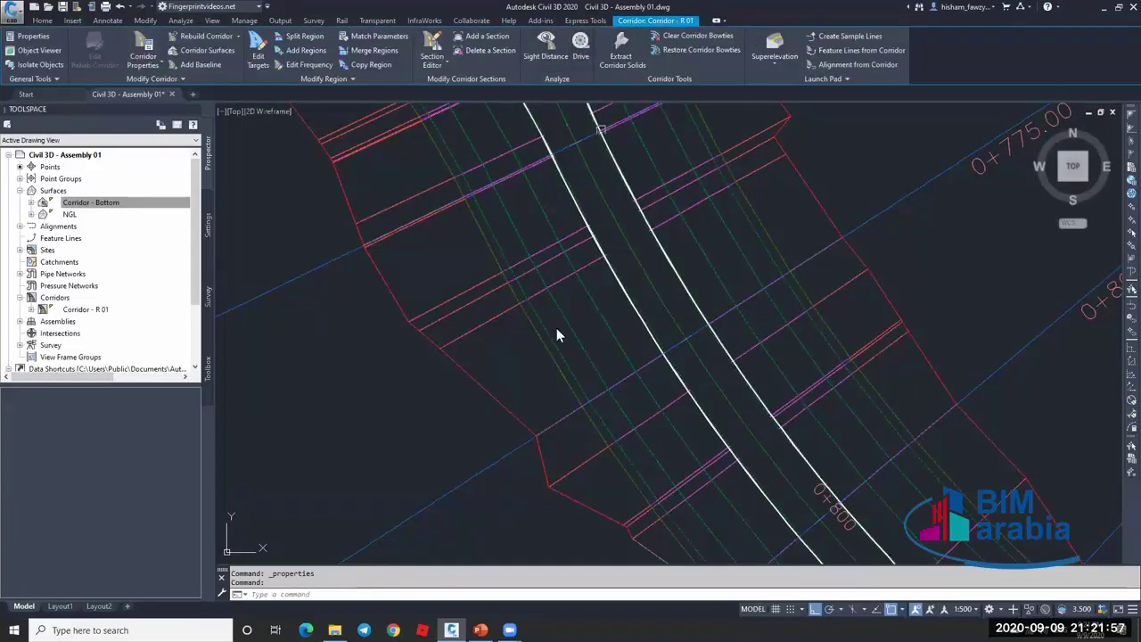
{"action": "left_click", "coordinate": [580, 49]}
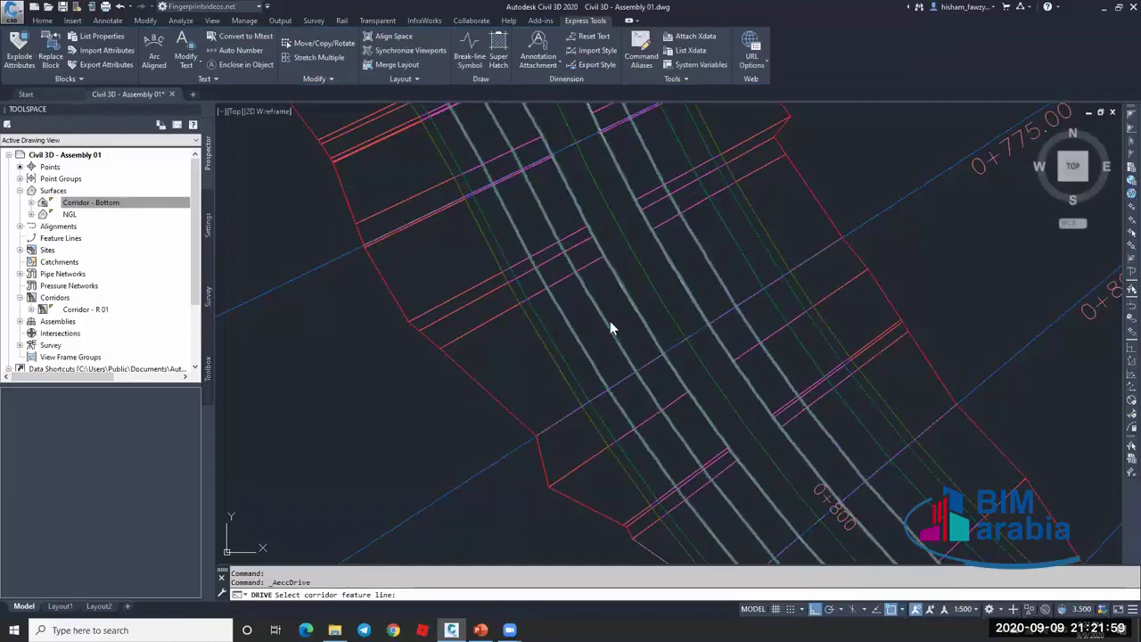
Follow the chosen corridor feature line at a 2.500 m eye height and play the drive.
{"action": "left_click", "coordinate": [526, 255]}
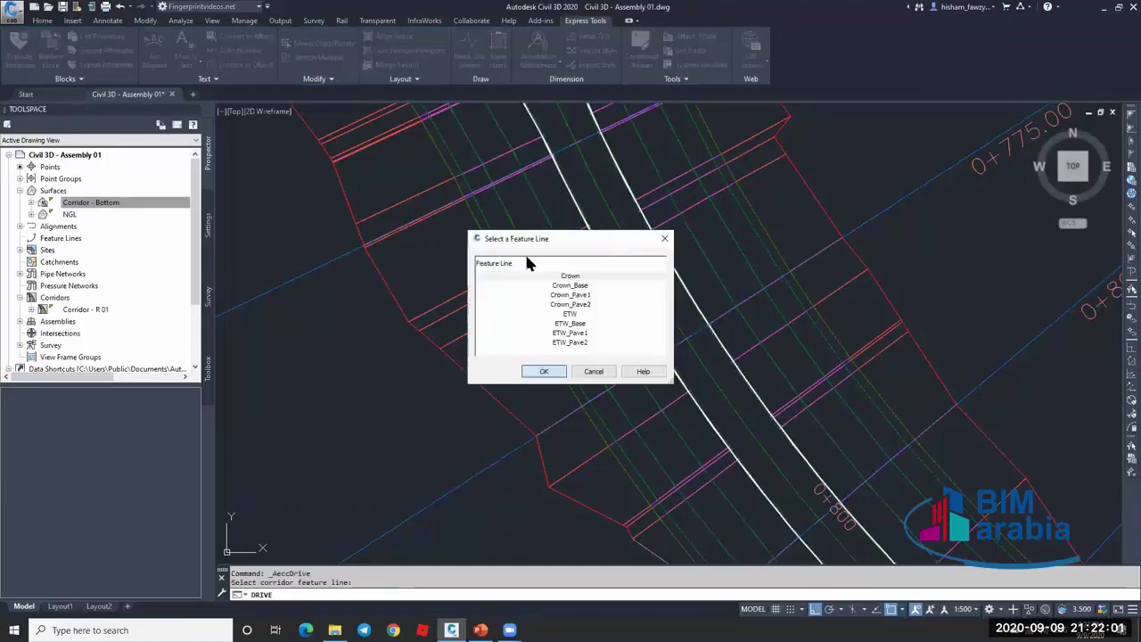
{"action": "key", "text": "Return"}
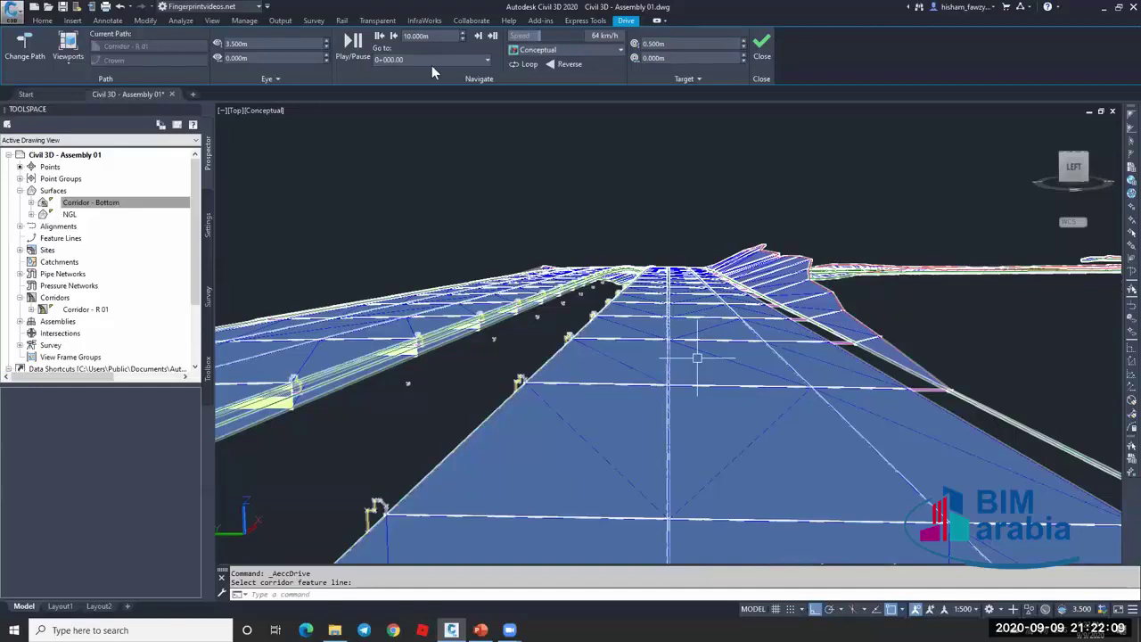
{"action": "left_click", "coordinate": [294, 46]}
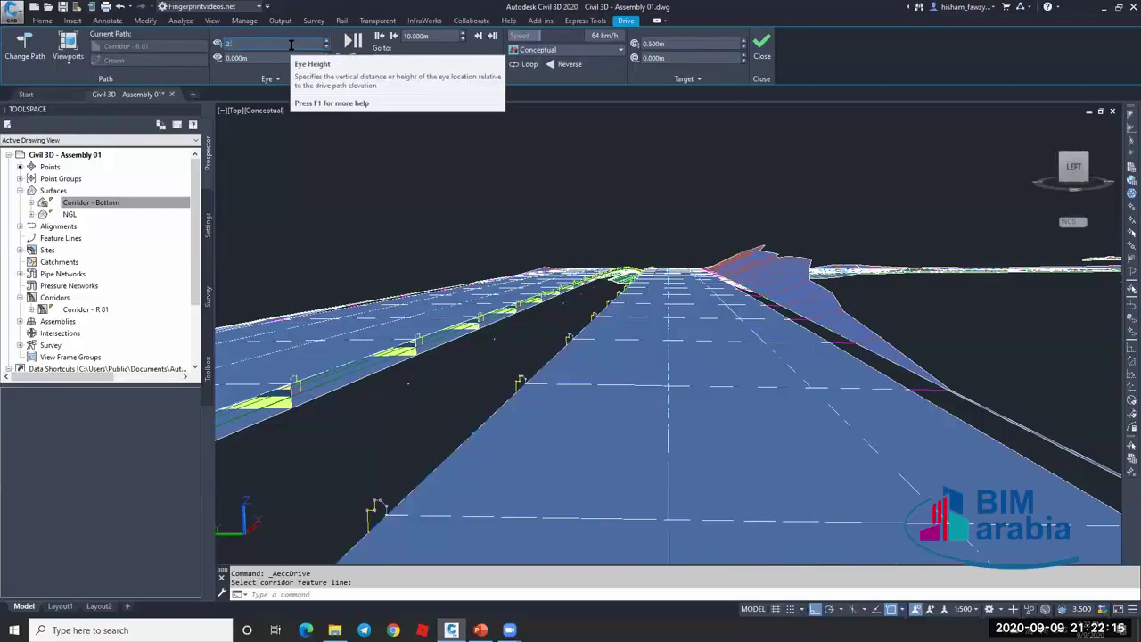
{"action": "key", "text": "Return"}
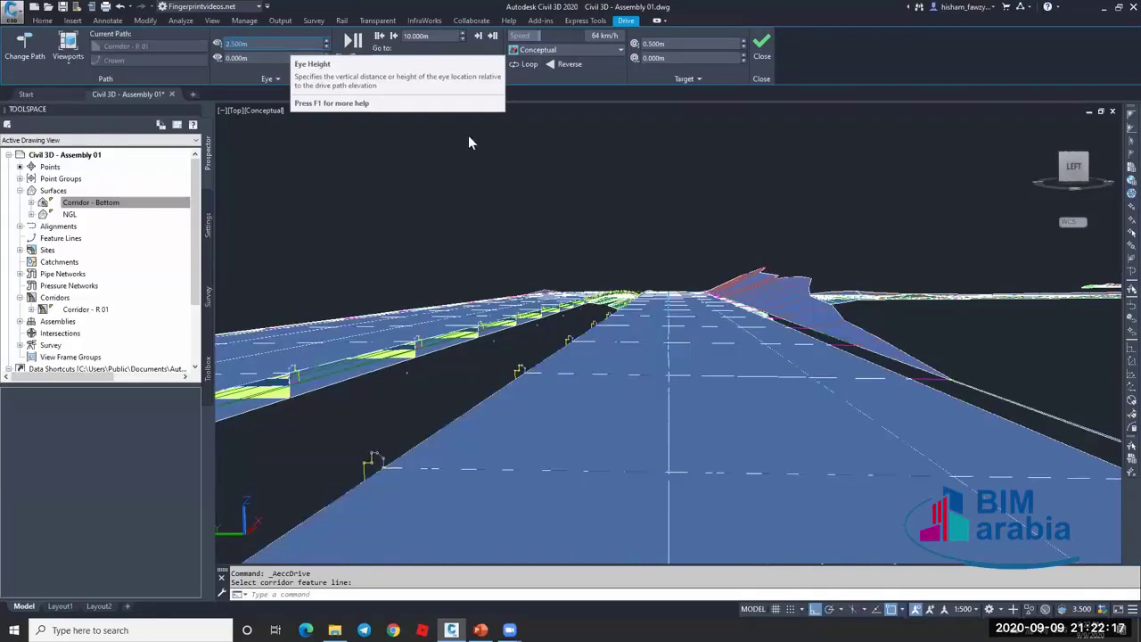
{"action": "left_click", "coordinate": [353, 43]}
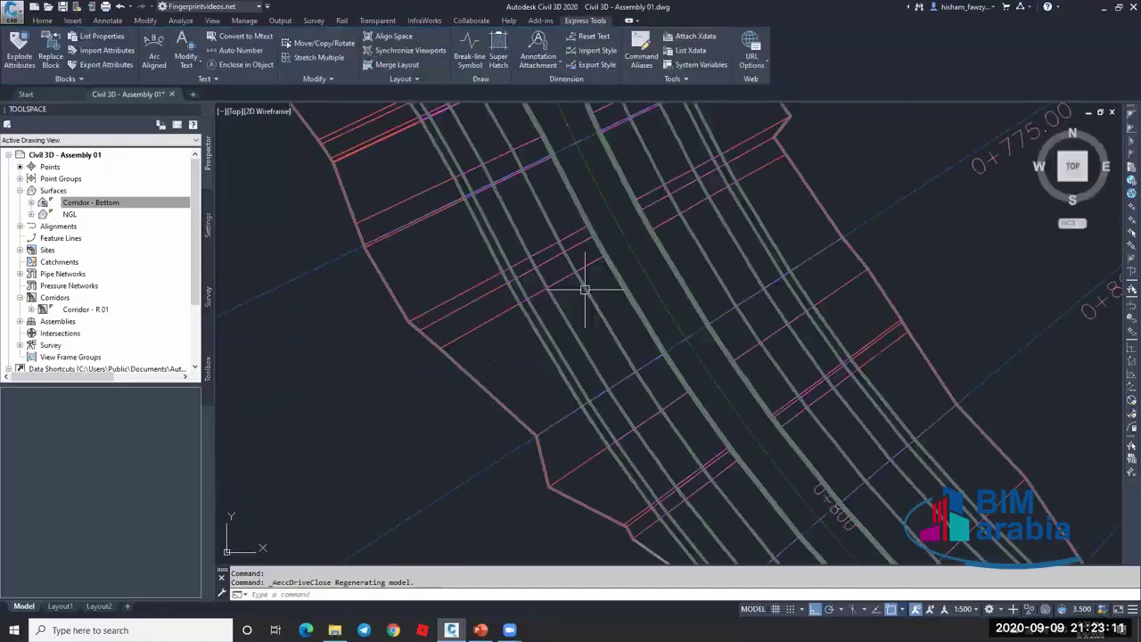
Zoom out and pan to the section views, then zoom in on the divided-road typical section detail.
{"action": "scroll", "coordinate": [584, 290], "scroll_direction": "down", "scroll_amount": 5}
{"action": "scroll", "coordinate": [667, 378], "scroll_direction": "down", "scroll_amount": 5}
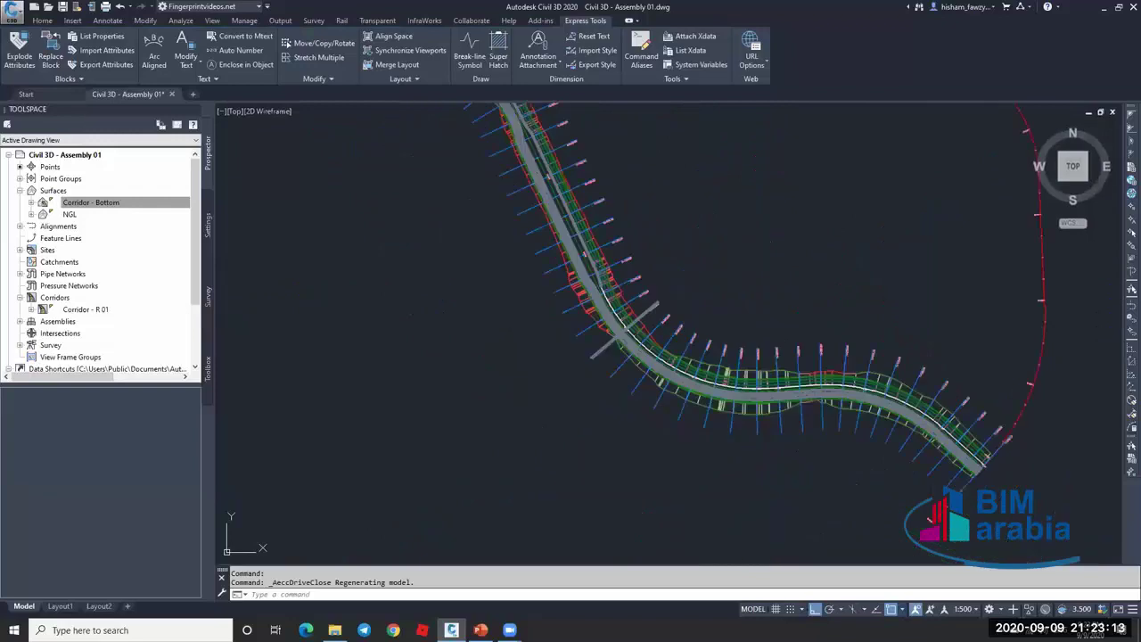
{"action": "key", "text": "Escape"}
{"action": "scroll", "coordinate": [668, 427], "scroll_direction": "down", "scroll_amount": 2}
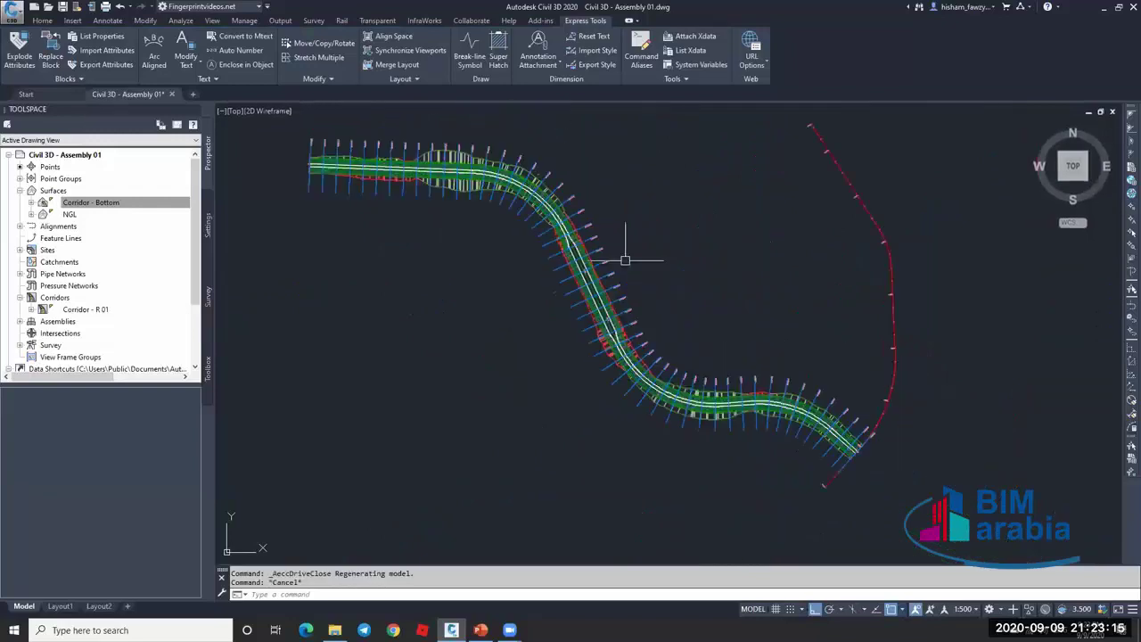
{"action": "scroll", "coordinate": [665, 184], "scroll_direction": "down", "scroll_amount": 2}
{"action": "scroll", "coordinate": [707, 225], "scroll_direction": "down", "scroll_amount": 2}
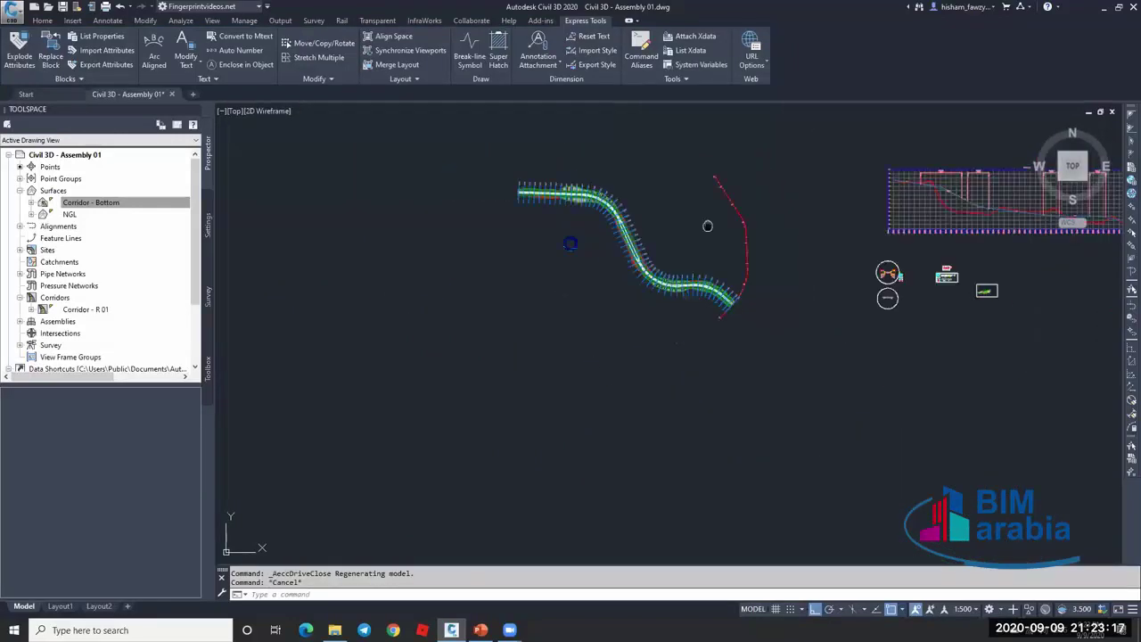
{"action": "middle_click_drag", "start_coordinate": [708, 225], "coordinate": [600, 254]}
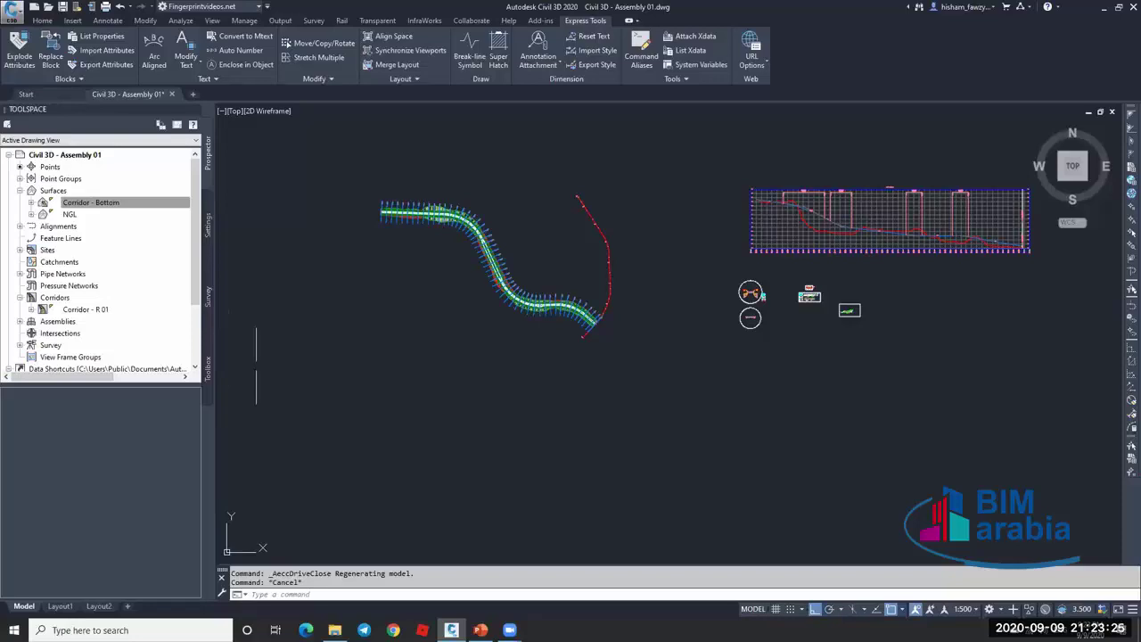
{"action": "scroll", "coordinate": [562, 273], "scroll_direction": "up", "scroll_amount": 2}
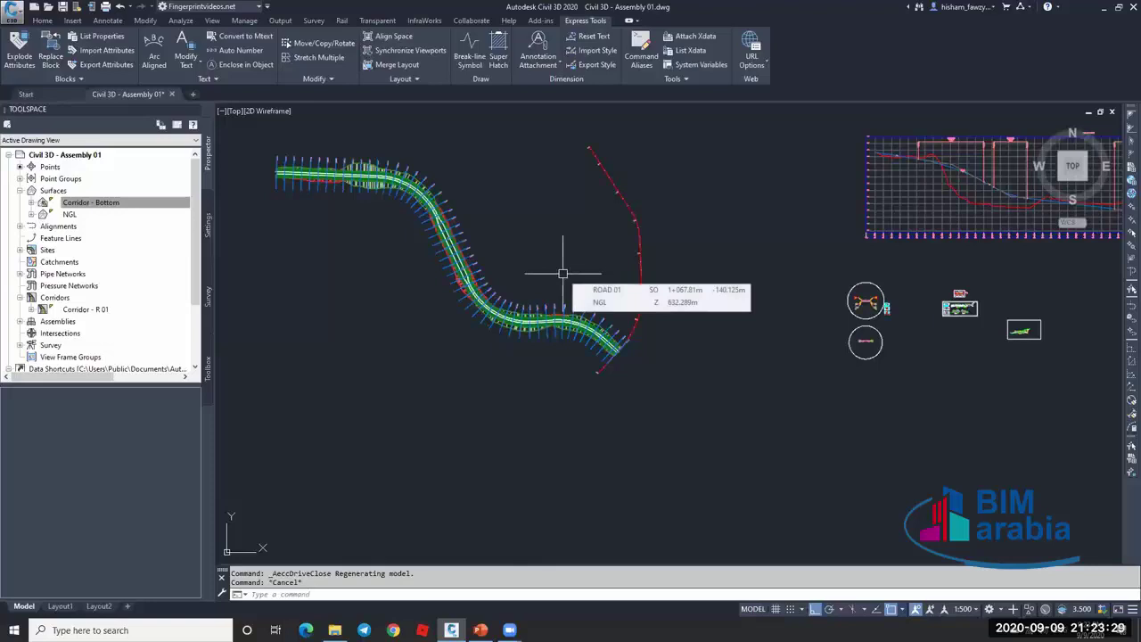
{"action": "scroll", "coordinate": [567, 230], "scroll_direction": "down", "scroll_amount": 6}
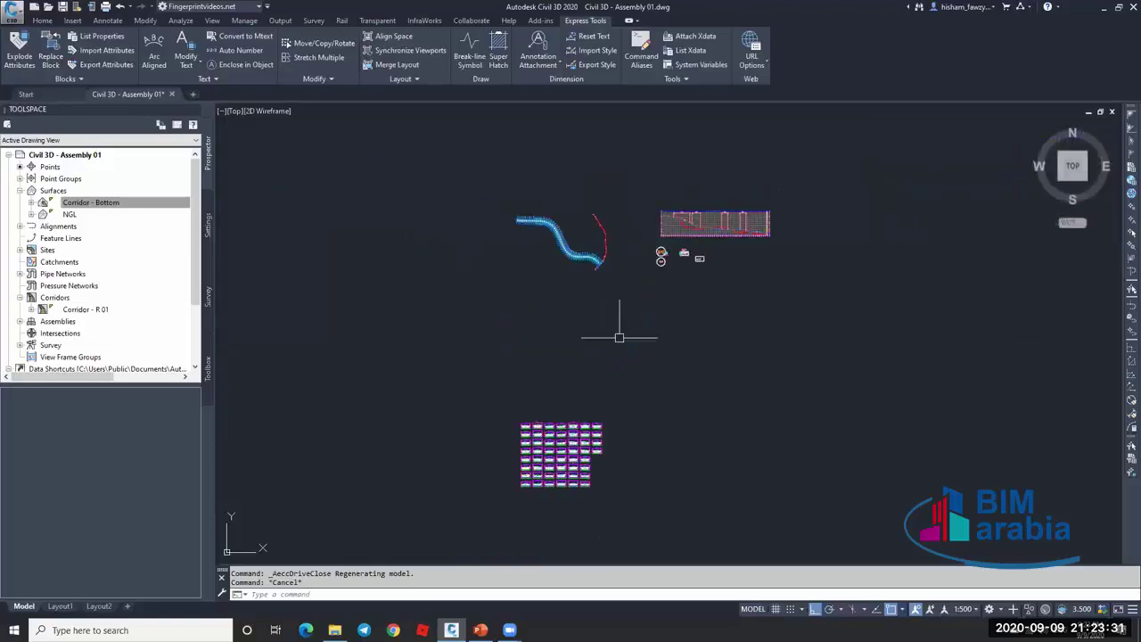
{"action": "scroll", "coordinate": [547, 402], "scroll_direction": "up", "scroll_amount": 6}
{"action": "scroll", "coordinate": [546, 402], "scroll_direction": "up", "scroll_amount": 5}
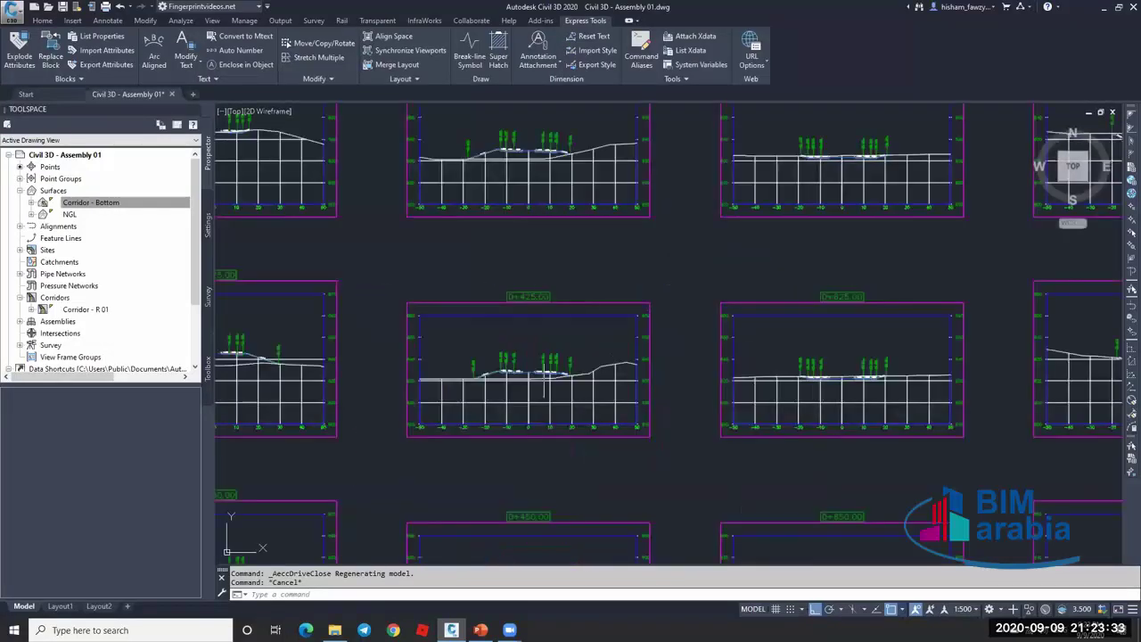
{"action": "scroll", "coordinate": [568, 332], "scroll_direction": "down", "scroll_amount": 6}
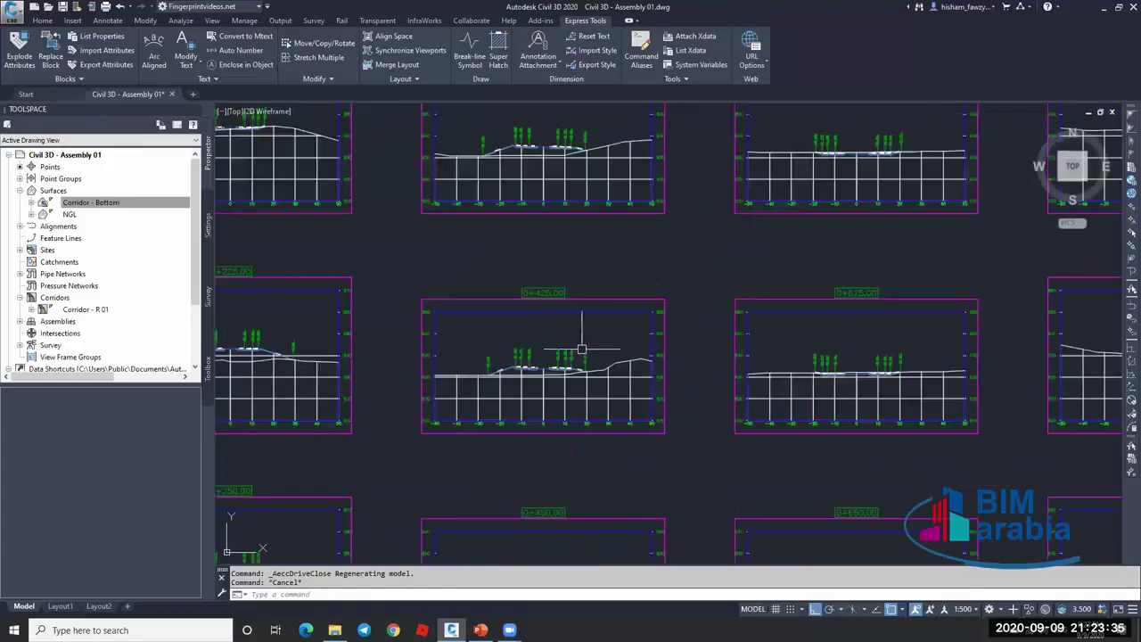
{"action": "scroll", "coordinate": [601, 268], "scroll_direction": "up", "scroll_amount": 4}
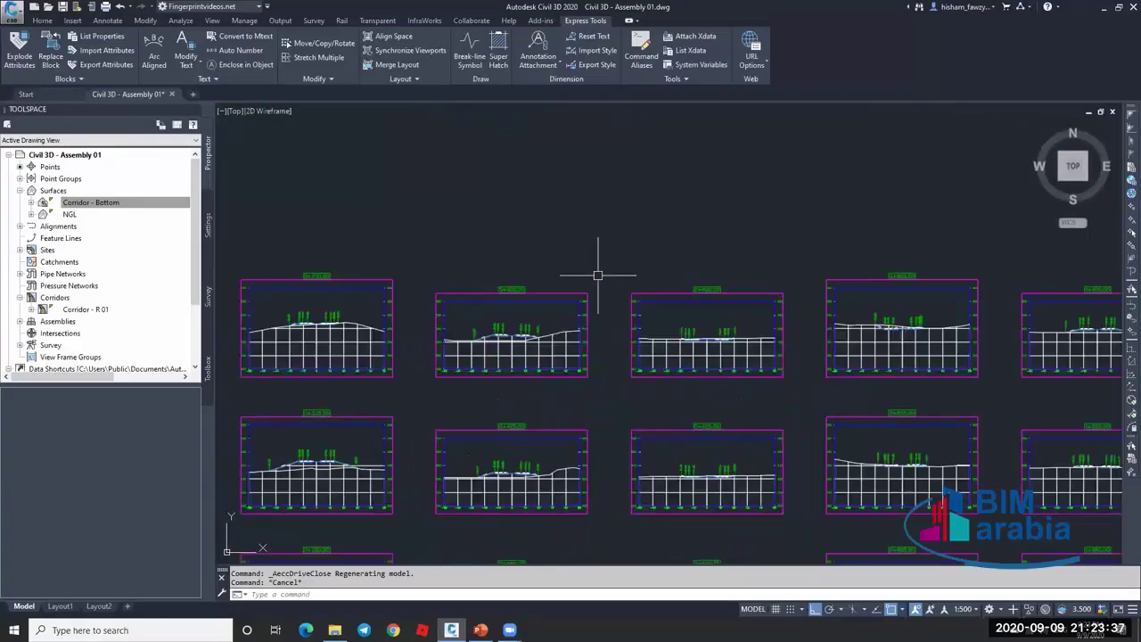
{"action": "scroll", "coordinate": [518, 345], "scroll_direction": "up", "scroll_amount": 6}
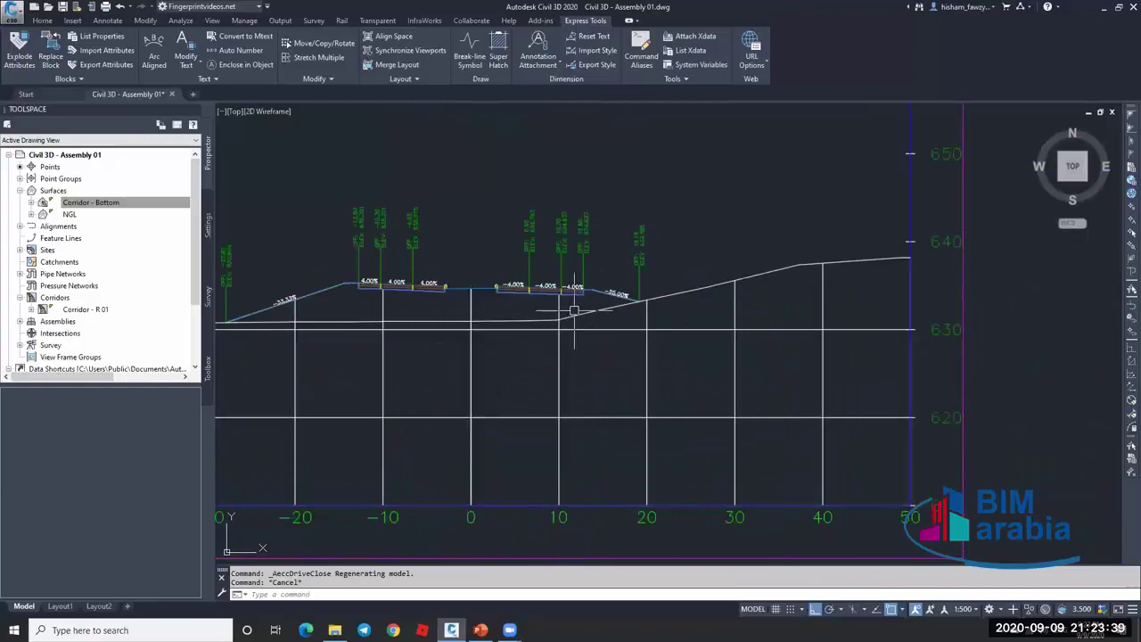
{"action": "scroll", "coordinate": [476, 334], "scroll_direction": "down", "scroll_amount": 5}
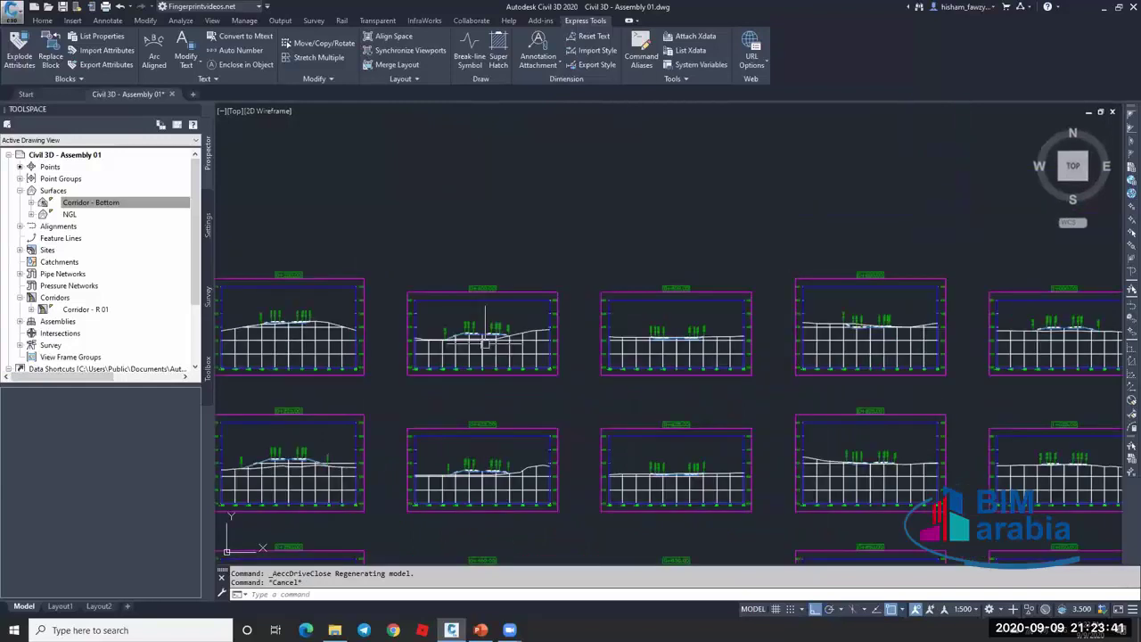
{"action": "scroll", "coordinate": [485, 339], "scroll_direction": "down", "scroll_amount": 6}
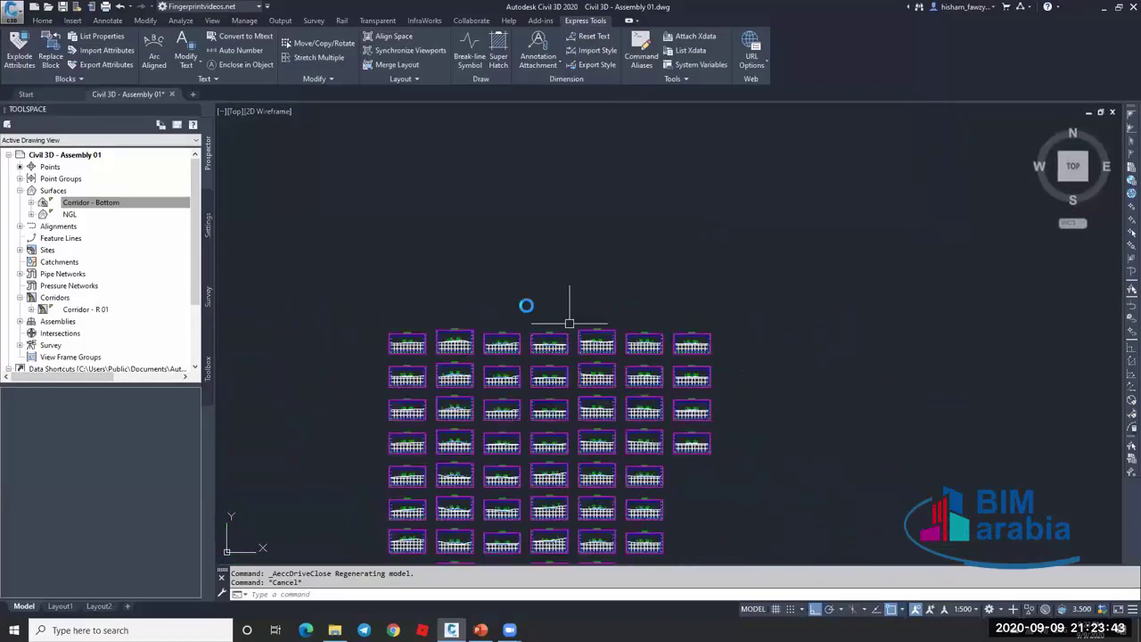
{"action": "scroll", "coordinate": [568, 323], "scroll_direction": "down", "scroll_amount": 3}
{"action": "scroll", "coordinate": [535, 294], "scroll_direction": "up", "scroll_amount": 6}
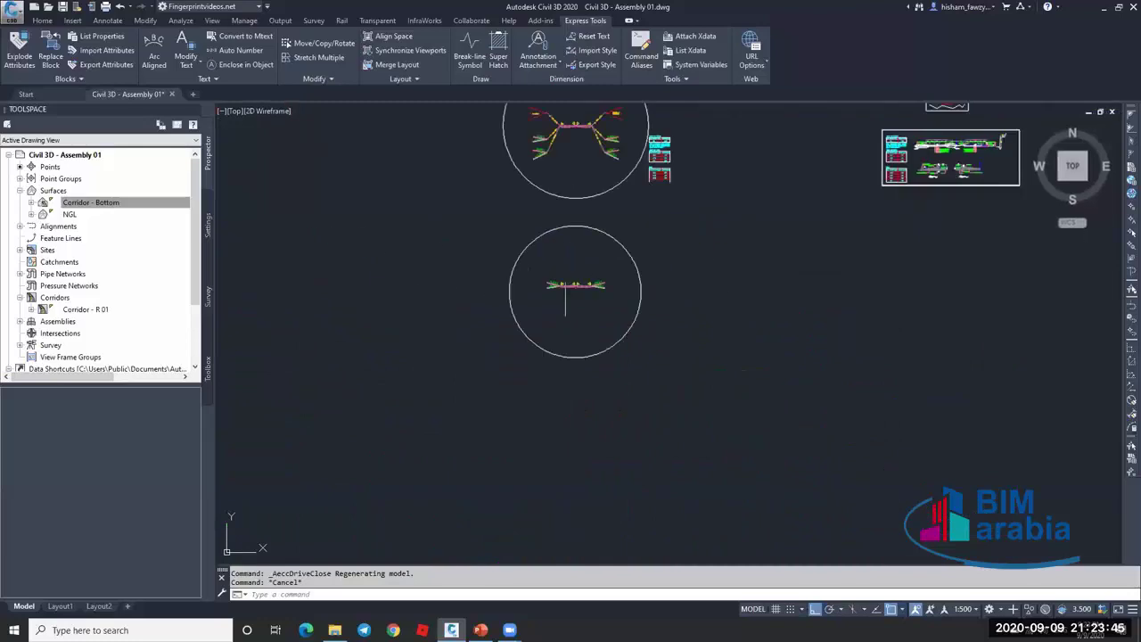
{"action": "scroll", "coordinate": [565, 287], "scroll_direction": "up", "scroll_amount": 6}
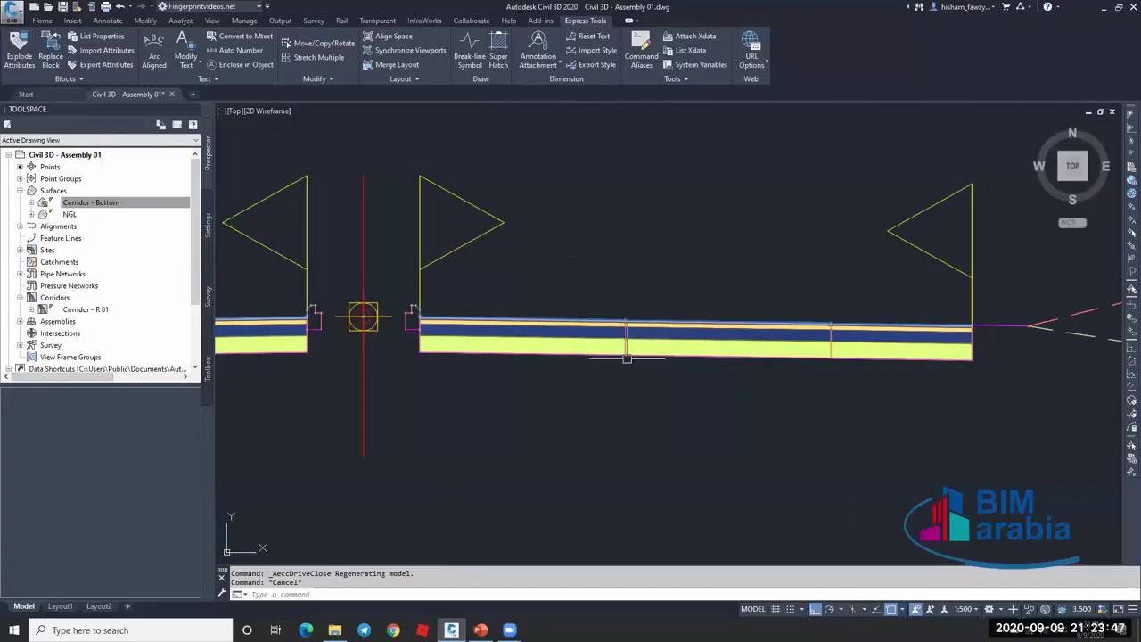
{"action": "scroll", "coordinate": [579, 370], "scroll_direction": "down", "scroll_amount": 5}
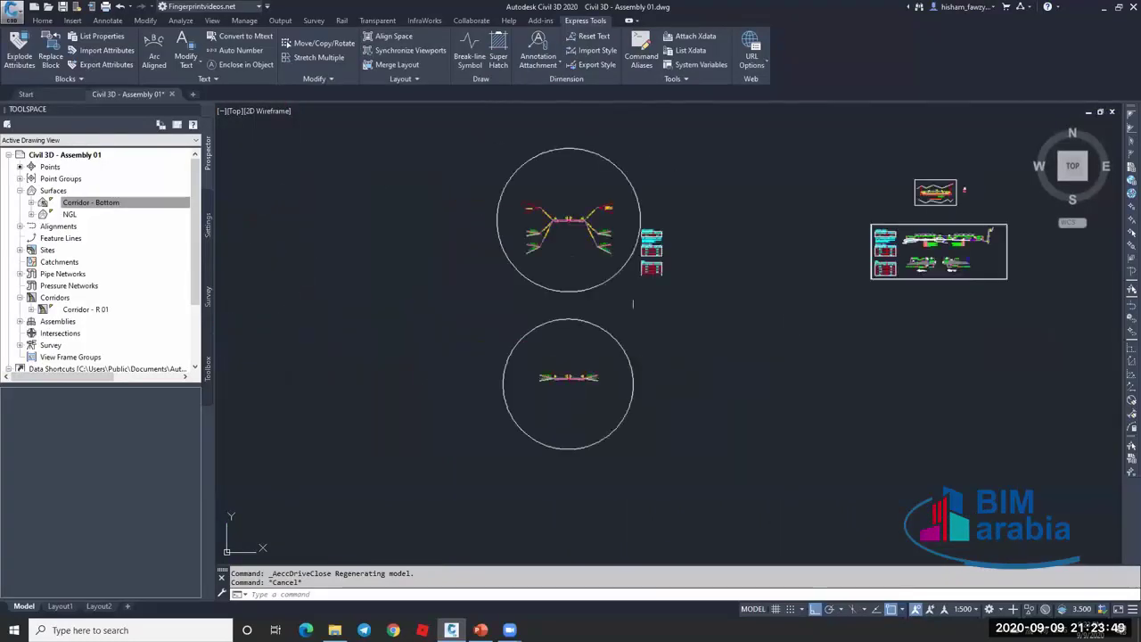
{"action": "scroll", "coordinate": [984, 234], "scroll_direction": "up", "scroll_amount": 8}
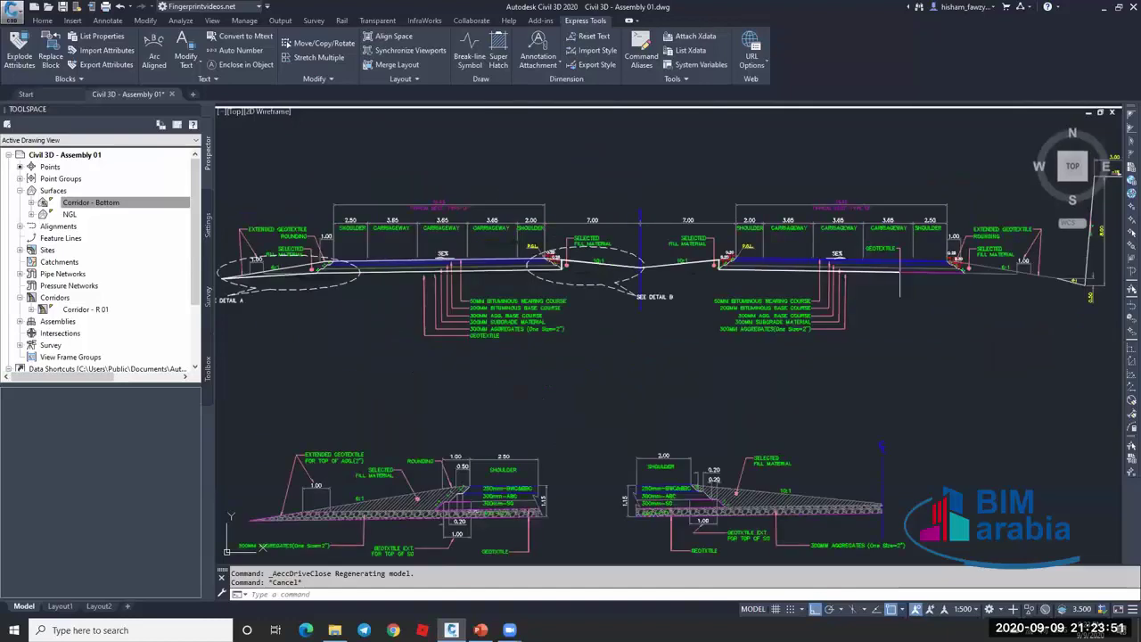
Zoom from Proposed Typical Section 1 to the assembly, select it, and zoom into its pavement layers.
{"action": "scroll", "coordinate": [897, 258], "scroll_direction": "up", "scroll_amount": 4}
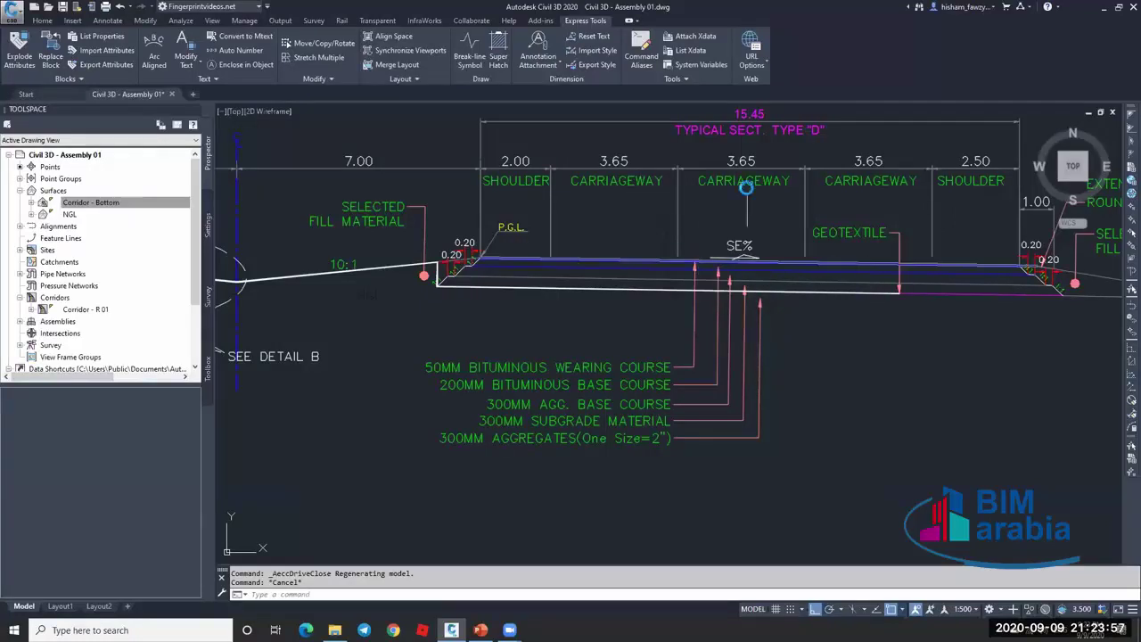
{"action": "scroll", "coordinate": [746, 187], "scroll_direction": "down", "scroll_amount": 8}
{"action": "scroll", "coordinate": [684, 192], "scroll_direction": "up", "scroll_amount": 8}
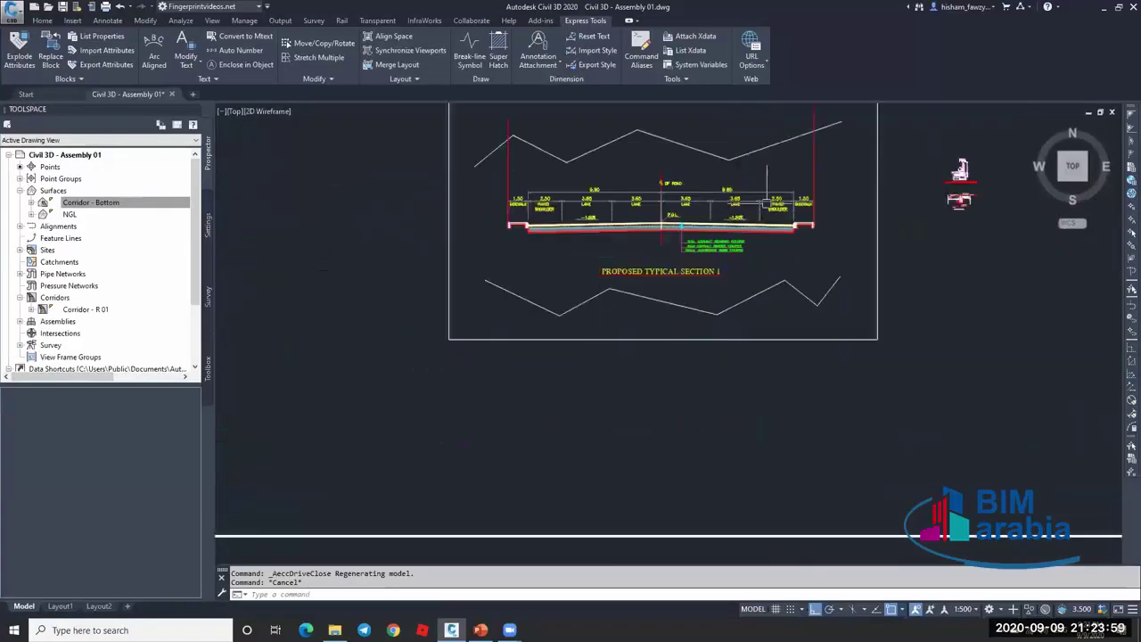
{"action": "scroll", "coordinate": [767, 205], "scroll_direction": "up", "scroll_amount": 4}
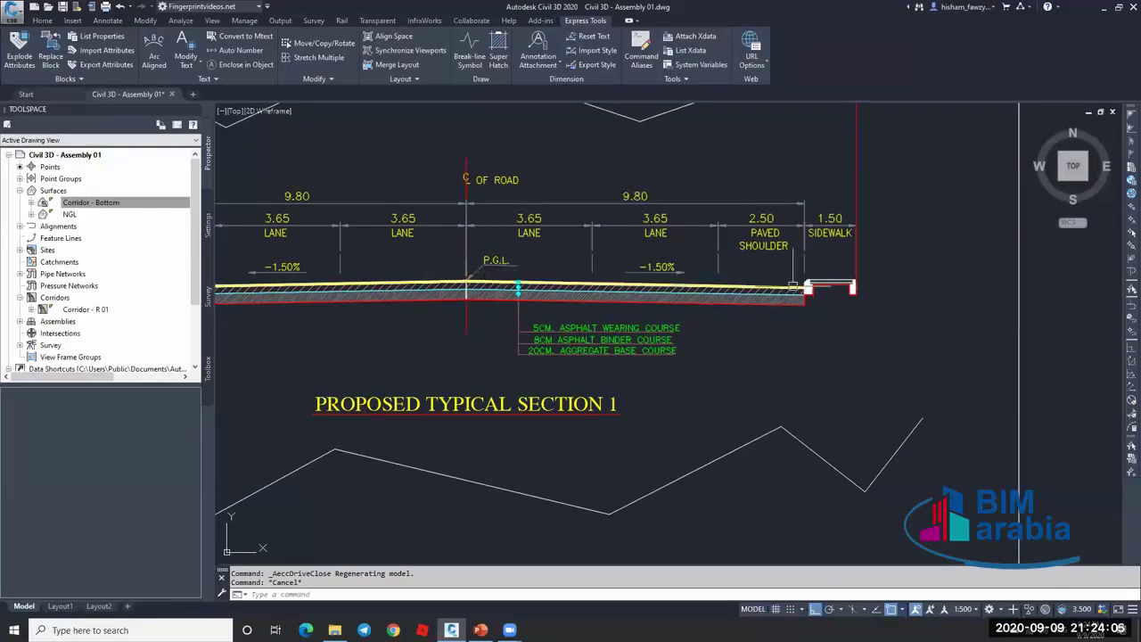
{"action": "scroll", "coordinate": [853, 199], "scroll_direction": "down", "scroll_amount": 5}
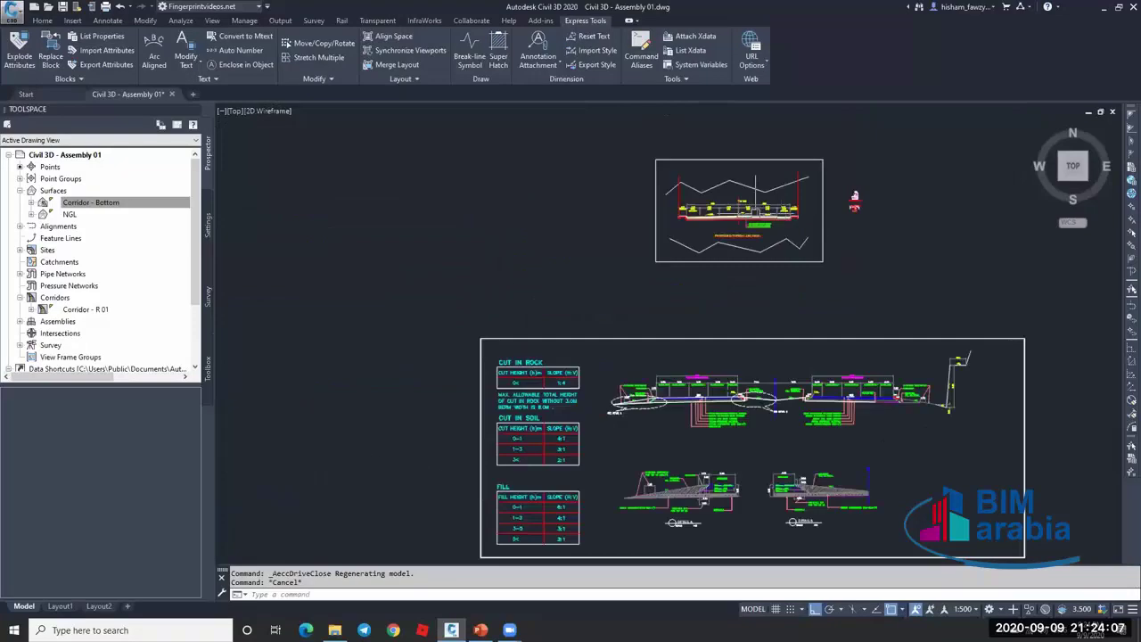
{"action": "scroll", "coordinate": [610, 301], "scroll_direction": "up", "scroll_amount": 5}
{"action": "scroll", "coordinate": [657, 247], "scroll_direction": "up", "scroll_amount": 6}
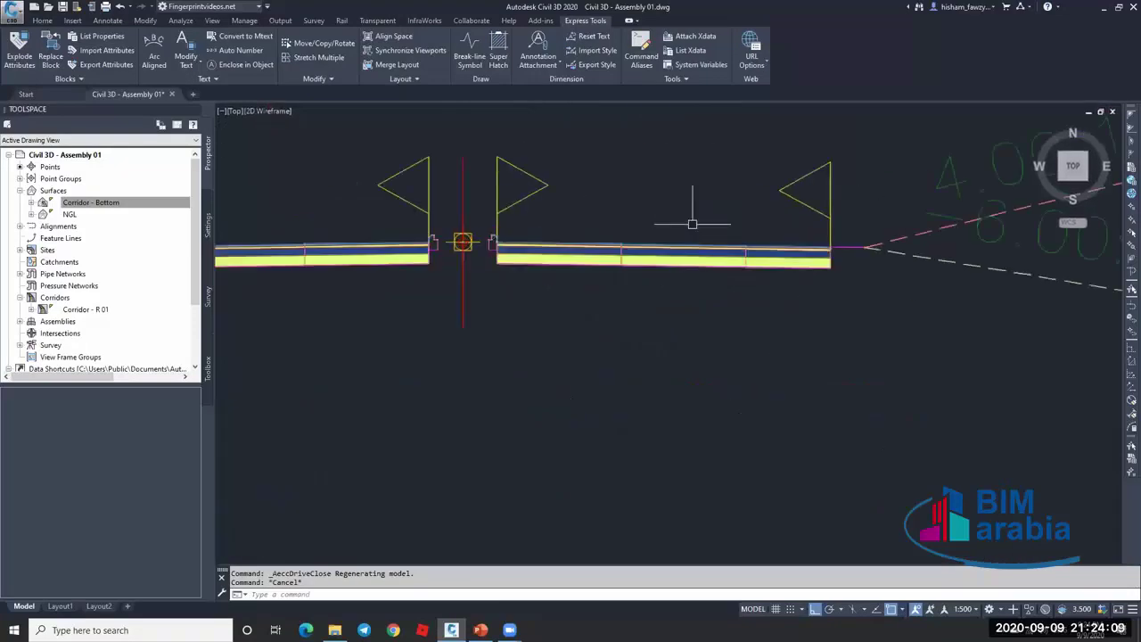
{"action": "scroll", "coordinate": [415, 272], "scroll_direction": "up", "scroll_amount": 3}
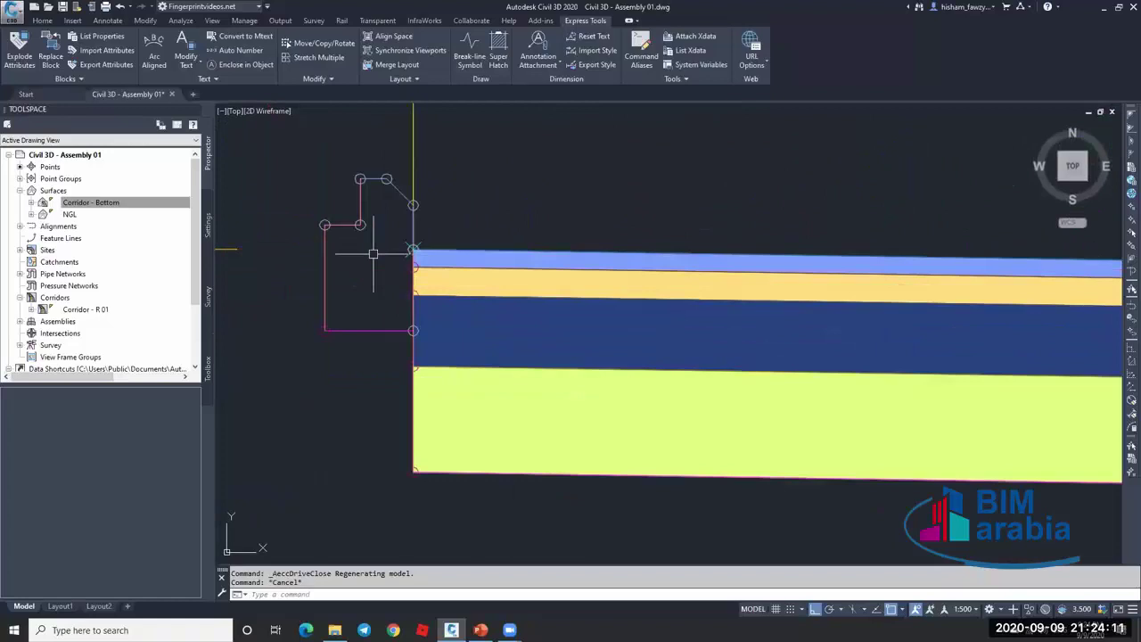
{"action": "left_click", "coordinate": [419, 247]}
{"action": "scroll", "coordinate": [419, 247], "scroll_direction": "down", "scroll_amount": 4}
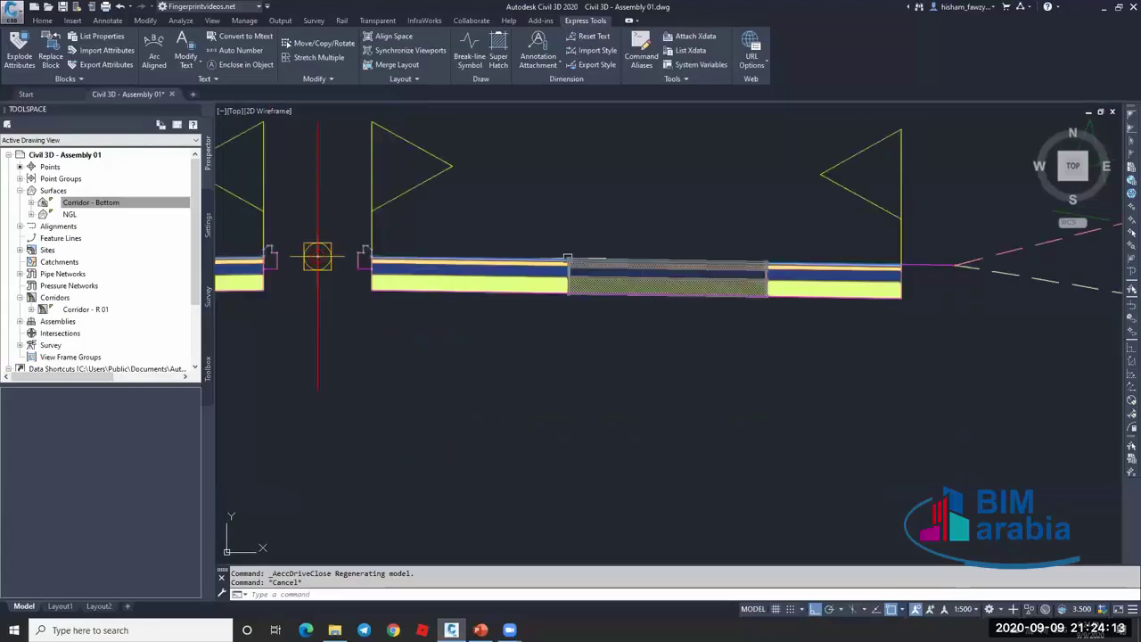
{"action": "scroll", "coordinate": [901, 271], "scroll_direction": "up", "scroll_amount": 5}
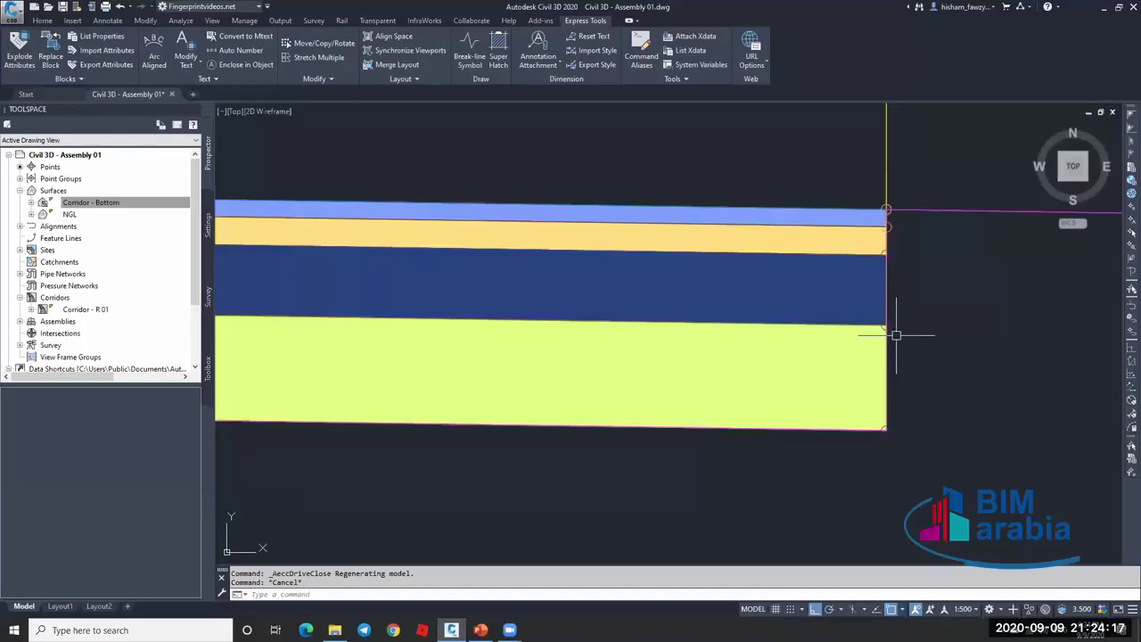
{"action": "scroll", "coordinate": [900, 272], "scroll_direction": "down", "scroll_amount": 2}
{"action": "scroll", "coordinate": [897, 255], "scroll_direction": "up", "scroll_amount": 4}
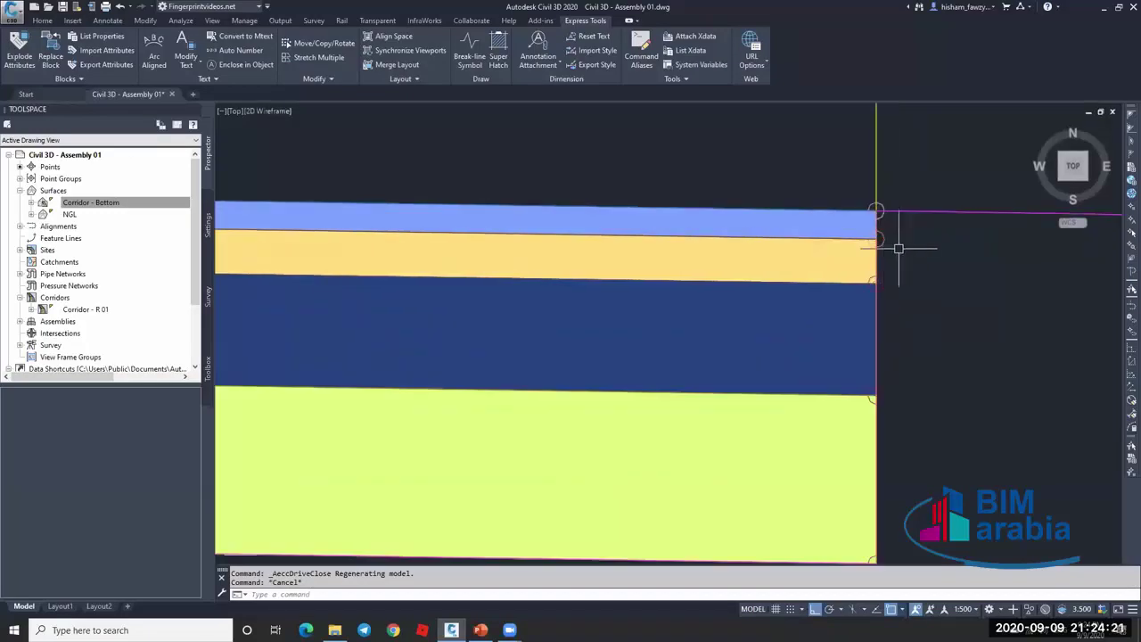
{"action": "scroll", "coordinate": [807, 259], "scroll_direction": "down", "scroll_amount": 6}
{"action": "scroll", "coordinate": [440, 262], "scroll_direction": "down", "scroll_amount": 2}
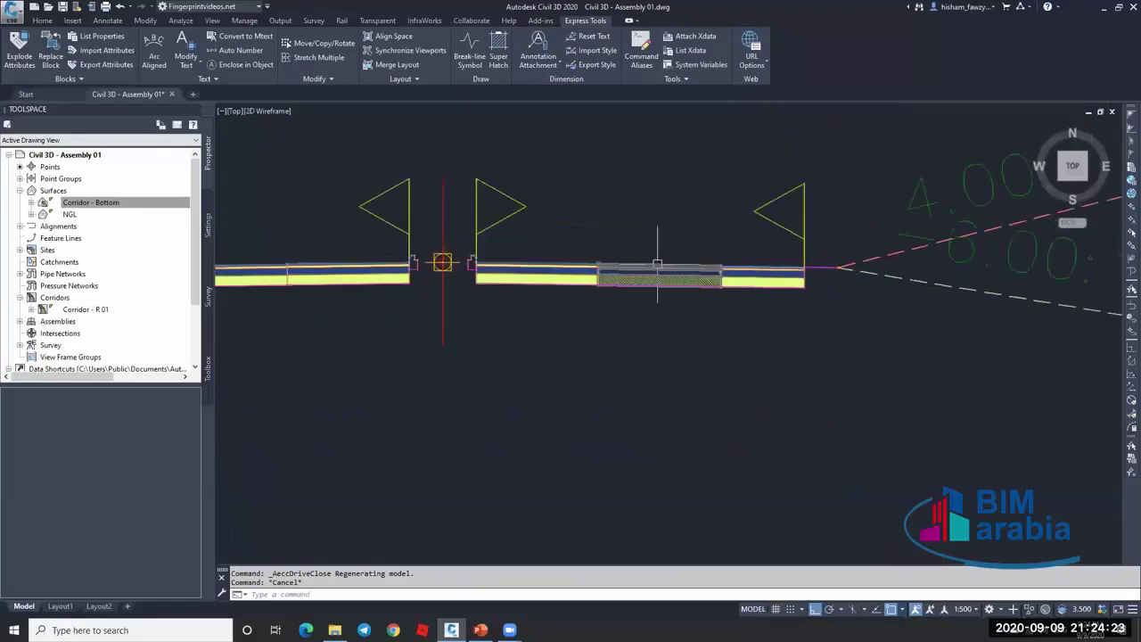
{"action": "scroll", "coordinate": [659, 262], "scroll_direction": "up", "scroll_amount": 5}
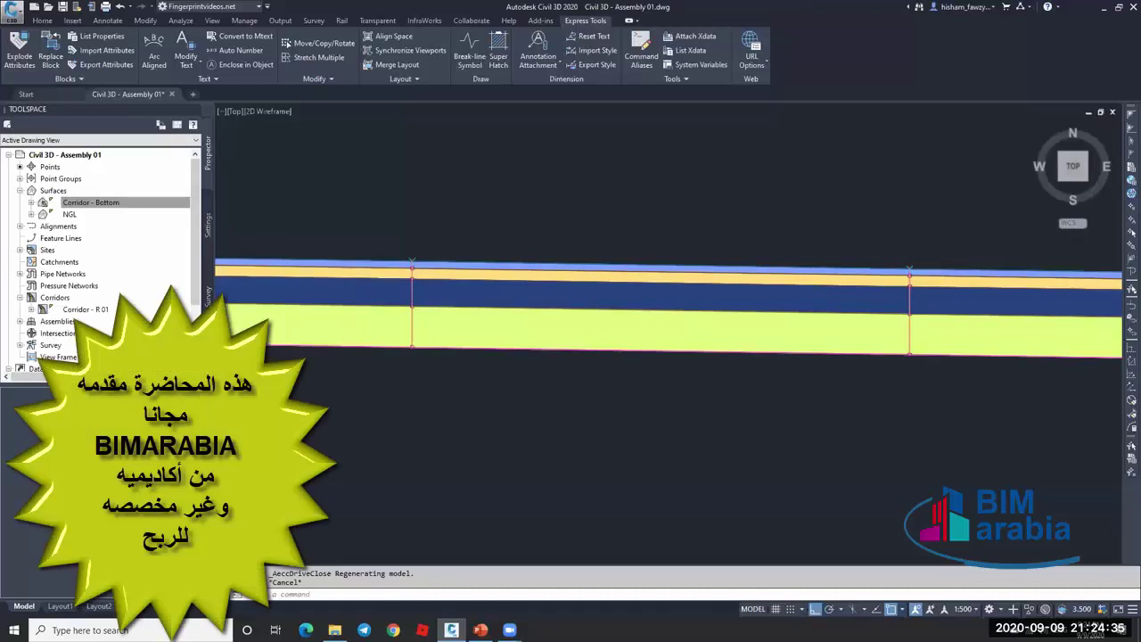
Run the Section Points Report from Reports Manager > Corridor in the Toolbox.
{"action": "left_click", "coordinate": [207, 361]}
{"action": "left_click", "coordinate": [89, 214]}
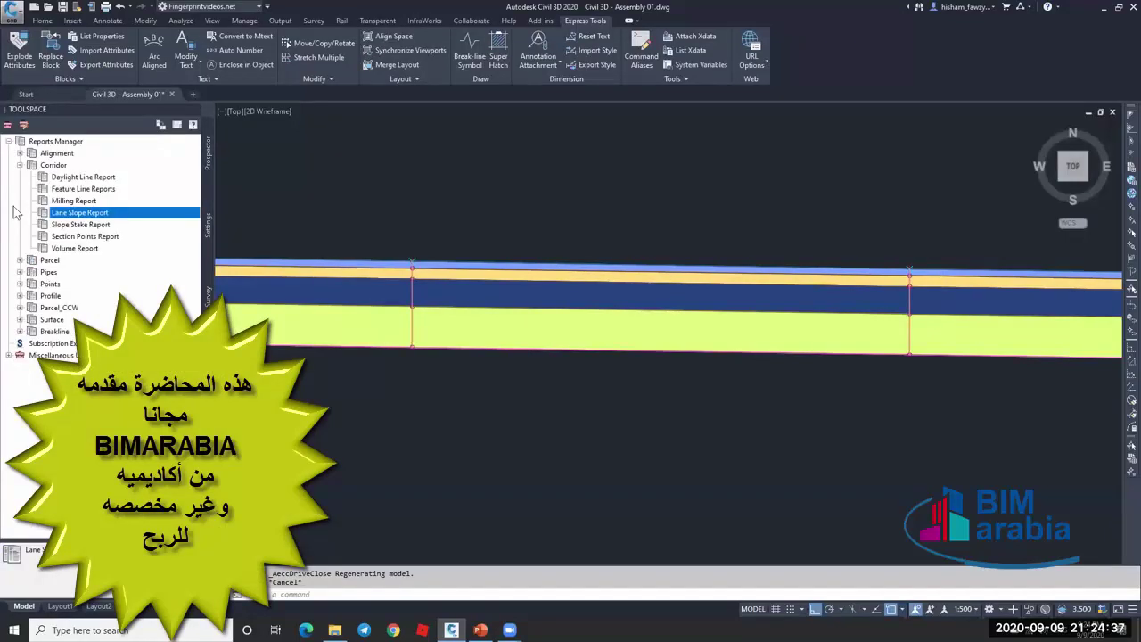
{"action": "left_click", "coordinate": [56, 166]}
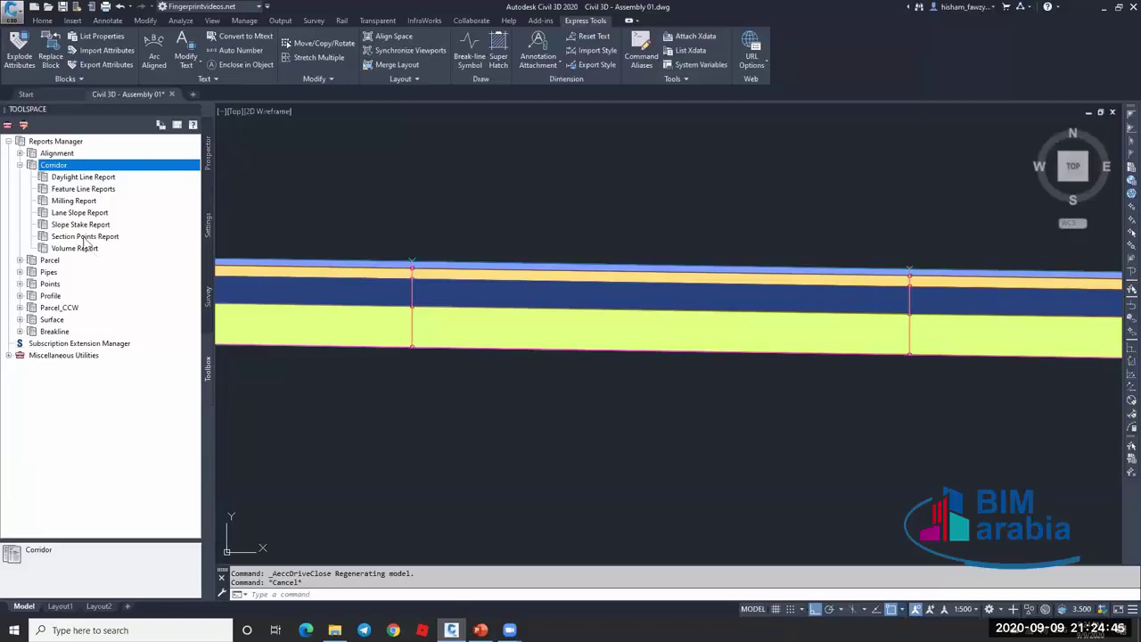
{"action": "left_click", "coordinate": [155, 237]}
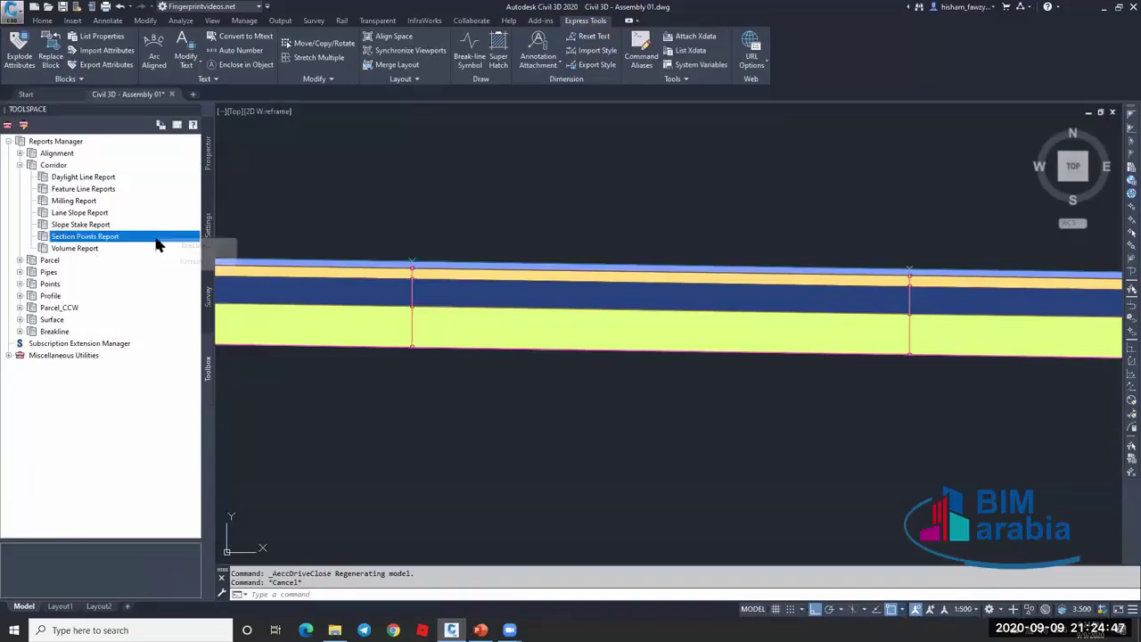
{"action": "left_click", "coordinate": [212, 248]}
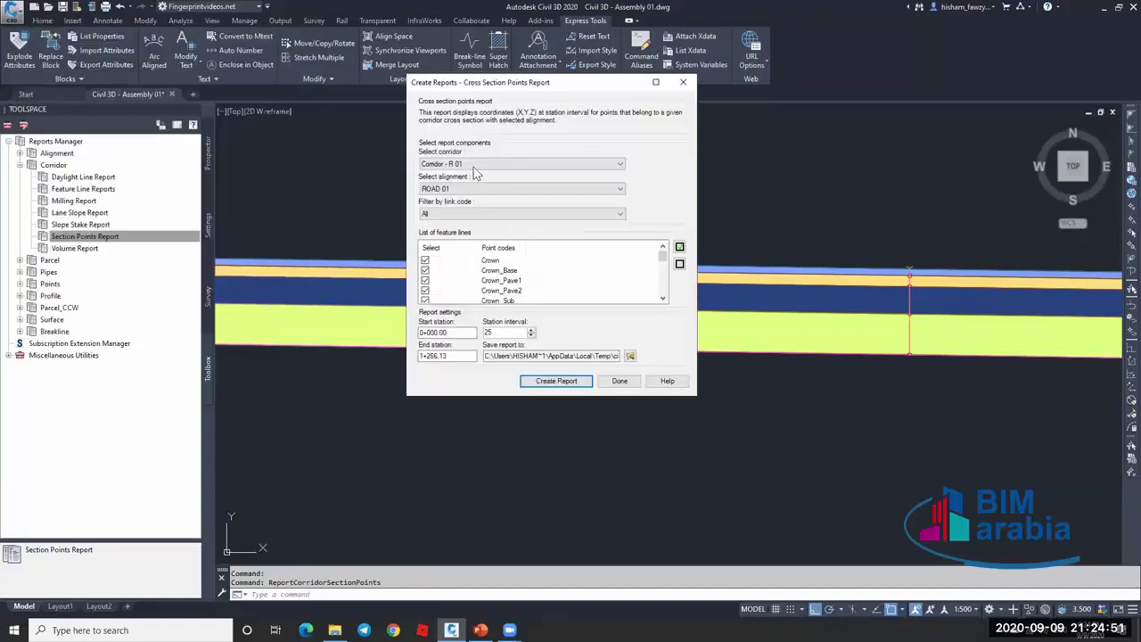
Confirm Corridor - R 01, alignment ROAD 01 and stations 0+000.00 to 1+266.13.
{"action": "left_click", "coordinate": [462, 164]}
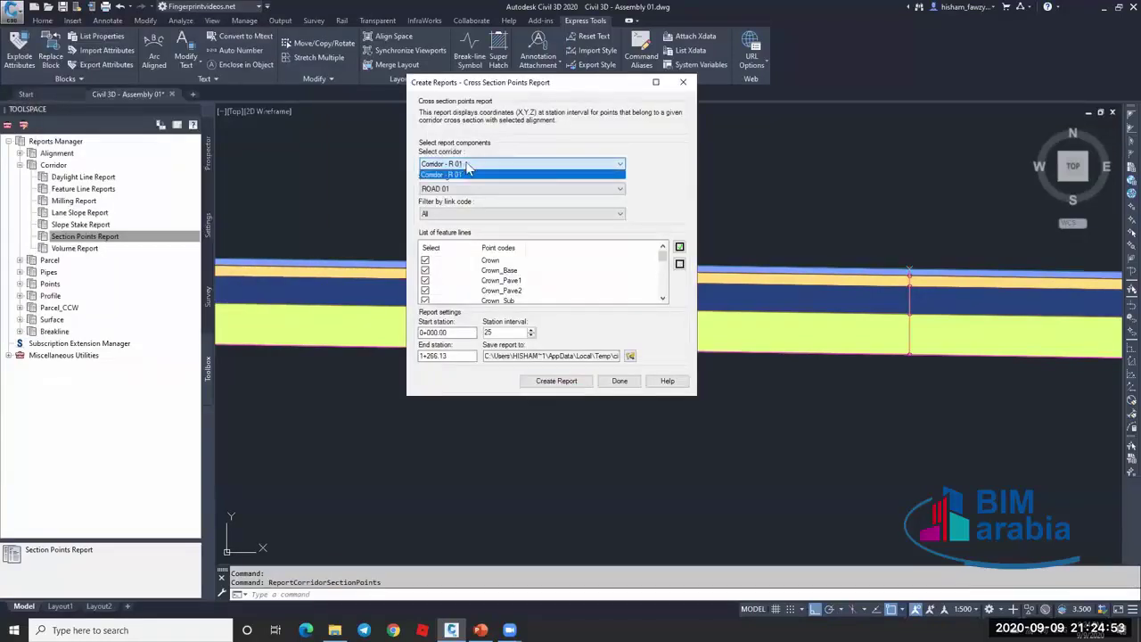
{"action": "left_click", "coordinate": [467, 166]}
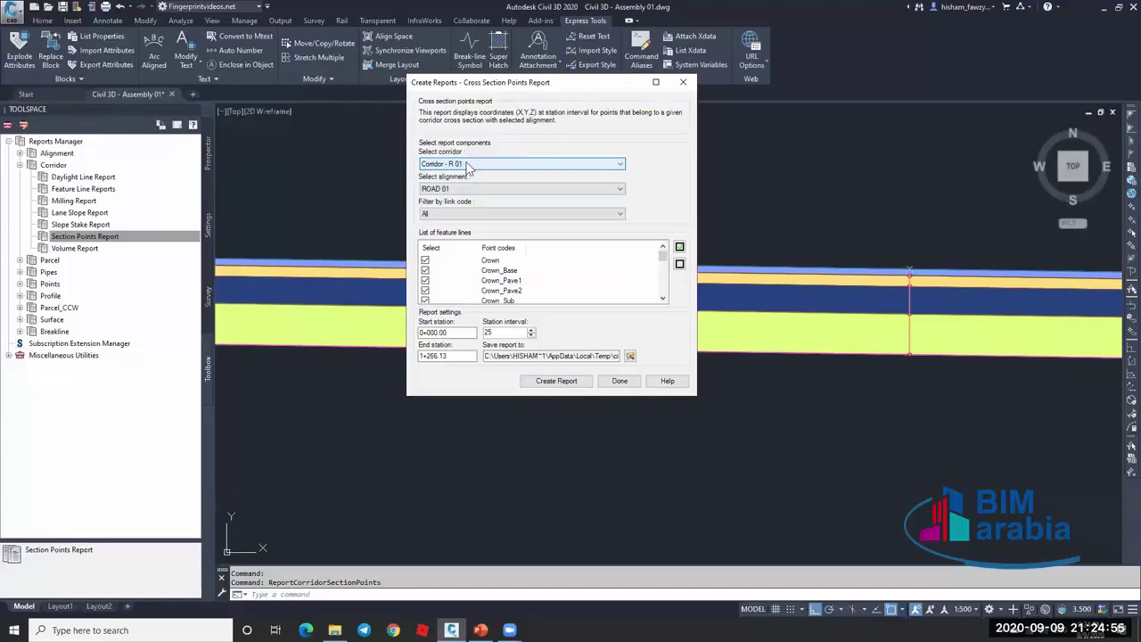
{"action": "left_click", "coordinate": [472, 189]}
{"action": "left_click", "coordinate": [475, 198]}
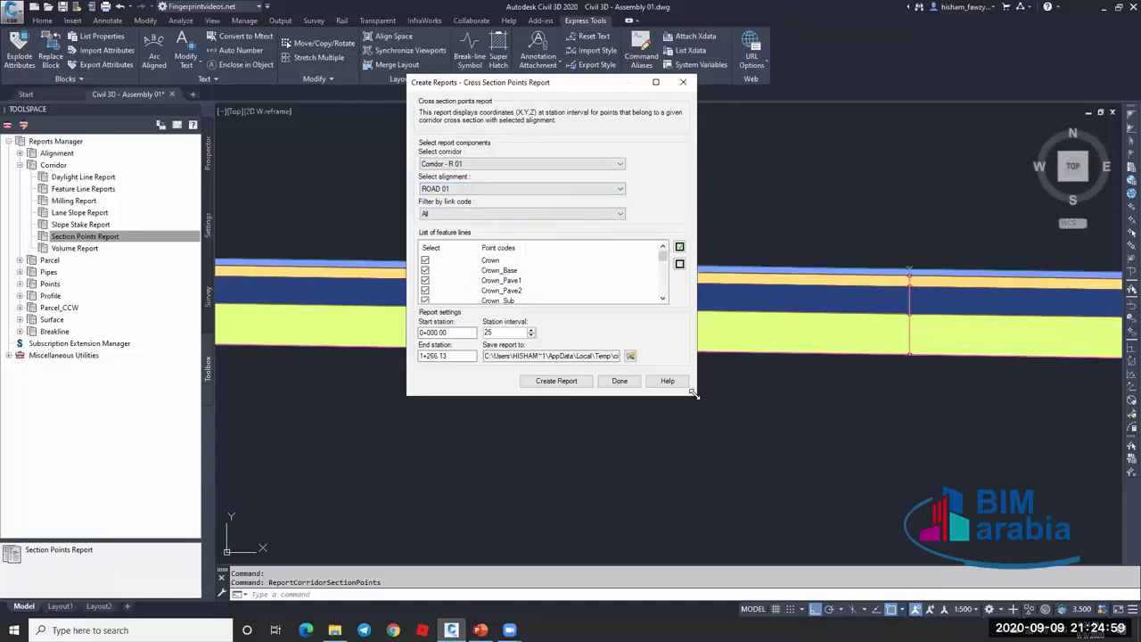
{"action": "left_click_drag", "start_coordinate": [707, 515], "coordinate": [710, 516]}
{"action": "left_click_drag", "start_coordinate": [674, 344], "coordinate": [674, 397]}
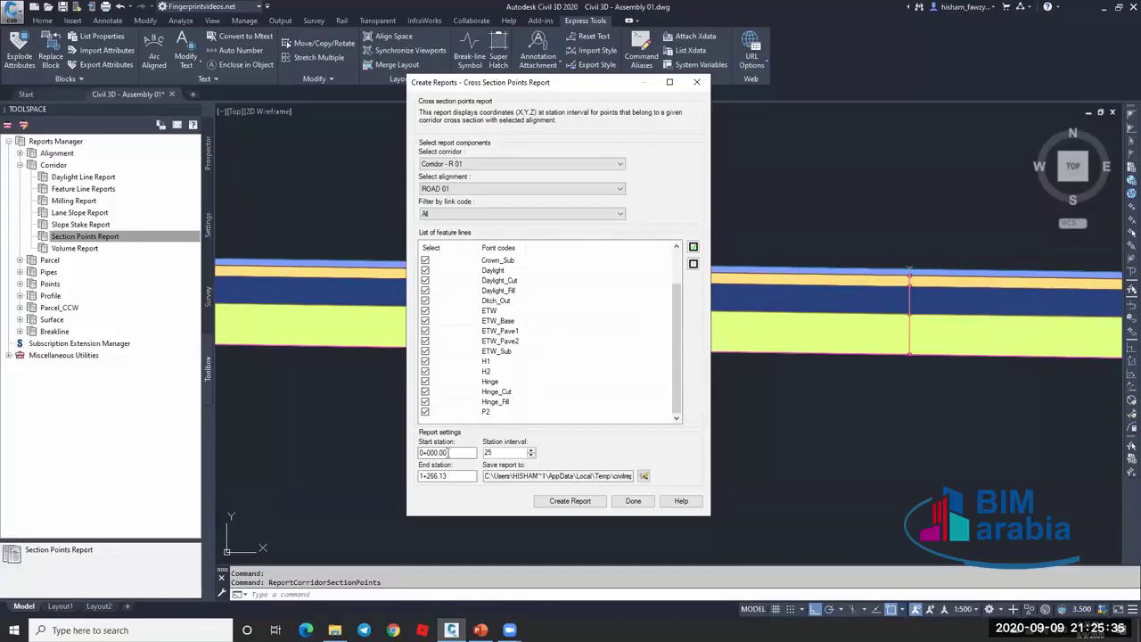
{"action": "left_click", "coordinate": [455, 452]}
{"action": "double_click", "coordinate": [434, 454]}
{"action": "left_click_drag", "start_coordinate": [447, 476], "coordinate": [420, 475]}
{"action": "left_click", "coordinate": [445, 475]}
Close the report settings without creating a report and zoom around the assembly.
{"action": "left_click", "coordinate": [633, 500]}
{"action": "scroll", "coordinate": [616, 266], "scroll_direction": "down", "scroll_amount": 3}
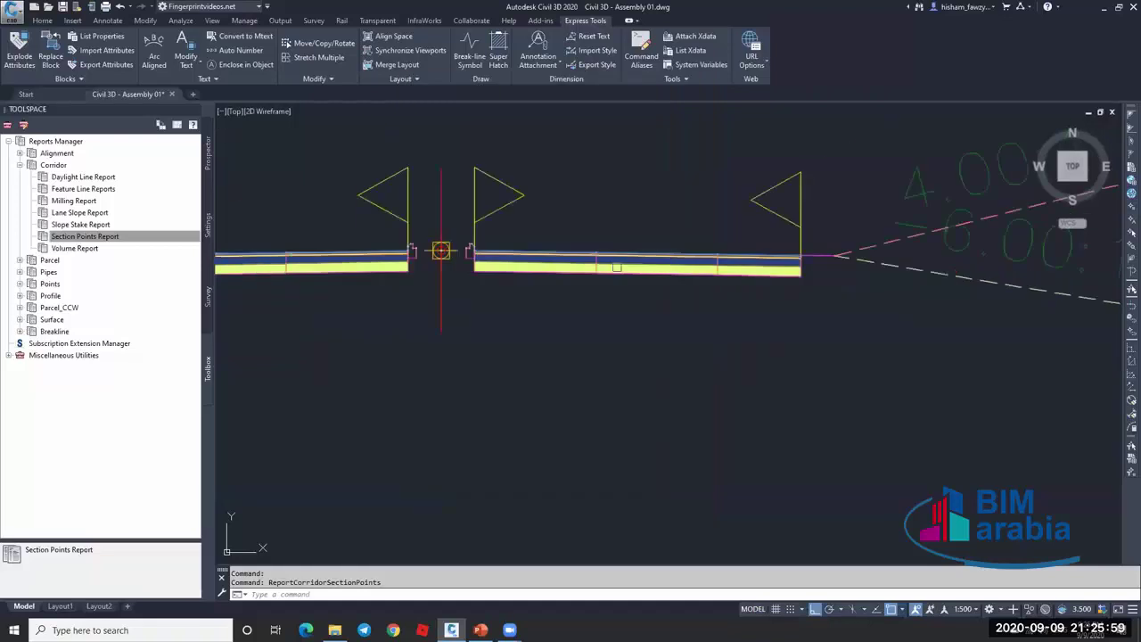
{"action": "scroll", "coordinate": [616, 267], "scroll_direction": "up", "scroll_amount": 6}
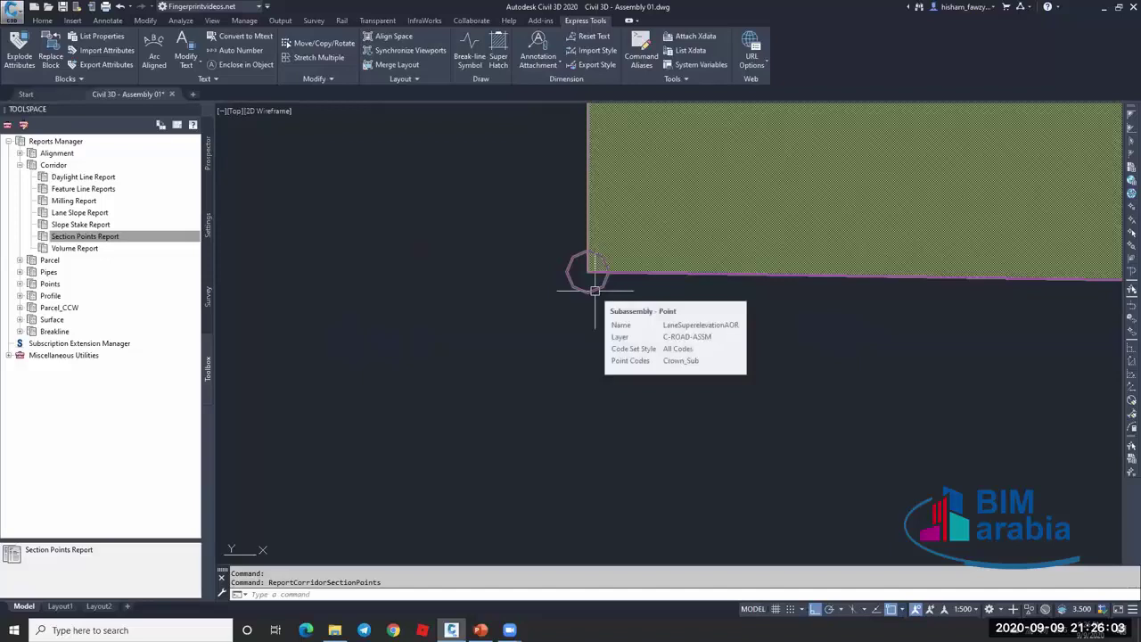
{"action": "scroll", "coordinate": [484, 247], "scroll_direction": "down", "scroll_amount": 4}
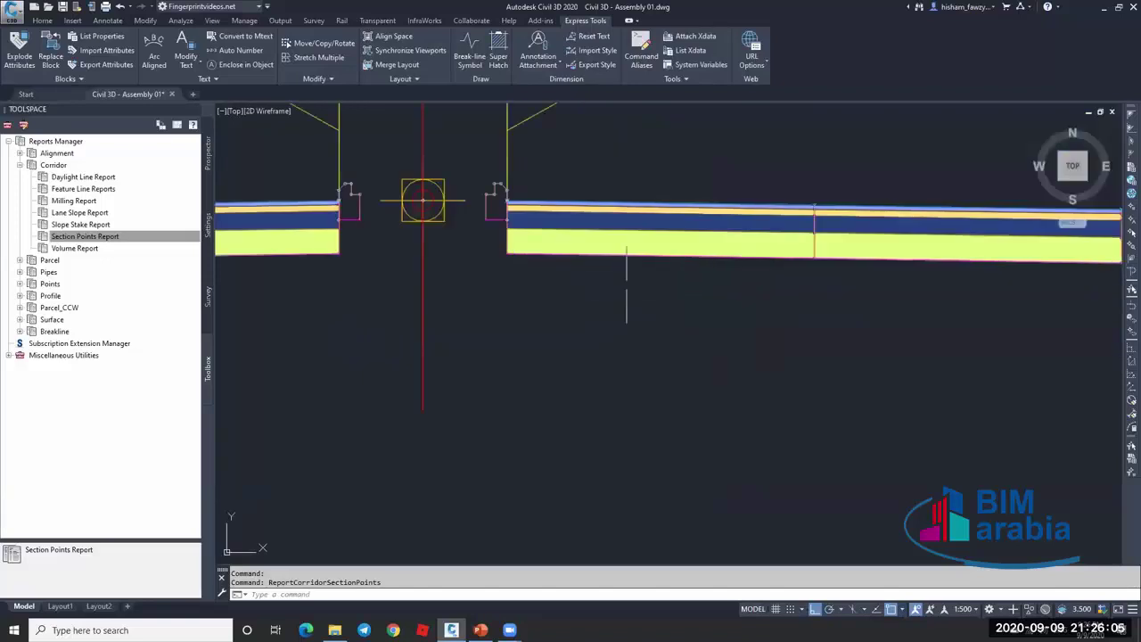
{"action": "scroll", "coordinate": [648, 249], "scroll_direction": "up", "scroll_amount": 5}
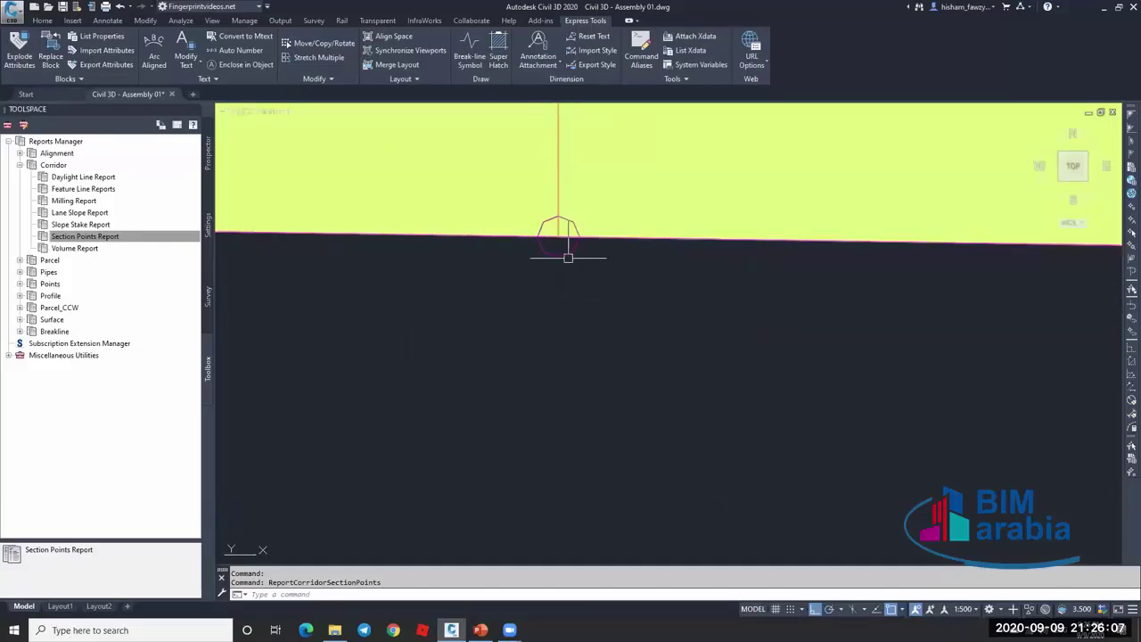
{"action": "scroll", "coordinate": [484, 247], "scroll_direction": "down", "scroll_amount": 5}
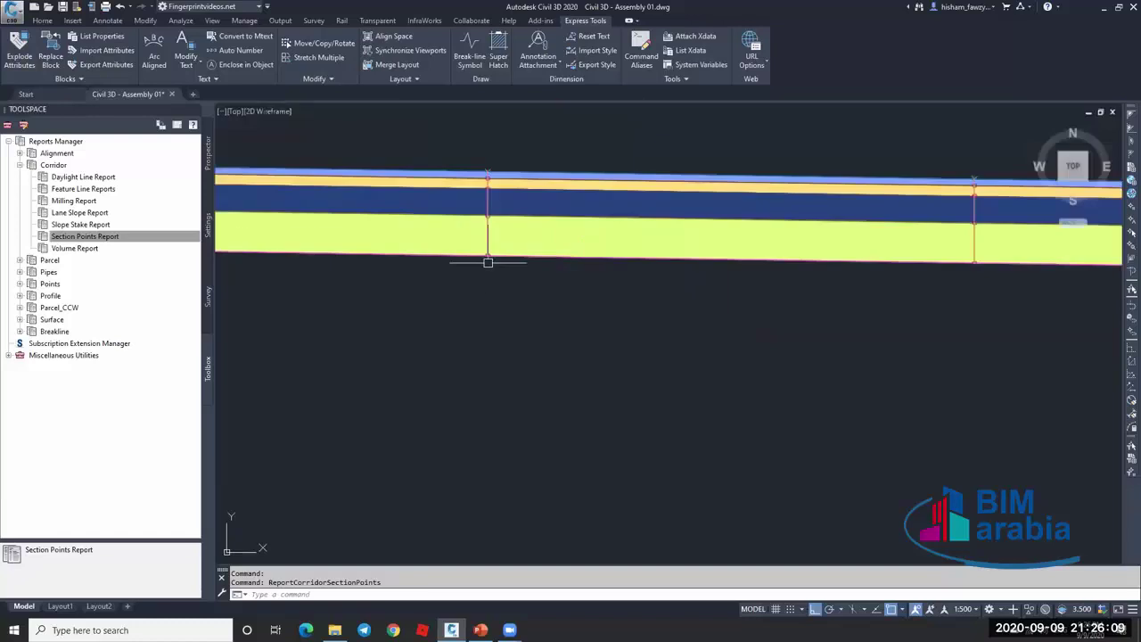
{"action": "scroll", "coordinate": [620, 264], "scroll_direction": "up", "scroll_amount": 6}
{"action": "scroll", "coordinate": [632, 348], "scroll_direction": "down", "scroll_amount": 2}
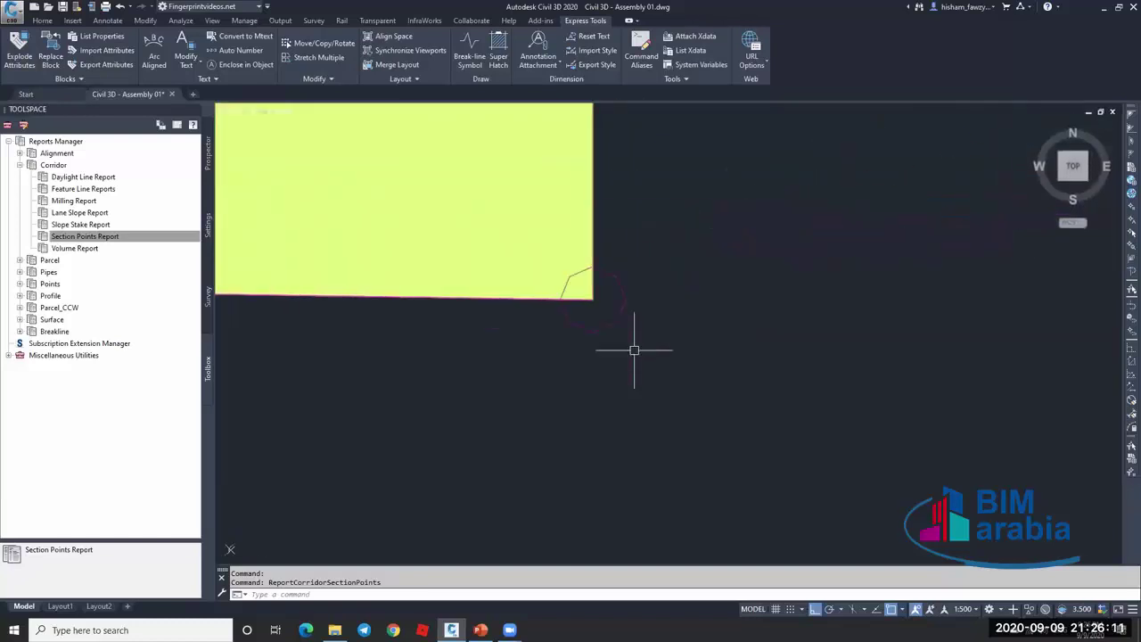
Inspect the assembly's point codes such as Crown_Sub, ETW_Sub and Hinge.
{"action": "mouse_move", "coordinate": [608, 306]}
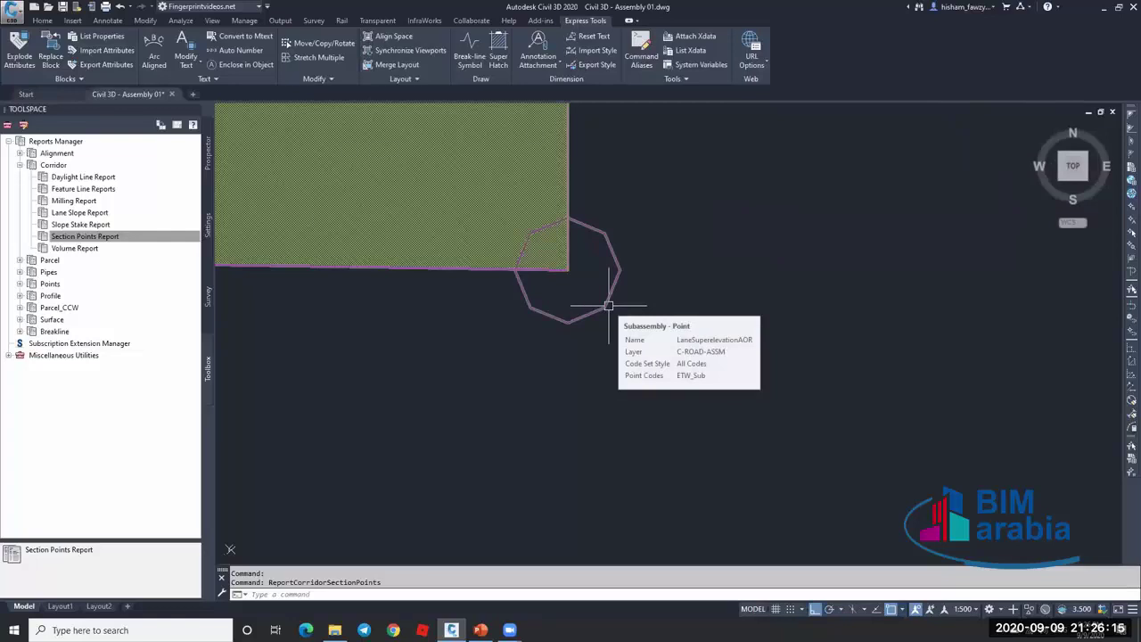
{"action": "scroll", "coordinate": [683, 272], "scroll_direction": "down", "scroll_amount": 4}
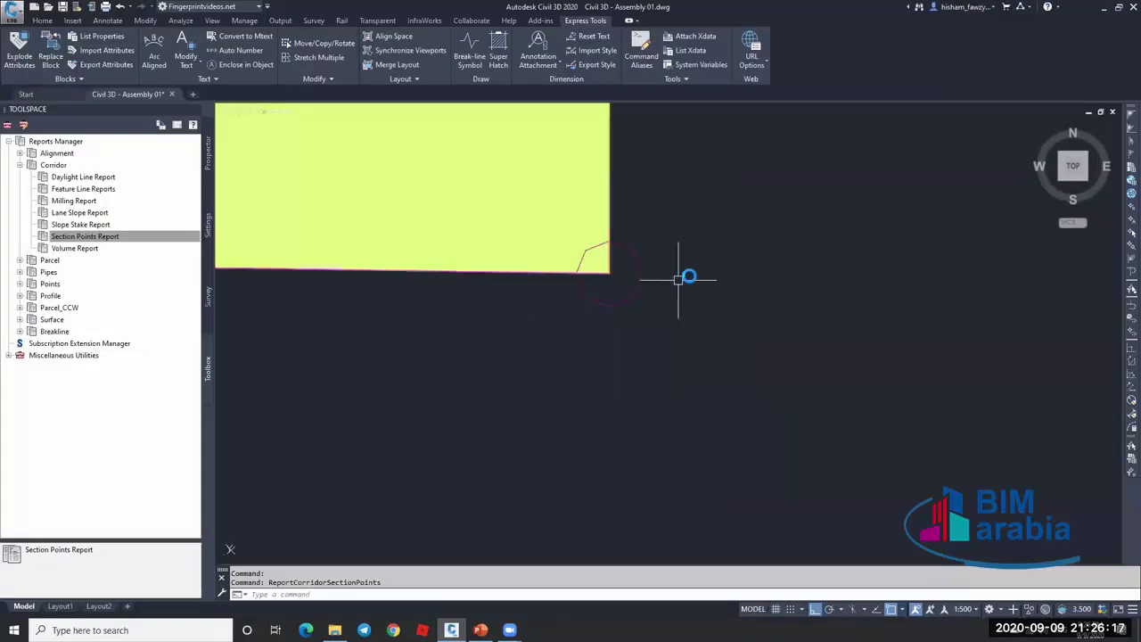
{"action": "scroll", "coordinate": [697, 297], "scroll_direction": "down", "scroll_amount": 2}
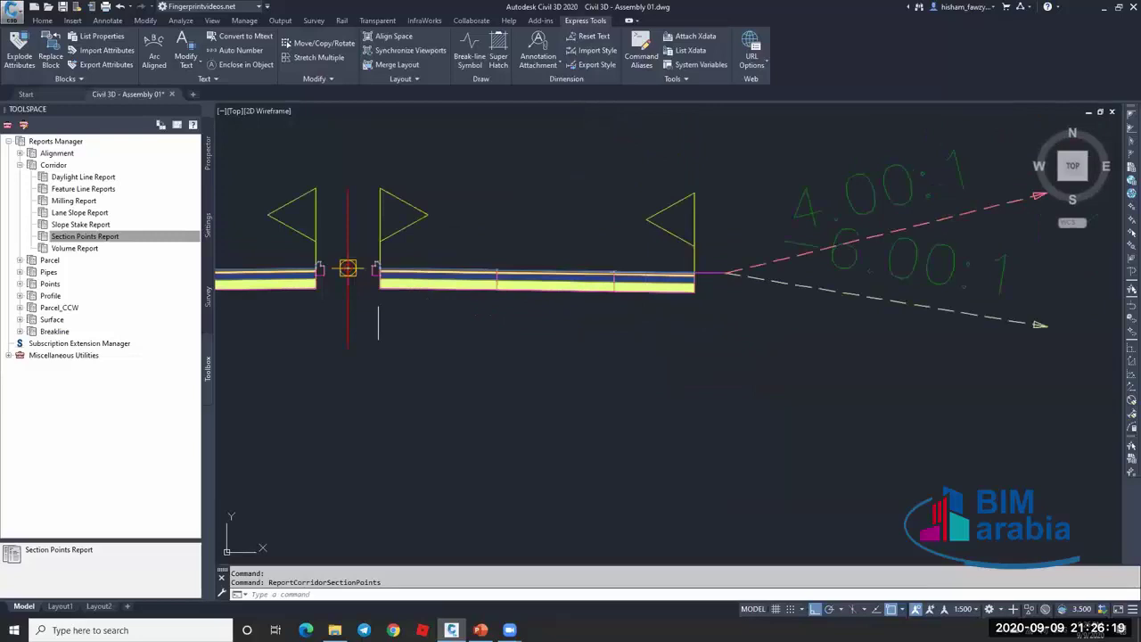
{"action": "scroll", "coordinate": [377, 280], "scroll_direction": "up", "scroll_amount": 3}
{"action": "scroll", "coordinate": [377, 279], "scroll_direction": "down", "scroll_amount": 2}
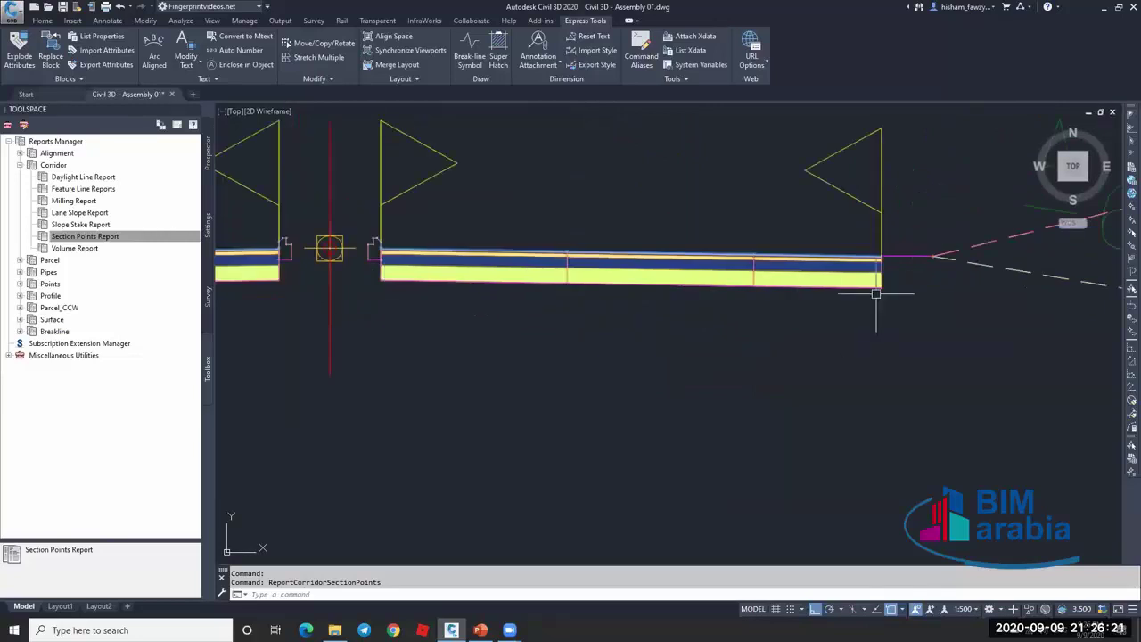
{"action": "scroll", "coordinate": [369, 267], "scroll_direction": "down", "scroll_amount": 4}
{"action": "scroll", "coordinate": [639, 287], "scroll_direction": "up", "scroll_amount": 3}
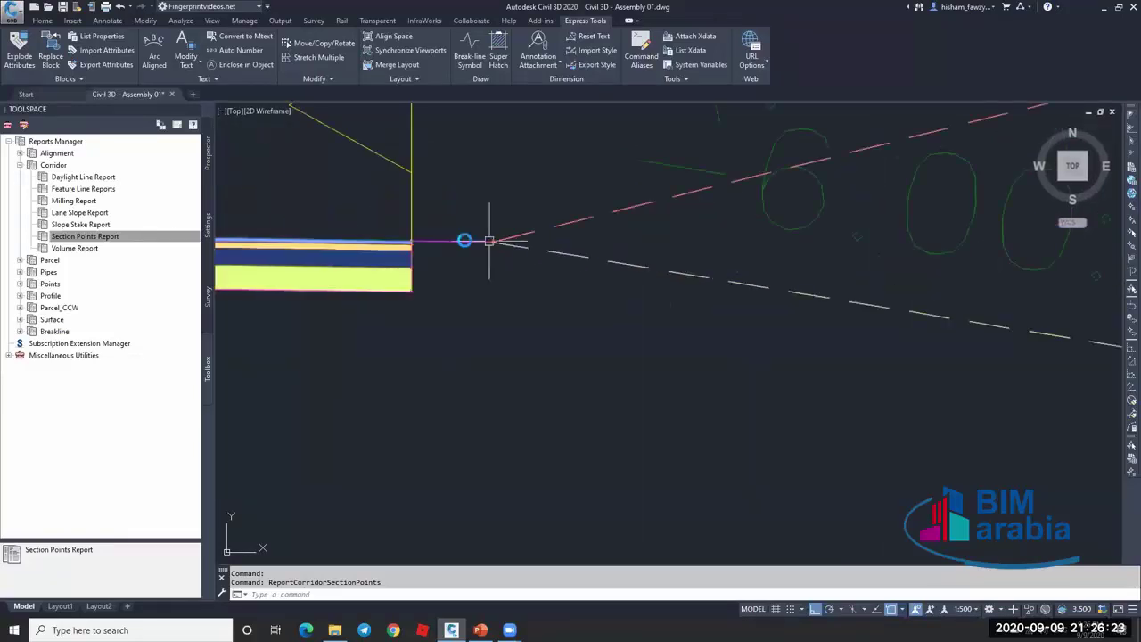
{"action": "scroll", "coordinate": [466, 242], "scroll_direction": "up", "scroll_amount": 4}
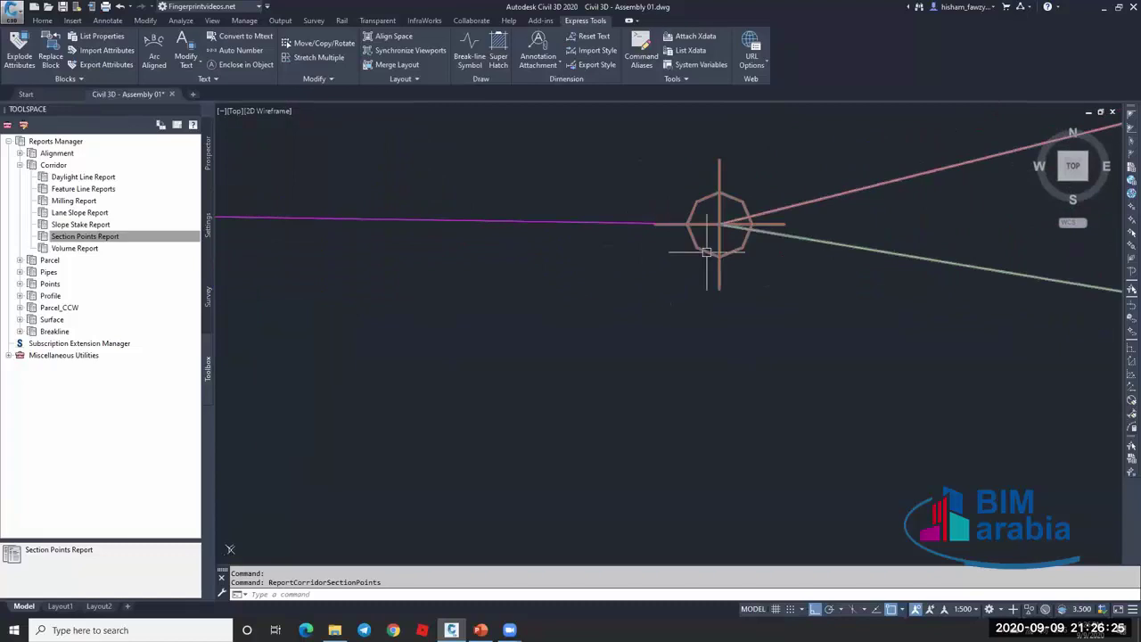
{"action": "mouse_move", "coordinate": [706, 252]}
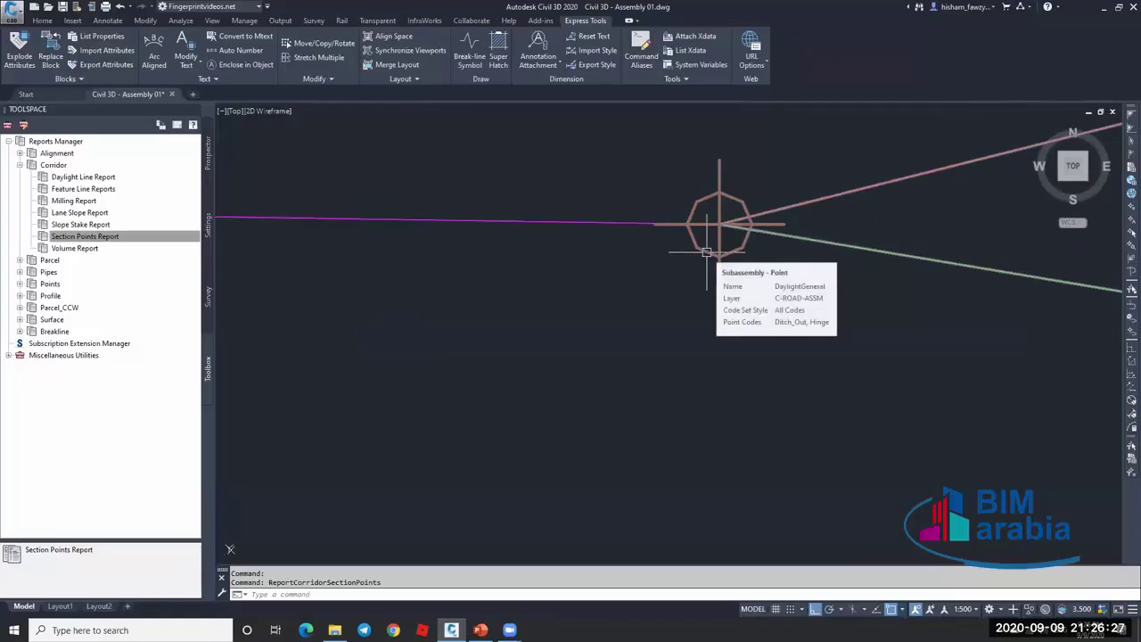
{"action": "scroll", "coordinate": [509, 203], "scroll_direction": "down", "scroll_amount": 5}
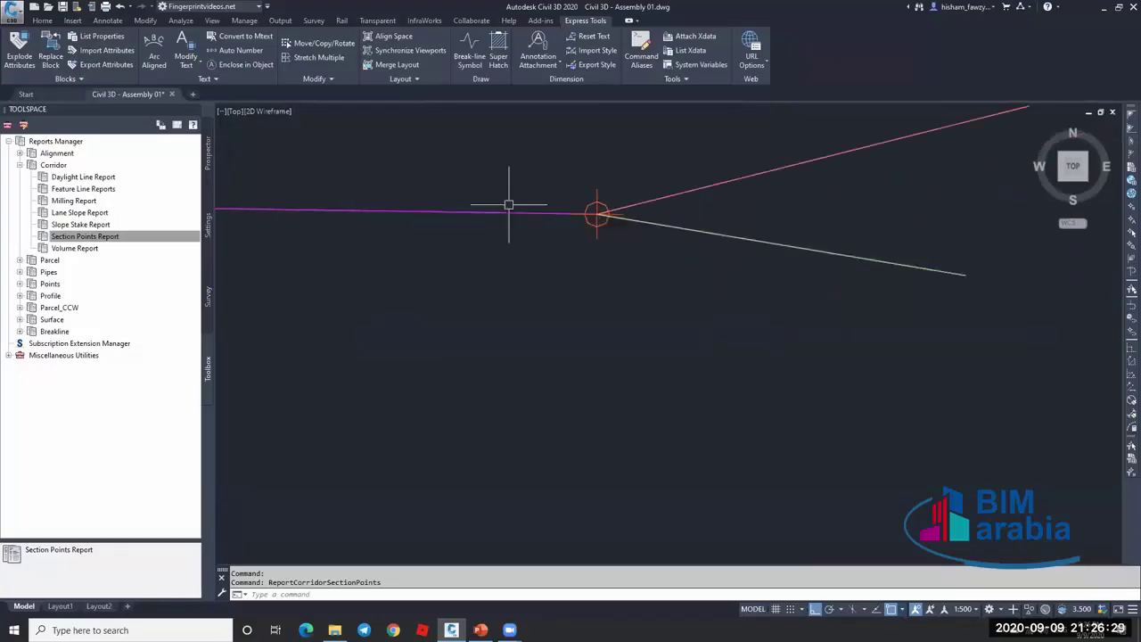
{"action": "scroll", "coordinate": [876, 267], "scroll_direction": "up", "scroll_amount": 6}
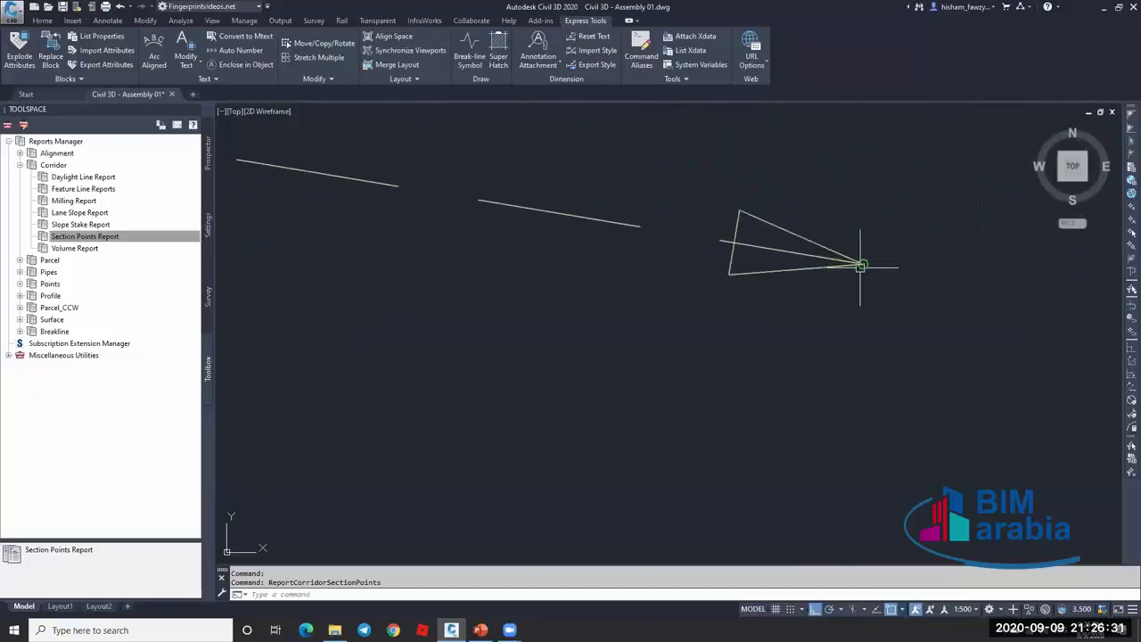
{"action": "mouse_move", "coordinate": [874, 267]}
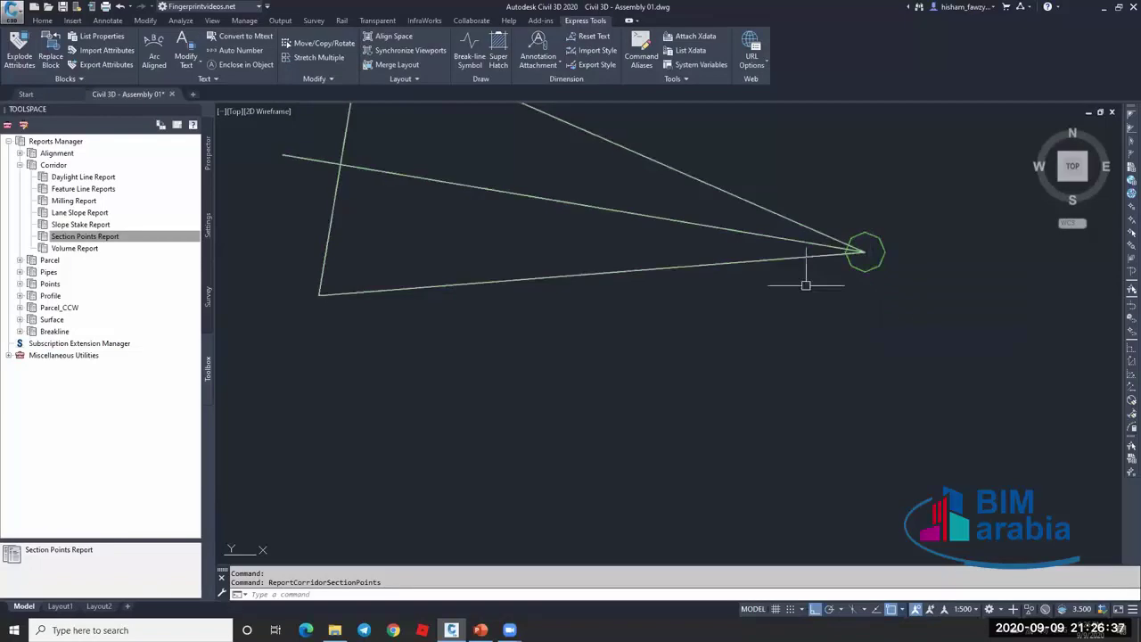
{"action": "scroll", "coordinate": [793, 325], "scroll_direction": "down", "scroll_amount": 5}
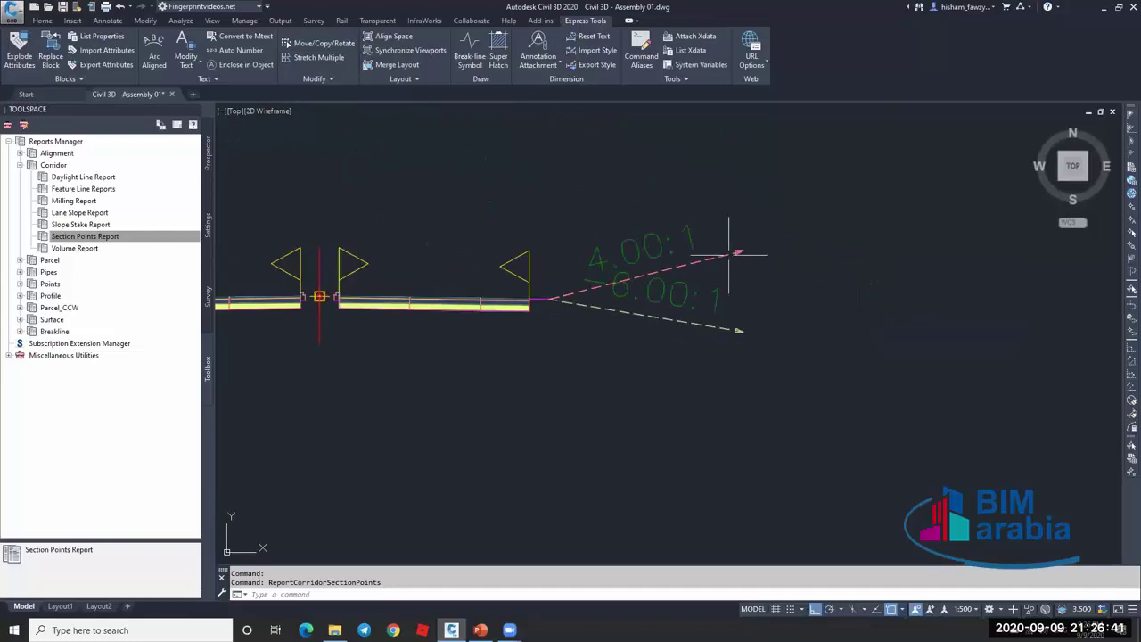
{"action": "scroll", "coordinate": [749, 287], "scroll_direction": "down", "scroll_amount": 5}
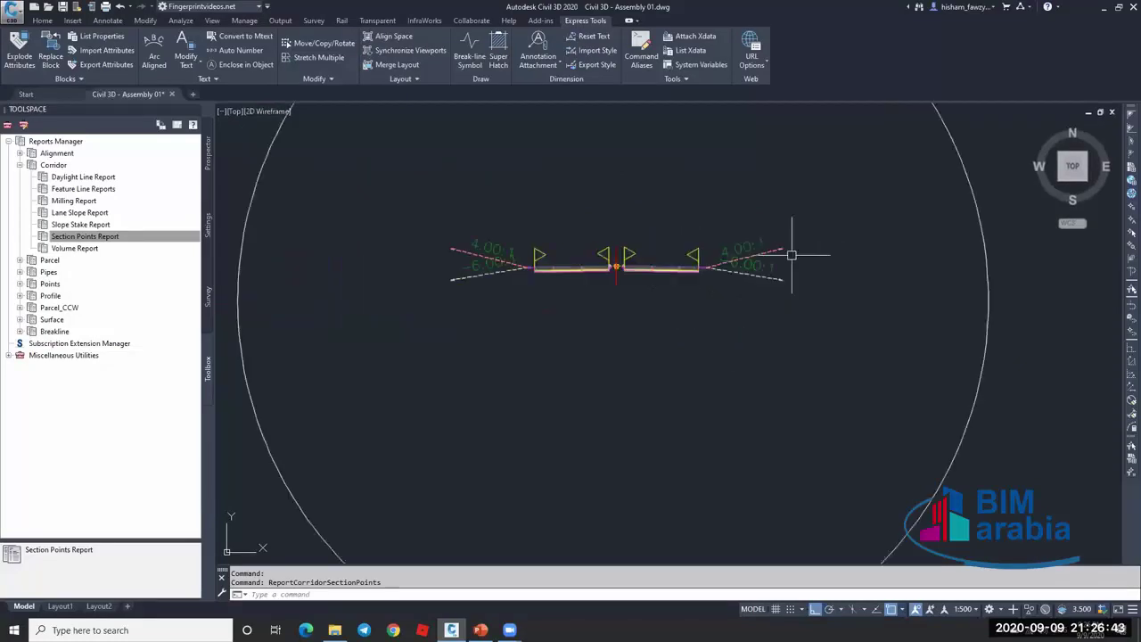
Create the Section Points Report with only Crown_Sub, ETW_Sub, Hinge and Daylight selected.
{"action": "left_click", "coordinate": [134, 236]}
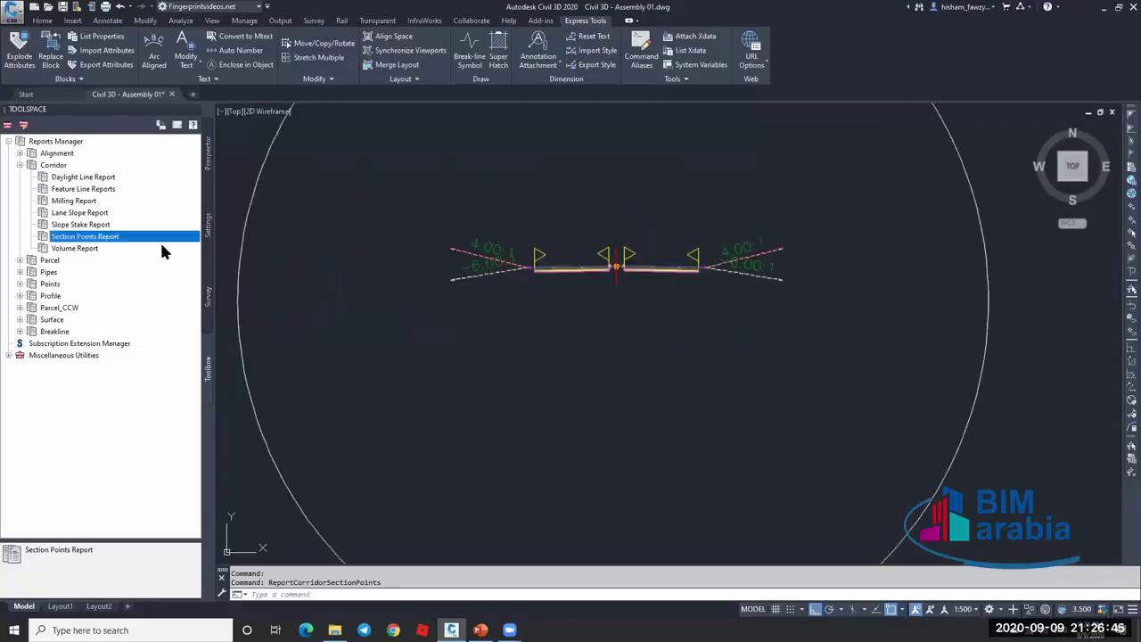
{"action": "right_click", "coordinate": [147, 238]}
{"action": "left_click", "coordinate": [182, 247]}
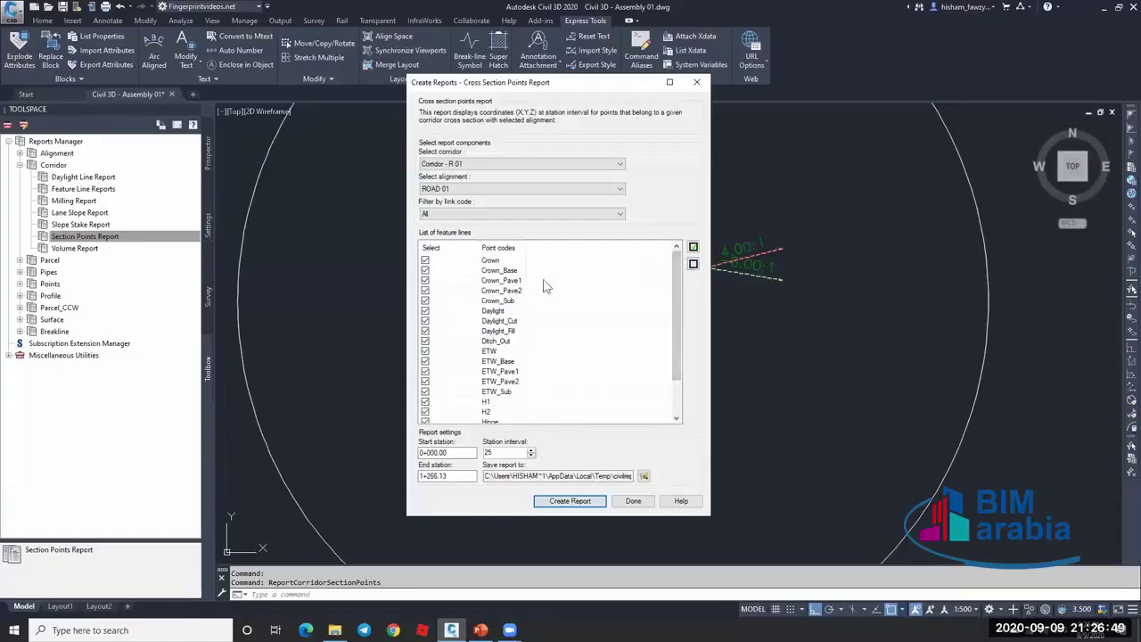
{"action": "left_click", "coordinate": [694, 264]}
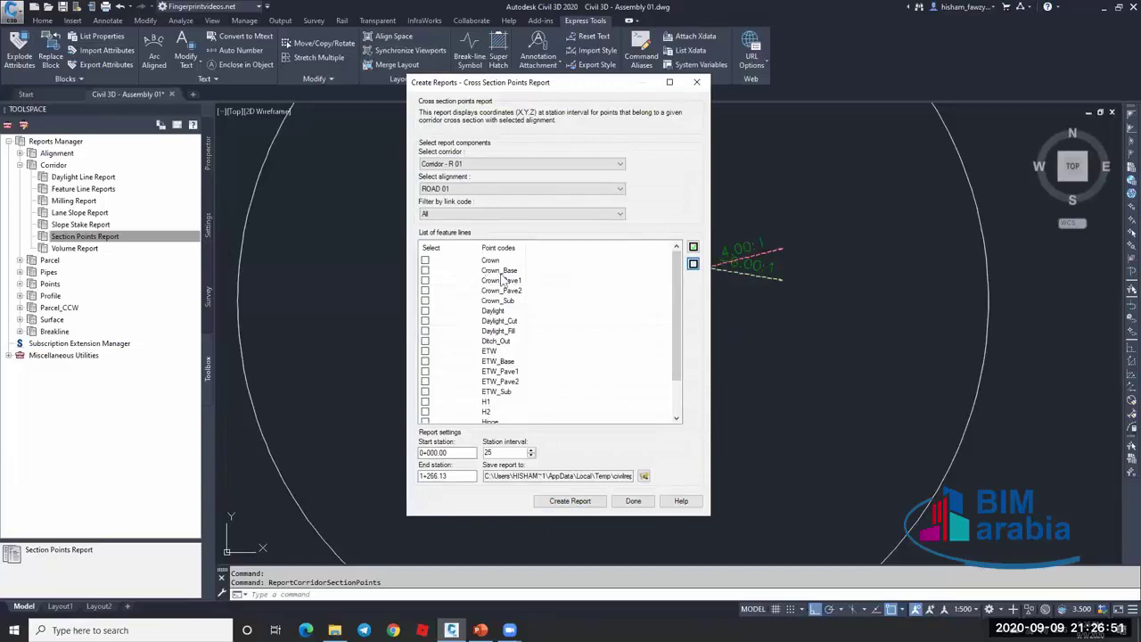
{"action": "left_click", "coordinate": [425, 301]}
{"action": "left_click", "coordinate": [425, 391]}
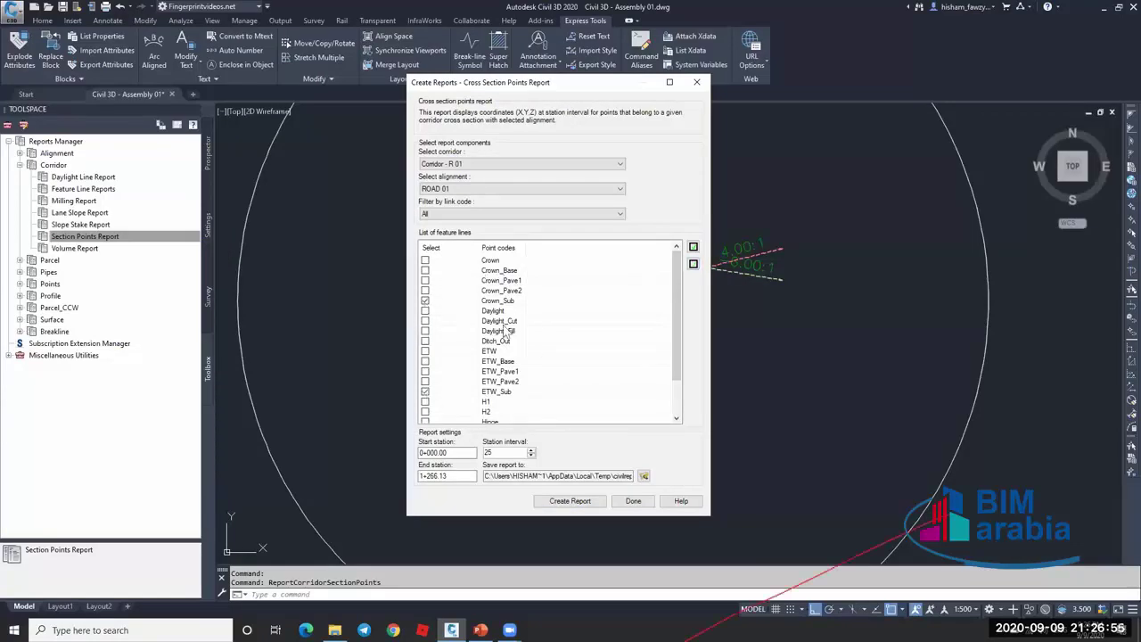
{"action": "scroll", "coordinate": [505, 328], "scroll_direction": "down", "scroll_amount": 2}
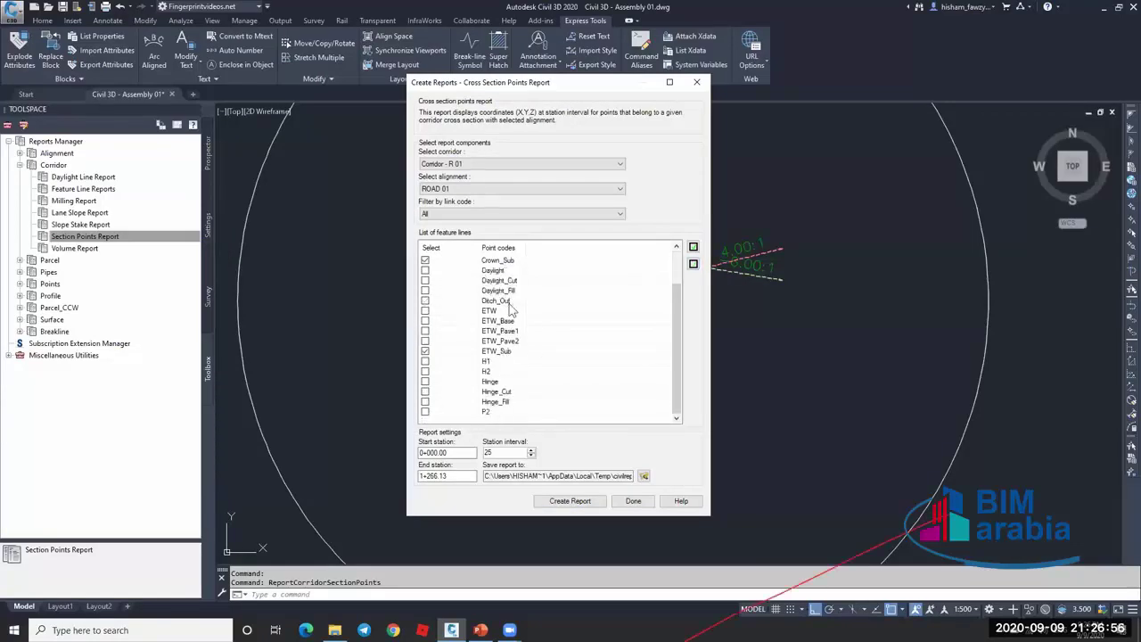
{"action": "left_click", "coordinate": [426, 381]}
{"action": "left_click", "coordinate": [425, 271]}
{"action": "left_click", "coordinate": [555, 501]}
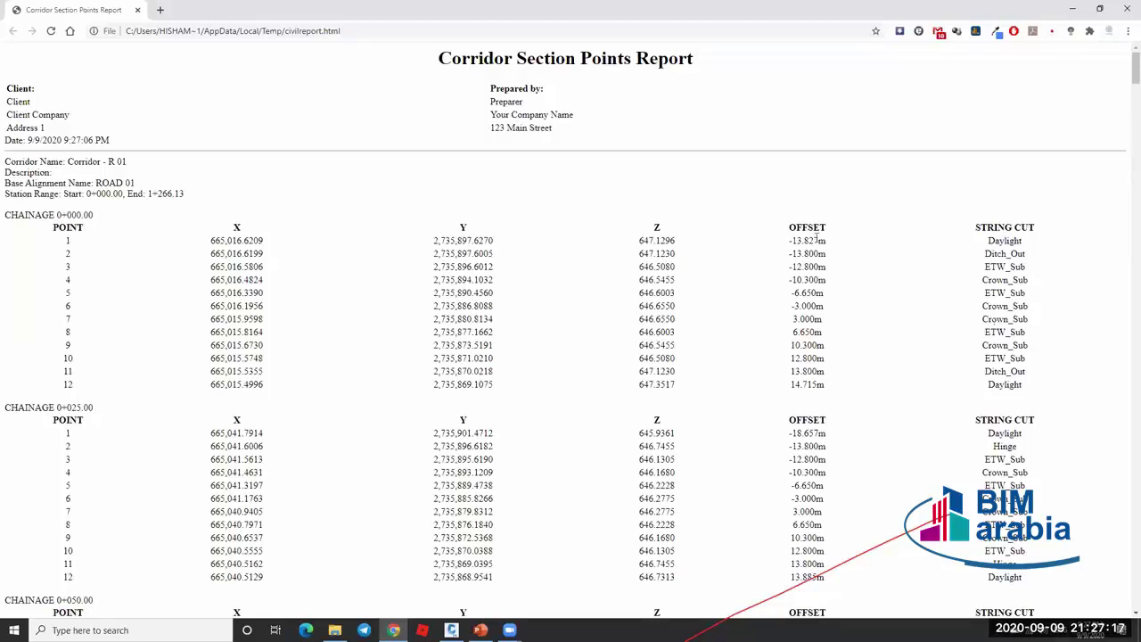
Highlight the Daylight and Ditch_Out string cut entries, scroll the chainage tables, then close the report.
{"action": "left_click_drag", "start_coordinate": [1025, 247], "coordinate": [871, 252]}
{"action": "left_click_drag", "start_coordinate": [985, 250], "coordinate": [1032, 292]}
{"action": "left_click", "coordinate": [802, 306]}
{"action": "scroll", "coordinate": [413, 244], "scroll_direction": "down", "scroll_amount": 6}
{"action": "scroll", "coordinate": [273, 245], "scroll_direction": "down", "scroll_amount": 15}
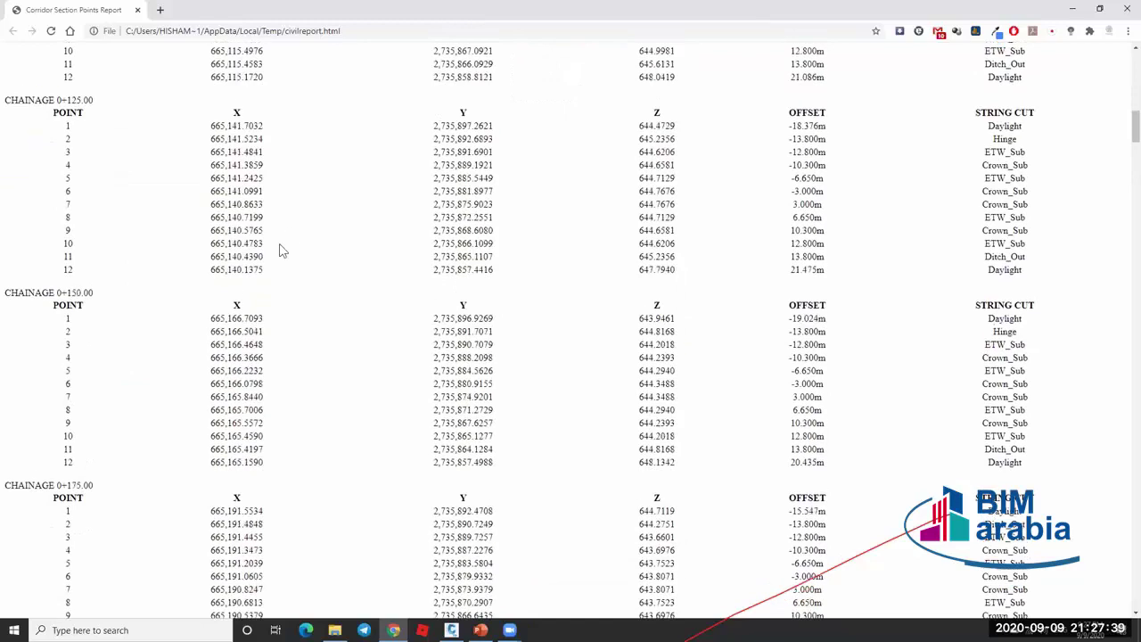
{"action": "scroll", "coordinate": [273, 272], "scroll_direction": "down", "scroll_amount": 6}
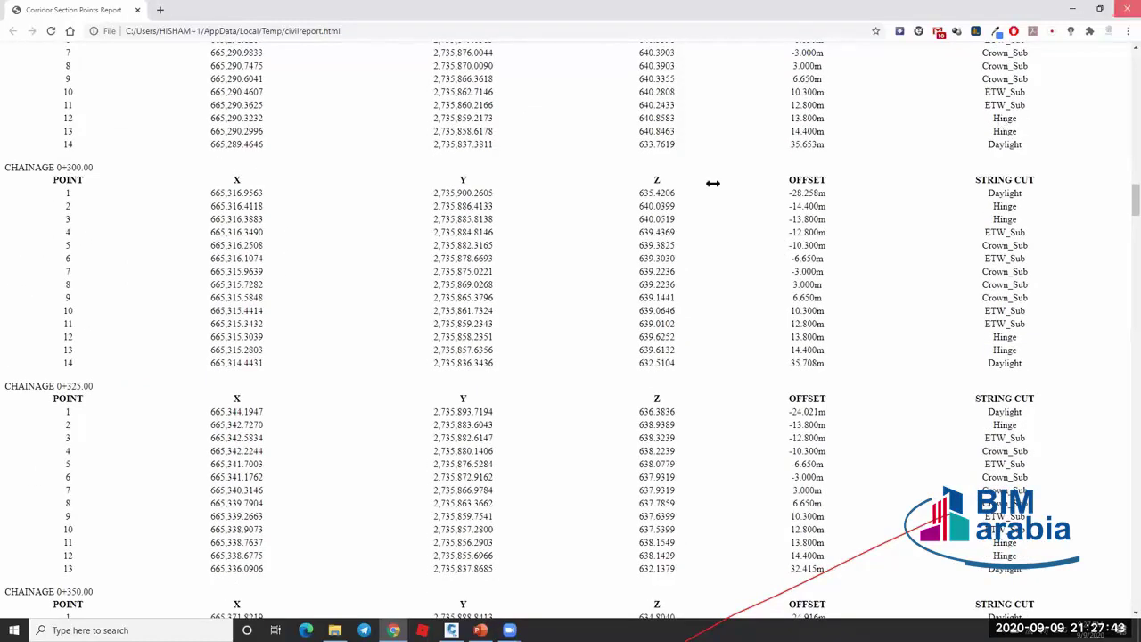
{"action": "left_click", "coordinate": [1125, 11]}
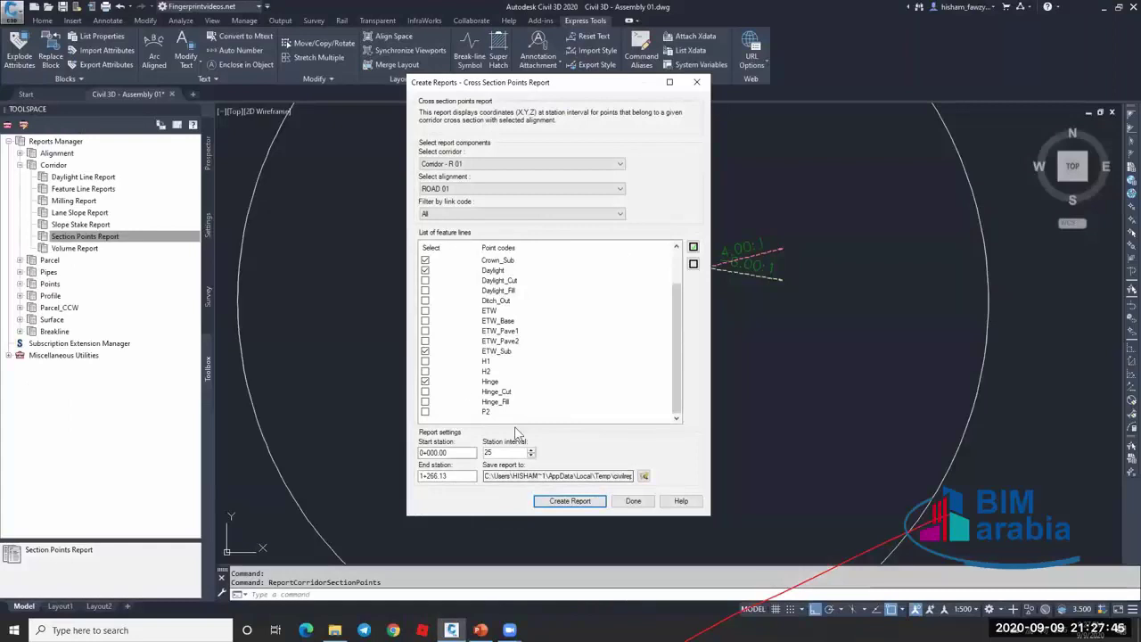
Review the report save formats, keep HTML, cancel saving and close the report settings.
{"action": "left_click", "coordinate": [644, 477]}
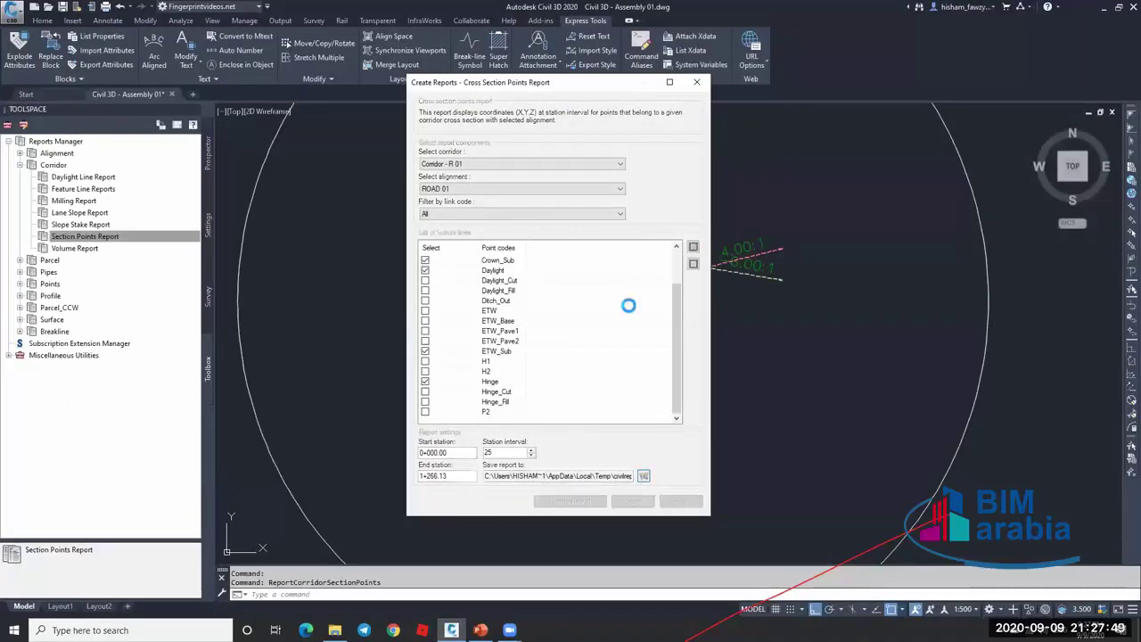
{"action": "left_click", "coordinate": [570, 331]}
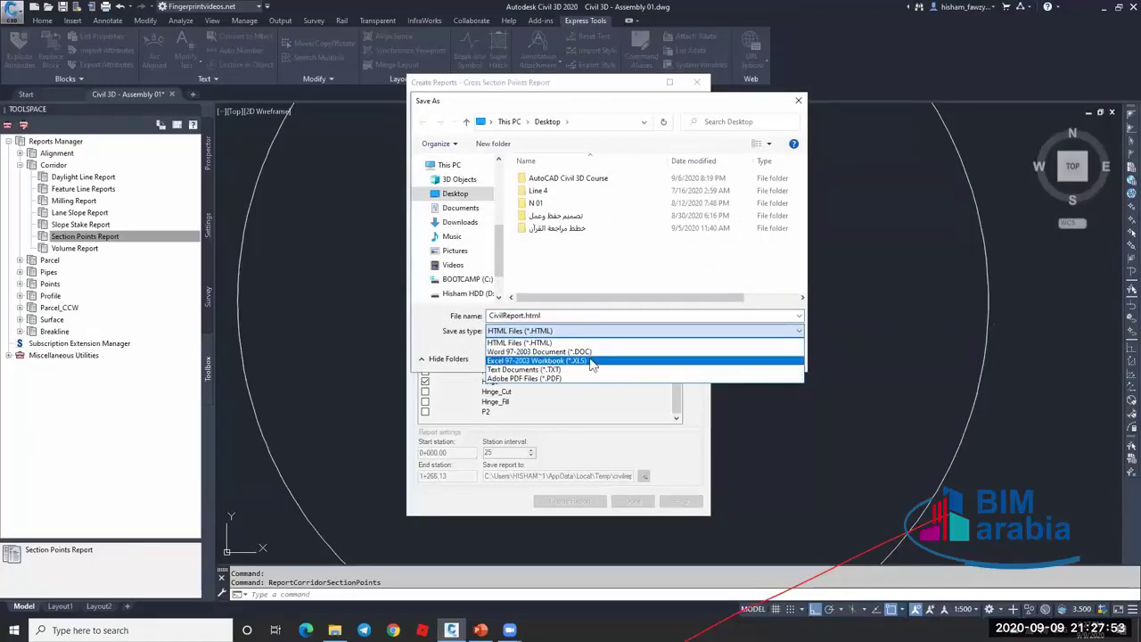
{"action": "left_click", "coordinate": [474, 352]}
{"action": "left_click", "coordinate": [772, 357]}
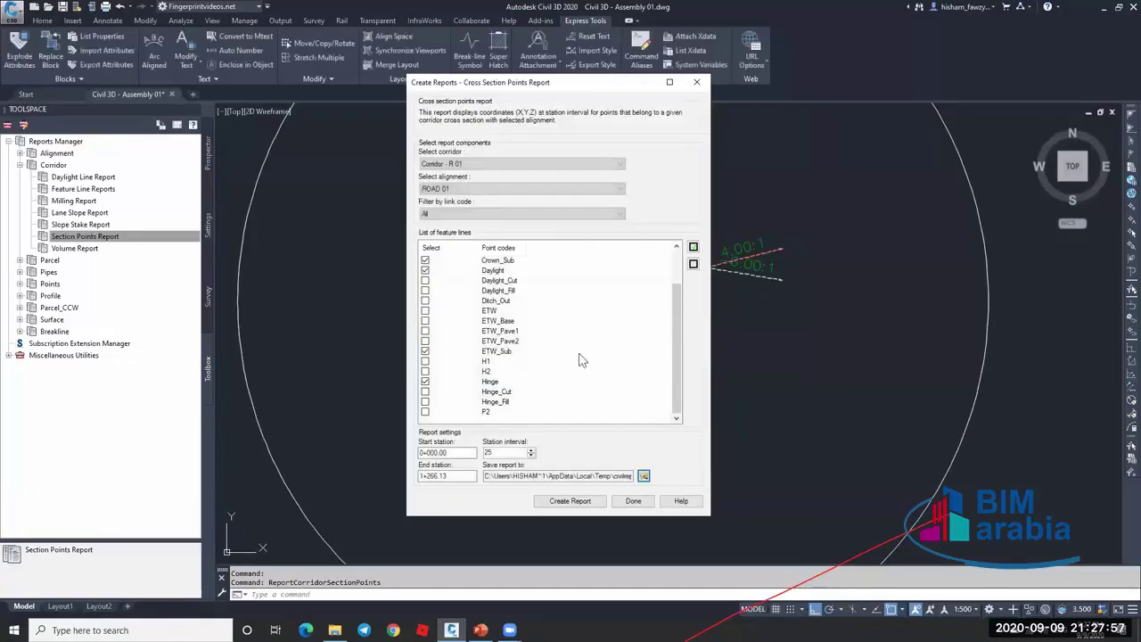
{"action": "left_click", "coordinate": [633, 500]}
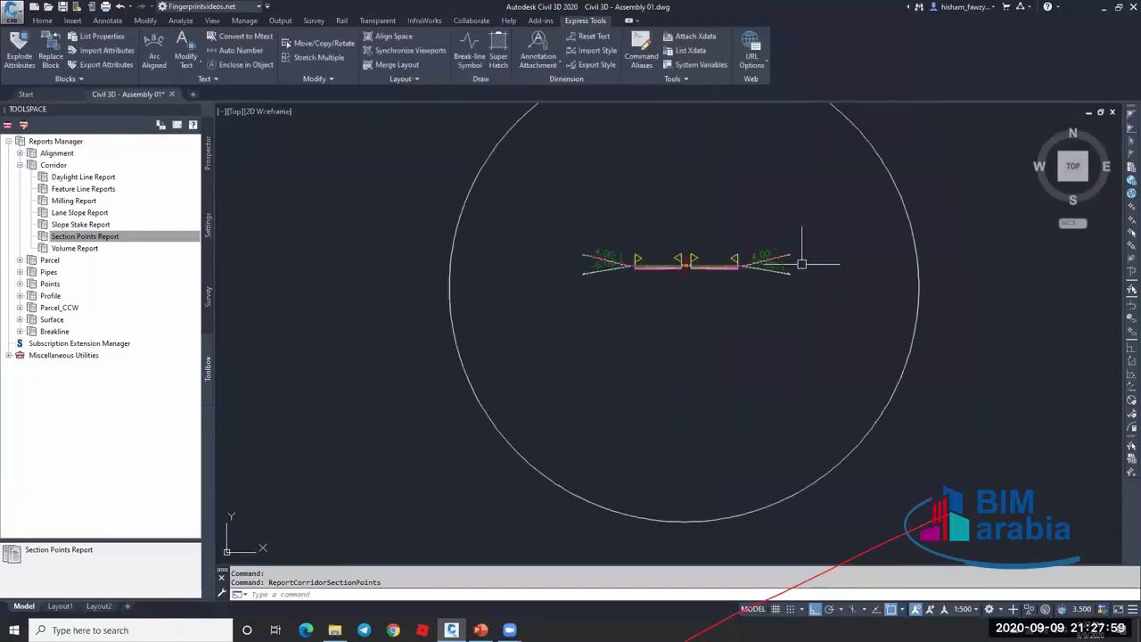
{"action": "scroll", "coordinate": [801, 264], "scroll_direction": "down", "scroll_amount": 6}
{"action": "scroll", "coordinate": [578, 295], "scroll_direction": "up", "scroll_amount": 6}
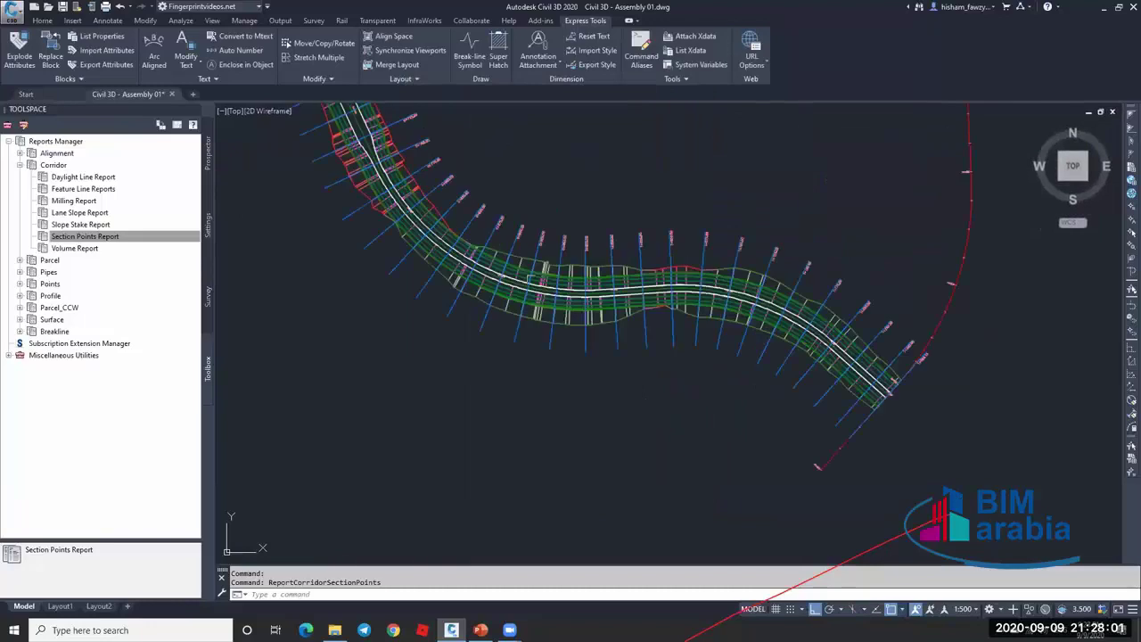
{"action": "scroll", "coordinate": [533, 278], "scroll_direction": "up", "scroll_amount": 3}
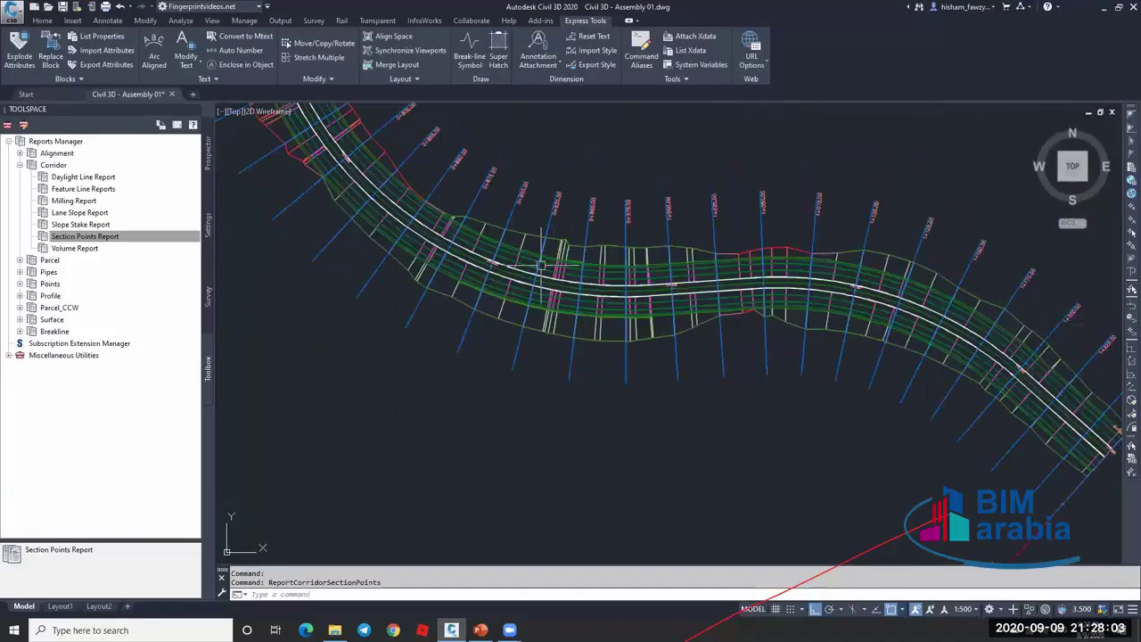
{"action": "scroll", "coordinate": [540, 265], "scroll_direction": "up", "scroll_amount": 4}
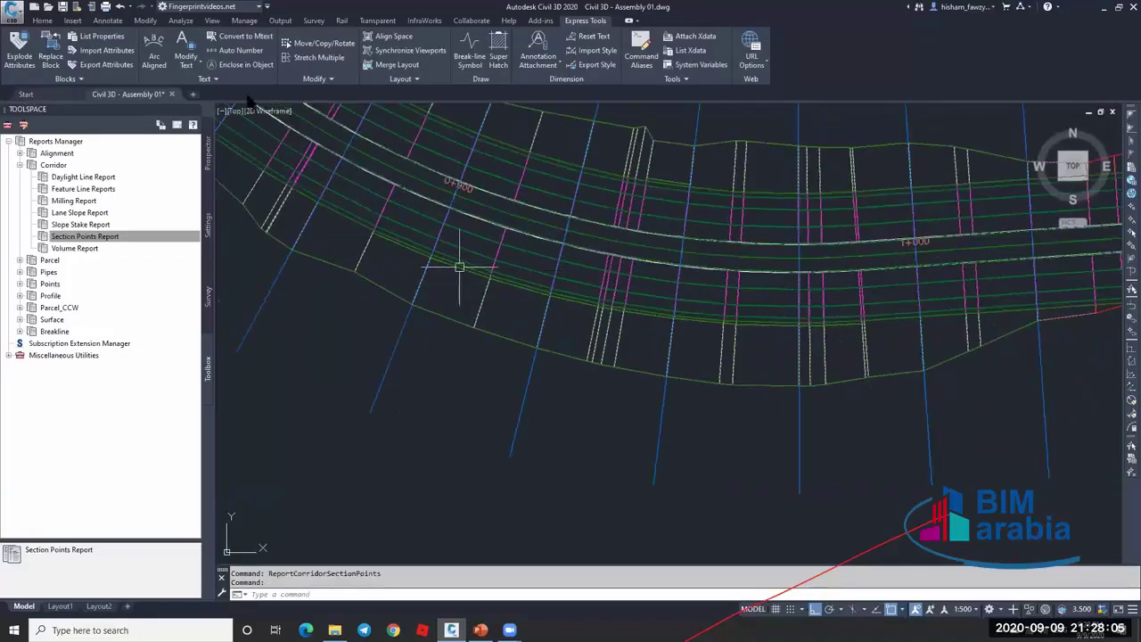
{"action": "left_click", "coordinate": [459, 267]}
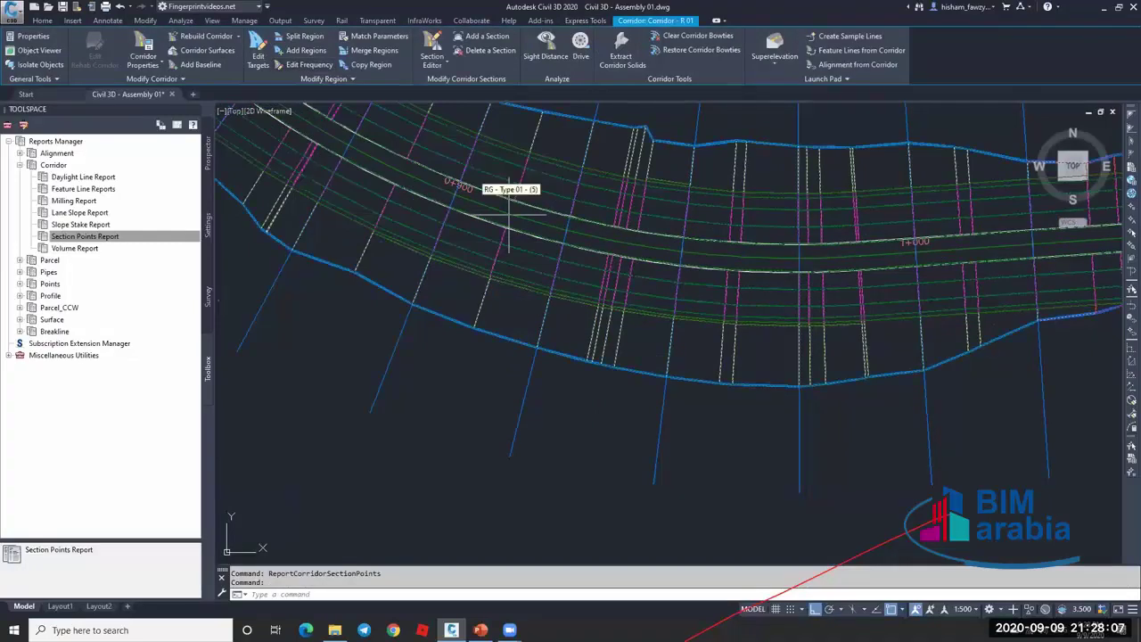
{"action": "left_click", "coordinate": [533, 262]}
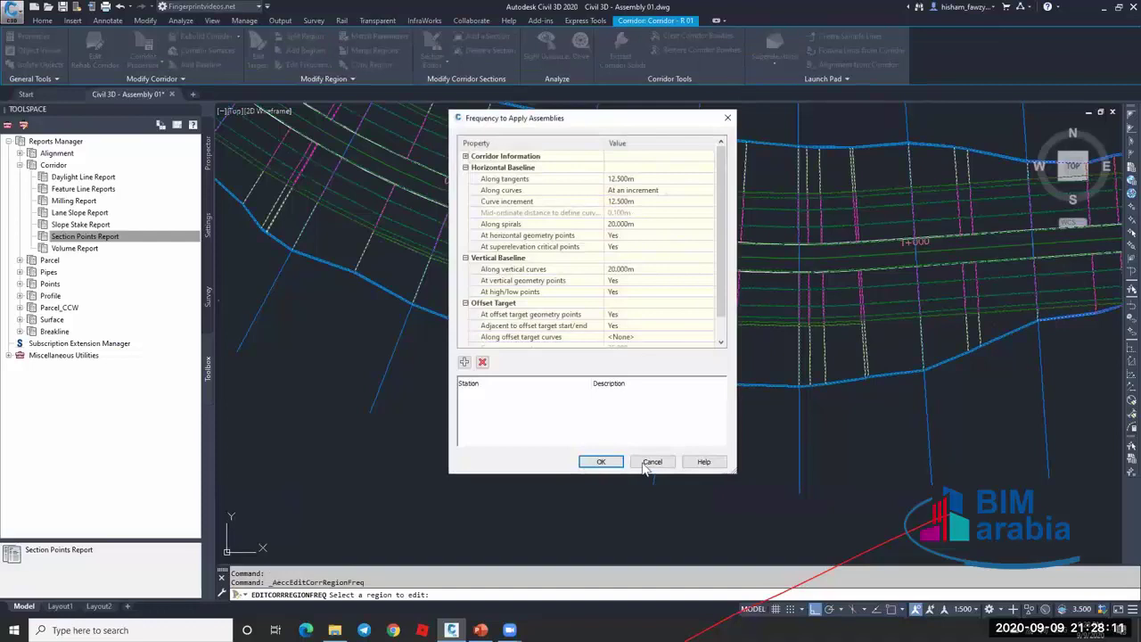
{"action": "left_click", "coordinate": [649, 462]}
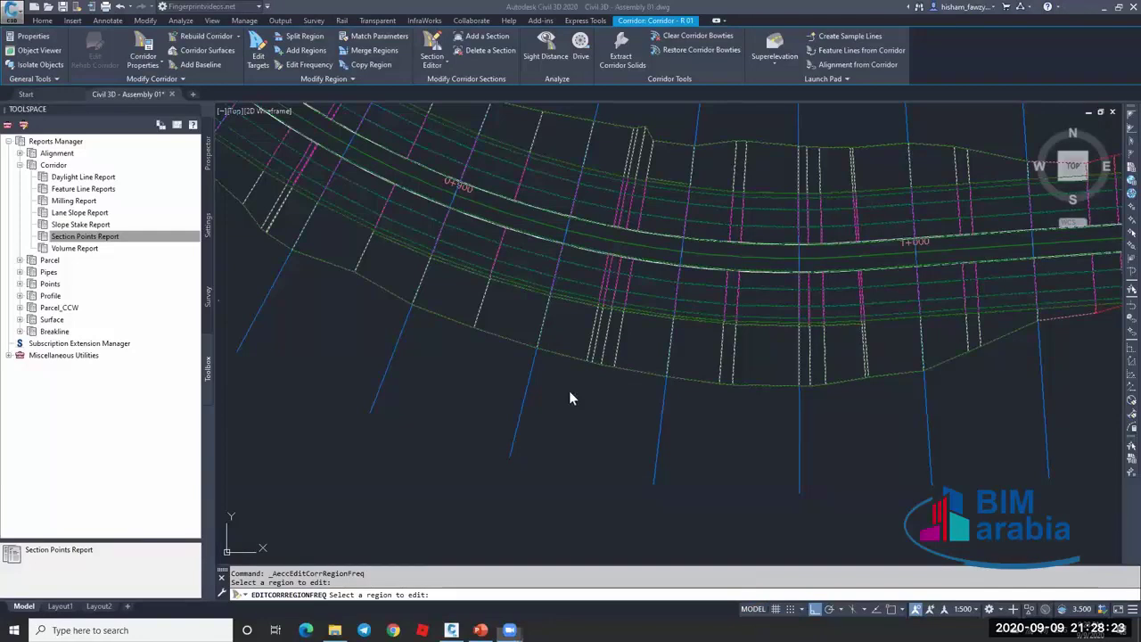
Create a Section Points Report at station interval 5 with only Crown and ETW feature lines.
{"action": "right_click", "coordinate": [134, 249]}
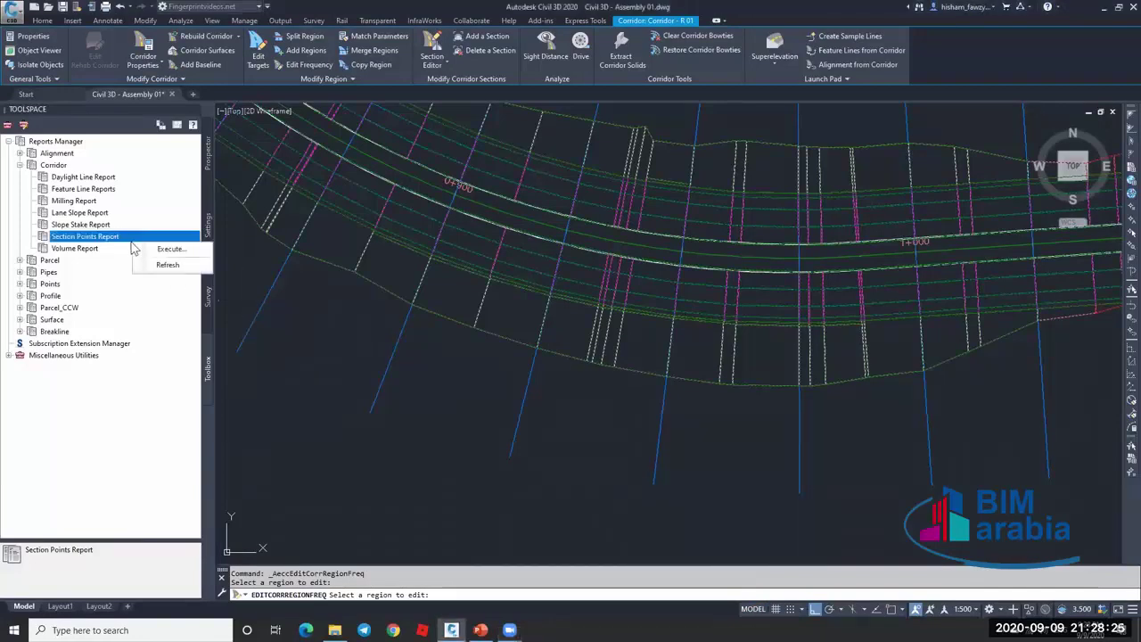
{"action": "left_click", "coordinate": [170, 250]}
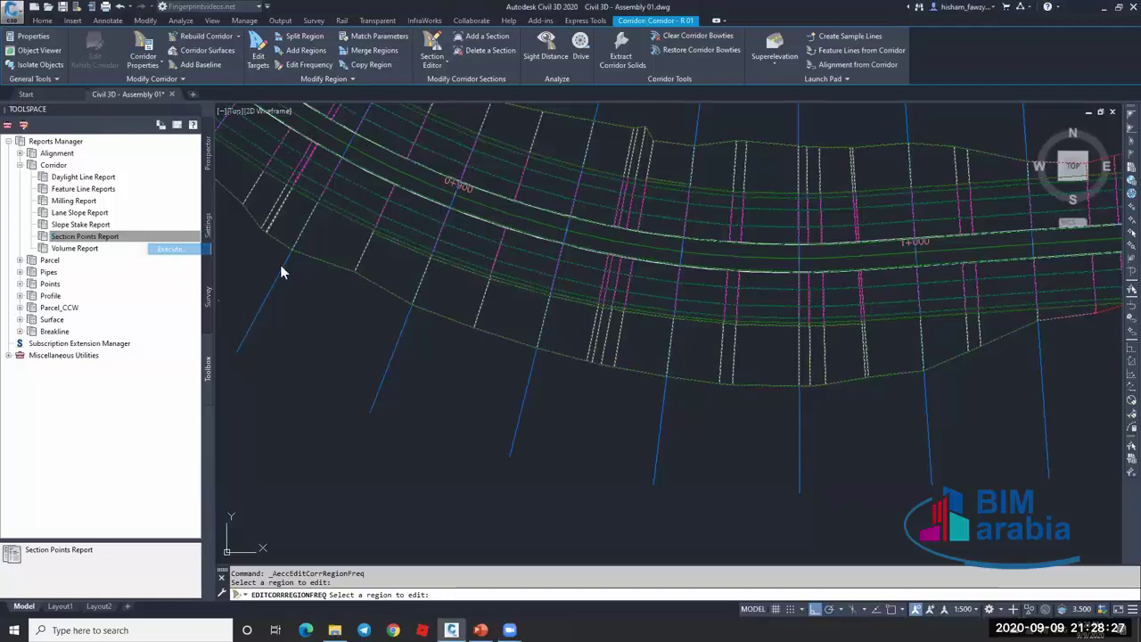
{"action": "double_click", "coordinate": [496, 452]}
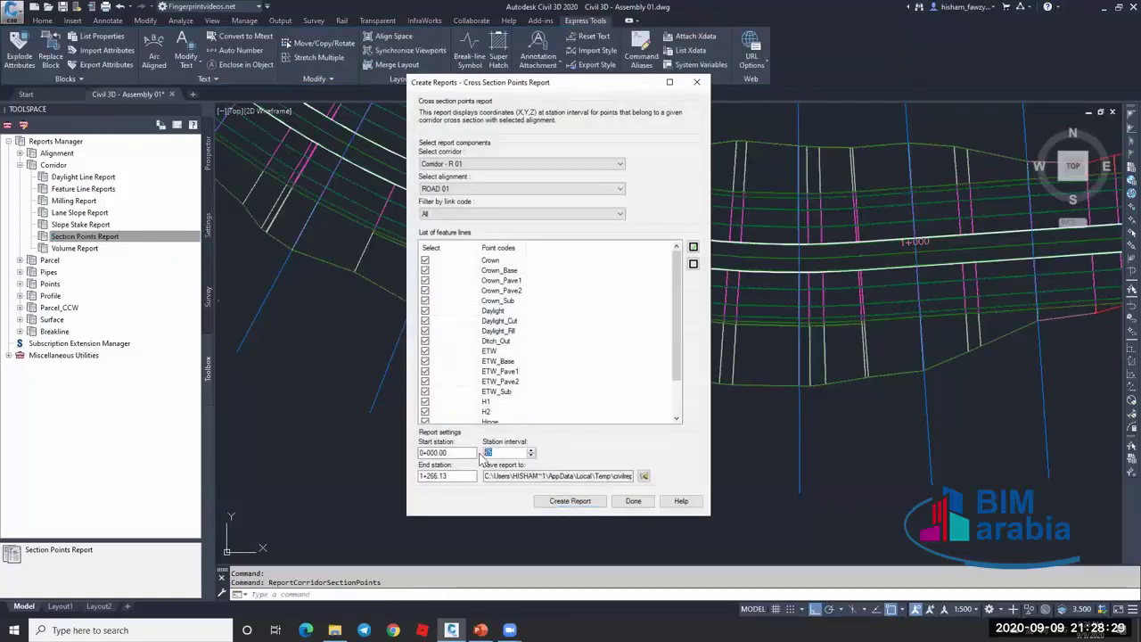
{"action": "type", "text": "5"}
{"action": "left_click", "coordinate": [692, 263]}
{"action": "left_click", "coordinate": [425, 260]}
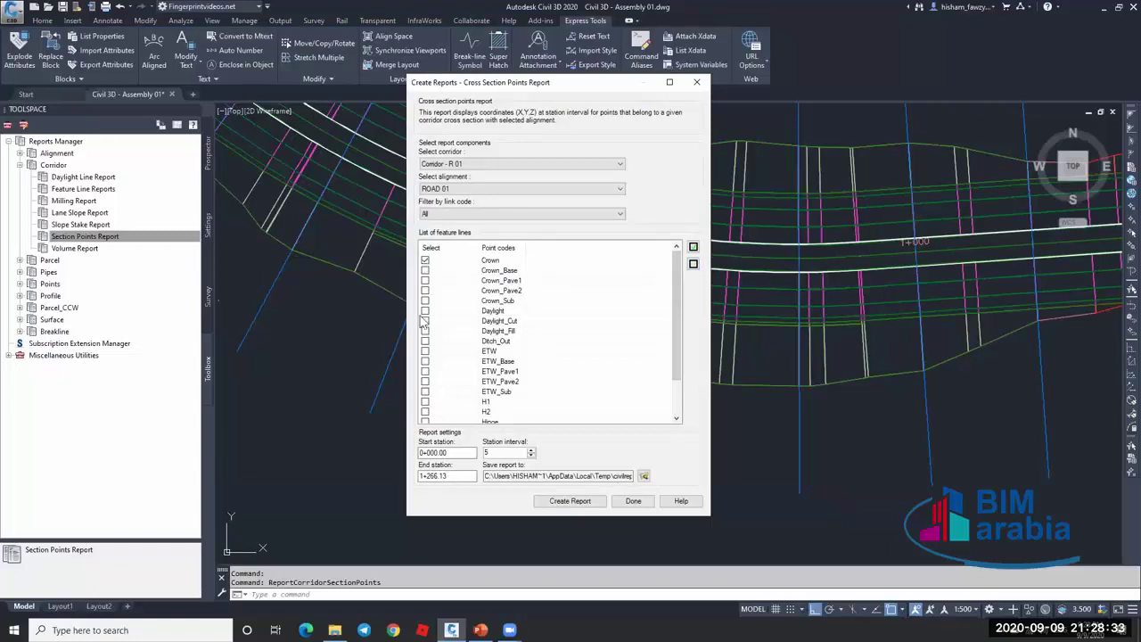
{"action": "left_click", "coordinate": [425, 350]}
{"action": "left_click", "coordinate": [575, 500]}
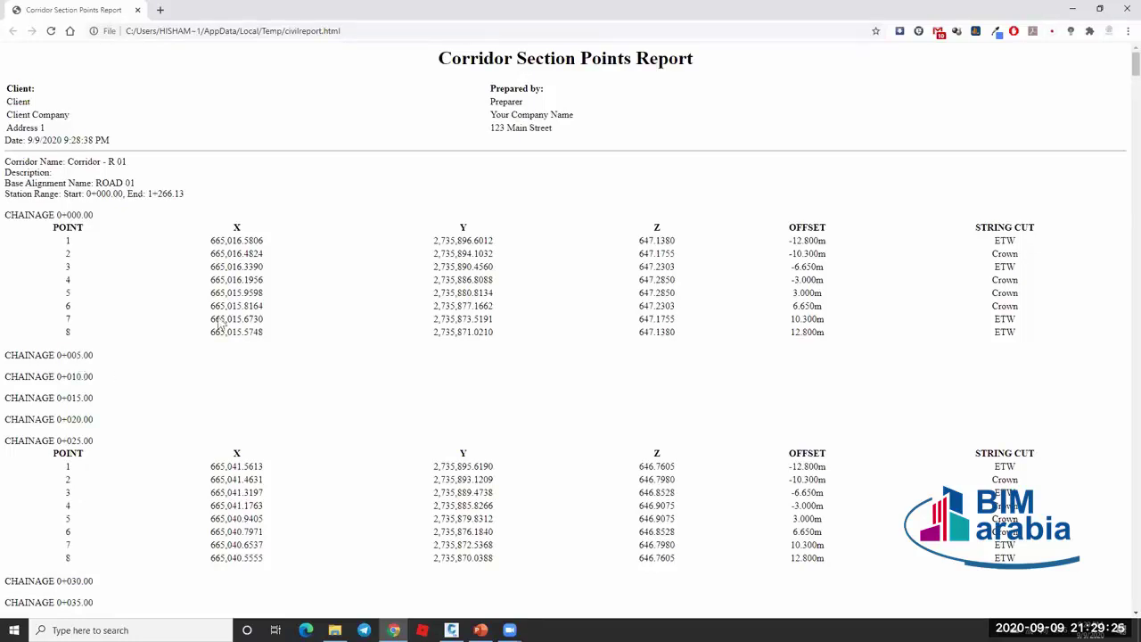
Scroll through the interval-5 report's chainage tables, then close Chrome.
{"action": "scroll", "coordinate": [223, 321], "scroll_direction": "down", "scroll_amount": 3}
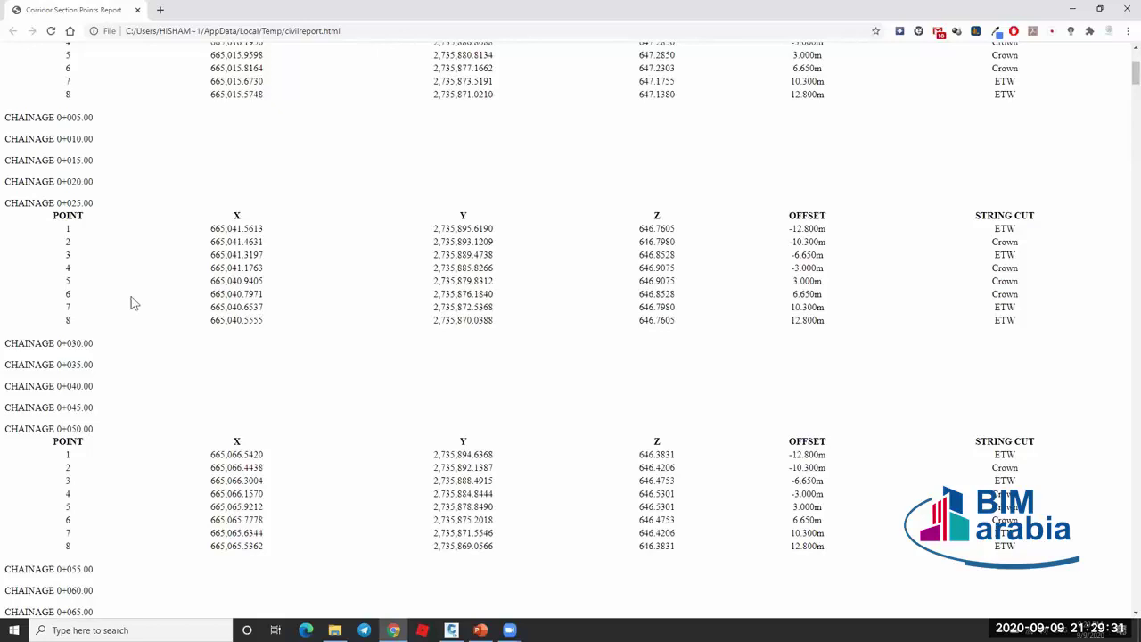
{"action": "scroll", "coordinate": [169, 312], "scroll_direction": "down", "scroll_amount": 2}
{"action": "scroll", "coordinate": [169, 330], "scroll_direction": "down", "scroll_amount": 2}
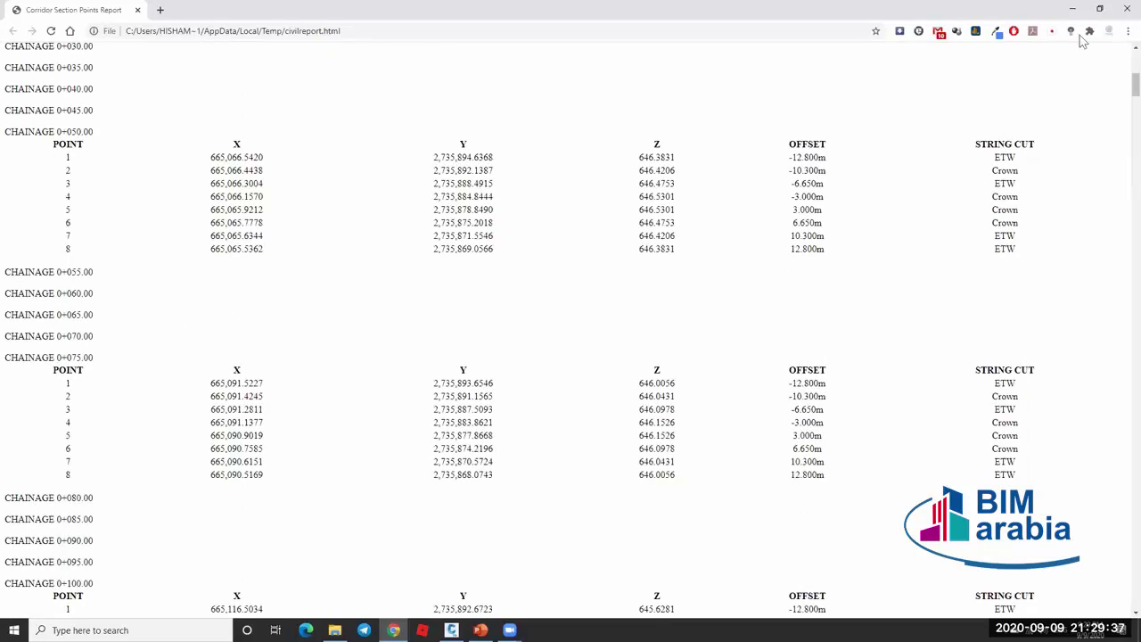
{"action": "key", "text": "alt+F4"}
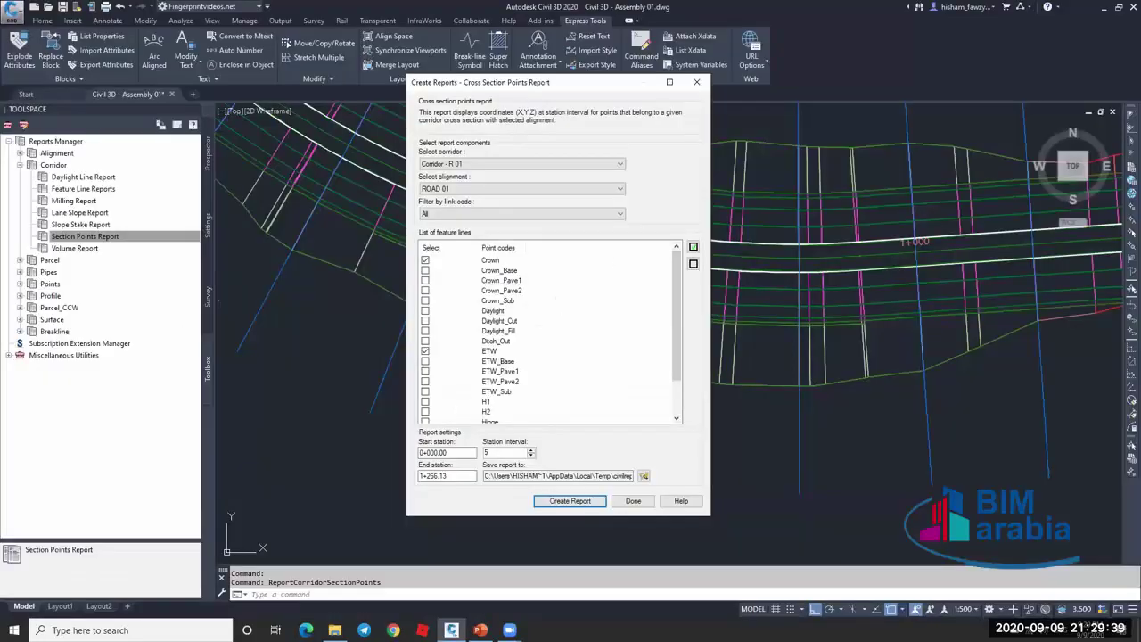
Close the report settings and select Corridor - R 01.
{"action": "left_click", "coordinate": [638, 500]}
{"action": "scroll", "coordinate": [614, 260], "scroll_direction": "up", "scroll_amount": 4}
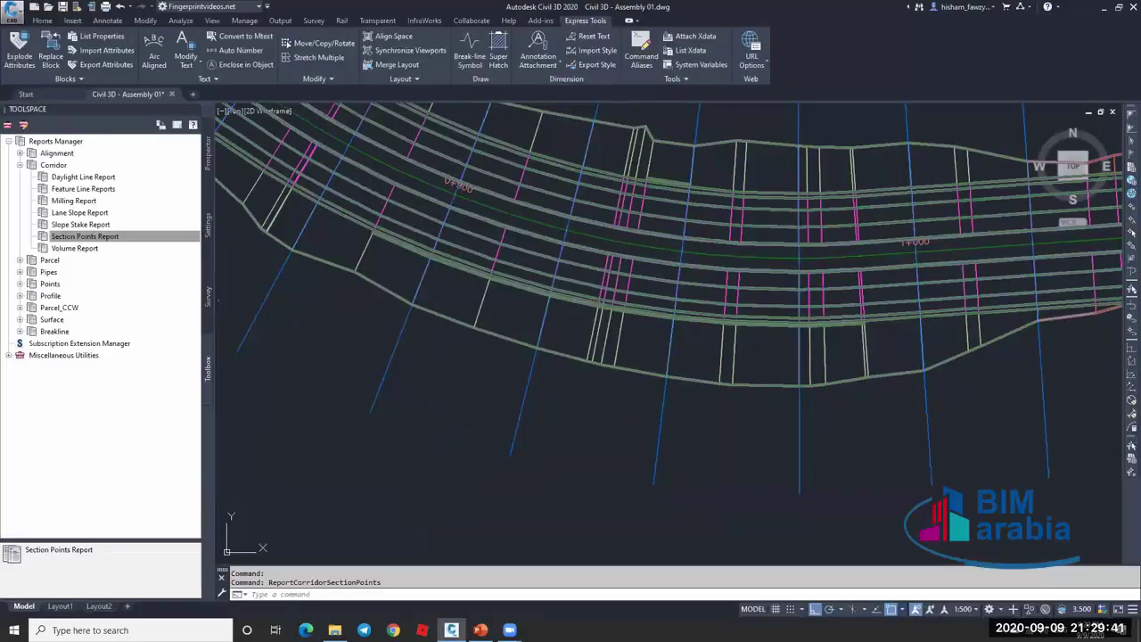
{"action": "left_click", "coordinate": [614, 261]}
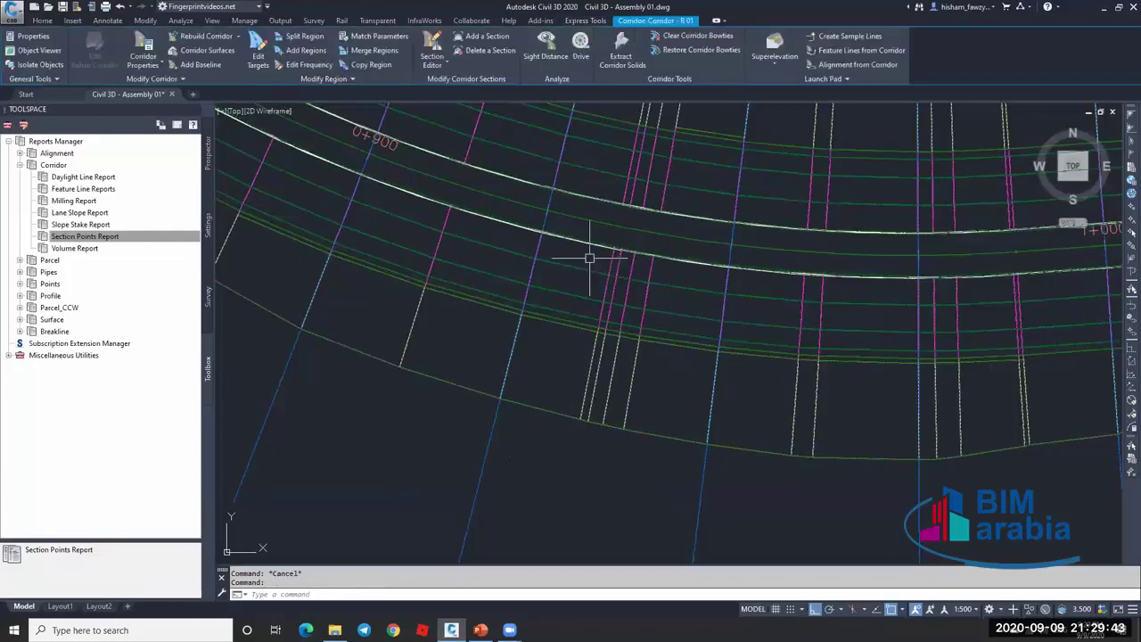
Set the region's frequency to 5 along tangents and 5 curve increment, rebuilding the corridor.
{"action": "left_click", "coordinate": [307, 61]}
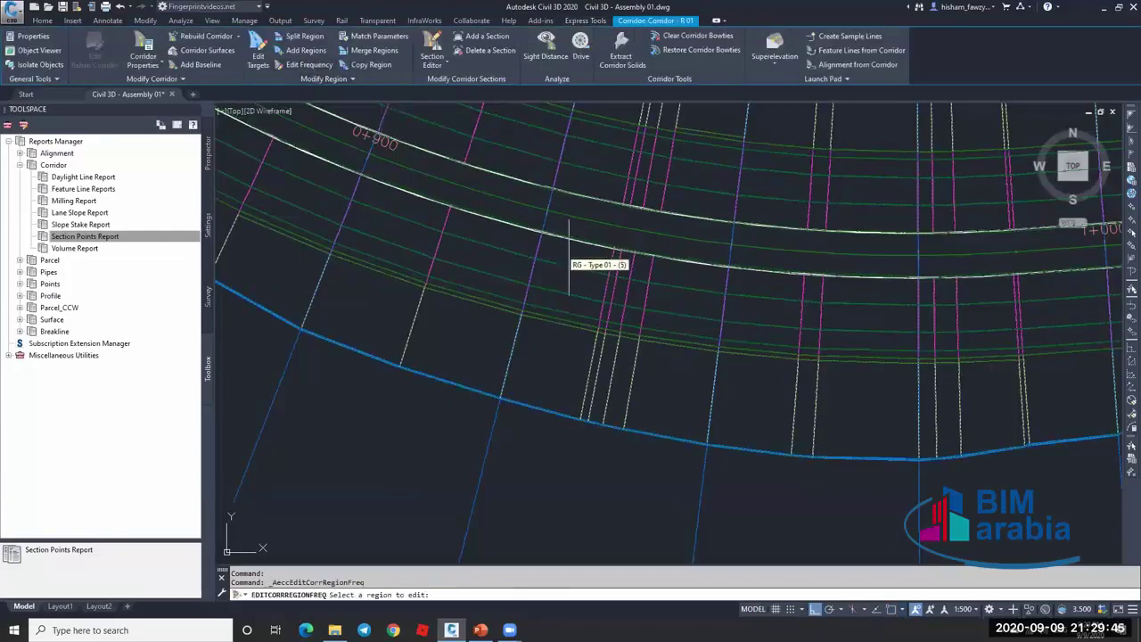
{"action": "left_click", "coordinate": [538, 242]}
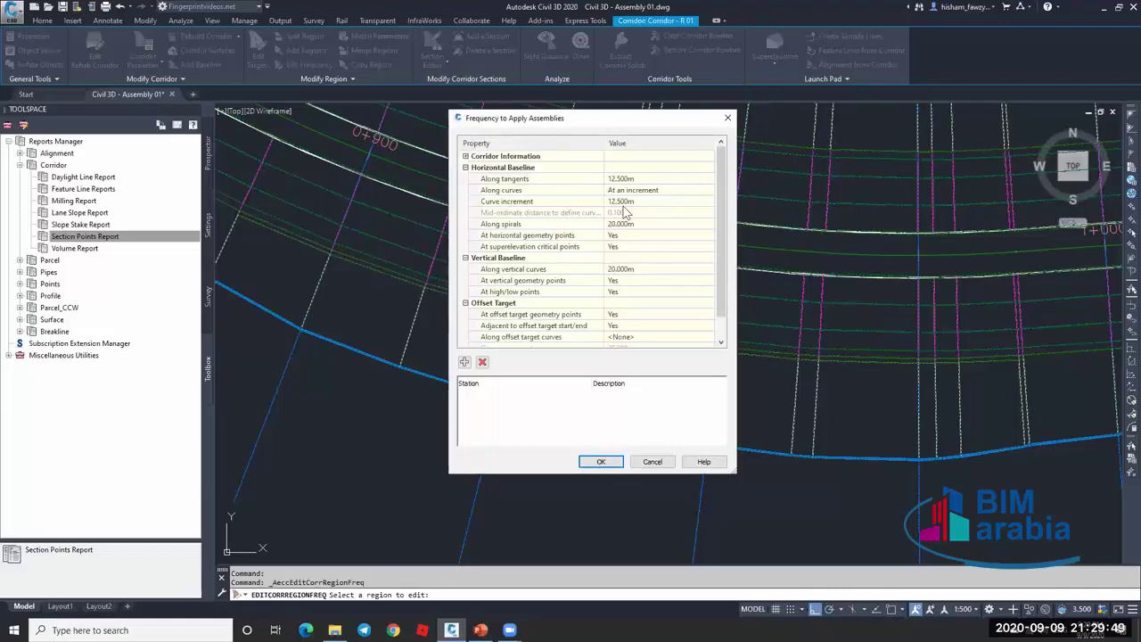
{"action": "left_click", "coordinate": [642, 178]}
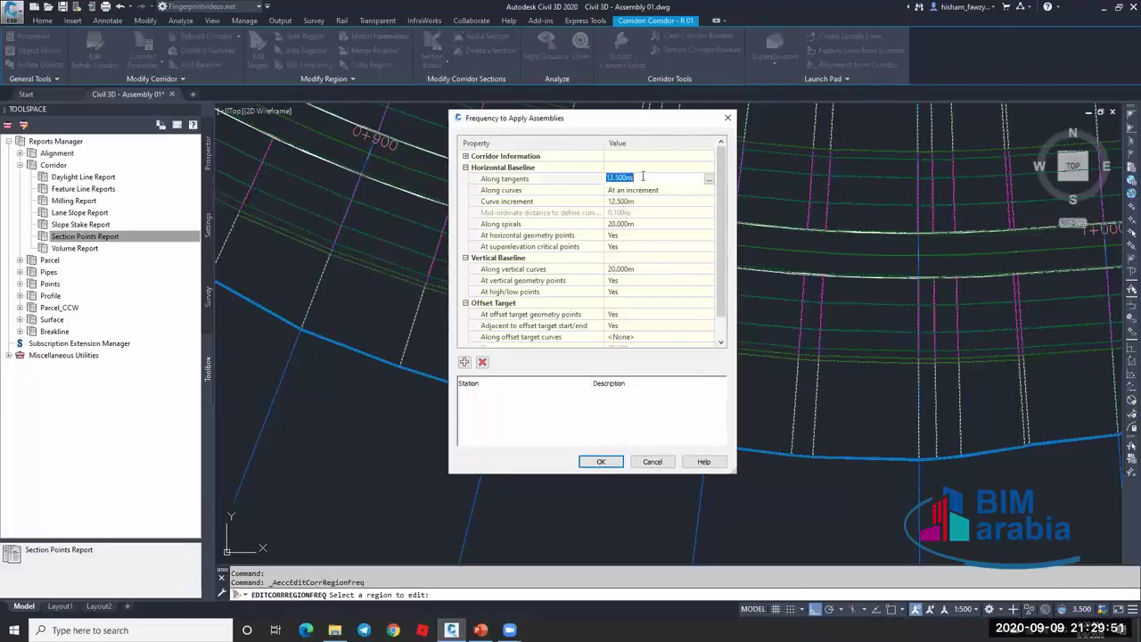
{"action": "type", "text": "5"}
{"action": "left_click", "coordinate": [643, 201]}
{"action": "type", "text": "5"}
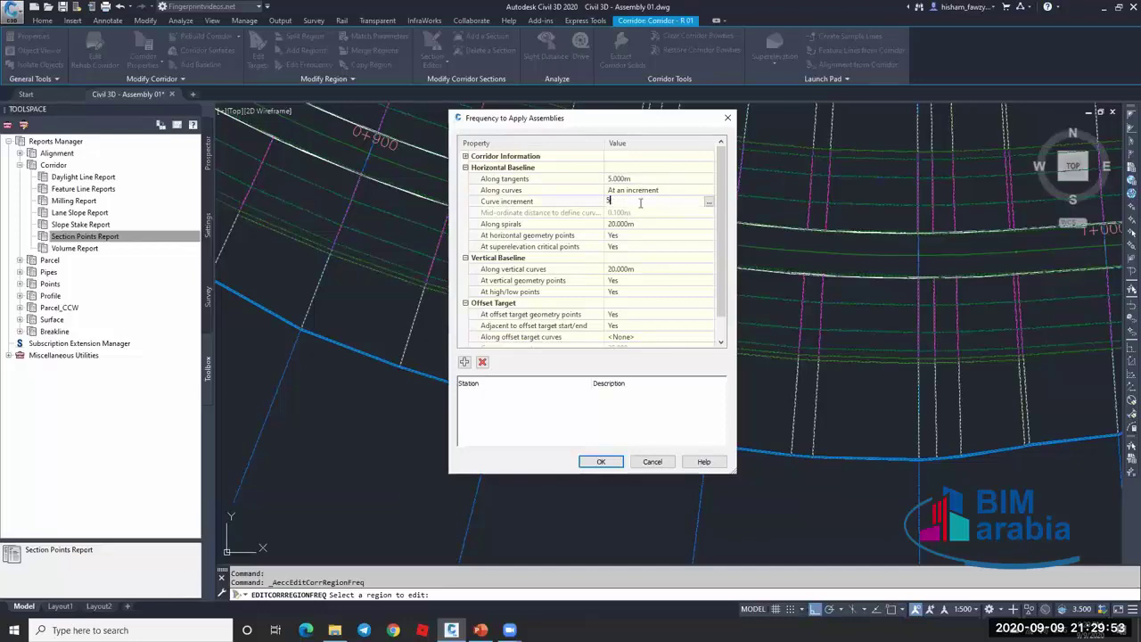
{"action": "left_click", "coordinate": [611, 460]}
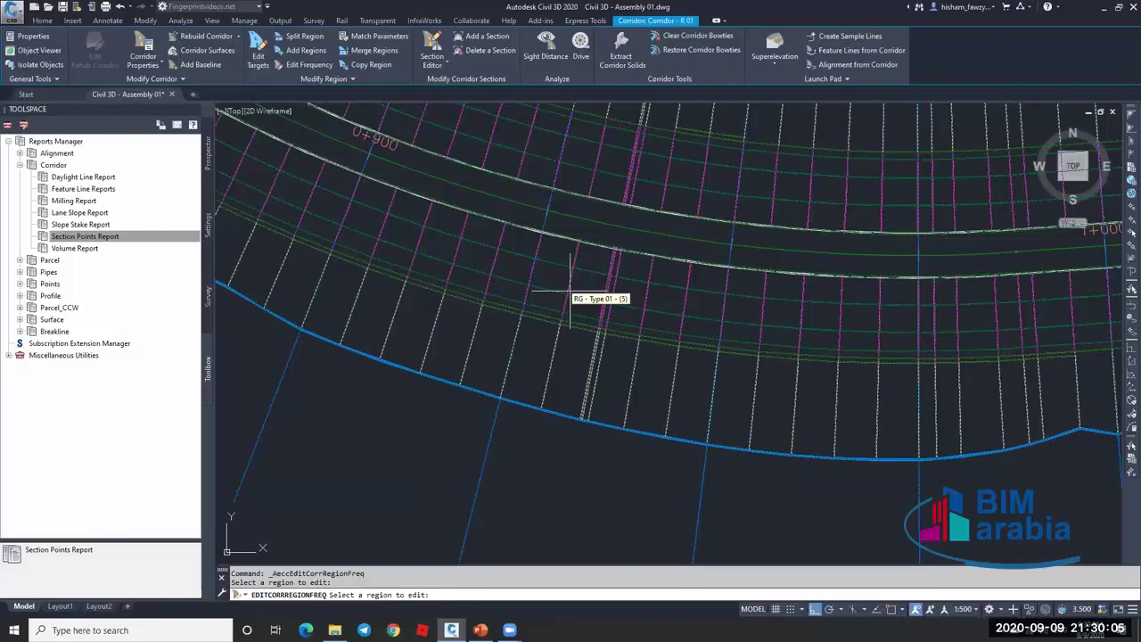
{"action": "left_click", "coordinate": [570, 290]}
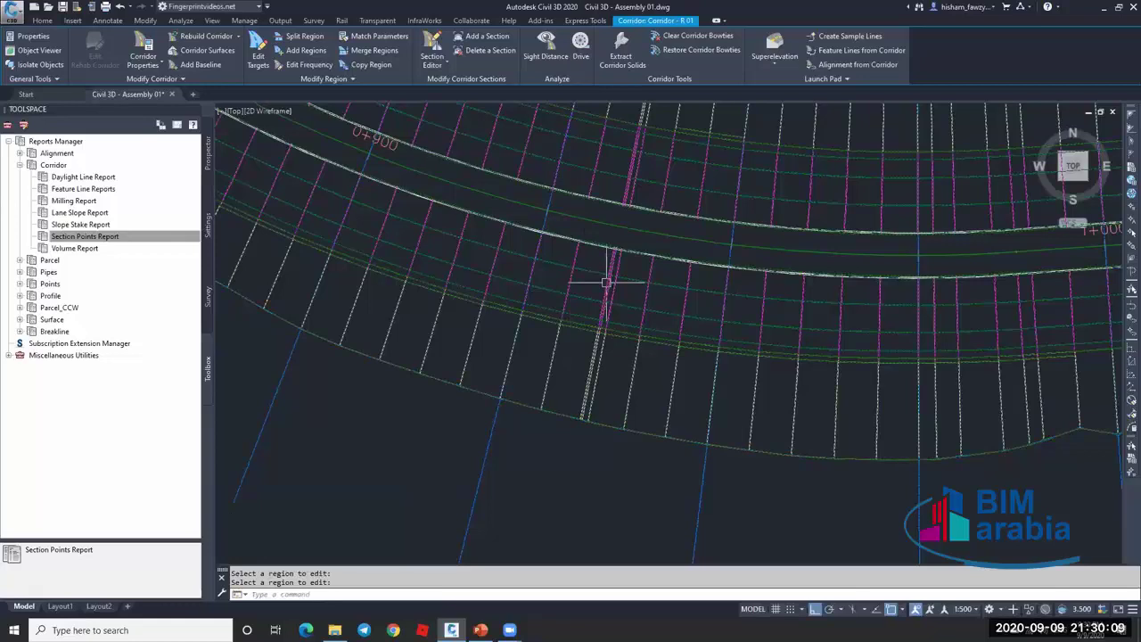
{"action": "scroll", "coordinate": [560, 305], "scroll_direction": "down", "scroll_amount": 3}
{"action": "scroll", "coordinate": [560, 305], "scroll_direction": "up", "scroll_amount": 2}
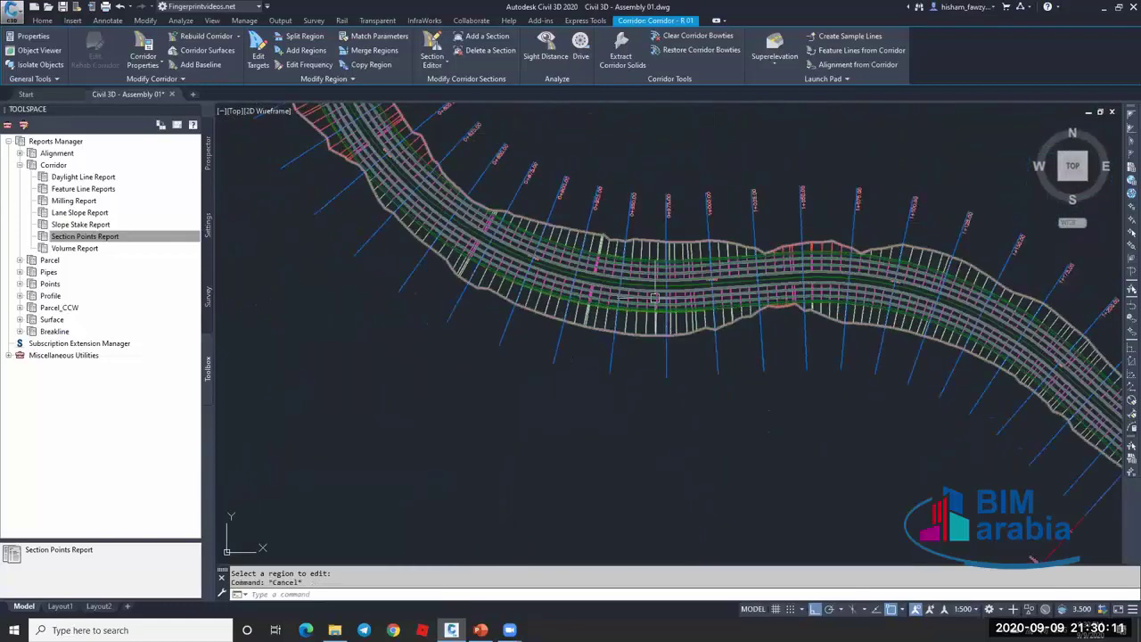
{"action": "key", "text": "Escape"}
Regenerate the Section Points Report for Corridor - R 01 with only Crown and ETW ticked.
{"action": "scroll", "coordinate": [611, 289], "scroll_direction": "up", "scroll_amount": 3}
{"action": "scroll", "coordinate": [611, 290], "scroll_direction": "up", "scroll_amount": 2}
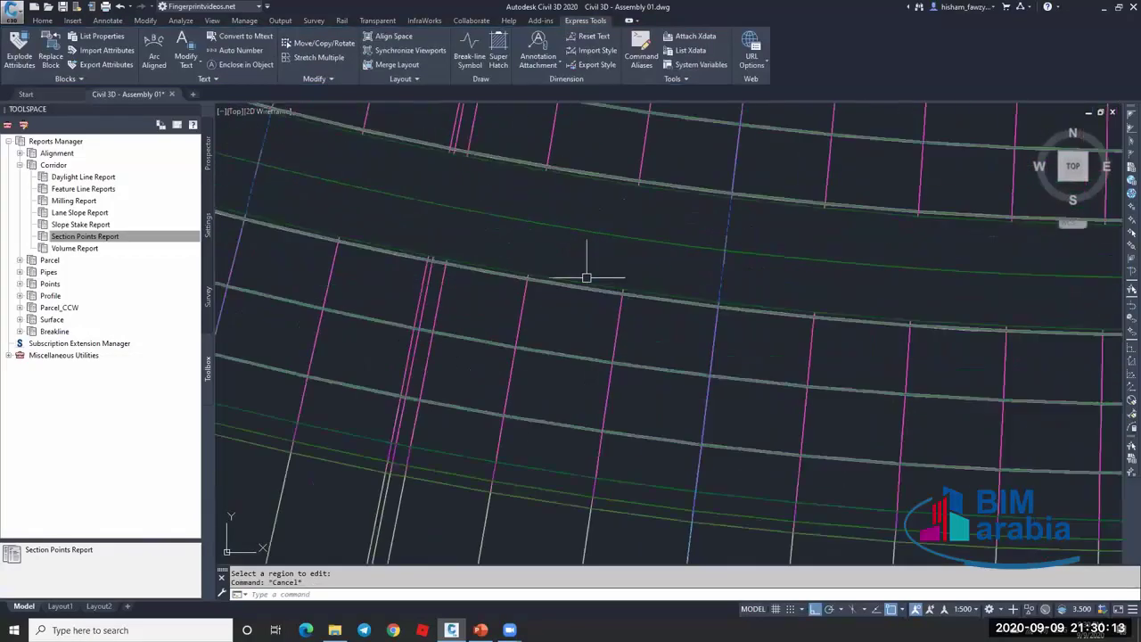
{"action": "scroll", "coordinate": [543, 263], "scroll_direction": "down", "scroll_amount": 1}
{"action": "right_click", "coordinate": [126, 237]}
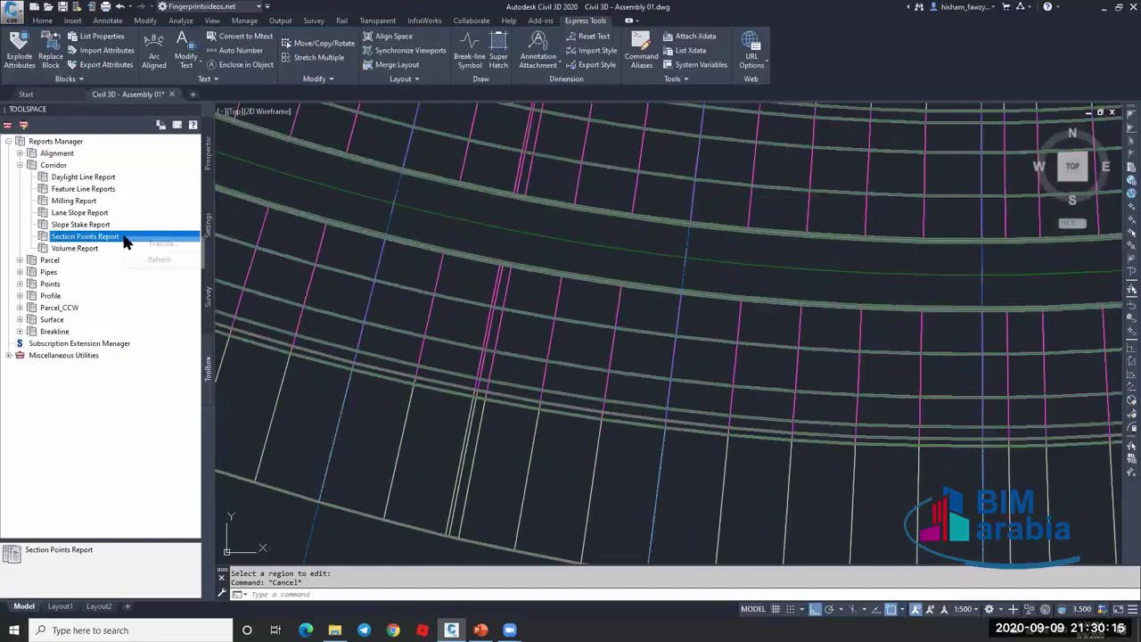
{"action": "left_click", "coordinate": [174, 246]}
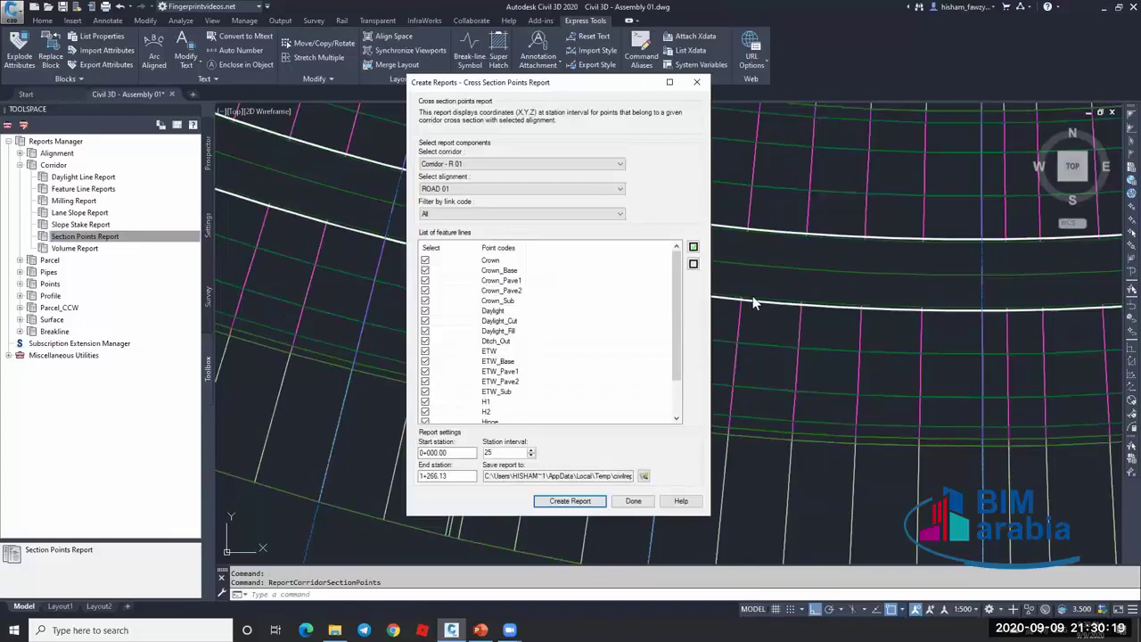
{"action": "left_click", "coordinate": [694, 263]}
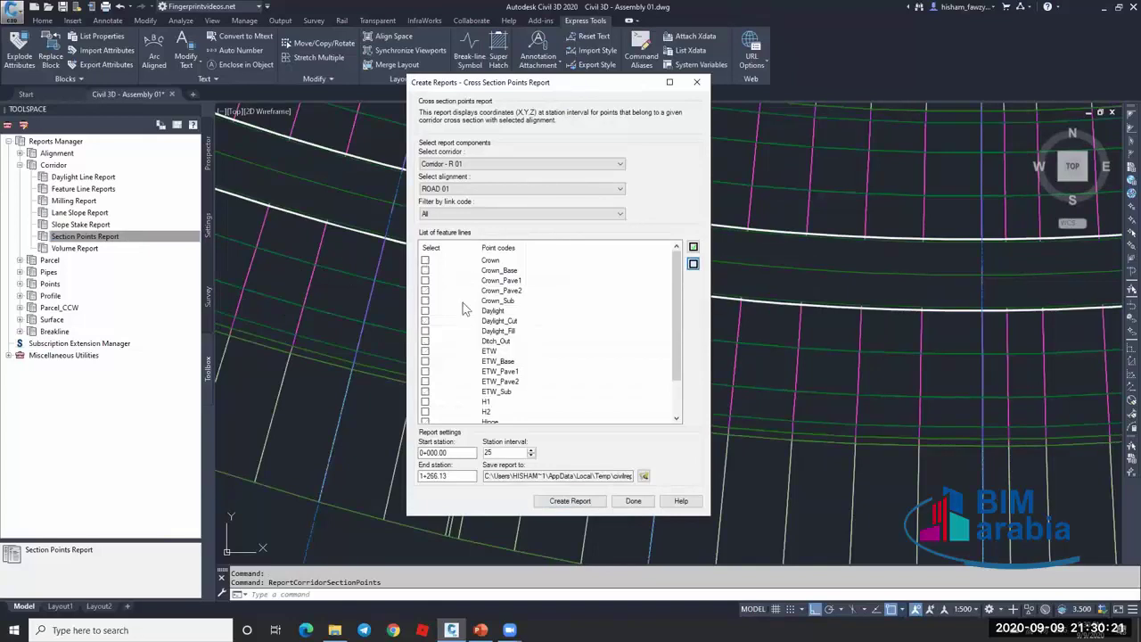
{"action": "left_click", "coordinate": [425, 351]}
{"action": "left_click", "coordinate": [569, 500]}
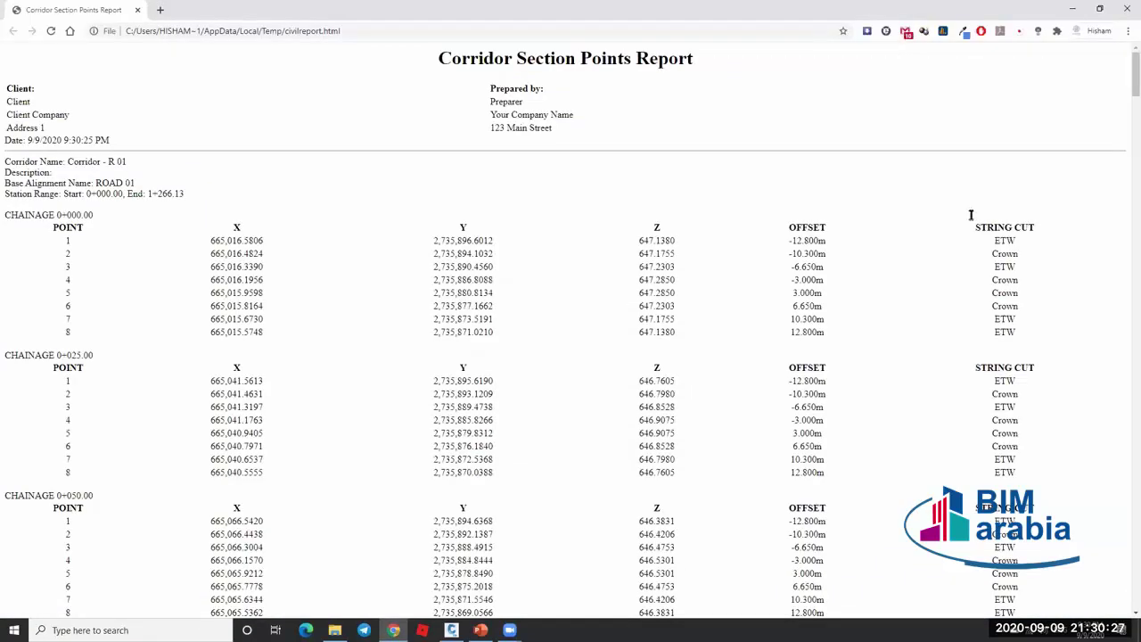
Recreate the report at station interval 5, review it through 1+265.00, then close Chrome.
{"action": "scroll", "coordinate": [142, 234], "scroll_direction": "down", "scroll_amount": 1}
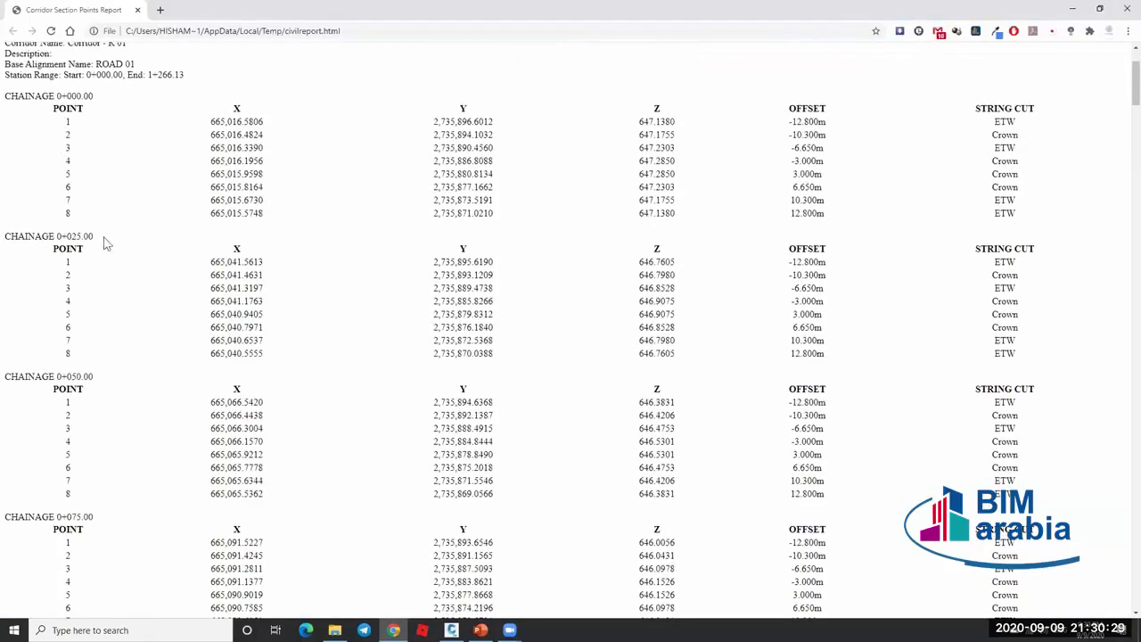
{"action": "left_click", "coordinate": [1125, 9]}
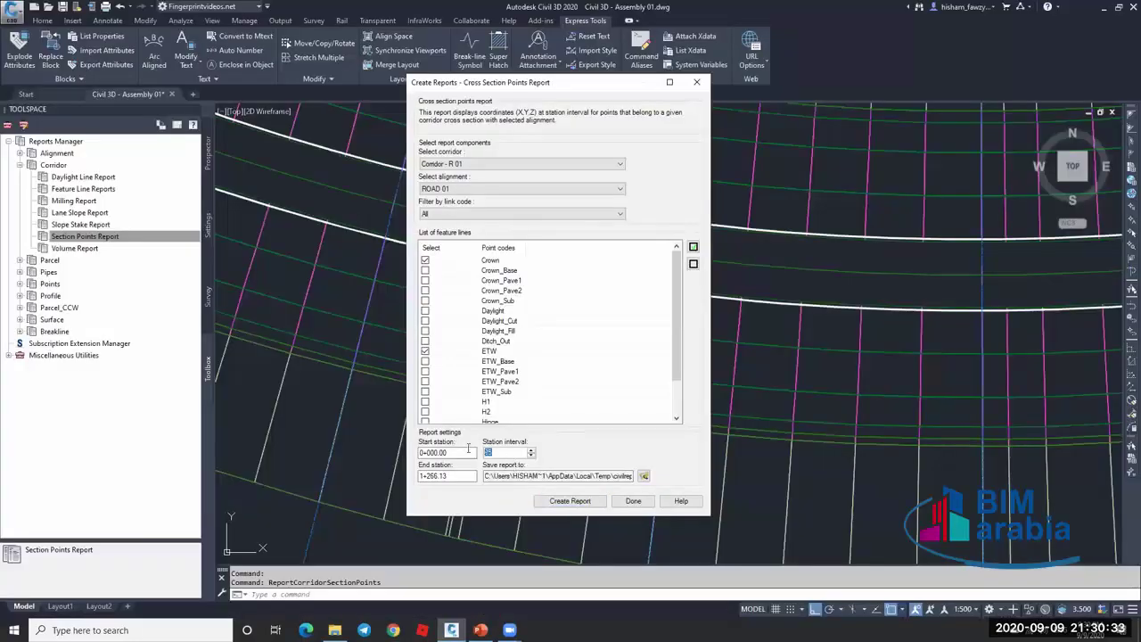
{"action": "type", "text": "5"}
{"action": "left_click", "coordinate": [540, 503]}
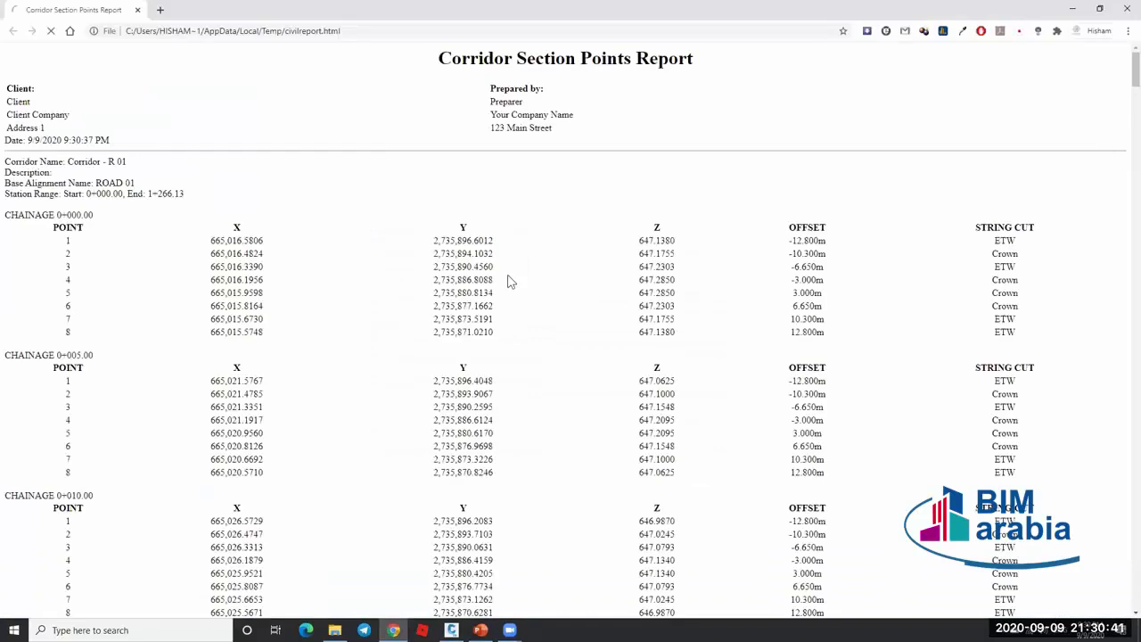
{"action": "scroll", "coordinate": [526, 183], "scroll_direction": "down", "scroll_amount": 1}
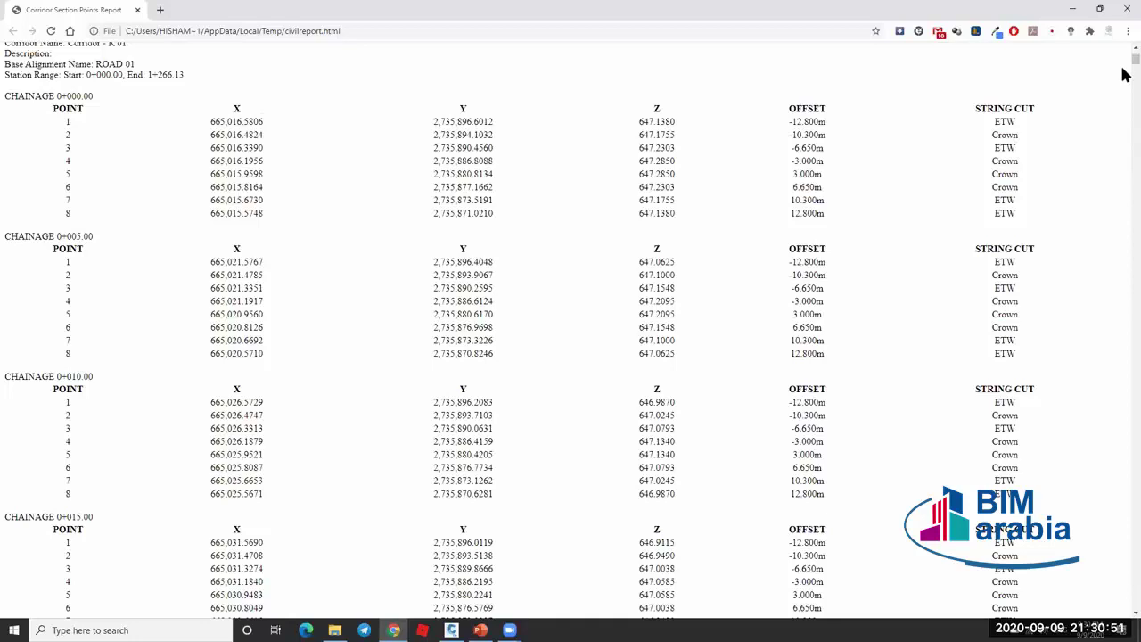
{"action": "left_click_drag", "start_coordinate": [1135, 60], "coordinate": [1124, 618]}
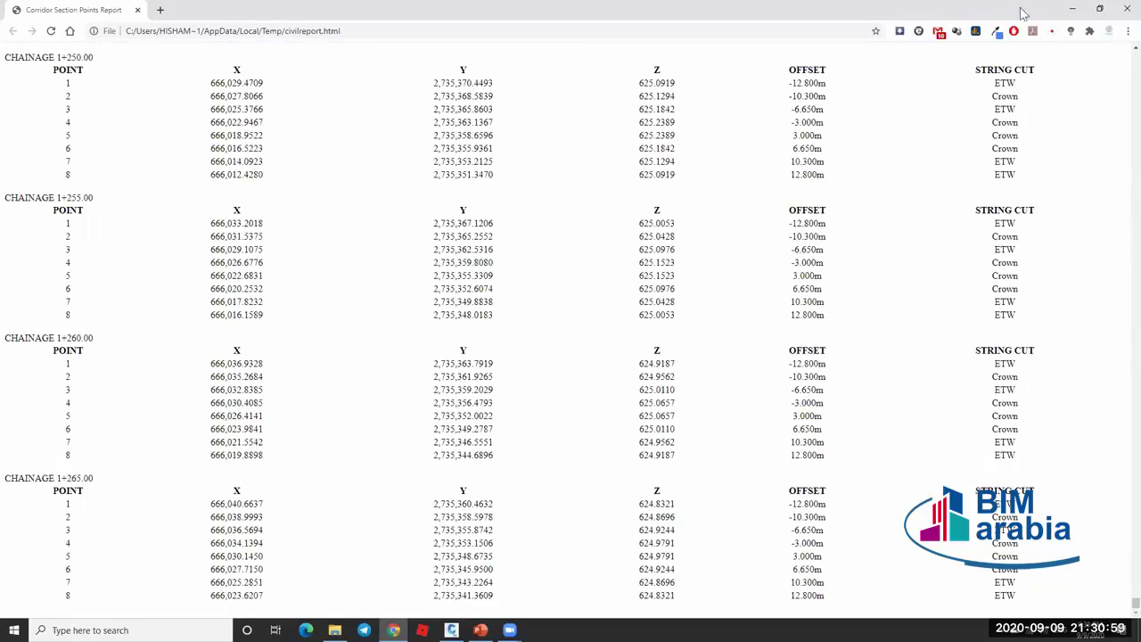
{"action": "key", "text": "alt+F4"}
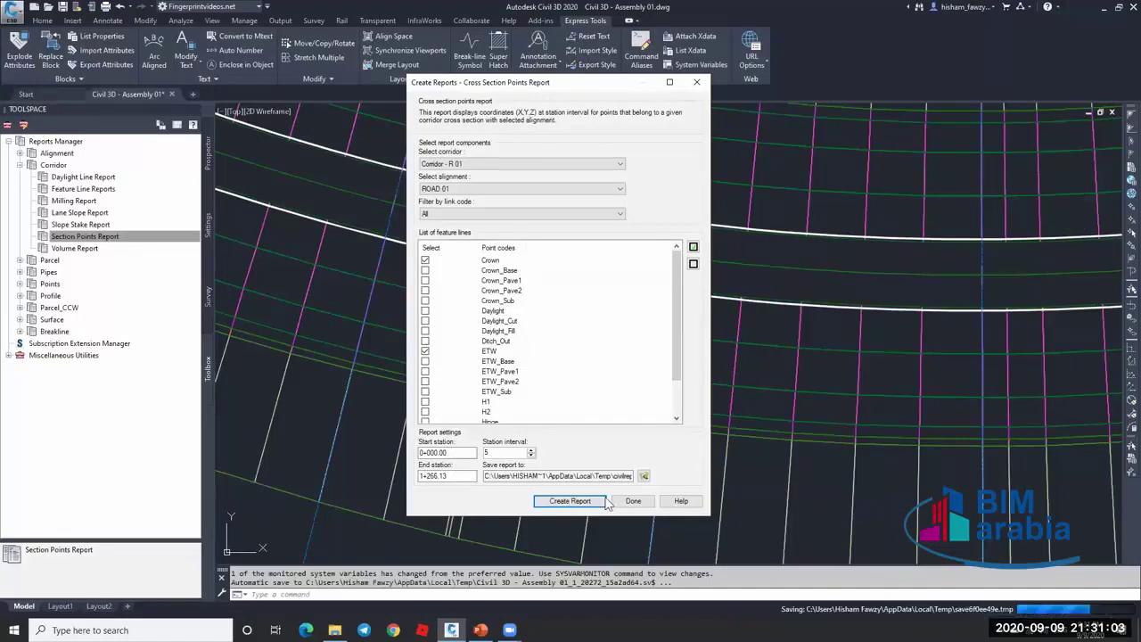
Close the current report setup and reopen the Section Points Report setup.
{"action": "left_click", "coordinate": [633, 501]}
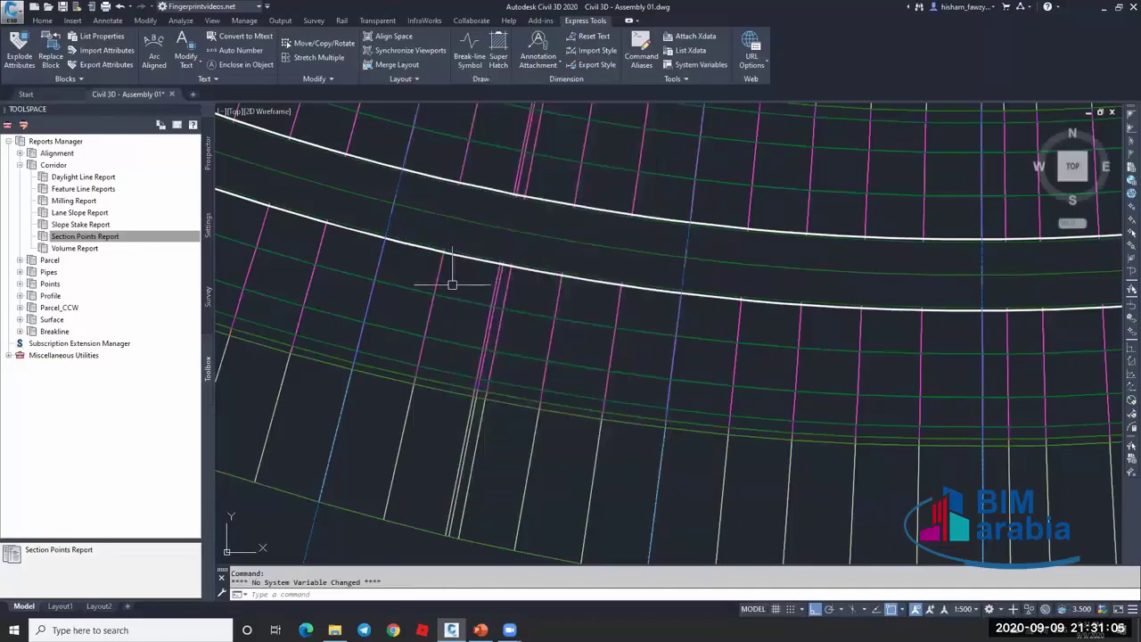
{"action": "scroll", "coordinate": [452, 280], "scroll_direction": "down", "scroll_amount": 10}
{"action": "scroll", "coordinate": [581, 368], "scroll_direction": "up", "scroll_amount": 10}
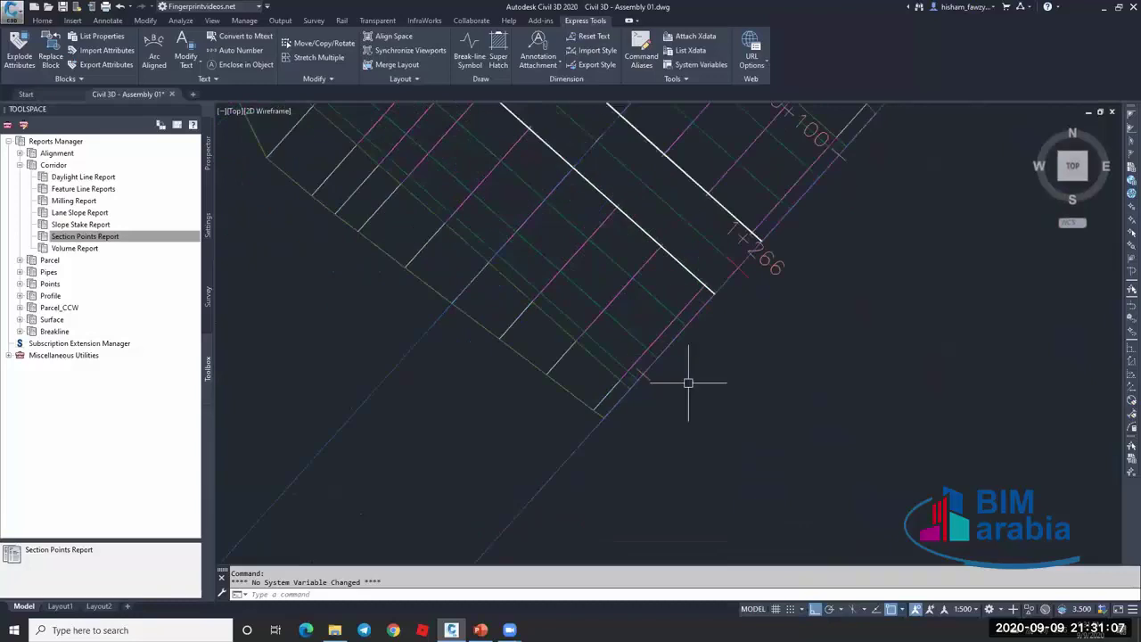
{"action": "scroll", "coordinate": [598, 339], "scroll_direction": "down", "scroll_amount": 6}
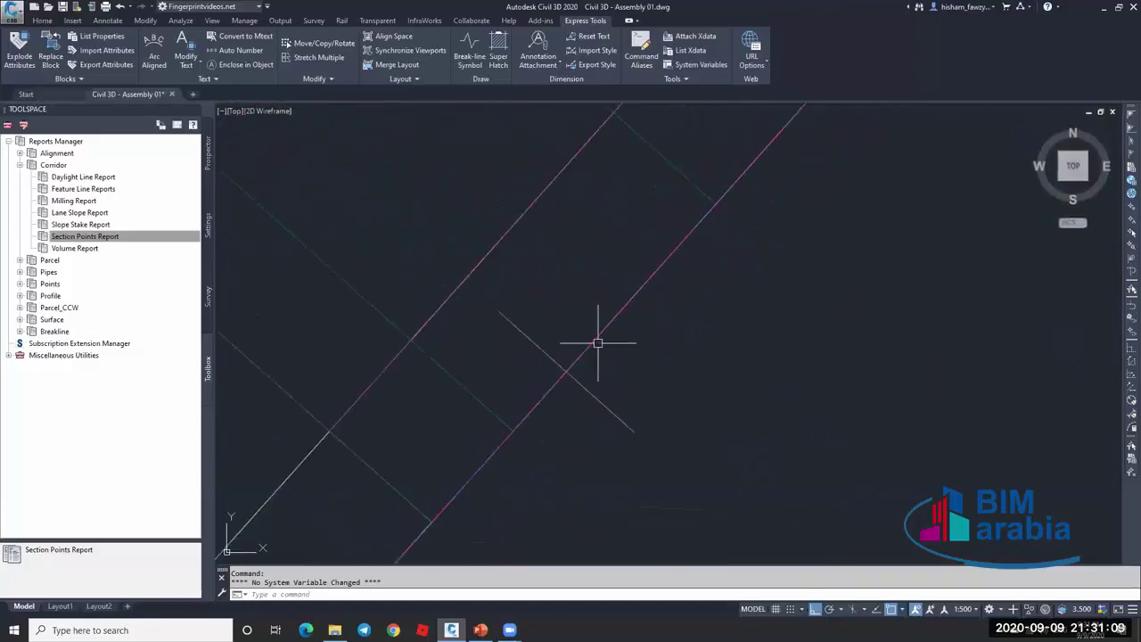
{"action": "left_click", "coordinate": [140, 239]}
{"action": "double_click", "coordinate": [140, 239]}
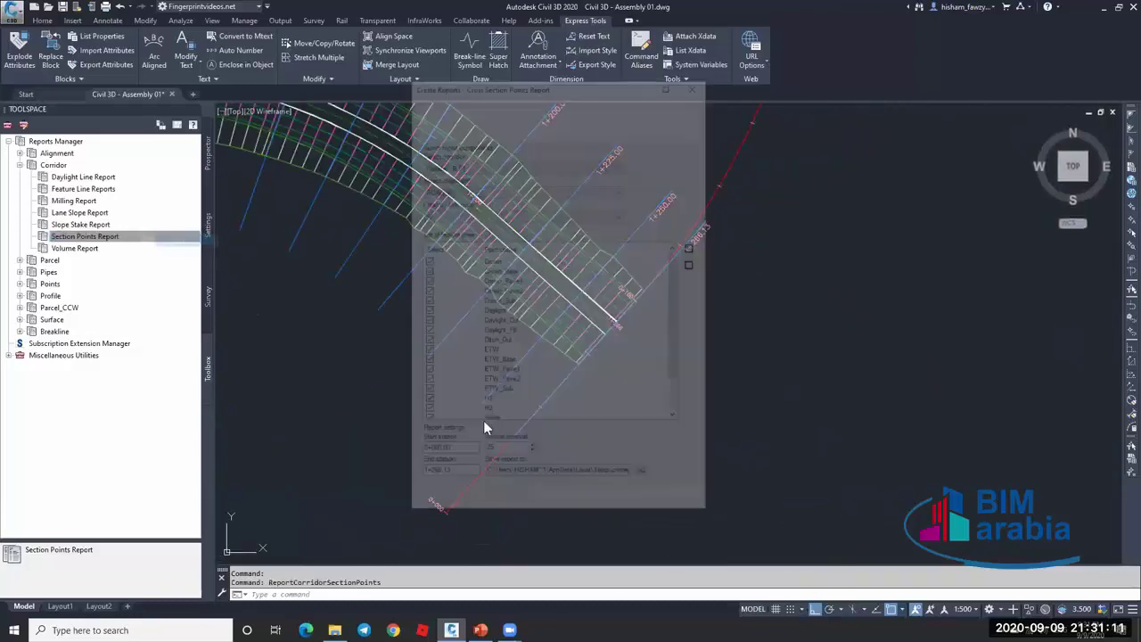
Run the section points report from start station 1+266.13, then close the empty report and setup.
{"action": "left_click", "coordinate": [462, 454]}
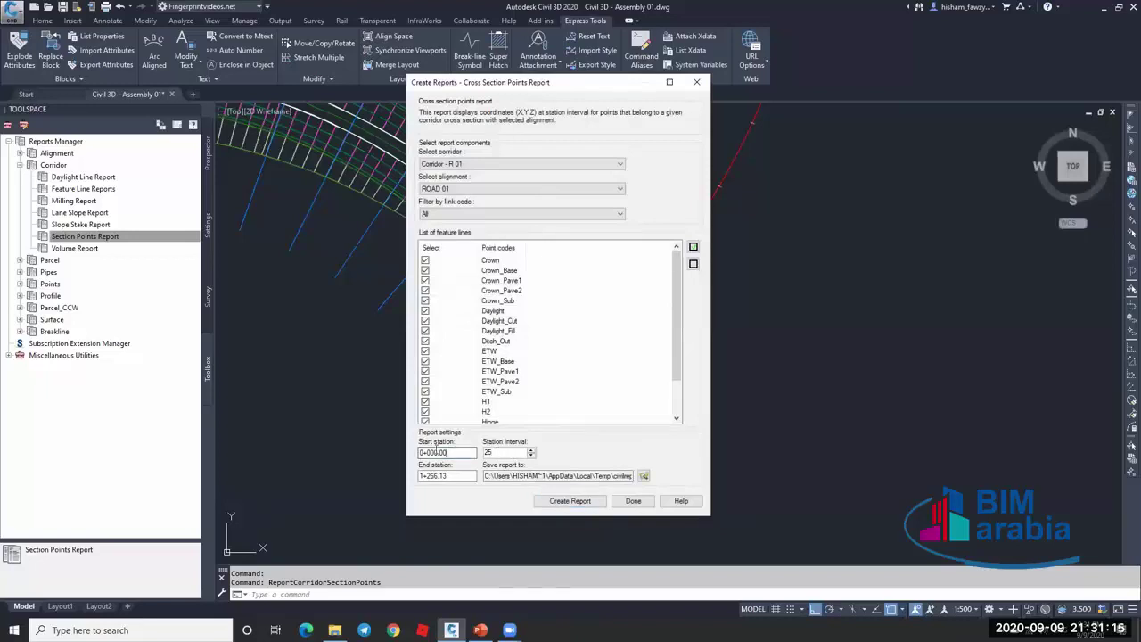
{"action": "key", "text": "ctrl+a"}
{"action": "type", "text": "1+"}
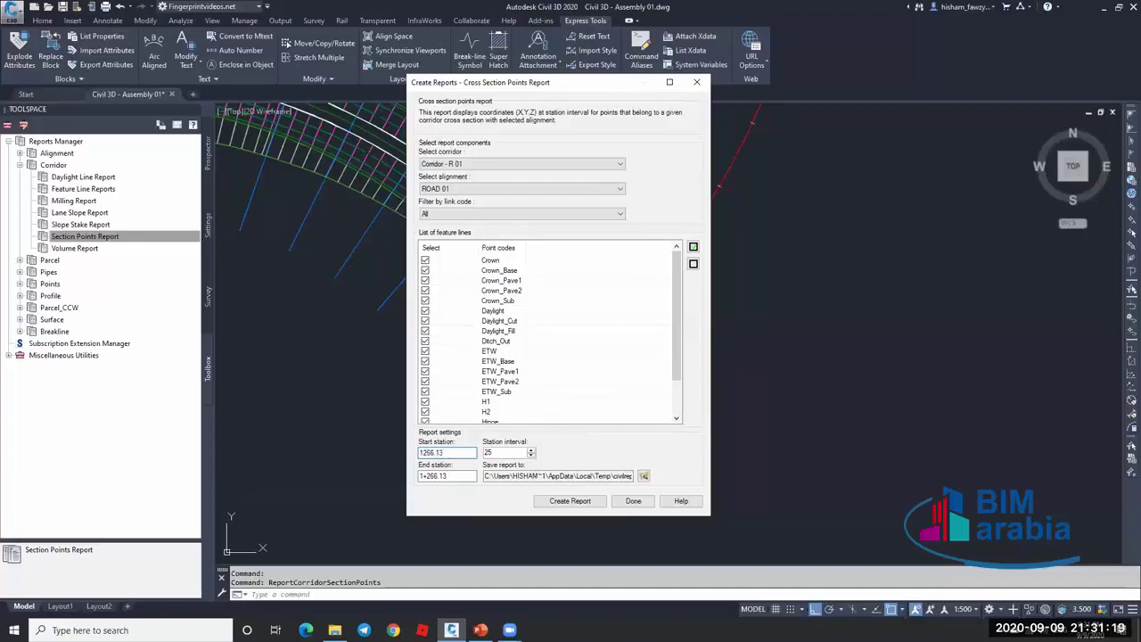
{"action": "type", "text": "266.13"}
{"action": "key", "text": "Tab"}
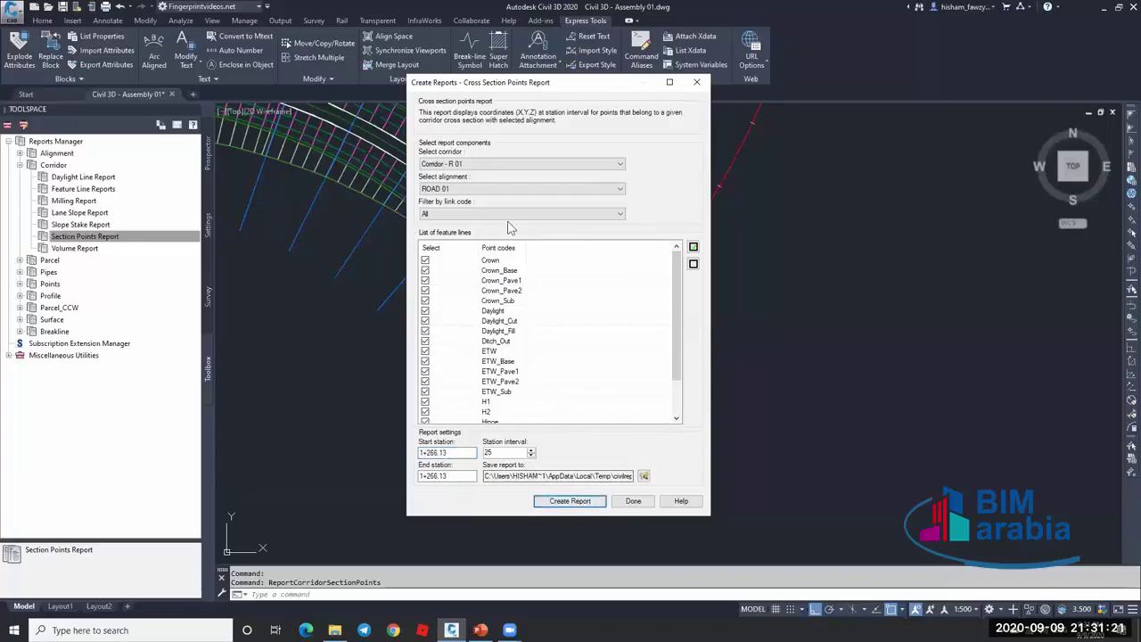
{"action": "key", "text": "Return"}
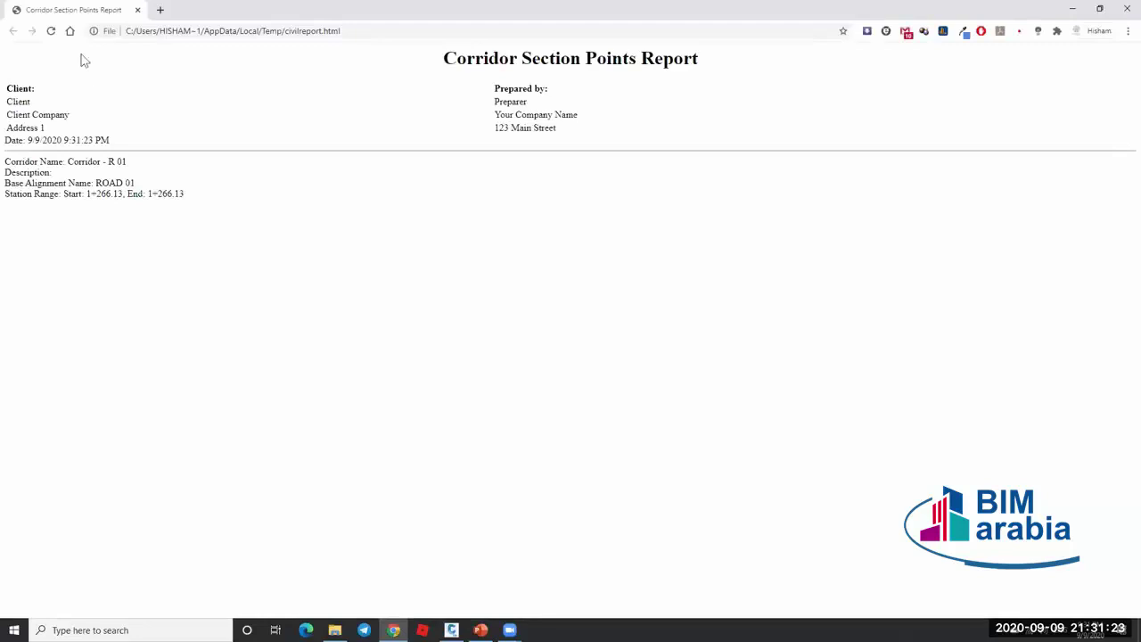
{"action": "left_click", "coordinate": [1072, 9]}
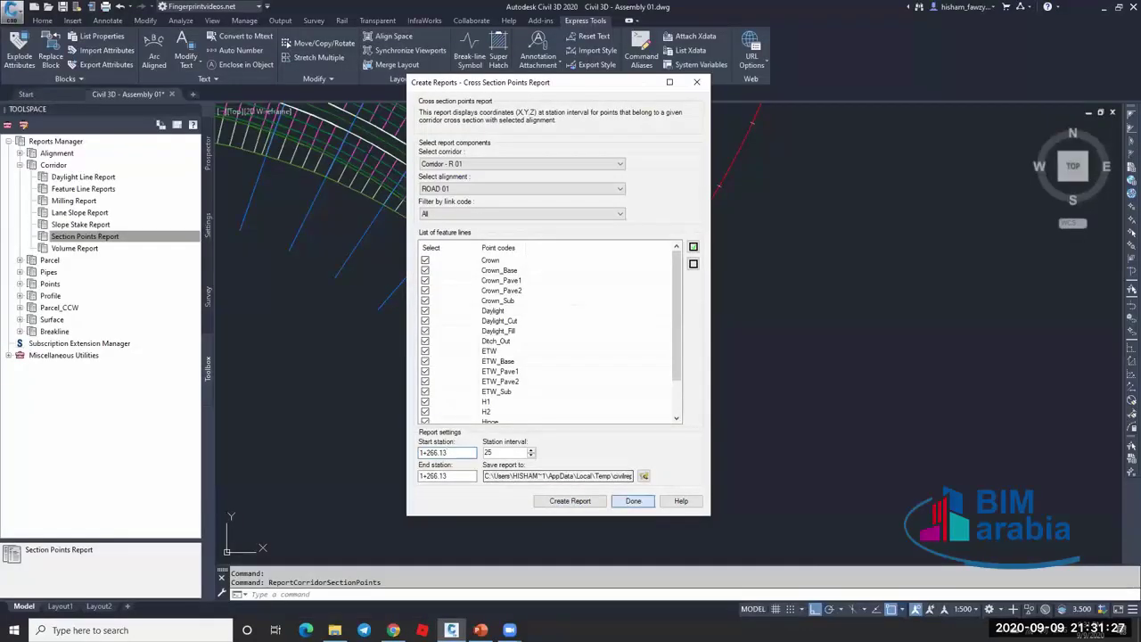
{"action": "left_click", "coordinate": [633, 500]}
{"action": "scroll", "coordinate": [583, 257], "scroll_direction": "up", "scroll_amount": 4}
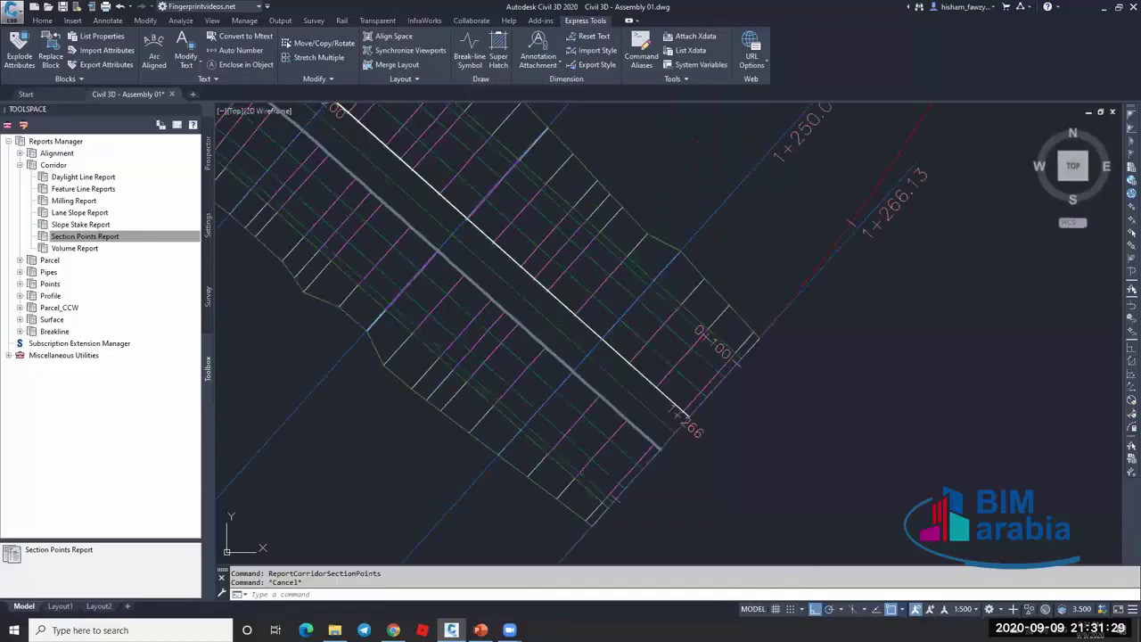
Copy ROAD 01's 1266.127m length from Alignment Properties Station Control, cancelling without changes.
{"action": "left_click", "coordinate": [577, 256]}
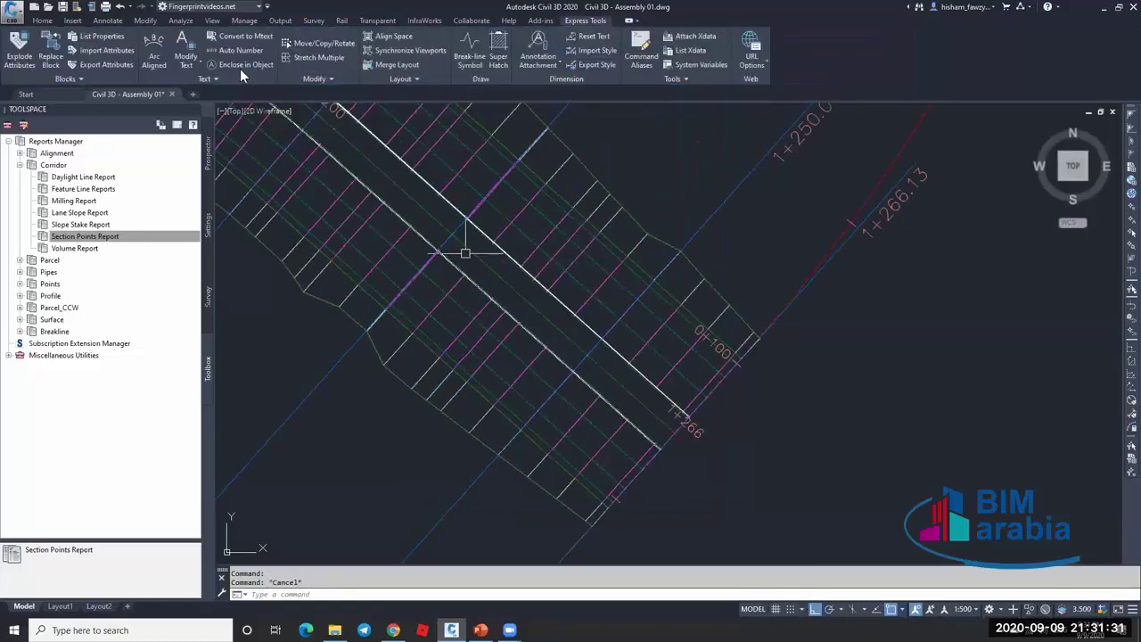
{"action": "left_click", "coordinate": [504, 273]}
{"action": "right_click", "coordinate": [709, 292]}
{"action": "left_click", "coordinate": [711, 309]}
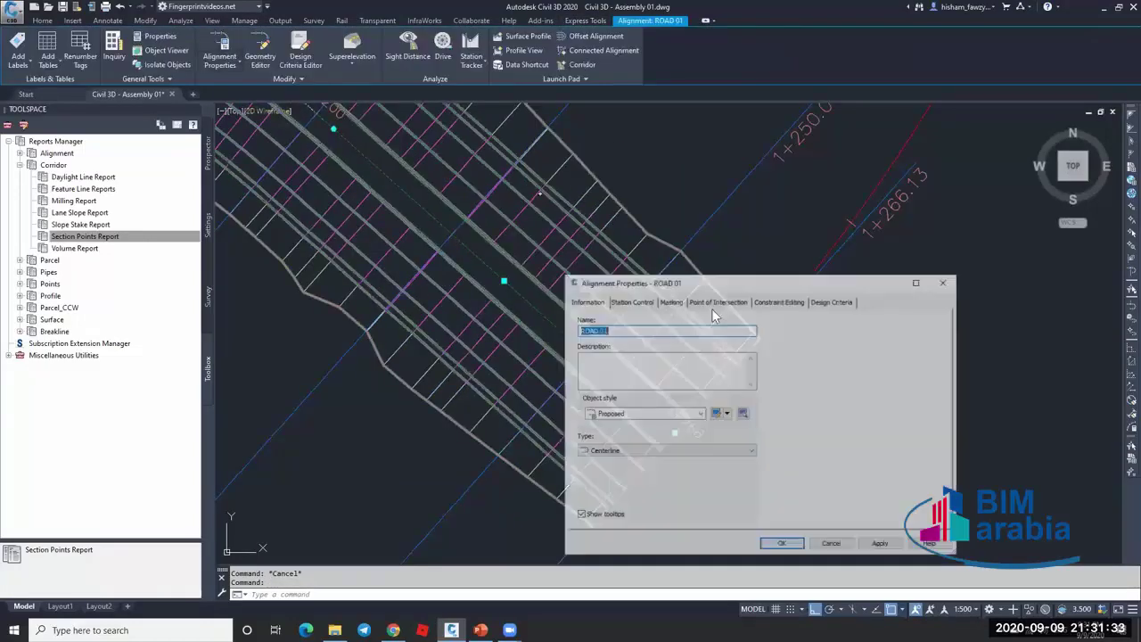
{"action": "left_click", "coordinate": [644, 304]}
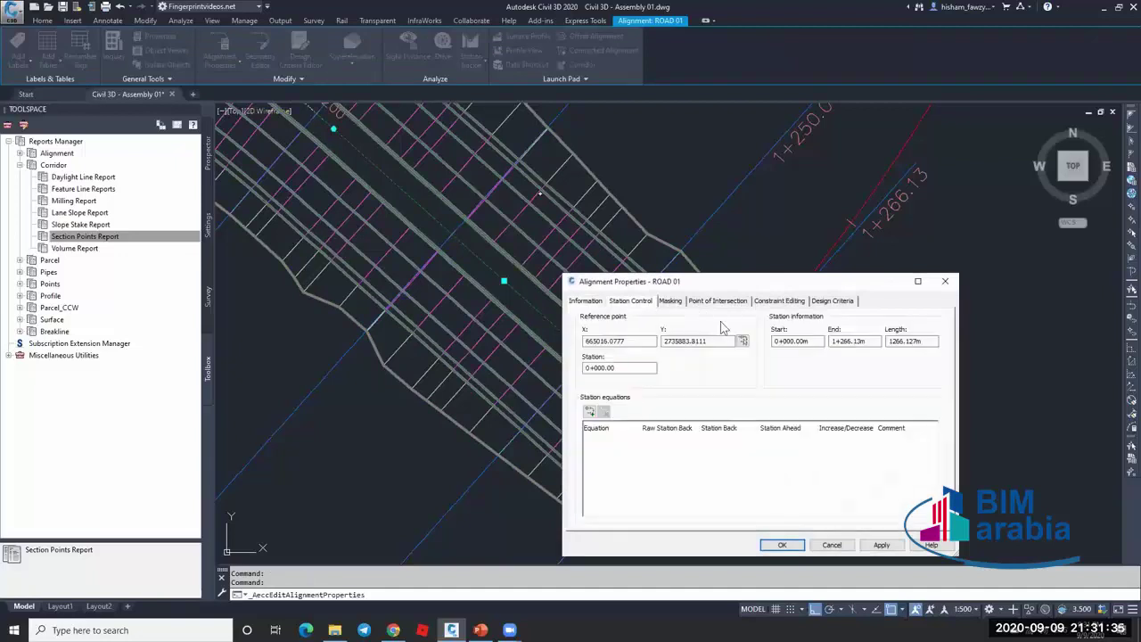
{"action": "double_click", "coordinate": [916, 341]}
{"action": "right_click", "coordinate": [915, 343]}
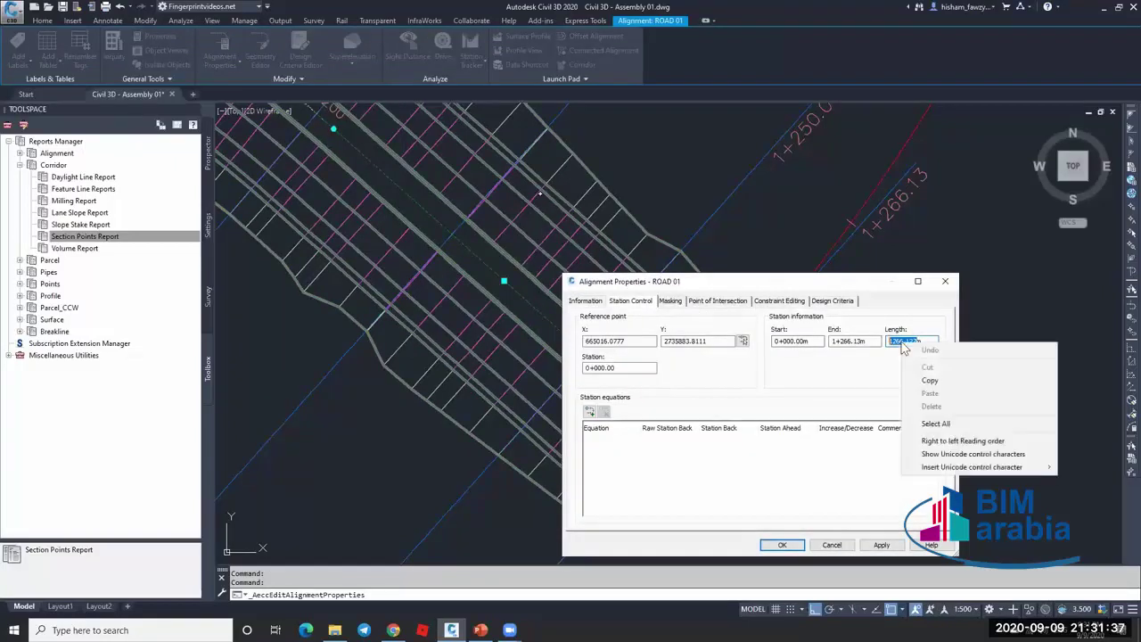
{"action": "left_click", "coordinate": [918, 378]}
{"action": "left_click", "coordinate": [832, 545]}
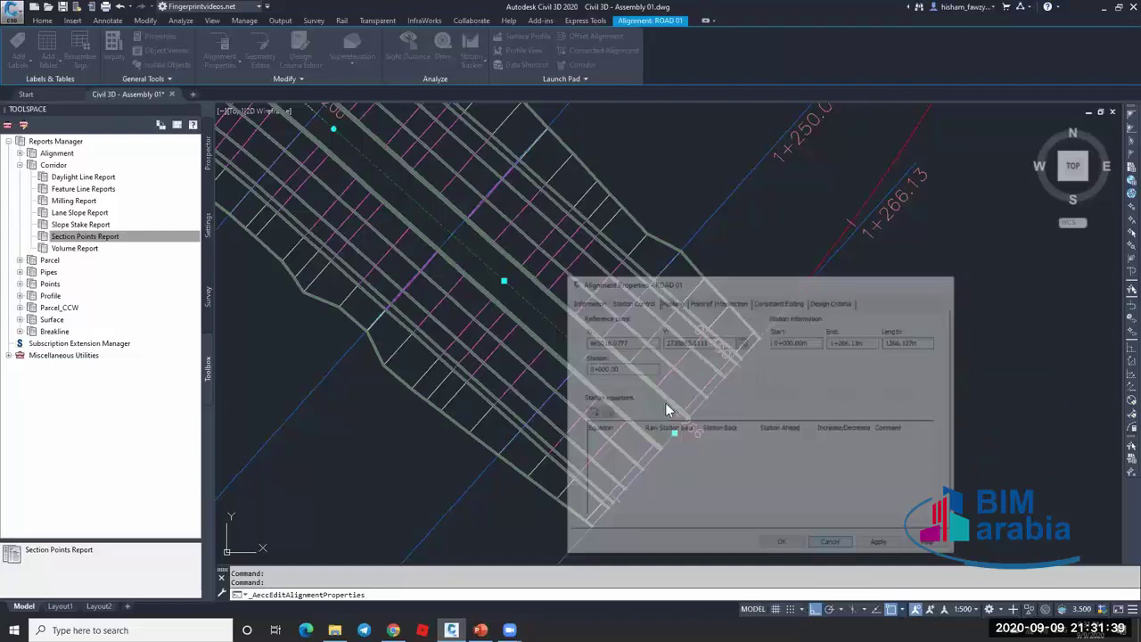
{"action": "right_click", "coordinate": [114, 237]}
Generate the section points report with start station changed to 1+266.12 and dismiss the browser.
{"action": "left_click", "coordinate": [147, 239]}
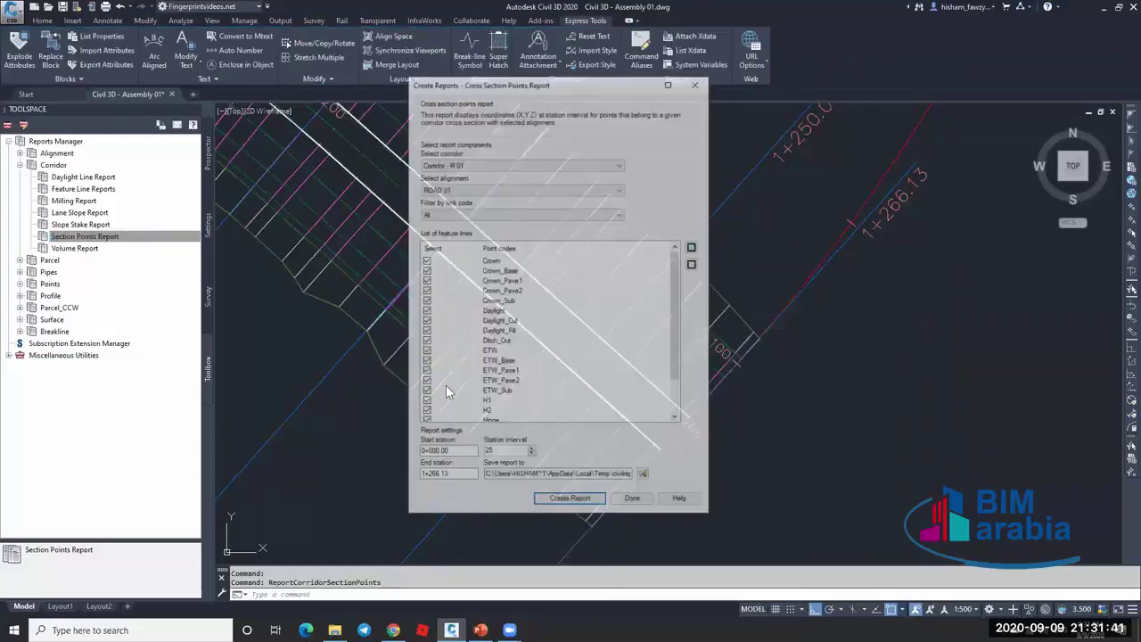
{"action": "left_click_drag", "start_coordinate": [452, 475], "coordinate": [415, 455]}
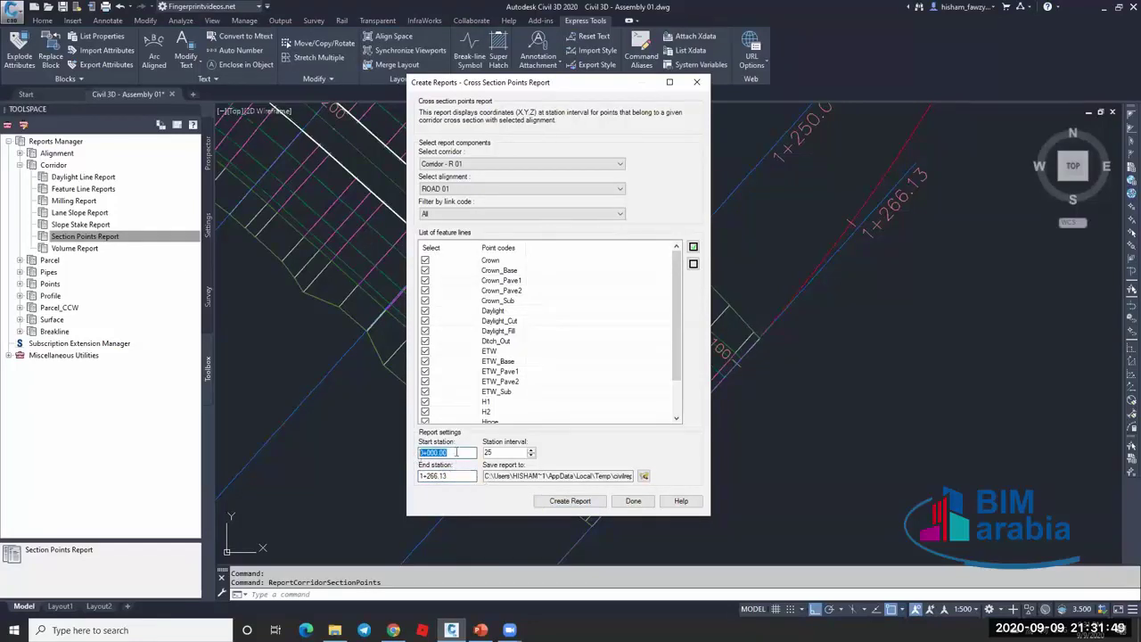
{"action": "type", "text": "1266.127"}
{"action": "left_click", "coordinate": [571, 500]}
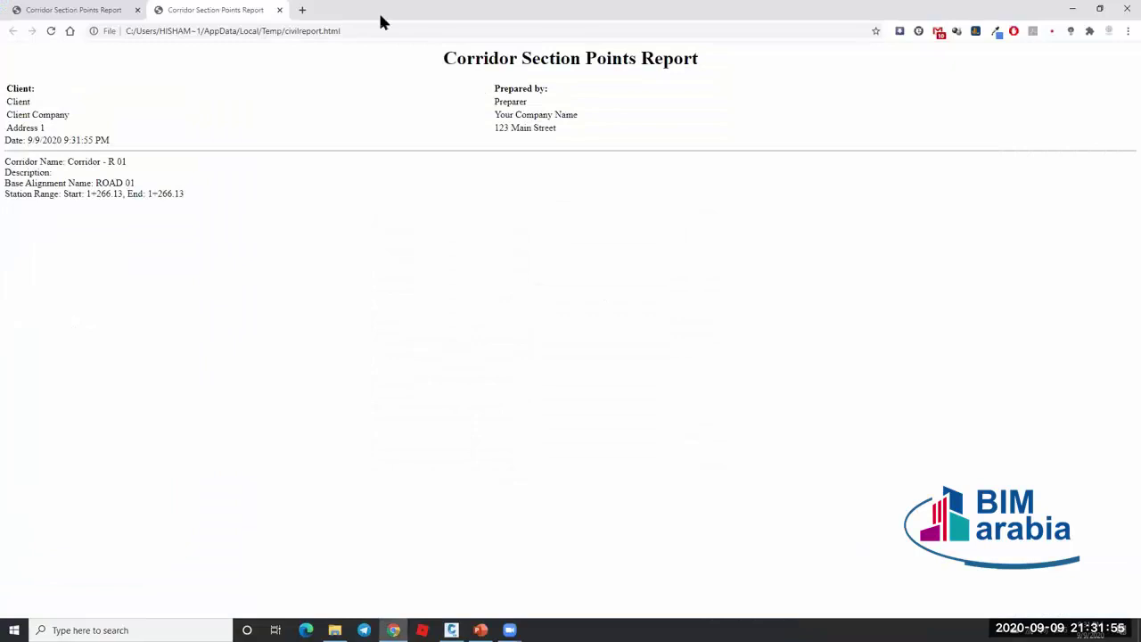
{"action": "left_click", "coordinate": [279, 10]}
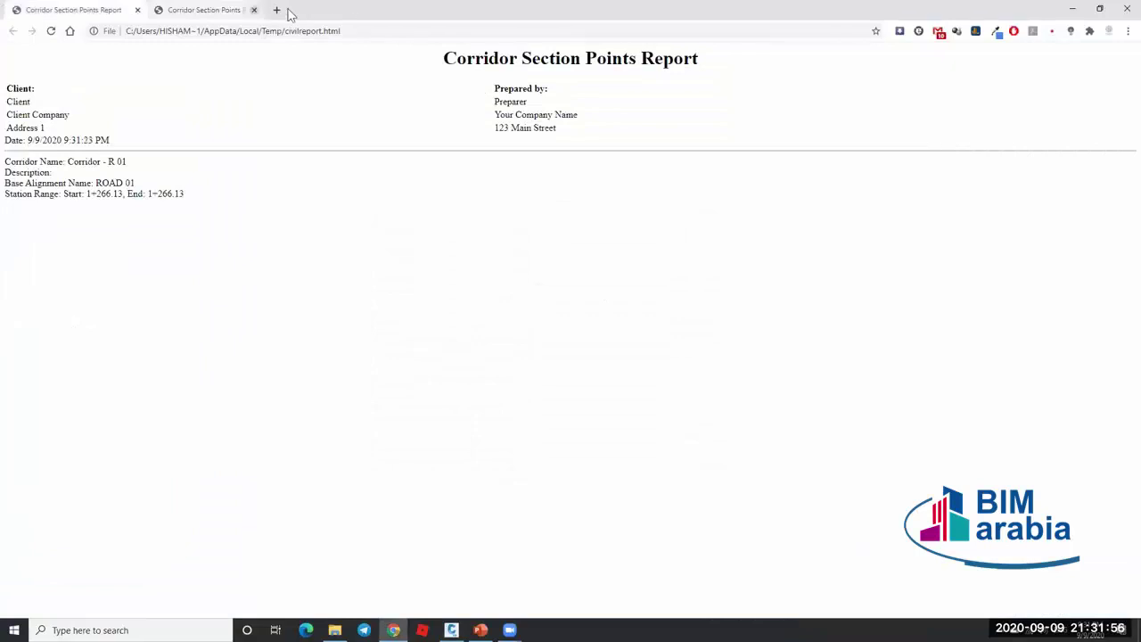
{"action": "left_click", "coordinate": [1071, 8]}
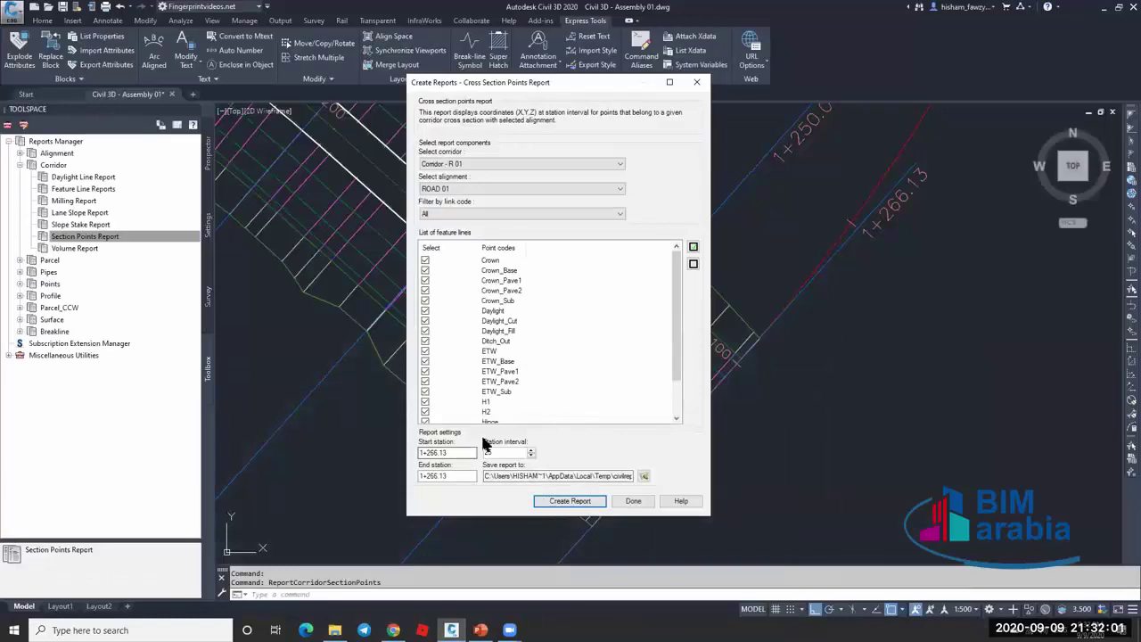
Regenerate the report at station interval 1, then close the browser and report setup.
{"action": "left_click", "coordinate": [494, 452]}
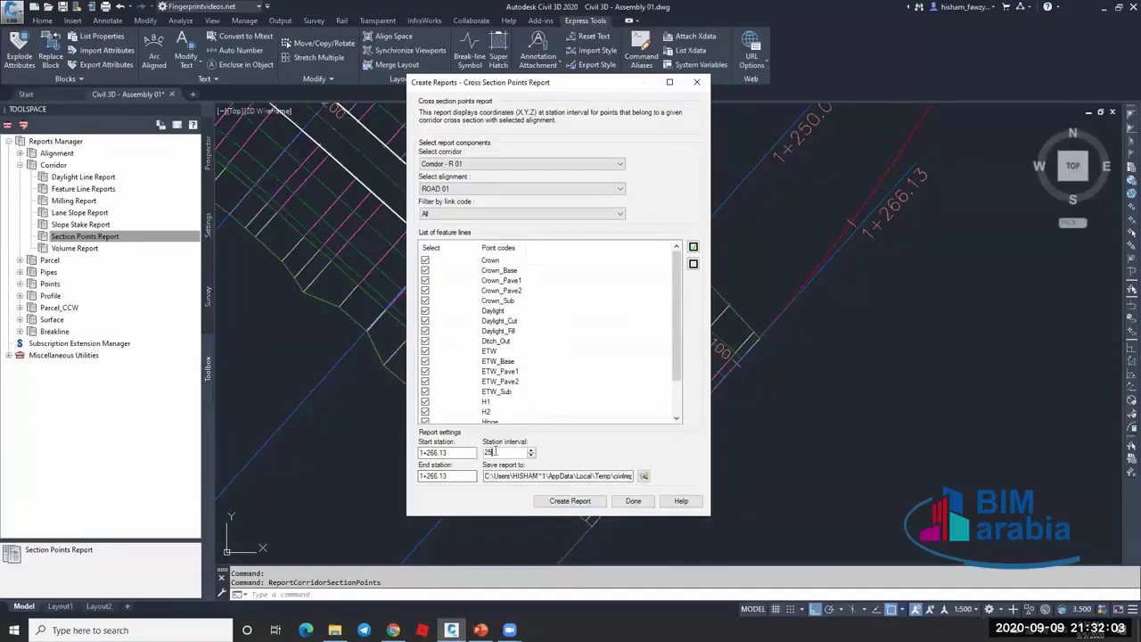
{"action": "double_click", "coordinate": [493, 452]}
{"action": "type", "text": "1"}
{"action": "left_click", "coordinate": [458, 451]}
{"action": "left_click", "coordinate": [580, 502]}
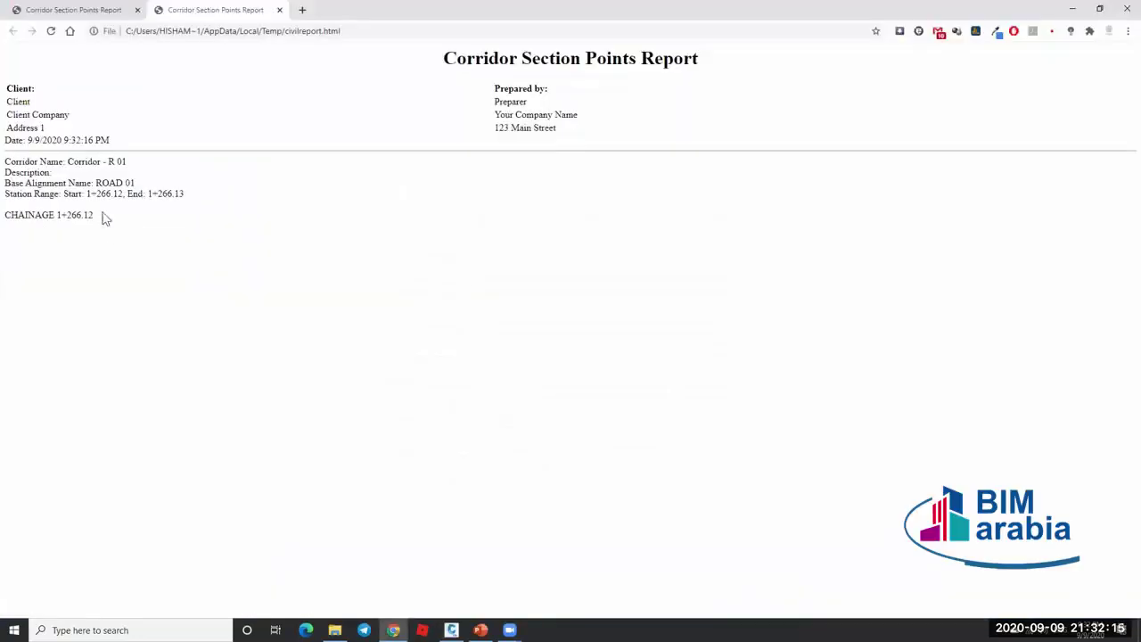
{"action": "left_click", "coordinate": [280, 10]}
{"action": "left_click", "coordinate": [1070, 8]}
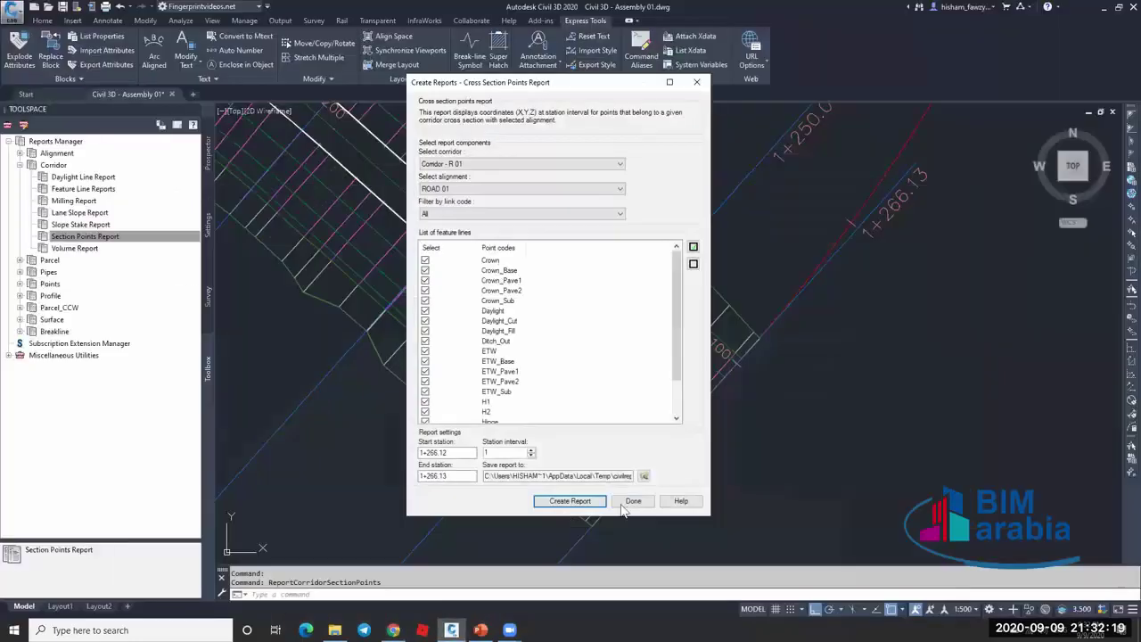
{"action": "left_click", "coordinate": [629, 501]}
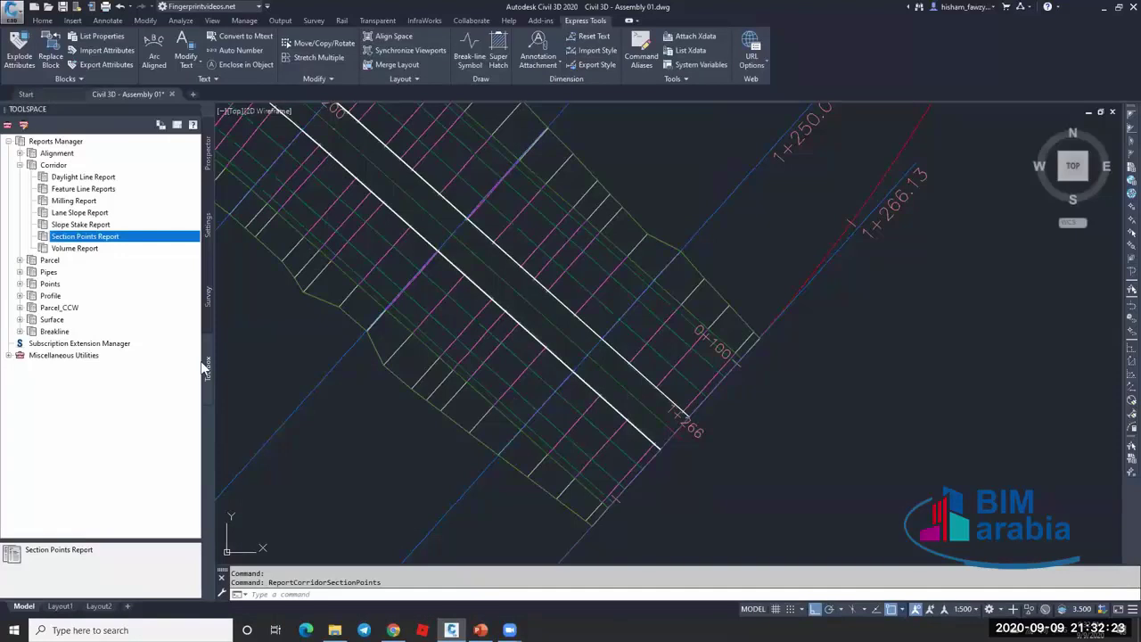
Collapse Reports Manager and select Corridor Points Report under Miscellaneous Utilities > Reports > Corridor.
{"action": "left_click", "coordinate": [9, 141]}
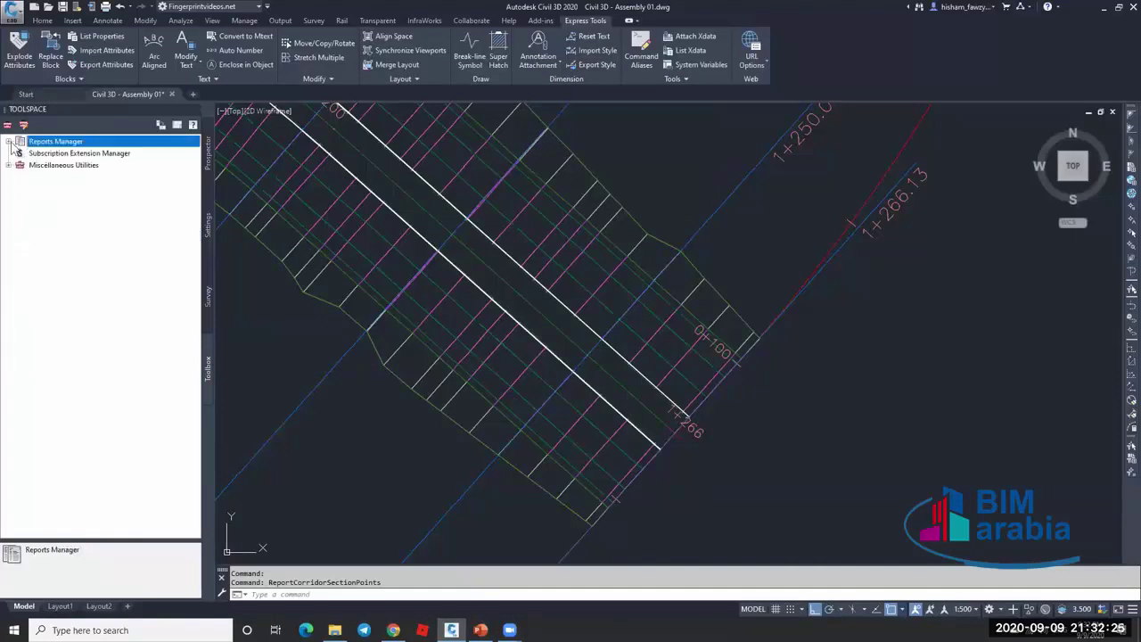
{"action": "left_click", "coordinate": [8, 165]}
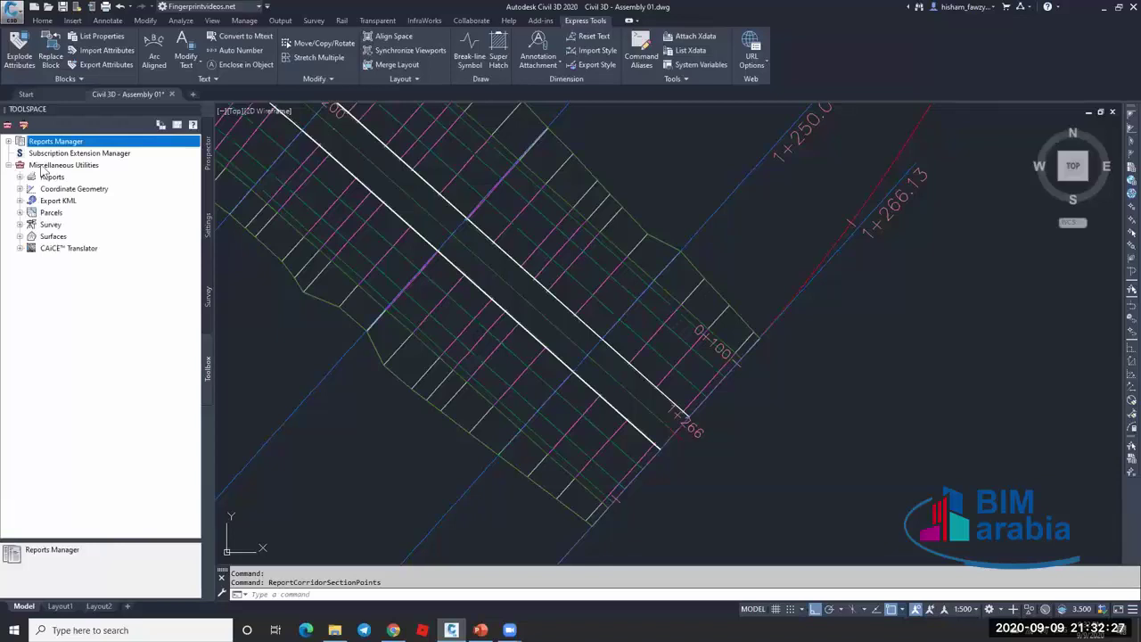
{"action": "left_click", "coordinate": [19, 176]}
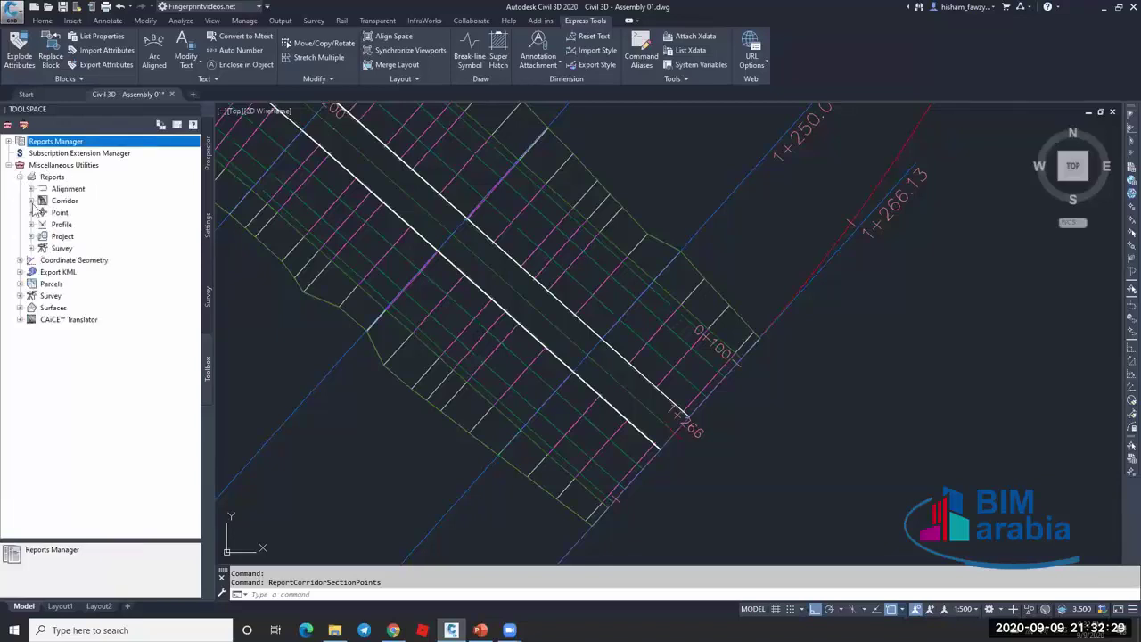
{"action": "left_click", "coordinate": [31, 201]}
{"action": "left_click", "coordinate": [98, 213]}
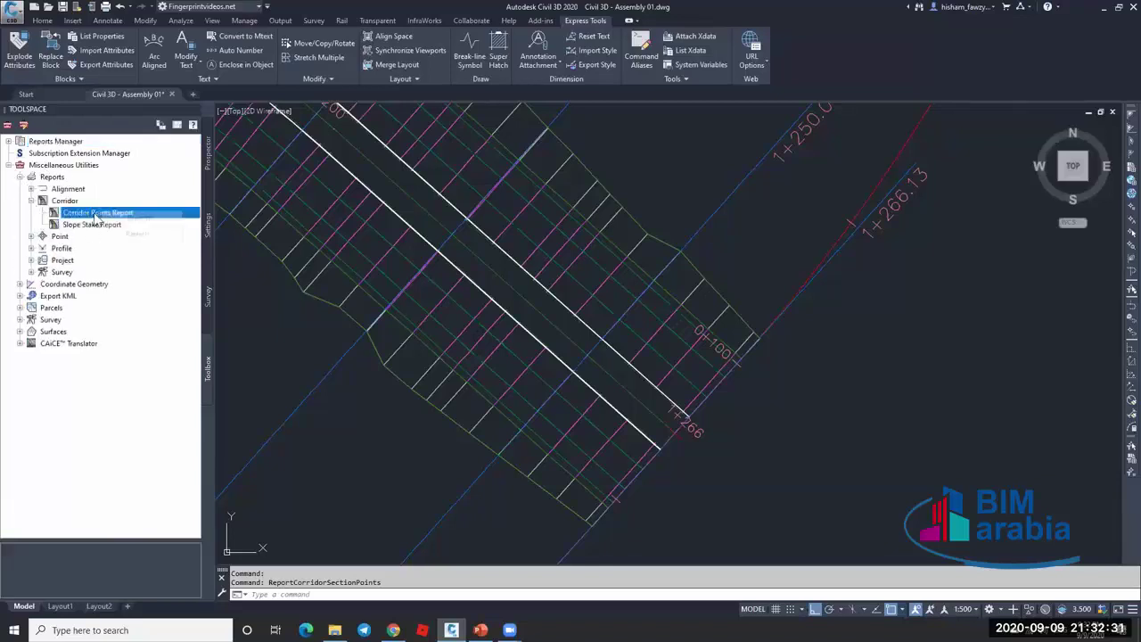
{"action": "left_click", "coordinate": [110, 266]}
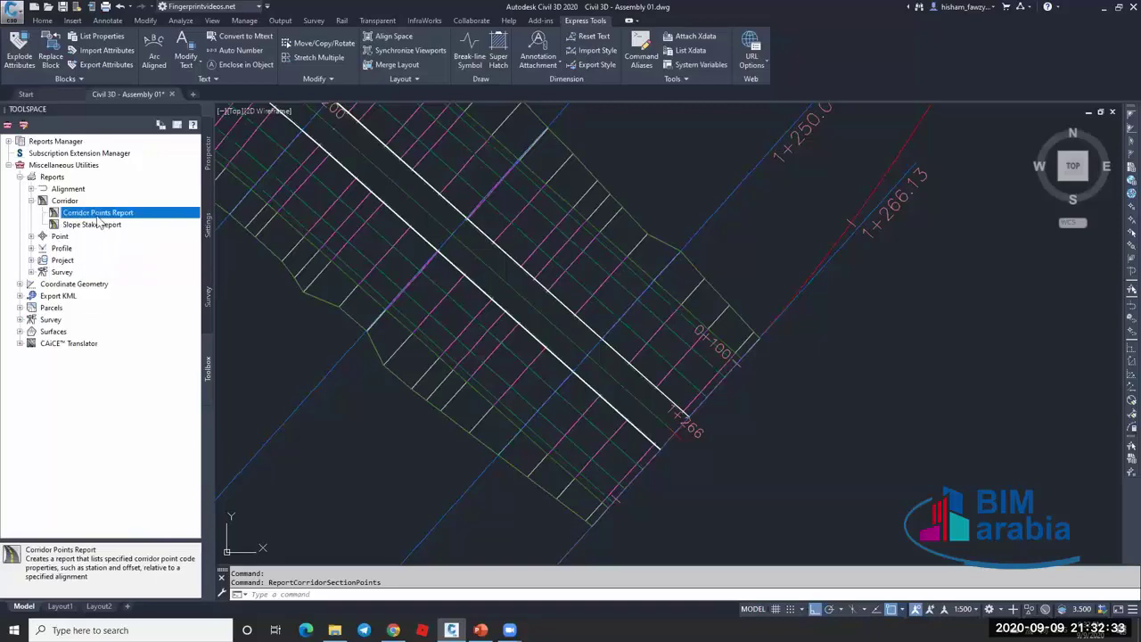
{"action": "right_click", "coordinate": [134, 217]}
Run a Crown Corridor Points Report for Corridor - R 01 from 1266.127 to 1+266.13, then close it.
{"action": "left_click", "coordinate": [169, 222]}
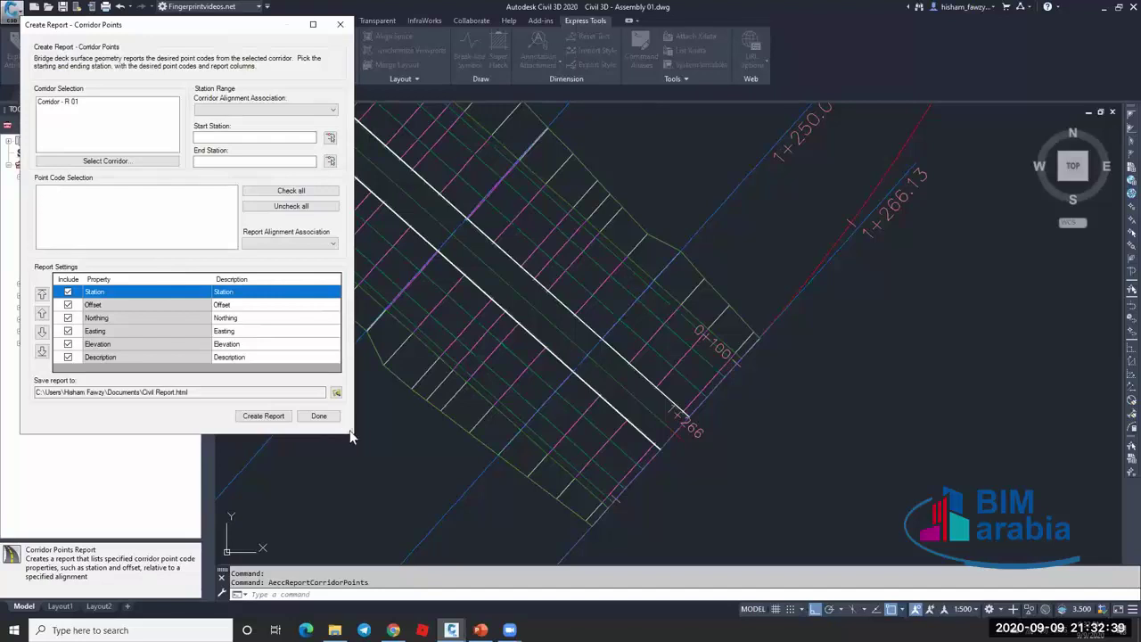
{"action": "left_click_drag", "start_coordinate": [350, 434], "coordinate": [358, 509]}
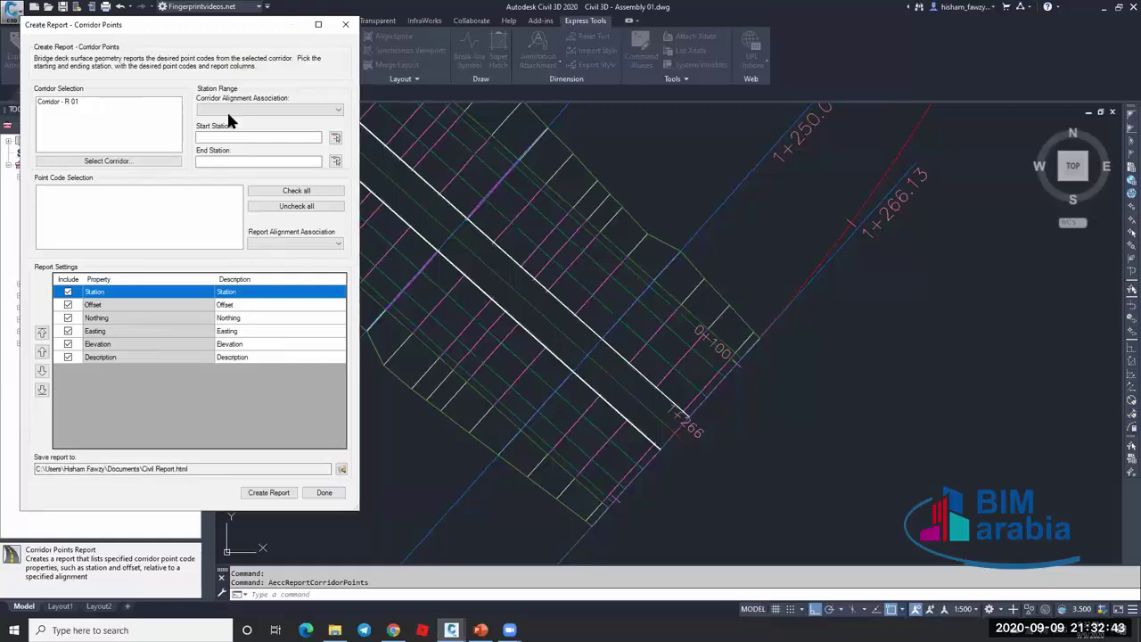
{"action": "left_click", "coordinate": [125, 103]}
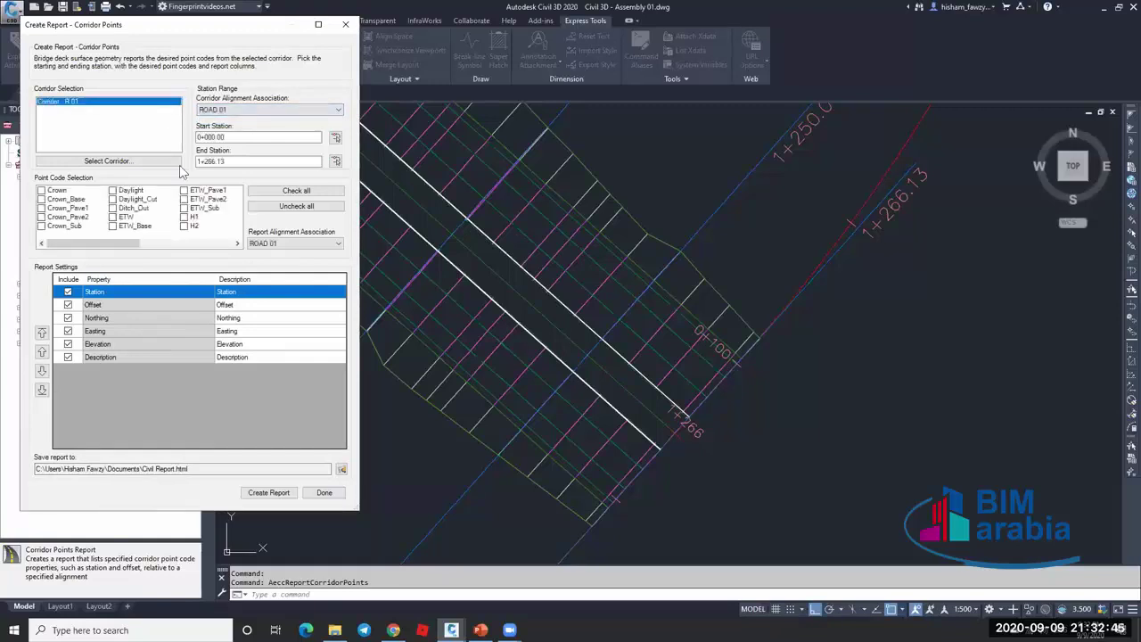
{"action": "left_click", "coordinate": [55, 190]}
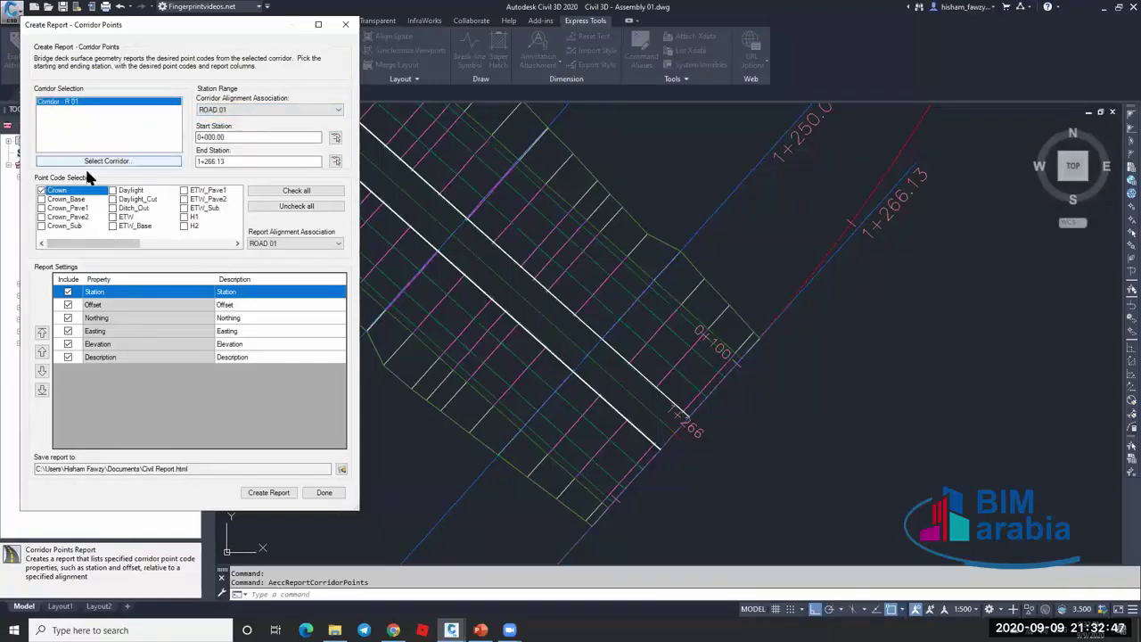
{"action": "left_click", "coordinate": [294, 138]}
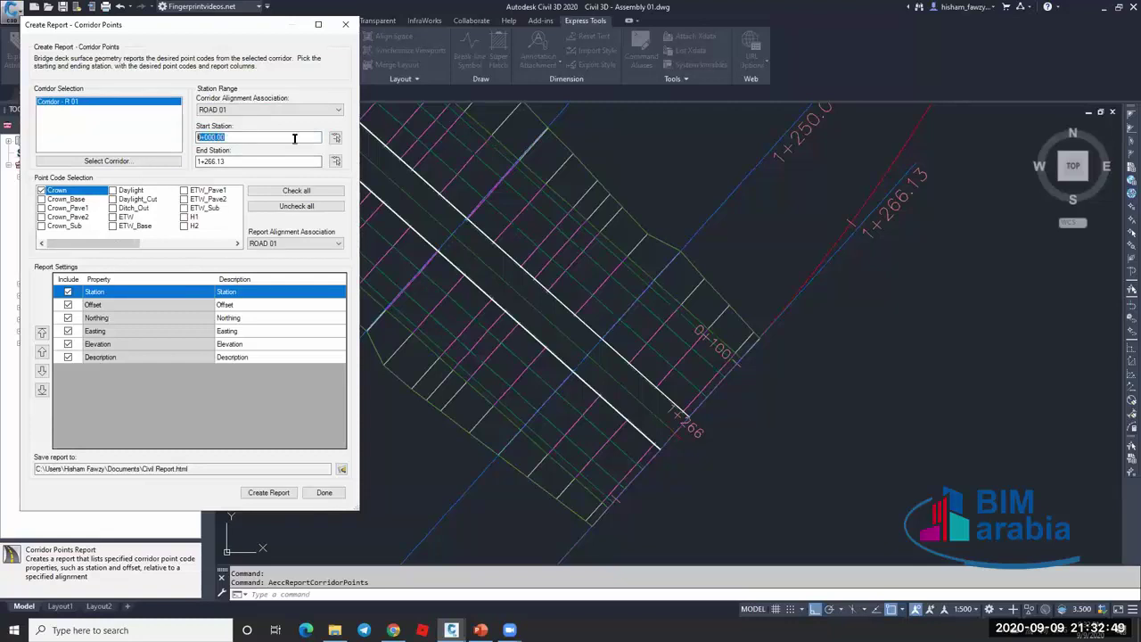
{"action": "type", "text": "1266.1"}
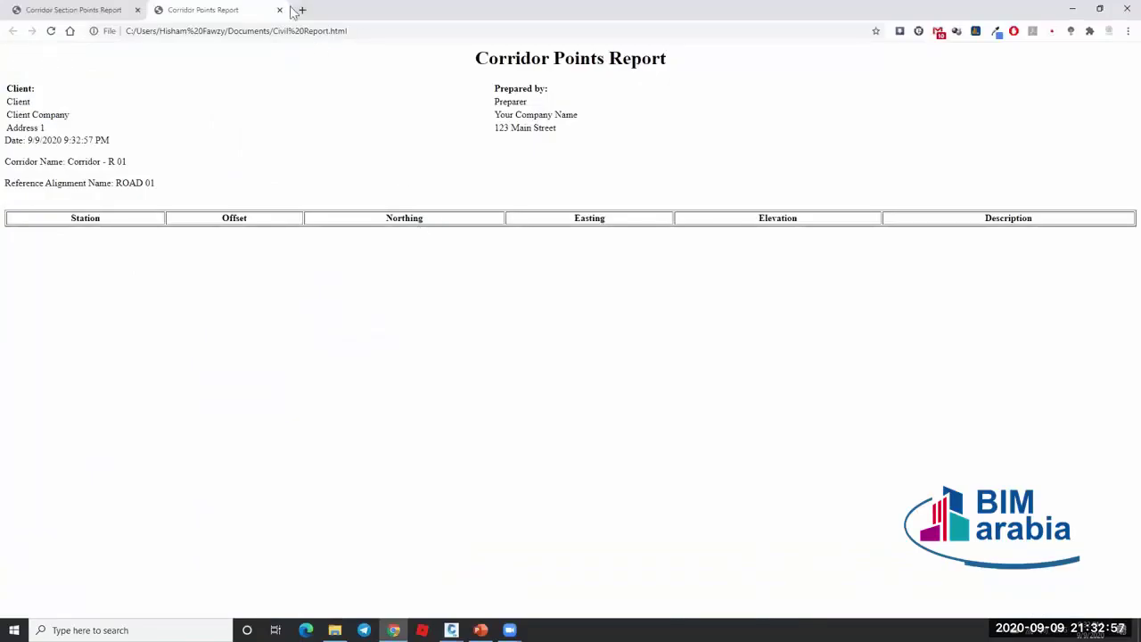
{"action": "left_click", "coordinate": [280, 10]}
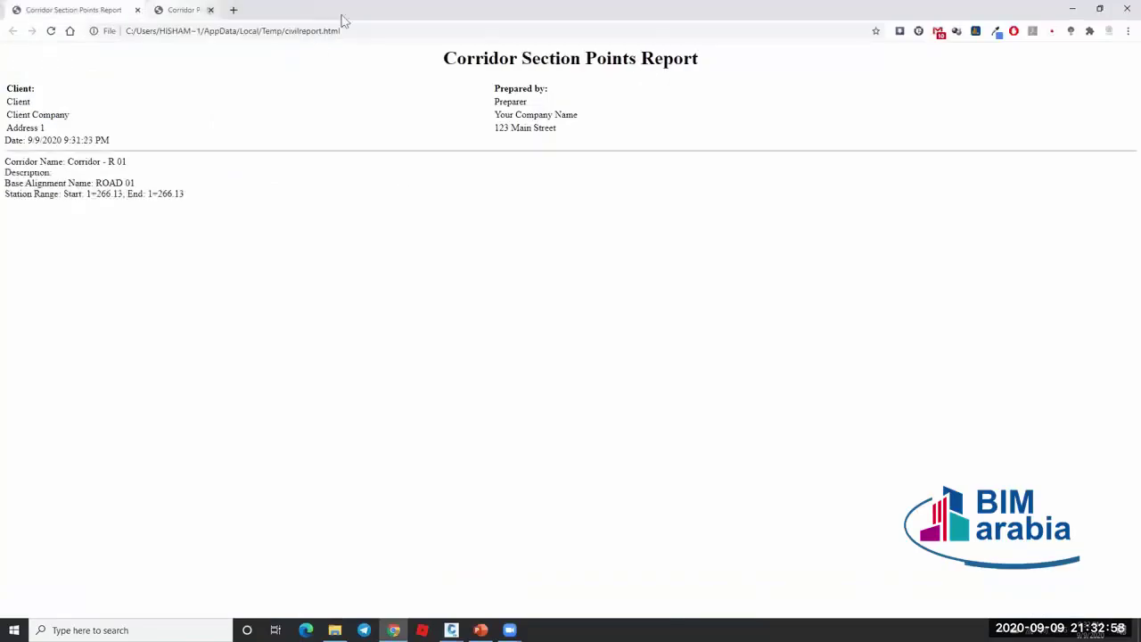
{"action": "left_click", "coordinate": [1072, 9]}
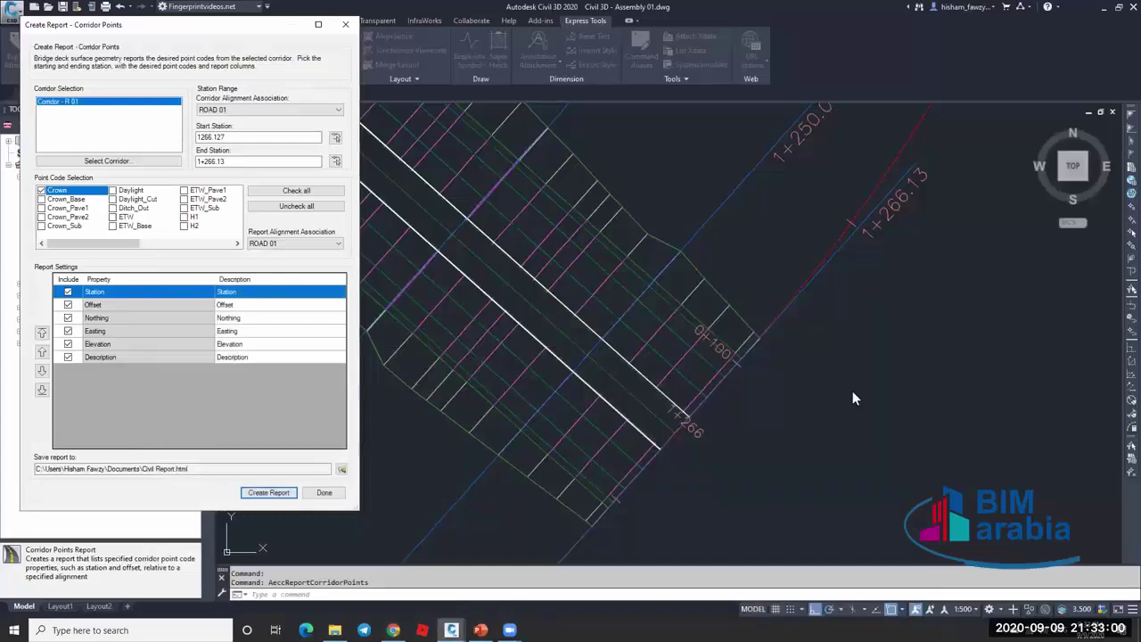
{"action": "left_click", "coordinate": [324, 492]}
Cancel the leftover report command and select Corridor - R 01 at its 1+266 end.
{"action": "mouse_move", "coordinate": [726, 330]}
{"action": "middle_mouse_down"}
{"action": "mouse_move", "coordinate": [700, 267]}
{"action": "mouse_move", "coordinate": [692, 294]}
{"action": "middle_mouse_up"}
{"action": "scroll", "coordinate": [636, 356], "scroll_direction": "up", "scroll_amount": 10}
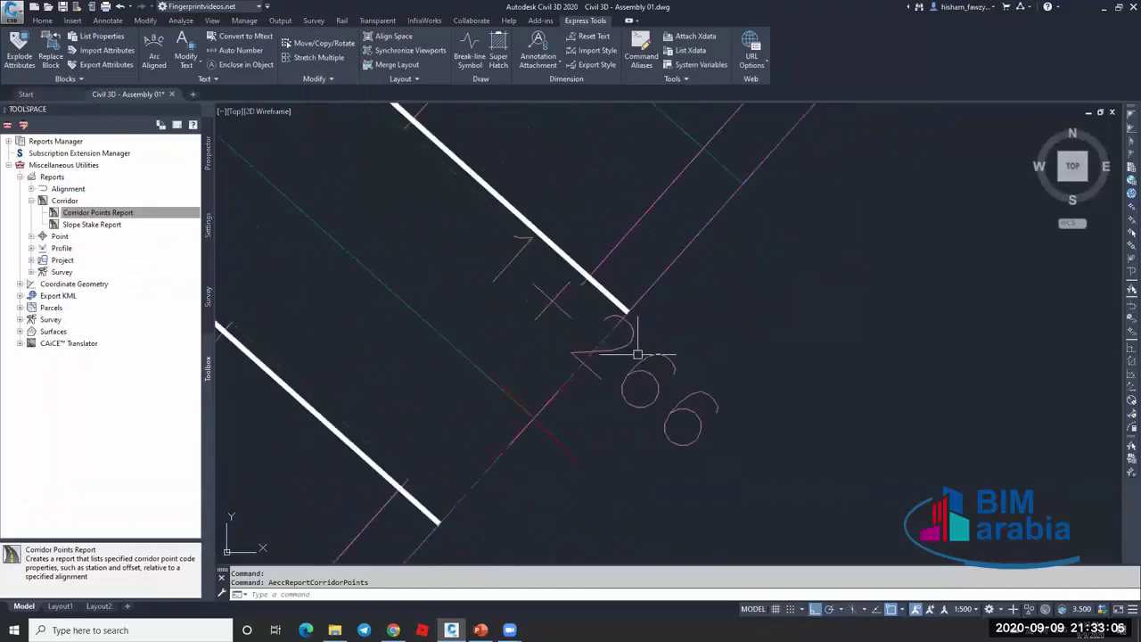
{"action": "key", "text": "Escape"}
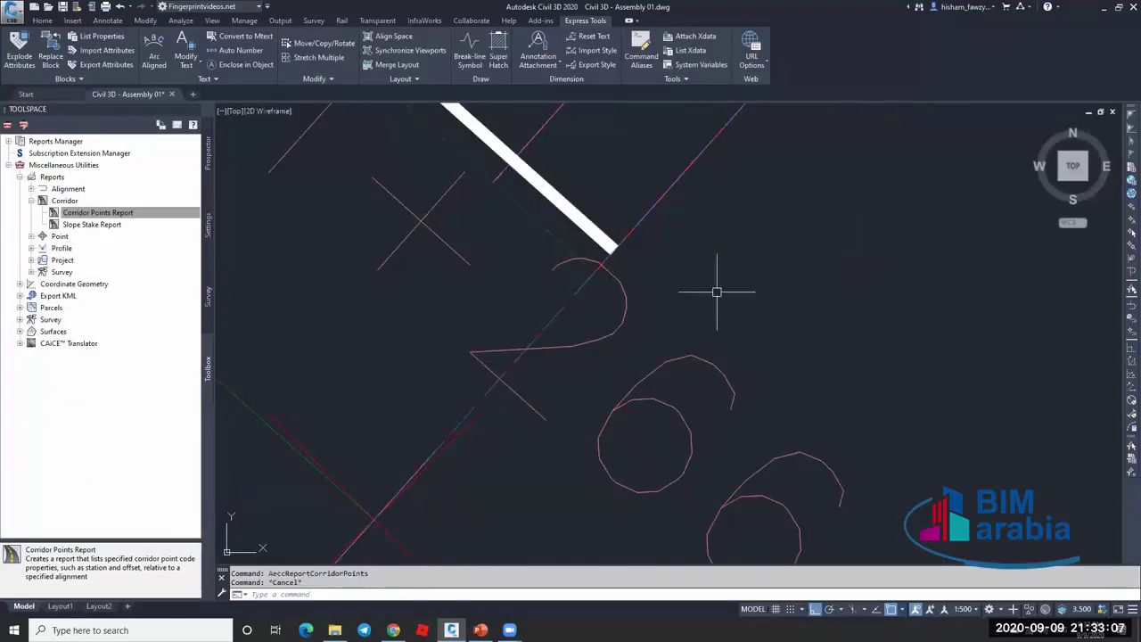
{"action": "scroll", "coordinate": [668, 301], "scroll_direction": "down", "scroll_amount": 5}
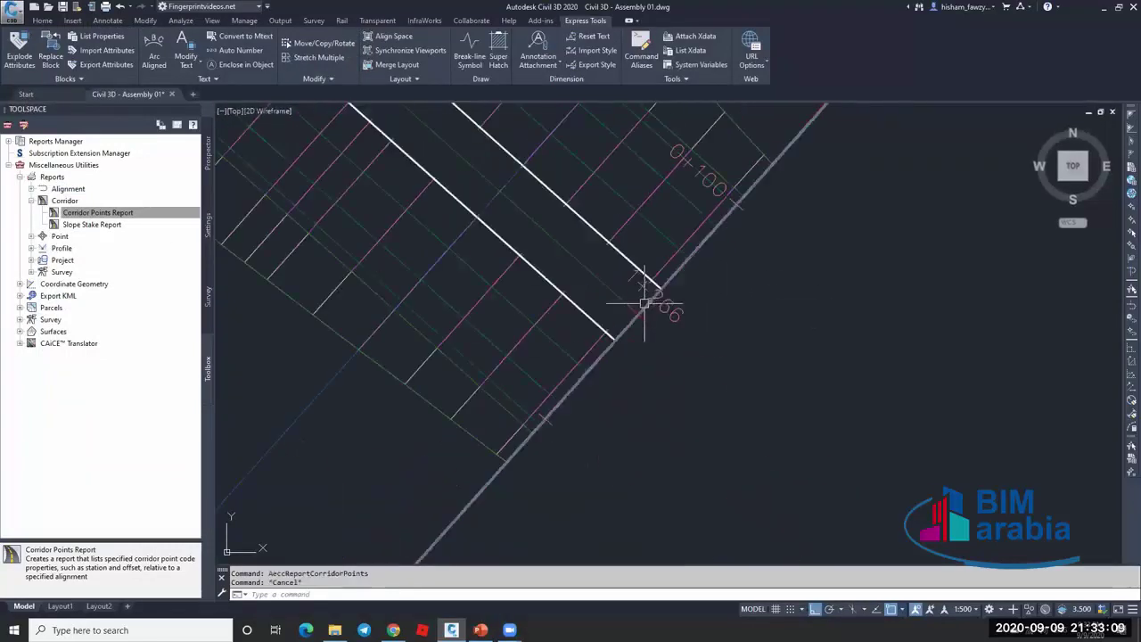
{"action": "left_click", "coordinate": [575, 323]}
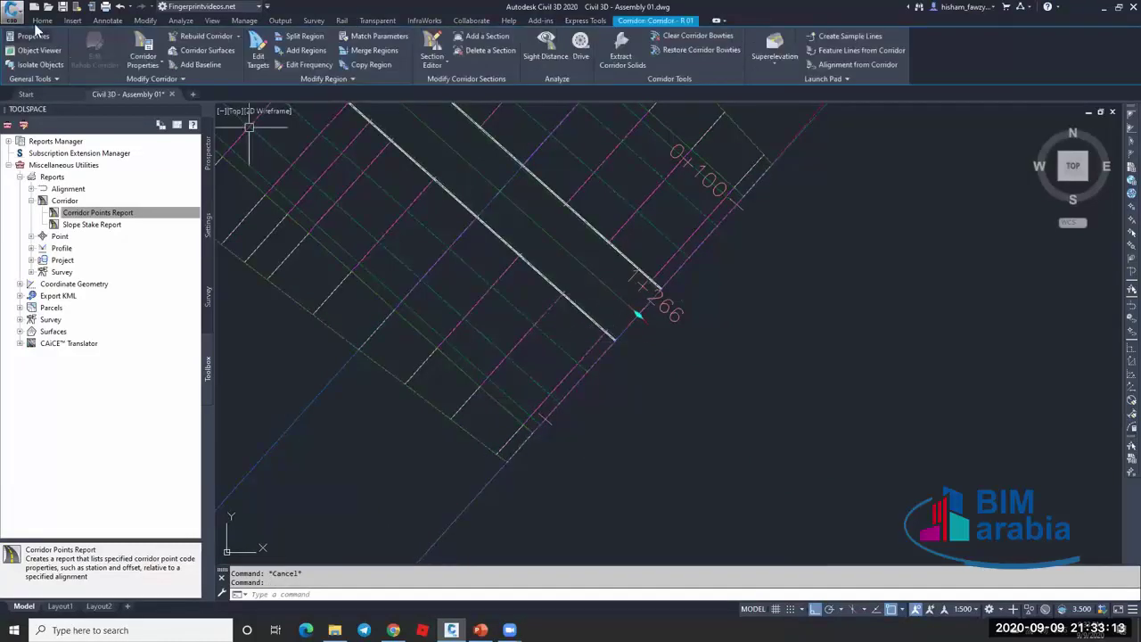
Bring up the point creation options on the Home ribbon tab.
{"action": "left_click", "coordinate": [44, 22]}
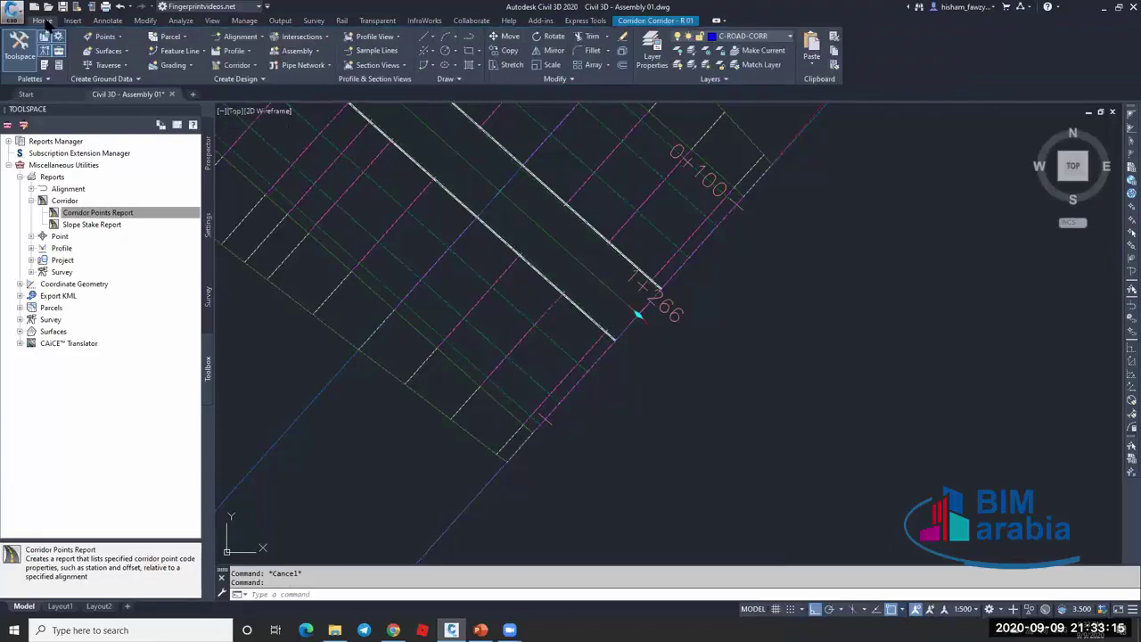
{"action": "left_click", "coordinate": [112, 37]}
{"action": "left_click", "coordinate": [82, 214]}
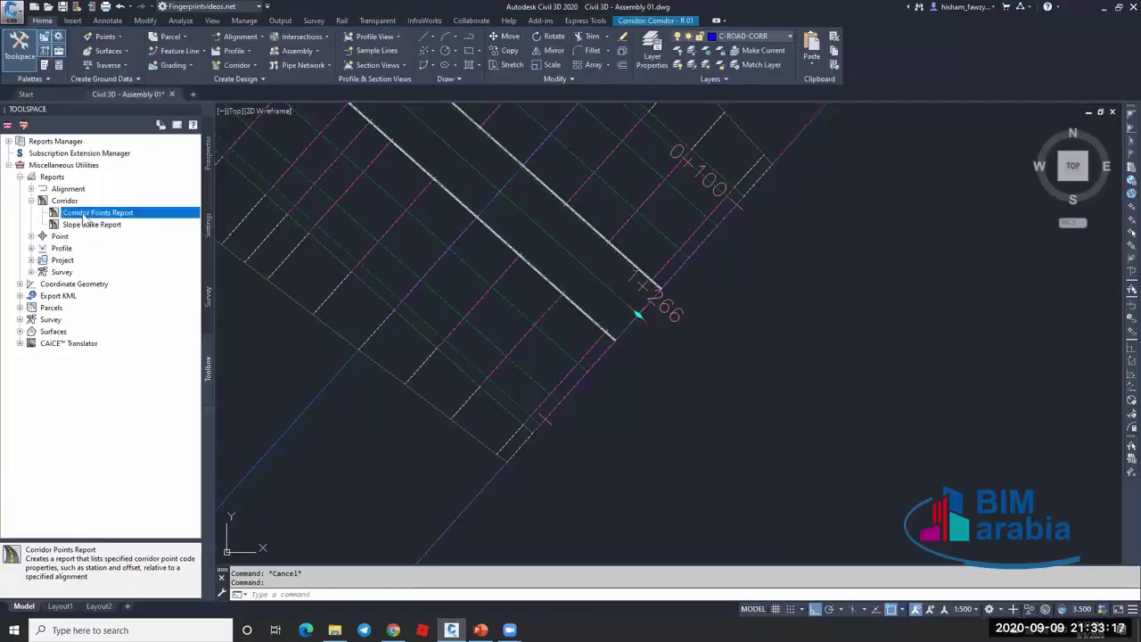
{"action": "left_click", "coordinate": [106, 37]}
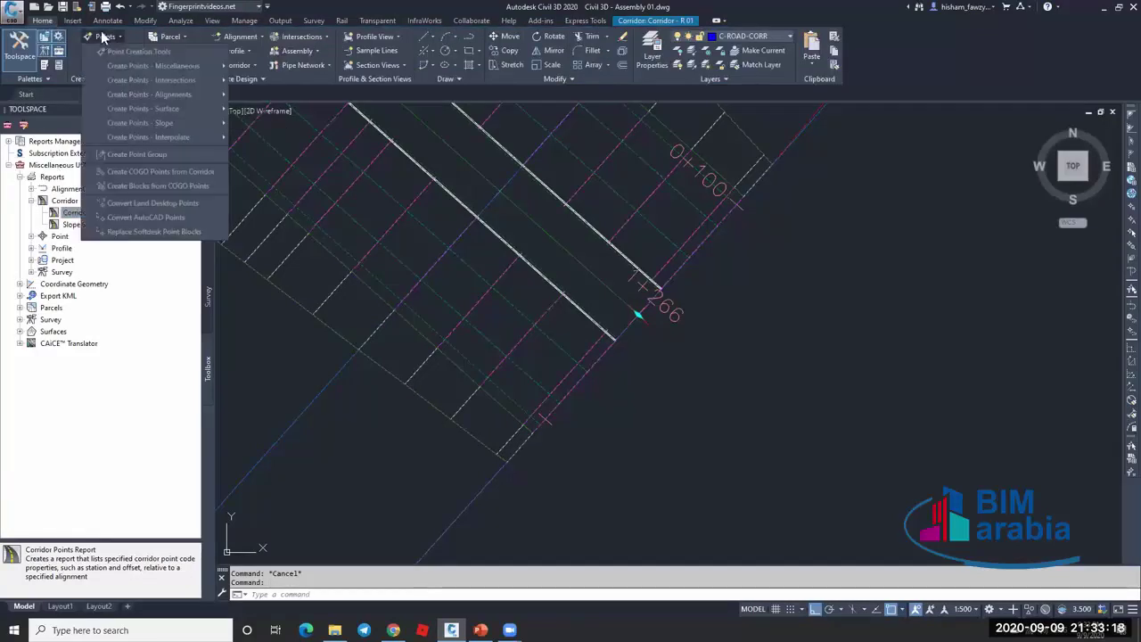
Create COGO points from the ROAD 01 corridor for a user range starting at baseline station 1266.
{"action": "left_click", "coordinate": [175, 172]}
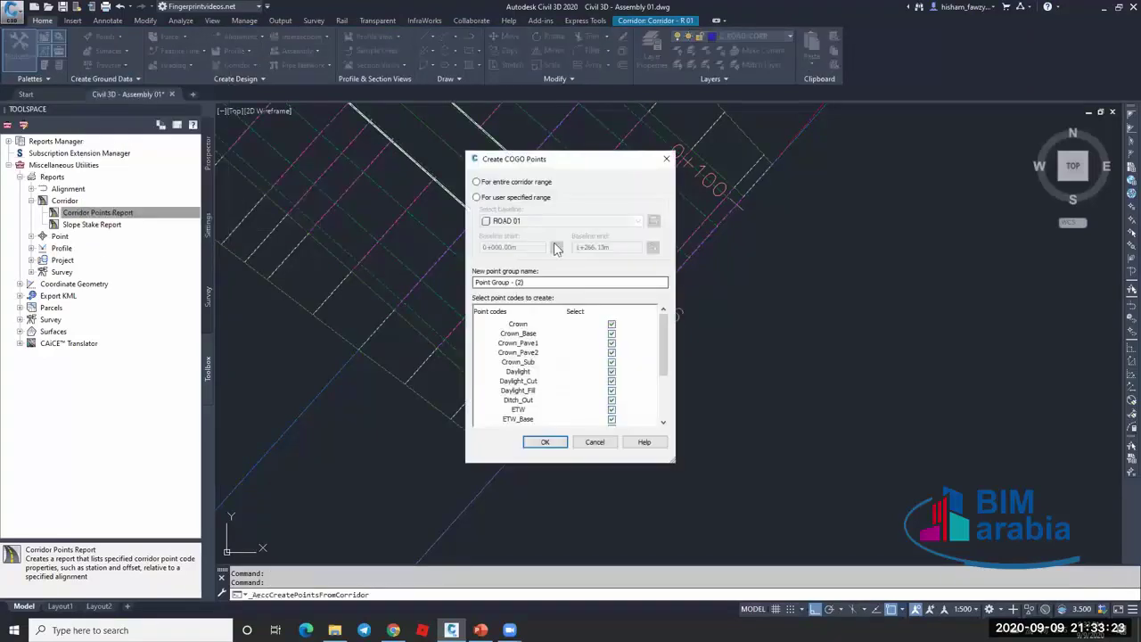
{"action": "left_click", "coordinate": [476, 197]}
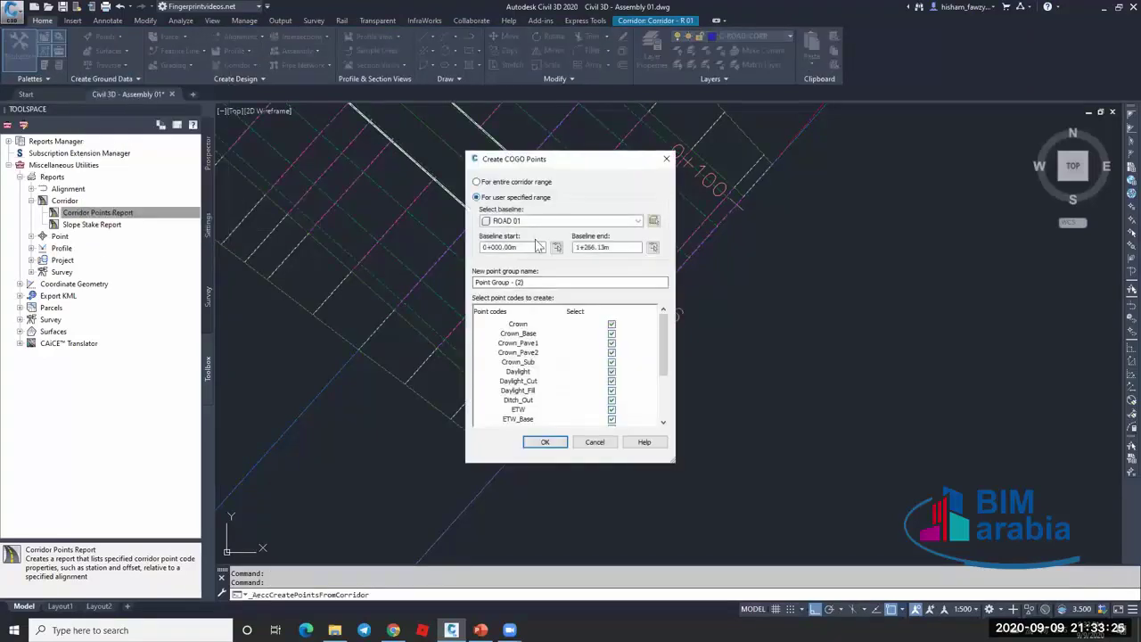
{"action": "left_click_drag", "start_coordinate": [537, 247], "coordinate": [475, 249]}
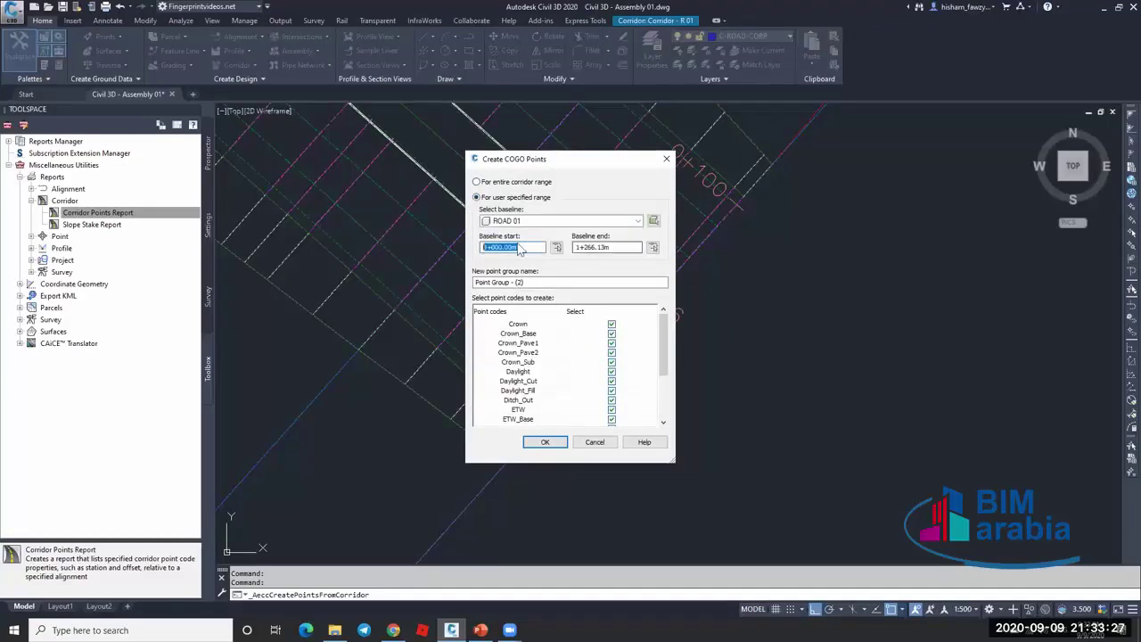
{"action": "type", "text": "1266.1"}
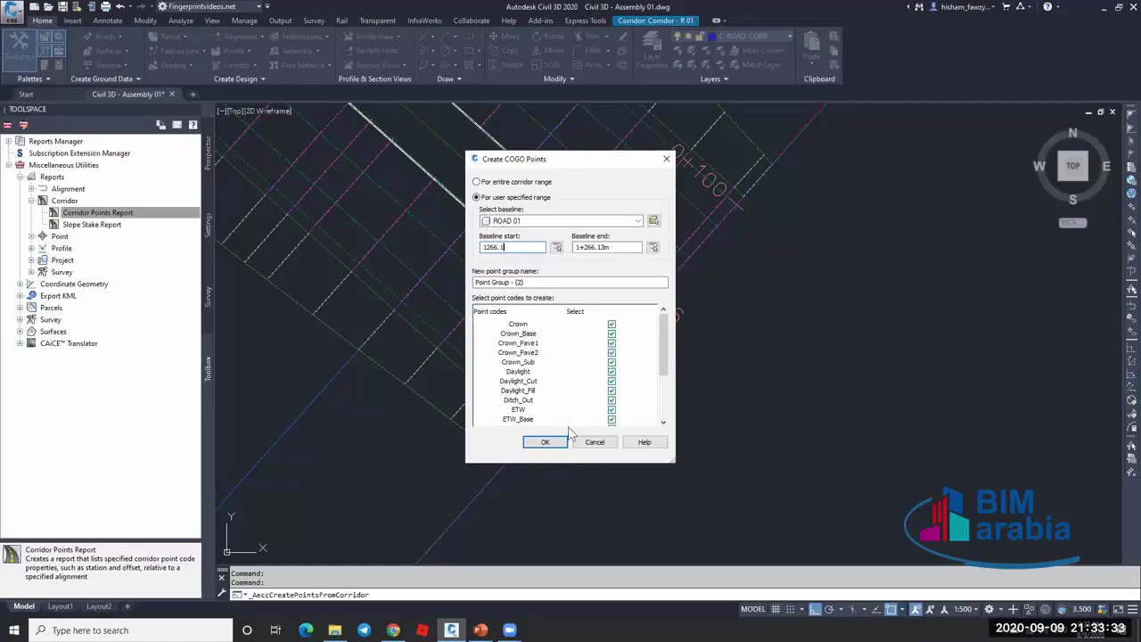
{"action": "left_click", "coordinate": [545, 443]}
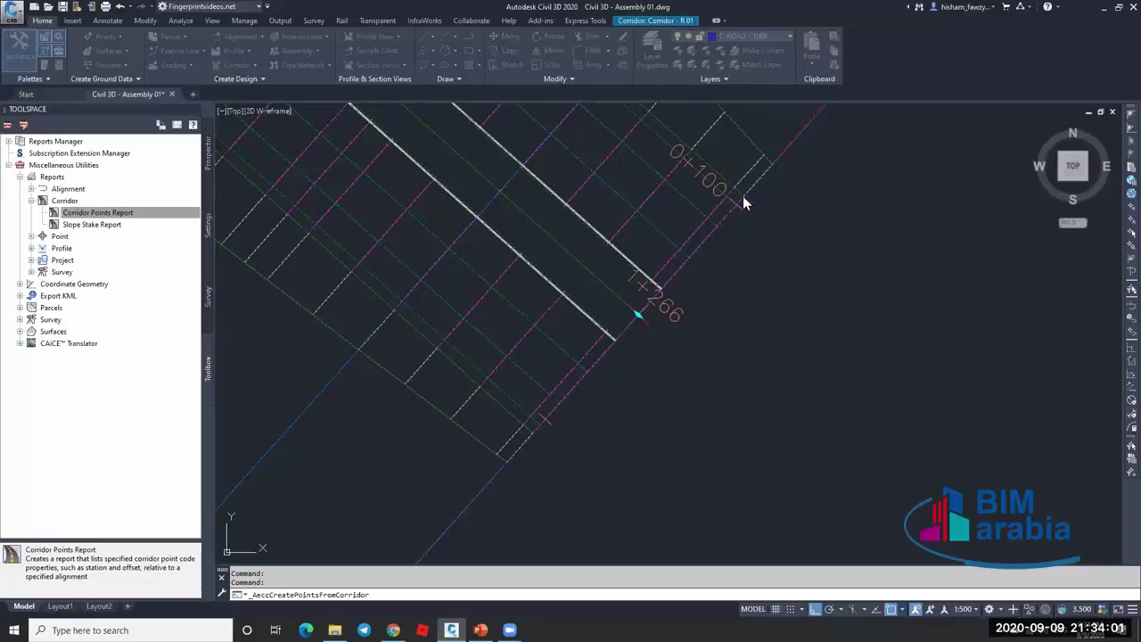
Confirm creation of the COGO points along the corridor and cancel the leftover selection.
{"action": "left_click", "coordinate": [667, 284]}
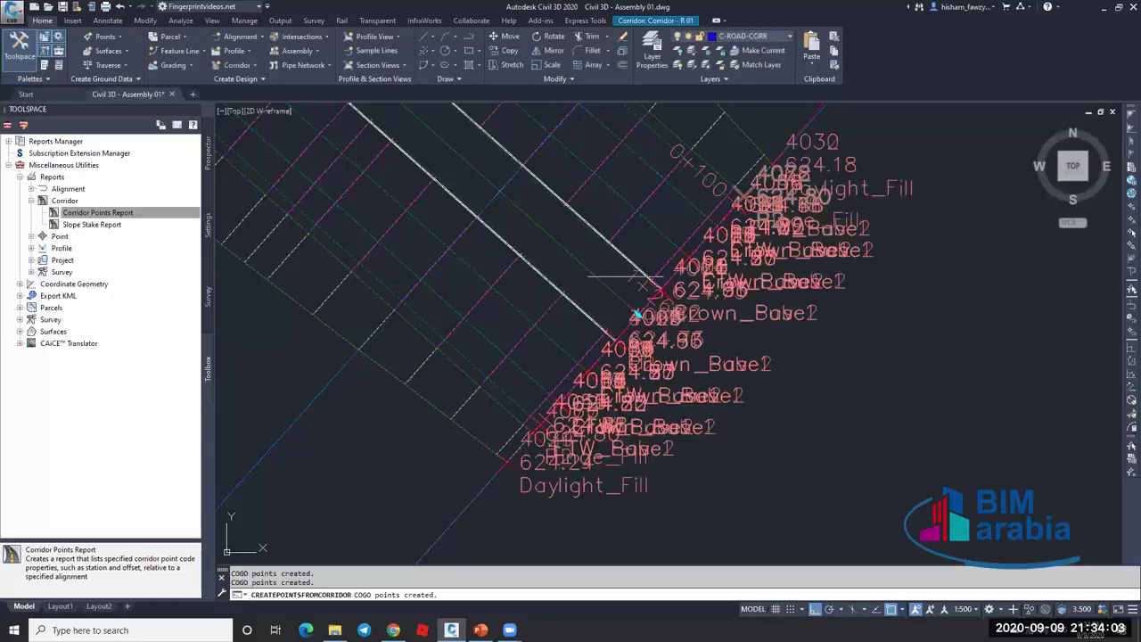
{"action": "left_click", "coordinate": [626, 277]}
{"action": "scroll", "coordinate": [624, 262], "scroll_direction": "up", "scroll_amount": 1}
{"action": "key", "text": "Escape"}
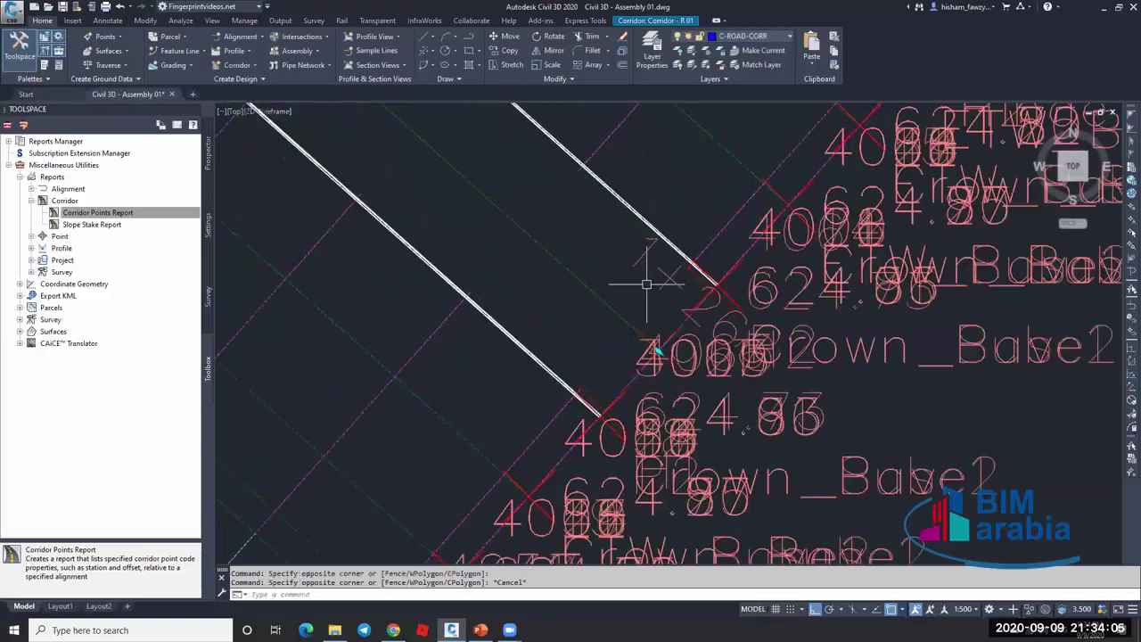
{"action": "scroll", "coordinate": [657, 276], "scroll_direction": "up", "scroll_amount": 1}
{"action": "scroll", "coordinate": [638, 293], "scroll_direction": "up", "scroll_amount": 1}
{"action": "scroll", "coordinate": [638, 292], "scroll_direction": "down", "scroll_amount": 2}
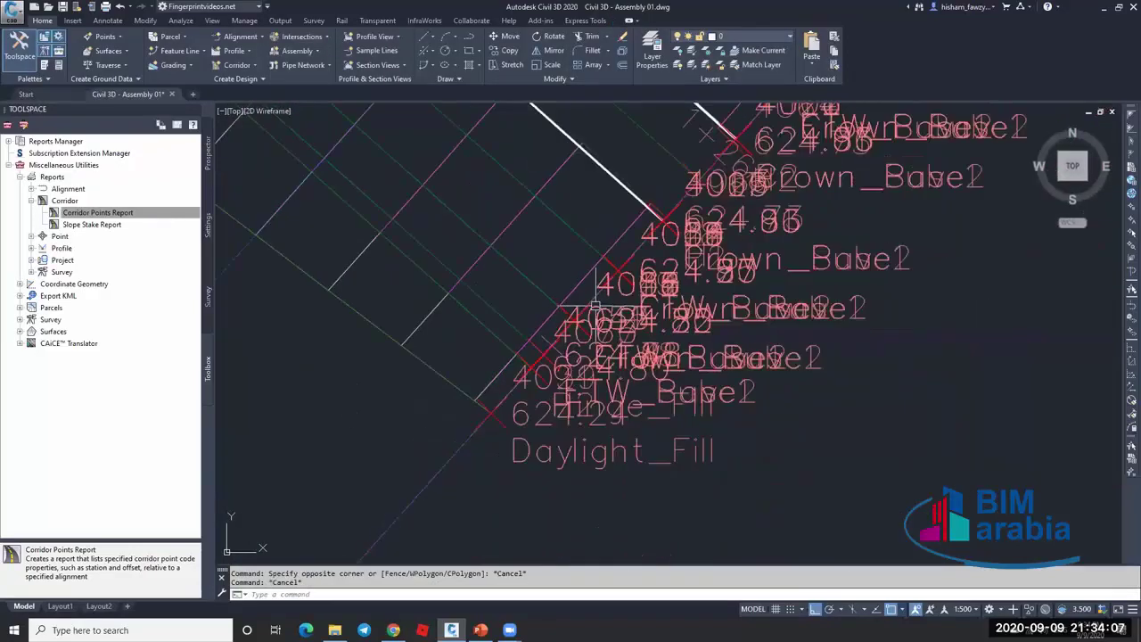
{"action": "scroll", "coordinate": [637, 292], "scroll_direction": "up", "scroll_amount": 1}
{"action": "scroll", "coordinate": [624, 303], "scroll_direction": "up", "scroll_amount": 4}
{"action": "scroll", "coordinate": [433, 288], "scroll_direction": "down", "scroll_amount": 4}
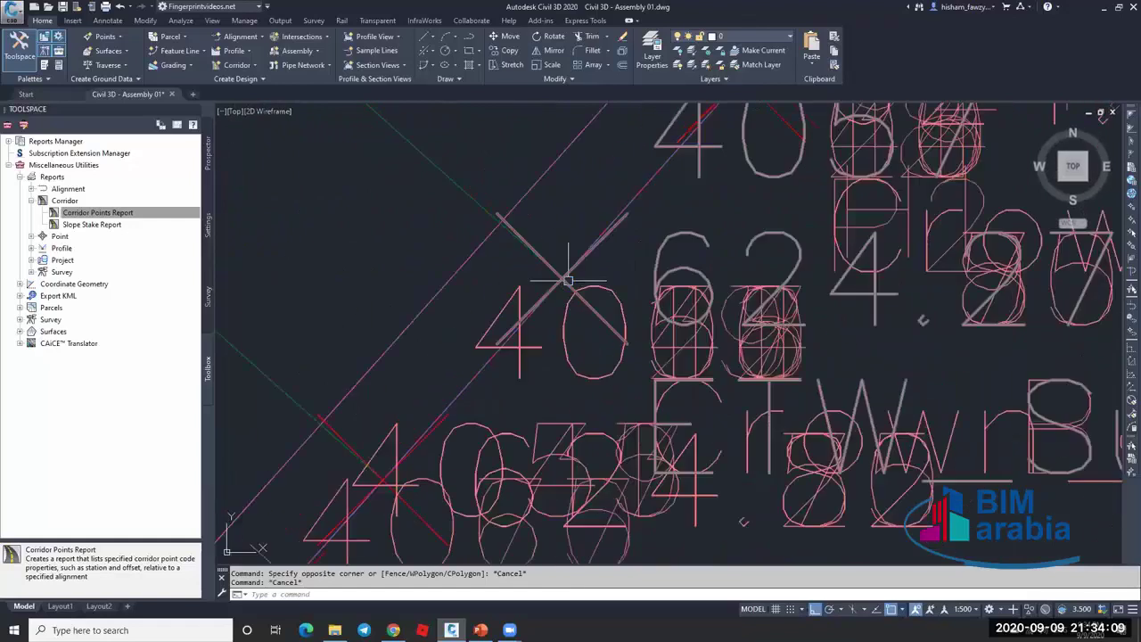
List Point Group - (2) in Prospector and inspect points 3999 and 4005 in the widened table.
{"action": "left_click", "coordinate": [210, 168]}
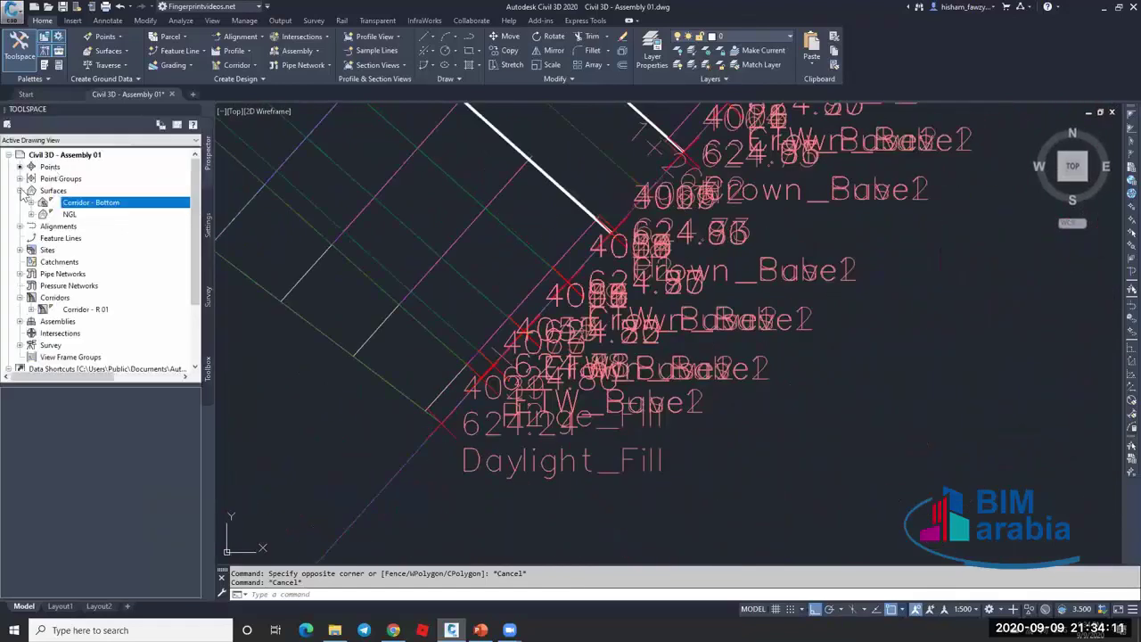
{"action": "left_click", "coordinate": [20, 179]}
{"action": "left_click", "coordinate": [116, 192]}
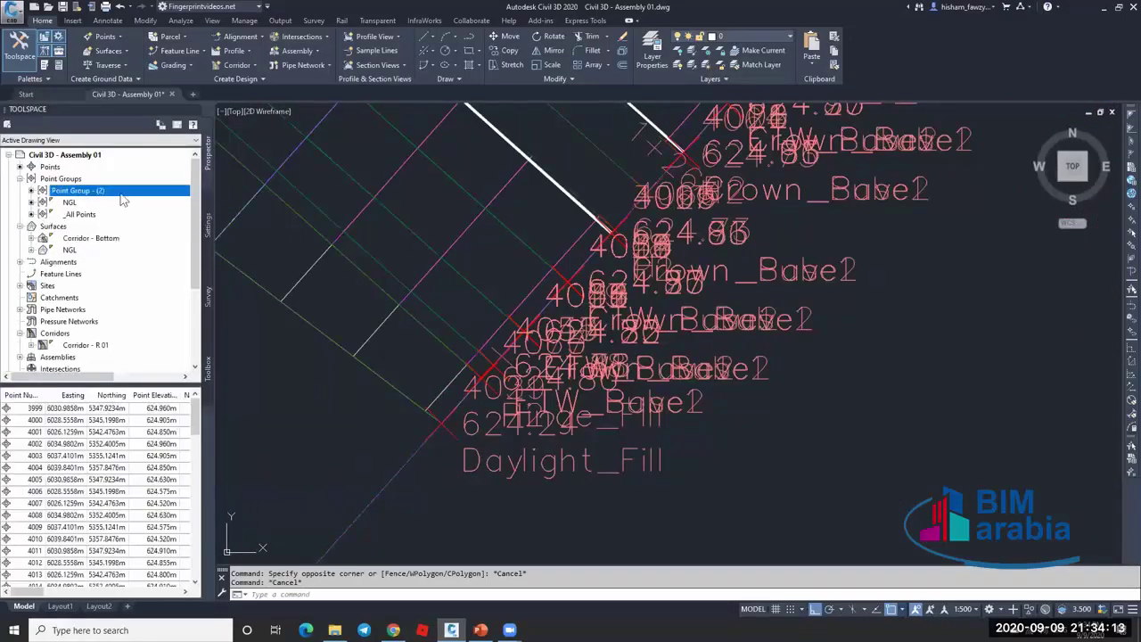
{"action": "scroll", "coordinate": [570, 338], "scroll_direction": "down", "scroll_amount": 4}
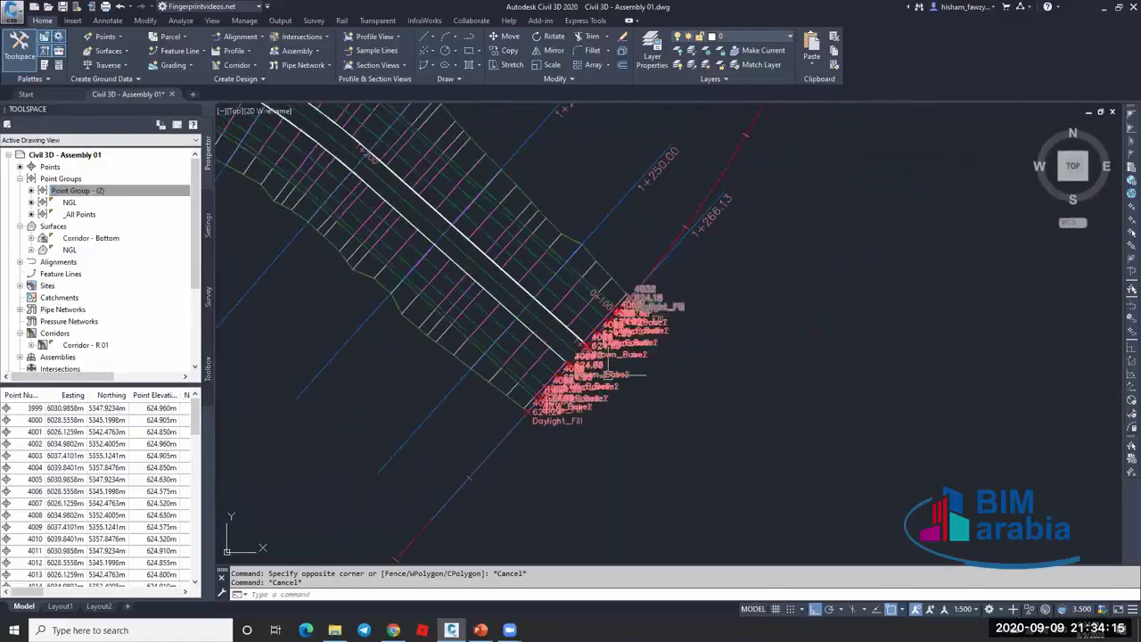
{"action": "scroll", "coordinate": [570, 338], "scroll_direction": "up", "scroll_amount": 4}
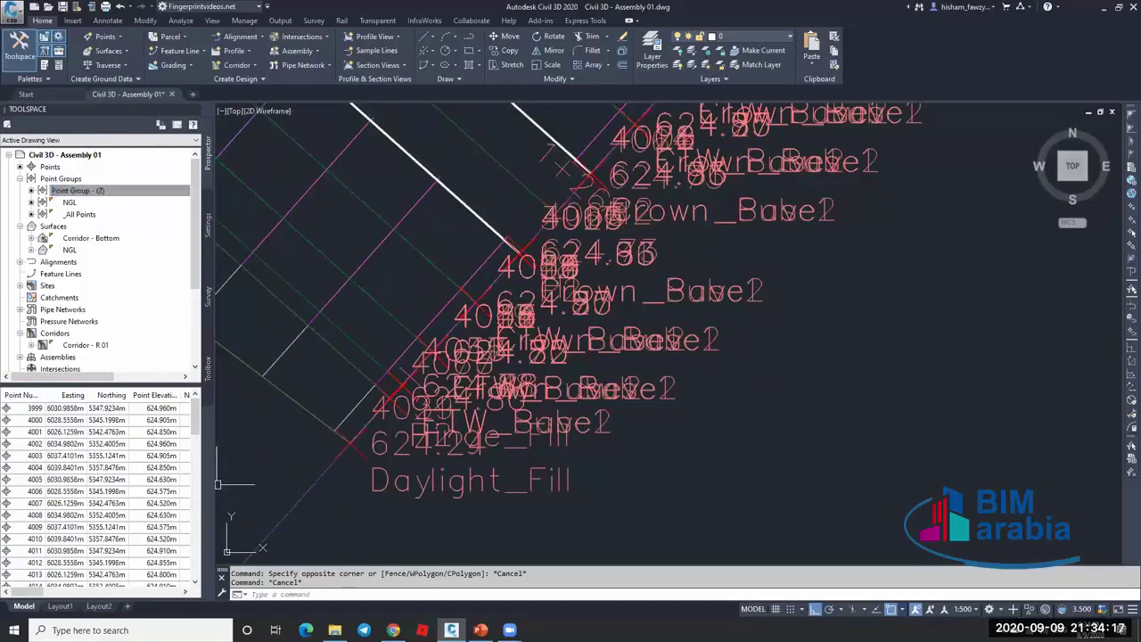
{"action": "left_click_drag", "start_coordinate": [215, 484], "coordinate": [325, 484]}
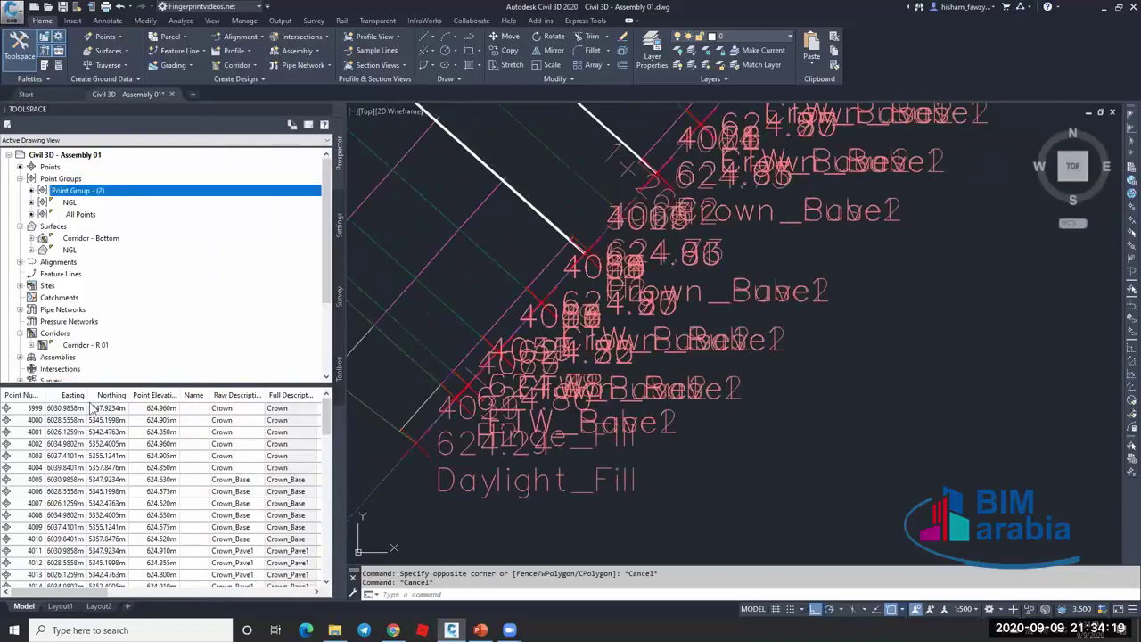
{"action": "left_click", "coordinate": [29, 409]}
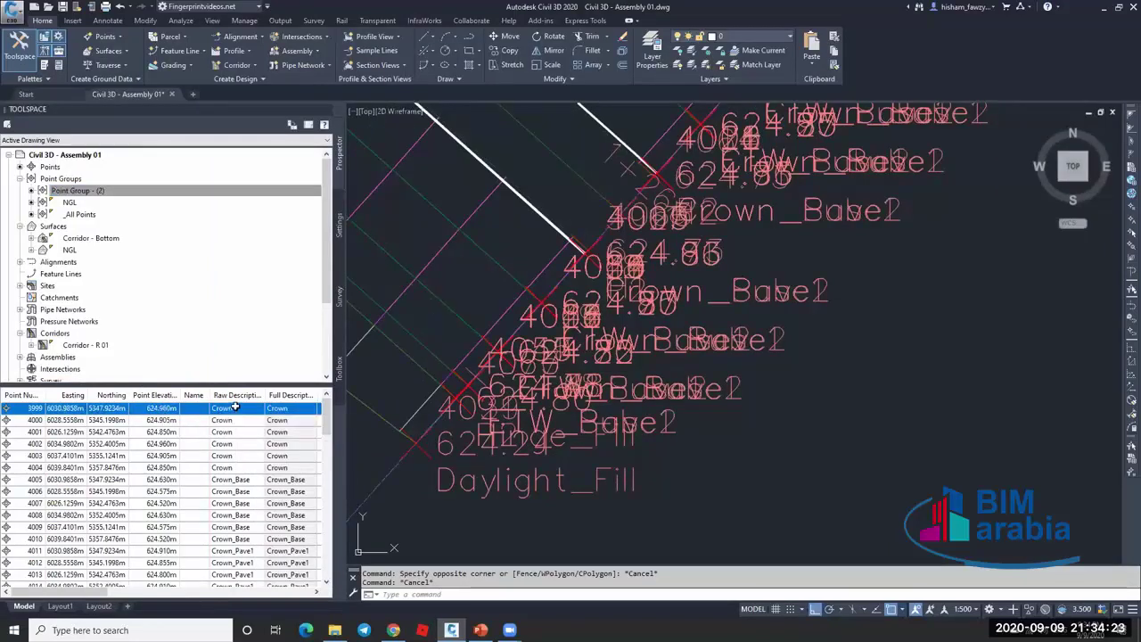
{"action": "scroll", "coordinate": [228, 474], "scroll_direction": "down", "scroll_amount": 3}
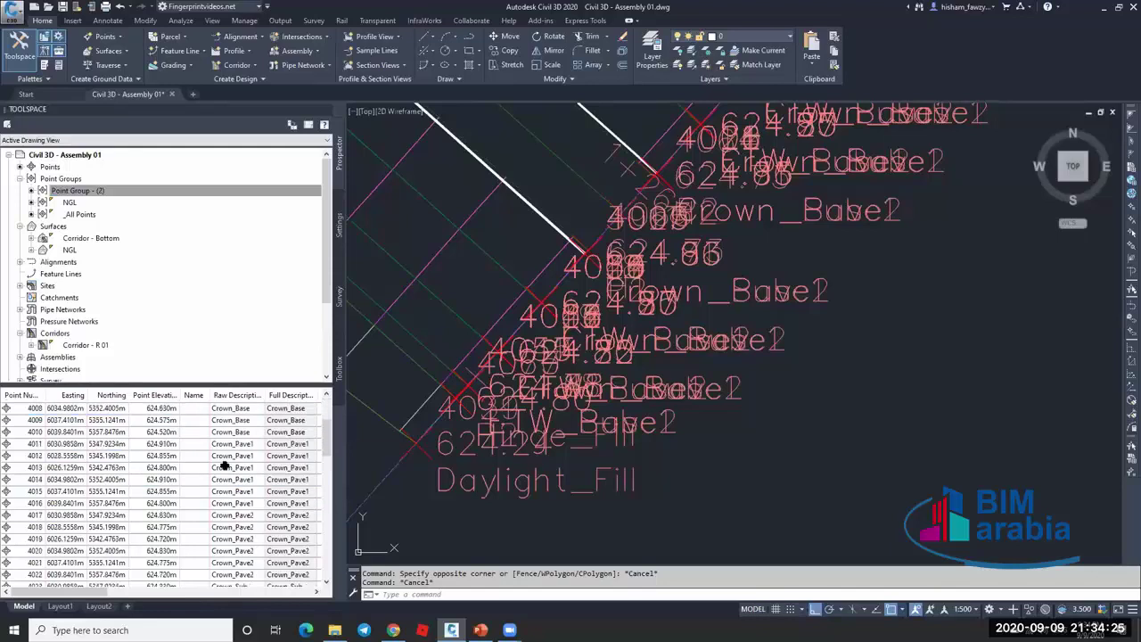
{"action": "scroll", "coordinate": [237, 456], "scroll_direction": "up", "scroll_amount": 2}
{"action": "left_click", "coordinate": [238, 444]}
{"action": "scroll", "coordinate": [241, 436], "scroll_direction": "up", "scroll_amount": 1}
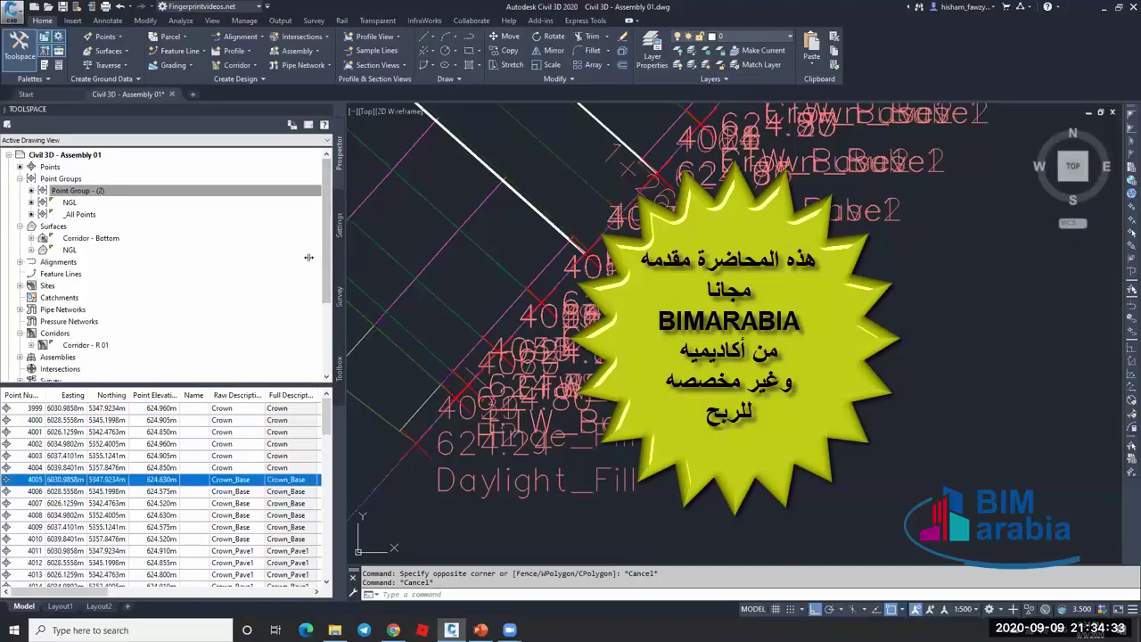
Narrow the side panel, then select and deselect the corridor in the drawing.
{"action": "left_click_drag", "start_coordinate": [339, 260], "coordinate": [308, 260]}
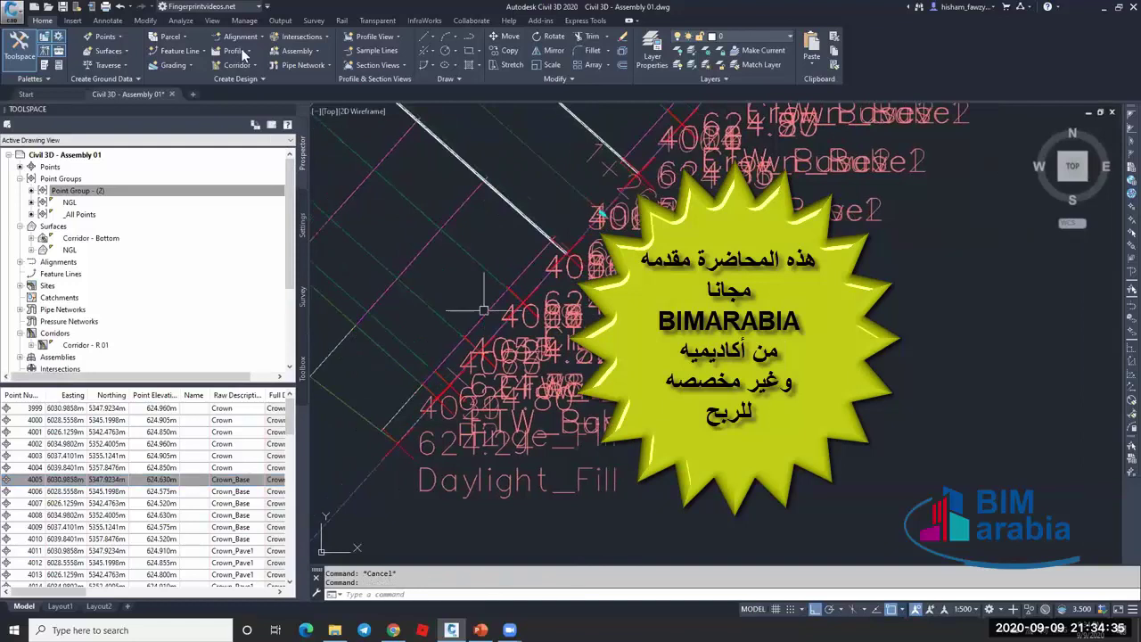
{"action": "left_click", "coordinate": [376, 211]}
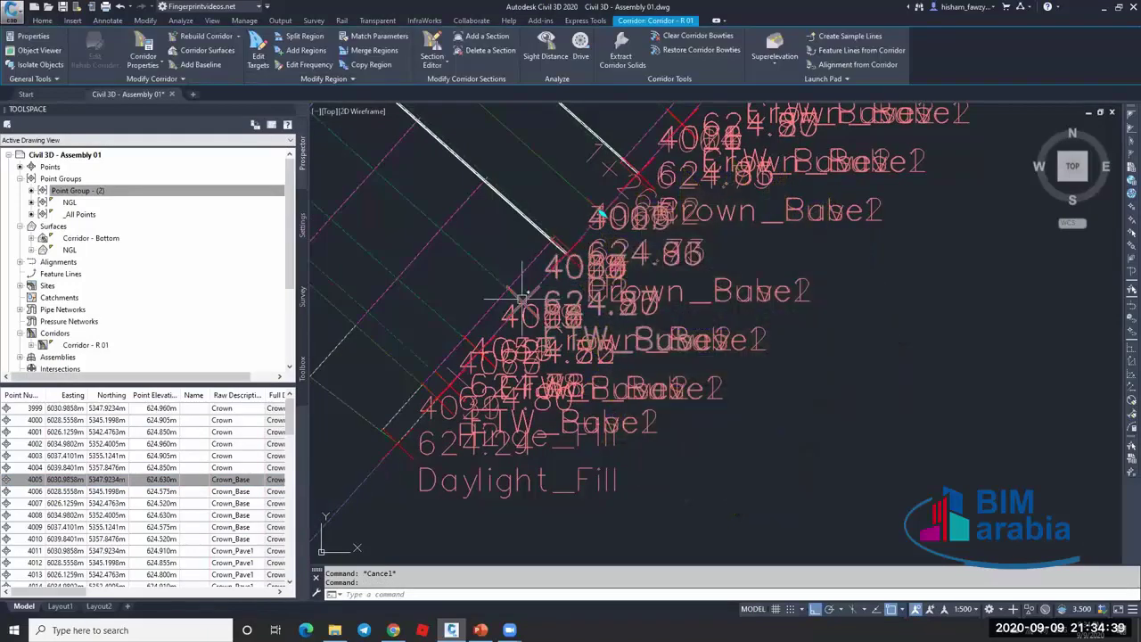
{"action": "scroll", "coordinate": [533, 290], "scroll_direction": "down", "scroll_amount": 2}
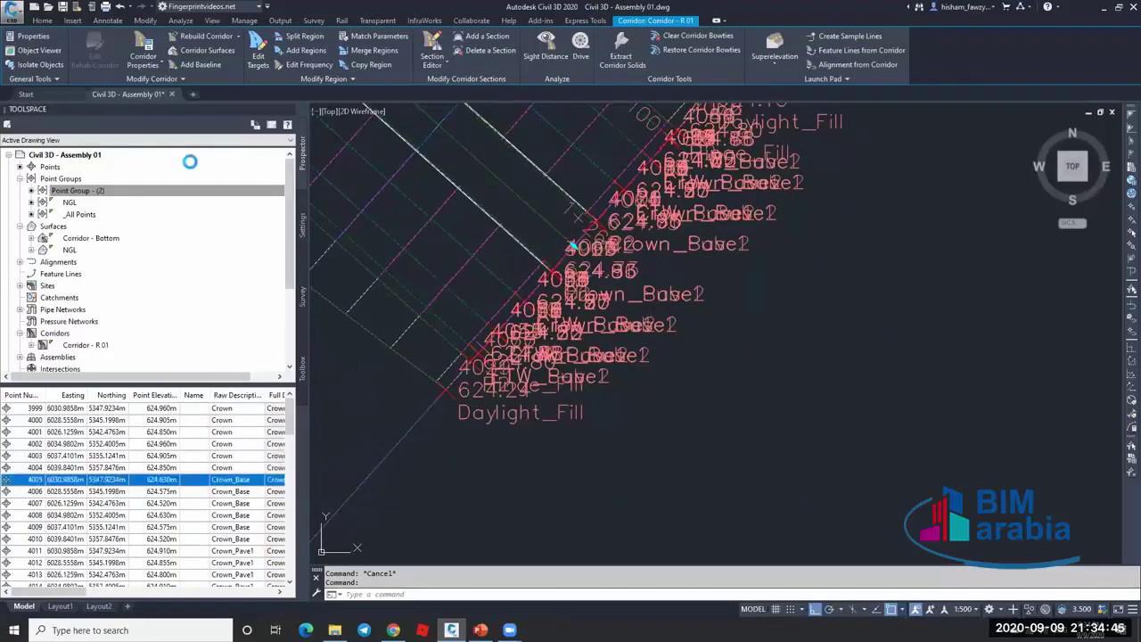
{"action": "left_click", "coordinate": [42, 19]}
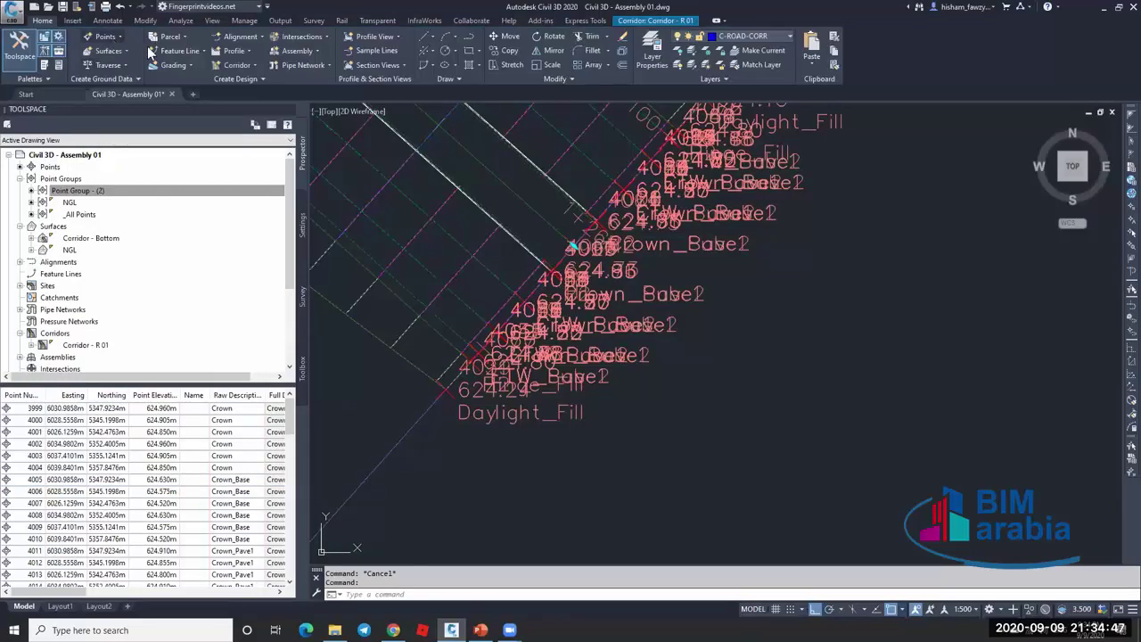
{"action": "left_click", "coordinate": [105, 37]}
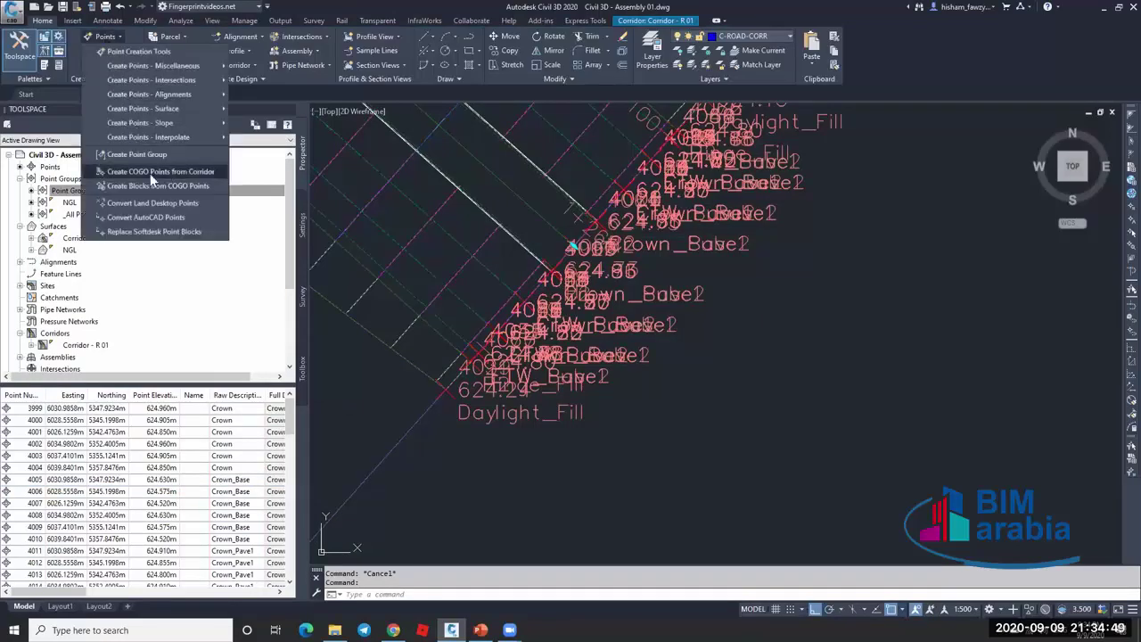
{"action": "left_click", "coordinate": [172, 172]}
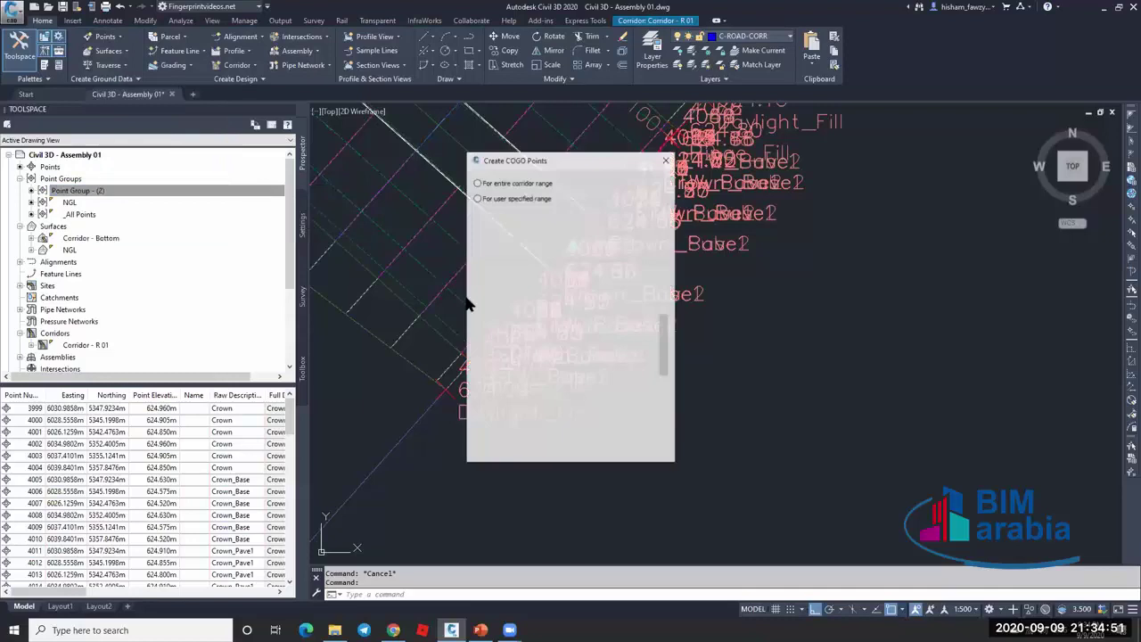
{"action": "left_click", "coordinate": [501, 198]}
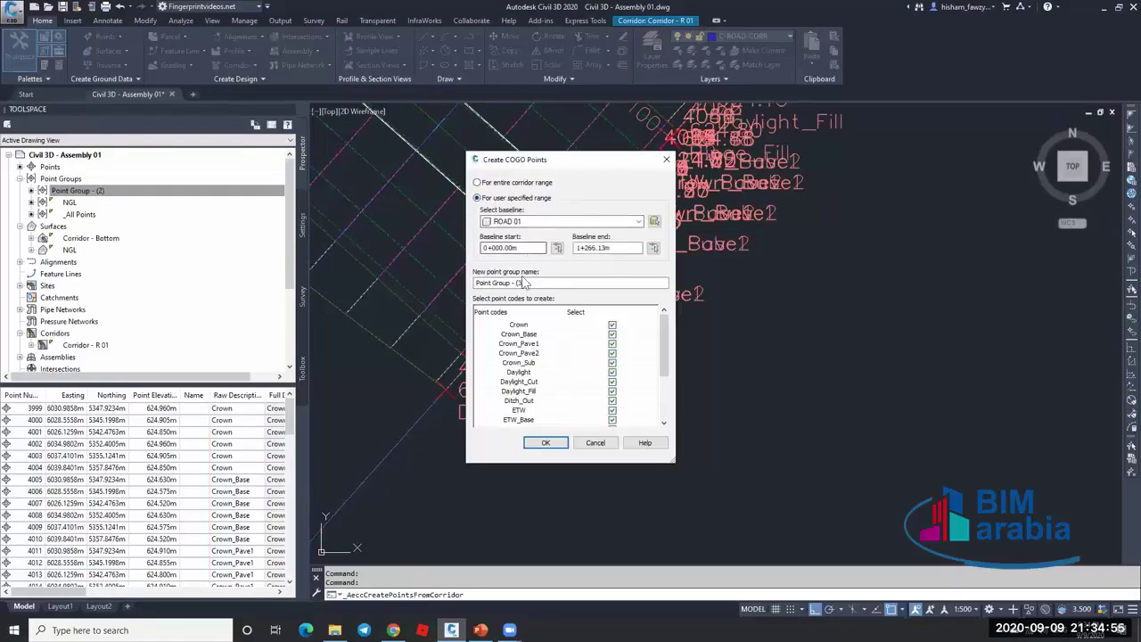
{"action": "left_click", "coordinate": [477, 280]}
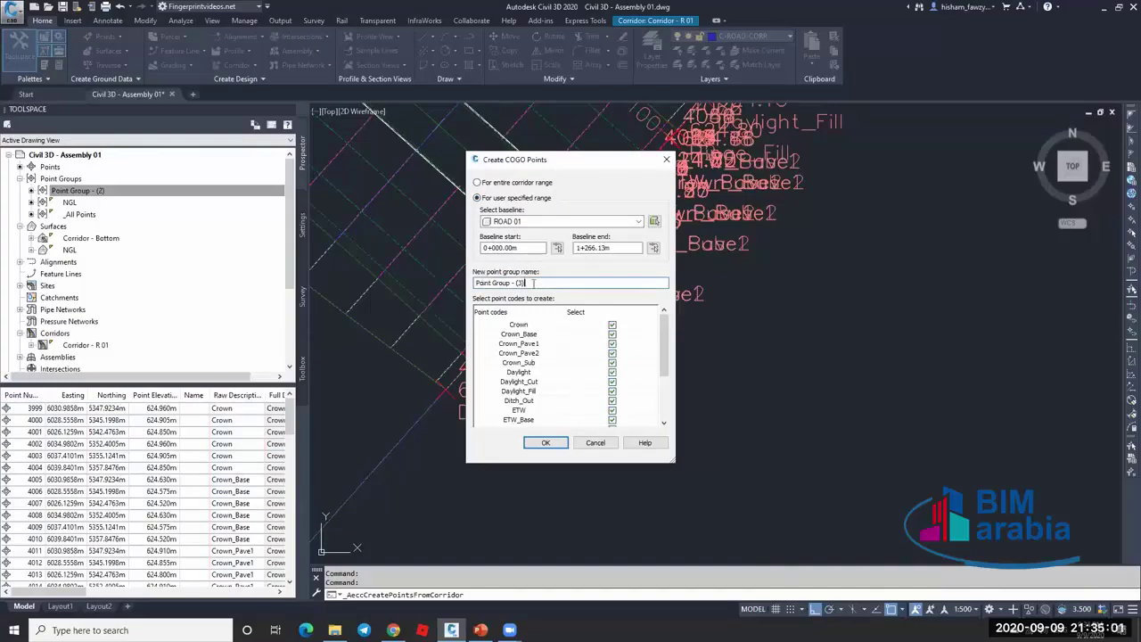
{"action": "left_click_drag", "start_coordinate": [535, 285], "coordinate": [470, 285]}
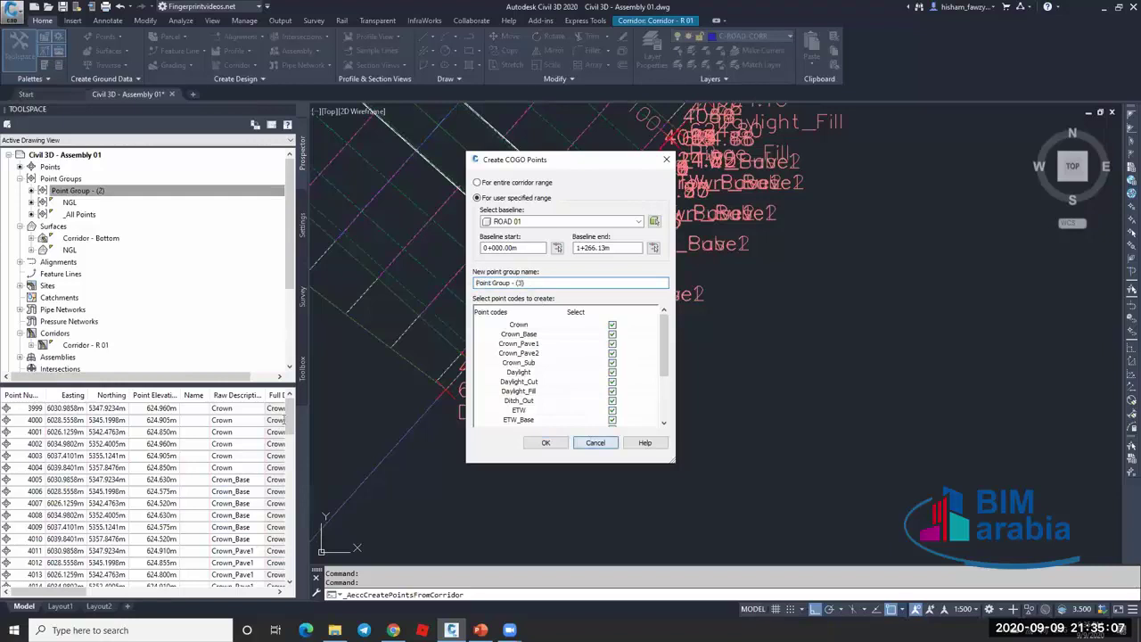
{"action": "left_click", "coordinate": [594, 442]}
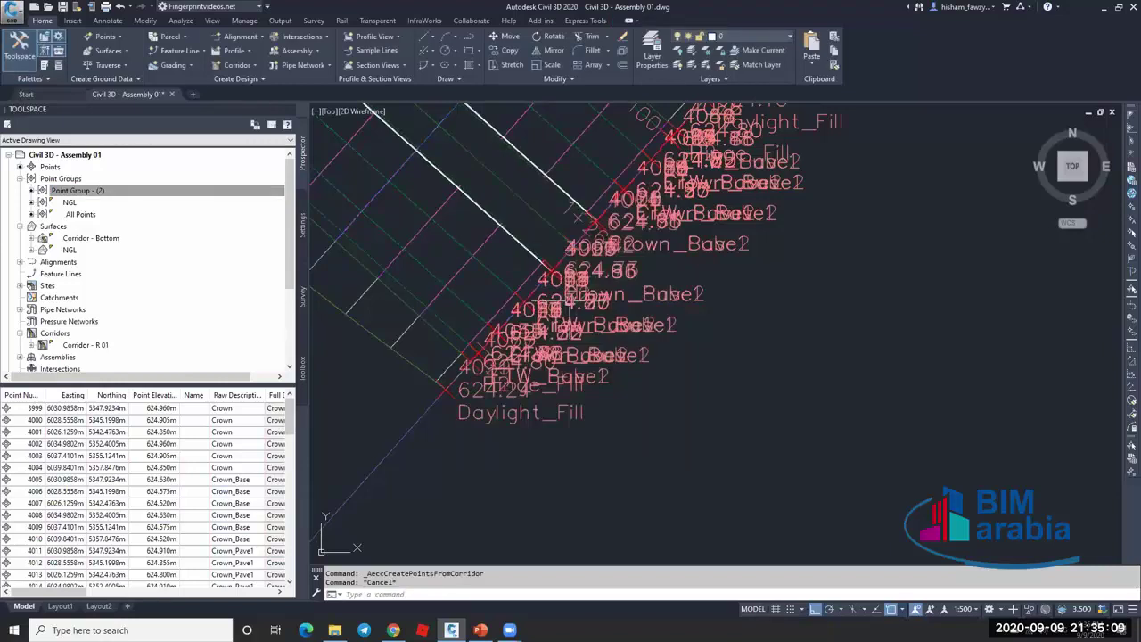
{"action": "left_click", "coordinate": [237, 410]}
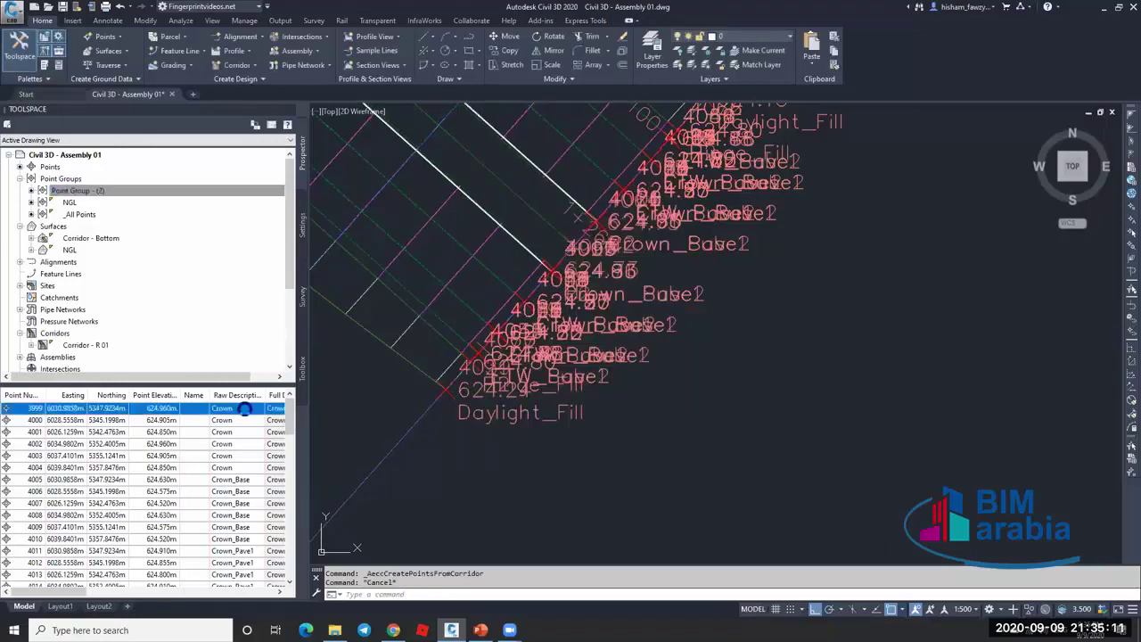
{"action": "key", "text": "Escape"}
{"action": "scroll", "coordinate": [686, 313], "scroll_direction": "down", "scroll_amount": 5}
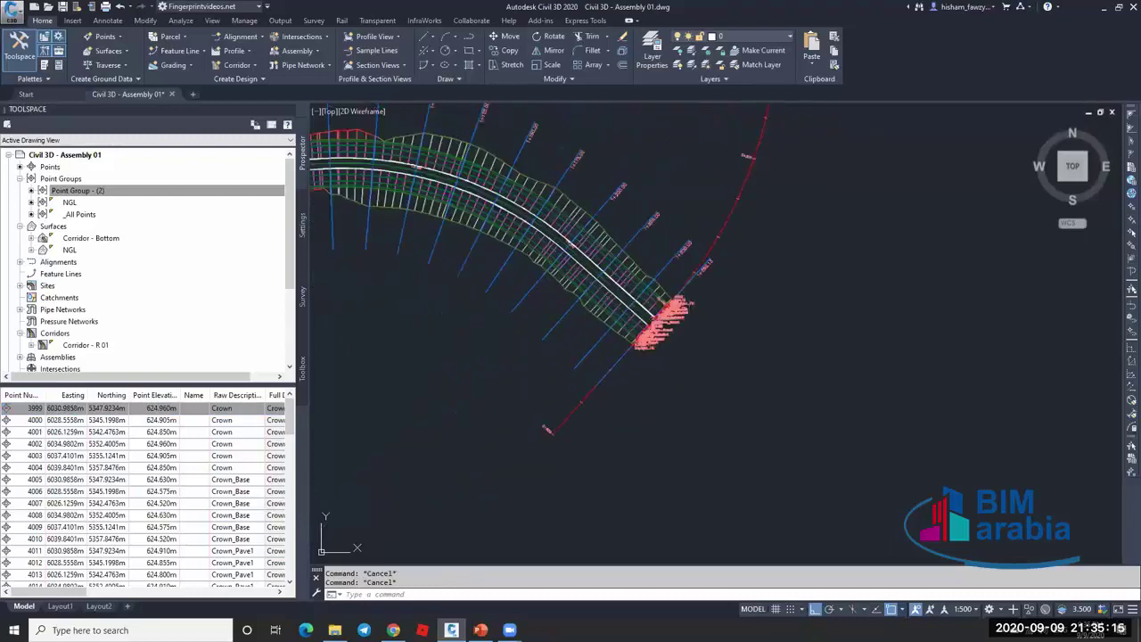
{"action": "scroll", "coordinate": [645, 306], "scroll_direction": "down", "scroll_amount": 4}
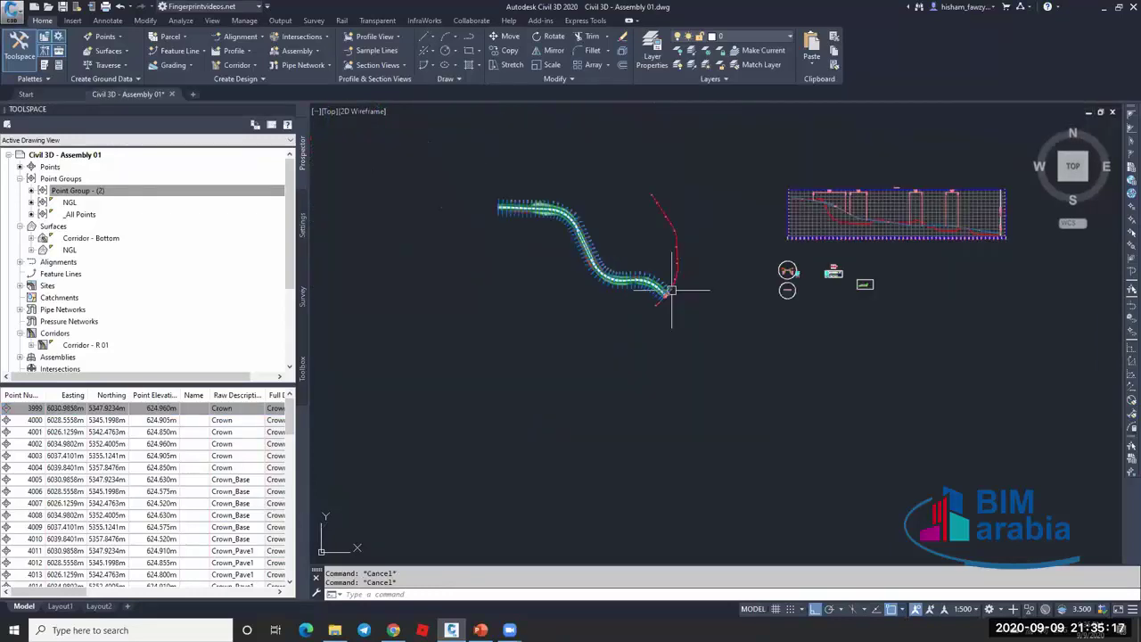
Switch the Toolbox to Reports Manager and expand the corridor report list to Daylight Line Report.
{"action": "left_click", "coordinate": [302, 365]}
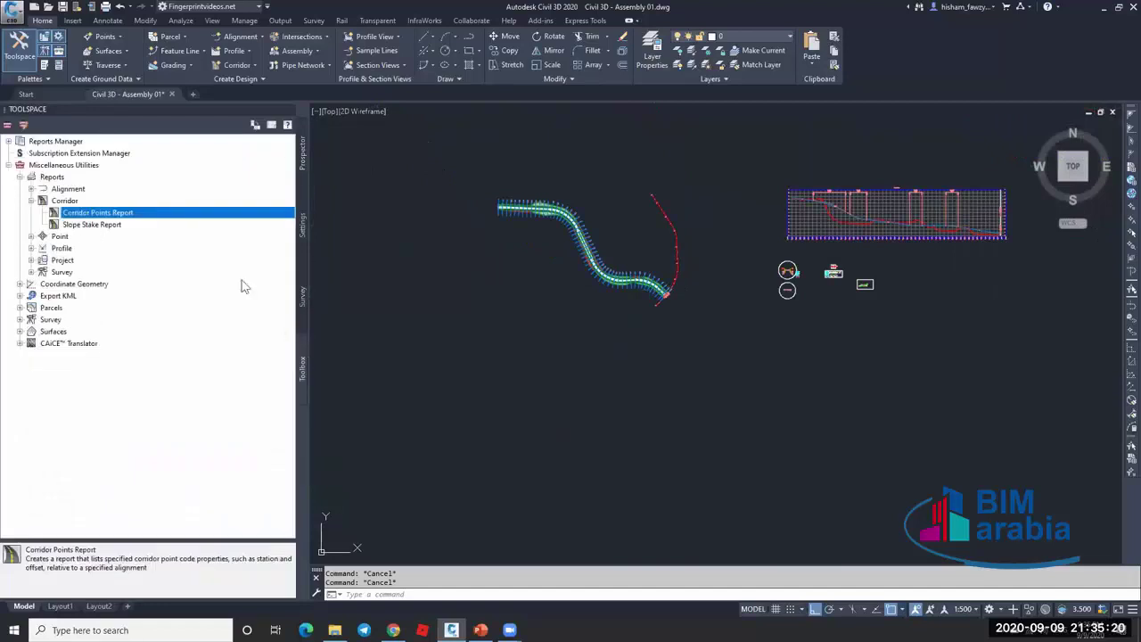
{"action": "left_click", "coordinate": [9, 165]}
{"action": "left_click", "coordinate": [8, 142]}
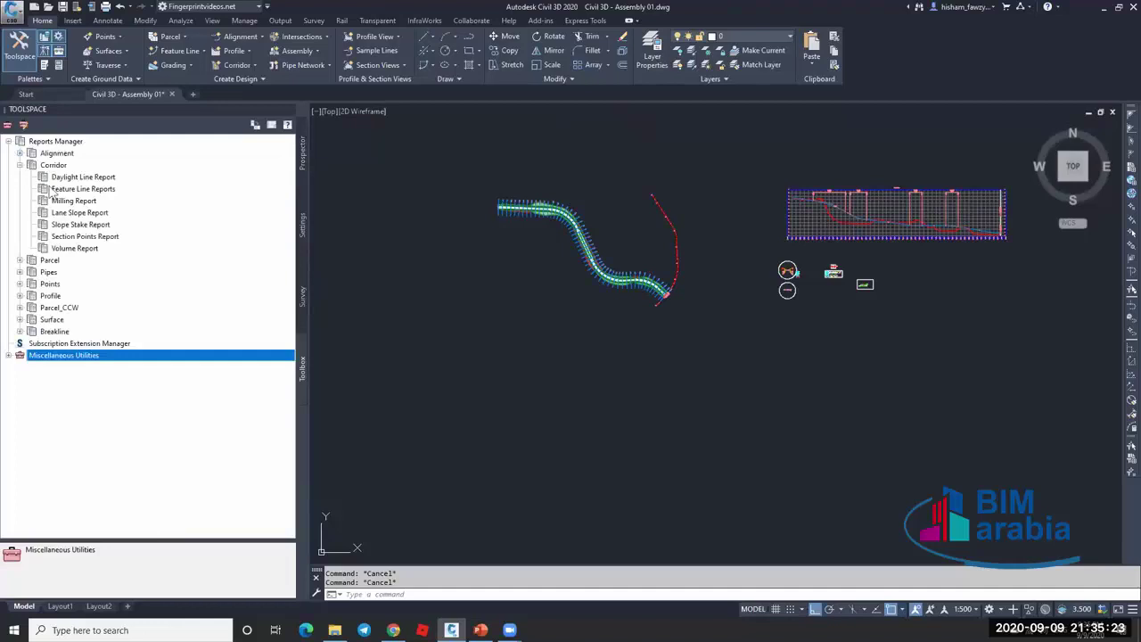
{"action": "right_click", "coordinate": [98, 179]}
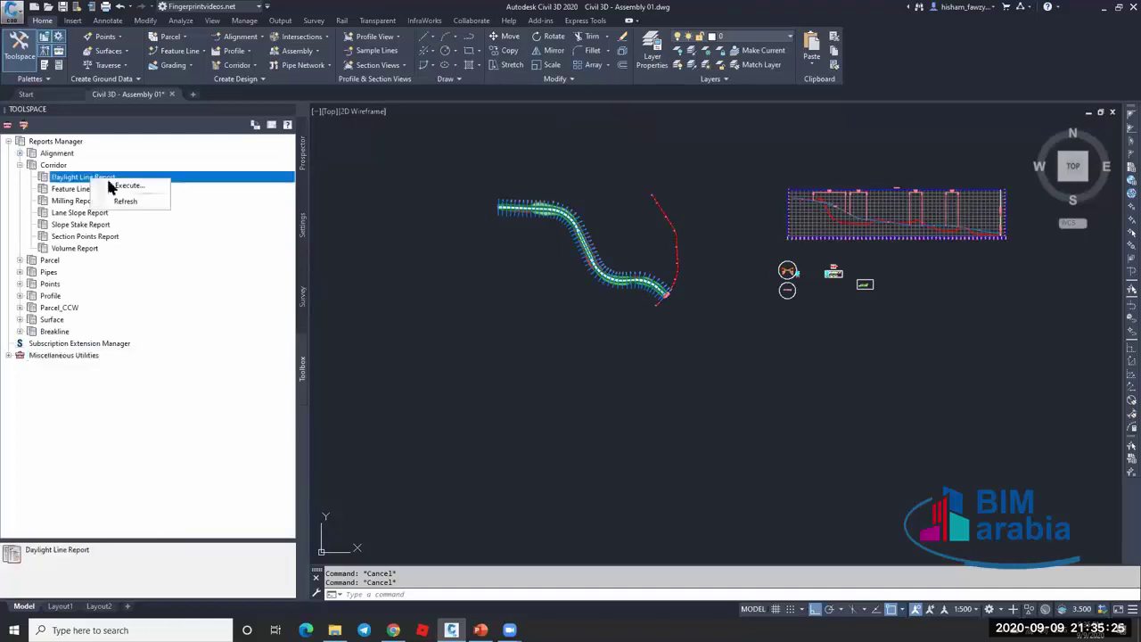
{"action": "right_click", "coordinate": [190, 181]}
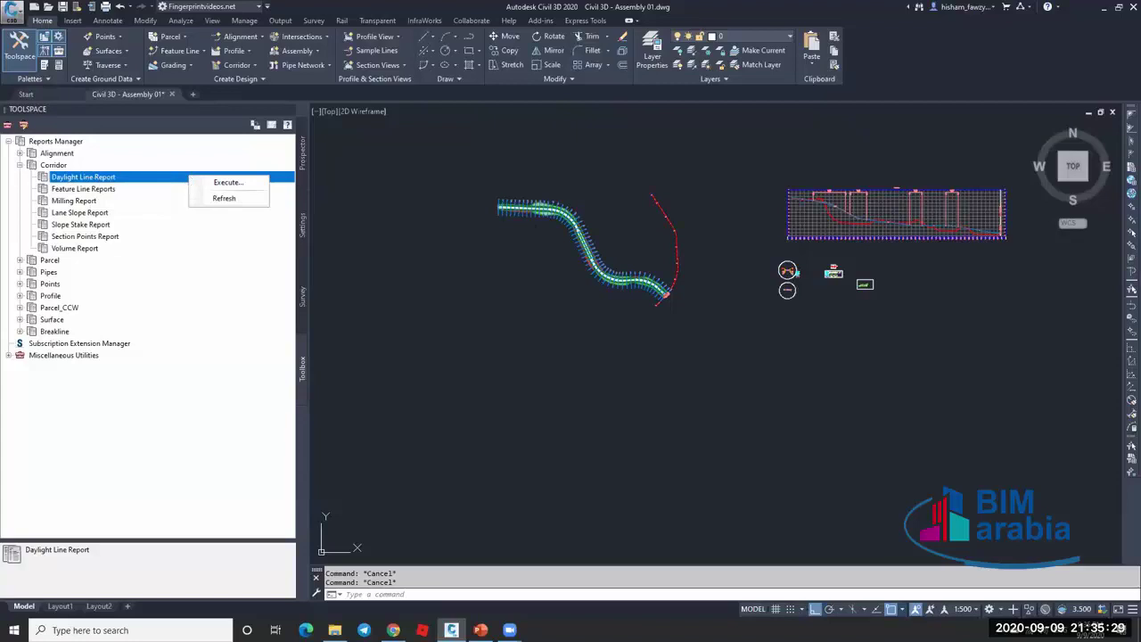
{"action": "left_click", "coordinate": [533, 229]}
{"action": "left_click", "coordinate": [533, 225]}
Run Create Report on the Daylight Line Report to bring up its settings dialog.
{"action": "scroll", "coordinate": [529, 210], "scroll_direction": "up", "scroll_amount": 4}
{"action": "scroll", "coordinate": [528, 214], "scroll_direction": "up", "scroll_amount": 2}
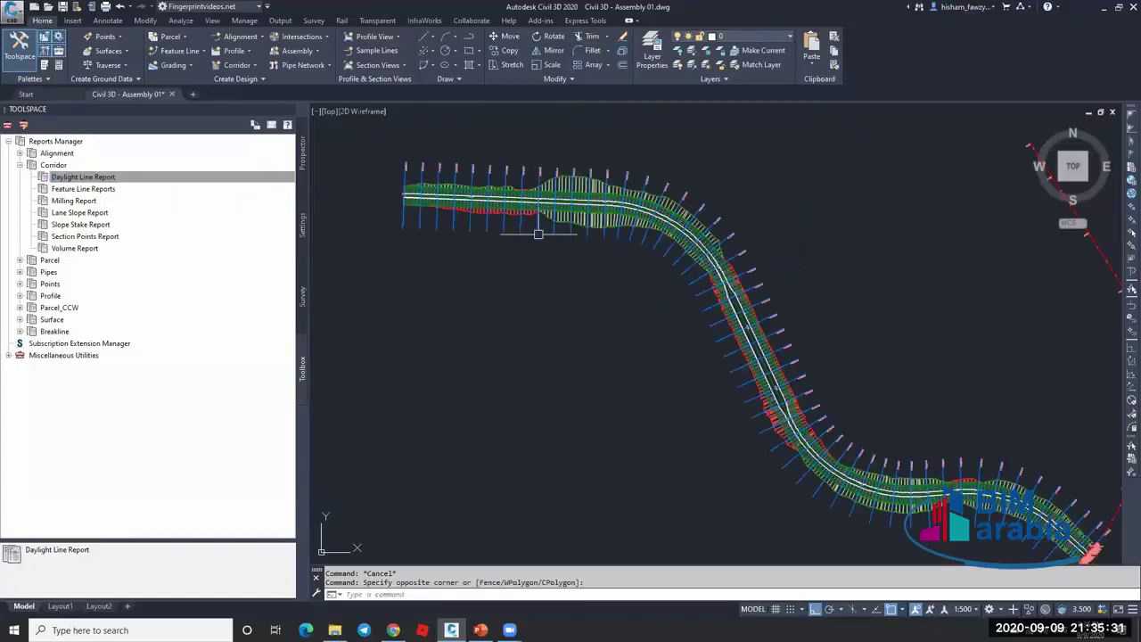
{"action": "key", "text": "Escape"}
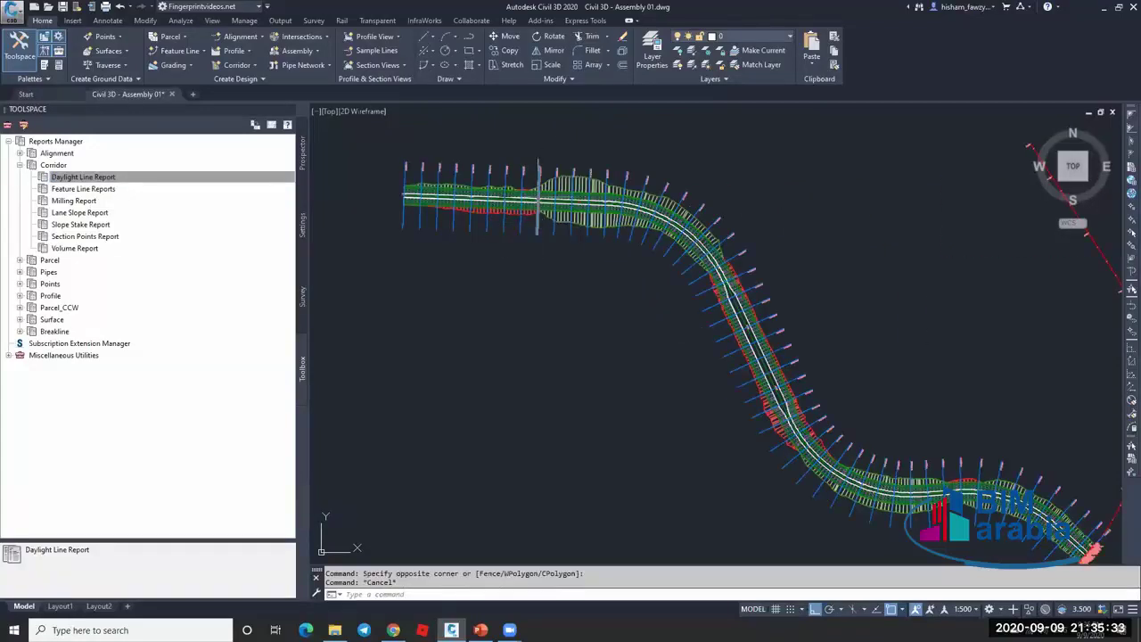
{"action": "scroll", "coordinate": [526, 234], "scroll_direction": "up", "scroll_amount": 5}
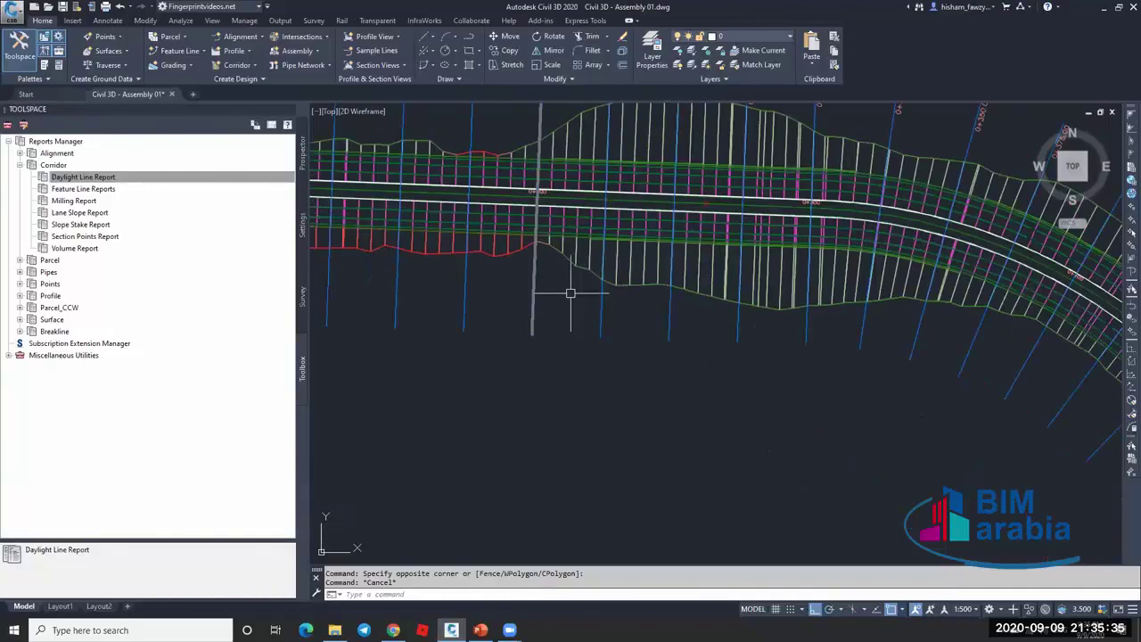
{"action": "scroll", "coordinate": [544, 262], "scroll_direction": "down", "scroll_amount": 3}
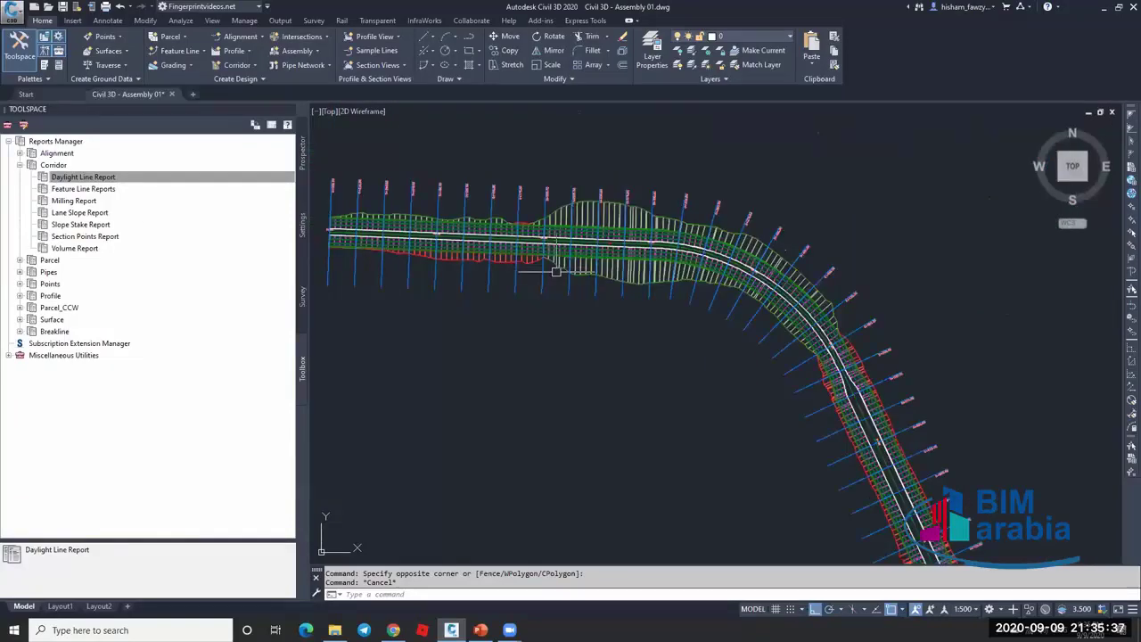
{"action": "left_click", "coordinate": [129, 176]}
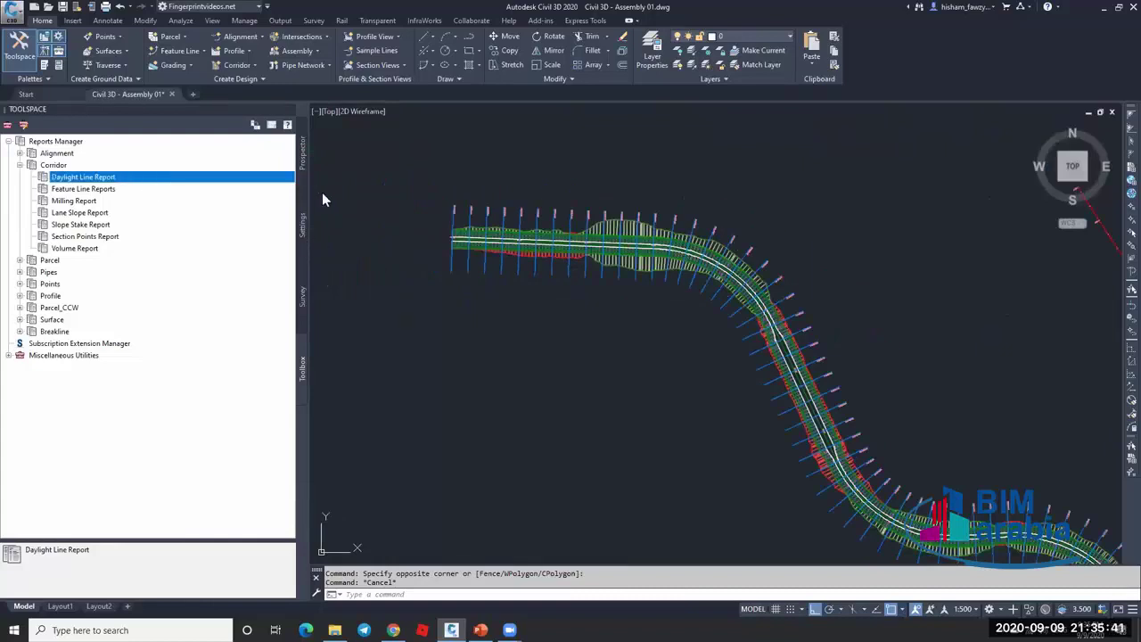
{"action": "right_click", "coordinate": [123, 176]}
{"action": "left_click", "coordinate": [164, 182]}
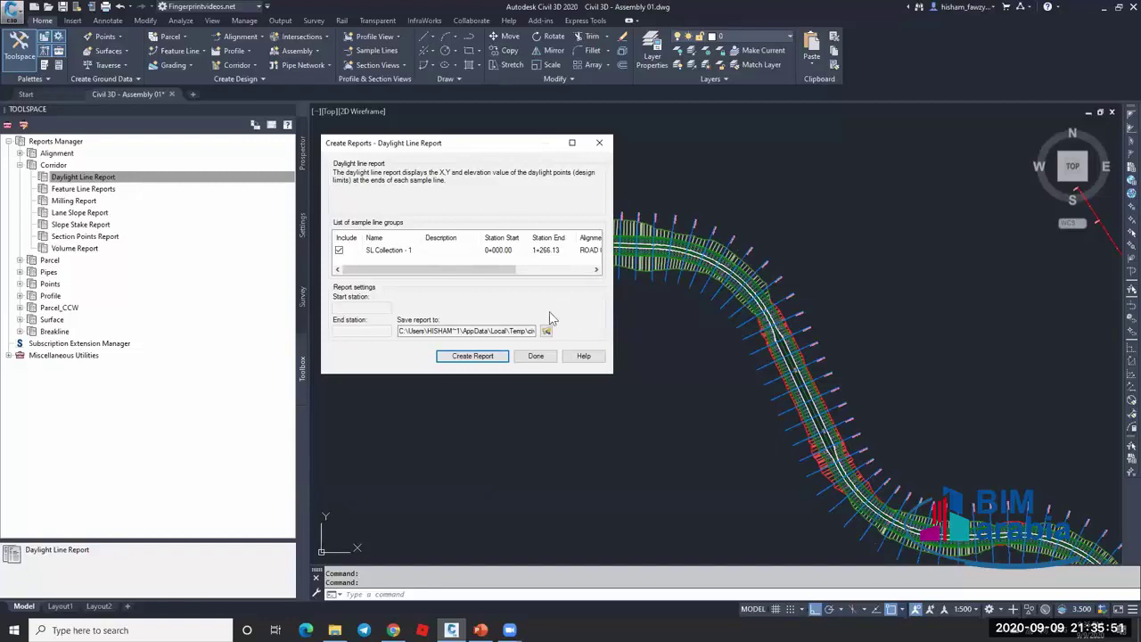
Select SL Collection - 1, keep stations 0+000.00 to 1+266.13, and create the Daylight Line Report.
{"action": "left_click", "coordinate": [437, 255]}
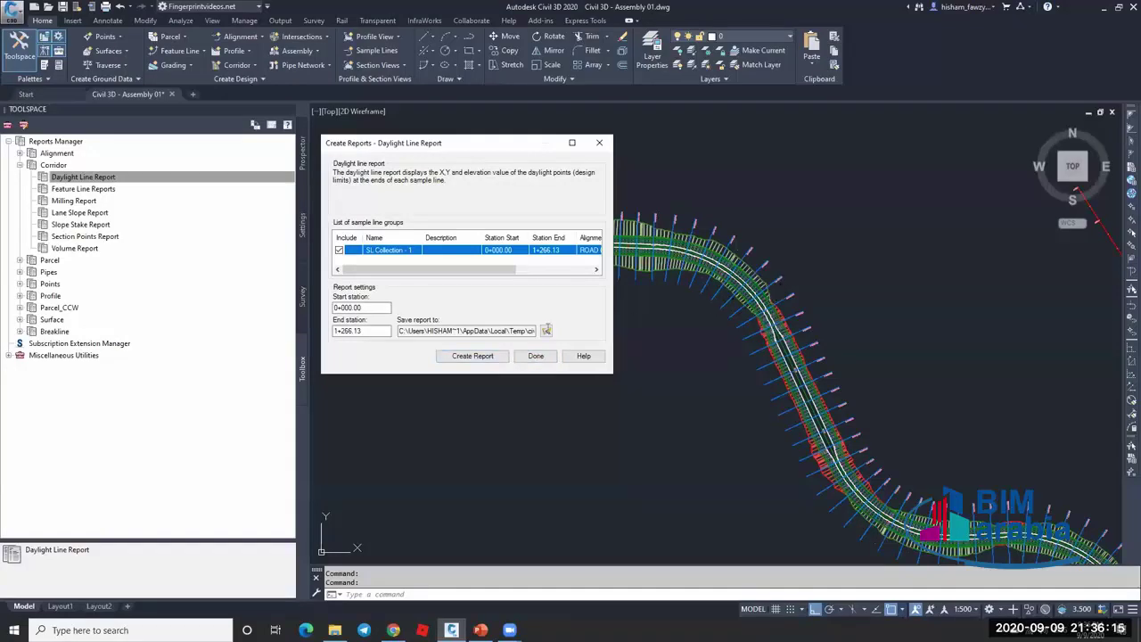
{"action": "left_click", "coordinate": [477, 357]}
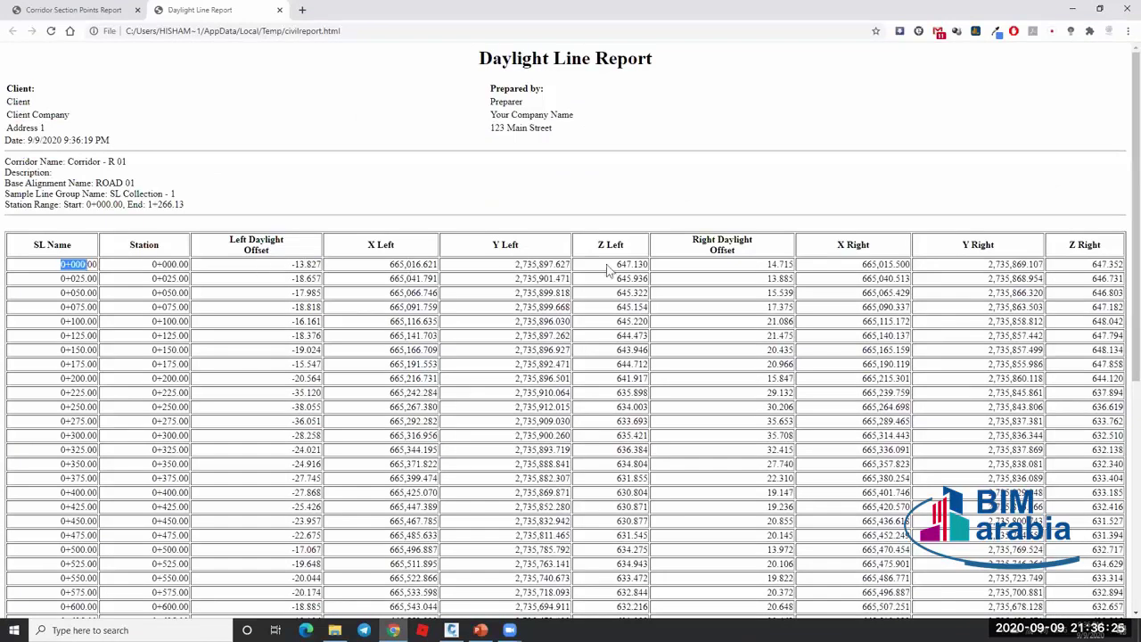
Check daylight offsets such as 14.715, scroll to station 1+266.13, and return to Civil 3D.
{"action": "left_click", "coordinate": [796, 279]}
{"action": "double_click", "coordinate": [780, 263]}
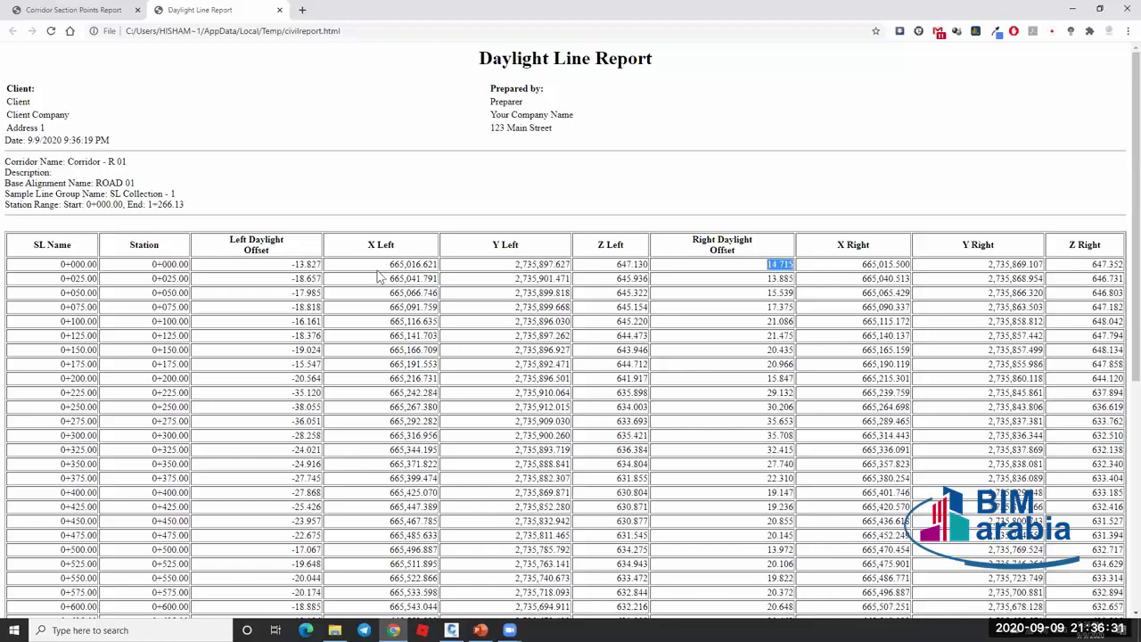
{"action": "left_click", "coordinate": [253, 294]}
{"action": "scroll", "coordinate": [470, 284], "scroll_direction": "down", "scroll_amount": 3}
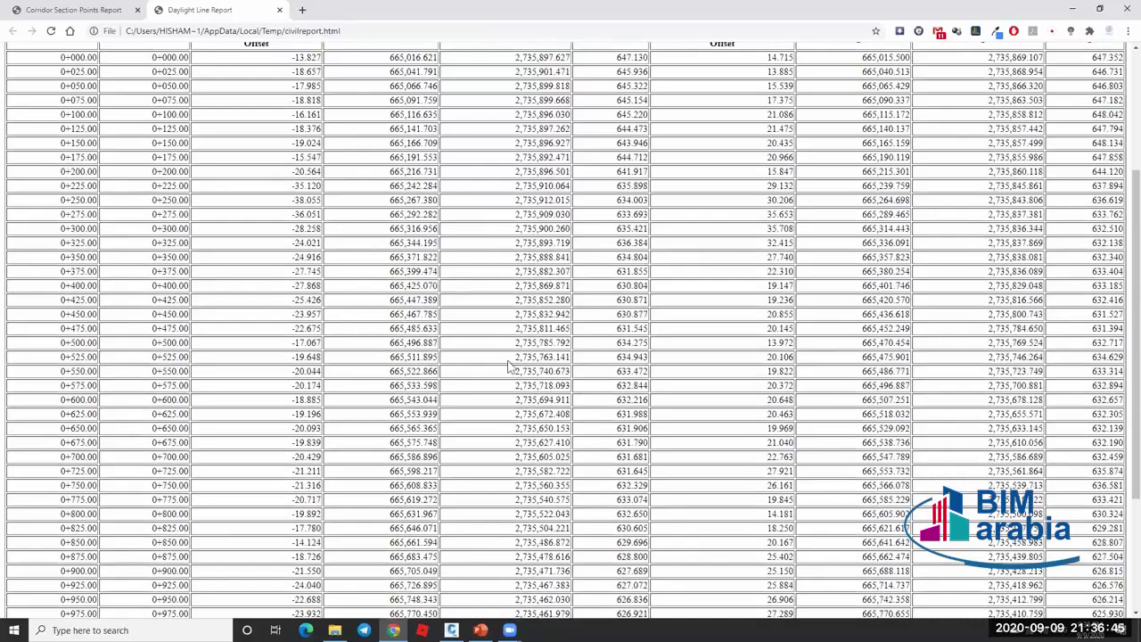
{"action": "scroll", "coordinate": [535, 365], "scroll_direction": "down", "scroll_amount": 1}
{"action": "scroll", "coordinate": [116, 230], "scroll_direction": "down", "scroll_amount": 2}
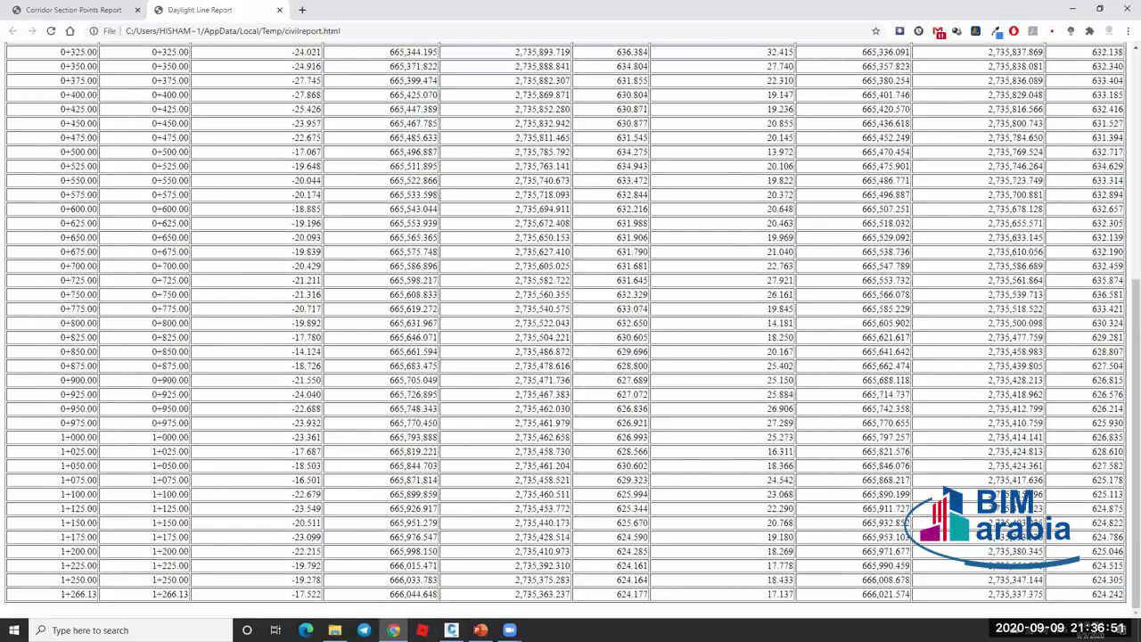
{"action": "key", "text": "alt+Tab"}
Select the Lane Slope Report in the Reports Manager corridor list.
{"action": "scroll", "coordinate": [617, 248], "scroll_direction": "up", "scroll_amount": 5}
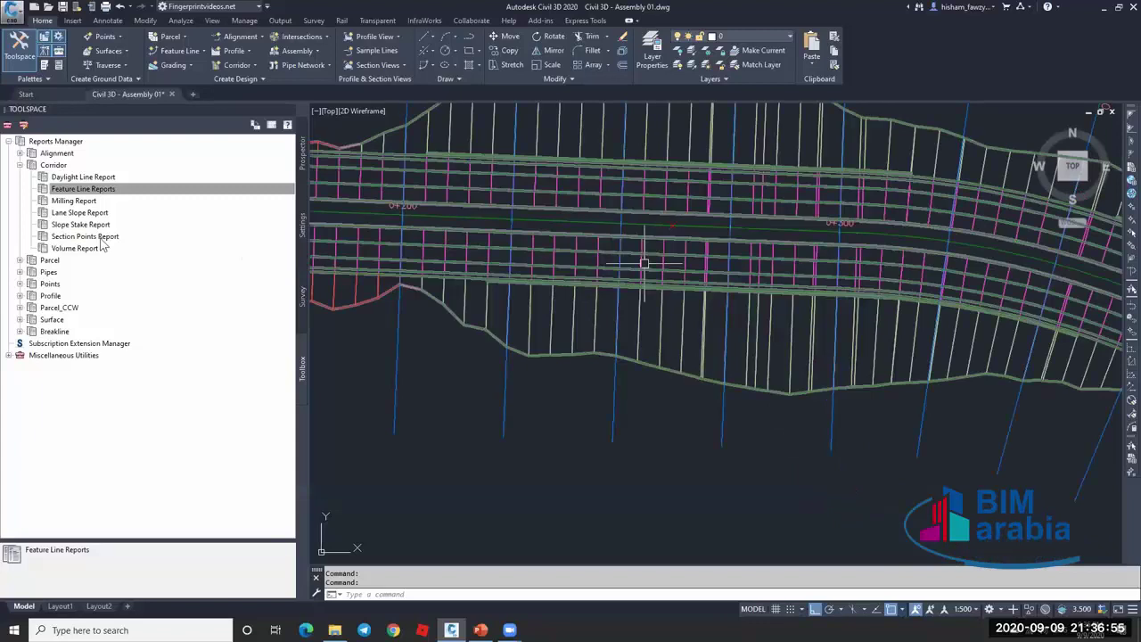
{"action": "left_click", "coordinate": [89, 213]}
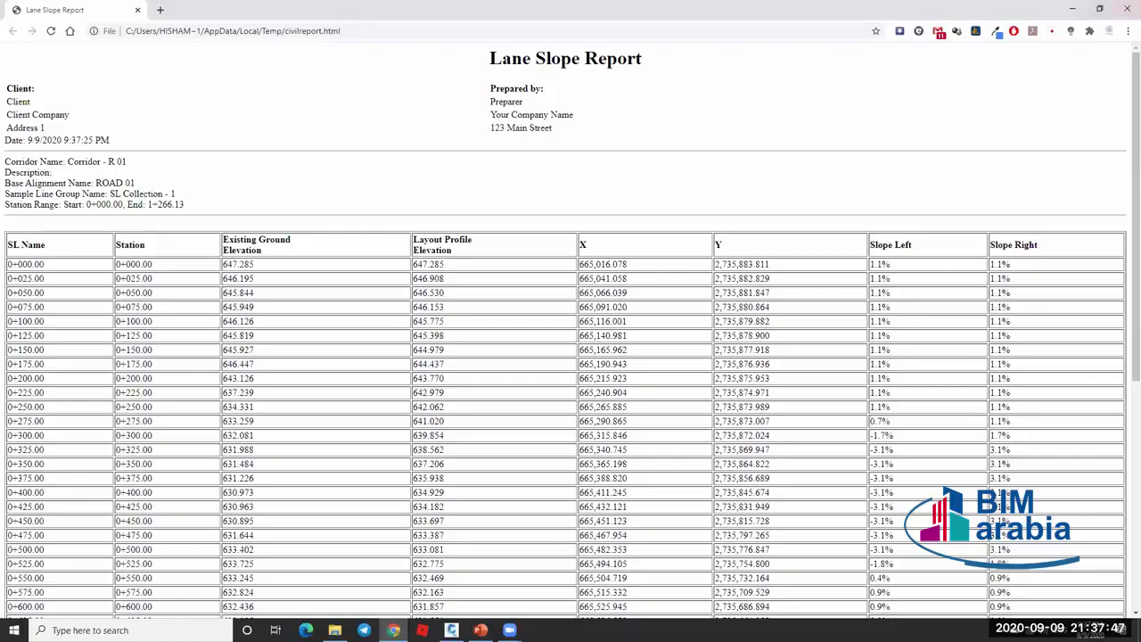
Return from the Chrome Lane Slope Report to Civil 3D and cancel the active command.
{"action": "key", "text": "alt+Tab"}
{"action": "key", "text": "Escape"}
{"action": "scroll", "coordinate": [904, 393], "scroll_direction": "up", "scroll_amount": 10}
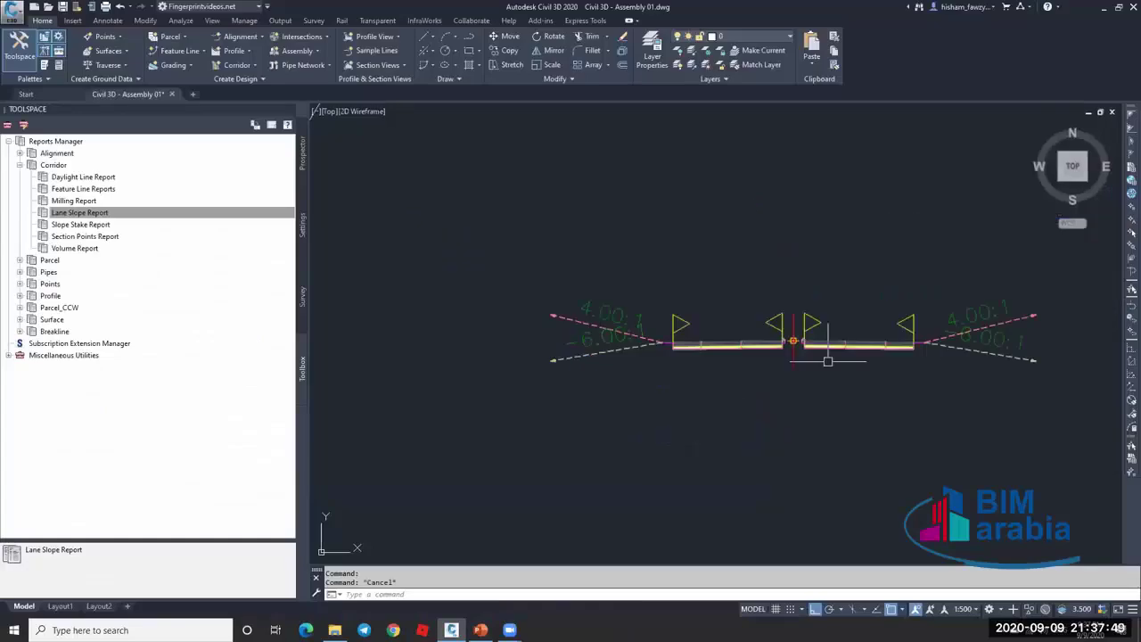
Zoom to the assembly centre and select the Type 01 - Soil assembly baseline marker.
{"action": "scroll", "coordinate": [828, 360], "scroll_direction": "up", "scroll_amount": 5}
{"action": "scroll", "coordinate": [700, 323], "scroll_direction": "down", "scroll_amount": 2}
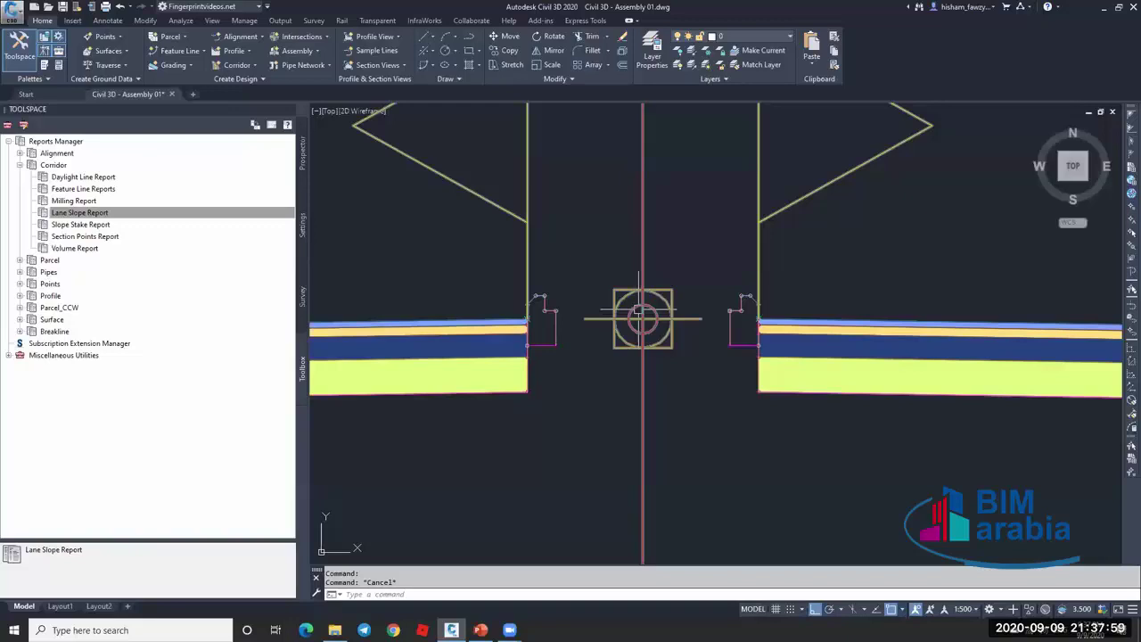
{"action": "mouse_move", "coordinate": [759, 316]}
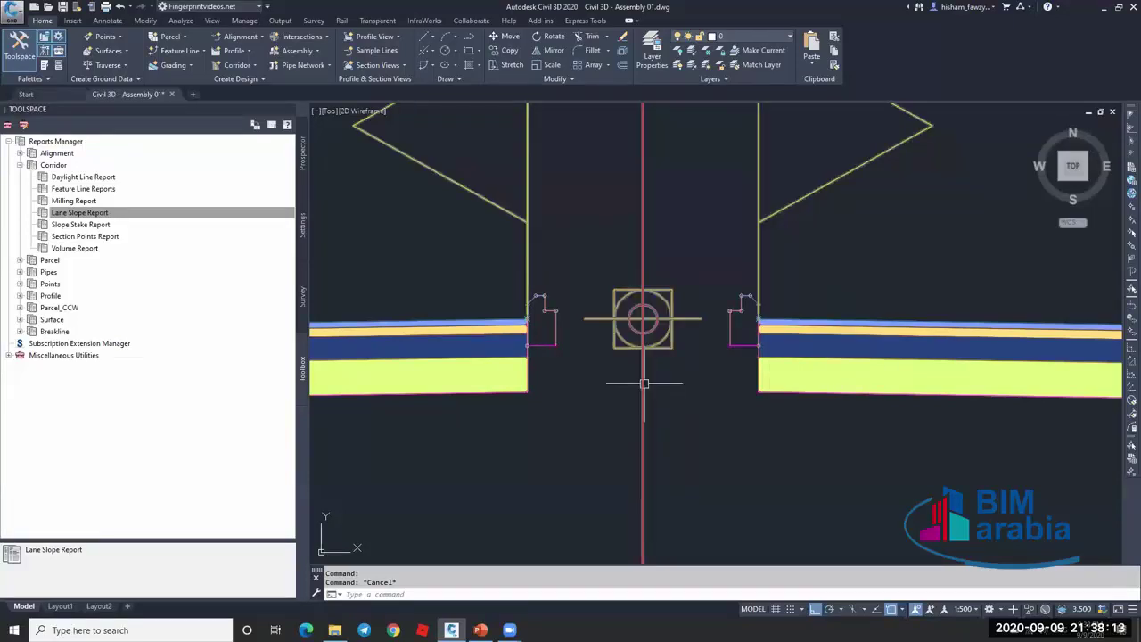
{"action": "mouse_move", "coordinate": [644, 383]}
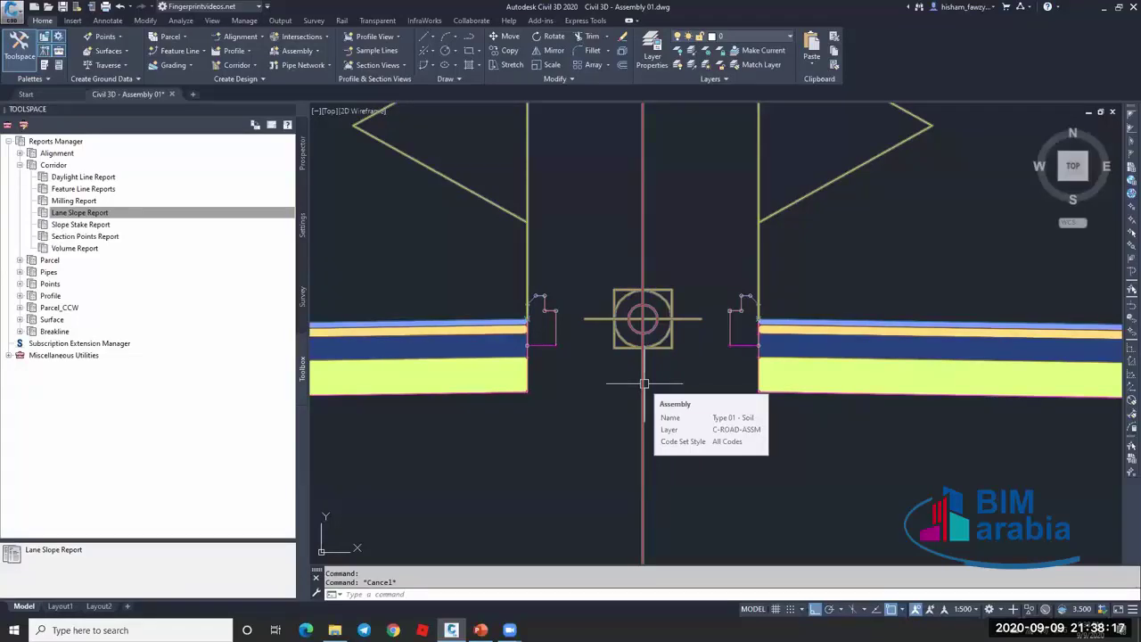
{"action": "left_click", "coordinate": [644, 383]}
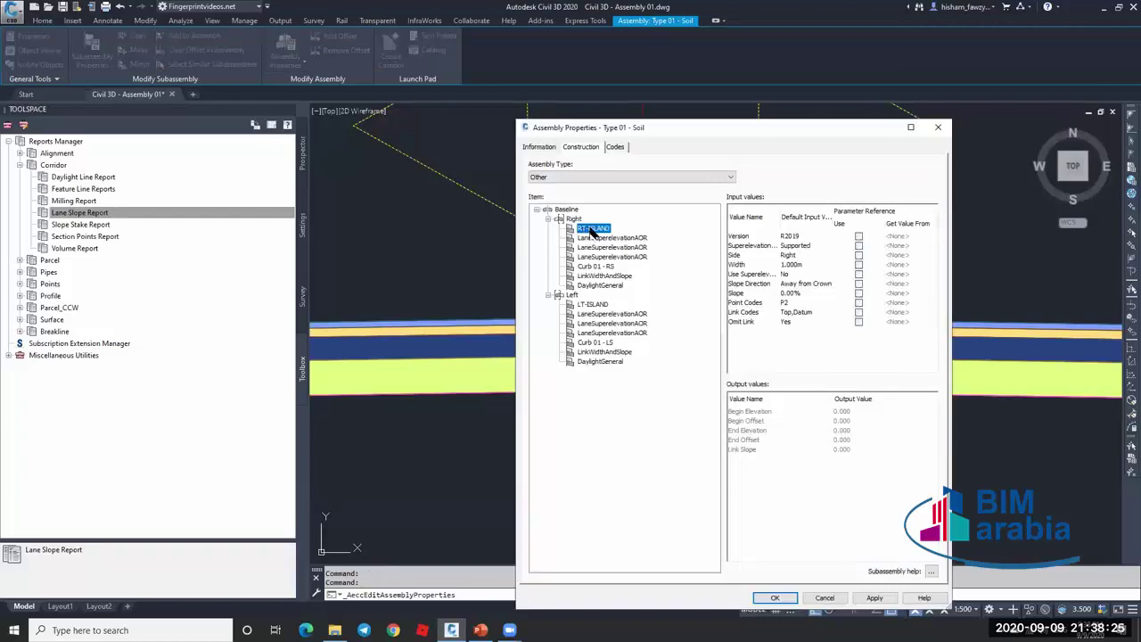
Set Omit Link to No for RT-ISLAND and LT-ISLAND and apply the assembly changes.
{"action": "double_click", "coordinate": [810, 322]}
{"action": "key", "text": "Down"}
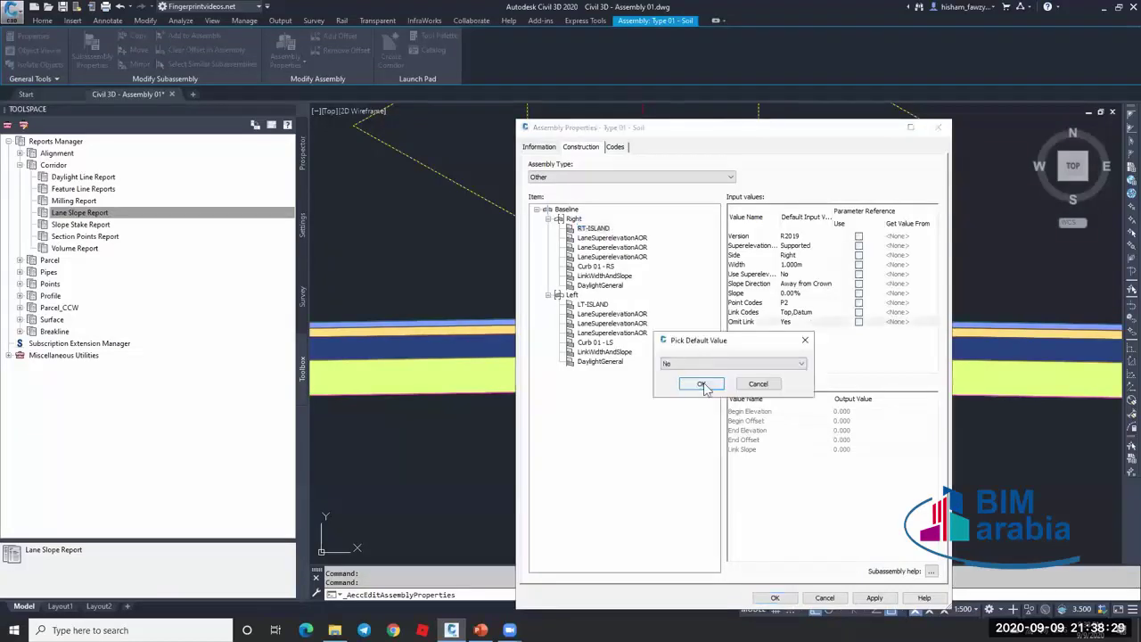
{"action": "left_click", "coordinate": [694, 385]}
{"action": "left_click", "coordinate": [594, 304]}
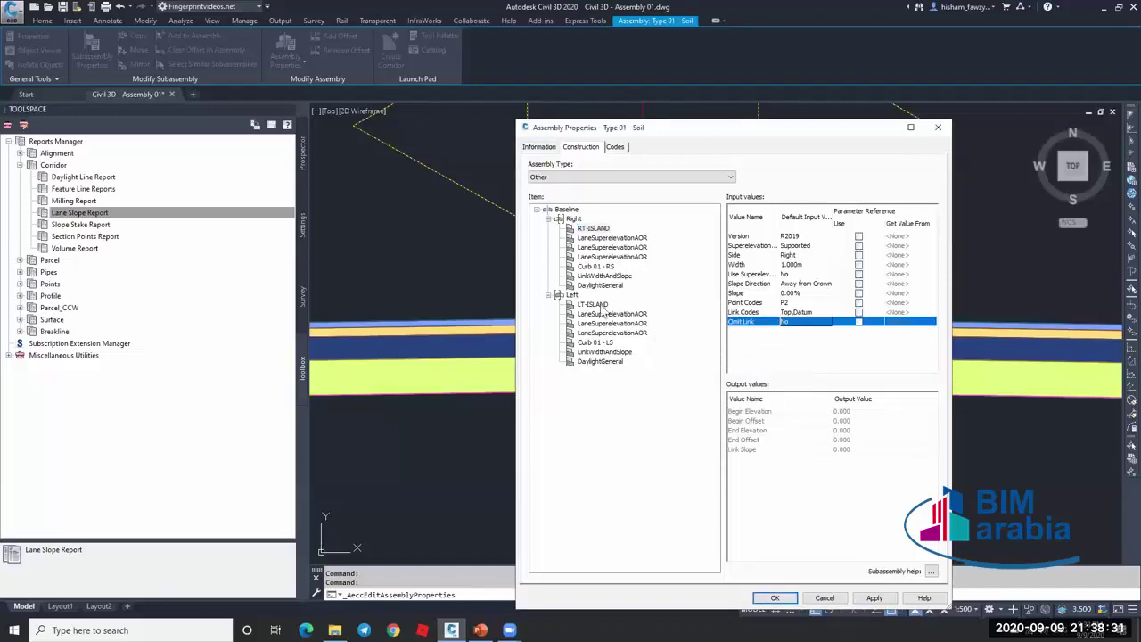
{"action": "left_click", "coordinate": [790, 305]}
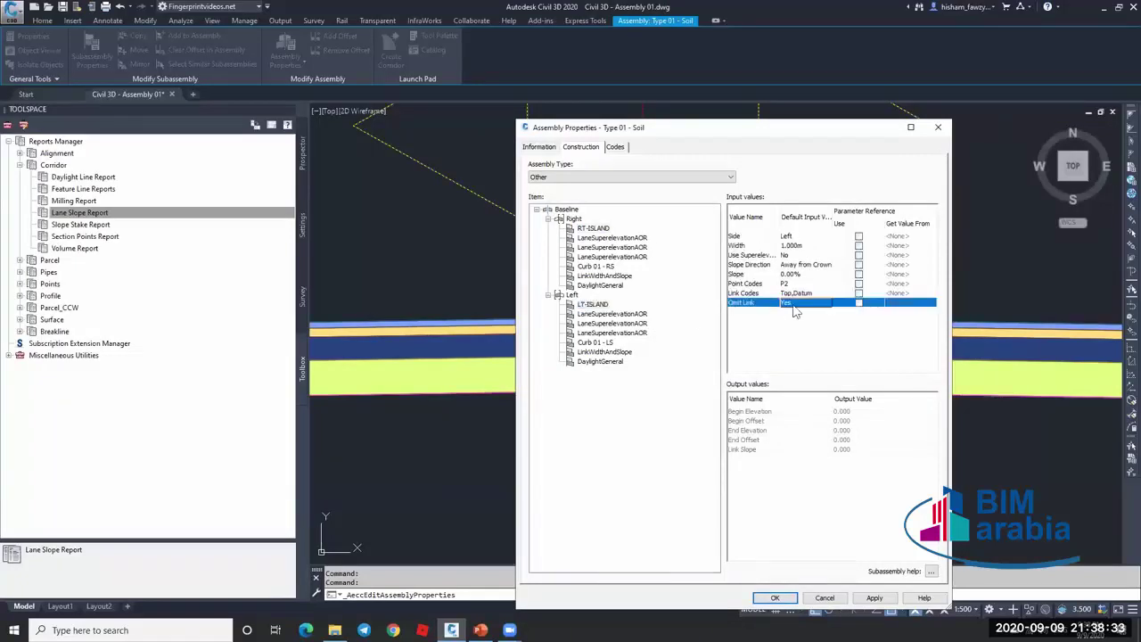
{"action": "left_click", "coordinate": [795, 305]}
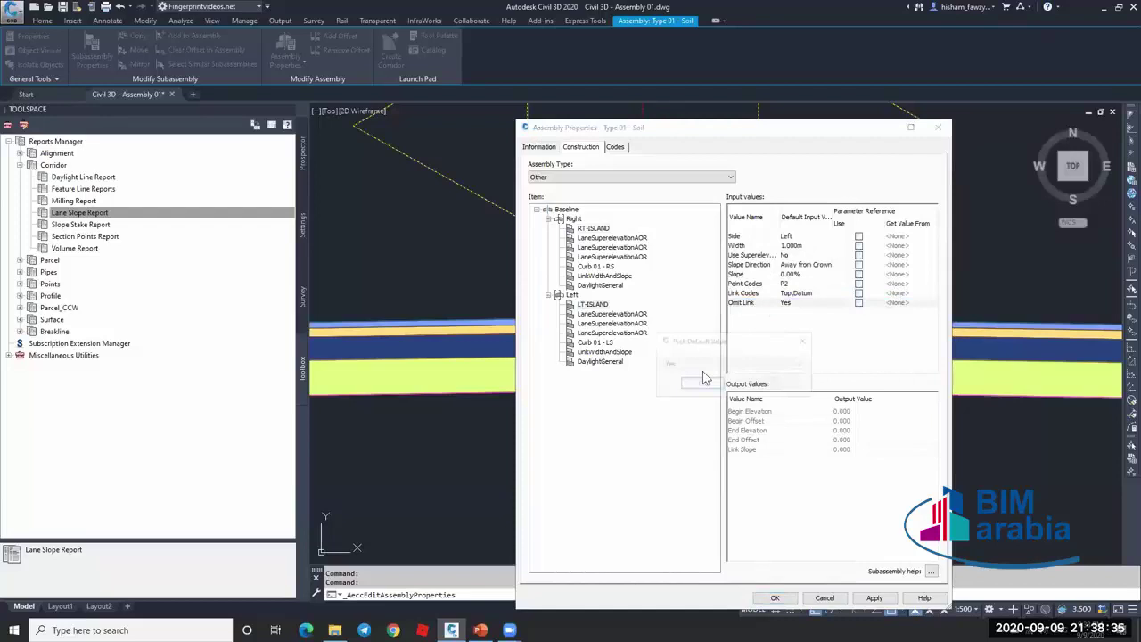
{"action": "key", "text": "Return"}
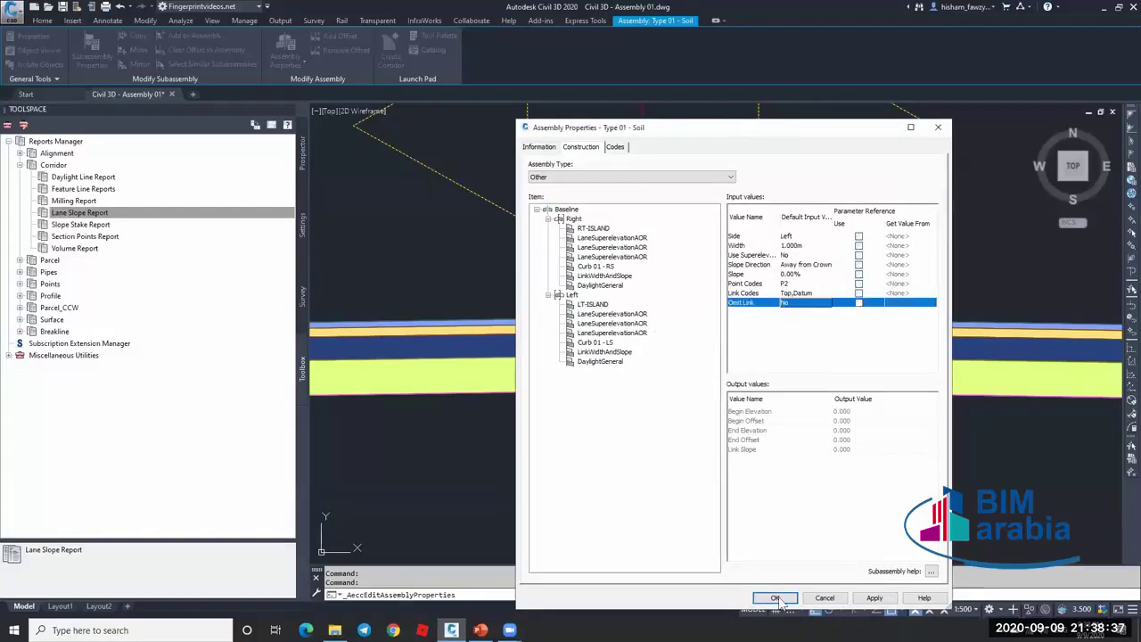
{"action": "left_click", "coordinate": [781, 599]}
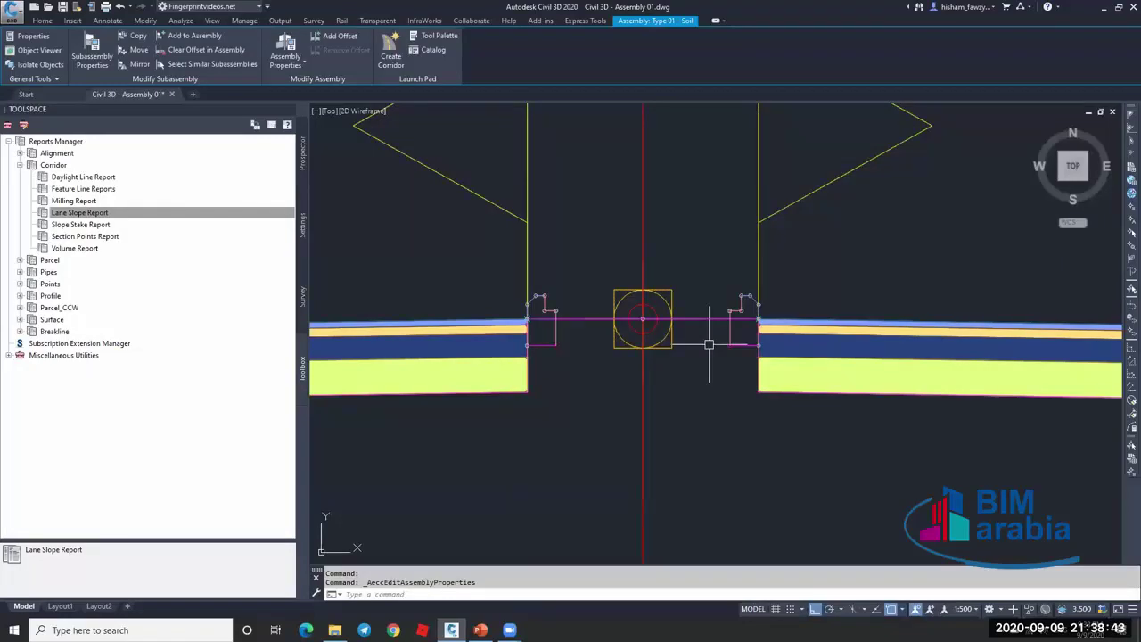
Zoom around the assembly and clear any active selection or command.
{"action": "scroll", "coordinate": [615, 281], "scroll_direction": "down", "scroll_amount": 4}
{"action": "key", "text": "Escape"}
{"action": "scroll", "coordinate": [686, 299], "scroll_direction": "up", "scroll_amount": 6}
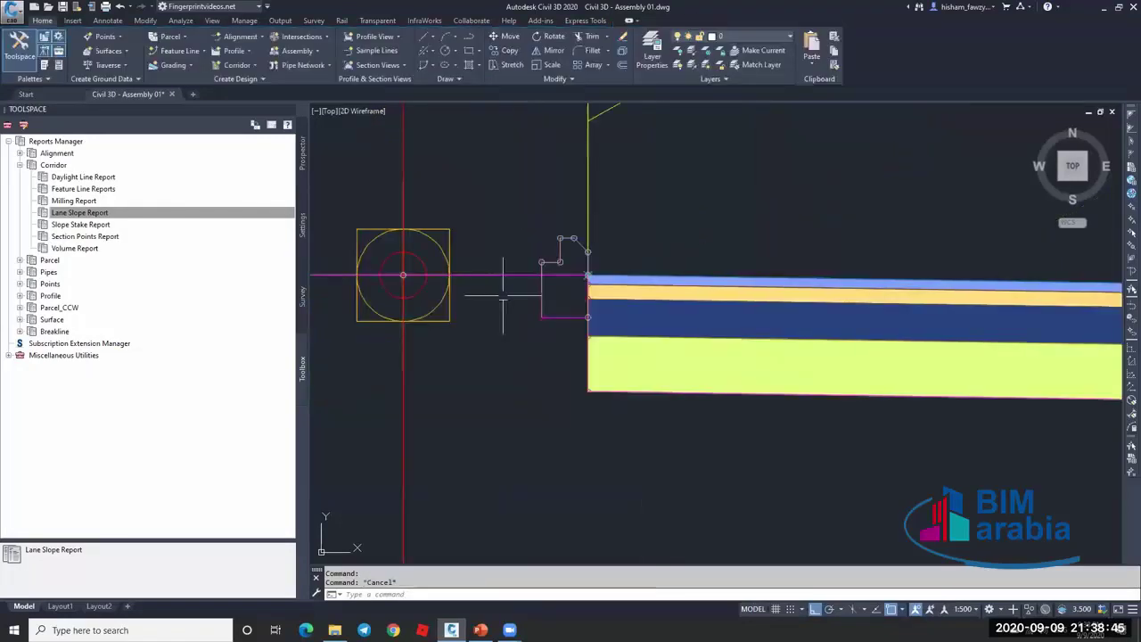
{"action": "scroll", "coordinate": [482, 294], "scroll_direction": "down", "scroll_amount": 2}
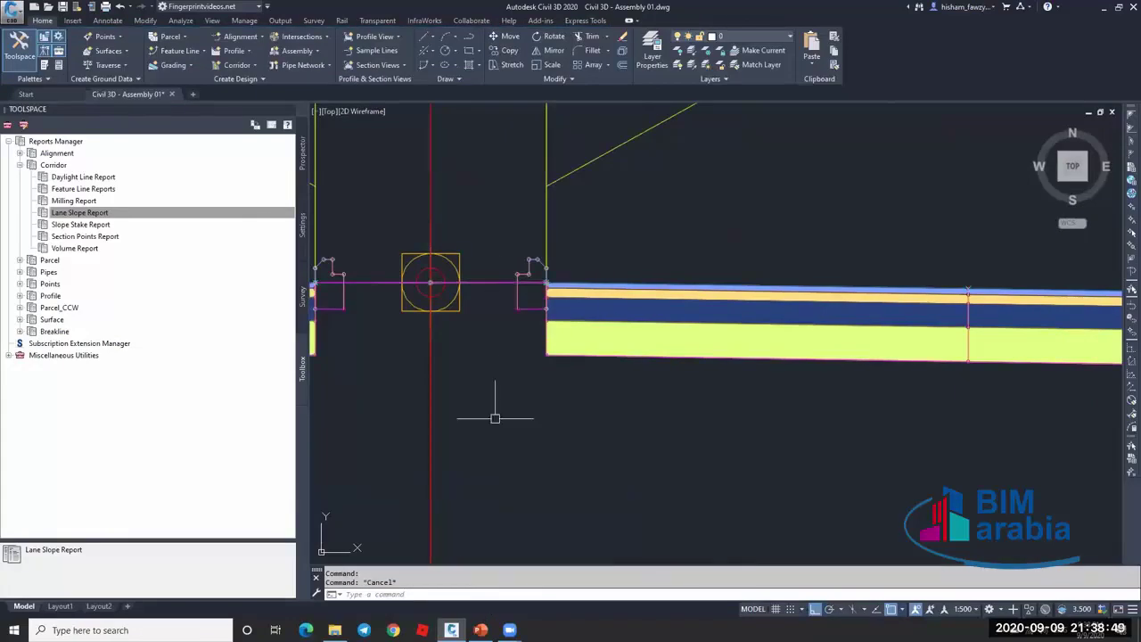
{"action": "scroll", "coordinate": [555, 323], "scroll_direction": "down", "scroll_amount": 2}
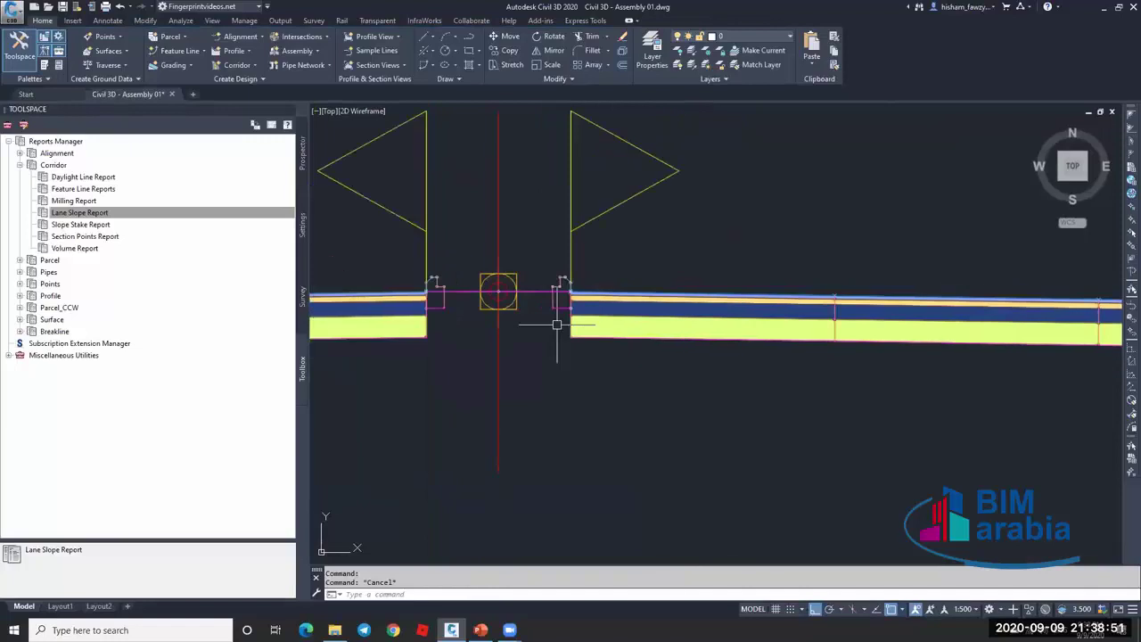
{"action": "key", "text": "Escape"}
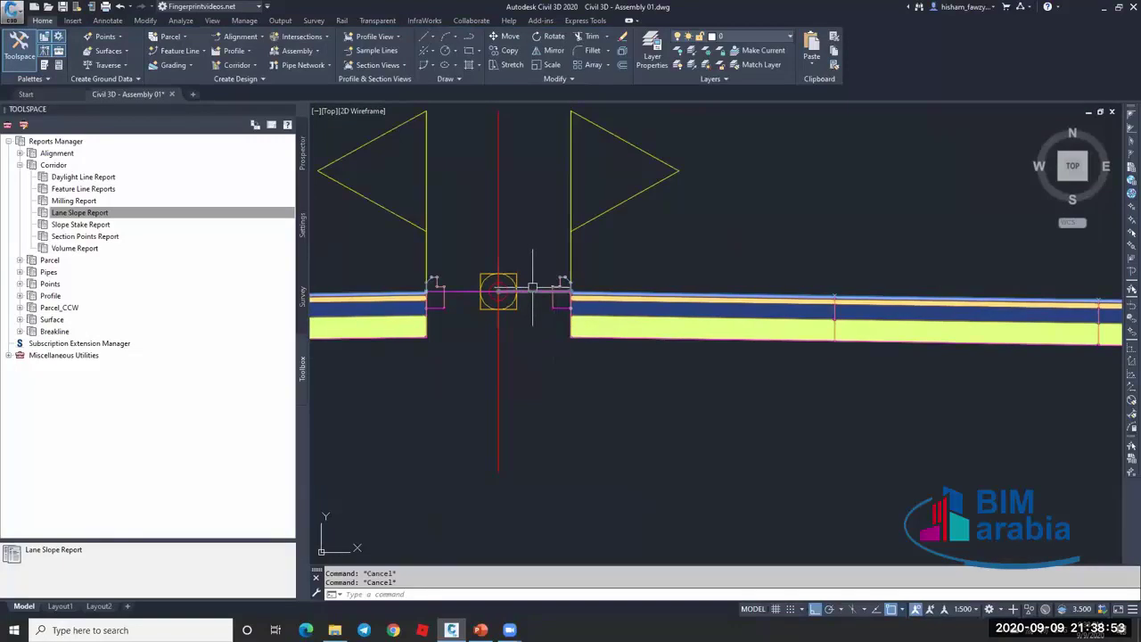
{"action": "left_click", "coordinate": [532, 288]}
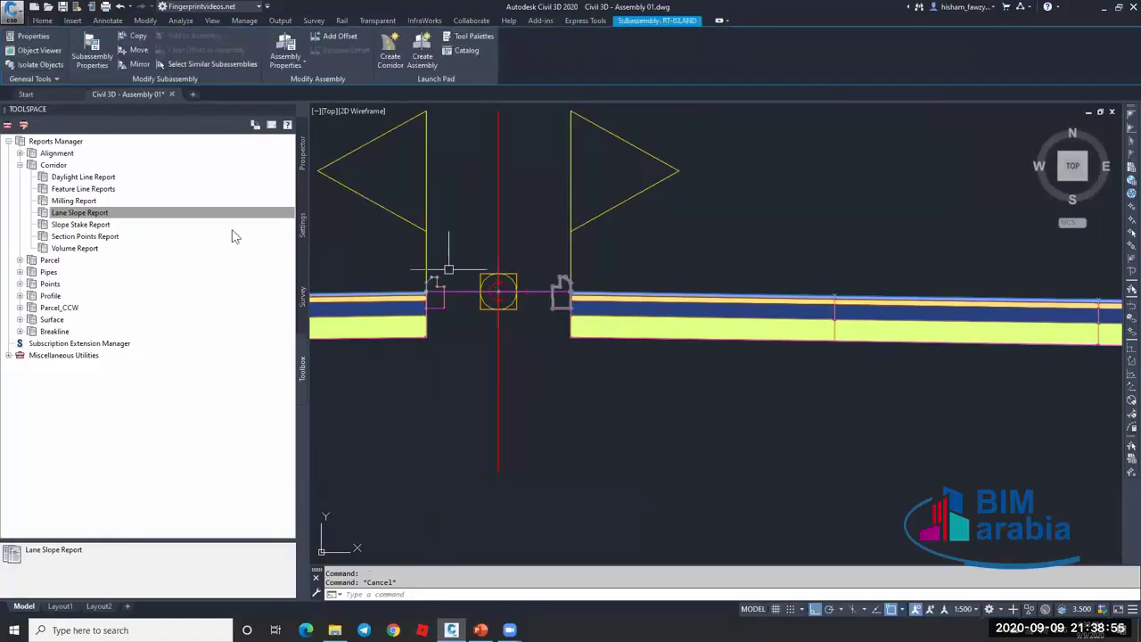
{"action": "key", "text": "Escape"}
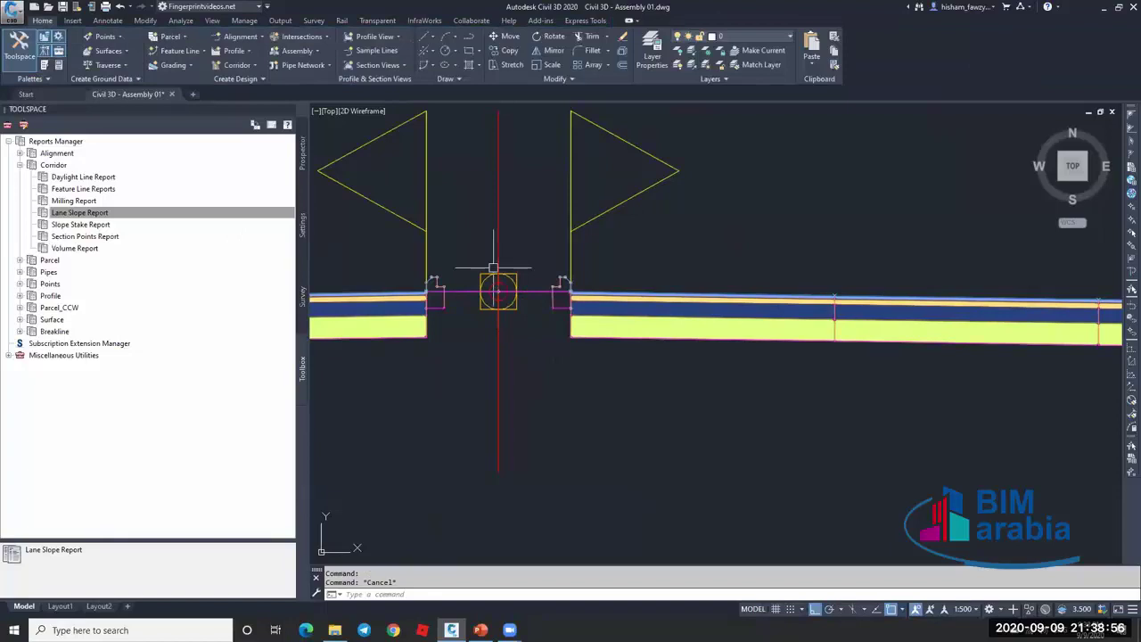
Delete the RT-ISLAND subassembly and regenerate the drawing with RE.
{"action": "left_click", "coordinate": [537, 289]}
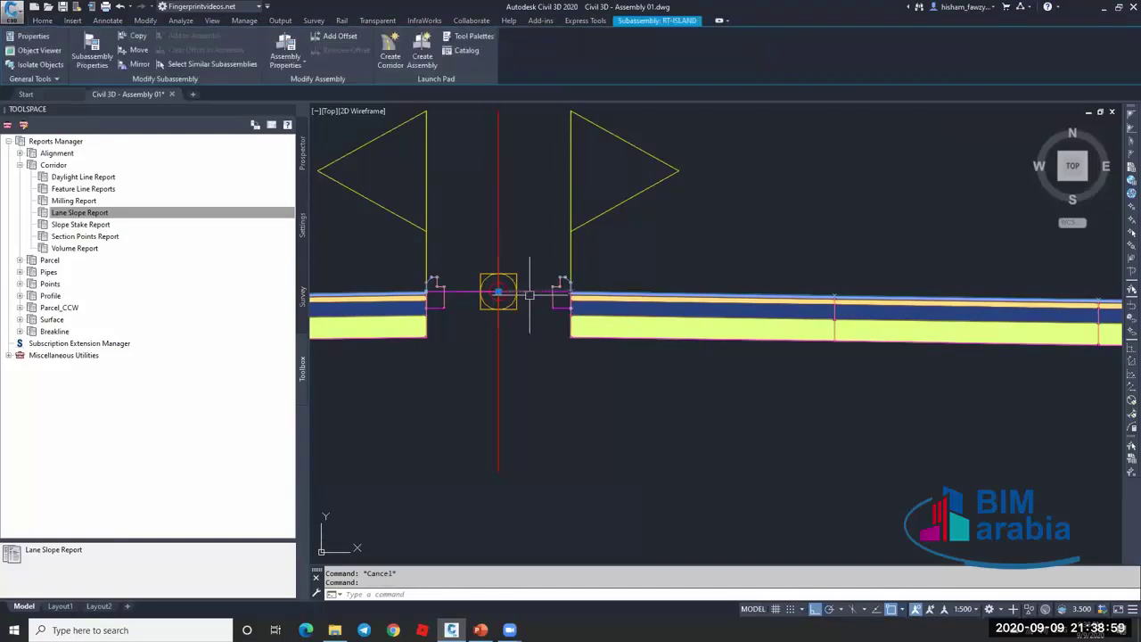
{"action": "key", "text": "Delete"}
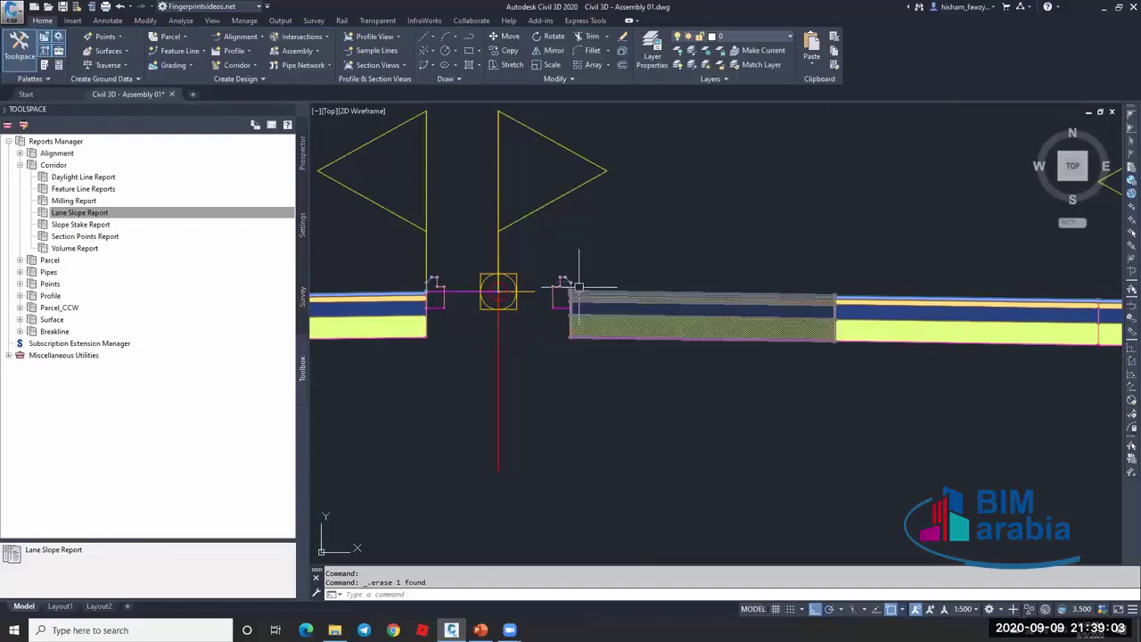
{"action": "type", "text": "re"}
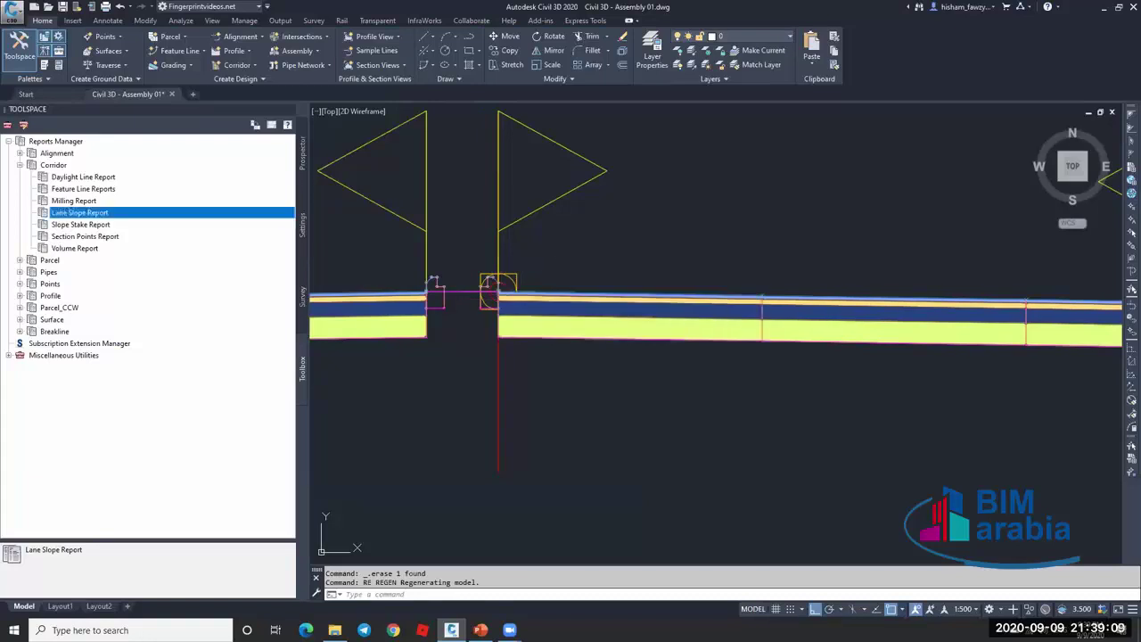
{"action": "left_click", "coordinate": [303, 156]}
Rebuild Corridor - R 01 and run the Lane Slope Report so it opens in Chrome.
{"action": "right_click", "coordinate": [107, 344]}
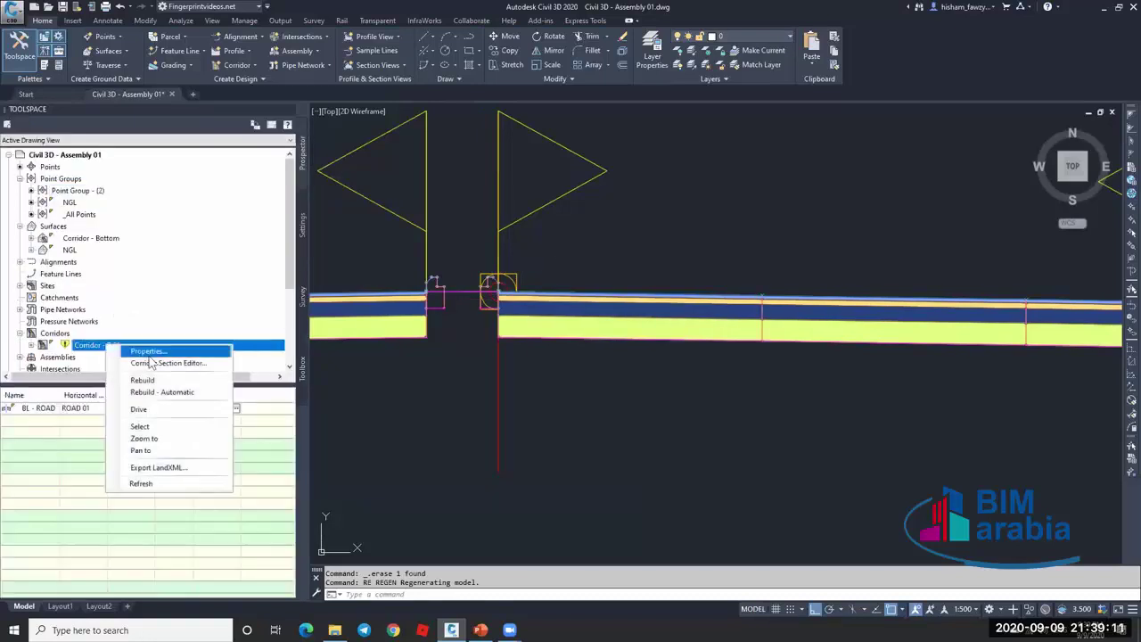
{"action": "left_click", "coordinate": [152, 382]}
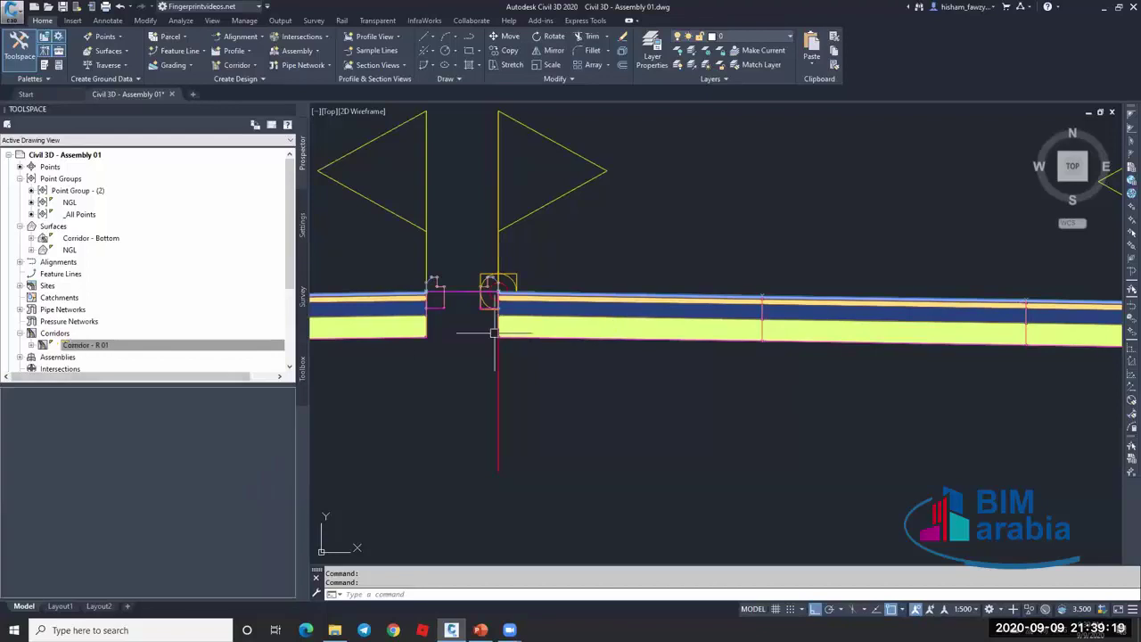
{"action": "left_click", "coordinate": [303, 368]}
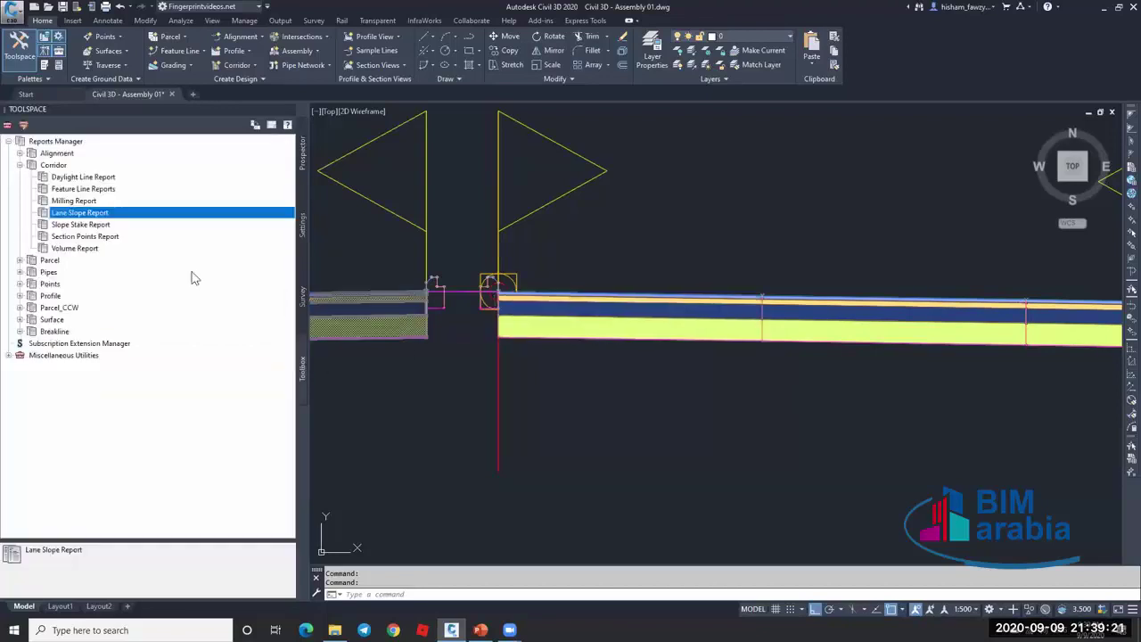
{"action": "right_click", "coordinate": [116, 219]}
{"action": "left_click", "coordinate": [143, 218]}
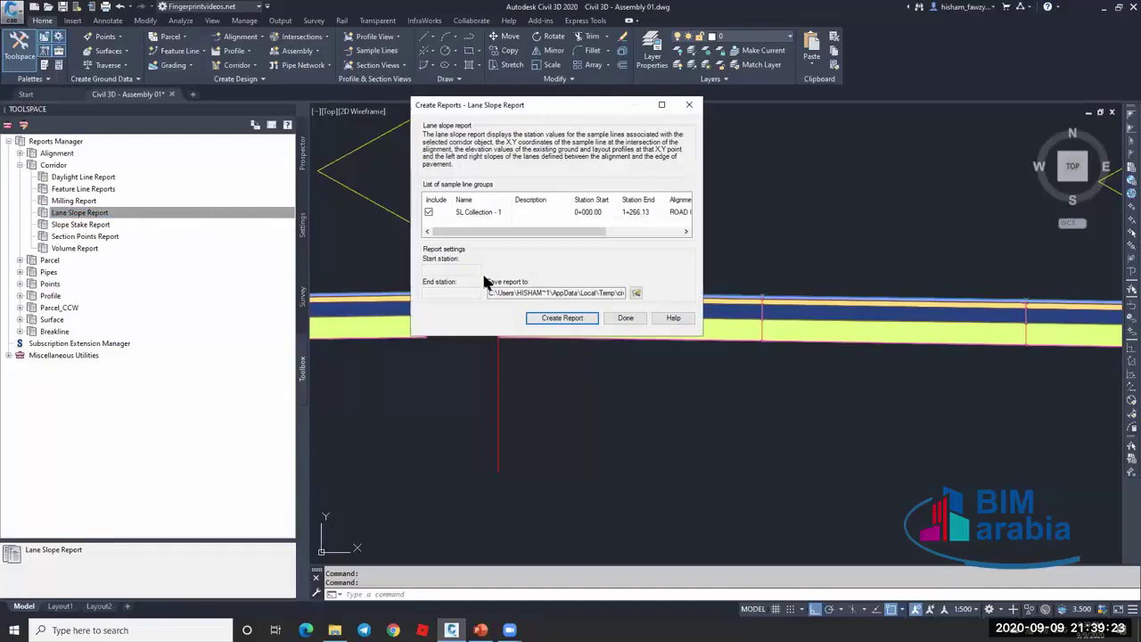
{"action": "left_click", "coordinate": [582, 320]}
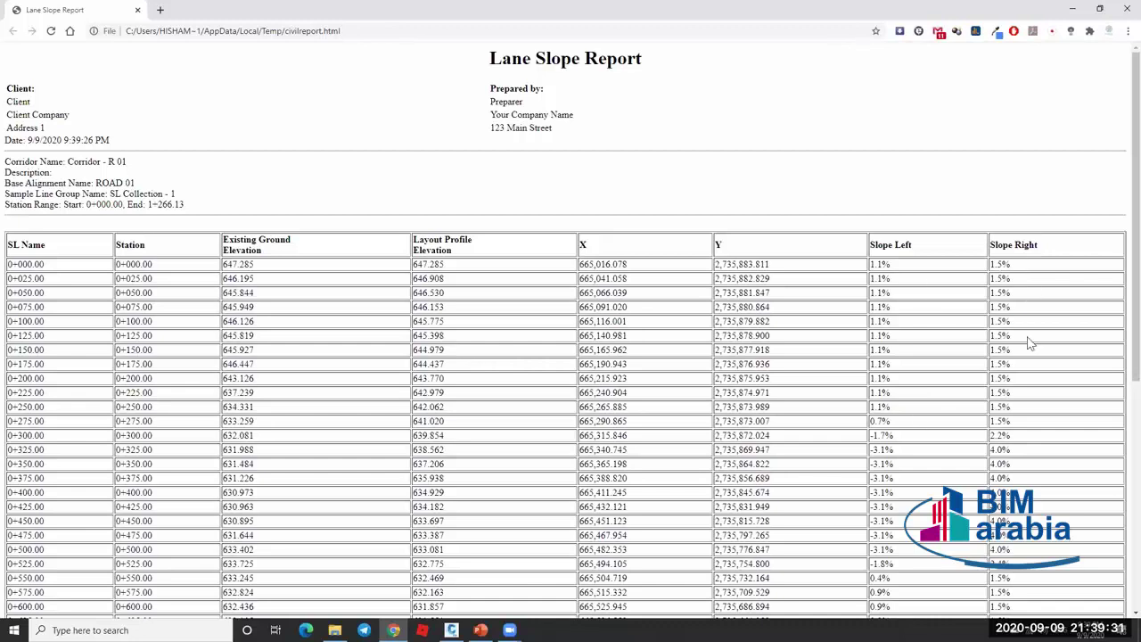
Review the Lane Slope Report's stations through 1+266.13, then close Chrome.
{"action": "scroll", "coordinate": [1029, 344], "scroll_direction": "down", "scroll_amount": 5}
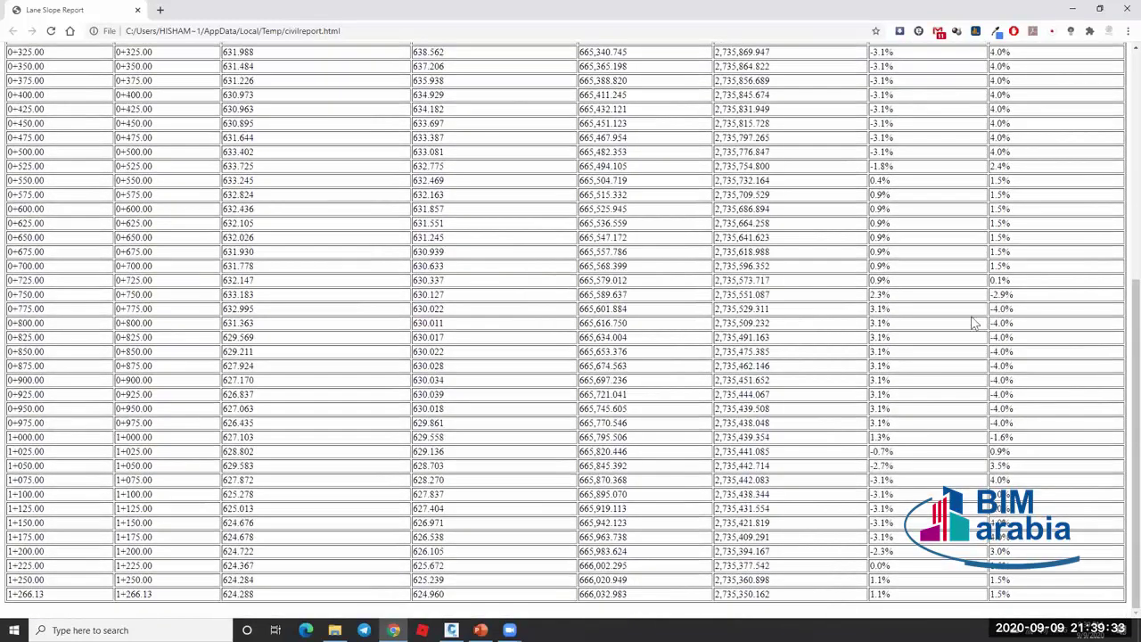
{"action": "scroll", "coordinate": [944, 348], "scroll_direction": "up", "scroll_amount": 5}
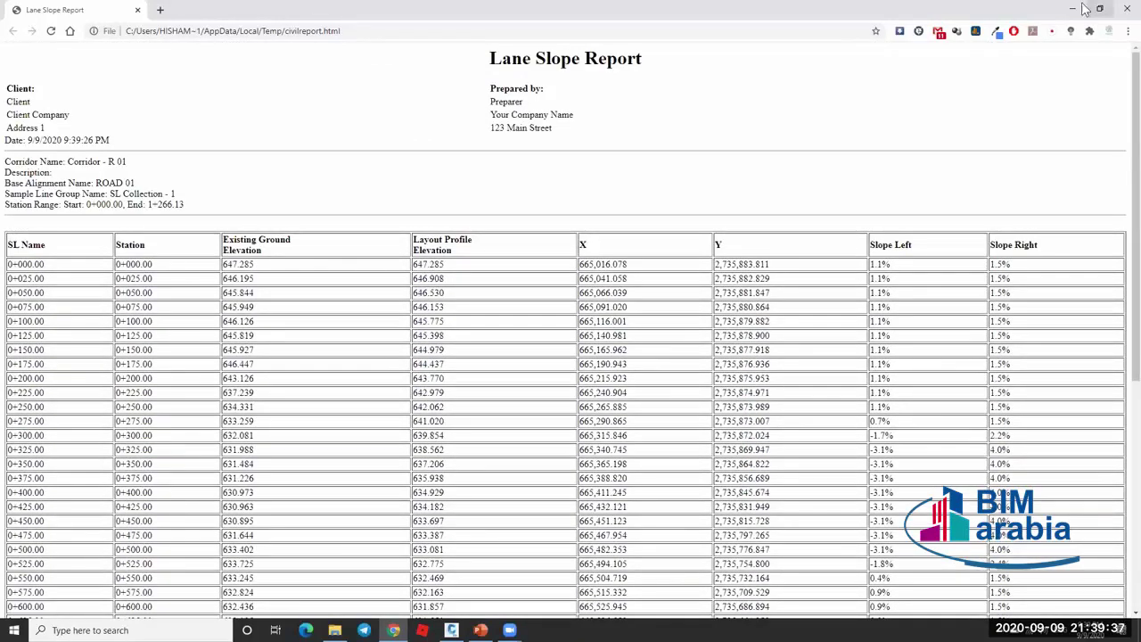
{"action": "left_click", "coordinate": [1127, 9]}
Close the report setup and undo the report and erase to restore the assembly.
{"action": "left_click", "coordinate": [626, 318]}
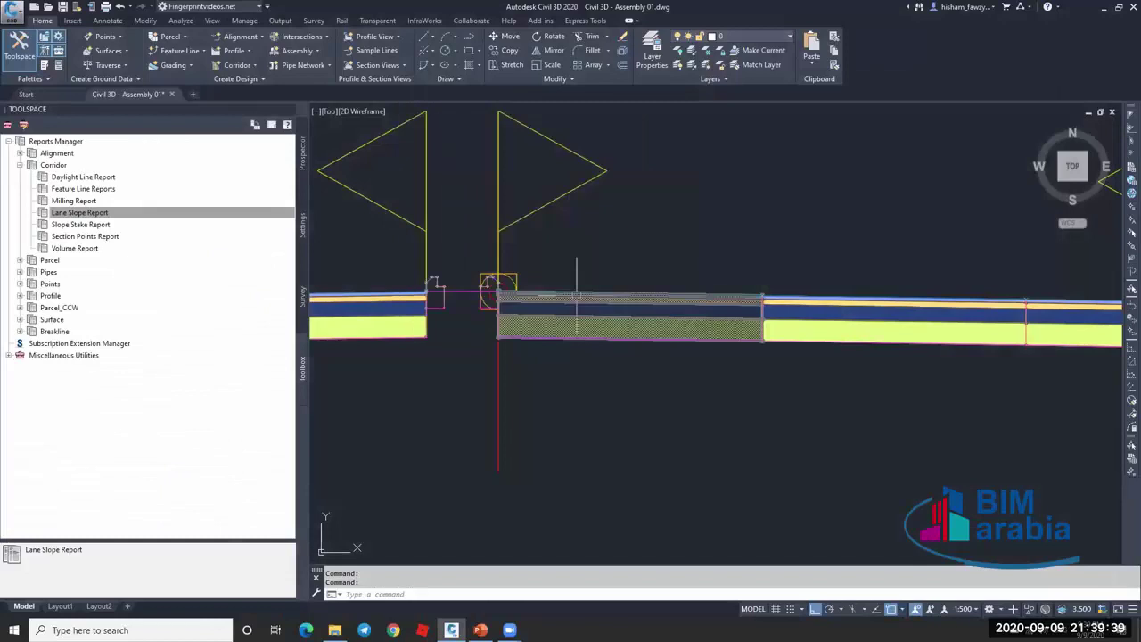
{"action": "key", "text": "ctrl+z"}
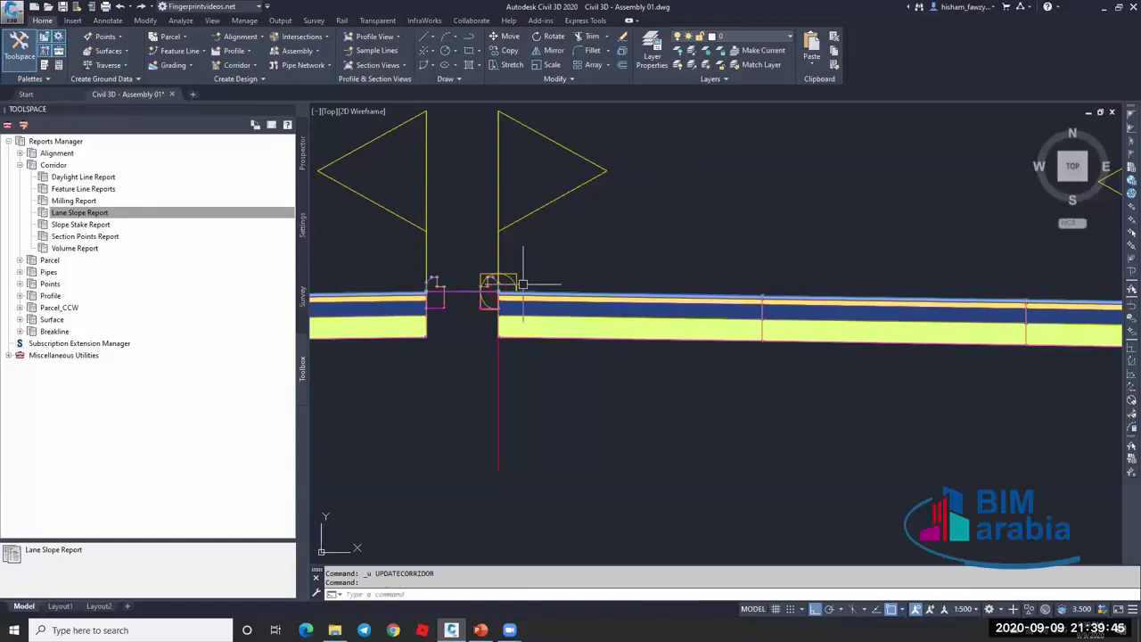
{"action": "key", "text": "ctrl+z"}
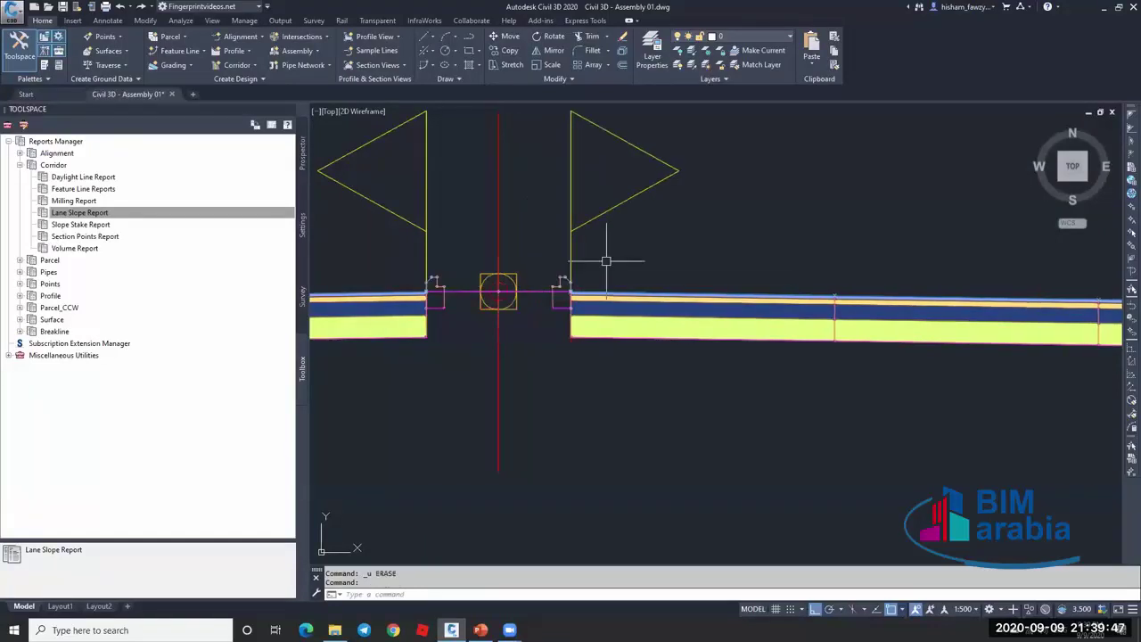
{"action": "key", "text": "Escape"}
Start a new assembly named Type 011 on layer C-ROAD-ASSM.
{"action": "scroll", "coordinate": [586, 265], "scroll_direction": "down", "scroll_amount": 5}
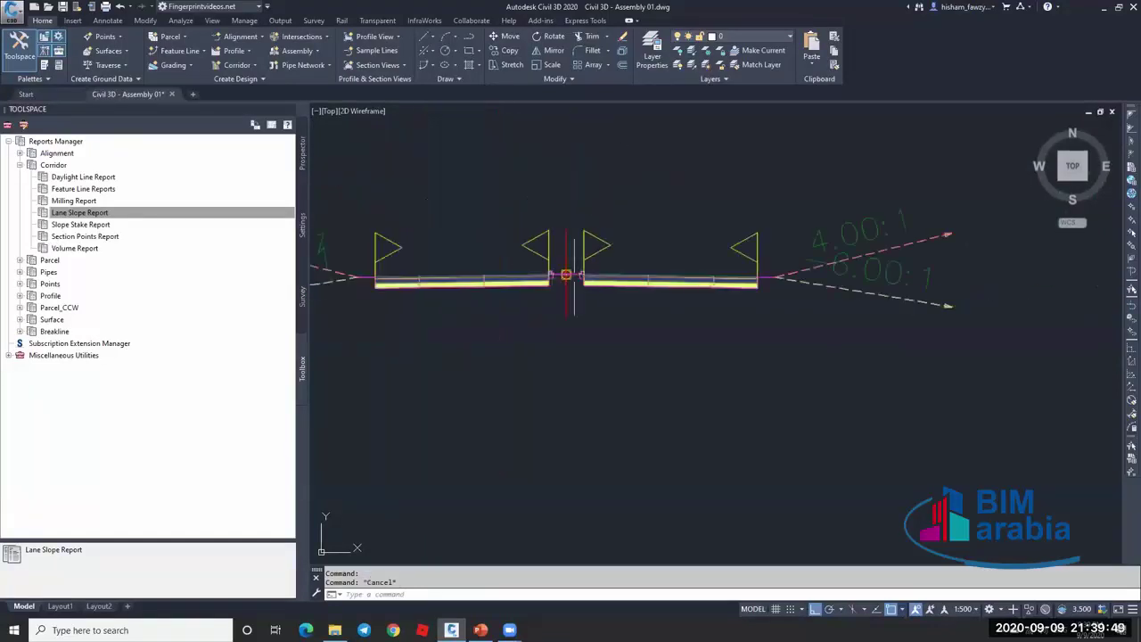
{"action": "scroll", "coordinate": [584, 391], "scroll_direction": "down", "scroll_amount": 3}
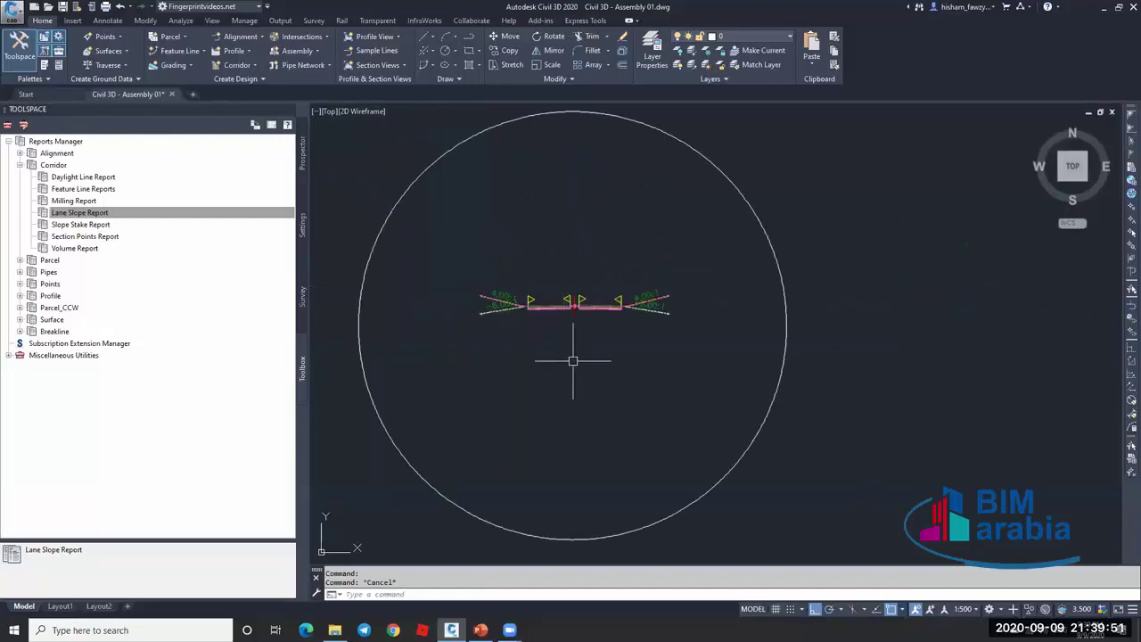
{"action": "scroll", "coordinate": [560, 308], "scroll_direction": "down", "scroll_amount": 1}
{"action": "scroll", "coordinate": [646, 308], "scroll_direction": "down", "scroll_amount": 2}
{"action": "scroll", "coordinate": [657, 279], "scroll_direction": "up", "scroll_amount": 6}
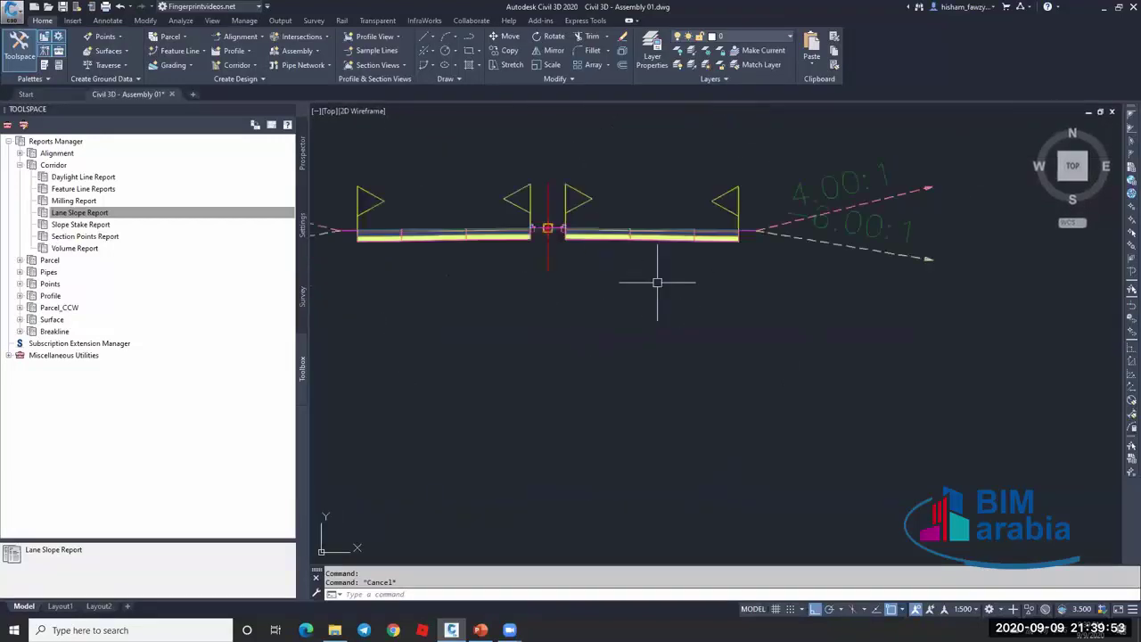
{"action": "key", "text": "Escape"}
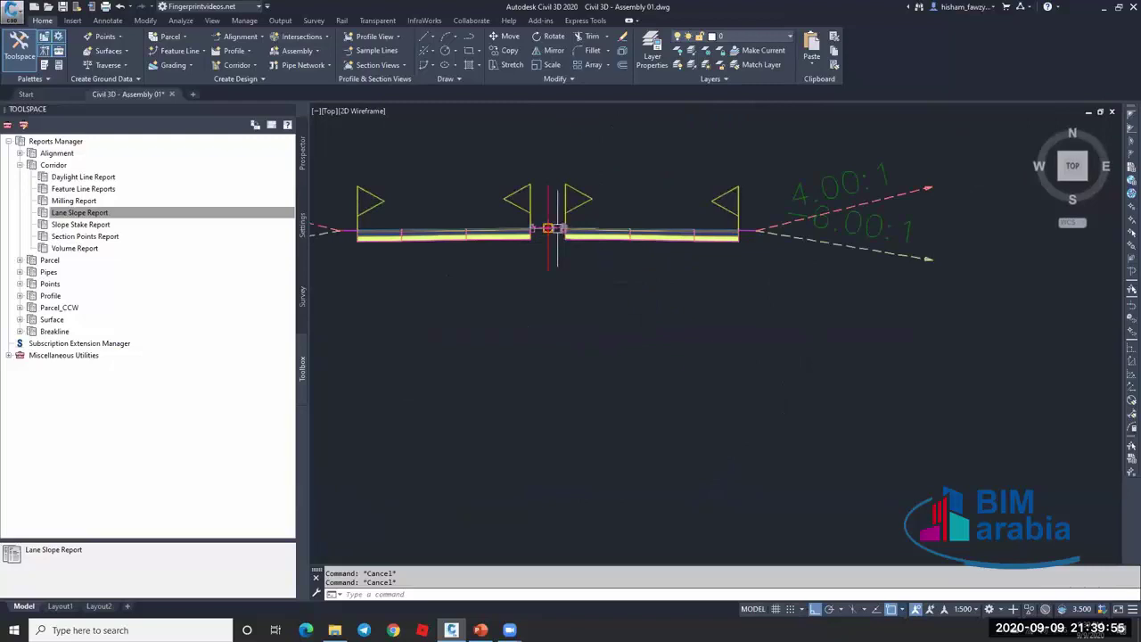
{"action": "scroll", "coordinate": [551, 233], "scroll_direction": "down", "scroll_amount": 5}
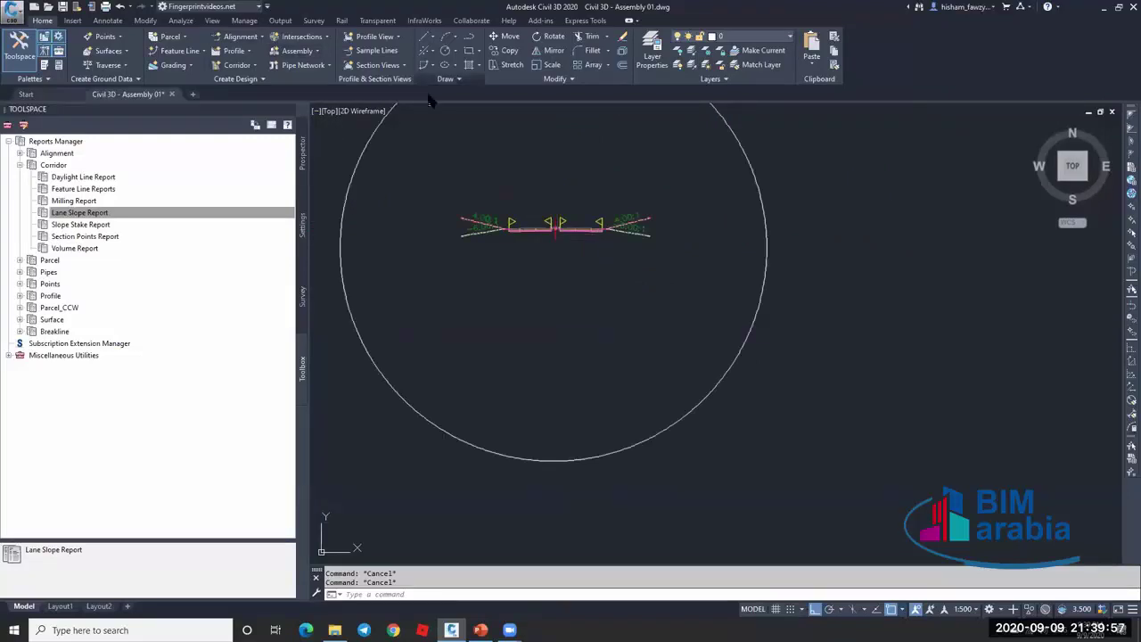
{"action": "left_click", "coordinate": [312, 55]}
{"action": "left_click", "coordinate": [308, 68]}
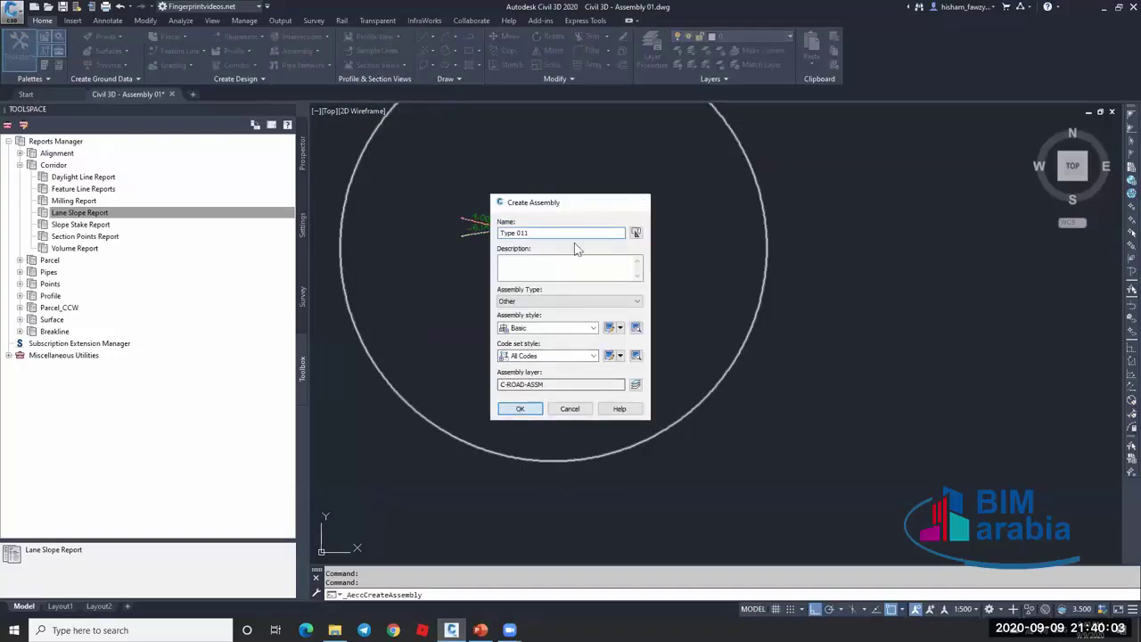
Accept the Type 011 assembly settings and place its baseline in the drawing.
{"action": "key", "text": "Return"}
{"action": "left_click", "coordinate": [567, 401]}
{"action": "key", "text": "Escape"}
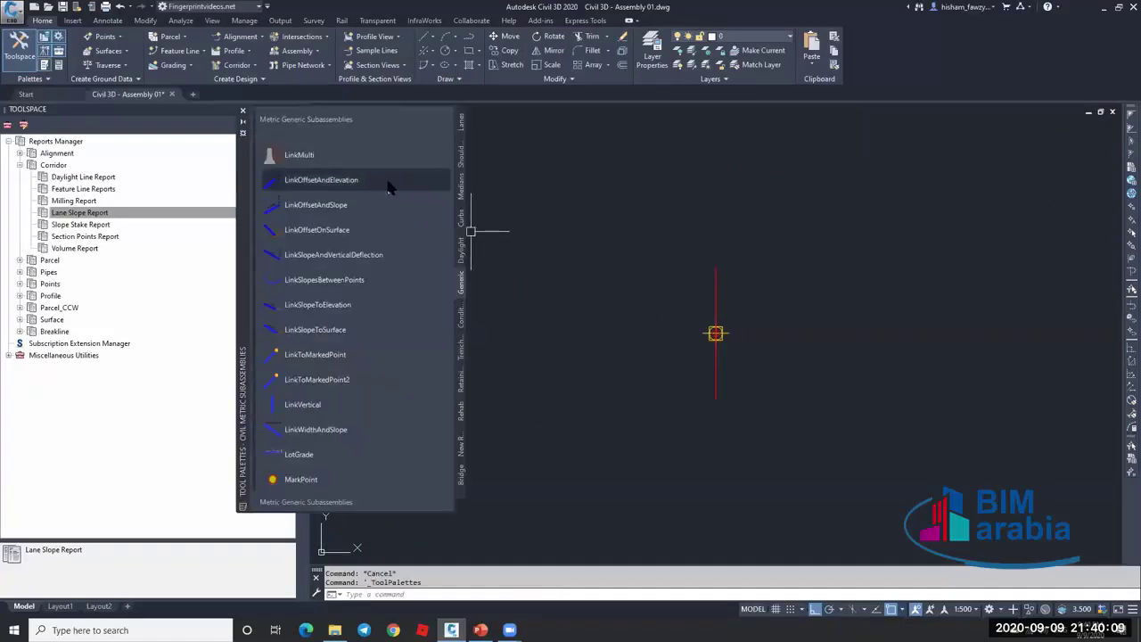
Attach LaneSuperelevationAOR lanes with a -1.5% default slope to the assembly baseline.
{"action": "left_click", "coordinate": [462, 254]}
{"action": "left_click", "coordinate": [461, 121]}
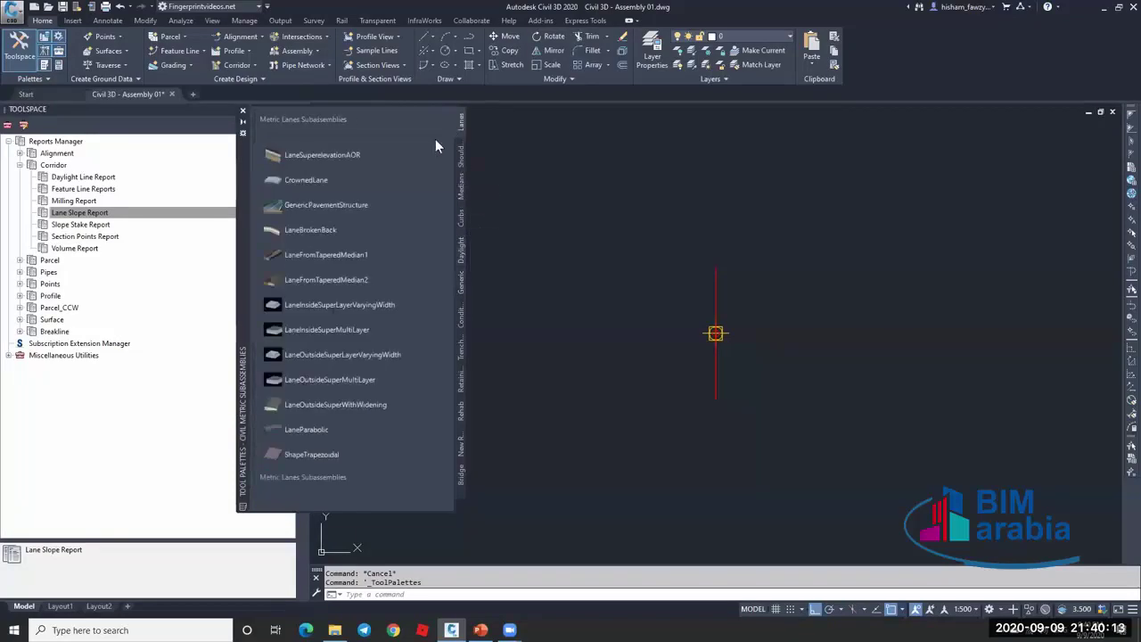
{"action": "left_click", "coordinate": [435, 145]}
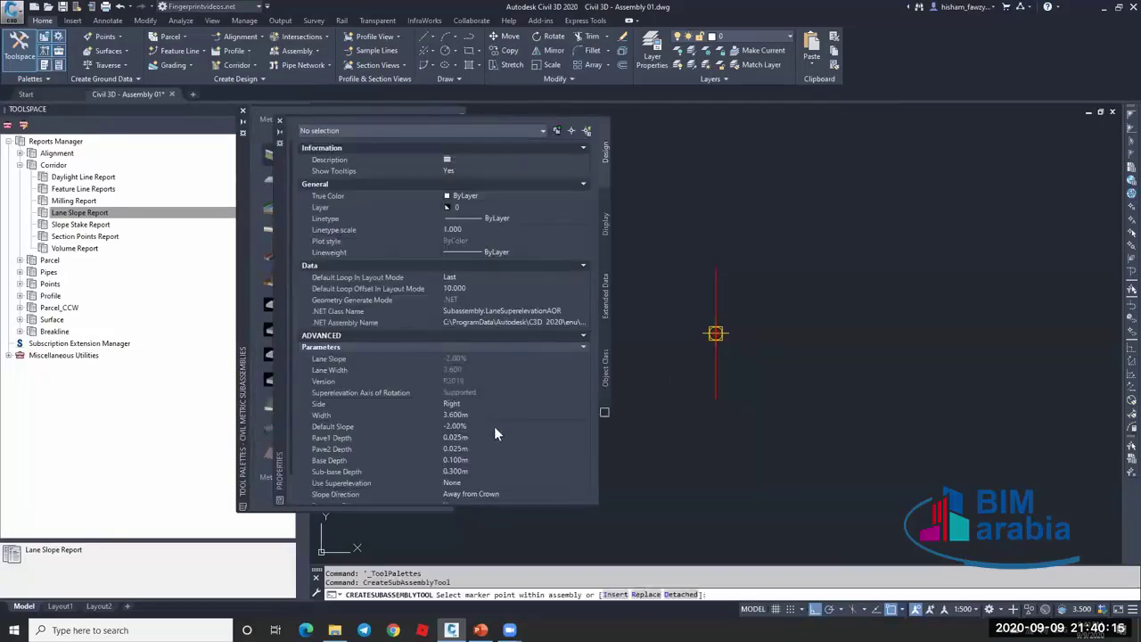
{"action": "left_click", "coordinate": [495, 427]}
{"action": "type", "text": "-1"}
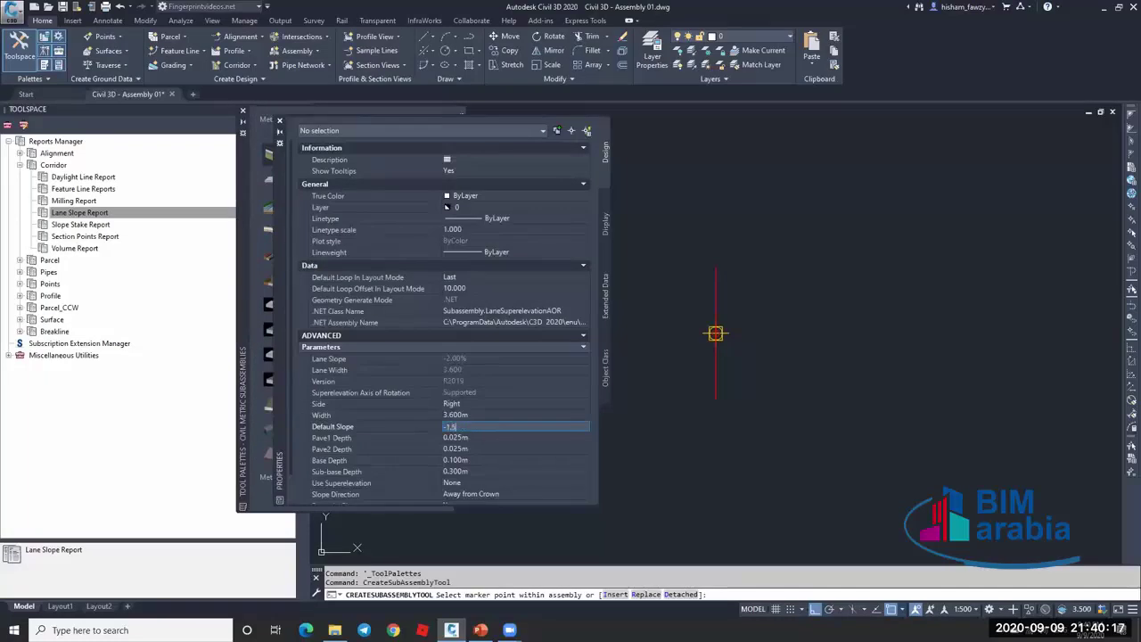
{"action": "type", "text": ".5"}
{"action": "key", "text": "Tab"}
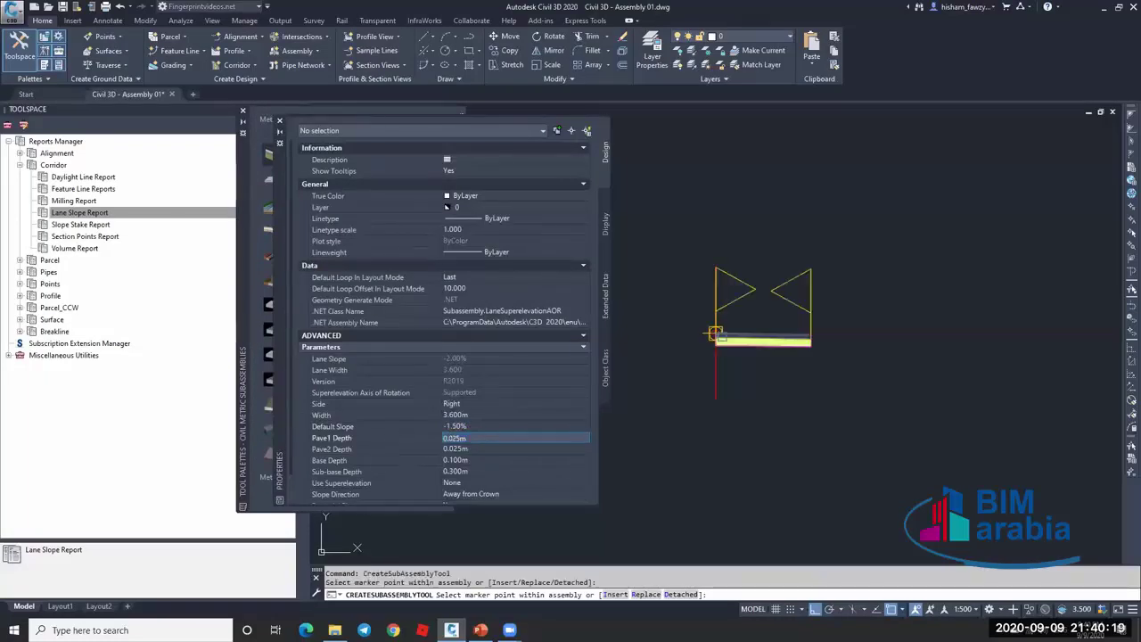
{"action": "scroll", "coordinate": [714, 333], "scroll_direction": "up", "scroll_amount": 3}
{"action": "left_click", "coordinate": [713, 330]}
{"action": "scroll", "coordinate": [713, 331], "scroll_direction": "down", "scroll_amount": 3}
{"action": "key", "text": "Escape"}
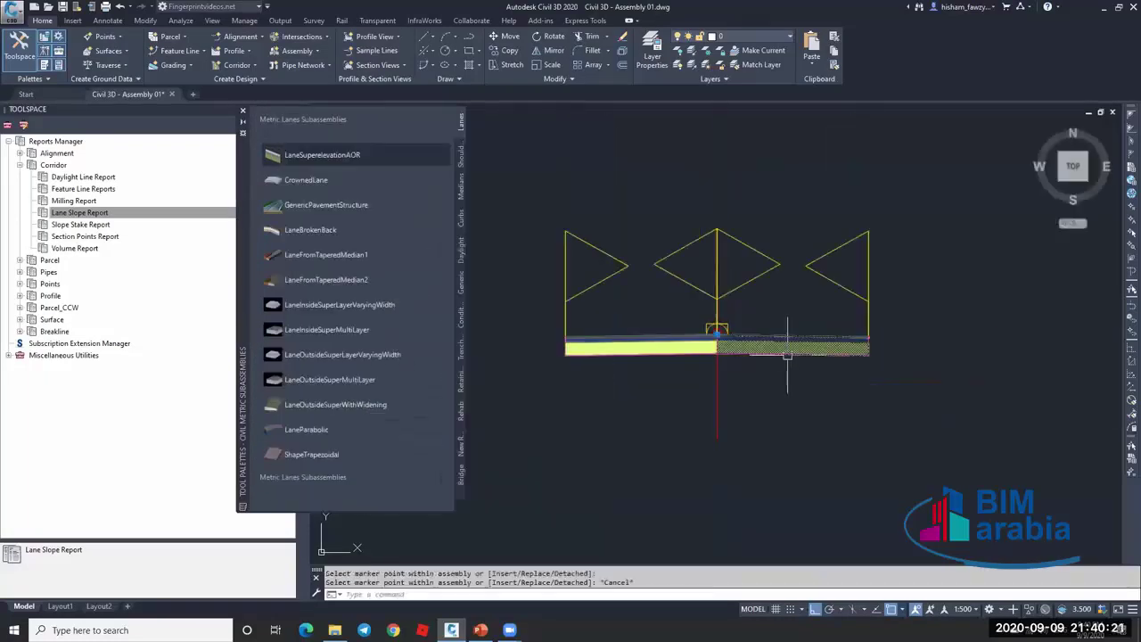
Set the right lane's superelevation to Right Lane Outside.
{"action": "double_click", "coordinate": [787, 350]}
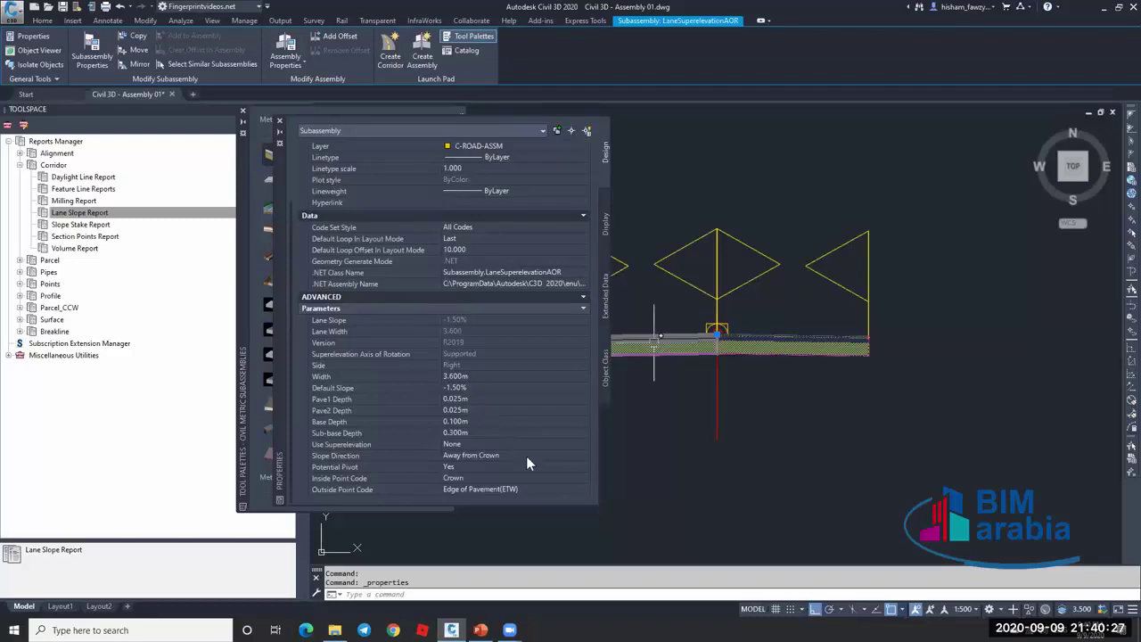
{"action": "left_click", "coordinate": [522, 444]}
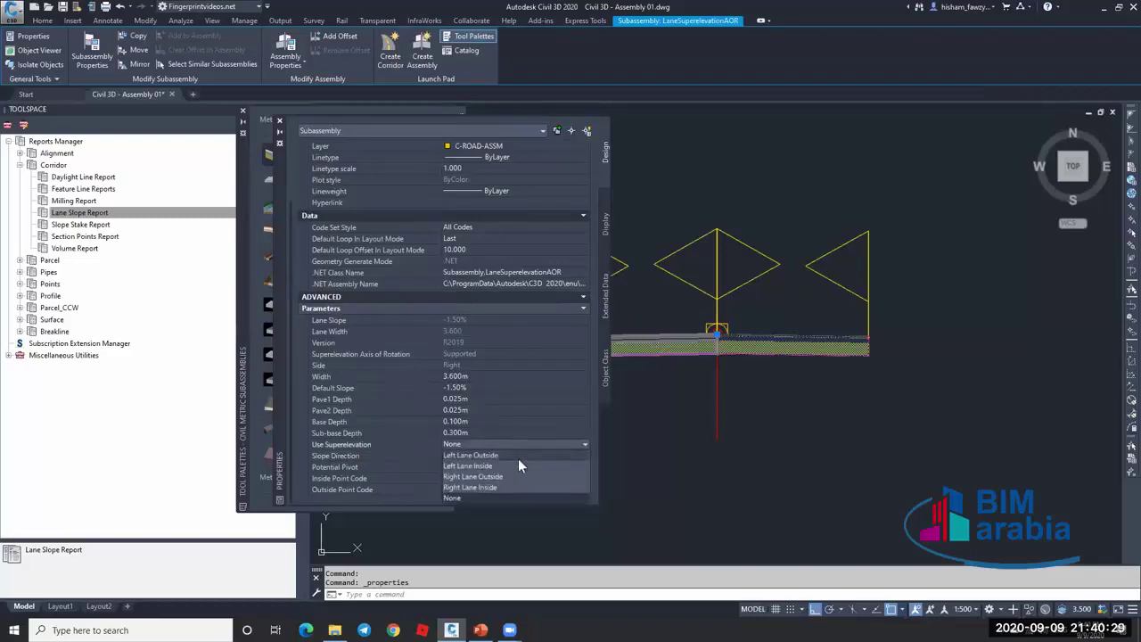
{"action": "left_click", "coordinate": [516, 455]}
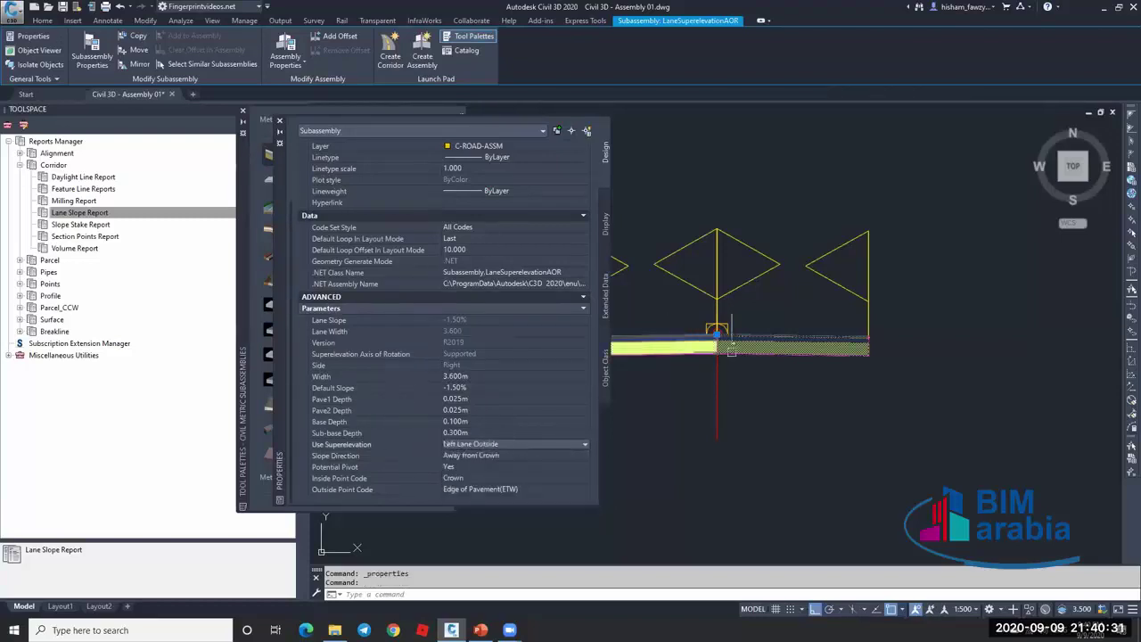
{"action": "left_click", "coordinate": [496, 444]}
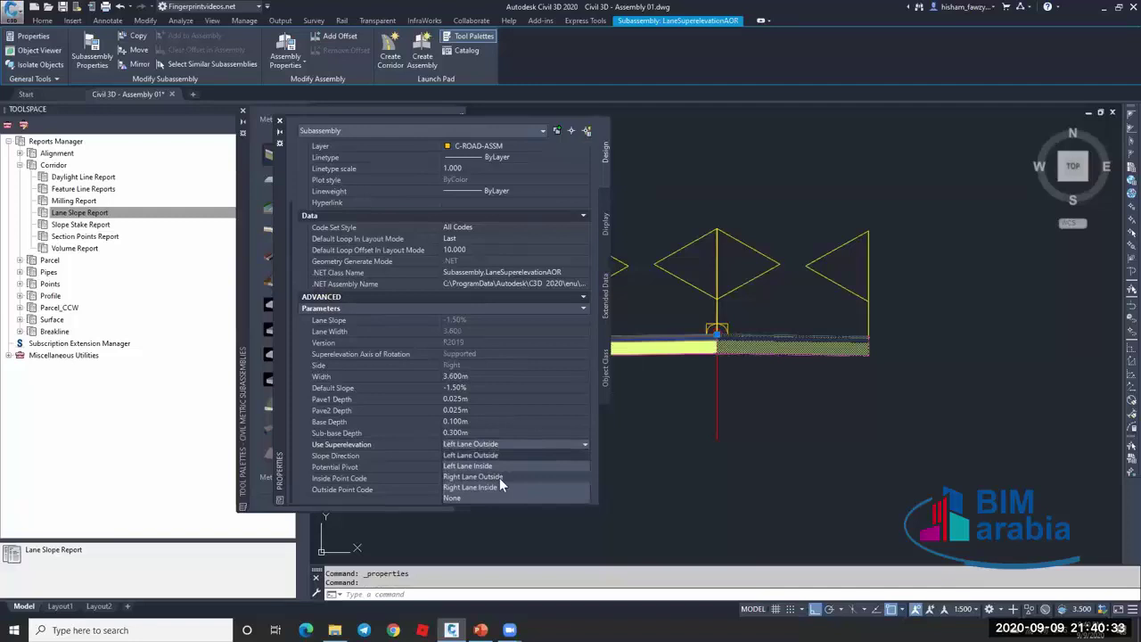
{"action": "left_click", "coordinate": [499, 478]}
{"action": "key", "text": "Escape"}
Set the left lane's superelevation to Left Lane Outside and close the palettes.
{"action": "left_click", "coordinate": [666, 352]}
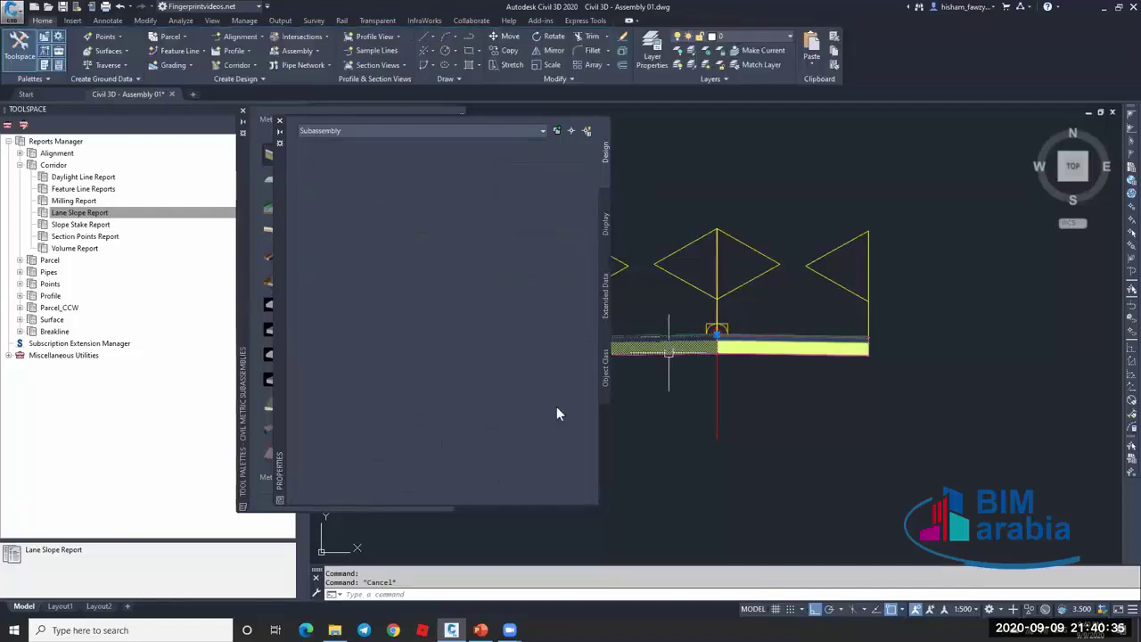
{"action": "scroll", "coordinate": [514, 445], "scroll_direction": "down", "scroll_amount": 3}
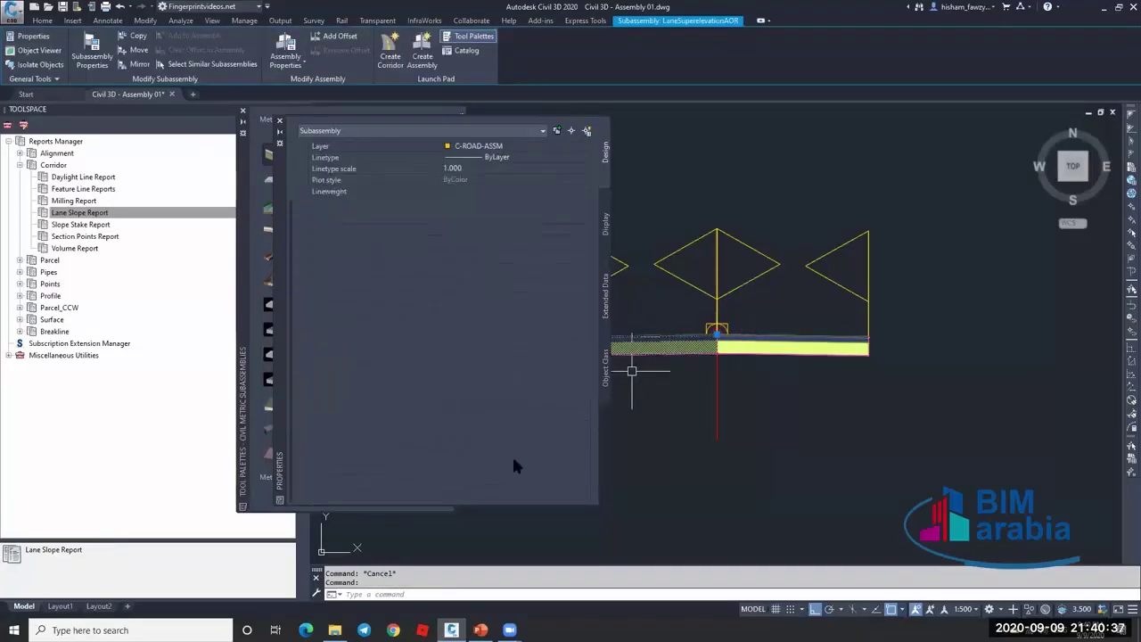
{"action": "left_click", "coordinate": [515, 444]}
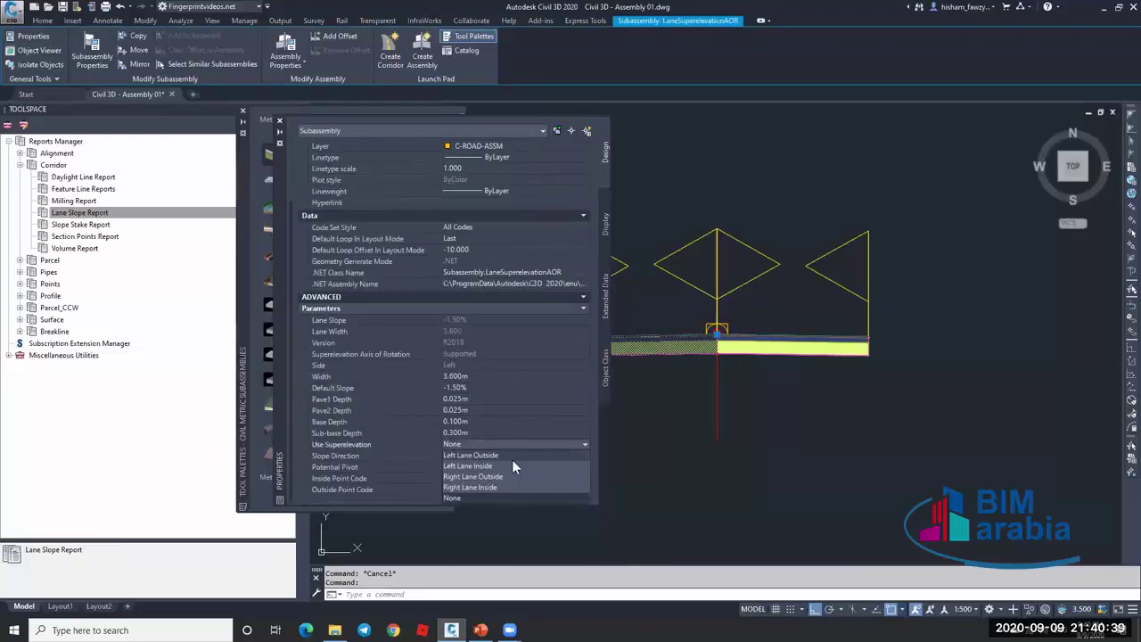
{"action": "left_click", "coordinate": [508, 454]}
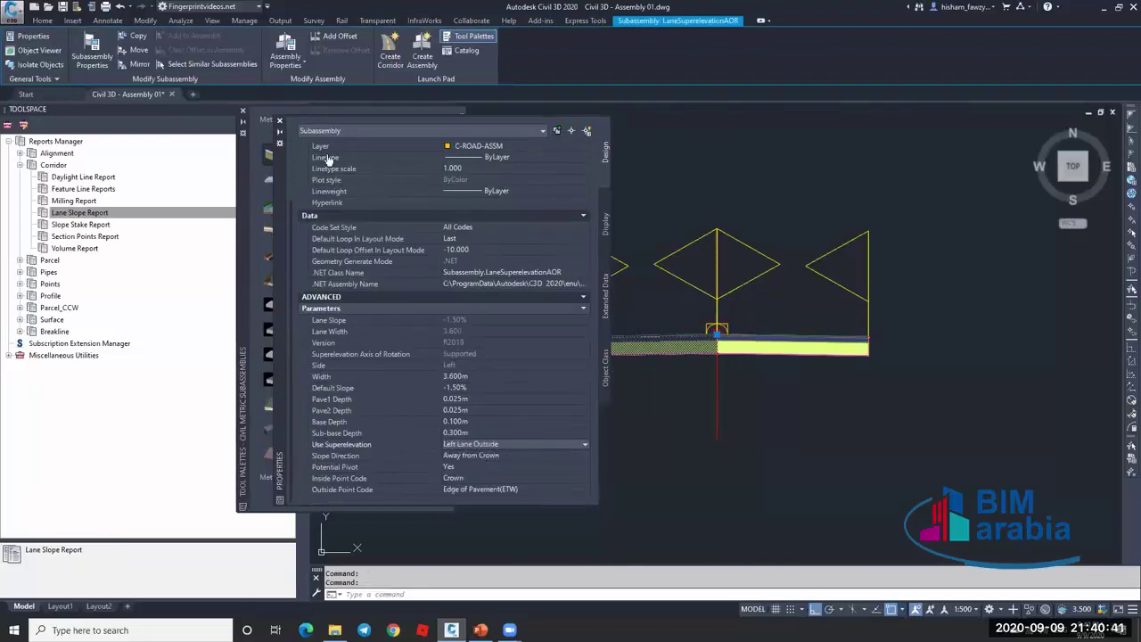
{"action": "left_click", "coordinate": [279, 121]}
{"action": "left_click", "coordinate": [242, 112]}
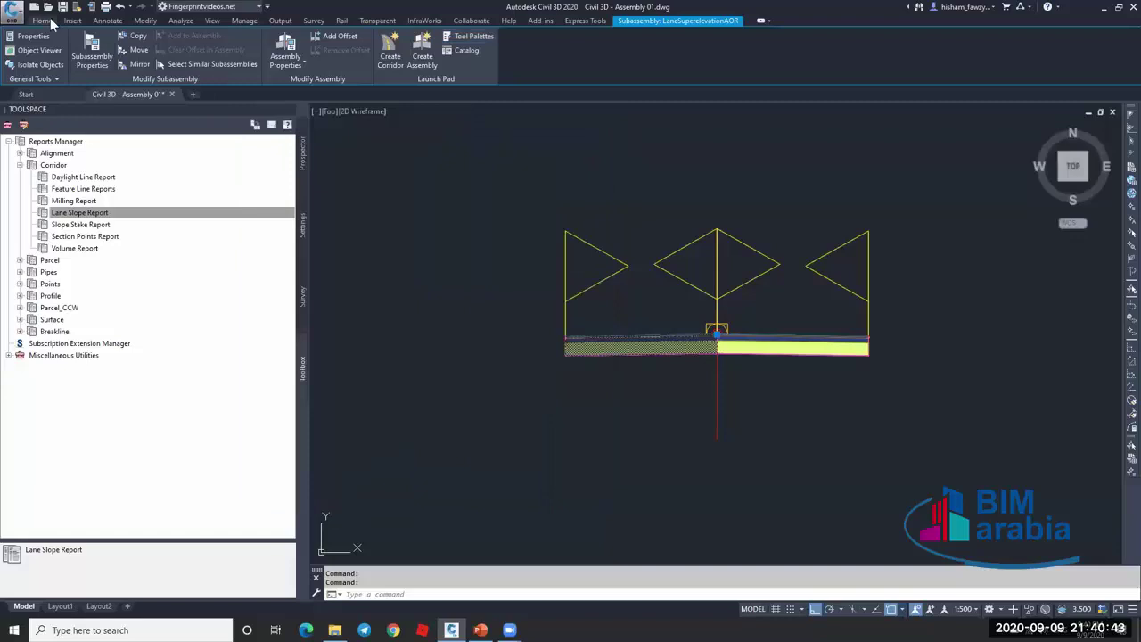
{"action": "left_click", "coordinate": [42, 20]}
Create a corridor on alignment ROAD 01 with profile ROAD 01-FG02 and assembly Type 011.
{"action": "left_click", "coordinate": [233, 65]}
{"action": "left_click", "coordinate": [255, 95]}
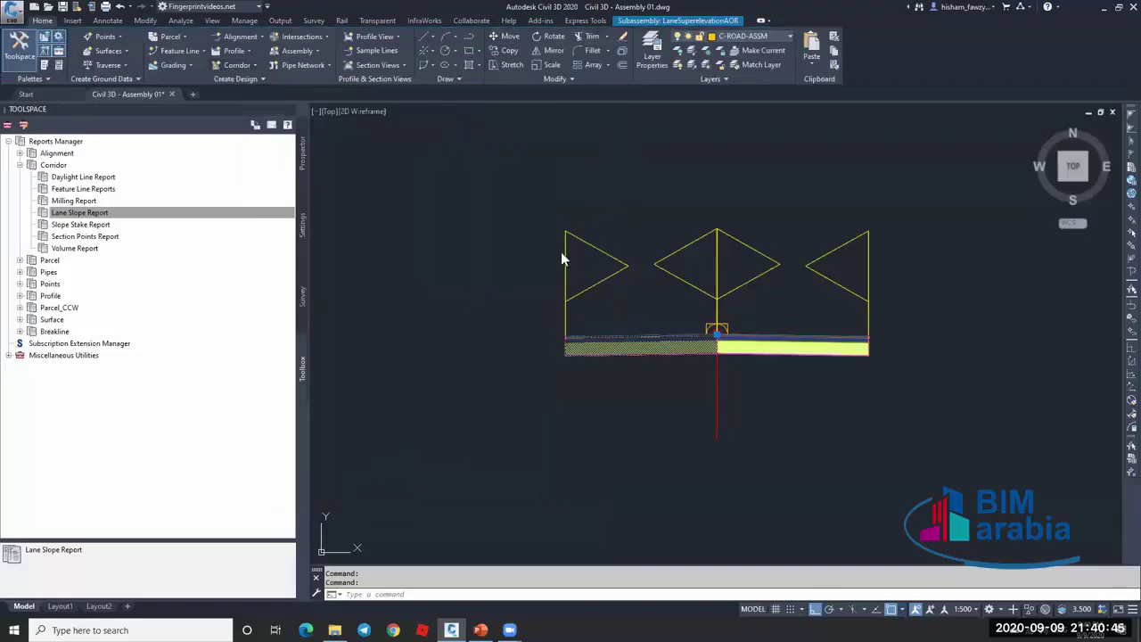
{"action": "left_click", "coordinate": [529, 322]}
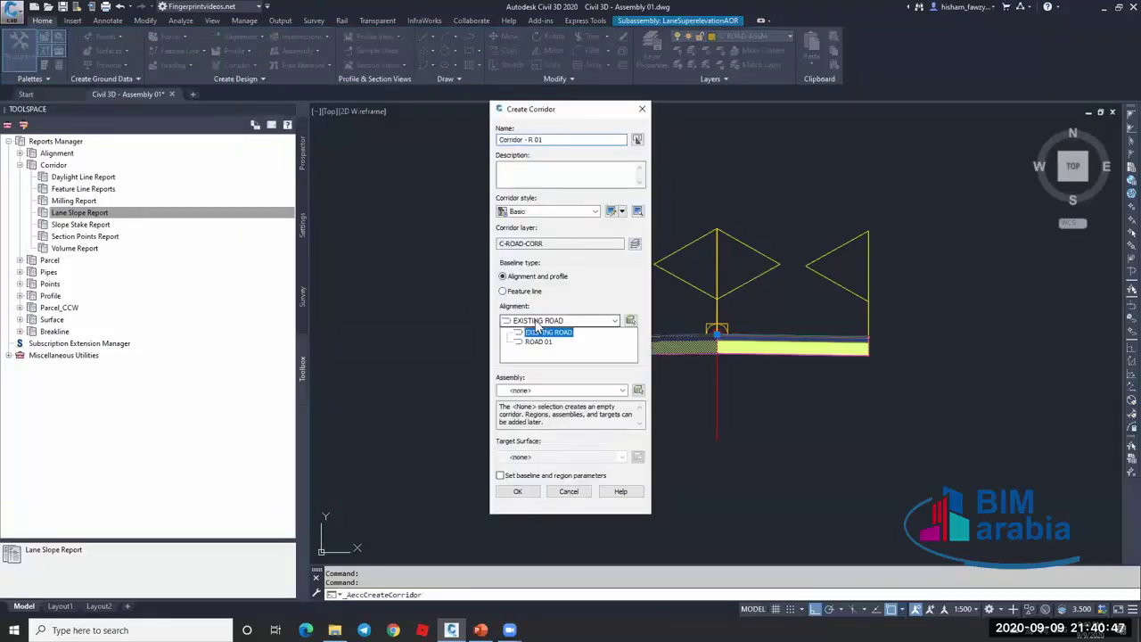
{"action": "left_click", "coordinate": [535, 333]}
{"action": "left_click", "coordinate": [537, 349]}
{"action": "left_click", "coordinate": [540, 378]}
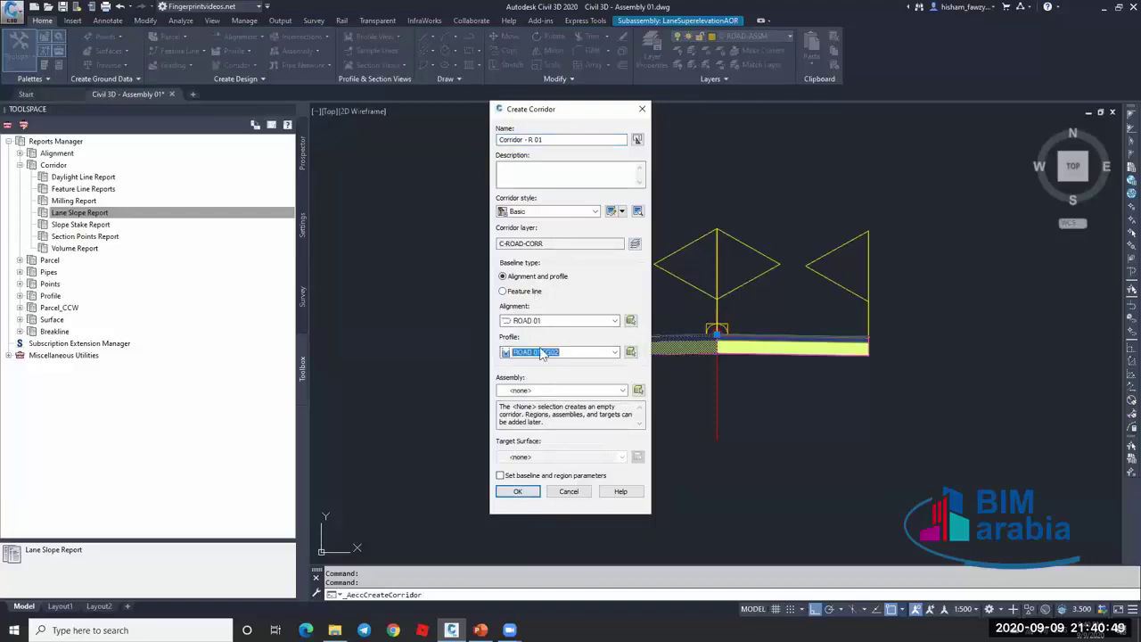
{"action": "left_click", "coordinate": [535, 391]}
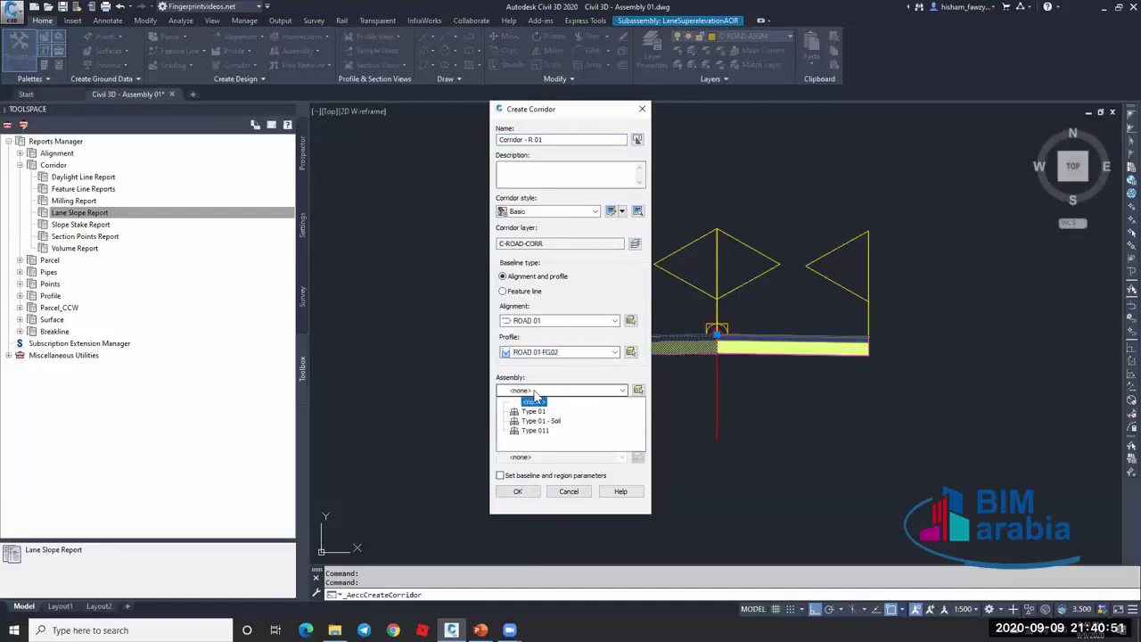
{"action": "left_click", "coordinate": [535, 431]}
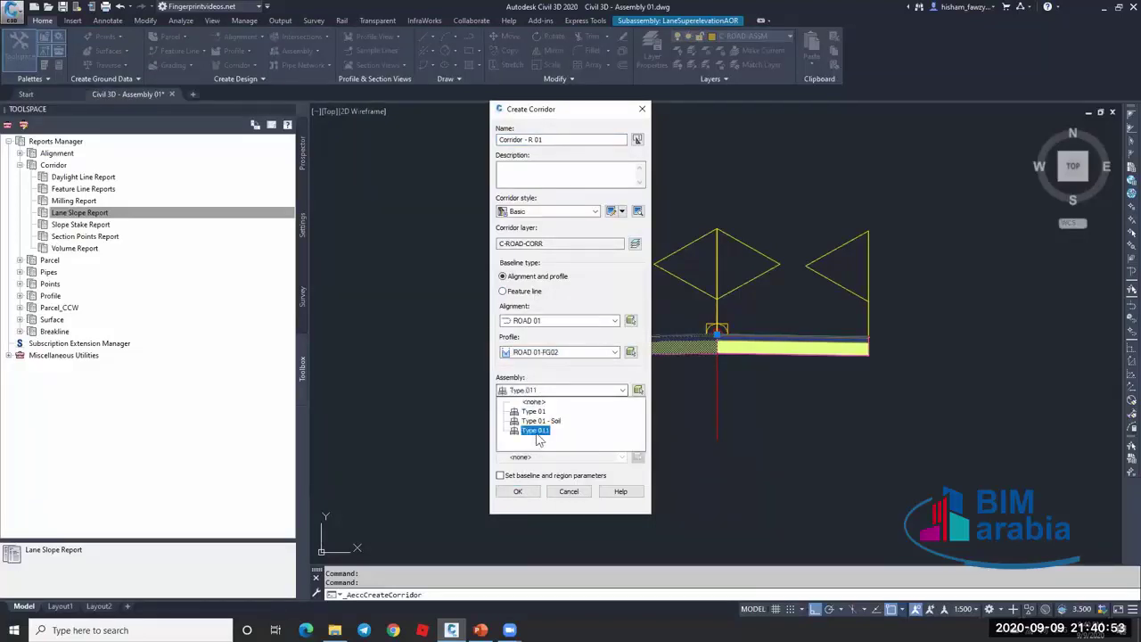
{"action": "left_click", "coordinate": [544, 421]}
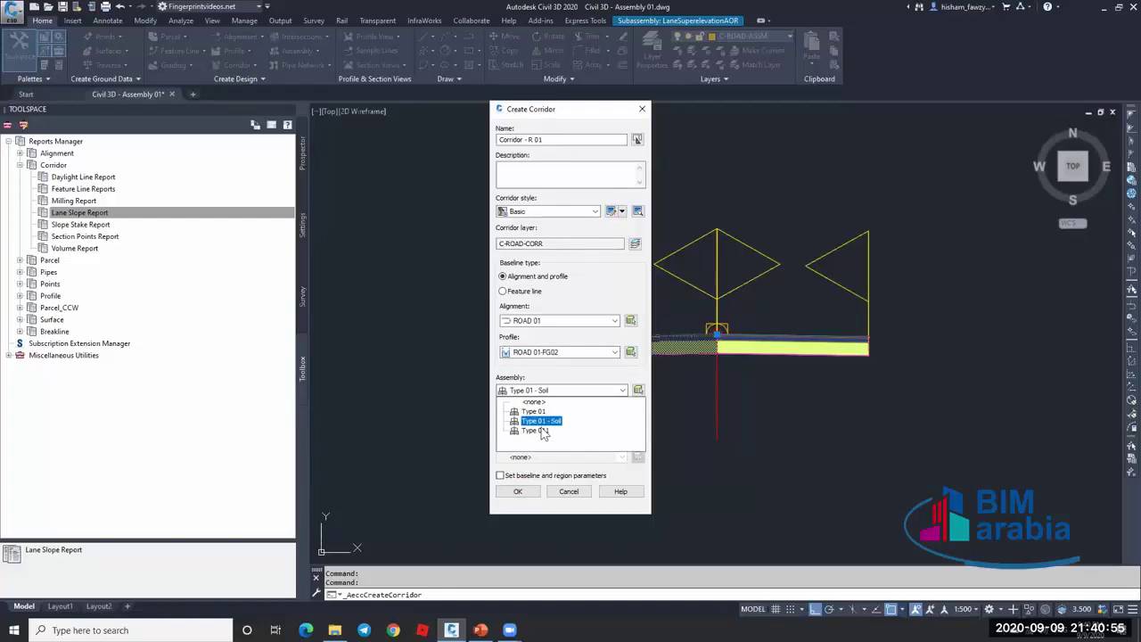
{"action": "left_click", "coordinate": [540, 430]}
{"action": "left_click", "coordinate": [500, 475]}
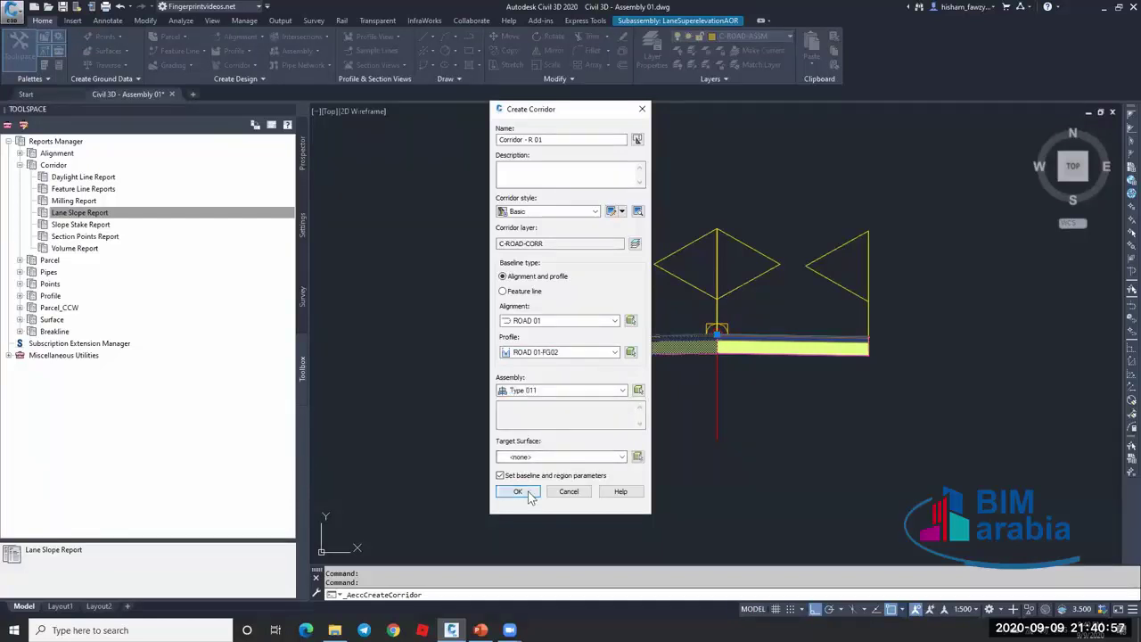
{"action": "left_click", "coordinate": [528, 495]}
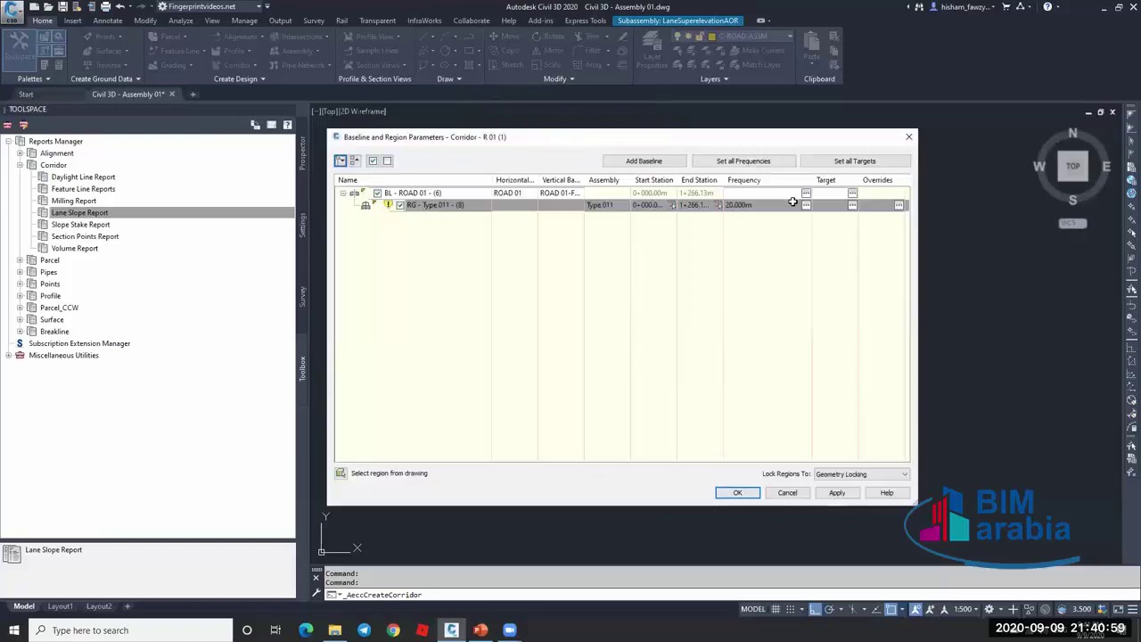
Set the region's tangent assembly frequency to 25 m and rebuild the corridor.
{"action": "left_click", "coordinate": [806, 204]}
{"action": "left_click", "coordinate": [632, 177]}
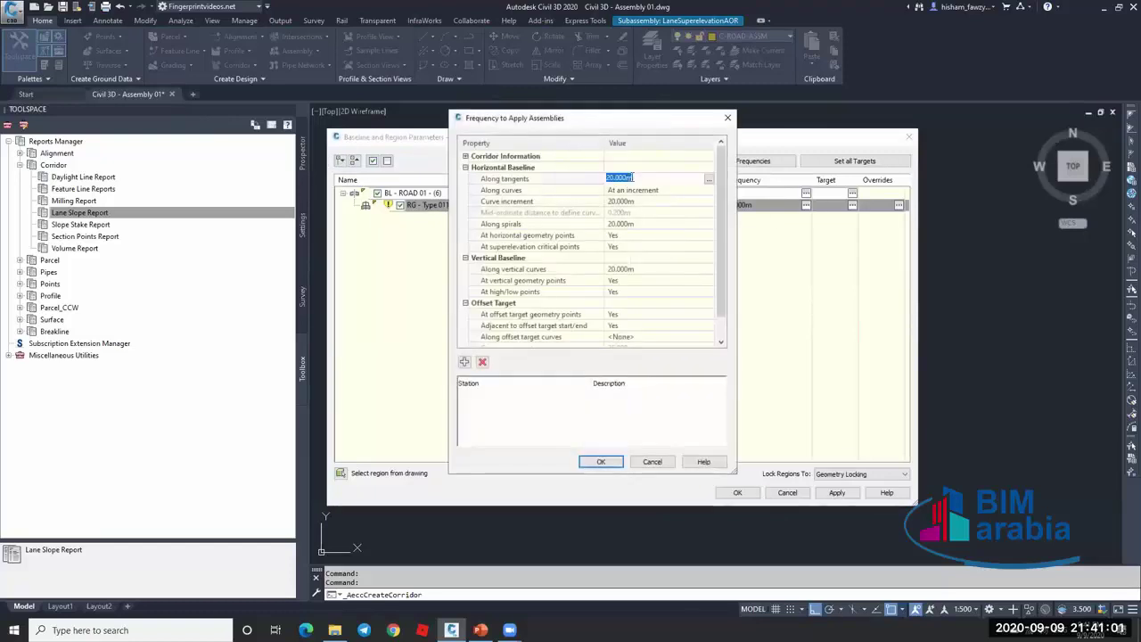
{"action": "type", "text": "25"}
{"action": "key", "text": "Return"}
{"action": "key", "text": "Down"}
{"action": "key", "text": "Down"}
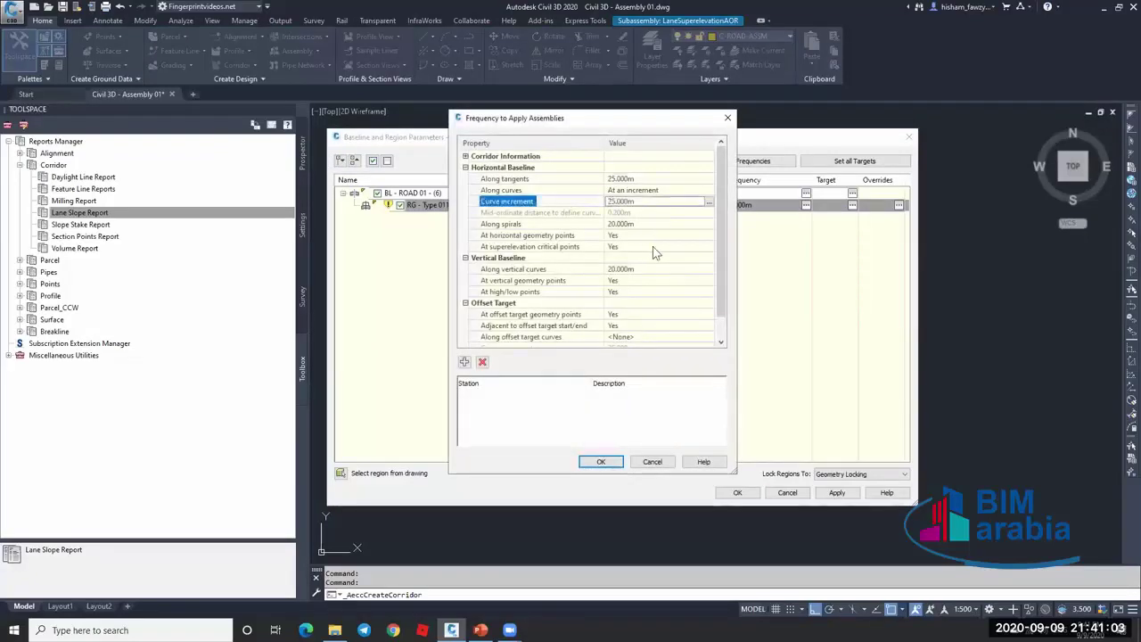
{"action": "left_click", "coordinate": [601, 462]}
{"action": "left_click", "coordinate": [737, 492]}
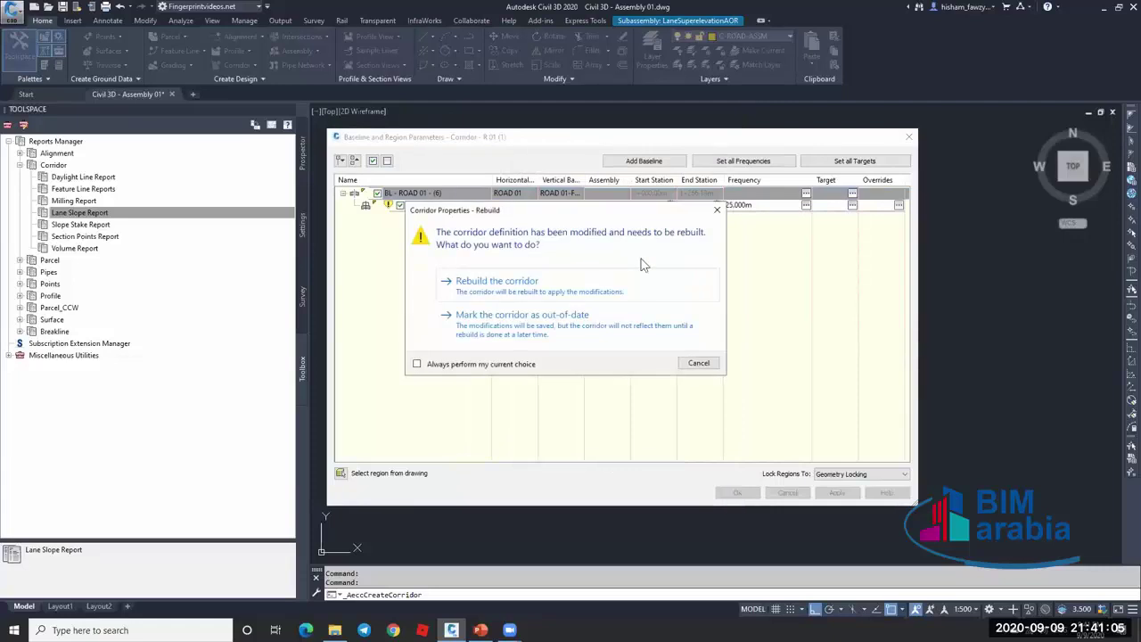
{"action": "left_click", "coordinate": [655, 281]}
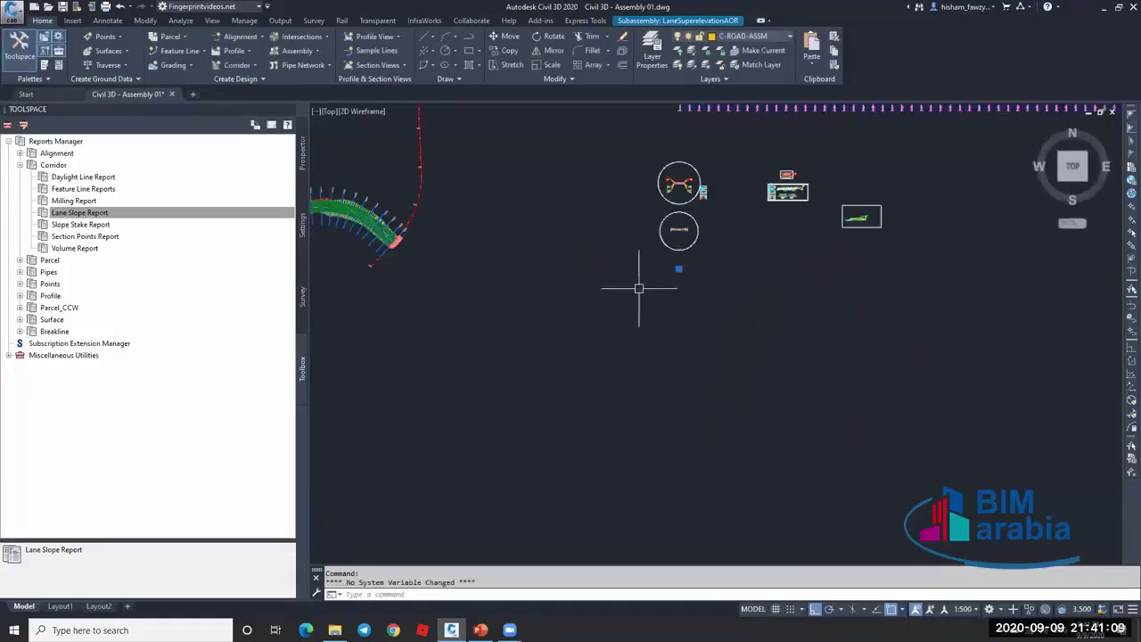
Add Corridor - R 01 (1) as a sampled source of SL Collection - 1, then open the Lane Slope Report options.
{"action": "scroll", "coordinate": [638, 288], "scroll_direction": "down", "scroll_amount": 2}
{"action": "key", "text": "Escape"}
{"action": "key", "text": "Escape"}
{"action": "scroll", "coordinate": [601, 252], "scroll_direction": "up", "scroll_amount": 6}
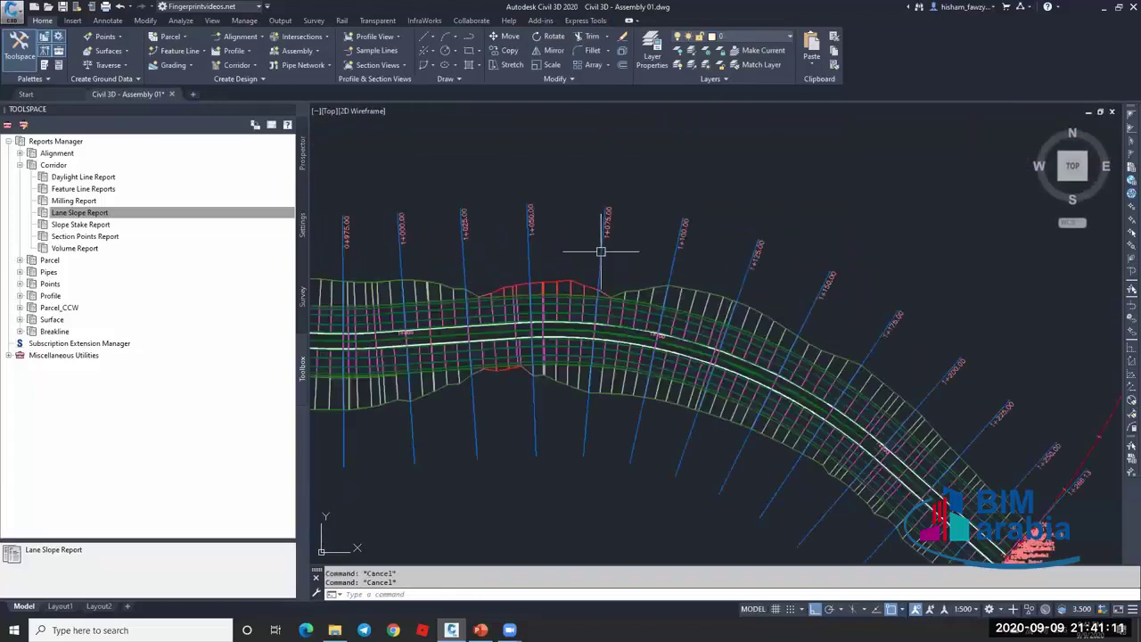
{"action": "left_click", "coordinate": [601, 251]}
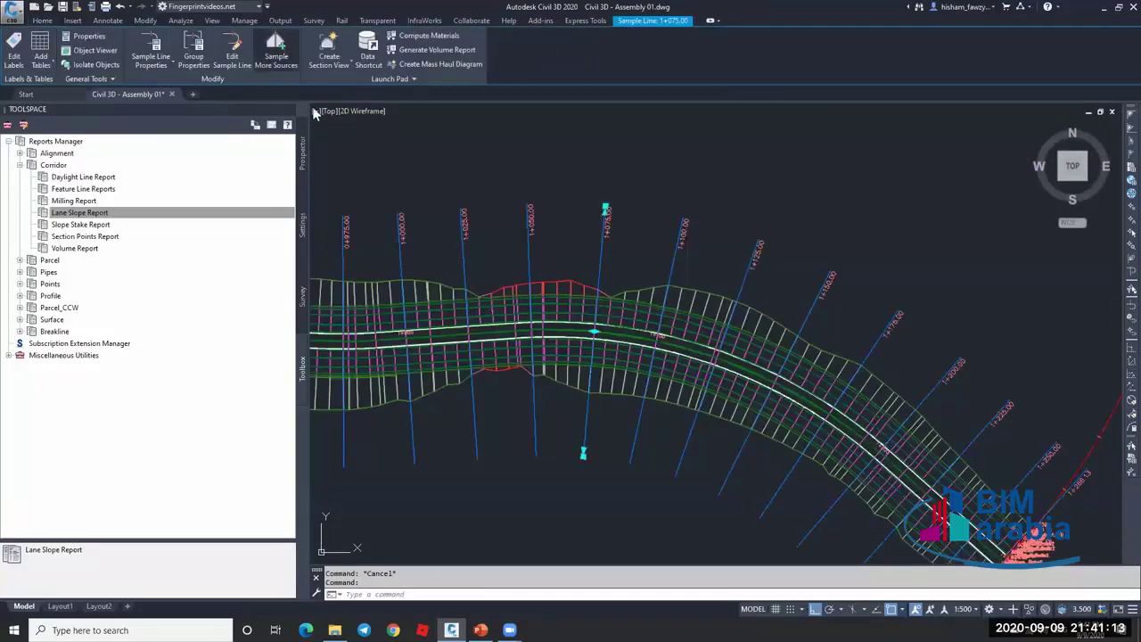
{"action": "left_click", "coordinate": [276, 51]}
{"action": "left_click", "coordinate": [426, 274]}
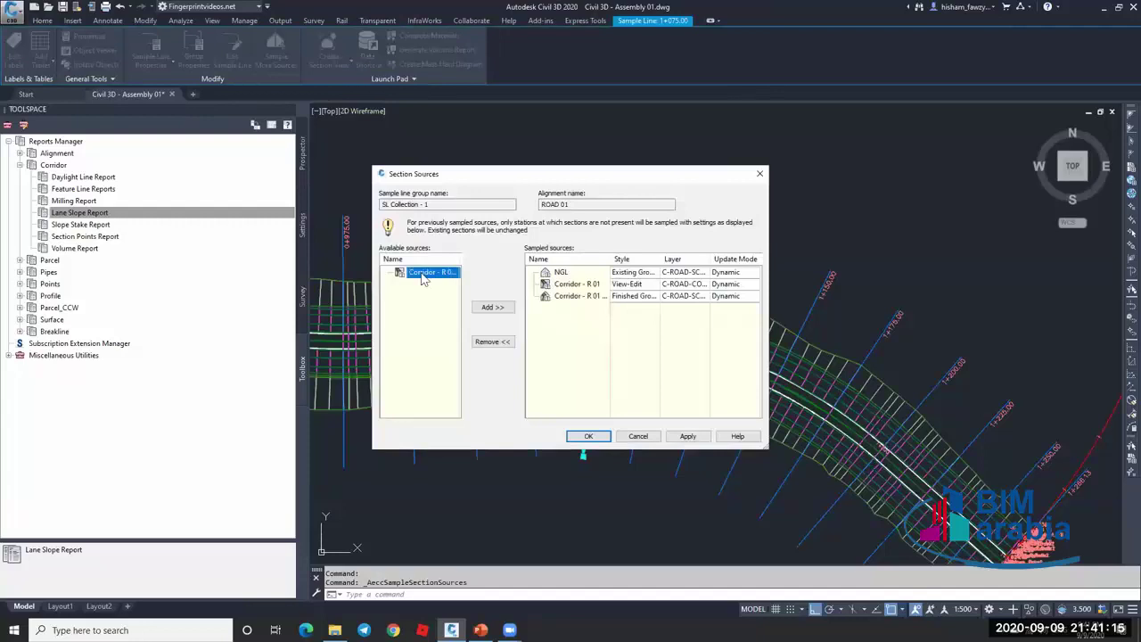
{"action": "left_click", "coordinate": [492, 306]}
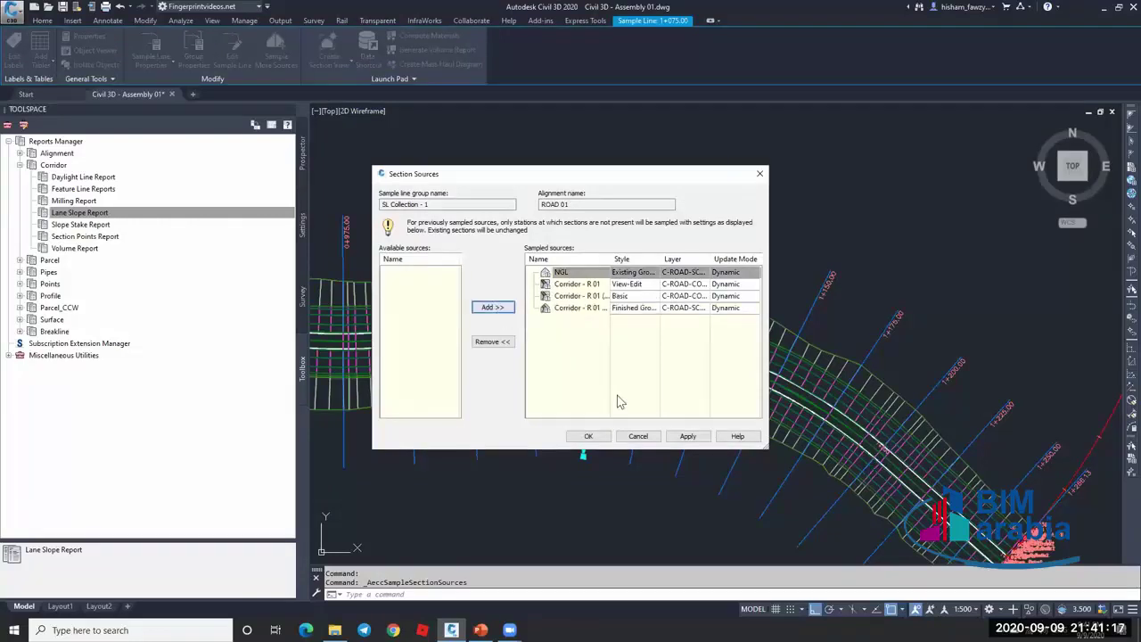
{"action": "left_click", "coordinate": [593, 436]}
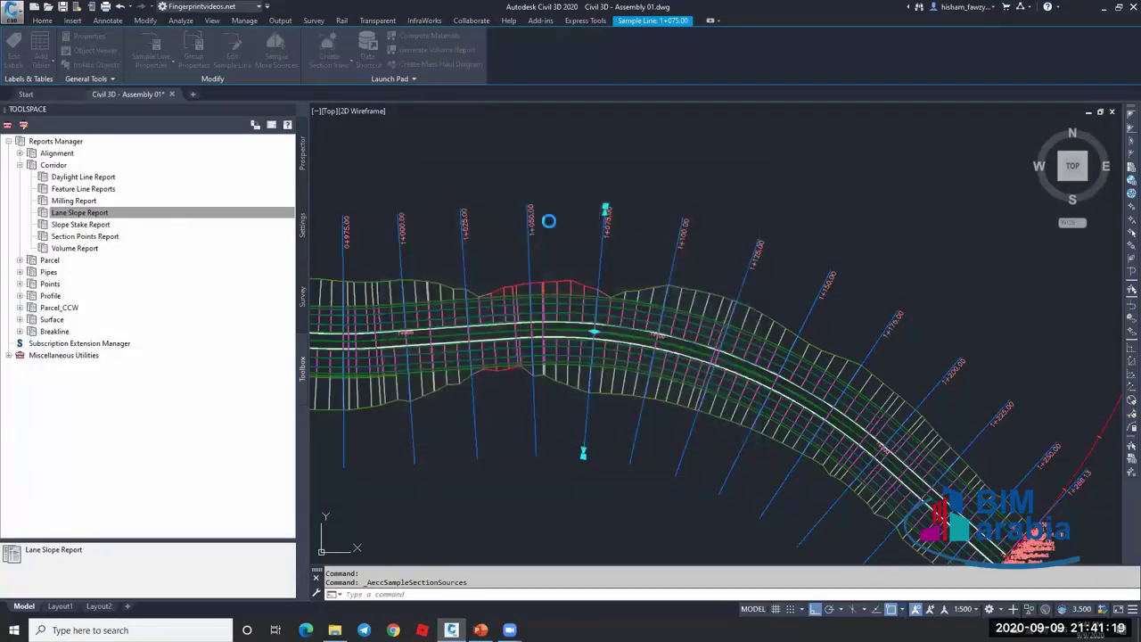
{"action": "left_click", "coordinate": [104, 216]}
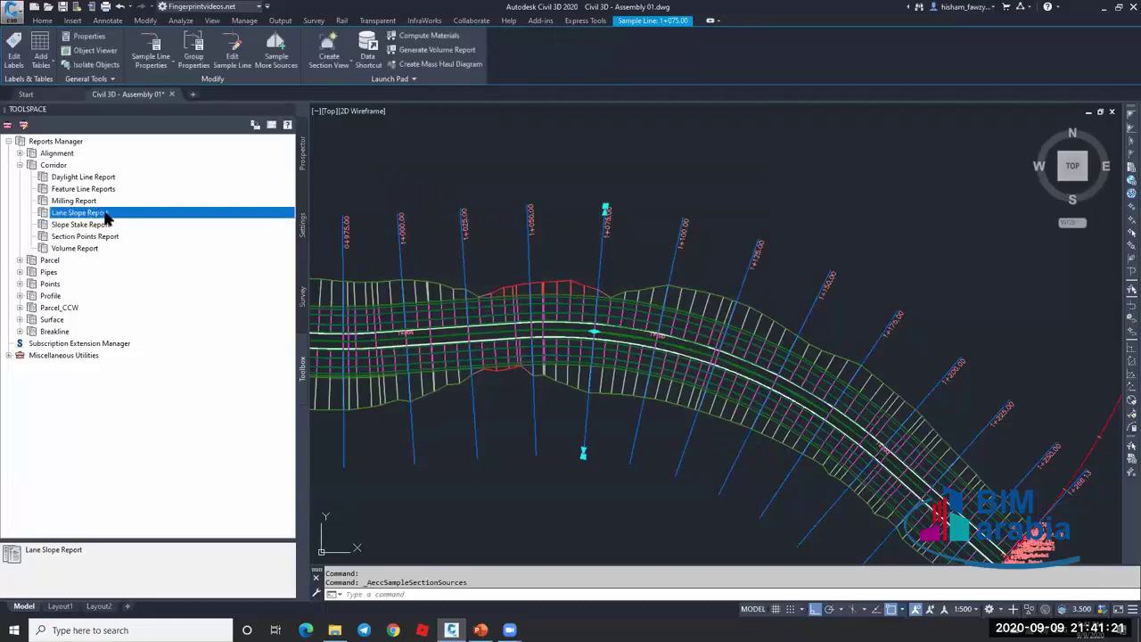
{"action": "right_click", "coordinate": [106, 215]}
{"action": "left_click", "coordinate": [129, 220]}
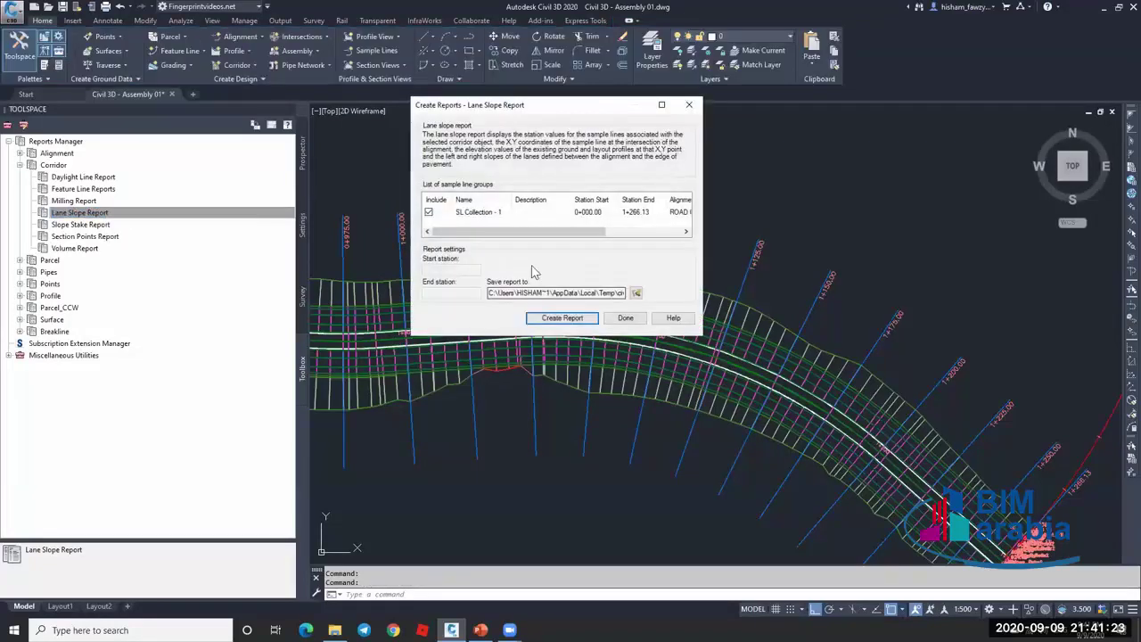
{"action": "left_click_drag", "start_coordinate": [599, 230], "coordinate": [679, 272]}
{"action": "left_click", "coordinate": [624, 212]}
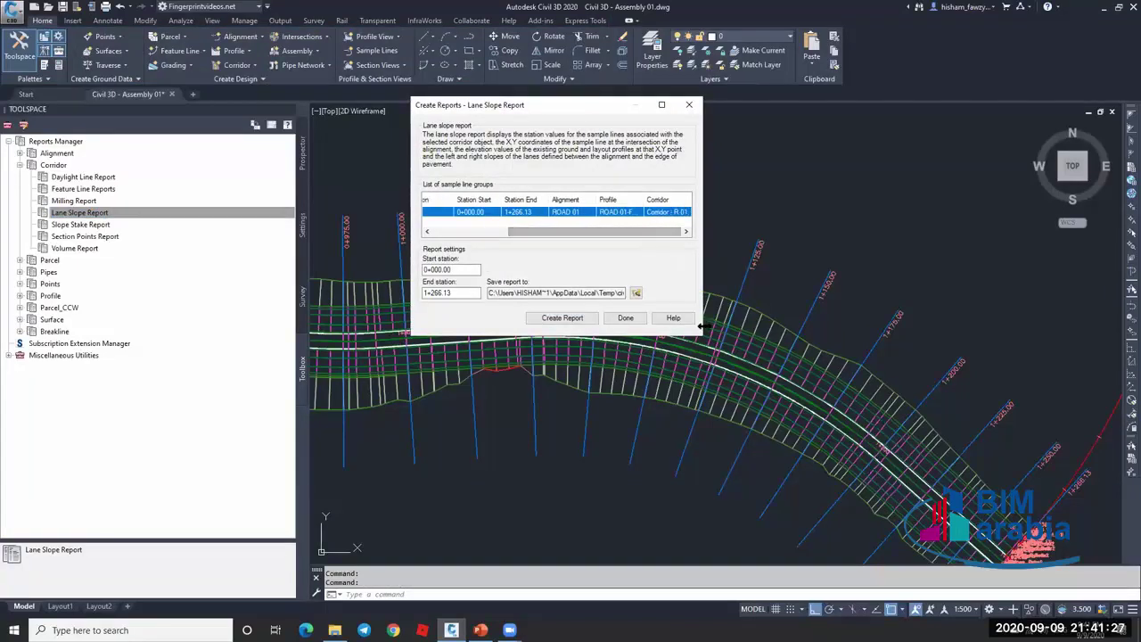
{"action": "left_click_drag", "start_coordinate": [772, 298], "coordinate": [796, 451]}
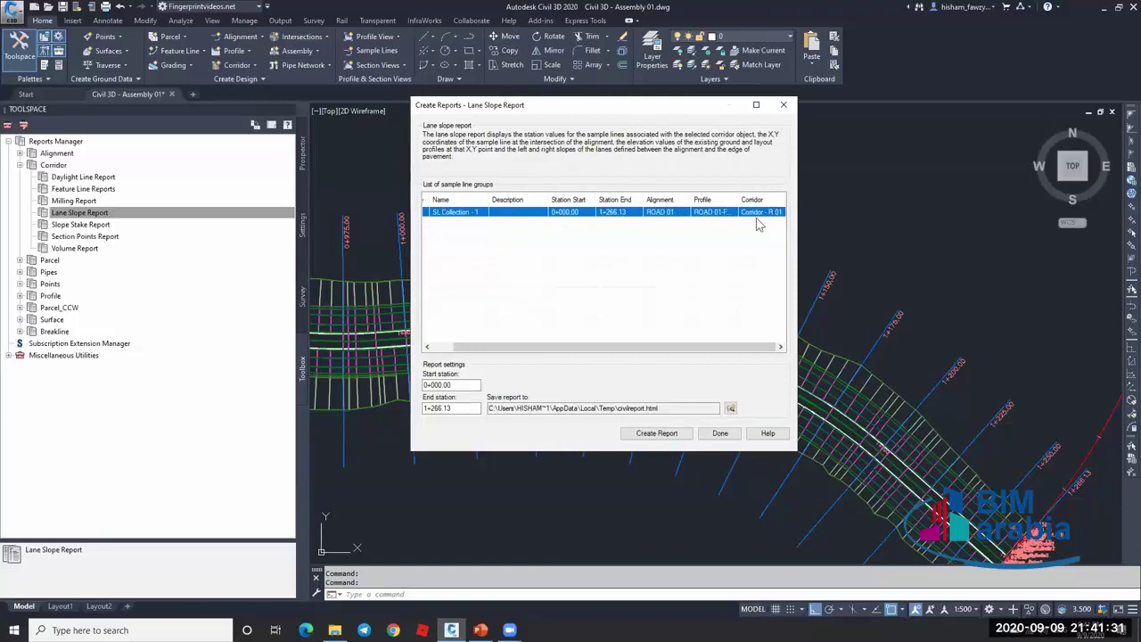
{"action": "key", "text": "Escape"}
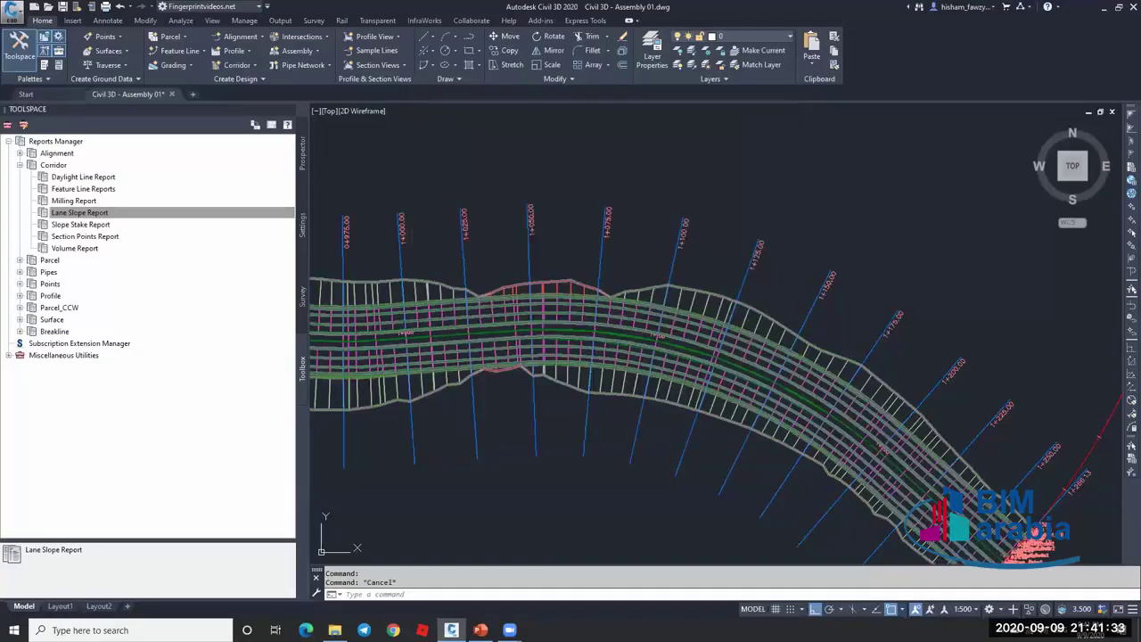
Inspect the options for Corridor - R 01 and Corridor - R 01 (1) in the object list.
{"action": "key", "text": "Escape"}
{"action": "scroll", "coordinate": [631, 329], "scroll_direction": "up", "scroll_amount": 3}
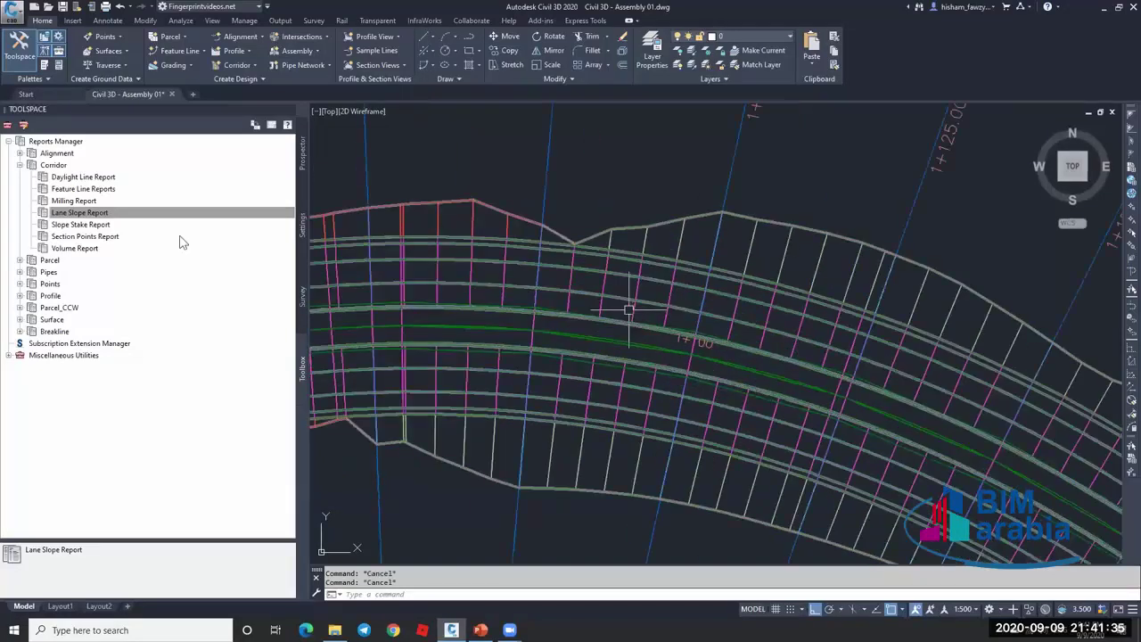
{"action": "left_click", "coordinate": [119, 345]}
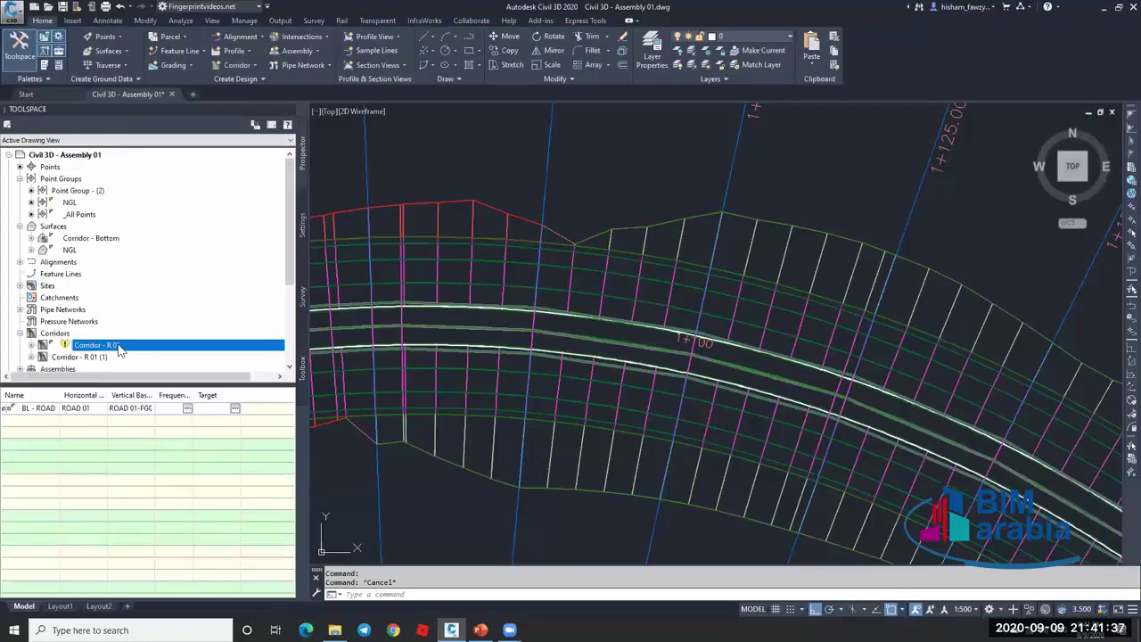
{"action": "right_click", "coordinate": [114, 358]}
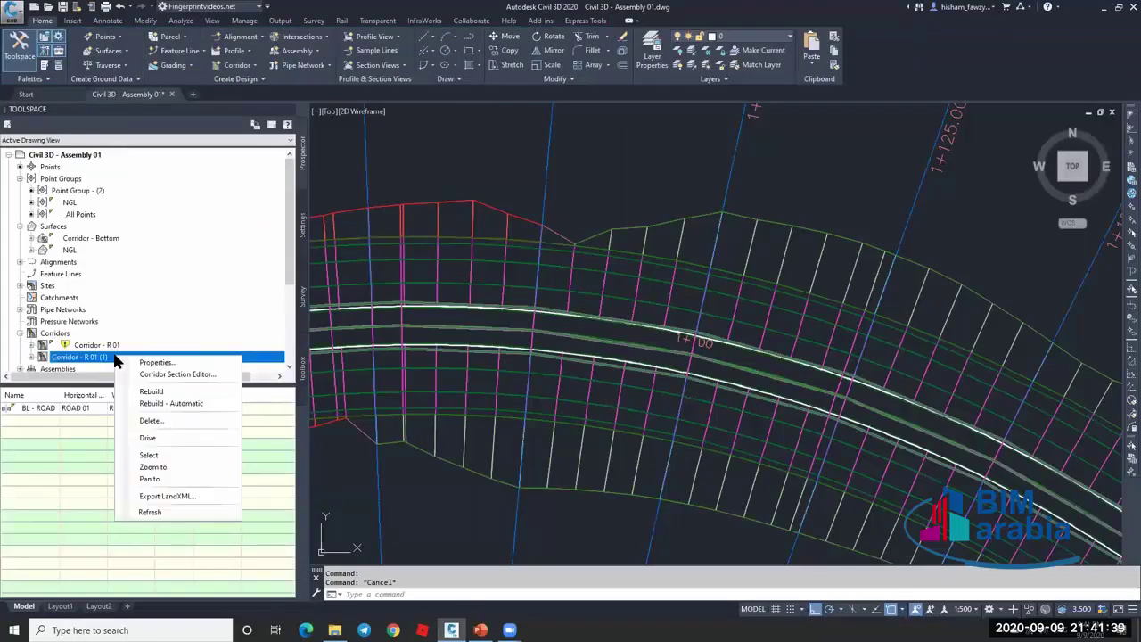
{"action": "left_click", "coordinate": [147, 347]}
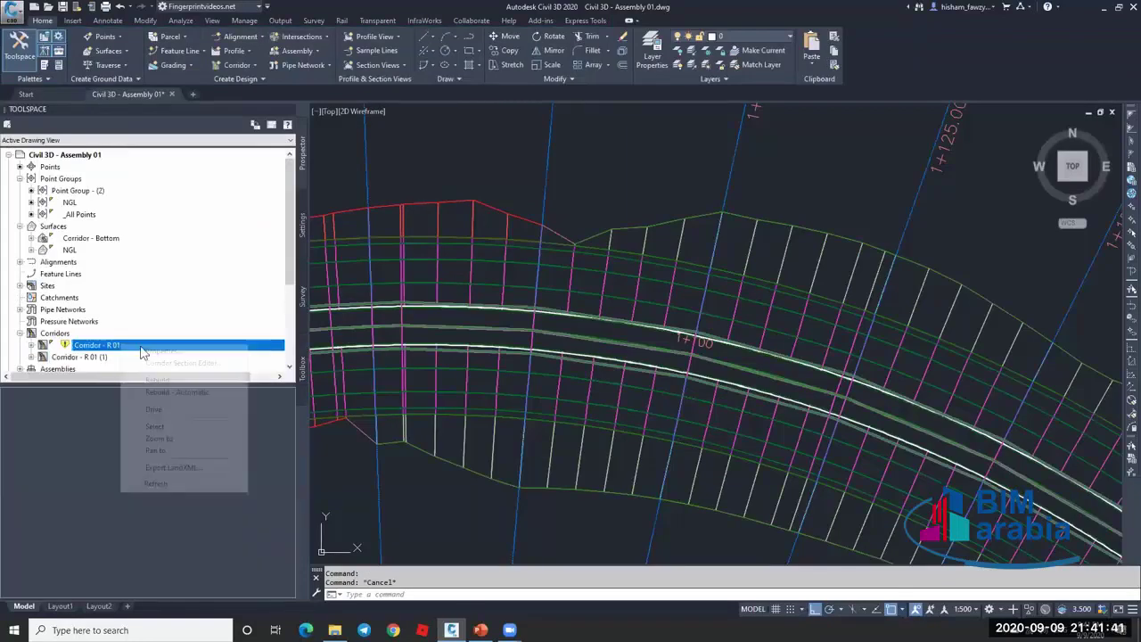
{"action": "right_click", "coordinate": [147, 348]}
{"action": "key", "text": "Escape"}
{"action": "key", "text": "Escape"}
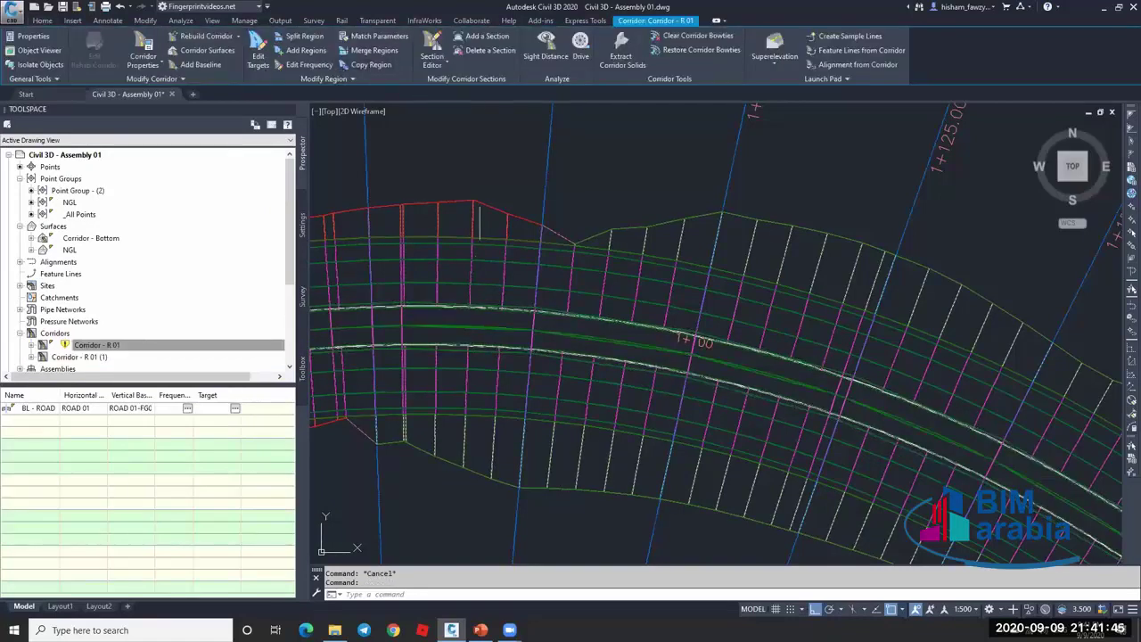
{"action": "key", "text": "Escape"}
Remove Corridor - R 01 from the sampled sources, keeping Corridor - R 01 (1).
{"action": "left_click", "coordinate": [532, 328]}
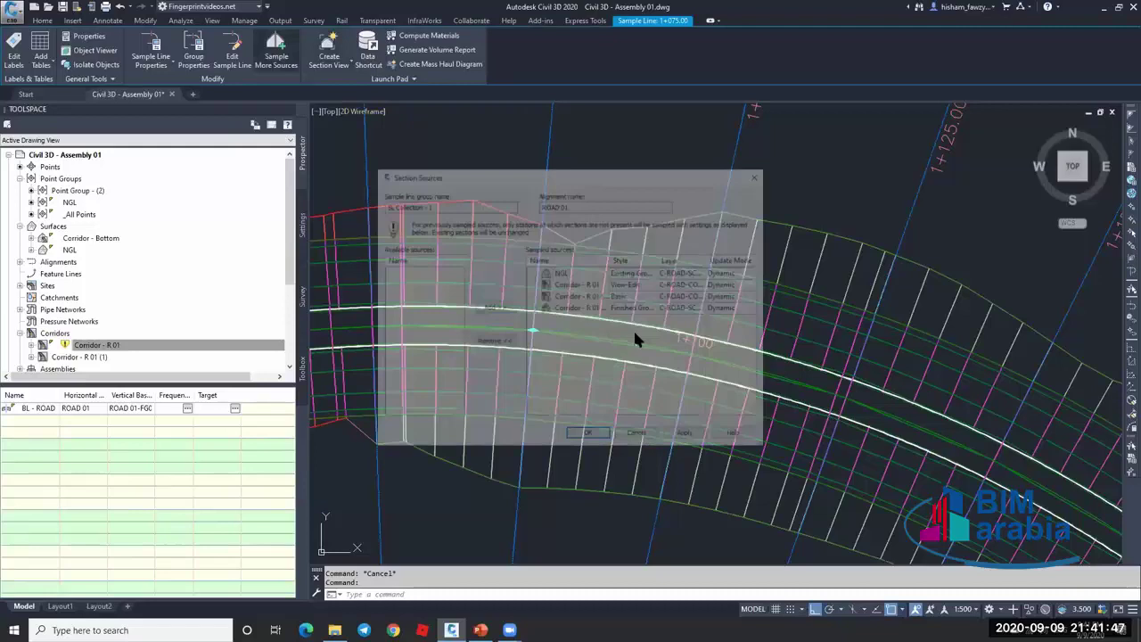
{"action": "left_click", "coordinate": [582, 297]}
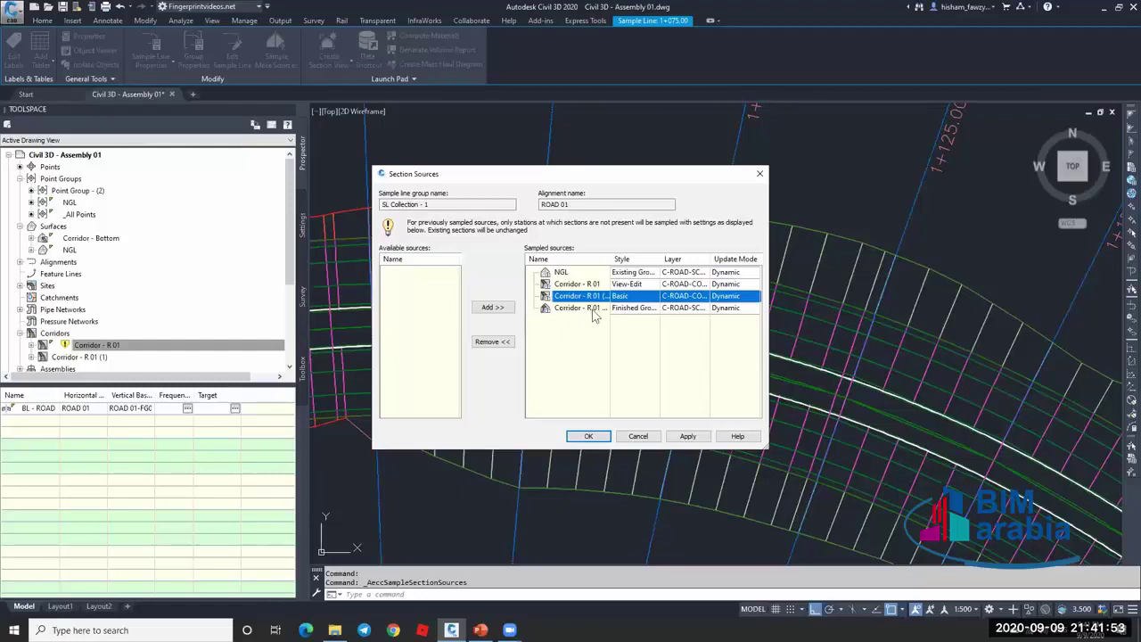
{"action": "left_click_drag", "start_coordinate": [622, 258], "coordinate": [669, 259]}
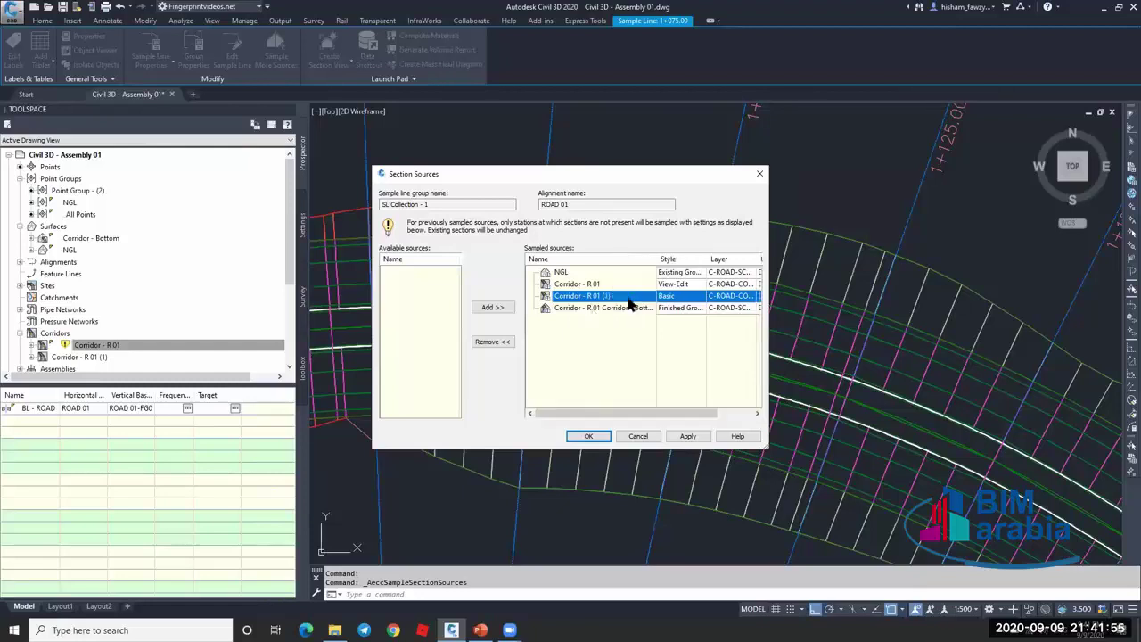
{"action": "left_click", "coordinate": [601, 285]}
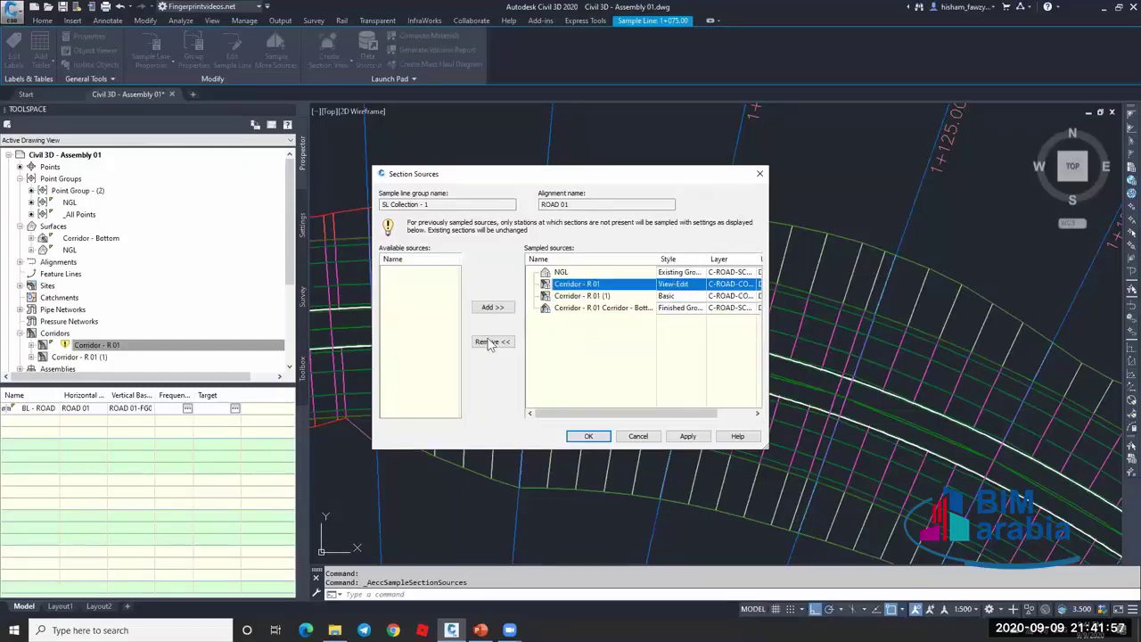
{"action": "left_click", "coordinate": [489, 343]}
{"action": "left_click", "coordinate": [588, 436]}
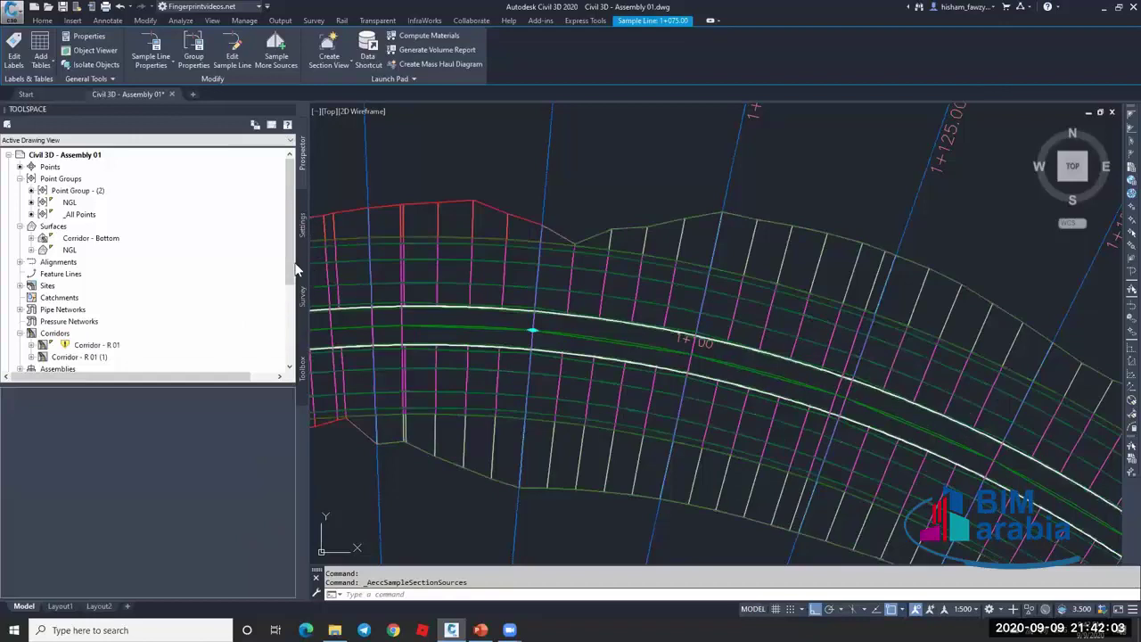
Execute the Lane Slope Report on SL Collection - 1, then close the browser report and dialog.
{"action": "left_click", "coordinate": [305, 366]}
{"action": "right_click", "coordinate": [131, 212]}
{"action": "left_click", "coordinate": [159, 216]}
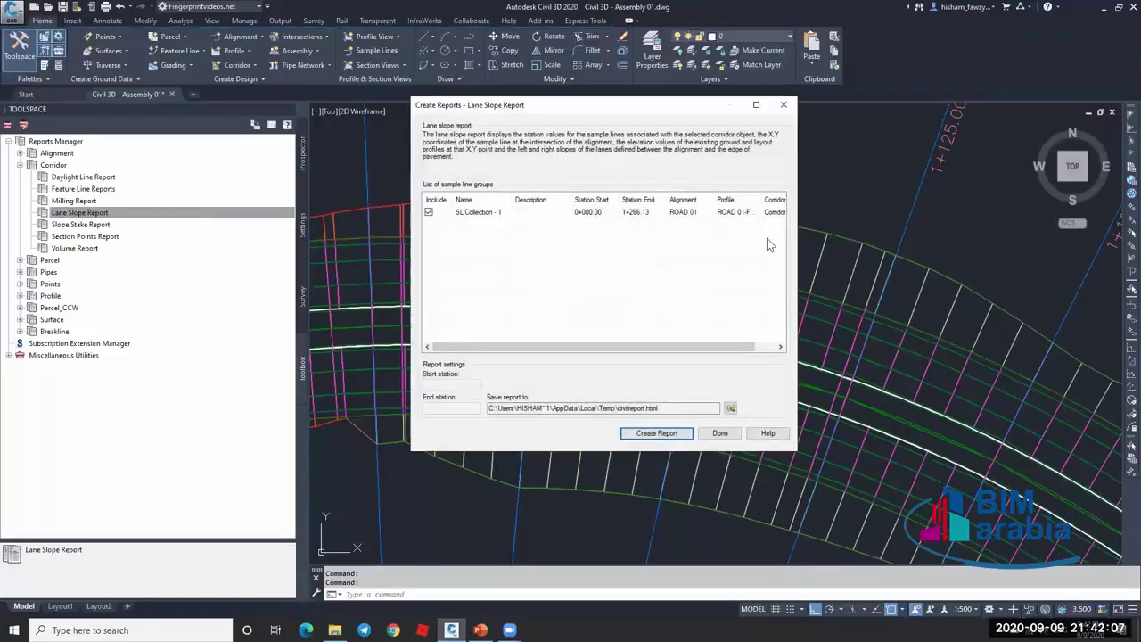
{"action": "left_click", "coordinate": [771, 214]}
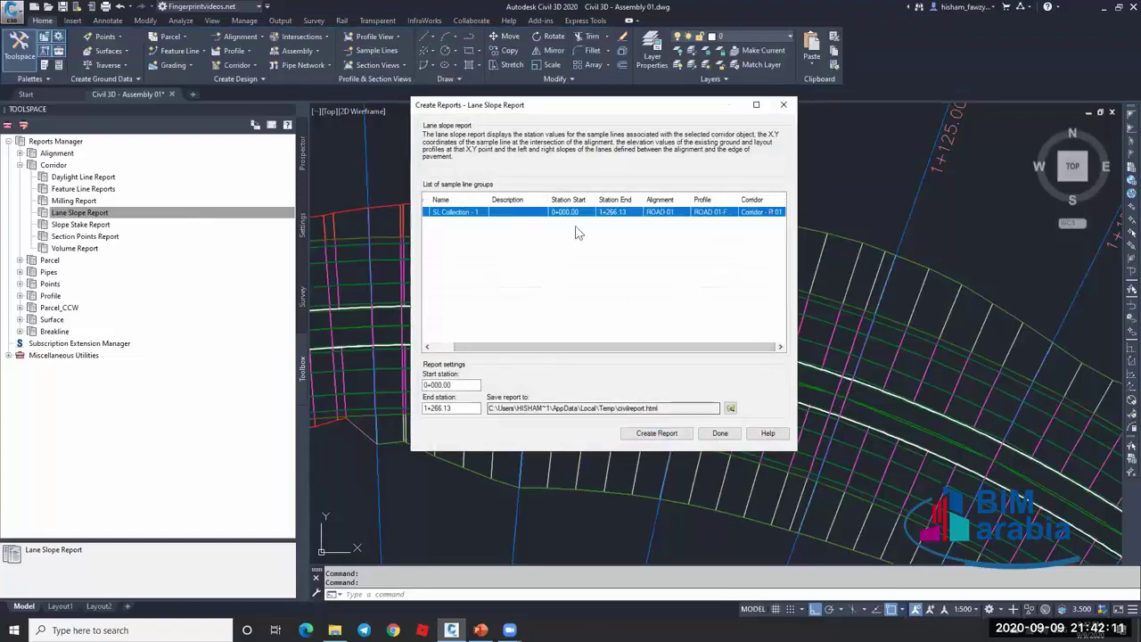
{"action": "left_click", "coordinate": [649, 434]}
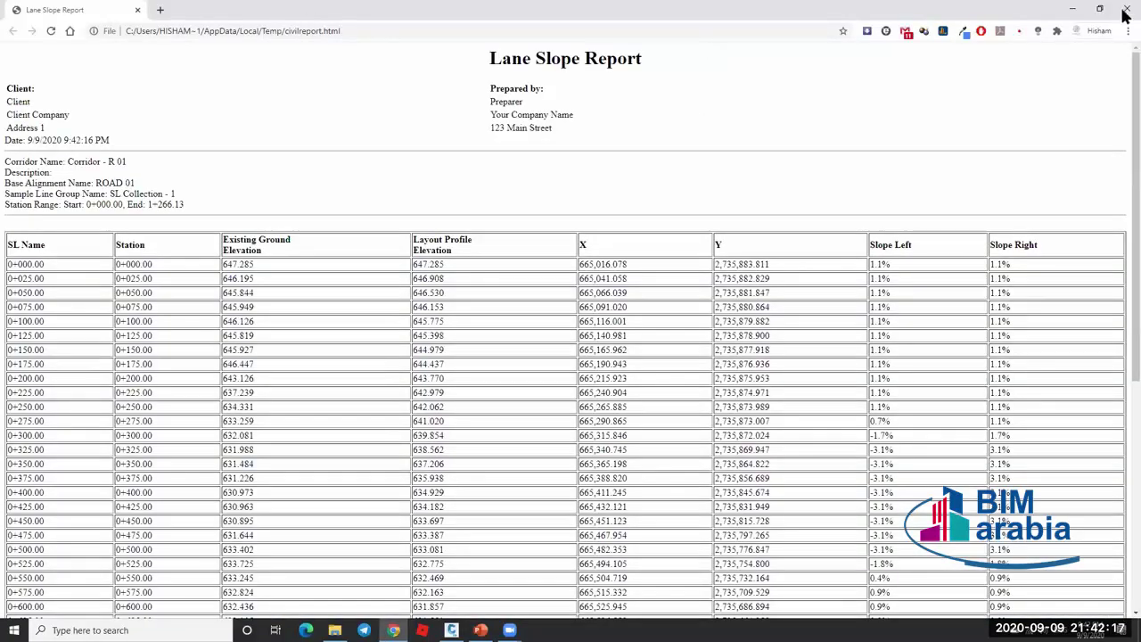
{"action": "key", "text": "ctrl+w"}
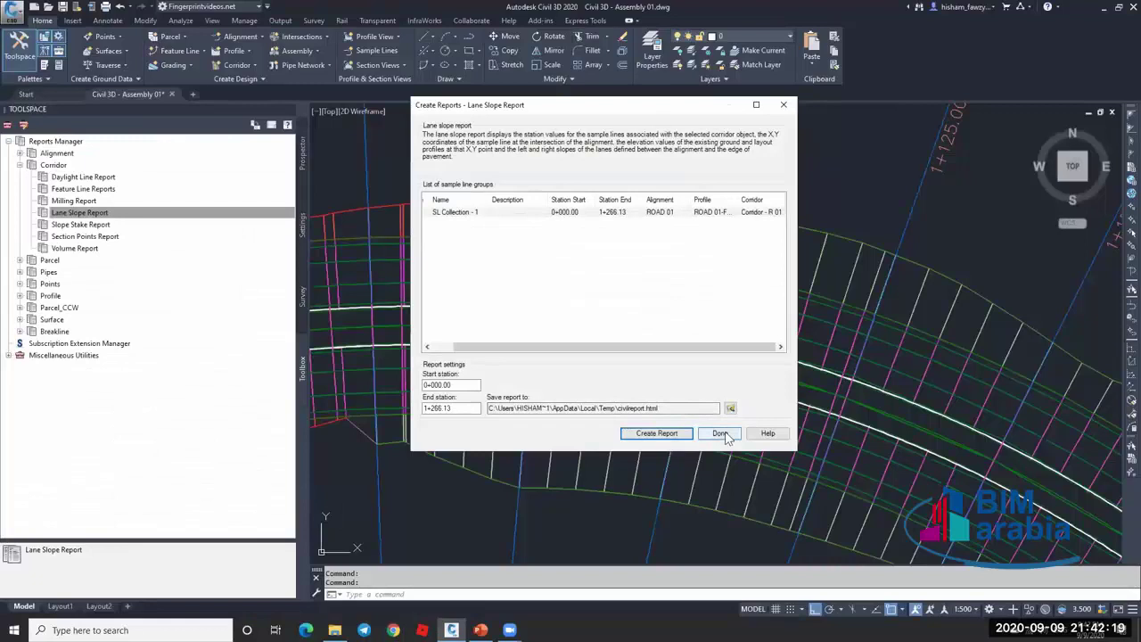
{"action": "left_click", "coordinate": [720, 433]}
{"action": "scroll", "coordinate": [508, 307], "scroll_direction": "down", "scroll_amount": 3}
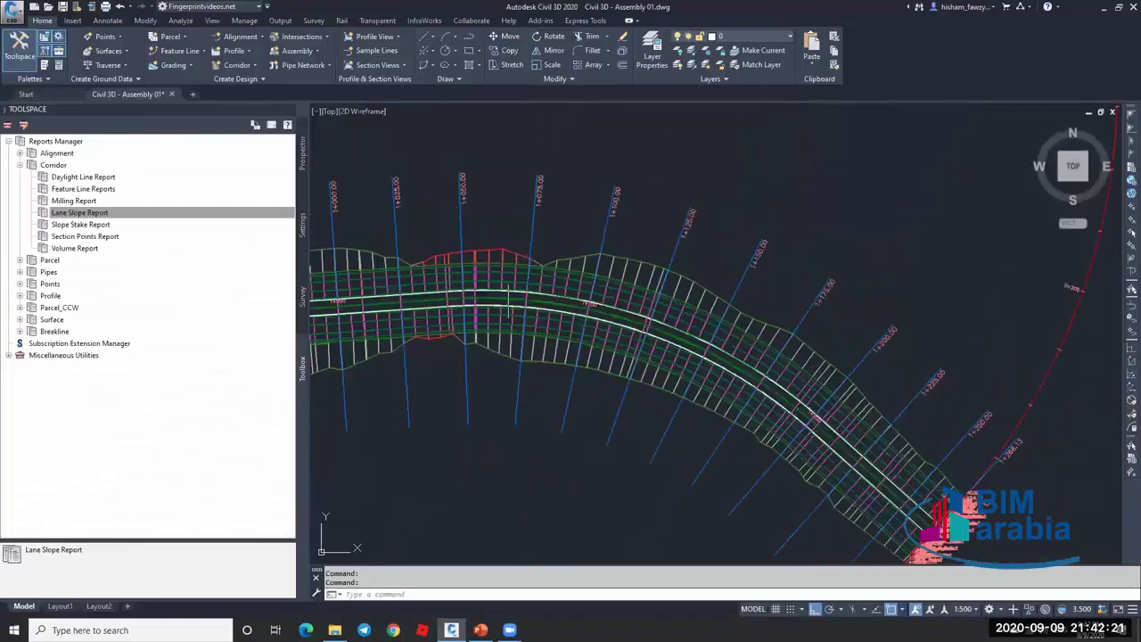
Start sample lines on alignment ROAD 01, chosen from the list.
{"action": "key", "text": "Escape"}
{"action": "scroll", "coordinate": [488, 269], "scroll_direction": "up", "scroll_amount": 4}
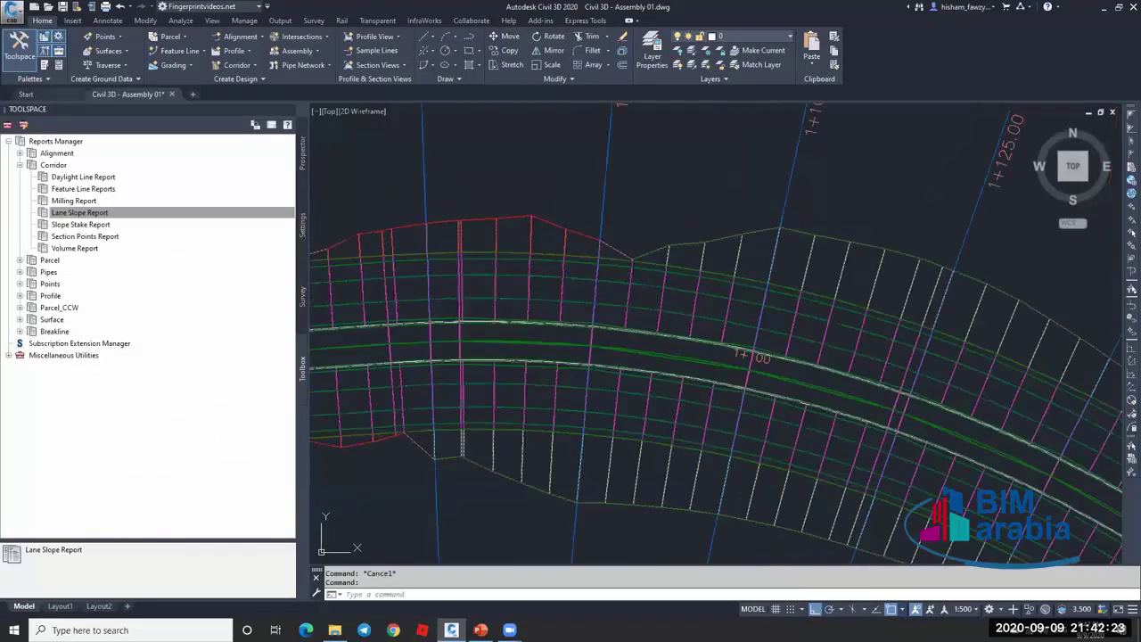
{"action": "left_click", "coordinate": [535, 352]}
{"action": "key", "text": "Escape"}
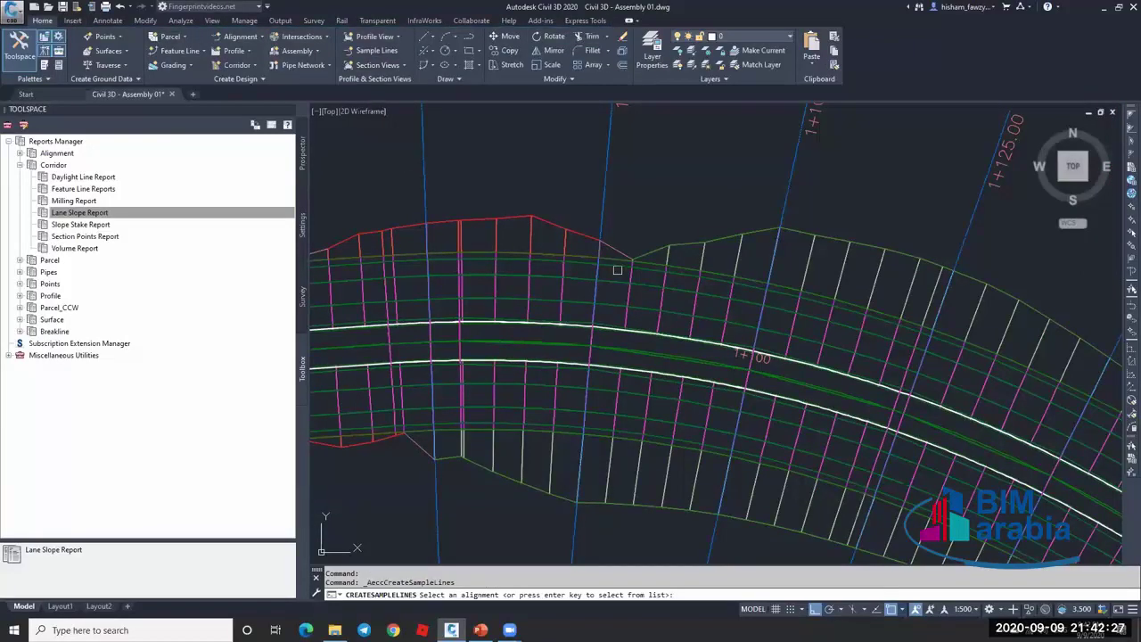
{"action": "key", "text": "Return"}
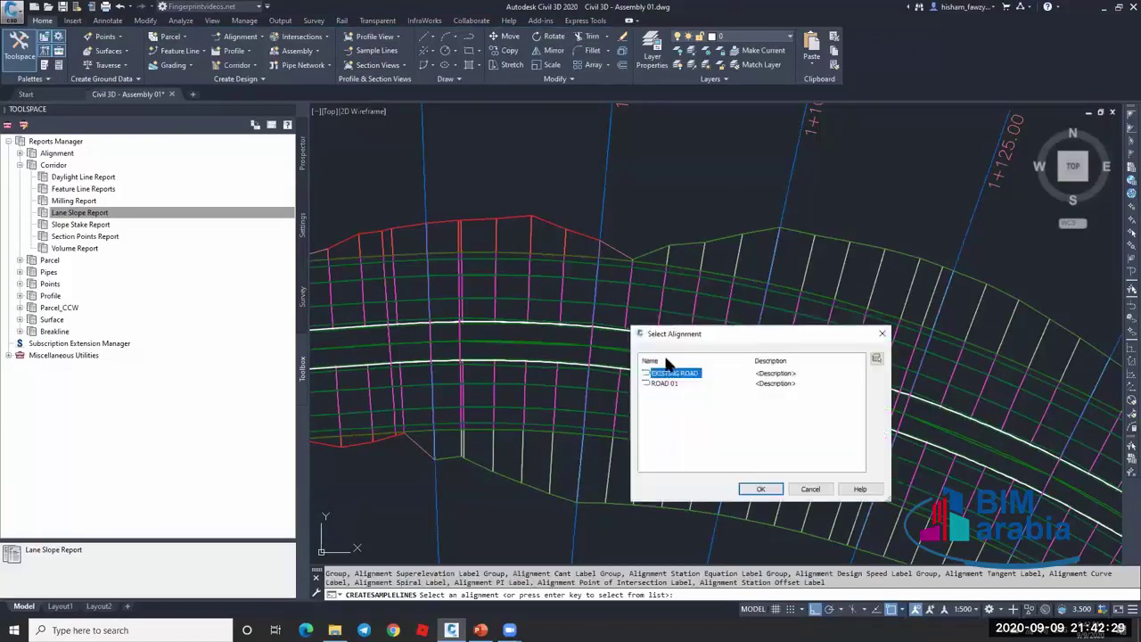
{"action": "double_click", "coordinate": [664, 383]}
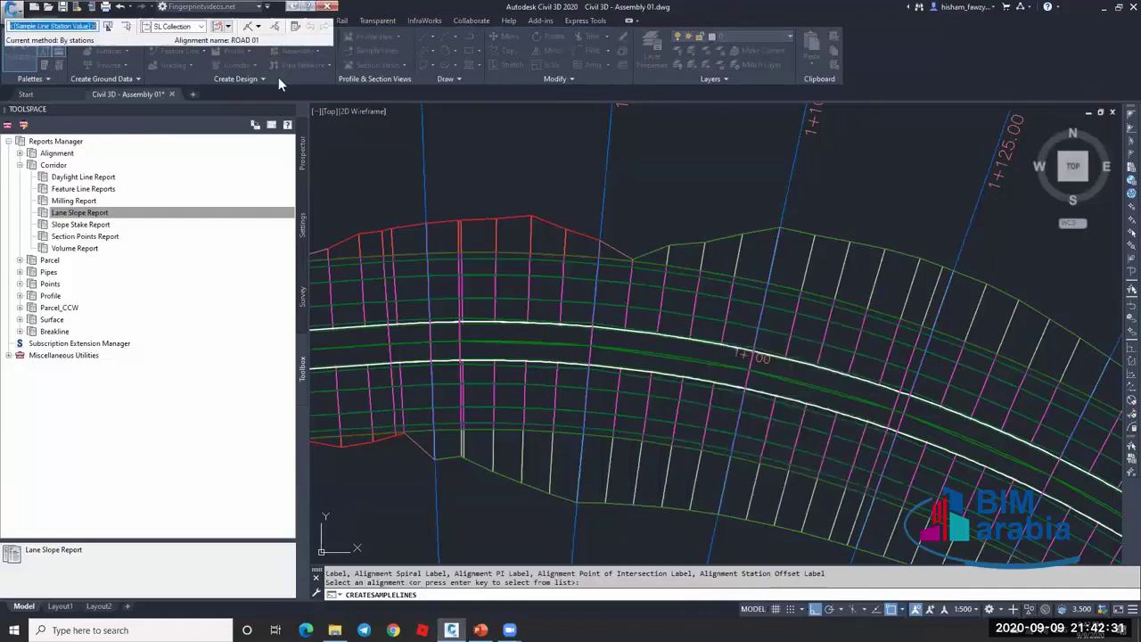
Create sample lines by station range, overwriting the duplicate stations.
{"action": "left_click", "coordinate": [258, 26]}
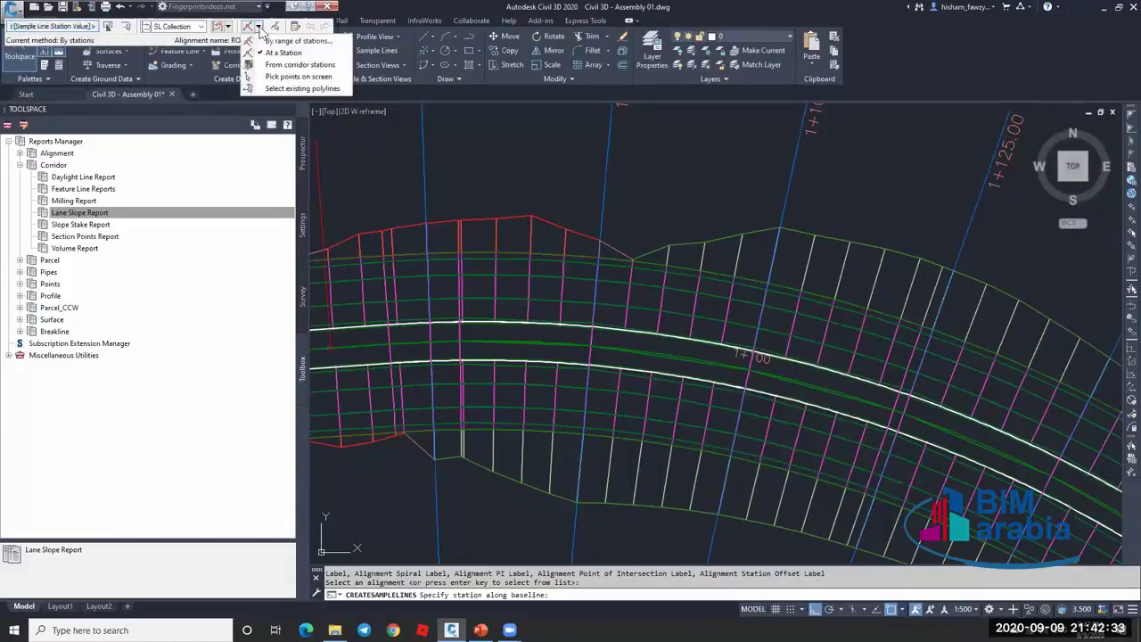
{"action": "left_click", "coordinate": [299, 40]}
{"action": "scroll", "coordinate": [887, 445], "scroll_direction": "down", "scroll_amount": 3}
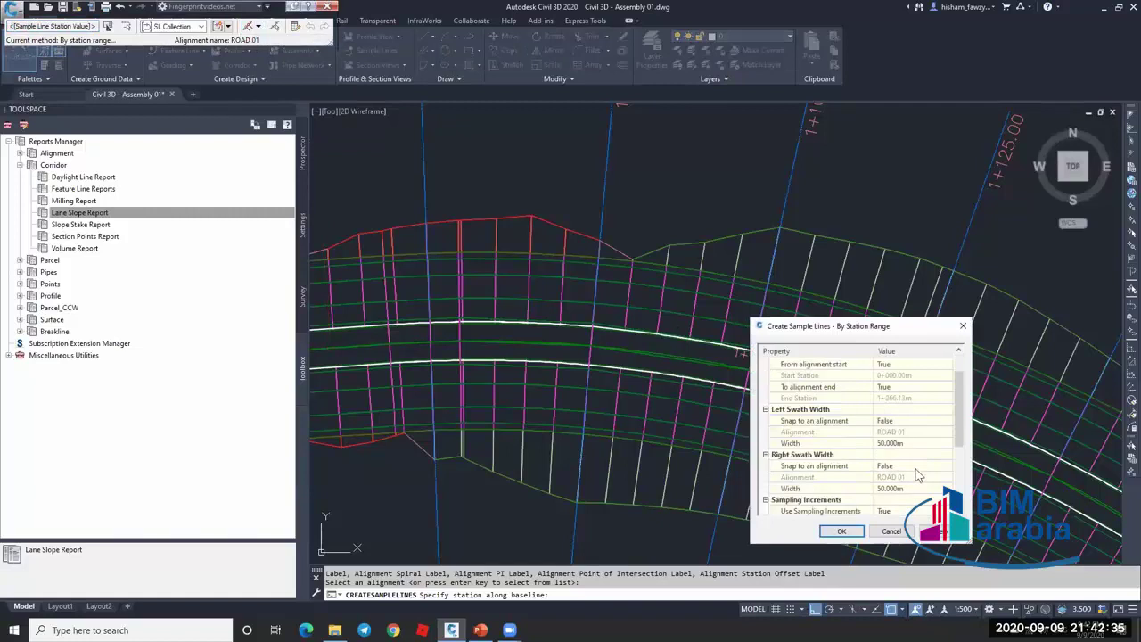
{"action": "left_click", "coordinate": [840, 531]}
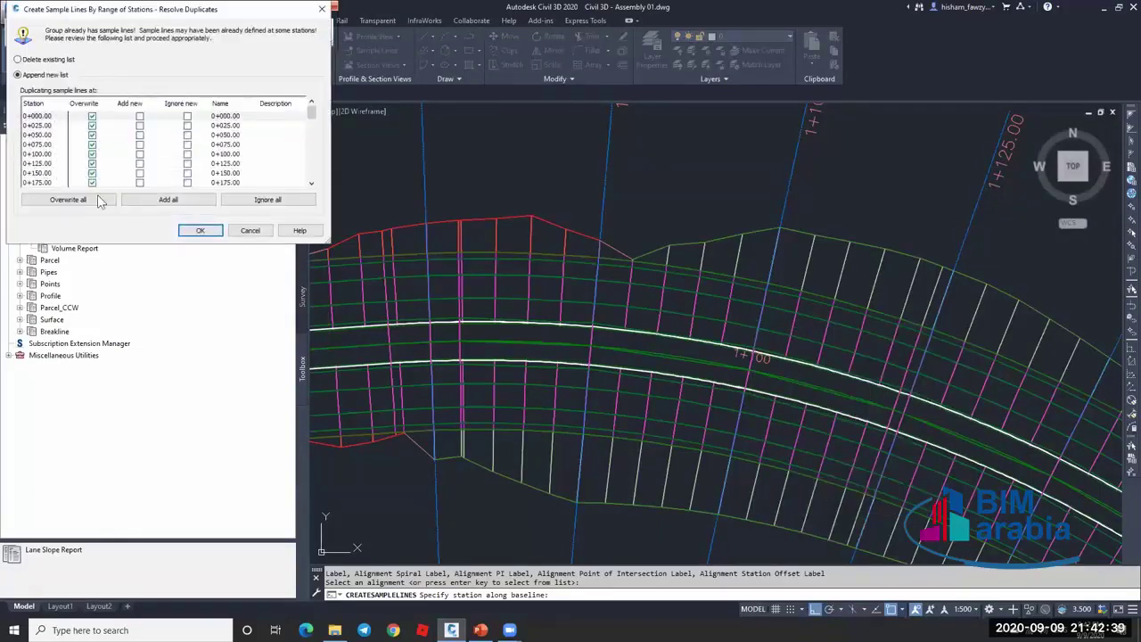
{"action": "left_click", "coordinate": [202, 231]}
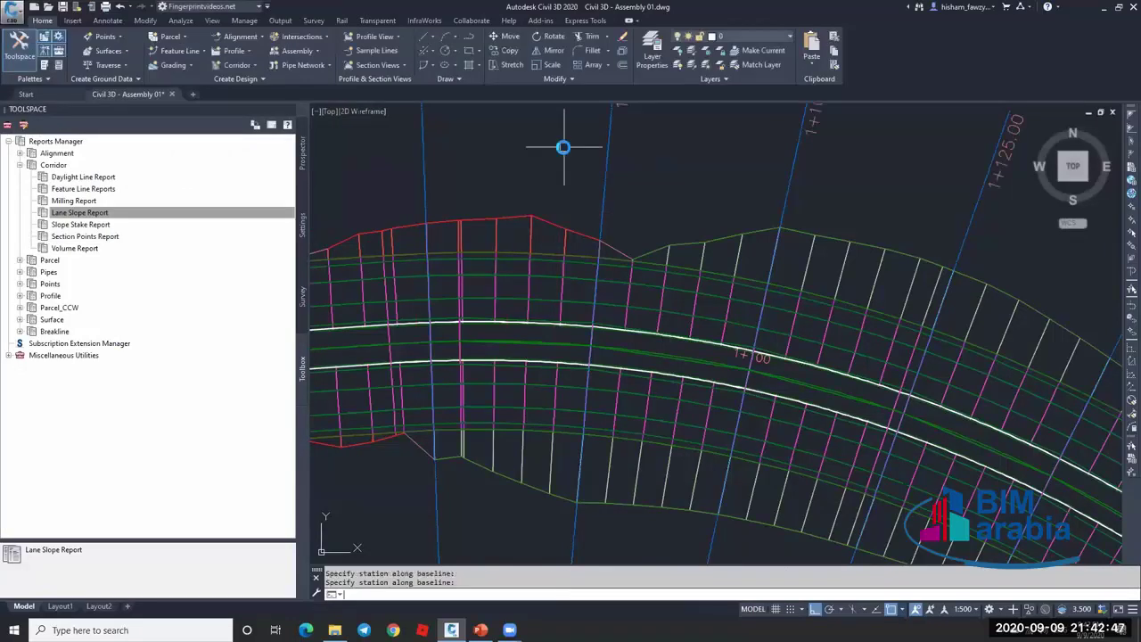
{"action": "key", "text": "Escape"}
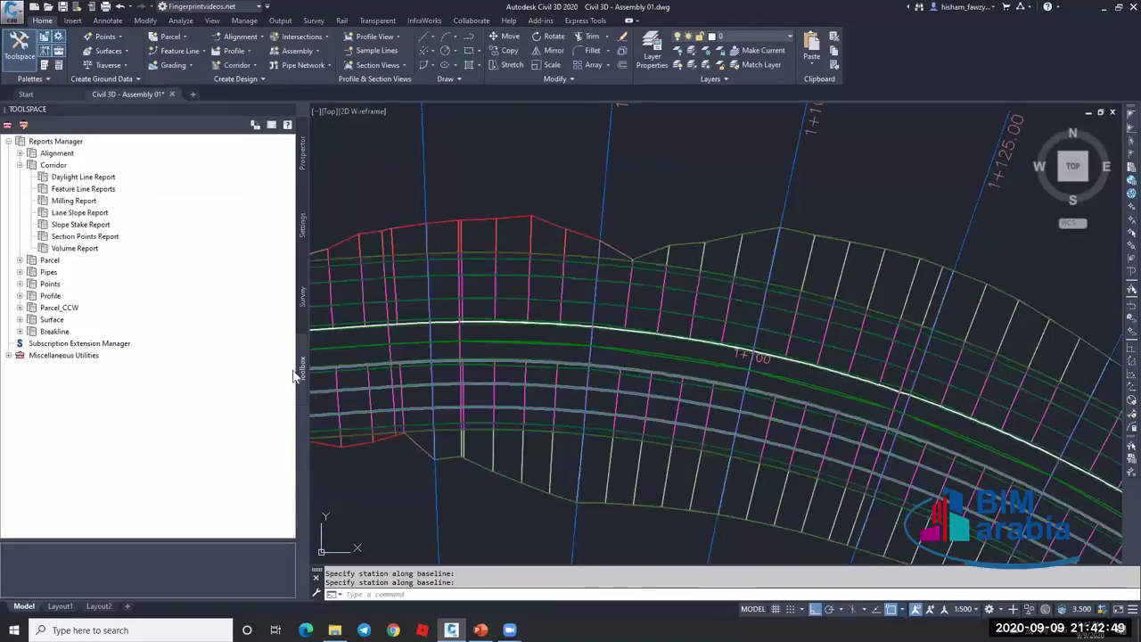
Set the Lane Slope Report to the corridor and SL Collection - 1, close it ungenerated, zoom extents.
{"action": "right_click", "coordinate": [95, 215]}
{"action": "left_click", "coordinate": [126, 220]}
{"action": "left_click", "coordinate": [606, 296]}
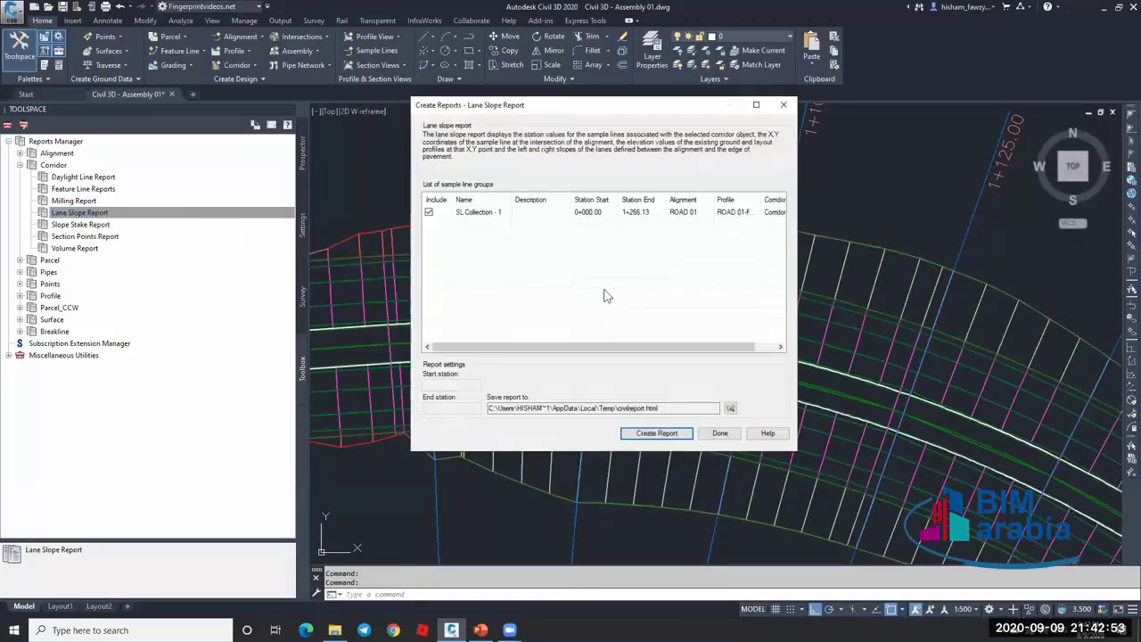
{"action": "left_click", "coordinate": [490, 219]}
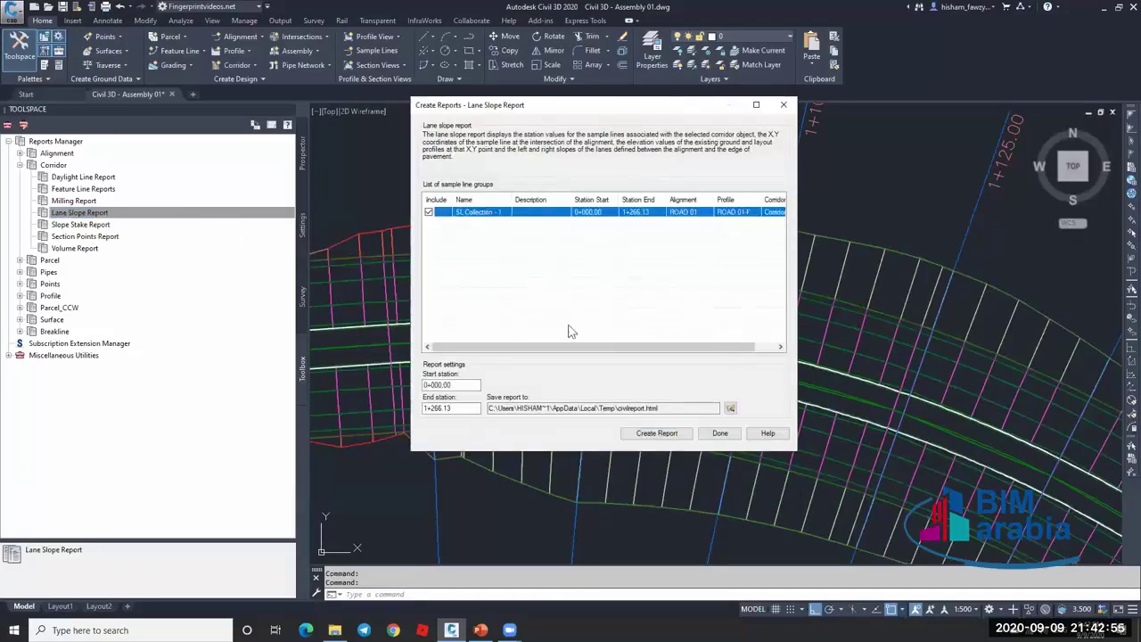
{"action": "left_click_drag", "start_coordinate": [713, 348], "coordinate": [732, 349]}
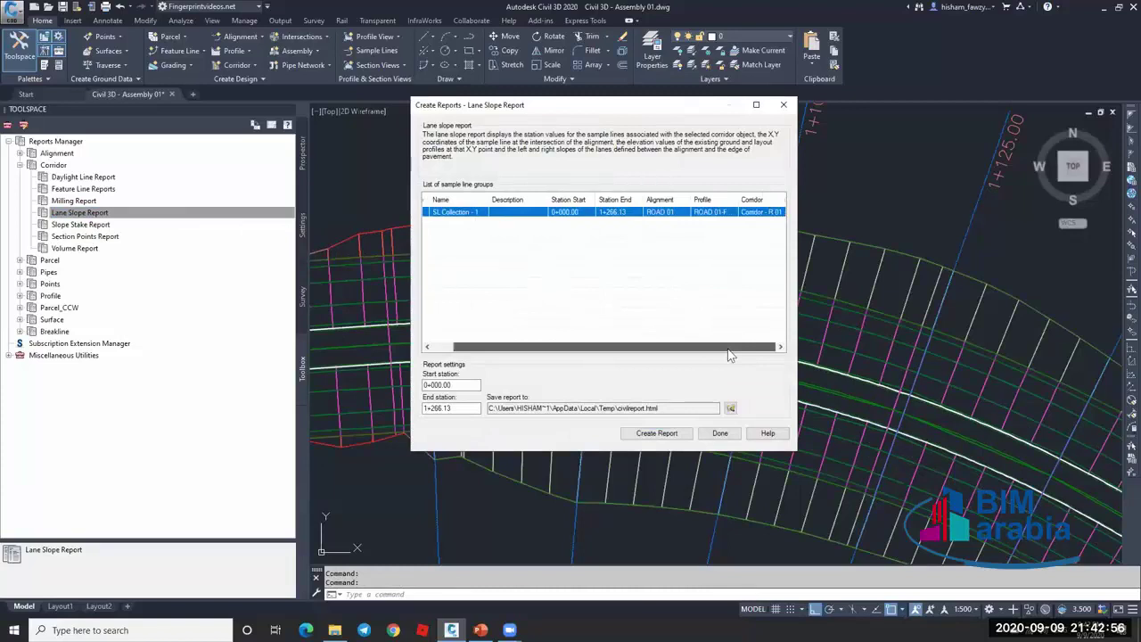
{"action": "left_click", "coordinate": [720, 433]}
{"action": "scroll", "coordinate": [713, 242], "scroll_direction": "down", "scroll_amount": 10}
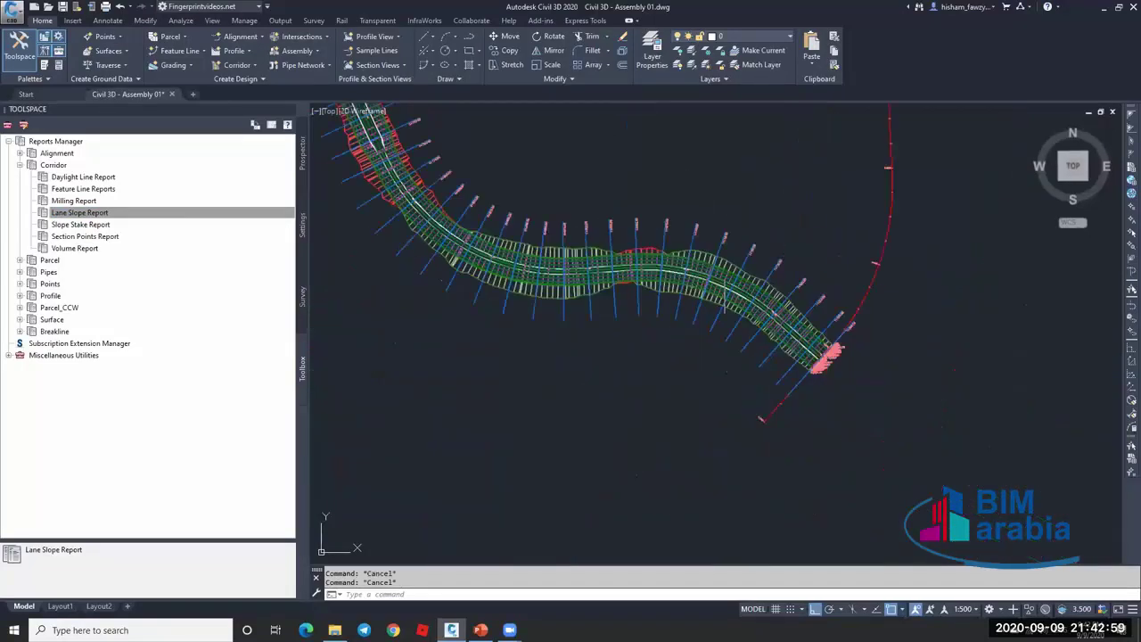
{"action": "scroll", "coordinate": [724, 234], "scroll_direction": "up", "scroll_amount": 5}
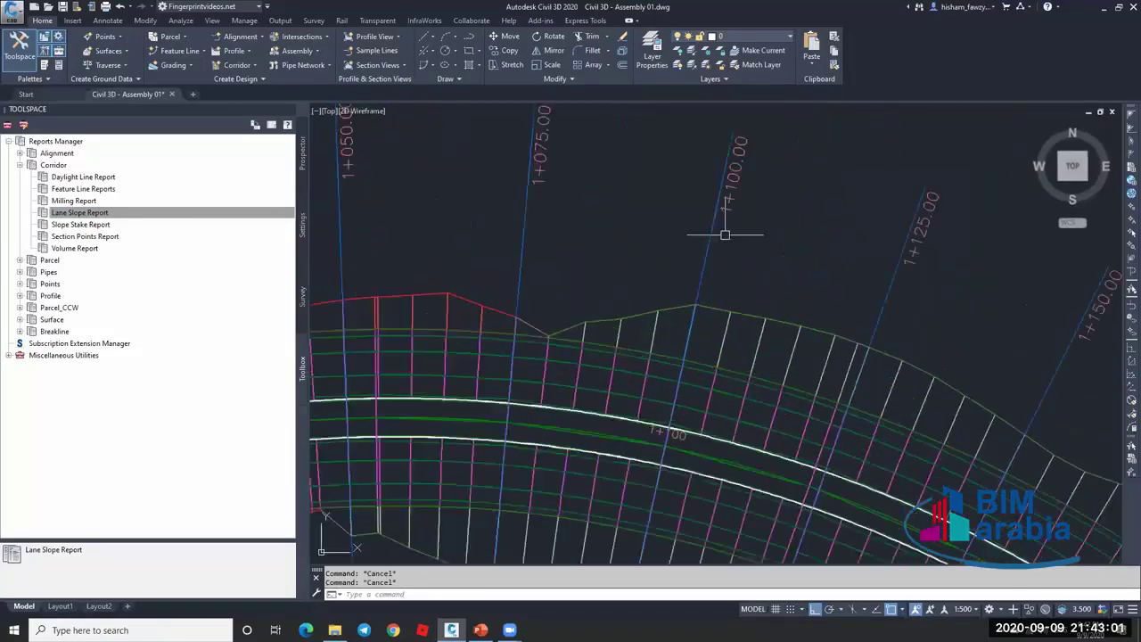
{"action": "scroll", "coordinate": [776, 242], "scroll_direction": "up", "scroll_amount": 2}
{"action": "scroll", "coordinate": [767, 259], "scroll_direction": "down", "scroll_amount": 4}
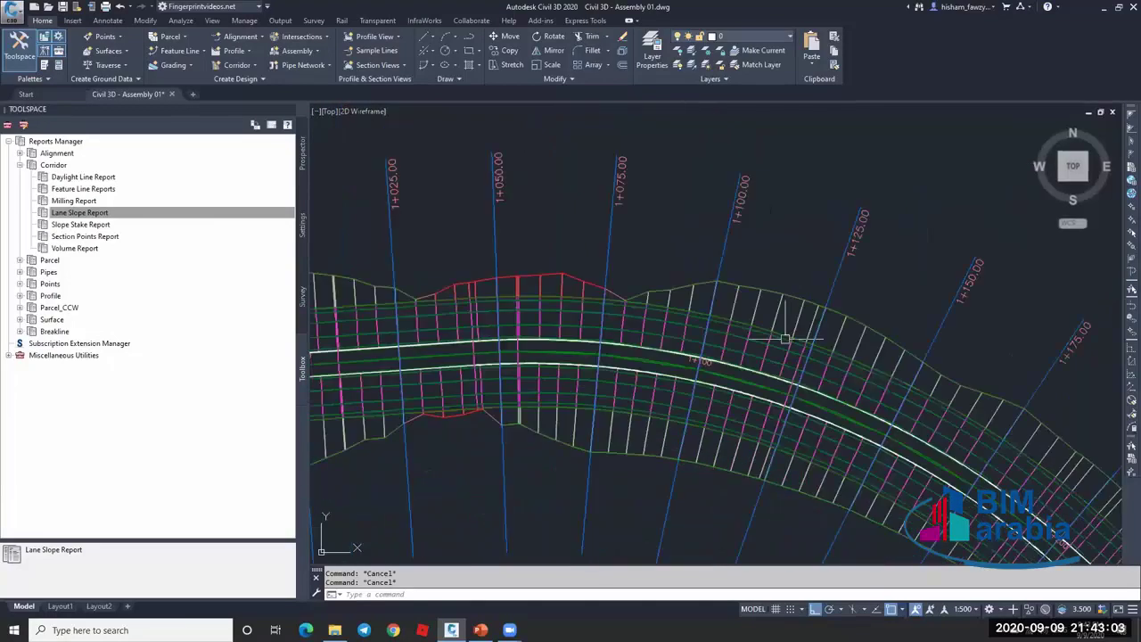
{"action": "scroll", "coordinate": [674, 260], "scroll_direction": "down", "scroll_amount": 5}
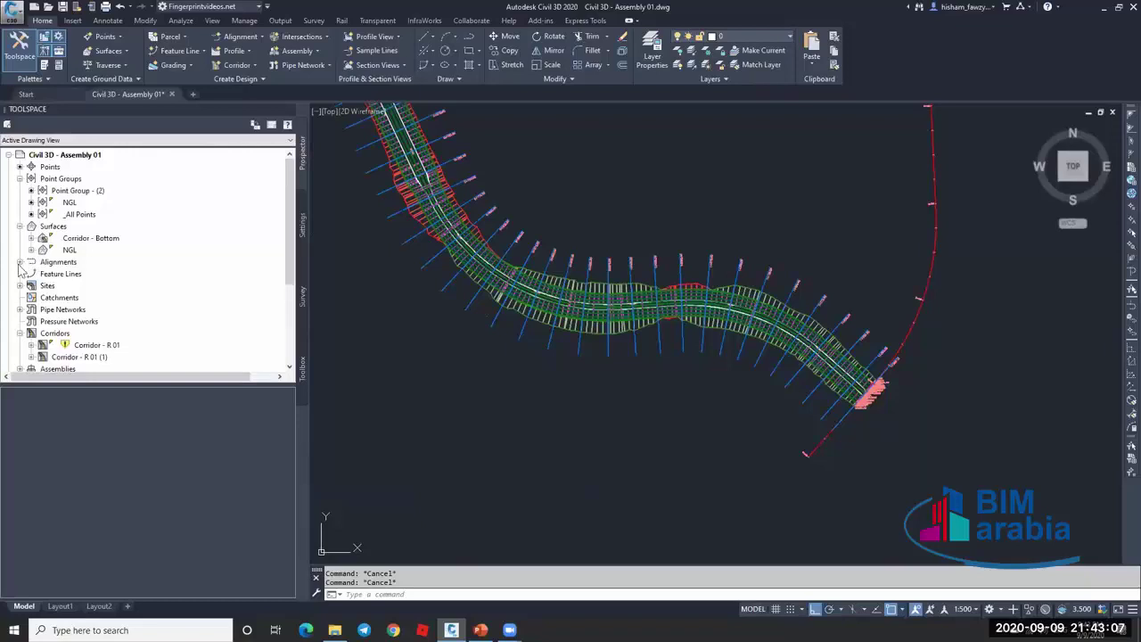
Expand ROAD 01's sample line groups in Prospector to inspect SL Collection - 1.
{"action": "left_click", "coordinate": [20, 261]}
{"action": "left_click", "coordinate": [32, 273]}
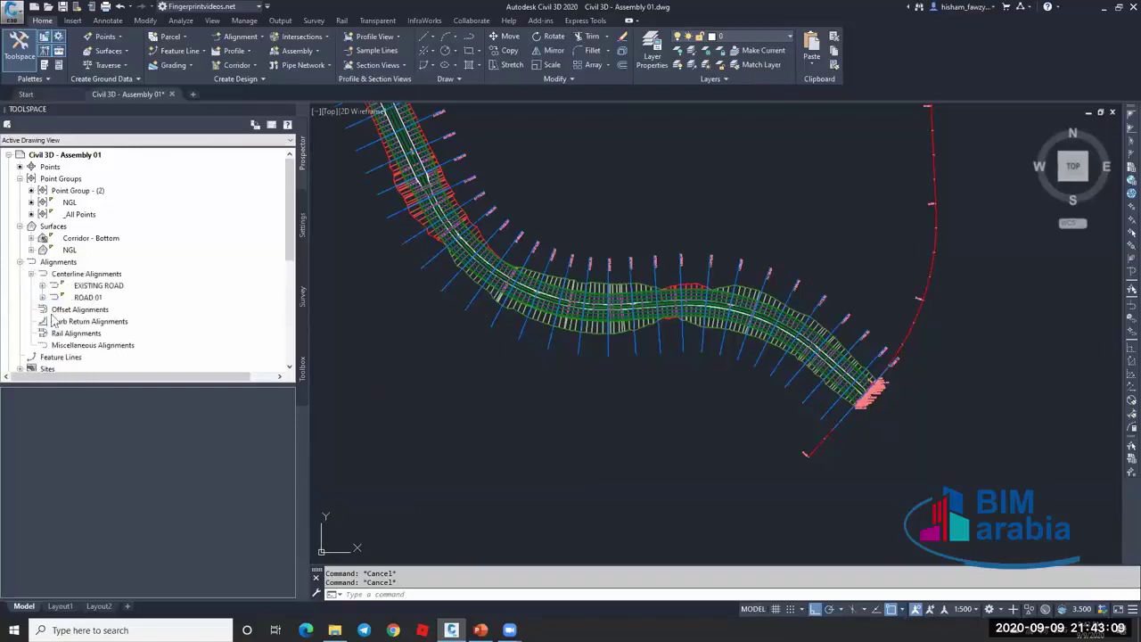
{"action": "scroll", "coordinate": [105, 258], "scroll_direction": "down", "scroll_amount": 3}
{"action": "left_click", "coordinate": [53, 238]}
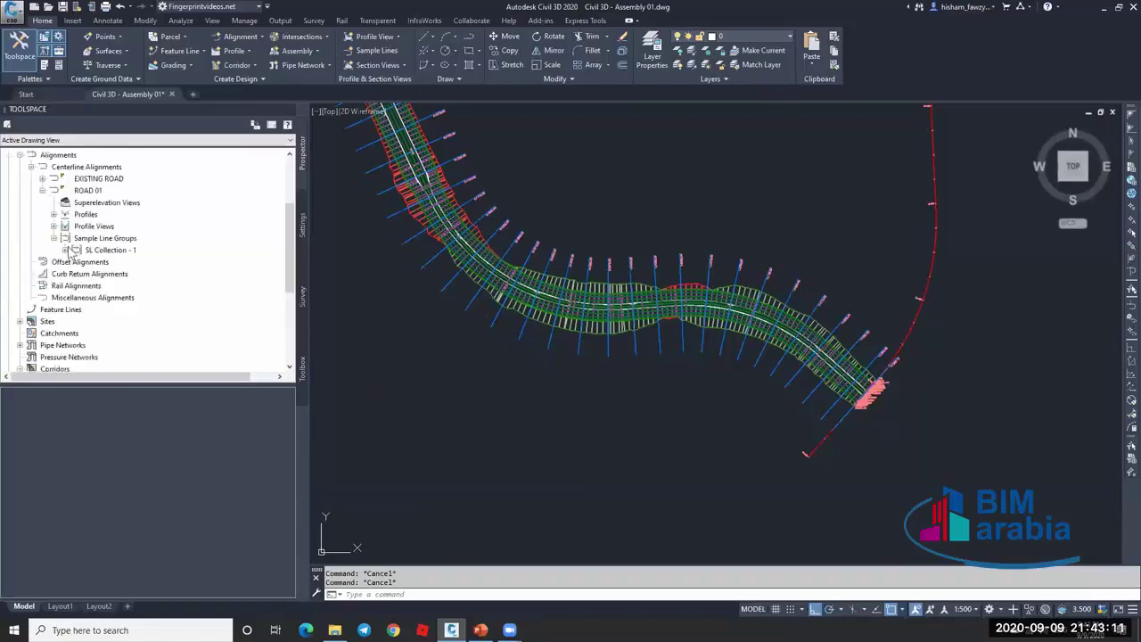
{"action": "left_click", "coordinate": [65, 249]}
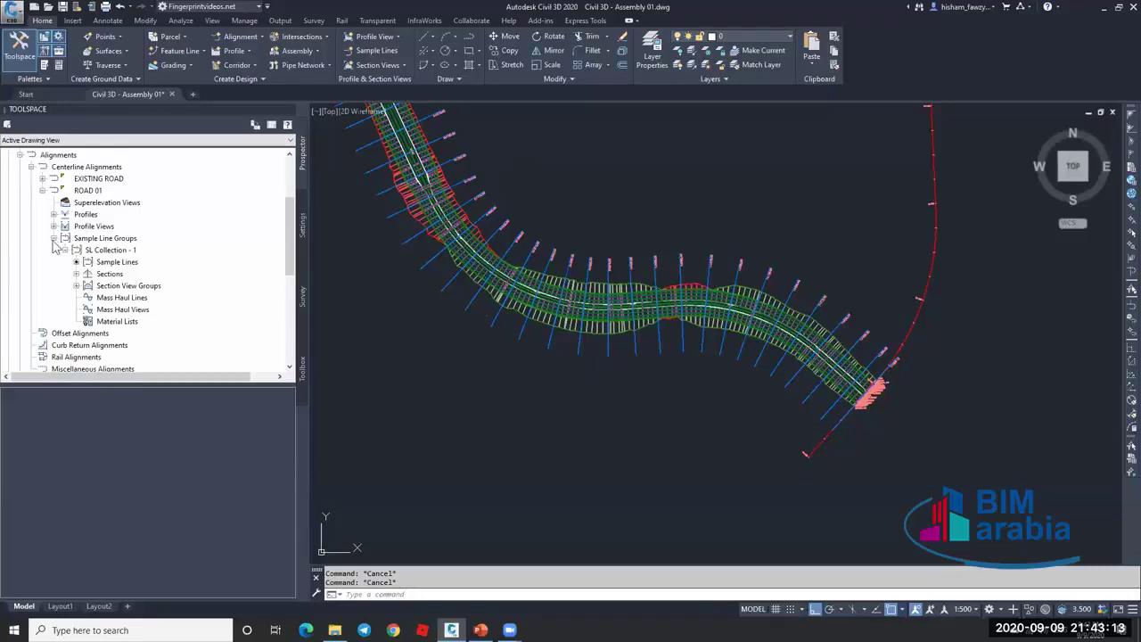
{"action": "left_click", "coordinate": [53, 238]}
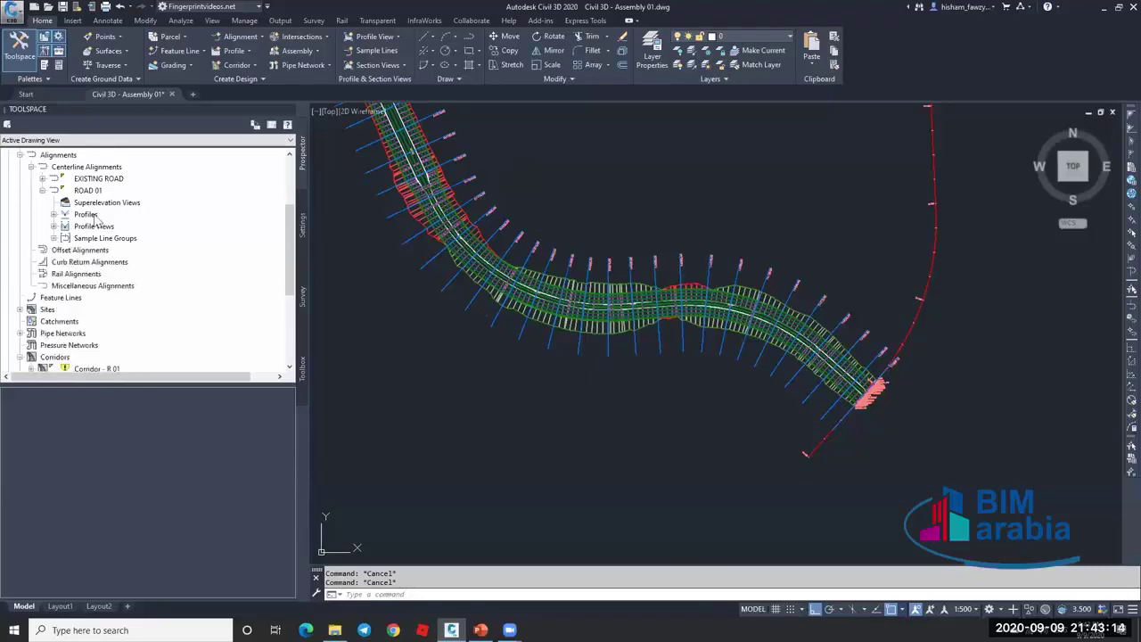
Start sample lines on ROAD 01 in a new group that doesn't sample Corridor - R 01.
{"action": "left_click", "coordinate": [376, 50]}
{"action": "key", "text": "Return"}
{"action": "left_click", "coordinate": [664, 383]}
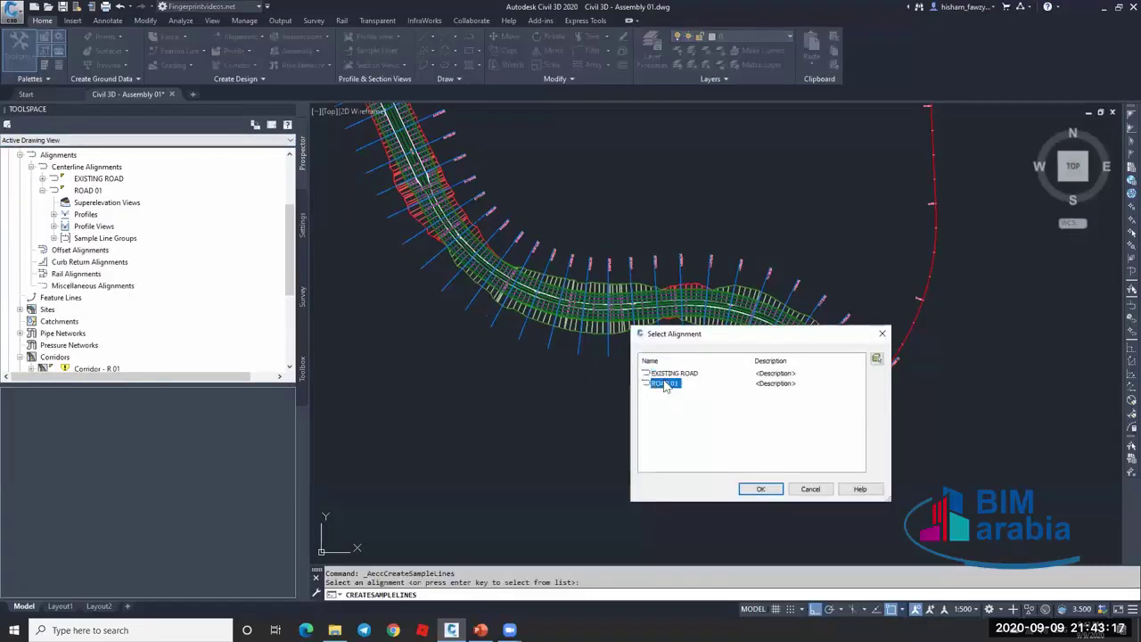
{"action": "left_click", "coordinate": [757, 490]}
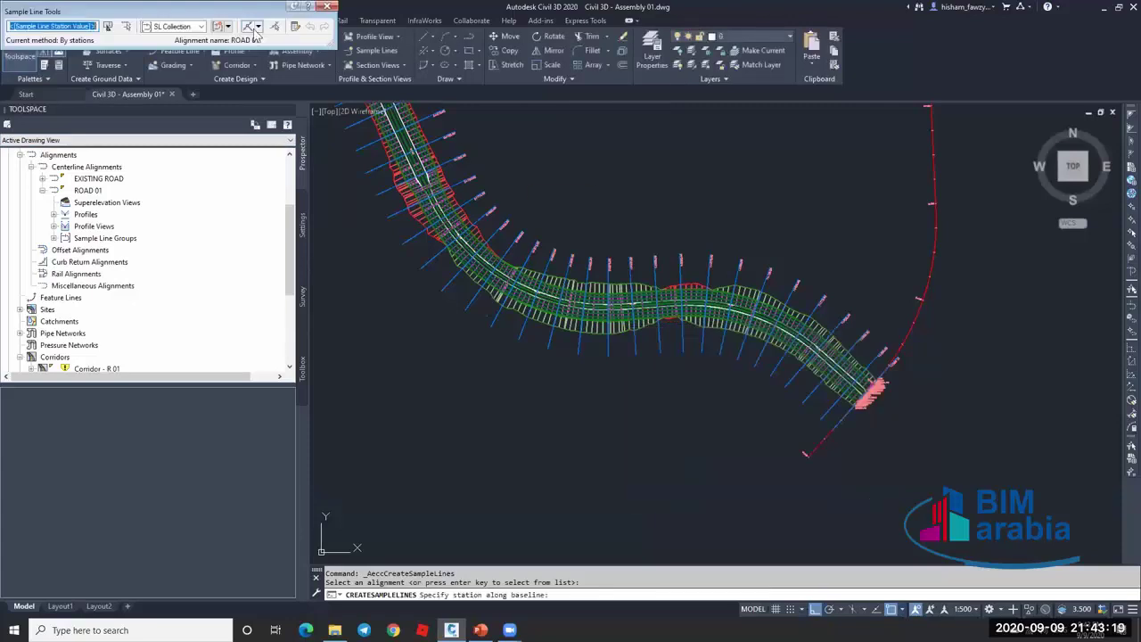
{"action": "left_click", "coordinate": [228, 27]}
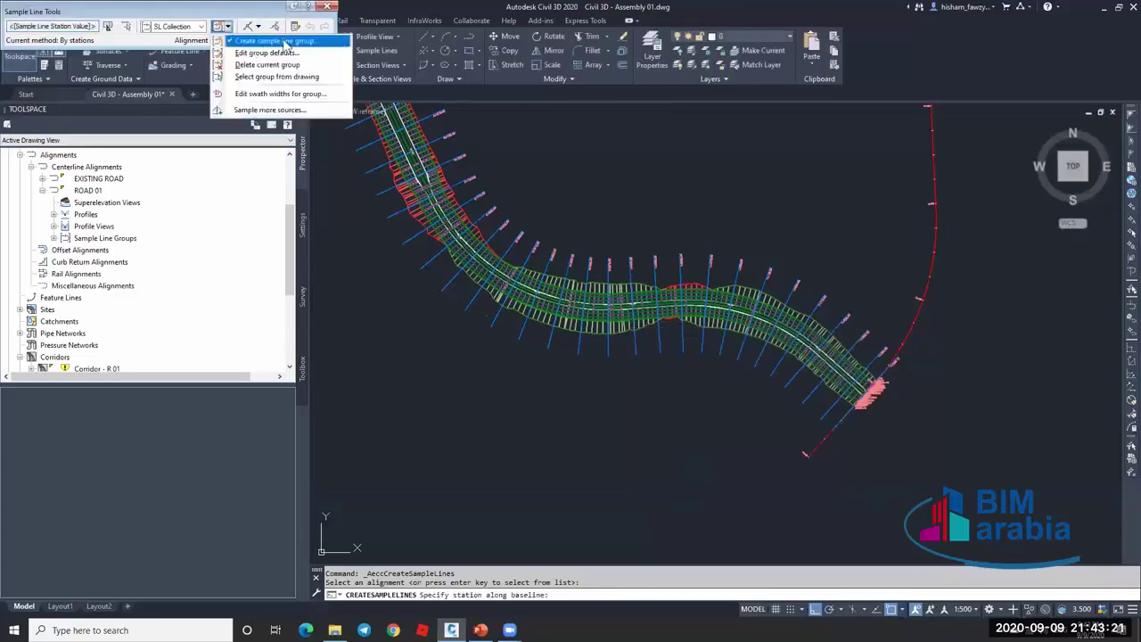
{"action": "left_click", "coordinate": [283, 41]}
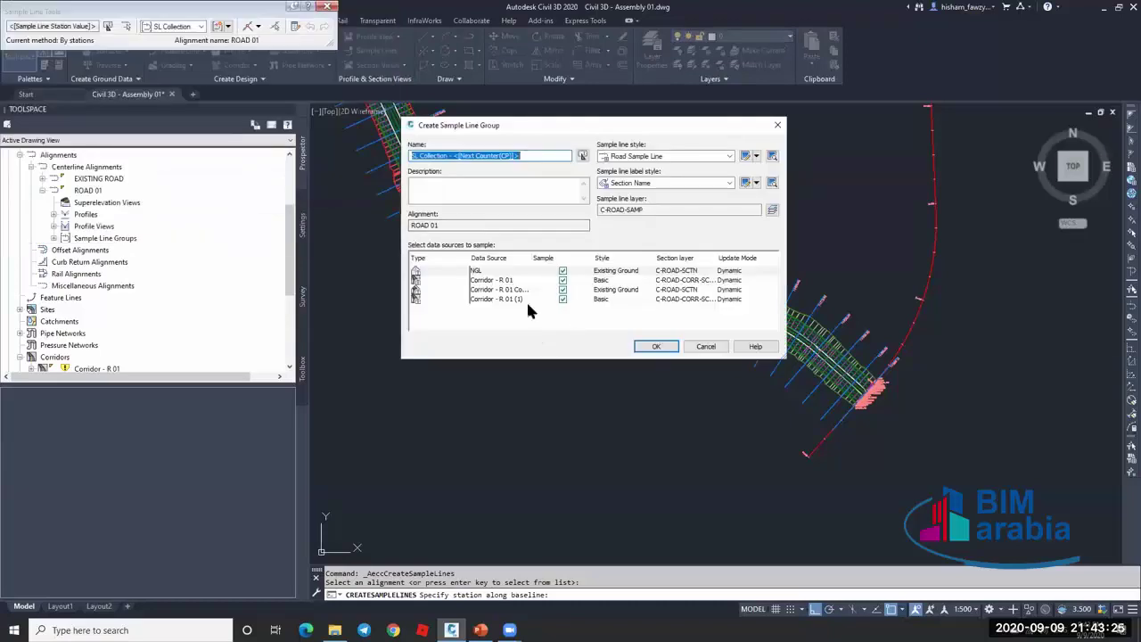
{"action": "left_click", "coordinate": [563, 281]}
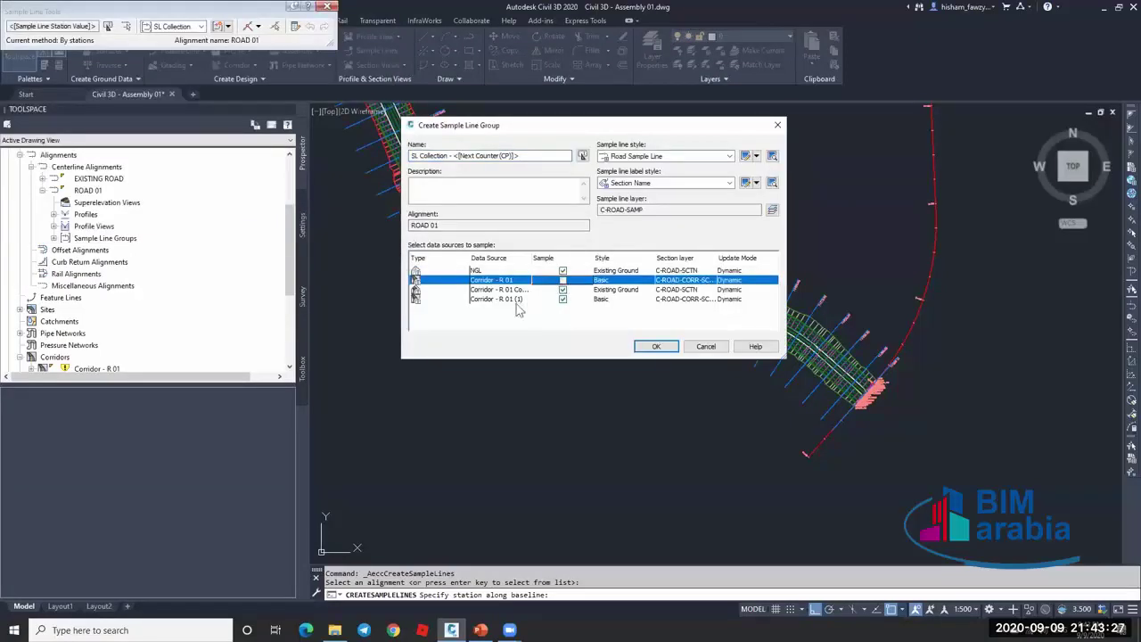
{"action": "left_click", "coordinate": [656, 345]}
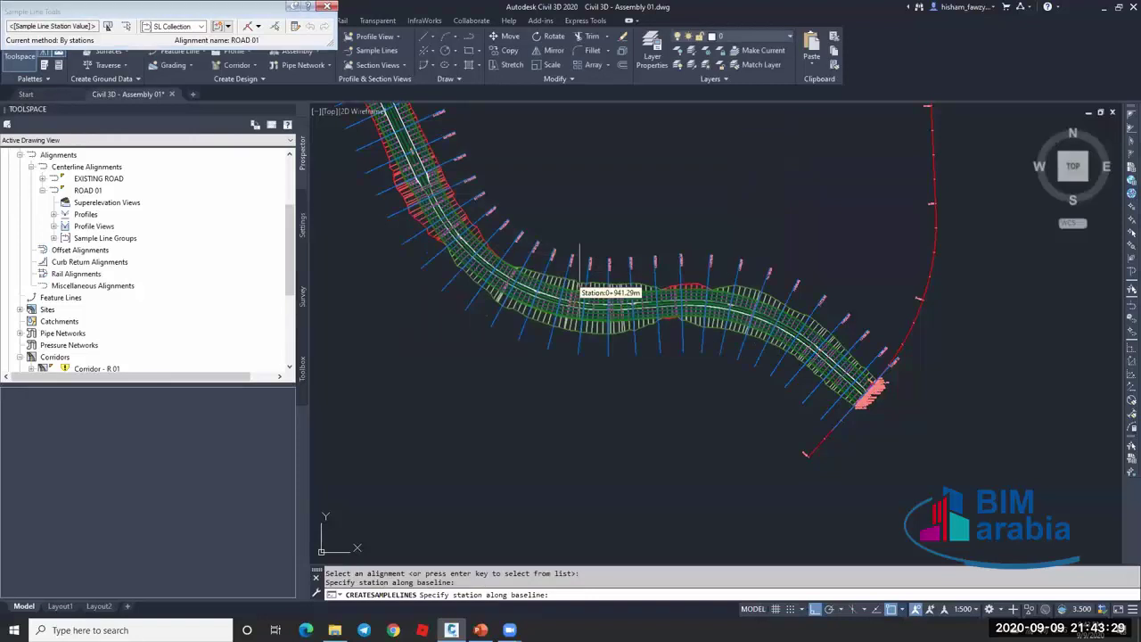
Place sample lines by station range at 25 m increments, 50 m wide.
{"action": "left_click", "coordinate": [257, 26]}
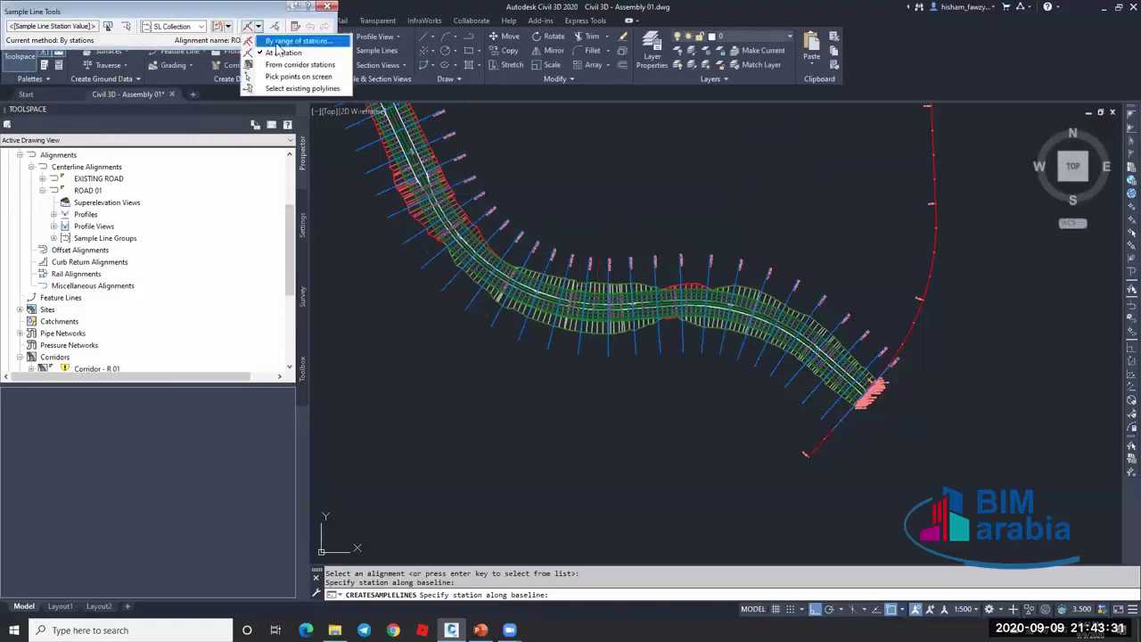
{"action": "left_click", "coordinate": [278, 42]}
{"action": "scroll", "coordinate": [911, 443], "scroll_direction": "down", "scroll_amount": 3}
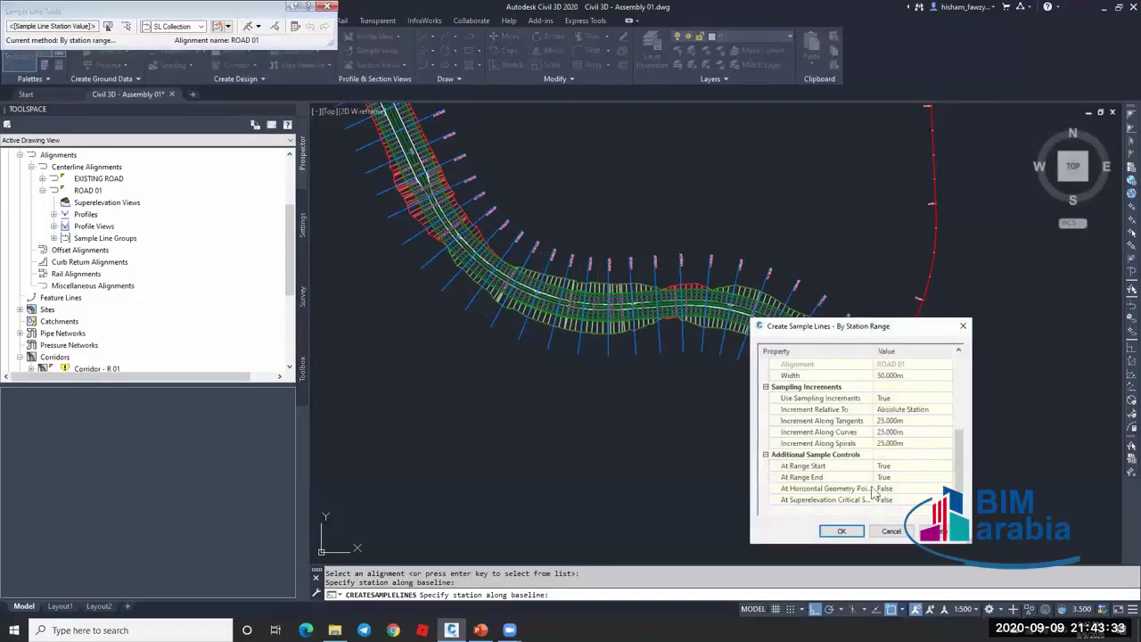
{"action": "left_click", "coordinate": [841, 531]}
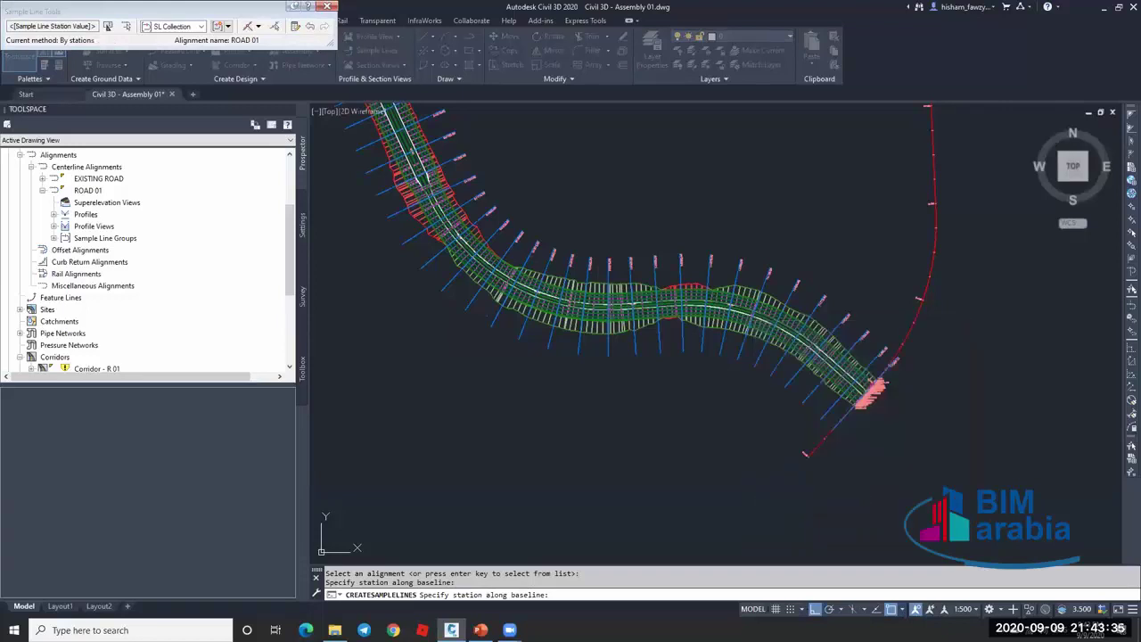
End the sample line command and execute the Lane Slope Report from the Reports Manager.
{"action": "key", "text": "Return"}
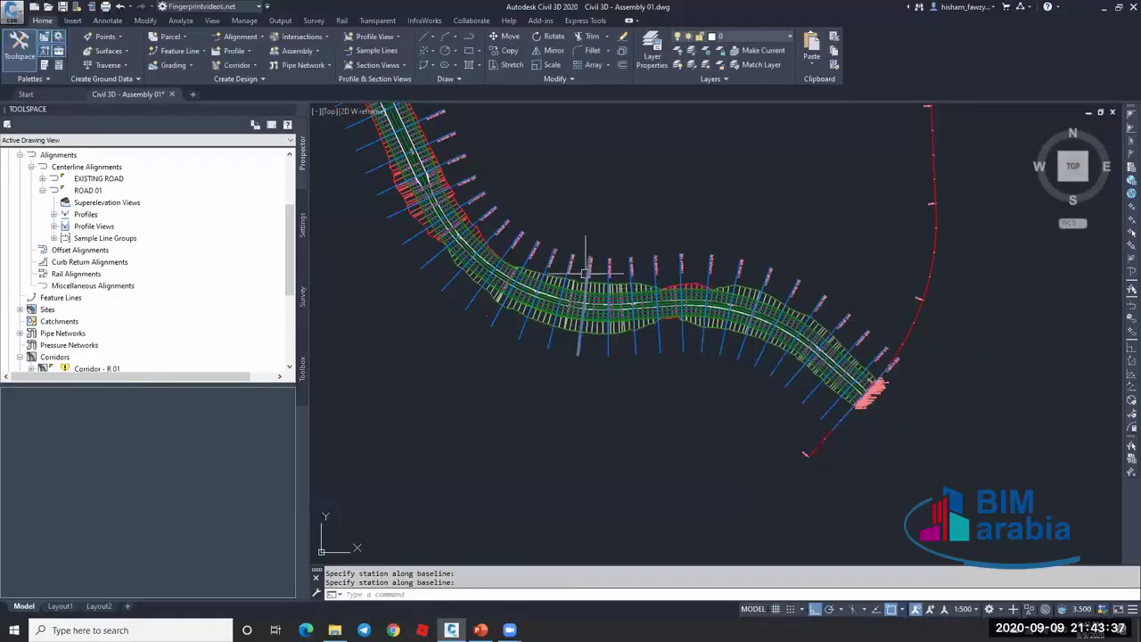
{"action": "scroll", "coordinate": [588, 267], "scroll_direction": "up", "scroll_amount": 5}
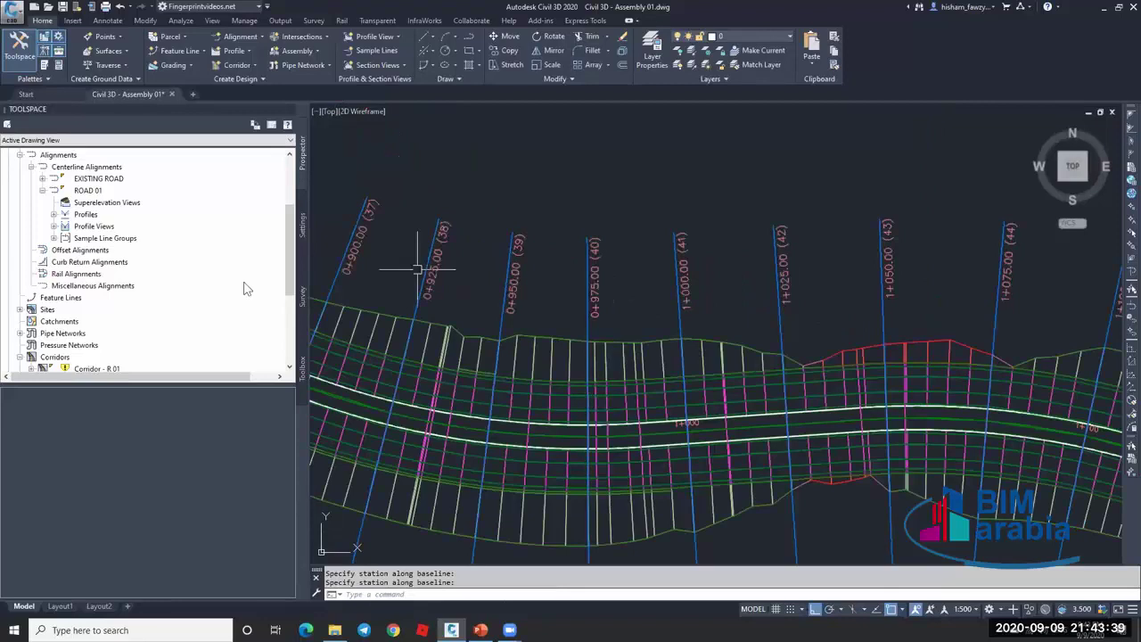
{"action": "left_click", "coordinate": [303, 365]}
{"action": "right_click", "coordinate": [147, 214]}
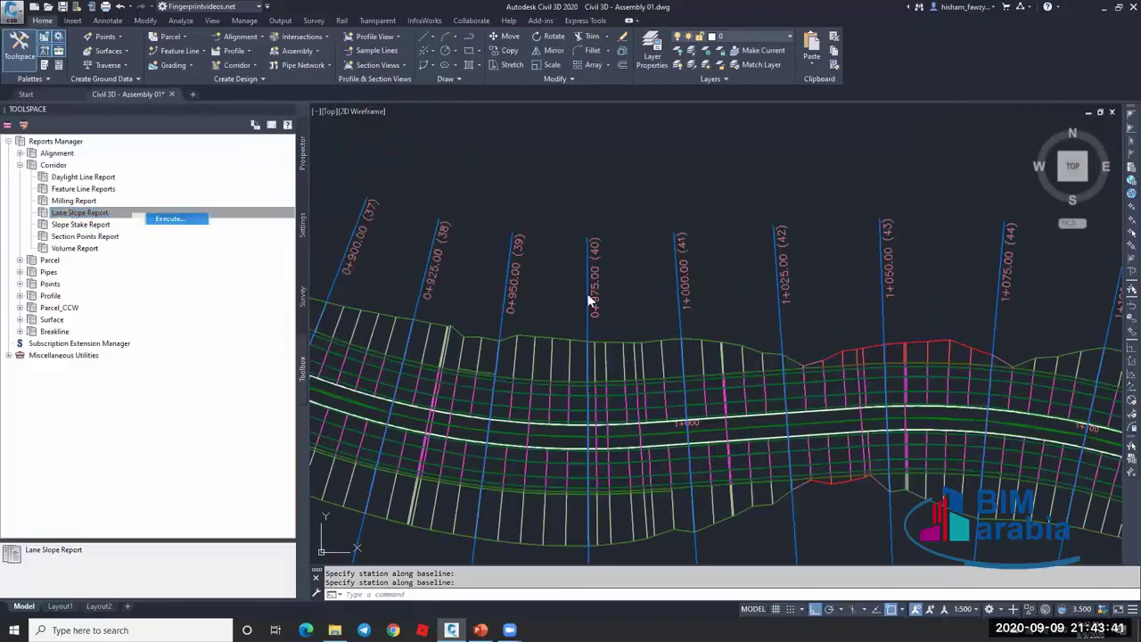
{"action": "left_click", "coordinate": [169, 220]}
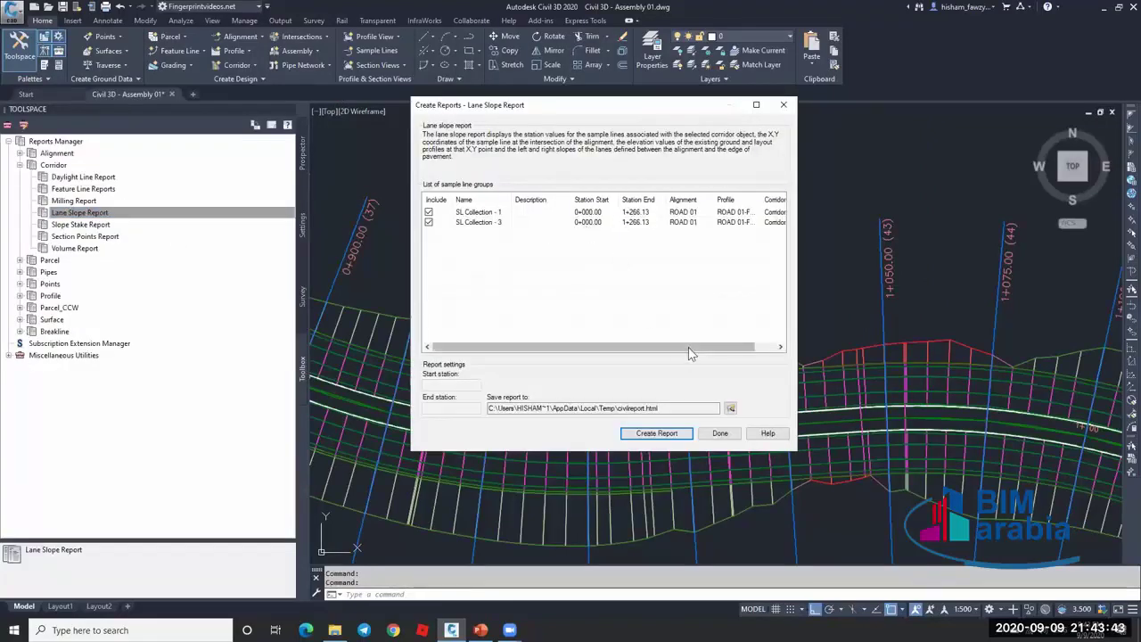
Include SL Collection - 3, create the report, then close the browser and the report settings.
{"action": "left_click_drag", "start_coordinate": [688, 347], "coordinate": [707, 347]}
{"action": "left_click", "coordinate": [772, 223]}
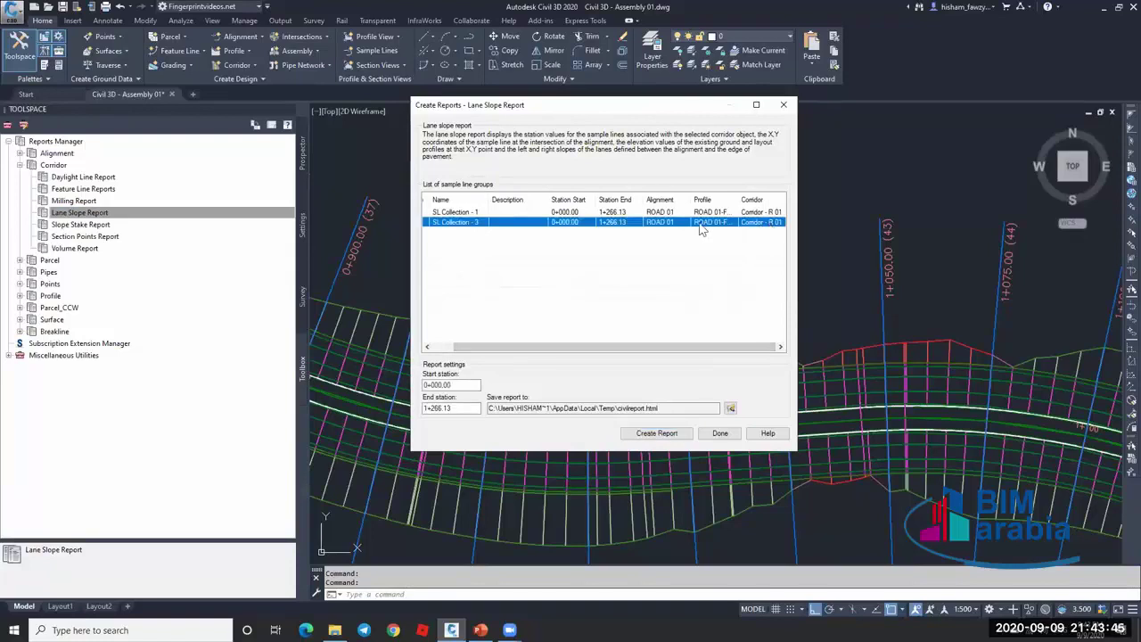
{"action": "left_click_drag", "start_coordinate": [588, 347], "coordinate": [567, 346]}
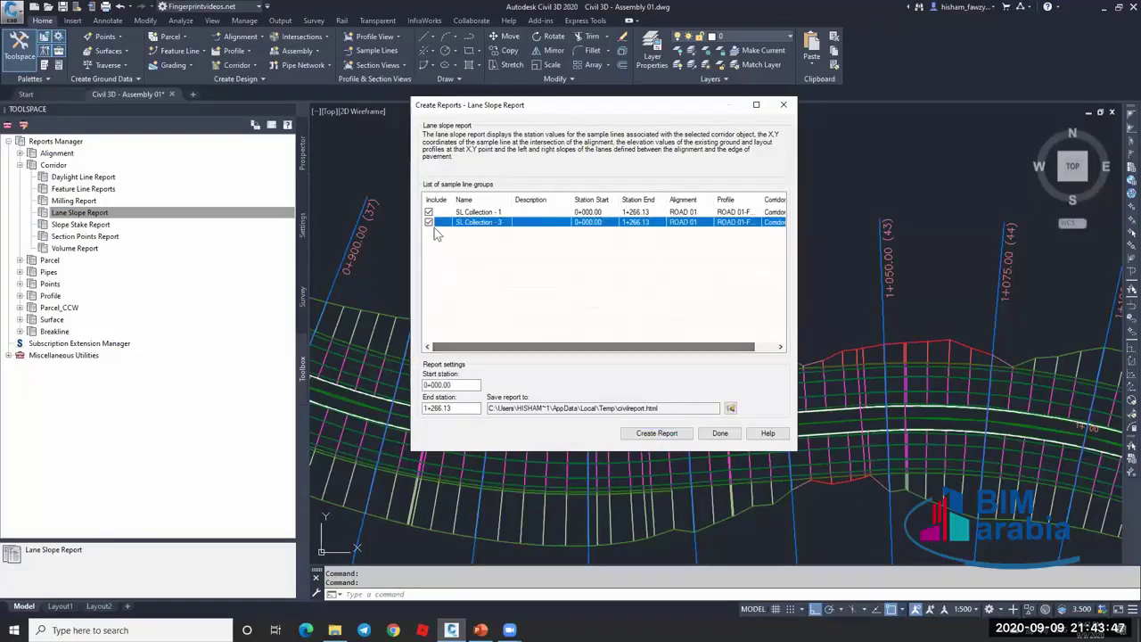
{"action": "left_click", "coordinate": [606, 410]}
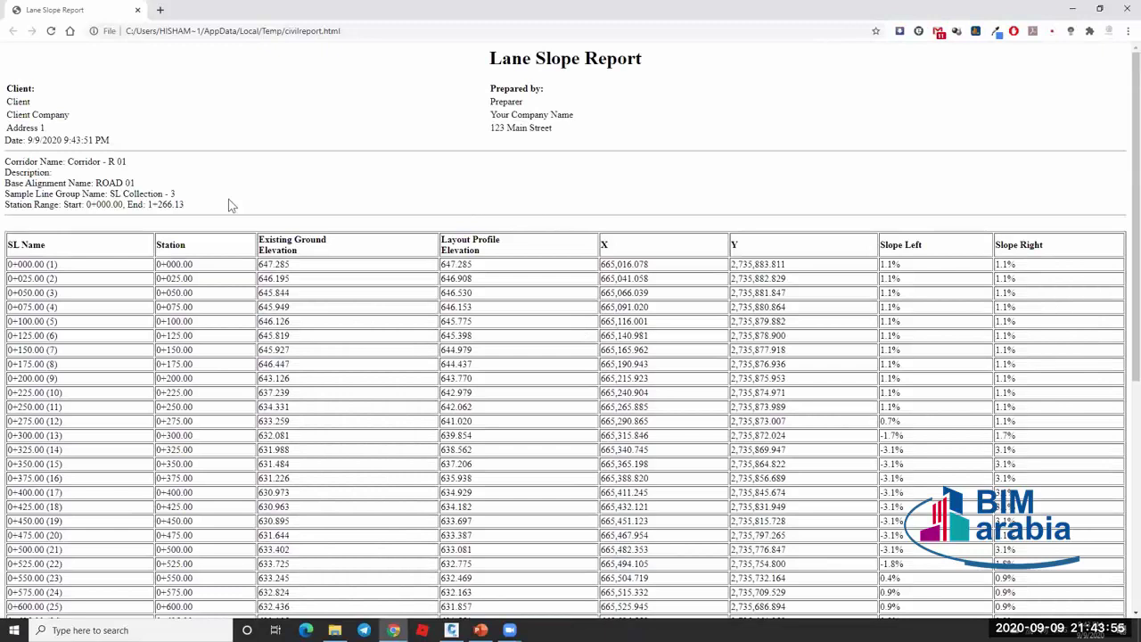
{"action": "left_click", "coordinate": [1126, 9]}
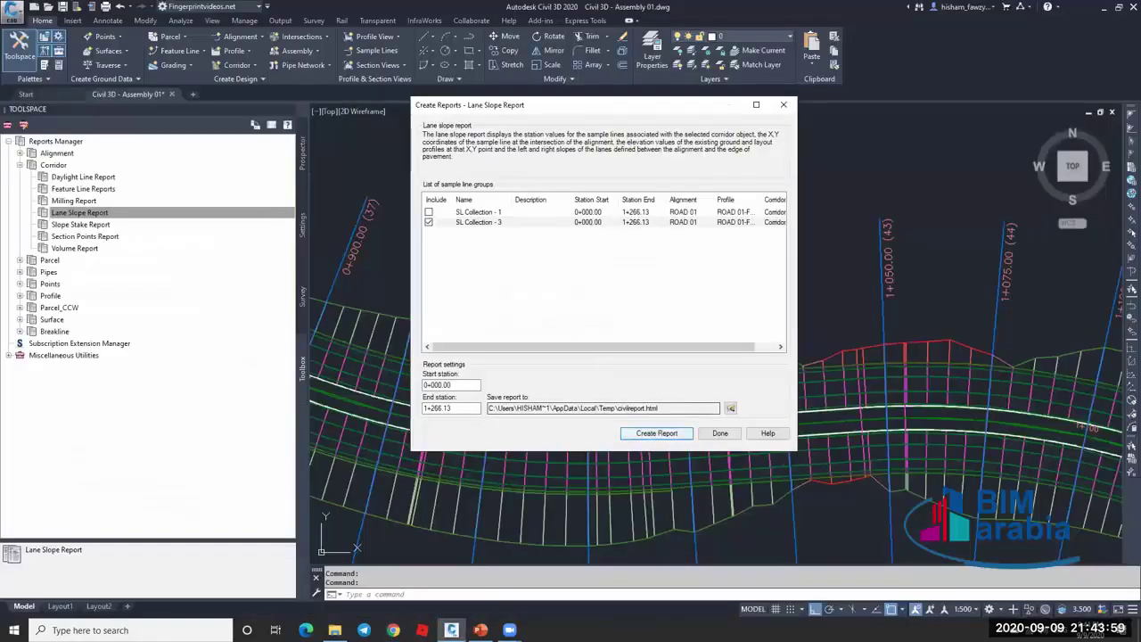
{"action": "key", "text": "Escape"}
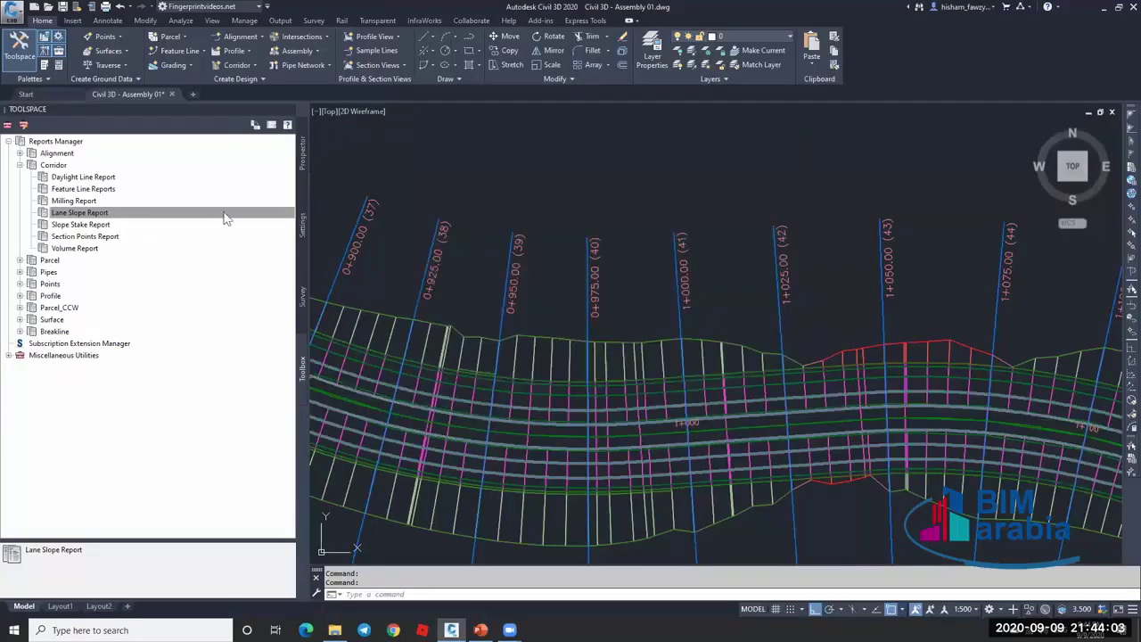
Assign Corridor - R 01 (1)'s Type 011 region the other assembly from the drawing, then apply.
{"action": "key", "text": "Escape"}
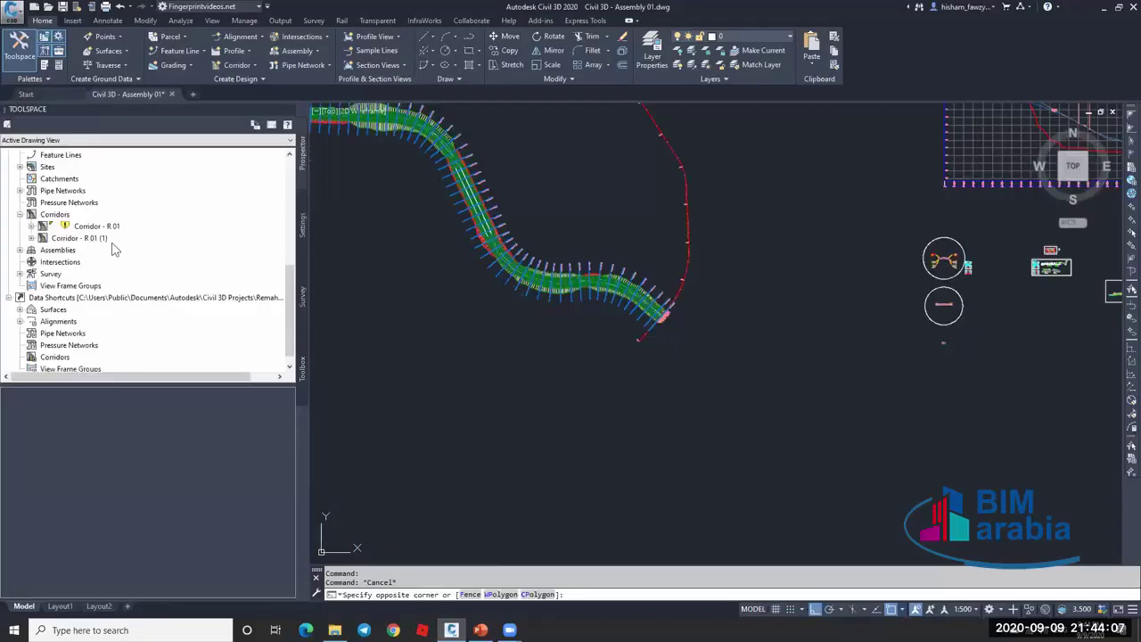
{"action": "right_click", "coordinate": [114, 238]}
{"action": "left_click", "coordinate": [133, 244]}
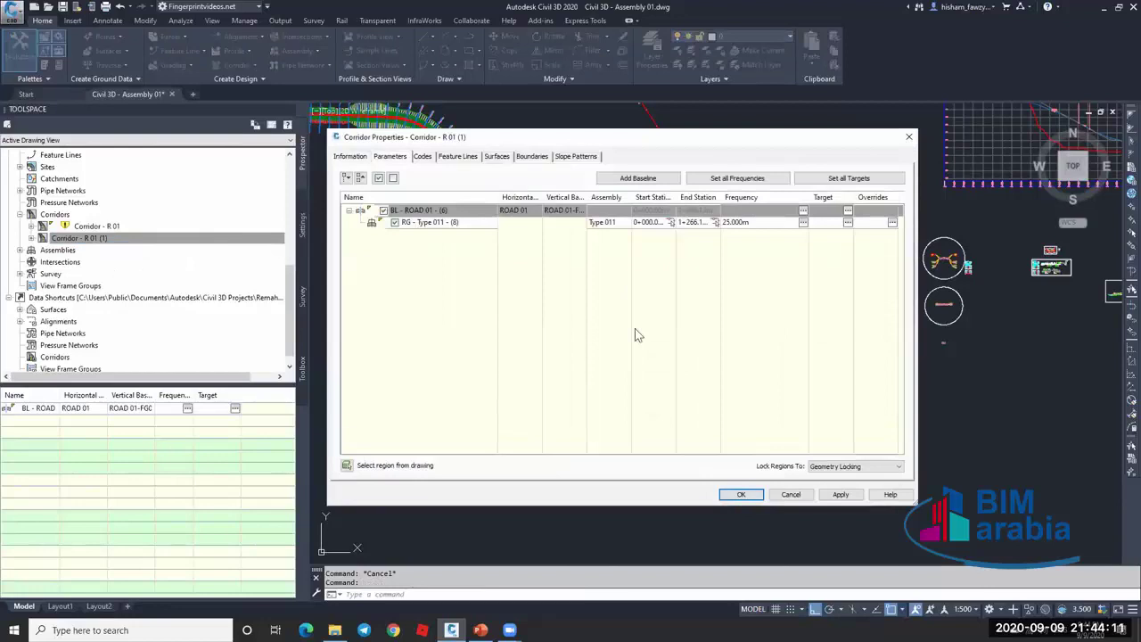
{"action": "double_click", "coordinate": [602, 222]}
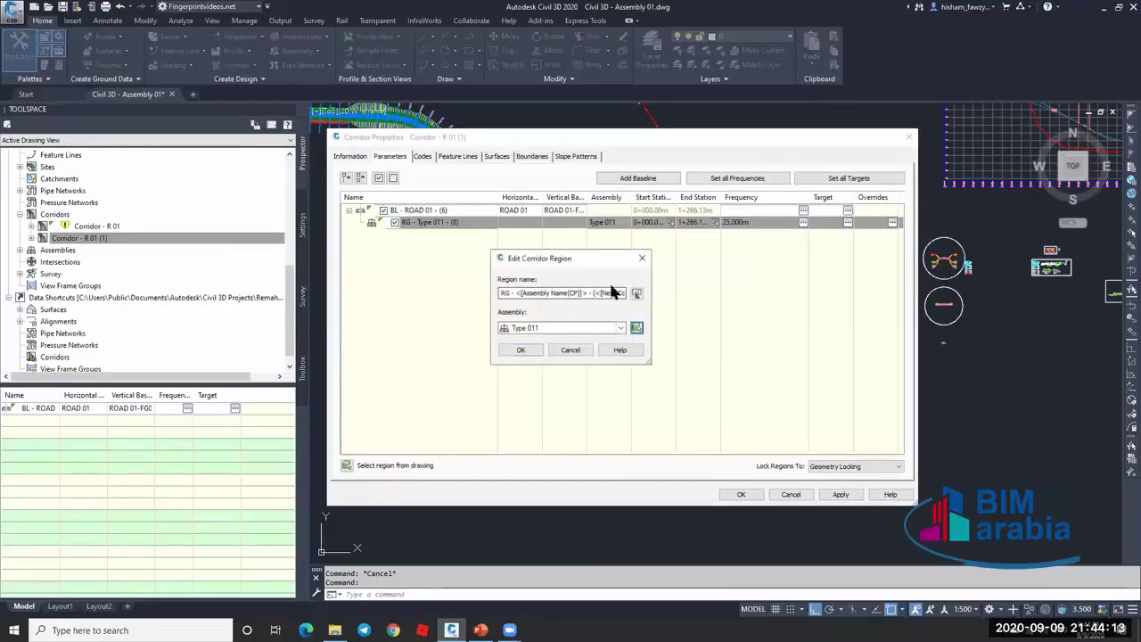
{"action": "left_click", "coordinate": [637, 328]}
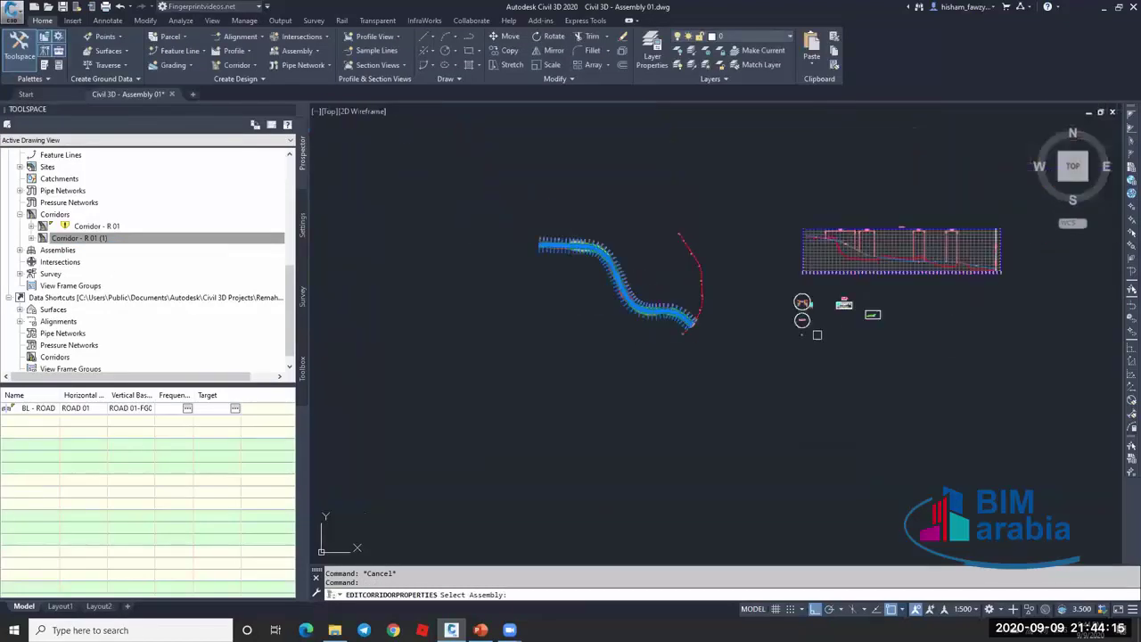
{"action": "scroll", "coordinate": [619, 340], "scroll_direction": "up", "scroll_amount": 3}
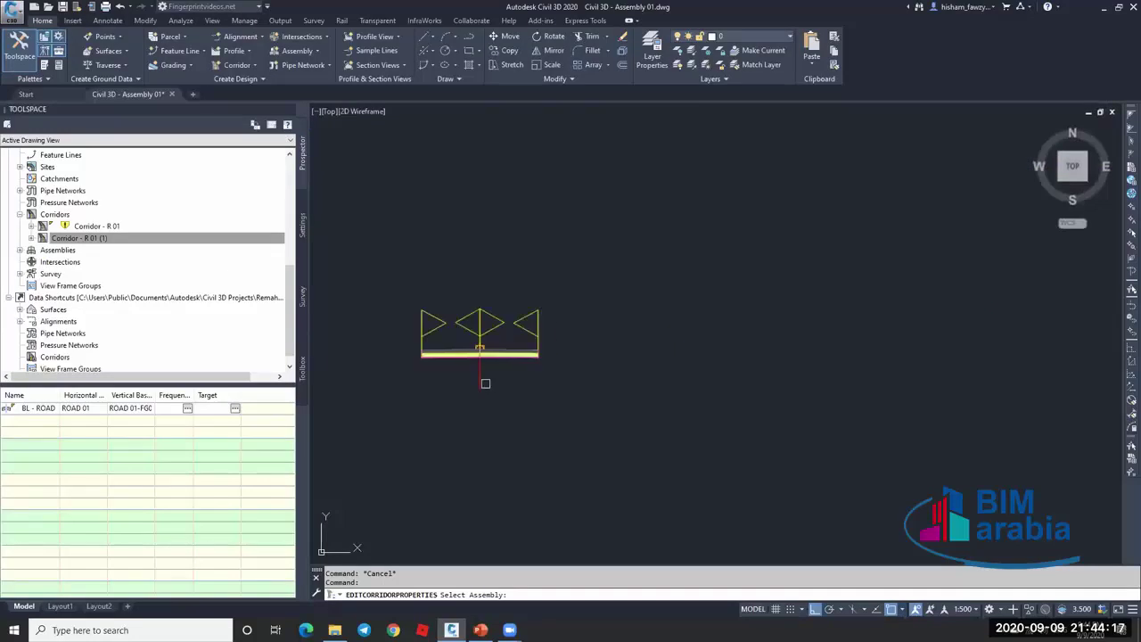
{"action": "left_click", "coordinate": [486, 380]}
{"action": "left_click", "coordinate": [538, 353]}
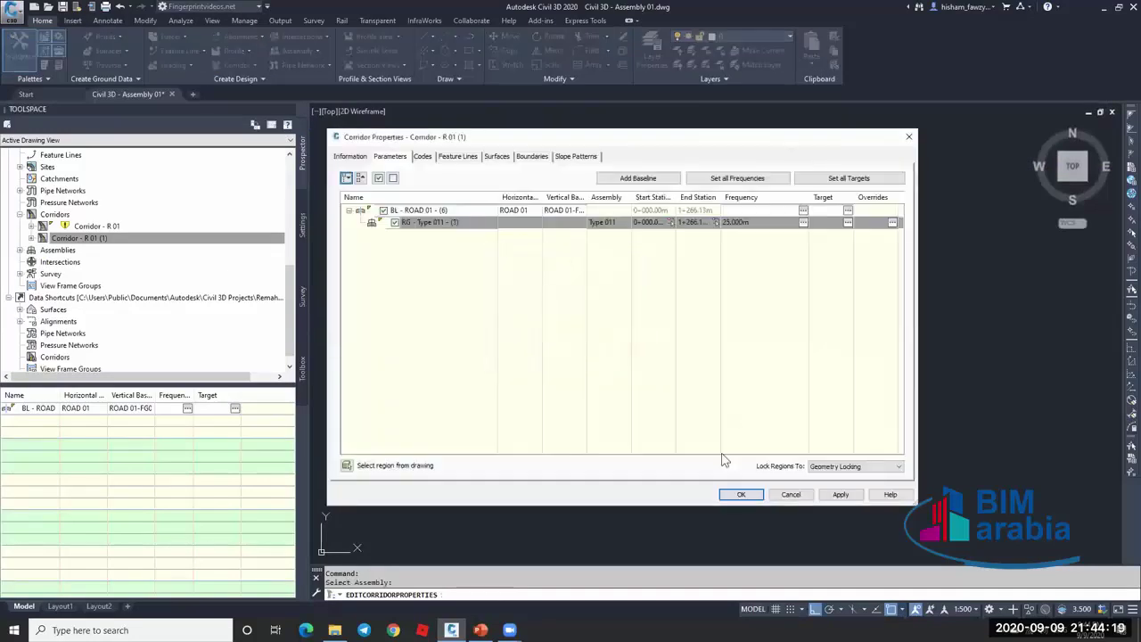
{"action": "left_click", "coordinate": [840, 494]}
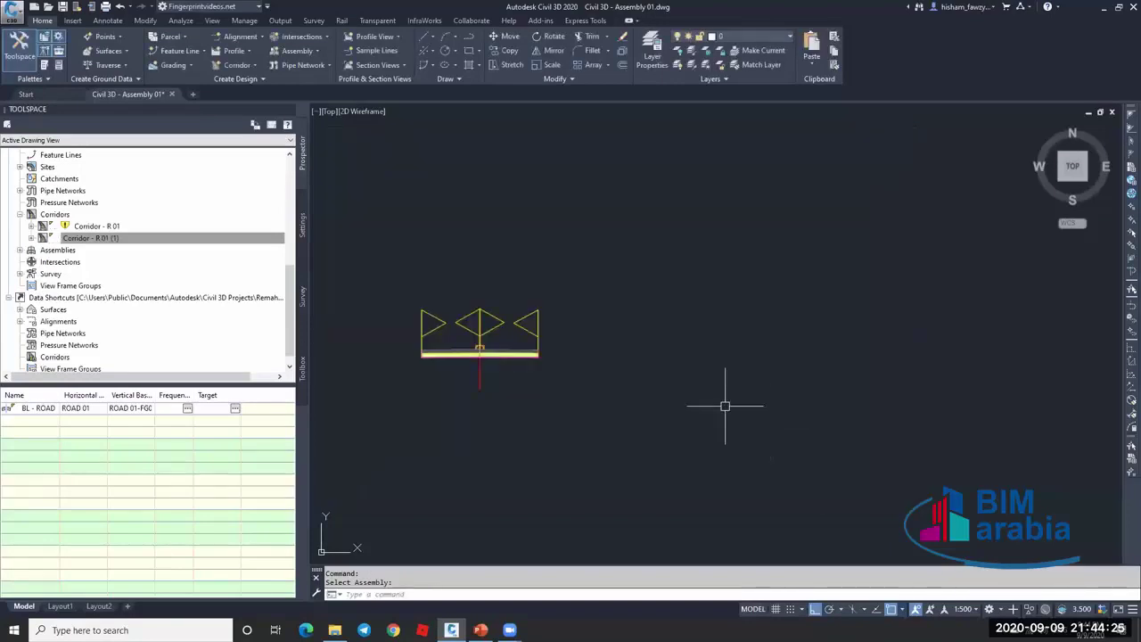
{"action": "left_click", "coordinate": [233, 241]}
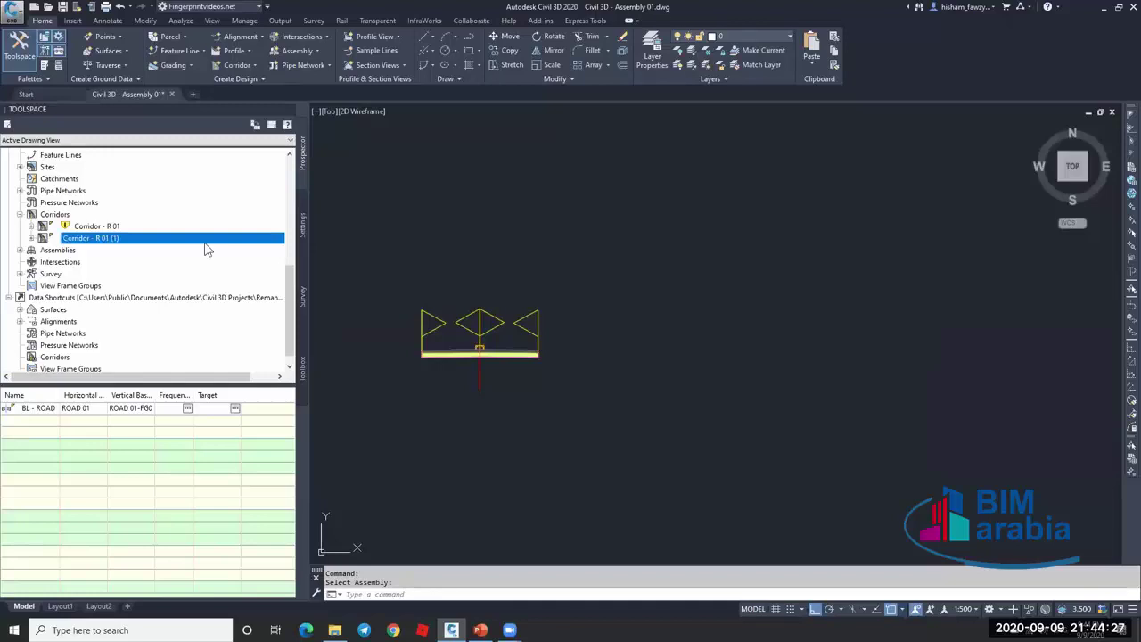
Inspect Corridor - R 01 (1) in the 3D Object Viewer, then close the viewer.
{"action": "scroll", "coordinate": [473, 361], "scroll_direction": "up", "scroll_amount": 5}
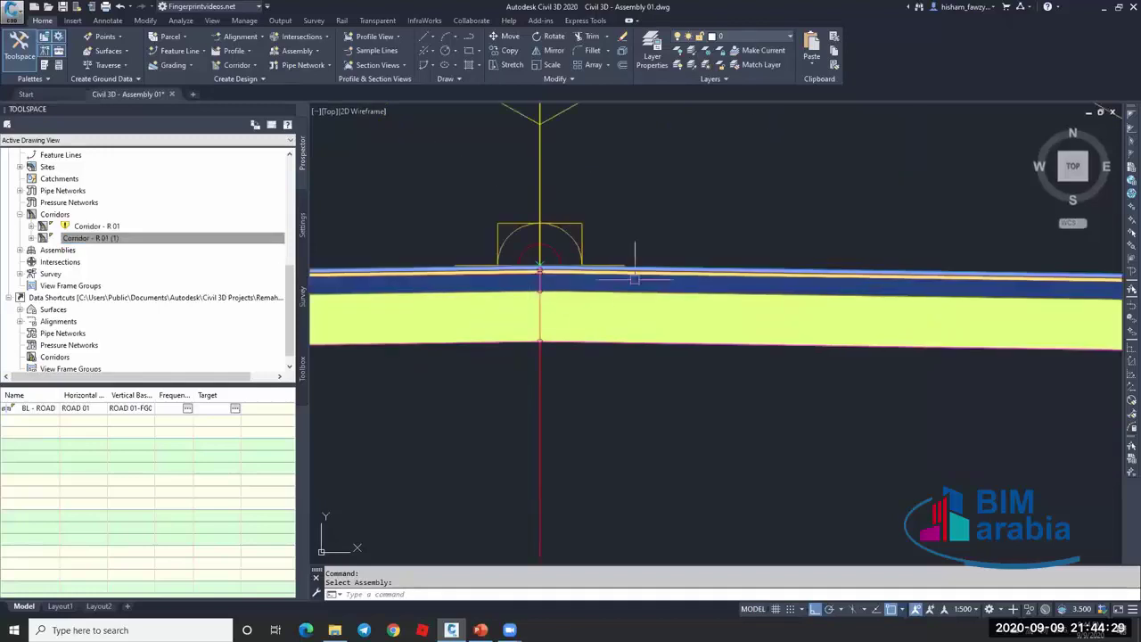
{"action": "scroll", "coordinate": [634, 279], "scroll_direction": "down", "scroll_amount": 5}
{"action": "scroll", "coordinate": [544, 264], "scroll_direction": "down", "scroll_amount": 2}
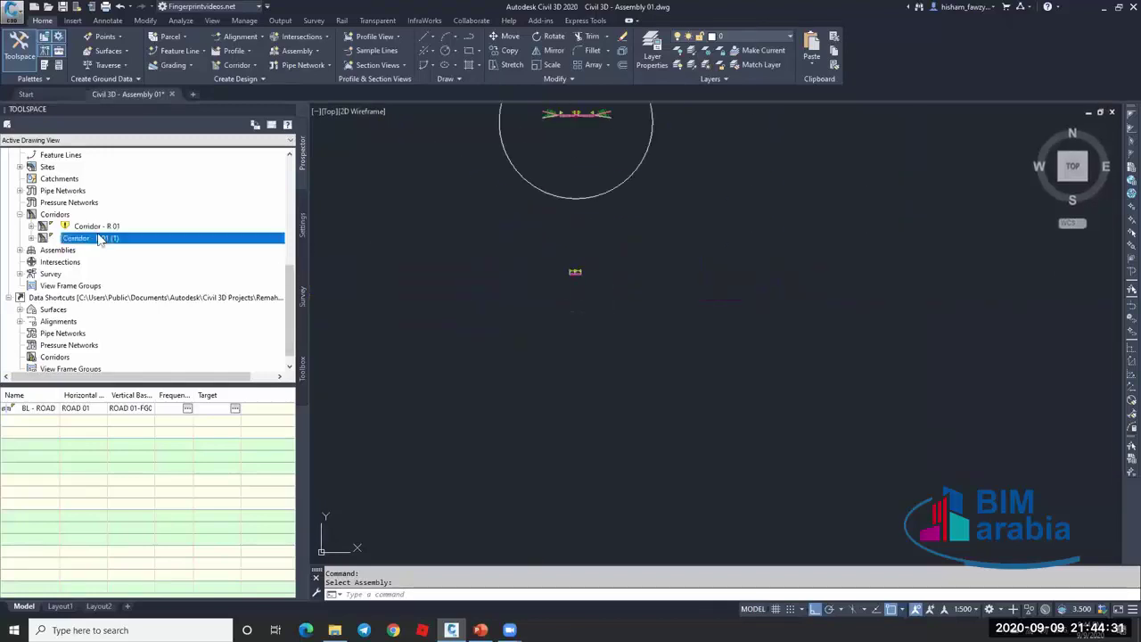
{"action": "right_click", "coordinate": [101, 239]}
{"action": "left_click", "coordinate": [211, 319]}
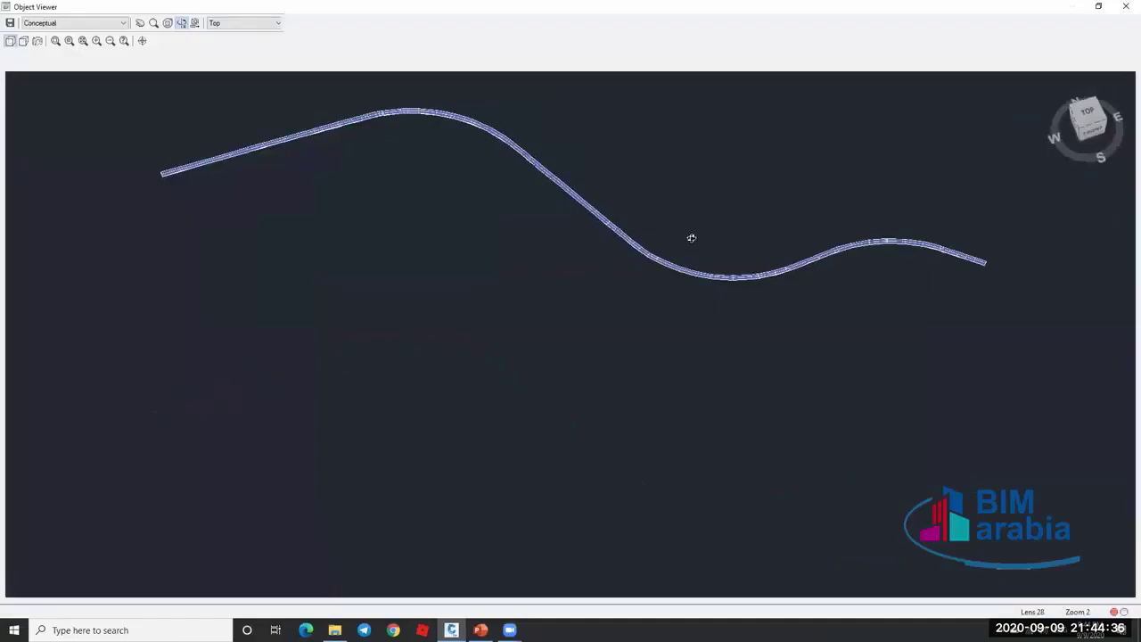
{"action": "left_click_drag", "start_coordinate": [690, 237], "coordinate": [660, 271]}
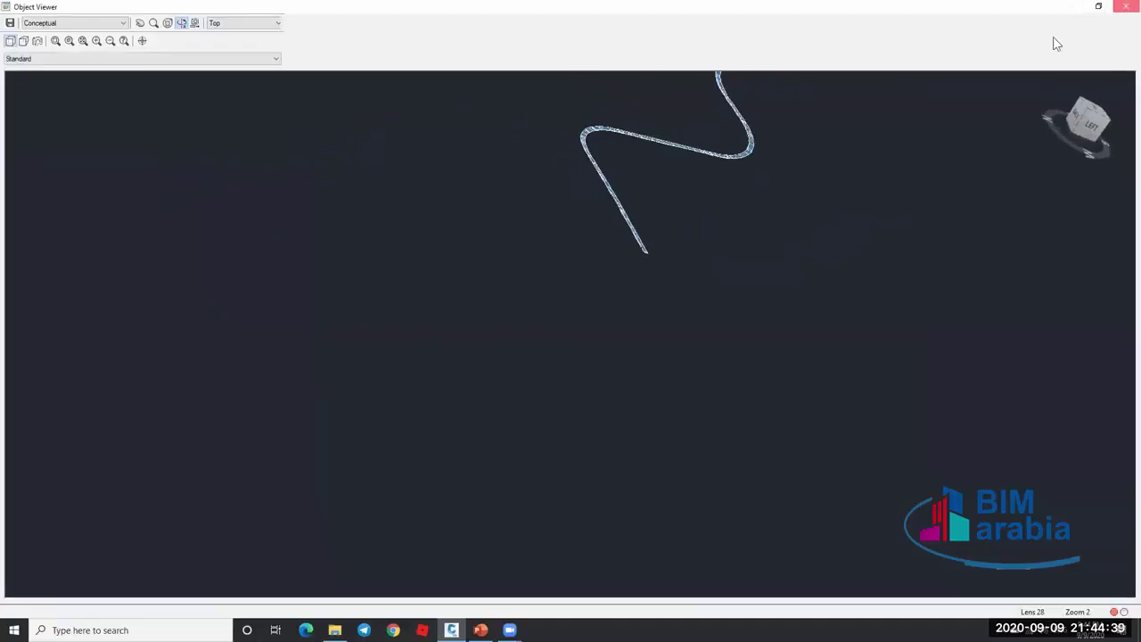
{"action": "left_click", "coordinate": [1126, 6]}
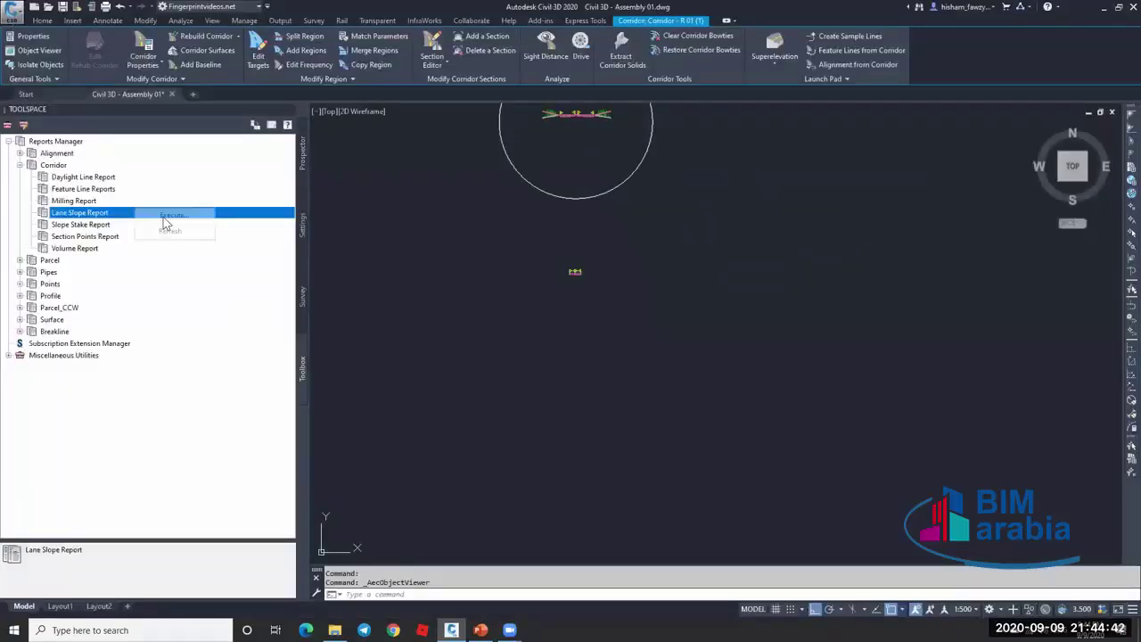
Rerun the Lane Slope Report settings, toggle SL Collection - 1 and - 3, and widen the dialog and Corridor column.
{"action": "double_click", "coordinate": [166, 219]}
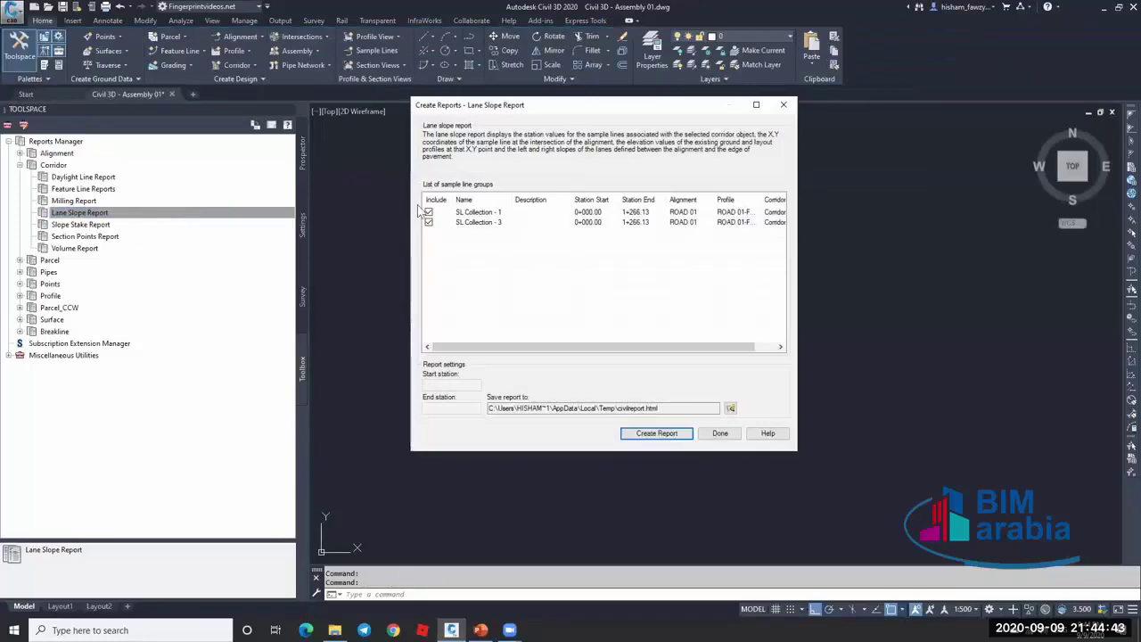
{"action": "left_click", "coordinate": [428, 212]}
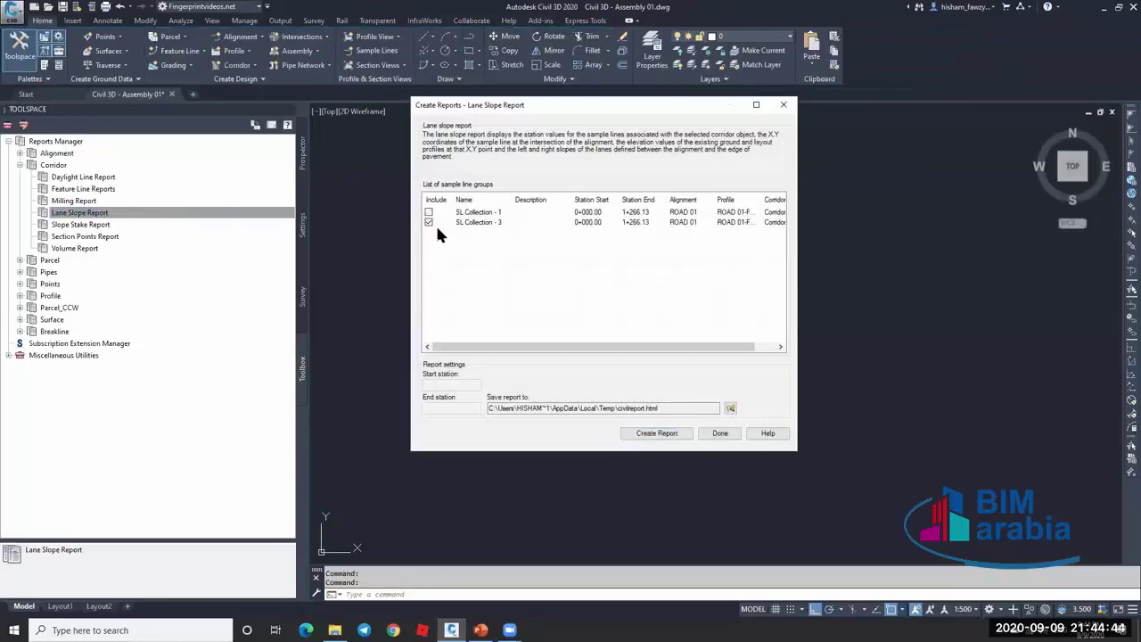
{"action": "left_click", "coordinate": [770, 223]}
{"action": "left_click_drag", "start_coordinate": [731, 345], "coordinate": [782, 348]}
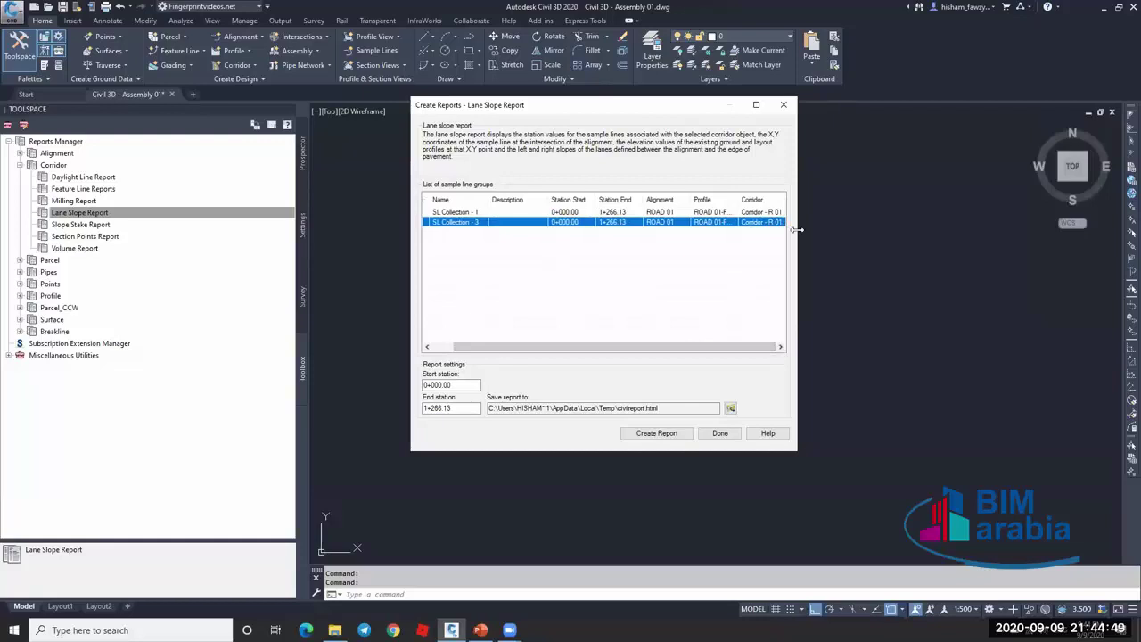
{"action": "left_click_drag", "start_coordinate": [797, 230], "coordinate": [934, 230]}
{"action": "left_click_drag", "start_coordinate": [810, 200], "coordinate": [865, 198]}
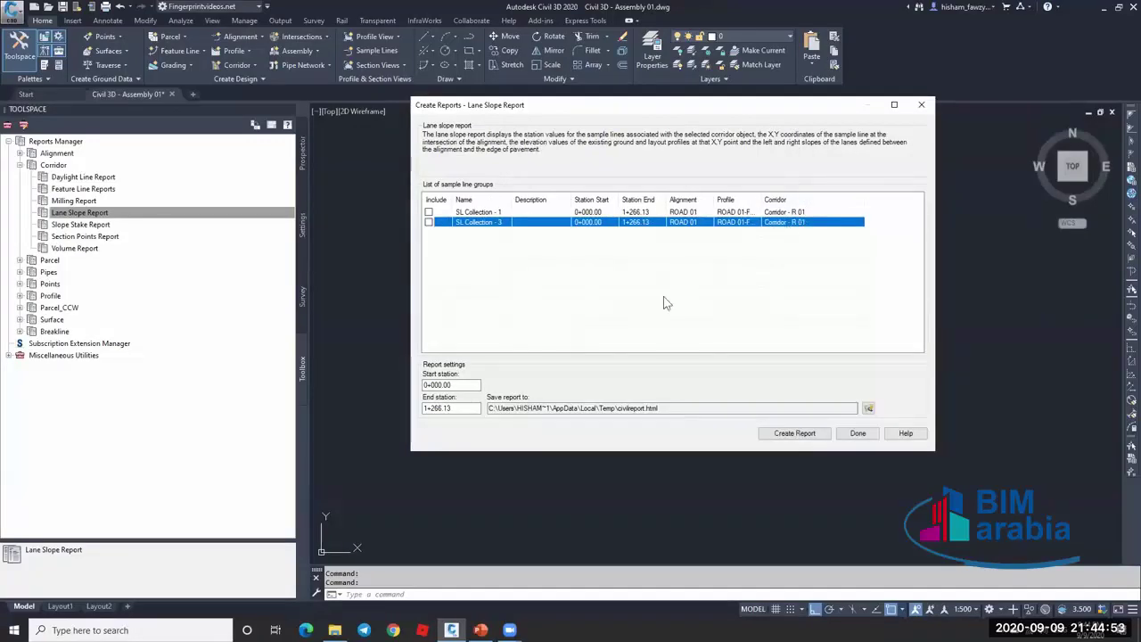
{"action": "left_click", "coordinate": [429, 222]}
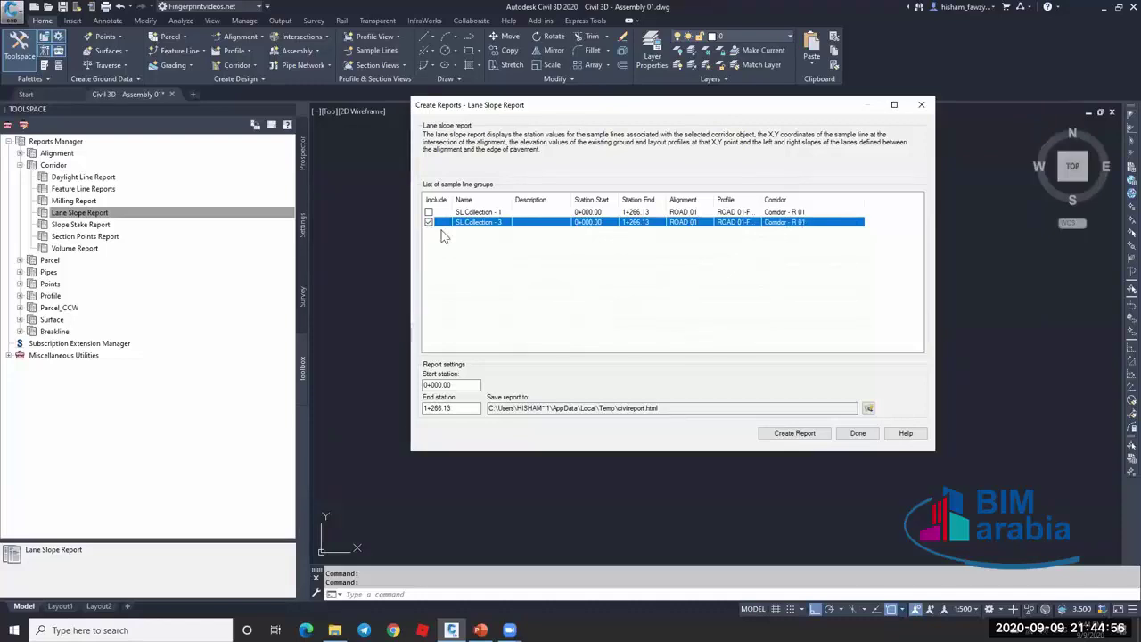
{"action": "left_click", "coordinate": [856, 434]}
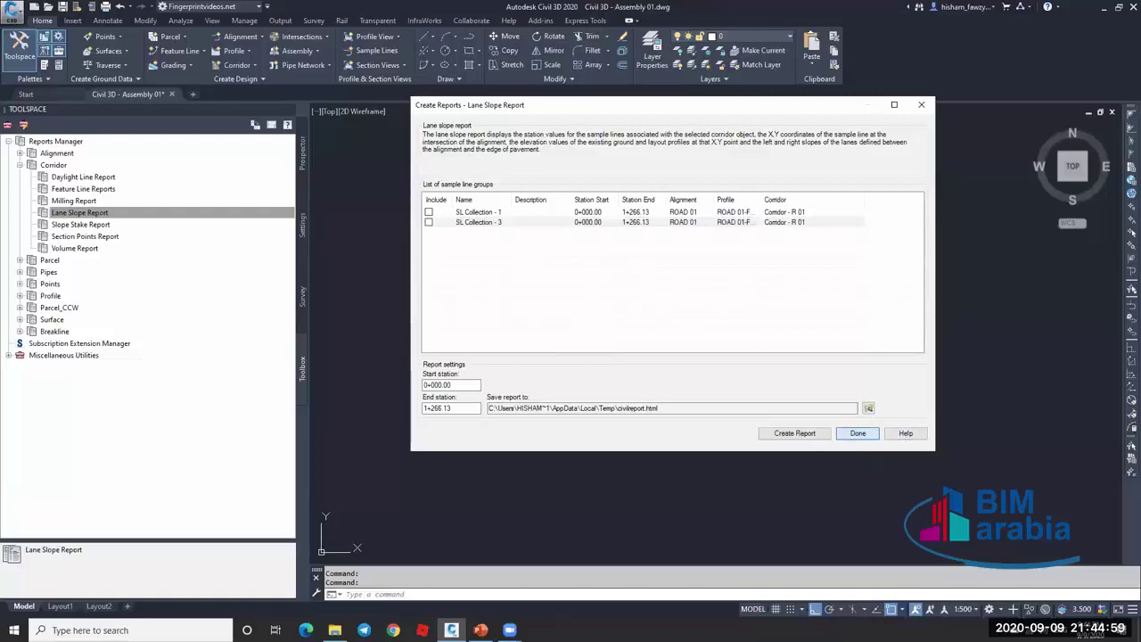
Show the Prospector tree, expand Sample Line Groups and open SL Collection - 3's properties.
{"action": "scroll", "coordinate": [522, 355], "scroll_direction": "up", "scroll_amount": 8}
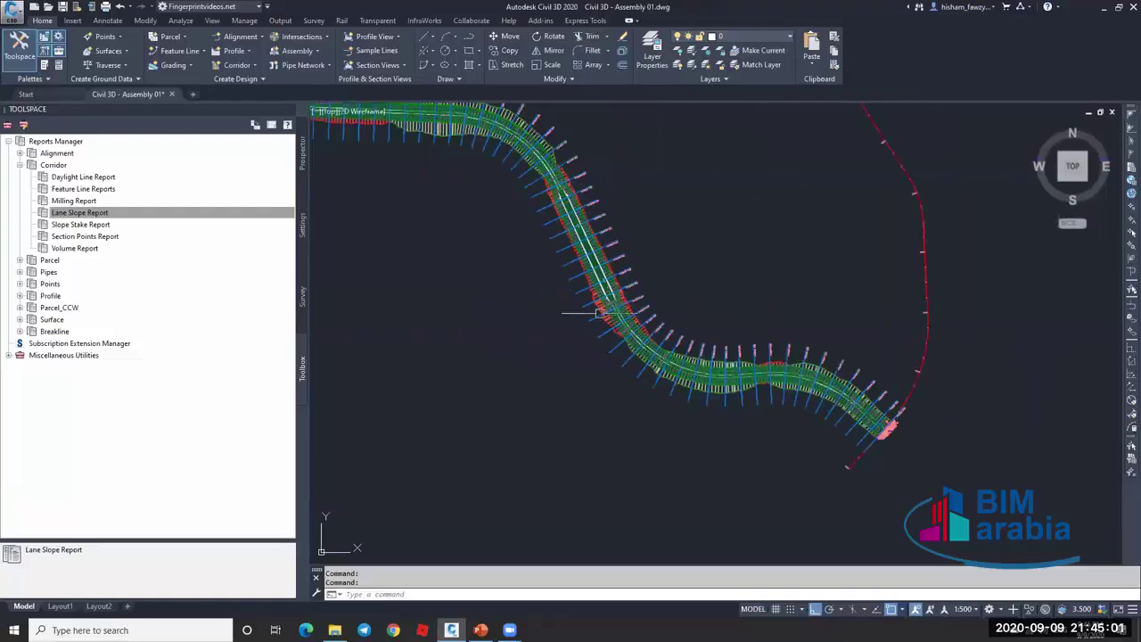
{"action": "left_click", "coordinate": [565, 328]}
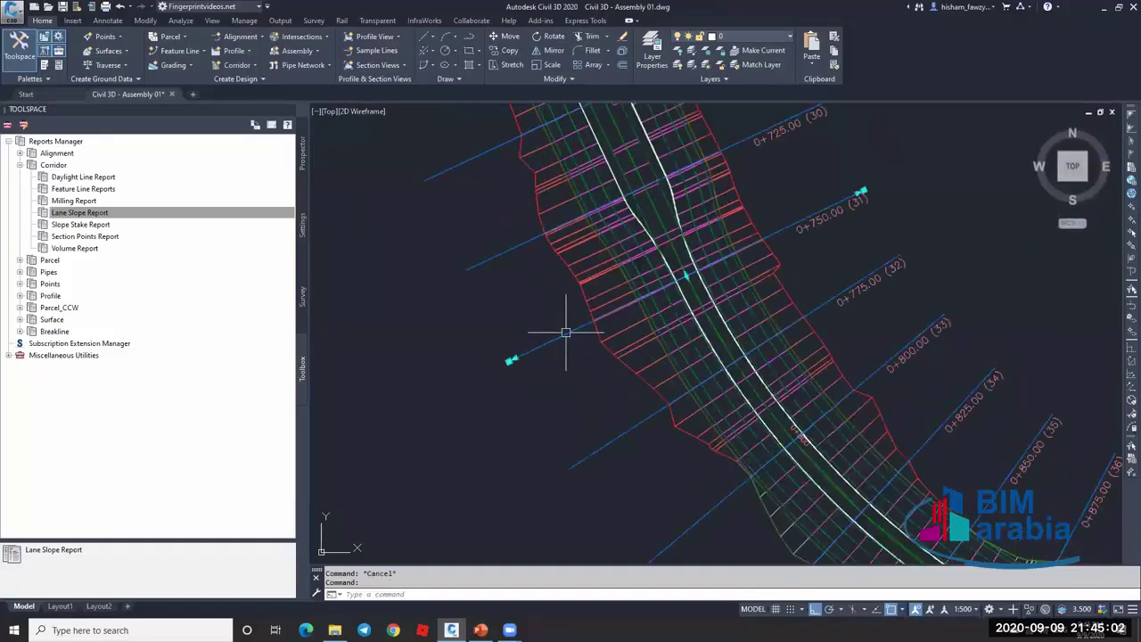
{"action": "left_click", "coordinate": [303, 157]}
{"action": "scroll", "coordinate": [36, 209], "scroll_direction": "up", "scroll_amount": 3}
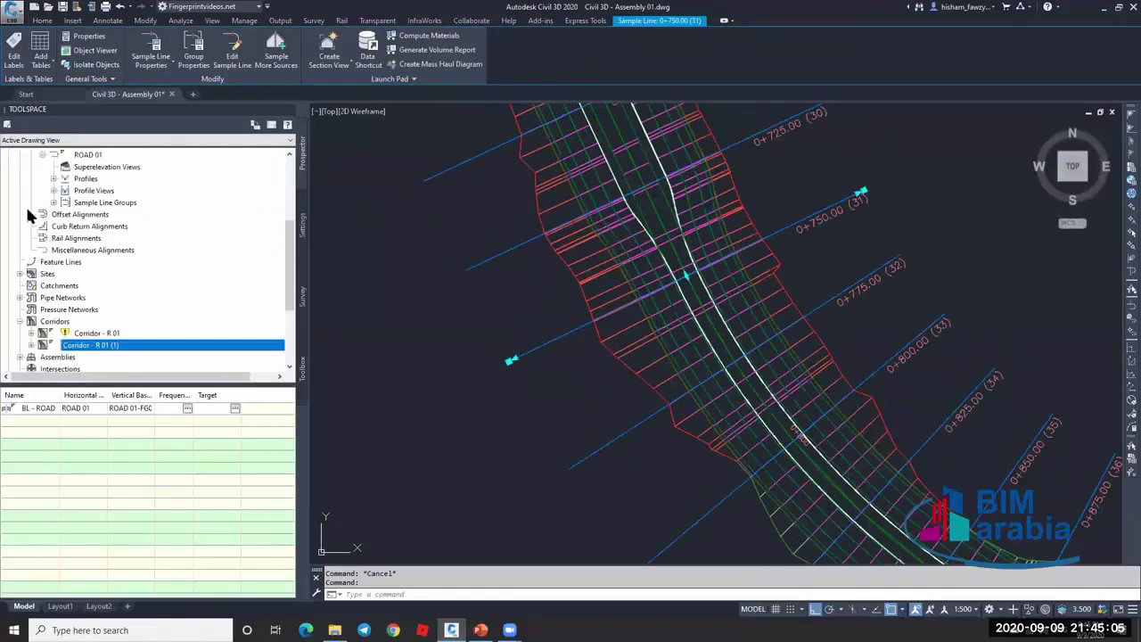
{"action": "left_click", "coordinate": [54, 202]}
{"action": "right_click", "coordinate": [110, 226]}
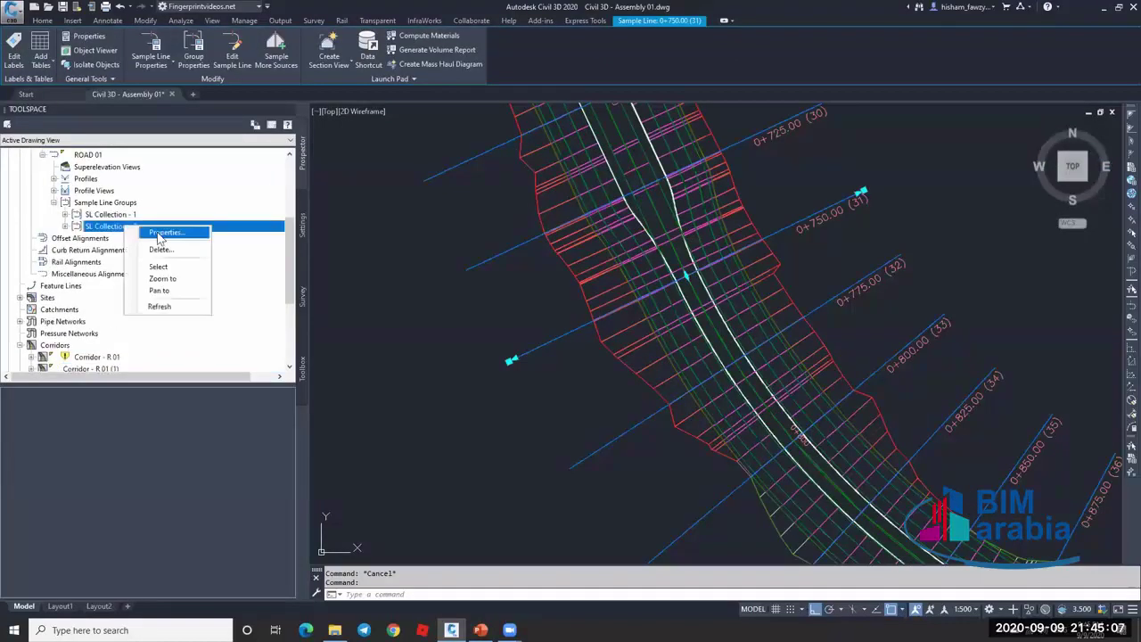
{"action": "key", "text": "Escape"}
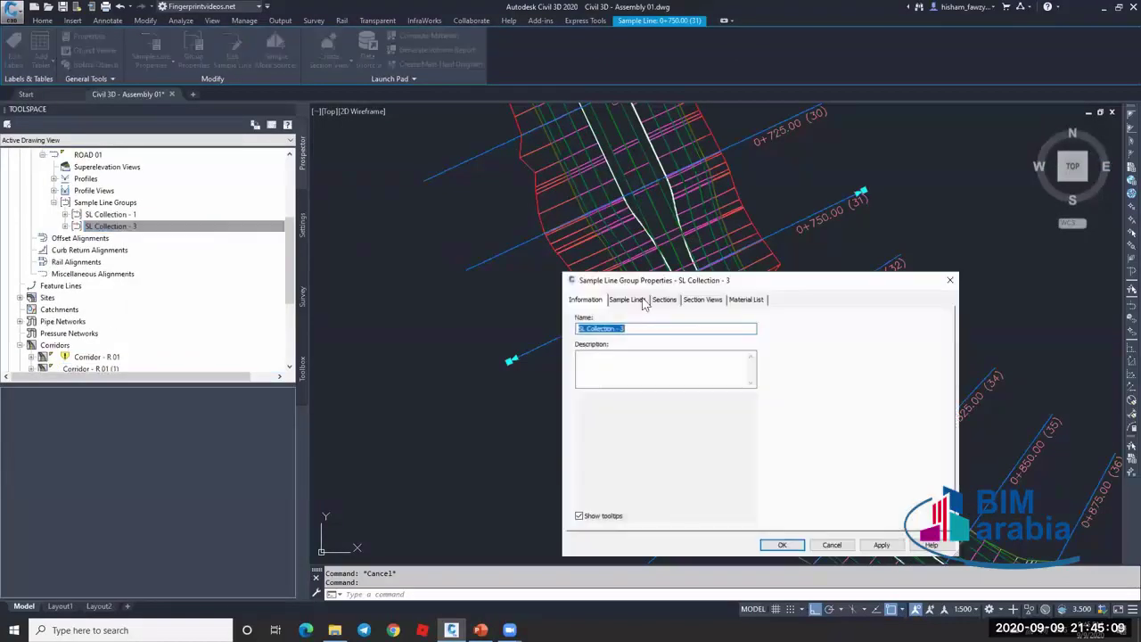
Browse the Sample Lines, Sections, Section Views and Material List tabs, then close the dialog.
{"action": "left_click", "coordinate": [635, 299]}
{"action": "left_click", "coordinate": [664, 301]}
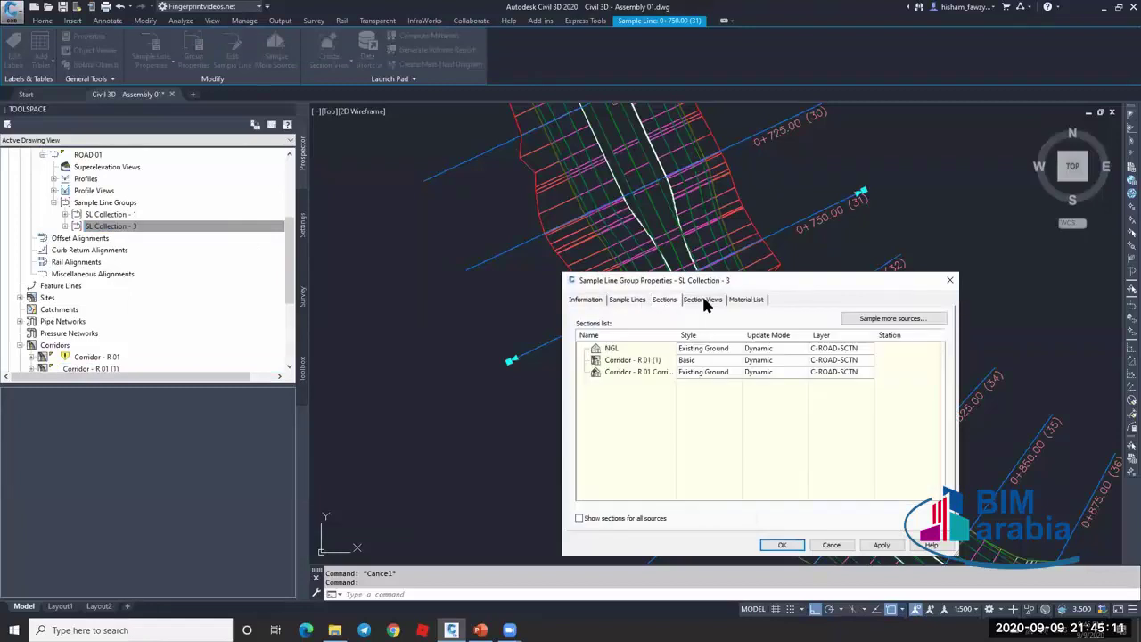
{"action": "double_click", "coordinate": [748, 340]}
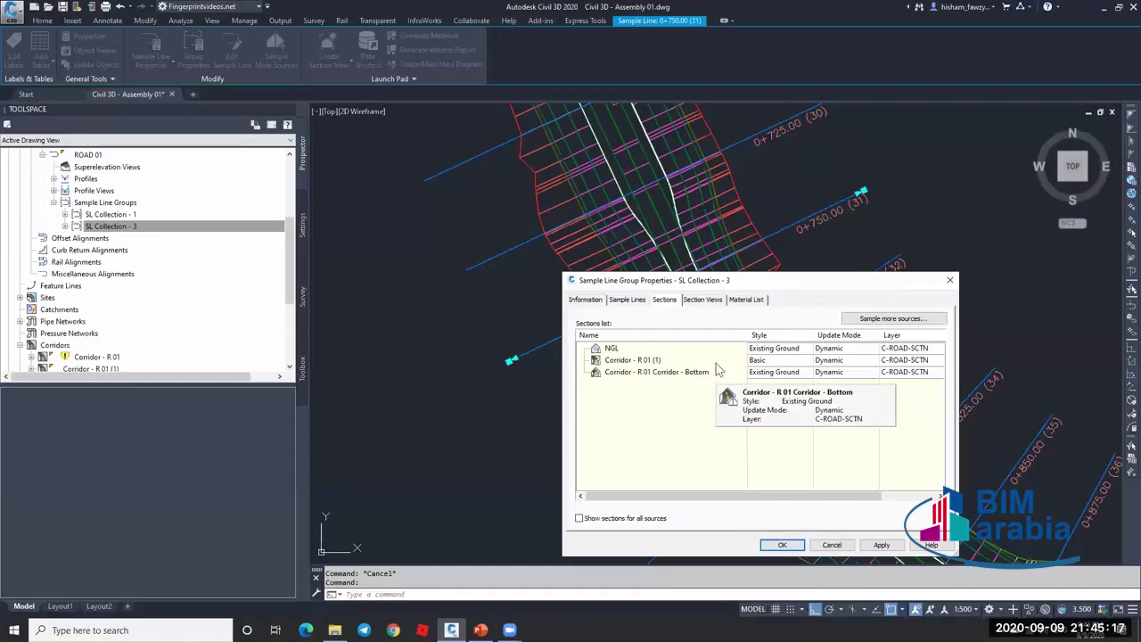
{"action": "left_click", "coordinate": [669, 361]}
{"action": "left_click", "coordinate": [704, 300]}
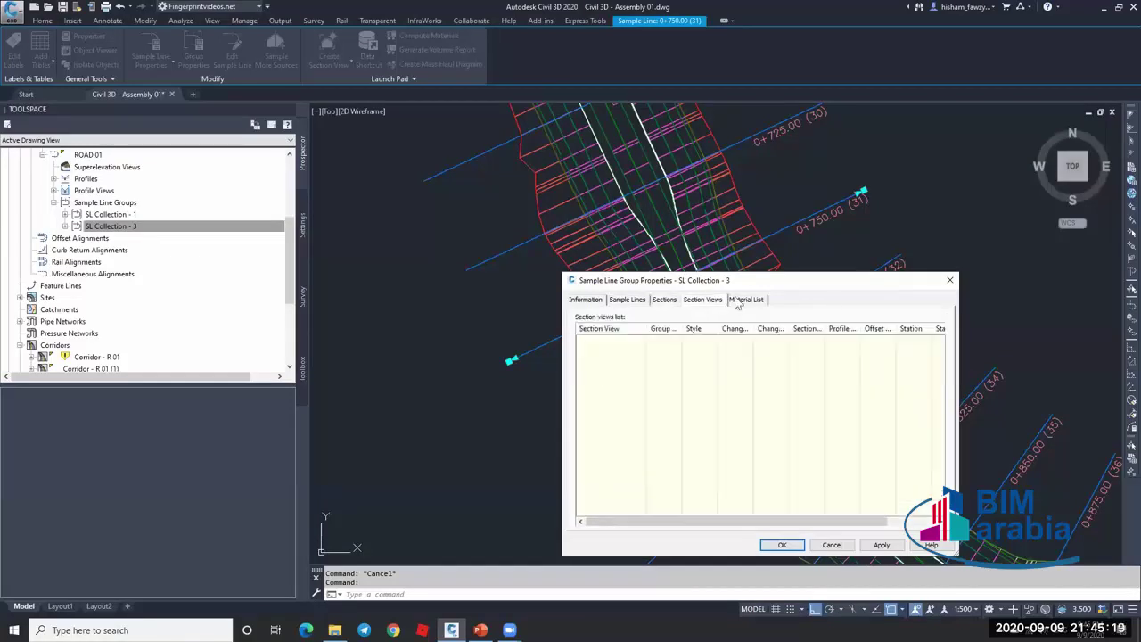
{"action": "left_click", "coordinate": [739, 300]}
{"action": "left_click", "coordinate": [664, 301]}
{"action": "left_click", "coordinate": [626, 301]}
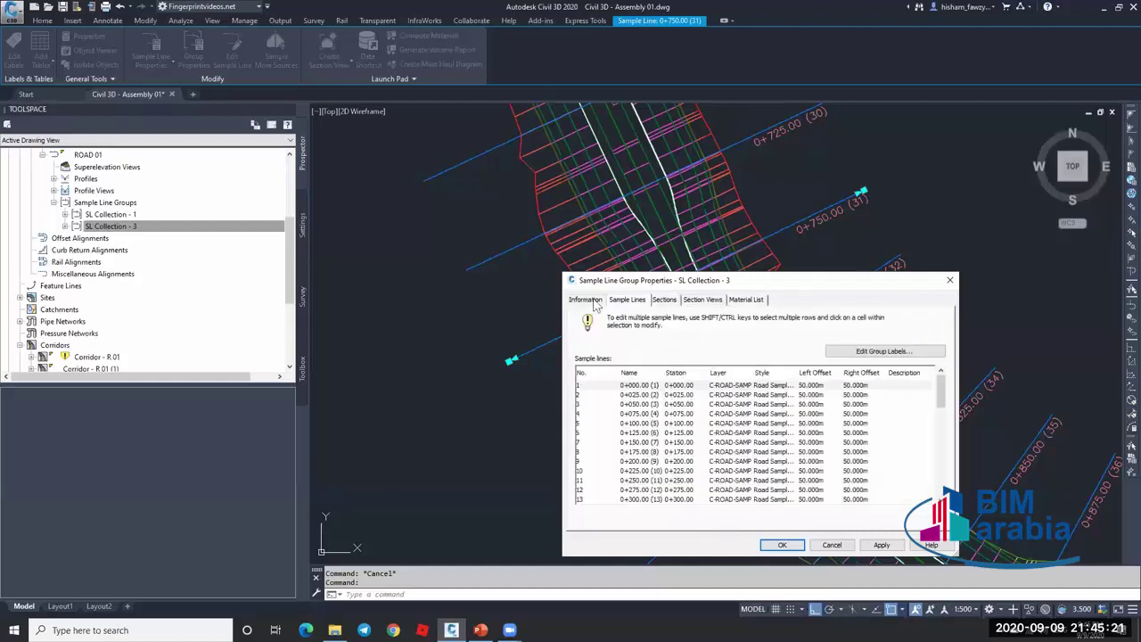
{"action": "left_click", "coordinate": [586, 301]}
{"action": "key", "text": "Escape"}
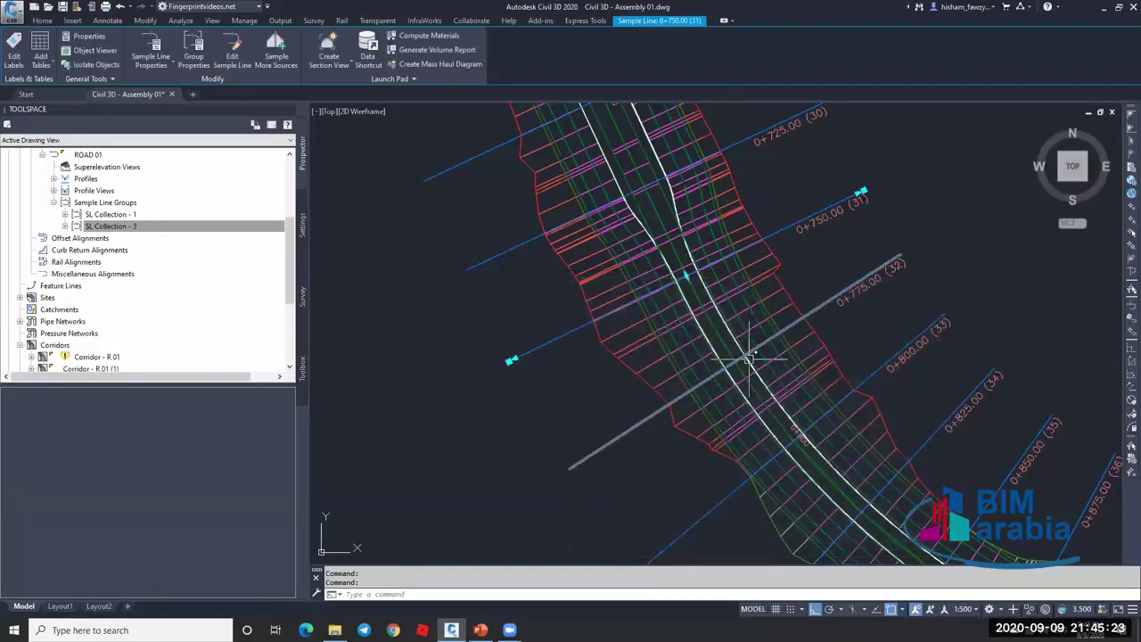
Clear the sample line selection and zoom and pan to the corridor's assembly circles.
{"action": "key", "text": "Escape"}
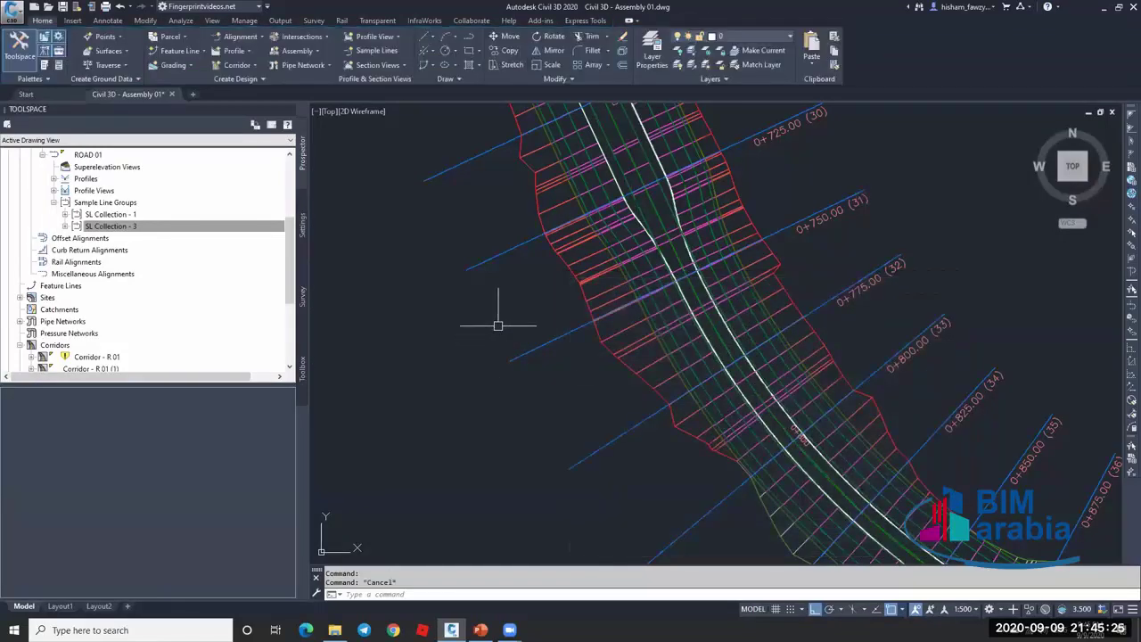
{"action": "scroll", "coordinate": [620, 277], "scroll_direction": "down", "scroll_amount": 5}
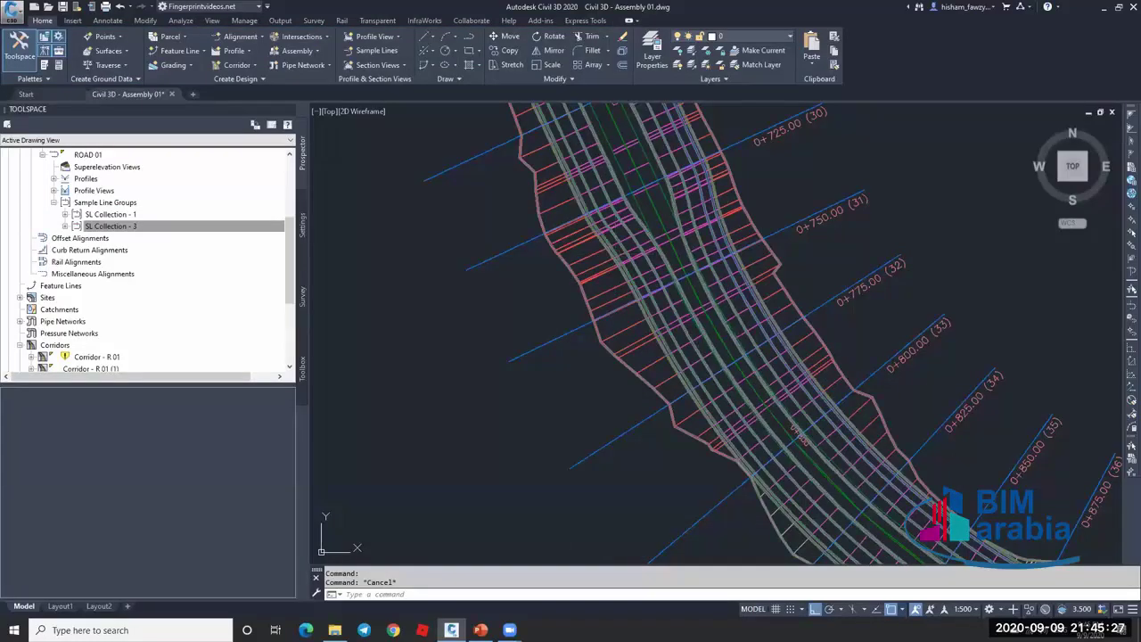
{"action": "scroll", "coordinate": [936, 383], "scroll_direction": "up", "scroll_amount": 4}
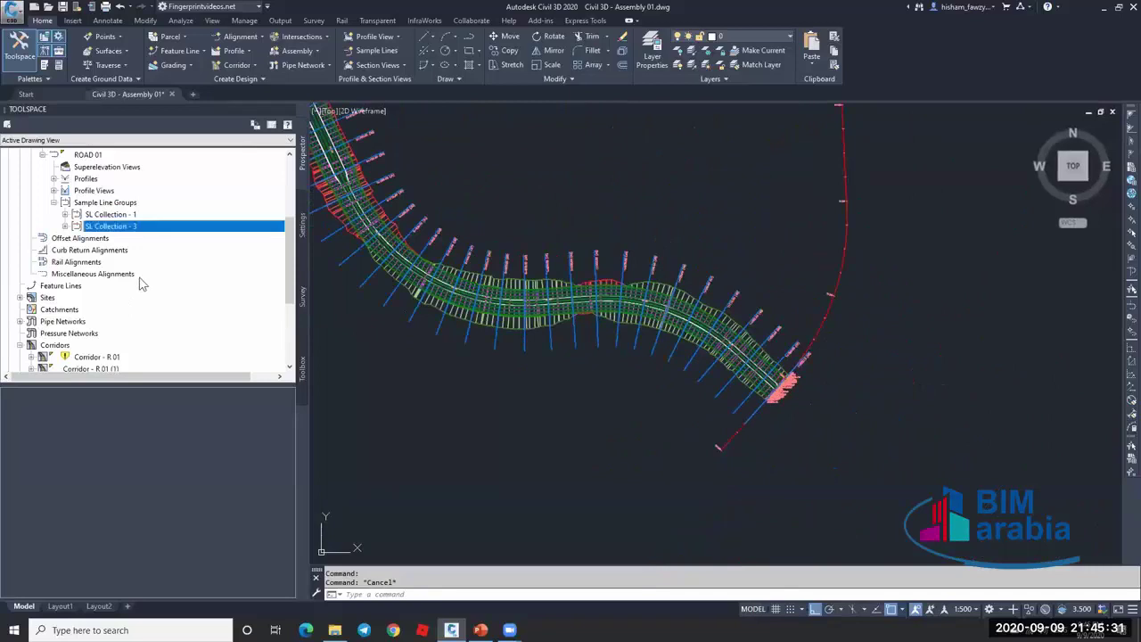
{"action": "scroll", "coordinate": [138, 284], "scroll_direction": "down", "scroll_amount": 1}
{"action": "scroll", "coordinate": [187, 256], "scroll_direction": "down", "scroll_amount": 1}
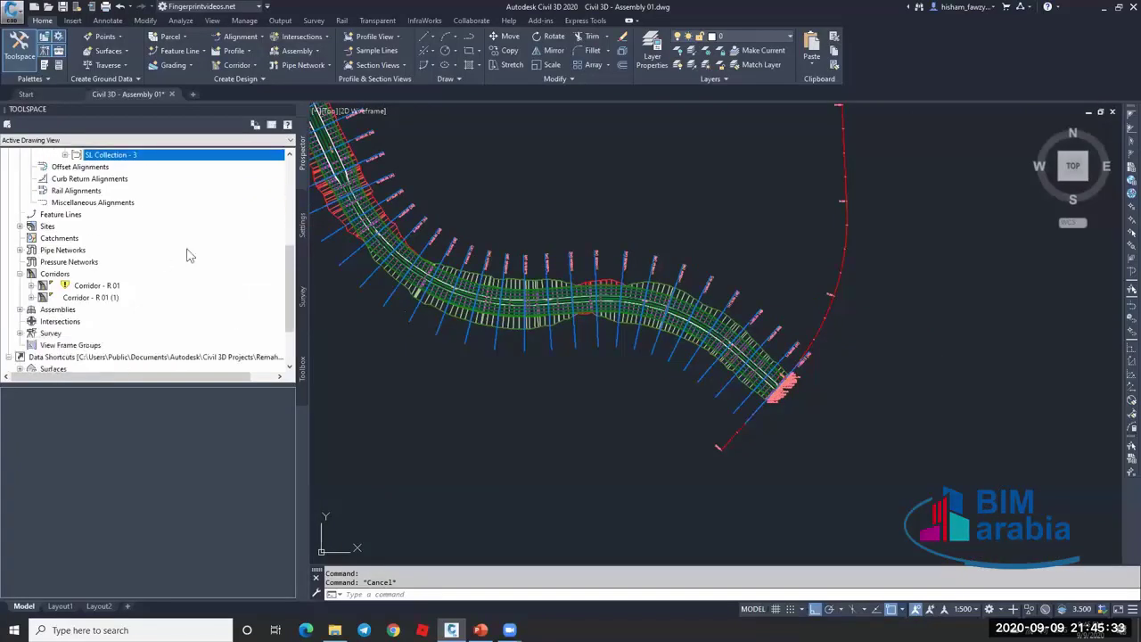
{"action": "scroll", "coordinate": [555, 334], "scroll_direction": "up", "scroll_amount": 4}
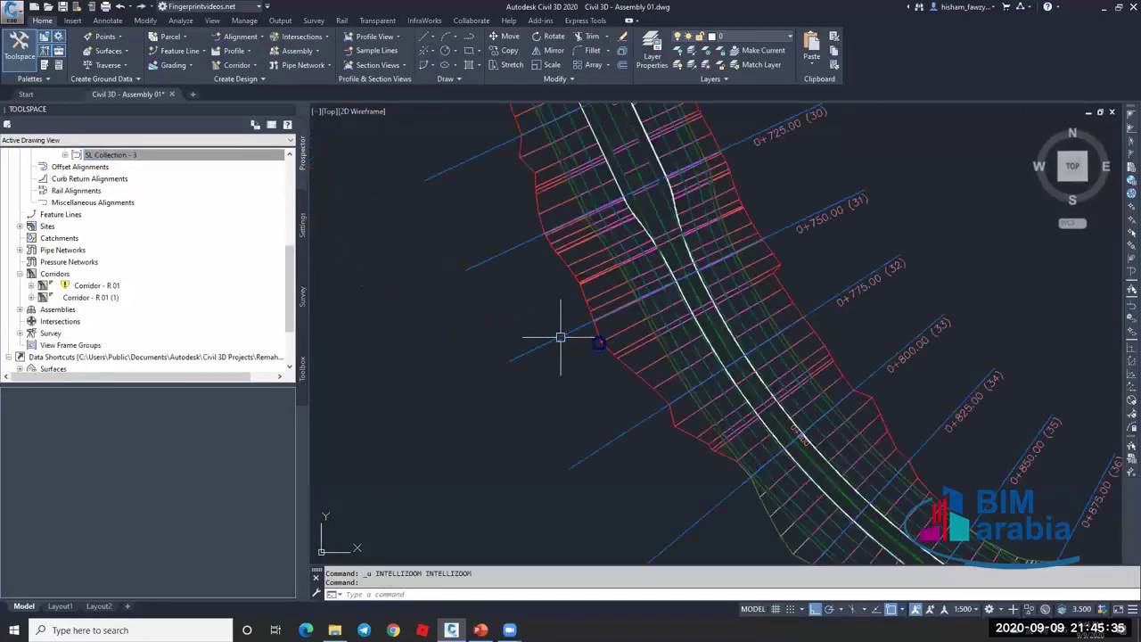
{"action": "scroll", "coordinate": [598, 342], "scroll_direction": "up", "scroll_amount": 5}
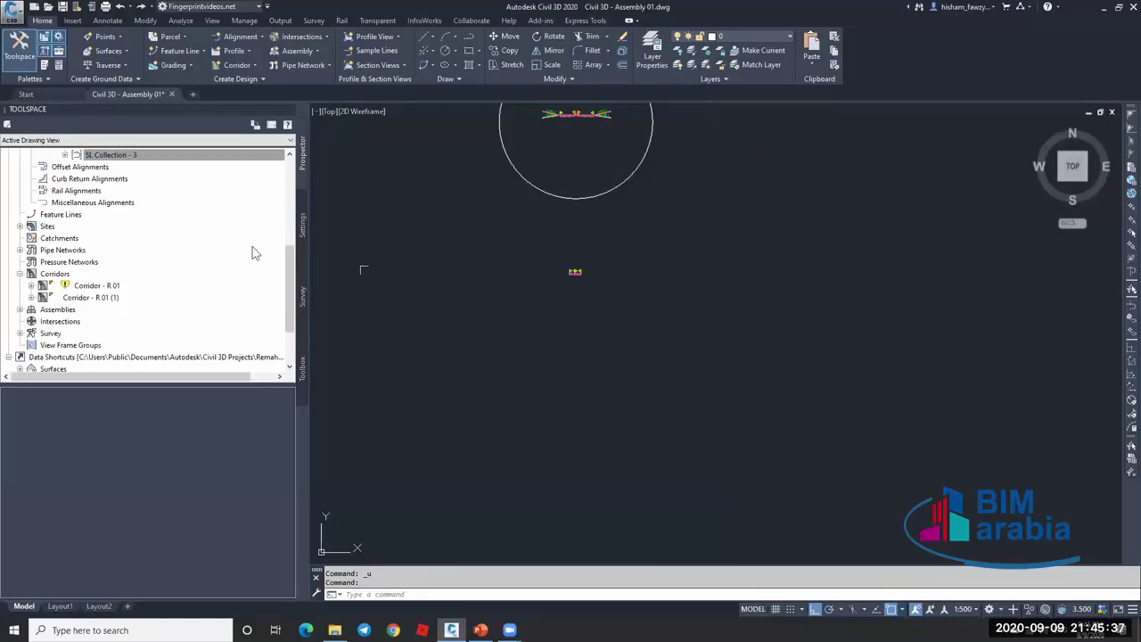
{"action": "middle_click_drag", "start_coordinate": [581, 113], "coordinate": [594, 241]}
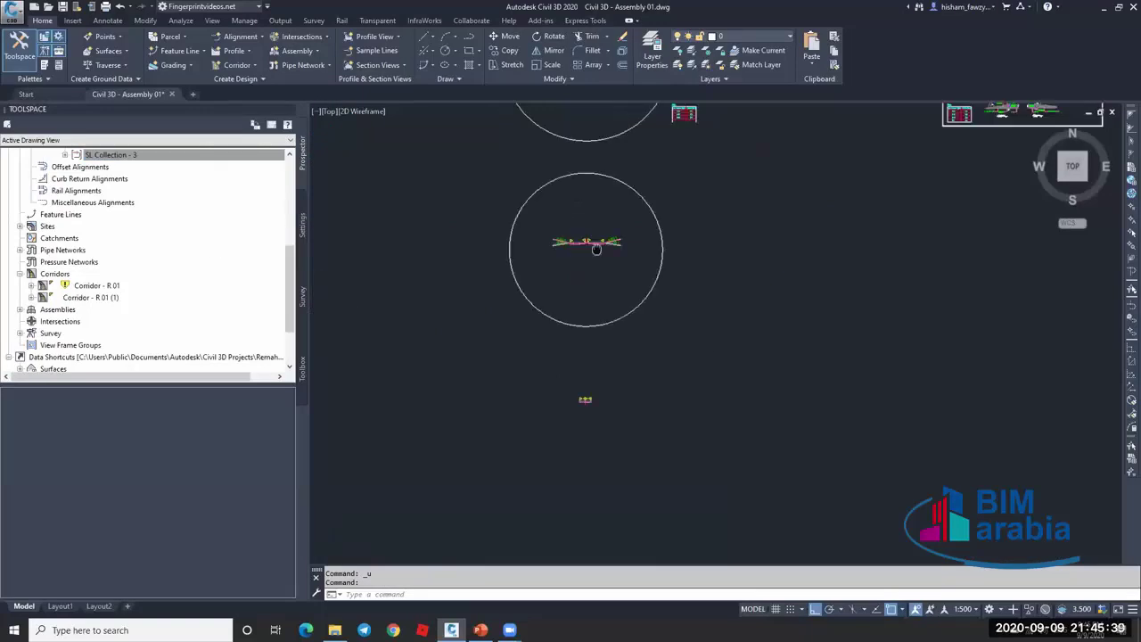
{"action": "scroll", "coordinate": [501, 223], "scroll_direction": "up", "scroll_amount": 5}
{"action": "scroll", "coordinate": [501, 224], "scroll_direction": "up", "scroll_amount": 2}
{"action": "scroll", "coordinate": [497, 229], "scroll_direction": "down", "scroll_amount": 8}
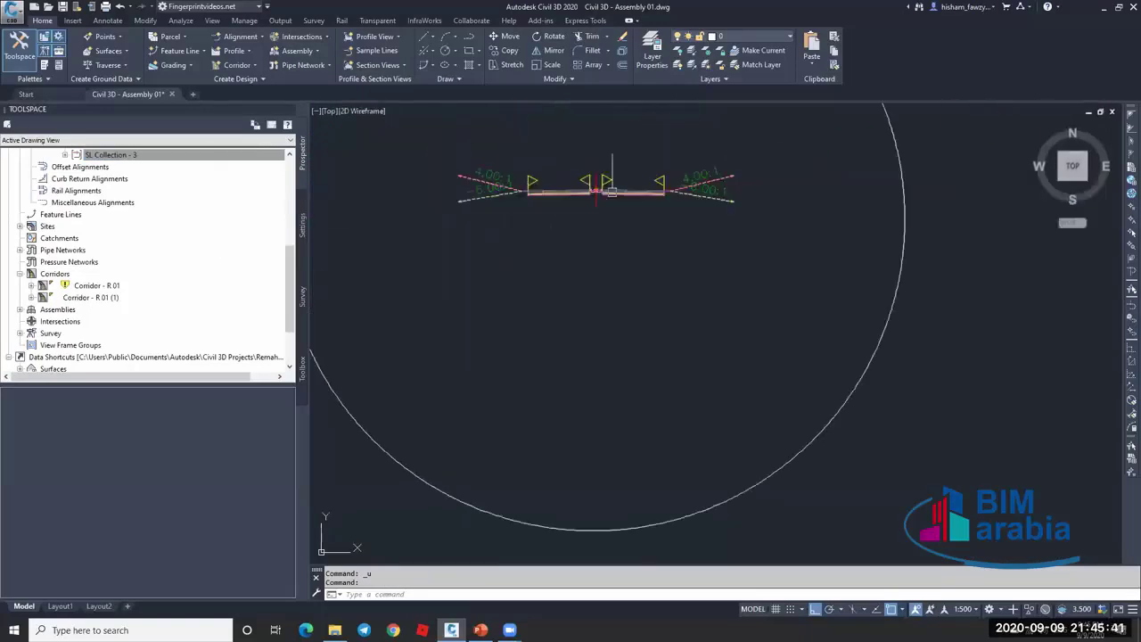
{"action": "scroll", "coordinate": [606, 406], "scroll_direction": "up", "scroll_amount": 2}
{"action": "scroll", "coordinate": [606, 394], "scroll_direction": "down", "scroll_amount": 4}
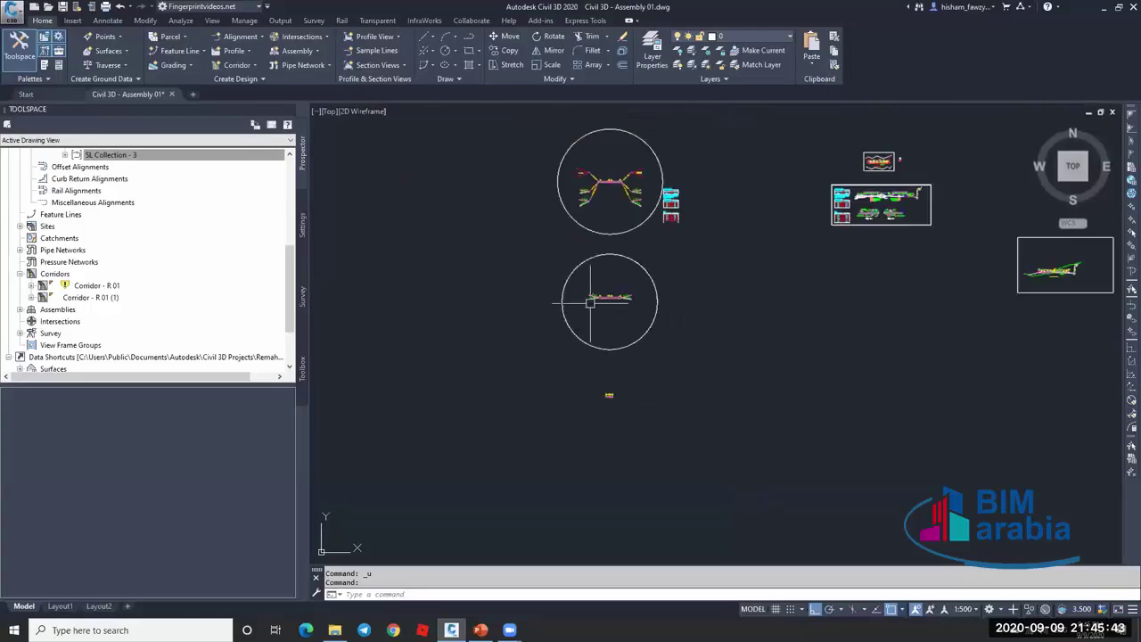
{"action": "scroll", "coordinate": [611, 301], "scroll_direction": "up", "scroll_amount": 5}
{"action": "scroll", "coordinate": [610, 294], "scroll_direction": "up", "scroll_amount": 6}
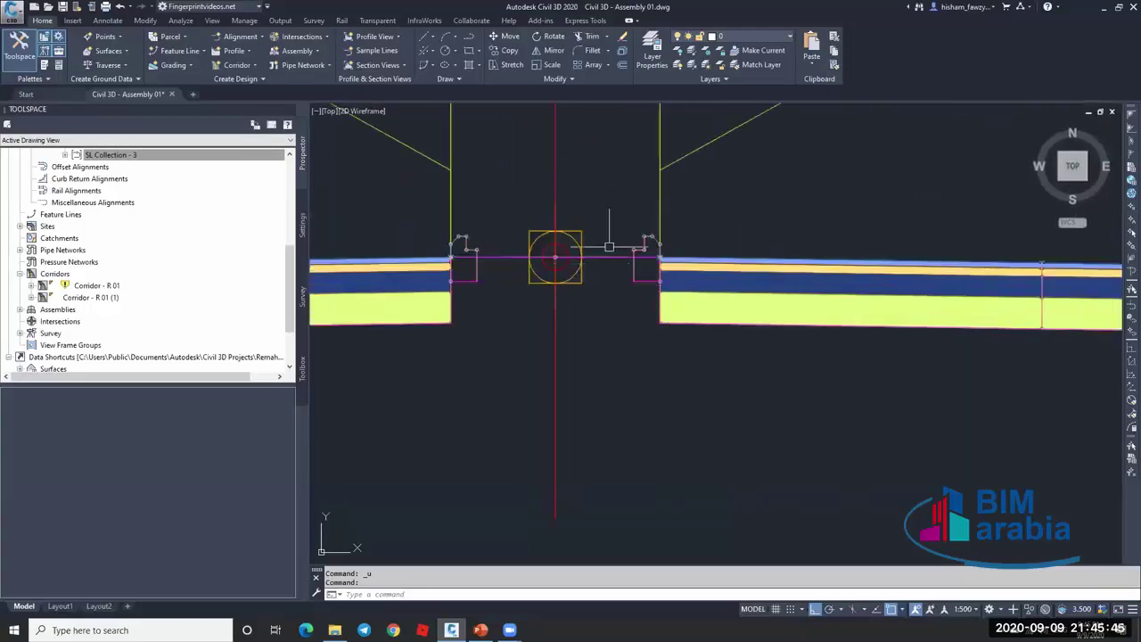
Execute the corridor Volume Report and dismiss the missing material list warning.
{"action": "left_click", "coordinate": [302, 367]}
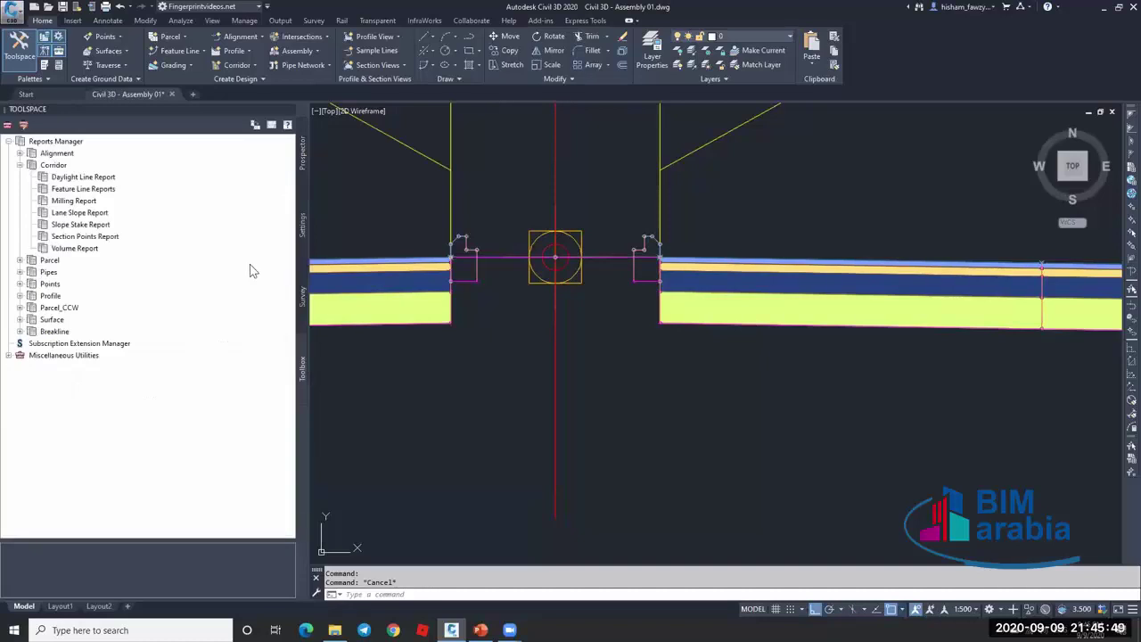
{"action": "right_click", "coordinate": [98, 250]}
{"action": "left_click", "coordinate": [124, 254]}
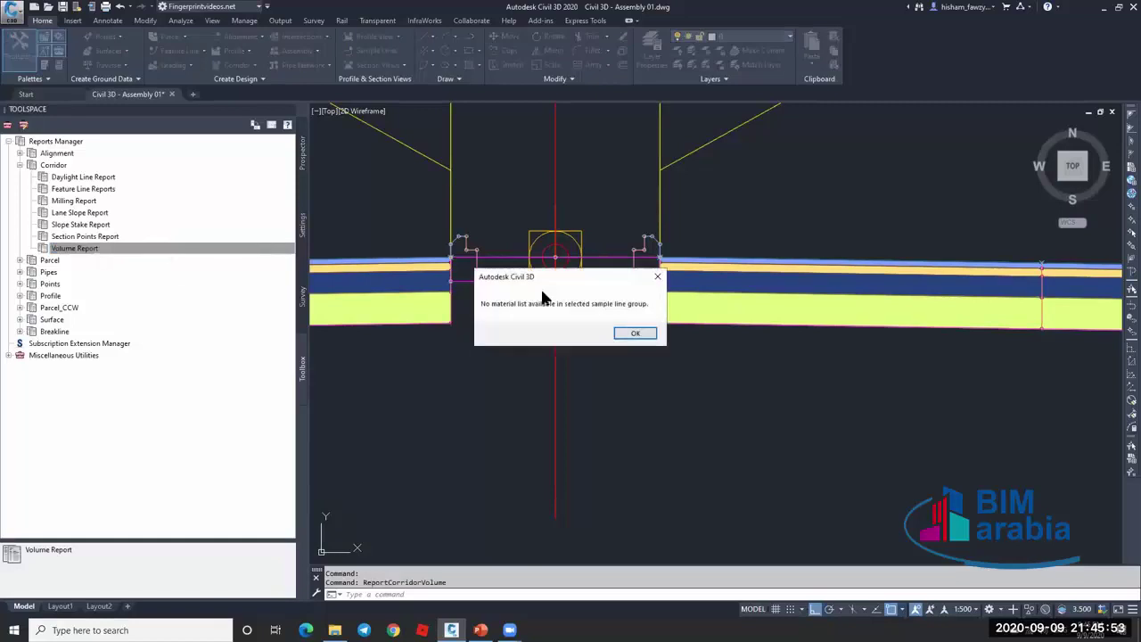
{"action": "left_click", "coordinate": [635, 334]}
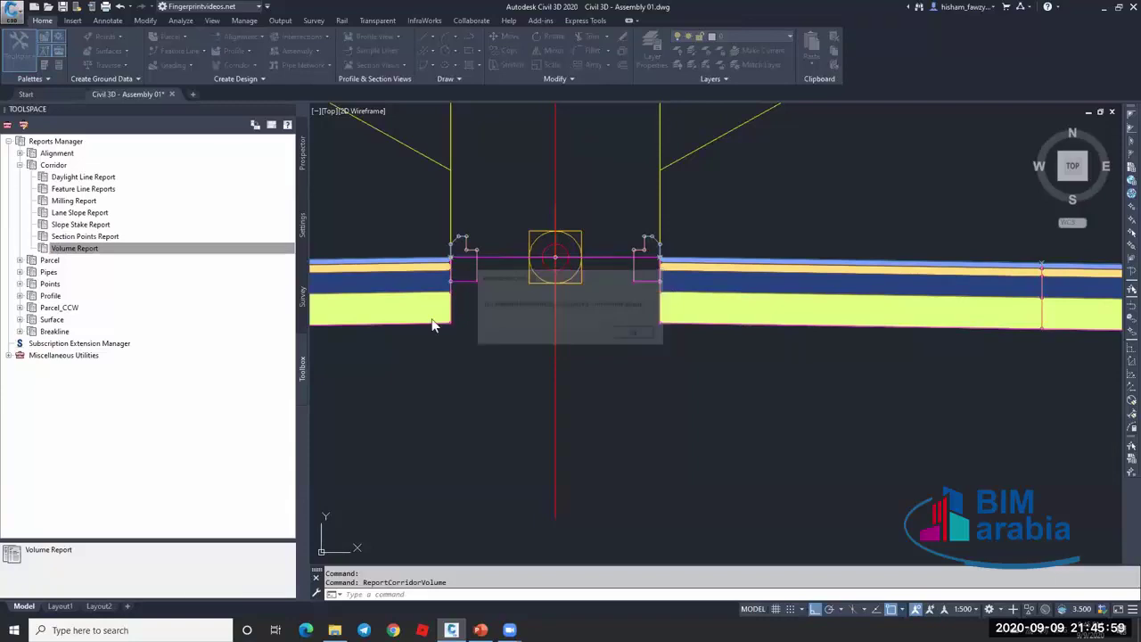
Bring up the Slope Stake Report's options in the Reports Manager.
{"action": "right_click", "coordinate": [119, 225]}
{"action": "left_click", "coordinate": [156, 231]}
{"action": "scroll", "coordinate": [655, 331], "scroll_direction": "down", "scroll_amount": 5}
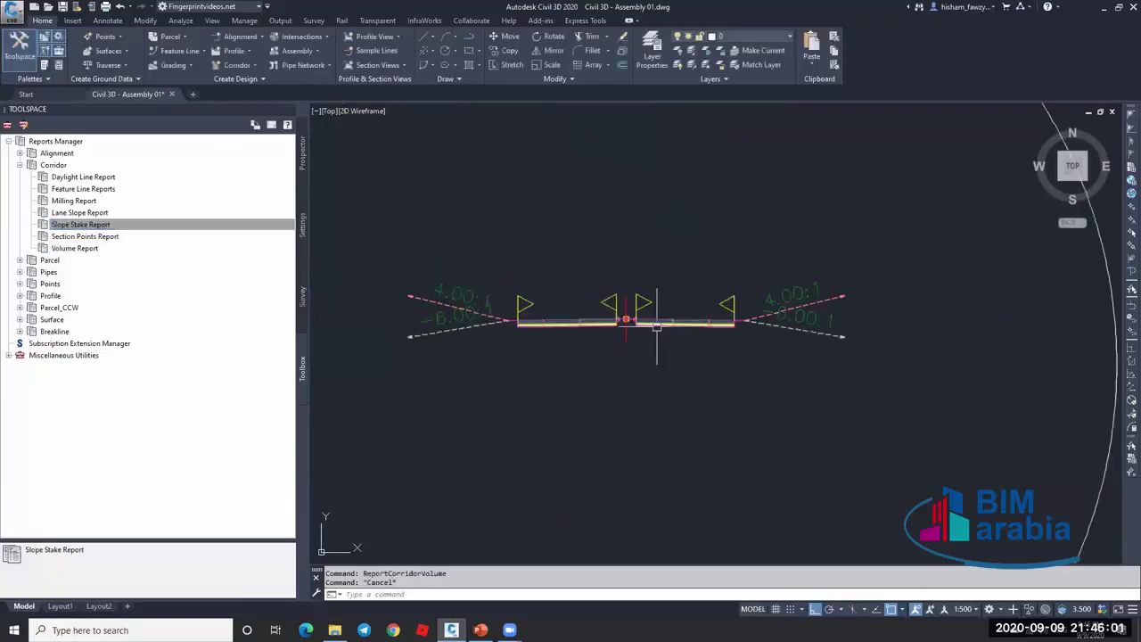
{"action": "scroll", "coordinate": [784, 331], "scroll_direction": "up", "scroll_amount": 3}
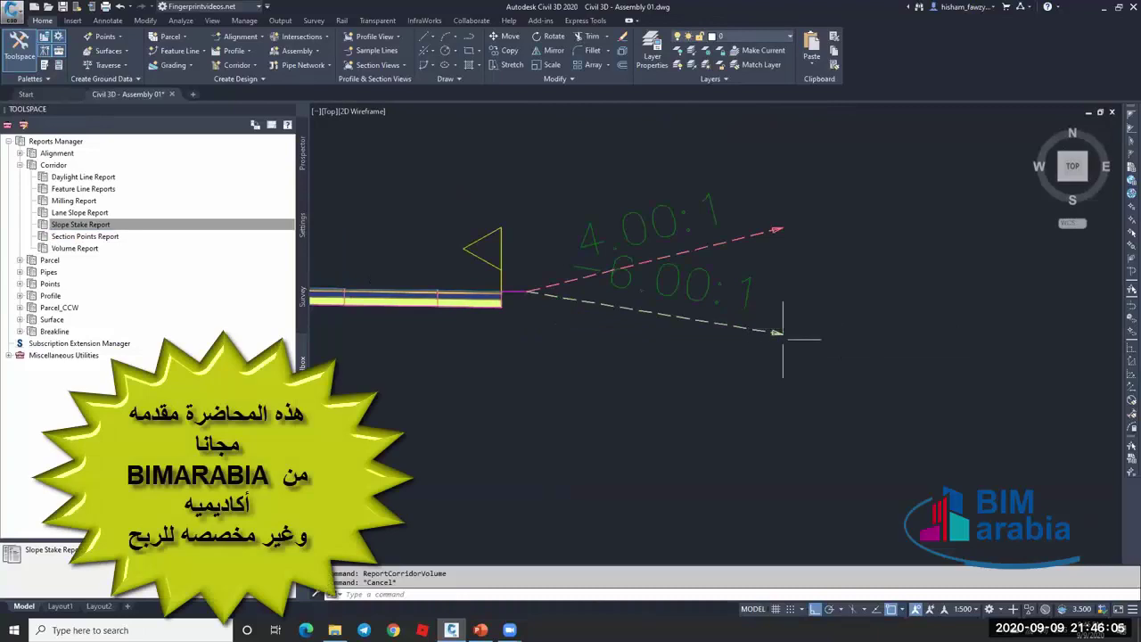
Create the Slope Stake Report for Corridor - R 01 with the Datum link and no material list.
{"action": "right_click", "coordinate": [112, 223]}
{"action": "left_click", "coordinate": [133, 230]}
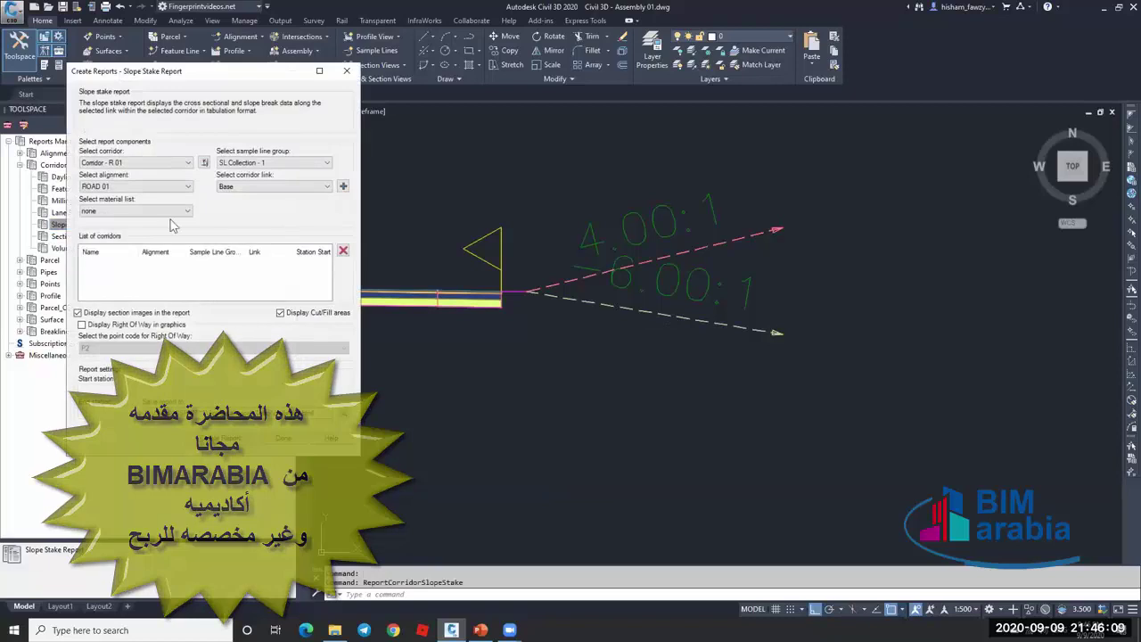
{"action": "left_click", "coordinate": [282, 186]}
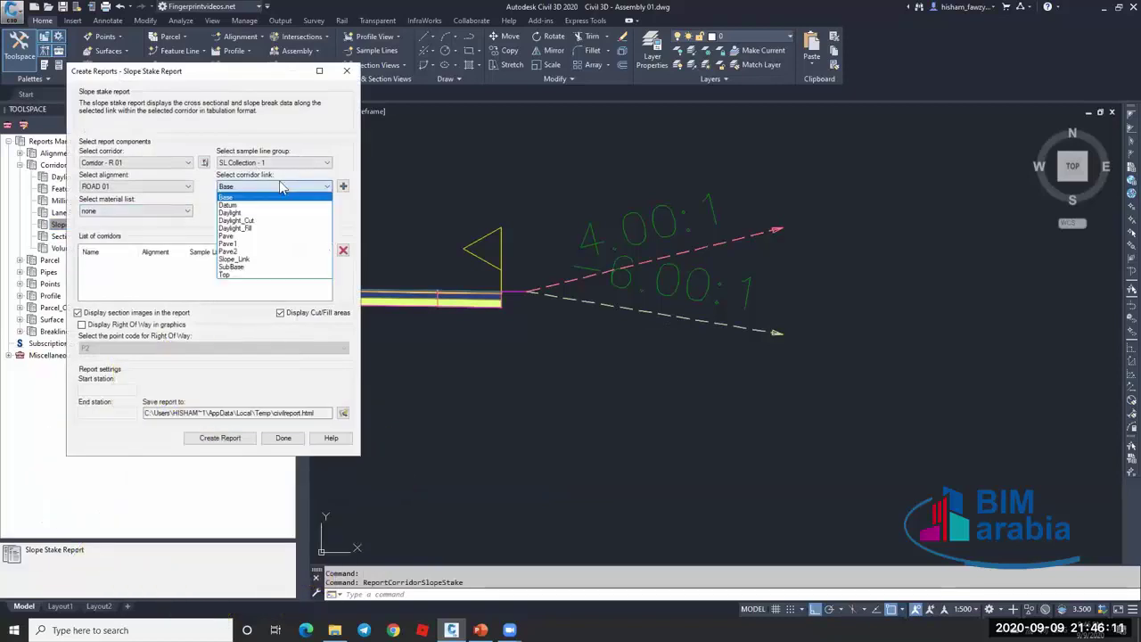
{"action": "left_click", "coordinate": [234, 204]}
{"action": "left_click", "coordinate": [343, 187]}
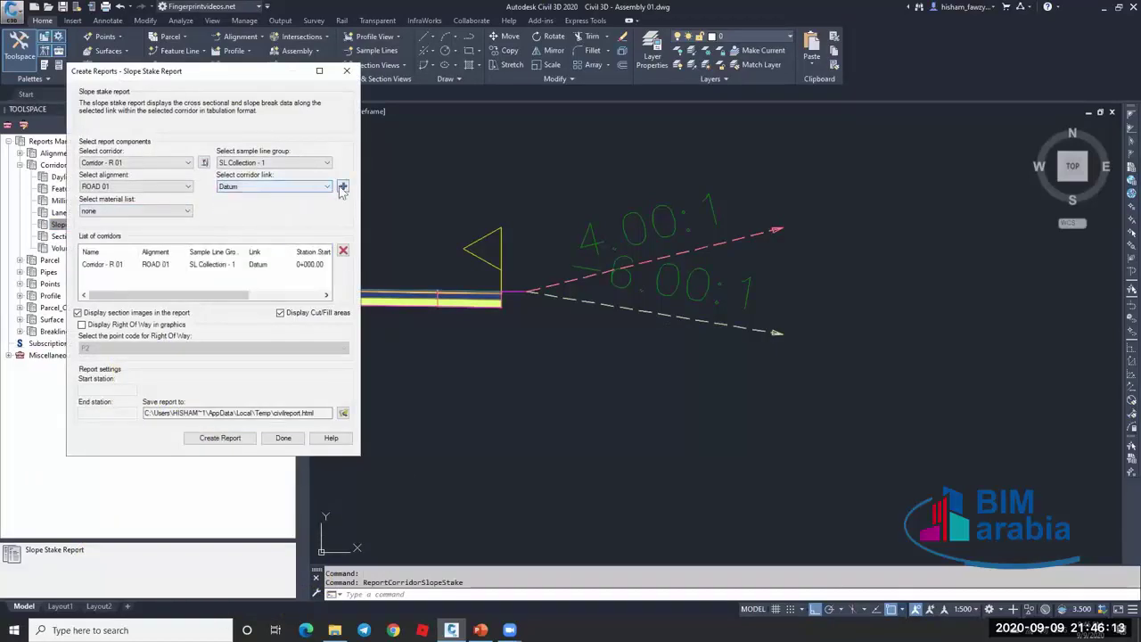
{"action": "left_click", "coordinate": [130, 211]}
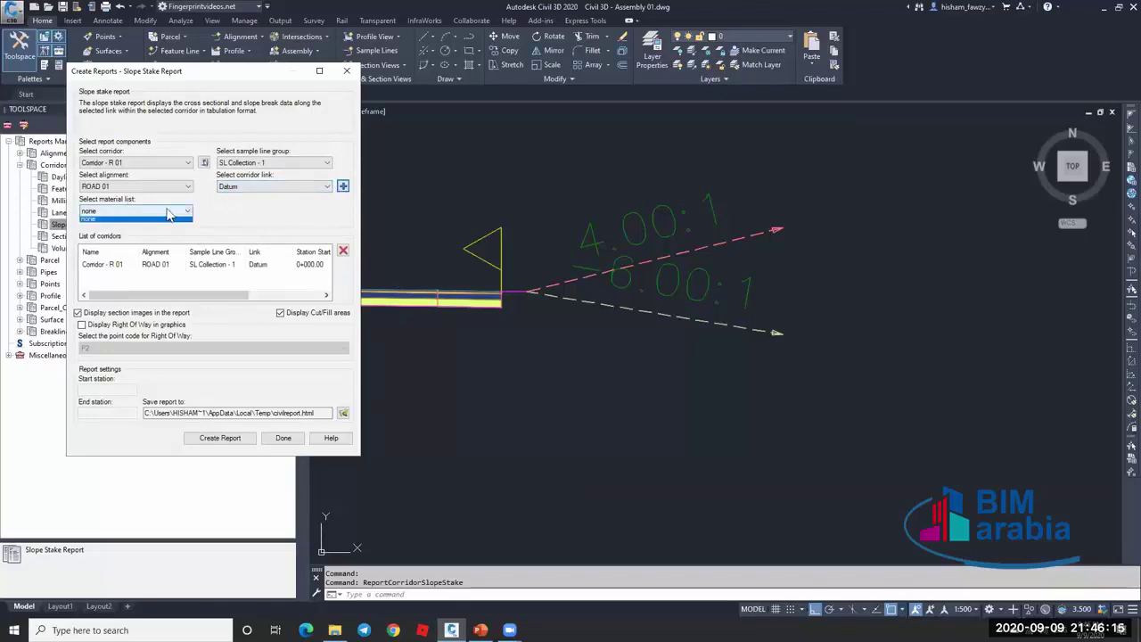
{"action": "left_click", "coordinate": [167, 217]}
{"action": "left_click", "coordinate": [252, 189]}
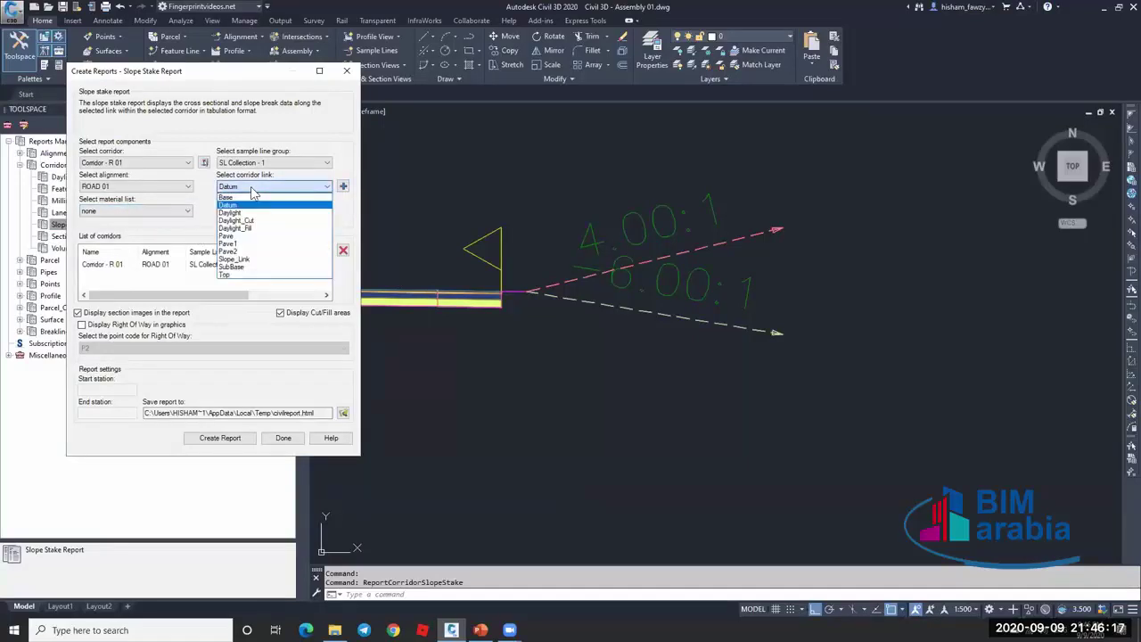
{"action": "left_click", "coordinate": [252, 189]}
{"action": "left_click", "coordinate": [242, 439]}
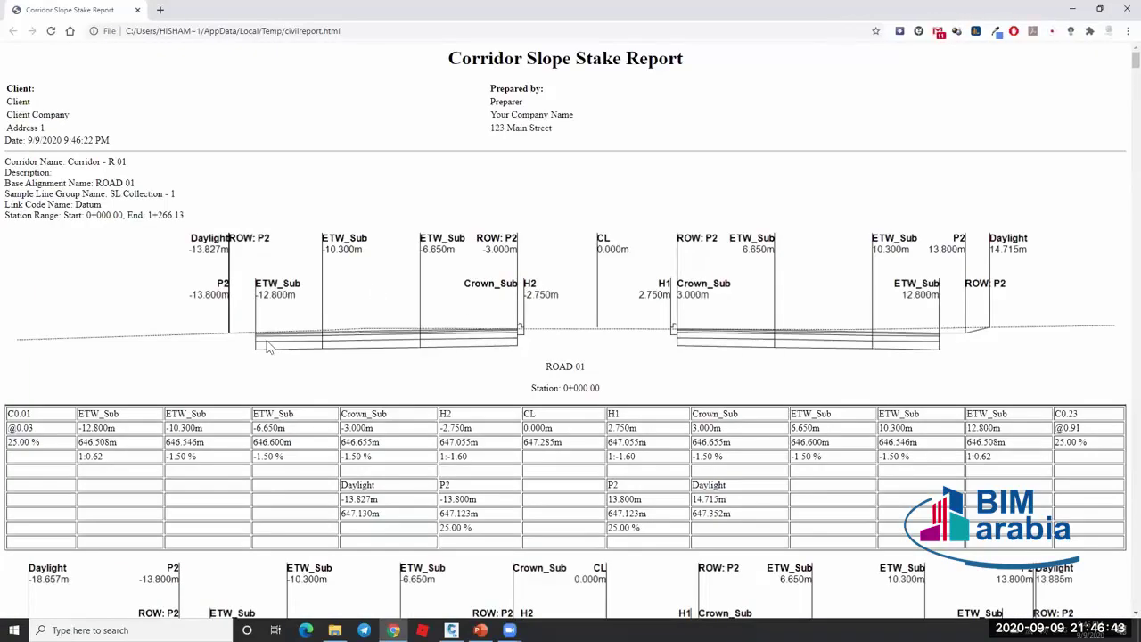
Scroll the Chrome Slope Stake Report past station 0+100.00, highlighting a slope values row, then close Chrome.
{"action": "scroll", "coordinate": [475, 358], "scroll_direction": "down", "scroll_amount": 1}
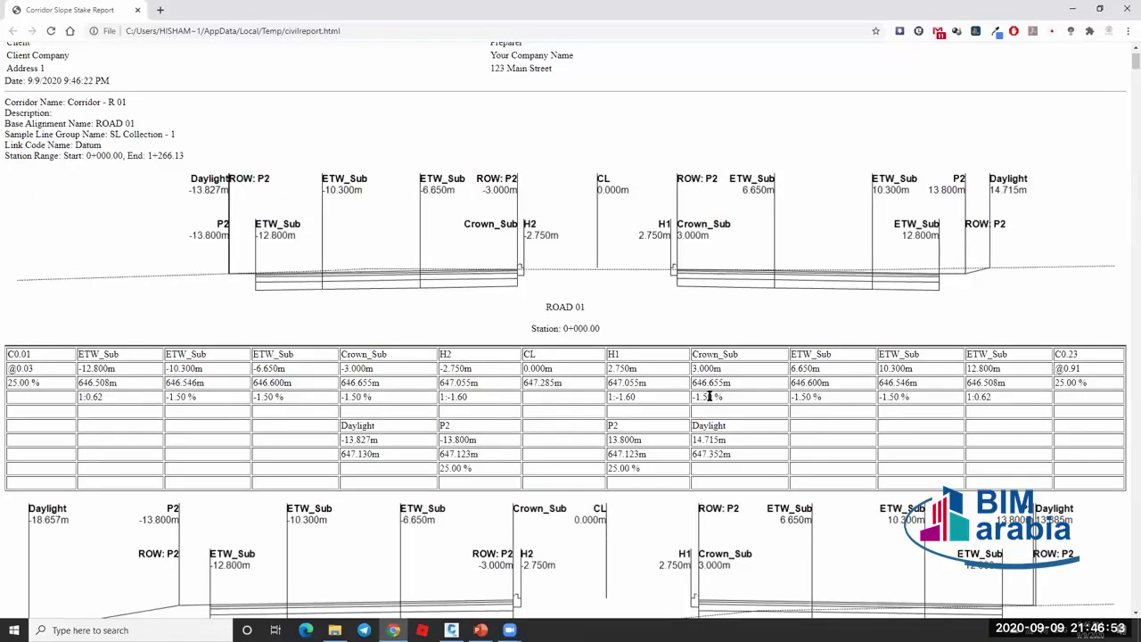
{"action": "left_click_drag", "start_coordinate": [69, 401], "coordinate": [440, 398]}
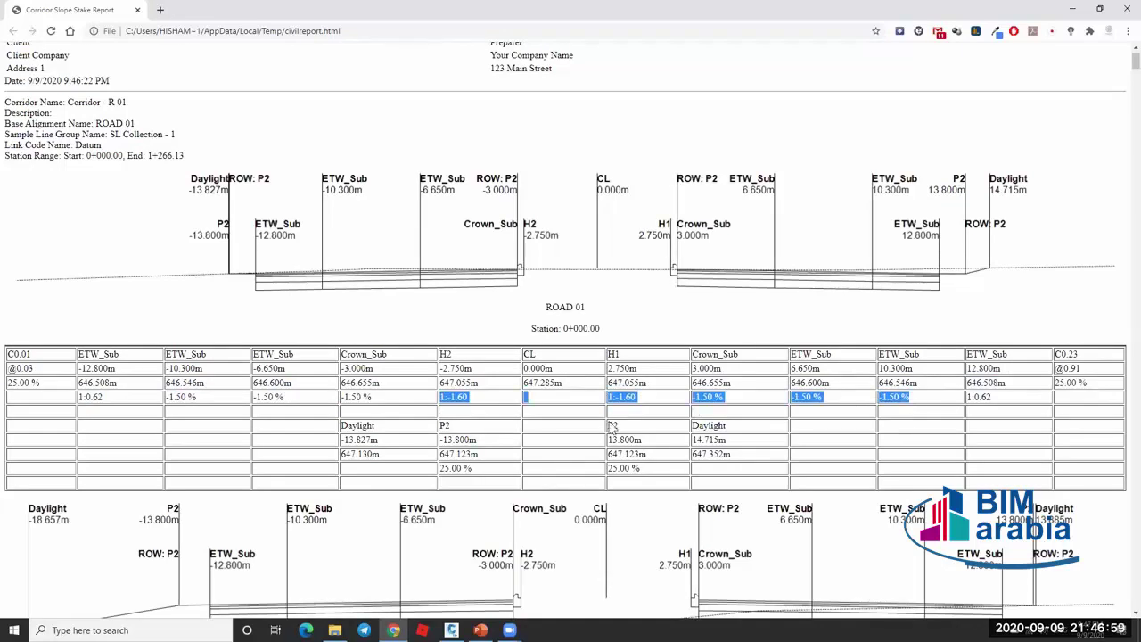
{"action": "left_click", "coordinate": [624, 367]}
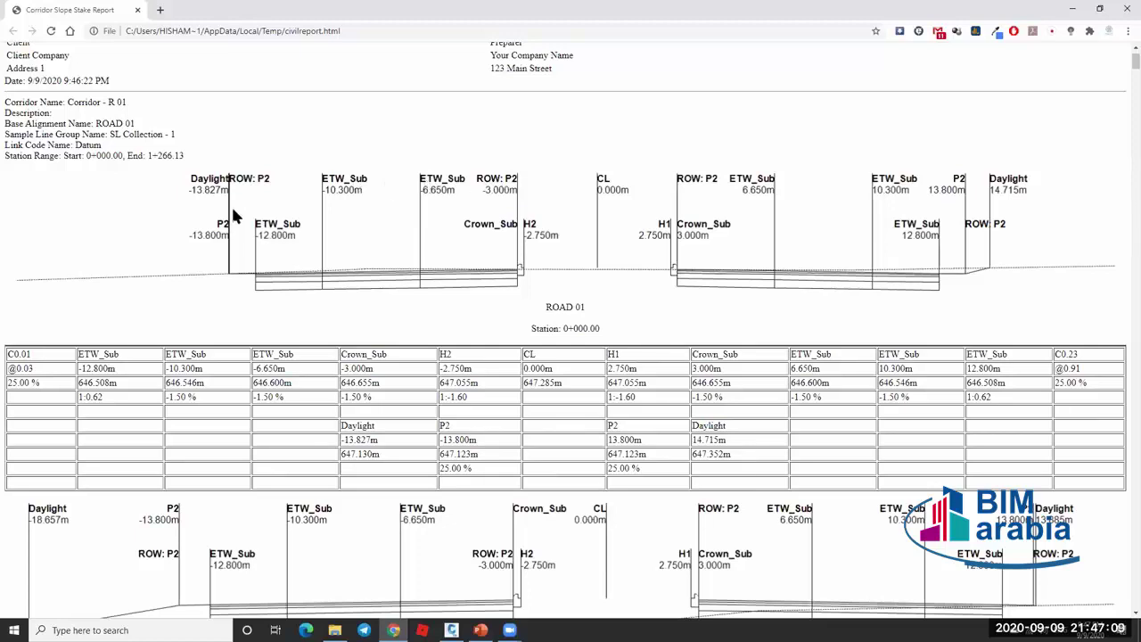
{"action": "scroll", "coordinate": [561, 374], "scroll_direction": "down", "scroll_amount": 1}
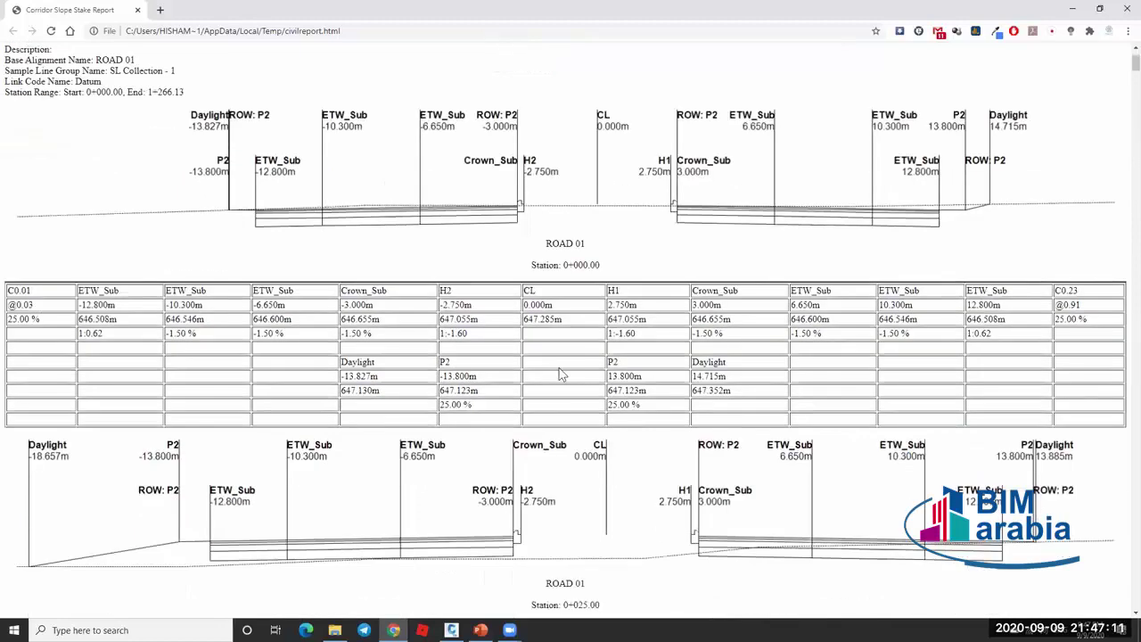
{"action": "scroll", "coordinate": [560, 374], "scroll_direction": "down", "scroll_amount": 15}
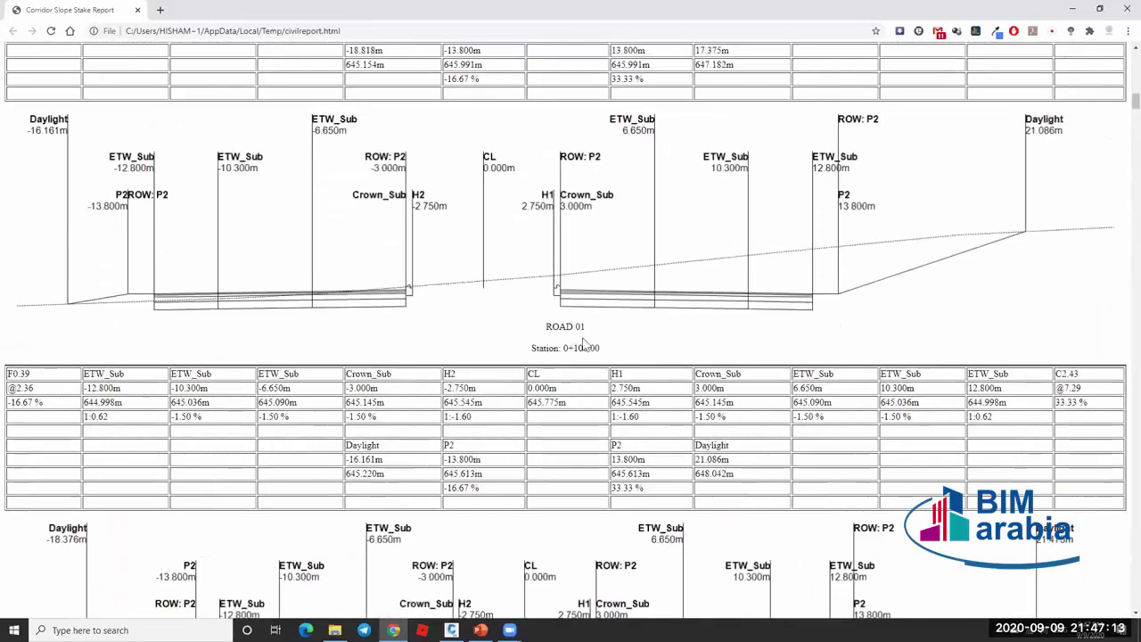
{"action": "left_click", "coordinate": [1125, 11]}
Close the Slope Stake Report dialog, try the Section Points Report, then zoom to the full corridor.
{"action": "left_click", "coordinate": [282, 434]}
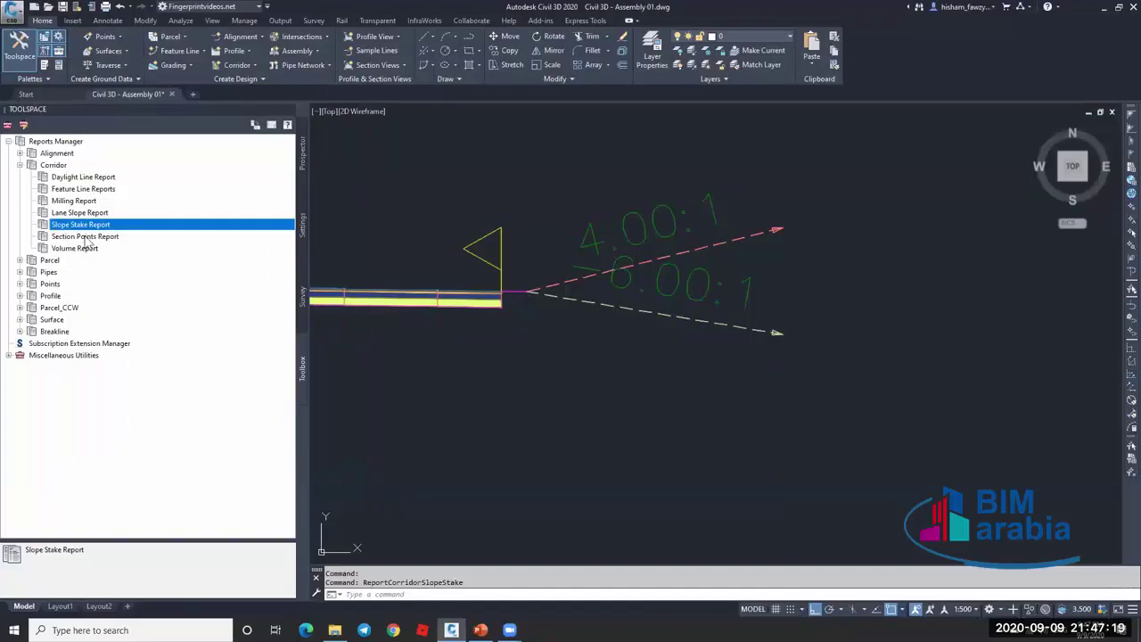
{"action": "left_click", "coordinate": [85, 237]}
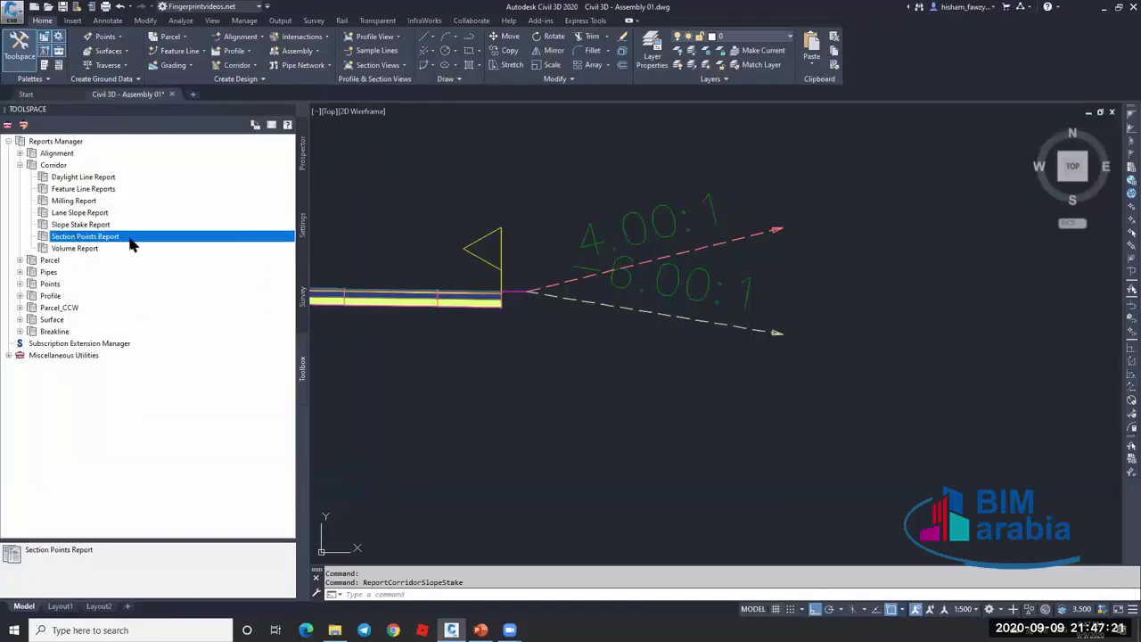
{"action": "double_click", "coordinate": [129, 239]}
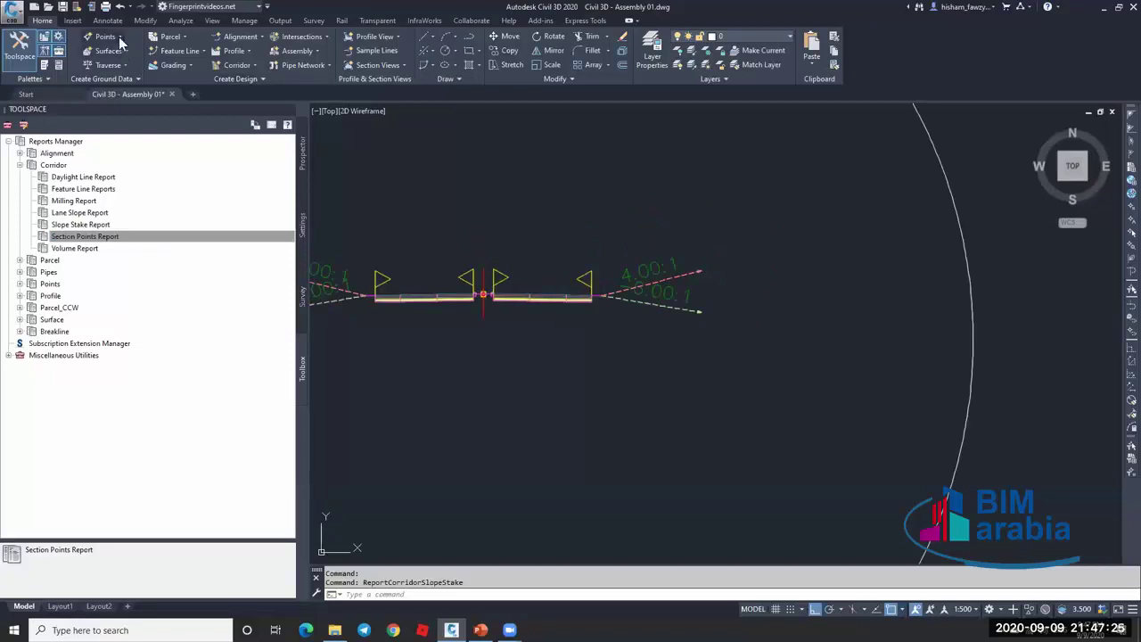
{"action": "scroll", "coordinate": [745, 308], "scroll_direction": "down", "scroll_amount": 2}
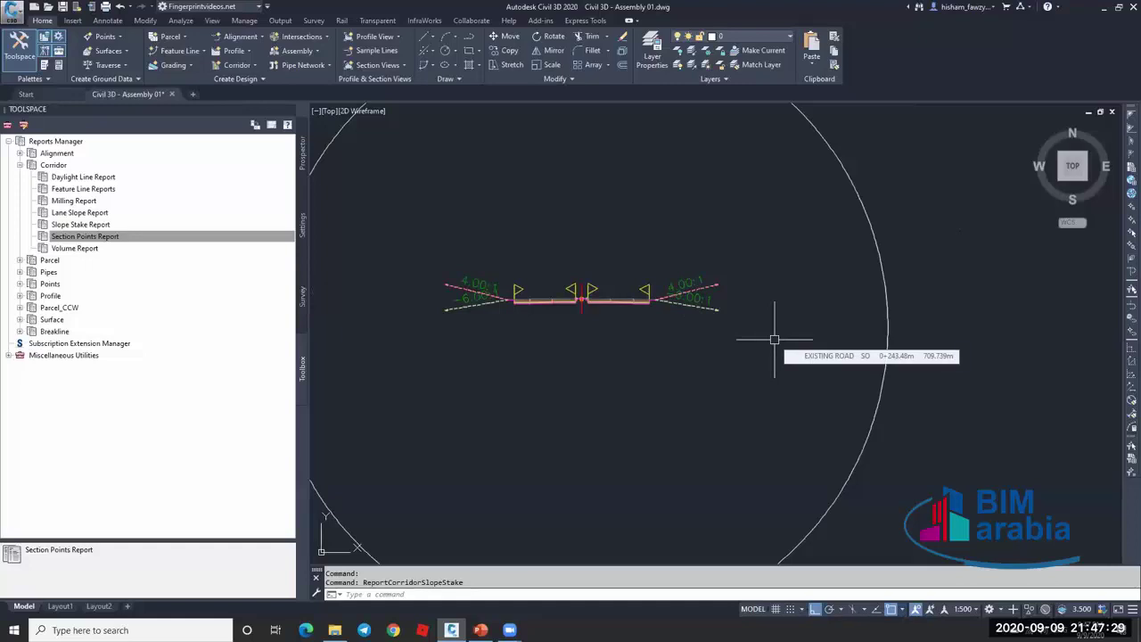
{"action": "scroll", "coordinate": [774, 340], "scroll_direction": "down", "scroll_amount": 6}
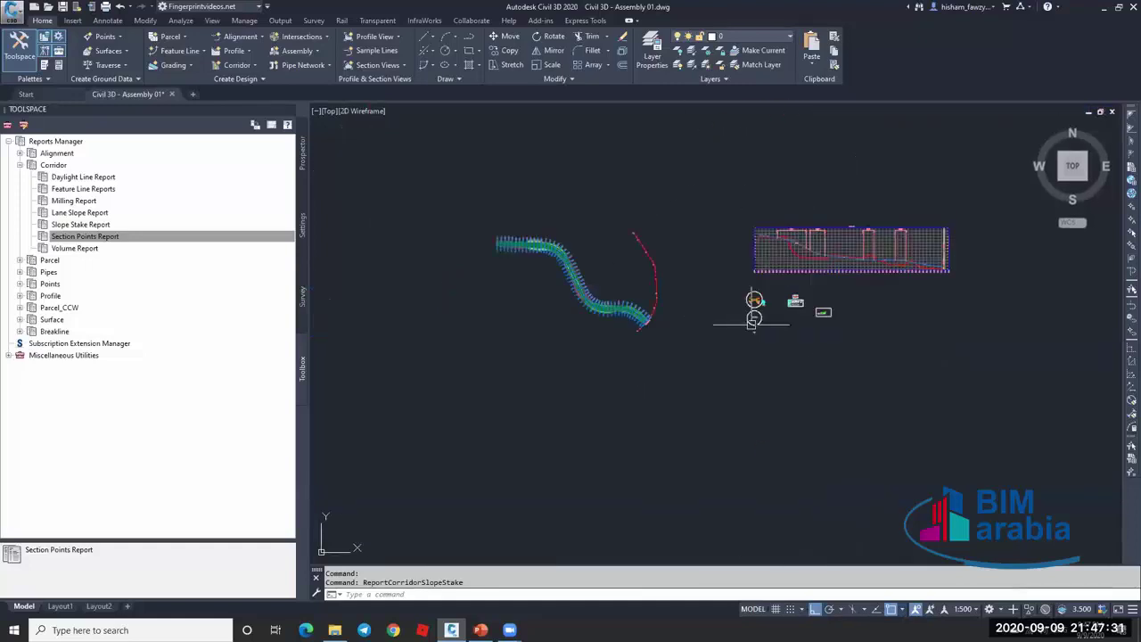
{"action": "key", "text": "Escape"}
{"action": "key", "text": "Escape"}
{"action": "scroll", "coordinate": [629, 318], "scroll_direction": "up", "scroll_amount": 6}
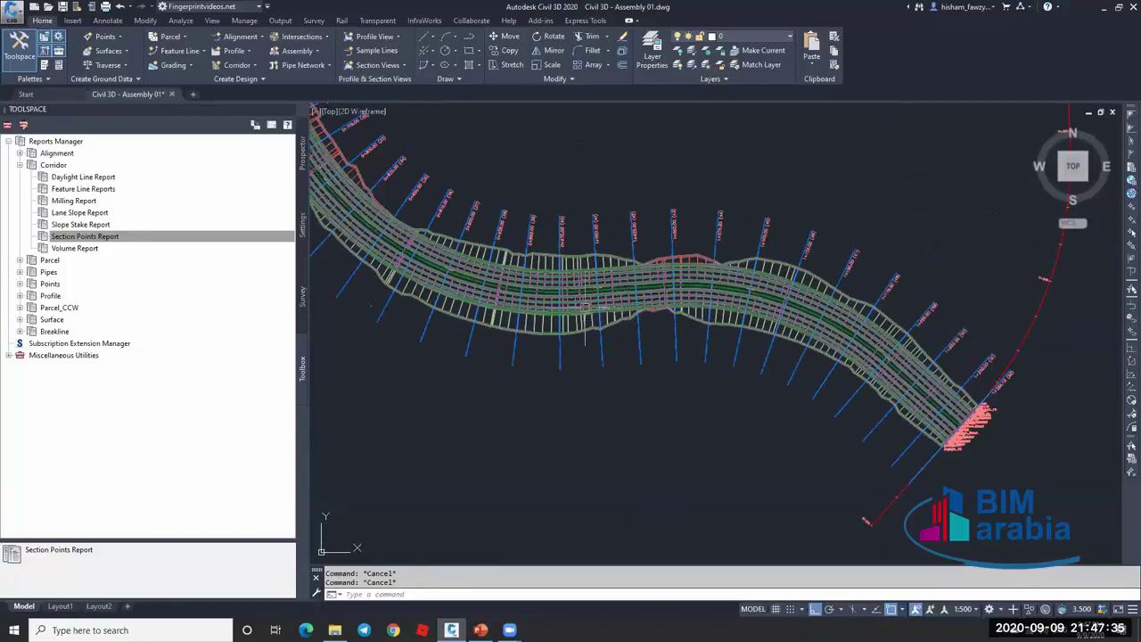
{"action": "left_click", "coordinate": [119, 40]}
{"action": "left_click", "coordinate": [113, 39]}
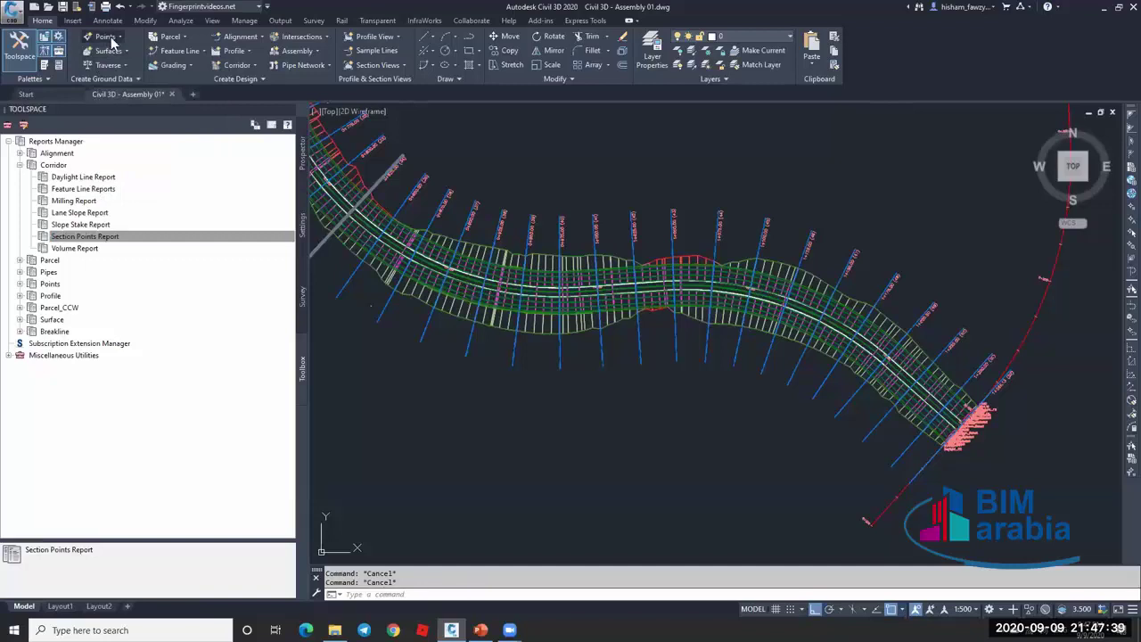
{"action": "left_click", "coordinate": [116, 38]}
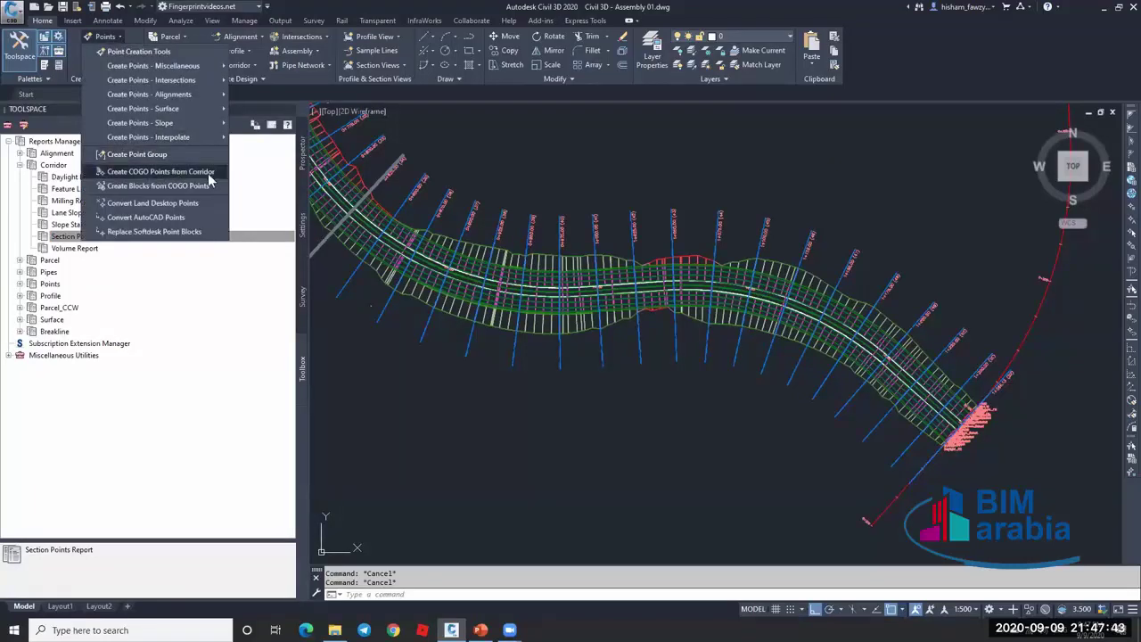
{"action": "left_click", "coordinate": [375, 182]}
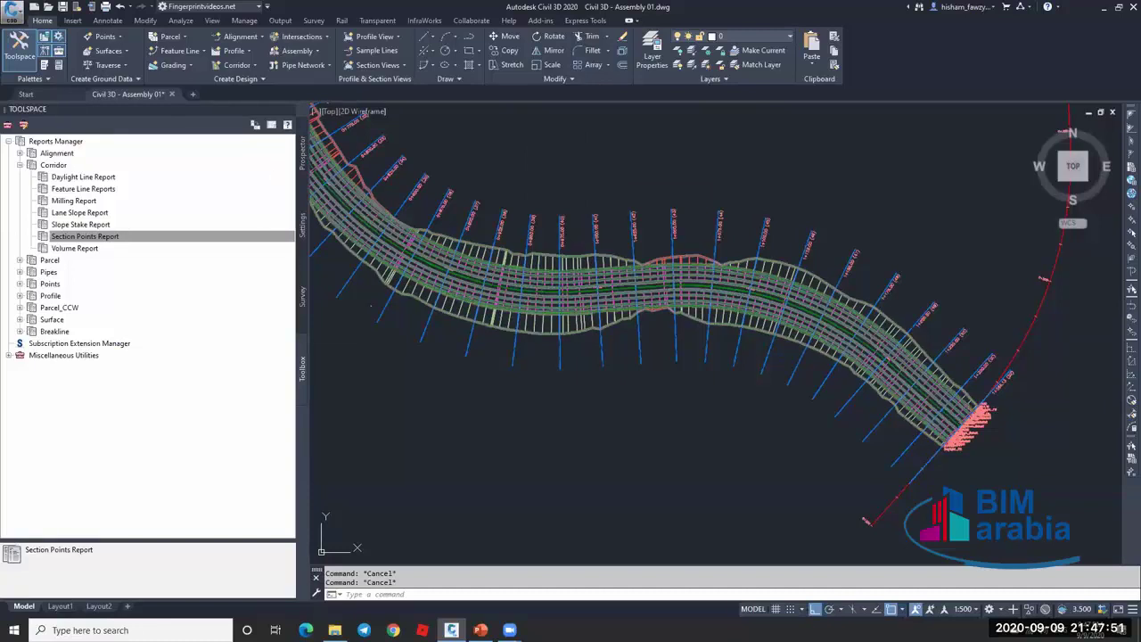
{"action": "scroll", "coordinate": [558, 203], "scroll_direction": "down", "scroll_amount": 6}
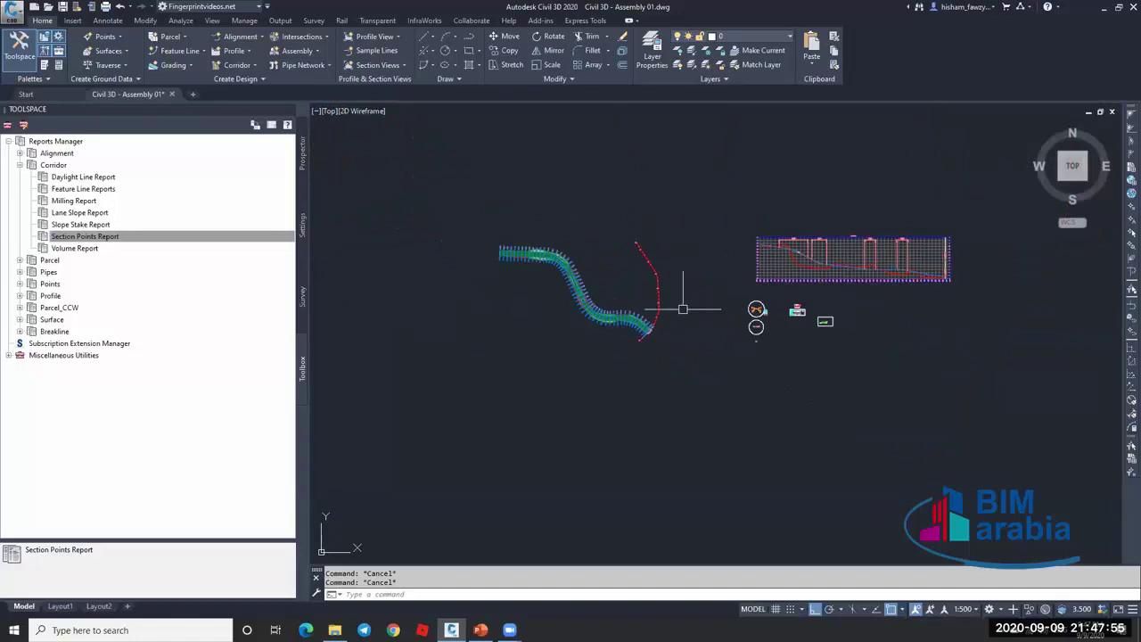
{"action": "scroll", "coordinate": [642, 312], "scroll_direction": "up", "scroll_amount": 4}
{"action": "scroll", "coordinate": [615, 303], "scroll_direction": "up", "scroll_amount": 3}
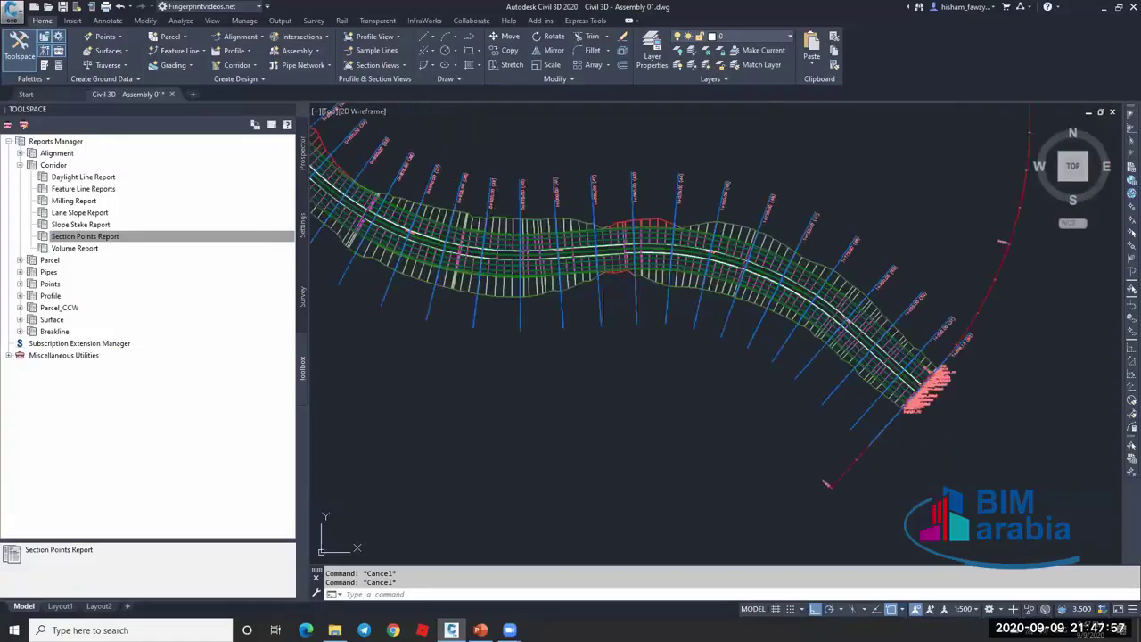
{"action": "mouse_move", "coordinate": [609, 303]}
{"action": "mouse_move", "coordinate": [711, 380]}
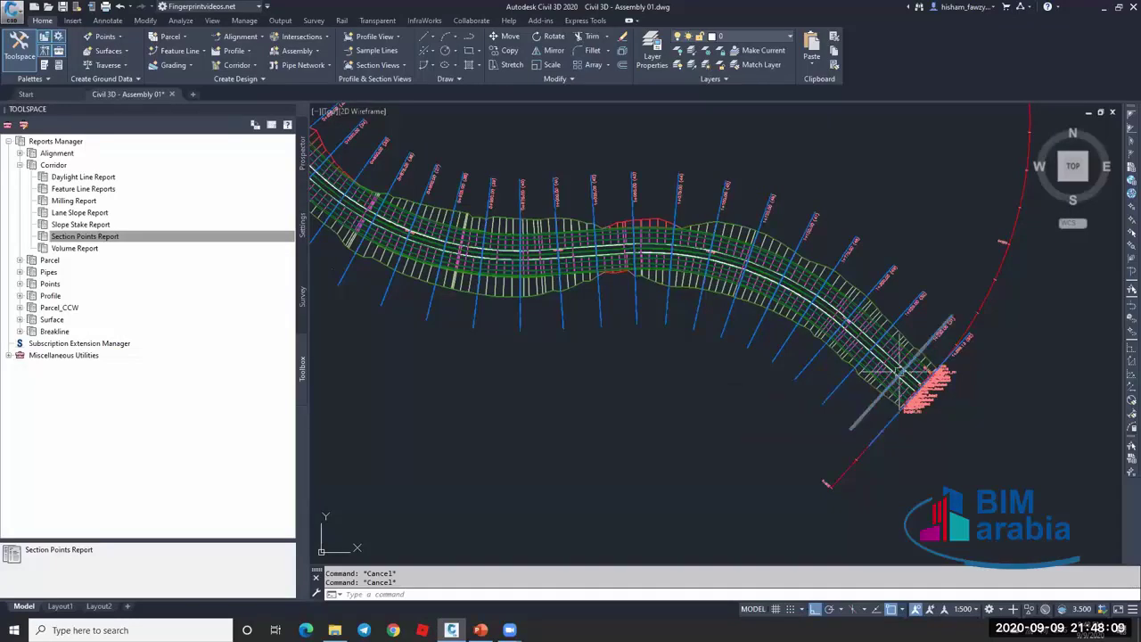
{"action": "key", "text": "XF86AudioLowerVolume"}
{"action": "key", "text": "XF86AudioRaiseVolume"}
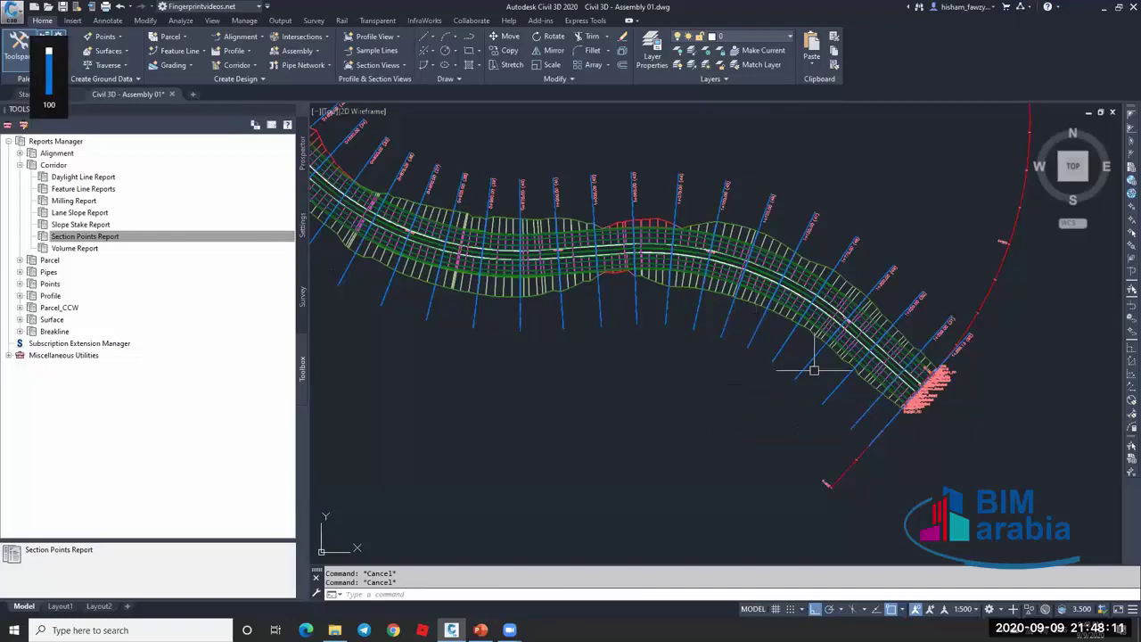
{"action": "mouse_move", "coordinate": [774, 394]}
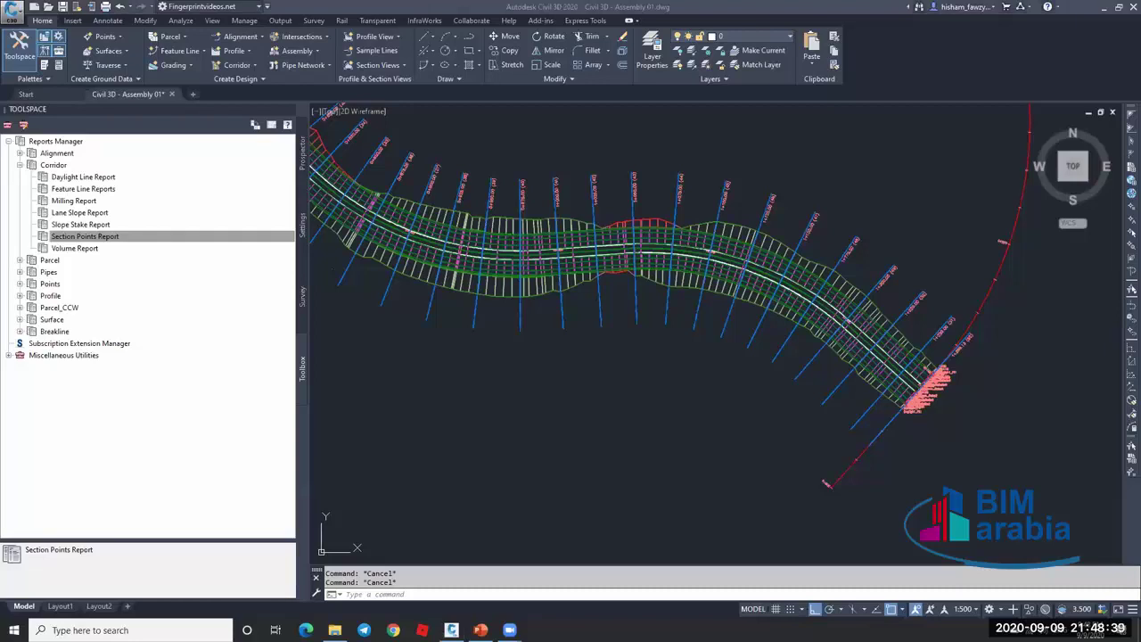
Pan the drawing to the ROAD 01 profile view grid and select it.
{"action": "left_click", "coordinate": [959, 433]}
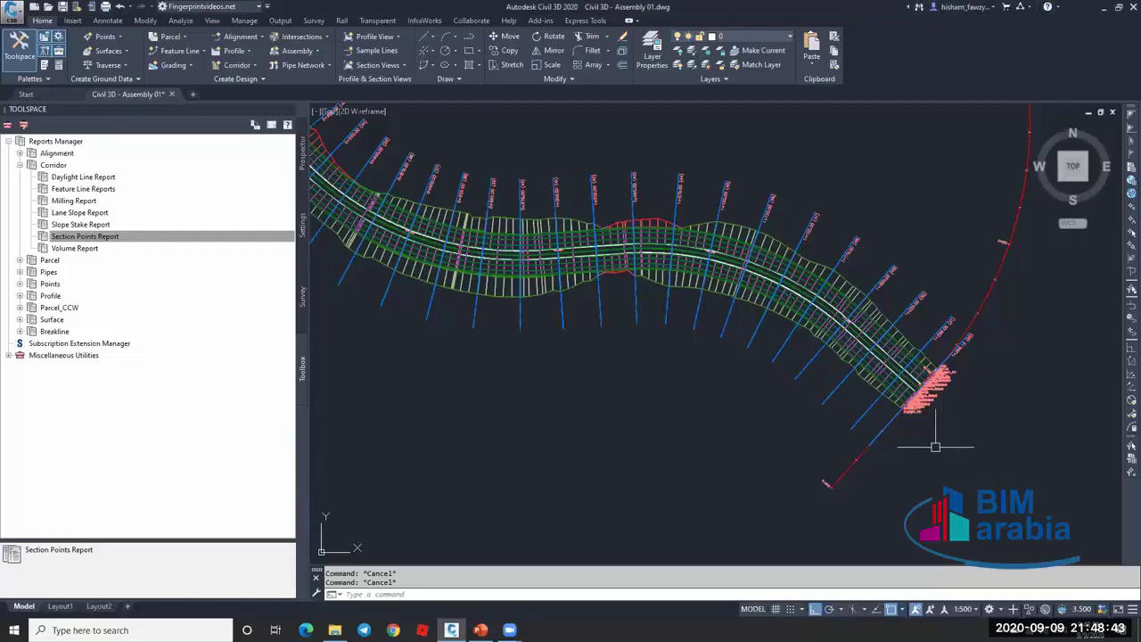
{"action": "scroll", "coordinate": [758, 351], "scroll_direction": "down", "scroll_amount": 3}
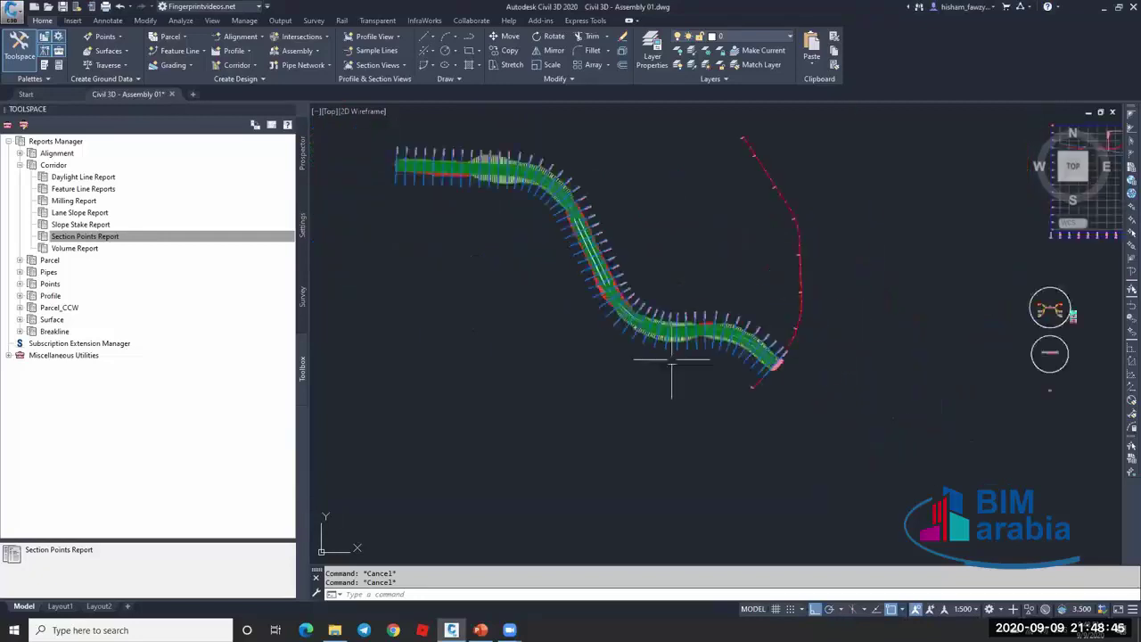
{"action": "scroll", "coordinate": [672, 361], "scroll_direction": "down", "scroll_amount": 2}
{"action": "middle_click_drag", "start_coordinate": [1001, 339], "coordinate": [841, 340]}
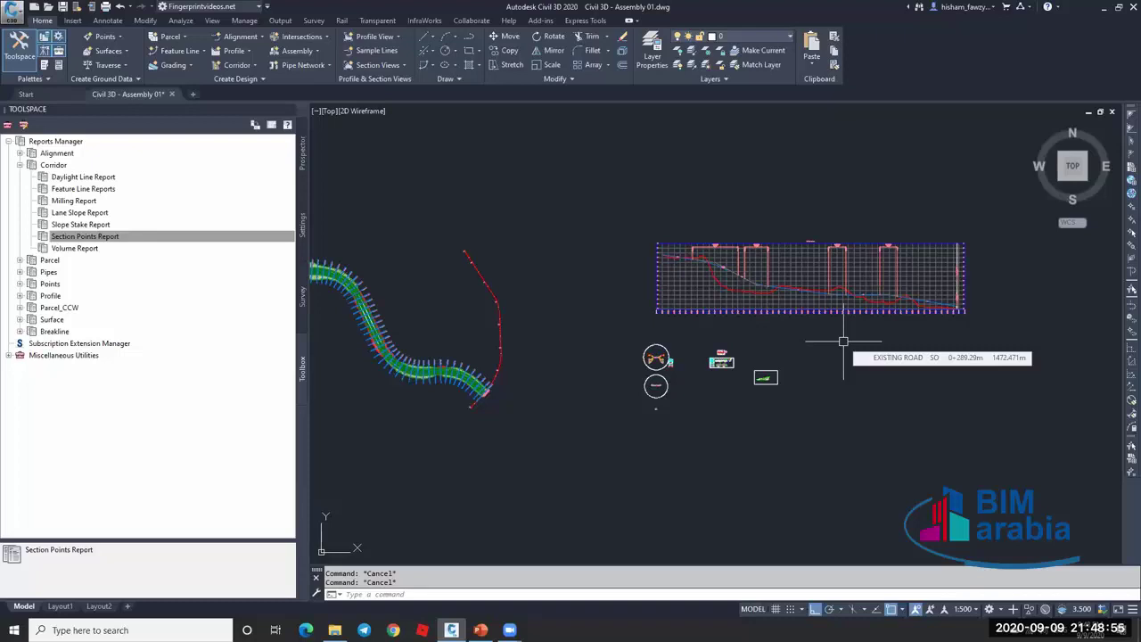
{"action": "mouse_move", "coordinate": [458, 358]}
{"action": "middle_mouse_down"}
{"action": "mouse_move", "coordinate": [586, 300]}
{"action": "mouse_move", "coordinate": [589, 309]}
{"action": "middle_mouse_up"}
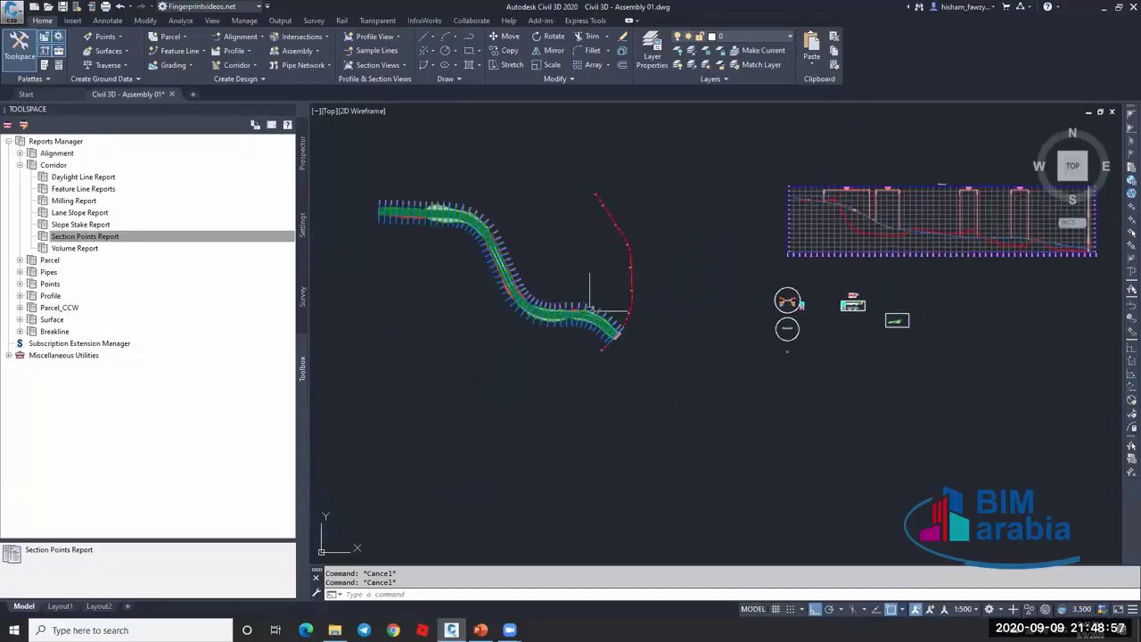
{"action": "middle_click_drag", "start_coordinate": [738, 289], "coordinate": [634, 303]}
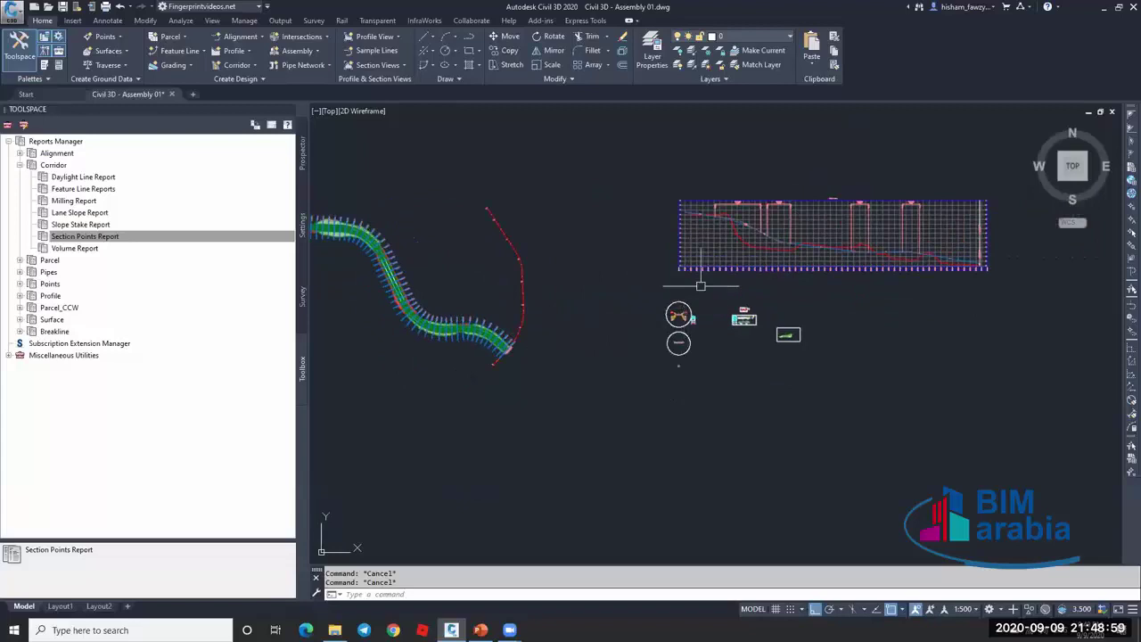
{"action": "left_click", "coordinate": [731, 252]}
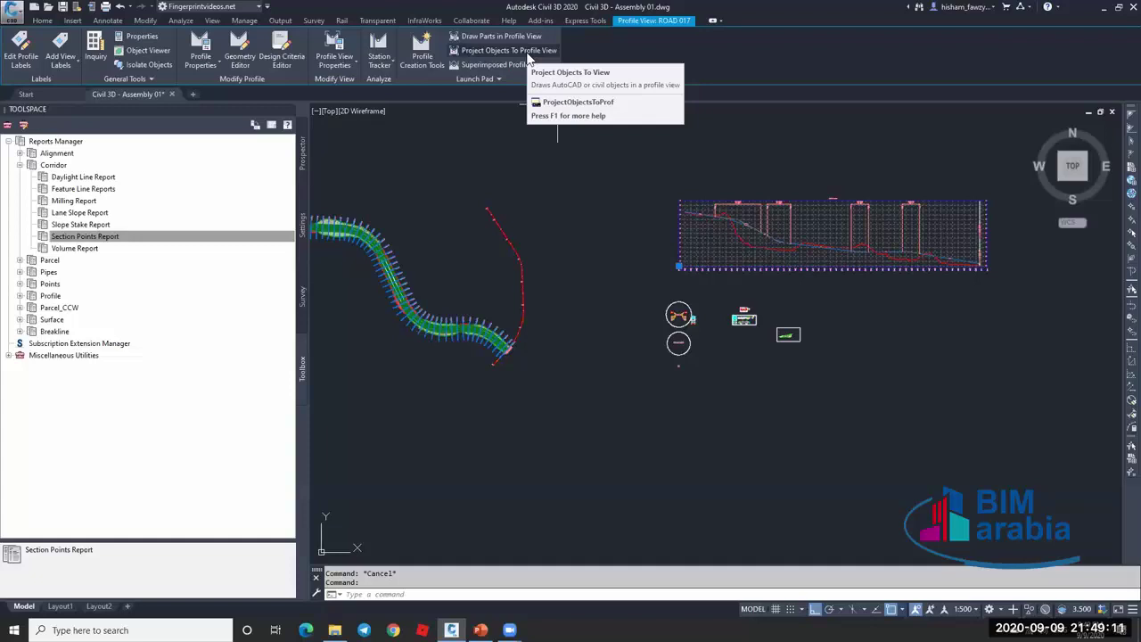
{"action": "left_click", "coordinate": [527, 52]}
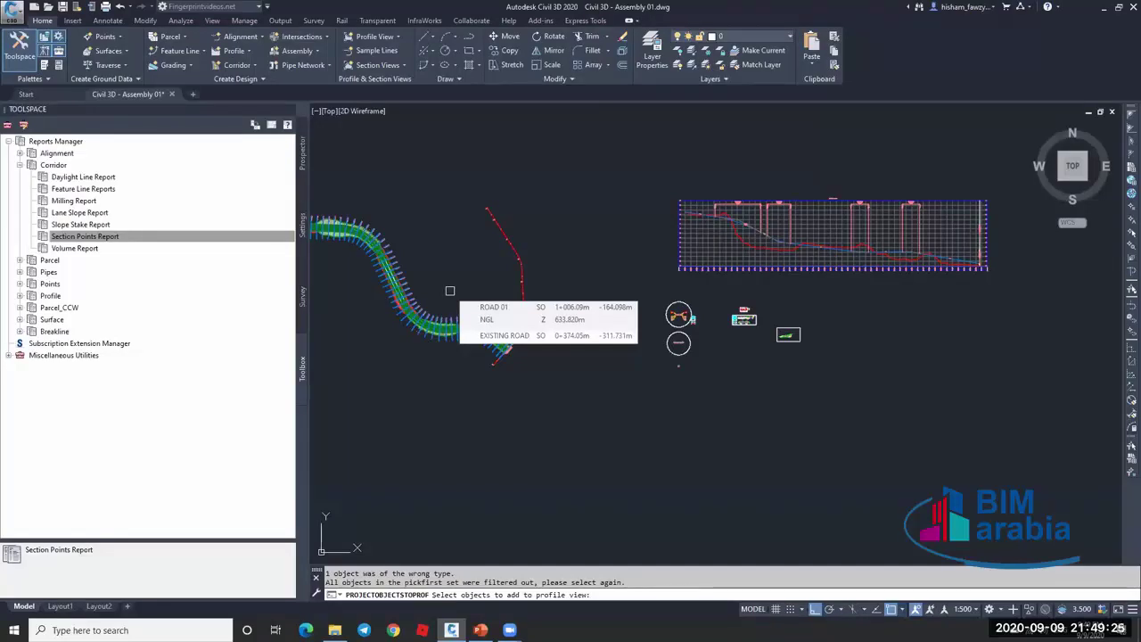
{"action": "key", "text": "Escape"}
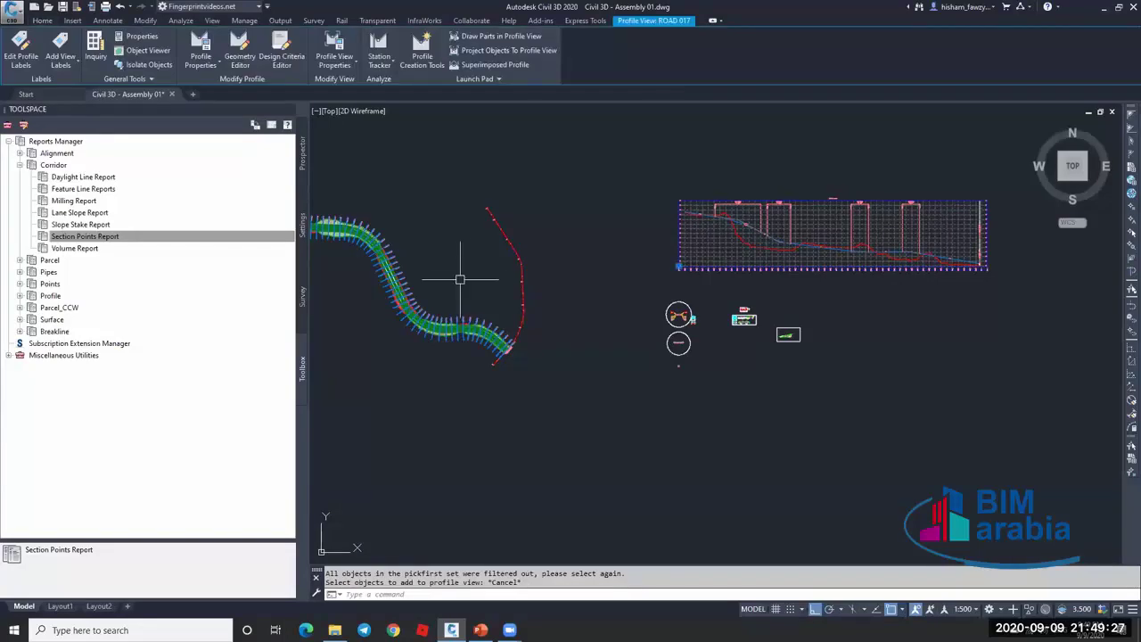
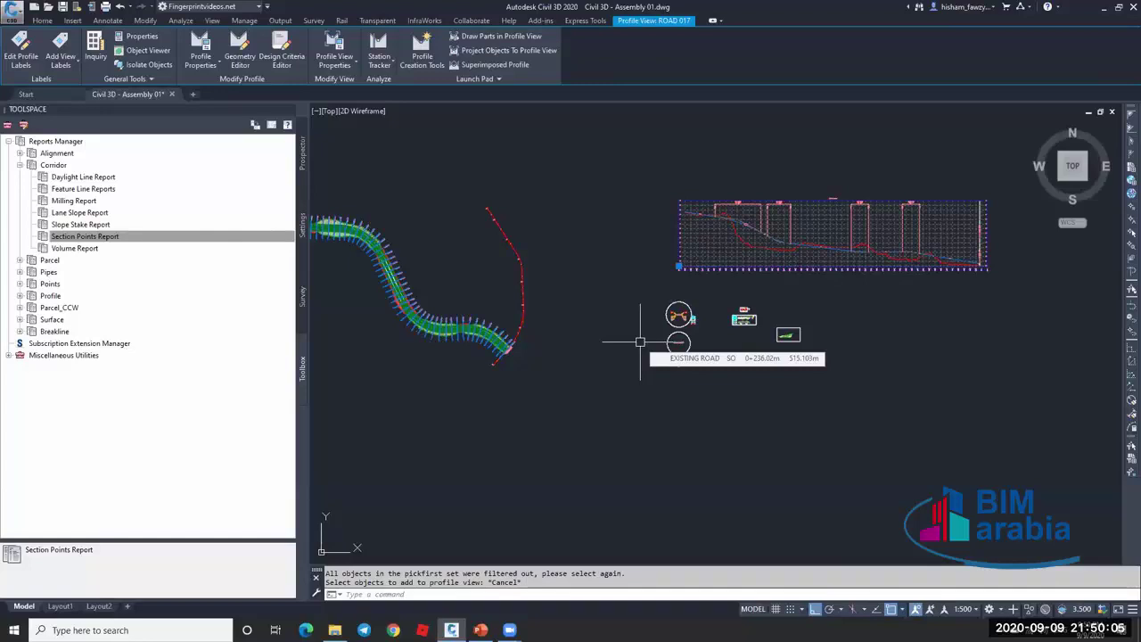
Cancel the pending Add to Profile View prompt after reviewing the corridor and Home Points menu.
{"action": "scroll", "coordinate": [445, 330], "scroll_direction": "up", "scroll_amount": 5}
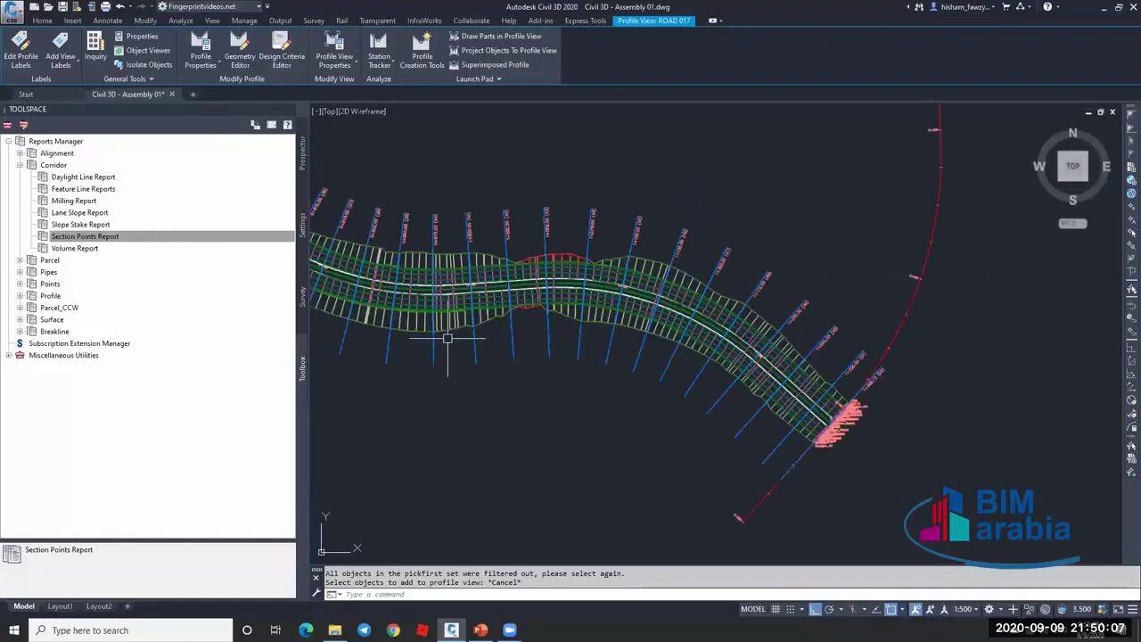
{"action": "scroll", "coordinate": [611, 299], "scroll_direction": "up", "scroll_amount": 2}
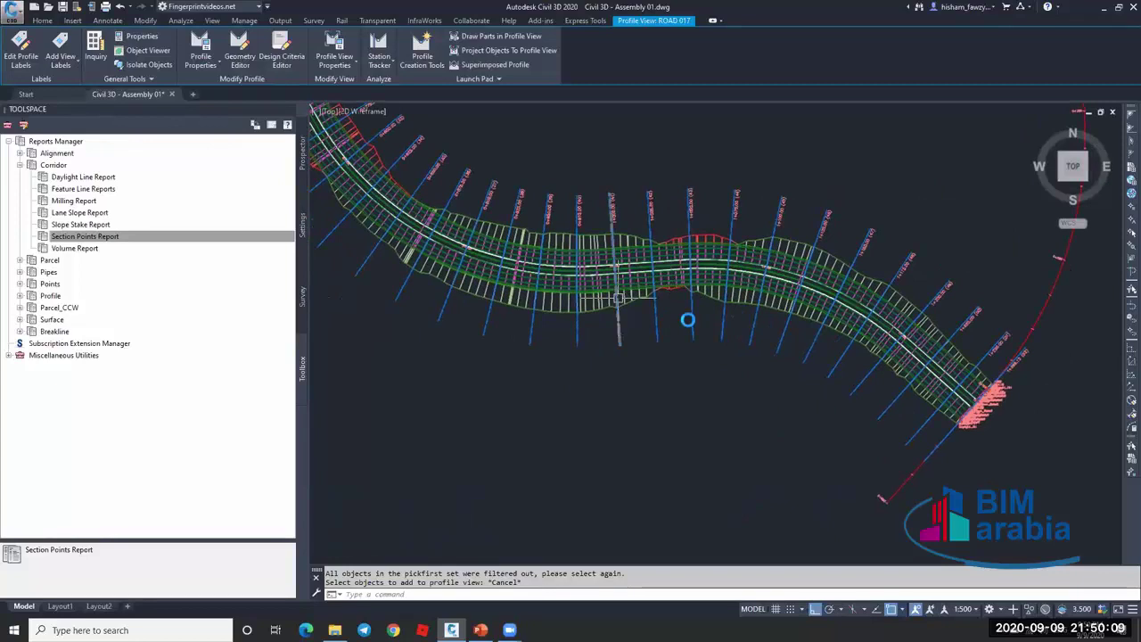
{"action": "scroll", "coordinate": [628, 295], "scroll_direction": "up", "scroll_amount": 2}
{"action": "scroll", "coordinate": [687, 300], "scroll_direction": "down", "scroll_amount": 3}
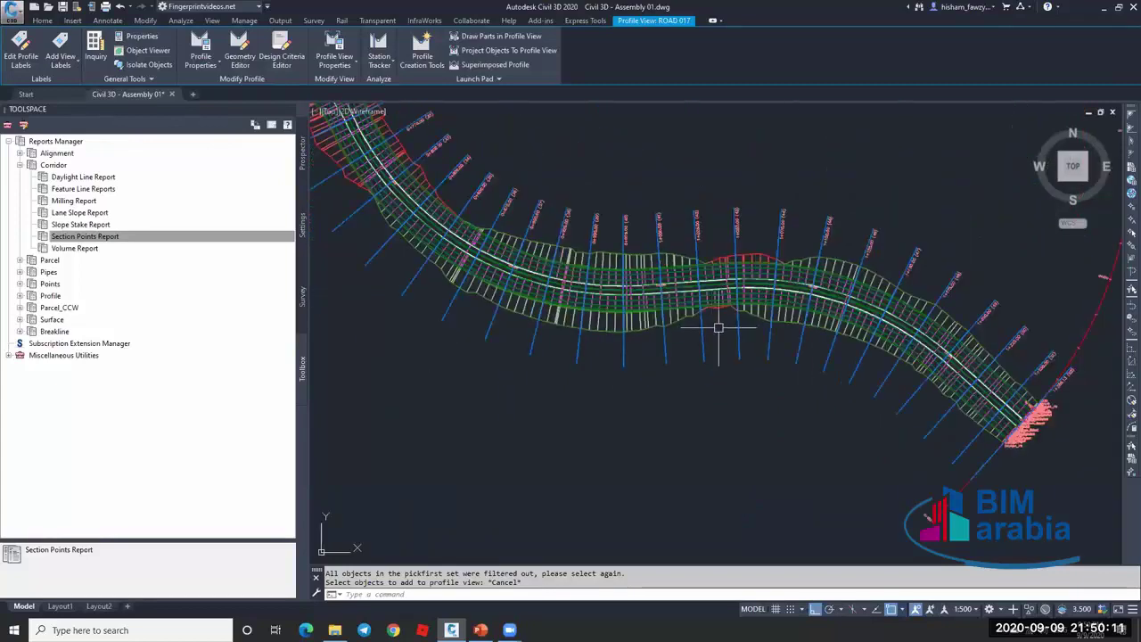
{"action": "scroll", "coordinate": [618, 318], "scroll_direction": "down", "scroll_amount": 3}
{"action": "scroll", "coordinate": [642, 268], "scroll_direction": "up", "scroll_amount": 3}
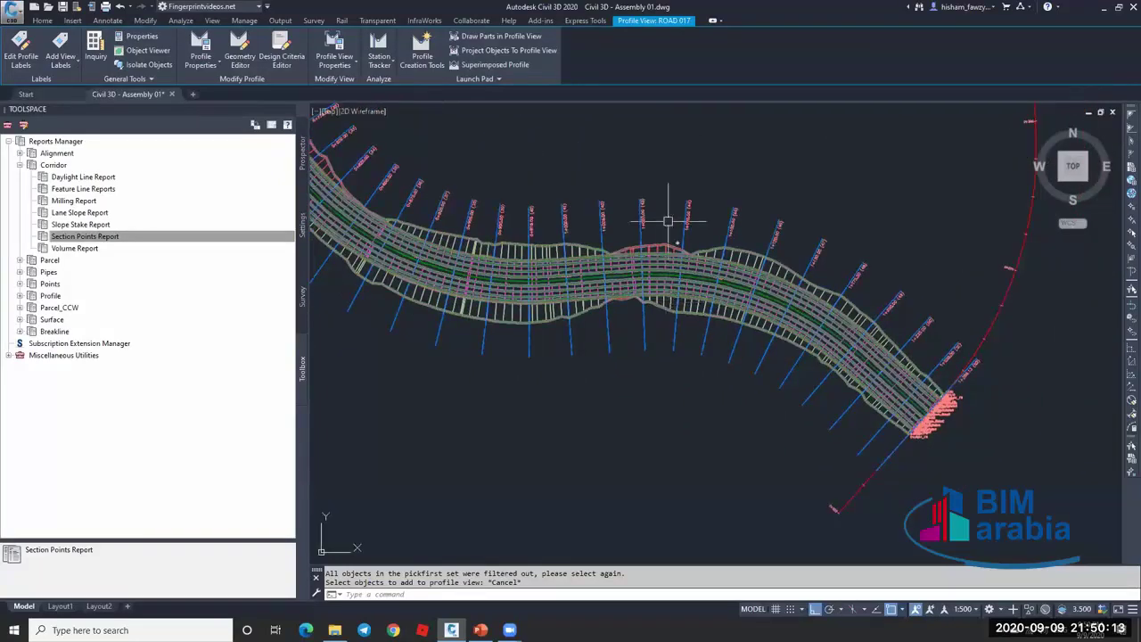
{"action": "scroll", "coordinate": [668, 214], "scroll_direction": "down", "scroll_amount": 3}
{"action": "scroll", "coordinate": [624, 205], "scroll_direction": "up", "scroll_amount": 2}
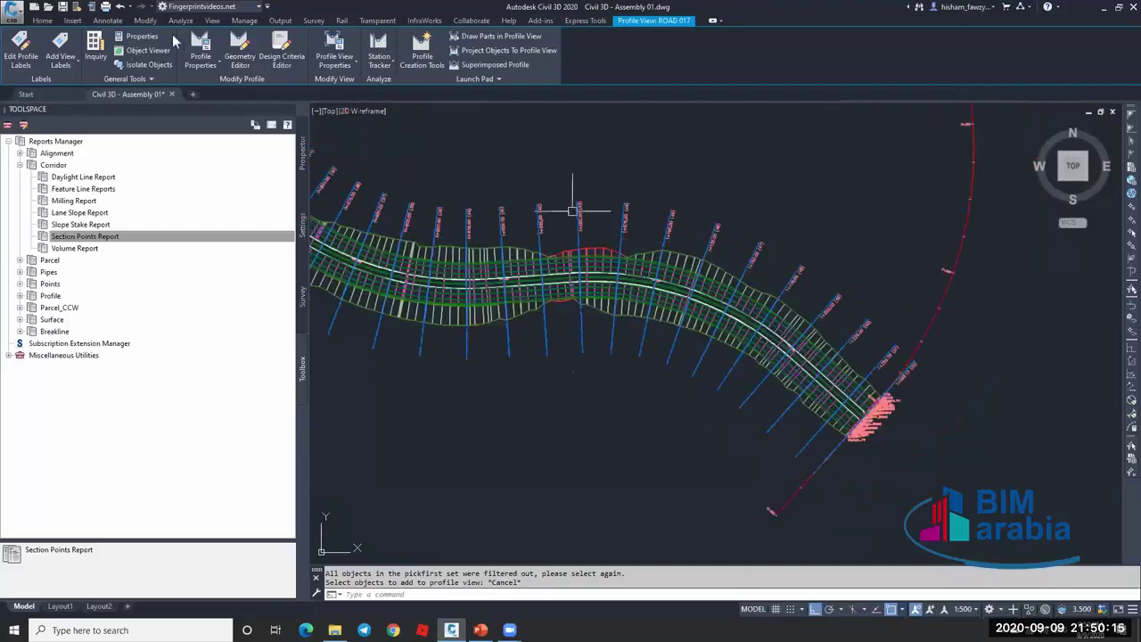
{"action": "left_click", "coordinate": [41, 20]}
{"action": "left_click", "coordinate": [101, 36]}
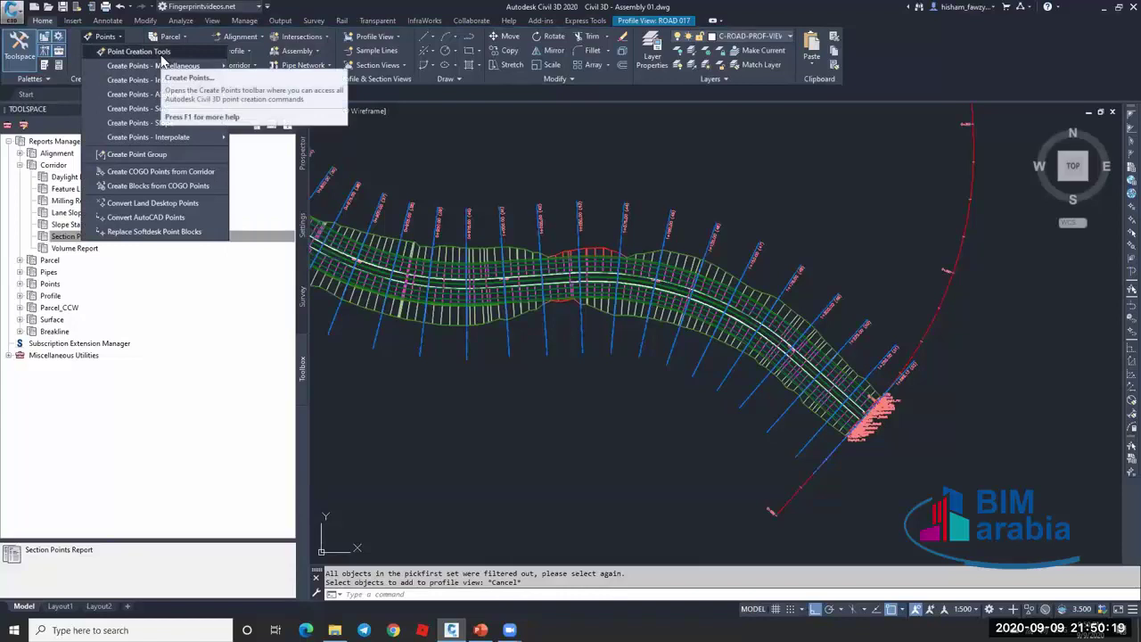
{"action": "key", "text": "Escape"}
{"action": "key", "text": "Escape"}
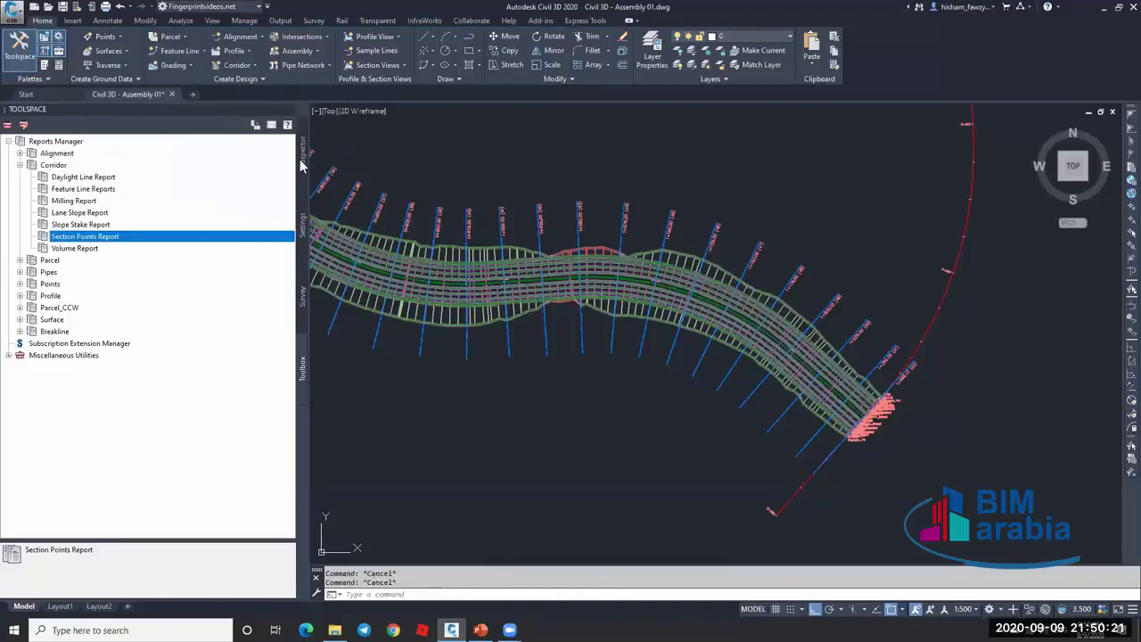
Review the NGL point group's point style in its properties.
{"action": "left_click", "coordinate": [302, 159]}
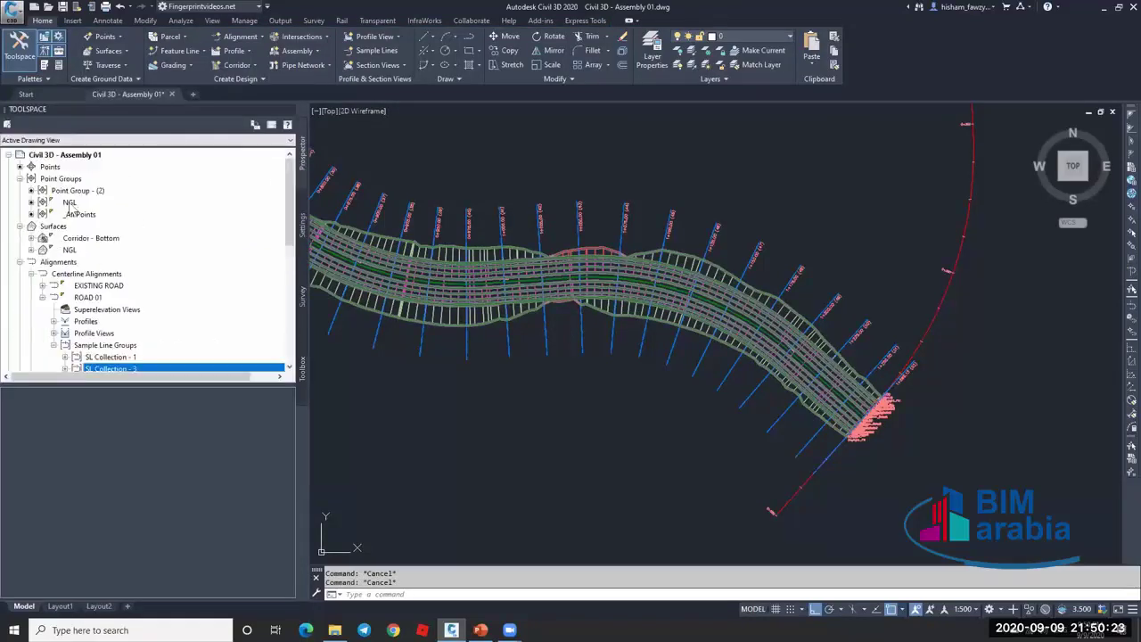
{"action": "double_click", "coordinate": [70, 203]}
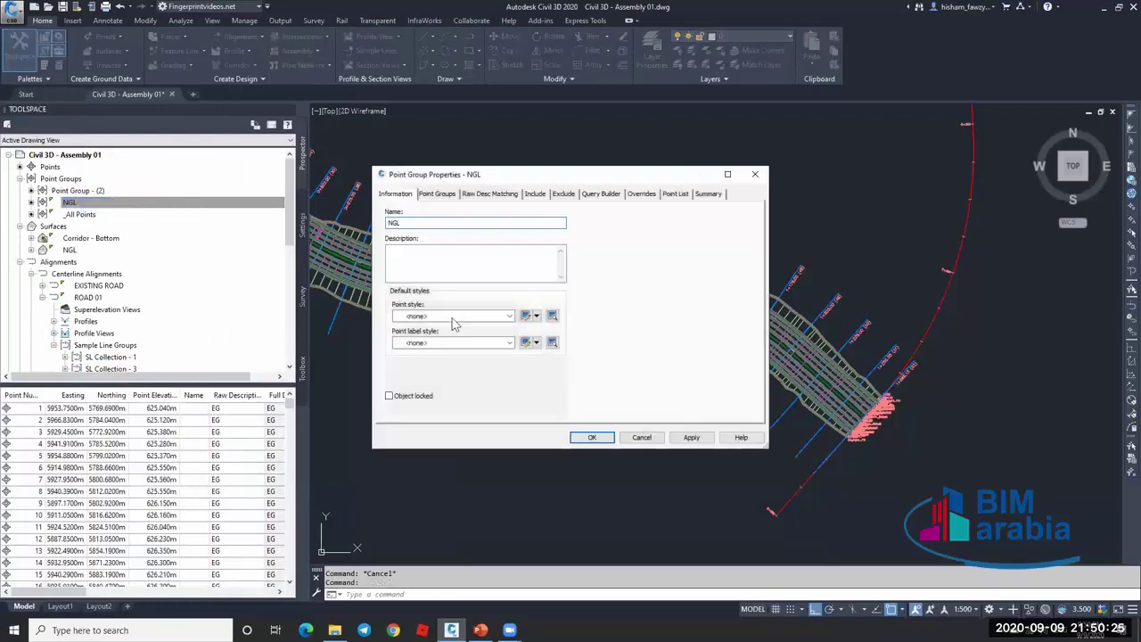
{"action": "left_click", "coordinate": [453, 316]}
{"action": "left_click", "coordinate": [419, 331]}
{"action": "key", "text": "Return"}
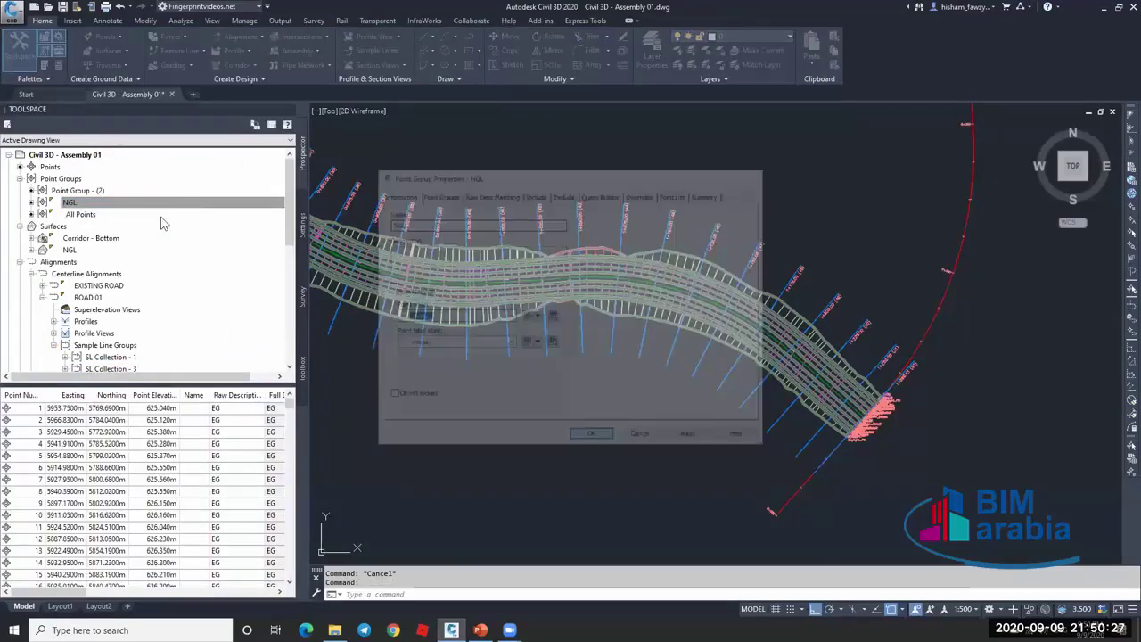
Set the NGL surface style to Border Only.
{"action": "left_click", "coordinate": [107, 251]}
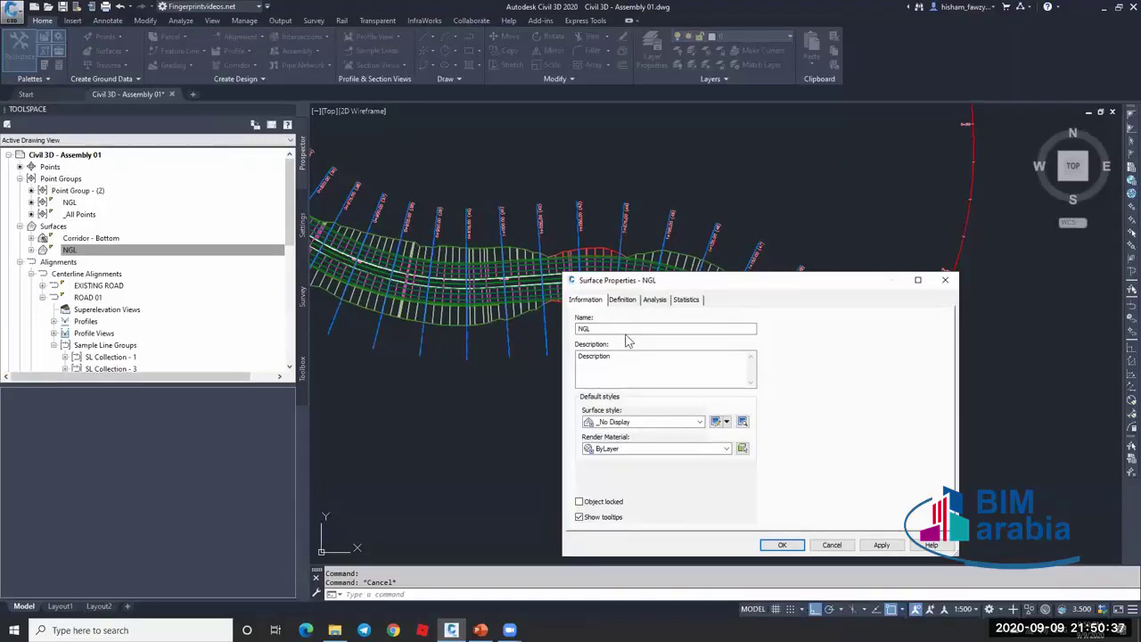
{"action": "left_click", "coordinate": [641, 421]}
{"action": "left_click", "coordinate": [629, 433]}
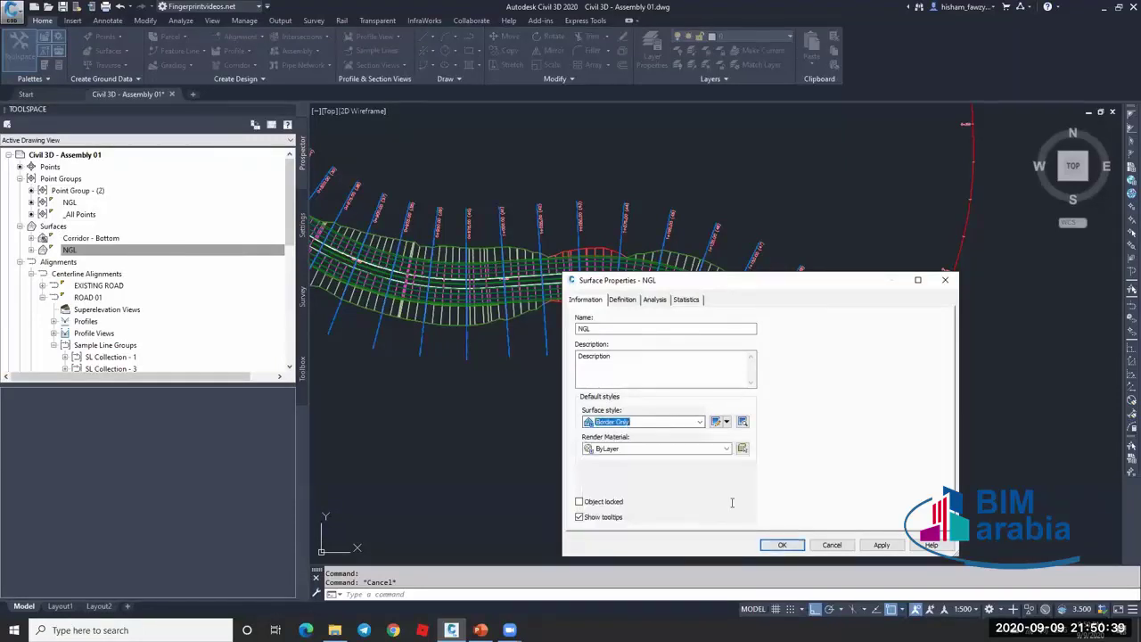
{"action": "left_click", "coordinate": [781, 544]}
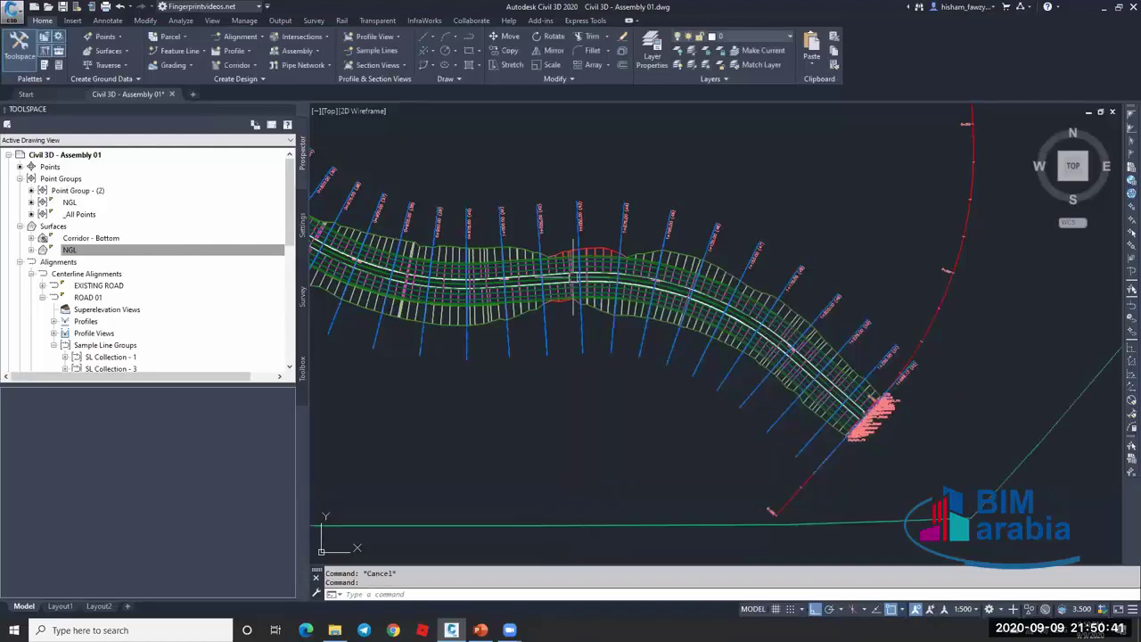
Draw a small marker circle on the corridor near station 0+700.
{"action": "scroll", "coordinate": [573, 278], "scroll_direction": "up", "scroll_amount": 5}
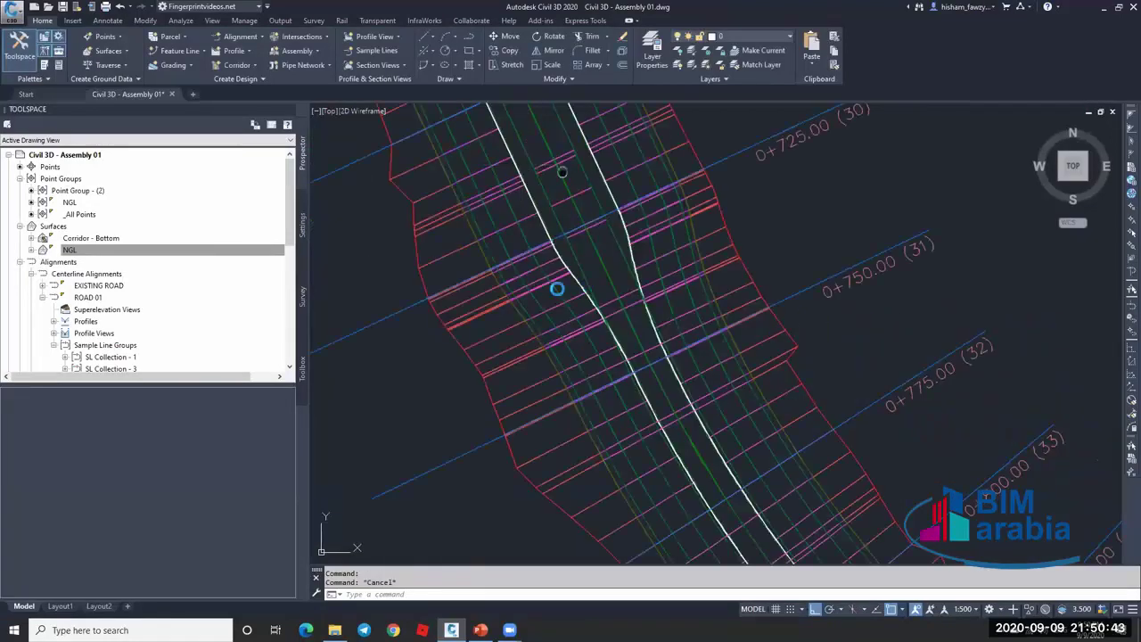
{"action": "scroll", "coordinate": [557, 288], "scroll_direction": "up", "scroll_amount": 2}
{"action": "type", "text": "c"}
{"action": "key", "text": "Return"}
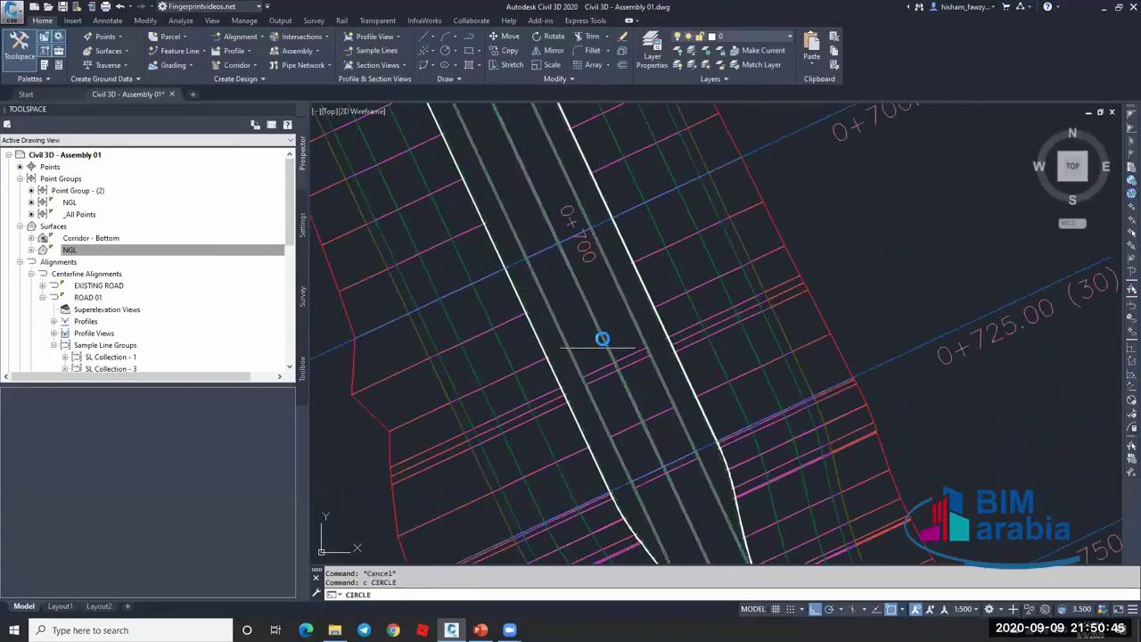
{"action": "scroll", "coordinate": [603, 339], "scroll_direction": "up", "scroll_amount": 4}
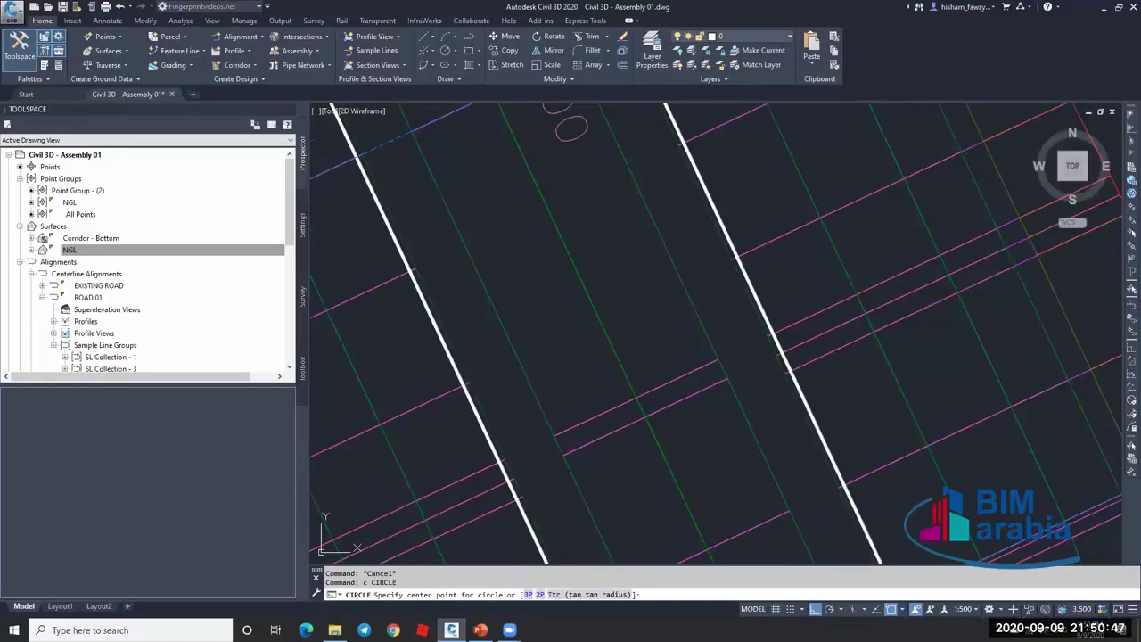
{"action": "left_click", "coordinate": [632, 394]}
{"action": "left_click", "coordinate": [635, 379]}
{"action": "key", "text": "Escape"}
{"action": "left_click", "coordinate": [636, 379]}
{"action": "scroll", "coordinate": [638, 379], "scroll_direction": "down", "scroll_amount": 2}
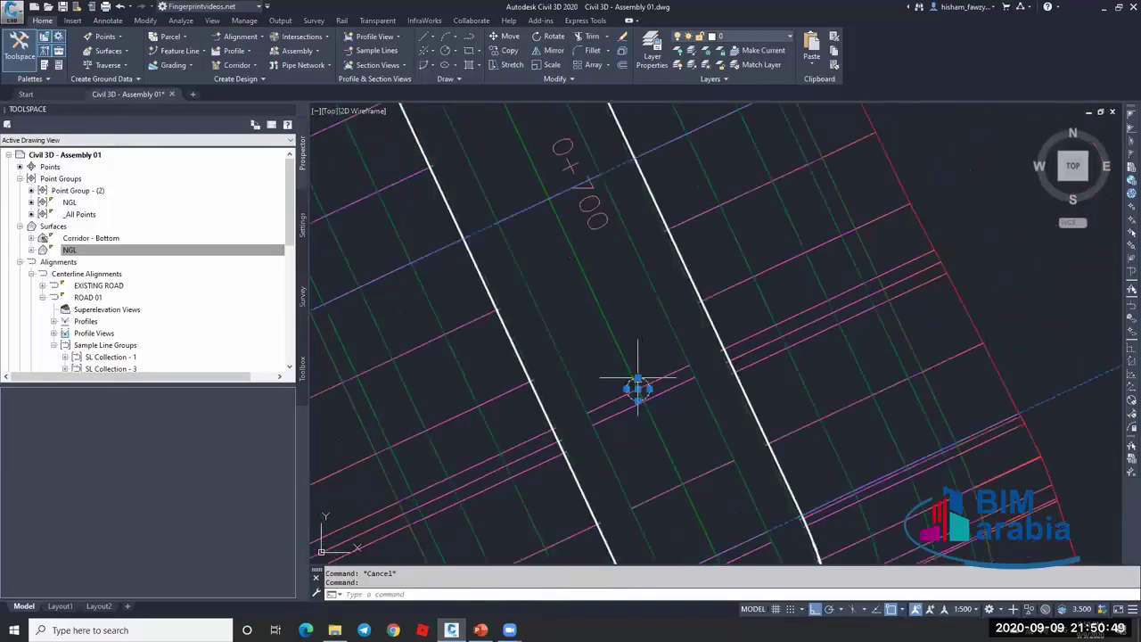
{"action": "key", "text": "Escape"}
Copy the circle with CO to a second spot along the corridor, Ortho off.
{"action": "type", "text": "co"}
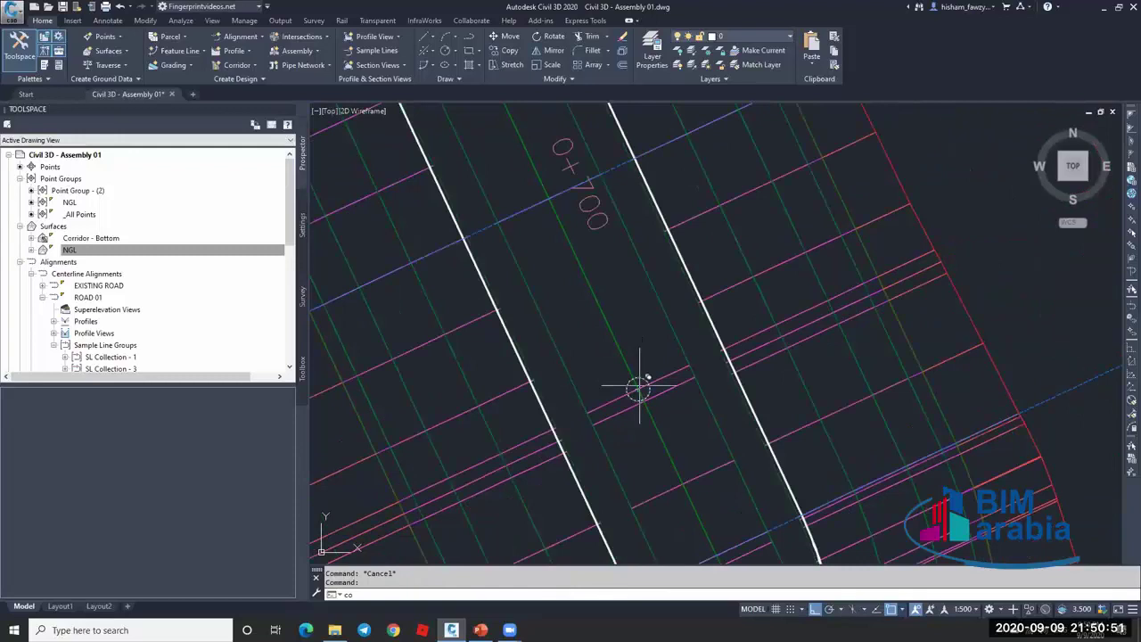
{"action": "key", "text": "Return"}
{"action": "scroll", "coordinate": [638, 386], "scroll_direction": "down", "scroll_amount": 3}
{"action": "left_click", "coordinate": [612, 373]}
{"action": "key", "text": "Return"}
{"action": "left_click", "coordinate": [612, 372]}
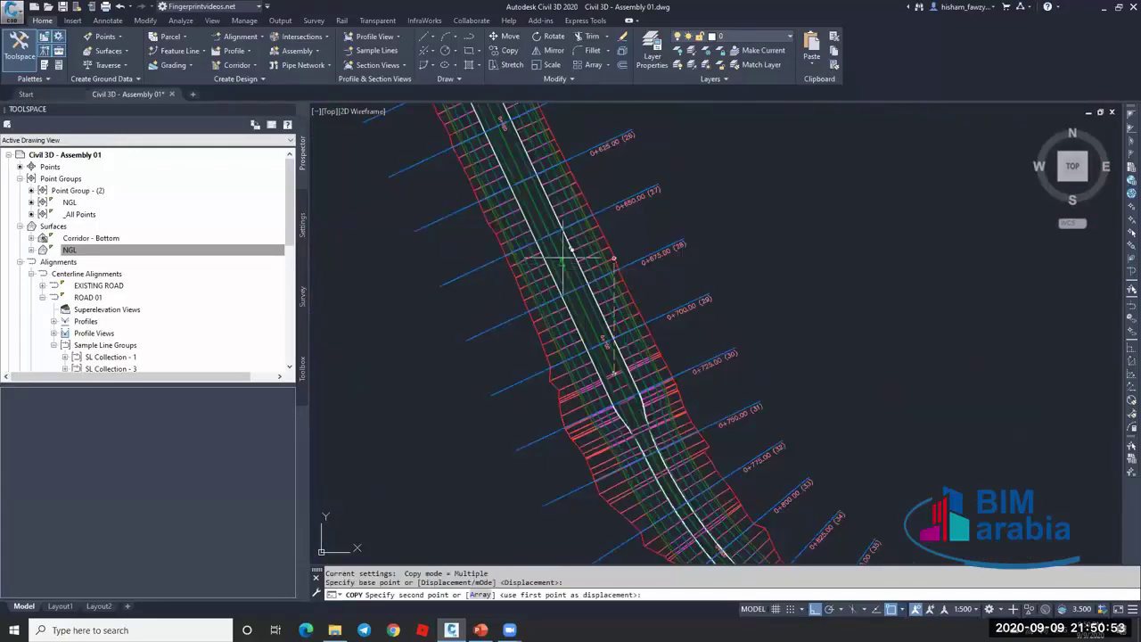
{"action": "key", "text": "F8"}
{"action": "scroll", "coordinate": [564, 258], "scroll_direction": "up", "scroll_amount": 5}
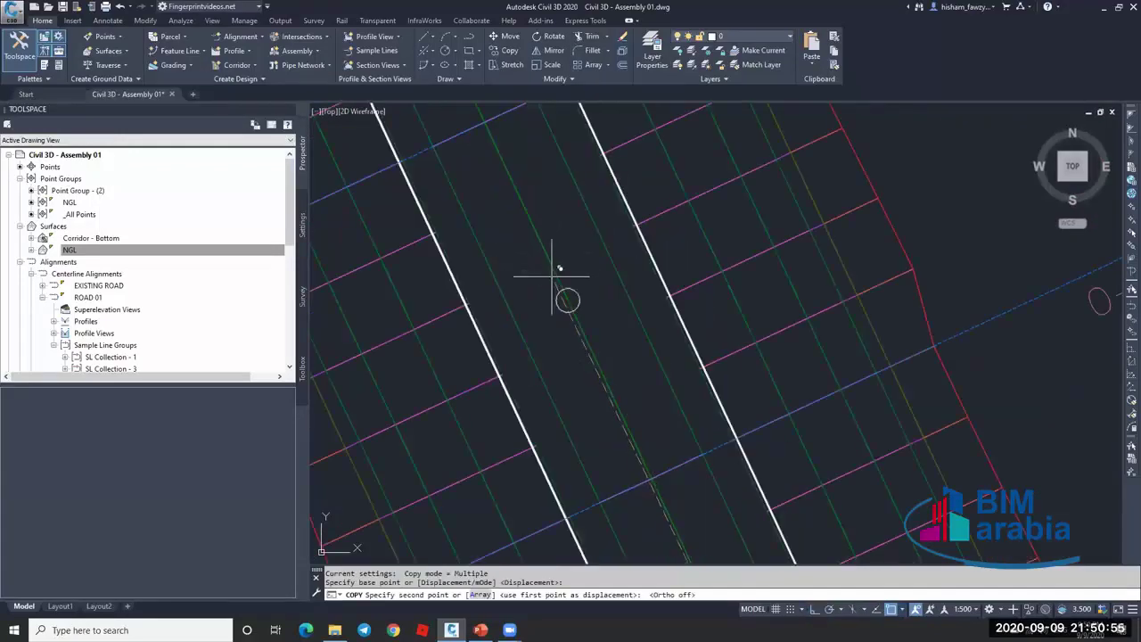
{"action": "left_click", "coordinate": [551, 276]}
{"action": "key", "text": "Escape"}
{"action": "key", "text": "Escape"}
{"action": "scroll", "coordinate": [562, 254], "scroll_direction": "down", "scroll_amount": 5}
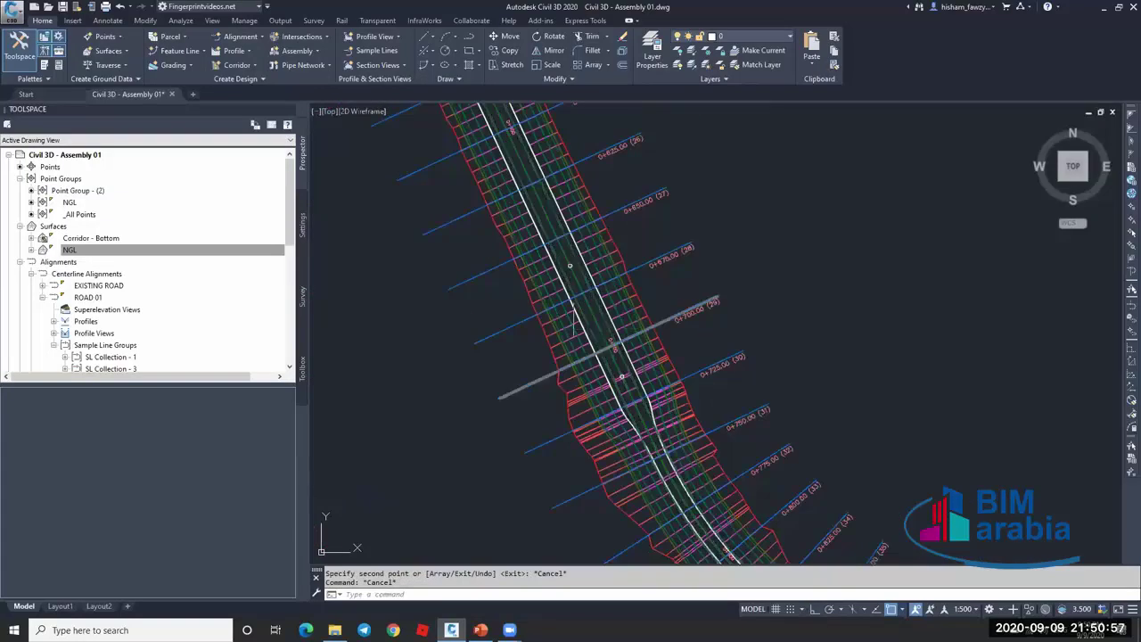
{"action": "scroll", "coordinate": [550, 237], "scroll_direction": "up", "scroll_amount": 8}
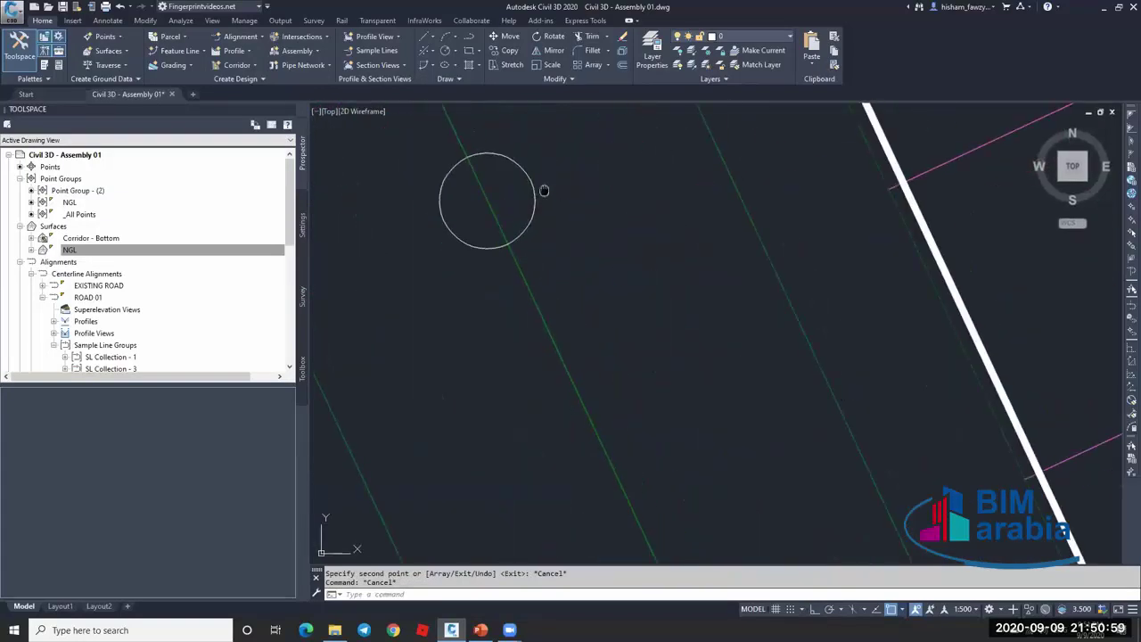
{"action": "middle_click_drag", "start_coordinate": [544, 190], "coordinate": [622, 273]}
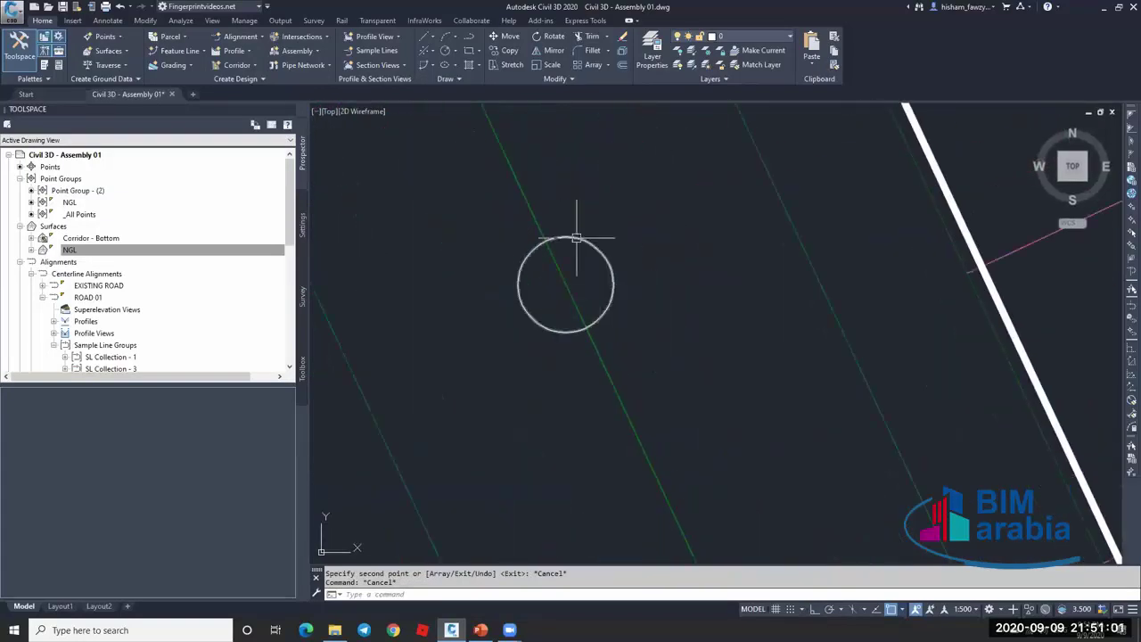
{"action": "scroll", "coordinate": [548, 239], "scroll_direction": "up", "scroll_amount": 5}
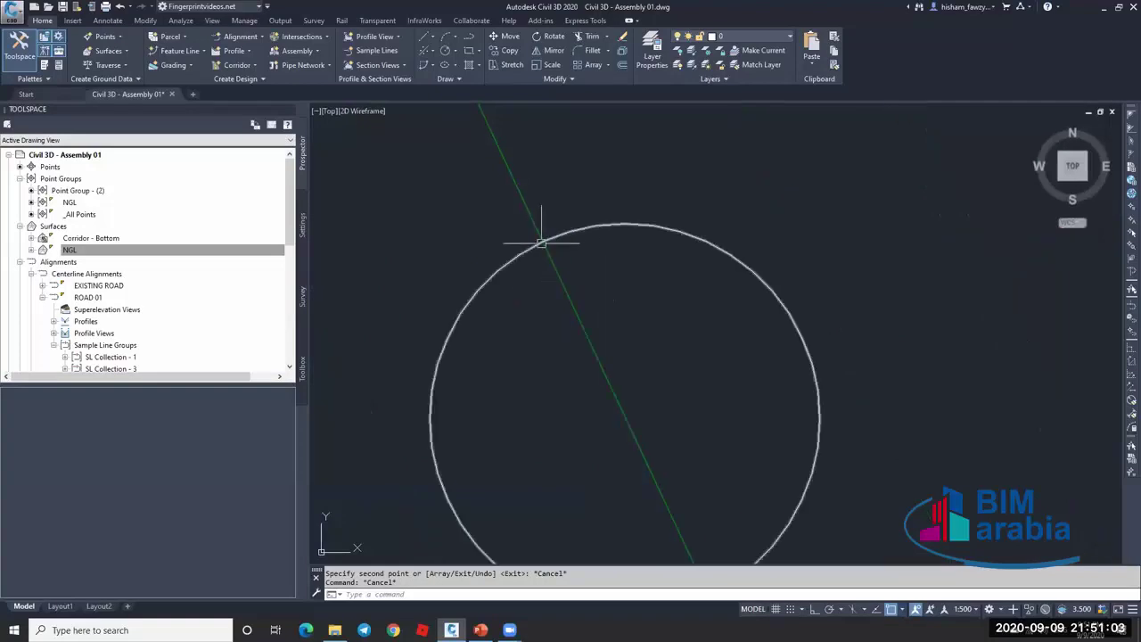
{"action": "scroll", "coordinate": [588, 224], "scroll_direction": "down", "scroll_amount": 4}
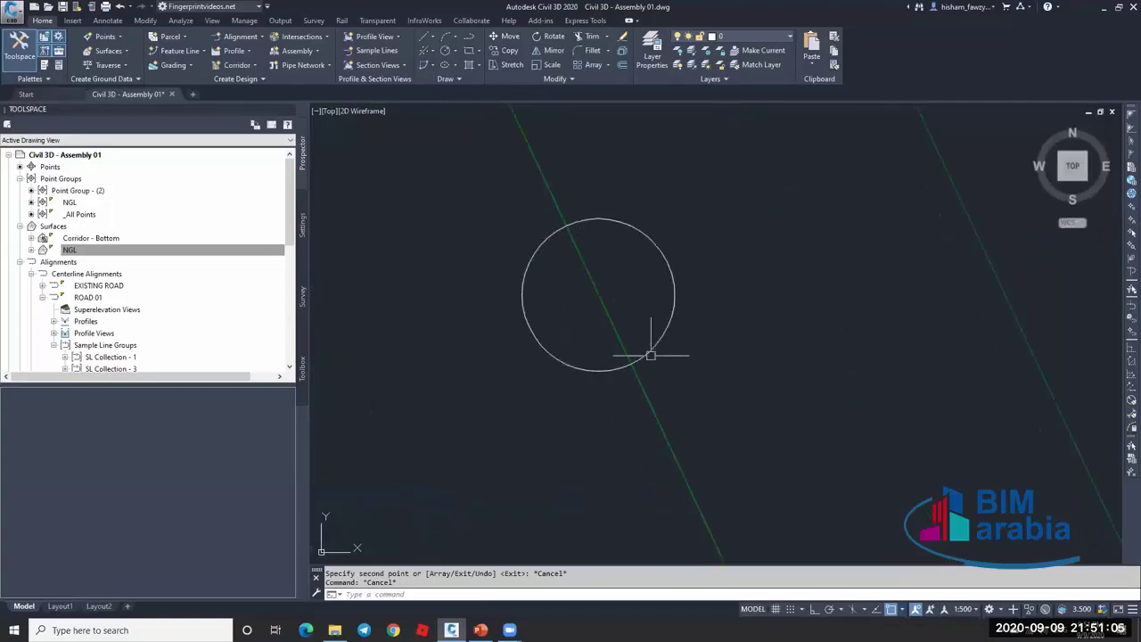
{"action": "key", "text": "Escape"}
{"action": "scroll", "coordinate": [637, 265], "scroll_direction": "down", "scroll_amount": 3}
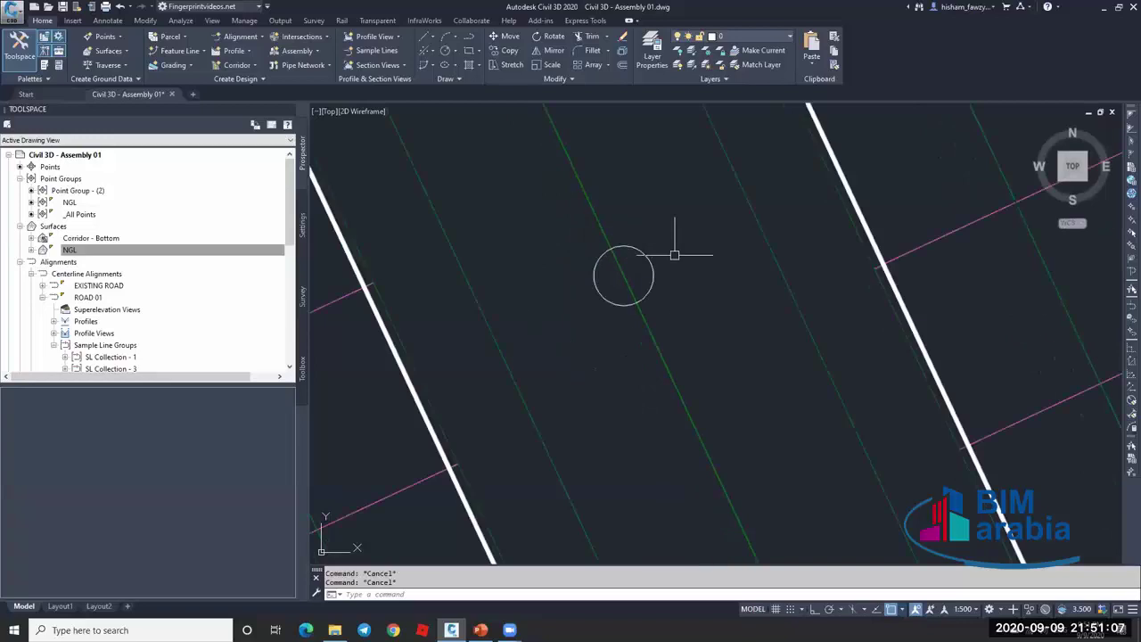
{"action": "scroll", "coordinate": [631, 250], "scroll_direction": "down", "scroll_amount": 5}
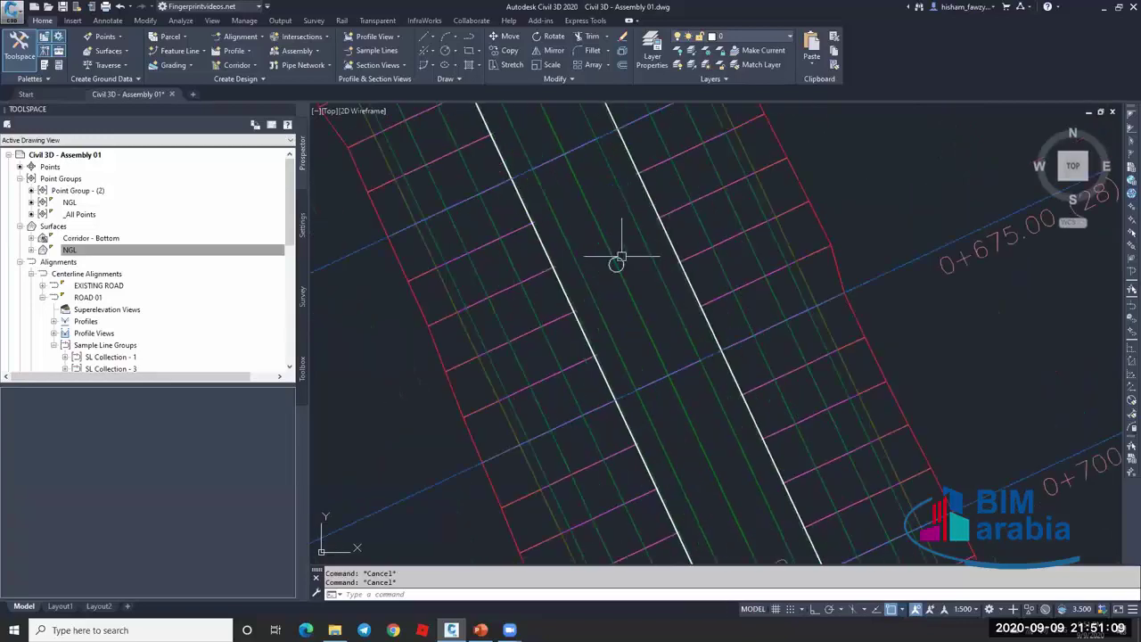
{"action": "scroll", "coordinate": [522, 229], "scroll_direction": "down", "scroll_amount": 5}
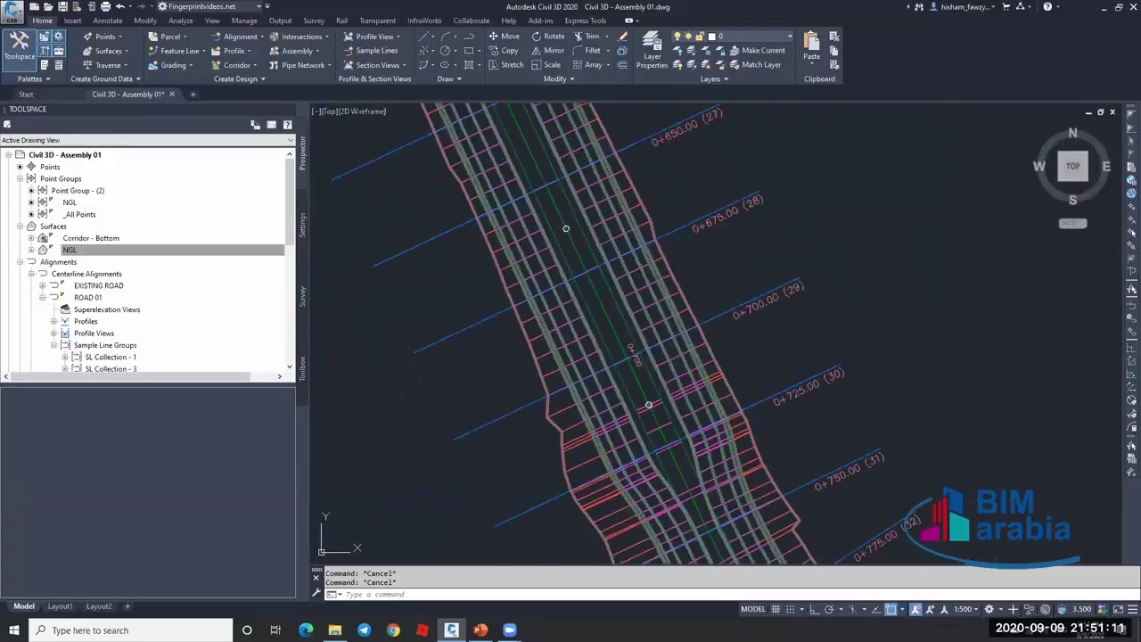
{"action": "scroll", "coordinate": [558, 237], "scroll_direction": "down", "scroll_amount": 2}
Start Create Points - Surface > Random Points using the NGL surface.
{"action": "left_click", "coordinate": [103, 36]}
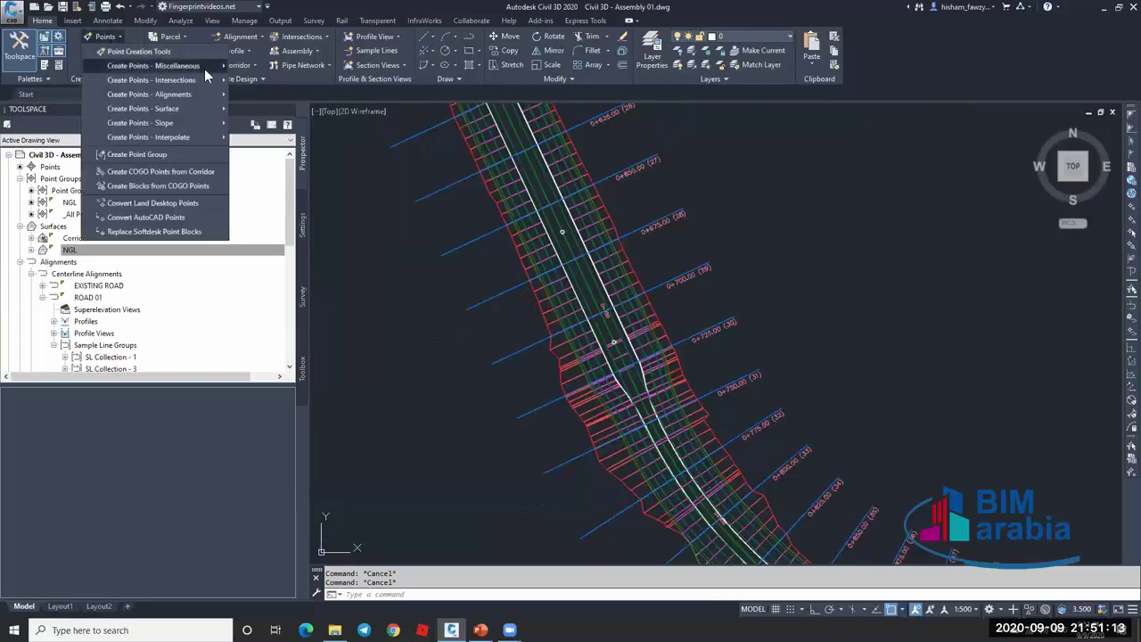
{"action": "mouse_move", "coordinate": [200, 108]}
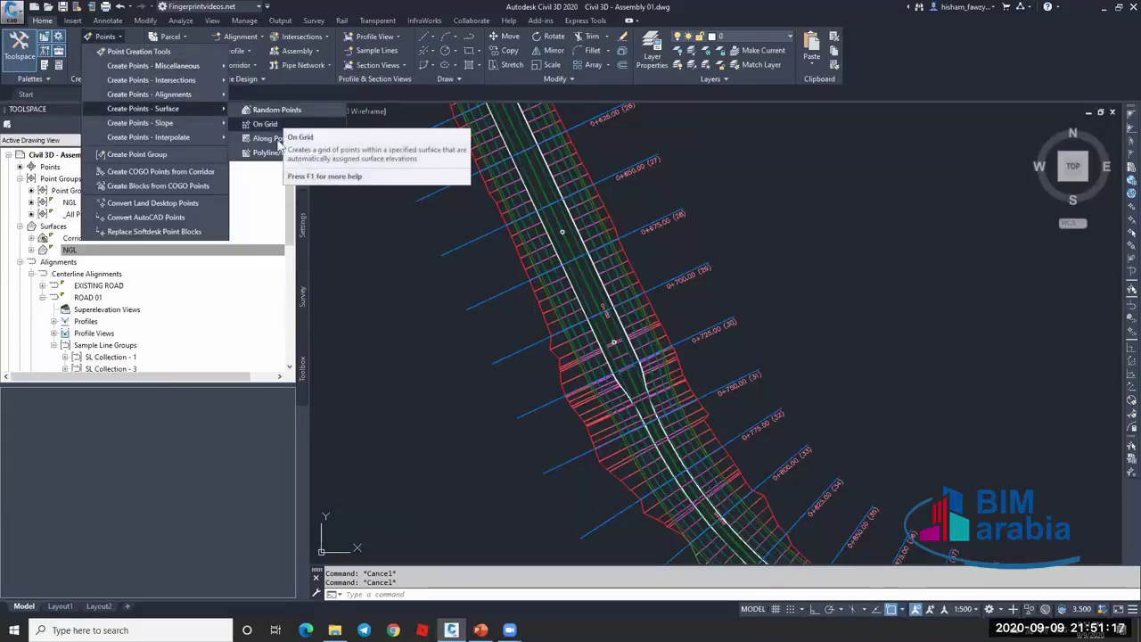
{"action": "left_click", "coordinate": [272, 110]}
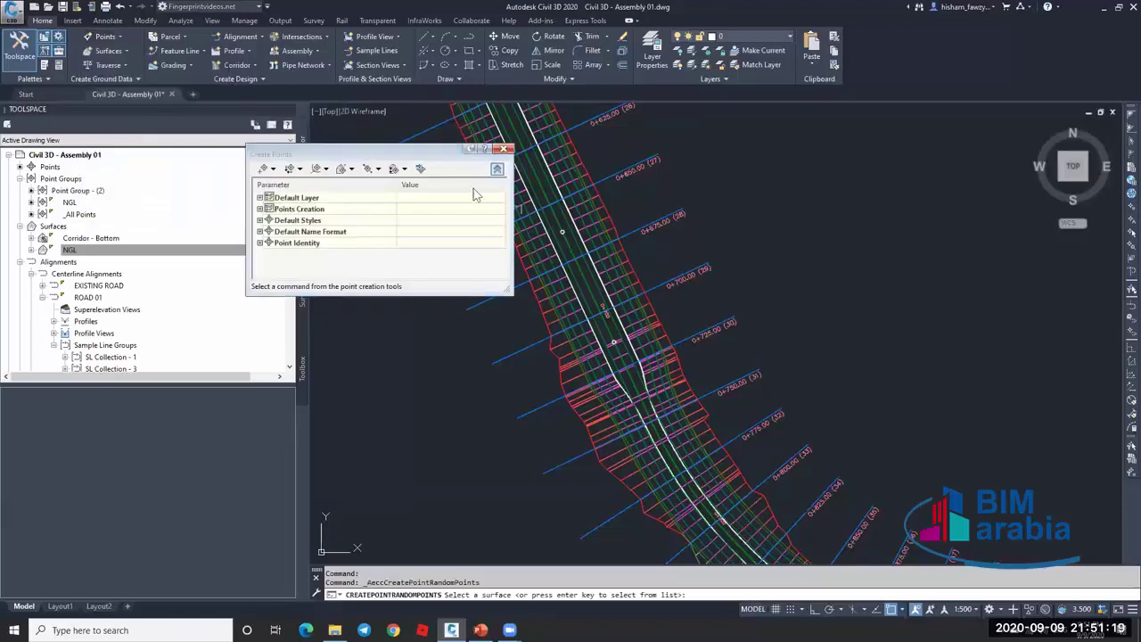
{"action": "left_click_drag", "start_coordinate": [423, 153], "coordinate": [229, 149]}
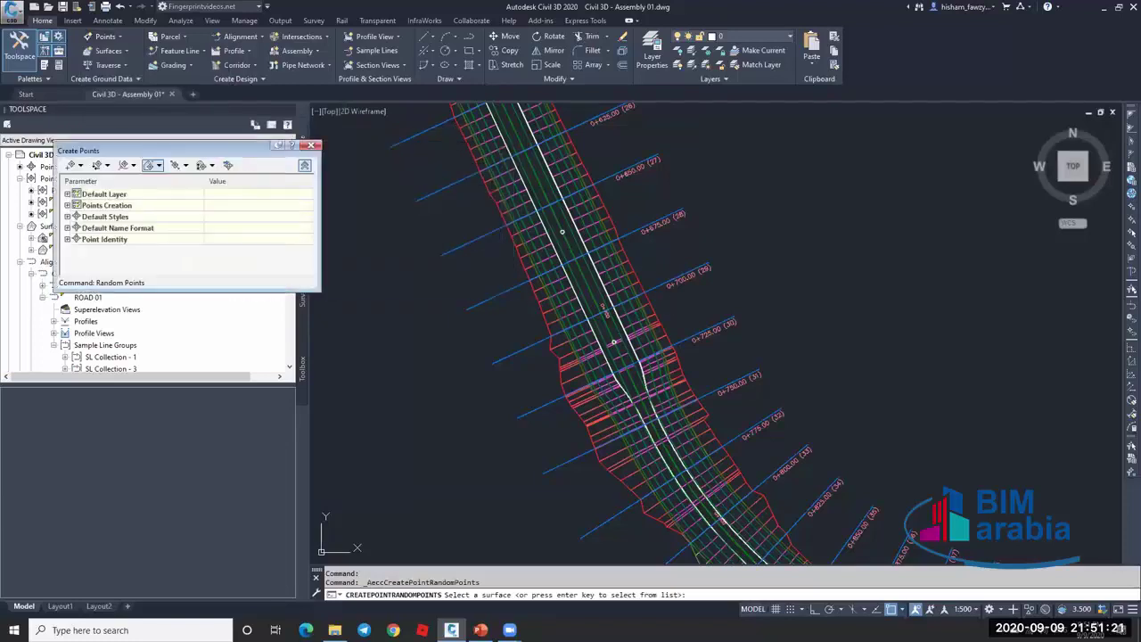
{"action": "key", "text": "Return"}
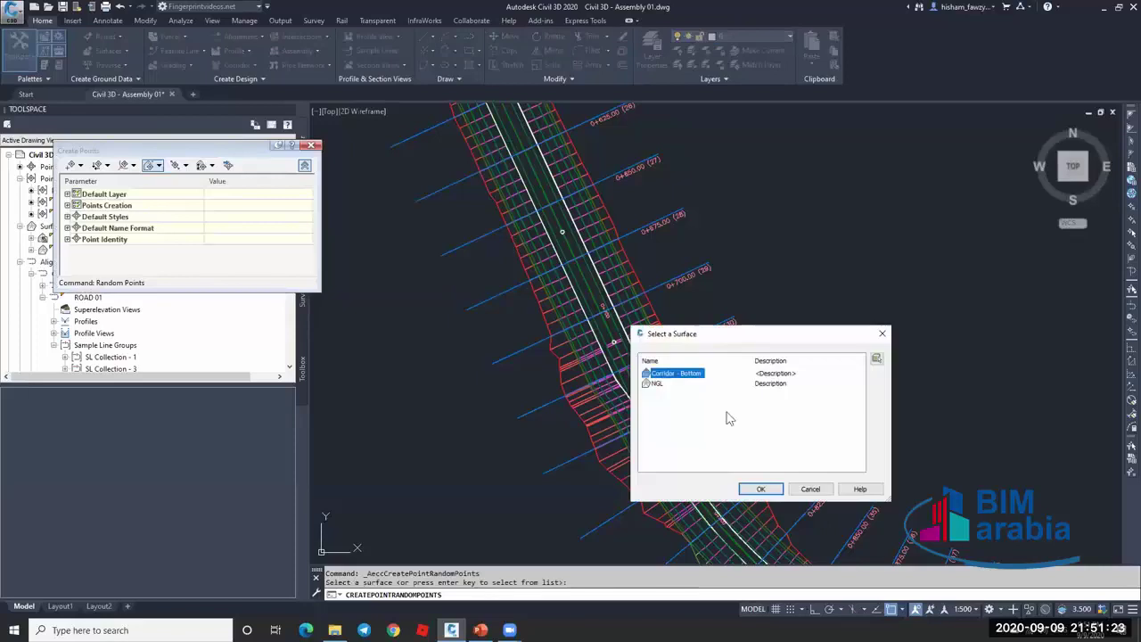
{"action": "left_click", "coordinate": [657, 384]}
{"action": "left_click", "coordinate": [761, 489]}
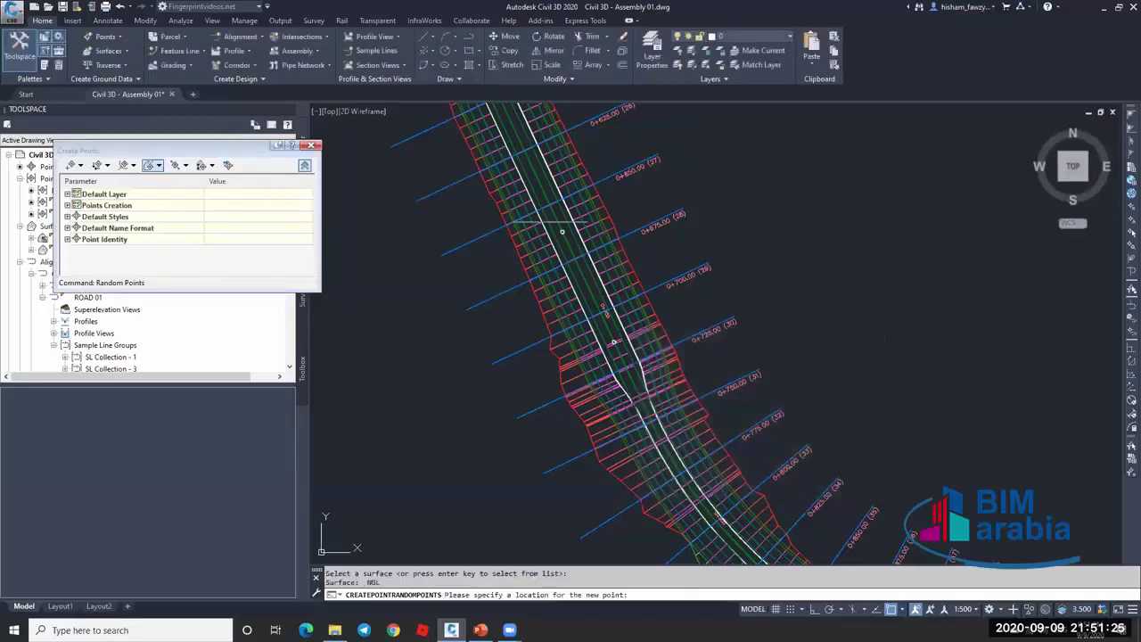
Place points at the circle and alignment intersection, accepting default descriptions.
{"action": "scroll", "coordinate": [550, 222], "scroll_direction": "up", "scroll_amount": 8}
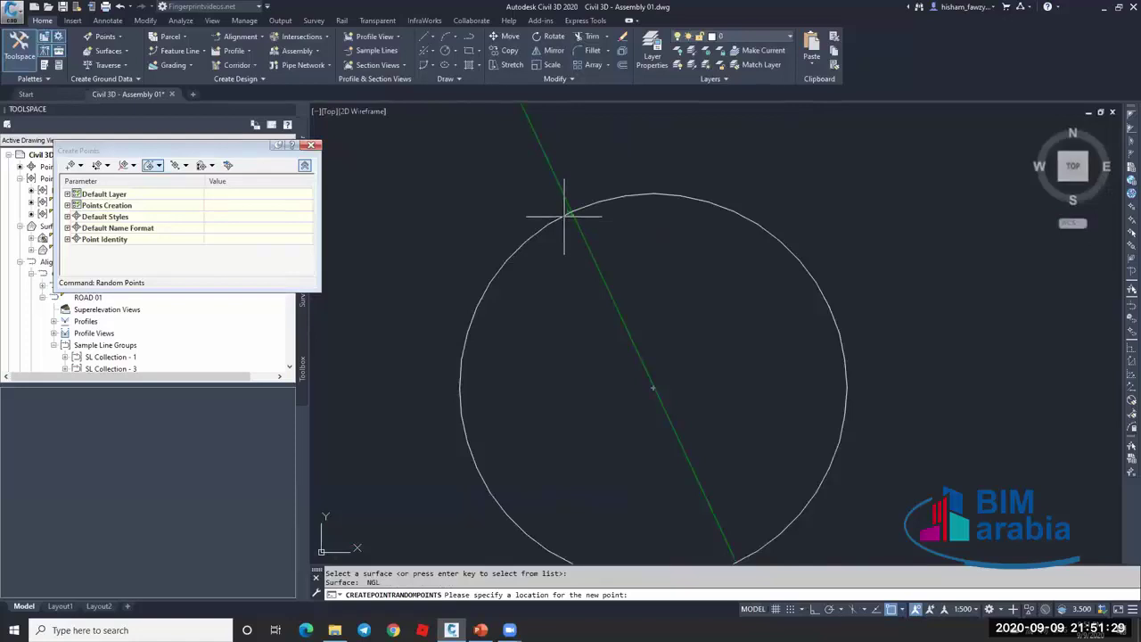
{"action": "left_click", "coordinate": [563, 215]}
{"action": "key", "text": "Return"}
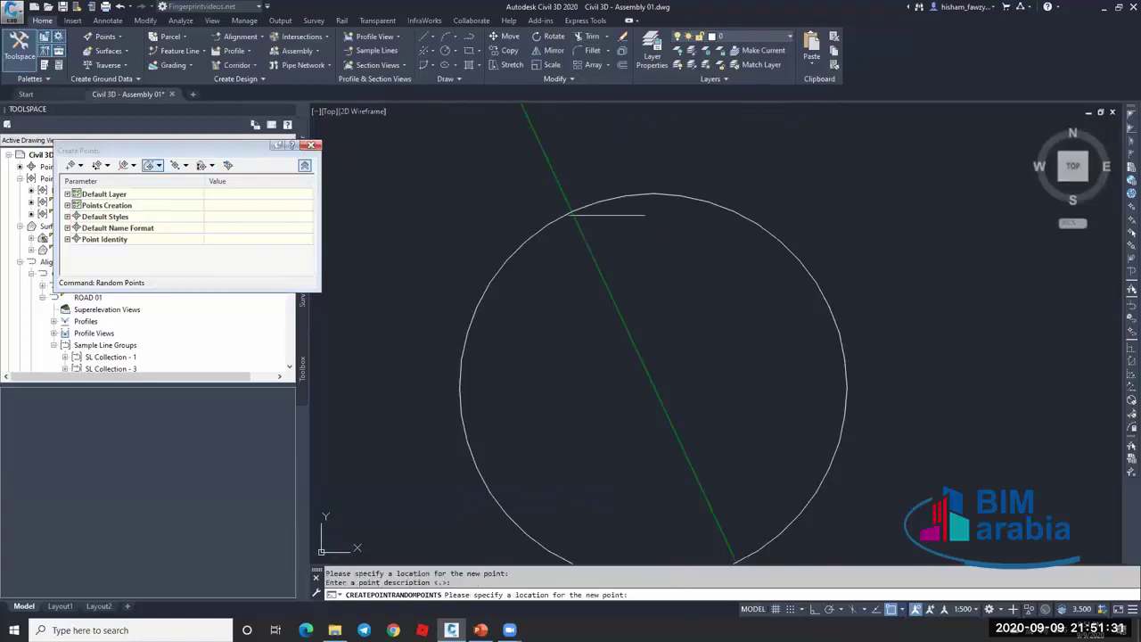
{"action": "scroll", "coordinate": [593, 162], "scroll_direction": "up", "scroll_amount": 4}
{"action": "scroll", "coordinate": [629, 220], "scroll_direction": "up", "scroll_amount": 4}
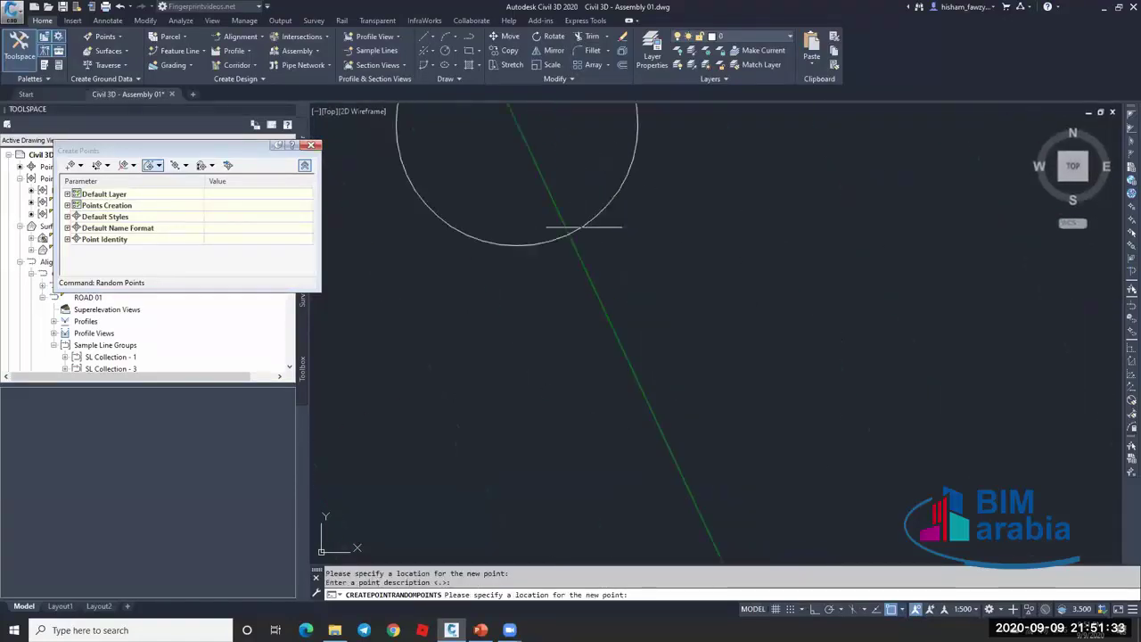
{"action": "left_click", "coordinate": [573, 233]}
{"action": "key", "text": "Return"}
{"action": "scroll", "coordinate": [573, 257], "scroll_direction": "down", "scroll_amount": 5}
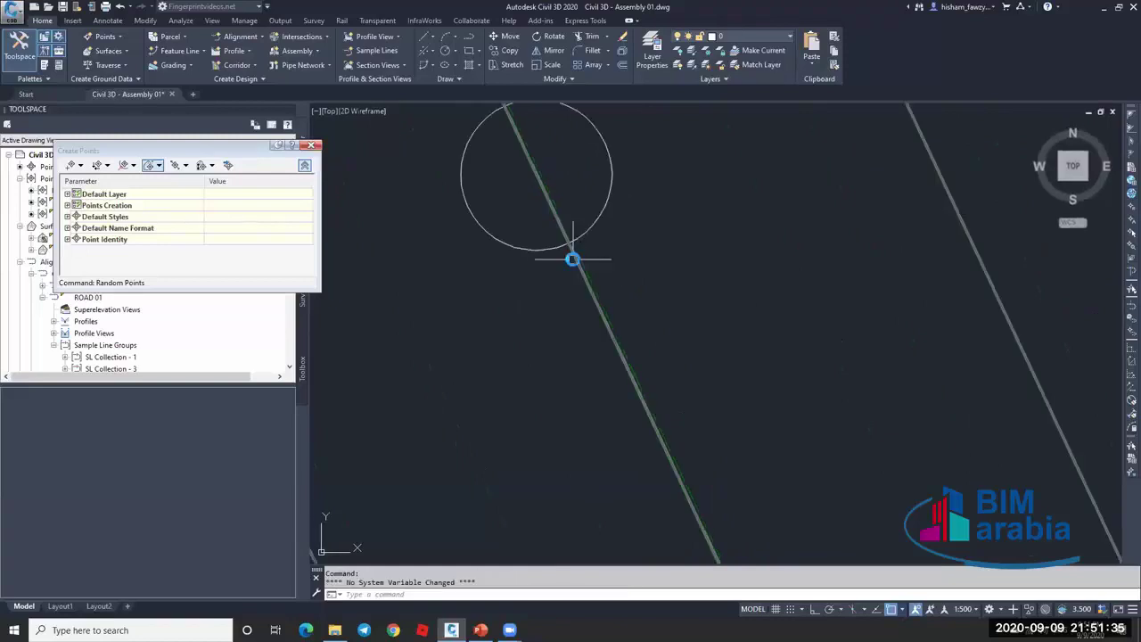
{"action": "key", "text": "Return"}
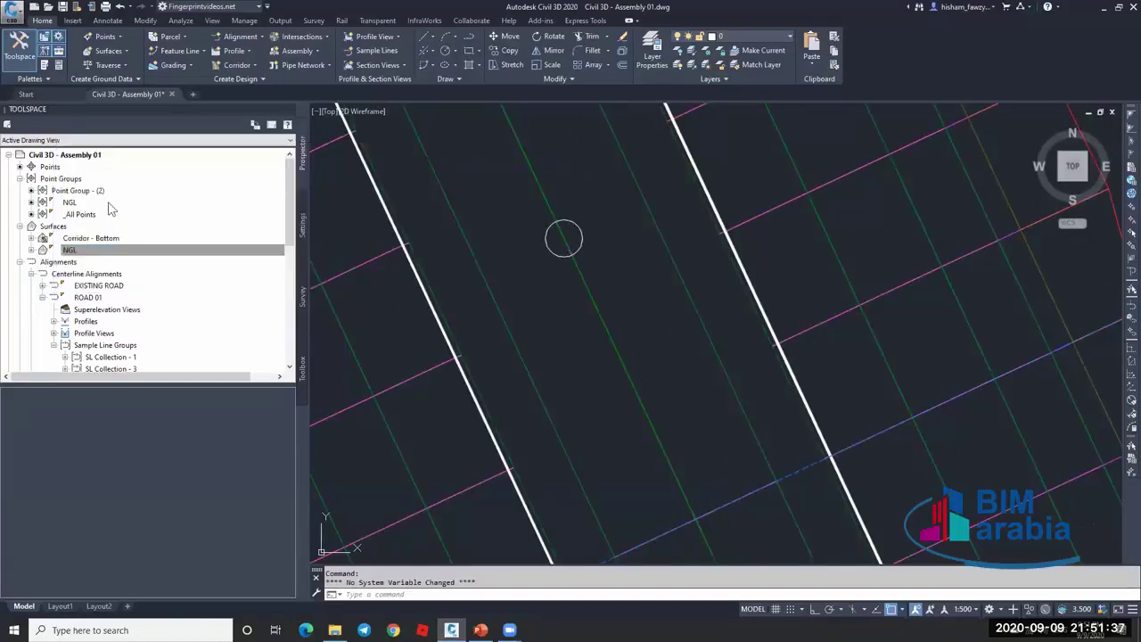
Open the _All Points group's options and close its properties unchanged.
{"action": "right_click", "coordinate": [93, 212]}
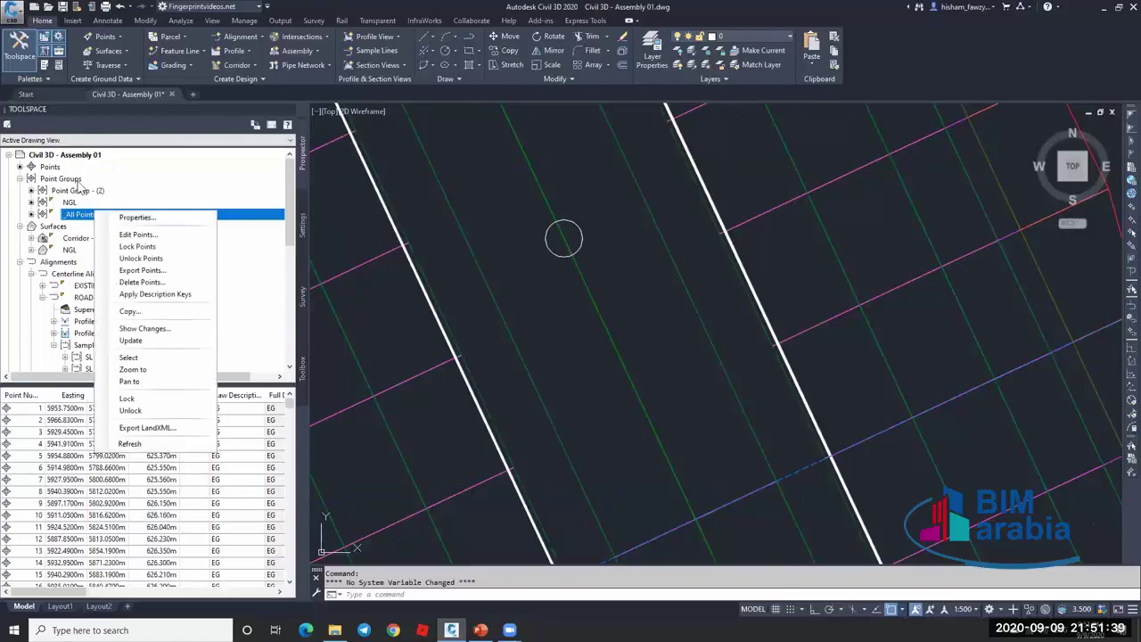
{"action": "right_click", "coordinate": [78, 179]}
{"action": "right_click", "coordinate": [67, 215]}
{"action": "left_click", "coordinate": [125, 219]}
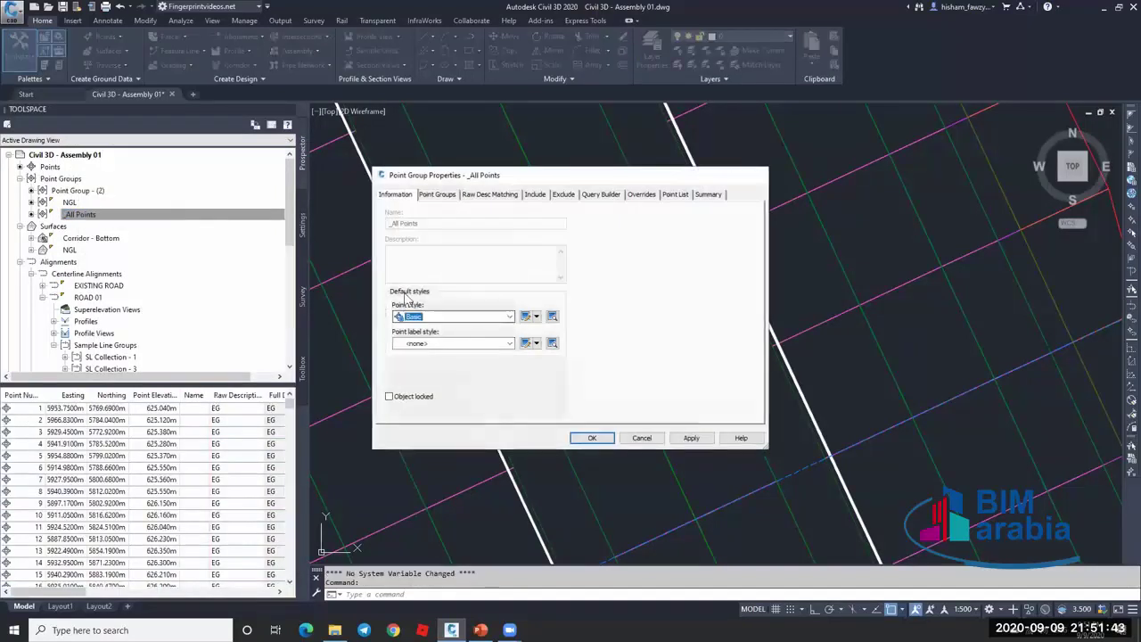
{"action": "key", "text": "Return"}
Set the _All Points point style to Benchmark and apply it.
{"action": "right_click", "coordinate": [125, 214]}
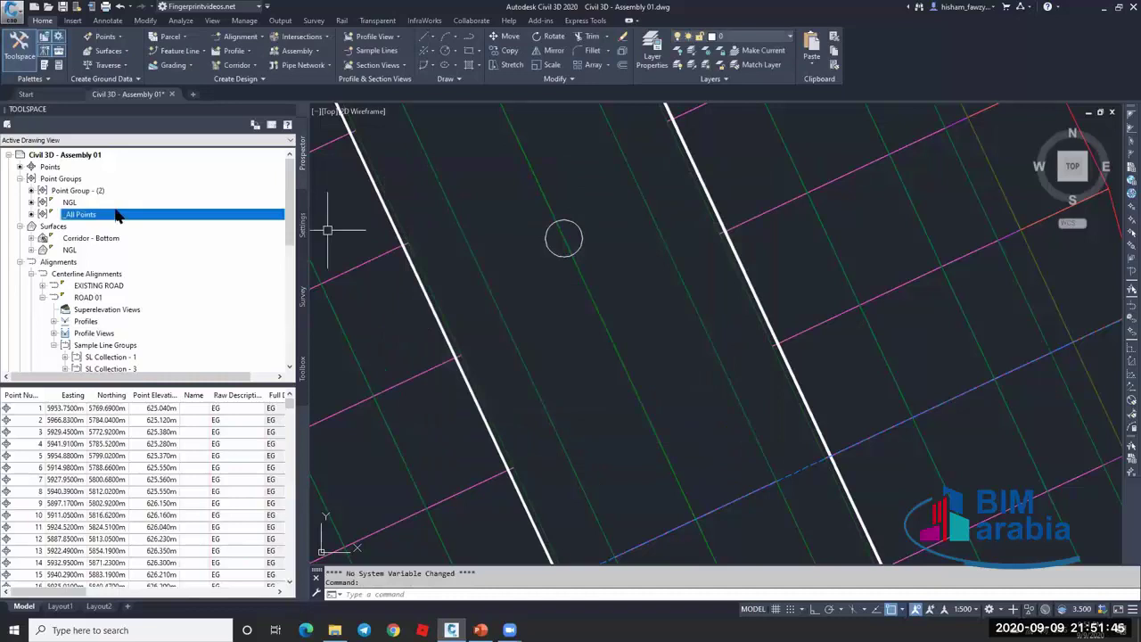
{"action": "left_click", "coordinate": [165, 223]}
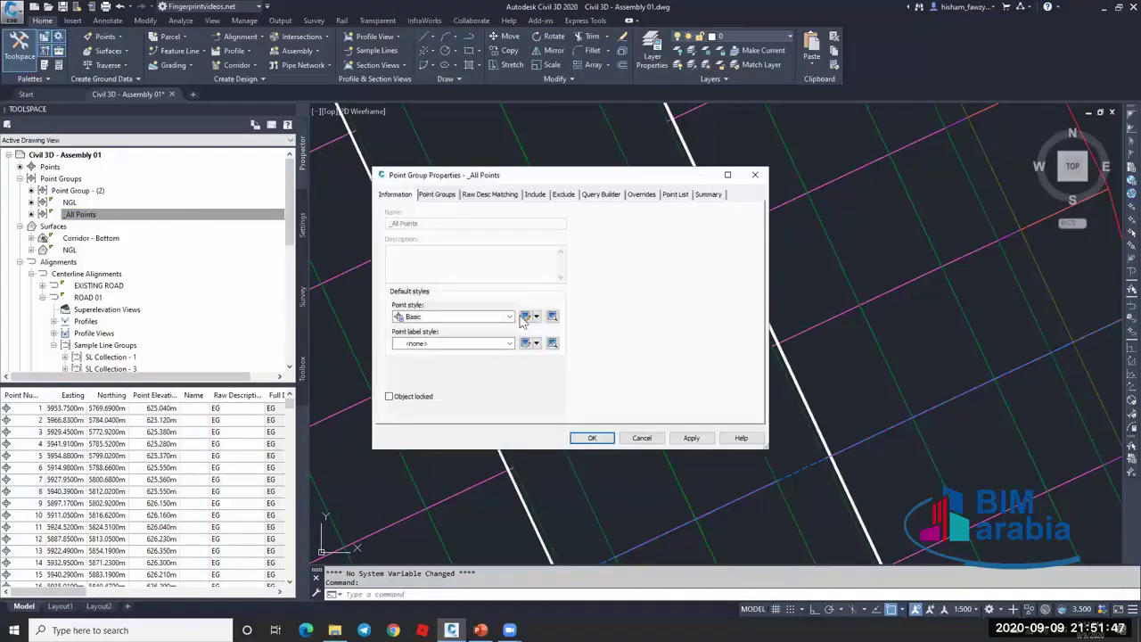
{"action": "left_click", "coordinate": [455, 316]}
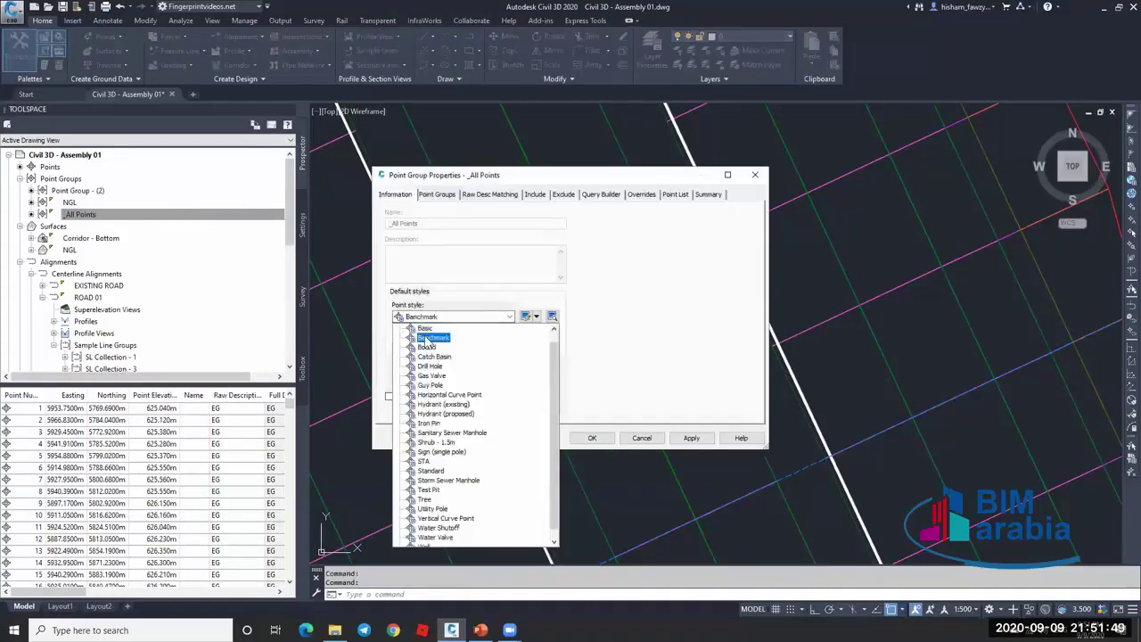
{"action": "left_click", "coordinate": [428, 337]}
{"action": "left_click", "coordinate": [690, 438]}
{"action": "left_click", "coordinate": [592, 437]}
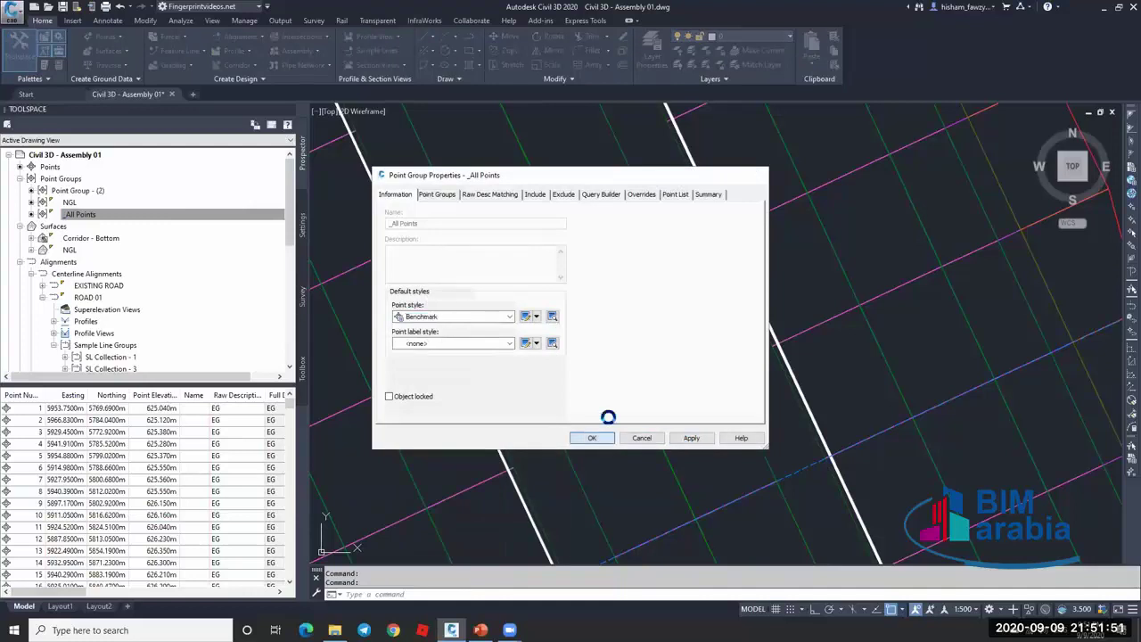
{"action": "scroll", "coordinate": [572, 258], "scroll_direction": "down", "scroll_amount": 2}
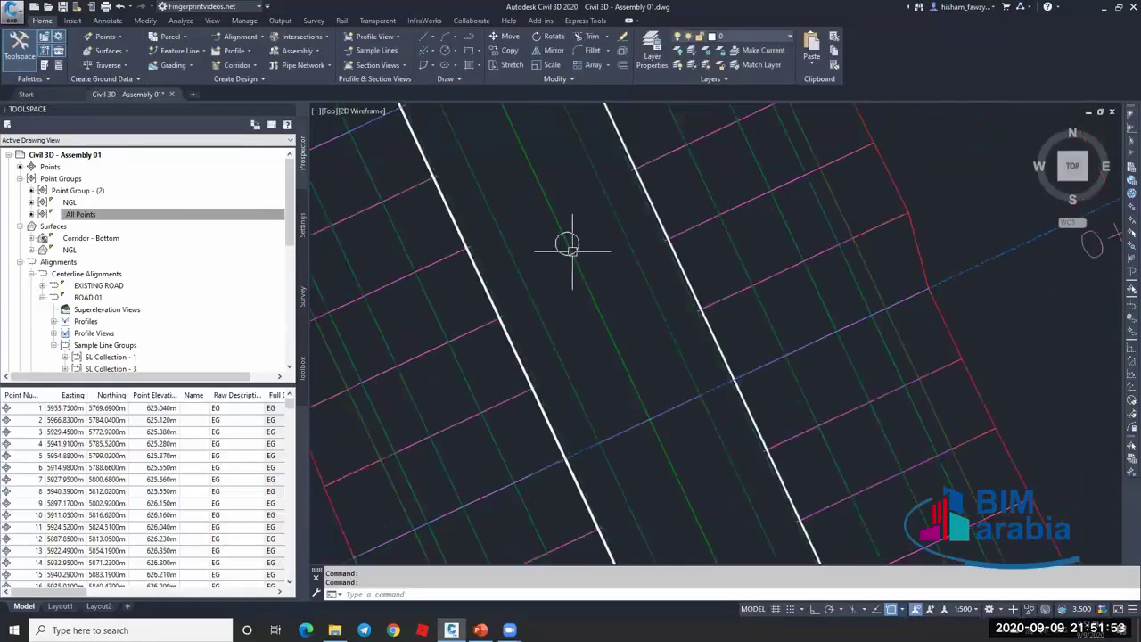
{"action": "scroll", "coordinate": [572, 249], "scroll_direction": "down", "scroll_amount": 4}
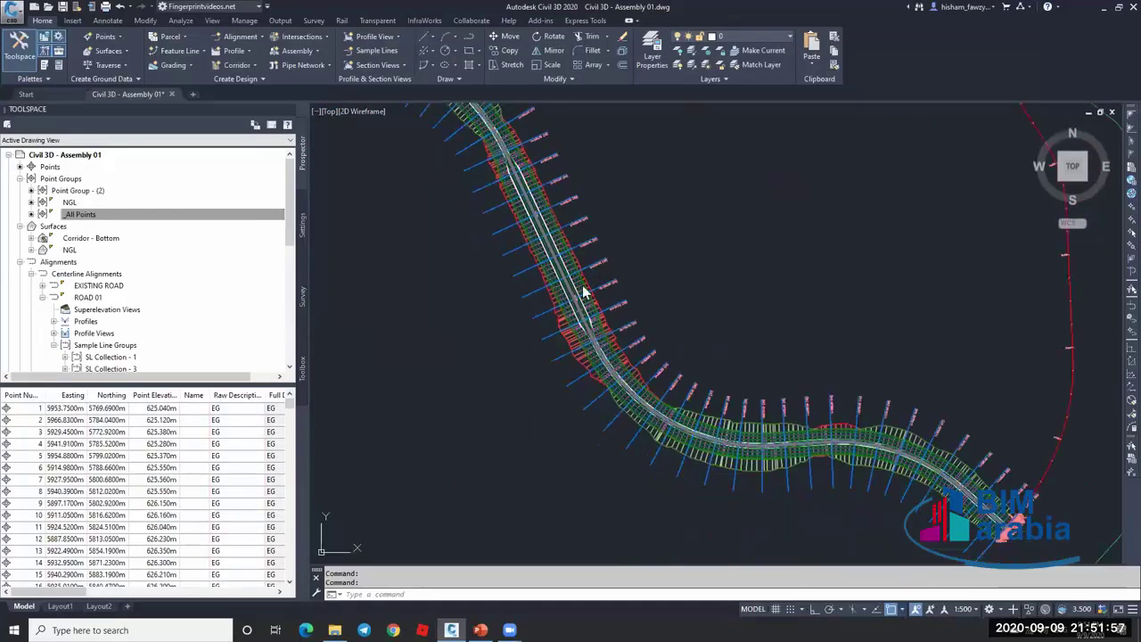
Open the NGL point group properties and close them unchanged.
{"action": "right_click", "coordinate": [70, 201]}
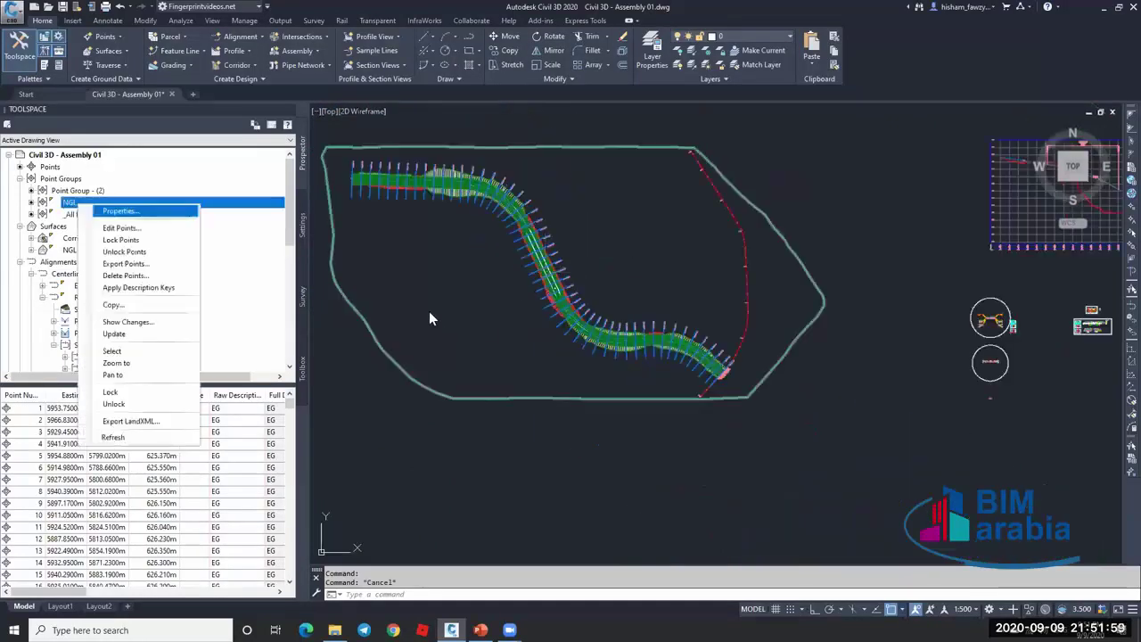
{"action": "left_click", "coordinate": [167, 217]}
{"action": "key", "text": "Escape"}
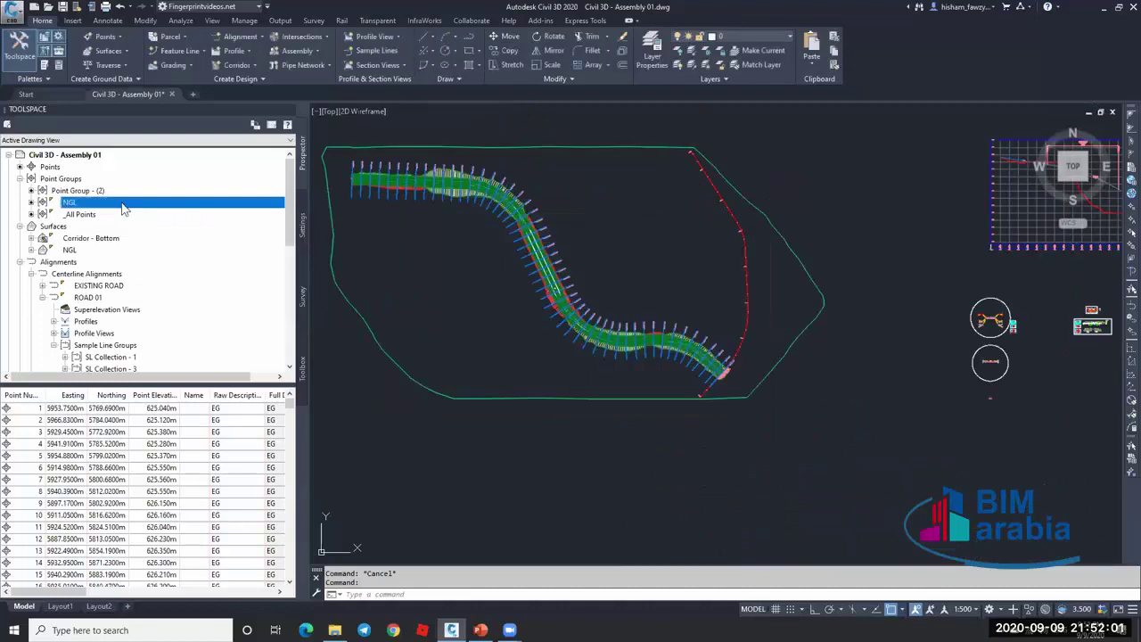
Move _All Points to the top of the point group order and zoom in to check.
{"action": "right_click", "coordinate": [82, 179]}
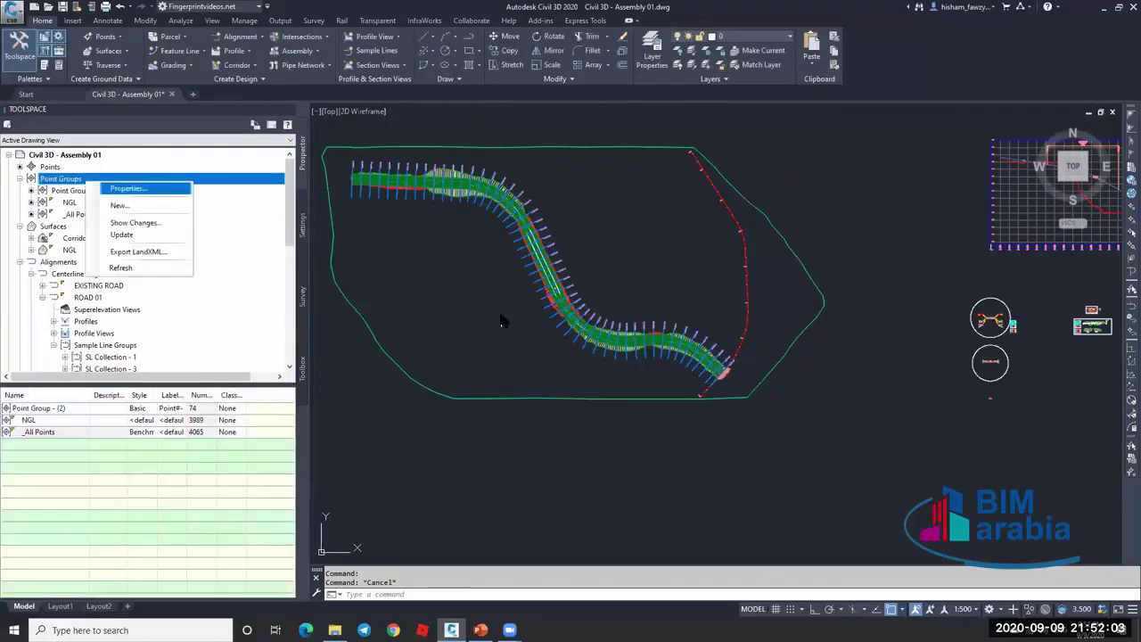
{"action": "key", "text": "Escape"}
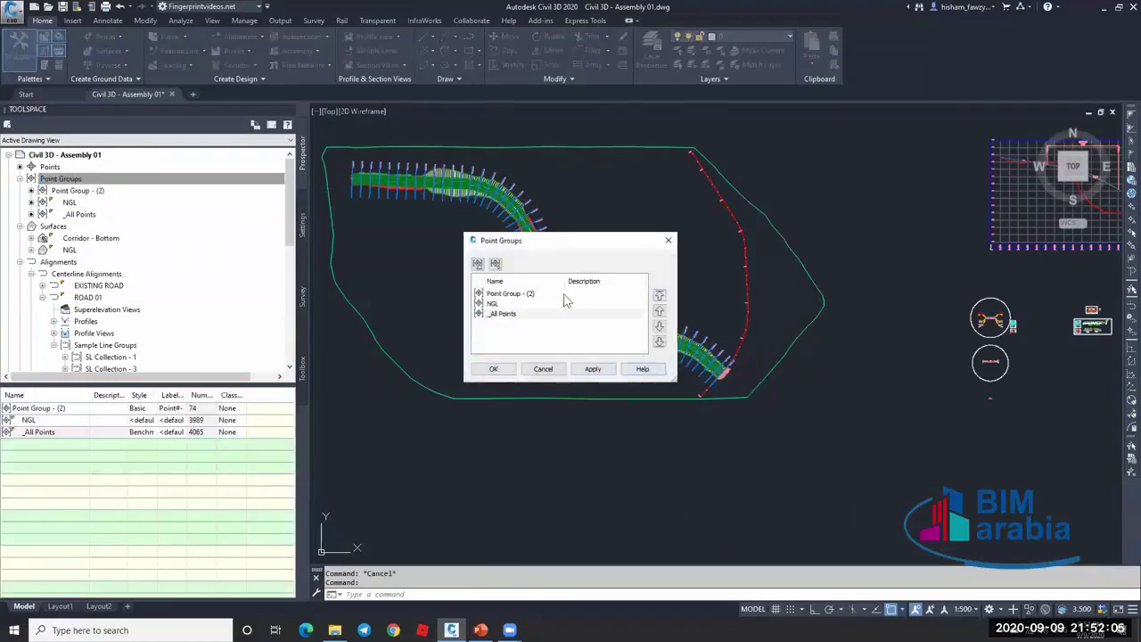
{"action": "key", "text": "Escape"}
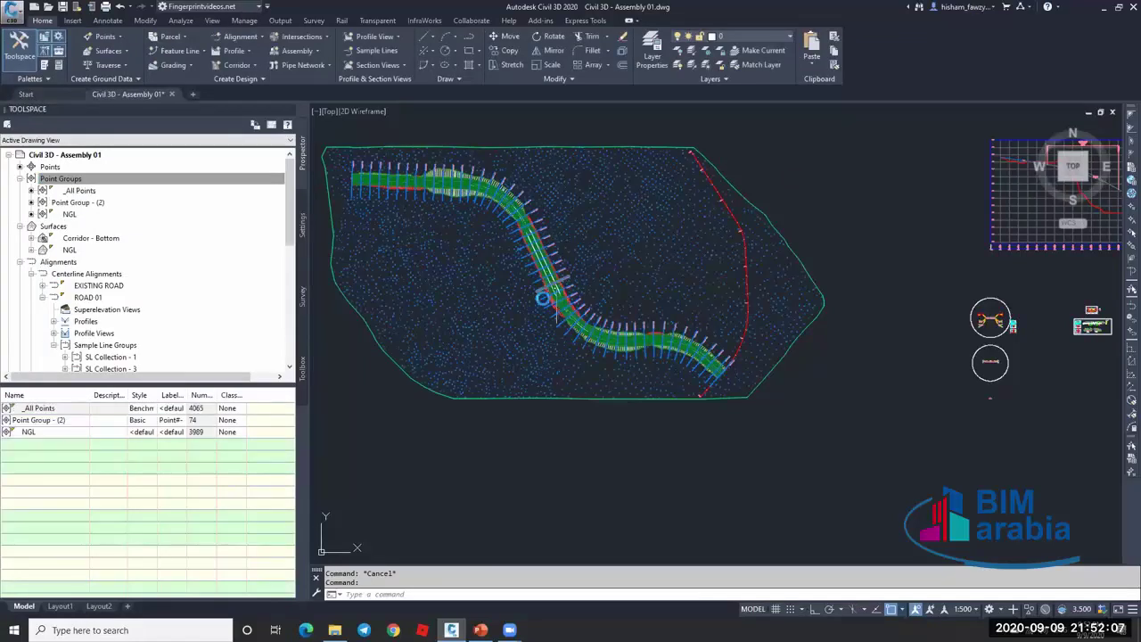
{"action": "scroll", "coordinate": [557, 285], "scroll_direction": "up", "scroll_amount": 2}
{"action": "scroll", "coordinate": [558, 285], "scroll_direction": "up", "scroll_amount": 3}
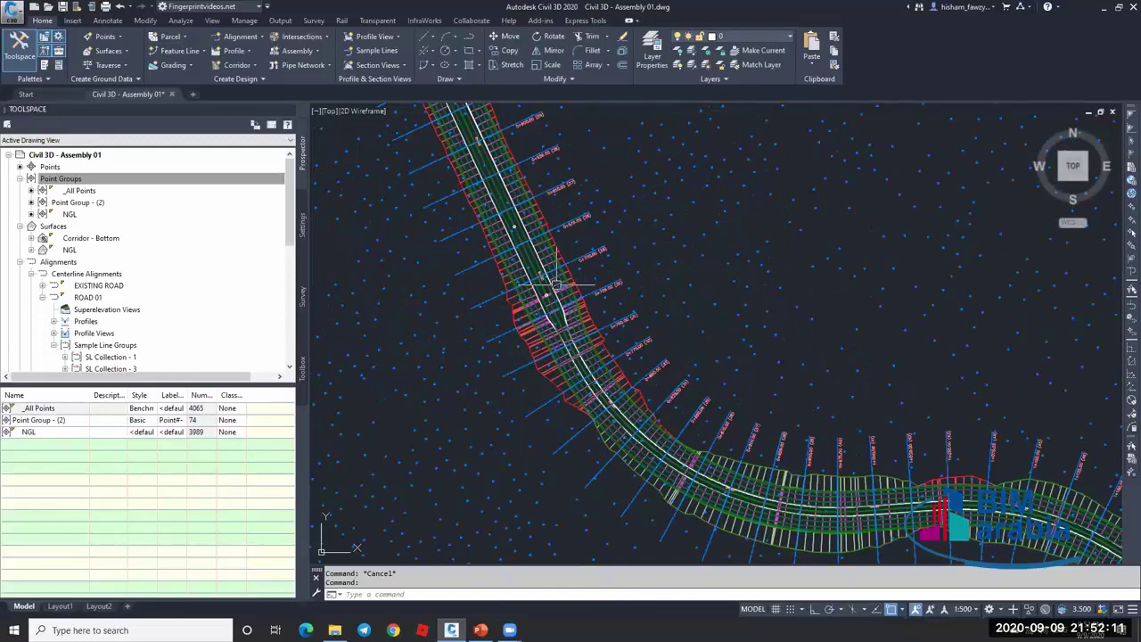
{"action": "scroll", "coordinate": [557, 285], "scroll_direction": "up", "scroll_amount": 4}
{"action": "scroll", "coordinate": [544, 295], "scroll_direction": "up", "scroll_amount": 2}
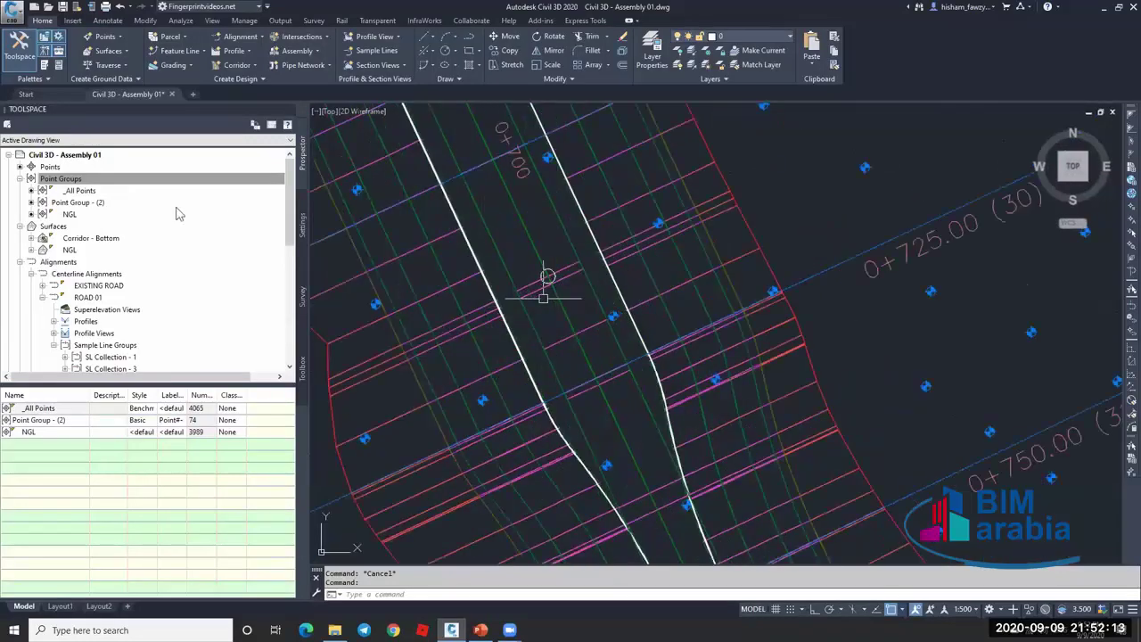
Create a random surface point at a picked location with the default description.
{"action": "left_click", "coordinate": [114, 40]}
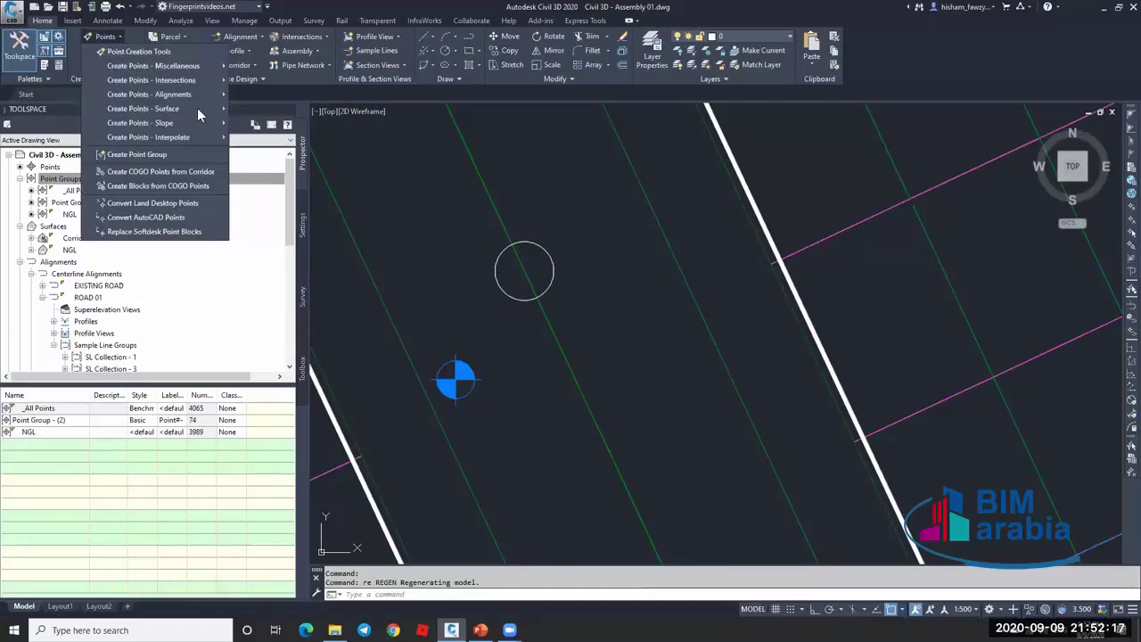
{"action": "left_click", "coordinate": [454, 155]}
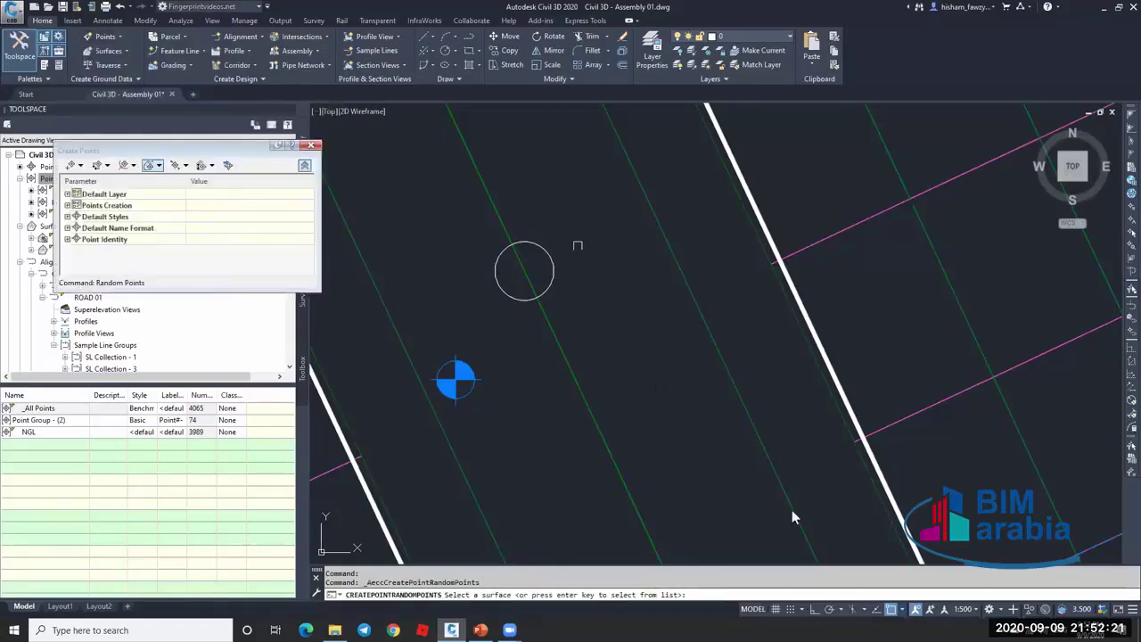
{"action": "key", "text": "Return"}
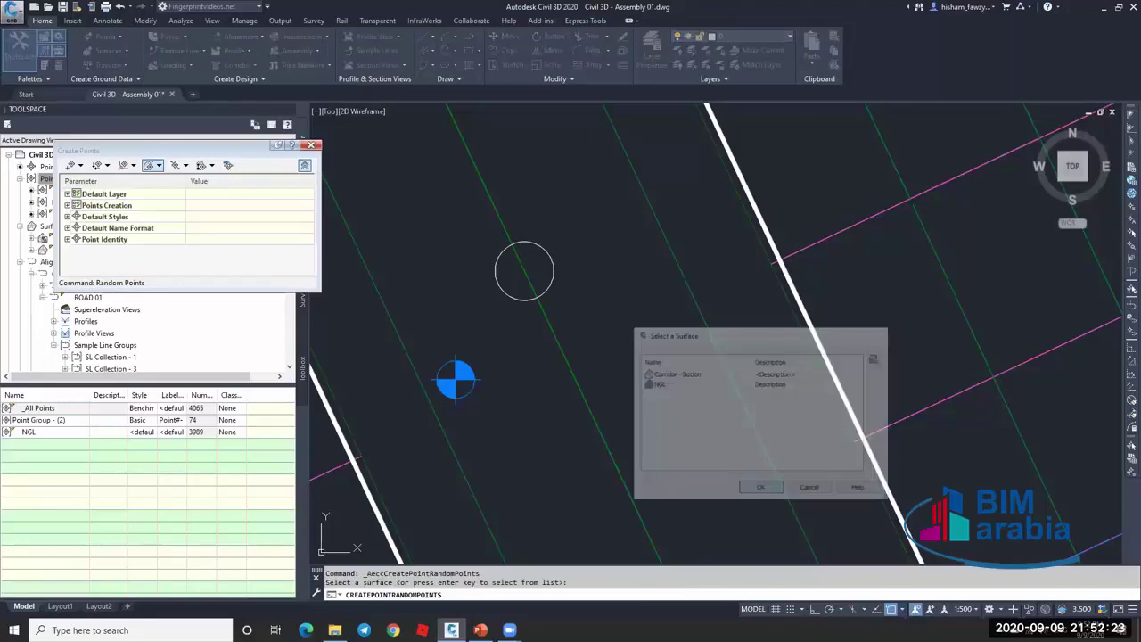
{"action": "scroll", "coordinate": [522, 268], "scroll_direction": "up", "scroll_amount": 2}
{"action": "left_click", "coordinate": [526, 229]}
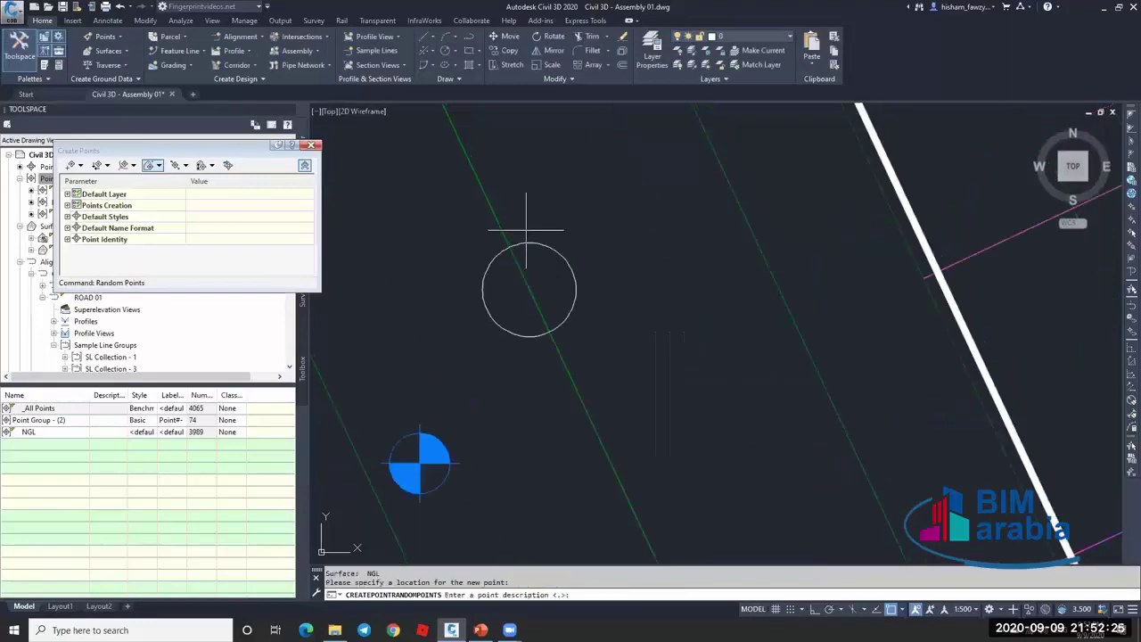
{"action": "key", "text": "Return"}
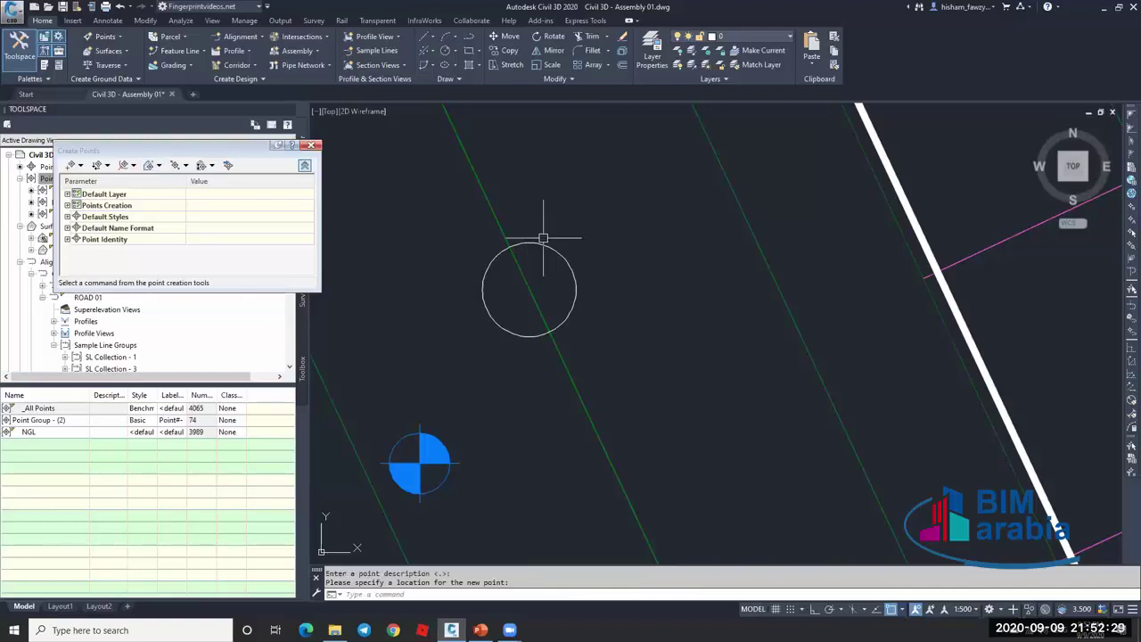
Regenerate the drawing, cancel the point placement and select existing point 2718.
{"action": "type", "text": "re"}
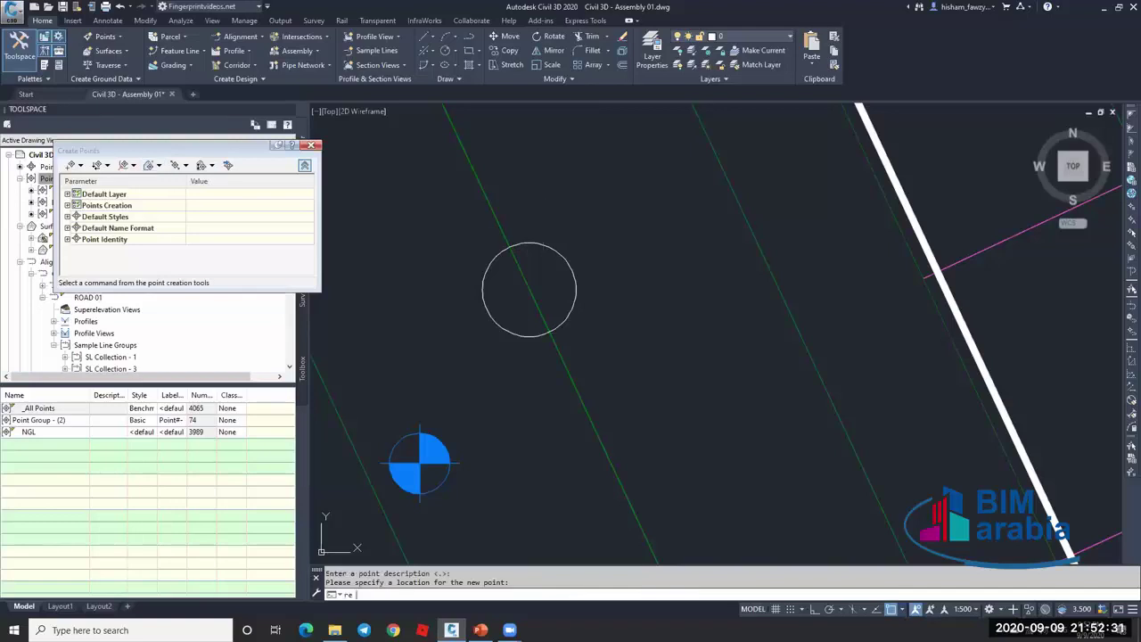
{"action": "key", "text": "Return"}
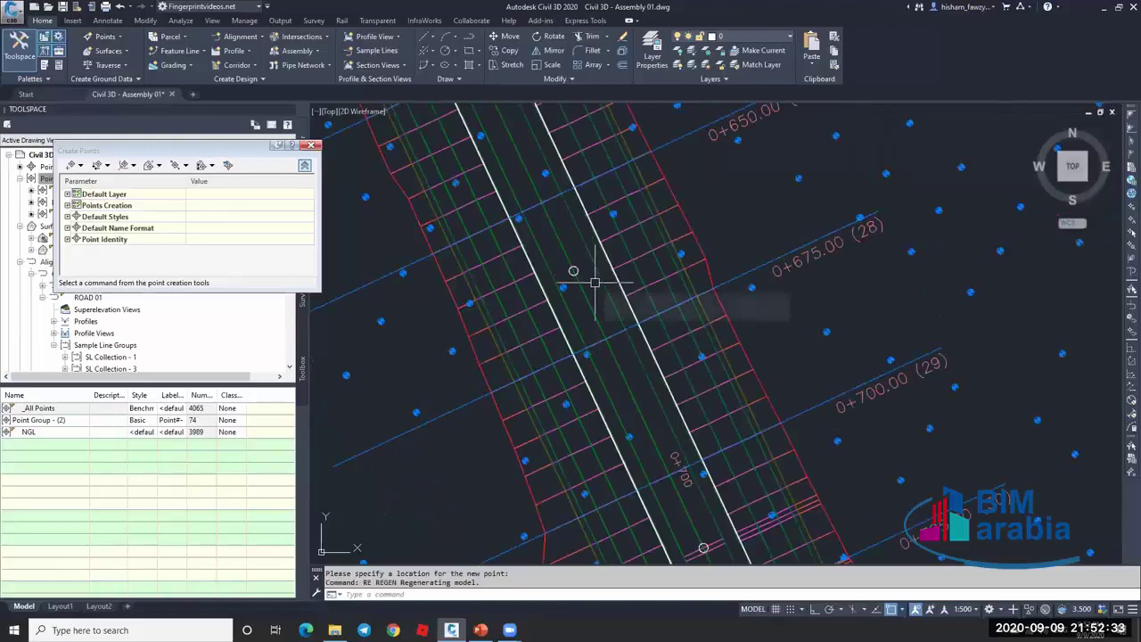
{"action": "scroll", "coordinate": [542, 285], "scroll_direction": "up", "scroll_amount": 5}
{"action": "key", "text": "Escape"}
{"action": "scroll", "coordinate": [497, 291], "scroll_direction": "up", "scroll_amount": 2}
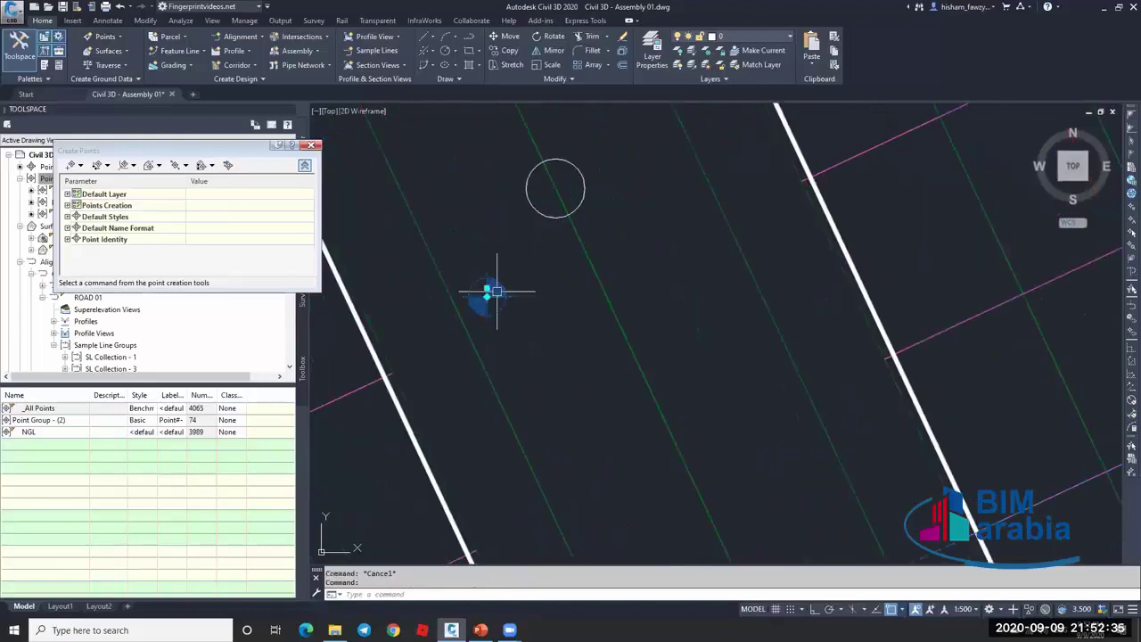
{"action": "left_click", "coordinate": [492, 292]}
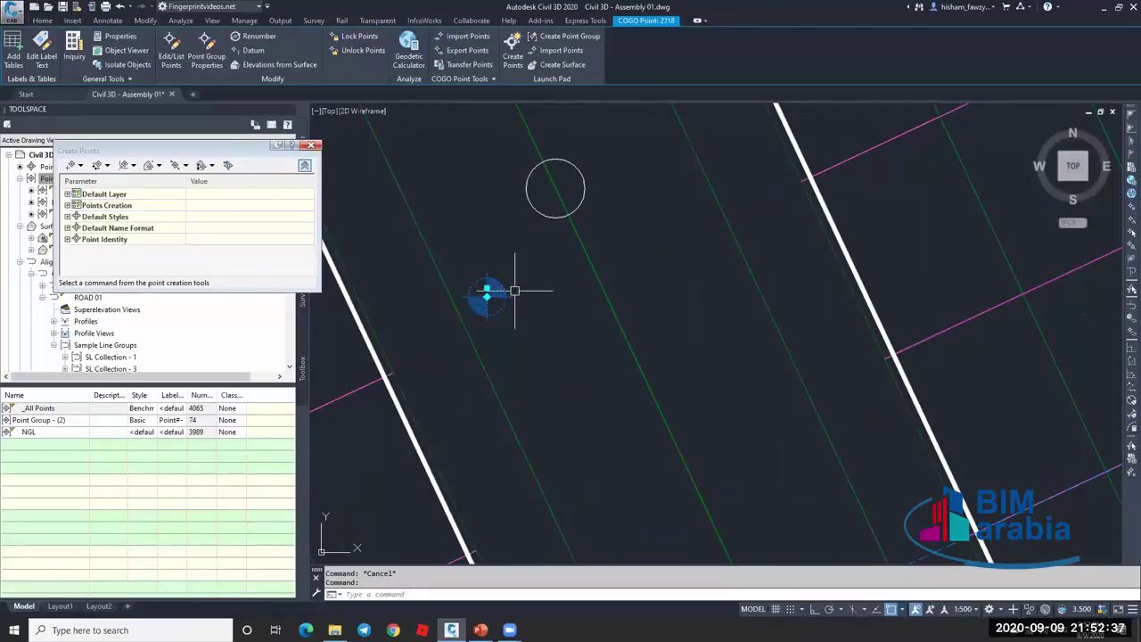
Create a manual COGO point at the circle with default description and elevation.
{"action": "left_click", "coordinate": [71, 165]}
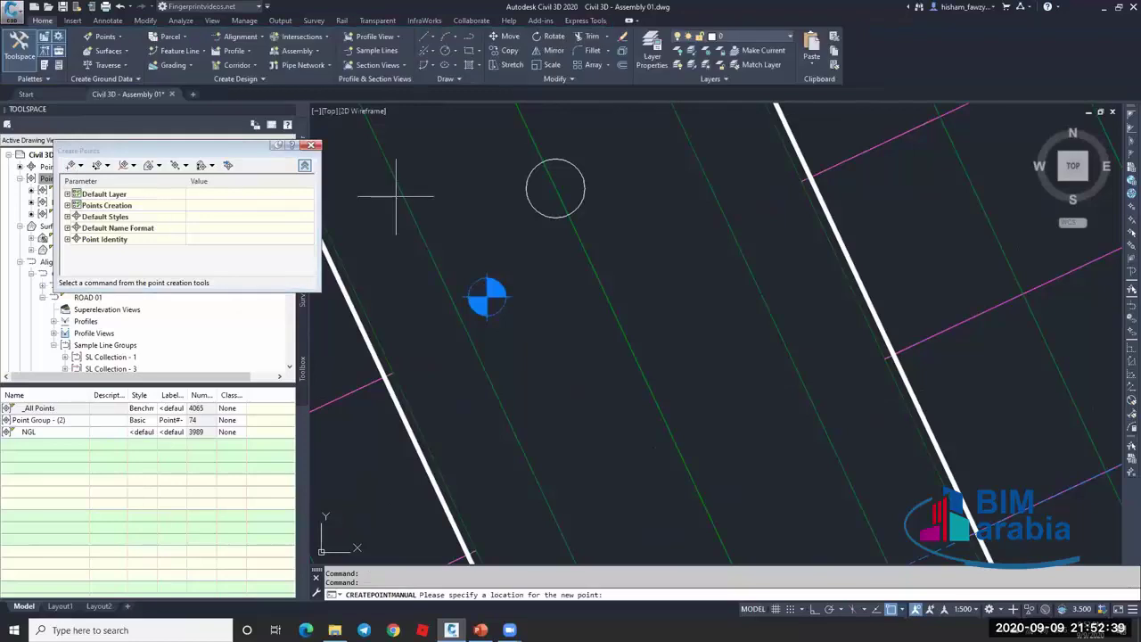
{"action": "scroll", "coordinate": [468, 169], "scroll_direction": "up", "scroll_amount": 5}
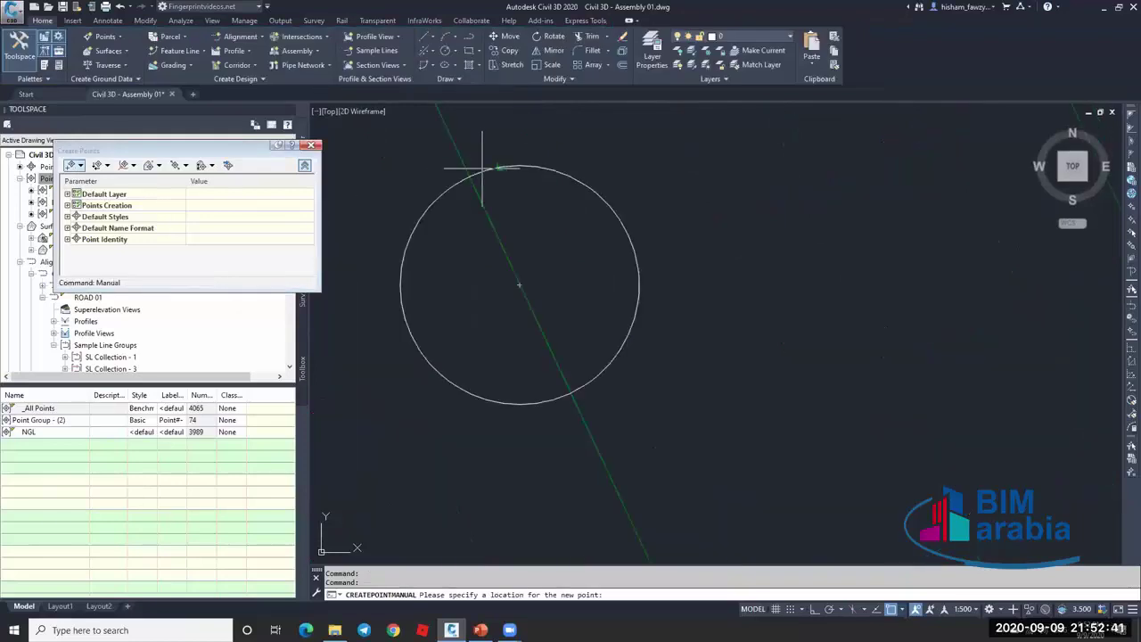
{"action": "left_click", "coordinate": [485, 168]}
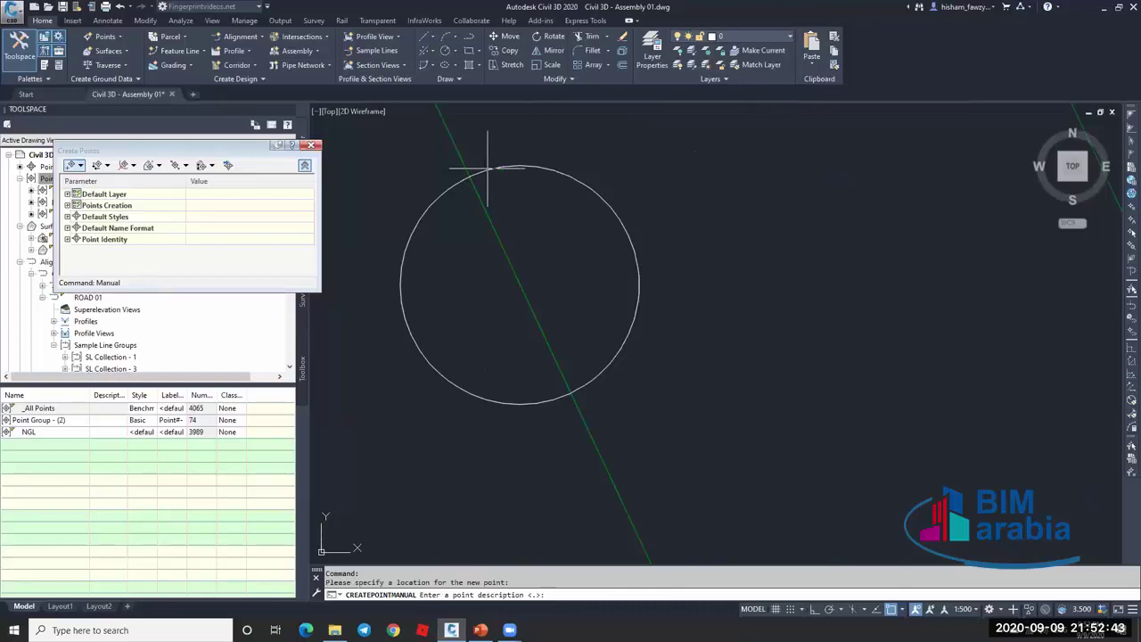
{"action": "key", "text": "Return"}
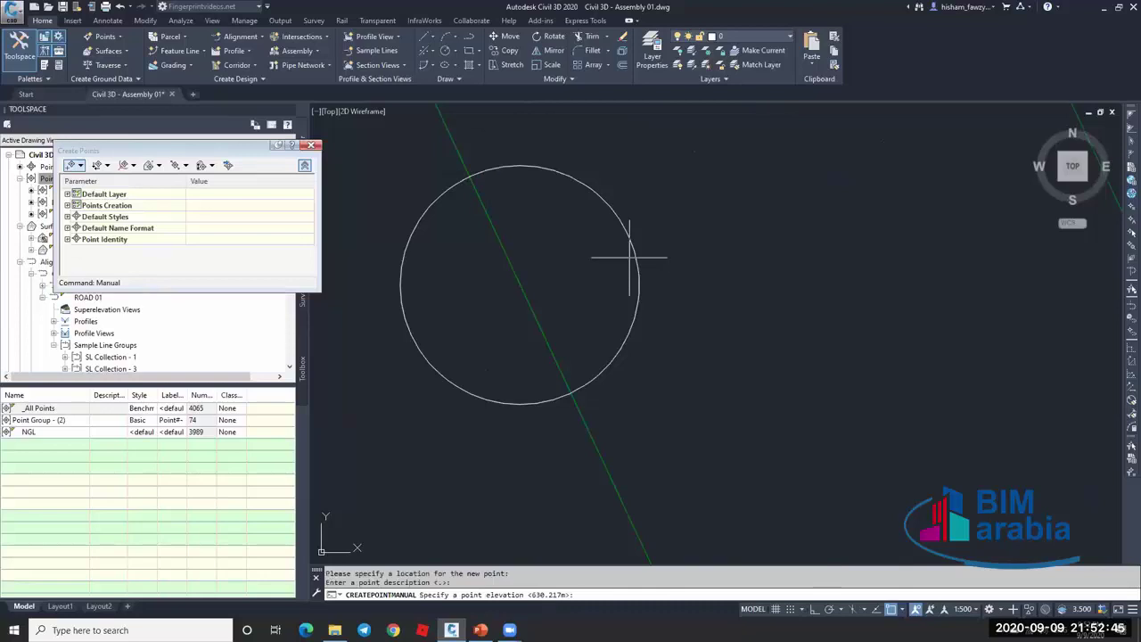
{"action": "key", "text": "Return"}
{"action": "left_click", "coordinate": [589, 393]}
{"action": "key", "text": "Return"}
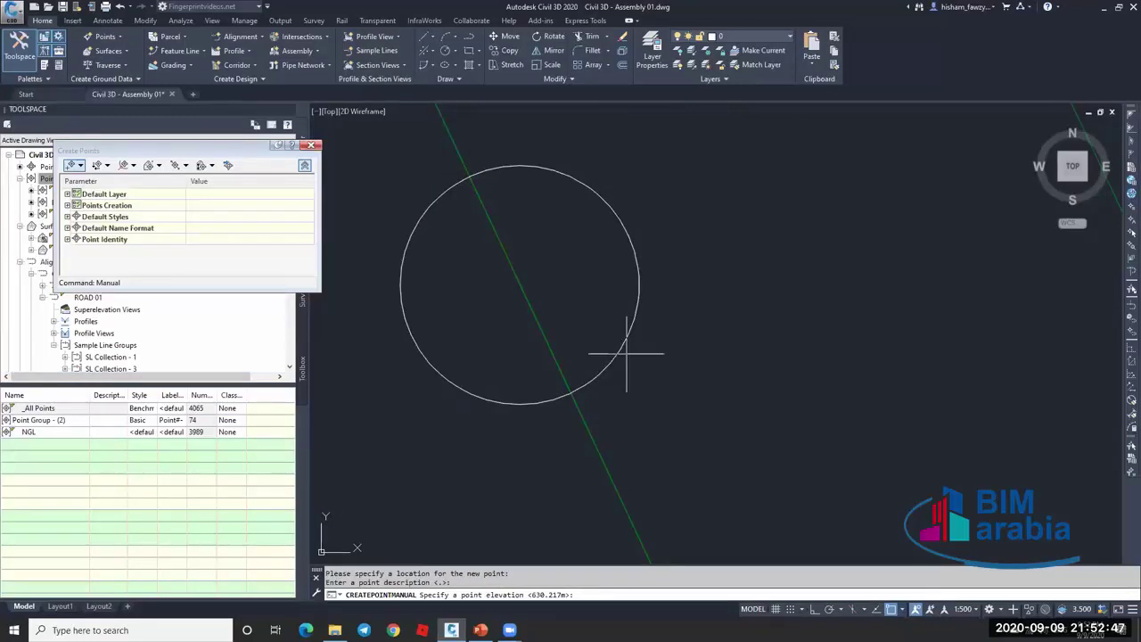
{"action": "scroll", "coordinate": [582, 280], "scroll_direction": "down", "scroll_amount": 2}
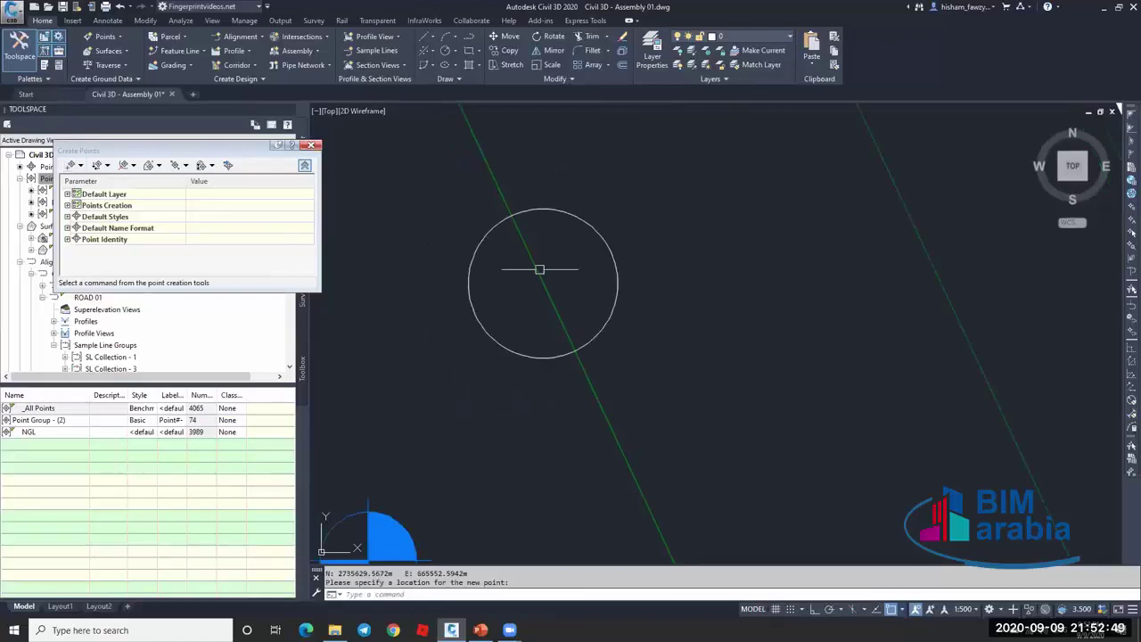
{"action": "key", "text": "Escape"}
Regenerate the drawing with RE and zoom out.
{"action": "type", "text": "re"}
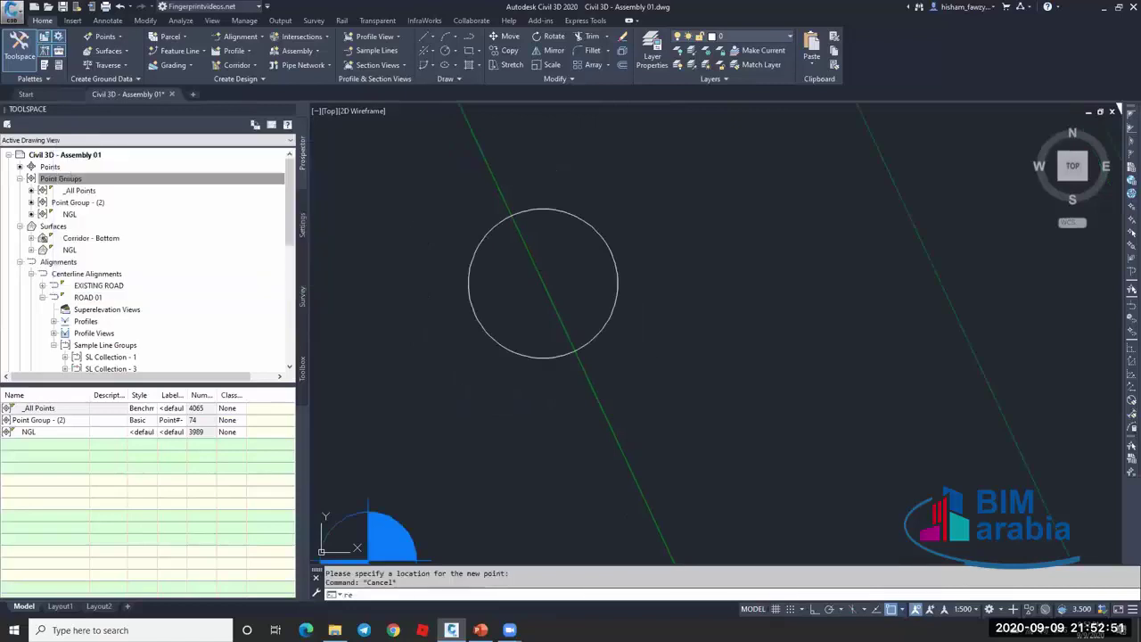
{"action": "key", "text": "Return"}
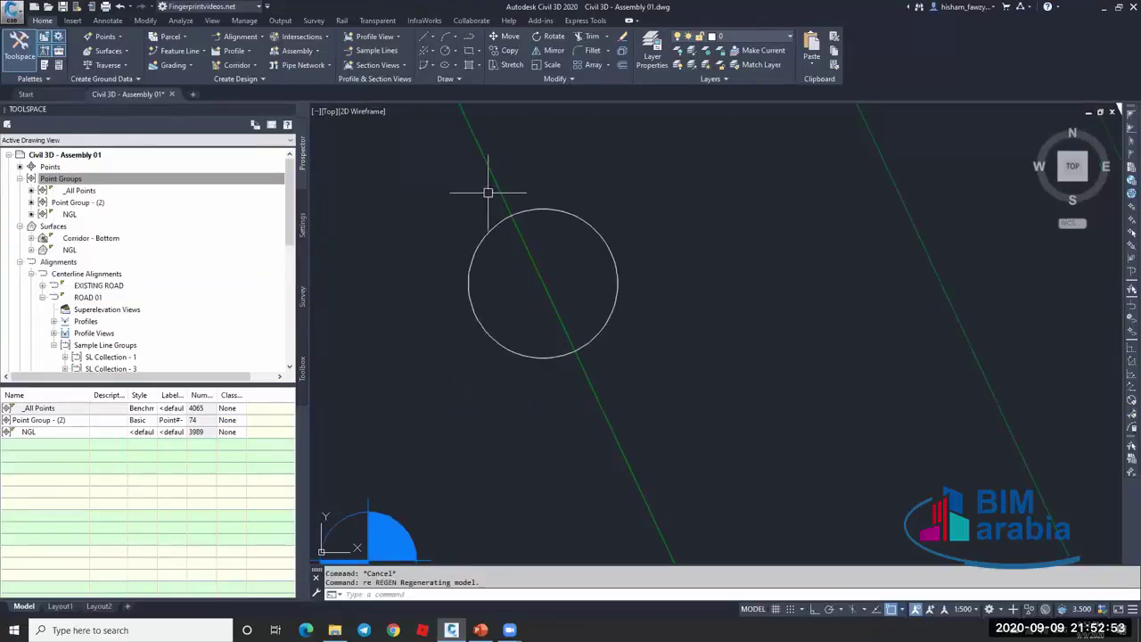
{"action": "scroll", "coordinate": [564, 332], "scroll_direction": "down", "scroll_amount": 5}
{"action": "scroll", "coordinate": [564, 333], "scroll_direction": "down", "scroll_amount": 2}
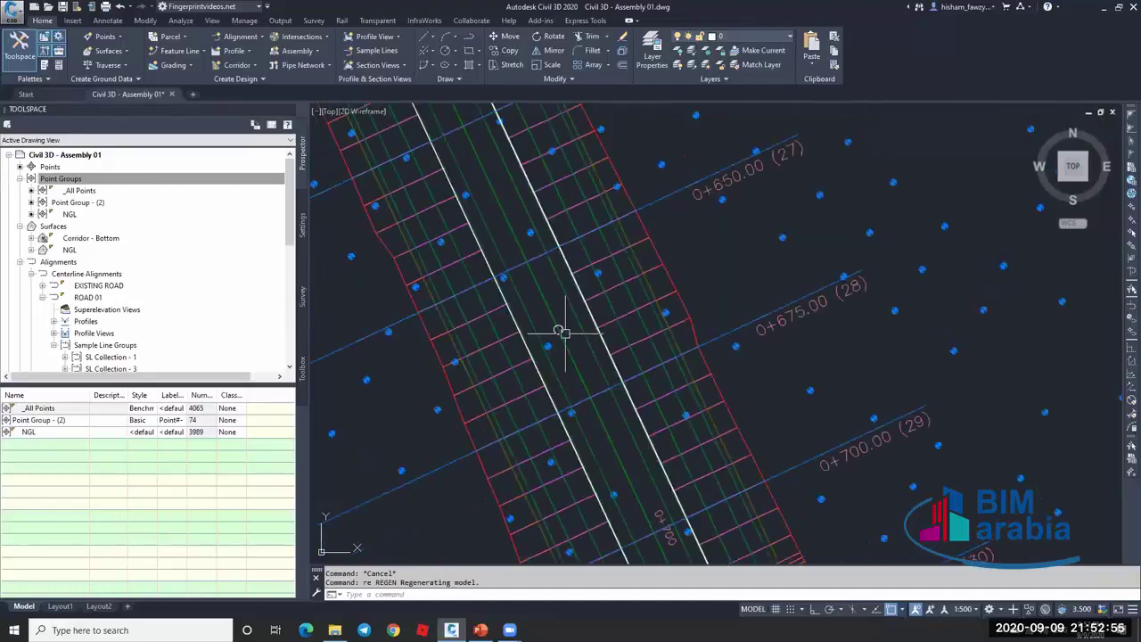
{"action": "scroll", "coordinate": [612, 366], "scroll_direction": "down", "scroll_amount": 4}
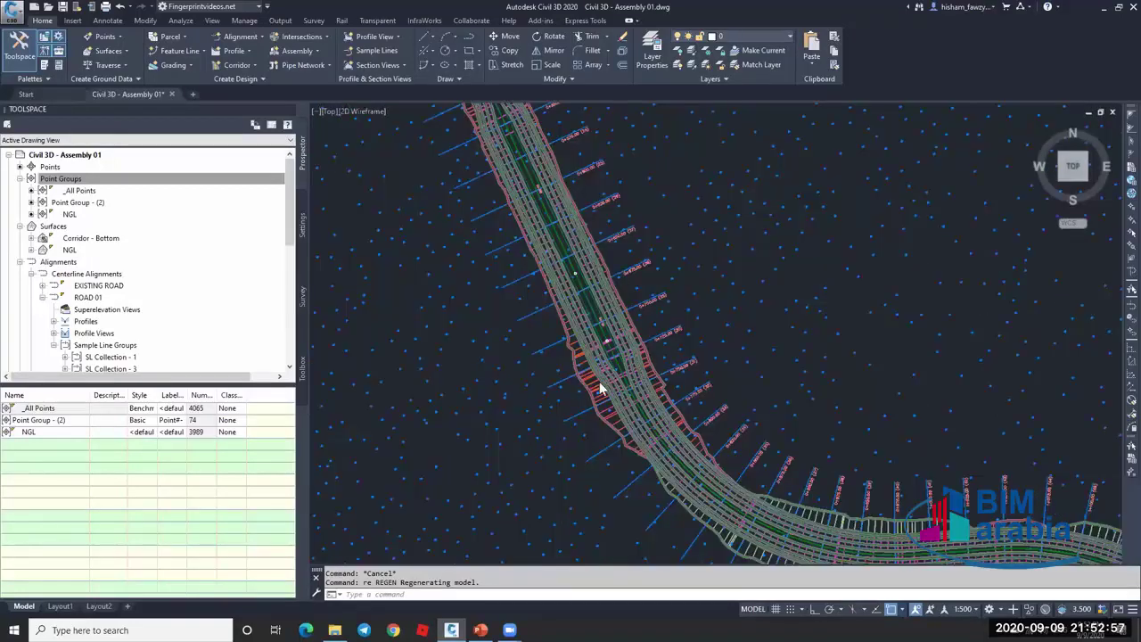
{"action": "scroll", "coordinate": [621, 359], "scroll_direction": "down", "scroll_amount": 3}
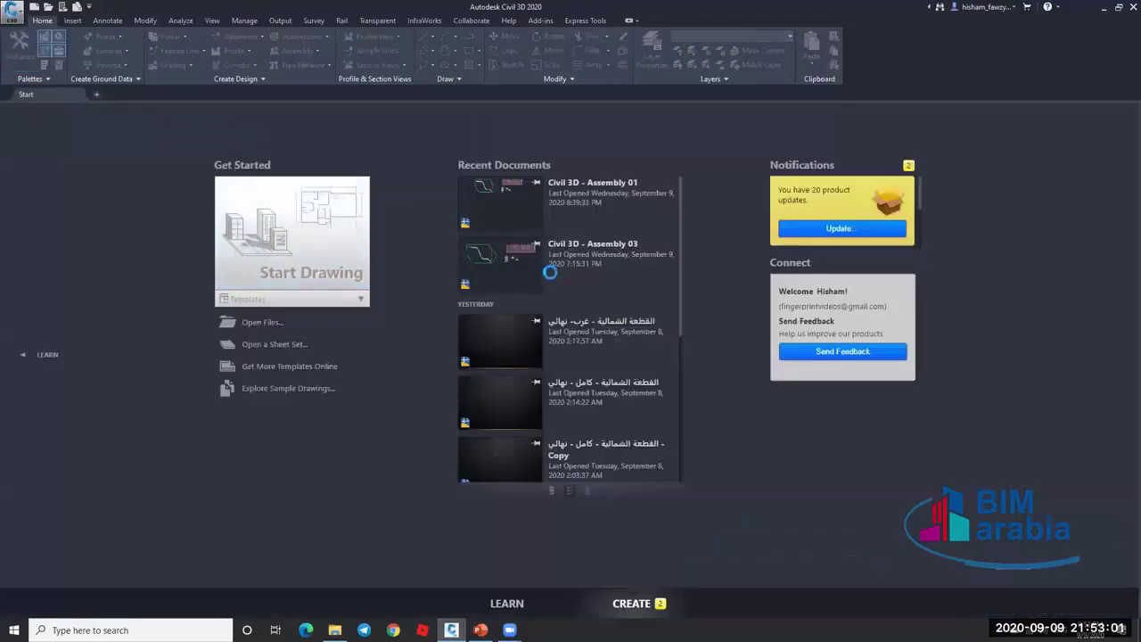
Reopen Assembly 01 from Recent Documents and draw a small marker circle.
{"action": "left_click", "coordinate": [550, 271]}
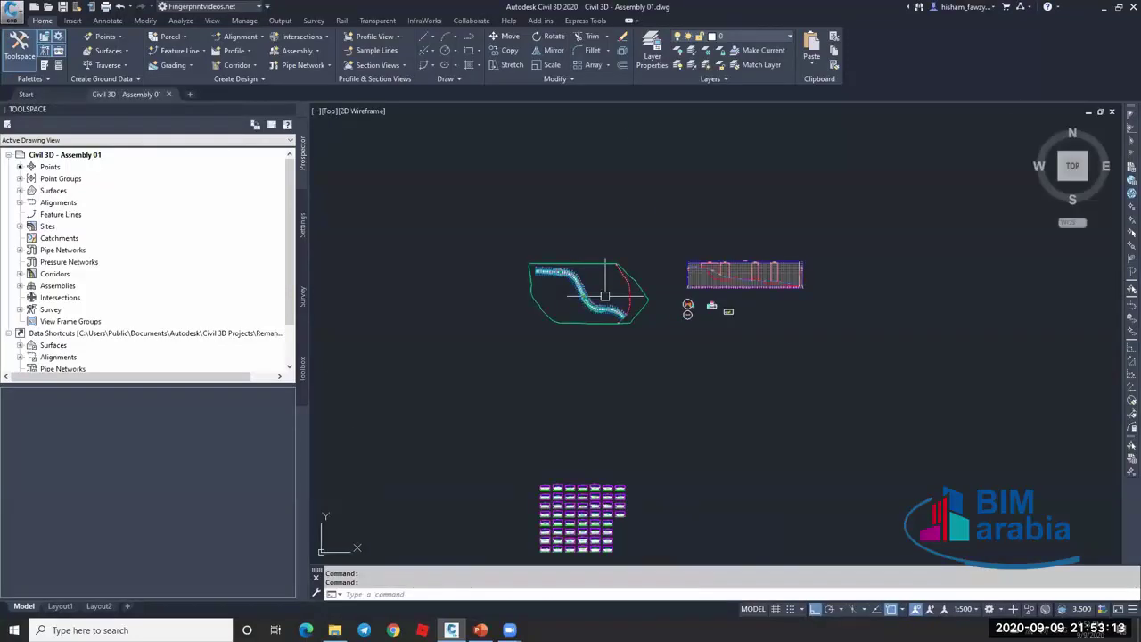
{"action": "scroll", "coordinate": [605, 296], "scroll_direction": "up", "scroll_amount": 10}
{"action": "type", "text": "c"}
{"action": "key", "text": "Return"}
{"action": "left_click", "coordinate": [613, 242]}
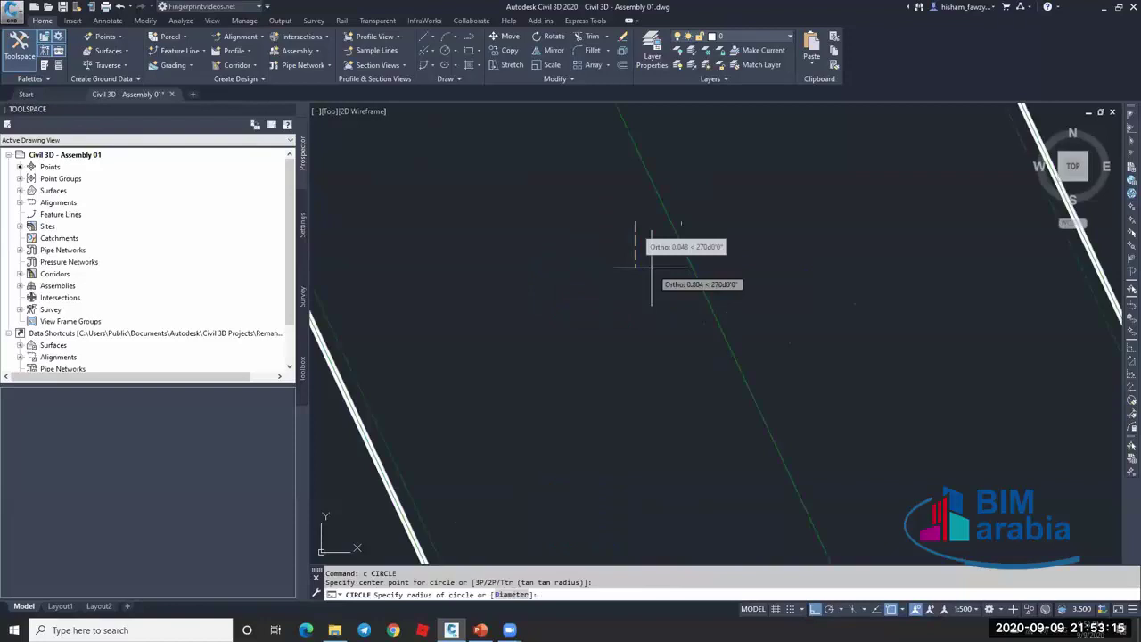
{"action": "left_click", "coordinate": [650, 267]}
{"action": "key", "text": "Escape"}
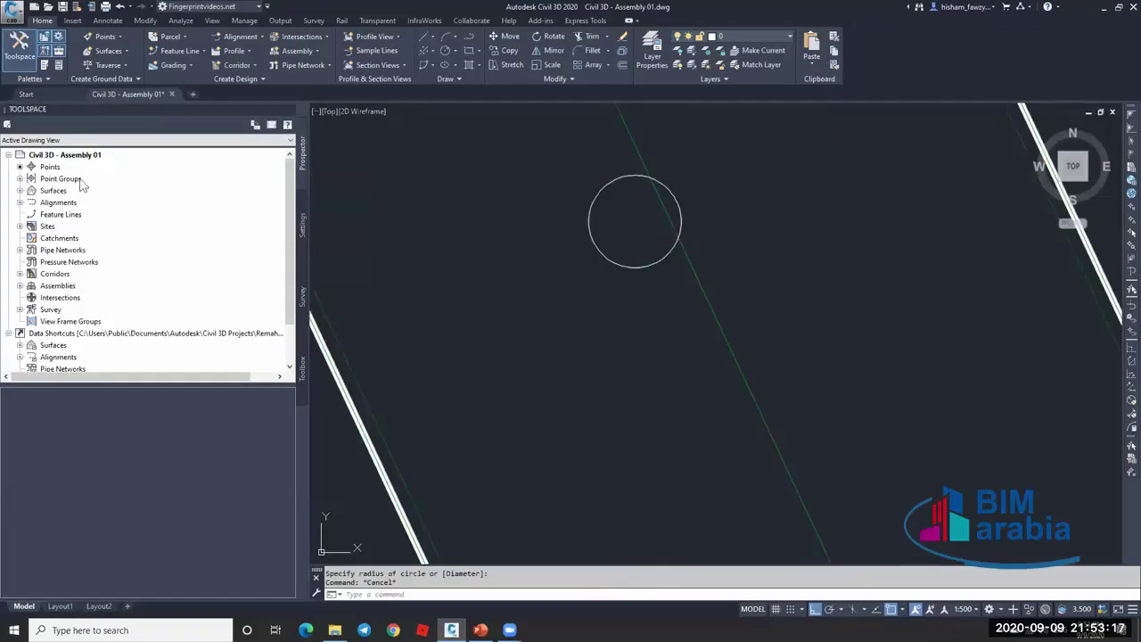
Move _All Points above NGL in the Point Groups display order.
{"action": "double_click", "coordinate": [80, 180]}
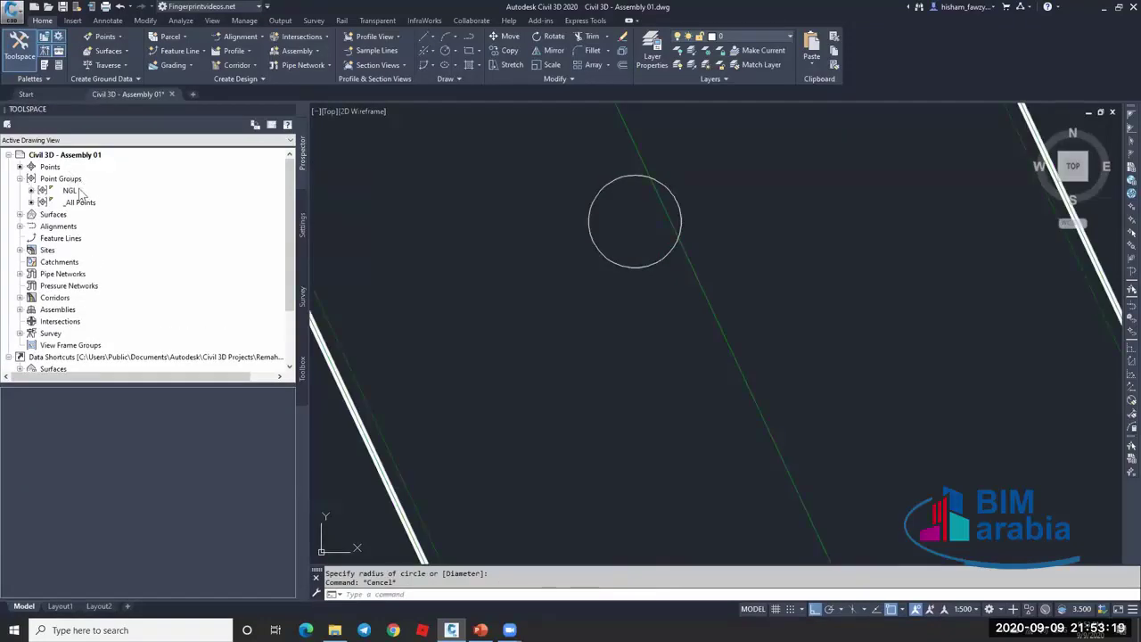
{"action": "left_click", "coordinate": [80, 201]}
{"action": "right_click", "coordinate": [82, 203]}
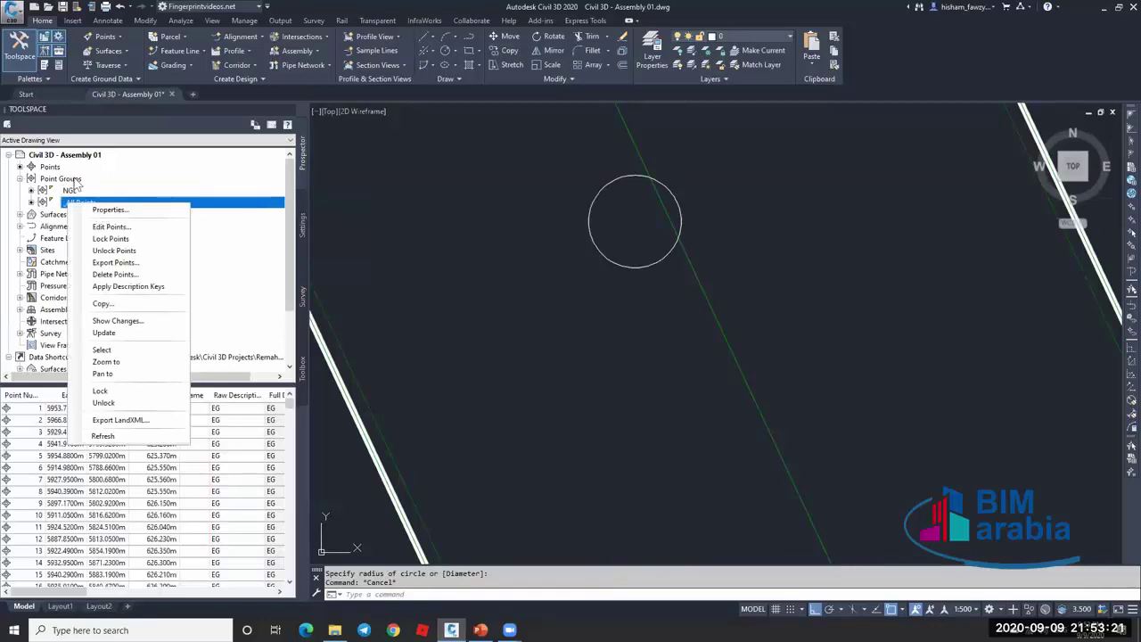
{"action": "left_click", "coordinate": [110, 209]}
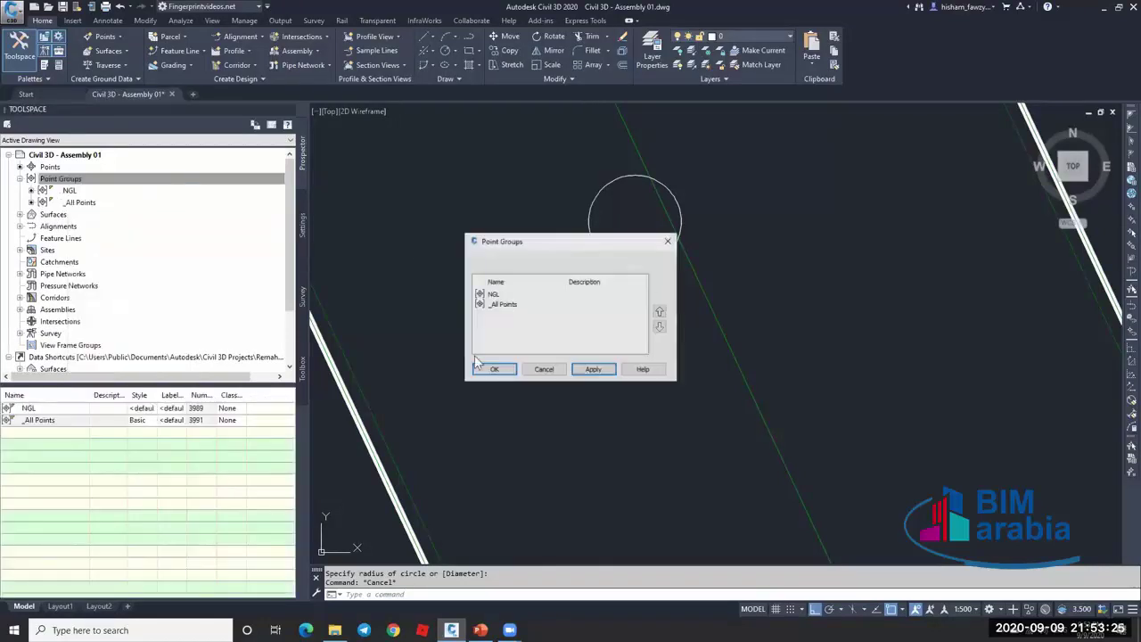
{"action": "left_click", "coordinate": [488, 368]}
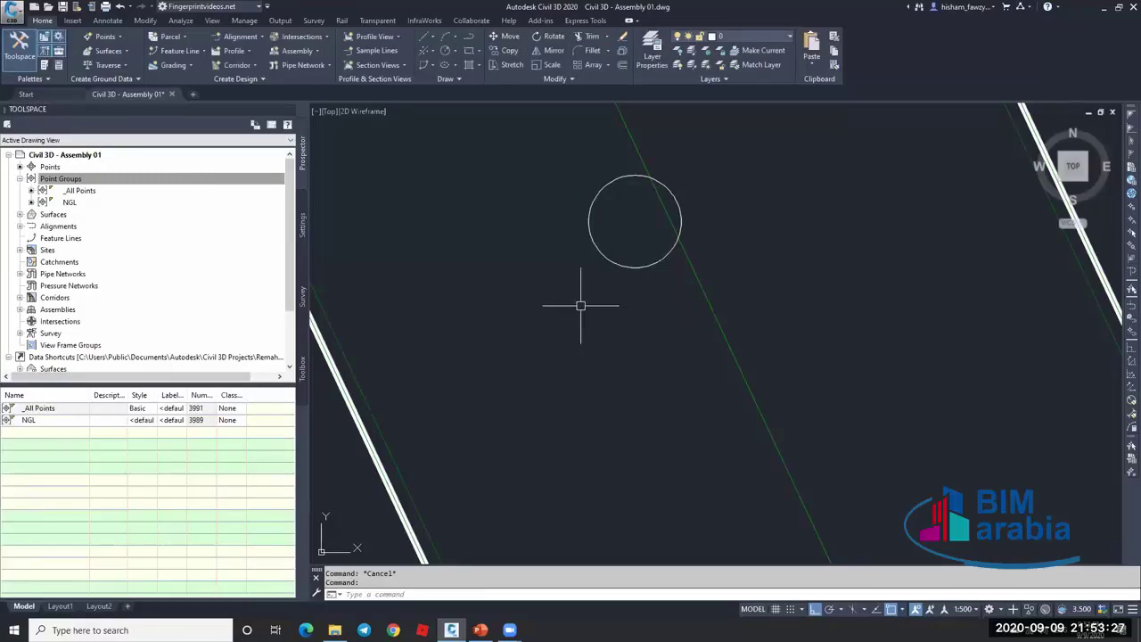
{"action": "left_click", "coordinate": [71, 180]}
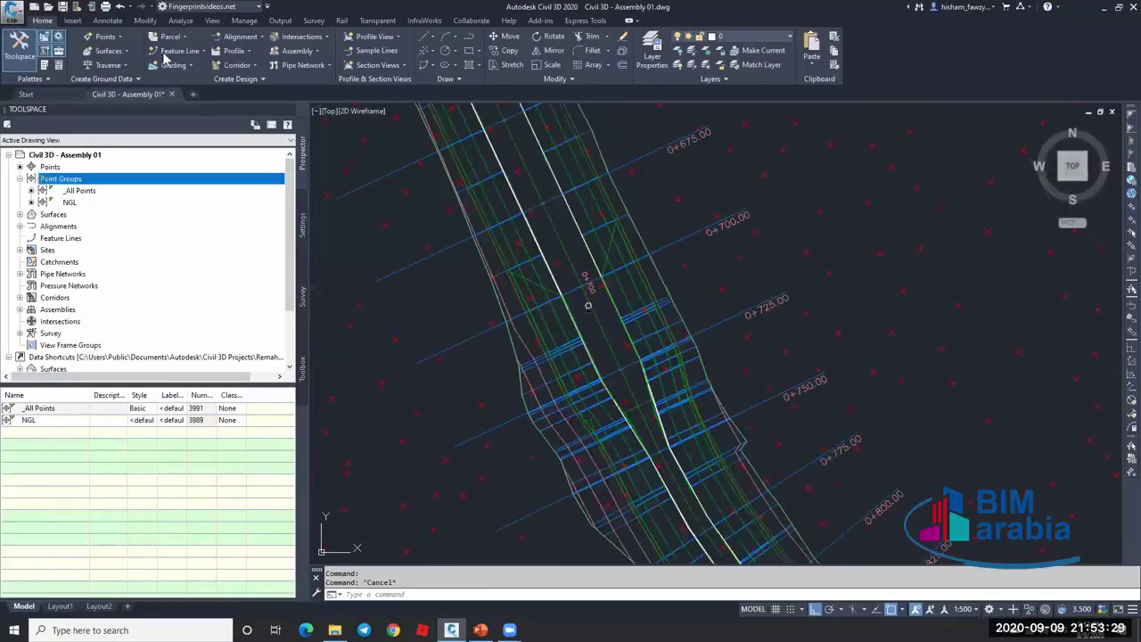
{"action": "left_click", "coordinate": [106, 37]}
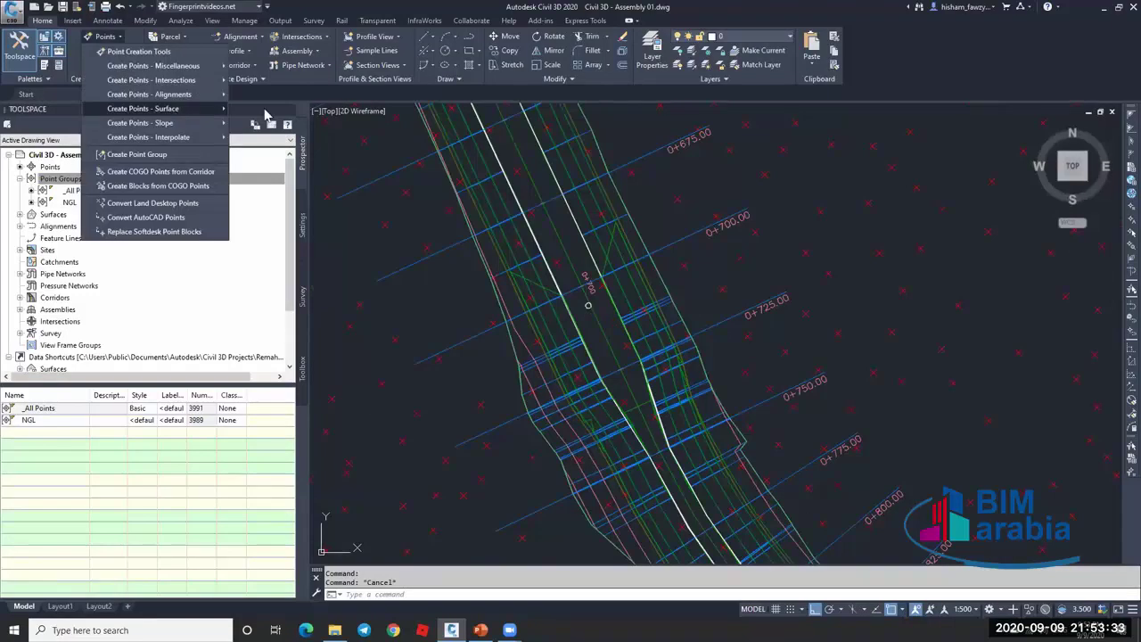
{"action": "mouse_move", "coordinate": [161, 108]}
{"action": "left_click", "coordinate": [276, 109]}
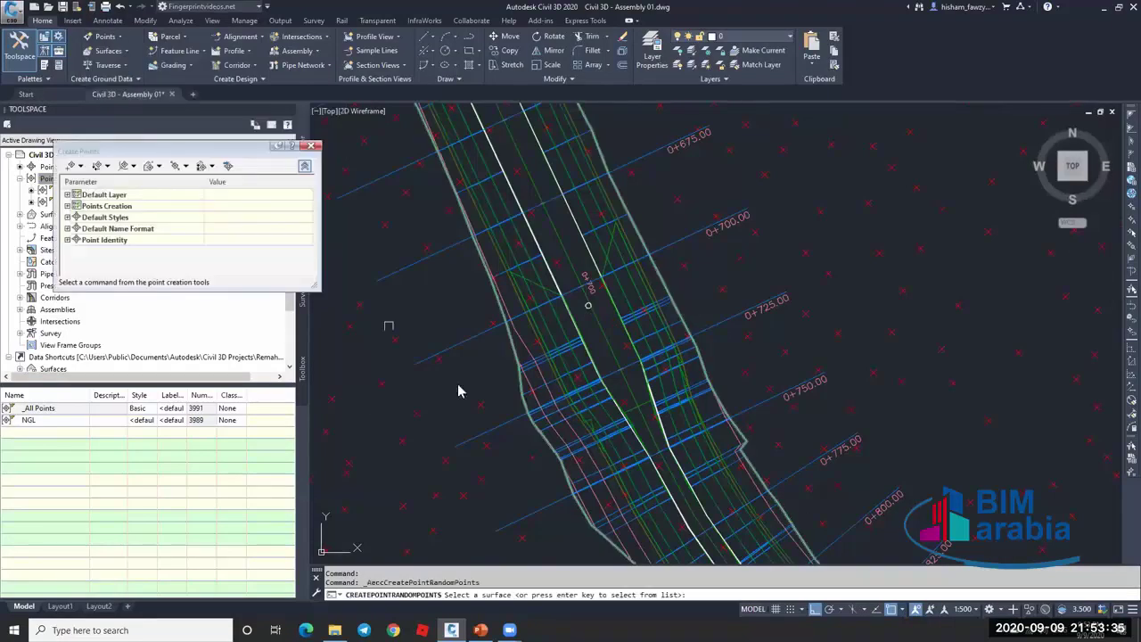
{"action": "key", "text": "Return"}
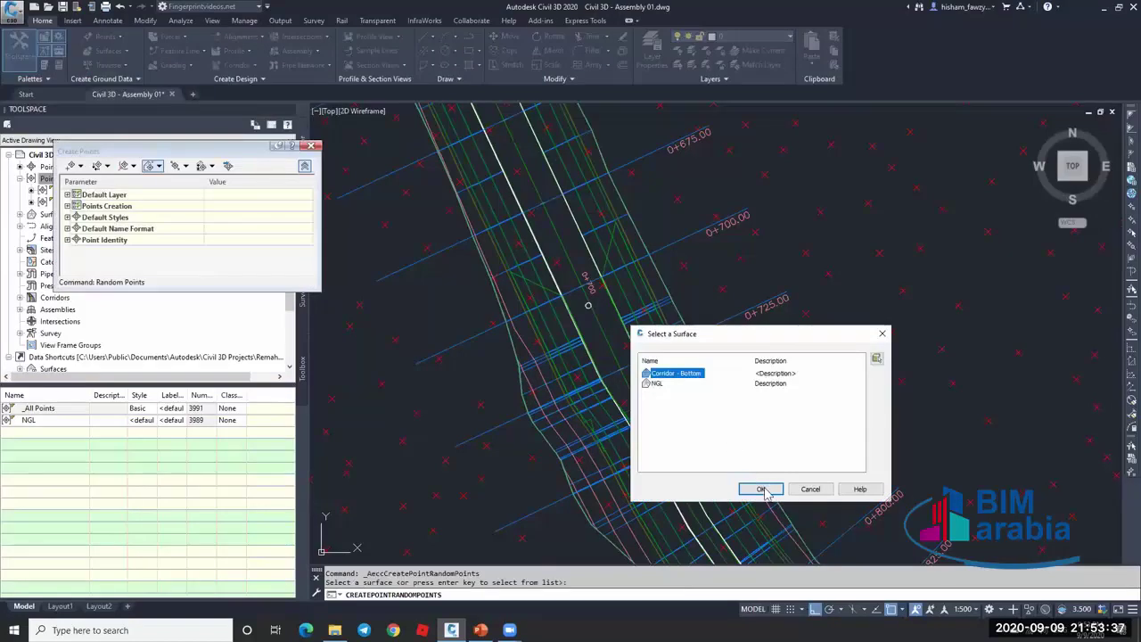
{"action": "left_click", "coordinate": [762, 489]}
{"action": "scroll", "coordinate": [580, 316], "scroll_direction": "up", "scroll_amount": 5}
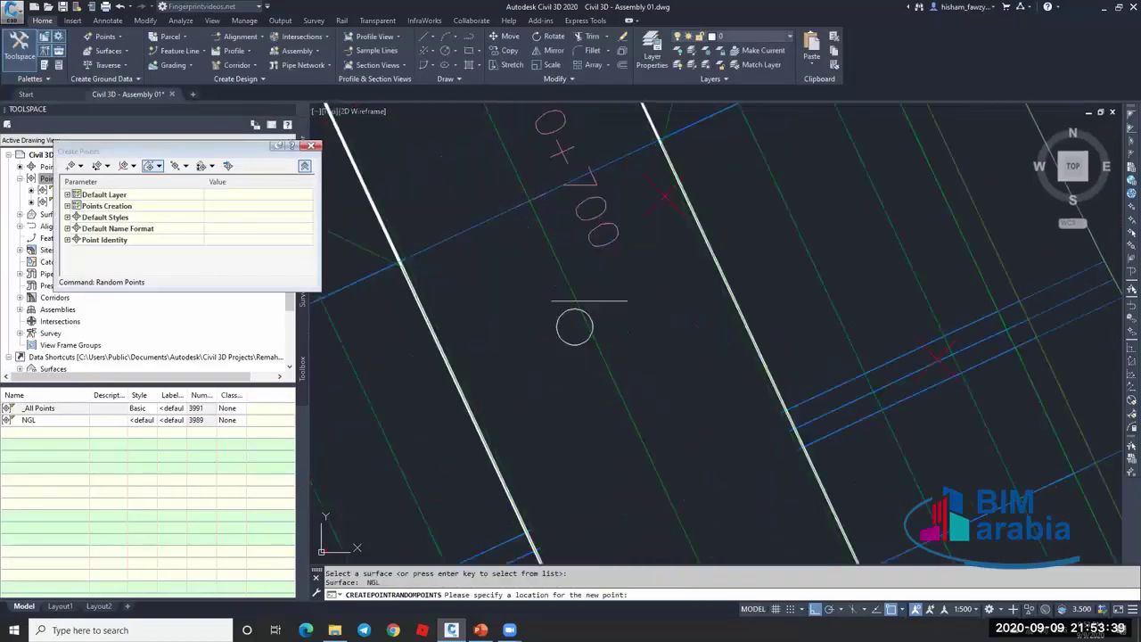
{"action": "scroll", "coordinate": [560, 303], "scroll_direction": "up", "scroll_amount": 5}
{"action": "right_click", "coordinate": [561, 301], "text": "shift"}
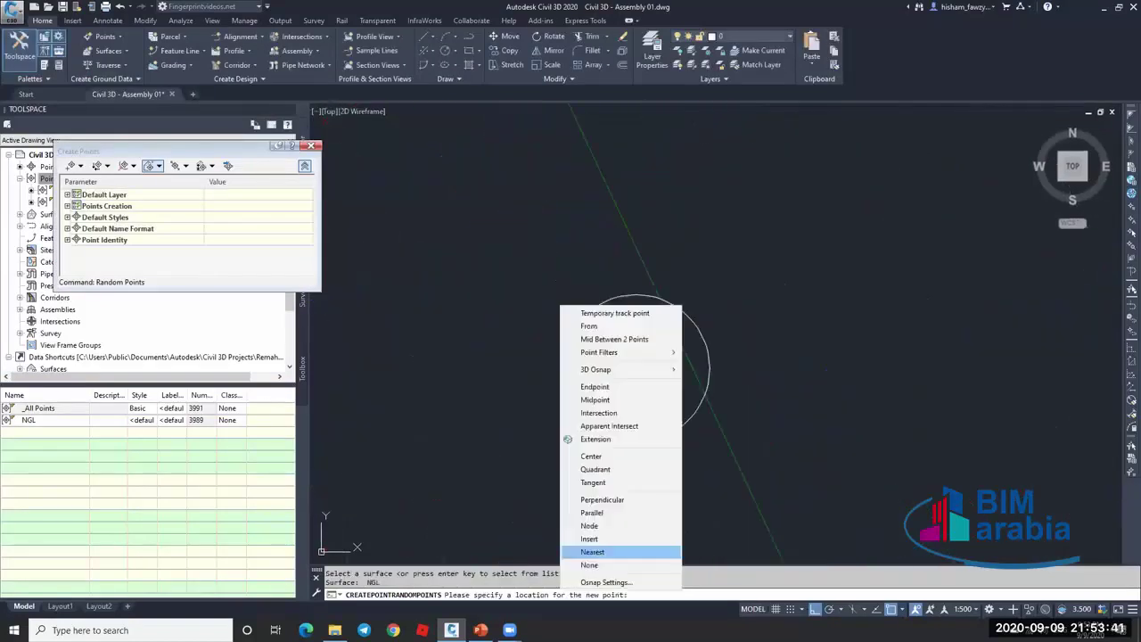
{"action": "left_click", "coordinate": [615, 547]}
{"action": "left_click", "coordinate": [591, 298]}
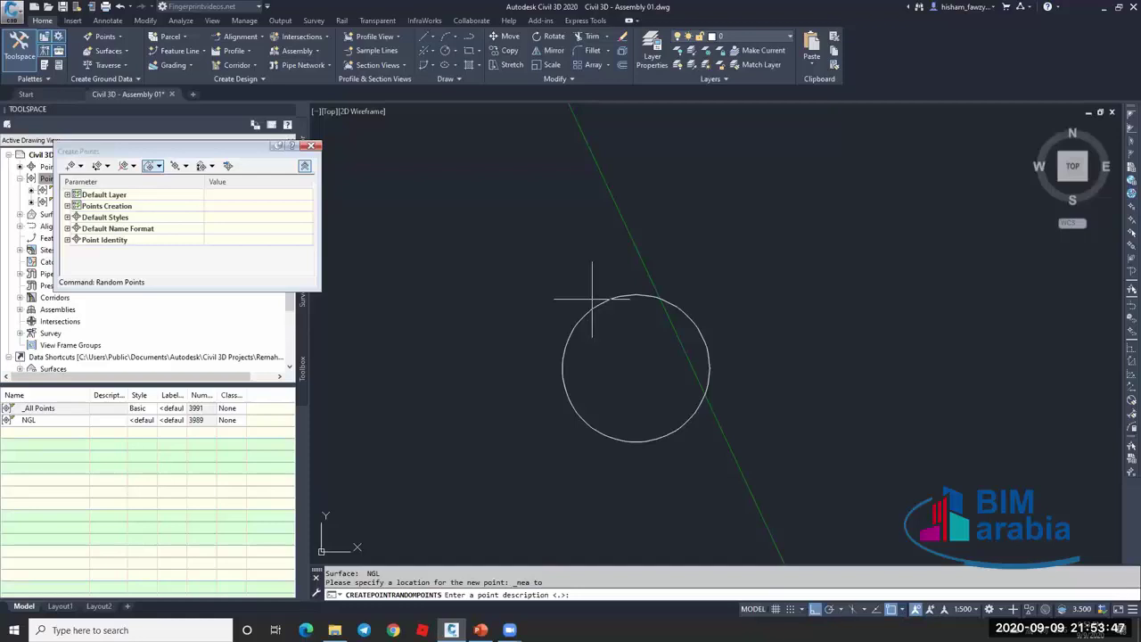
{"action": "type", "text": "H20"}
{"action": "key", "text": "Return"}
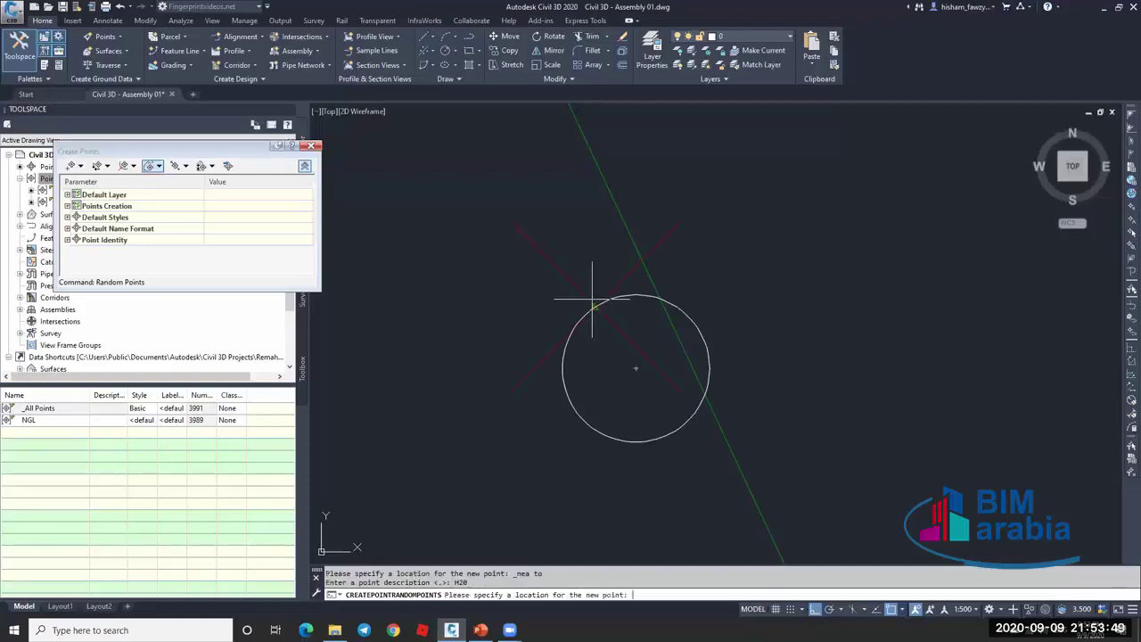
{"action": "right_click", "coordinate": [671, 436], "text": "shift"}
{"action": "left_click", "coordinate": [703, 396]}
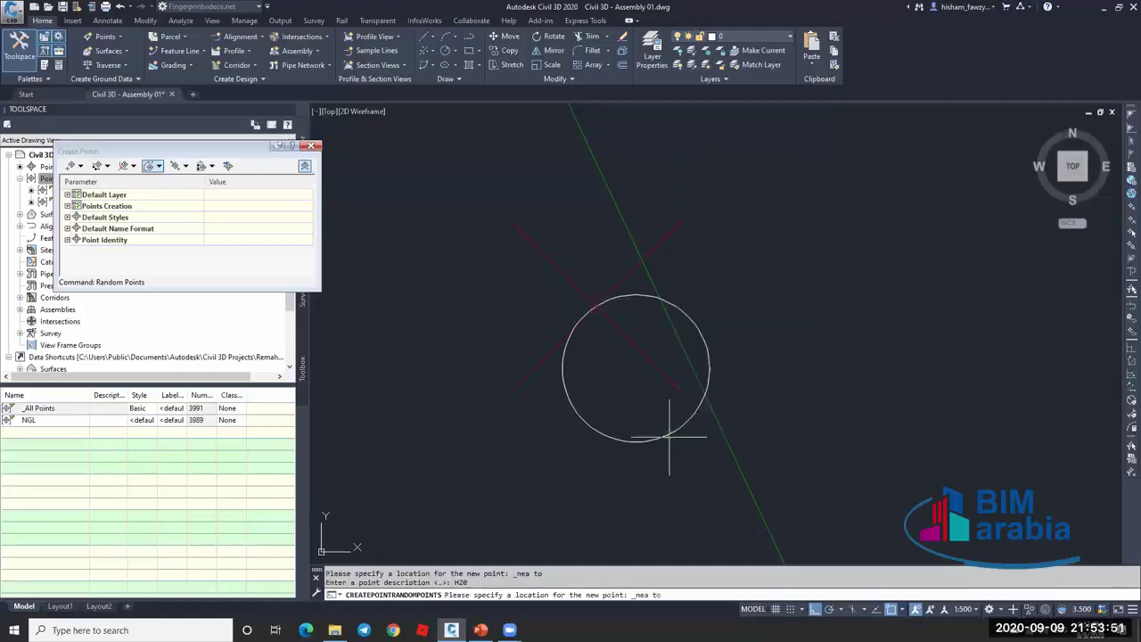
{"action": "left_click", "coordinate": [669, 437]}
{"action": "key", "text": "Return"}
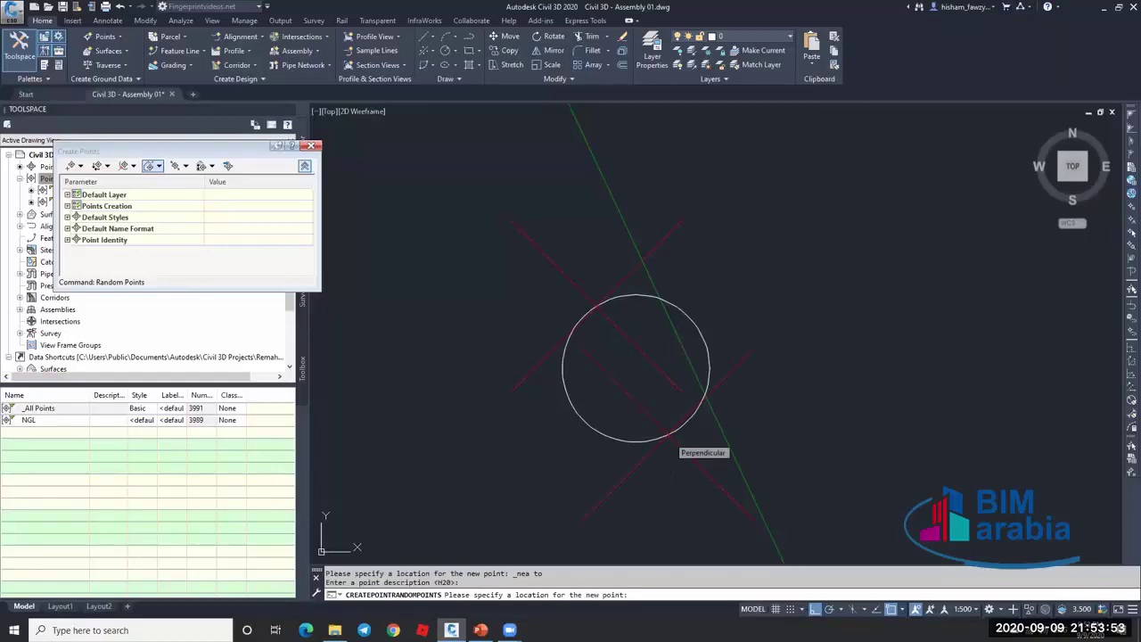
{"action": "key", "text": "Escape"}
{"action": "key", "text": "Escape"}
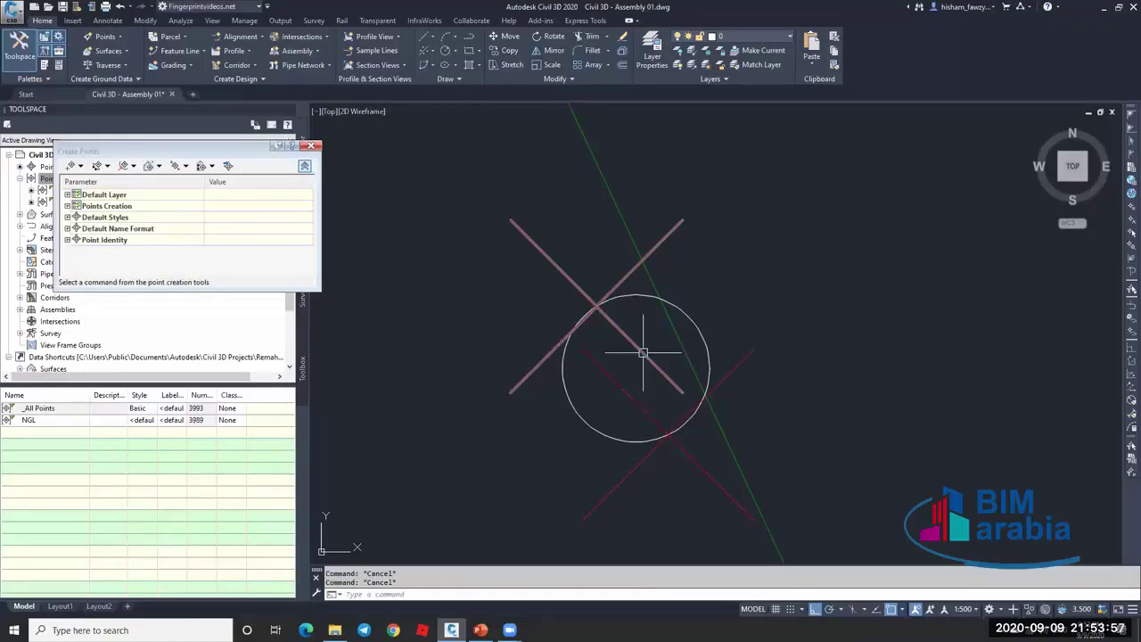
{"action": "mouse_move", "coordinate": [632, 342]}
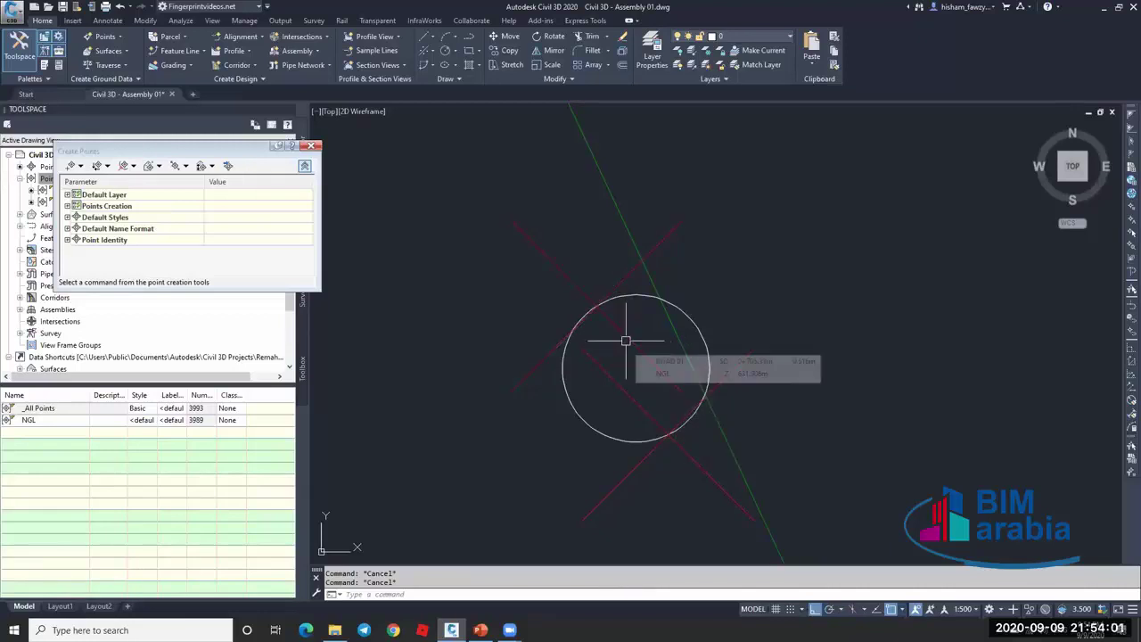
{"action": "left_click", "coordinate": [625, 341]}
{"action": "scroll", "coordinate": [602, 304], "scroll_direction": "up", "scroll_amount": 2}
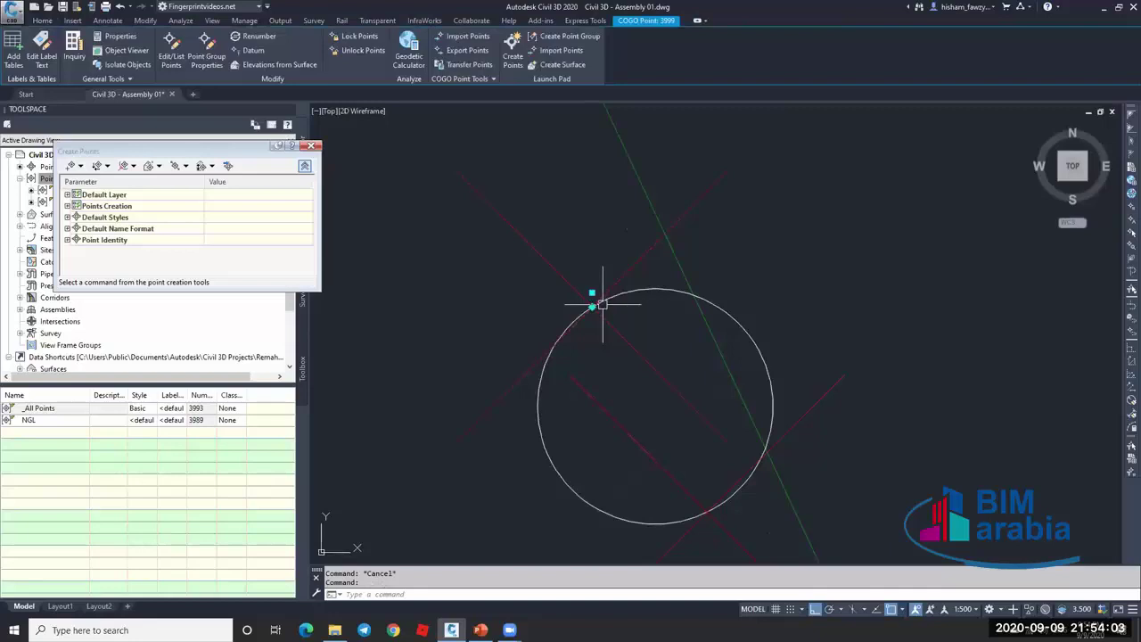
{"action": "type", "text": "c"}
{"action": "key", "text": "Escape"}
{"action": "key", "text": "Escape"}
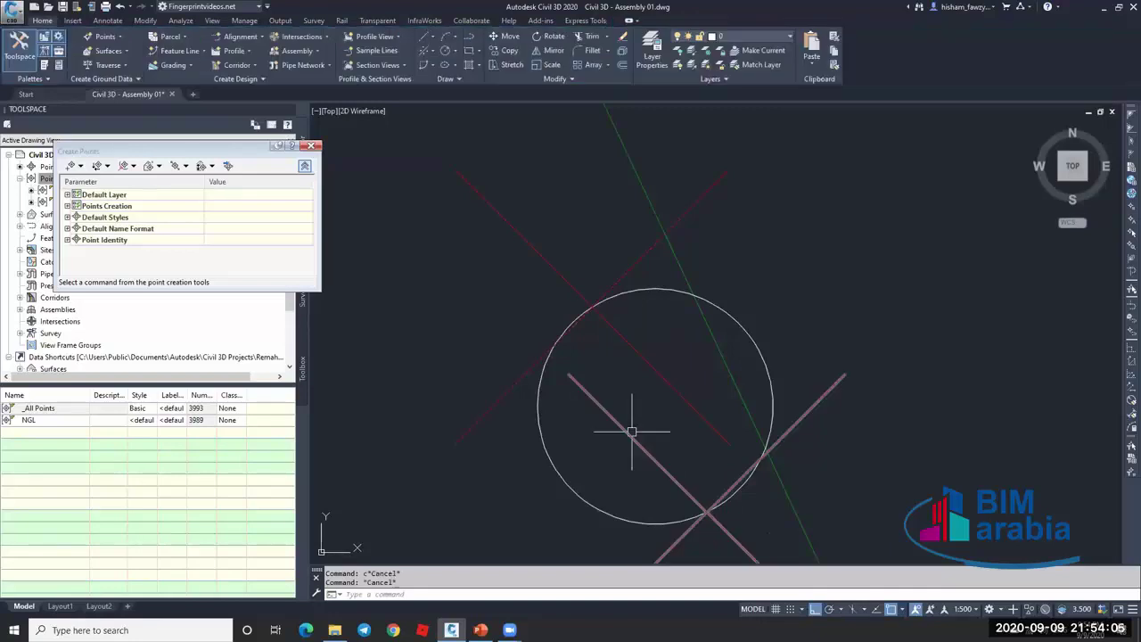
Copy COGO point 4000 to a slightly offset spot with Ortho off, renumbering the duplicate.
{"action": "left_click", "coordinate": [631, 432]}
{"action": "type", "text": "c"}
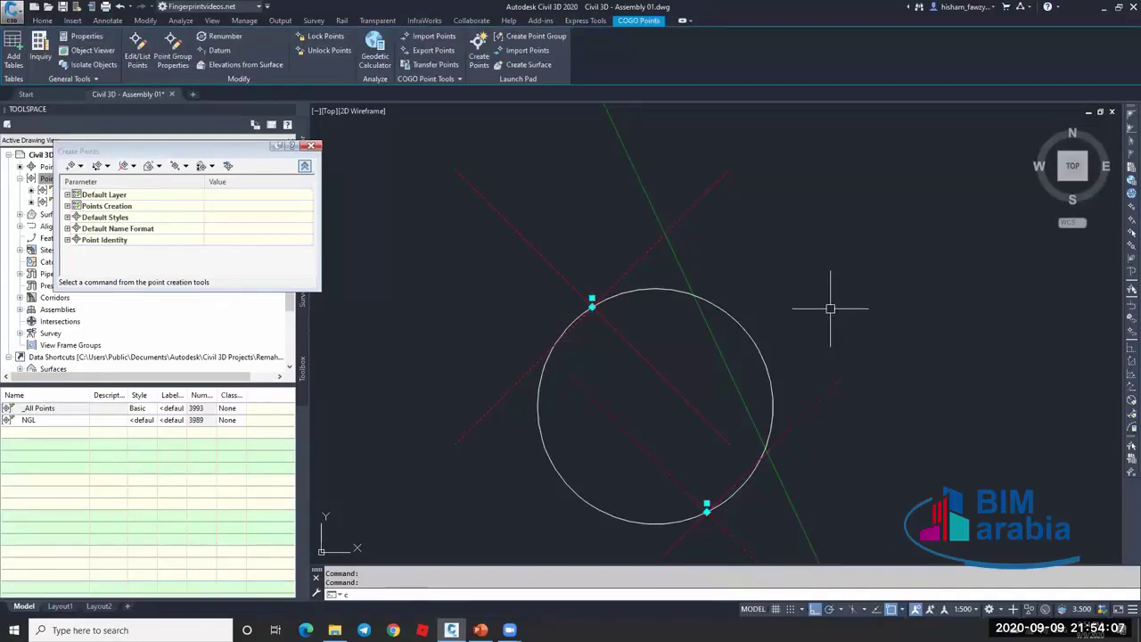
{"action": "key", "text": "Return"}
{"action": "left_click", "coordinate": [830, 309]}
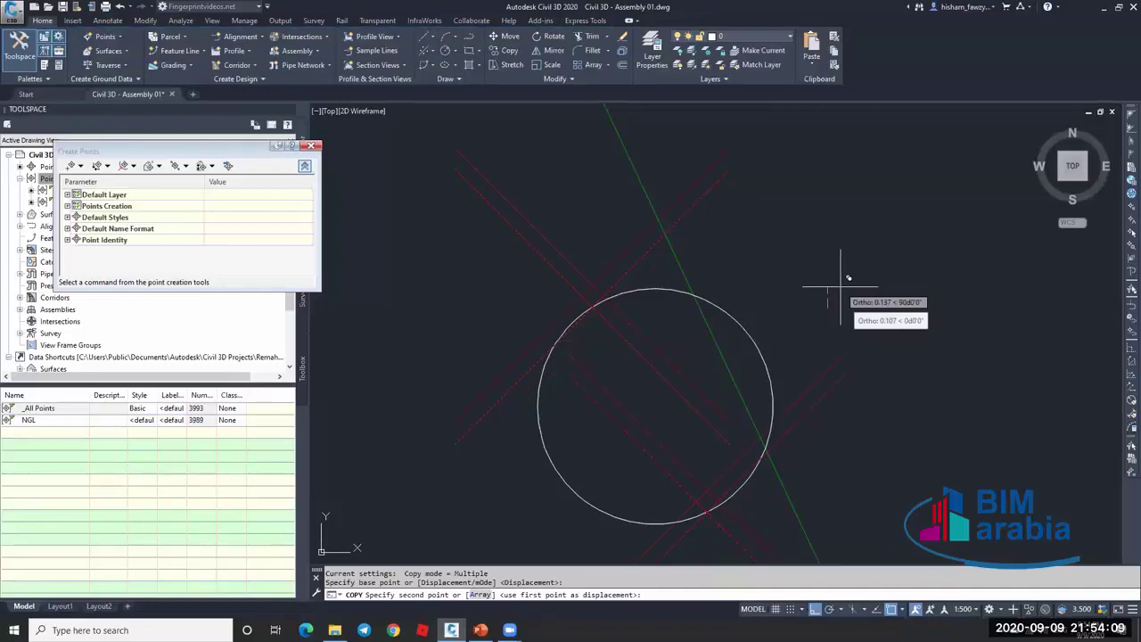
{"action": "key", "text": "F8"}
{"action": "left_click", "coordinate": [853, 292]}
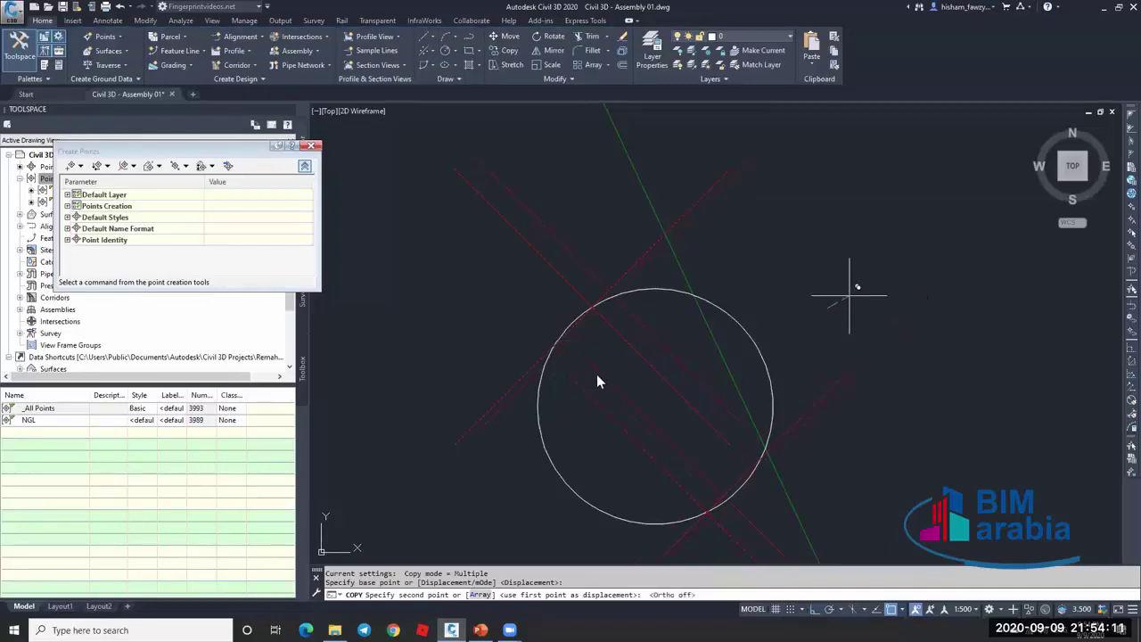
{"action": "key", "text": "Return"}
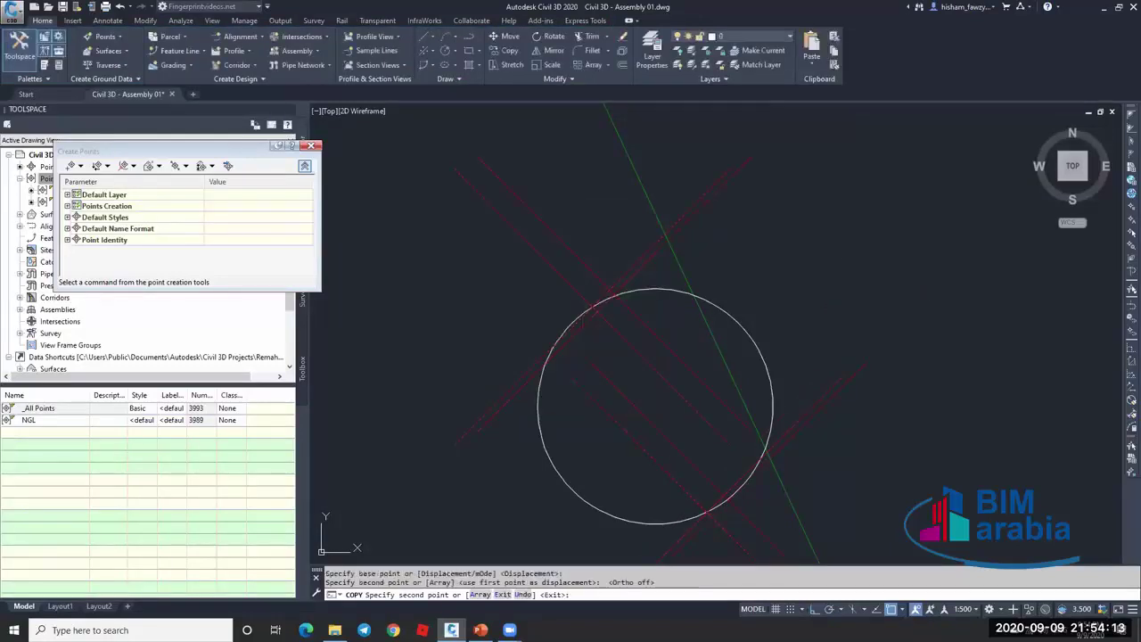
{"action": "key", "text": "Escape"}
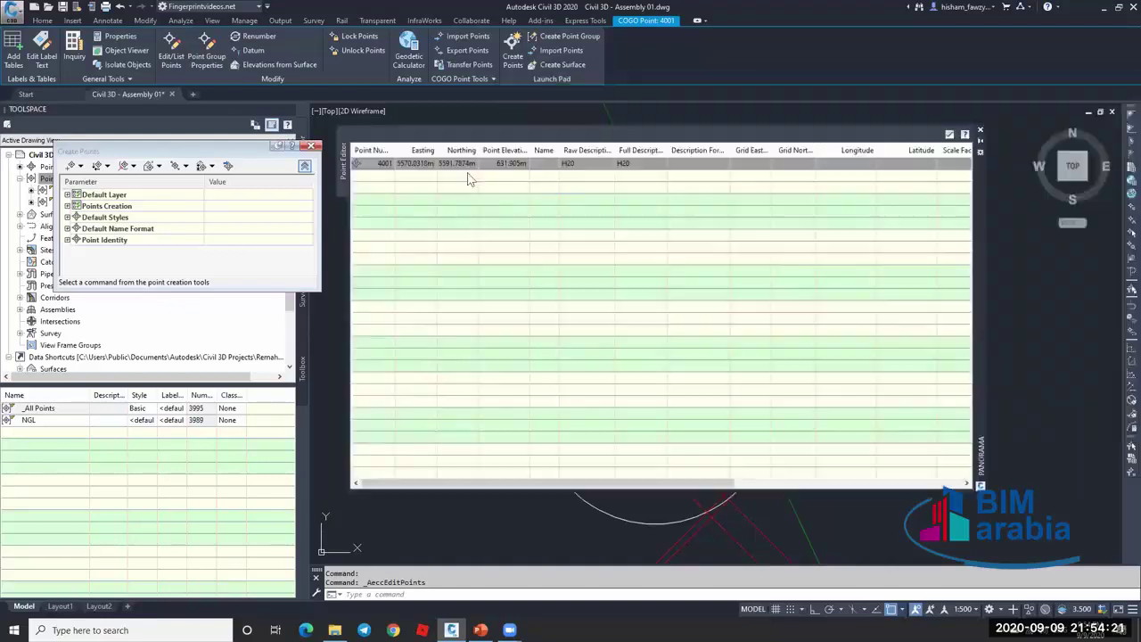
Change copied point 4001's elevation from 631.905 m to 634.905 m in the point editor.
{"action": "left_click", "coordinate": [503, 163]}
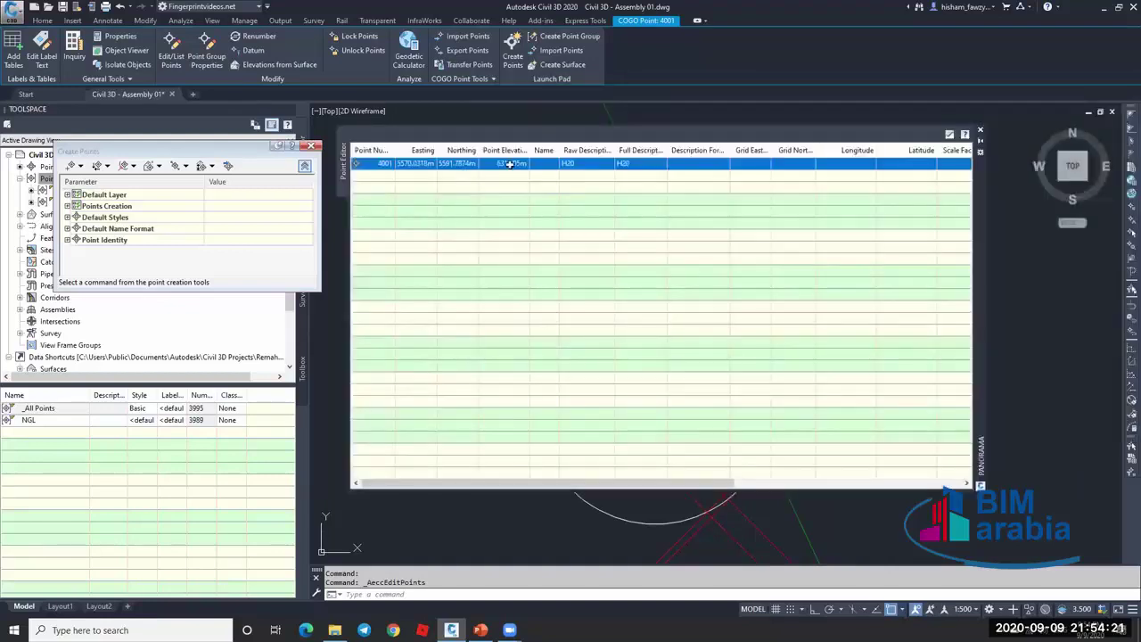
{"action": "left_click", "coordinate": [501, 163]}
{"action": "left_click", "coordinate": [504, 163]}
{"action": "key", "text": "BackSpace"}
{"action": "type", "text": "4"}
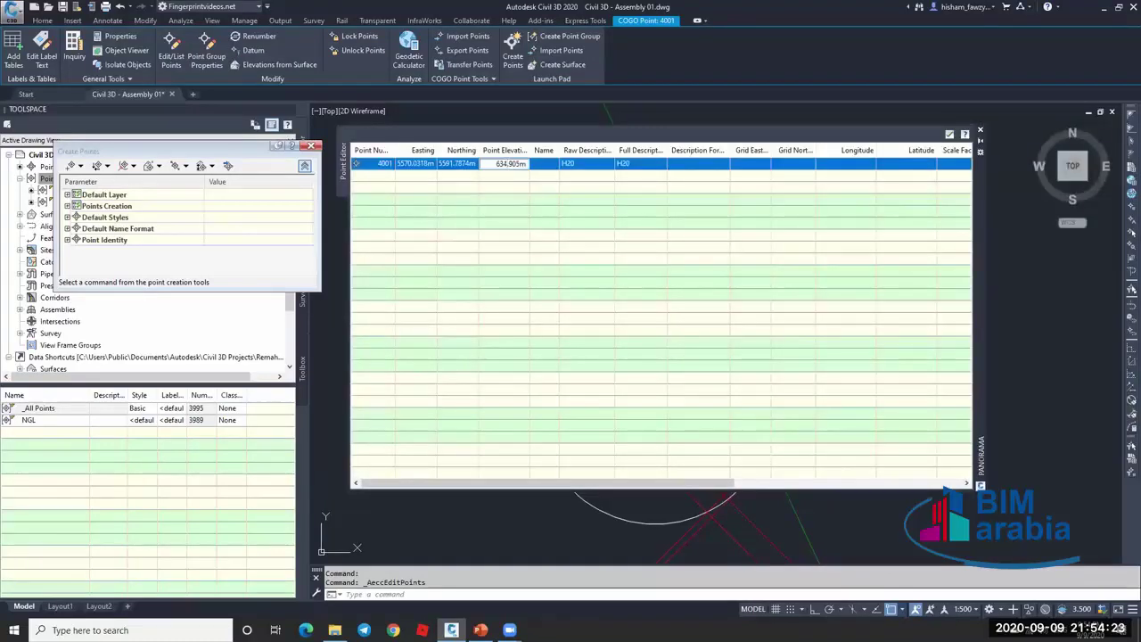
{"action": "key", "text": "Return"}
{"action": "left_click", "coordinate": [956, 133]}
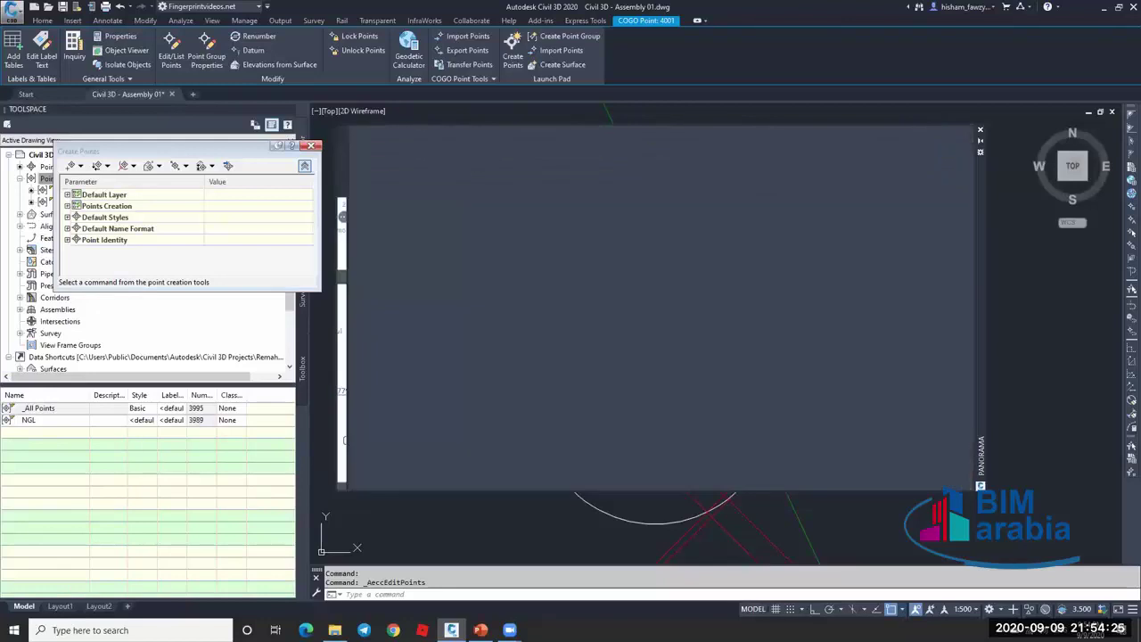
Verify point 4001's elevation in the Properties palette, then clear the selection and zoom out.
{"action": "key", "text": "ctrl+1"}
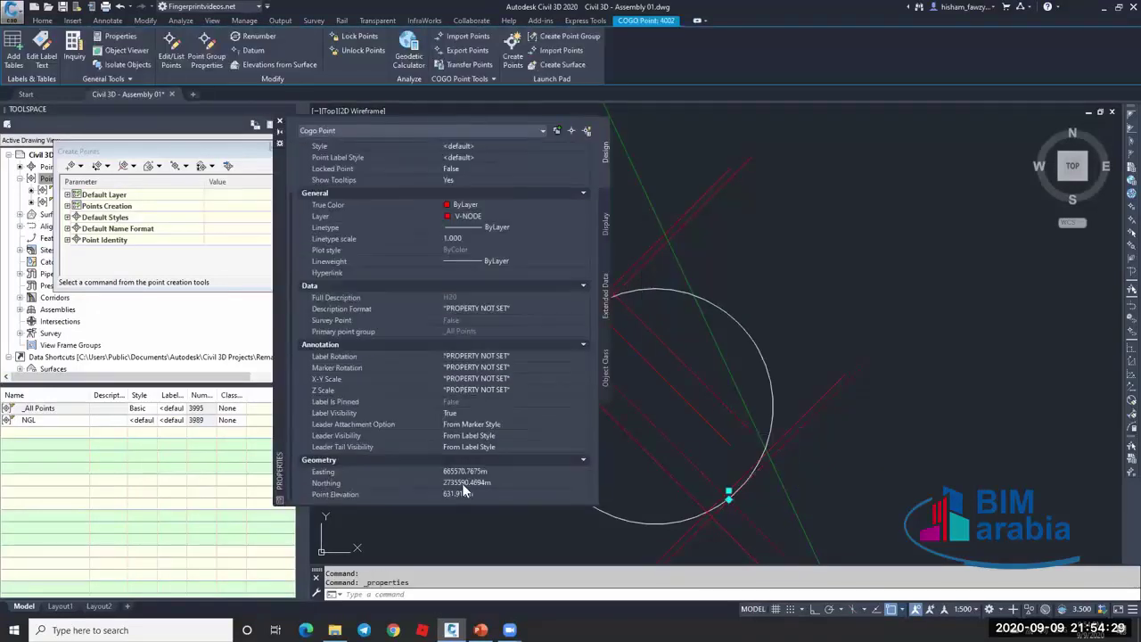
{"action": "left_click", "coordinate": [518, 501]}
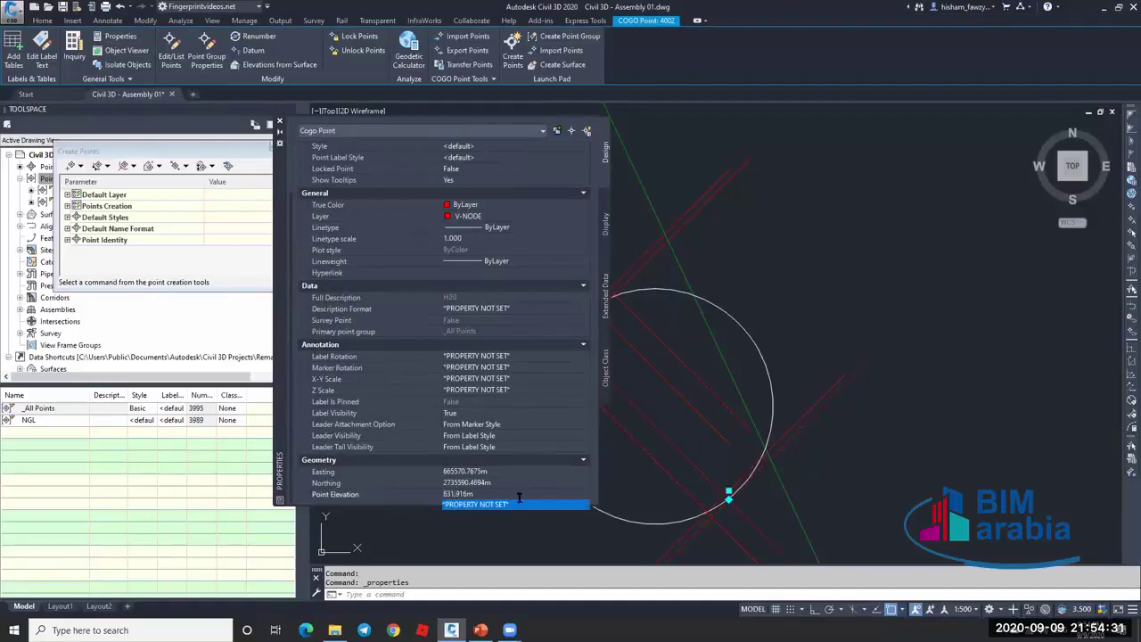
{"action": "scroll", "coordinate": [517, 494], "scroll_direction": "up", "scroll_amount": 5}
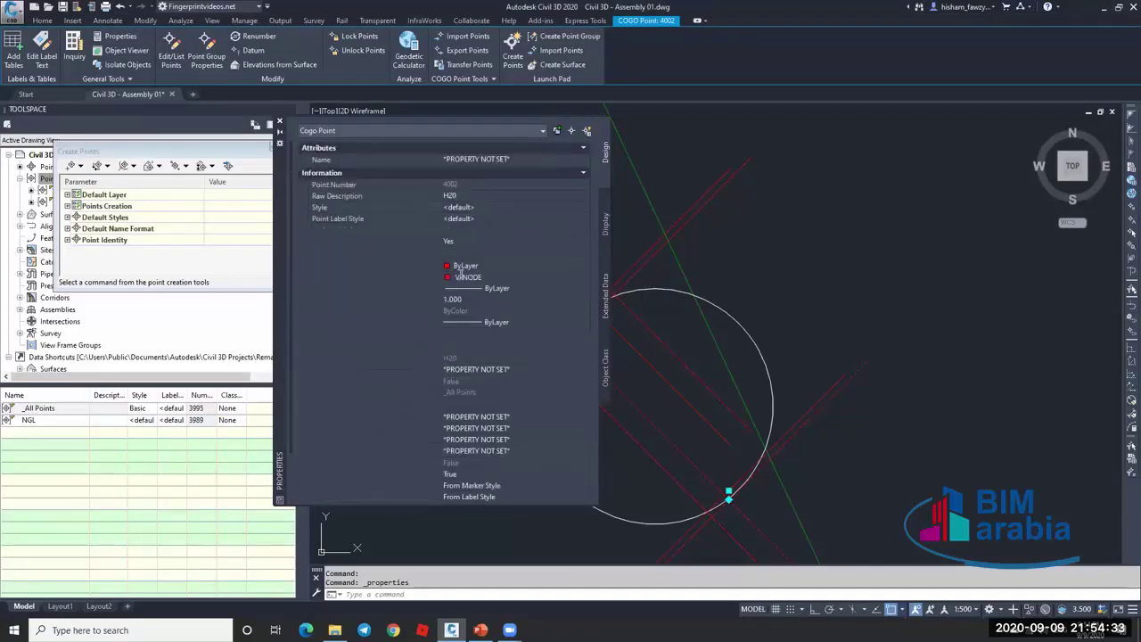
{"action": "key", "text": "ctrl+1"}
{"action": "key", "text": "Escape"}
{"action": "key", "text": "Escape"}
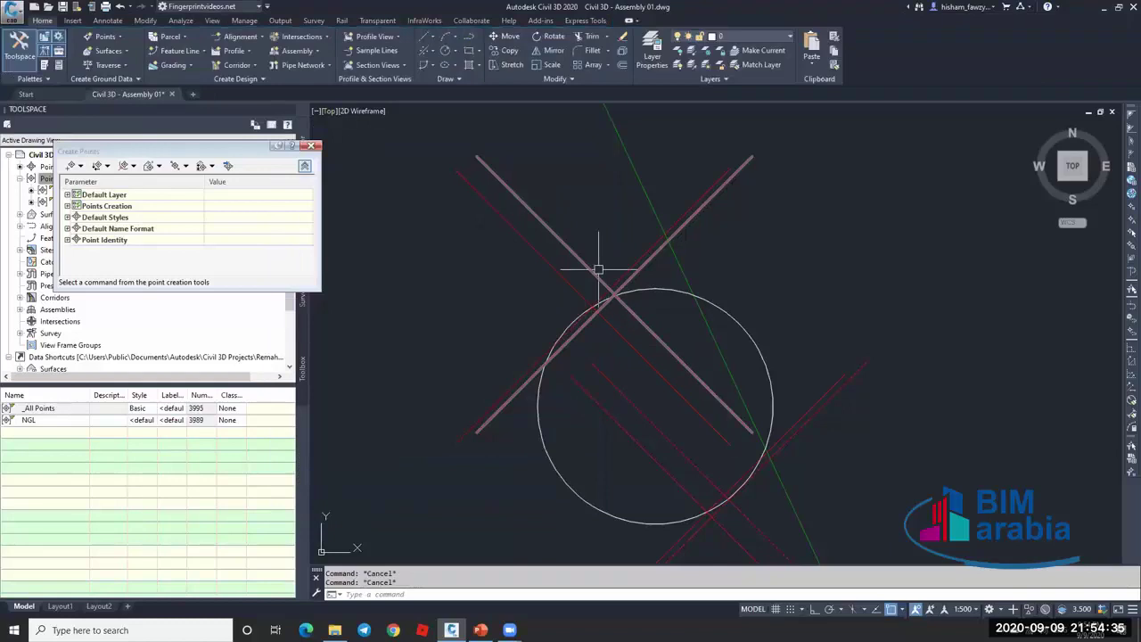
{"action": "scroll", "coordinate": [605, 270], "scroll_direction": "down", "scroll_amount": 2}
{"action": "scroll", "coordinate": [656, 307], "scroll_direction": "down", "scroll_amount": 8}
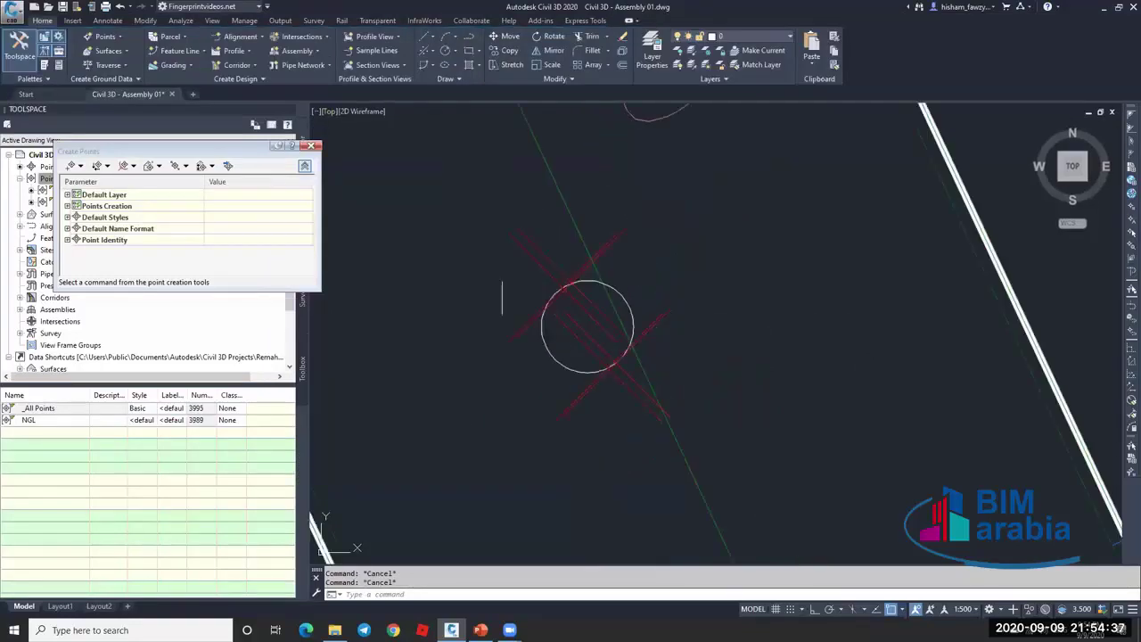
{"action": "scroll", "coordinate": [641, 309], "scroll_direction": "down", "scroll_amount": 3}
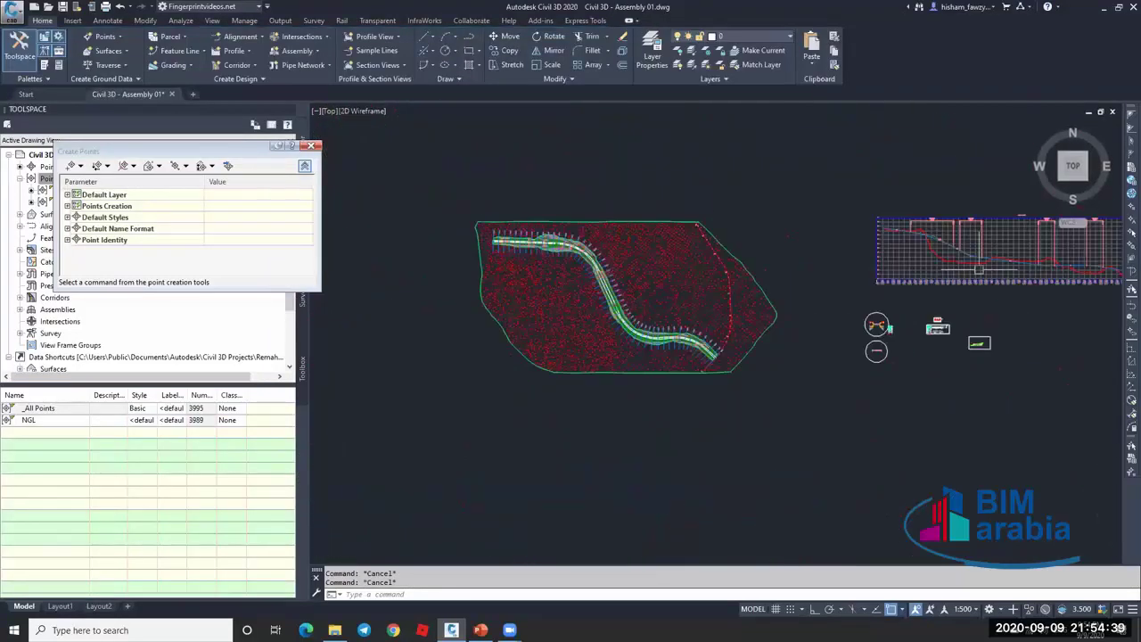
{"action": "scroll", "coordinate": [1012, 268], "scroll_direction": "up", "scroll_amount": 3}
Start Project Objects To Profile View on ROAD 017 and window-select the four marker COGO points.
{"action": "left_click", "coordinate": [952, 258]}
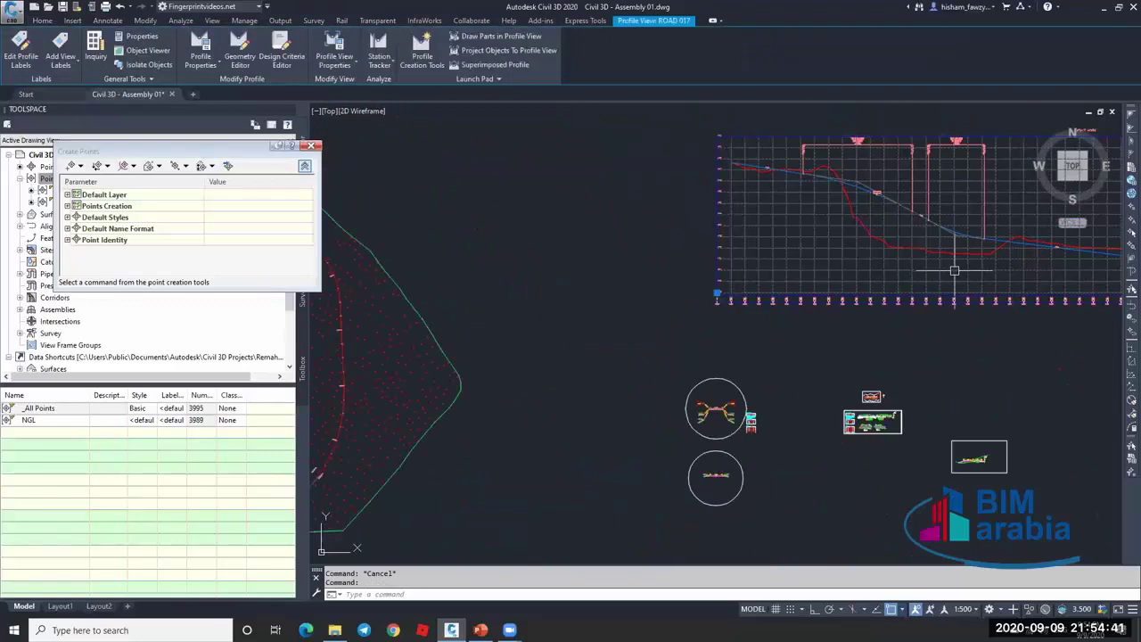
{"action": "left_click", "coordinate": [501, 50]}
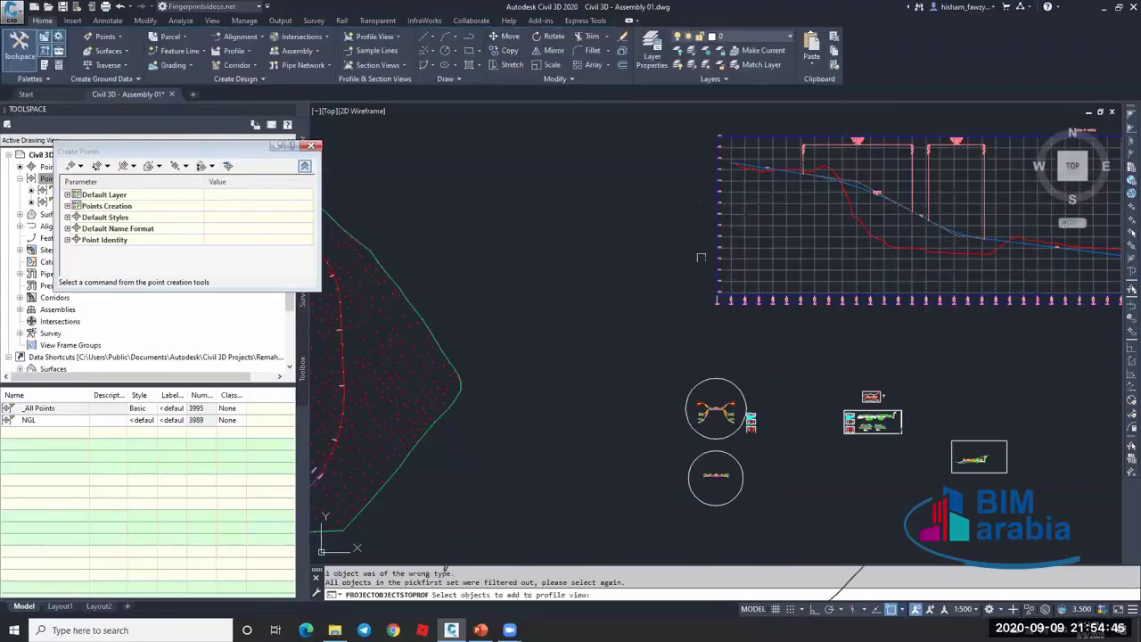
{"action": "scroll", "coordinate": [718, 286], "scroll_direction": "down", "scroll_amount": 4}
{"action": "scroll", "coordinate": [437, 319], "scroll_direction": "up", "scroll_amount": 5}
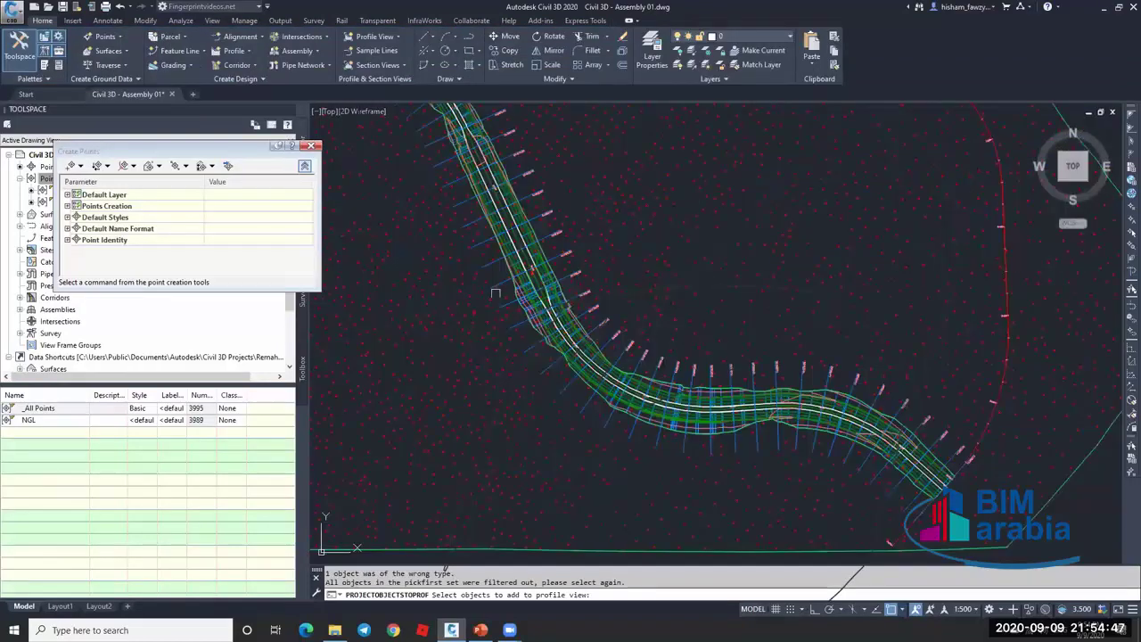
{"action": "scroll", "coordinate": [496, 293], "scroll_direction": "up", "scroll_amount": 8}
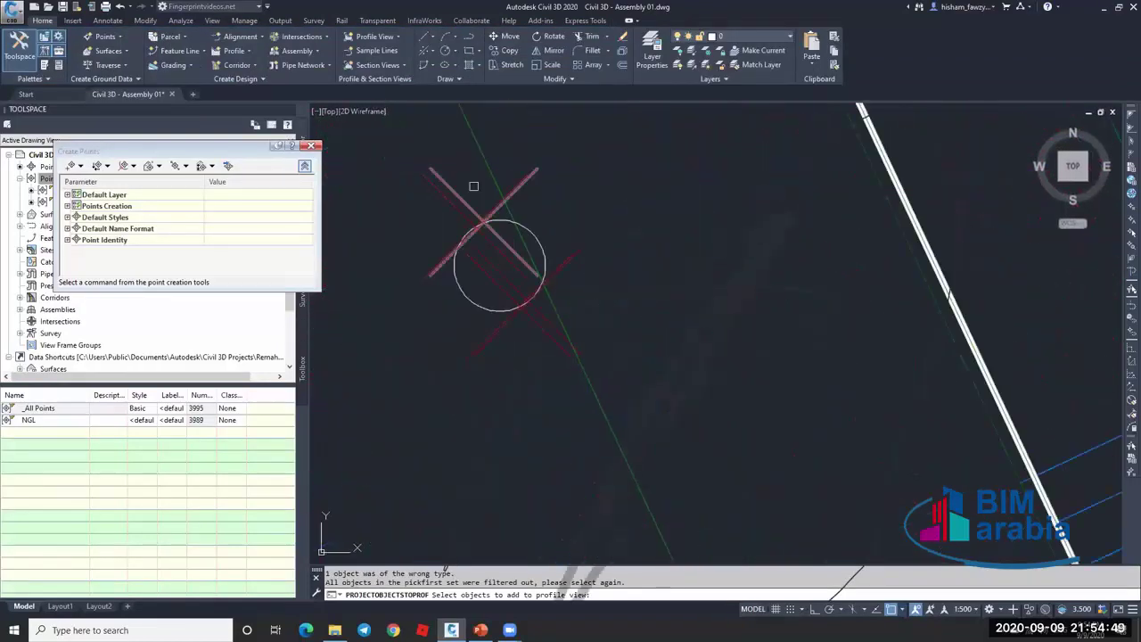
{"action": "left_click", "coordinate": [474, 185]}
{"action": "left_click", "coordinate": [514, 348]}
{"action": "left_click", "coordinate": [515, 349]}
{"action": "left_click", "coordinate": [466, 330]}
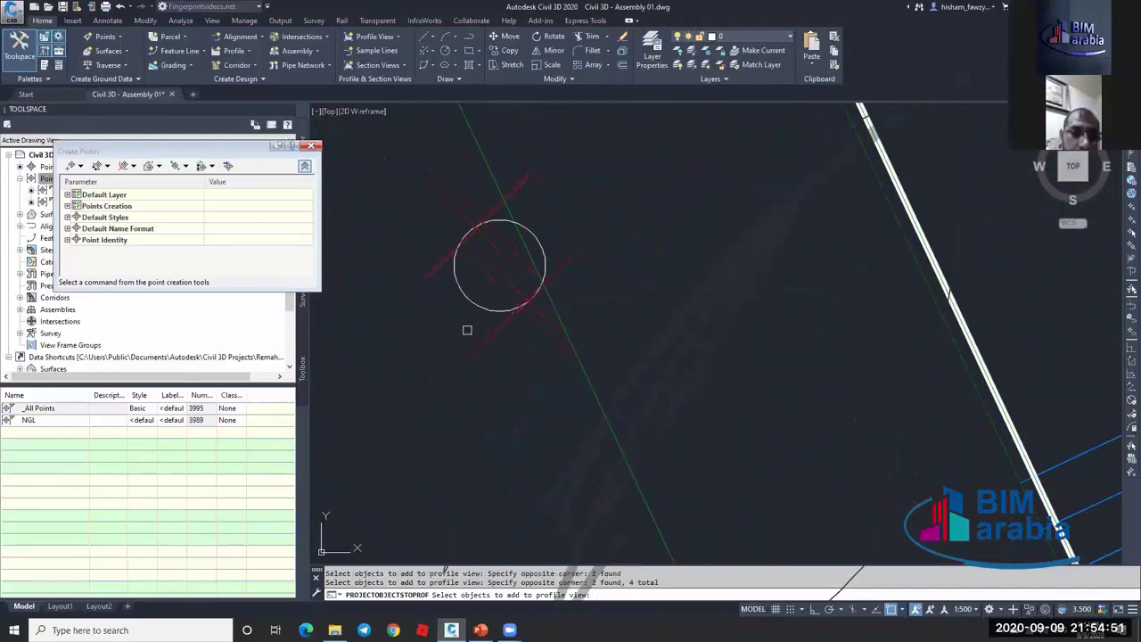
{"action": "key", "text": "Return"}
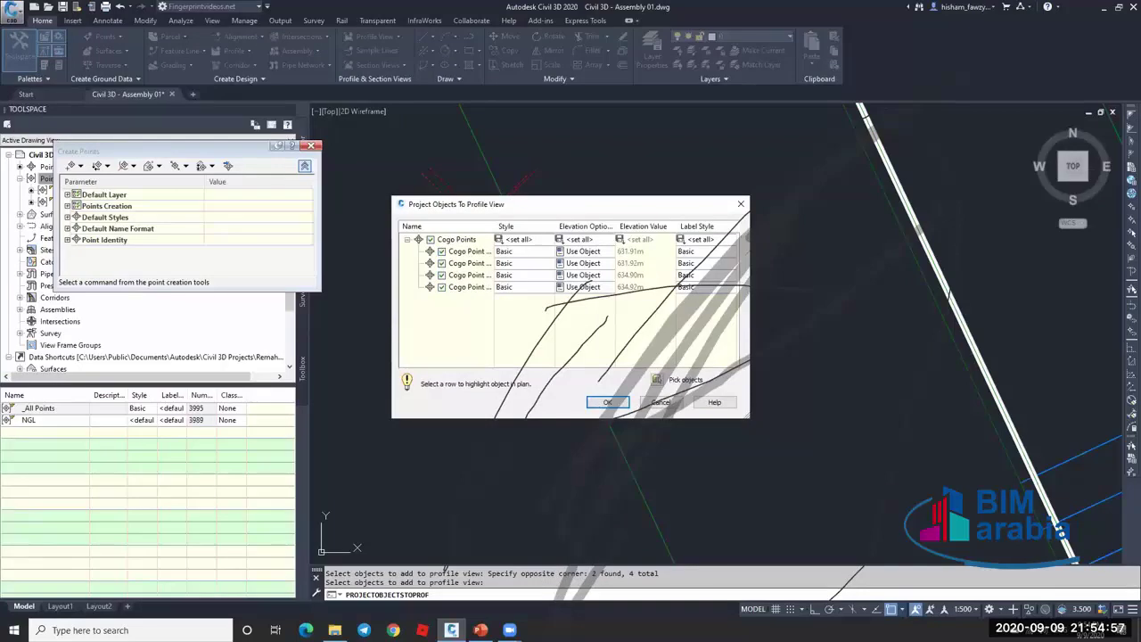
Accept projecting the four COGO points with Basic style and Use Object elevation.
{"action": "left_click", "coordinate": [607, 402]}
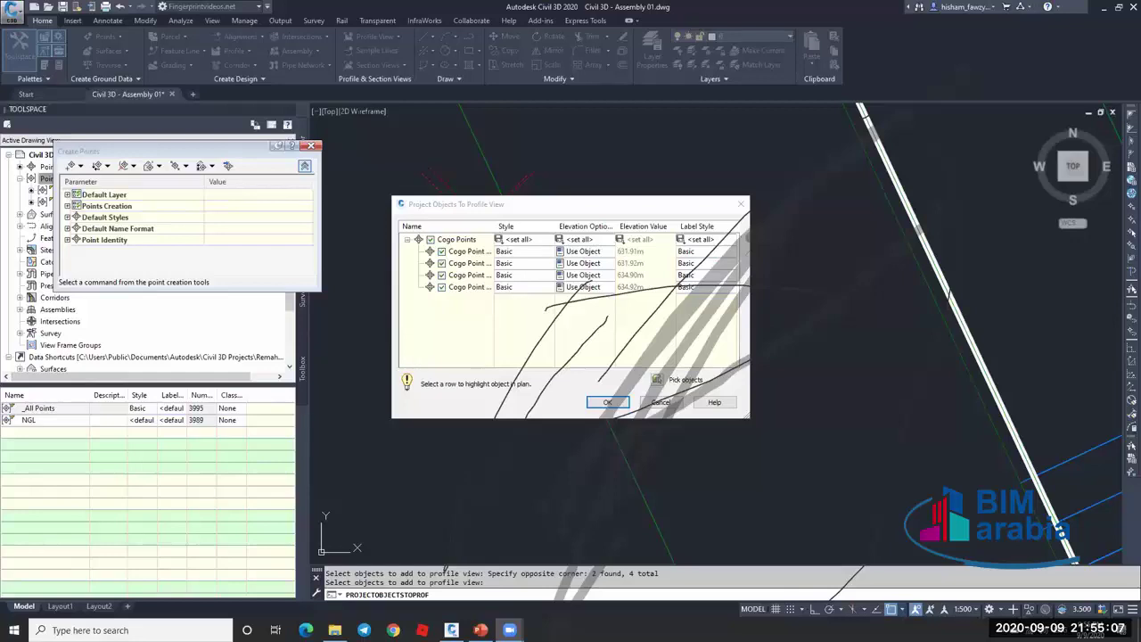
{"action": "key", "text": "Escape"}
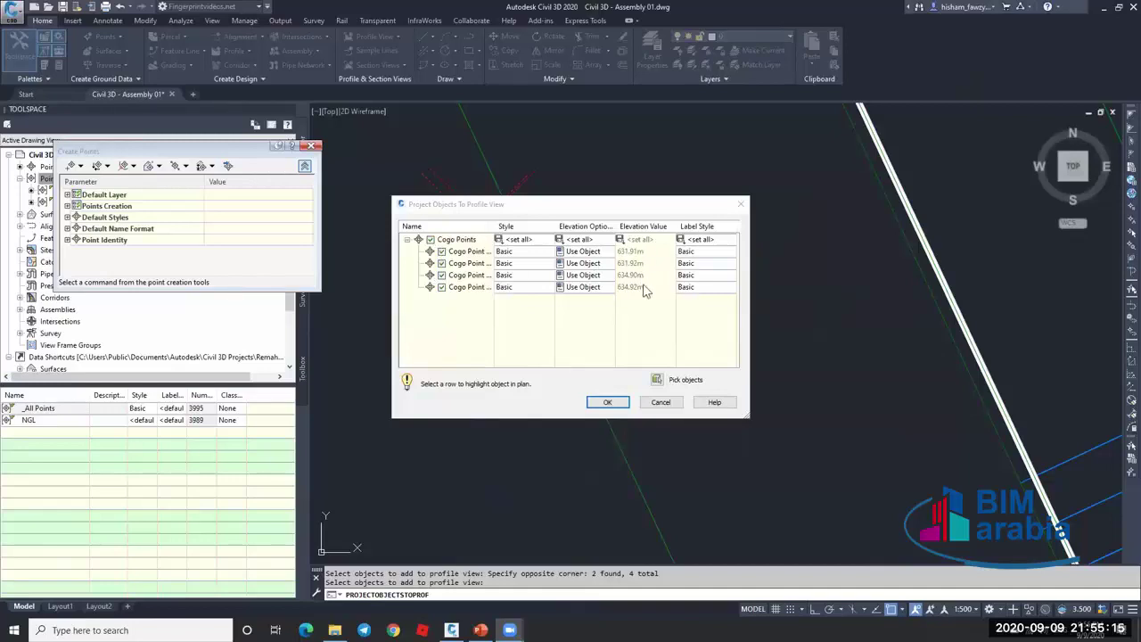
{"action": "left_click", "coordinate": [608, 402]}
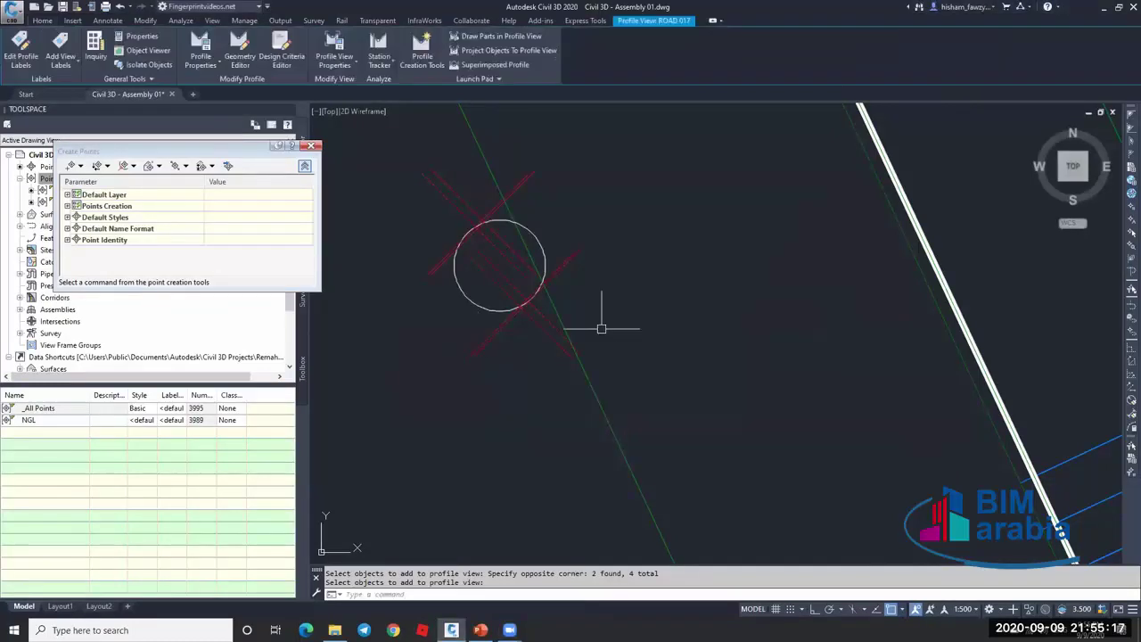
Zoom and pan to the ROAD 017 profile view to inspect the projected points.
{"action": "scroll", "coordinate": [482, 303], "scroll_direction": "down", "scroll_amount": 5}
{"action": "scroll", "coordinate": [492, 306], "scroll_direction": "down", "scroll_amount": 6}
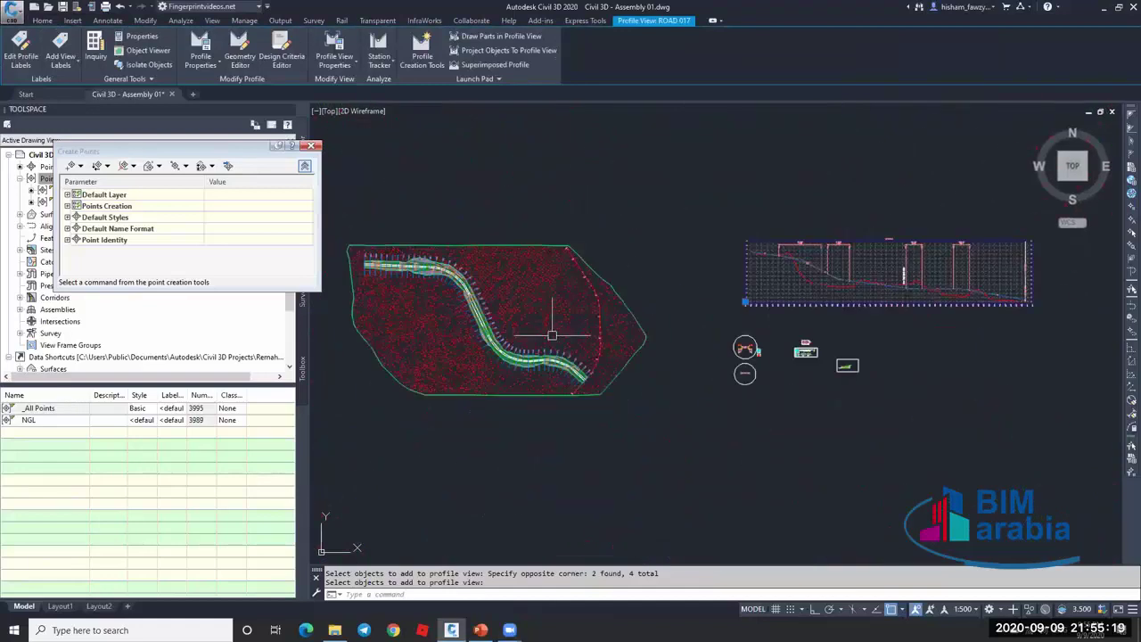
{"action": "scroll", "coordinate": [814, 303], "scroll_direction": "up", "scroll_amount": 8}
{"action": "scroll", "coordinate": [764, 255], "scroll_direction": "down", "scroll_amount": 4}
{"action": "scroll", "coordinate": [764, 275], "scroll_direction": "up", "scroll_amount": 4}
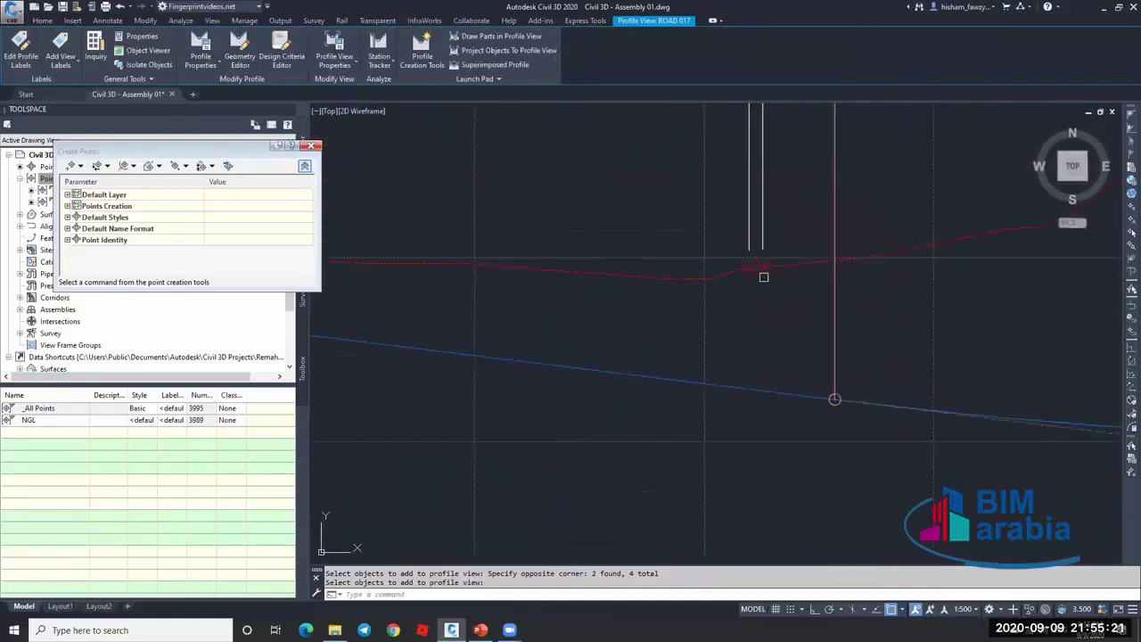
{"action": "scroll", "coordinate": [746, 293], "scroll_direction": "down", "scroll_amount": 2}
{"action": "scroll", "coordinate": [748, 285], "scroll_direction": "down", "scroll_amount": 4}
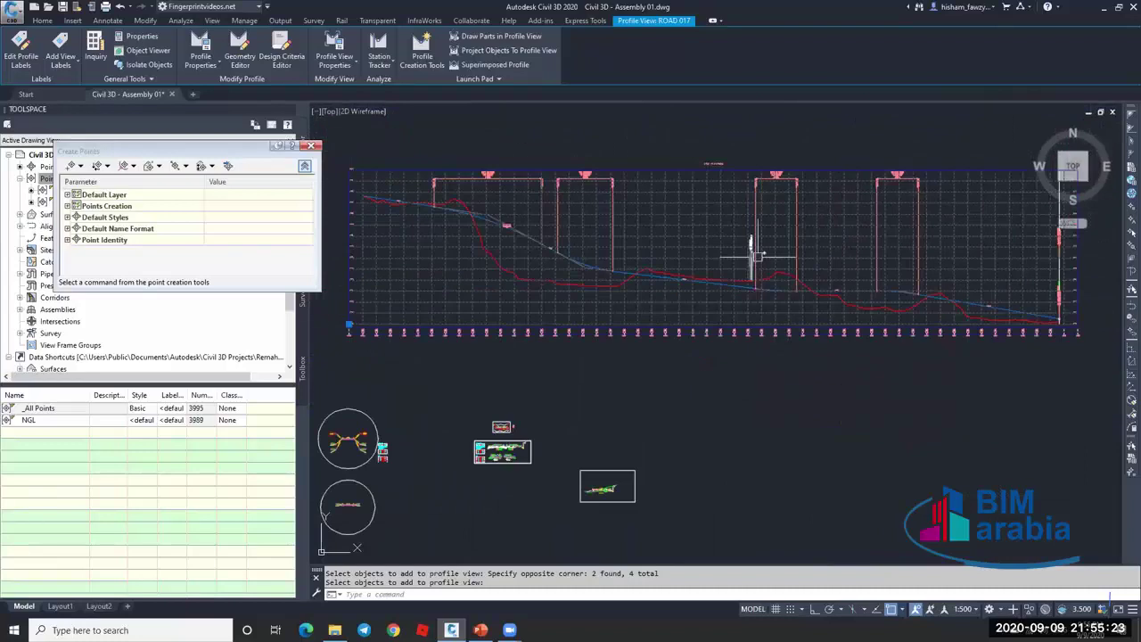
{"action": "scroll", "coordinate": [753, 277], "scroll_direction": "up", "scroll_amount": 2}
{"action": "scroll", "coordinate": [755, 276], "scroll_direction": "down", "scroll_amount": 2}
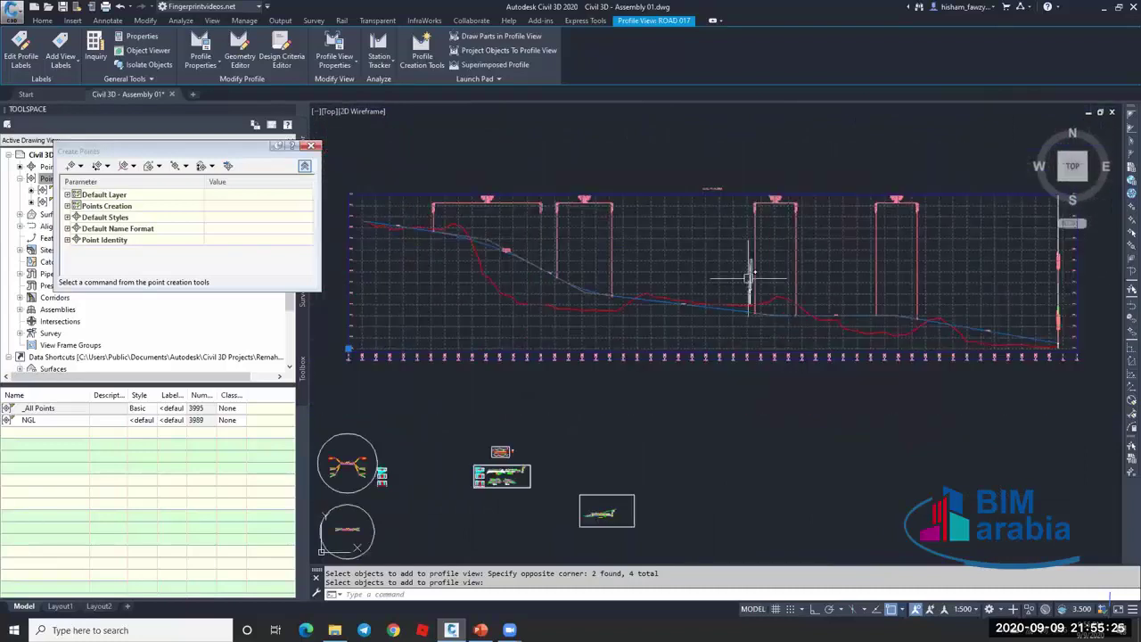
{"action": "scroll", "coordinate": [742, 274], "scroll_direction": "up", "scroll_amount": 3}
{"action": "scroll", "coordinate": [742, 274], "scroll_direction": "up", "scroll_amount": 5}
Review the projected COGO points on the Projections tab of ROAD 017's Profile View Properties.
{"action": "key", "text": "Escape"}
{"action": "key", "text": "Escape"}
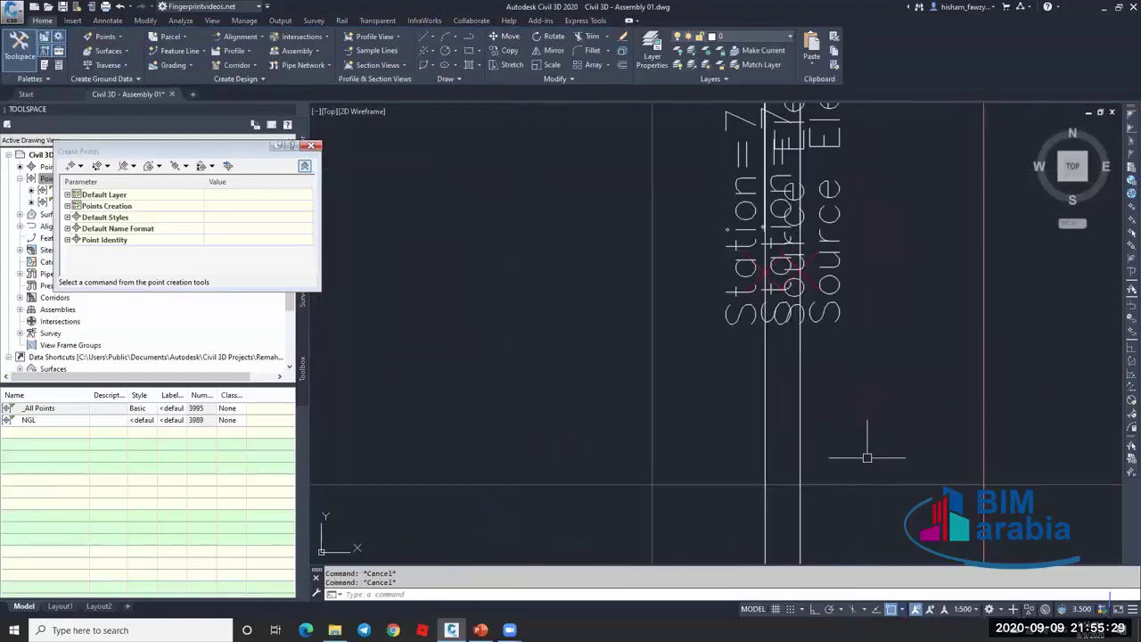
{"action": "left_click", "coordinate": [866, 487]}
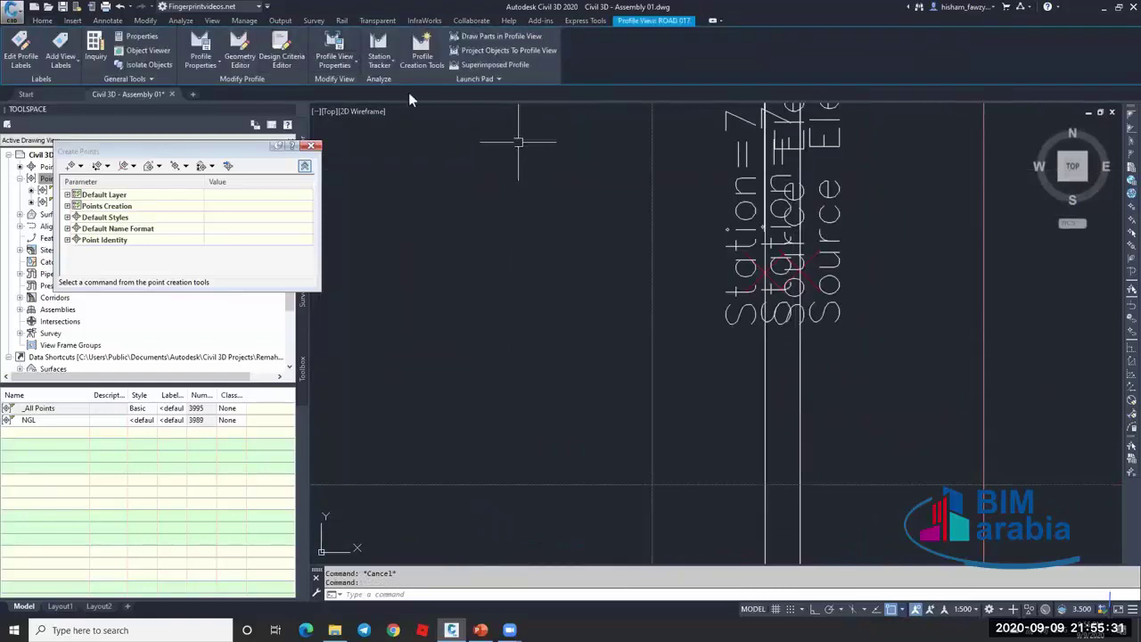
{"action": "left_click", "coordinate": [353, 55]}
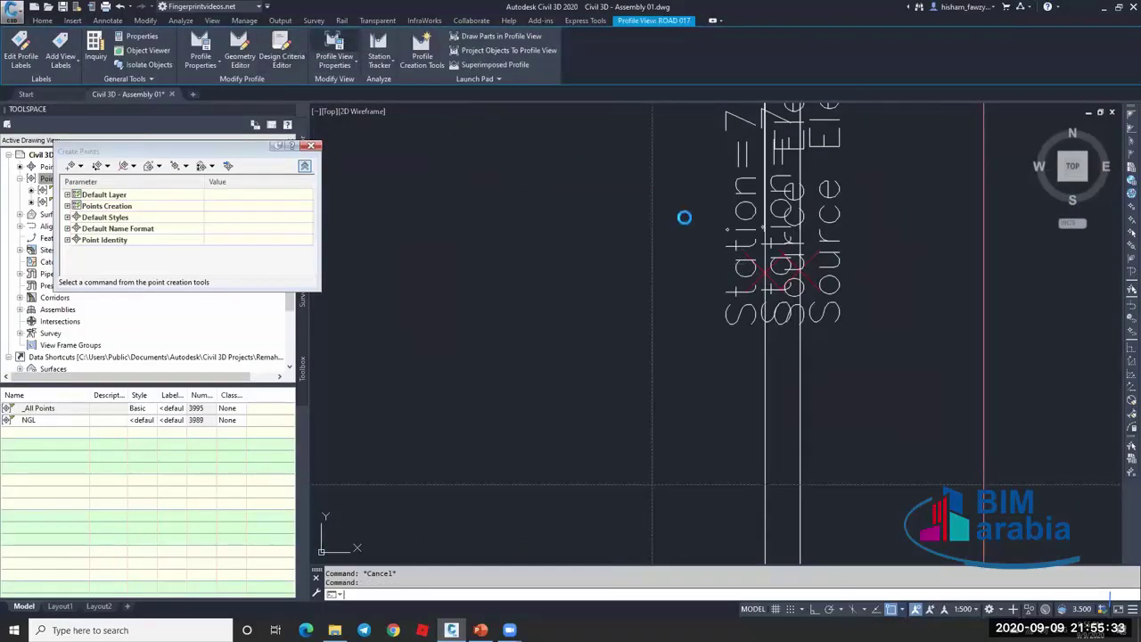
{"action": "left_click", "coordinate": [522, 187]}
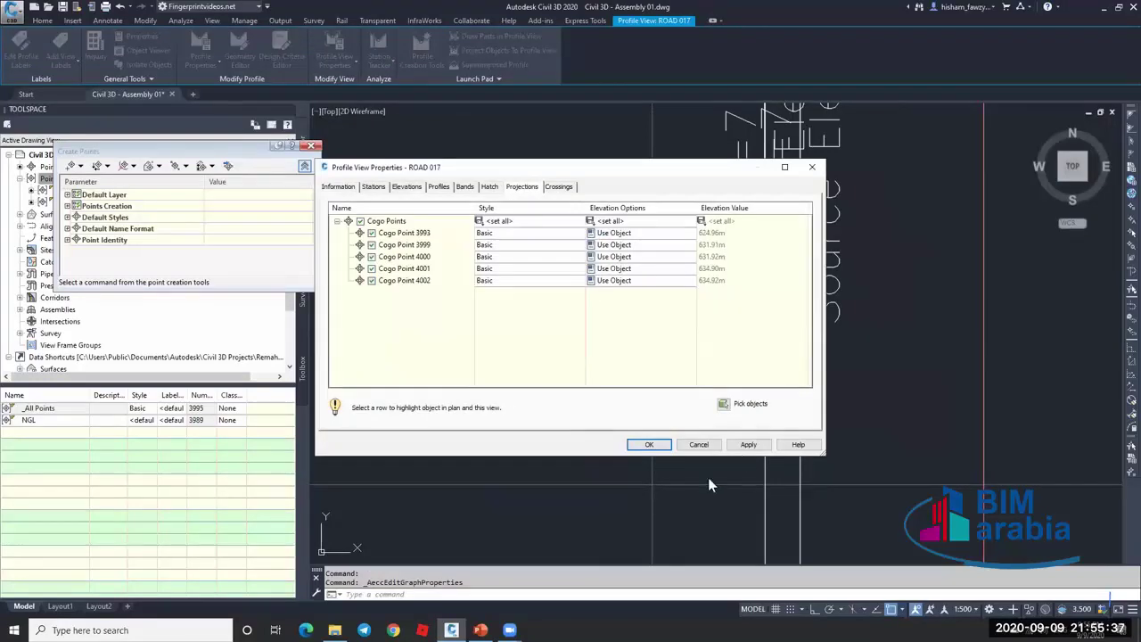
{"action": "left_click", "coordinate": [648, 444]}
{"action": "scroll", "coordinate": [780, 363], "scroll_direction": "up", "scroll_amount": 3}
{"action": "key", "text": "Escape"}
{"action": "key", "text": "Escape"}
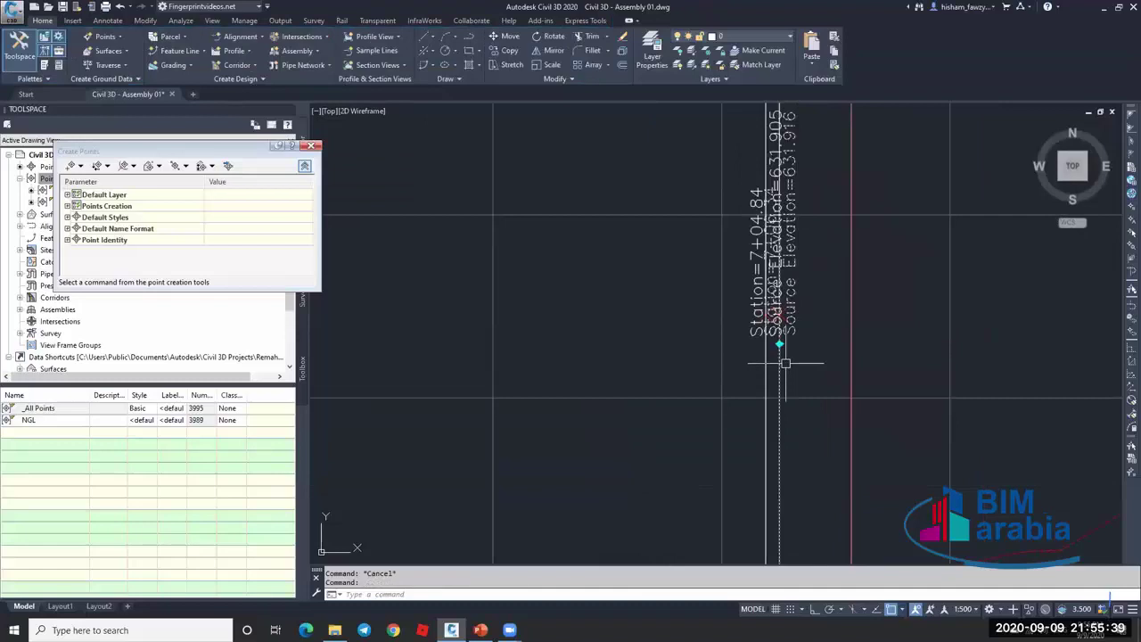
Delete the three overlapping station and elevation labels in the profile view.
{"action": "left_click", "coordinate": [780, 363]}
{"action": "key", "text": "Delete"}
{"action": "left_click", "coordinate": [768, 276]}
{"action": "key", "text": "Delete"}
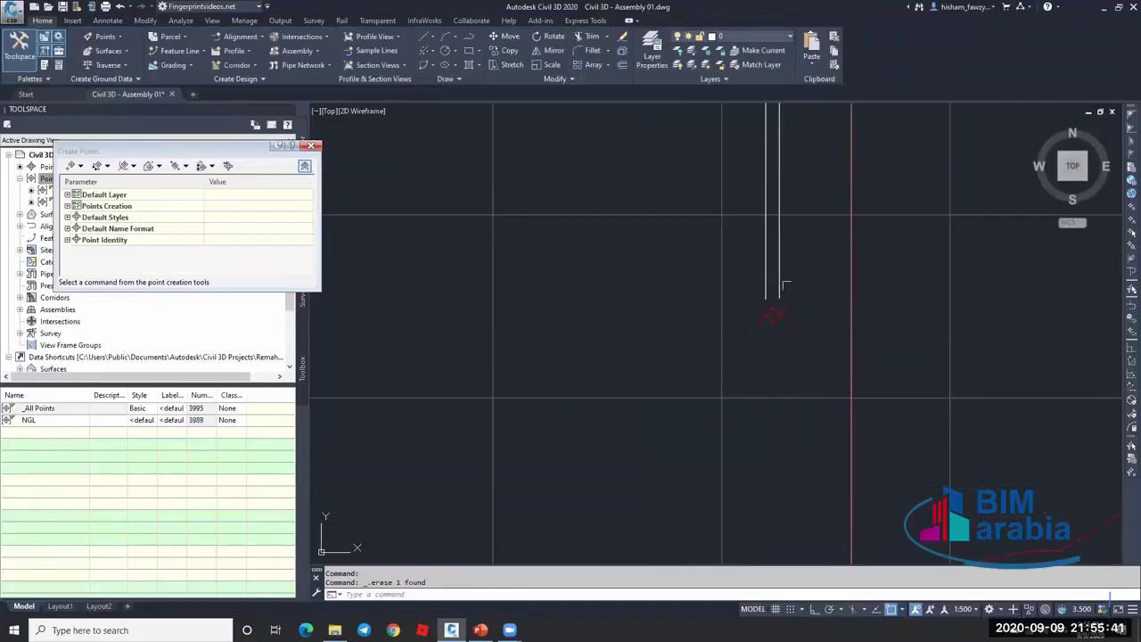
{"action": "left_click", "coordinate": [772, 283]}
{"action": "key", "text": "Delete"}
{"action": "scroll", "coordinate": [772, 272], "scroll_direction": "down", "scroll_amount": 3}
{"action": "scroll", "coordinate": [758, 276], "scroll_direction": "up", "scroll_amount": 5}
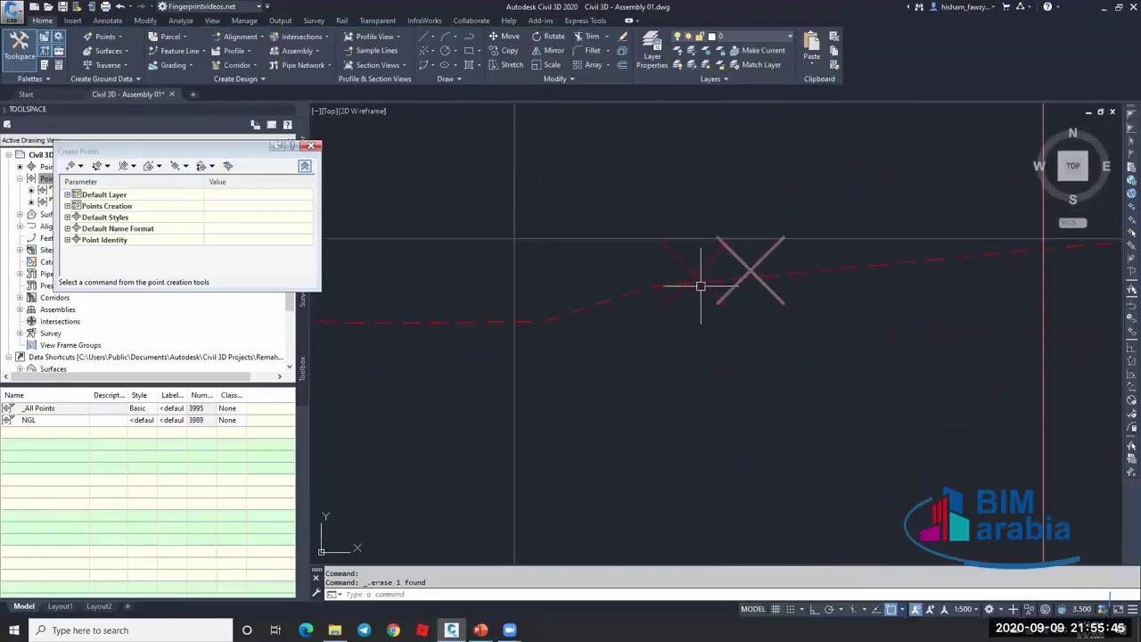
{"action": "scroll", "coordinate": [771, 249], "scroll_direction": "down", "scroll_amount": 2}
{"action": "scroll", "coordinate": [722, 246], "scroll_direction": "up", "scroll_amount": 2}
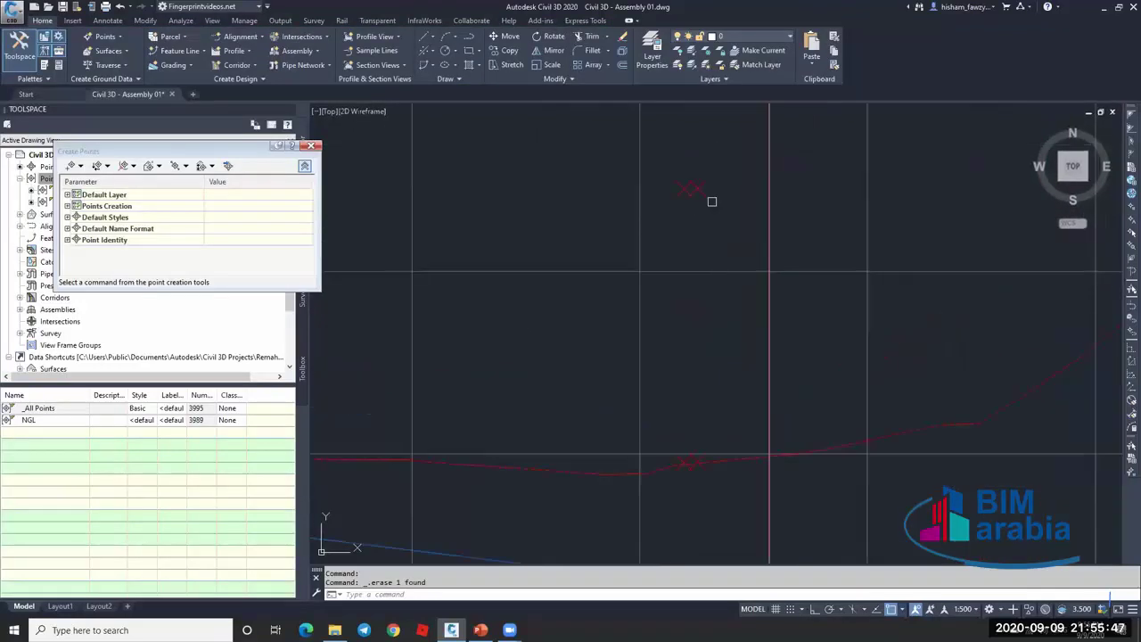
With Node snap, draw a vertical line from the first top marker down to the profile point.
{"action": "type", "text": "l"}
{"action": "key", "text": "Return"}
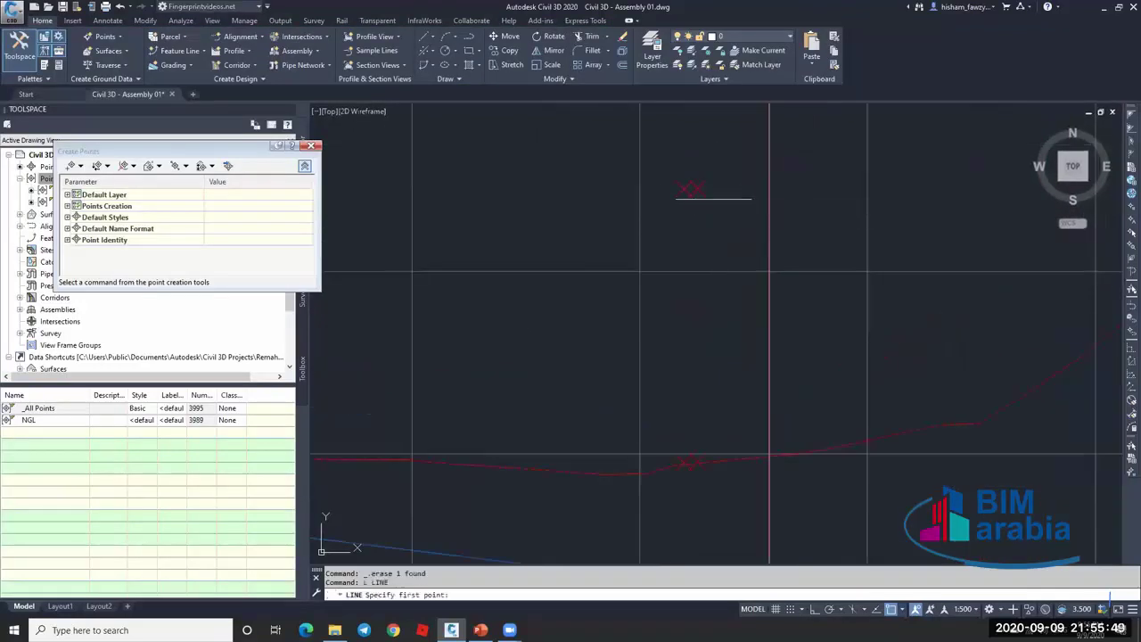
{"action": "right_click", "coordinate": [889, 613]}
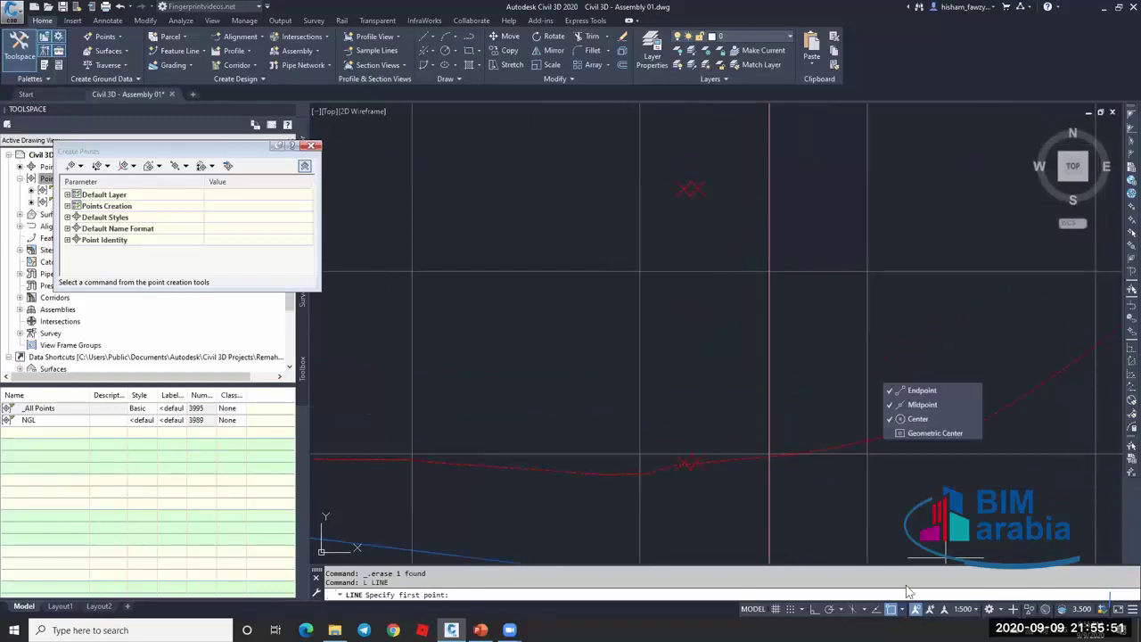
{"action": "left_click", "coordinate": [916, 446]}
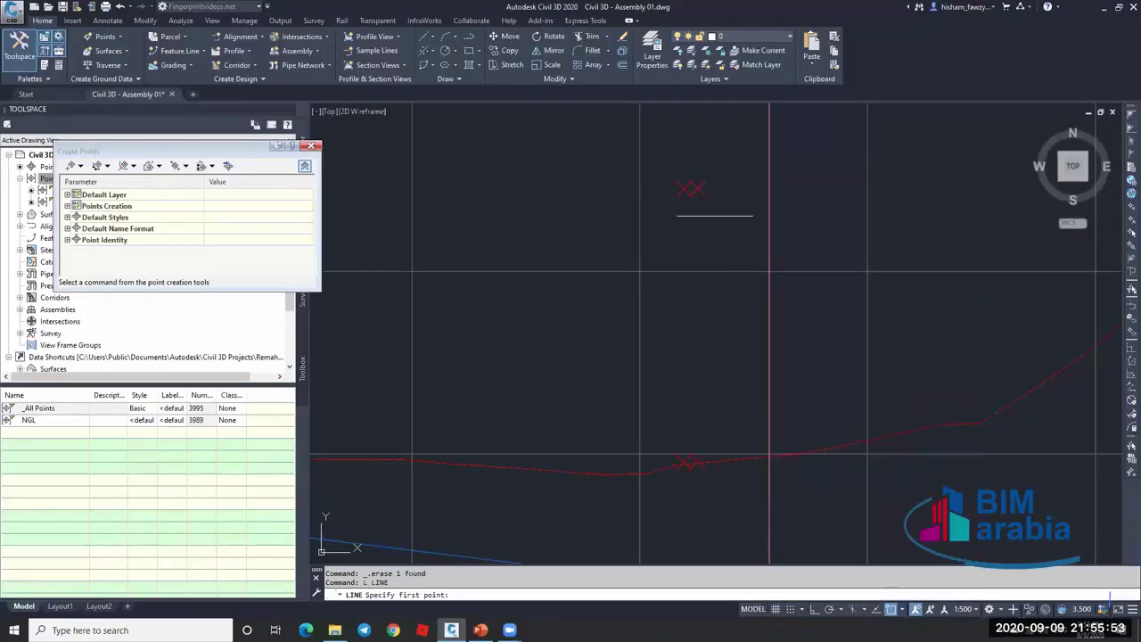
{"action": "left_click", "coordinate": [691, 189]}
{"action": "left_click", "coordinate": [698, 462]}
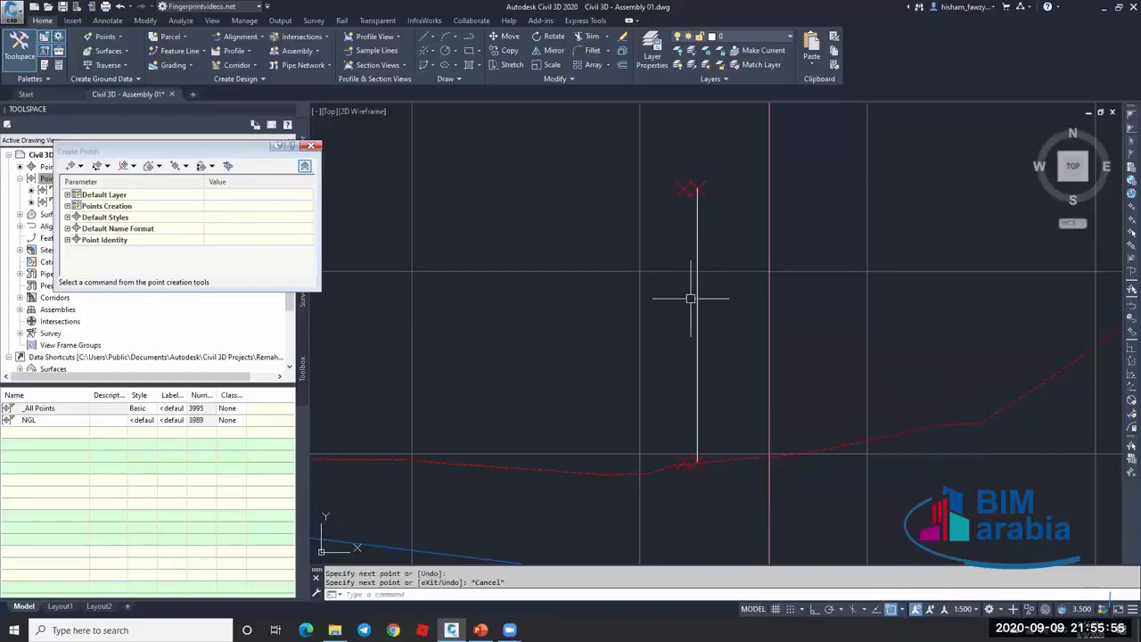
{"action": "key", "text": "Escape"}
Draw a second vertical line from the other top marker down to its profile point.
{"action": "key", "text": "Return"}
{"action": "left_click", "coordinate": [683, 189]}
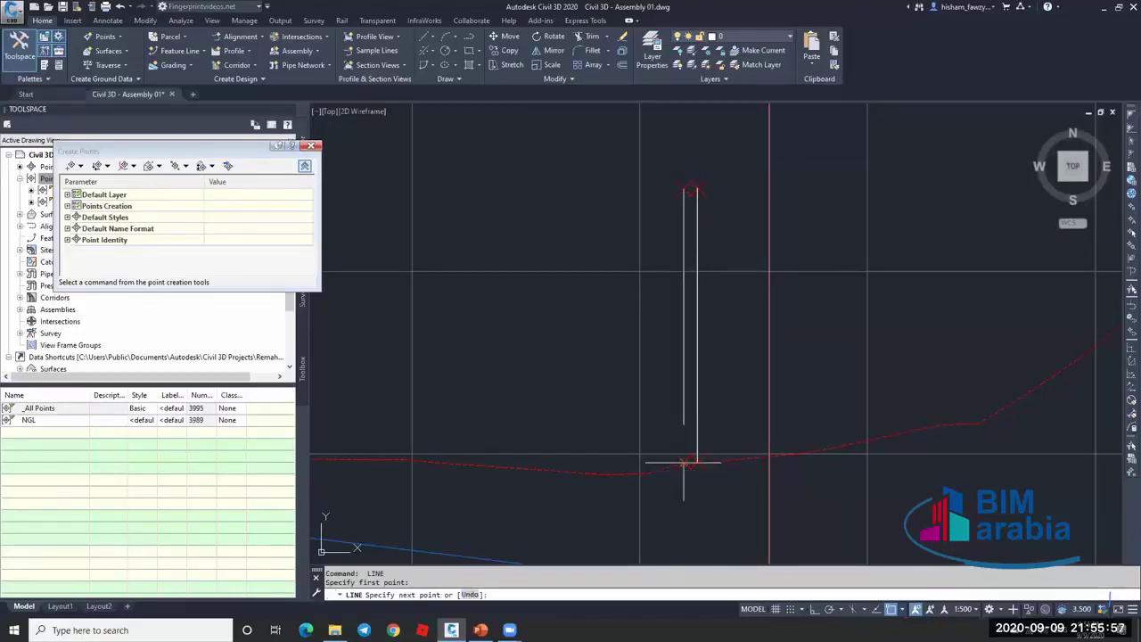
{"action": "left_click", "coordinate": [685, 463]}
{"action": "key", "text": "Escape"}
{"action": "scroll", "coordinate": [707, 360], "scroll_direction": "down", "scroll_amount": 3}
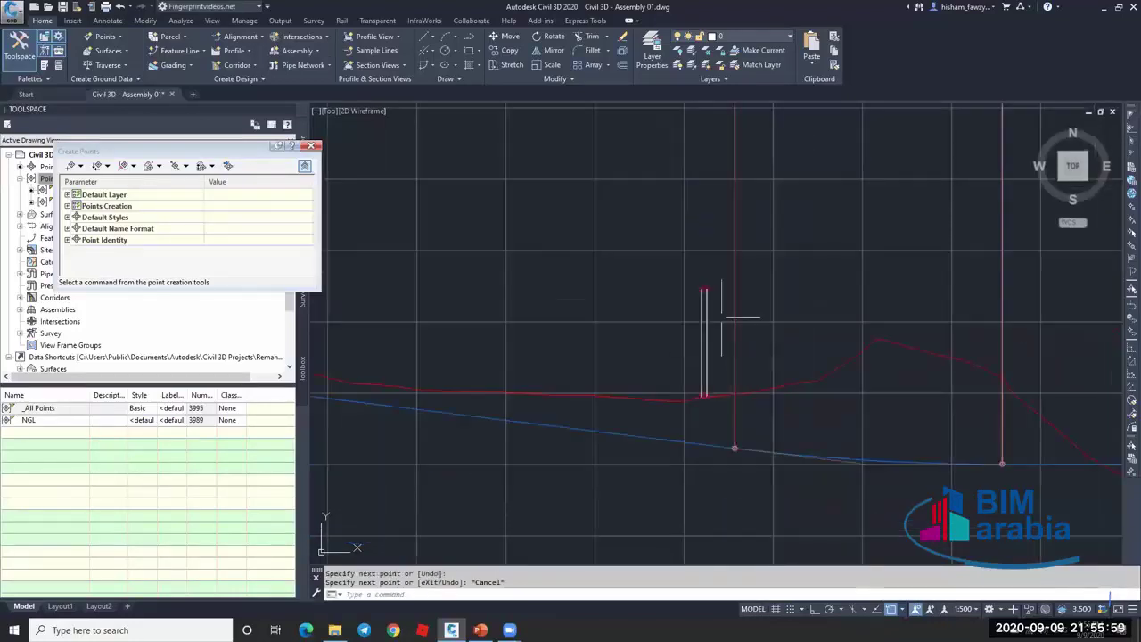
{"action": "scroll", "coordinate": [721, 330], "scroll_direction": "down", "scroll_amount": 2}
{"action": "scroll", "coordinate": [733, 326], "scroll_direction": "down", "scroll_amount": 3}
{"action": "scroll", "coordinate": [687, 393], "scroll_direction": "down", "scroll_amount": 3}
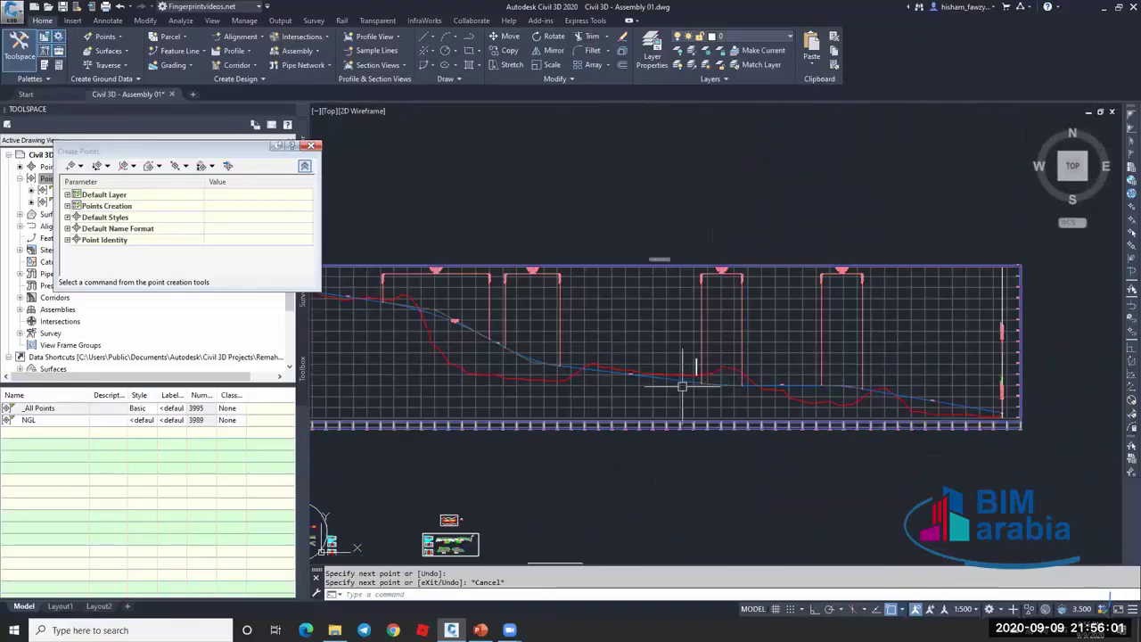
{"action": "scroll", "coordinate": [757, 396], "scroll_direction": "up", "scroll_amount": 1}
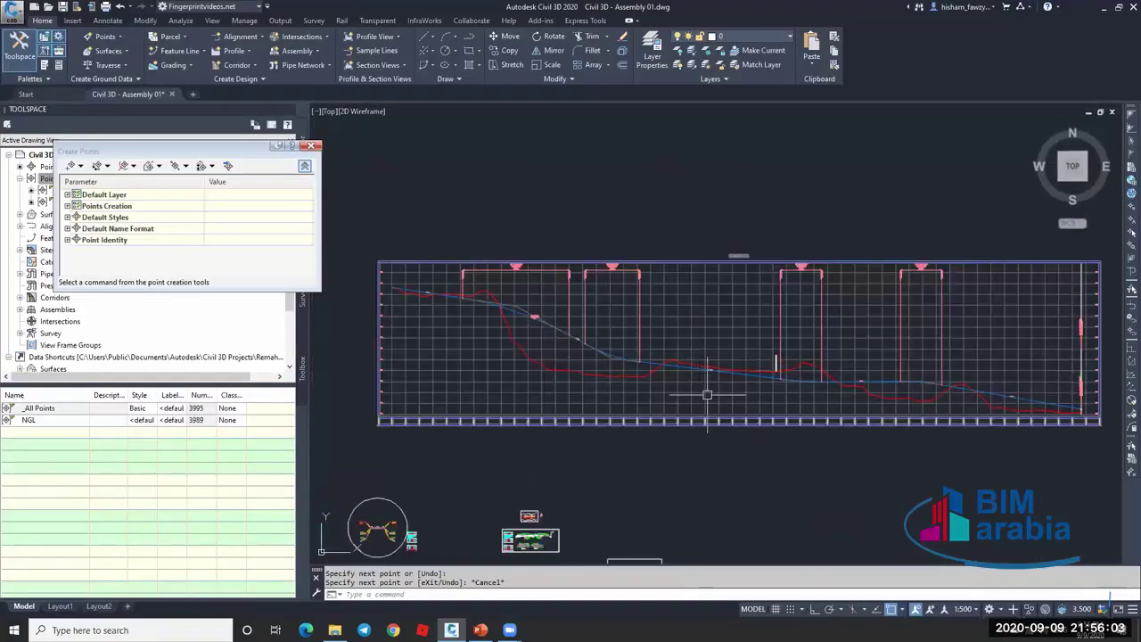
{"action": "scroll", "coordinate": [773, 394], "scroll_direction": "up", "scroll_amount": 4}
{"action": "left_click", "coordinate": [773, 396]}
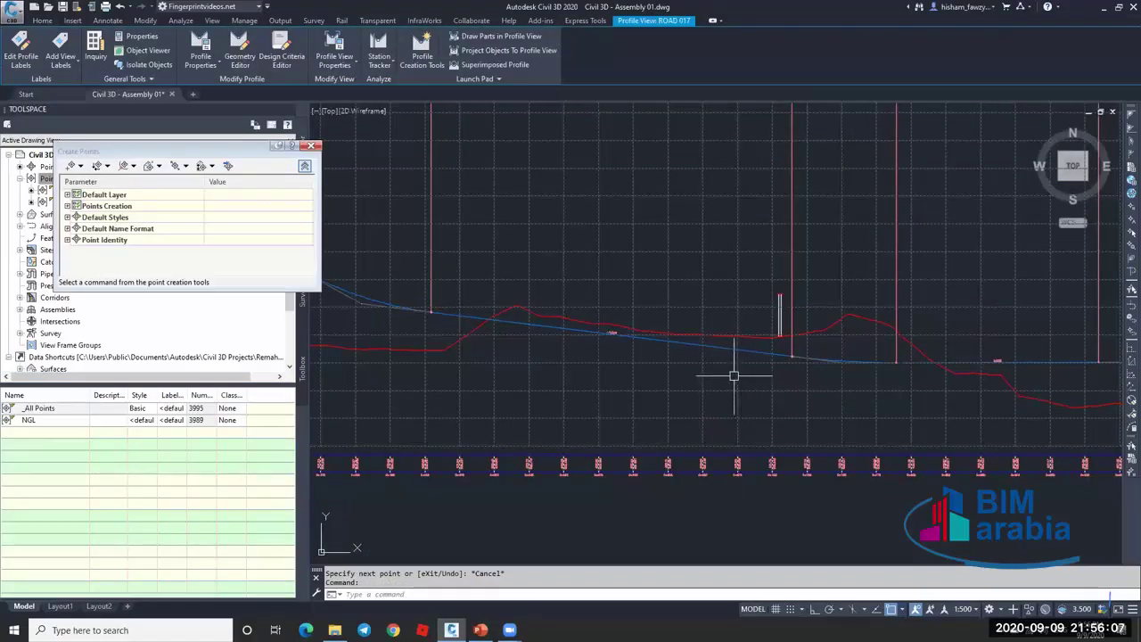
Set ROAD 017's profile view style to vertical exaggeration 1, giving a custom 1:500 vertical scale.
{"action": "left_click", "coordinate": [337, 44]}
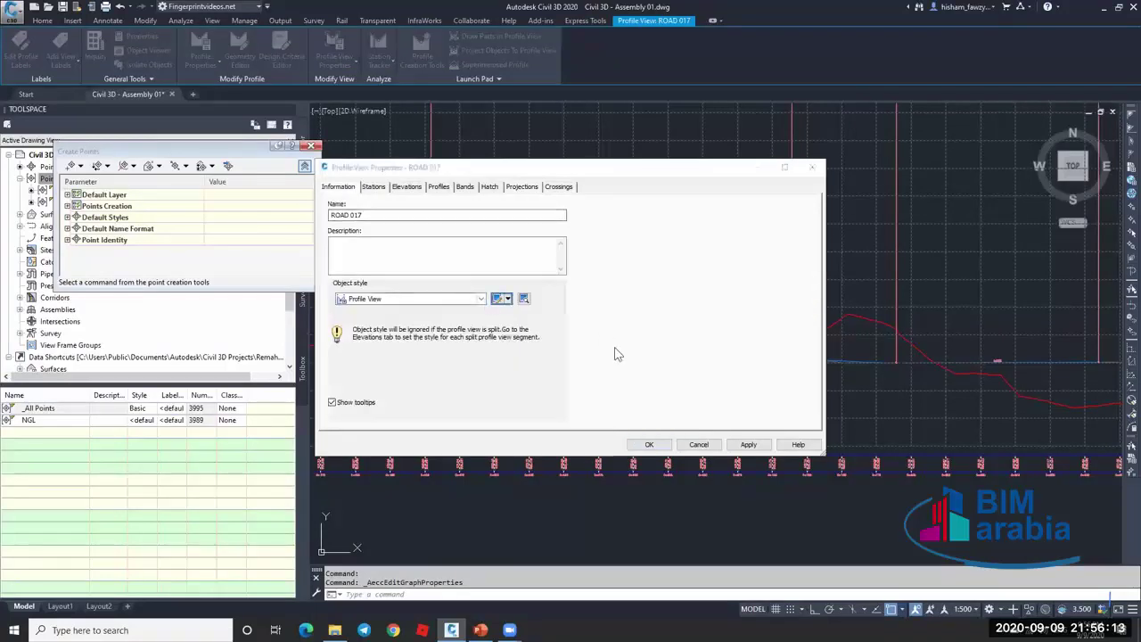
{"action": "left_click", "coordinate": [430, 193]}
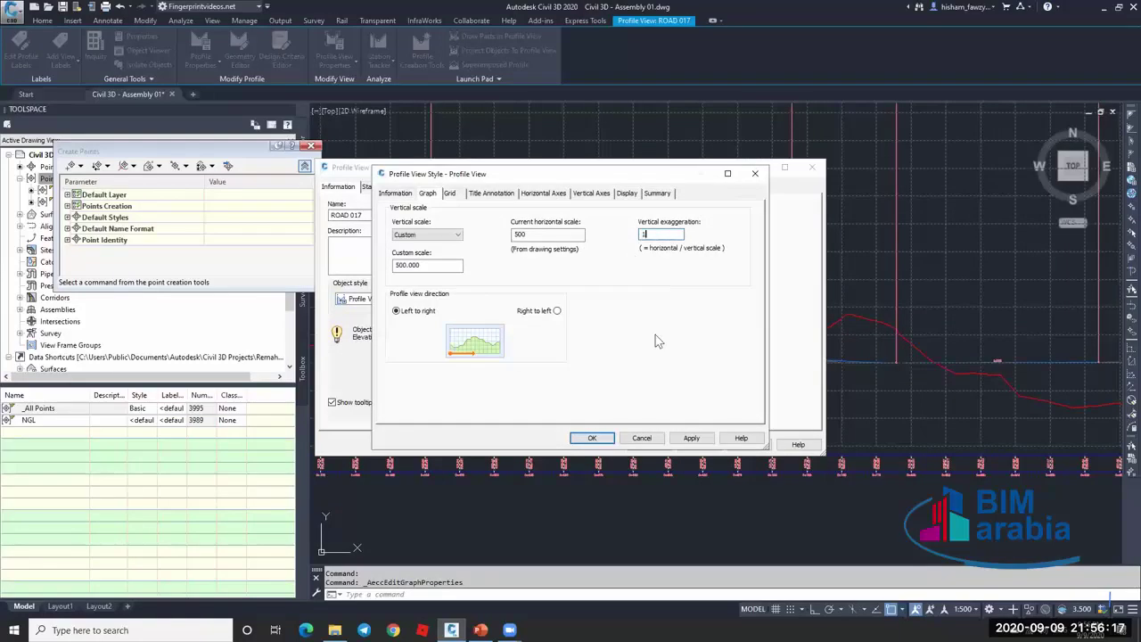
{"action": "left_click", "coordinate": [607, 439]}
{"action": "left_click", "coordinate": [649, 442]}
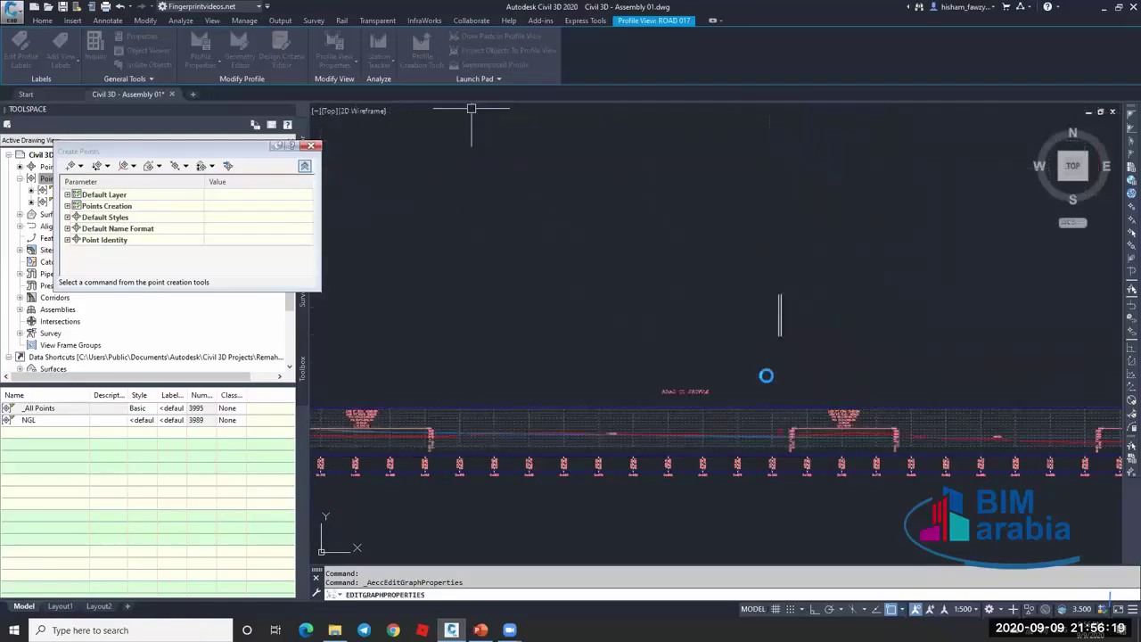
{"action": "left_click", "coordinate": [783, 323]}
{"action": "key", "text": "Escape"}
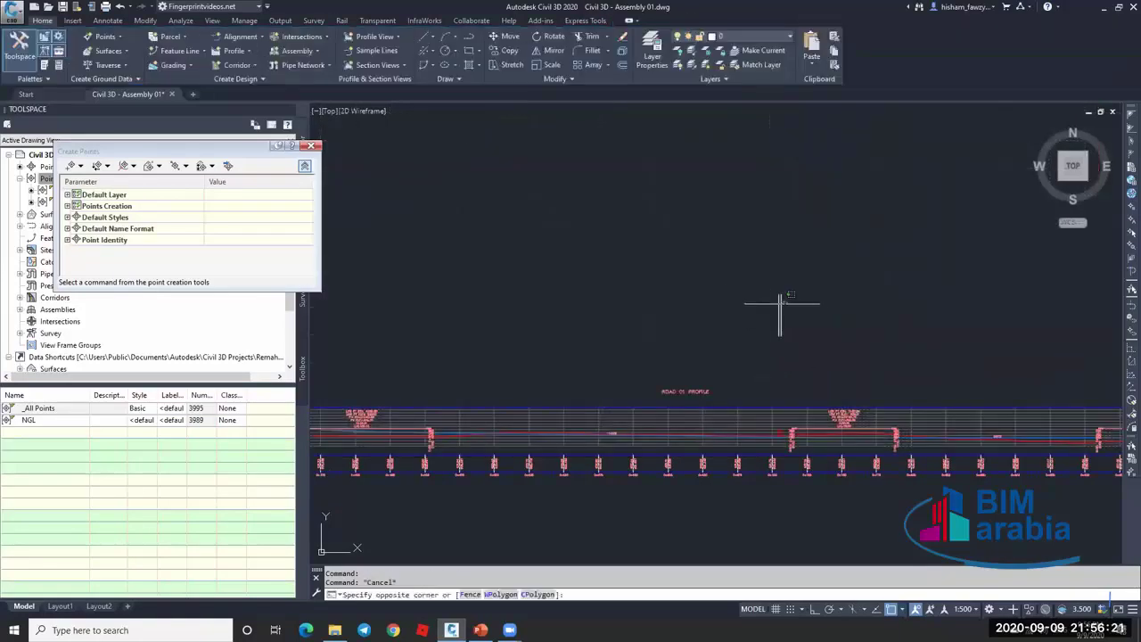
Measure the roughly 2.9999 vertical gap between the two X markers without placing a dimension, then zoom extents.
{"action": "scroll", "coordinate": [784, 428], "scroll_direction": "up", "scroll_amount": 8}
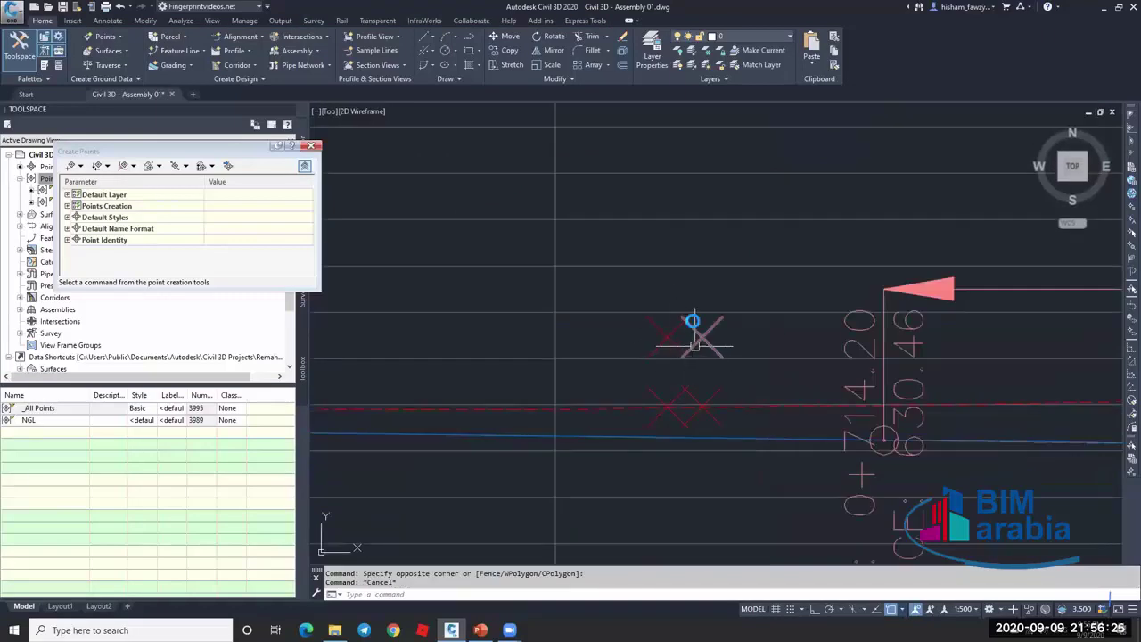
{"action": "middle_click_drag", "start_coordinate": [673, 381], "coordinate": [670, 323]}
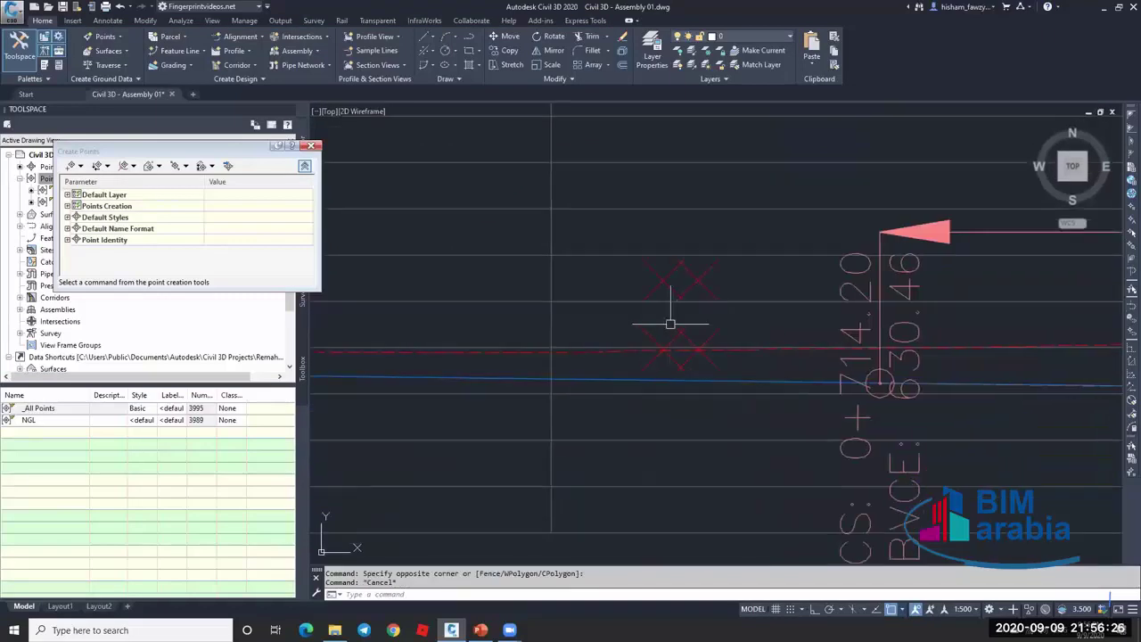
{"action": "left_click", "coordinate": [108, 20]}
{"action": "left_click", "coordinate": [308, 65]}
{"action": "left_click", "coordinate": [664, 279]}
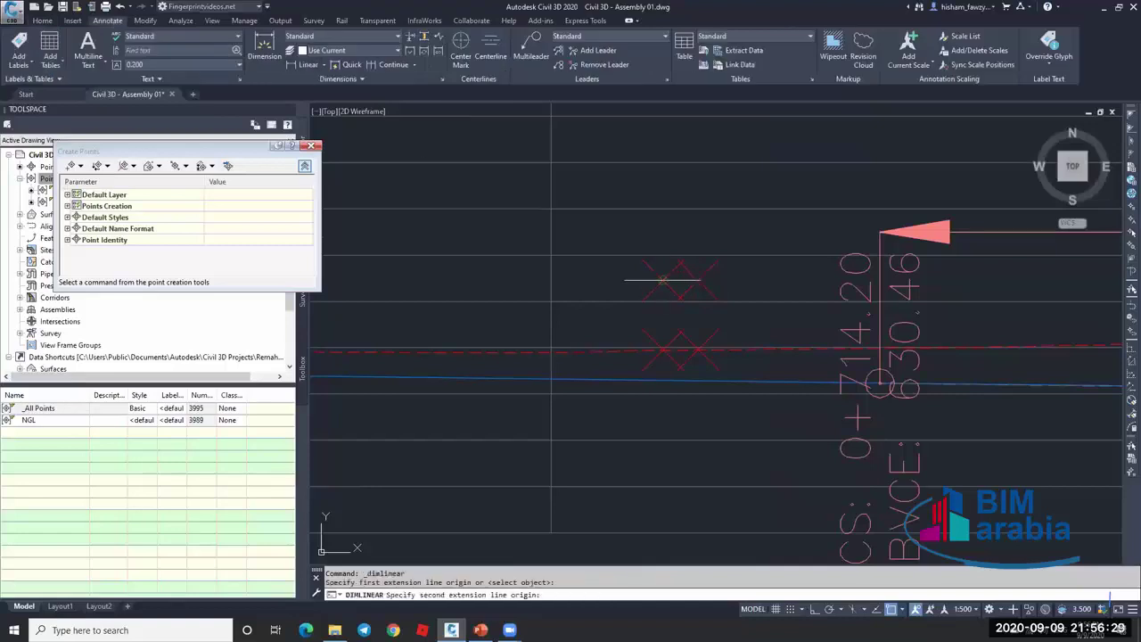
{"action": "left_click", "coordinate": [664, 349]}
{"action": "scroll", "coordinate": [638, 332], "scroll_direction": "up", "scroll_amount": 4}
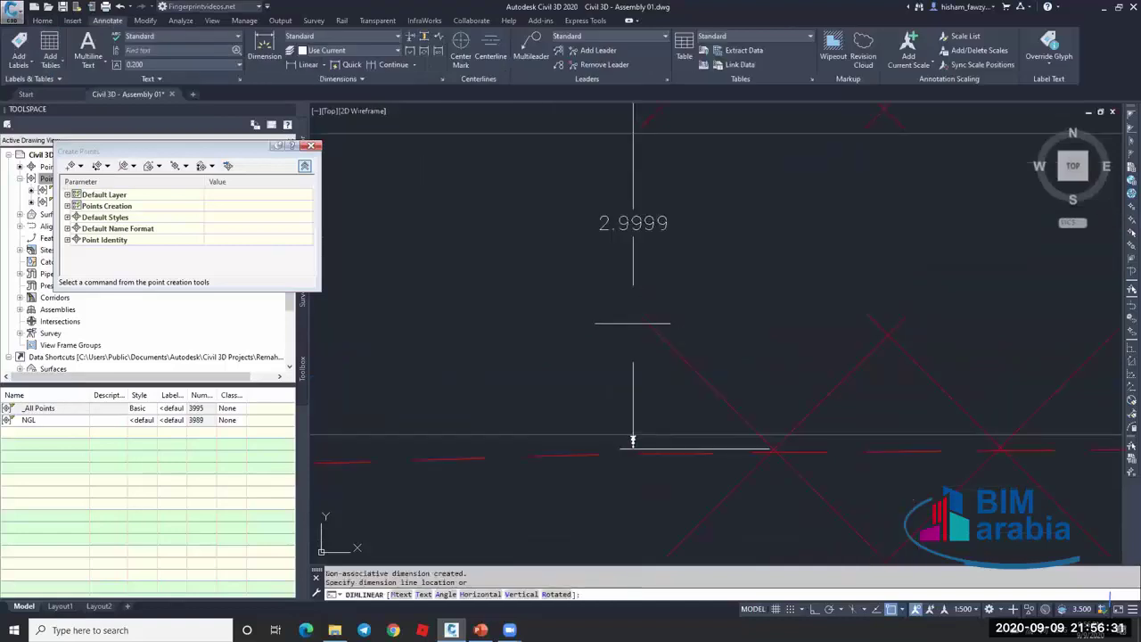
{"action": "scroll", "coordinate": [646, 312], "scroll_direction": "down", "scroll_amount": 4}
{"action": "key", "text": "Escape"}
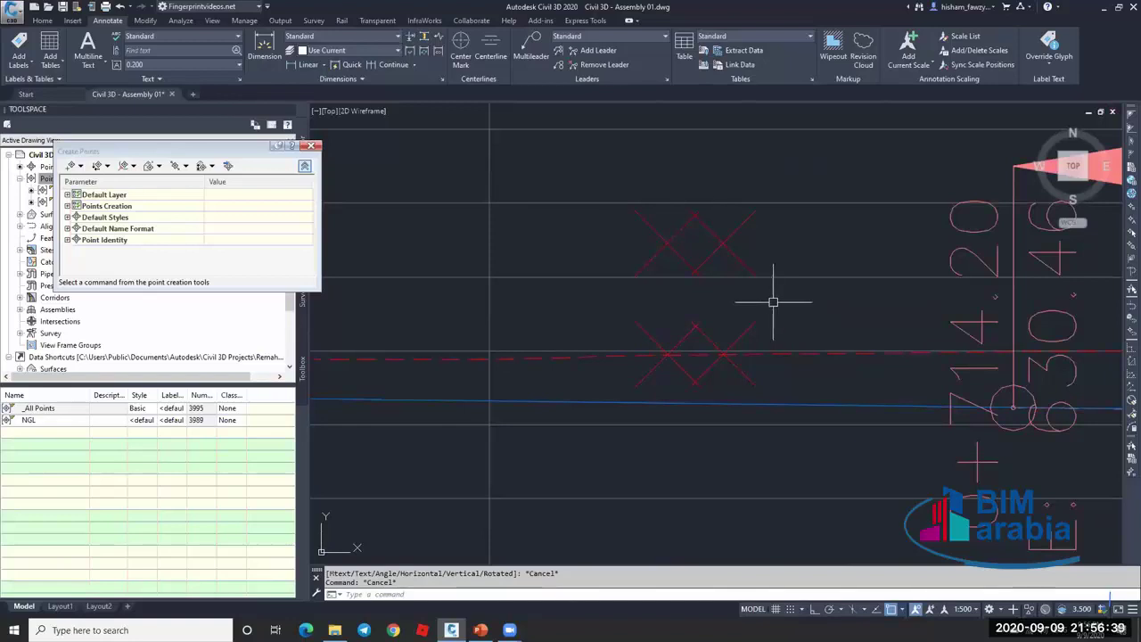
{"action": "middle_click", "coordinate": [728, 284]}
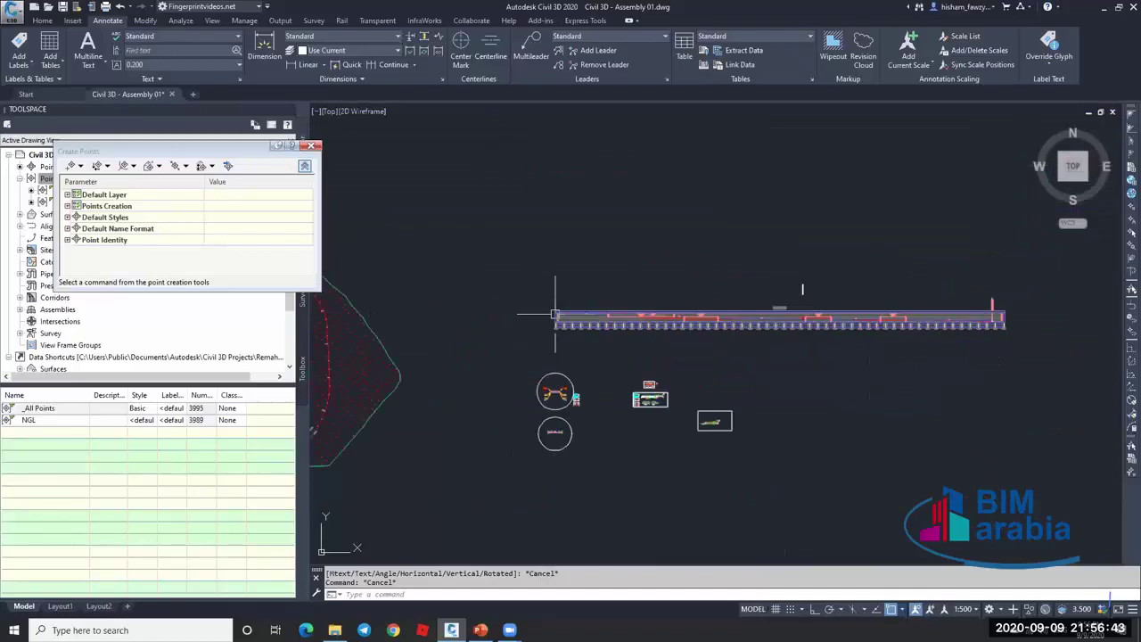
Draw a 3D polyline from the circled corridor point using the LY command.
{"action": "scroll", "coordinate": [438, 344], "scroll_direction": "up", "scroll_amount": 10}
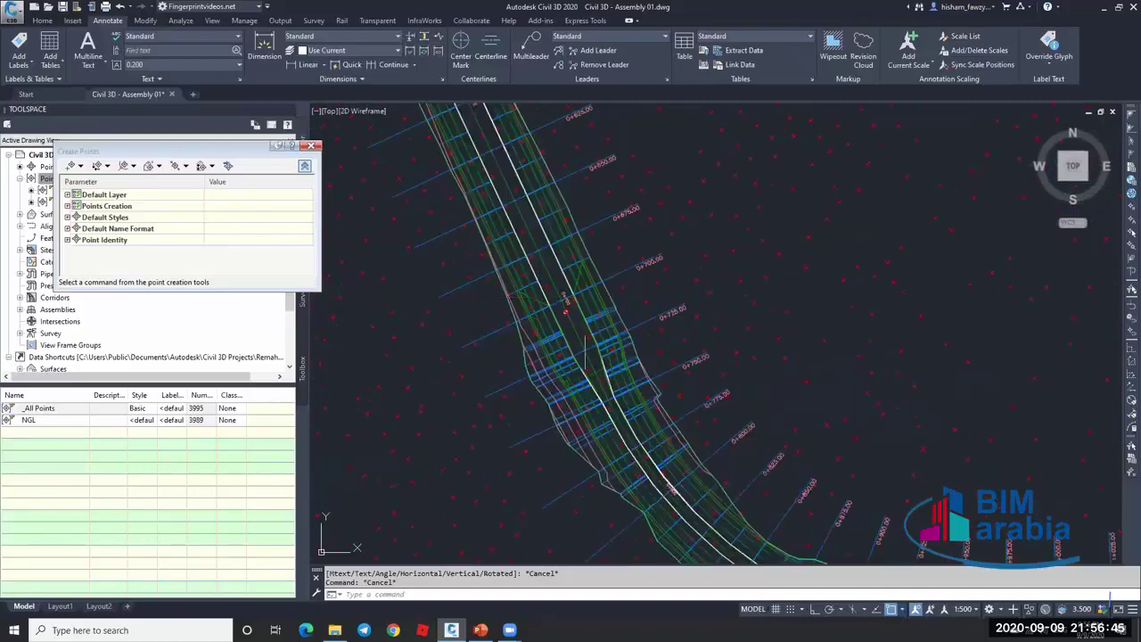
{"action": "middle_click_drag", "start_coordinate": [528, 199], "coordinate": [585, 187]}
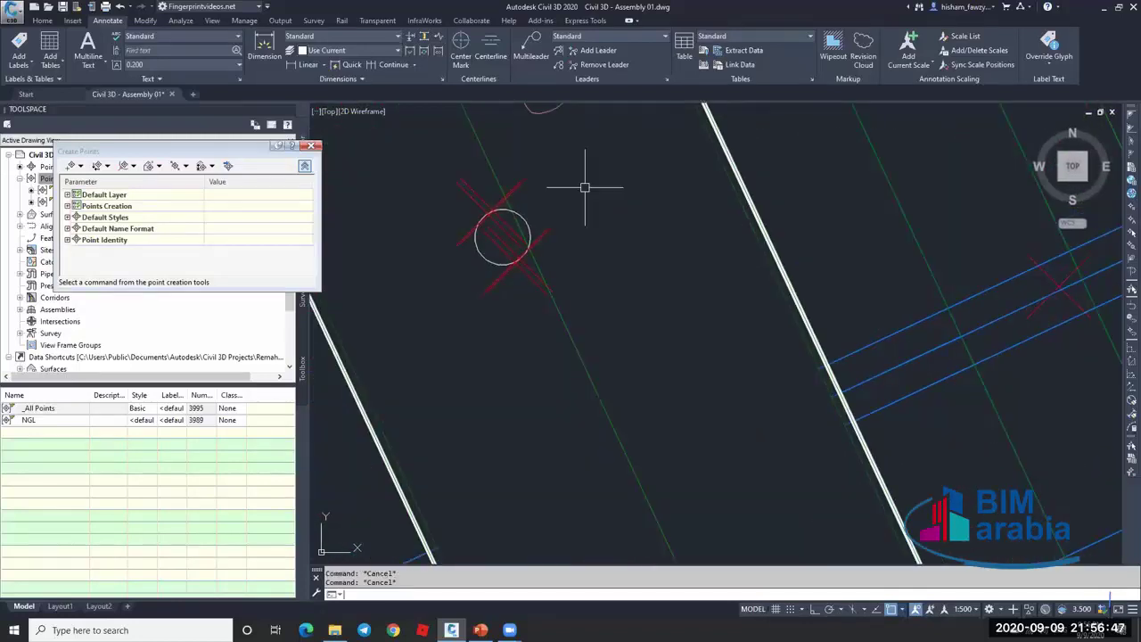
{"action": "type", "text": "ly"}
{"action": "key", "text": "Return"}
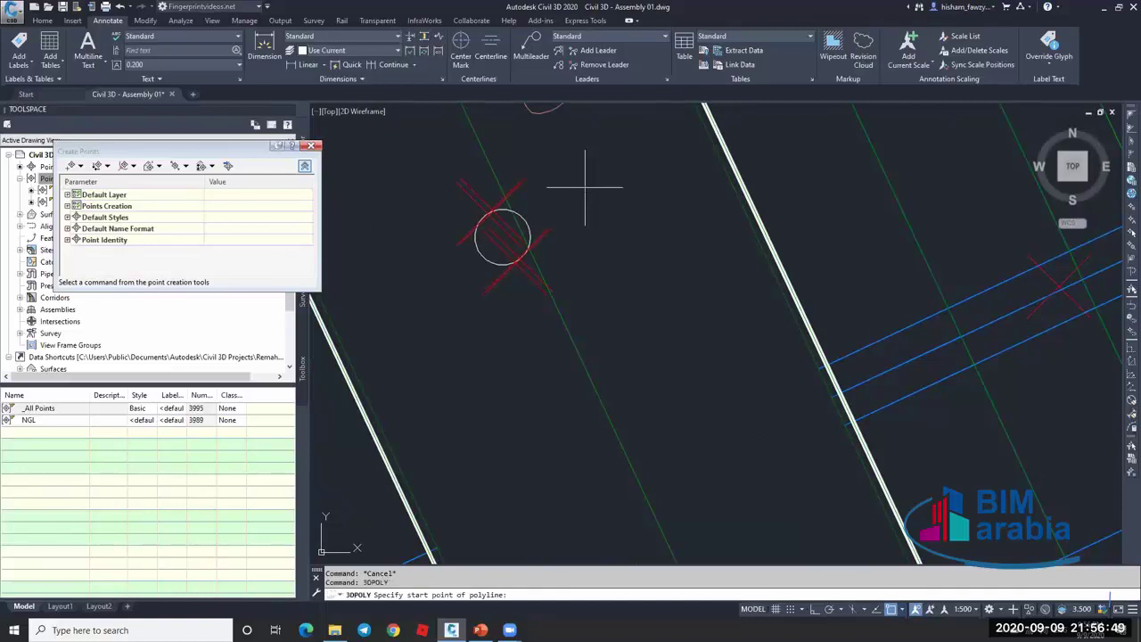
{"action": "scroll", "coordinate": [503, 200], "scroll_direction": "up", "scroll_amount": 4}
{"action": "left_click", "coordinate": [500, 215]}
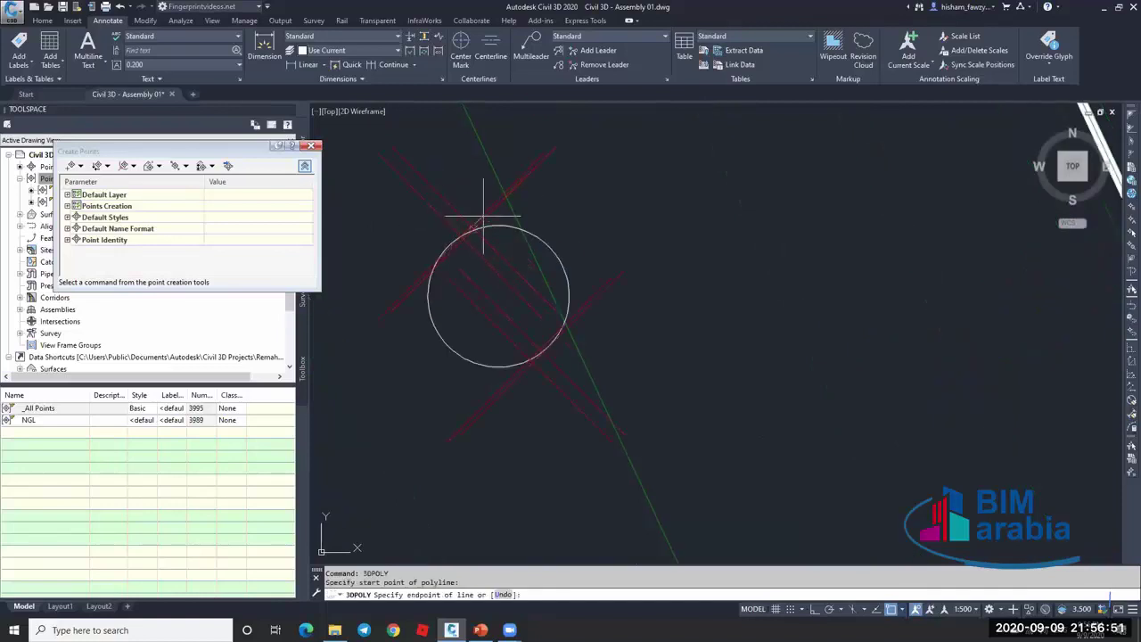
{"action": "left_click", "coordinate": [474, 225]}
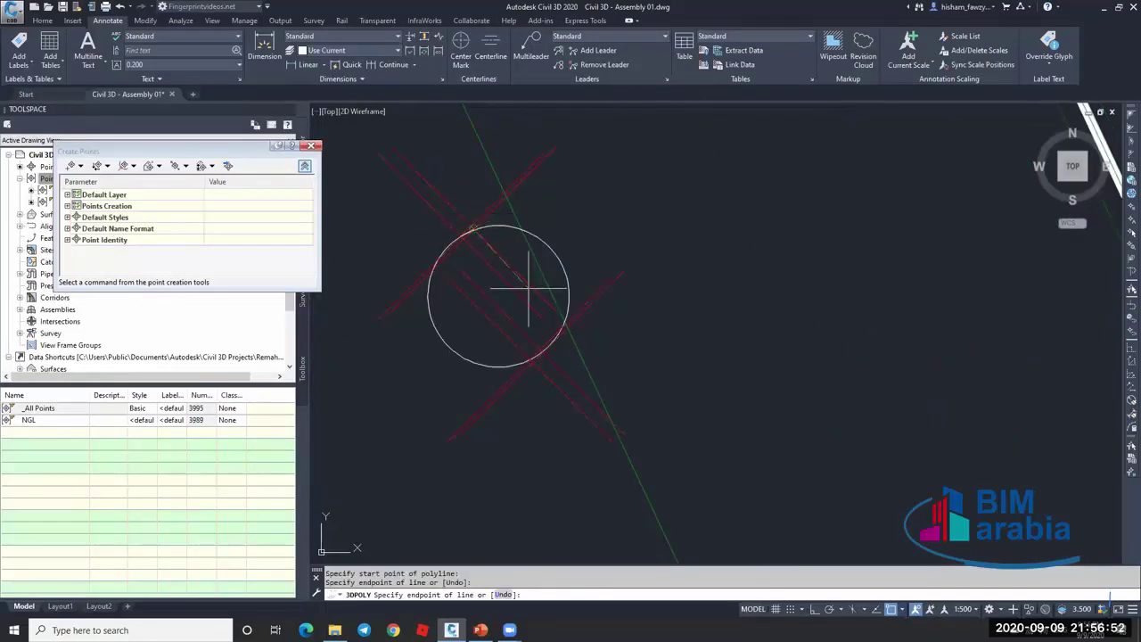
{"action": "left_click", "coordinate": [535, 337]}
{"action": "key", "text": "Escape"}
{"action": "scroll", "coordinate": [370, 254], "scroll_direction": "down", "scroll_amount": 3}
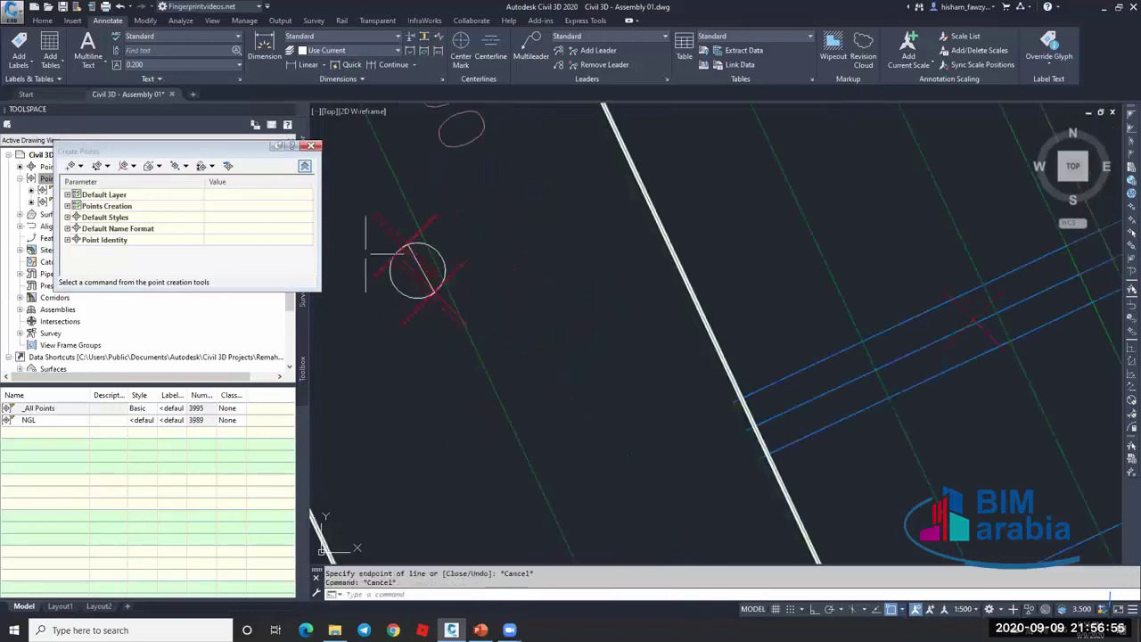
{"action": "scroll", "coordinate": [367, 254], "scroll_direction": "down", "scroll_amount": 10}
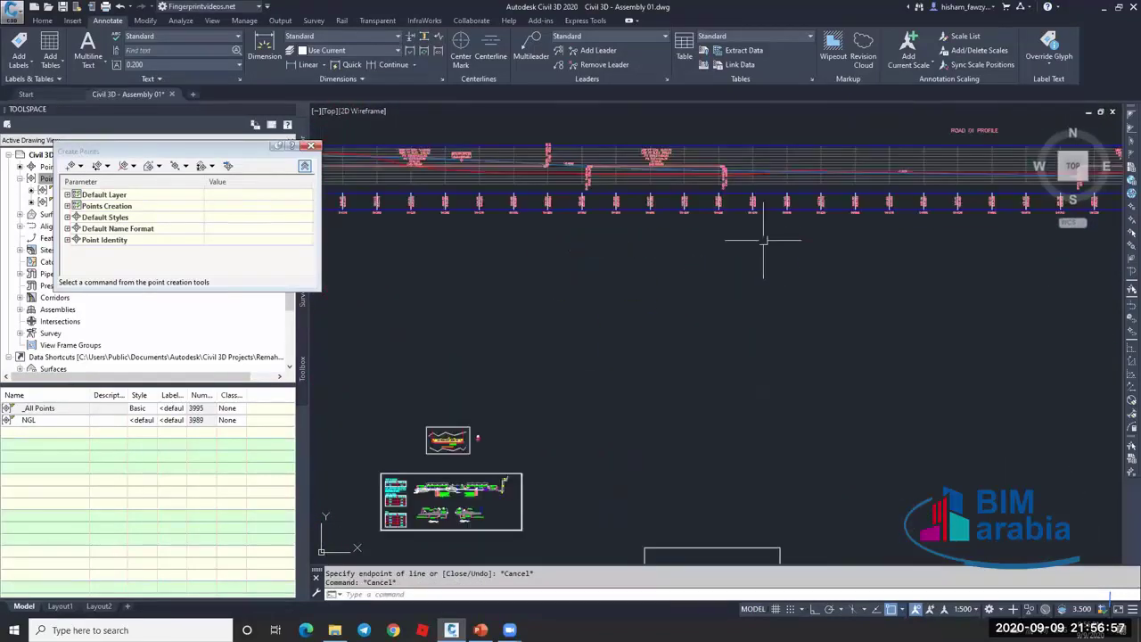
{"action": "scroll", "coordinate": [763, 240], "scroll_direction": "up", "scroll_amount": 3}
Project the 3D polyline into the ROAD 017 profile view.
{"action": "left_click", "coordinate": [624, 133]}
{"action": "left_click", "coordinate": [530, 51]}
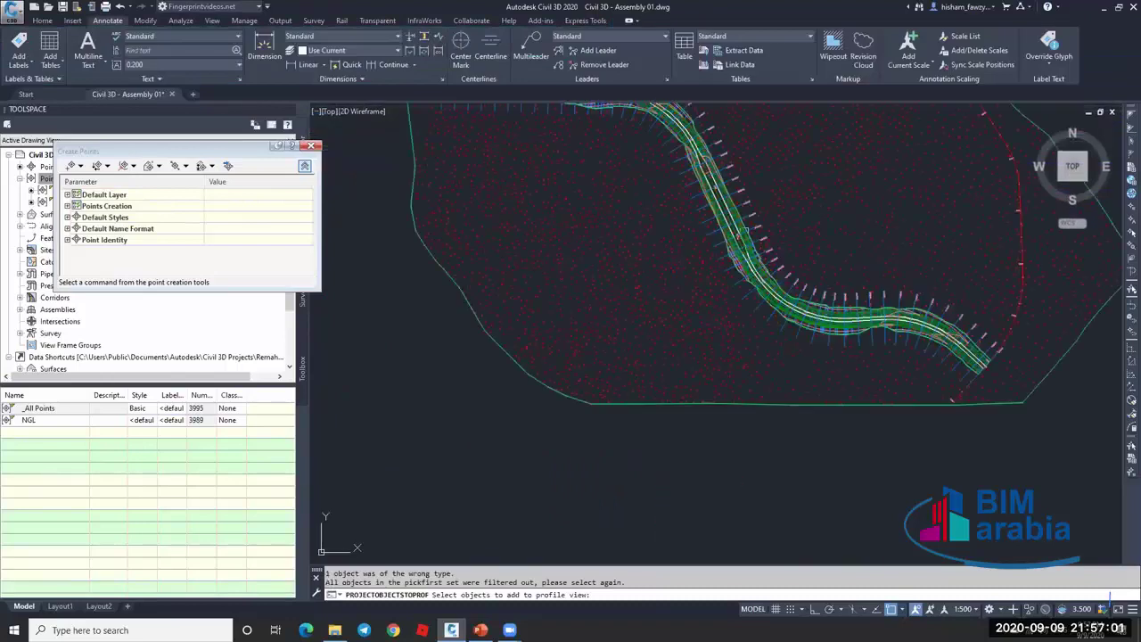
{"action": "scroll", "coordinate": [704, 312], "scroll_direction": "up", "scroll_amount": 10}
{"action": "left_click", "coordinate": [681, 307]}
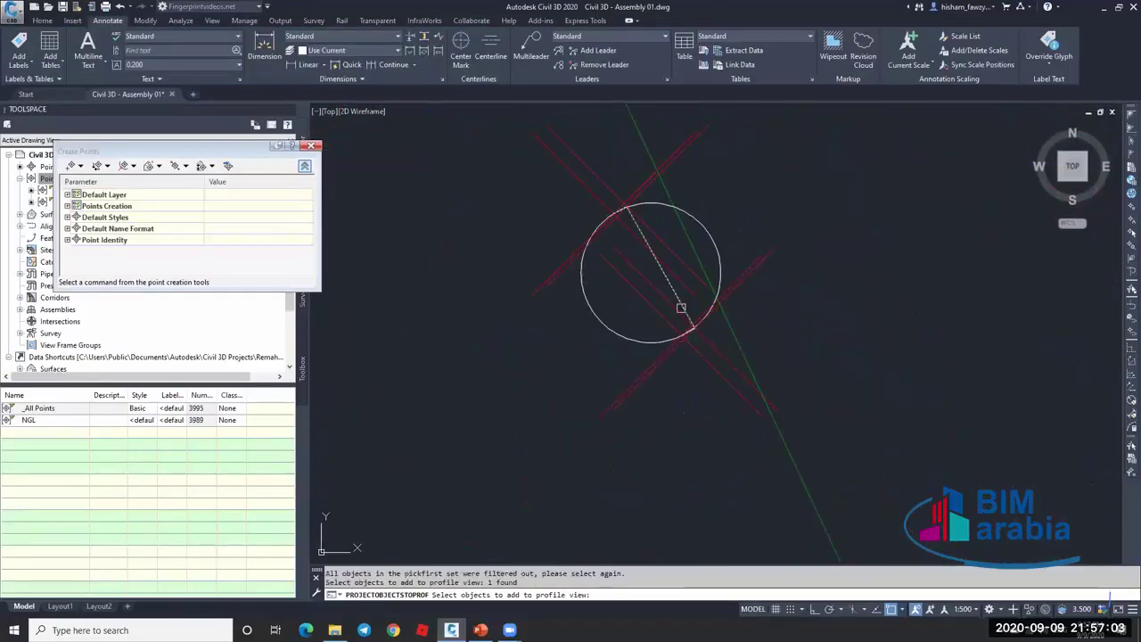
{"action": "key", "text": "Return"}
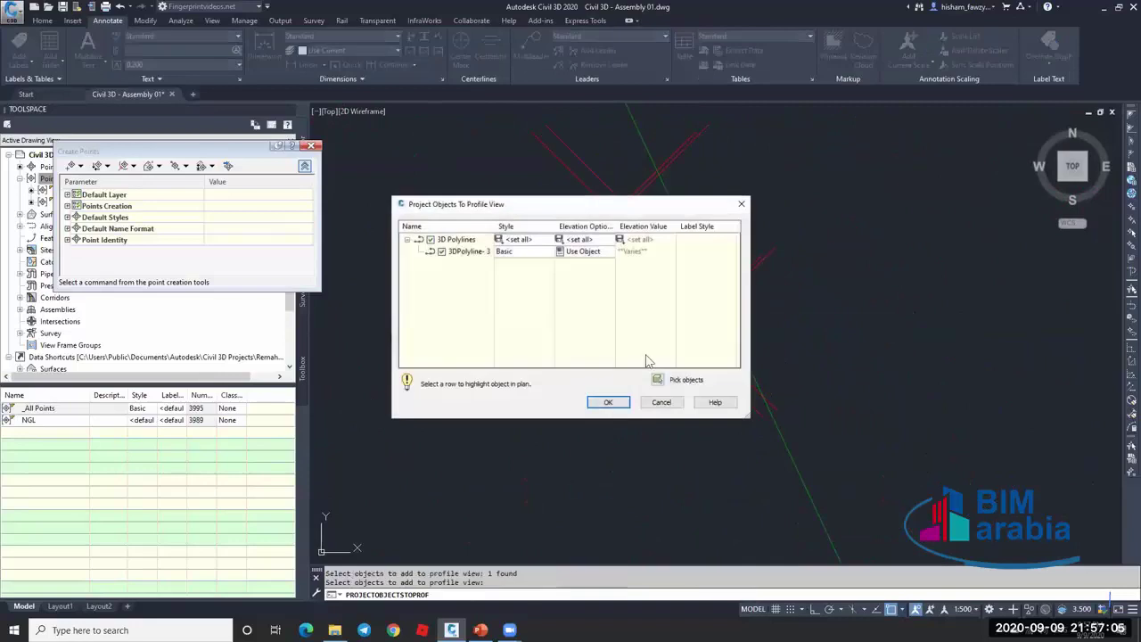
{"action": "left_click", "coordinate": [608, 402]}
{"action": "scroll", "coordinate": [553, 325], "scroll_direction": "down", "scroll_amount": 5}
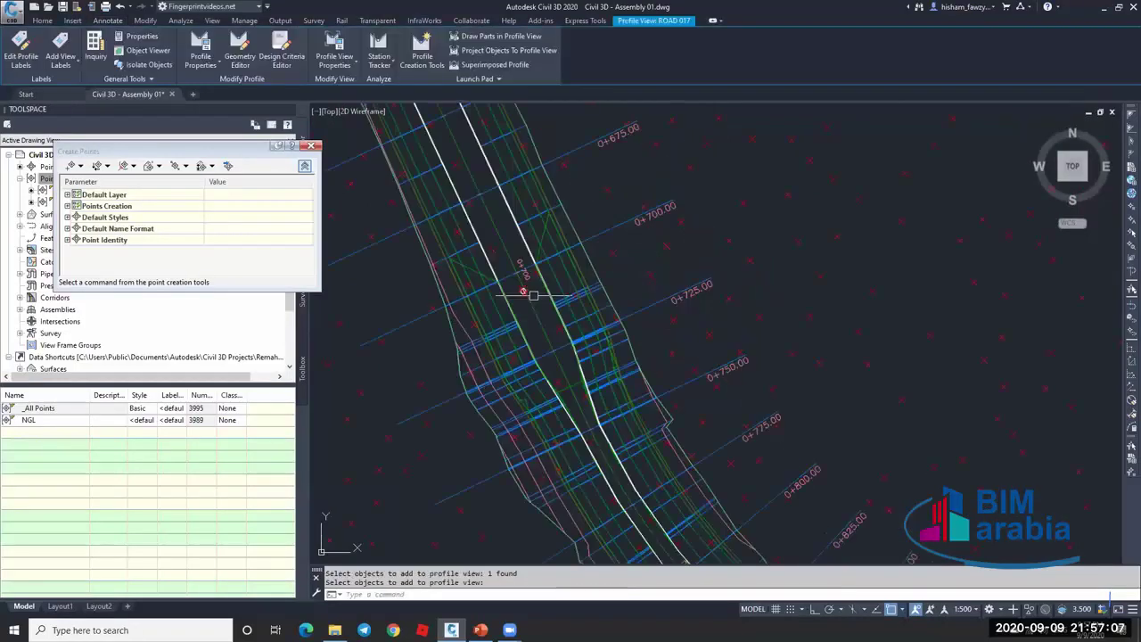
{"action": "scroll", "coordinate": [553, 325], "scroll_direction": "down", "scroll_amount": 3}
{"action": "scroll", "coordinate": [820, 303], "scroll_direction": "up", "scroll_amount": 6}
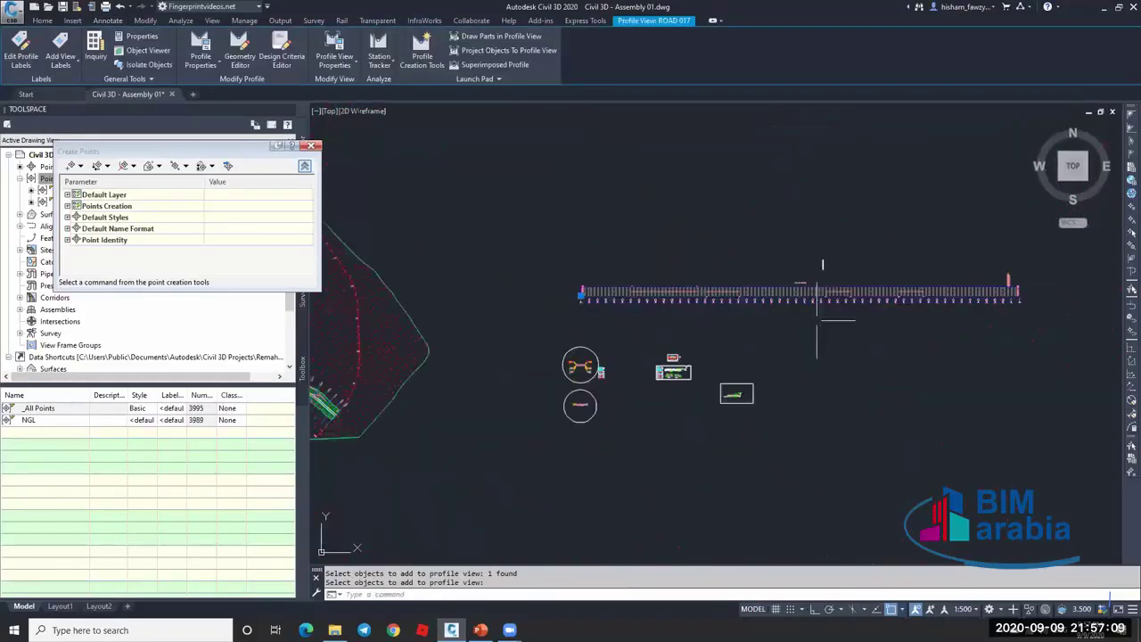
{"action": "scroll", "coordinate": [861, 259], "scroll_direction": "up", "scroll_amount": 10}
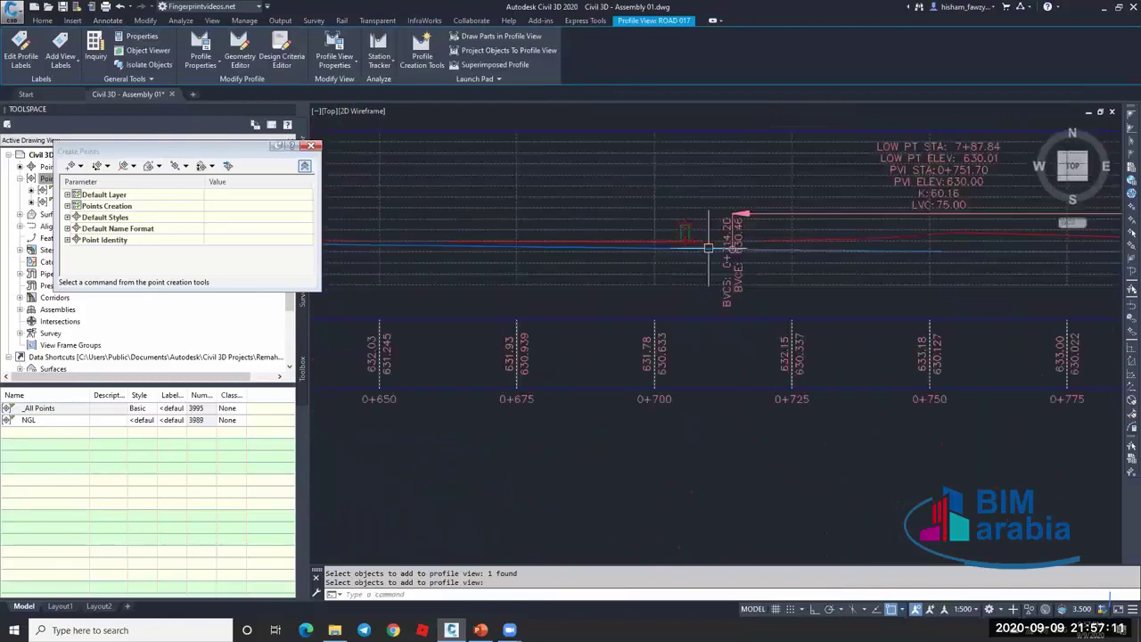
Inspect the projected polyline in the profile, then reselect the ROAD 017 profile view.
{"action": "key", "text": "Escape"}
{"action": "key", "text": "Escape"}
{"action": "left_click", "coordinate": [617, 171]}
{"action": "scroll", "coordinate": [650, 173], "scroll_direction": "down", "scroll_amount": 1}
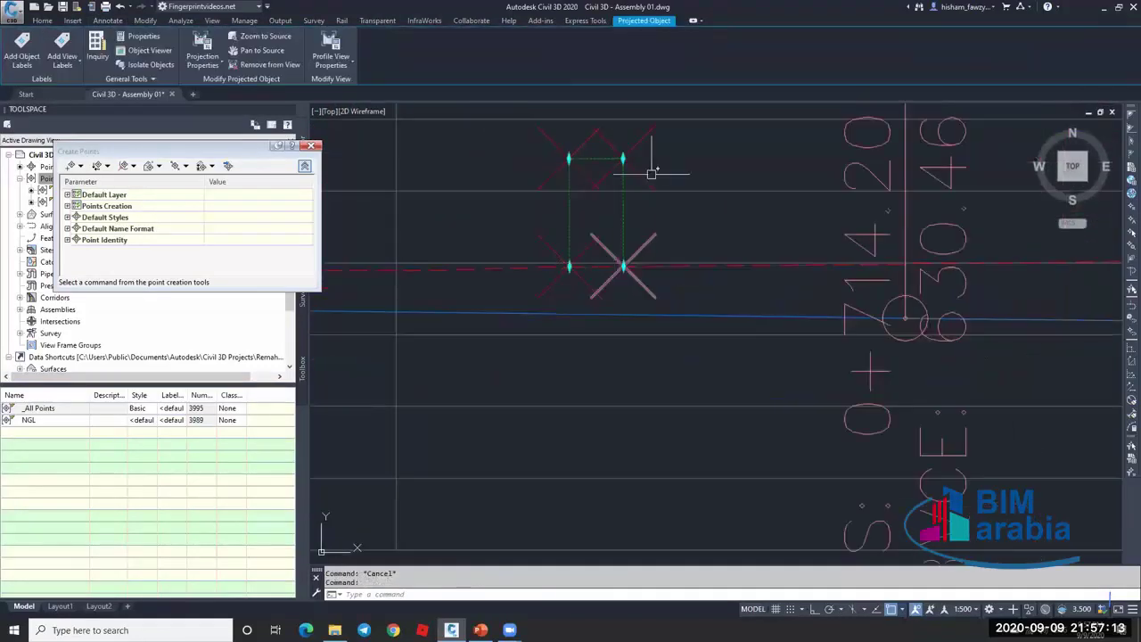
{"action": "scroll", "coordinate": [692, 173], "scroll_direction": "up", "scroll_amount": 1}
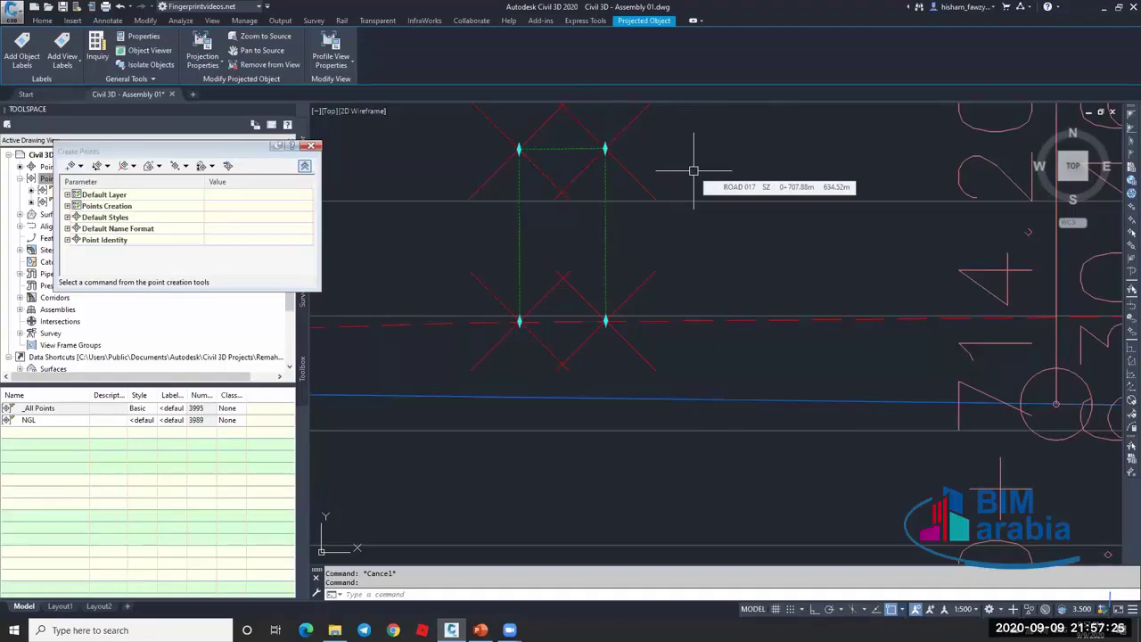
{"action": "key", "text": "Escape"}
{"action": "left_click", "coordinate": [731, 194]}
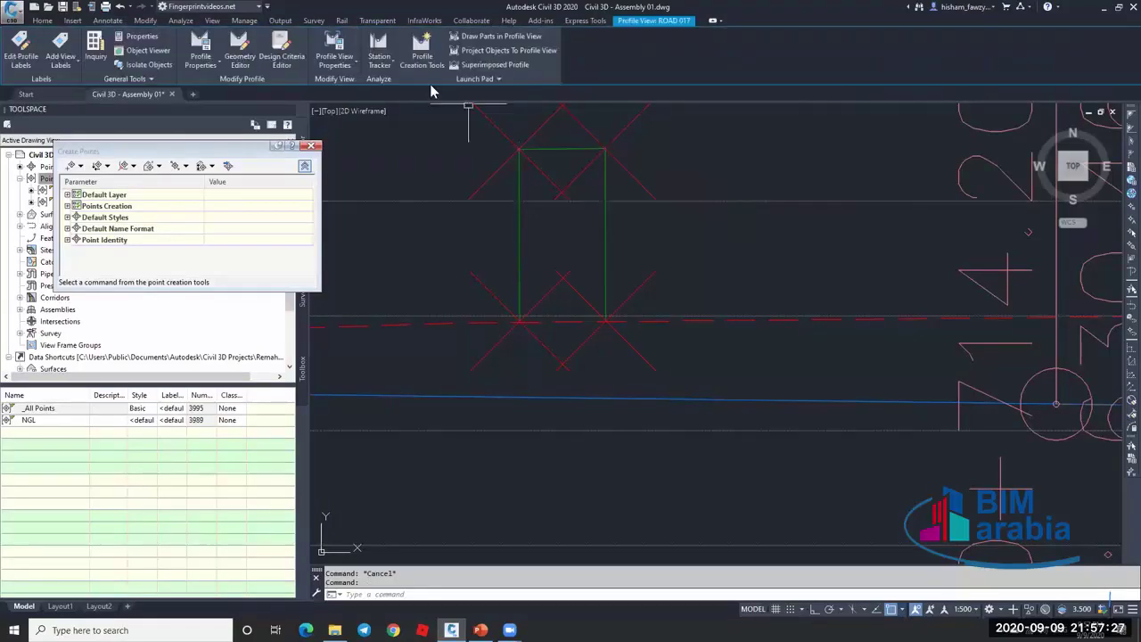
Confirm the profile view style uses a 1:50 vertical scale with 10x exaggeration.
{"action": "left_click", "coordinate": [332, 49]}
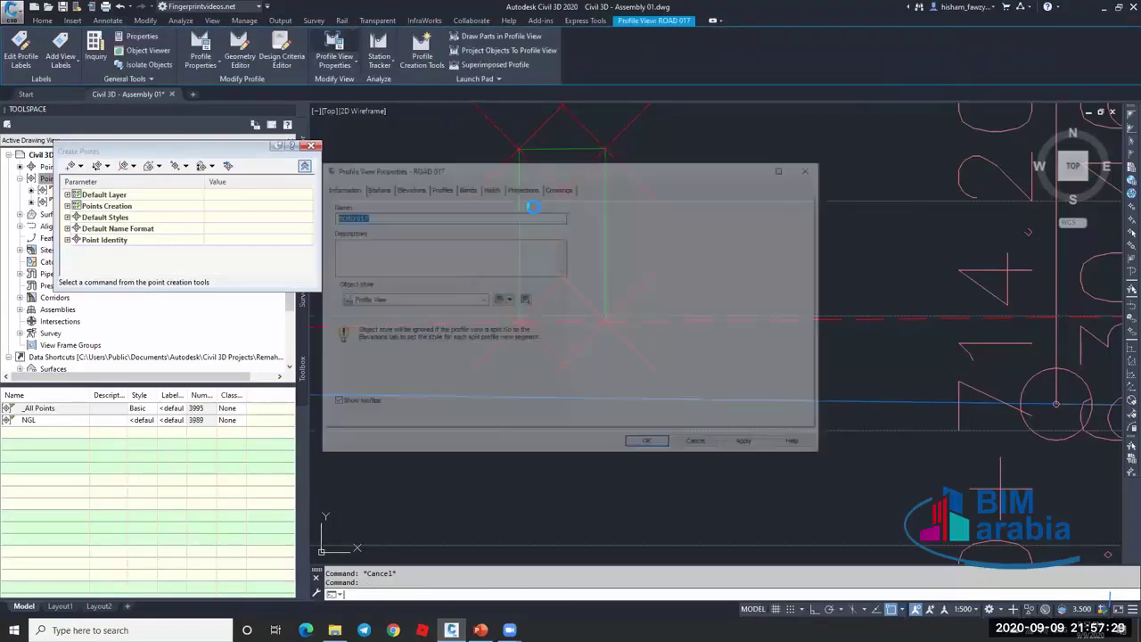
{"action": "left_click", "coordinate": [502, 299]}
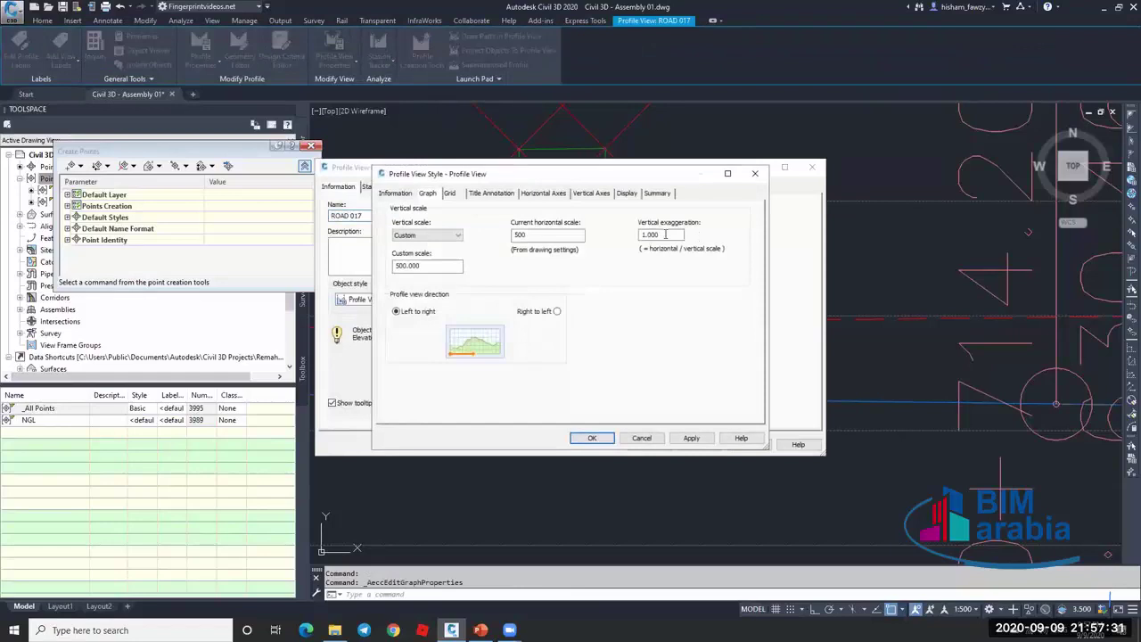
{"action": "left_click", "coordinate": [611, 439]}
{"action": "left_click", "coordinate": [649, 442]}
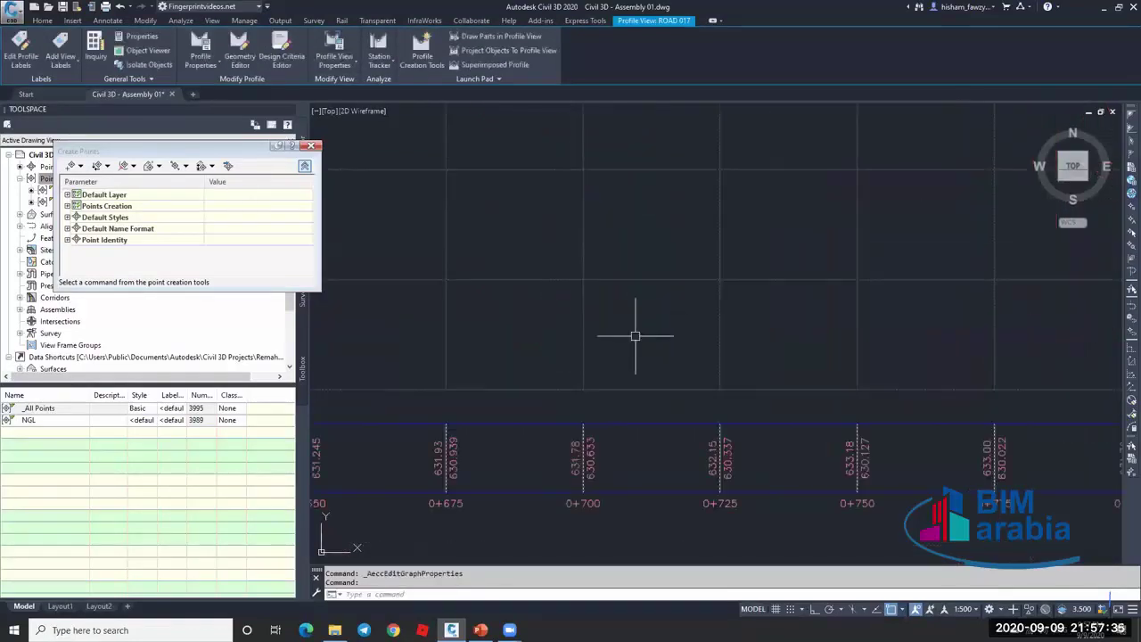
{"action": "scroll", "coordinate": [635, 336], "scroll_direction": "down", "scroll_amount": 5}
{"action": "scroll", "coordinate": [654, 181], "scroll_direction": "up", "scroll_amount": 8}
{"action": "key", "text": "Escape"}
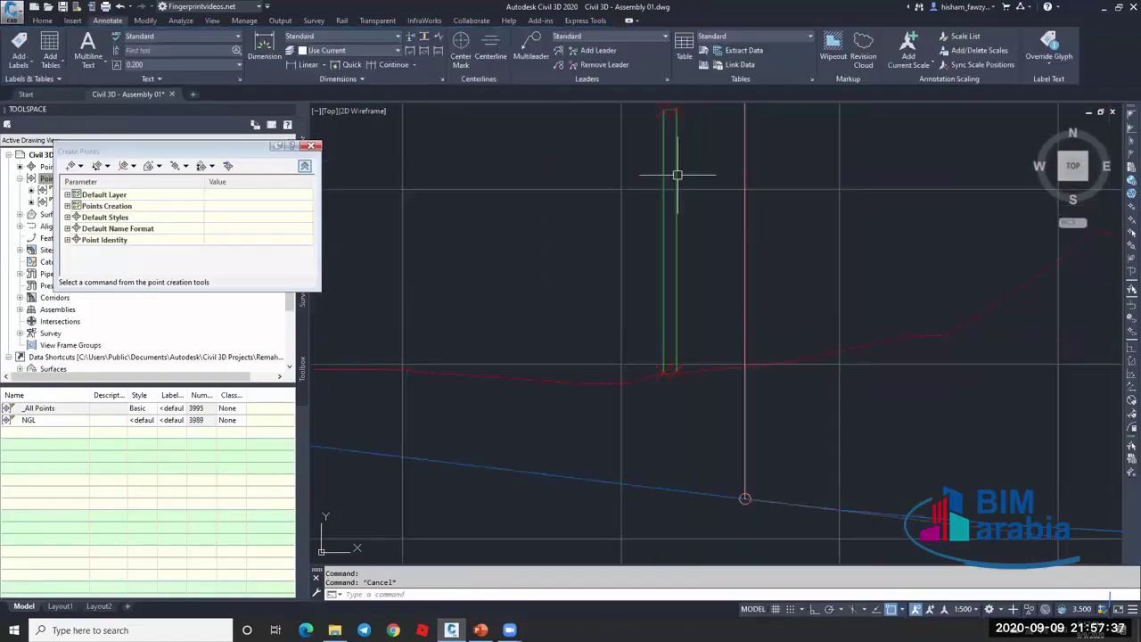
Cancel the stray window selection and close the Create Points window.
{"action": "mouse_move", "coordinate": [709, 178]}
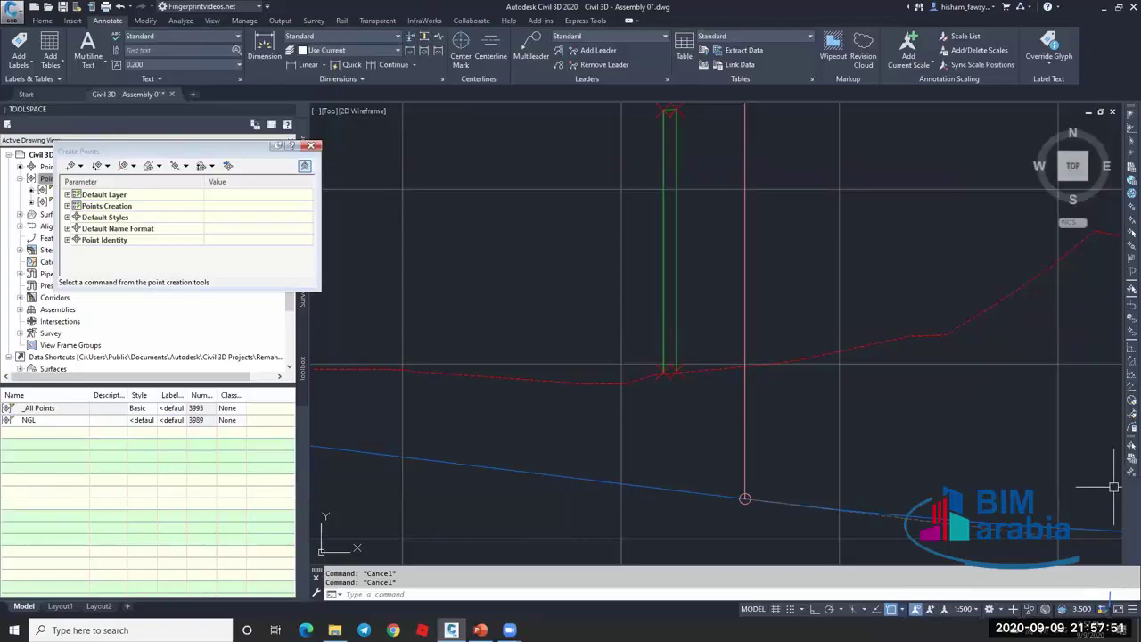
{"action": "left_click", "coordinate": [975, 423]}
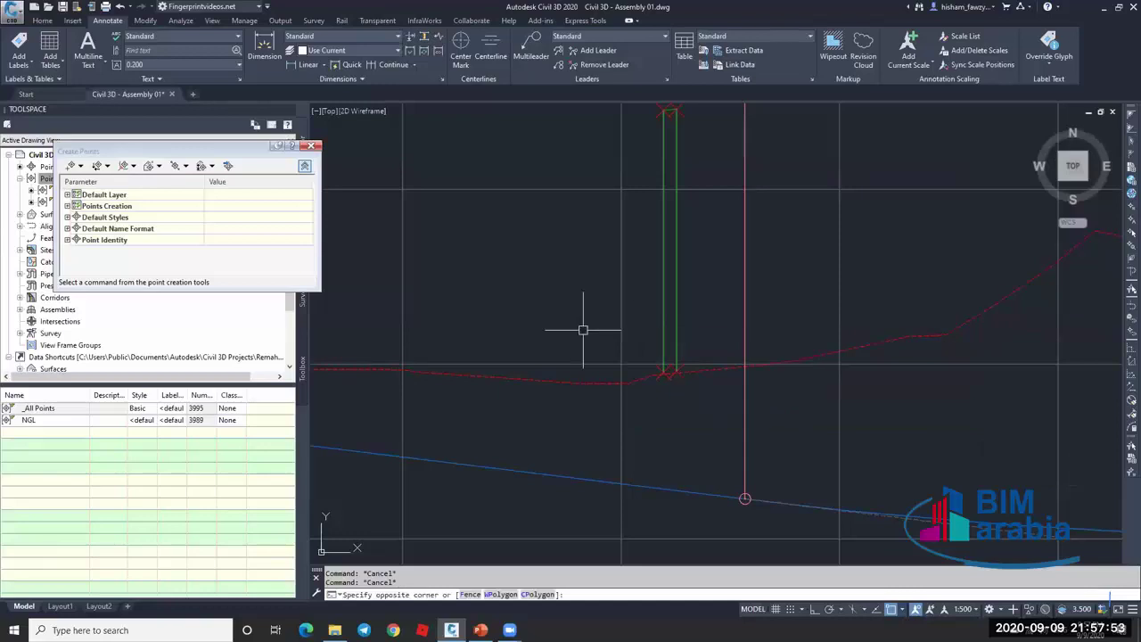
{"action": "key", "text": "Escape"}
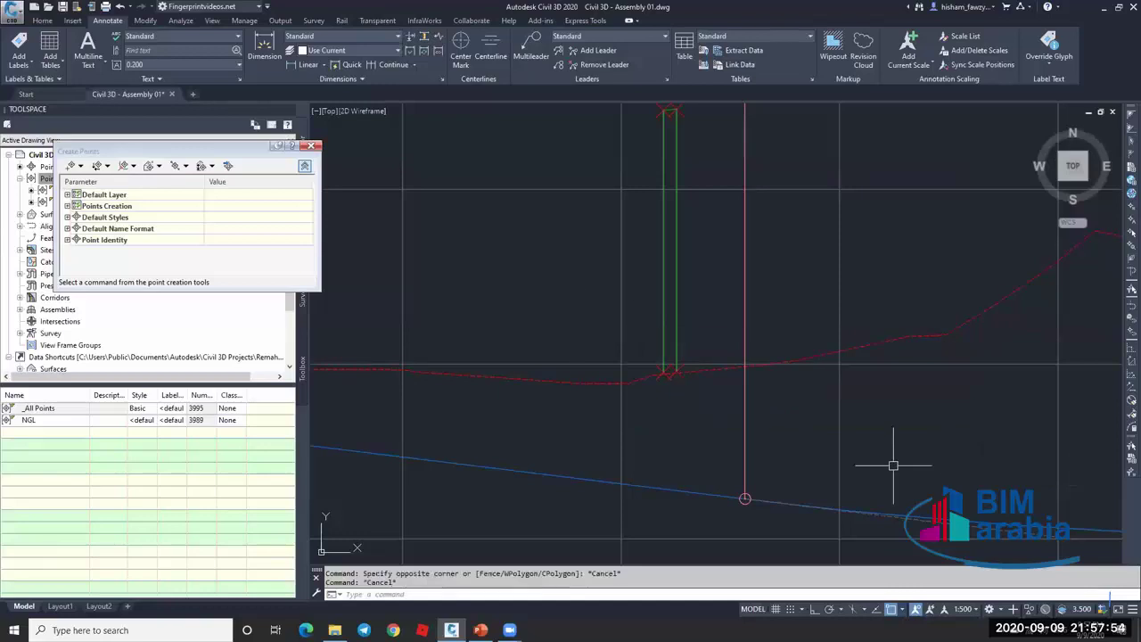
{"action": "left_click", "coordinate": [310, 146]}
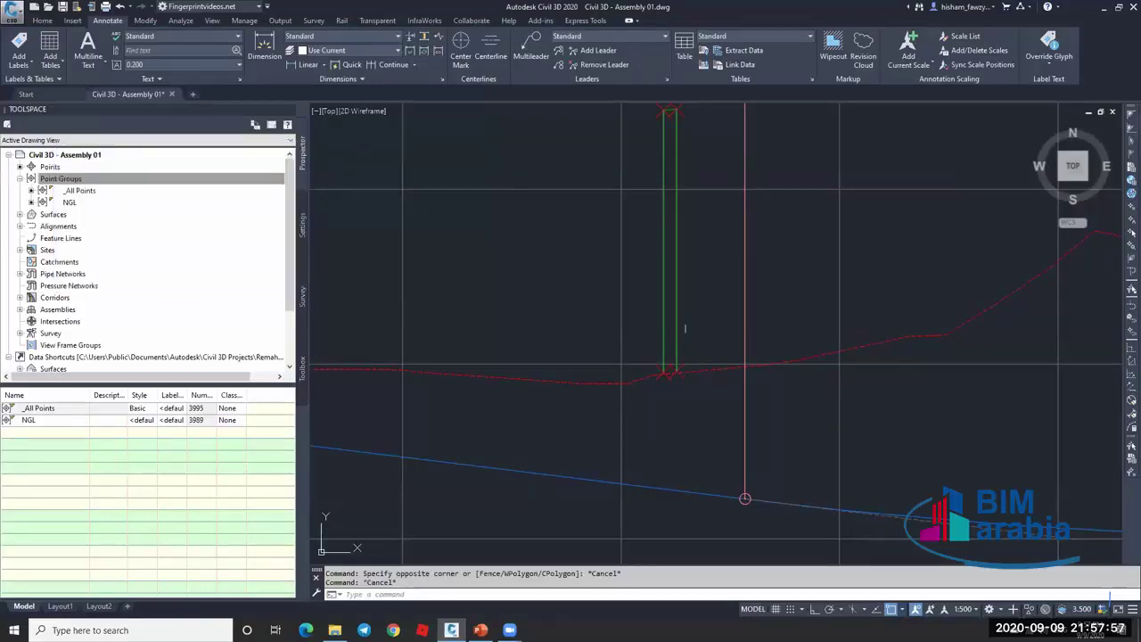
{"action": "scroll", "coordinate": [684, 328], "scroll_direction": "down", "scroll_amount": 8}
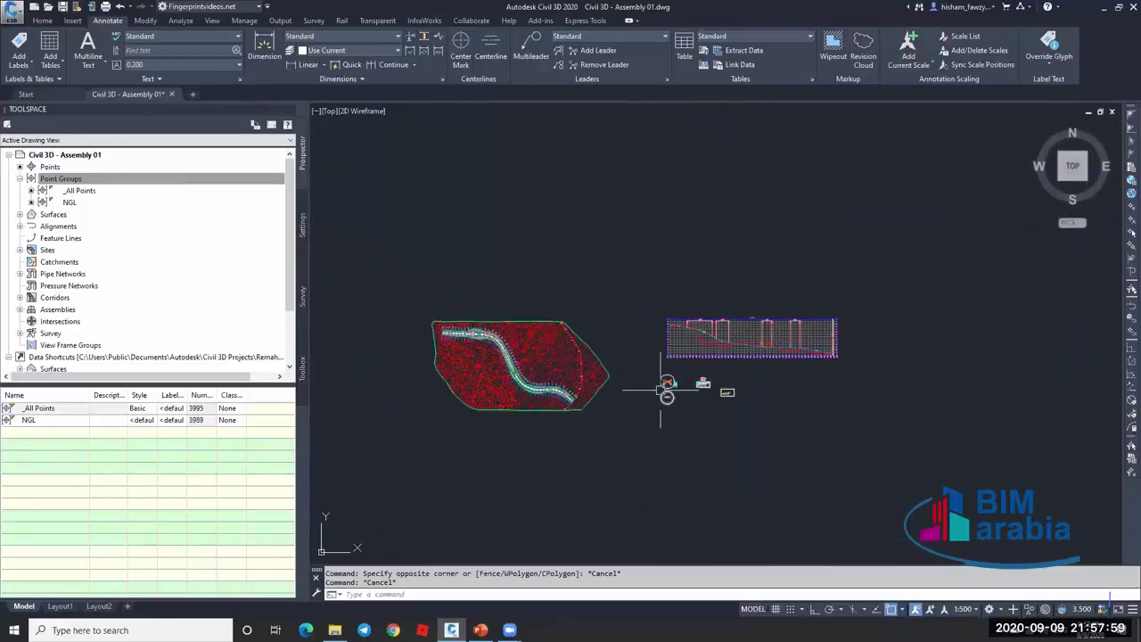
{"action": "scroll", "coordinate": [664, 389], "scroll_direction": "up", "scroll_amount": 10}
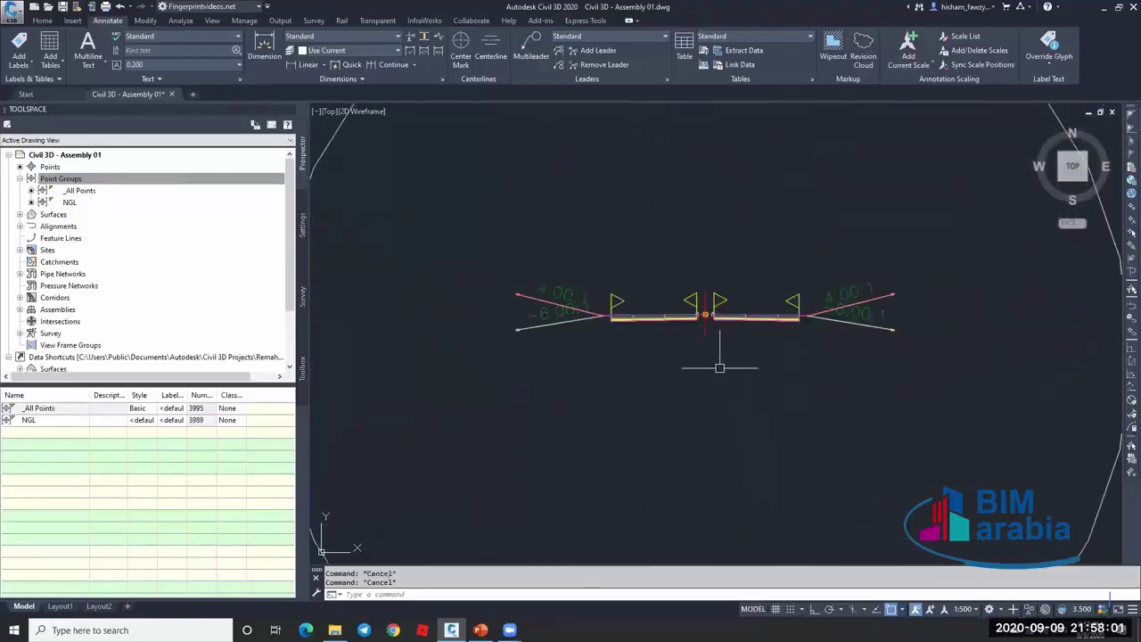
{"action": "scroll", "coordinate": [899, 248], "scroll_direction": "up", "scroll_amount": 10}
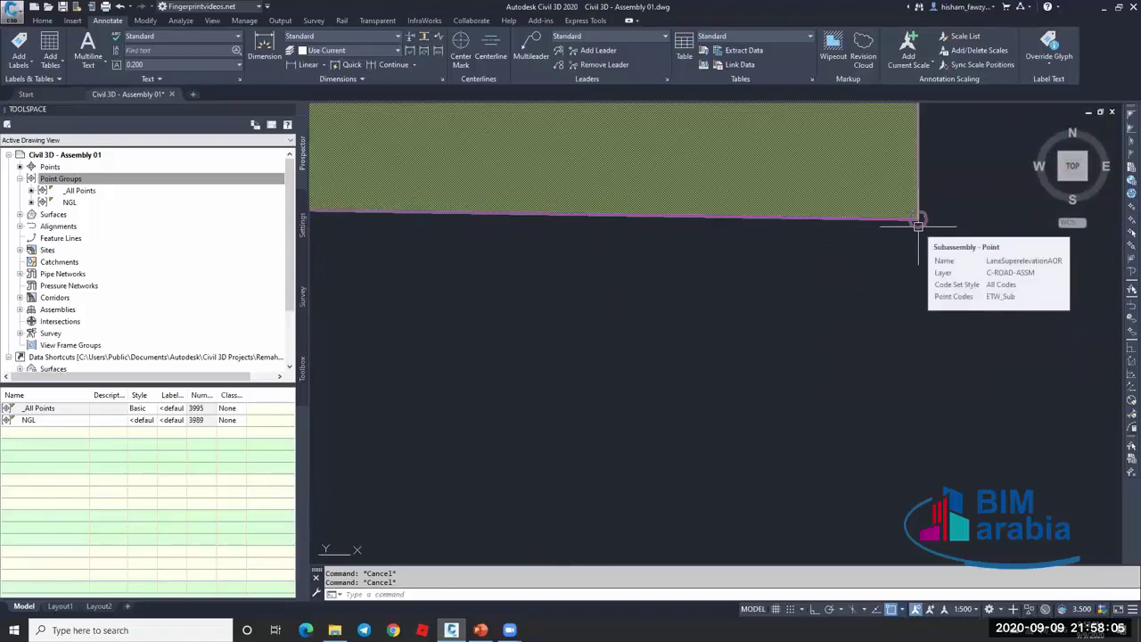
{"action": "scroll", "coordinate": [918, 226], "scroll_direction": "down", "scroll_amount": 8}
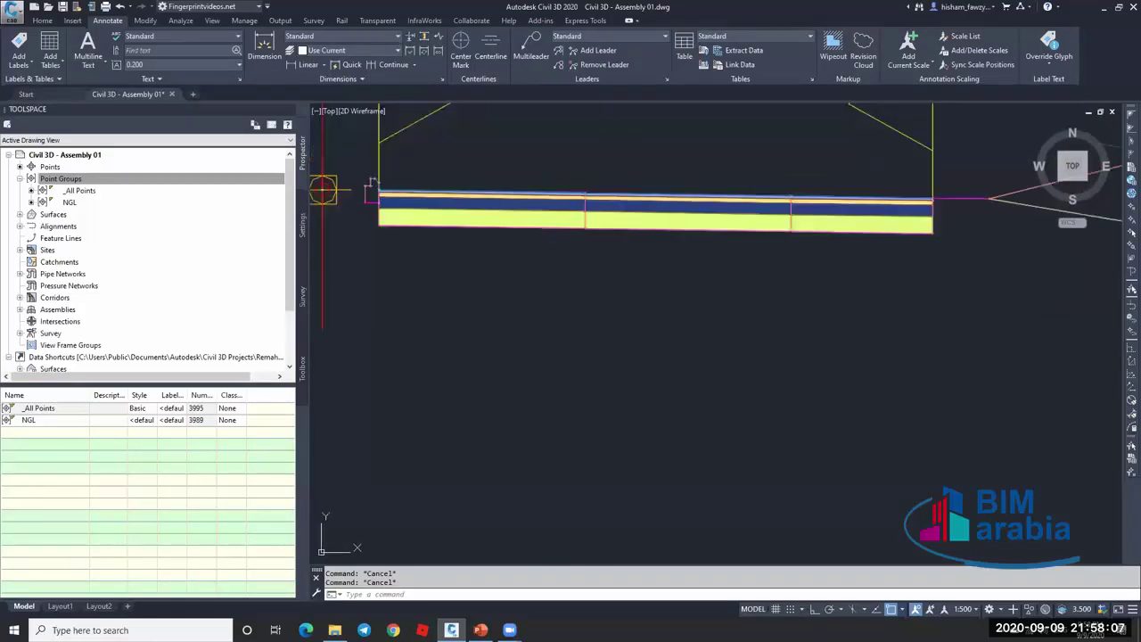
{"action": "scroll", "coordinate": [829, 240], "scroll_direction": "up", "scroll_amount": 8}
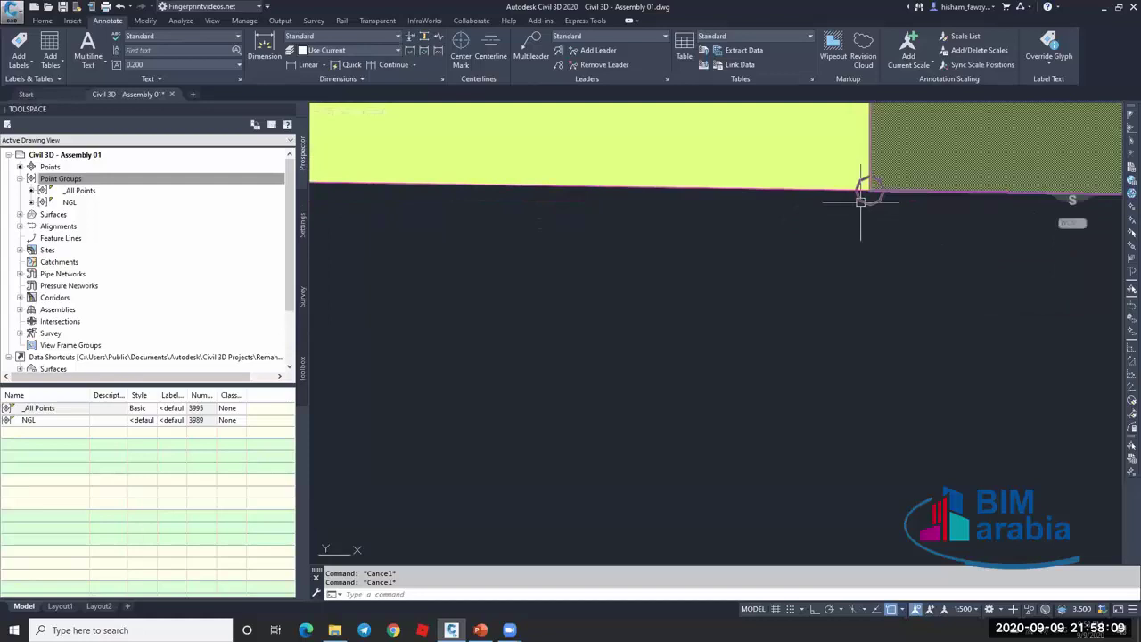
{"action": "scroll", "coordinate": [860, 201], "scroll_direction": "down", "scroll_amount": 6}
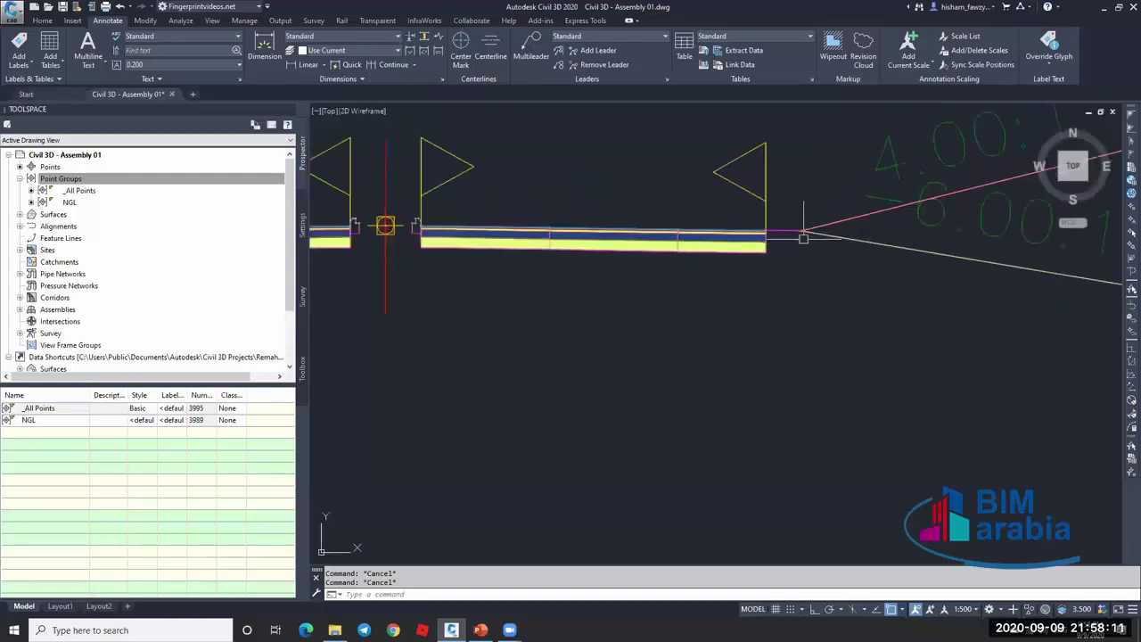
{"action": "scroll", "coordinate": [803, 234], "scroll_direction": "up", "scroll_amount": 6}
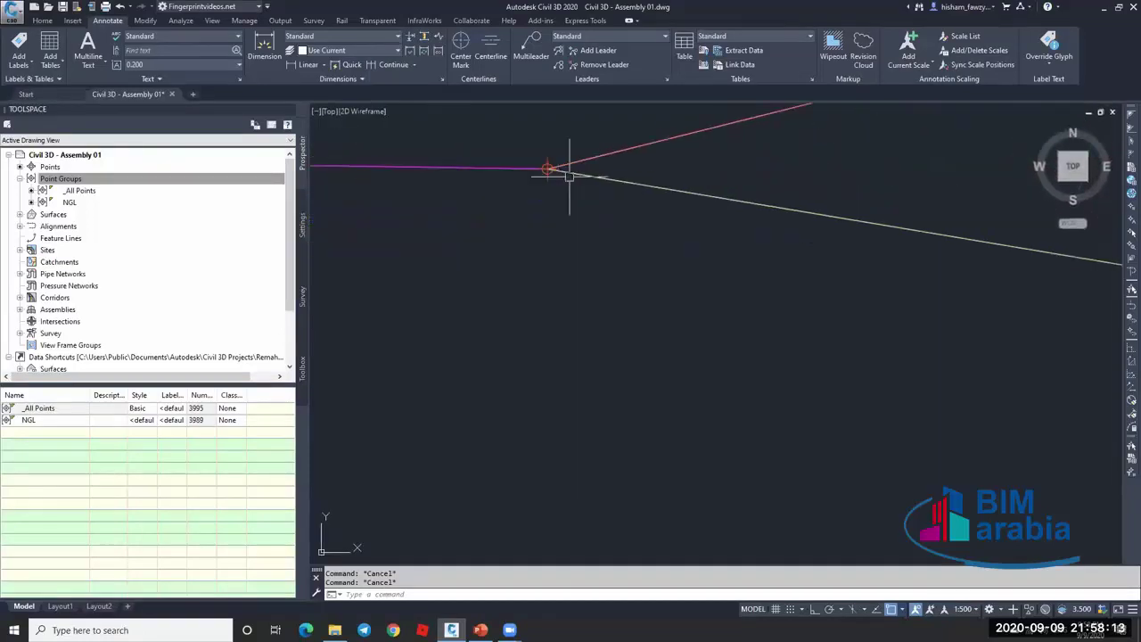
{"action": "scroll", "coordinate": [534, 178], "scroll_direction": "up", "scroll_amount": 2}
{"action": "scroll", "coordinate": [522, 152], "scroll_direction": "down", "scroll_amount": 5}
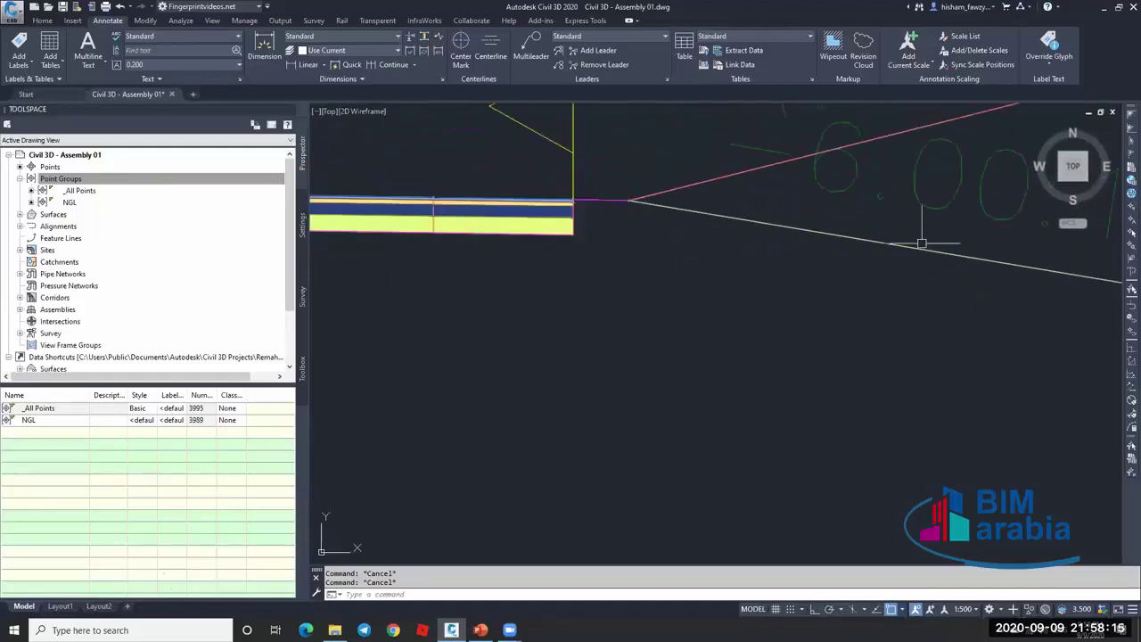
{"action": "scroll", "coordinate": [891, 244], "scroll_direction": "down", "scroll_amount": 3}
{"action": "scroll", "coordinate": [840, 246], "scroll_direction": "up", "scroll_amount": 5}
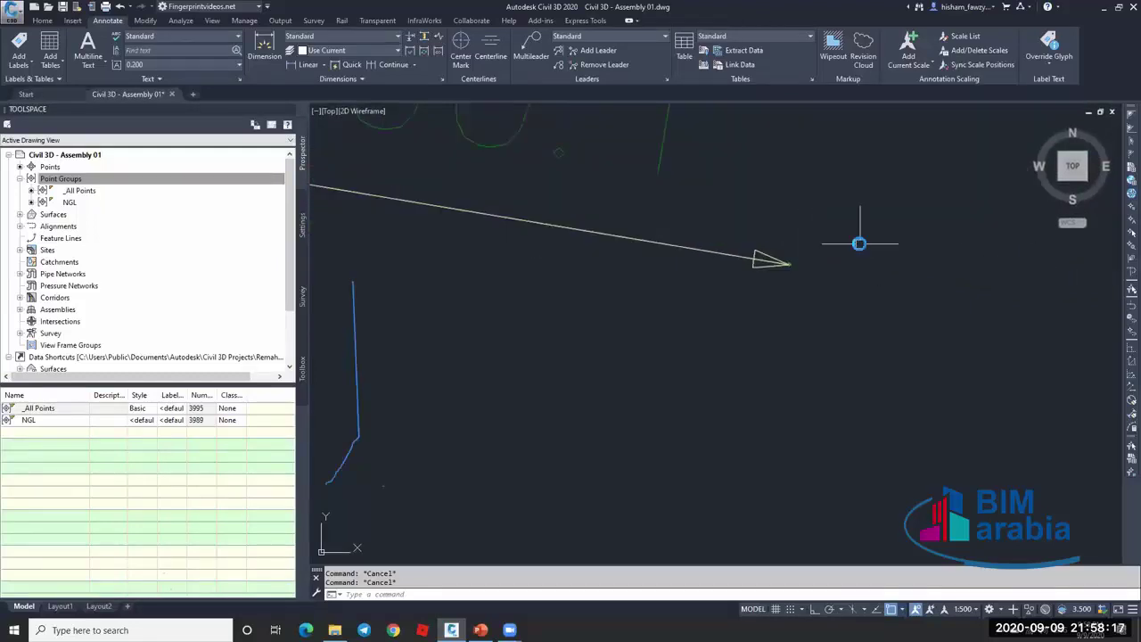
{"action": "scroll", "coordinate": [858, 244], "scroll_direction": "down", "scroll_amount": 6}
{"action": "scroll", "coordinate": [807, 247], "scroll_direction": "up", "scroll_amount": 5}
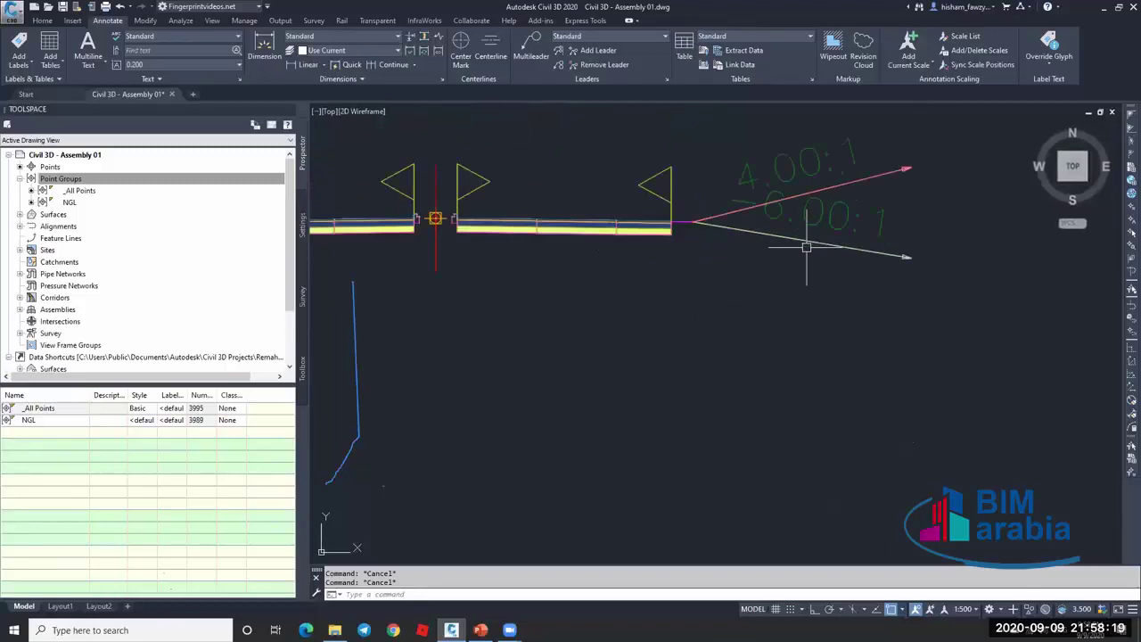
{"action": "scroll", "coordinate": [904, 253], "scroll_direction": "up", "scroll_amount": 6}
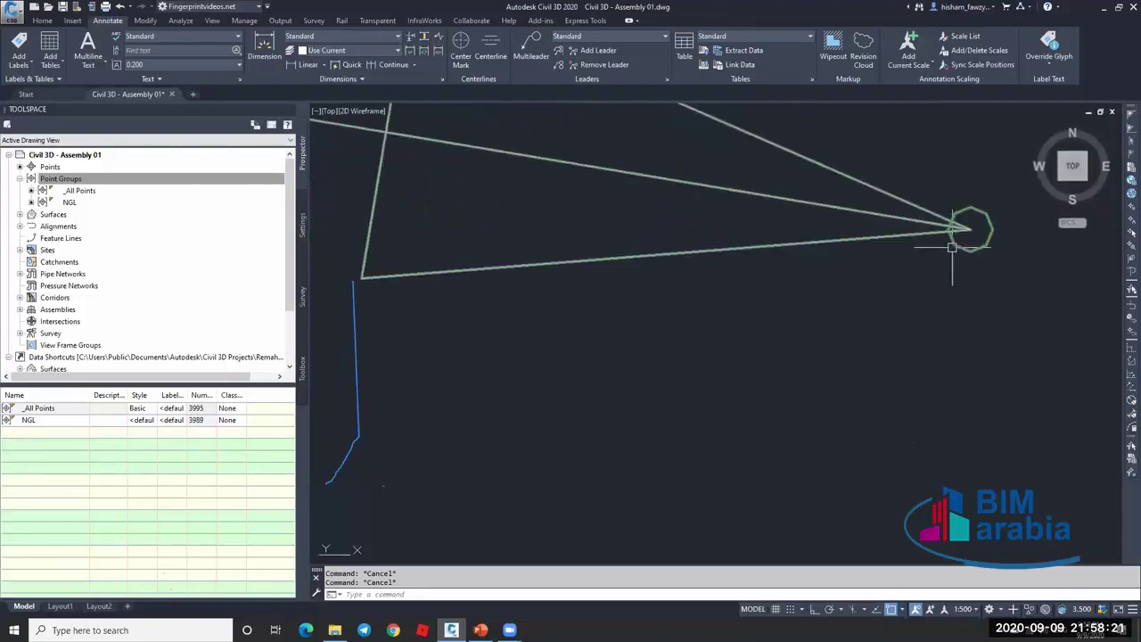
Start the Section Points Report, clear all point codes, tick Crown_Sub, and set station interval 5.
{"action": "left_click", "coordinate": [303, 364]}
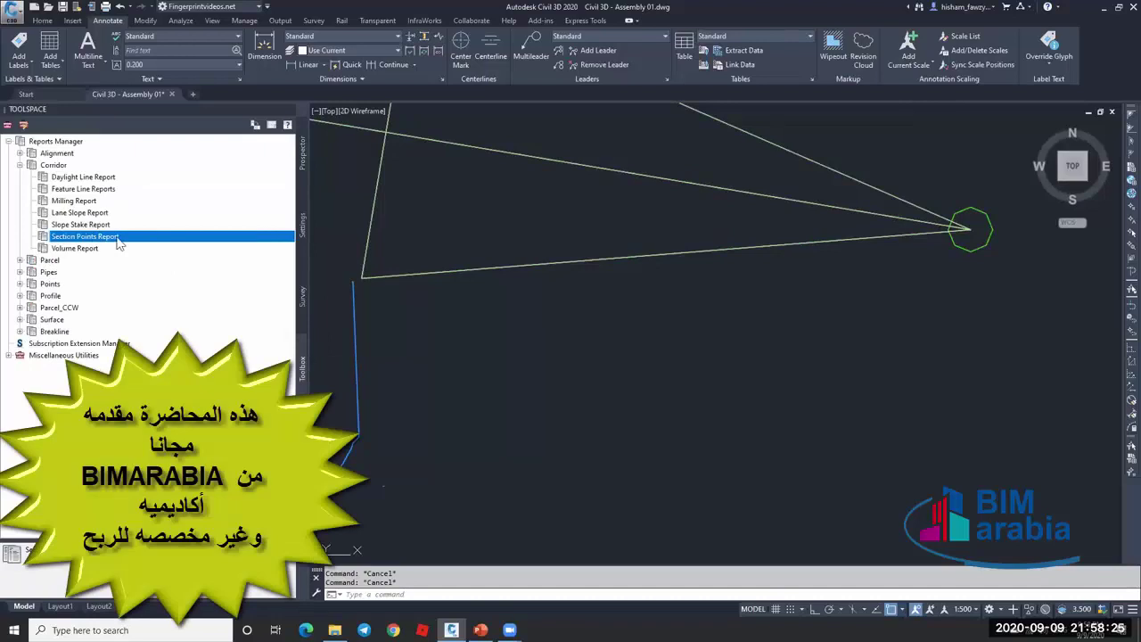
{"action": "right_click", "coordinate": [119, 243]}
{"action": "left_click", "coordinate": [160, 243]}
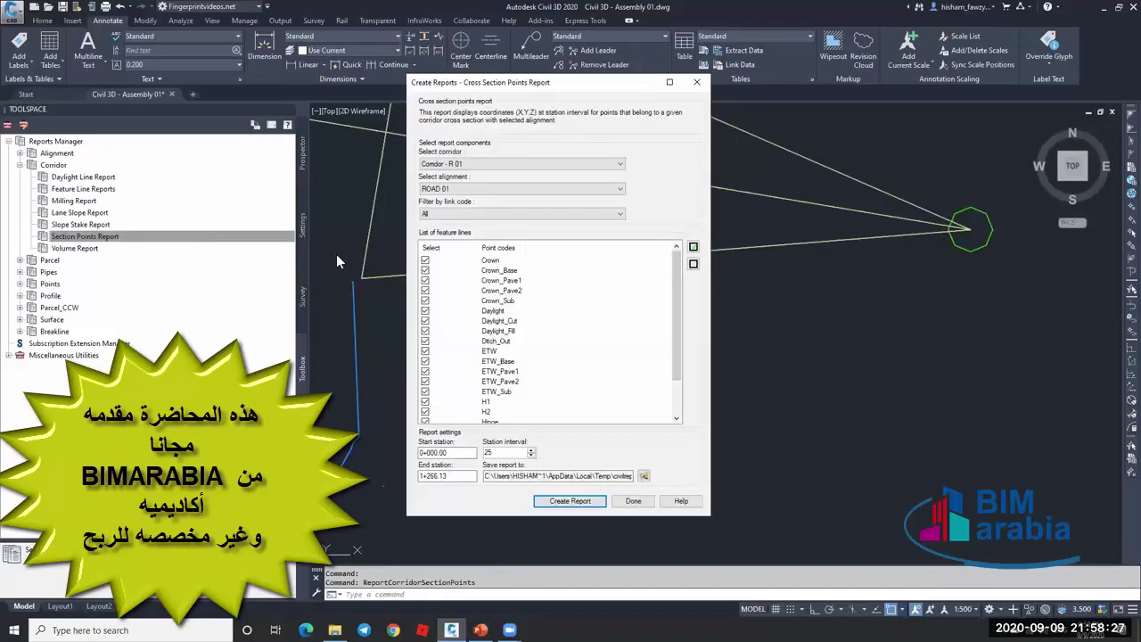
{"action": "left_click", "coordinate": [693, 264]}
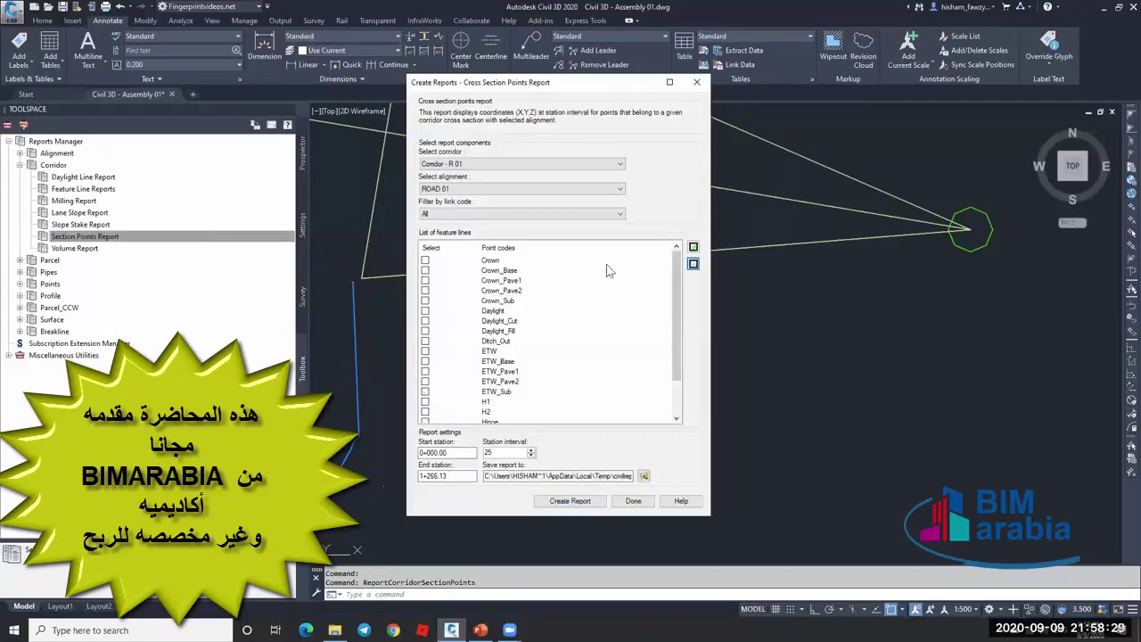
{"action": "left_click", "coordinate": [425, 301]}
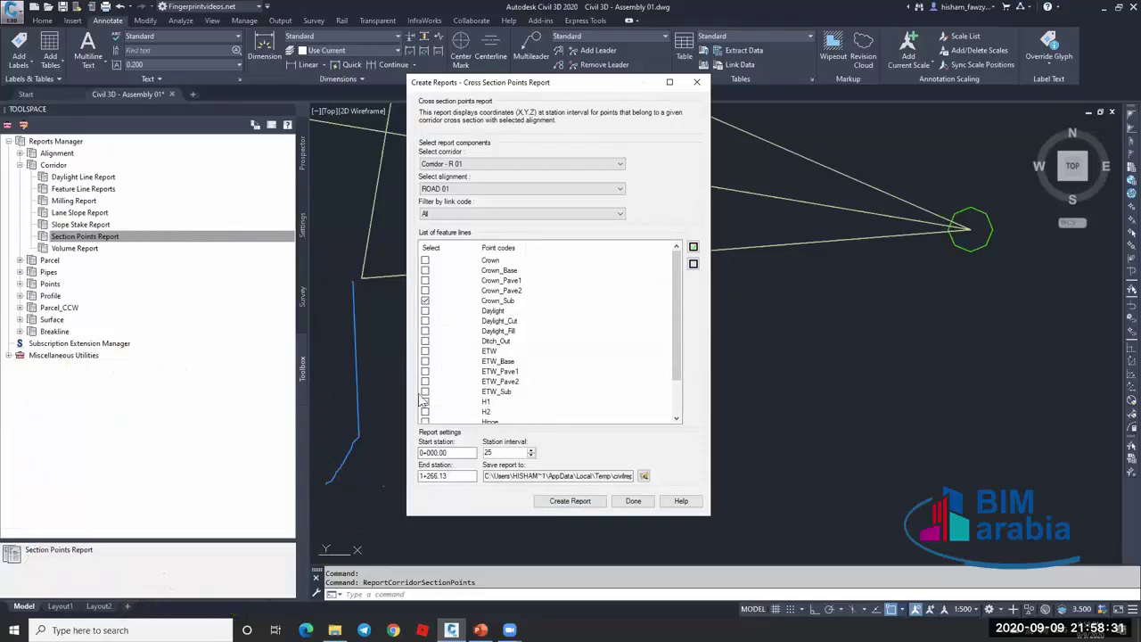
{"action": "scroll", "coordinate": [483, 337], "scroll_direction": "down", "scroll_amount": 2}
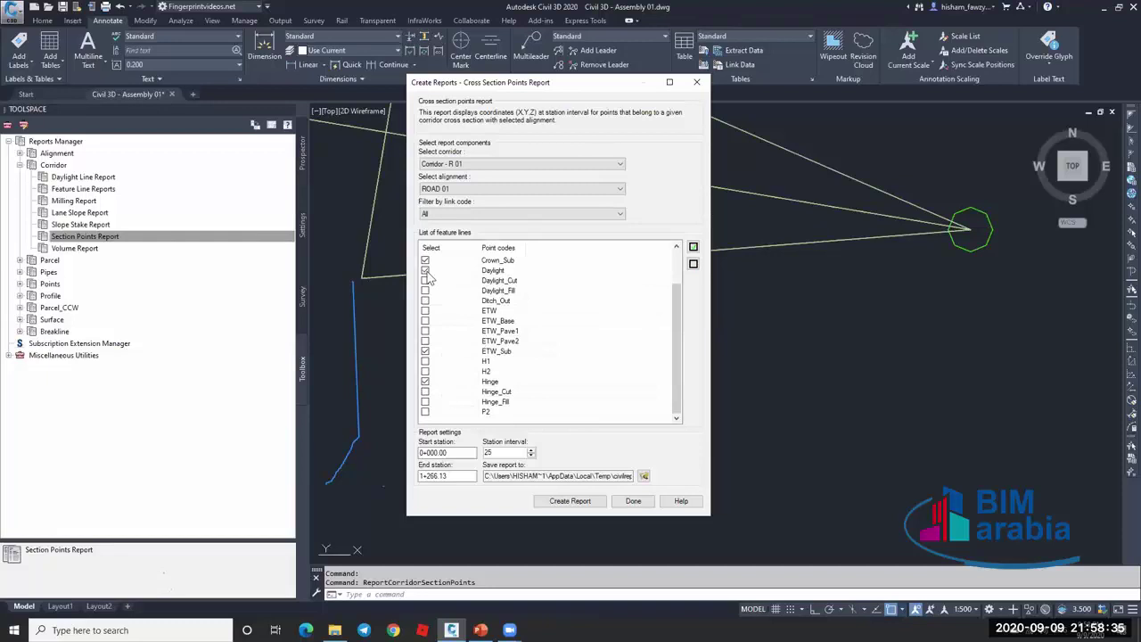
{"action": "double_click", "coordinate": [500, 452]}
Set the report output to CivilReport.XLS on the Desktop as an Excel 97-2003 workbook.
{"action": "left_click", "coordinate": [644, 477]}
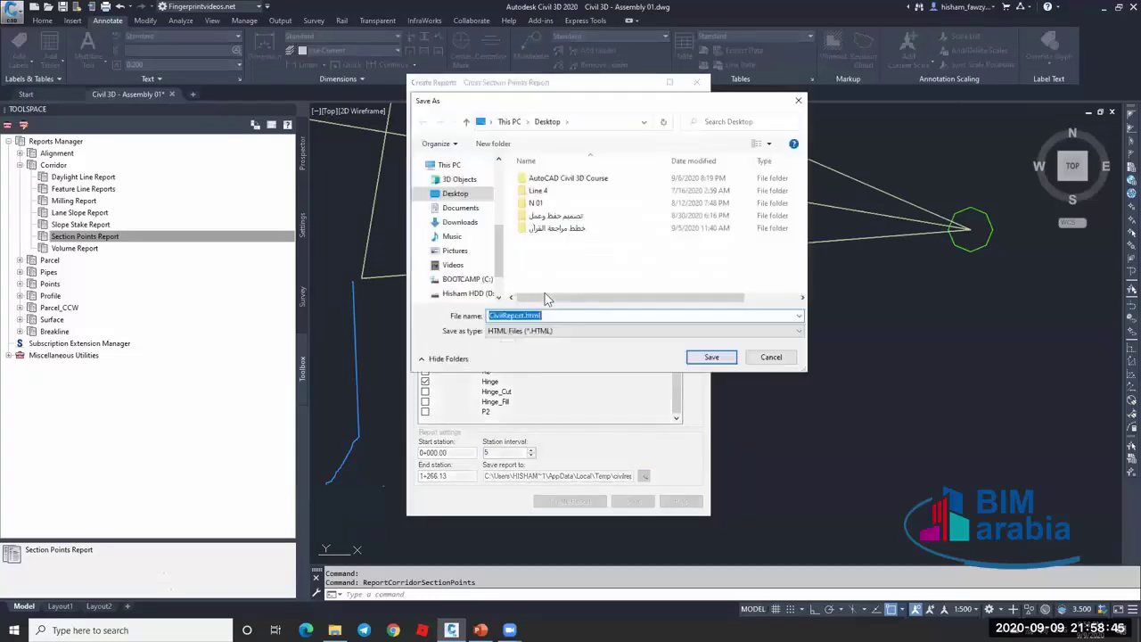
{"action": "left_click", "coordinate": [535, 330]}
{"action": "left_click", "coordinate": [533, 360]}
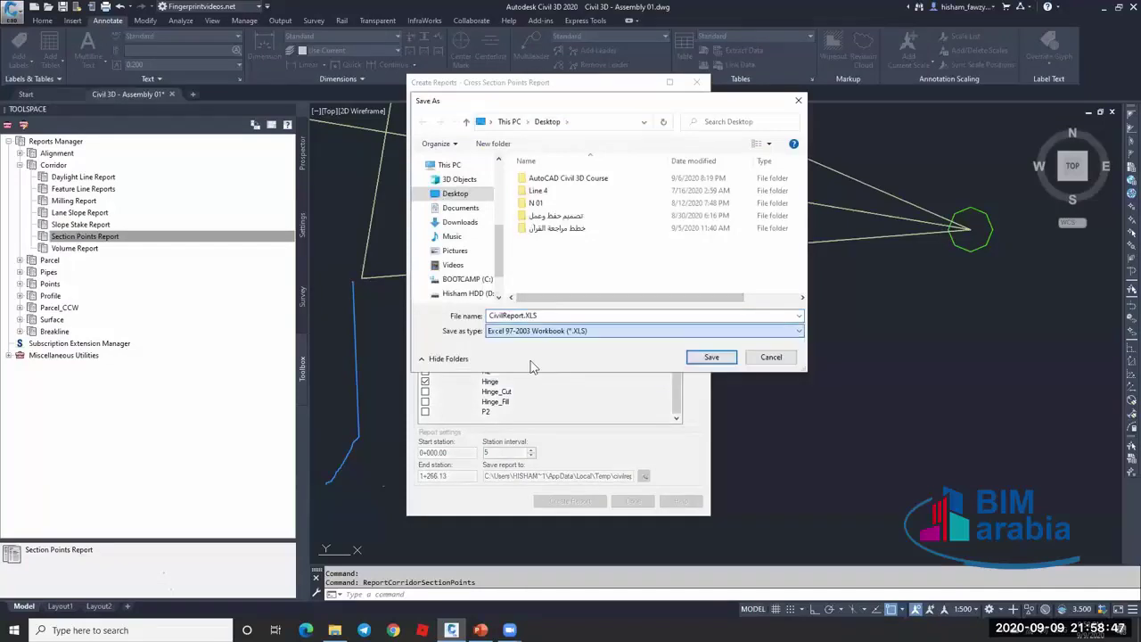
{"action": "left_click", "coordinate": [710, 358]}
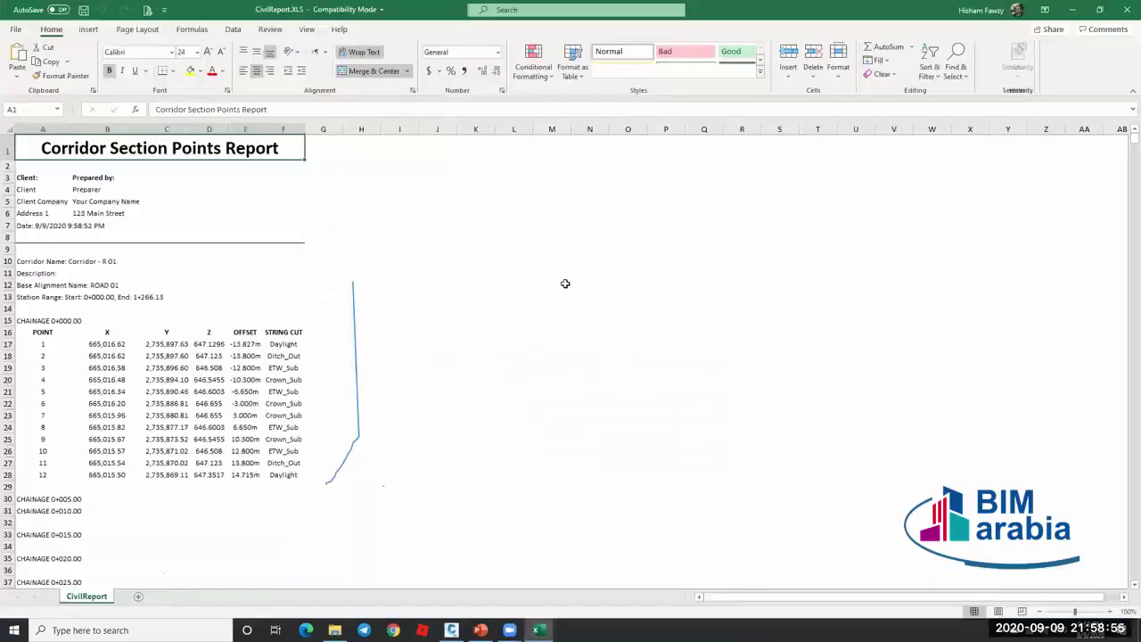
Review the first point's X, Y, Z coordinates and point 2's Ditch_Out code.
{"action": "scroll", "coordinate": [107, 356], "scroll_direction": "down", "scroll_amount": 5}
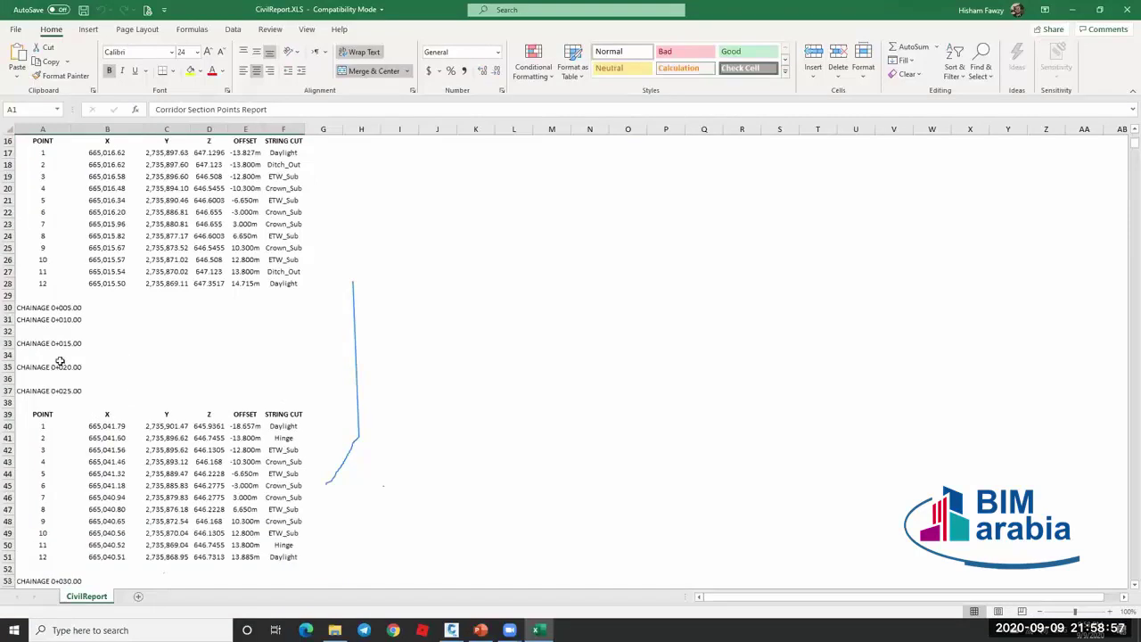
{"action": "scroll", "coordinate": [167, 271], "scroll_direction": "up", "scroll_amount": 2}
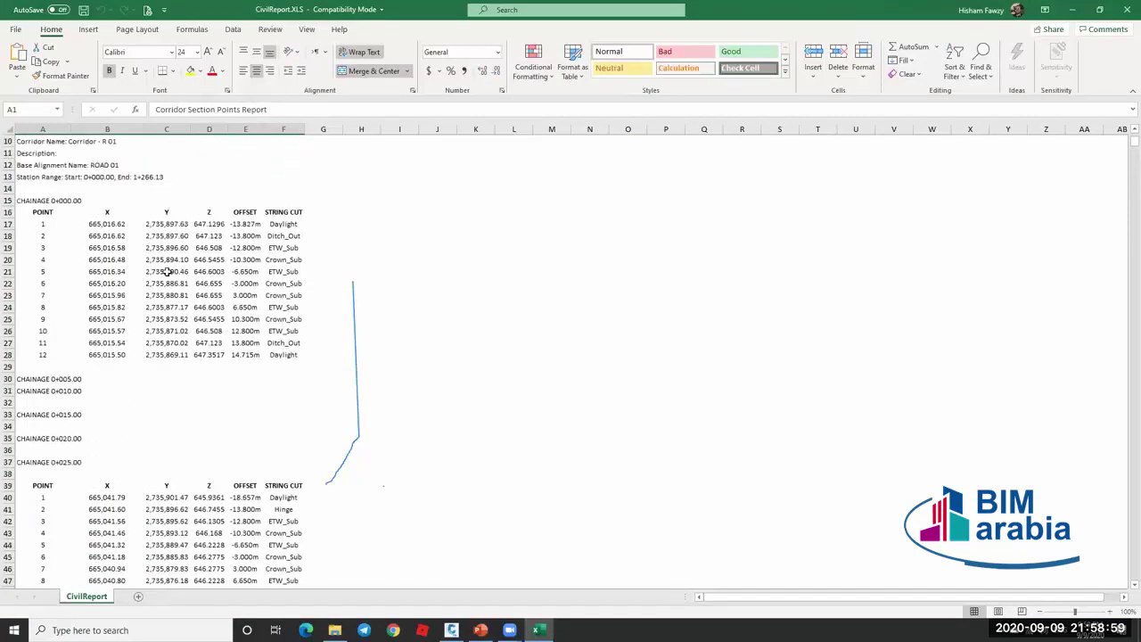
{"action": "left_click", "coordinate": [124, 226]}
{"action": "left_click", "coordinate": [170, 225]}
{"action": "left_click", "coordinate": [221, 225]}
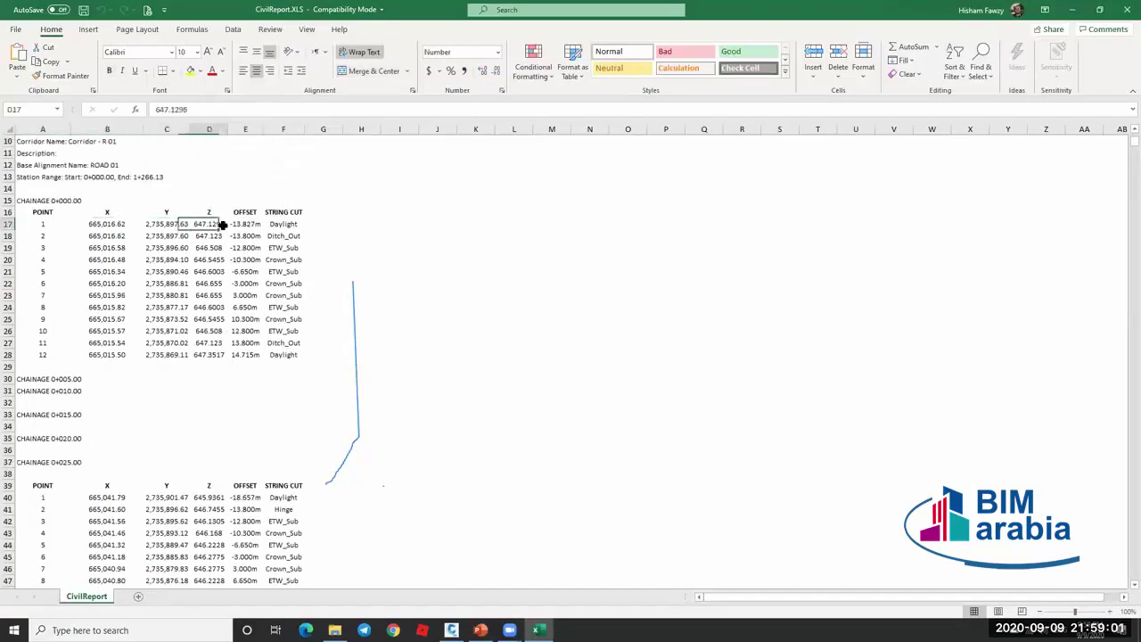
{"action": "left_click", "coordinate": [284, 235]}
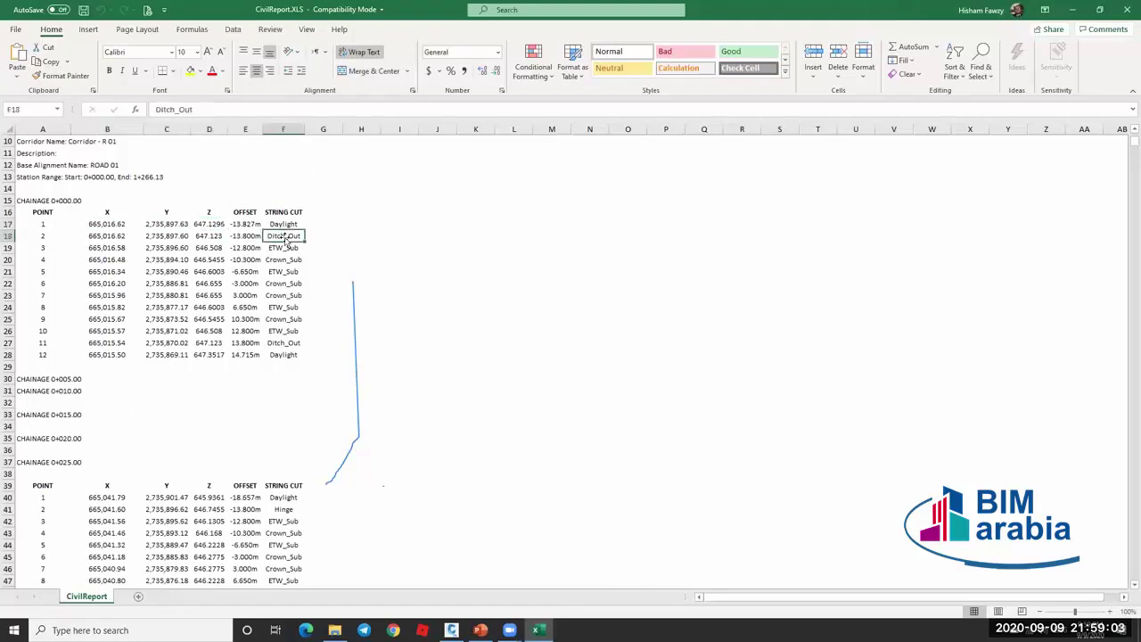
Delete report header rows 1-16 above the point data.
{"action": "left_click", "coordinate": [8, 212]}
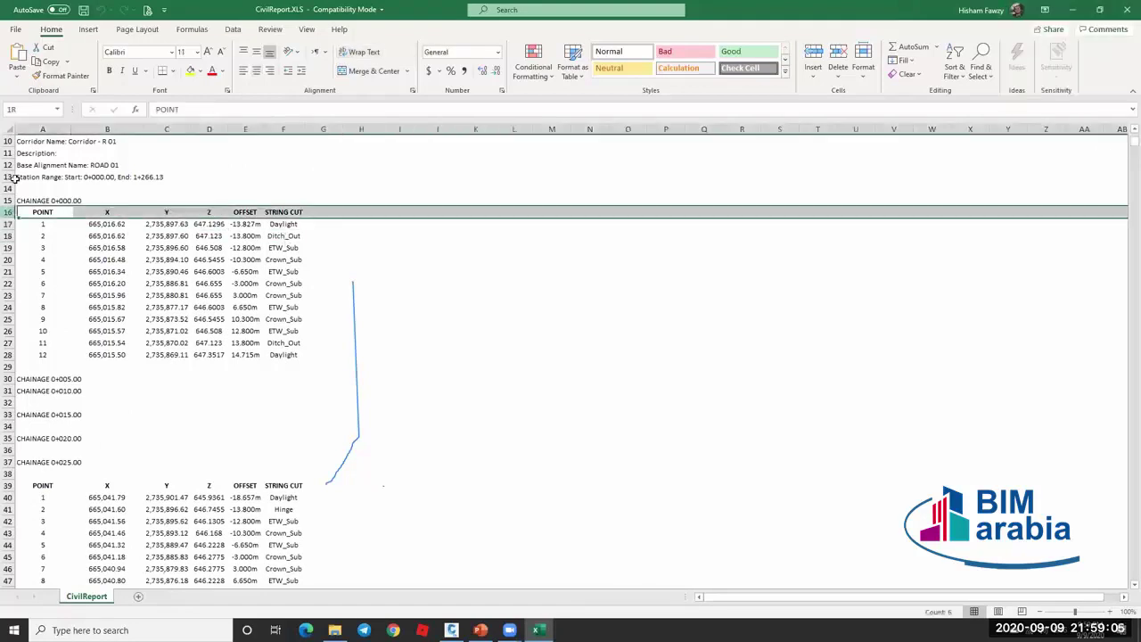
{"action": "left_click_drag", "start_coordinate": [14, 177], "coordinate": [9, 152]}
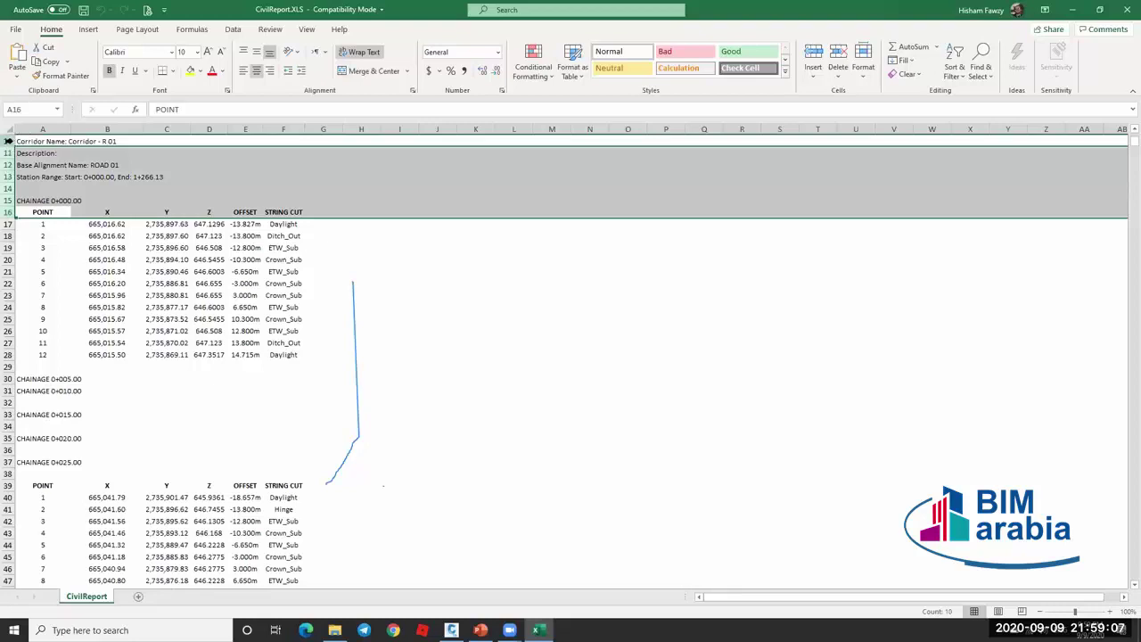
{"action": "scroll", "coordinate": [8, 141], "scroll_direction": "up", "scroll_amount": 3}
{"action": "left_click_drag", "start_coordinate": [8, 150], "coordinate": [5, 329]}
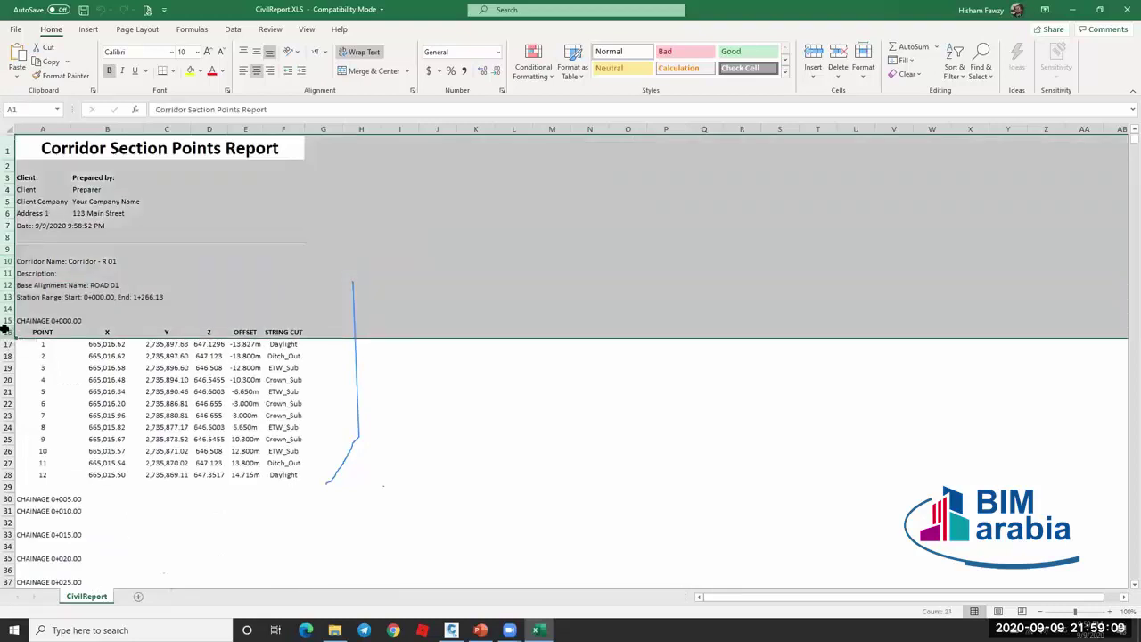
{"action": "right_click", "coordinate": [7, 337]}
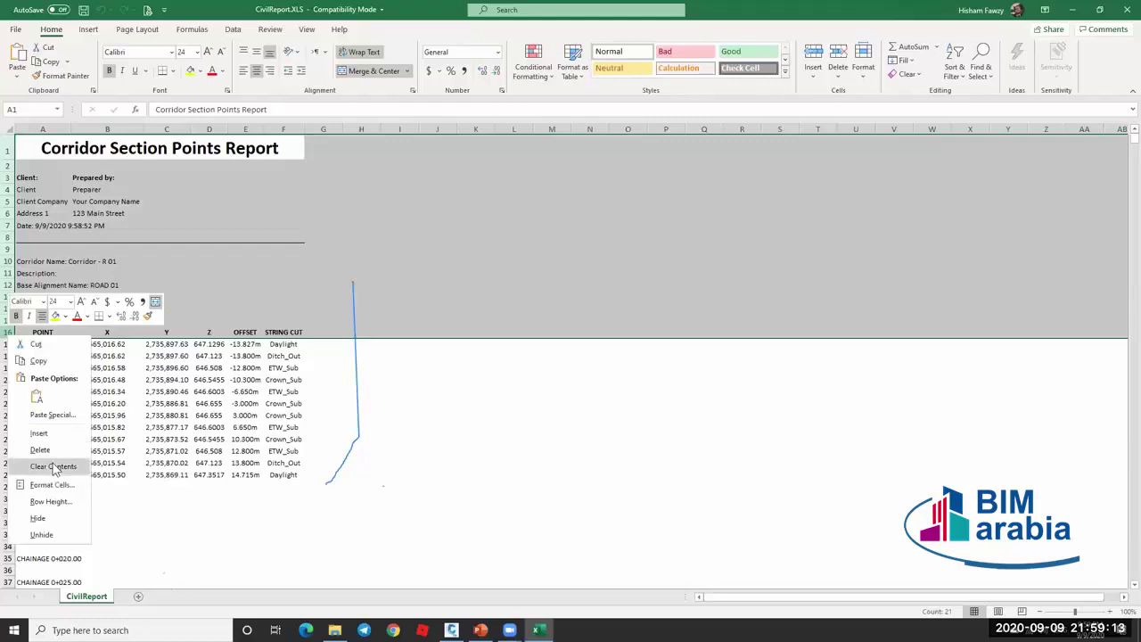
{"action": "key", "text": "Escape"}
{"action": "key", "text": "ctrl+minus"}
Filter the STRING CUT column F to show only Daylight points.
{"action": "left_click", "coordinate": [283, 129]}
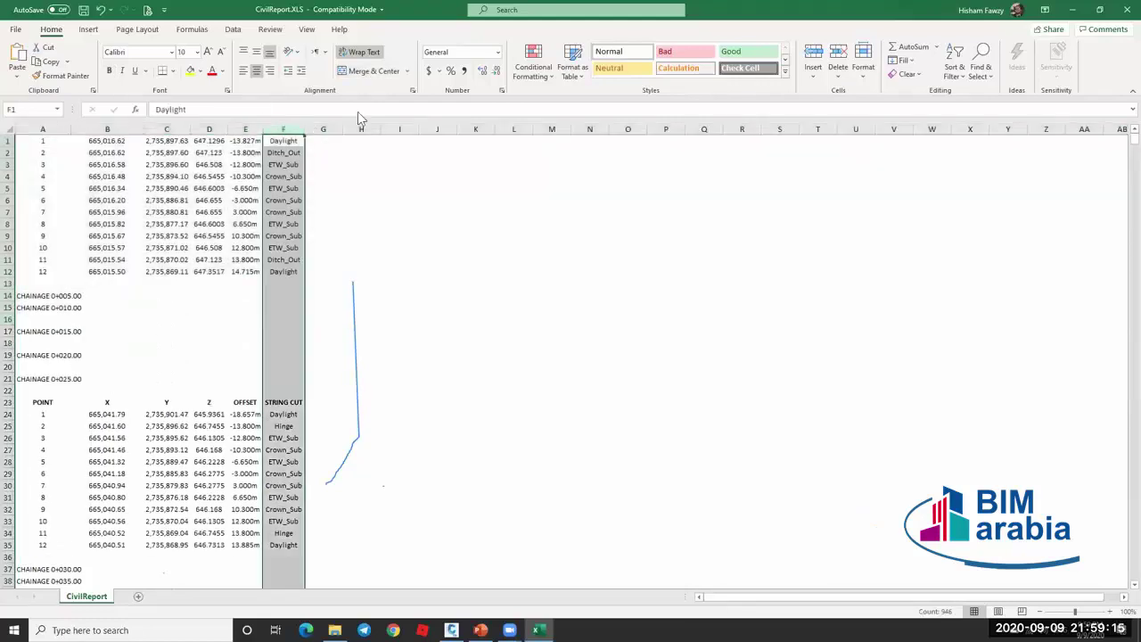
{"action": "left_click", "coordinate": [954, 71]}
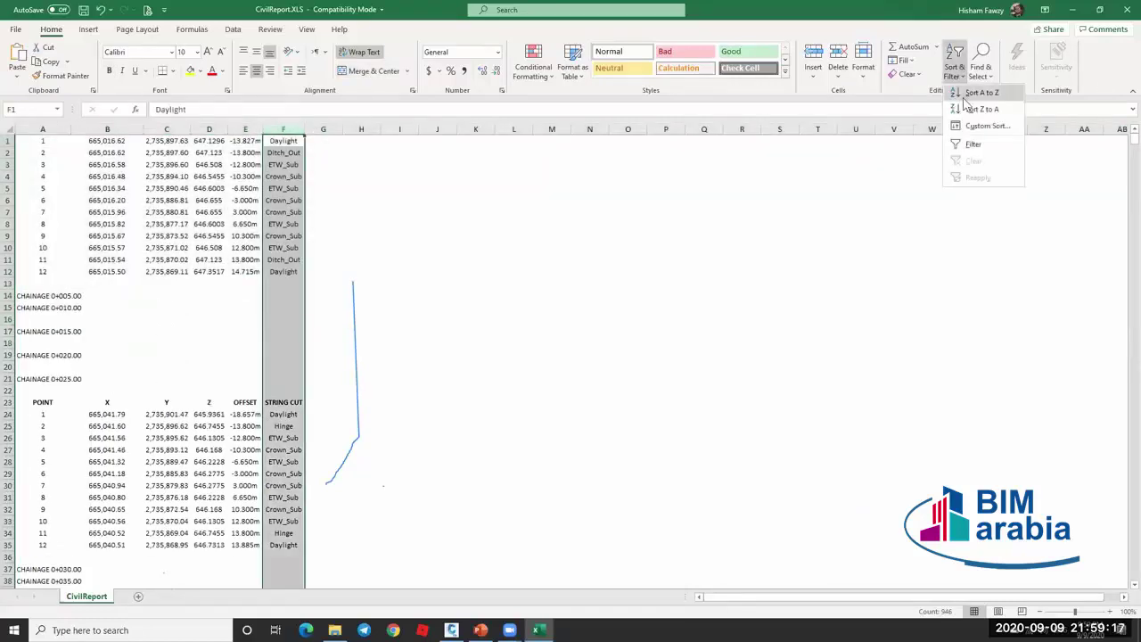
{"action": "left_click", "coordinate": [967, 147]}
{"action": "left_click", "coordinate": [299, 142]}
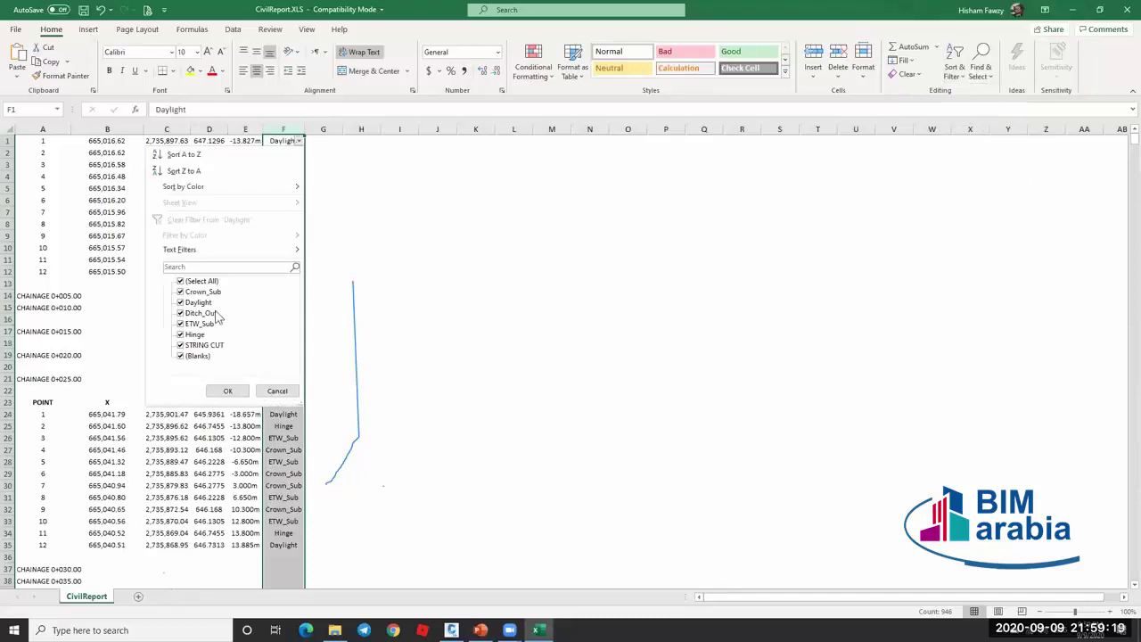
{"action": "left_click", "coordinate": [198, 281]}
{"action": "left_click", "coordinate": [196, 303]}
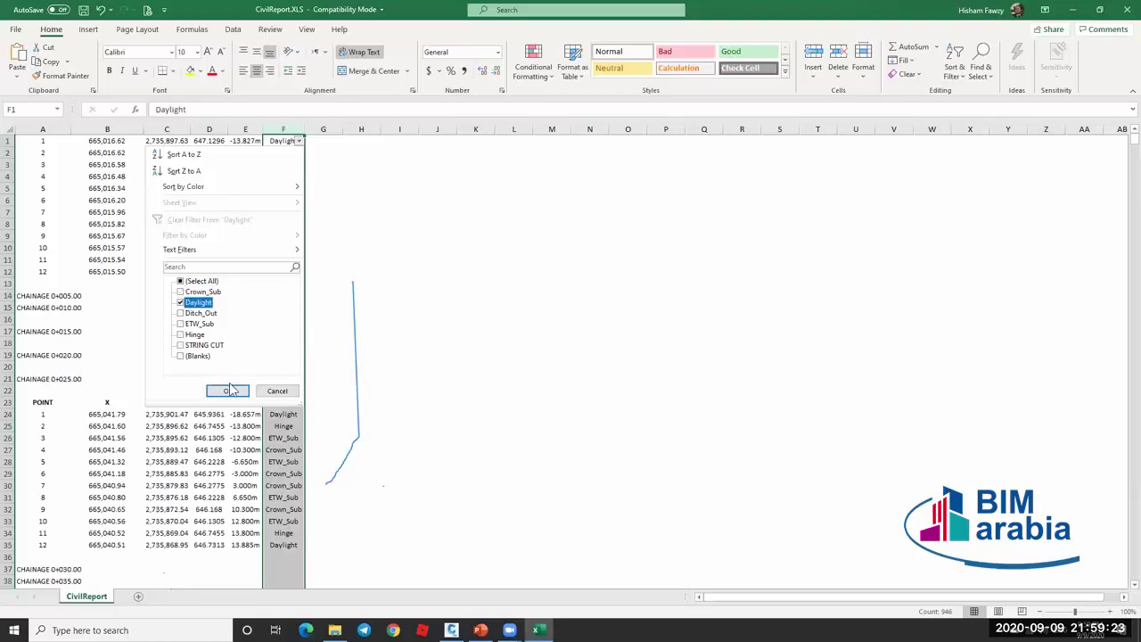
{"action": "left_click", "coordinate": [228, 391]}
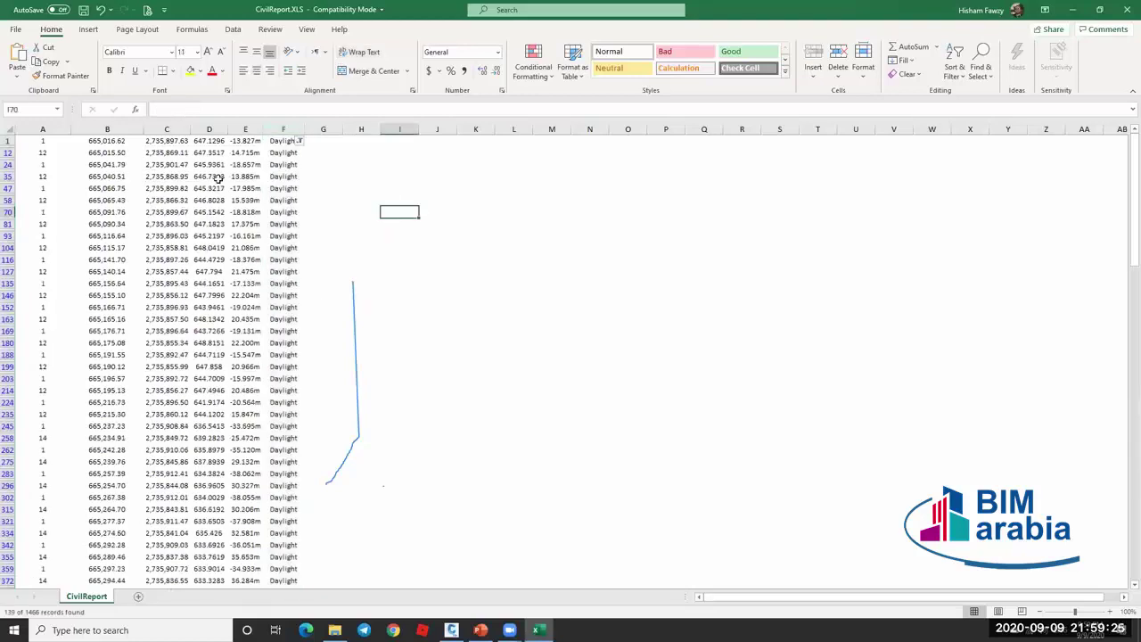
Review the filtered Daylight offsets, keep the filter unchanged, and minimise Excel.
{"action": "left_click", "coordinate": [242, 140]}
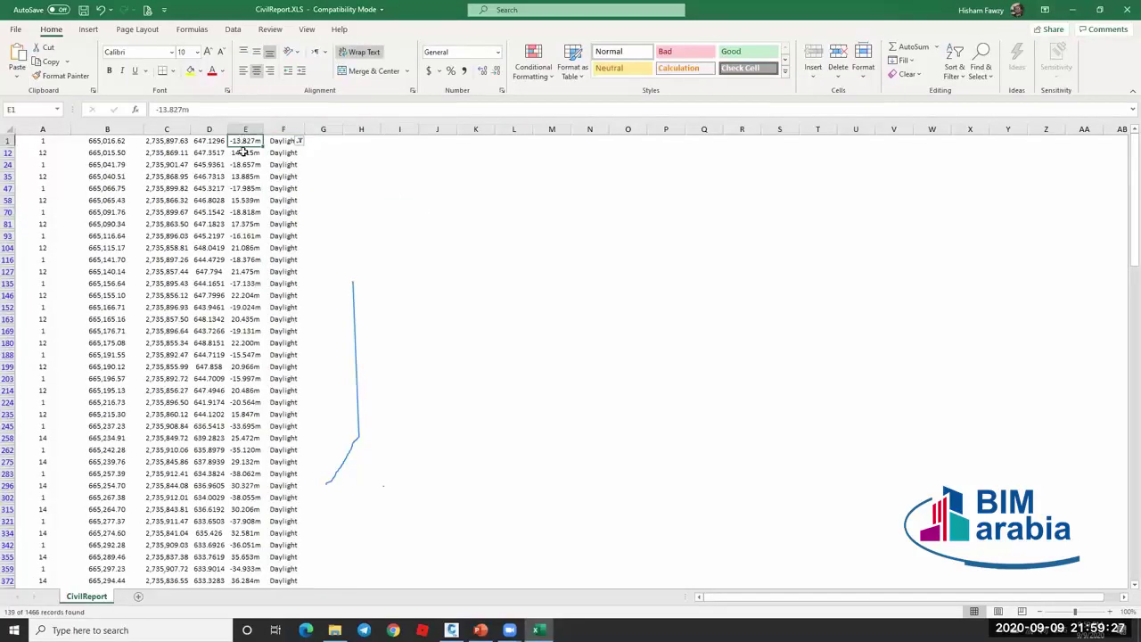
{"action": "key", "text": "Down"}
{"action": "key", "text": "Down"}
{"action": "key", "text": "Down"}
{"action": "key", "text": "Down"}
{"action": "key", "text": "Up"}
{"action": "key", "text": "Up"}
{"action": "key", "text": "Up"}
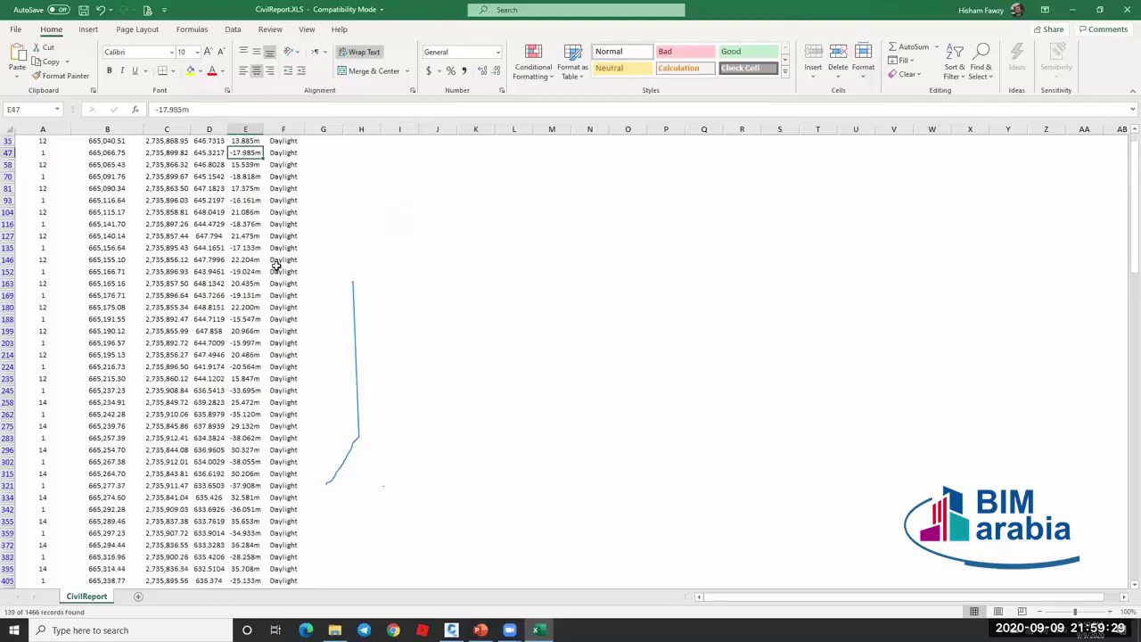
{"action": "key", "text": "Down"}
{"action": "key", "text": "Down"}
{"action": "key", "text": "Down"}
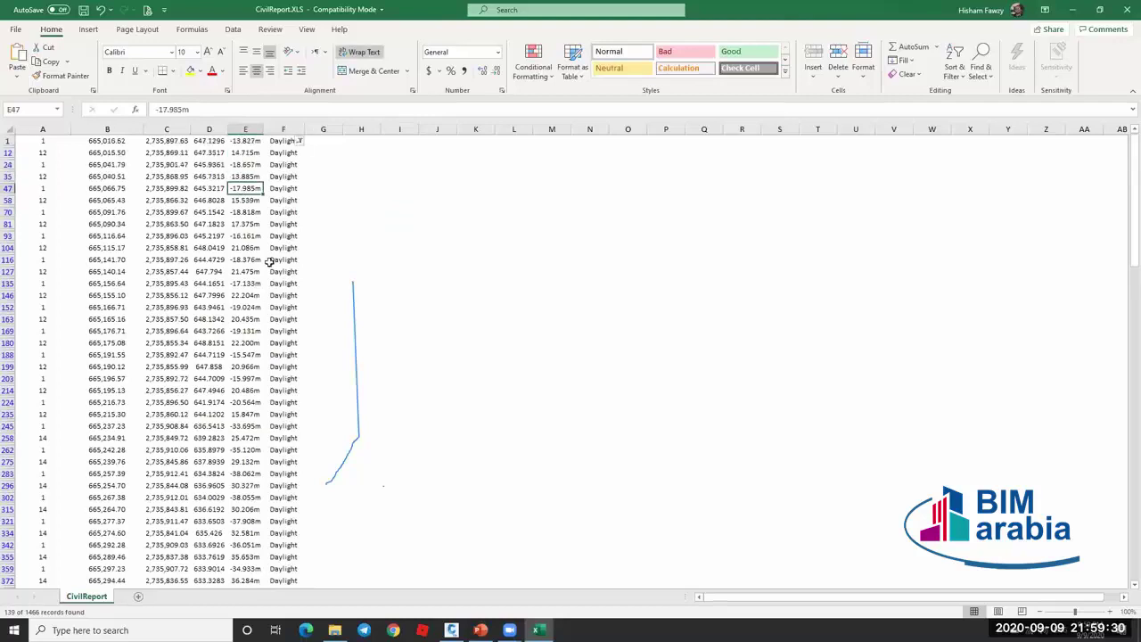
{"action": "left_click", "coordinate": [299, 141]}
{"action": "left_click", "coordinate": [201, 282]}
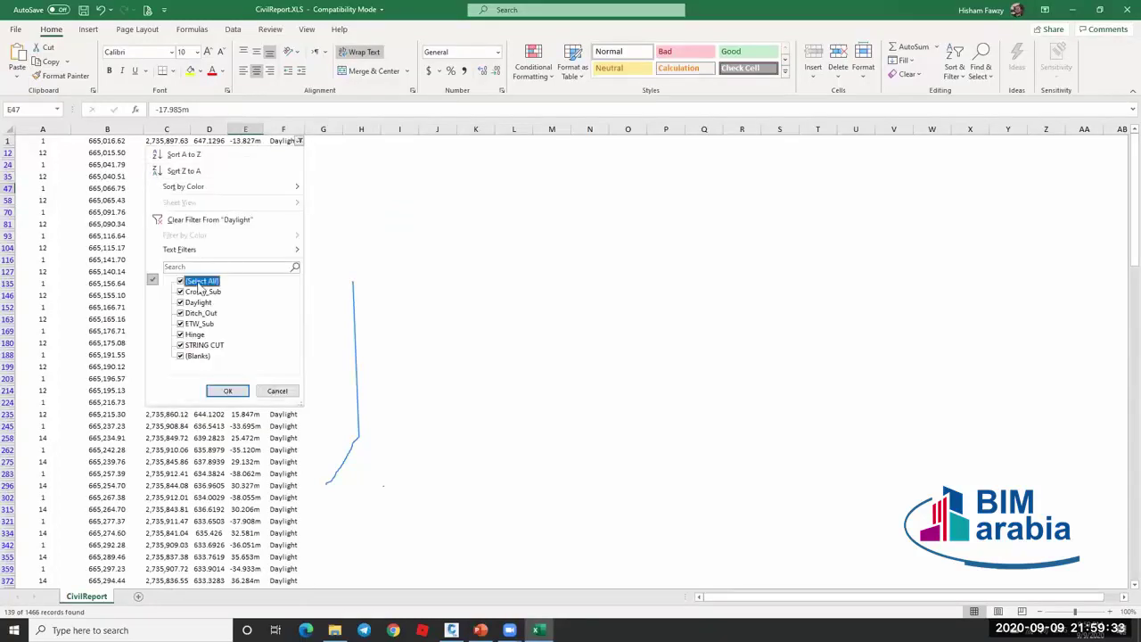
{"action": "left_click", "coordinate": [277, 390]}
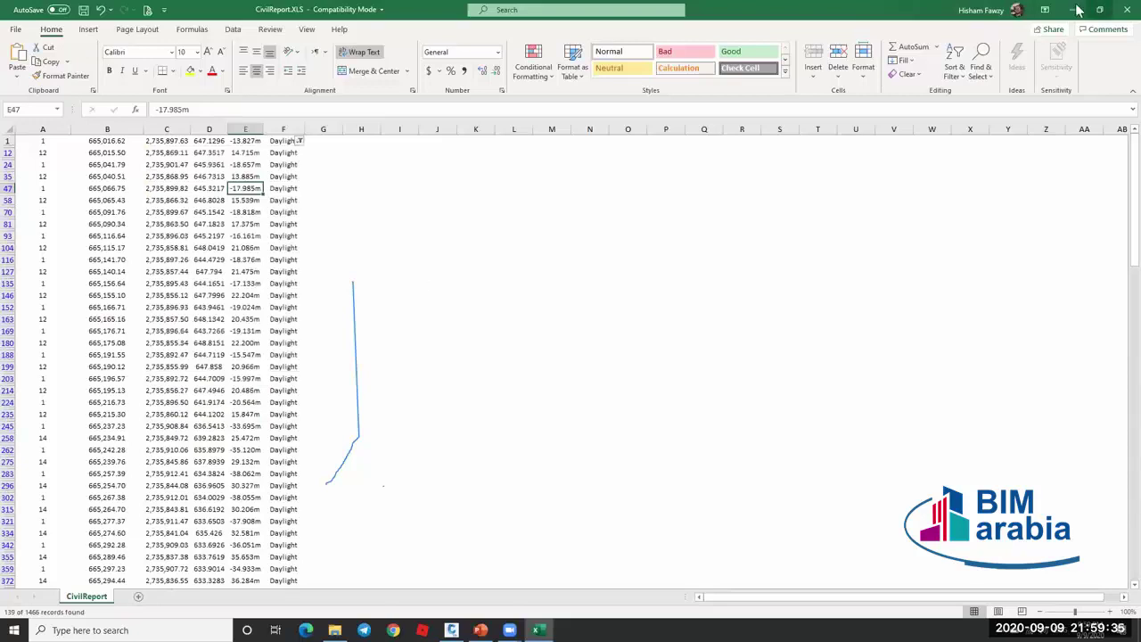
{"action": "left_click", "coordinate": [1075, 9]}
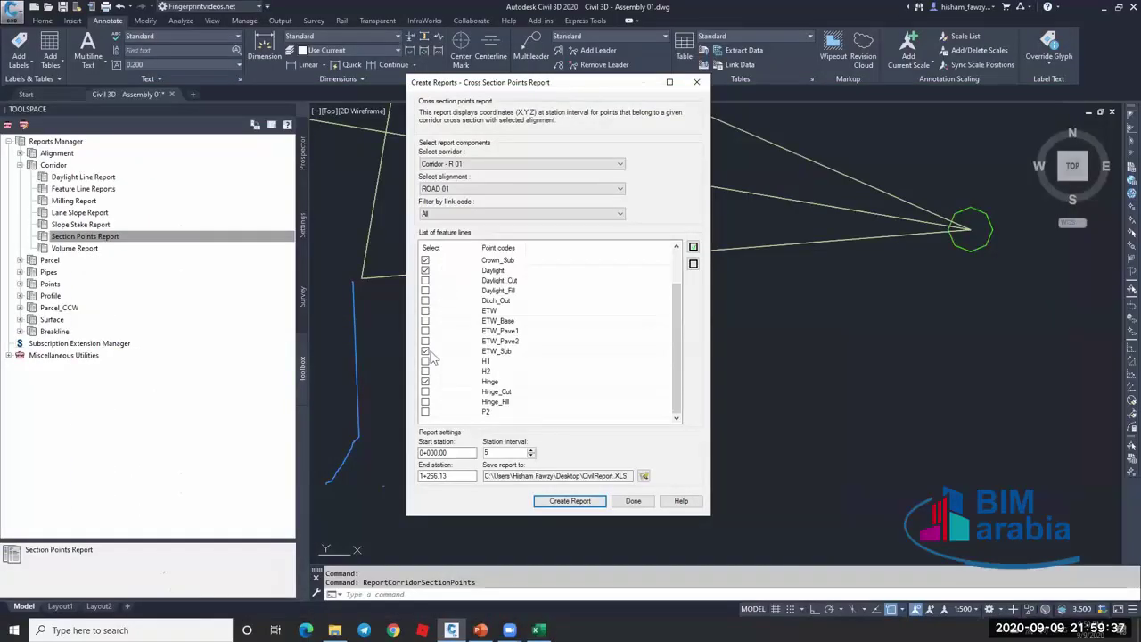
Untick ETW_Sub so only Daylight remains, keep interval 5, and create the report.
{"action": "left_click", "coordinate": [426, 352]}
{"action": "scroll", "coordinate": [428, 277], "scroll_direction": "up", "scroll_amount": 2}
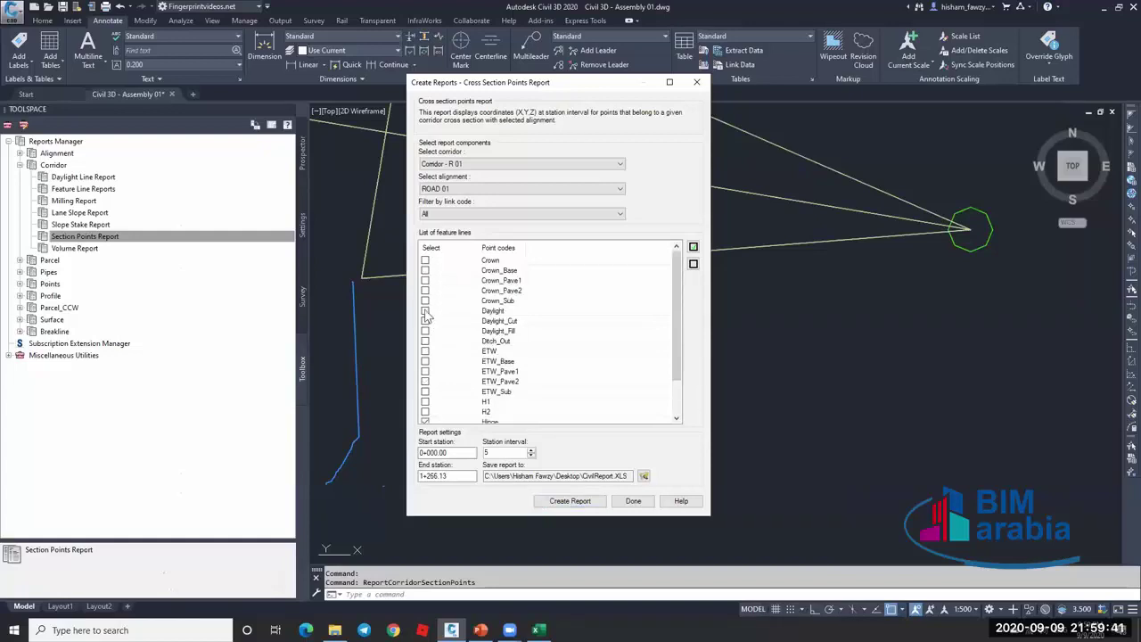
{"action": "left_click", "coordinate": [426, 312]}
{"action": "scroll", "coordinate": [436, 339], "scroll_direction": "down", "scroll_amount": 2}
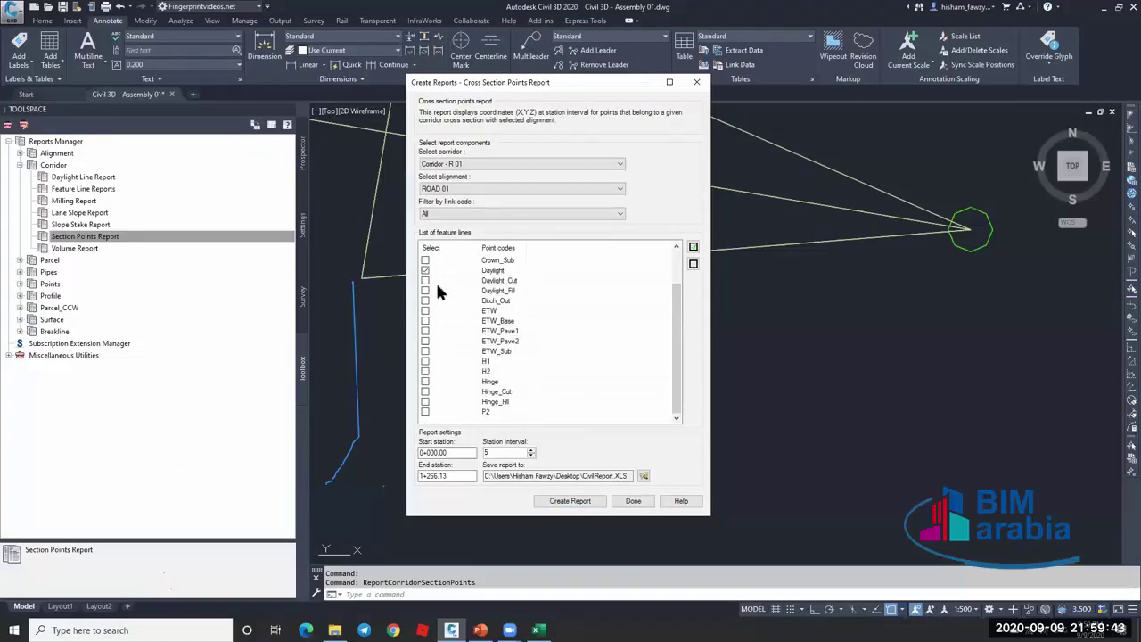
{"action": "scroll", "coordinate": [435, 280], "scroll_direction": "up", "scroll_amount": 2}
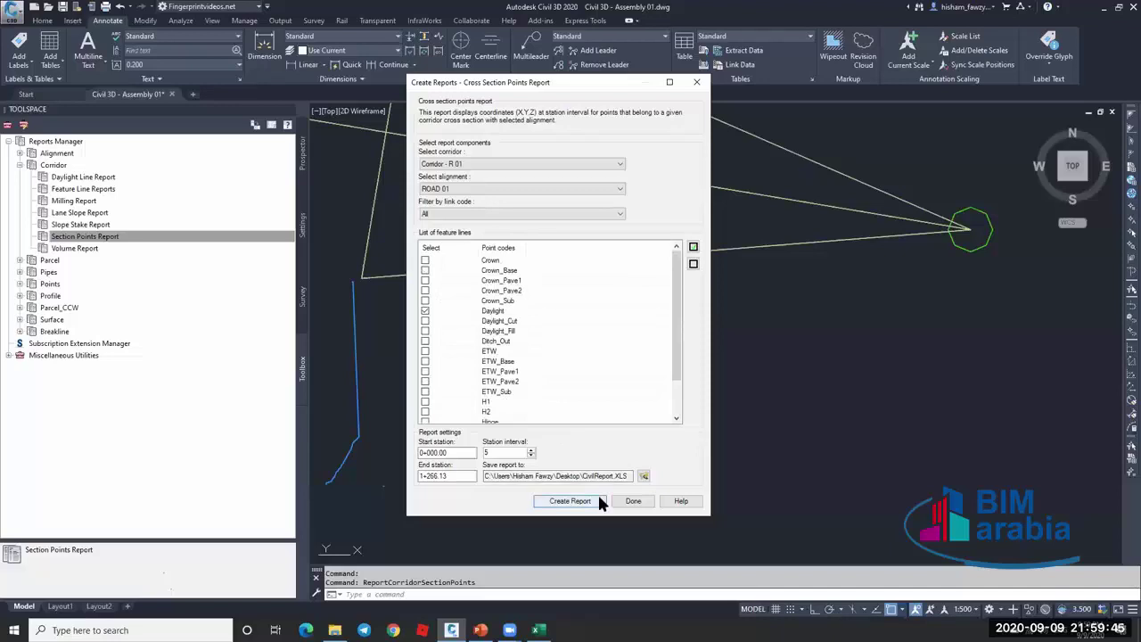
{"action": "double_click", "coordinate": [506, 453]}
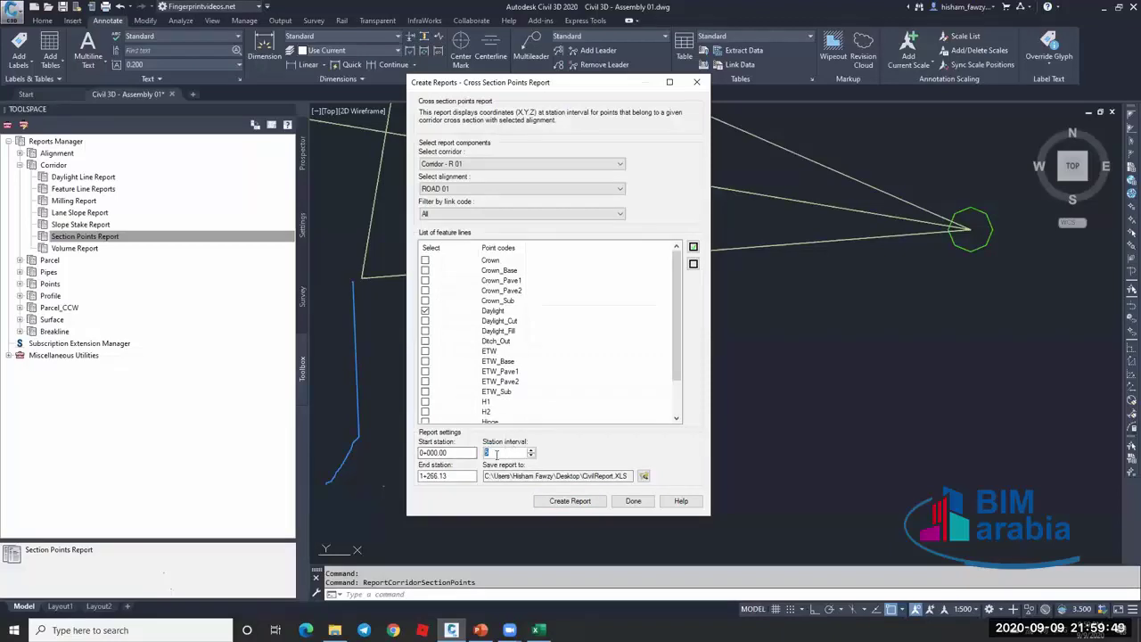
{"action": "left_click", "coordinate": [563, 504]}
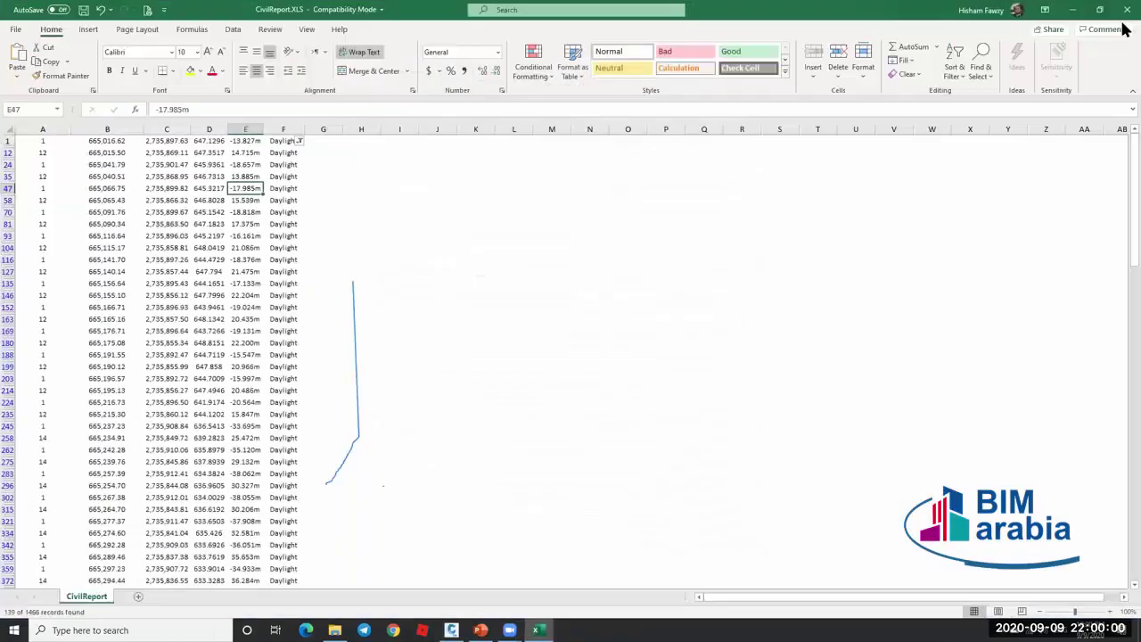
Close the old Excel report without saving and rerun the report.
{"action": "left_click", "coordinate": [1127, 9]}
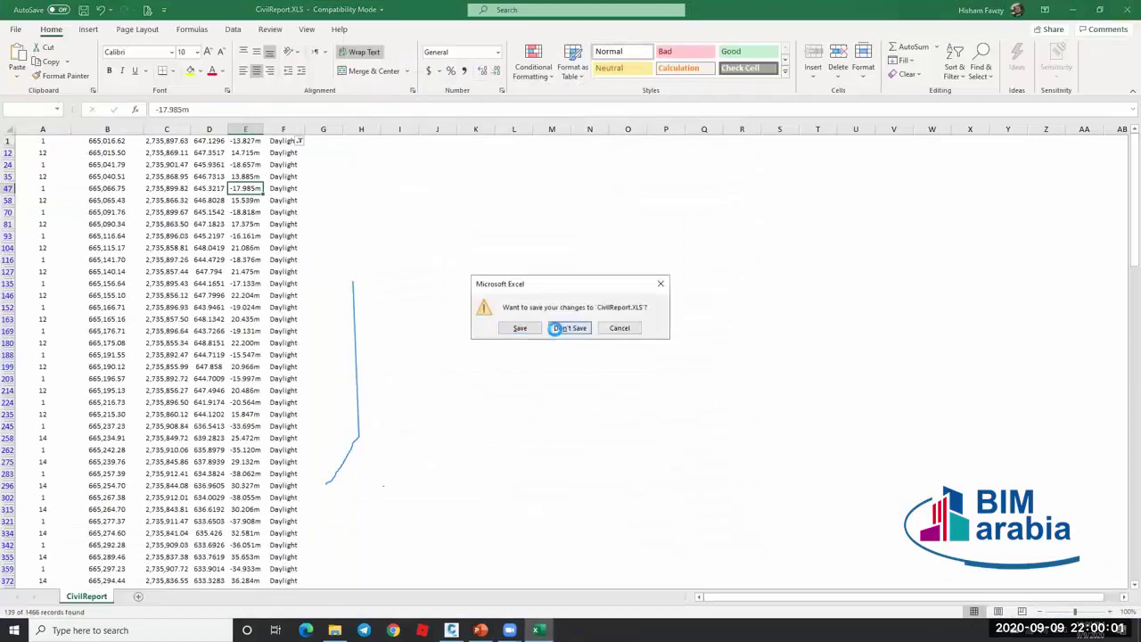
{"action": "left_click", "coordinate": [558, 326]}
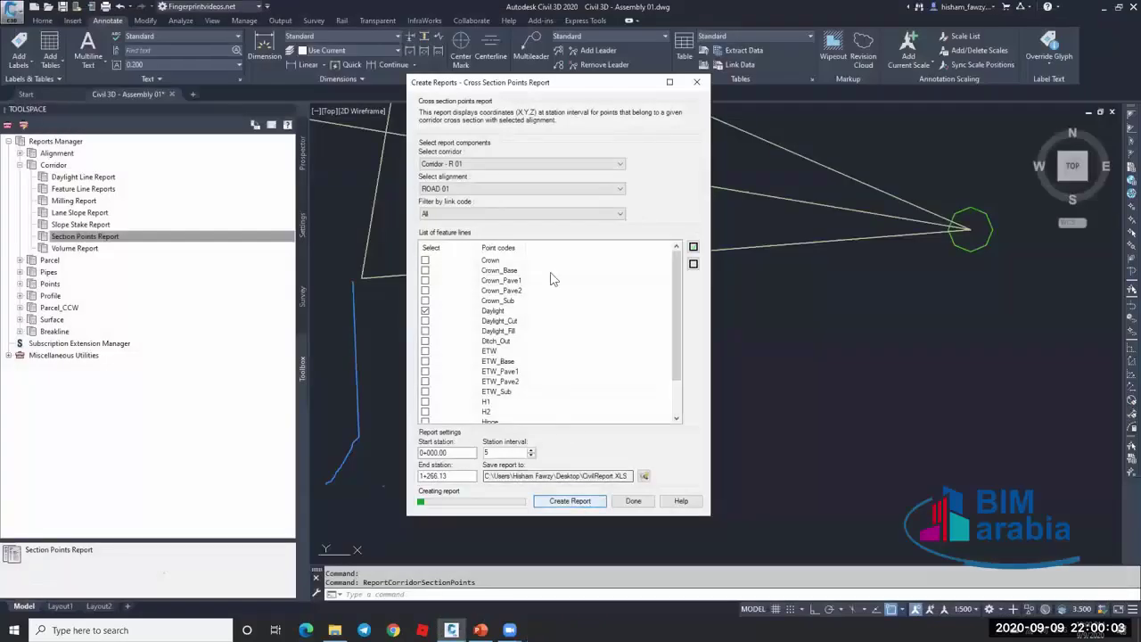
{"action": "key", "text": "Return"}
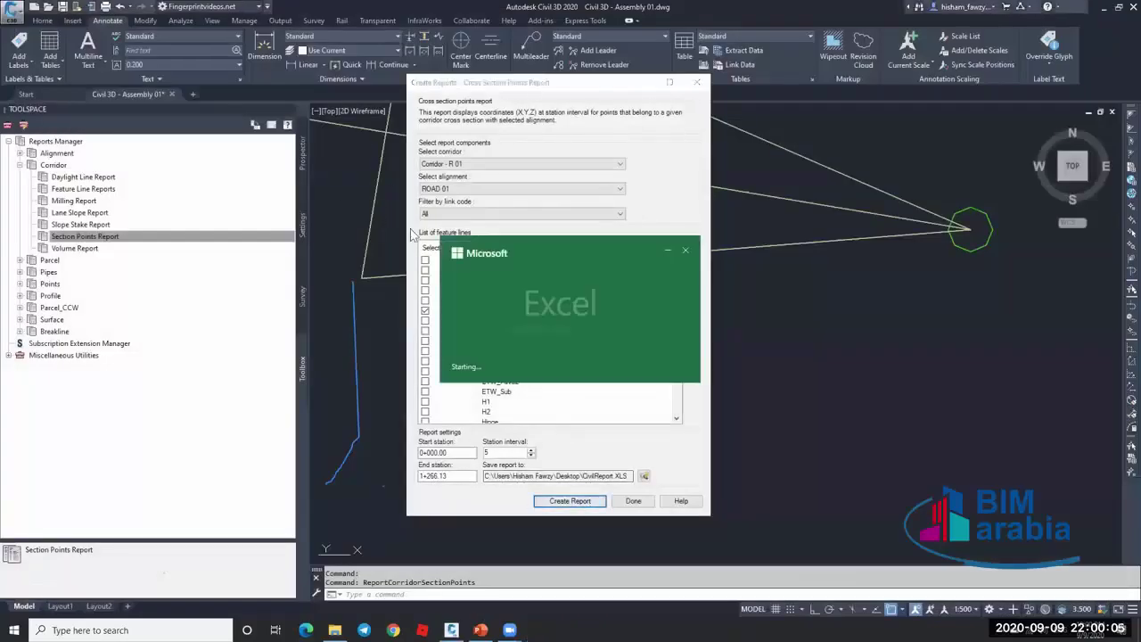
{"action": "scroll", "coordinate": [108, 275], "scroll_direction": "down", "scroll_amount": 2}
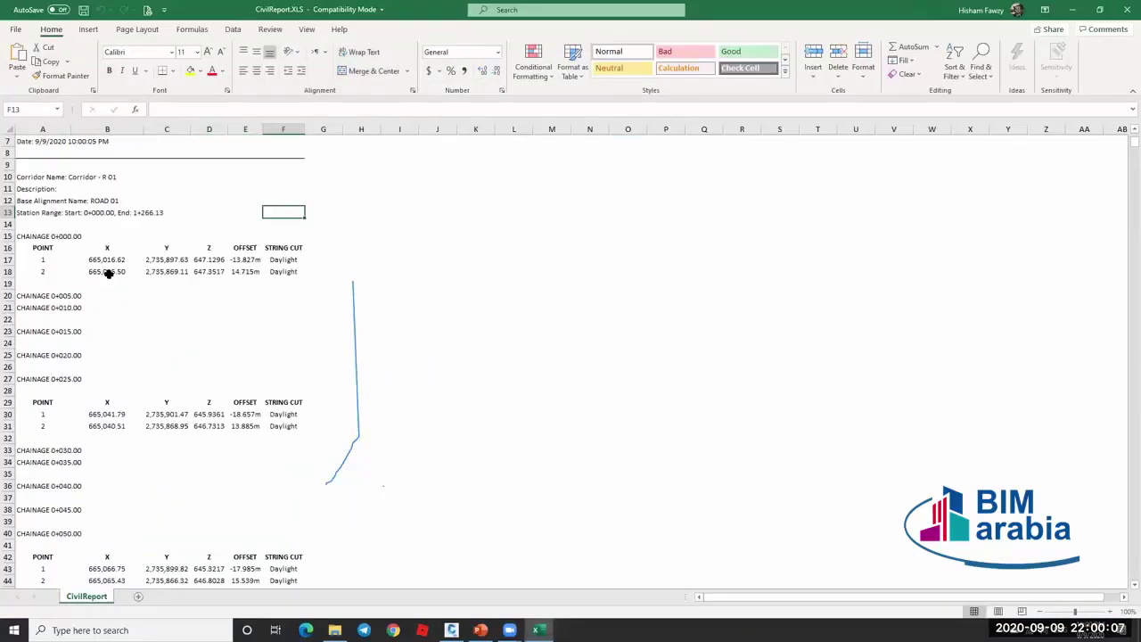
Read the first Daylight point's X, Y and Z values, then switch back to Civil 3D.
{"action": "left_click", "coordinate": [214, 259]}
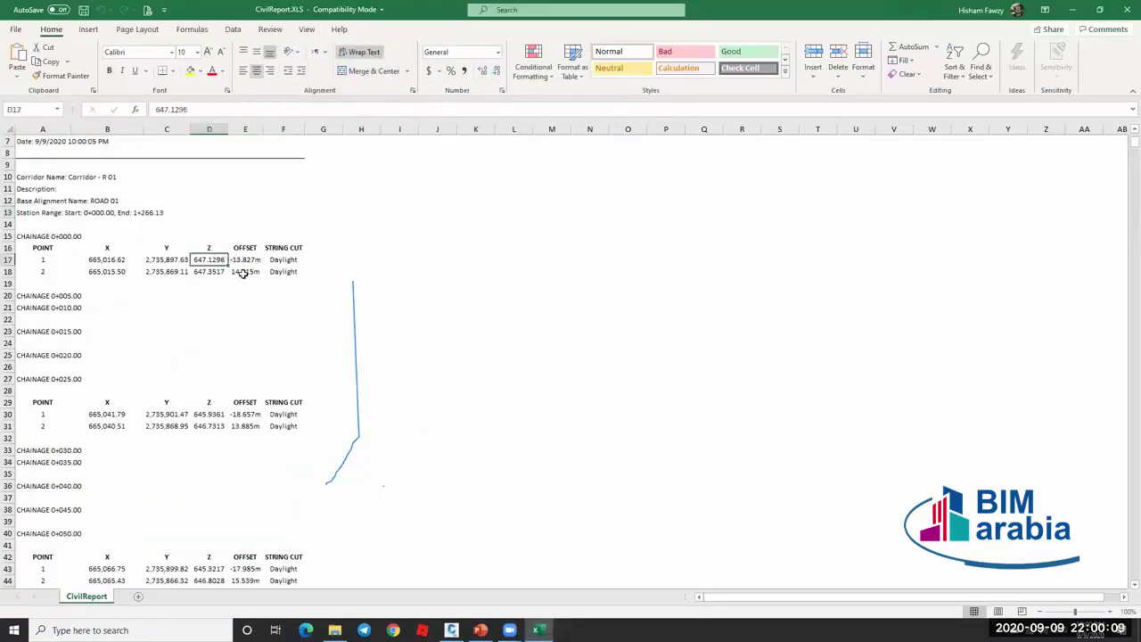
{"action": "left_click", "coordinate": [119, 262]}
{"action": "left_click", "coordinate": [170, 259]}
{"action": "left_click", "coordinate": [214, 260]}
{"action": "key", "text": "alt+Tab"}
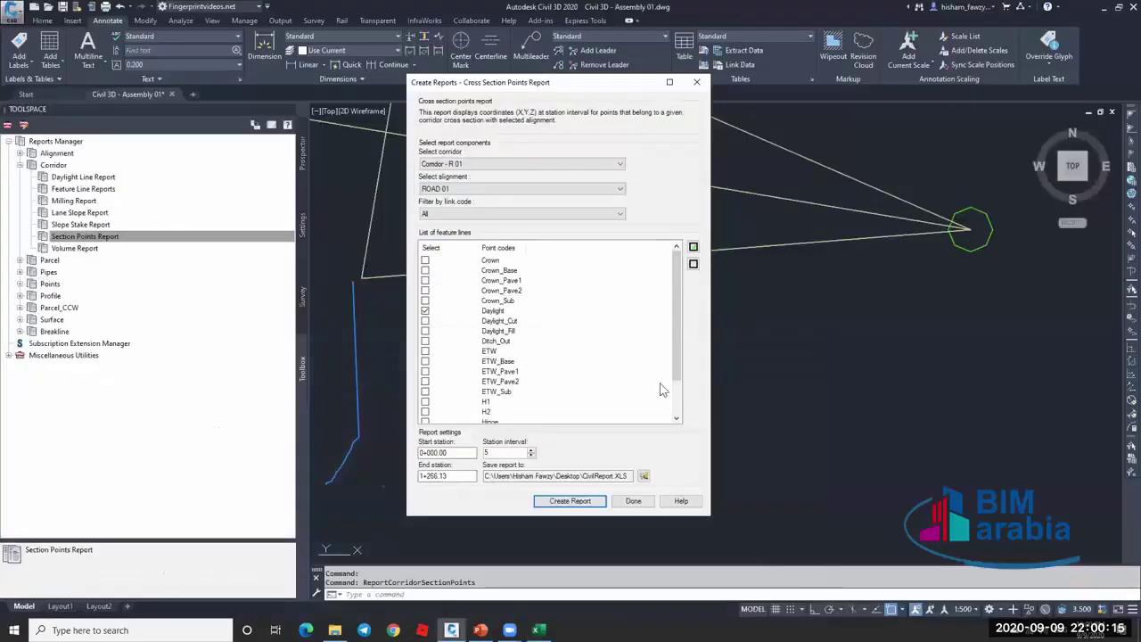
Close the report settings and zoom in to read the assembly's point codes.
{"action": "left_click", "coordinate": [632, 501]}
{"action": "scroll", "coordinate": [583, 323], "scroll_direction": "up", "scroll_amount": 5}
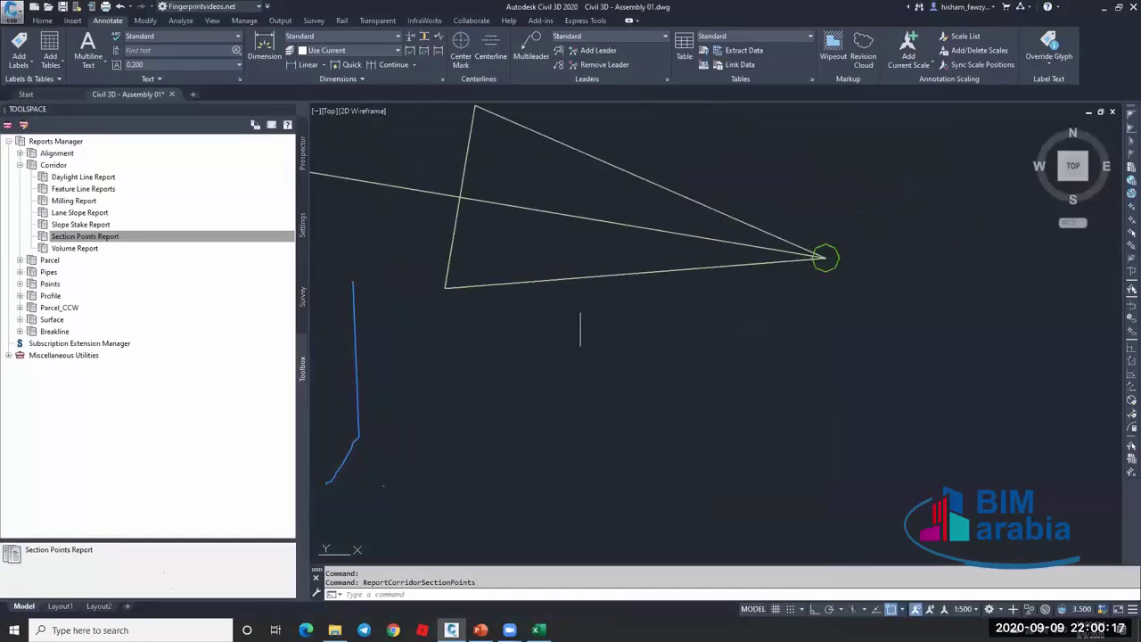
{"action": "scroll", "coordinate": [433, 178], "scroll_direction": "up", "scroll_amount": 5}
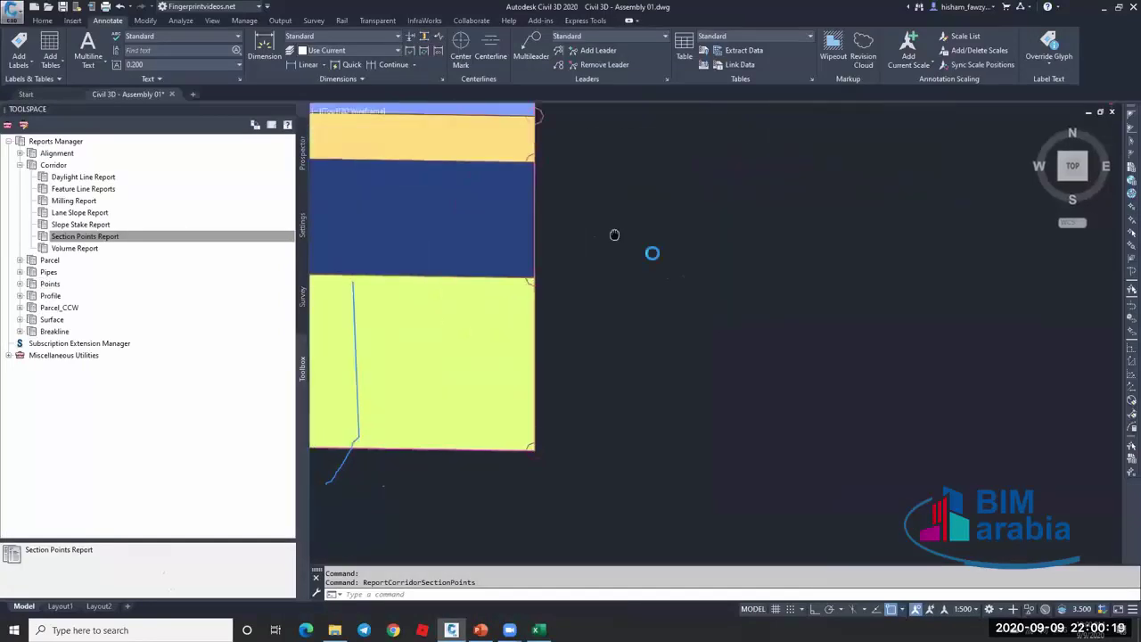
{"action": "scroll", "coordinate": [572, 178], "scroll_direction": "up", "scroll_amount": 3}
{"action": "scroll", "coordinate": [624, 214], "scroll_direction": "down", "scroll_amount": 2}
{"action": "scroll", "coordinate": [644, 239], "scroll_direction": "up", "scroll_amount": 2}
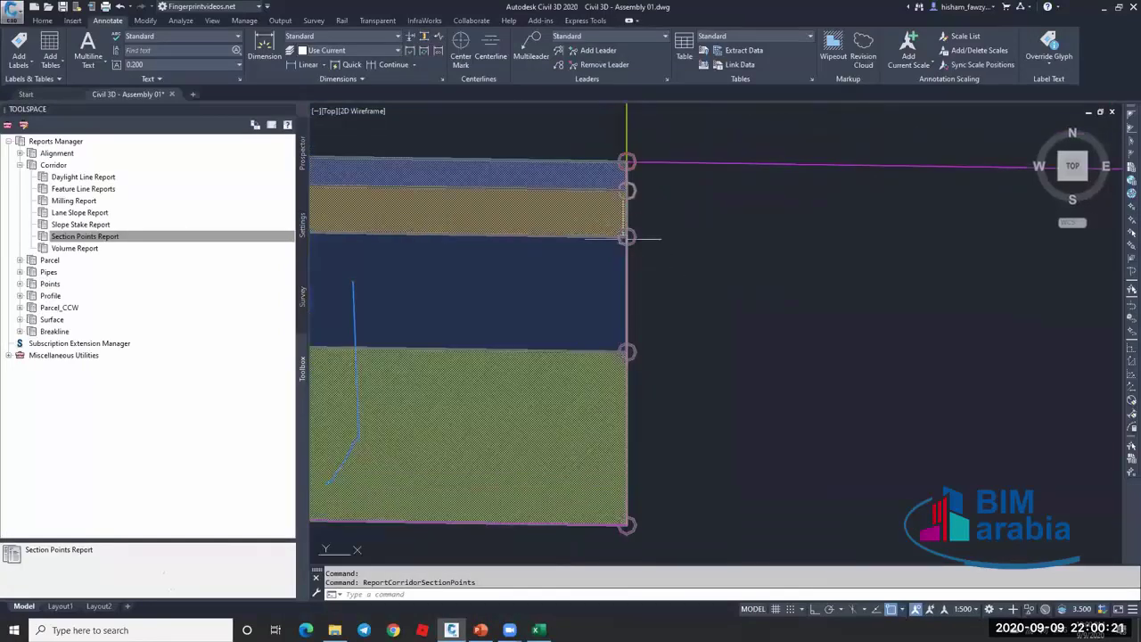
{"action": "mouse_move", "coordinate": [650, 234]}
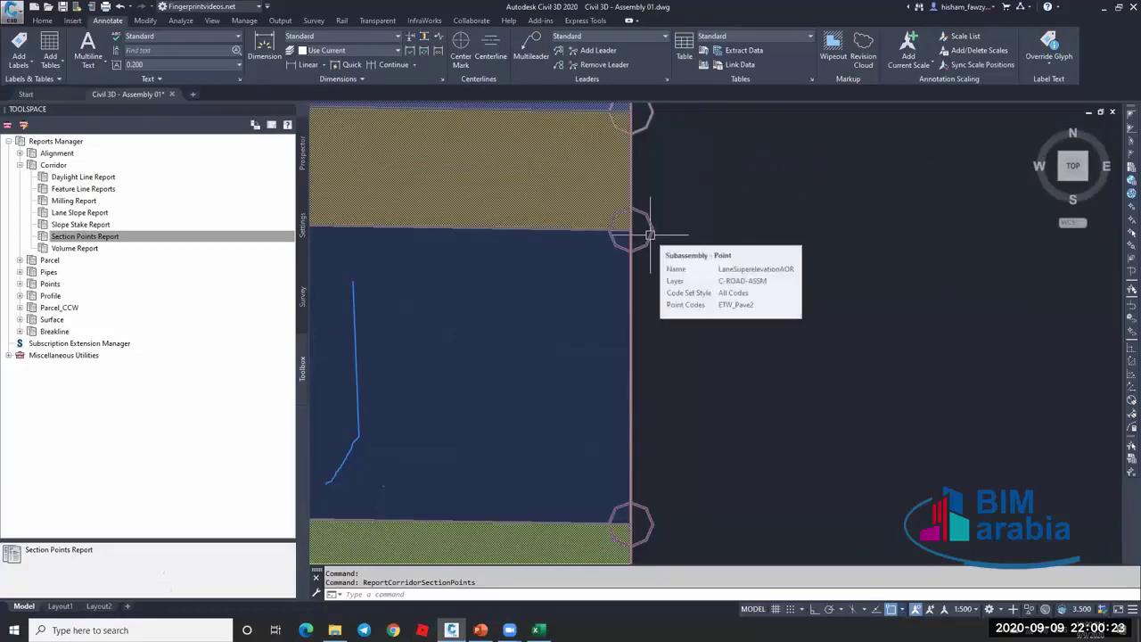
Adjust the view and open Tool Palettes at the Metric Lanes Subassemblies.
{"action": "scroll", "coordinate": [654, 268], "scroll_direction": "down", "scroll_amount": 4}
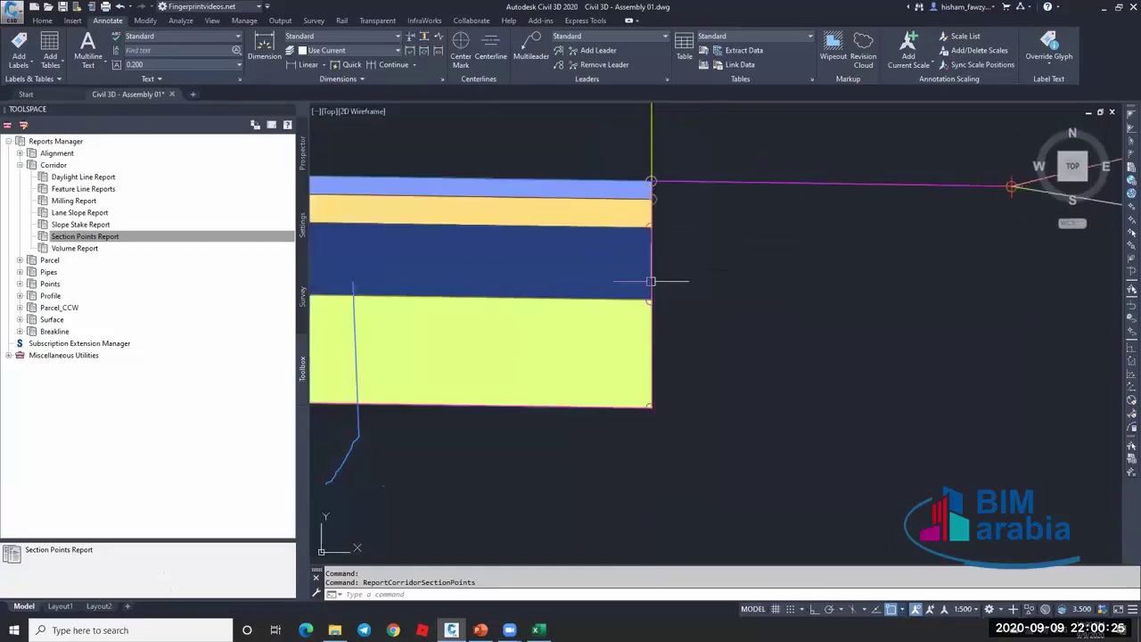
{"action": "scroll", "coordinate": [659, 283], "scroll_direction": "up", "scroll_amount": 5}
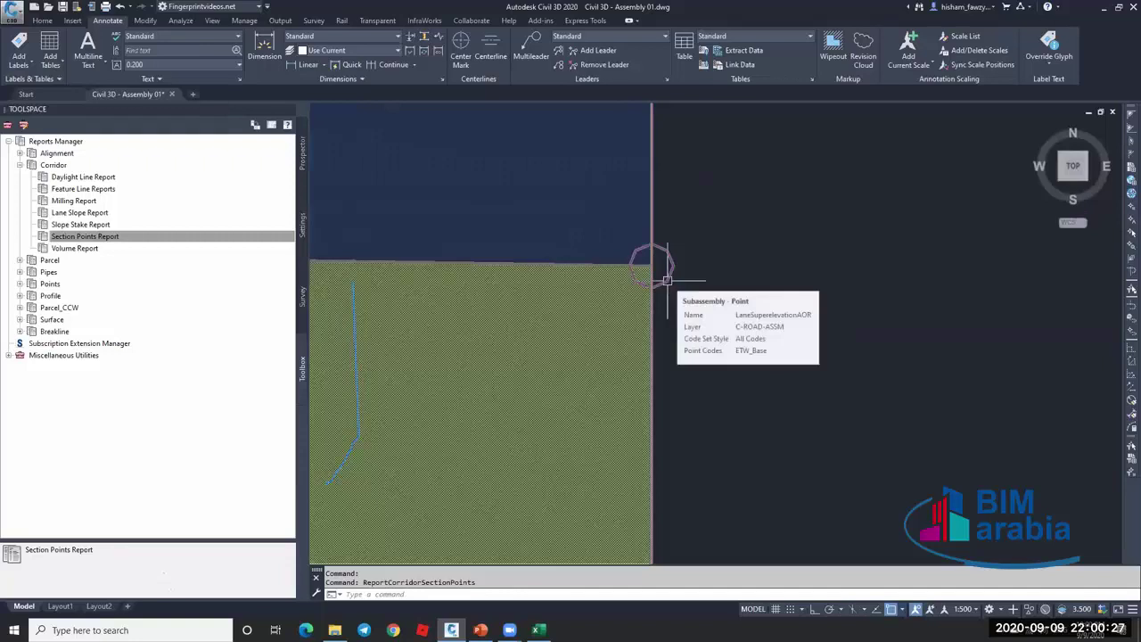
{"action": "scroll", "coordinate": [758, 247], "scroll_direction": "down", "scroll_amount": 4}
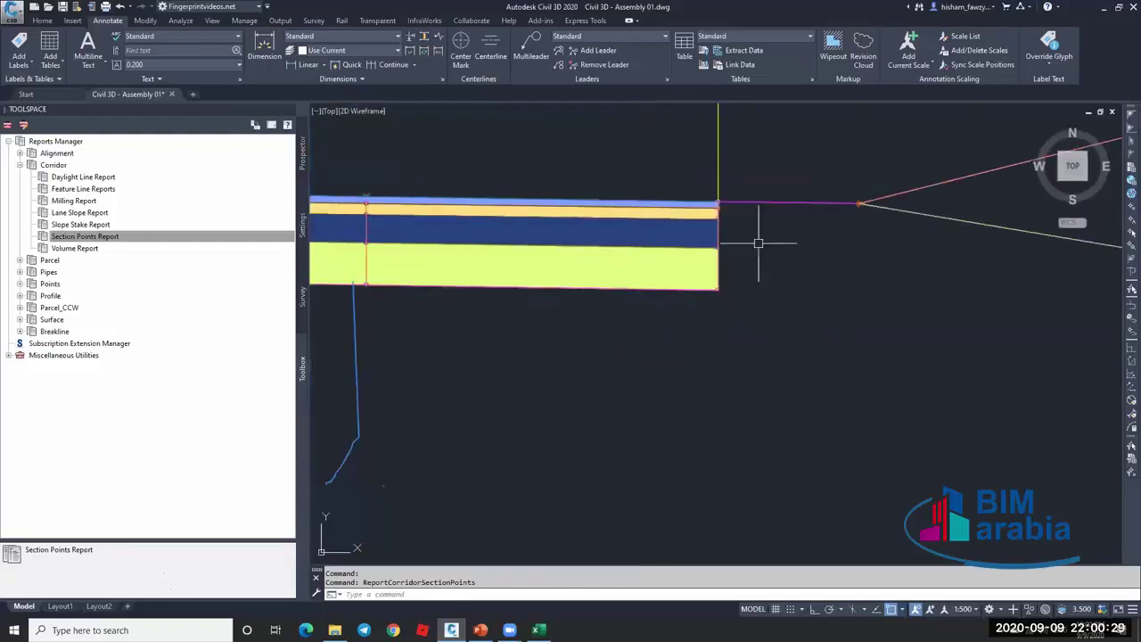
{"action": "scroll", "coordinate": [606, 258], "scroll_direction": "down", "scroll_amount": 3}
{"action": "scroll", "coordinate": [624, 256], "scroll_direction": "up", "scroll_amount": 4}
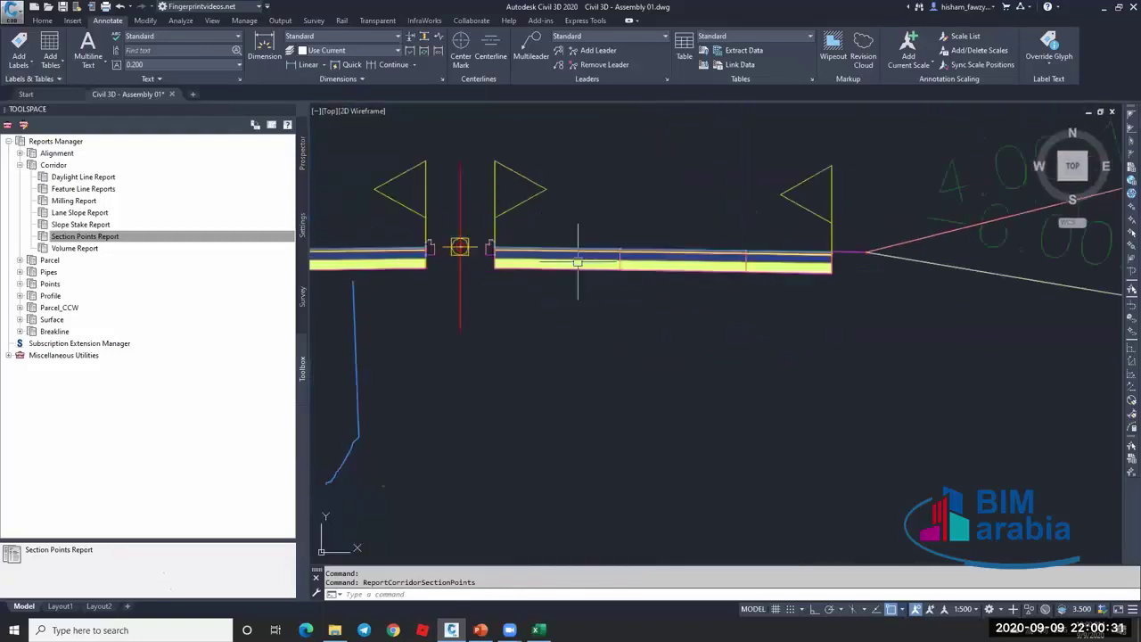
{"action": "key", "text": "ctrl+3"}
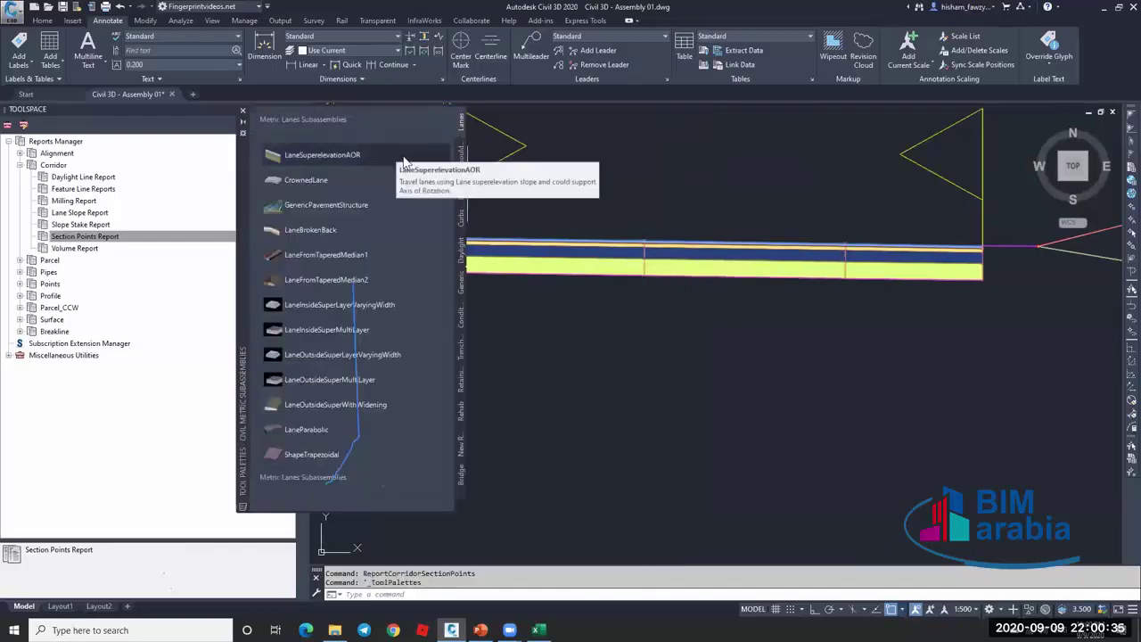
Open the LaneSuperelevationAOR help topic and scroll to its point codes table.
{"action": "right_click", "coordinate": [405, 158]}
{"action": "left_click", "coordinate": [435, 311]}
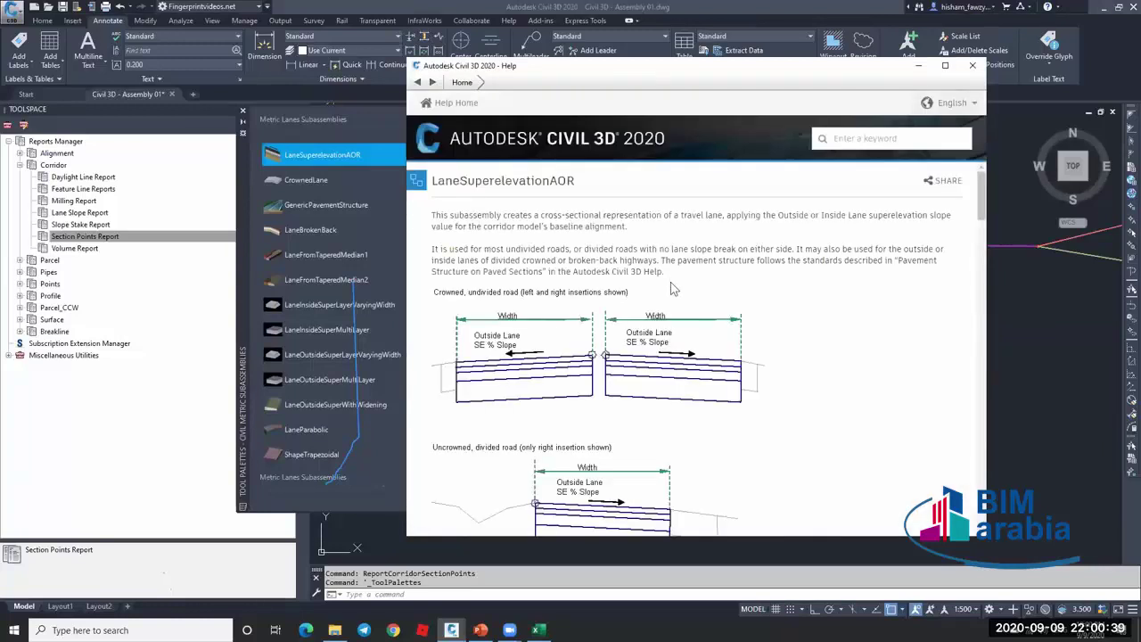
{"action": "scroll", "coordinate": [670, 282], "scroll_direction": "down", "scroll_amount": 15}
{"action": "scroll", "coordinate": [675, 287], "scroll_direction": "down", "scroll_amount": 15}
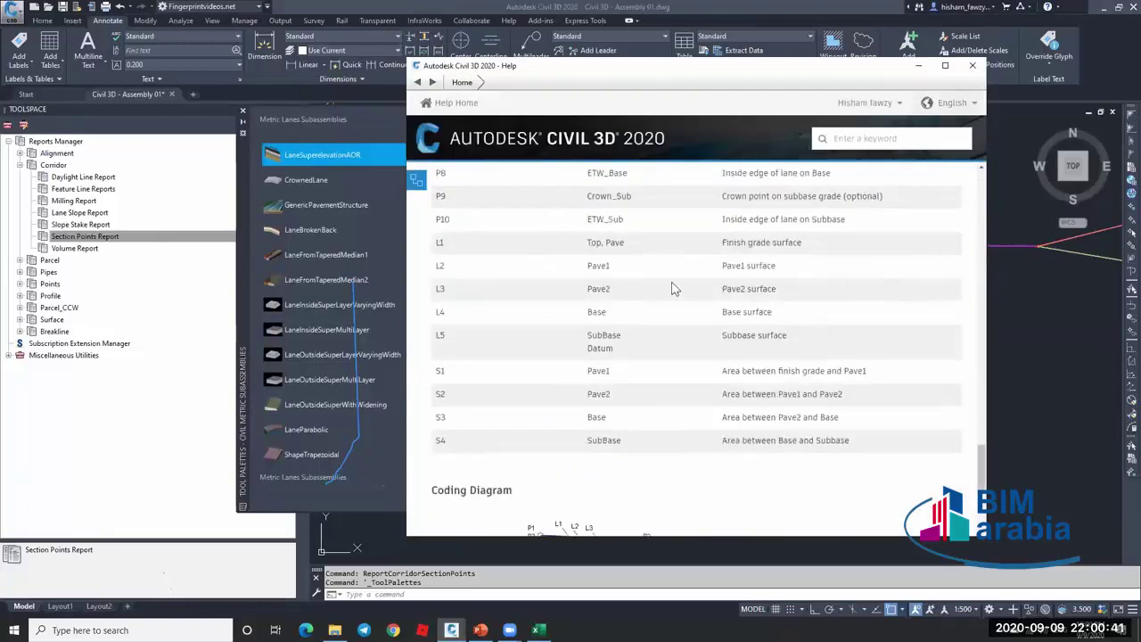
{"action": "scroll", "coordinate": [642, 308], "scroll_direction": "up", "scroll_amount": 5}
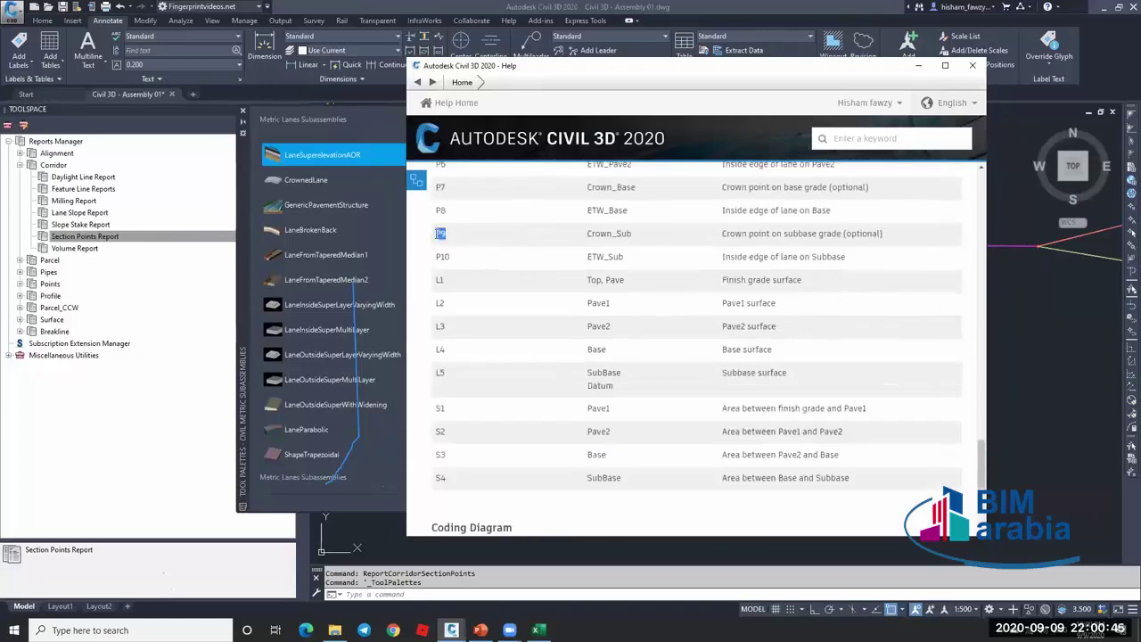
Highlight the Crown_Sub, P10 and ETW_Sub codes in the table, then close the help.
{"action": "double_click", "coordinate": [617, 233]}
{"action": "left_click_drag", "start_coordinate": [435, 256], "coordinate": [536, 259]}
{"action": "double_click", "coordinate": [606, 257]}
{"action": "scroll", "coordinate": [580, 464], "scroll_direction": "down", "scroll_amount": 2}
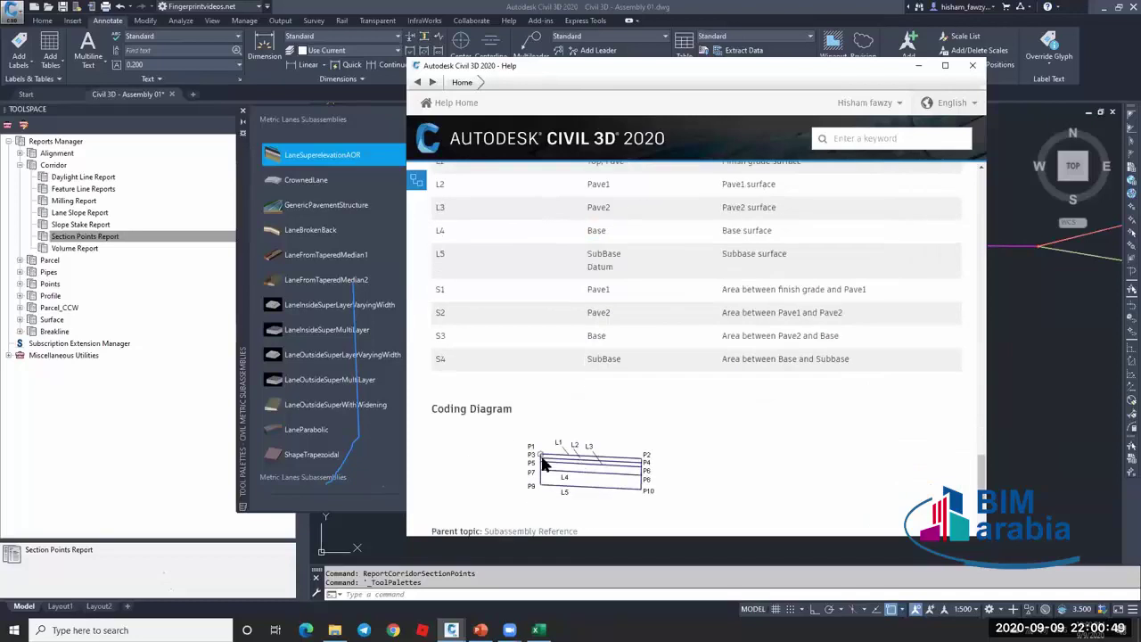
{"action": "scroll", "coordinate": [545, 460], "scroll_direction": "up", "scroll_amount": 3}
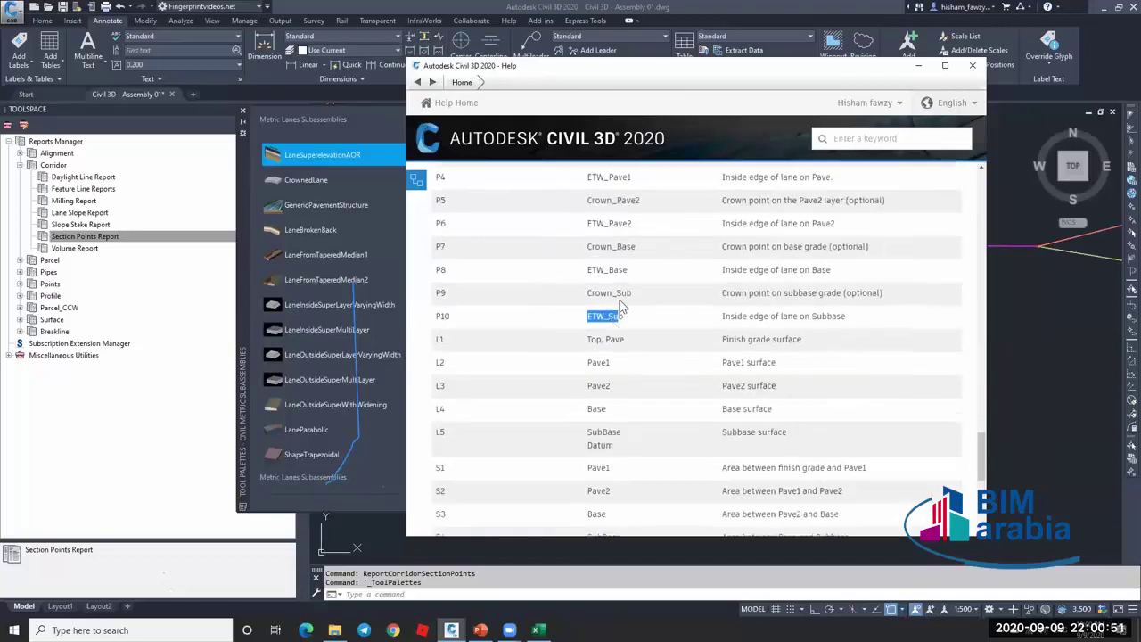
{"action": "left_click", "coordinate": [973, 65]}
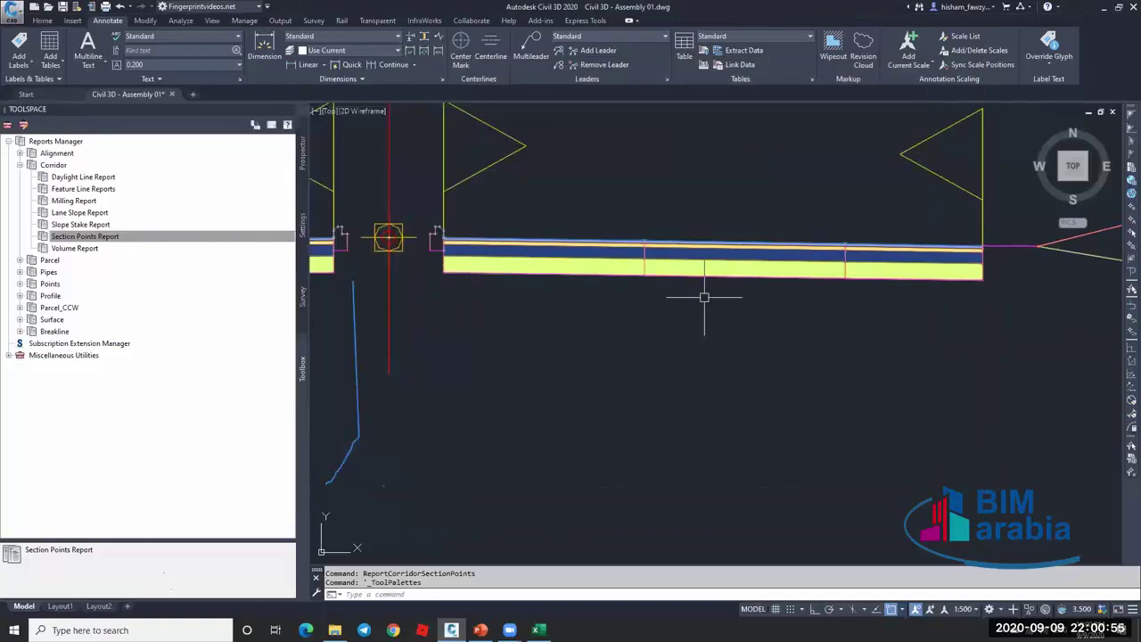
Pick MarkPoint from the Generic subassemblies palette and start editing its Point Name.
{"action": "scroll", "coordinate": [699, 307], "scroll_direction": "down", "scroll_amount": 2}
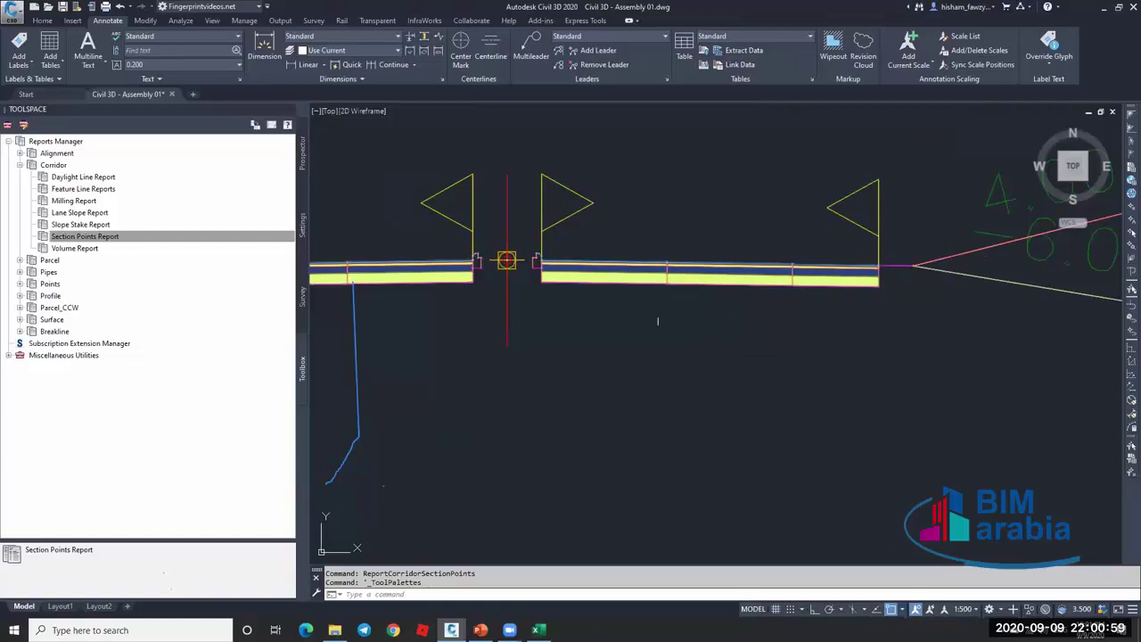
{"action": "scroll", "coordinate": [693, 292], "scroll_direction": "down", "scroll_amount": 1}
{"action": "scroll", "coordinate": [713, 276], "scroll_direction": "up", "scroll_amount": 3}
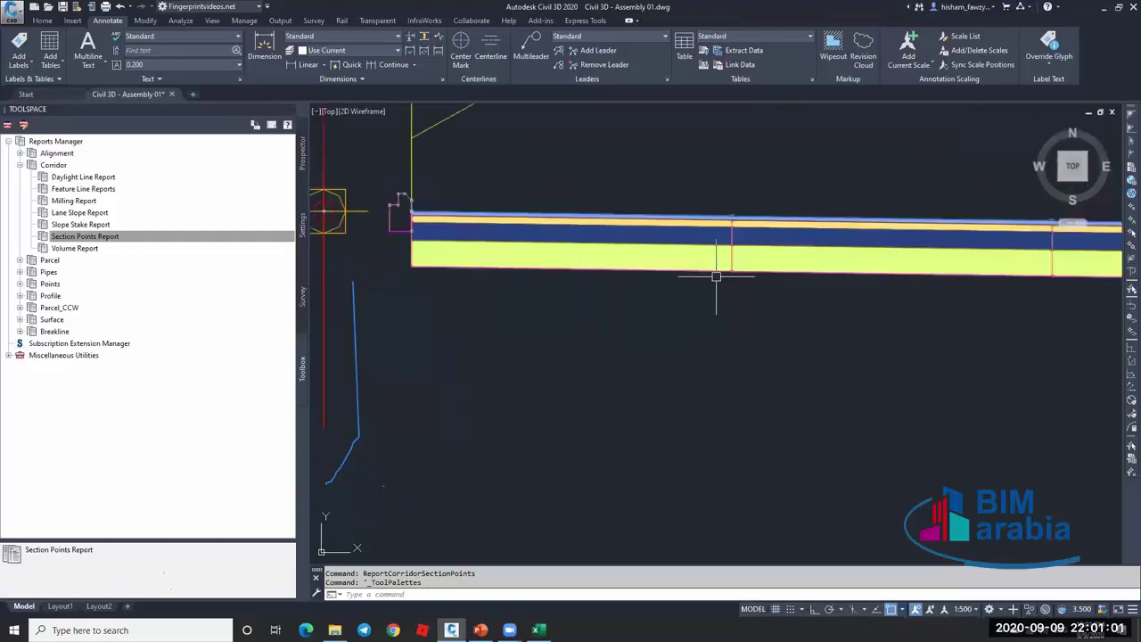
{"action": "scroll", "coordinate": [651, 275], "scroll_direction": "down", "scroll_amount": 2}
{"action": "scroll", "coordinate": [518, 177], "scroll_direction": "down", "scroll_amount": 2}
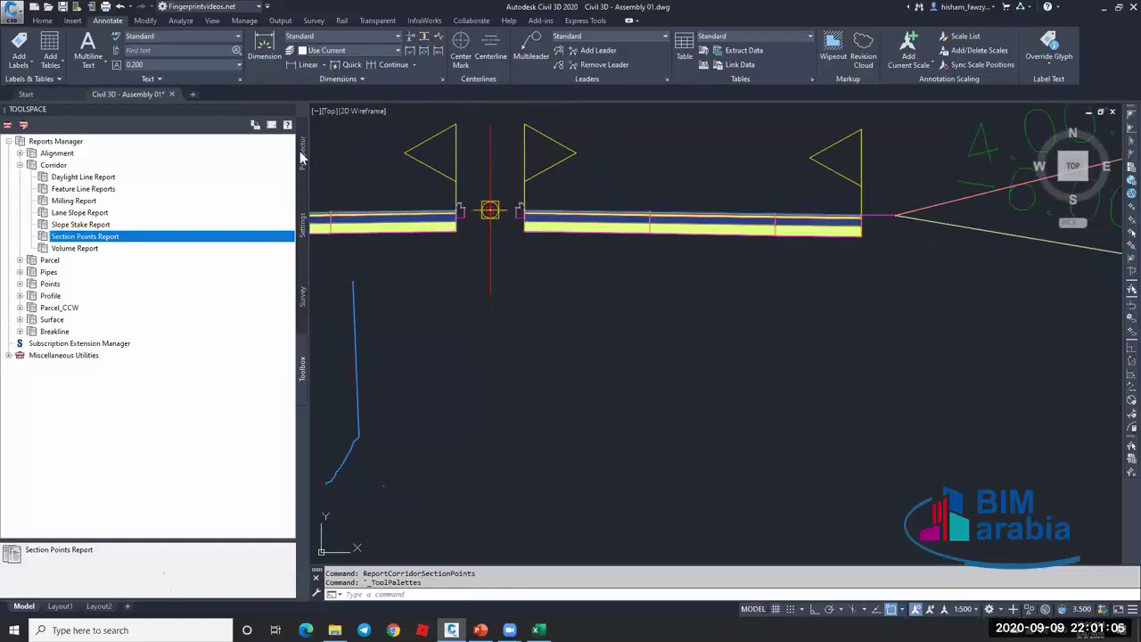
{"action": "key", "text": "ctrl+3"}
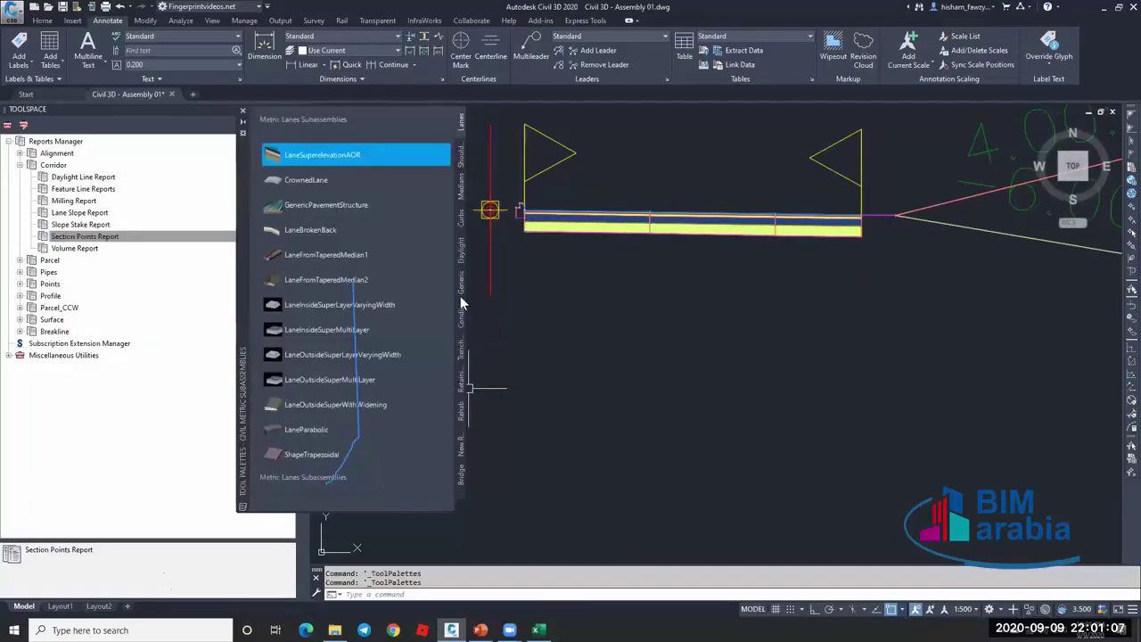
{"action": "left_click", "coordinate": [460, 294]}
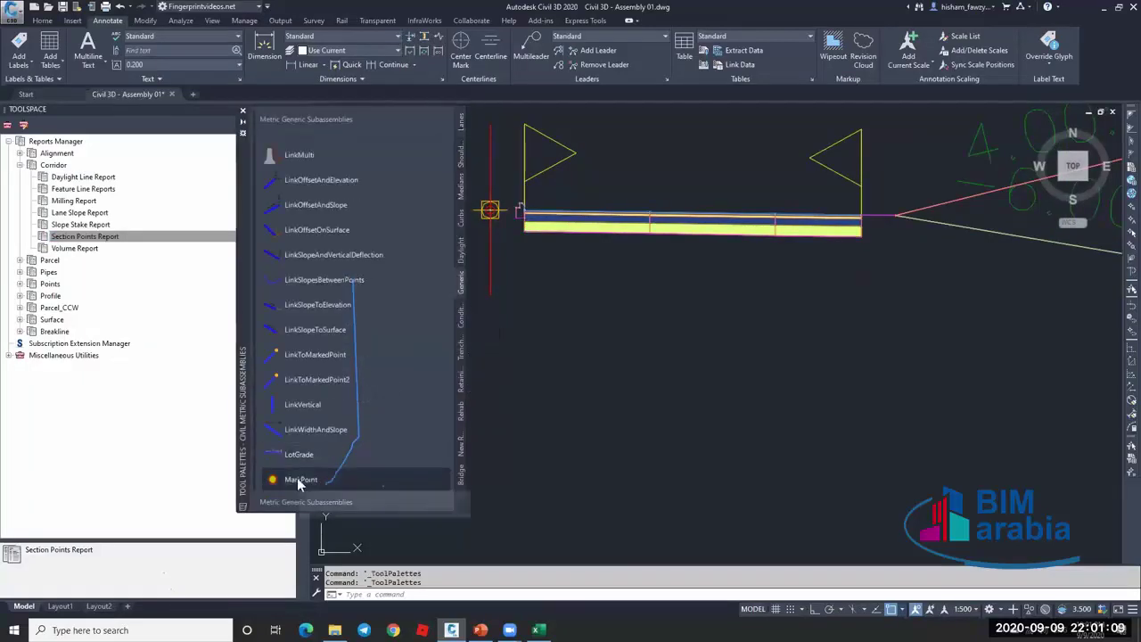
{"action": "left_click", "coordinate": [297, 477]}
{"action": "left_click", "coordinate": [496, 369]}
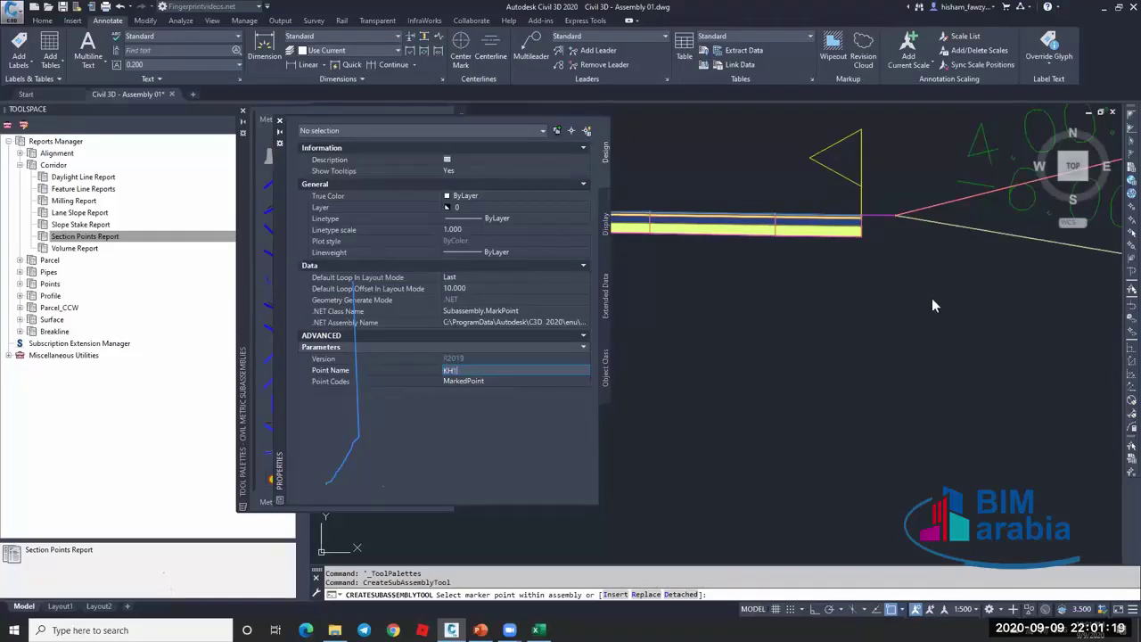
Place the MarkPoint subassembly with Point Name KH1 on the assembly's marker point.
{"action": "scroll", "coordinate": [932, 297], "scroll_direction": "up", "scroll_amount": 8}
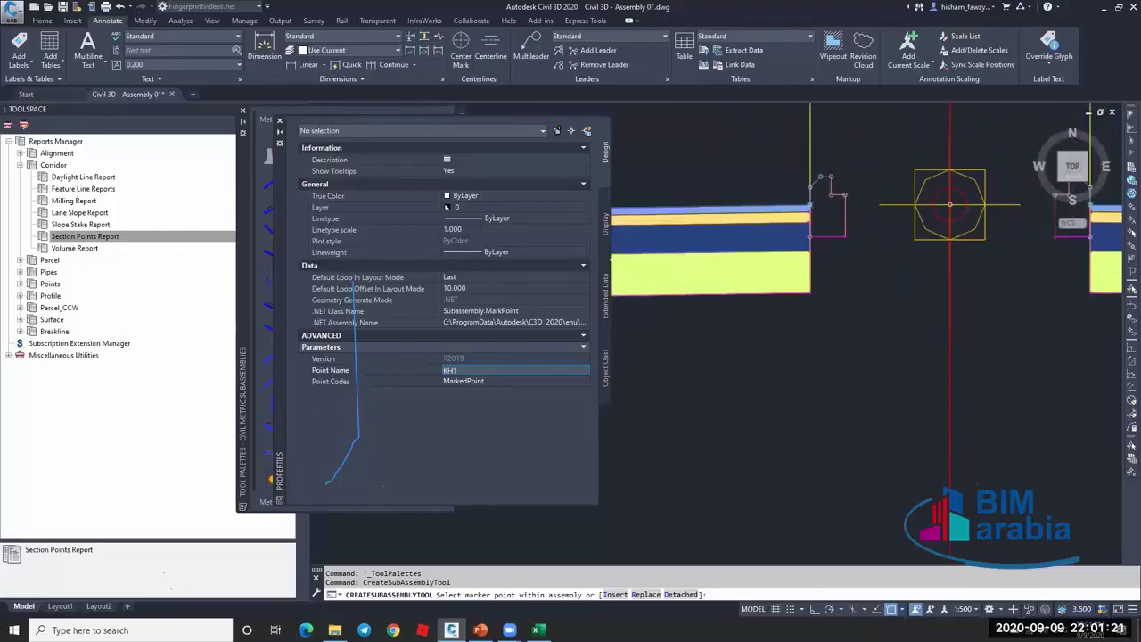
{"action": "scroll", "coordinate": [826, 259], "scroll_direction": "up", "scroll_amount": 6}
{"action": "left_click", "coordinate": [756, 169]}
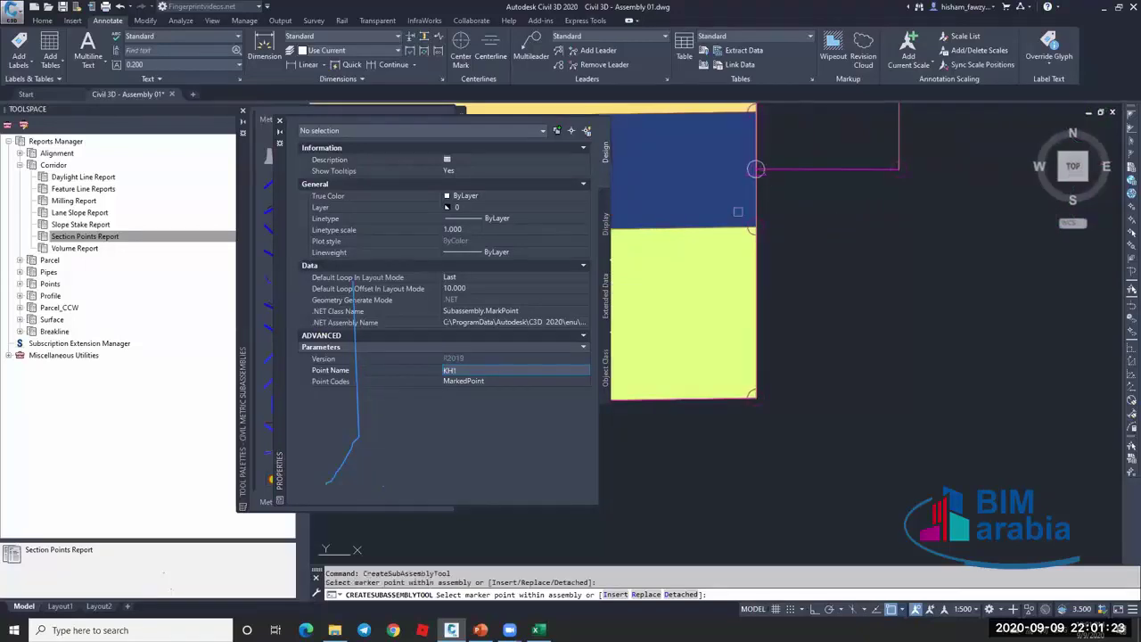
{"action": "left_click", "coordinate": [756, 396]}
{"action": "scroll", "coordinate": [865, 353], "scroll_direction": "down", "scroll_amount": 5}
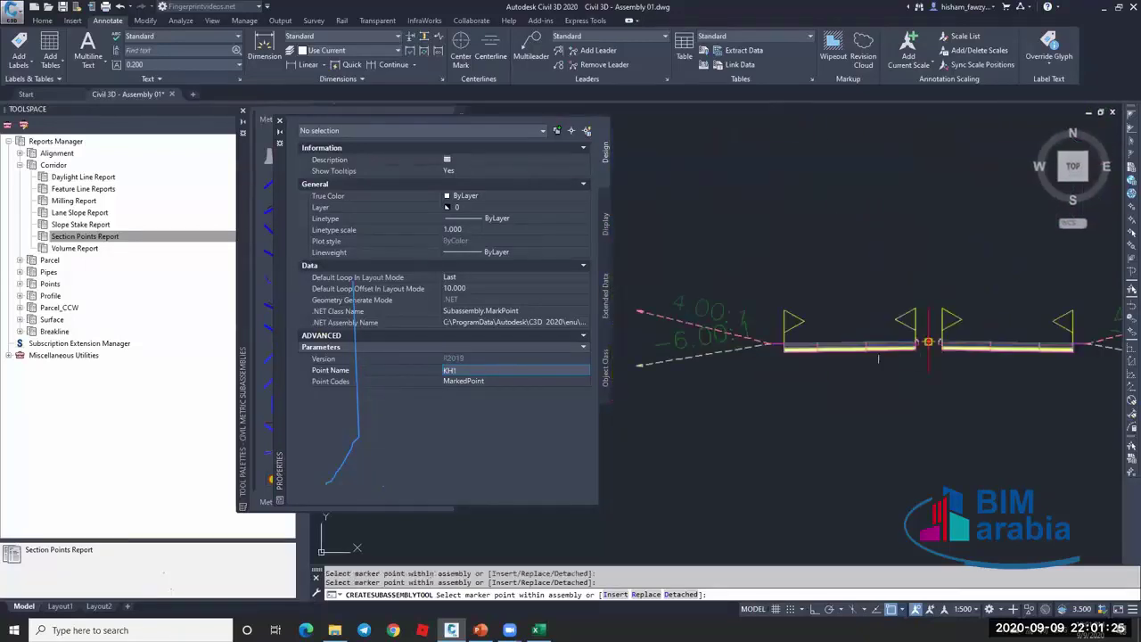
{"action": "scroll", "coordinate": [782, 347], "scroll_direction": "up", "scroll_amount": 5}
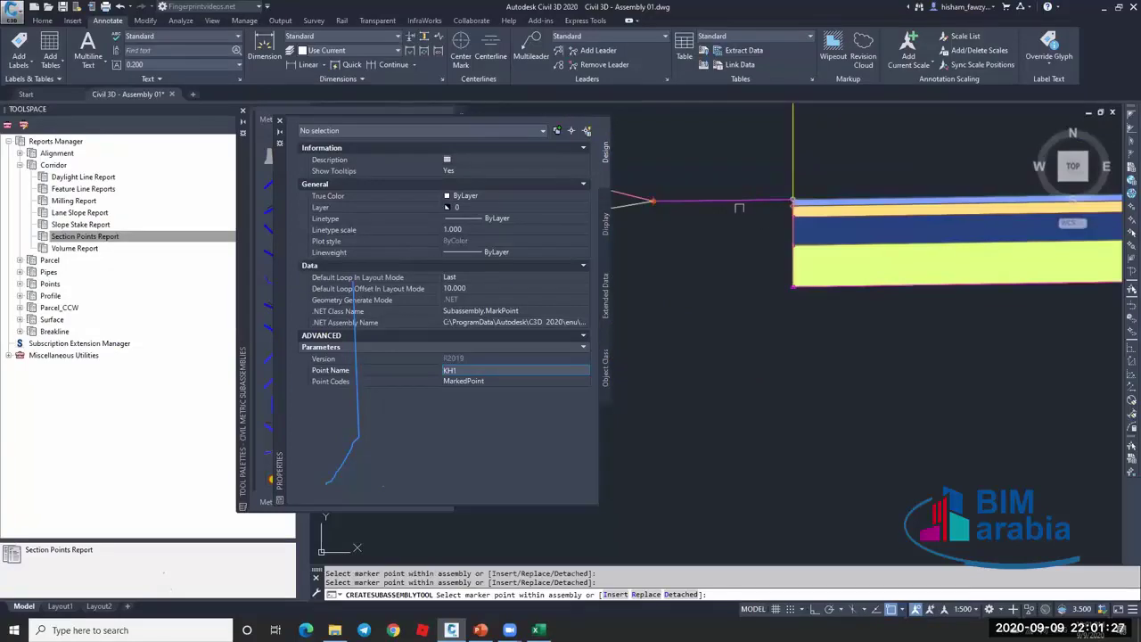
{"action": "scroll", "coordinate": [774, 204], "scroll_direction": "up", "scroll_amount": 5}
{"action": "scroll", "coordinate": [888, 198], "scroll_direction": "down", "scroll_amount": 7}
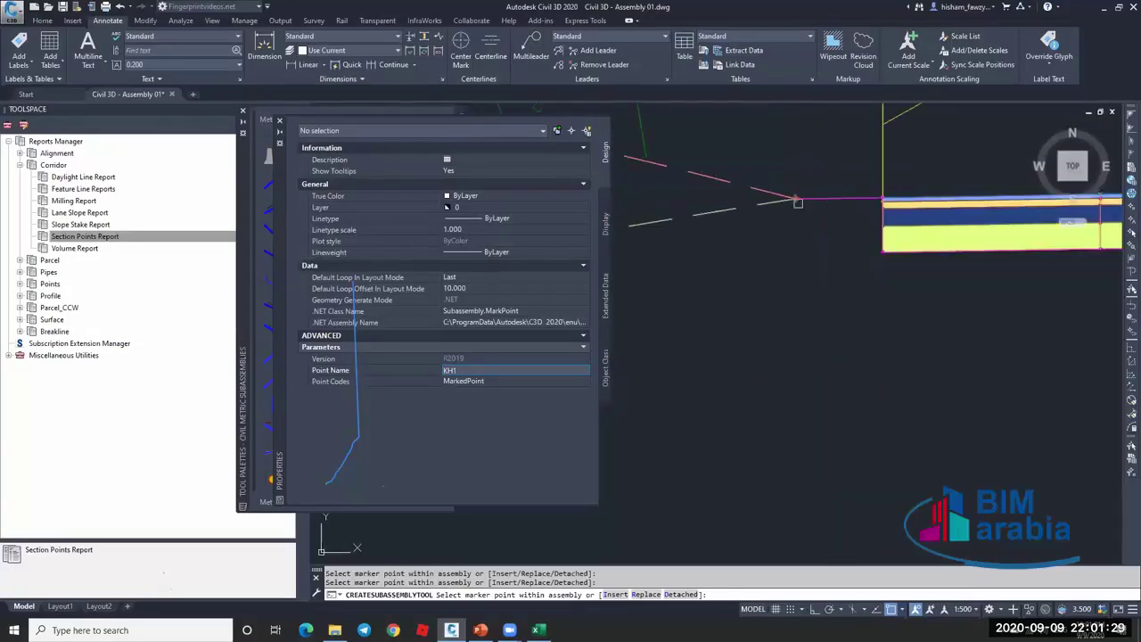
{"action": "scroll", "coordinate": [789, 178], "scroll_direction": "up", "scroll_amount": 3}
{"action": "scroll", "coordinate": [927, 237], "scroll_direction": "down", "scroll_amount": 8}
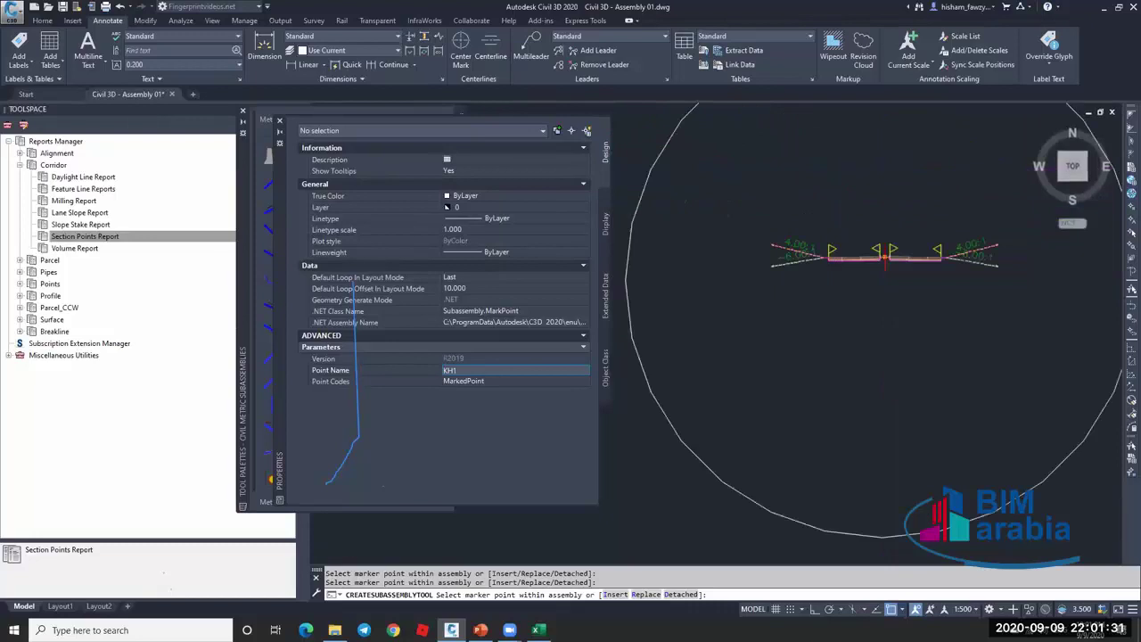
{"action": "scroll", "coordinate": [797, 255], "scroll_direction": "up", "scroll_amount": 8}
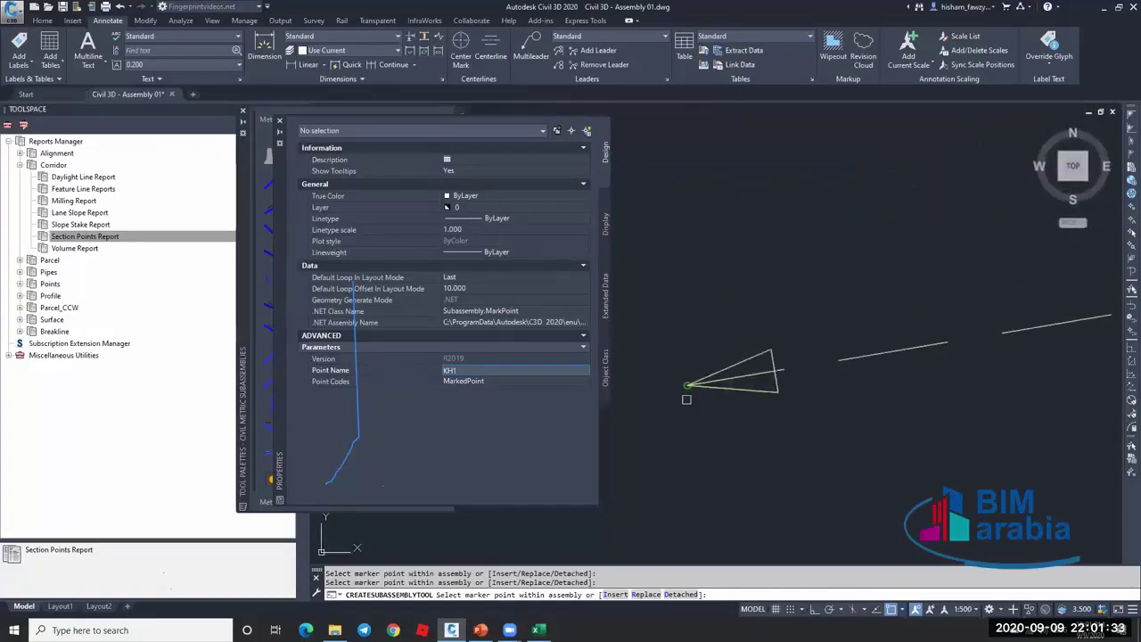
{"action": "left_click", "coordinate": [688, 386]}
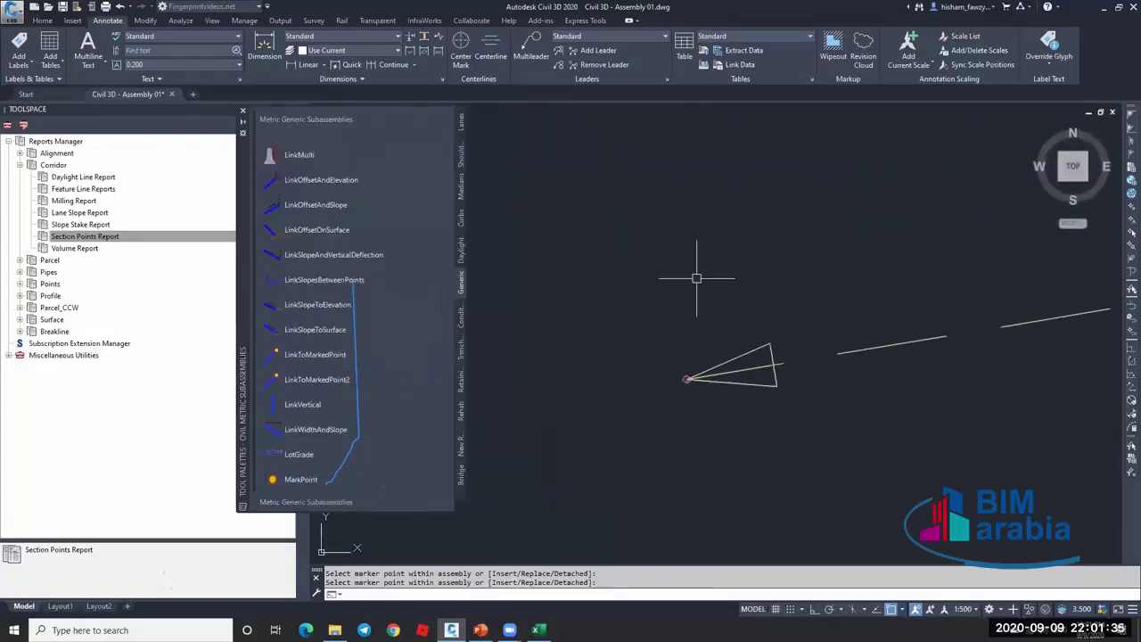
Close the subassembly palette and rebuild Corridor - R 01 from Prospector.
{"action": "left_click", "coordinate": [240, 113]}
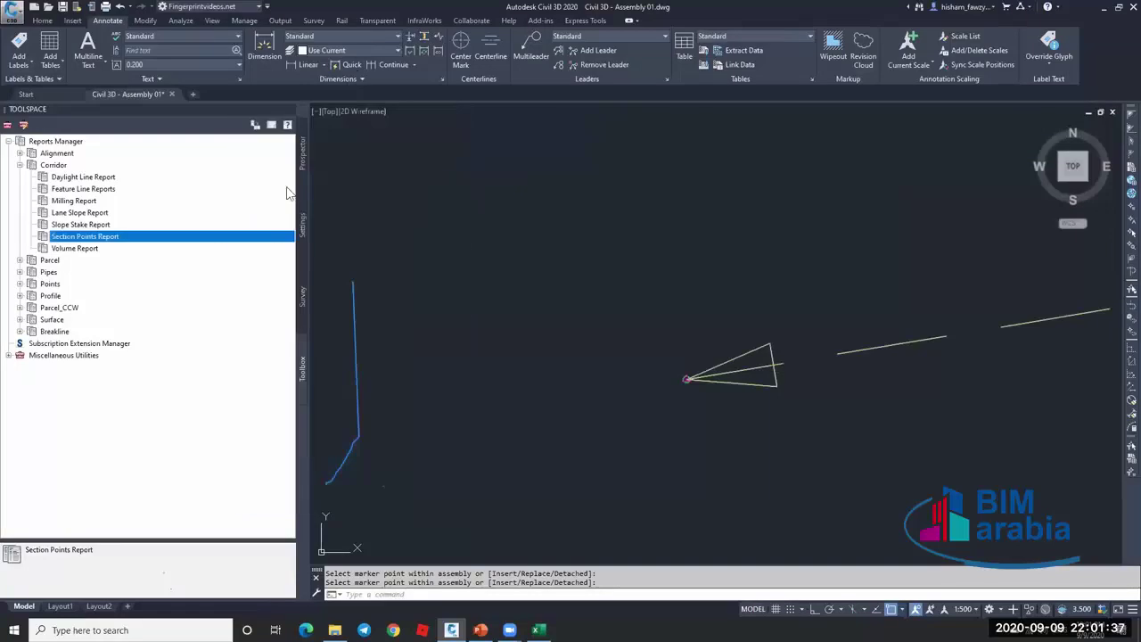
{"action": "left_click", "coordinate": [301, 160]}
{"action": "left_click", "coordinate": [20, 297]}
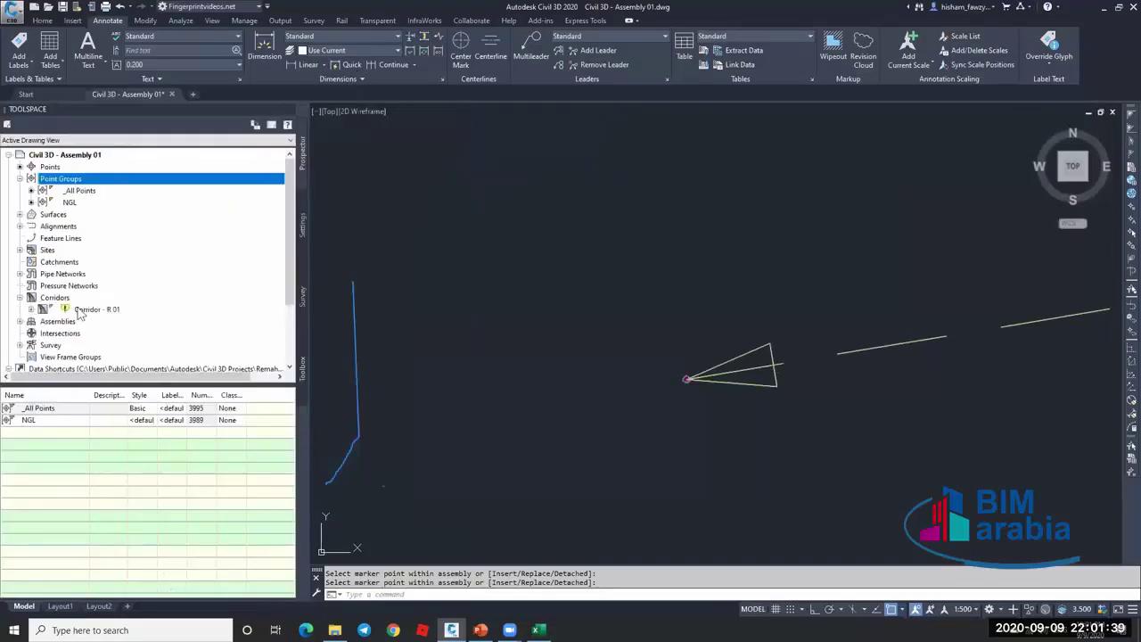
{"action": "right_click", "coordinate": [116, 310]}
{"action": "left_click", "coordinate": [206, 348]}
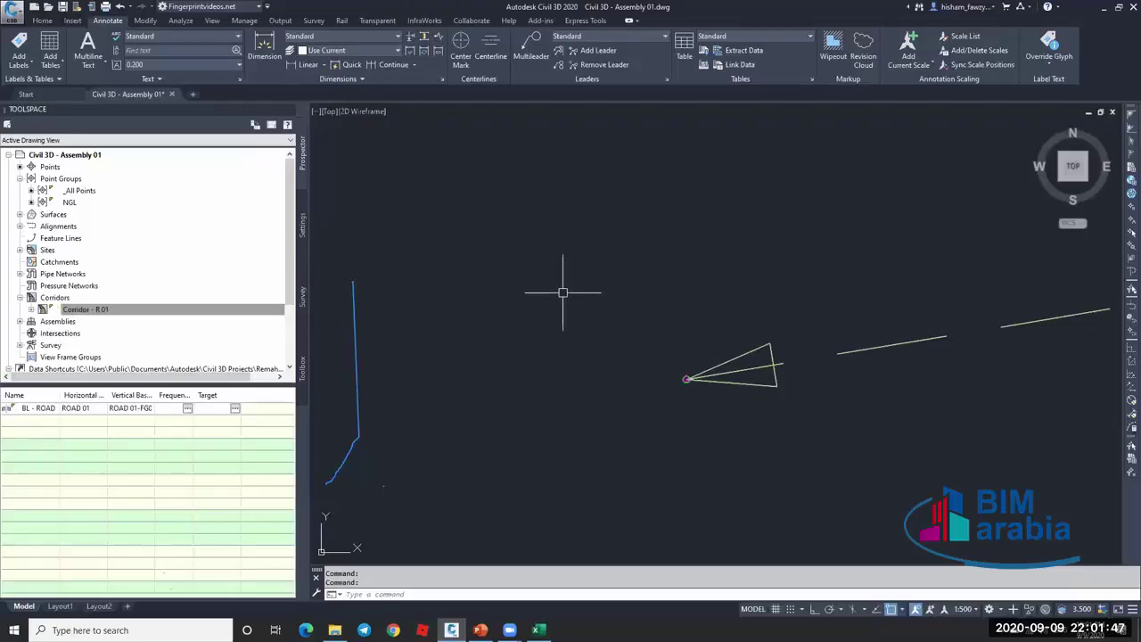
Start a Section Points Report for Corridor - R 01, then cancel it.
{"action": "left_click", "coordinate": [166, 308]}
{"action": "left_click", "coordinate": [301, 357]}
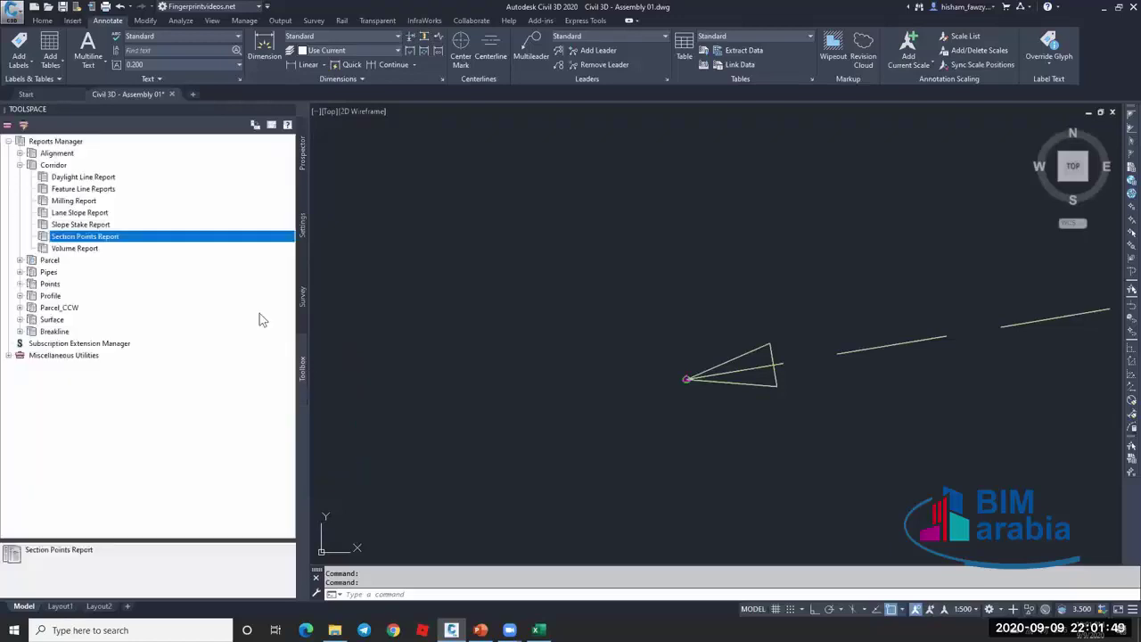
{"action": "right_click", "coordinate": [135, 241]}
{"action": "left_click", "coordinate": [161, 239]}
{"action": "scroll", "coordinate": [528, 316], "scroll_direction": "down", "scroll_amount": 1}
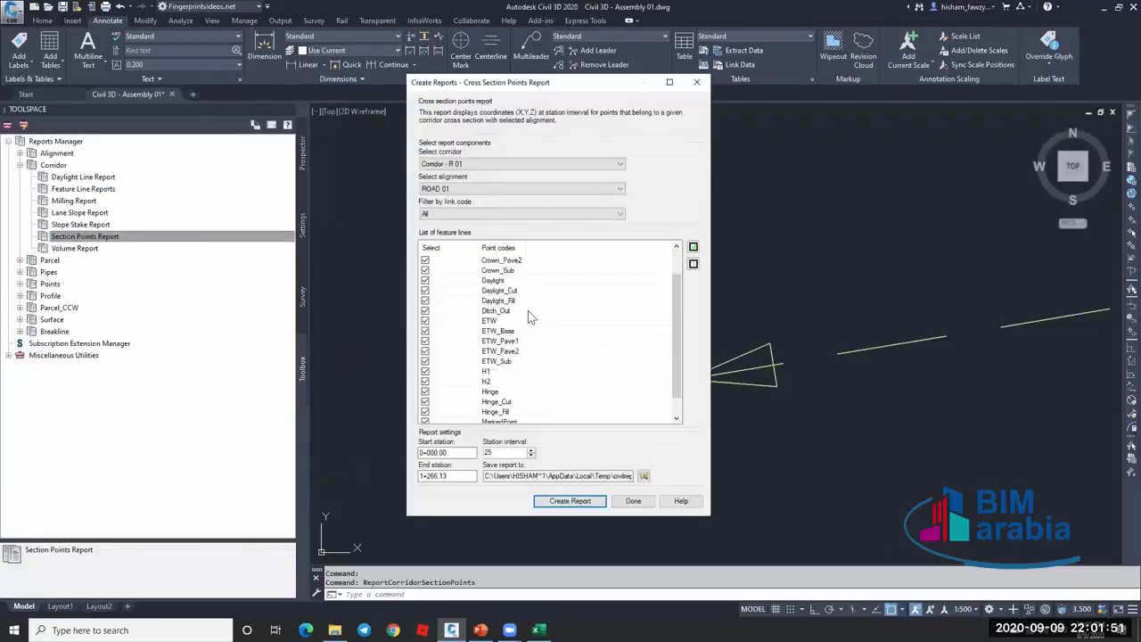
{"action": "scroll", "coordinate": [529, 316], "scroll_direction": "down", "scroll_amount": 1}
{"action": "key", "text": "Escape"}
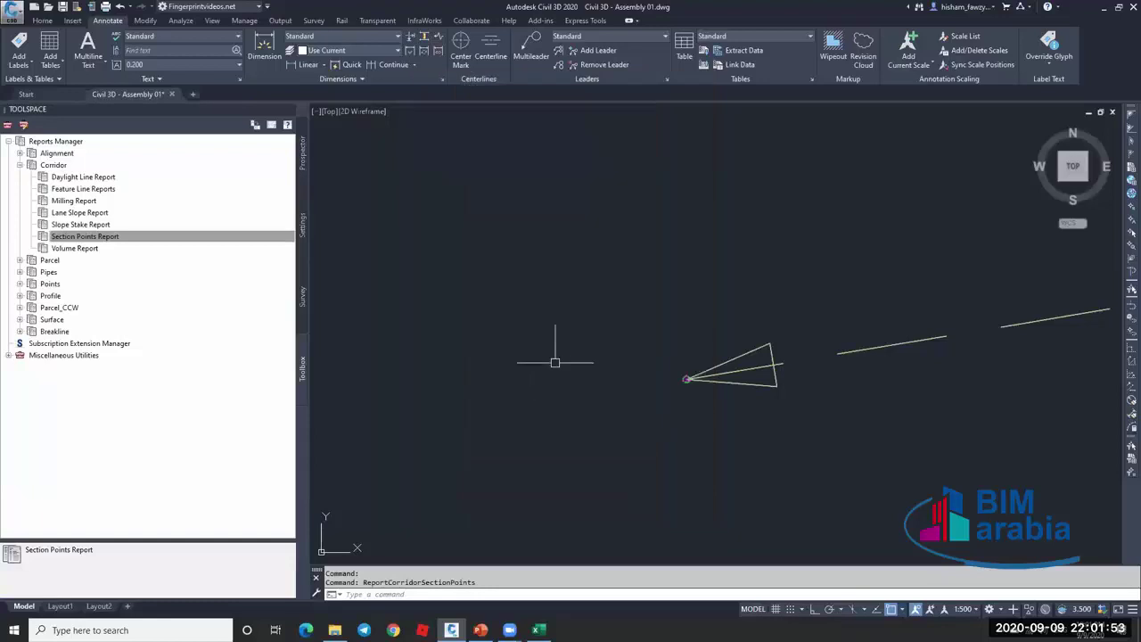
Select the corridor near station 1+000 and bring up its Corridor Properties.
{"action": "scroll", "coordinate": [668, 356], "scroll_direction": "up", "scroll_amount": 5}
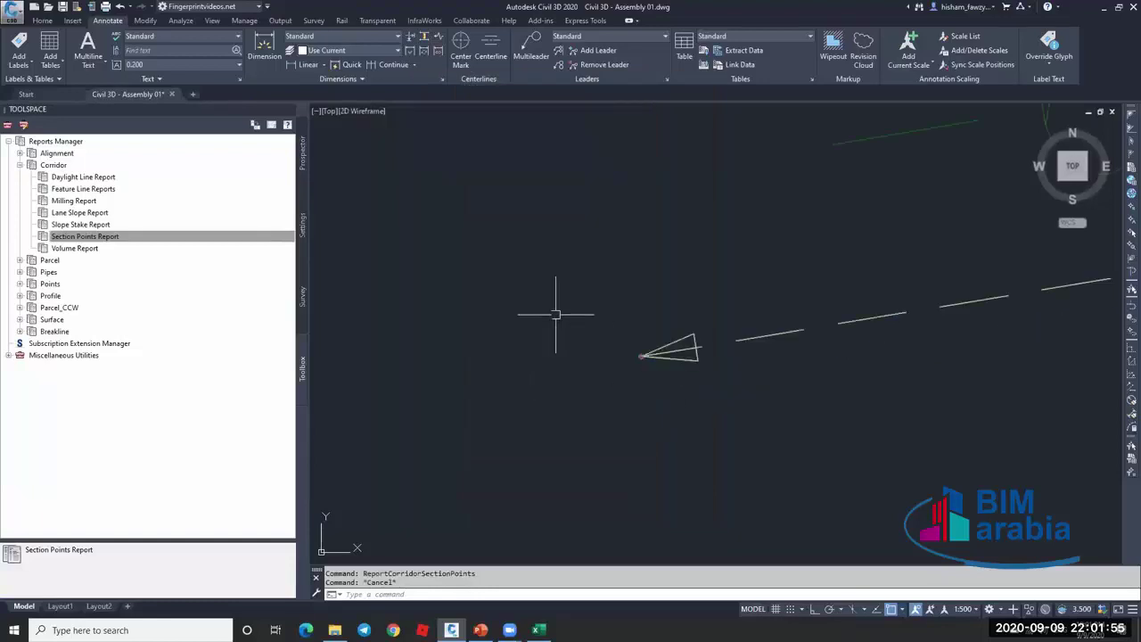
{"action": "scroll", "coordinate": [754, 352], "scroll_direction": "down", "scroll_amount": 8}
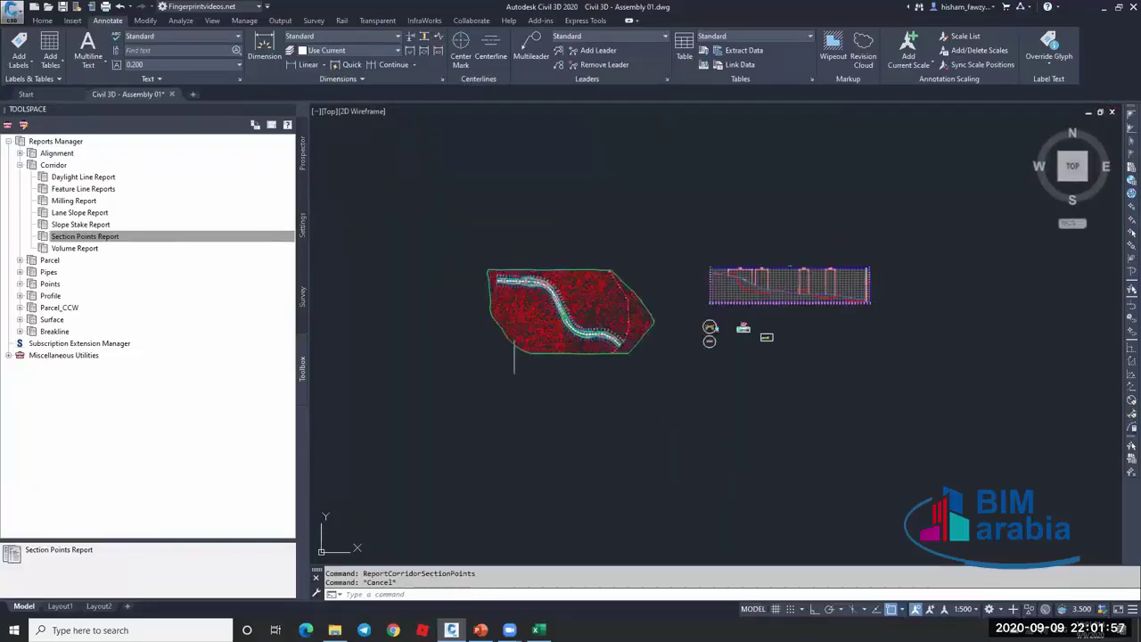
{"action": "scroll", "coordinate": [534, 326], "scroll_direction": "up", "scroll_amount": 5}
{"action": "scroll", "coordinate": [590, 328], "scroll_direction": "up", "scroll_amount": 6}
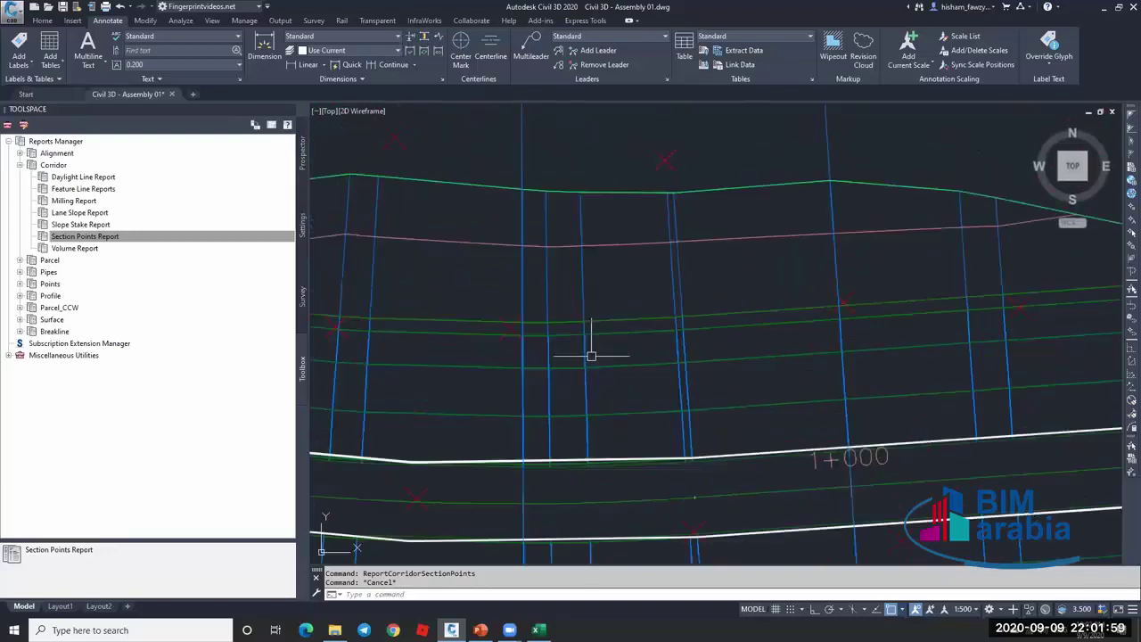
{"action": "left_click", "coordinate": [609, 330]}
{"action": "left_click", "coordinate": [143, 40]}
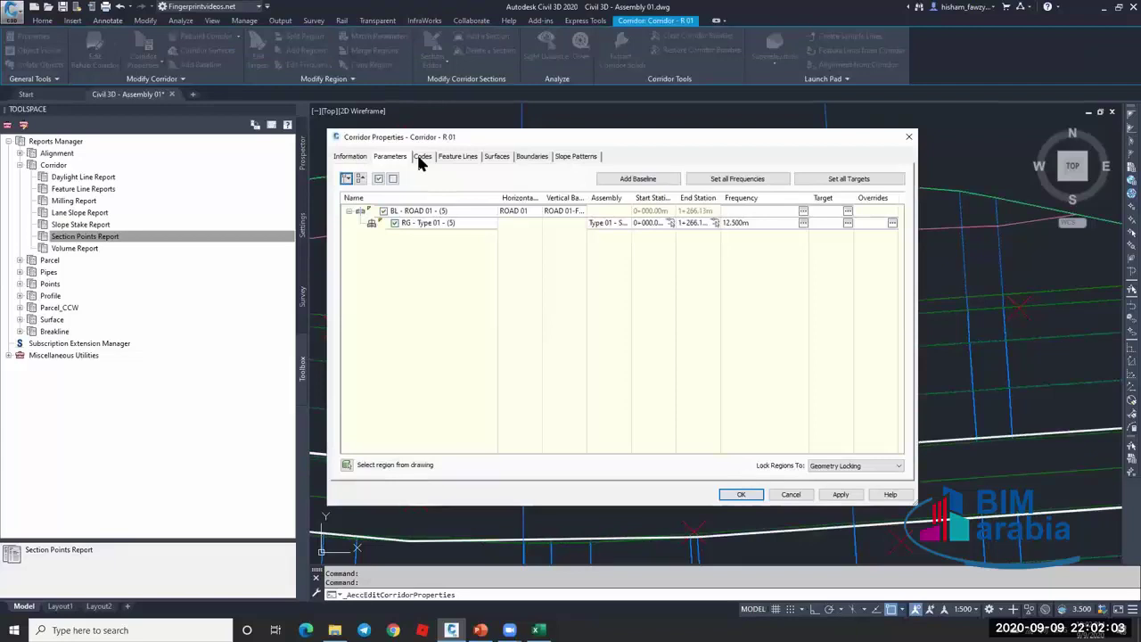
On the Codes tab, edit the Basic code set style and import codes from the picked assembly.
{"action": "left_click", "coordinate": [422, 158]}
{"action": "left_click", "coordinate": [682, 186]}
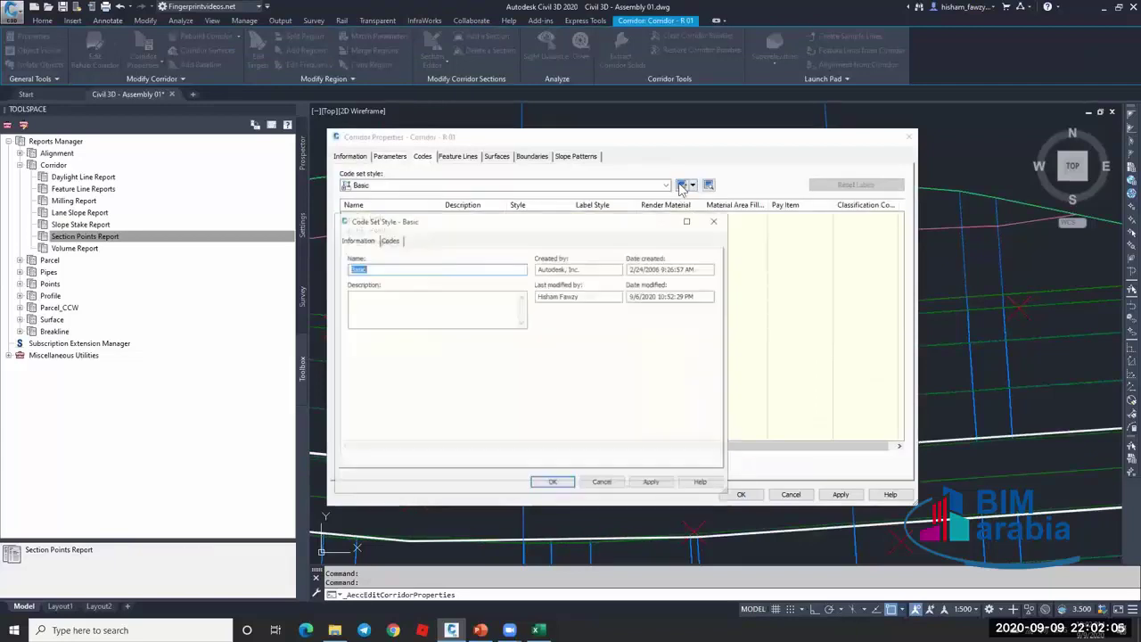
{"action": "left_click", "coordinate": [389, 239]}
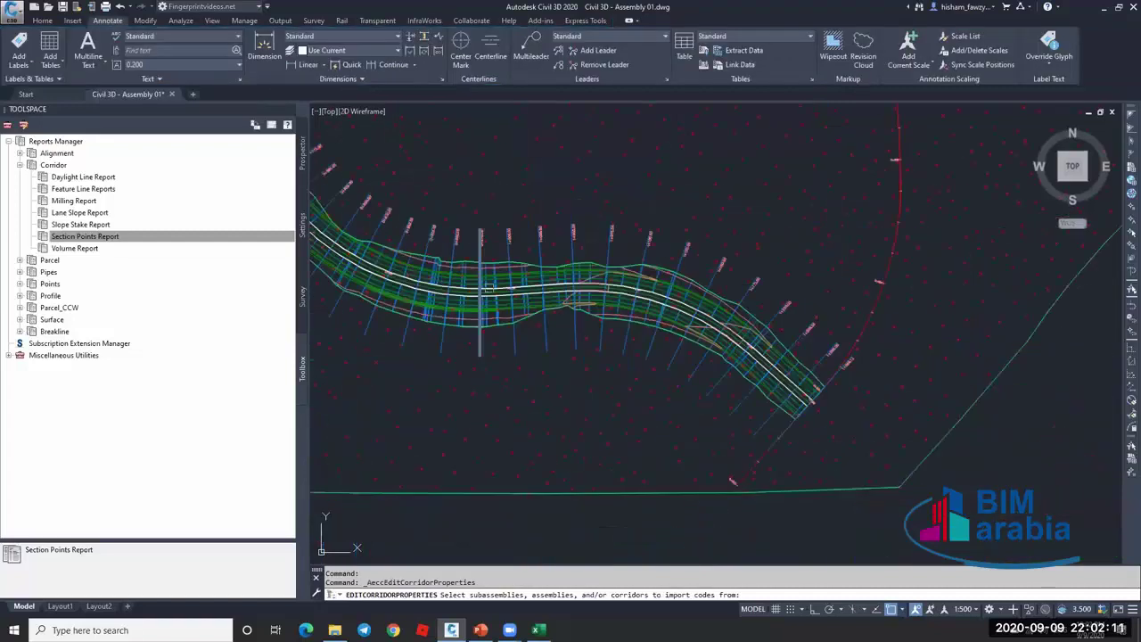
{"action": "scroll", "coordinate": [611, 332], "scroll_direction": "down", "scroll_amount": 5}
{"action": "scroll", "coordinate": [610, 332], "scroll_direction": "up", "scroll_amount": 10}
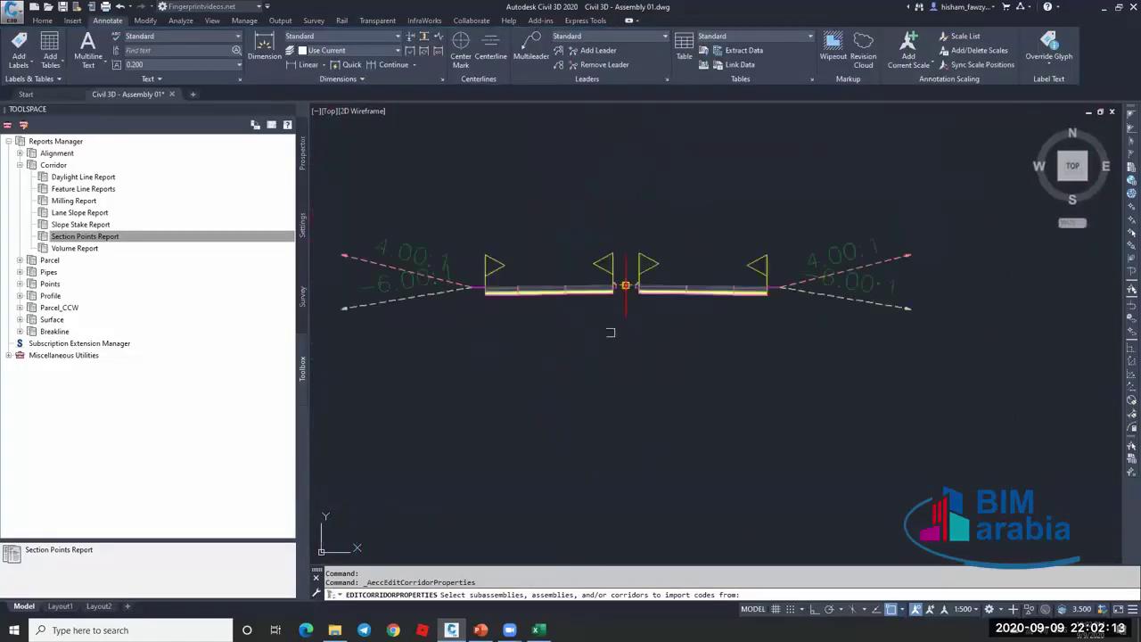
{"action": "scroll", "coordinate": [610, 331], "scroll_direction": "up", "scroll_amount": 4}
{"action": "left_click", "coordinate": [649, 282]}
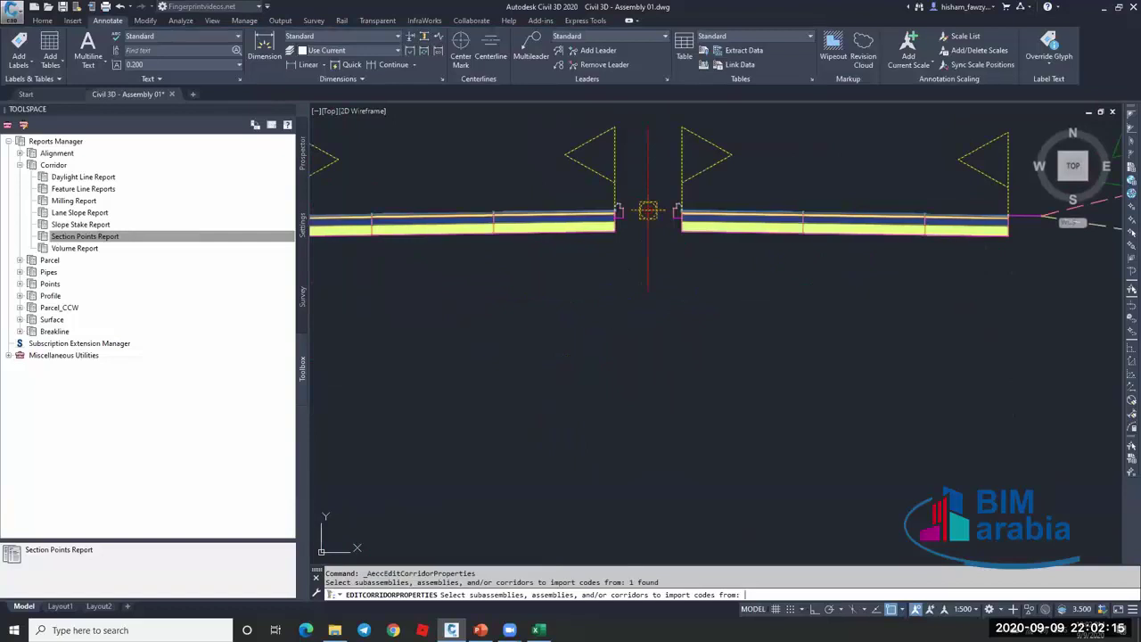
{"action": "key", "text": "Return"}
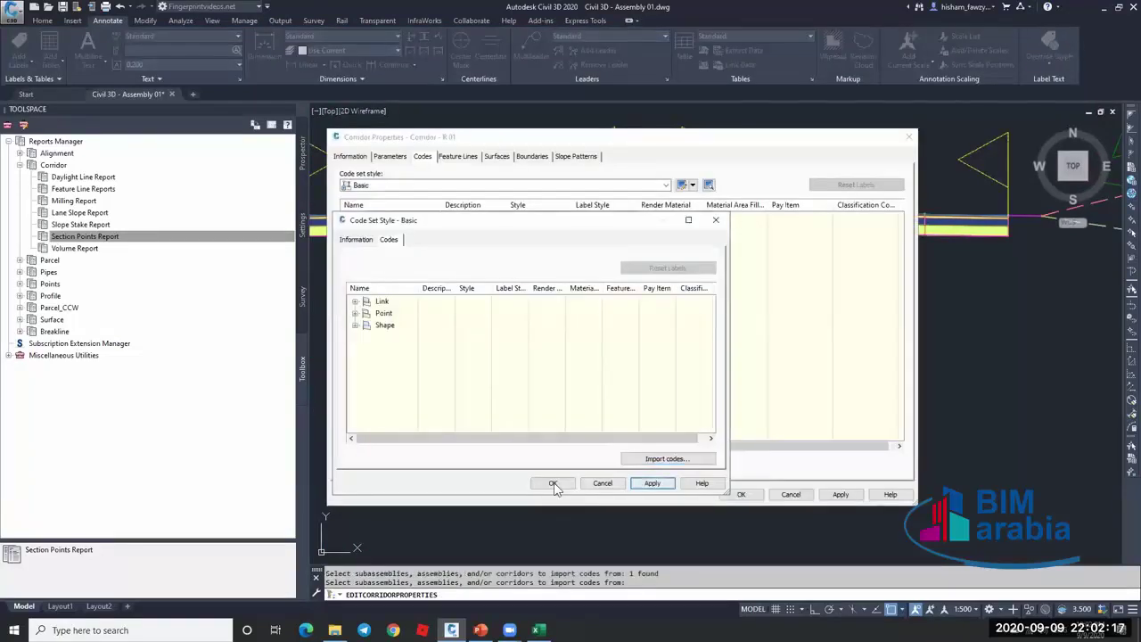
Accept the Basic code set style and Corridor Properties changes.
{"action": "left_click", "coordinate": [553, 483]}
{"action": "left_click", "coordinate": [741, 494]}
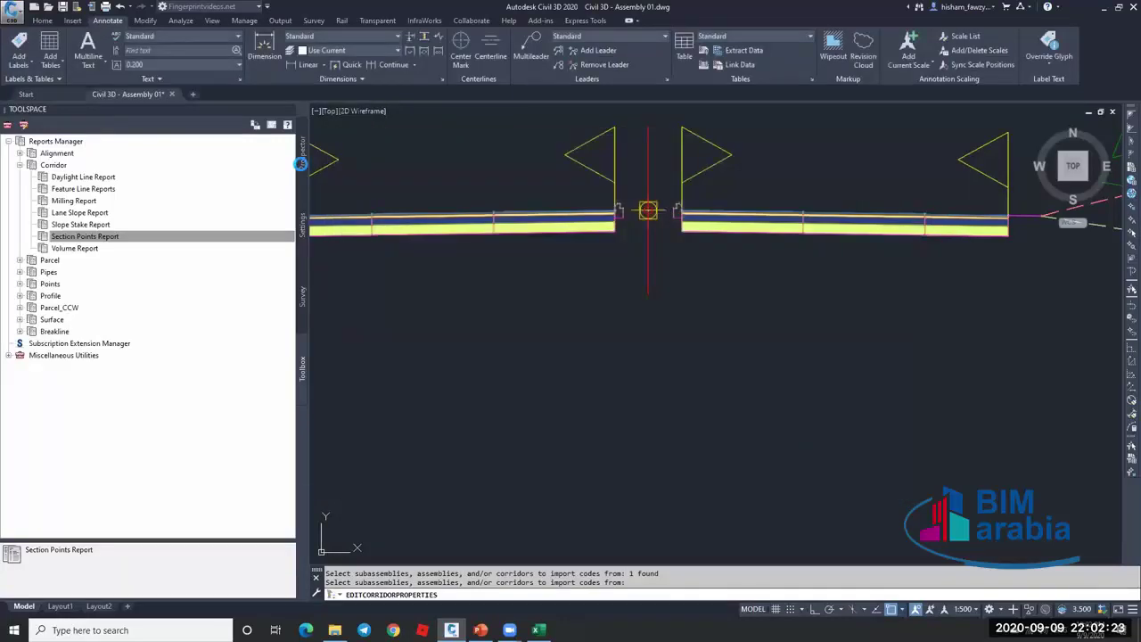
{"action": "left_click", "coordinate": [303, 156]}
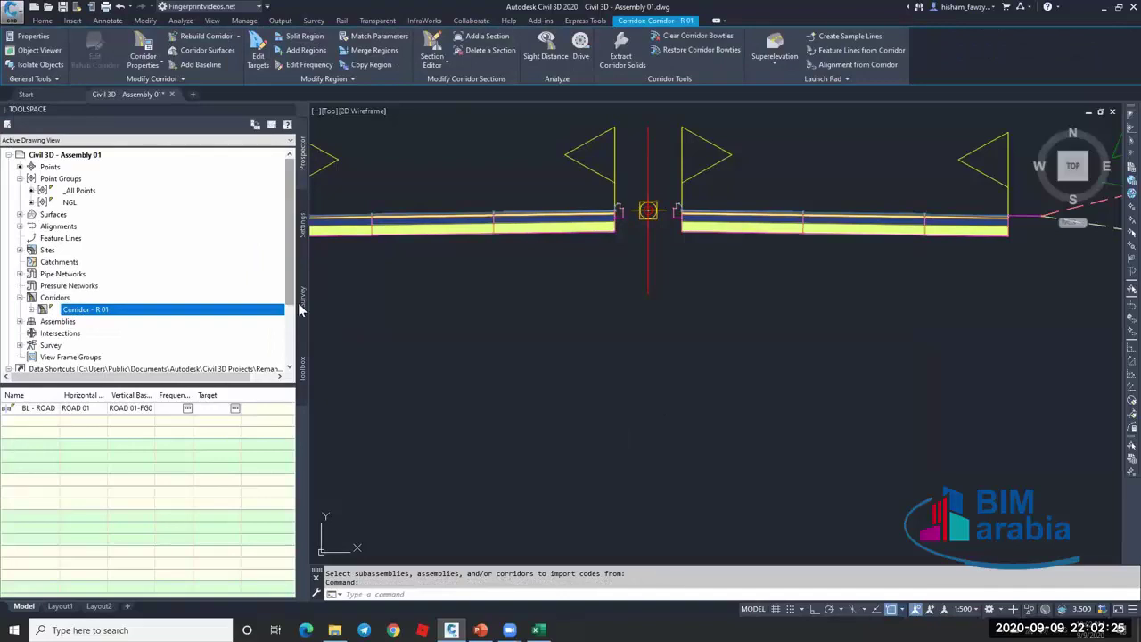
Run the Section Points Report again and close its settings without creating it.
{"action": "left_click", "coordinate": [302, 365]}
{"action": "left_click", "coordinate": [219, 246]}
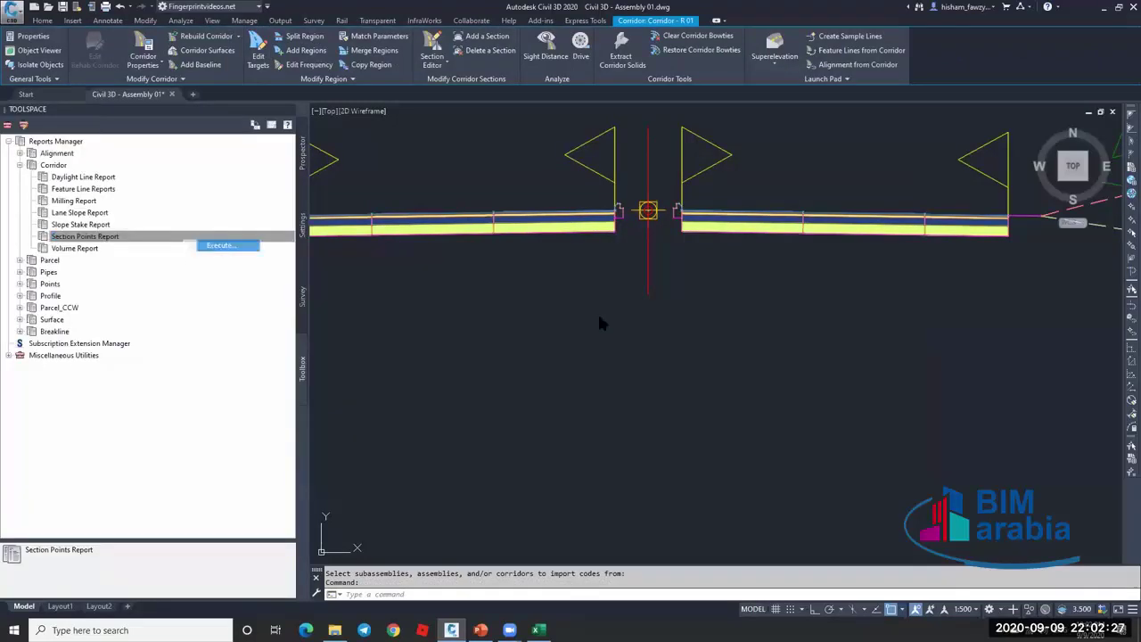
{"action": "scroll", "coordinate": [602, 316], "scroll_direction": "down", "scroll_amount": 2}
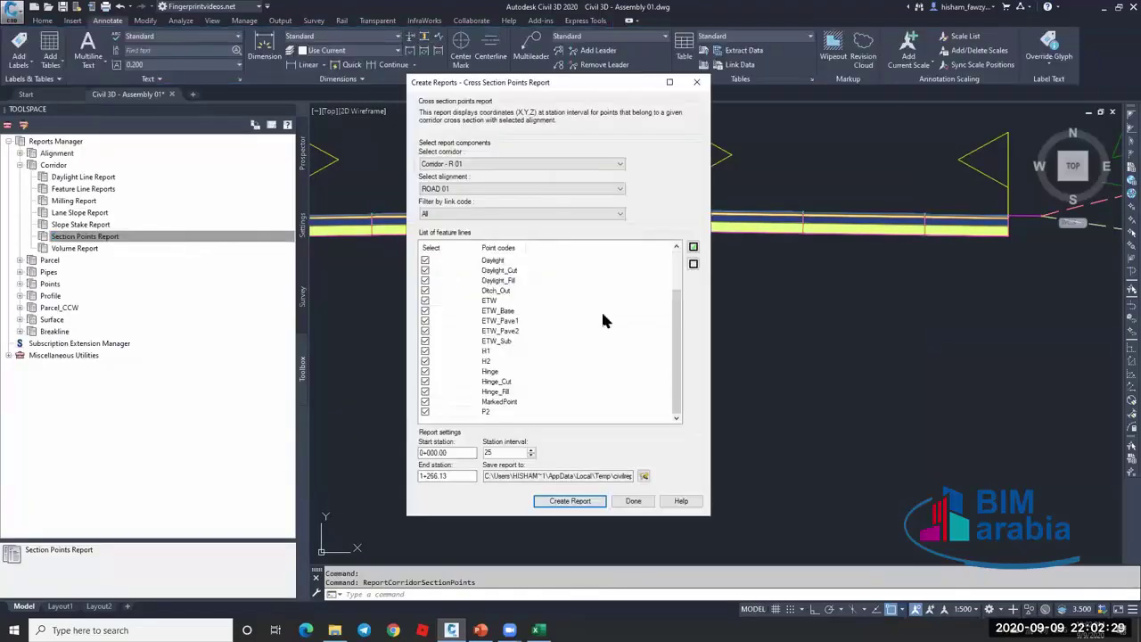
{"action": "scroll", "coordinate": [602, 319], "scroll_direction": "up", "scroll_amount": 2}
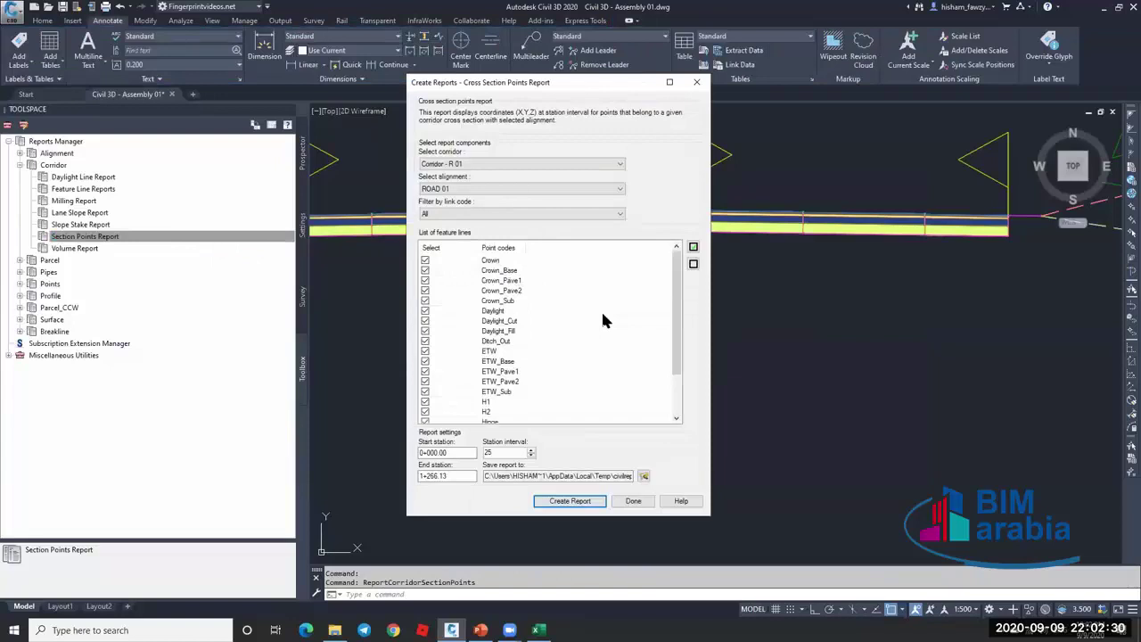
{"action": "left_click", "coordinate": [631, 501]}
Select the road corridor and bring up its Corridor Properties.
{"action": "scroll", "coordinate": [591, 300], "scroll_direction": "down", "scroll_amount": 6}
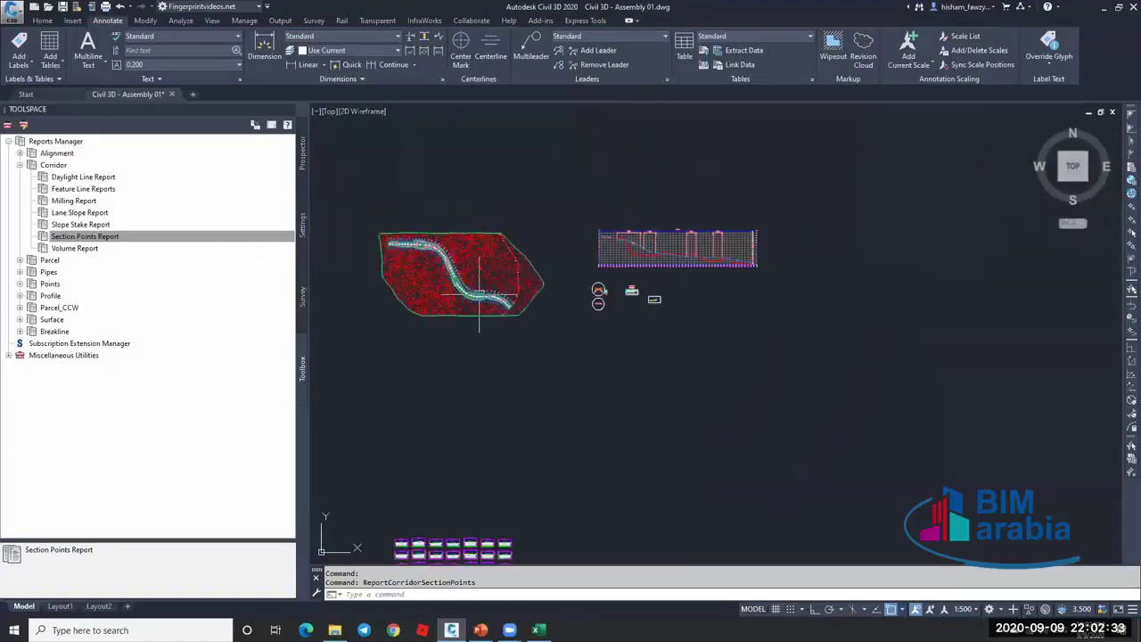
{"action": "scroll", "coordinate": [499, 299], "scroll_direction": "up", "scroll_amount": 8}
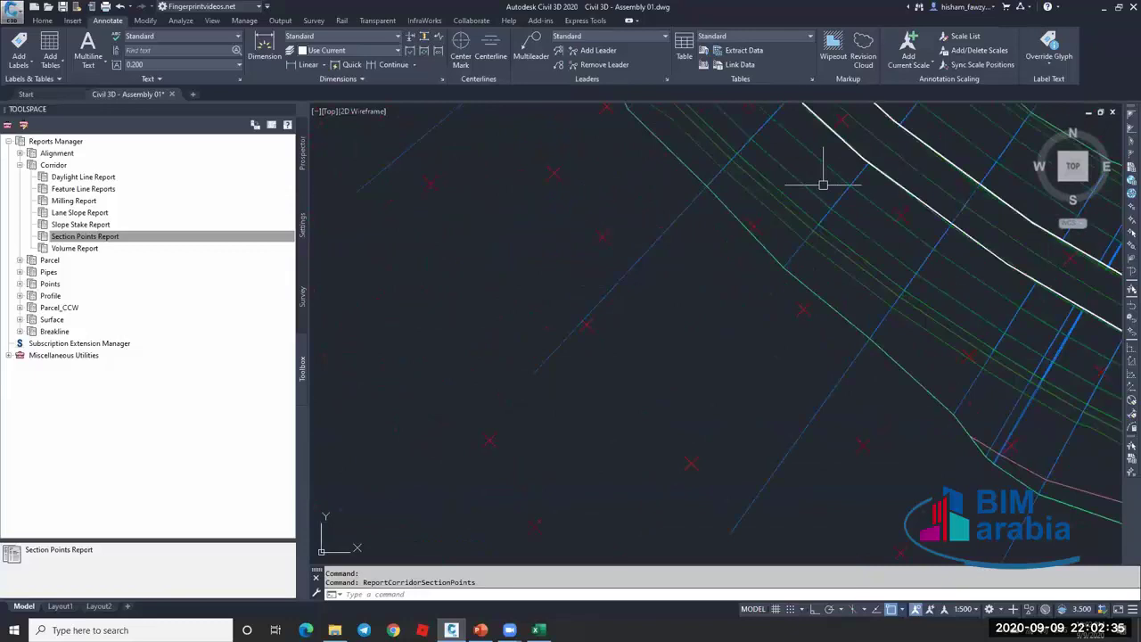
{"action": "left_click", "coordinate": [811, 186]}
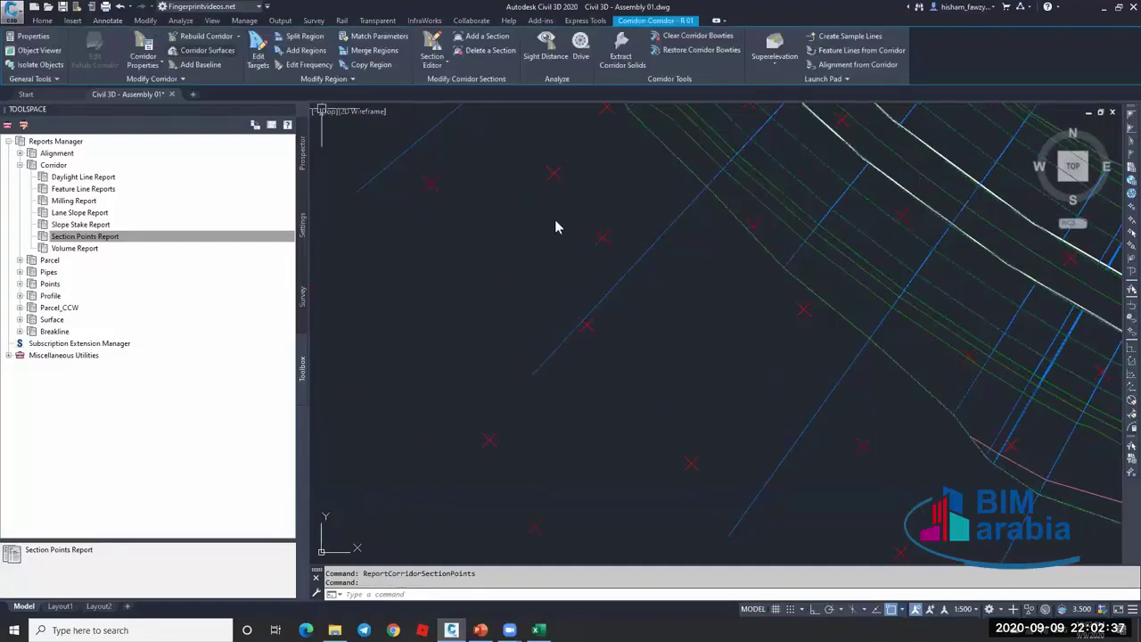
{"action": "double_click", "coordinate": [570, 267]}
Inspect the Basic code set's point codes, including MarkedPoint and P2, in the Code Set Style editor.
{"action": "left_click", "coordinate": [350, 233]}
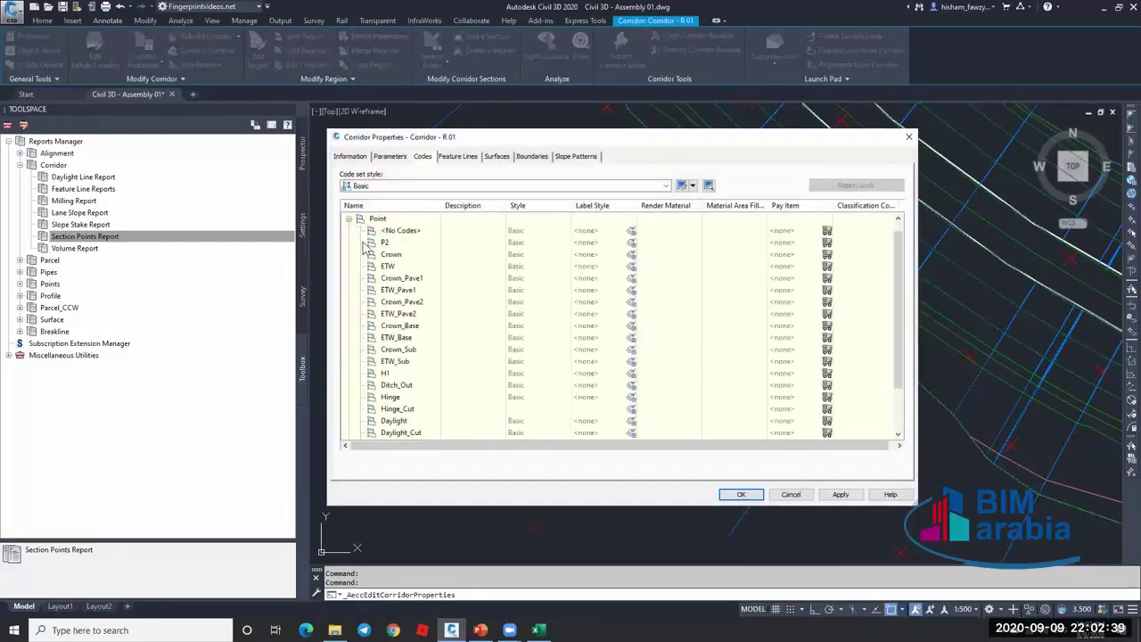
{"action": "scroll", "coordinate": [472, 293], "scroll_direction": "down", "scroll_amount": 2}
{"action": "scroll", "coordinate": [472, 293], "scroll_direction": "up", "scroll_amount": 2}
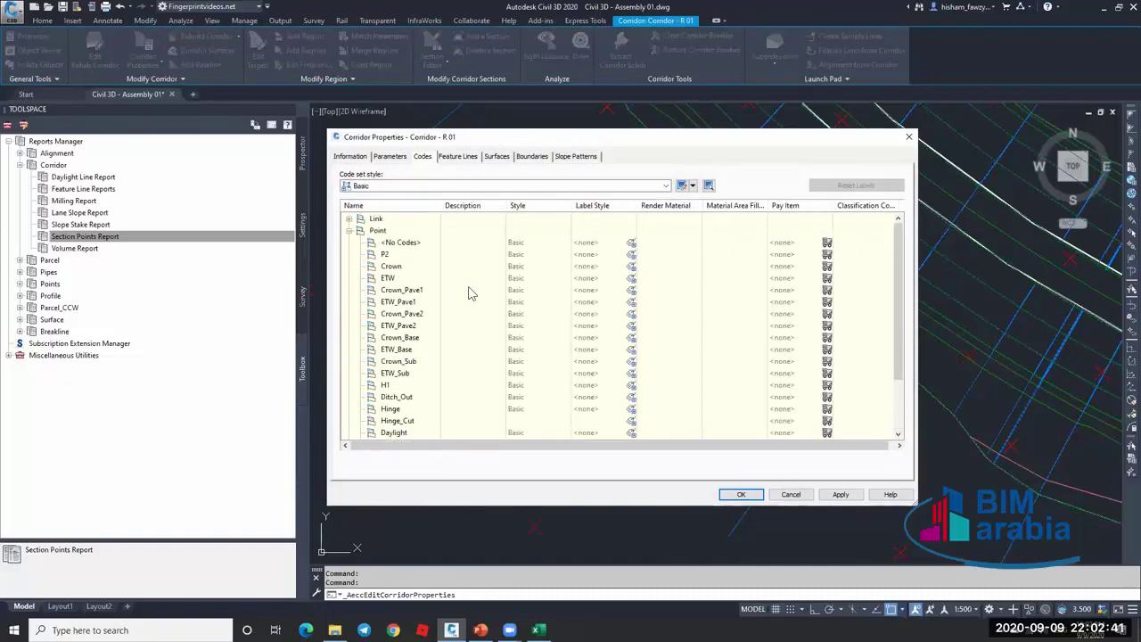
{"action": "left_click", "coordinate": [682, 186]}
{"action": "left_click", "coordinate": [355, 314]}
{"action": "scroll", "coordinate": [482, 343], "scroll_direction": "down", "scroll_amount": 5}
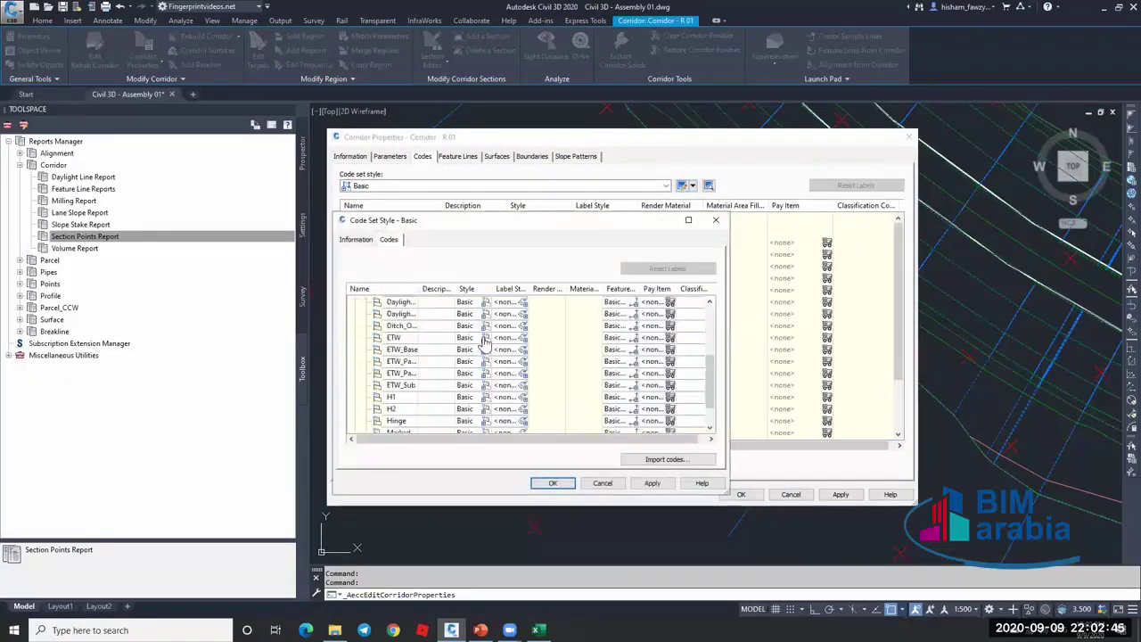
{"action": "scroll", "coordinate": [482, 343], "scroll_direction": "down", "scroll_amount": 2}
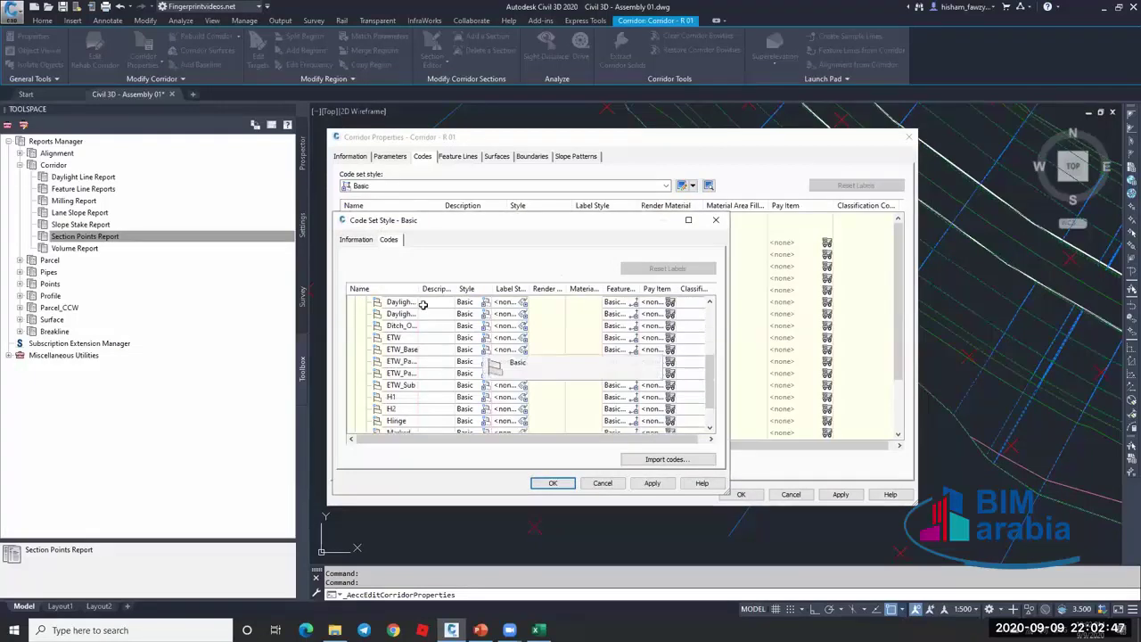
{"action": "scroll", "coordinate": [464, 304], "scroll_direction": "down", "scroll_amount": 1}
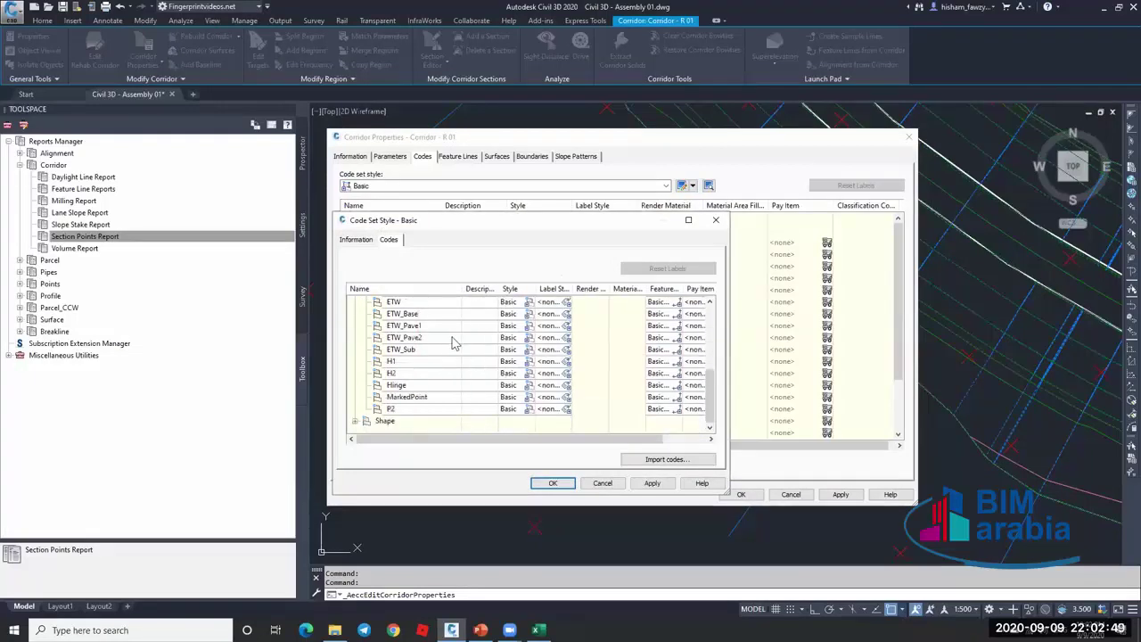
{"action": "left_click", "coordinate": [427, 396]}
{"action": "left_click", "coordinate": [428, 392]}
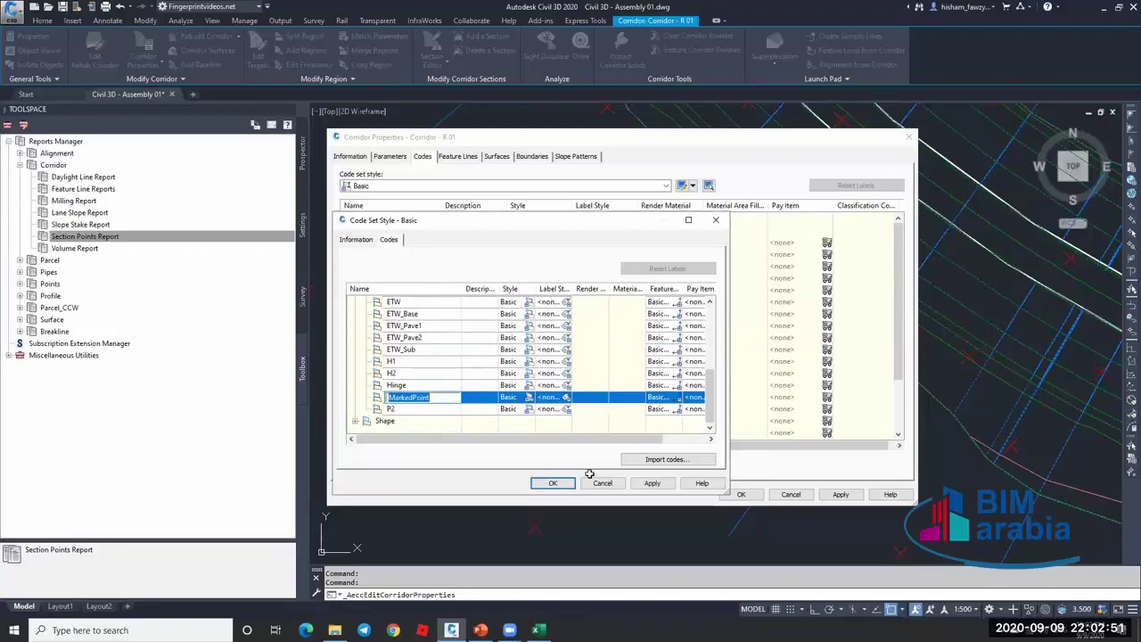
{"action": "scroll", "coordinate": [489, 381], "scroll_direction": "up", "scroll_amount": 4}
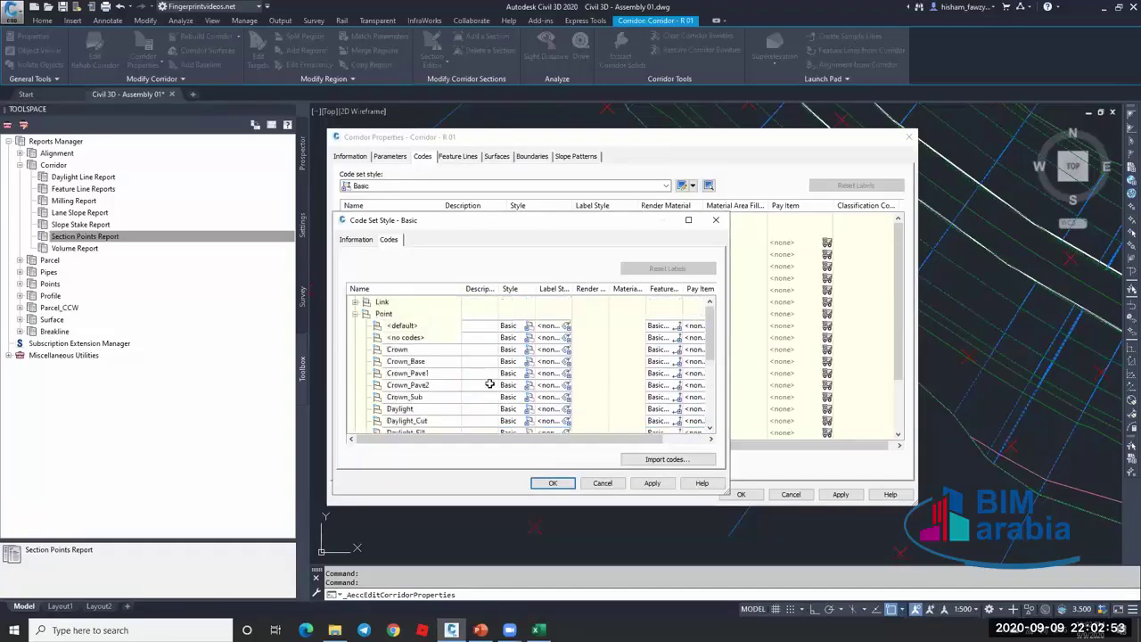
{"action": "scroll", "coordinate": [489, 381], "scroll_direction": "down", "scroll_amount": 4}
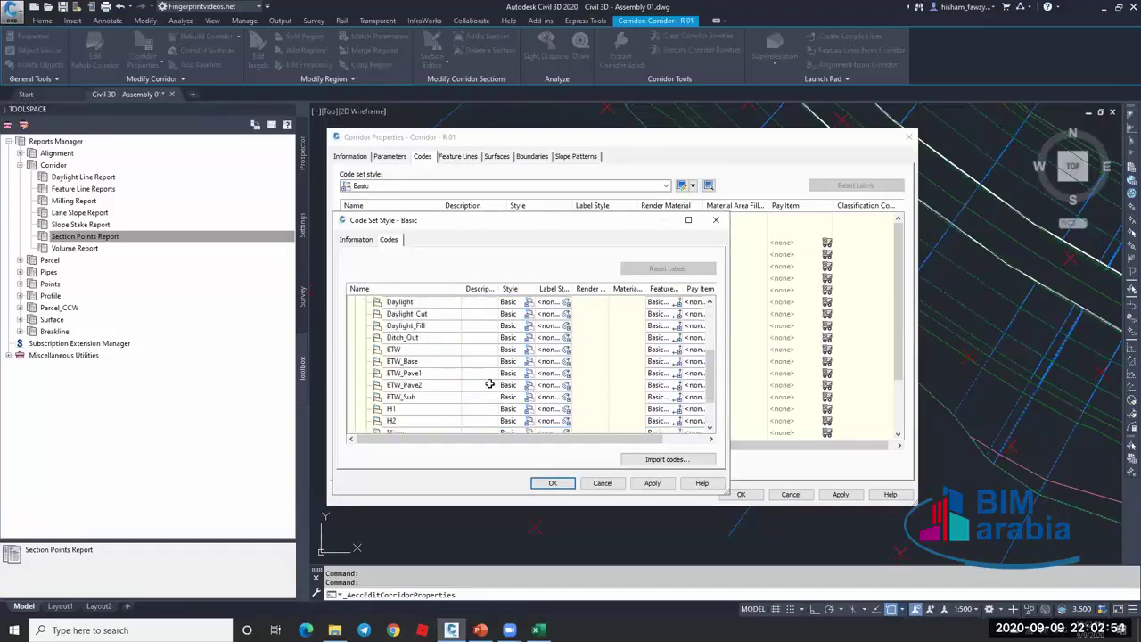
Cancel the code set style and Corridor Properties dialogs, clear the selection, and zoom to the assembly.
{"action": "left_click", "coordinate": [603, 482]}
{"action": "left_click", "coordinate": [790, 494]}
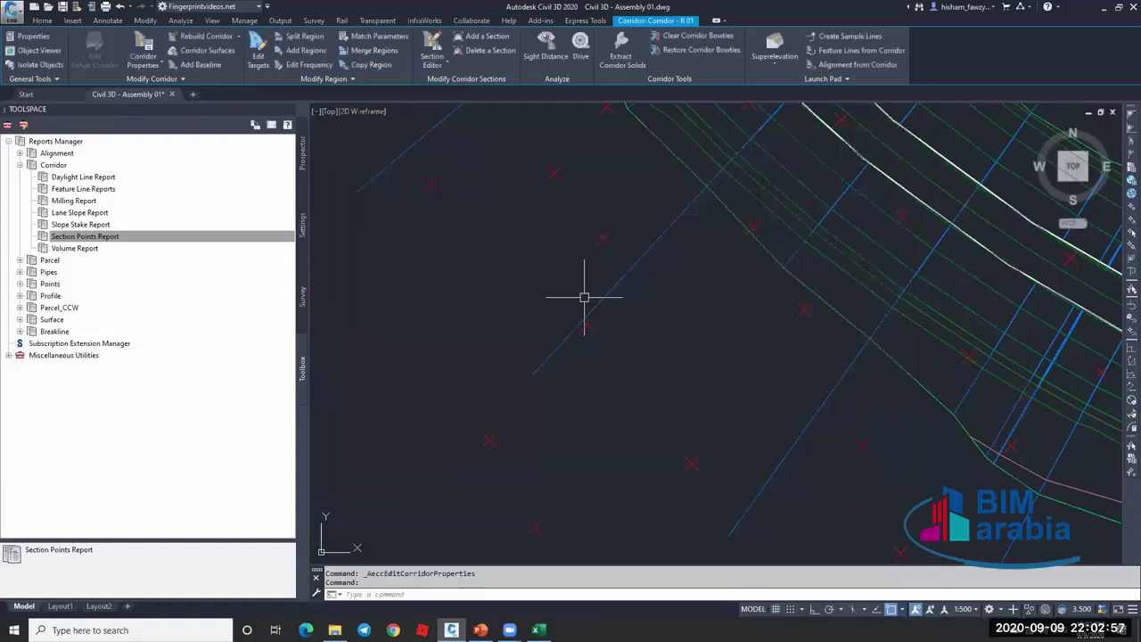
{"action": "scroll", "coordinate": [583, 295], "scroll_direction": "down", "scroll_amount": 6}
{"action": "key", "text": "Escape"}
{"action": "scroll", "coordinate": [641, 298], "scroll_direction": "up", "scroll_amount": 8}
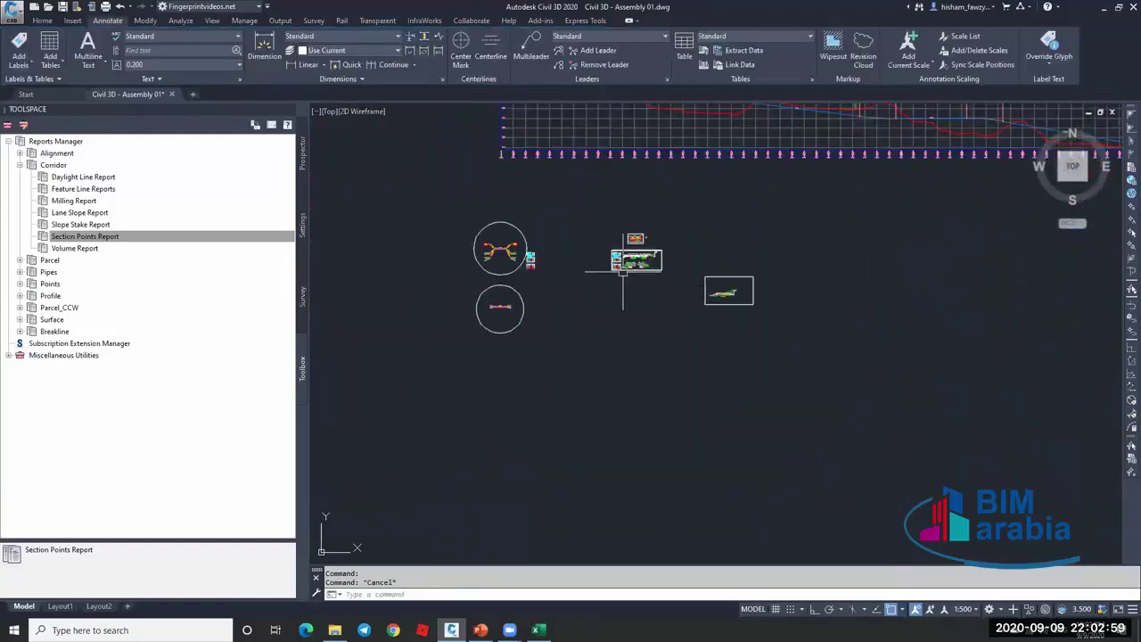
{"action": "scroll", "coordinate": [495, 301], "scroll_direction": "up", "scroll_amount": 4}
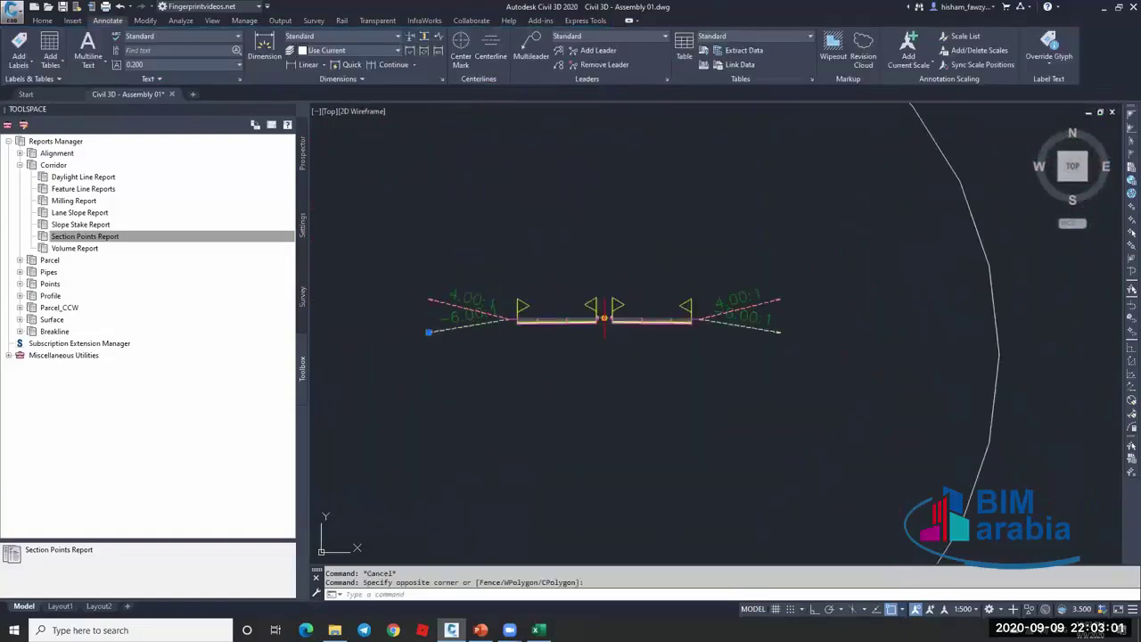
Select the MarkPoint subassembly at the marked point with a selection window.
{"action": "left_click", "coordinate": [647, 316]}
{"action": "scroll", "coordinate": [535, 321], "scroll_direction": "up", "scroll_amount": 3}
{"action": "left_click", "coordinate": [524, 322]}
{"action": "left_click", "coordinate": [615, 228]}
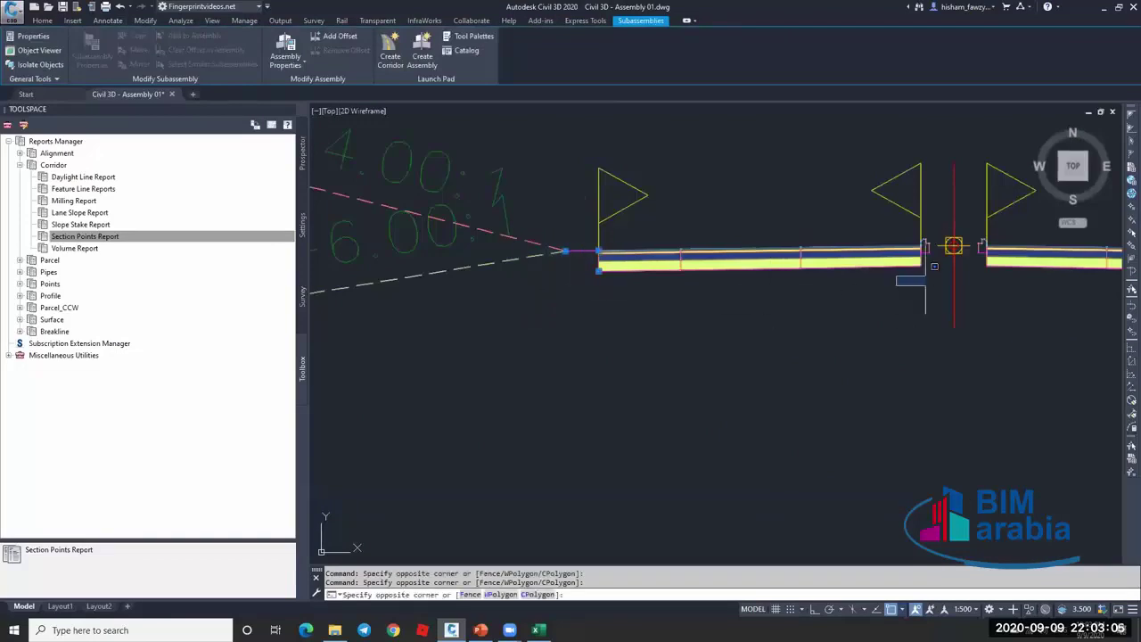
{"action": "scroll", "coordinate": [932, 257], "scroll_direction": "up", "scroll_amount": 8}
{"action": "scroll", "coordinate": [880, 258], "scroll_direction": "up", "scroll_amount": 5}
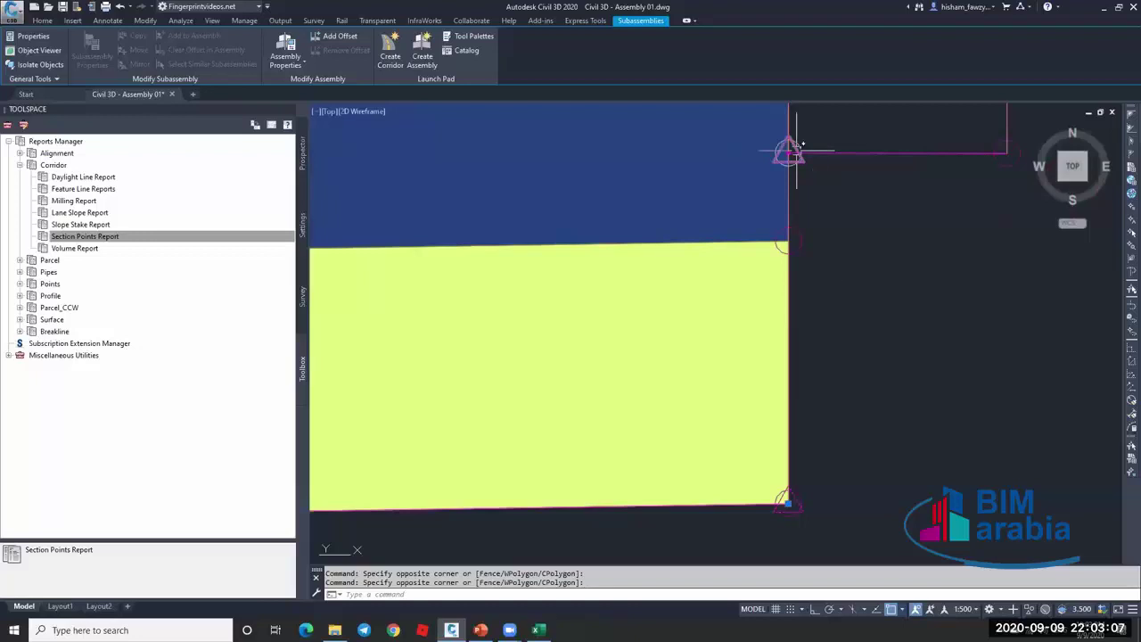
Change its Point Codes value from MarkedPoint to KH1 in Properties.
{"action": "key", "text": "ctrl+1"}
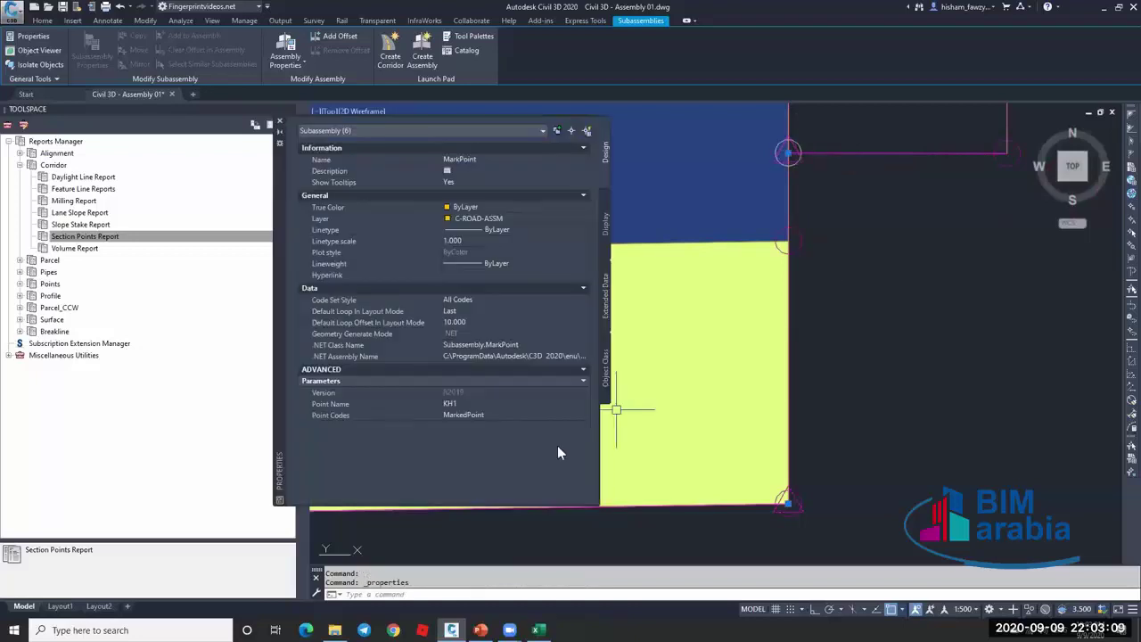
{"action": "left_click", "coordinate": [491, 415]}
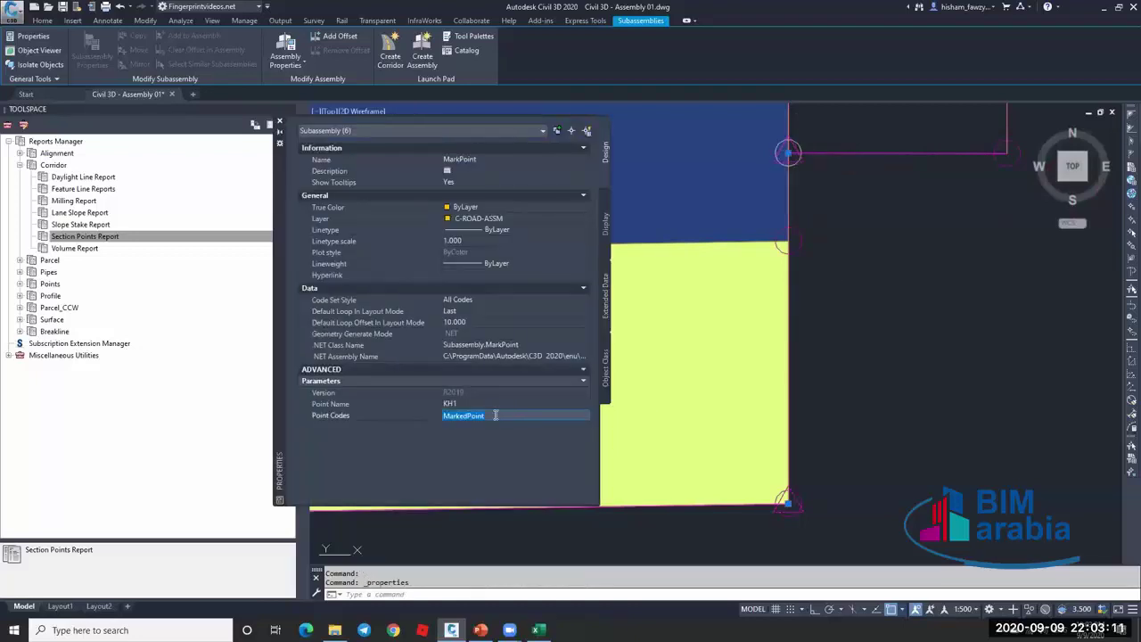
{"action": "type", "text": "KH1"}
{"action": "key", "text": "Return"}
Close the Properties palette and rebuild Corridor - R 01 from Prospector.
{"action": "left_click", "coordinate": [279, 121]}
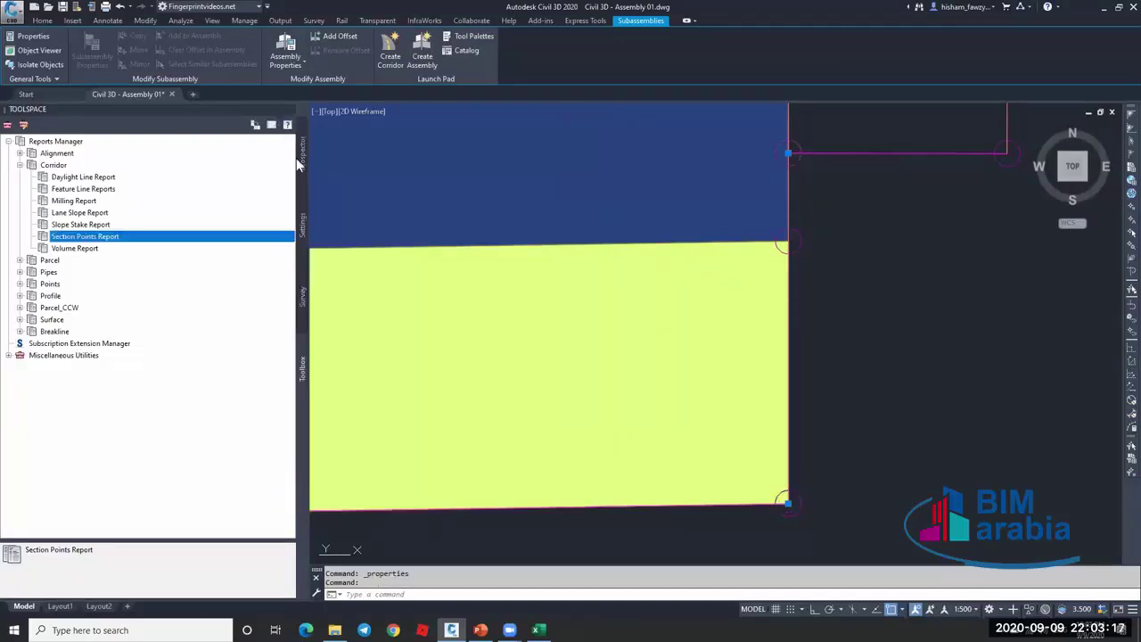
{"action": "left_click", "coordinate": [299, 160]}
{"action": "right_click", "coordinate": [174, 312]}
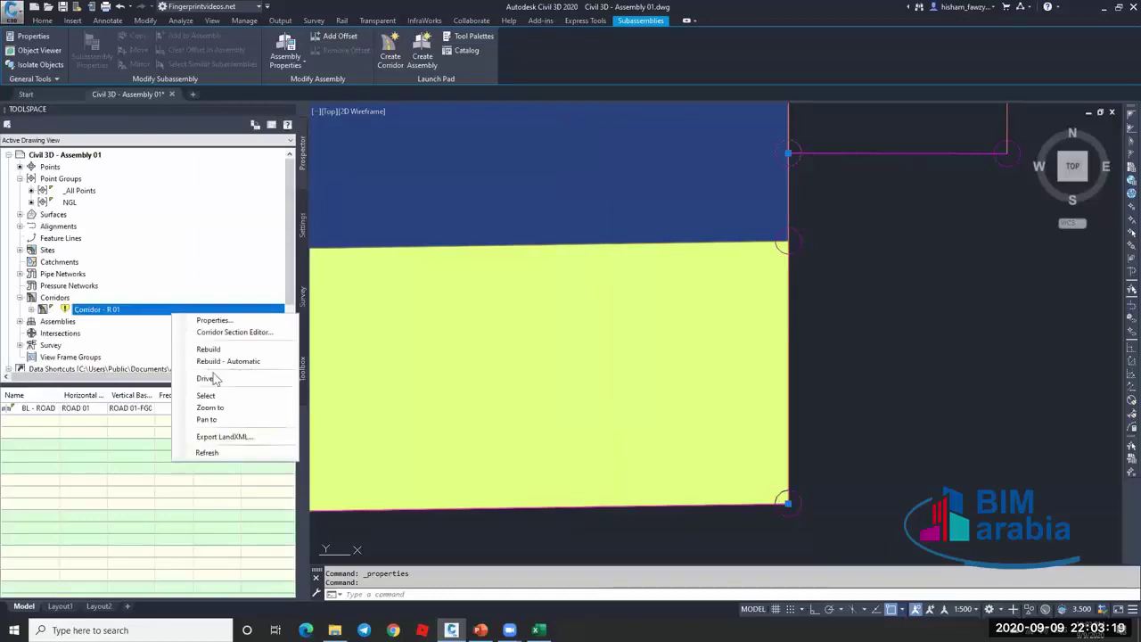
{"action": "left_click", "coordinate": [209, 348]}
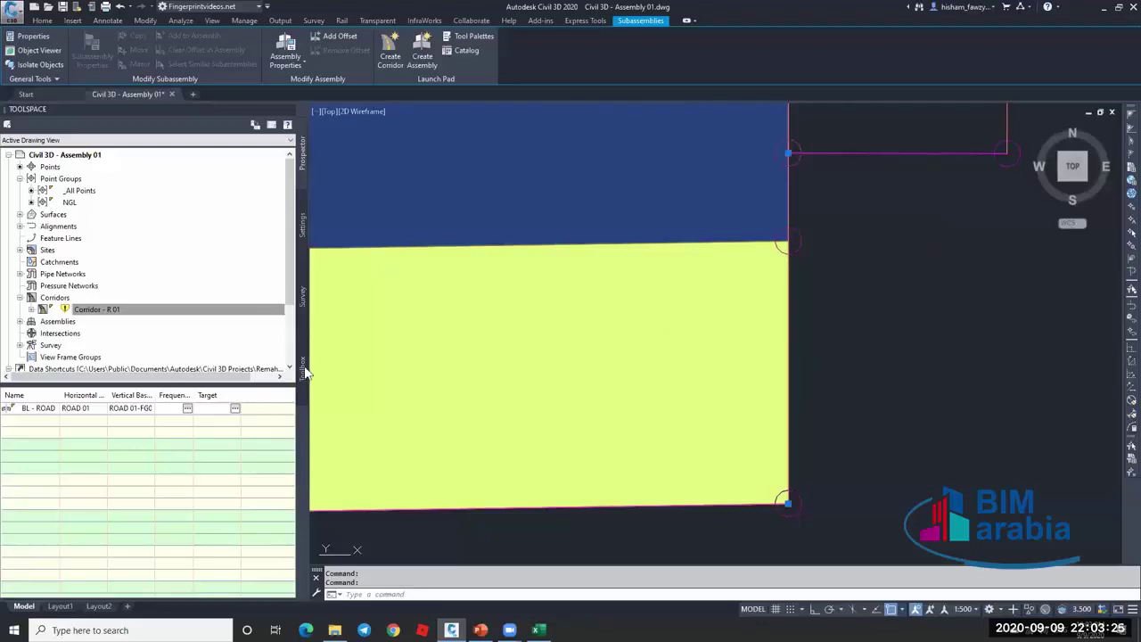
{"action": "key", "text": "Escape"}
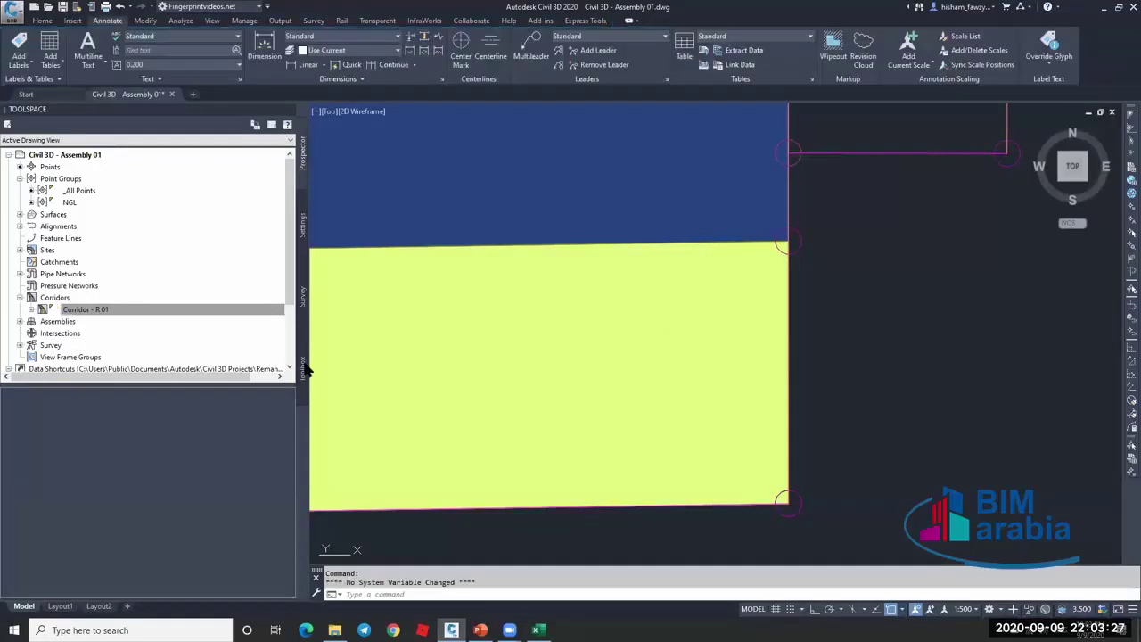
{"action": "left_click", "coordinate": [302, 365]}
Generate a ROAD 01 Section Points Report with only the KH1 point code ticked.
{"action": "right_click", "coordinate": [161, 237]}
{"action": "left_click", "coordinate": [200, 243]}
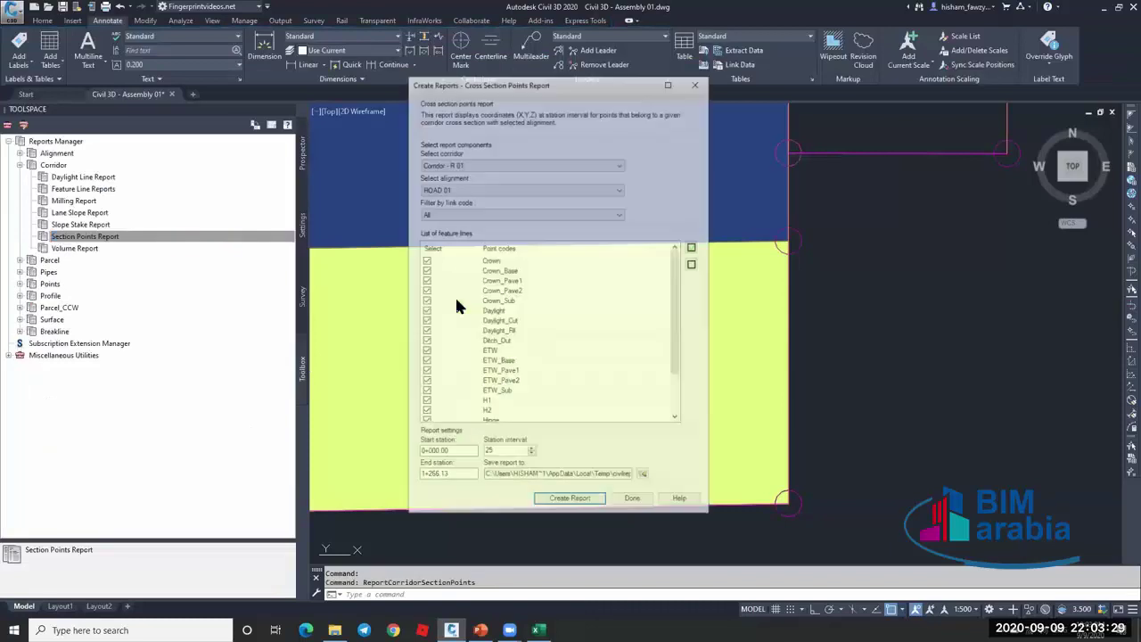
{"action": "scroll", "coordinate": [457, 303], "scroll_direction": "down", "scroll_amount": 2}
{"action": "left_click", "coordinate": [490, 402]}
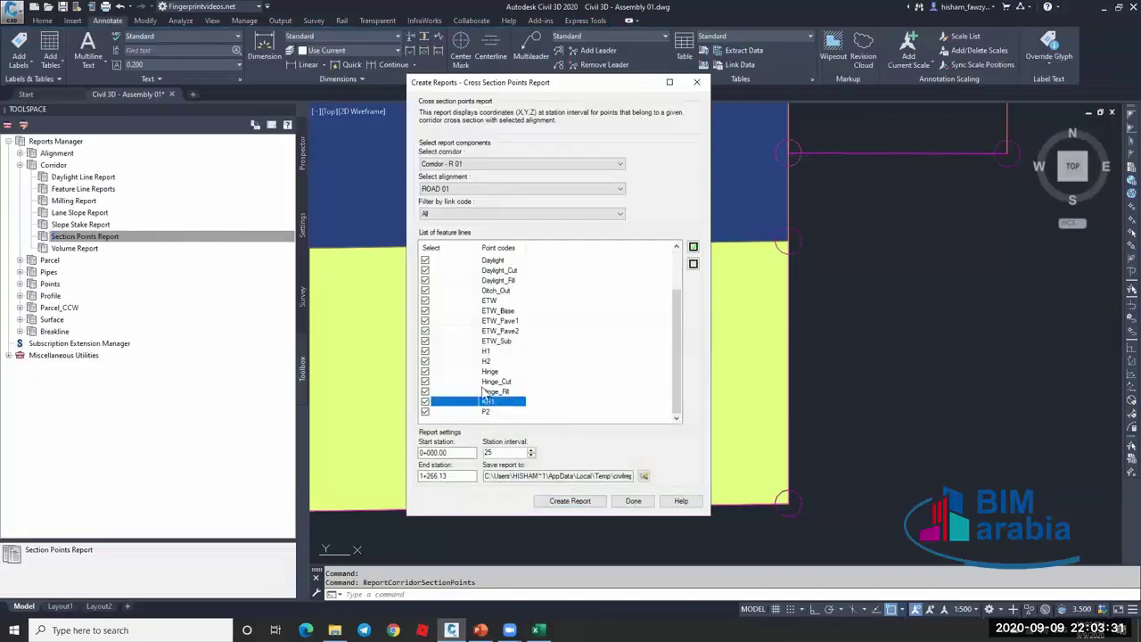
{"action": "left_click", "coordinate": [694, 263]}
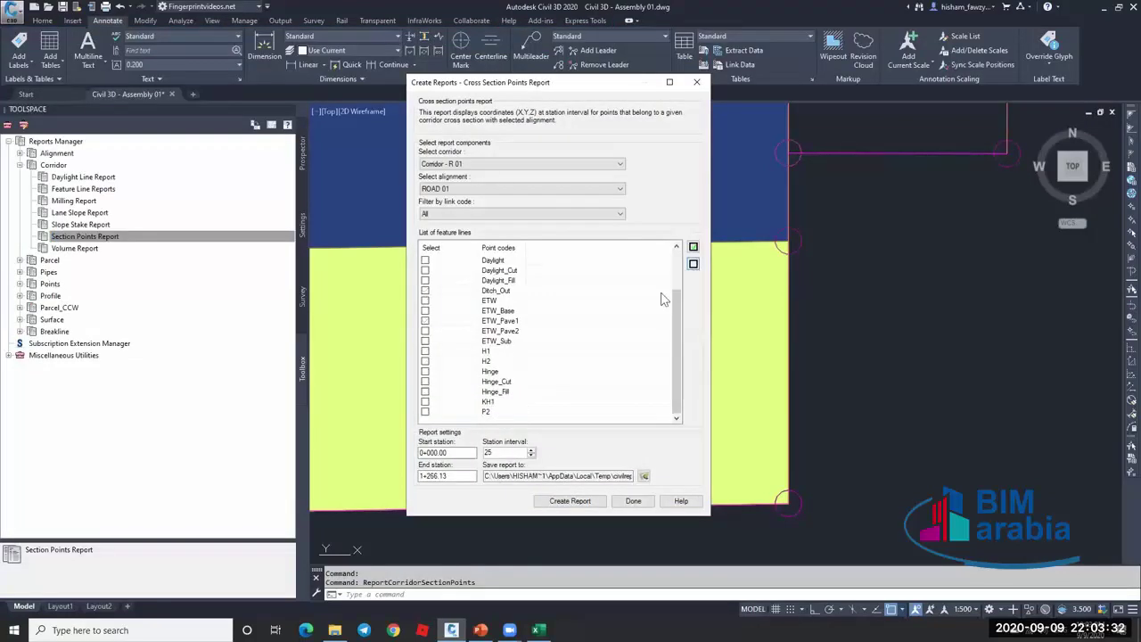
{"action": "left_click", "coordinate": [425, 402]}
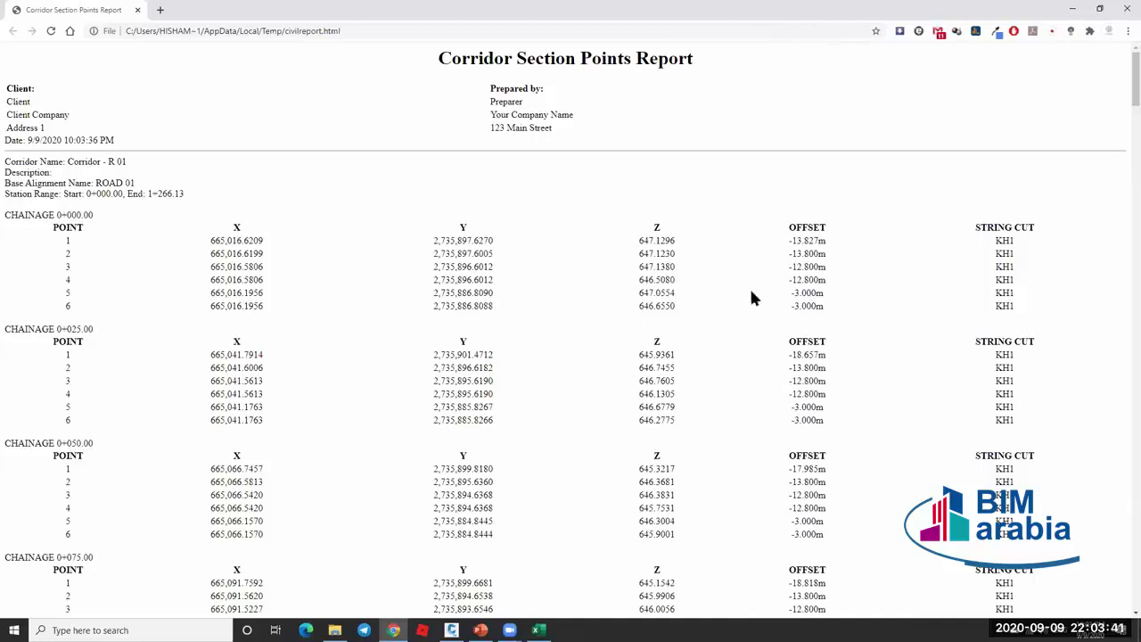
{"action": "left_click", "coordinate": [1073, 9]}
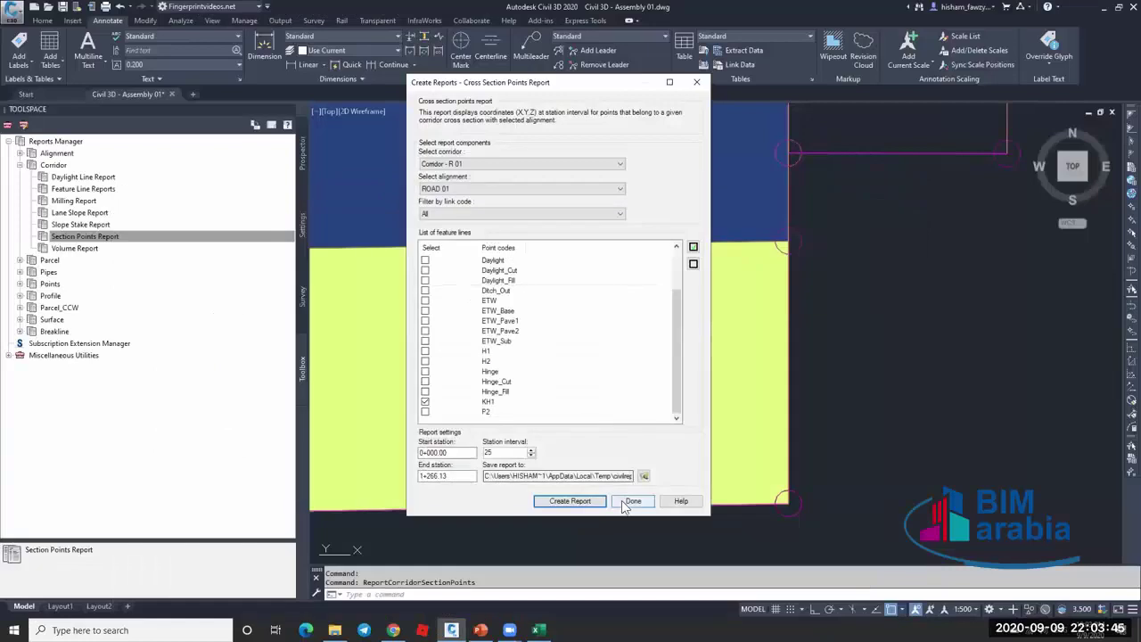
{"action": "left_click", "coordinate": [631, 501]}
Cancel the pending command, zoom out to the road assembly, and narrow the Toolspace panel.
{"action": "scroll", "coordinate": [802, 223], "scroll_direction": "down", "scroll_amount": 3}
{"action": "scroll", "coordinate": [820, 216], "scroll_direction": "up", "scroll_amount": 3}
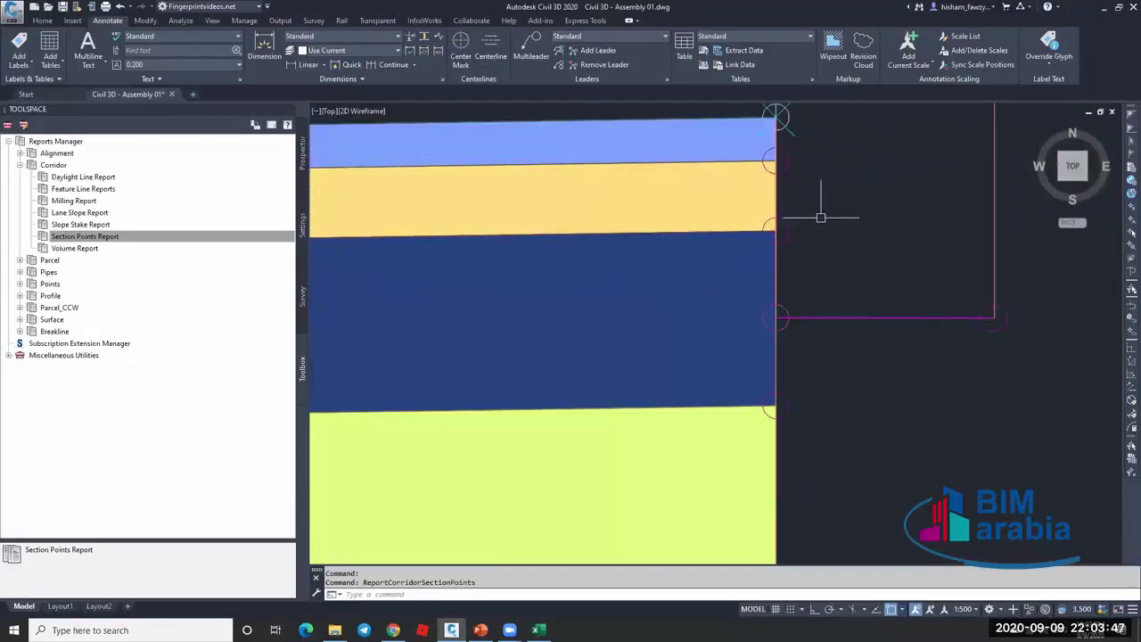
{"action": "key", "text": "Escape"}
{"action": "key", "text": "Escape"}
{"action": "scroll", "coordinate": [803, 378], "scroll_direction": "down", "scroll_amount": 6}
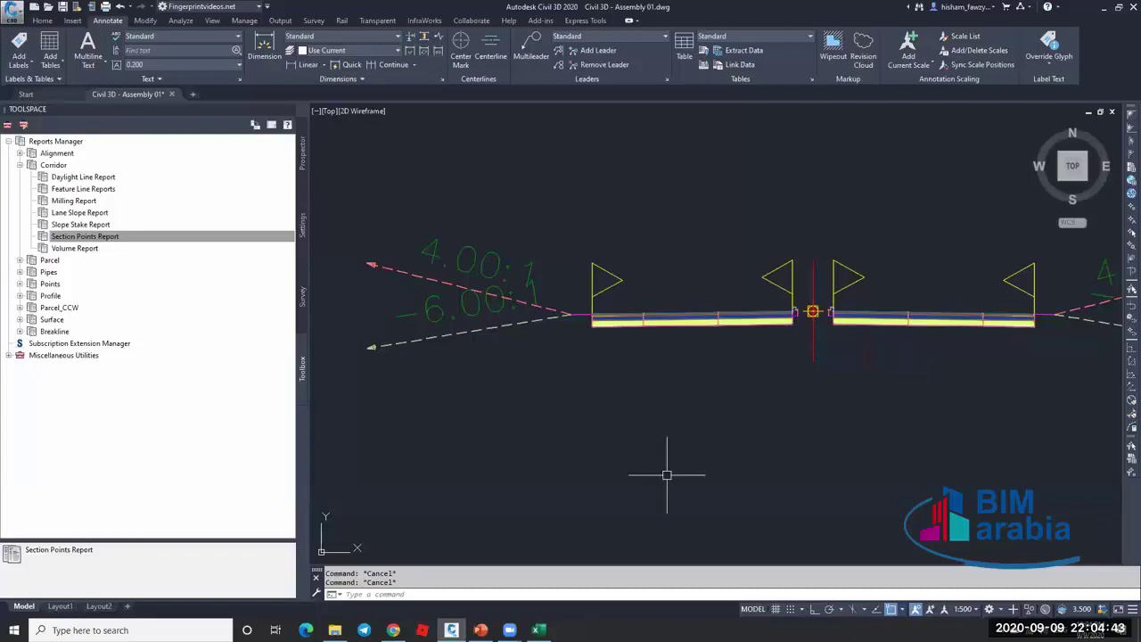
{"action": "left_click_drag", "start_coordinate": [305, 439], "coordinate": [210, 436]}
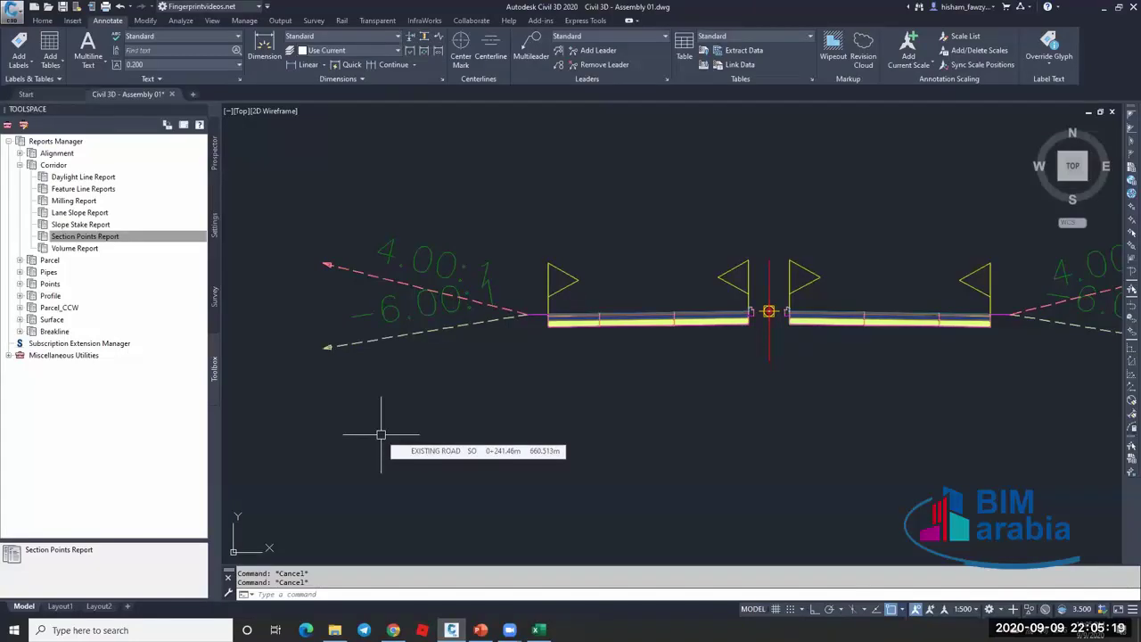
Start opening a file from the assembly folder, then cancel it.
{"action": "double_click", "coordinate": [84, 236]}
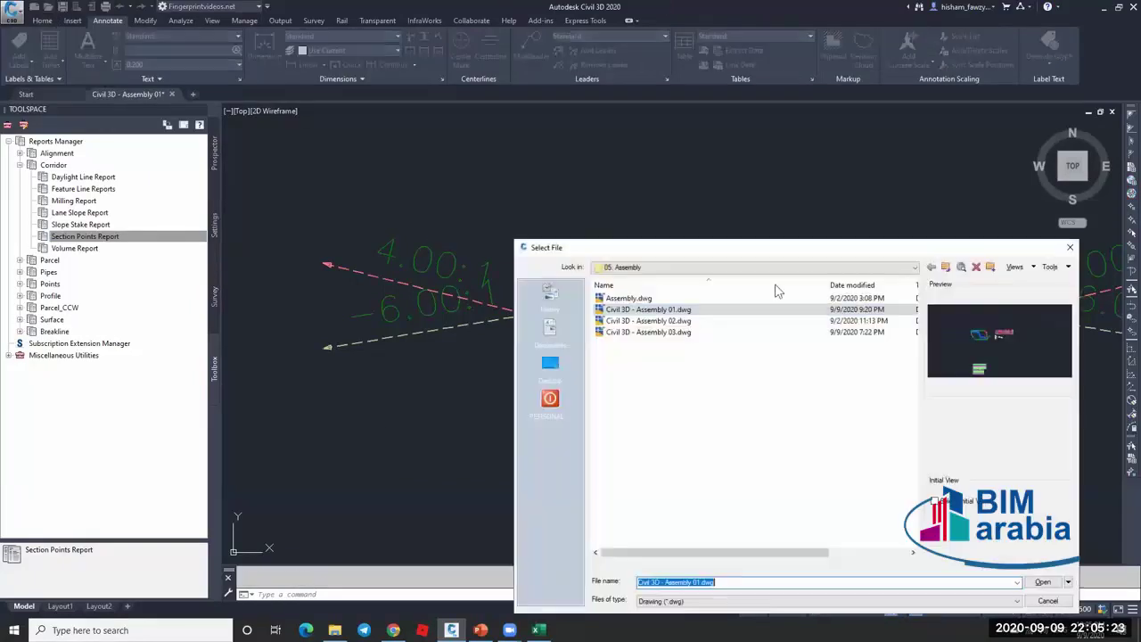
{"action": "key", "text": "Escape"}
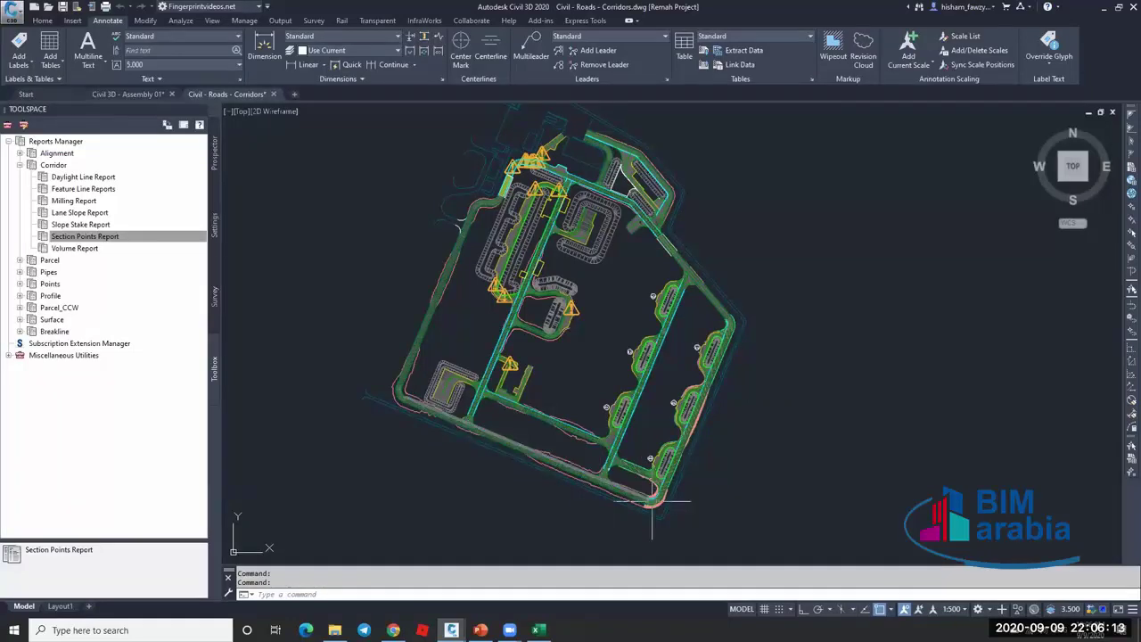
{"action": "scroll", "coordinate": [652, 504], "scroll_direction": "up", "scroll_amount": 2}
{"action": "scroll", "coordinate": [673, 446], "scroll_direction": "up", "scroll_amount": 3}
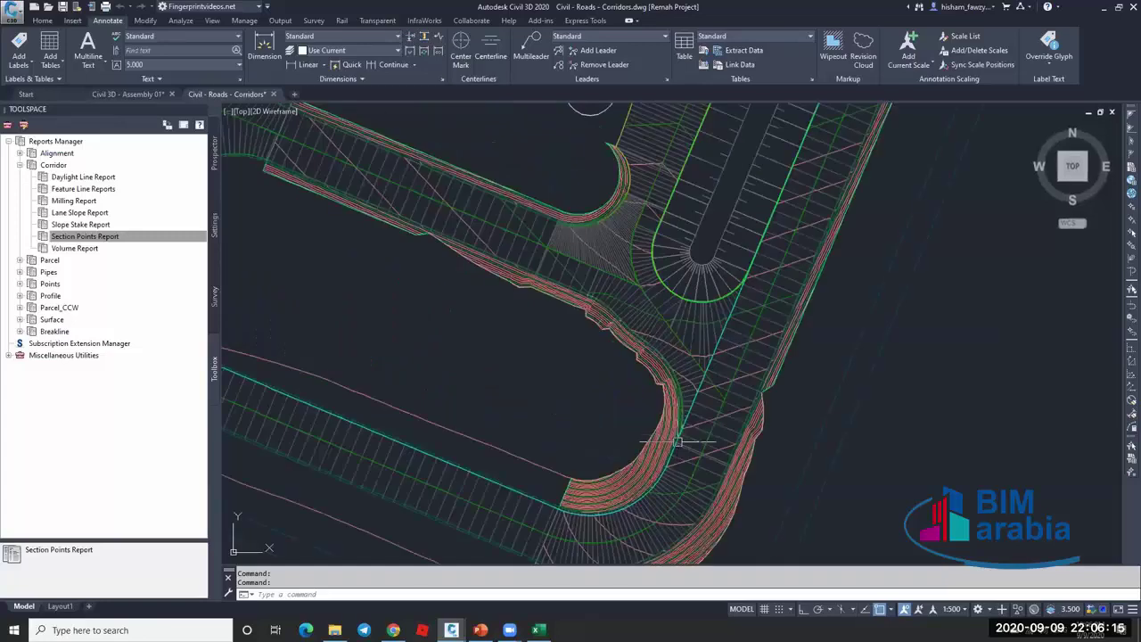
{"action": "mouse_move", "coordinate": [677, 436]}
{"action": "middle_mouse_down"}
{"action": "mouse_move", "coordinate": [739, 415]}
{"action": "mouse_move", "coordinate": [747, 343]}
{"action": "middle_mouse_up"}
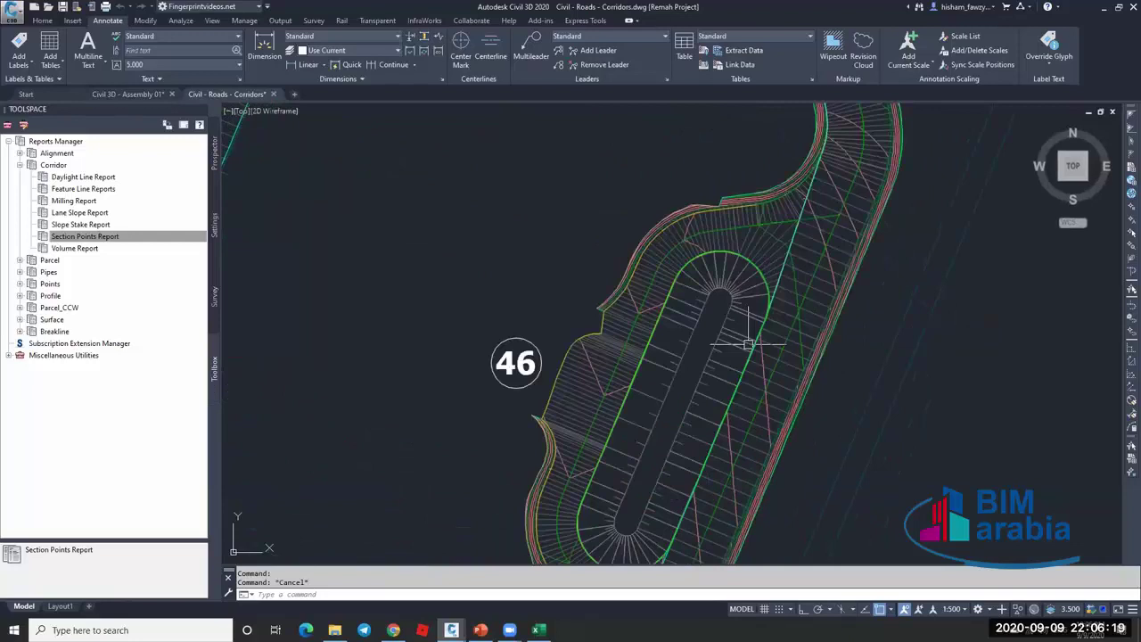
{"action": "scroll", "coordinate": [731, 312], "scroll_direction": "up", "scroll_amount": 2}
{"action": "left_click", "coordinate": [708, 272]}
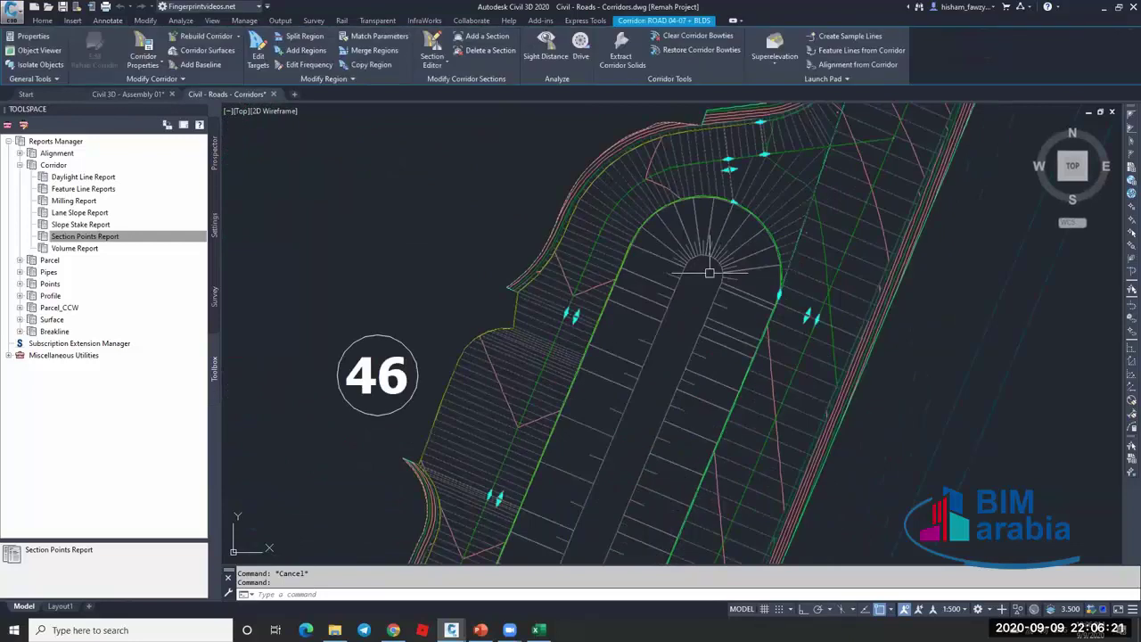
{"action": "scroll", "coordinate": [748, 355], "scroll_direction": "down", "scroll_amount": 5}
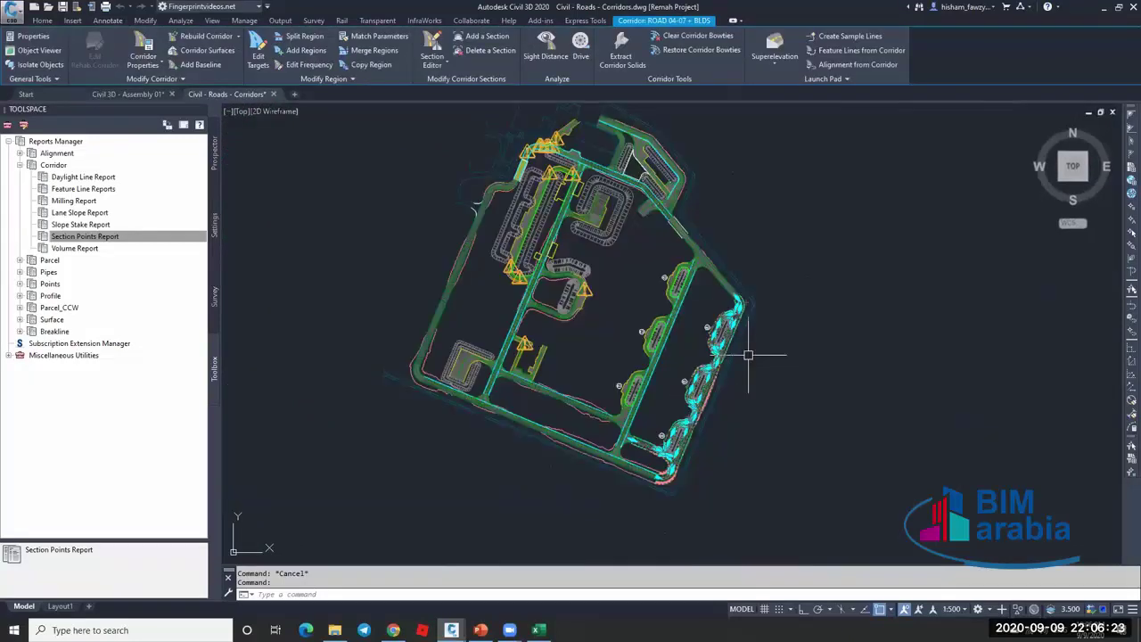
{"action": "scroll", "coordinate": [748, 355], "scroll_direction": "up", "scroll_amount": 4}
{"action": "scroll", "coordinate": [783, 196], "scroll_direction": "down", "scroll_amount": 2}
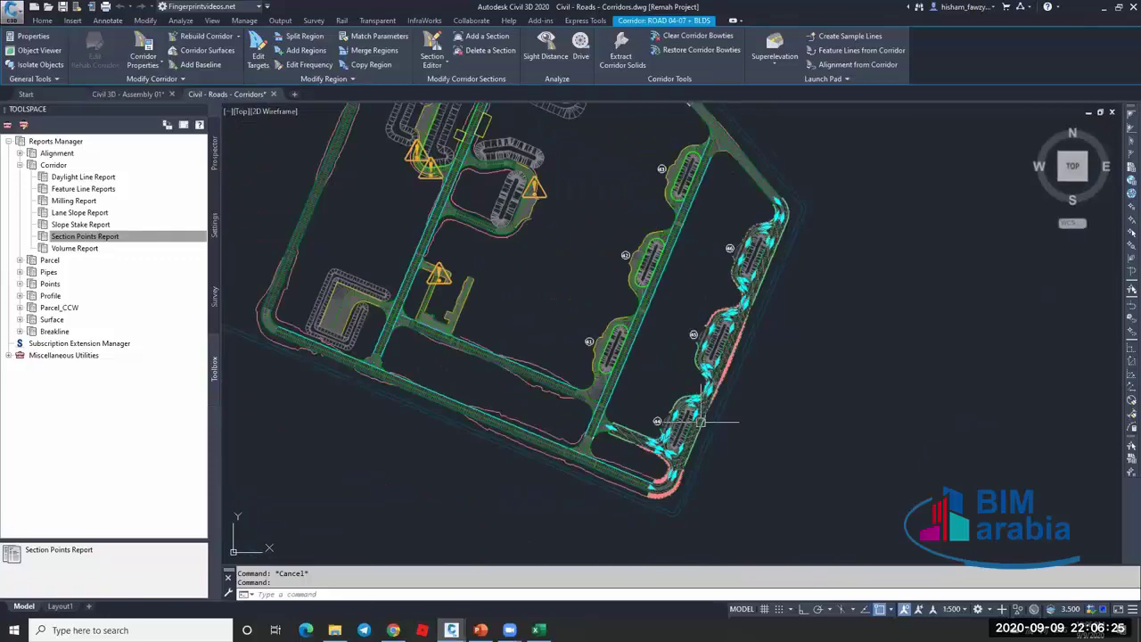
{"action": "scroll", "coordinate": [645, 446], "scroll_direction": "up", "scroll_amount": 4}
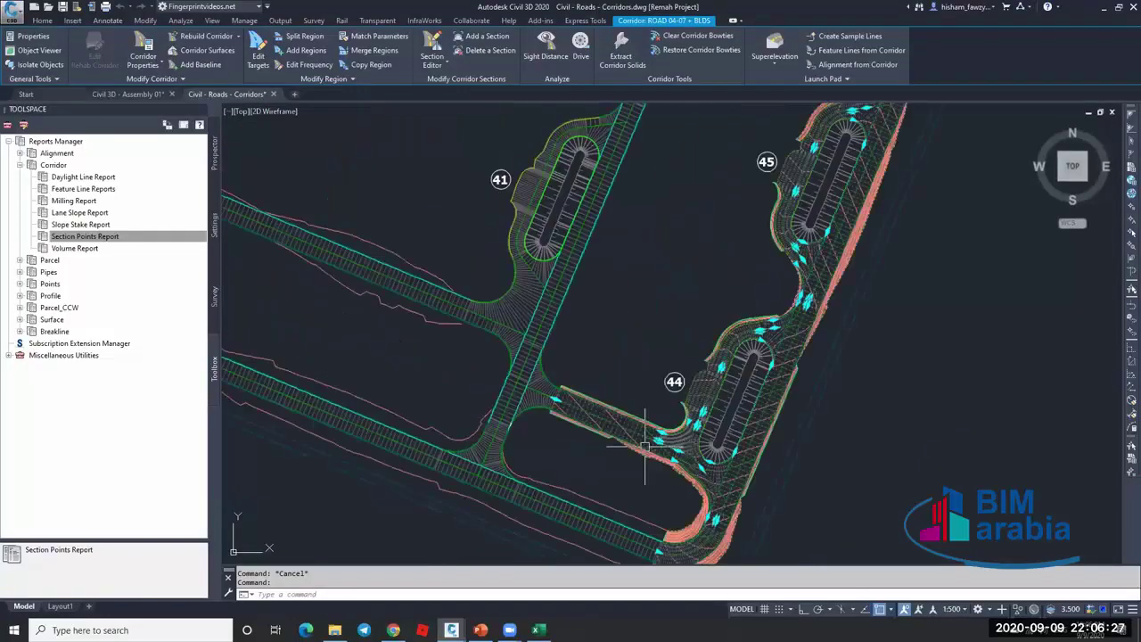
{"action": "scroll", "coordinate": [644, 445], "scroll_direction": "up", "scroll_amount": 2}
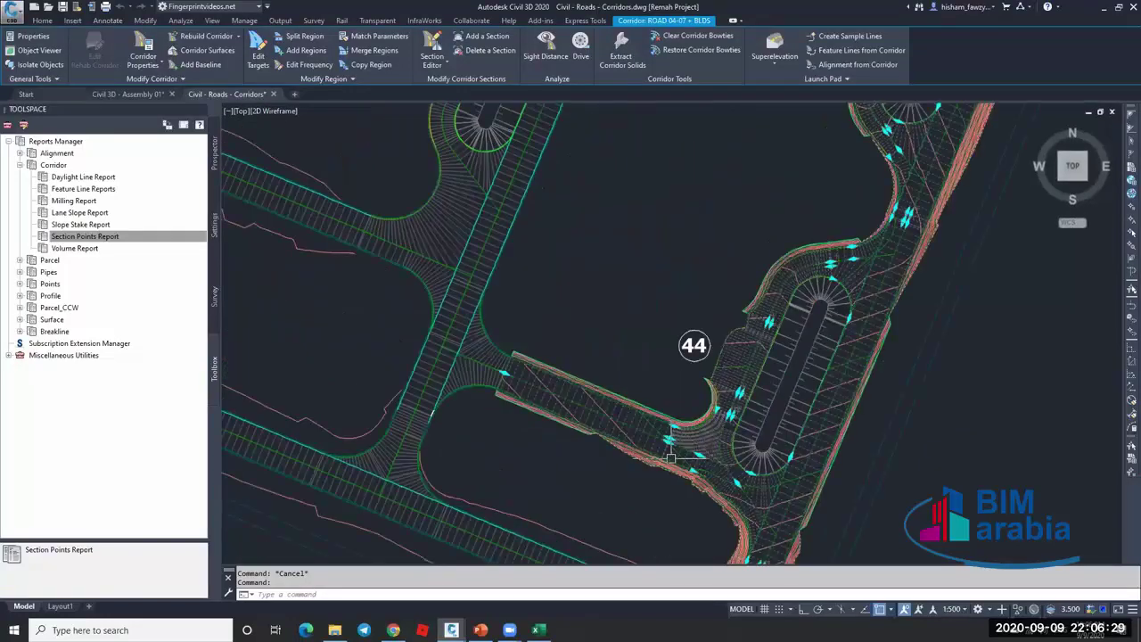
{"action": "scroll", "coordinate": [671, 458], "scroll_direction": "down", "scroll_amount": 2}
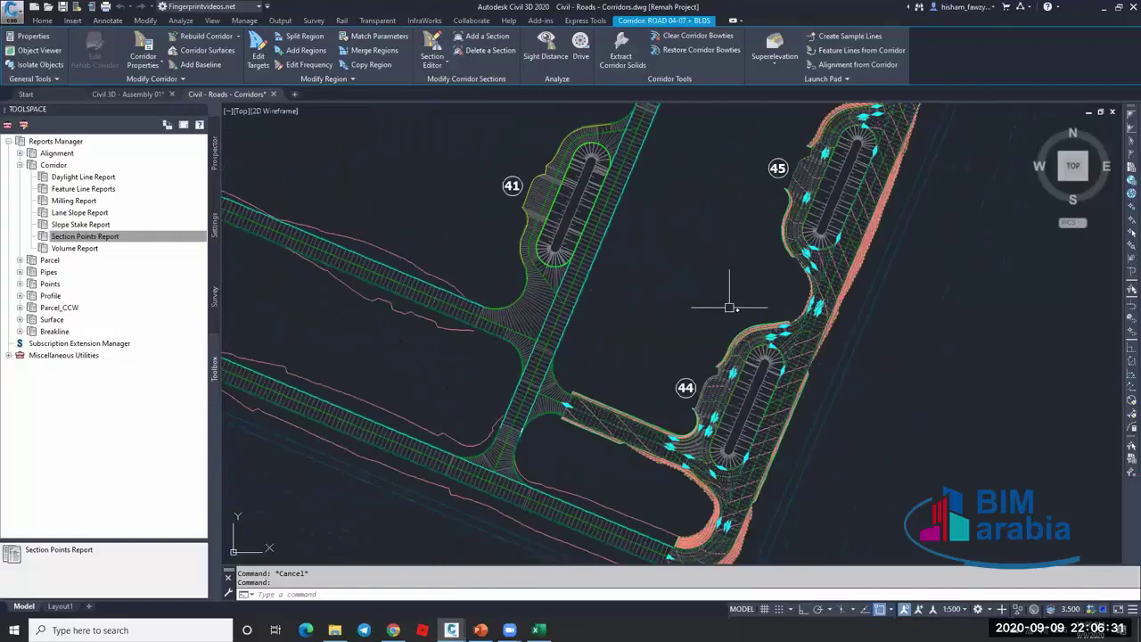
{"action": "scroll", "coordinate": [521, 449], "scroll_direction": "up", "scroll_amount": 4}
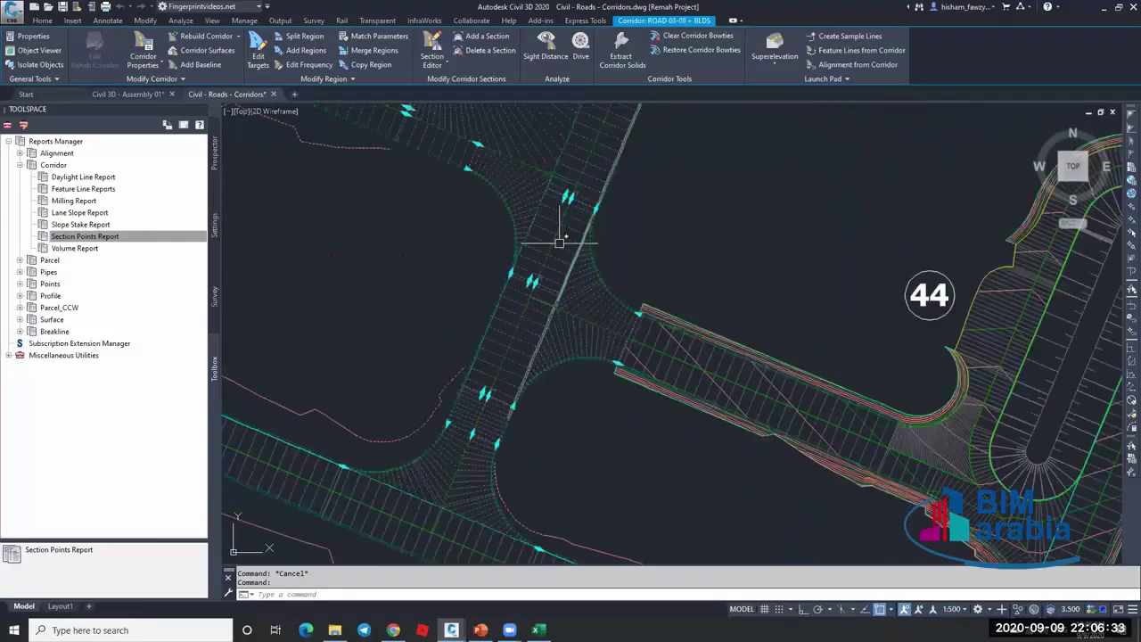
{"action": "scroll", "coordinate": [624, 321], "scroll_direction": "up", "scroll_amount": 4}
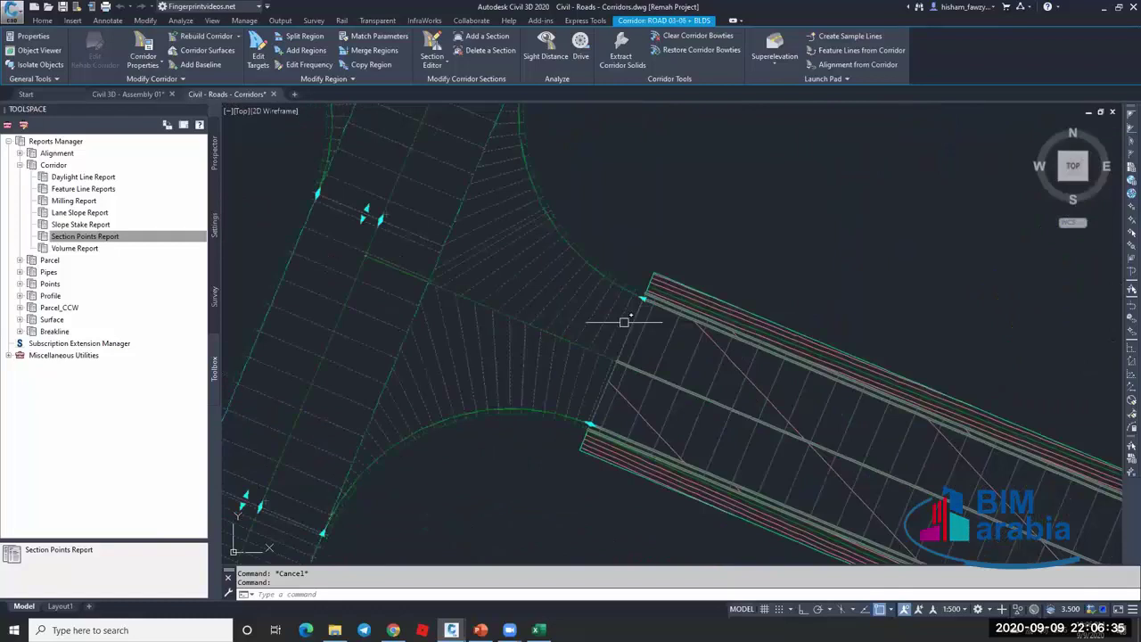
{"action": "scroll", "coordinate": [624, 321], "scroll_direction": "down", "scroll_amount": 8}
{"action": "middle_click_drag", "start_coordinate": [534, 265], "coordinate": [565, 308]}
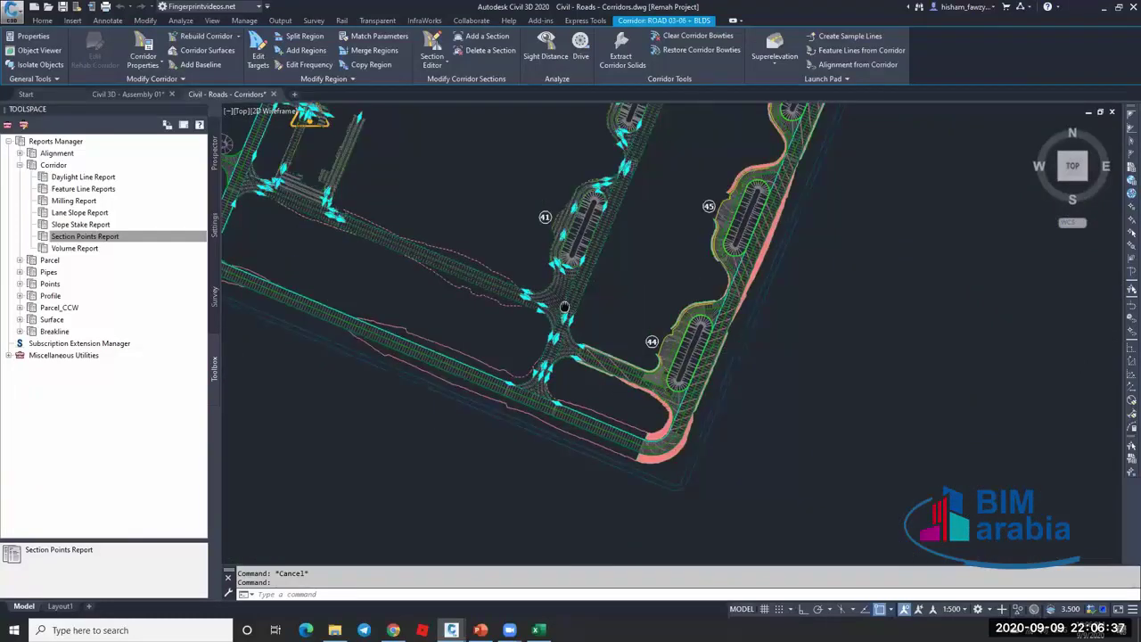
{"action": "scroll", "coordinate": [552, 352], "scroll_direction": "up", "scroll_amount": 2}
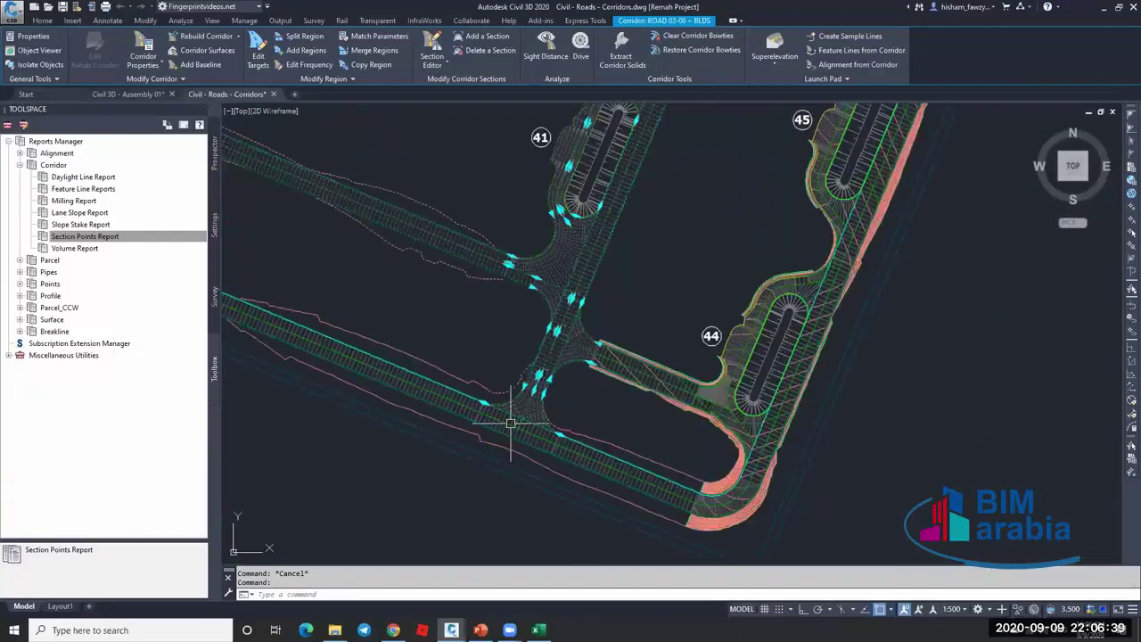
{"action": "scroll", "coordinate": [687, 454], "scroll_direction": "up", "scroll_amount": 3}
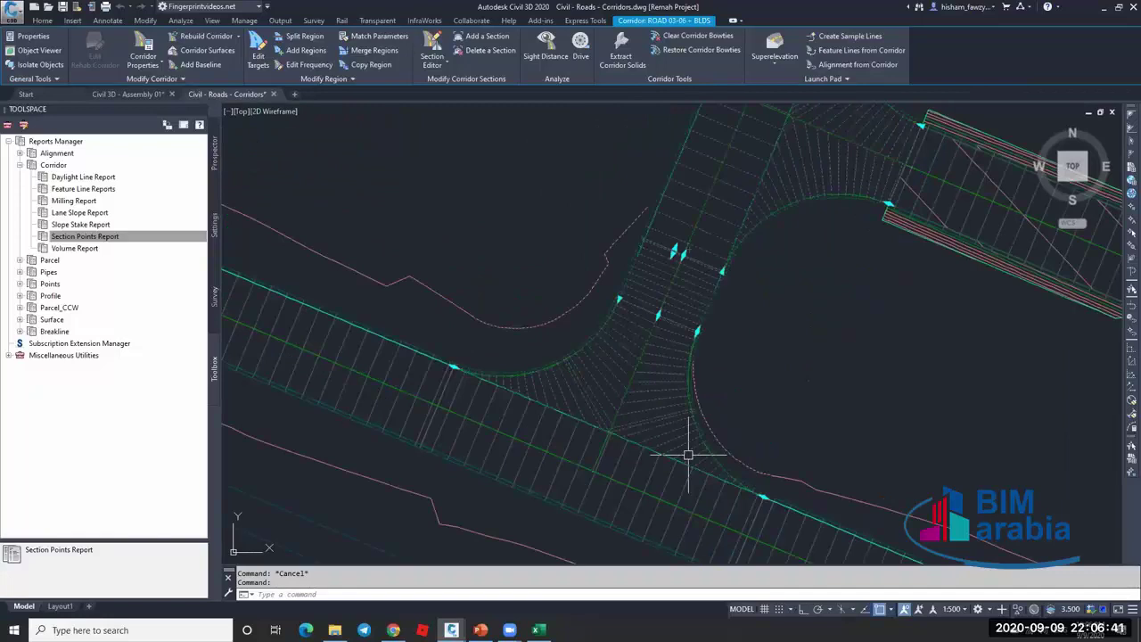
{"action": "key", "text": "Escape"}
{"action": "scroll", "coordinate": [687, 455], "scroll_direction": "up", "scroll_amount": 4}
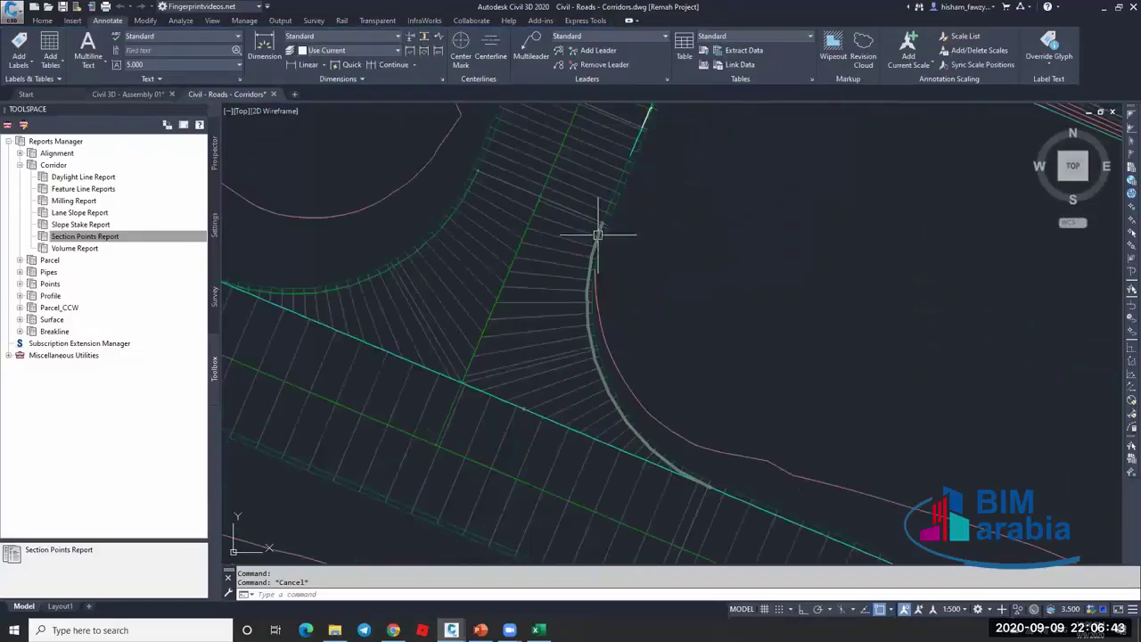
{"action": "scroll", "coordinate": [597, 232], "scroll_direction": "down", "scroll_amount": 3}
{"action": "scroll", "coordinate": [647, 457], "scroll_direction": "up", "scroll_amount": 2}
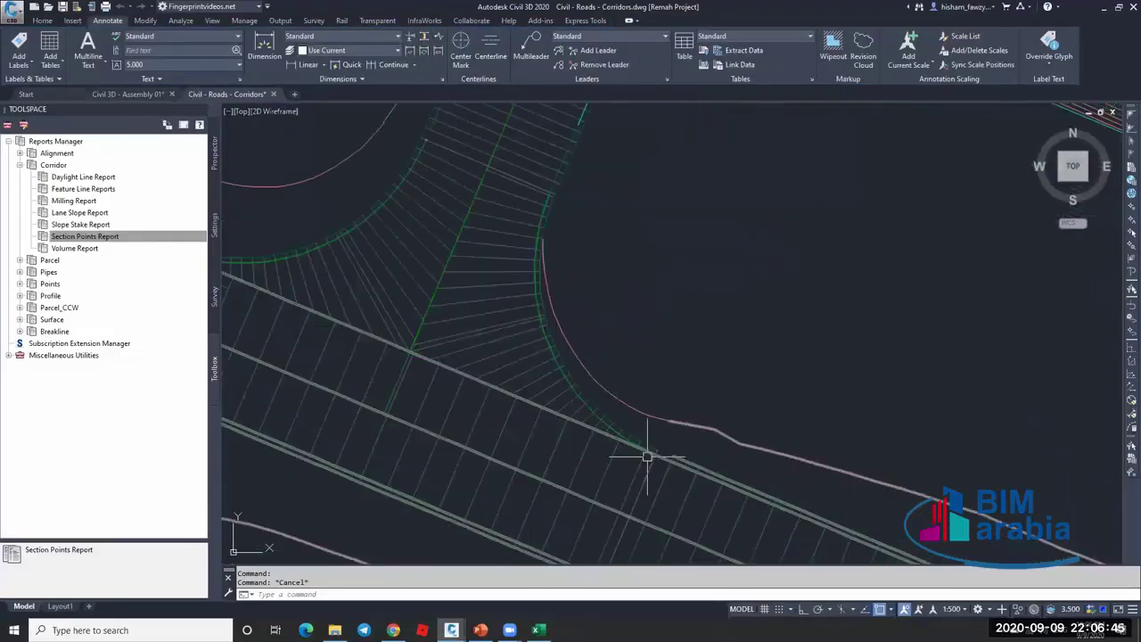
{"action": "scroll", "coordinate": [647, 457], "scroll_direction": "down", "scroll_amount": 2}
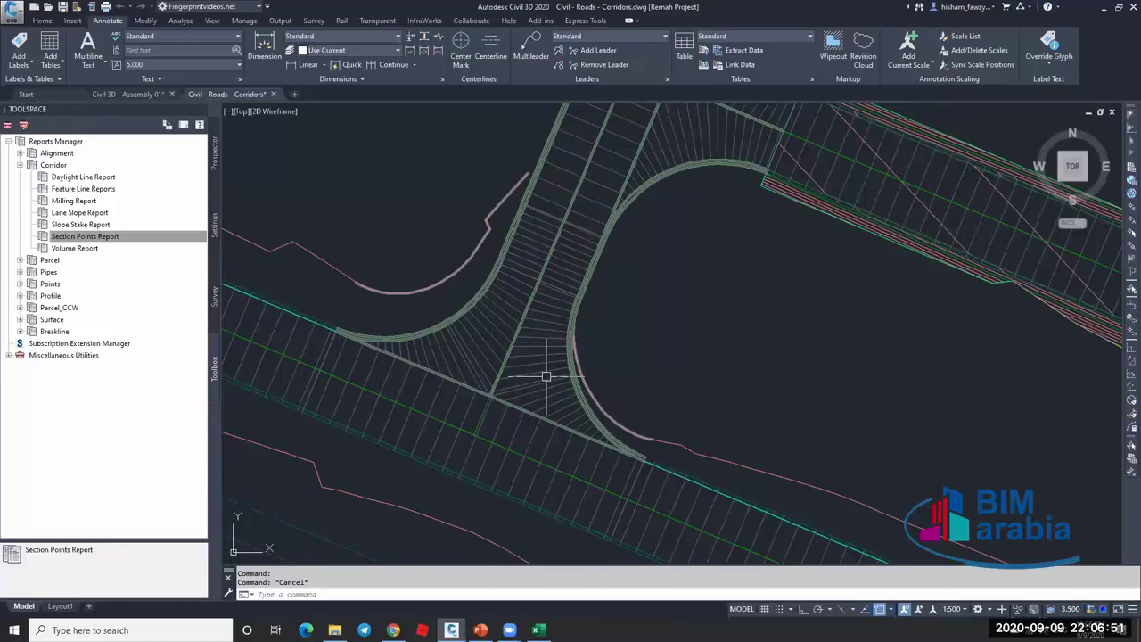
{"action": "scroll", "coordinate": [639, 306], "scroll_direction": "down", "scroll_amount": 3}
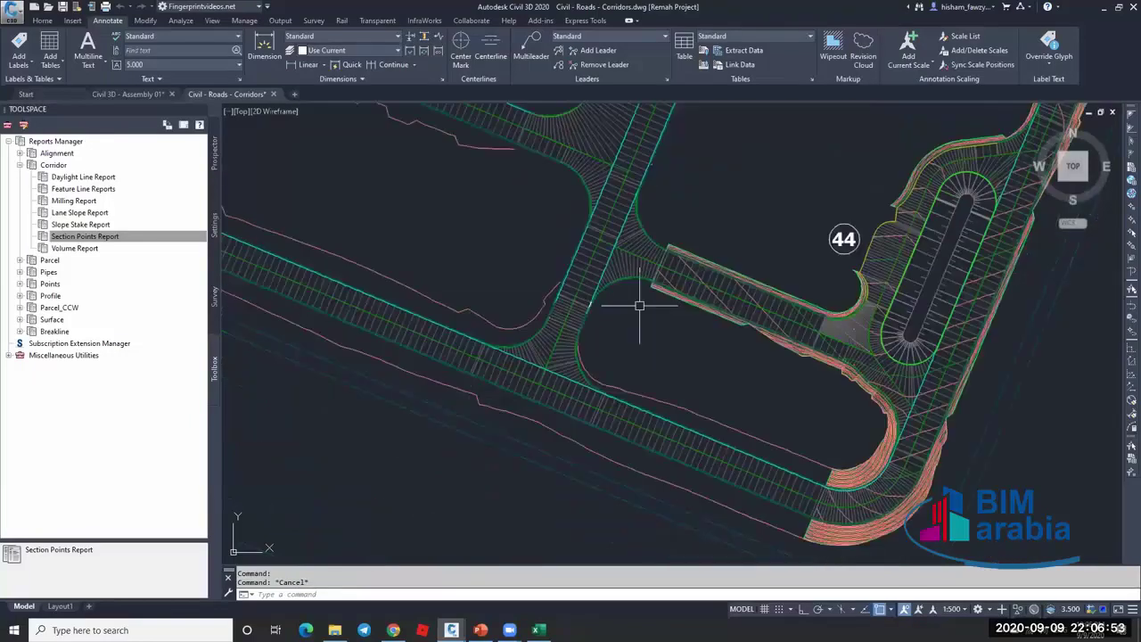
{"action": "scroll", "coordinate": [639, 306], "scroll_direction": "up", "scroll_amount": 5}
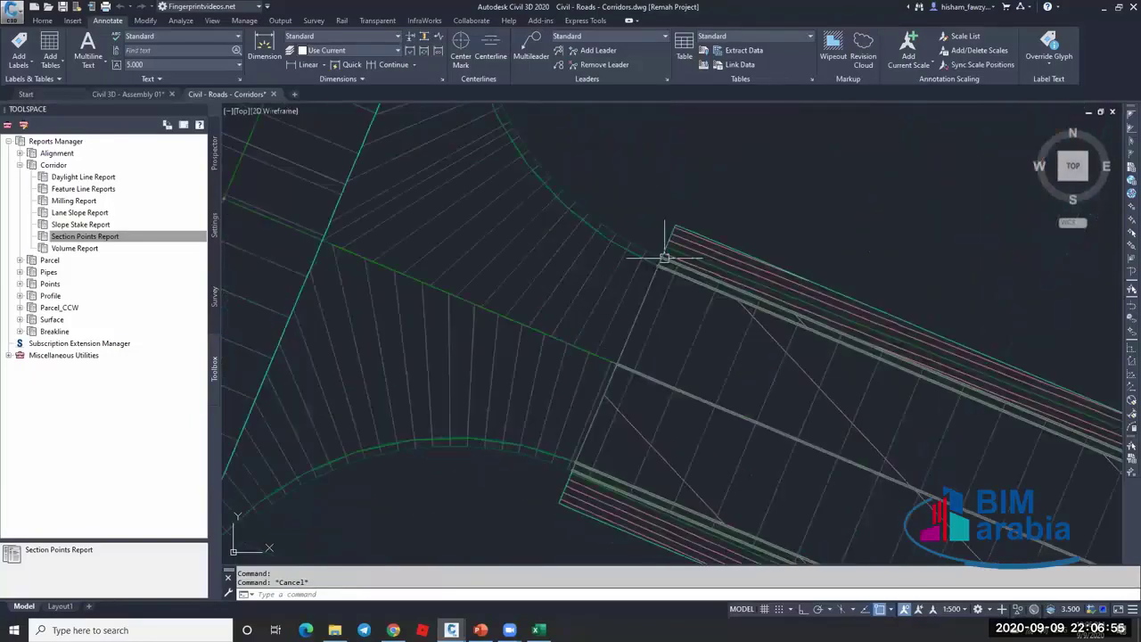
{"action": "scroll", "coordinate": [623, 237], "scroll_direction": "down", "scroll_amount": 2}
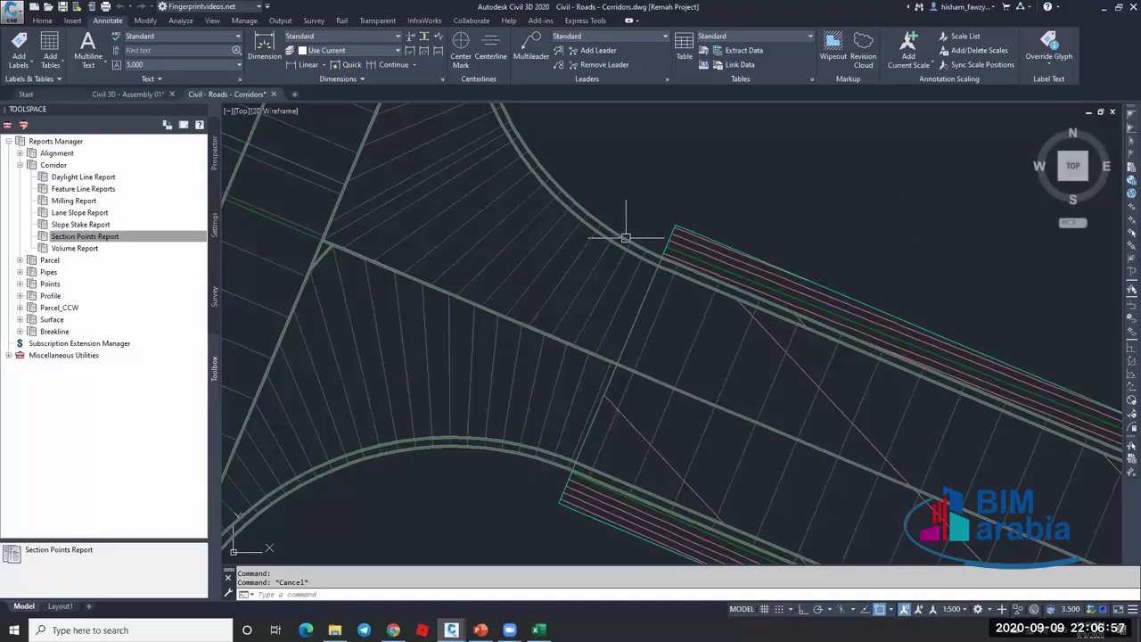
{"action": "scroll", "coordinate": [541, 216], "scroll_direction": "down", "scroll_amount": 3}
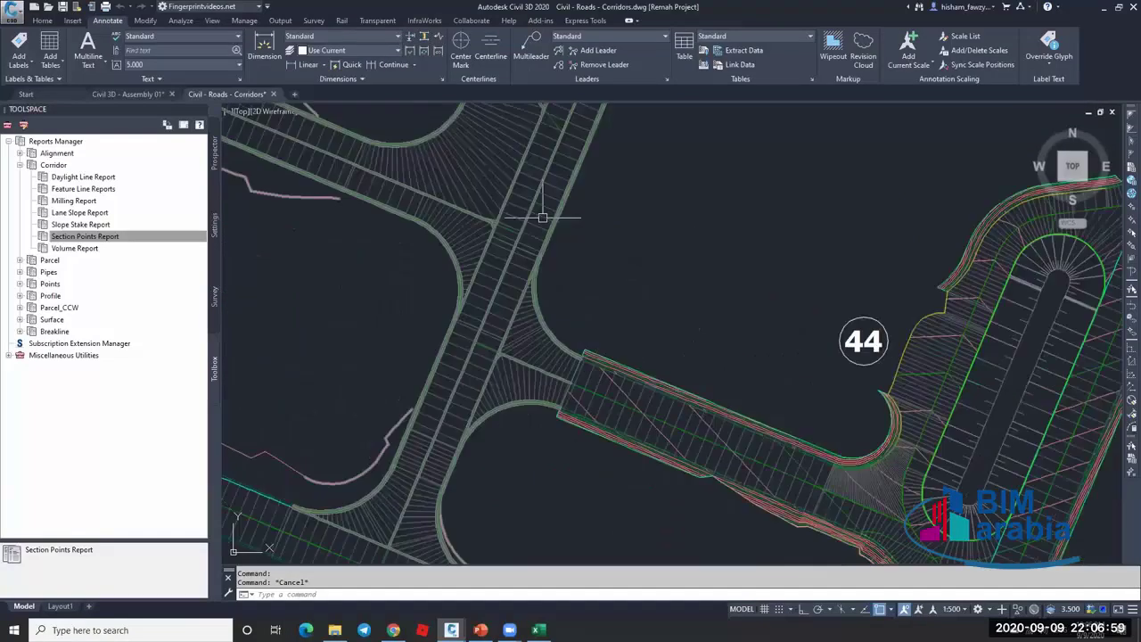
{"action": "middle_click_drag", "start_coordinate": [541, 217], "coordinate": [622, 107]}
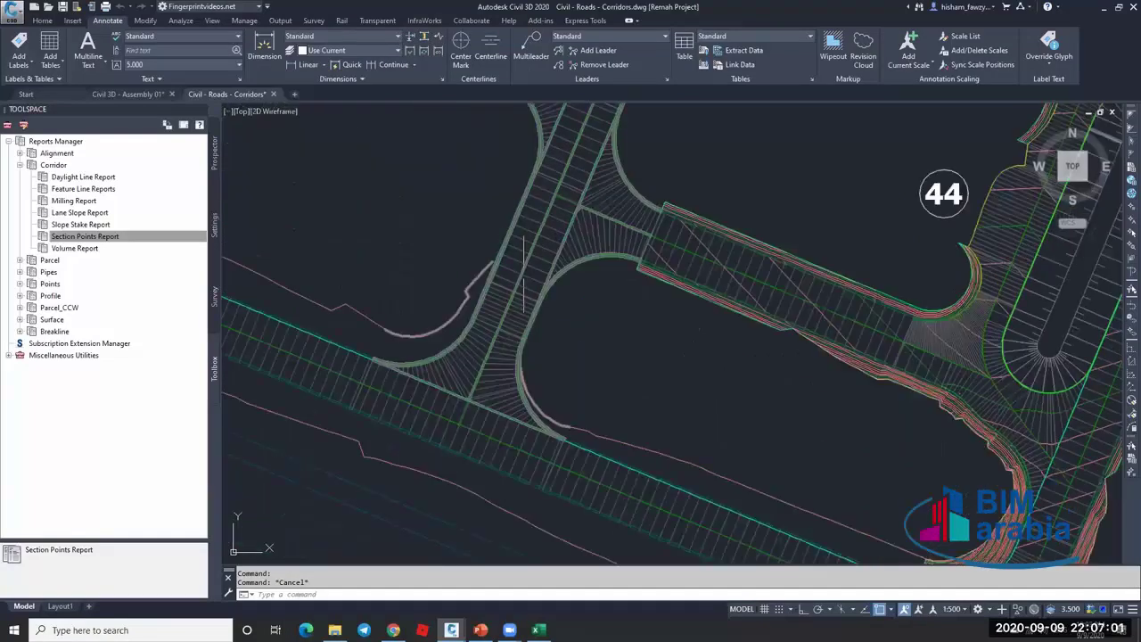
{"action": "scroll", "coordinate": [705, 403], "scroll_direction": "up", "scroll_amount": 2}
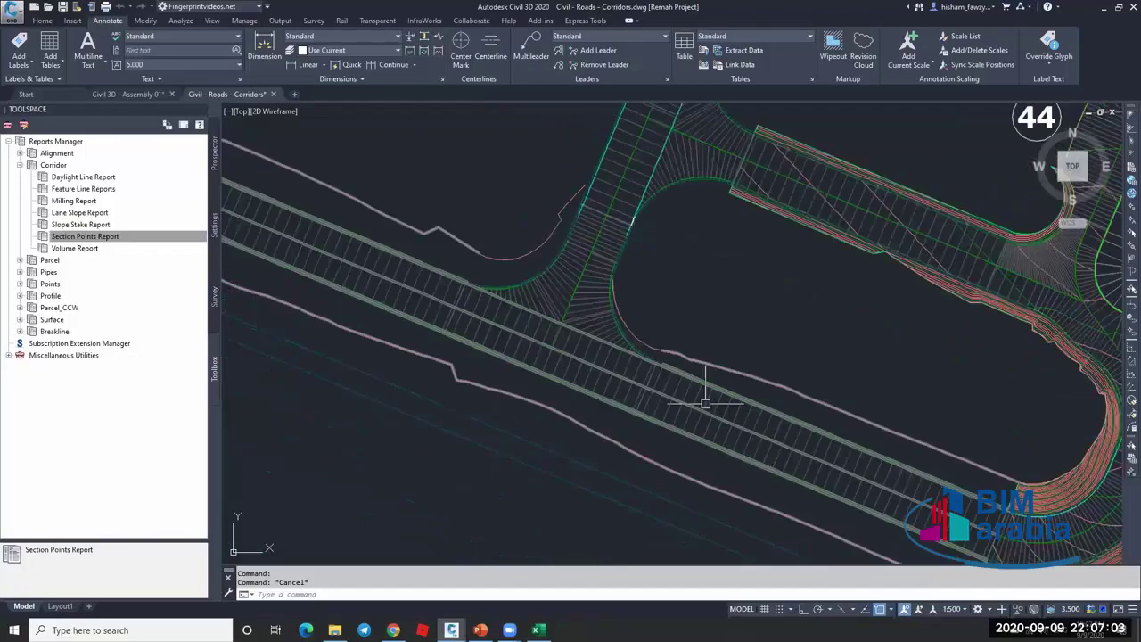
{"action": "scroll", "coordinate": [629, 418], "scroll_direction": "up", "scroll_amount": 3}
{"action": "scroll", "coordinate": [629, 418], "scroll_direction": "down", "scroll_amount": 2}
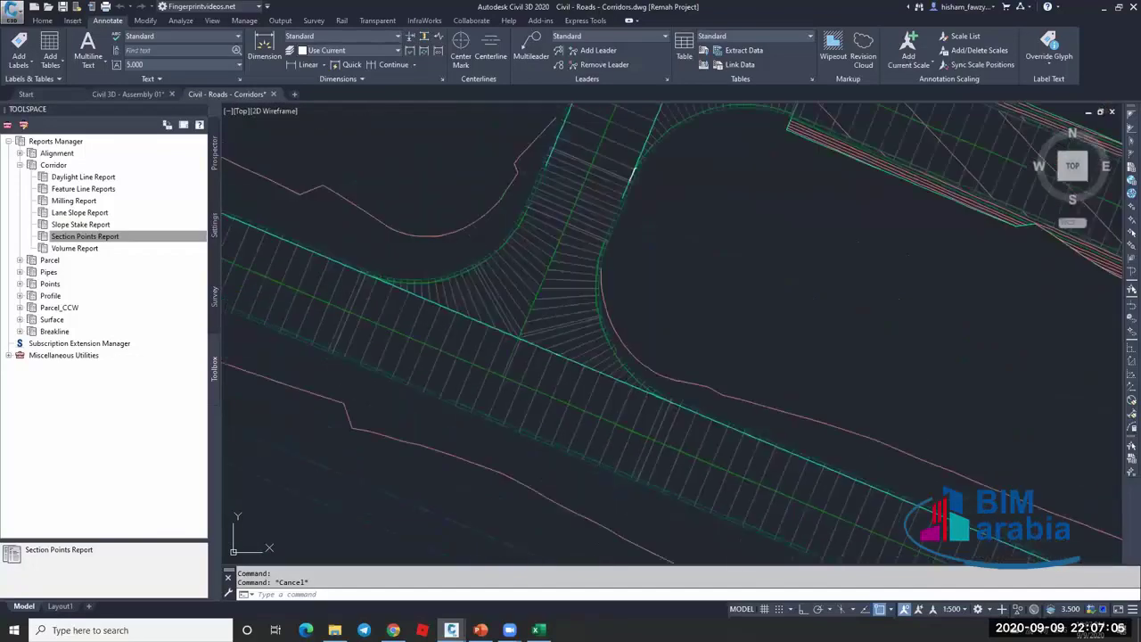
{"action": "scroll", "coordinate": [675, 316], "scroll_direction": "down", "scroll_amount": 5}
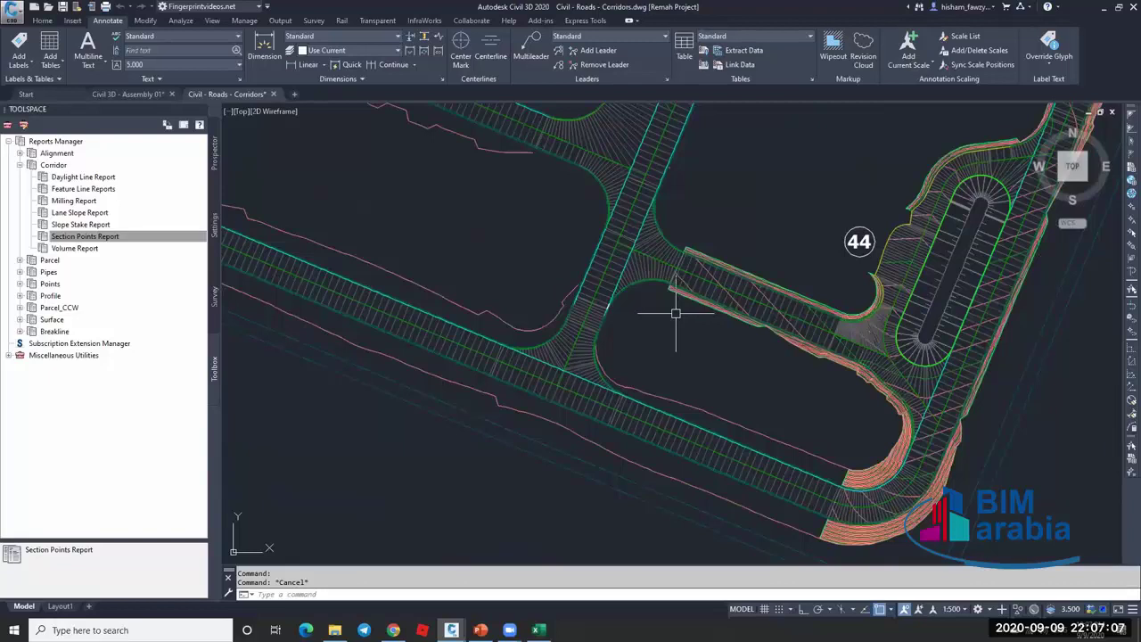
{"action": "scroll", "coordinate": [648, 267], "scroll_direction": "up", "scroll_amount": 4}
{"action": "scroll", "coordinate": [648, 267], "scroll_direction": "up", "scroll_amount": 4}
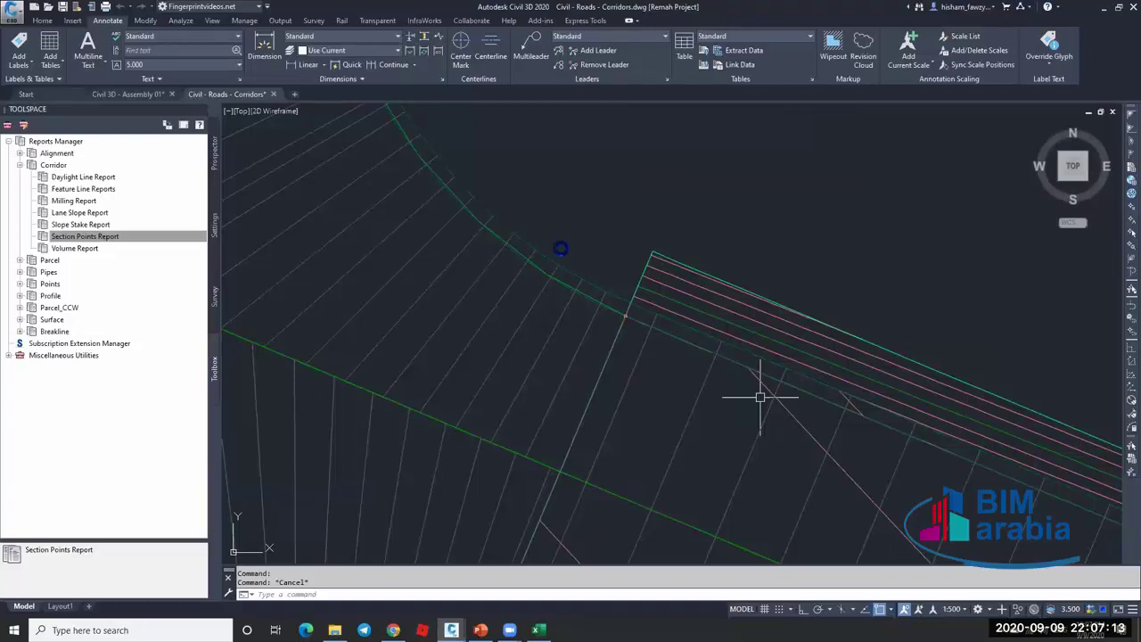
{"action": "scroll", "coordinate": [561, 248], "scroll_direction": "down", "scroll_amount": 4}
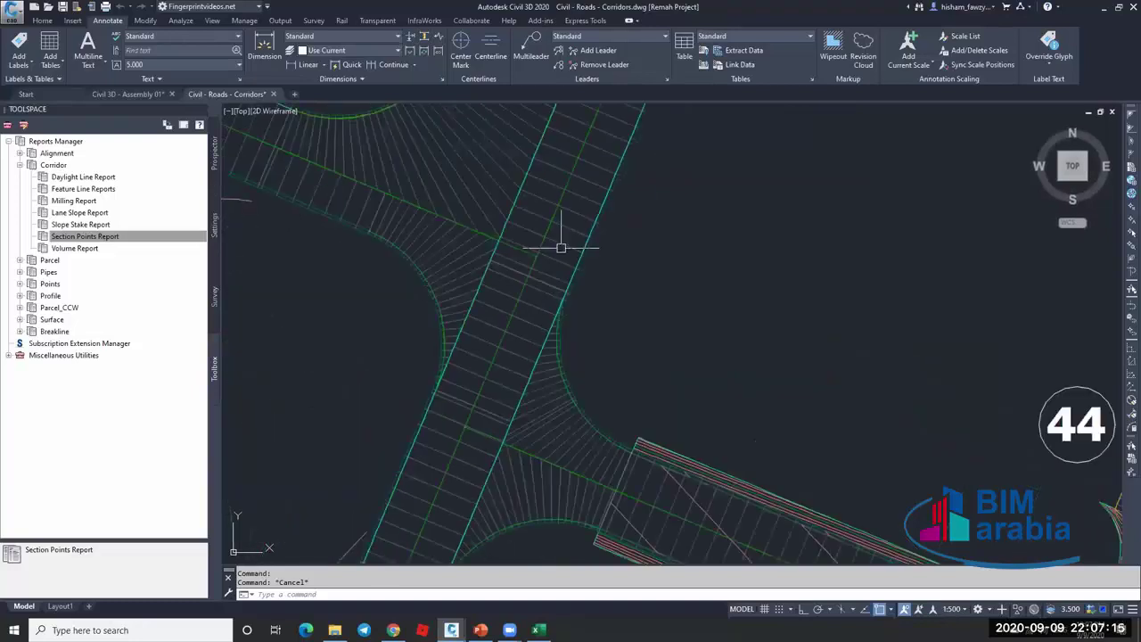
{"action": "scroll", "coordinate": [561, 248], "scroll_direction": "down", "scroll_amount": 2}
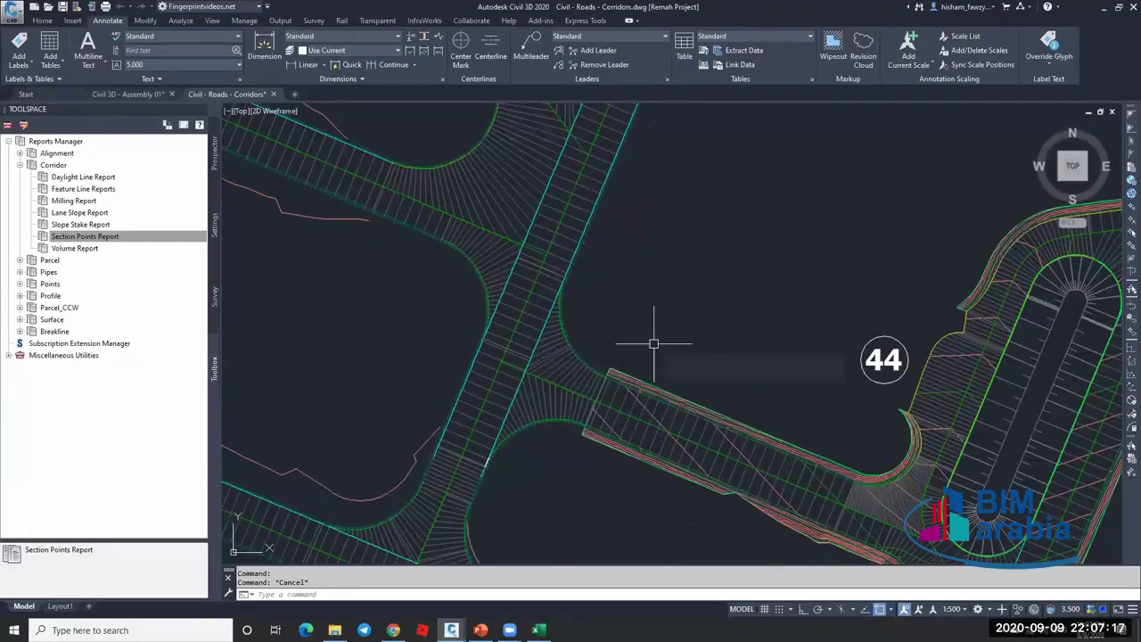
{"action": "scroll", "coordinate": [672, 295], "scroll_direction": "down", "scroll_amount": 2}
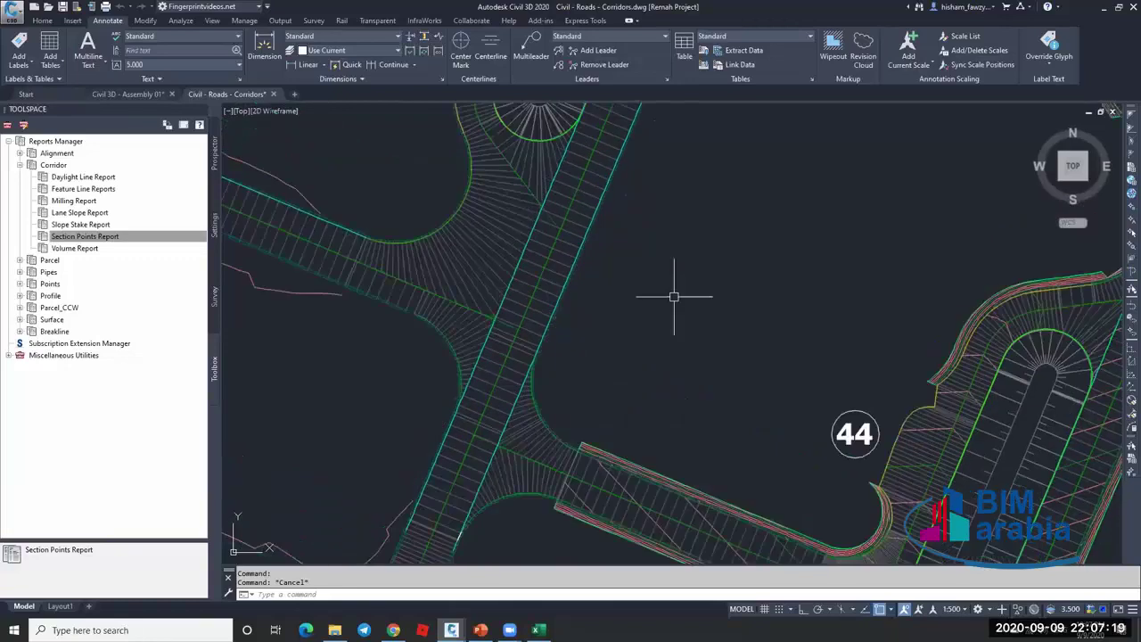
{"action": "scroll", "coordinate": [700, 351], "scroll_direction": "down", "scroll_amount": 4}
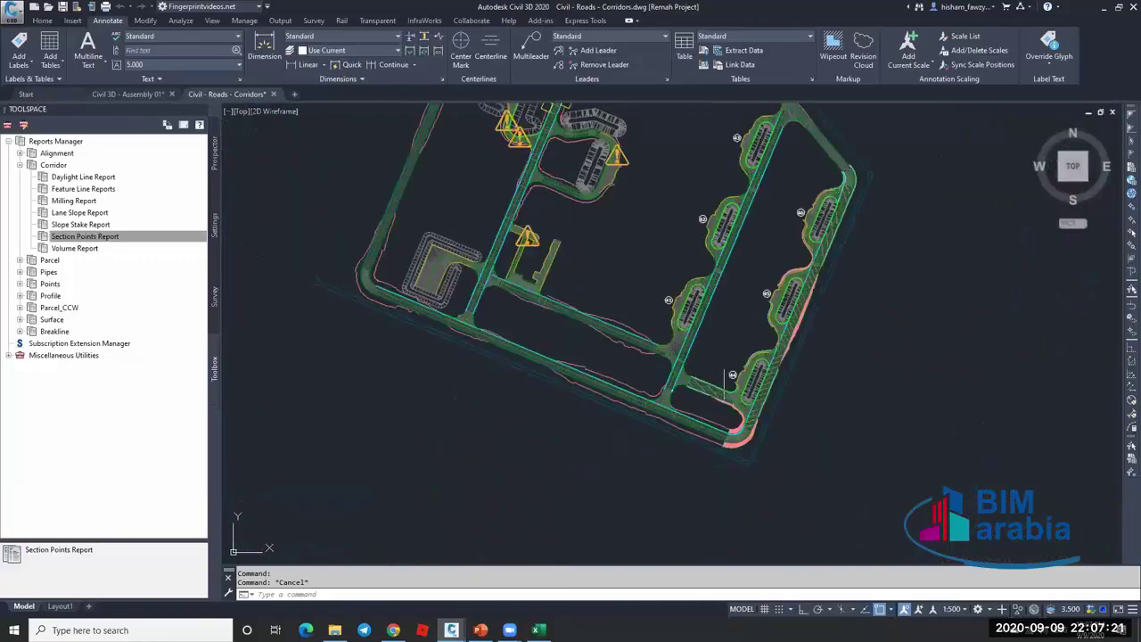
{"action": "key", "text": "Escape"}
{"action": "middle_click_drag", "start_coordinate": [717, 312], "coordinate": [728, 483]}
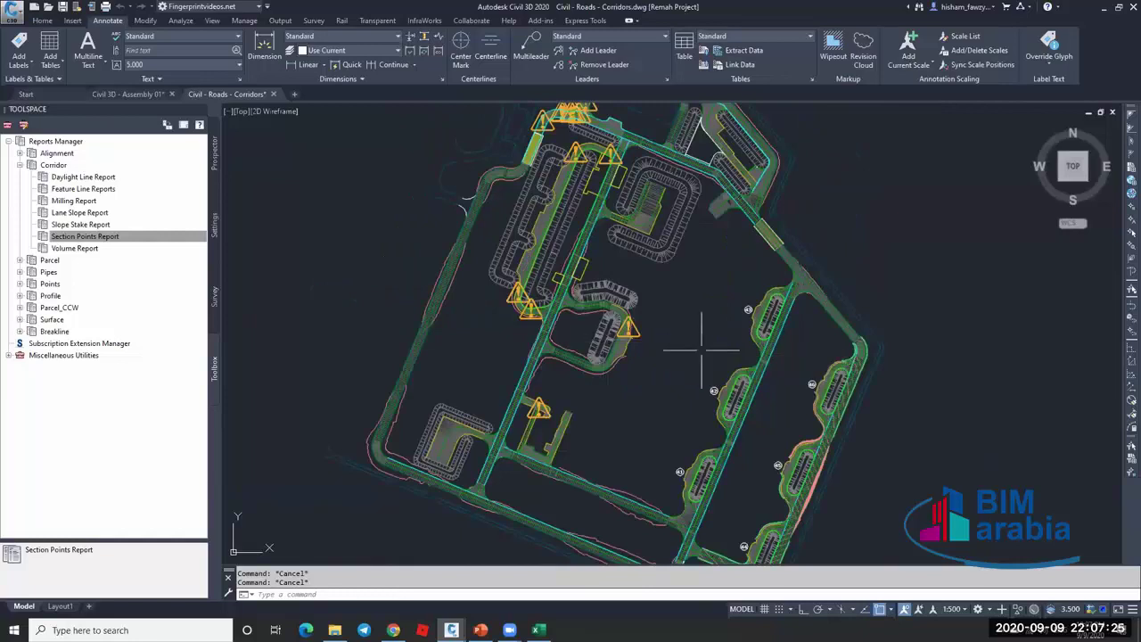
{"action": "scroll", "coordinate": [700, 350], "scroll_direction": "up", "scroll_amount": 10}
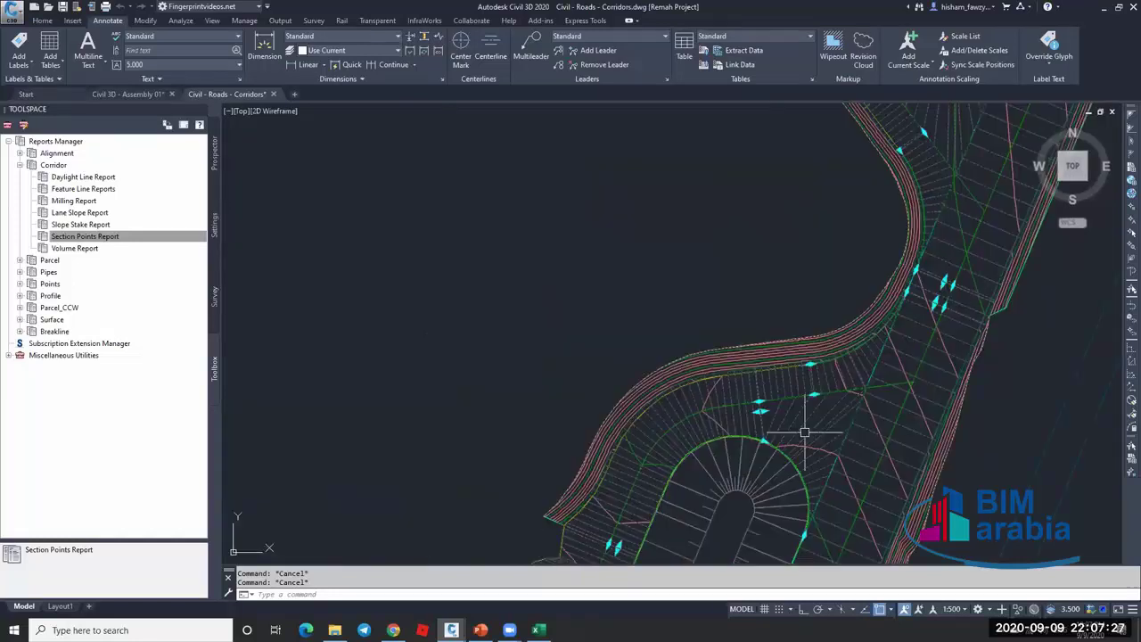
{"action": "scroll", "coordinate": [696, 446], "scroll_direction": "down", "scroll_amount": 3}
{"action": "left_click", "coordinate": [845, 256]}
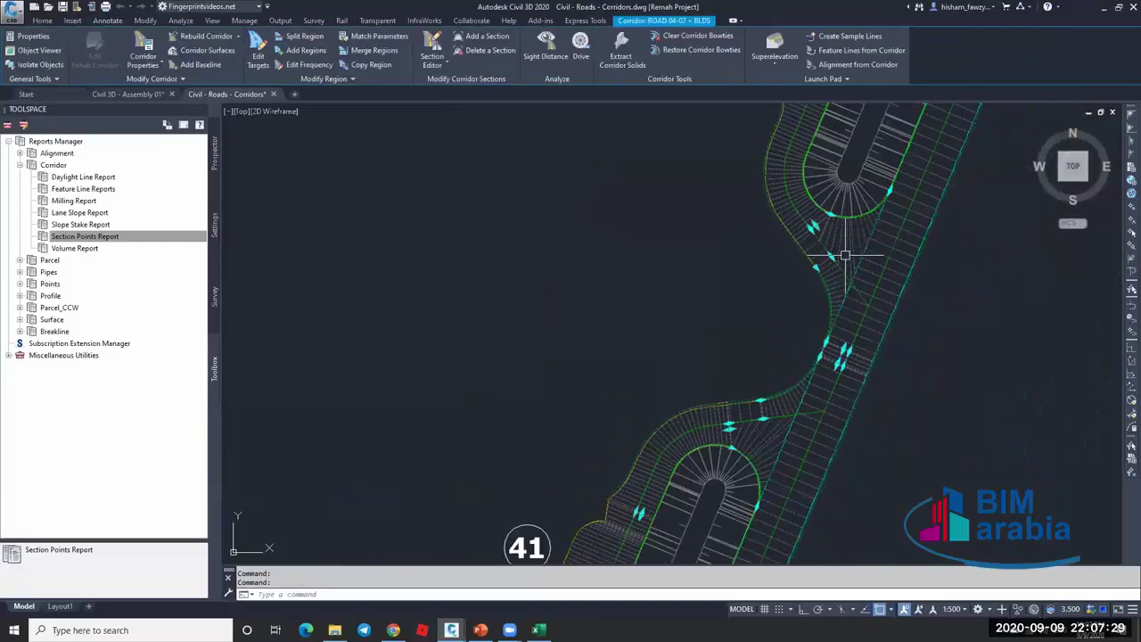
{"action": "scroll", "coordinate": [677, 237], "scroll_direction": "down", "scroll_amount": 3}
{"action": "left_click", "coordinate": [508, 213]}
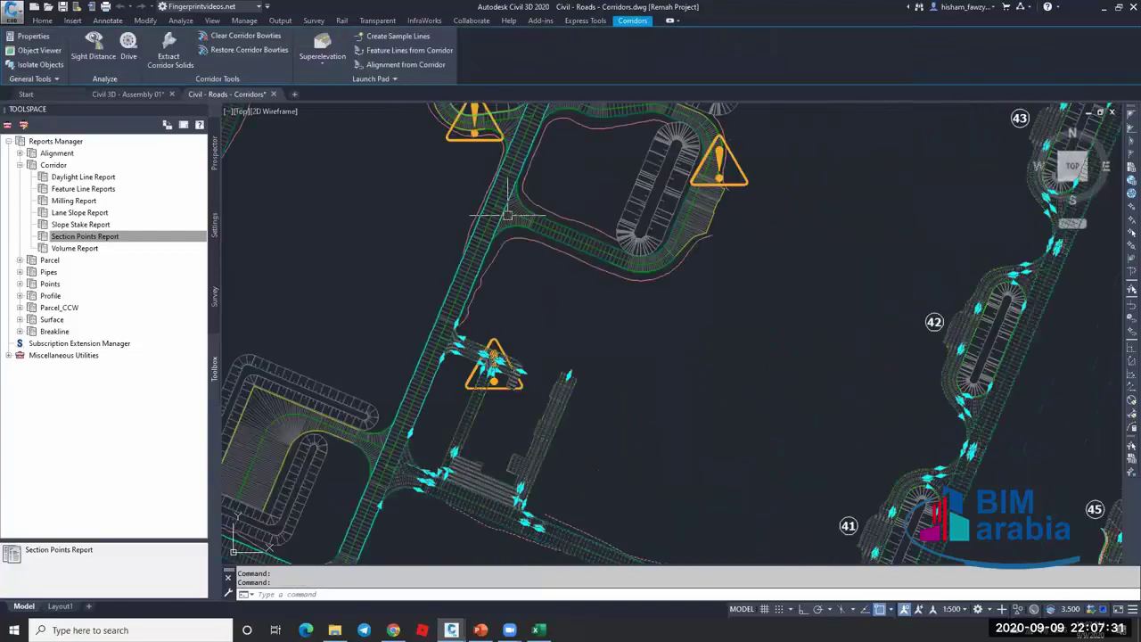
{"action": "key", "text": "Escape"}
{"action": "scroll", "coordinate": [516, 230], "scroll_direction": "up", "scroll_amount": 5}
{"action": "scroll", "coordinate": [517, 234], "scroll_direction": "down", "scroll_amount": 10}
{"action": "left_click", "coordinate": [531, 387]}
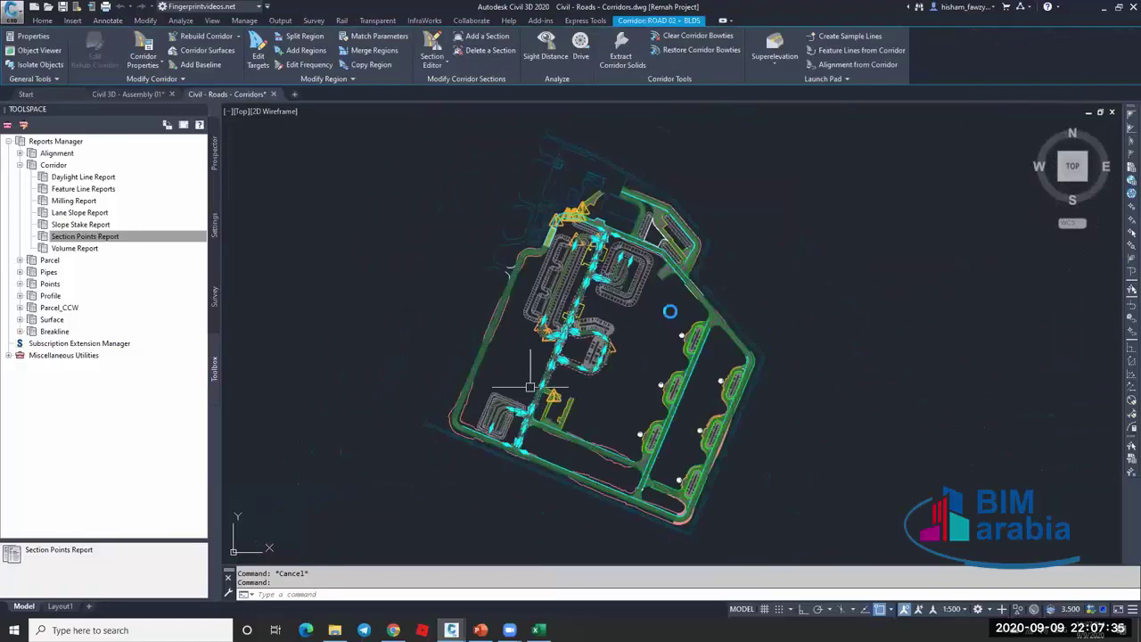
{"action": "key", "text": "Escape"}
{"action": "scroll", "coordinate": [511, 439], "scroll_direction": "up", "scroll_amount": 2}
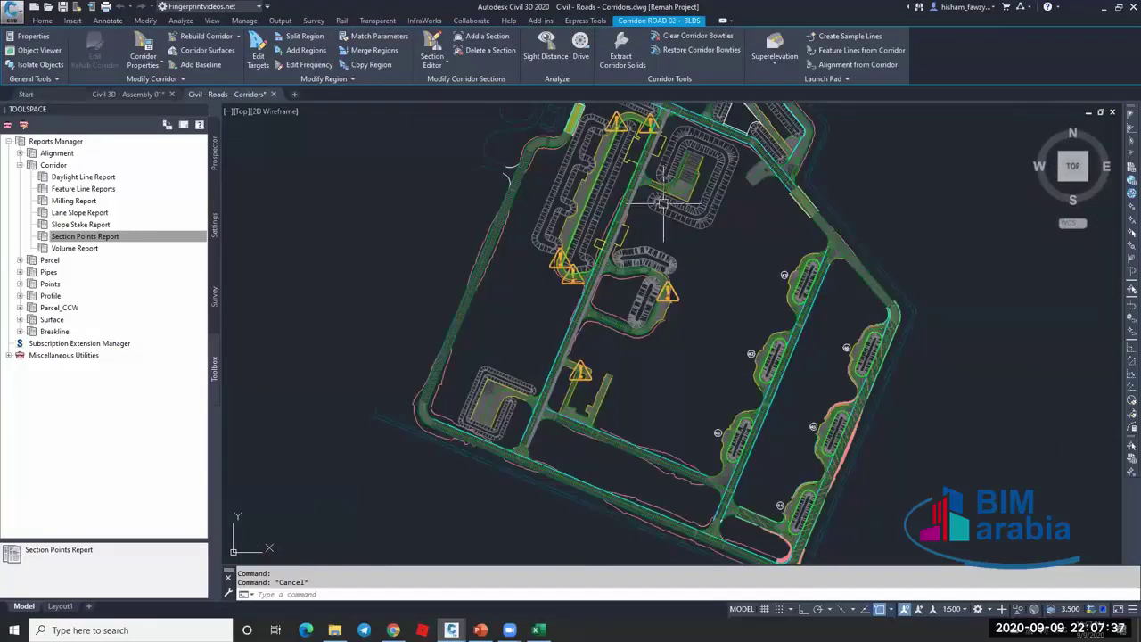
{"action": "middle_click_drag", "start_coordinate": [742, 169], "coordinate": [703, 289]}
{"action": "left_click", "coordinate": [702, 290]}
{"action": "scroll", "coordinate": [702, 290], "scroll_direction": "up", "scroll_amount": 2}
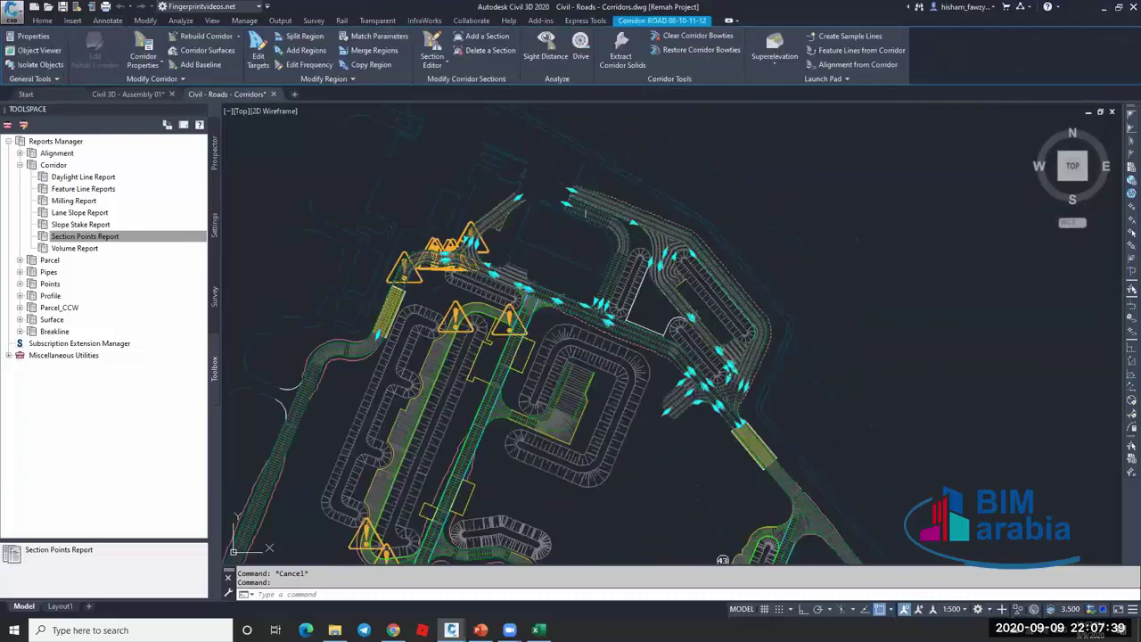
{"action": "left_click", "coordinate": [691, 316]}
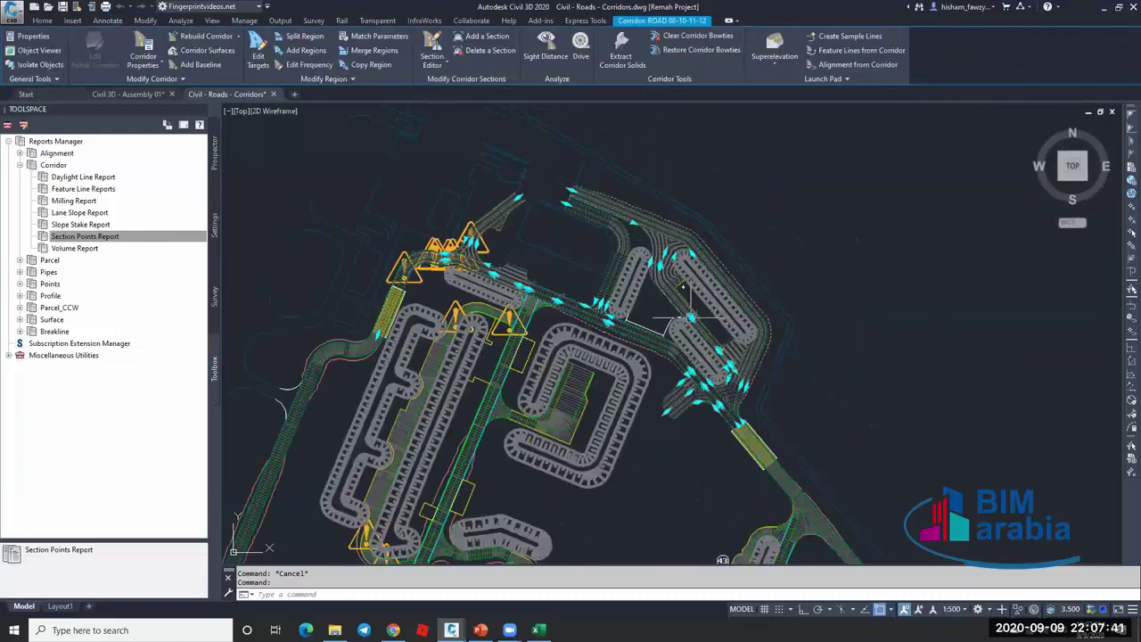
{"action": "key", "text": "Escape"}
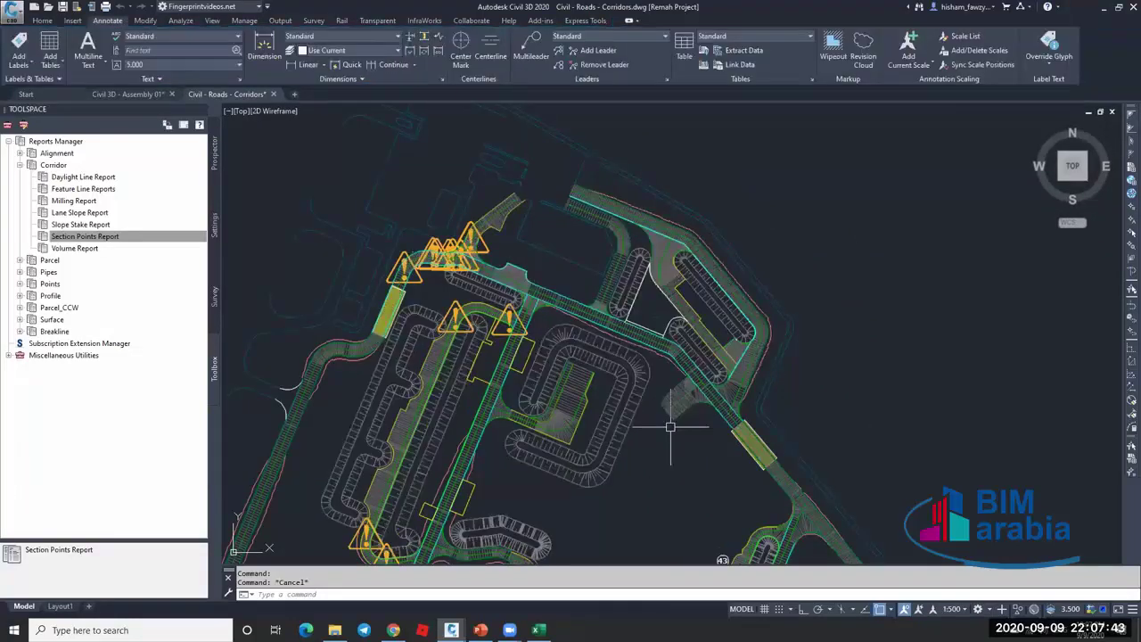
{"action": "scroll", "coordinate": [616, 299], "scroll_direction": "down", "scroll_amount": 5}
{"action": "scroll", "coordinate": [616, 298], "scroll_direction": "up", "scroll_amount": 4}
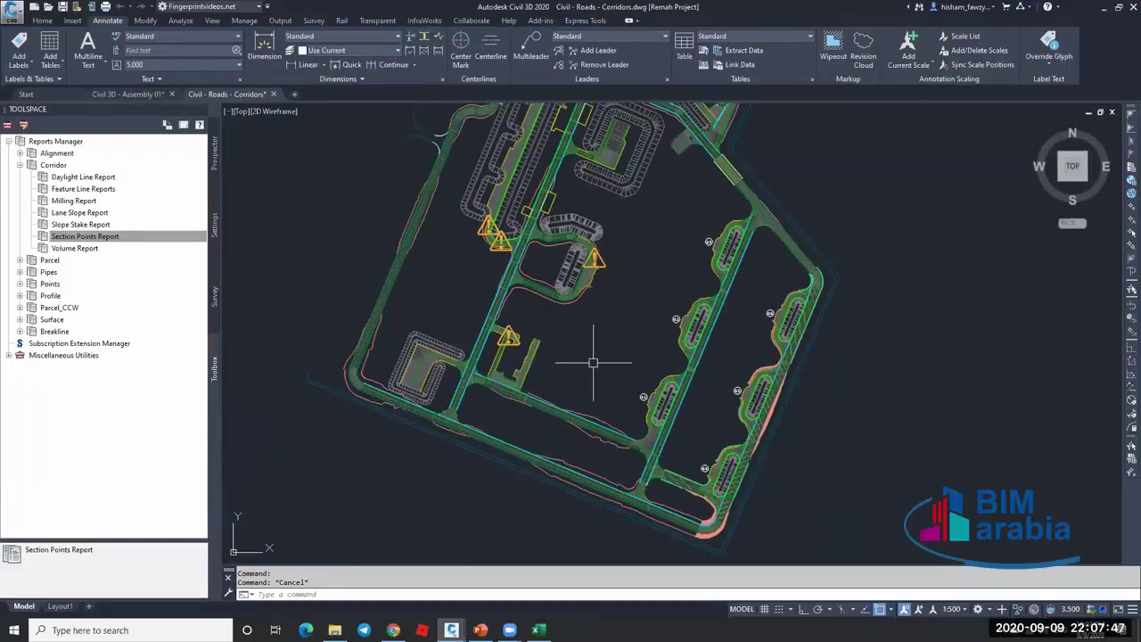
{"action": "scroll", "coordinate": [599, 365], "scroll_direction": "down", "scroll_amount": 2}
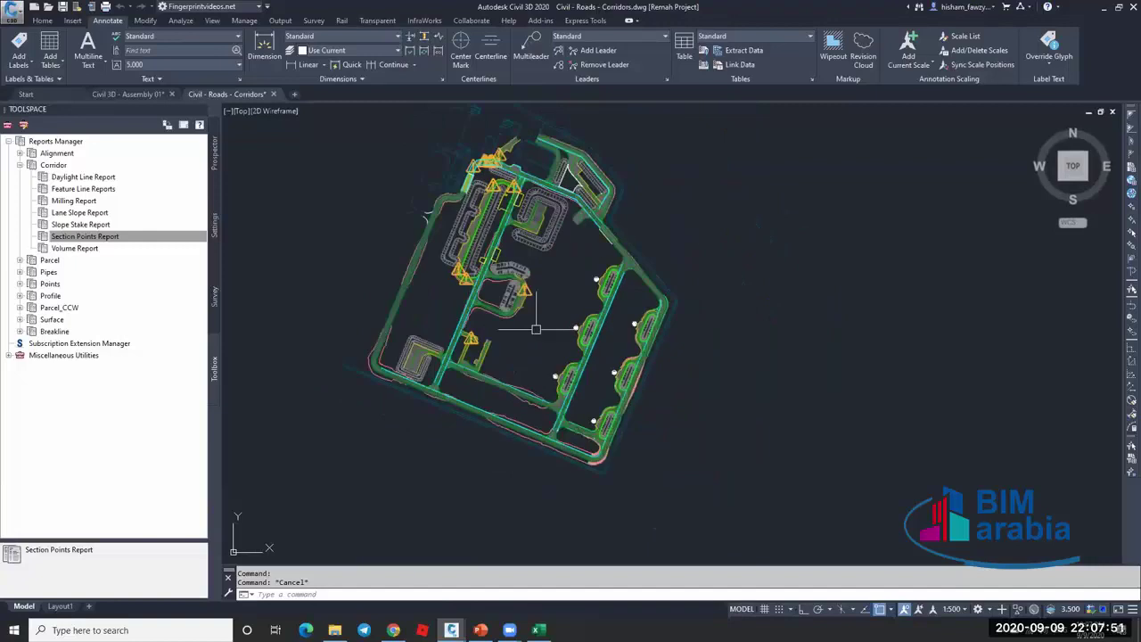
{"action": "scroll", "coordinate": [536, 329], "scroll_direction": "up", "scroll_amount": 2}
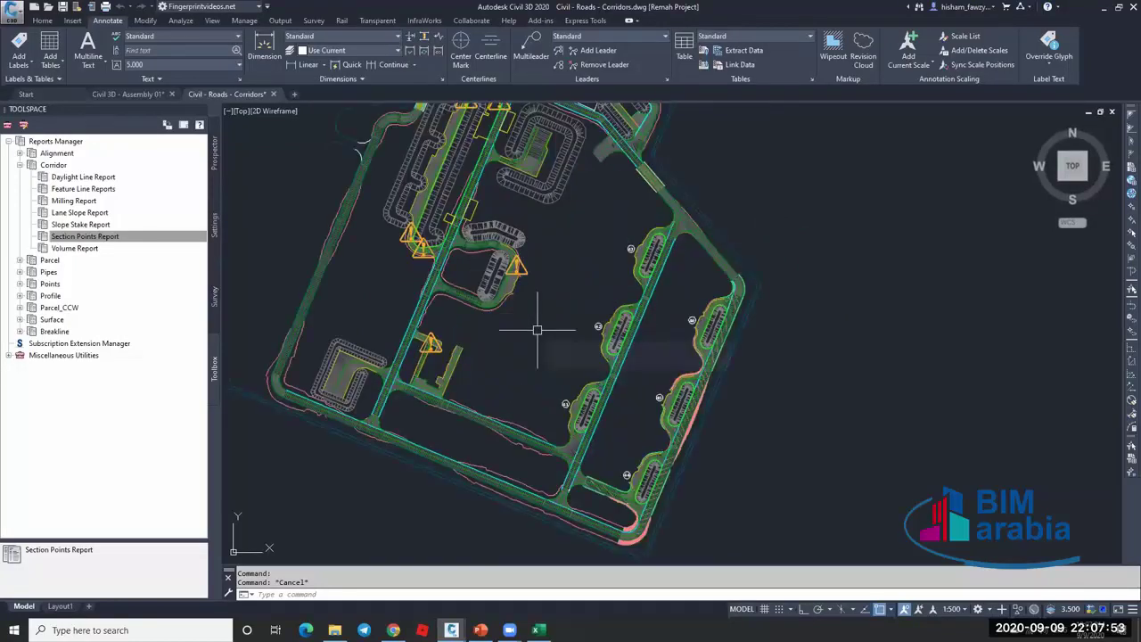
{"action": "scroll", "coordinate": [550, 402], "scroll_direction": "up", "scroll_amount": 2}
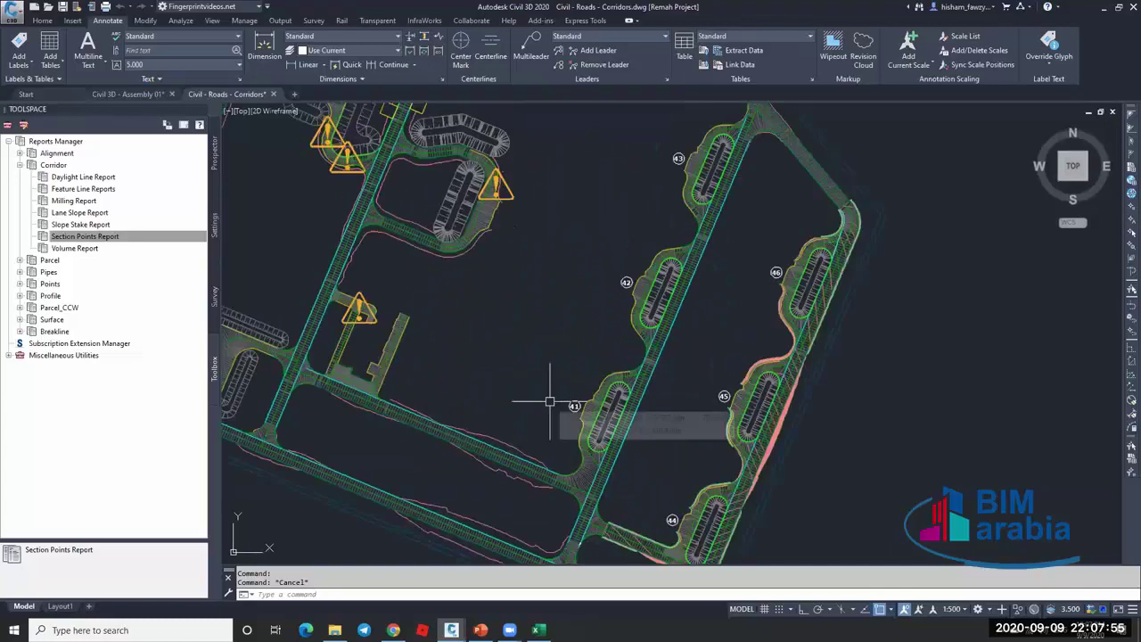
{"action": "key", "text": "ctrl+Tab"}
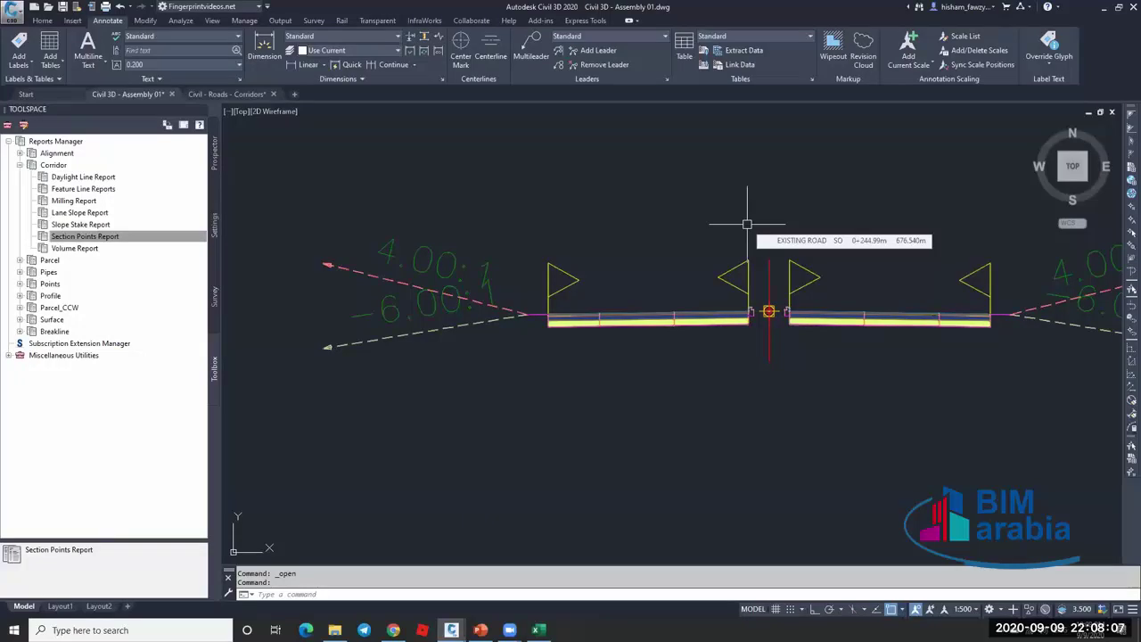
{"action": "scroll", "coordinate": [635, 245], "scroll_direction": "down", "scroll_amount": 10}
{"action": "scroll", "coordinate": [635, 250], "scroll_direction": "up", "scroll_amount": 4}
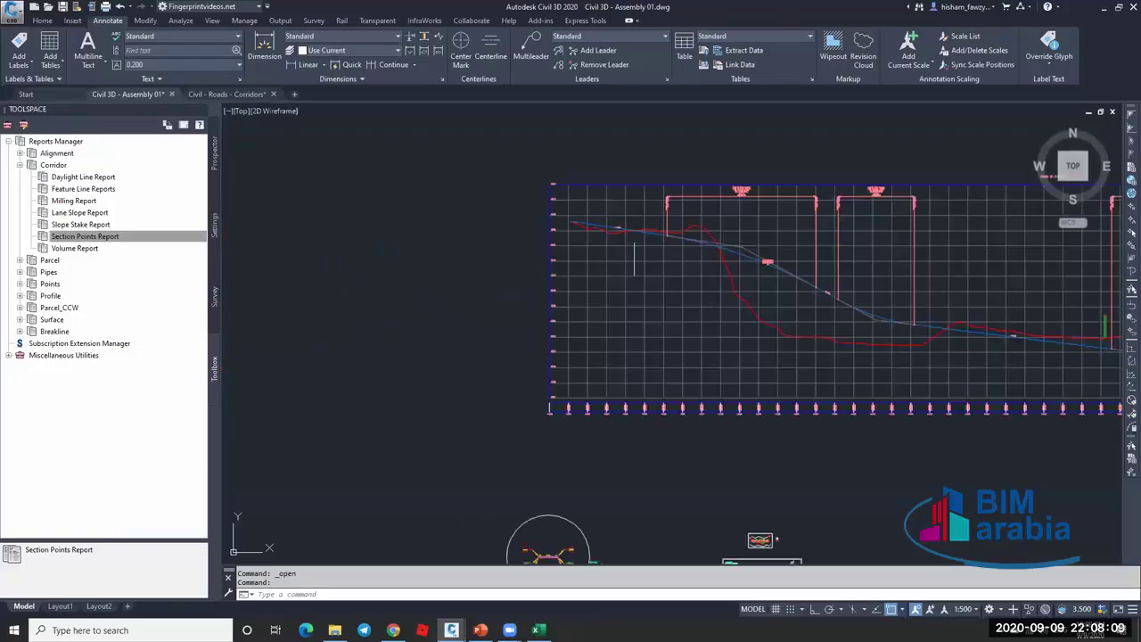
{"action": "scroll", "coordinate": [669, 226], "scroll_direction": "up", "scroll_amount": 4}
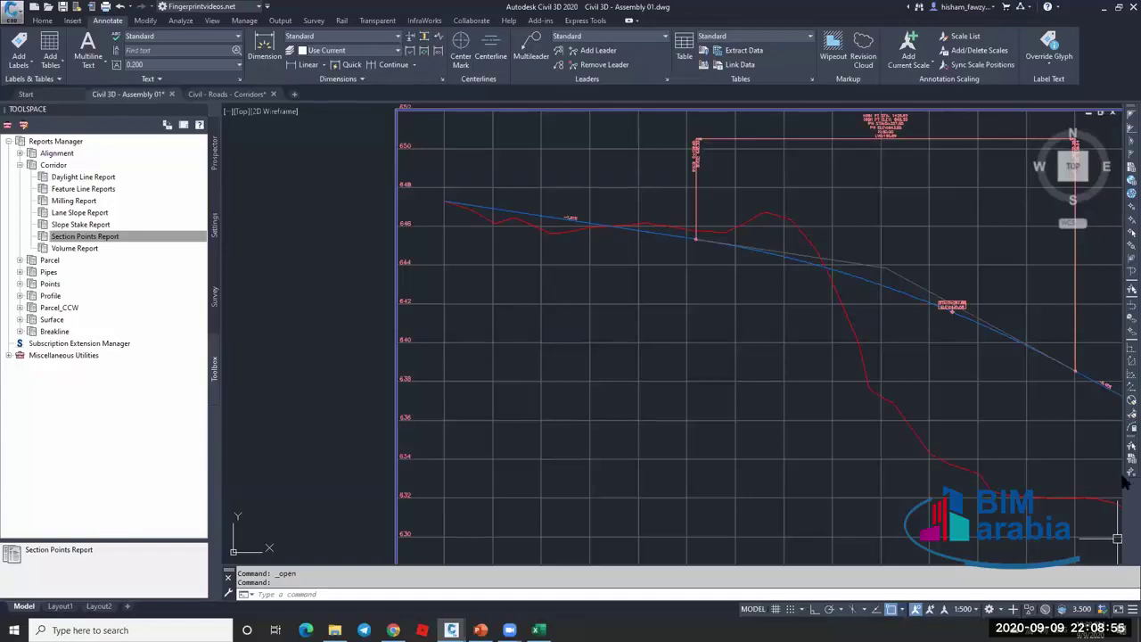
{"action": "mouse_move", "coordinate": [876, 356]}
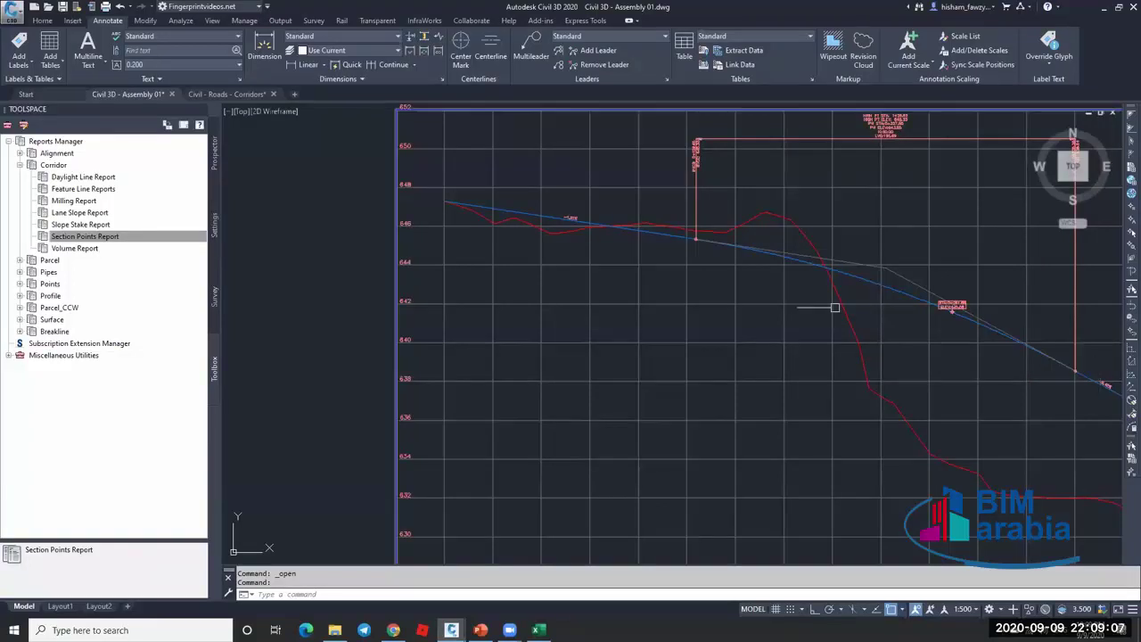
{"action": "scroll", "coordinate": [873, 318], "scroll_direction": "down", "scroll_amount": 3}
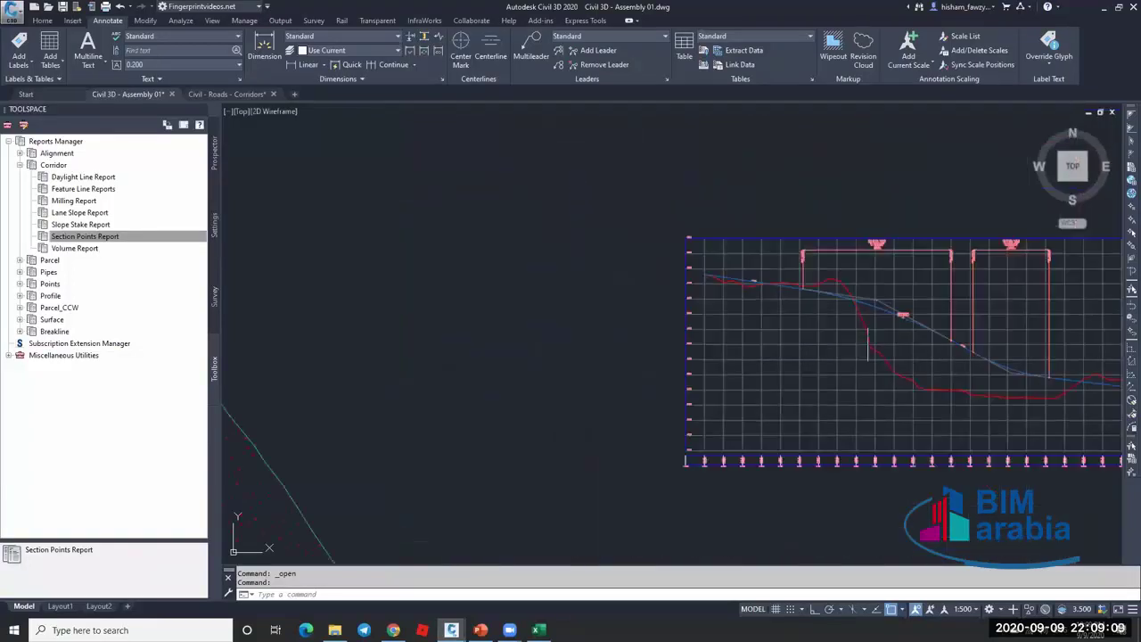
{"action": "scroll", "coordinate": [861, 325], "scroll_direction": "down", "scroll_amount": 5}
{"action": "scroll", "coordinate": [798, 361], "scroll_direction": "up", "scroll_amount": 2}
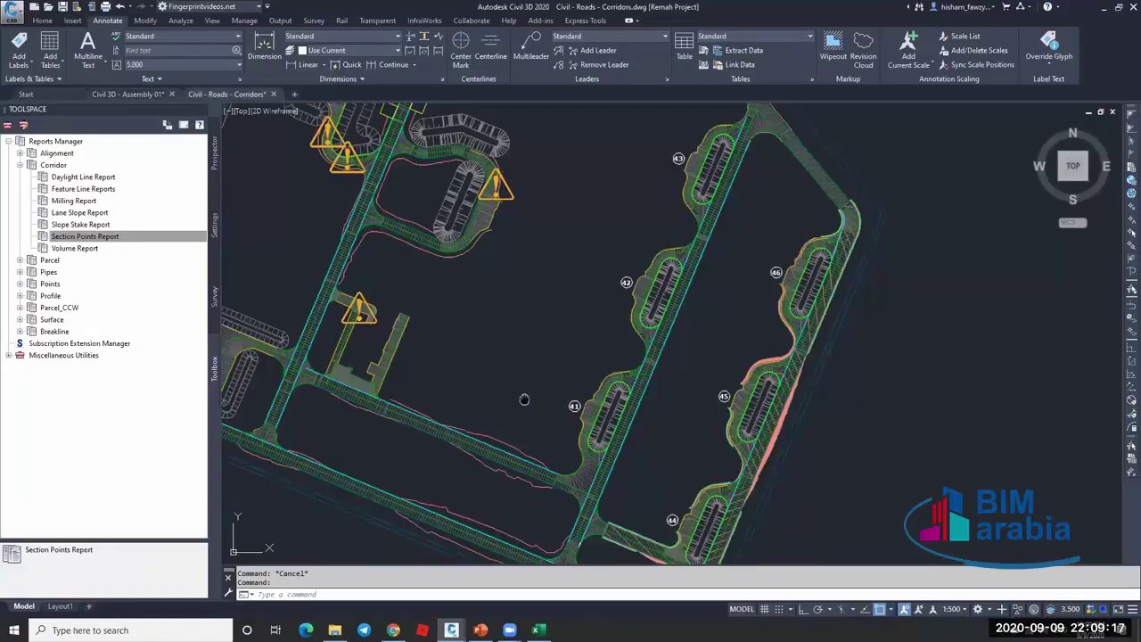
Pan and zoom the Corridors plan to the road junction near island 44 and bring up its station tooltip.
{"action": "scroll", "coordinate": [541, 335], "scroll_direction": "up", "scroll_amount": 3}
{"action": "middle_click_drag", "start_coordinate": [541, 336], "coordinate": [575, 258]}
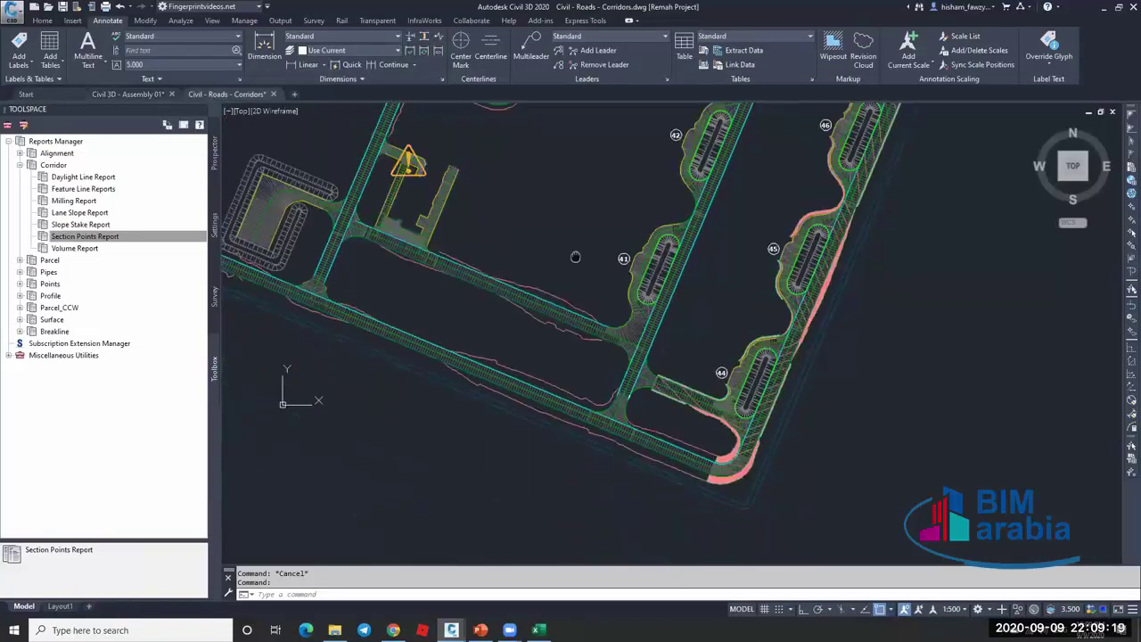
{"action": "scroll", "coordinate": [639, 421], "scroll_direction": "up", "scroll_amount": 4}
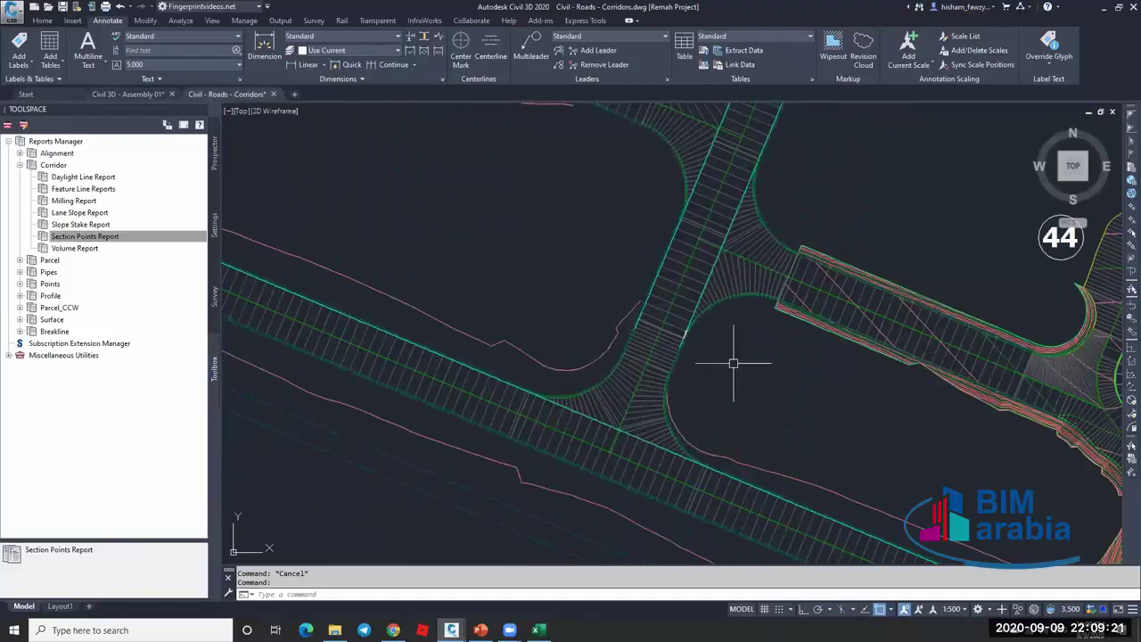
{"action": "mouse_move", "coordinate": [733, 363]}
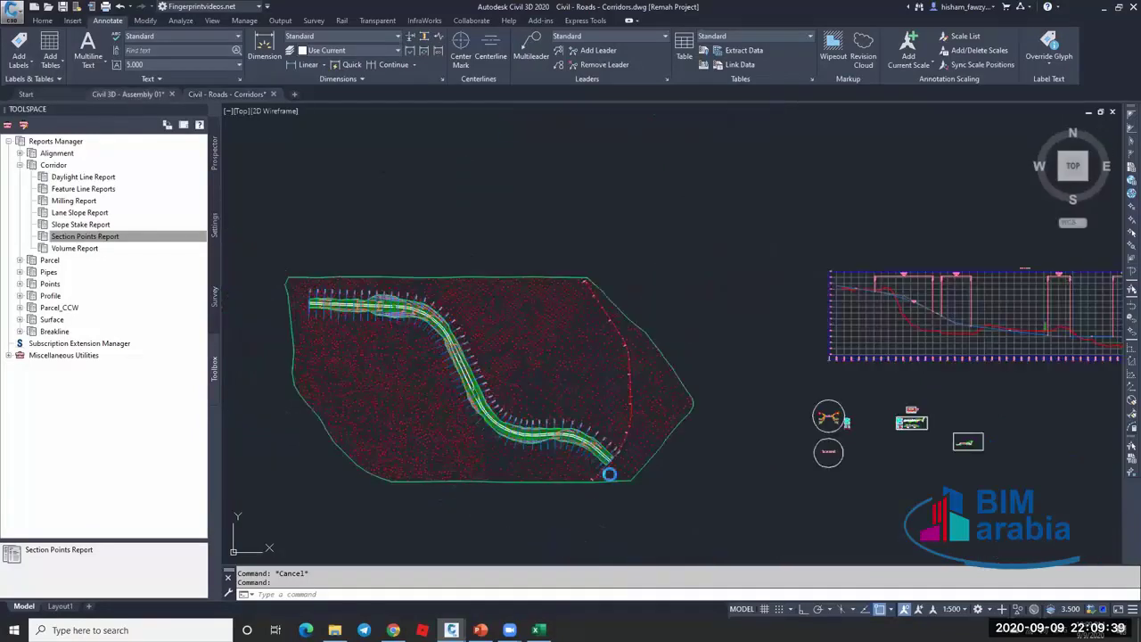
Stretch the region end grip of Corridor - R 01 in Assembly 01 to a new point.
{"action": "scroll", "coordinate": [623, 468], "scroll_direction": "up", "scroll_amount": 5}
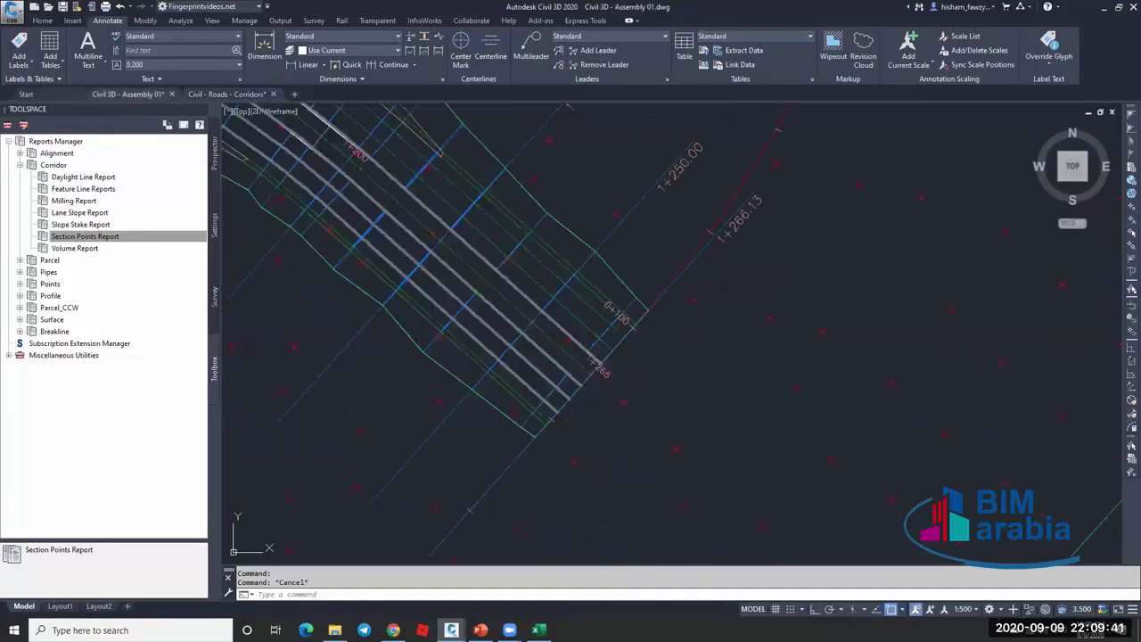
{"action": "left_click", "coordinate": [591, 374]}
{"action": "left_click", "coordinate": [589, 374]}
{"action": "scroll", "coordinate": [591, 375], "scroll_direction": "down", "scroll_amount": 2}
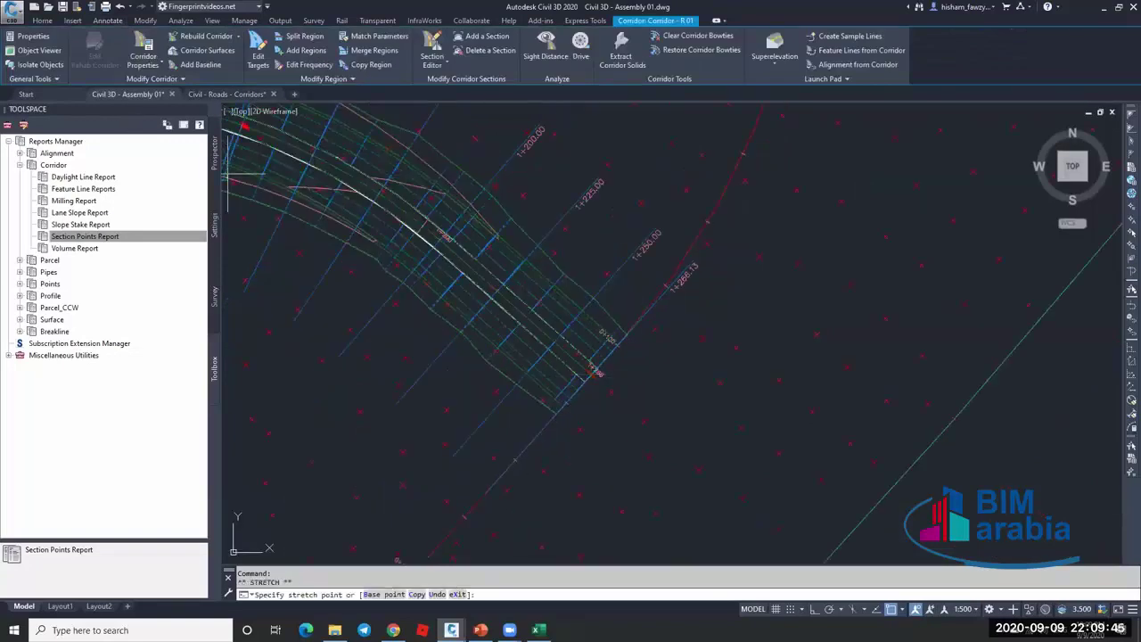
{"action": "left_click", "coordinate": [293, 146]}
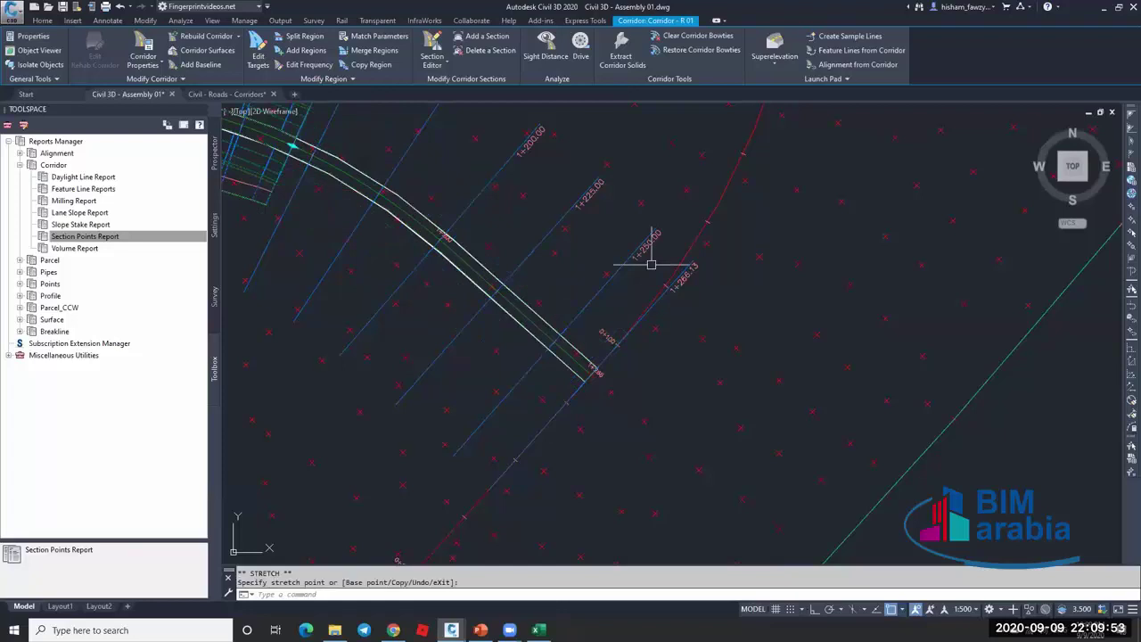
{"action": "scroll", "coordinate": [643, 287], "scroll_direction": "up", "scroll_amount": 2}
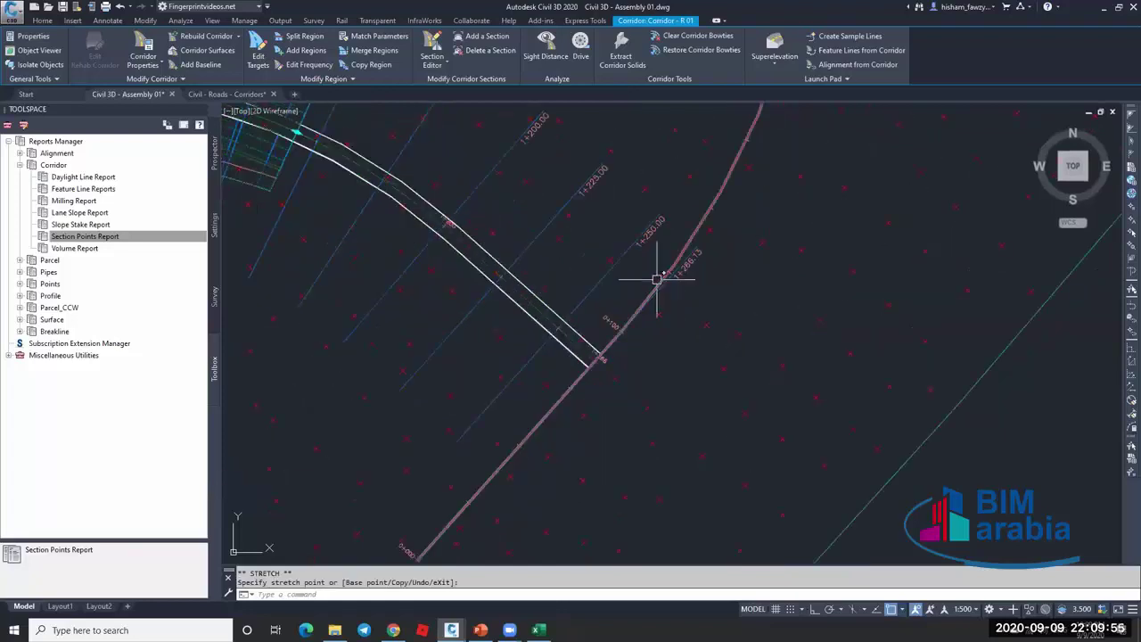
{"action": "scroll", "coordinate": [607, 263], "scroll_direction": "down", "scroll_amount": 3}
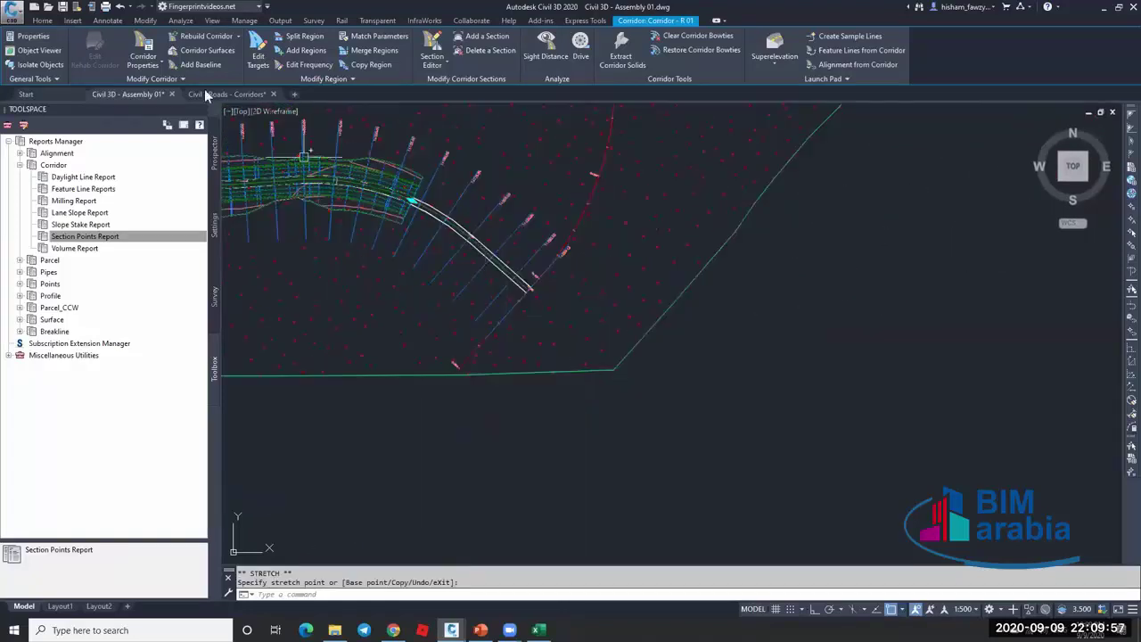
{"action": "mouse_move", "coordinate": [229, 100]}
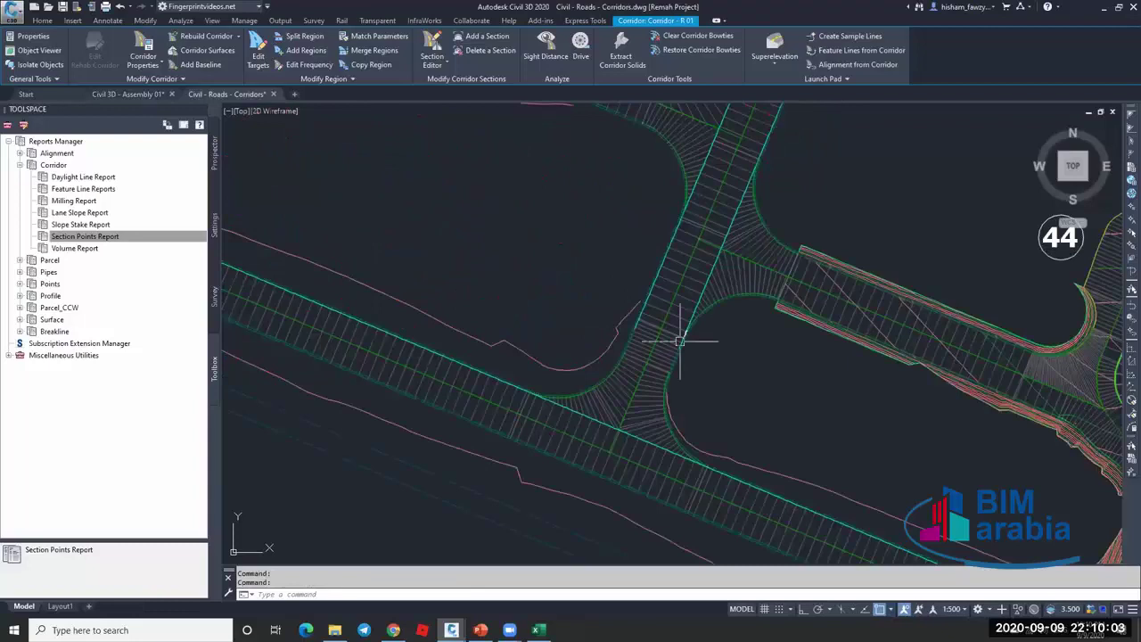
Bring the junction near island 44 into view and briefly select the ROAD 05 corridor.
{"action": "scroll", "coordinate": [654, 445], "scroll_direction": "up", "scroll_amount": 3}
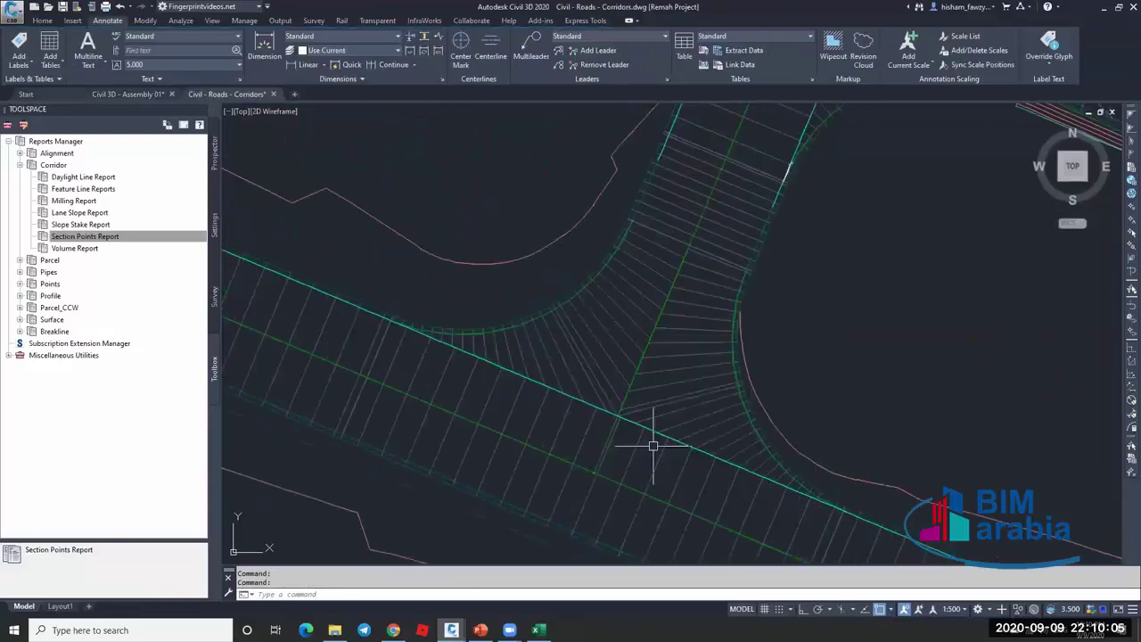
{"action": "middle_click_drag", "start_coordinate": [653, 446], "coordinate": [591, 331]}
{"action": "scroll", "coordinate": [577, 347], "scroll_direction": "down", "scroll_amount": 2}
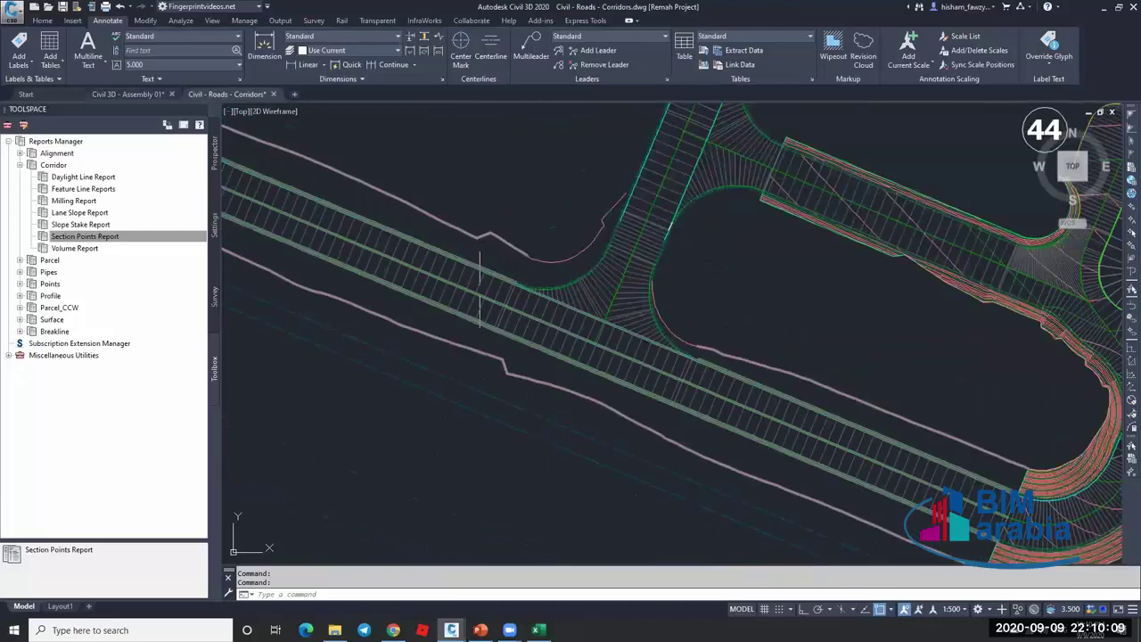
{"action": "left_click", "coordinate": [443, 264]}
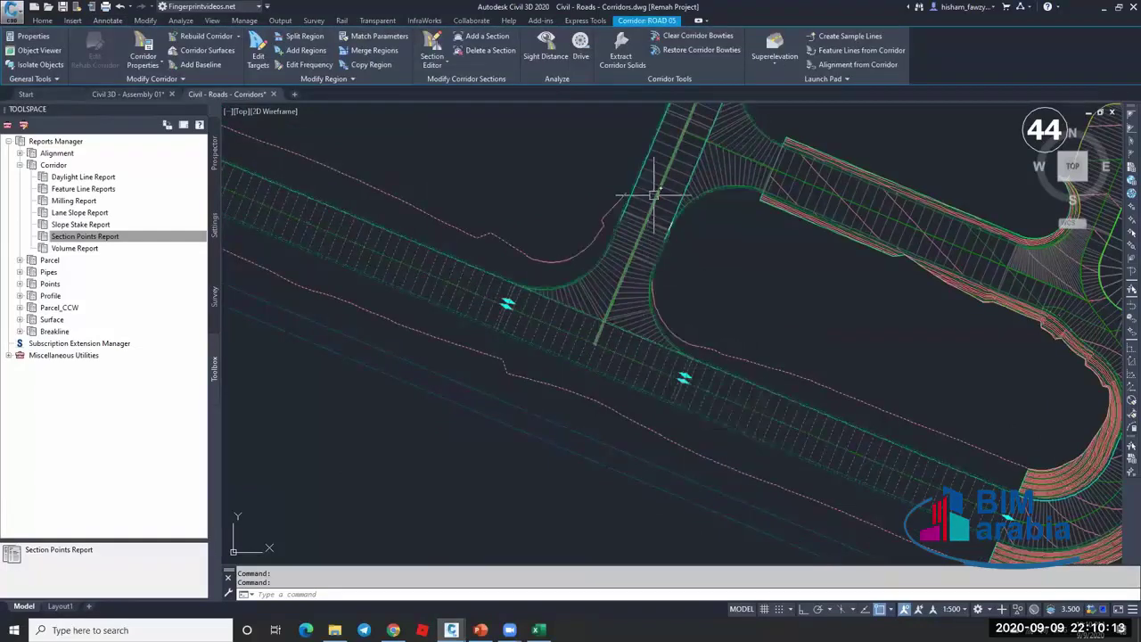
{"action": "key", "text": "Escape"}
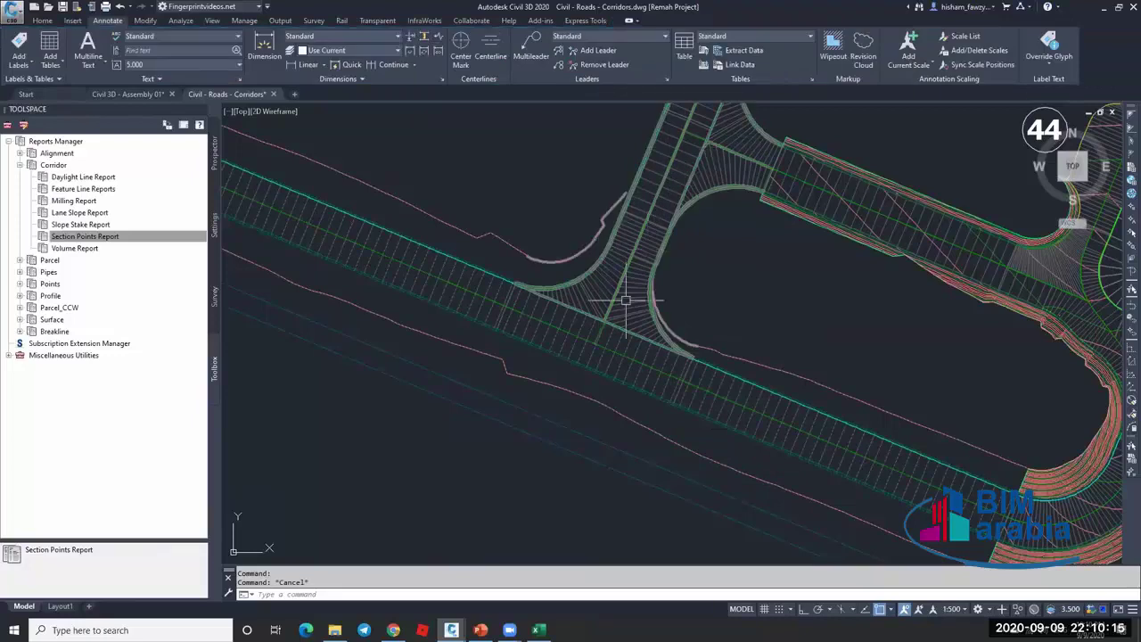
Zoom around the Corridors drawing and shift the corridor site plan upward.
{"action": "scroll", "coordinate": [624, 298], "scroll_direction": "up", "scroll_amount": 2}
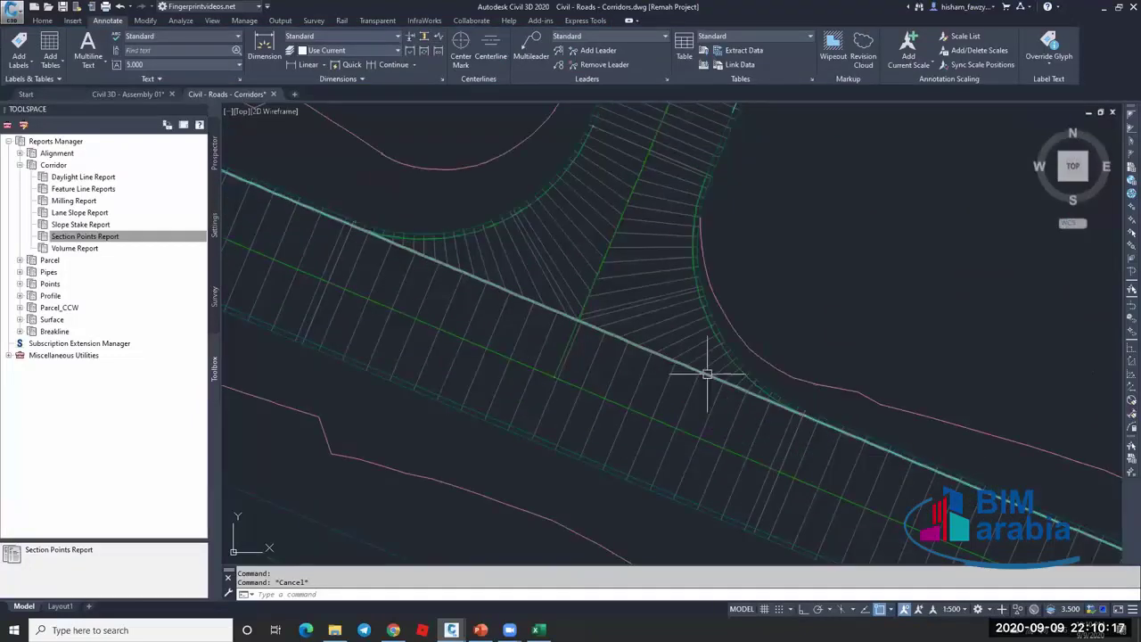
{"action": "scroll", "coordinate": [667, 367], "scroll_direction": "down", "scroll_amount": 1}
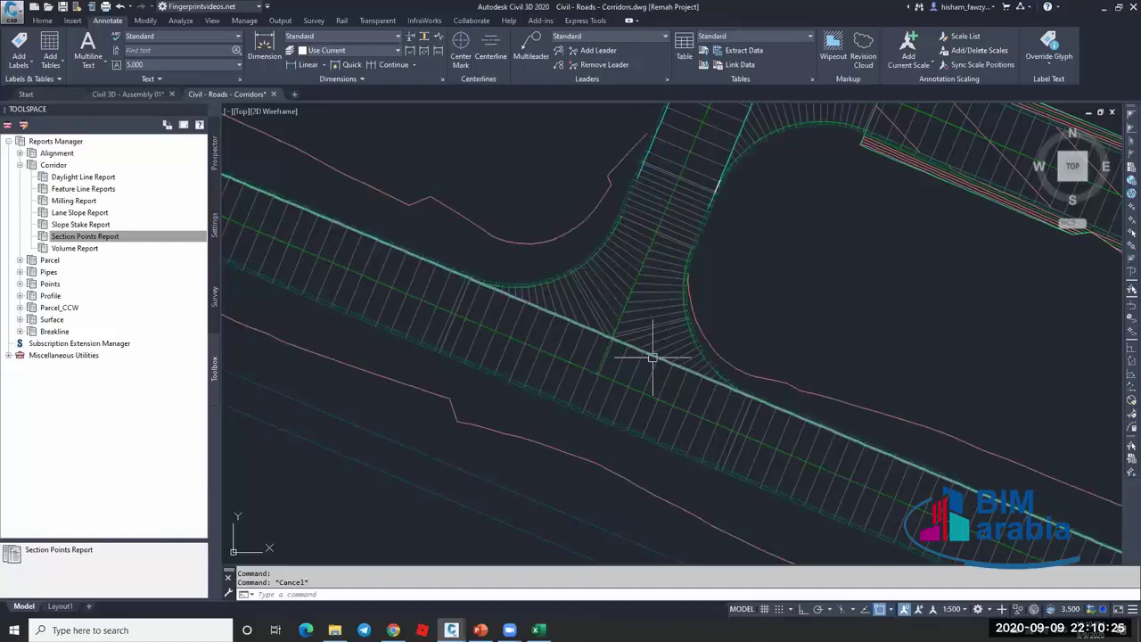
{"action": "scroll", "coordinate": [652, 358], "scroll_direction": "down", "scroll_amount": 8}
{"action": "scroll", "coordinate": [638, 344], "scroll_direction": "up", "scroll_amount": 5}
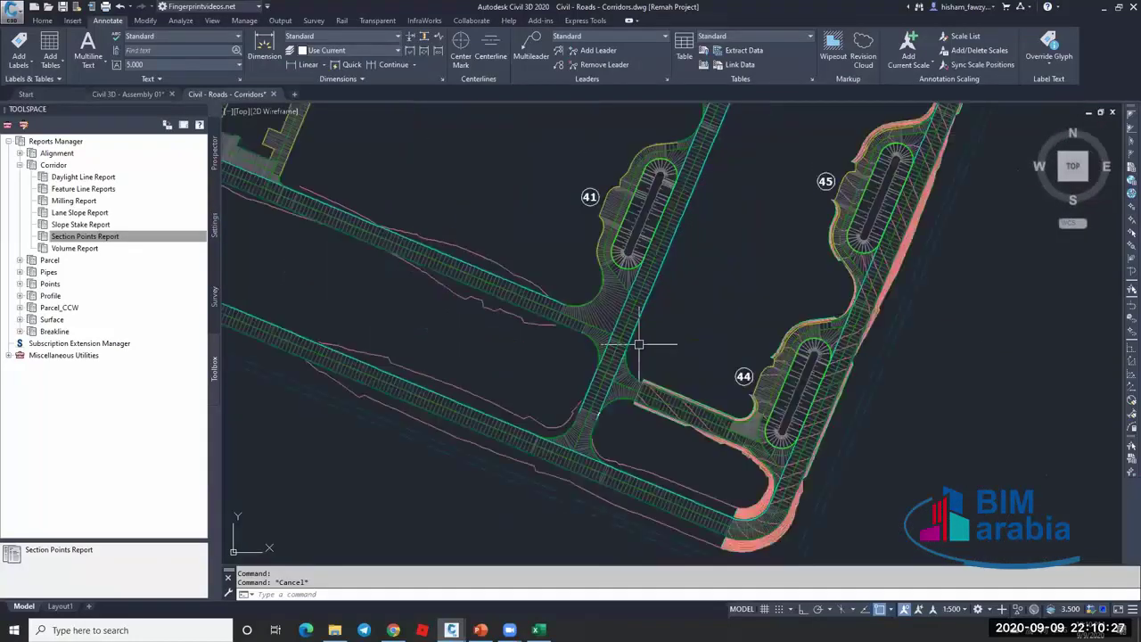
{"action": "scroll", "coordinate": [642, 369], "scroll_direction": "down", "scroll_amount": 2}
{"action": "scroll", "coordinate": [642, 369], "scroll_direction": "down", "scroll_amount": 3}
{"action": "scroll", "coordinate": [649, 344], "scroll_direction": "up", "scroll_amount": 2}
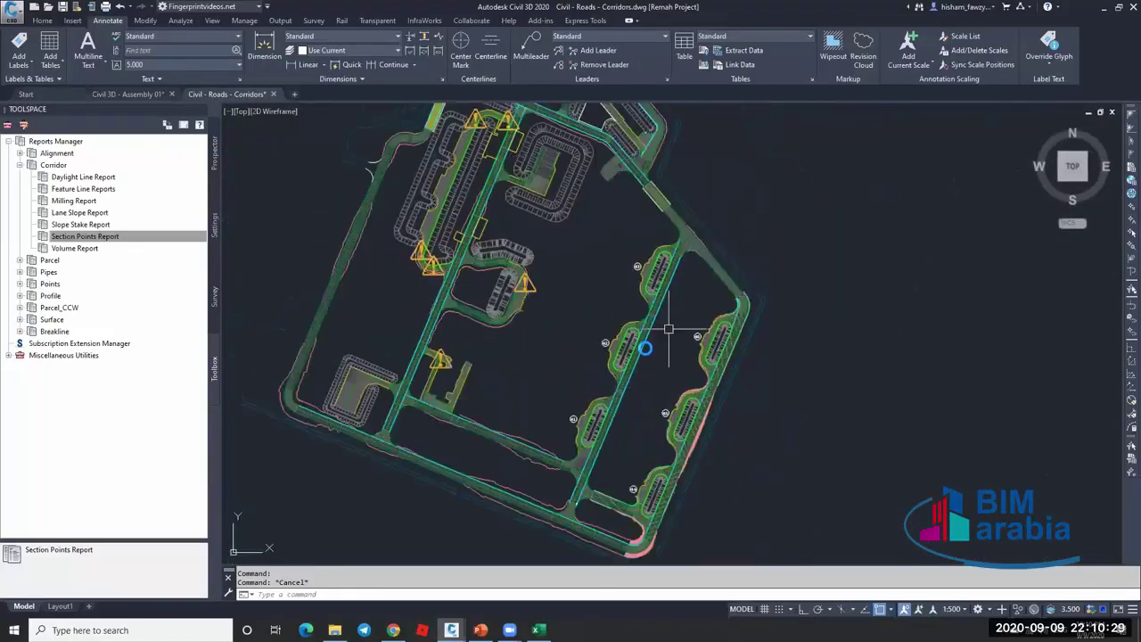
{"action": "scroll", "coordinate": [563, 214], "scroll_direction": "up", "scroll_amount": 6}
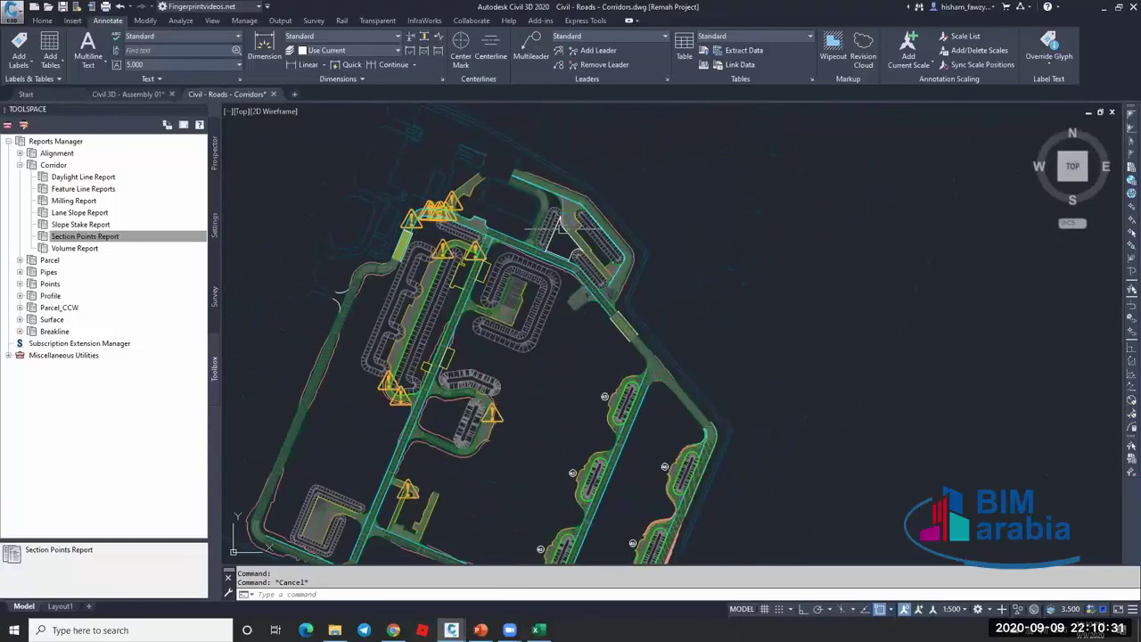
{"action": "scroll", "coordinate": [564, 214], "scroll_direction": "down", "scroll_amount": 4}
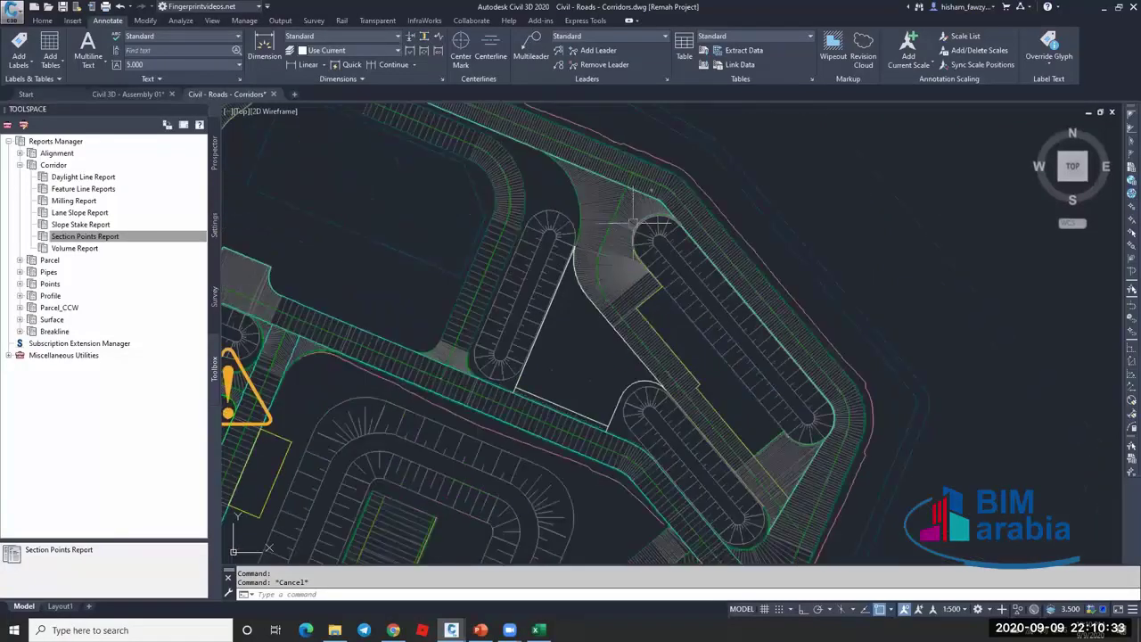
{"action": "scroll", "coordinate": [619, 405], "scroll_direction": "down", "scroll_amount": 2}
{"action": "middle_click_drag", "start_coordinate": [618, 406], "coordinate": [627, 278]}
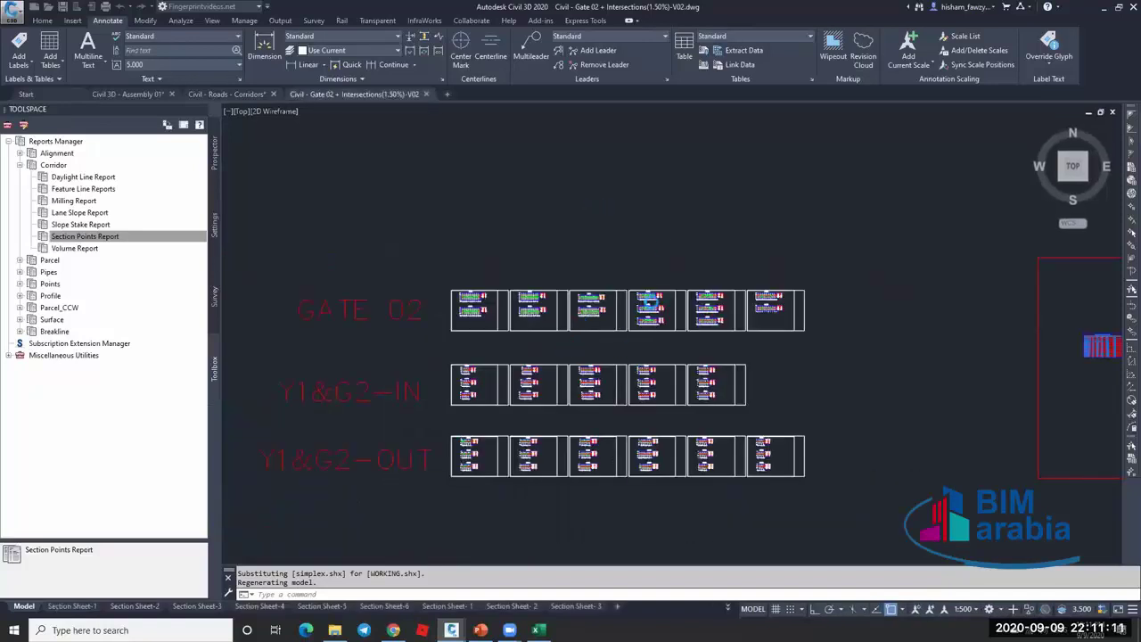
Zoom to the magenta Gate 02 intersection corridor, clearing any pending command.
{"action": "scroll", "coordinate": [665, 244], "scroll_direction": "down", "scroll_amount": 2}
{"action": "scroll", "coordinate": [603, 255], "scroll_direction": "down", "scroll_amount": 4}
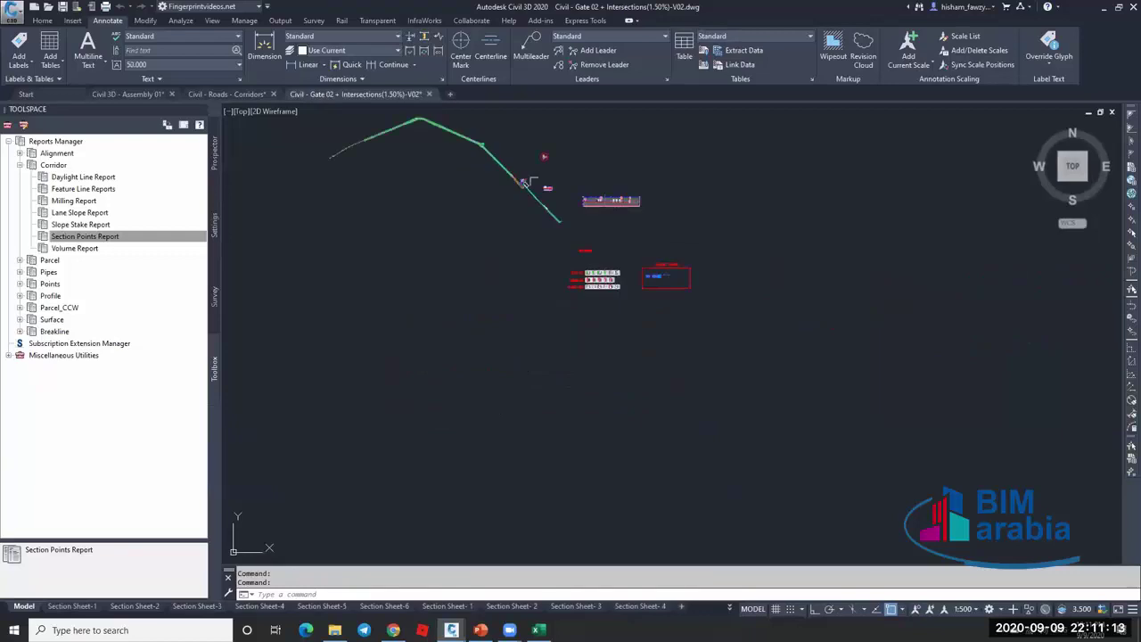
{"action": "scroll", "coordinate": [526, 183], "scroll_direction": "up", "scroll_amount": 6}
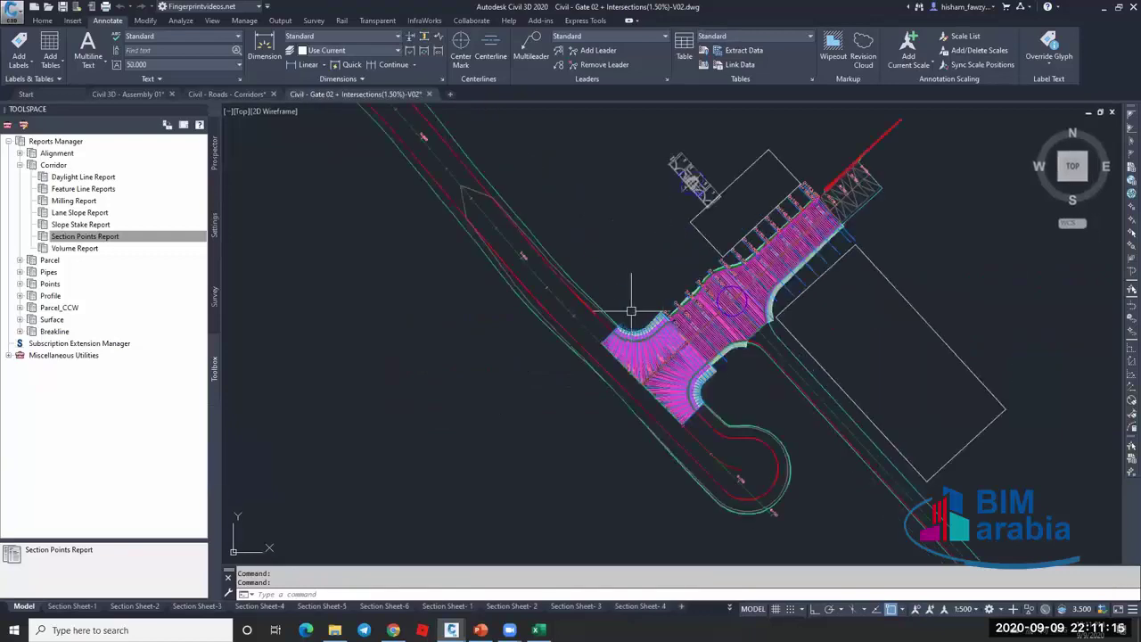
{"action": "key", "text": "Escape"}
{"action": "scroll", "coordinate": [629, 317], "scroll_direction": "up", "scroll_amount": 7}
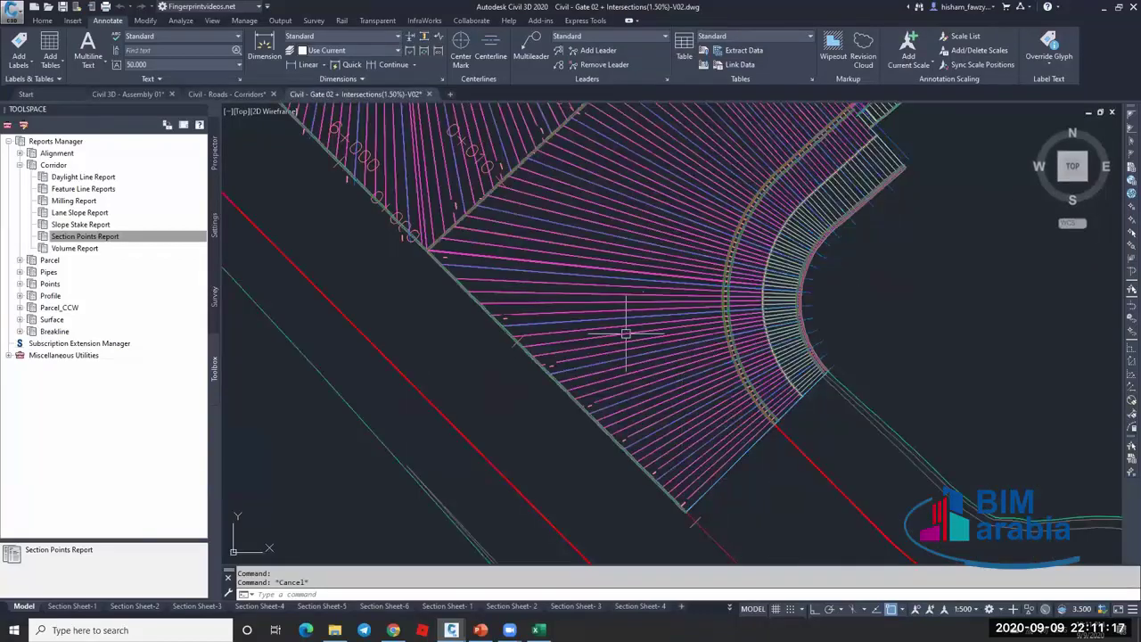
Select the intersection corridor and inspect its curb return fan, then return to Roads - Corridors.
{"action": "left_click", "coordinate": [626, 333]}
{"action": "scroll", "coordinate": [635, 381], "scroll_direction": "down", "scroll_amount": 4}
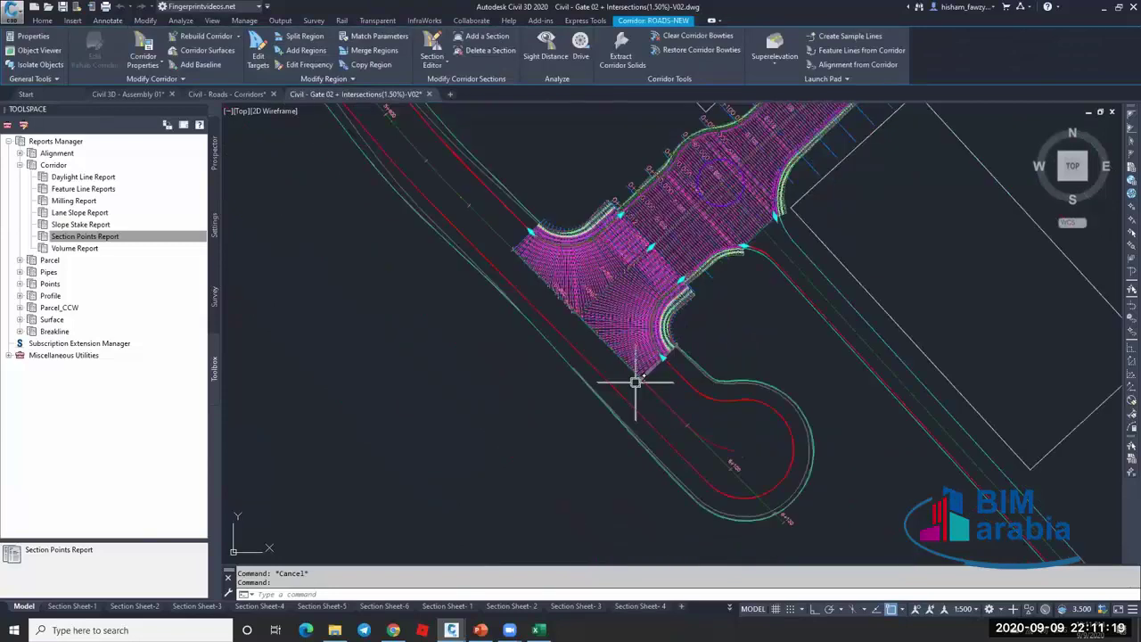
{"action": "scroll", "coordinate": [634, 382], "scroll_direction": "down", "scroll_amount": 6}
{"action": "scroll", "coordinate": [624, 383], "scroll_direction": "up", "scroll_amount": 5}
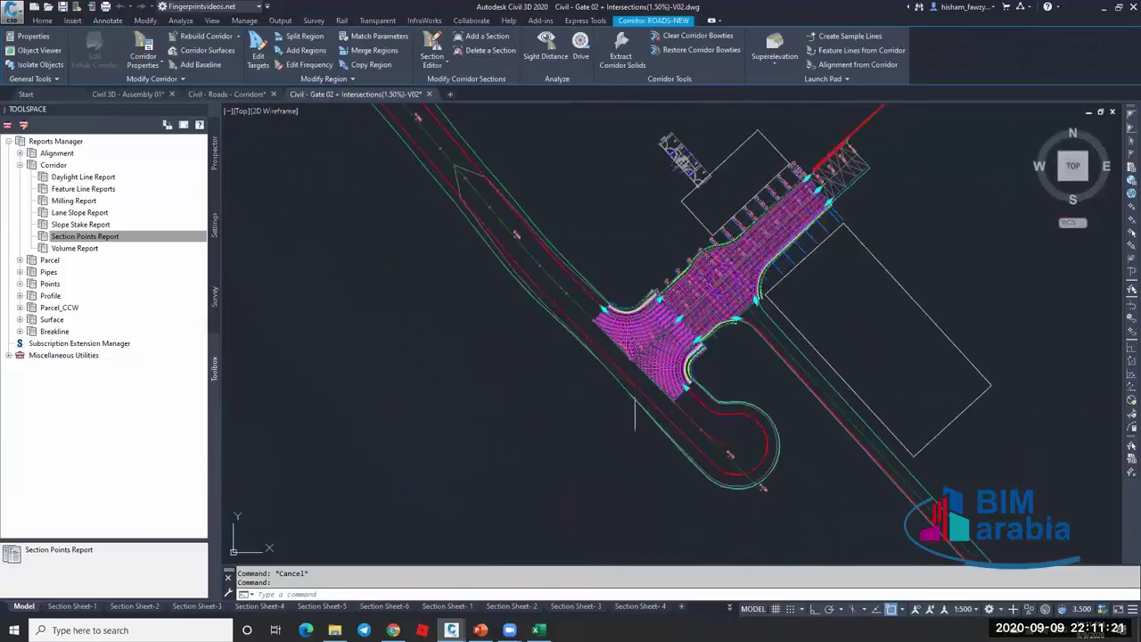
{"action": "scroll", "coordinate": [677, 384], "scroll_direction": "up", "scroll_amount": 4}
{"action": "key", "text": "Escape"}
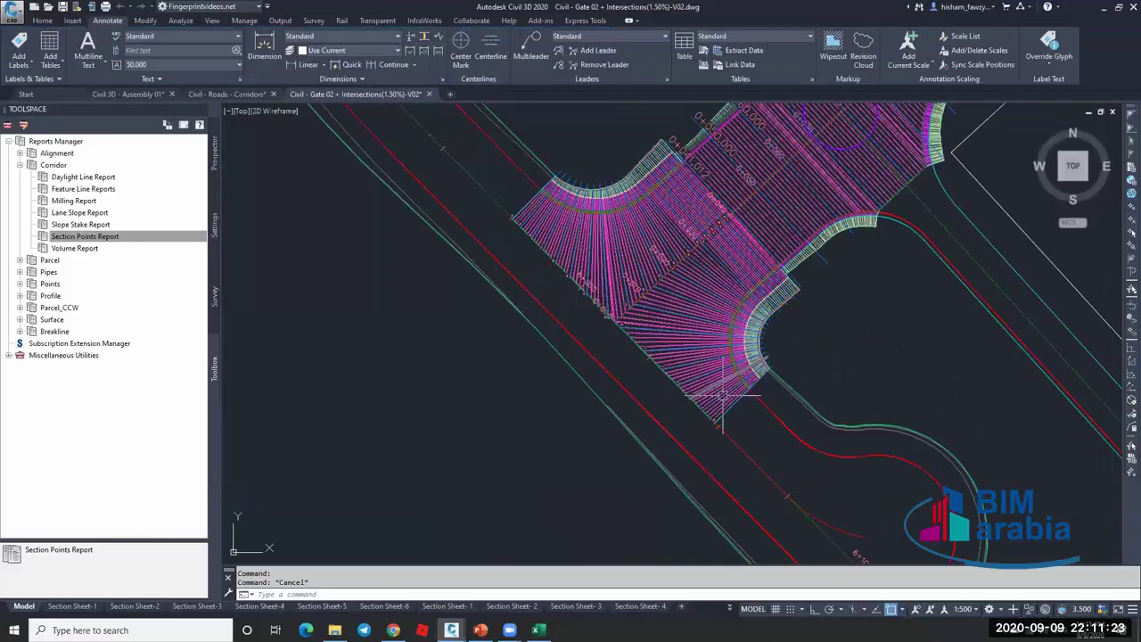
{"action": "key", "text": "Escape"}
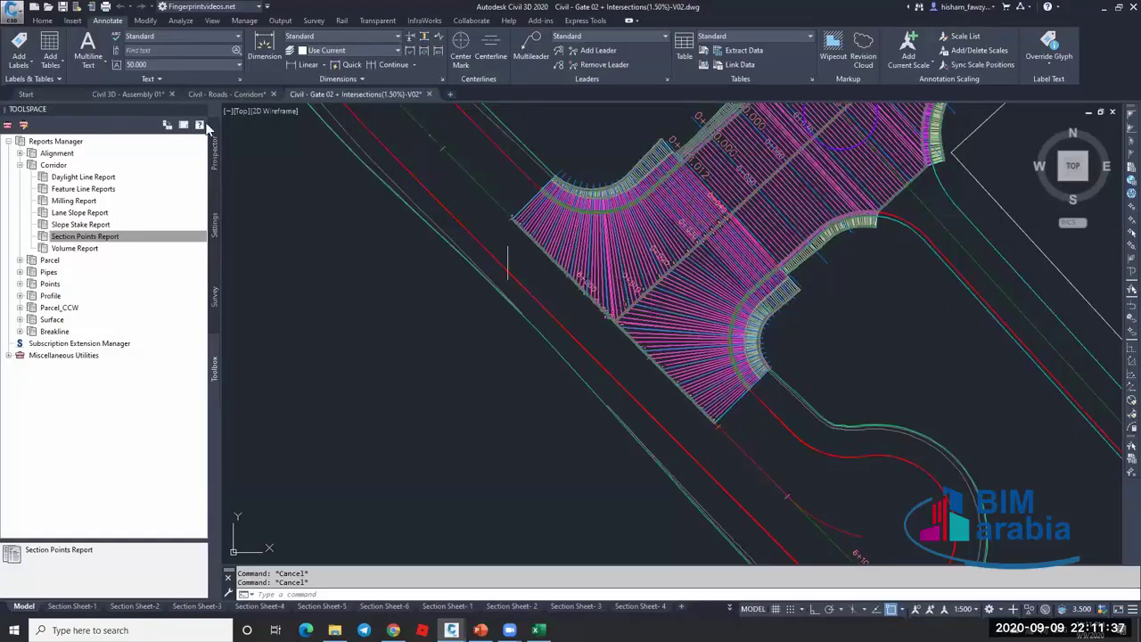
{"action": "left_click", "coordinate": [235, 93]}
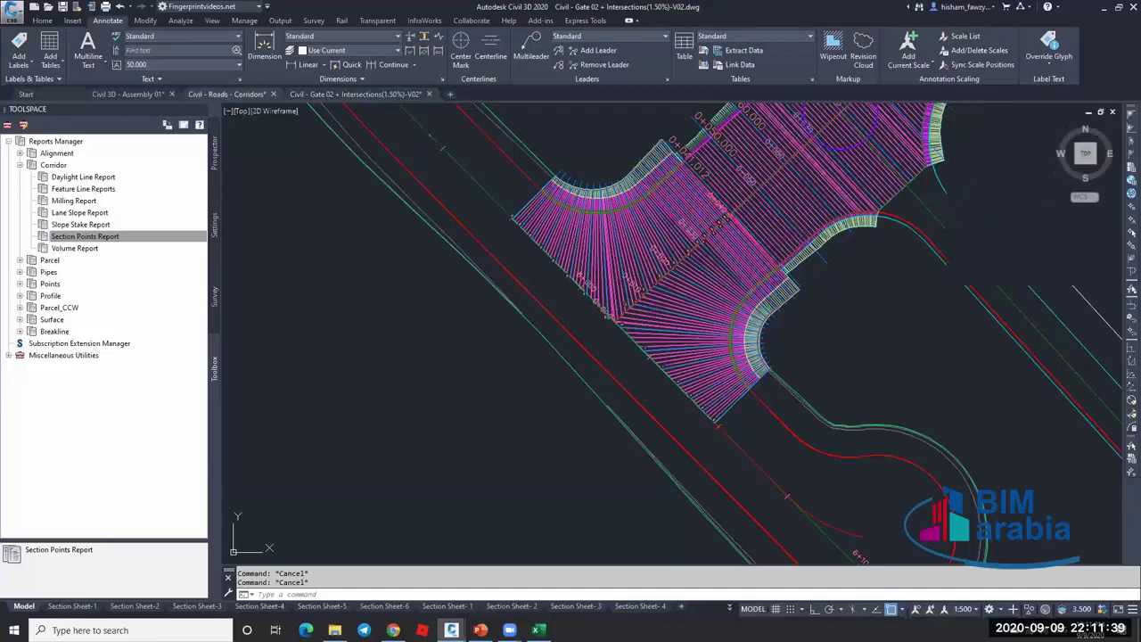
Create a profile view for the intersection road alignment and place it in empty space.
{"action": "scroll", "coordinate": [579, 330], "scroll_direction": "down", "scroll_amount": 6}
{"action": "scroll", "coordinate": [640, 385], "scroll_direction": "up", "scroll_amount": 4}
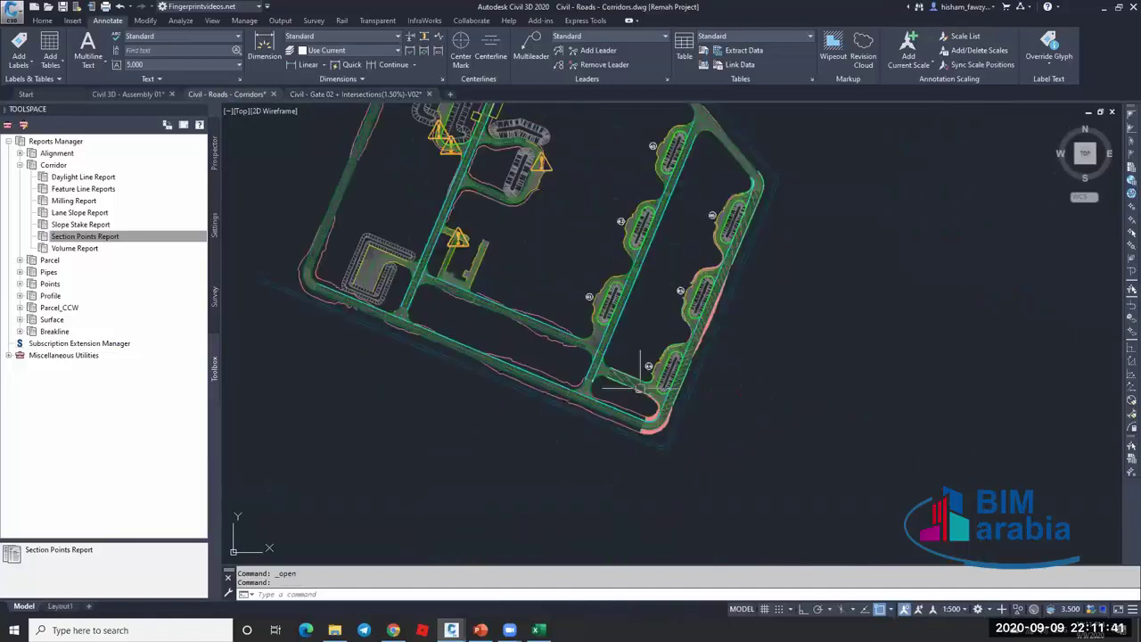
{"action": "scroll", "coordinate": [639, 385], "scroll_direction": "up", "scroll_amount": 5}
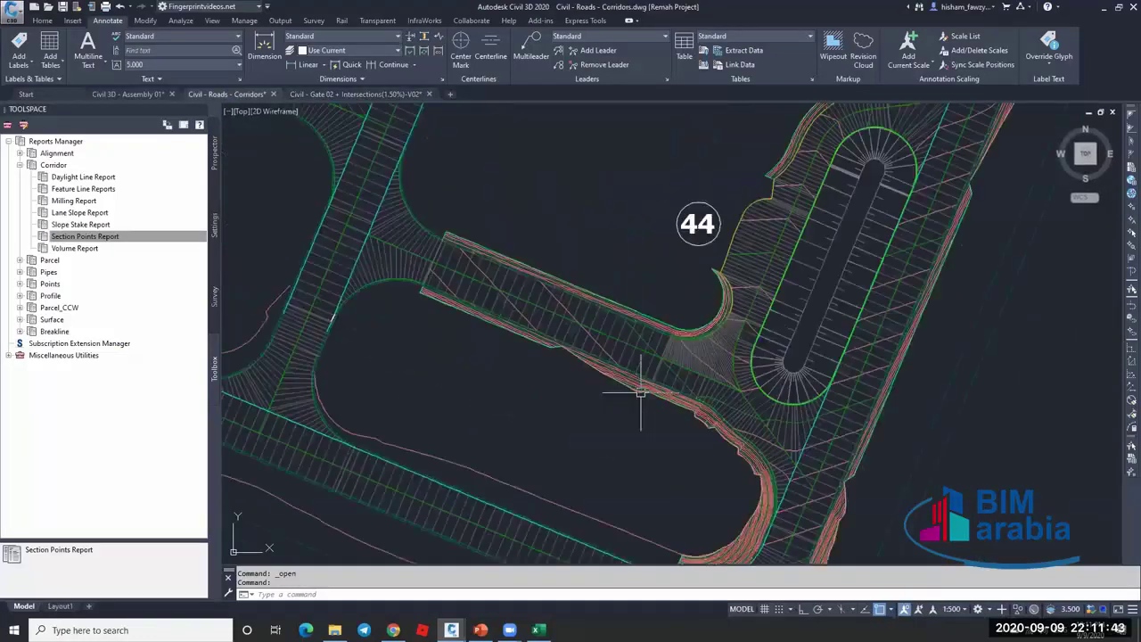
{"action": "scroll", "coordinate": [464, 343], "scroll_direction": "up", "scroll_amount": 5}
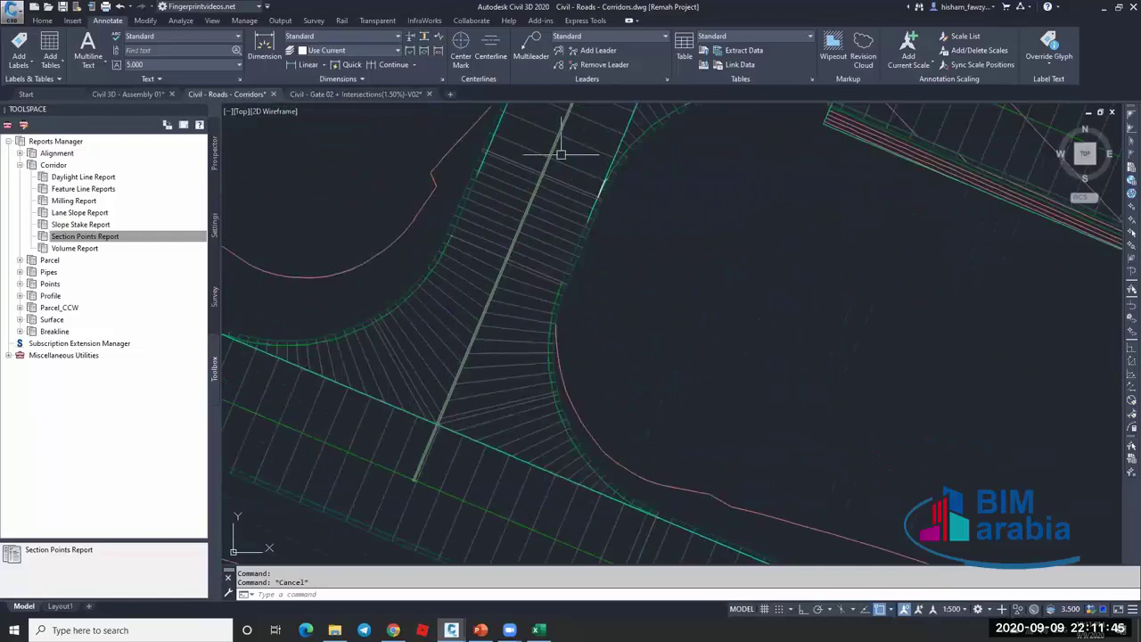
{"action": "left_click", "coordinate": [561, 154]}
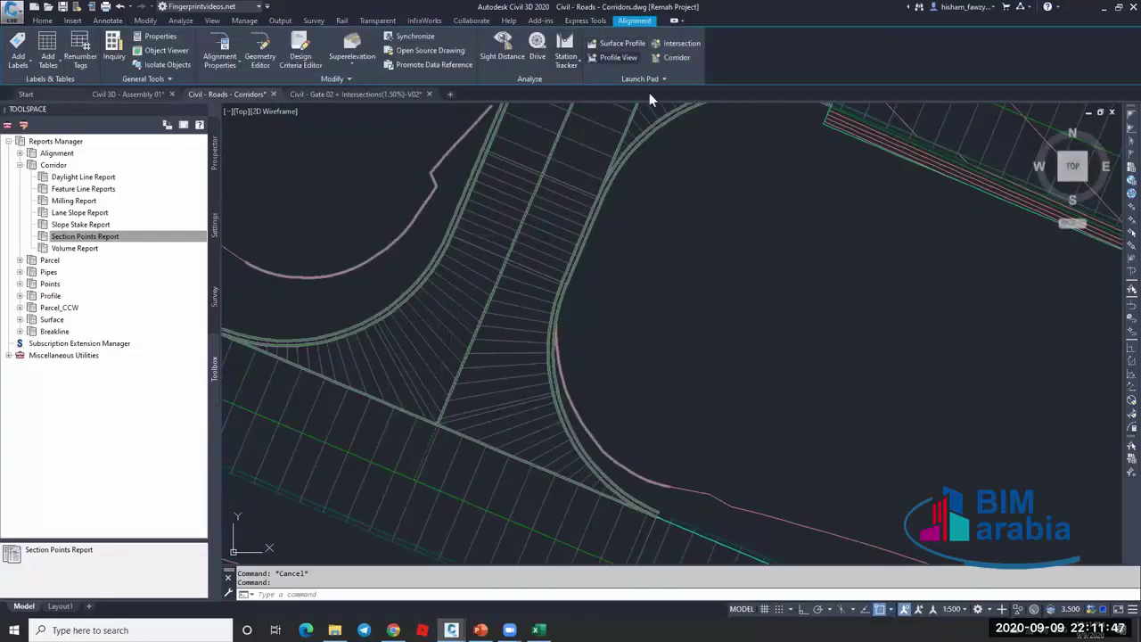
{"action": "left_click", "coordinate": [618, 57]}
{"action": "left_click", "coordinate": [656, 443]}
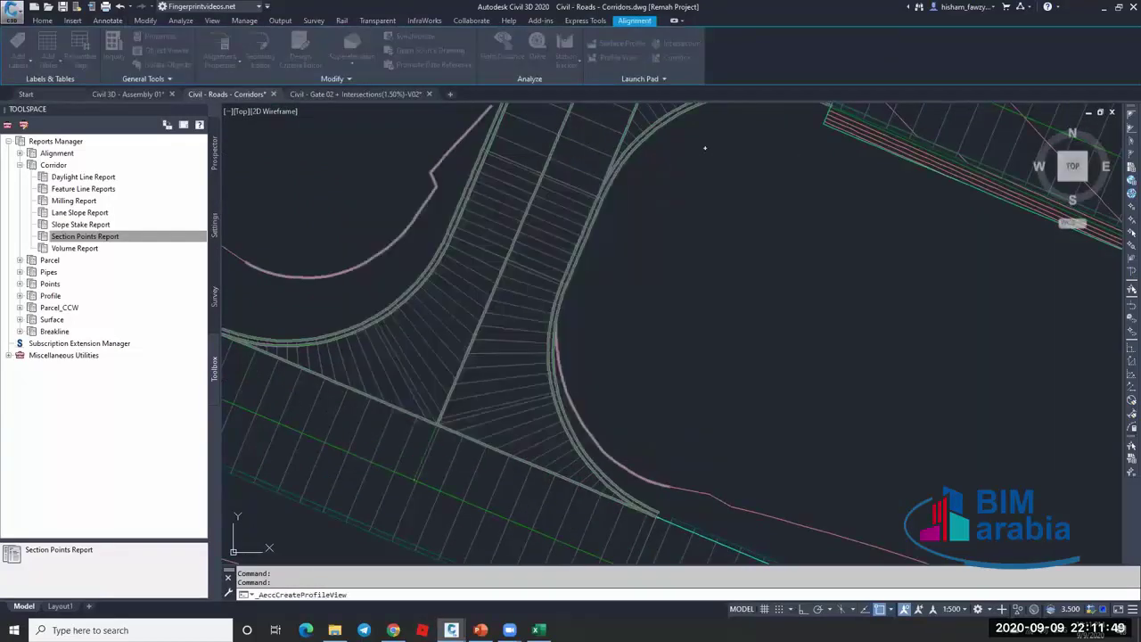
{"action": "scroll", "coordinate": [704, 148], "scroll_direction": "down", "scroll_amount": 12}
{"action": "left_click", "coordinate": [614, 347]}
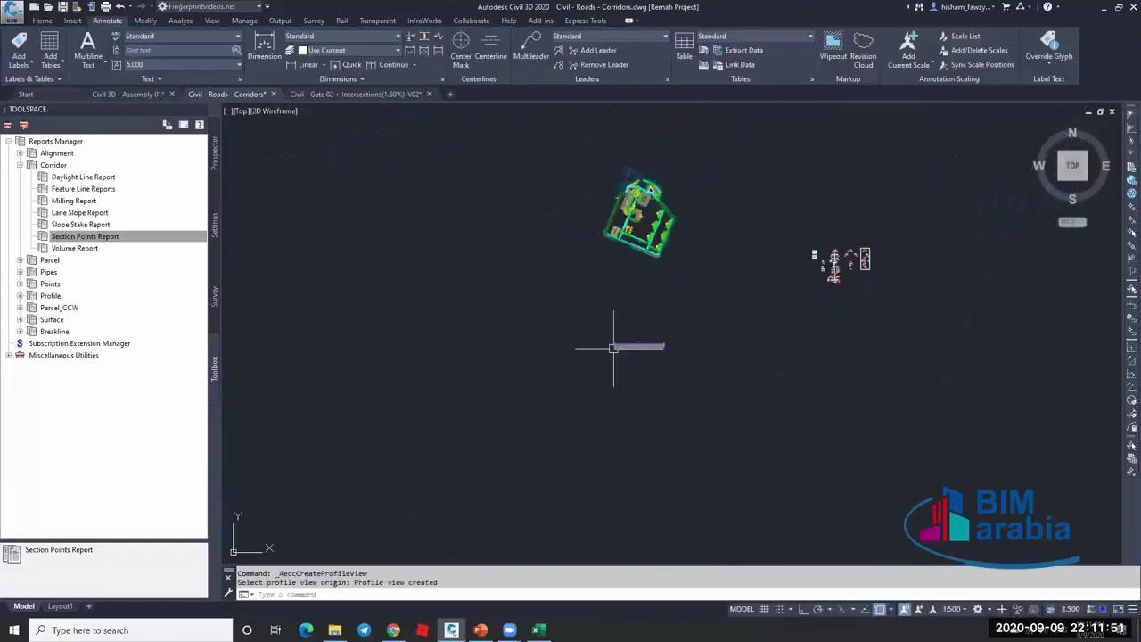
{"action": "key", "text": "Escape"}
{"action": "scroll", "coordinate": [614, 348], "scroll_direction": "up", "scroll_amount": 10}
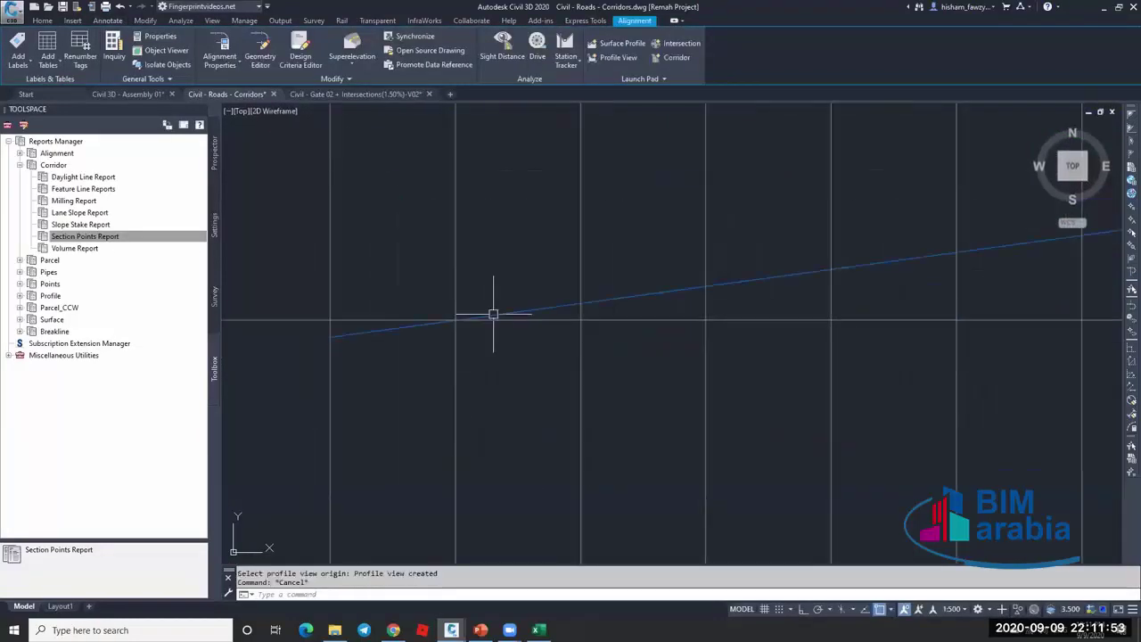
{"action": "key", "text": "Escape"}
Inspect the profile line in the new profile view, then zoom back out.
{"action": "scroll", "coordinate": [412, 342], "scroll_direction": "down", "scroll_amount": 2}
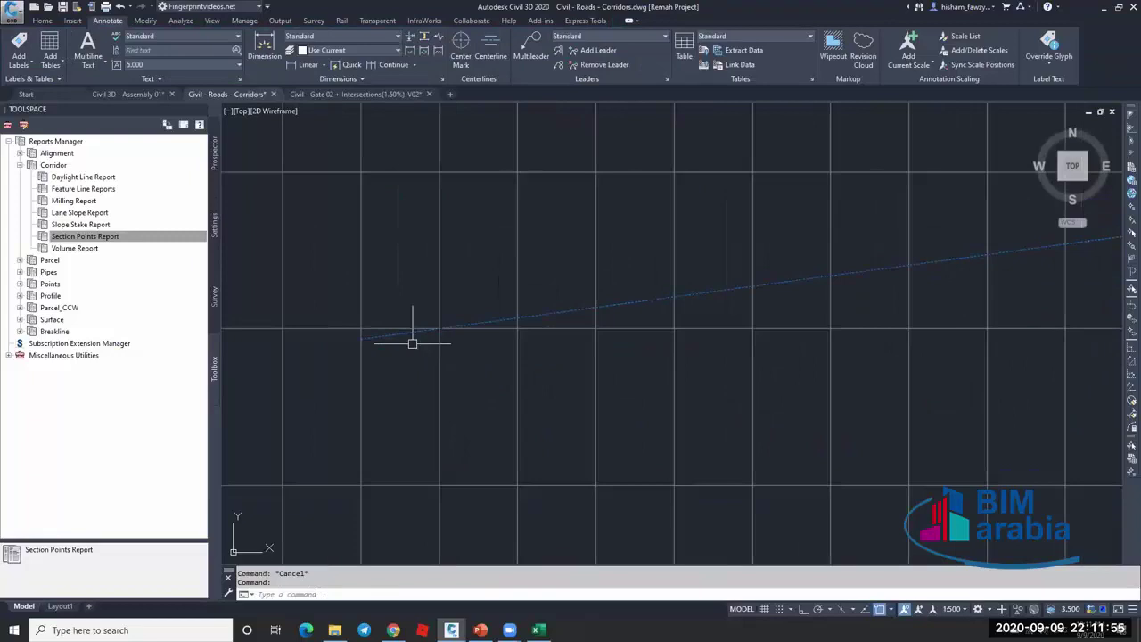
{"action": "left_click", "coordinate": [412, 342]}
{"action": "scroll", "coordinate": [412, 342], "scroll_direction": "down", "scroll_amount": 4}
{"action": "key", "text": "Escape"}
{"action": "scroll", "coordinate": [491, 342], "scroll_direction": "up", "scroll_amount": 3}
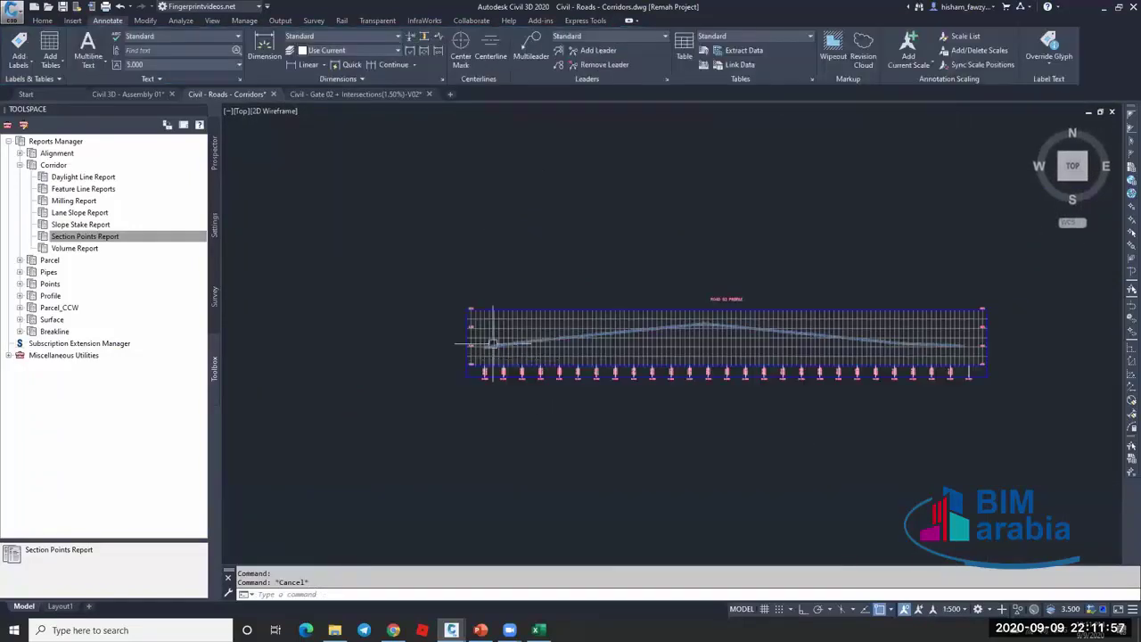
{"action": "scroll", "coordinate": [491, 343], "scroll_direction": "up", "scroll_amount": 5}
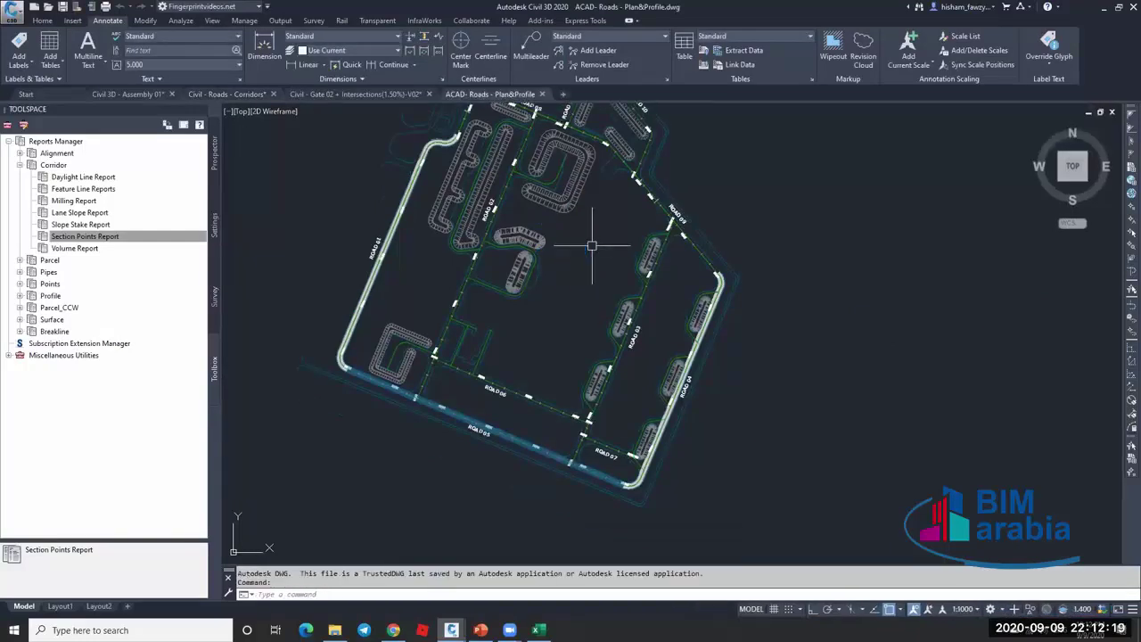
Zoom out across the Plan&Profile drawing to survey its numbered section sheets.
{"action": "scroll", "coordinate": [738, 345], "scroll_direction": "up", "scroll_amount": 5}
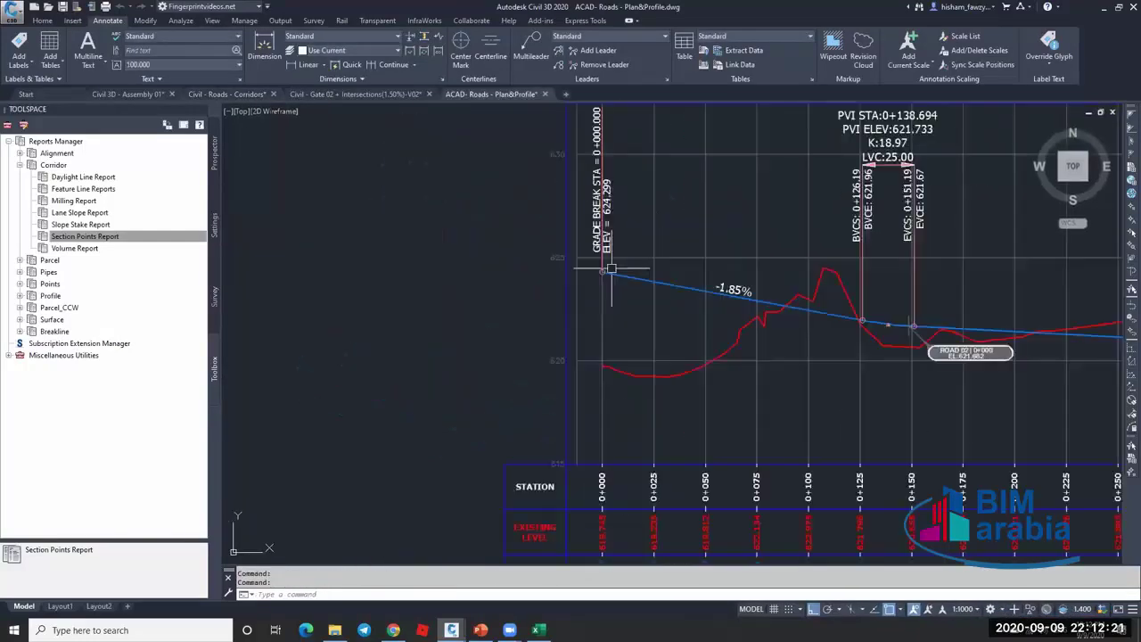
{"action": "scroll", "coordinate": [615, 305], "scroll_direction": "down", "scroll_amount": 5}
{"action": "scroll", "coordinate": [613, 284], "scroll_direction": "up", "scroll_amount": 5}
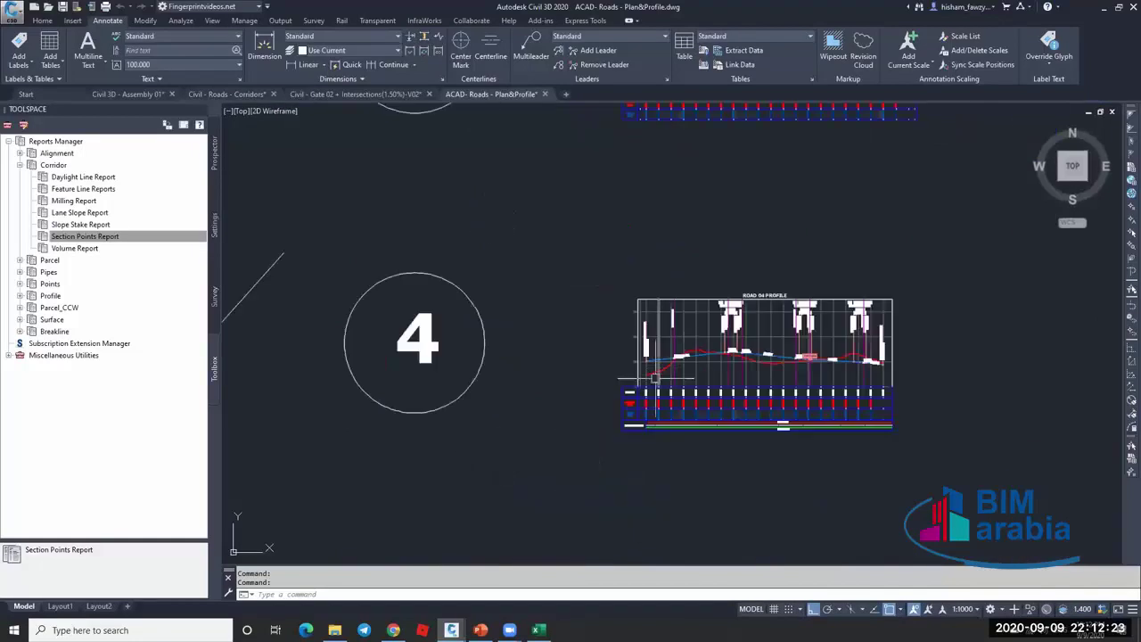
{"action": "scroll", "coordinate": [612, 284], "scroll_direction": "down", "scroll_amount": 3}
{"action": "scroll", "coordinate": [663, 181], "scroll_direction": "up", "scroll_amount": 5}
{"action": "scroll", "coordinate": [663, 180], "scroll_direction": "up", "scroll_amount": 4}
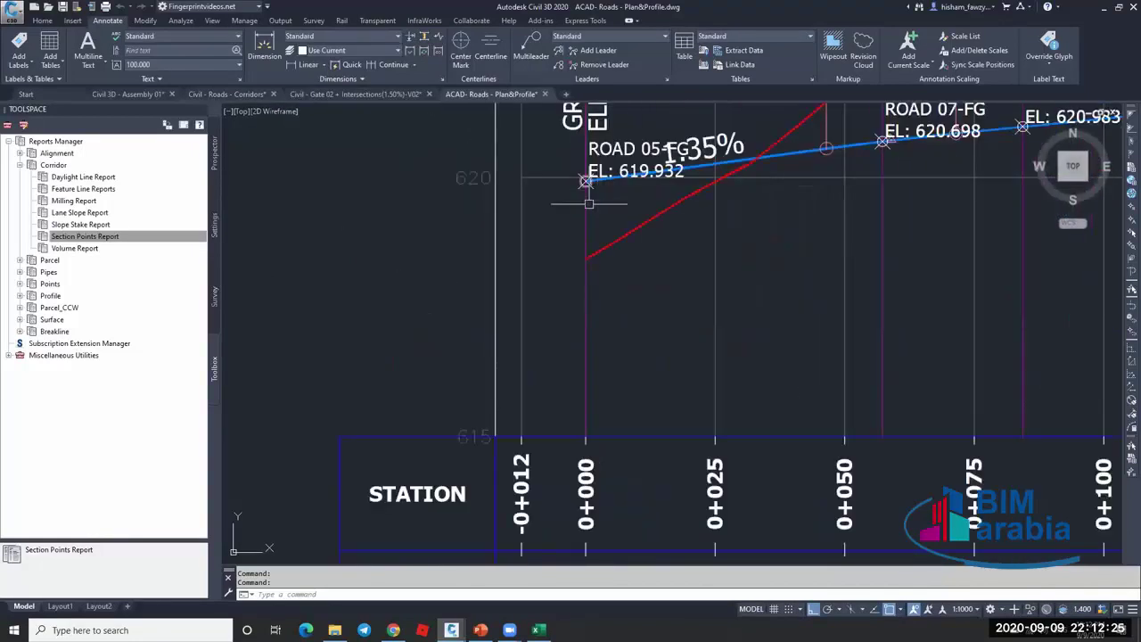
{"action": "scroll", "coordinate": [591, 183], "scroll_direction": "down", "scroll_amount": 6}
{"action": "scroll", "coordinate": [593, 280], "scroll_direction": "up", "scroll_amount": 10}
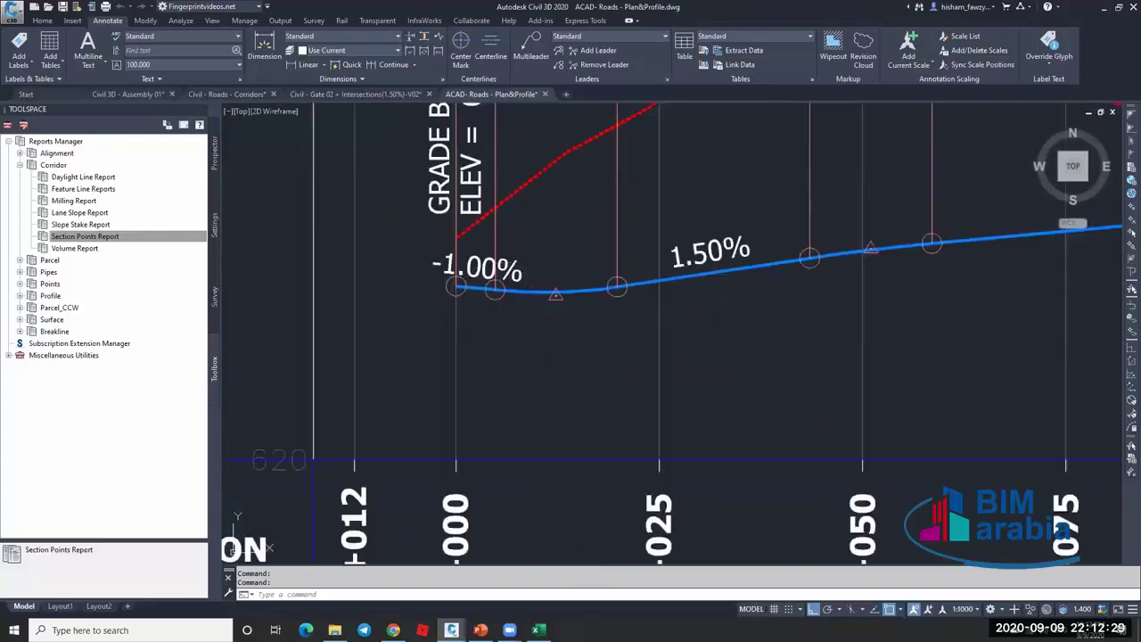
{"action": "scroll", "coordinate": [571, 271], "scroll_direction": "down", "scroll_amount": 2}
{"action": "key", "text": "Escape"}
{"action": "scroll", "coordinate": [596, 297], "scroll_direction": "down", "scroll_amount": 5}
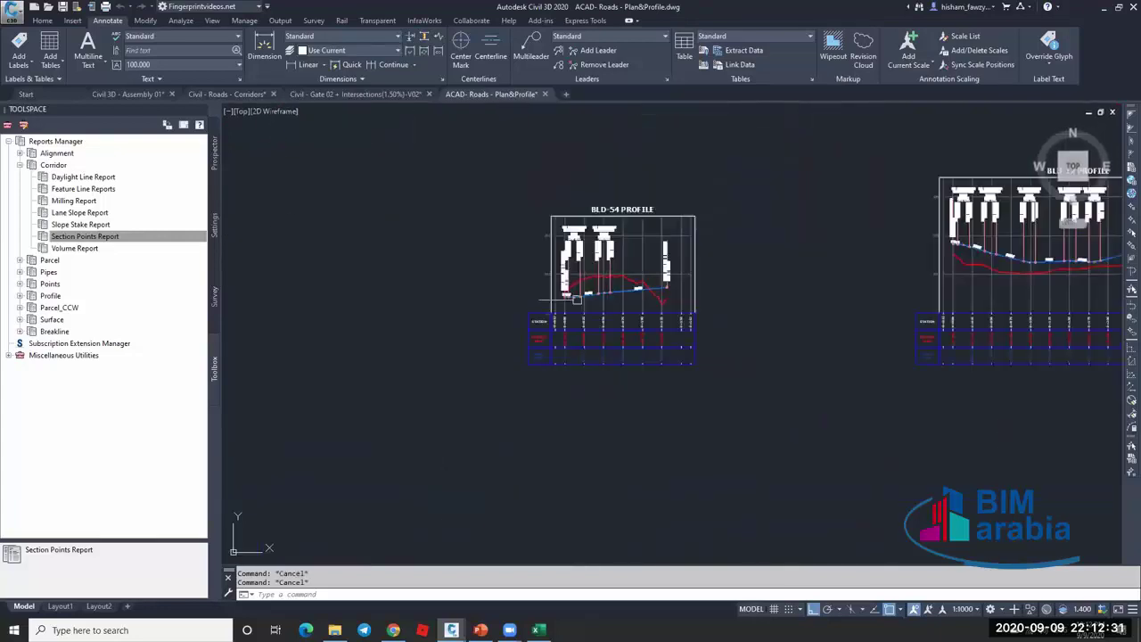
{"action": "scroll", "coordinate": [571, 303], "scroll_direction": "up", "scroll_amount": 2}
{"action": "scroll", "coordinate": [797, 255], "scroll_direction": "down", "scroll_amount": 5}
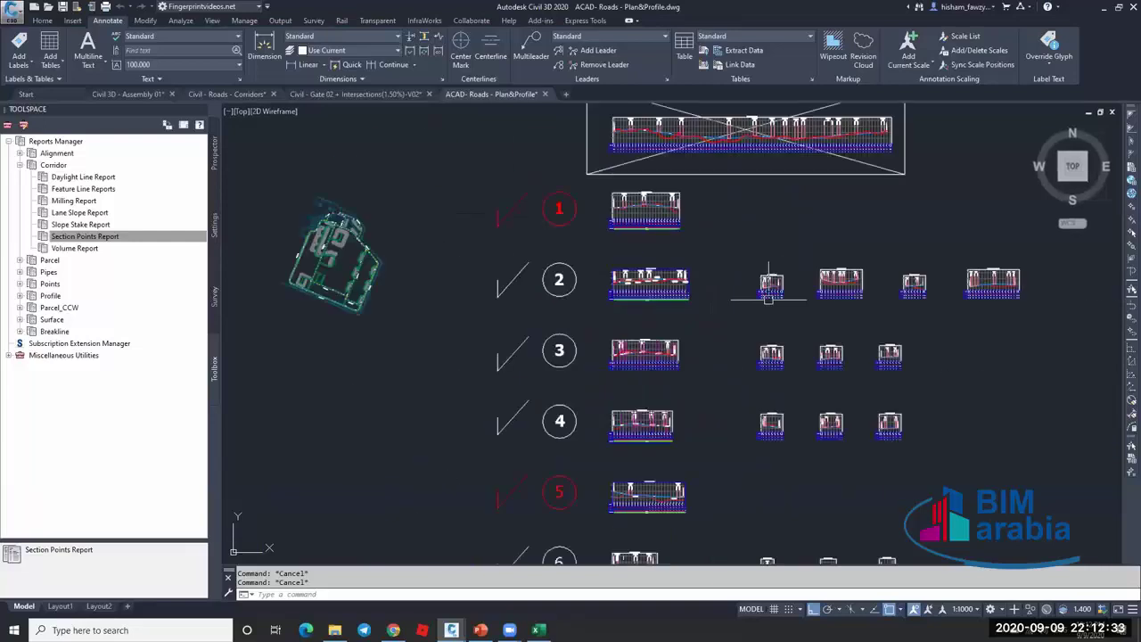
Pan the site plan around ROAD 02 and zoom in on the BLD-54 and BLD-12 profile views.
{"action": "middle_click_drag", "start_coordinate": [305, 305], "coordinate": [667, 306]}
{"action": "scroll", "coordinate": [656, 292], "scroll_direction": "up", "scroll_amount": 4}
{"action": "scroll", "coordinate": [657, 292], "scroll_direction": "up", "scroll_amount": 4}
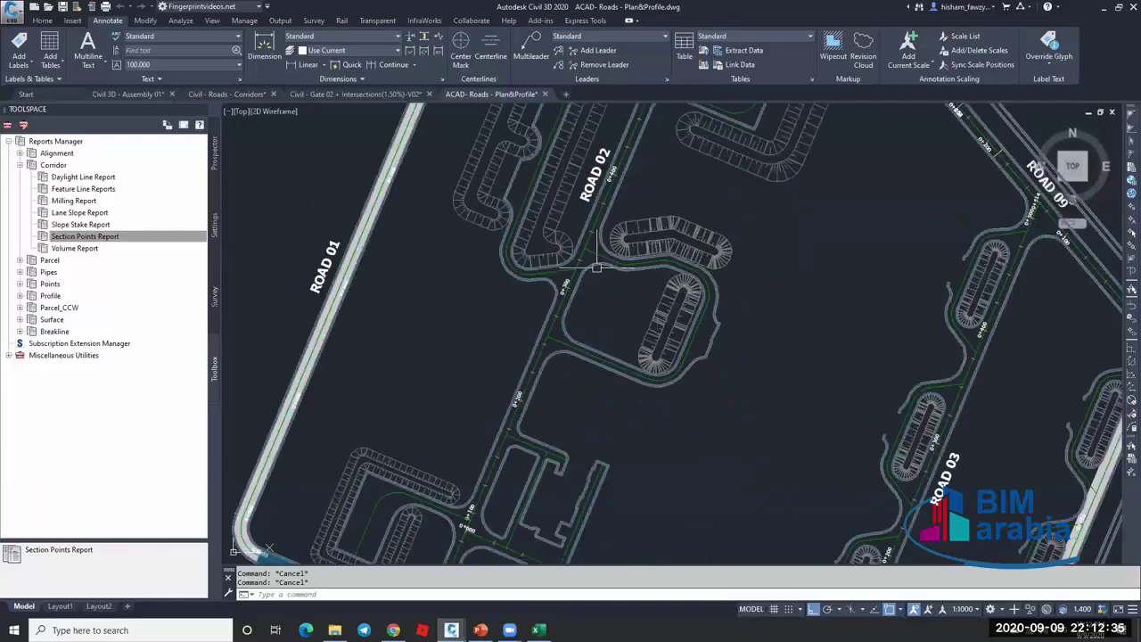
{"action": "middle_click_drag", "start_coordinate": [614, 179], "coordinate": [566, 255]}
{"action": "scroll", "coordinate": [521, 377], "scroll_direction": "up", "scroll_amount": 3}
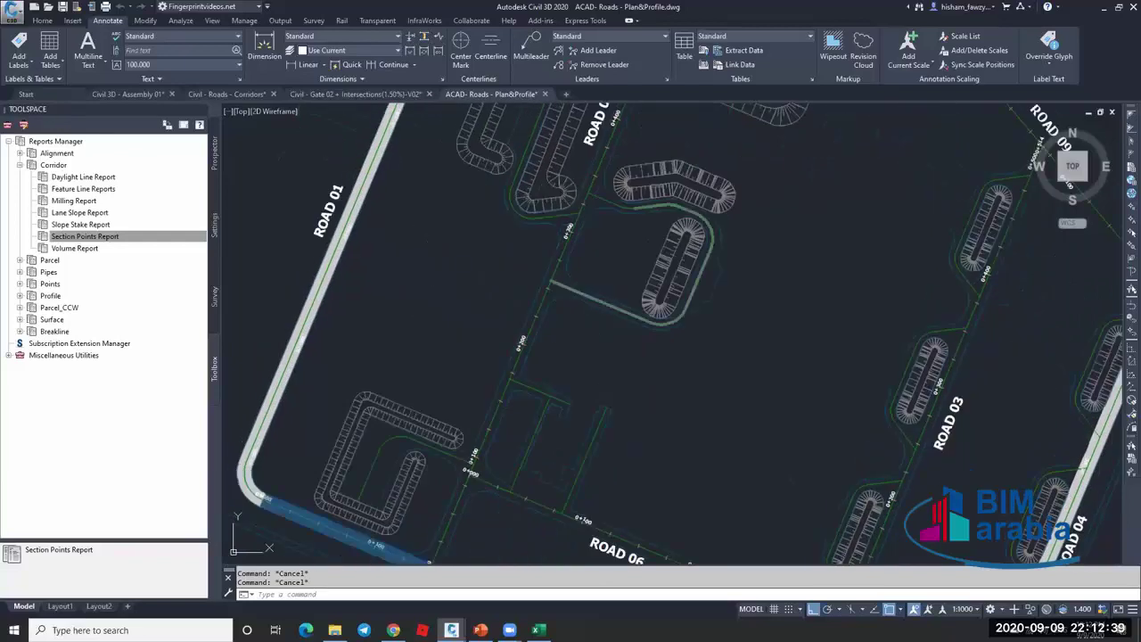
{"action": "scroll", "coordinate": [579, 232], "scroll_direction": "up", "scroll_amount": 3}
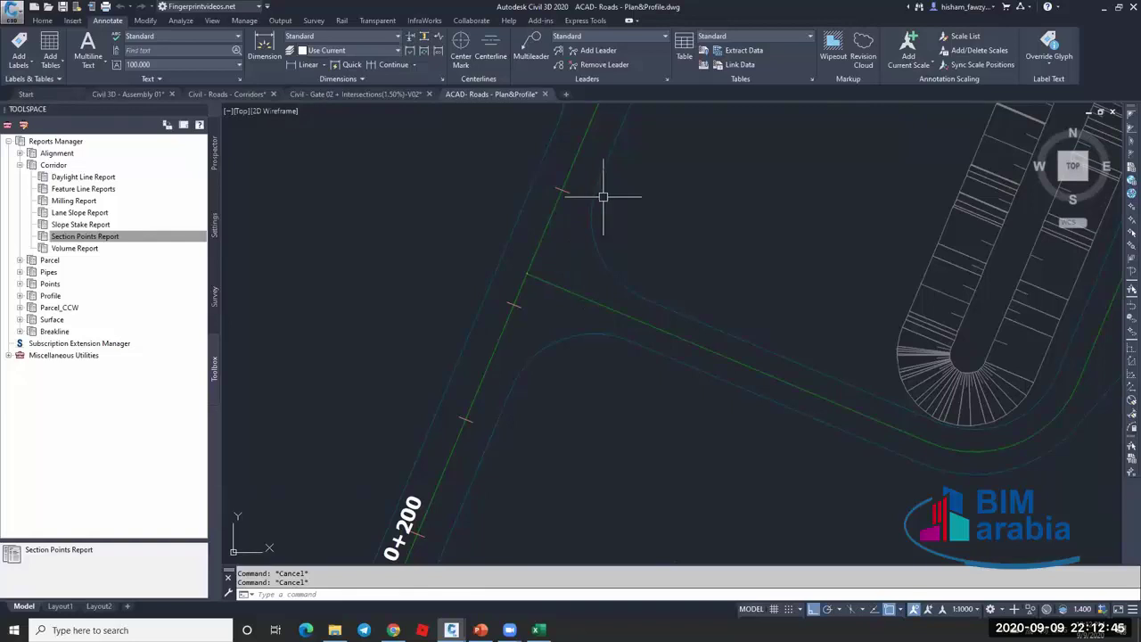
{"action": "scroll", "coordinate": [454, 246], "scroll_direction": "down", "scroll_amount": 8}
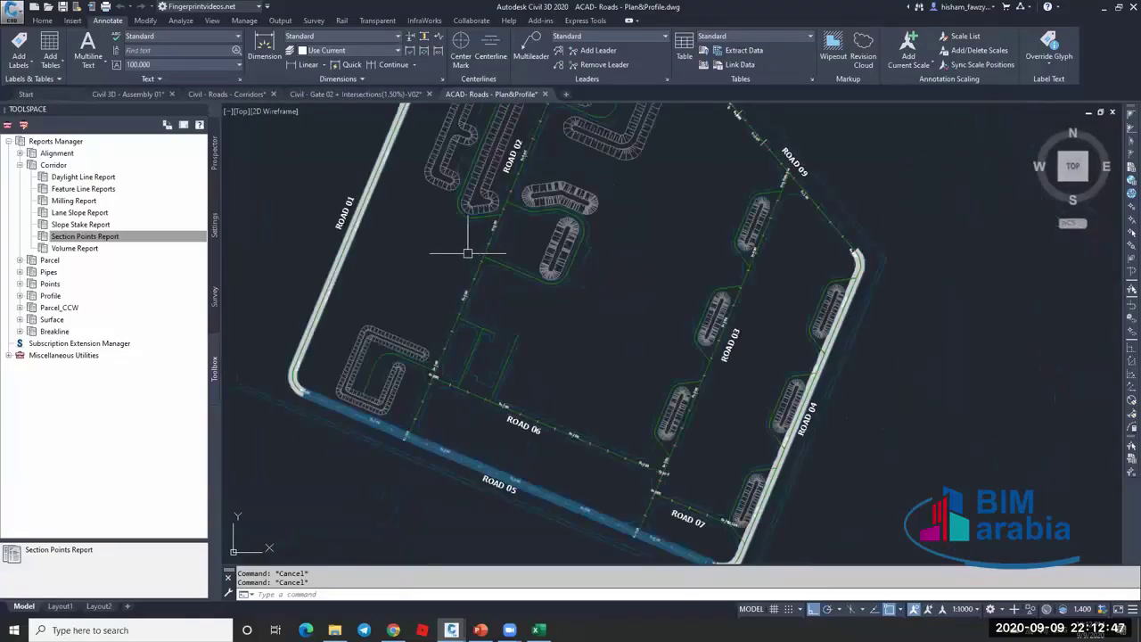
{"action": "scroll", "coordinate": [982, 301], "scroll_direction": "up", "scroll_amount": 3}
{"action": "scroll", "coordinate": [982, 302], "scroll_direction": "down", "scroll_amount": 3}
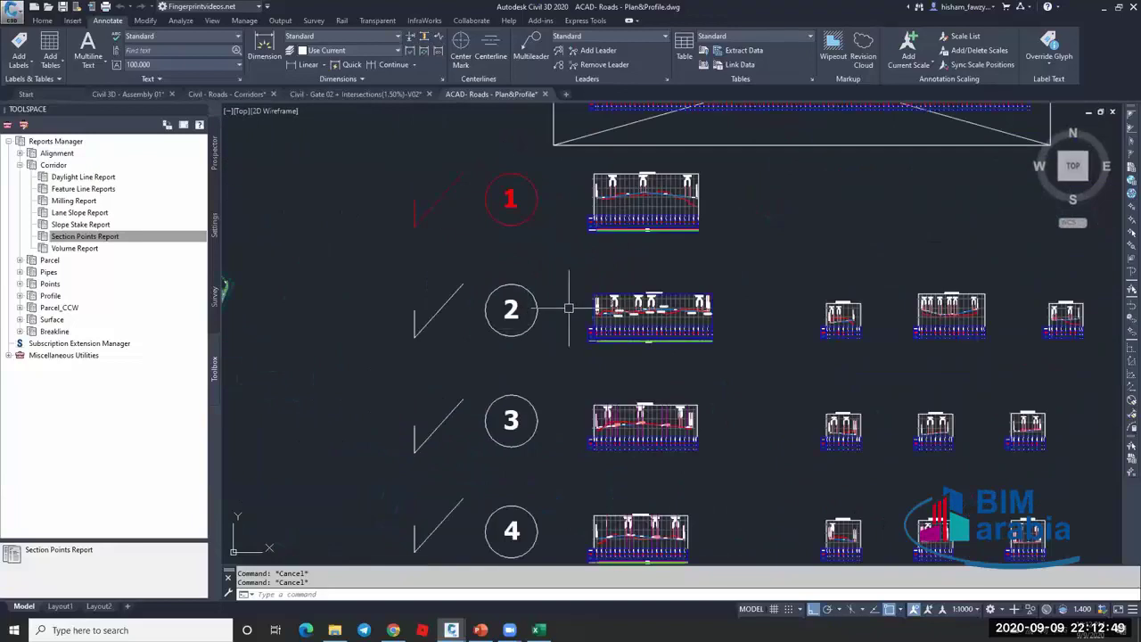
{"action": "scroll", "coordinate": [740, 308], "scroll_direction": "up", "scroll_amount": 6}
{"action": "scroll", "coordinate": [630, 327], "scroll_direction": "up", "scroll_amount": 3}
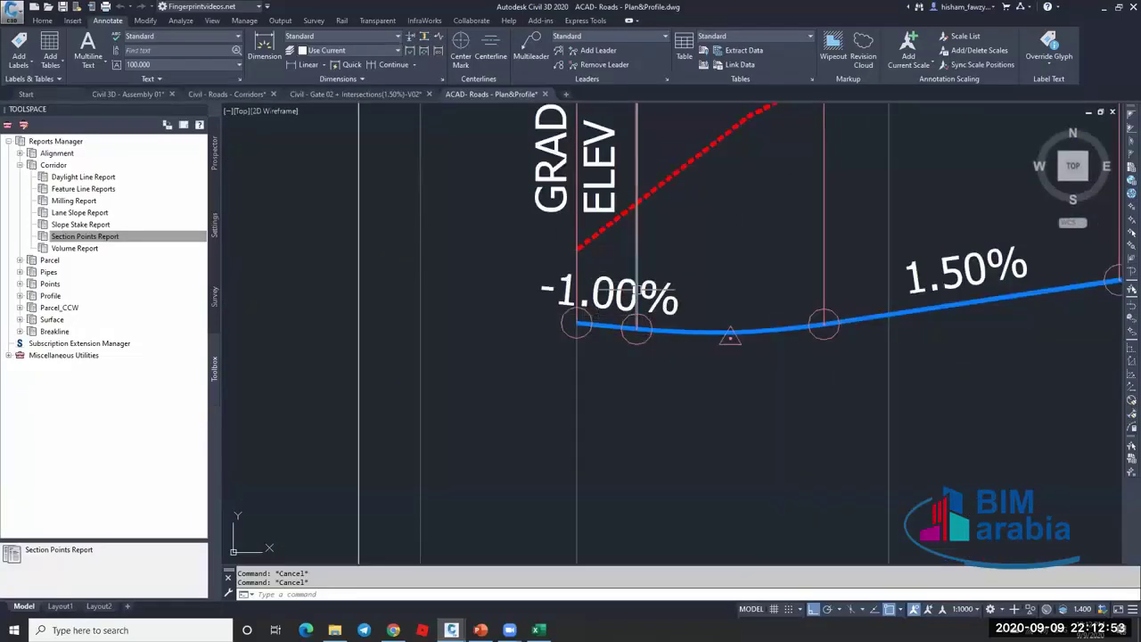
Select the blue design profile to inspect it, then clear the selection.
{"action": "left_click", "coordinate": [606, 328]}
{"action": "key", "text": "Escape"}
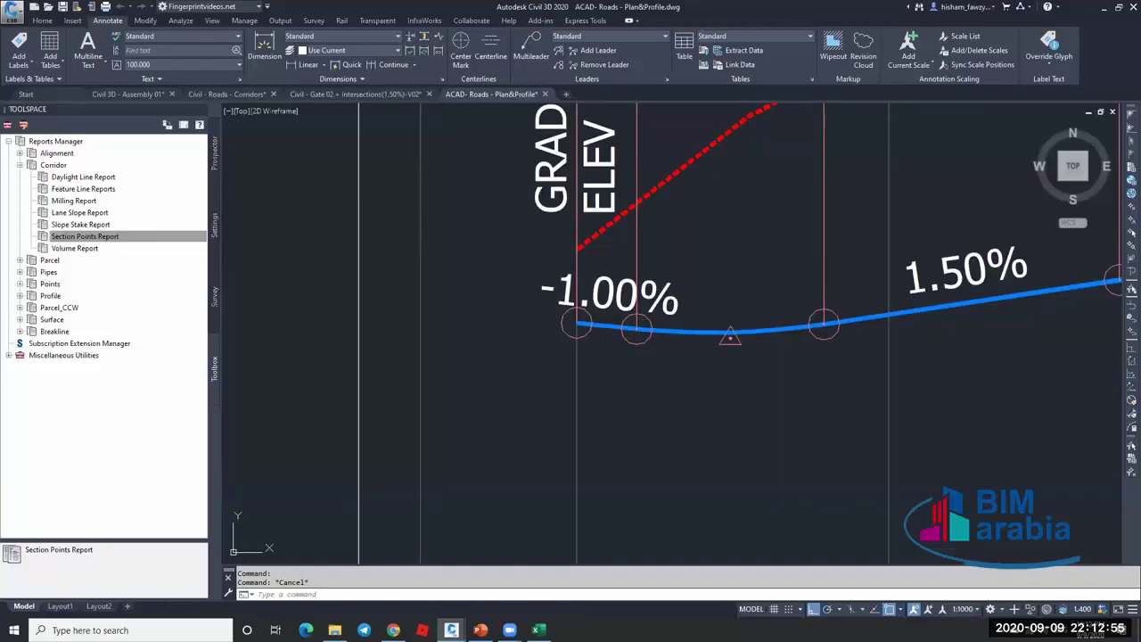
{"action": "scroll", "coordinate": [611, 295], "scroll_direction": "down", "scroll_amount": 5}
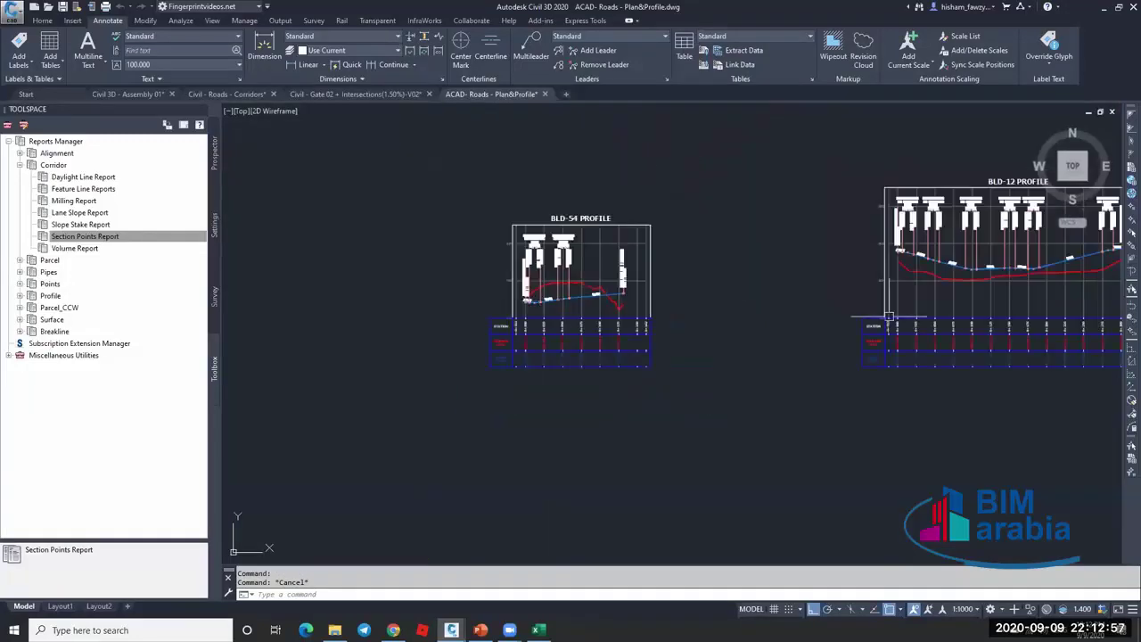
Read the BLD-12 grade labels (-1.00%, -2.98%, 2.53%, 1.00%) by zooming and panning along the profile.
{"action": "scroll", "coordinate": [831, 259], "scroll_direction": "up", "scroll_amount": 5}
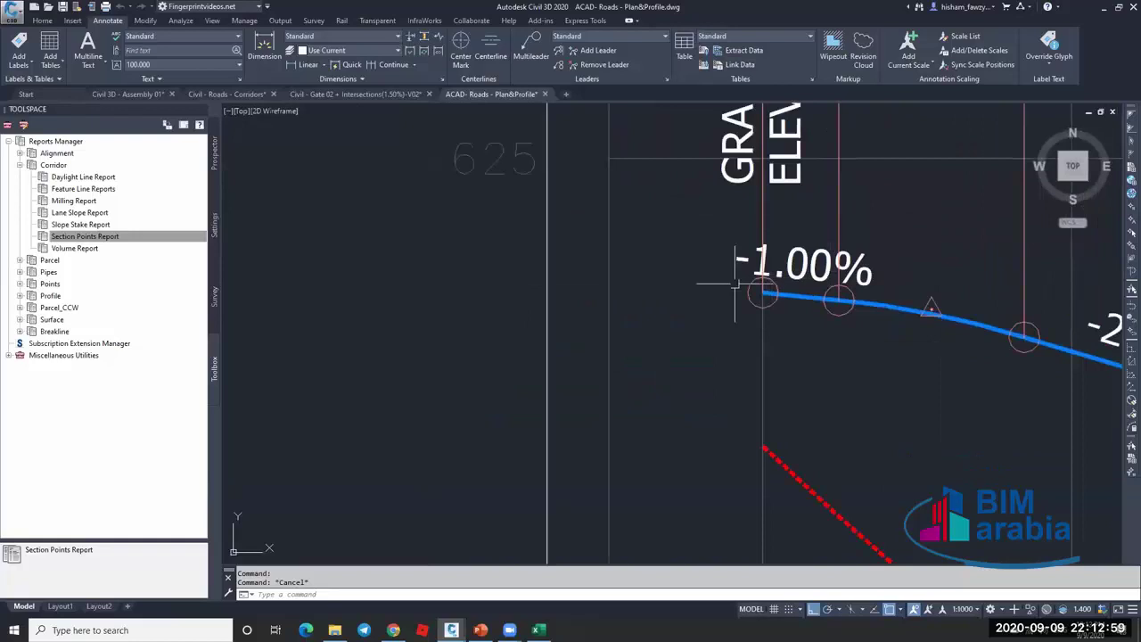
{"action": "scroll", "coordinate": [705, 285], "scroll_direction": "down", "scroll_amount": 3}
{"action": "scroll", "coordinate": [628, 287], "scroll_direction": "up", "scroll_amount": 4}
{"action": "scroll", "coordinate": [632, 285], "scroll_direction": "down", "scroll_amount": 2}
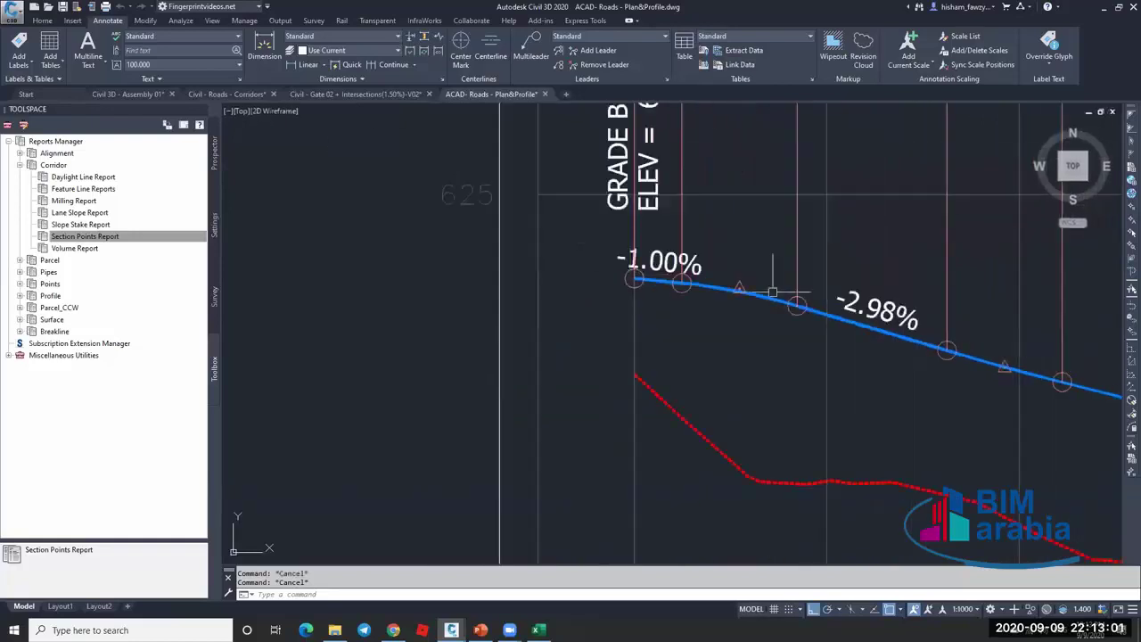
{"action": "key", "text": "Escape"}
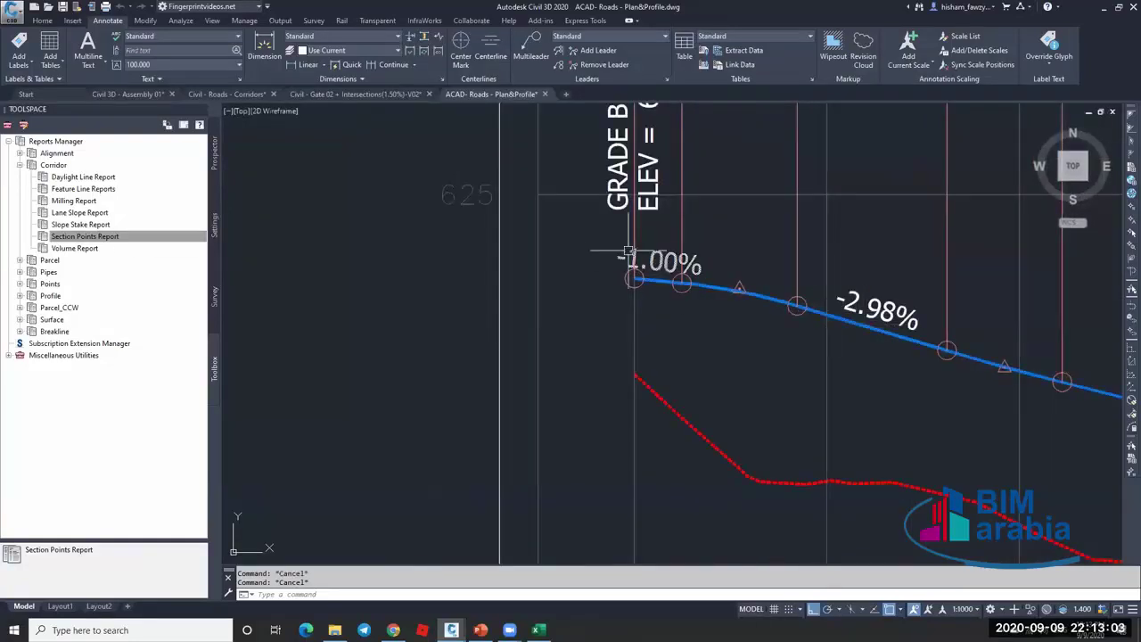
{"action": "scroll", "coordinate": [635, 267], "scroll_direction": "up", "scroll_amount": 2}
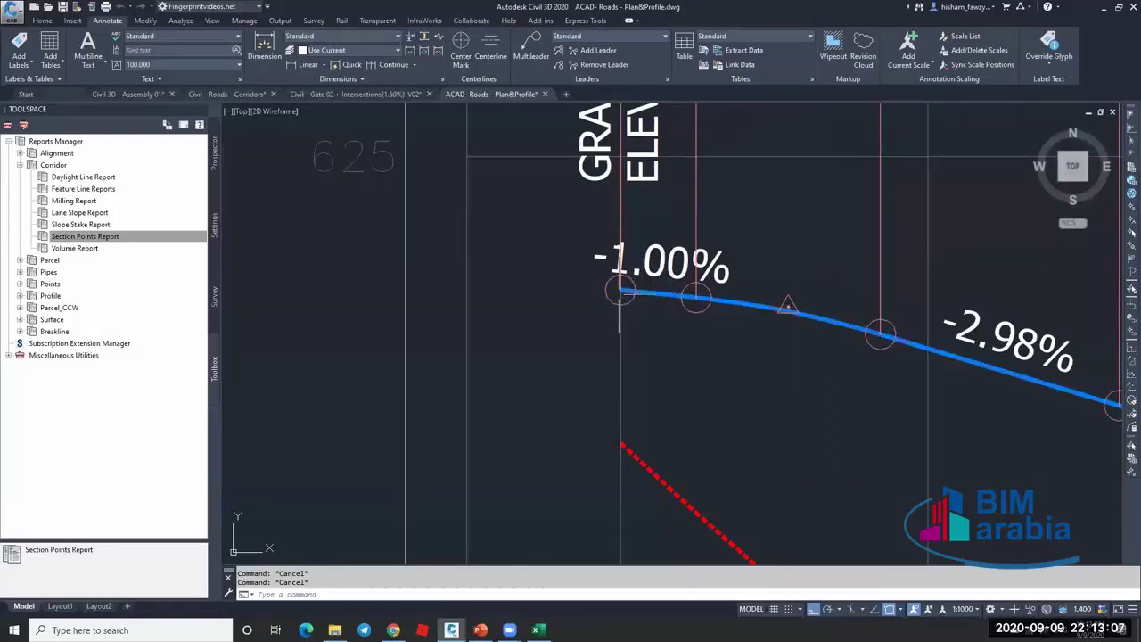
{"action": "scroll", "coordinate": [566, 278], "scroll_direction": "down", "scroll_amount": 2}
{"action": "scroll", "coordinate": [566, 278], "scroll_direction": "down", "scroll_amount": 5}
{"action": "scroll", "coordinate": [817, 264], "scroll_direction": "up", "scroll_amount": 6}
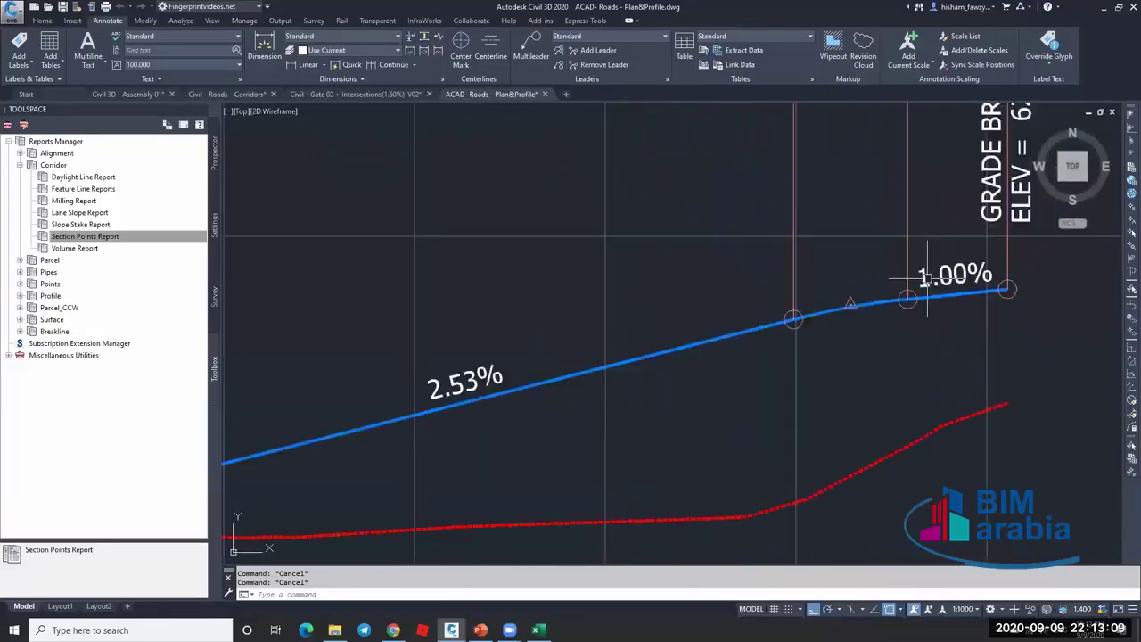
{"action": "scroll", "coordinate": [818, 264], "scroll_direction": "down", "scroll_amount": 6}
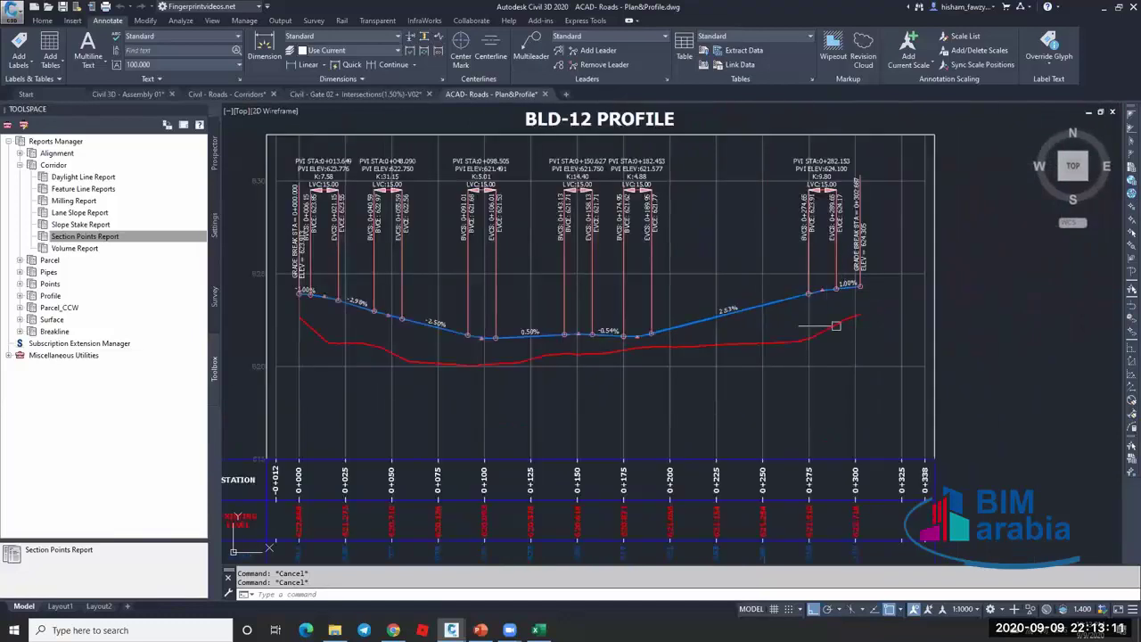
{"action": "middle_click_drag", "start_coordinate": [341, 310], "coordinate": [458, 301]}
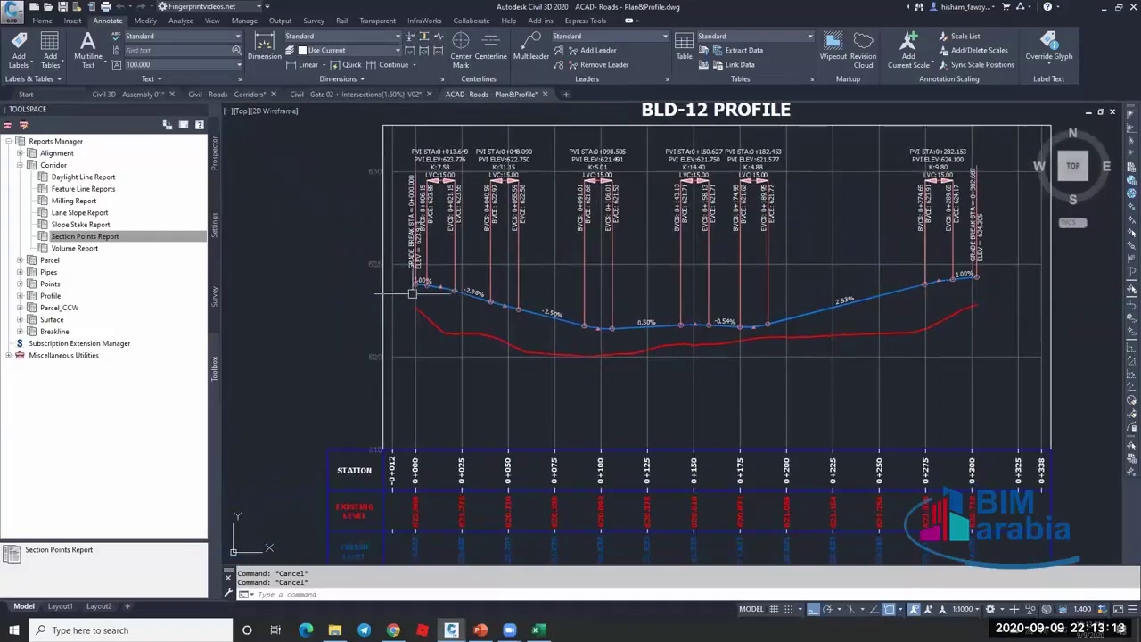
{"action": "scroll", "coordinate": [412, 293], "scroll_direction": "up", "scroll_amount": 2}
{"action": "scroll", "coordinate": [415, 294], "scroll_direction": "down", "scroll_amount": 10}
Zoom to the 0+300 road intersection and draw a trial reference line along the road.
{"action": "scroll", "coordinate": [424, 303], "scroll_direction": "up", "scroll_amount": 8}
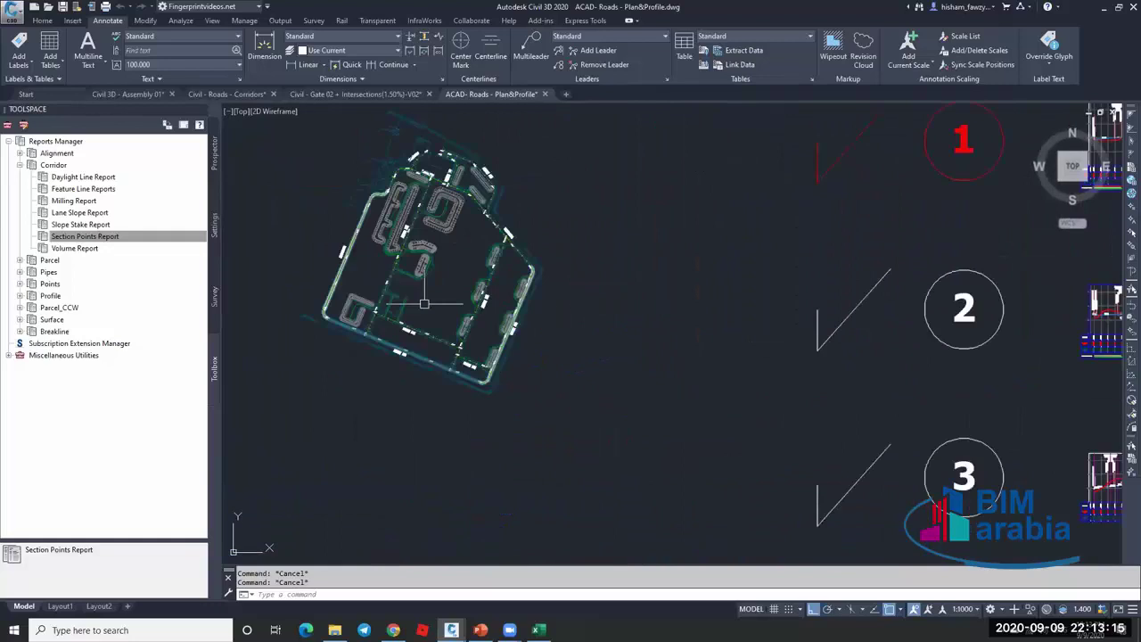
{"action": "scroll", "coordinate": [424, 303], "scroll_direction": "up", "scroll_amount": 5}
{"action": "scroll", "coordinate": [420, 214], "scroll_direction": "up", "scroll_amount": 4}
{"action": "middle_click_drag", "start_coordinate": [419, 214], "coordinate": [539, 192]}
{"action": "scroll", "coordinate": [377, 395], "scroll_direction": "up", "scroll_amount": 4}
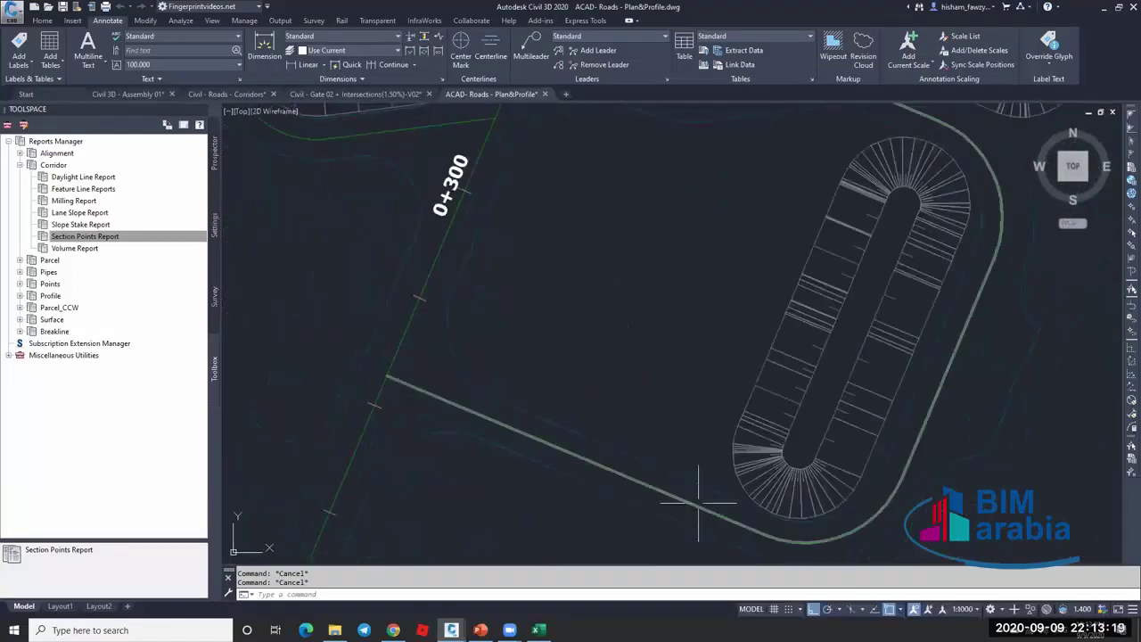
{"action": "scroll", "coordinate": [891, 446], "scroll_direction": "down", "scroll_amount": 3}
{"action": "scroll", "coordinate": [650, 209], "scroll_direction": "up", "scroll_amount": 3}
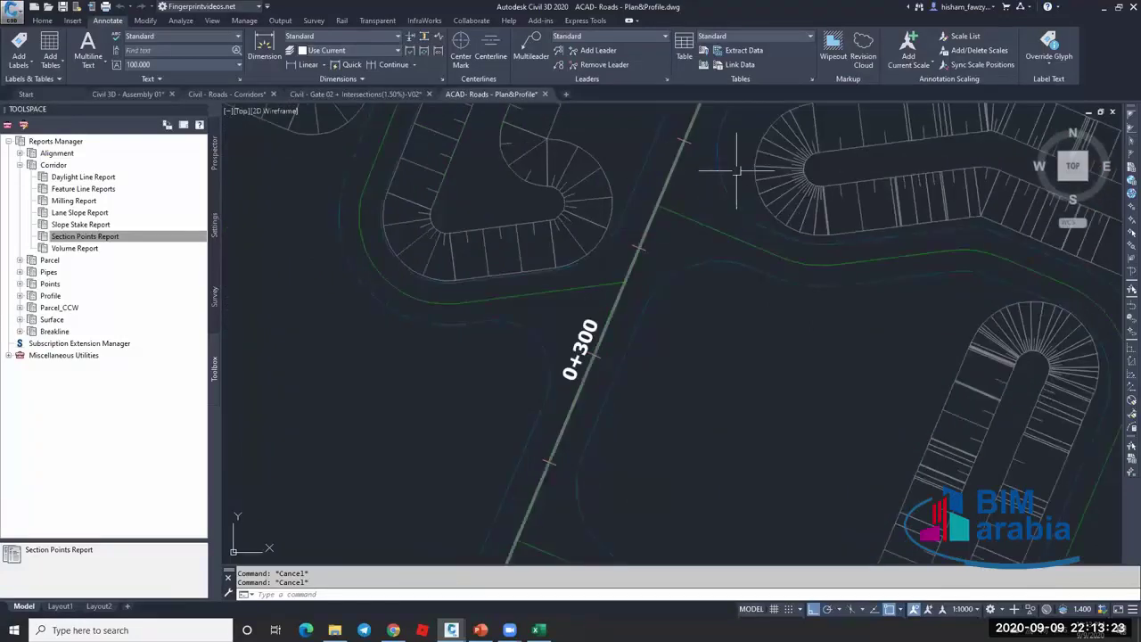
{"action": "key", "text": "Return"}
{"action": "left_click", "coordinate": [657, 280]}
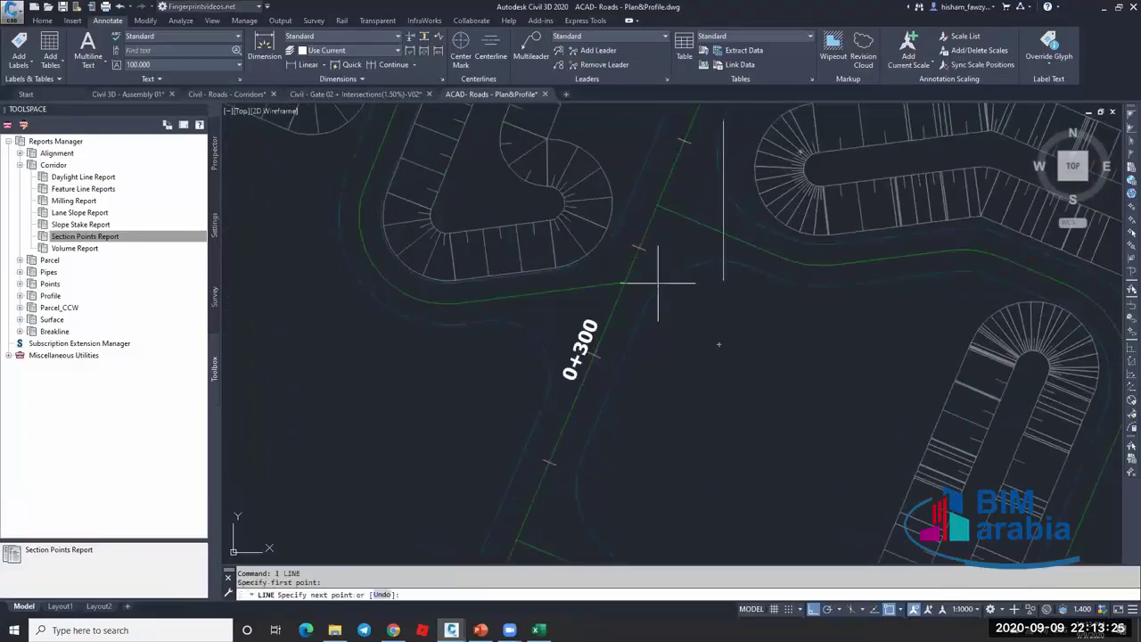
{"action": "key", "text": "Escape"}
{"action": "key", "text": "Escape"}
Select the road alignment at the intersection to check its layer.
{"action": "scroll", "coordinate": [674, 246], "scroll_direction": "up", "scroll_amount": 1}
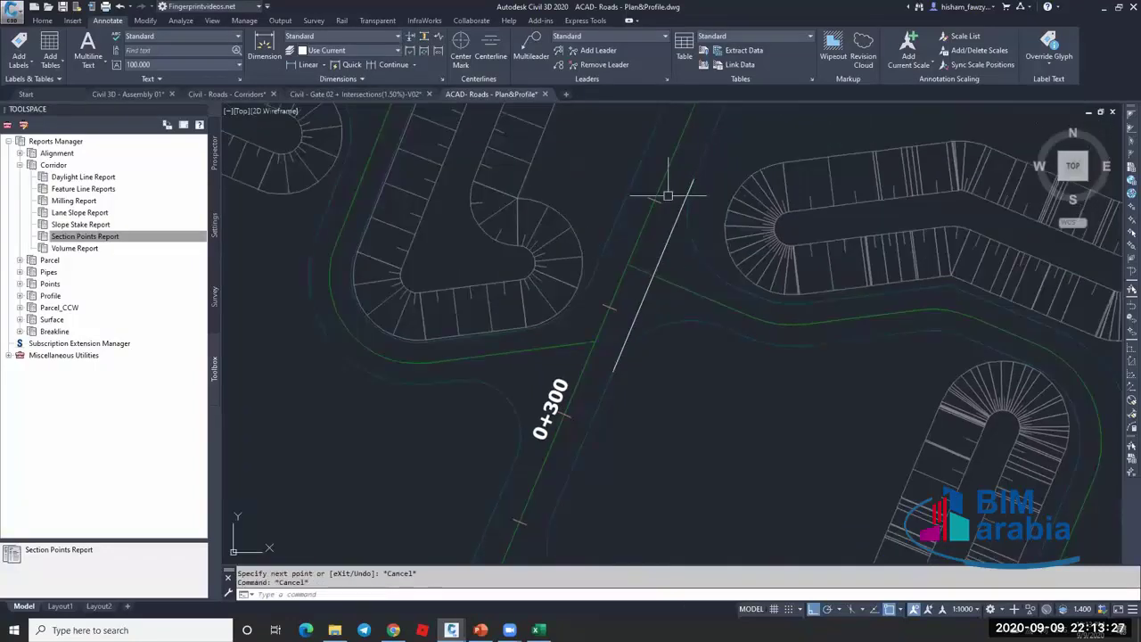
{"action": "scroll", "coordinate": [638, 266], "scroll_direction": "up", "scroll_amount": 3}
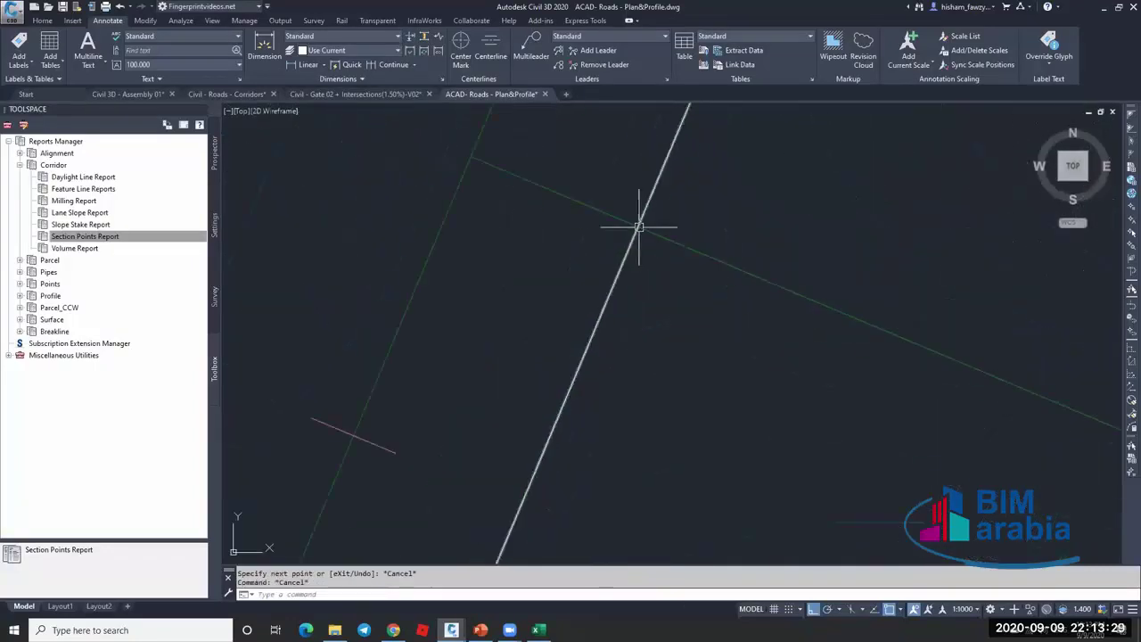
{"action": "left_click", "coordinate": [534, 179]}
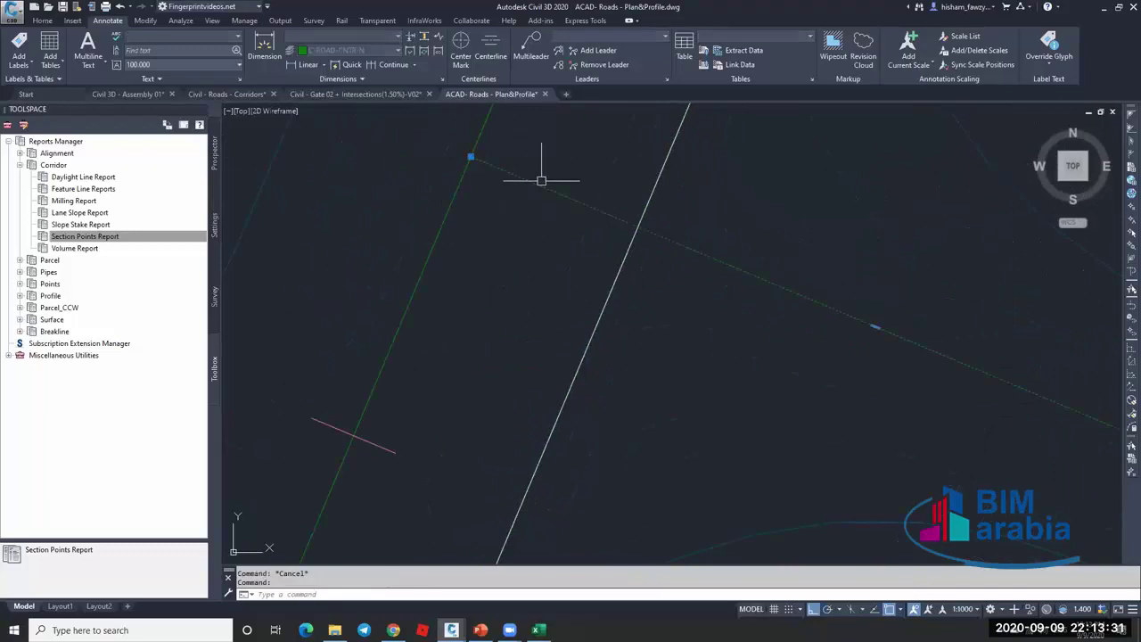
{"action": "scroll", "coordinate": [728, 276], "scroll_direction": "down", "scroll_amount": 3}
{"action": "scroll", "coordinate": [680, 251], "scroll_direction": "up", "scroll_amount": 3}
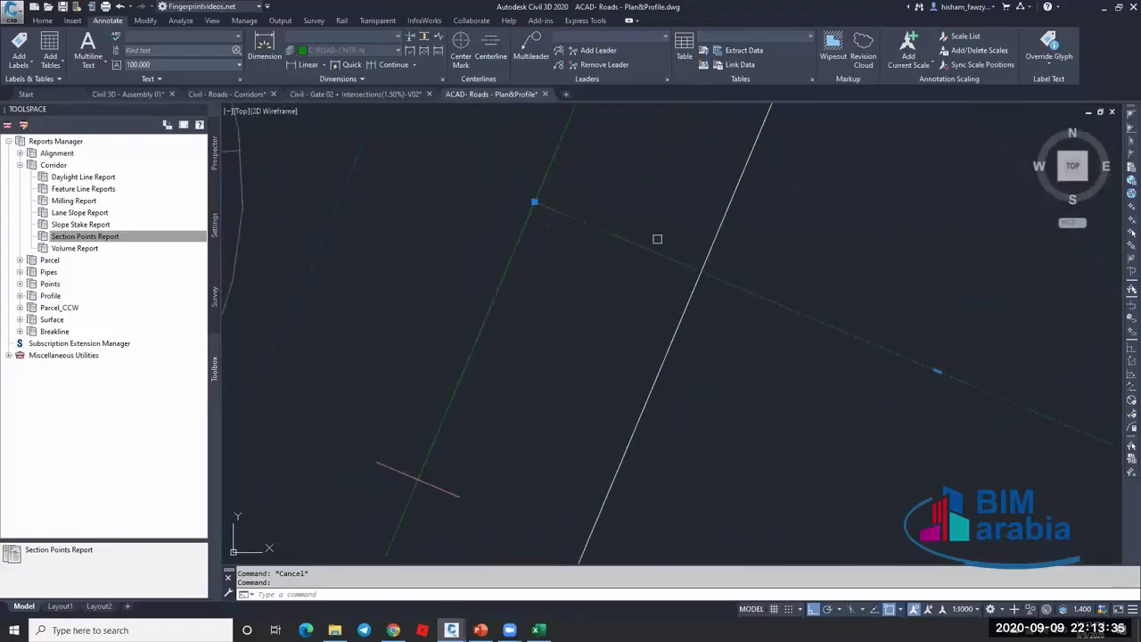
{"action": "scroll", "coordinate": [630, 250], "scroll_direction": "down", "scroll_amount": 3}
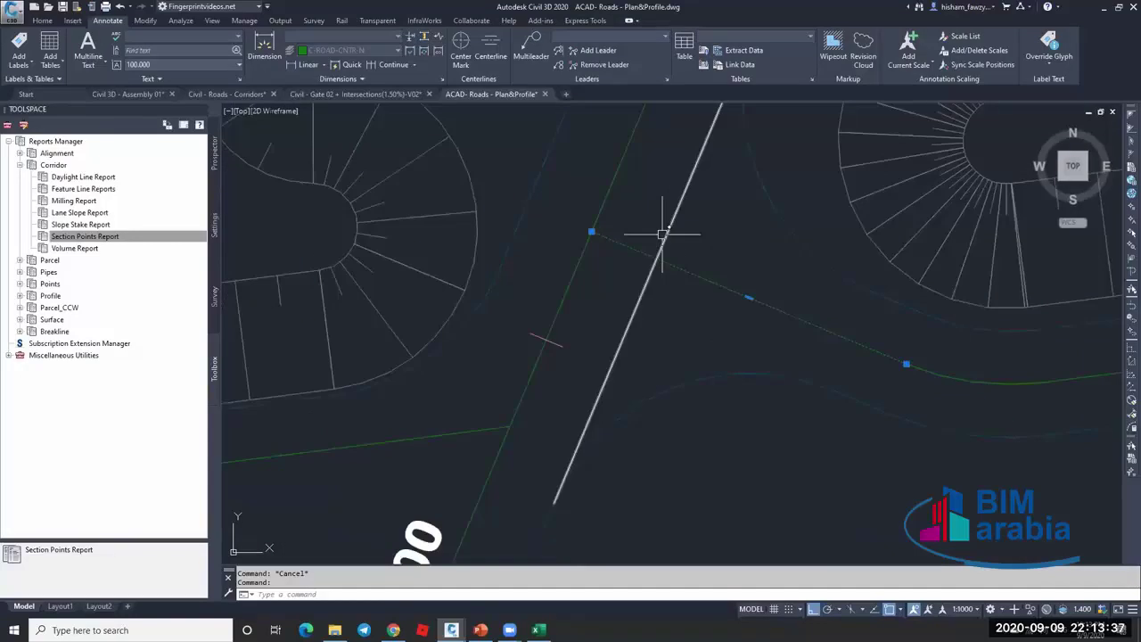
{"action": "scroll", "coordinate": [623, 253], "scroll_direction": "down", "scroll_amount": 2}
{"action": "key", "text": "Escape"}
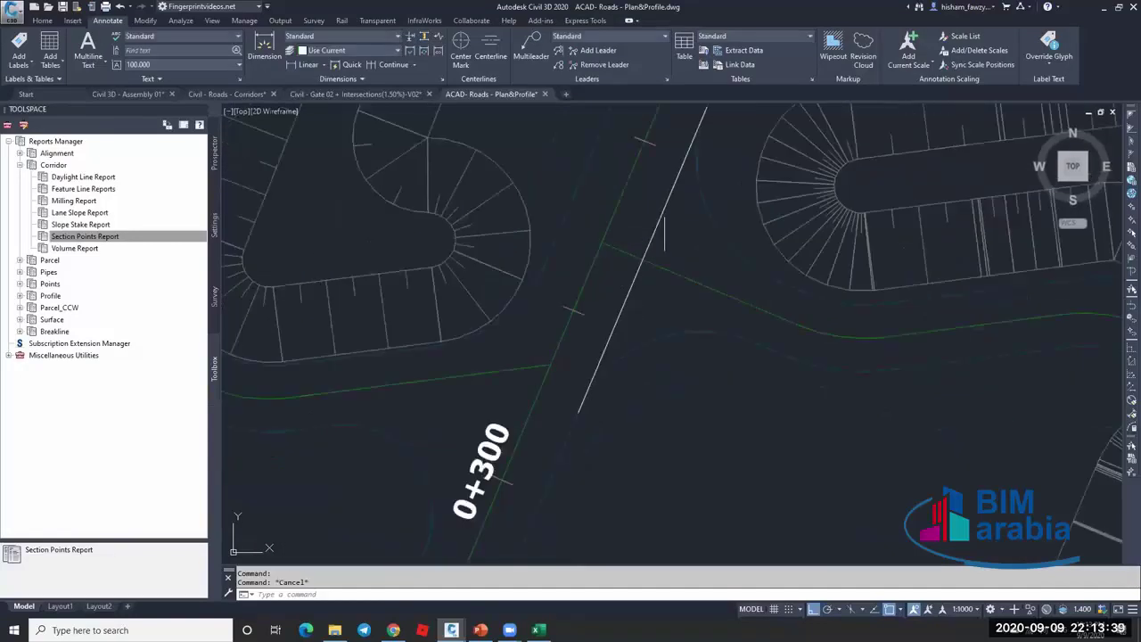
Erase the temporary white reference line with E.
{"action": "left_click", "coordinate": [659, 228]}
{"action": "type", "text": "e"}
{"action": "key", "text": "Return"}
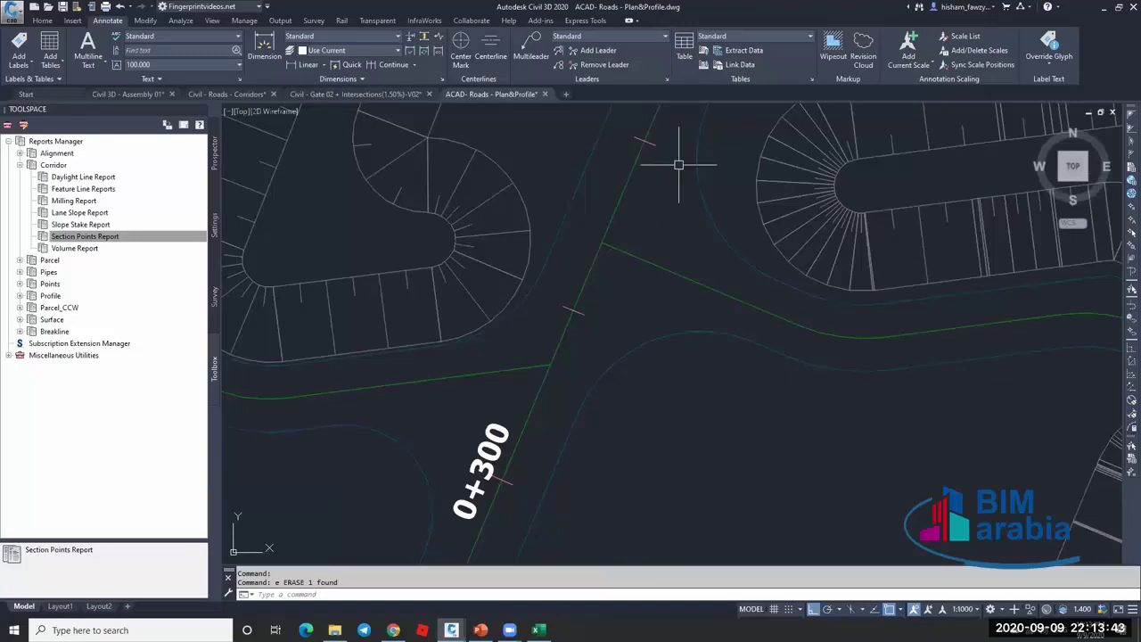
Start a polyline at the 0+300 intersection with PL.
{"action": "type", "text": "pl"}
{"action": "key", "text": "Return"}
{"action": "scroll", "coordinate": [681, 190], "scroll_direction": "up", "scroll_amount": 3}
Draw short closing lines across the curb returns near 0+300 and start a HATCH of the corner.
{"action": "left_click", "coordinate": [645, 230]}
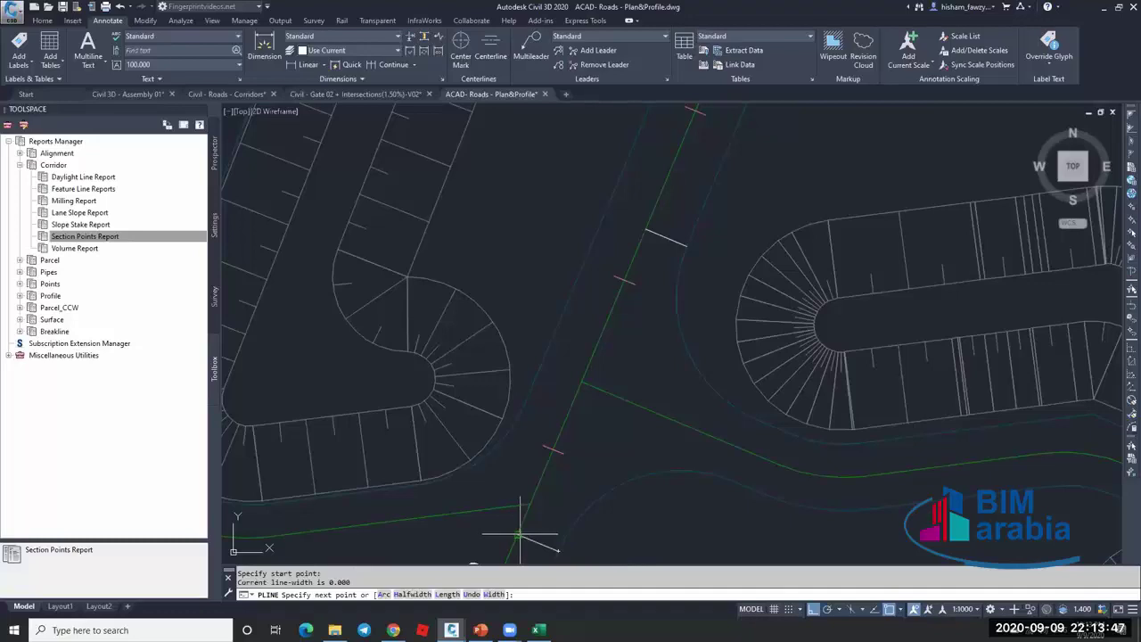
{"action": "key", "text": "Escape"}
{"action": "key", "text": "Return"}
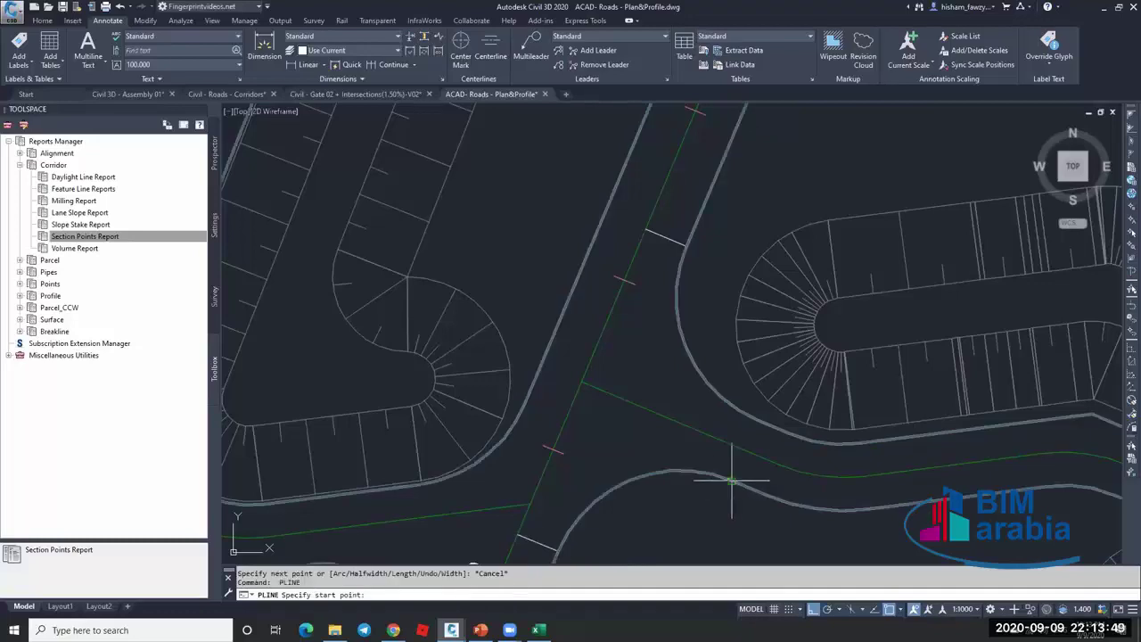
{"action": "left_click", "coordinate": [730, 481]}
{"action": "left_click", "coordinate": [756, 423]}
{"action": "key", "text": "Escape"}
{"action": "middle_click_drag", "start_coordinate": [666, 426], "coordinate": [678, 325]}
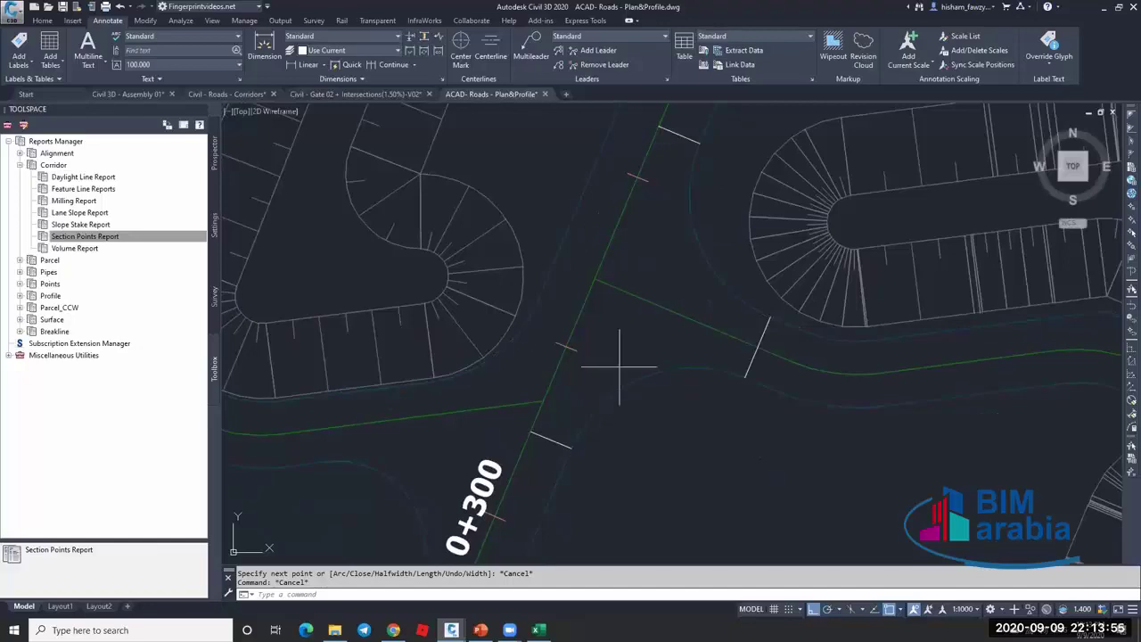
{"action": "type", "text": "h"}
{"action": "key", "text": "Return"}
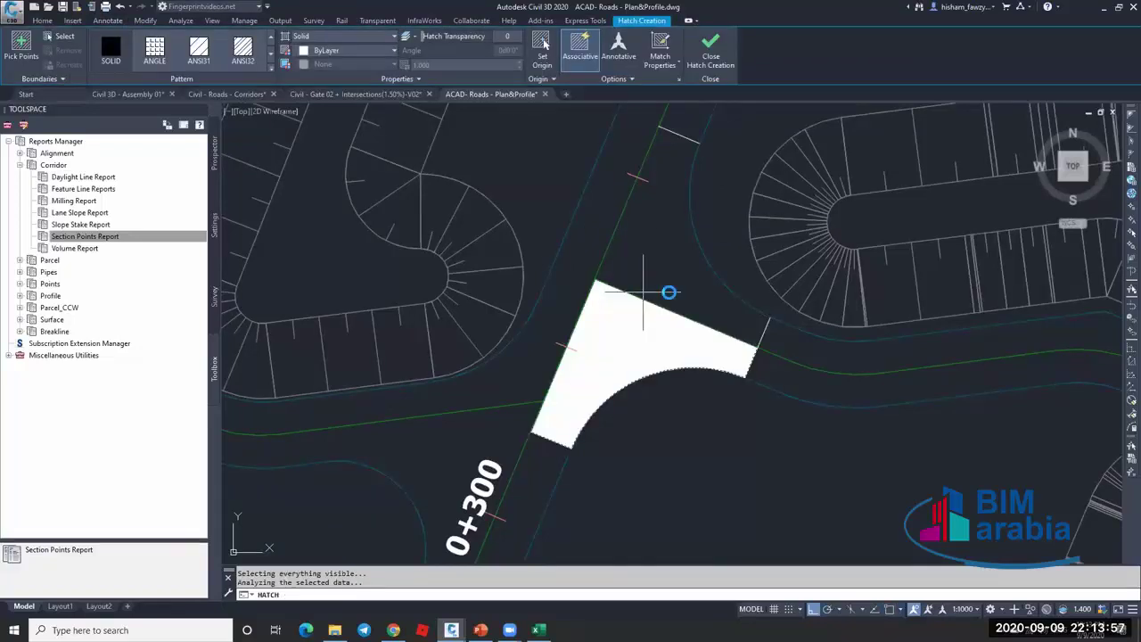
Fill the road intersection with a hatch, then switch it to a denser ANSI32 pattern.
{"action": "left_click", "coordinate": [669, 283]}
{"action": "key", "text": "Return"}
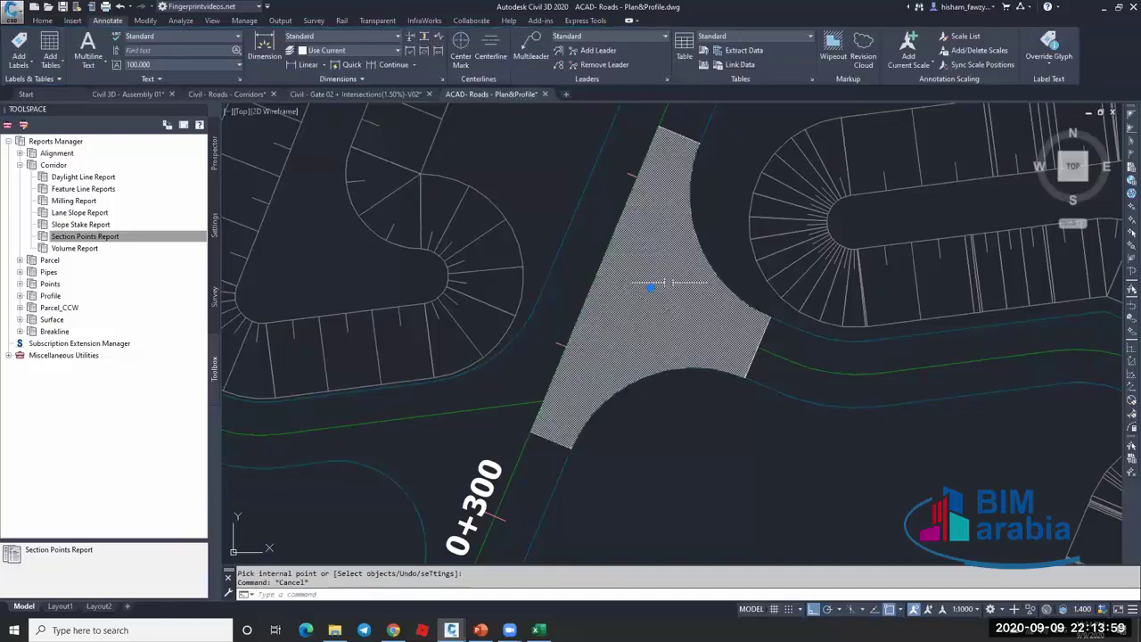
{"action": "left_click", "coordinate": [650, 288]}
{"action": "left_click", "coordinate": [630, 323]}
{"action": "key", "text": "Escape"}
{"action": "key", "text": "Escape"}
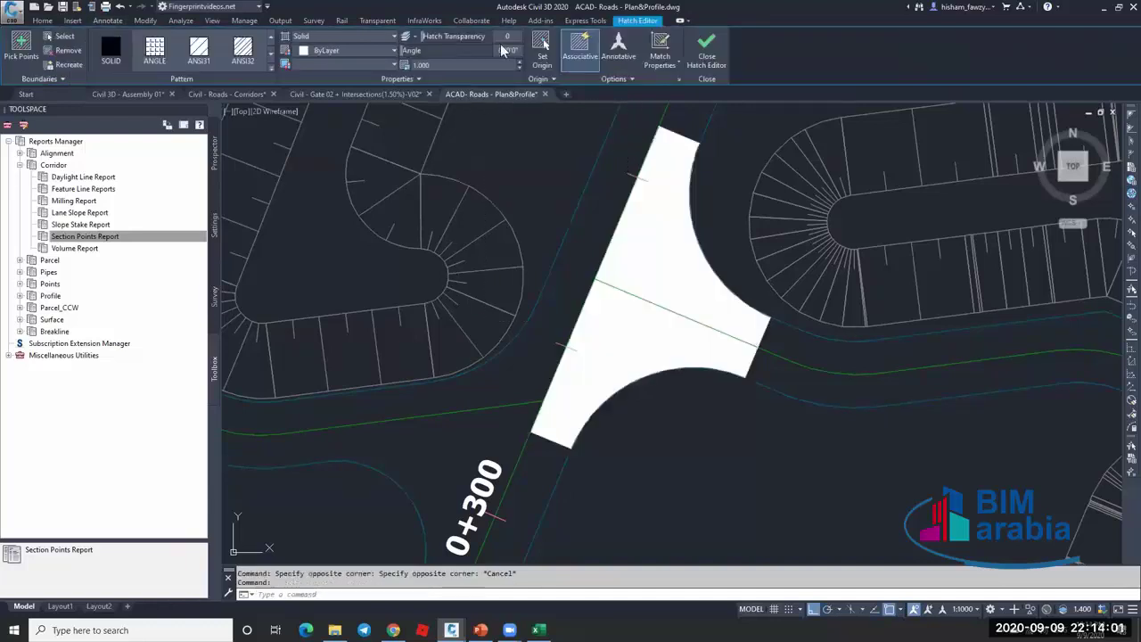
{"action": "left_click", "coordinate": [709, 302]}
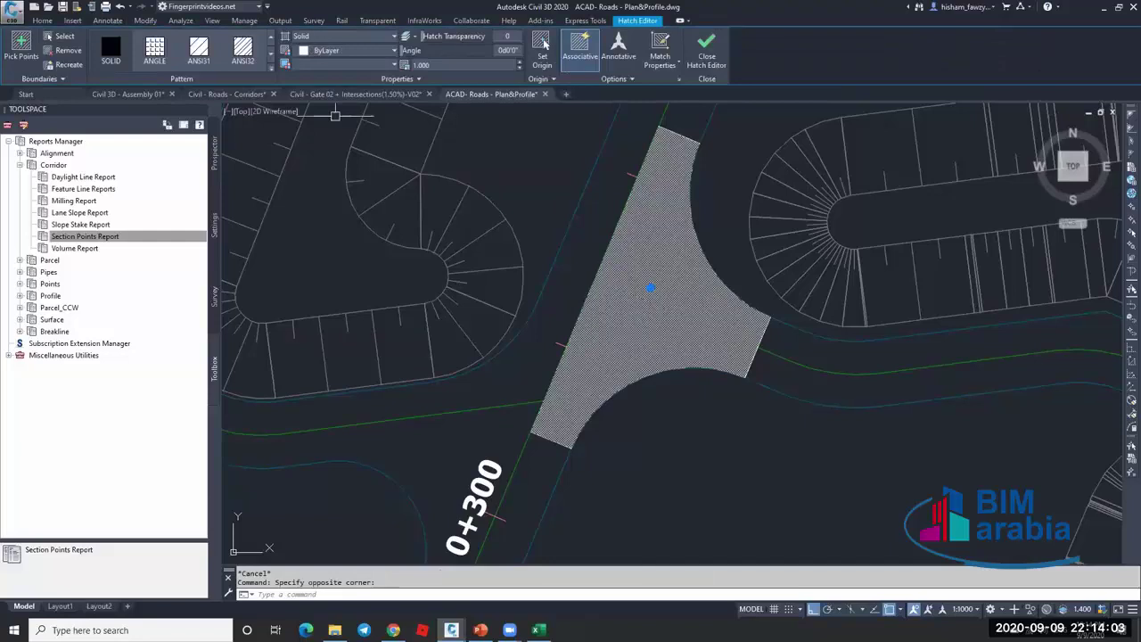
{"action": "left_click", "coordinate": [242, 50]}
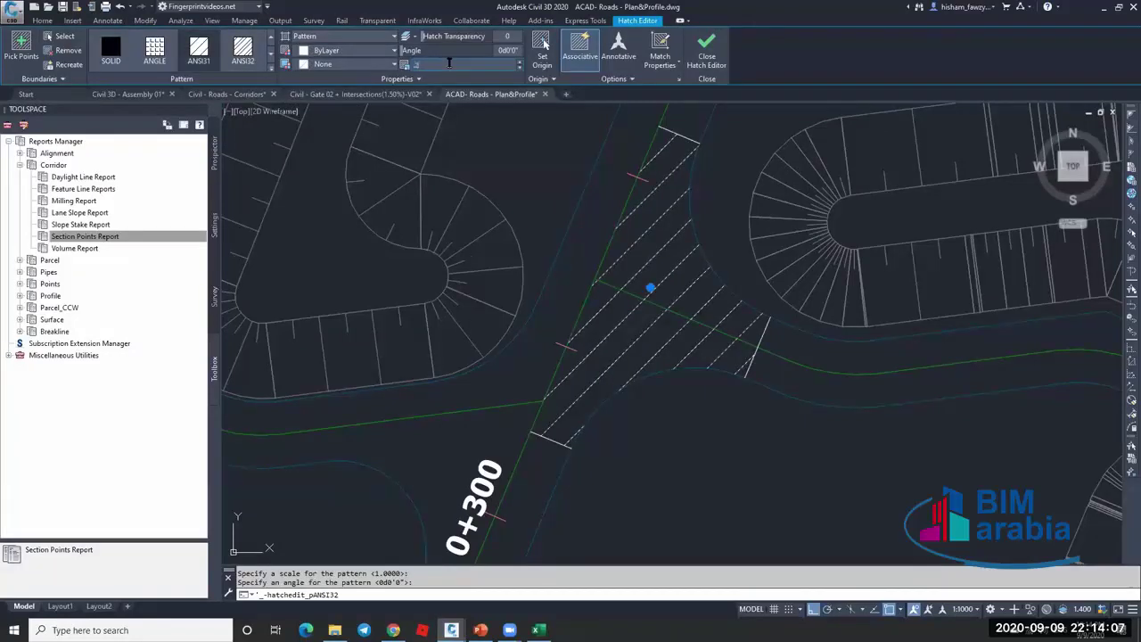
{"action": "key", "text": "Escape"}
{"action": "key", "text": "Escape"}
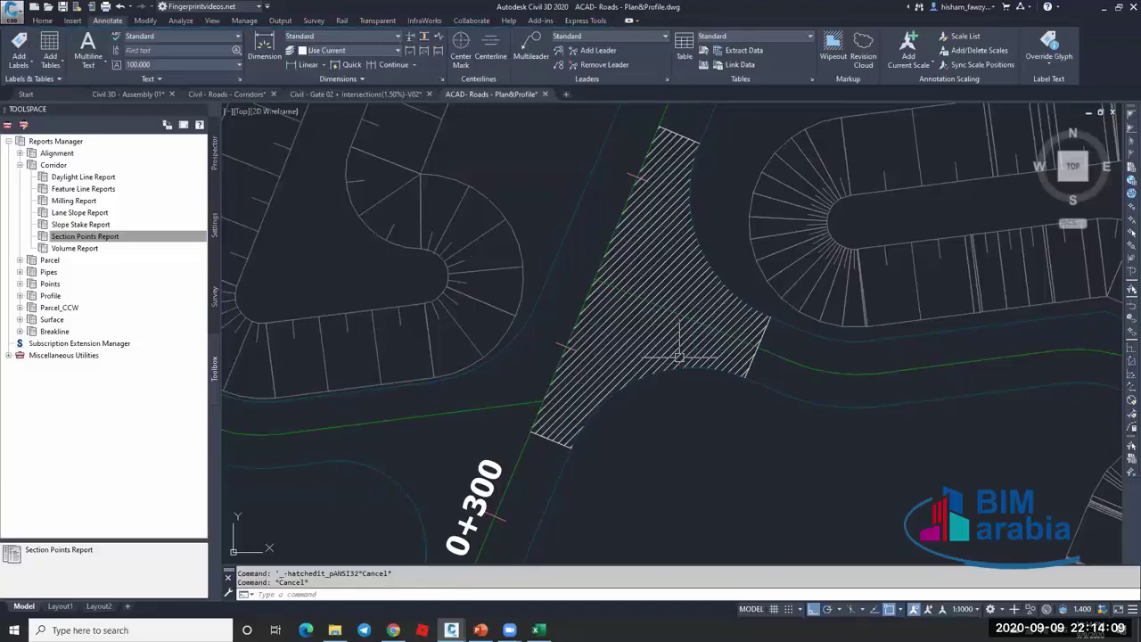
Review the hatched intersection, check the file browser, and save the drawing.
{"action": "scroll", "coordinate": [677, 355], "scroll_direction": "up", "scroll_amount": 1}
{"action": "middle_click_drag", "start_coordinate": [642, 178], "coordinate": [590, 236]}
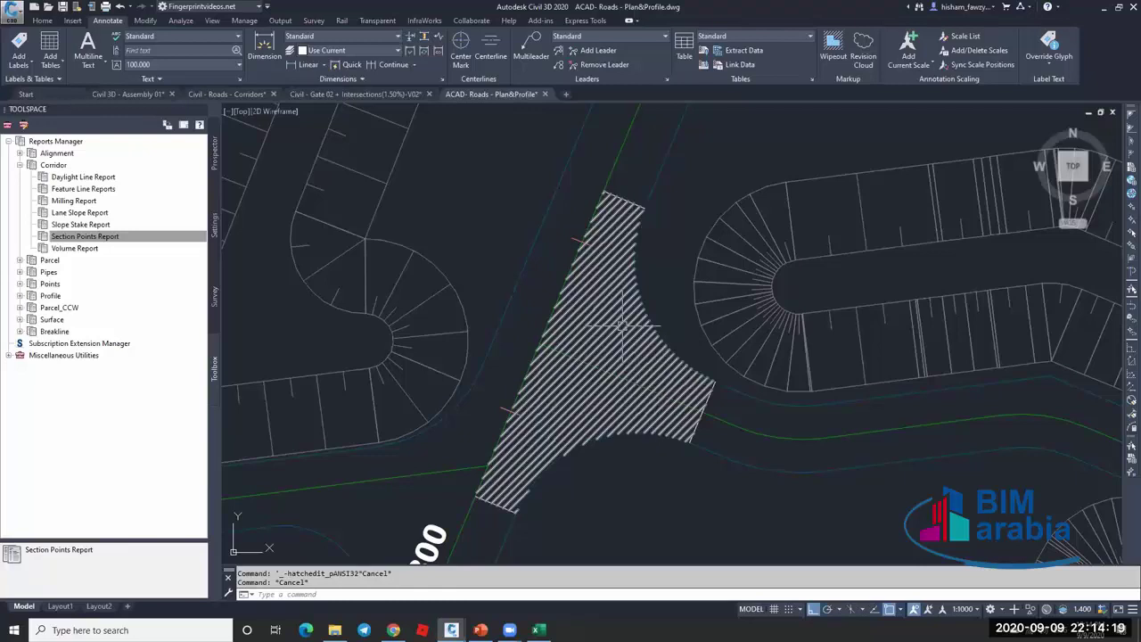
{"action": "scroll", "coordinate": [607, 338], "scroll_direction": "up", "scroll_amount": 8}
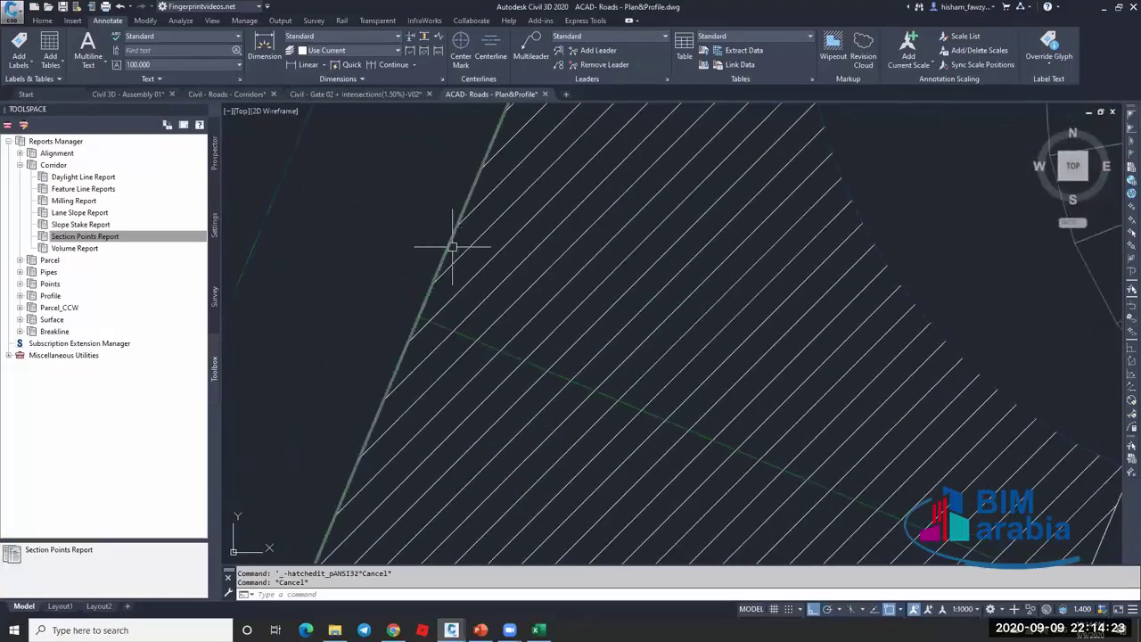
{"action": "scroll", "coordinate": [452, 244], "scroll_direction": "down", "scroll_amount": 6}
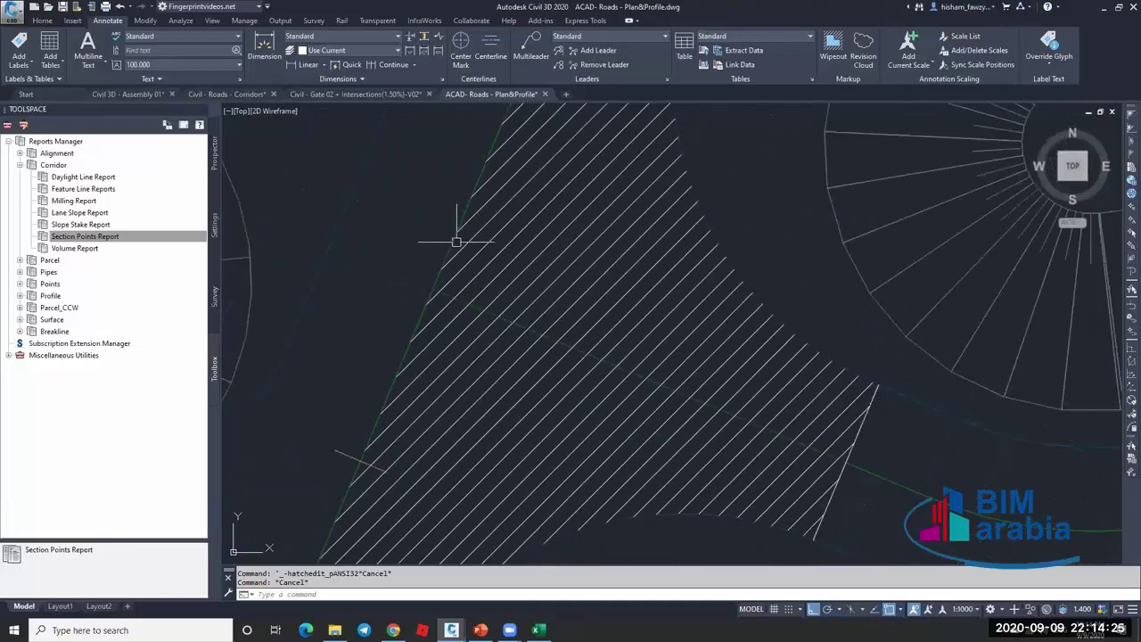
{"action": "left_click", "coordinate": [334, 630]}
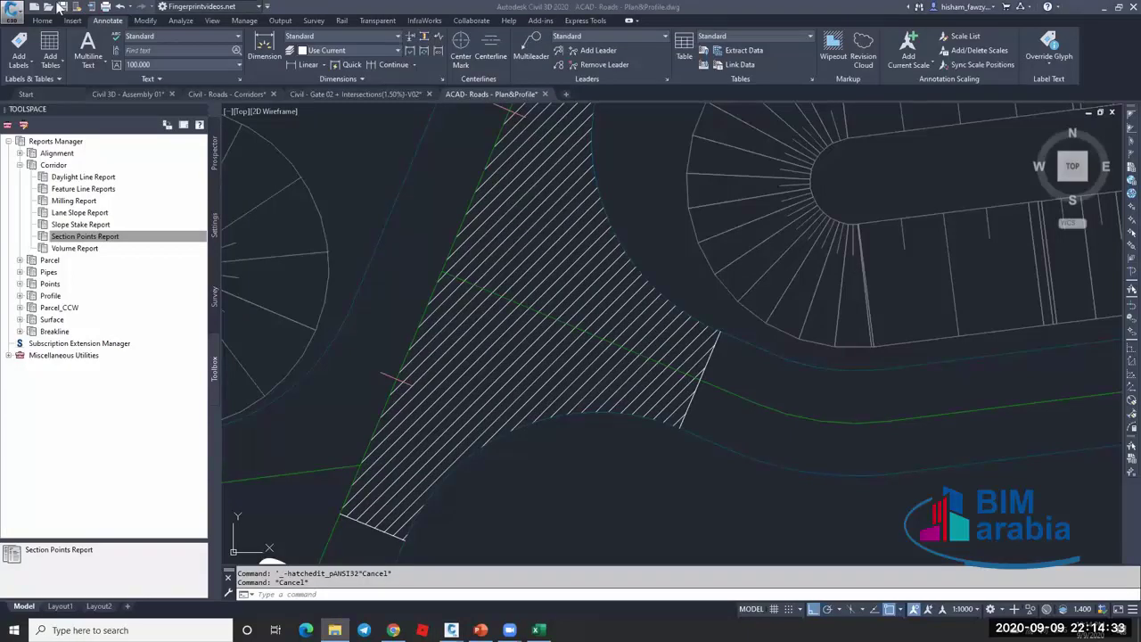
{"action": "left_click", "coordinate": [930, 276]}
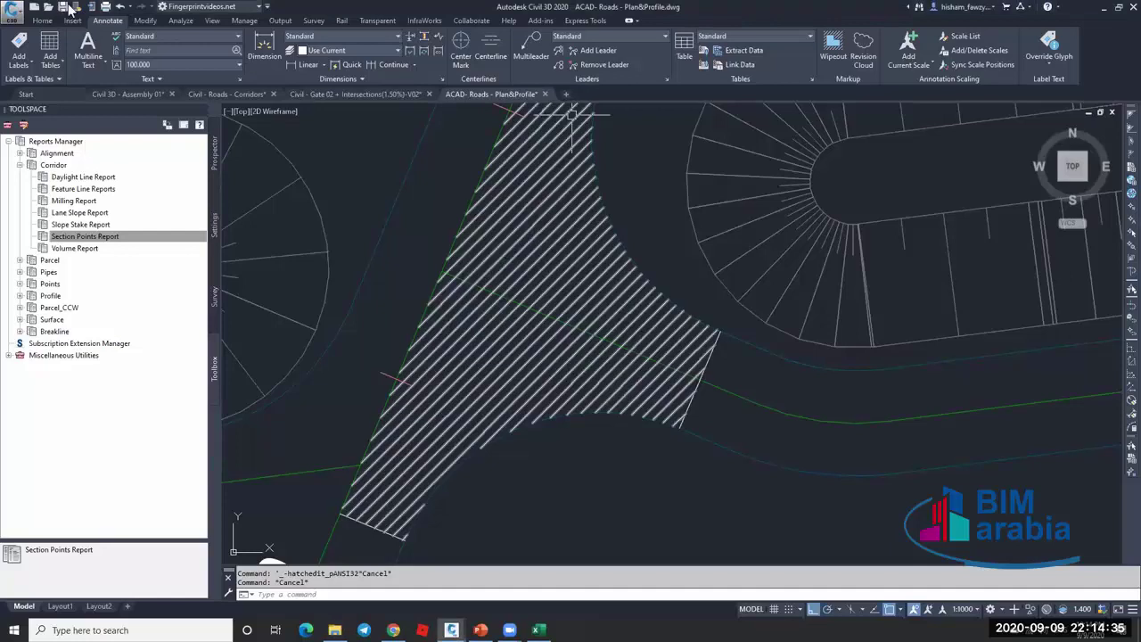
{"action": "key", "text": "ctrl+s"}
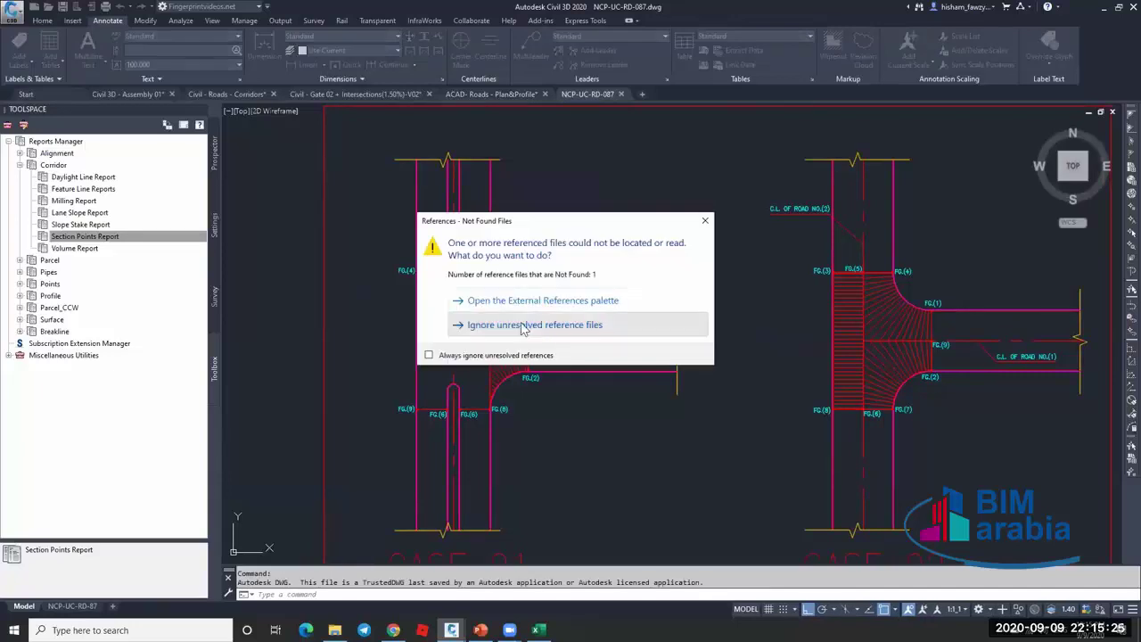
Ignore the unresolved reference file so NCP-UC-RD-087.dwg opens.
{"action": "left_click", "coordinate": [570, 324]}
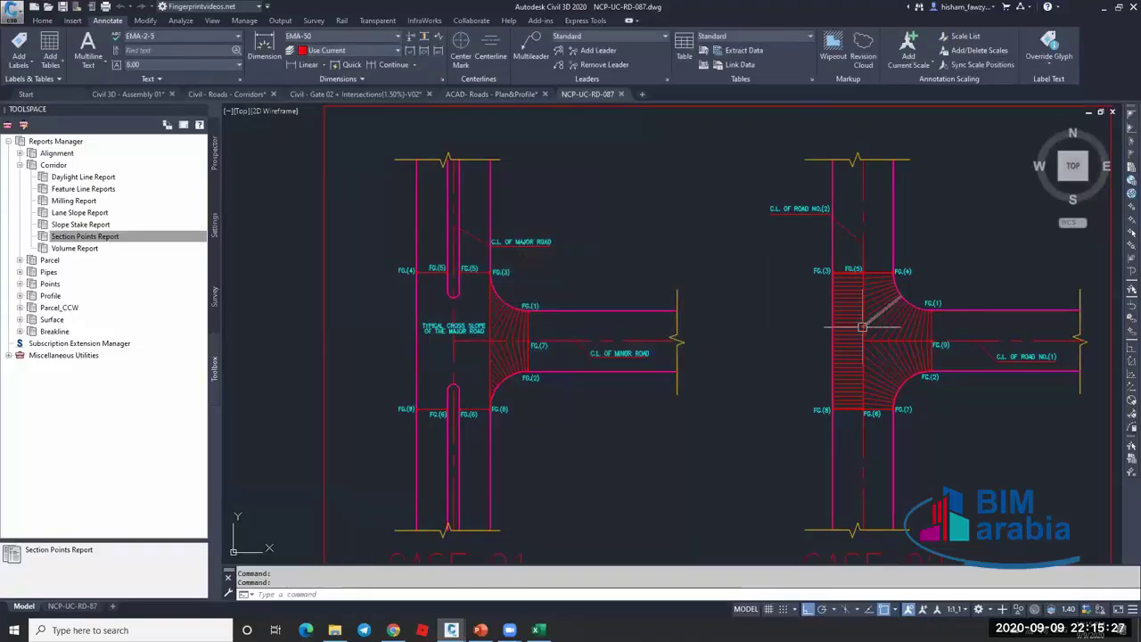
{"action": "middle_click_drag", "start_coordinate": [545, 325], "coordinate": [574, 302]}
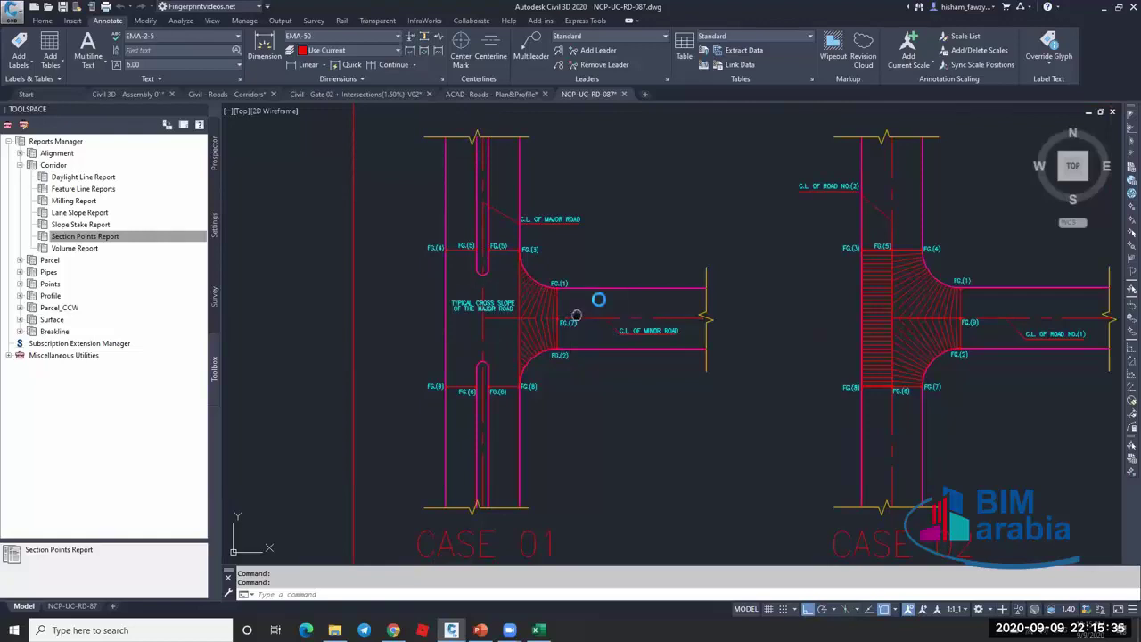
{"action": "middle_click_drag", "start_coordinate": [598, 311], "coordinate": [621, 295]}
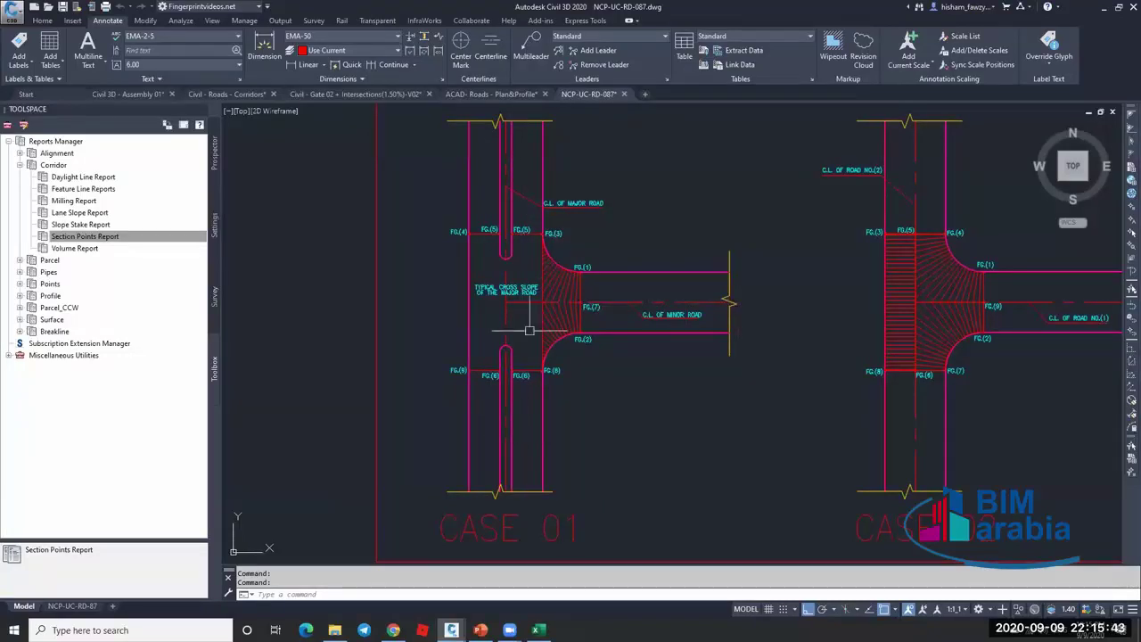
{"action": "scroll", "coordinate": [555, 305], "scroll_direction": "up", "scroll_amount": 2}
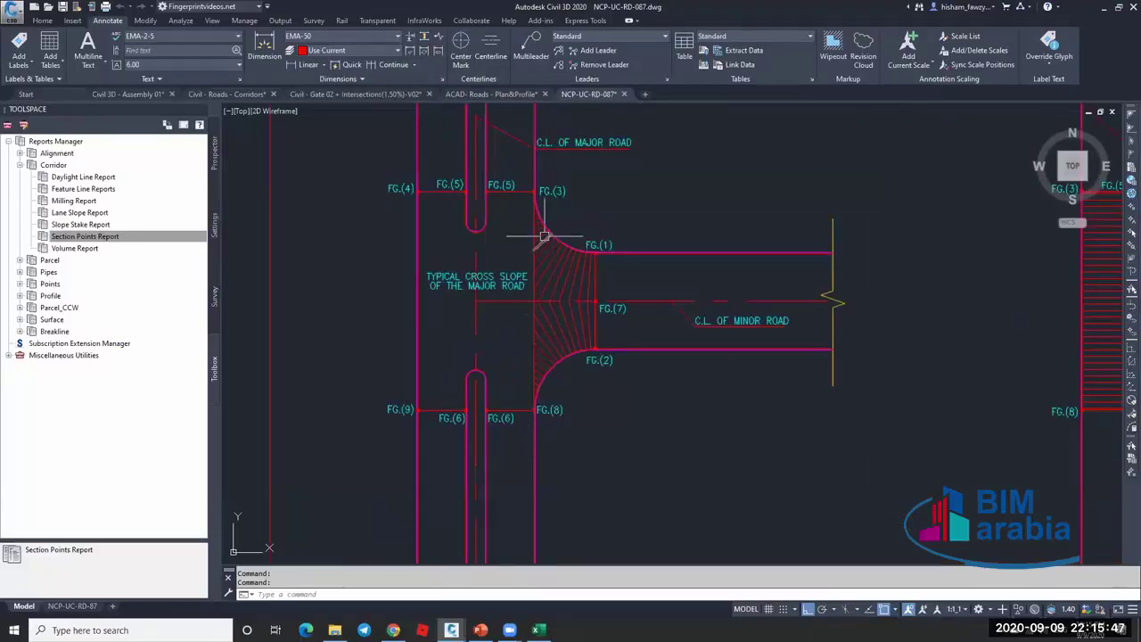
{"action": "left_click", "coordinate": [615, 300]}
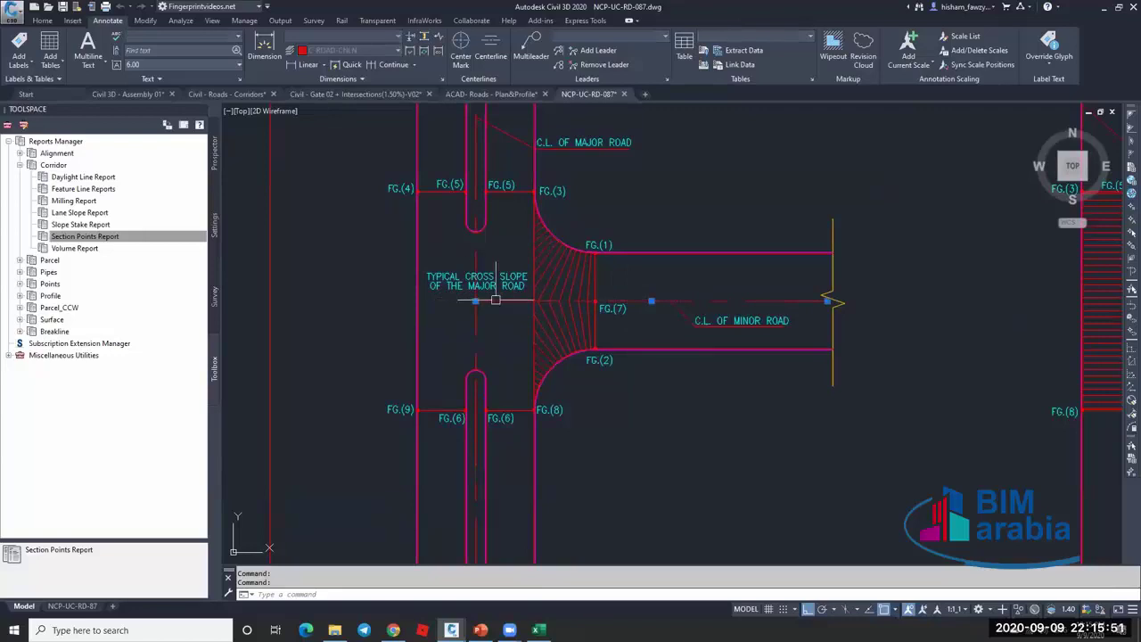
{"action": "mouse_move", "coordinate": [561, 301]}
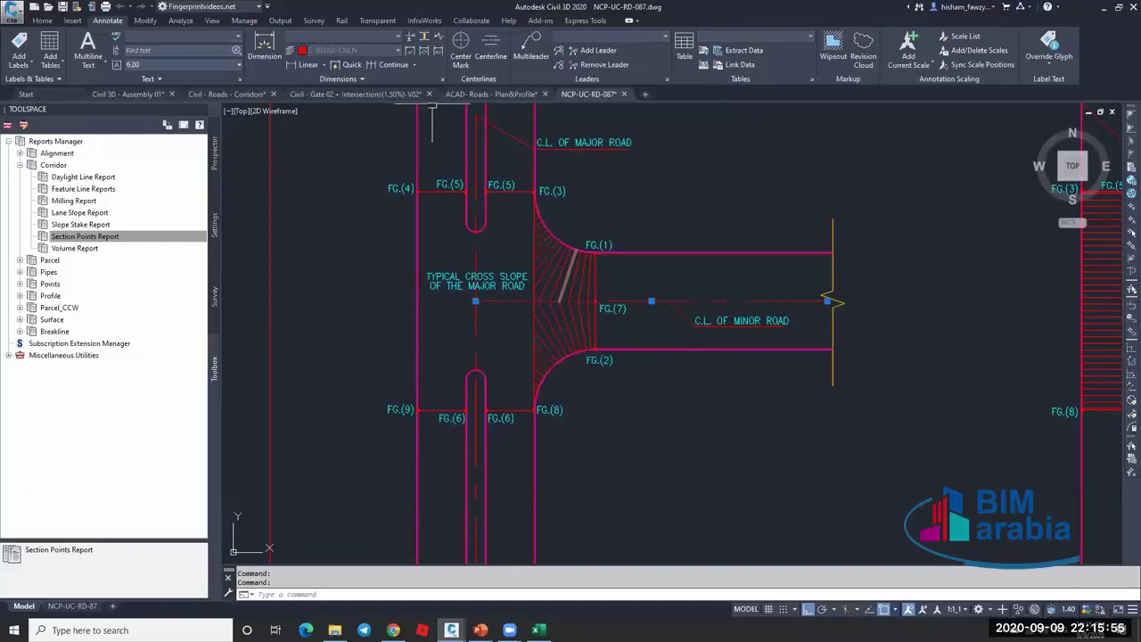
{"action": "left_click", "coordinate": [490, 94]}
{"action": "scroll", "coordinate": [678, 322], "scroll_direction": "down", "scroll_amount": 10}
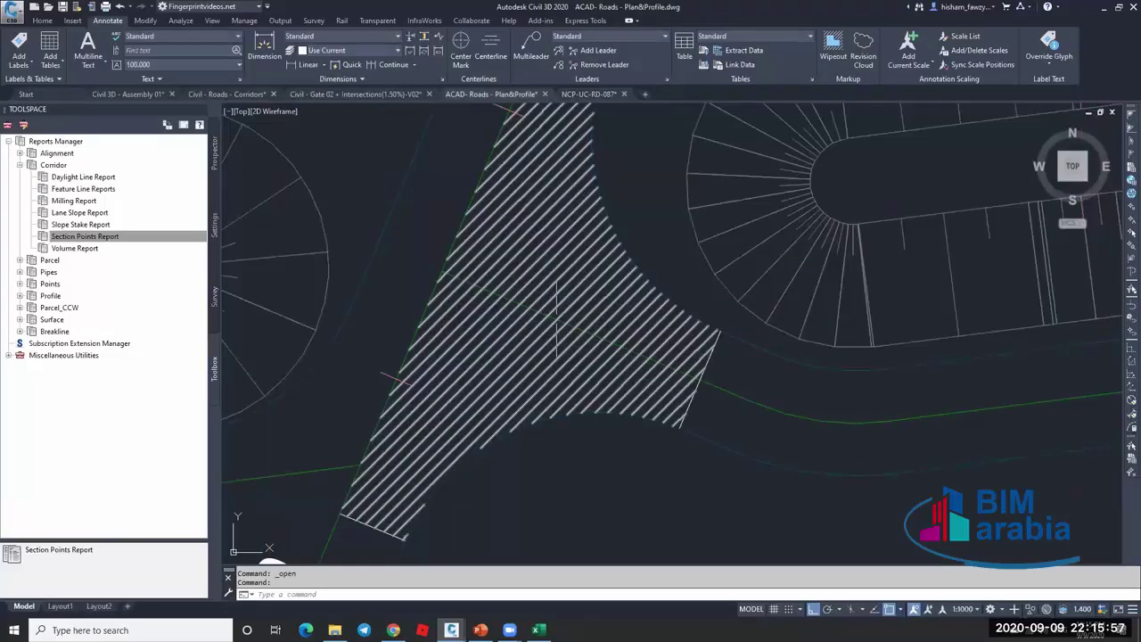
{"action": "scroll", "coordinate": [976, 378], "scroll_direction": "up", "scroll_amount": 5}
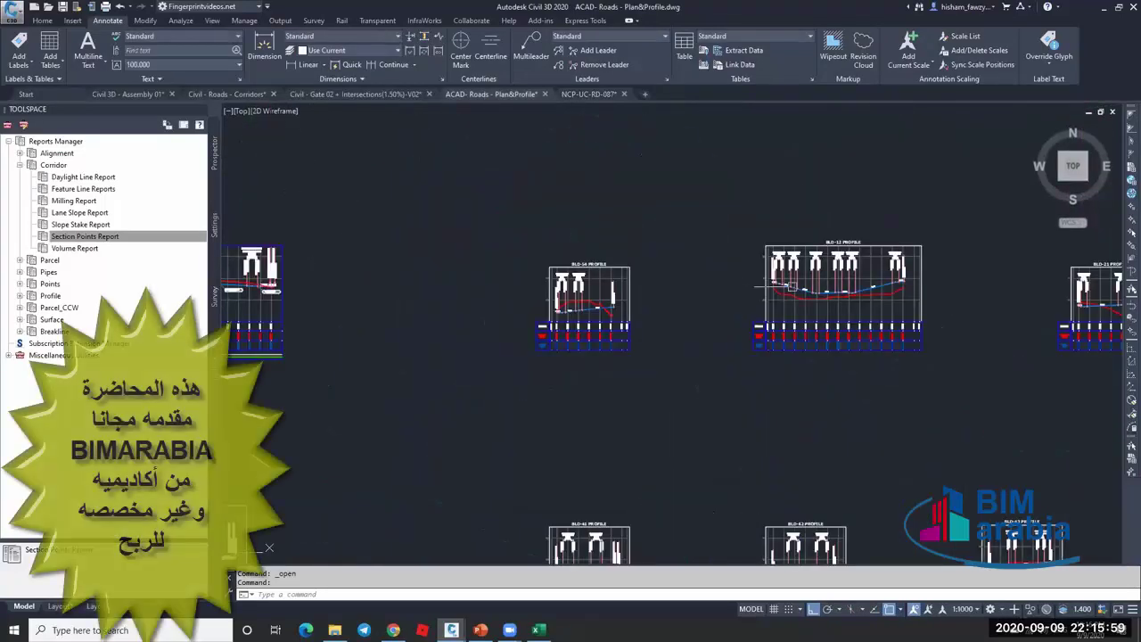
{"action": "scroll", "coordinate": [588, 299], "scroll_direction": "up", "scroll_amount": 10}
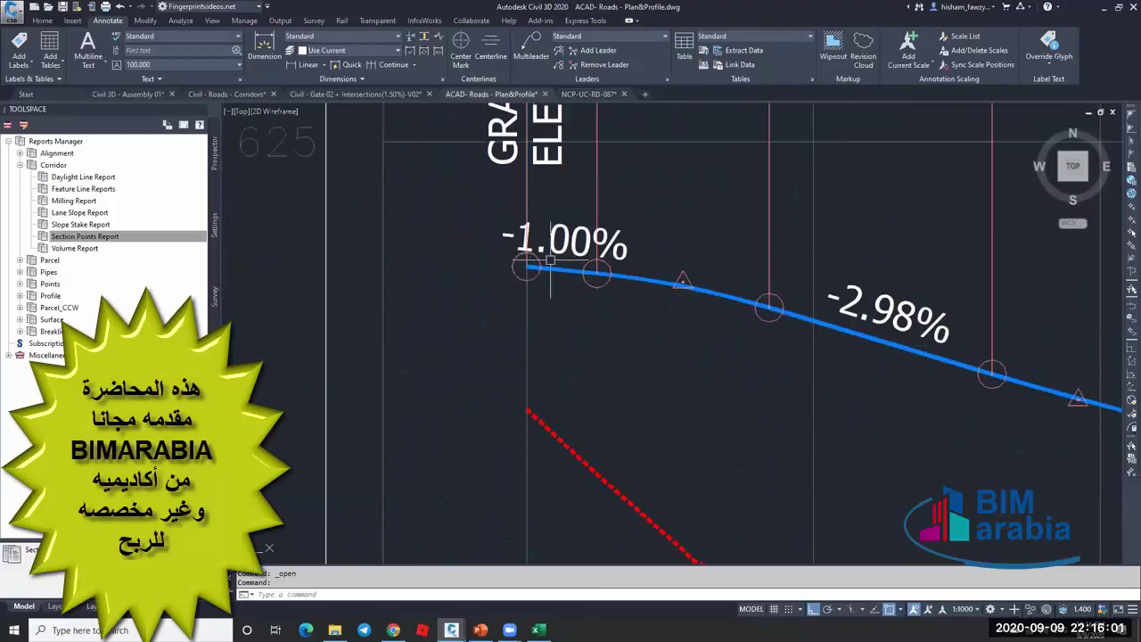
{"action": "left_click", "coordinate": [590, 94]}
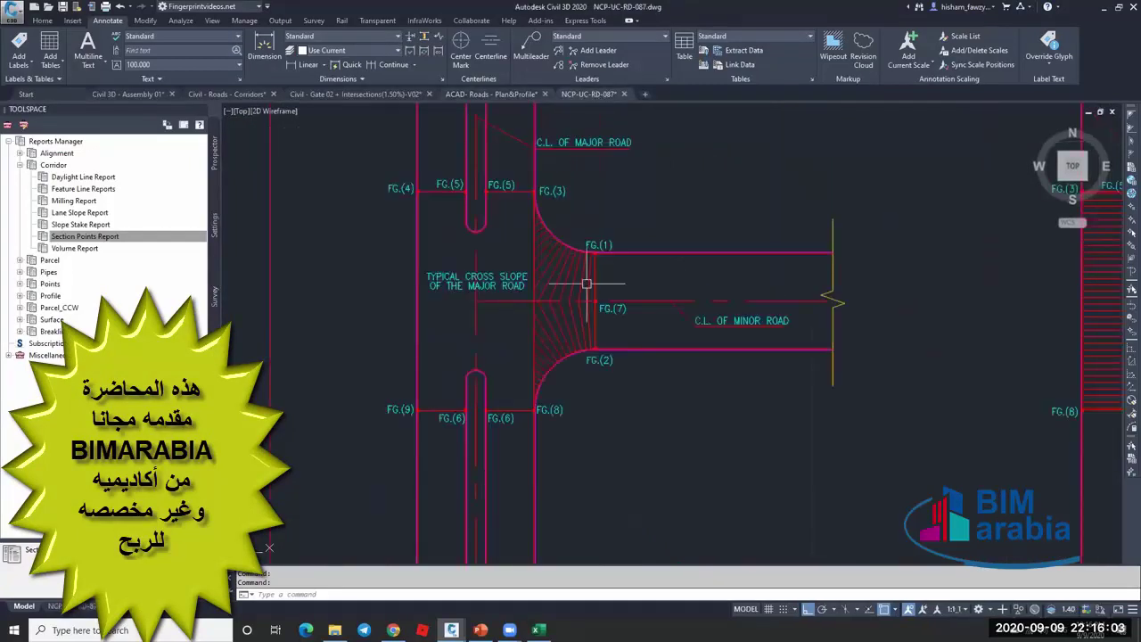
Pan over the CASE 02 junction and inspect the road centre line through FG.(9).
{"action": "scroll", "coordinate": [585, 277], "scroll_direction": "down", "scroll_amount": 3}
{"action": "scroll", "coordinate": [847, 292], "scroll_direction": "up", "scroll_amount": 6}
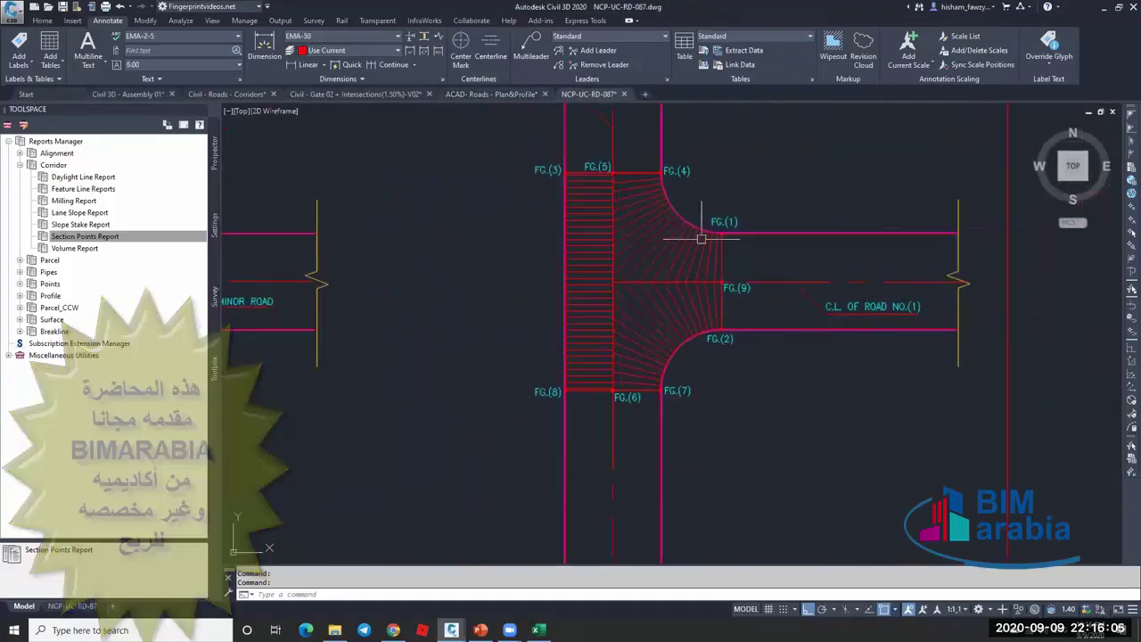
{"action": "key", "text": "Escape"}
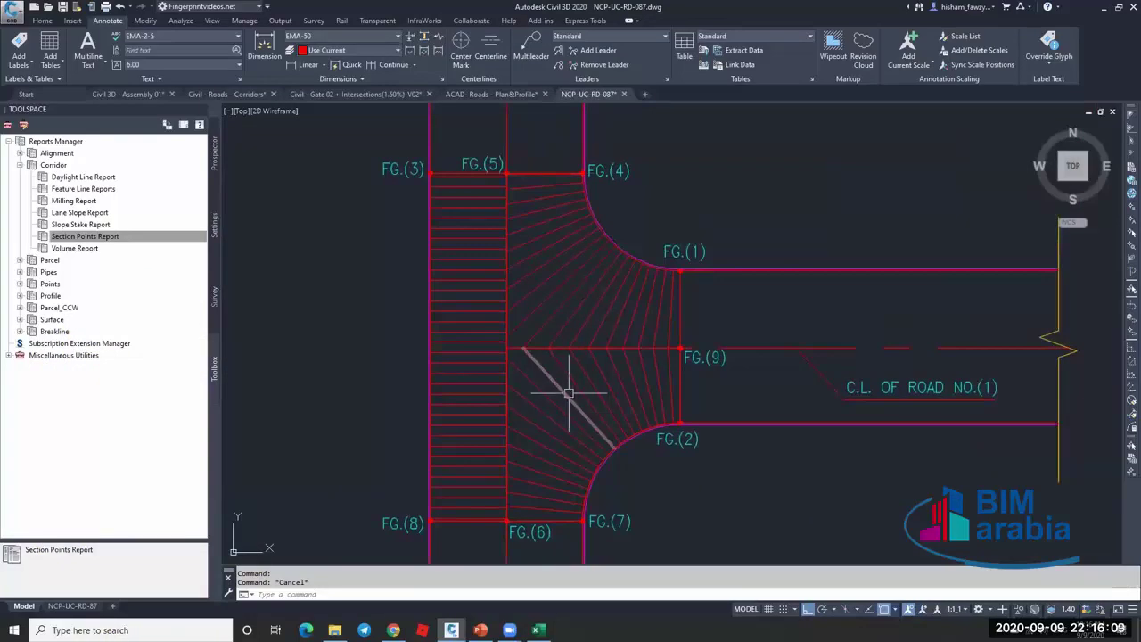
{"action": "middle_click_drag", "start_coordinate": [583, 386], "coordinate": [603, 282]}
{"action": "scroll", "coordinate": [611, 384], "scroll_direction": "up", "scroll_amount": 4}
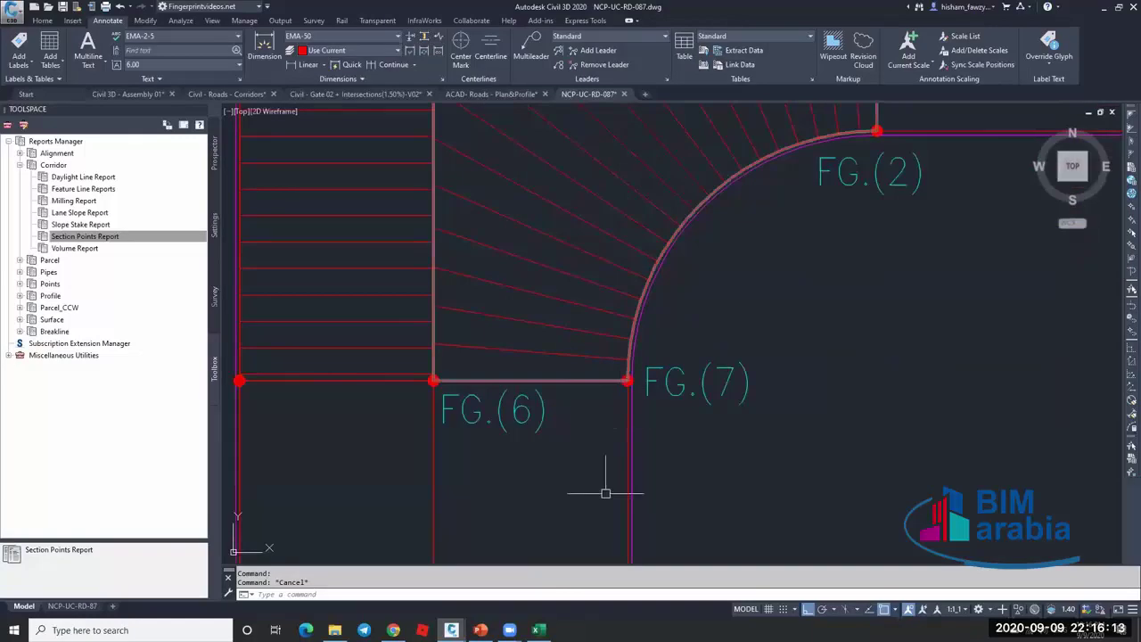
{"action": "scroll", "coordinate": [606, 488], "scroll_direction": "down", "scroll_amount": 2}
{"action": "scroll", "coordinate": [666, 387], "scroll_direction": "down", "scroll_amount": 3}
{"action": "scroll", "coordinate": [667, 386], "scroll_direction": "up", "scroll_amount": 2}
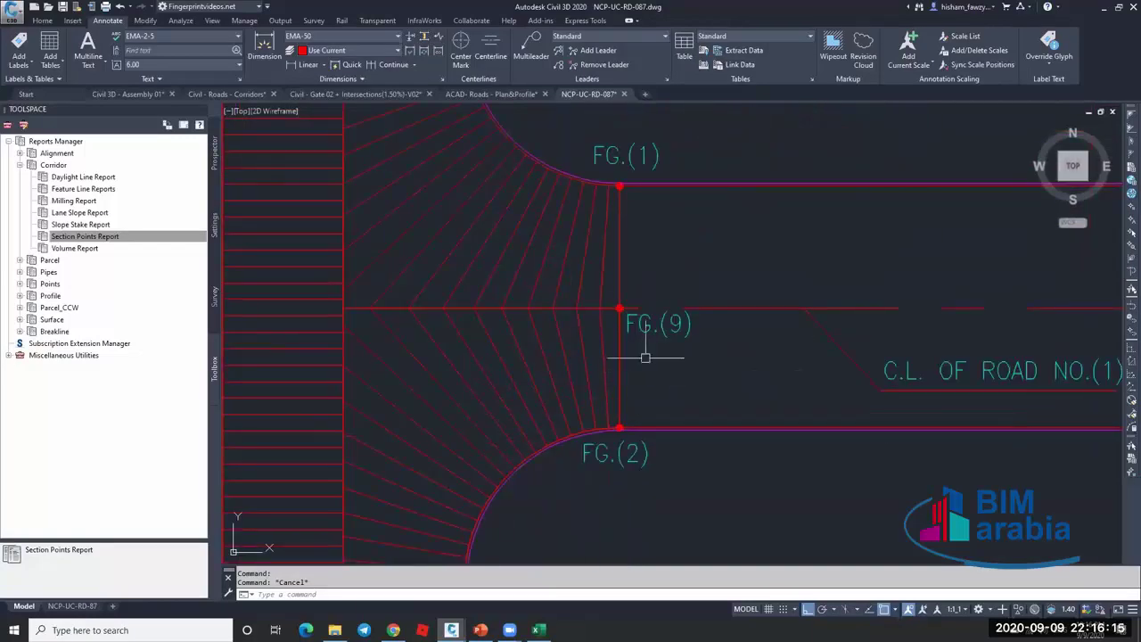
{"action": "scroll", "coordinate": [775, 338], "scroll_direction": "down", "scroll_amount": 3}
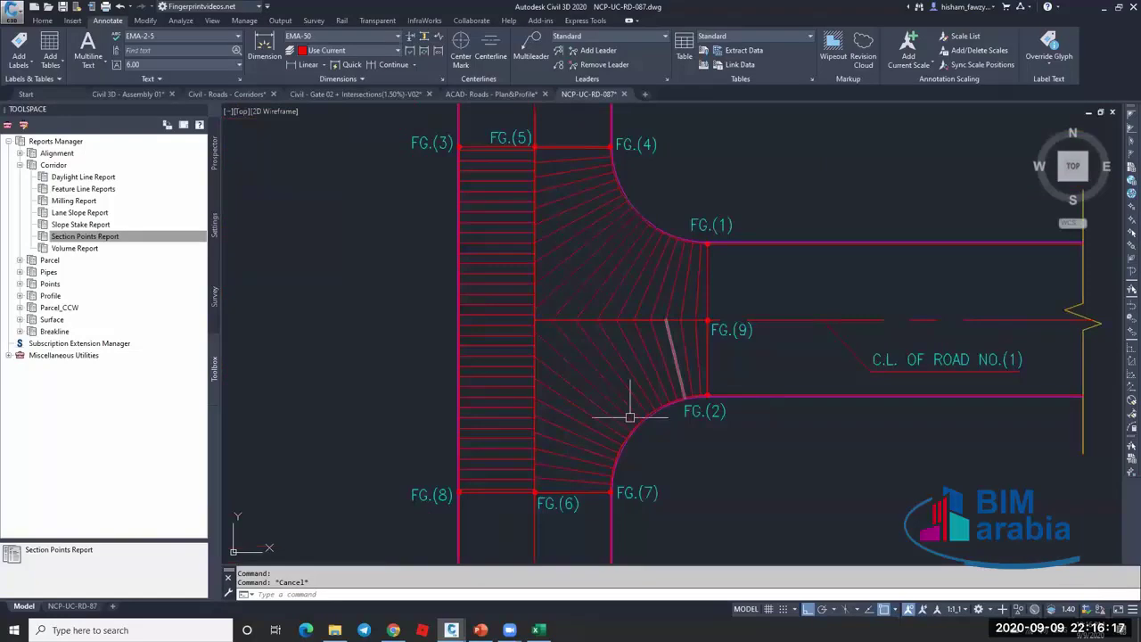
{"action": "left_click", "coordinate": [733, 320]}
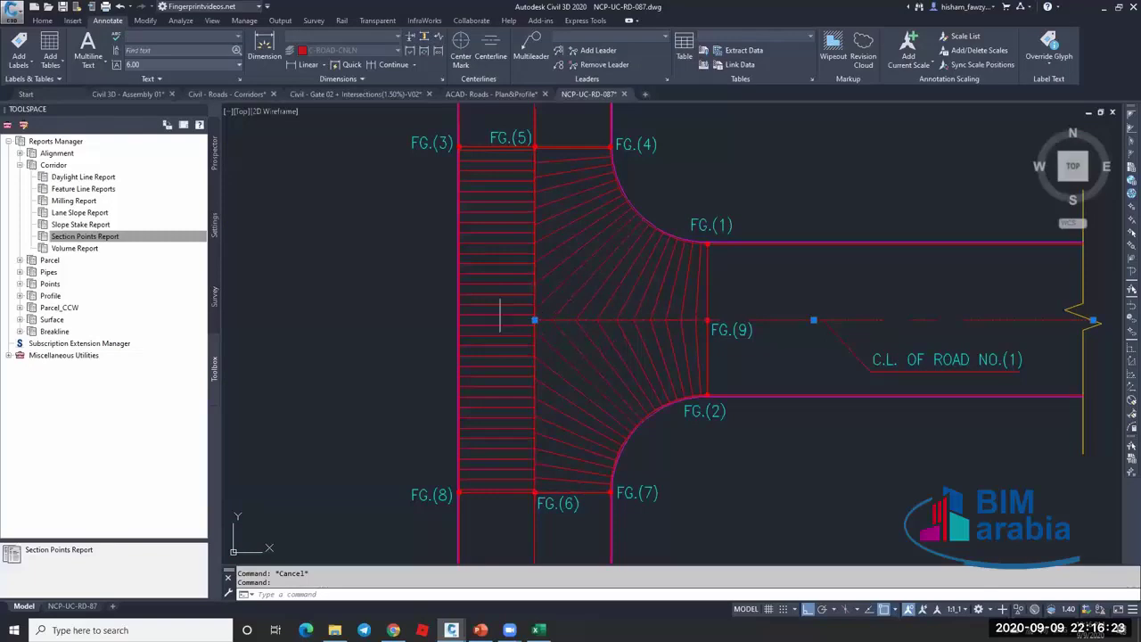
{"action": "mouse_move", "coordinate": [508, 294]}
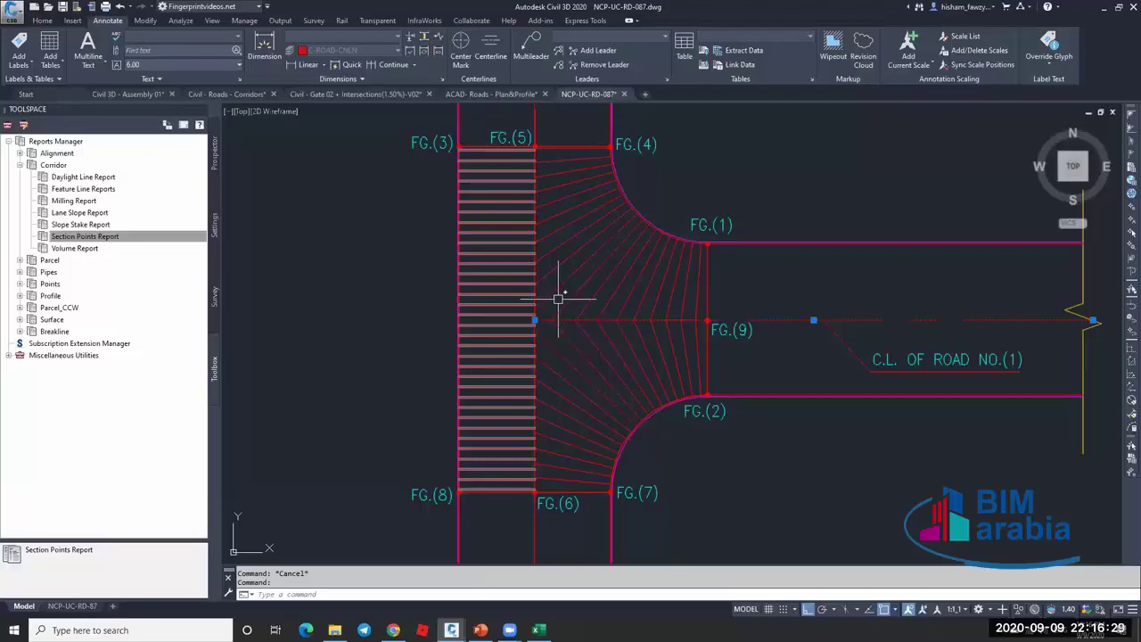
{"action": "key", "text": "Escape"}
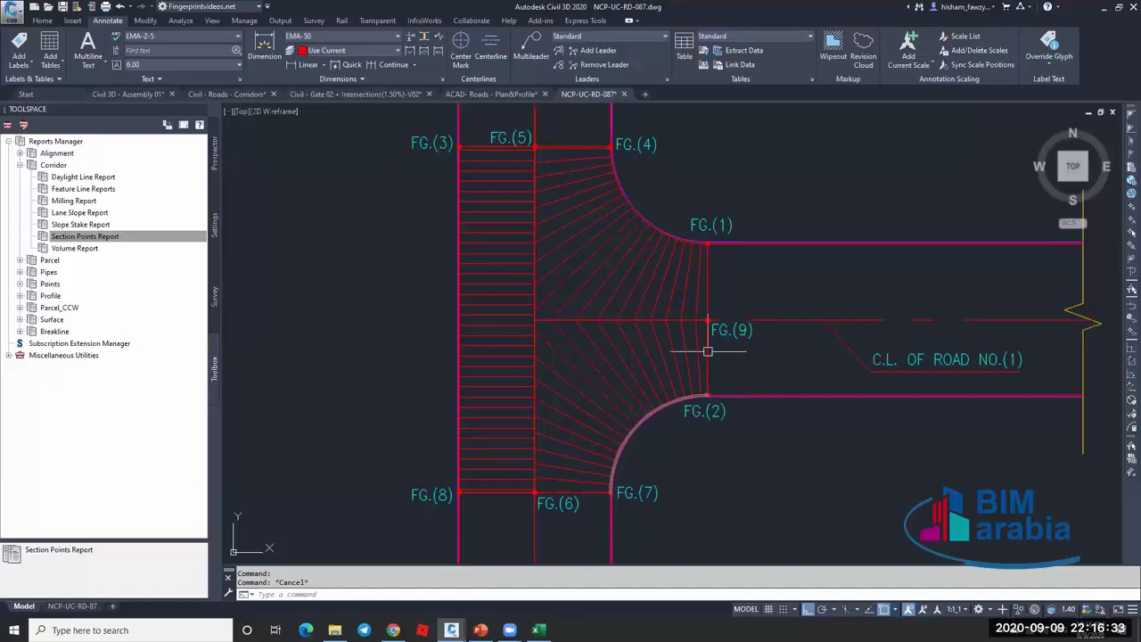
Draw a polyline from FG.(4) to FG.(1) and convert it to an arc along the curb.
{"action": "middle_click_drag", "start_coordinate": [703, 244], "coordinate": [692, 338]}
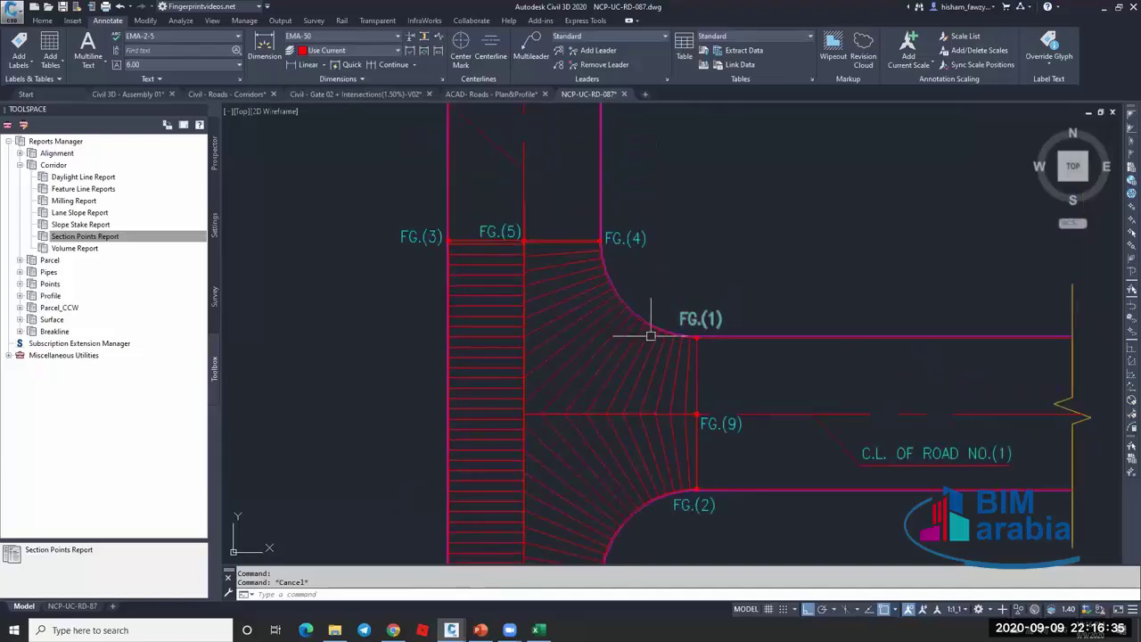
{"action": "scroll", "coordinate": [594, 239], "scroll_direction": "up", "scroll_amount": 4}
{"action": "type", "text": "pl"}
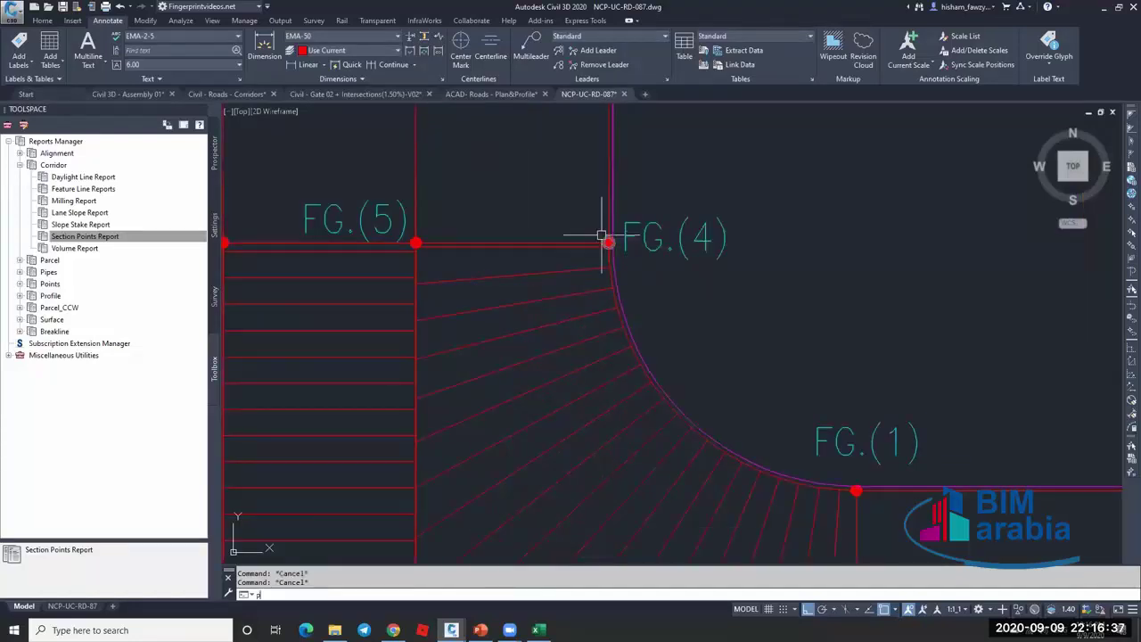
{"action": "key", "text": "Return"}
{"action": "left_click", "coordinate": [608, 242]}
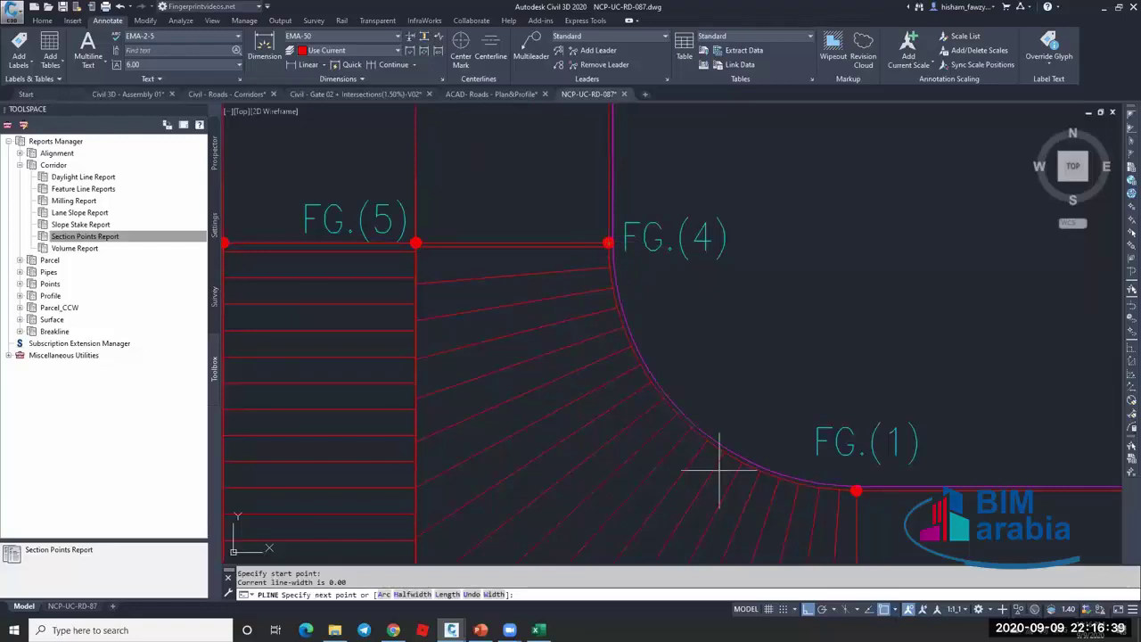
{"action": "left_click", "coordinate": [855, 490]}
{"action": "key", "text": "Escape"}
{"action": "left_click", "coordinate": [732, 366]}
{"action": "mouse_move", "coordinate": [732, 366]}
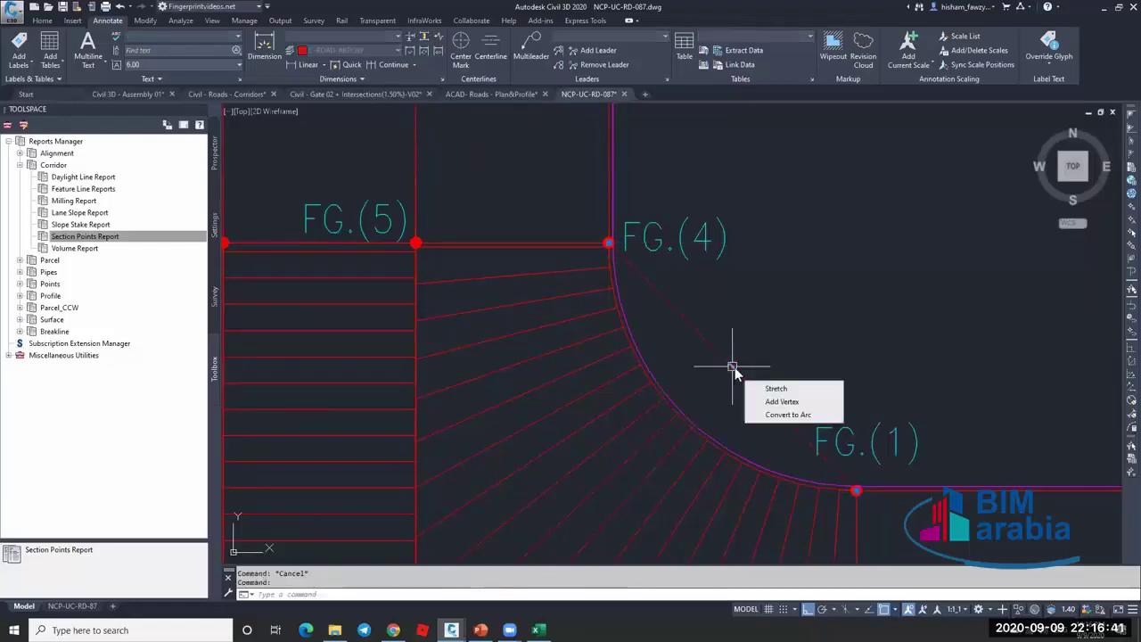
{"action": "left_click", "coordinate": [772, 415]}
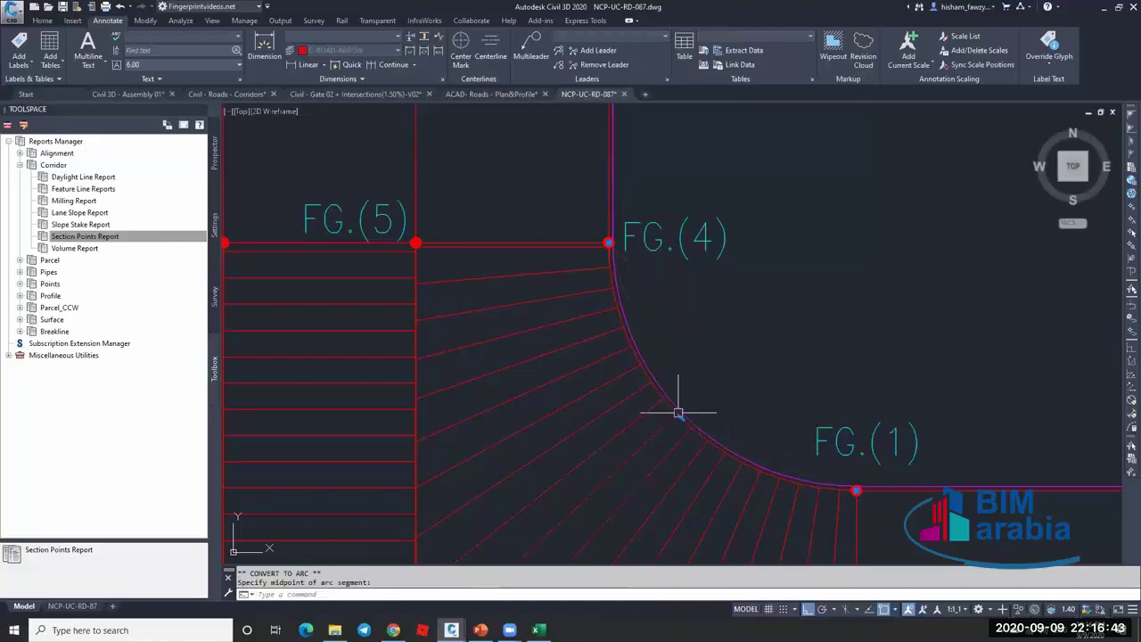
{"action": "left_click", "coordinate": [684, 426]}
{"action": "scroll", "coordinate": [650, 334], "scroll_direction": "down", "scroll_amount": 3}
{"action": "middle_click_drag", "start_coordinate": [666, 330], "coordinate": [648, 273]}
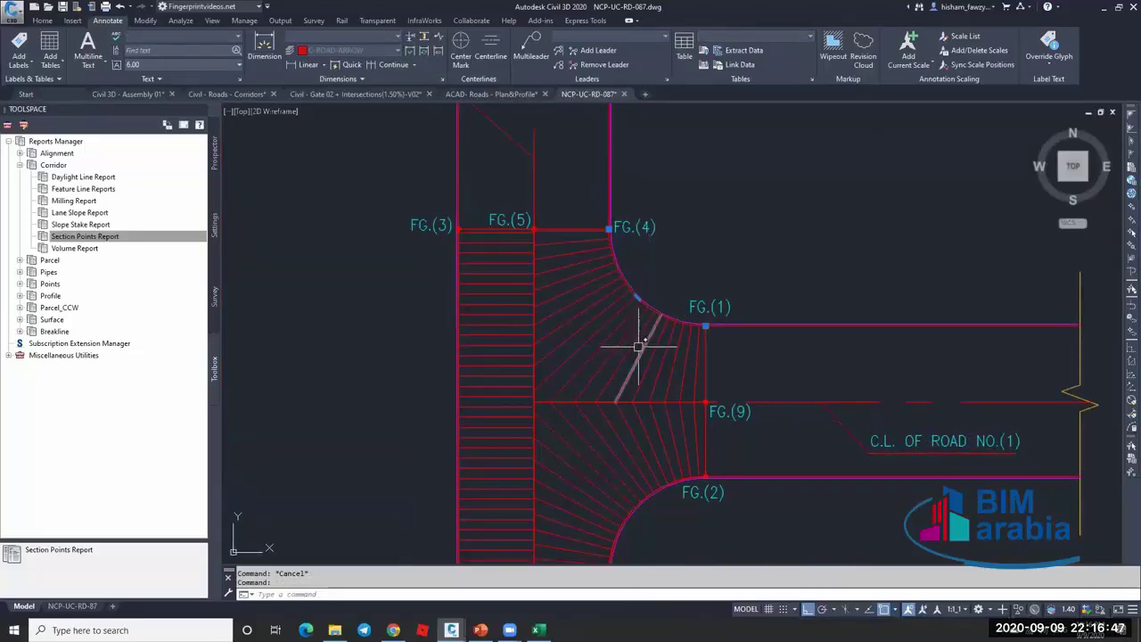
{"action": "scroll", "coordinate": [667, 255], "scroll_direction": "down", "scroll_amount": 2}
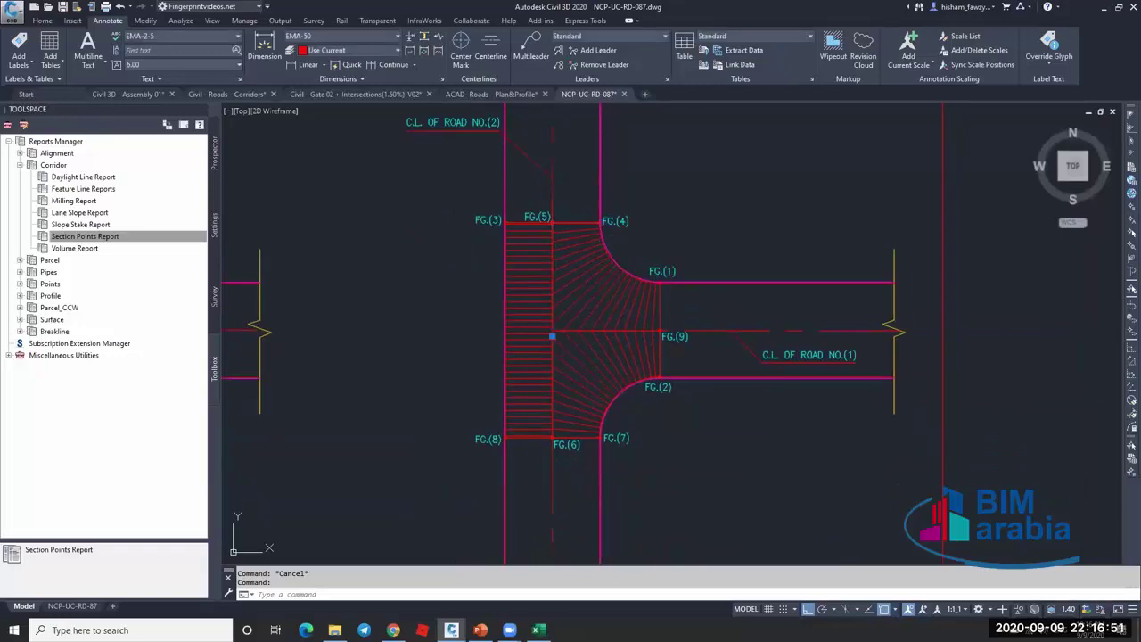
Select the centerlines, including Road No.(1), to check their layers.
{"action": "left_click", "coordinate": [553, 143]}
{"action": "left_click", "coordinate": [721, 330]}
{"action": "key", "text": "Escape"}
{"action": "scroll", "coordinate": [629, 262], "scroll_direction": "up", "scroll_amount": 5}
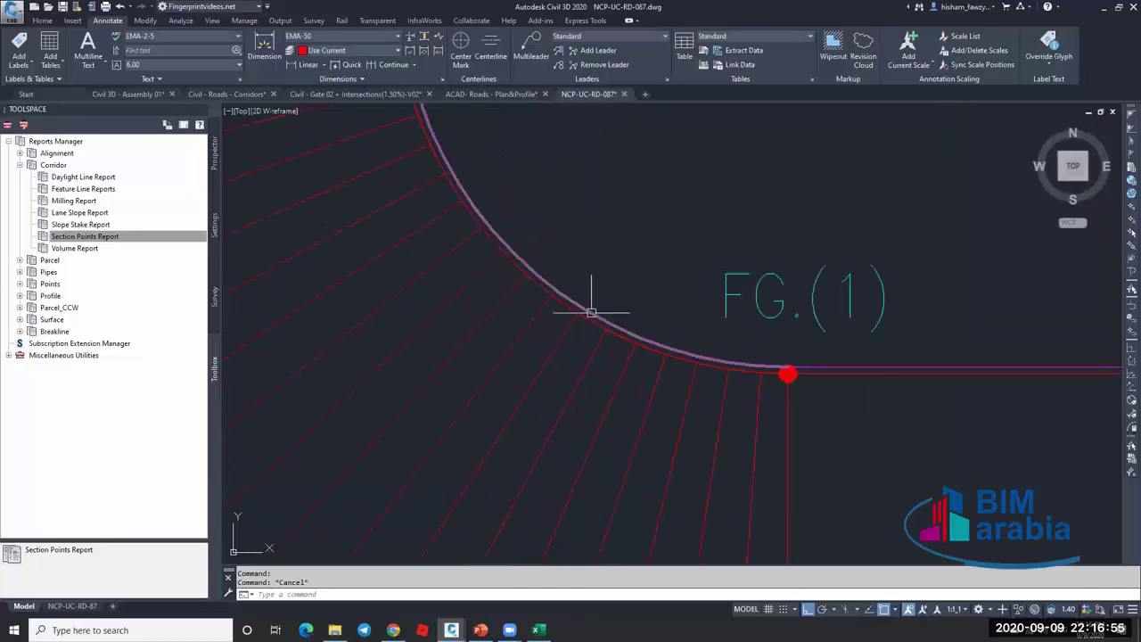
{"action": "scroll", "coordinate": [584, 317], "scroll_direction": "down", "scroll_amount": 5}
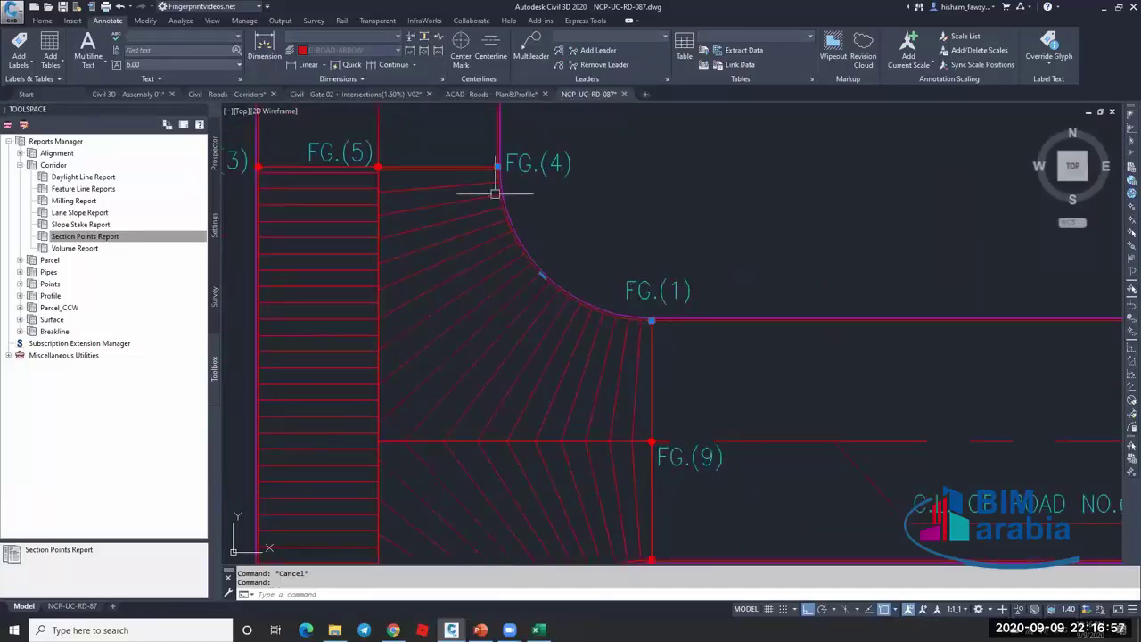
{"action": "scroll", "coordinate": [527, 218], "scroll_direction": "down", "scroll_amount": 3}
Select and inspect the FG.(4)–FG.(1) curb arc at different zoom levels.
{"action": "left_click", "coordinate": [526, 223]}
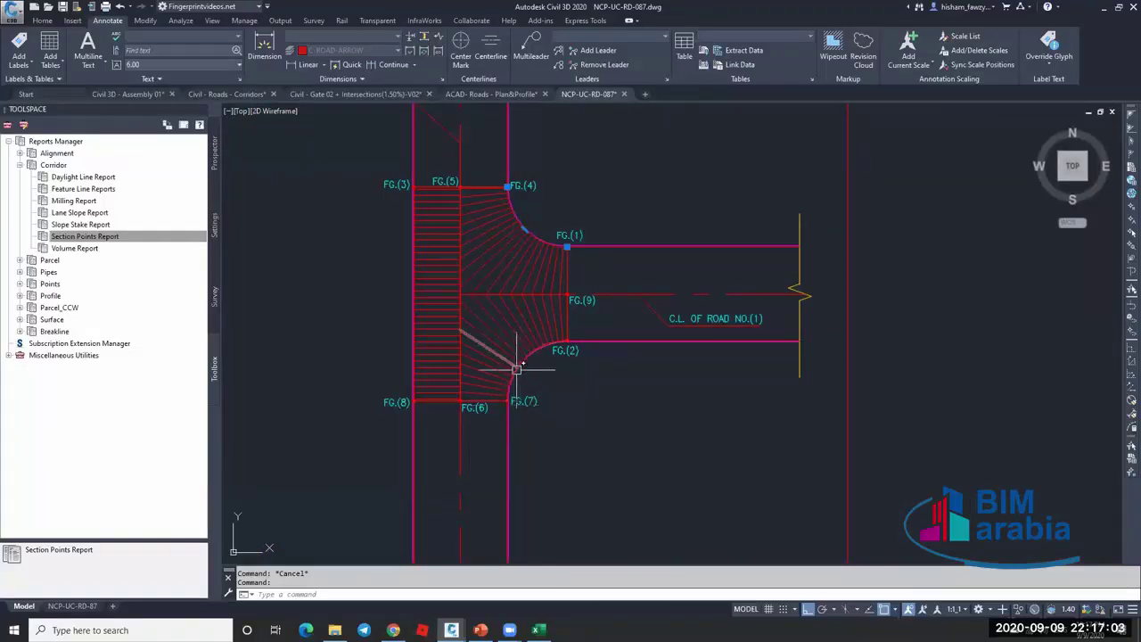
{"action": "scroll", "coordinate": [482, 408], "scroll_direction": "up", "scroll_amount": 4}
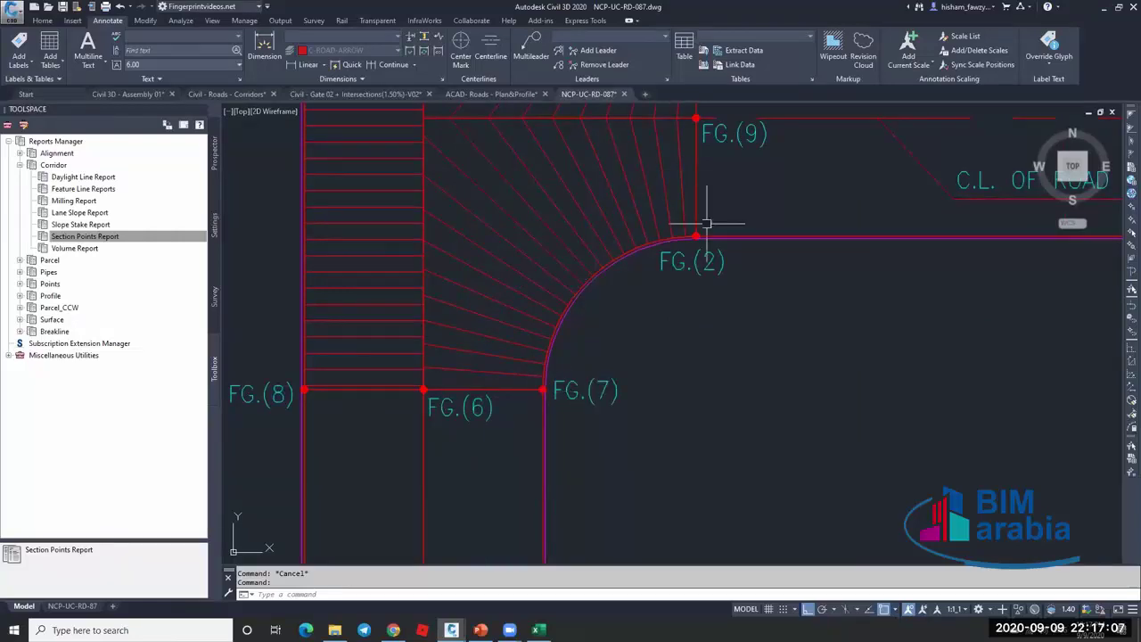
{"action": "scroll", "coordinate": [720, 436], "scroll_direction": "down", "scroll_amount": 4}
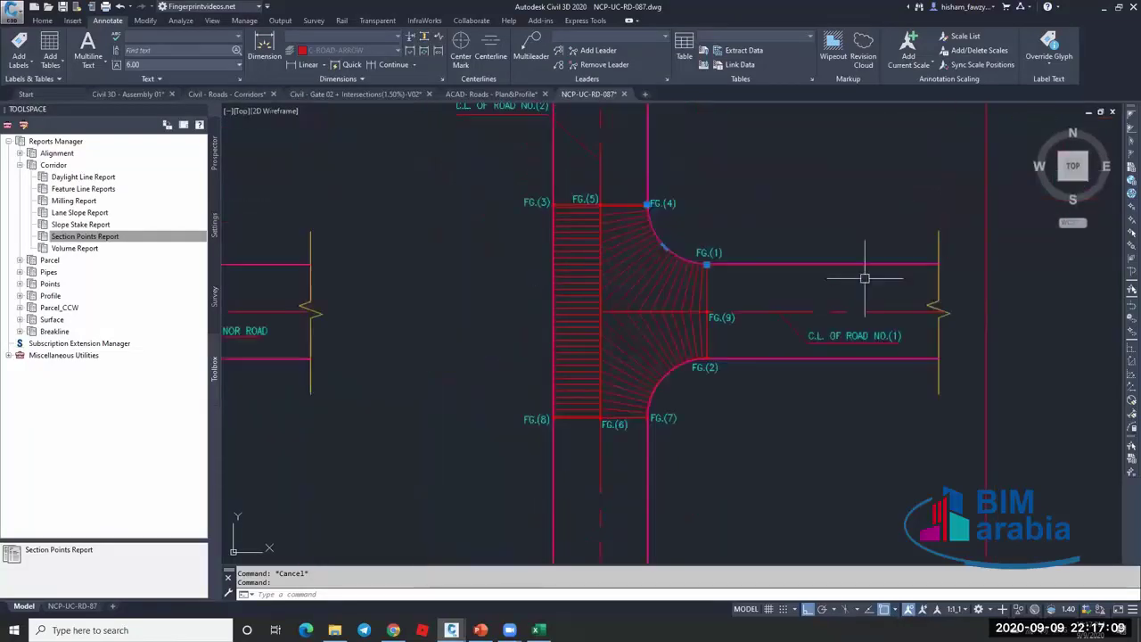
{"action": "scroll", "coordinate": [697, 250], "scroll_direction": "up", "scroll_amount": 4}
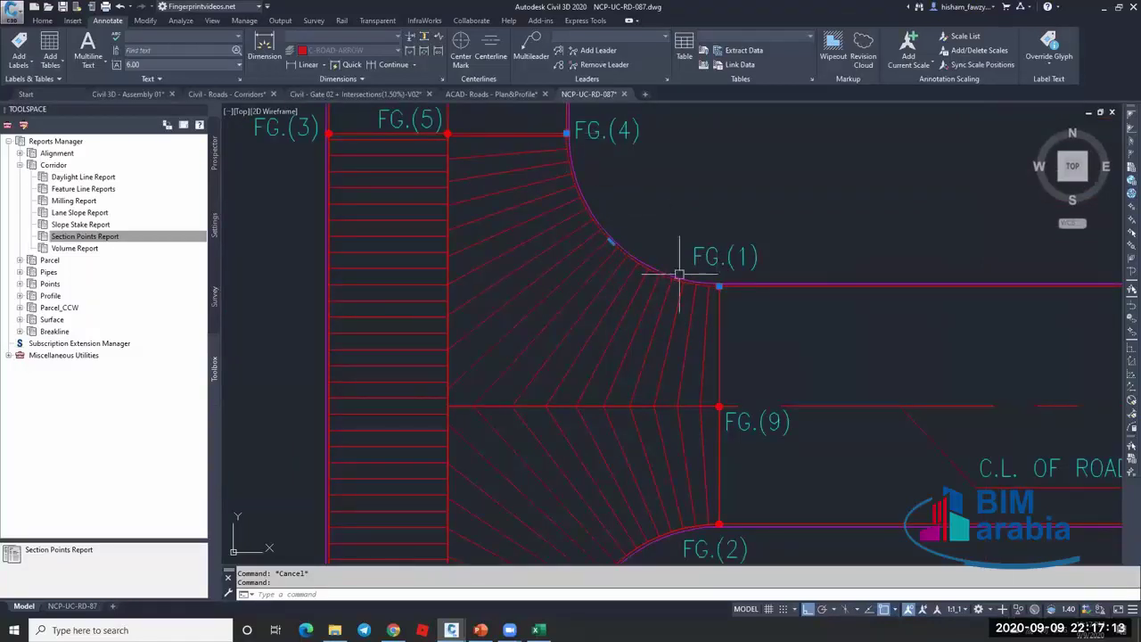
{"action": "scroll", "coordinate": [685, 287], "scroll_direction": "down", "scroll_amount": 2}
{"action": "scroll", "coordinate": [686, 287], "scroll_direction": "down", "scroll_amount": 2}
{"action": "scroll", "coordinate": [701, 277], "scroll_direction": "up", "scroll_amount": 5}
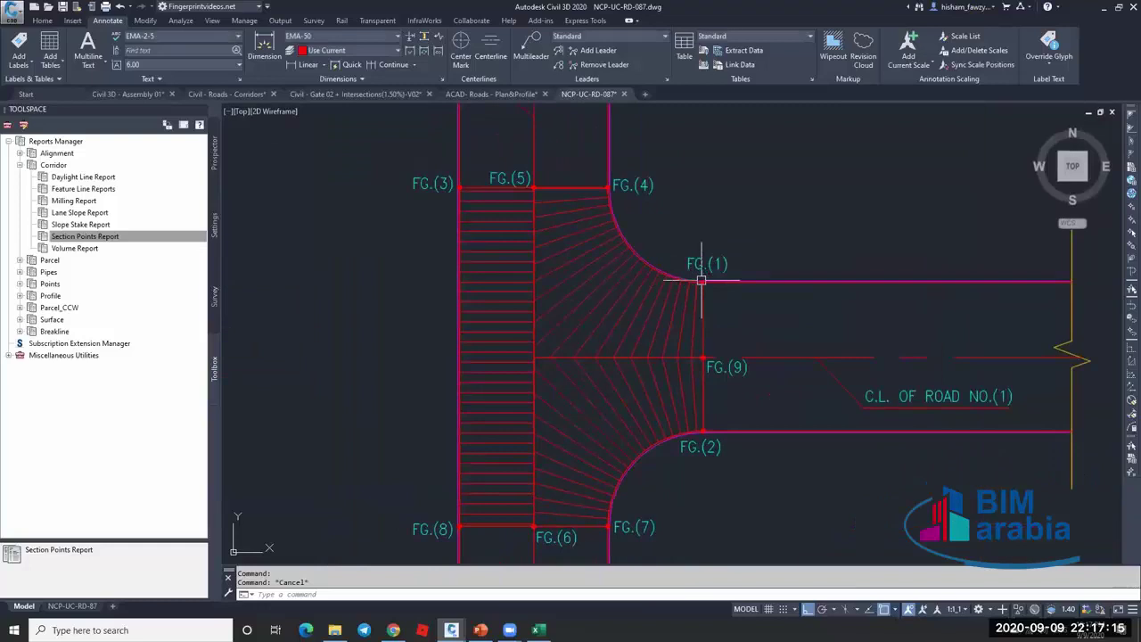
{"action": "scroll", "coordinate": [707, 307], "scroll_direction": "down", "scroll_amount": 3}
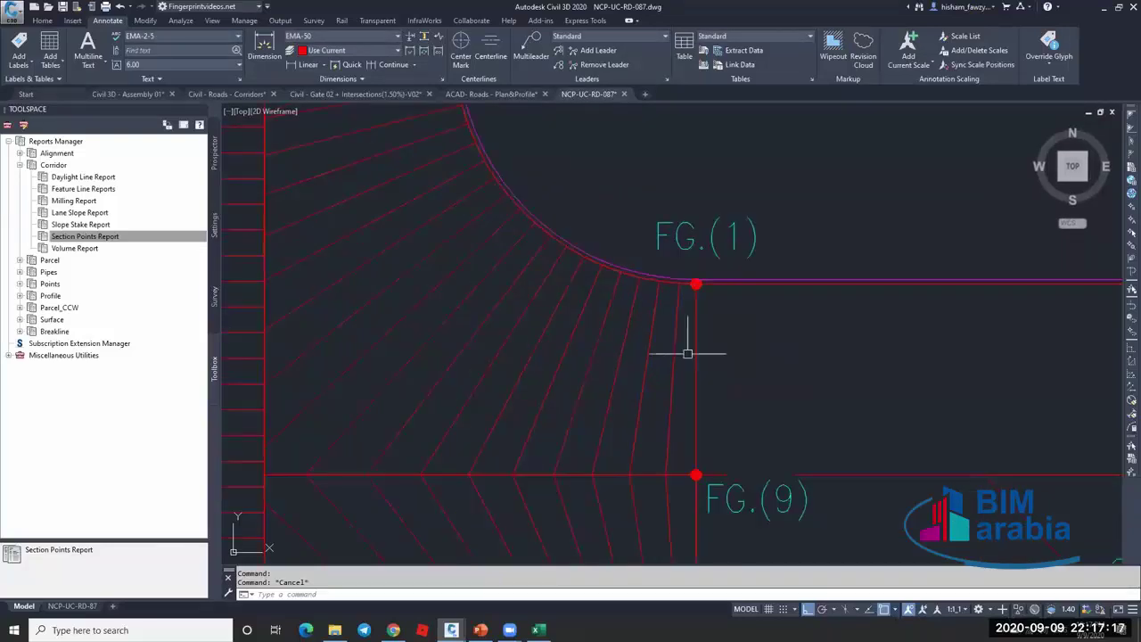
{"action": "scroll", "coordinate": [687, 351], "scroll_direction": "down", "scroll_amount": 2}
{"action": "scroll", "coordinate": [627, 412], "scroll_direction": "up", "scroll_amount": 4}
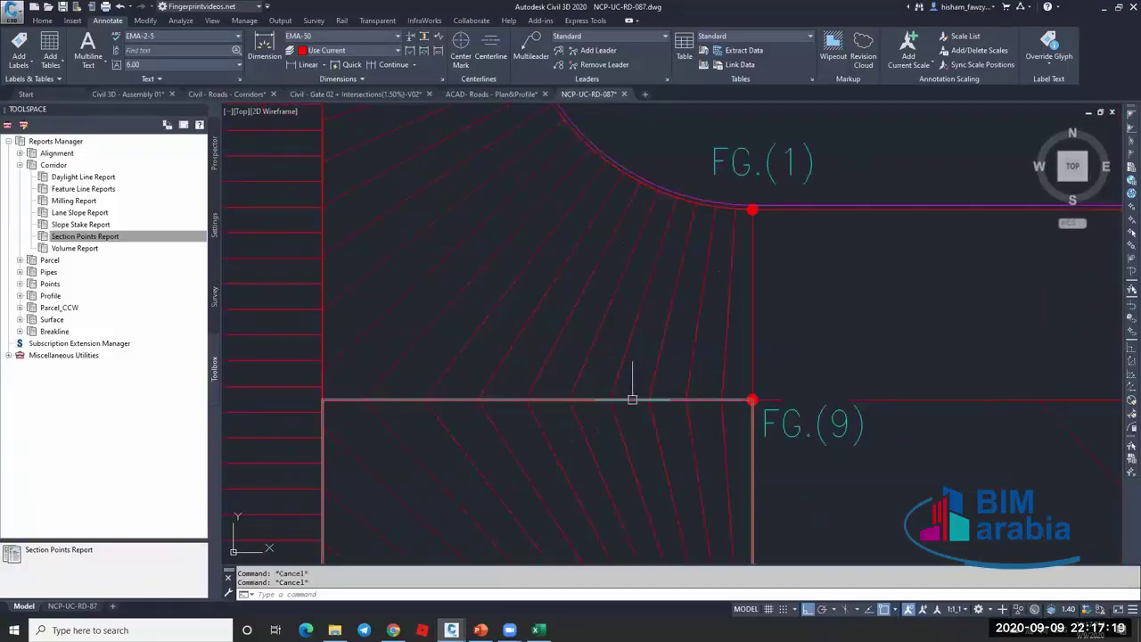
{"action": "scroll", "coordinate": [711, 393], "scroll_direction": "down", "scroll_amount": 2}
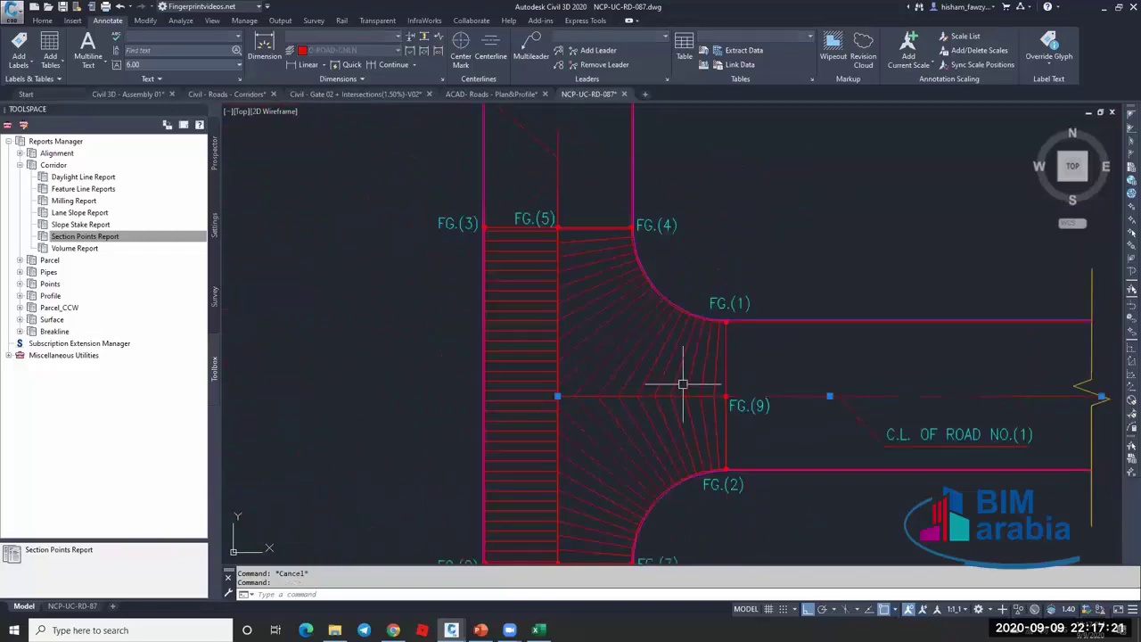
Cancel the accidental grip stretch and zoom out to show CASE 01 and CASE 02.
{"action": "mouse_move", "coordinate": [727, 367]}
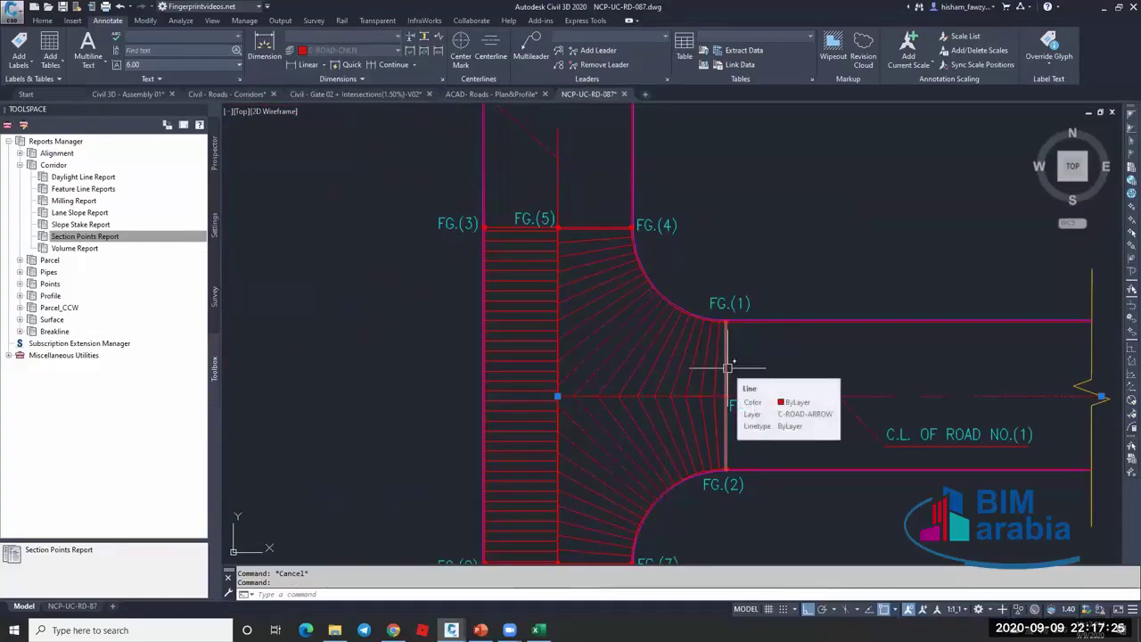
{"action": "left_click", "coordinate": [557, 395]}
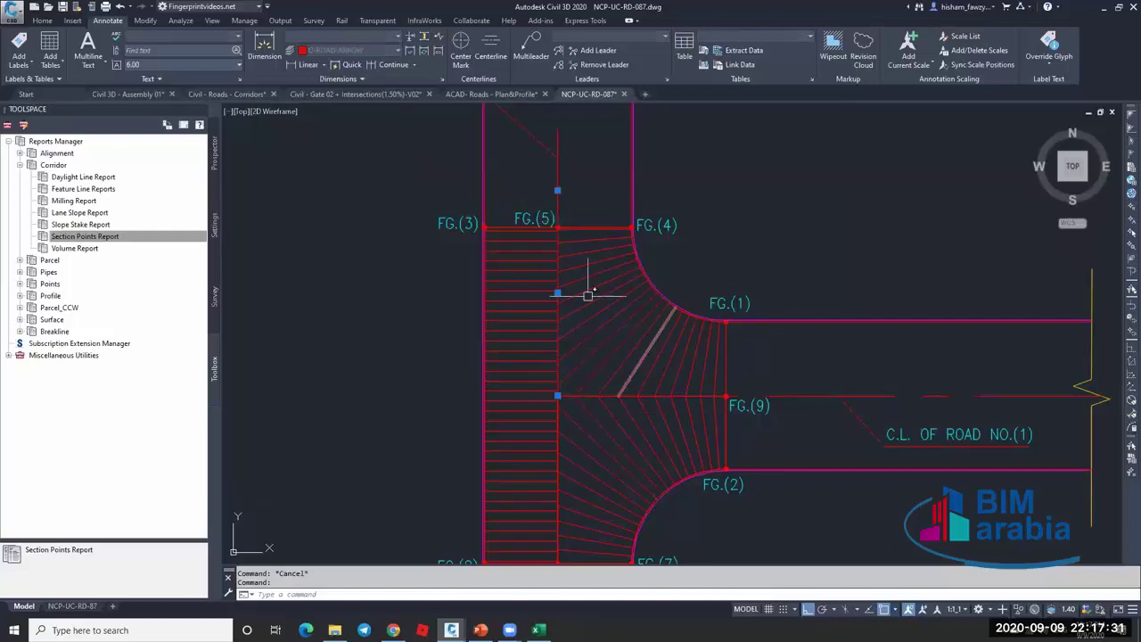
{"action": "key", "text": "Escape"}
{"action": "scroll", "coordinate": [623, 312], "scroll_direction": "down", "scroll_amount": 5}
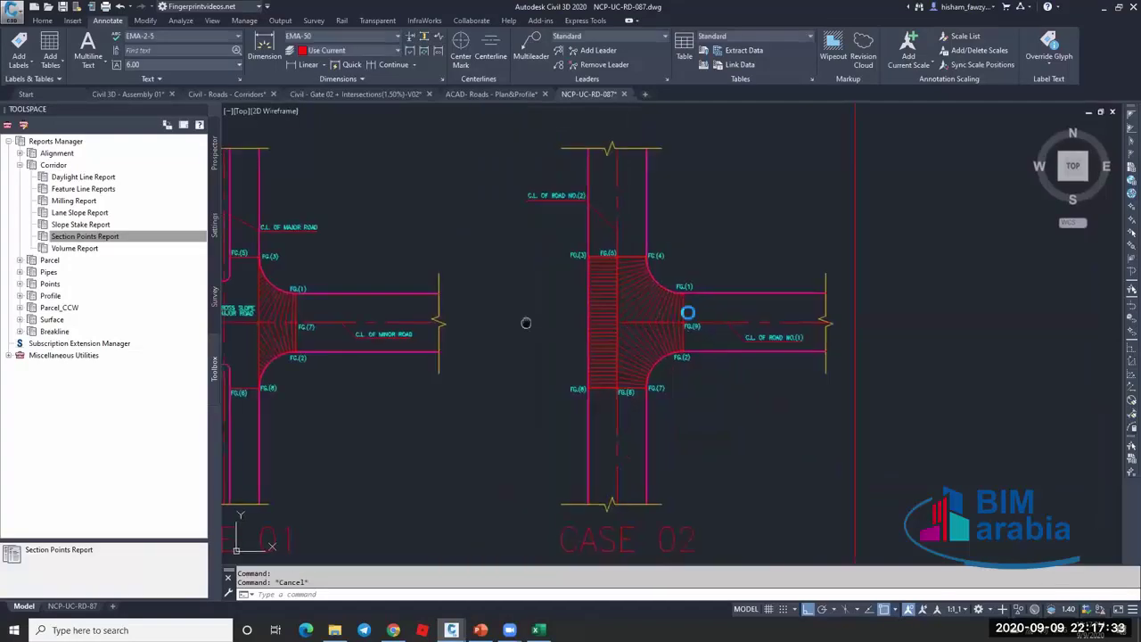
Center the CASE 01 junction's FG.(3)–FG.(8) curb returns, then open the Civil - Roads - Corridors tab.
{"action": "scroll", "coordinate": [426, 320], "scroll_direction": "up", "scroll_amount": 4}
{"action": "middle_click_drag", "start_coordinate": [428, 319], "coordinate": [446, 321]}
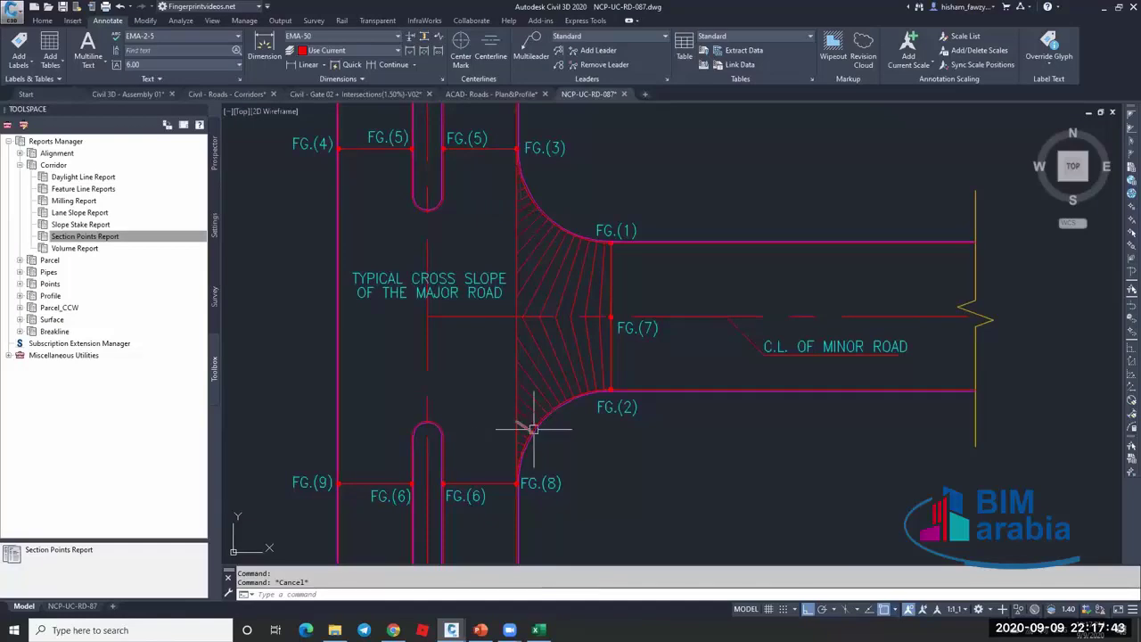
{"action": "left_click", "coordinate": [223, 93]}
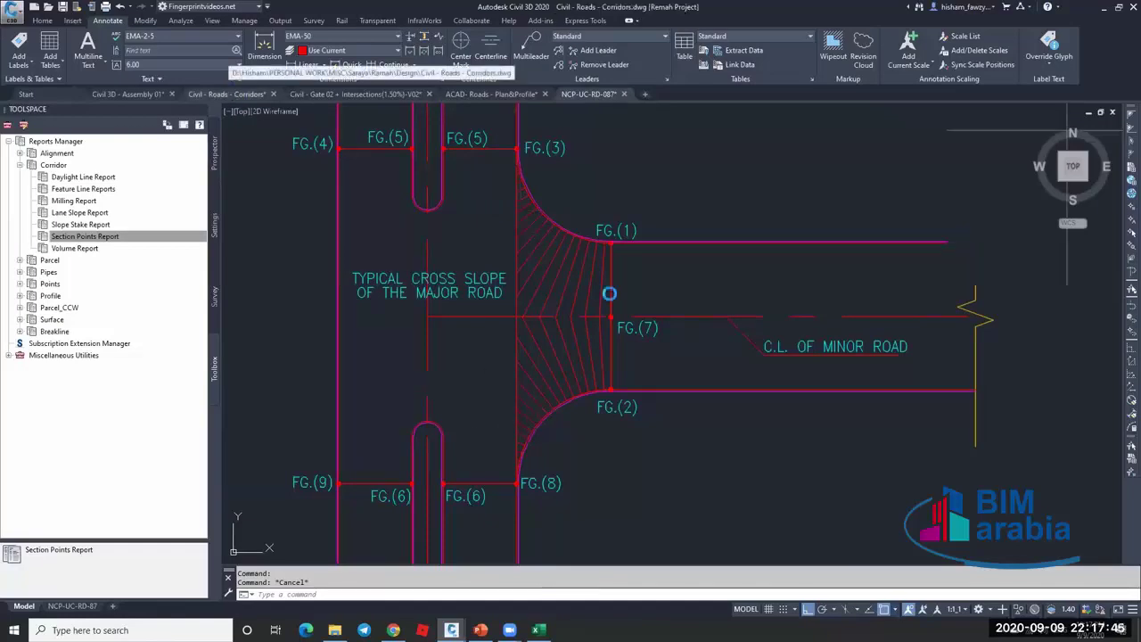
Zoom around the site plan and select a corridor feature line to inspect it.
{"action": "scroll", "coordinate": [691, 295], "scroll_direction": "down", "scroll_amount": 5}
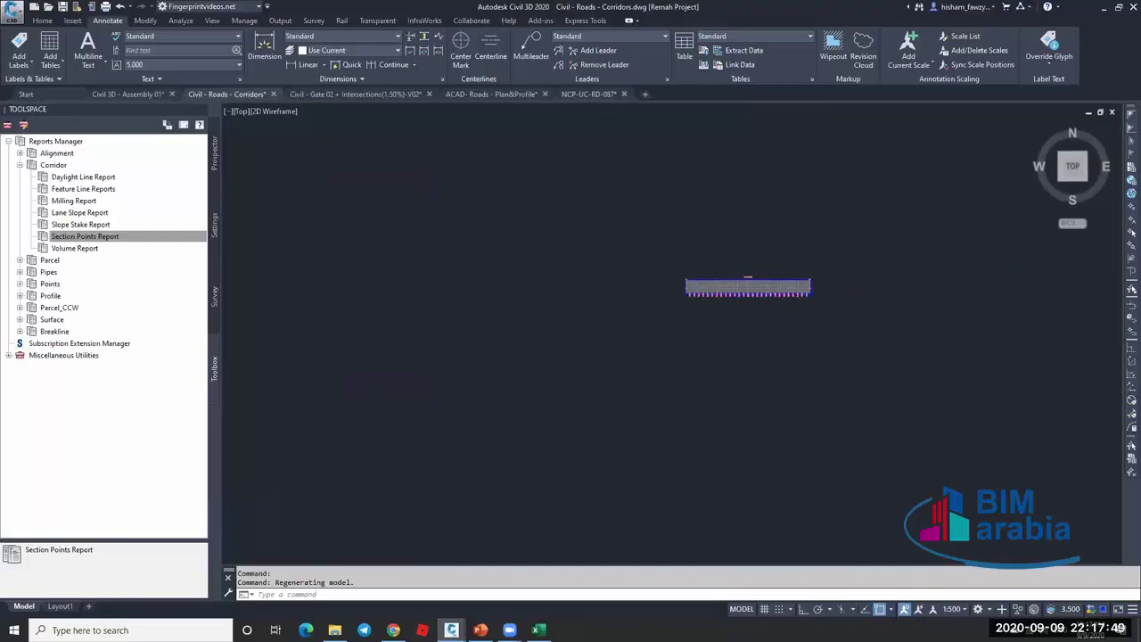
{"action": "scroll", "coordinate": [628, 352], "scroll_direction": "up", "scroll_amount": 6}
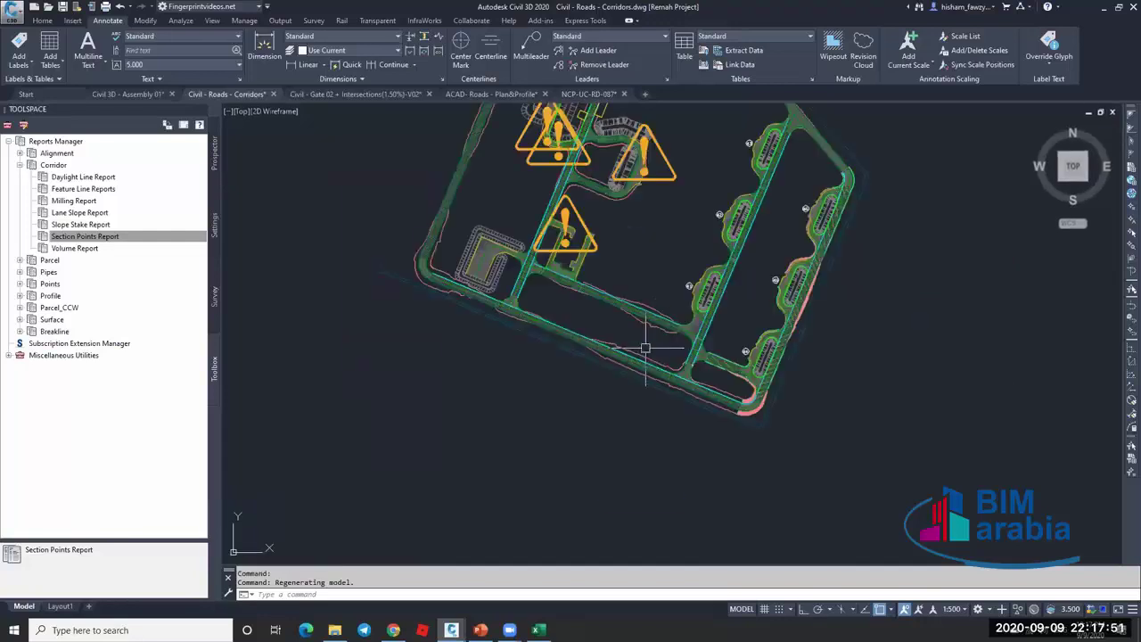
{"action": "scroll", "coordinate": [667, 361], "scroll_direction": "up", "scroll_amount": 4}
{"action": "key", "text": "Escape"}
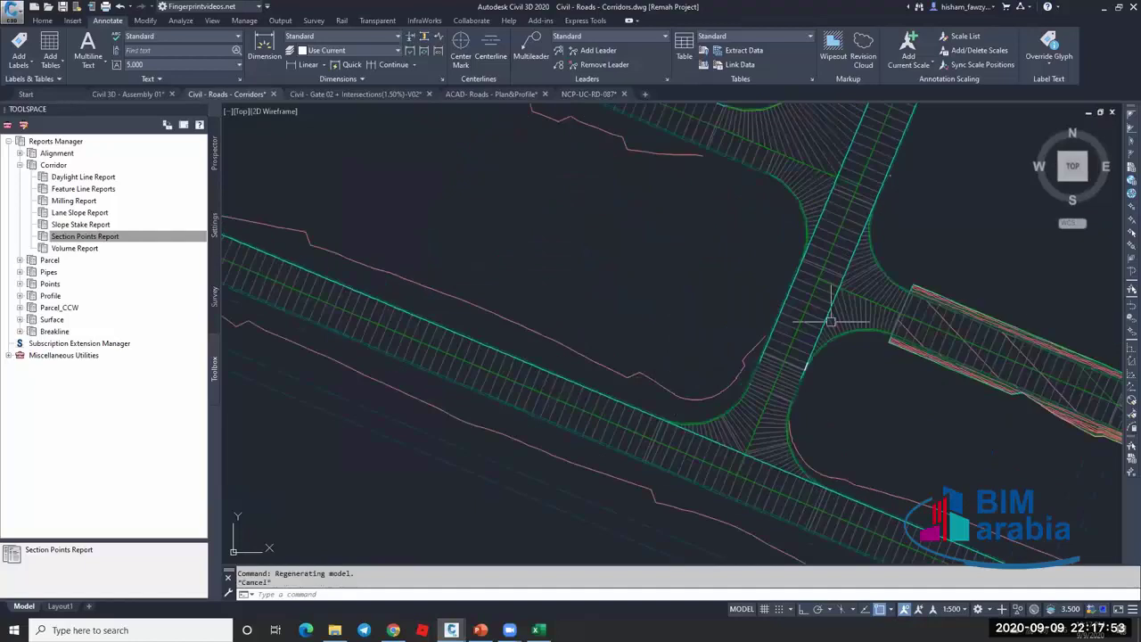
{"action": "scroll", "coordinate": [832, 298], "scroll_direction": "up", "scroll_amount": 2}
{"action": "scroll", "coordinate": [820, 280], "scroll_direction": "down", "scroll_amount": 3}
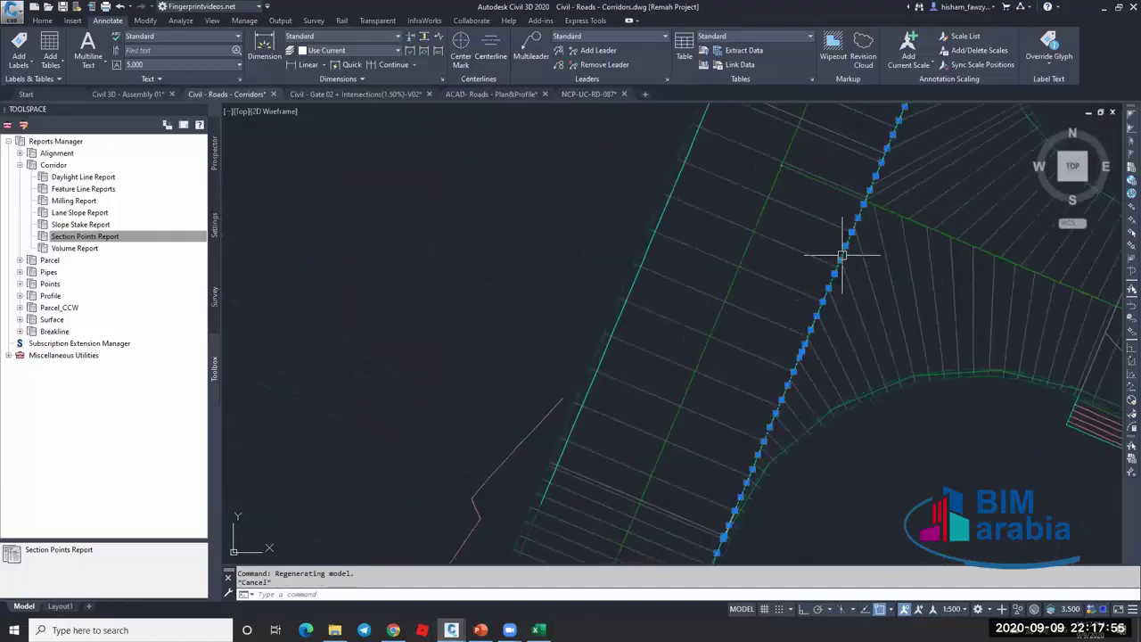
{"action": "left_click", "coordinate": [840, 247]}
{"action": "scroll", "coordinate": [685, 334], "scroll_direction": "down", "scroll_amount": 5}
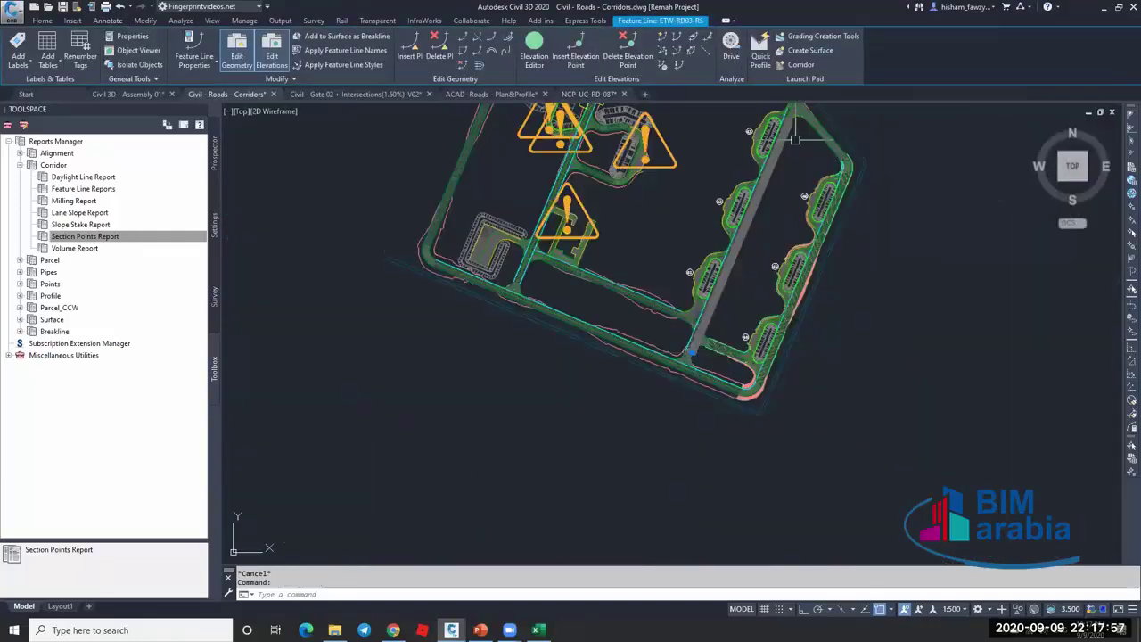
{"action": "scroll", "coordinate": [794, 140], "scroll_direction": "up", "scroll_amount": 5}
{"action": "scroll", "coordinate": [726, 168], "scroll_direction": "up", "scroll_amount": 2}
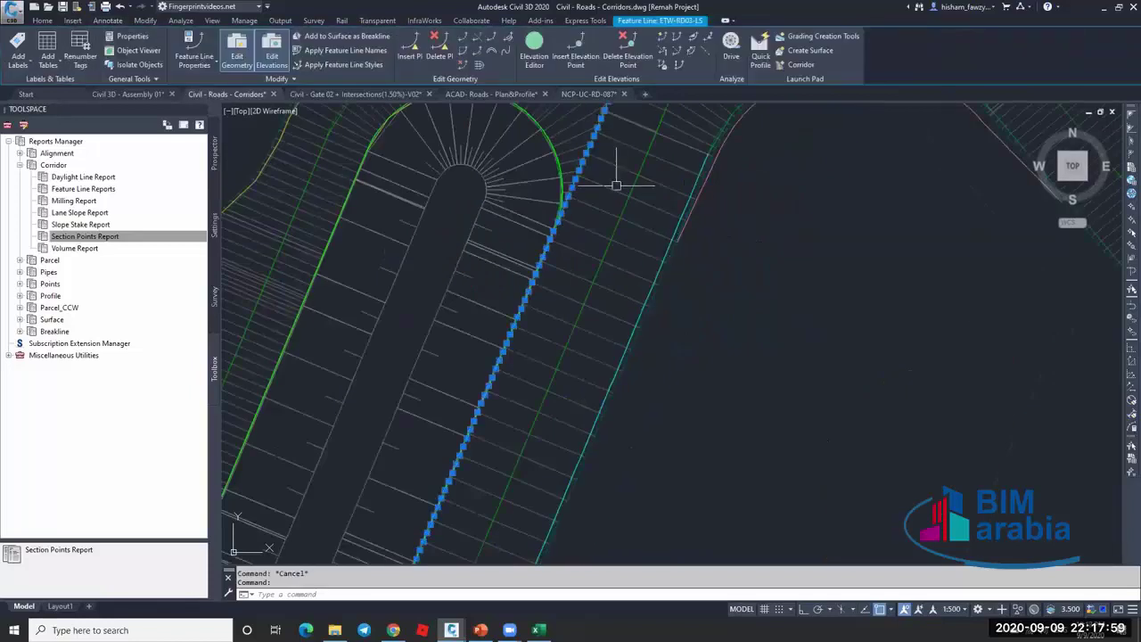
{"action": "scroll", "coordinate": [657, 183], "scroll_direction": "down", "scroll_amount": 3}
{"action": "scroll", "coordinate": [591, 266], "scroll_direction": "down", "scroll_amount": 3}
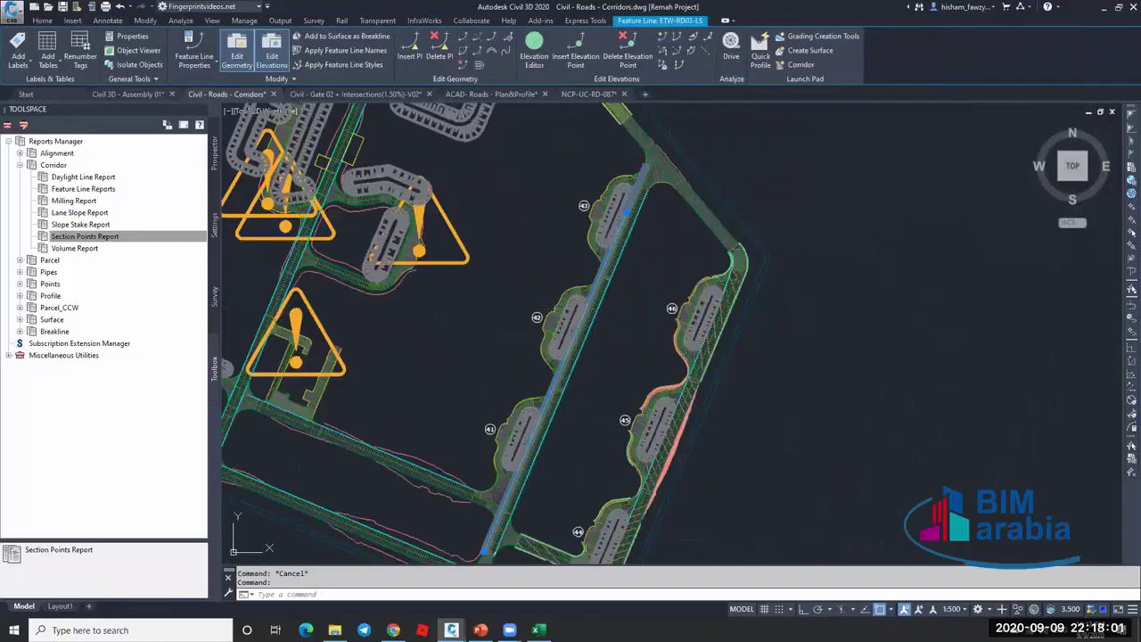
{"action": "scroll", "coordinate": [604, 255], "scroll_direction": "up", "scroll_amount": 5}
Select the road corridor, clear it, and pan to the junction beside island 44.
{"action": "left_click", "coordinate": [599, 239]}
{"action": "left_click", "coordinate": [595, 254]}
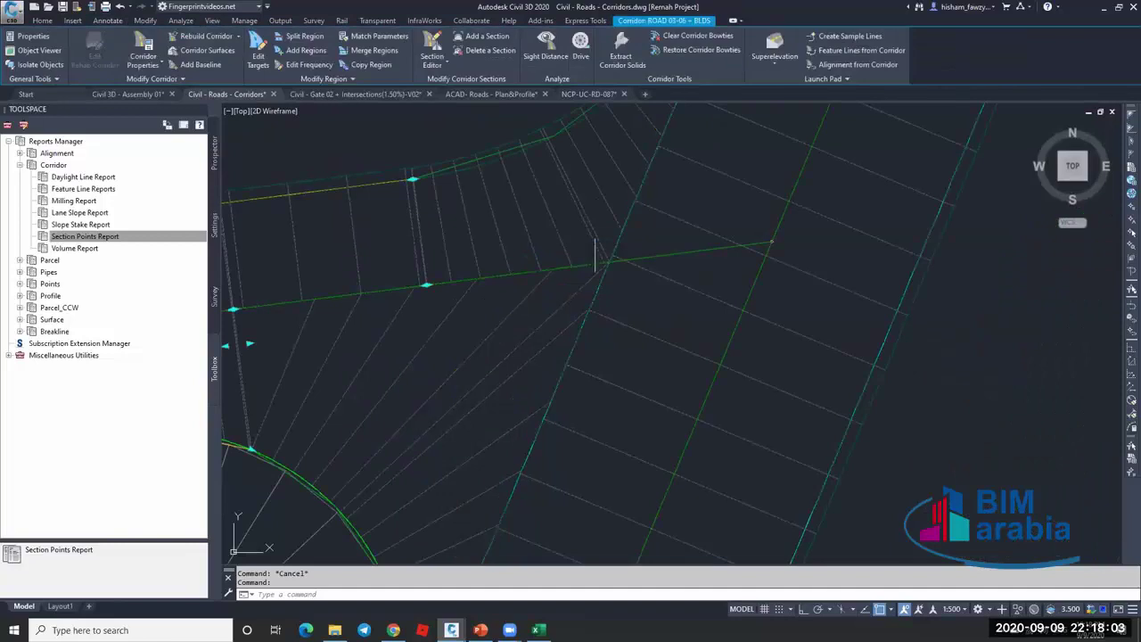
{"action": "scroll", "coordinate": [595, 254], "scroll_direction": "down", "scroll_amount": 3}
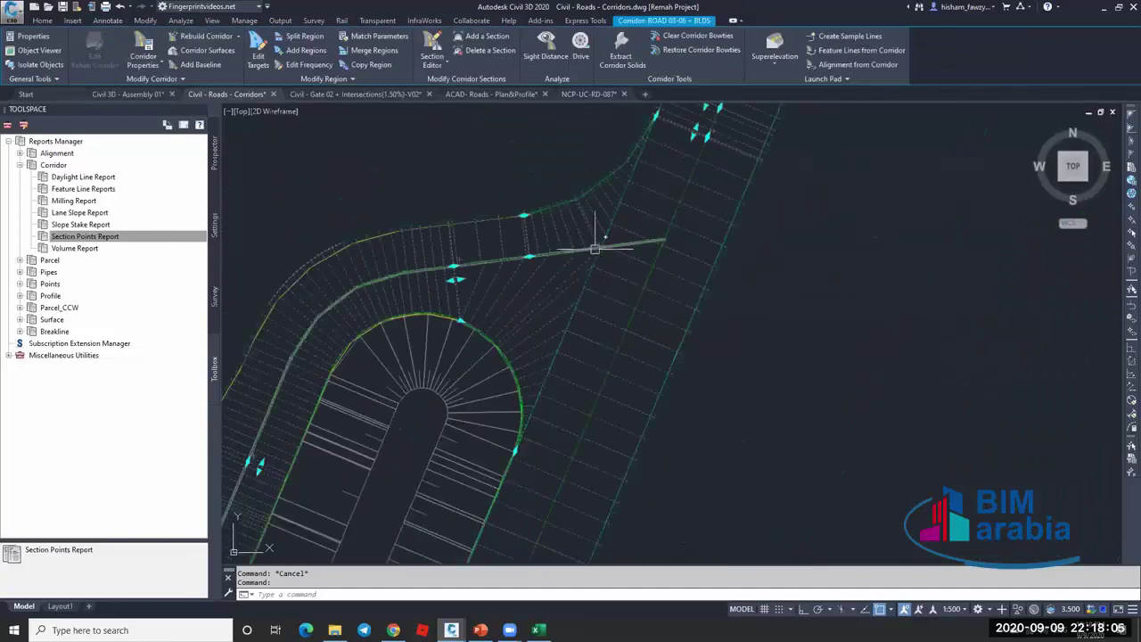
{"action": "scroll", "coordinate": [595, 250], "scroll_direction": "down", "scroll_amount": 3}
{"action": "scroll", "coordinate": [675, 310], "scroll_direction": "down", "scroll_amount": 3}
{"action": "key", "text": "Escape"}
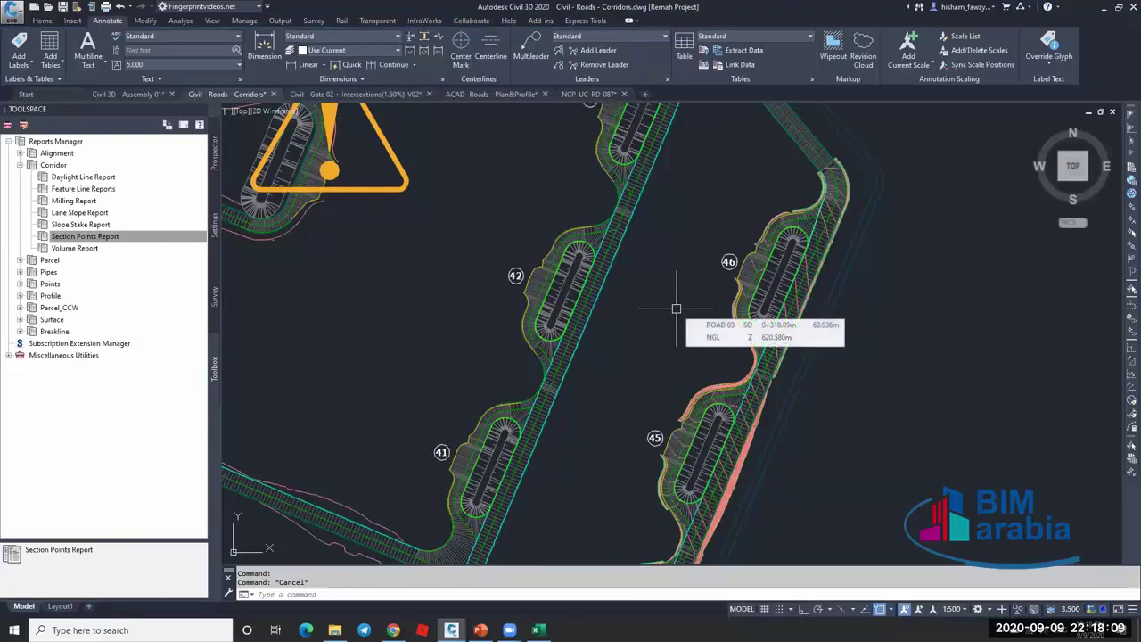
{"action": "scroll", "coordinate": [696, 259], "scroll_direction": "down", "scroll_amount": 5}
{"action": "scroll", "coordinate": [624, 377], "scroll_direction": "up", "scroll_amount": 10}
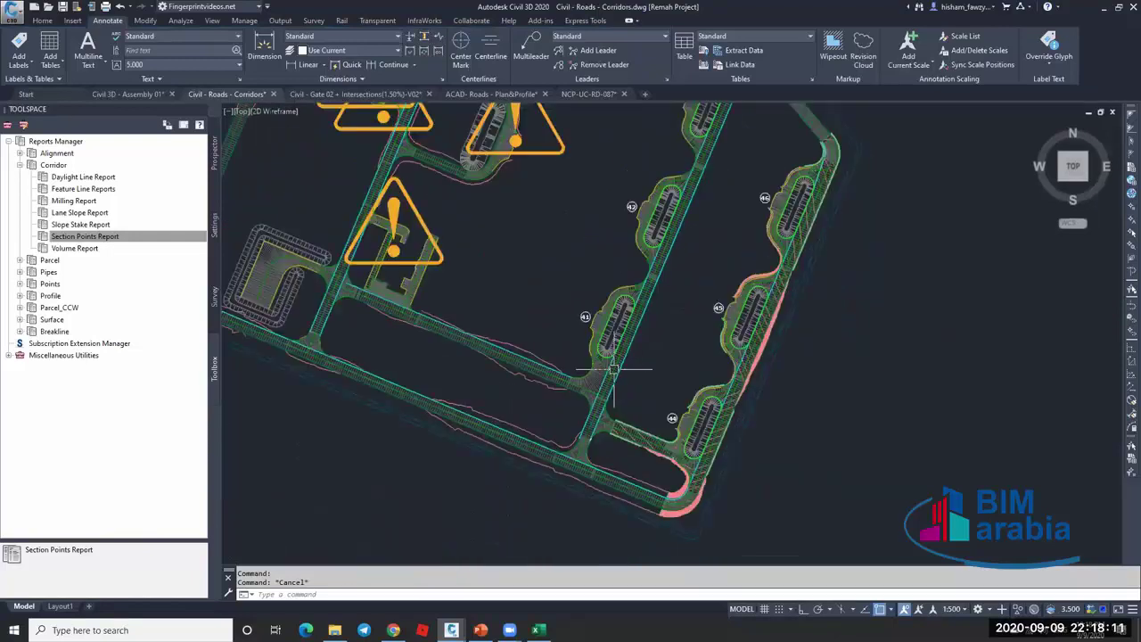
{"action": "middle_click_drag", "start_coordinate": [624, 377], "coordinate": [712, 180]}
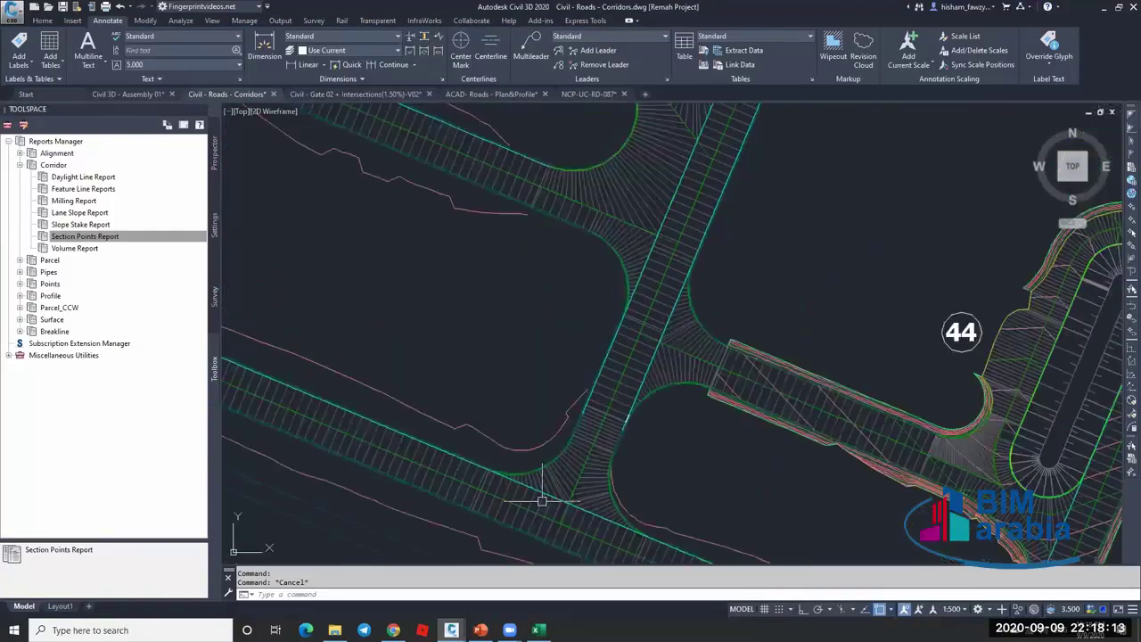
{"action": "middle_click_drag", "start_coordinate": [542, 500], "coordinate": [593, 338]}
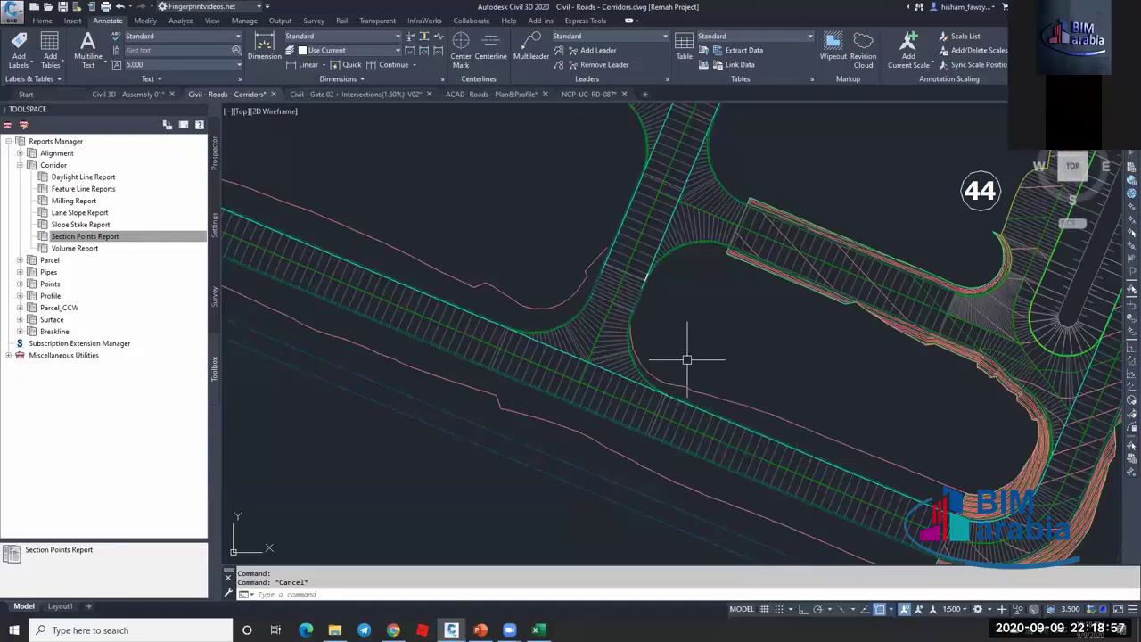
{"action": "mouse_move", "coordinate": [542, 209]}
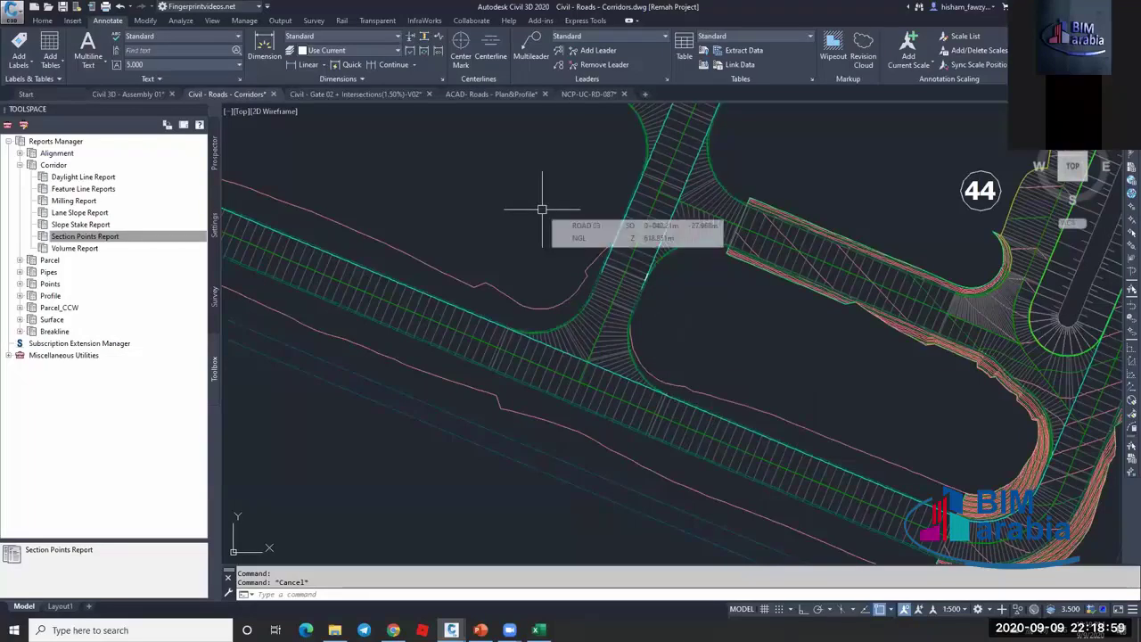
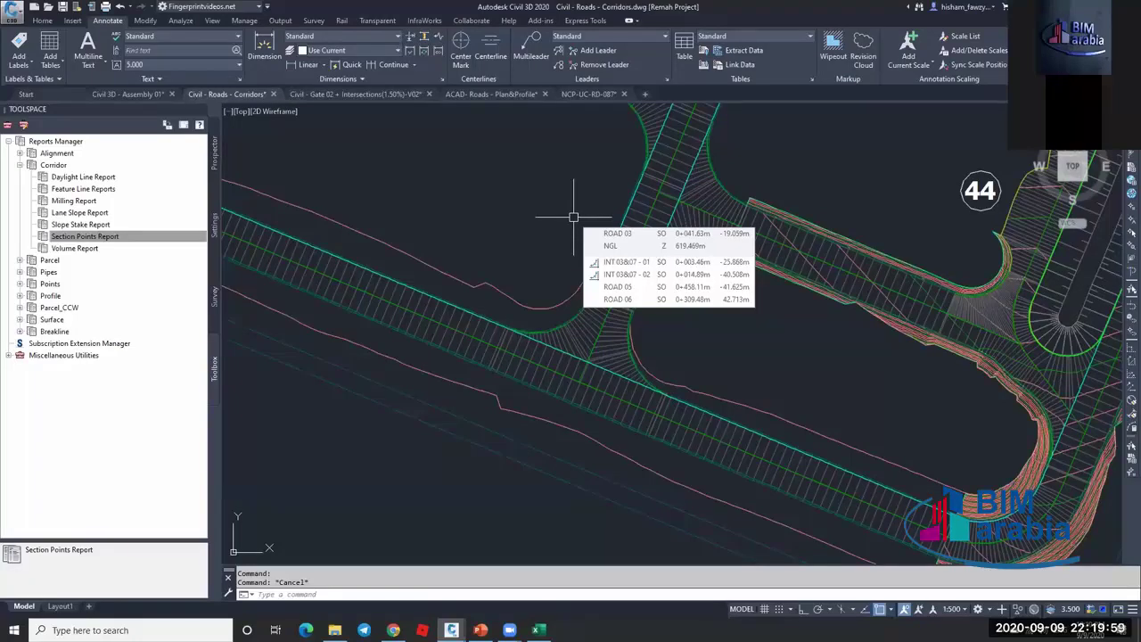
Browse the Express Tools and Home ribbon tabs.
{"action": "left_click", "coordinate": [585, 21]}
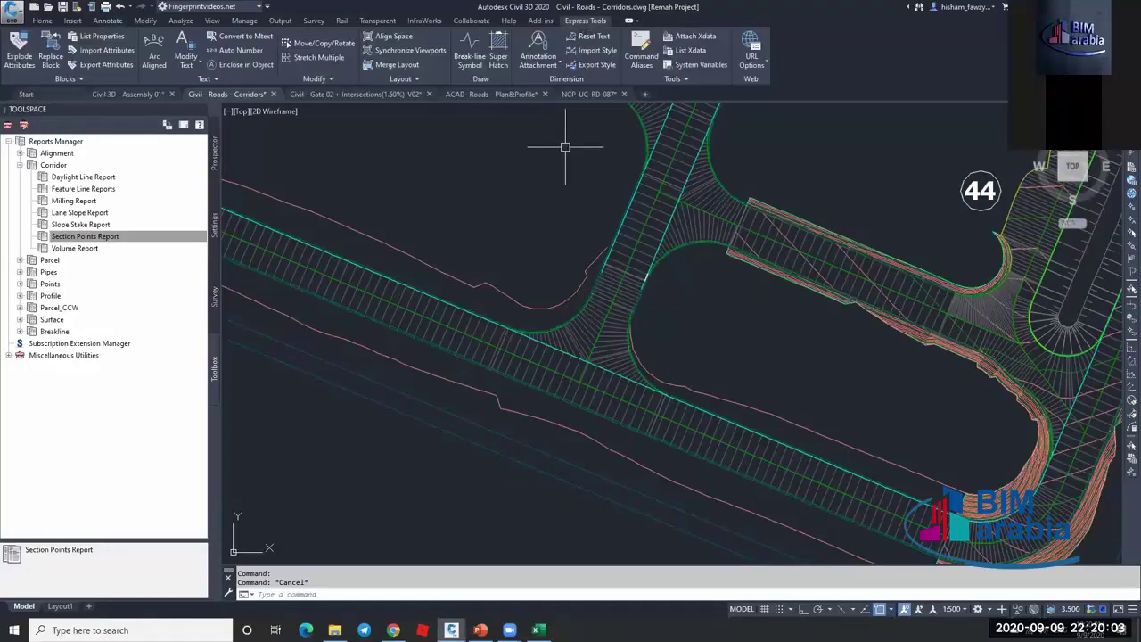
{"action": "mouse_move", "coordinate": [565, 147]}
{"action": "left_click", "coordinate": [45, 24]}
{"action": "mouse_move", "coordinate": [569, 216]}
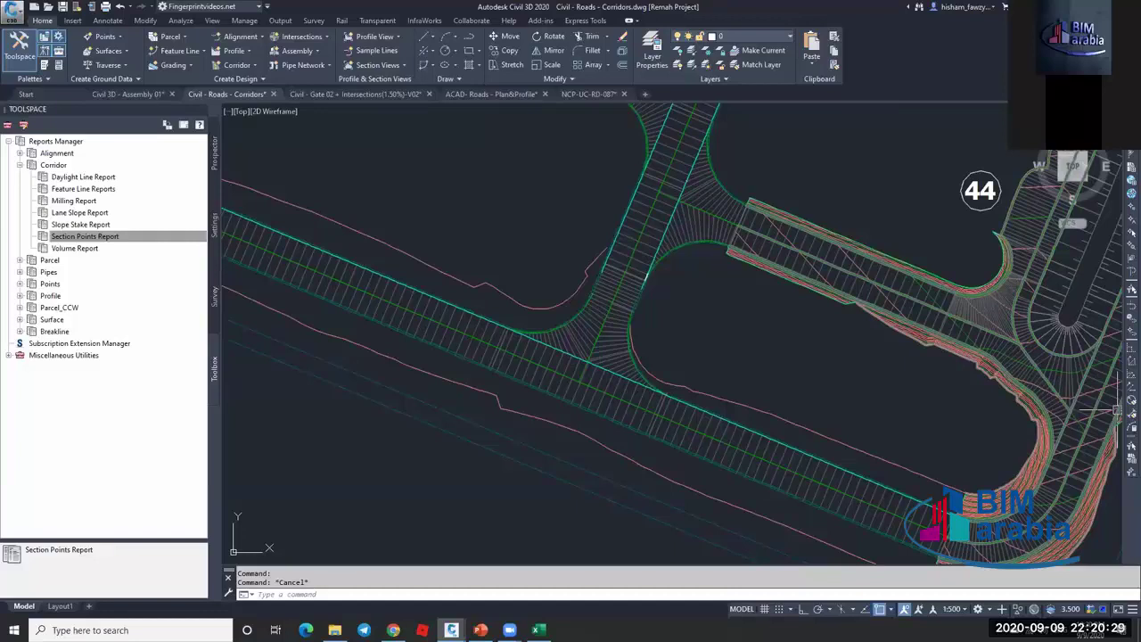
{"action": "left_click", "coordinate": [524, 174]}
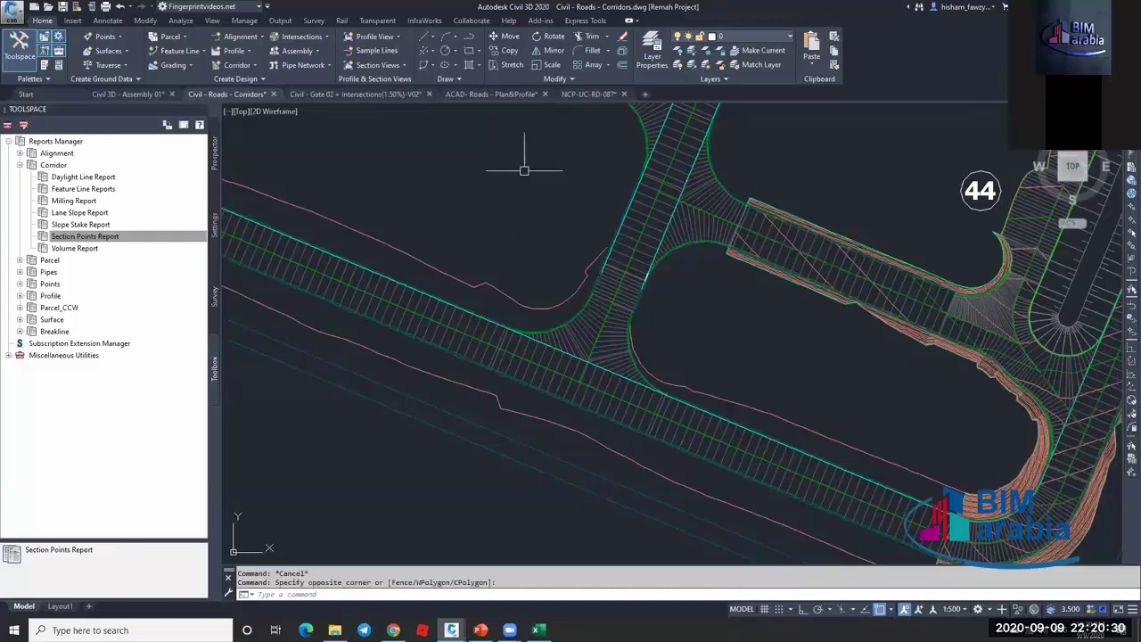
Close the Civil - Roads - Corridors drawing and answer its save-changes prompt.
{"action": "left_click", "coordinate": [644, 297]}
{"action": "left_click", "coordinate": [641, 337]}
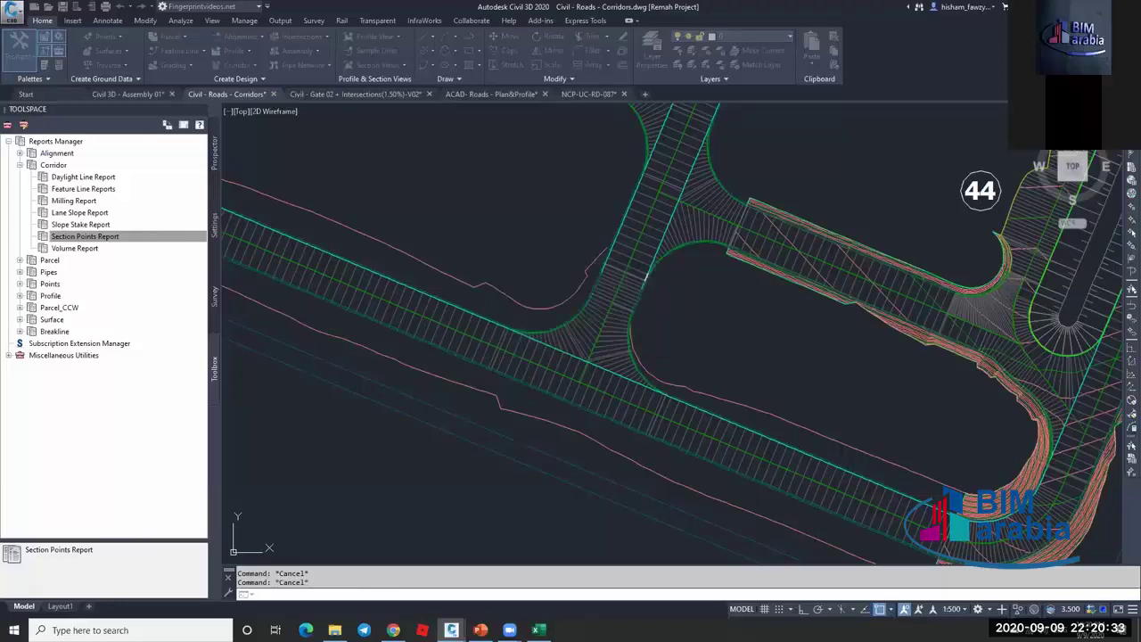
{"action": "left_click", "coordinate": [273, 94]}
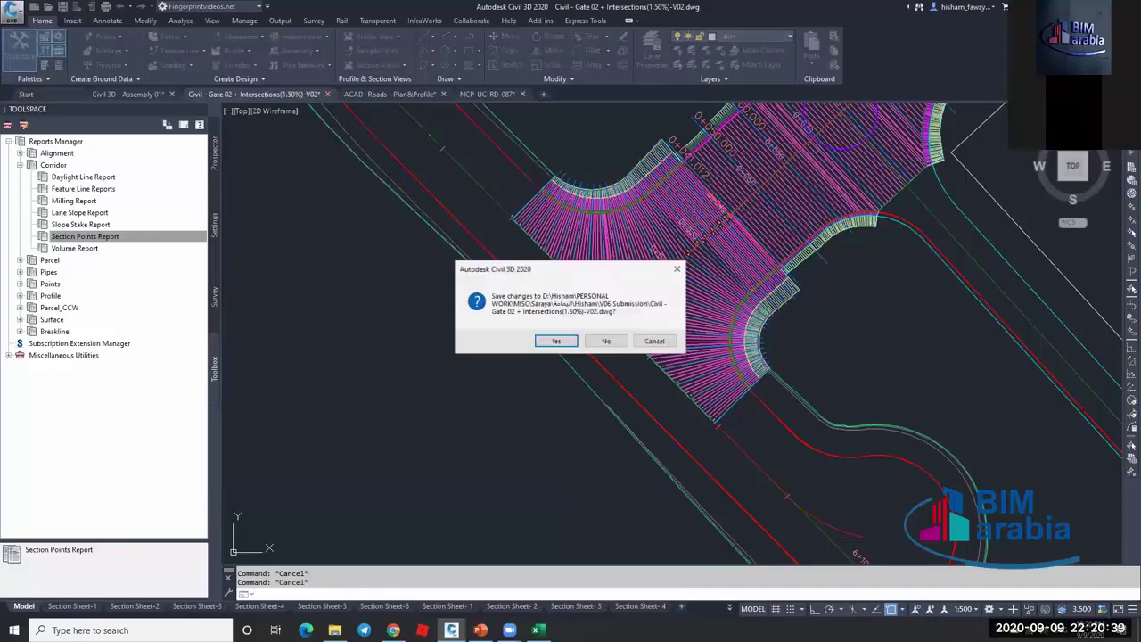
Close the Gate 02, Roads Plan&Profile, NCP-UC-RD-087 and Assembly 01 drawings without saving.
{"action": "key", "text": "n"}
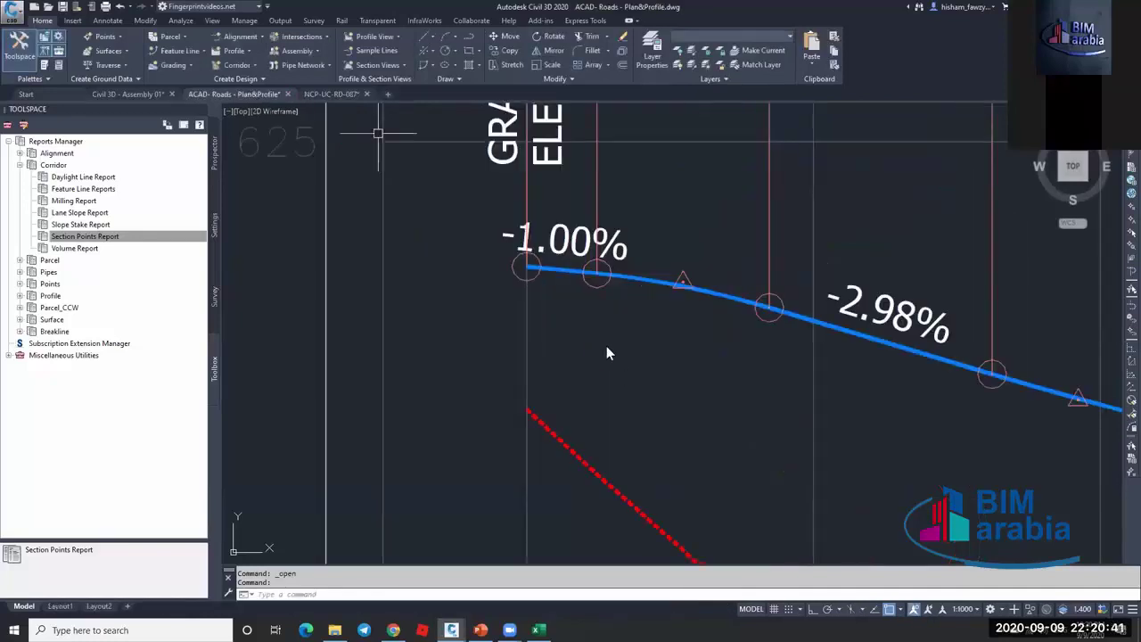
{"action": "left_click", "coordinate": [289, 94]}
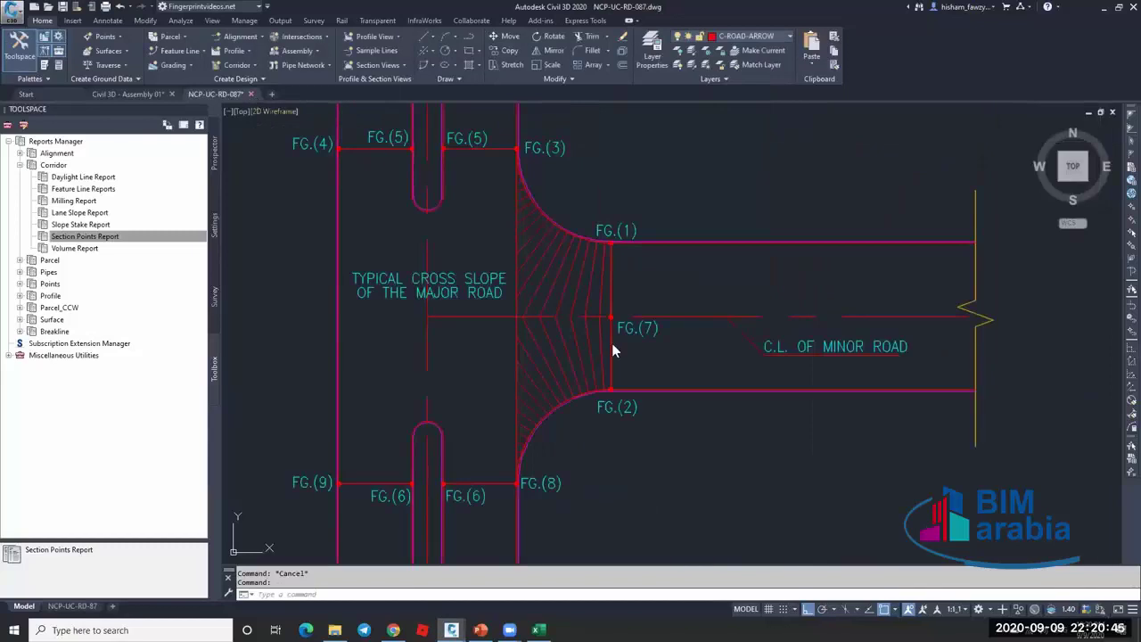
{"action": "key", "text": "ctrl+F4"}
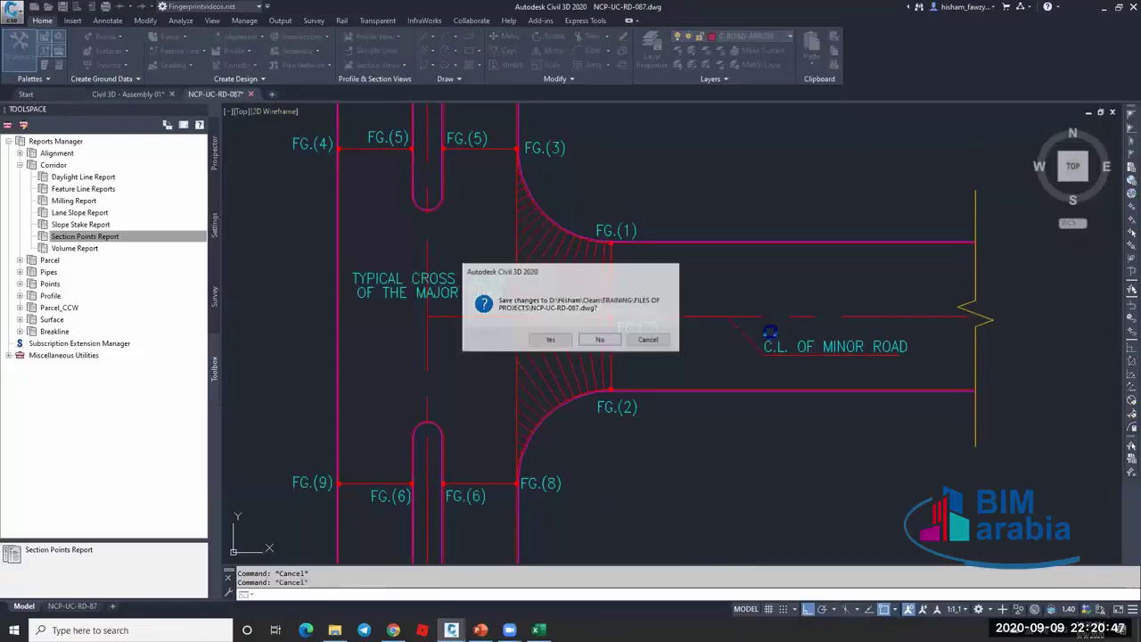
{"action": "key", "text": "n"}
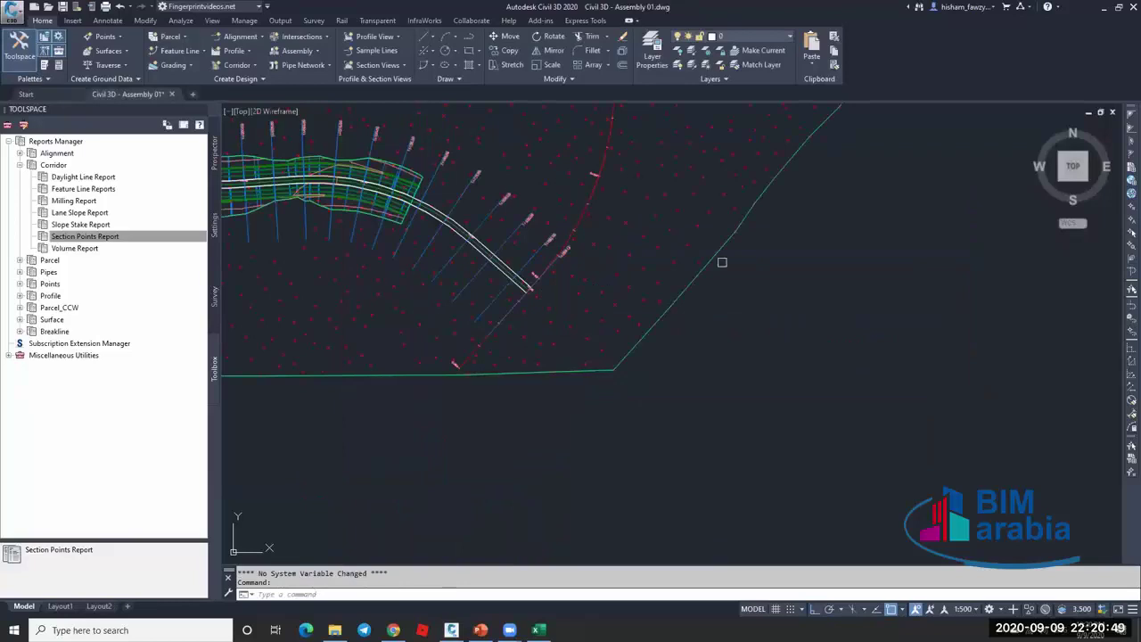
{"action": "scroll", "coordinate": [795, 296], "scroll_direction": "down", "scroll_amount": 6}
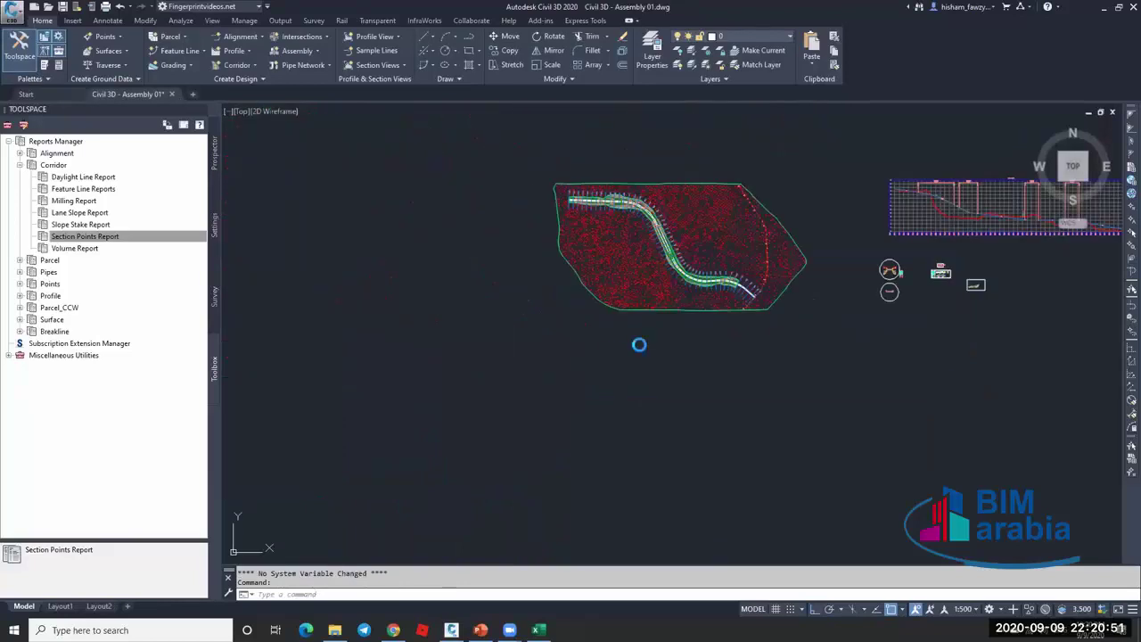
{"action": "key", "text": "ctrl+F4"}
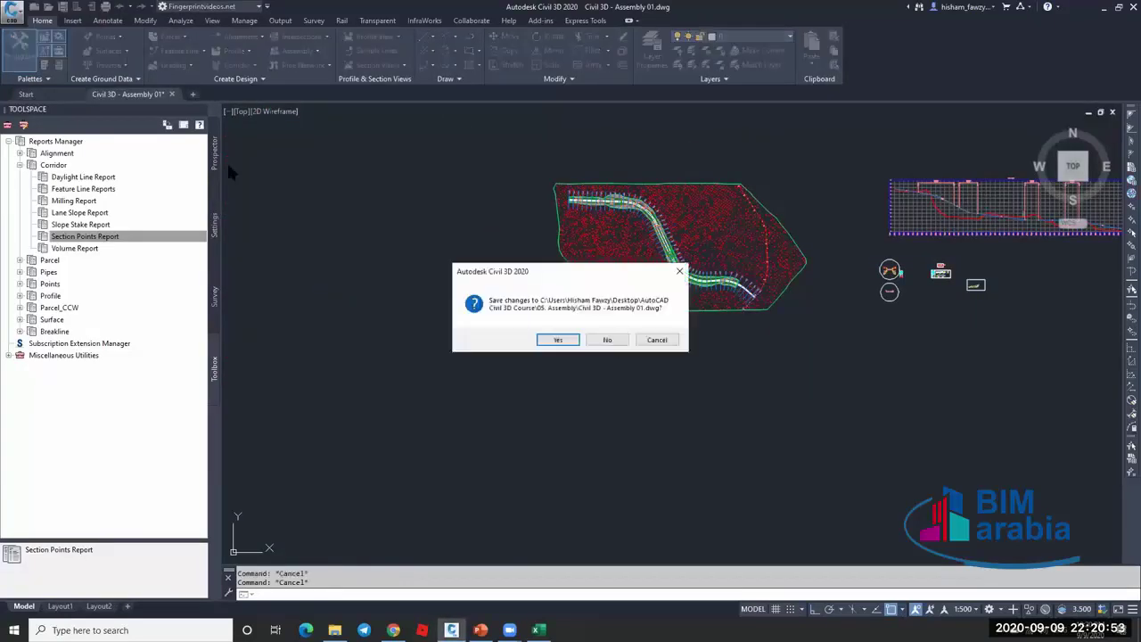
{"action": "left_click", "coordinate": [609, 342]}
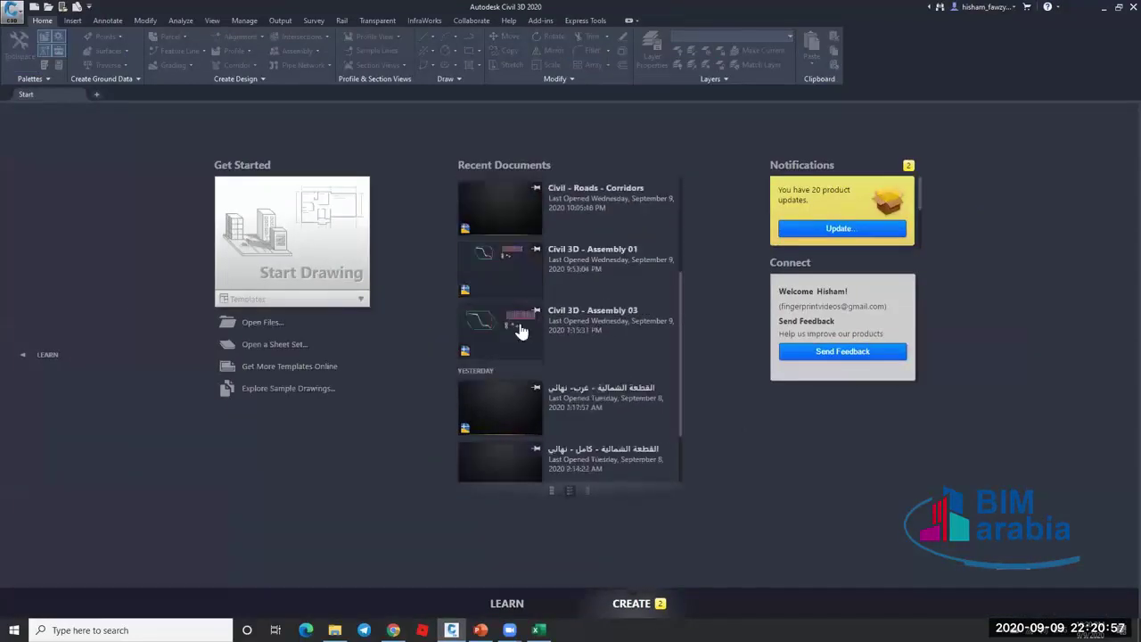
Reopen Civil 3D - Assembly 01 from Recent Documents and show its Prospector tree.
{"action": "scroll", "coordinate": [513, 356], "scroll_direction": "down", "scroll_amount": 3}
{"action": "scroll", "coordinate": [522, 394], "scroll_direction": "up", "scroll_amount": 2}
{"action": "left_click", "coordinate": [522, 395]}
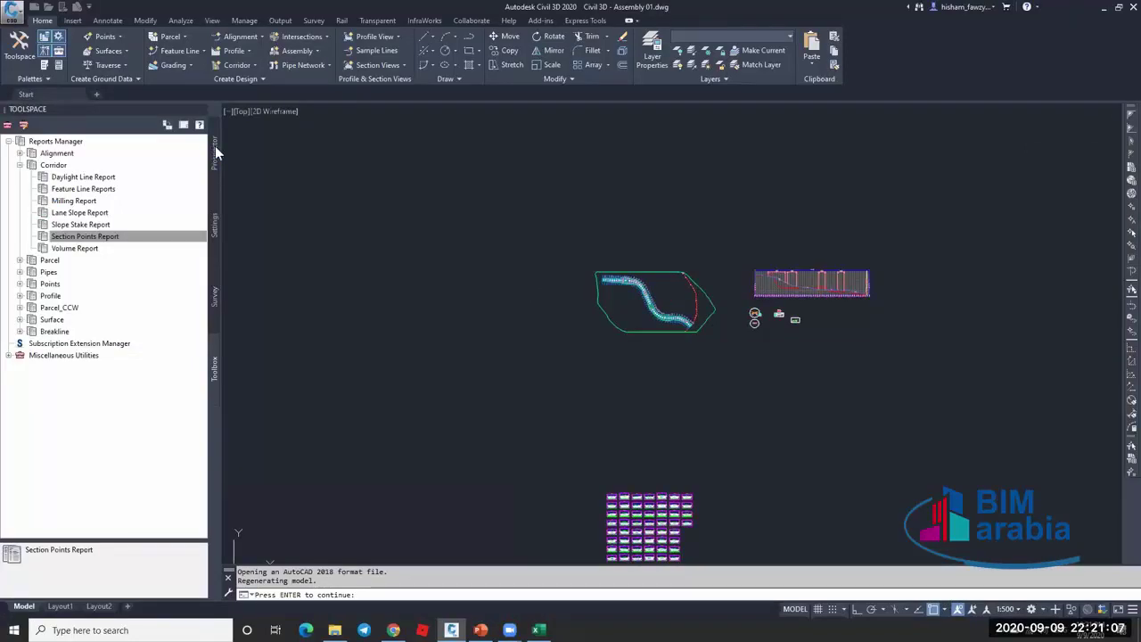
{"action": "left_click", "coordinate": [214, 145]}
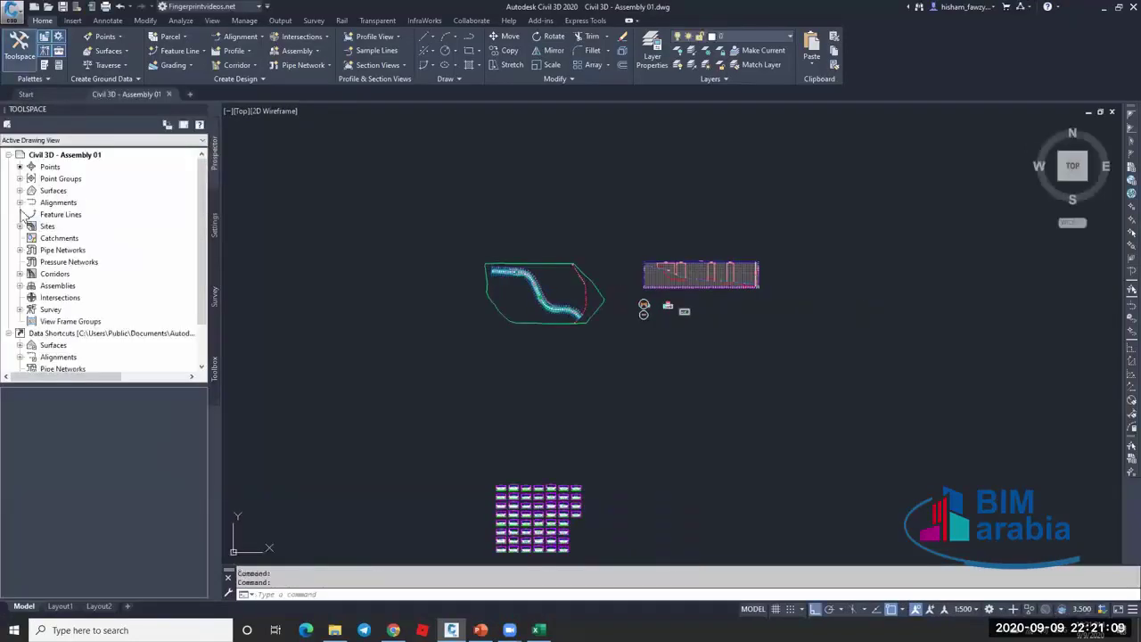
In Prospector, delete SL Collection - 1 under ROAD 01's Sample Line Groups, then collapse Alignments.
{"action": "left_click", "coordinate": [20, 202]}
{"action": "left_click", "coordinate": [32, 214]}
{"action": "left_click", "coordinate": [42, 238]}
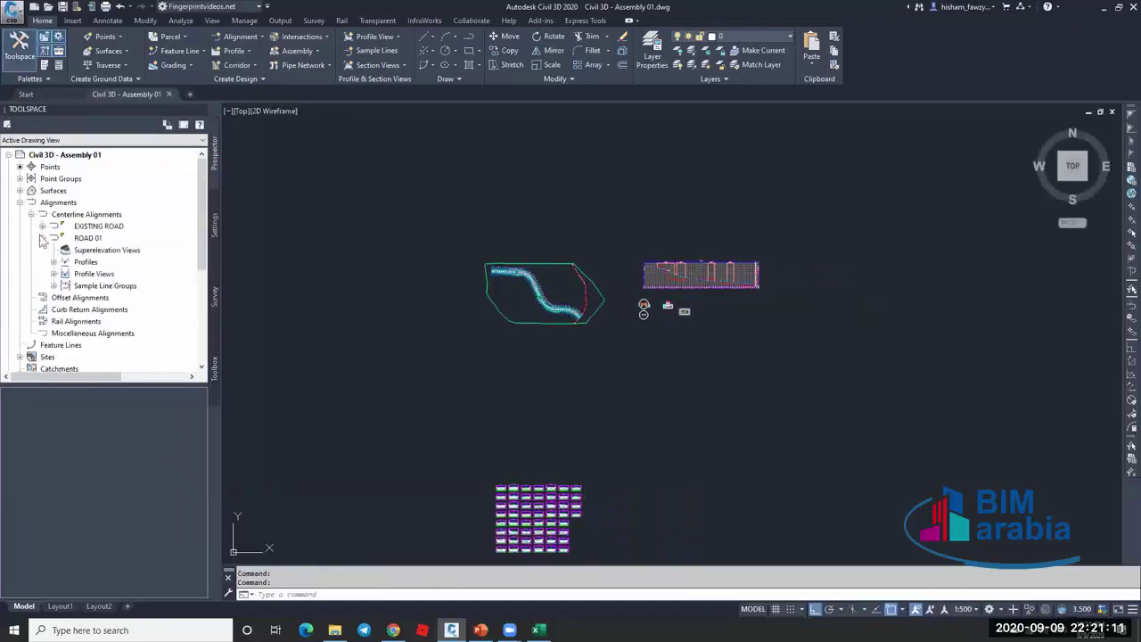
{"action": "left_click", "coordinate": [53, 285]}
{"action": "right_click", "coordinate": [106, 299]}
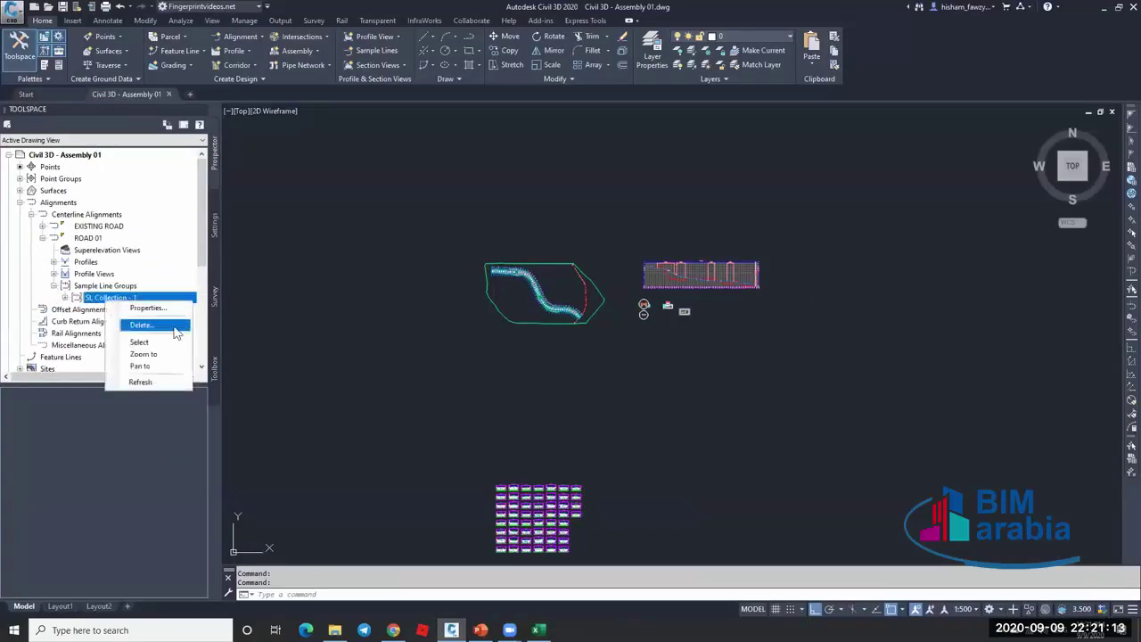
{"action": "left_click", "coordinate": [142, 324]}
{"action": "left_click", "coordinate": [594, 339]}
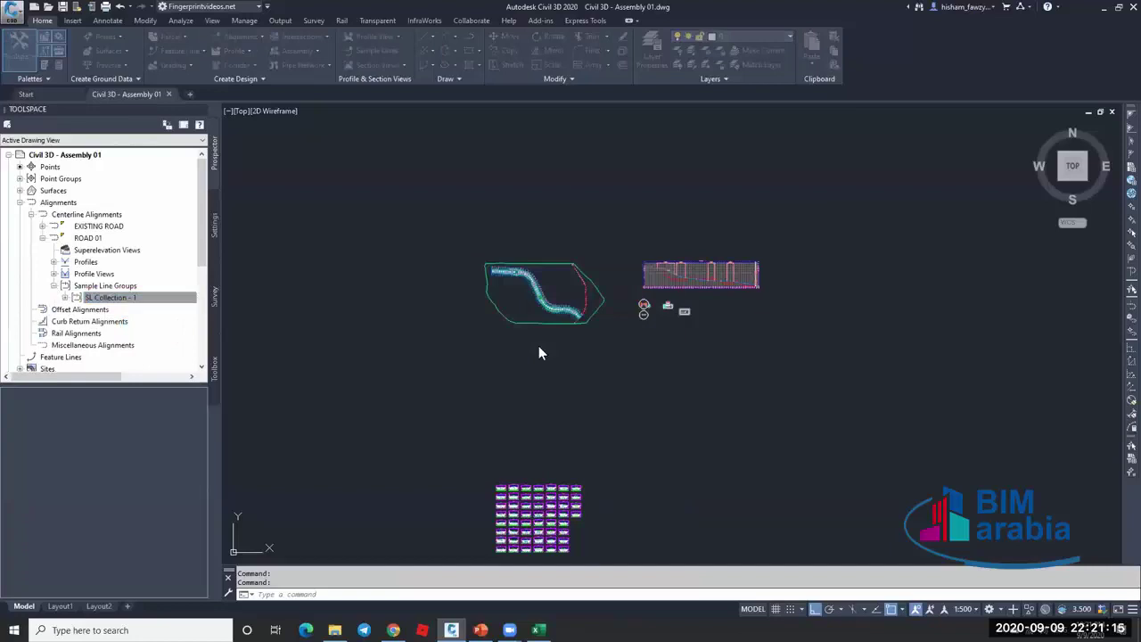
{"action": "double_click", "coordinate": [32, 204]}
{"action": "scroll", "coordinate": [542, 276], "scroll_direction": "up", "scroll_amount": 9}
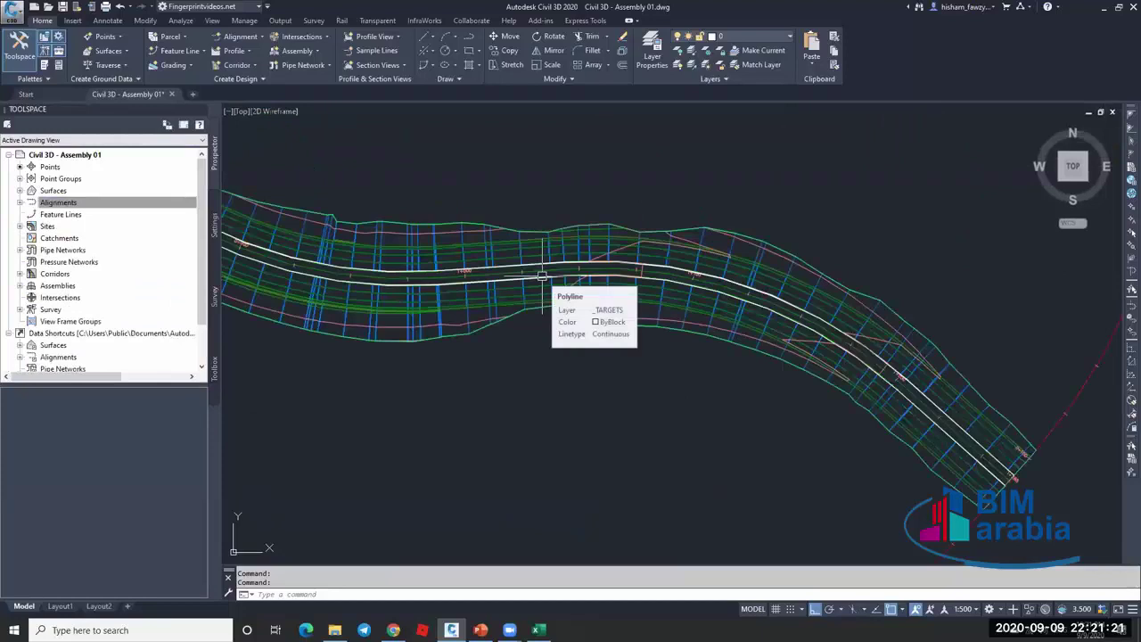
{"action": "scroll", "coordinate": [542, 276], "scroll_direction": "up", "scroll_amount": 5}
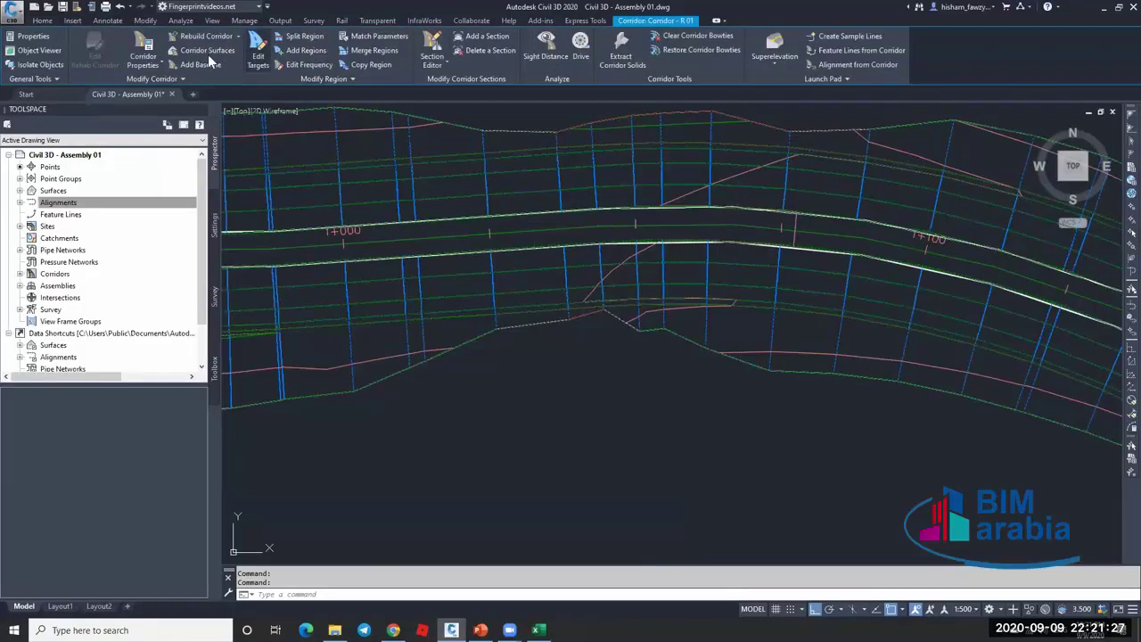
{"action": "double_click", "coordinate": [458, 236]}
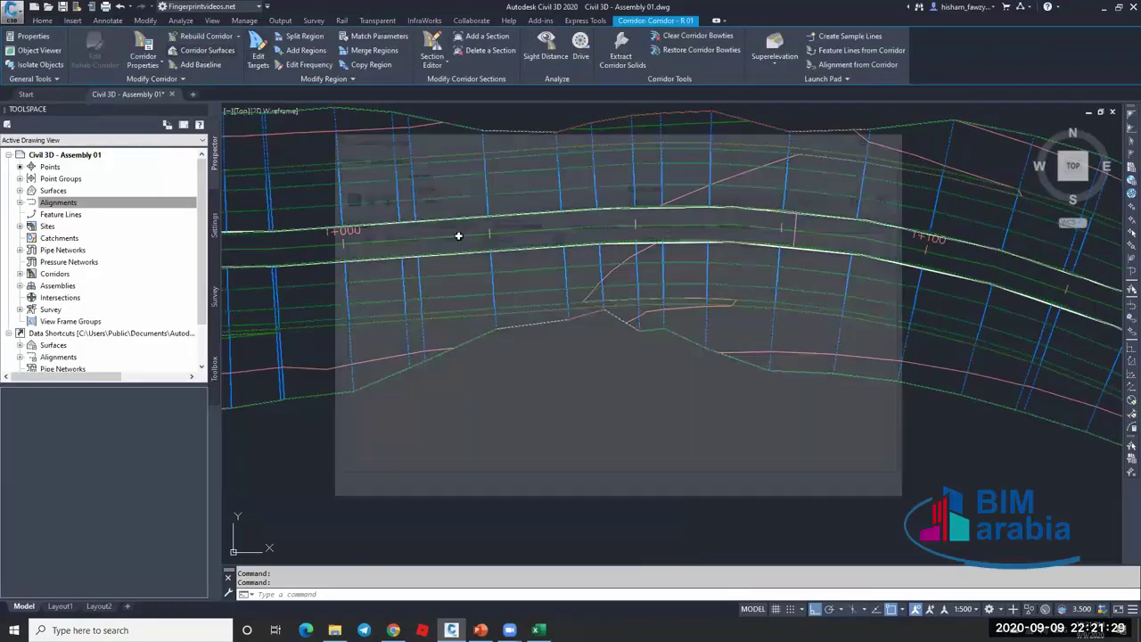
{"action": "left_click", "coordinate": [348, 237]}
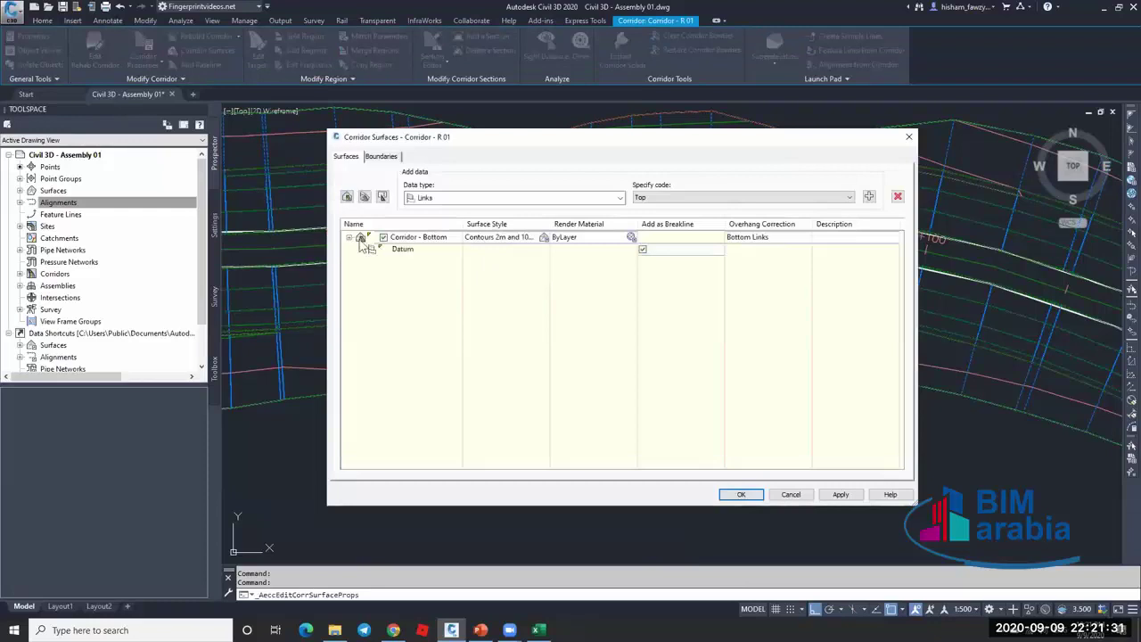
{"action": "left_click", "coordinate": [382, 156]}
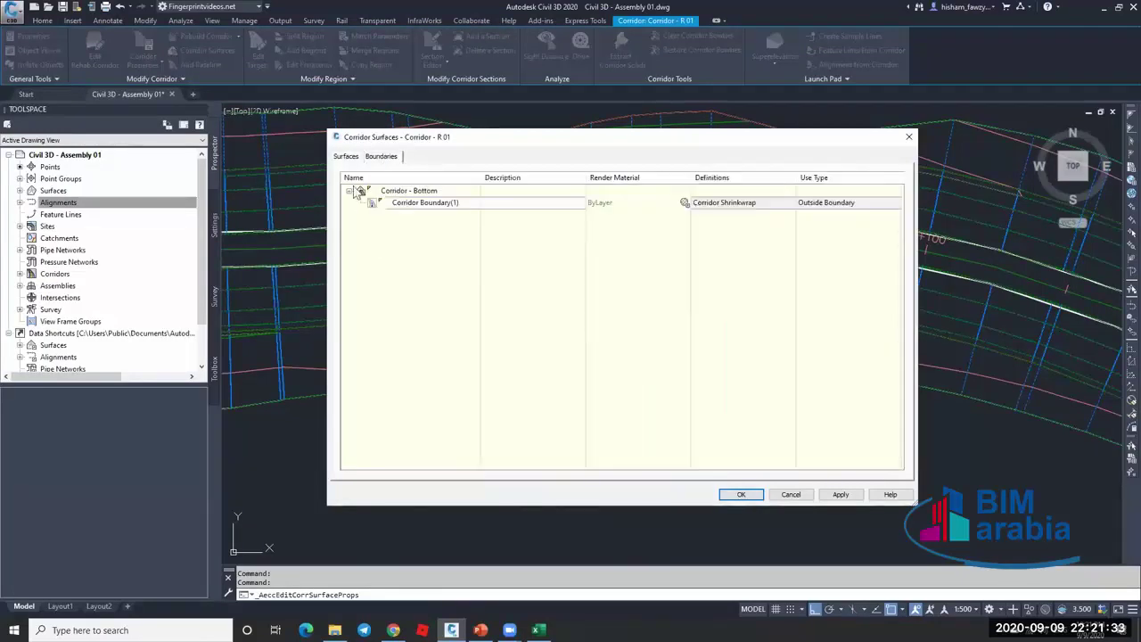
{"action": "left_click", "coordinate": [350, 191]}
{"action": "left_click", "coordinate": [347, 156]}
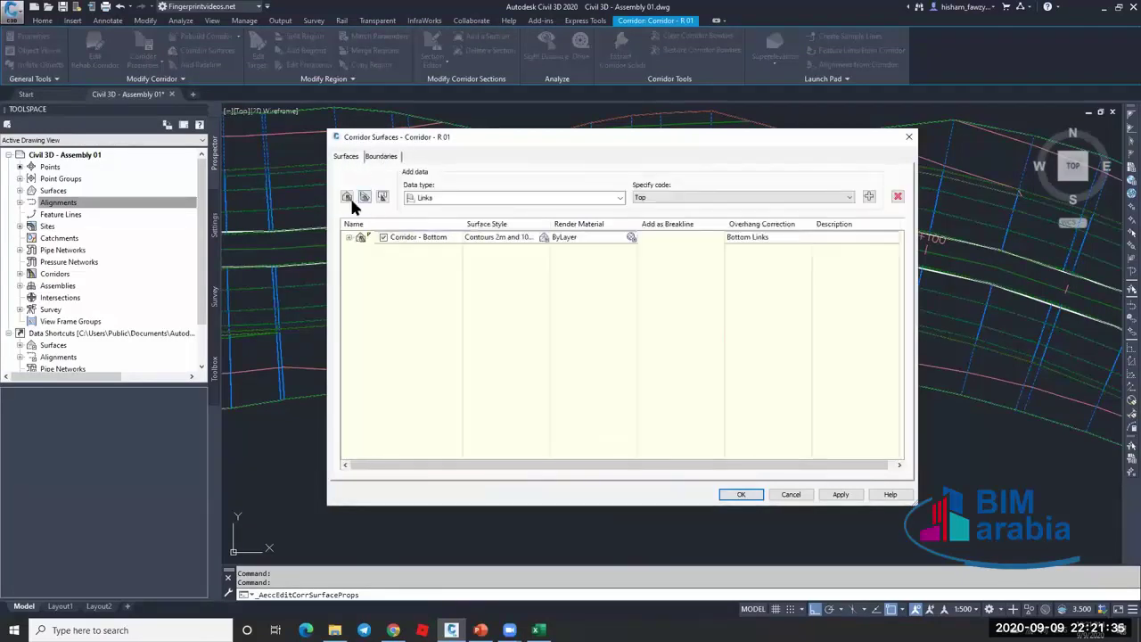
{"action": "left_click", "coordinate": [737, 496]}
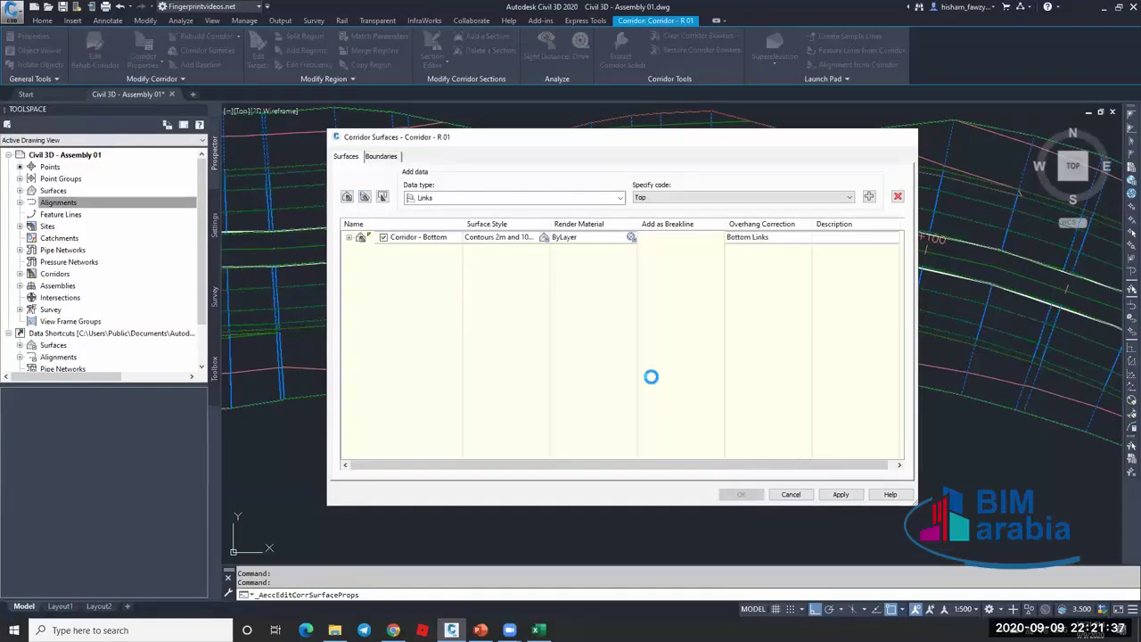
{"action": "scroll", "coordinate": [752, 290], "scroll_direction": "down", "scroll_amount": 2}
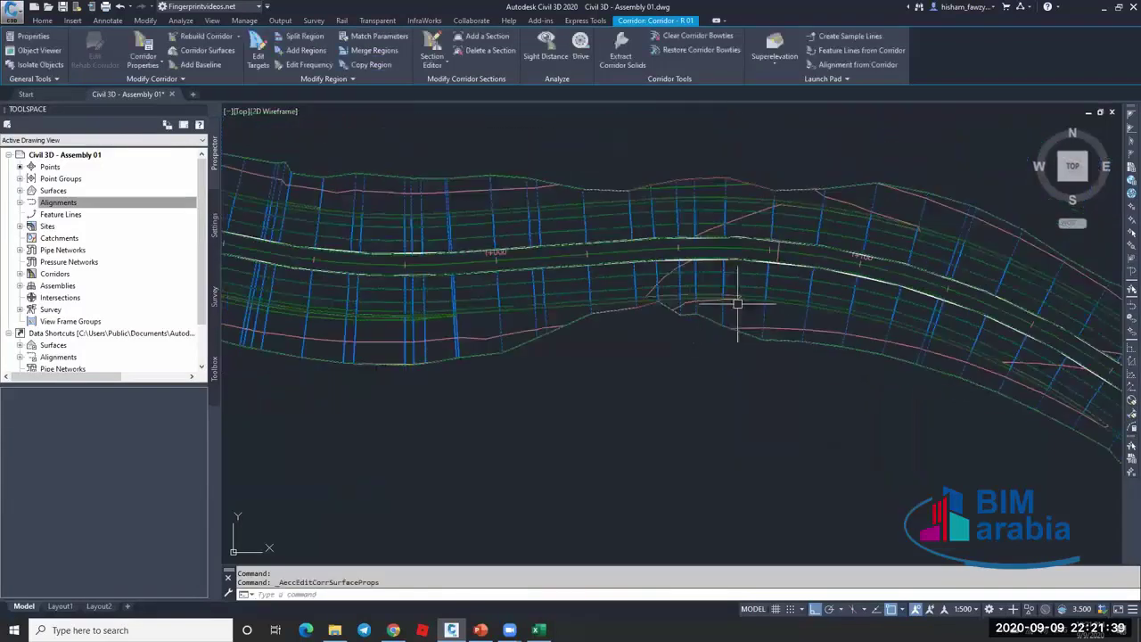
{"action": "key", "text": "Escape"}
{"action": "scroll", "coordinate": [713, 339], "scroll_direction": "down", "scroll_amount": 4}
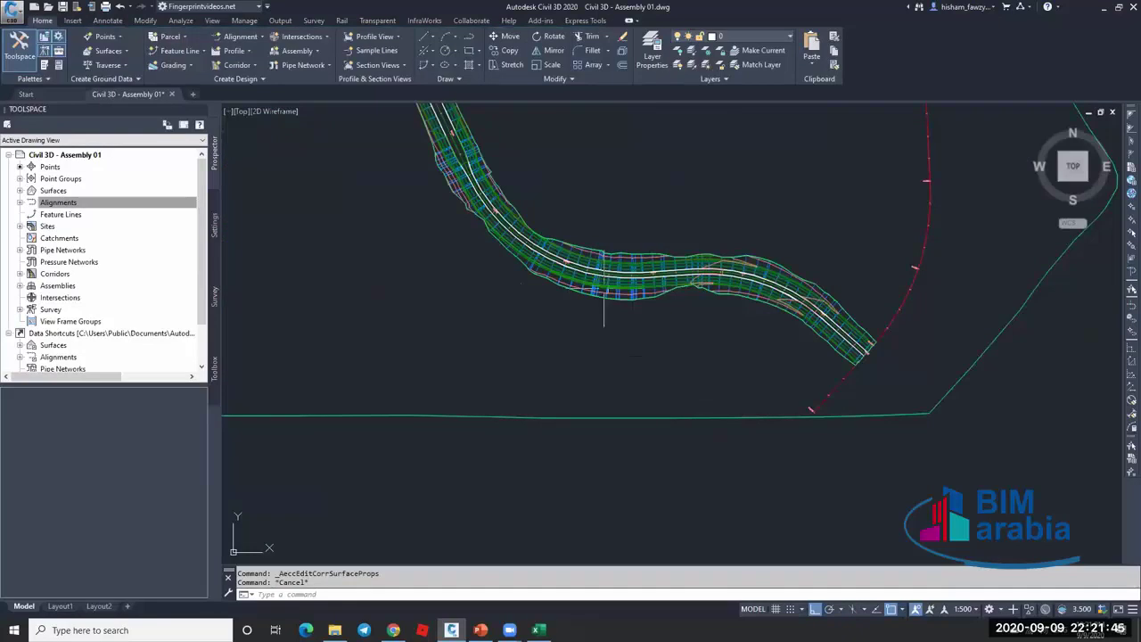
{"action": "scroll", "coordinate": [615, 258], "scroll_direction": "down", "scroll_amount": 5}
{"action": "middle_click_drag", "start_coordinate": [644, 263], "coordinate": [573, 301]}
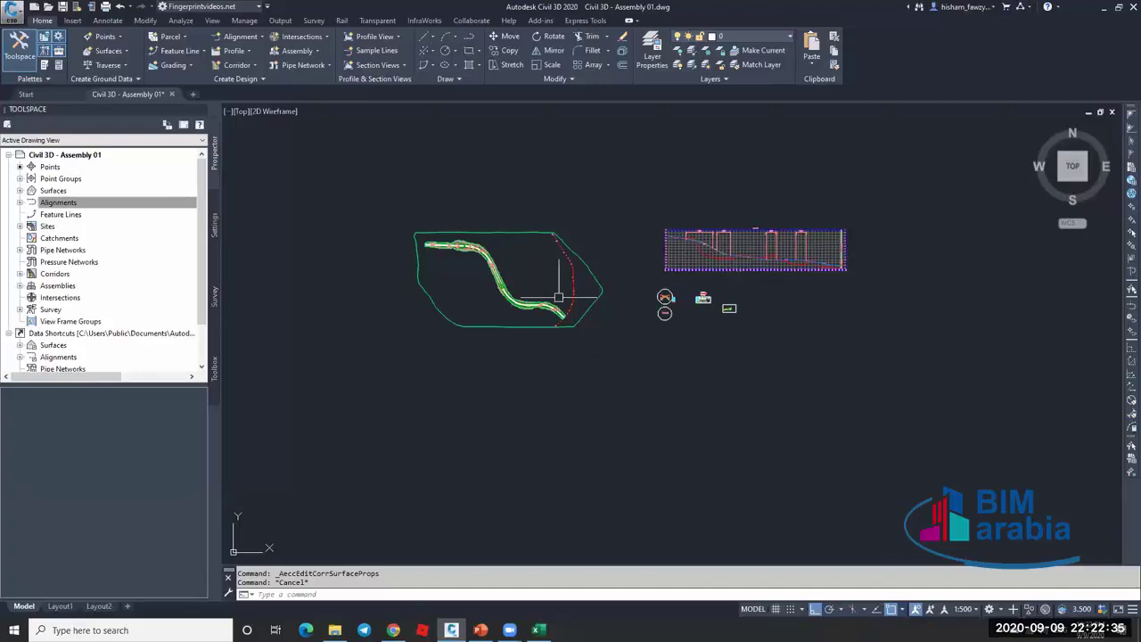
{"action": "scroll", "coordinate": [556, 312], "scroll_direction": "up", "scroll_amount": 4}
{"action": "scroll", "coordinate": [641, 273], "scroll_direction": "down", "scroll_amount": 3}
{"action": "middle_click_drag", "start_coordinate": [657, 265], "coordinate": [687, 275]}
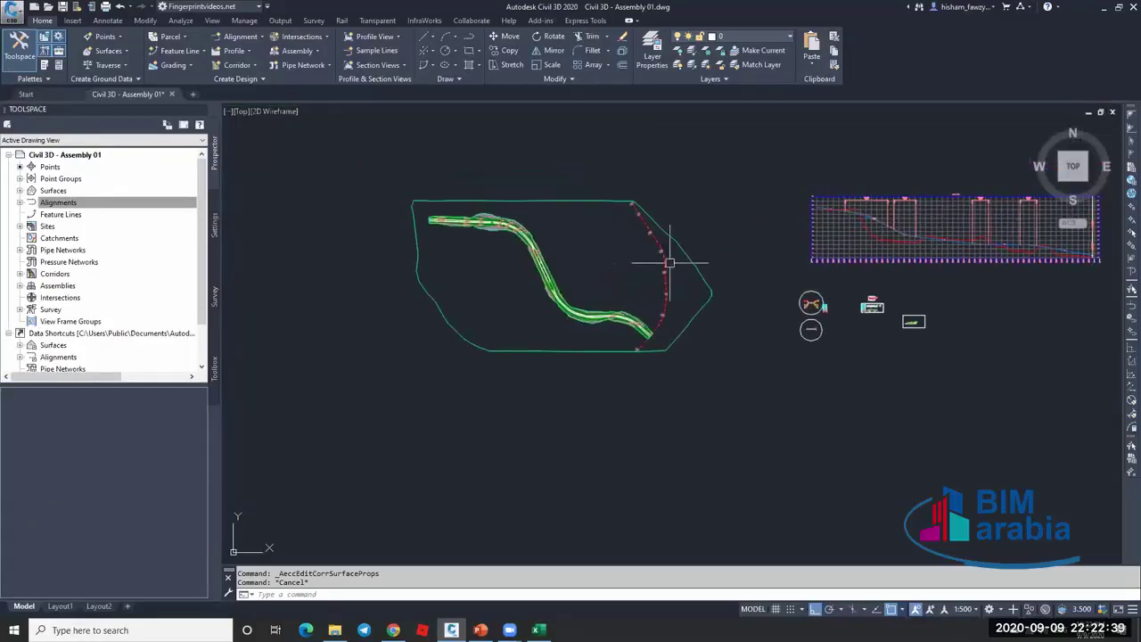
{"action": "scroll", "coordinate": [664, 266], "scroll_direction": "up", "scroll_amount": 2}
{"action": "scroll", "coordinate": [667, 257], "scroll_direction": "up", "scroll_amount": 2}
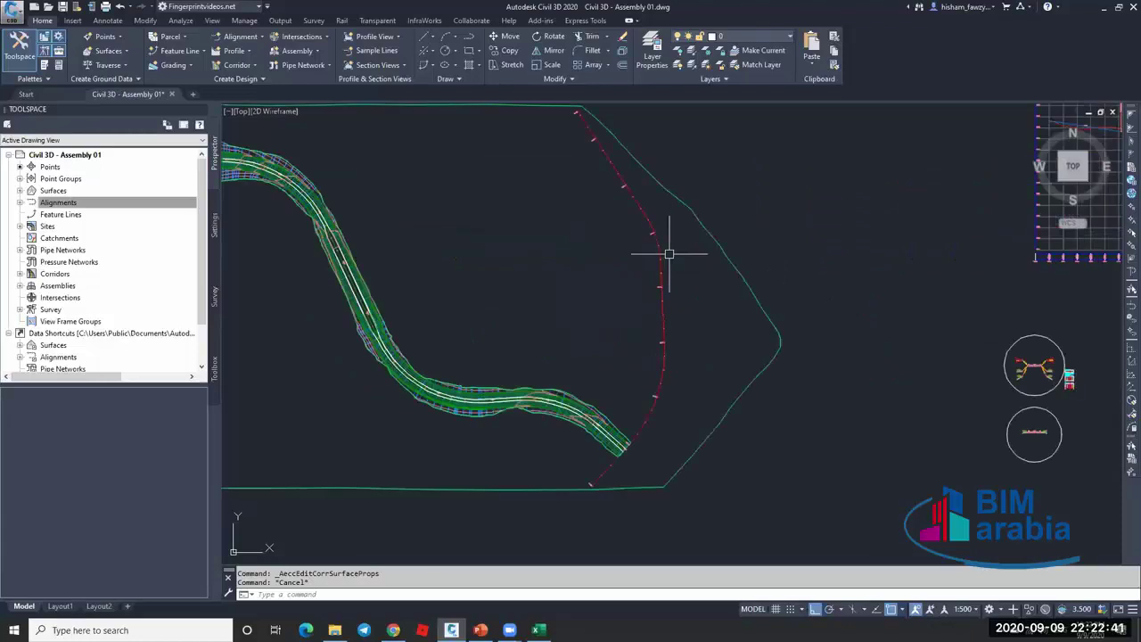
{"action": "scroll", "coordinate": [660, 267], "scroll_direction": "down", "scroll_amount": 3}
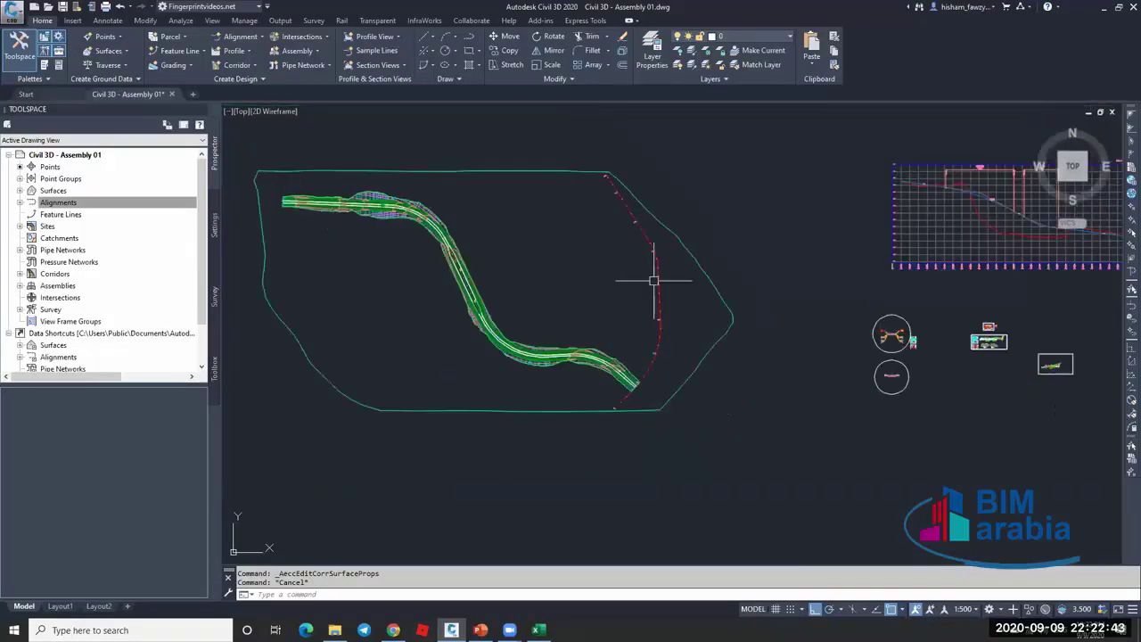
{"action": "scroll", "coordinate": [689, 256], "scroll_direction": "up", "scroll_amount": 2}
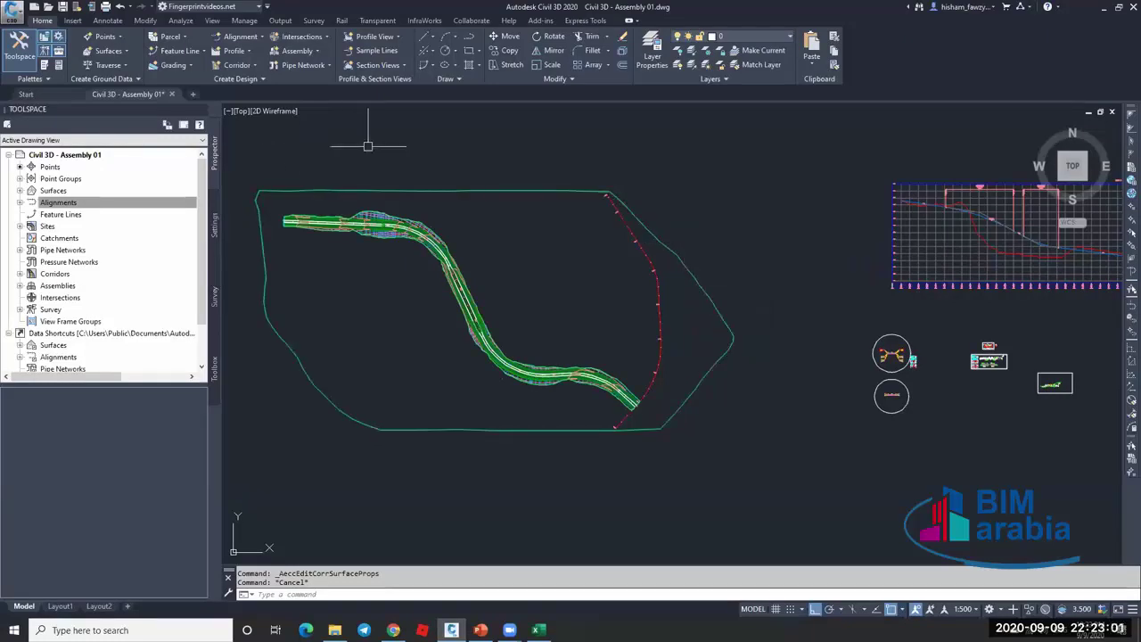
Select the NGL ground surface to inspect it, then deselect it.
{"action": "left_click", "coordinate": [412, 189]}
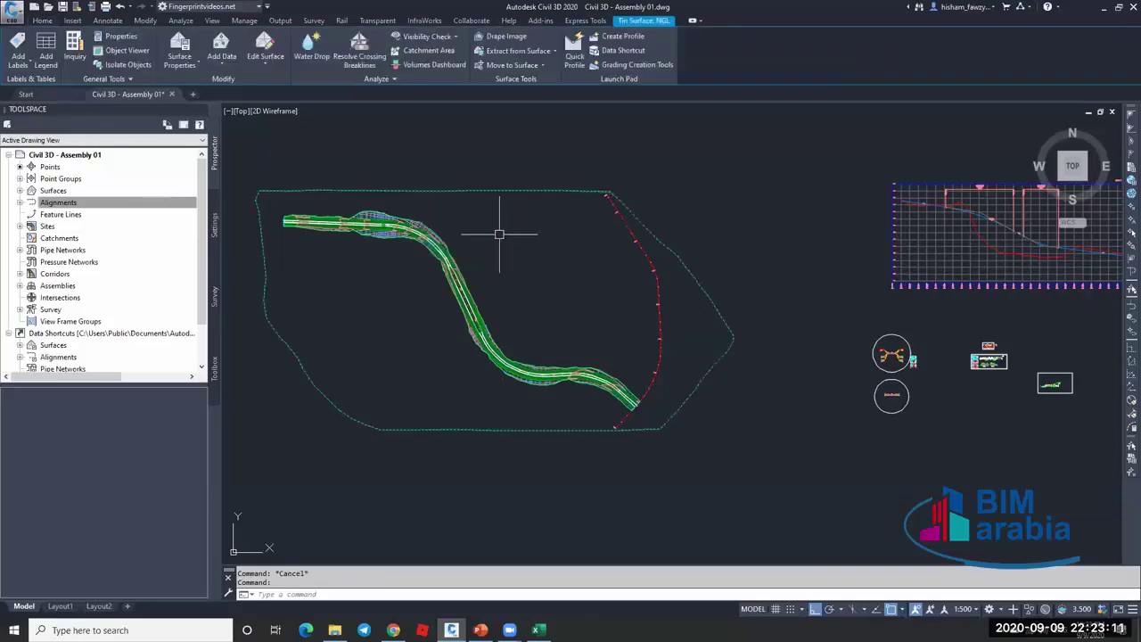
{"action": "mouse_move", "coordinate": [498, 234]}
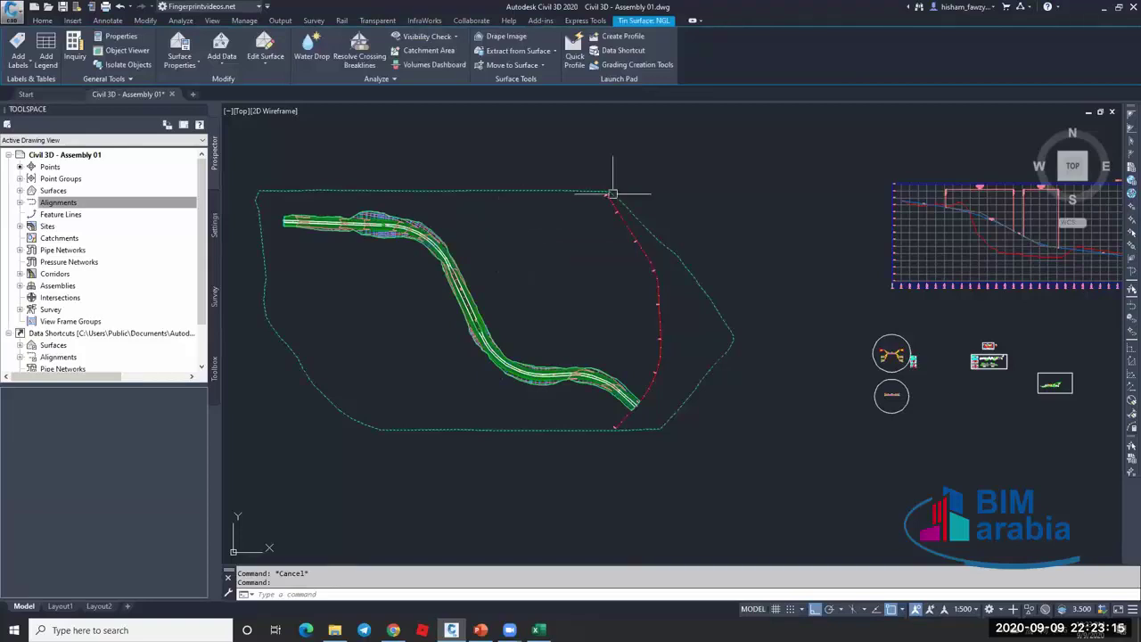
{"action": "key", "text": "Escape"}
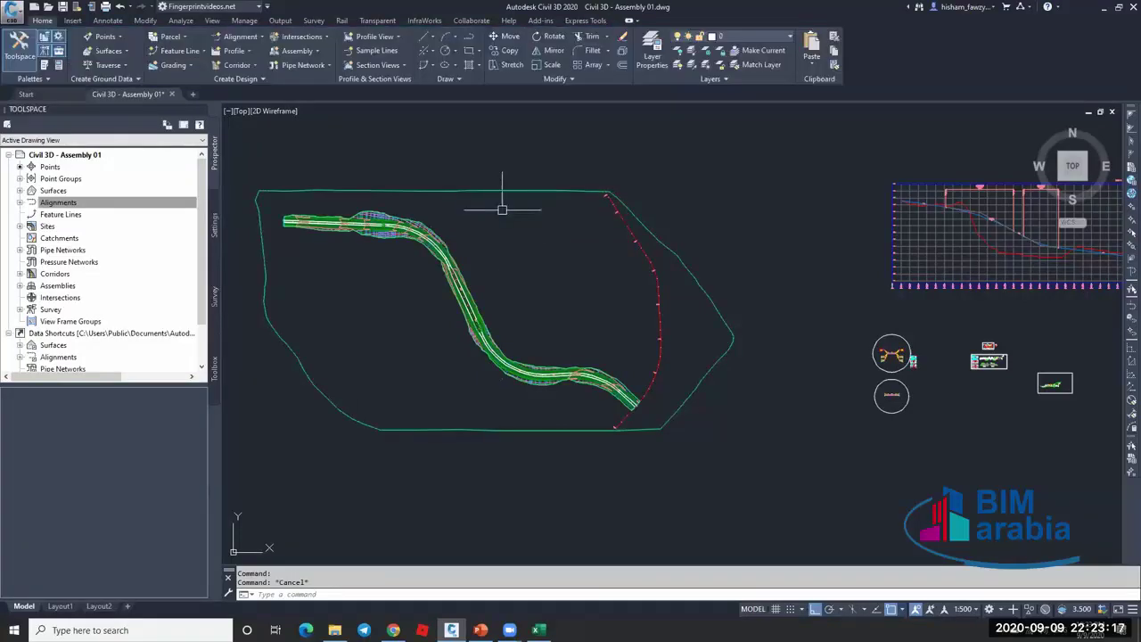
{"action": "mouse_move", "coordinate": [501, 211]}
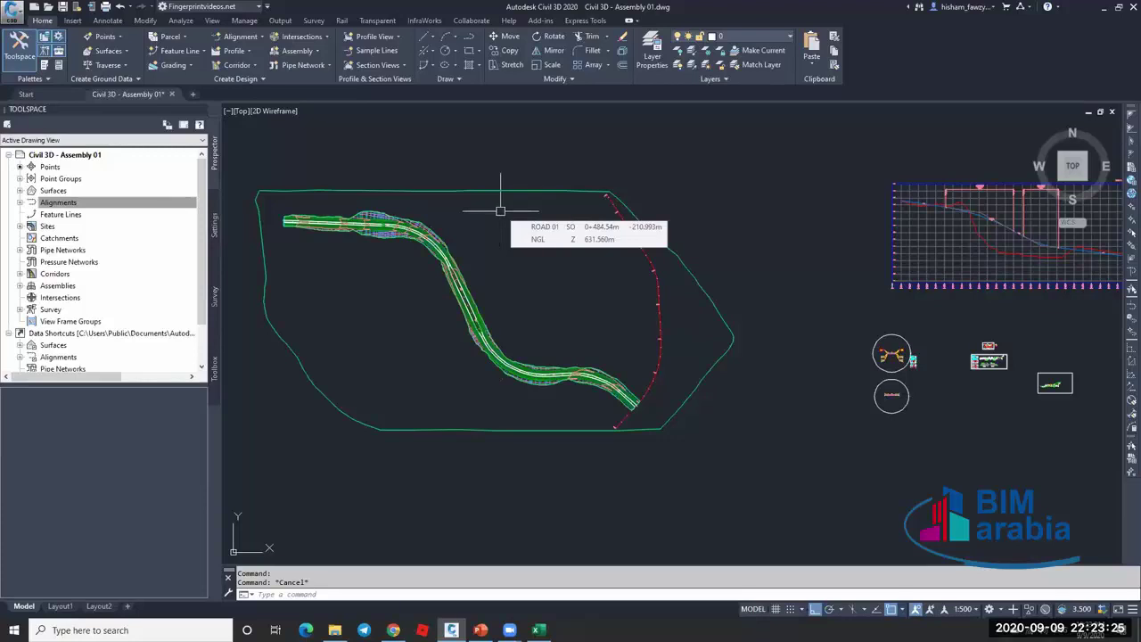
Pan and zoom over the road corridor and profile, then launch the Sample Lines command.
{"action": "scroll", "coordinate": [530, 214], "scroll_direction": "down", "scroll_amount": 1}
{"action": "mouse_move", "coordinate": [529, 198]}
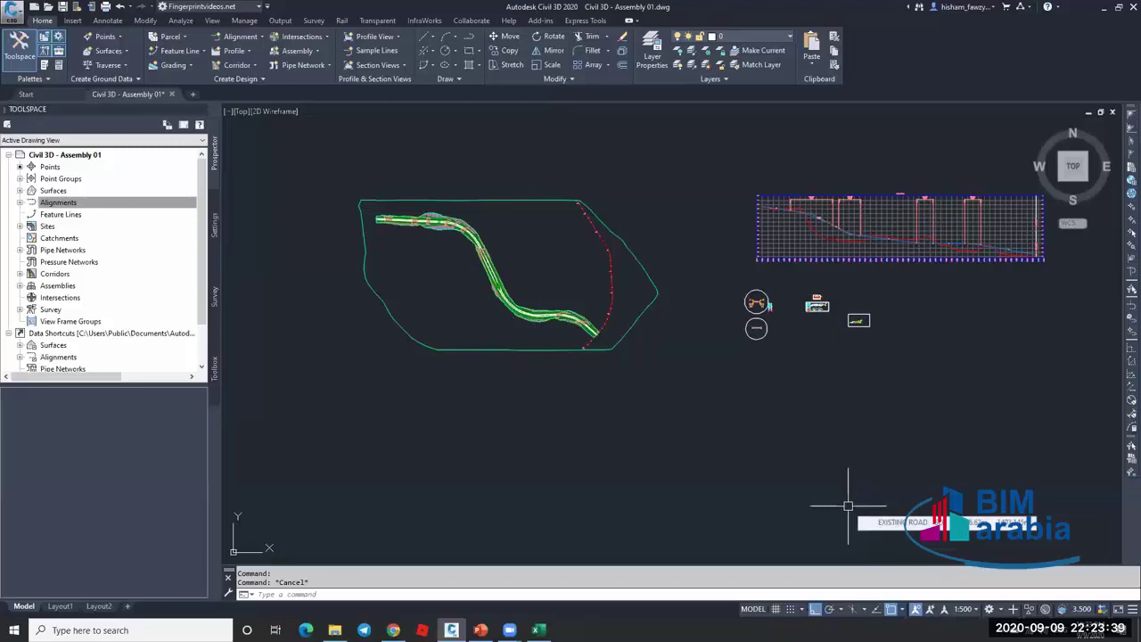
{"action": "scroll", "coordinate": [694, 381], "scroll_direction": "down", "scroll_amount": 2}
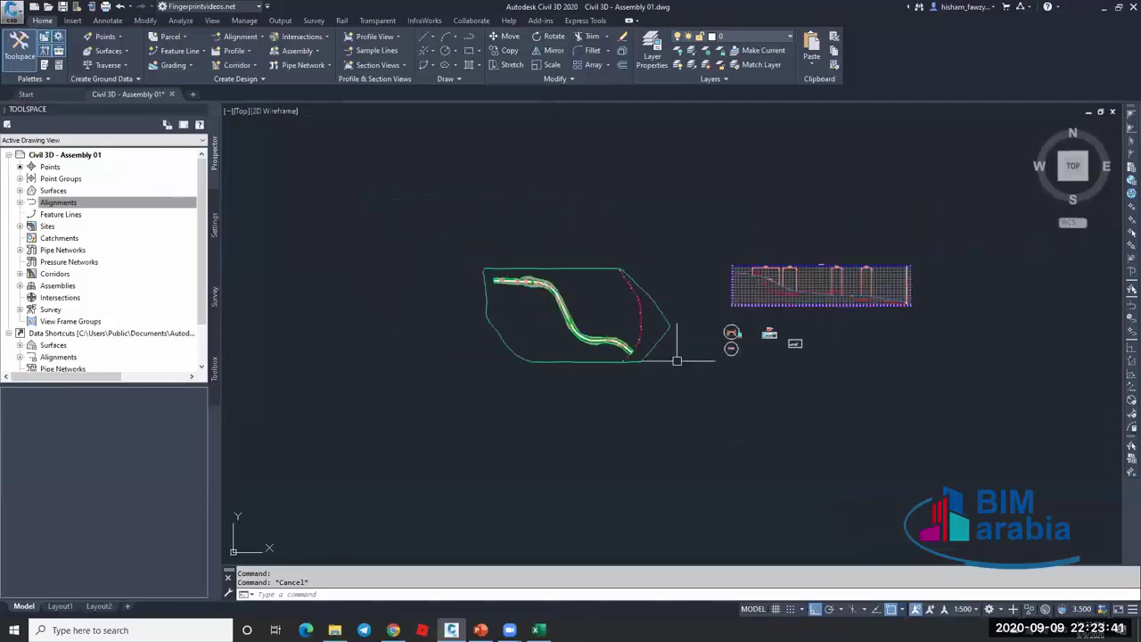
{"action": "scroll", "coordinate": [628, 276], "scroll_direction": "up", "scroll_amount": 4}
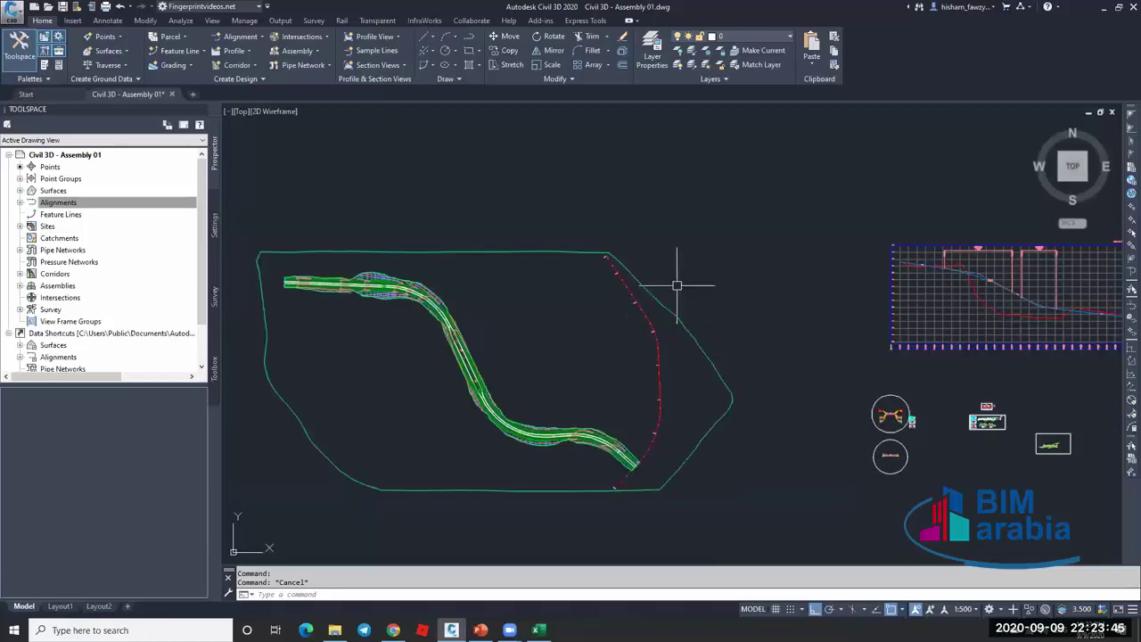
{"action": "scroll", "coordinate": [676, 292], "scroll_direction": "down", "scroll_amount": 2}
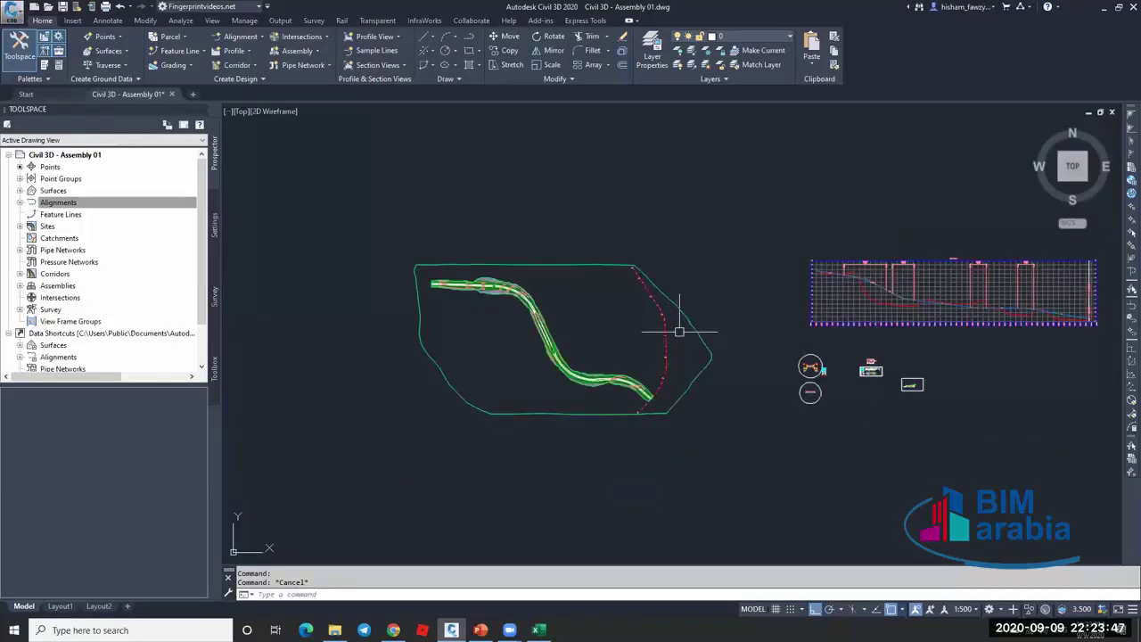
{"action": "middle_click_drag", "start_coordinate": [630, 320], "coordinate": [573, 285]}
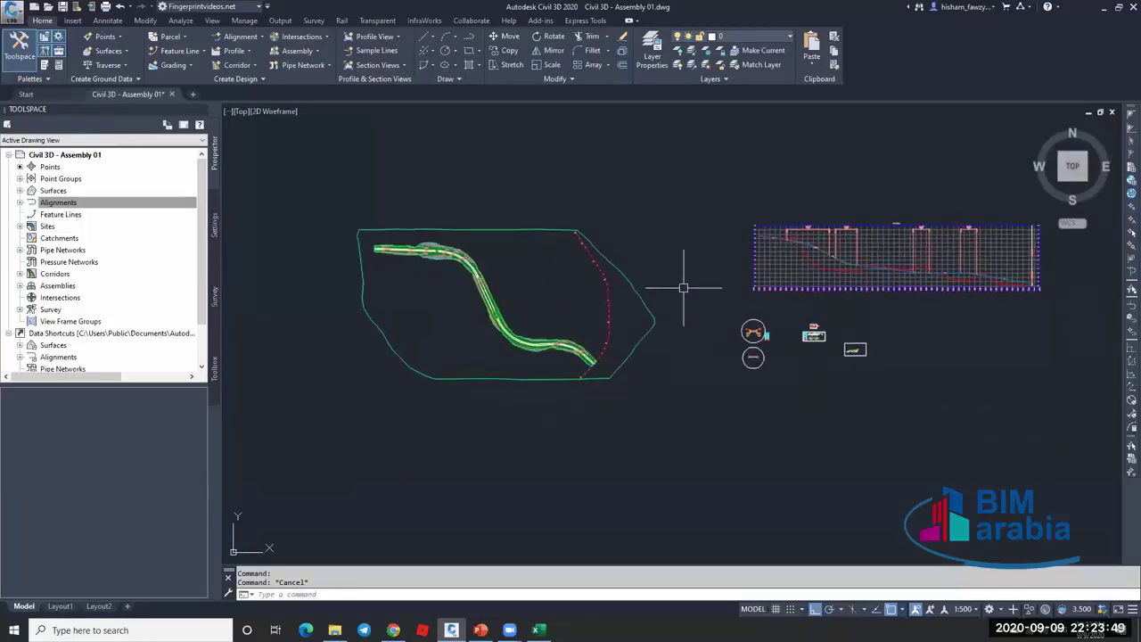
{"action": "scroll", "coordinate": [606, 272], "scroll_direction": "up", "scroll_amount": 2}
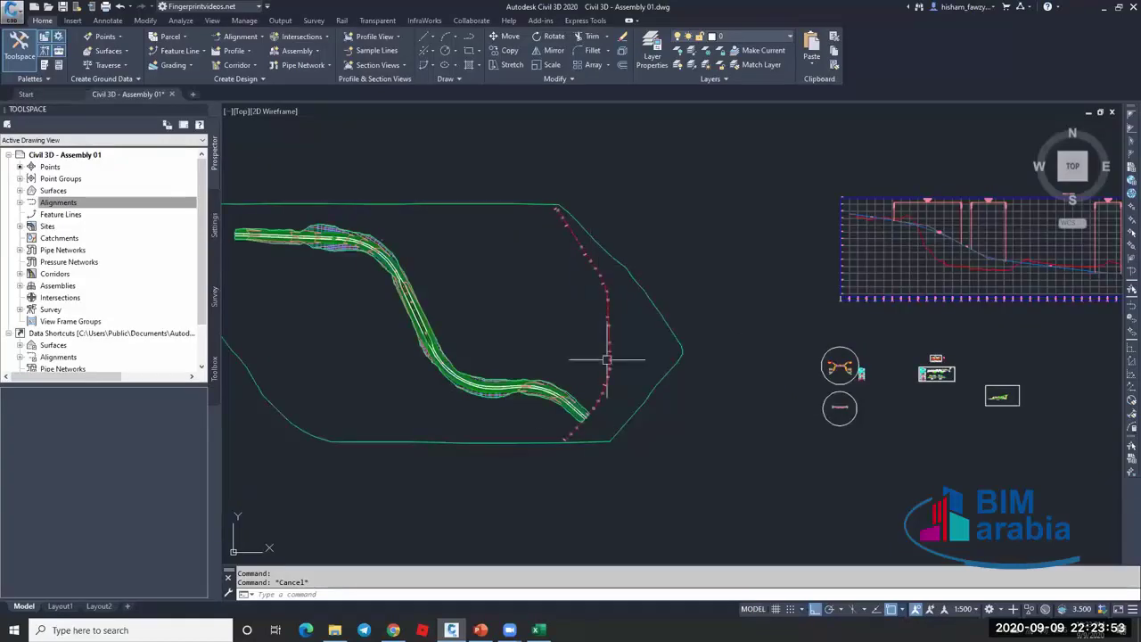
{"action": "scroll", "coordinate": [584, 387], "scroll_direction": "down", "scroll_amount": 2}
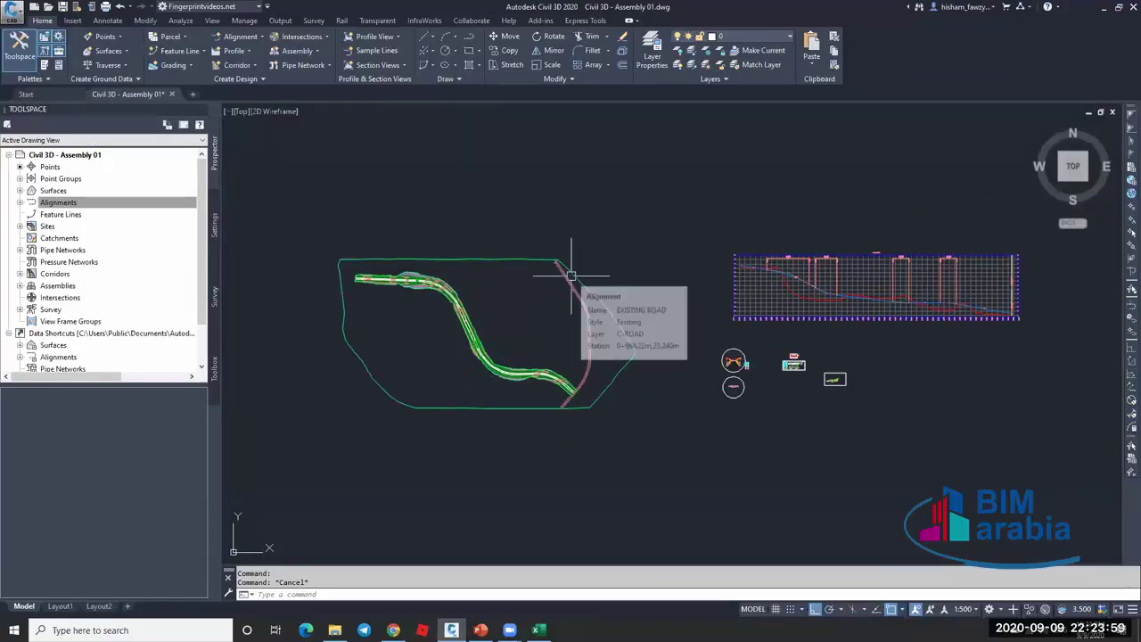
{"action": "scroll", "coordinate": [575, 289], "scroll_direction": "up", "scroll_amount": 5}
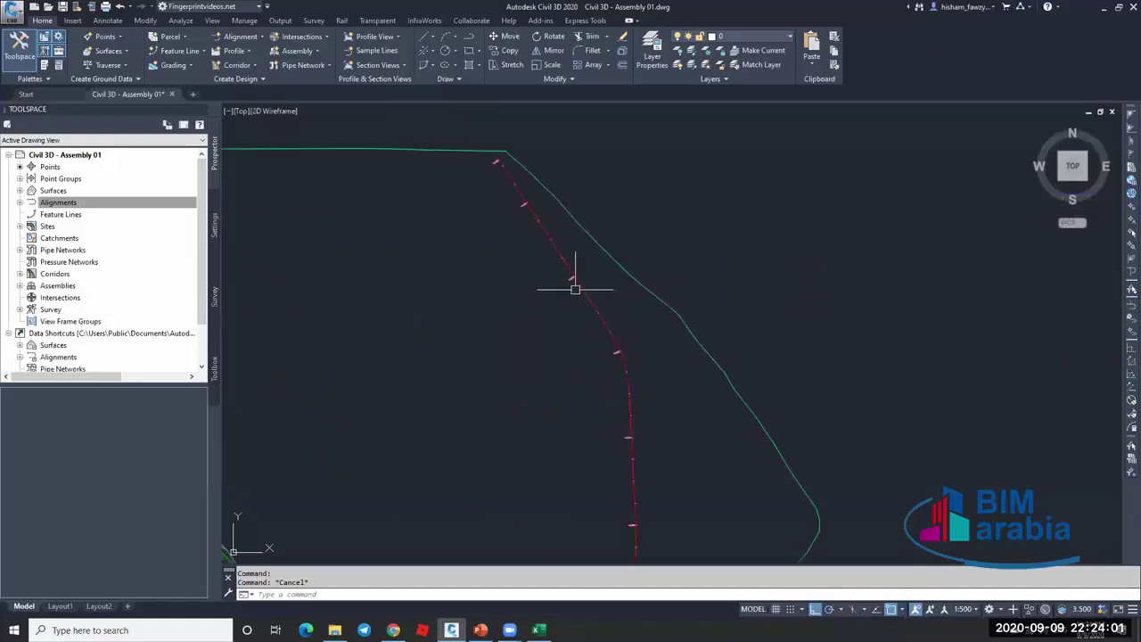
{"action": "scroll", "coordinate": [584, 286], "scroll_direction": "down", "scroll_amount": 6}
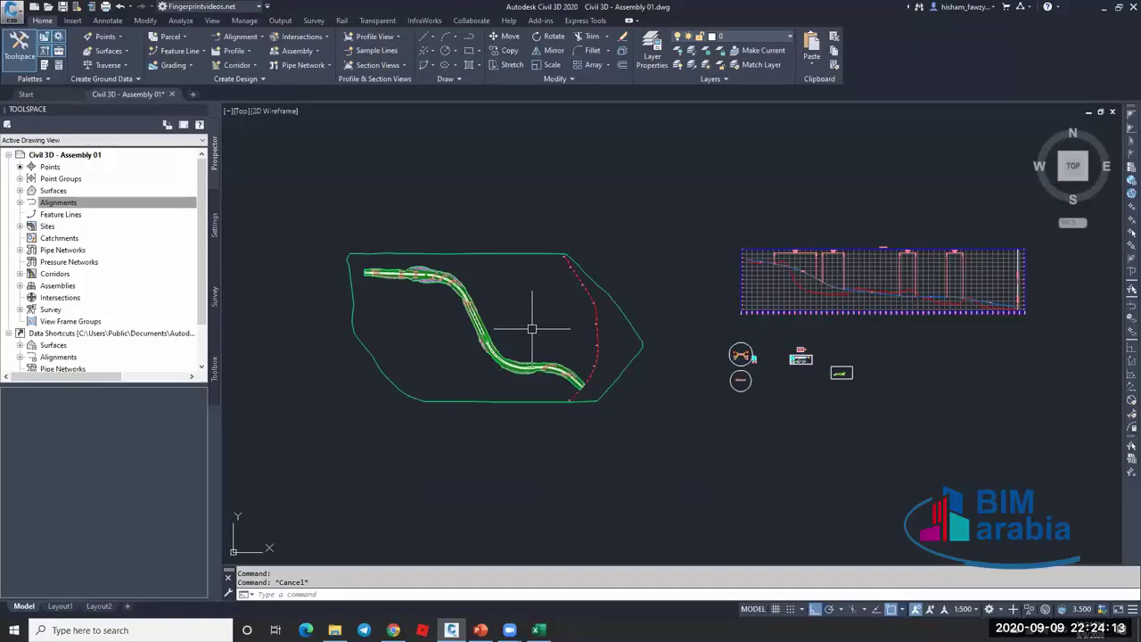
{"action": "mouse_move", "coordinate": [591, 387]}
{"action": "middle_mouse_down"}
{"action": "mouse_move", "coordinate": [591, 318]}
{"action": "mouse_move", "coordinate": [606, 311]}
{"action": "middle_mouse_up"}
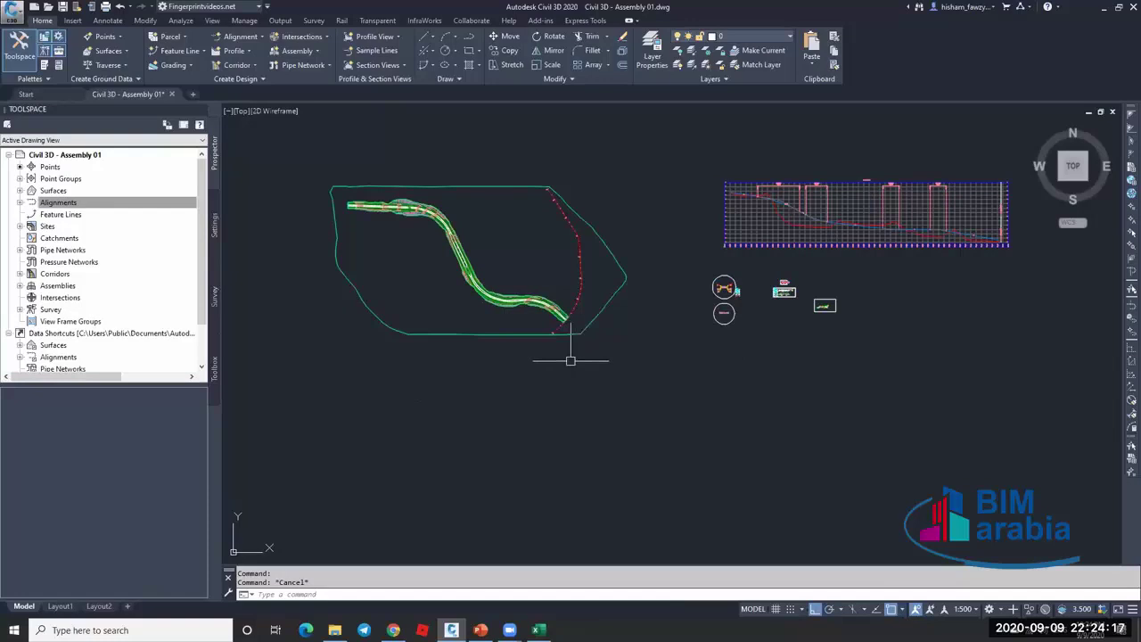
{"action": "scroll", "coordinate": [526, 348], "scroll_direction": "up", "scroll_amount": 5}
{"action": "scroll", "coordinate": [575, 268], "scroll_direction": "down", "scroll_amount": 5}
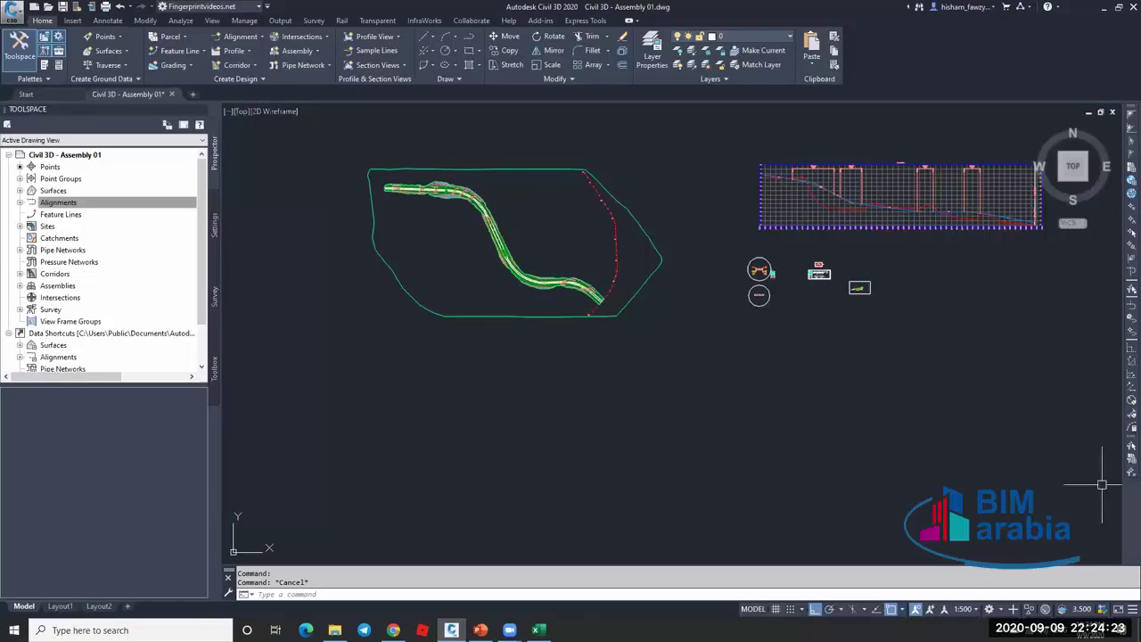
{"action": "scroll", "coordinate": [935, 458], "scroll_direction": "down", "scroll_amount": 5}
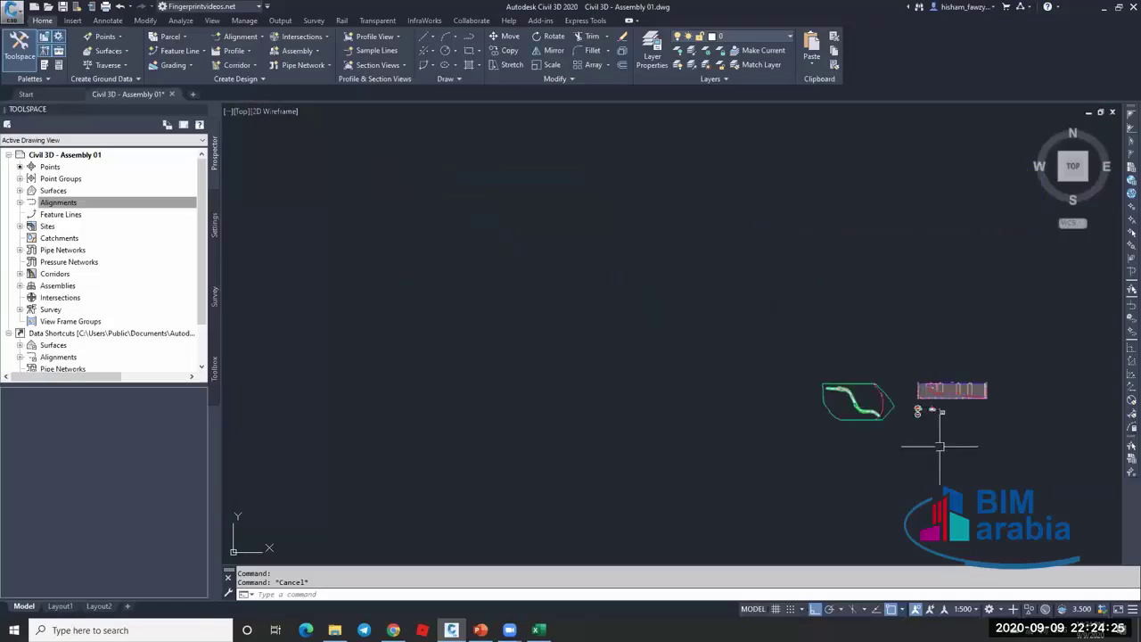
{"action": "scroll", "coordinate": [912, 433], "scroll_direction": "up", "scroll_amount": 7}
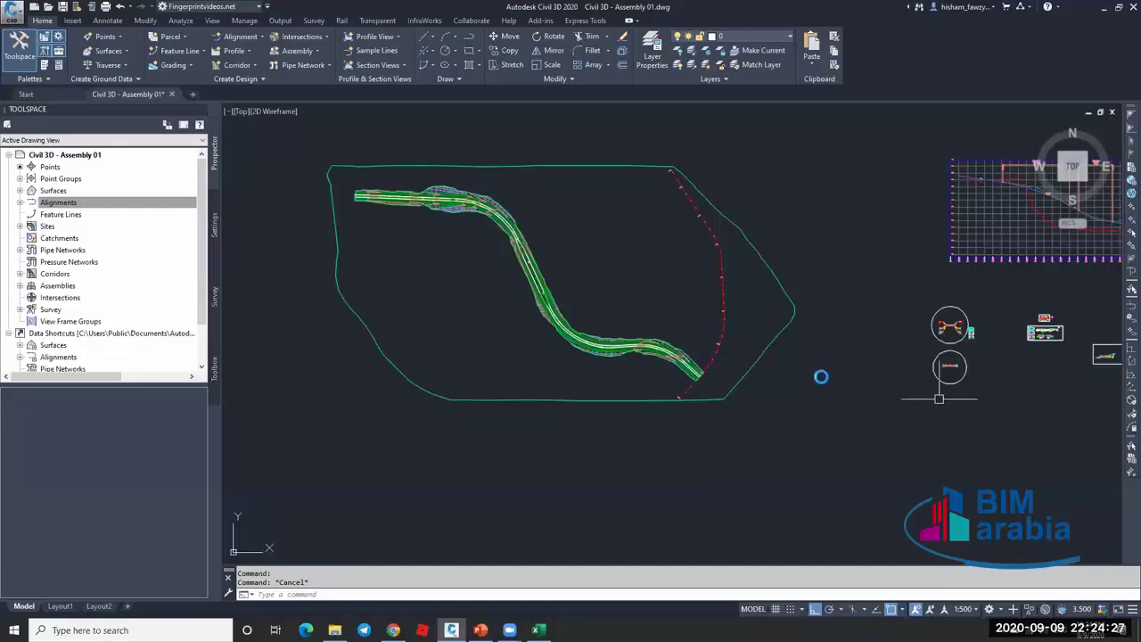
{"action": "scroll", "coordinate": [764, 387], "scroll_direction": "down", "scroll_amount": 2}
{"action": "scroll", "coordinate": [767, 367], "scroll_direction": "down", "scroll_amount": 2}
{"action": "middle_click_drag", "start_coordinate": [767, 367], "coordinate": [721, 346]}
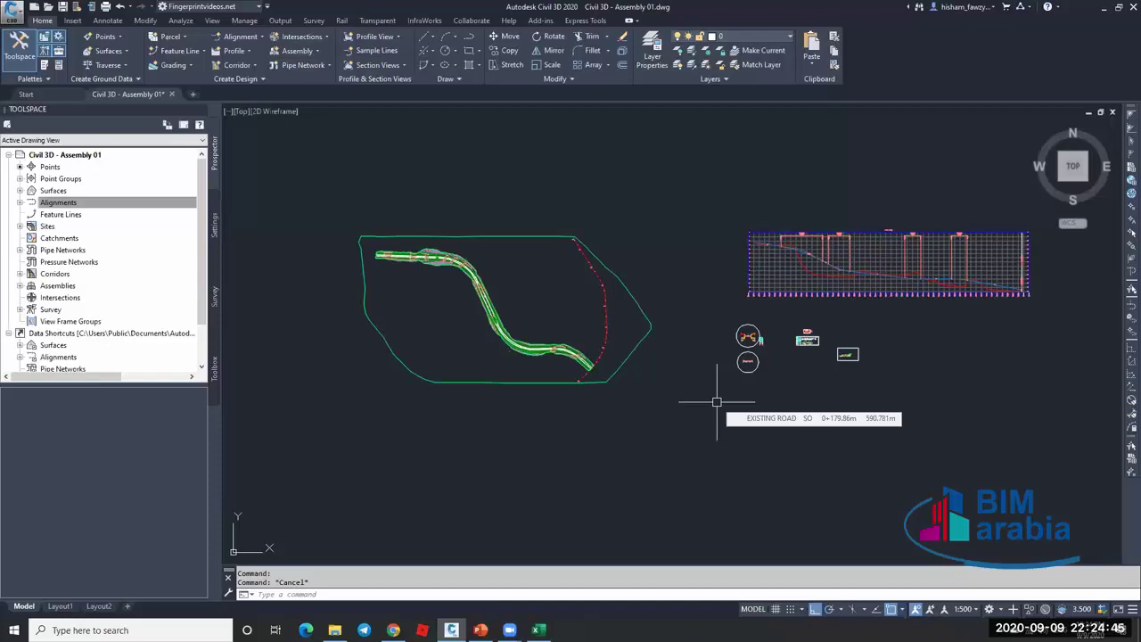
{"action": "middle_click_drag", "start_coordinate": [691, 378], "coordinate": [659, 353]}
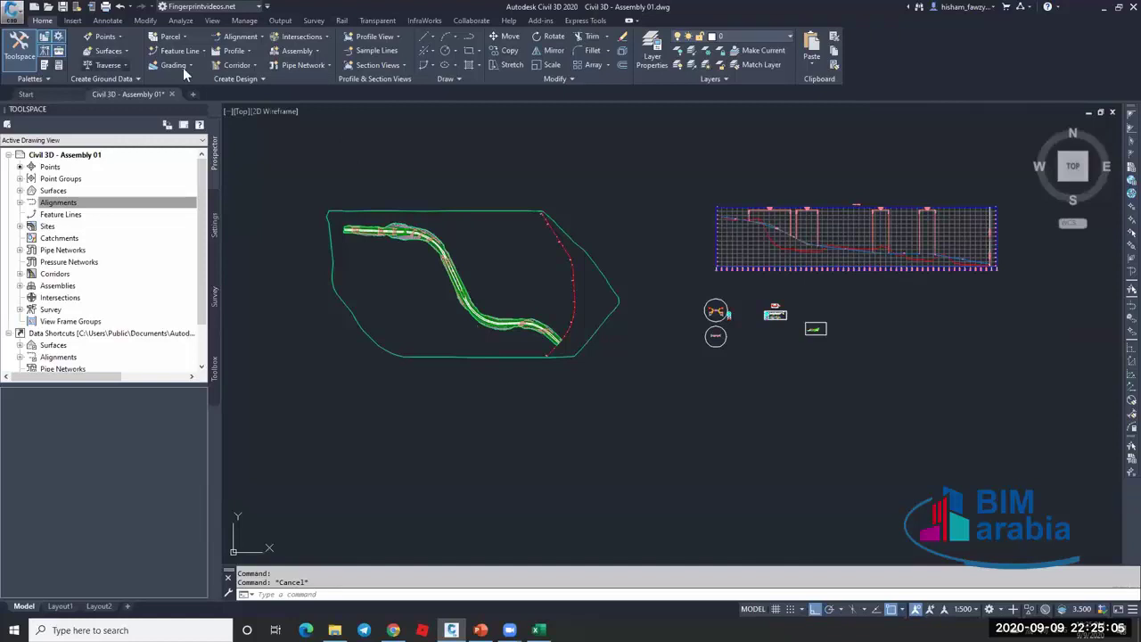
{"action": "left_click", "coordinate": [376, 51]}
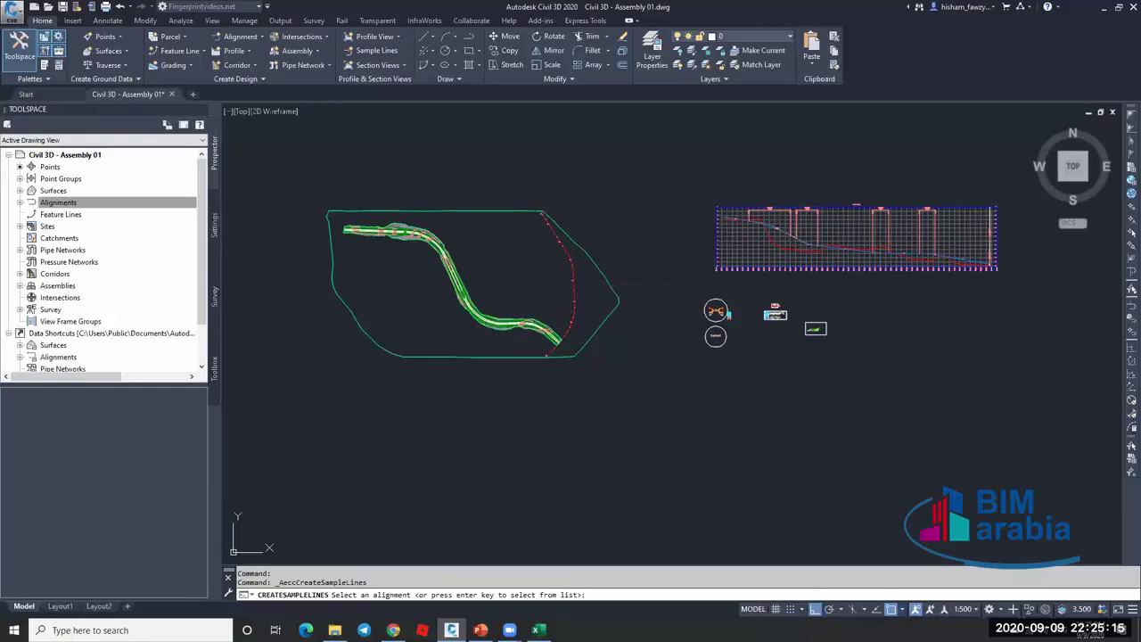
Pick alignment ROAD 01 from the list and name the sample line group 'sample 01'.
{"action": "key", "text": "Return"}
{"action": "left_click_drag", "start_coordinate": [664, 335], "coordinate": [515, 228]}
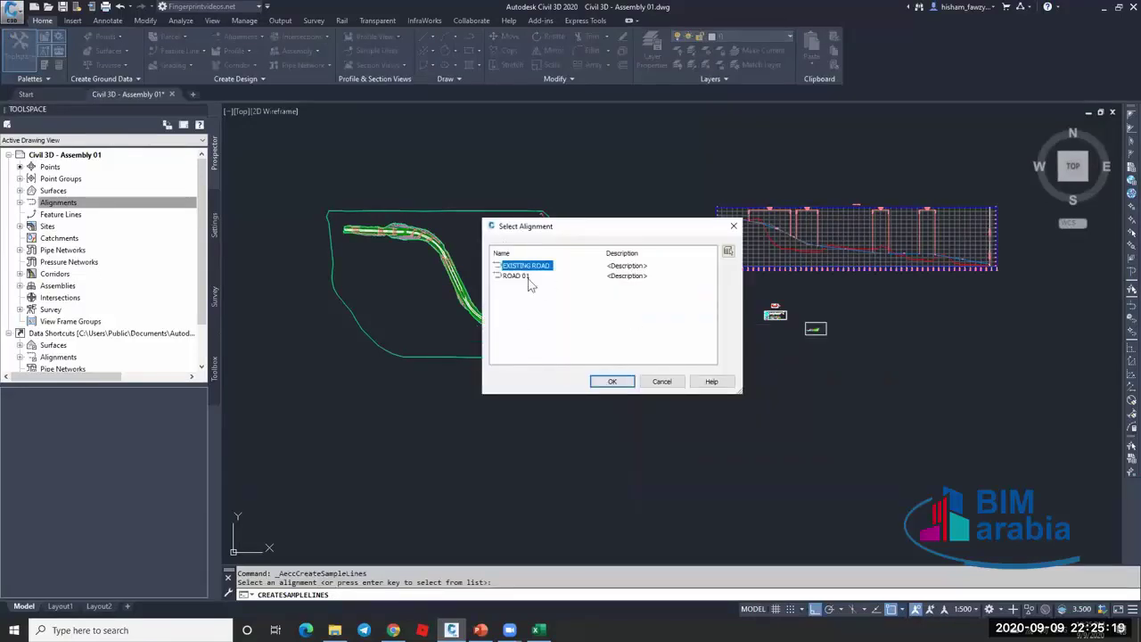
{"action": "left_click", "coordinate": [521, 276]}
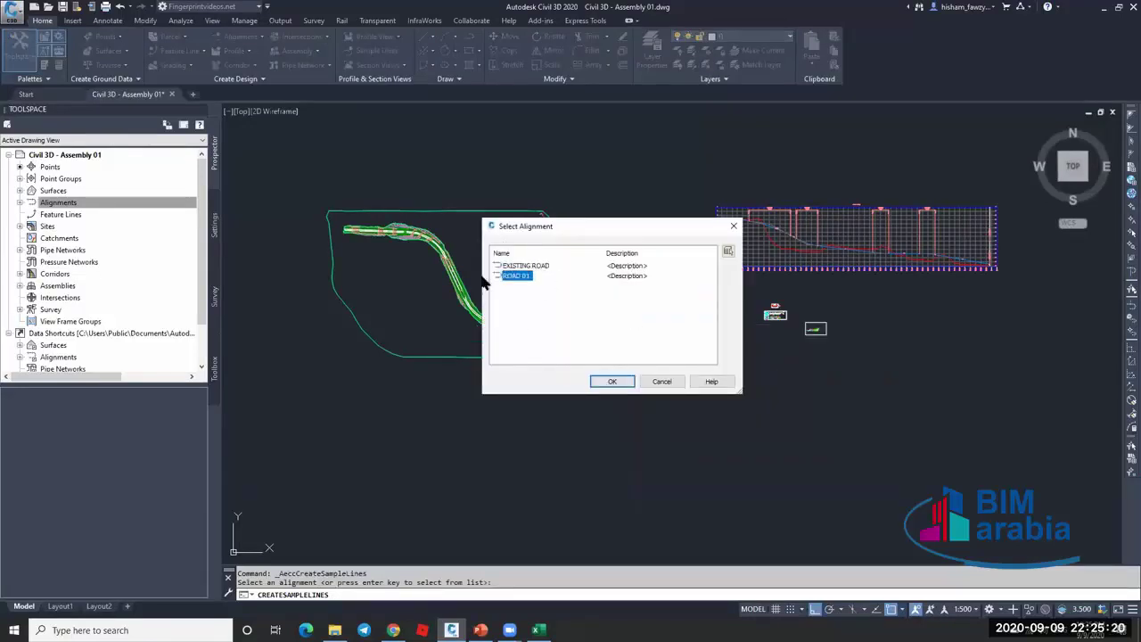
{"action": "left_click", "coordinate": [608, 382]}
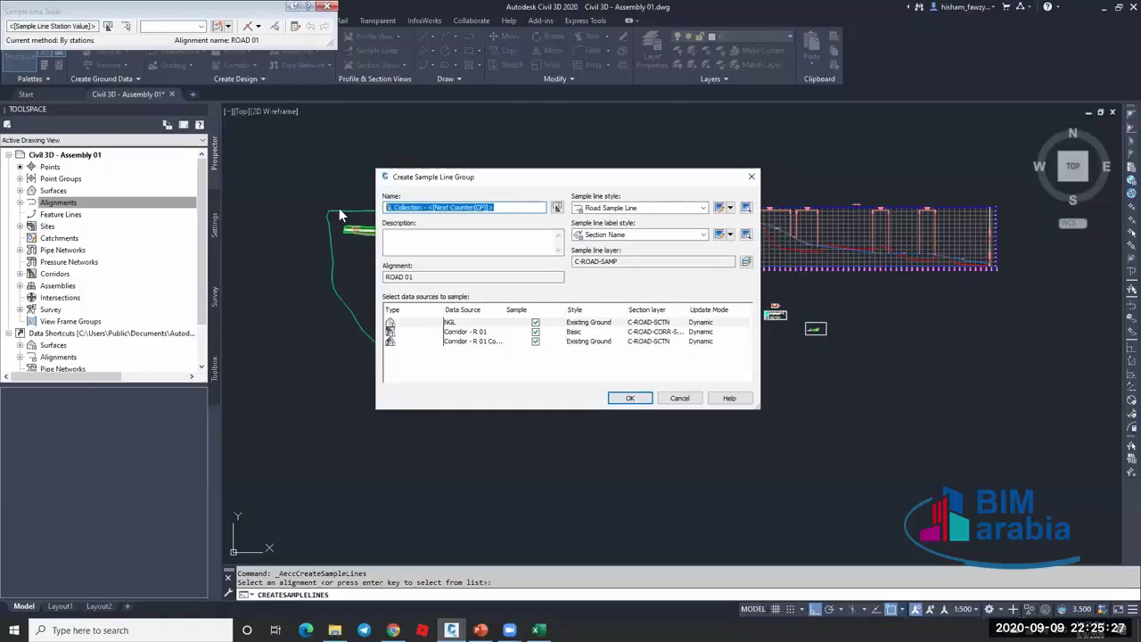
{"action": "type", "text": "sample"}
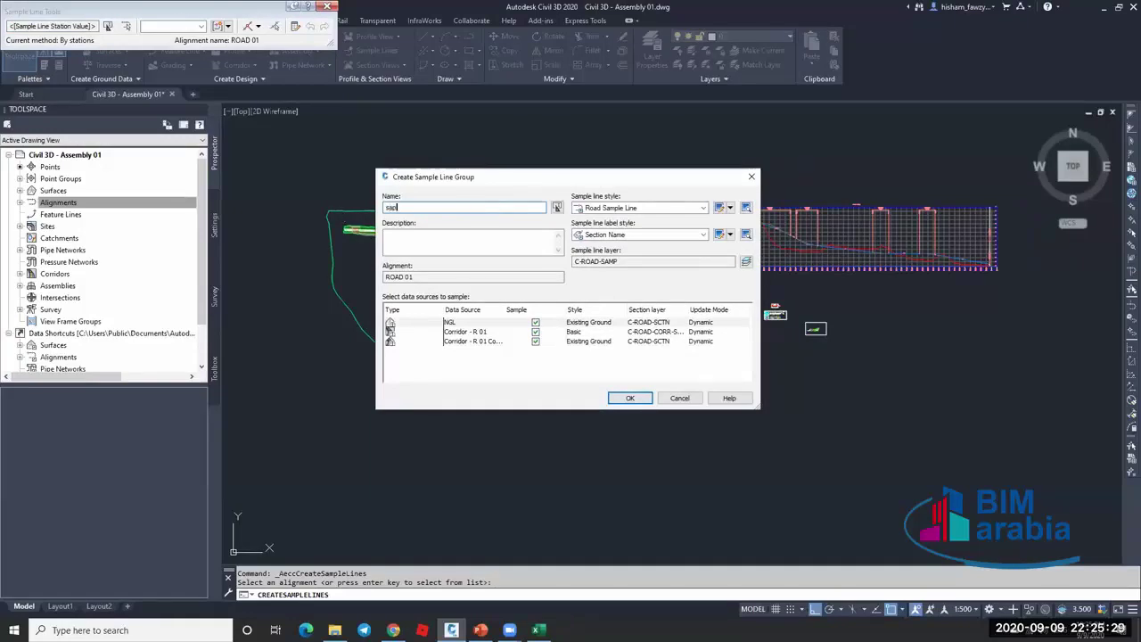
{"action": "type", "text": " 01"}
{"action": "left_click", "coordinate": [389, 207]}
{"action": "type", "text": "m"}
Keep the NGL section style and set the corridor bottom's section style to Finished Ground.
{"action": "double_click", "coordinate": [590, 322]}
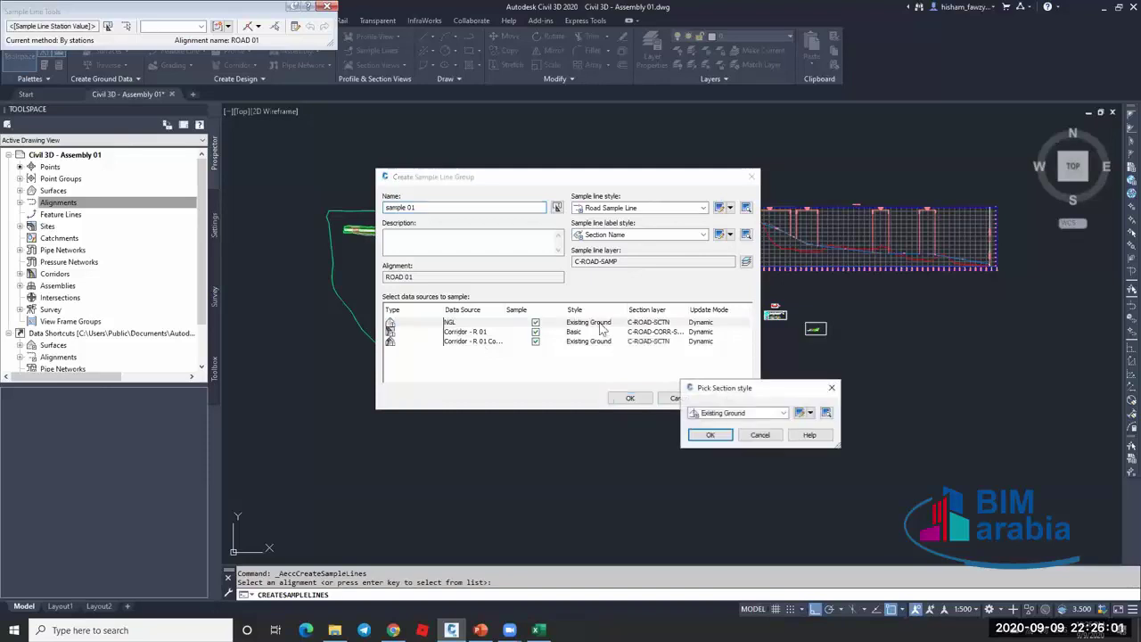
{"action": "left_click", "coordinate": [753, 435]}
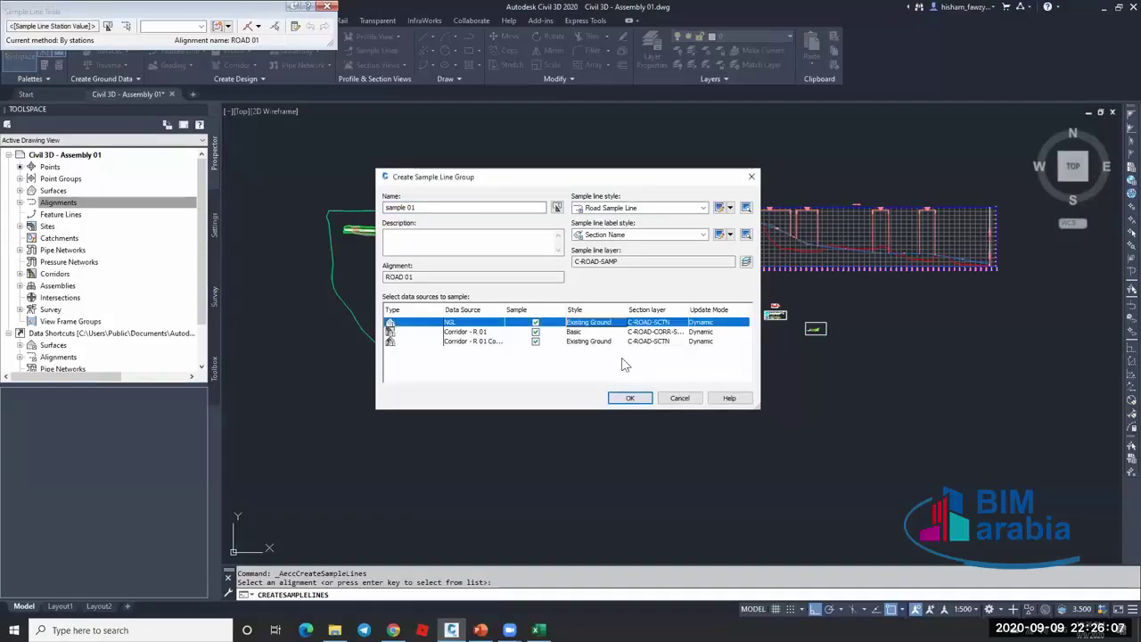
{"action": "left_click", "coordinate": [463, 332]}
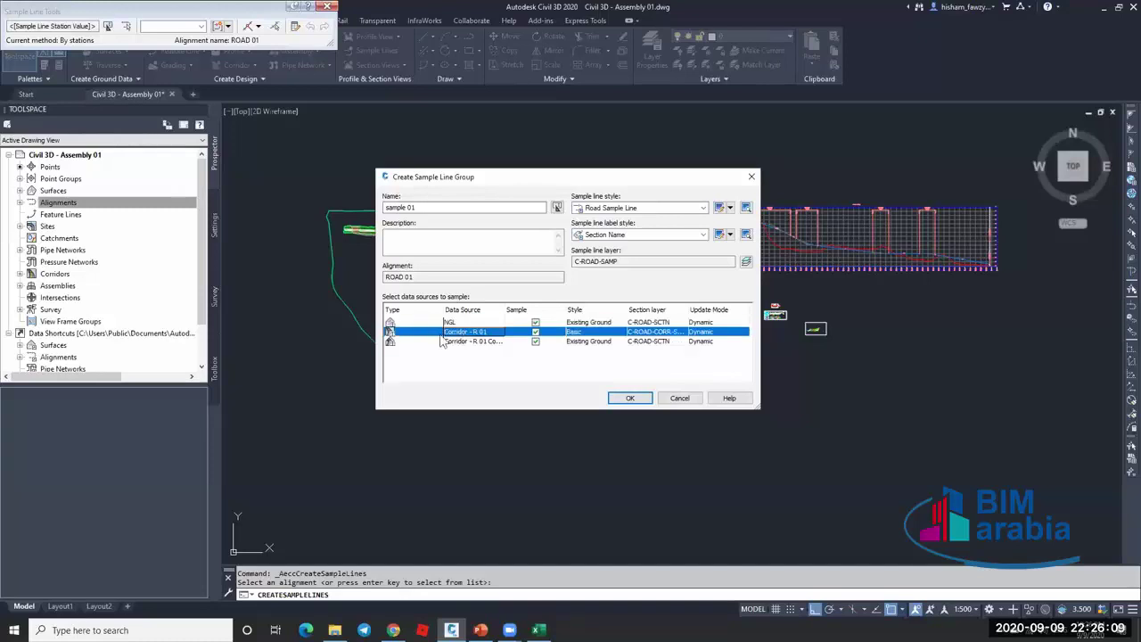
{"action": "left_click", "coordinate": [471, 344]}
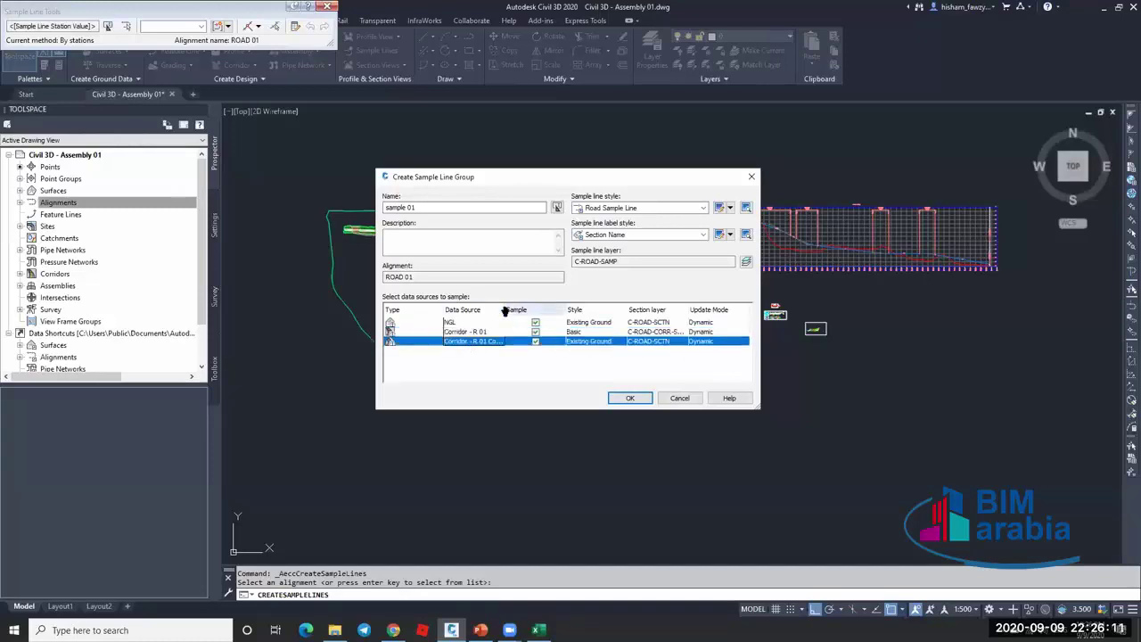
{"action": "left_click_drag", "start_coordinate": [506, 310], "coordinate": [549, 309]}
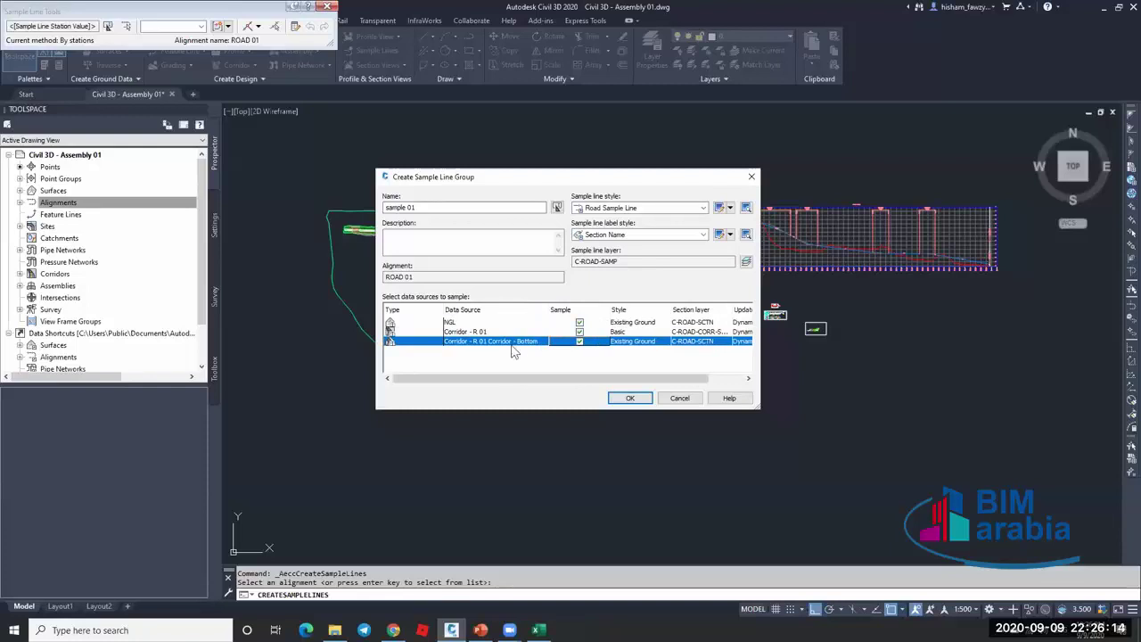
{"action": "left_click", "coordinate": [634, 344]}
{"action": "left_click", "coordinate": [724, 413]}
{"action": "left_click", "coordinate": [720, 439]}
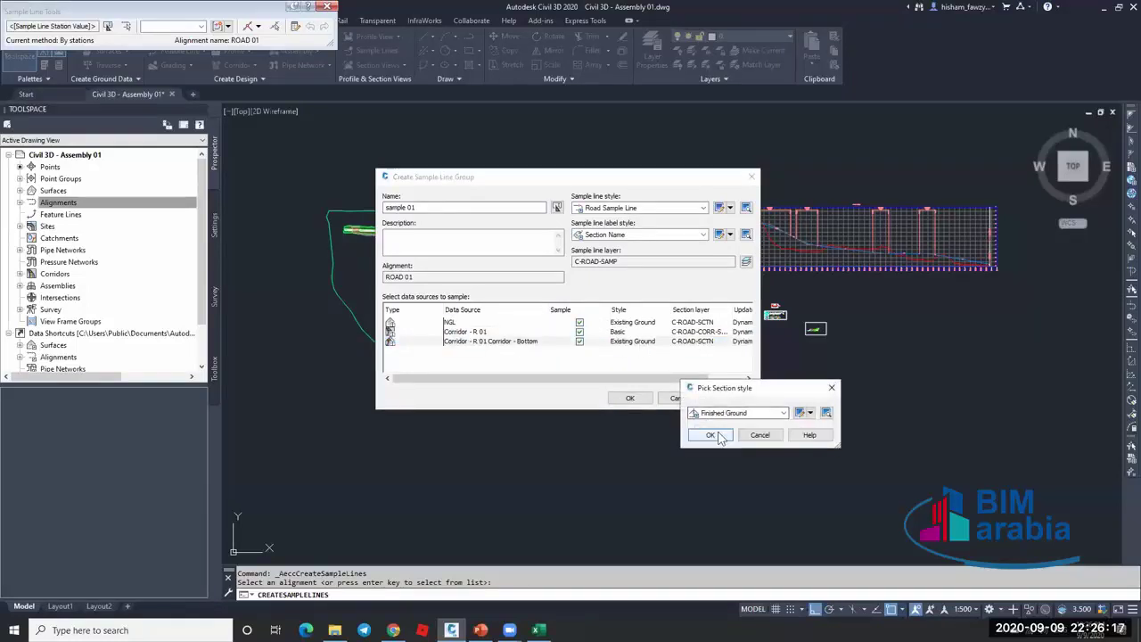
{"action": "left_click", "coordinate": [710, 435]}
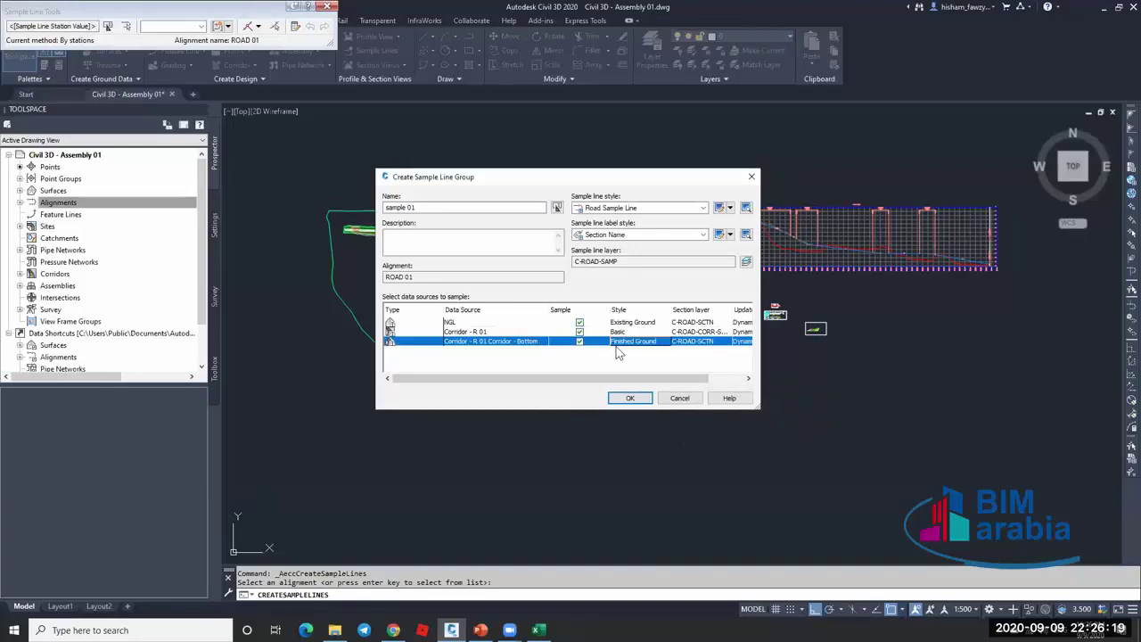
Give corridor R 01 the View-Edit code set style and create the group.
{"action": "left_click", "coordinate": [640, 332]}
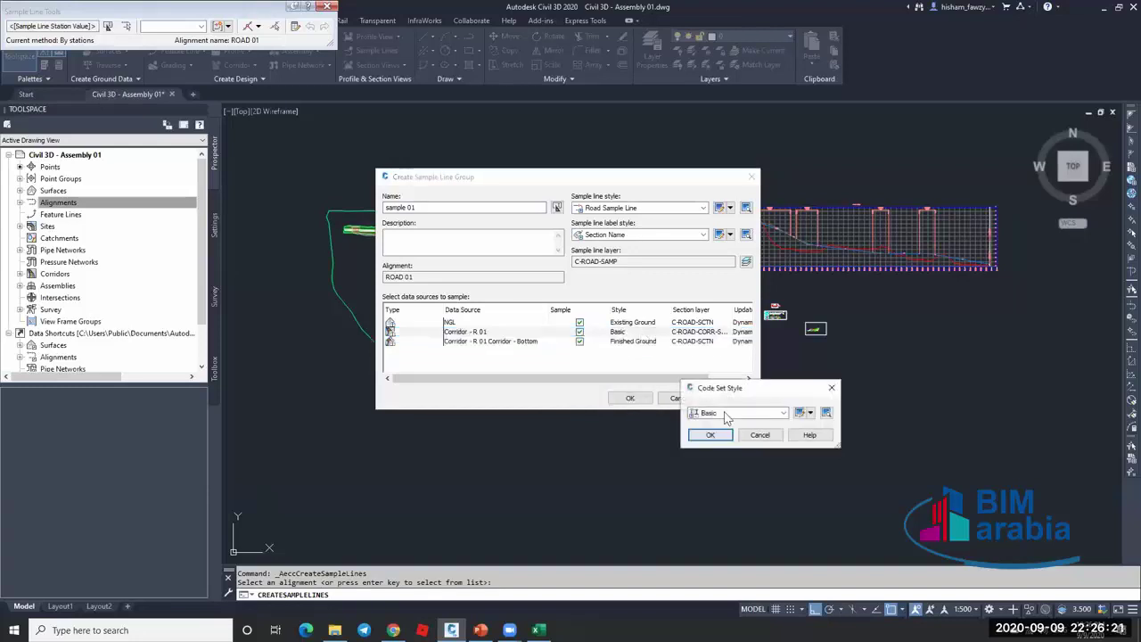
{"action": "left_click", "coordinate": [726, 416]}
{"action": "left_click", "coordinate": [724, 488]}
{"action": "left_click", "coordinate": [711, 435]}
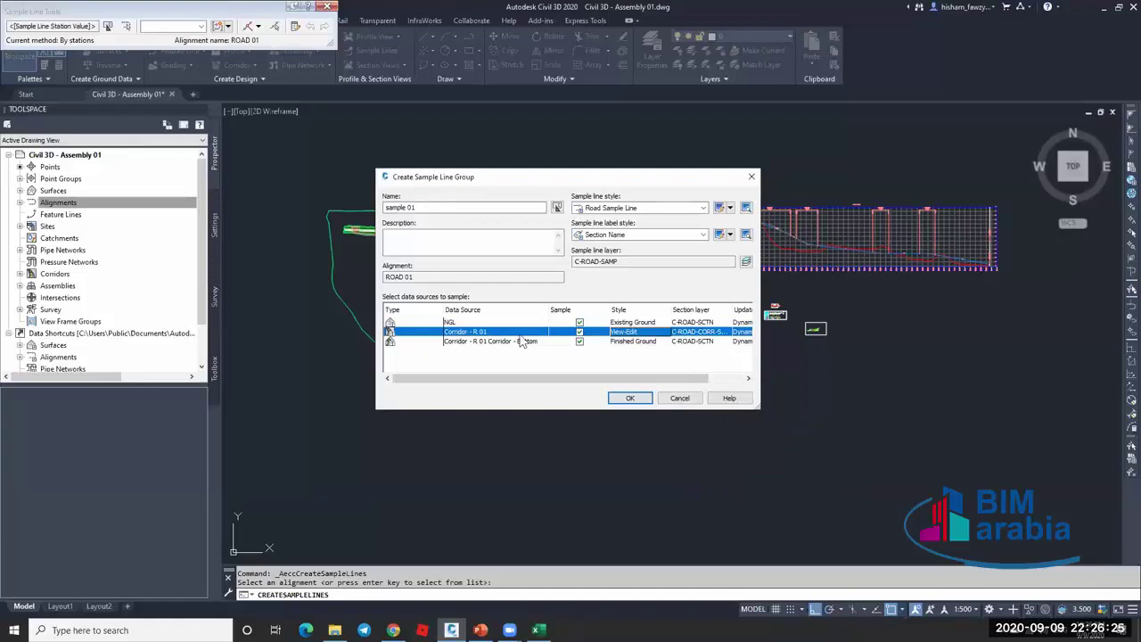
{"action": "left_click", "coordinate": [627, 398]}
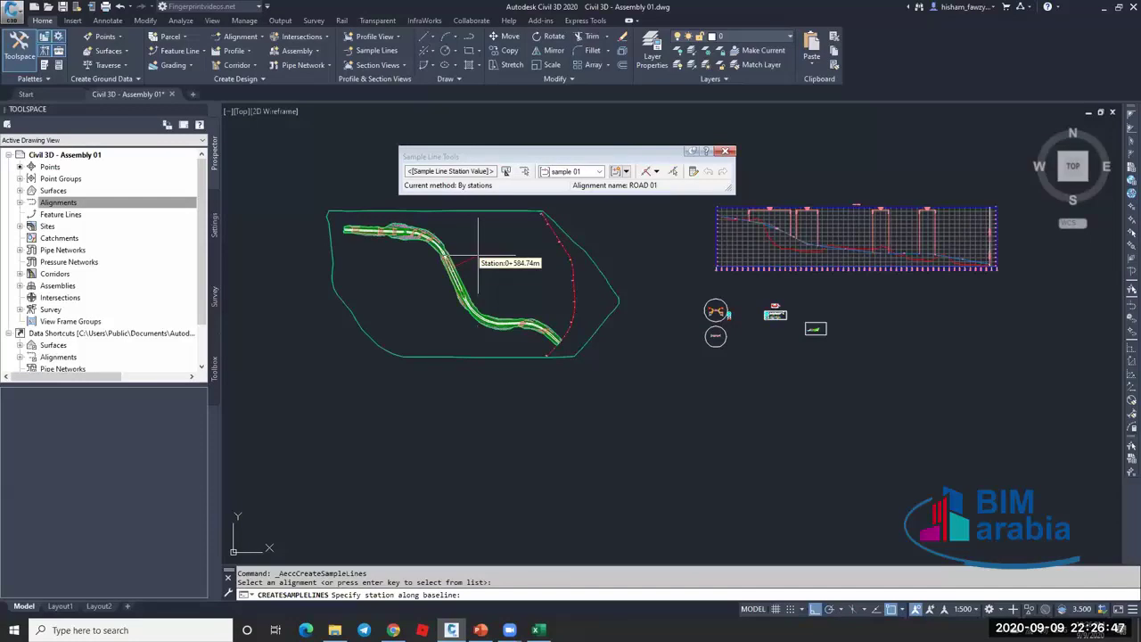
Open the Sample Line Creation Methods dropdown on the Sample Line Tools toolbar.
{"action": "left_click", "coordinate": [656, 172]}
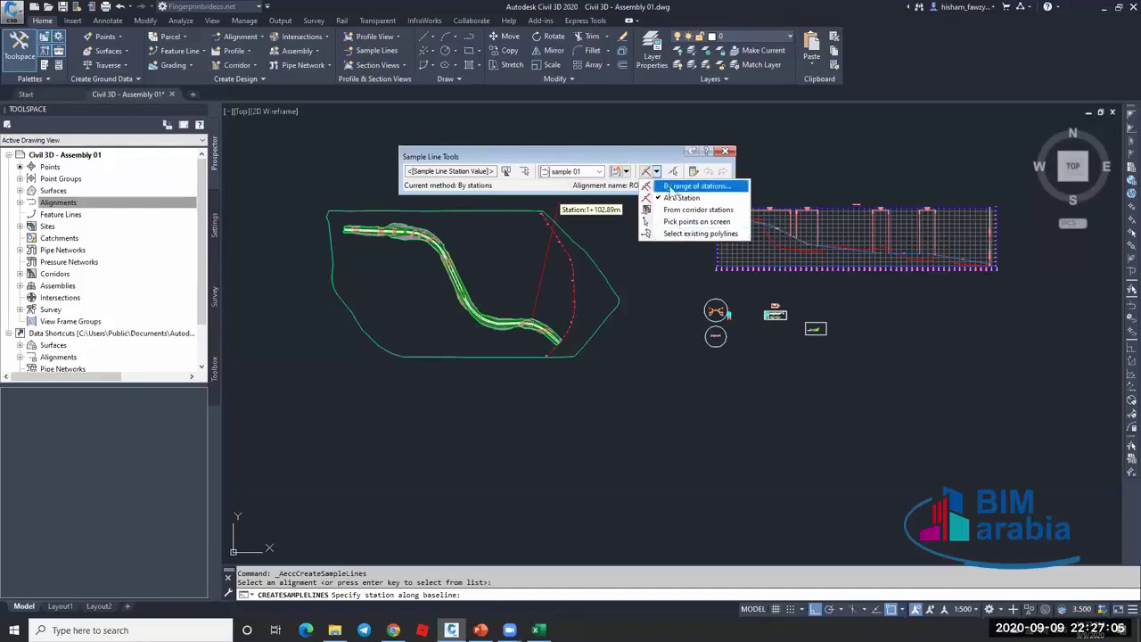
Choose By range of stations, keeping From alignment start and To alignment end True.
{"action": "left_click", "coordinate": [730, 188]}
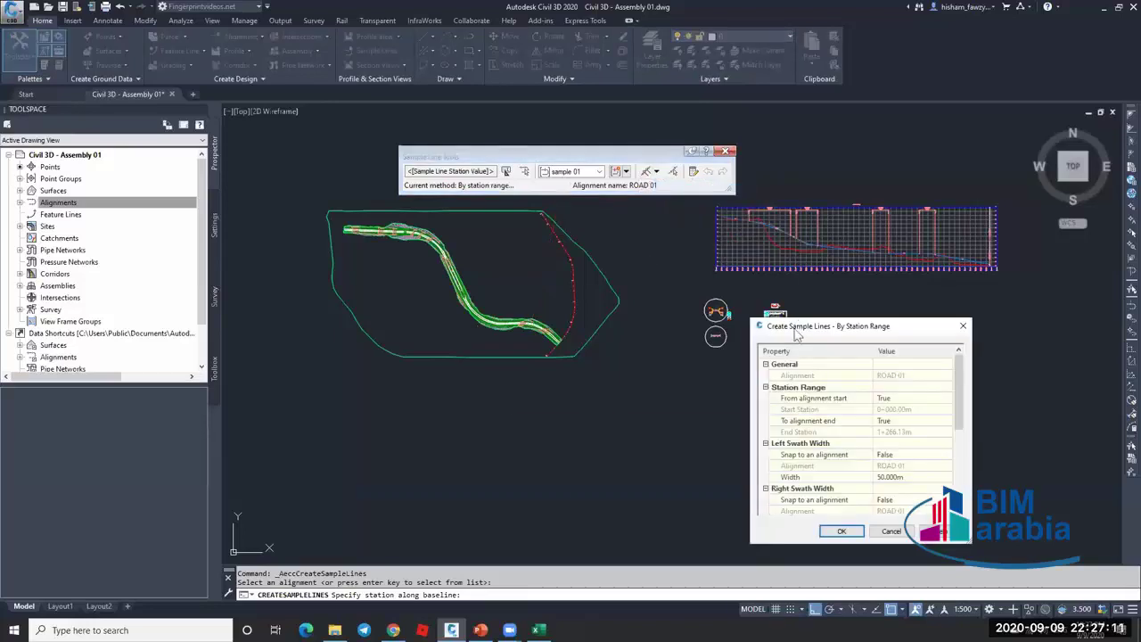
{"action": "left_click", "coordinate": [603, 269]}
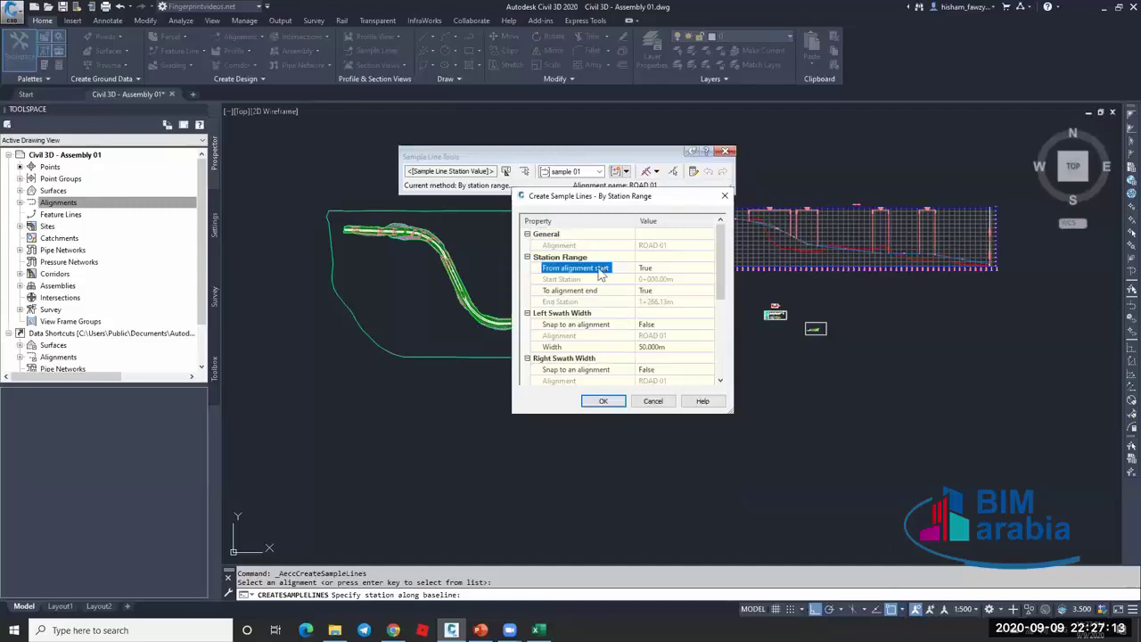
{"action": "left_click", "coordinate": [663, 269]}
{"action": "left_click", "coordinate": [668, 270]}
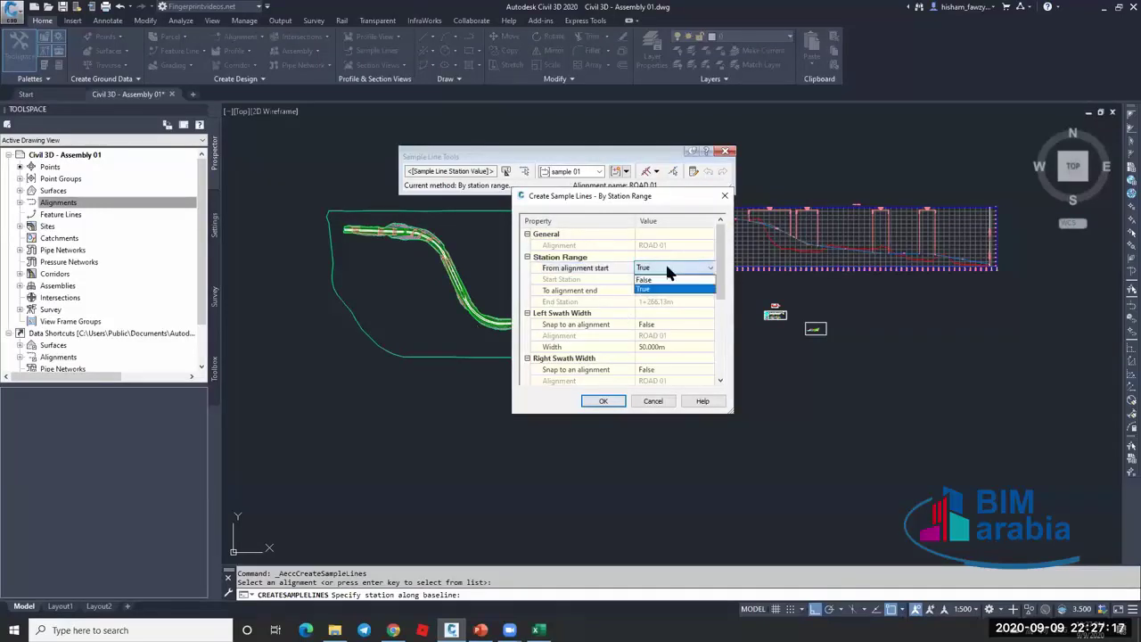
{"action": "left_click", "coordinate": [648, 280]}
{"action": "left_click", "coordinate": [649, 280]}
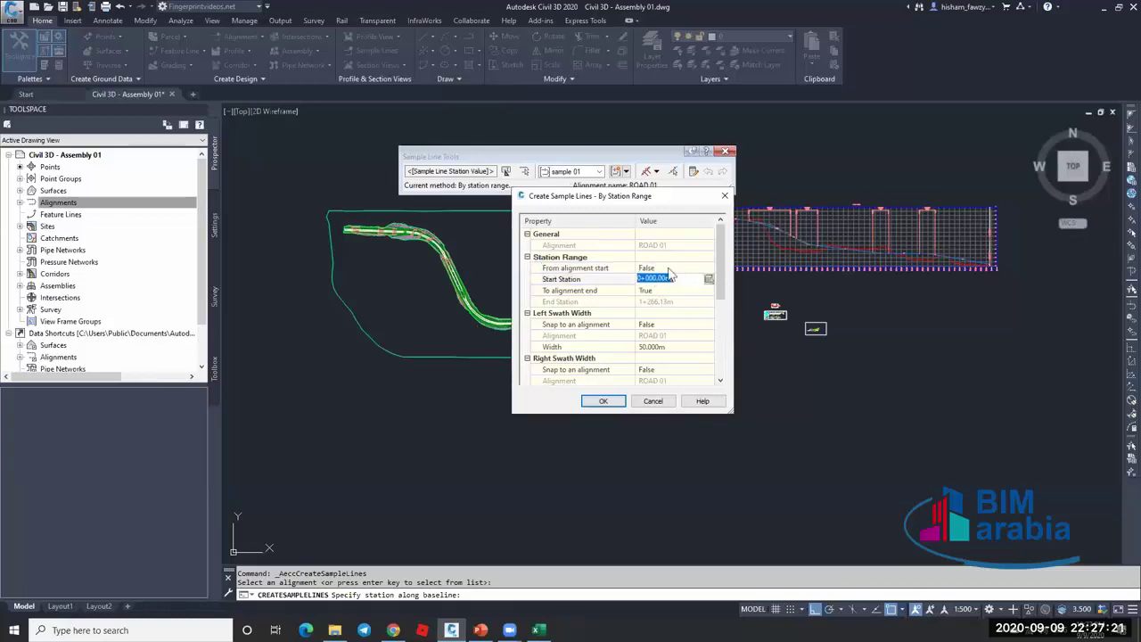
{"action": "left_click", "coordinate": [664, 268]}
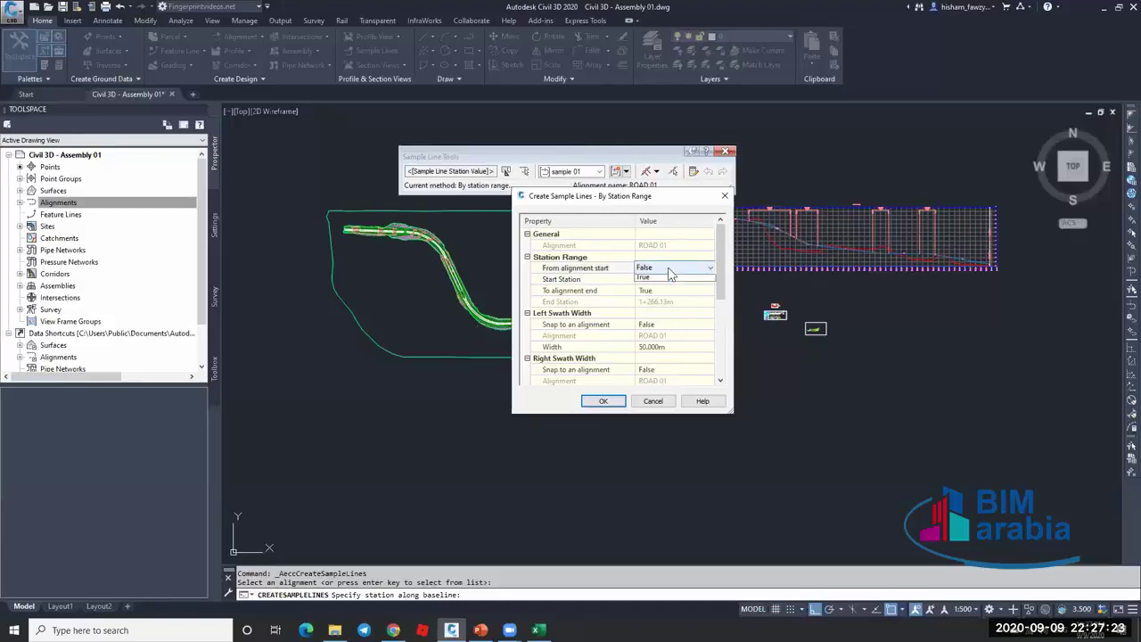
{"action": "left_click", "coordinate": [668, 269]}
{"action": "left_click", "coordinate": [667, 291]}
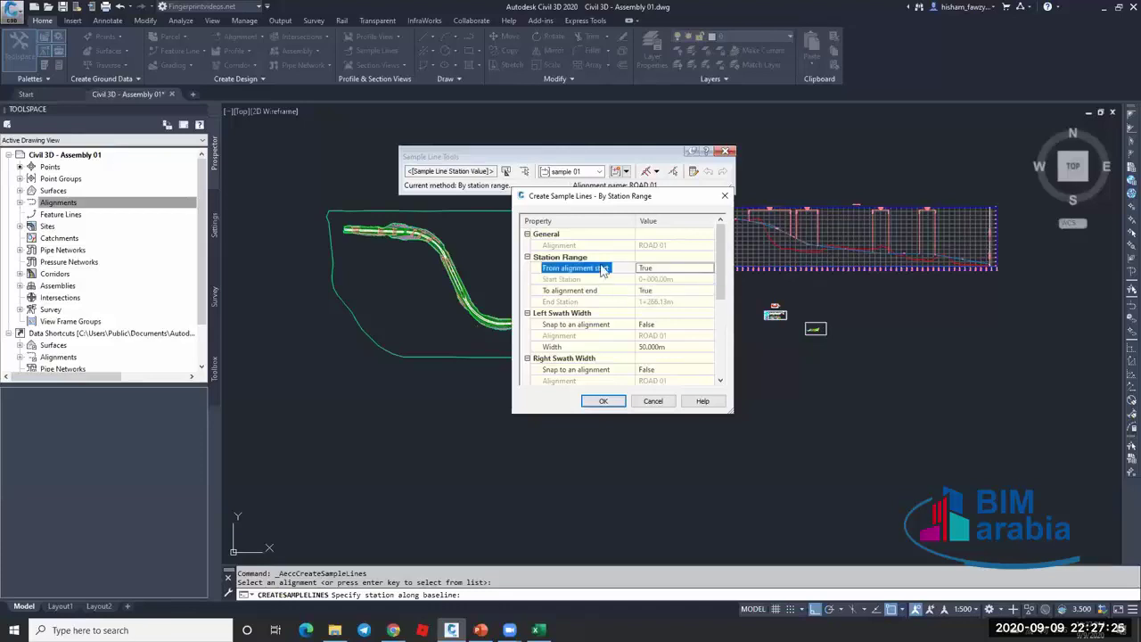
{"action": "left_click", "coordinate": [597, 292]}
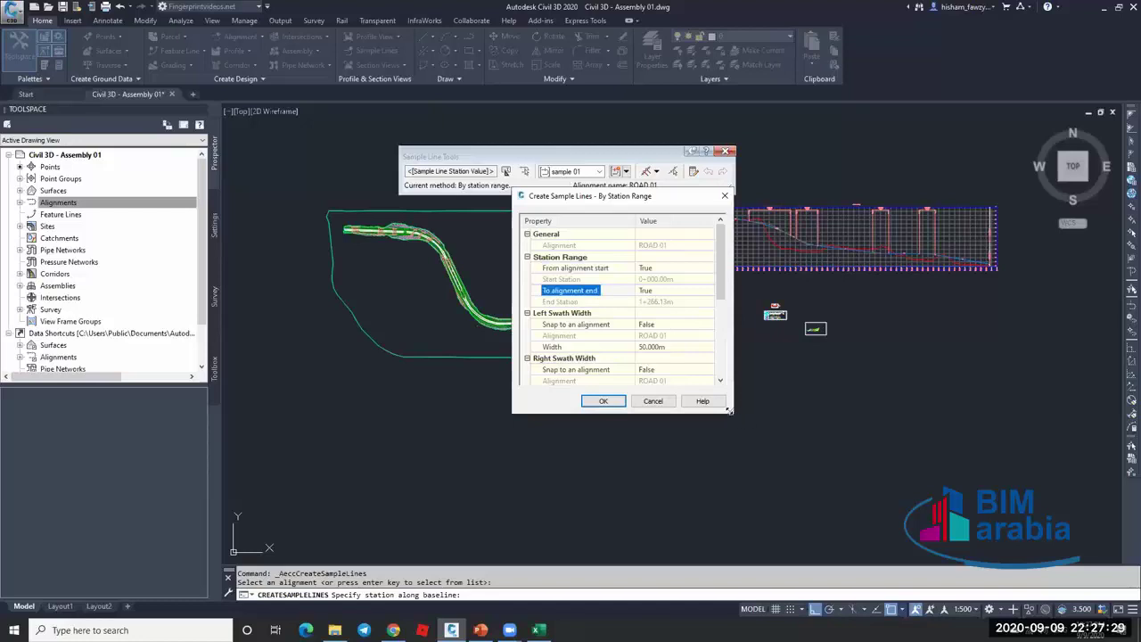
{"action": "left_click_drag", "start_coordinate": [729, 411], "coordinate": [781, 482]}
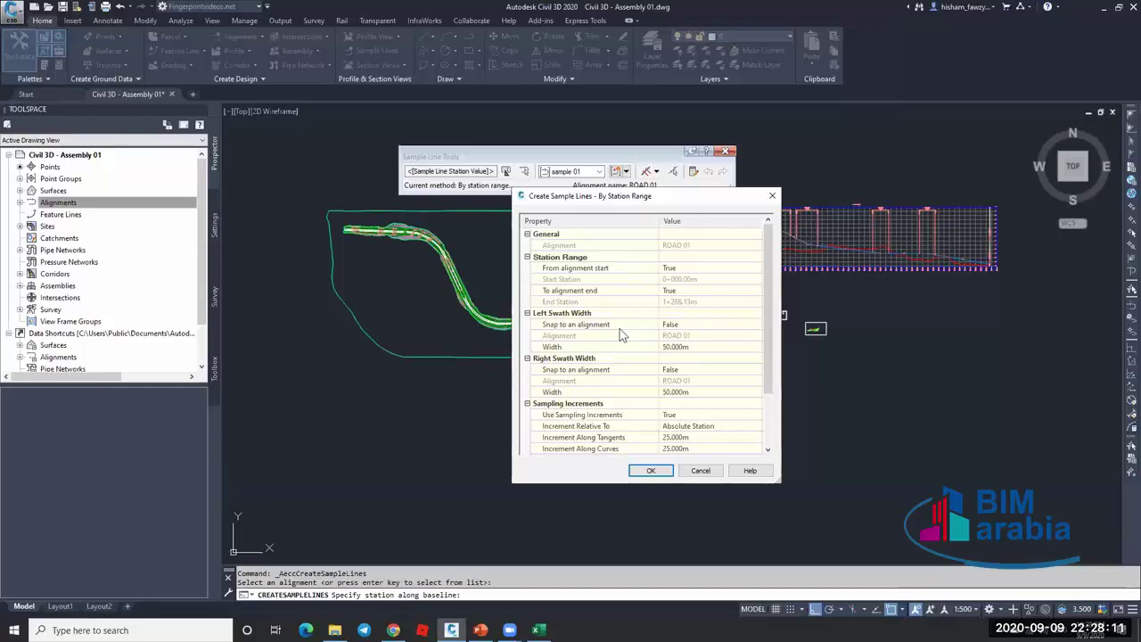
Leave left swath snapping off and start picking the Left Swath Width on the drawing.
{"action": "left_click", "coordinate": [713, 325]}
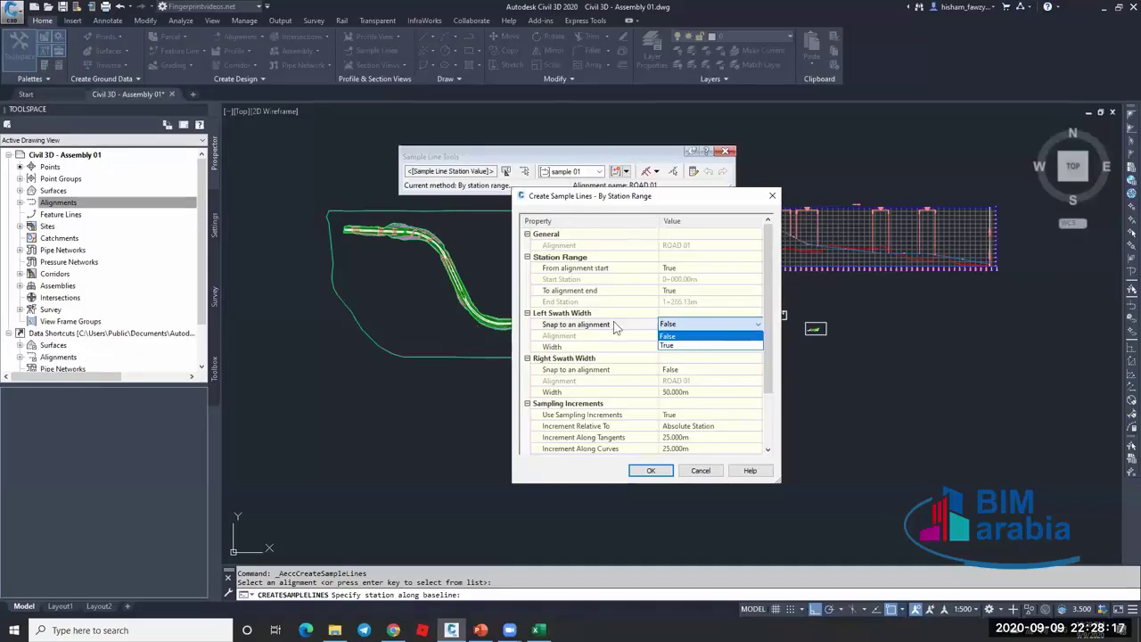
{"action": "left_click", "coordinate": [706, 335]}
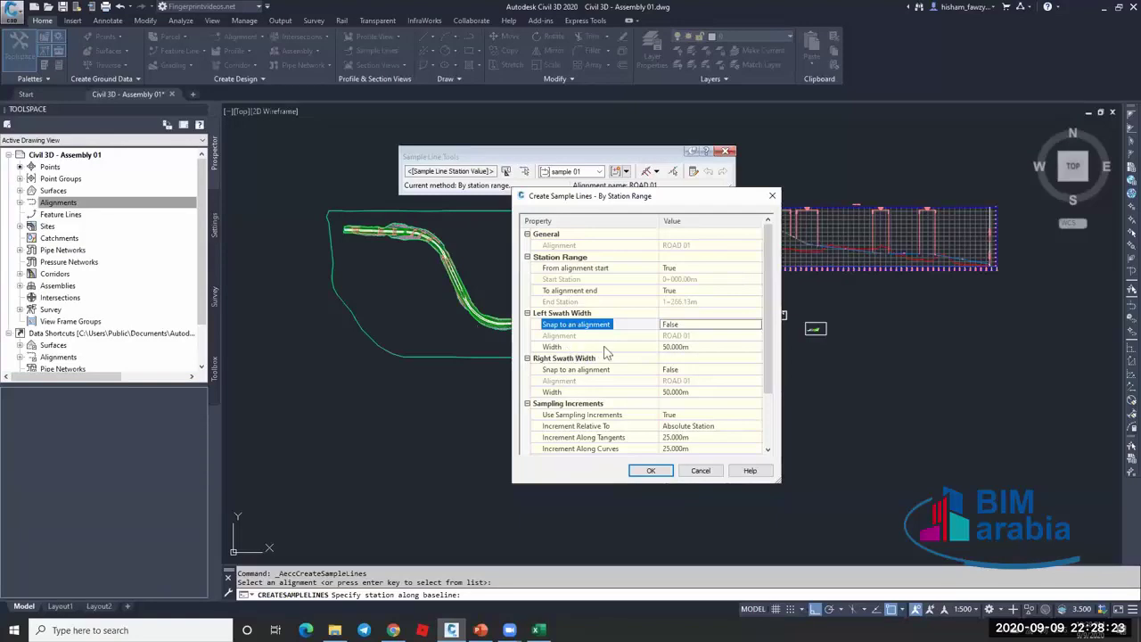
{"action": "left_click", "coordinate": [701, 346]}
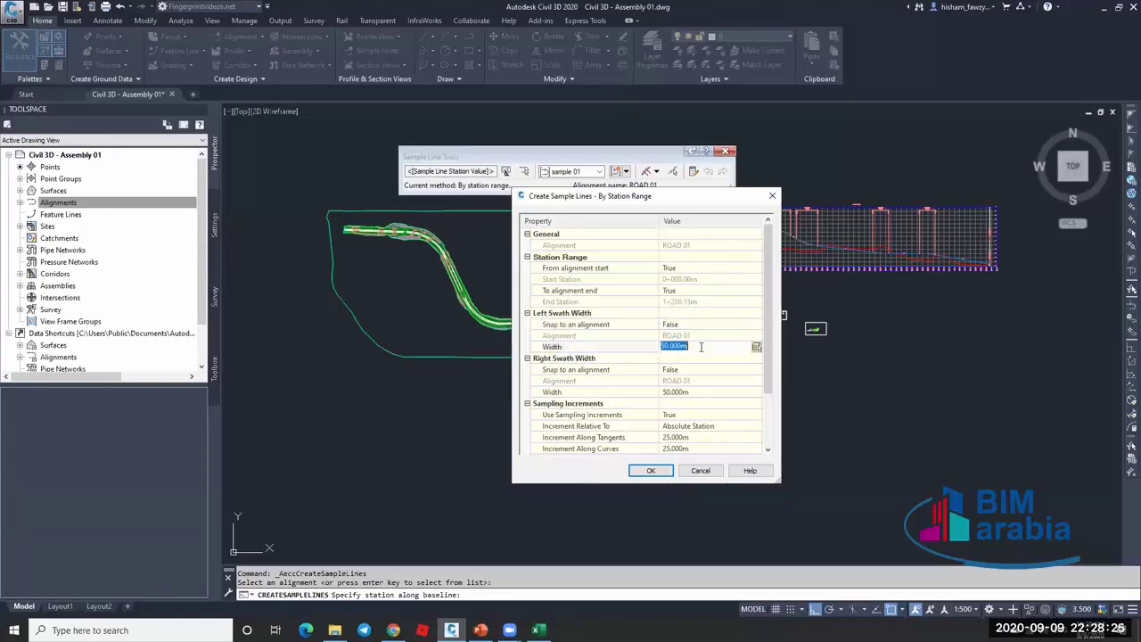
{"action": "left_click", "coordinate": [754, 347]}
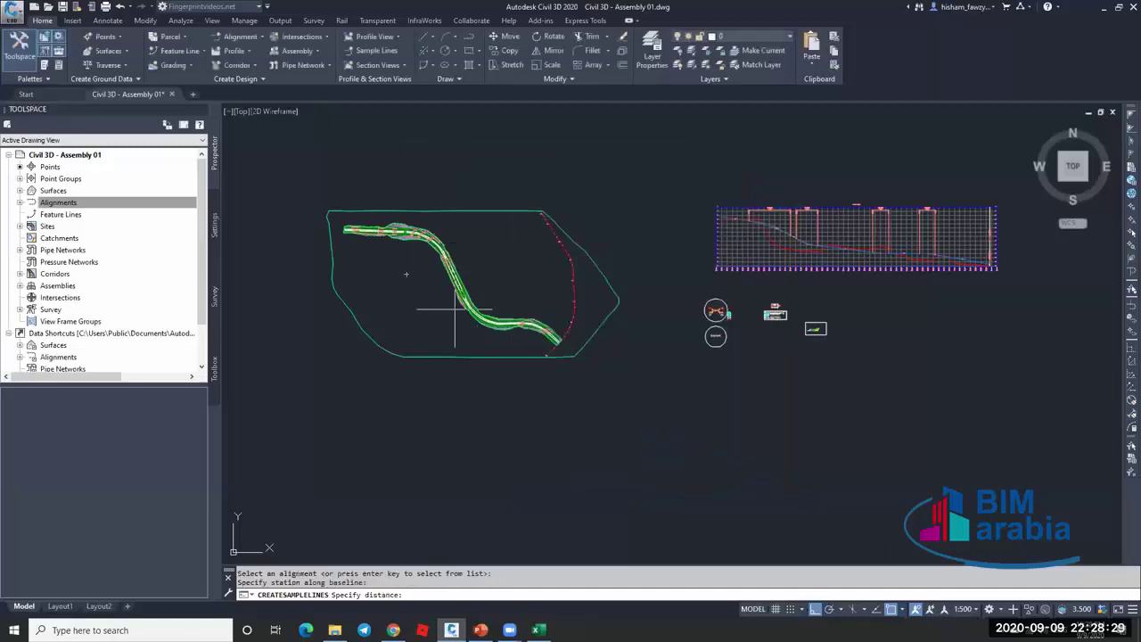
Measure the left swath width by picking two points in the drawing.
{"action": "scroll", "coordinate": [383, 204], "scroll_direction": "up", "scroll_amount": 4}
{"action": "scroll", "coordinate": [470, 236], "scroll_direction": "down", "scroll_amount": 2}
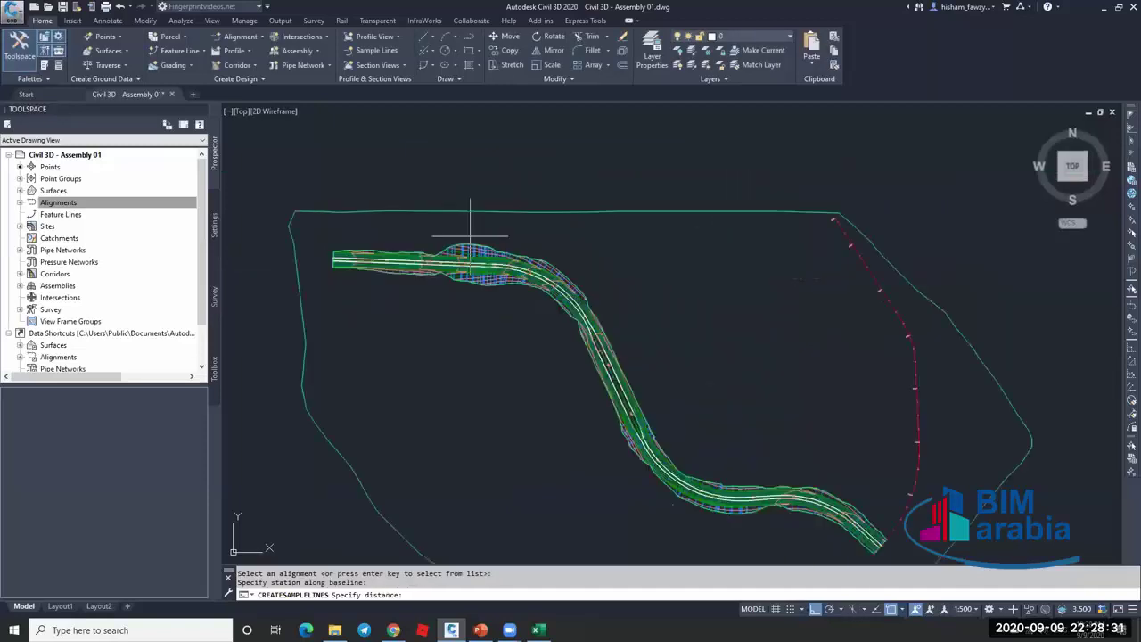
{"action": "scroll", "coordinate": [469, 236], "scroll_direction": "down", "scroll_amount": 2}
{"action": "scroll", "coordinate": [695, 415], "scroll_direction": "up", "scroll_amount": 3}
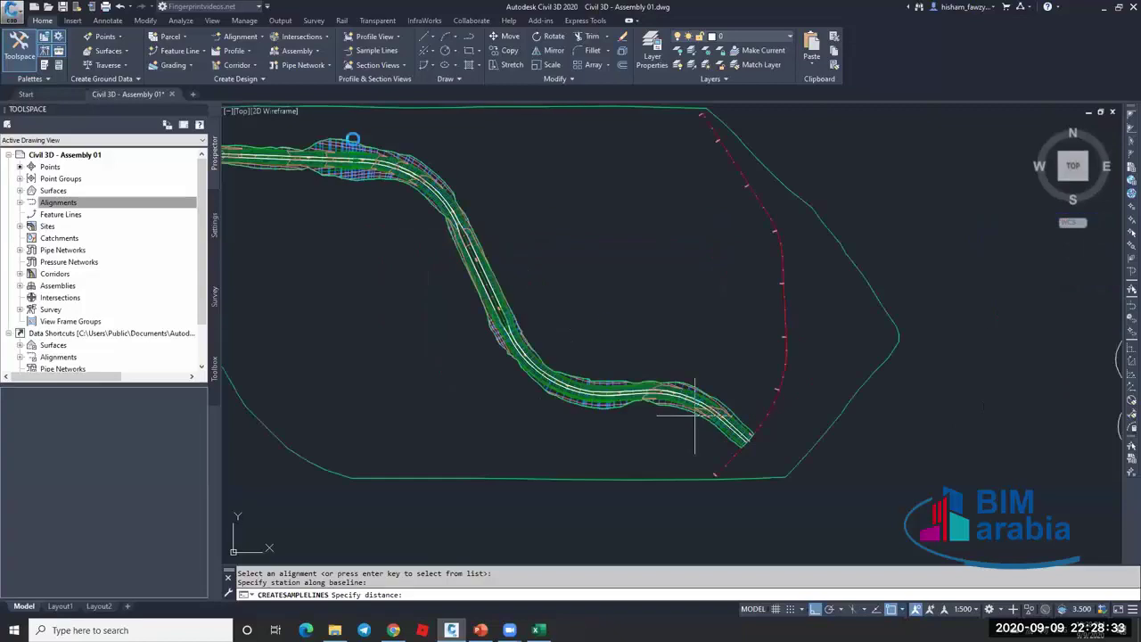
{"action": "scroll", "coordinate": [500, 204], "scroll_direction": "down", "scroll_amount": 3}
{"action": "scroll", "coordinate": [434, 208], "scroll_direction": "up", "scroll_amount": 3}
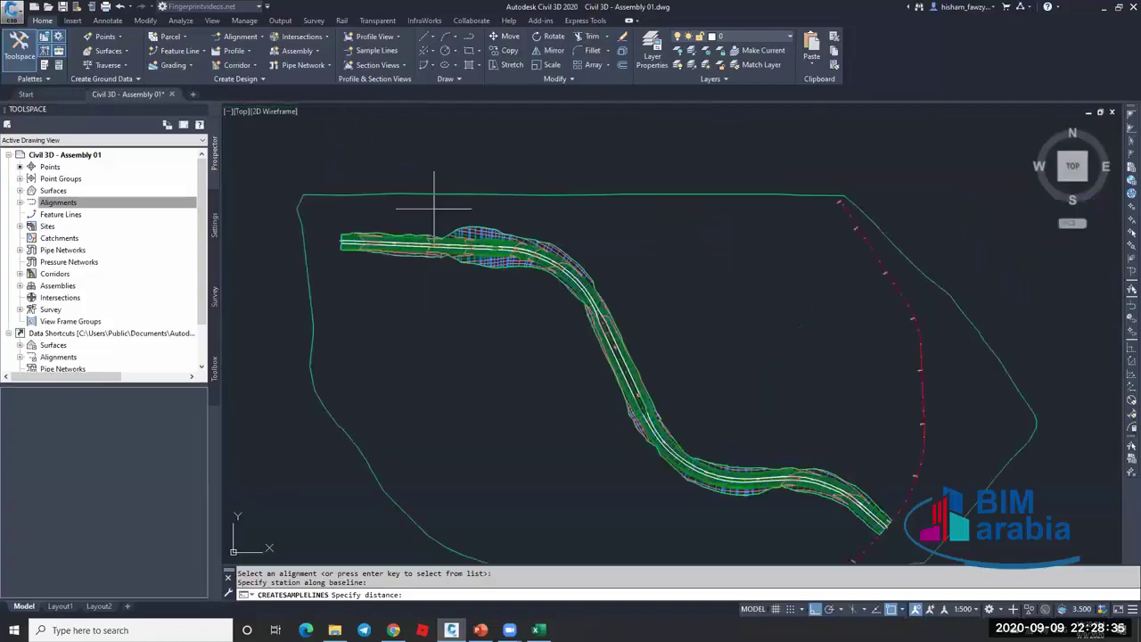
{"action": "scroll", "coordinate": [434, 208], "scroll_direction": "up", "scroll_amount": 3}
{"action": "scroll", "coordinate": [472, 233], "scroll_direction": "up", "scroll_amount": 3}
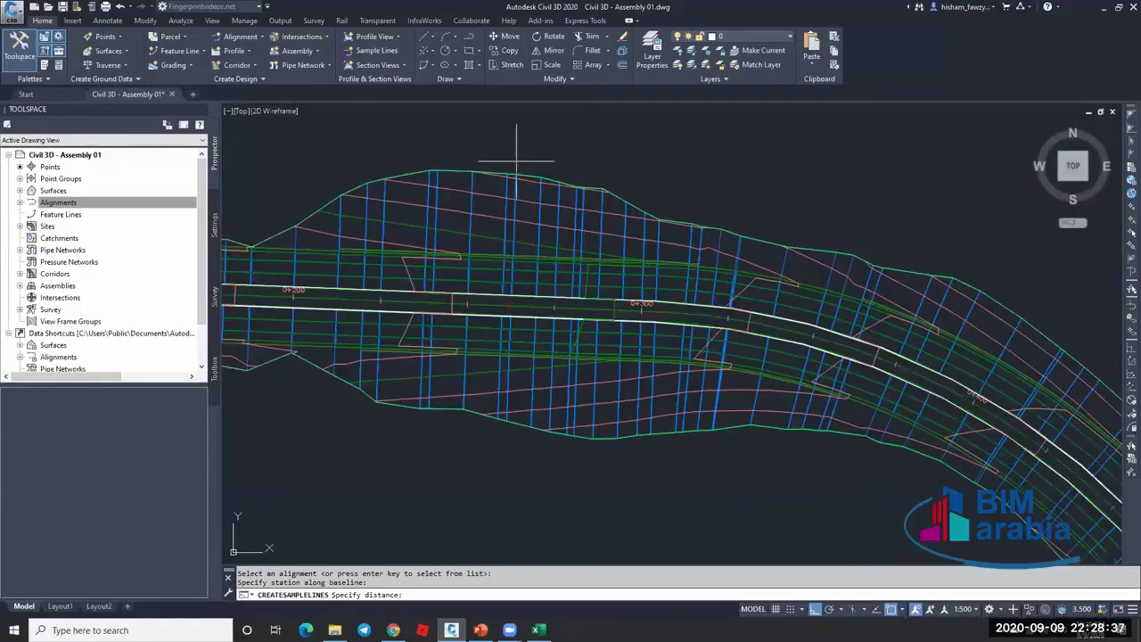
{"action": "left_click", "coordinate": [516, 259]}
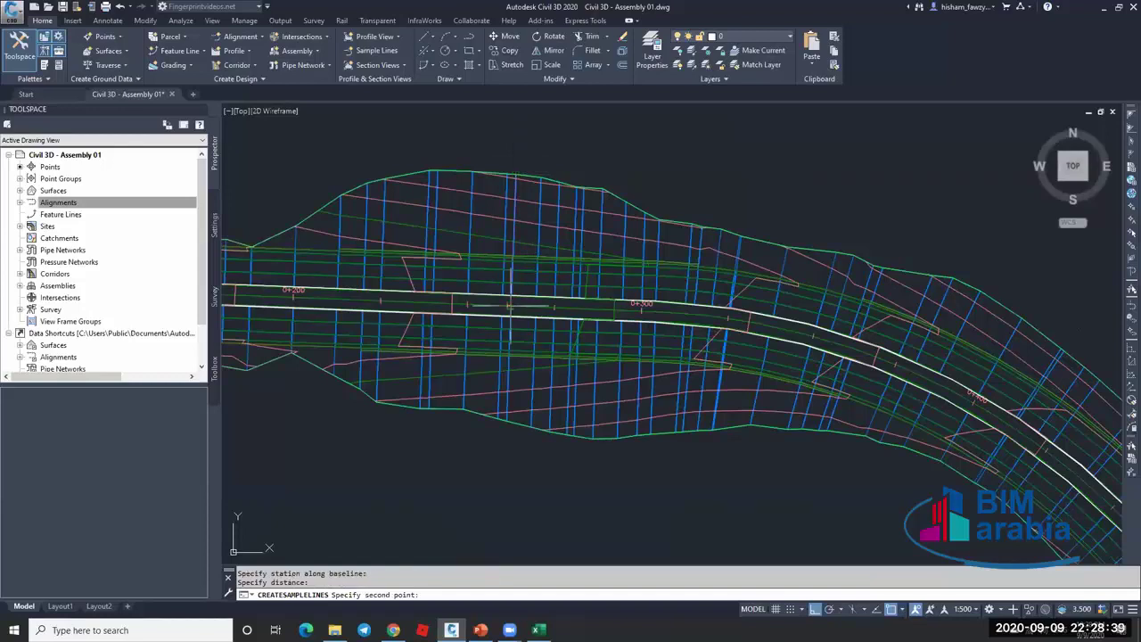
{"action": "left_click", "coordinate": [510, 307]}
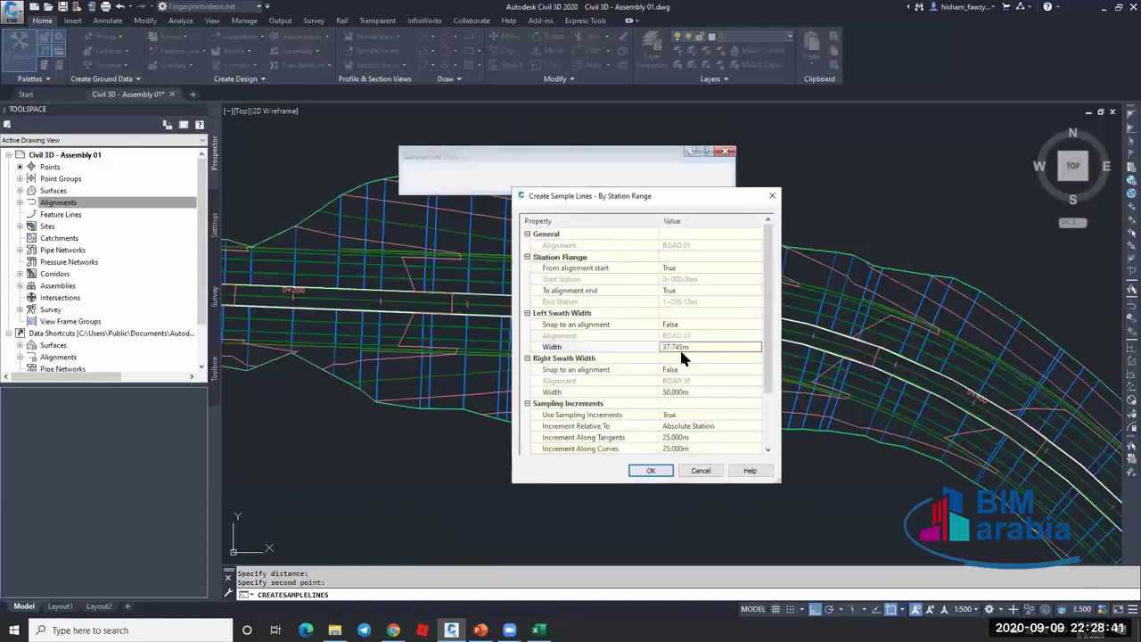
Enter 40 for both Left Swath Width and Right Swath Width.
{"action": "left_click", "coordinate": [688, 347]}
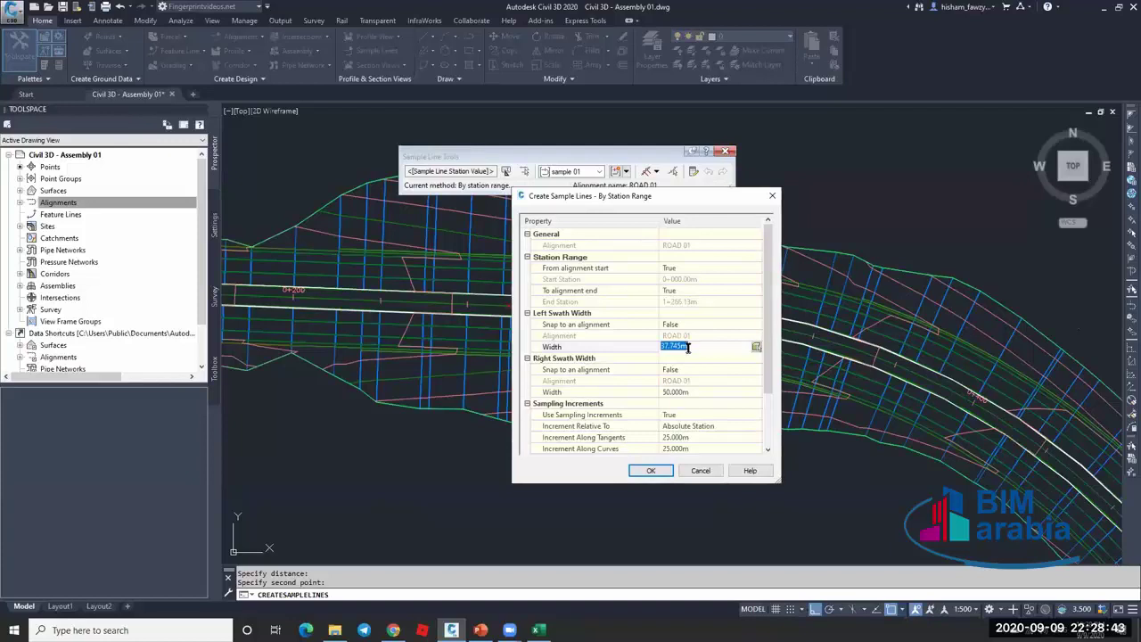
{"action": "type", "text": "40"}
{"action": "left_click", "coordinate": [687, 392]}
{"action": "type", "text": "40"}
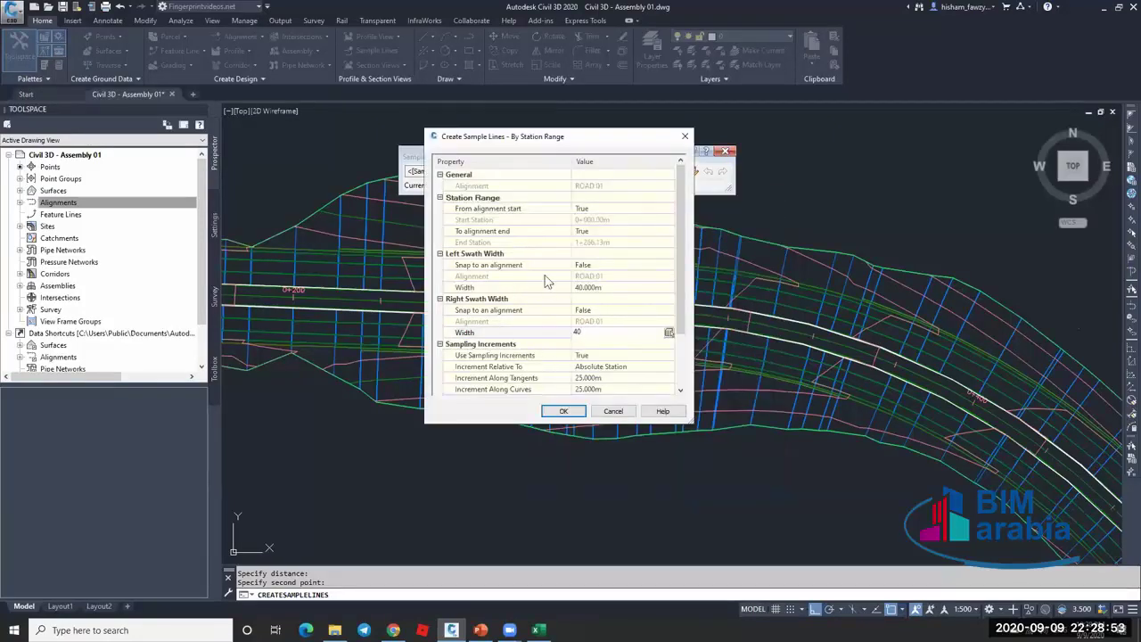
{"action": "left_click", "coordinate": [570, 279]}
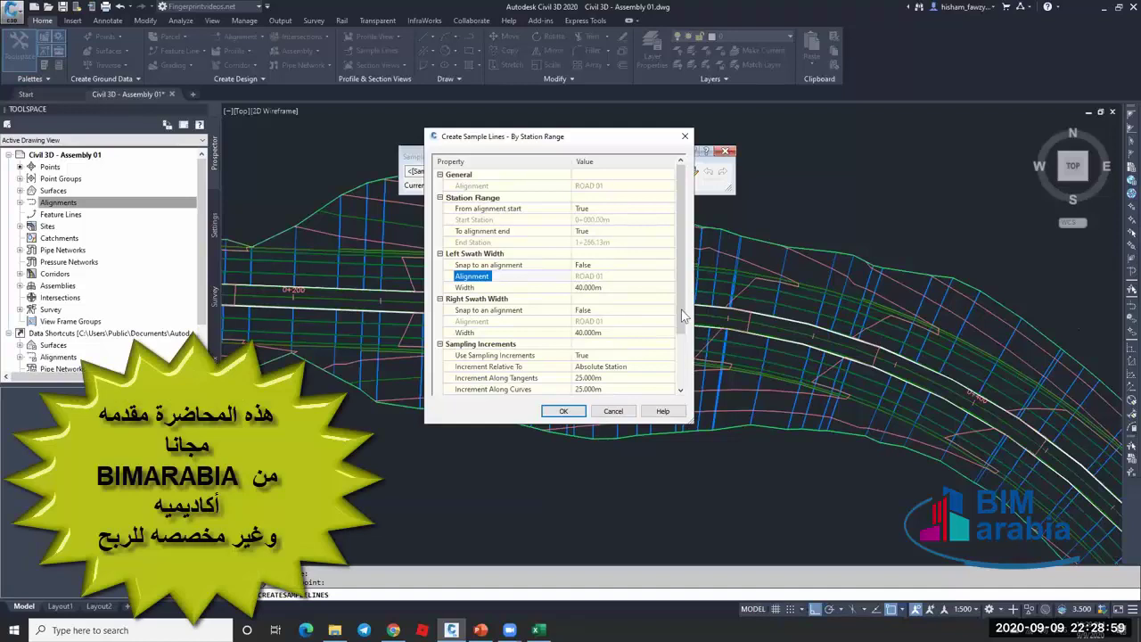
{"action": "scroll", "coordinate": [675, 348], "scroll_direction": "down", "scroll_amount": 1}
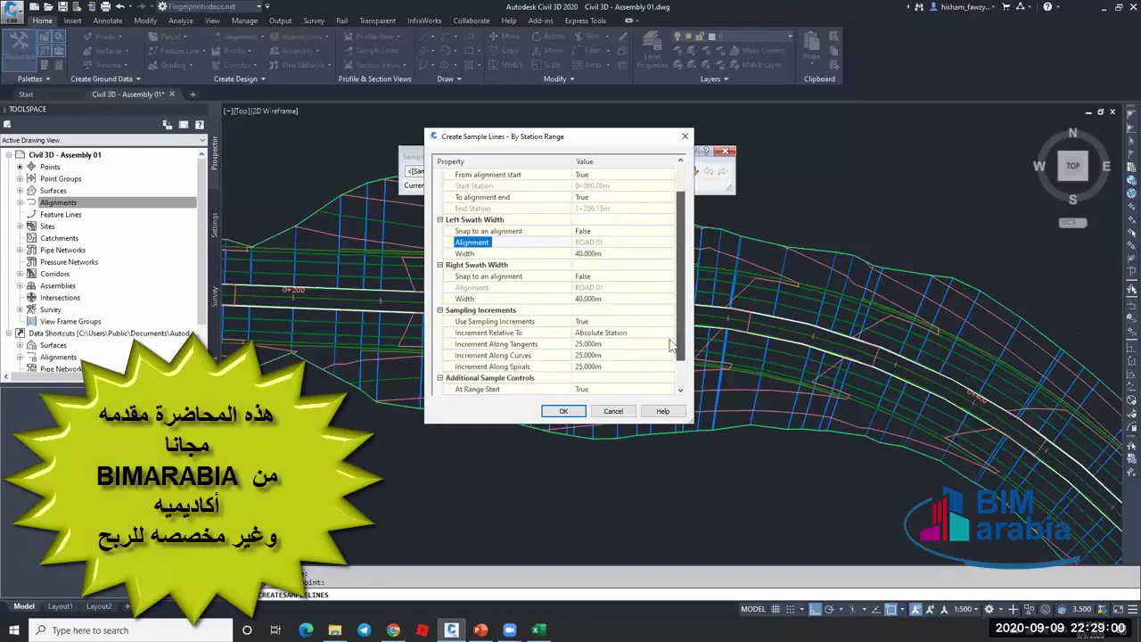
{"action": "left_click", "coordinate": [545, 344]}
{"action": "left_click", "coordinate": [621, 345]}
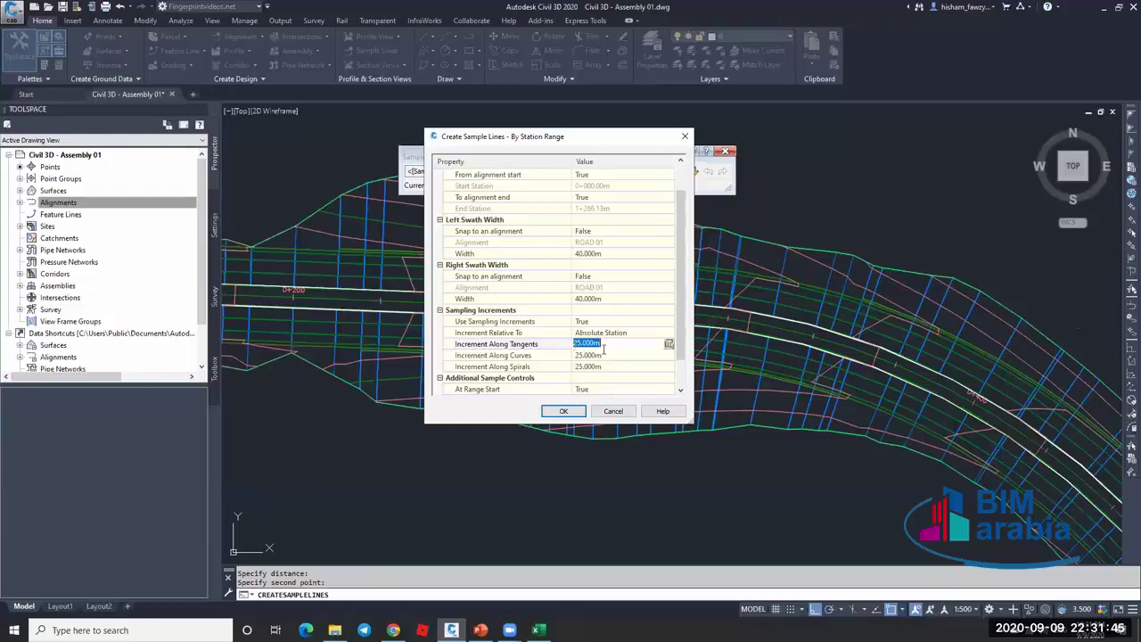
Confirm 25 m increments and True At Range Start/End, then create the sample lines.
{"action": "scroll", "coordinate": [603, 348], "scroll_direction": "down", "scroll_amount": 1}
{"action": "left_click", "coordinate": [522, 323]}
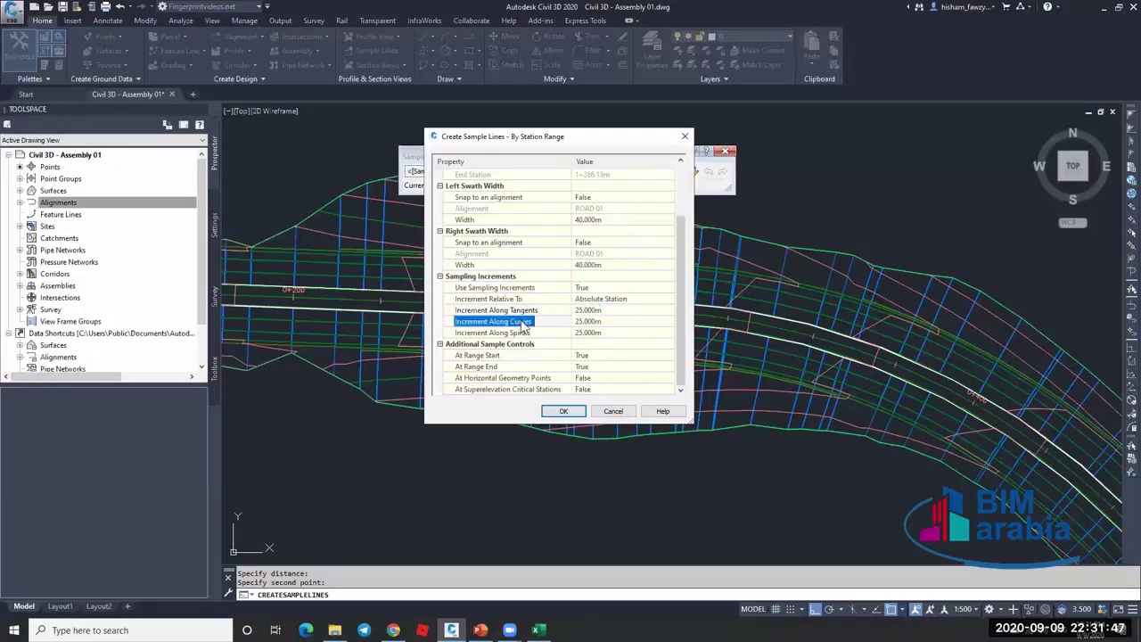
{"action": "left_click", "coordinate": [616, 335]}
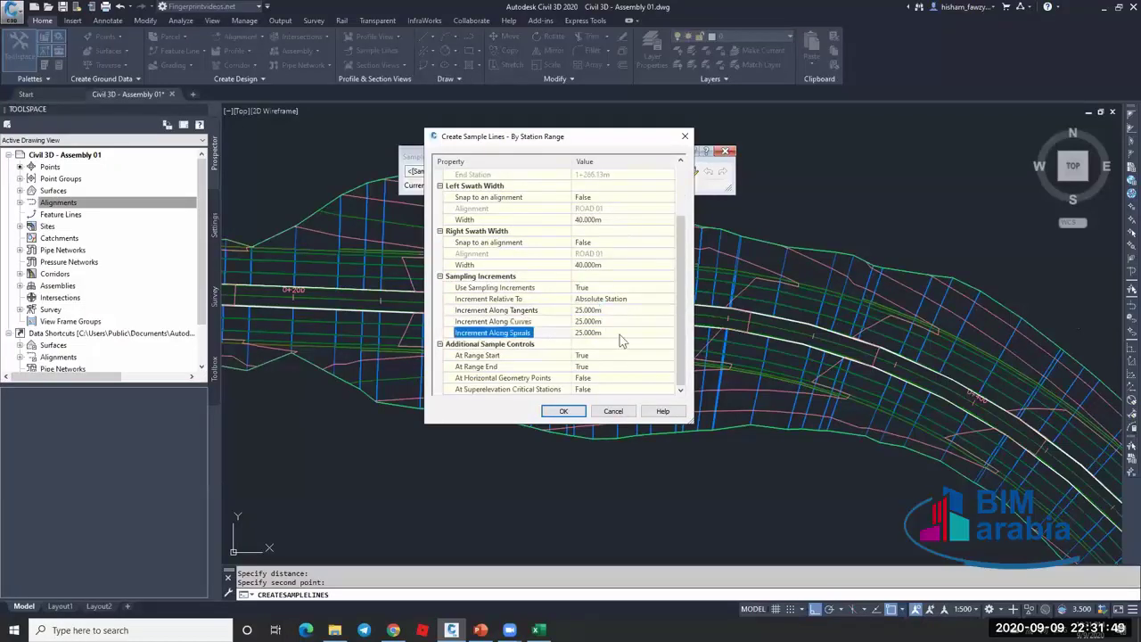
{"action": "left_click", "coordinate": [531, 356]}
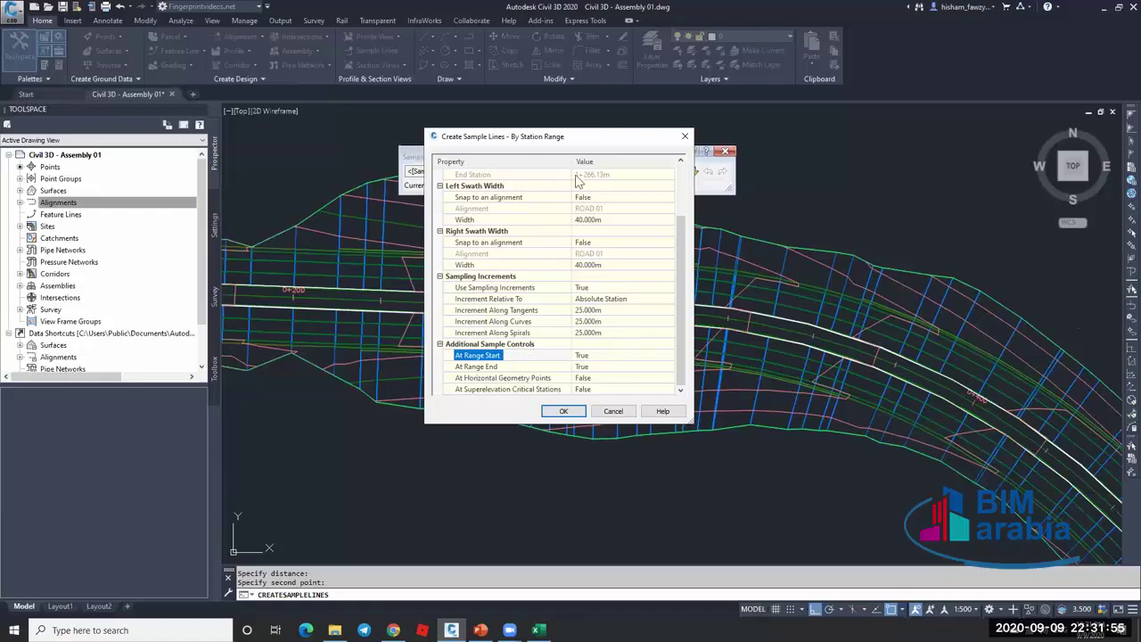
{"action": "left_click", "coordinate": [597, 356]}
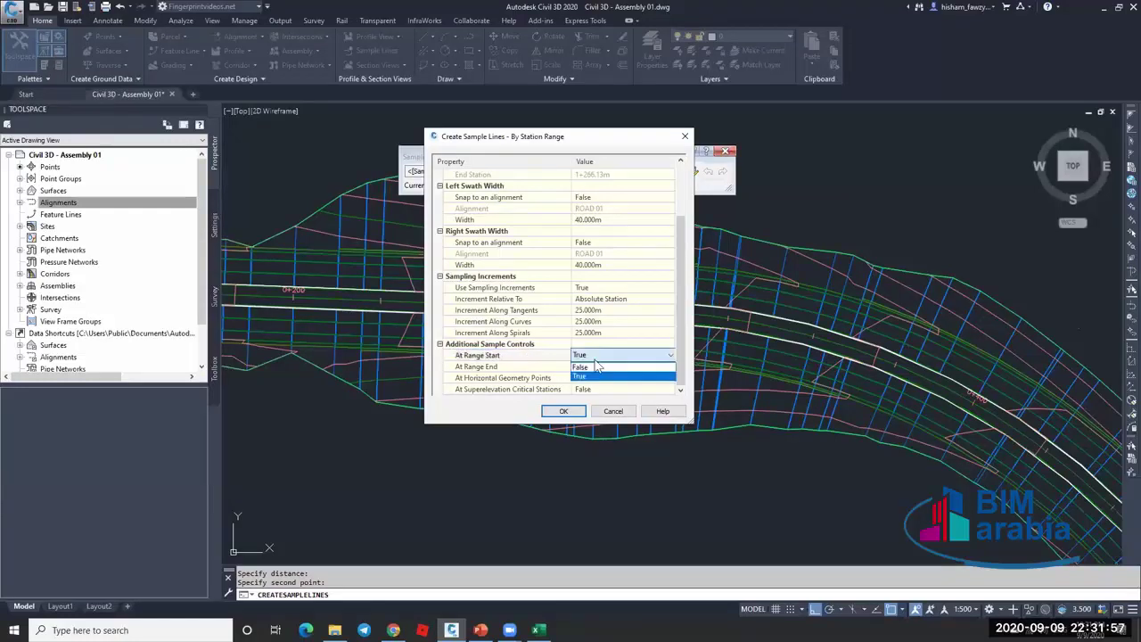
{"action": "left_click", "coordinate": [533, 375]}
{"action": "left_click", "coordinate": [476, 367]}
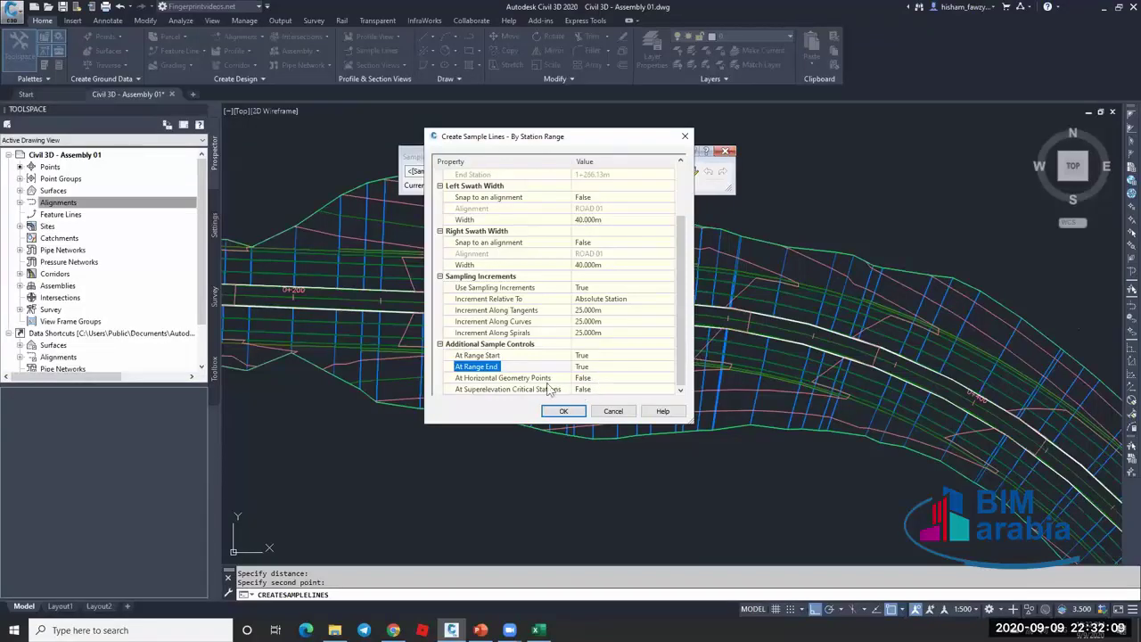
{"action": "left_click", "coordinate": [521, 390]}
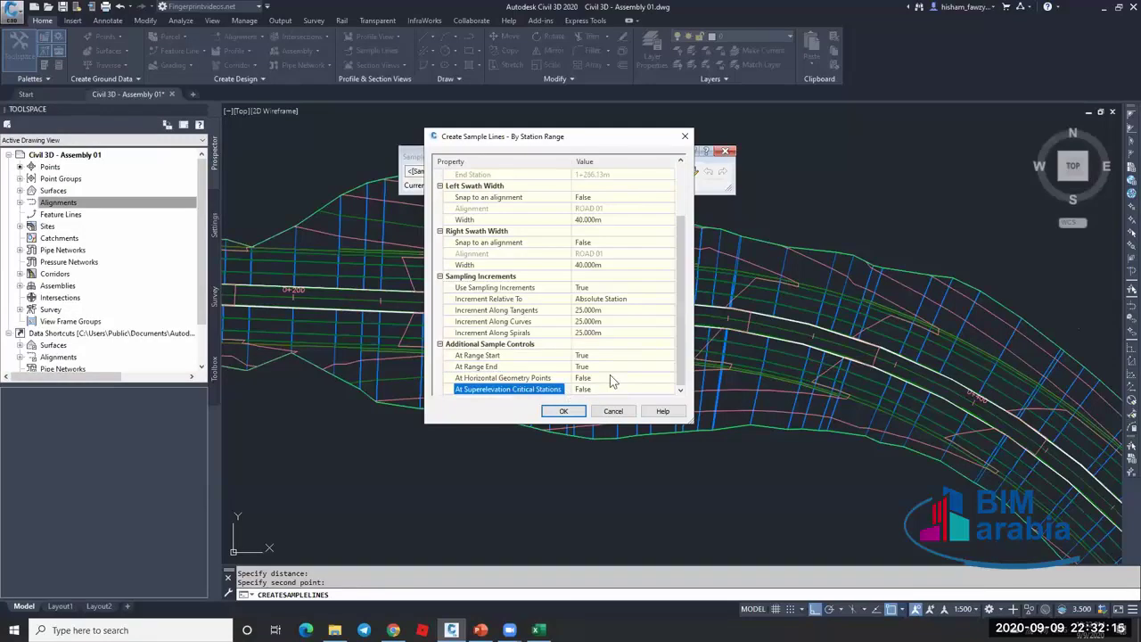
{"action": "left_click", "coordinate": [545, 312]}
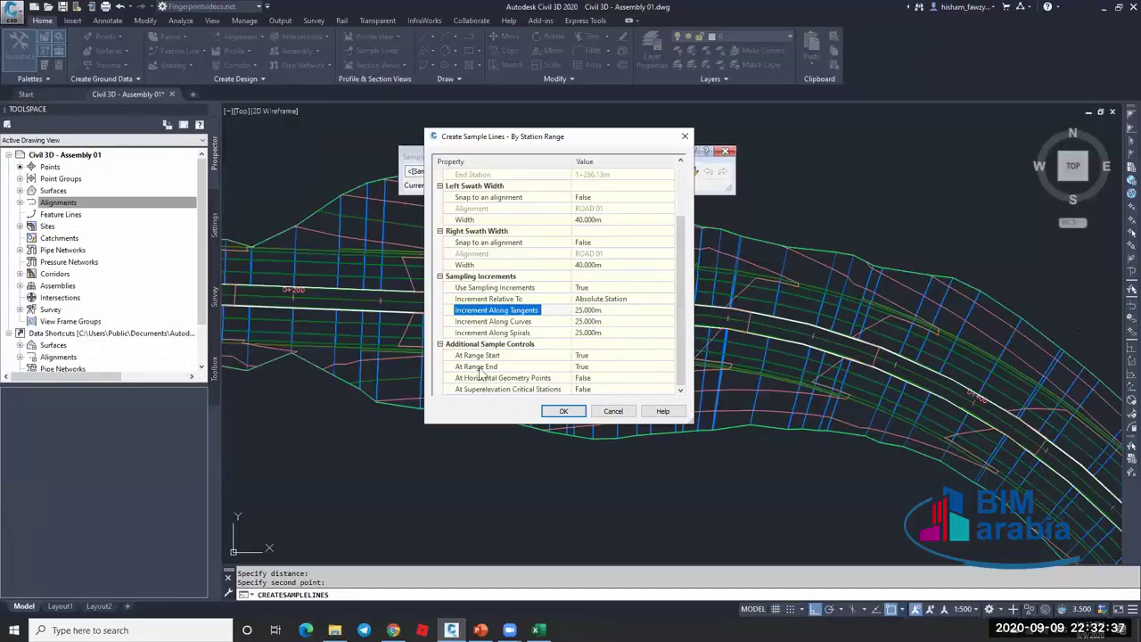
{"action": "left_click", "coordinate": [565, 412]}
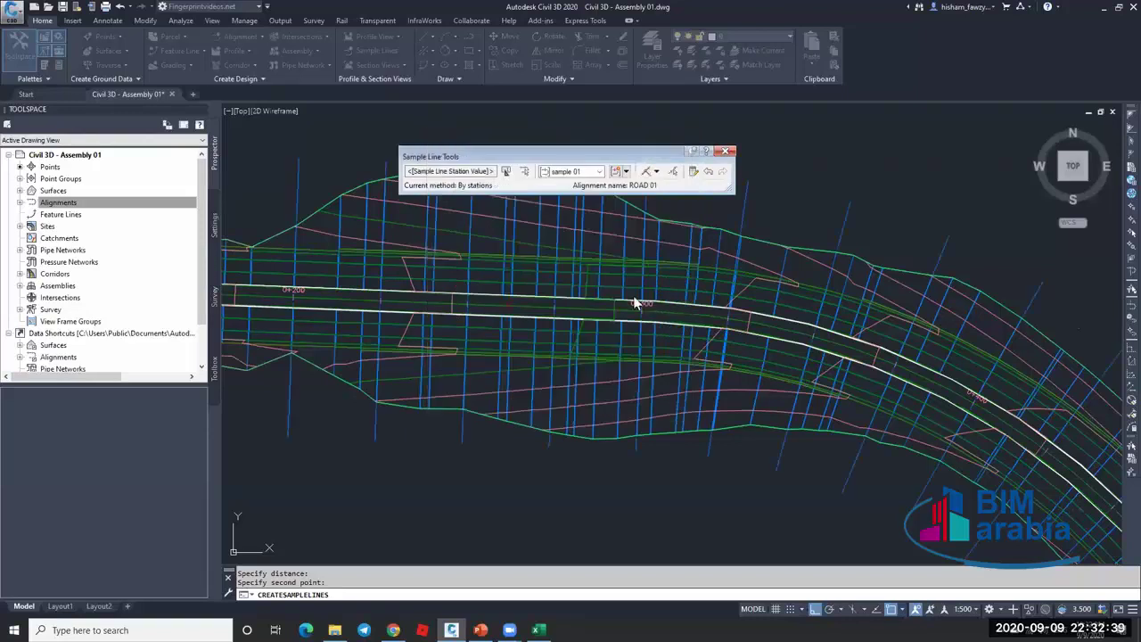
End sample line placement, zoom along the corridor to check station labels, and select the 0+625 line.
{"action": "scroll", "coordinate": [704, 319], "scroll_direction": "down", "scroll_amount": 4}
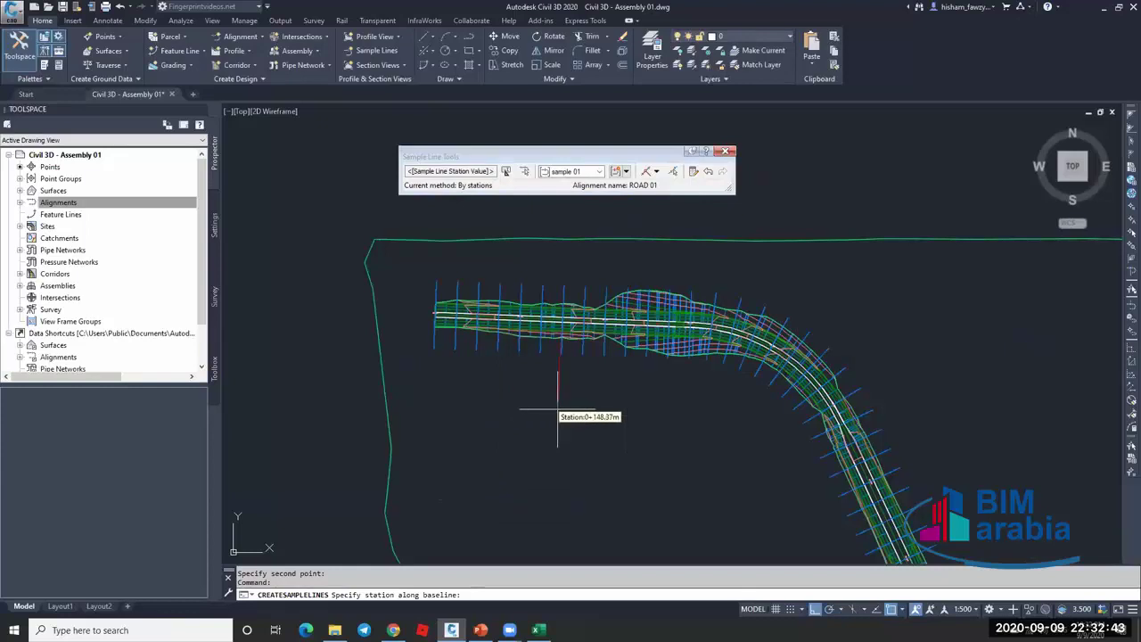
{"action": "key", "text": "Return"}
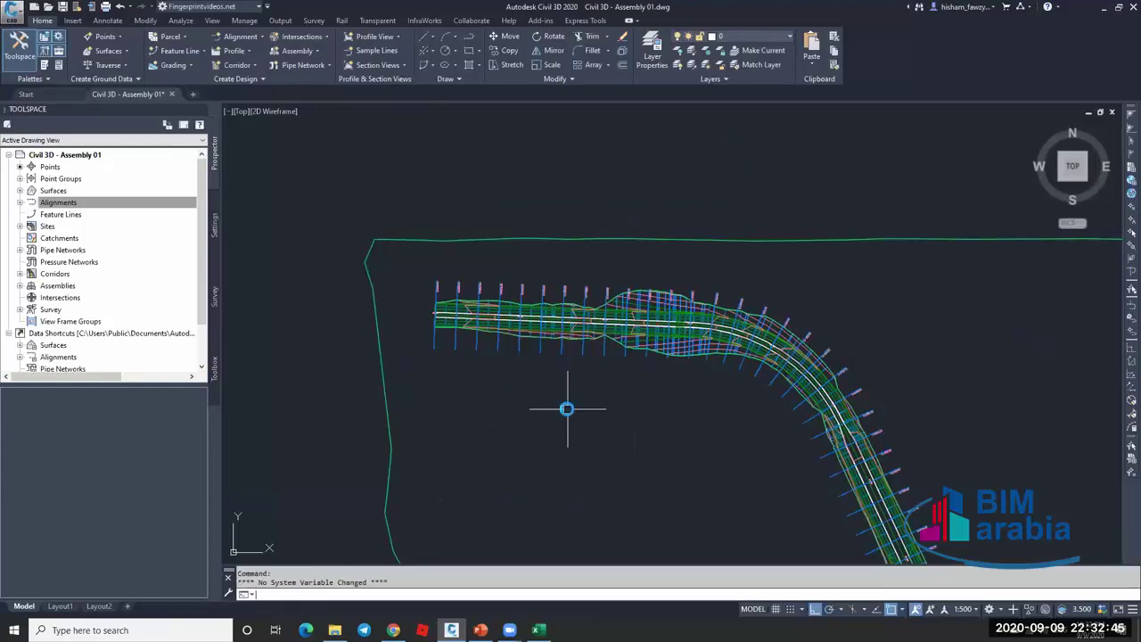
{"action": "scroll", "coordinate": [437, 290], "scroll_direction": "up", "scroll_amount": 6}
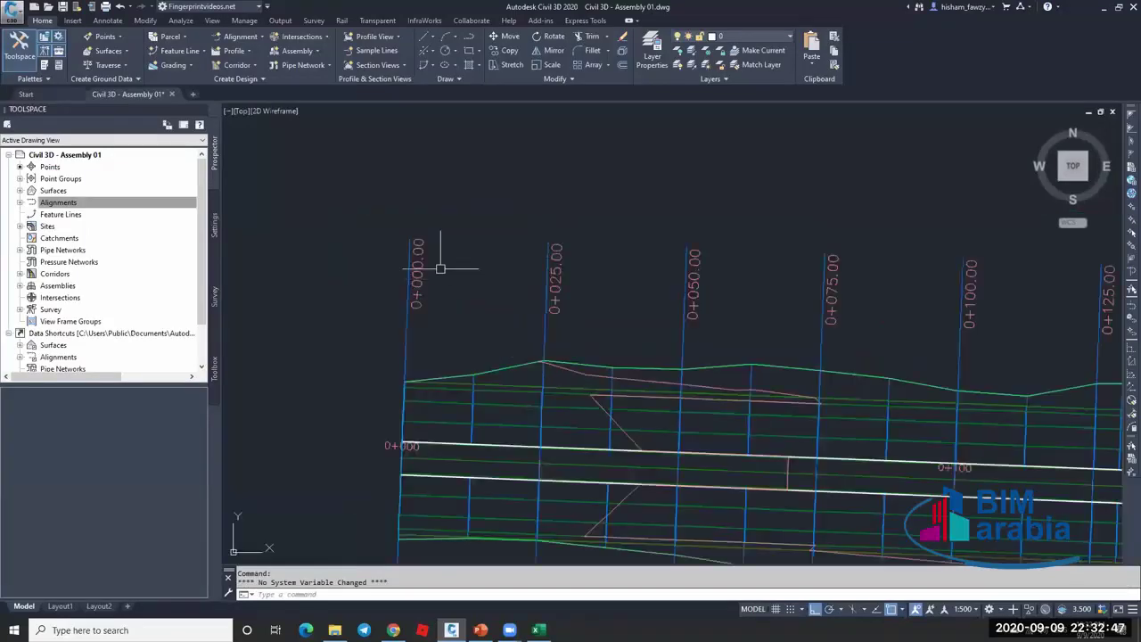
{"action": "middle_click_drag", "start_coordinate": [441, 269], "coordinate": [431, 239]}
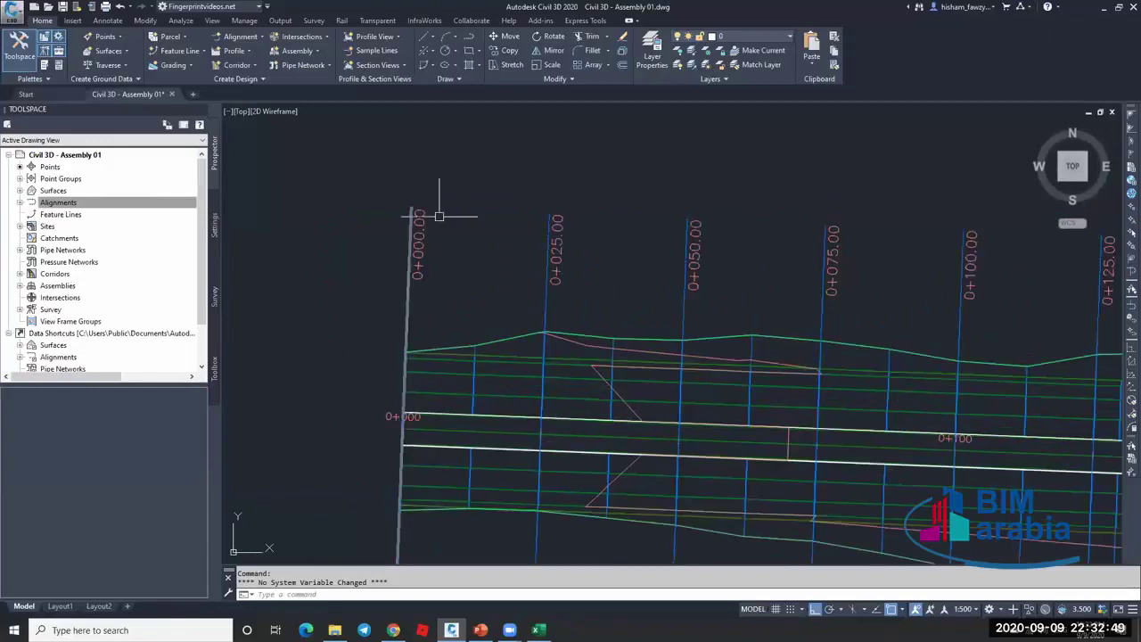
{"action": "scroll", "coordinate": [427, 254], "scroll_direction": "down", "scroll_amount": 2}
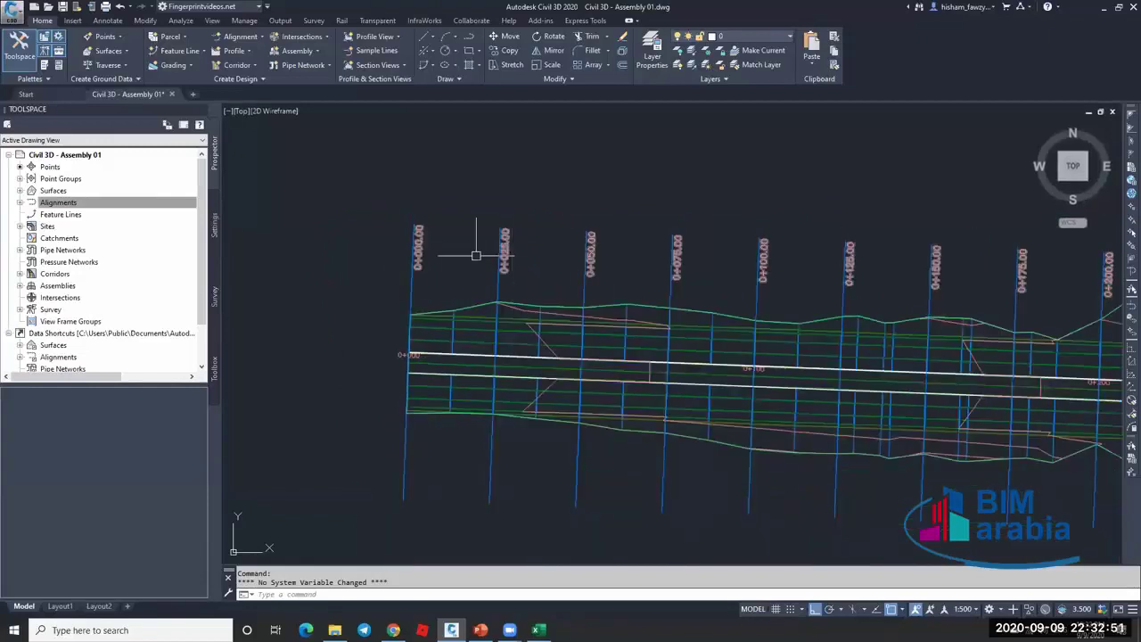
{"action": "scroll", "coordinate": [481, 261], "scroll_direction": "down", "scroll_amount": 4}
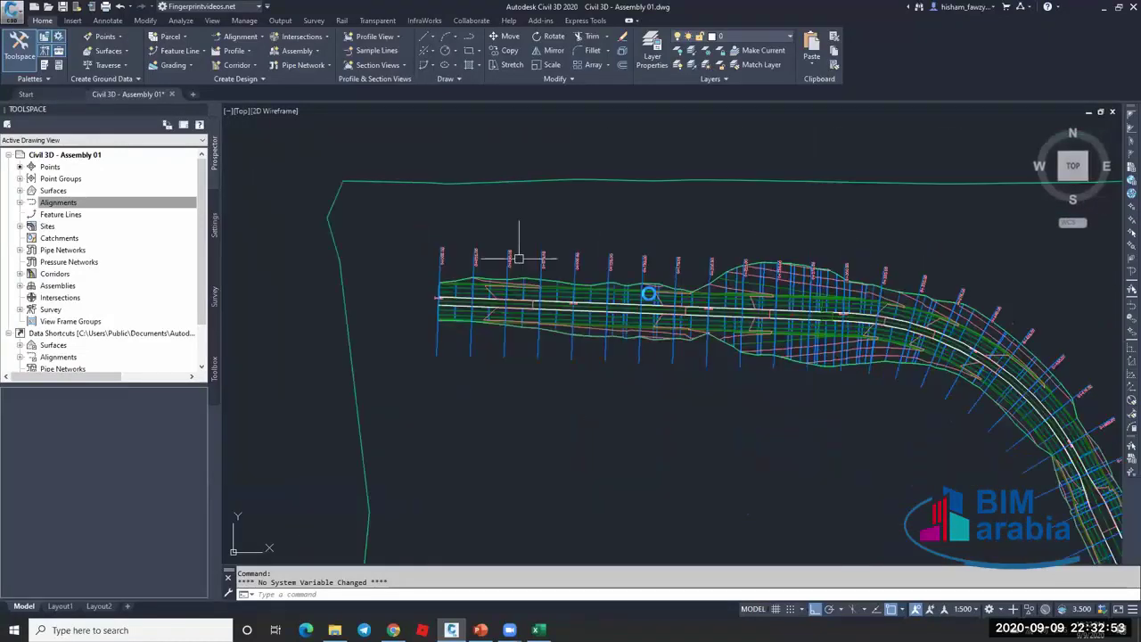
{"action": "scroll", "coordinate": [519, 259], "scroll_direction": "down", "scroll_amount": 2}
{"action": "scroll", "coordinate": [645, 276], "scroll_direction": "down", "scroll_amount": 2}
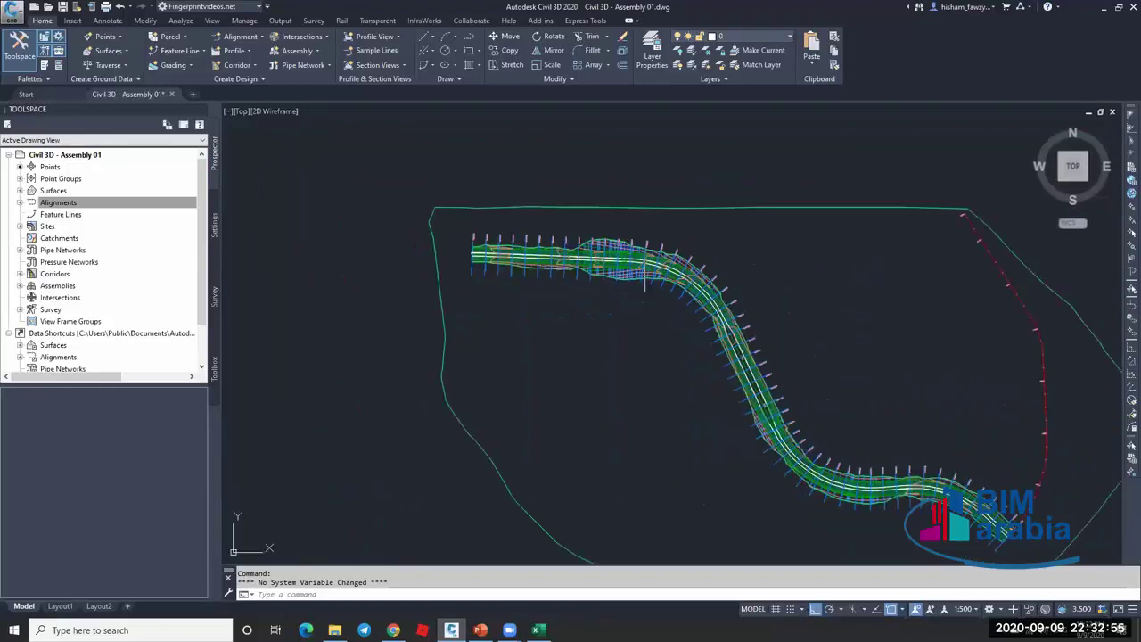
{"action": "scroll", "coordinate": [700, 318], "scroll_direction": "down", "scroll_amount": 1}
{"action": "scroll", "coordinate": [731, 326], "scroll_direction": "up", "scroll_amount": 5}
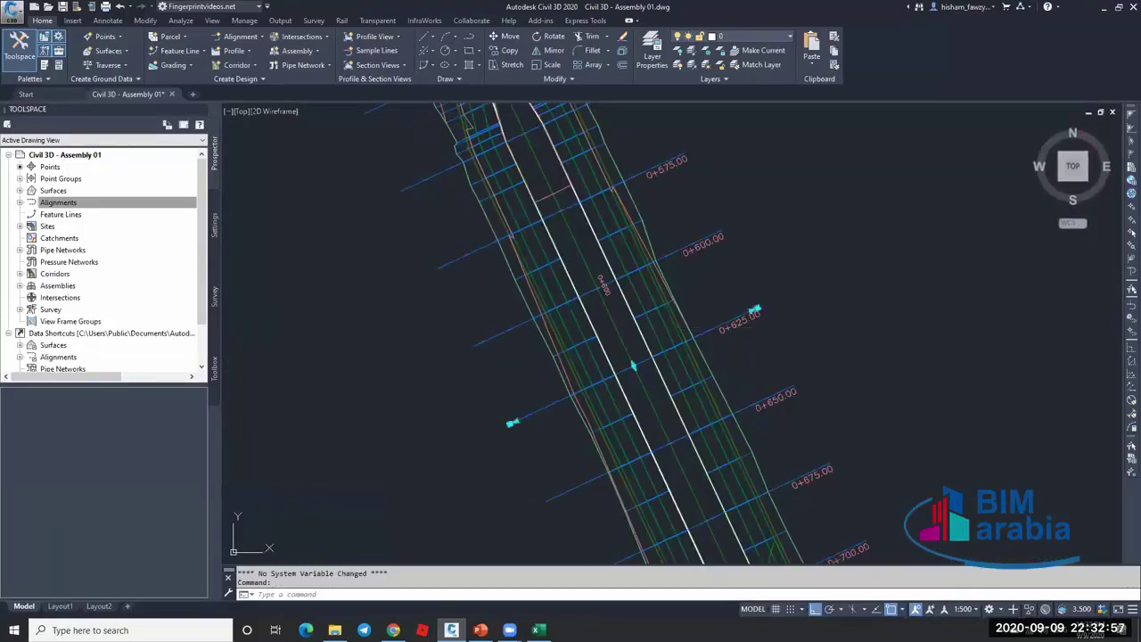
{"action": "left_click", "coordinate": [754, 310]}
{"action": "scroll", "coordinate": [651, 334], "scroll_direction": "up", "scroll_amount": 2}
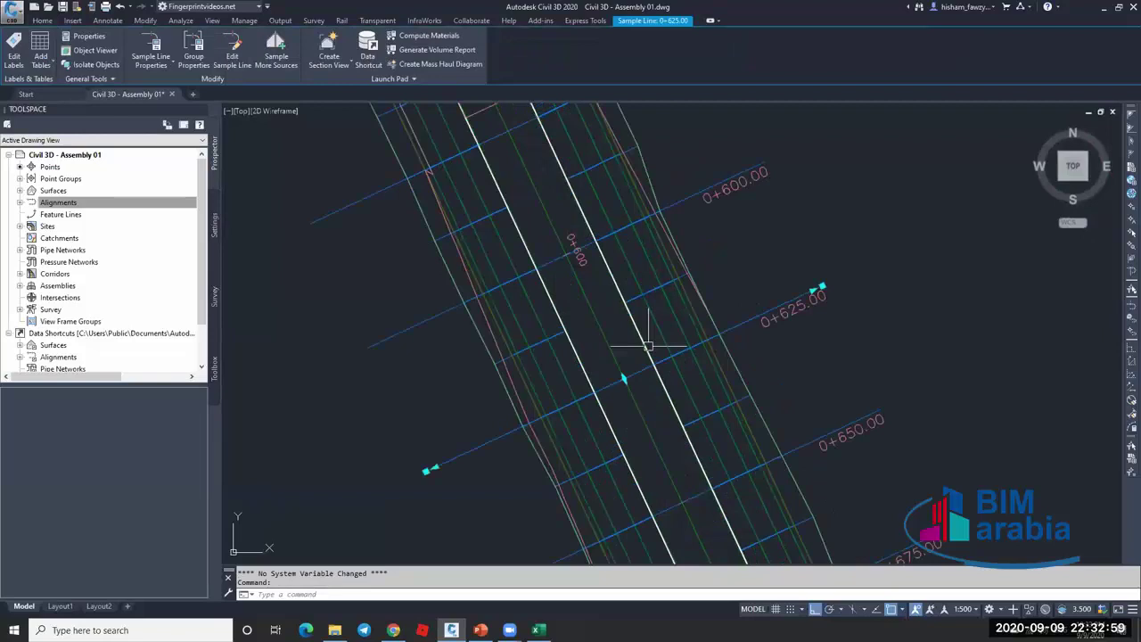
Try stretching the 0+625.00 sample line from its end grip, then cancel the stretch.
{"action": "left_click", "coordinate": [822, 285]}
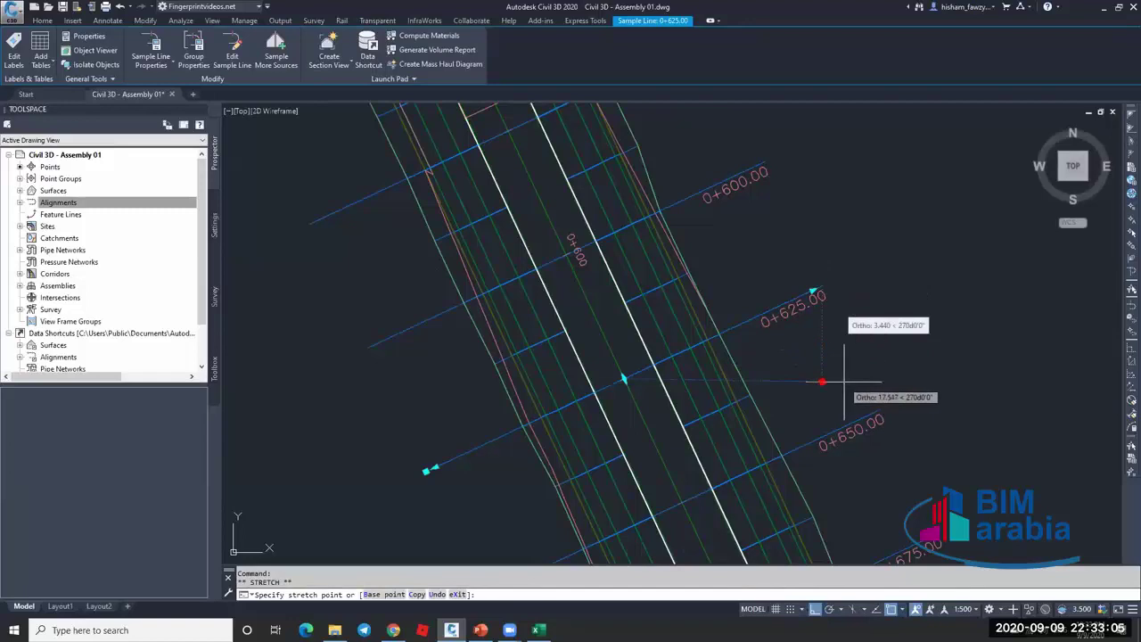
{"action": "key", "text": "Escape"}
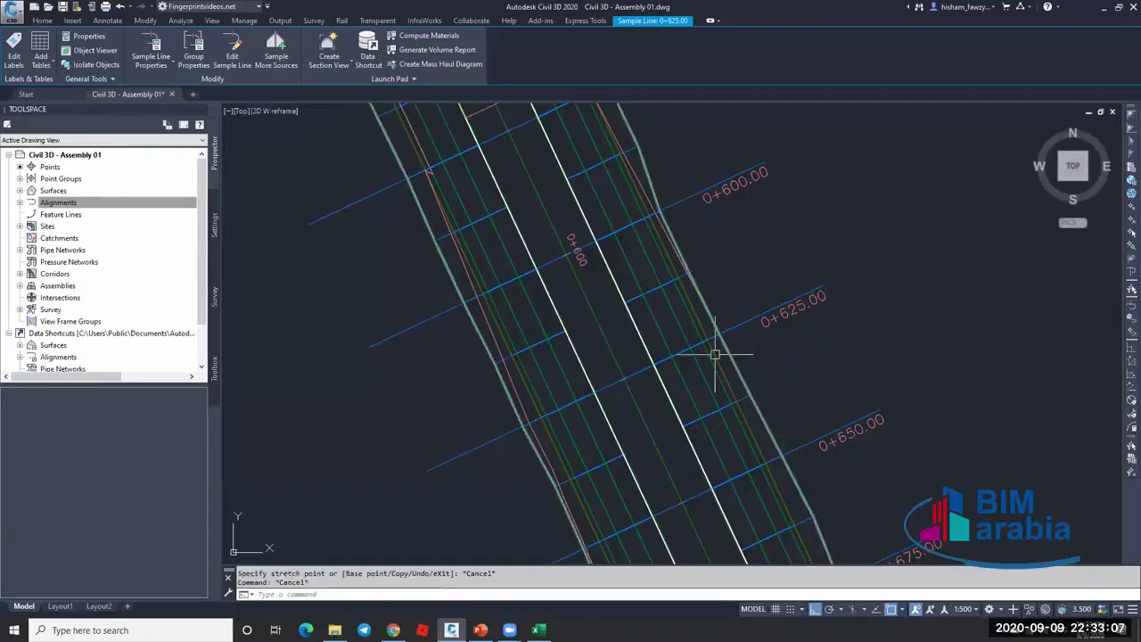
{"action": "key", "text": "Escape"}
{"action": "left_click", "coordinate": [717, 332]}
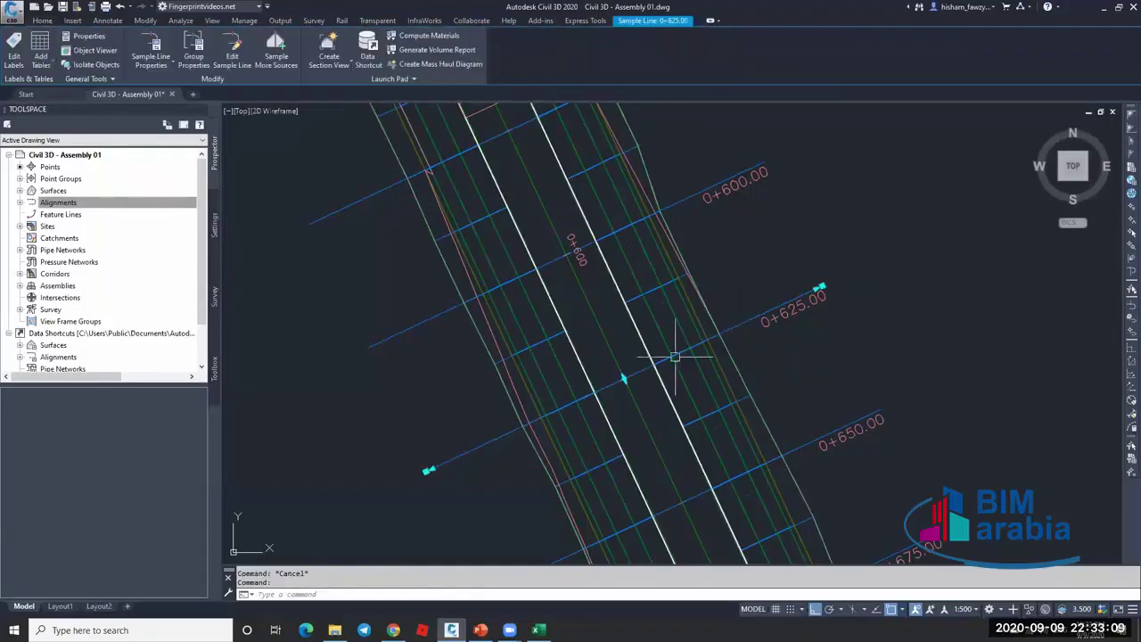
{"action": "left_click", "coordinate": [624, 378]}
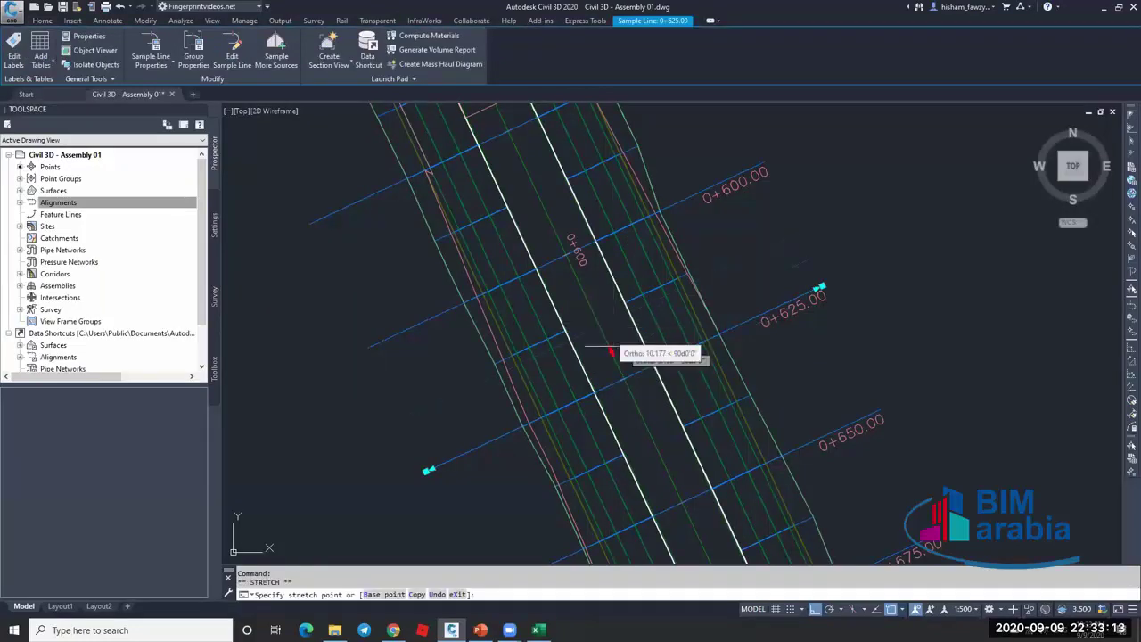
{"action": "scroll", "coordinate": [613, 321], "scroll_direction": "up", "scroll_amount": 3}
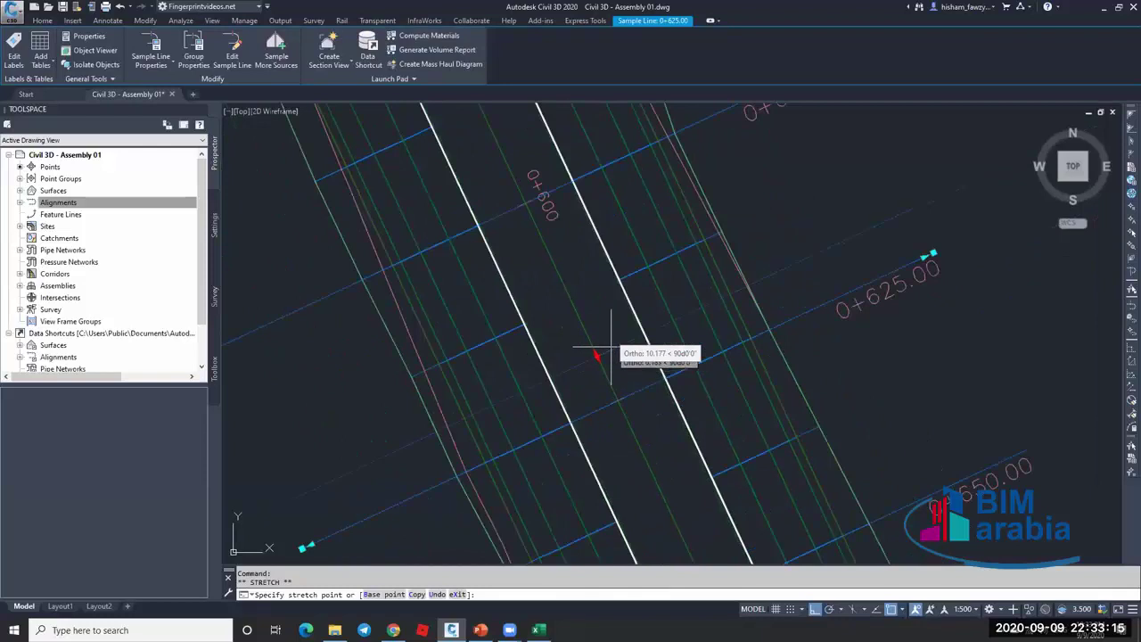
{"action": "key", "text": "Escape"}
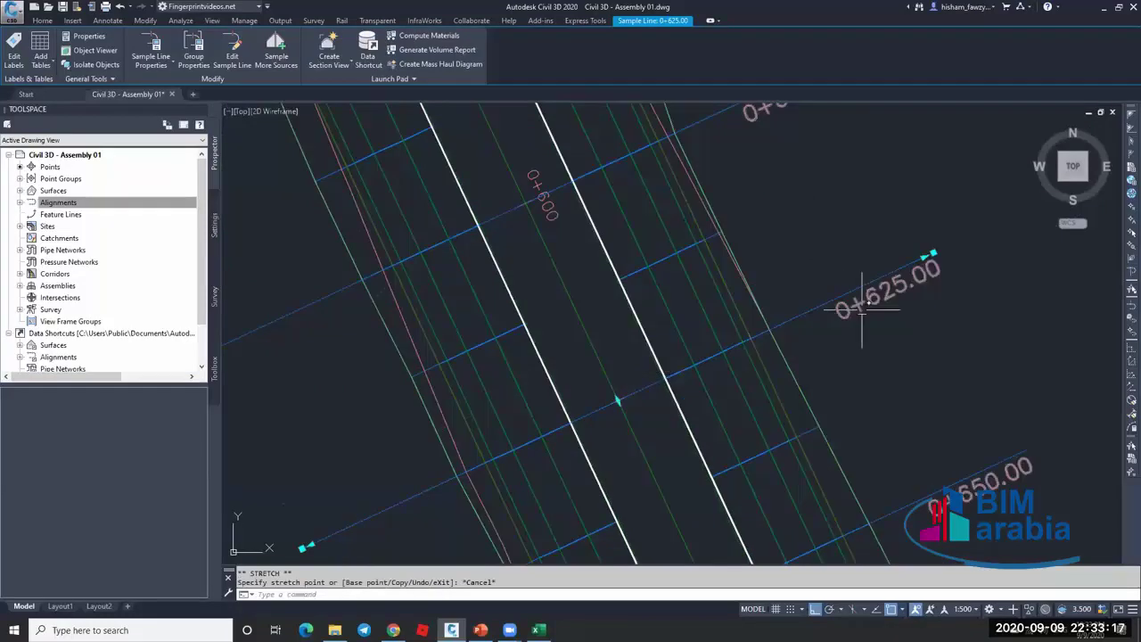
Try moving the 0+625.00 sample line by its middle grip, then select its station label group.
{"action": "left_click", "coordinate": [616, 401]}
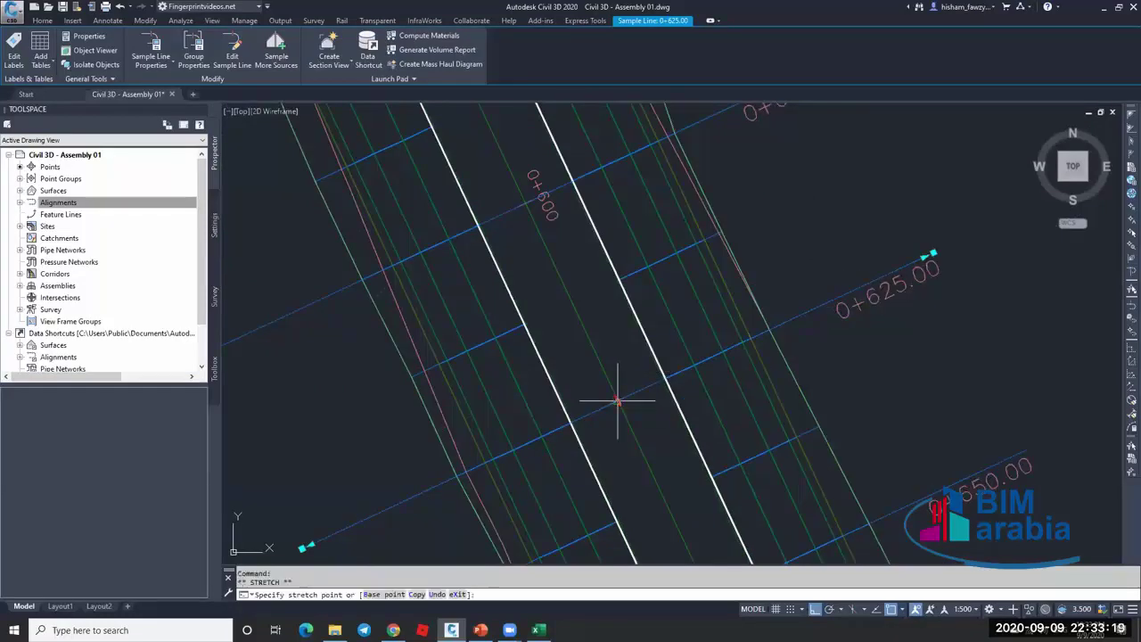
{"action": "left_click", "coordinate": [590, 307]}
{"action": "key", "text": "Escape"}
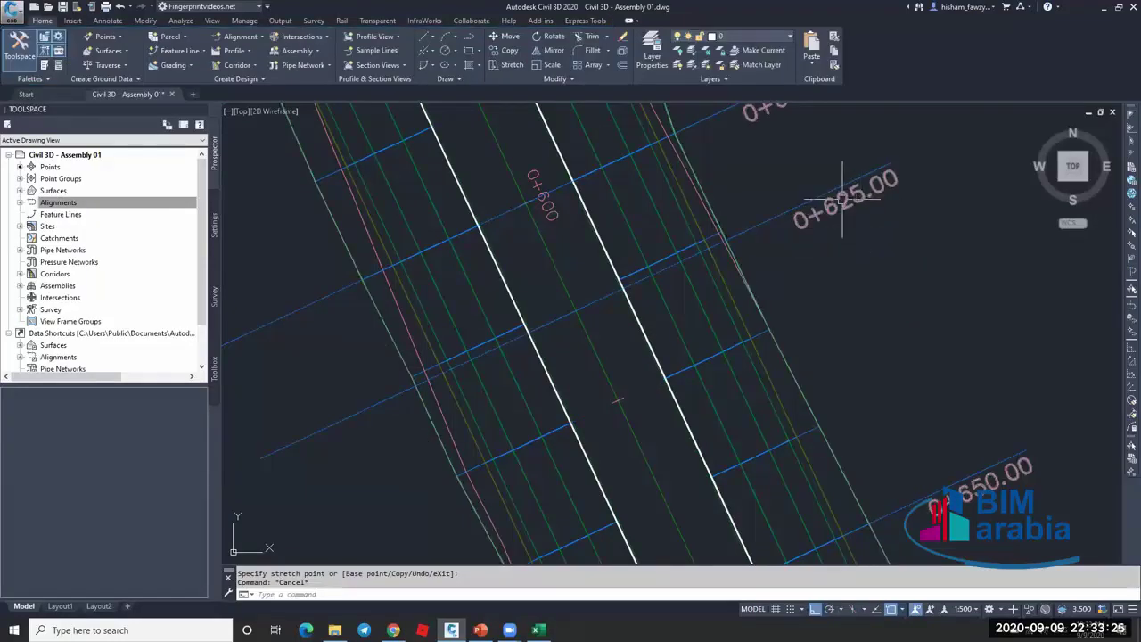
{"action": "left_click", "coordinate": [843, 200]}
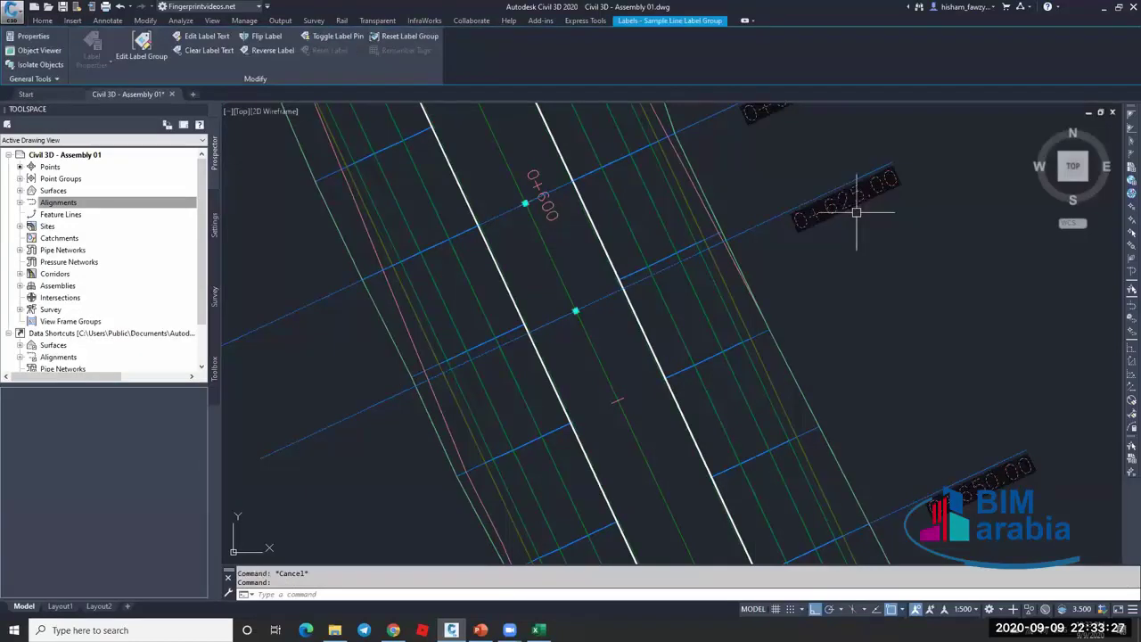
{"action": "key", "text": "Escape"}
Change the group's sample line labels to the Section Station label style.
{"action": "left_click", "coordinate": [809, 203]}
{"action": "right_click", "coordinate": [808, 223]}
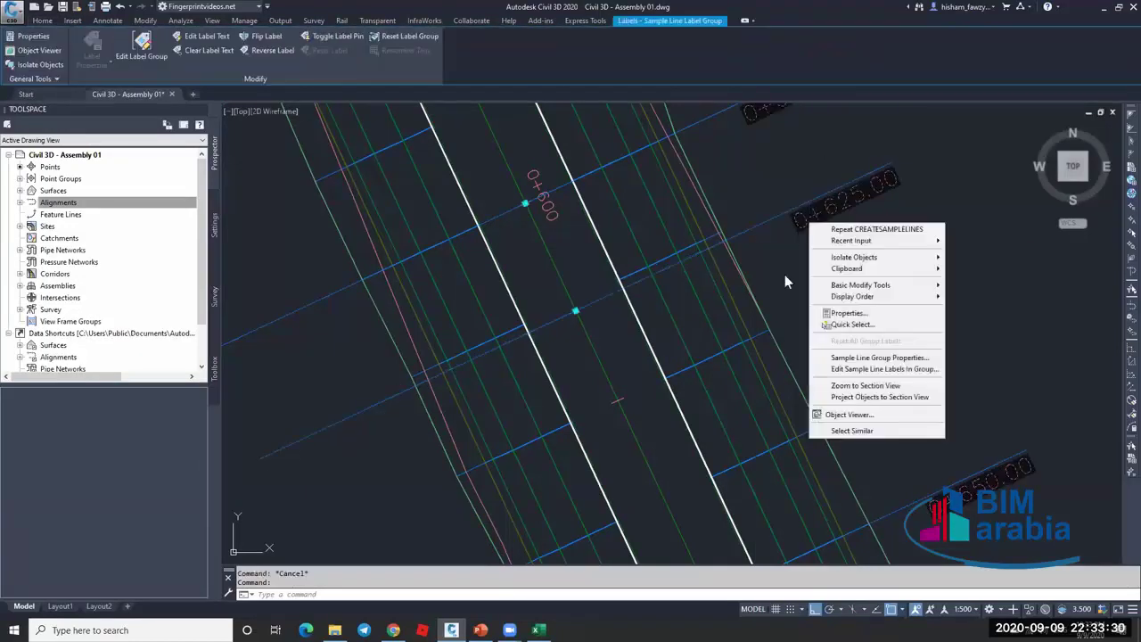
{"action": "left_click", "coordinate": [896, 370]}
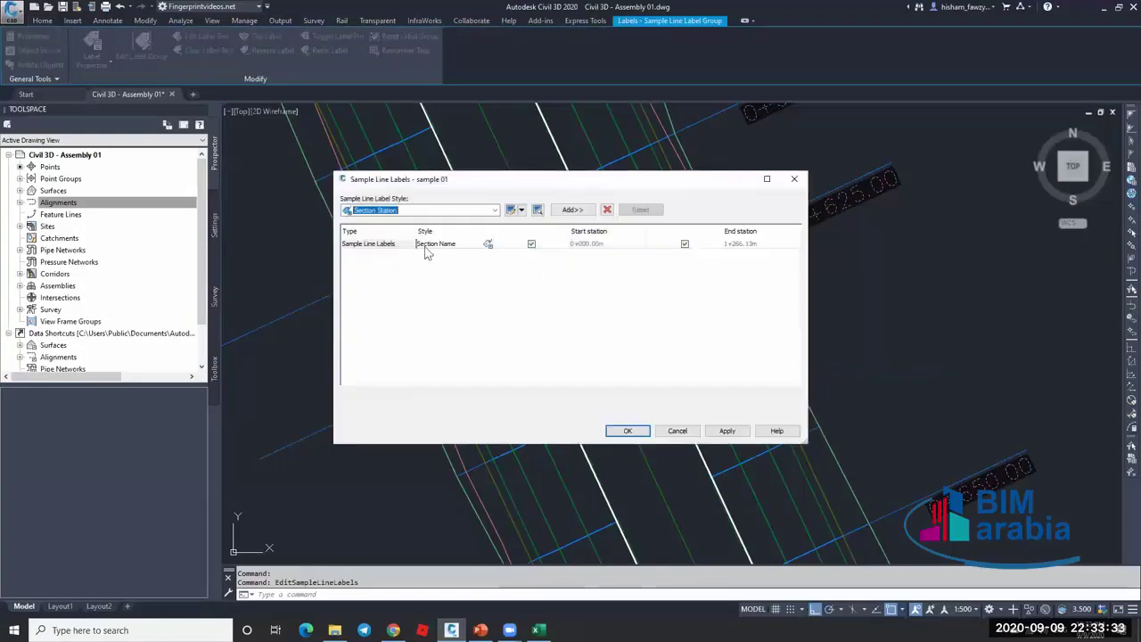
{"action": "left_click", "coordinate": [488, 246]}
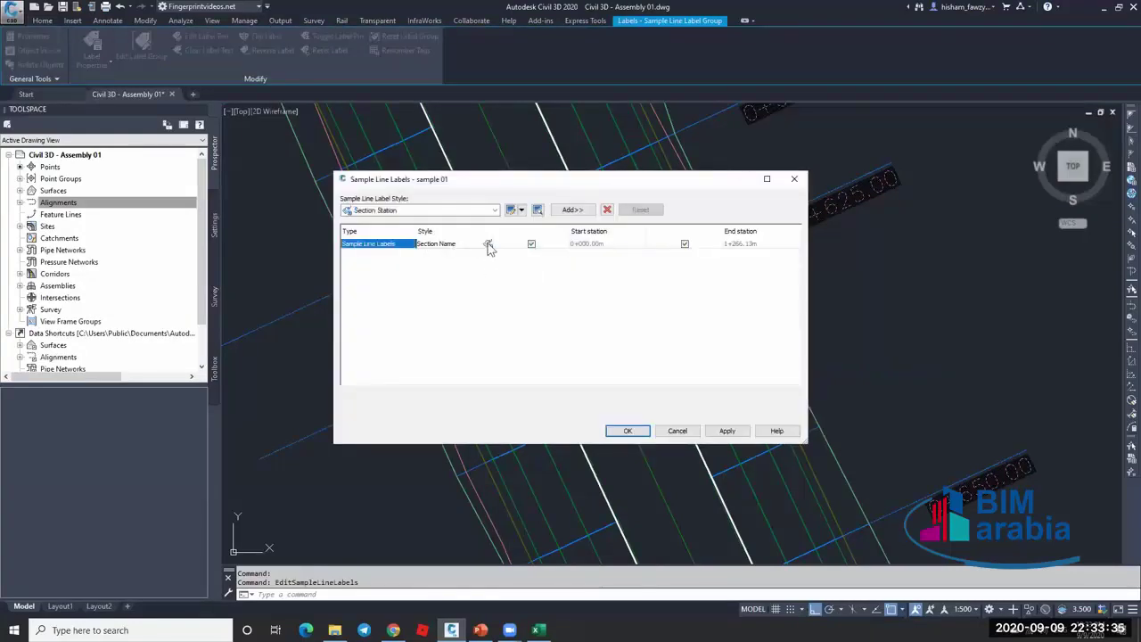
{"action": "left_click", "coordinate": [488, 246]}
{"action": "left_click", "coordinate": [781, 413]}
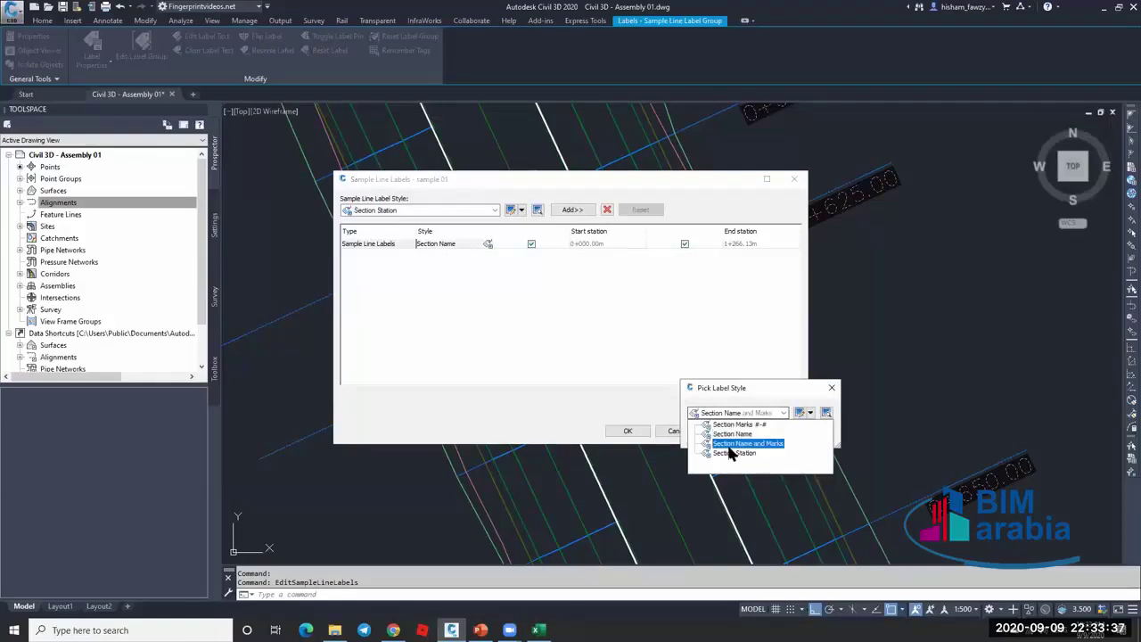
{"action": "left_click", "coordinate": [732, 453]}
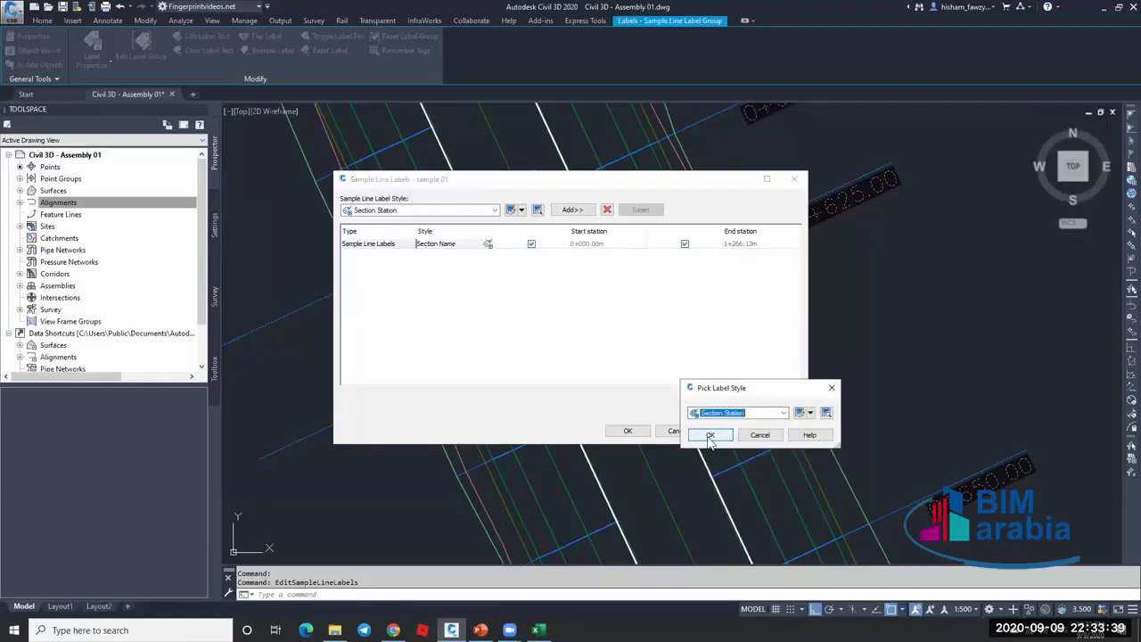
{"action": "left_click", "coordinate": [711, 435]}
{"action": "left_click", "coordinate": [628, 430]}
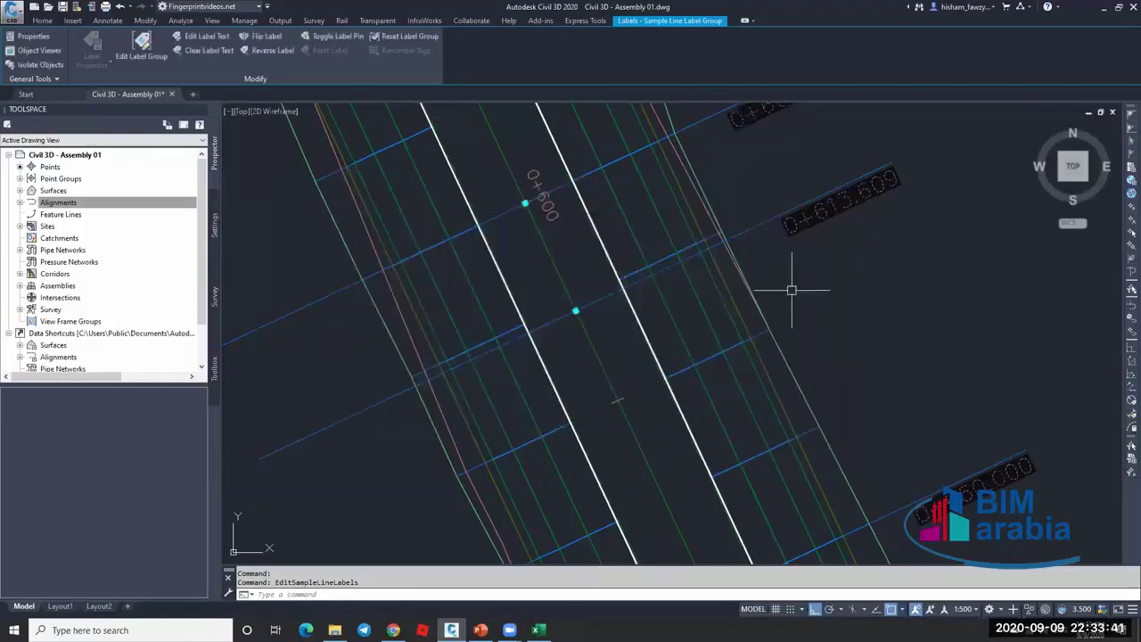
{"action": "key", "text": "Escape"}
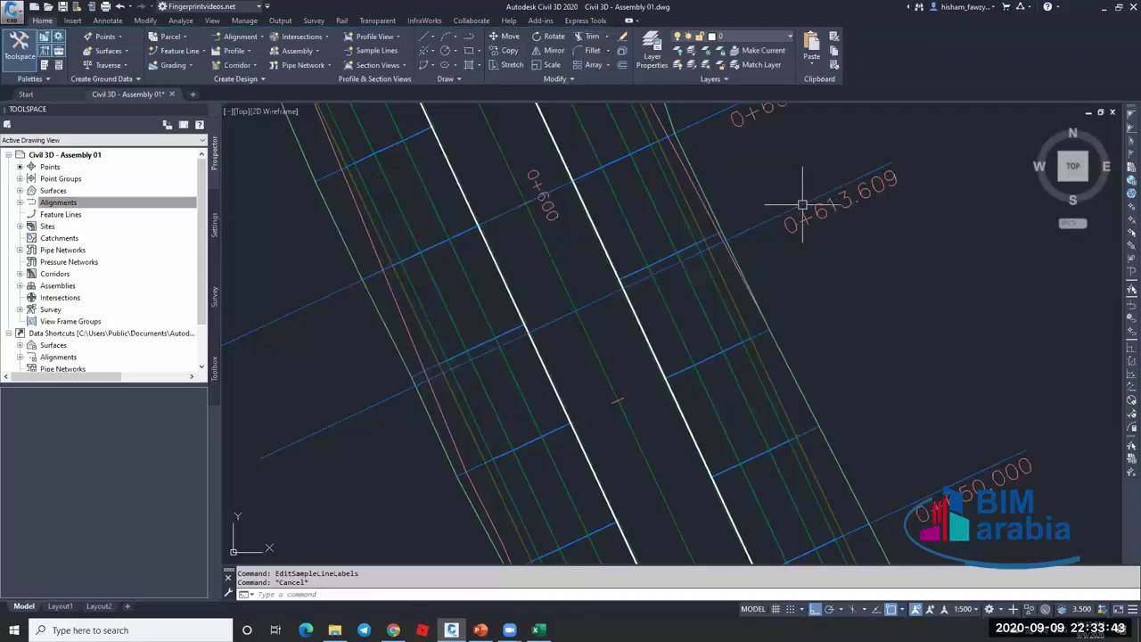
Select the 0+625 sample line, grab its end point, then cancel without changes.
{"action": "left_click", "coordinate": [763, 222]}
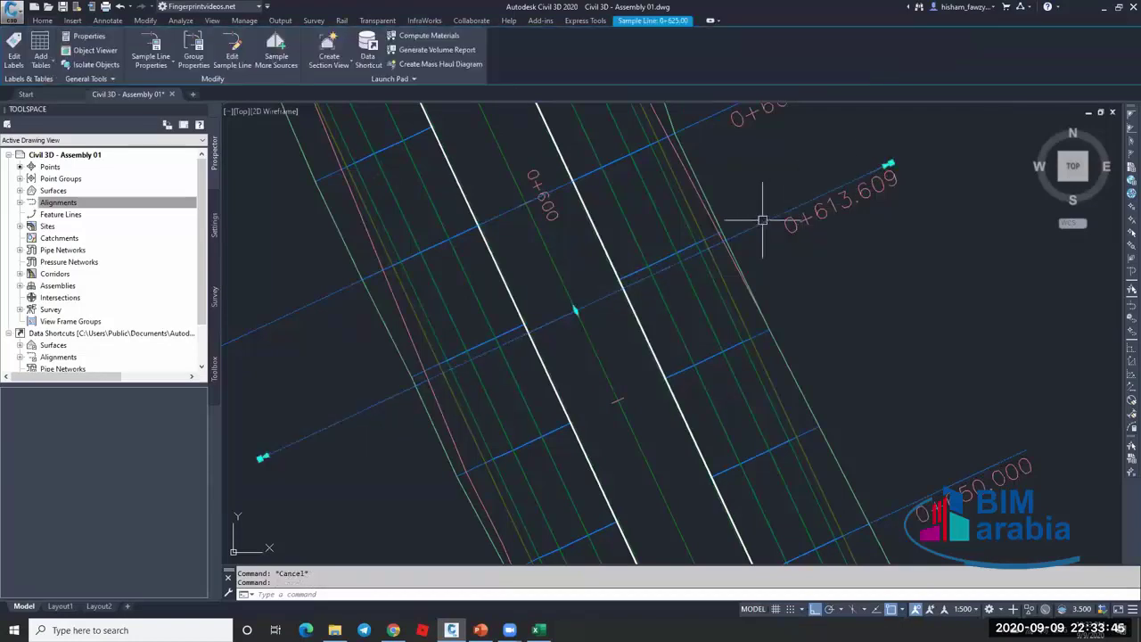
{"action": "left_click", "coordinate": [575, 309]}
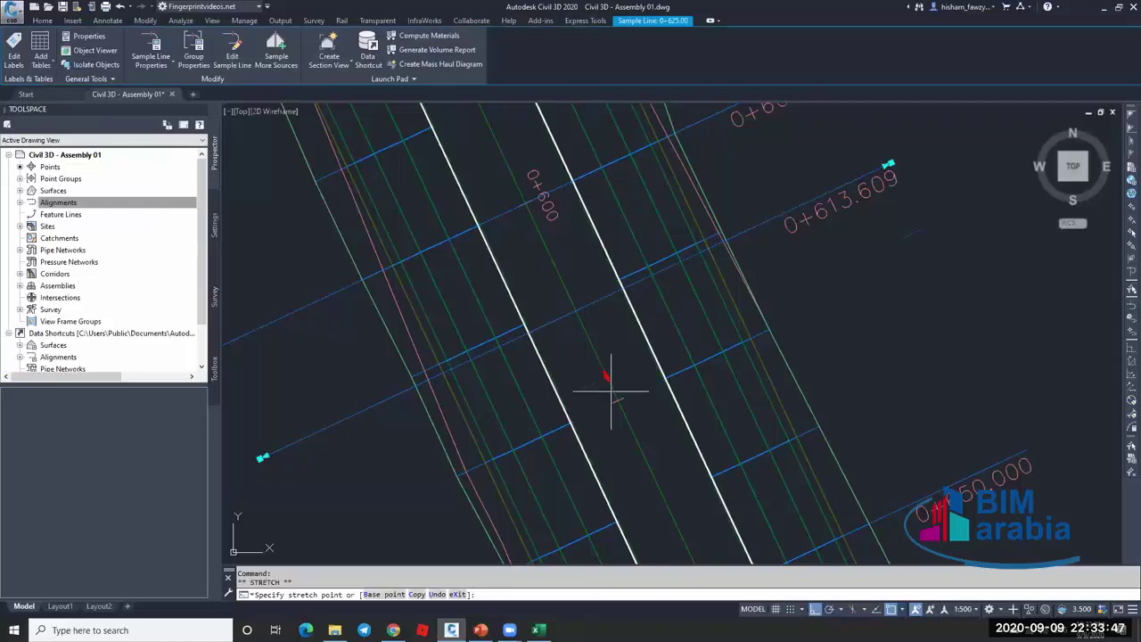
{"action": "key", "text": "Escape"}
{"action": "key", "text": "Escape"}
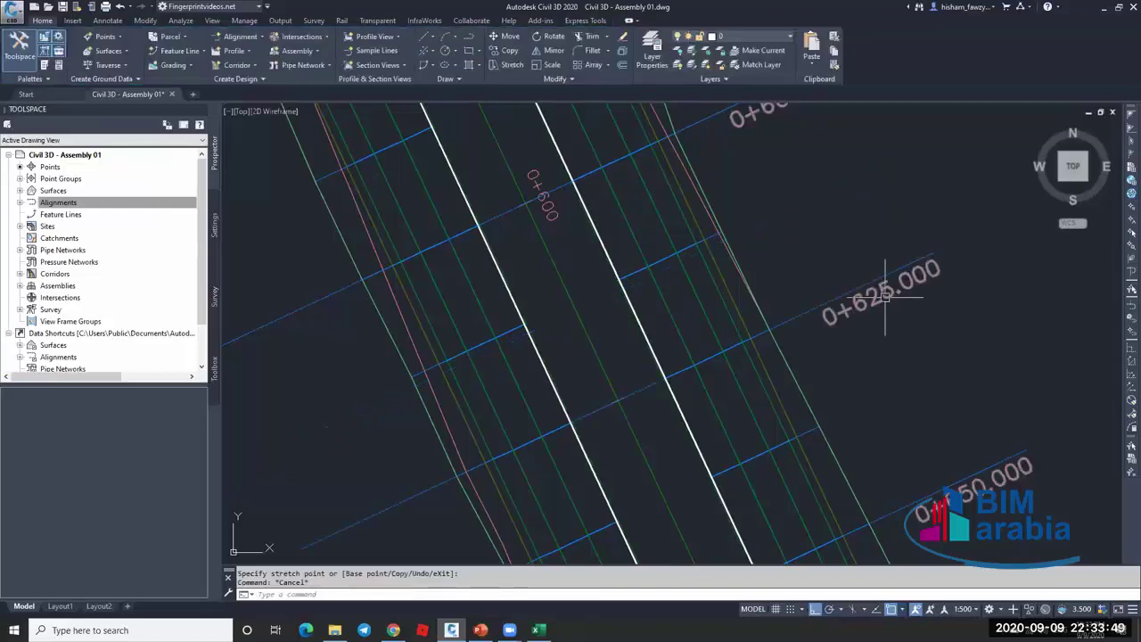
{"action": "scroll", "coordinate": [691, 330], "scroll_direction": "down", "scroll_amount": 2}
{"action": "key", "text": "Escape"}
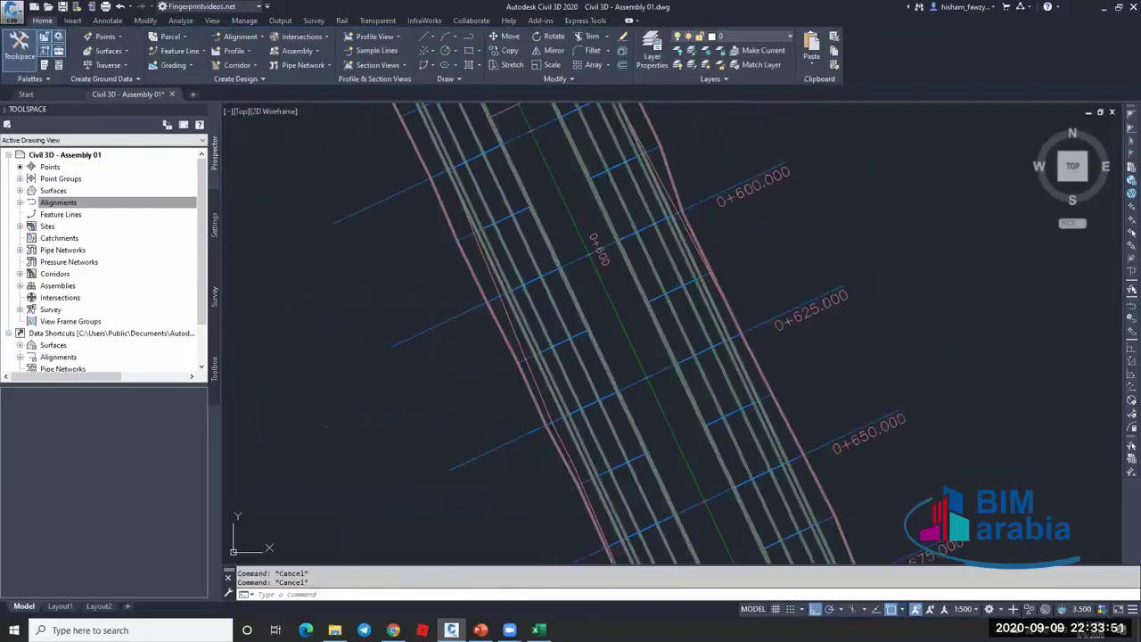
{"action": "scroll", "coordinate": [749, 276], "scroll_direction": "down", "scroll_amount": 3}
{"action": "scroll", "coordinate": [721, 280], "scroll_direction": "down", "scroll_amount": 2}
{"action": "scroll", "coordinate": [697, 250], "scroll_direction": "up", "scroll_amount": 2}
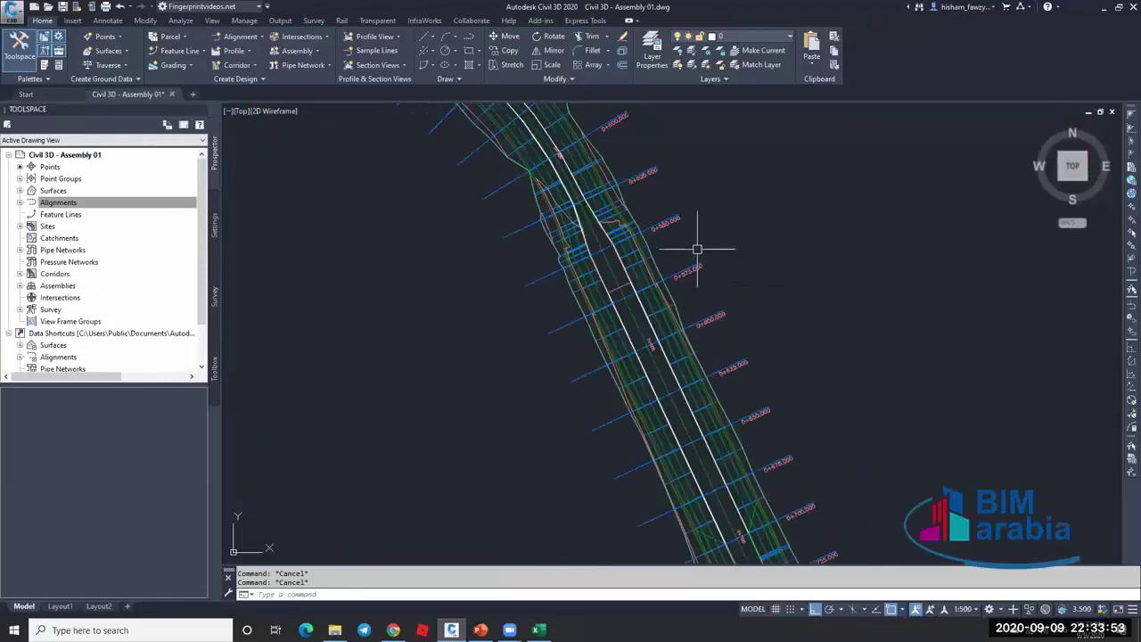
{"action": "scroll", "coordinate": [697, 250], "scroll_direction": "down", "scroll_amount": 2}
{"action": "scroll", "coordinate": [691, 241], "scroll_direction": "down", "scroll_amount": 4}
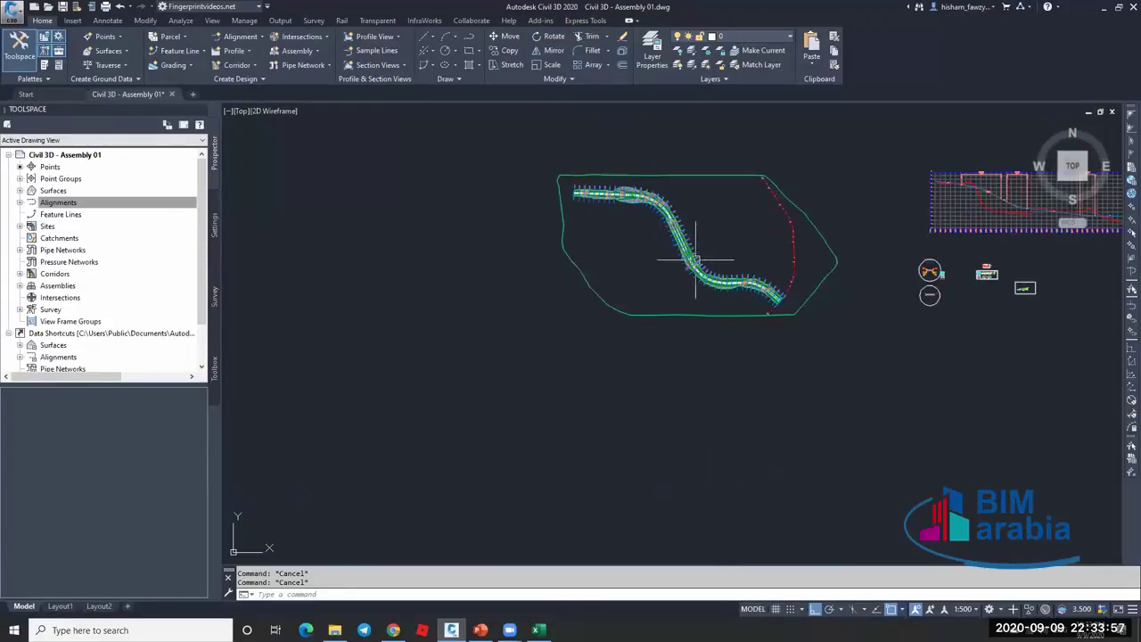
{"action": "scroll", "coordinate": [695, 258], "scroll_direction": "up", "scroll_amount": 8}
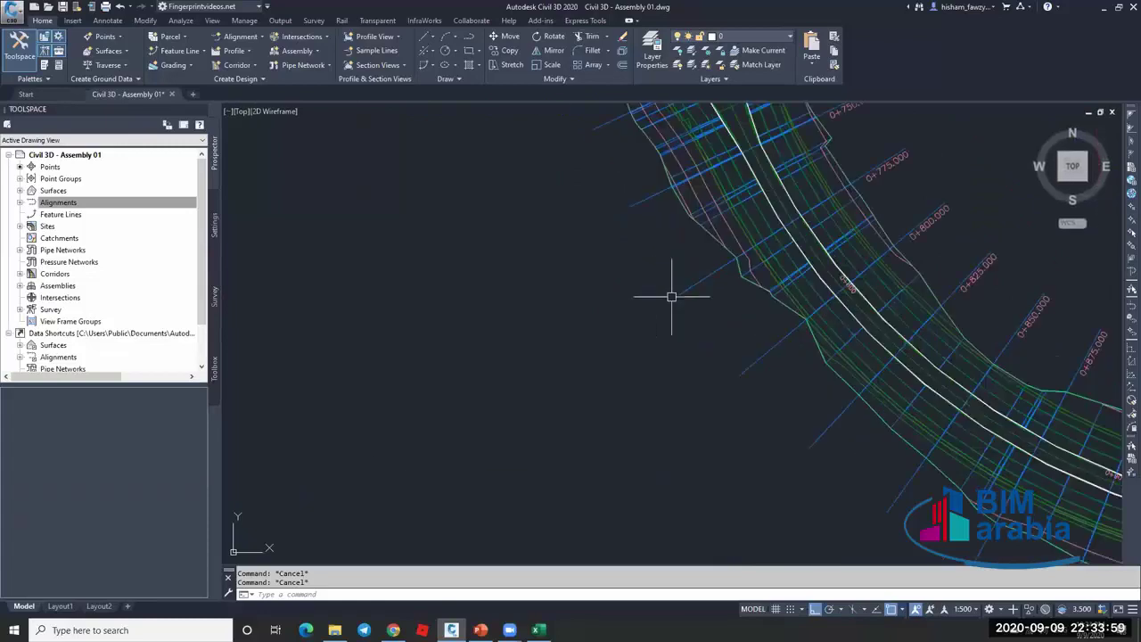
{"action": "scroll", "coordinate": [632, 285], "scroll_direction": "down", "scroll_amount": 2}
{"action": "scroll", "coordinate": [749, 214], "scroll_direction": "up", "scroll_amount": 5}
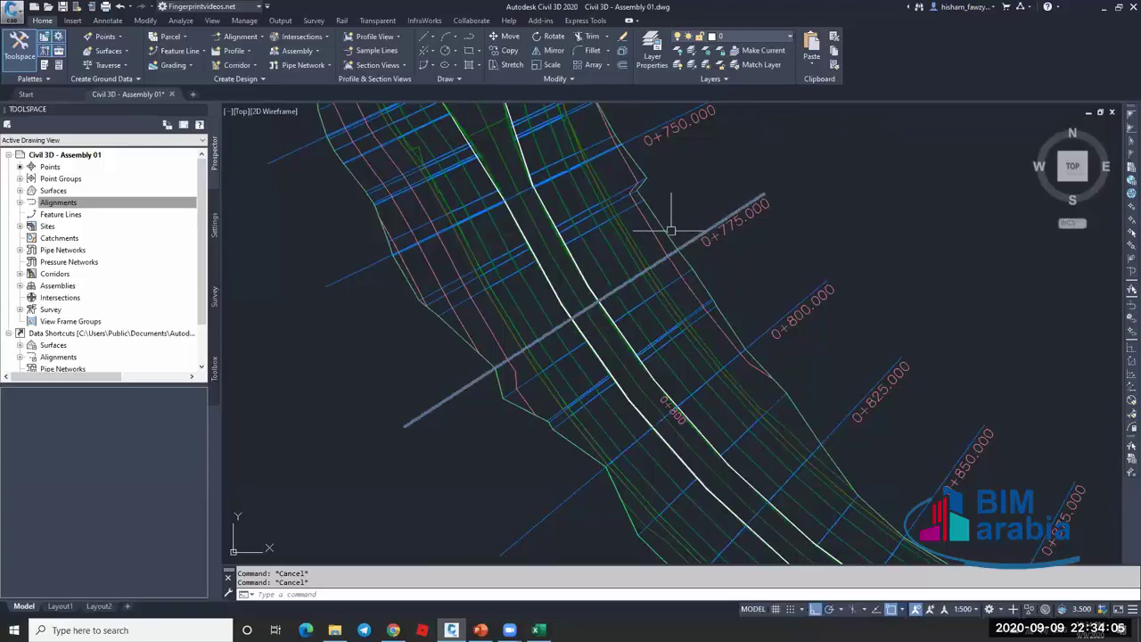
{"action": "scroll", "coordinate": [670, 230], "scroll_direction": "down", "scroll_amount": 3}
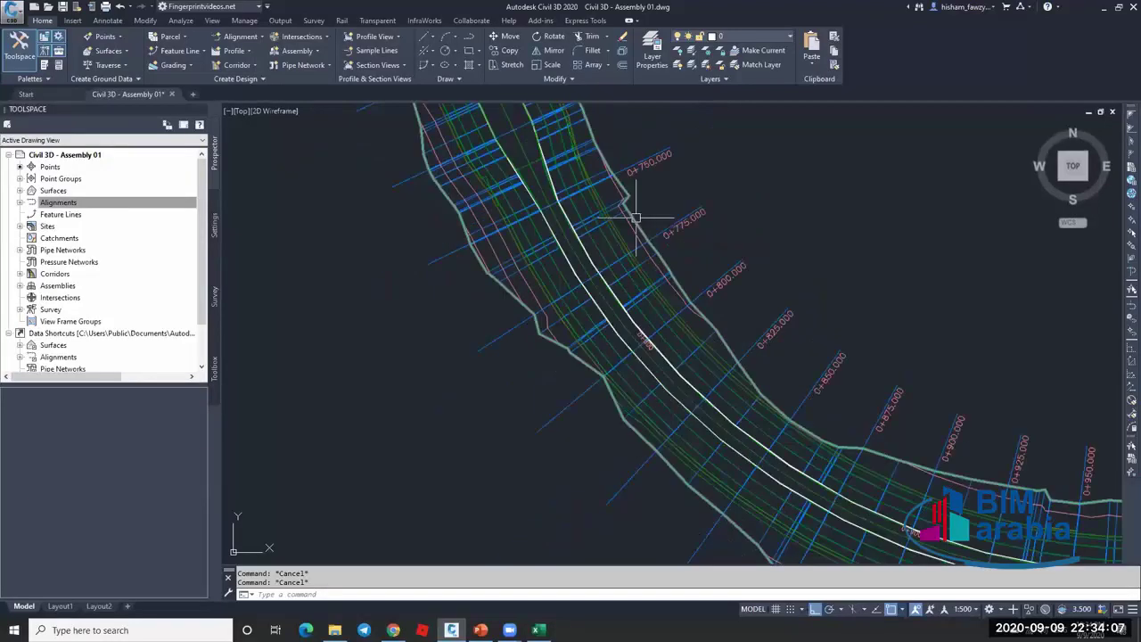
{"action": "scroll", "coordinate": [615, 236], "scroll_direction": "down", "scroll_amount": 4}
{"action": "scroll", "coordinate": [583, 356], "scroll_direction": "down", "scroll_amount": 3}
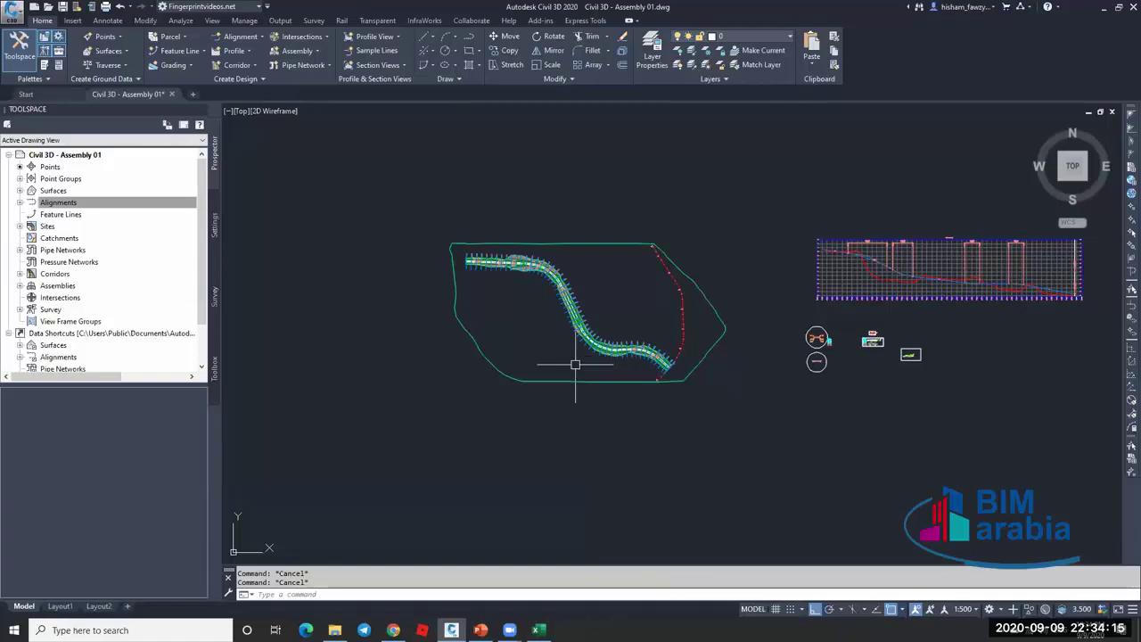
{"action": "scroll", "coordinate": [616, 321], "scroll_direction": "up", "scroll_amount": 5}
Start Compute Materials for alignment ROAD 01 and sample line group sample 01.
{"action": "left_click", "coordinate": [664, 255]}
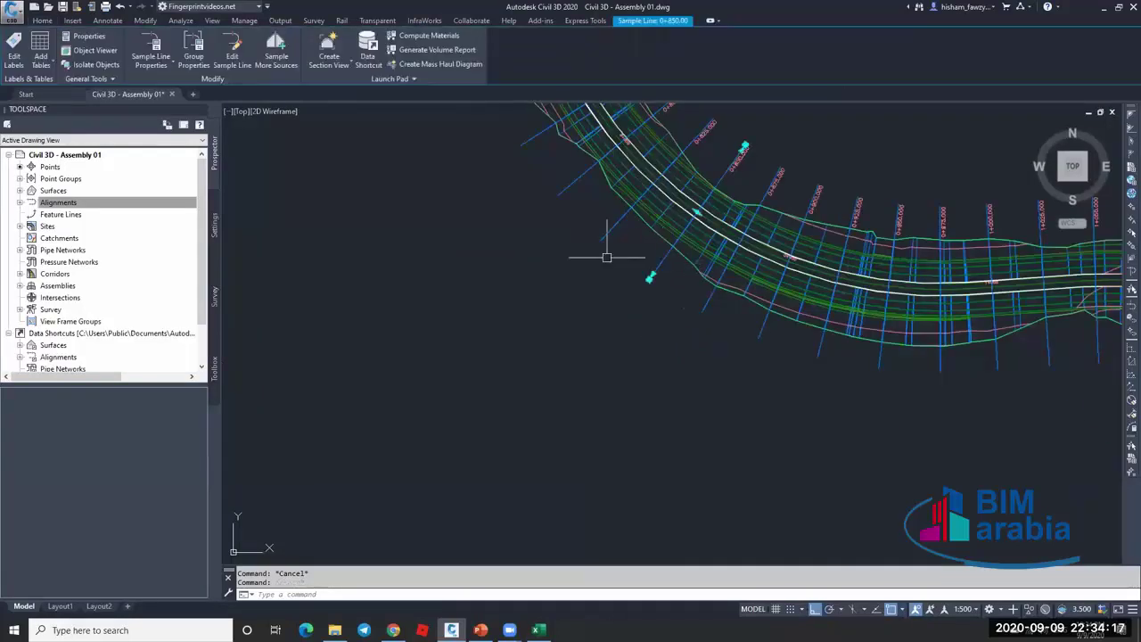
{"action": "left_click", "coordinate": [424, 36]}
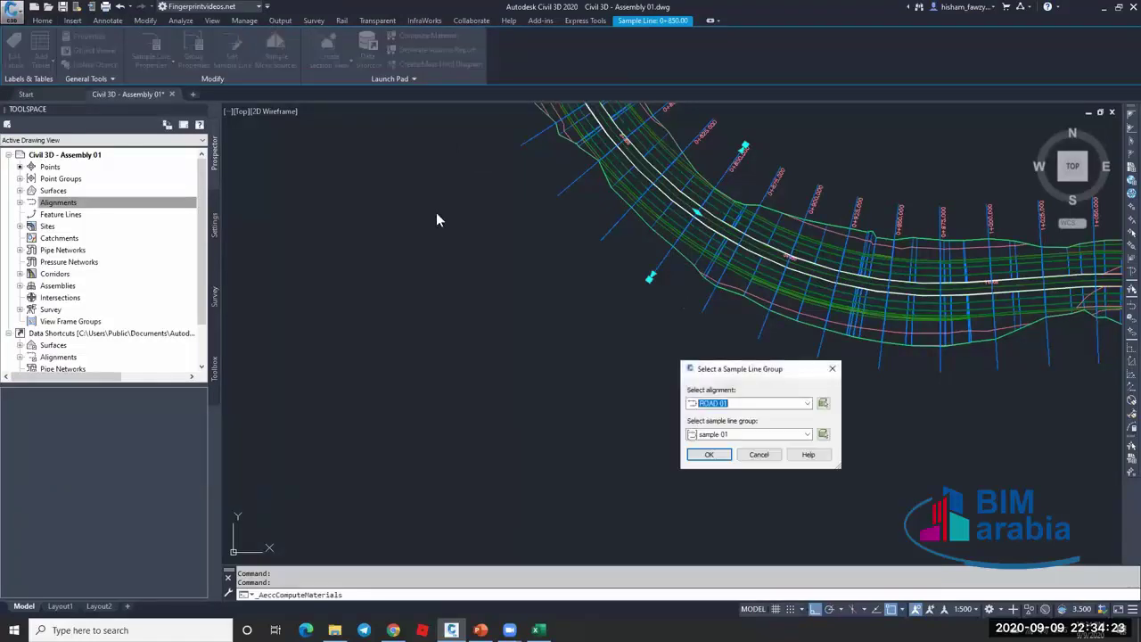
{"action": "left_click_drag", "start_coordinate": [747, 371], "coordinate": [533, 251]}
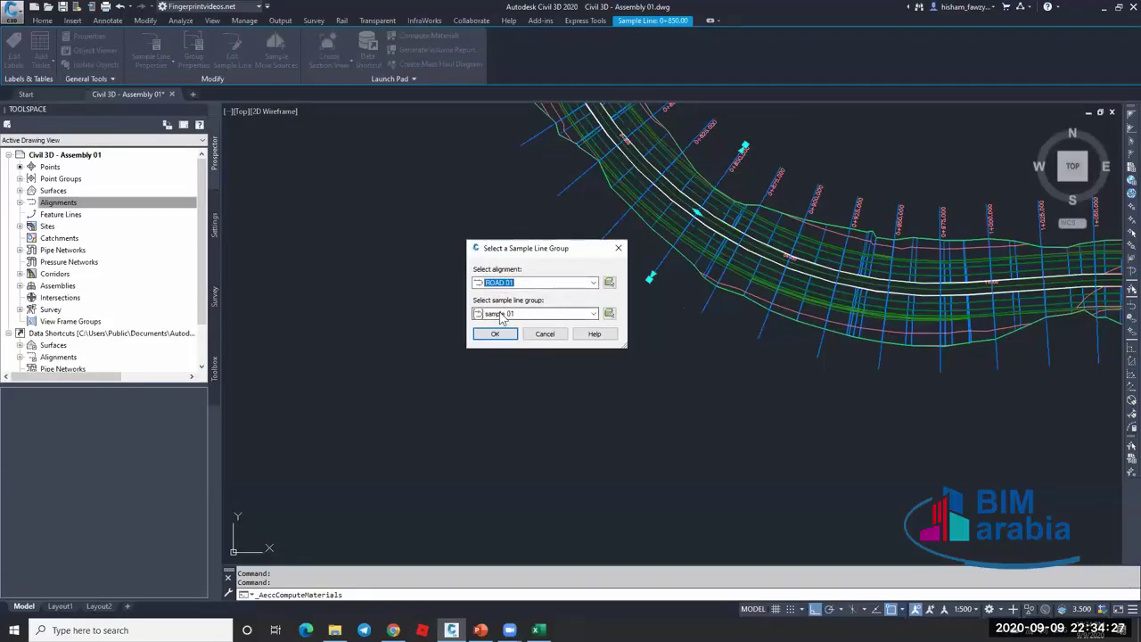
{"action": "left_click", "coordinate": [539, 284]}
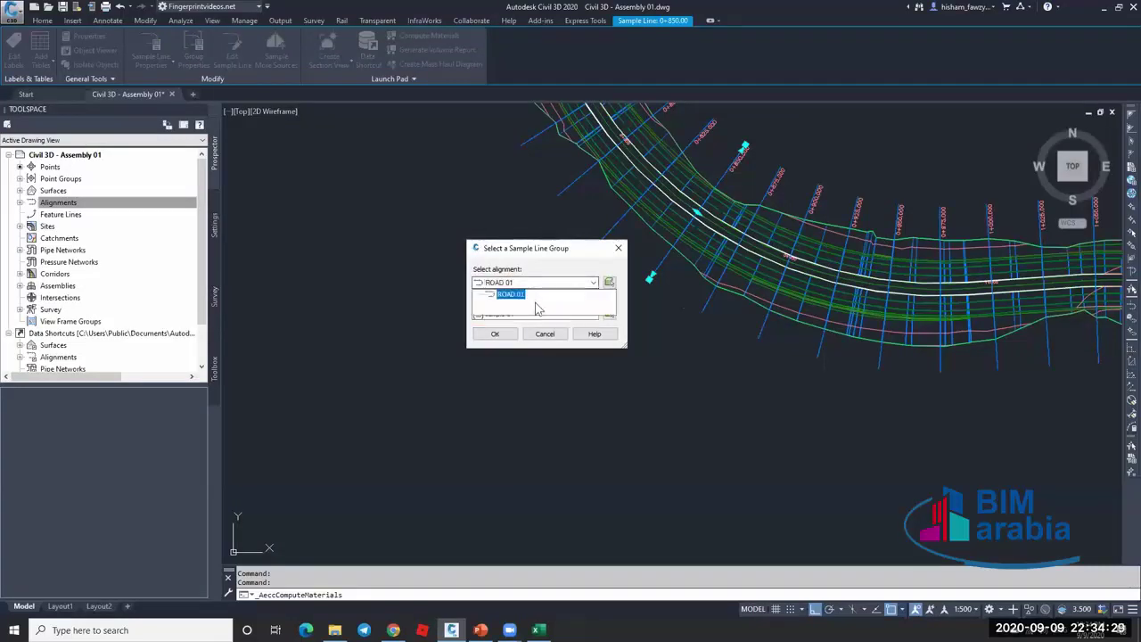
{"action": "left_click", "coordinate": [517, 294]}
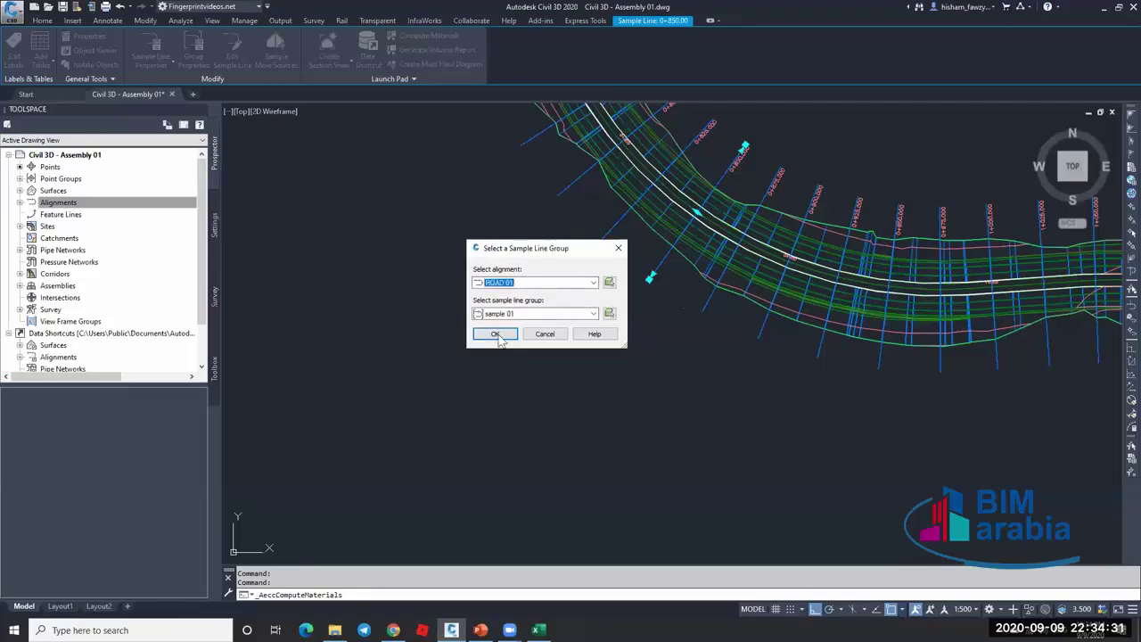
{"action": "left_click", "coordinate": [495, 335]}
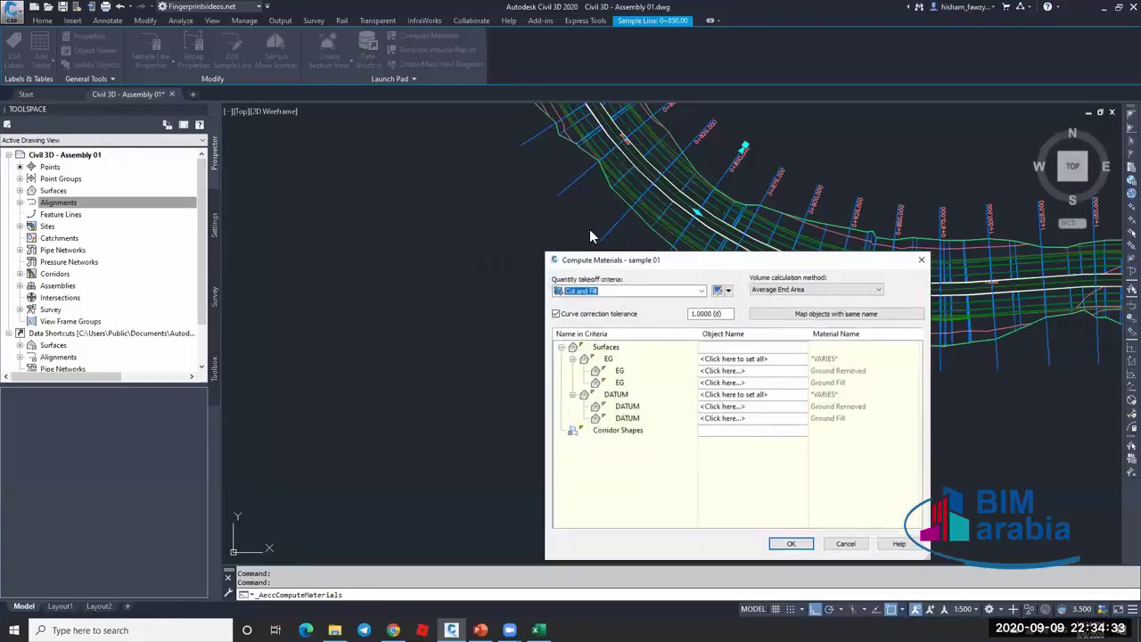
Use Cut and Fill takeoff criteria with the Average End Area volume method.
{"action": "left_click", "coordinate": [419, 187]}
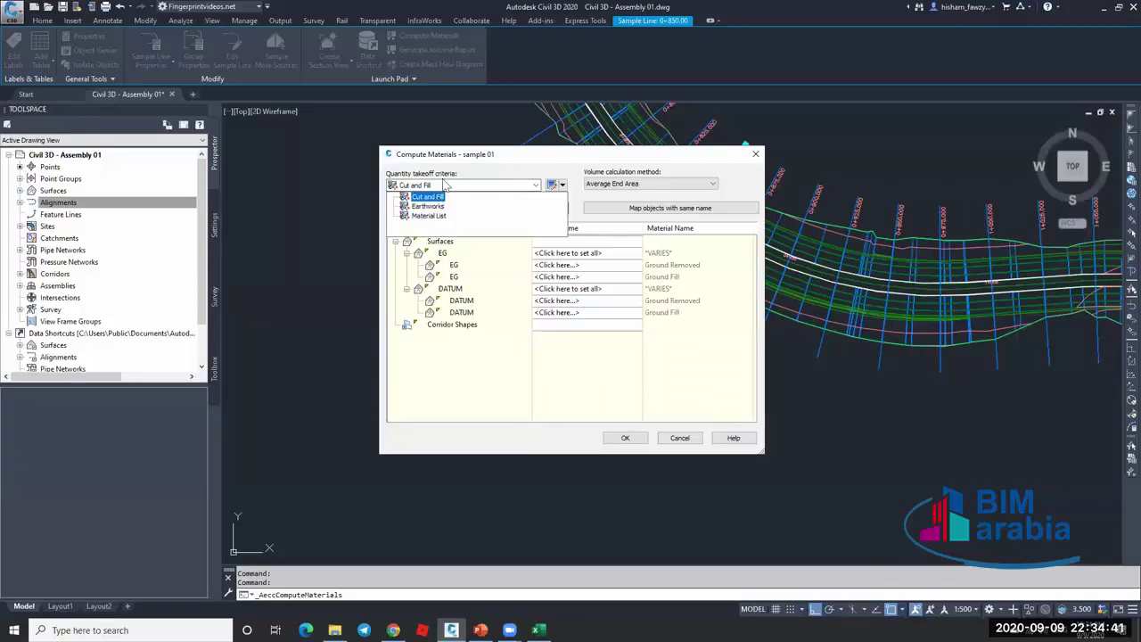
{"action": "left_click", "coordinate": [446, 174]}
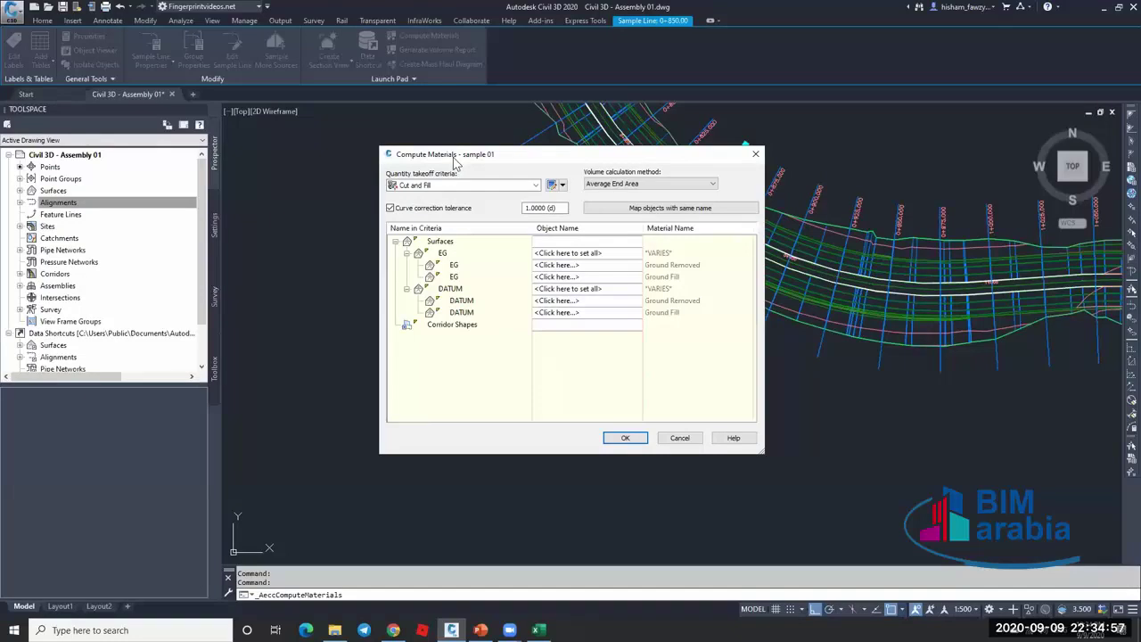
{"action": "left_click", "coordinate": [450, 186]}
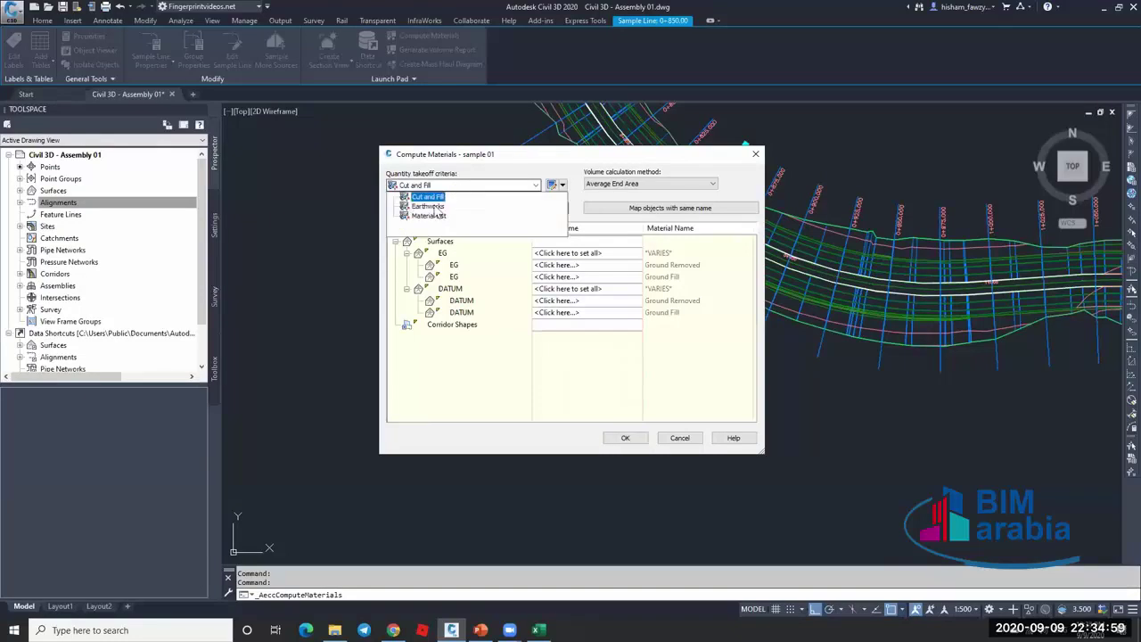
{"action": "left_click", "coordinate": [433, 207]}
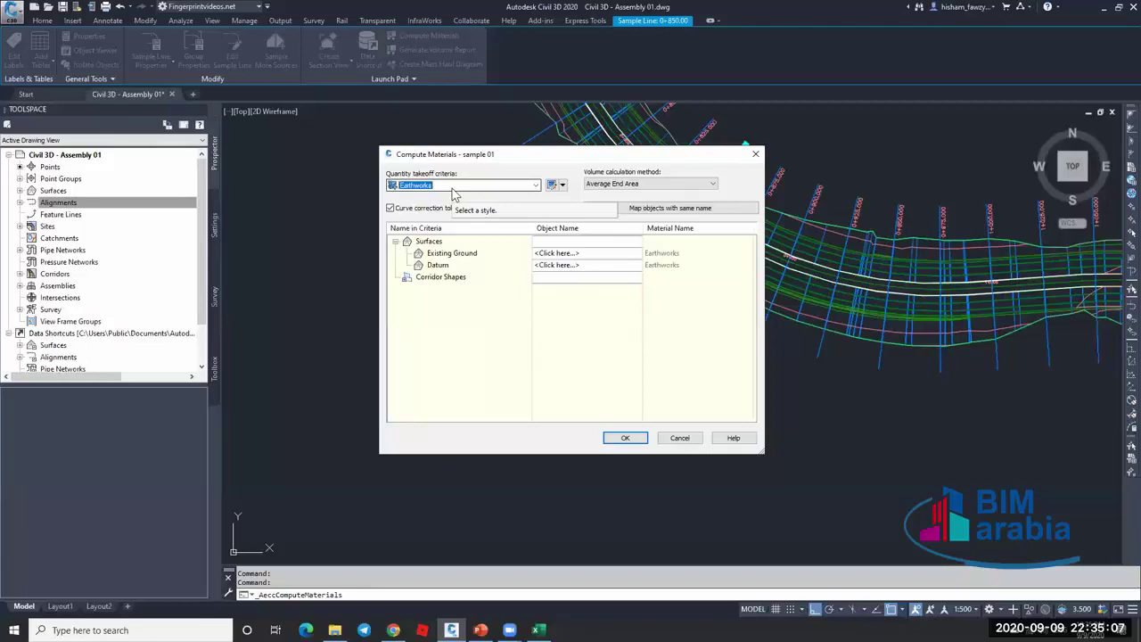
{"action": "left_click", "coordinate": [452, 186]}
{"action": "left_click", "coordinate": [441, 196]}
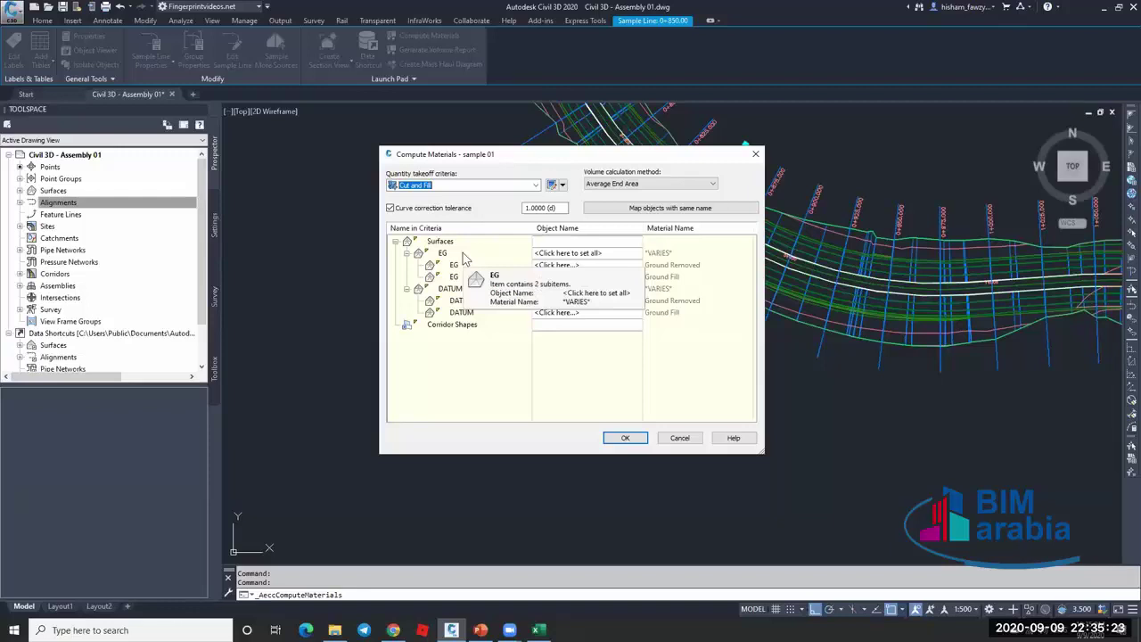
{"action": "left_click", "coordinate": [673, 183]}
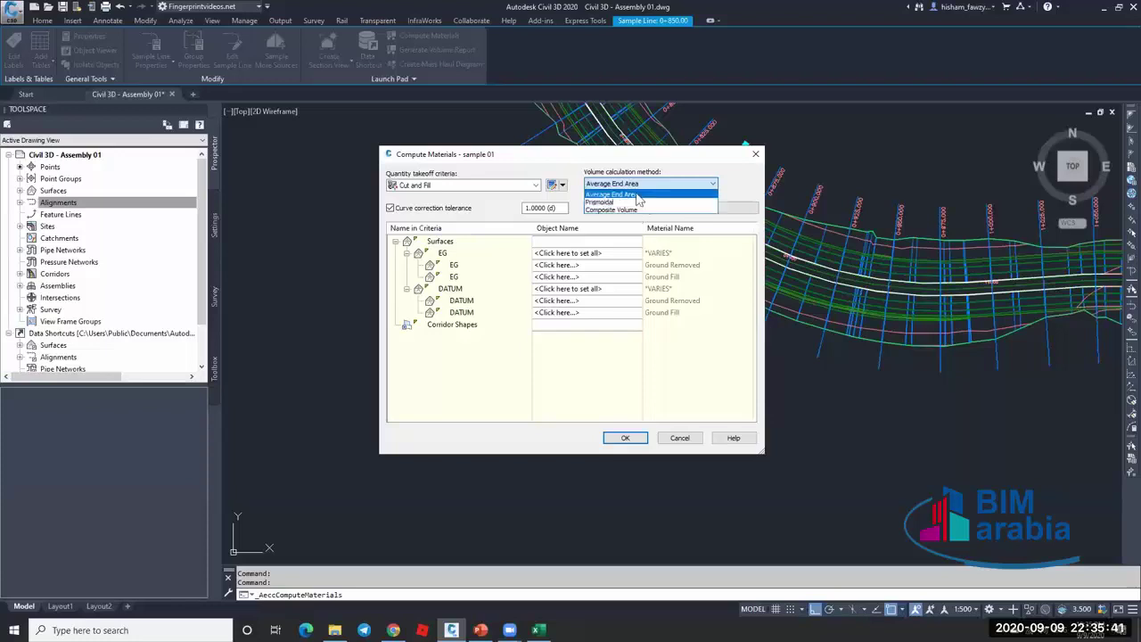
{"action": "left_click", "coordinate": [651, 195]}
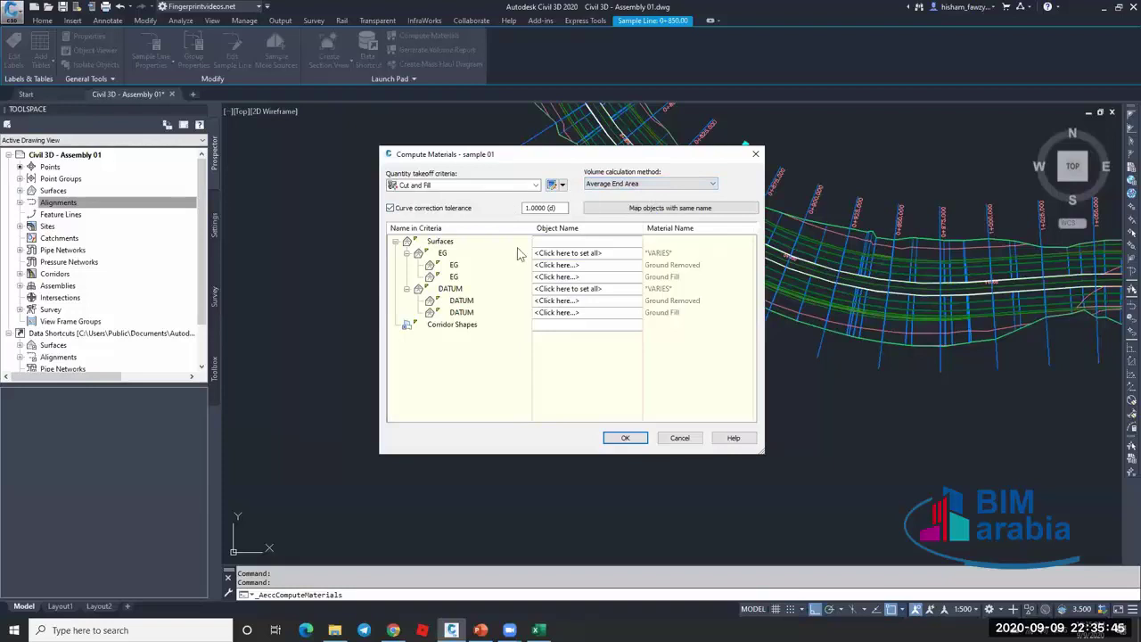
Map the EG rows to NGL and DATUM rows to Corridor - R 01 Corridor - Bottom.
{"action": "left_click", "coordinate": [610, 253]}
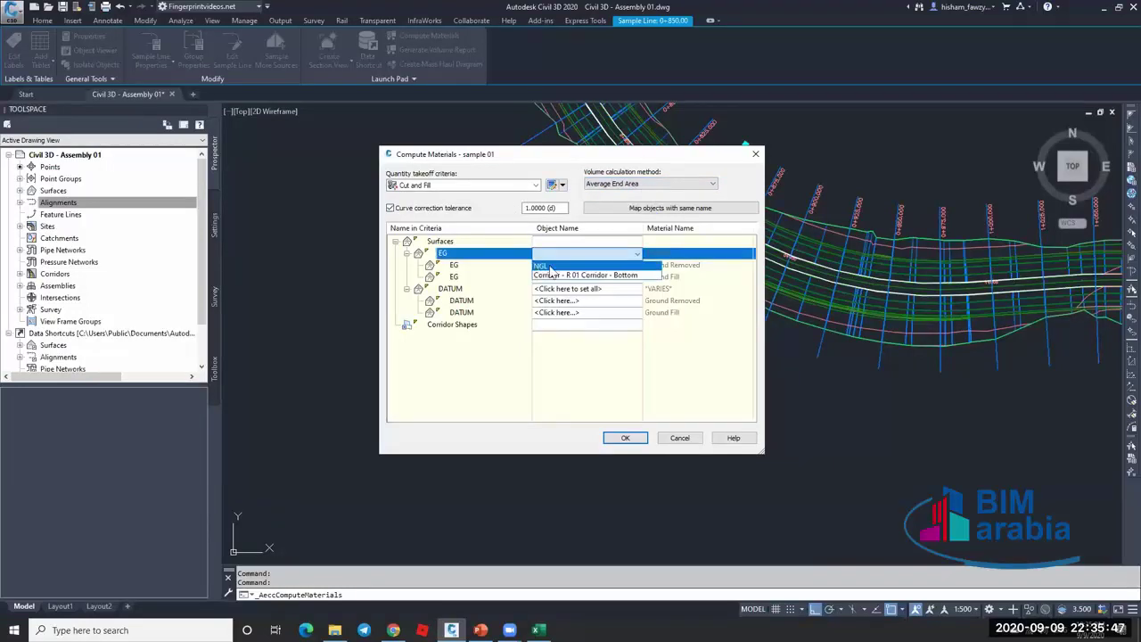
{"action": "left_click", "coordinate": [558, 267]}
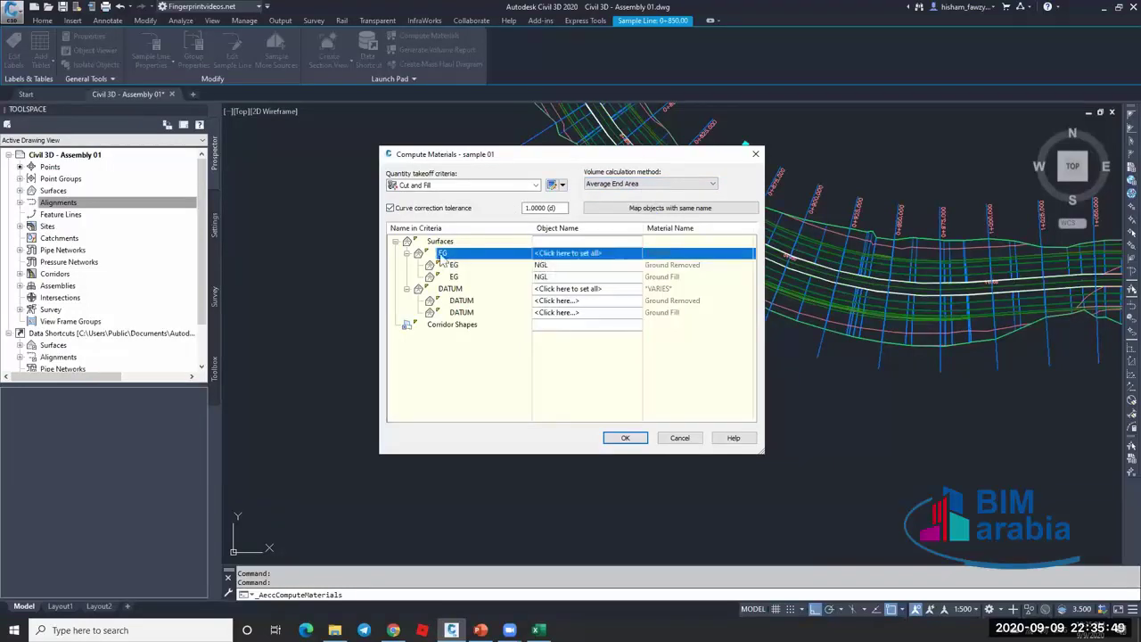
{"action": "left_click", "coordinate": [604, 288]}
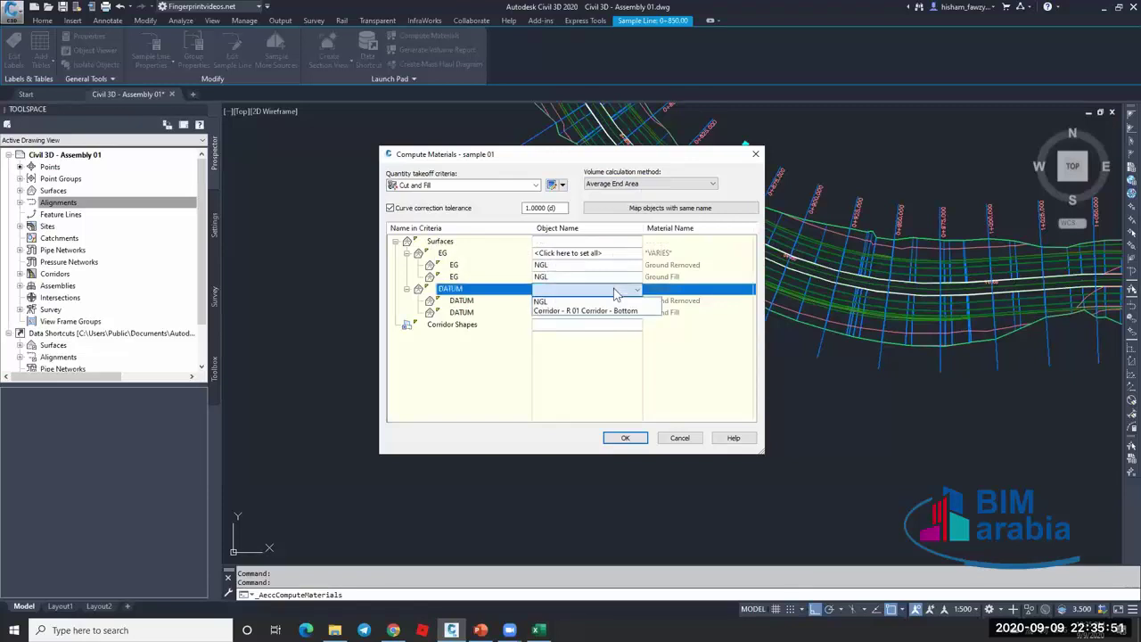
{"action": "left_click", "coordinate": [554, 313]}
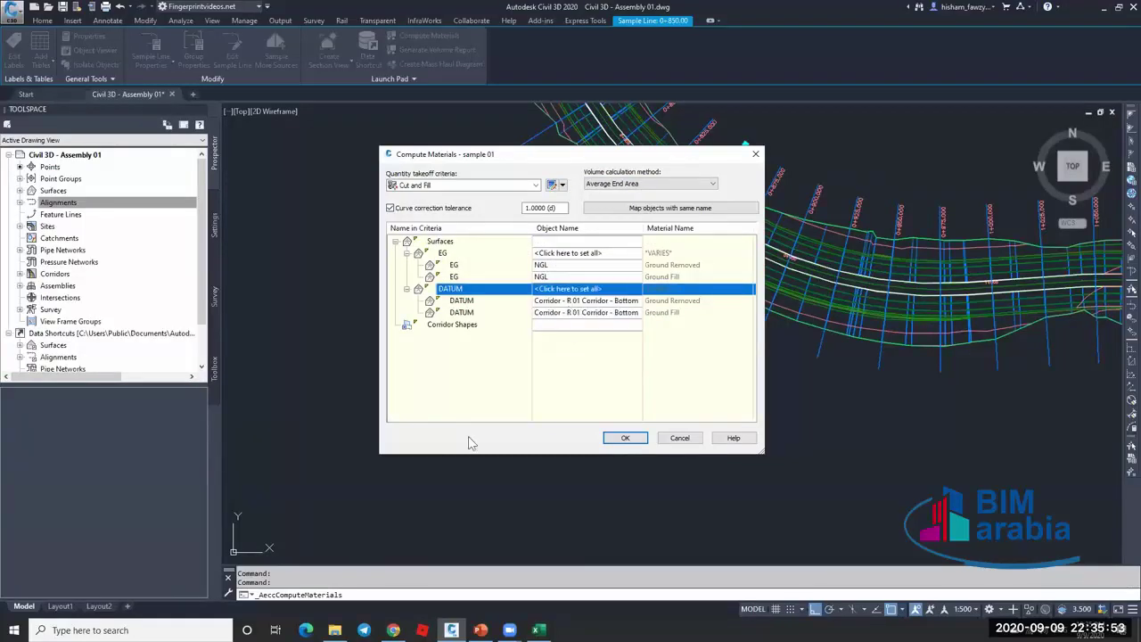
{"action": "left_click", "coordinate": [607, 439]}
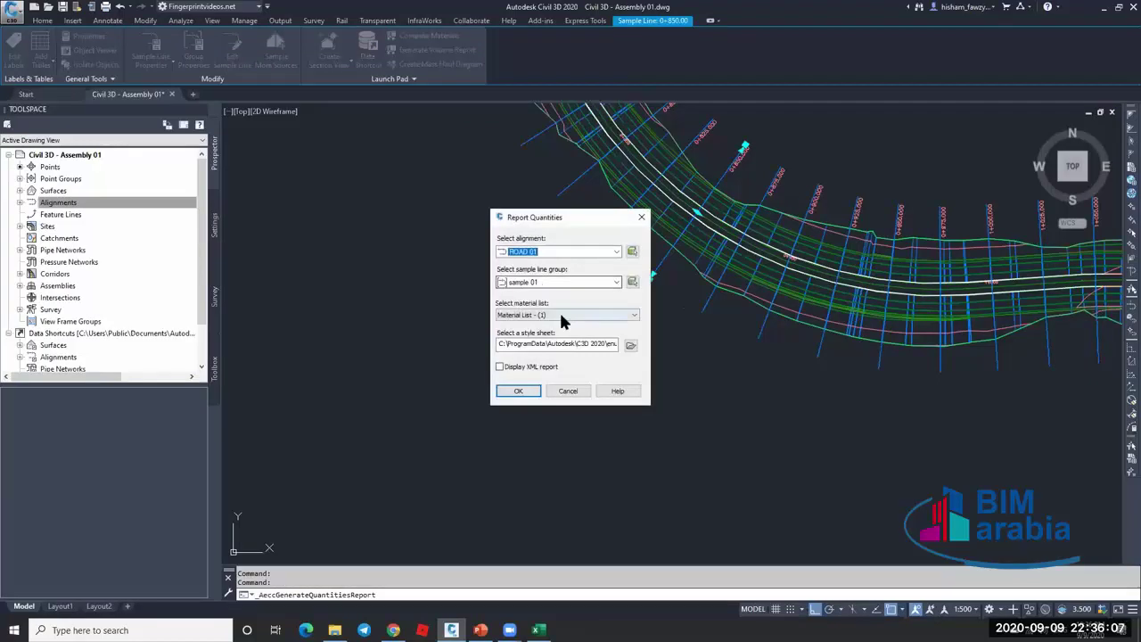
Generate the volume report from Material List - (1), allowing its scripts and security prompt.
{"action": "left_click", "coordinate": [548, 315]}
{"action": "left_click", "coordinate": [540, 325]}
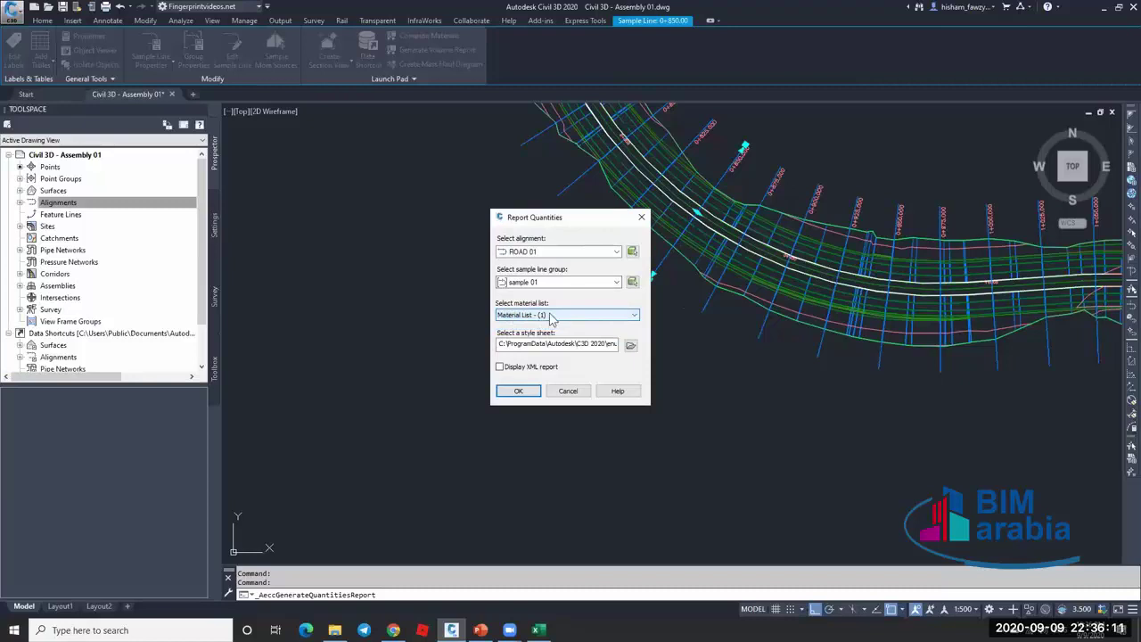
{"action": "left_click", "coordinate": [517, 391]}
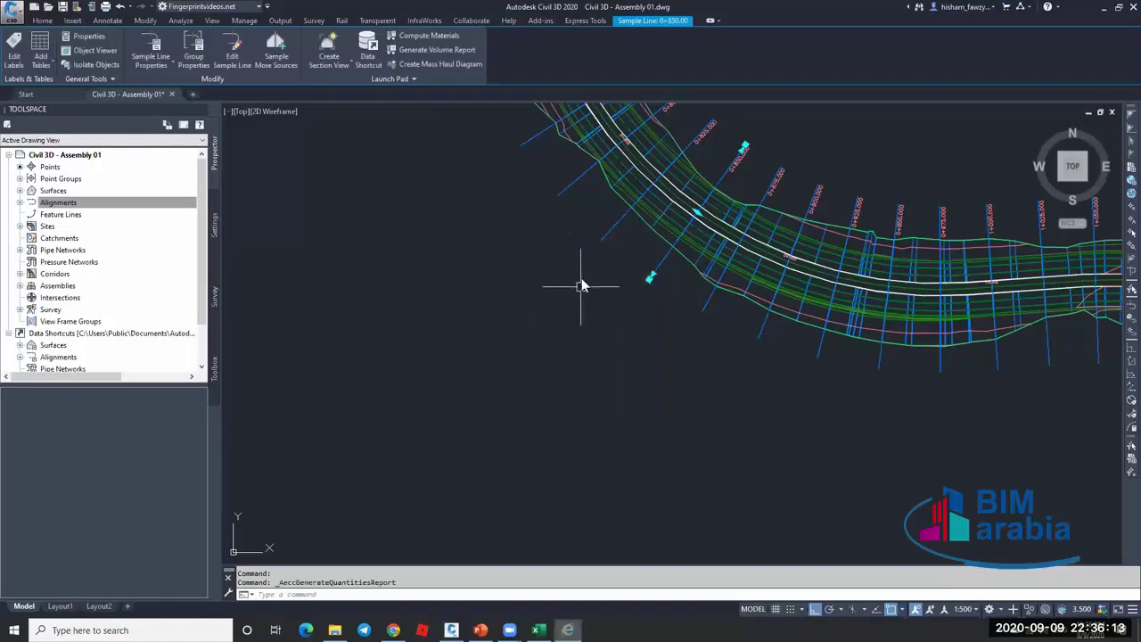
{"action": "left_click", "coordinate": [604, 339]}
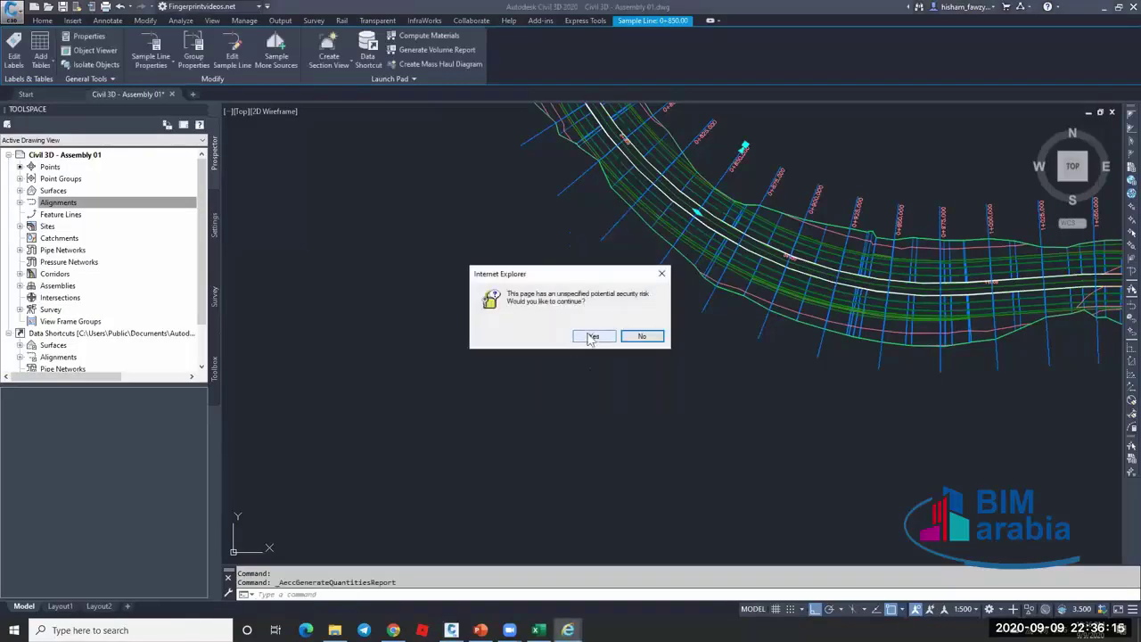
{"action": "left_click", "coordinate": [591, 337]}
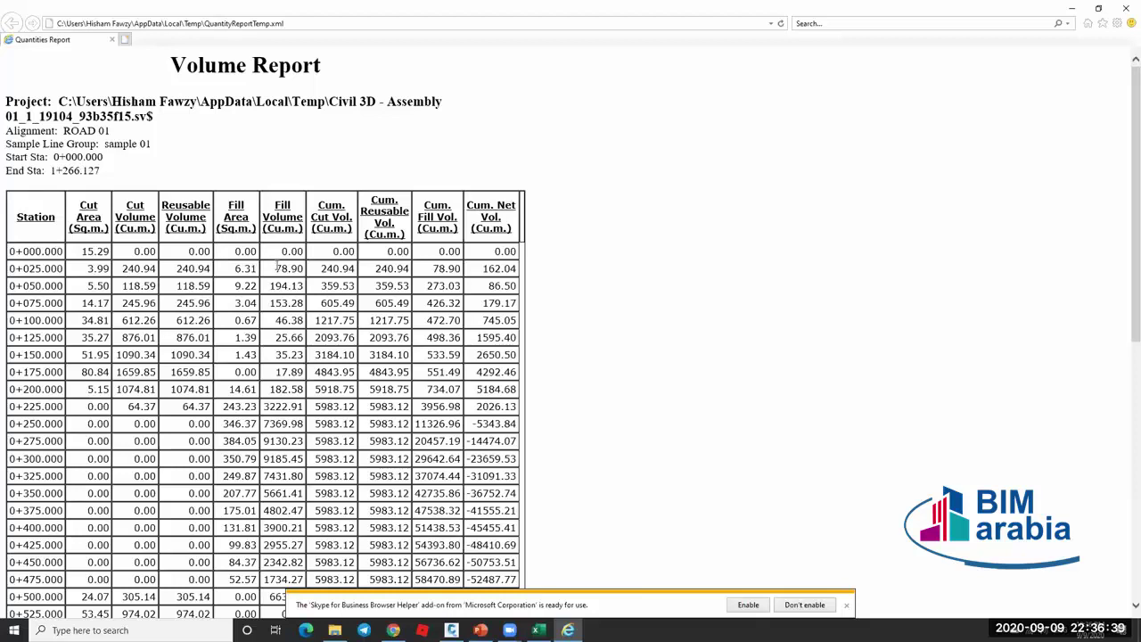
Review the ROAD 01 Volume Report, select the final cumulative fill 83916.67, and close it.
{"action": "scroll", "coordinate": [491, 287], "scroll_direction": "down", "scroll_amount": 6}
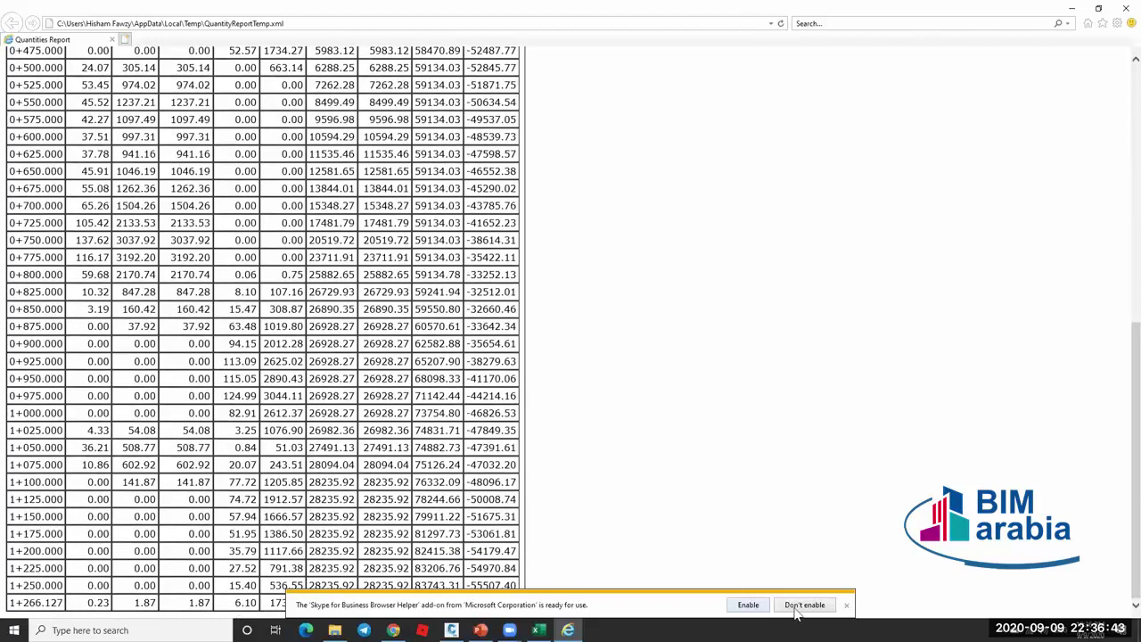
{"action": "scroll", "coordinate": [410, 409], "scroll_direction": "up", "scroll_amount": 8}
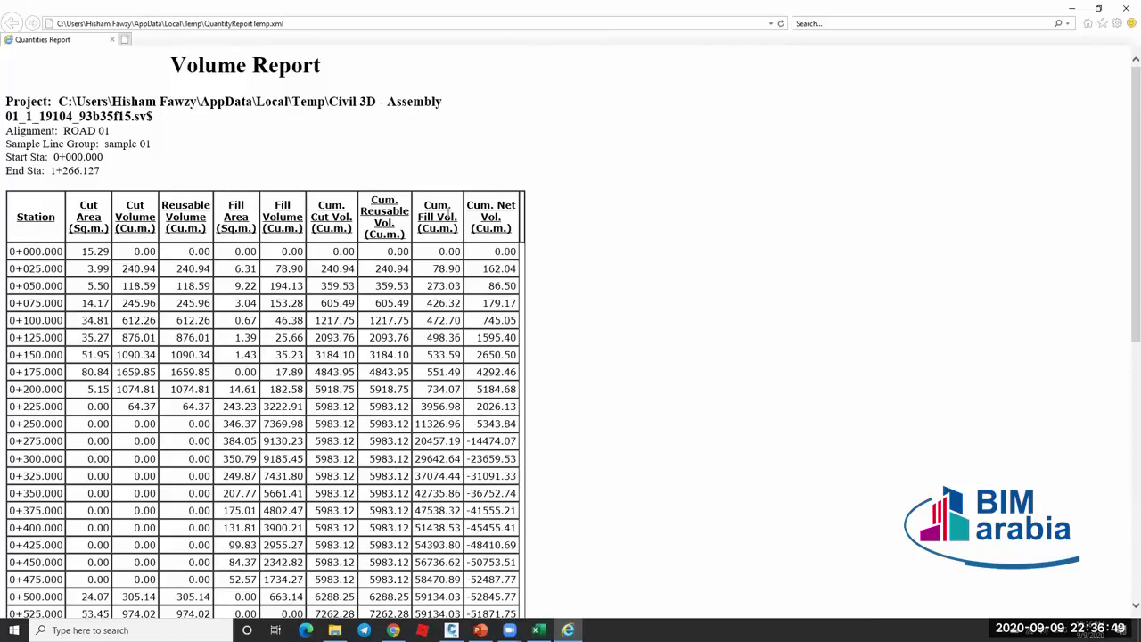
{"action": "scroll", "coordinate": [344, 294], "scroll_direction": "down", "scroll_amount": 6}
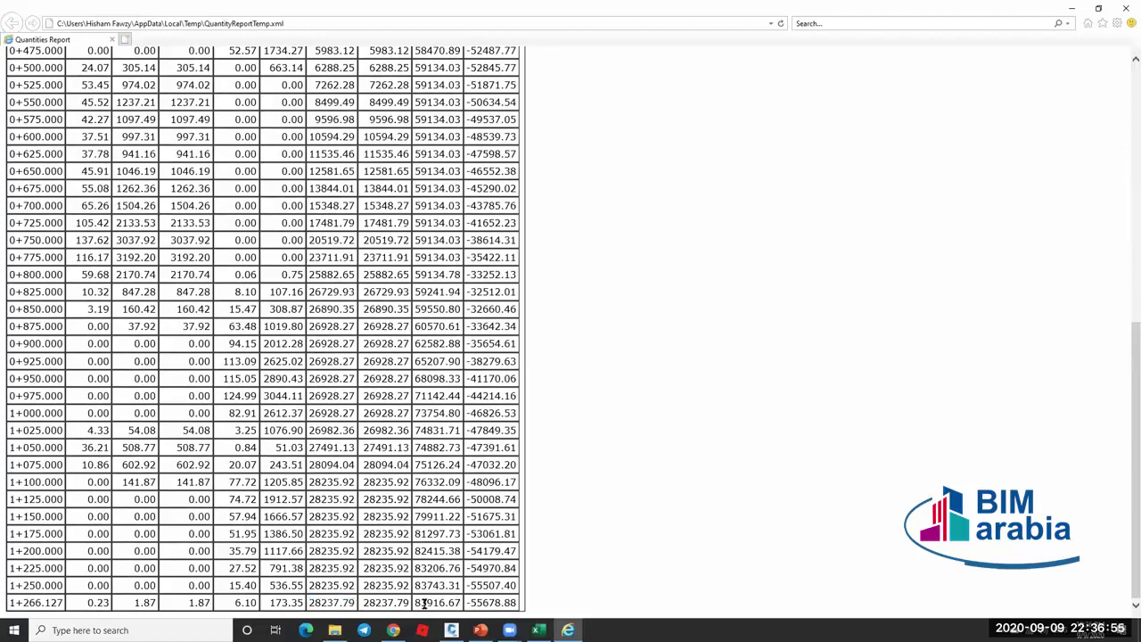
{"action": "left_click_drag", "start_coordinate": [450, 602], "coordinate": [415, 602]}
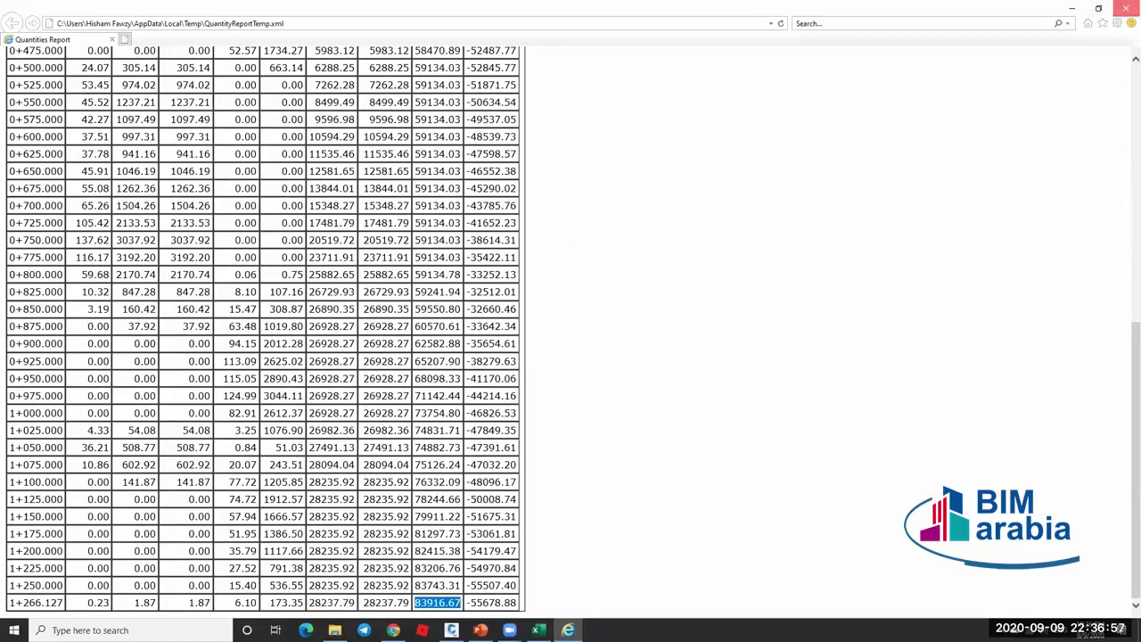
{"action": "left_click", "coordinate": [1123, 11]}
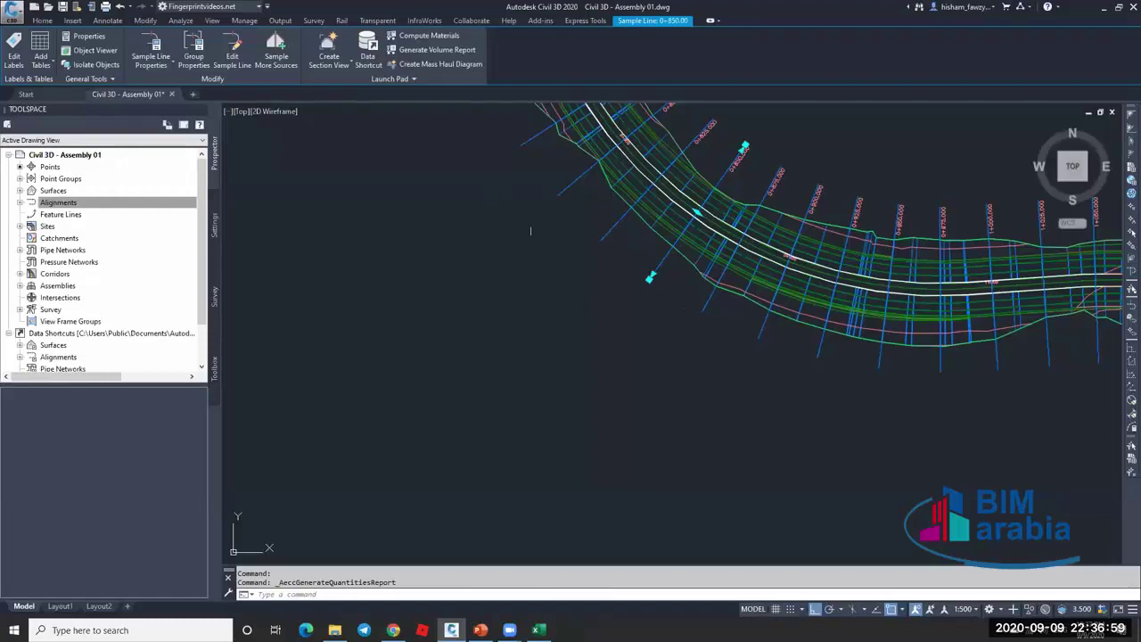
Create a Total Volume Table for sample line group sample 01.
{"action": "left_click", "coordinate": [180, 21]}
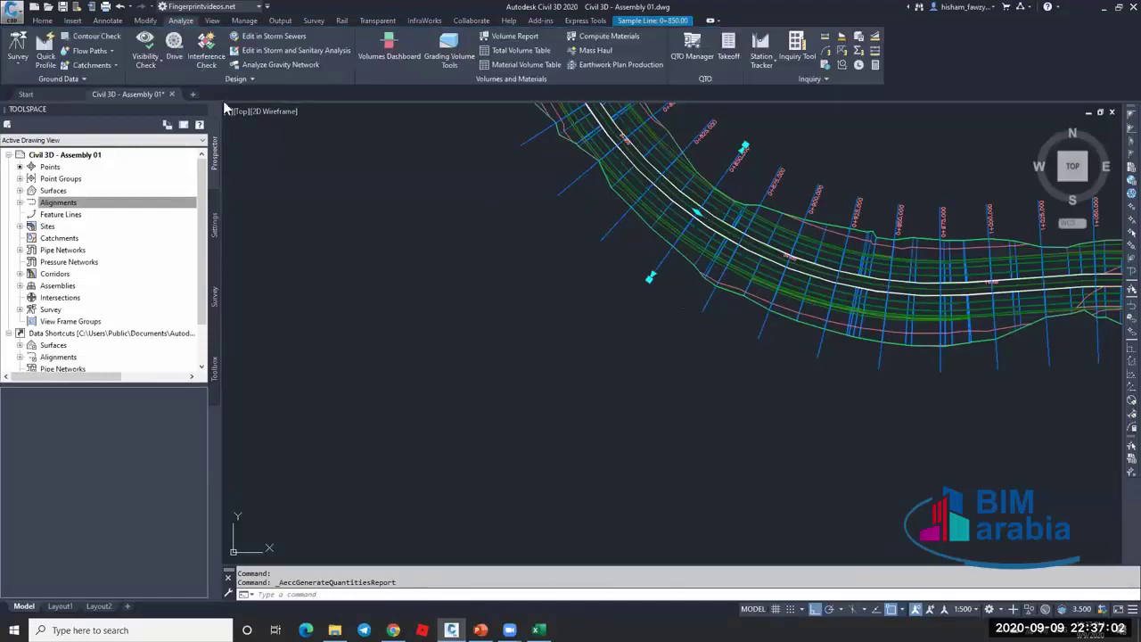
{"action": "left_click", "coordinate": [520, 50]}
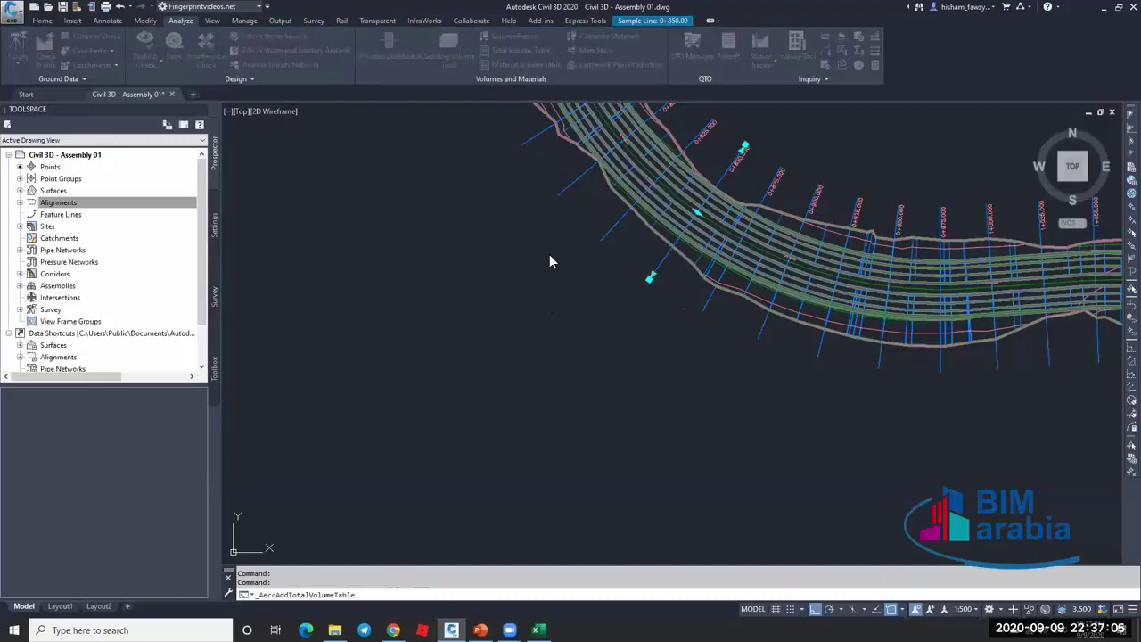
{"action": "left_click", "coordinate": [517, 271]}
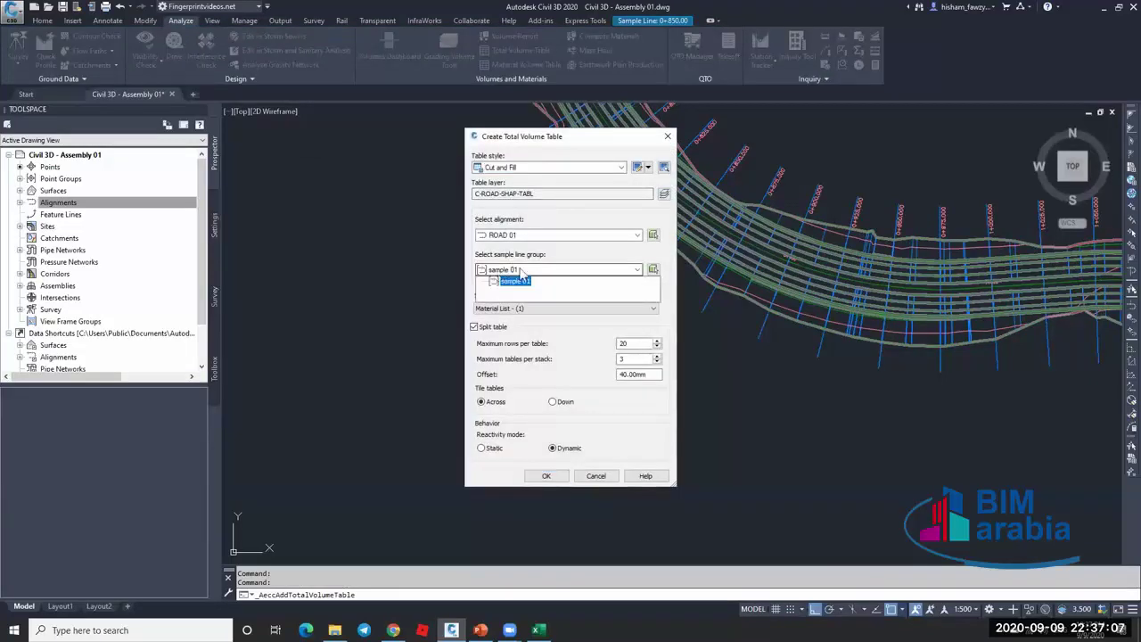
{"action": "left_click", "coordinate": [517, 280]}
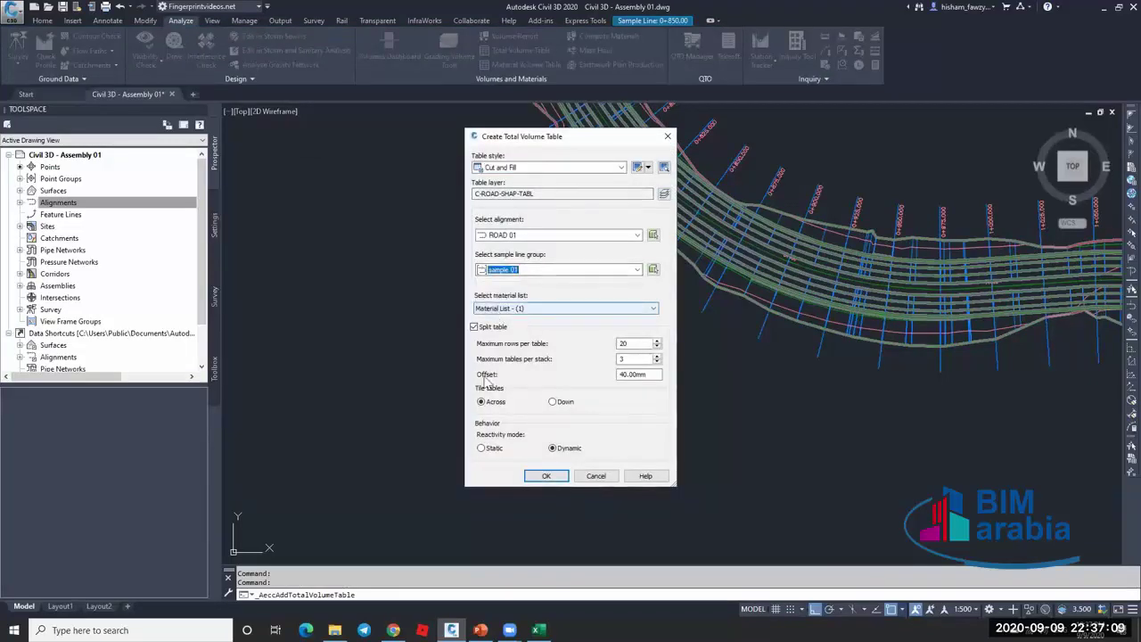
{"action": "left_click", "coordinate": [546, 475]}
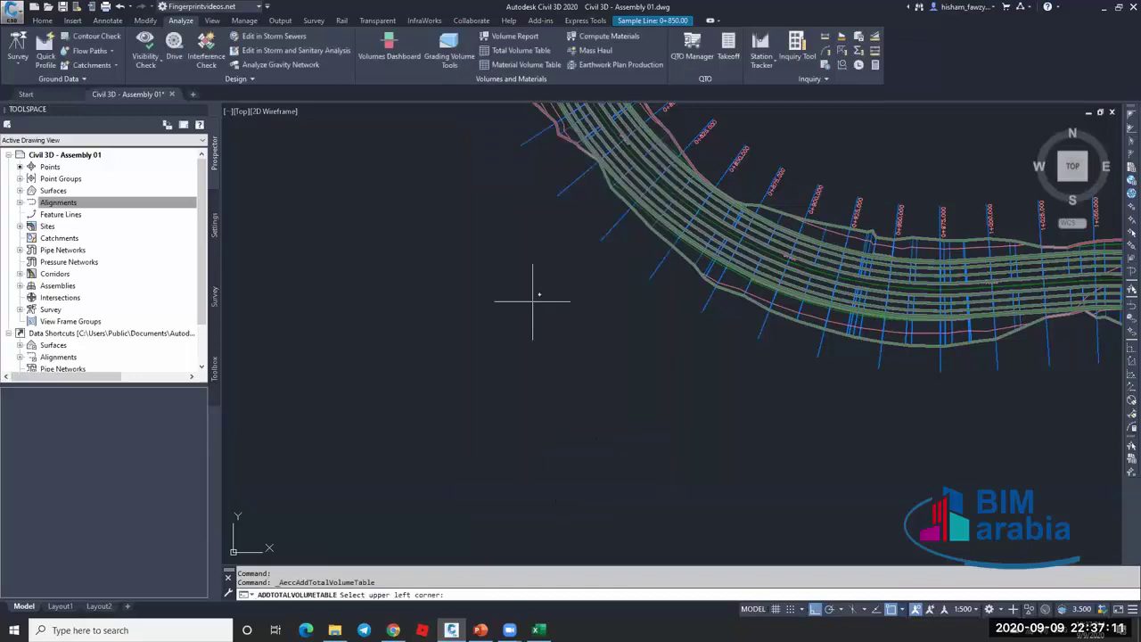
Zoom around the drawing to position the Total Volume Table.
{"action": "scroll", "coordinate": [519, 402], "scroll_direction": "down", "scroll_amount": 2}
{"action": "scroll", "coordinate": [548, 377], "scroll_direction": "down", "scroll_amount": 3}
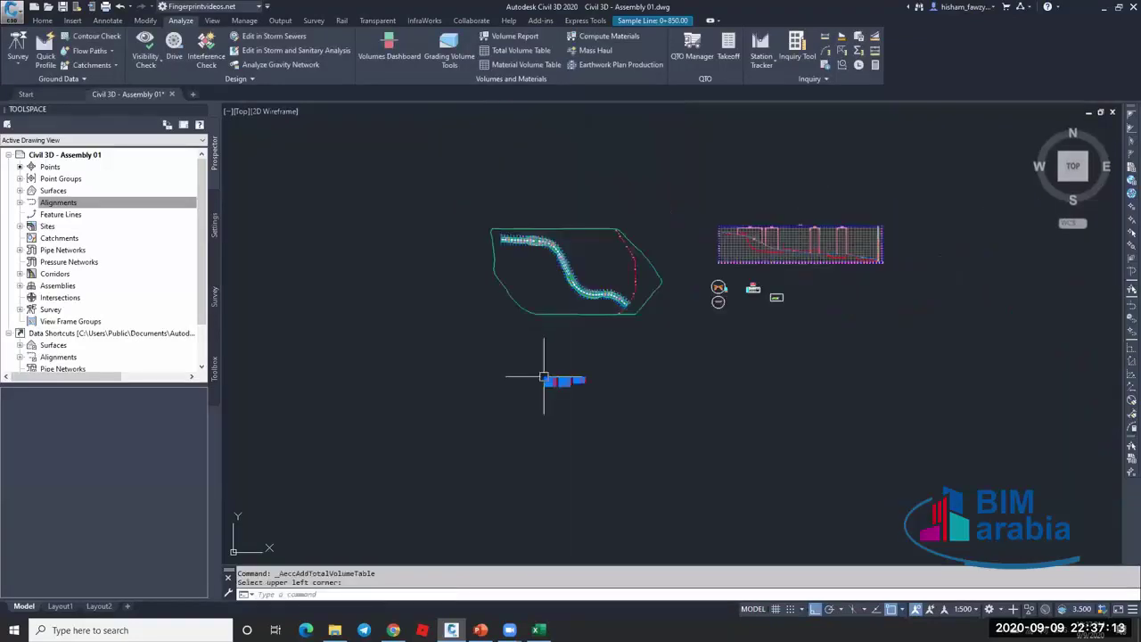
{"action": "scroll", "coordinate": [543, 384], "scroll_direction": "up", "scroll_amount": 5}
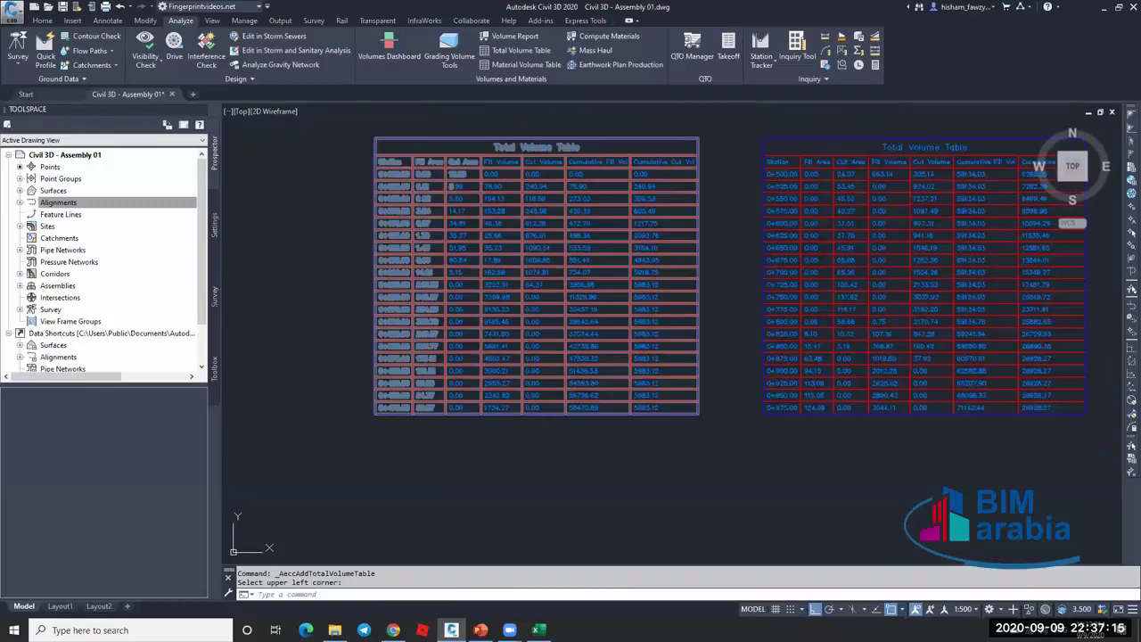
{"action": "scroll", "coordinate": [459, 309], "scroll_direction": "down", "scroll_amount": 3}
{"action": "scroll", "coordinate": [522, 238], "scroll_direction": "up", "scroll_amount": 3}
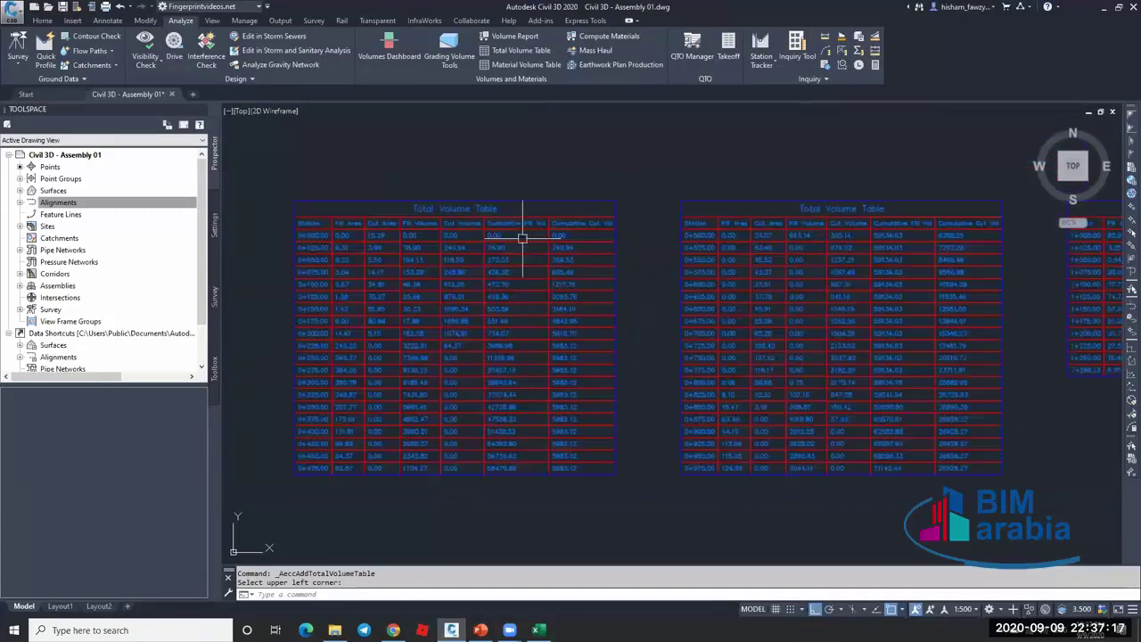
{"action": "scroll", "coordinate": [470, 218], "scroll_direction": "down", "scroll_amount": 2}
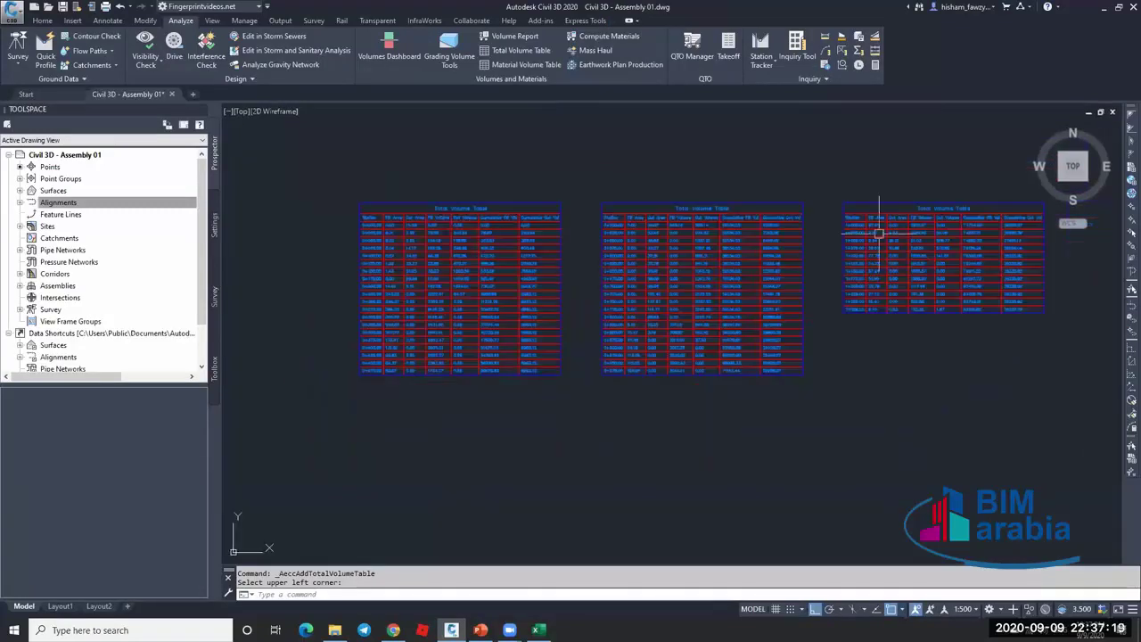
{"action": "scroll", "coordinate": [383, 219], "scroll_direction": "up", "scroll_amount": 6}
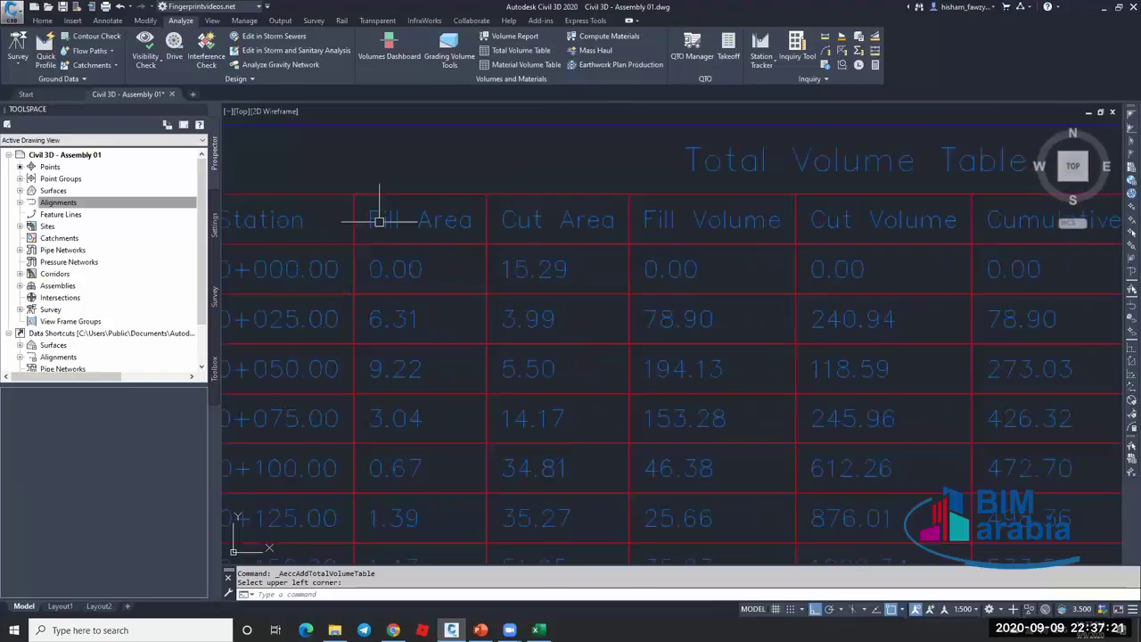
{"action": "scroll", "coordinate": [379, 220], "scroll_direction": "down", "scroll_amount": 3}
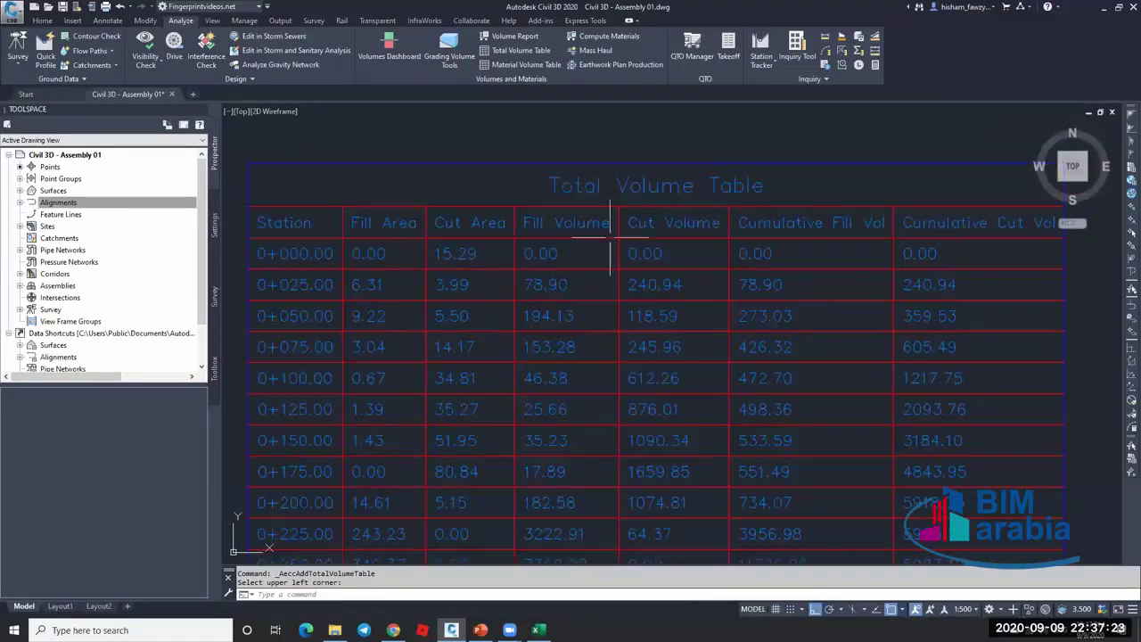
{"action": "scroll", "coordinate": [555, 204], "scroll_direction": "down", "scroll_amount": 2}
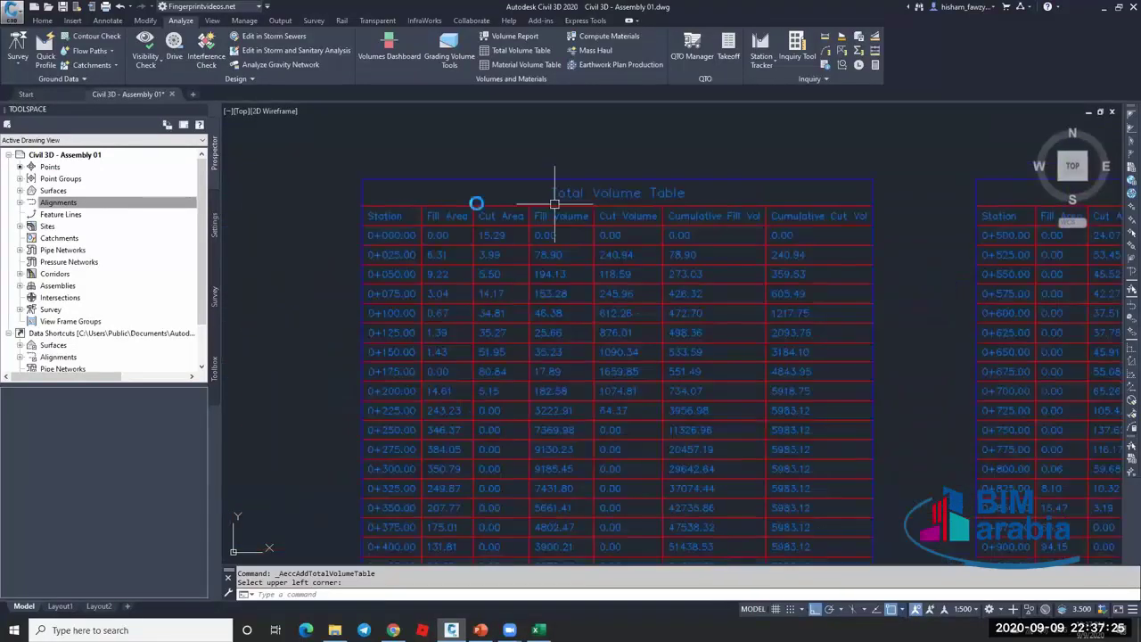
{"action": "scroll", "coordinate": [555, 204], "scroll_direction": "down", "scroll_amount": 4}
{"action": "scroll", "coordinate": [797, 257], "scroll_direction": "up", "scroll_amount": 8}
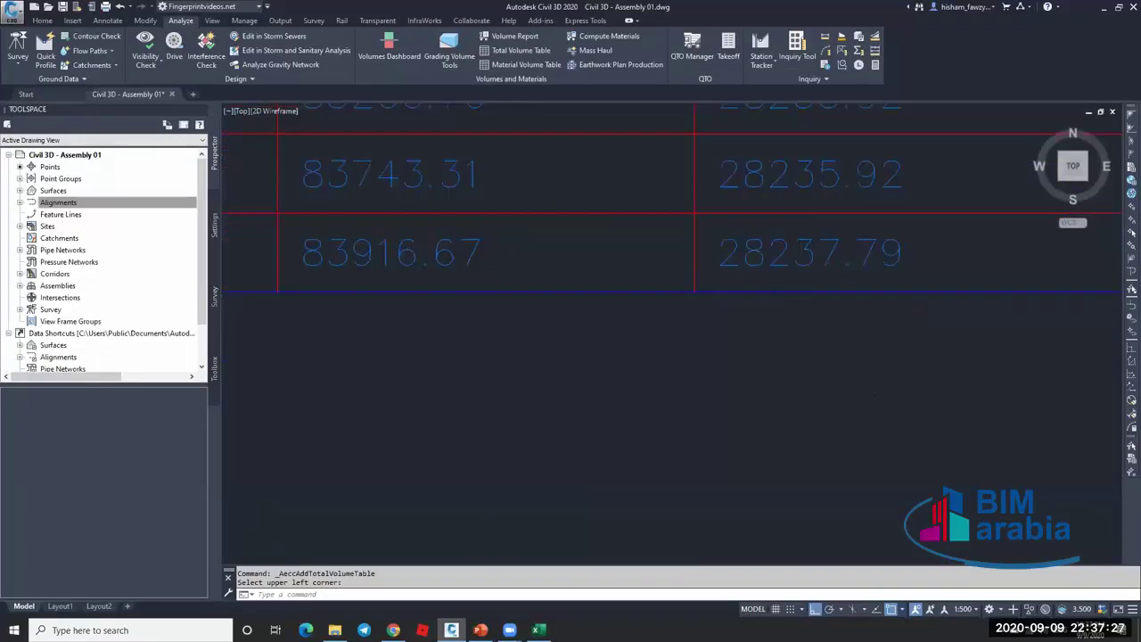
{"action": "scroll", "coordinate": [588, 247], "scroll_direction": "down", "scroll_amount": 5}
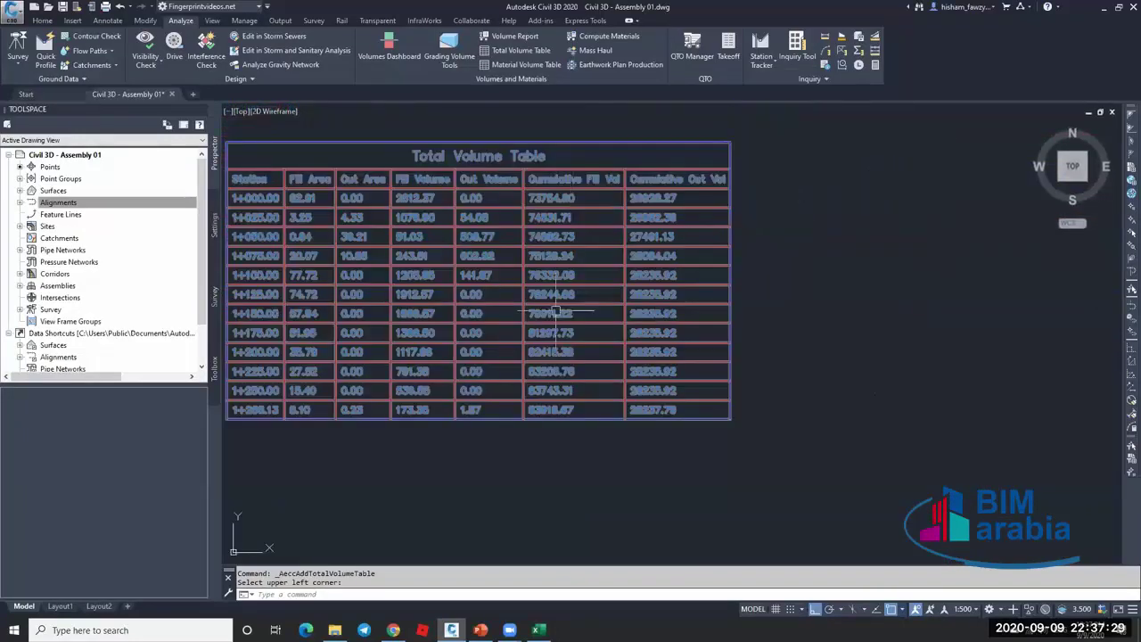
{"action": "scroll", "coordinate": [556, 436], "scroll_direction": "up", "scroll_amount": 4}
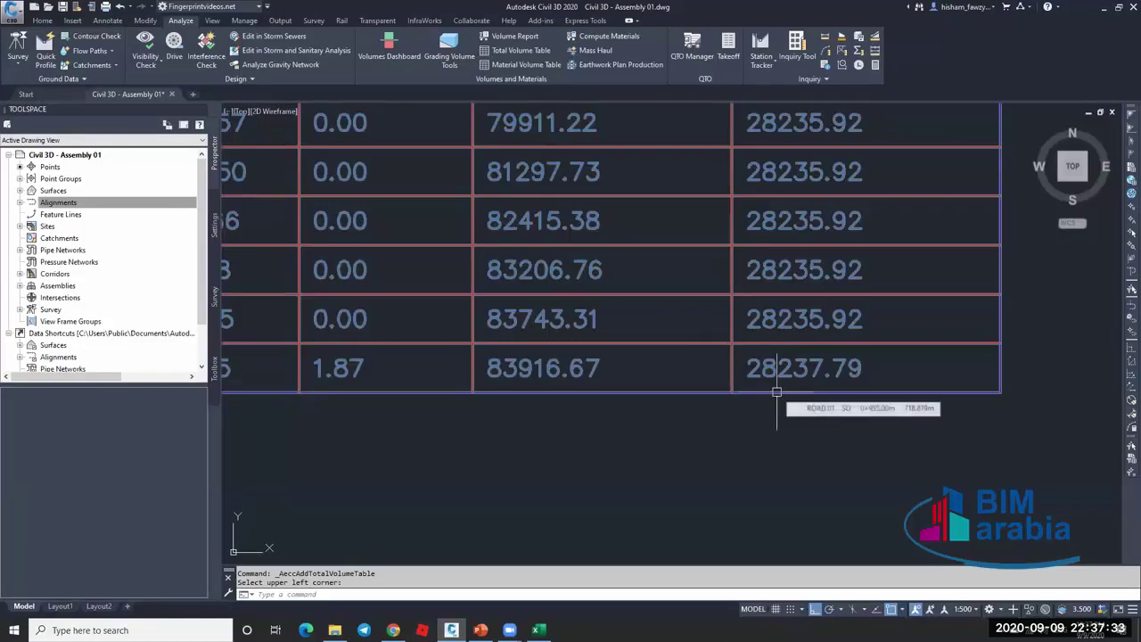
{"action": "scroll", "coordinate": [638, 339], "scroll_direction": "down", "scroll_amount": 8}
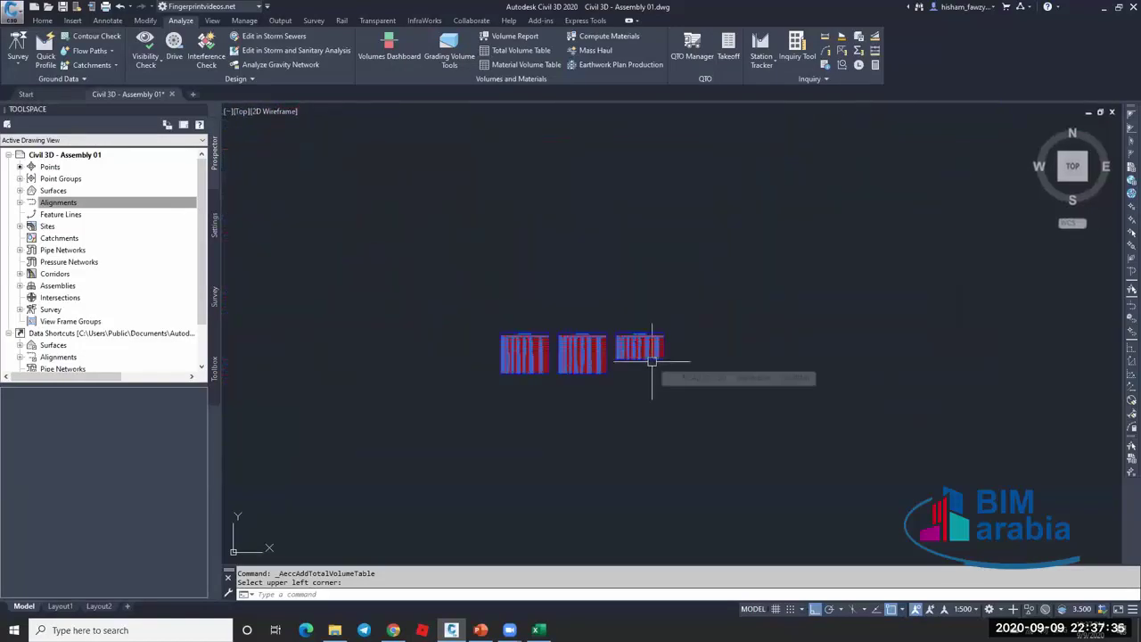
Hatch the fill area between the left side slope and the ground line.
{"action": "scroll", "coordinate": [665, 303], "scroll_direction": "down", "scroll_amount": 2}
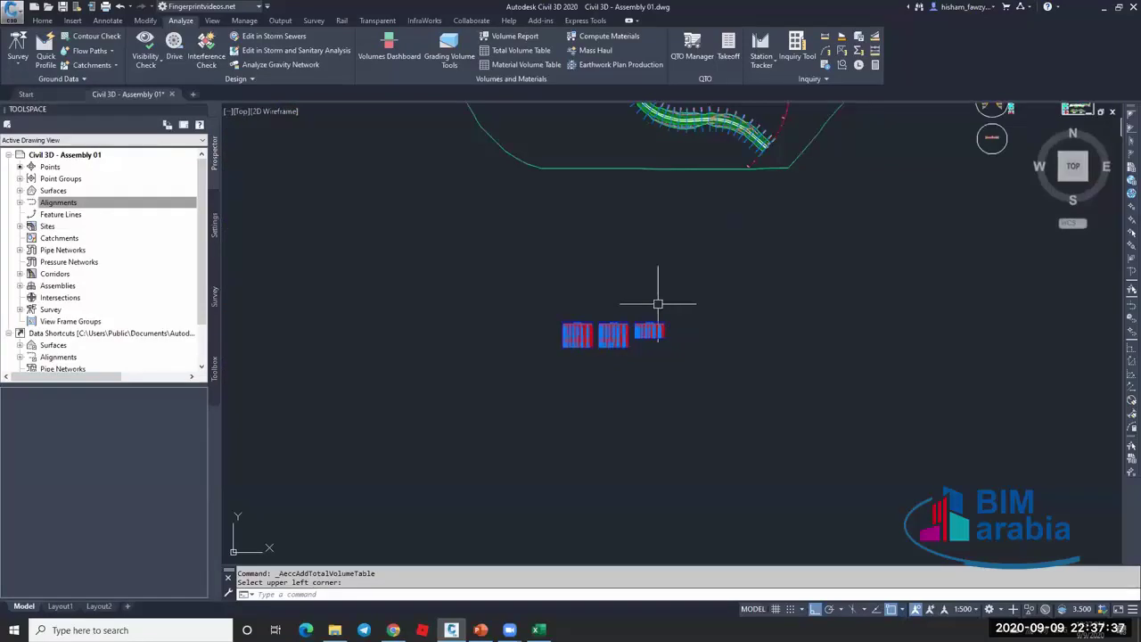
{"action": "scroll", "coordinate": [644, 332], "scroll_direction": "up", "scroll_amount": 2}
{"action": "scroll", "coordinate": [615, 344], "scroll_direction": "down", "scroll_amount": 3}
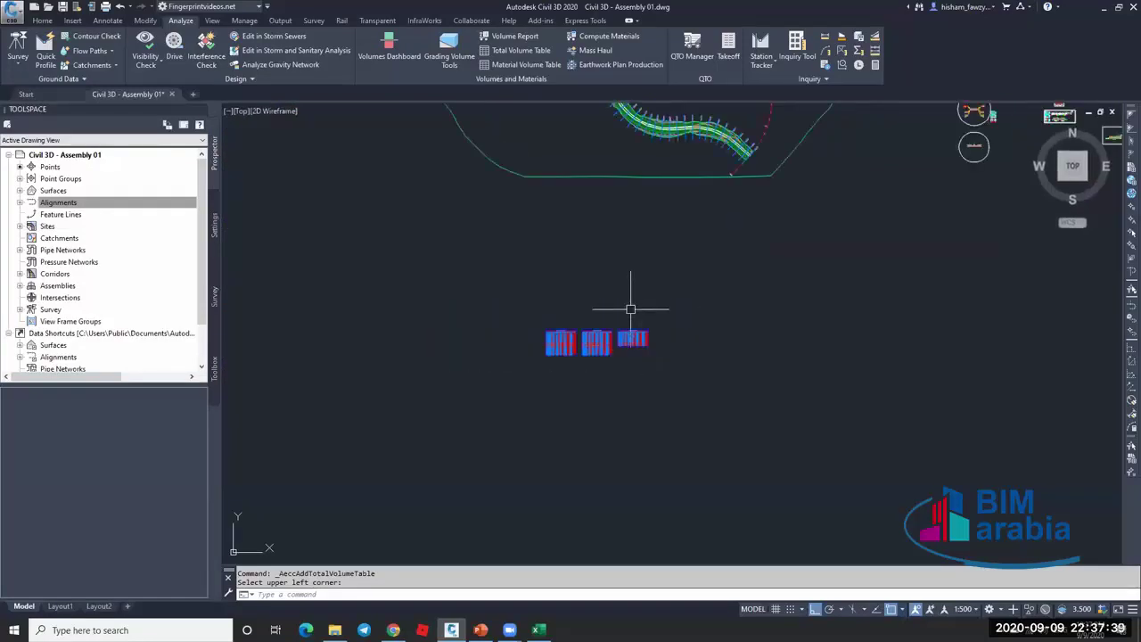
{"action": "scroll", "coordinate": [562, 307], "scroll_direction": "down", "scroll_amount": 3}
{"action": "scroll", "coordinate": [793, 198], "scroll_direction": "up", "scroll_amount": 6}
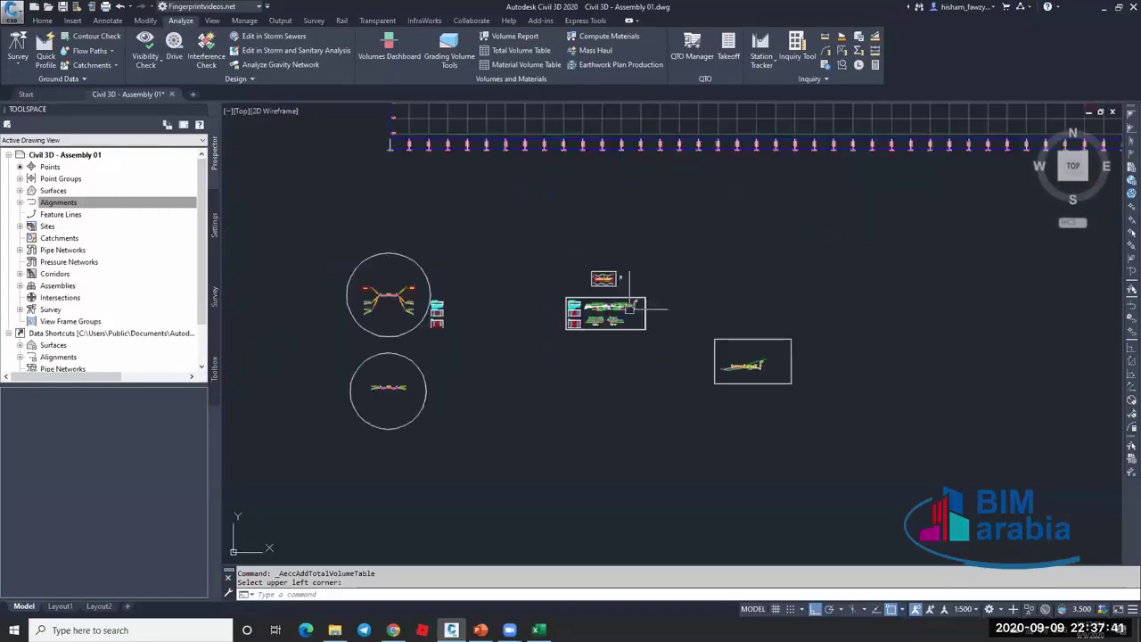
{"action": "scroll", "coordinate": [768, 344], "scroll_direction": "down", "scroll_amount": 2}
{"action": "scroll", "coordinate": [767, 344], "scroll_direction": "up", "scroll_amount": 4}
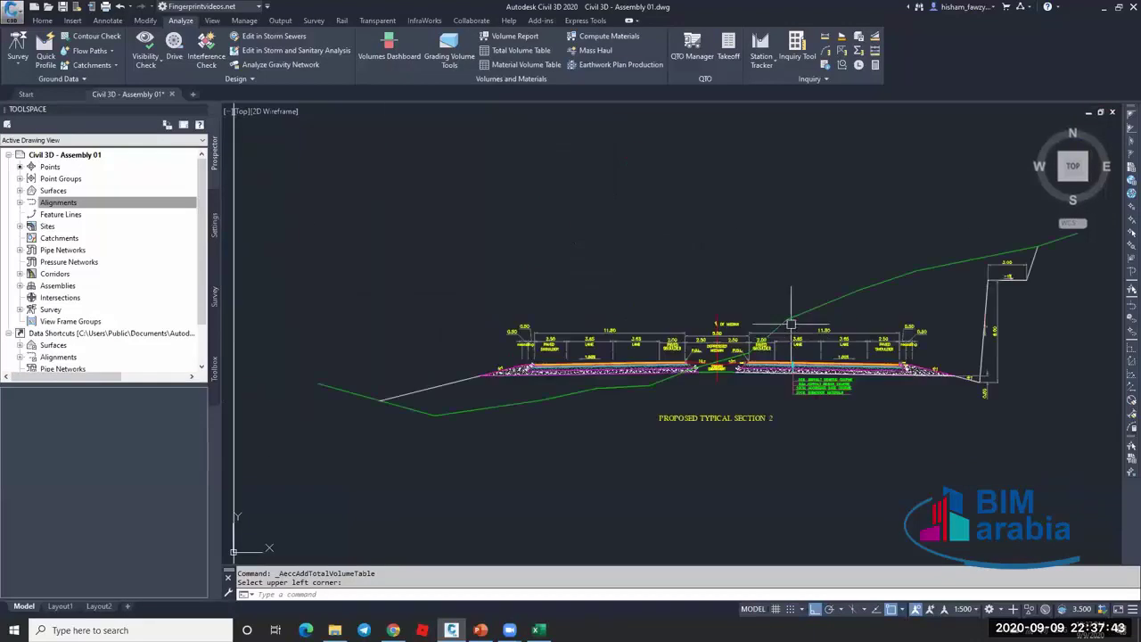
{"action": "scroll", "coordinate": [731, 338], "scroll_direction": "down", "scroll_amount": 2}
{"action": "scroll", "coordinate": [705, 331], "scroll_direction": "up", "scroll_amount": 2}
{"action": "scroll", "coordinate": [618, 299], "scroll_direction": "up", "scroll_amount": 8}
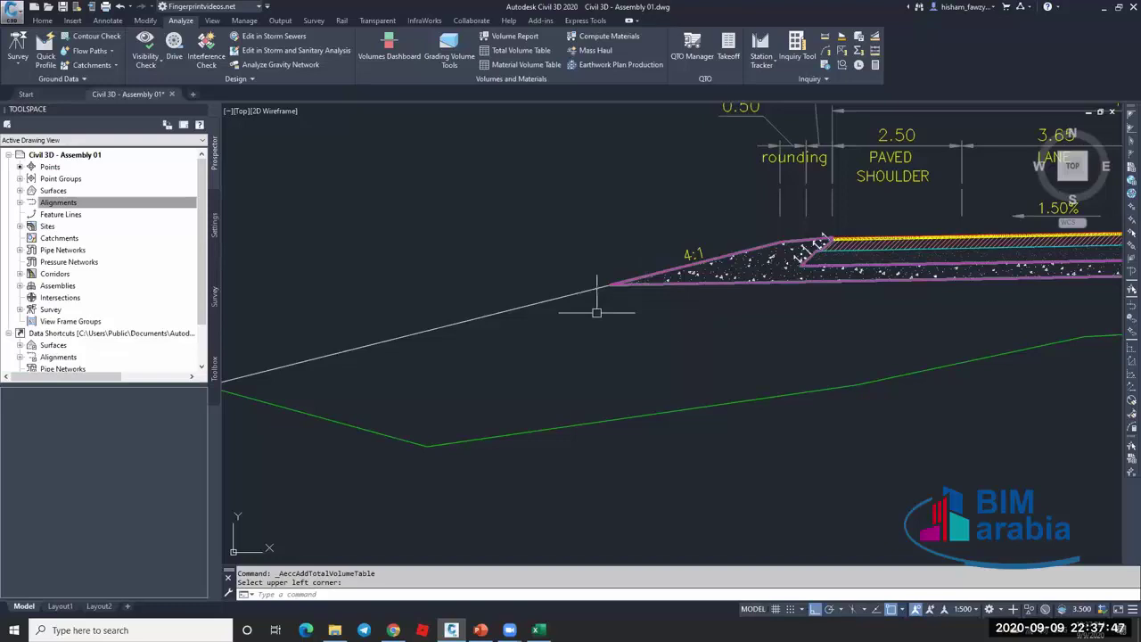
{"action": "scroll", "coordinate": [596, 314], "scroll_direction": "down", "scroll_amount": 5}
{"action": "scroll", "coordinate": [607, 331], "scroll_direction": "up", "scroll_amount": 3}
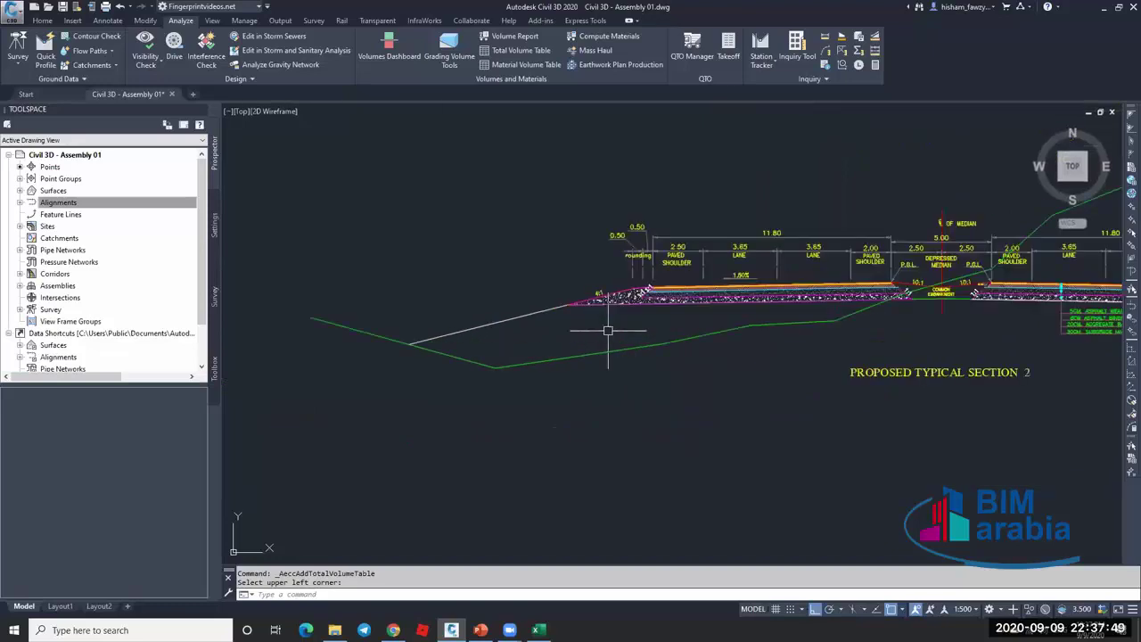
{"action": "type", "text": "h"}
{"action": "key", "text": "Return"}
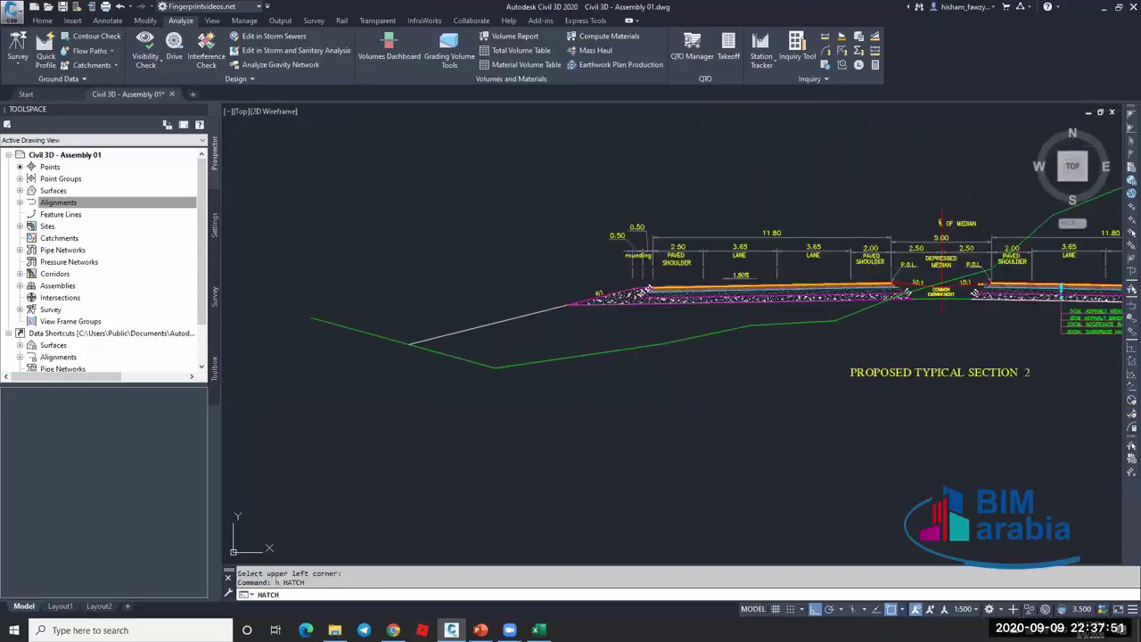
{"action": "left_click", "coordinate": [570, 337]}
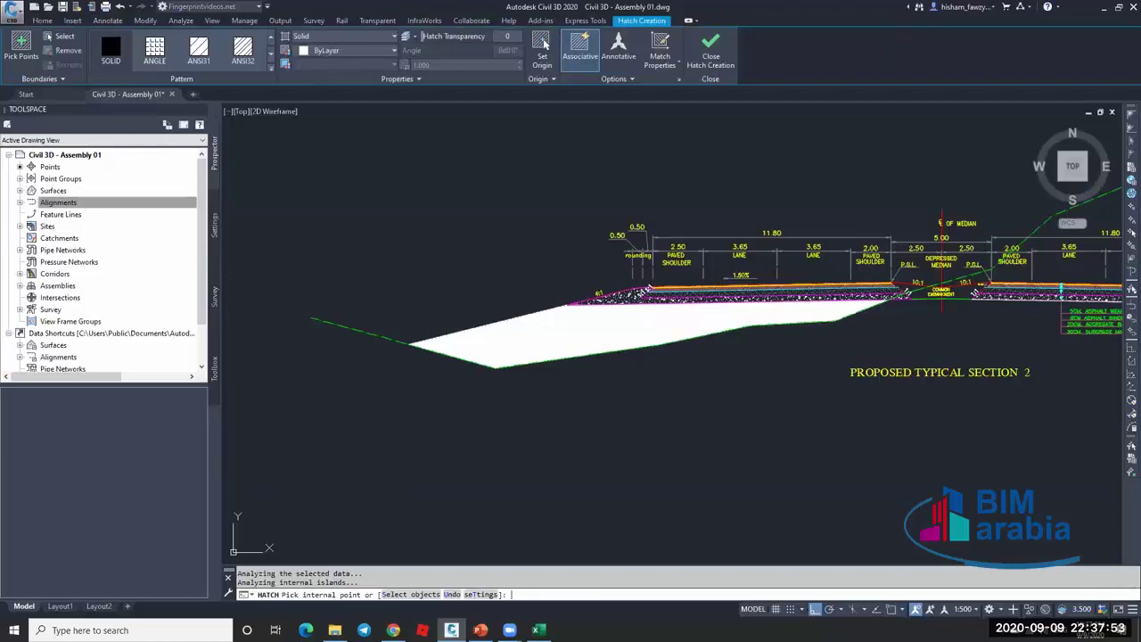
{"action": "key", "text": "Return"}
Change the hatch to the ANSI31 diagonal pattern and adjust its scale.
{"action": "left_click", "coordinate": [591, 326]}
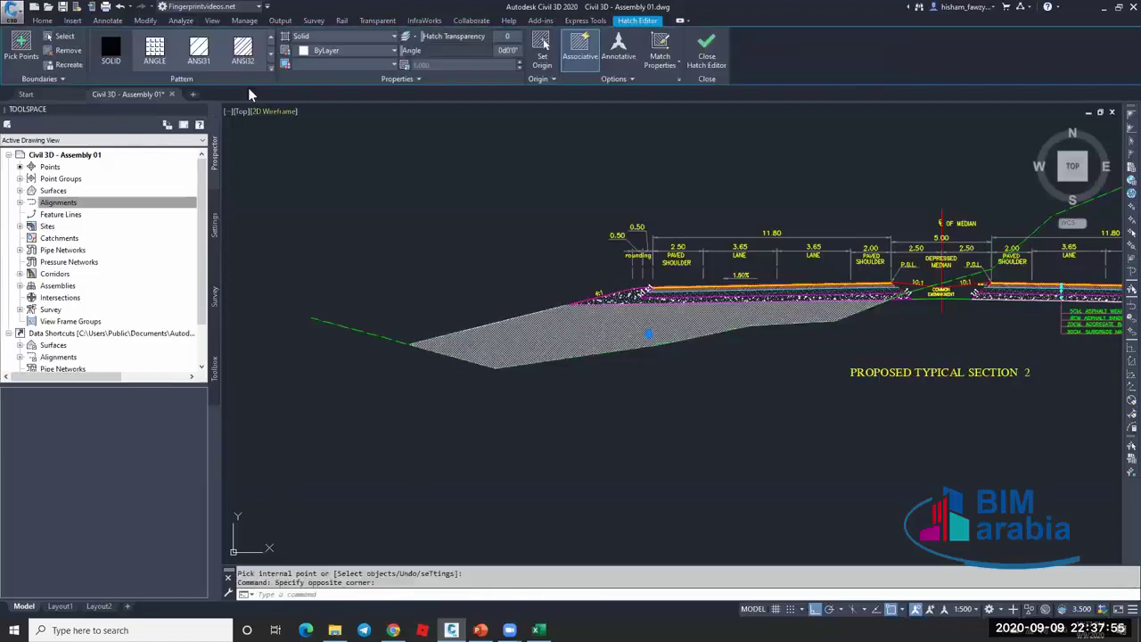
{"action": "left_click", "coordinate": [203, 49]}
{"action": "left_click", "coordinate": [428, 63]}
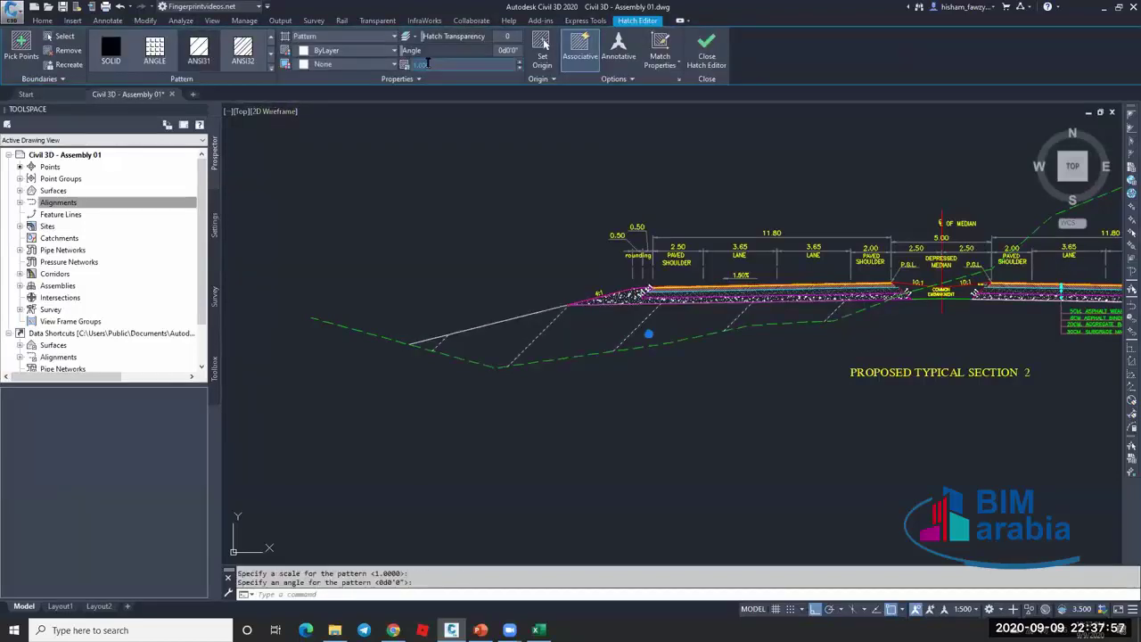
{"action": "key", "text": "Escape"}
{"action": "key", "text": "Escape"}
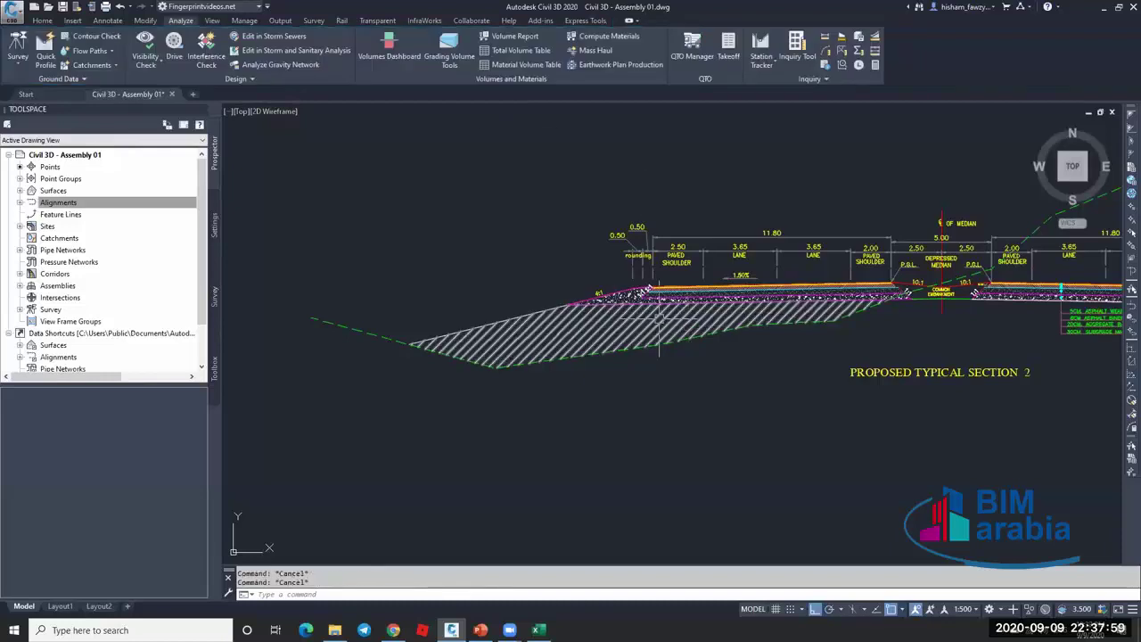
Pan and zoom the view to the typical section's right end.
{"action": "scroll", "coordinate": [771, 258], "scroll_direction": "down", "scroll_amount": 3}
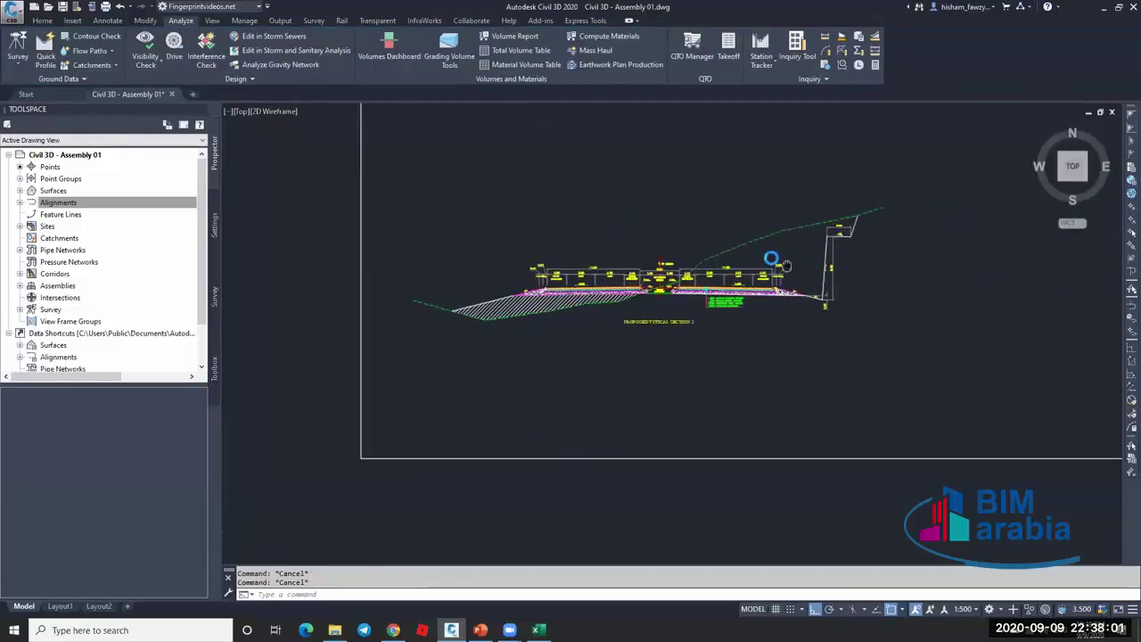
{"action": "scroll", "coordinate": [784, 265], "scroll_direction": "up", "scroll_amount": 3}
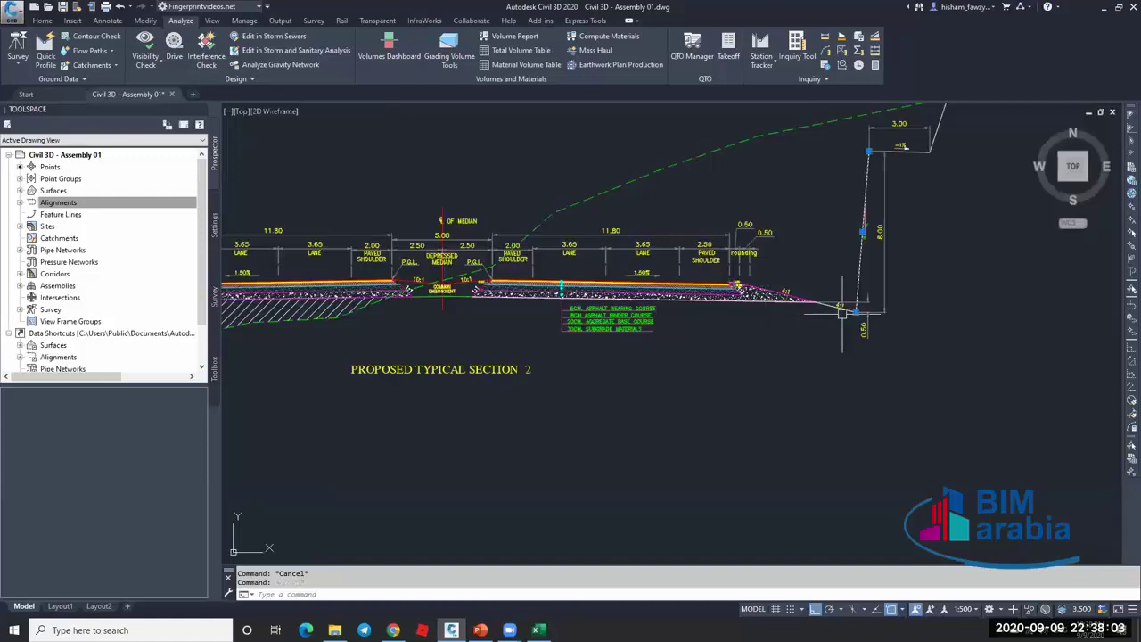
{"action": "middle_click_drag", "start_coordinate": [696, 199], "coordinate": [681, 227]}
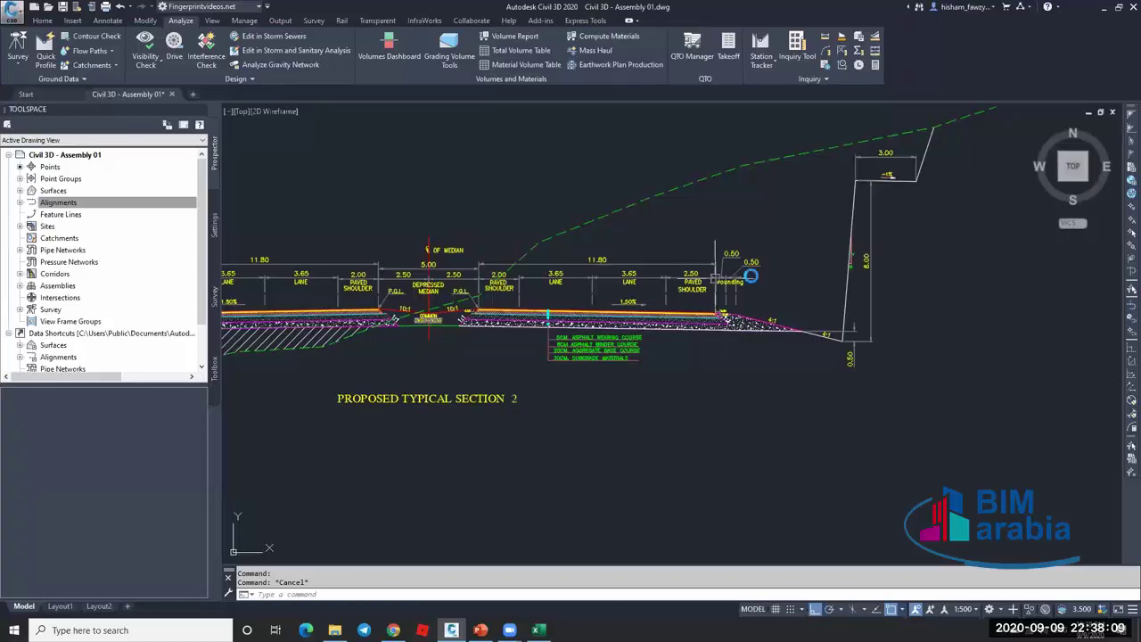
{"action": "scroll", "coordinate": [745, 276], "scroll_direction": "down", "scroll_amount": 4}
{"action": "scroll", "coordinate": [784, 268], "scroll_direction": "up", "scroll_amount": 3}
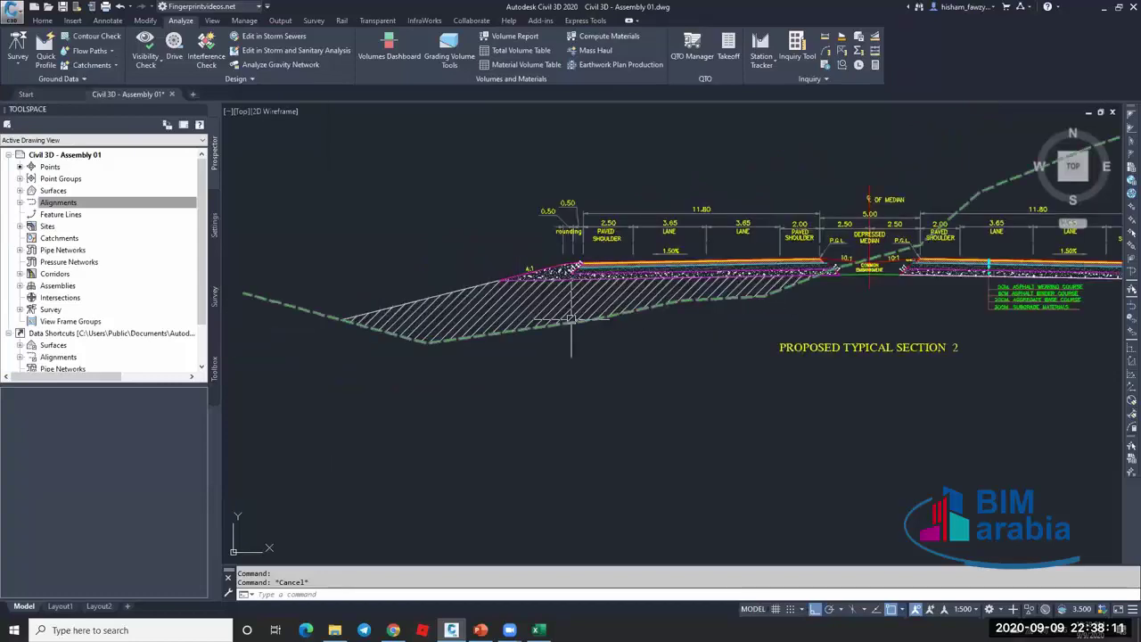
{"action": "scroll", "coordinate": [784, 268], "scroll_direction": "down", "scroll_amount": 8}
{"action": "scroll", "coordinate": [758, 236], "scroll_direction": "up", "scroll_amount": 3}
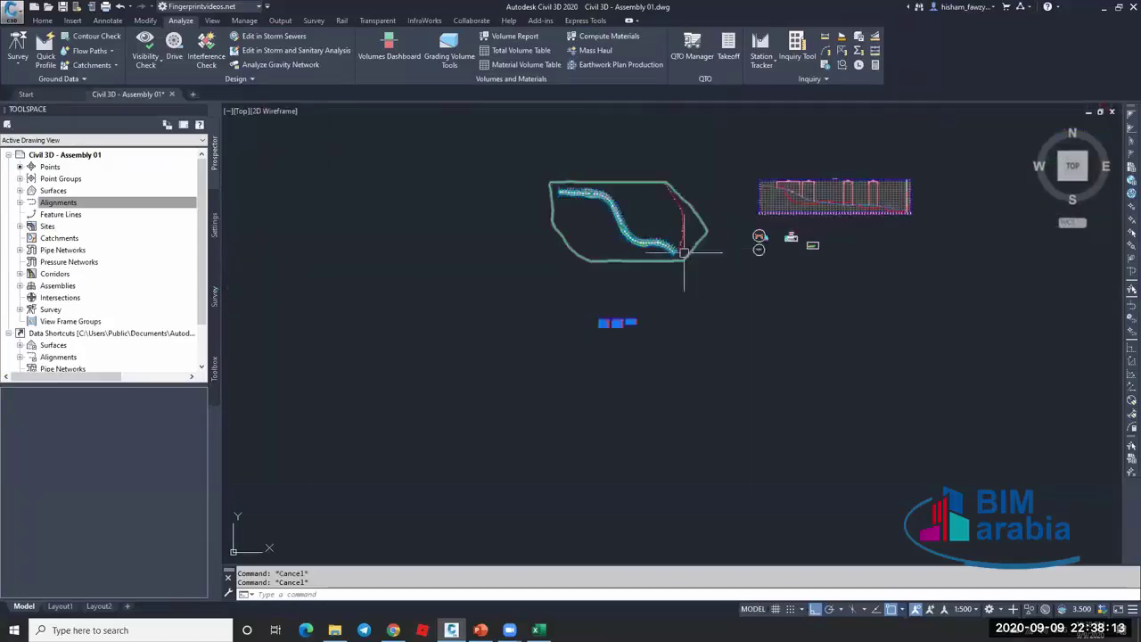
{"action": "scroll", "coordinate": [628, 250], "scroll_direction": "up", "scroll_amount": 2}
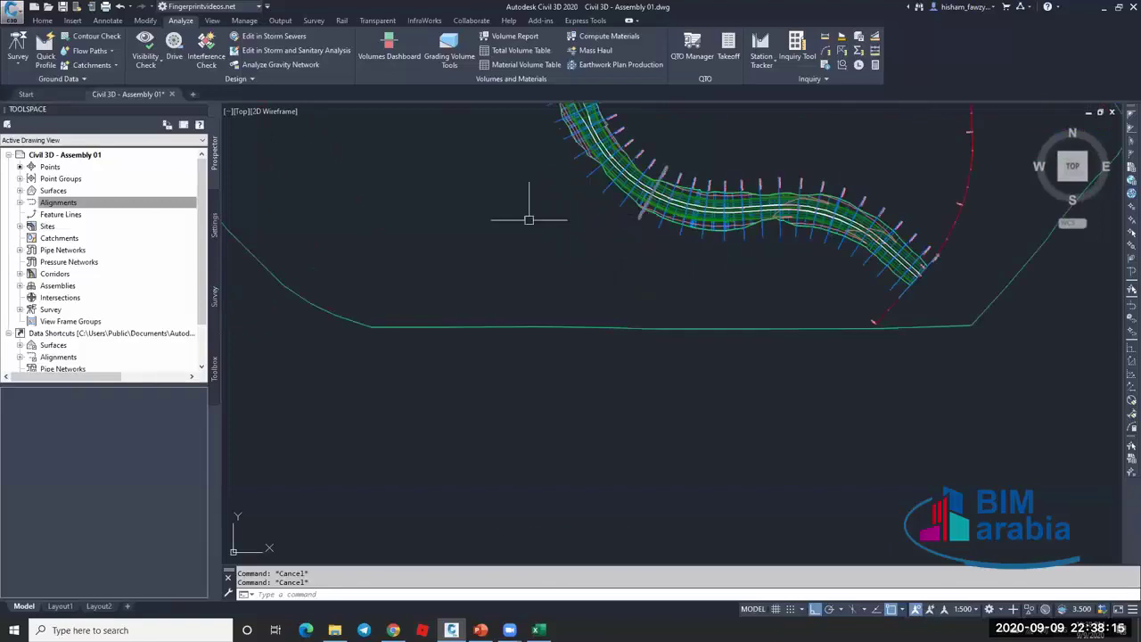
{"action": "scroll", "coordinate": [529, 219], "scroll_direction": "down", "scroll_amount": 4}
{"action": "mouse_move", "coordinate": [618, 243]}
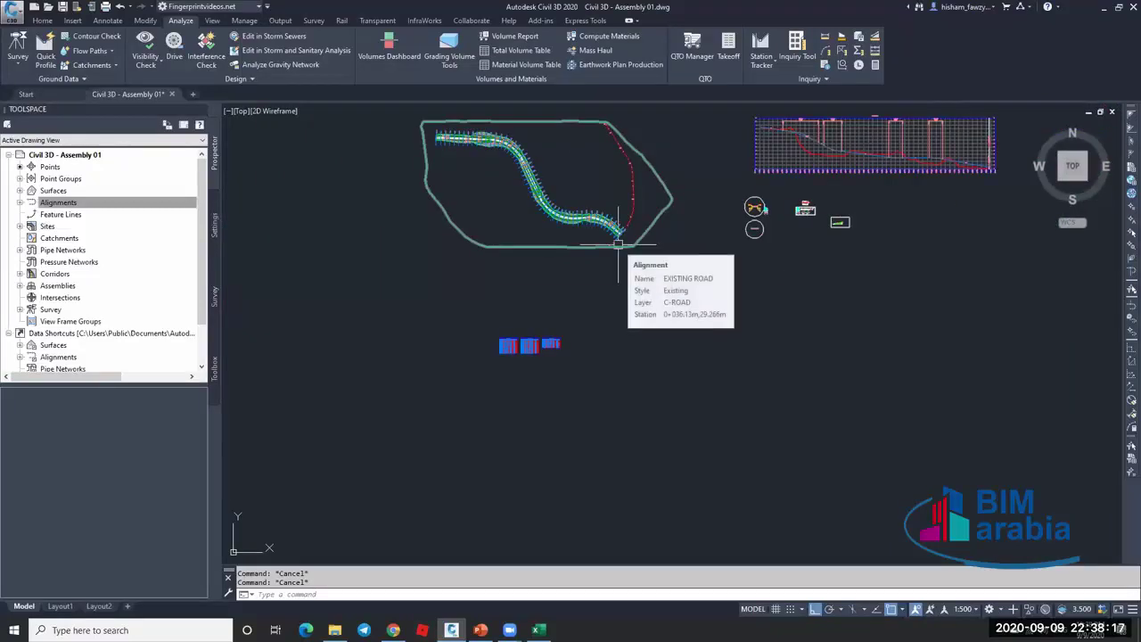
{"action": "scroll", "coordinate": [815, 225], "scroll_direction": "up", "scroll_amount": 6}
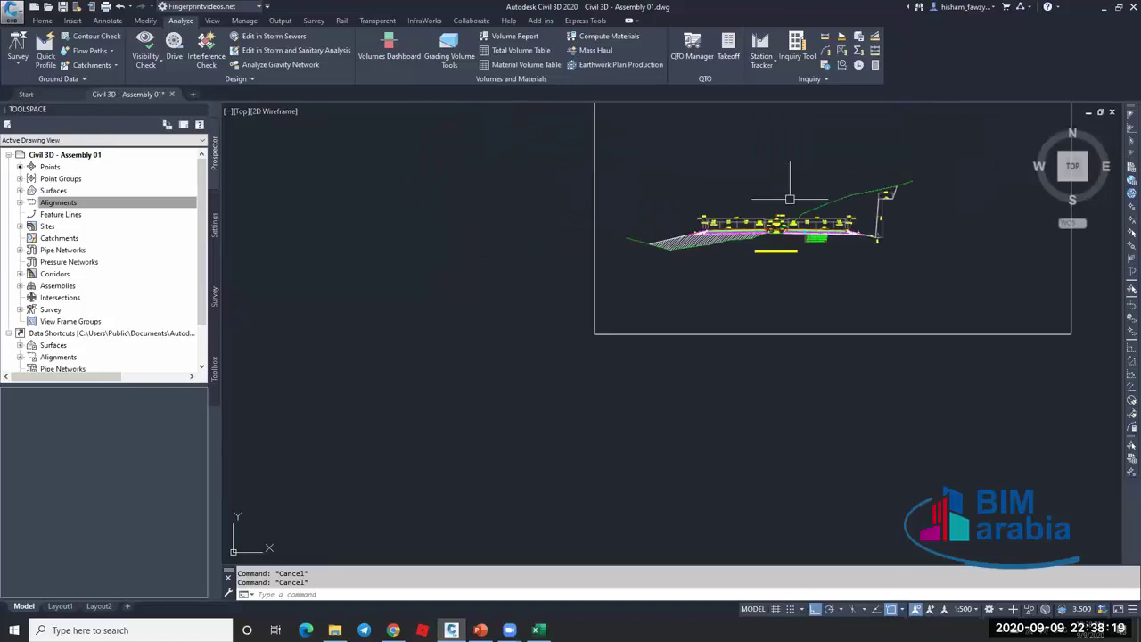
{"action": "scroll", "coordinate": [790, 199], "scroll_direction": "up", "scroll_amount": 5}
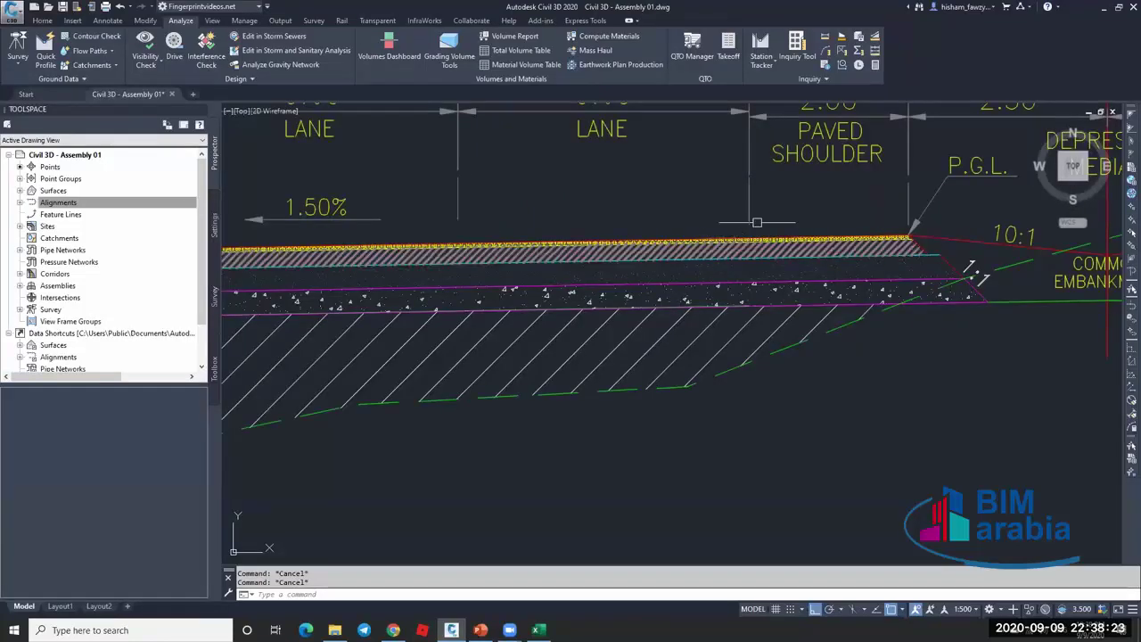
{"action": "scroll", "coordinate": [842, 227], "scroll_direction": "down", "scroll_amount": 8}
{"action": "scroll", "coordinate": [743, 255], "scroll_direction": "down", "scroll_amount": 12}
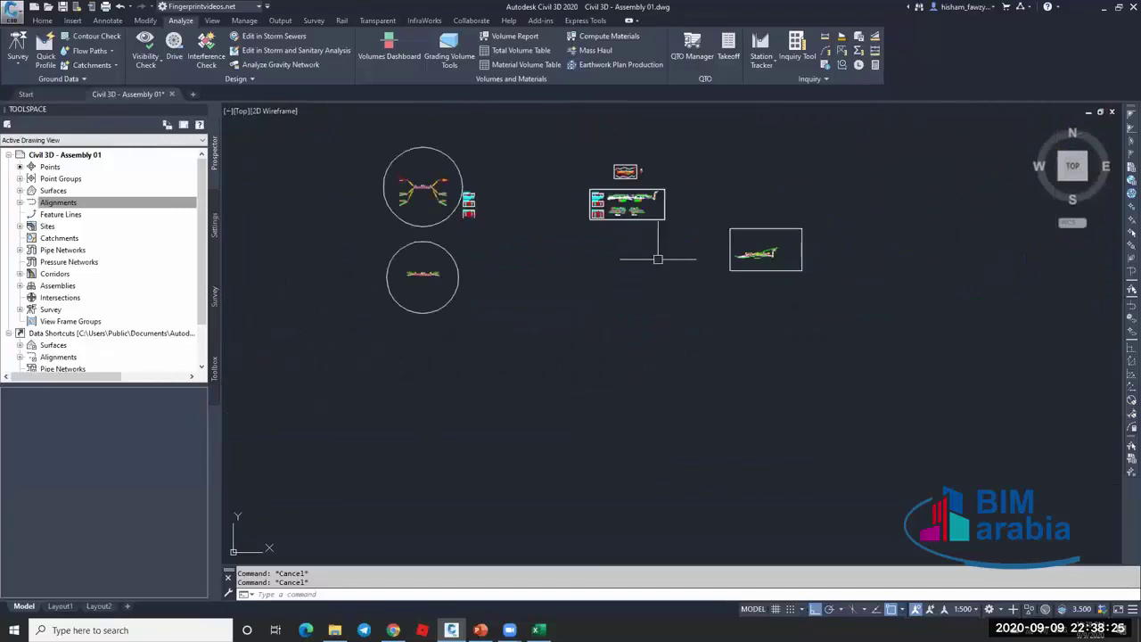
{"action": "scroll", "coordinate": [392, 249], "scroll_direction": "up", "scroll_amount": 8}
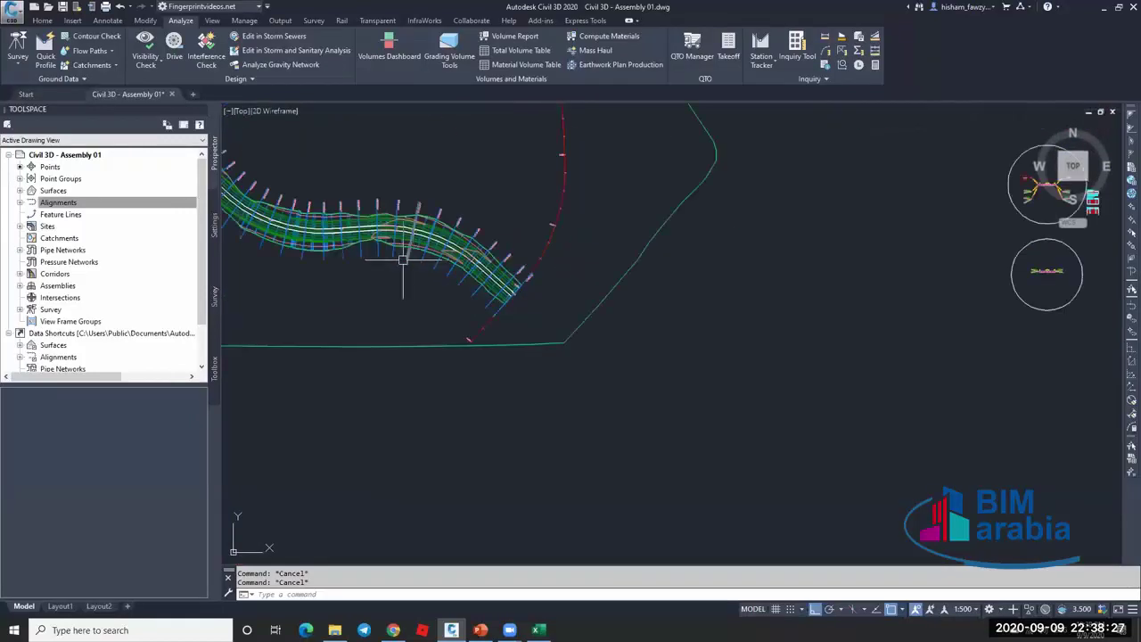
Compute materials for ROAD 01 / sample 01 and rename the material list Cut & Fill.
{"action": "left_click", "coordinate": [408, 246]}
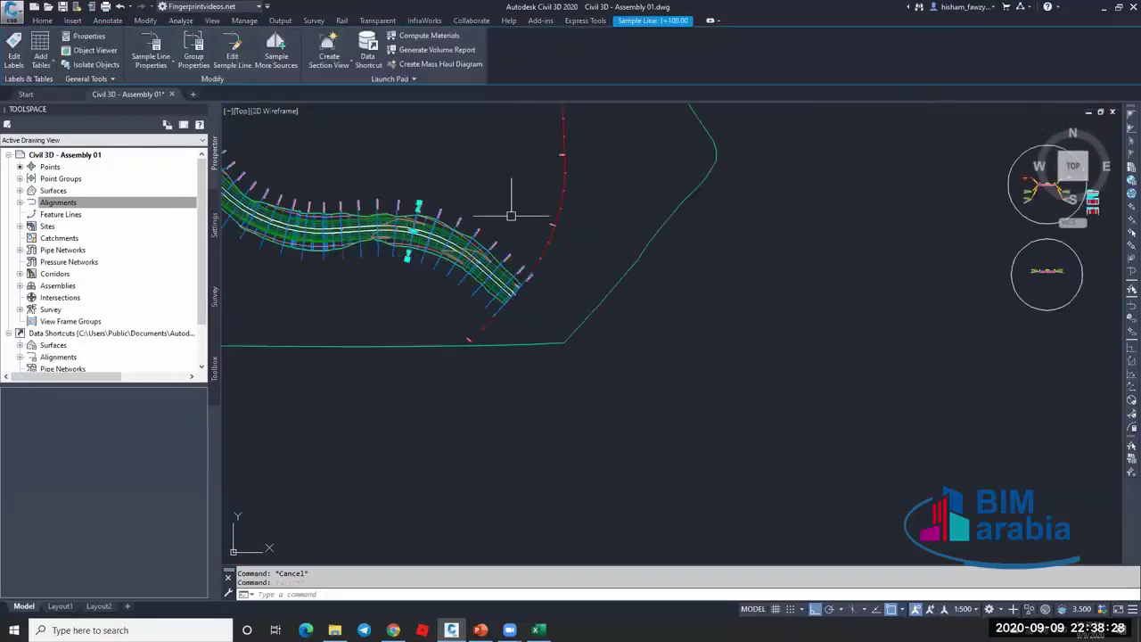
{"action": "left_click", "coordinate": [416, 38]}
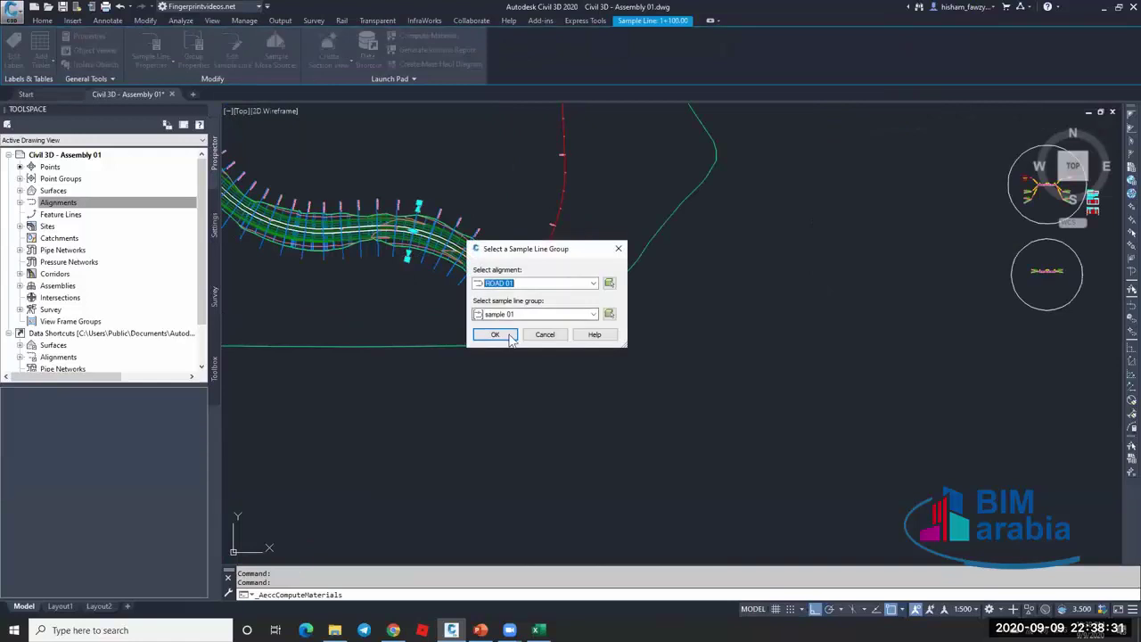
{"action": "left_click", "coordinate": [496, 336]}
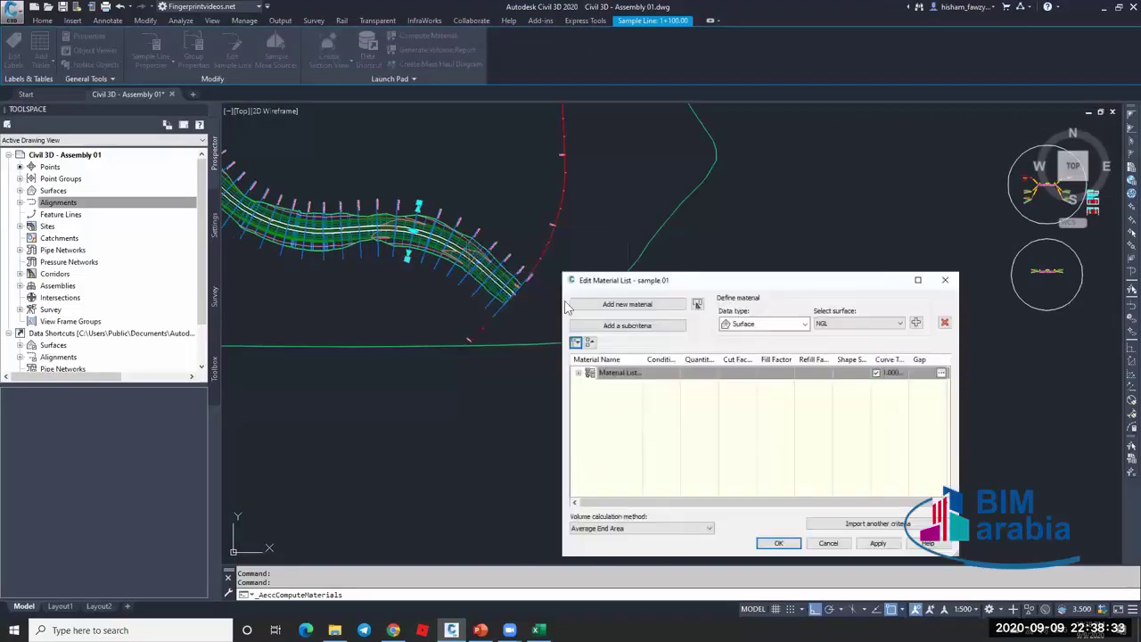
{"action": "double_click", "coordinate": [643, 358]}
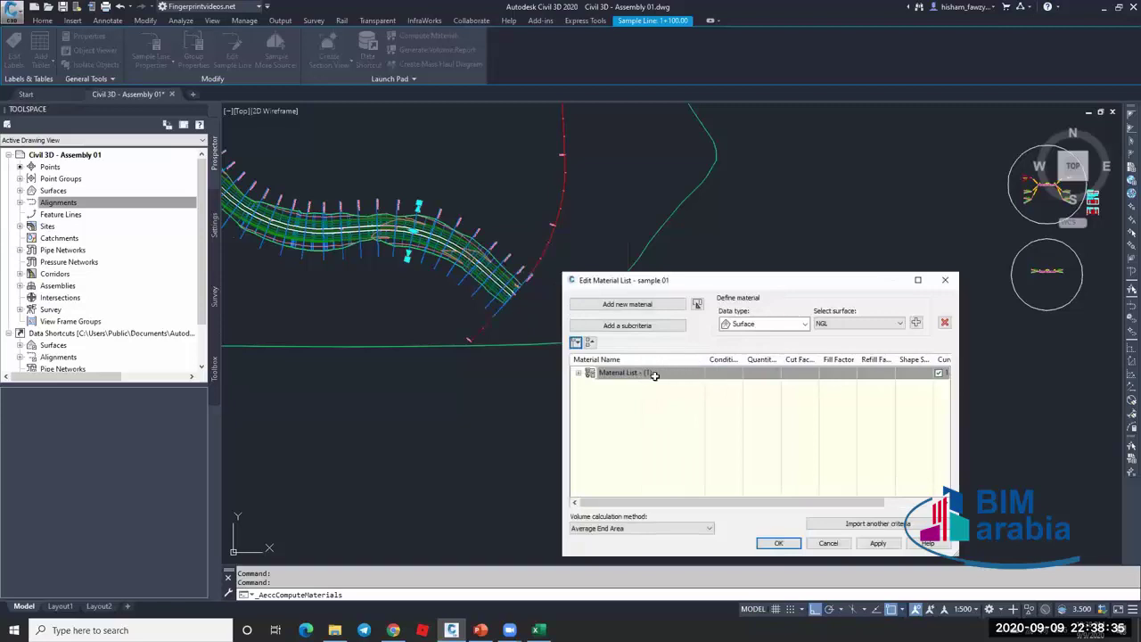
{"action": "left_click", "coordinate": [655, 375]}
{"action": "type", "text": "Cut & Fill"}
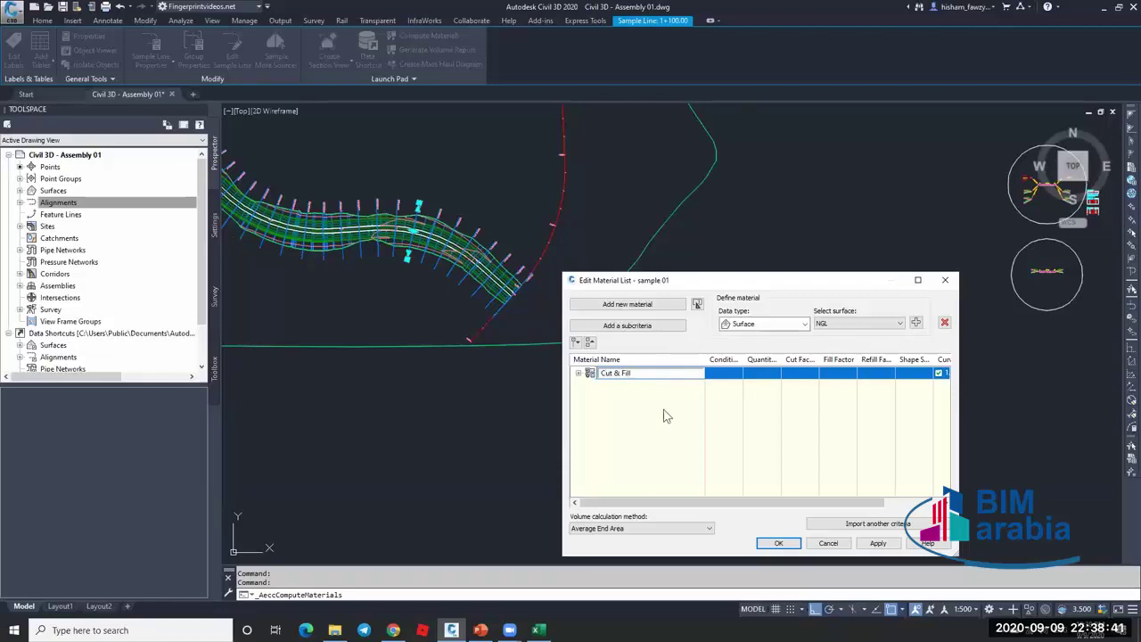
{"action": "key", "text": "Return"}
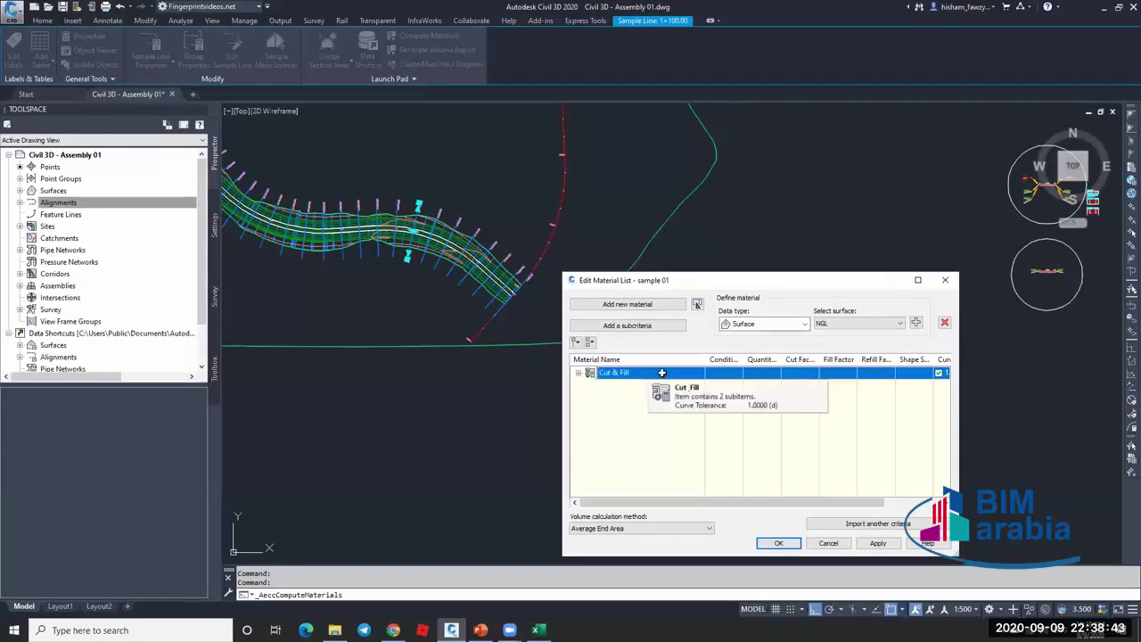
Import the Material List criteria and map the Pavement, Base and SubBase corridor shapes.
{"action": "left_click", "coordinate": [878, 524]}
{"action": "left_click", "coordinate": [768, 413]}
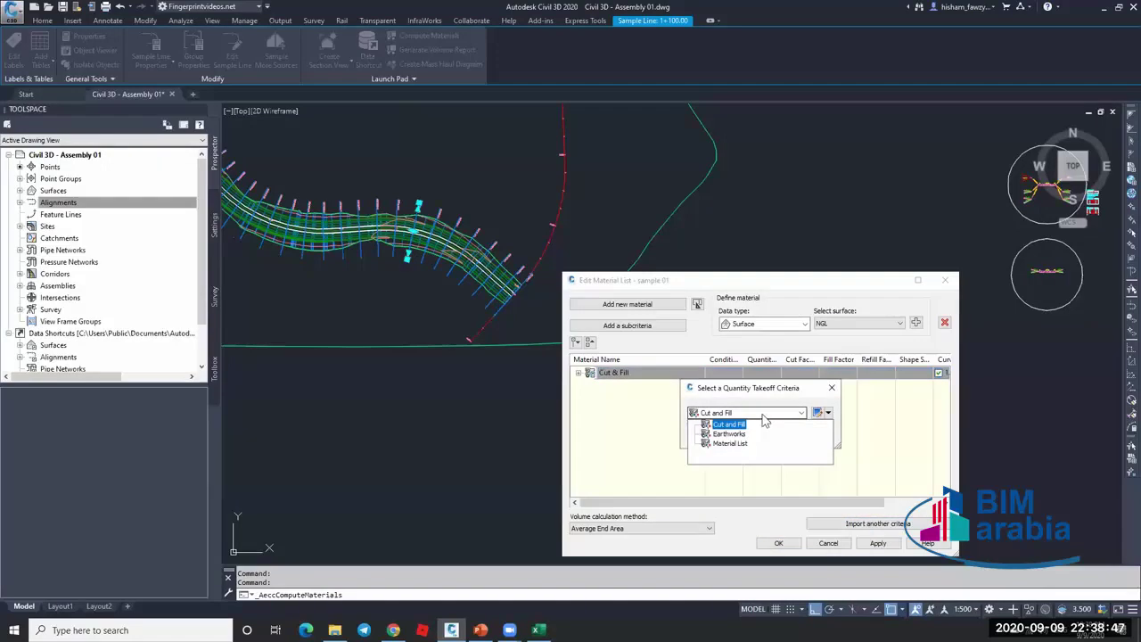
{"action": "left_click", "coordinate": [726, 447]}
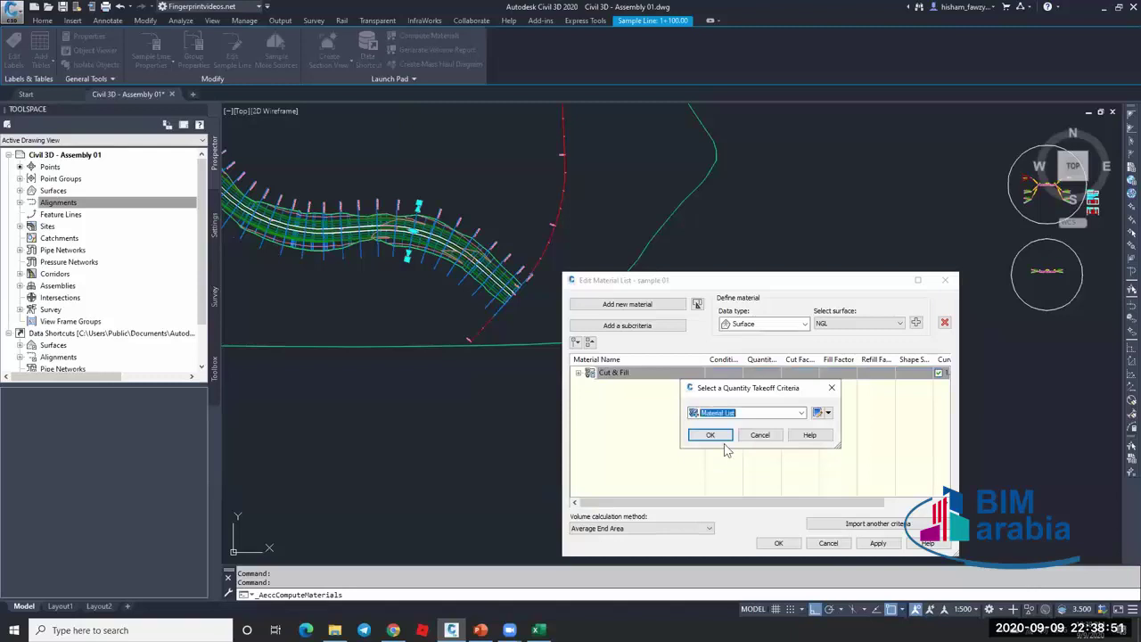
{"action": "left_click", "coordinate": [722, 436]}
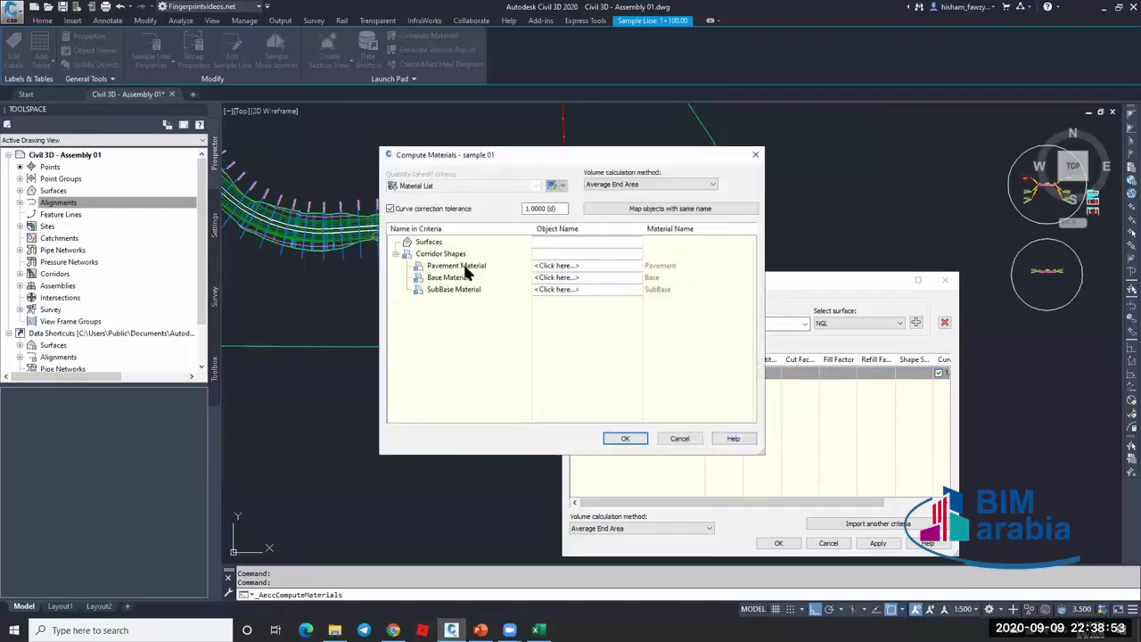
{"action": "left_click", "coordinate": [463, 267]}
{"action": "left_click", "coordinate": [463, 279]}
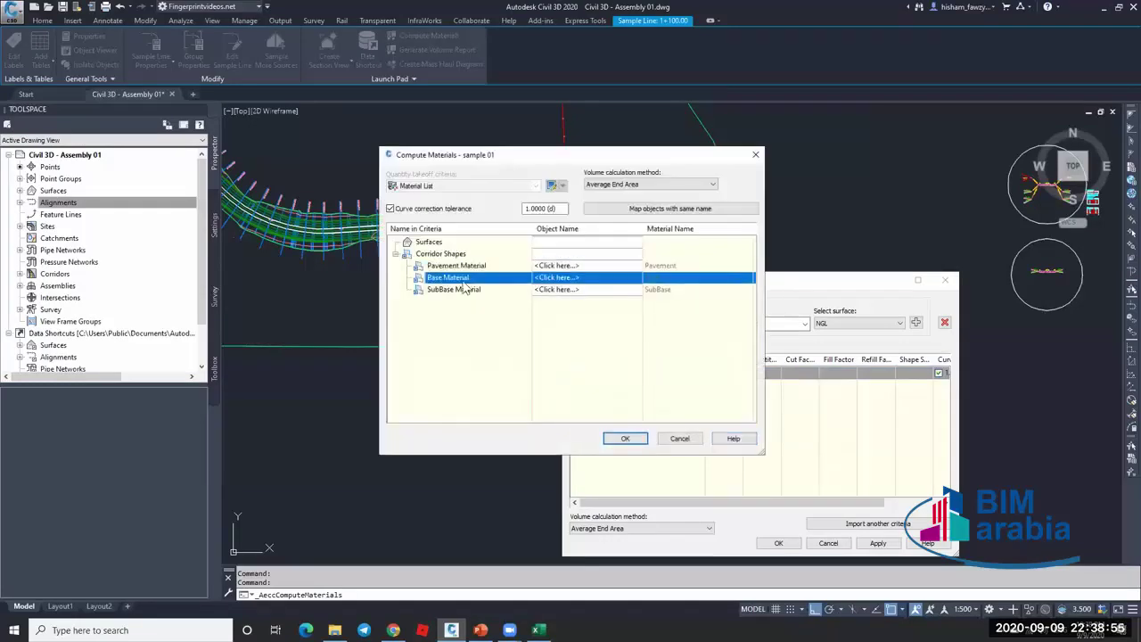
{"action": "left_click", "coordinate": [473, 292]}
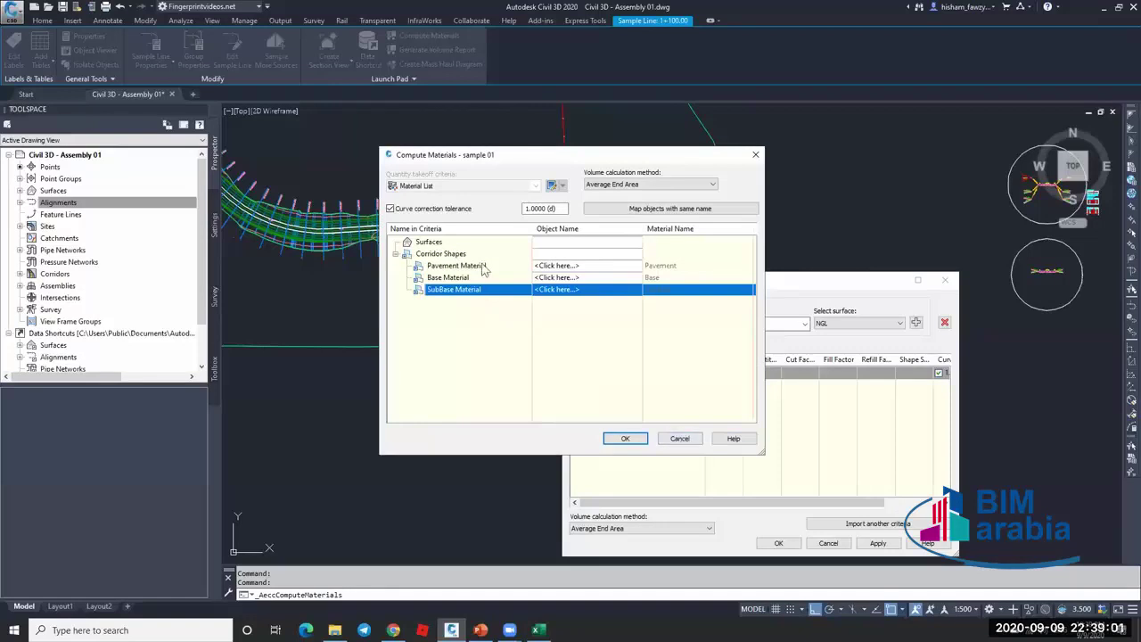
{"action": "left_click", "coordinate": [679, 439]}
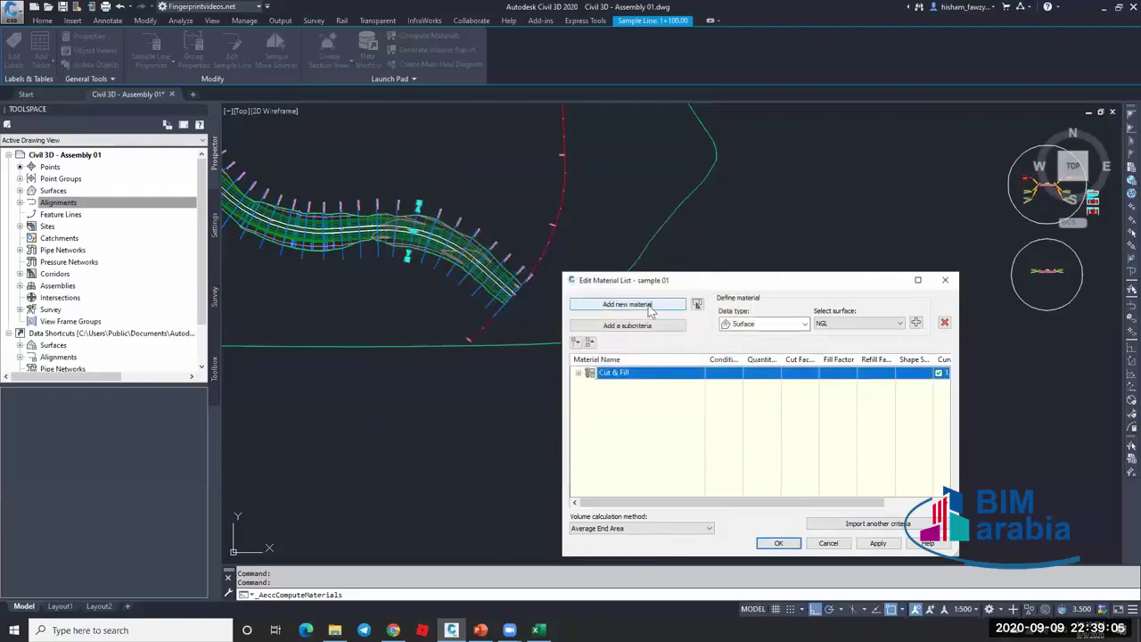
Add a Pave 1 Structures material based on the Corridor - R 01 Pave1 shape.
{"action": "left_click", "coordinate": [650, 306]}
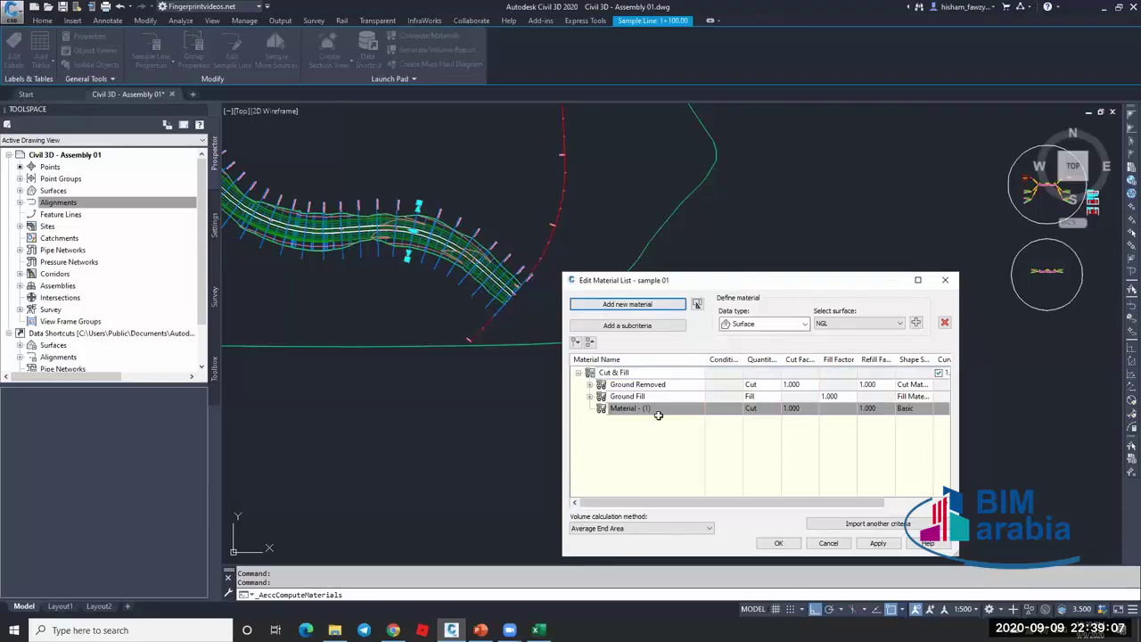
{"action": "double_click", "coordinate": [628, 408]}
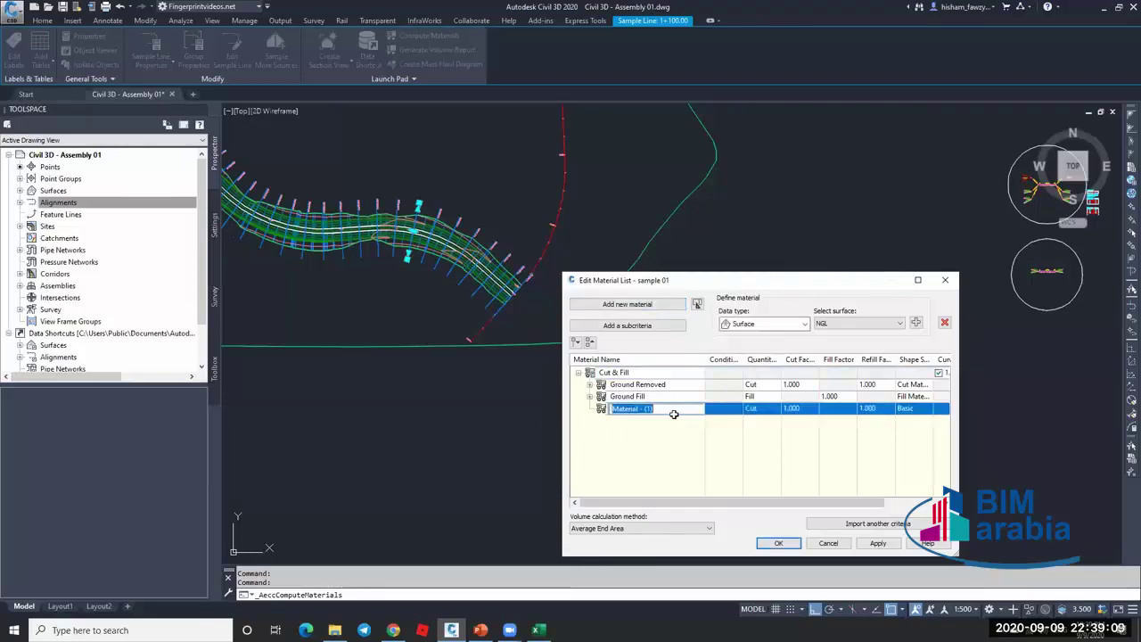
{"action": "type", "text": "Pa"}
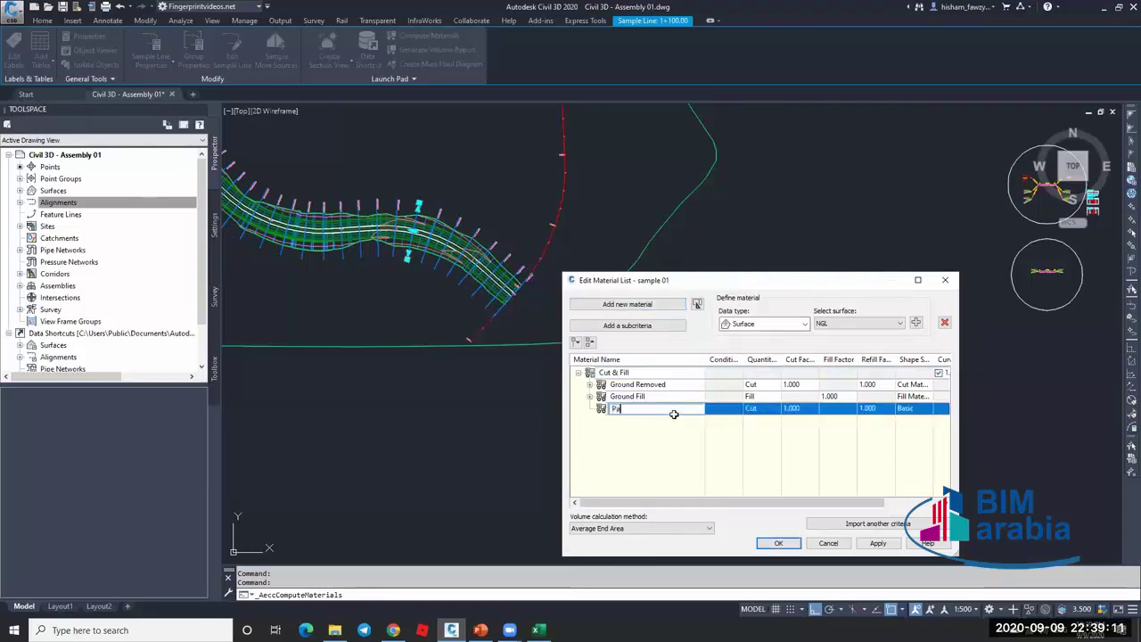
{"action": "type", "text": "ve 1"}
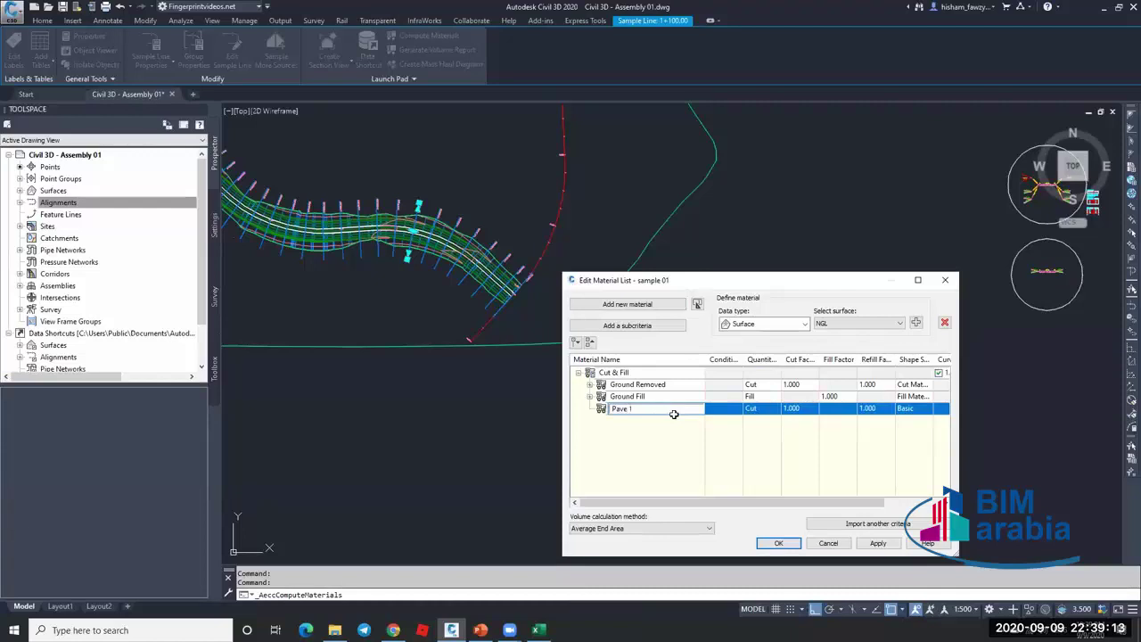
{"action": "left_click", "coordinate": [758, 408]}
{"action": "left_click", "coordinate": [774, 408]}
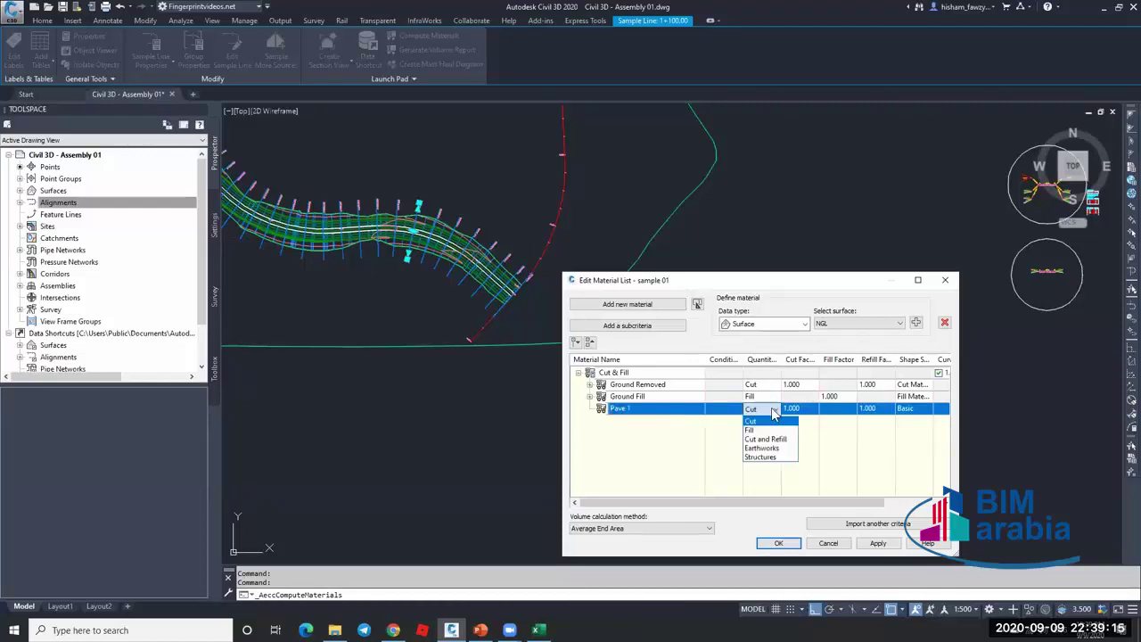
{"action": "left_click", "coordinate": [772, 457]}
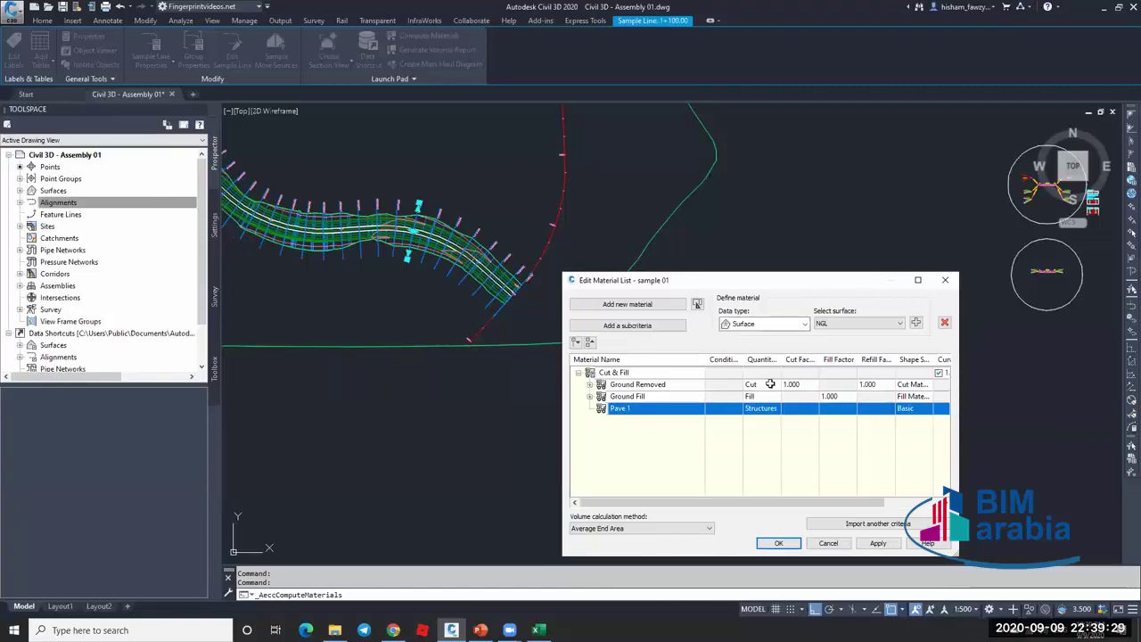
{"action": "left_click", "coordinate": [765, 324]}
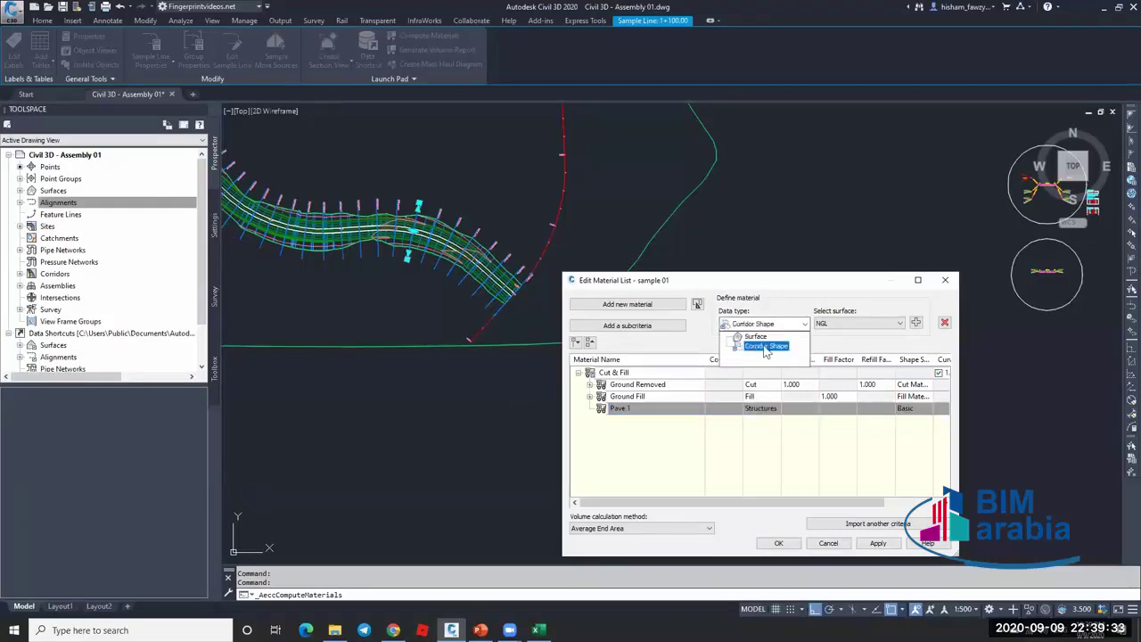
{"action": "left_click", "coordinate": [765, 347]}
{"action": "left_click", "coordinate": [878, 323]}
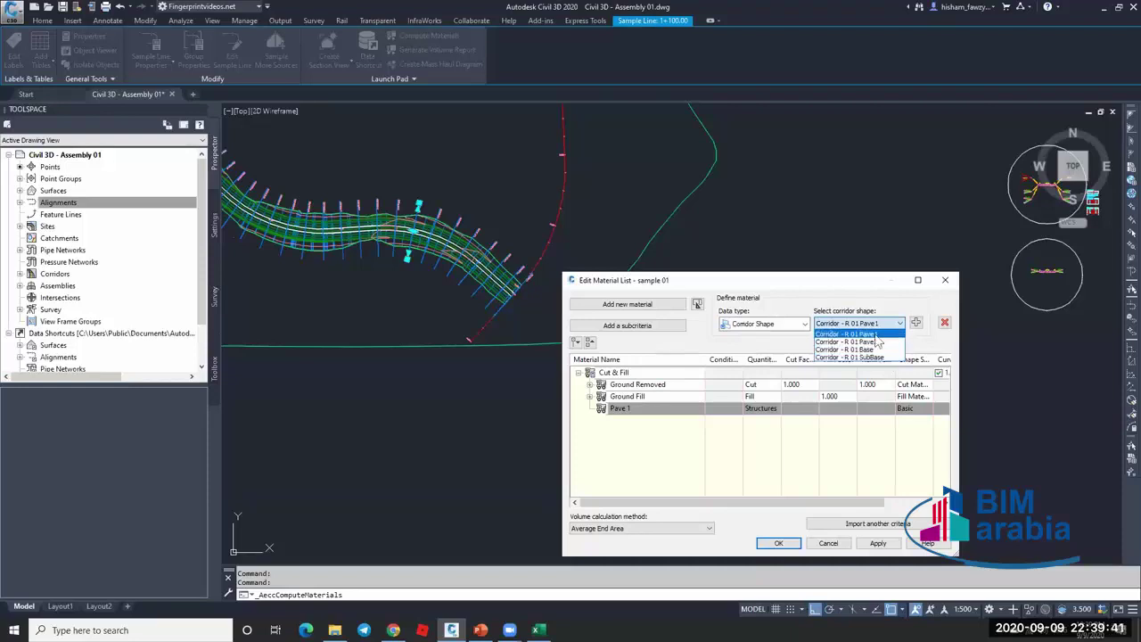
{"action": "left_click", "coordinate": [876, 335]}
{"action": "left_click", "coordinate": [915, 323]}
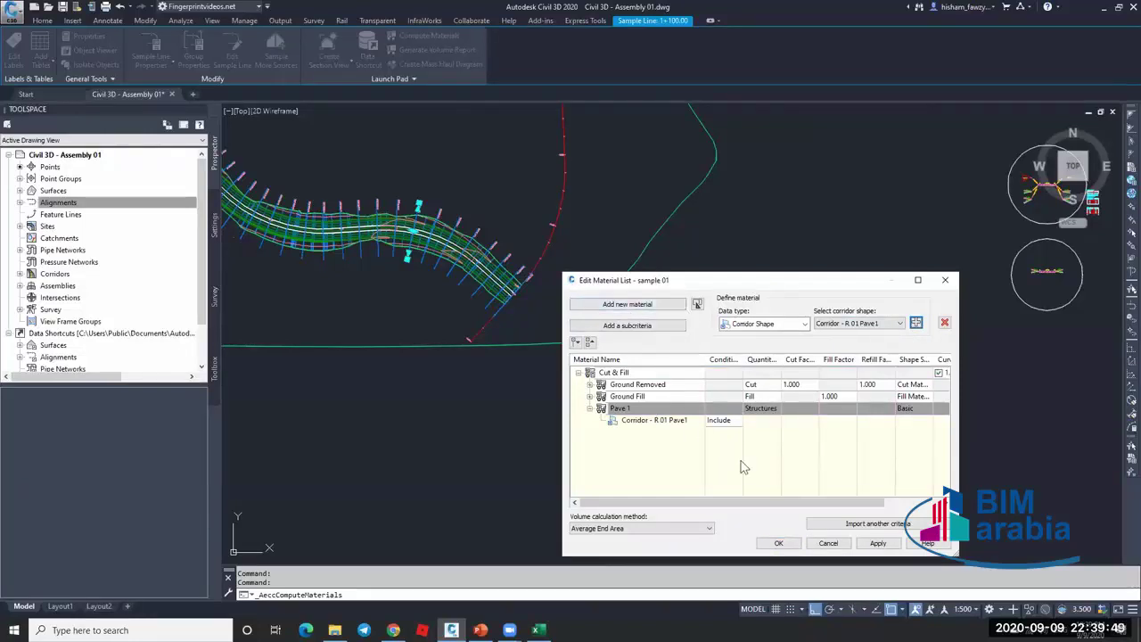
Add a Pave 2 Structures material from the Corridor - R 01 Pave2 shape and accept the list.
{"action": "left_click", "coordinate": [652, 307]}
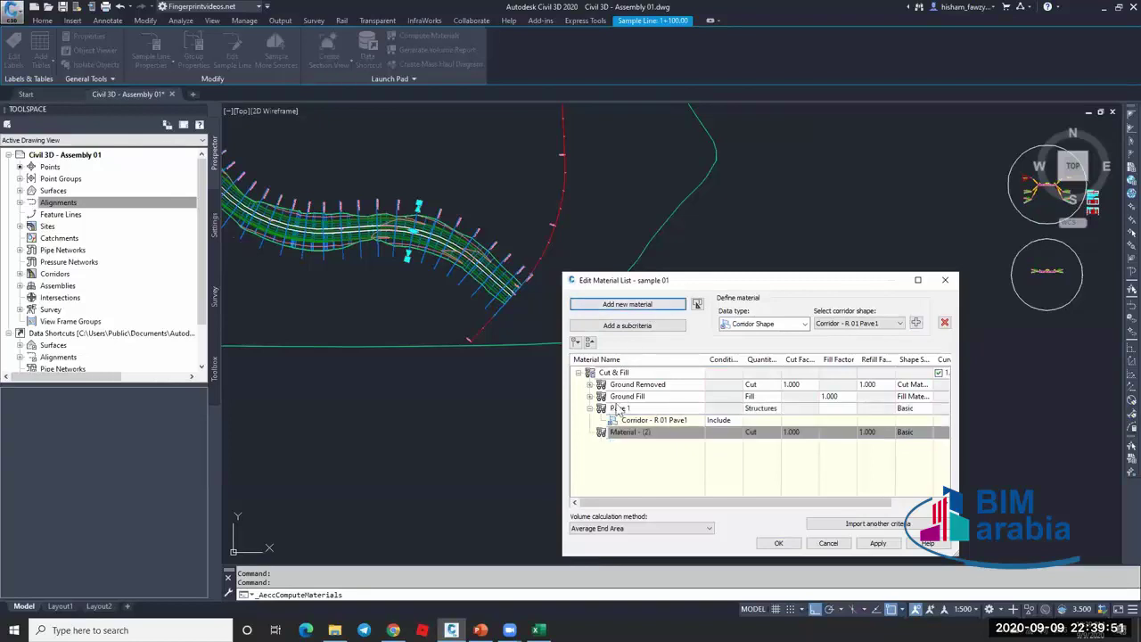
{"action": "left_click", "coordinate": [655, 432]}
{"action": "type", "text": "Pave 2"}
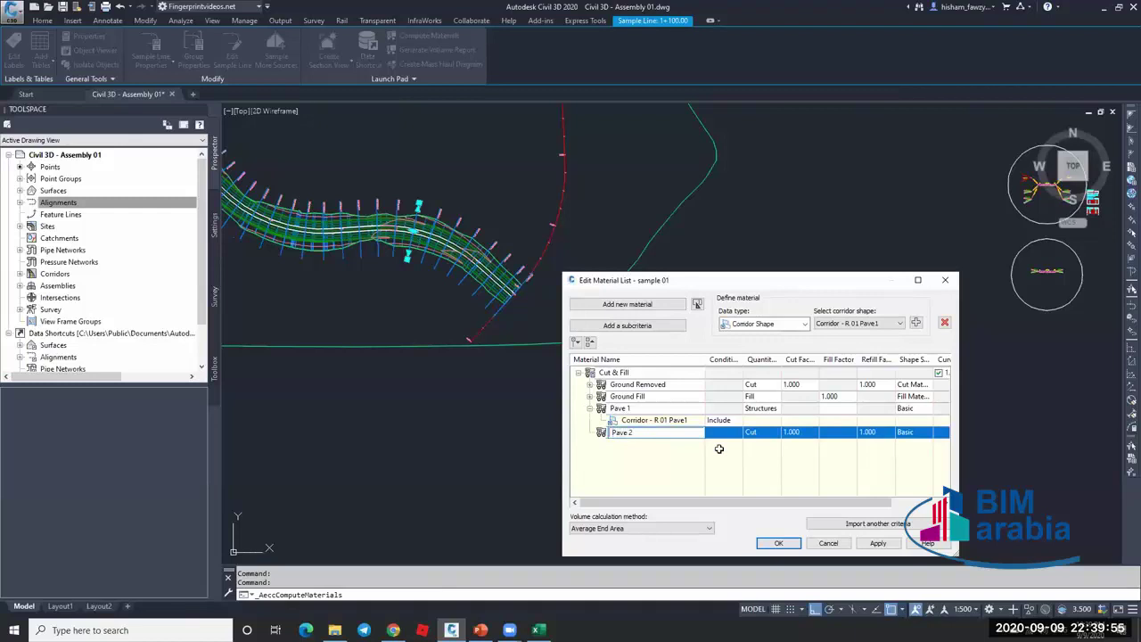
{"action": "left_click", "coordinate": [751, 431]}
{"action": "left_click", "coordinate": [752, 431]}
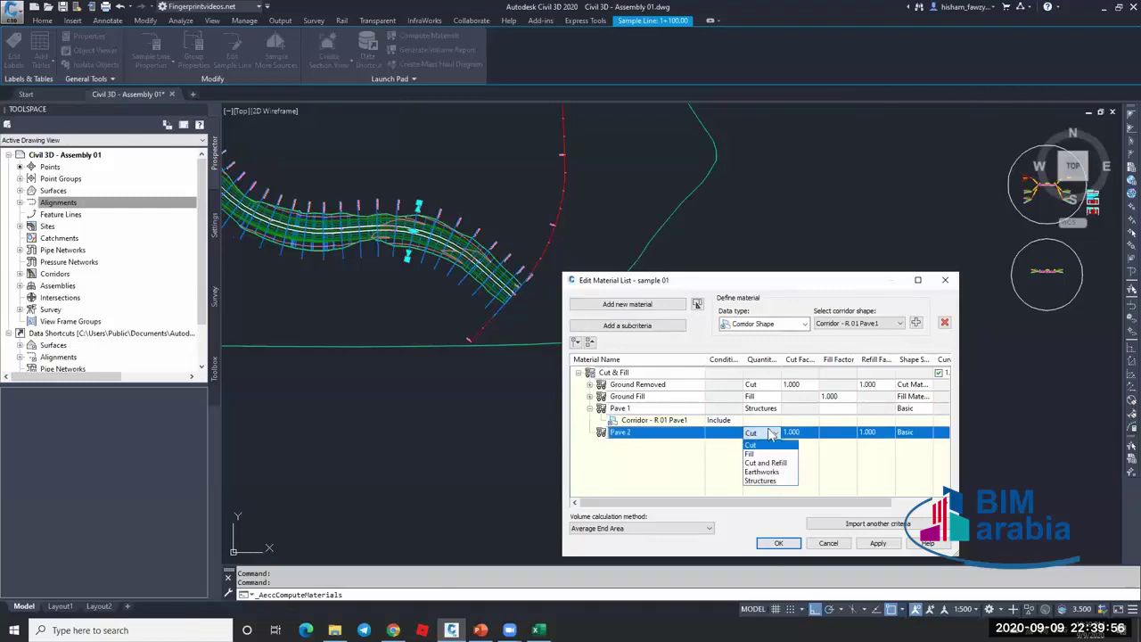
{"action": "left_click", "coordinate": [762, 480]}
{"action": "left_click", "coordinate": [899, 323]}
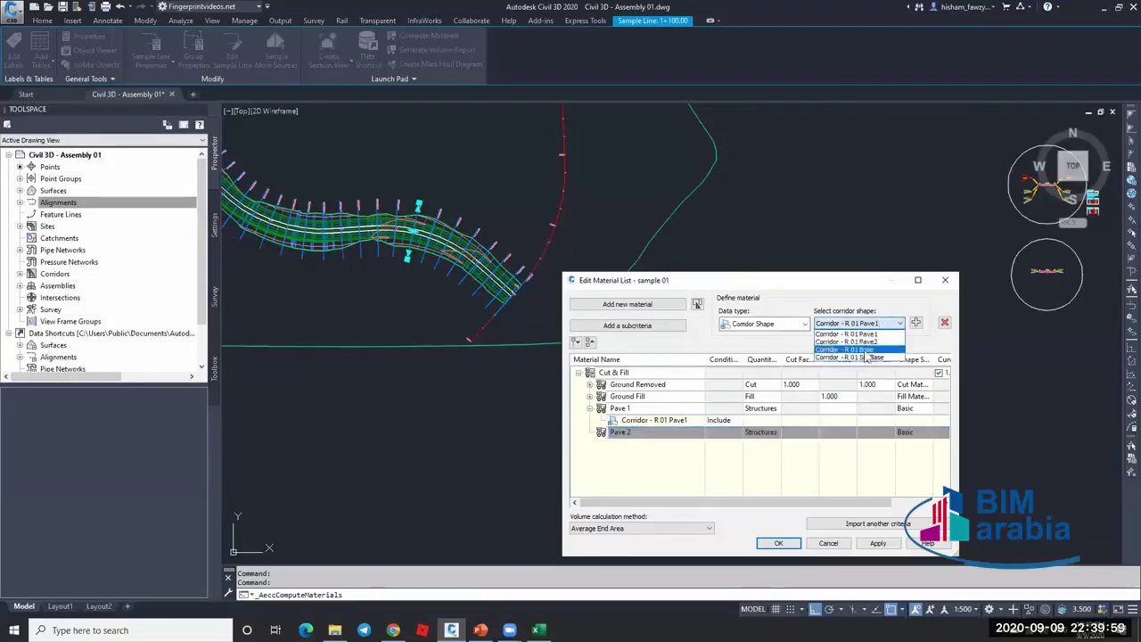
{"action": "left_click", "coordinate": [906, 337]}
{"action": "left_click", "coordinate": [915, 322]}
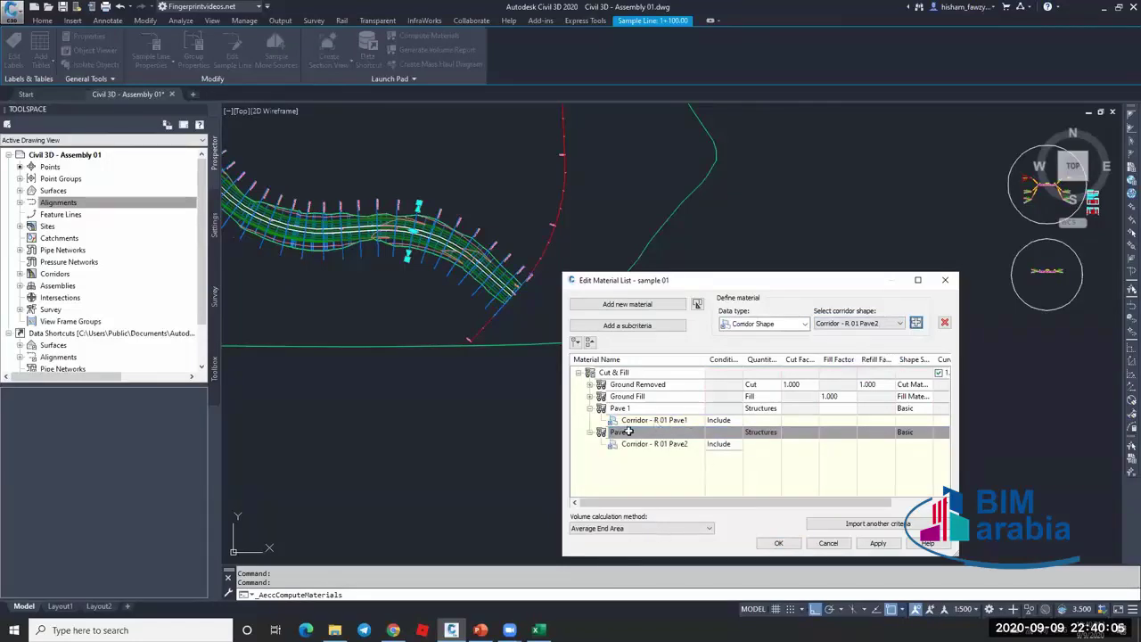
{"action": "left_click", "coordinate": [656, 475]}
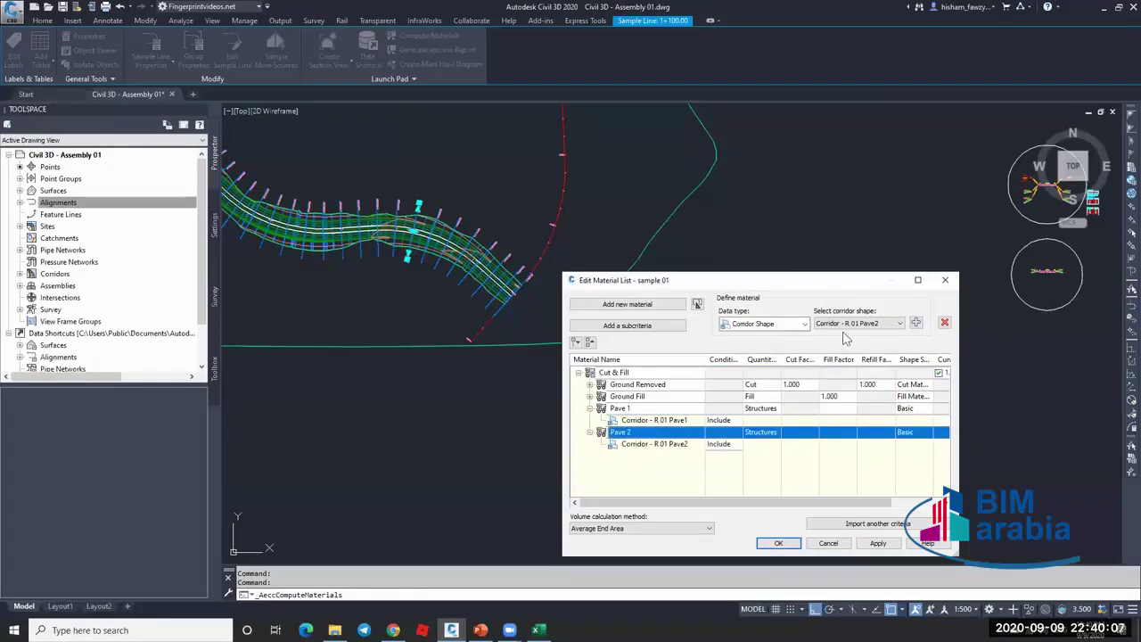
{"action": "left_click", "coordinate": [779, 543]}
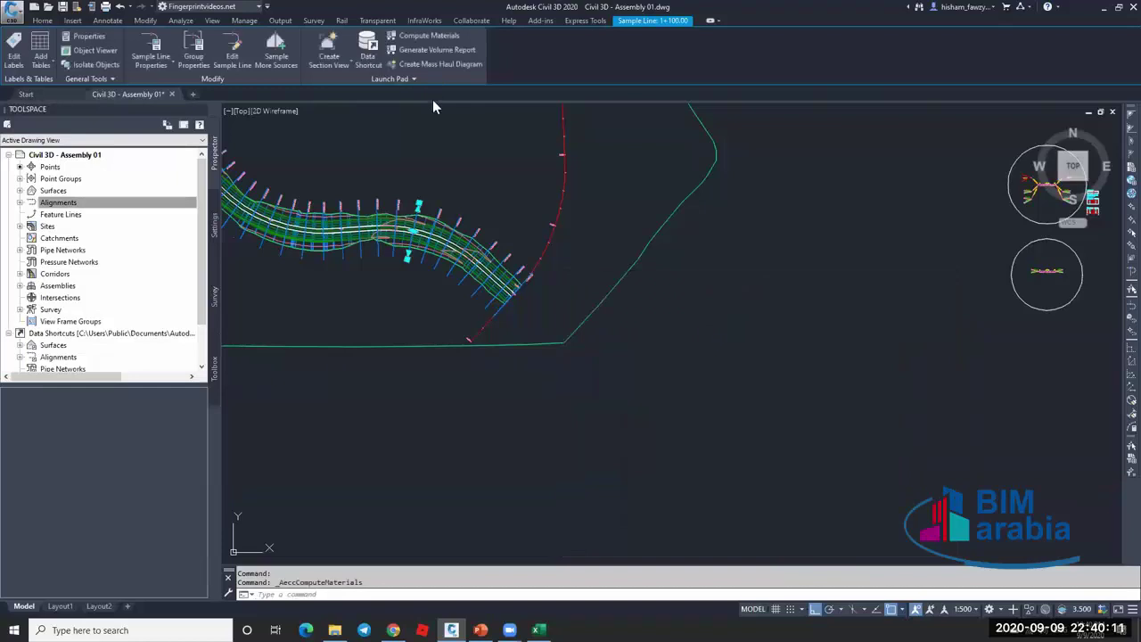
Start a Material Volume Table for the Pave 1 material, leaving Split table on.
{"action": "scroll", "coordinate": [826, 237], "scroll_direction": "down", "scroll_amount": 2}
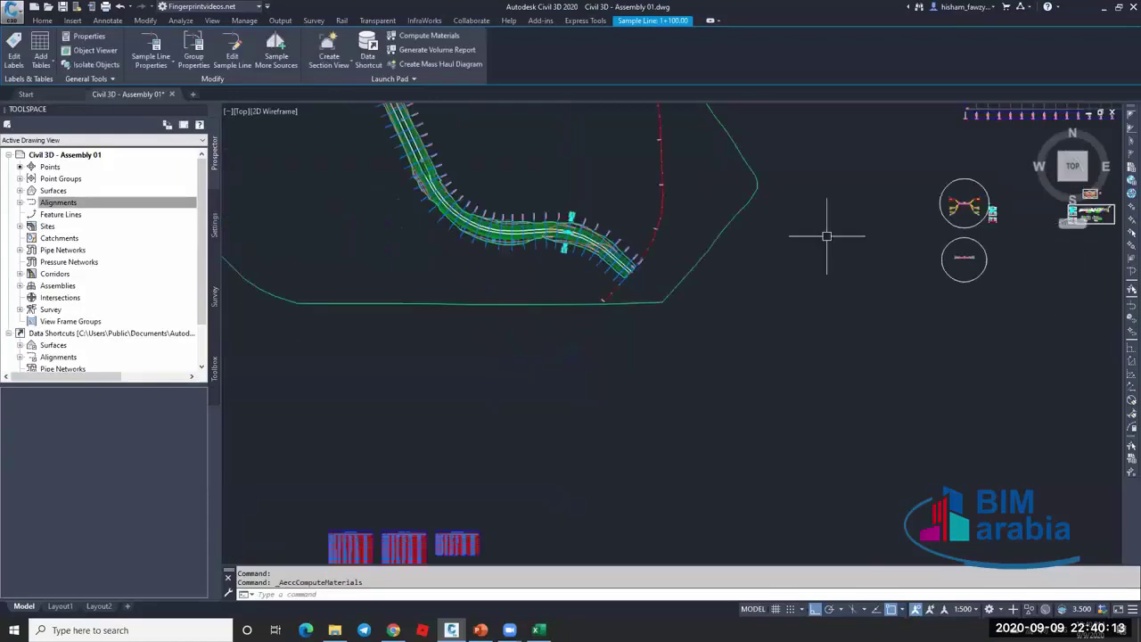
{"action": "scroll", "coordinate": [826, 237], "scroll_direction": "down", "scroll_amount": 2}
{"action": "scroll", "coordinate": [739, 339], "scroll_direction": "up", "scroll_amount": 6}
{"action": "key", "text": "Escape"}
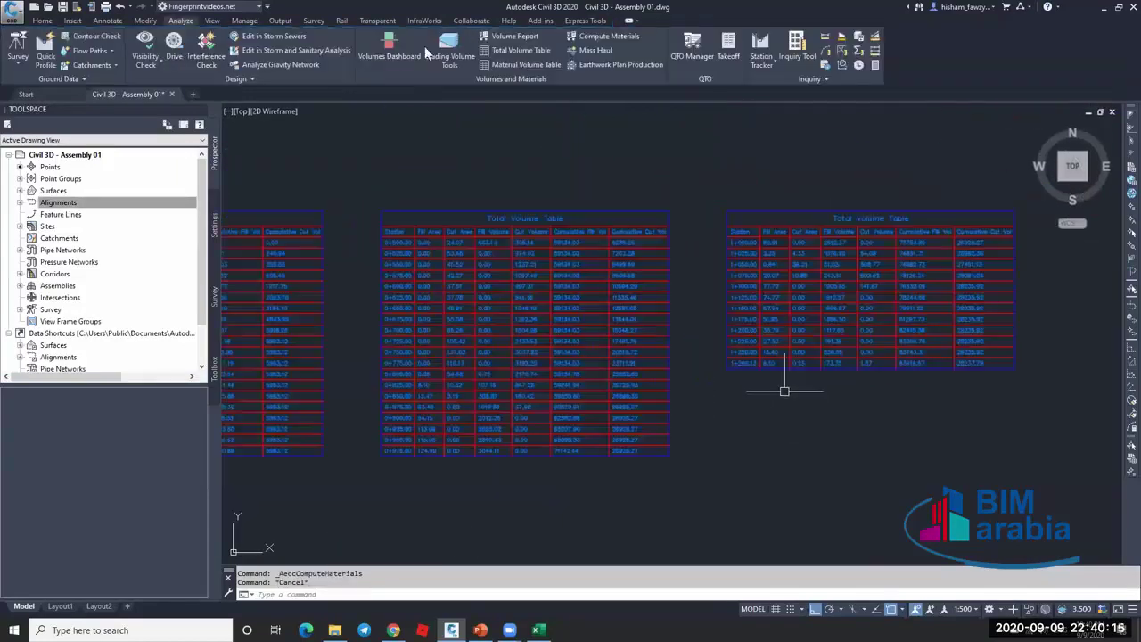
{"action": "left_click", "coordinate": [512, 66]}
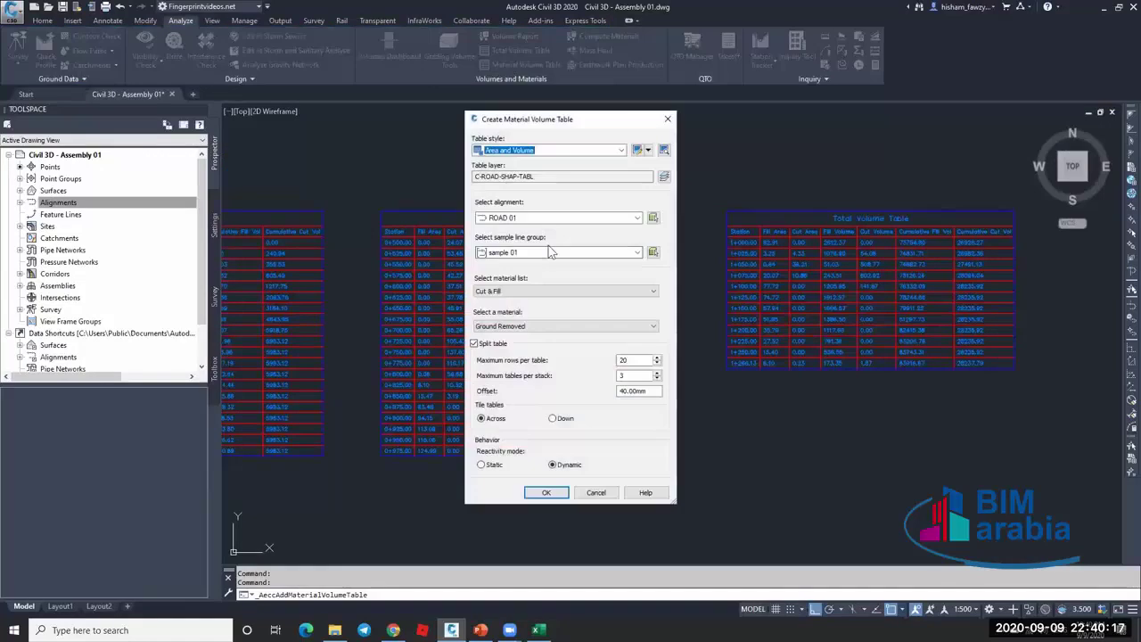
{"action": "left_click", "coordinate": [526, 326]}
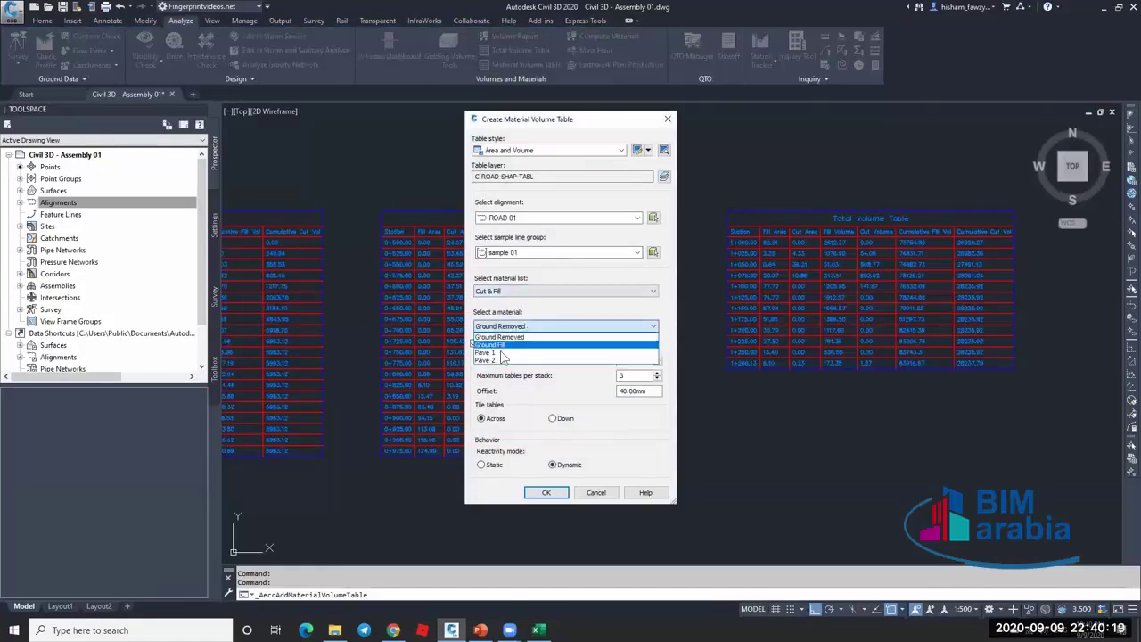
{"action": "left_click", "coordinate": [499, 348]}
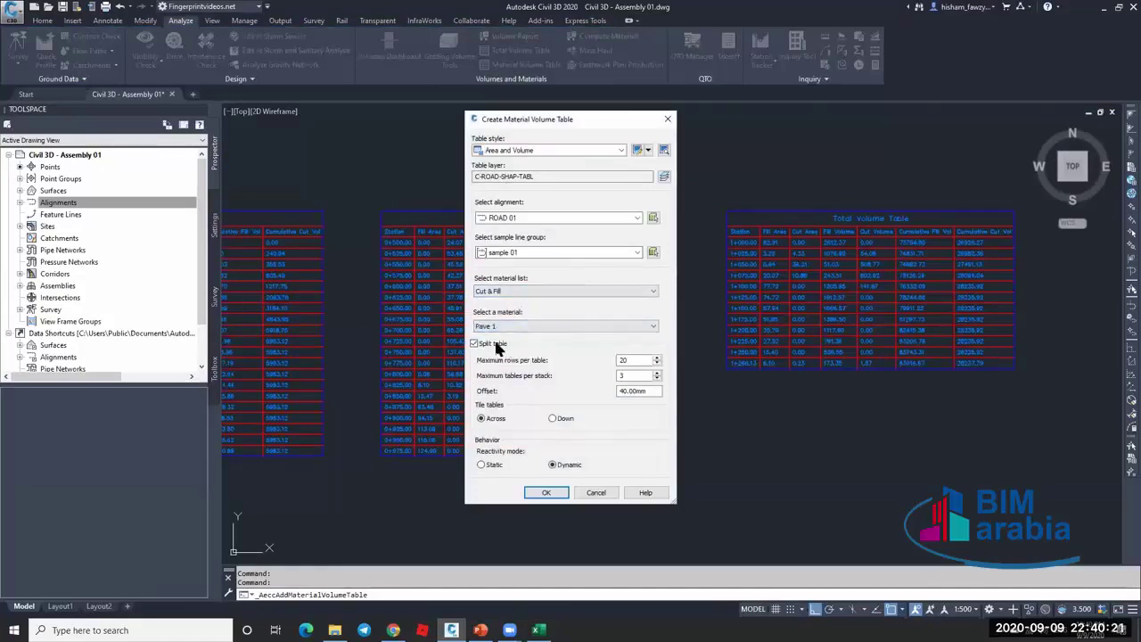
{"action": "left_click", "coordinate": [495, 345]}
{"action": "left_click", "coordinate": [494, 346]}
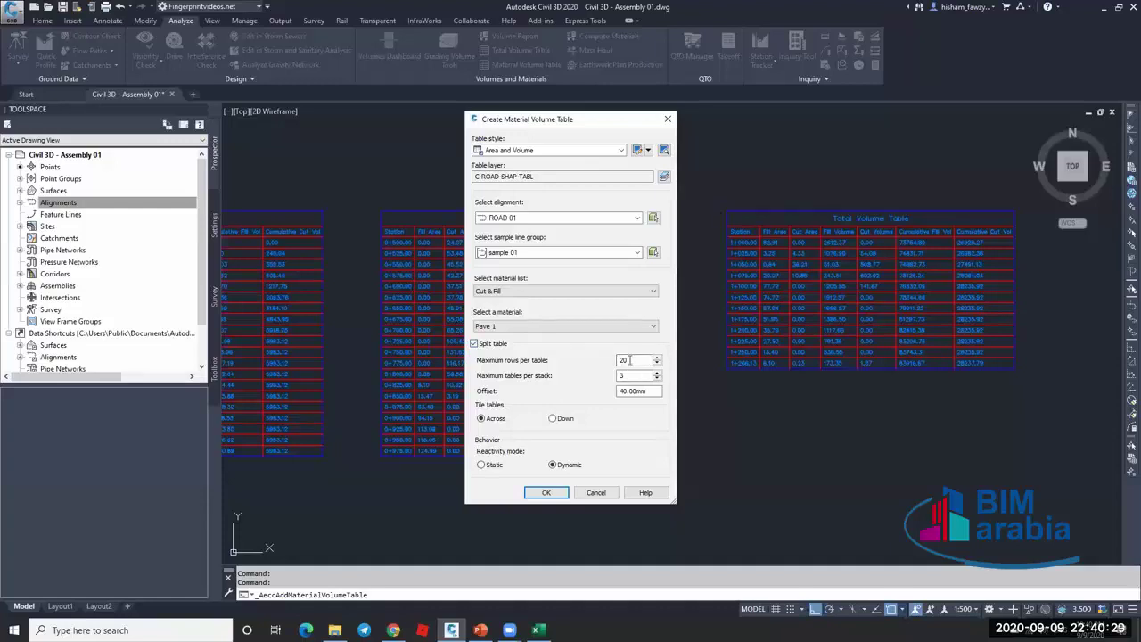
Turn off Split table for the Pave 1 material volume table and confirm the settings.
{"action": "left_click_drag", "start_coordinate": [631, 361], "coordinate": [609, 365]}
{"action": "key", "text": "Tab"}
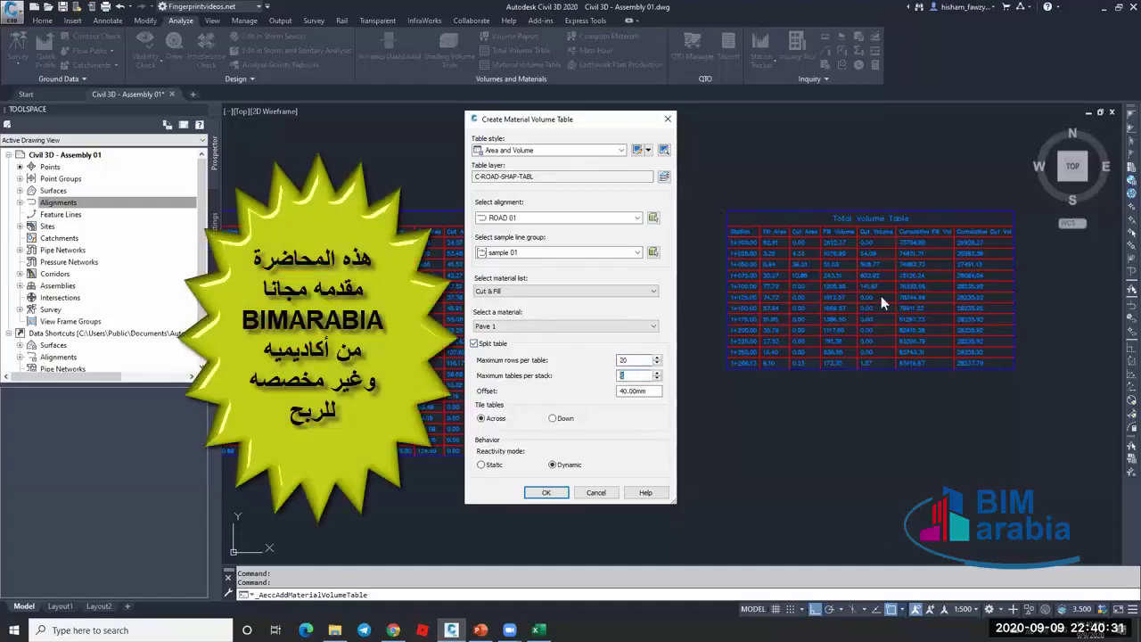
{"action": "left_click", "coordinate": [485, 346]}
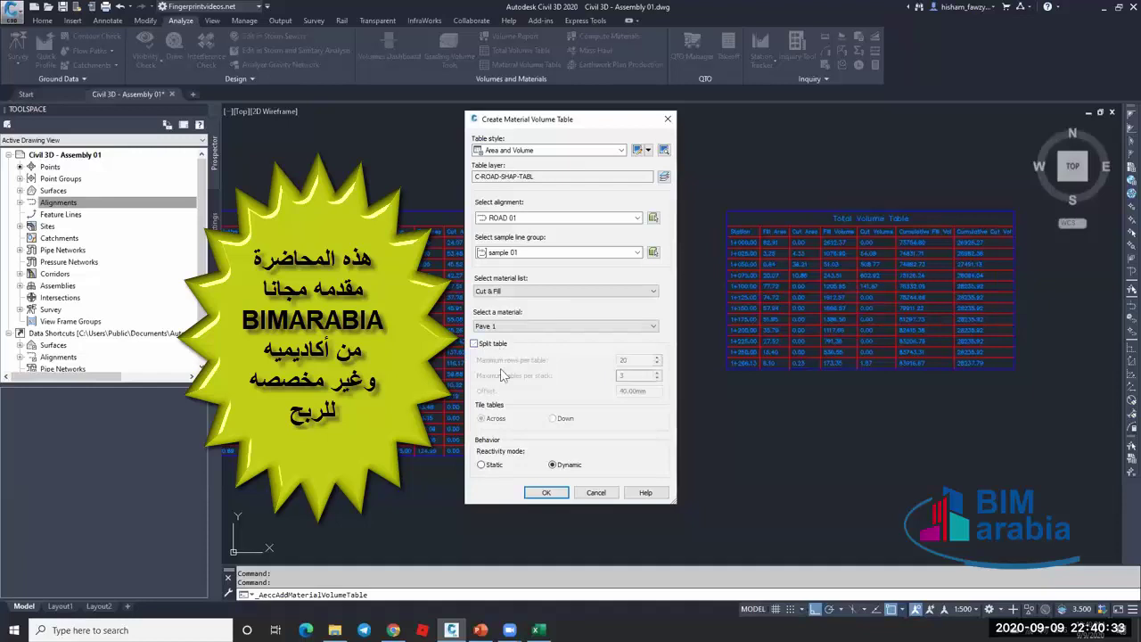
{"action": "left_click", "coordinate": [546, 492]}
Place the unsplit Pave 1 table in the drawing and zoom to review it.
{"action": "scroll", "coordinate": [657, 166], "scroll_direction": "down", "scroll_amount": 6}
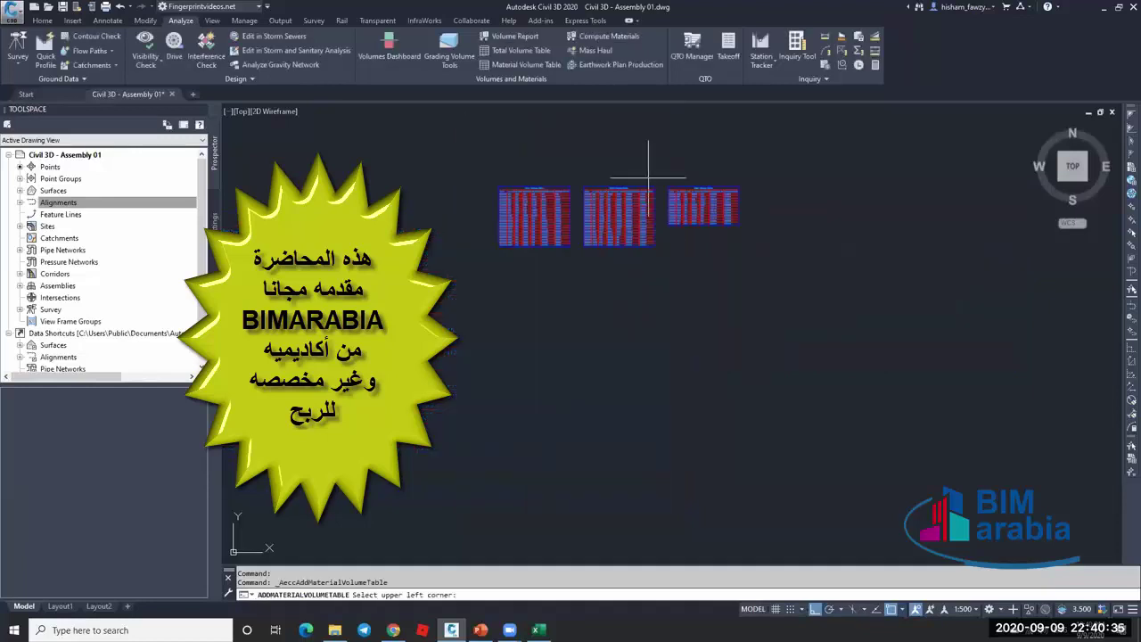
{"action": "scroll", "coordinate": [522, 334], "scroll_direction": "up", "scroll_amount": 10}
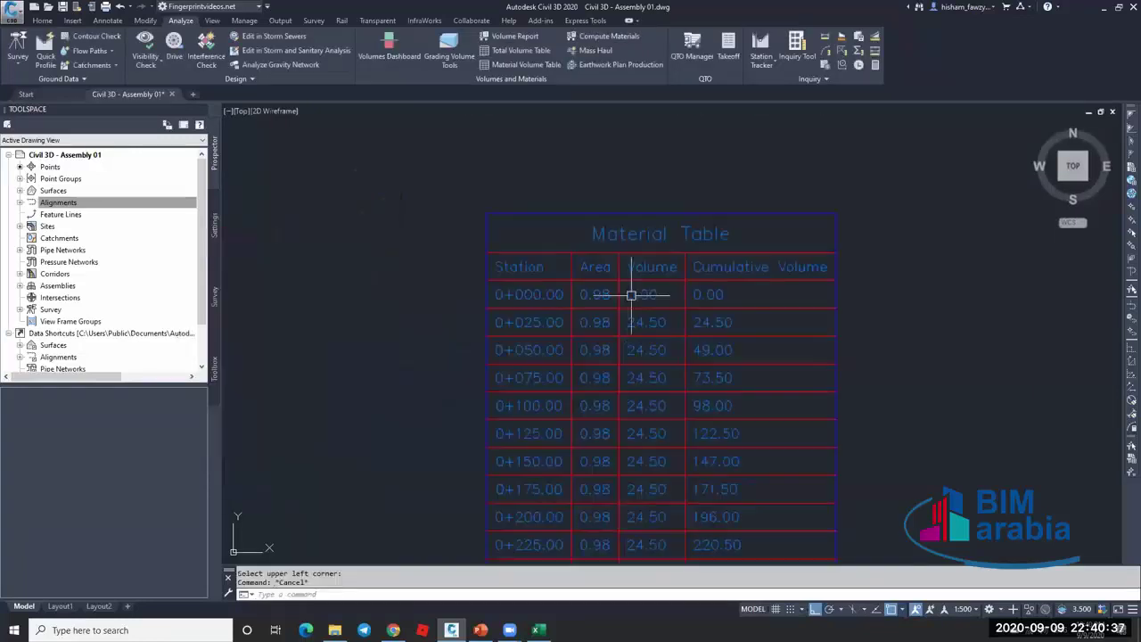
{"action": "key", "text": "Escape"}
{"action": "scroll", "coordinate": [593, 212], "scroll_direction": "down", "scroll_amount": 10}
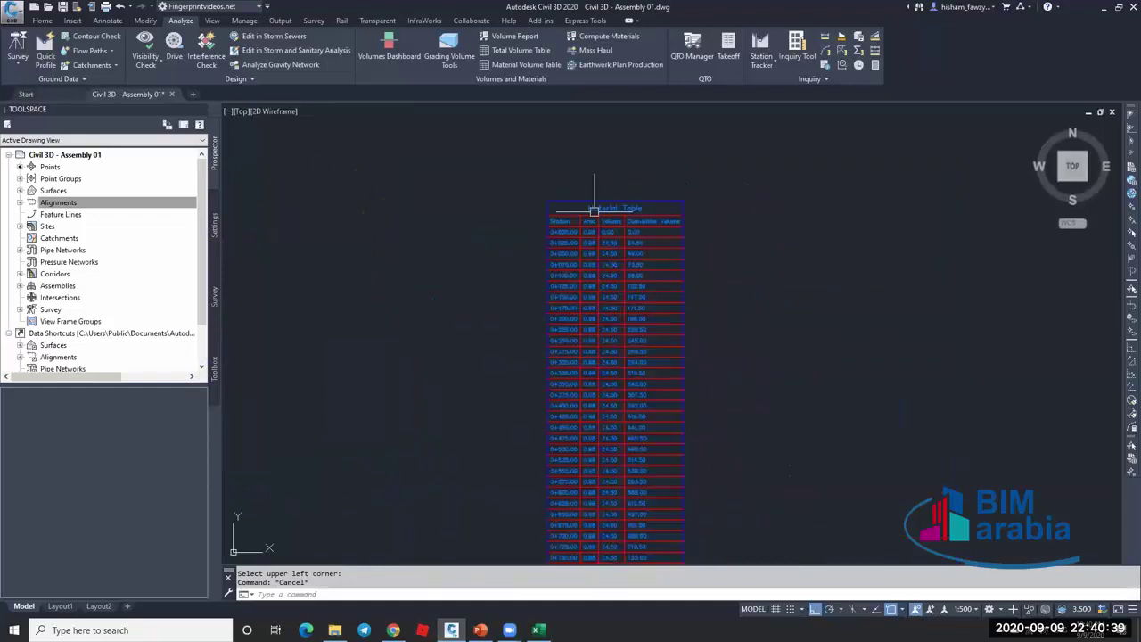
{"action": "scroll", "coordinate": [613, 453], "scroll_direction": "up", "scroll_amount": 9}
{"action": "scroll", "coordinate": [606, 375], "scroll_direction": "up", "scroll_amount": 3}
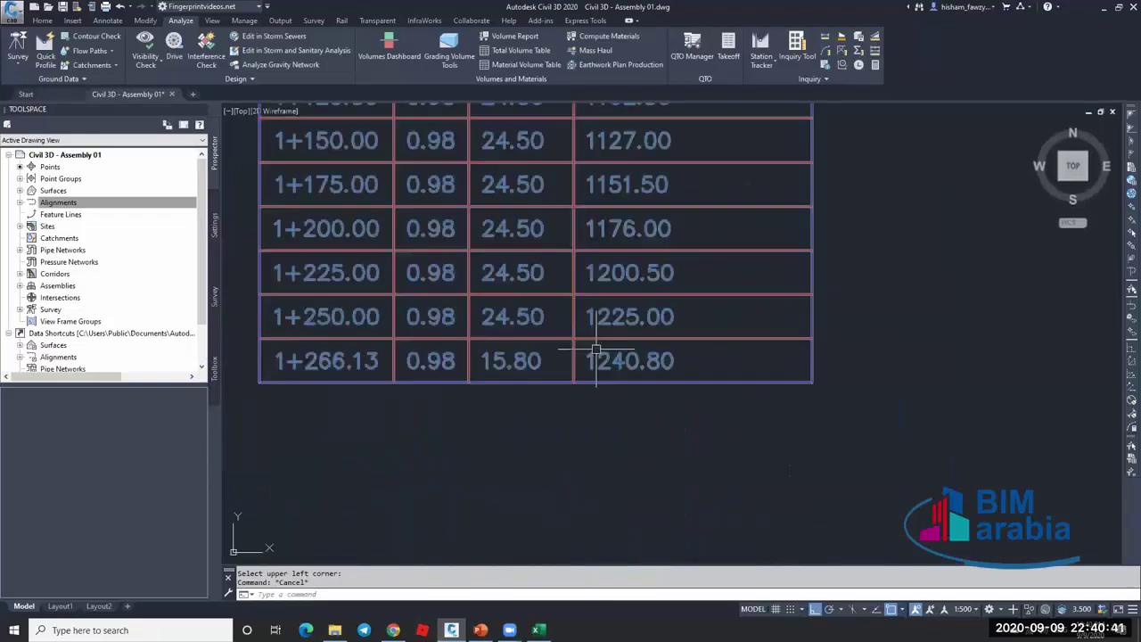
{"action": "scroll", "coordinate": [570, 357], "scroll_direction": "down", "scroll_amount": 10}
{"action": "scroll", "coordinate": [575, 255], "scroll_direction": "up", "scroll_amount": 8}
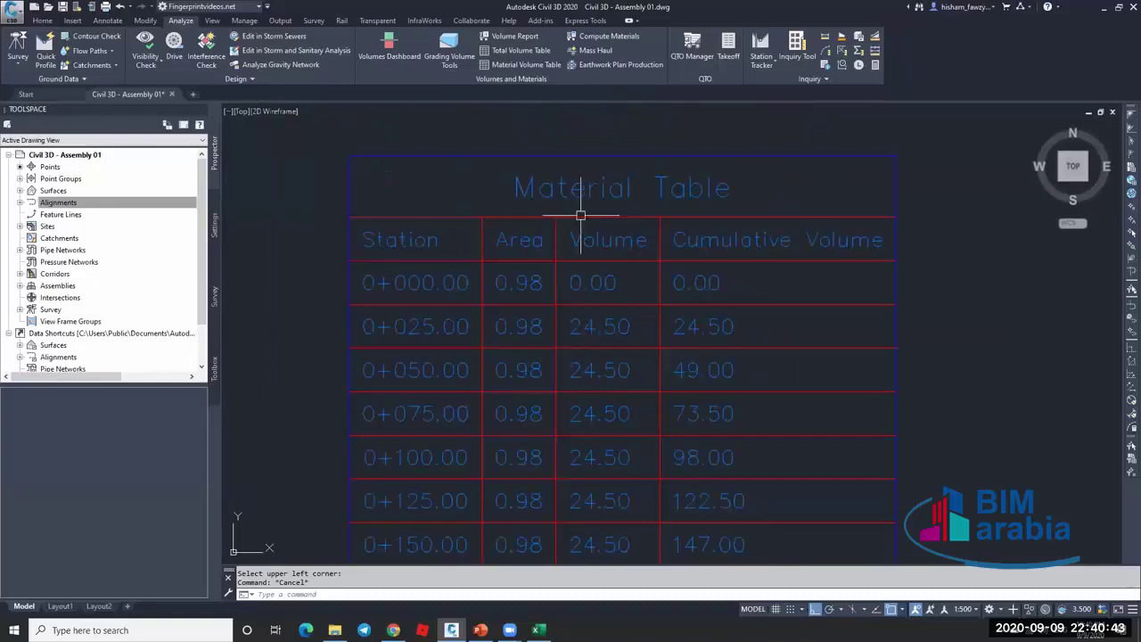
{"action": "scroll", "coordinate": [525, 280], "scroll_direction": "down", "scroll_amount": 10}
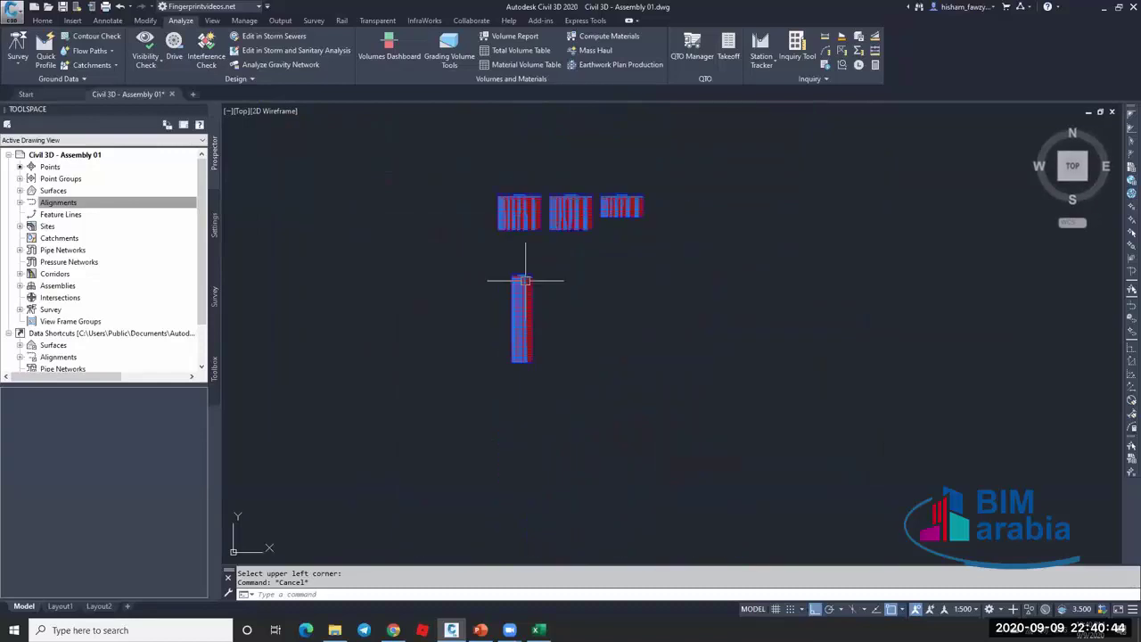
Create a material volume table for Pave 2 with Split table turned off.
{"action": "left_click", "coordinate": [530, 61]}
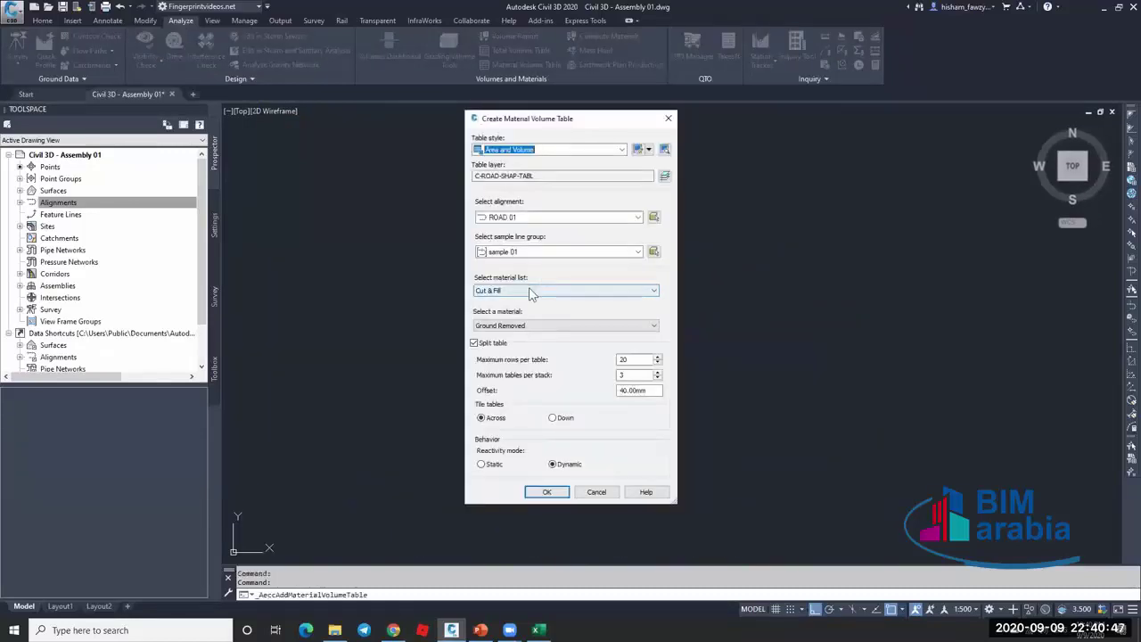
{"action": "left_click", "coordinate": [538, 326]}
{"action": "left_click", "coordinate": [521, 358]}
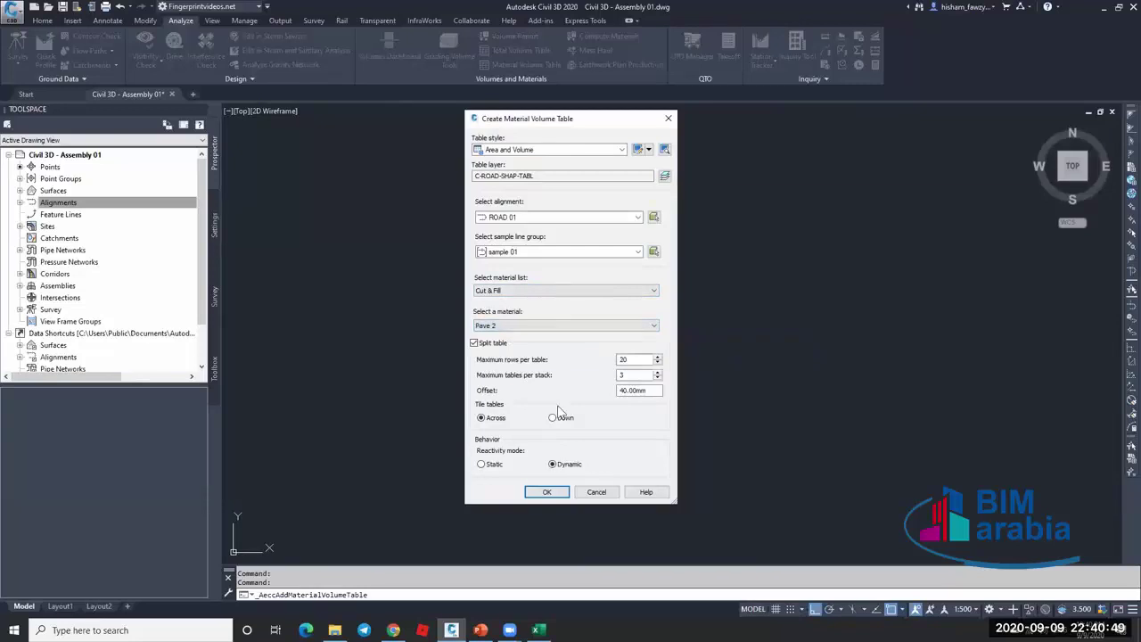
{"action": "left_click", "coordinate": [498, 346]}
{"action": "left_click", "coordinate": [547, 492]}
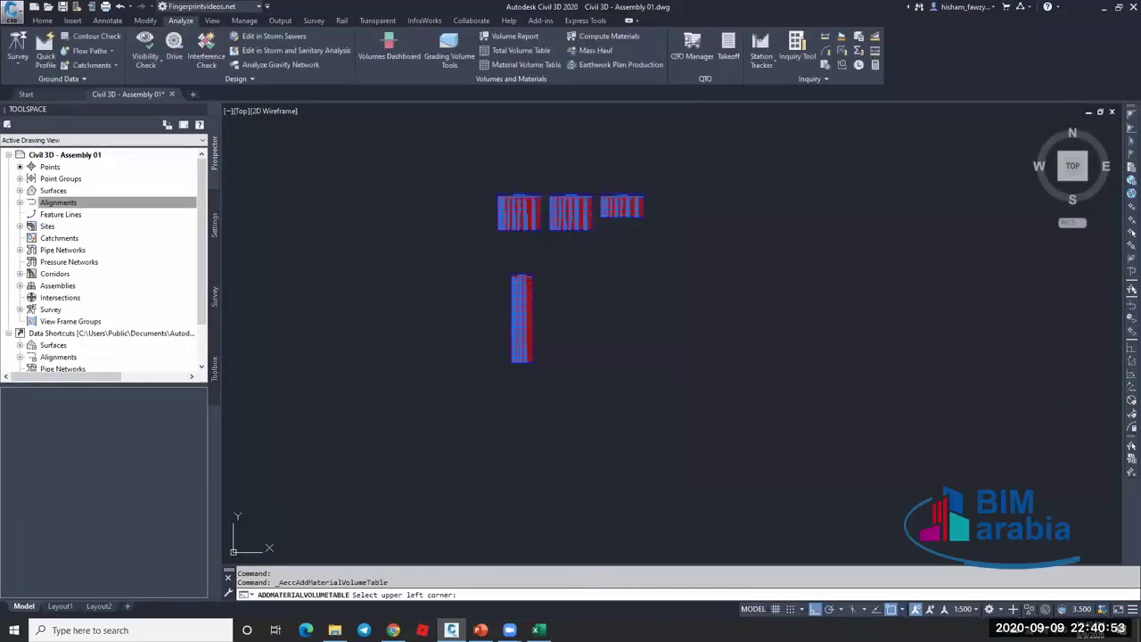
Place the Pave 2 table beside the Pave 1 table and zoom around to check it.
{"action": "scroll", "coordinate": [548, 272], "scroll_direction": "up", "scroll_amount": 4}
{"action": "scroll", "coordinate": [555, 288], "scroll_direction": "down", "scroll_amount": 2}
{"action": "key", "text": "Escape"}
{"action": "scroll", "coordinate": [558, 346], "scroll_direction": "up", "scroll_amount": 6}
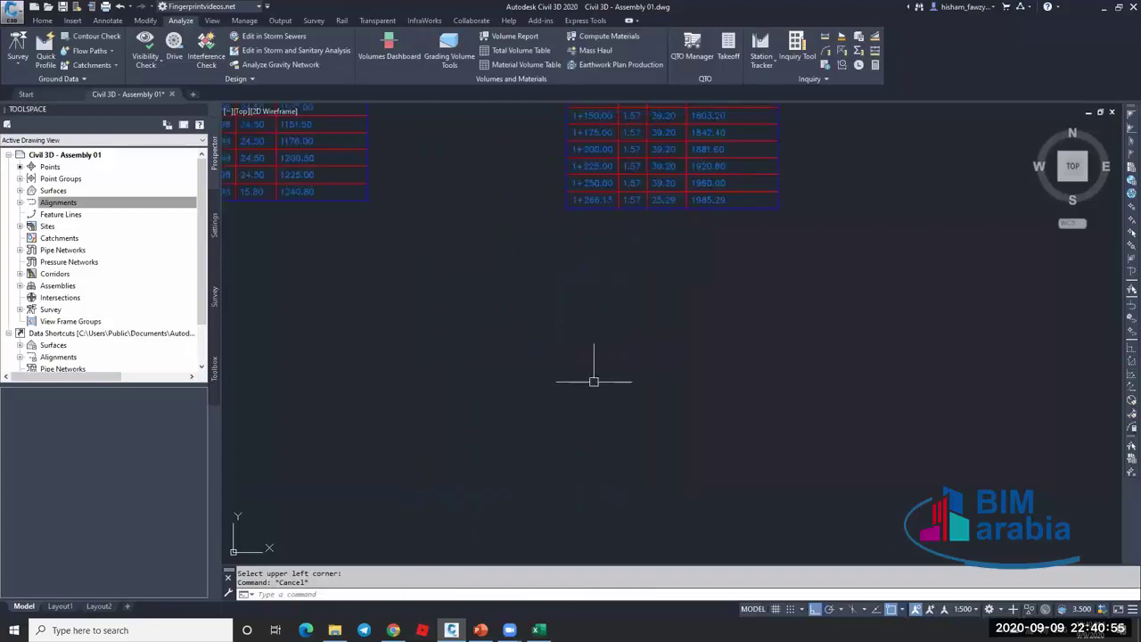
{"action": "scroll", "coordinate": [693, 279], "scroll_direction": "down", "scroll_amount": 2}
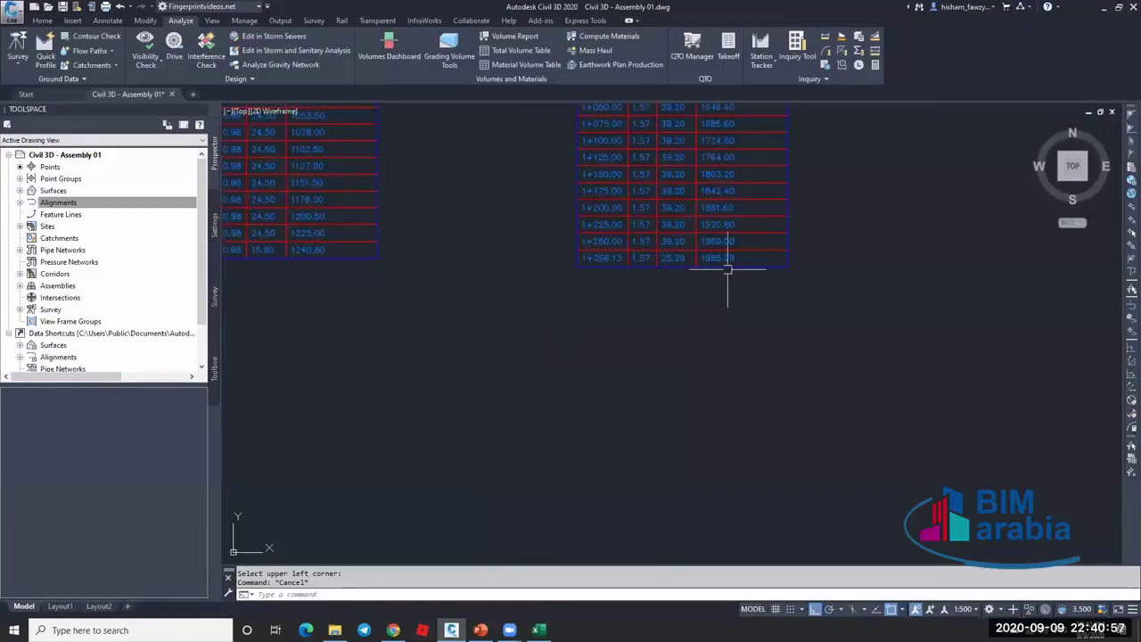
{"action": "scroll", "coordinate": [576, 295], "scroll_direction": "down", "scroll_amount": 2}
{"action": "scroll", "coordinate": [611, 295], "scroll_direction": "up", "scroll_amount": 4}
{"action": "scroll", "coordinate": [611, 294], "scroll_direction": "down", "scroll_amount": 4}
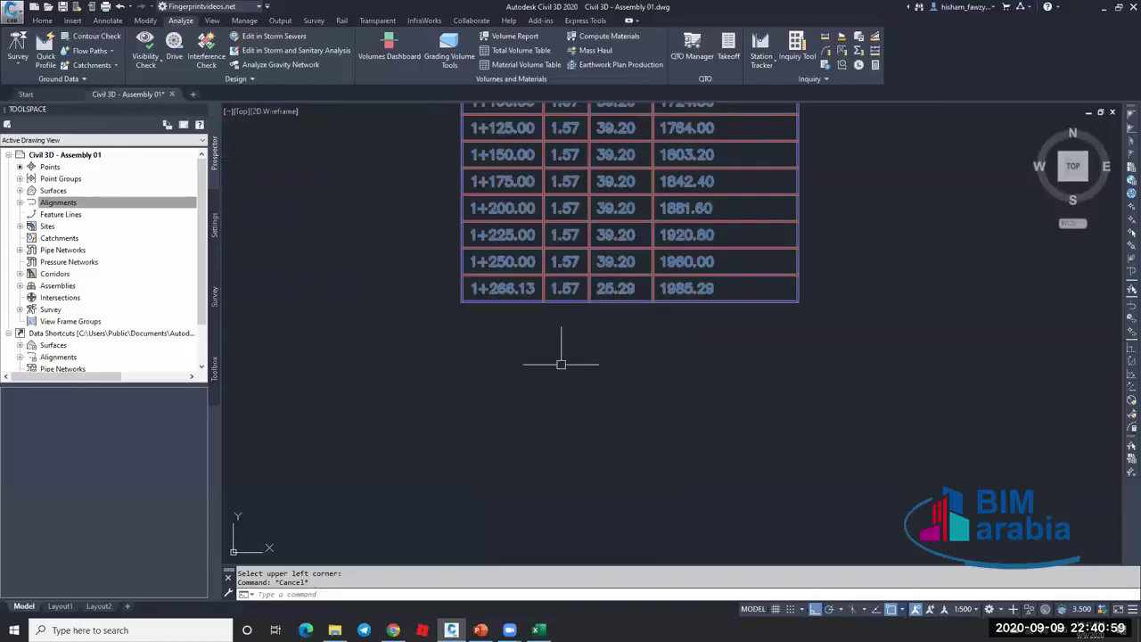
{"action": "scroll", "coordinate": [558, 257], "scroll_direction": "up", "scroll_amount": 5}
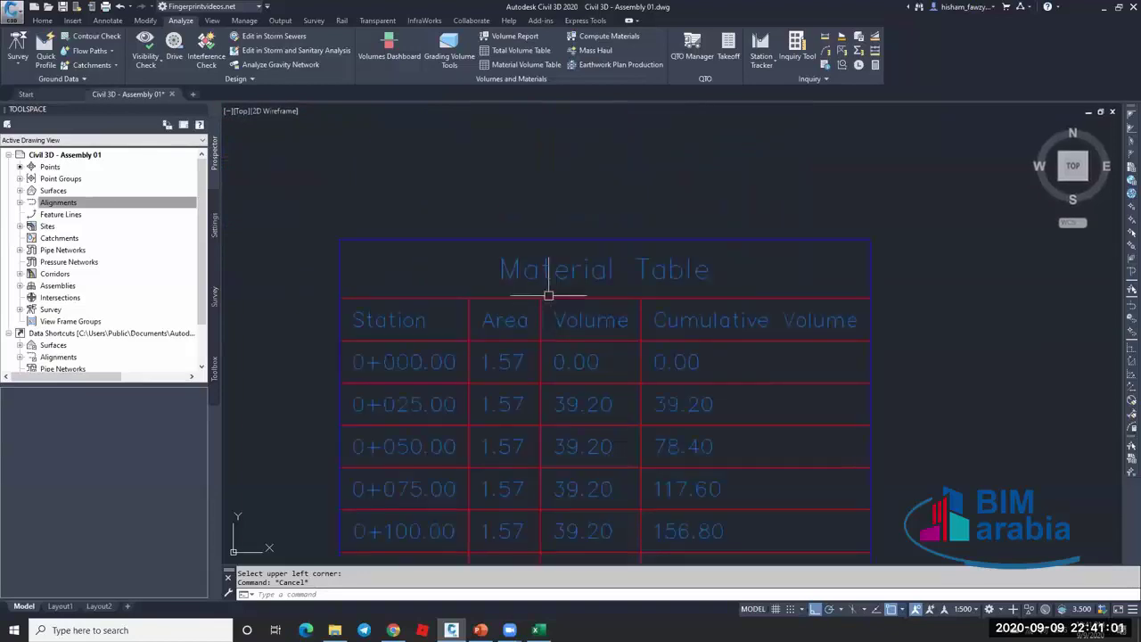
{"action": "scroll", "coordinate": [749, 272], "scroll_direction": "down", "scroll_amount": 8}
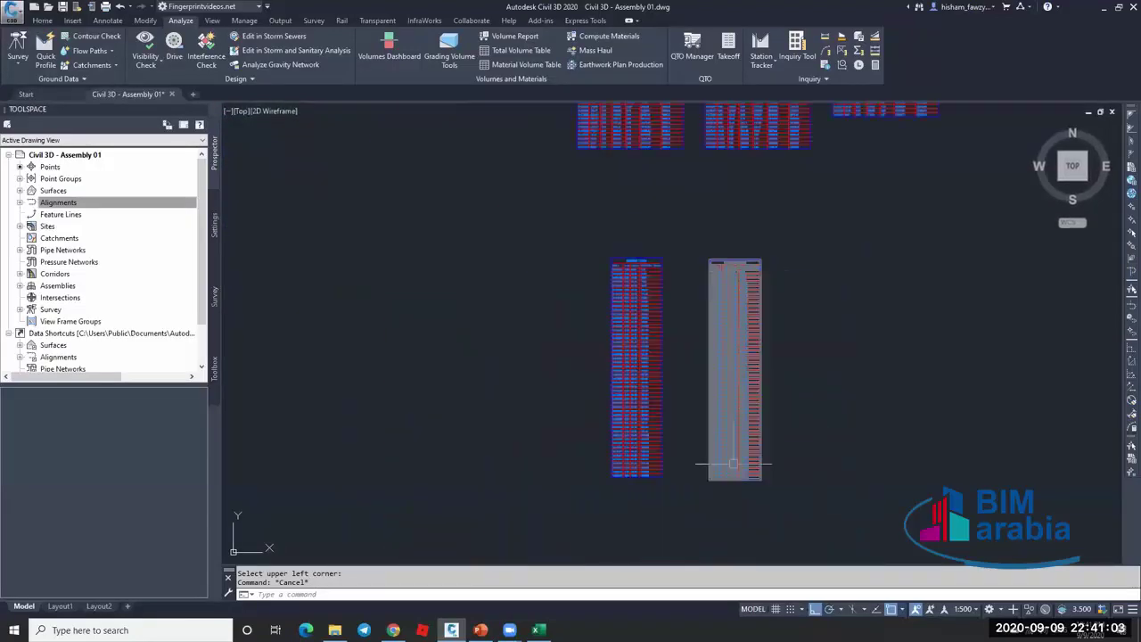
{"action": "scroll", "coordinate": [729, 468], "scroll_direction": "up", "scroll_amount": 9}
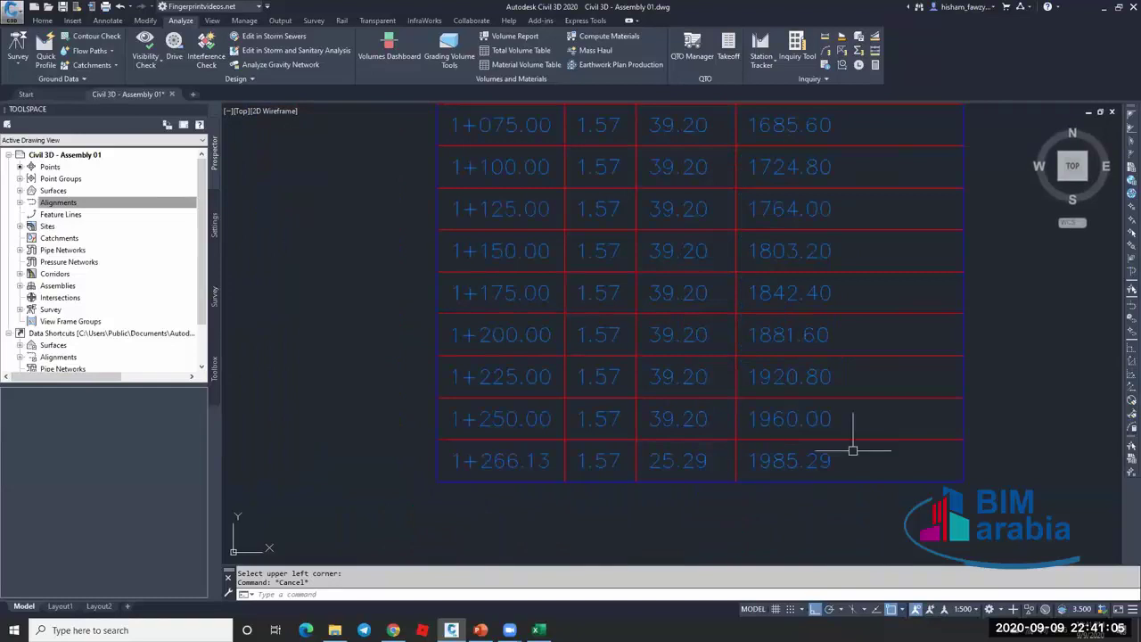
{"action": "scroll", "coordinate": [854, 451], "scroll_direction": "down", "scroll_amount": 4}
{"action": "scroll", "coordinate": [566, 428], "scroll_direction": "down", "scroll_amount": 5}
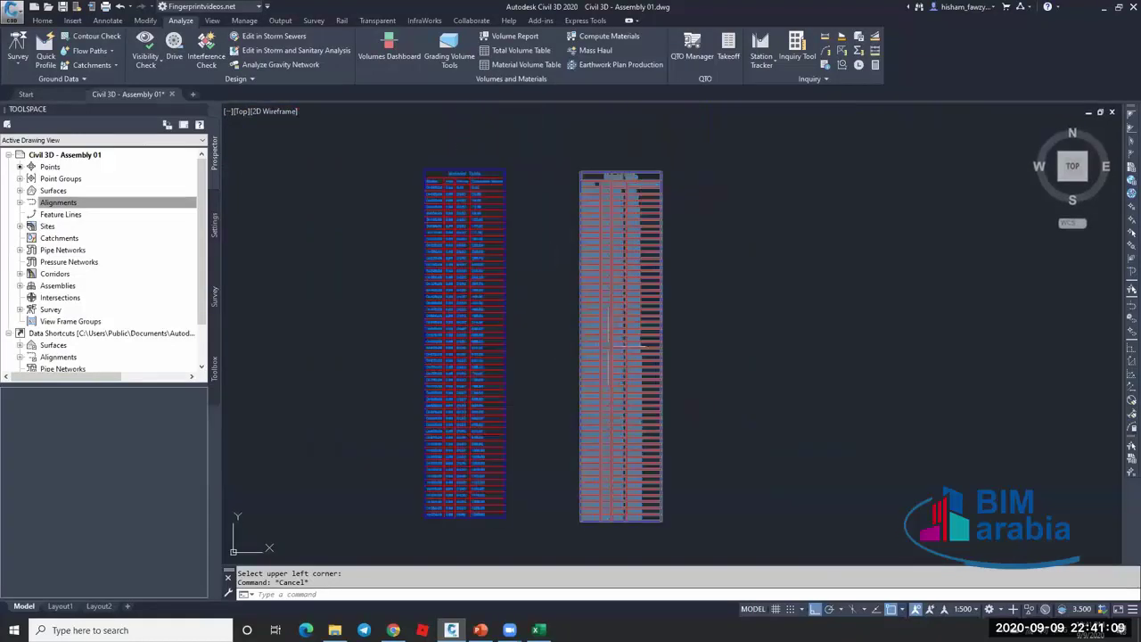
{"action": "scroll", "coordinate": [541, 327], "scroll_direction": "down", "scroll_amount": 6}
{"action": "scroll", "coordinate": [541, 328], "scroll_direction": "down", "scroll_amount": 3}
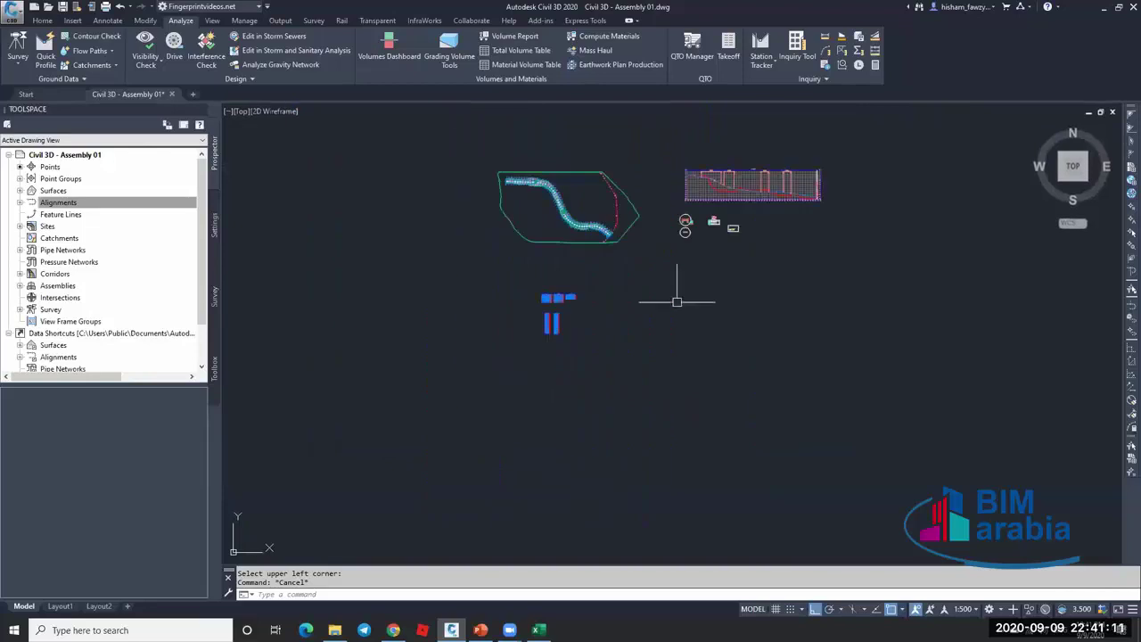
{"action": "scroll", "coordinate": [675, 297], "scroll_direction": "up", "scroll_amount": 10}
{"action": "scroll", "coordinate": [536, 338], "scroll_direction": "up", "scroll_amount": 8}
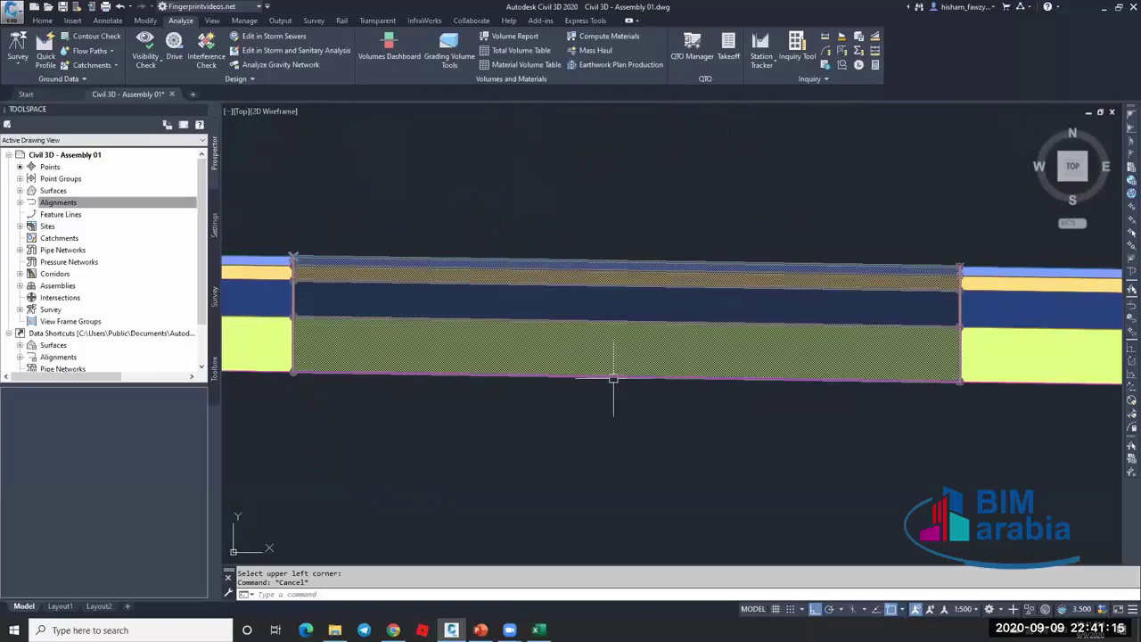
{"action": "scroll", "coordinate": [619, 357], "scroll_direction": "down", "scroll_amount": 6}
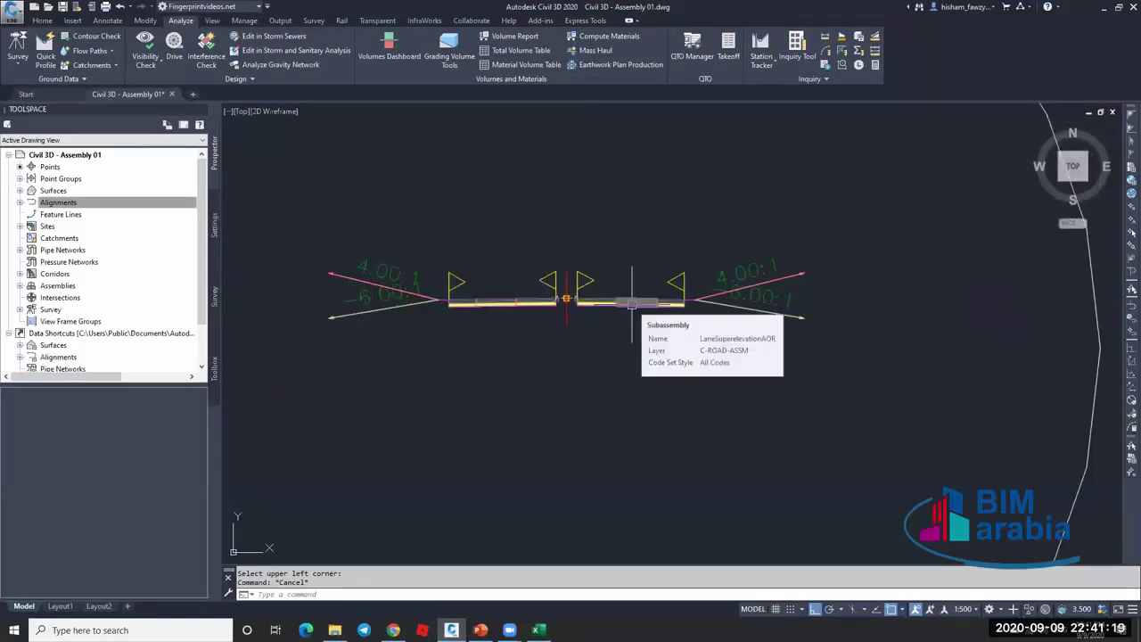
{"action": "scroll", "coordinate": [632, 303], "scroll_direction": "down", "scroll_amount": 10}
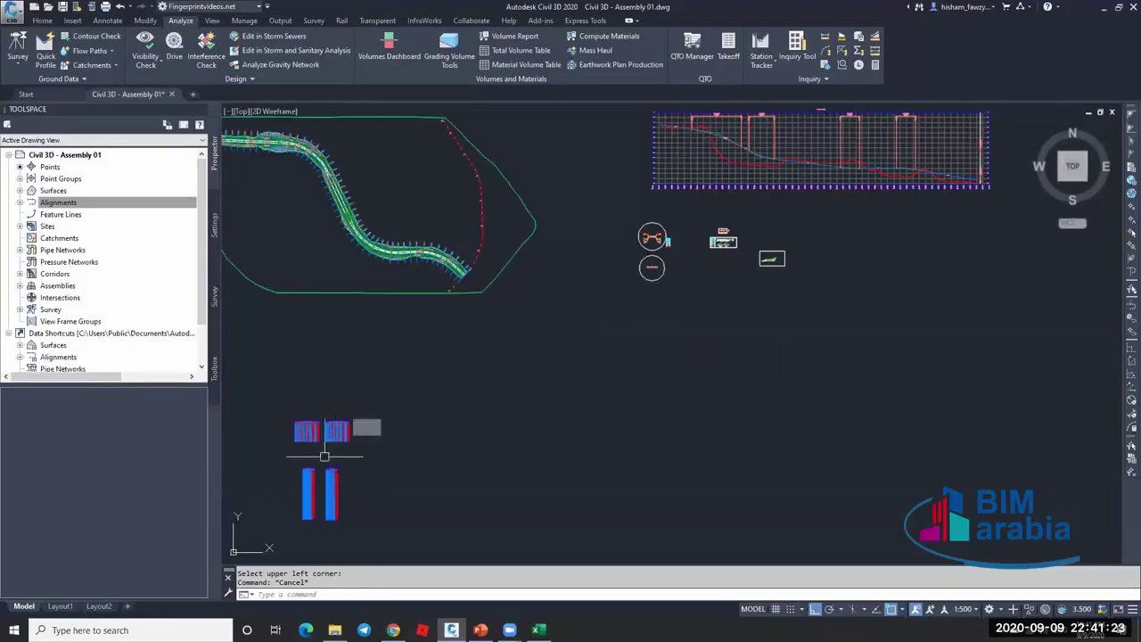
{"action": "middle_click_drag", "start_coordinate": [369, 431], "coordinate": [486, 319]}
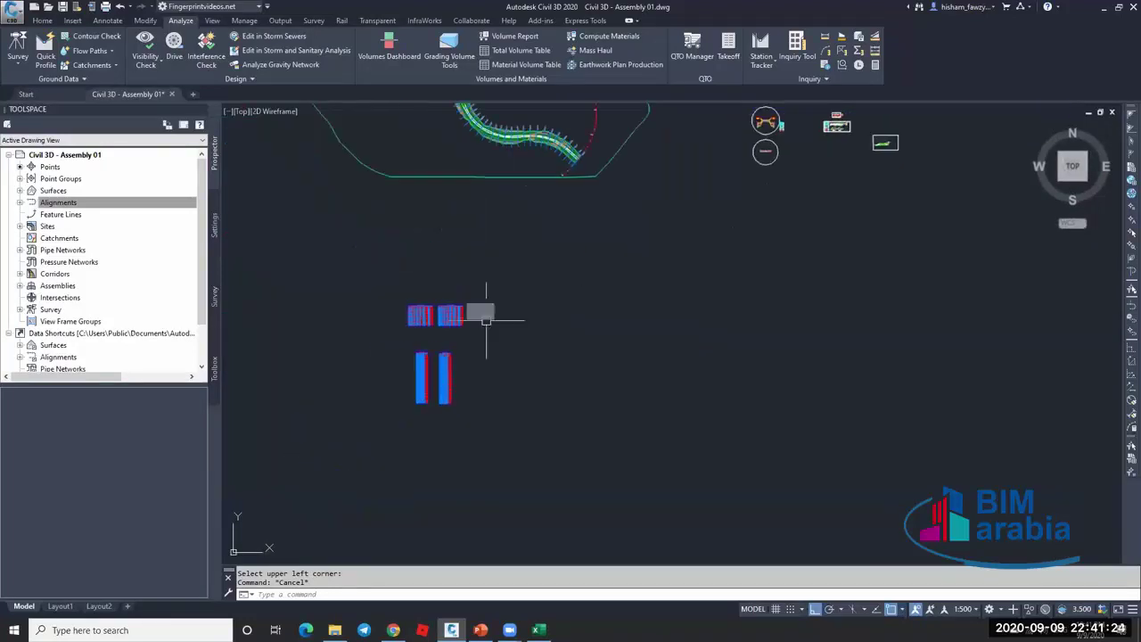
Compute materials for ROAD 01 / sample 01 and add a subcriteria under Pave 1.
{"action": "left_click", "coordinate": [593, 36]}
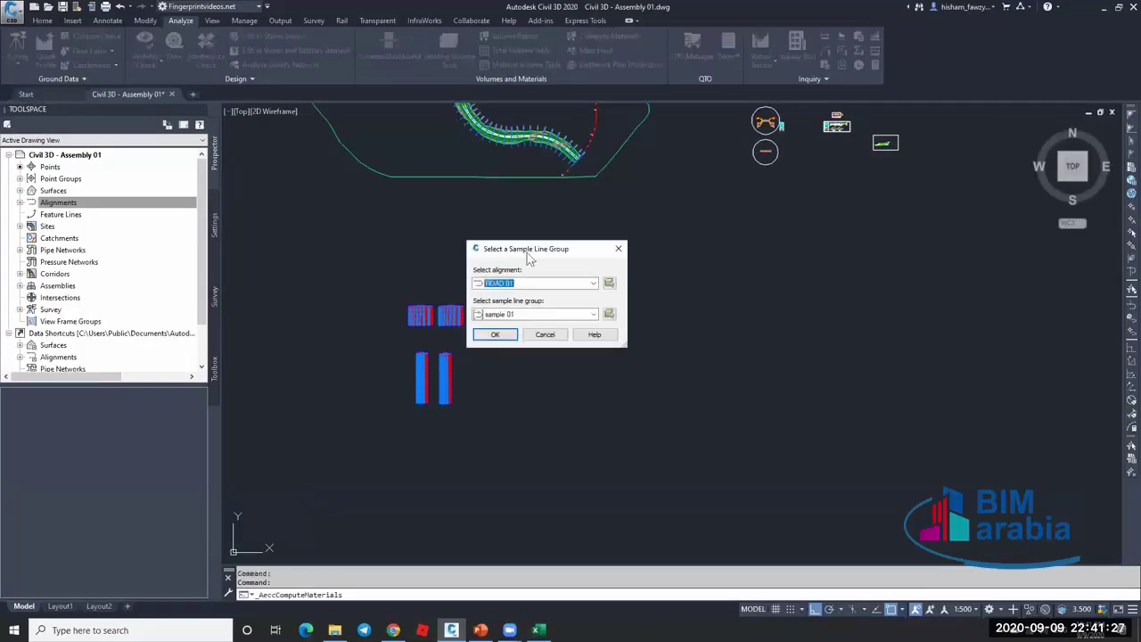
{"action": "left_click", "coordinate": [509, 343]}
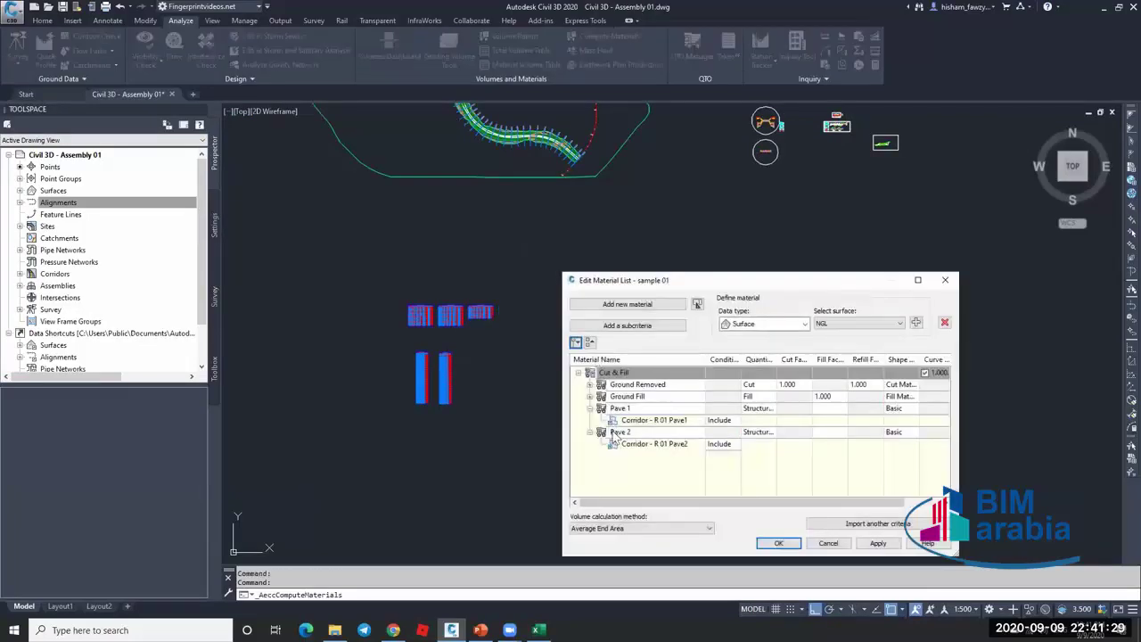
{"action": "left_click", "coordinate": [639, 408]}
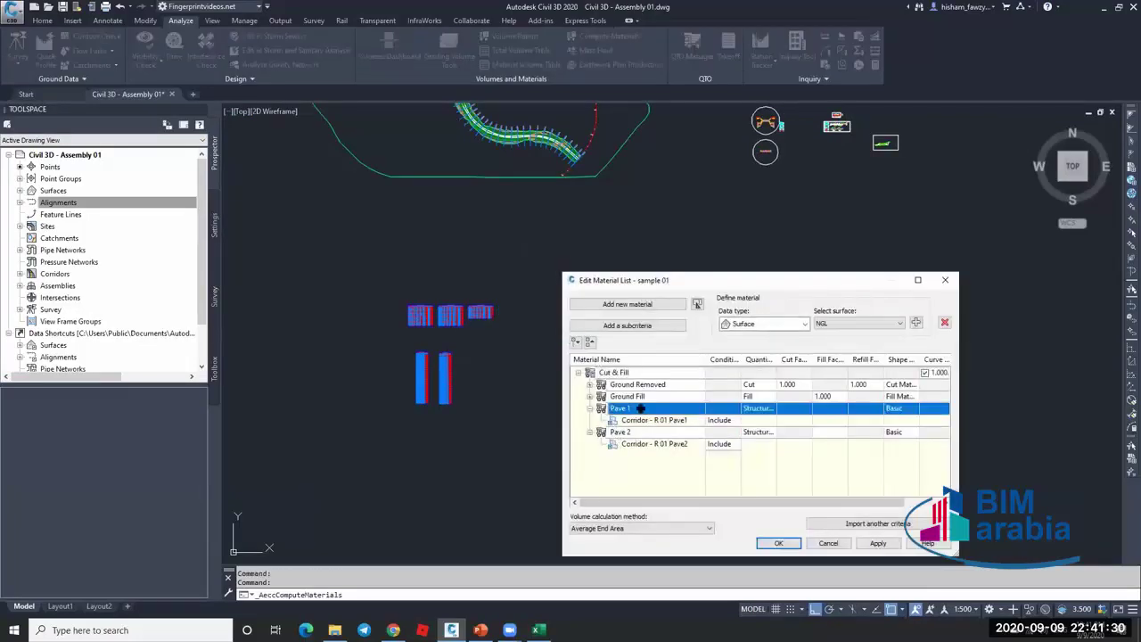
{"action": "left_click", "coordinate": [648, 326]}
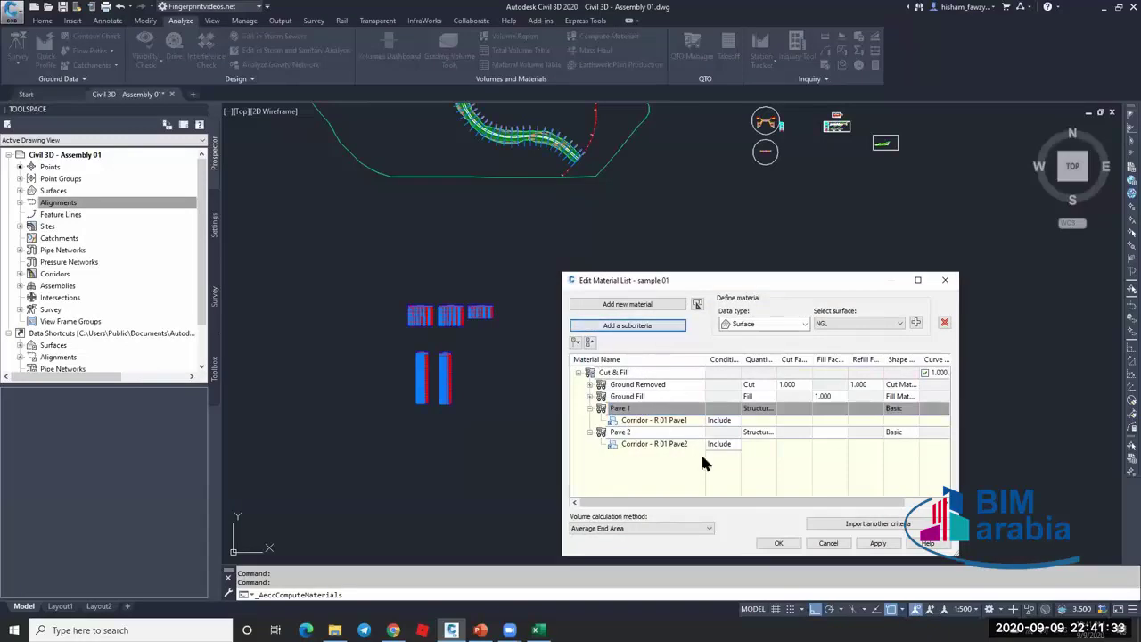
Import the Material List criteria and accept it with corridor shapes left unmapped.
{"action": "left_click", "coordinate": [854, 523]}
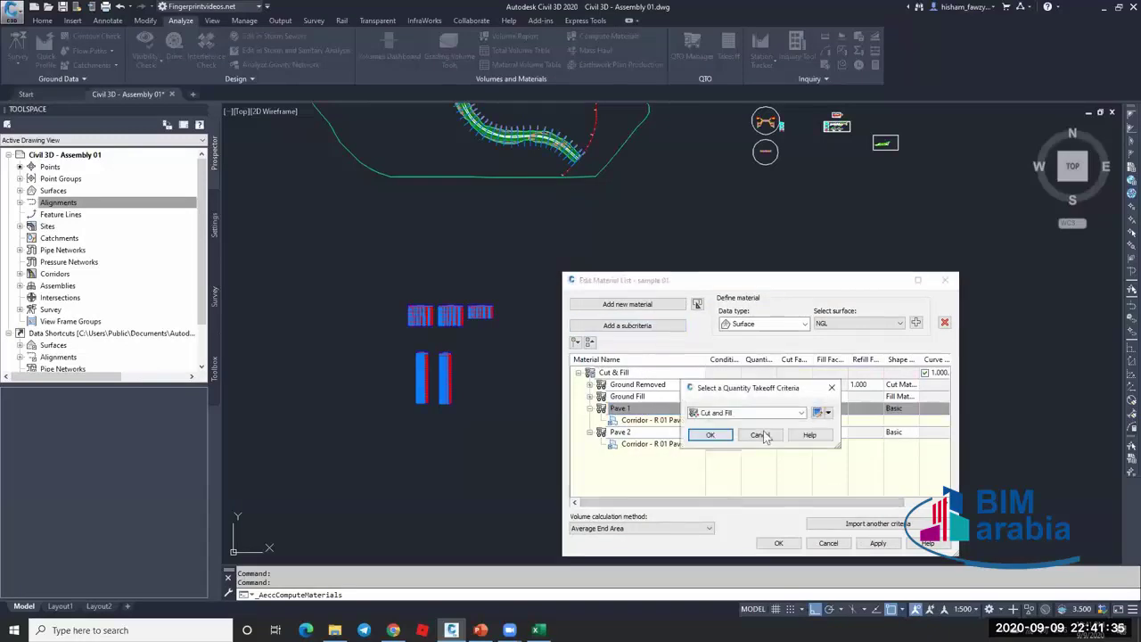
{"action": "left_click", "coordinate": [758, 412]}
{"action": "left_click", "coordinate": [739, 445]}
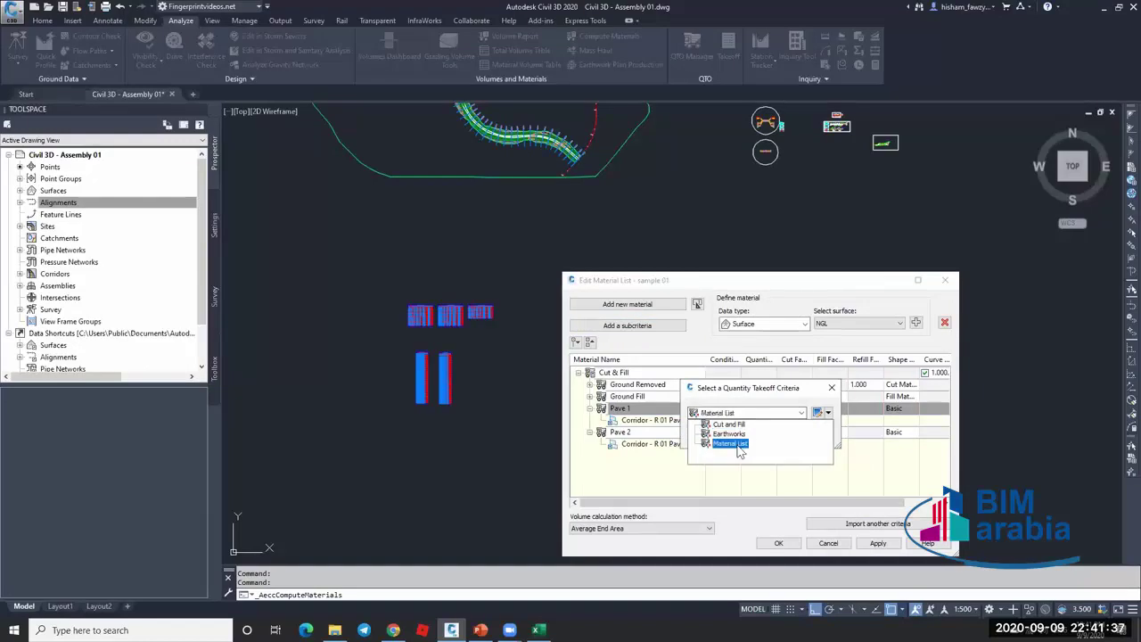
{"action": "left_click", "coordinate": [721, 436]}
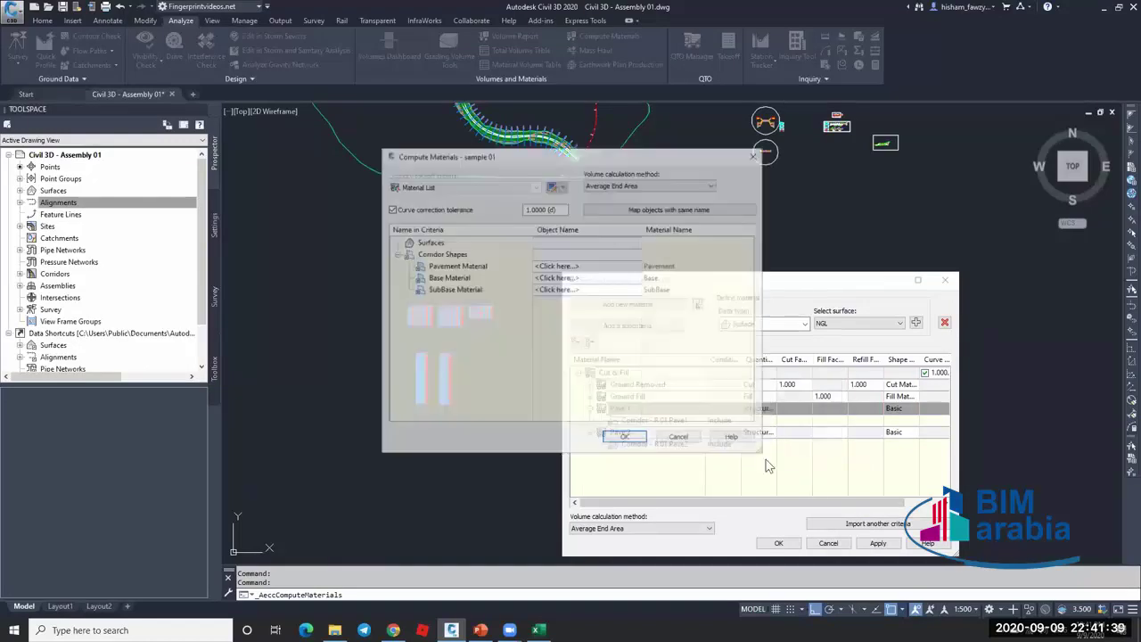
{"action": "left_click", "coordinate": [461, 283]}
{"action": "left_click", "coordinate": [625, 438]}
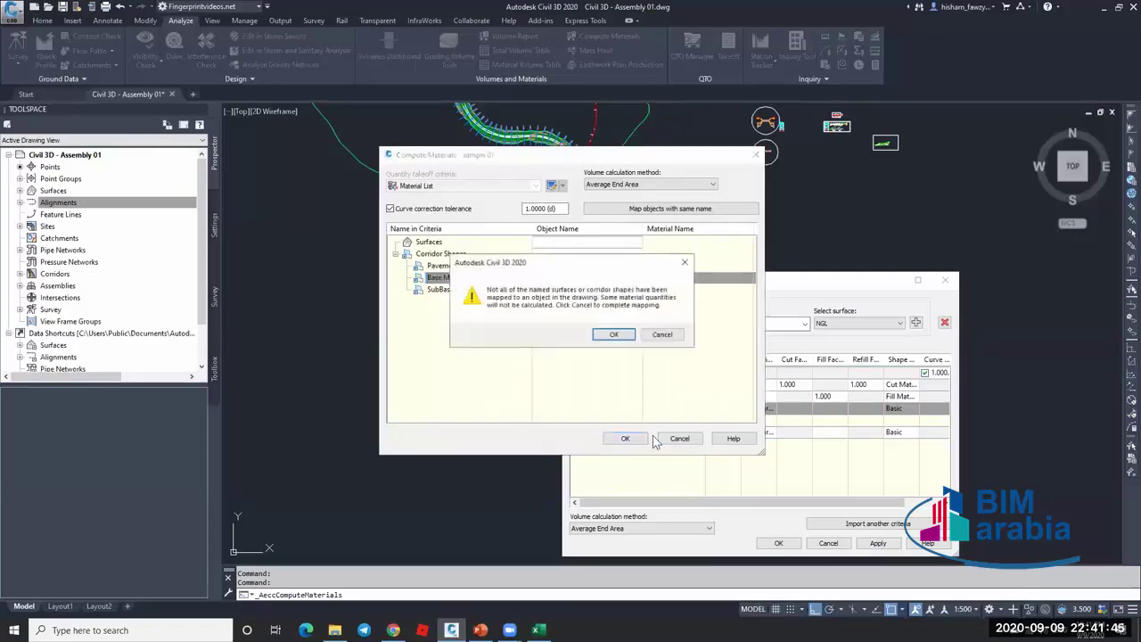
{"action": "left_click", "coordinate": [624, 339]}
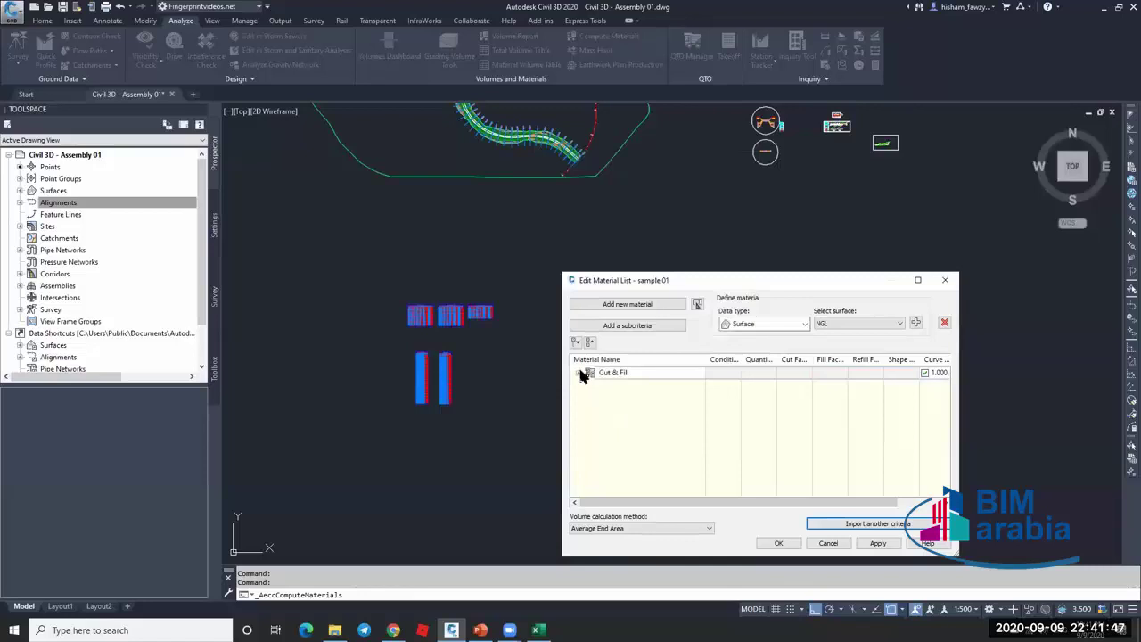
Add a temporary Material - (3) under Cut & Fill, then delete it.
{"action": "left_click", "coordinate": [580, 373]}
{"action": "left_click", "coordinate": [621, 409]}
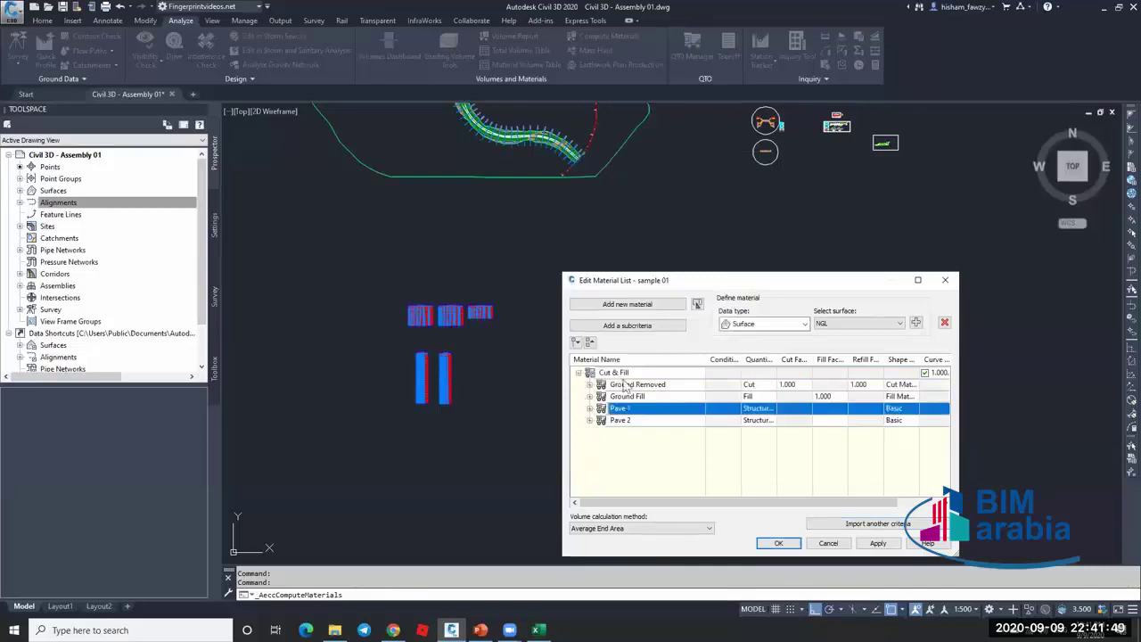
{"action": "left_click", "coordinate": [579, 373]}
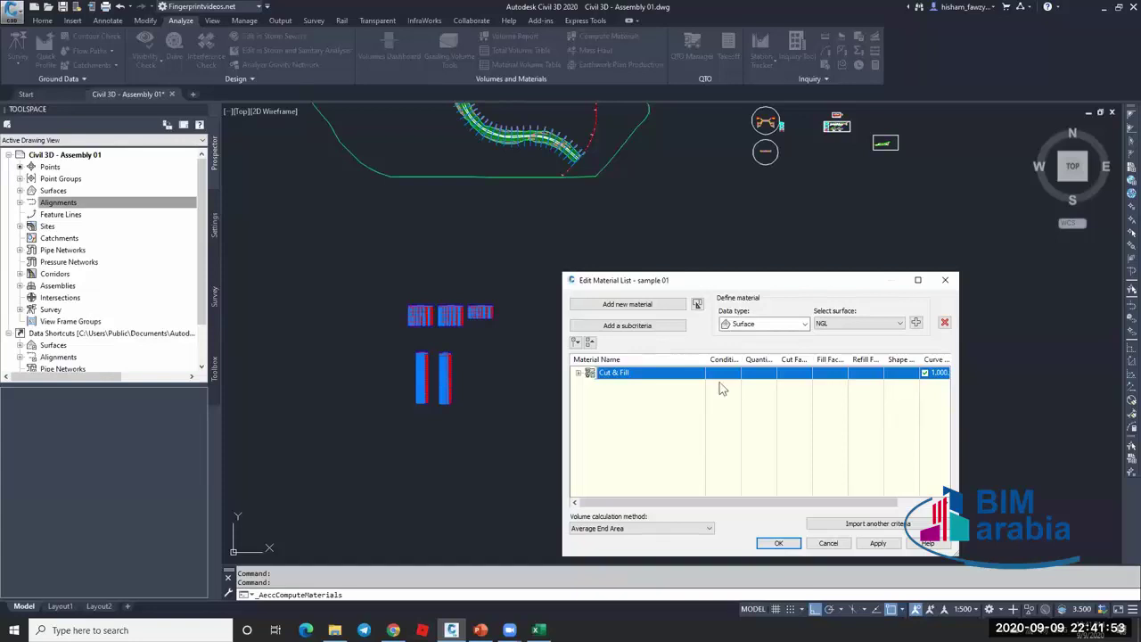
{"action": "left_click", "coordinate": [649, 328]}
{"action": "left_click", "coordinate": [578, 372]}
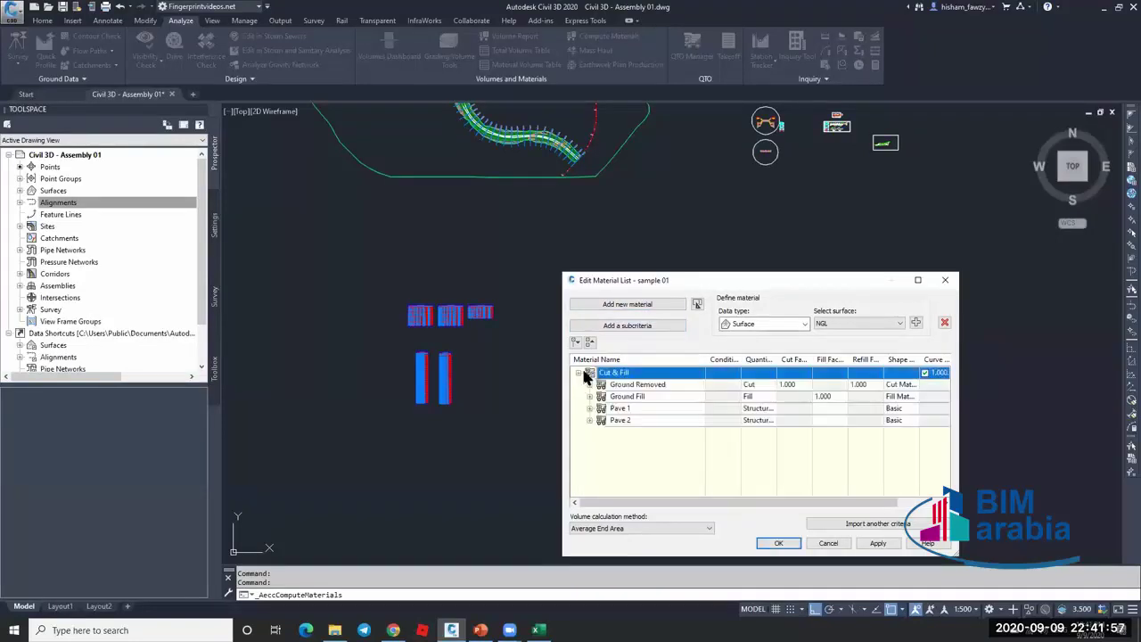
{"action": "left_click", "coordinate": [629, 305]}
{"action": "left_click", "coordinate": [619, 432]}
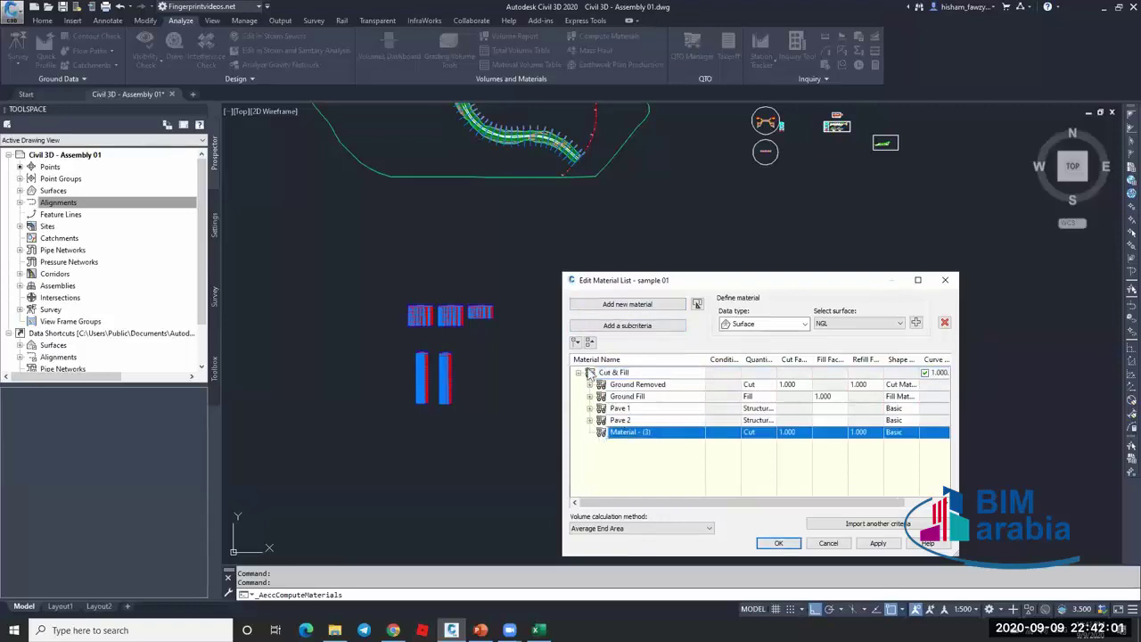
{"action": "left_click", "coordinate": [945, 323]}
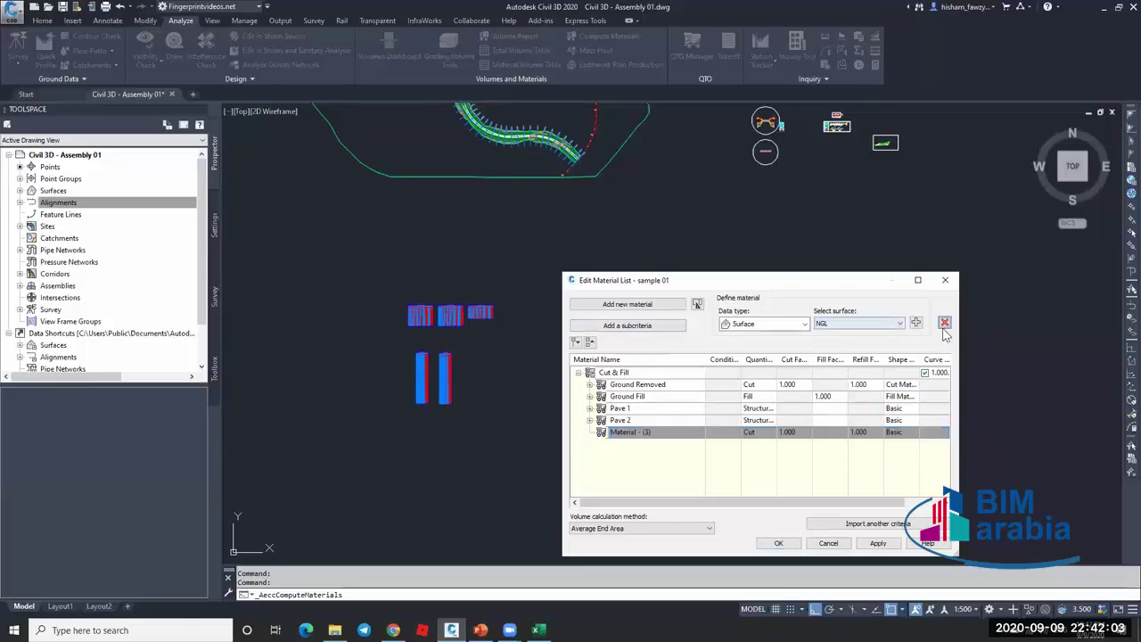
Delete Pave 2 and Pave 1 from the Cut & Fill criteria.
{"action": "left_click", "coordinate": [641, 420]}
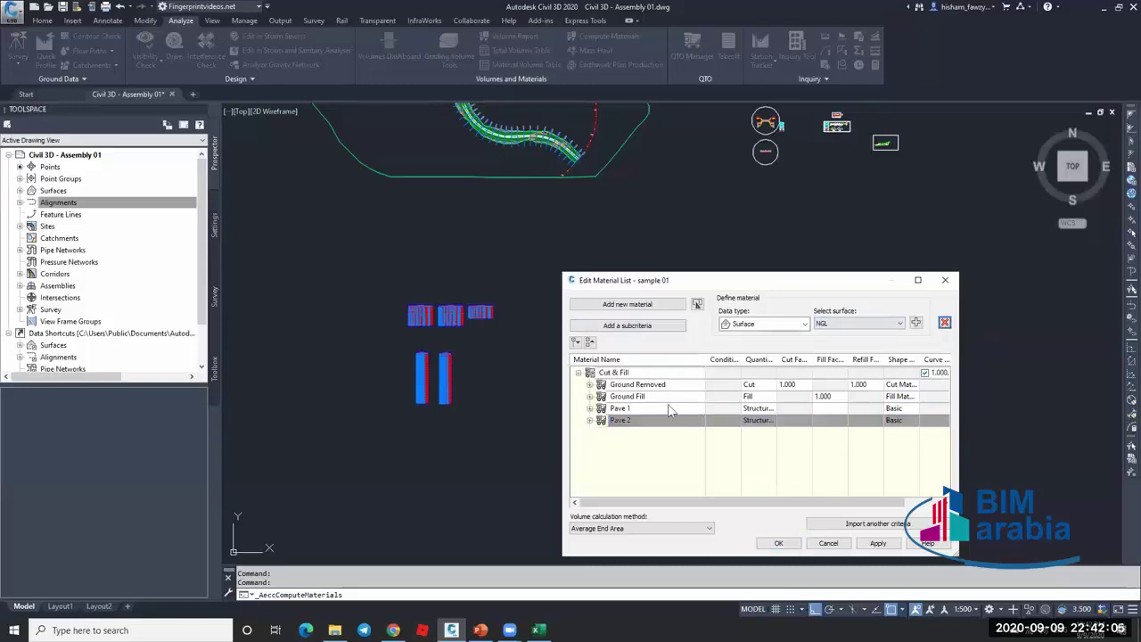
{"action": "left_click", "coordinate": [945, 322]}
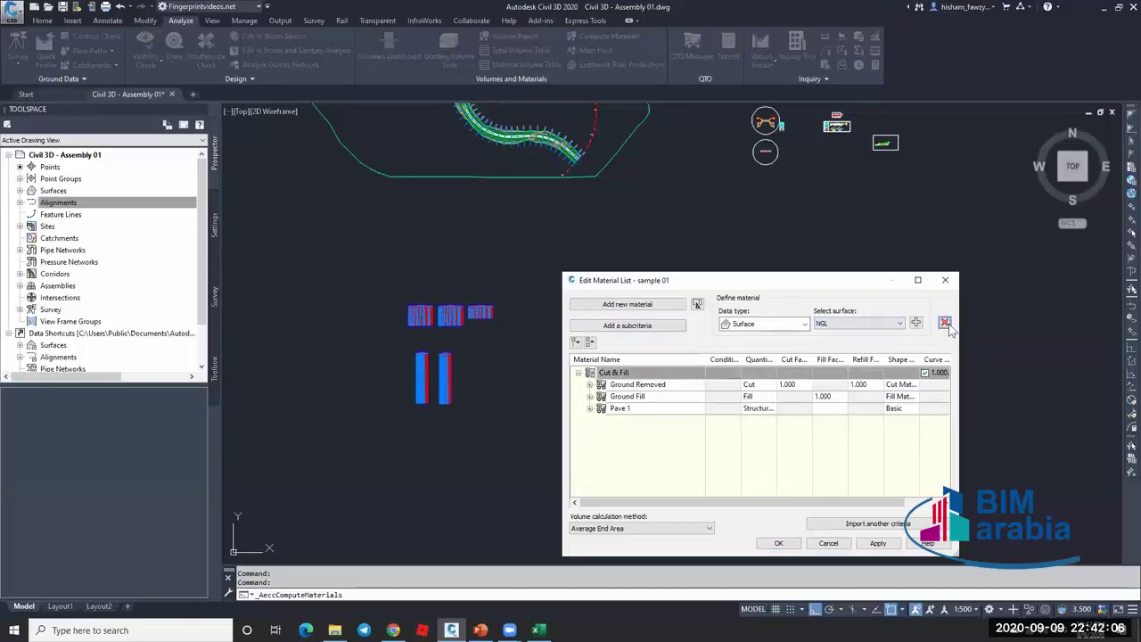
{"action": "left_click", "coordinate": [670, 412]}
{"action": "left_click", "coordinate": [945, 322]}
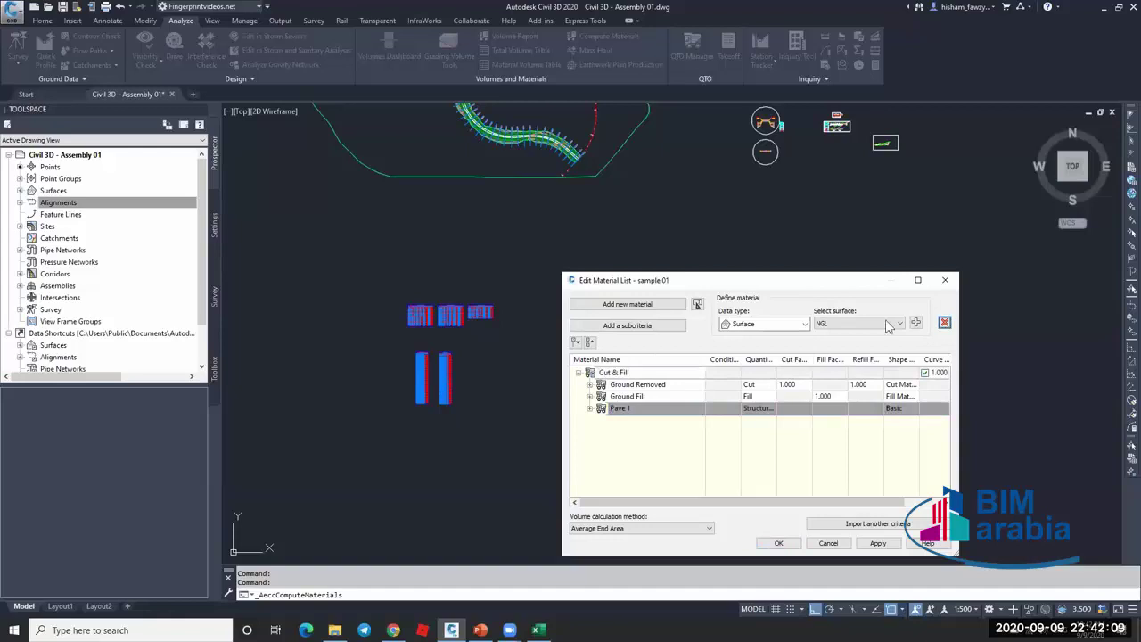
{"action": "left_click", "coordinate": [945, 323]}
{"action": "double_click", "coordinate": [621, 375]}
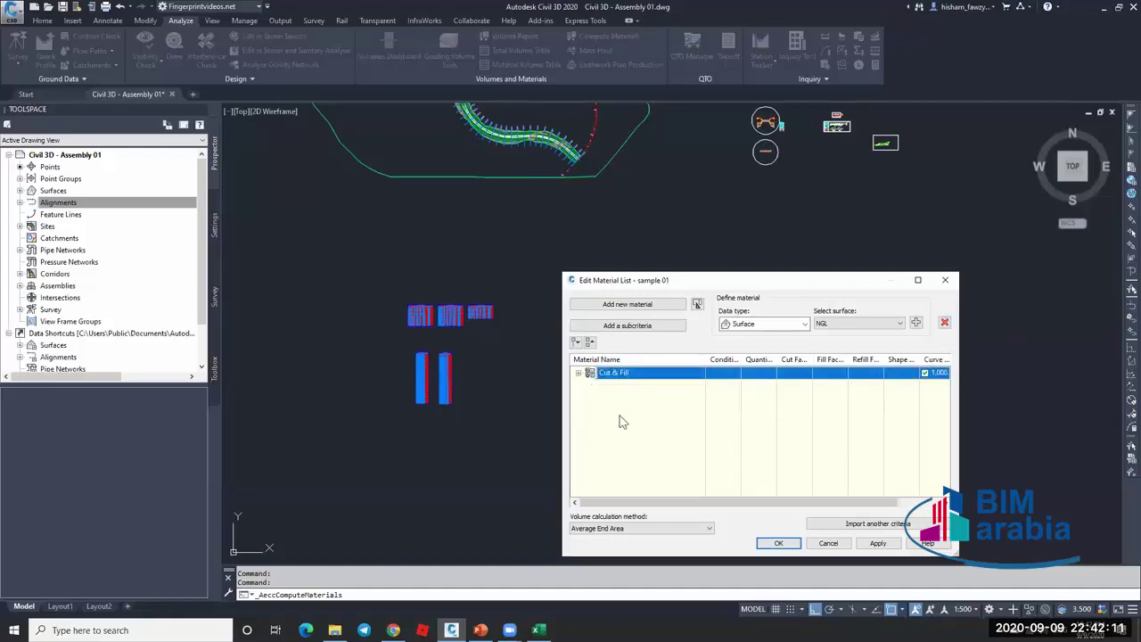
Import another Material List quantity takeoff criteria.
{"action": "left_click", "coordinate": [851, 523]}
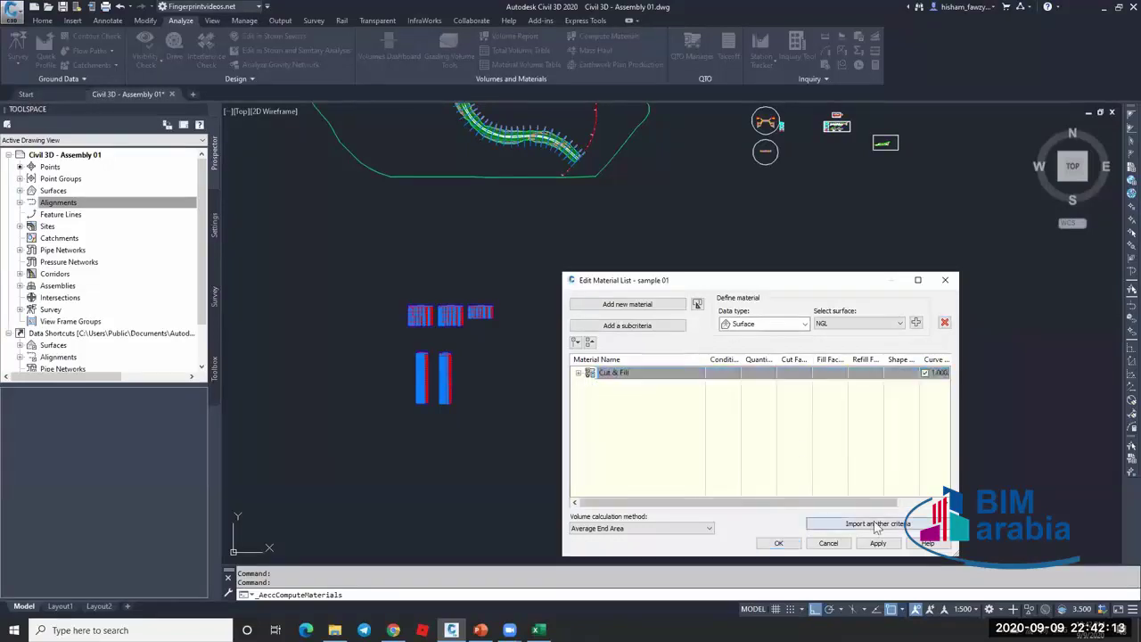
{"action": "left_click", "coordinate": [751, 417]}
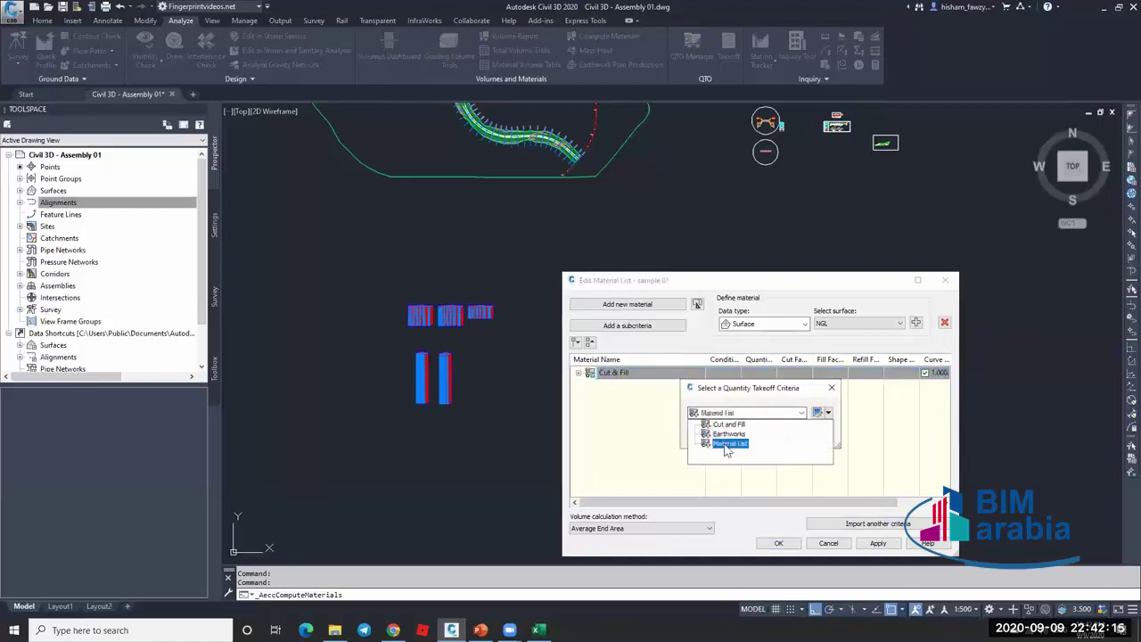
{"action": "left_click", "coordinate": [717, 437]}
{"action": "left_click", "coordinate": [711, 436]}
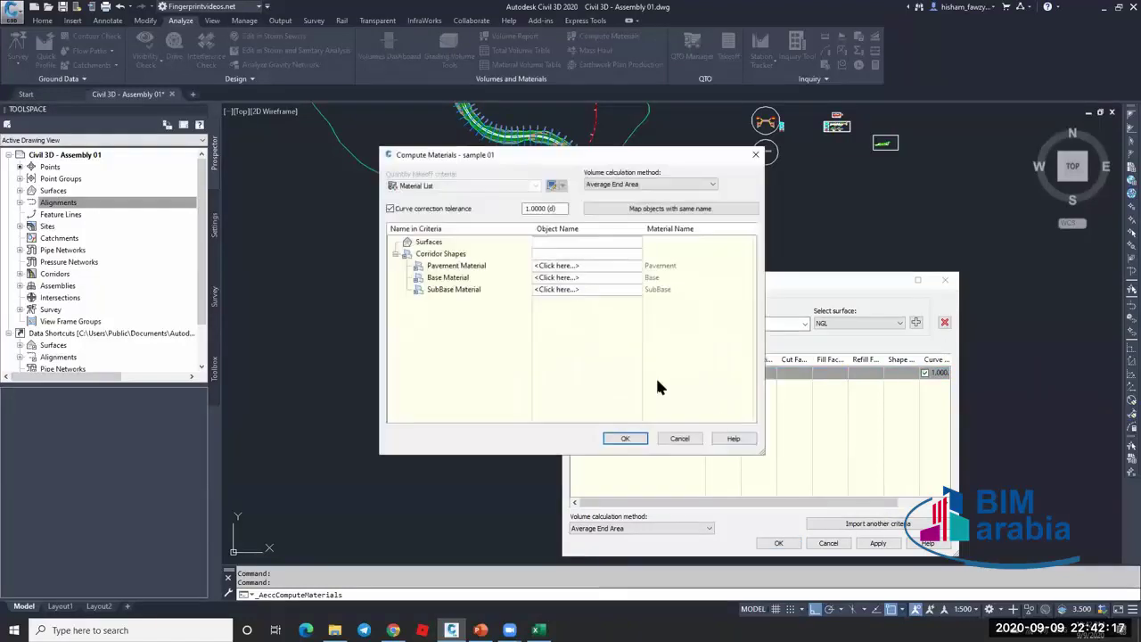
Map Pavement, Base and SubBase to Corridor - R 01 Pave1, Base and SubBase, then accept.
{"action": "left_click", "coordinate": [580, 266]}
{"action": "left_click", "coordinate": [579, 266]}
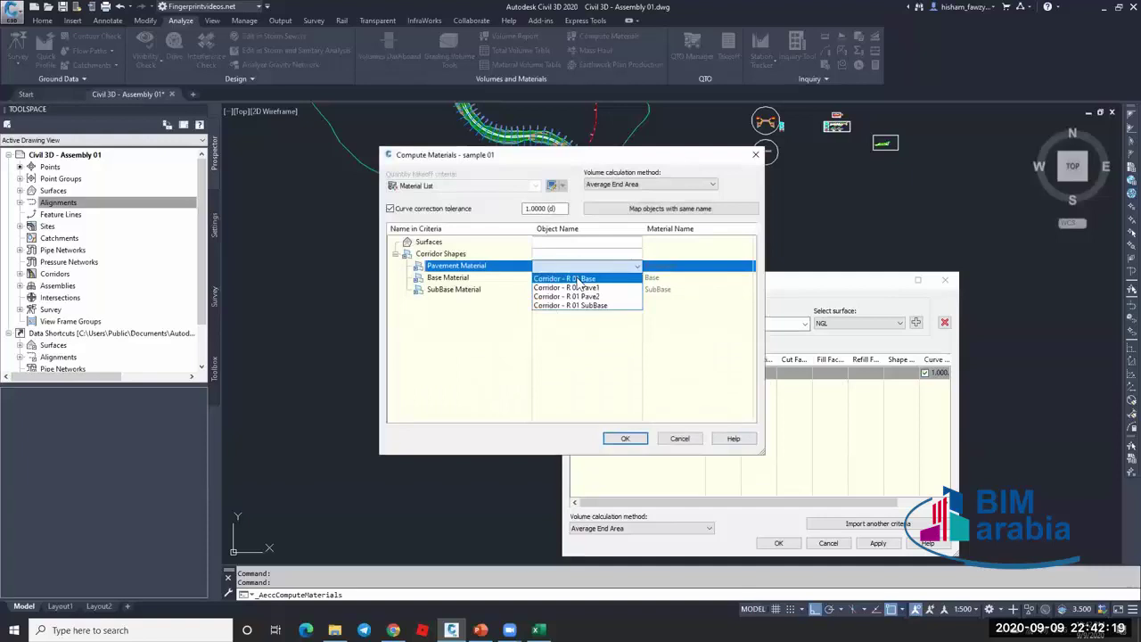
{"action": "left_click", "coordinate": [578, 287]}
{"action": "left_click", "coordinate": [584, 278]}
{"action": "left_click", "coordinate": [584, 278]}
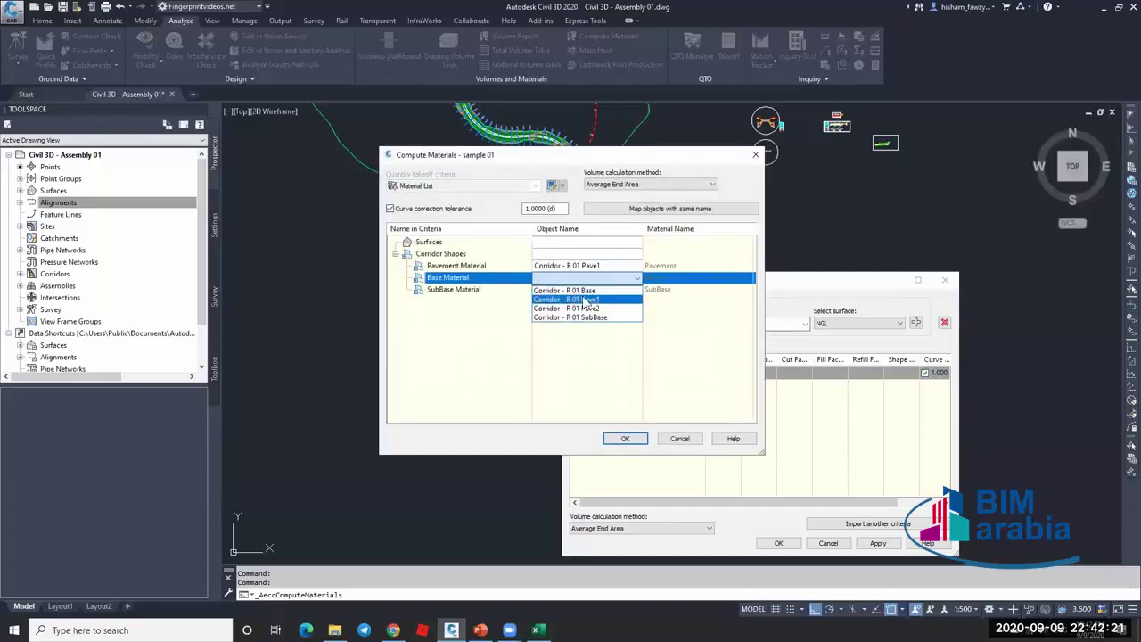
{"action": "left_click", "coordinate": [579, 291]}
{"action": "left_click", "coordinate": [595, 291]}
{"action": "left_click", "coordinate": [596, 291]}
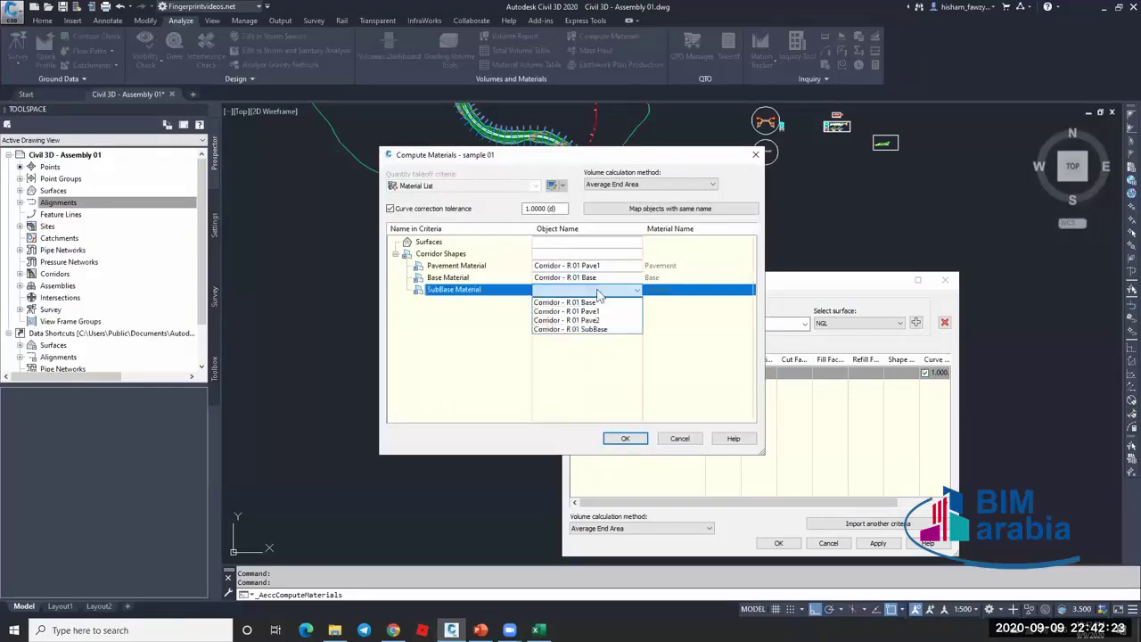
{"action": "left_click", "coordinate": [579, 329]}
{"action": "left_click", "coordinate": [625, 437]}
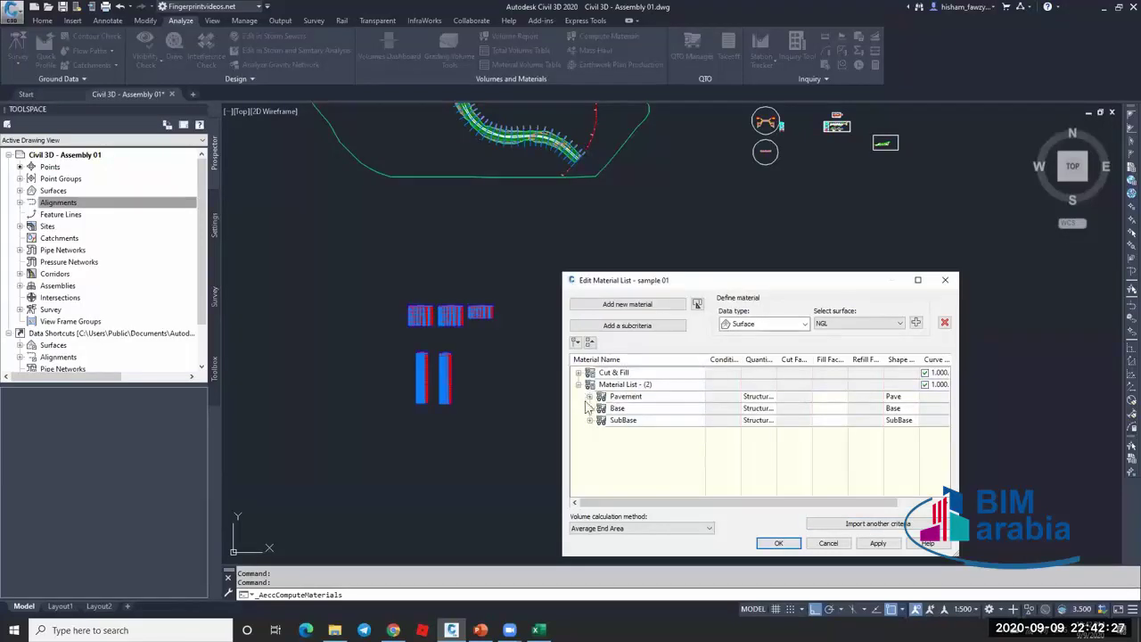
Delete the SubBase and Base materials from Material List - (2).
{"action": "left_click", "coordinate": [633, 409]}
{"action": "left_click", "coordinate": [656, 420]}
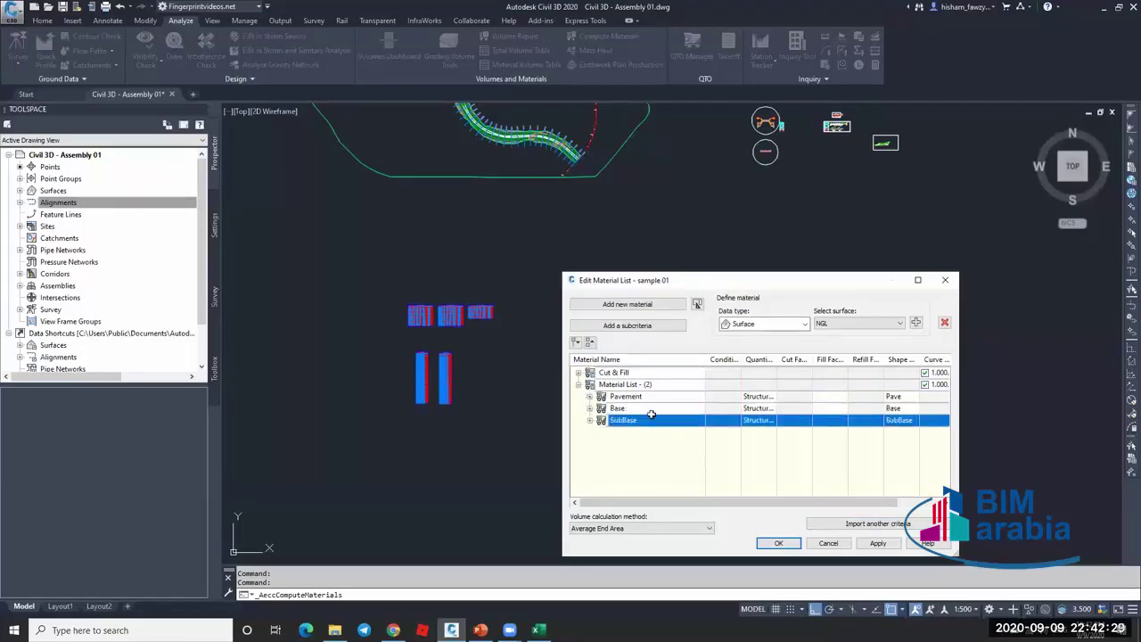
{"action": "left_click", "coordinate": [649, 384]}
{"action": "left_click", "coordinate": [650, 384]}
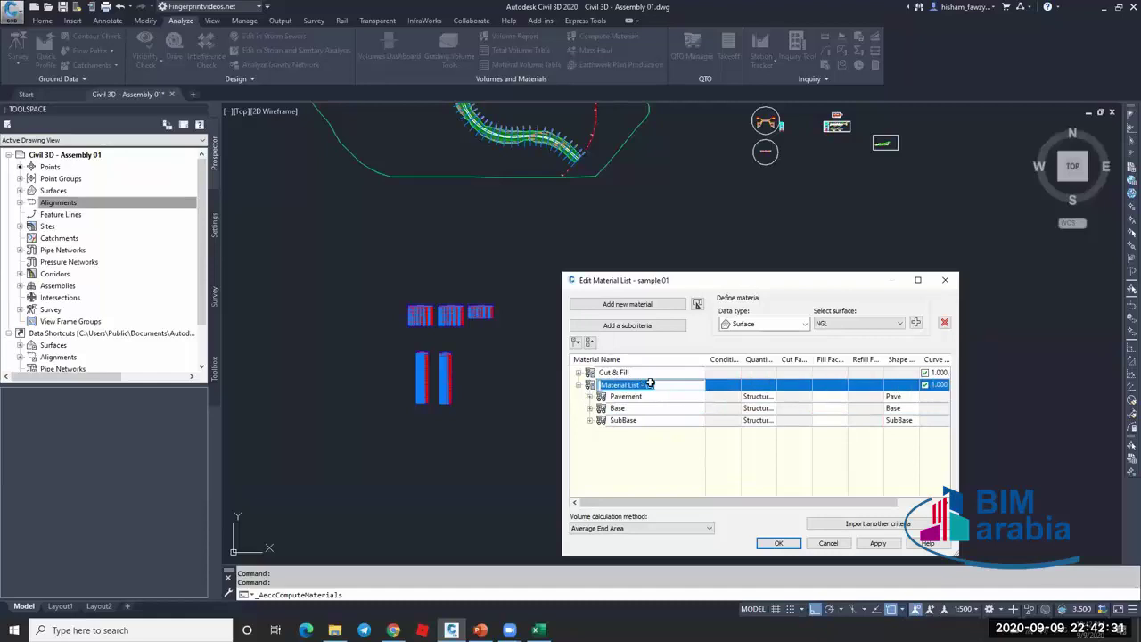
{"action": "right_click", "coordinate": [669, 424]}
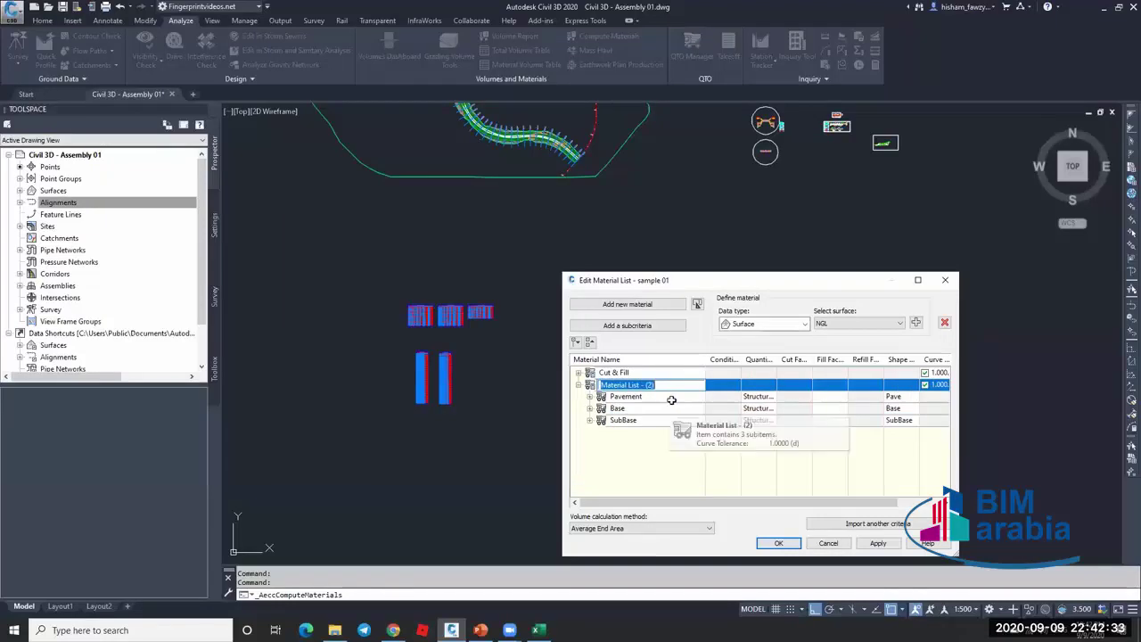
{"action": "left_click", "coordinate": [640, 400]}
{"action": "left_click", "coordinate": [706, 422]}
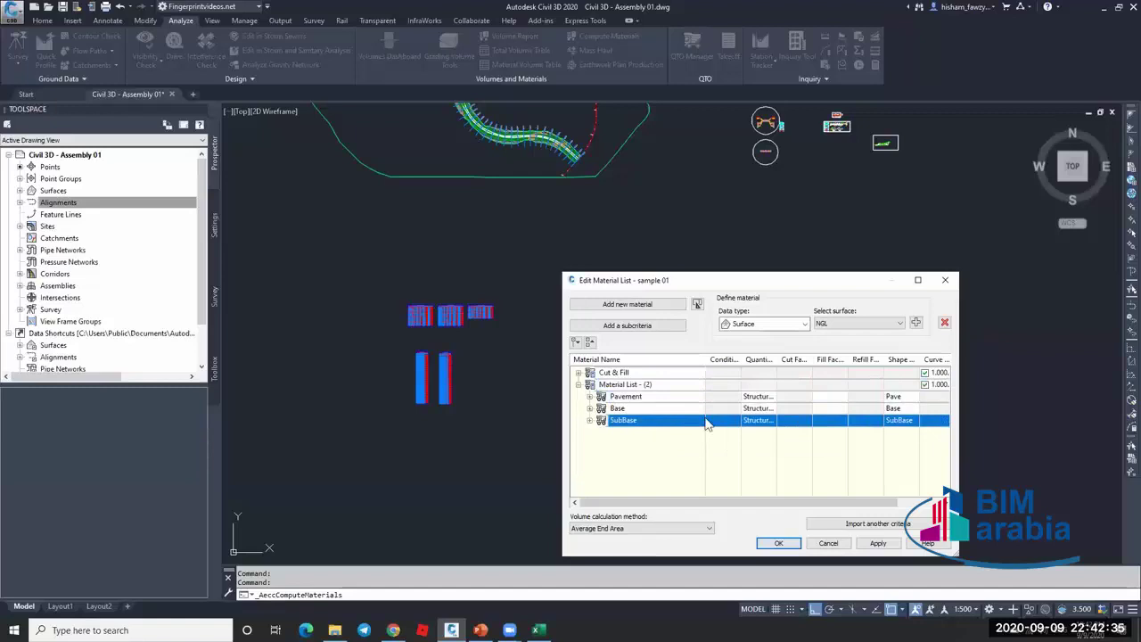
{"action": "left_click", "coordinate": [944, 322]}
{"action": "left_click", "coordinate": [667, 409]}
{"action": "key", "text": "Delete"}
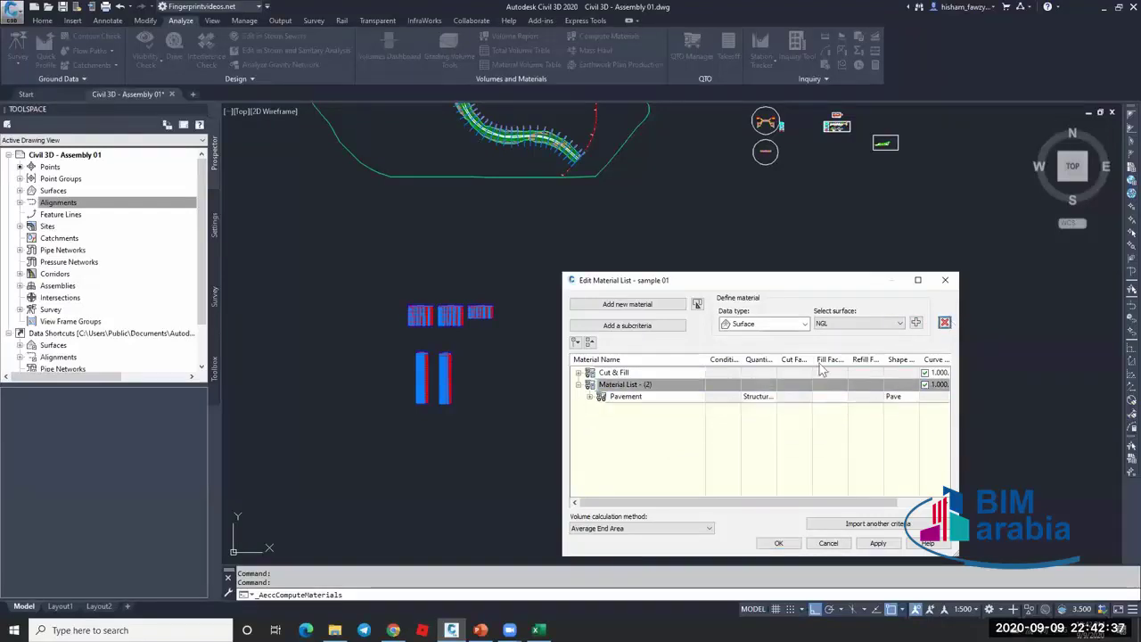
{"action": "left_click", "coordinate": [666, 398]}
Set the Pavement material's section style to Pave1.
{"action": "left_click", "coordinate": [588, 397]}
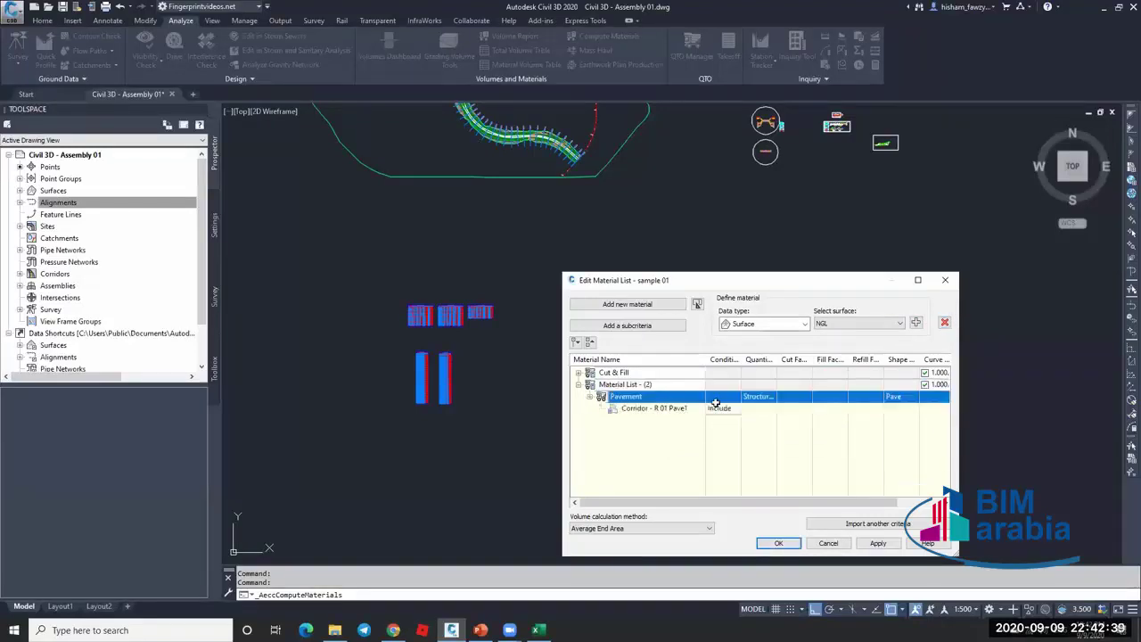
{"action": "left_click", "coordinate": [759, 400]}
{"action": "left_click", "coordinate": [758, 400]}
{"action": "left_click", "coordinate": [893, 398]}
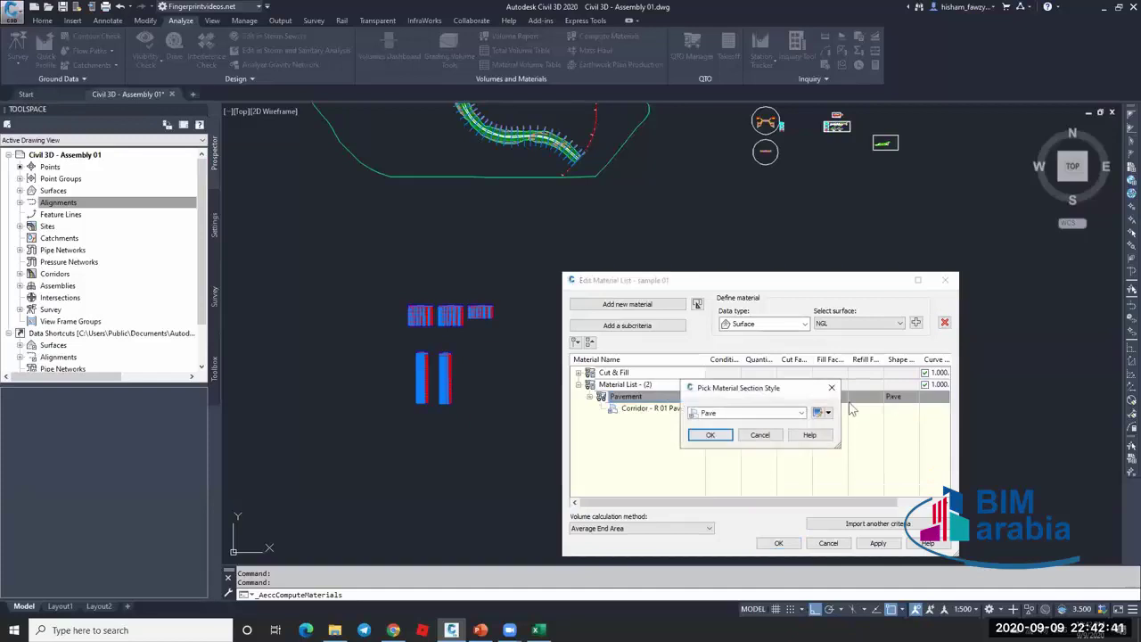
{"action": "left_click", "coordinate": [800, 412]}
{"action": "left_click", "coordinate": [724, 554]}
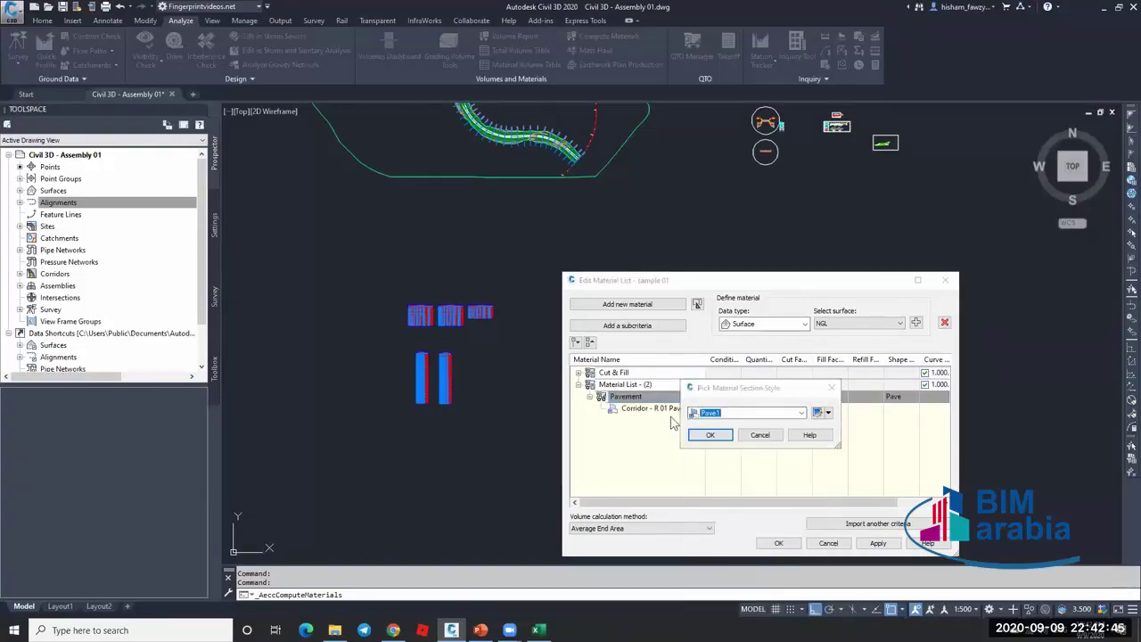
{"action": "left_click", "coordinate": [713, 435]}
{"action": "left_click", "coordinate": [686, 408]}
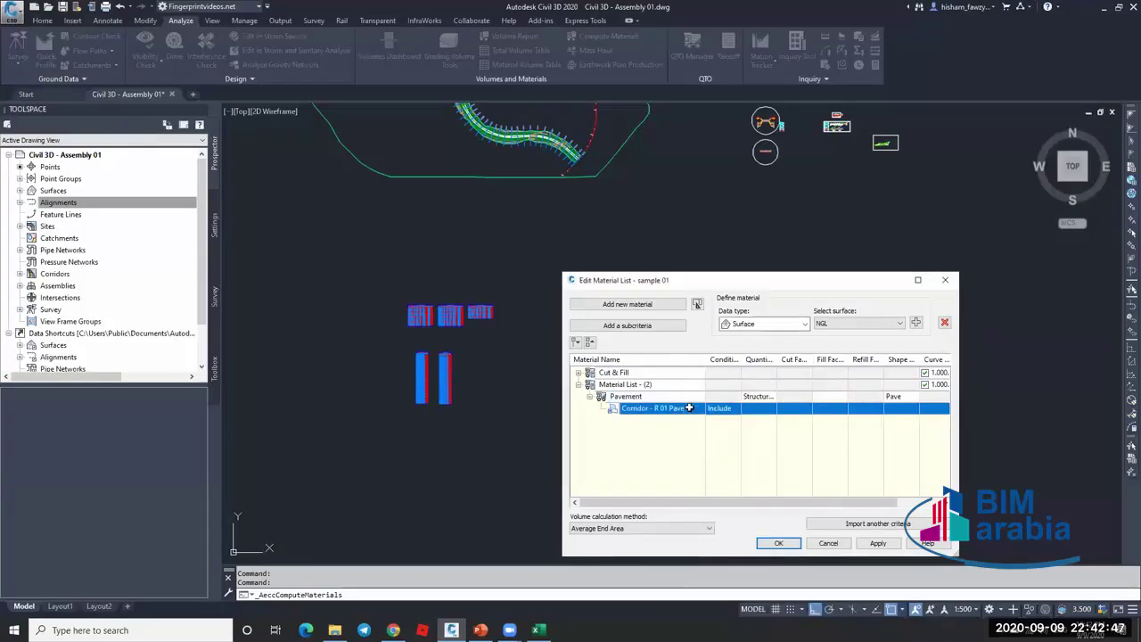
{"action": "left_click", "coordinate": [895, 395]}
{"action": "left_click", "coordinate": [827, 411]}
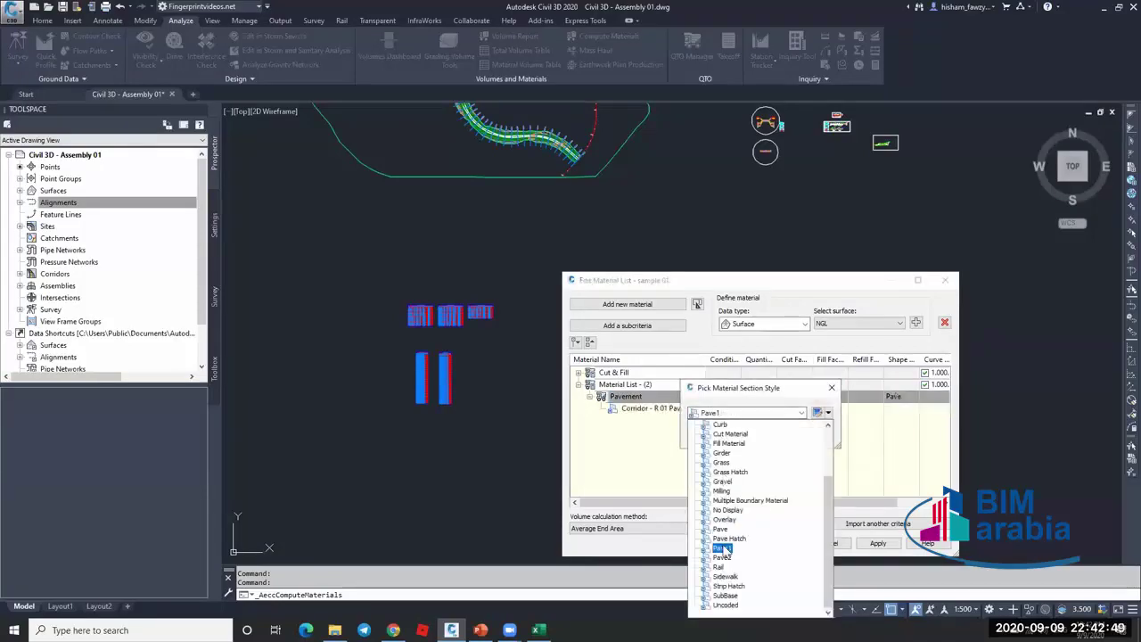
{"action": "left_click", "coordinate": [722, 548]}
{"action": "left_click", "coordinate": [718, 435]}
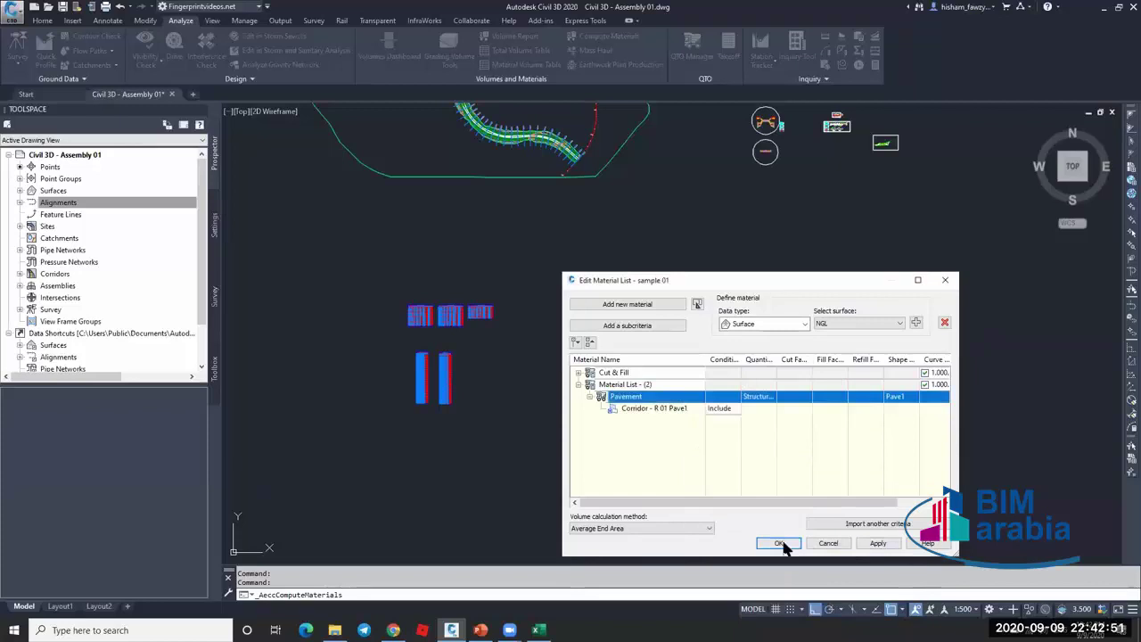
Rename Material List - (2) to 'Pave 01' and compute the materials.
{"action": "double_click", "coordinate": [655, 385]}
{"action": "left_click", "coordinate": [654, 385]}
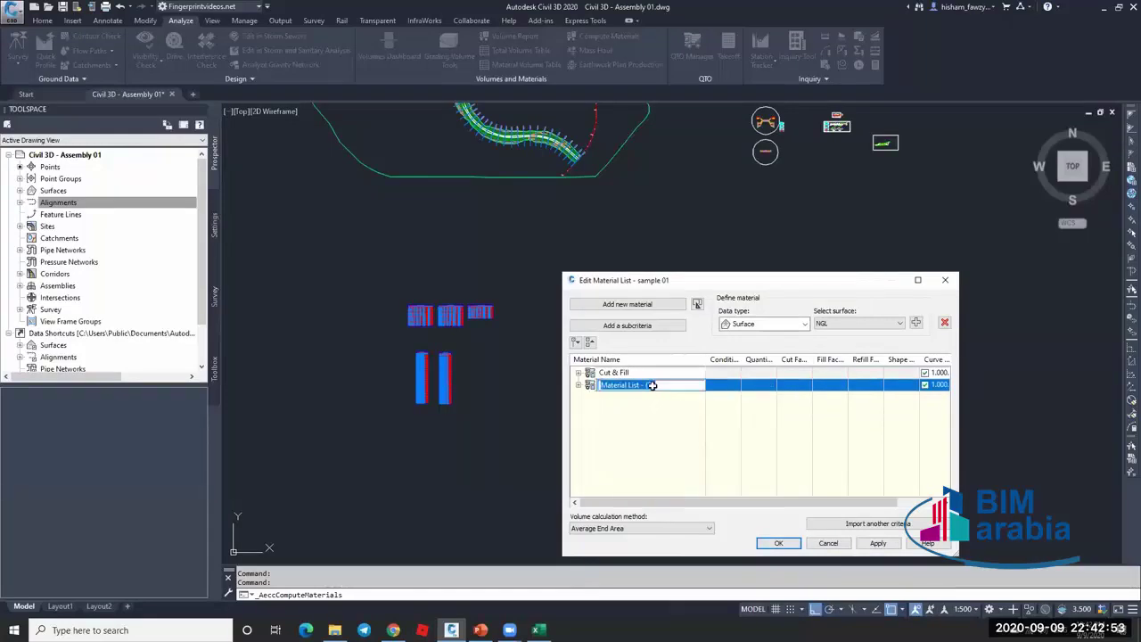
{"action": "type", "text": "Pave 01"}
{"action": "key", "text": "Return"}
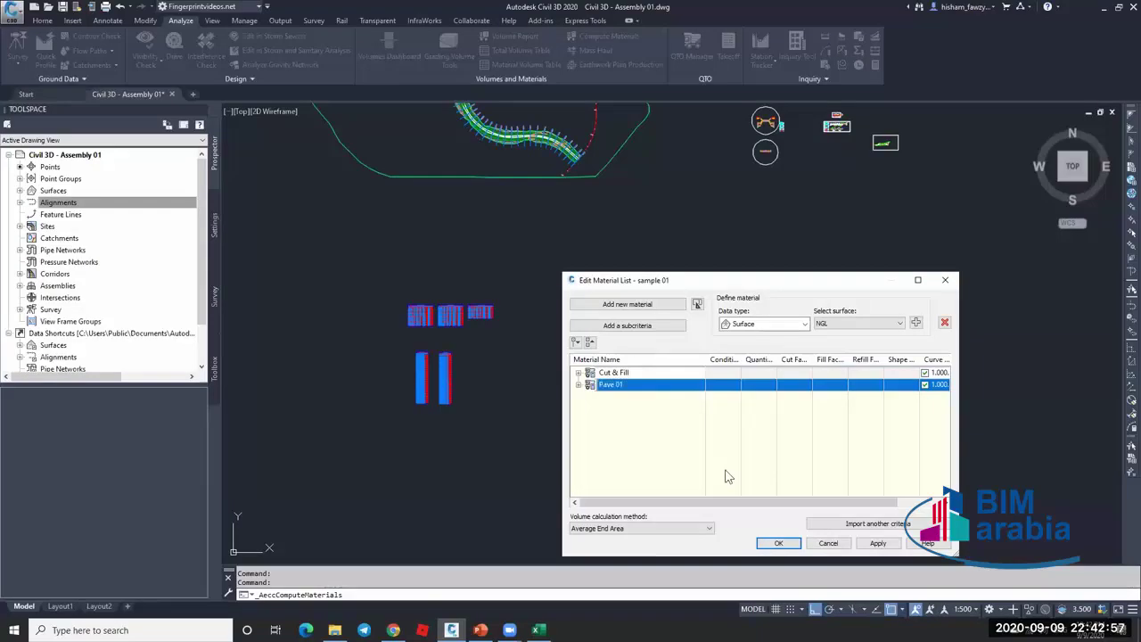
{"action": "left_click", "coordinate": [773, 543]}
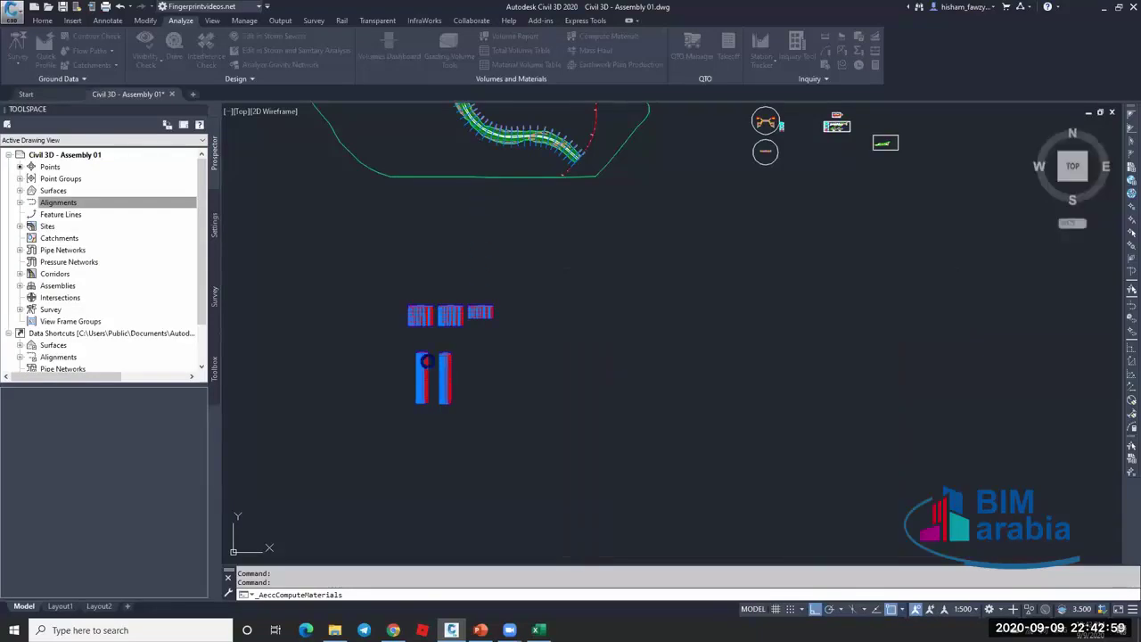
Erase the two old lower material tables from the drawing.
{"action": "scroll", "coordinate": [429, 383], "scroll_direction": "up", "scroll_amount": 6}
{"action": "scroll", "coordinate": [429, 383], "scroll_direction": "up", "scroll_amount": 2}
{"action": "left_click", "coordinate": [392, 317]}
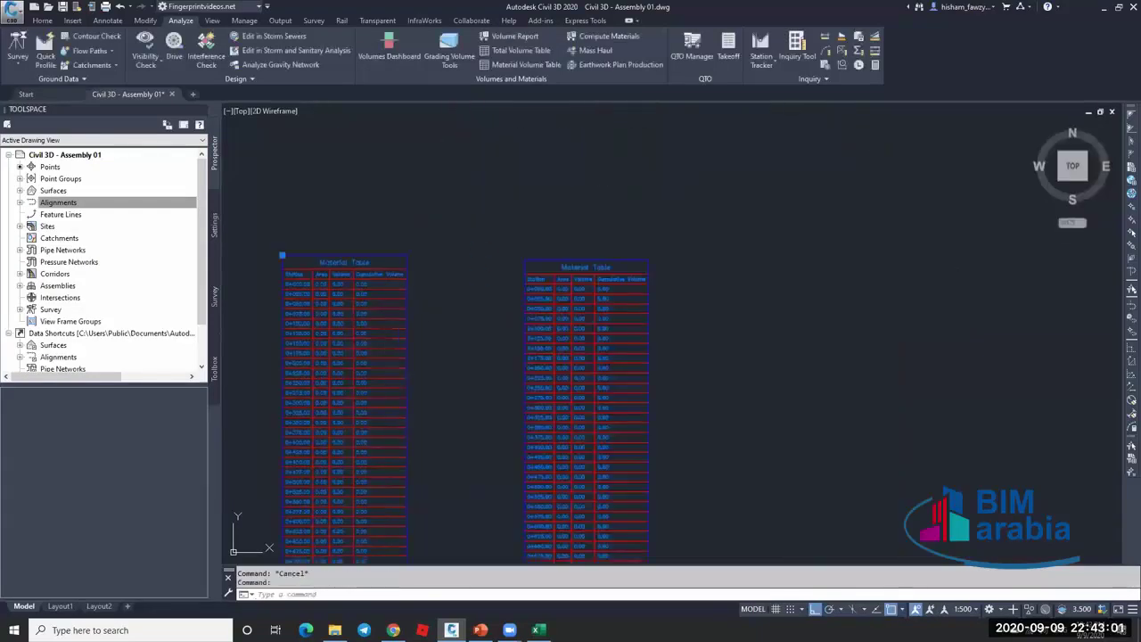
{"action": "left_click", "coordinate": [618, 313]}
{"action": "key", "text": "Delete"}
{"action": "scroll", "coordinate": [588, 313], "scroll_direction": "down", "scroll_amount": 3}
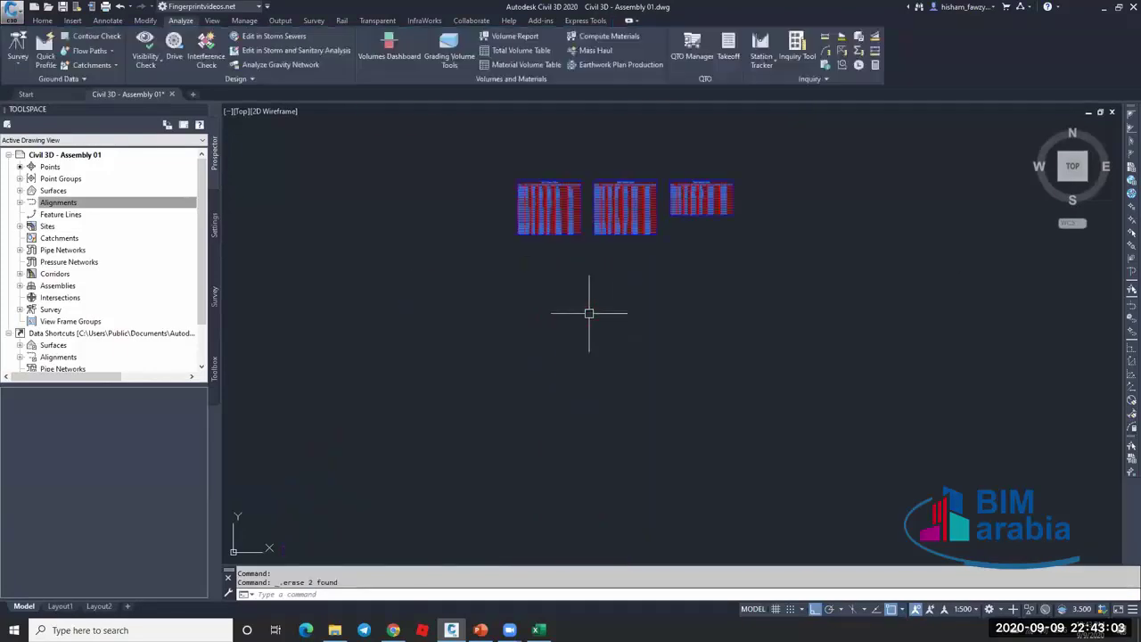
Create and place a material volume table for the Pave 01 Pavement material.
{"action": "left_click", "coordinate": [520, 50]}
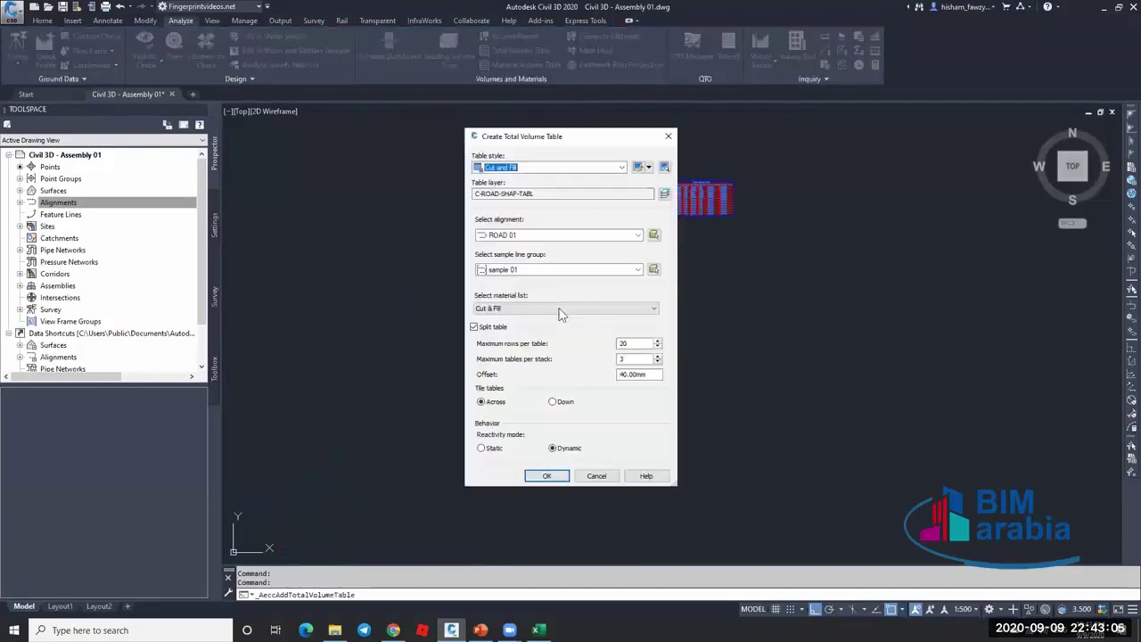
{"action": "left_click", "coordinate": [666, 138]}
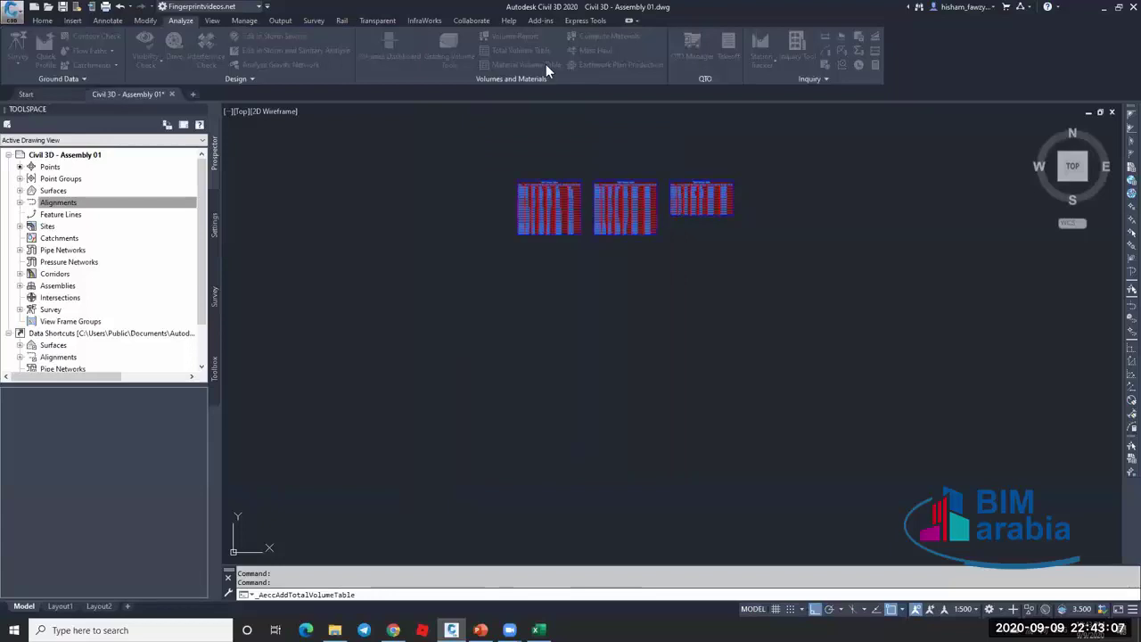
{"action": "left_click", "coordinate": [545, 64]}
{"action": "left_click", "coordinate": [544, 325]}
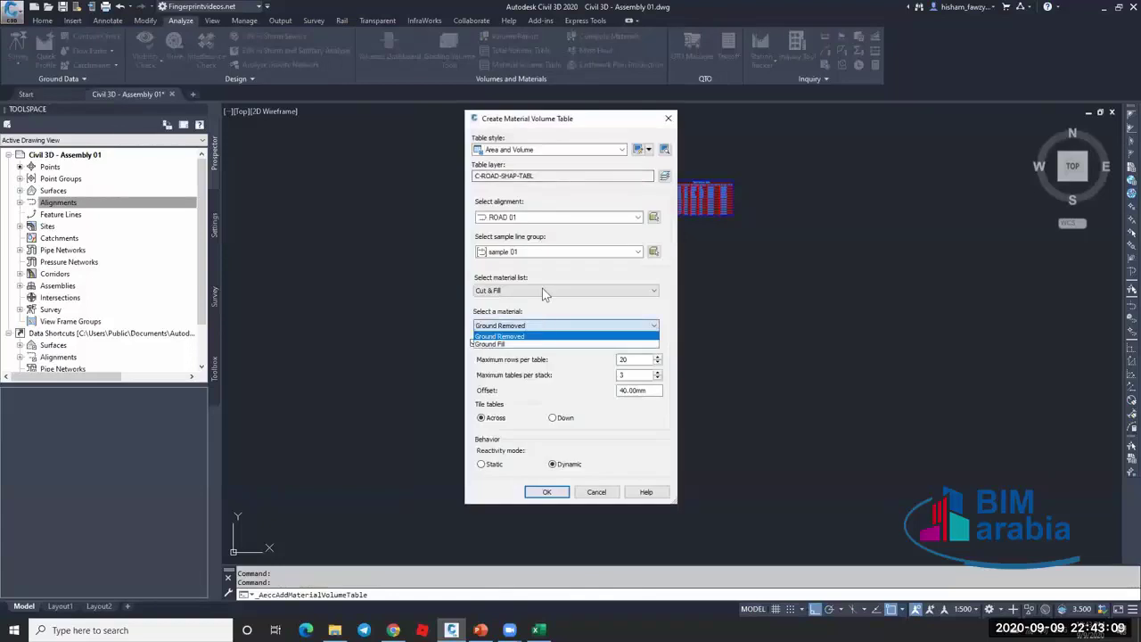
{"action": "left_click", "coordinate": [546, 291]}
{"action": "left_click", "coordinate": [519, 310]}
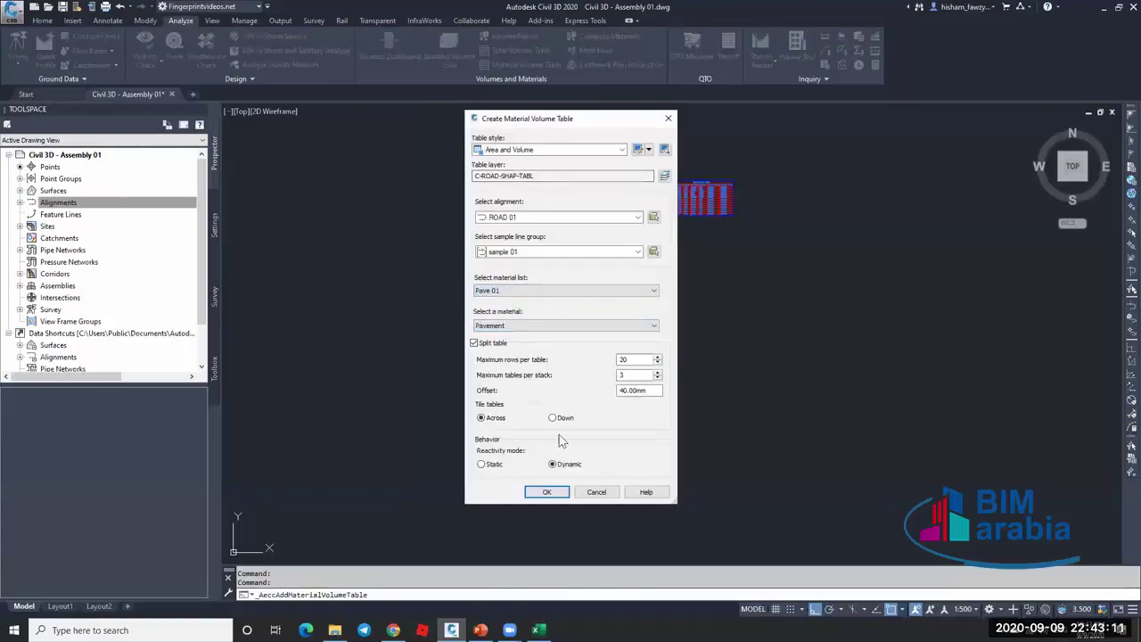
{"action": "left_click", "coordinate": [547, 491]}
{"action": "left_click", "coordinate": [545, 267]}
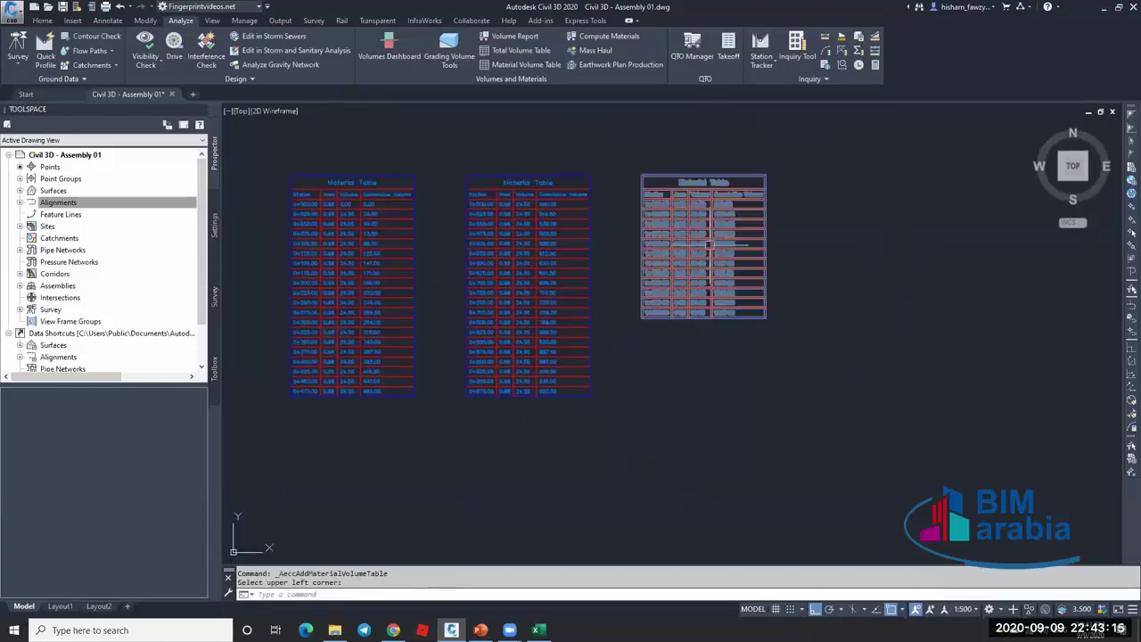
{"action": "scroll", "coordinate": [481, 218], "scroll_direction": "down", "scroll_amount": 5}
Compute materials for sample 01 and delete the extra Material (4) under Pave 01.
{"action": "left_click", "coordinate": [597, 36]}
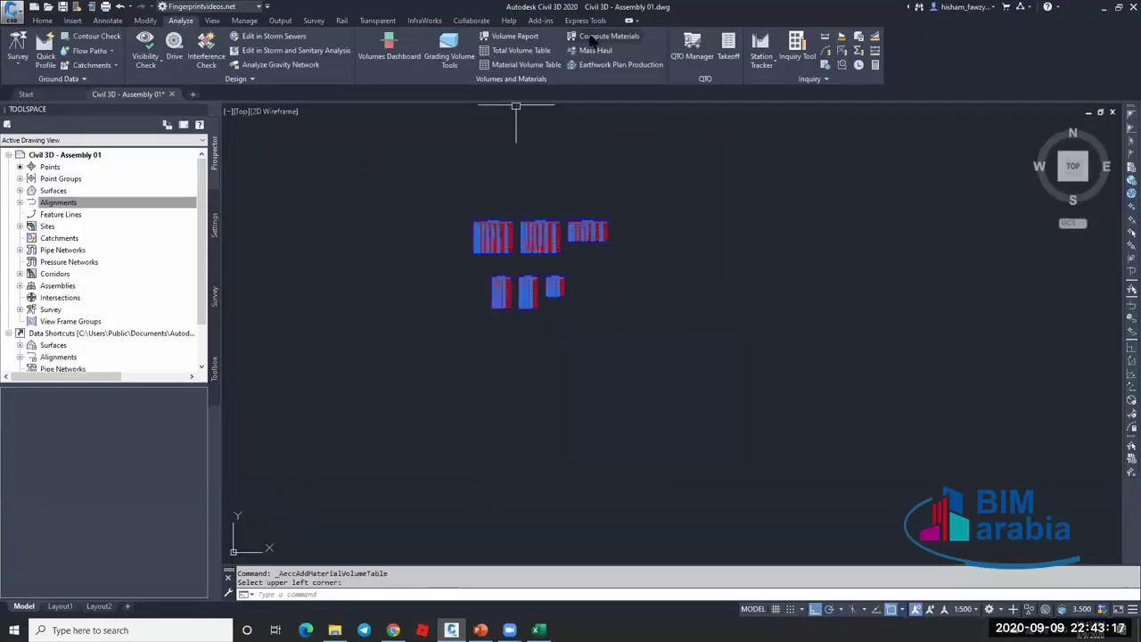
{"action": "left_click", "coordinate": [495, 335]}
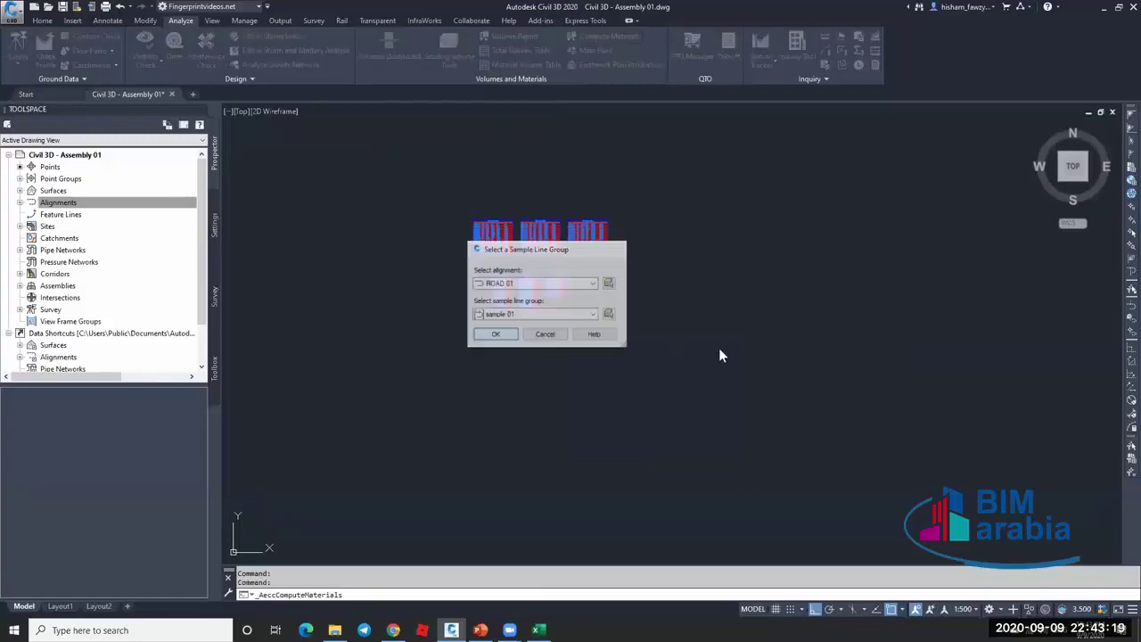
{"action": "left_click", "coordinate": [615, 385]}
{"action": "right_click", "coordinate": [617, 388]}
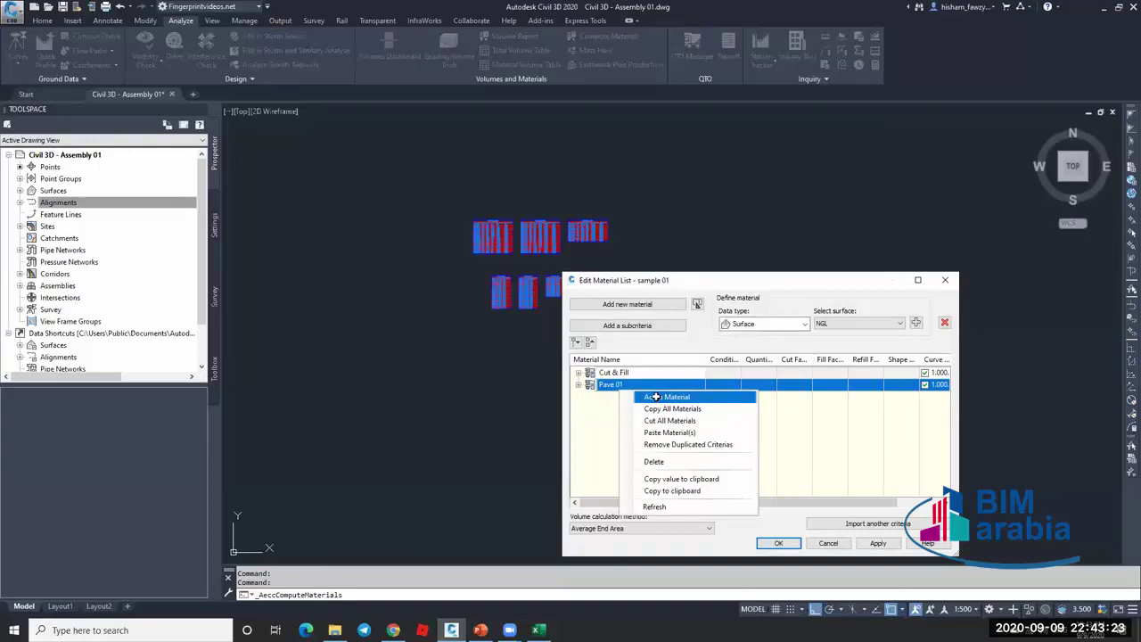
{"action": "left_click", "coordinate": [659, 397]}
{"action": "left_click", "coordinate": [577, 373]}
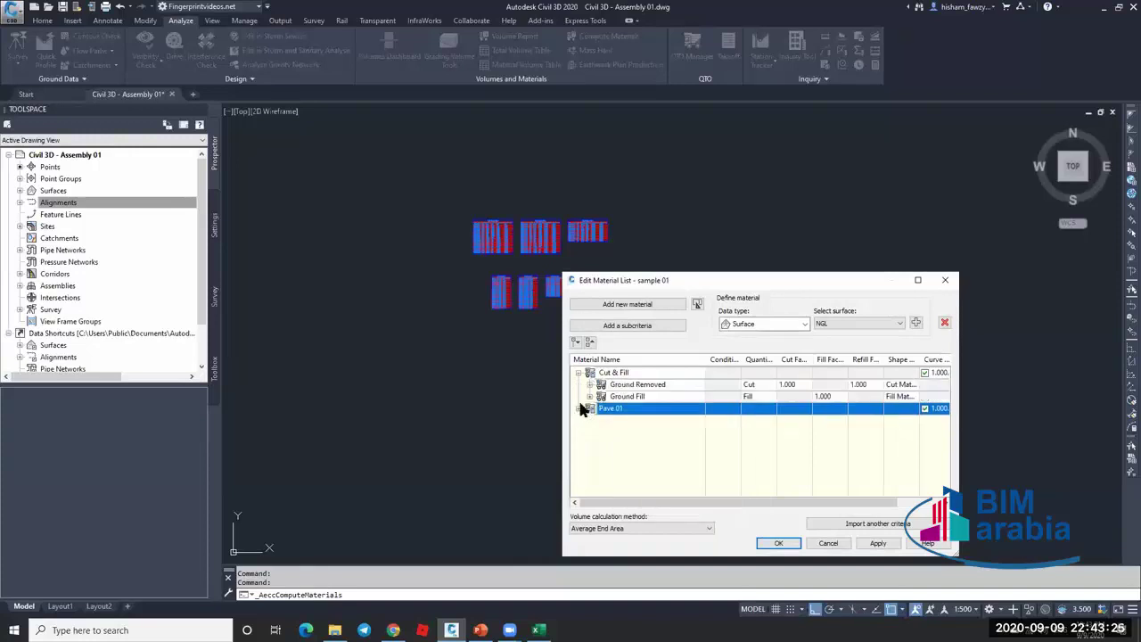
{"action": "left_click", "coordinate": [578, 409]}
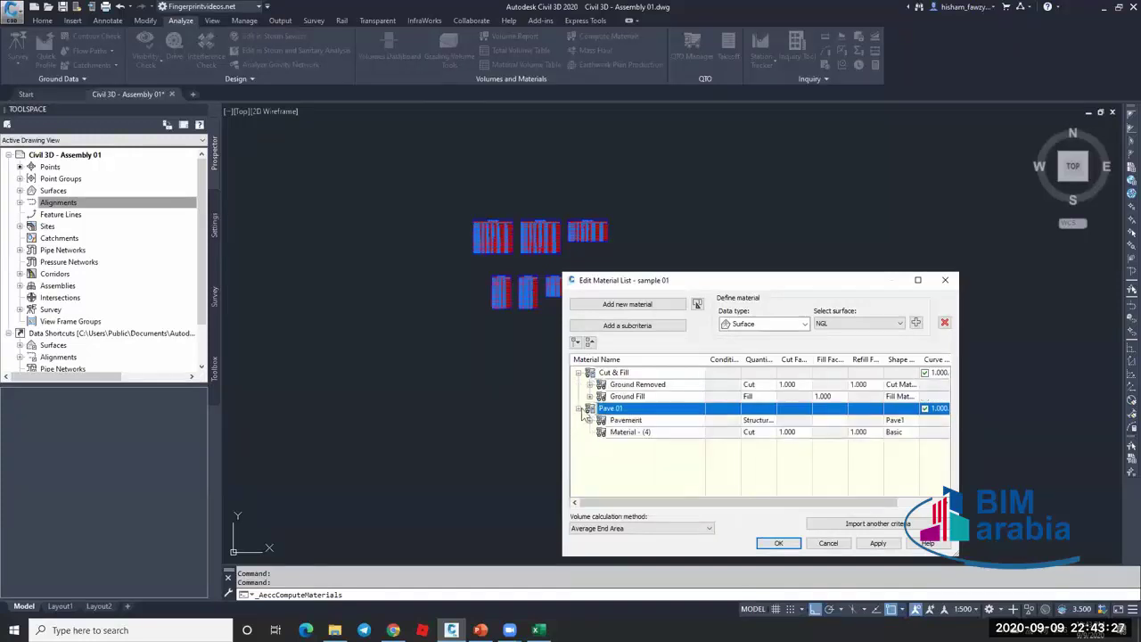
{"action": "right_click", "coordinate": [631, 432]}
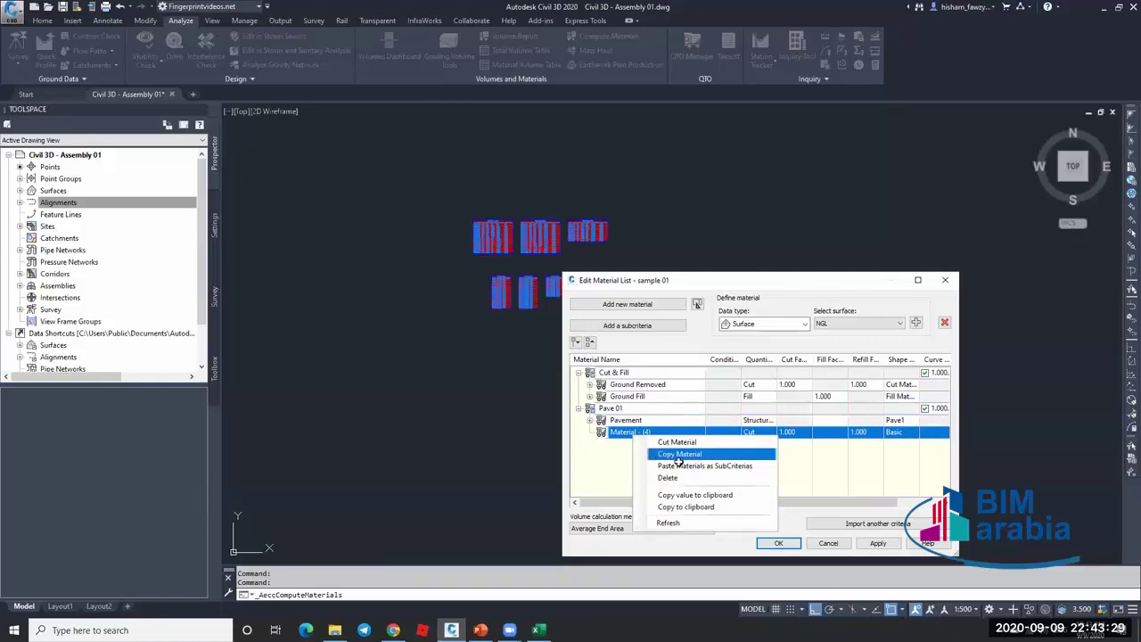
{"action": "left_click", "coordinate": [664, 479]}
{"action": "left_click", "coordinate": [579, 409]}
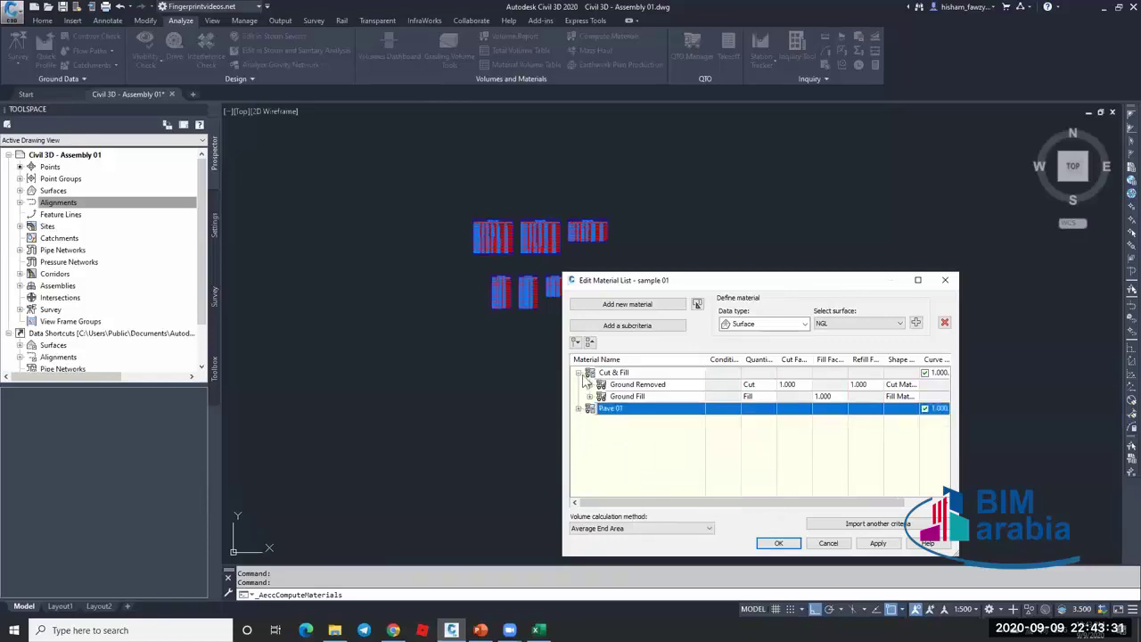
{"action": "left_click", "coordinate": [579, 373]}
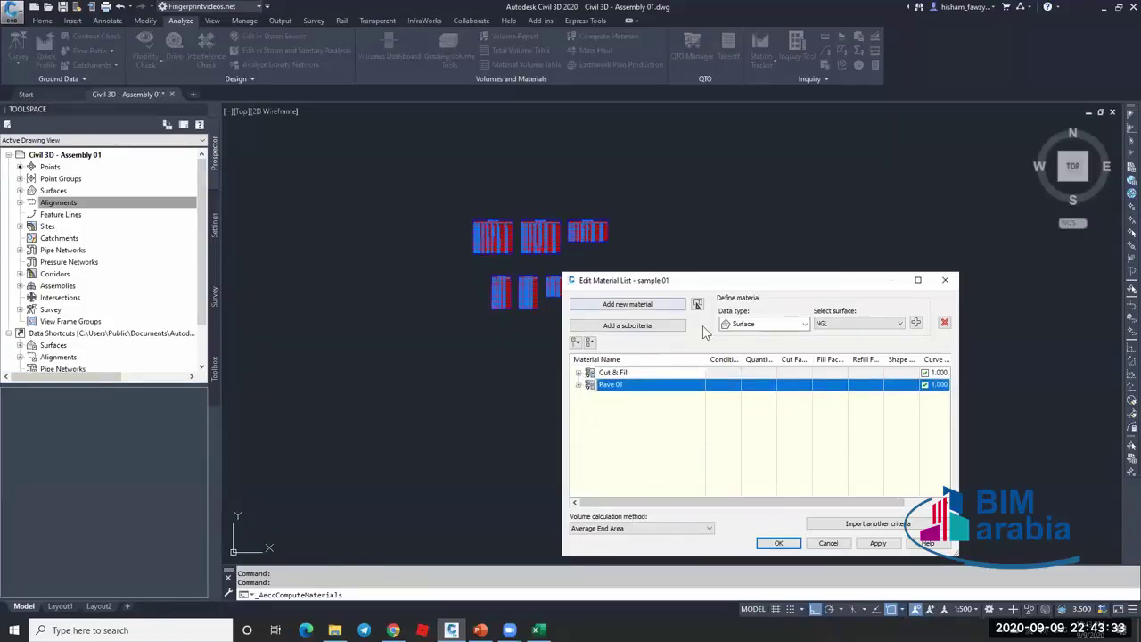
Import another Material List quantity takeoff criteria.
{"action": "left_click", "coordinate": [635, 326]}
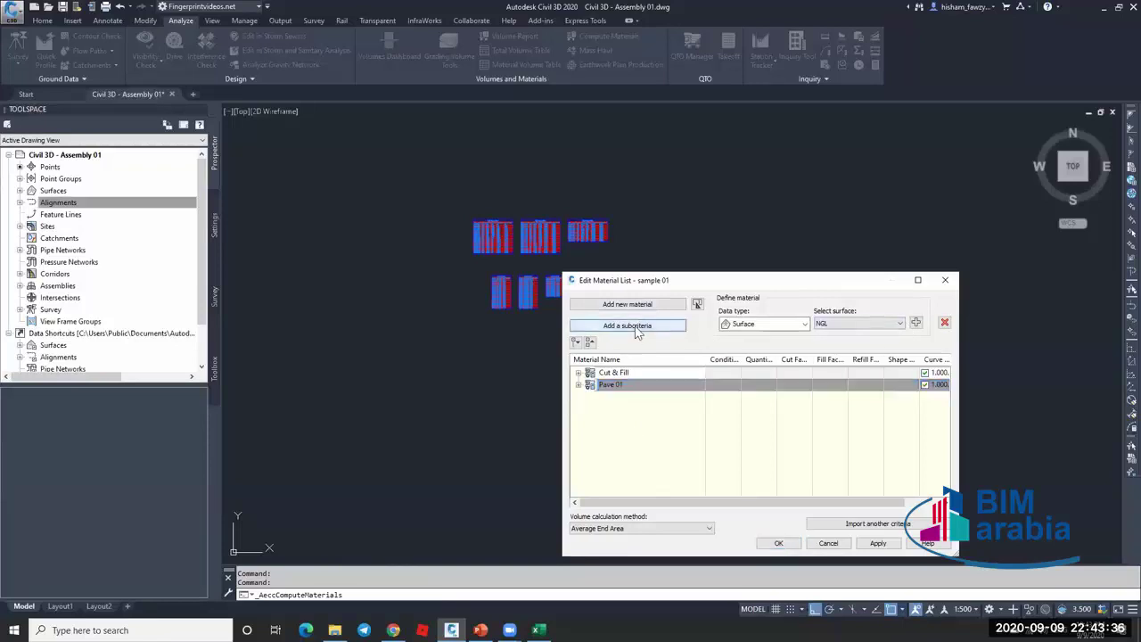
{"action": "left_click", "coordinate": [657, 463]}
{"action": "left_click", "coordinate": [878, 524]}
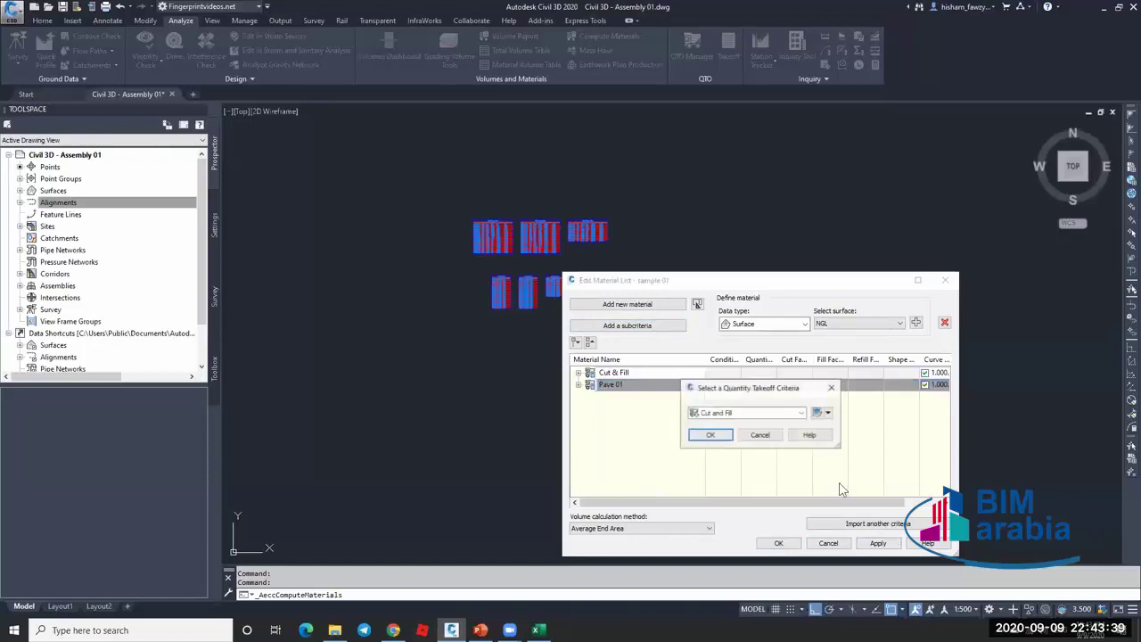
{"action": "left_click", "coordinate": [748, 412]}
{"action": "left_click", "coordinate": [726, 443]}
{"action": "left_click", "coordinate": [711, 435]}
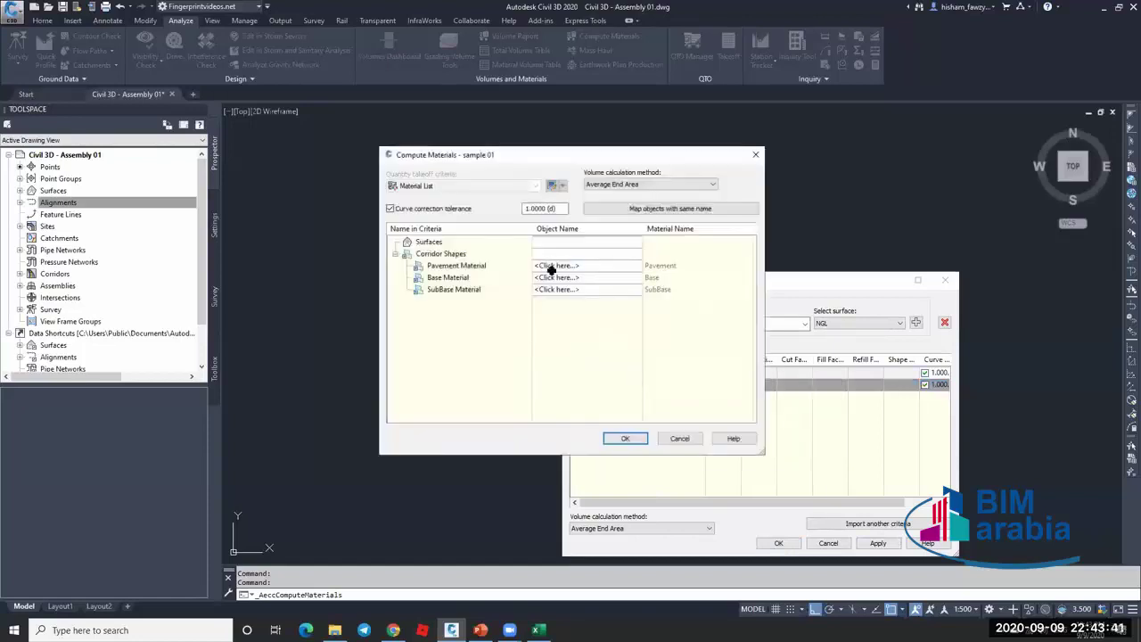
Map Pavement, Base and SubBase all to Corridor - R 01 SubBase and confirm.
{"action": "left_click", "coordinate": [545, 267]}
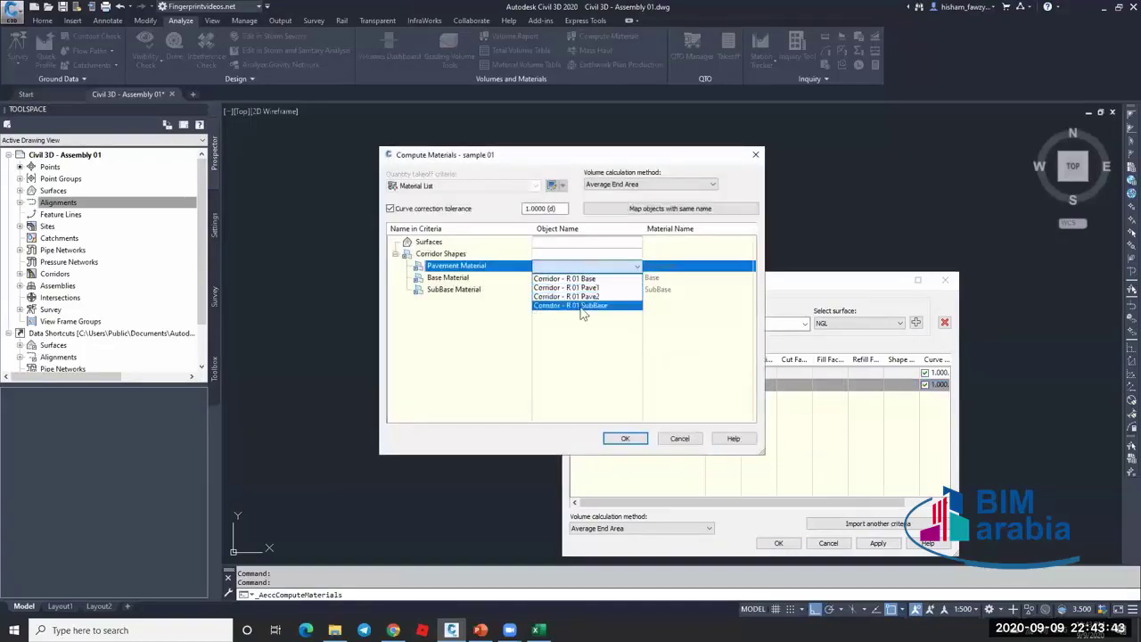
{"action": "left_click", "coordinate": [581, 305]}
{"action": "left_click", "coordinate": [584, 278]}
{"action": "left_click", "coordinate": [571, 316]}
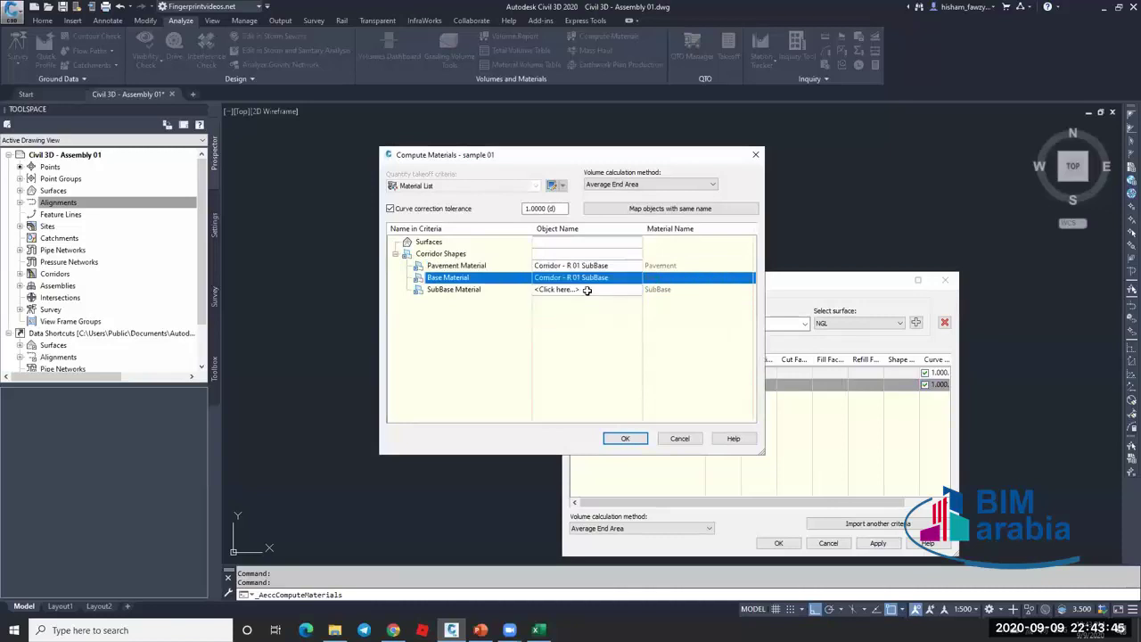
{"action": "left_click", "coordinate": [588, 290]}
{"action": "left_click", "coordinate": [584, 328]}
{"action": "left_click", "coordinate": [624, 438]}
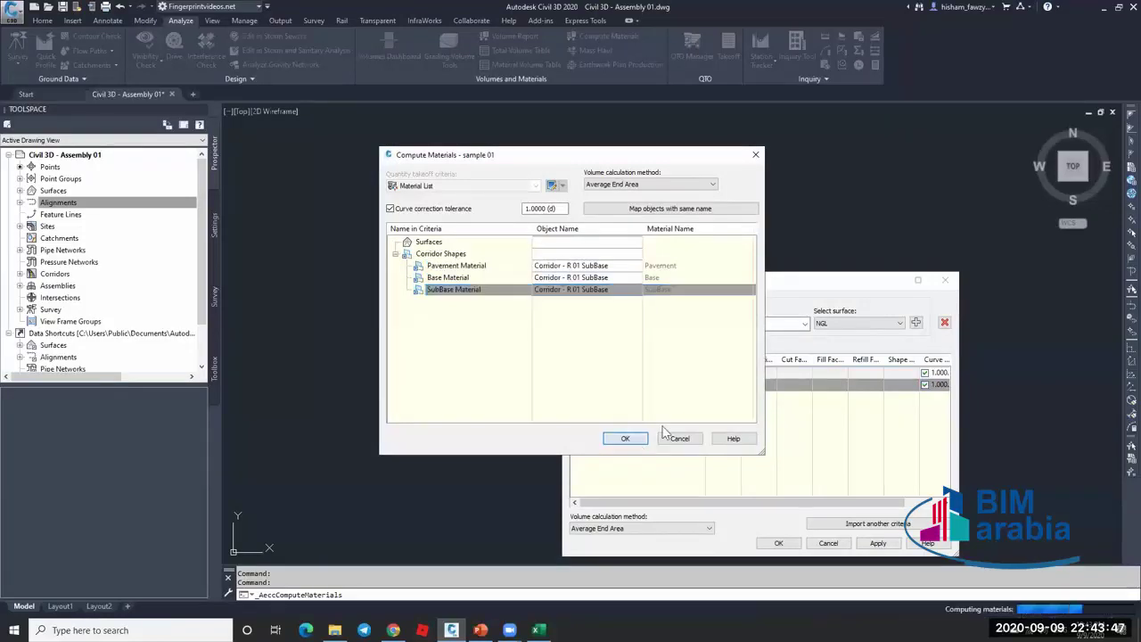
{"action": "left_click", "coordinate": [578, 397]}
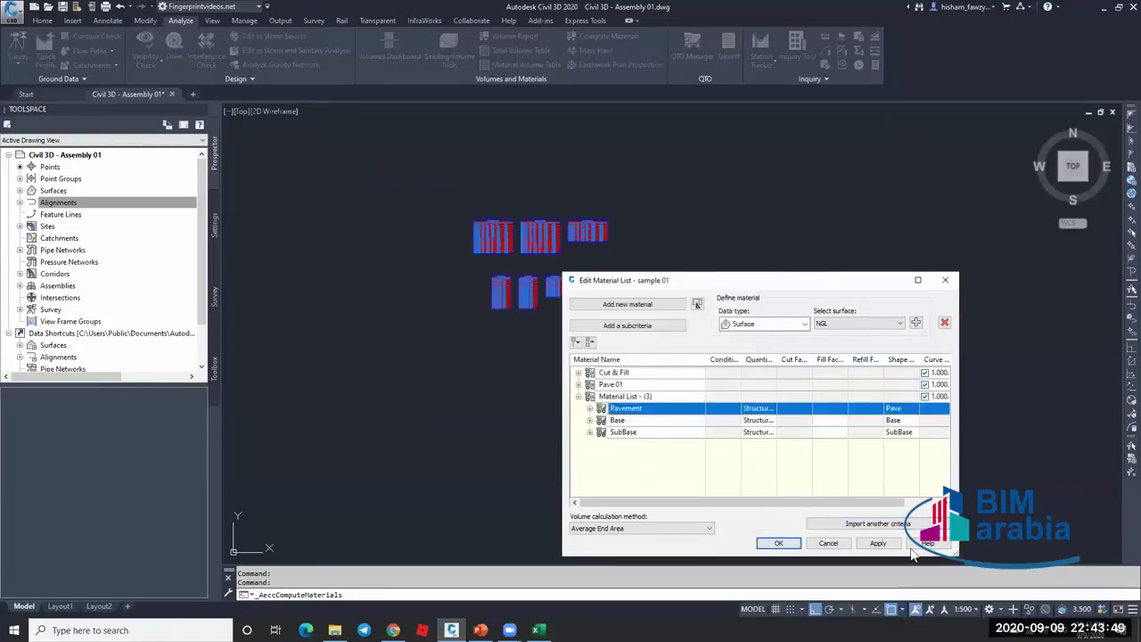
Remove Pavement and Base from Material List - (3) and give SubBase its SubBase section style.
{"action": "left_click", "coordinate": [945, 322]}
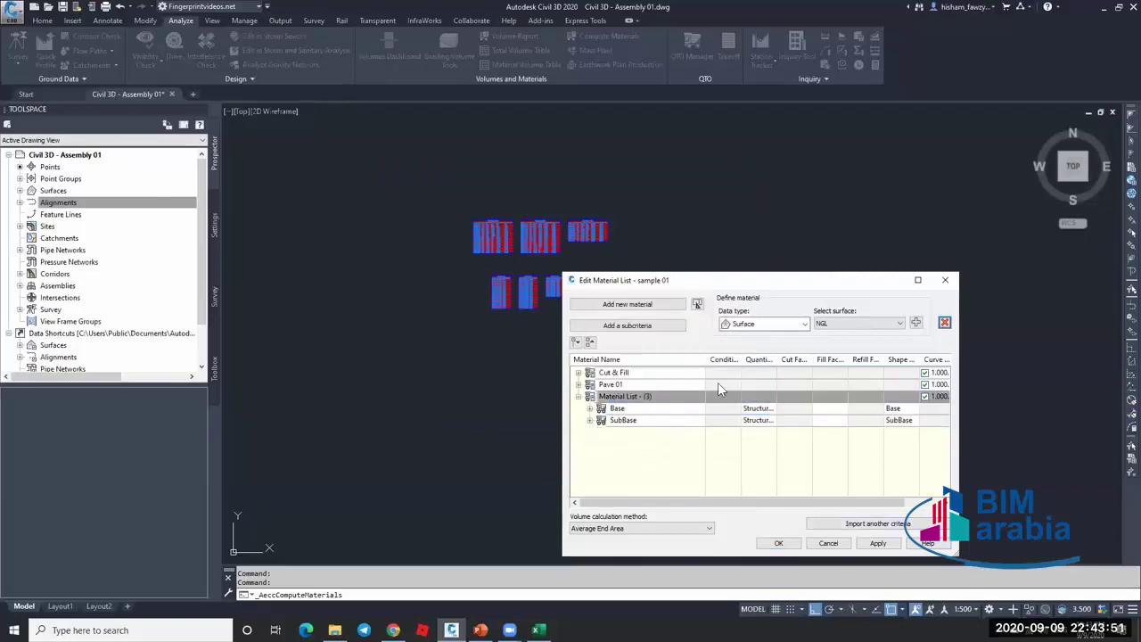
{"action": "left_click", "coordinate": [673, 409]}
{"action": "left_click", "coordinate": [945, 322]}
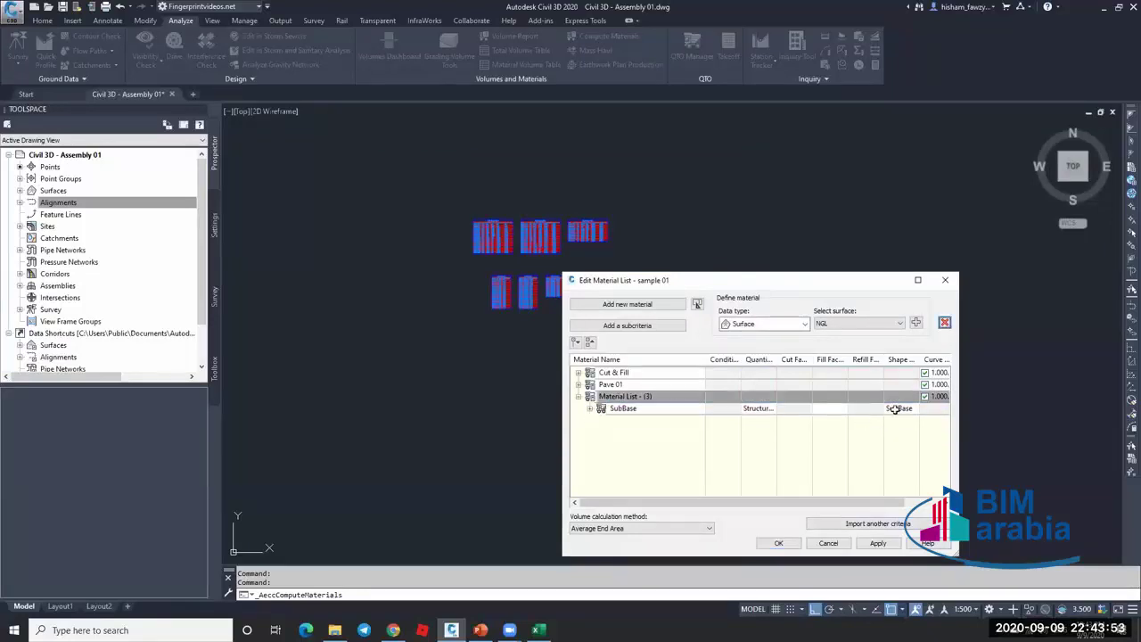
{"action": "left_click", "coordinate": [896, 409]}
{"action": "left_click", "coordinate": [802, 413]}
{"action": "left_click", "coordinate": [716, 534]}
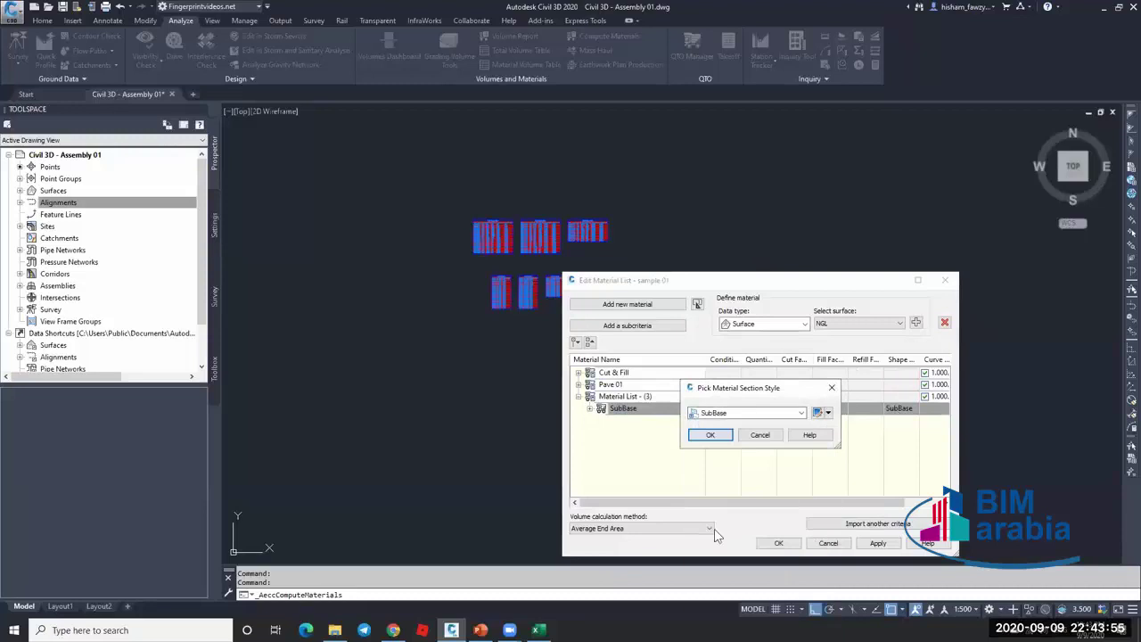
{"action": "left_click", "coordinate": [711, 434]}
{"action": "left_click", "coordinate": [590, 408]}
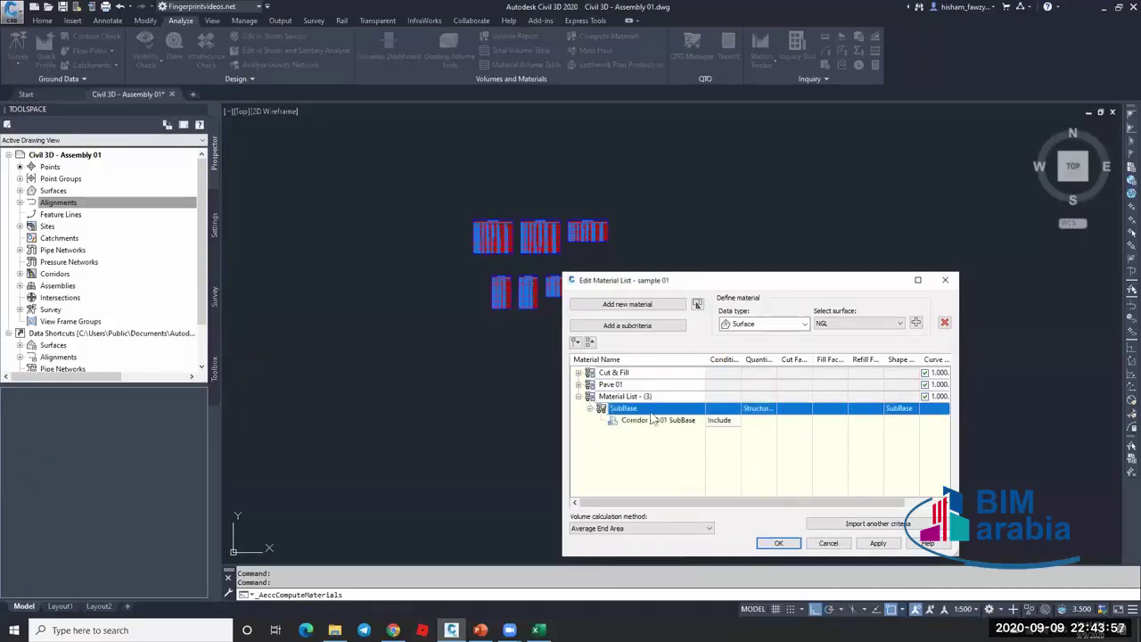
Rename Material List - (3) to 'Sub base' and accept the material list changes.
{"action": "left_click", "coordinate": [578, 396]}
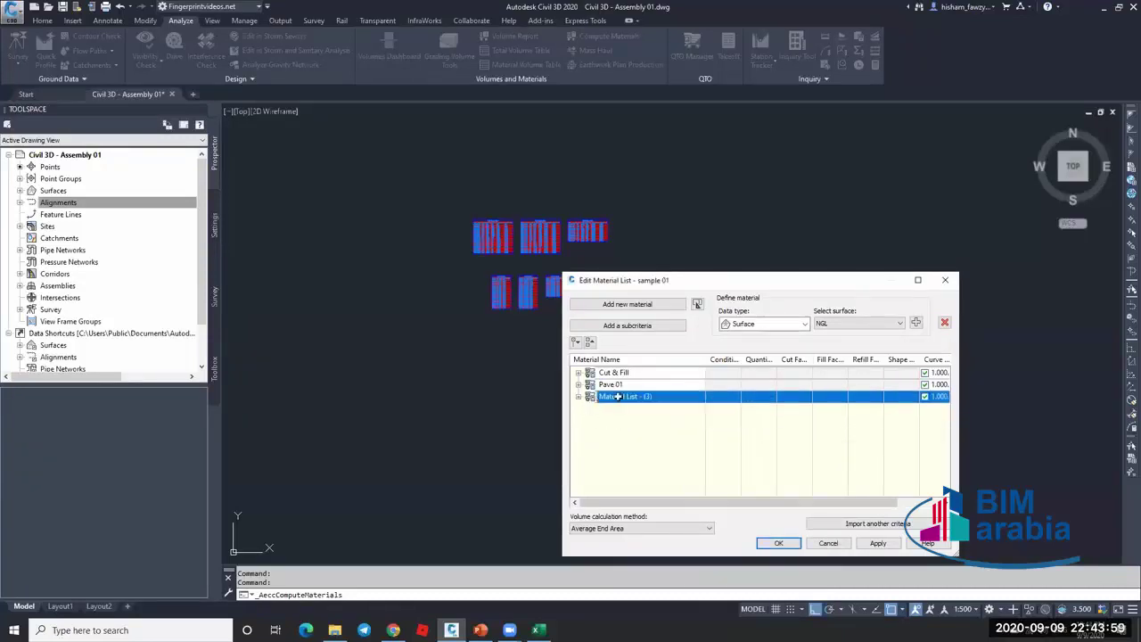
{"action": "left_click", "coordinate": [618, 397]}
{"action": "key", "text": "Home"}
{"action": "type", "text": "S"}
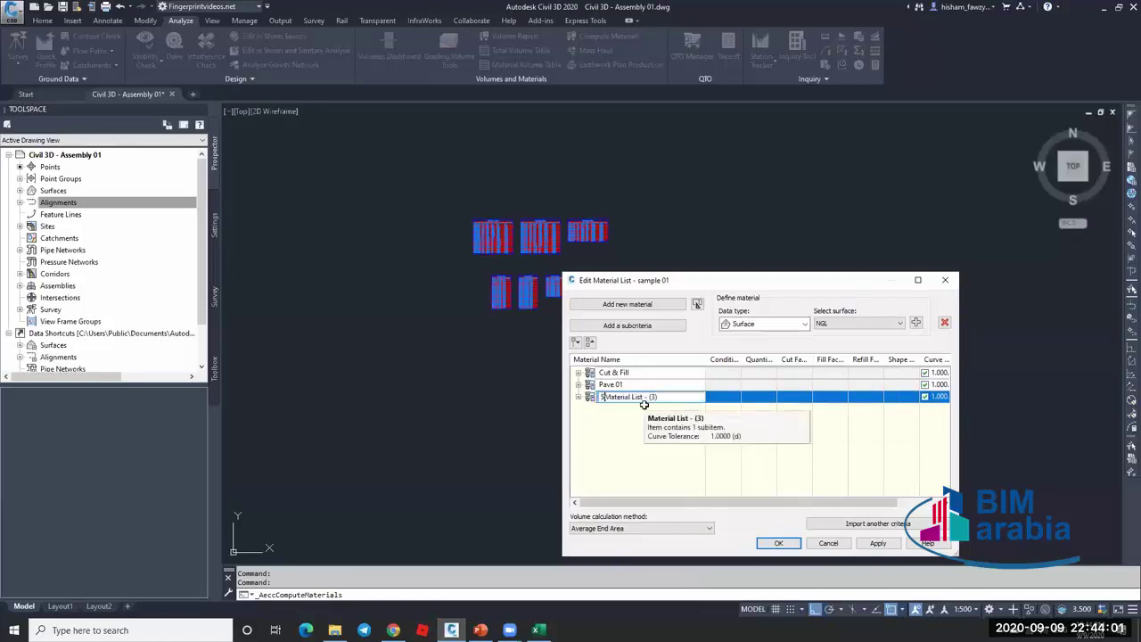
{"action": "key", "text": "Return"}
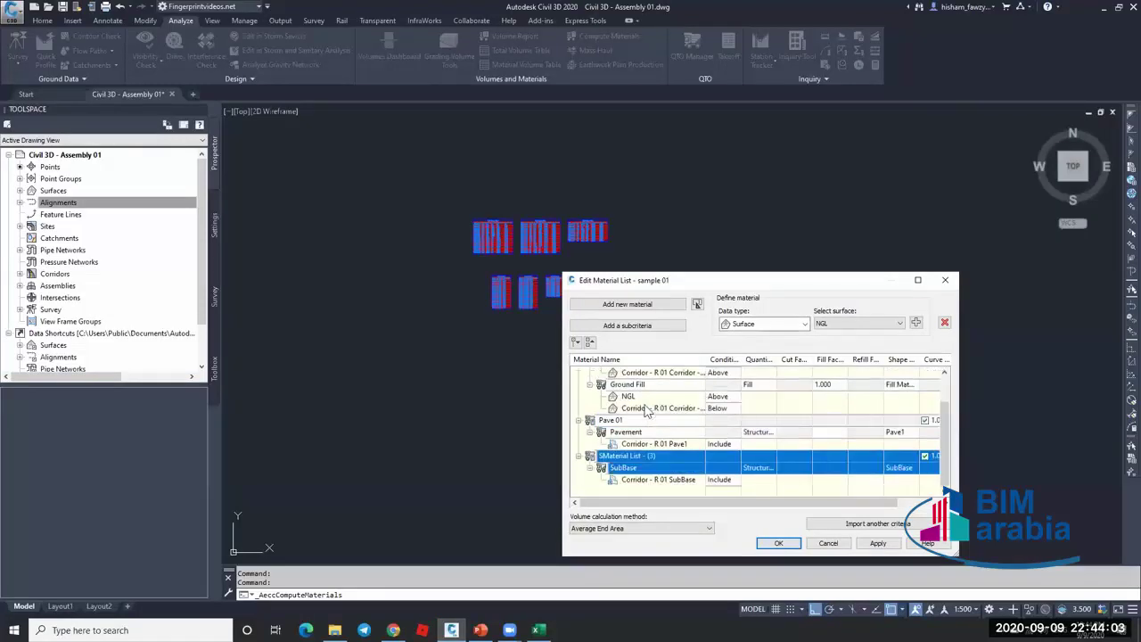
{"action": "scroll", "coordinate": [646, 409], "scroll_direction": "up", "scroll_amount": 1}
{"action": "left_click", "coordinate": [589, 341]}
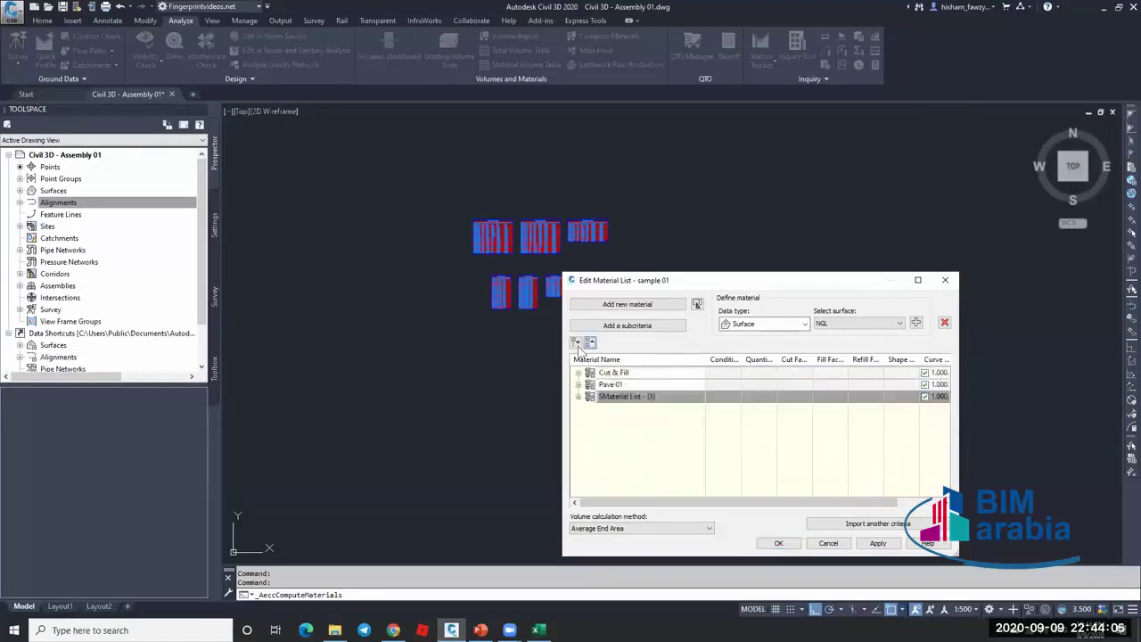
{"action": "left_click", "coordinate": [633, 396]}
{"action": "type", "text": "Sub base"}
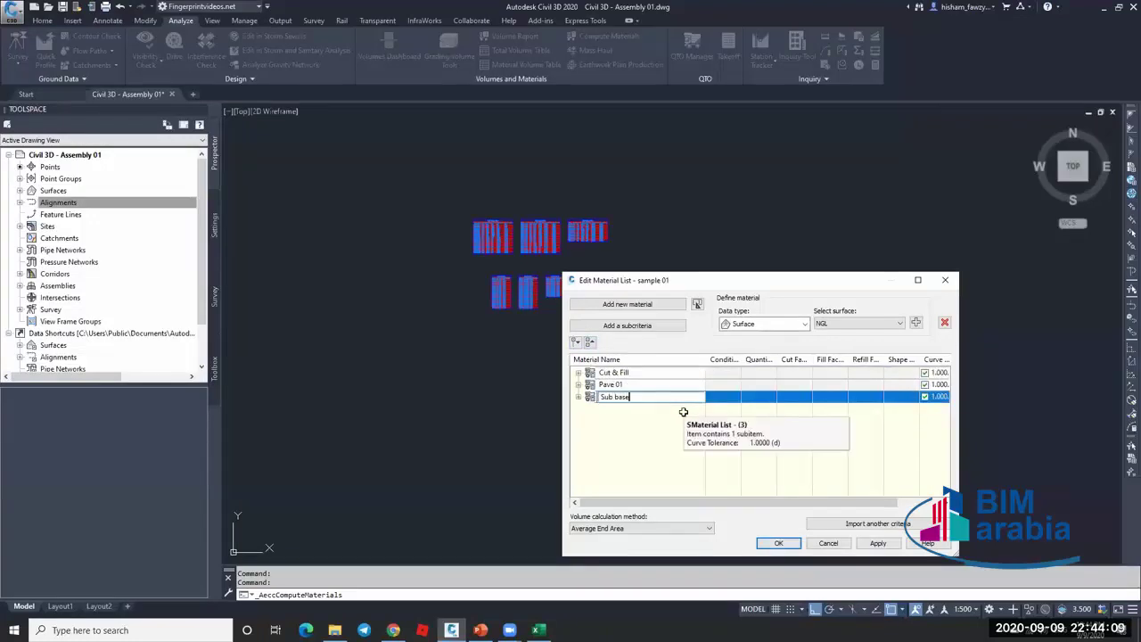
{"action": "key", "text": "Return"}
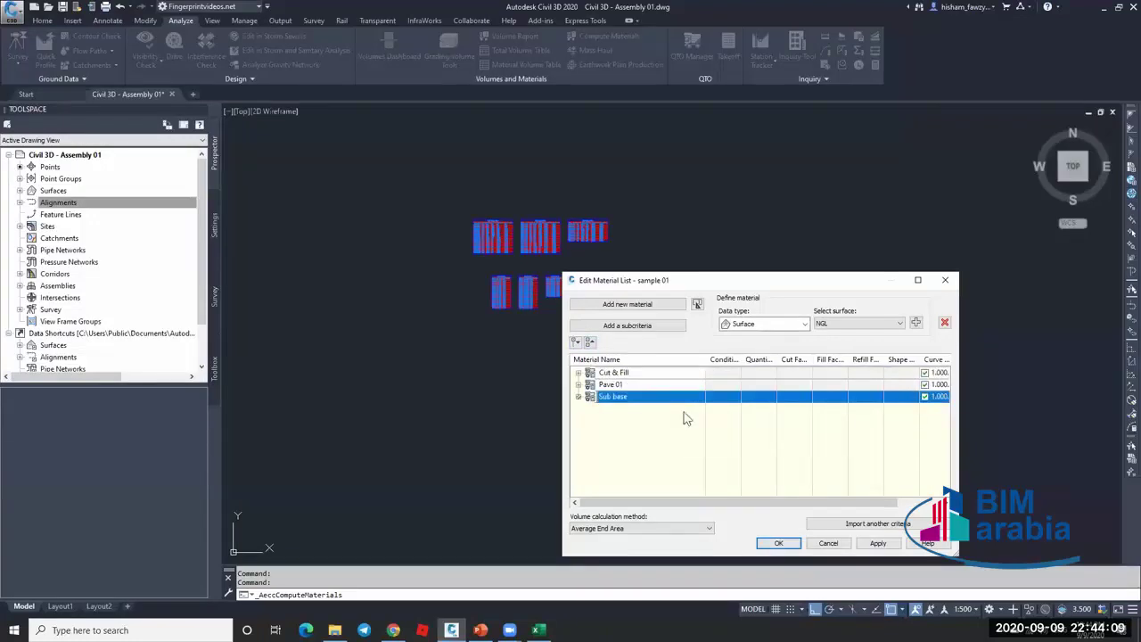
{"action": "left_click", "coordinate": [778, 543]}
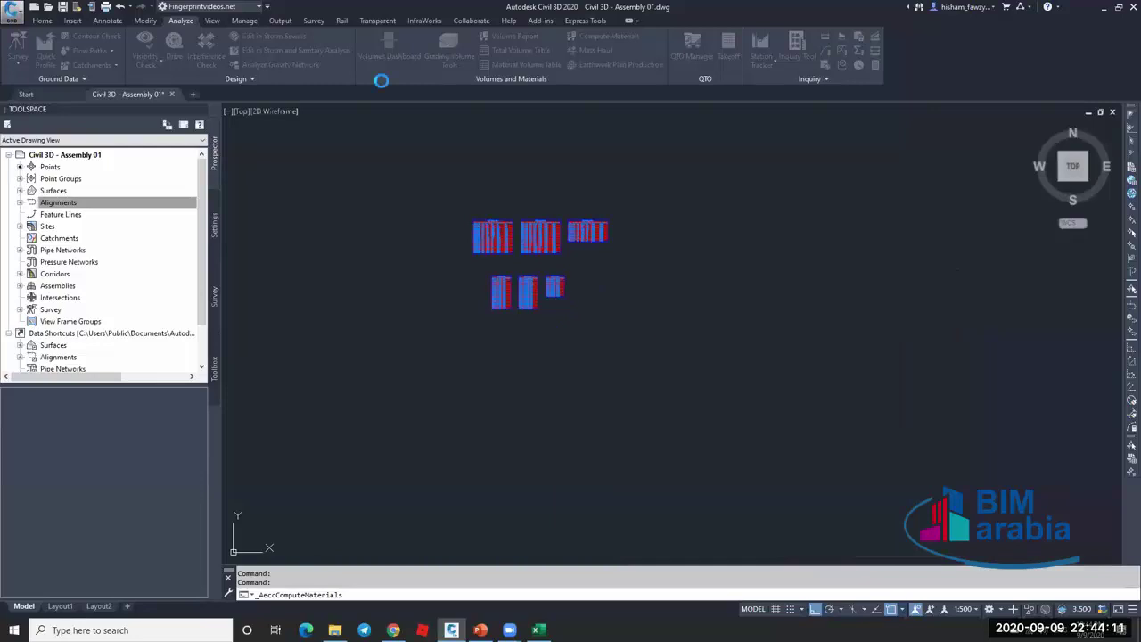
Add a SubBase material volume table from the Sub base list, placed below the existing tables.
{"action": "left_click", "coordinate": [508, 64]}
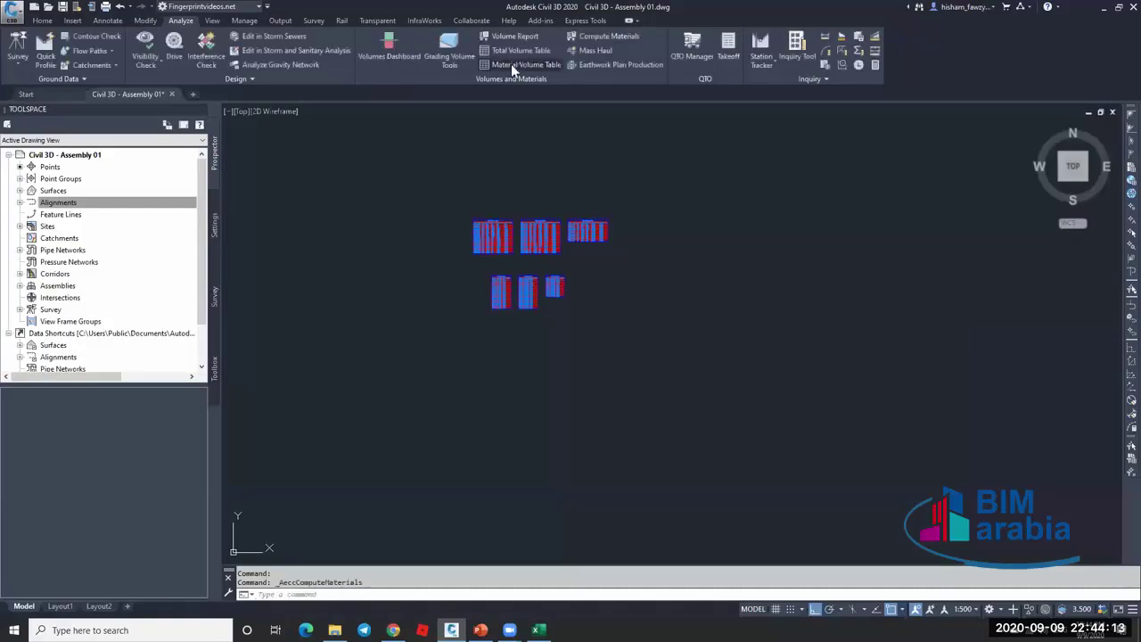
{"action": "left_click", "coordinate": [524, 326]}
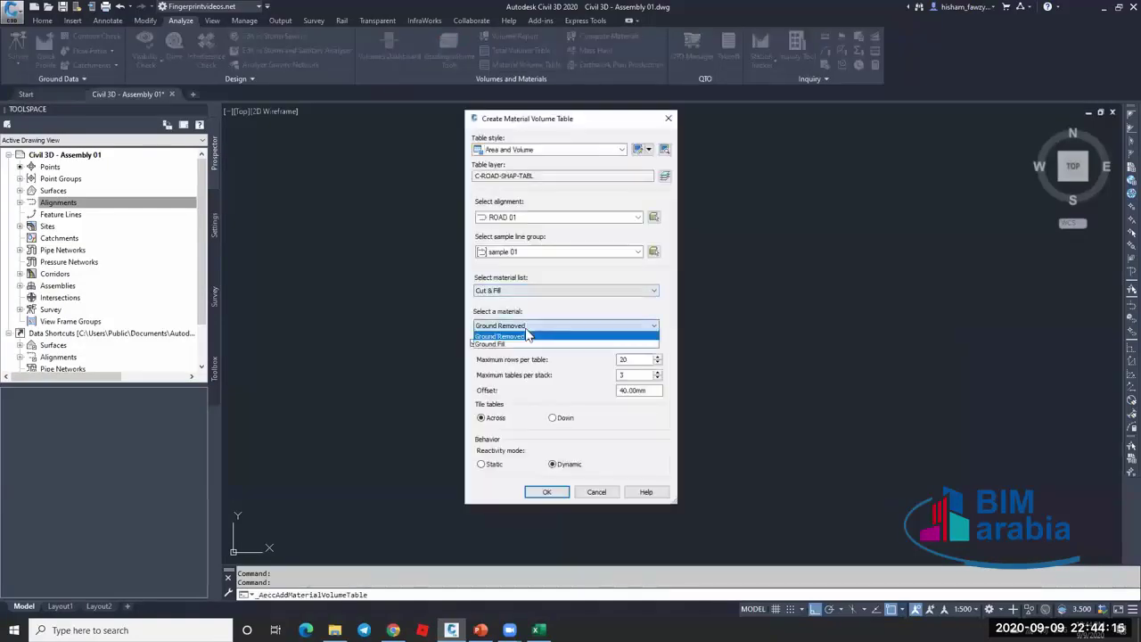
{"action": "left_click", "coordinate": [537, 294]}
{"action": "left_click", "coordinate": [537, 294]}
{"action": "left_click", "coordinate": [526, 312]}
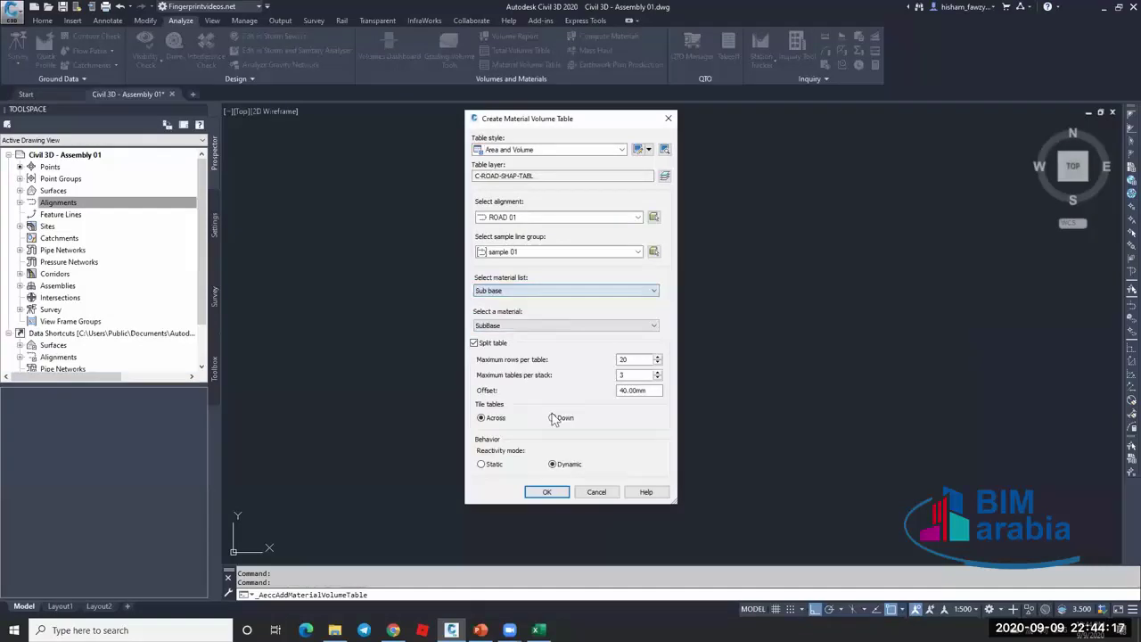
{"action": "left_click", "coordinate": [546, 492]}
{"action": "left_click", "coordinate": [488, 330]}
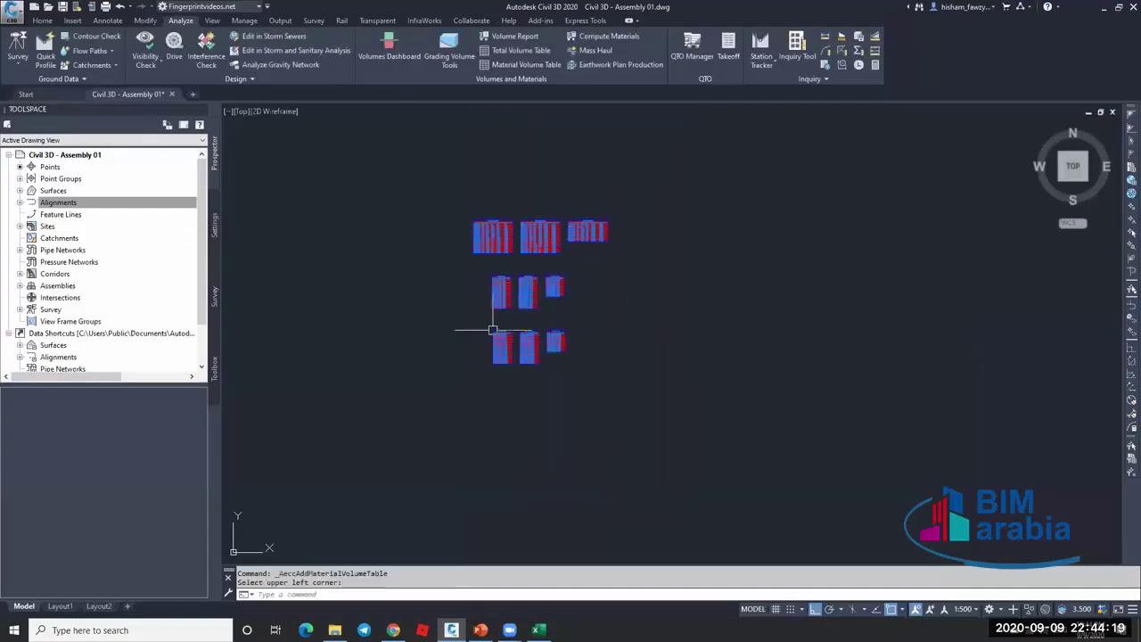
{"action": "scroll", "coordinate": [557, 357], "scroll_direction": "up", "scroll_amount": 6}
{"action": "scroll", "coordinate": [533, 234], "scroll_direction": "down", "scroll_amount": 8}
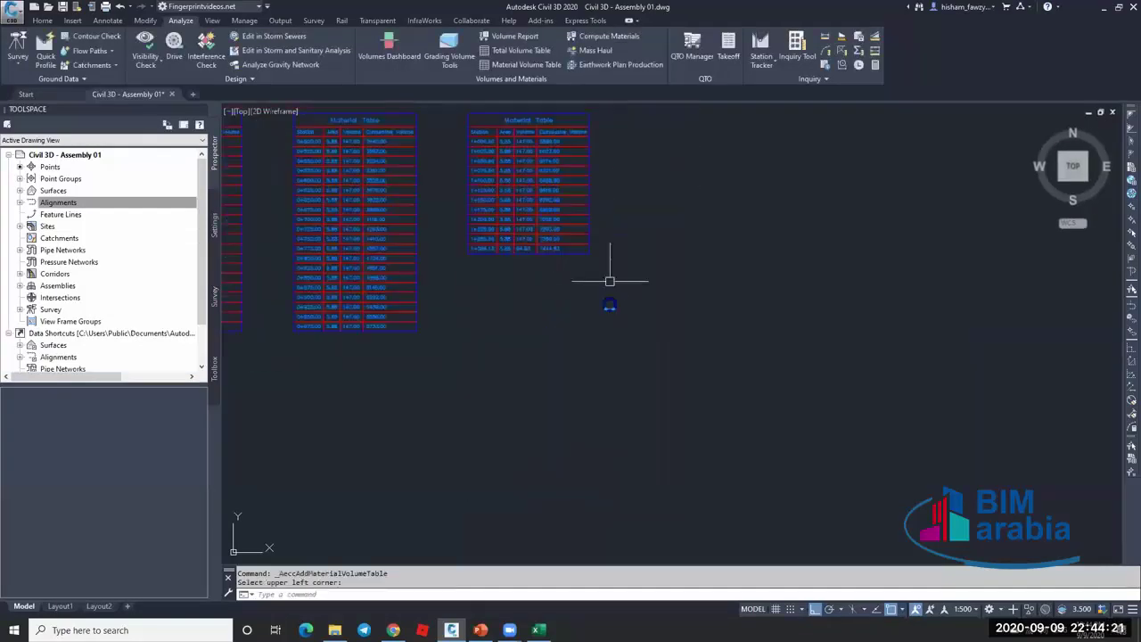
{"action": "scroll", "coordinate": [616, 251], "scroll_direction": "up", "scroll_amount": 3}
{"action": "scroll", "coordinate": [616, 250], "scroll_direction": "up", "scroll_amount": 2}
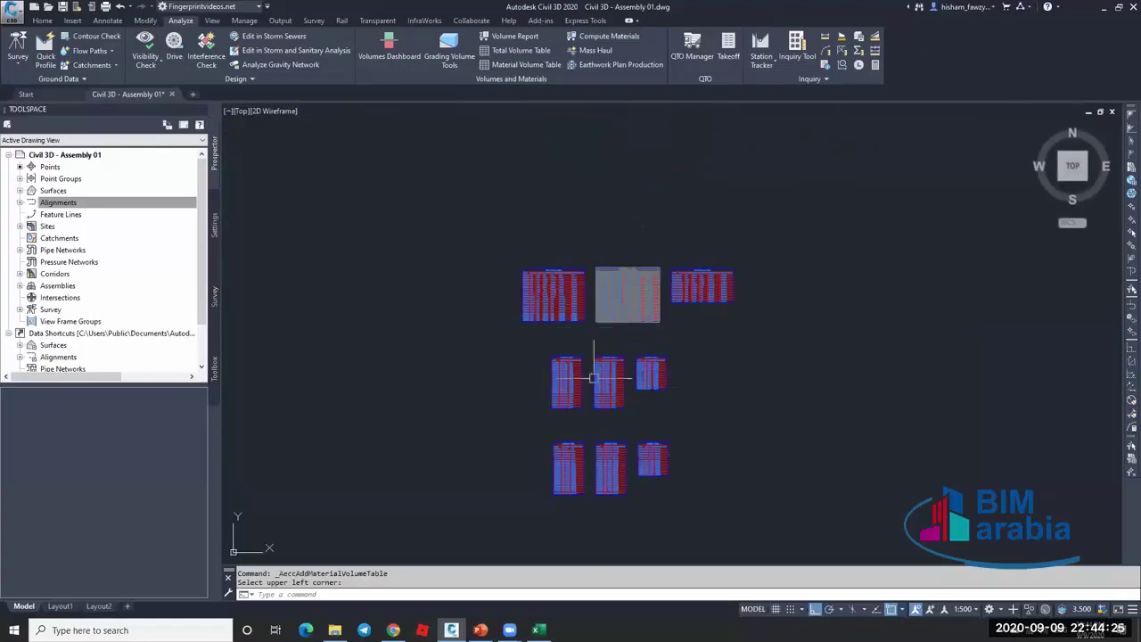
Zoom to the ROAD 01 corridor and bring up the Home Section Views commands.
{"action": "scroll", "coordinate": [593, 468], "scroll_direction": "down", "scroll_amount": 7}
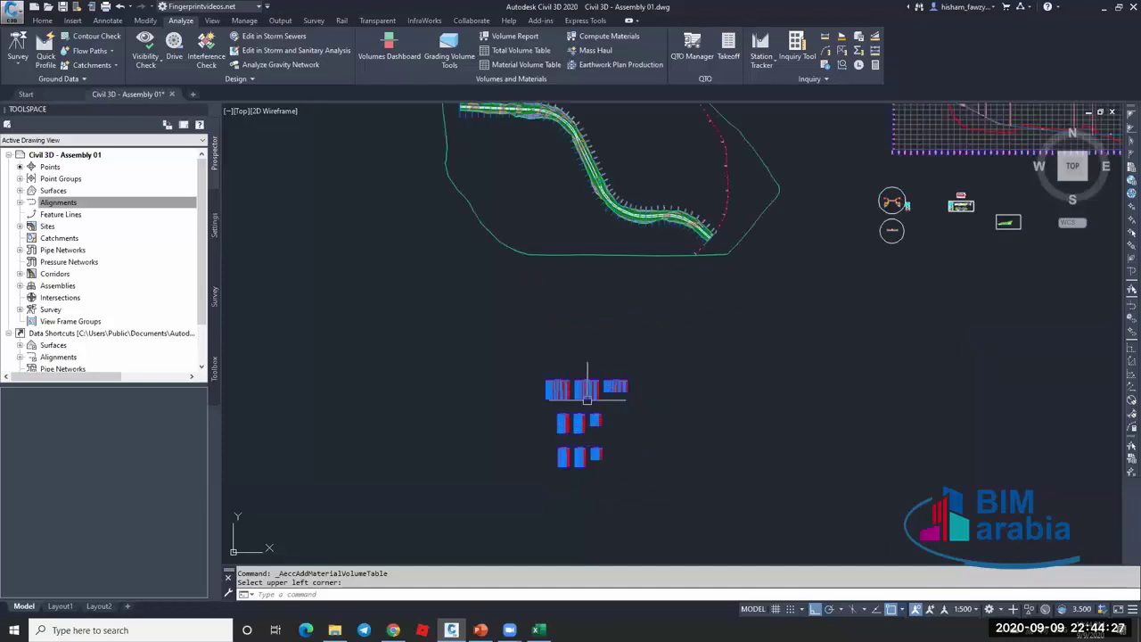
{"action": "scroll", "coordinate": [634, 188], "scroll_direction": "up", "scroll_amount": 5}
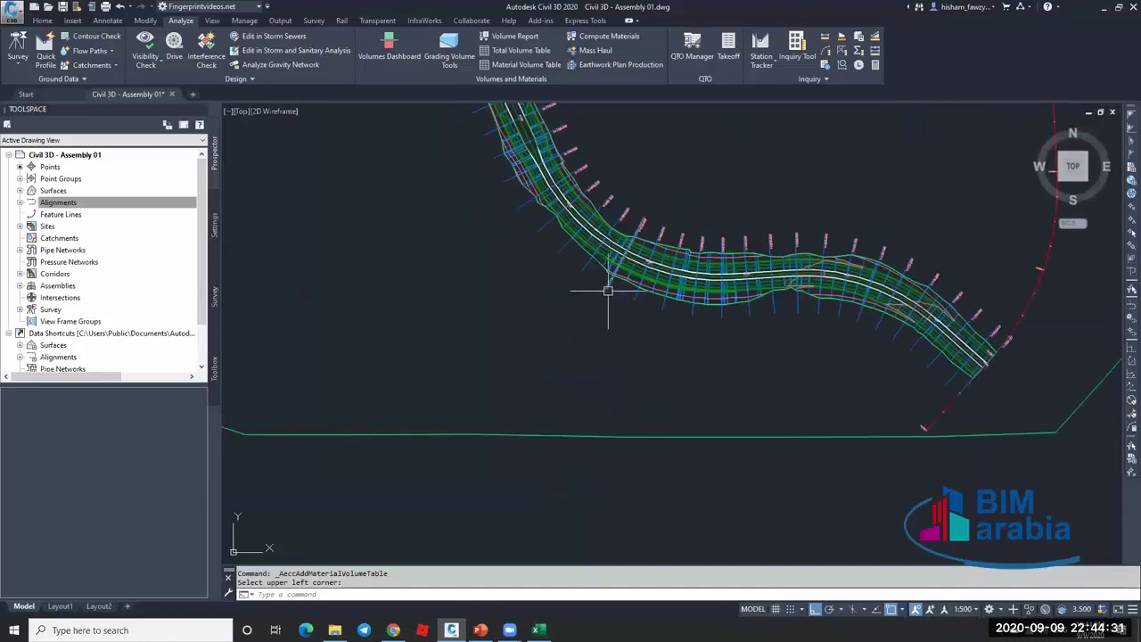
{"action": "scroll", "coordinate": [570, 223], "scroll_direction": "down", "scroll_amount": 5}
{"action": "scroll", "coordinate": [577, 214], "scroll_direction": "up", "scroll_amount": 4}
{"action": "scroll", "coordinate": [576, 214], "scroll_direction": "up", "scroll_amount": 2}
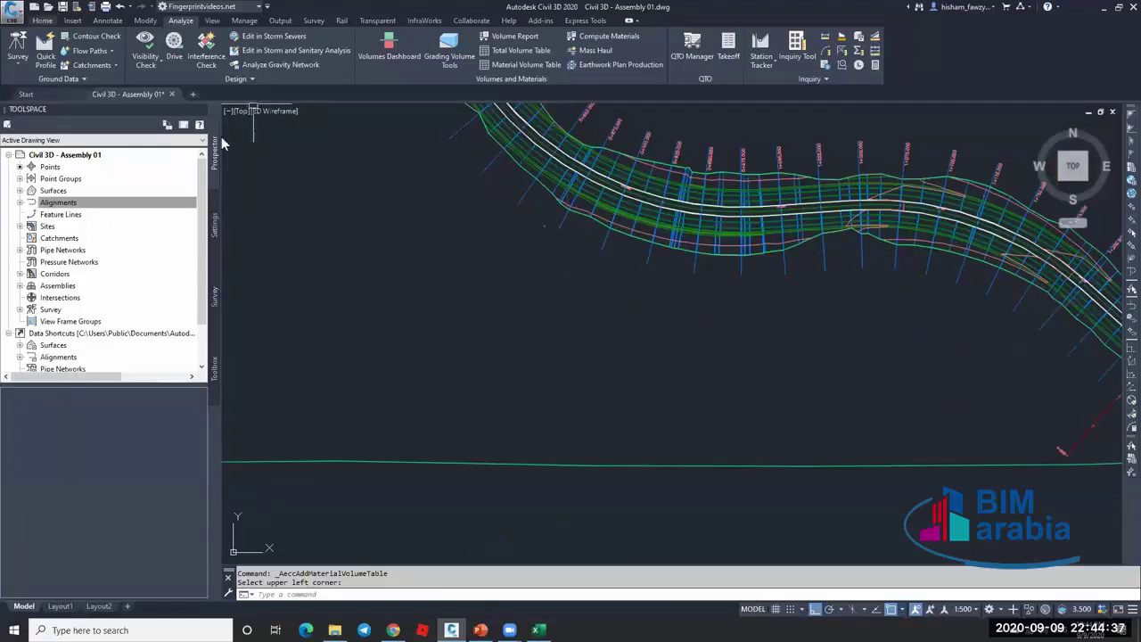
{"action": "left_click", "coordinate": [44, 22]}
{"action": "left_click", "coordinate": [392, 67]}
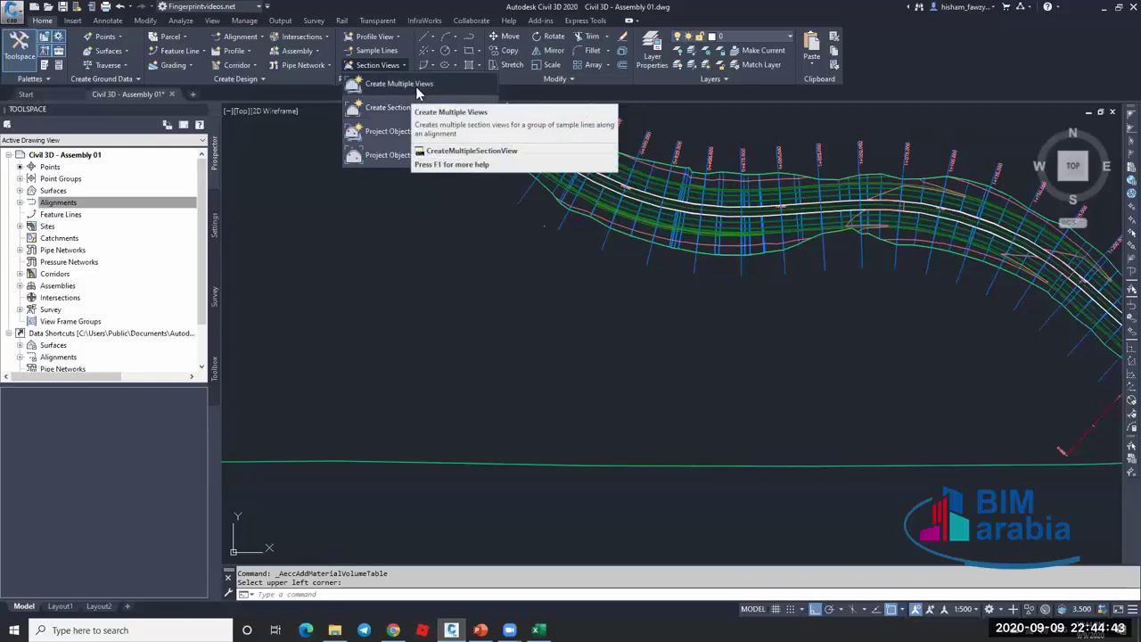
Launch Create Multiple Section Views for alignment ROAD 01 and sample line group sample 01.
{"action": "left_click", "coordinate": [416, 87]}
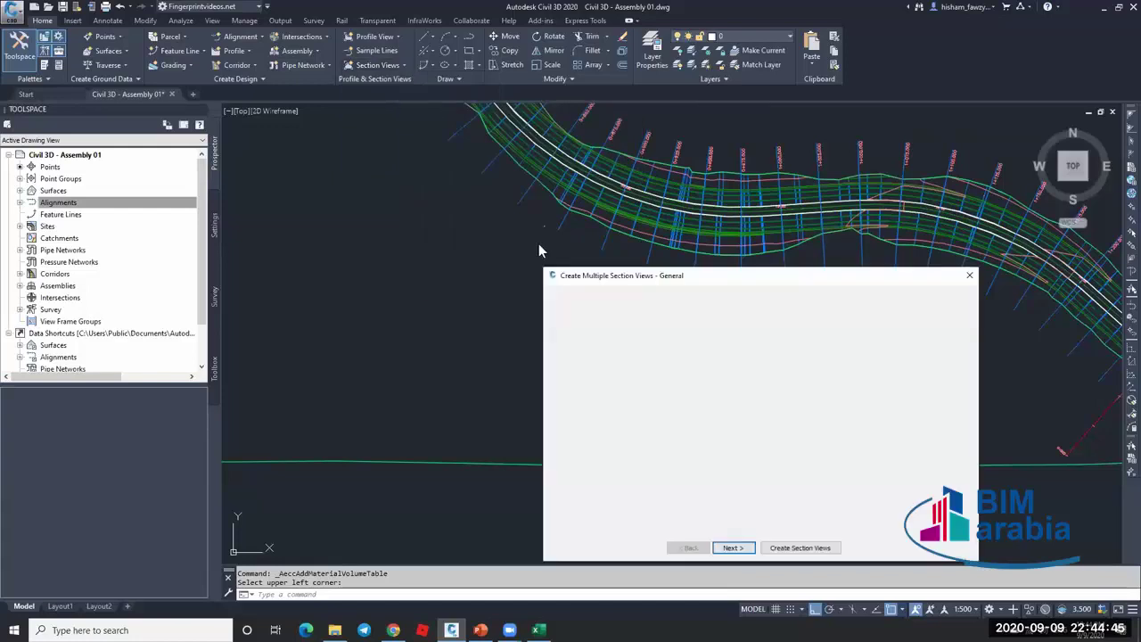
{"action": "left_click_drag", "start_coordinate": [638, 278], "coordinate": [467, 146]}
{"action": "left_click", "coordinate": [531, 183]}
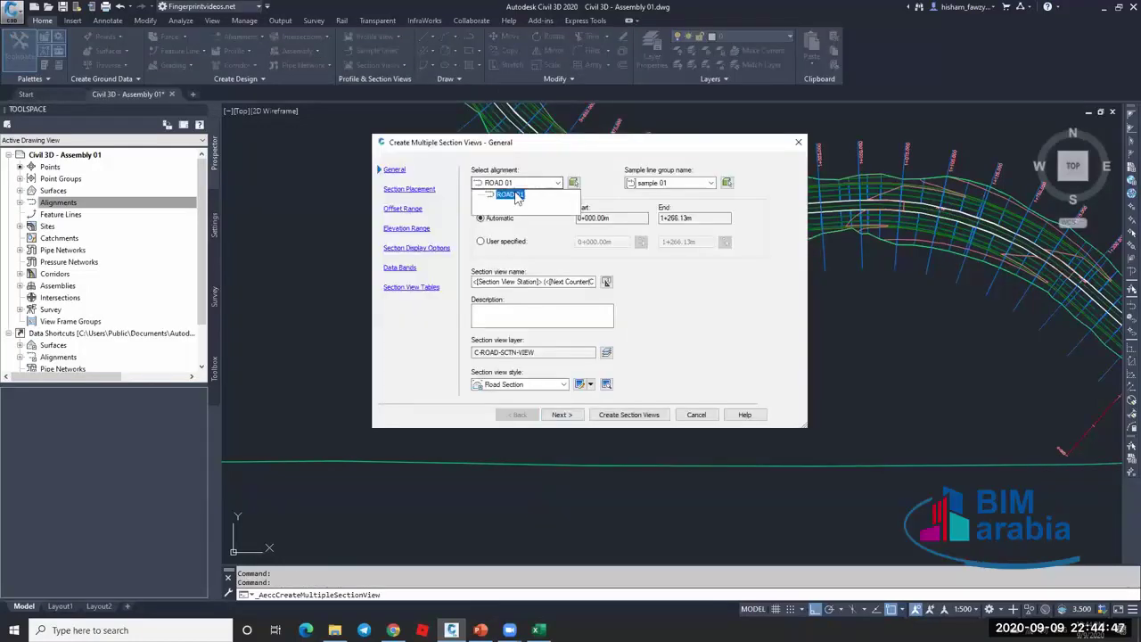
{"action": "left_click", "coordinate": [535, 193]}
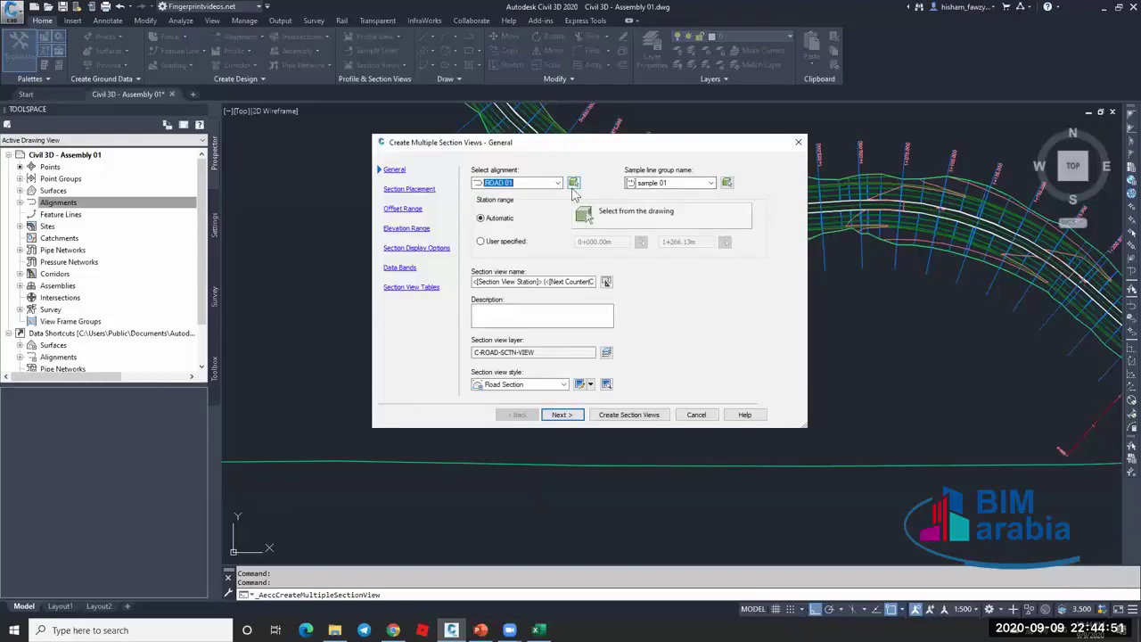
{"action": "left_click", "coordinate": [556, 183]}
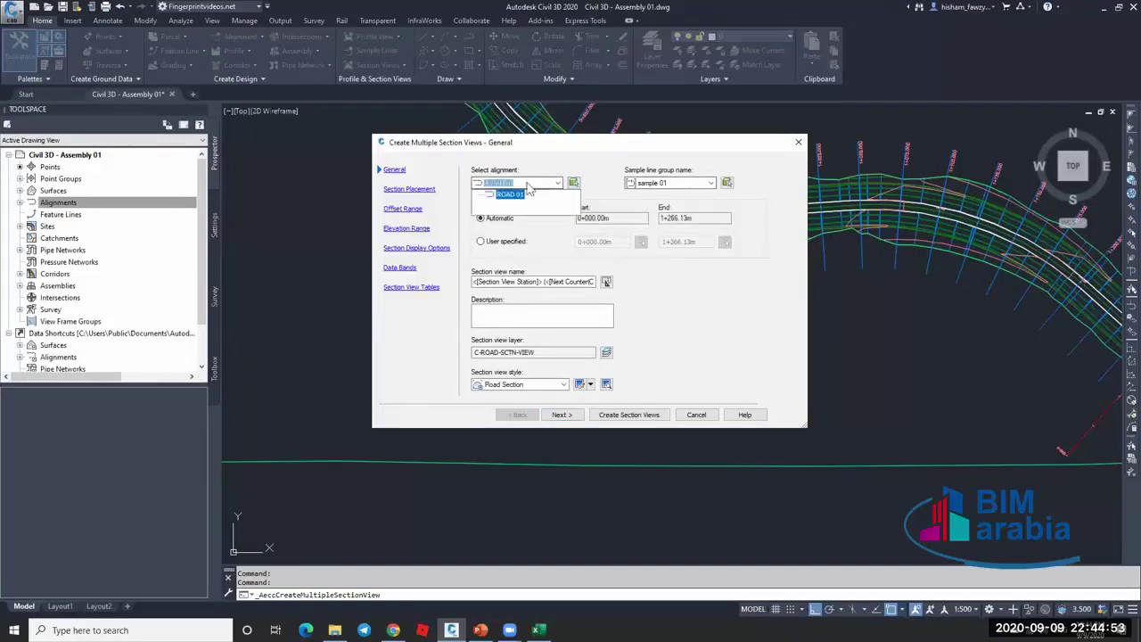
{"action": "left_click", "coordinate": [508, 194]}
{"action": "left_click", "coordinate": [664, 183]}
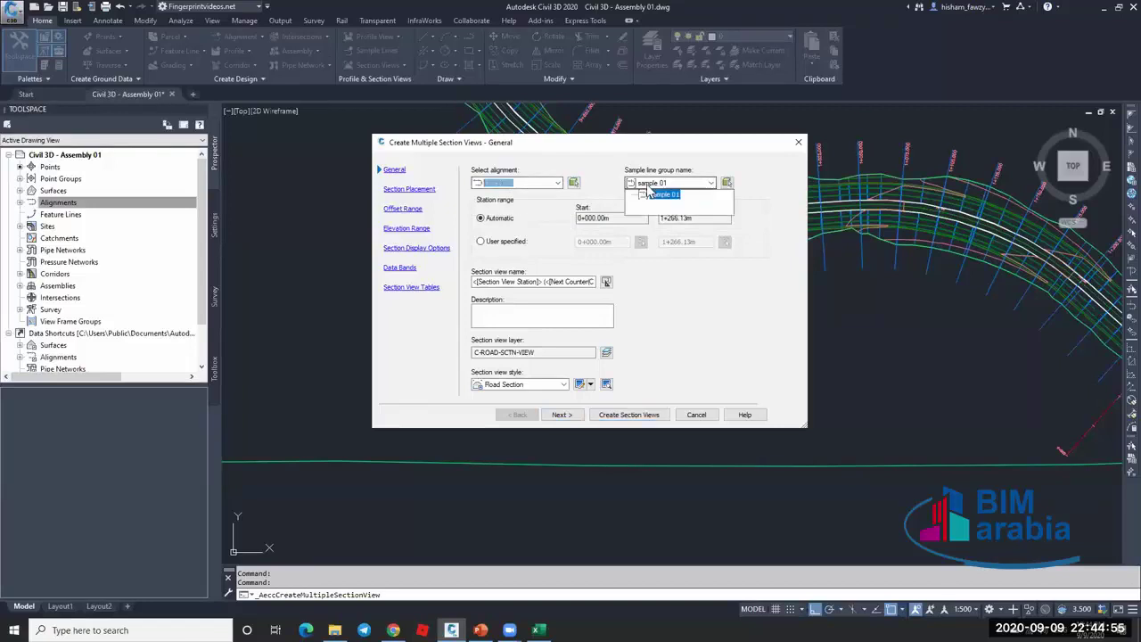
{"action": "left_click", "coordinate": [657, 198]}
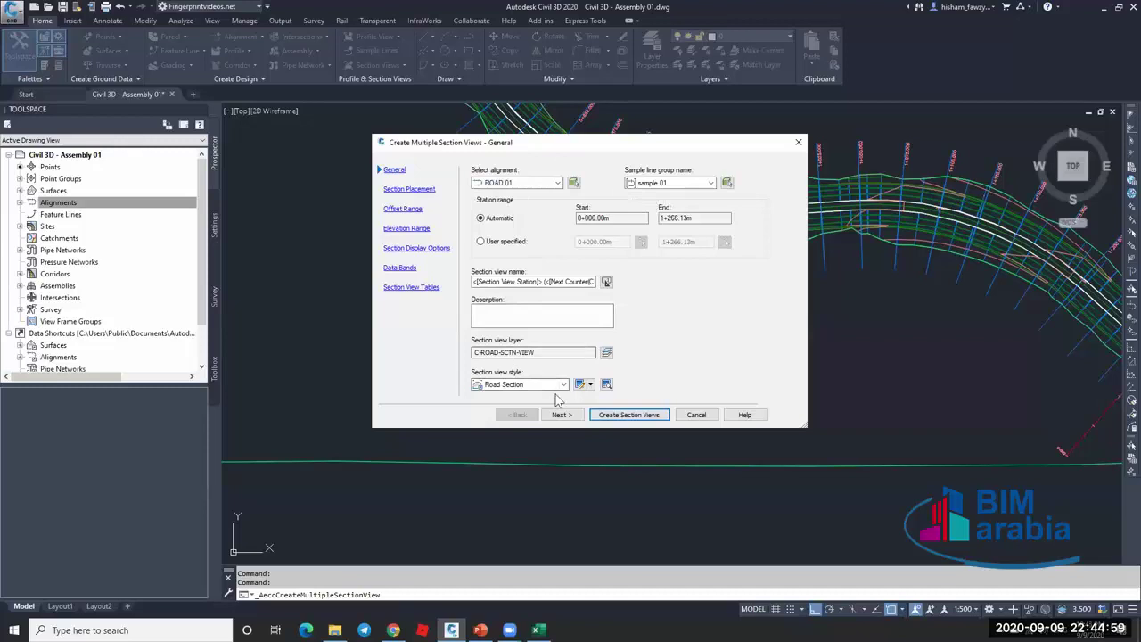
{"action": "left_click", "coordinate": [409, 189]}
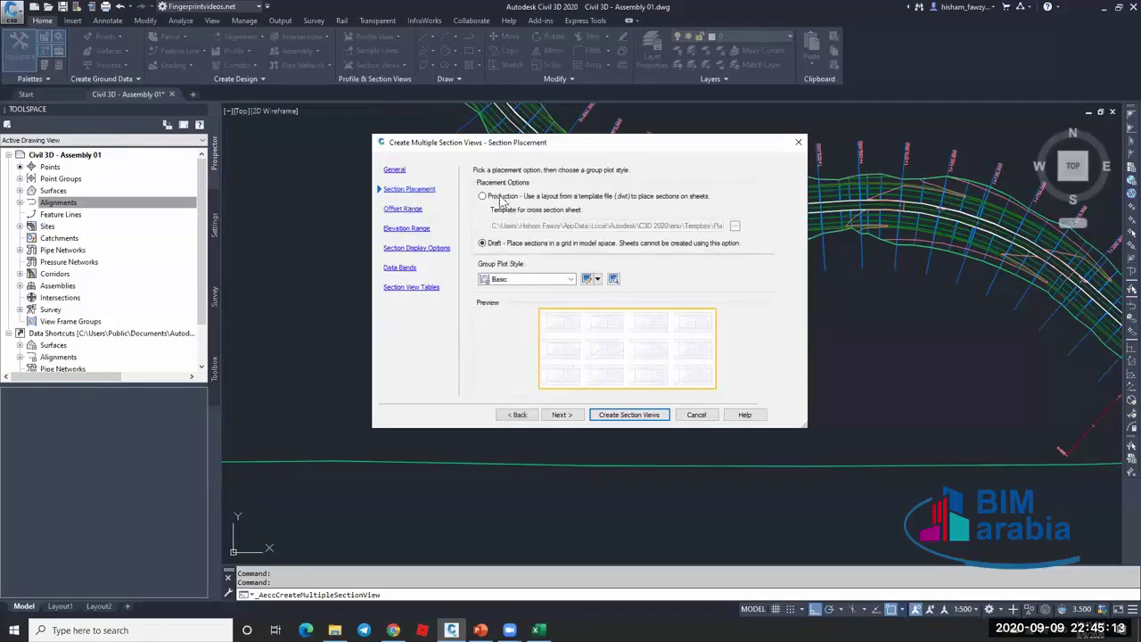
Keep Draft placement after previewing Production ISO A0 sheet templates, then reach Elevation Range.
{"action": "left_click", "coordinate": [499, 197]}
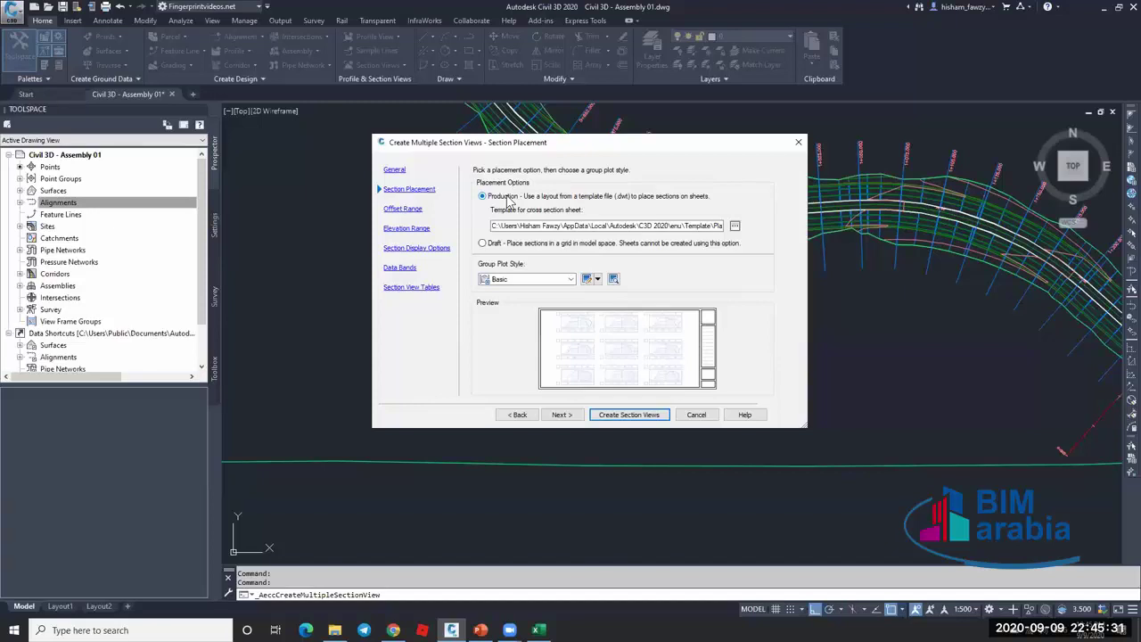
{"action": "left_click", "coordinate": [735, 225]}
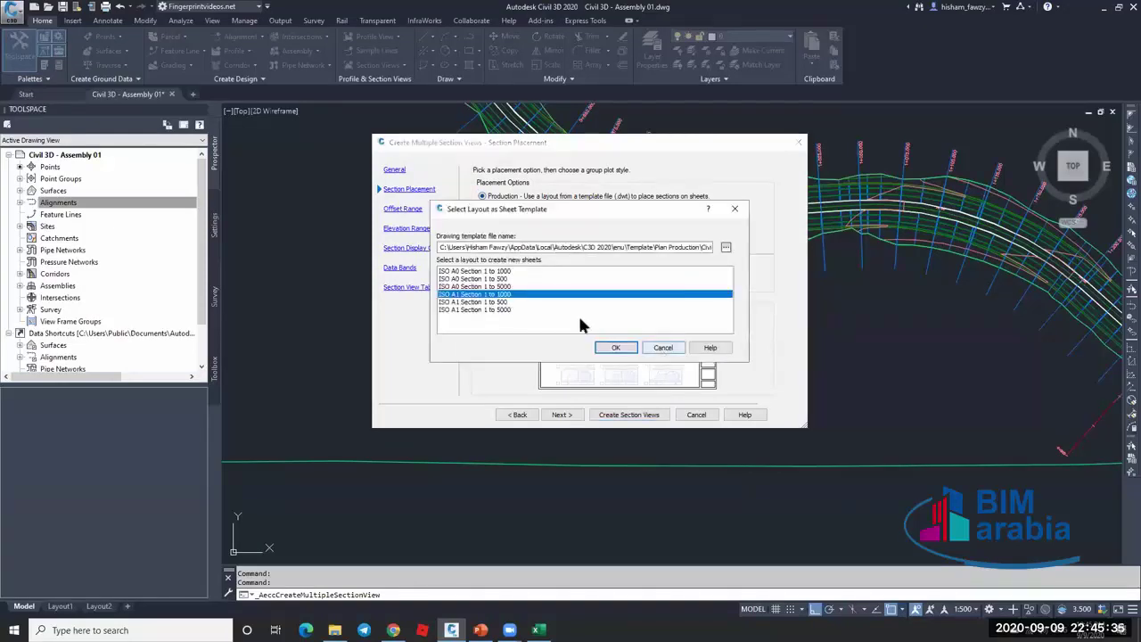
{"action": "left_click", "coordinate": [477, 271]}
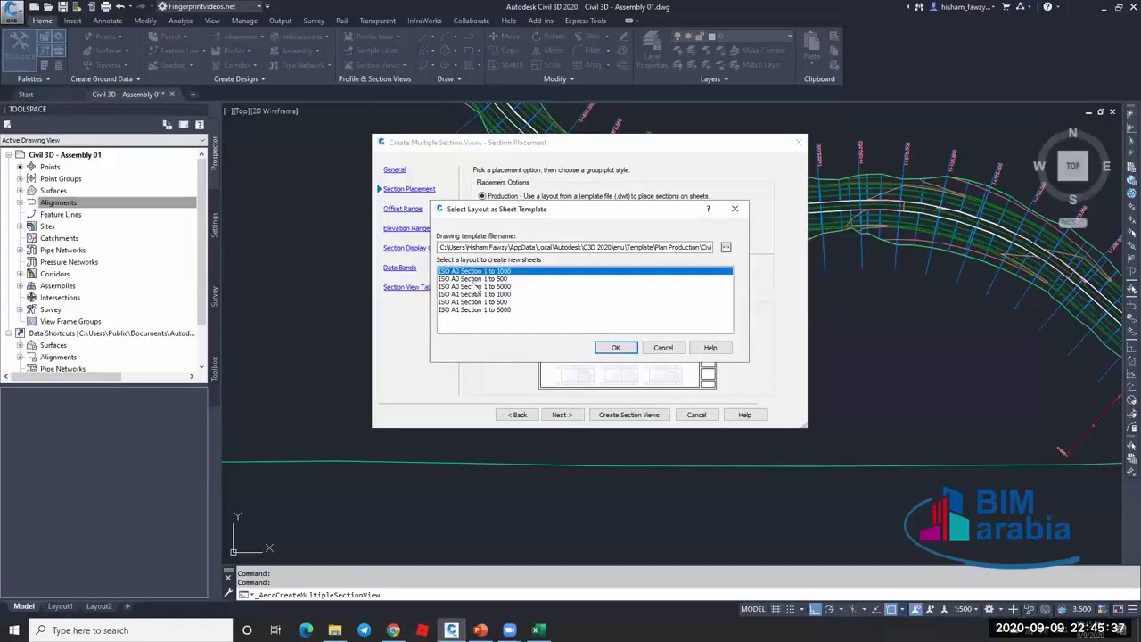
{"action": "left_click", "coordinate": [476, 286]}
{"action": "left_click", "coordinate": [660, 348]}
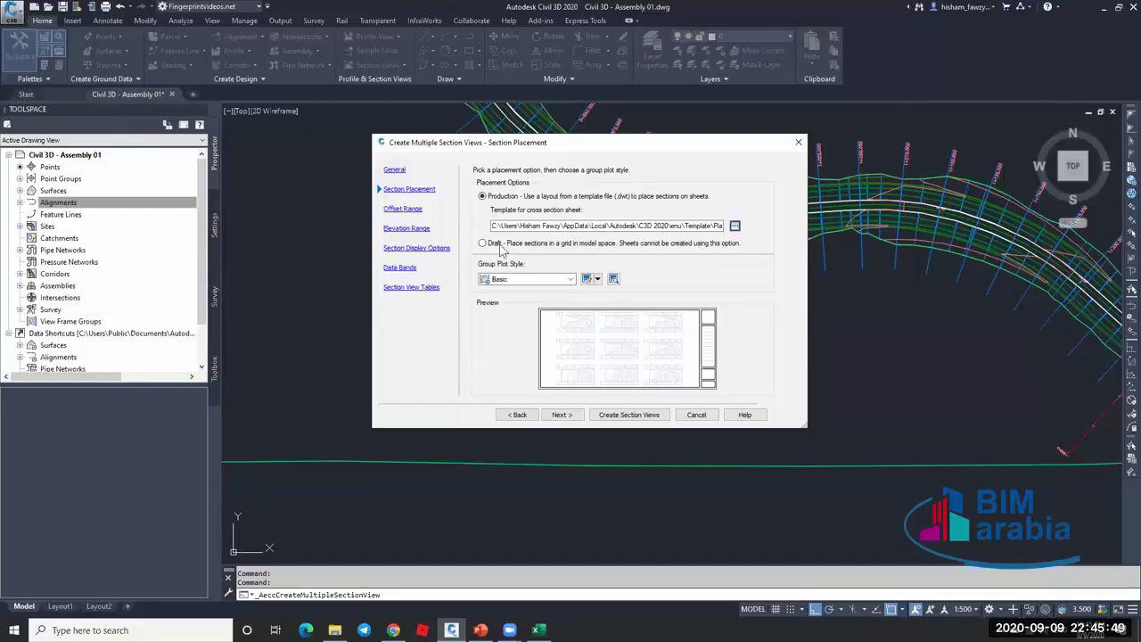
{"action": "left_click", "coordinate": [494, 243]}
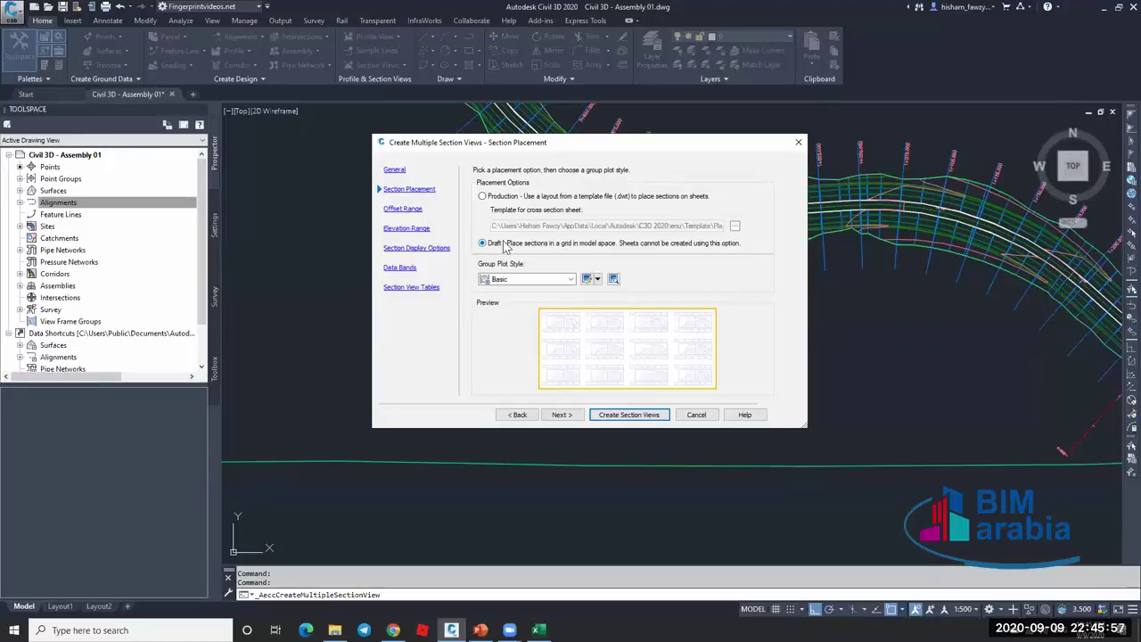
{"action": "left_click", "coordinate": [566, 197]}
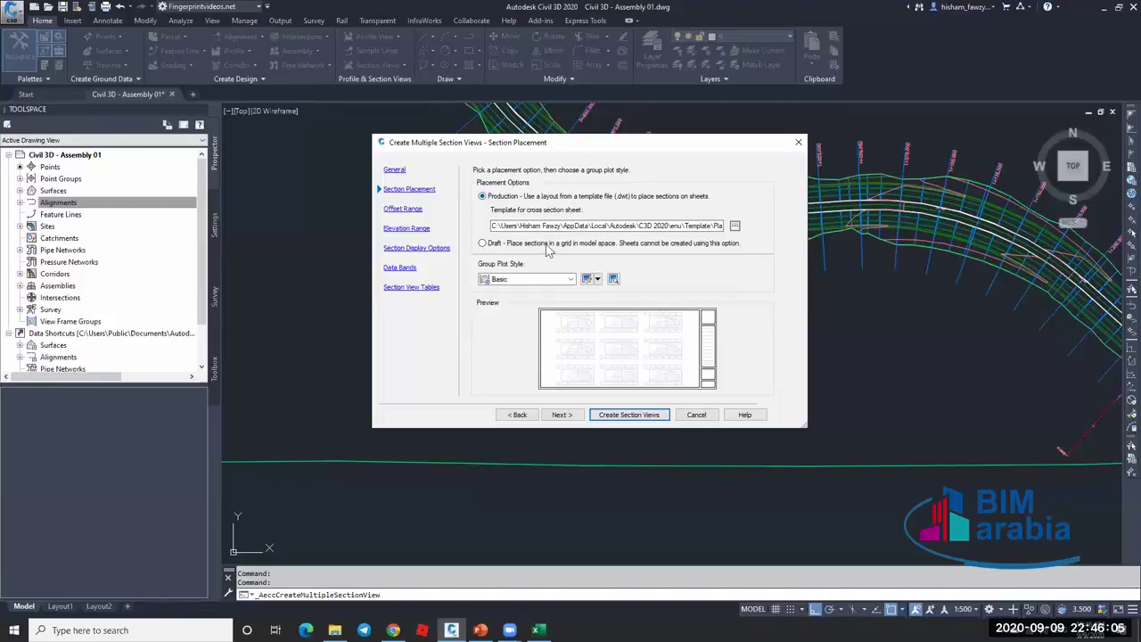
{"action": "left_click", "coordinate": [479, 244]}
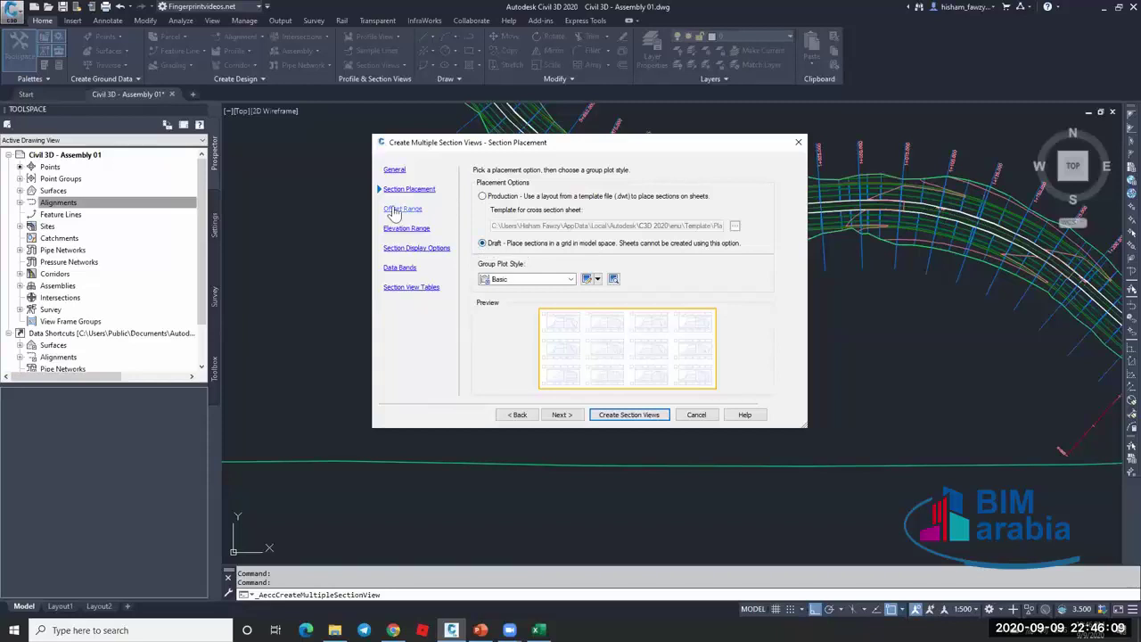
{"action": "left_click", "coordinate": [395, 210]}
{"action": "left_click", "coordinate": [410, 228]}
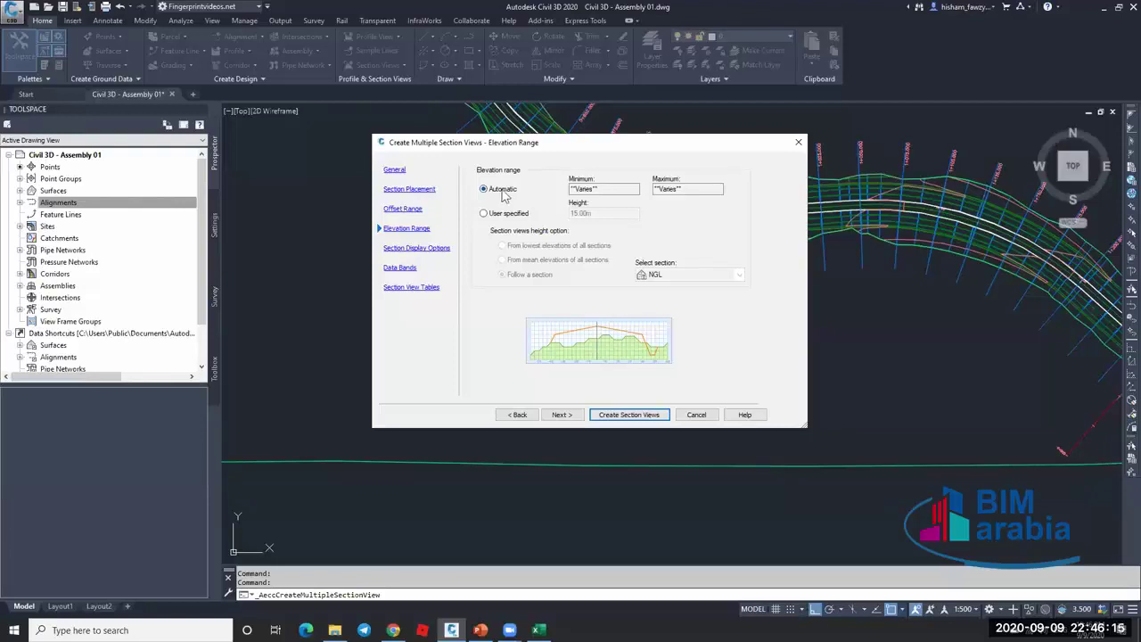
Review the displayed sections: NGL, Corridor - R 01, corridor surface, Ground Fill, Pavement, SubBase.
{"action": "left_click", "coordinate": [440, 250]}
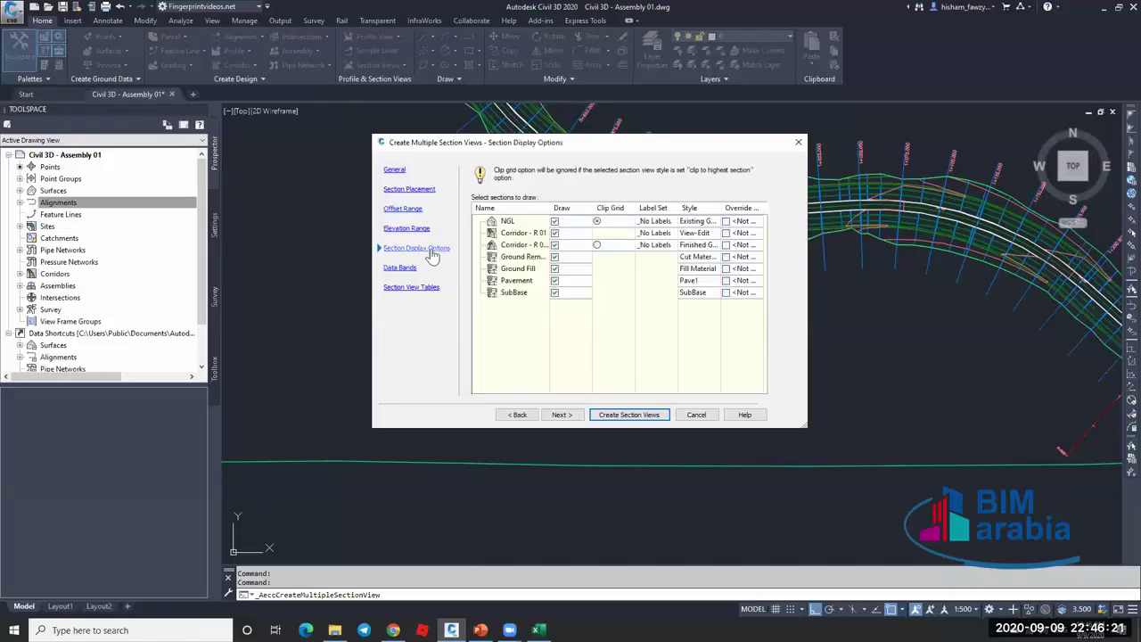
{"action": "left_click_drag", "start_coordinate": [550, 208], "coordinate": [582, 221]}
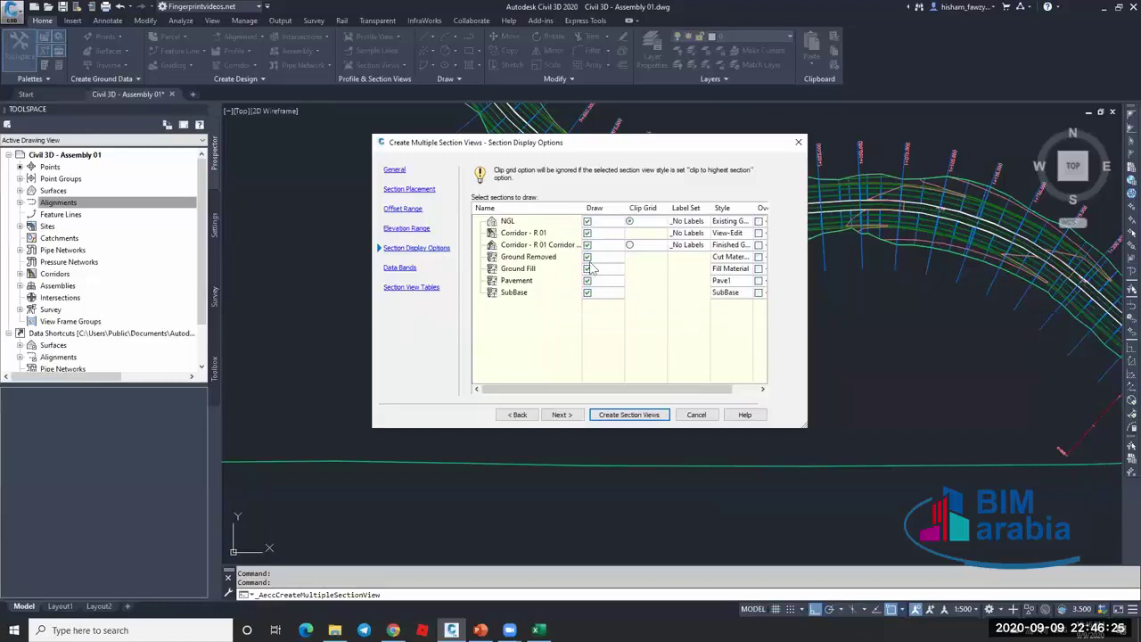
{"action": "left_click", "coordinate": [540, 270]}
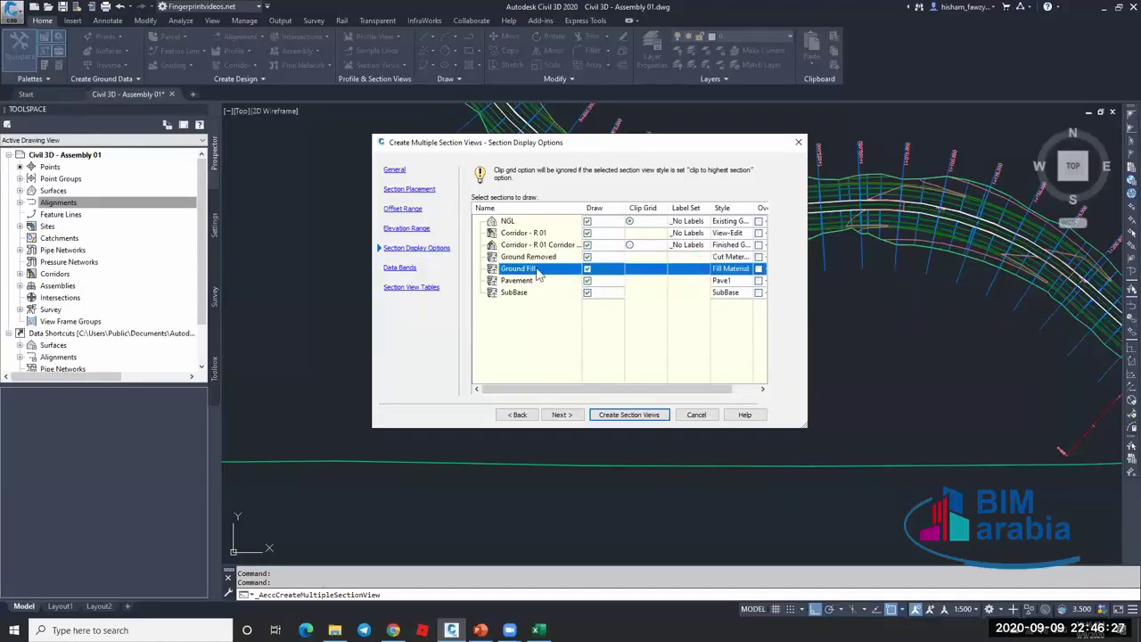
{"action": "left_click", "coordinate": [544, 282]}
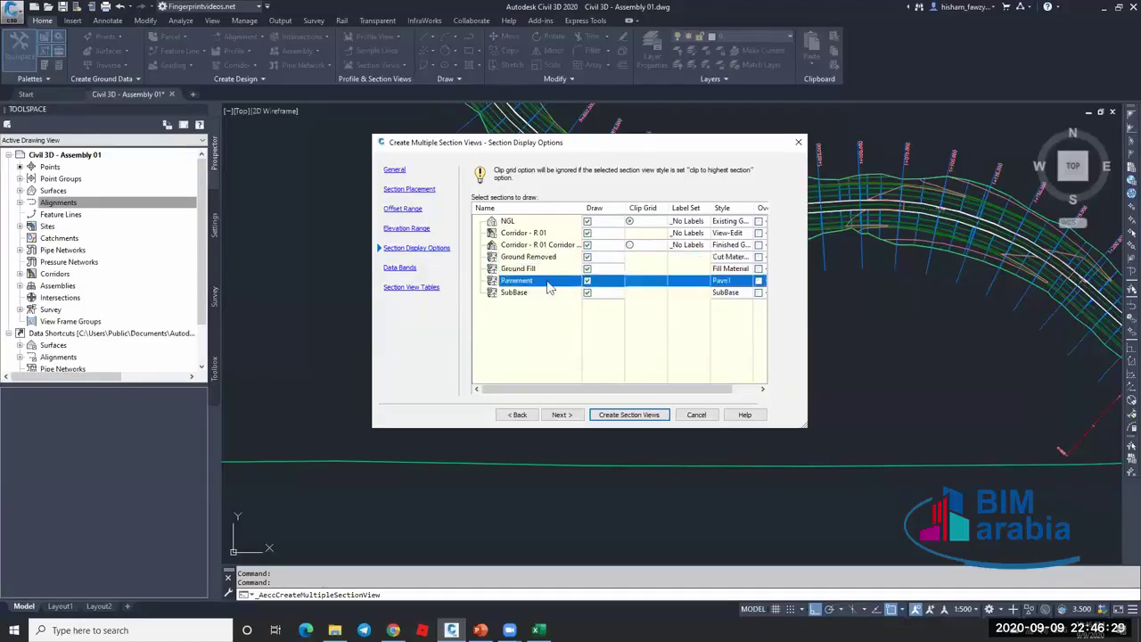
{"action": "left_click", "coordinate": [541, 294]}
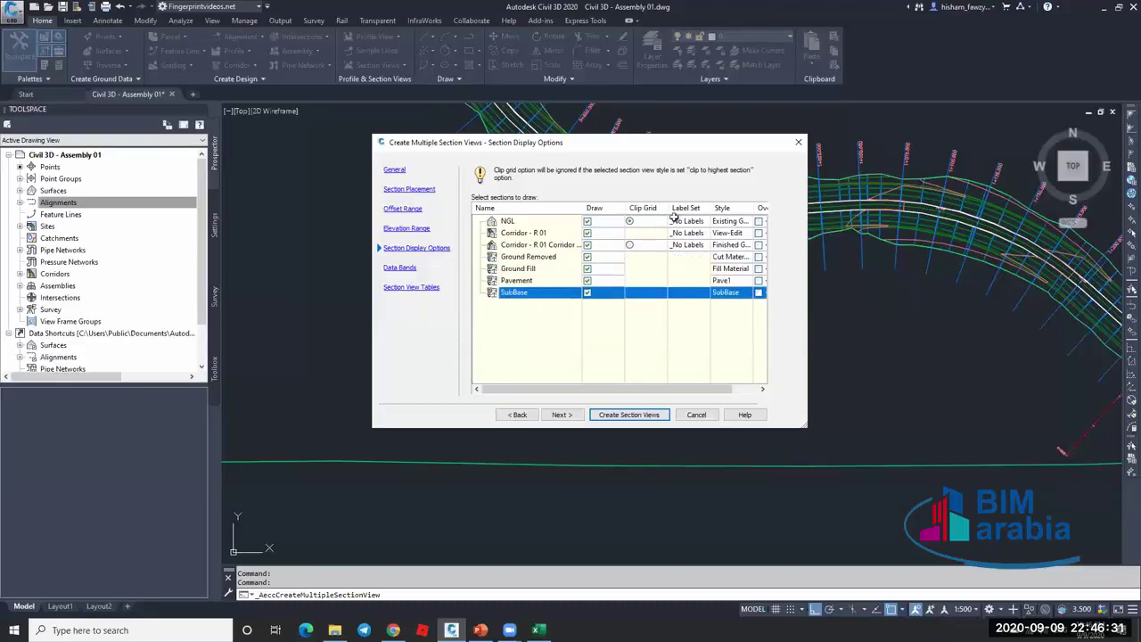
{"action": "left_click", "coordinate": [504, 222]}
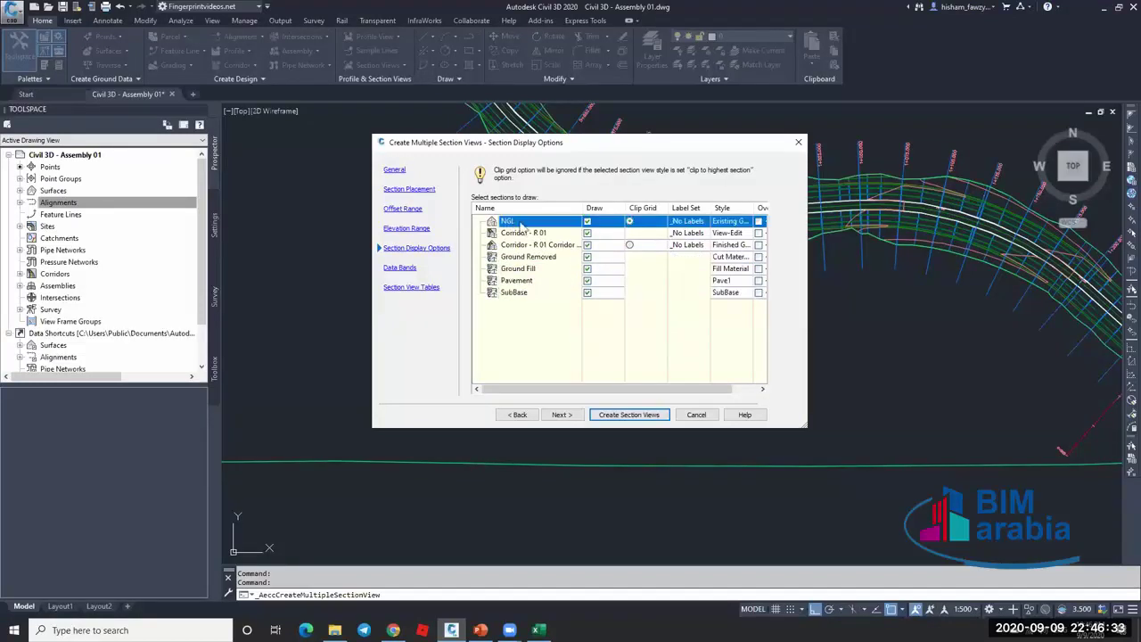
{"action": "left_click", "coordinate": [520, 234]}
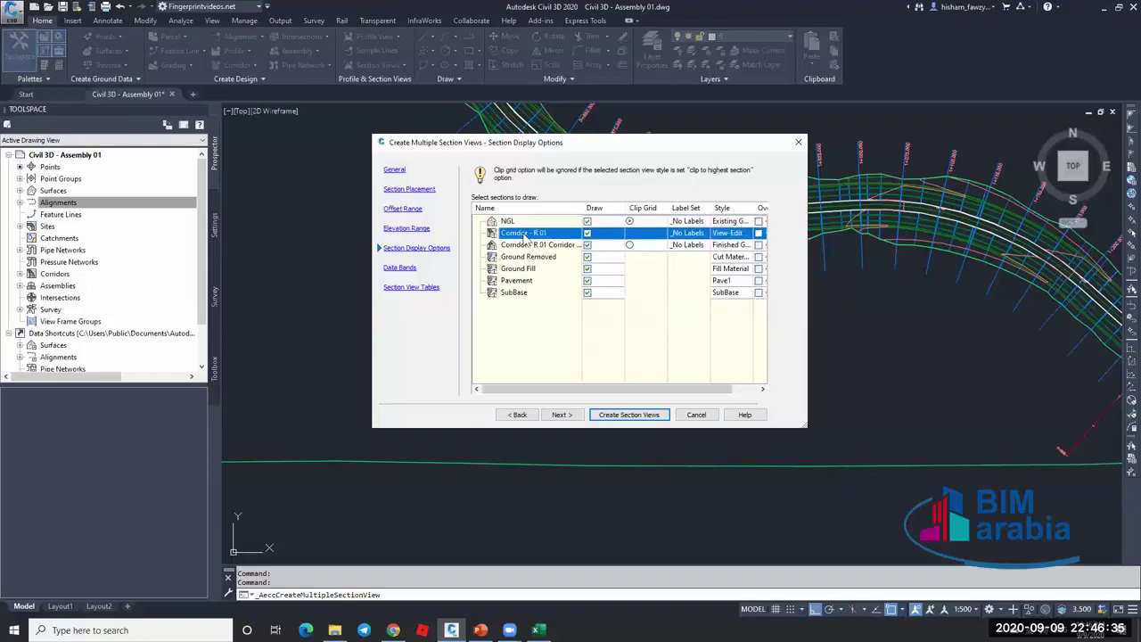
{"action": "left_click", "coordinate": [551, 246]}
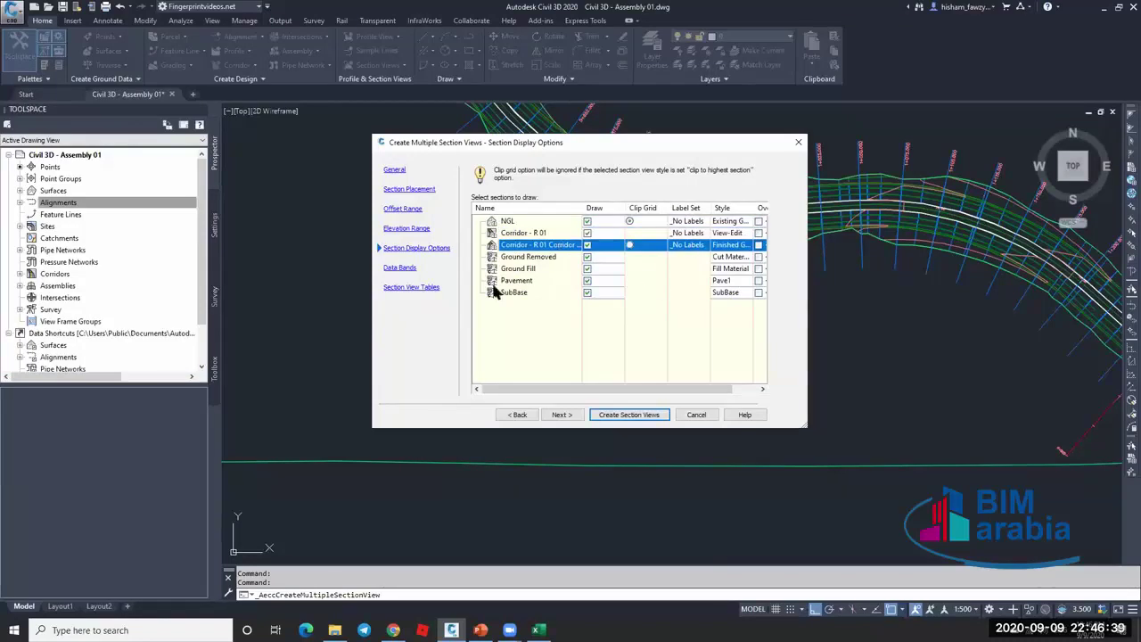
Pass through the Data Bands and Section View Tables pages and create the section views.
{"action": "left_click", "coordinate": [413, 269]}
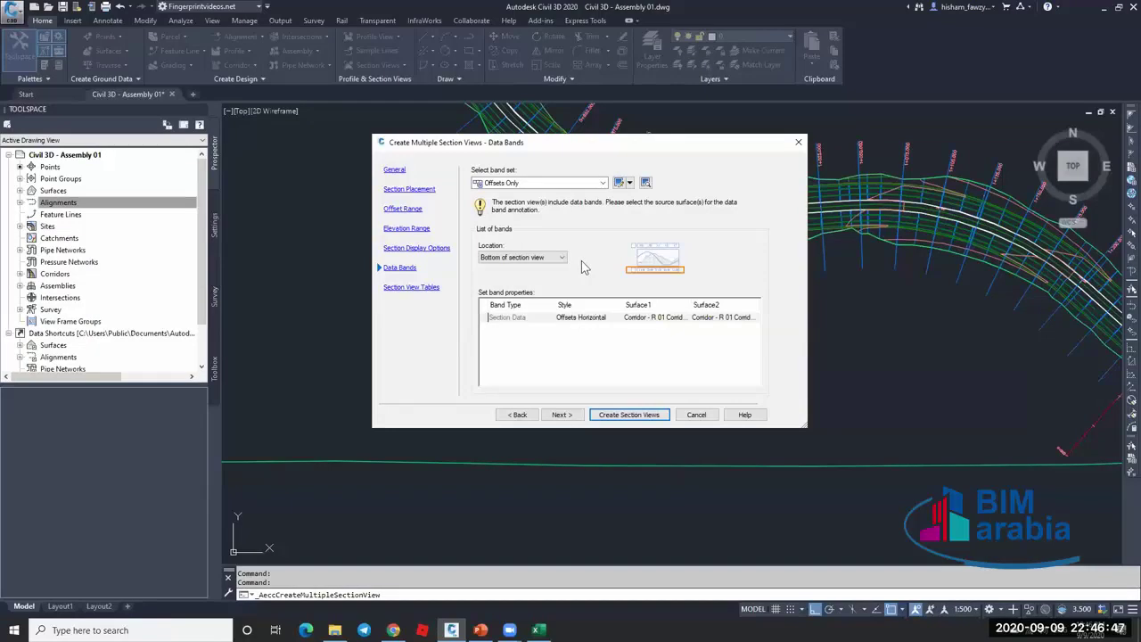
{"action": "left_click", "coordinate": [411, 288]}
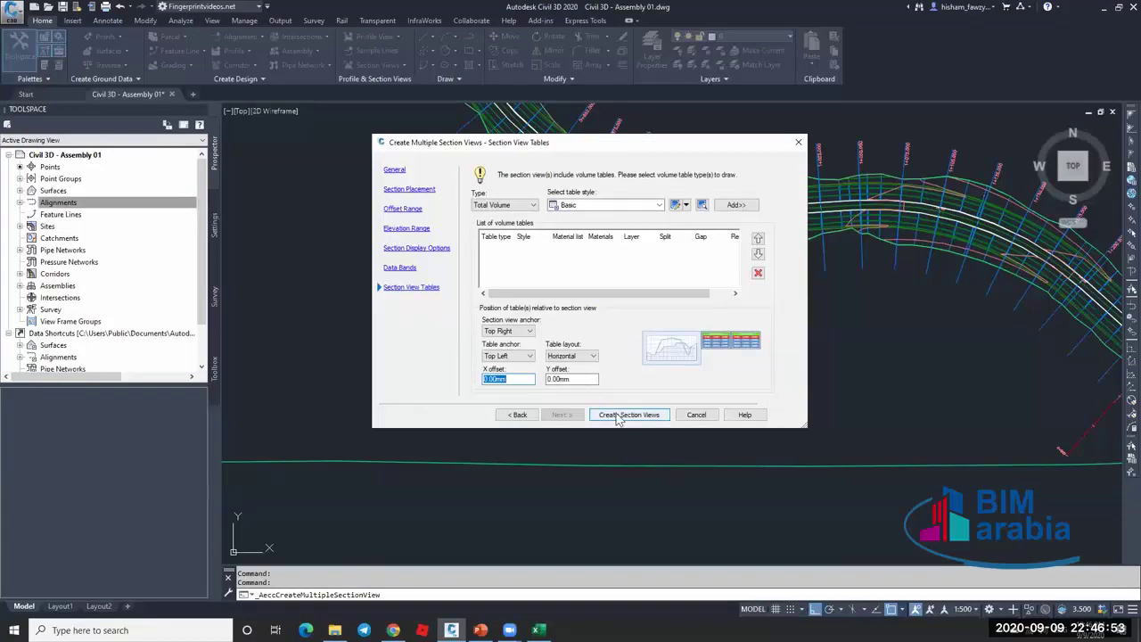
{"action": "left_click", "coordinate": [628, 415]}
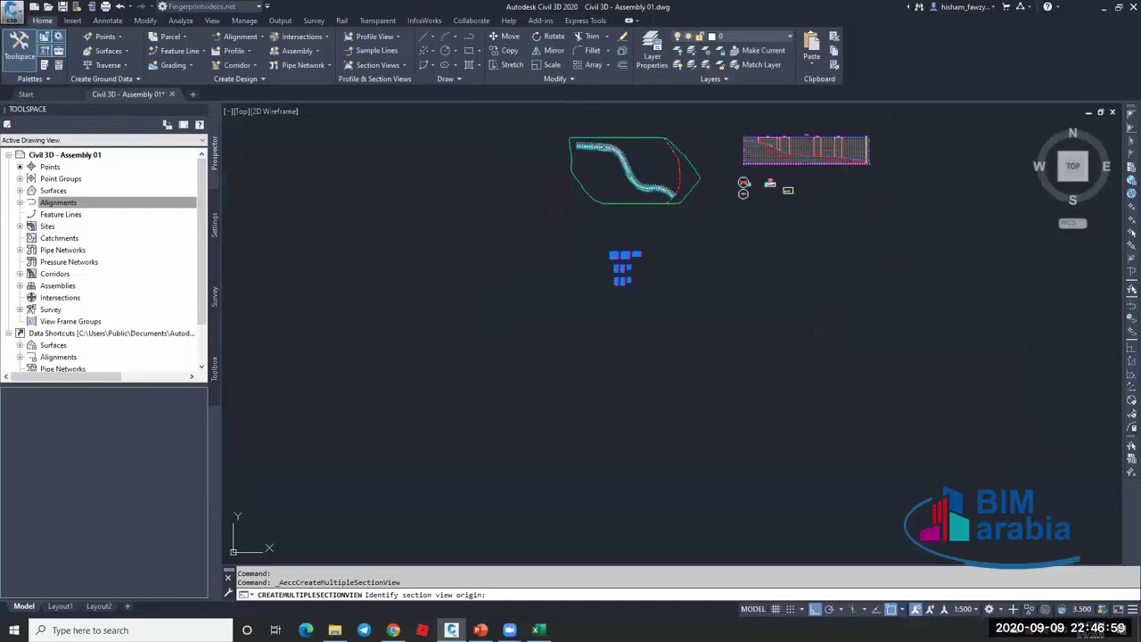
Place the section view grid below the site plan and save the drawing.
{"action": "left_click", "coordinate": [604, 326]}
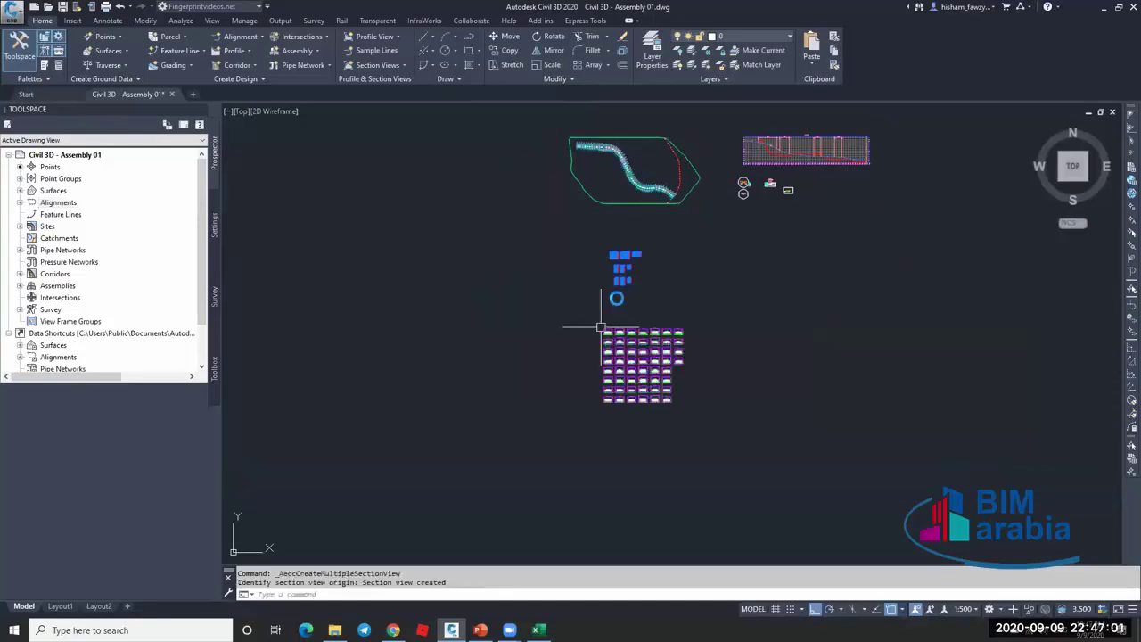
{"action": "scroll", "coordinate": [578, 338], "scroll_direction": "up", "scroll_amount": 1}
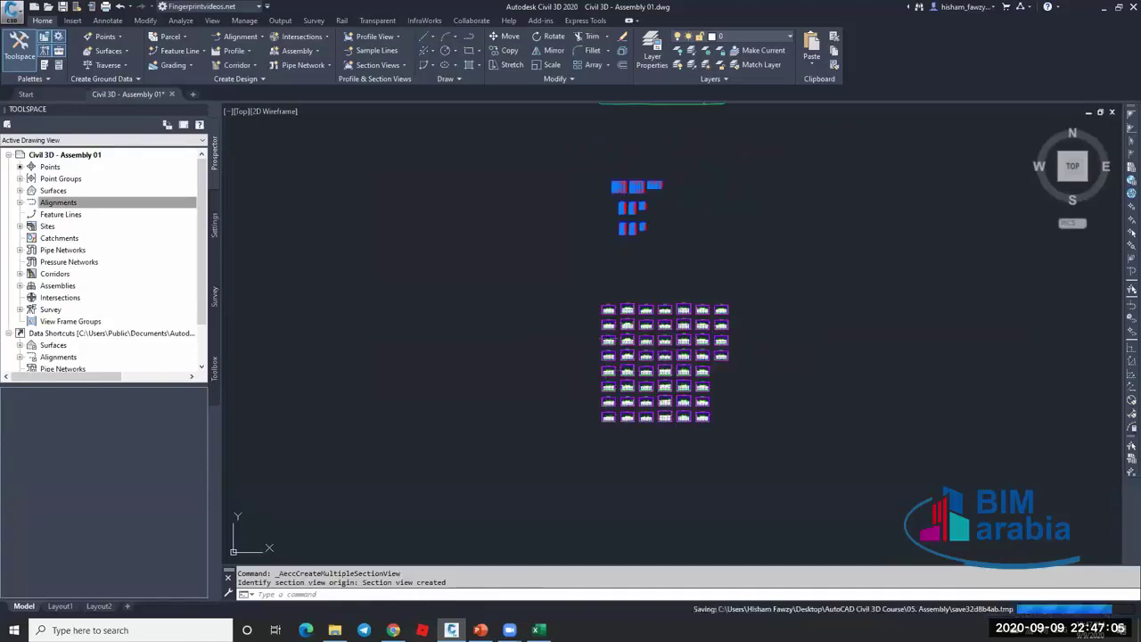
{"action": "key", "text": "ctrl+s"}
Zoom in and select the 0+200 section view to inspect it.
{"action": "scroll", "coordinate": [626, 307], "scroll_direction": "up", "scroll_amount": 8}
{"action": "scroll", "coordinate": [621, 301], "scroll_direction": "up", "scroll_amount": 4}
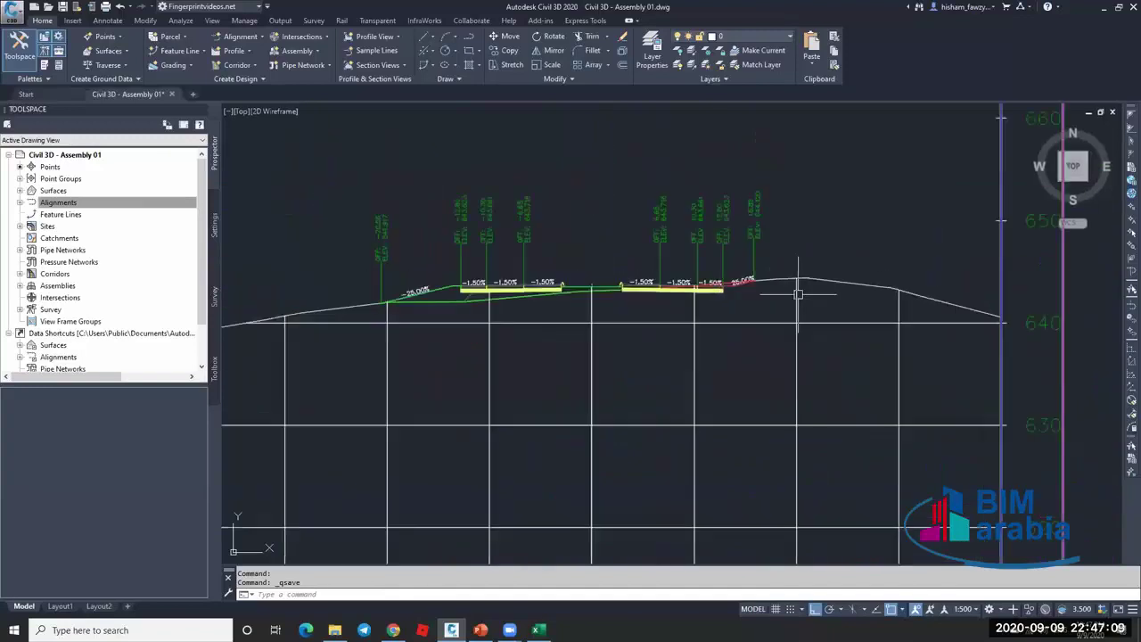
{"action": "left_click", "coordinate": [796, 296]}
{"action": "scroll", "coordinate": [797, 295], "scroll_direction": "down", "scroll_amount": 4}
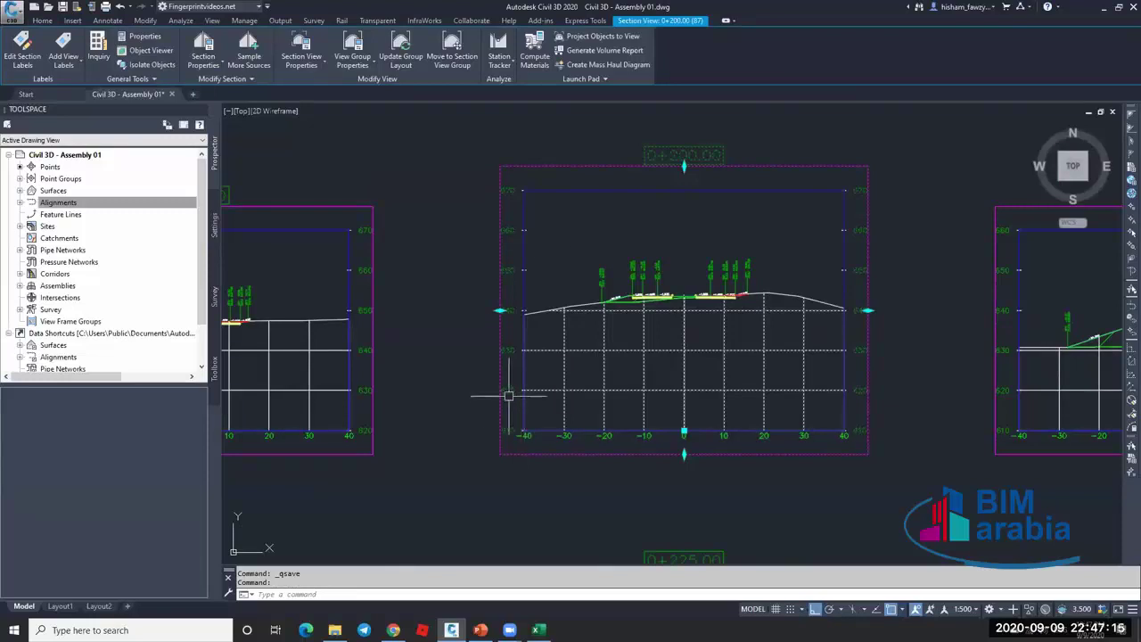
{"action": "scroll", "coordinate": [654, 445], "scroll_direction": "up", "scroll_amount": 4}
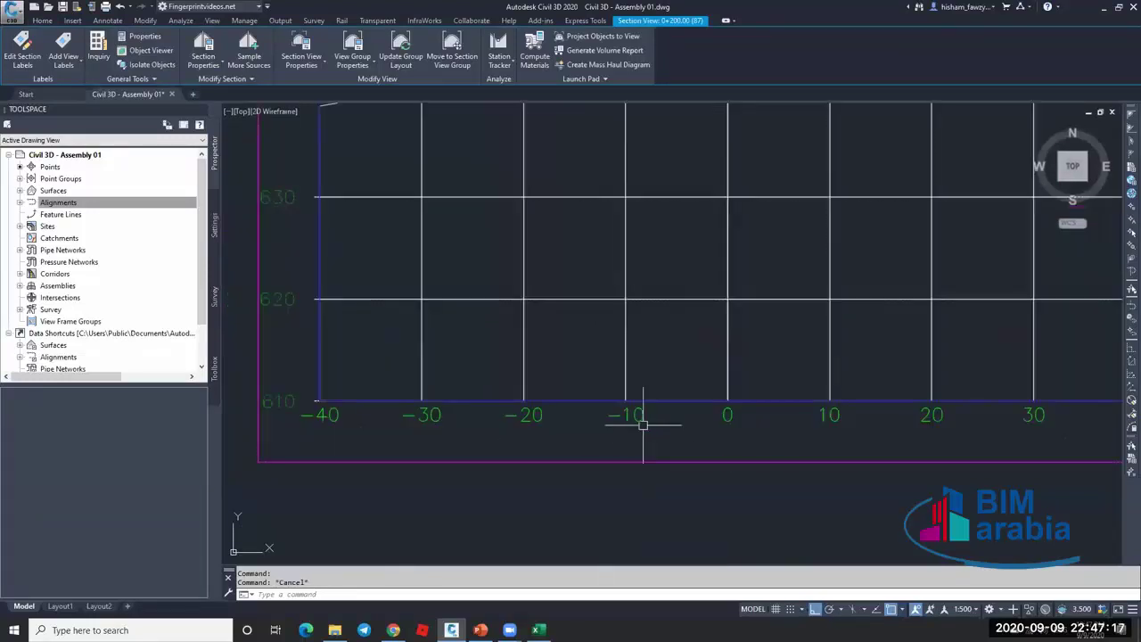
{"action": "key", "text": "Escape"}
{"action": "scroll", "coordinate": [630, 420], "scroll_direction": "down", "scroll_amount": 5}
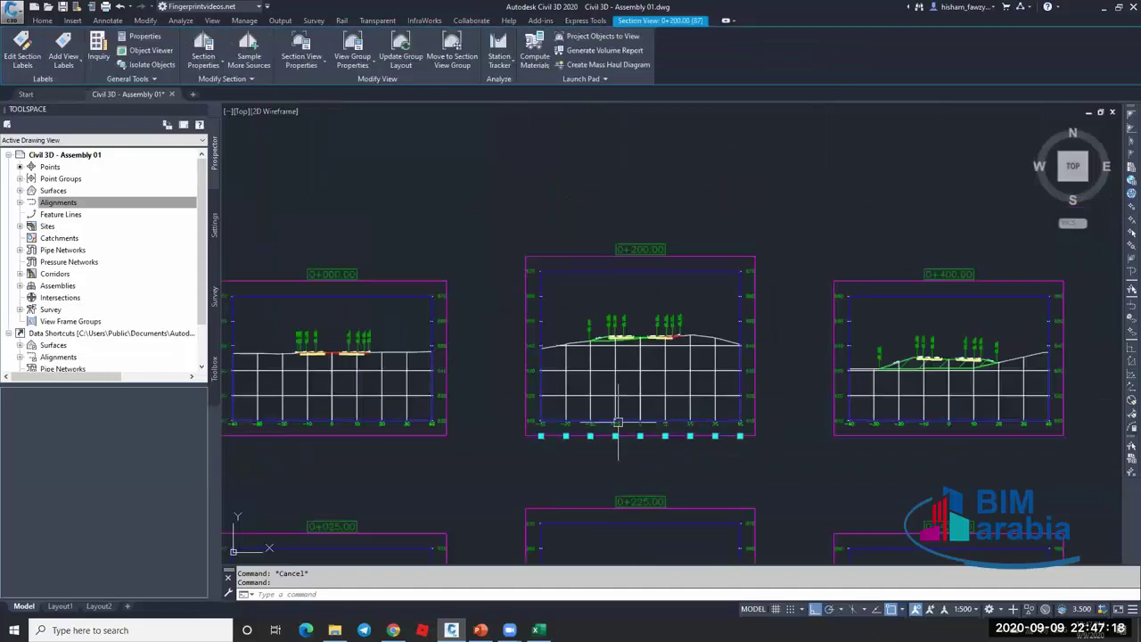
{"action": "left_click", "coordinate": [679, 256]}
{"action": "scroll", "coordinate": [675, 256], "scroll_direction": "up", "scroll_amount": 3}
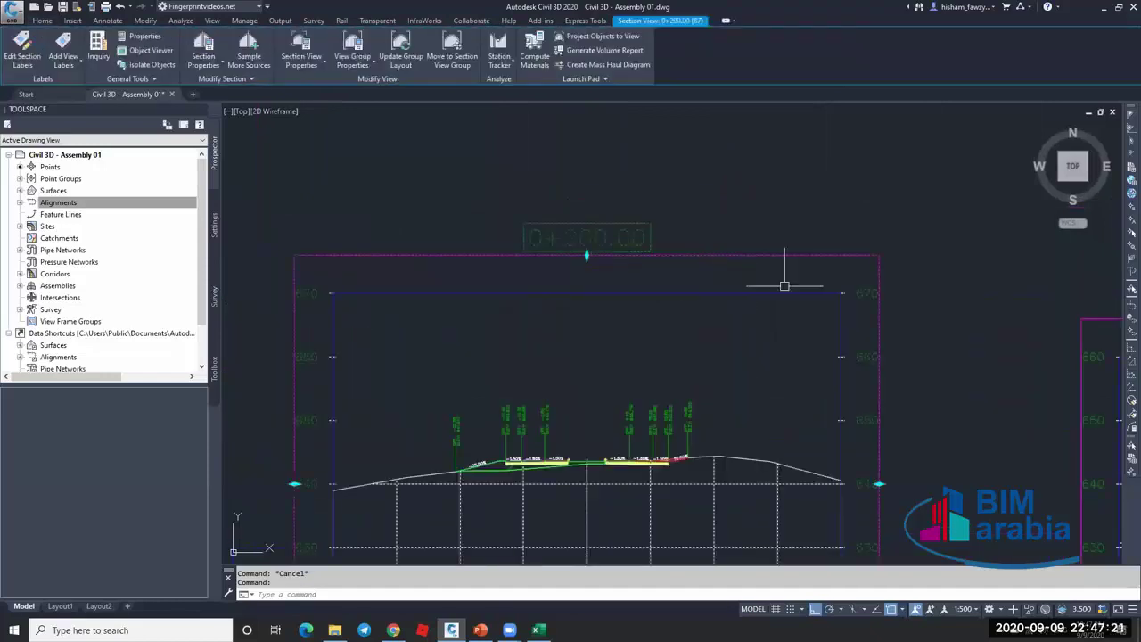
{"action": "key", "text": "Escape"}
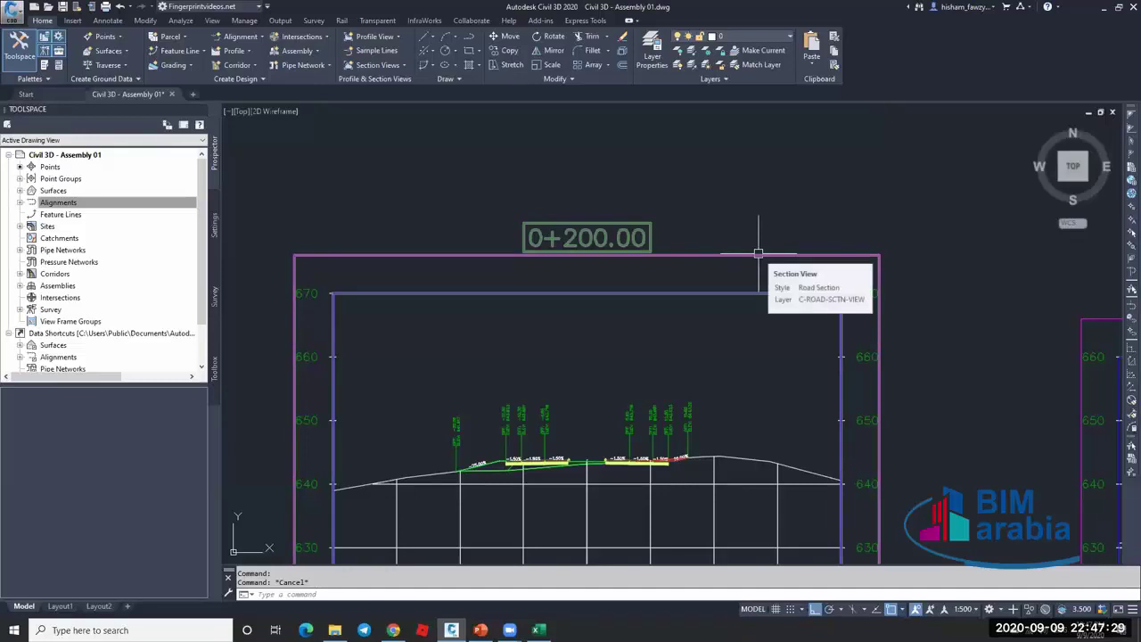
Inspect the ground fill material section and the NGL ground line at station 0+200.
{"action": "scroll", "coordinate": [526, 488], "scroll_direction": "up", "scroll_amount": 5}
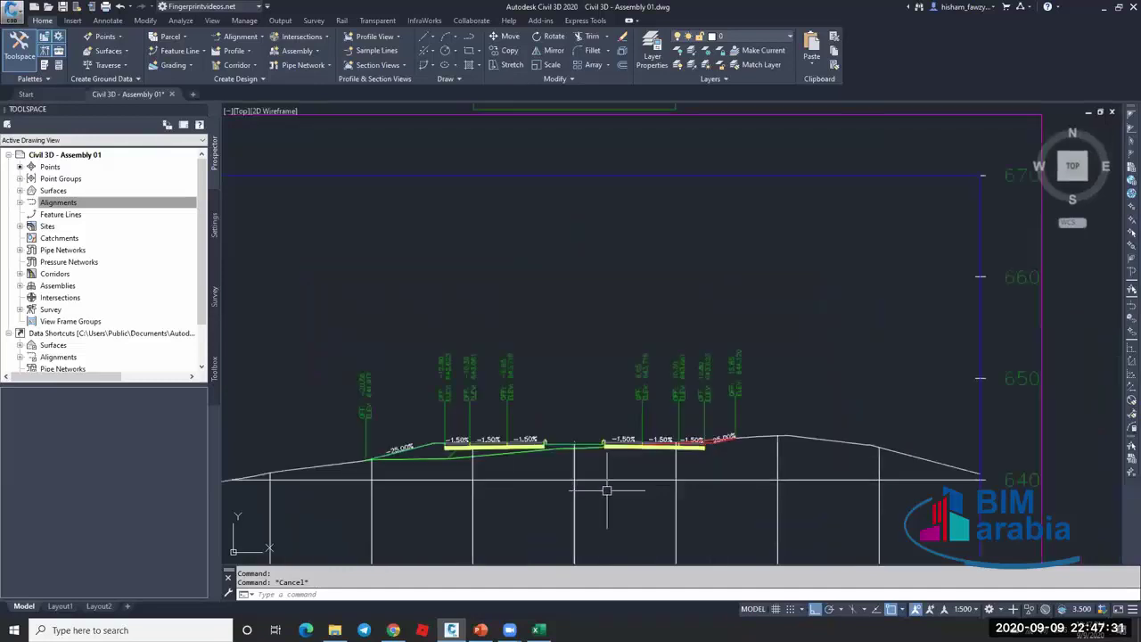
{"action": "scroll", "coordinate": [531, 352], "scroll_direction": "down", "scroll_amount": 2}
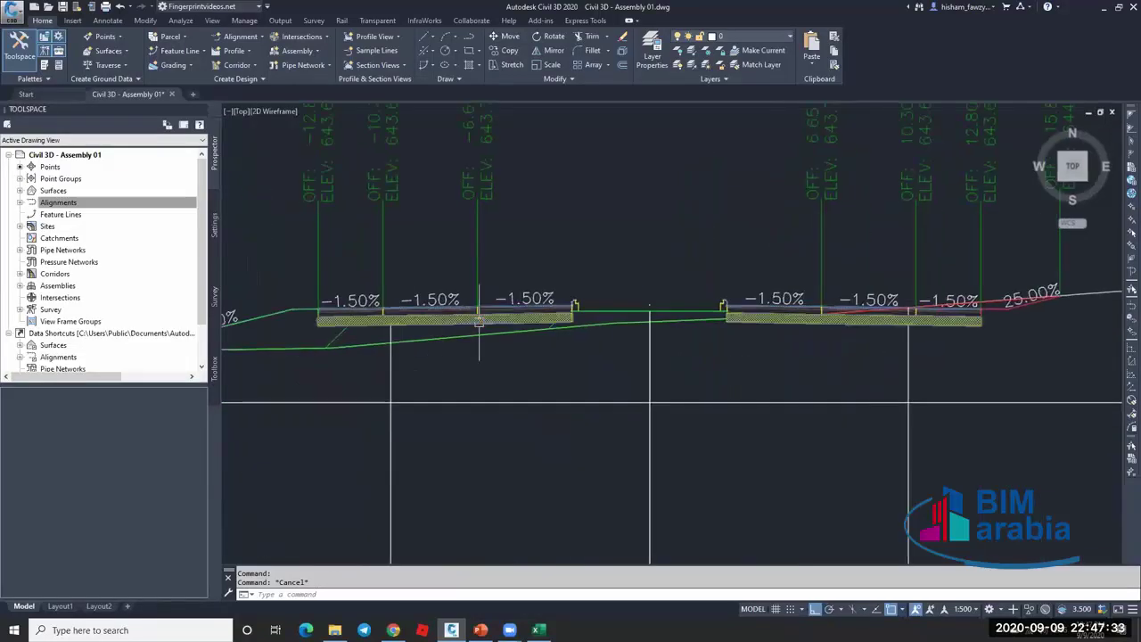
{"action": "scroll", "coordinate": [357, 288], "scroll_direction": "down", "scroll_amount": 2}
{"action": "scroll", "coordinate": [385, 325], "scroll_direction": "up", "scroll_amount": 2}
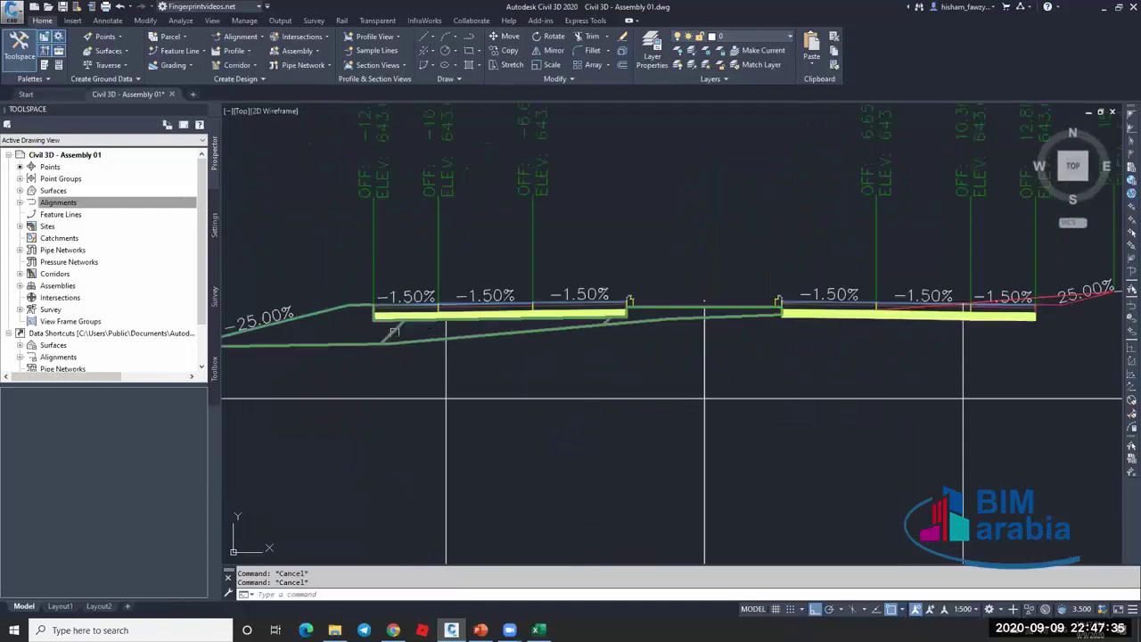
{"action": "left_click", "coordinate": [392, 332]}
{"action": "scroll", "coordinate": [392, 331], "scroll_direction": "down", "scroll_amount": 2}
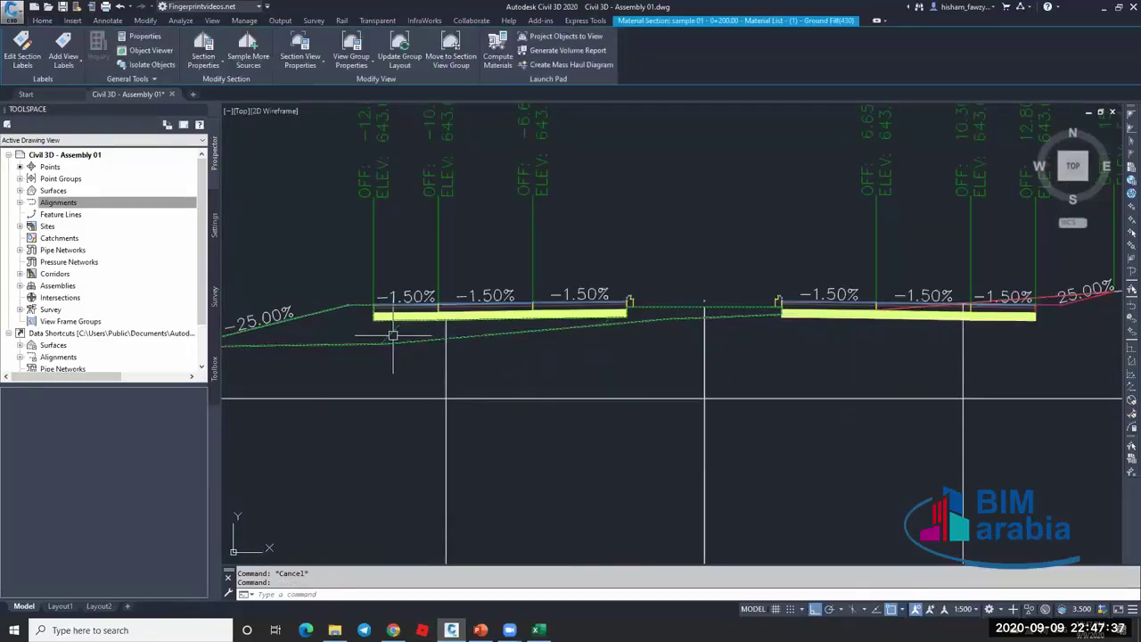
{"action": "key", "text": "Escape"}
{"action": "scroll", "coordinate": [721, 344], "scroll_direction": "up", "scroll_amount": 7}
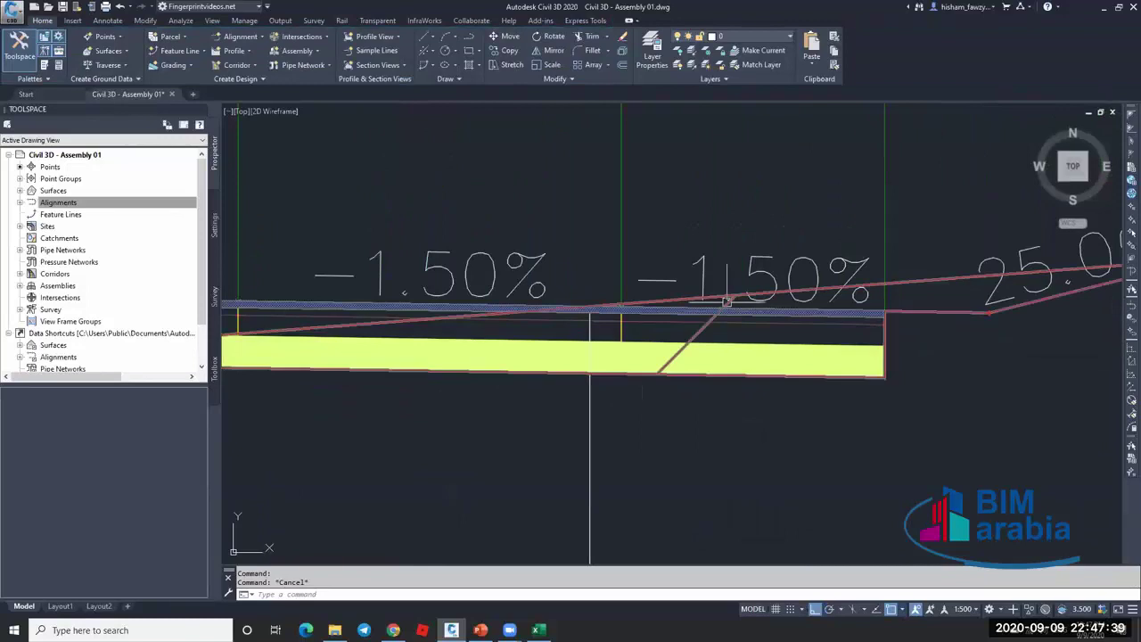
{"action": "scroll", "coordinate": [707, 314], "scroll_direction": "up", "scroll_amount": 4}
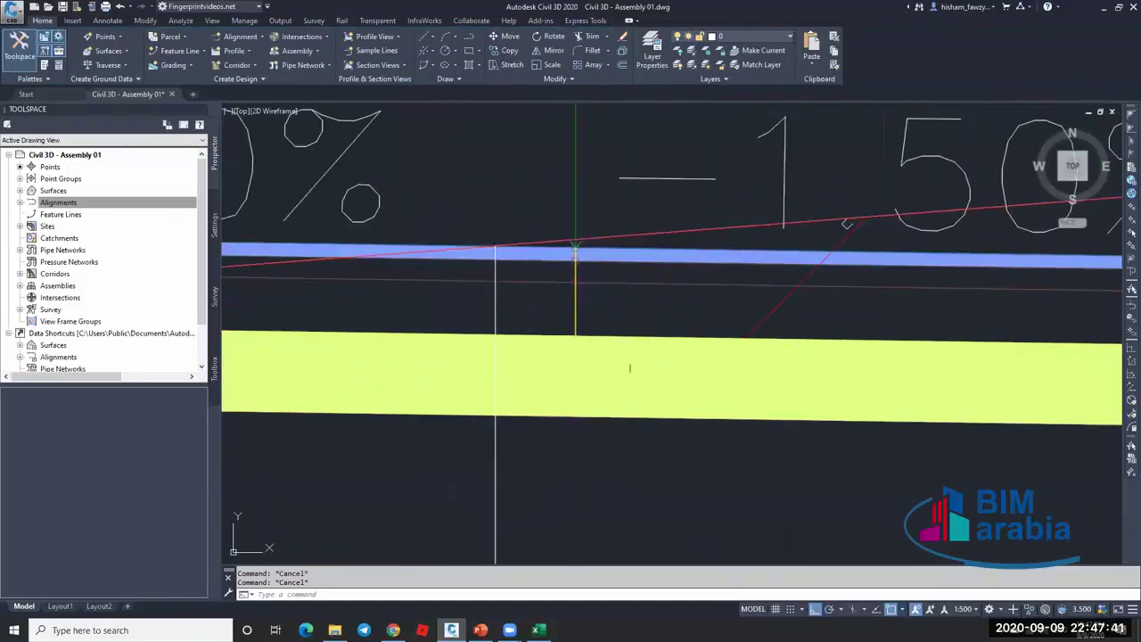
{"action": "scroll", "coordinate": [632, 294], "scroll_direction": "down", "scroll_amount": 3}
{"action": "scroll", "coordinate": [636, 293], "scroll_direction": "up", "scroll_amount": 3}
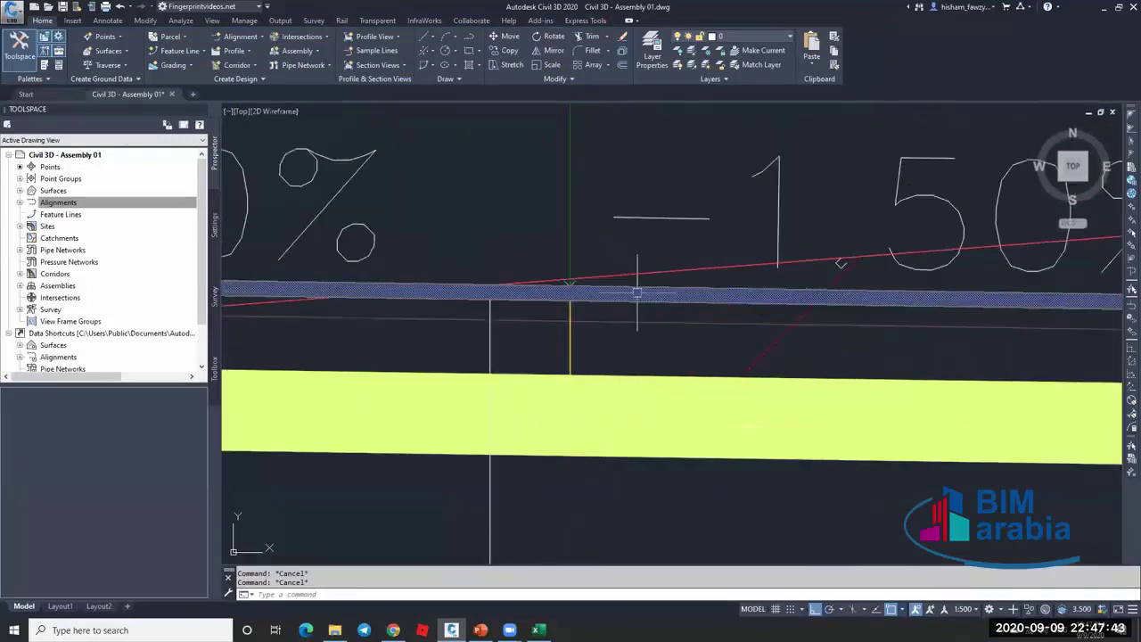
{"action": "scroll", "coordinate": [712, 307], "scroll_direction": "down", "scroll_amount": 3}
{"action": "scroll", "coordinate": [713, 307], "scroll_direction": "down", "scroll_amount": 2}
{"action": "scroll", "coordinate": [701, 311], "scroll_direction": "down", "scroll_amount": 6}
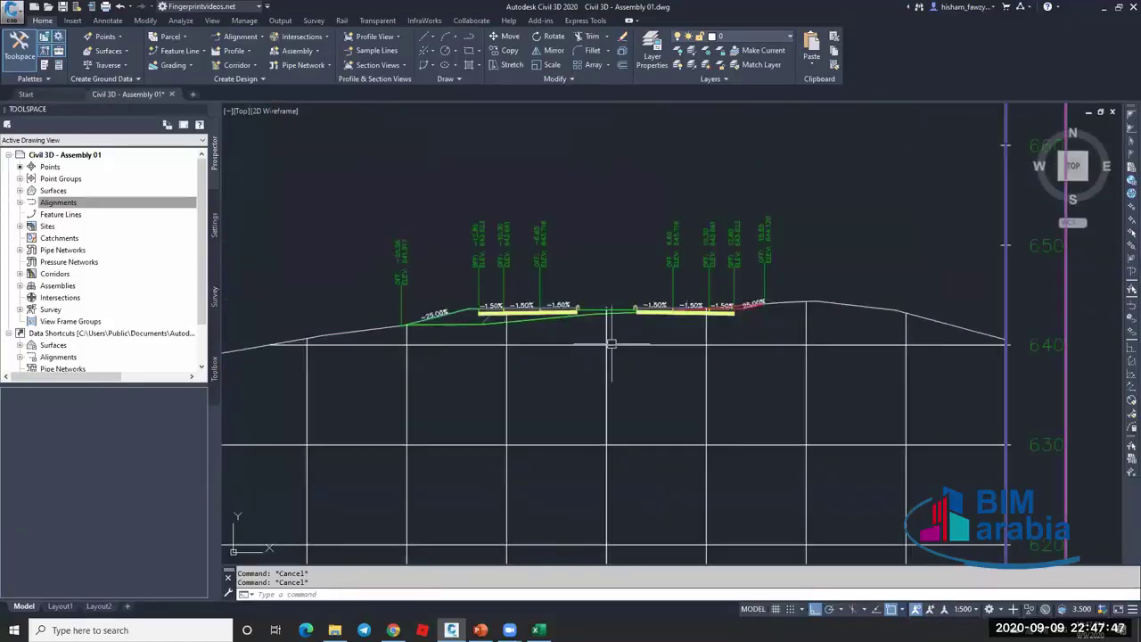
{"action": "scroll", "coordinate": [615, 339], "scroll_direction": "down", "scroll_amount": 6}
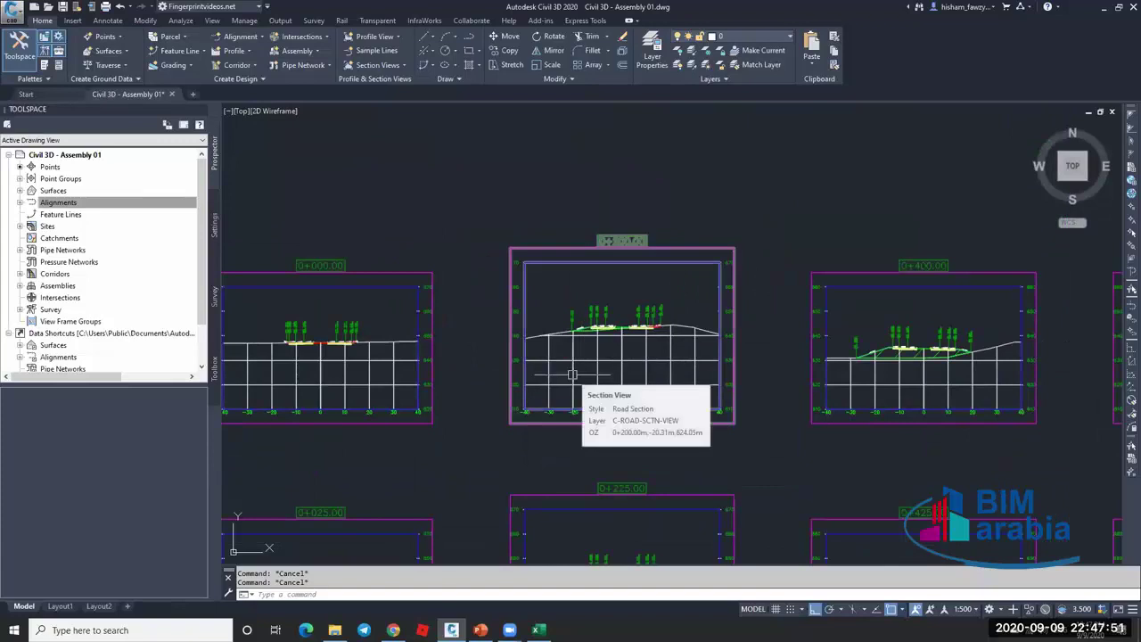
{"action": "scroll", "coordinate": [596, 340], "scroll_direction": "up", "scroll_amount": 4}
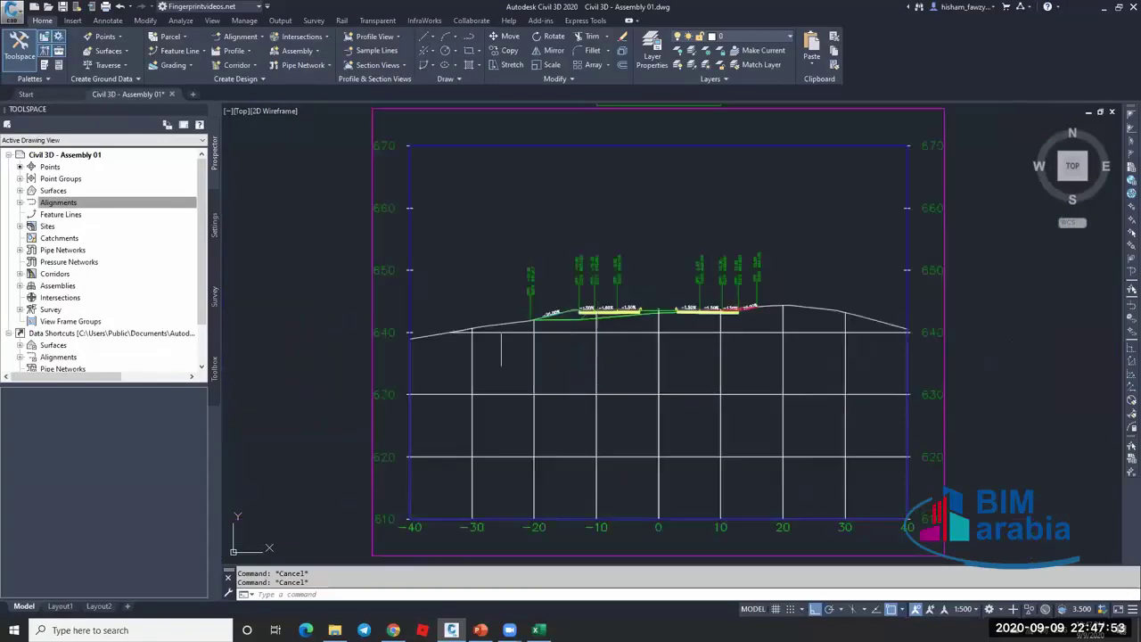
{"action": "left_click", "coordinate": [507, 325]}
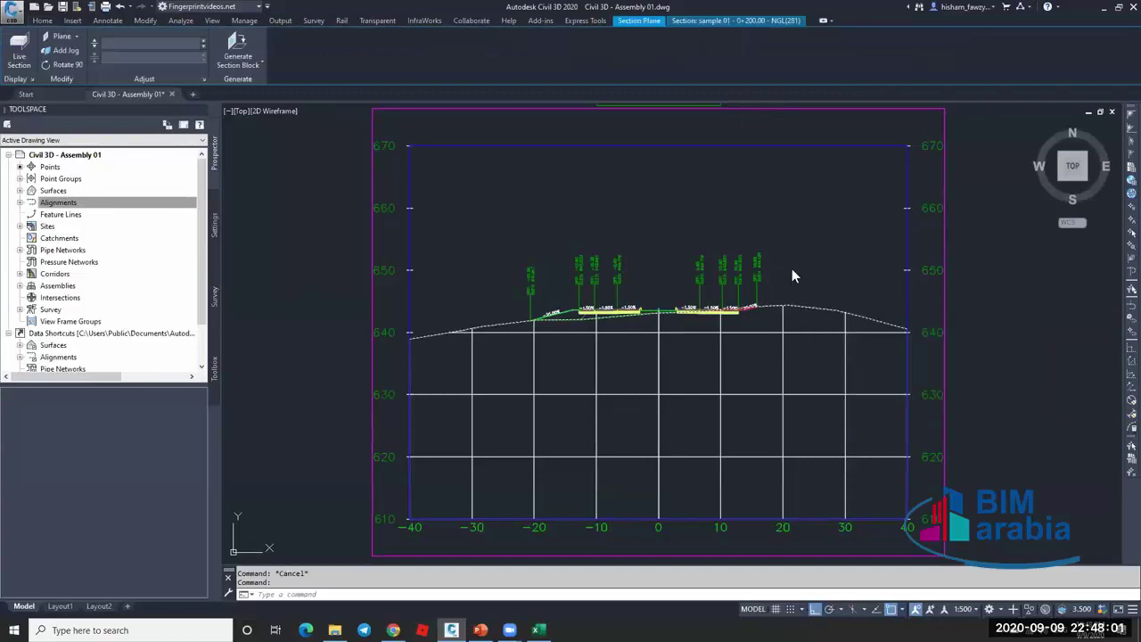
Set the Existing Ground section style's segment colour to red.
{"action": "right_click", "coordinate": [792, 268]}
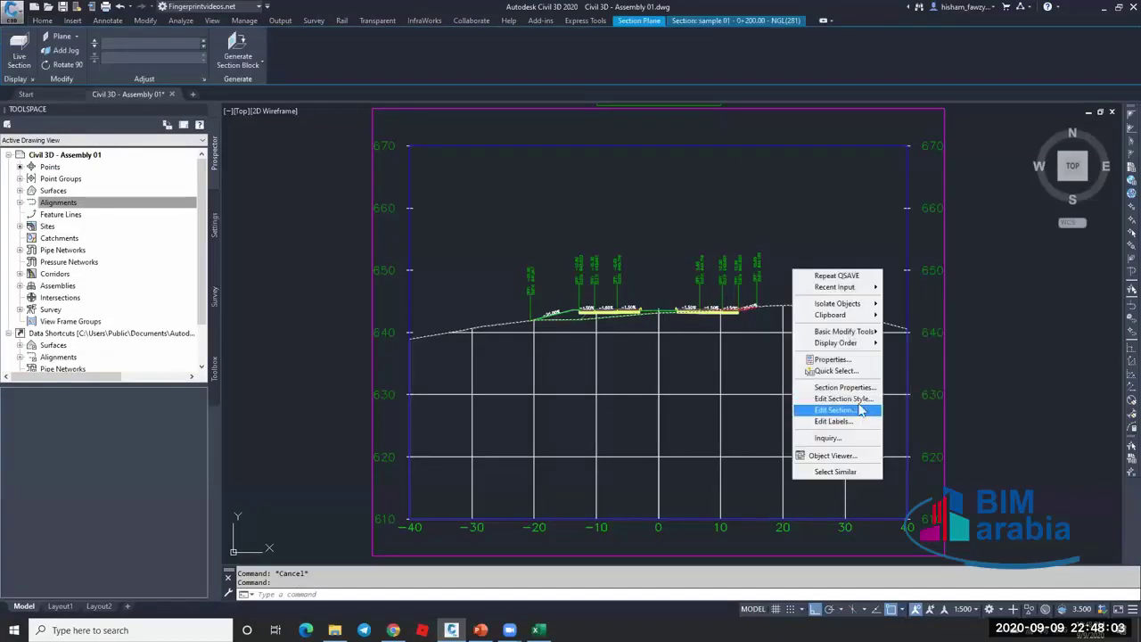
{"action": "left_click", "coordinate": [820, 402]}
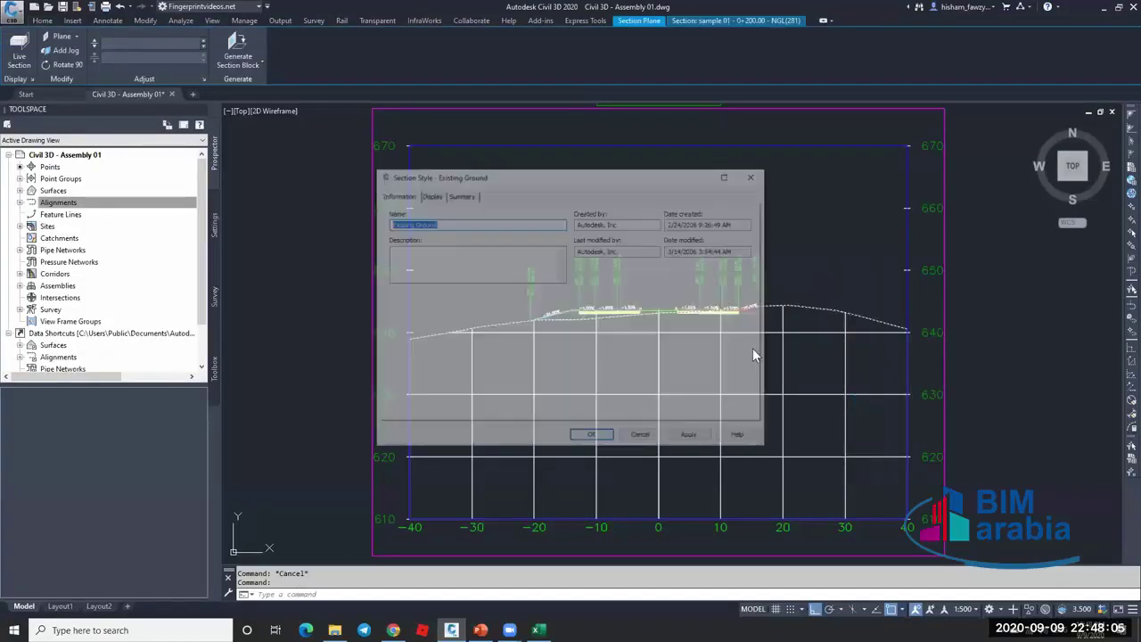
{"action": "left_click", "coordinate": [429, 194]}
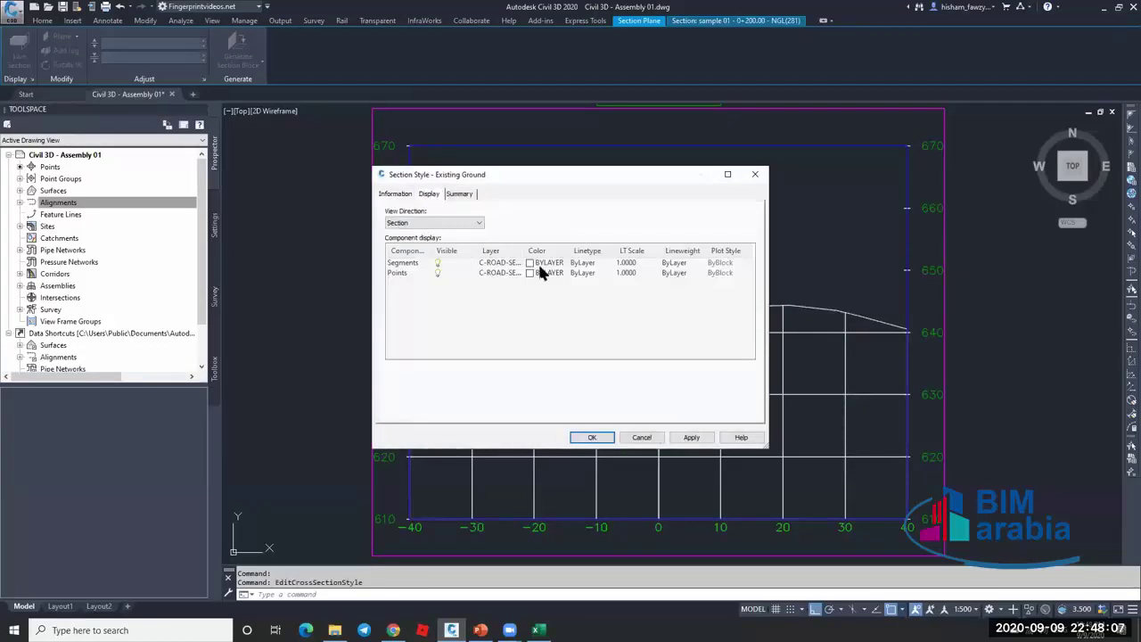
{"action": "left_click", "coordinate": [531, 263]}
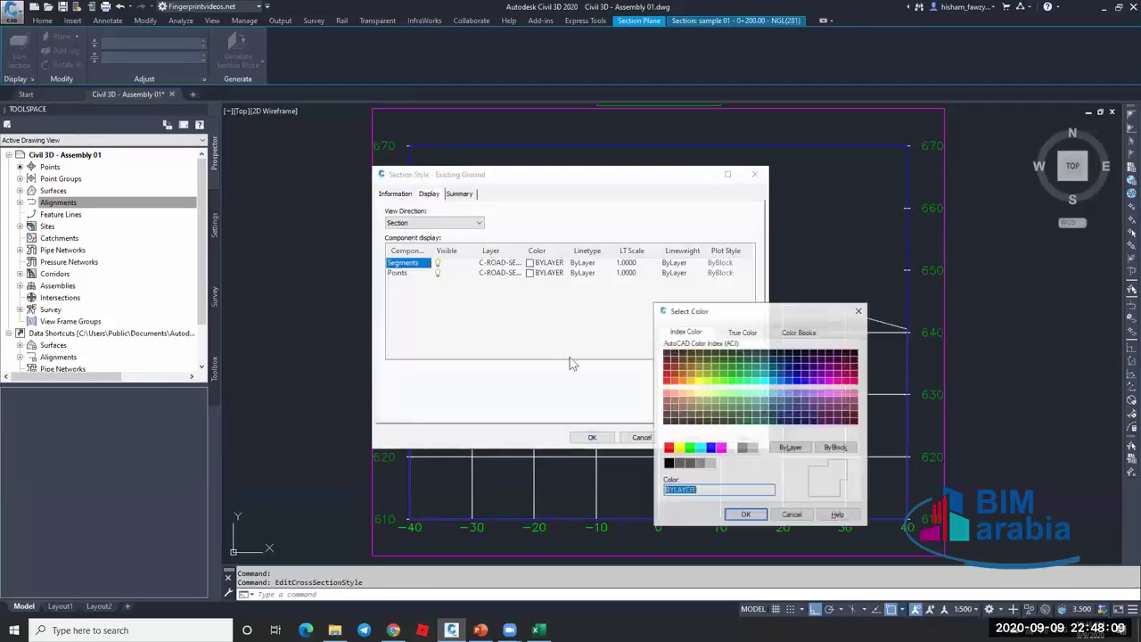
{"action": "left_click", "coordinate": [679, 448]}
{"action": "left_click", "coordinate": [669, 447]}
{"action": "left_click", "coordinate": [745, 514]}
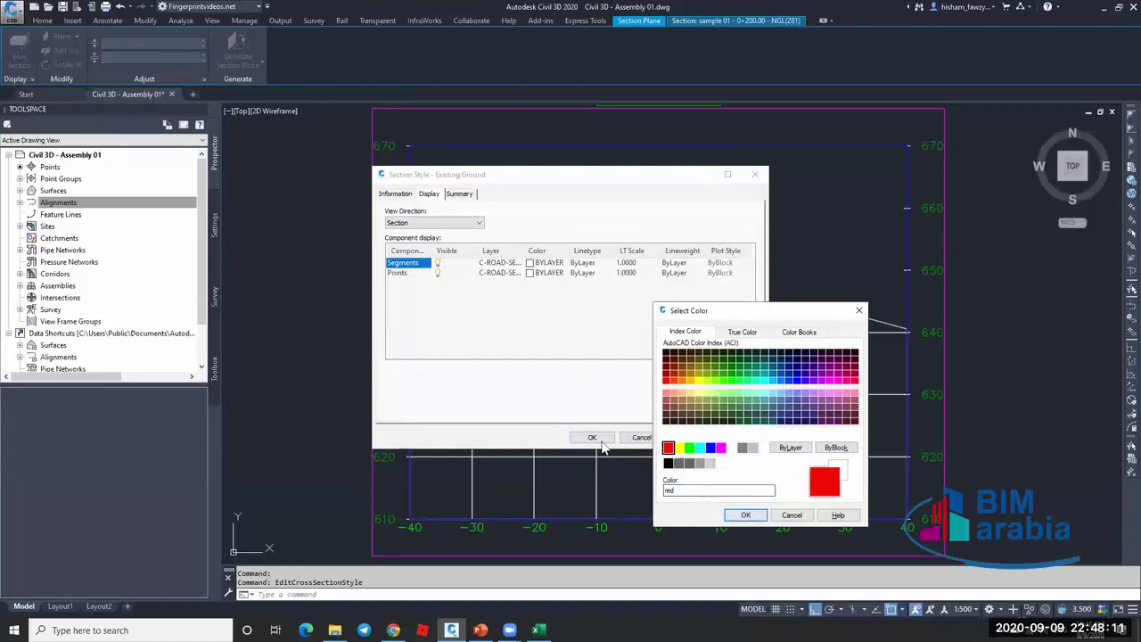
{"action": "key", "text": "Return"}
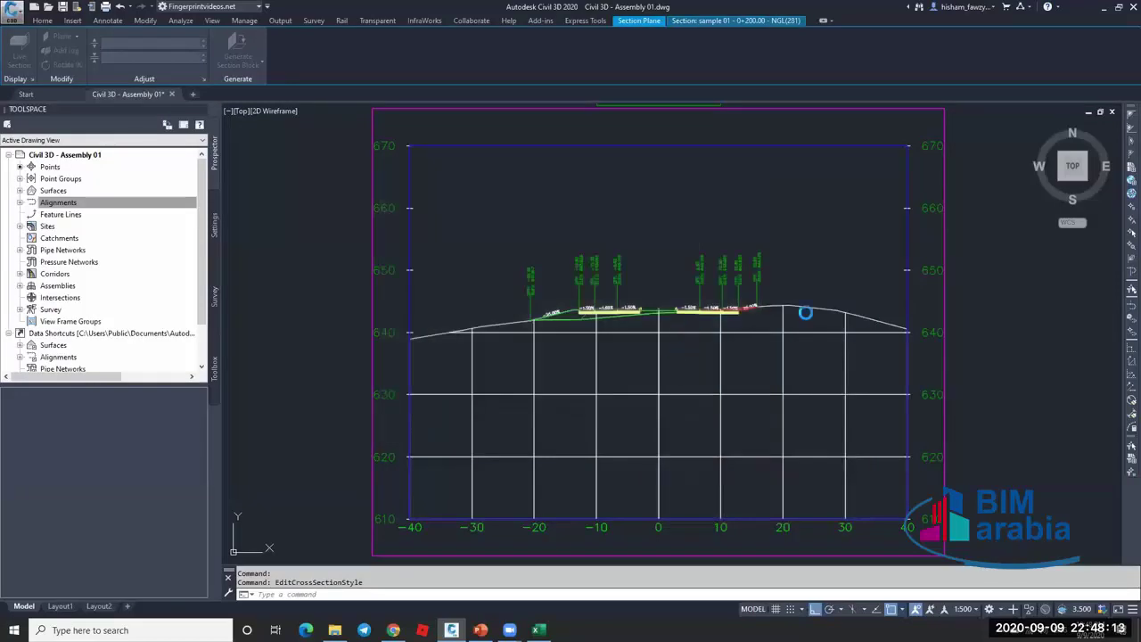
{"action": "key", "text": "Escape"}
Zoom around the cross-section and select the fill material section.
{"action": "scroll", "coordinate": [776, 310], "scroll_direction": "down", "scroll_amount": 5}
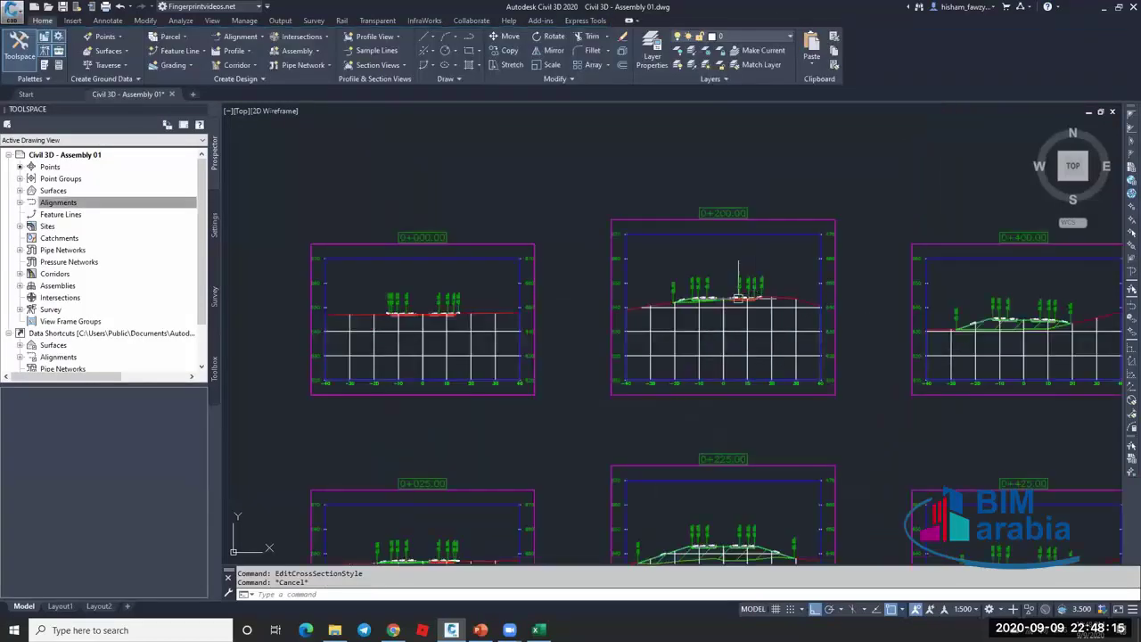
{"action": "scroll", "coordinate": [541, 305], "scroll_direction": "up", "scroll_amount": 3}
{"action": "scroll", "coordinate": [541, 304], "scroll_direction": "up", "scroll_amount": 3}
{"action": "scroll", "coordinate": [596, 303], "scroll_direction": "down", "scroll_amount": 3}
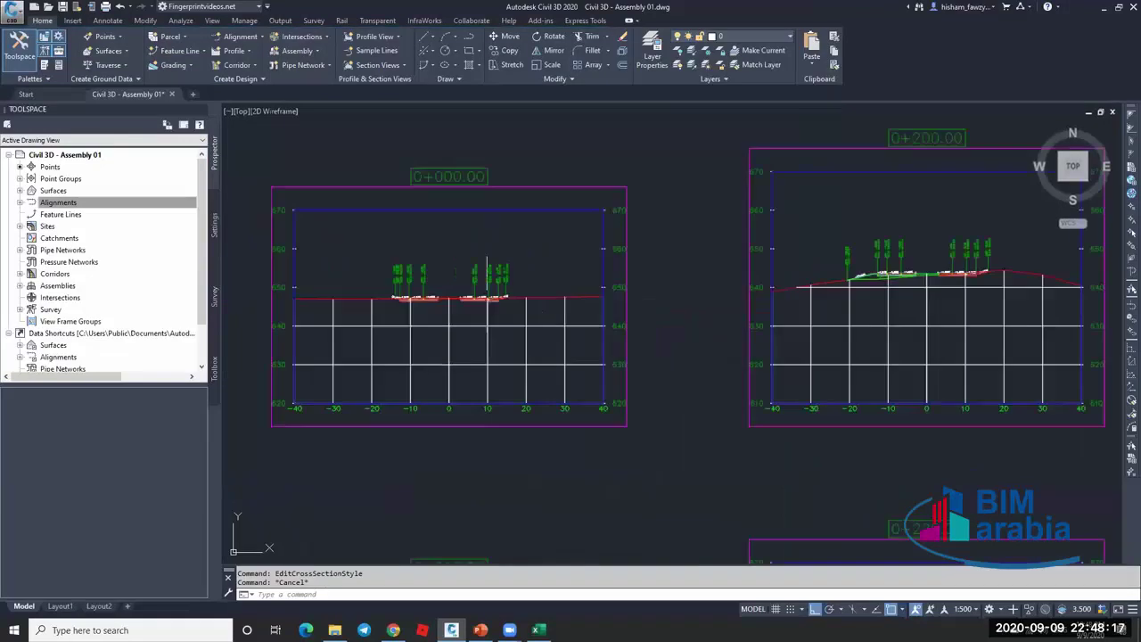
{"action": "scroll", "coordinate": [741, 279], "scroll_direction": "up", "scroll_amount": 4}
{"action": "key", "text": "Escape"}
{"action": "scroll", "coordinate": [705, 267], "scroll_direction": "down", "scroll_amount": 6}
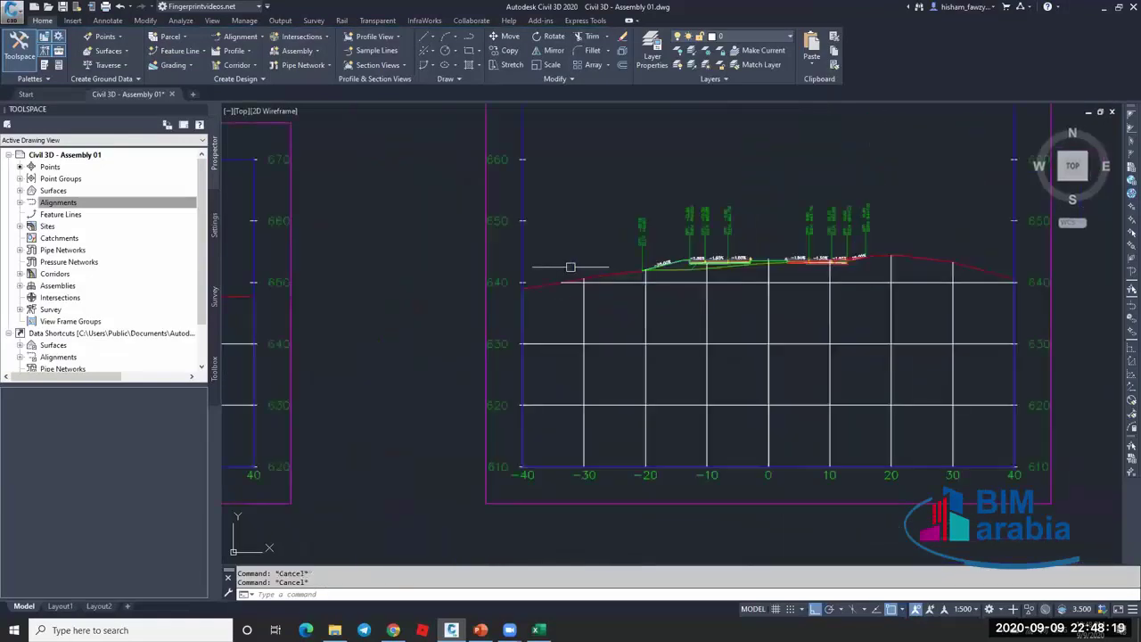
{"action": "scroll", "coordinate": [662, 255], "scroll_direction": "up", "scroll_amount": 8}
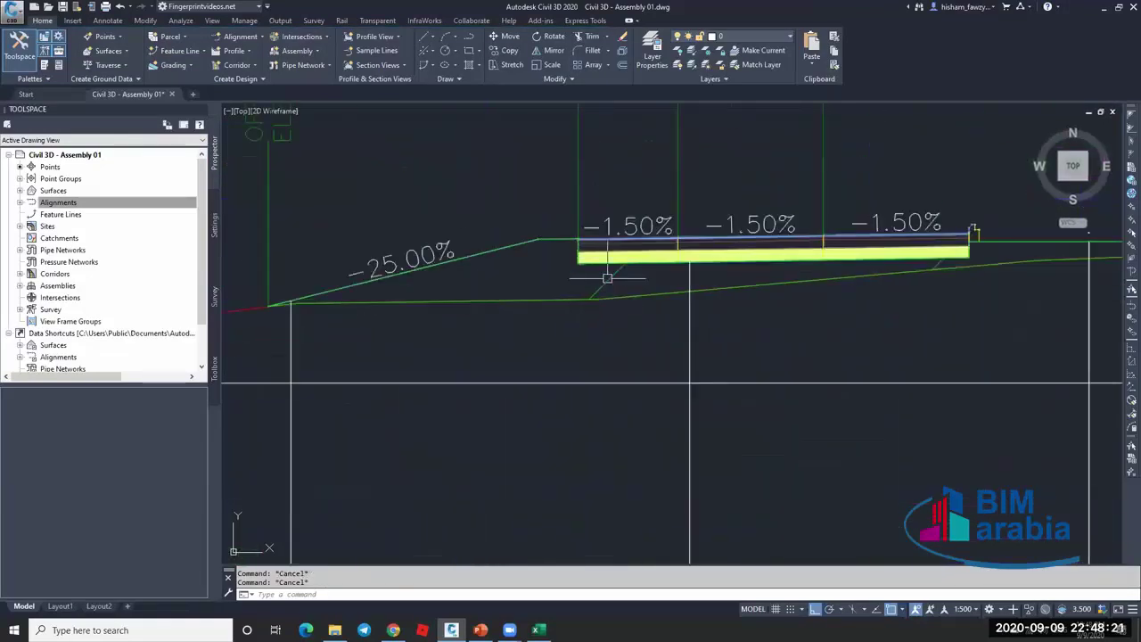
{"action": "left_click", "coordinate": [600, 285]}
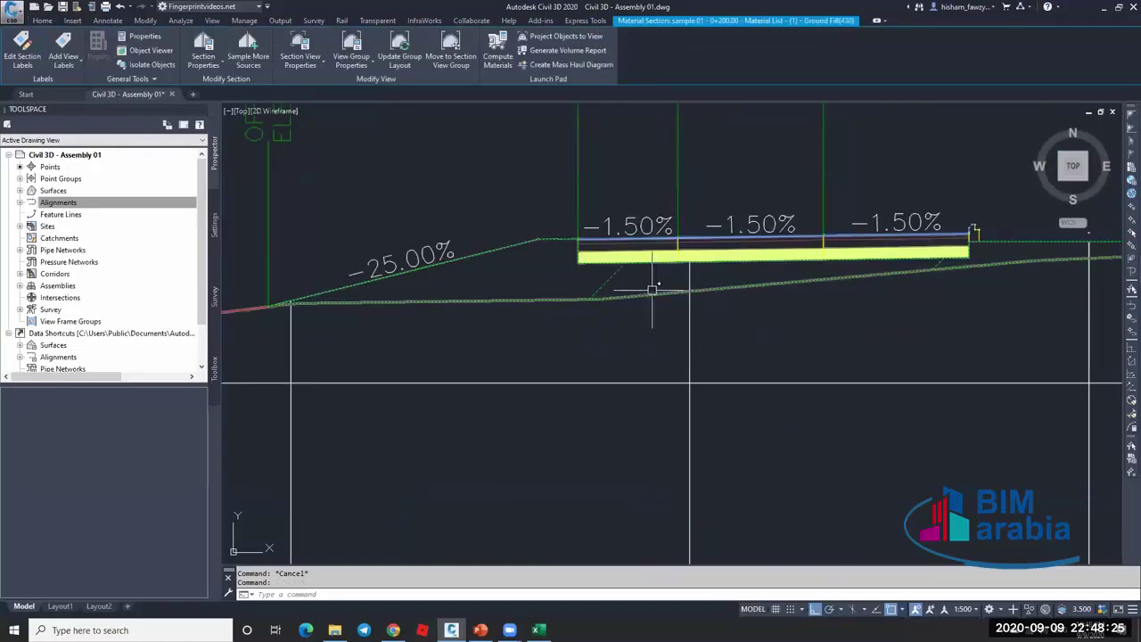
Clear the Fill Material style's 1.750 area fill hatch scale and apply it.
{"action": "right_click", "coordinate": [576, 282]}
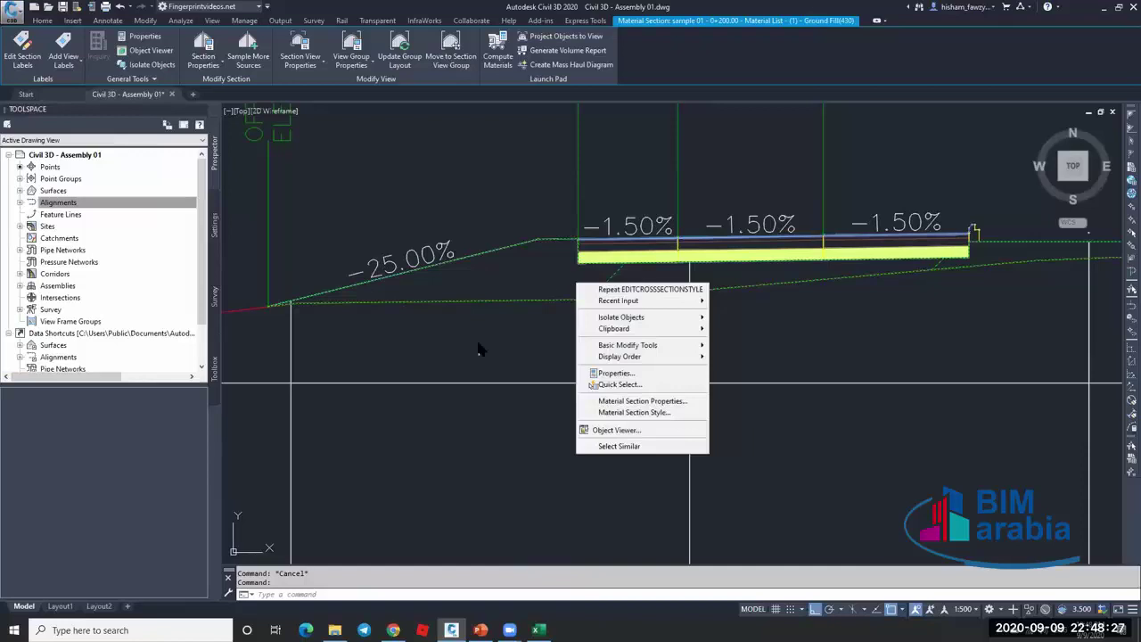
{"action": "left_click", "coordinate": [638, 413]}
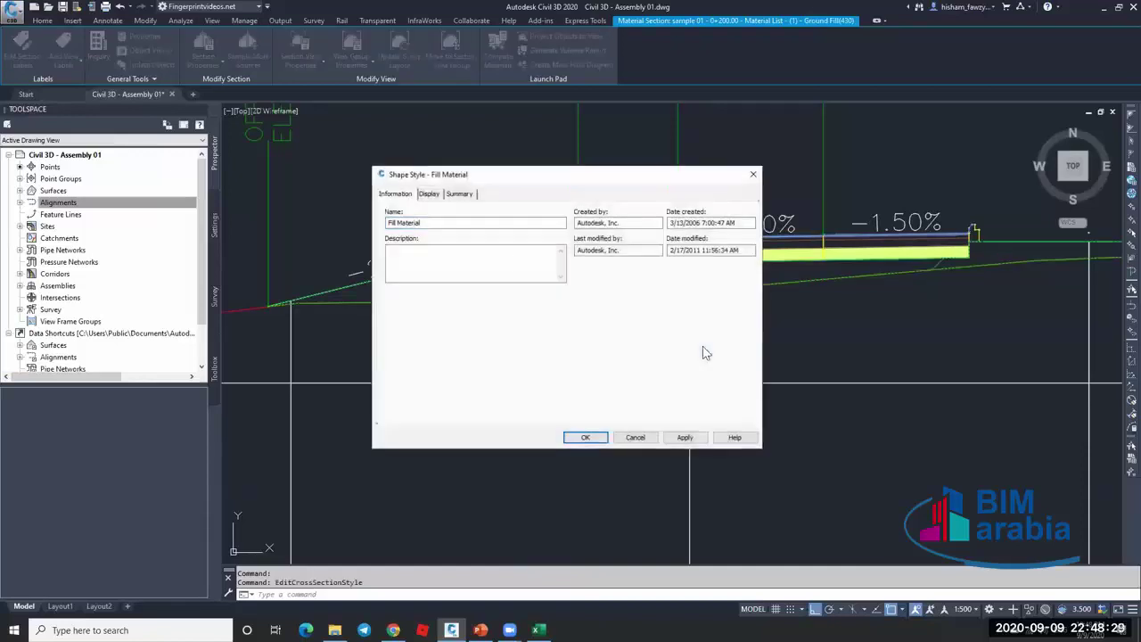
{"action": "left_click", "coordinate": [429, 194]}
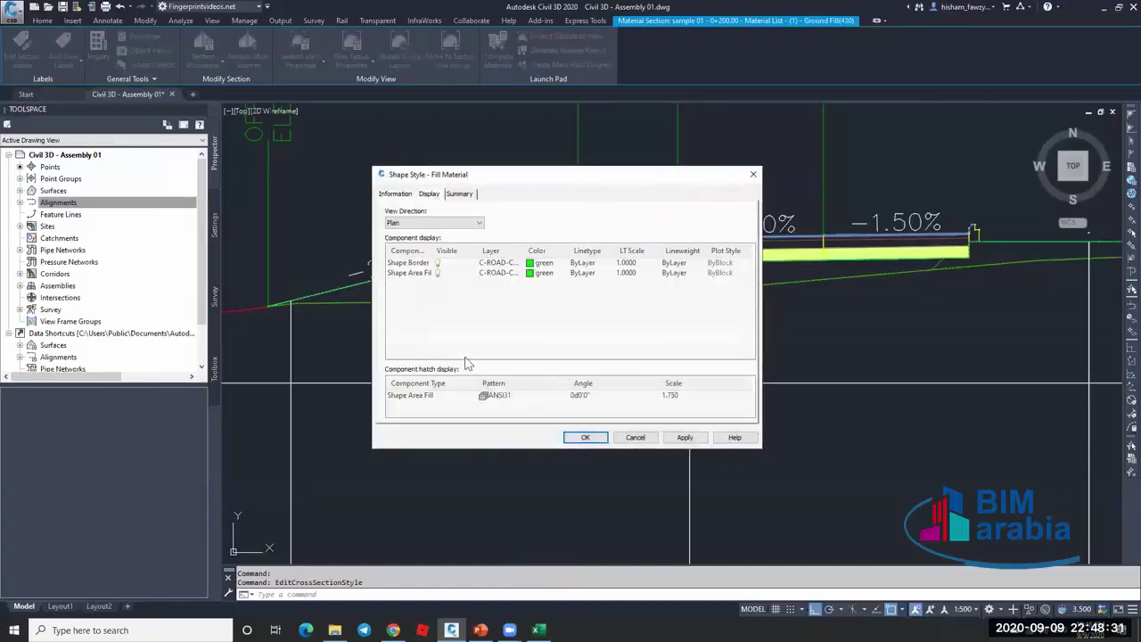
{"action": "left_click_drag", "start_coordinate": [674, 181], "coordinate": [240, 190]}
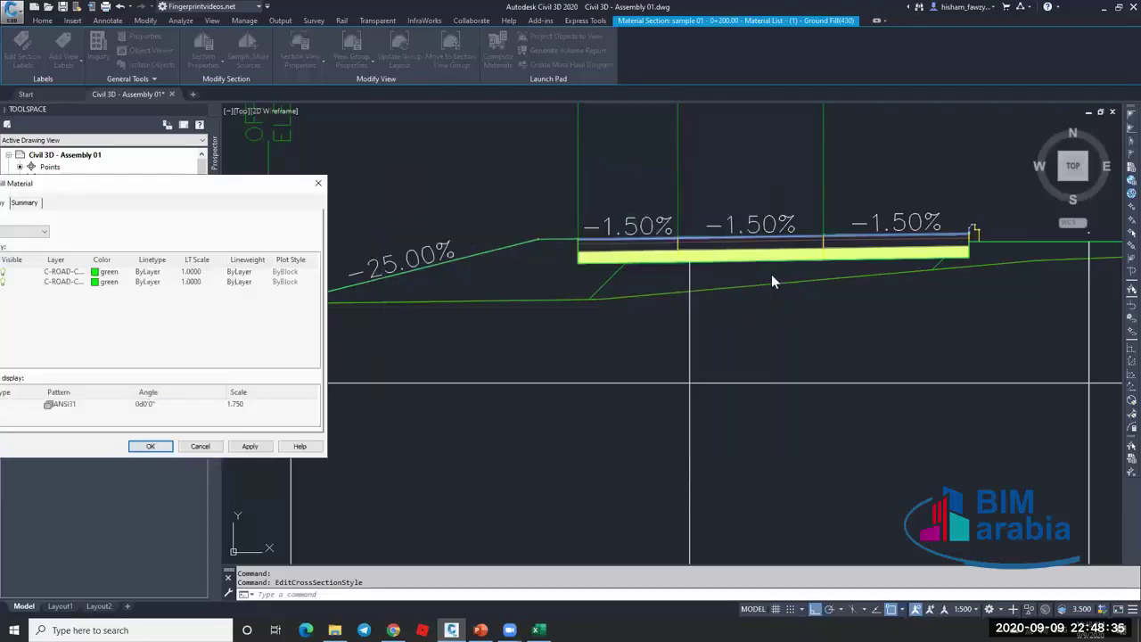
{"action": "left_click_drag", "start_coordinate": [403, 121], "coordinate": [402, 120]}
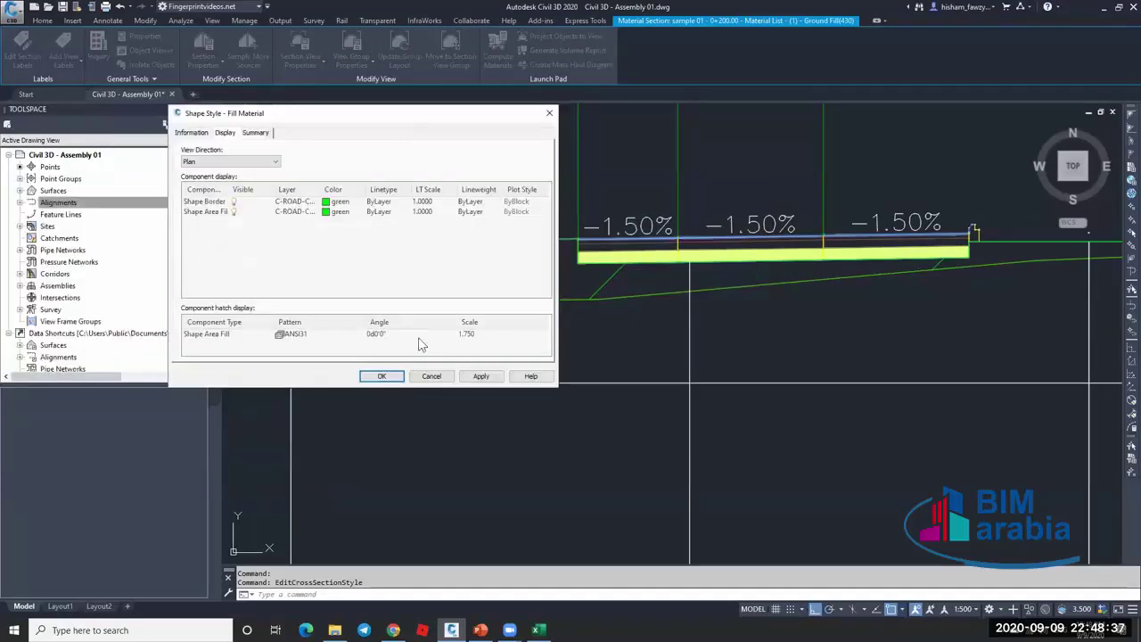
{"action": "left_click", "coordinate": [482, 335]}
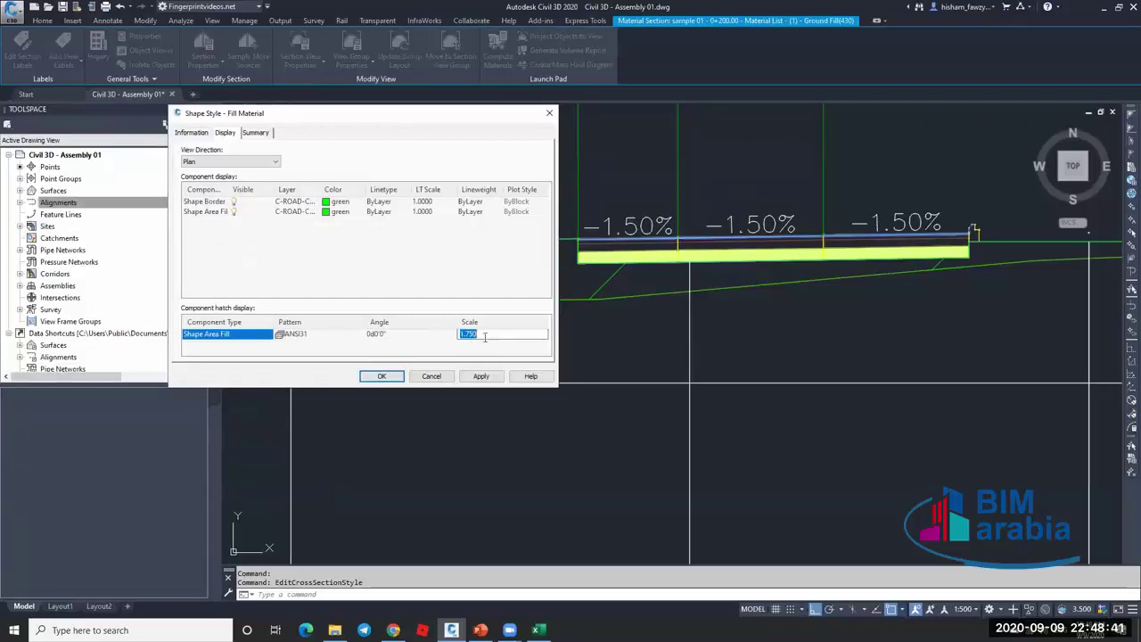
{"action": "key", "text": "BackSpace"}
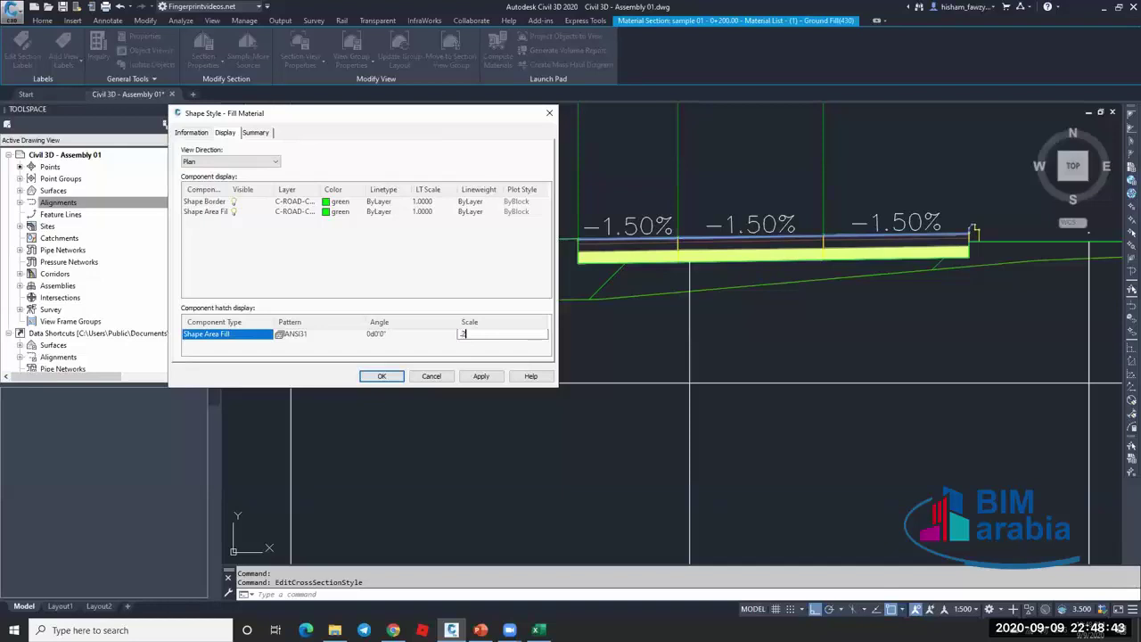
{"action": "left_click", "coordinate": [481, 376]}
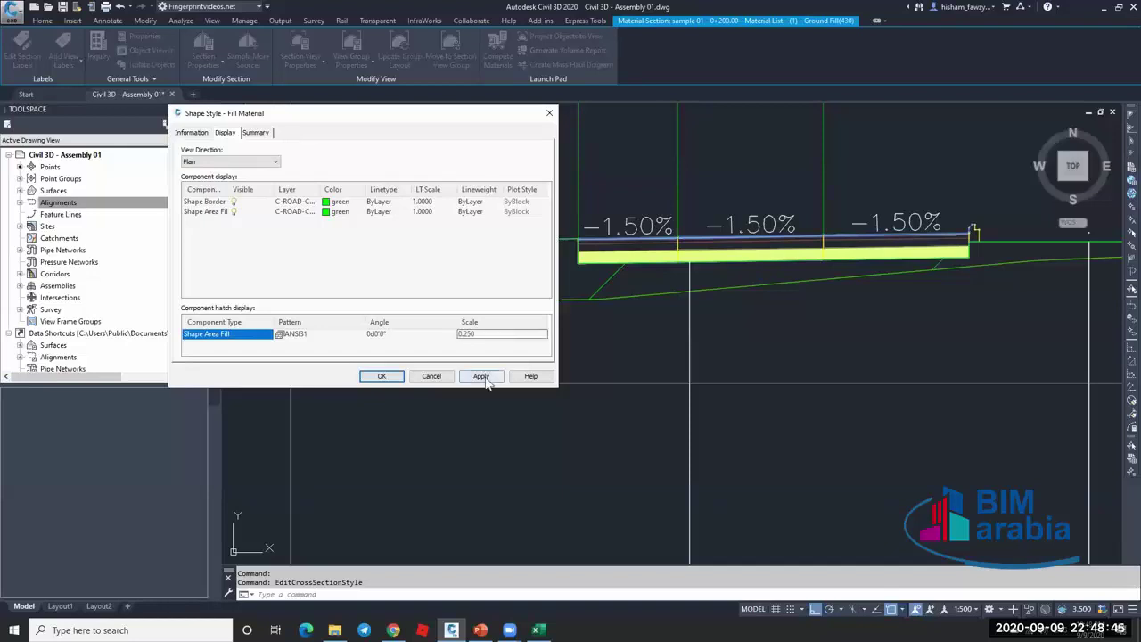
{"action": "left_click", "coordinate": [382, 375]}
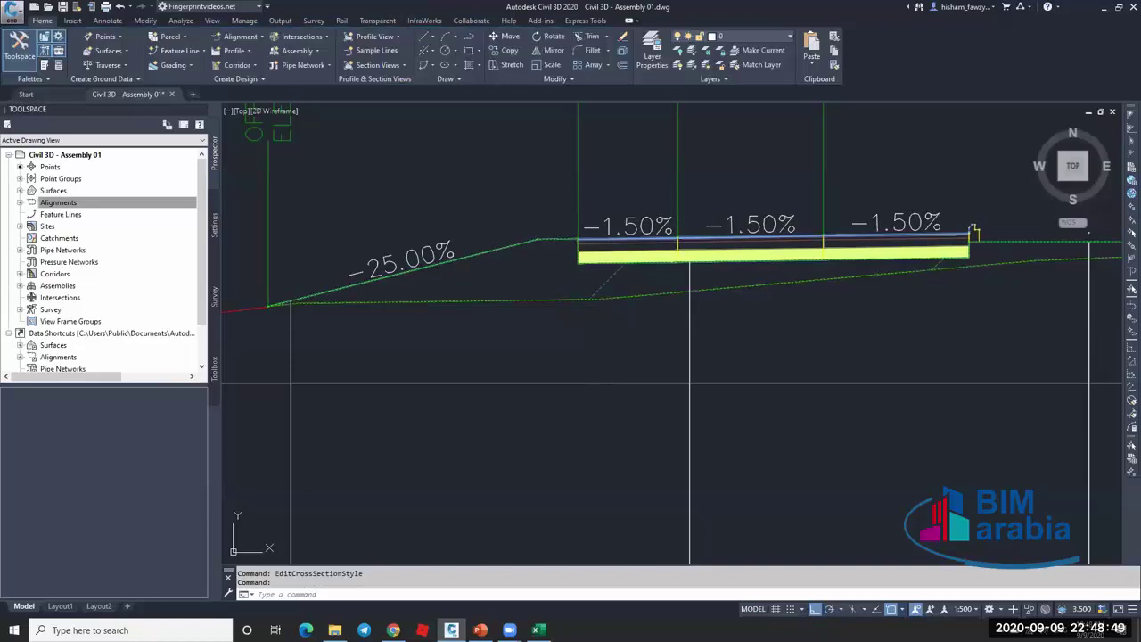
Set the Section-direction area fill hatch scale of the Fill Material style to 0.250.
{"action": "left_click", "coordinate": [595, 274]}
{"action": "right_click", "coordinate": [596, 274]}
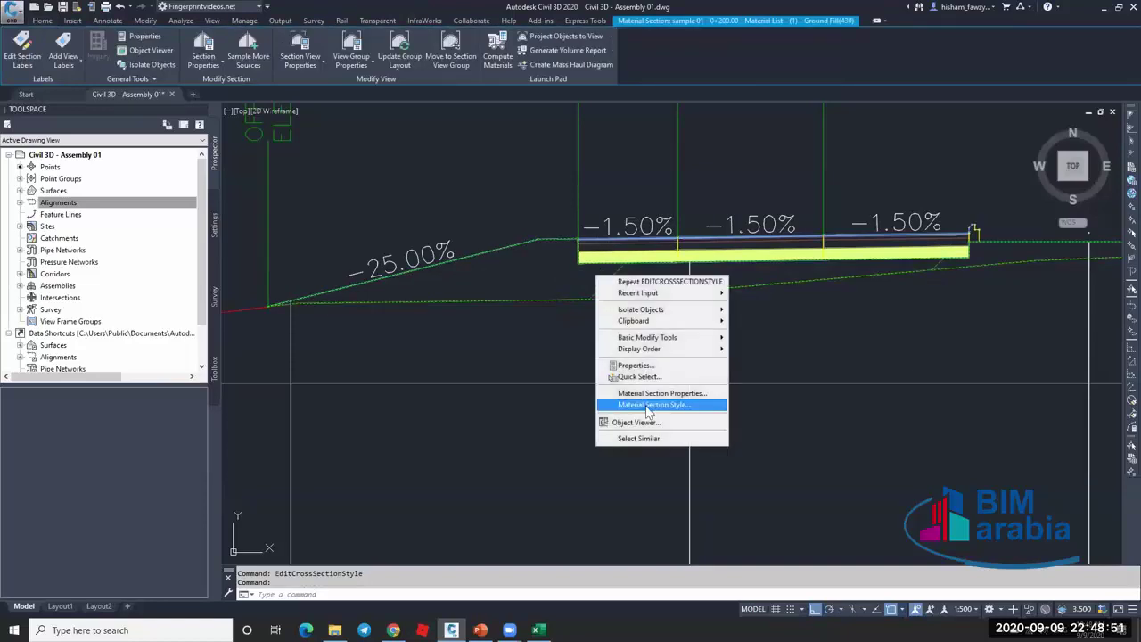
{"action": "left_click", "coordinate": [690, 408]}
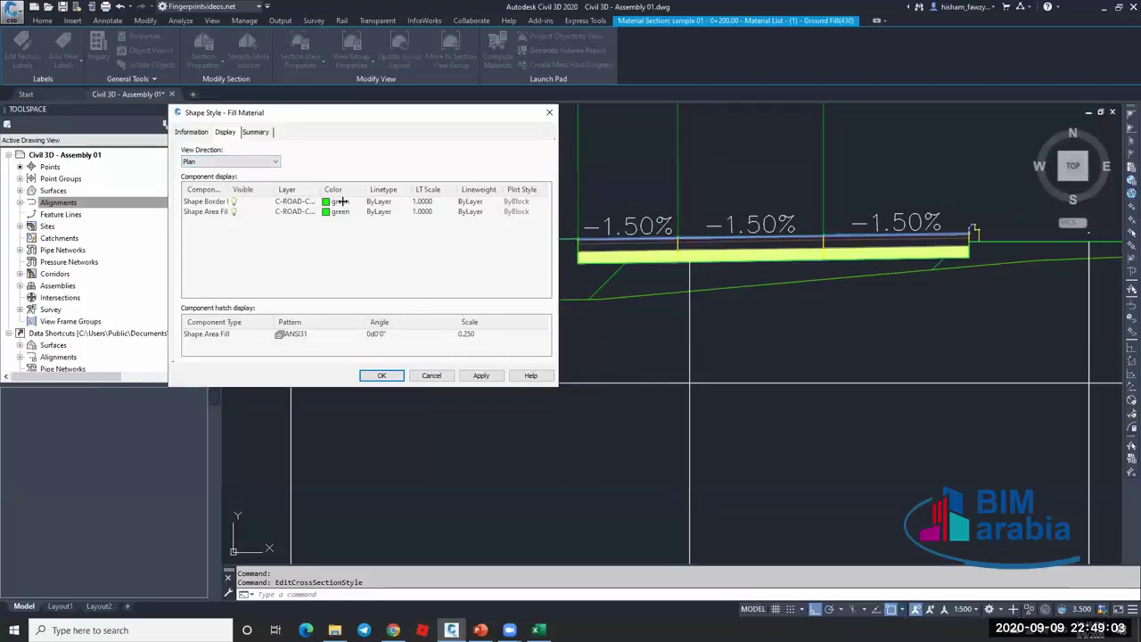
{"action": "left_click", "coordinate": [274, 162]}
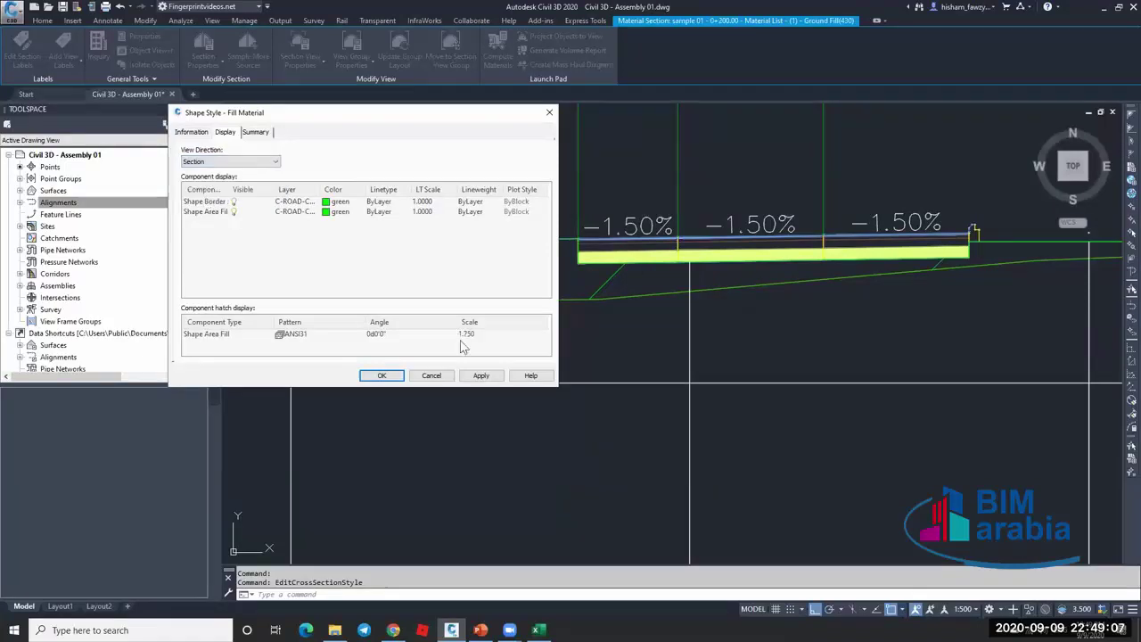
{"action": "left_click", "coordinate": [490, 334]}
{"action": "key", "text": "BackSpace"}
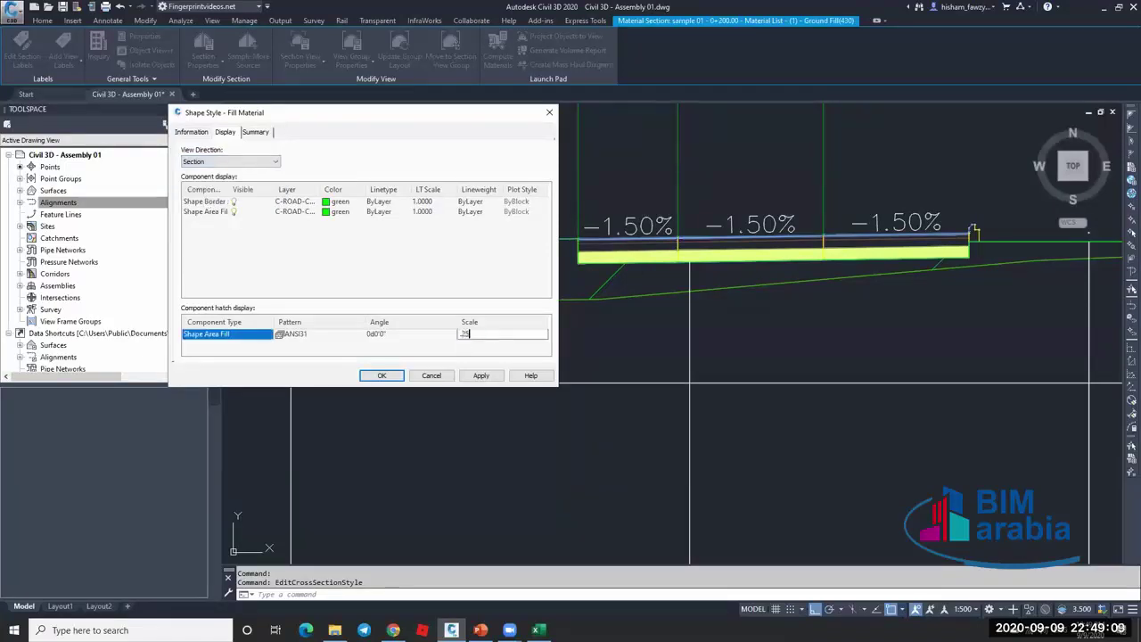
{"action": "left_click", "coordinate": [481, 375]}
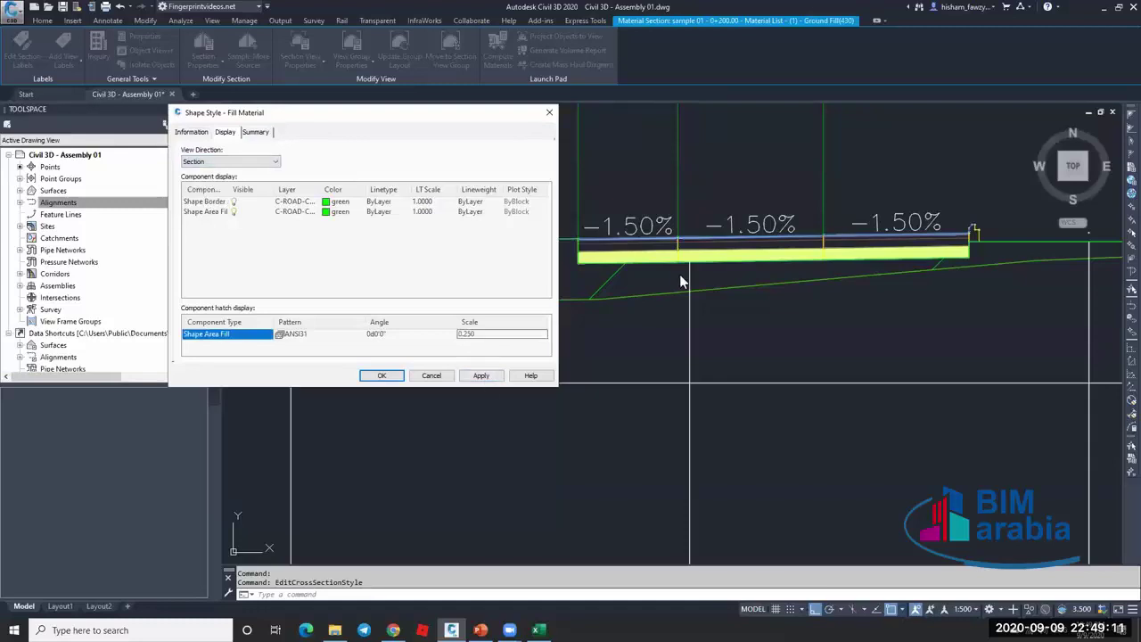
{"action": "left_click", "coordinate": [489, 377]}
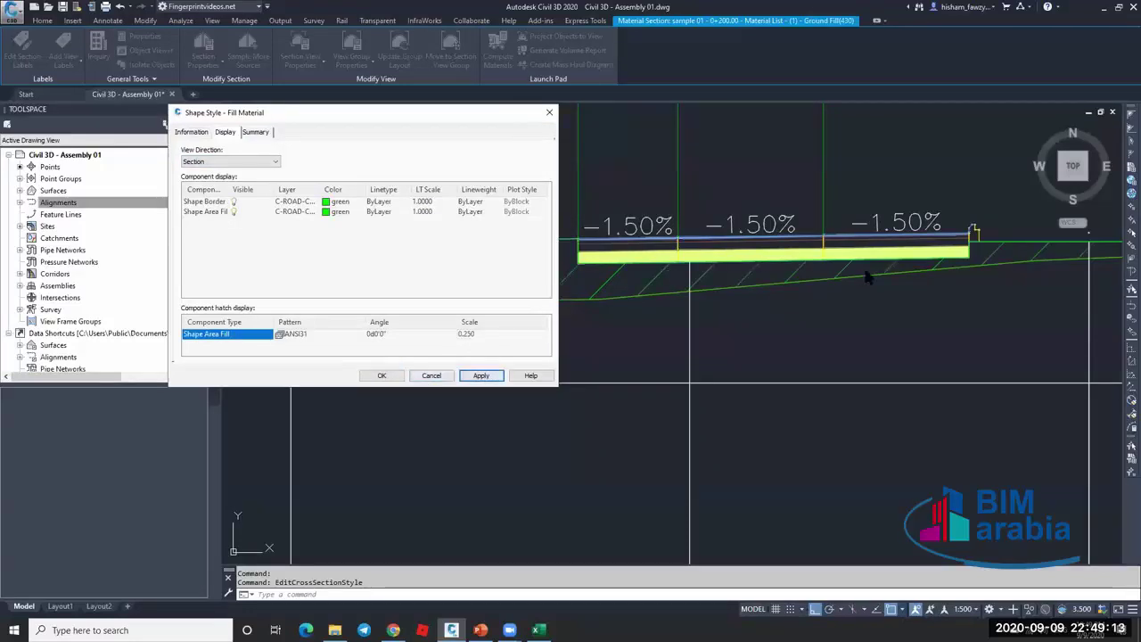
Tighten the Fill Material hatch scale to 0.100 and close the style.
{"action": "left_click", "coordinate": [469, 335]}
{"action": "key", "text": "BackSpace"}
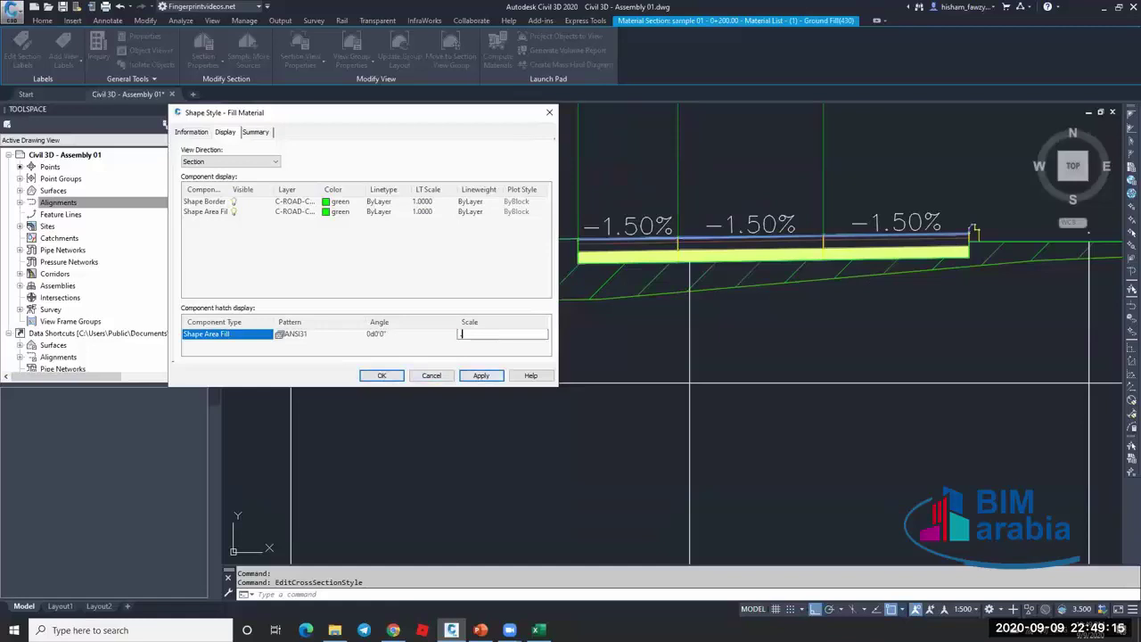
{"action": "type", "text": ".1"}
{"action": "left_click", "coordinate": [481, 376]}
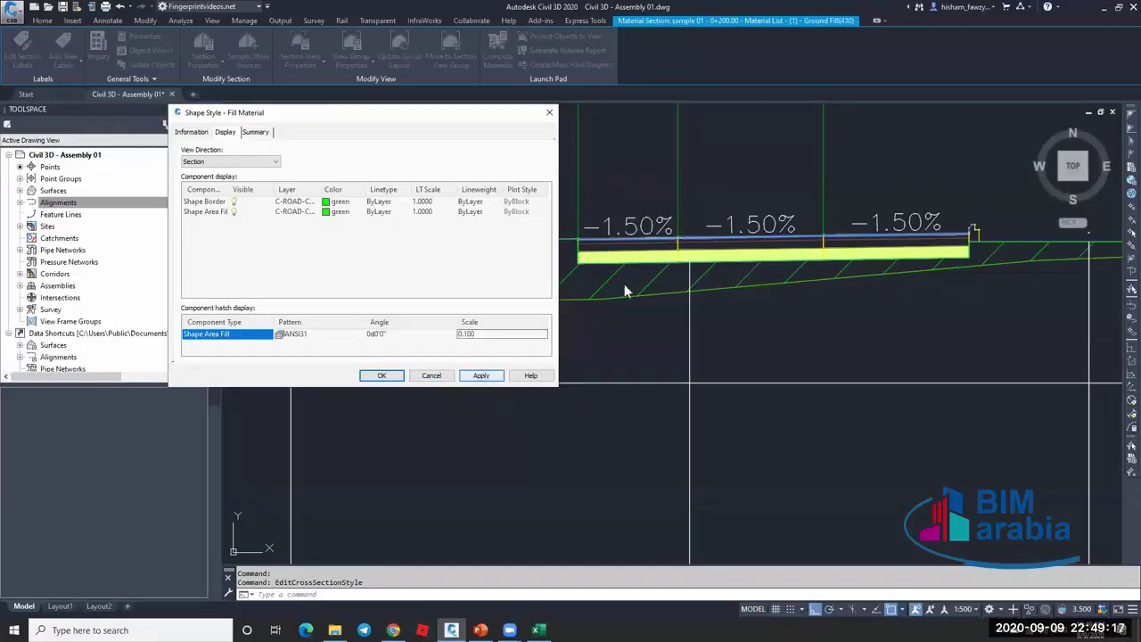
{"action": "left_click", "coordinate": [465, 376]}
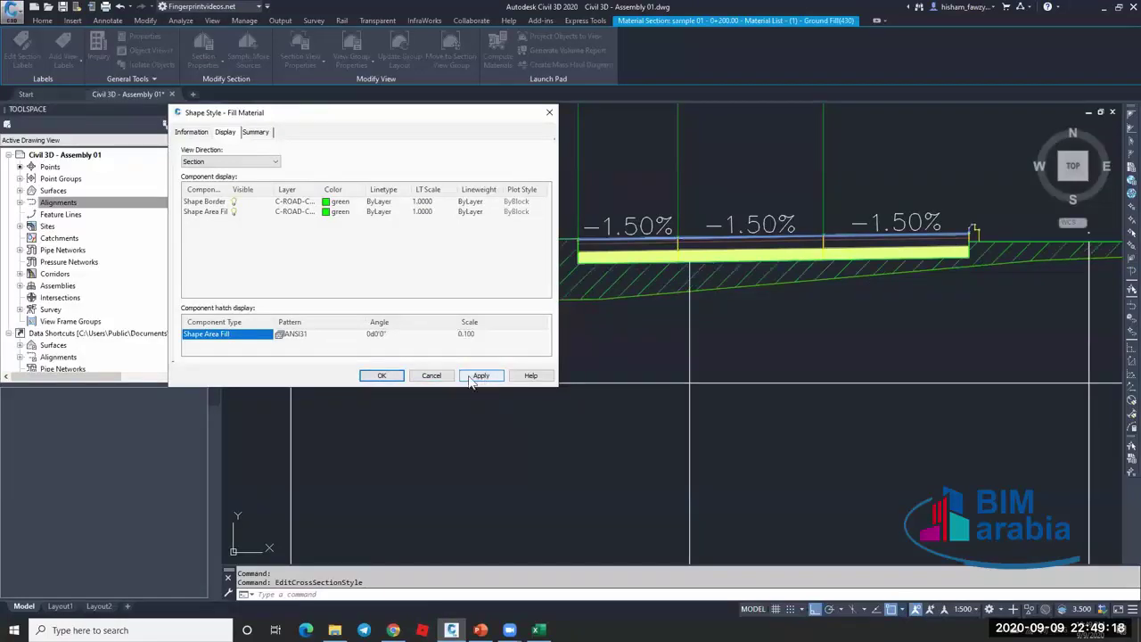
{"action": "left_click", "coordinate": [381, 375]}
{"action": "key", "text": "Escape"}
Select the cut material section and open its Material Section Style.
{"action": "scroll", "coordinate": [545, 310], "scroll_direction": "down", "scroll_amount": 3}
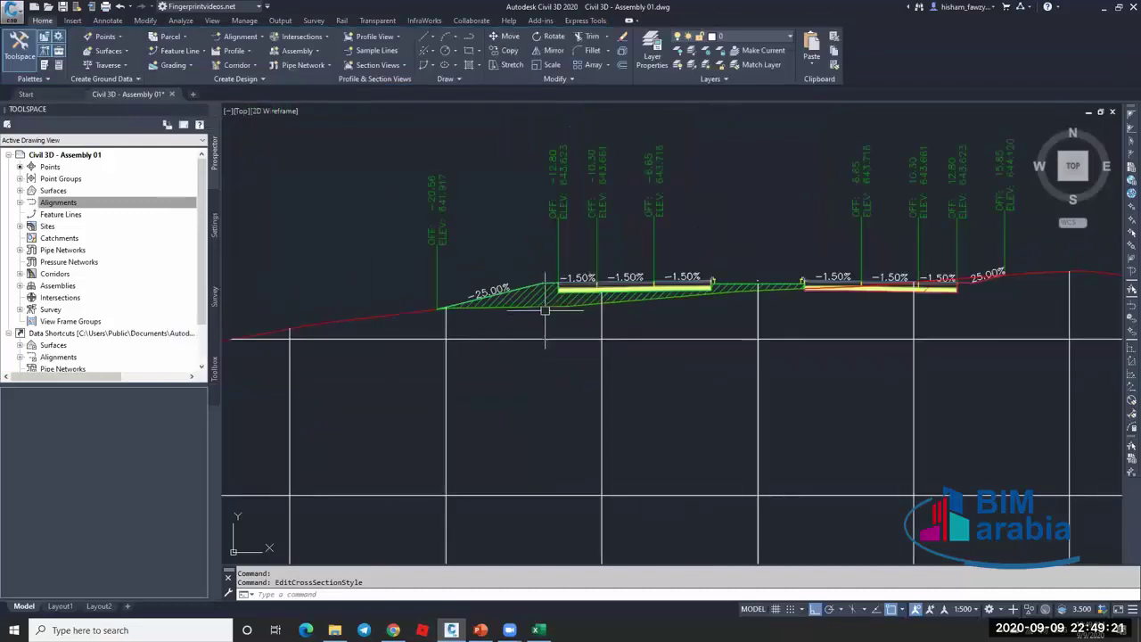
{"action": "scroll", "coordinate": [954, 294], "scroll_direction": "up", "scroll_amount": 4}
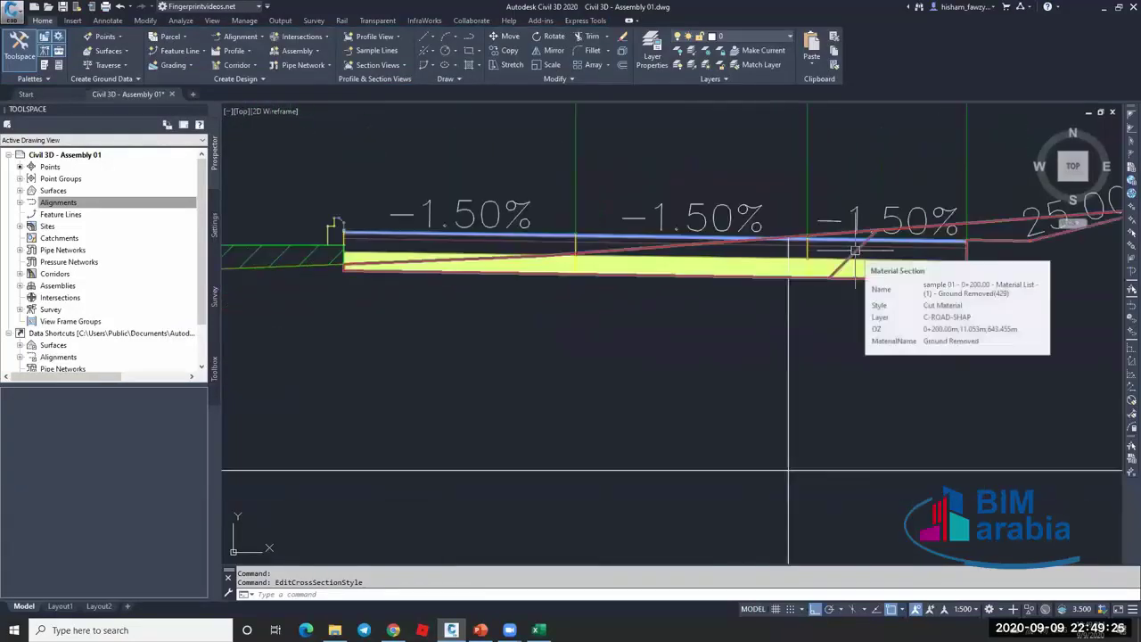
{"action": "left_click", "coordinate": [854, 250]}
{"action": "scroll", "coordinate": [858, 259], "scroll_direction": "up", "scroll_amount": 4}
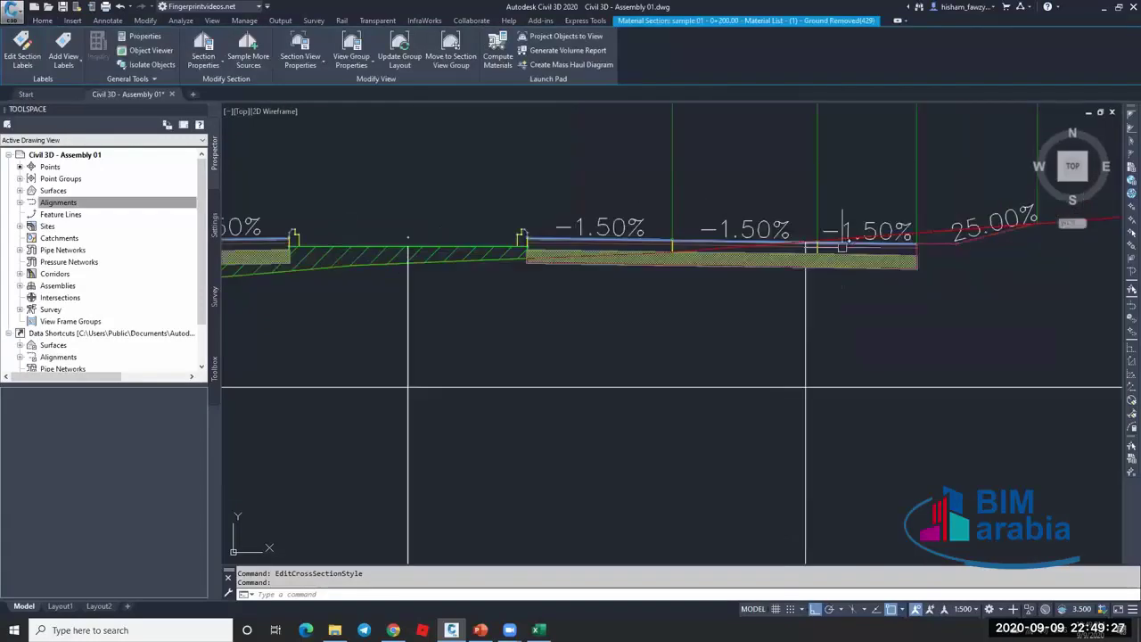
{"action": "key", "text": "Escape"}
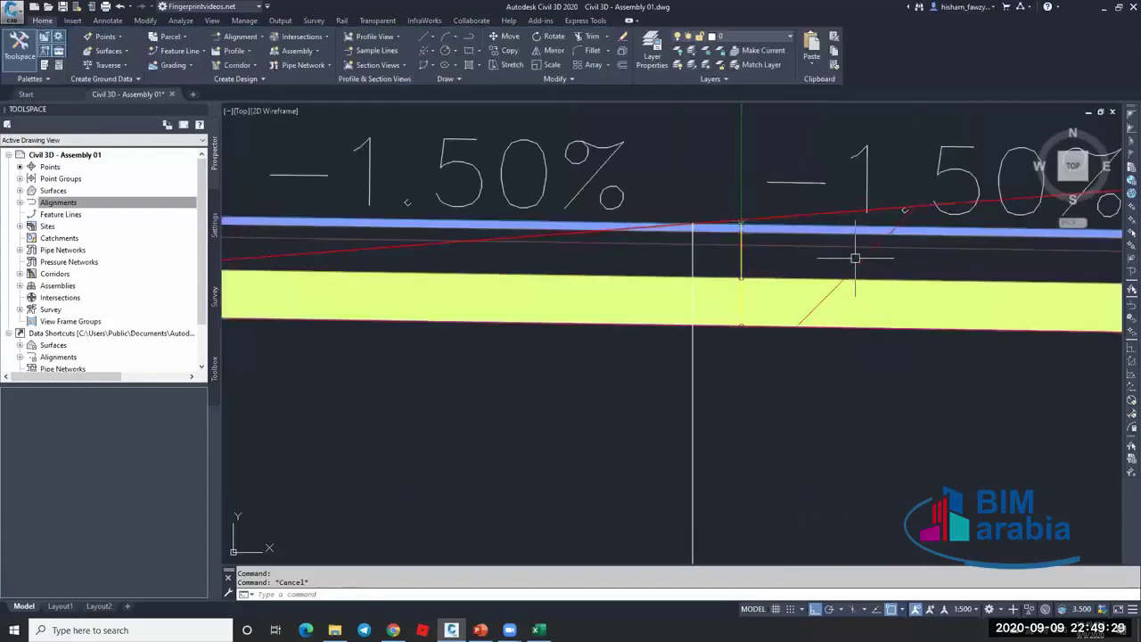
{"action": "left_click", "coordinate": [854, 258]}
{"action": "scroll", "coordinate": [822, 250], "scroll_direction": "down", "scroll_amount": 5}
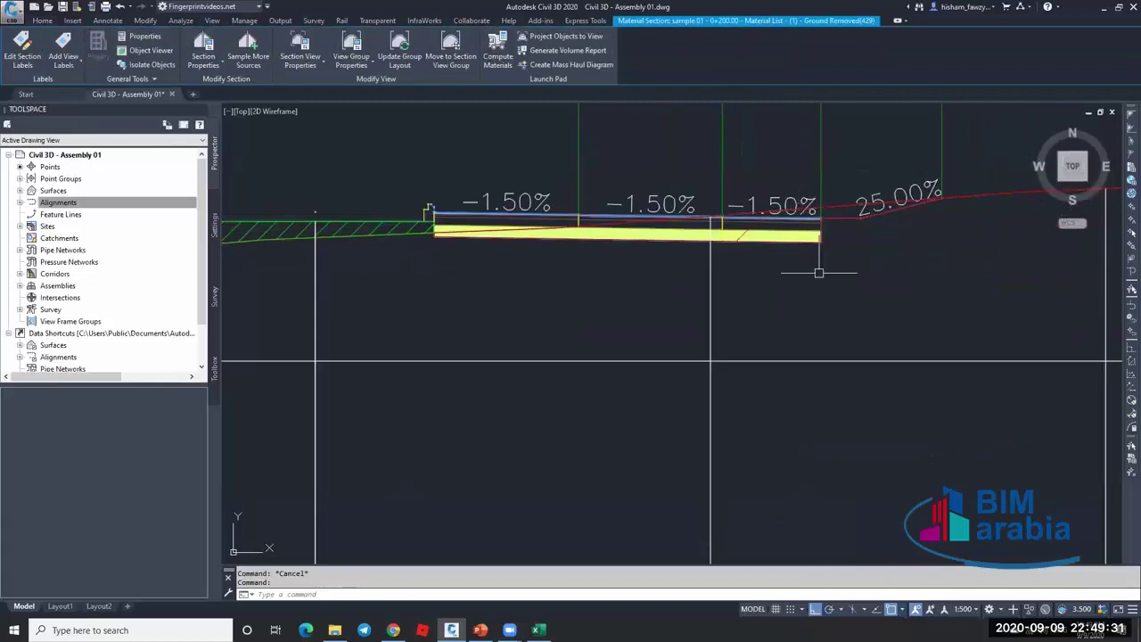
{"action": "right_click", "coordinate": [819, 274]}
{"action": "left_click", "coordinate": [888, 407]}
In Section view direction, change the Shape Area Fill hatch scale from 1.750 to 0.100.
{"action": "left_click", "coordinate": [230, 162]}
{"action": "left_click", "coordinate": [192, 194]}
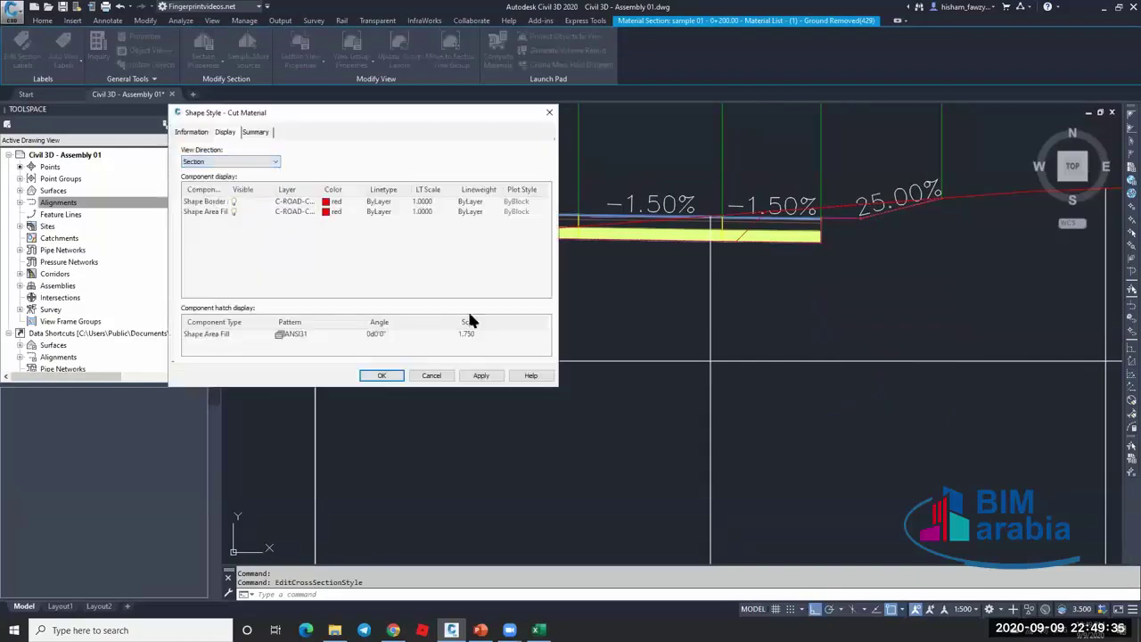
{"action": "left_click", "coordinate": [497, 334]}
{"action": "left_click", "coordinate": [496, 334]}
{"action": "left_click_drag", "start_coordinate": [496, 333], "coordinate": [451, 336]}
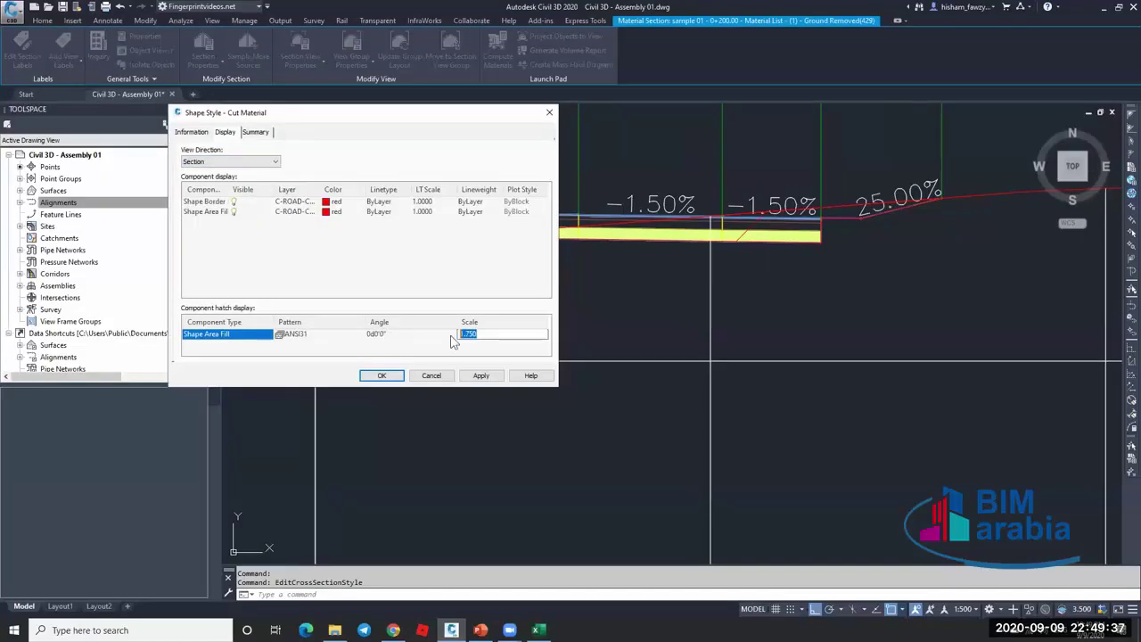
{"action": "key", "text": "BackSpace"}
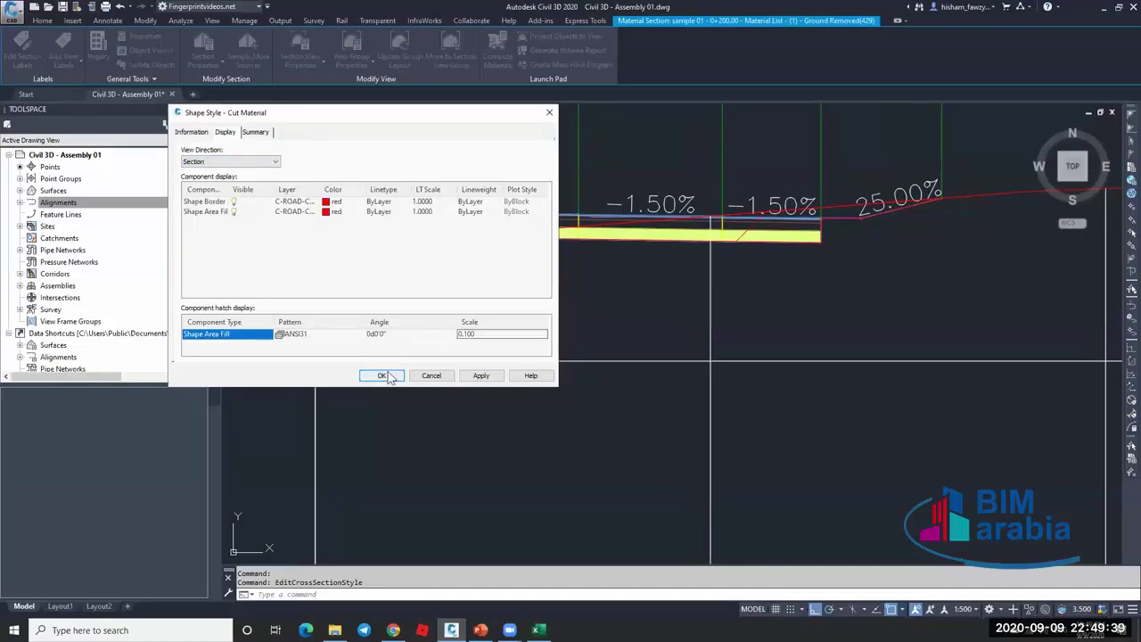
{"action": "left_click", "coordinate": [365, 375]}
{"action": "key", "text": "Escape"}
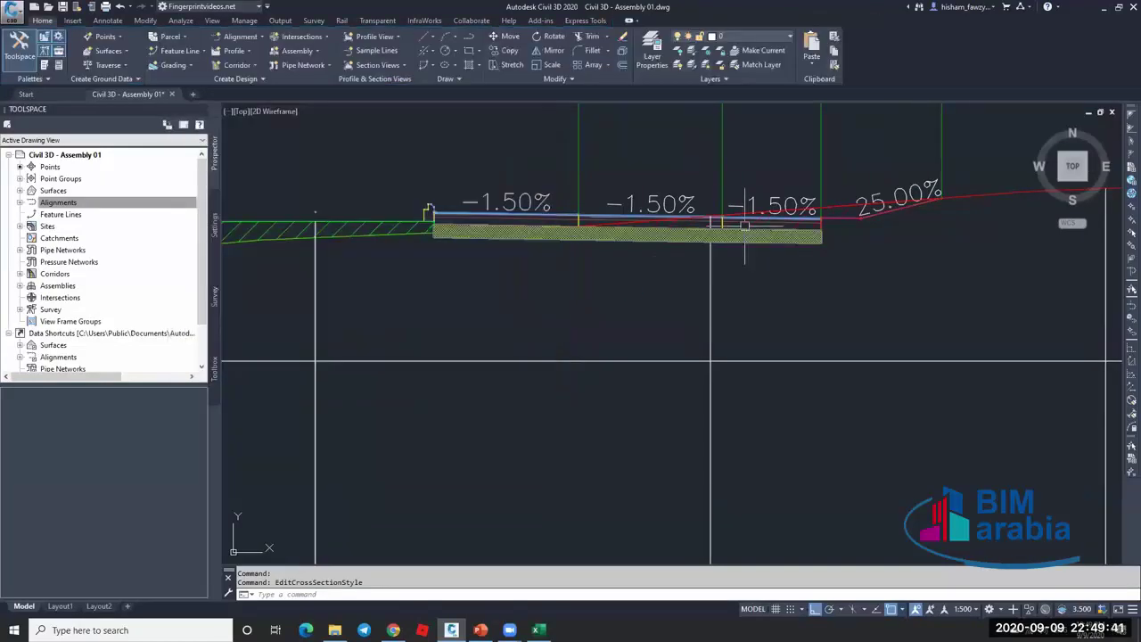
{"action": "scroll", "coordinate": [479, 258], "scroll_direction": "down", "scroll_amount": 4}
{"action": "scroll", "coordinate": [480, 258], "scroll_direction": "up", "scroll_amount": 5}
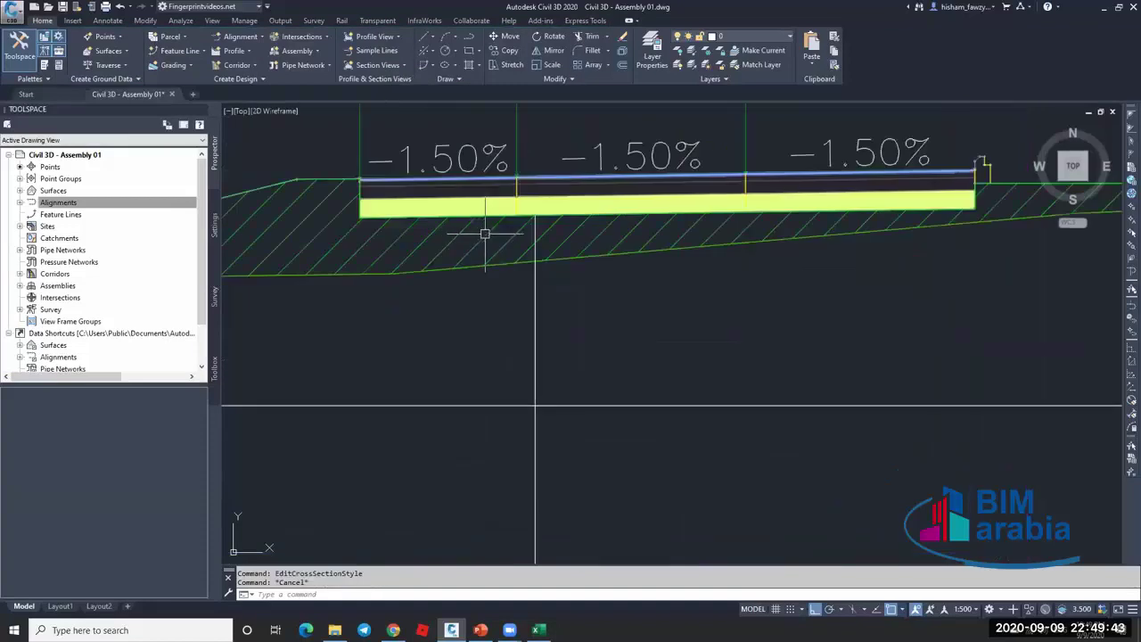
{"action": "scroll", "coordinate": [484, 237], "scroll_direction": "down", "scroll_amount": 3}
{"action": "key", "text": "Escape"}
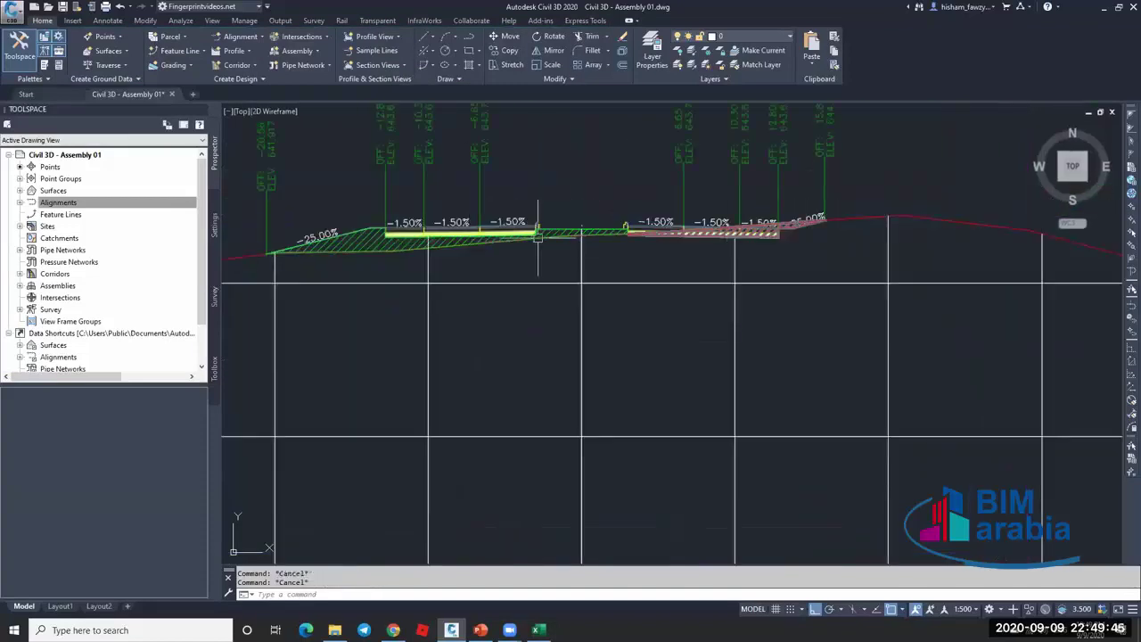
{"action": "scroll", "coordinate": [398, 246], "scroll_direction": "up", "scroll_amount": 2}
{"action": "scroll", "coordinate": [399, 246], "scroll_direction": "down", "scroll_amount": 4}
{"action": "scroll", "coordinate": [398, 237], "scroll_direction": "up", "scroll_amount": 6}
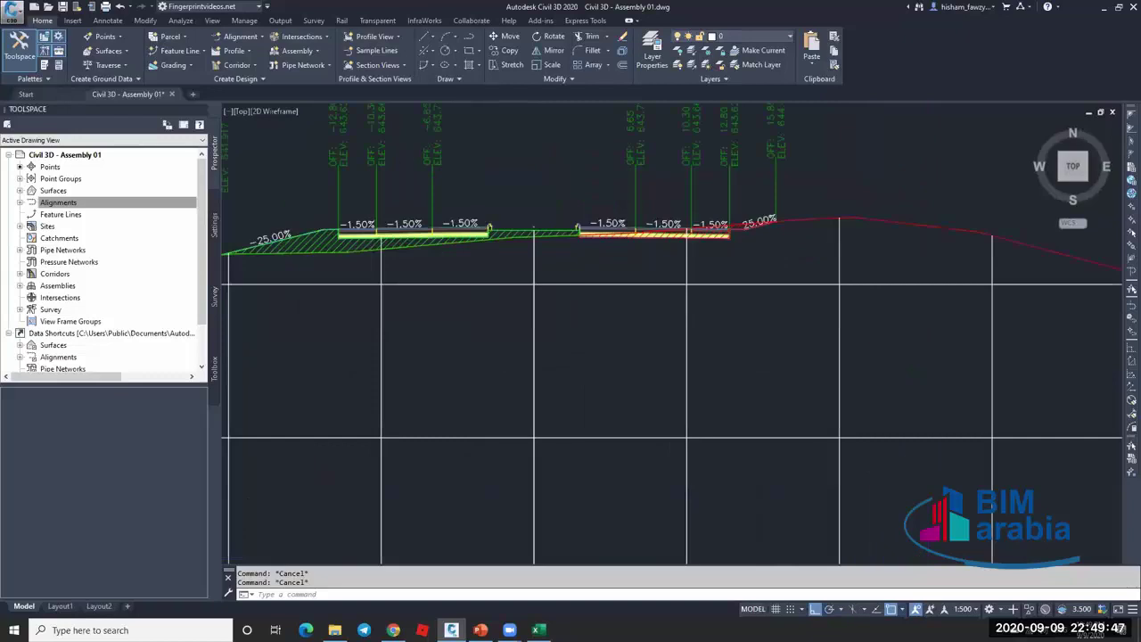
{"action": "left_click", "coordinate": [397, 233]}
{"action": "right_click", "coordinate": [397, 234]}
{"action": "left_click", "coordinate": [450, 378]}
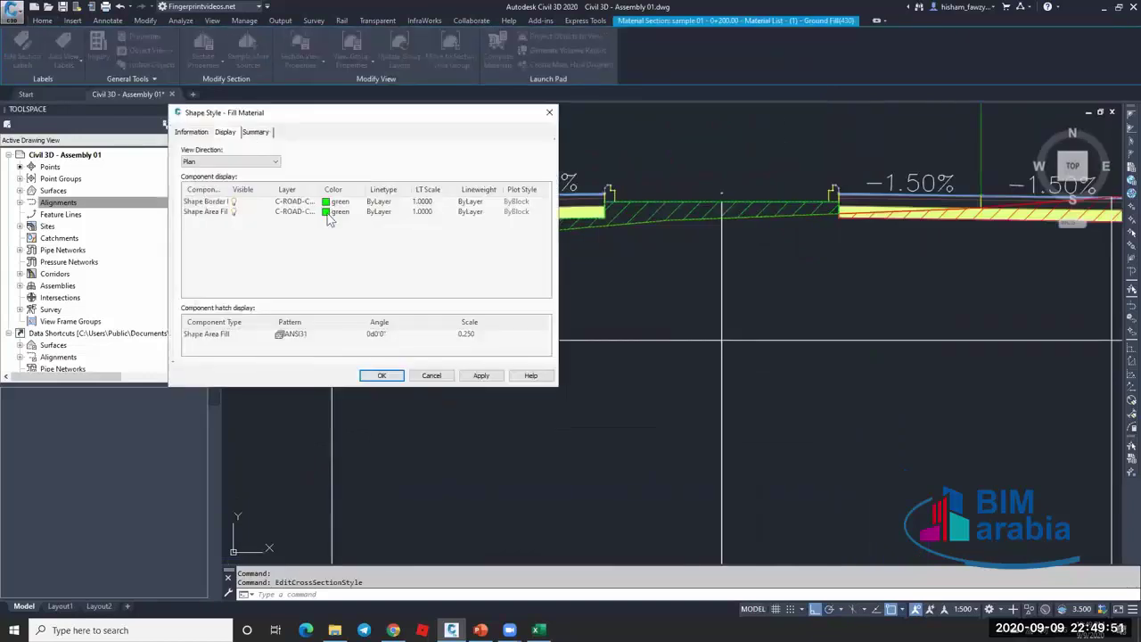
{"action": "double_click", "coordinate": [304, 335]}
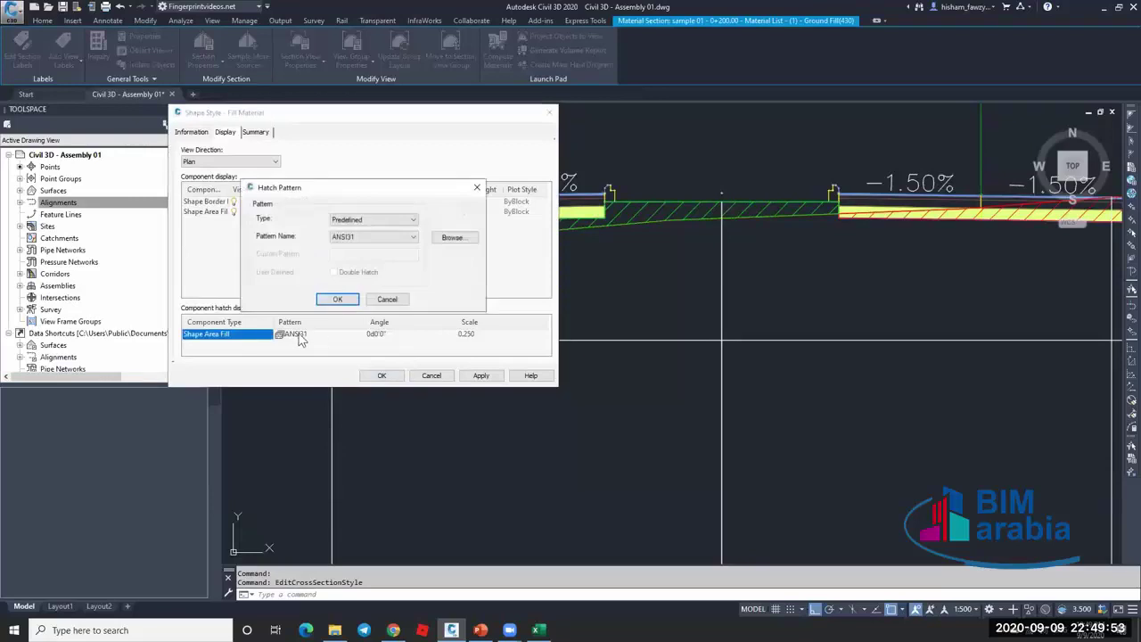
{"action": "left_click", "coordinate": [338, 299]}
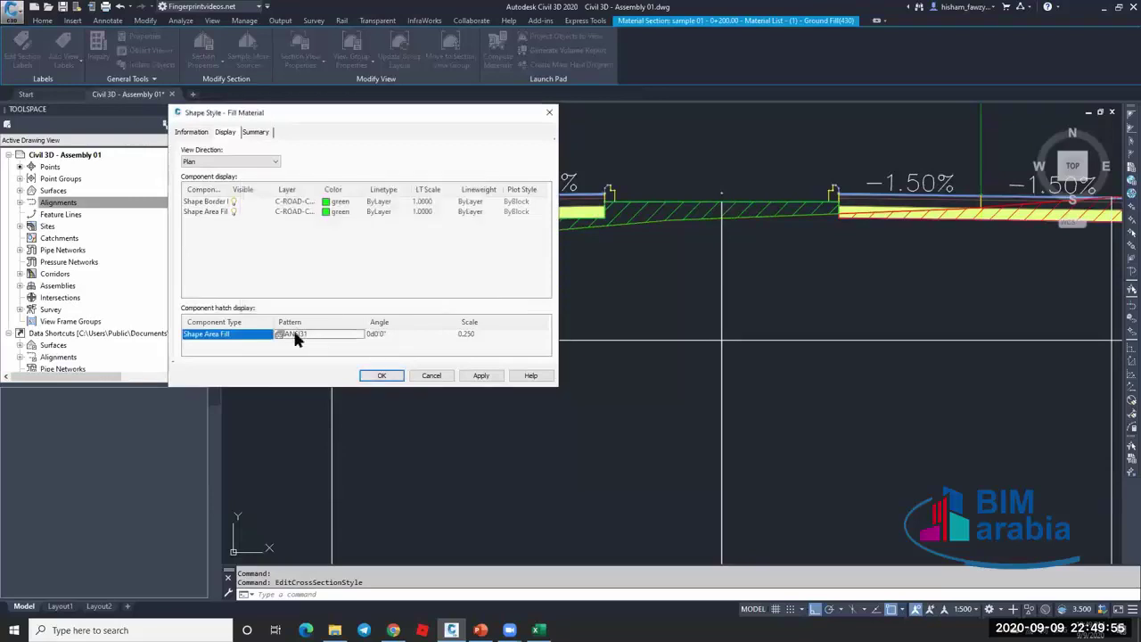
{"action": "double_click", "coordinate": [295, 329]}
{"action": "left_click", "coordinate": [450, 238]}
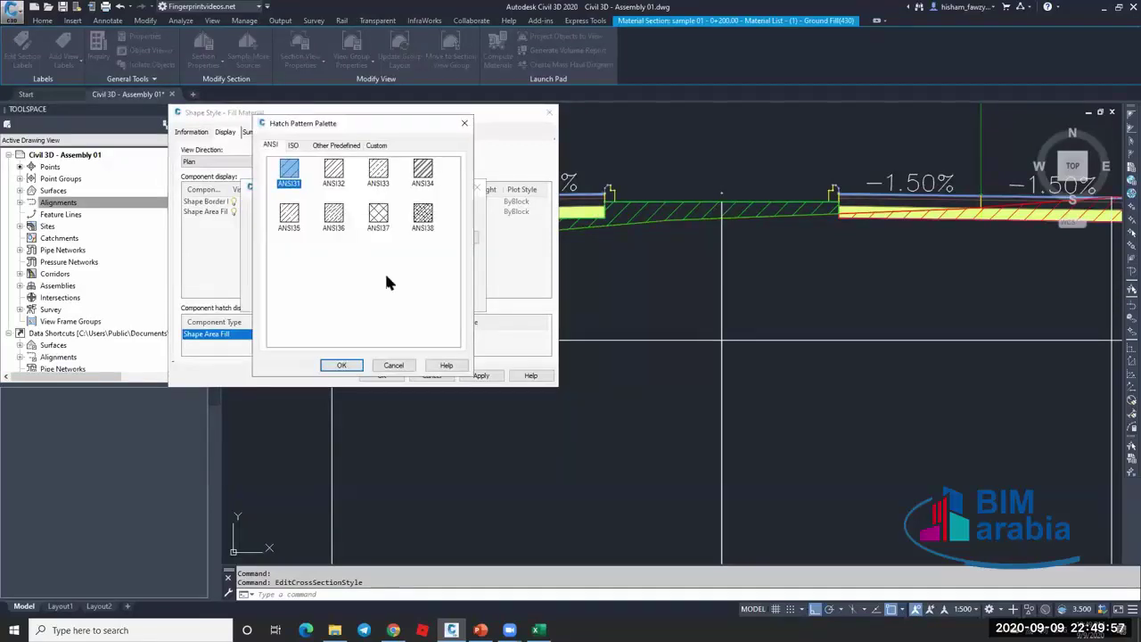
{"action": "left_click", "coordinate": [300, 146]}
{"action": "left_click", "coordinate": [376, 145]}
{"action": "left_click", "coordinate": [393, 364]}
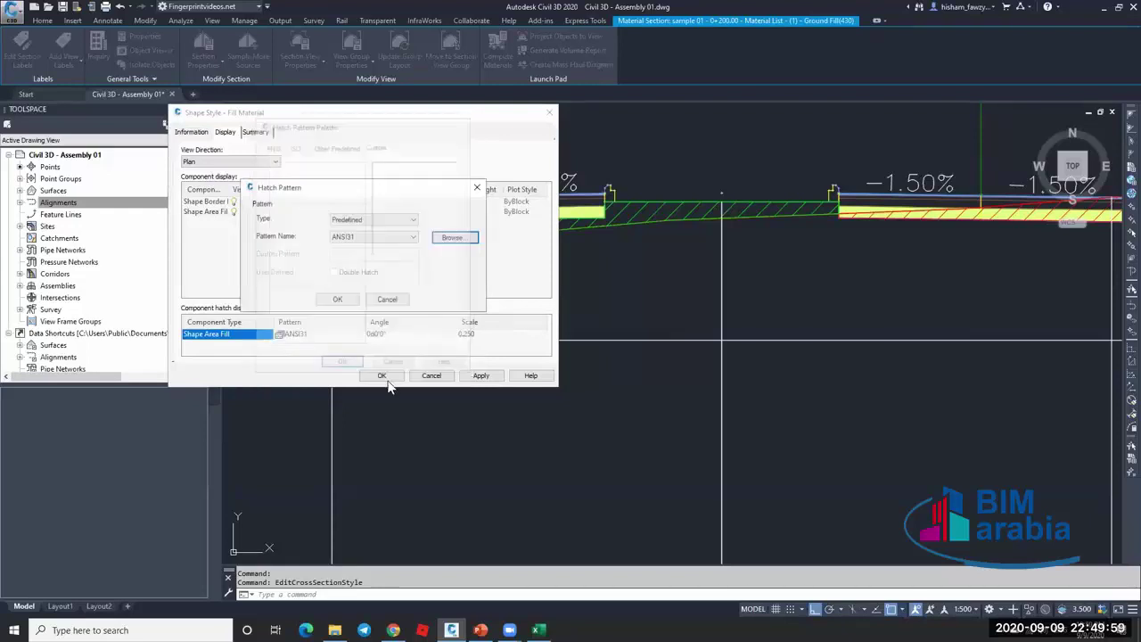
{"action": "left_click", "coordinate": [390, 299]}
{"action": "left_click", "coordinate": [430, 375]}
{"action": "key", "text": "Escape"}
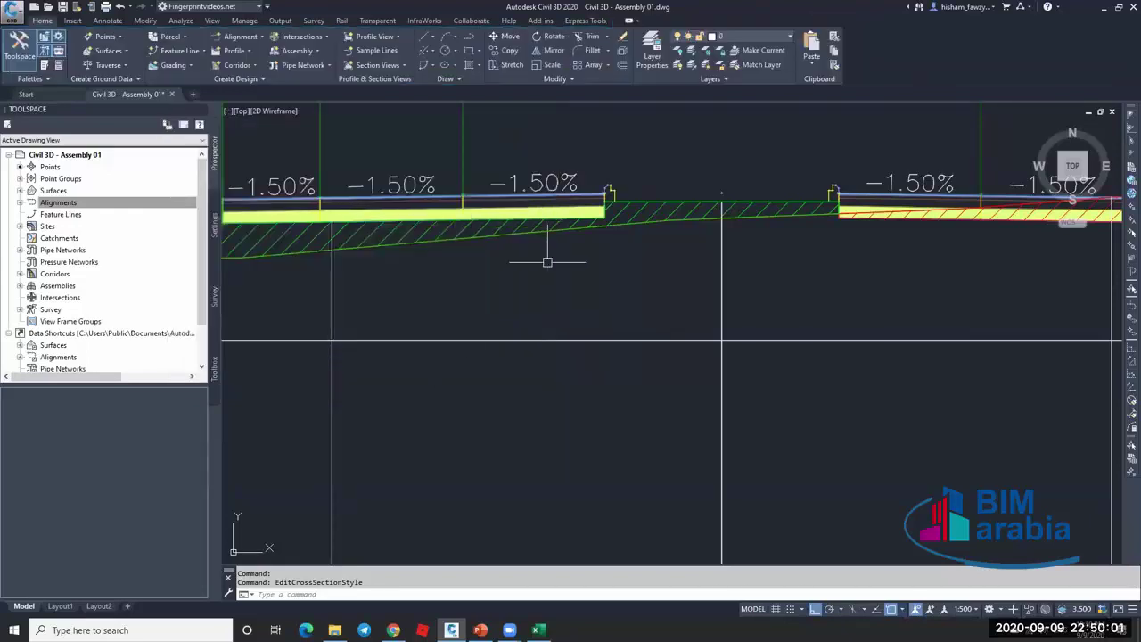
{"action": "scroll", "coordinate": [580, 203], "scroll_direction": "up", "scroll_amount": 4}
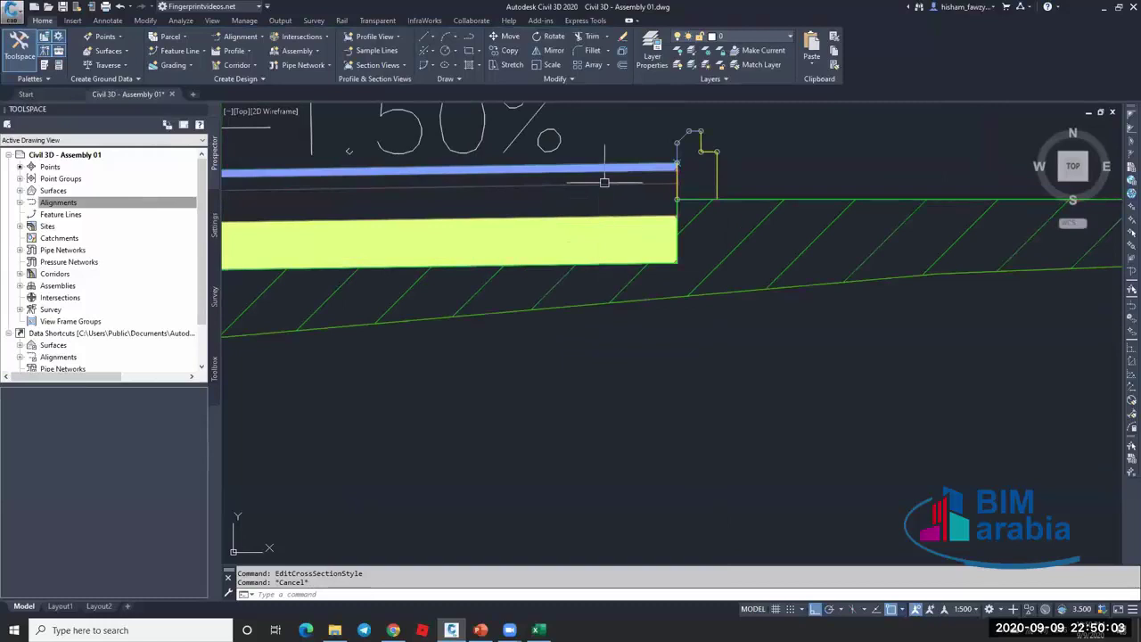
{"action": "key", "text": "Escape"}
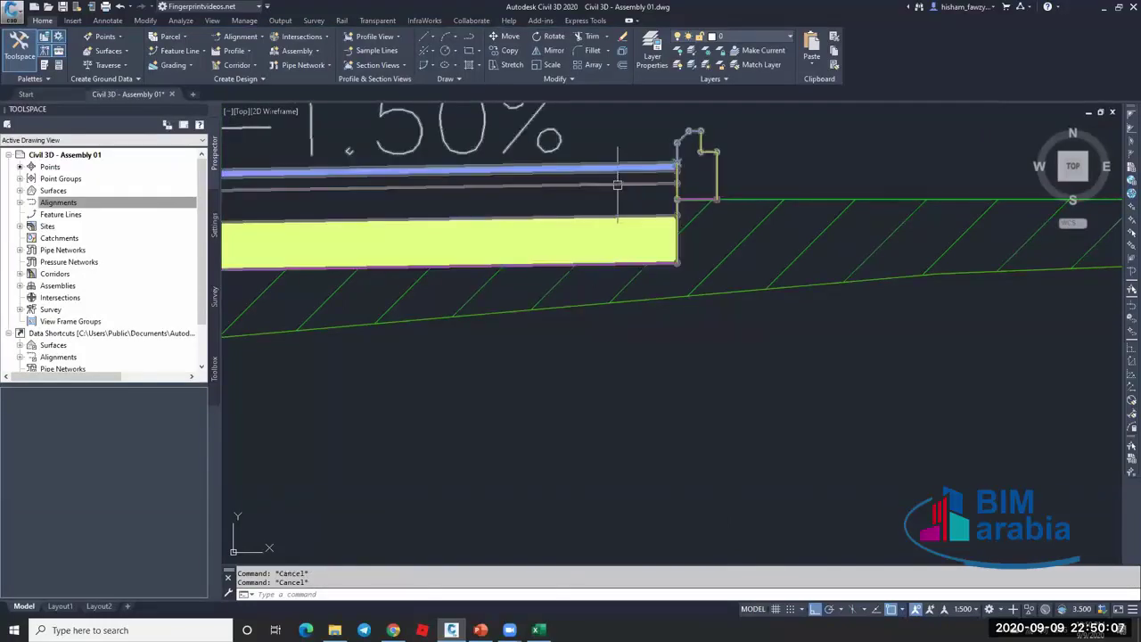
{"action": "left_click", "coordinate": [596, 234]}
{"action": "scroll", "coordinate": [598, 222], "scroll_direction": "down", "scroll_amount": 1}
{"action": "scroll", "coordinate": [598, 222], "scroll_direction": "down", "scroll_amount": 4}
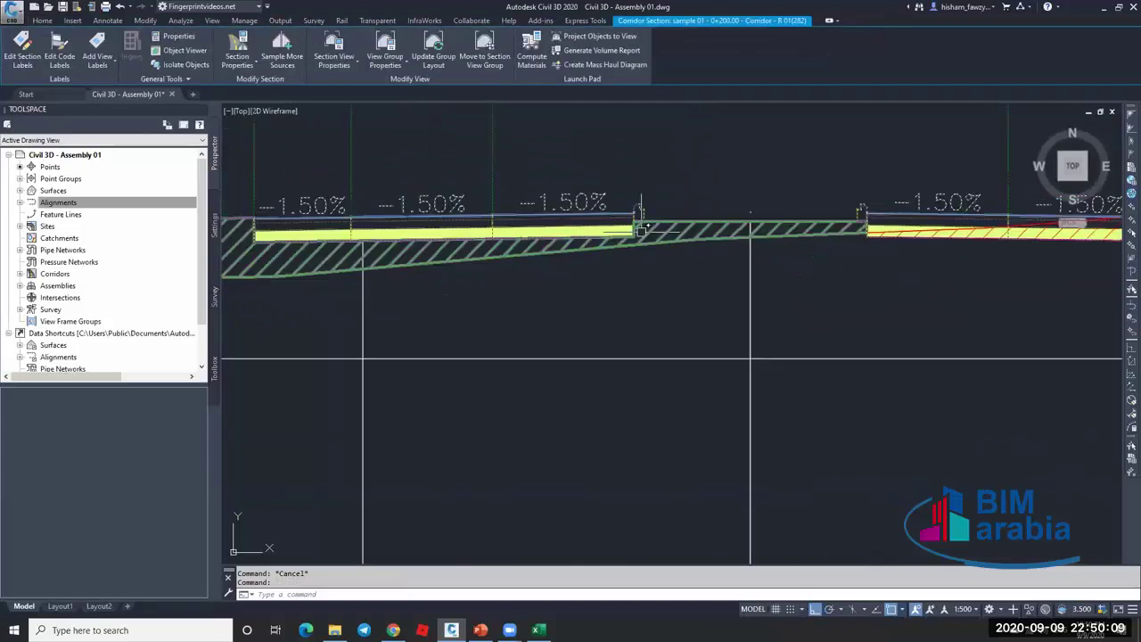
{"action": "key", "text": "Escape"}
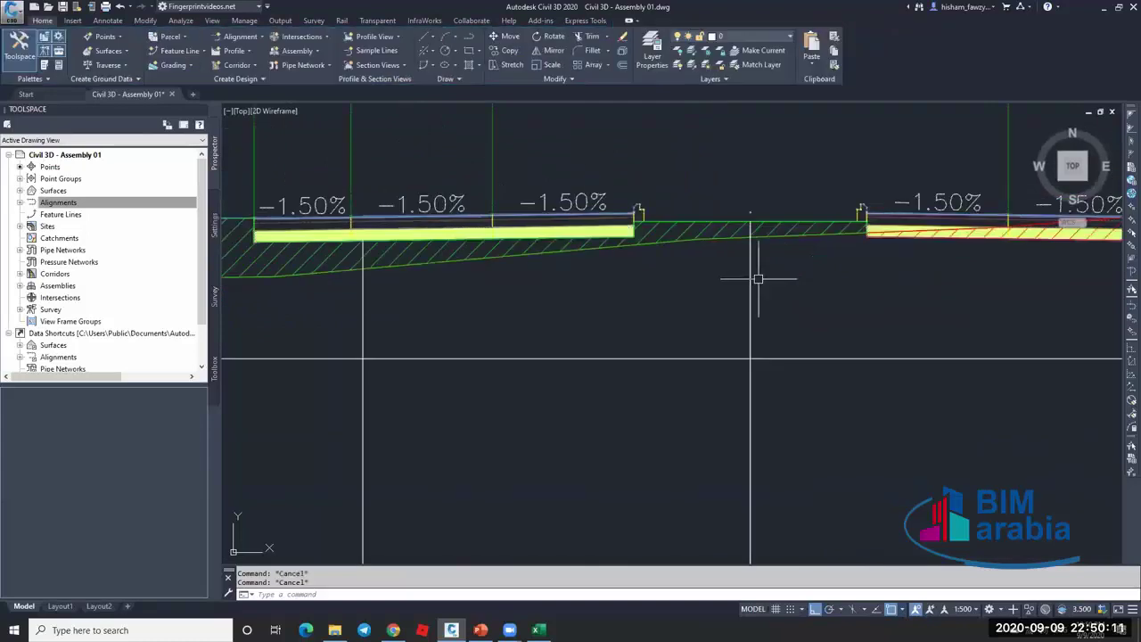
{"action": "left_click", "coordinate": [754, 275]}
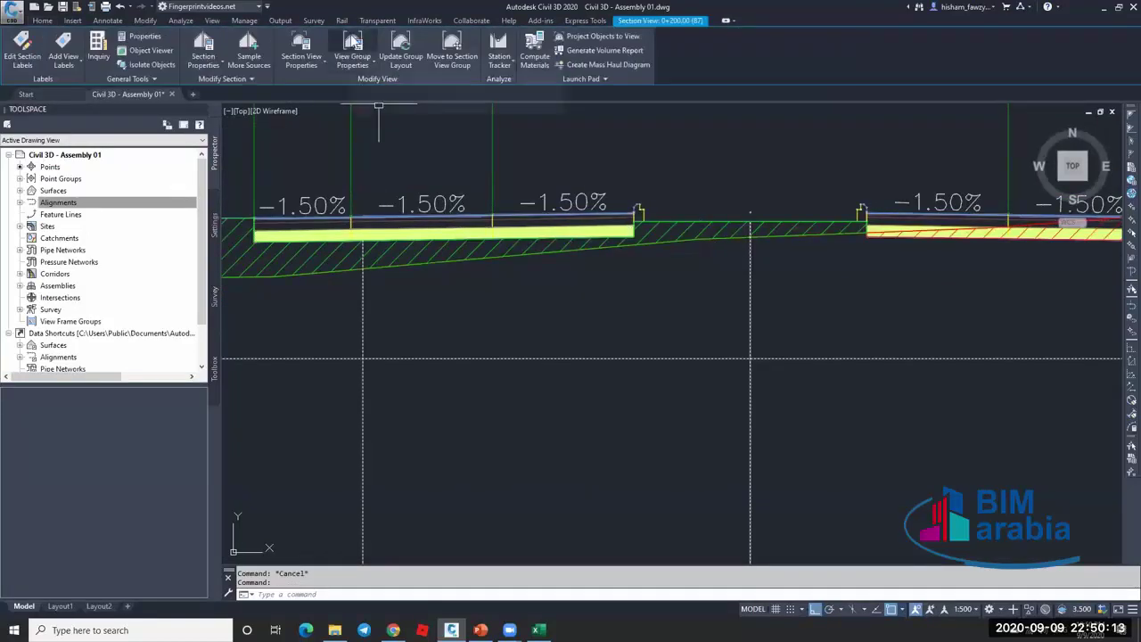
Review the section view group's section sources, from NGL and Corridor - R 01 to Pavement and SubBase.
{"action": "left_click", "coordinate": [352, 55]}
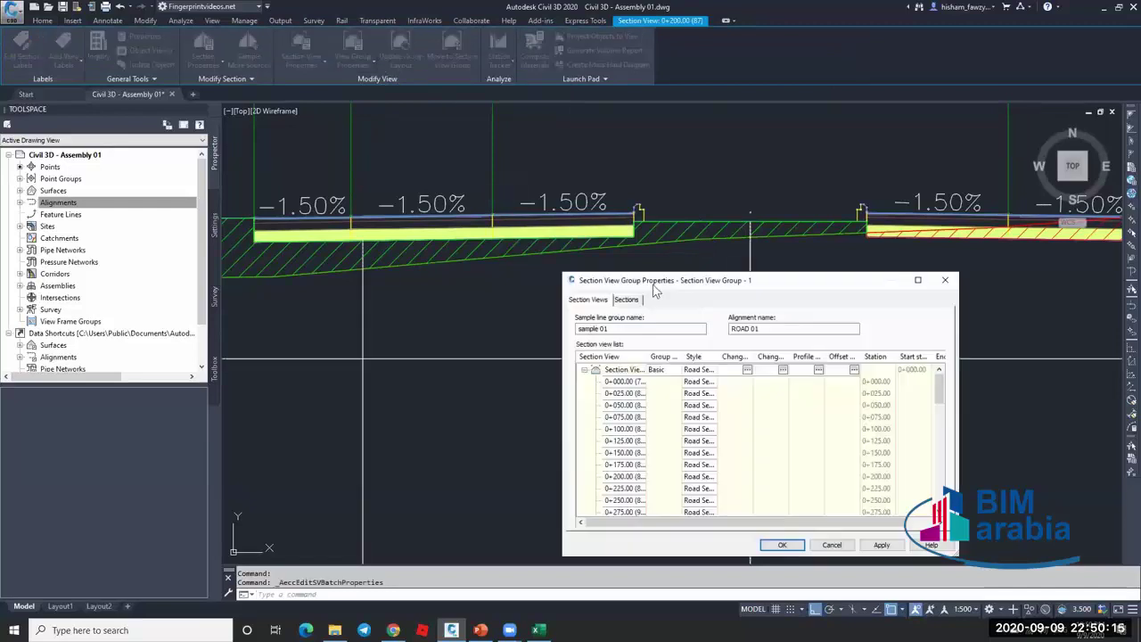
{"action": "left_click", "coordinate": [580, 181]}
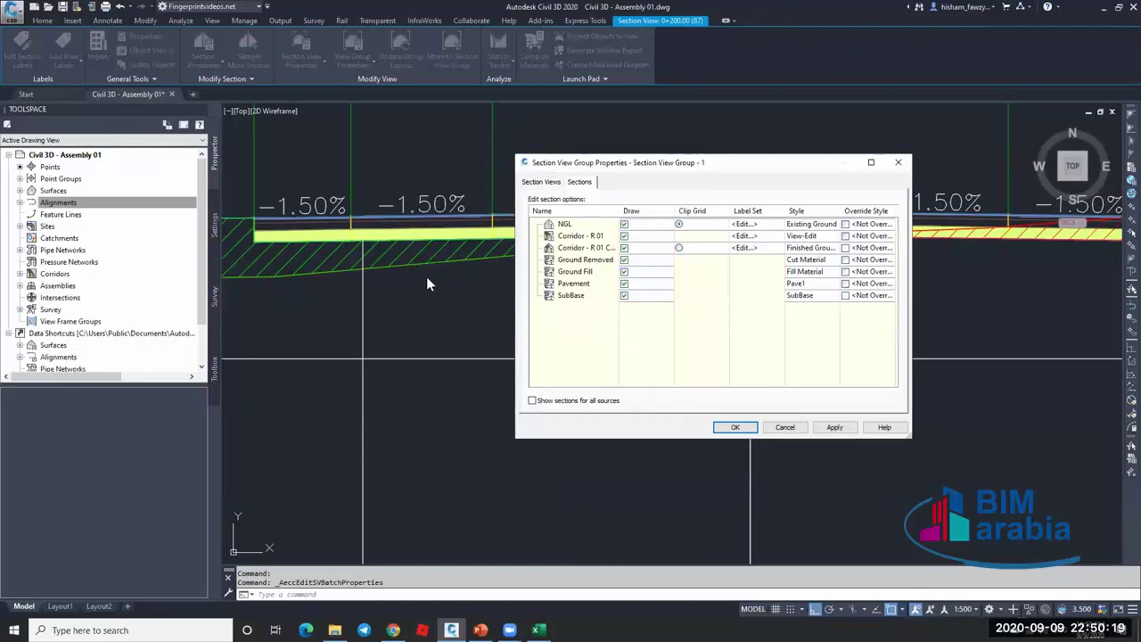
{"action": "left_click_drag", "start_coordinate": [618, 207], "coordinate": [630, 207]}
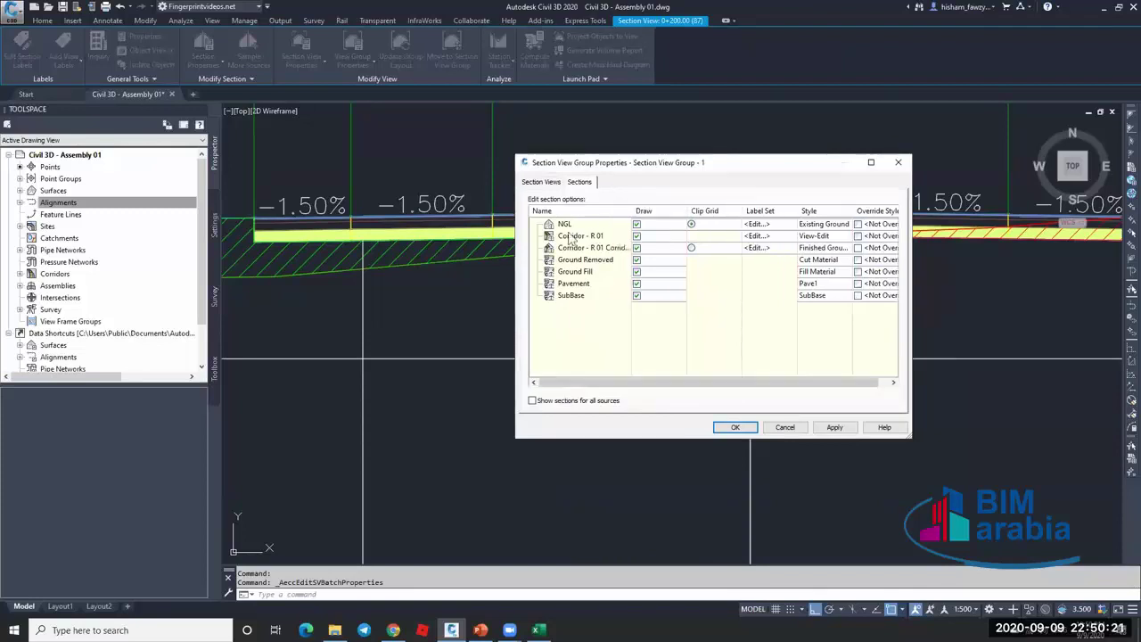
{"action": "left_click", "coordinate": [575, 225]}
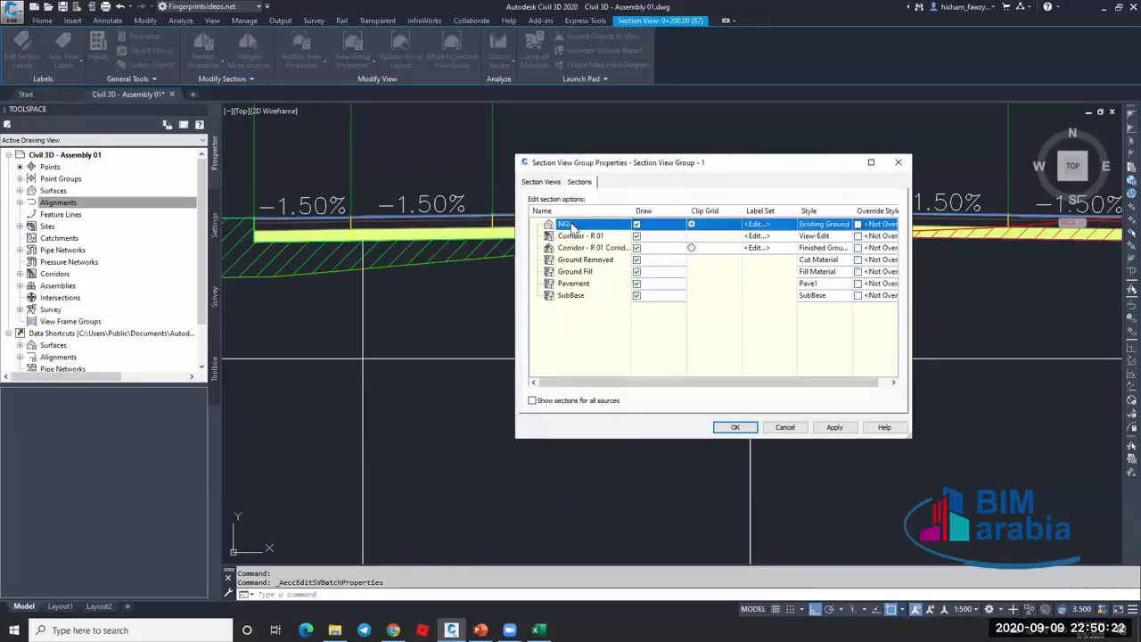
{"action": "left_click", "coordinate": [613, 237]}
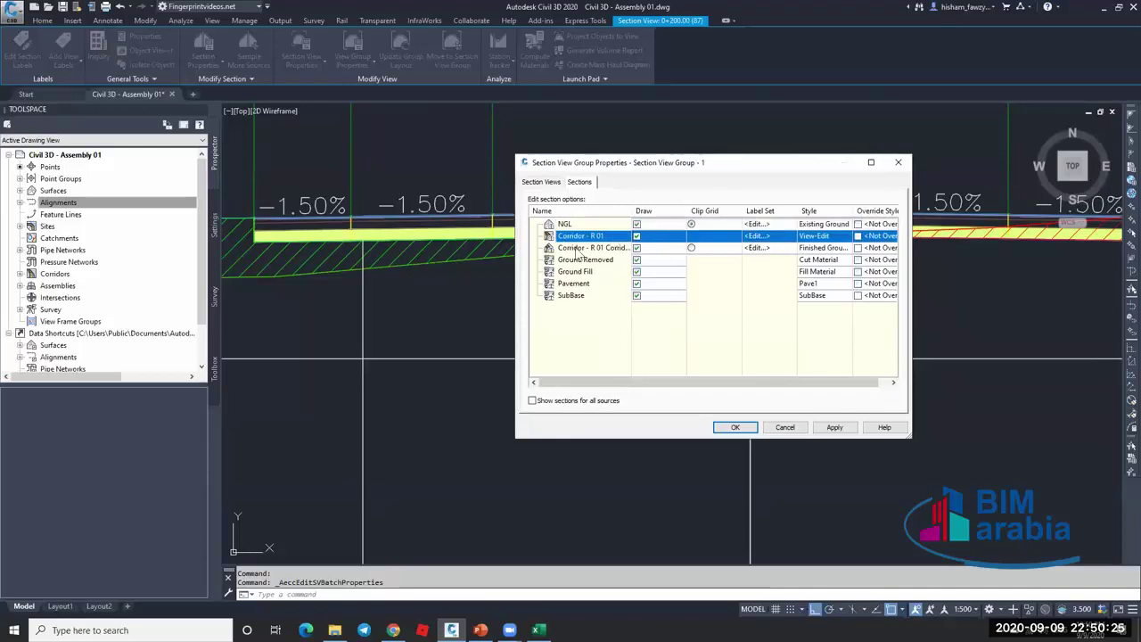
{"action": "left_click", "coordinate": [609, 248]}
{"action": "left_click", "coordinate": [575, 259]}
{"action": "left_click", "coordinate": [590, 271]}
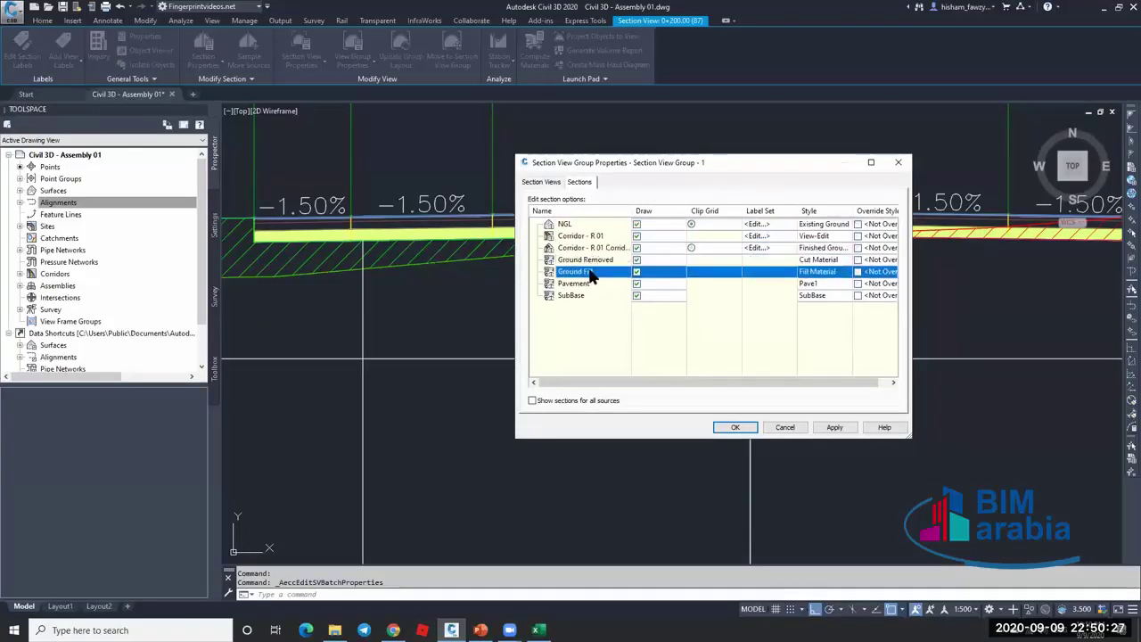
{"action": "left_click", "coordinate": [598, 283]}
{"action": "left_click", "coordinate": [596, 296]}
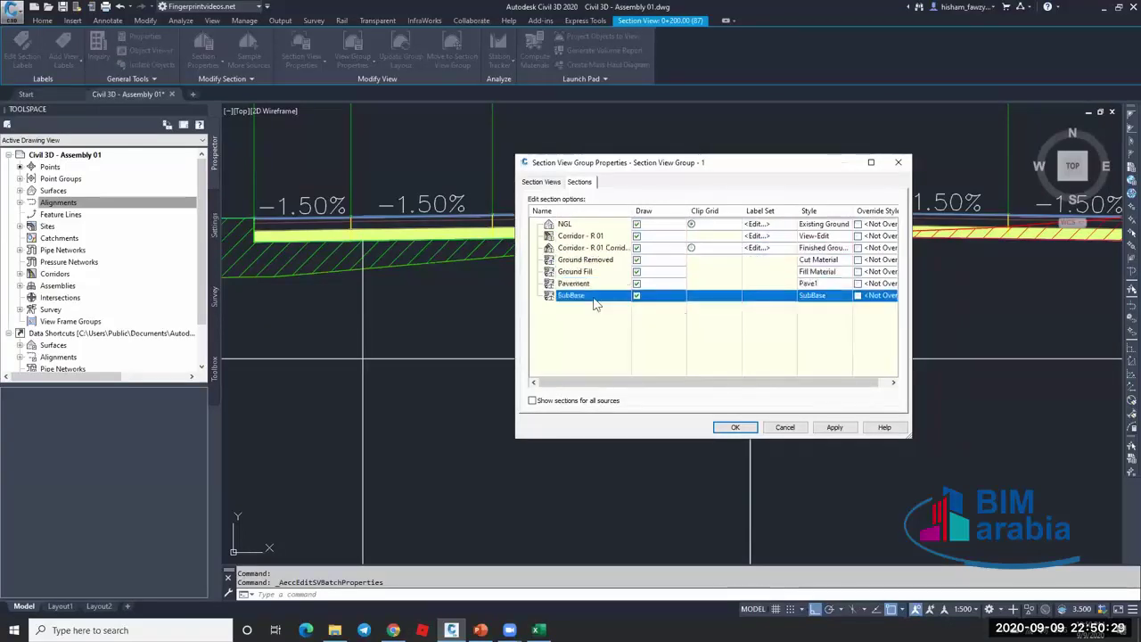
Stop drawing the SubBase and Pavement sections, apply, and bring up the corridor's code set style.
{"action": "left_click", "coordinate": [637, 296]}
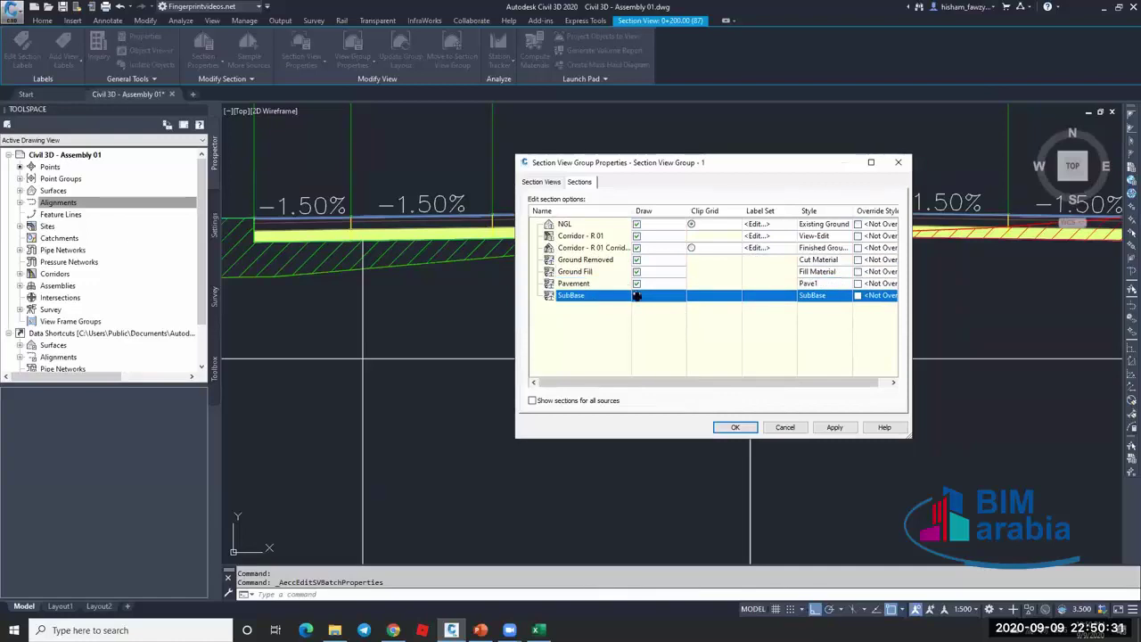
{"action": "left_click", "coordinate": [834, 427]}
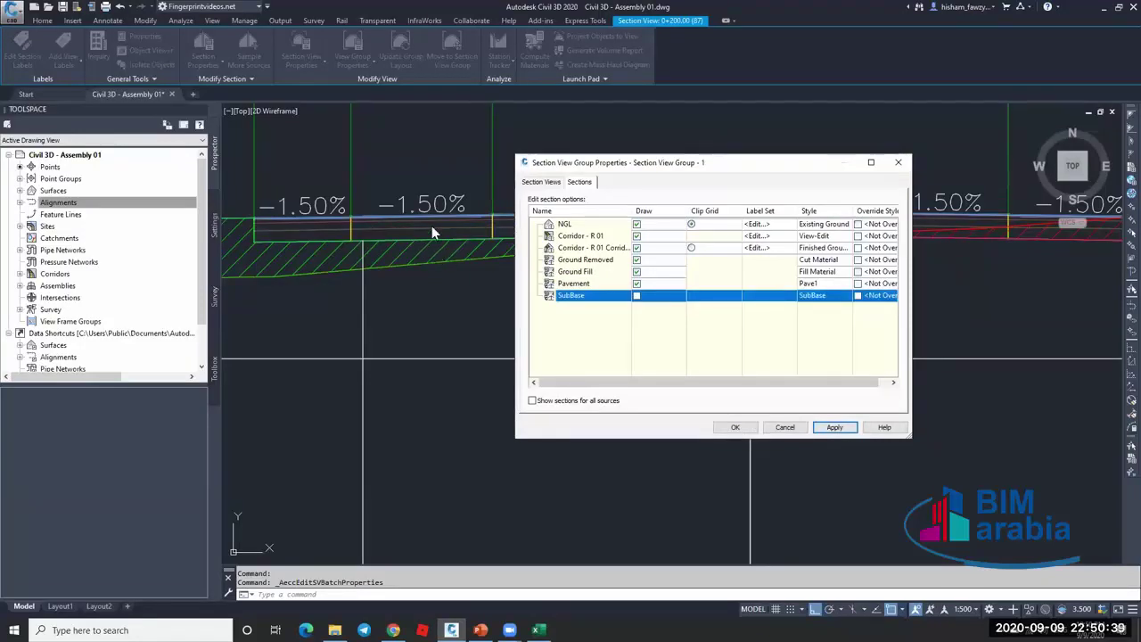
{"action": "left_click", "coordinate": [636, 283]}
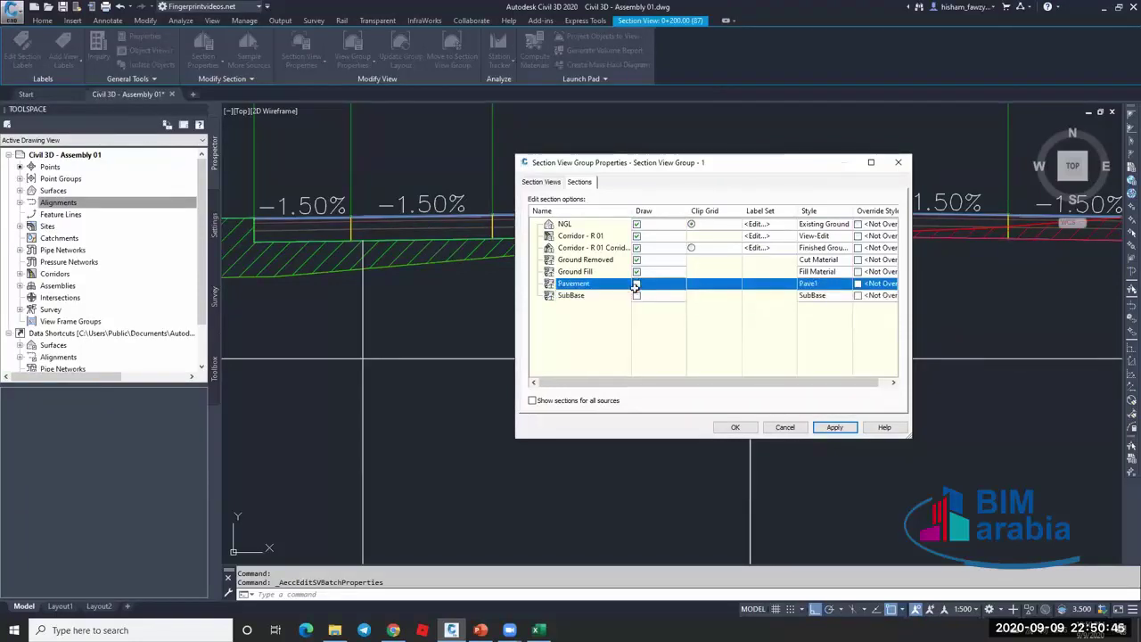
{"action": "left_click", "coordinate": [636, 284]}
{"action": "left_click", "coordinate": [836, 428]}
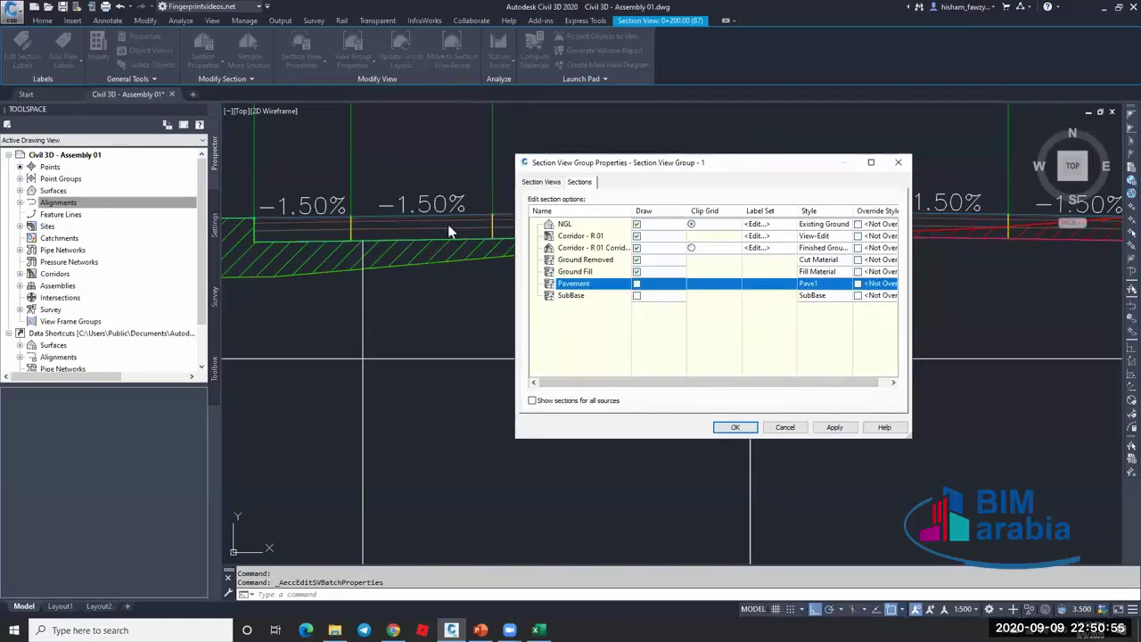
{"action": "left_click", "coordinate": [830, 236]}
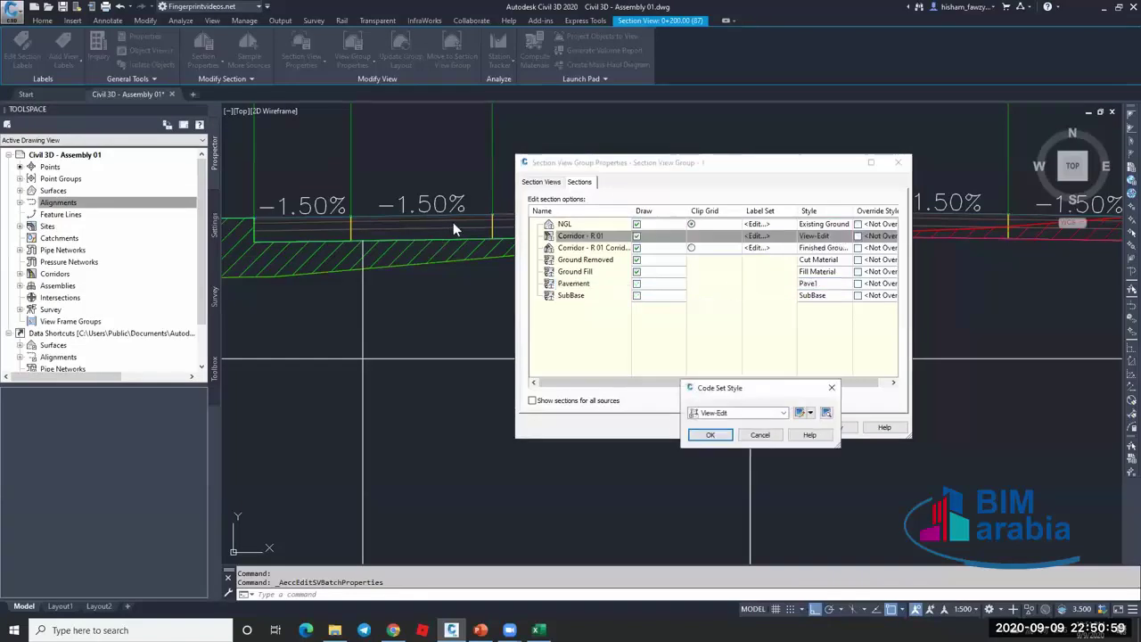
Set Corridor - R 01's code set style to All Codes and apply it.
{"action": "left_click", "coordinate": [759, 414]}
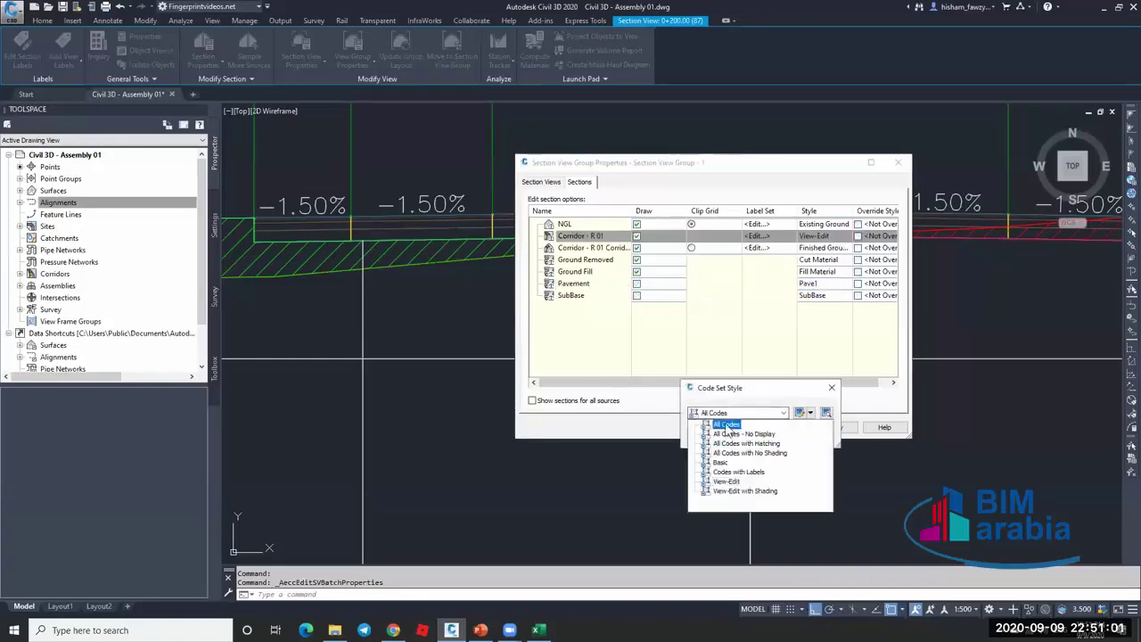
{"action": "left_click", "coordinate": [727, 425]}
{"action": "left_click", "coordinate": [722, 437]}
{"action": "left_click", "coordinate": [834, 427]}
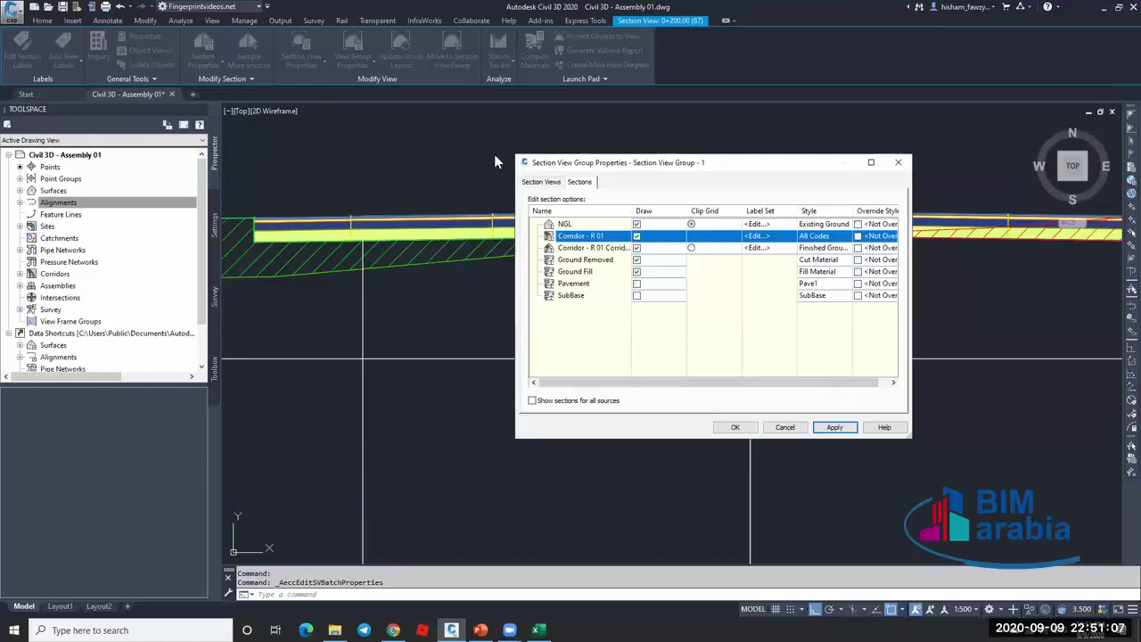
Return the corridor to the View-Edit code set style, apply, and open View-Edit for editing.
{"action": "left_click", "coordinate": [819, 236]}
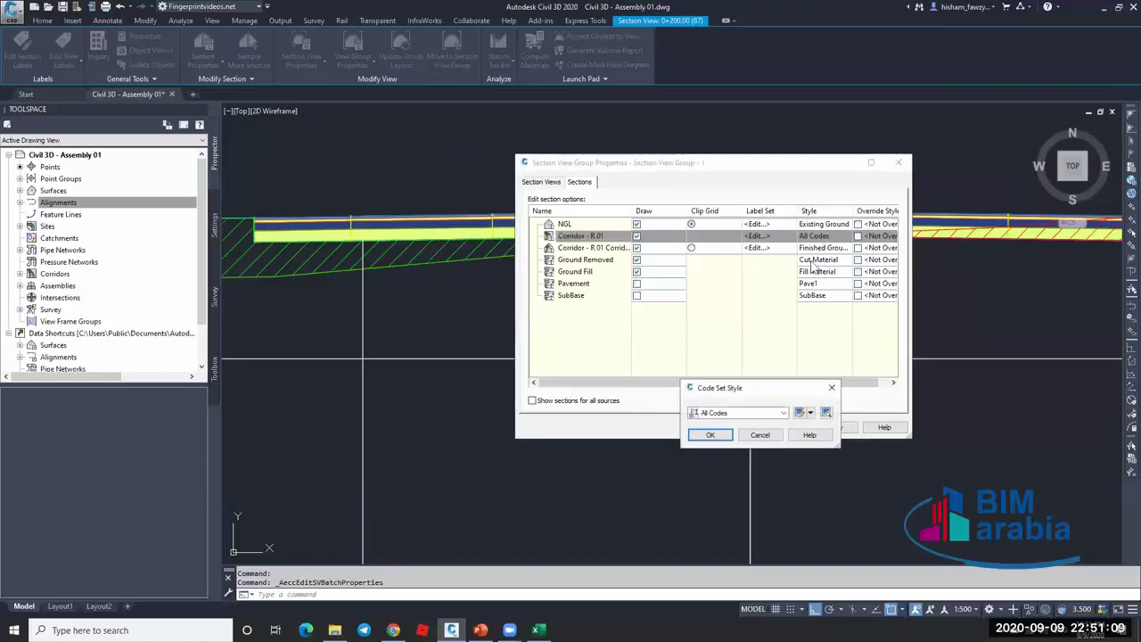
{"action": "left_click", "coordinate": [751, 414]}
{"action": "left_click", "coordinate": [726, 482]}
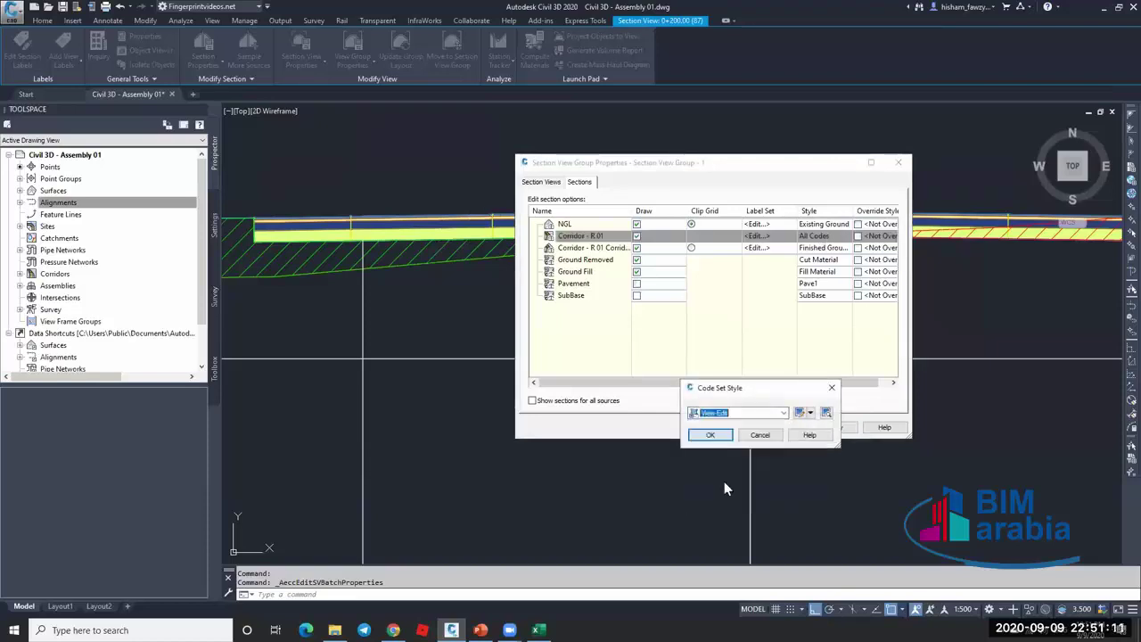
{"action": "left_click", "coordinate": [710, 435]}
{"action": "left_click", "coordinate": [833, 427]}
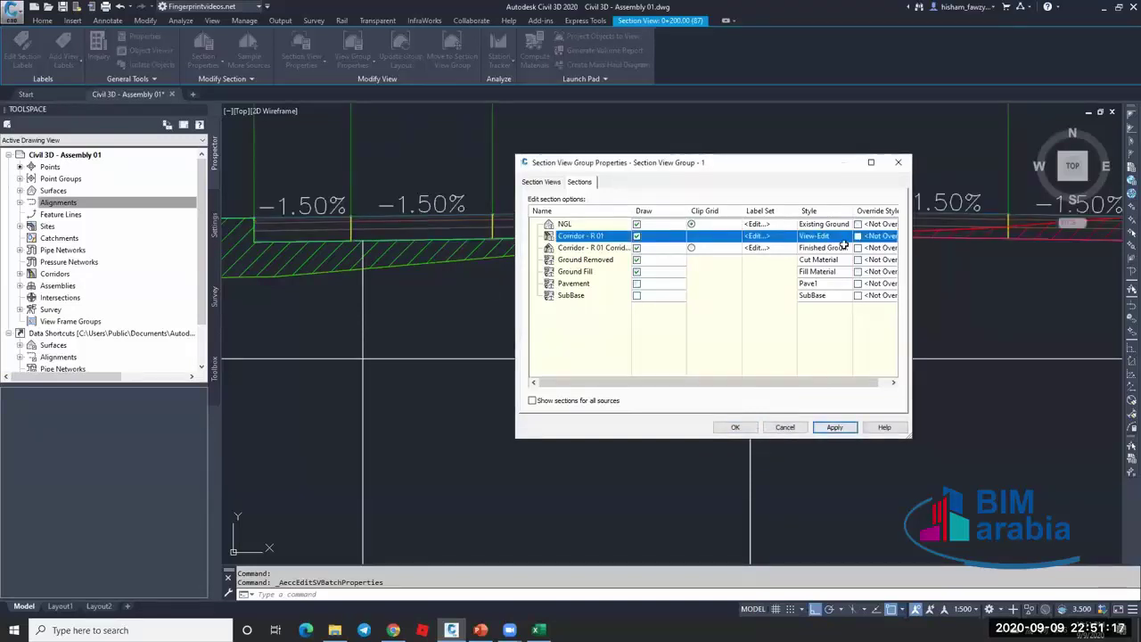
{"action": "left_click", "coordinate": [838, 237]}
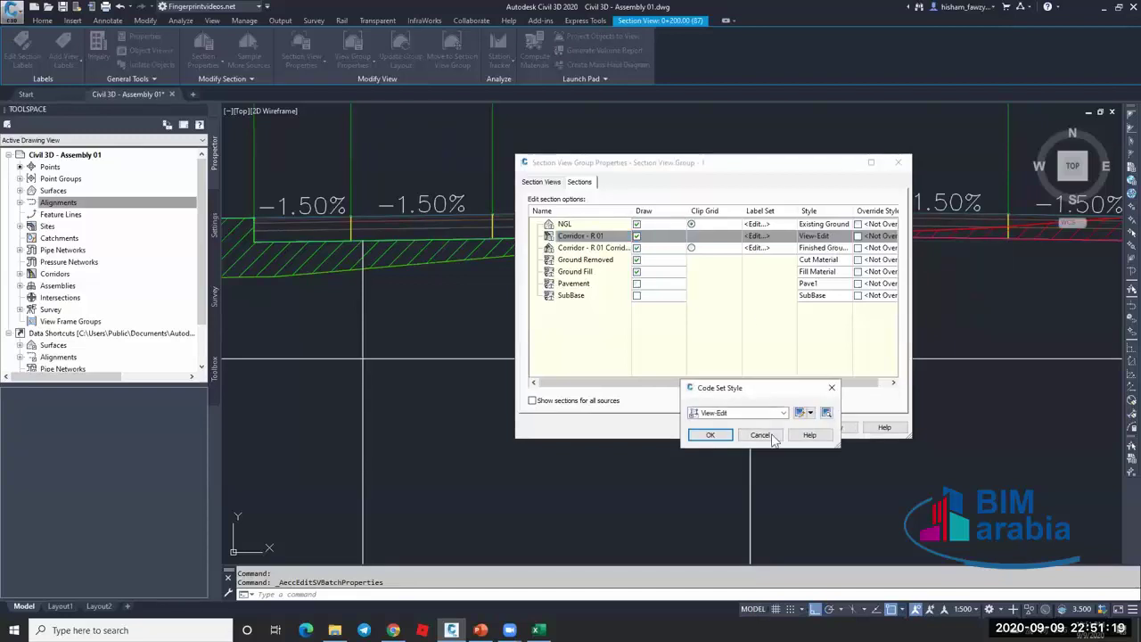
{"action": "left_click", "coordinate": [801, 412]}
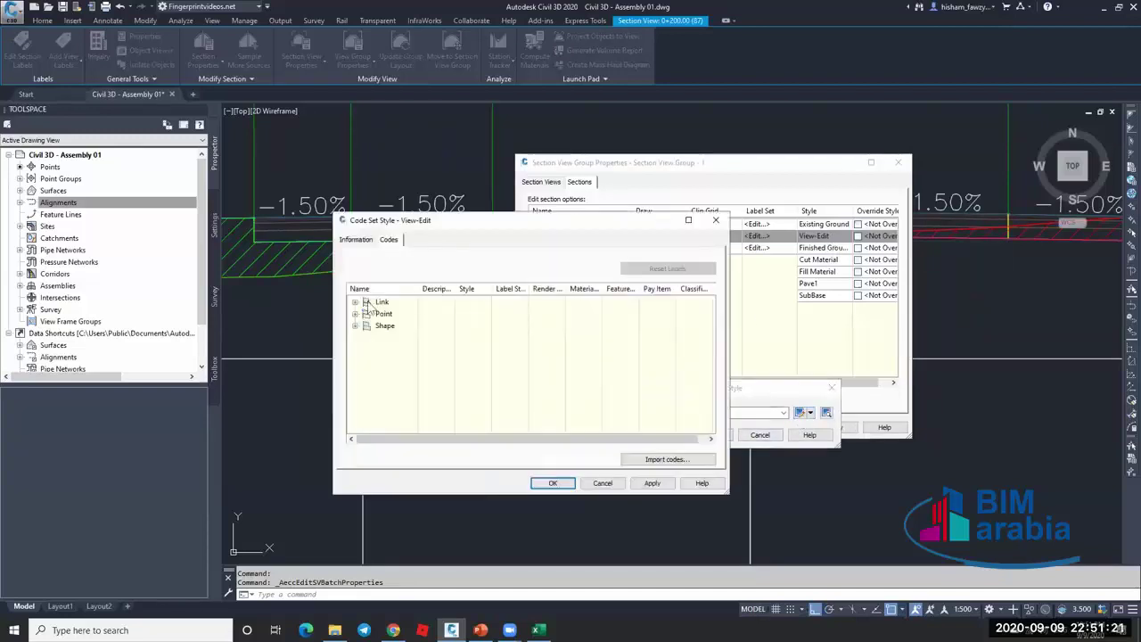
Enlarge and move the View-Edit editor, expand Link codes, widen Name and Label Style columns, select Pave.
{"action": "left_click", "coordinate": [355, 313]}
{"action": "left_click", "coordinate": [355, 302]}
{"action": "left_click_drag", "start_coordinate": [729, 495], "coordinate": [832, 578]}
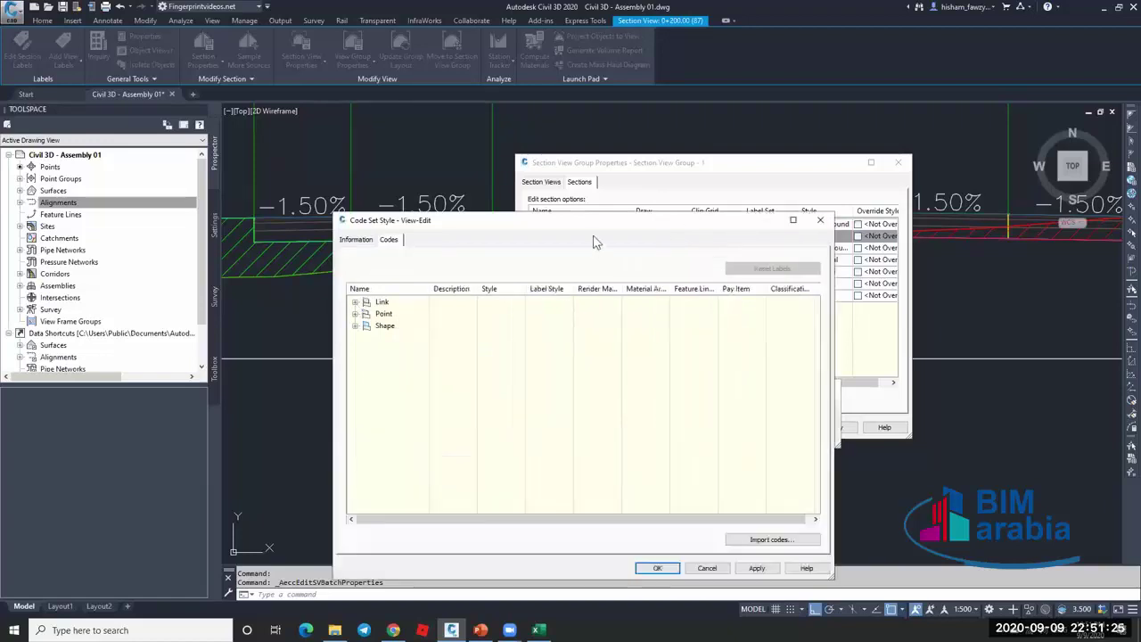
{"action": "left_click_drag", "start_coordinate": [568, 219], "coordinate": [839, 188]}
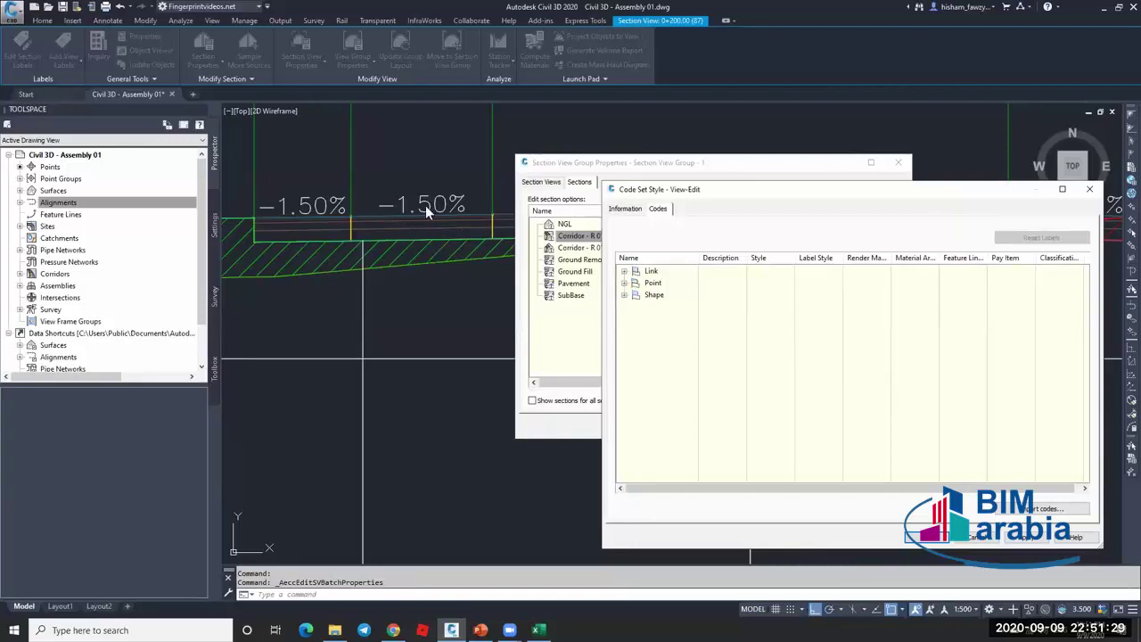
{"action": "left_click", "coordinate": [625, 271]}
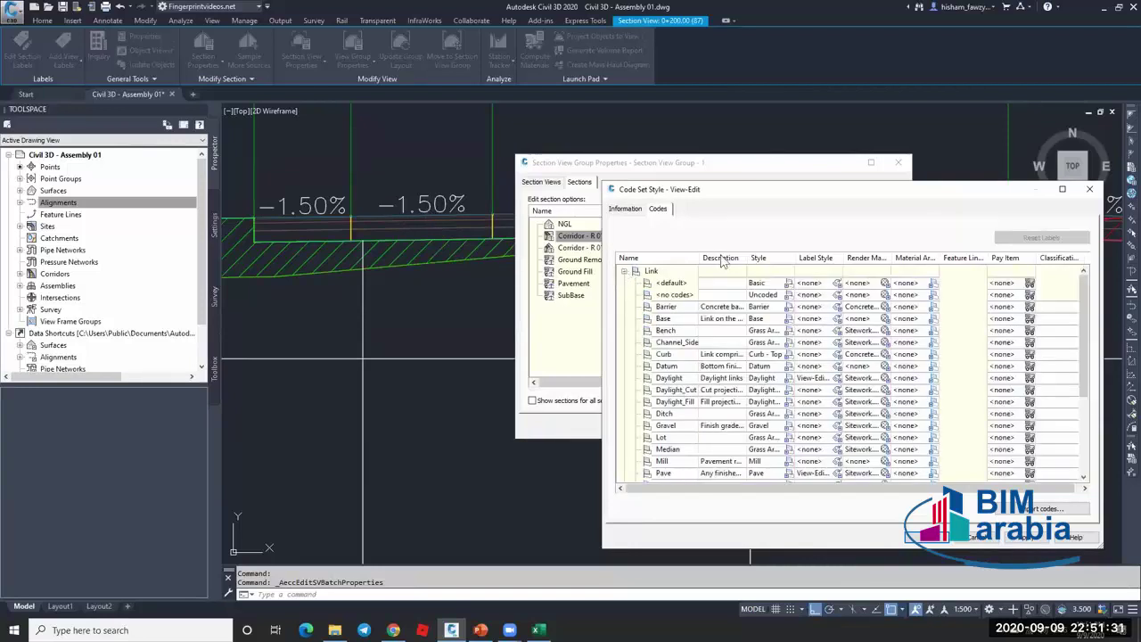
{"action": "left_click_drag", "start_coordinate": [701, 257], "coordinate": [730, 258]}
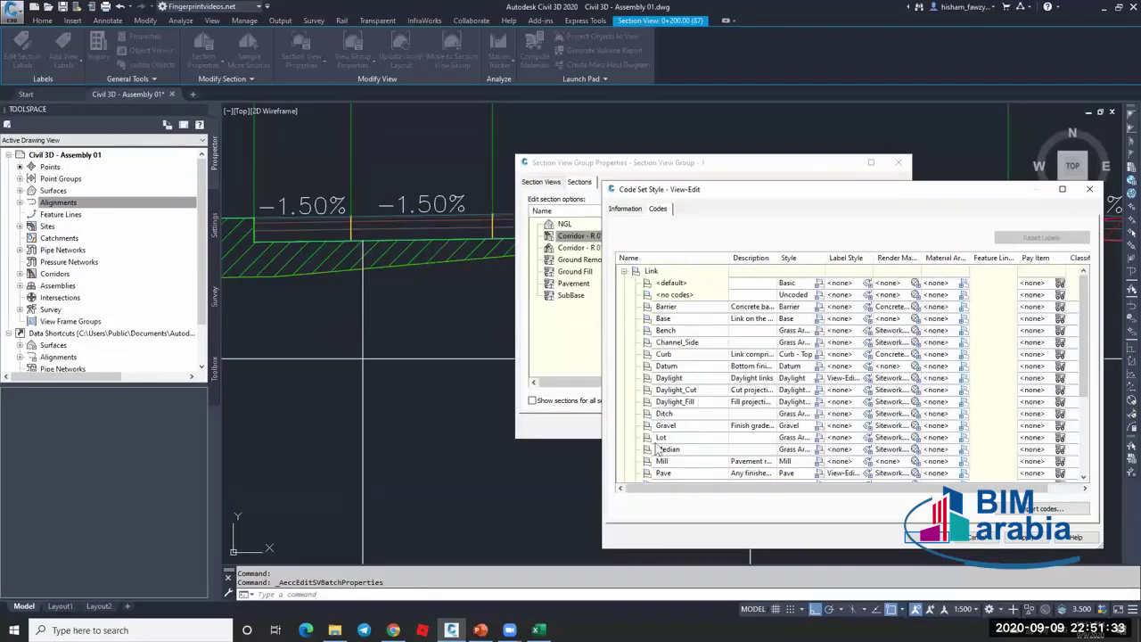
{"action": "scroll", "coordinate": [670, 341], "scroll_direction": "down", "scroll_amount": 3}
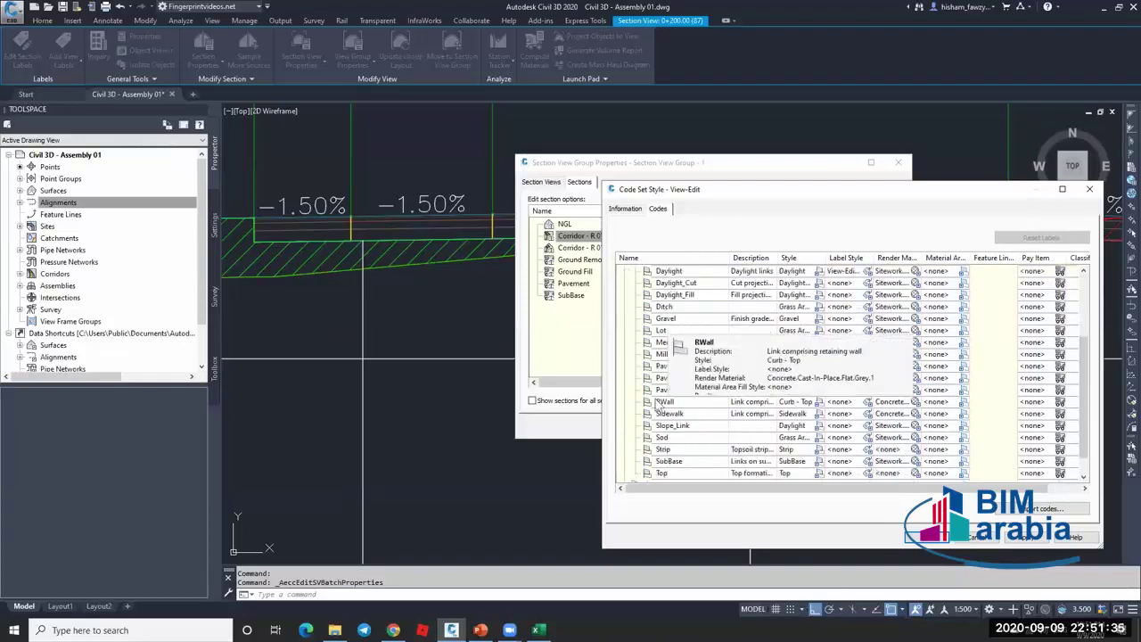
{"action": "left_click", "coordinate": [668, 366]}
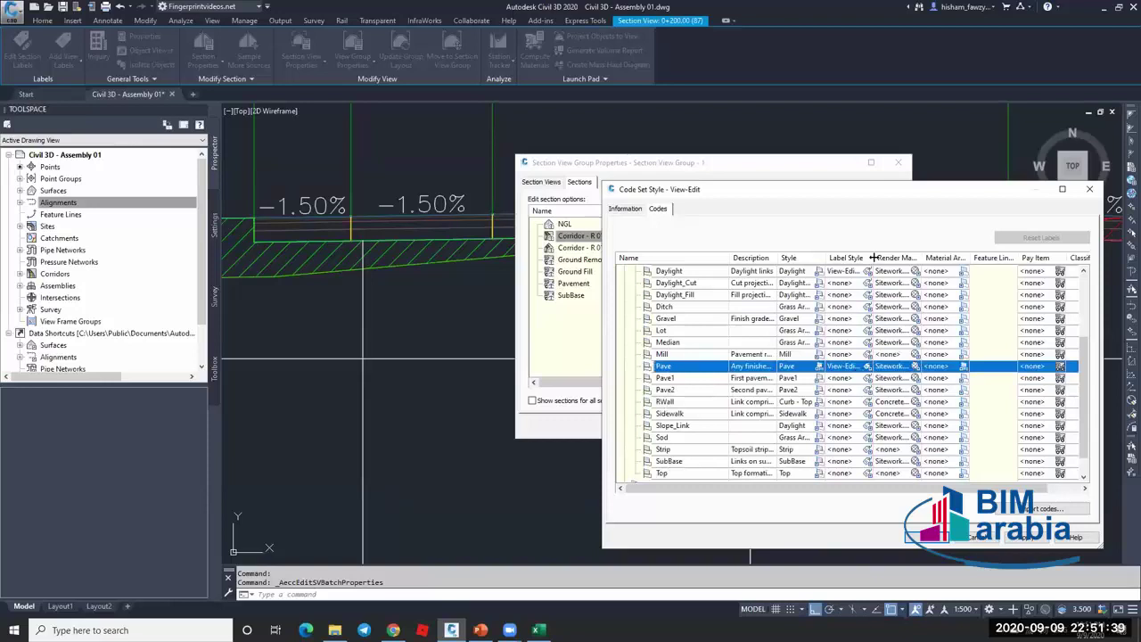
{"action": "left_click_drag", "start_coordinate": [873, 257], "coordinate": [897, 257]}
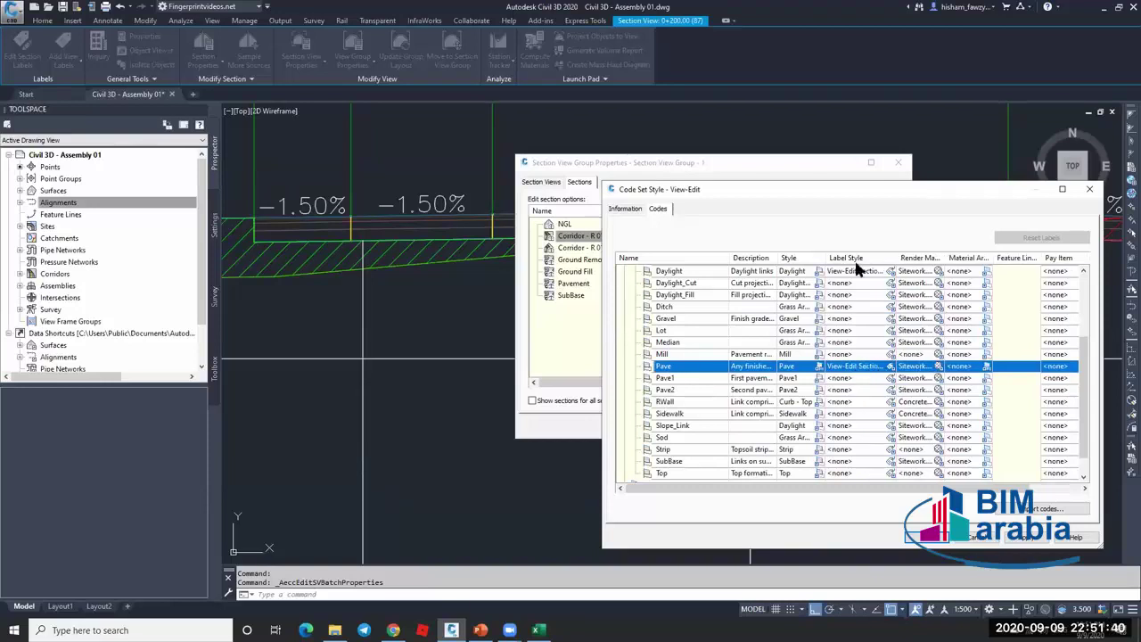
Inspect Pave's View-Edit Sections label style in the Label Style Composer and cancel without changes.
{"action": "left_click", "coordinate": [889, 366]}
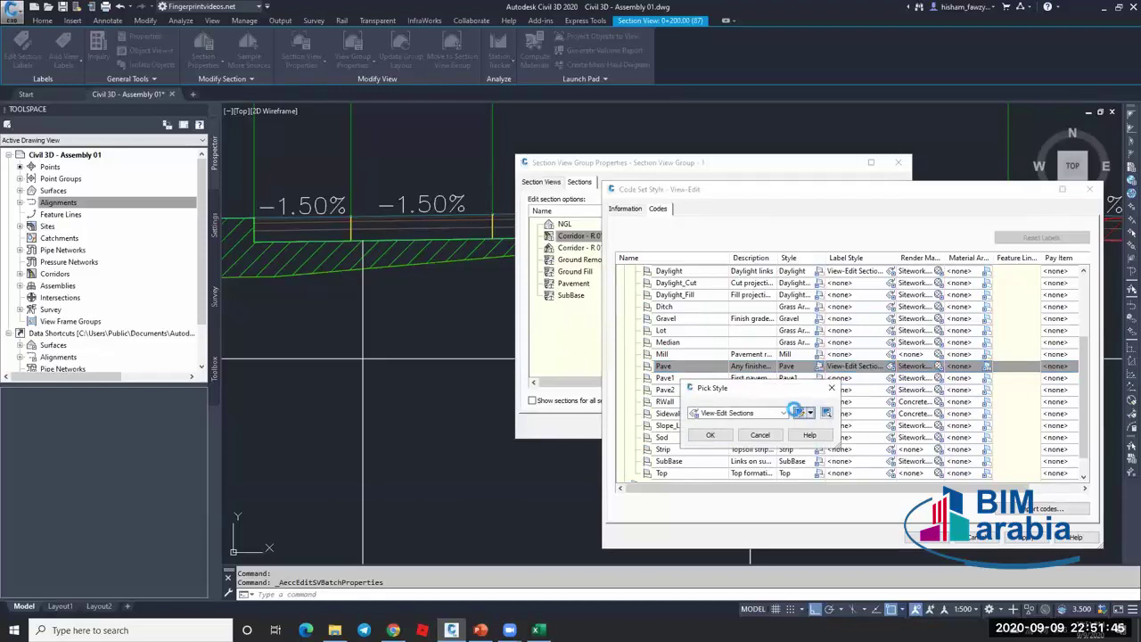
{"action": "left_click", "coordinate": [795, 411]}
{"action": "left_click", "coordinate": [648, 301]}
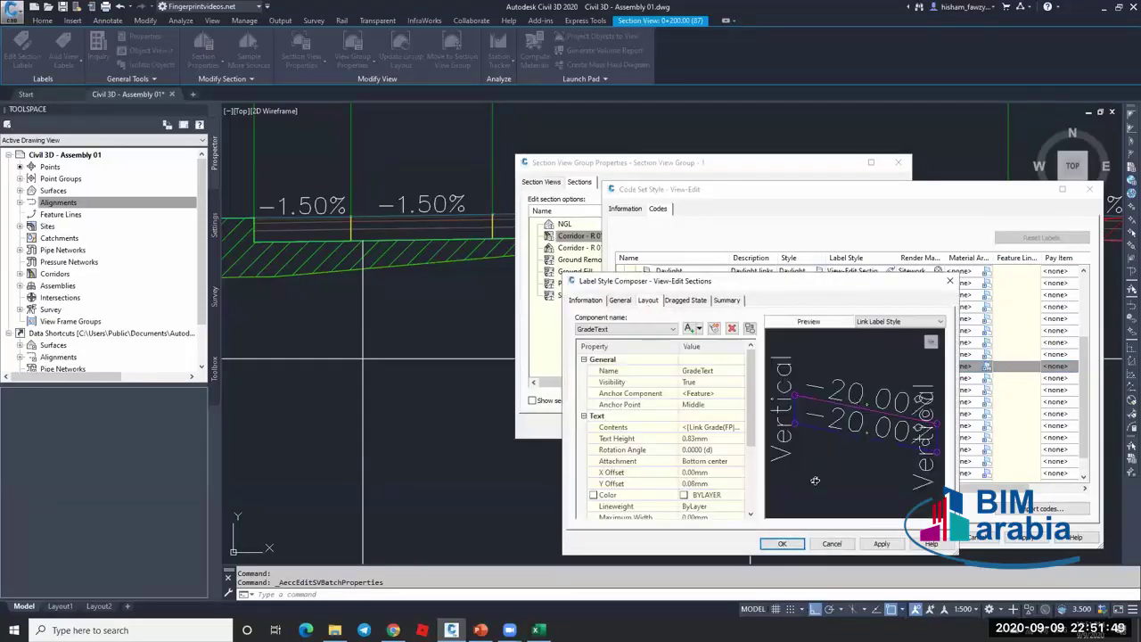
{"action": "left_click", "coordinate": [837, 544]}
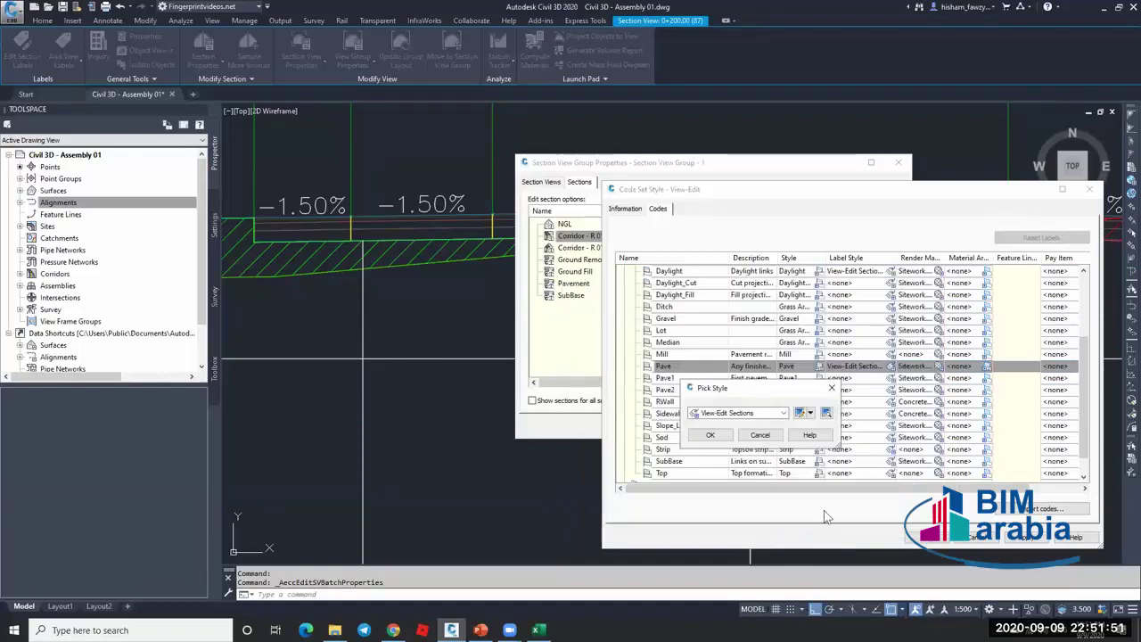
{"action": "left_click", "coordinate": [760, 435]}
Reopen the View-Edit code set style editor and expand its Point codes.
{"action": "left_click", "coordinate": [927, 537]}
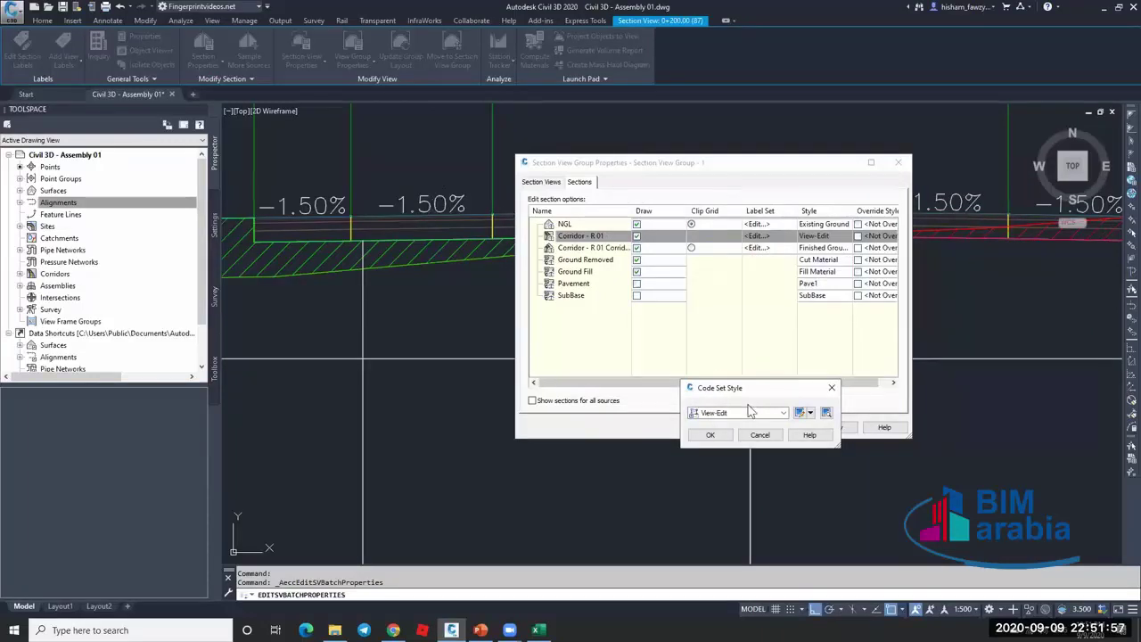
{"action": "left_click", "coordinate": [807, 416]}
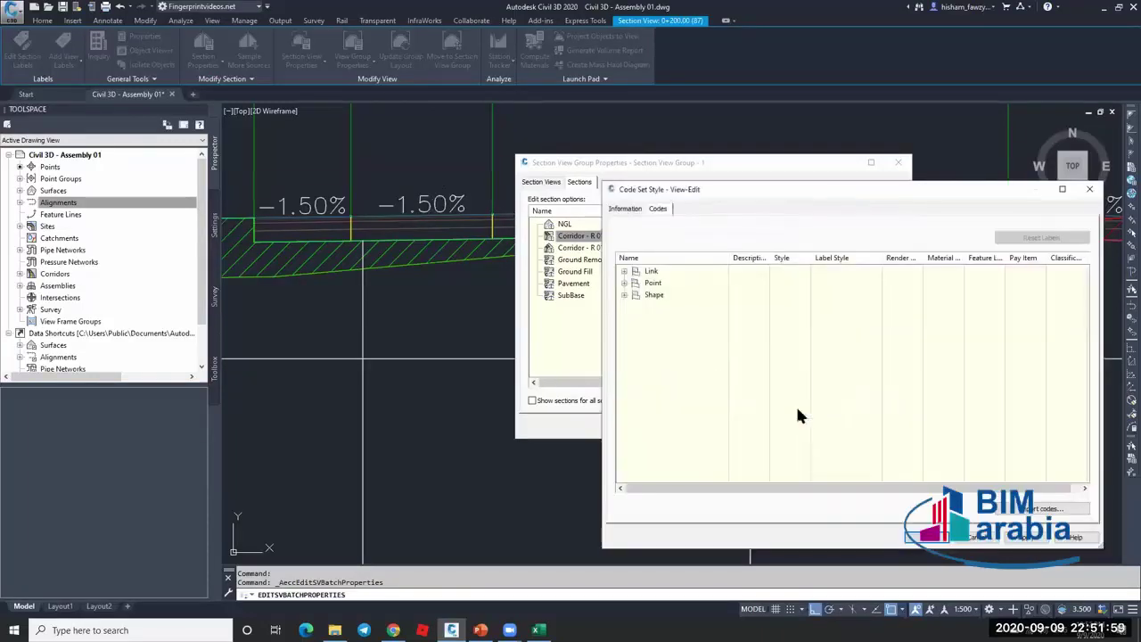
{"action": "left_click", "coordinate": [624, 283]}
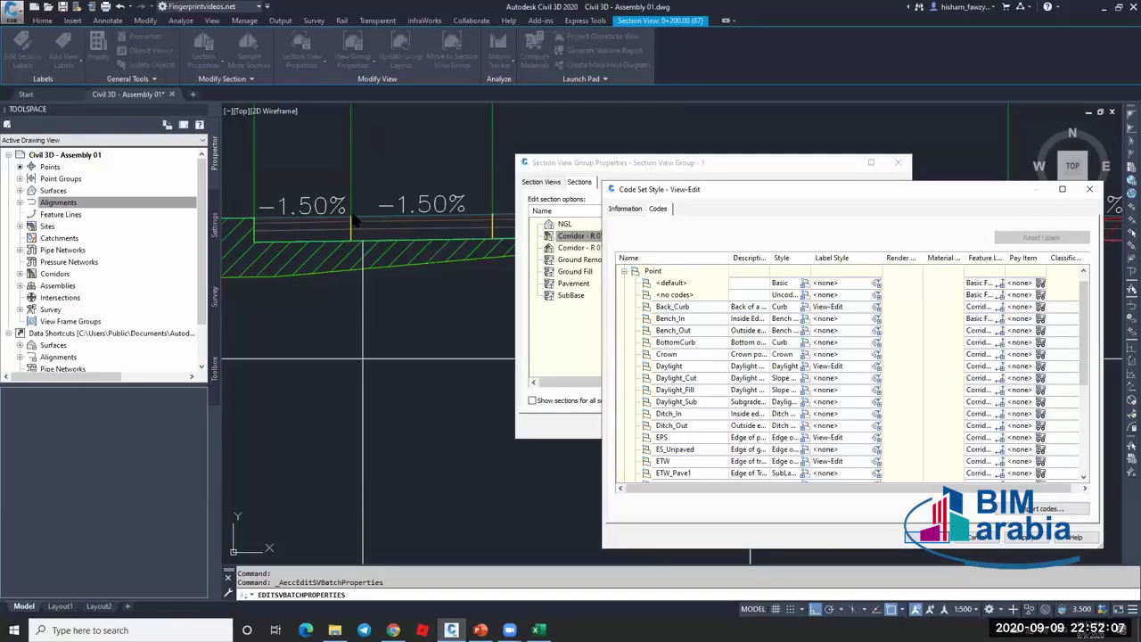
Pick the ETW and Crown point codes, then close the Code Set Style editor and Section View Group Properties.
{"action": "left_click", "coordinate": [700, 460]}
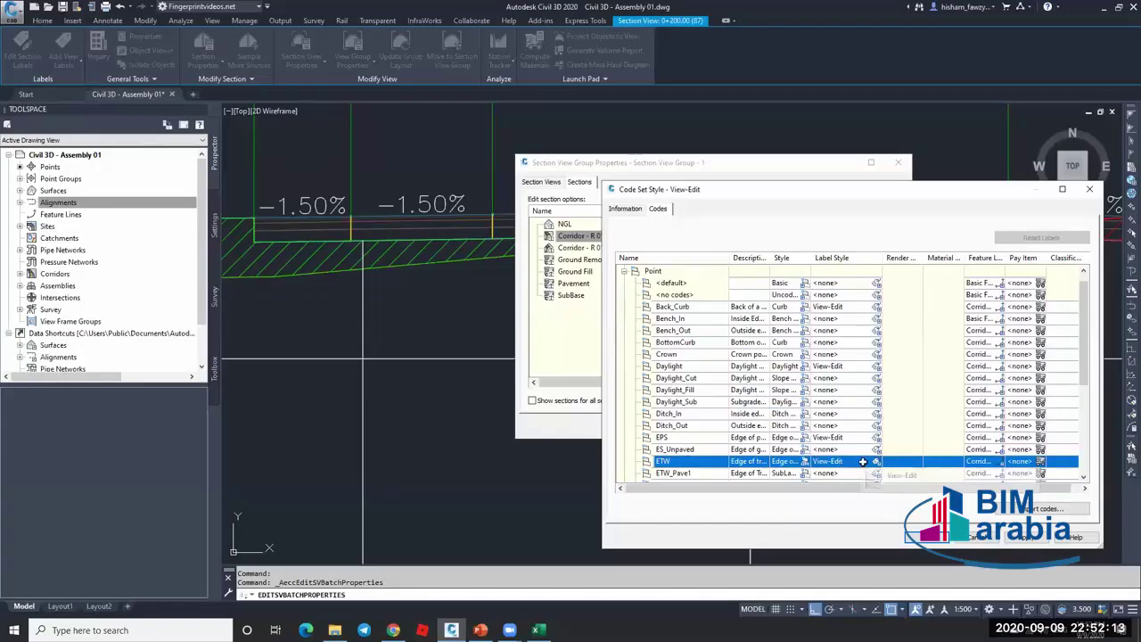
{"action": "left_click", "coordinate": [689, 354]}
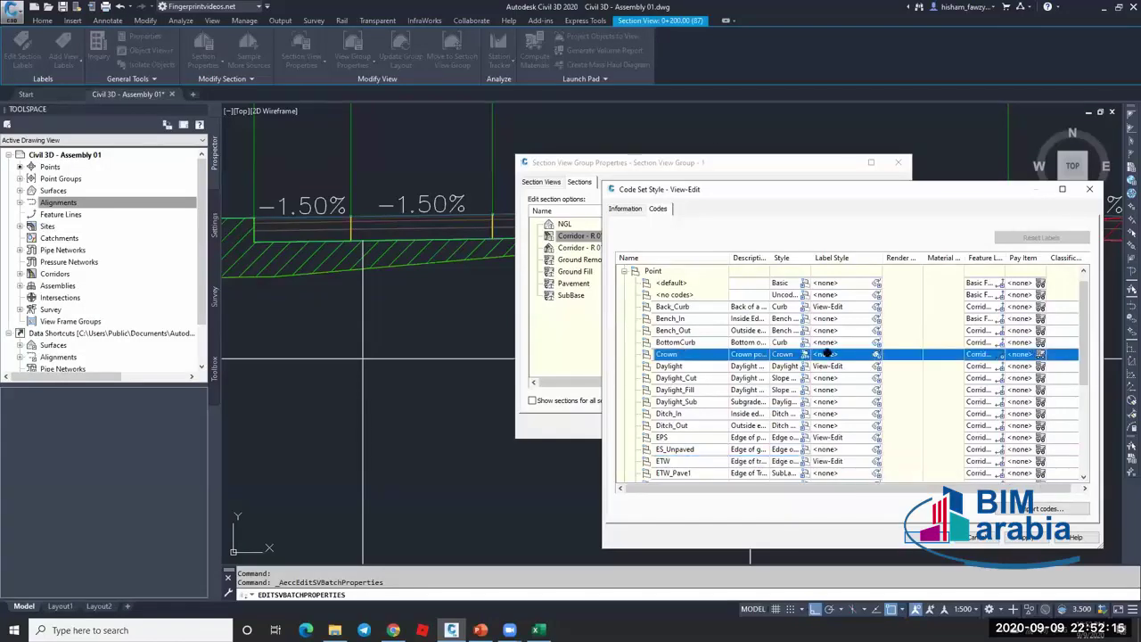
{"action": "left_click", "coordinate": [1089, 189]}
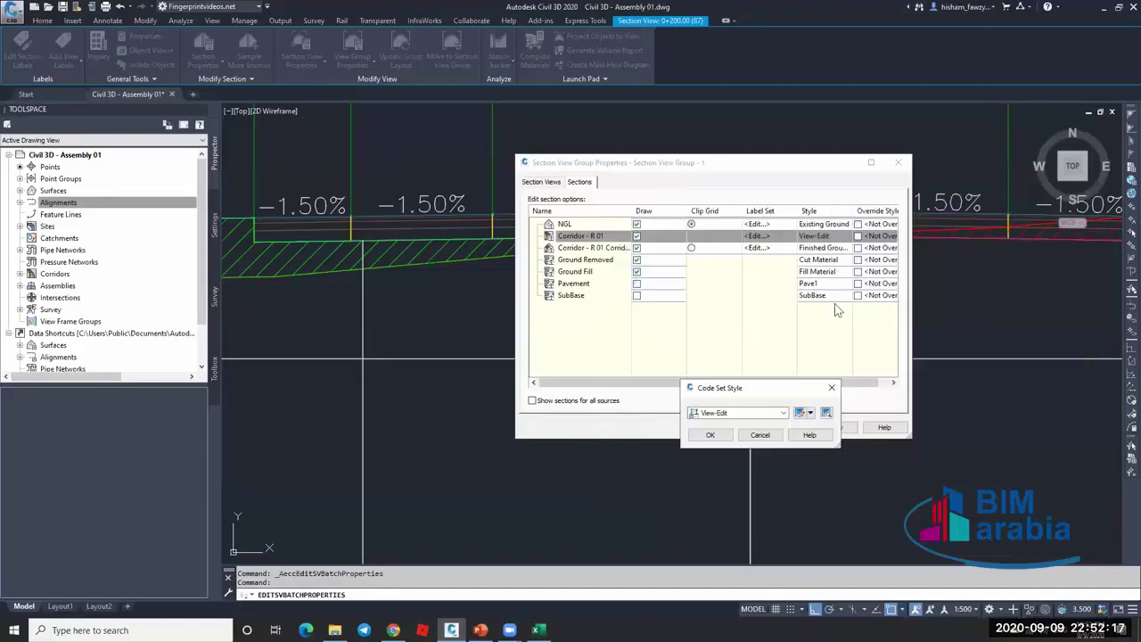
{"action": "left_click", "coordinate": [760, 435]}
{"action": "left_click", "coordinate": [754, 428]}
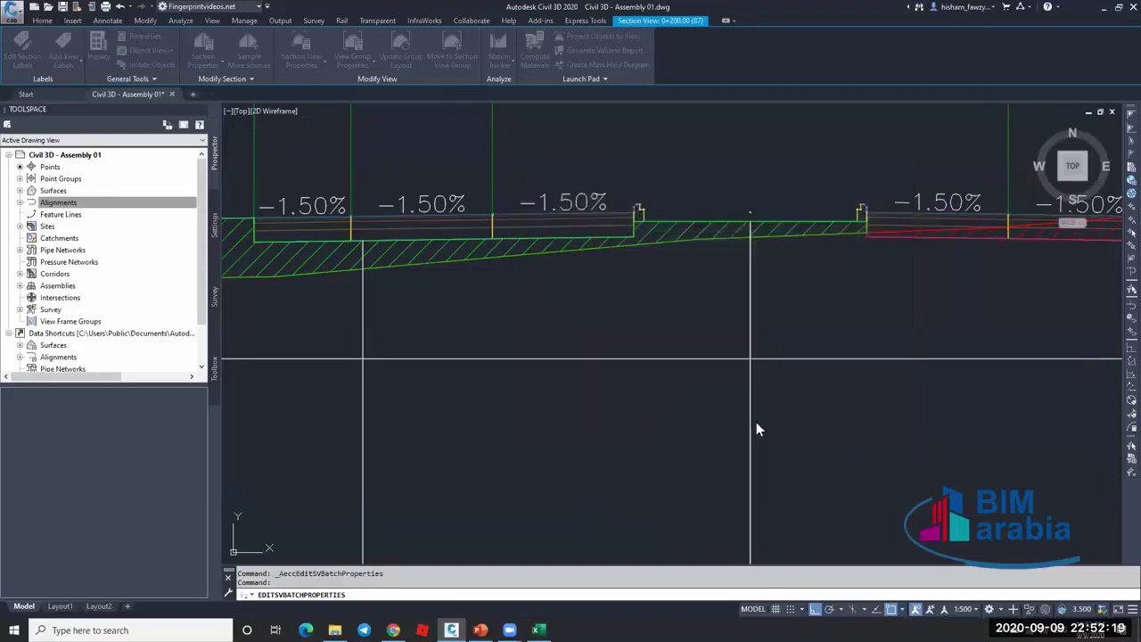
Clear the stray window selections and reselect the section view grid.
{"action": "left_click", "coordinate": [637, 203]}
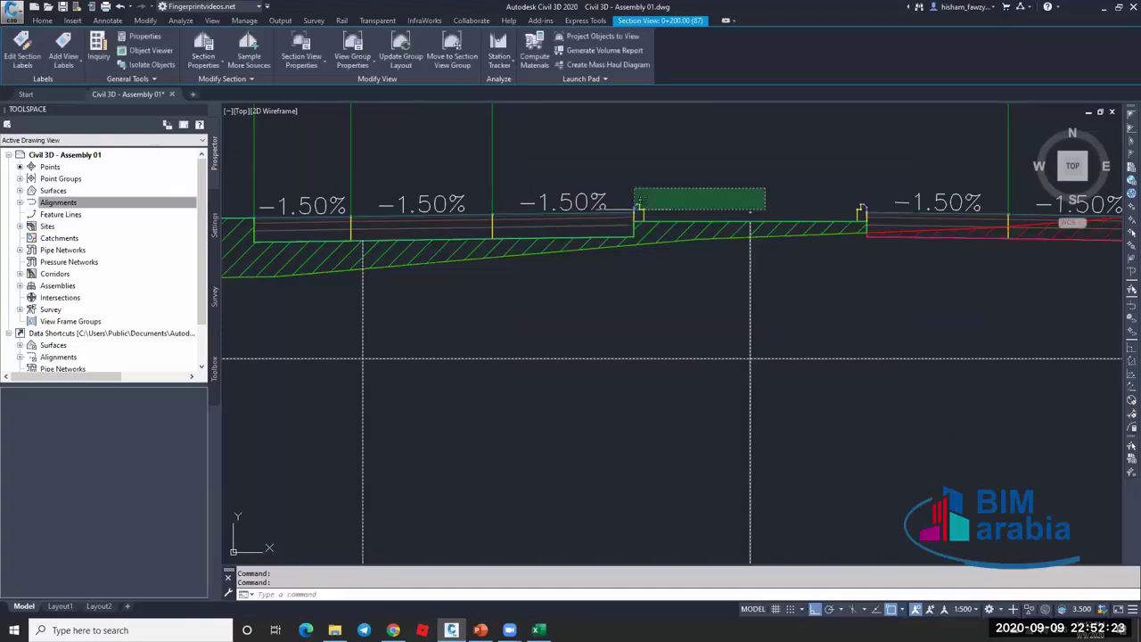
{"action": "left_click", "coordinate": [665, 170]}
{"action": "scroll", "coordinate": [641, 205], "scroll_direction": "up", "scroll_amount": 4}
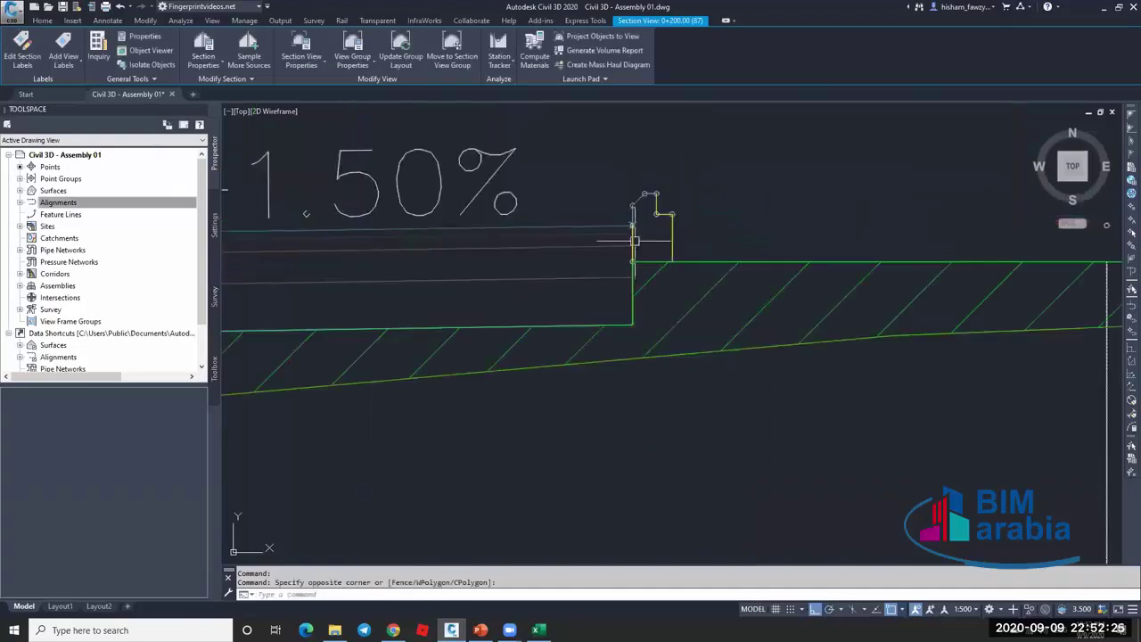
{"action": "left_click", "coordinate": [574, 243]}
{"action": "scroll", "coordinate": [580, 234], "scroll_direction": "down", "scroll_amount": 4}
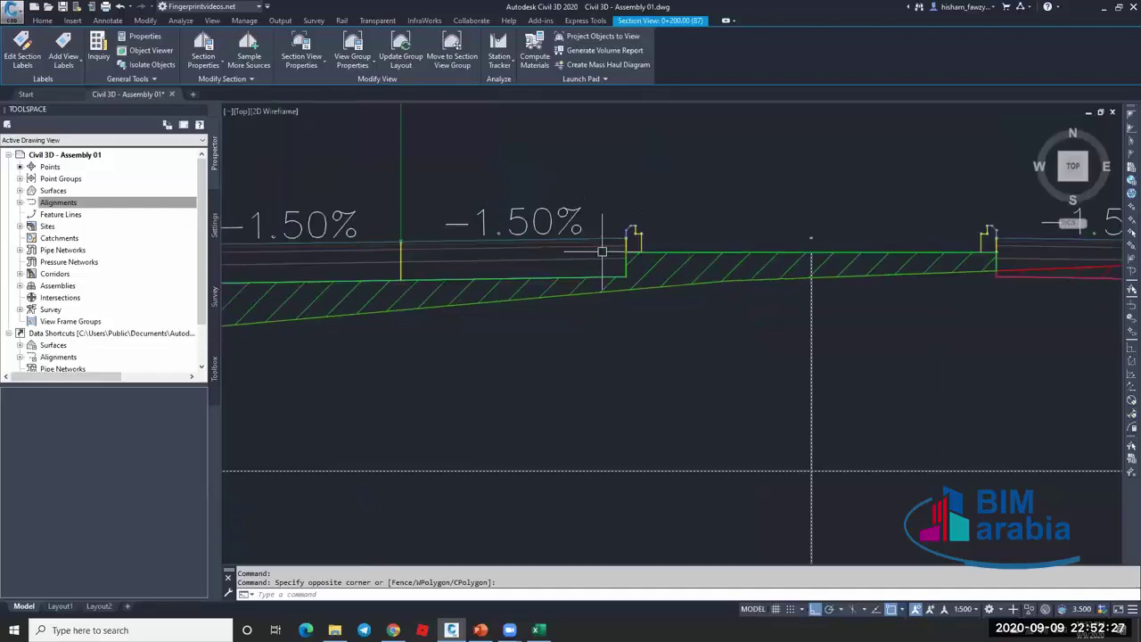
{"action": "left_click", "coordinate": [586, 252]}
{"action": "right_click", "coordinate": [585, 252]}
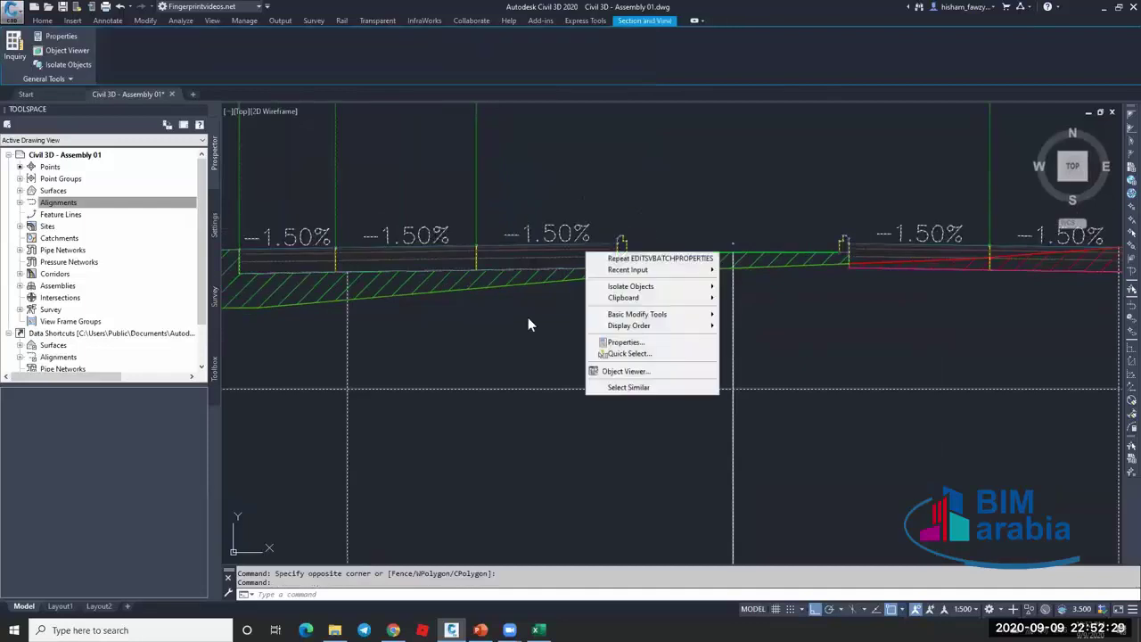
{"action": "key", "text": "Escape"}
{"action": "key", "text": "Escape"}
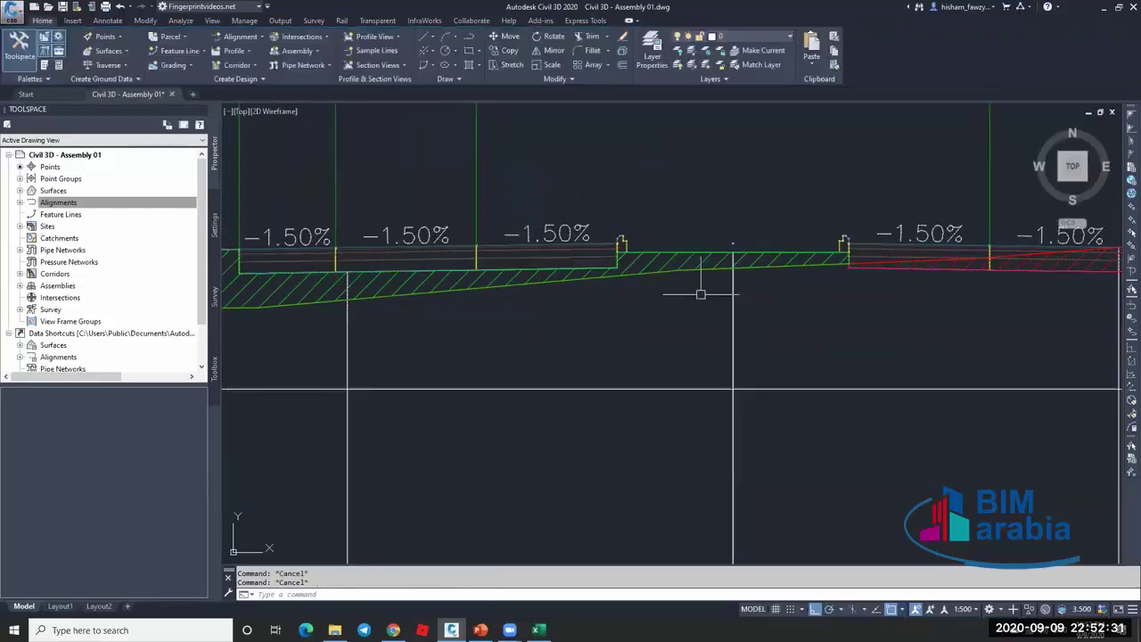
{"action": "left_click", "coordinate": [732, 296]}
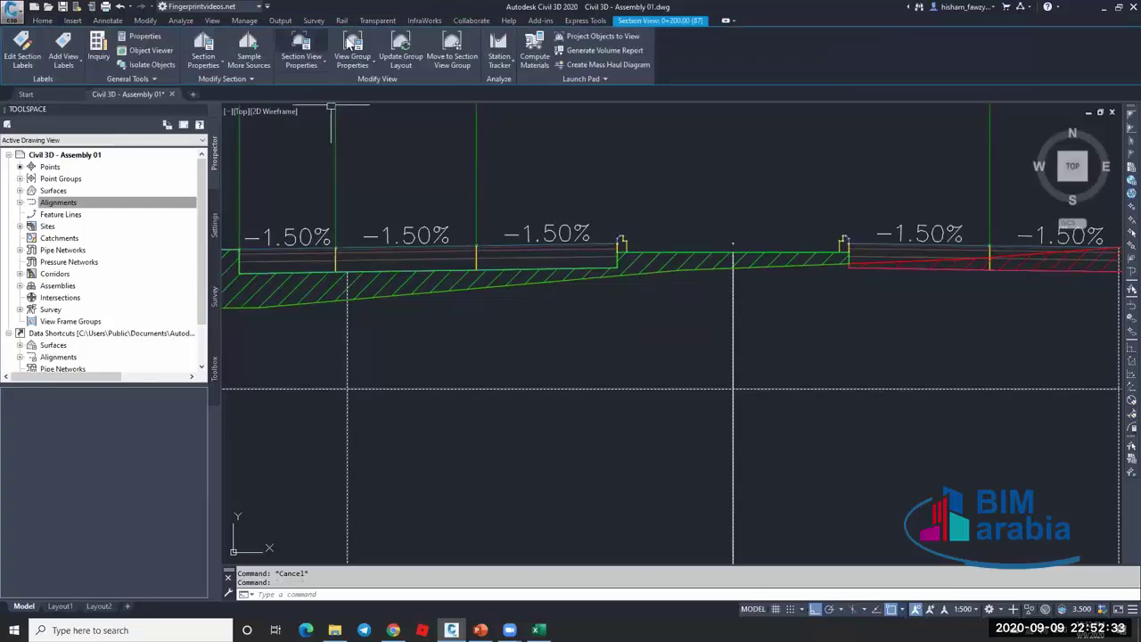
Open the View-Edit code set style for Corridor - R 01 from View Group Properties and expand its point codes.
{"action": "left_click", "coordinate": [352, 46]}
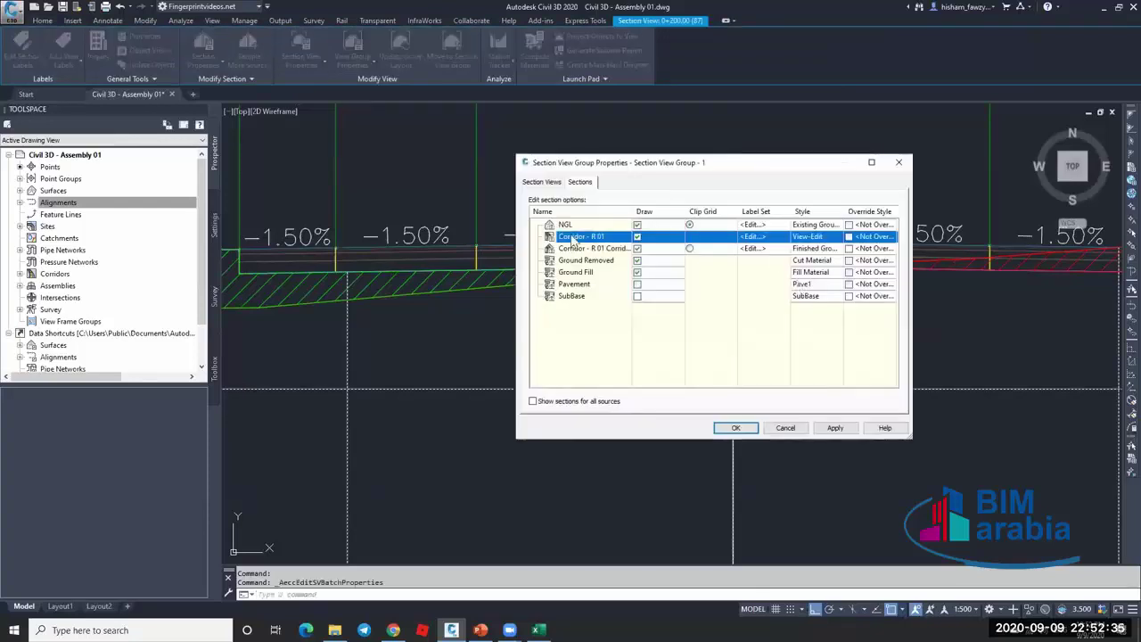
{"action": "left_click", "coordinate": [806, 237]}
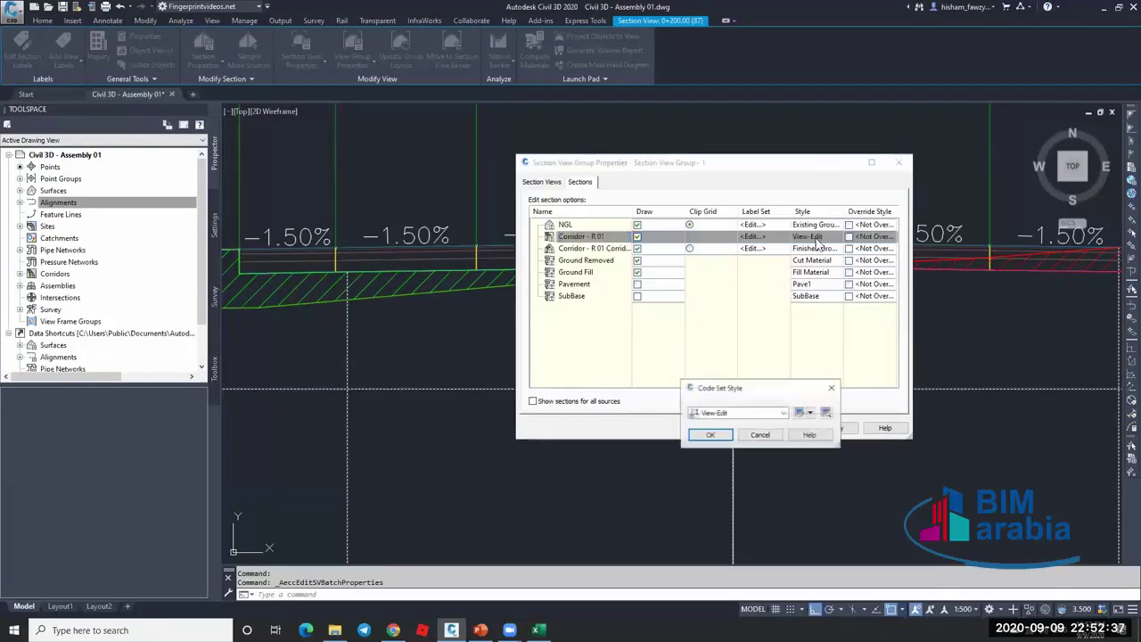
{"action": "left_click", "coordinate": [800, 415]}
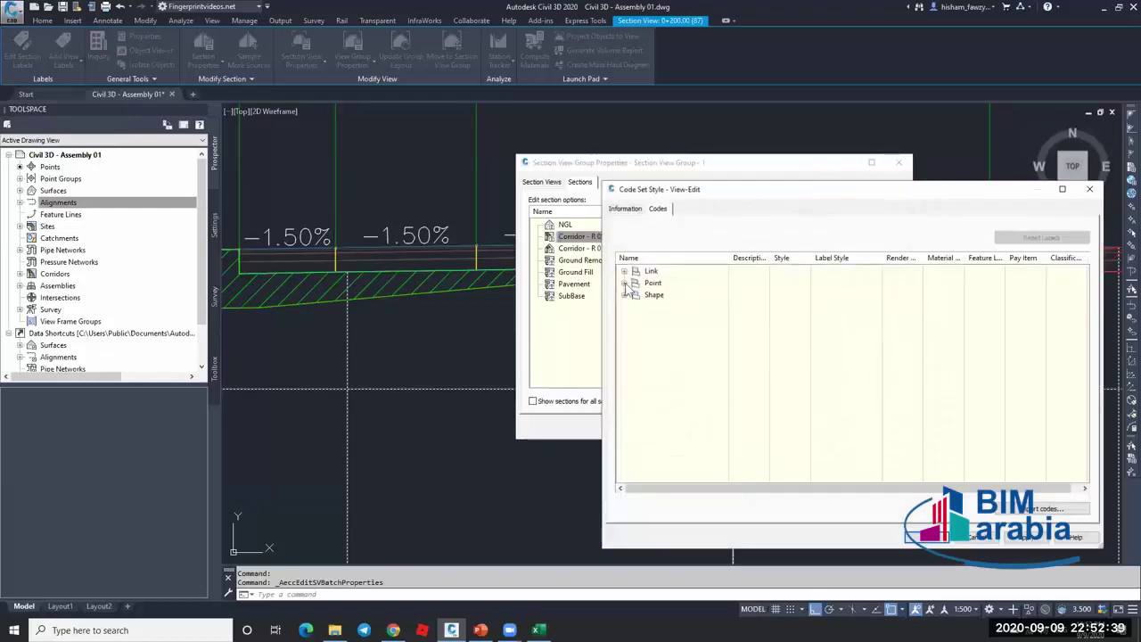
{"action": "left_click", "coordinate": [625, 283]}
Set the Crown point label style to Offset Elevation and close both dialogs with OK.
{"action": "left_click", "coordinate": [877, 356]}
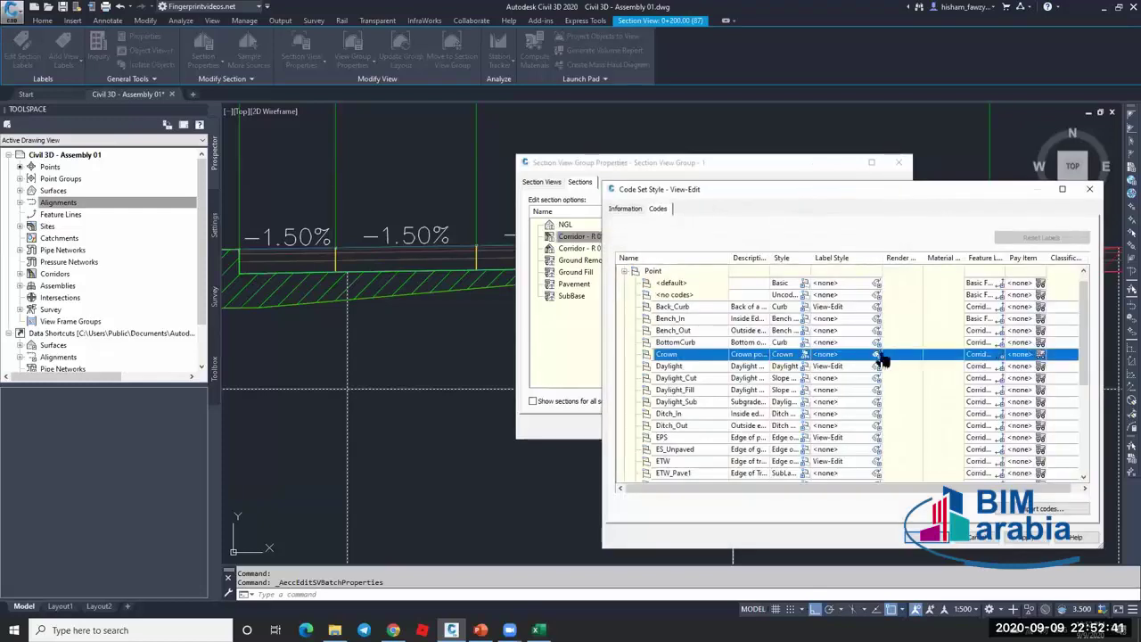
{"action": "left_click", "coordinate": [877, 355]}
{"action": "left_click", "coordinate": [738, 413]}
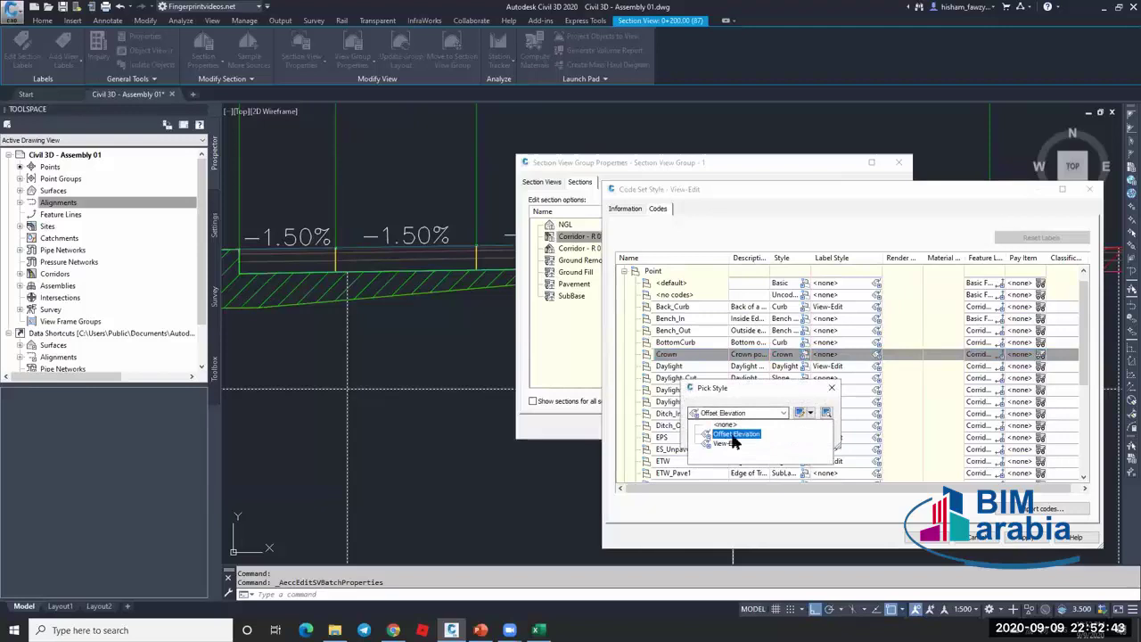
{"action": "left_click", "coordinate": [734, 434]}
{"action": "left_click", "coordinate": [710, 435]}
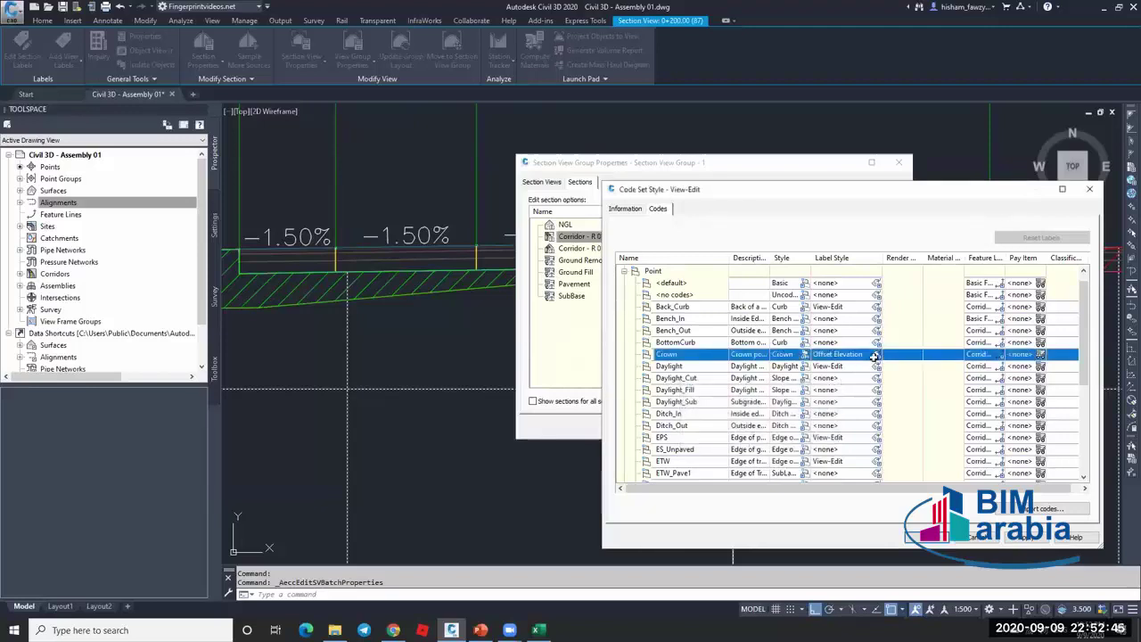
{"action": "left_click", "coordinate": [876, 354]}
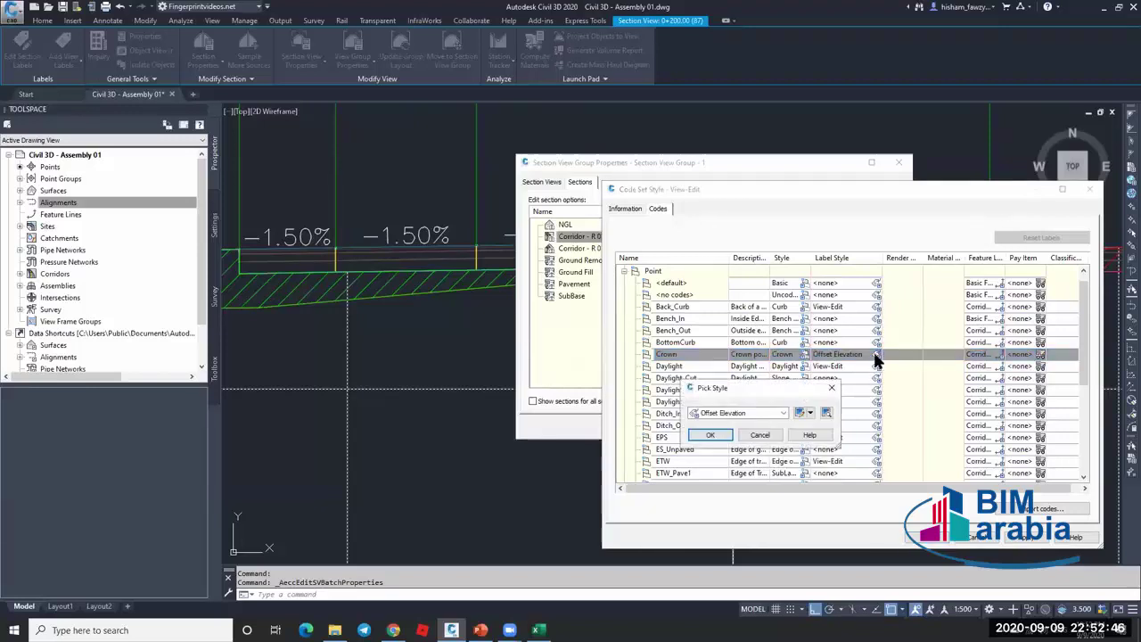
{"action": "left_click", "coordinate": [710, 435]}
{"action": "left_click", "coordinate": [923, 537]}
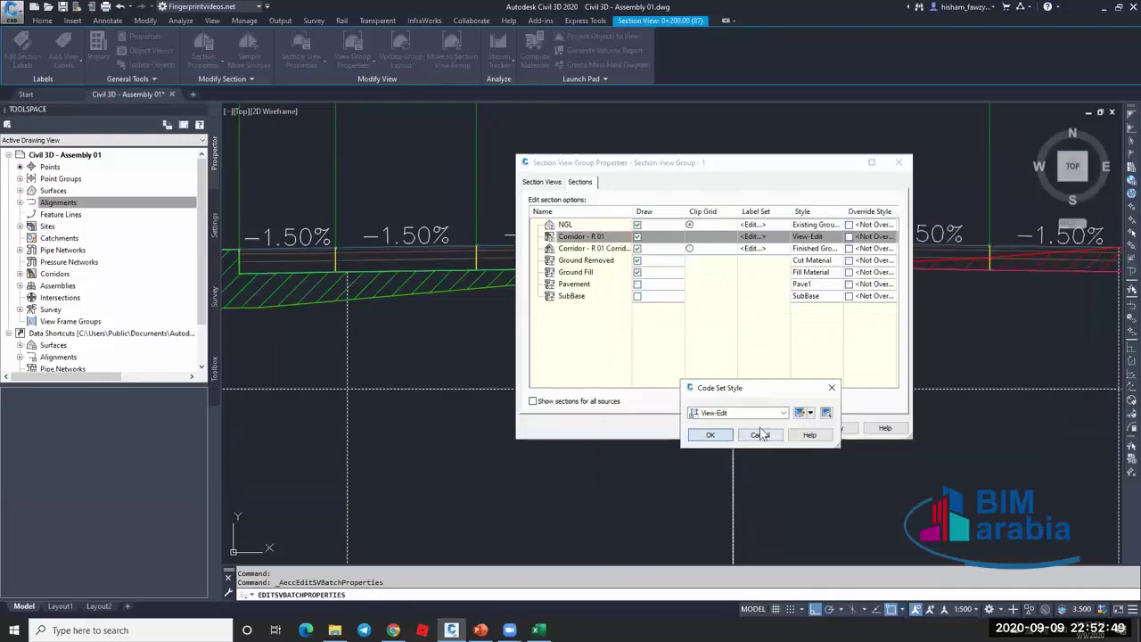
{"action": "left_click", "coordinate": [762, 434]}
{"action": "key", "text": "Return"}
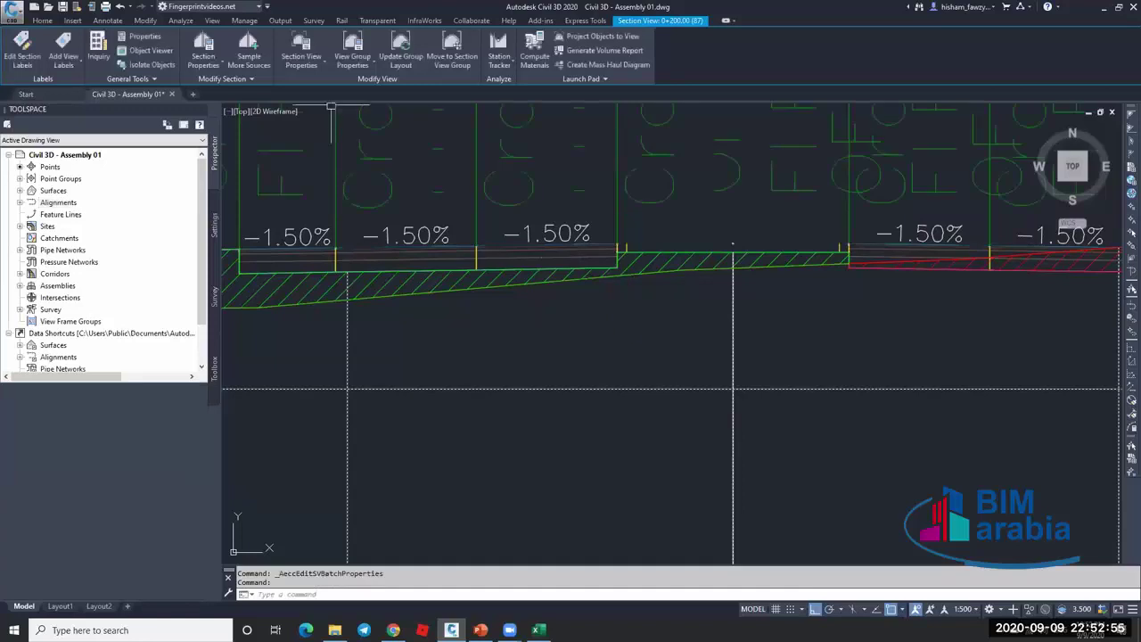
Cancel the active command and zoom around to inspect the oversized Crown labels.
{"action": "key", "text": "Escape"}
{"action": "scroll", "coordinate": [330, 111], "scroll_direction": "down", "scroll_amount": 5}
{"action": "scroll", "coordinate": [641, 267], "scroll_direction": "up", "scroll_amount": 5}
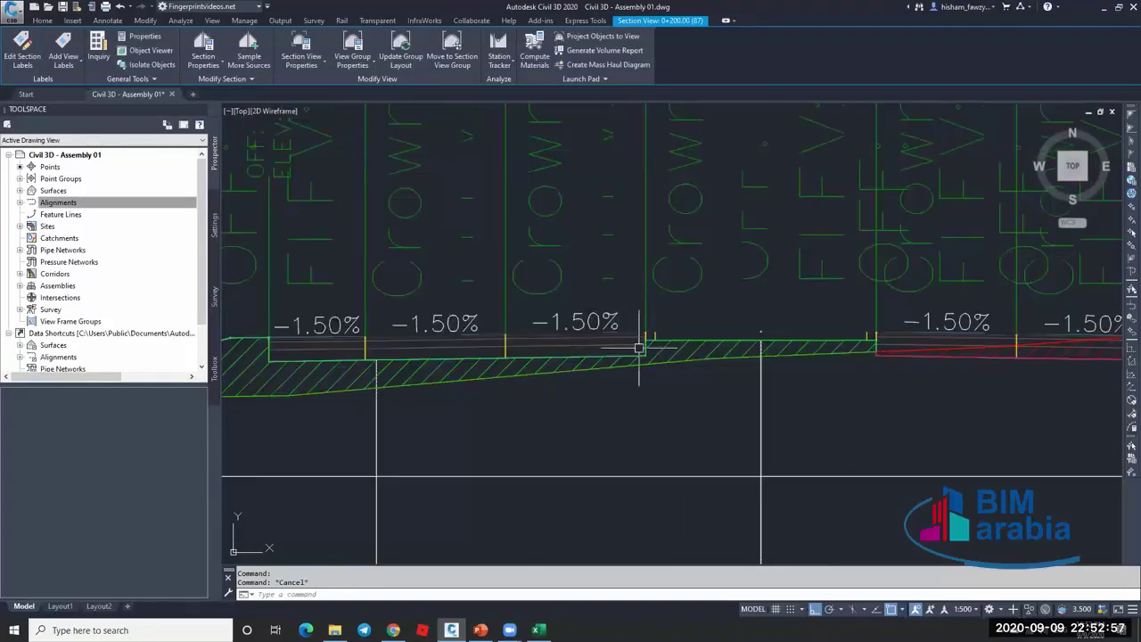
{"action": "key", "text": "Escape"}
{"action": "scroll", "coordinate": [369, 326], "scroll_direction": "down", "scroll_amount": 3}
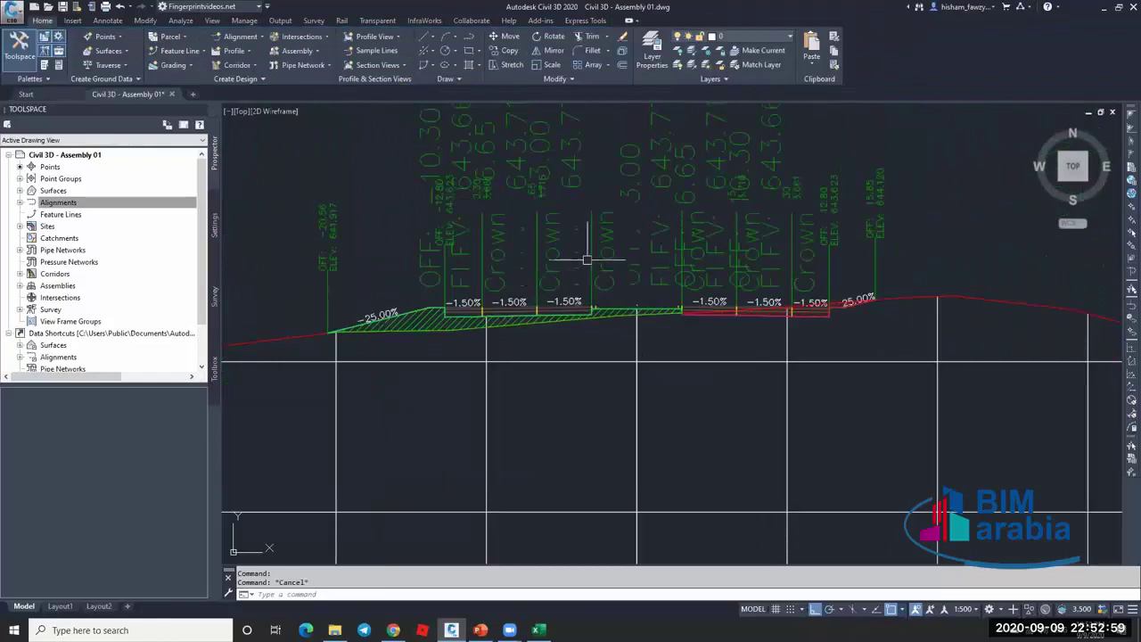
{"action": "key", "text": "Escape"}
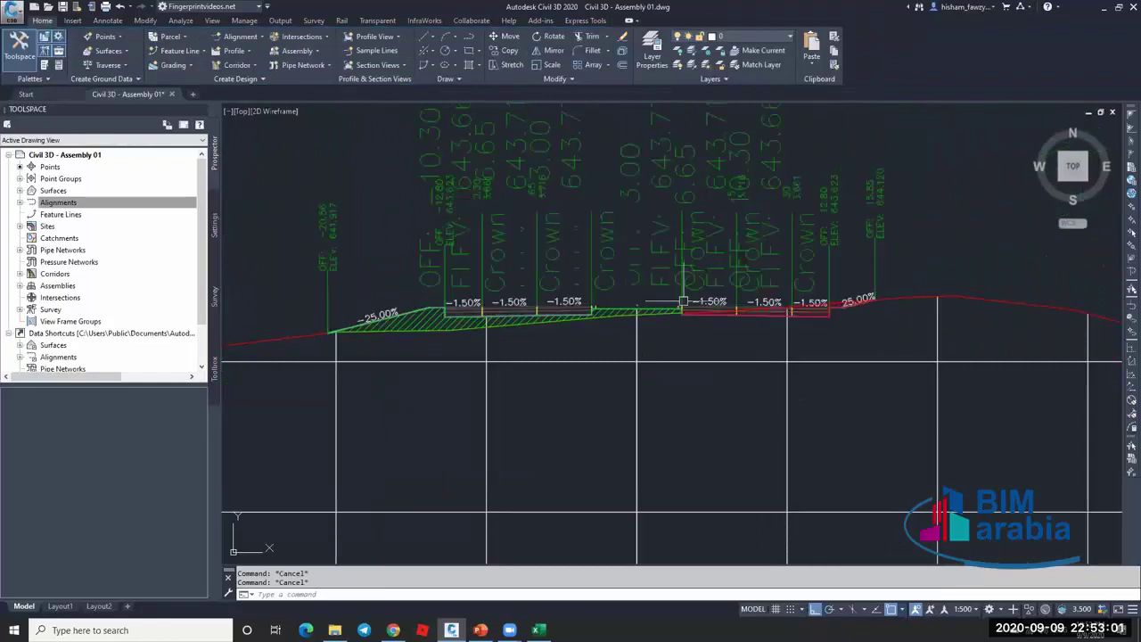
{"action": "scroll", "coordinate": [598, 277], "scroll_direction": "up", "scroll_amount": 4}
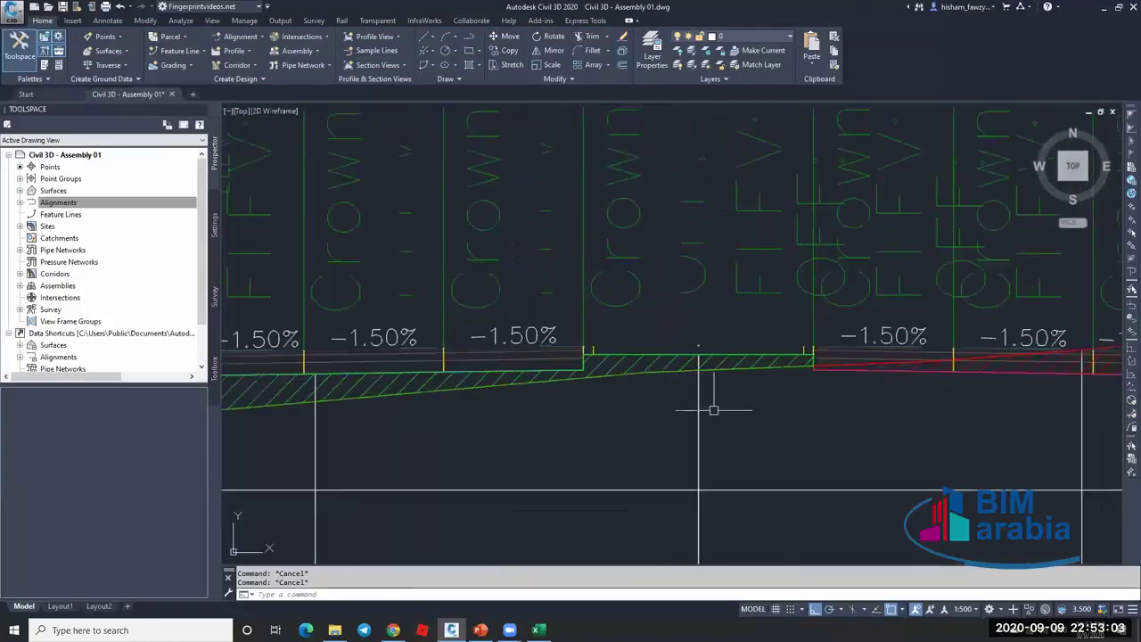
{"action": "scroll", "coordinate": [716, 396], "scroll_direction": "down", "scroll_amount": 4}
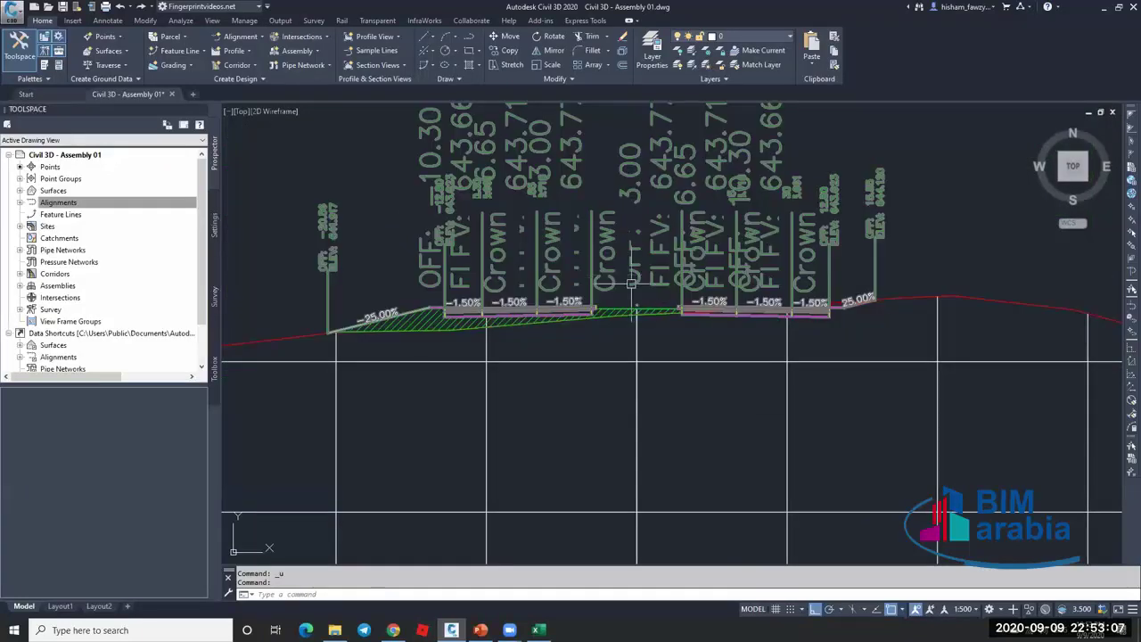
{"action": "scroll", "coordinate": [630, 284], "scroll_direction": "up", "scroll_amount": 4}
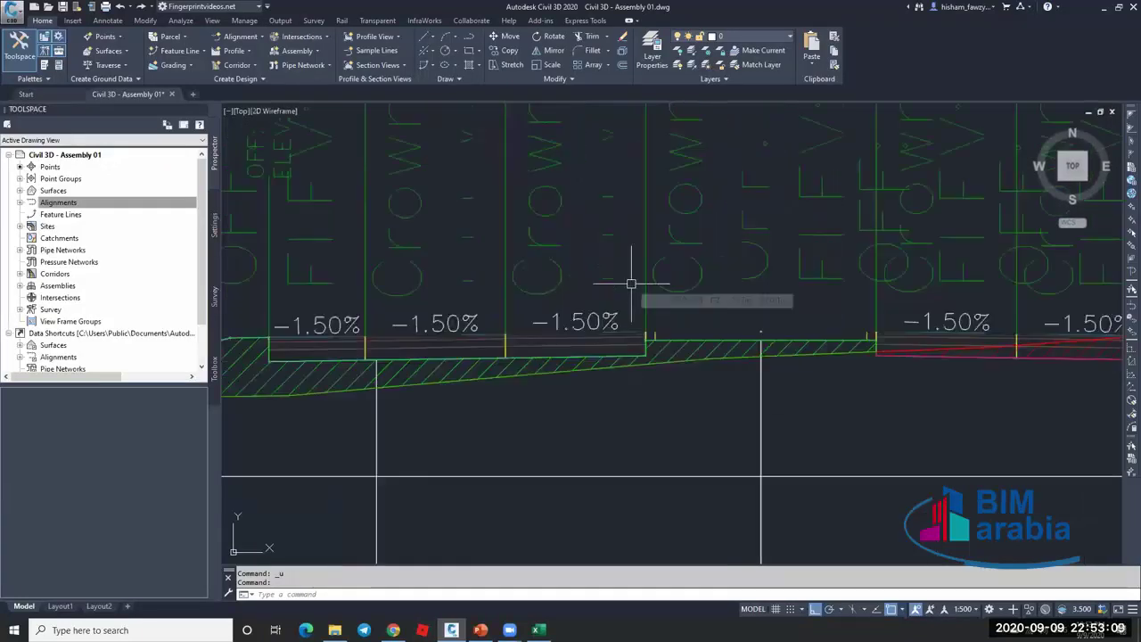
Undo twice to remove the Crown offset-elevation labels and zoom out to the section views.
{"action": "key", "text": "ctrl+z"}
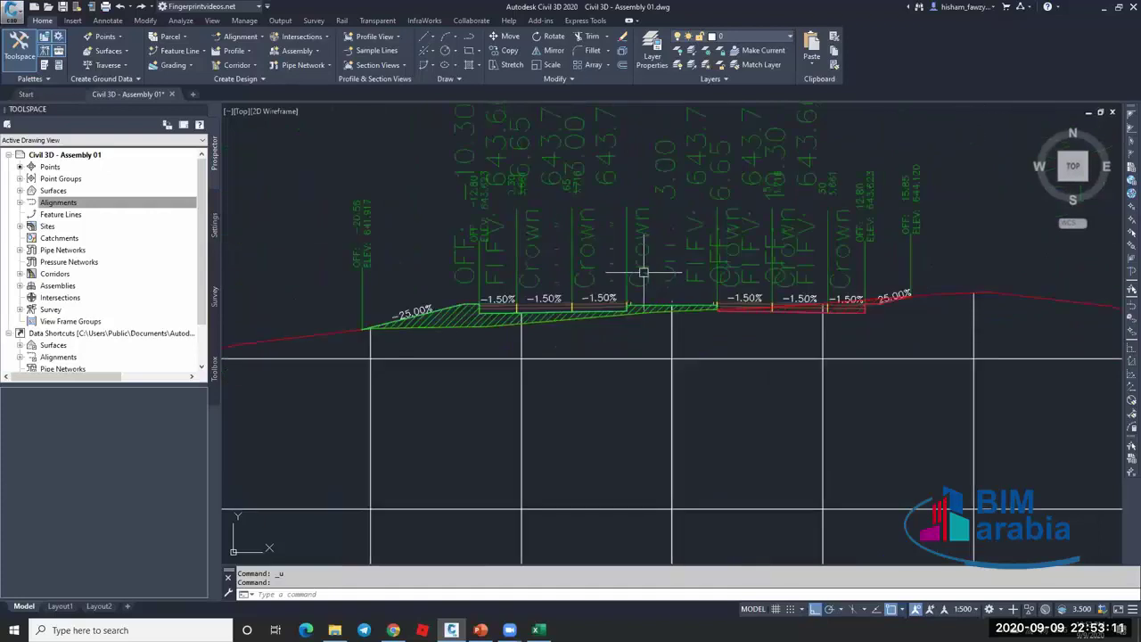
{"action": "scroll", "coordinate": [664, 284], "scroll_direction": "up", "scroll_amount": 4}
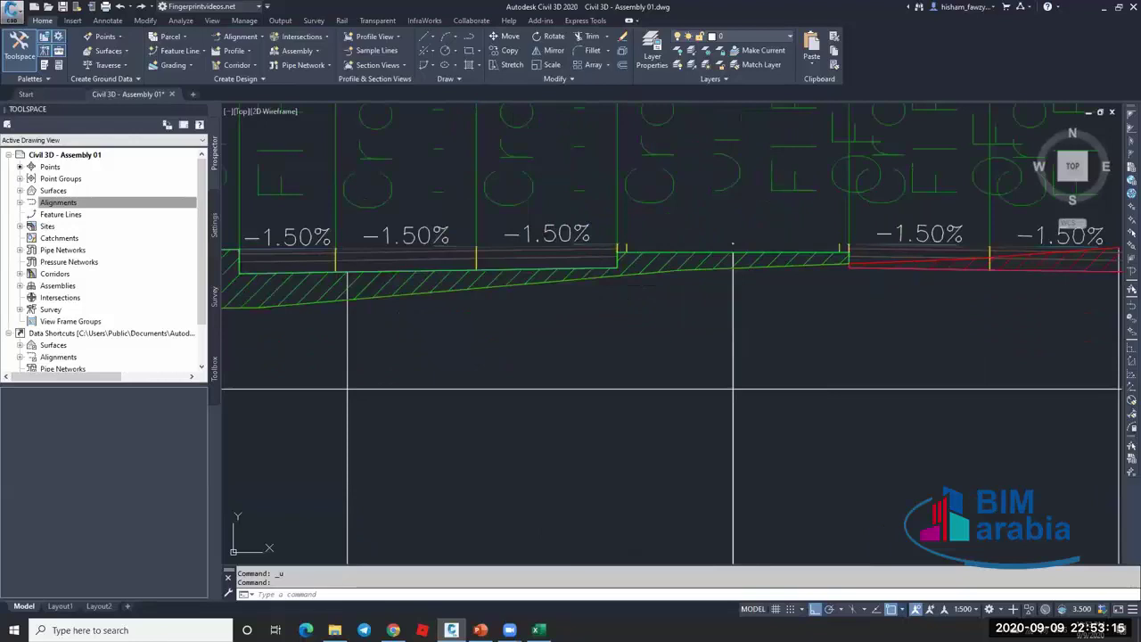
{"action": "key", "text": "ctrl+z"}
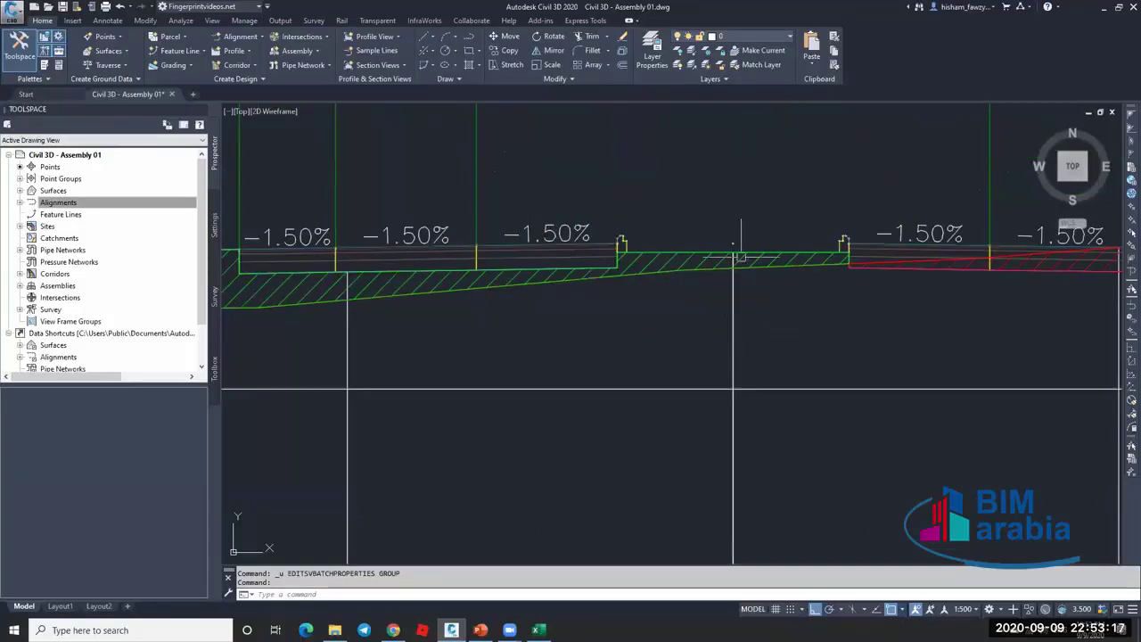
{"action": "scroll", "coordinate": [600, 251], "scroll_direction": "down", "scroll_amount": 2}
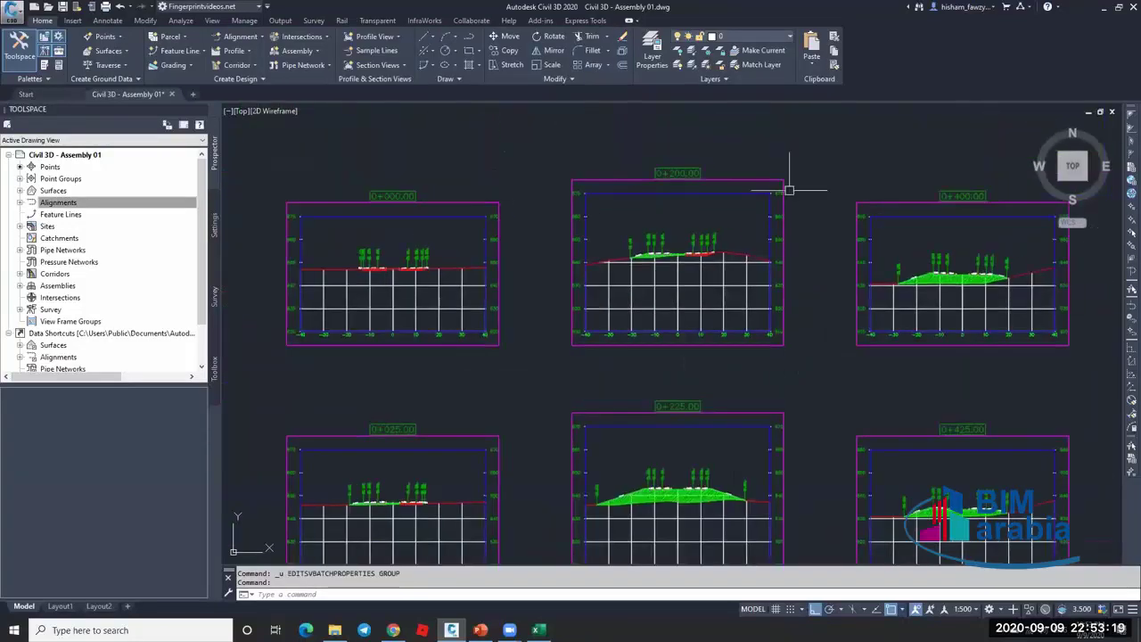
Zoom and pan in on the road centre of the 0+200 section view.
{"action": "scroll", "coordinate": [729, 172], "scroll_direction": "down", "scroll_amount": 4}
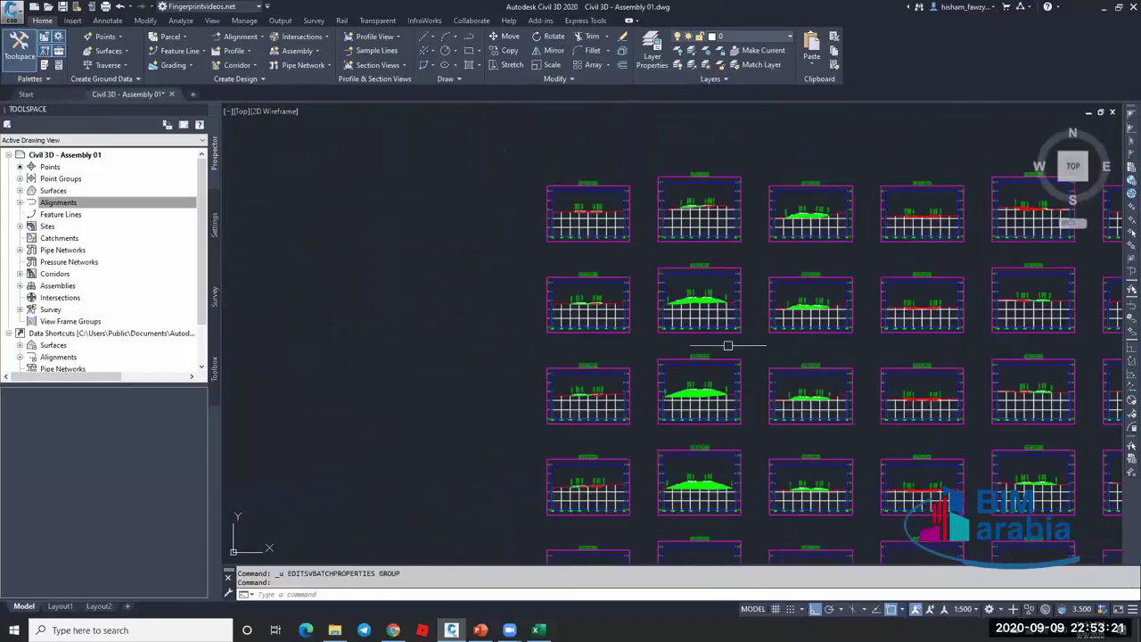
{"action": "scroll", "coordinate": [703, 299], "scroll_direction": "up", "scroll_amount": 8}
{"action": "scroll", "coordinate": [666, 263], "scroll_direction": "down", "scroll_amount": 2}
{"action": "scroll", "coordinate": [571, 258], "scroll_direction": "up", "scroll_amount": 7}
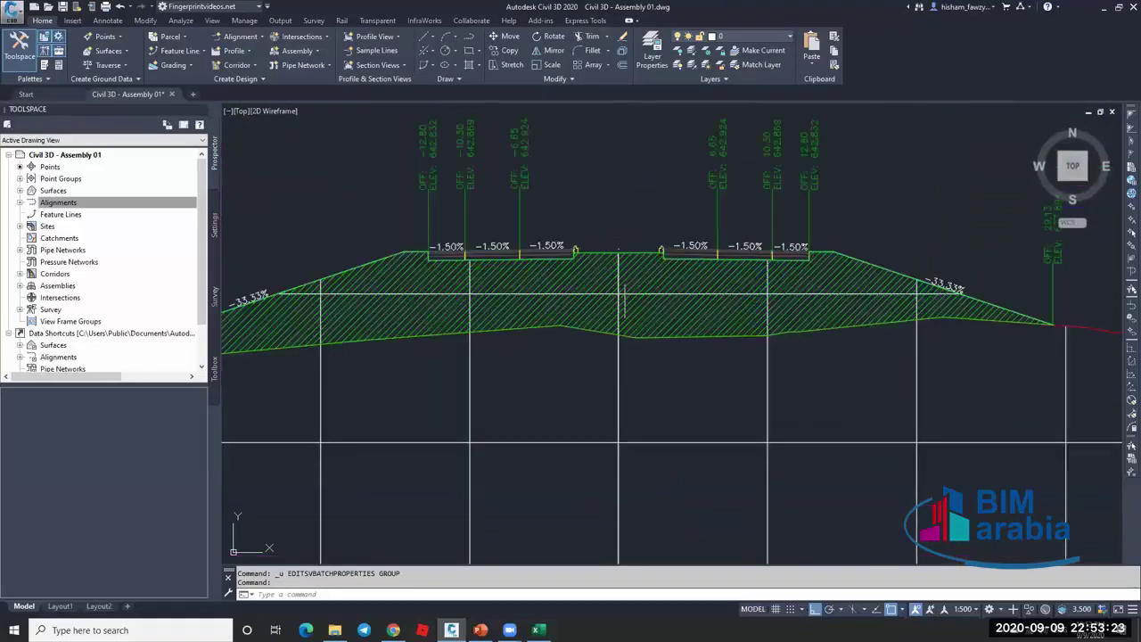
{"action": "scroll", "coordinate": [555, 229], "scroll_direction": "up", "scroll_amount": 5}
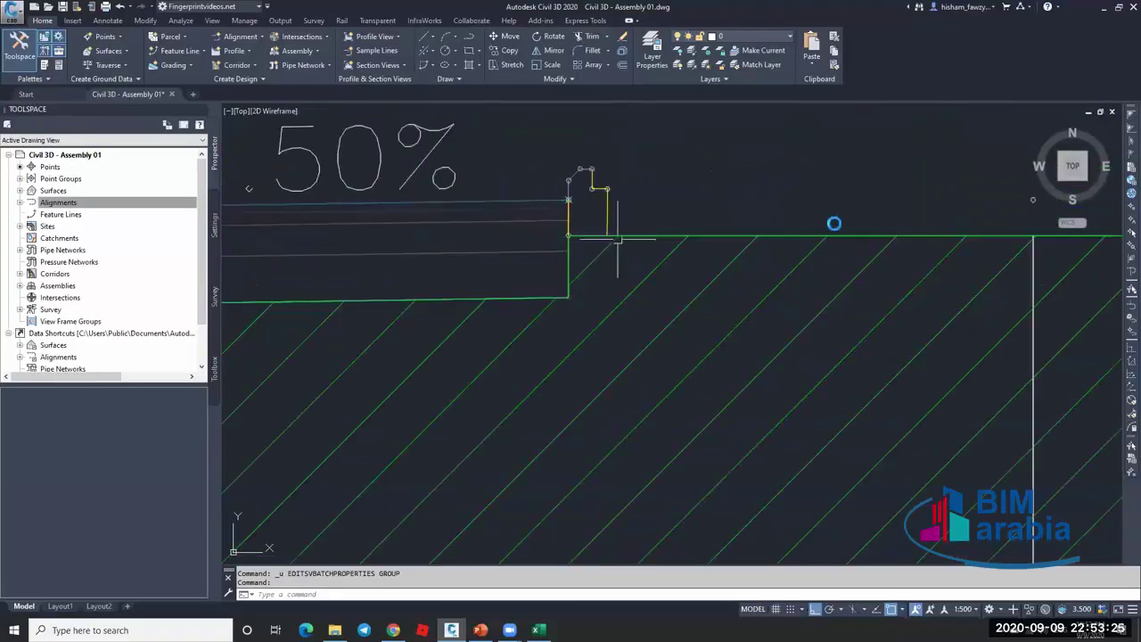
{"action": "middle_click_drag", "start_coordinate": [591, 201], "coordinate": [752, 225]}
{"action": "scroll", "coordinate": [810, 254], "scroll_direction": "down", "scroll_amount": 7}
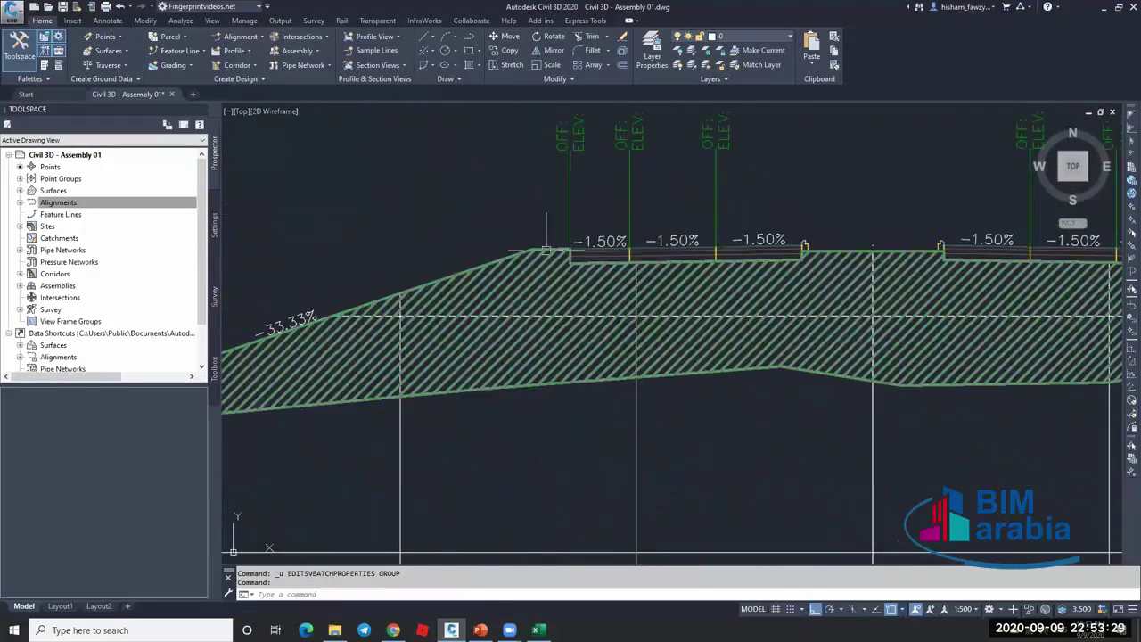
{"action": "scroll", "coordinate": [542, 241], "scroll_direction": "down", "scroll_amount": 10}
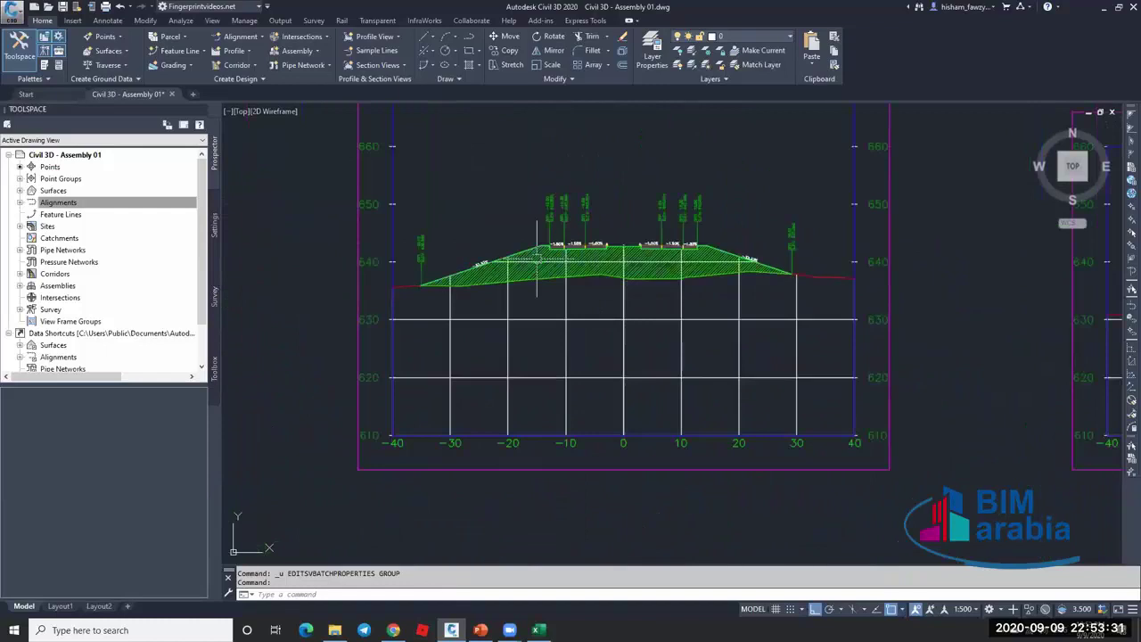
{"action": "scroll", "coordinate": [671, 260], "scroll_direction": "down", "scroll_amount": 2}
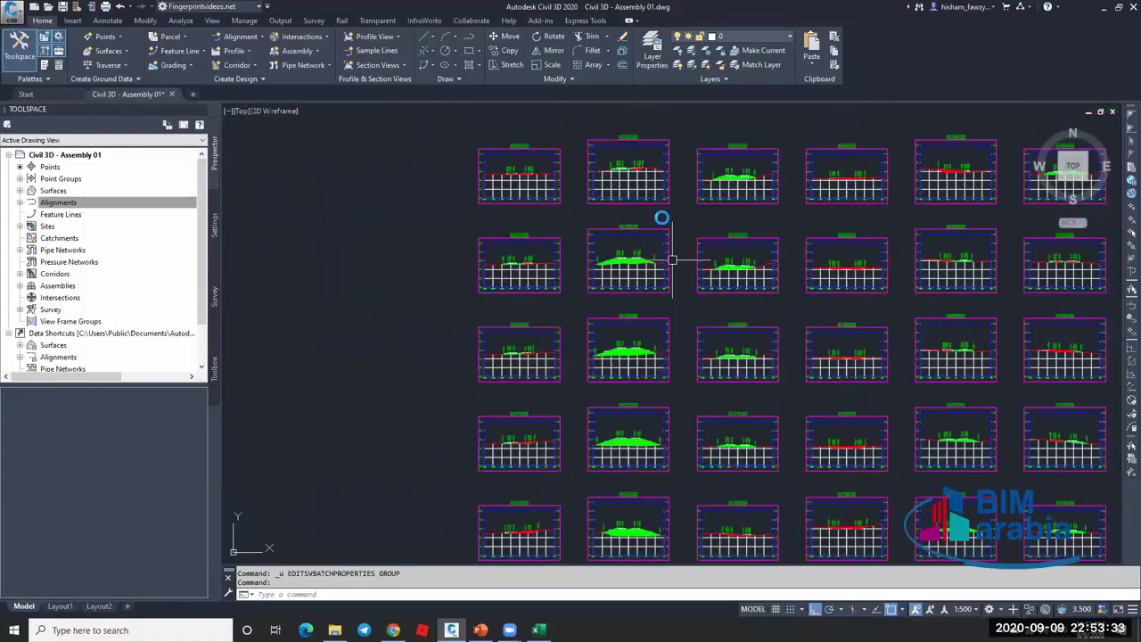
{"action": "scroll", "coordinate": [671, 260], "scroll_direction": "down", "scroll_amount": 2}
{"action": "scroll", "coordinate": [674, 182], "scroll_direction": "up", "scroll_amount": 7}
{"action": "left_click", "coordinate": [679, 200]}
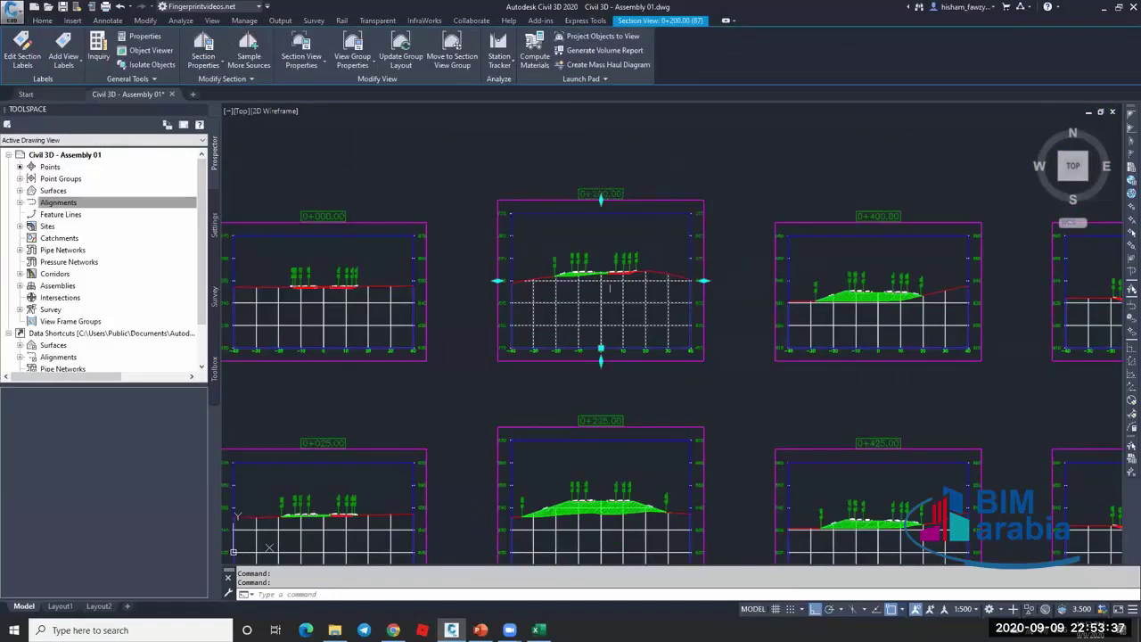
{"action": "scroll", "coordinate": [667, 248], "scroll_direction": "up", "scroll_amount": 4}
{"action": "key", "text": "Escape"}
{"action": "scroll", "coordinate": [626, 216], "scroll_direction": "up", "scroll_amount": 5}
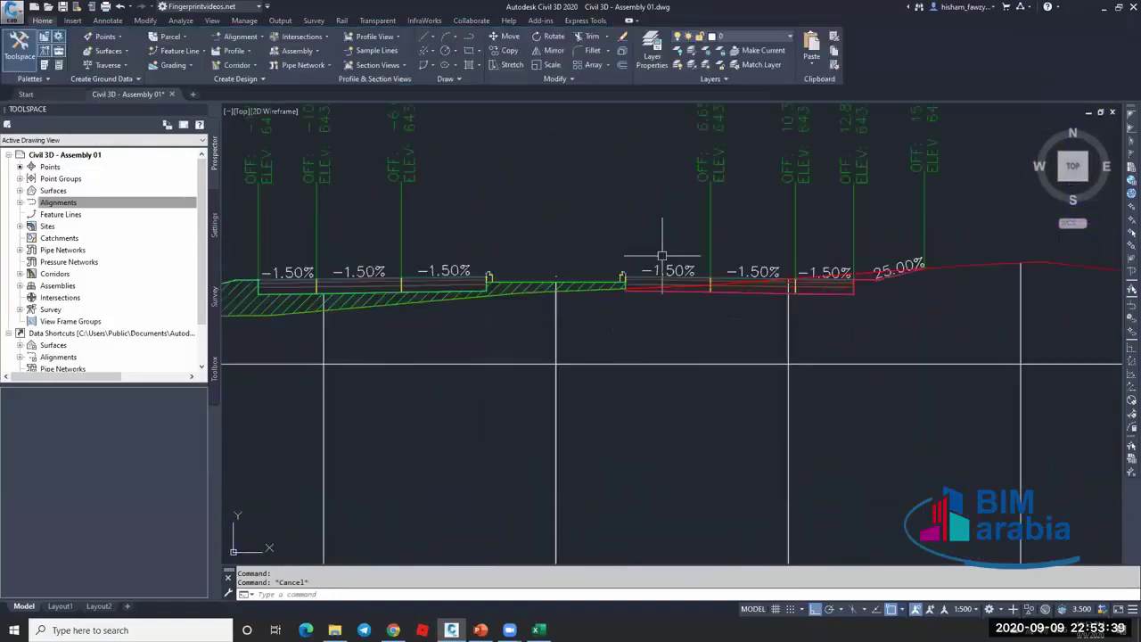
{"action": "middle_click_drag", "start_coordinate": [661, 256], "coordinate": [721, 314]}
Start a polyline at the right road half's edge, rising vertically, then running left across the top.
{"action": "type", "text": "p"}
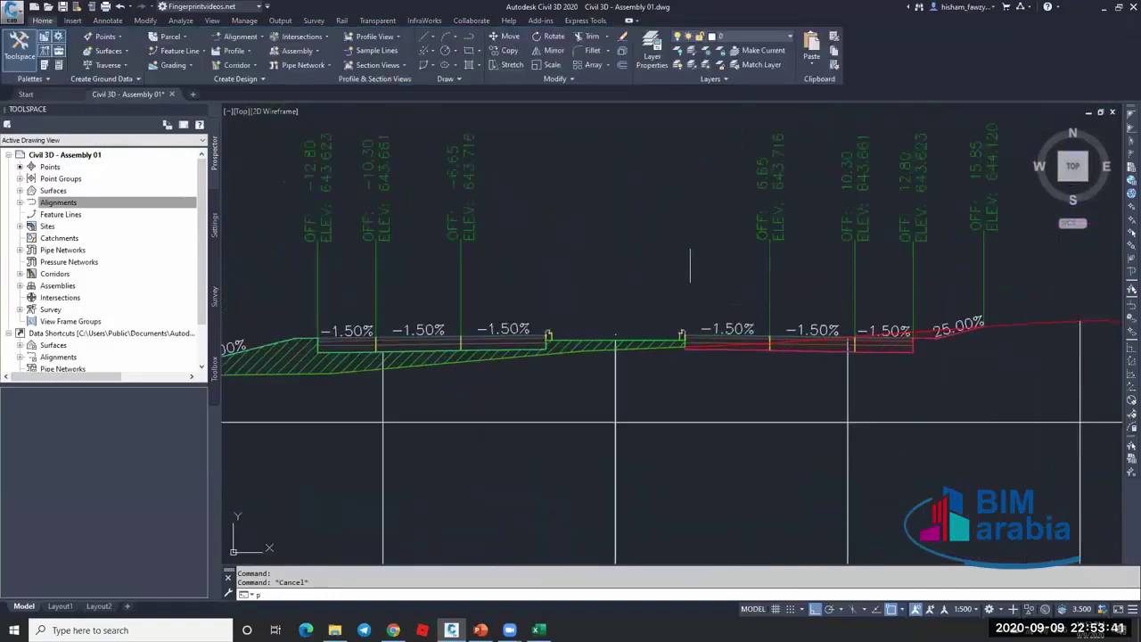
{"action": "type", "text": "l"}
{"action": "key", "text": "Return"}
{"action": "left_click", "coordinate": [684, 337]}
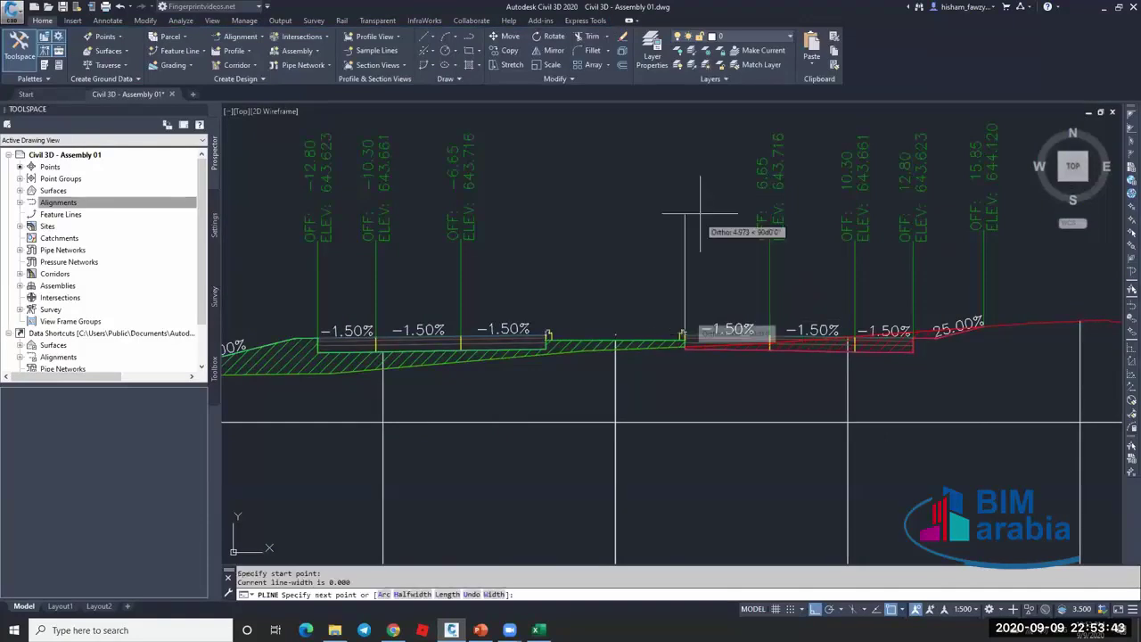
{"action": "left_click", "coordinate": [685, 154]}
{"action": "left_click", "coordinate": [542, 184]}
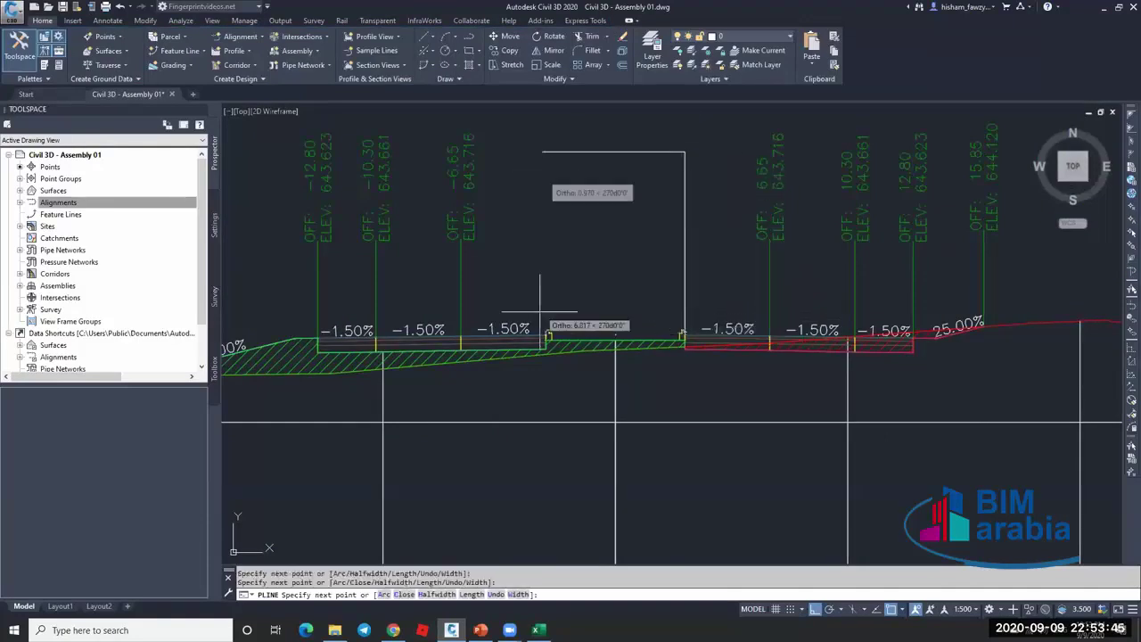
Bring the polyline down to the left road half's edge and end it.
{"action": "left_click", "coordinate": [541, 336]}
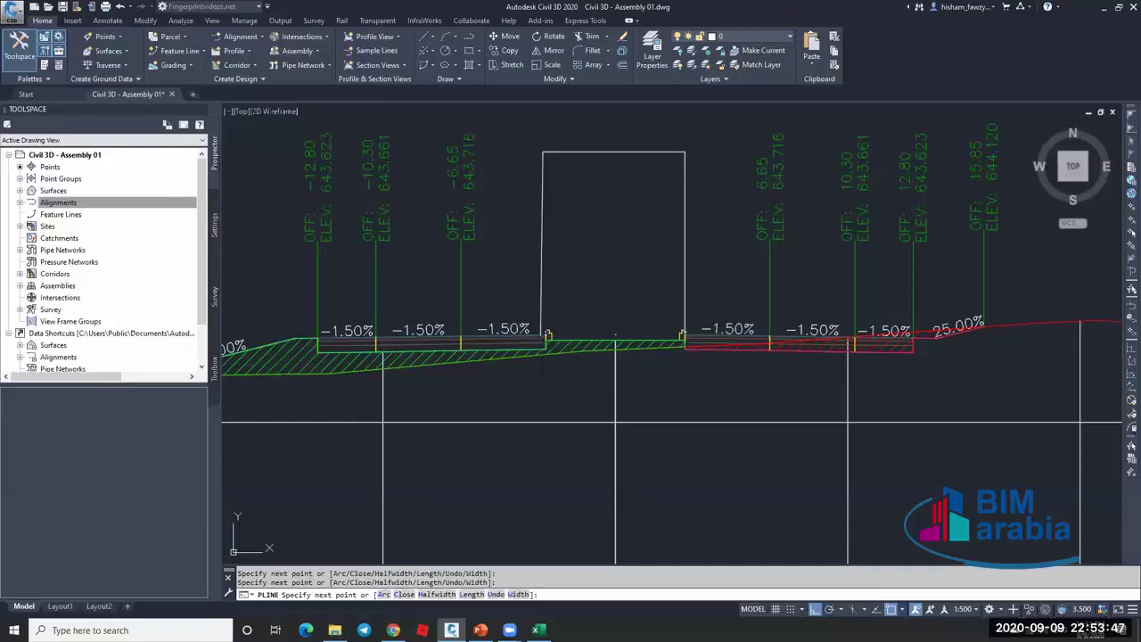
{"action": "key", "text": "Escape"}
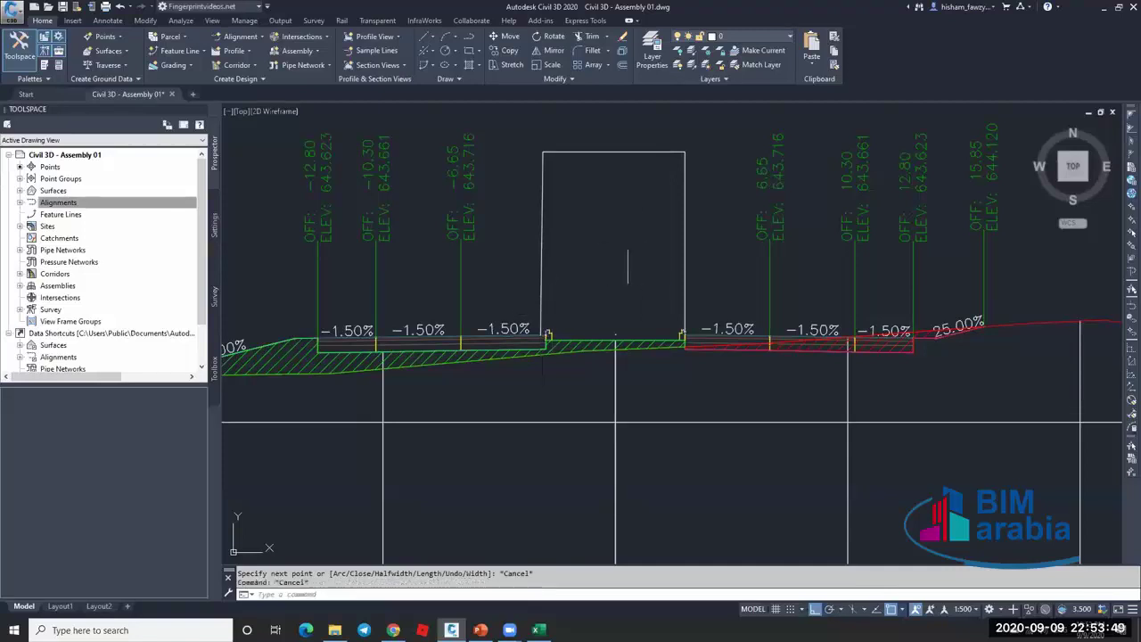
{"action": "scroll", "coordinate": [615, 254], "scroll_direction": "down", "scroll_amount": 8}
{"action": "scroll", "coordinate": [598, 248], "scroll_direction": "up", "scroll_amount": 4}
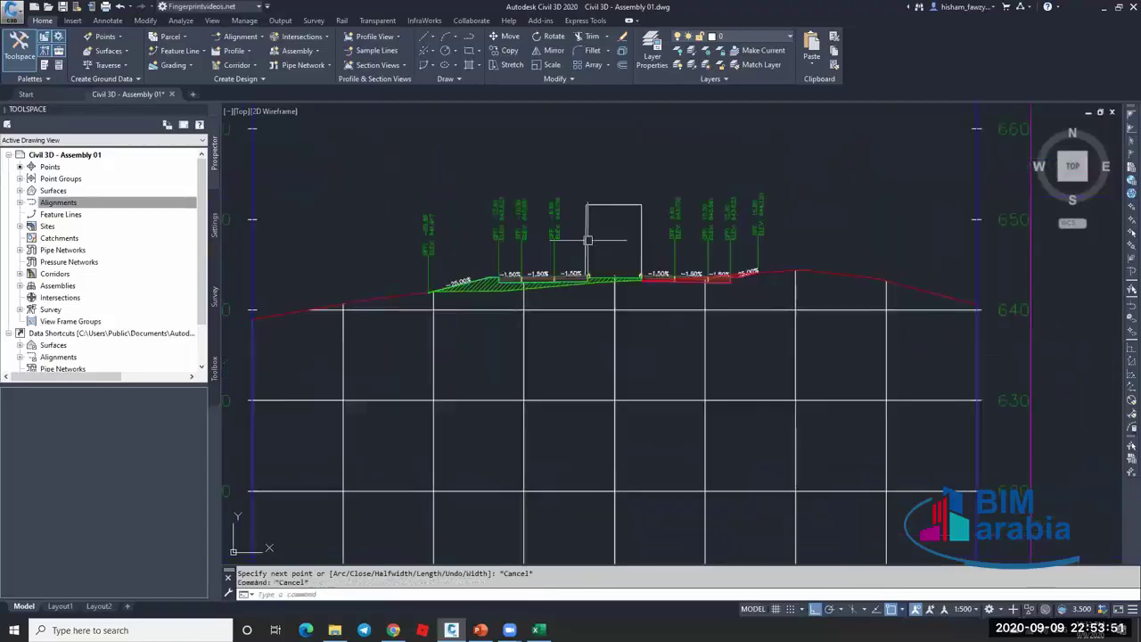
{"action": "scroll", "coordinate": [621, 243], "scroll_direction": "down", "scroll_amount": 6}
{"action": "scroll", "coordinate": [647, 277], "scroll_direction": "up", "scroll_amount": 6}
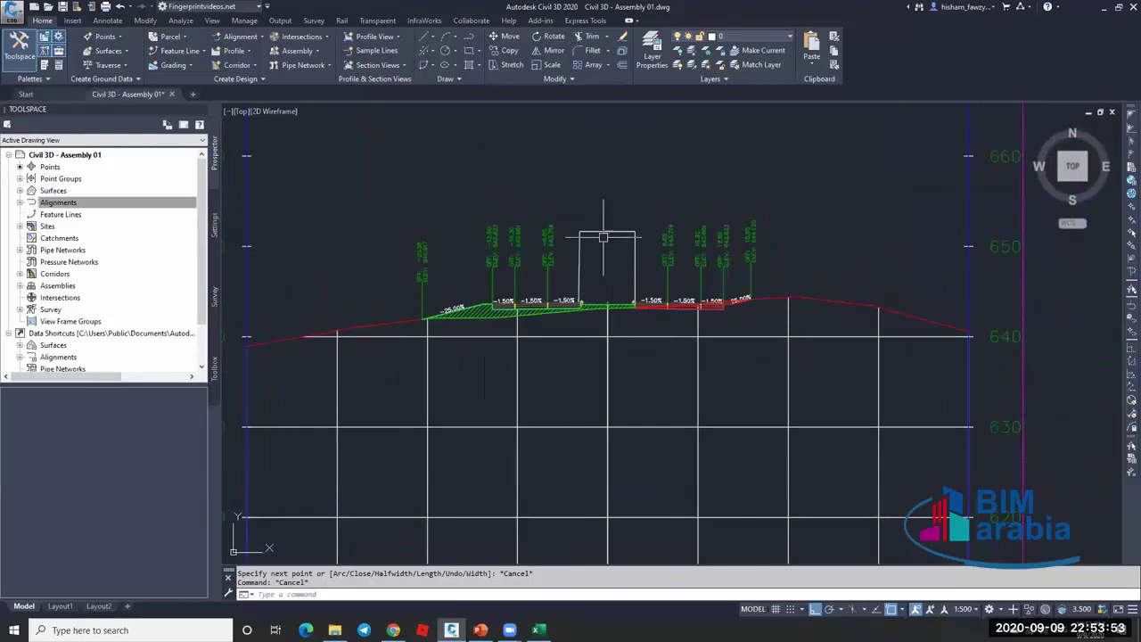
{"action": "scroll", "coordinate": [604, 237], "scroll_direction": "down", "scroll_amount": 5}
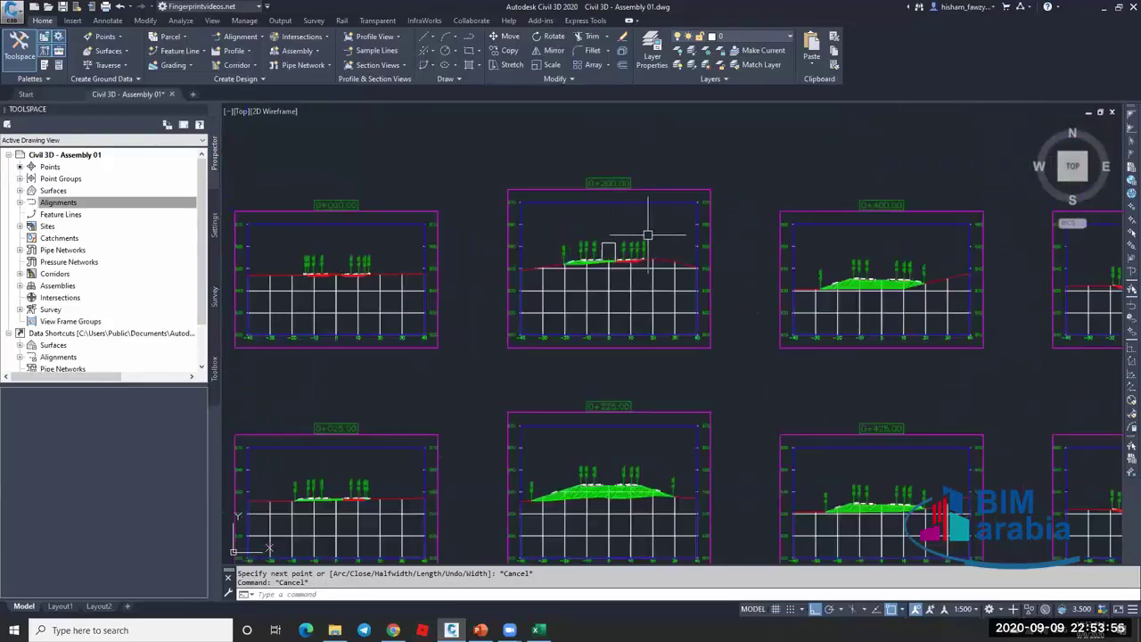
{"action": "scroll", "coordinate": [648, 234], "scroll_direction": "up", "scroll_amount": 5}
{"action": "scroll", "coordinate": [612, 252], "scroll_direction": "down", "scroll_amount": 7}
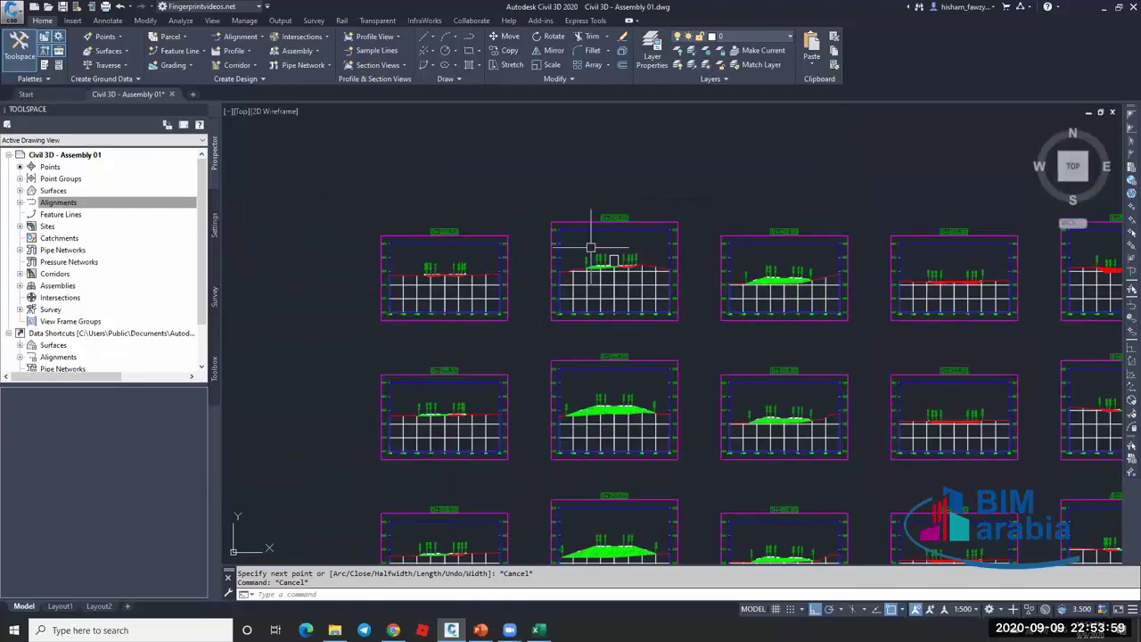
{"action": "scroll", "coordinate": [590, 247], "scroll_direction": "down", "scroll_amount": 2}
{"action": "scroll", "coordinate": [657, 237], "scroll_direction": "up", "scroll_amount": 4}
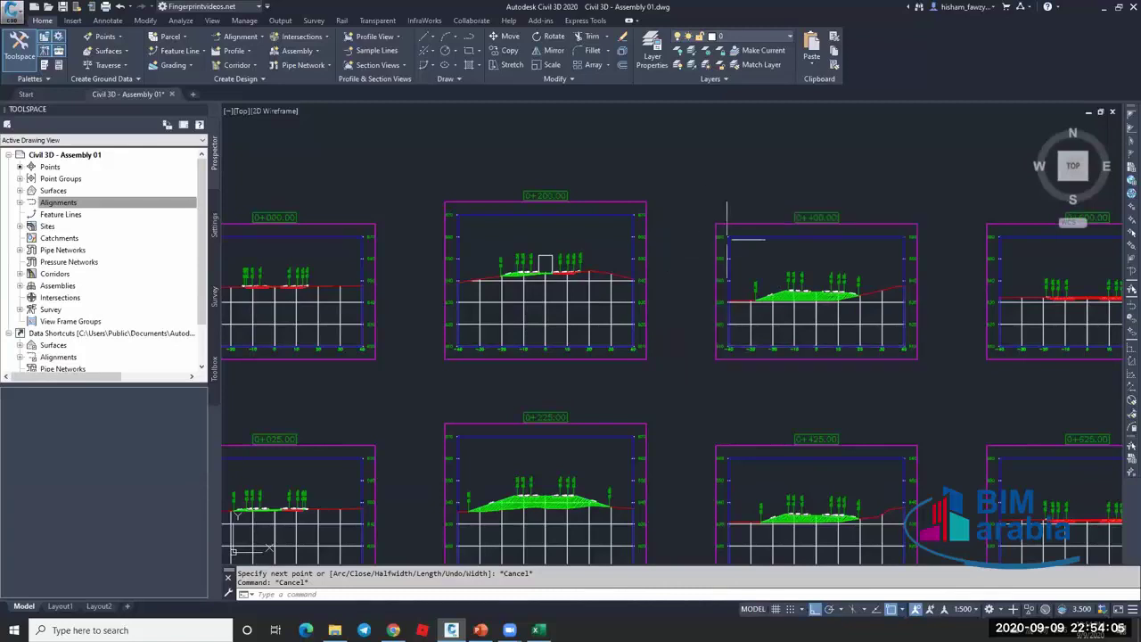
Inspect the finished box polyline above the 0+200 road centre, select it, then deselect.
{"action": "mouse_move", "coordinate": [734, 242]}
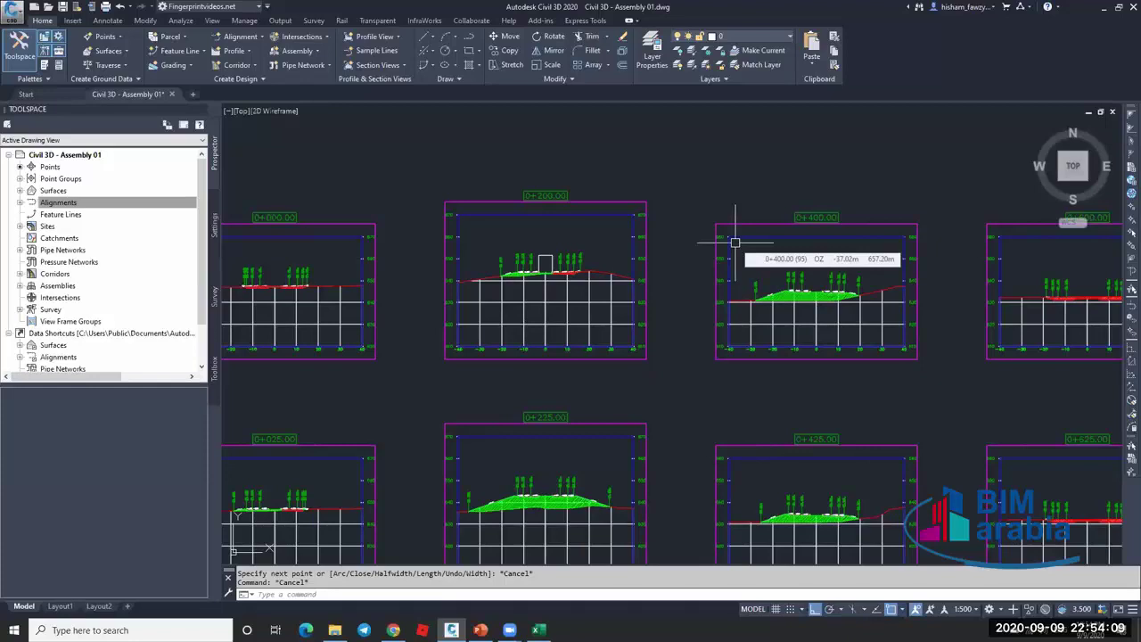
{"action": "scroll", "coordinate": [512, 241], "scroll_direction": "up", "scroll_amount": 6}
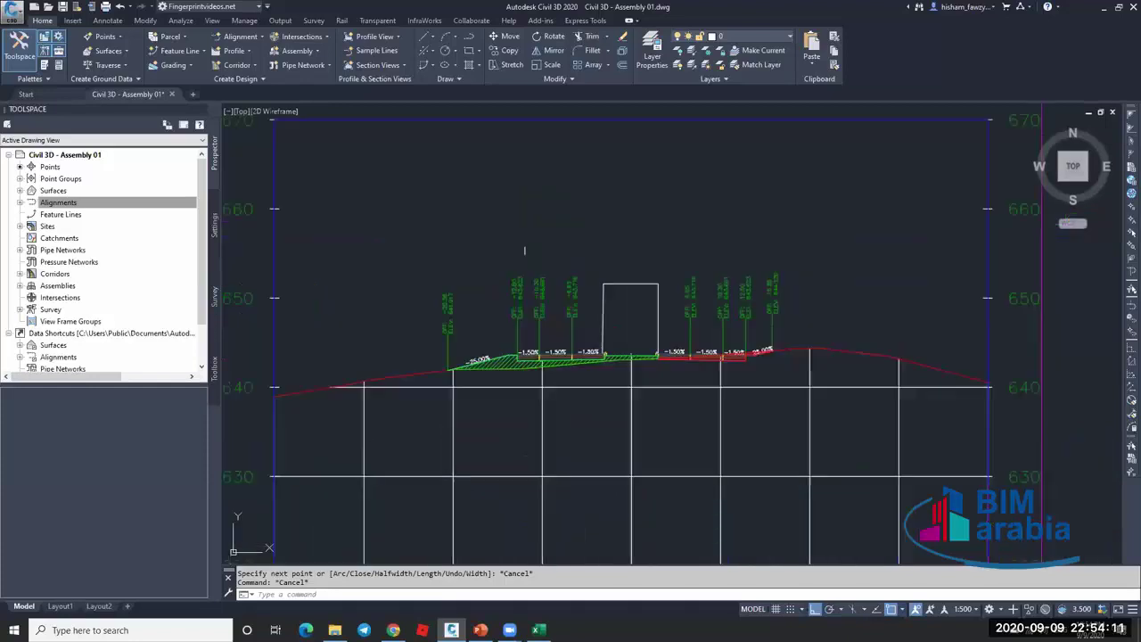
{"action": "scroll", "coordinate": [591, 198], "scroll_direction": "down", "scroll_amount": 4}
{"action": "scroll", "coordinate": [599, 300], "scroll_direction": "up", "scroll_amount": 4}
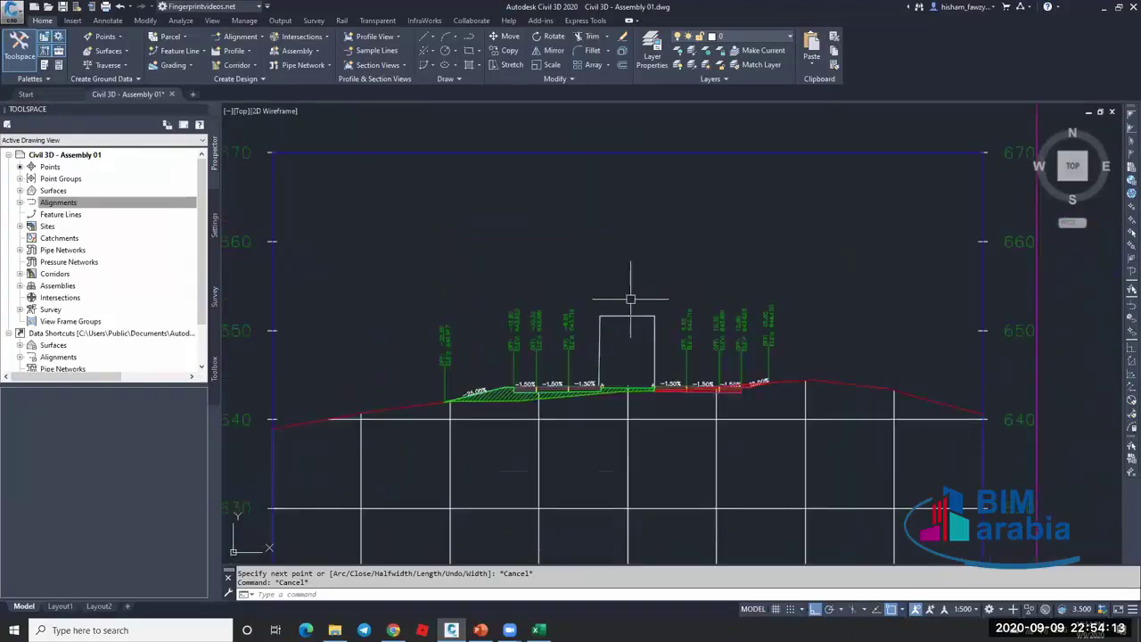
{"action": "scroll", "coordinate": [628, 282], "scroll_direction": "down", "scroll_amount": 4}
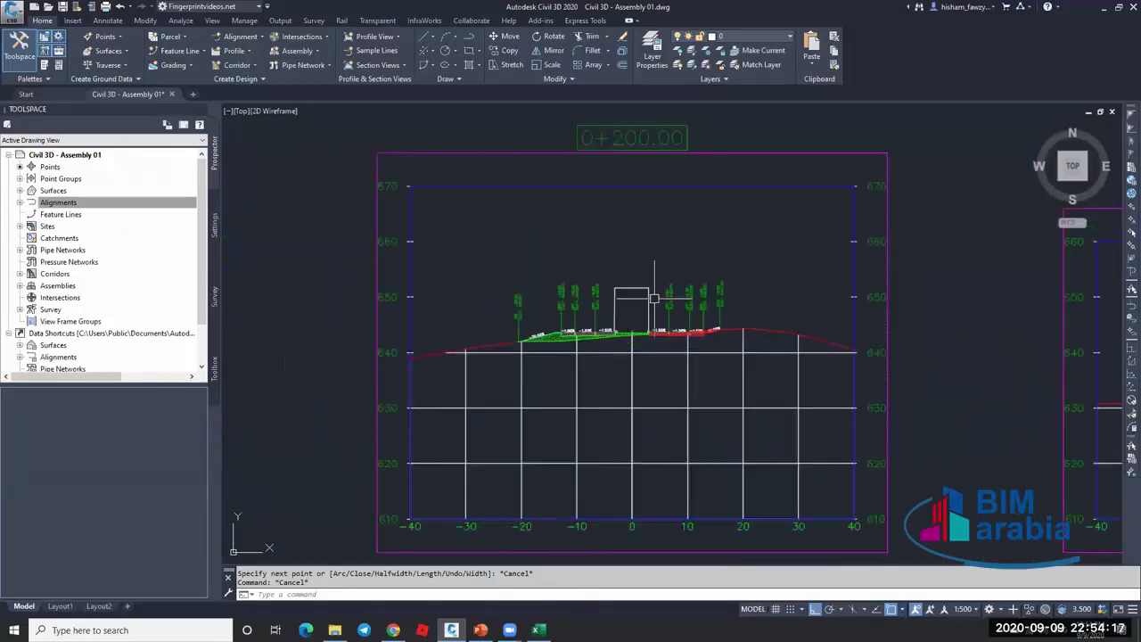
{"action": "scroll", "coordinate": [624, 294], "scroll_direction": "up", "scroll_amount": 2}
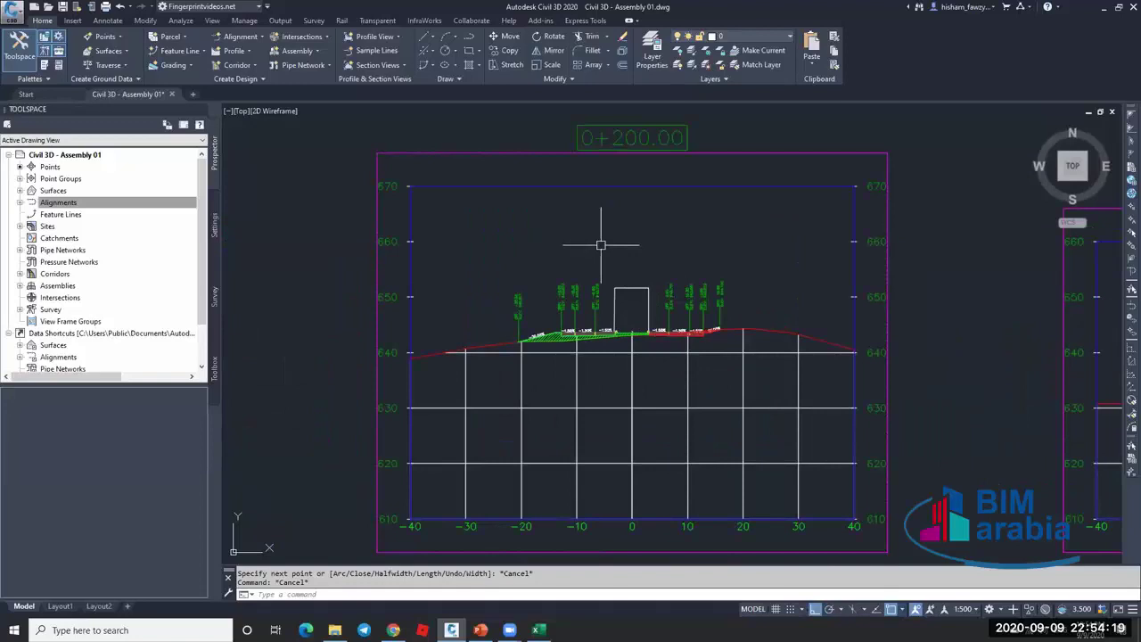
{"action": "left_click", "coordinate": [661, 294]}
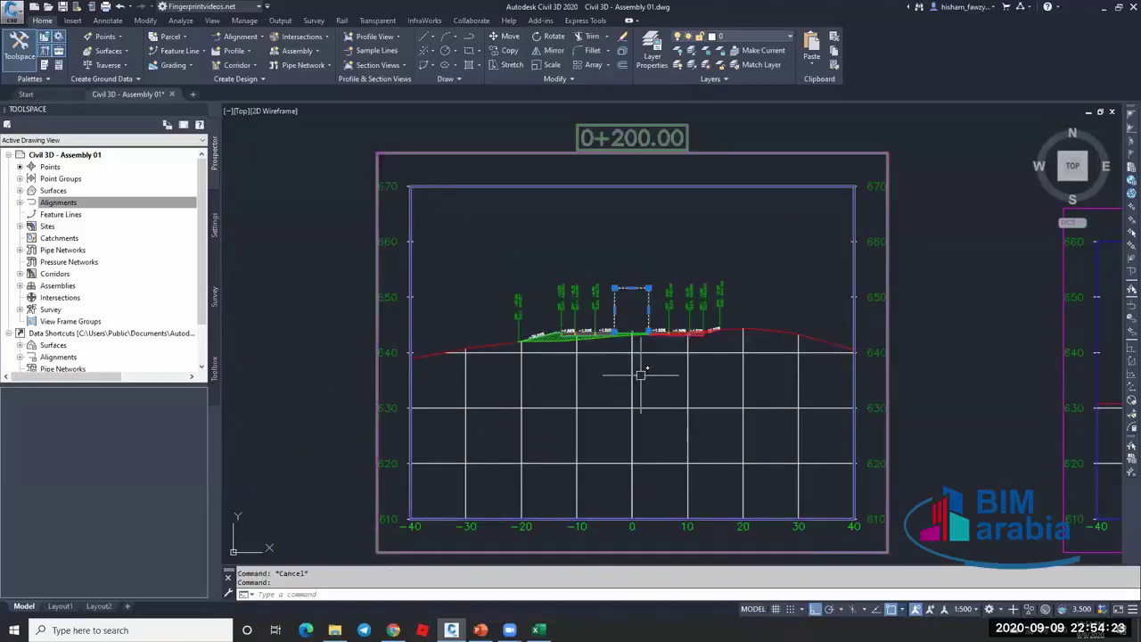
{"action": "scroll", "coordinate": [661, 285], "scroll_direction": "down", "scroll_amount": 5}
{"action": "key", "text": "Escape"}
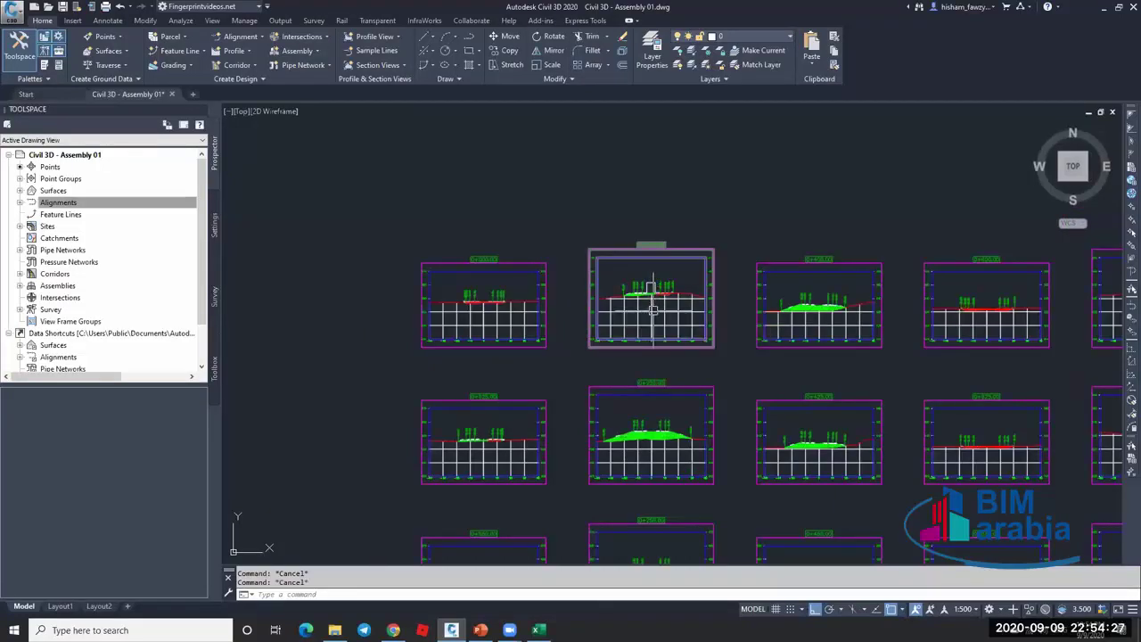
Select the 0+200 section view and open Change Volume Tables for the Section View Group - 1 row.
{"action": "left_click", "coordinate": [652, 295]}
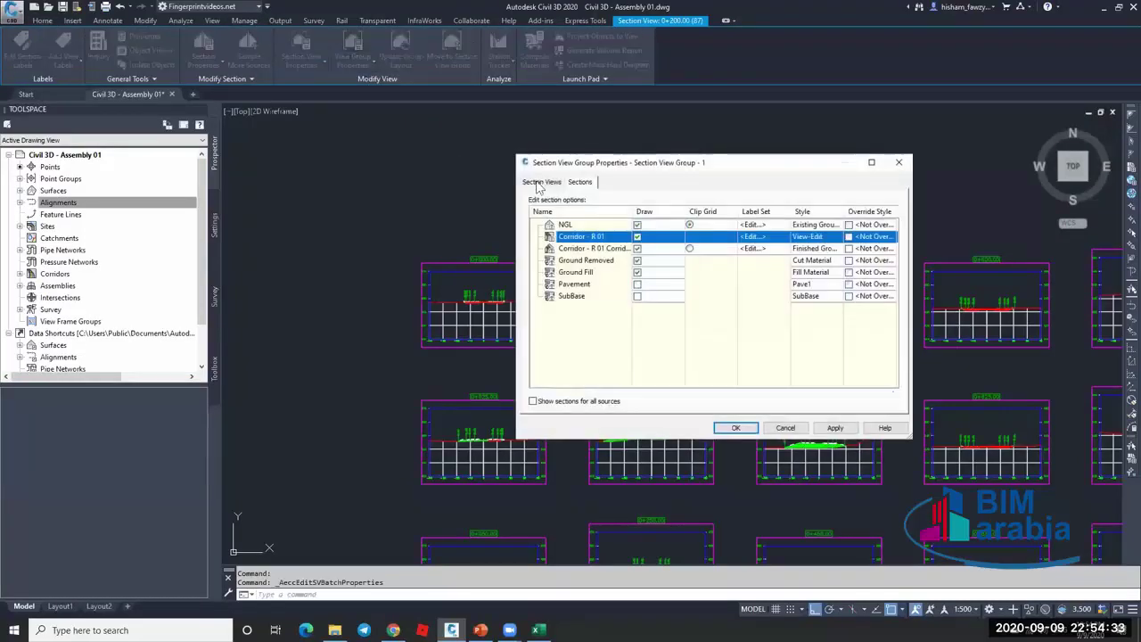
{"action": "left_click", "coordinate": [542, 182]}
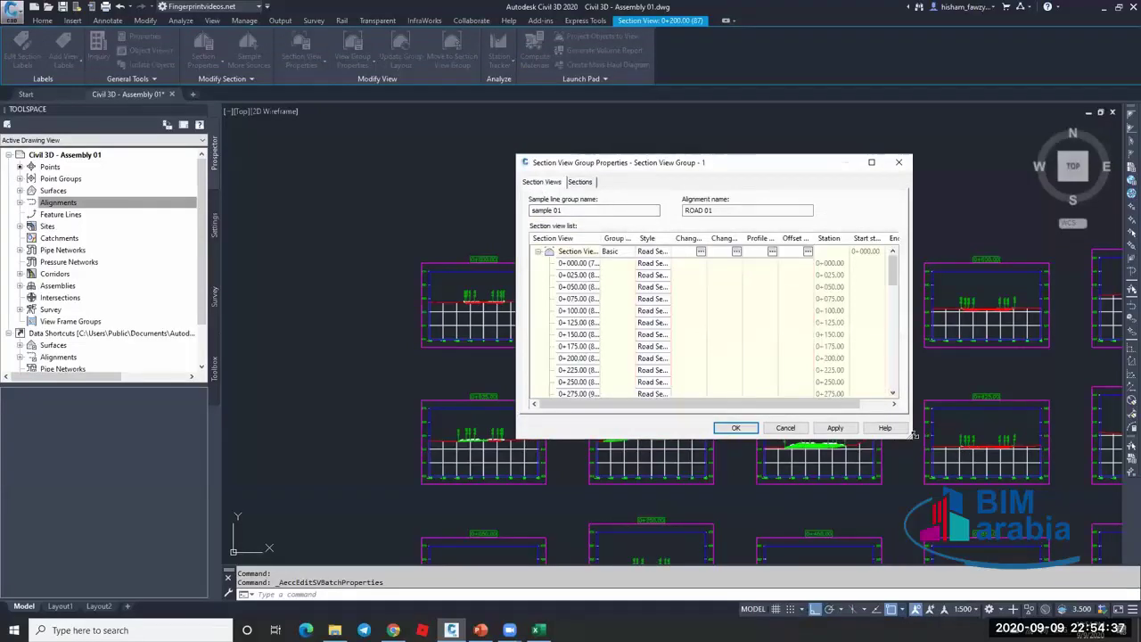
{"action": "left_click_drag", "start_coordinate": [913, 434], "coordinate": [1075, 525]}
{"action": "double_click", "coordinate": [758, 239]}
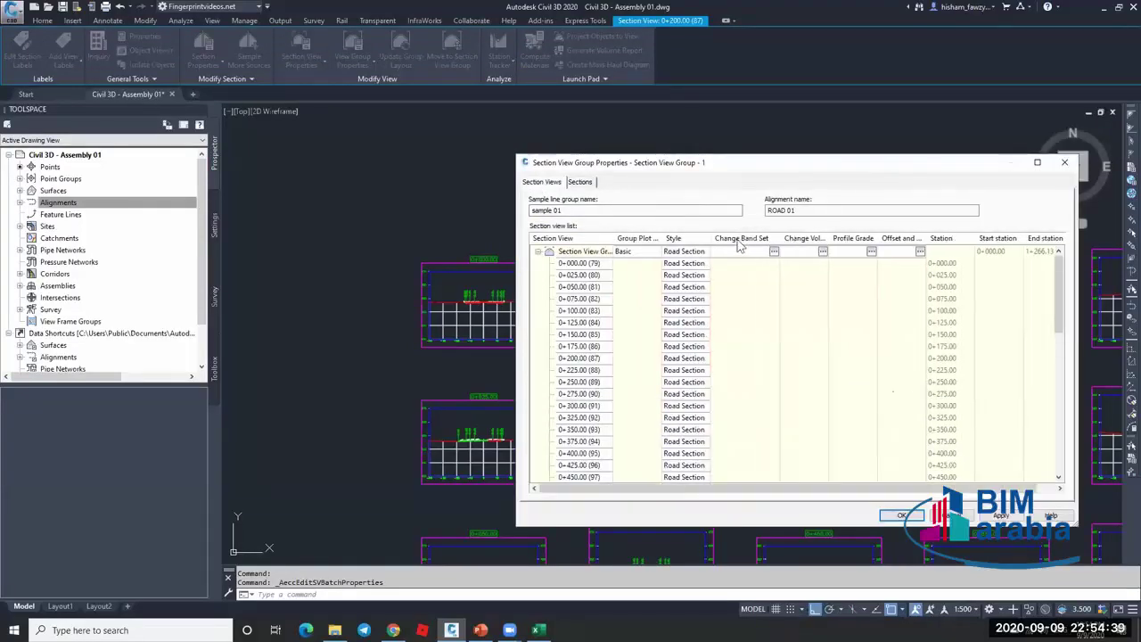
{"action": "left_click_drag", "start_coordinate": [859, 241], "coordinate": [860, 241]}
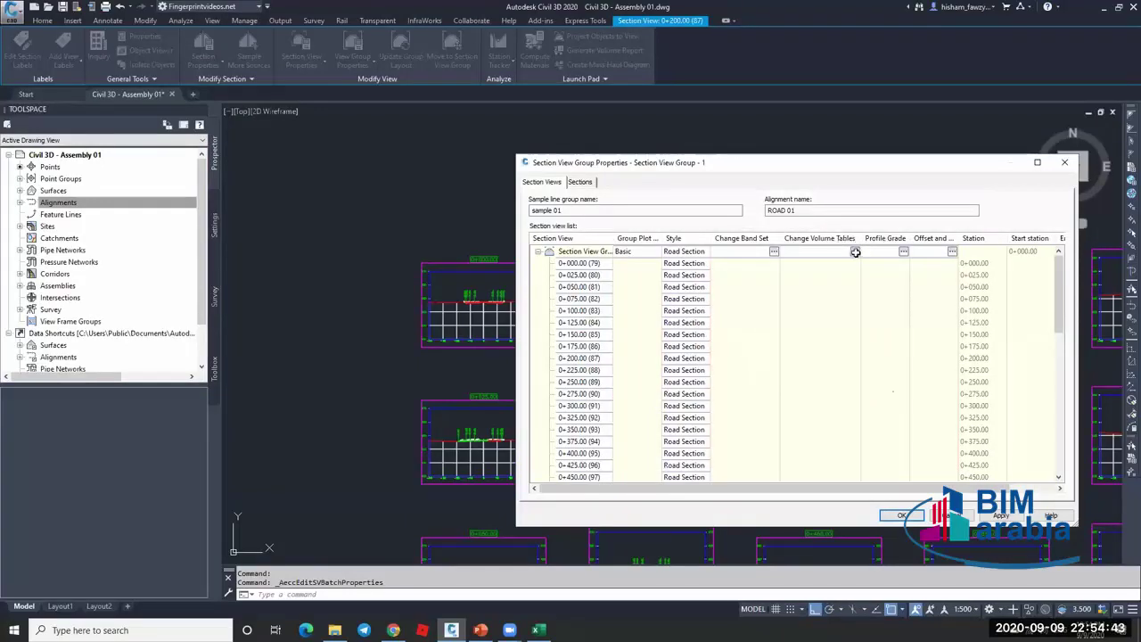
{"action": "left_click", "coordinate": [855, 253]}
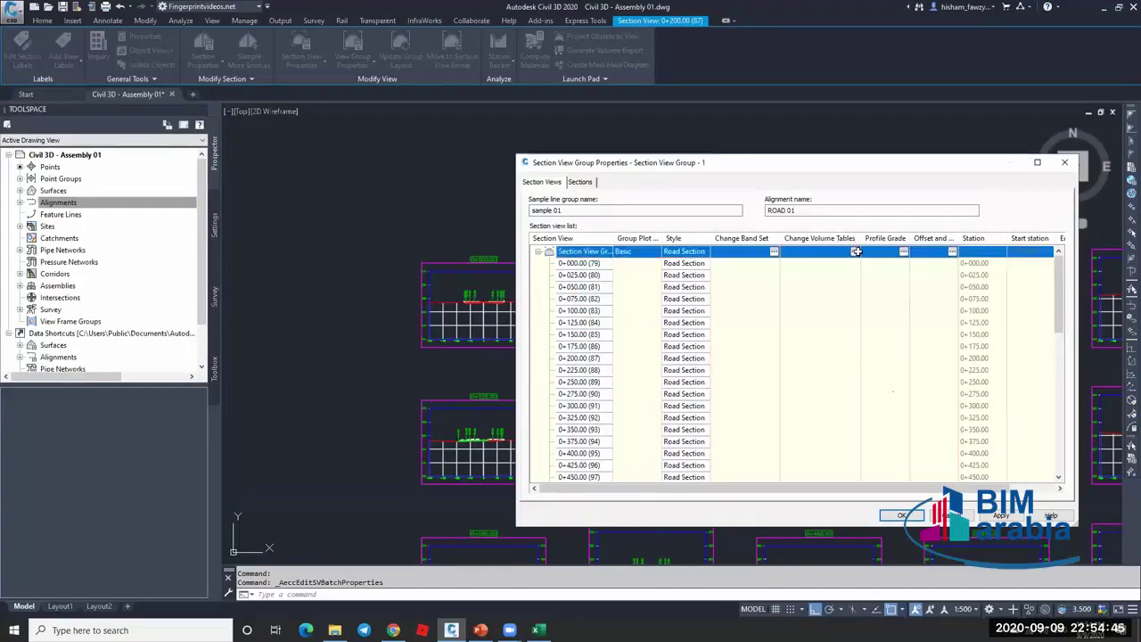
{"action": "left_click", "coordinate": [856, 251]}
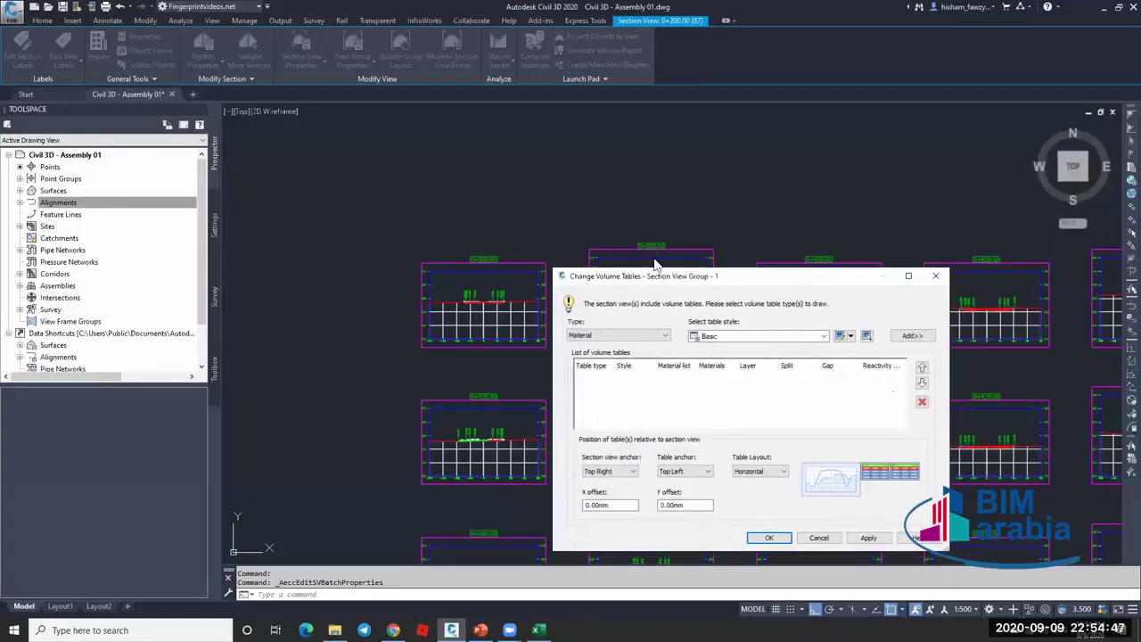
Add a Basic-style Total Volume table for the Cut & Fill material list and apply it to all sections.
{"action": "left_click_drag", "start_coordinate": [655, 276], "coordinate": [481, 165]}
{"action": "left_click", "coordinate": [464, 227]}
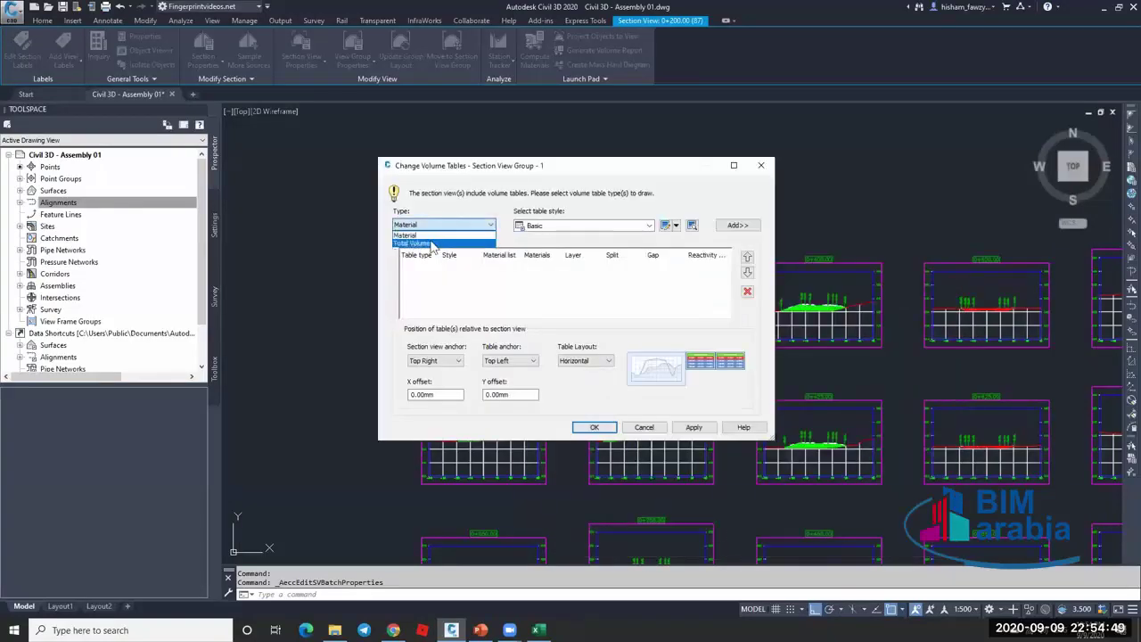
{"action": "left_click", "coordinate": [432, 244]}
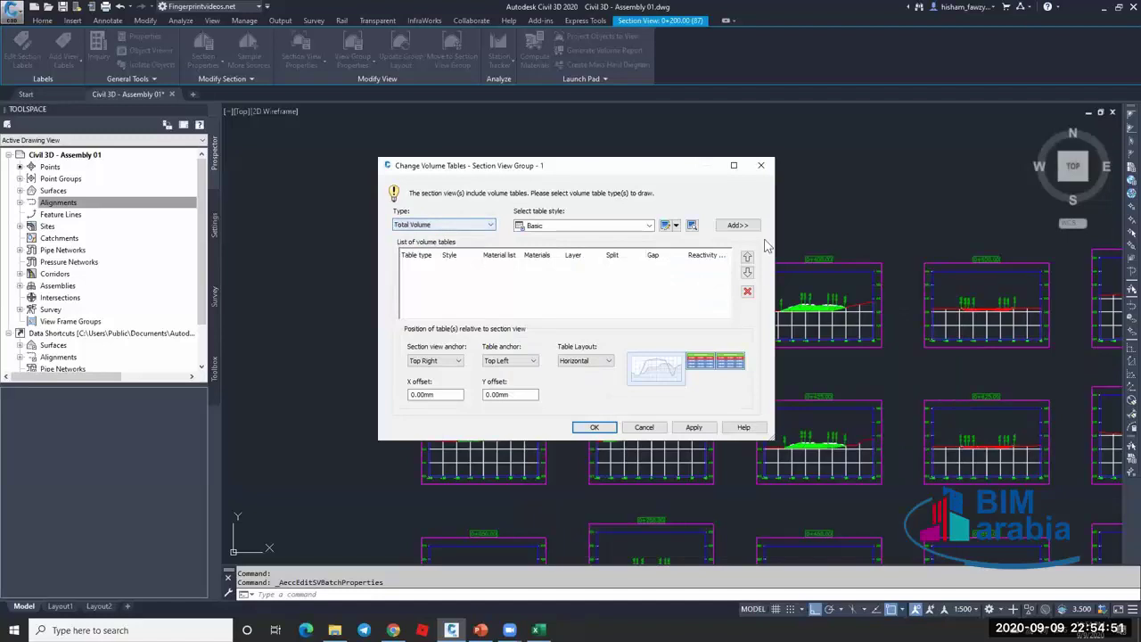
{"action": "left_click", "coordinate": [737, 224]}
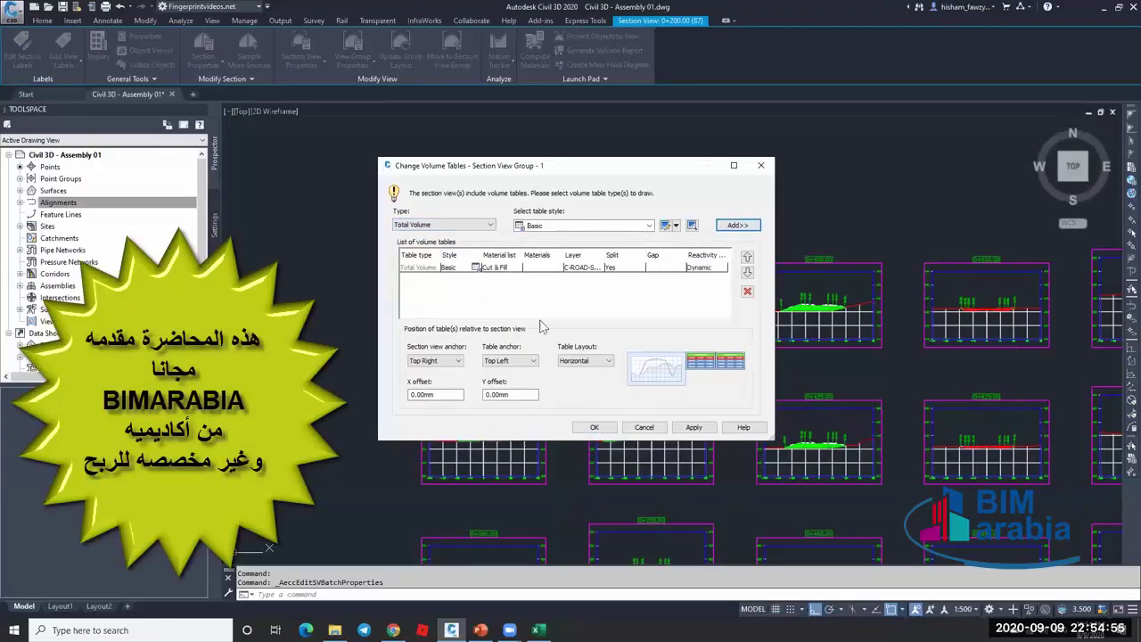
{"action": "left_click", "coordinate": [695, 427]}
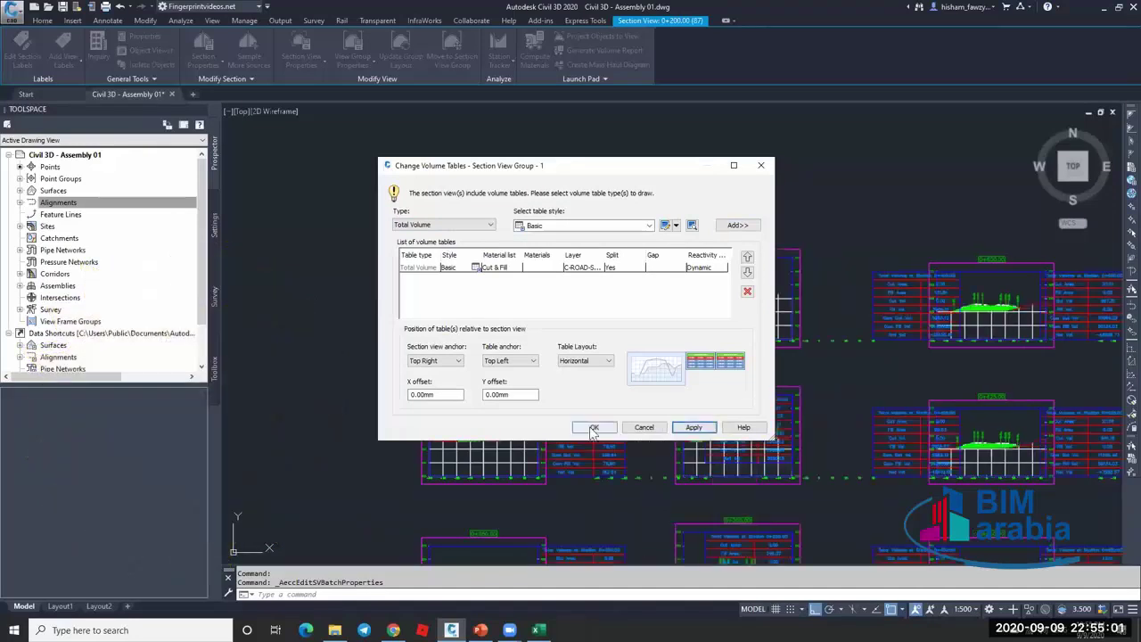
{"action": "left_click", "coordinate": [592, 427]}
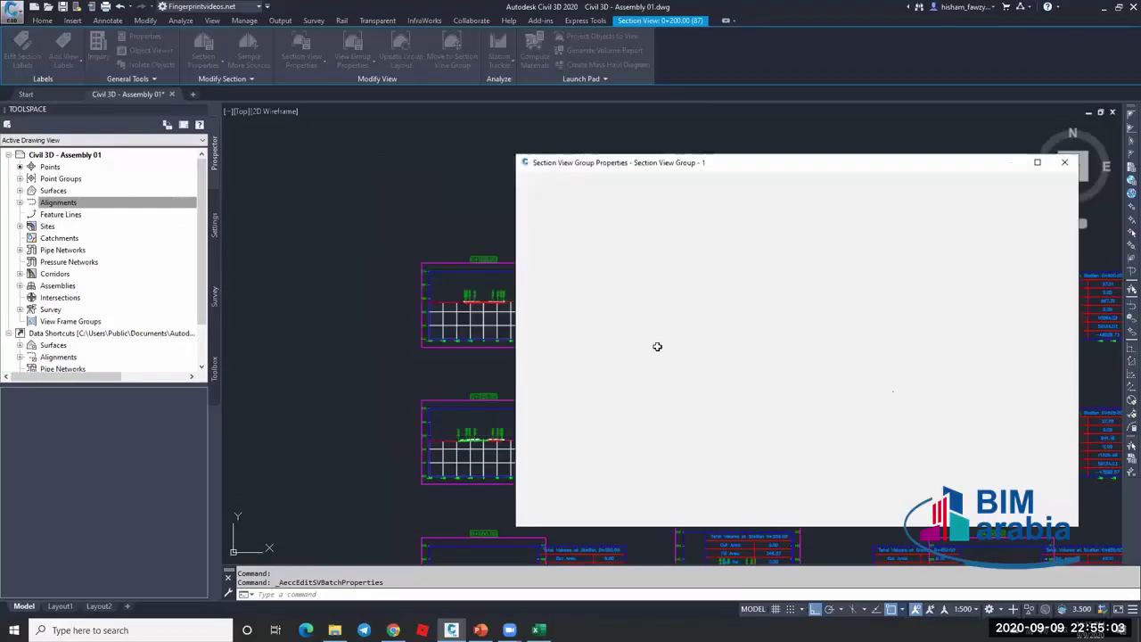
Close group properties, run Update Group Layout, and zoom in to check the 0+200 table placement.
{"action": "left_click", "coordinate": [899, 515]}
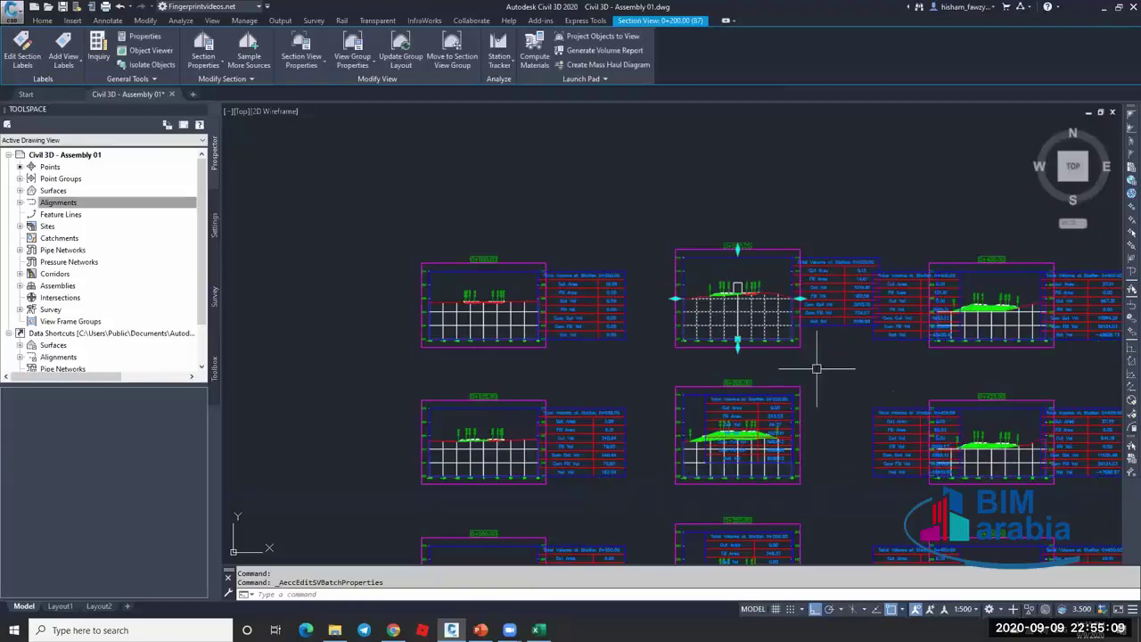
{"action": "scroll", "coordinate": [720, 282], "scroll_direction": "down", "scroll_amount": 2}
{"action": "scroll", "coordinate": [623, 257], "scroll_direction": "down", "scroll_amount": 1}
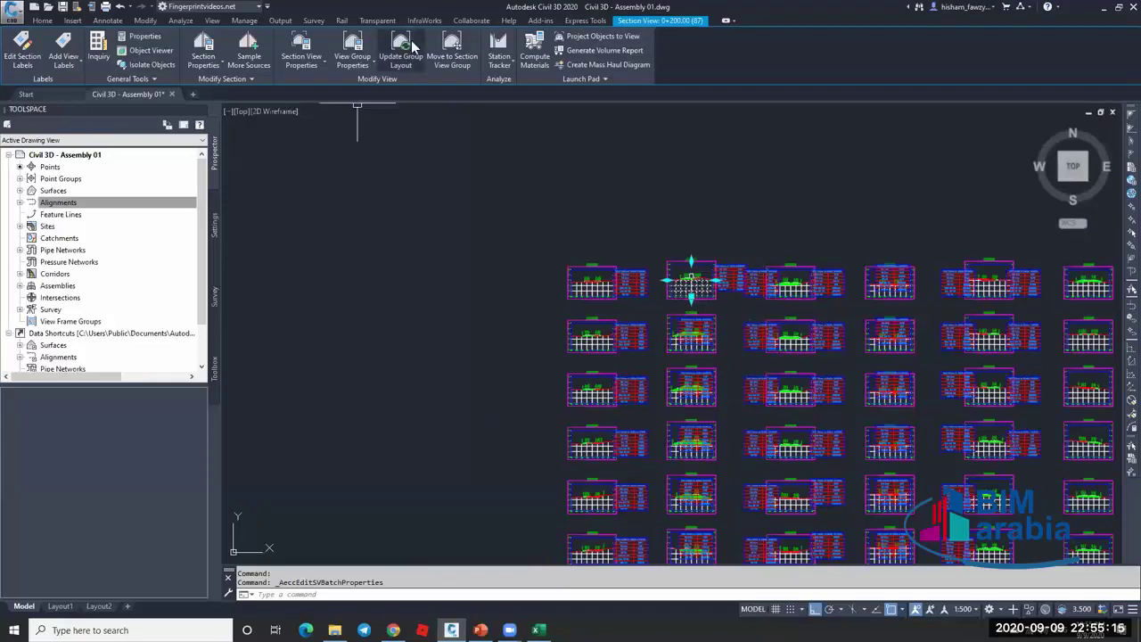
{"action": "scroll", "coordinate": [692, 254], "scroll_direction": "up", "scroll_amount": 6}
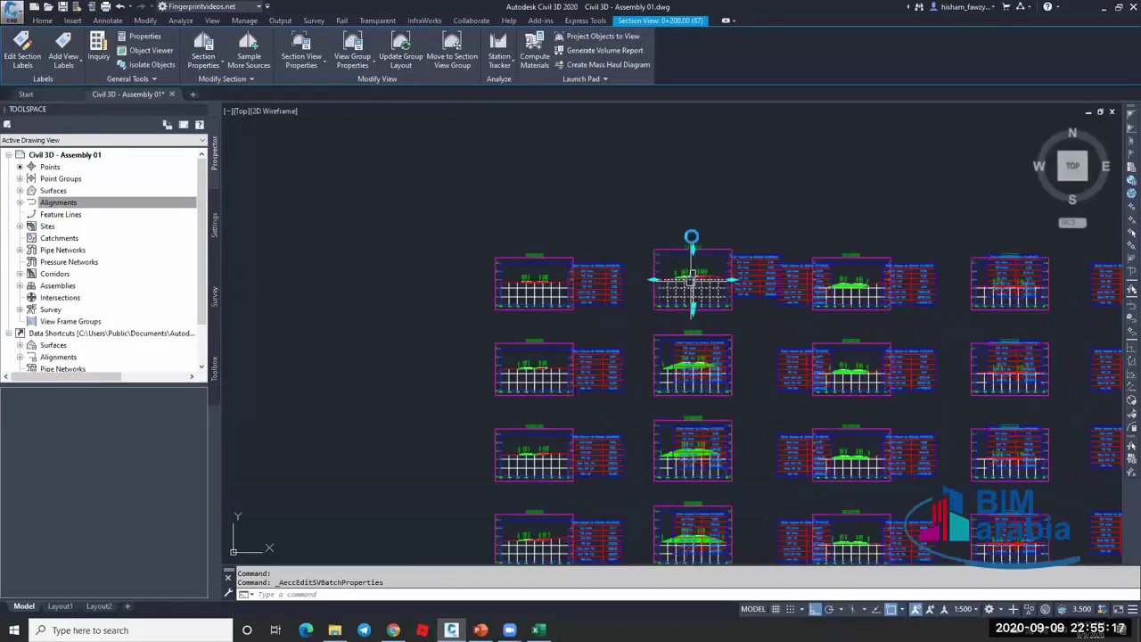
{"action": "scroll", "coordinate": [687, 204], "scroll_direction": "down", "scroll_amount": 5}
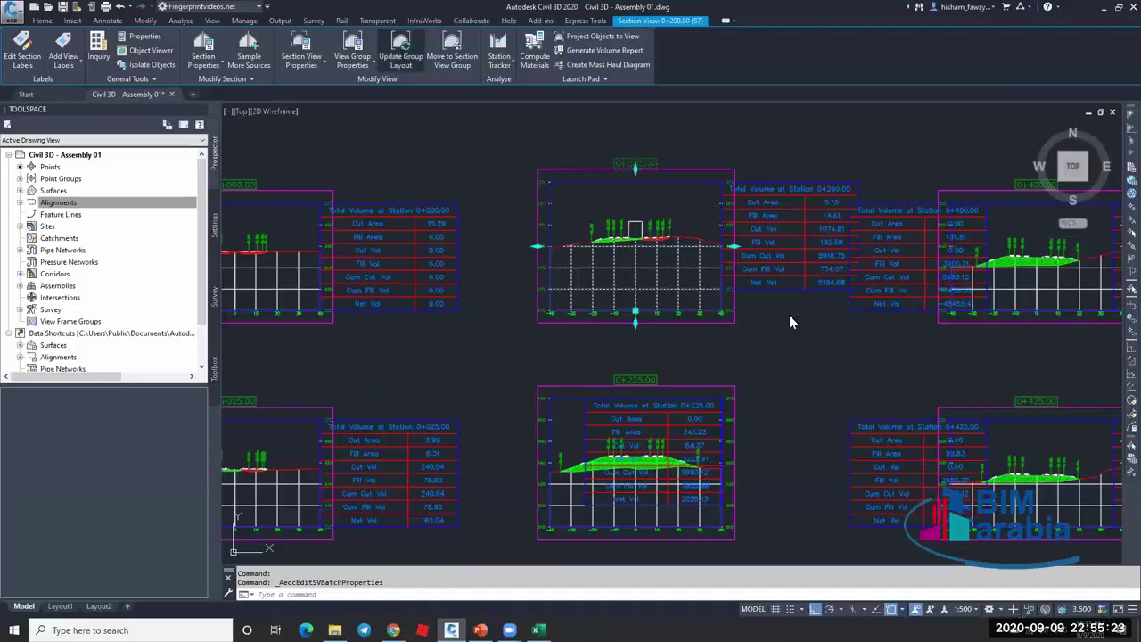
{"action": "left_click", "coordinate": [400, 49]}
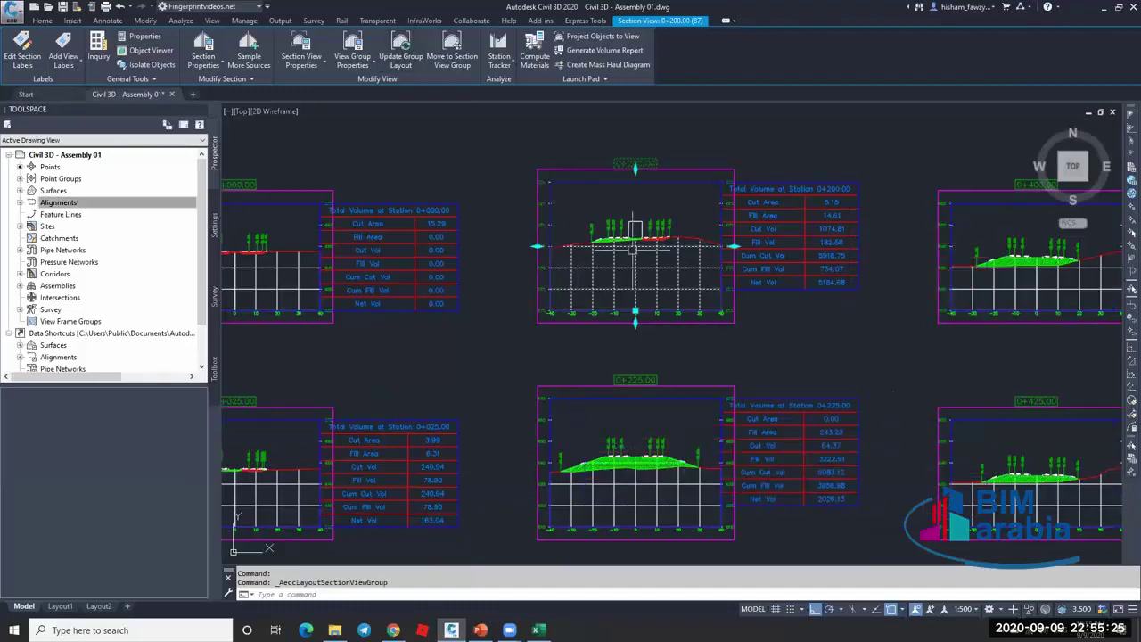
{"action": "scroll", "coordinate": [633, 231], "scroll_direction": "up", "scroll_amount": 6}
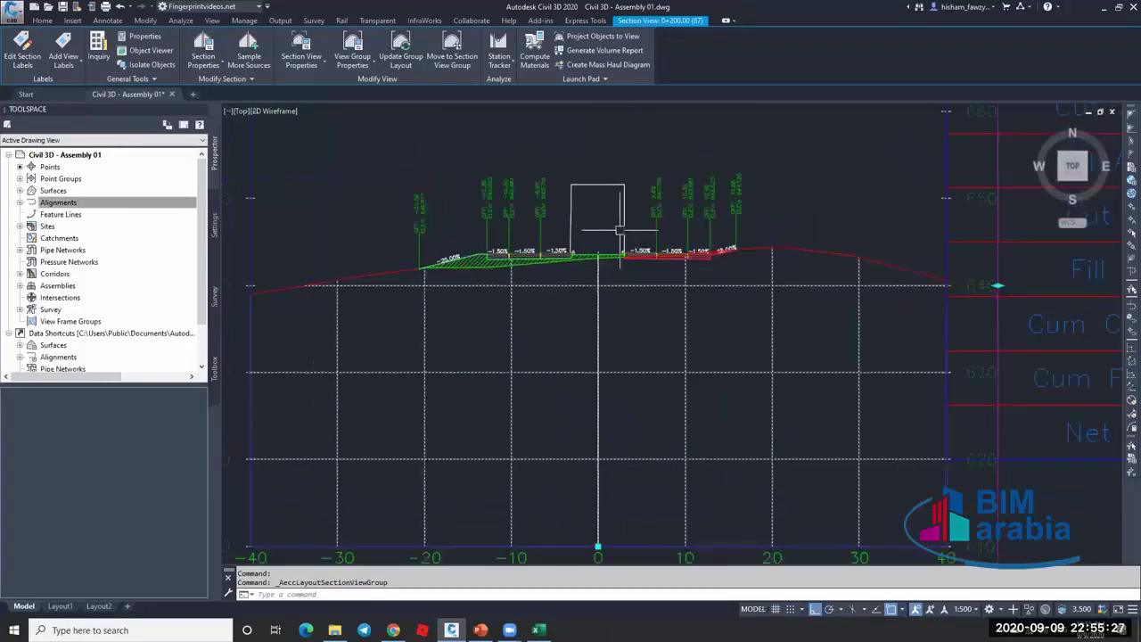
{"action": "scroll", "coordinate": [620, 230], "scroll_direction": "down", "scroll_amount": 5}
{"action": "scroll", "coordinate": [628, 223], "scroll_direction": "up", "scroll_amount": 4}
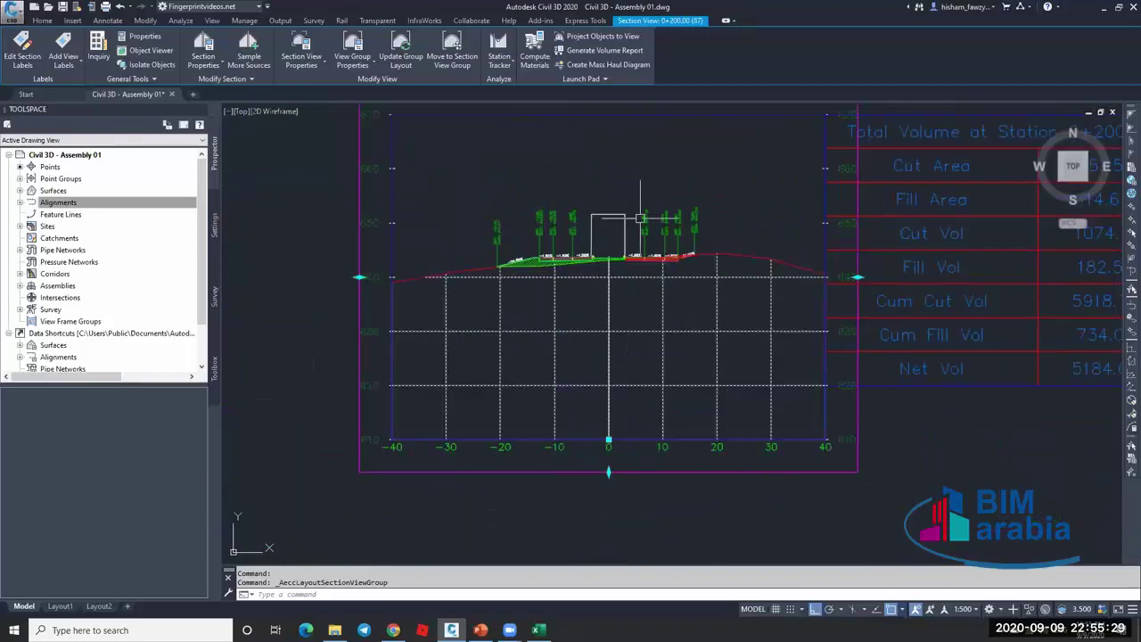
{"action": "scroll", "coordinate": [640, 218], "scroll_direction": "down", "scroll_amount": 4}
{"action": "scroll", "coordinate": [661, 240], "scroll_direction": "down", "scroll_amount": 5}
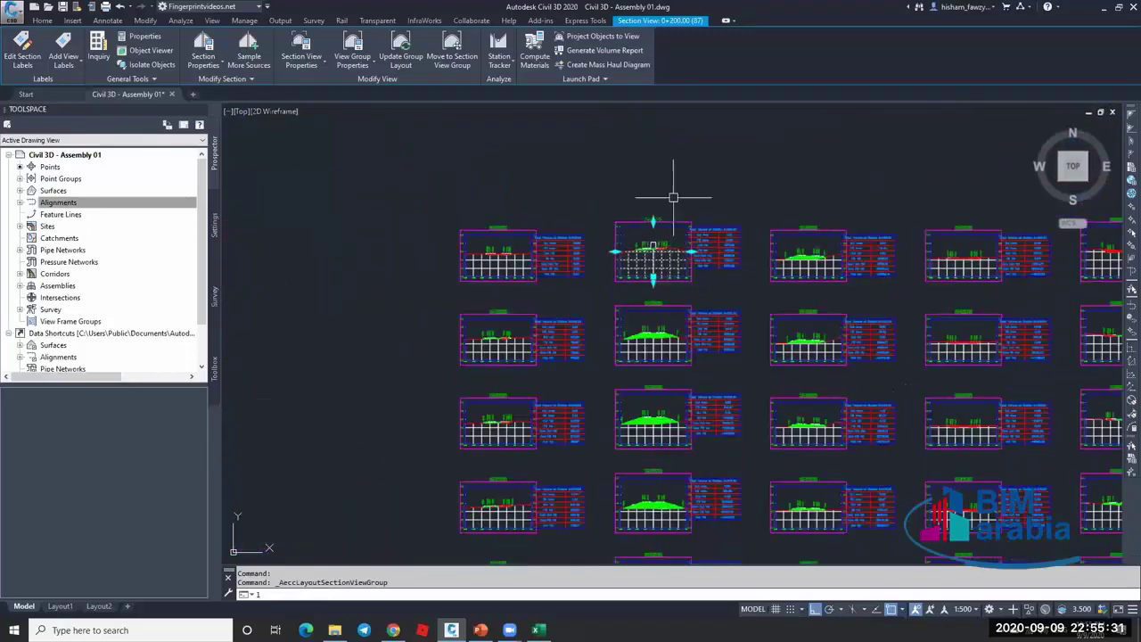
Cancel the stray LINE and MOVE commands, then select the 0+000 volume table.
{"action": "type", "text": "l"}
{"action": "key", "text": "Return"}
{"action": "left_click", "coordinate": [678, 132]}
{"action": "scroll", "coordinate": [678, 192], "scroll_direction": "up", "scroll_amount": 4}
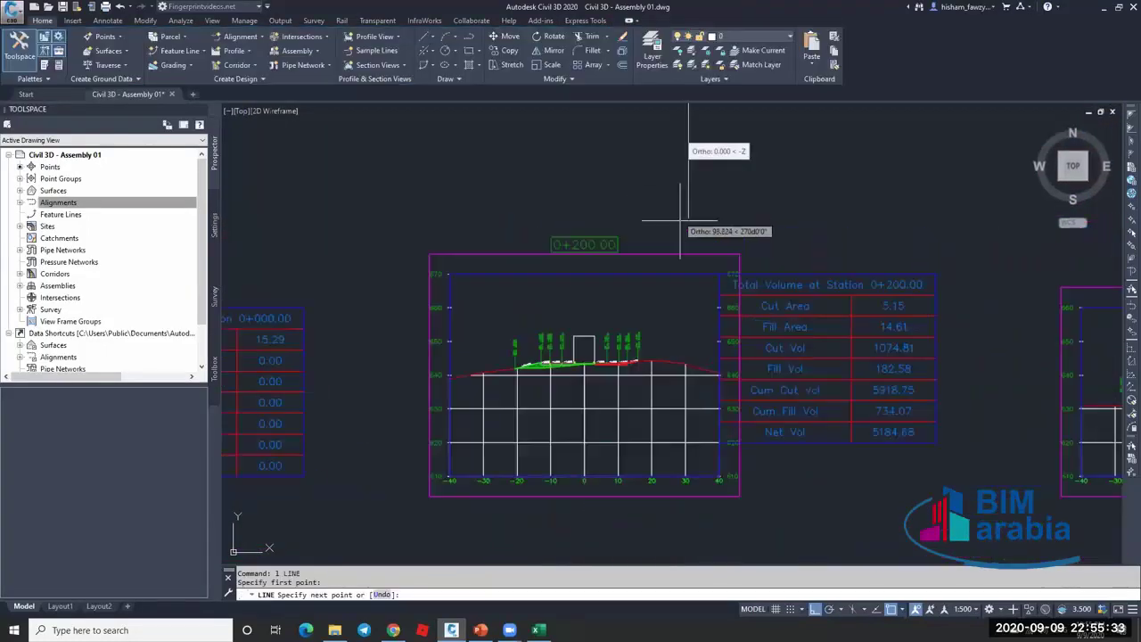
{"action": "key", "text": "Escape"}
{"action": "left_click", "coordinate": [695, 214]}
{"action": "left_click", "coordinate": [723, 194]}
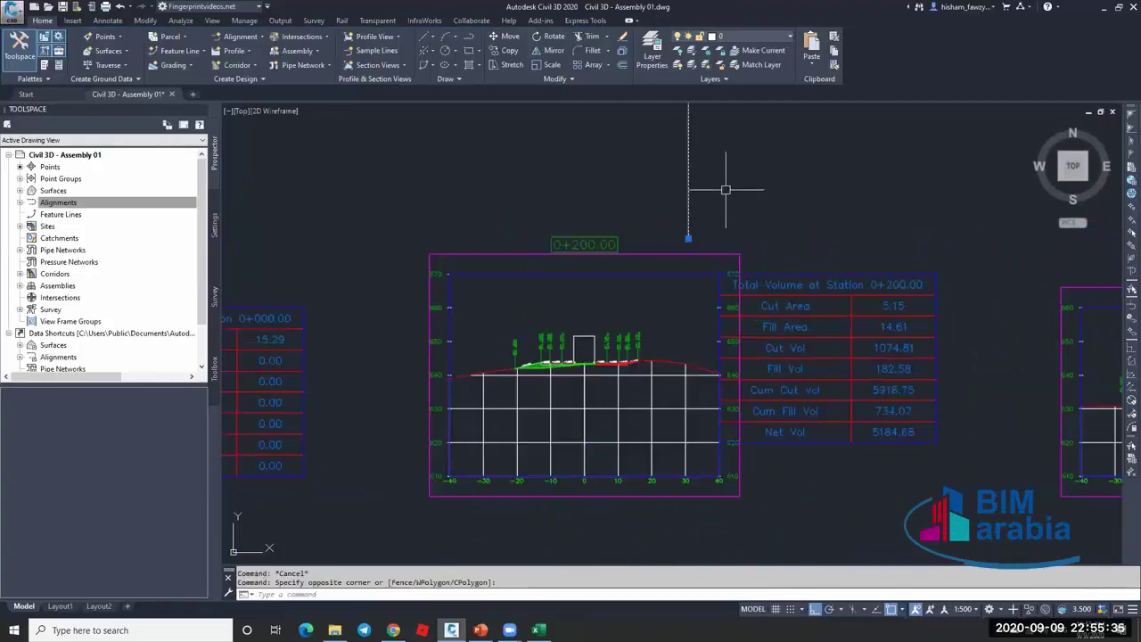
{"action": "type", "text": "m"}
{"action": "key", "text": "Return"}
{"action": "left_click", "coordinate": [814, 195]}
{"action": "key", "text": "Escape"}
{"action": "scroll", "coordinate": [699, 213], "scroll_direction": "down", "scroll_amount": 2}
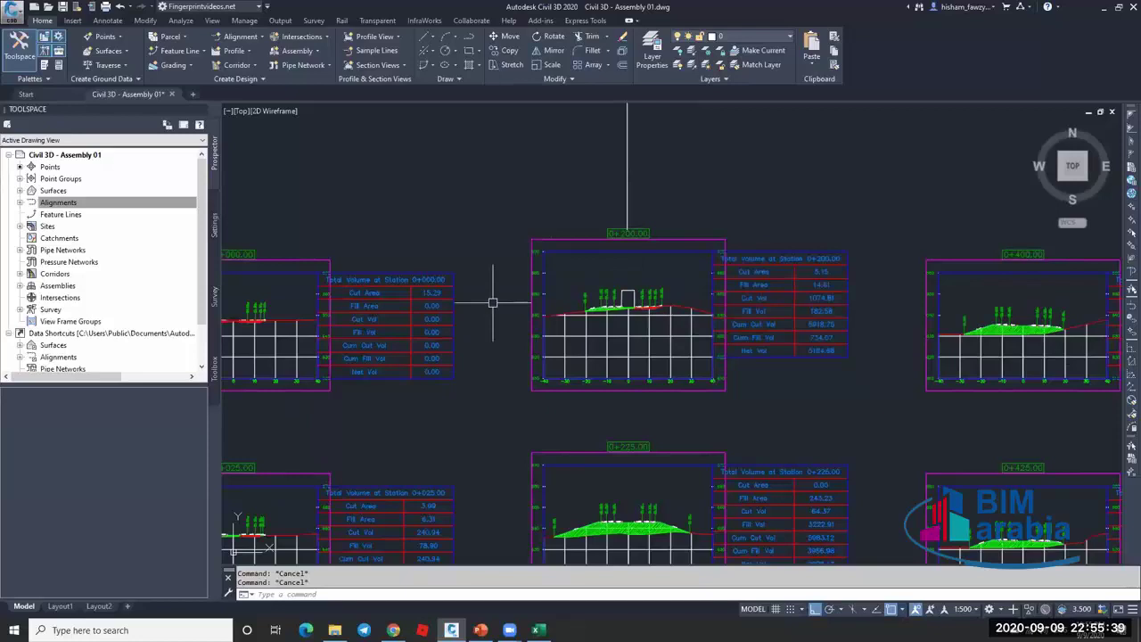
{"action": "left_click", "coordinate": [398, 298]}
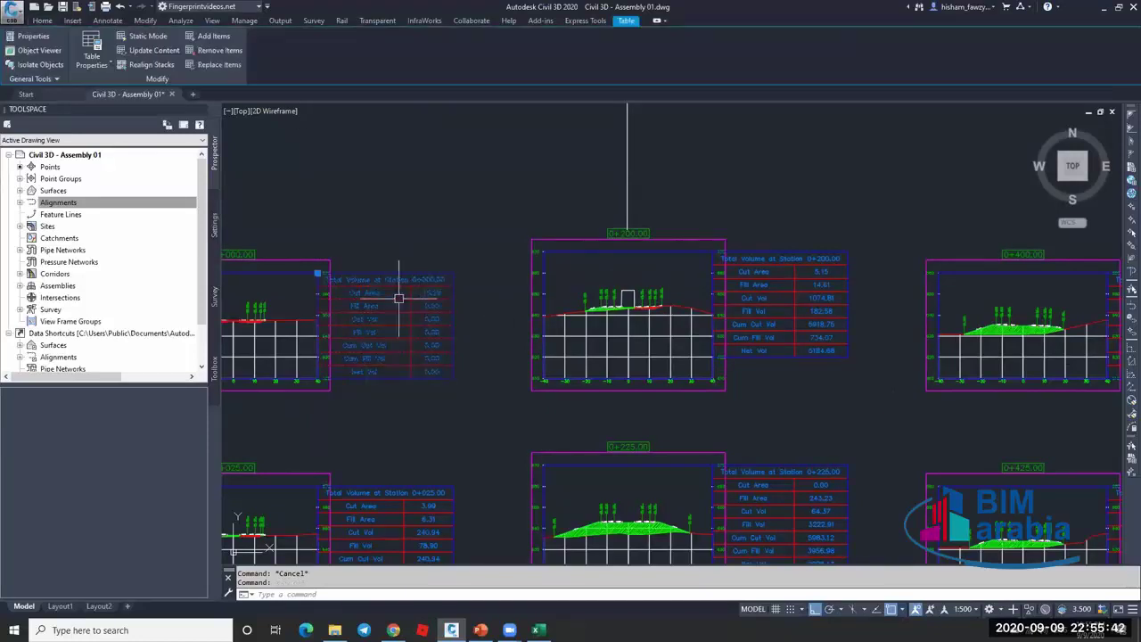
Open the volume table style settings, close them unchanged, and deselect the table.
{"action": "left_click", "coordinate": [92, 53]}
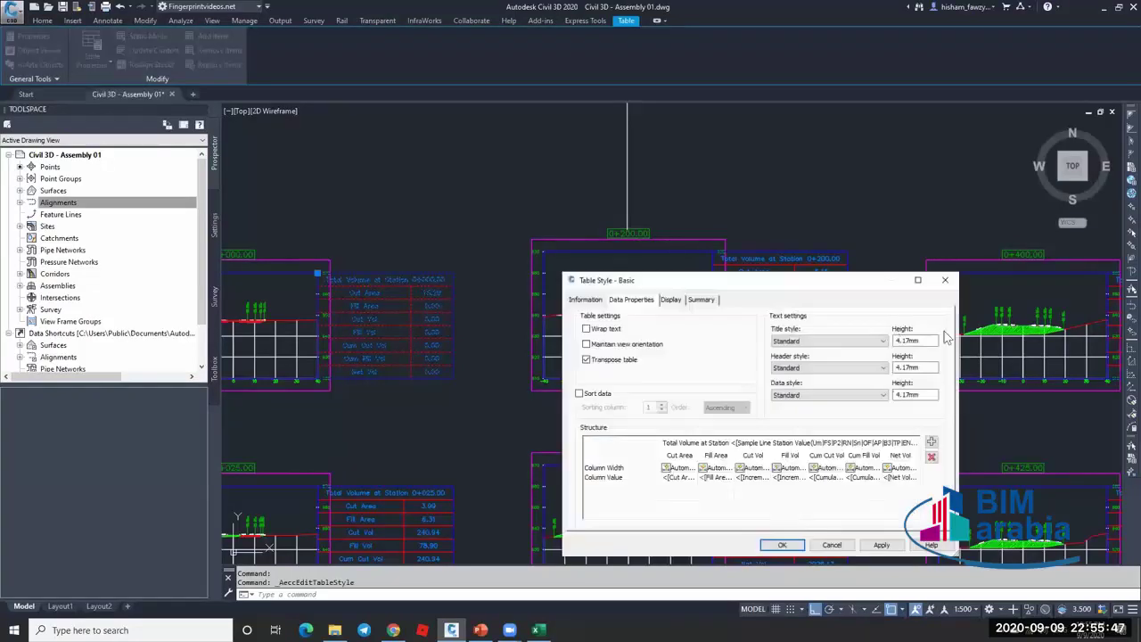
{"action": "left_click", "coordinate": [942, 282]}
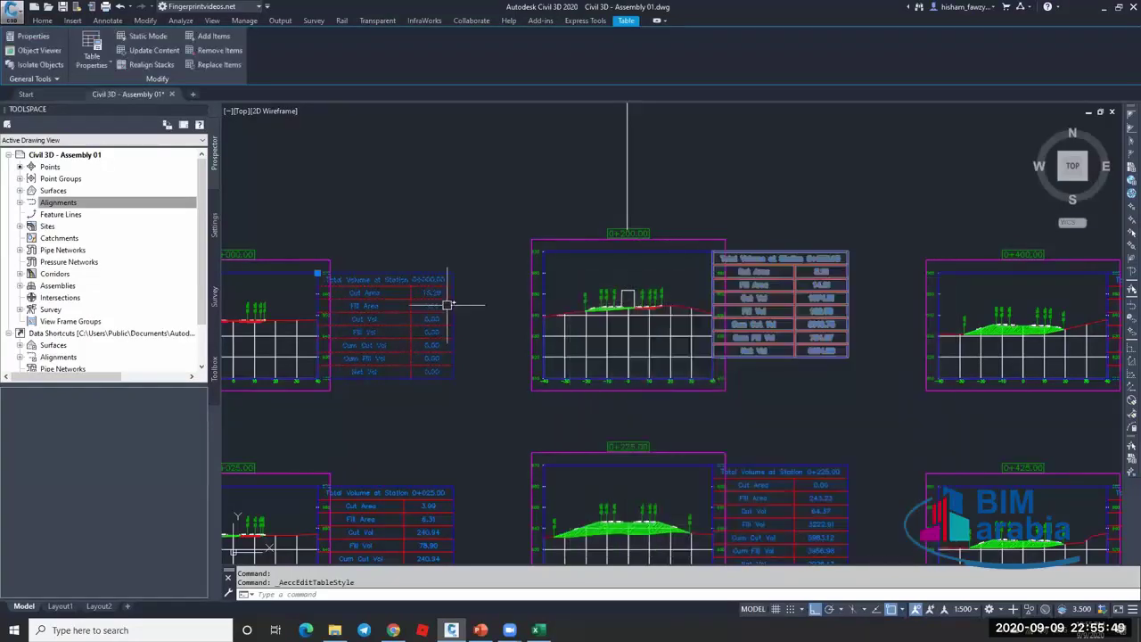
{"action": "key", "text": "Escape"}
{"action": "key", "text": "Escape"}
{"action": "scroll", "coordinate": [731, 249], "scroll_direction": "down", "scroll_amount": 6}
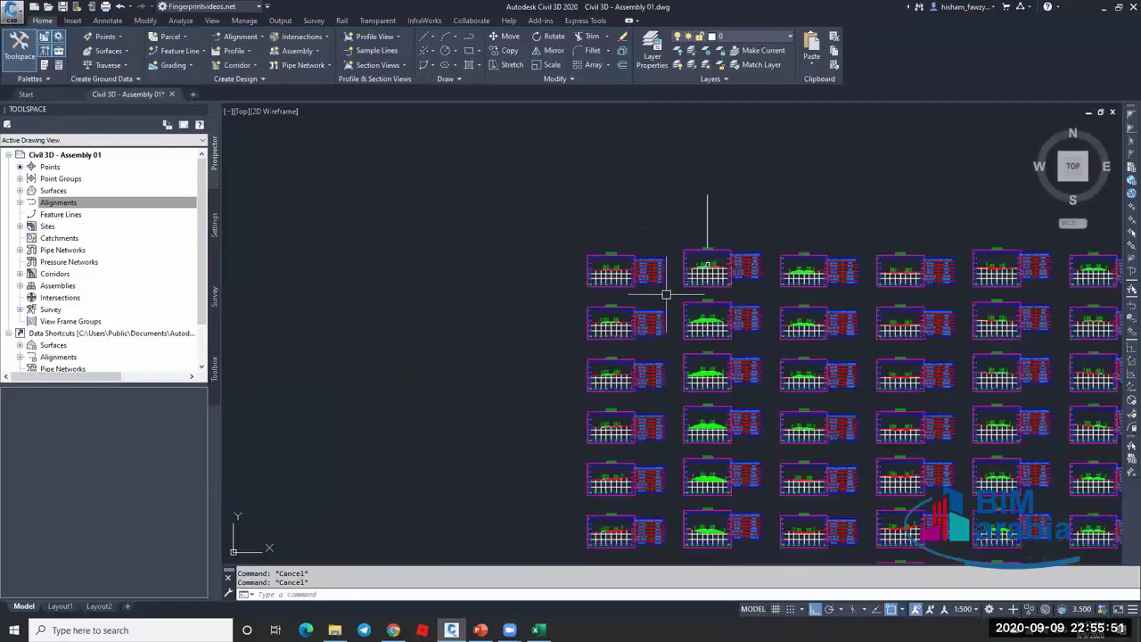
{"action": "scroll", "coordinate": [604, 312], "scroll_direction": "up", "scroll_amount": 2}
{"action": "scroll", "coordinate": [693, 216], "scroll_direction": "up", "scroll_amount": 2}
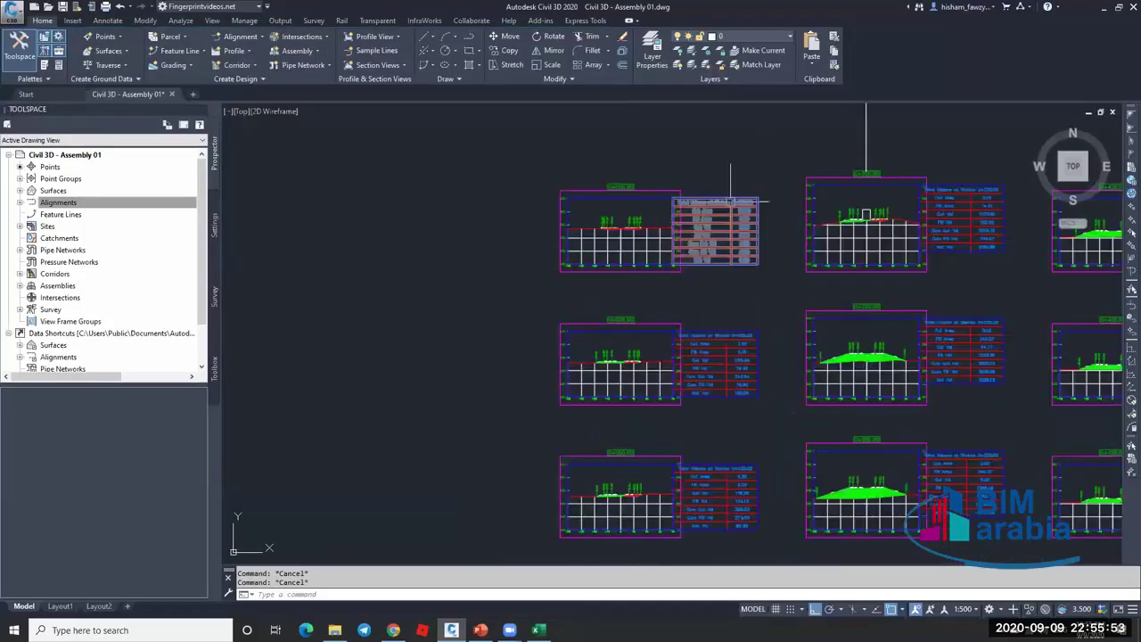
{"action": "scroll", "coordinate": [707, 227], "scroll_direction": "up", "scroll_amount": 4}
{"action": "scroll", "coordinate": [564, 235], "scroll_direction": "up", "scroll_amount": 3}
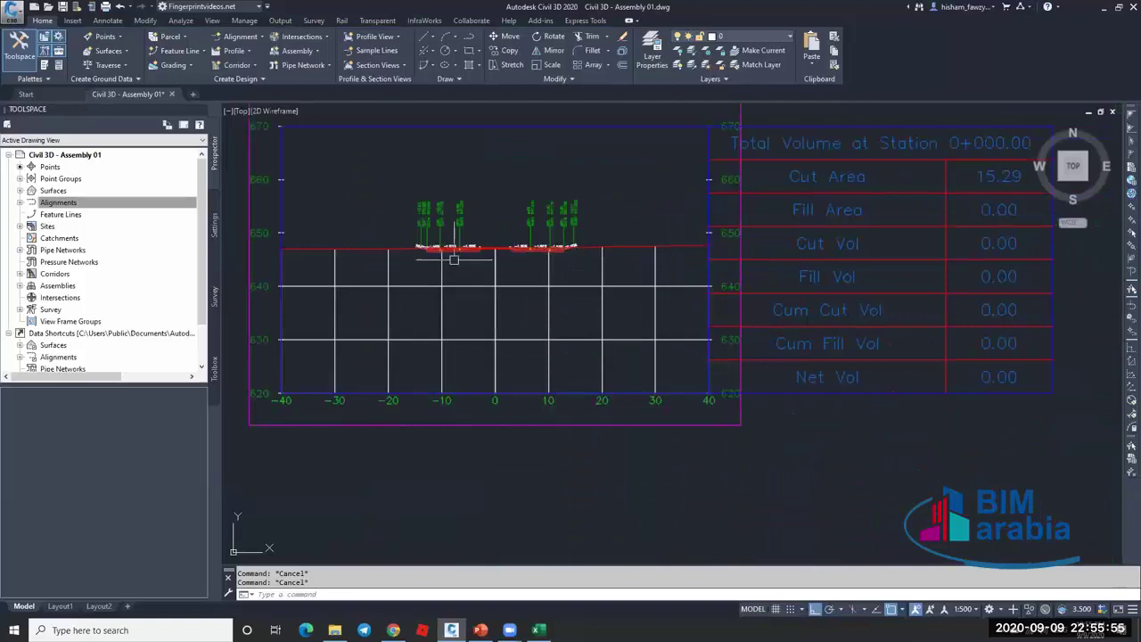
Edit the 0+000 table's style to use 2.5mm title, header and data text heights.
{"action": "left_click", "coordinate": [725, 236]}
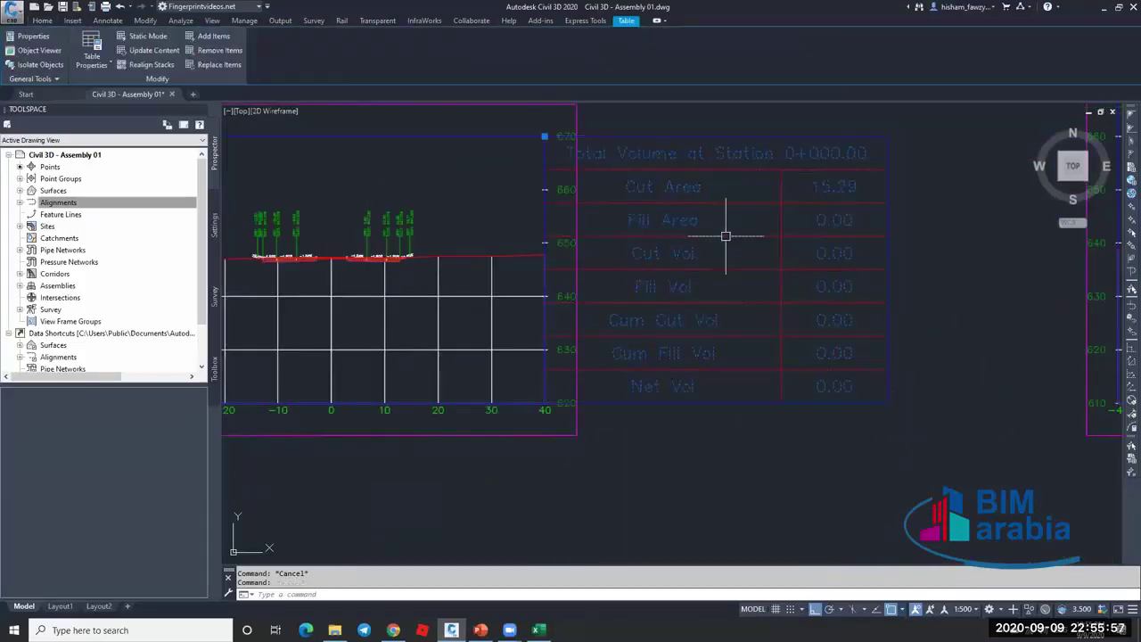
{"action": "right_click", "coordinate": [726, 237]}
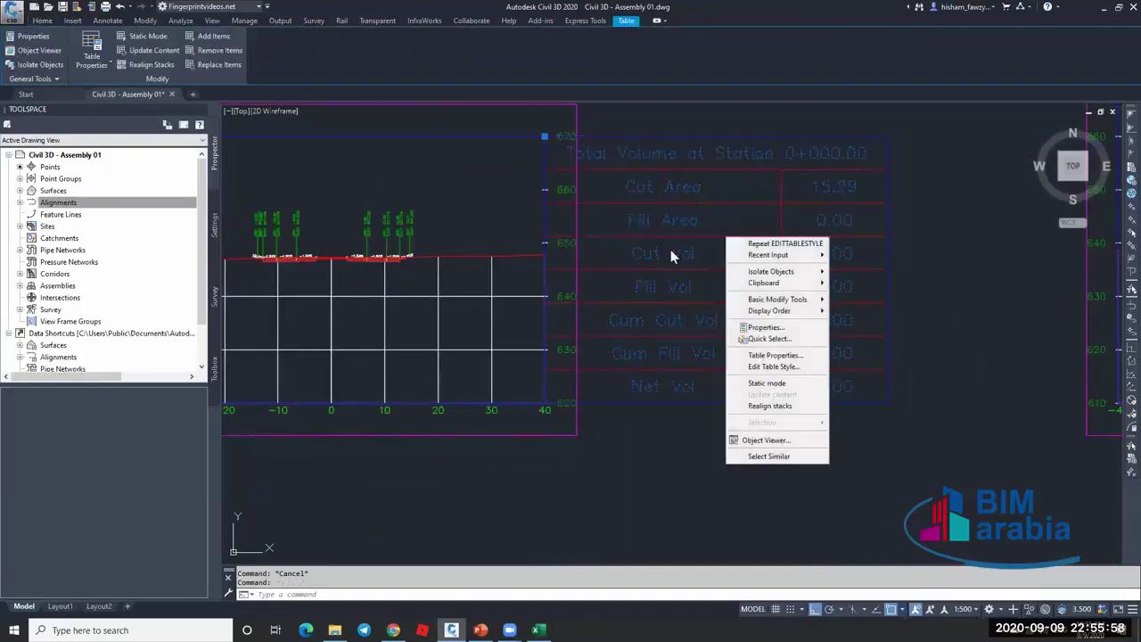
{"action": "left_click", "coordinate": [769, 368]}
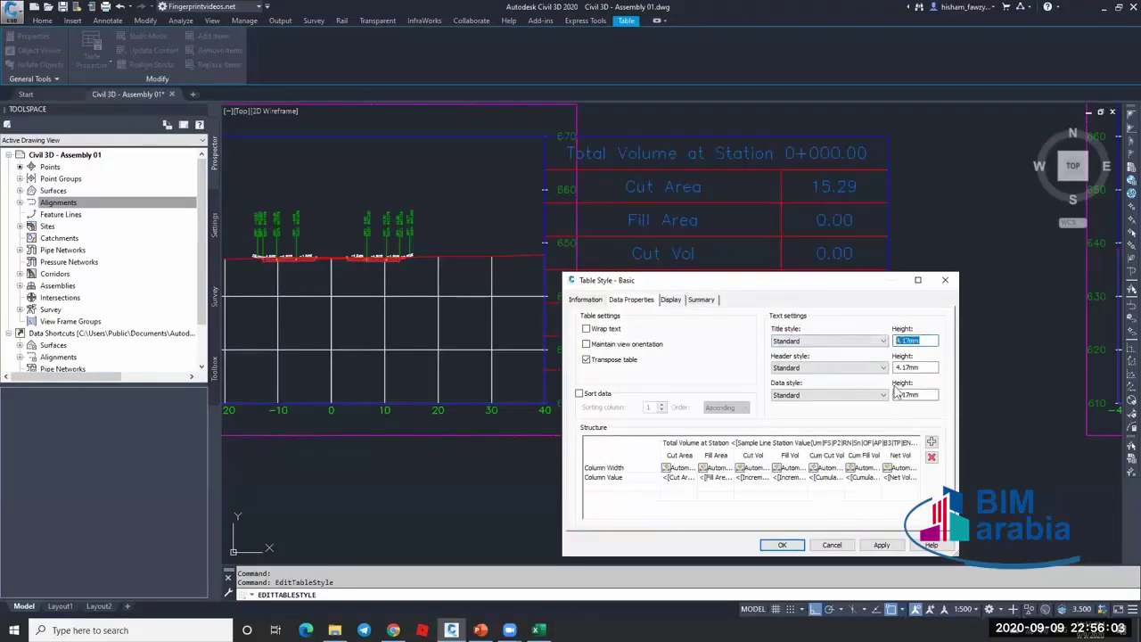
{"action": "double_click", "coordinate": [920, 367]}
{"action": "double_click", "coordinate": [914, 394]}
{"action": "type", "text": "2.5"}
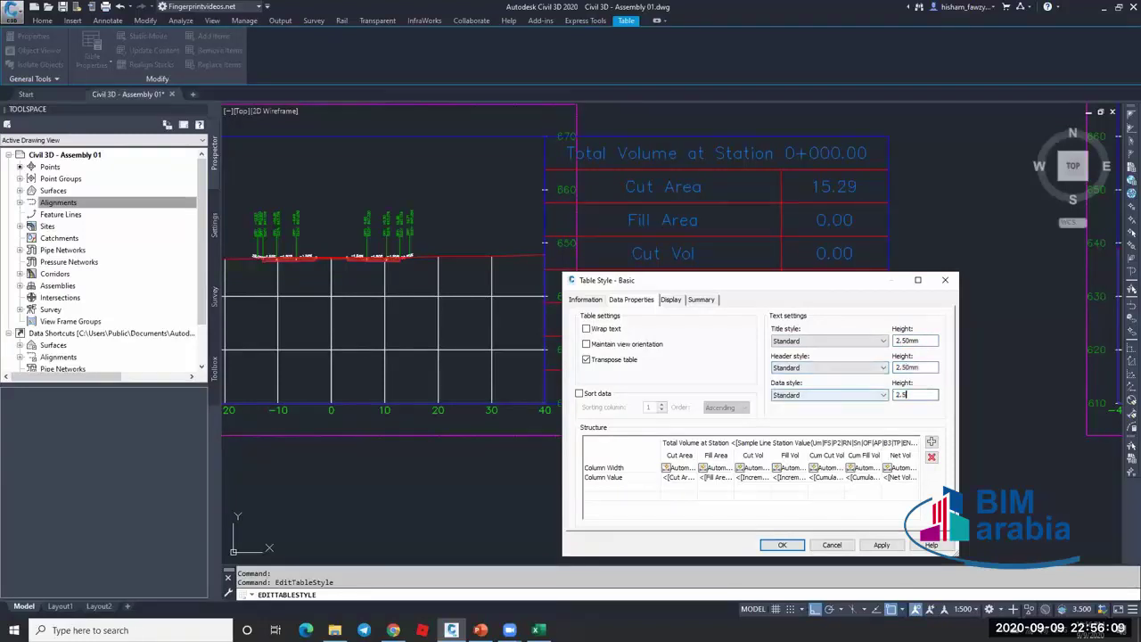
{"action": "left_click", "coordinate": [798, 547]}
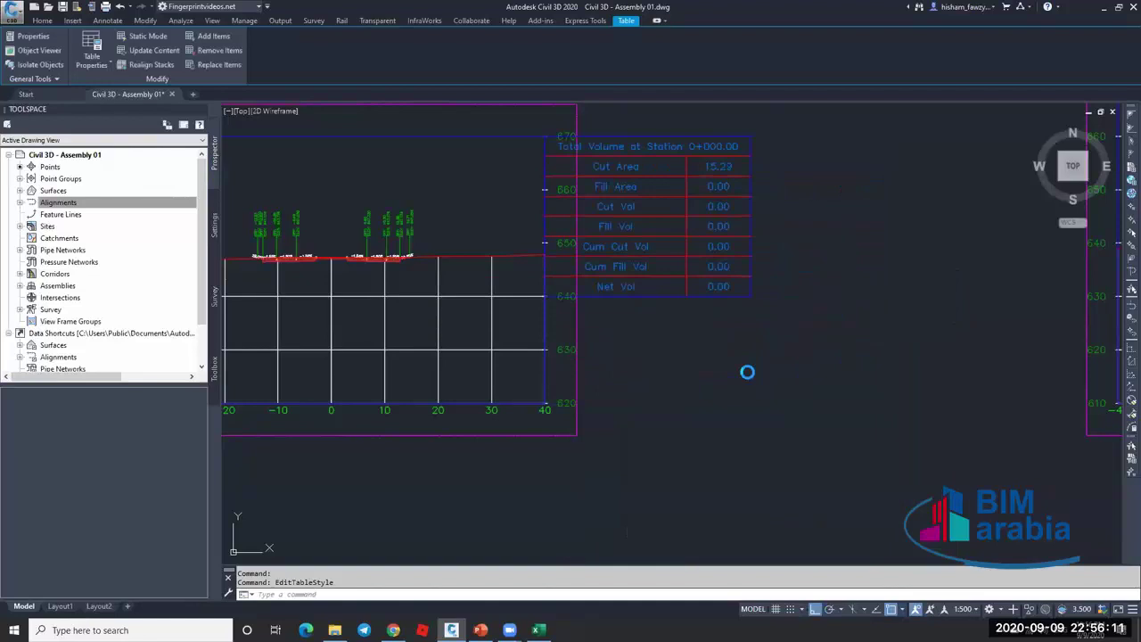
{"action": "scroll", "coordinate": [575, 285], "scroll_direction": "down", "scroll_amount": 2}
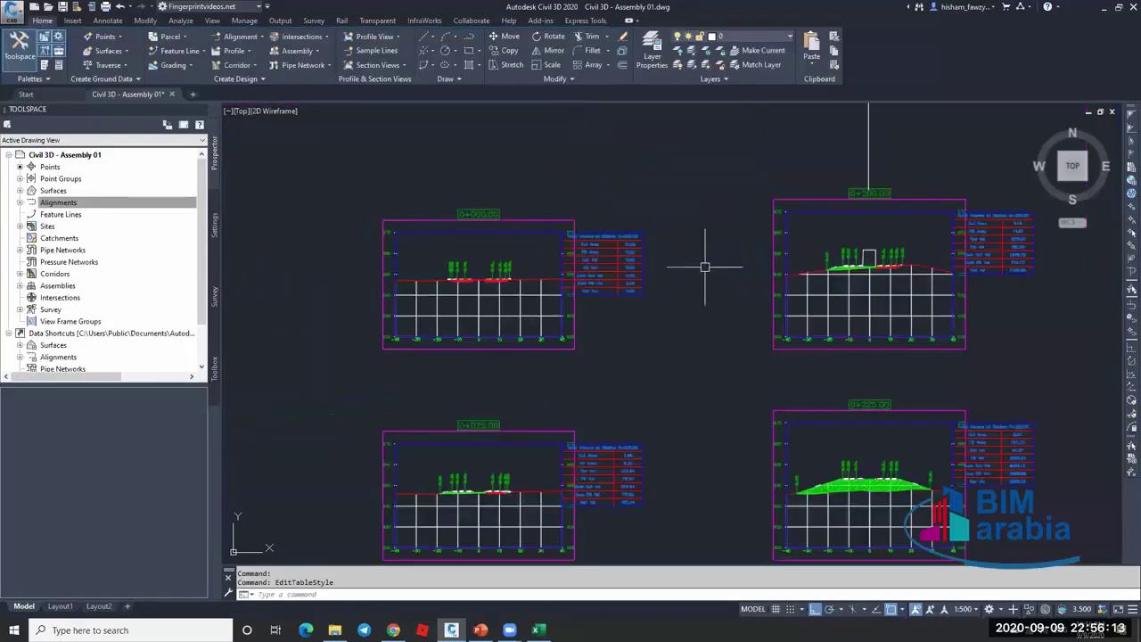
Update the group layout from section view 0+000.00 so Total Volume tables sit beside their views.
{"action": "key", "text": "Escape"}
{"action": "middle_click_drag", "start_coordinate": [793, 267], "coordinate": [741, 255]}
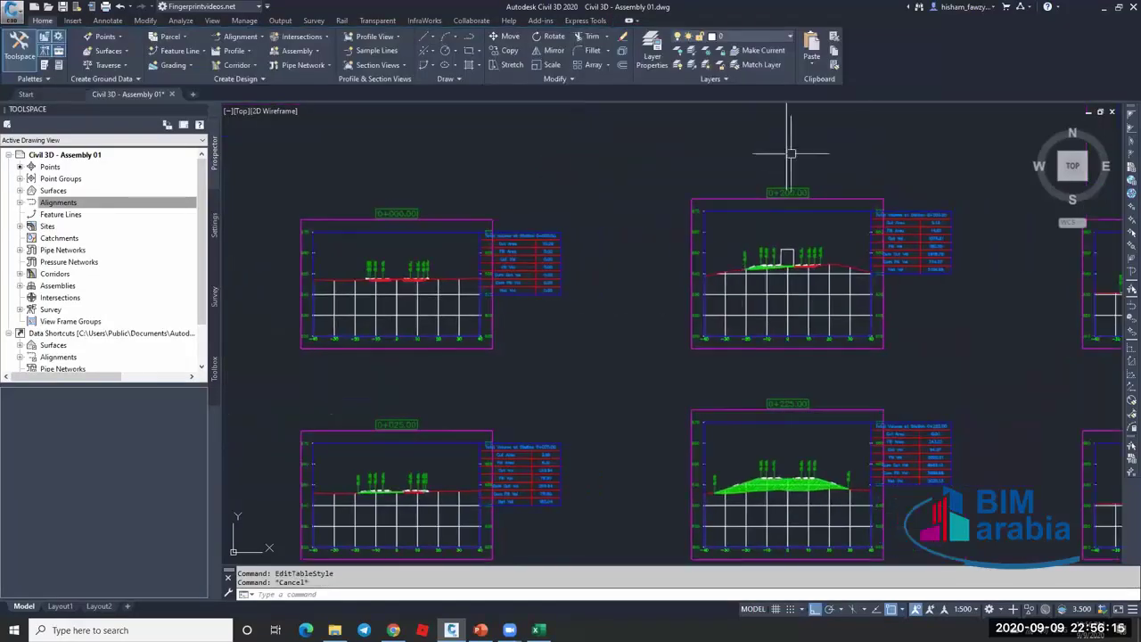
{"action": "key", "text": "Escape"}
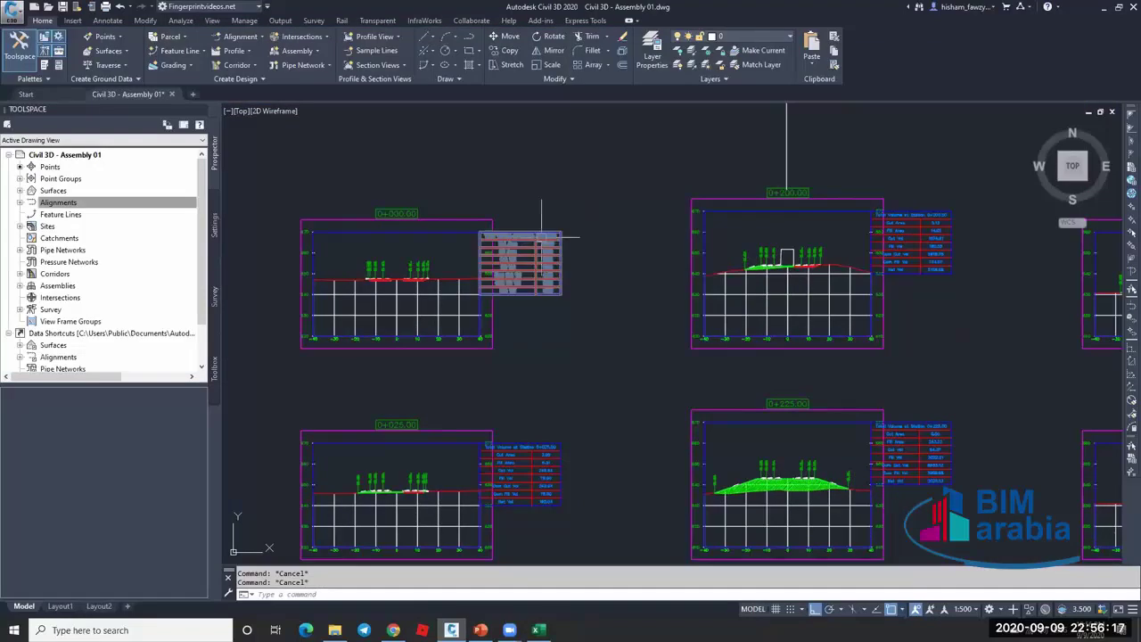
{"action": "left_click", "coordinate": [396, 303]}
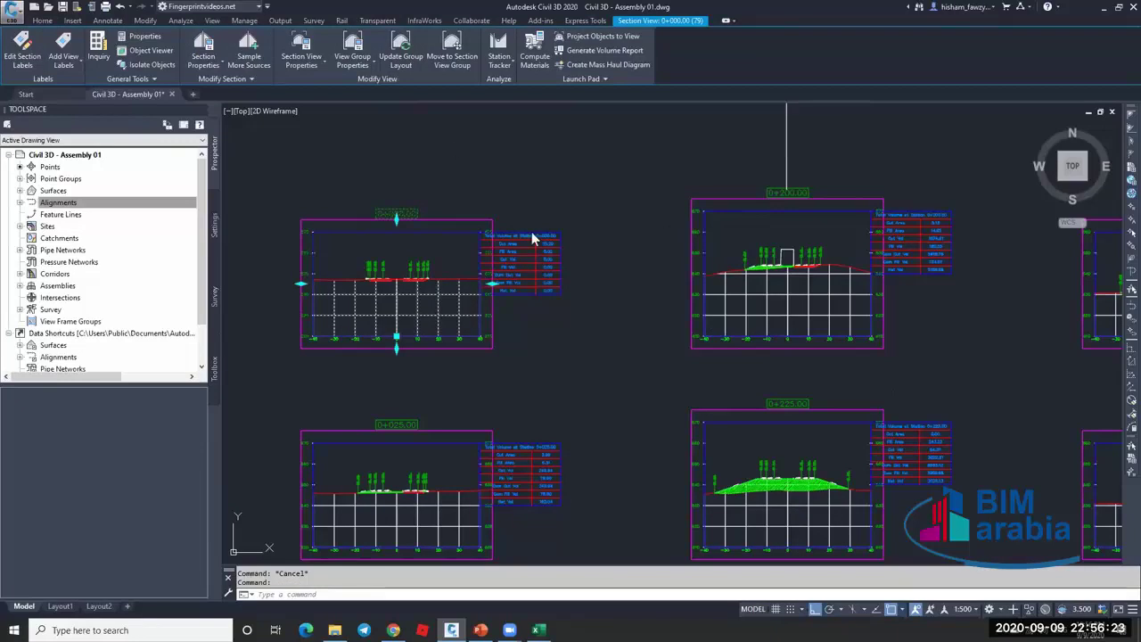
{"action": "key", "text": "Escape"}
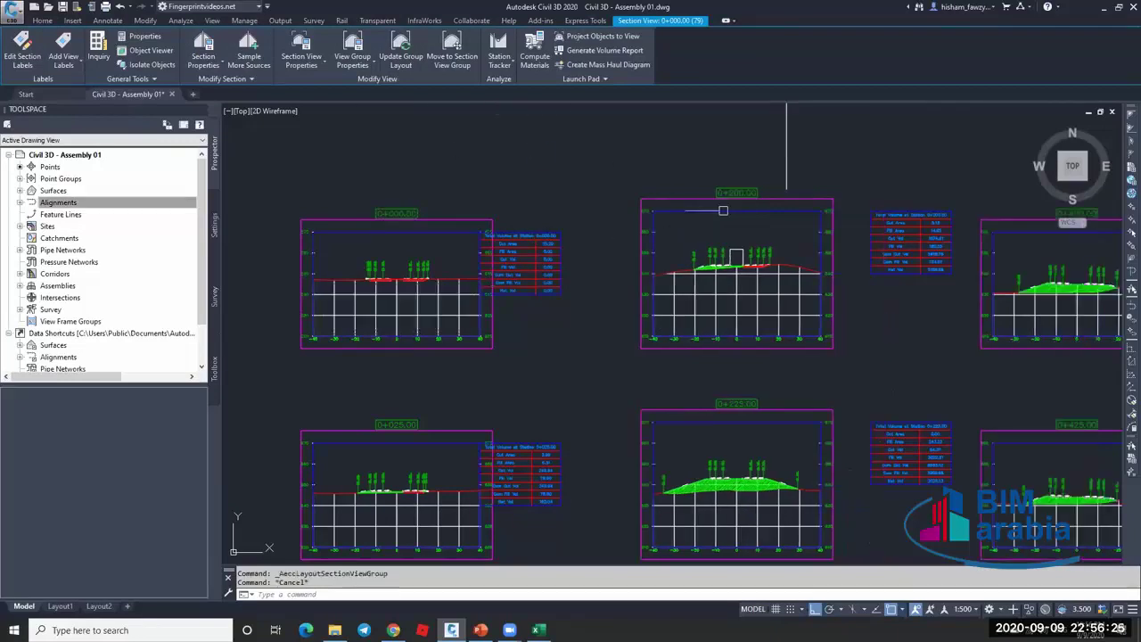
{"action": "left_click", "coordinate": [467, 223]}
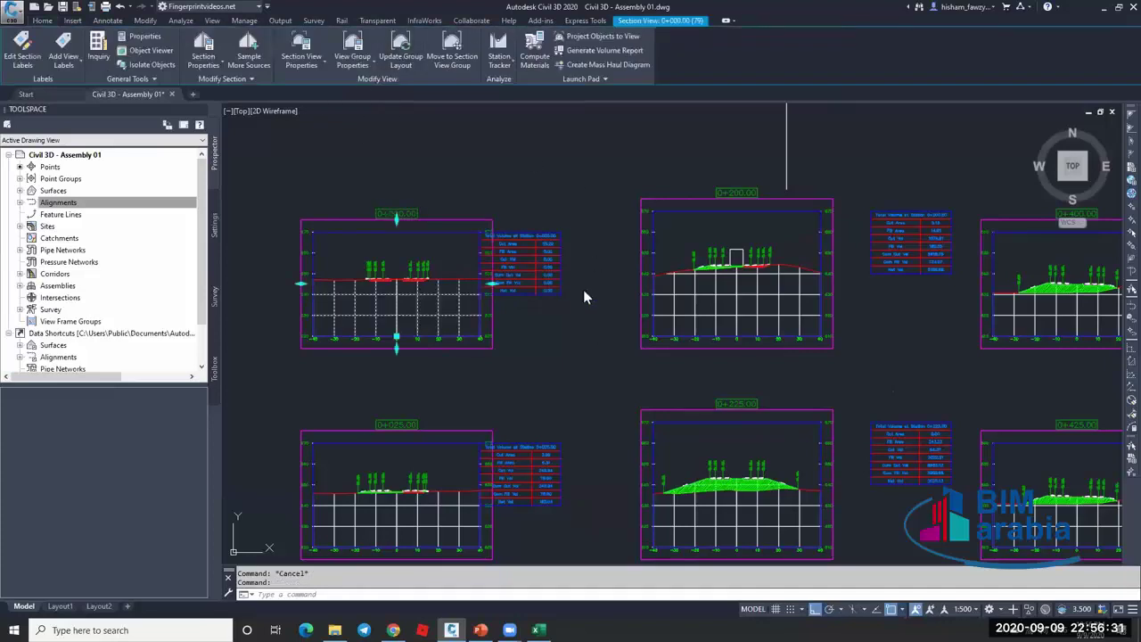
{"action": "key", "text": "Return"}
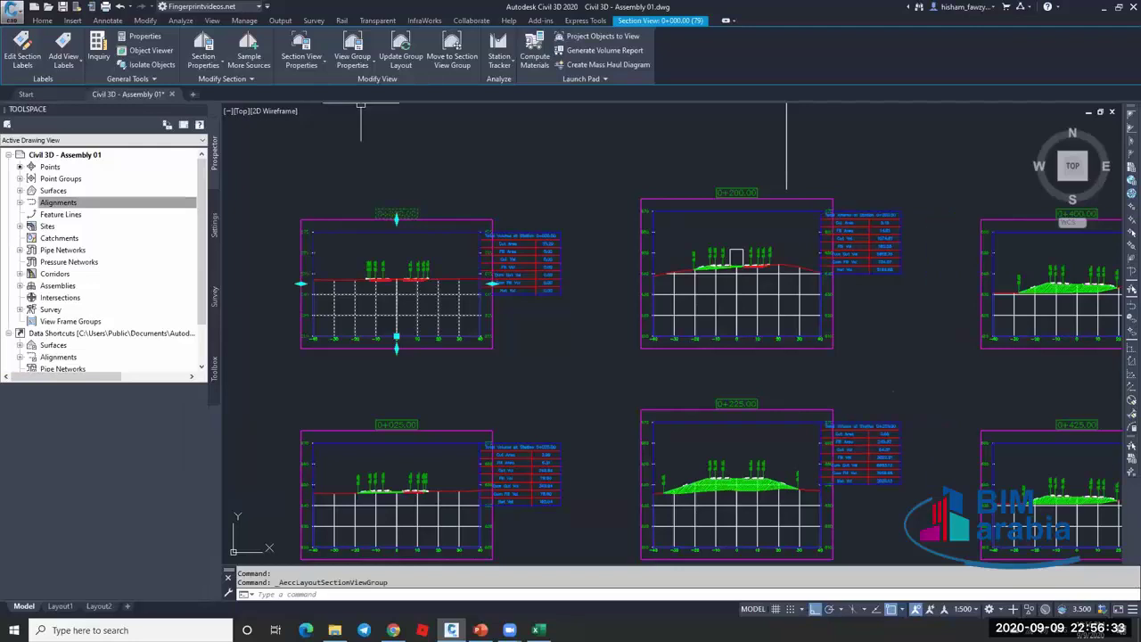
{"action": "key", "text": "Escape"}
Zoom across stations 0+000.00, 0+200.00 and 0+400.00 to check their compact Total Volume tables.
{"action": "scroll", "coordinate": [740, 250], "scroll_direction": "up", "scroll_amount": 8}
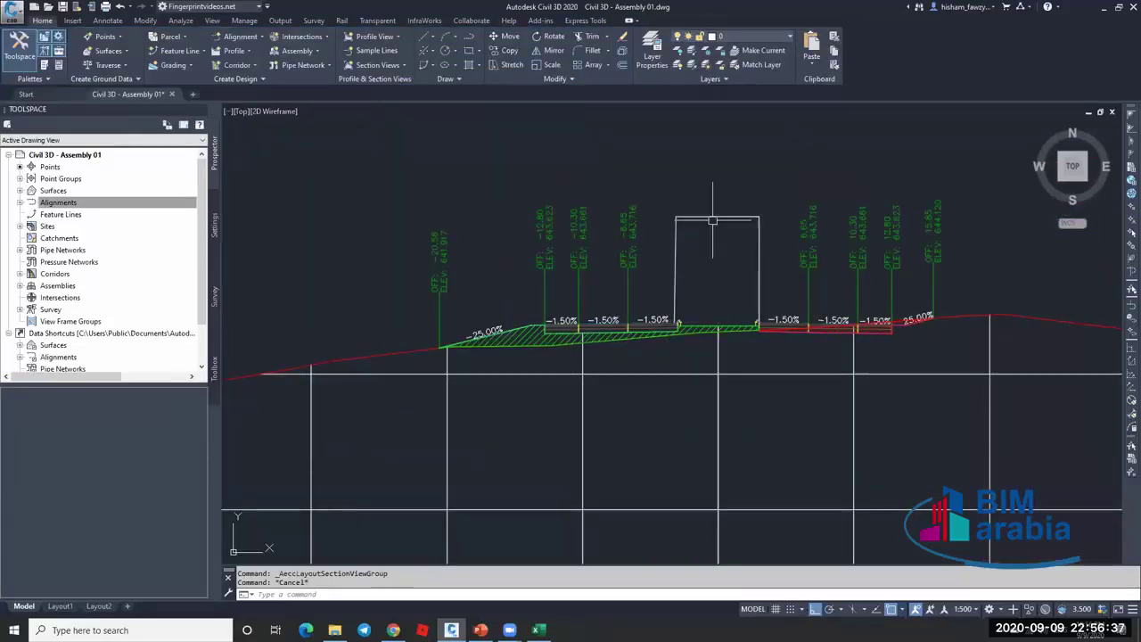
{"action": "scroll", "coordinate": [677, 267], "scroll_direction": "down", "scroll_amount": 8}
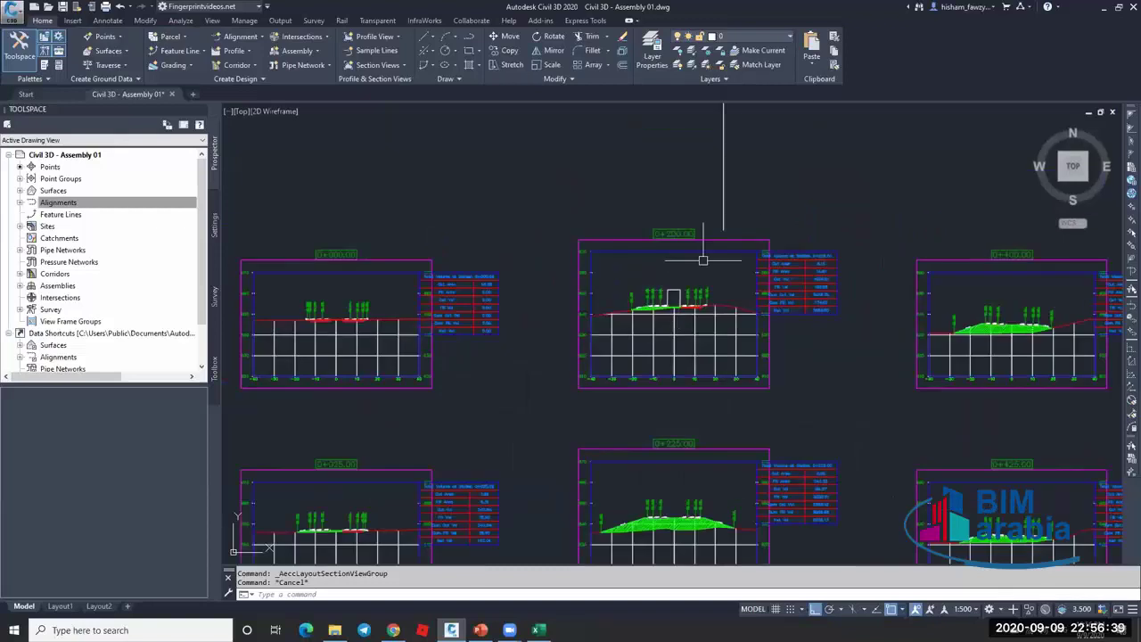
{"action": "left_click", "coordinate": [716, 204]}
{"action": "scroll", "coordinate": [726, 225], "scroll_direction": "up", "scroll_amount": 7}
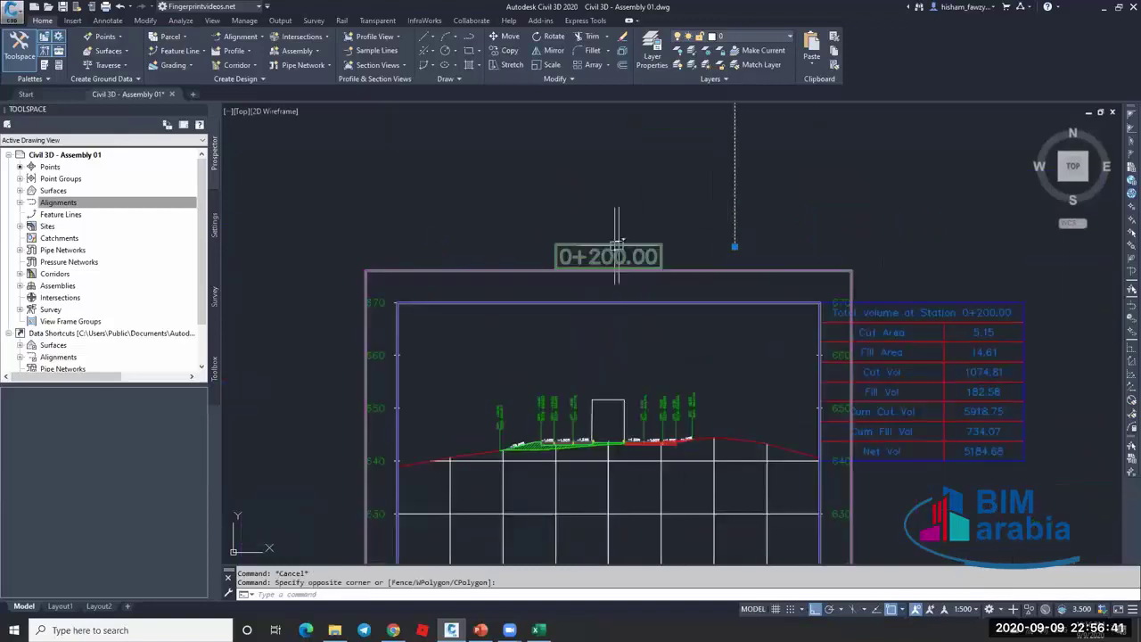
{"action": "key", "text": "Escape"}
{"action": "scroll", "coordinate": [749, 233], "scroll_direction": "down", "scroll_amount": 2}
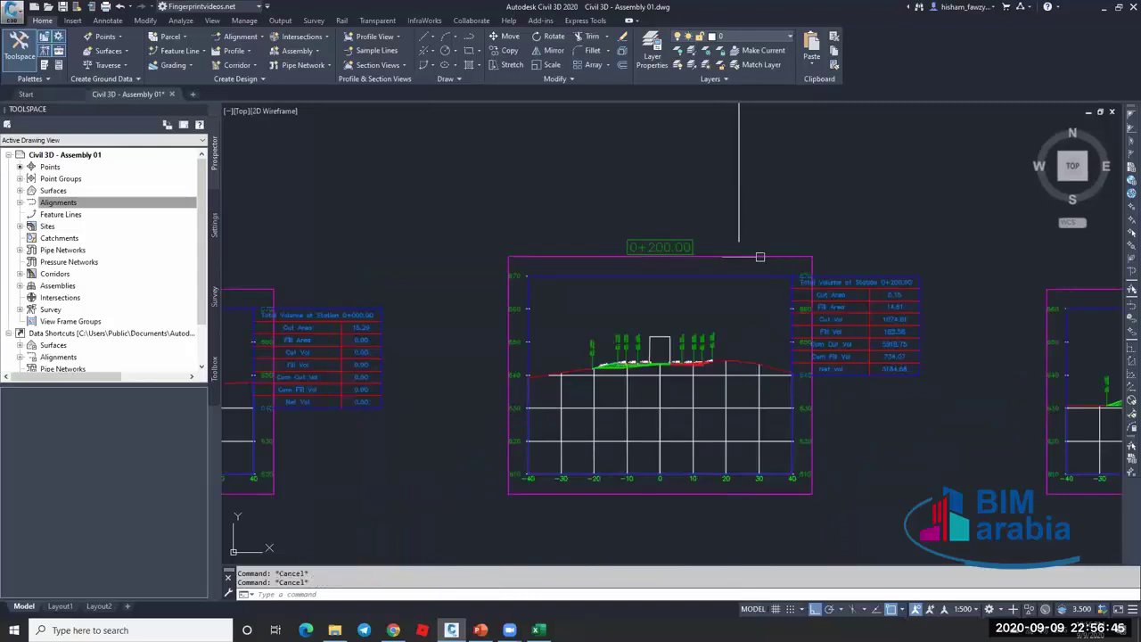
{"action": "left_click", "coordinate": [755, 258]}
{"action": "key", "text": "Escape"}
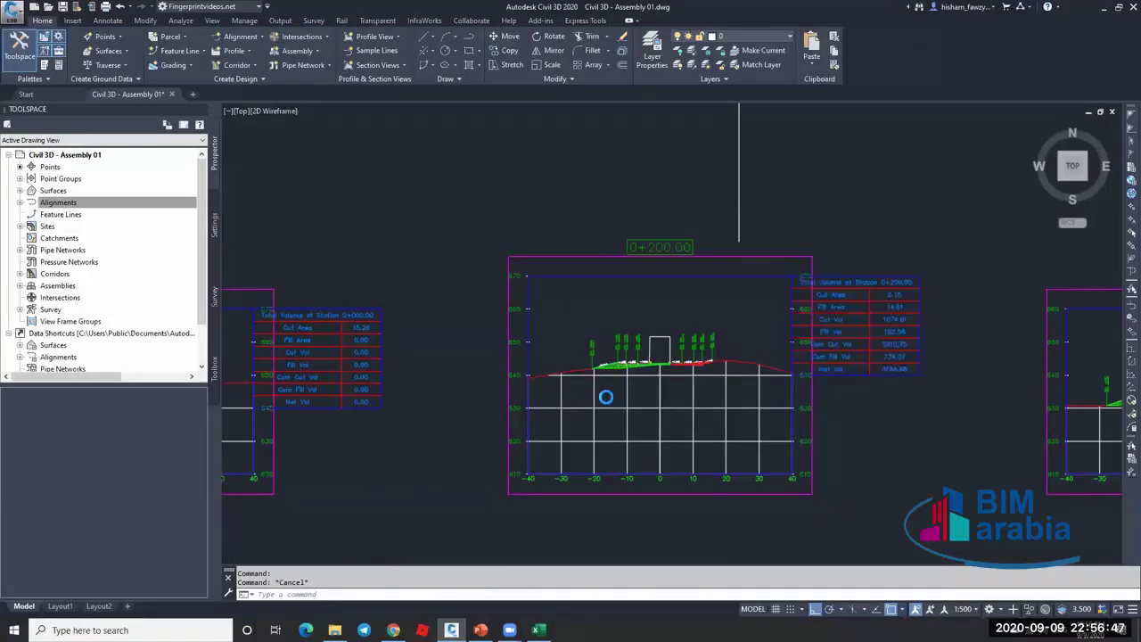
{"action": "scroll", "coordinate": [606, 395], "scroll_direction": "up", "scroll_amount": 2}
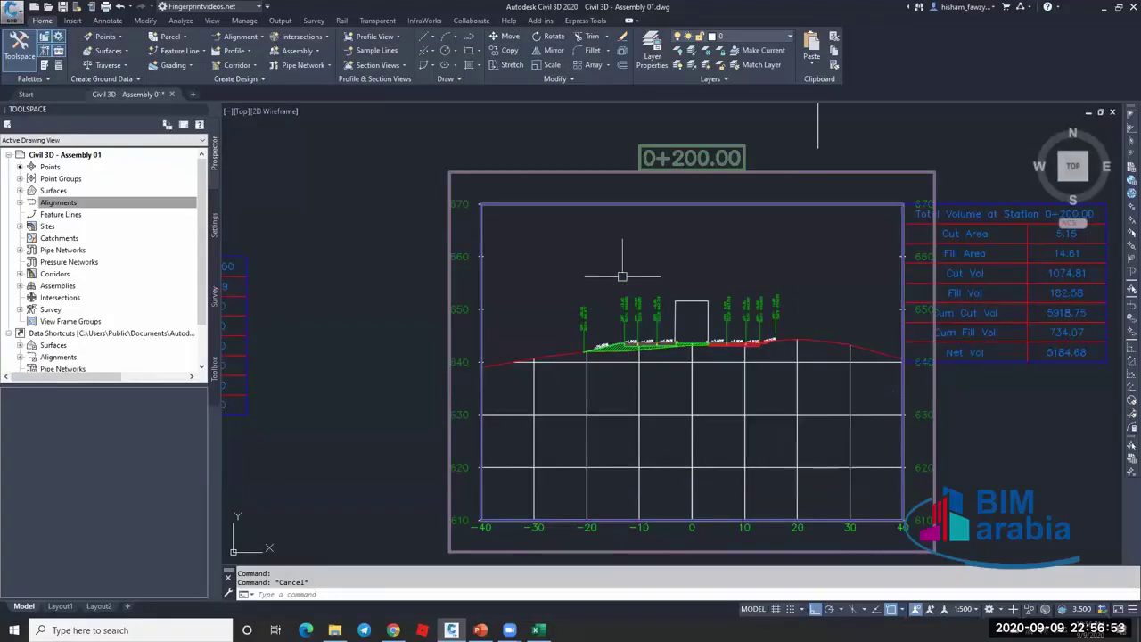
{"action": "scroll", "coordinate": [635, 272], "scroll_direction": "down", "scroll_amount": 4}
{"action": "scroll", "coordinate": [640, 288], "scroll_direction": "up", "scroll_amount": 2}
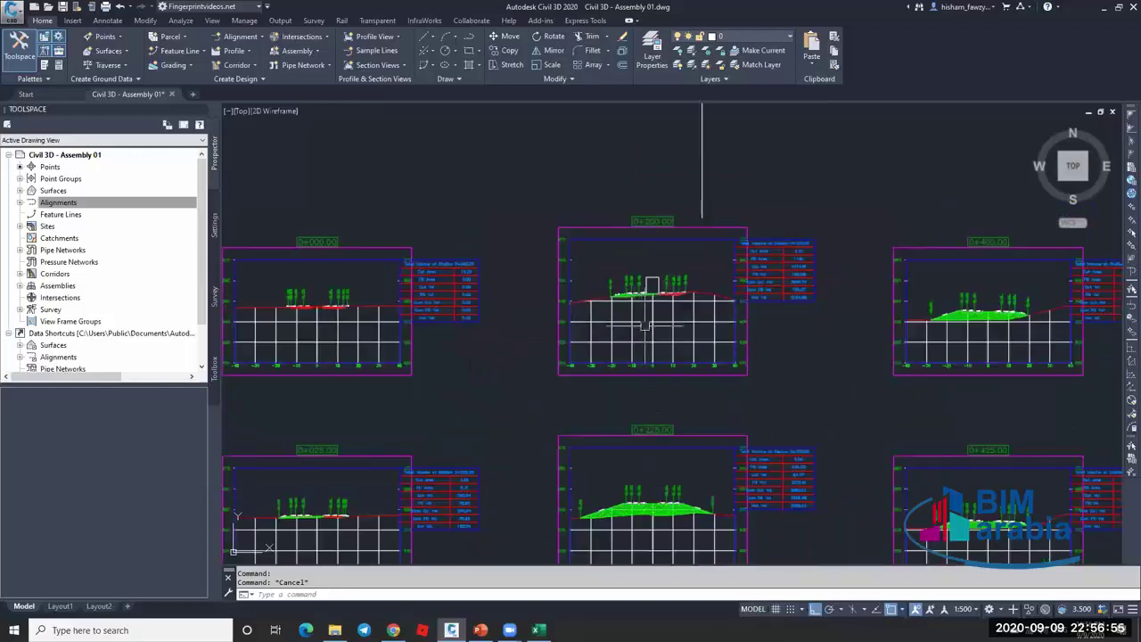
Move the 0+200.00 section view straight up above the grid with Move (M).
{"action": "left_click", "coordinate": [652, 285]}
{"action": "scroll", "coordinate": [702, 218], "scroll_direction": "down", "scroll_amount": 2}
{"action": "type", "text": "m"}
{"action": "key", "text": "Return"}
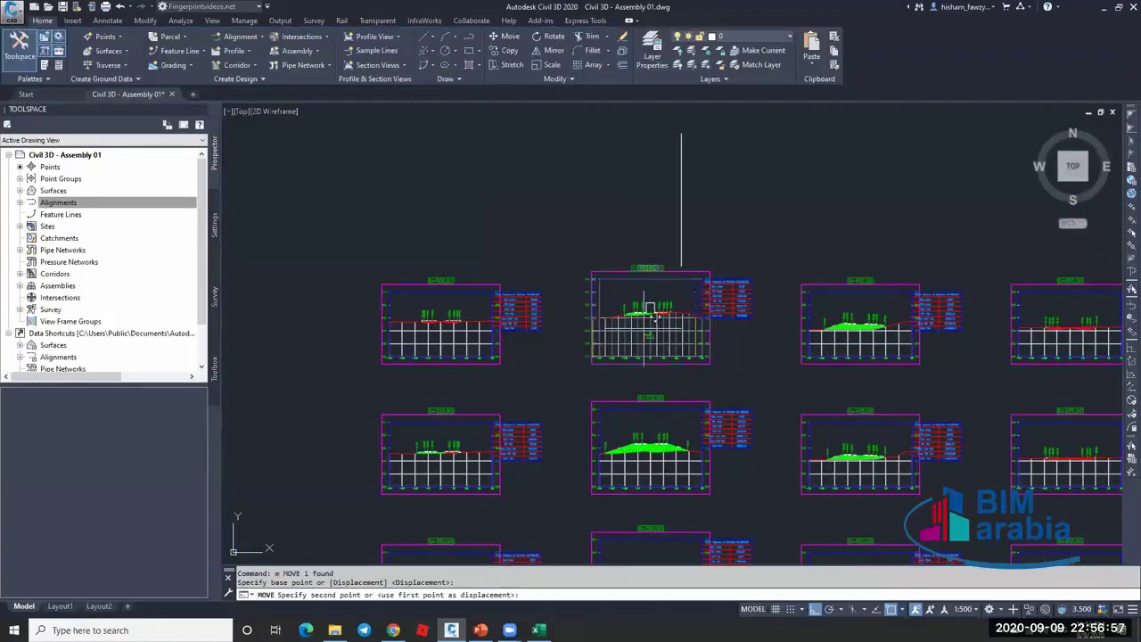
{"action": "left_click", "coordinate": [681, 267]}
{"action": "scroll", "coordinate": [571, 267], "scroll_direction": "down", "scroll_amount": 5}
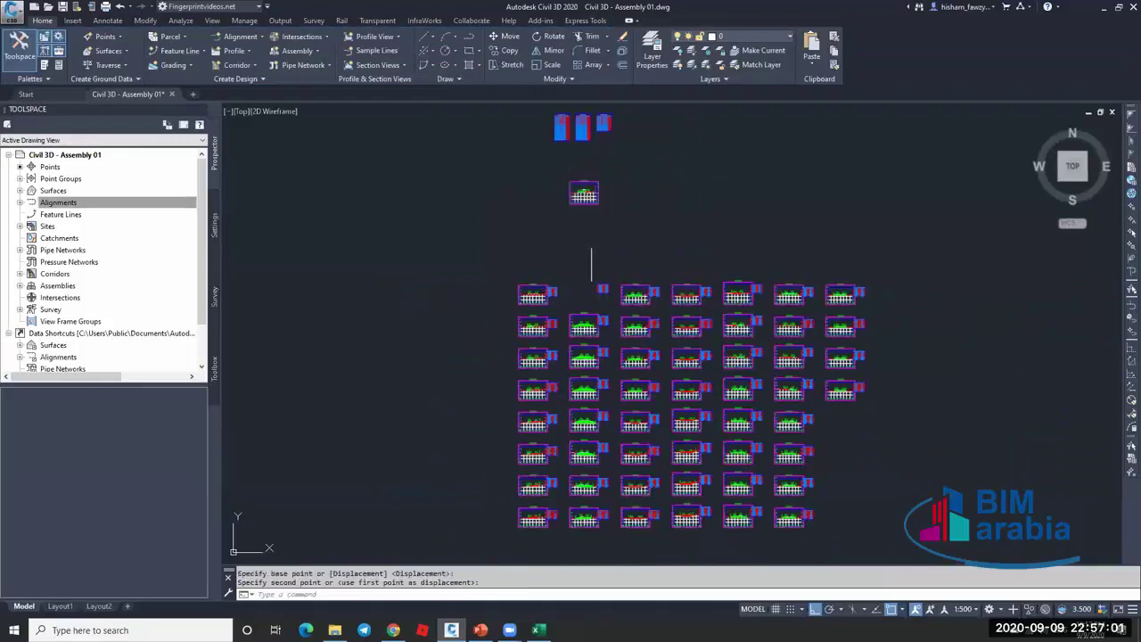
{"action": "left_click", "coordinate": [578, 200]}
{"action": "key", "text": "Escape"}
Zoom back to the corridor plan and select one of its sample lines.
{"action": "scroll", "coordinate": [574, 202], "scroll_direction": "up", "scroll_amount": 2}
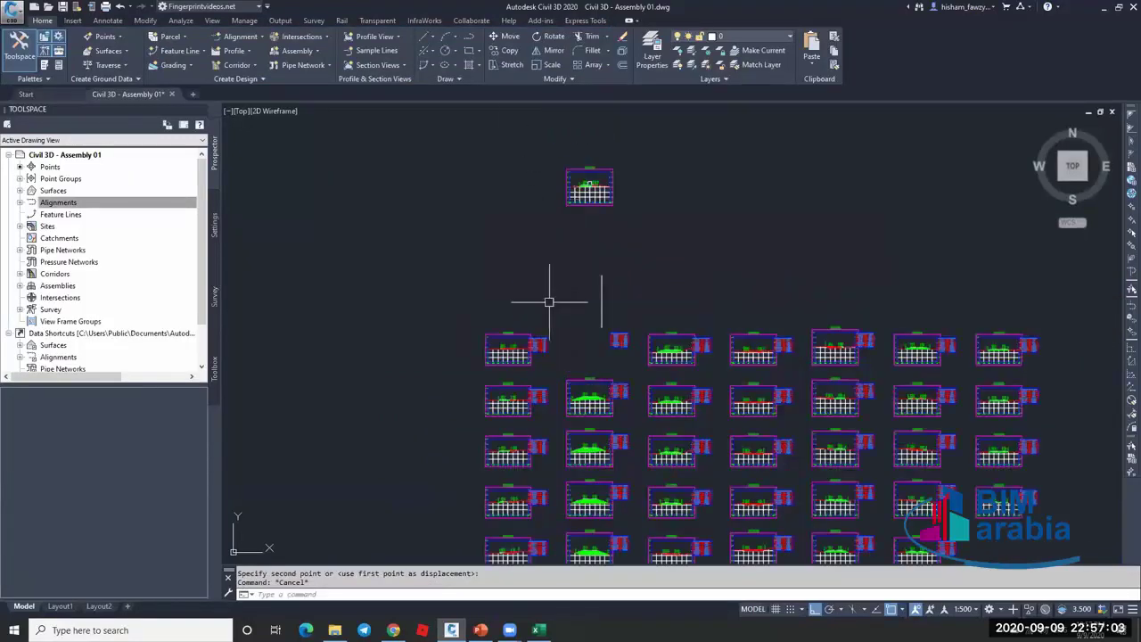
{"action": "scroll", "coordinate": [546, 308], "scroll_direction": "up", "scroll_amount": 3}
{"action": "left_click", "coordinate": [467, 347]}
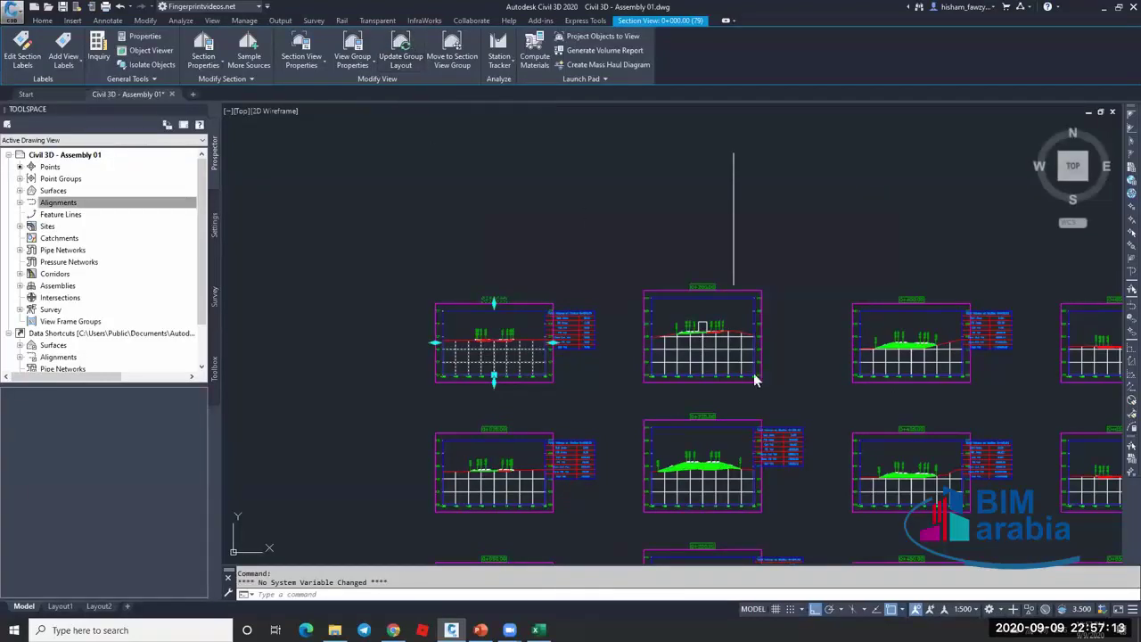
{"action": "left_click", "coordinate": [766, 329]}
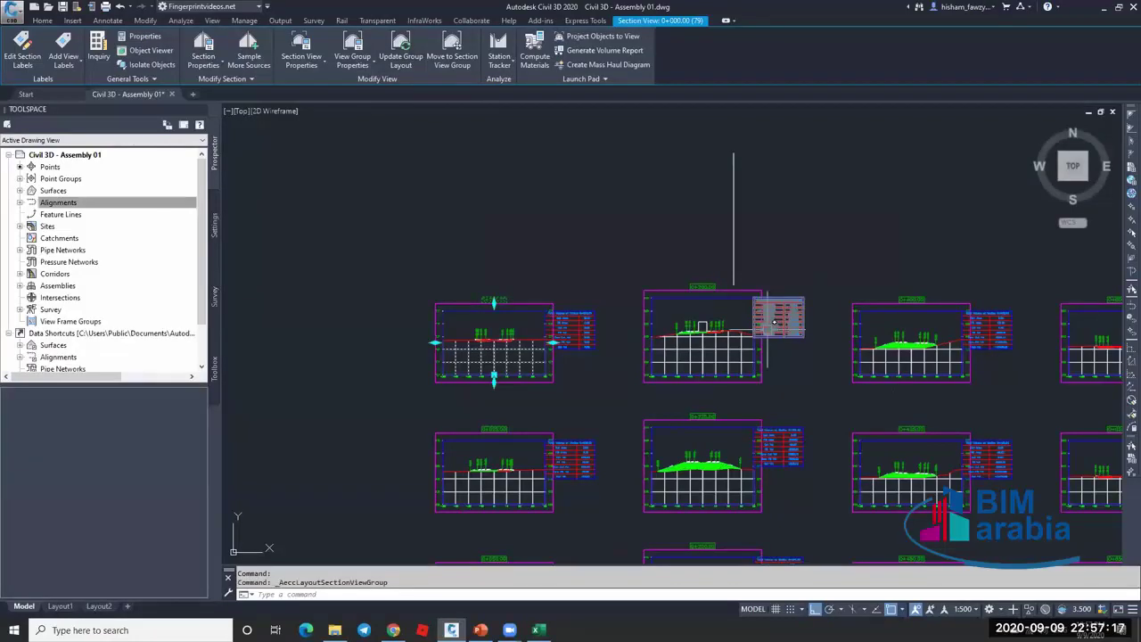
{"action": "key", "text": "Escape"}
{"action": "scroll", "coordinate": [657, 359], "scroll_direction": "down", "scroll_amount": 8}
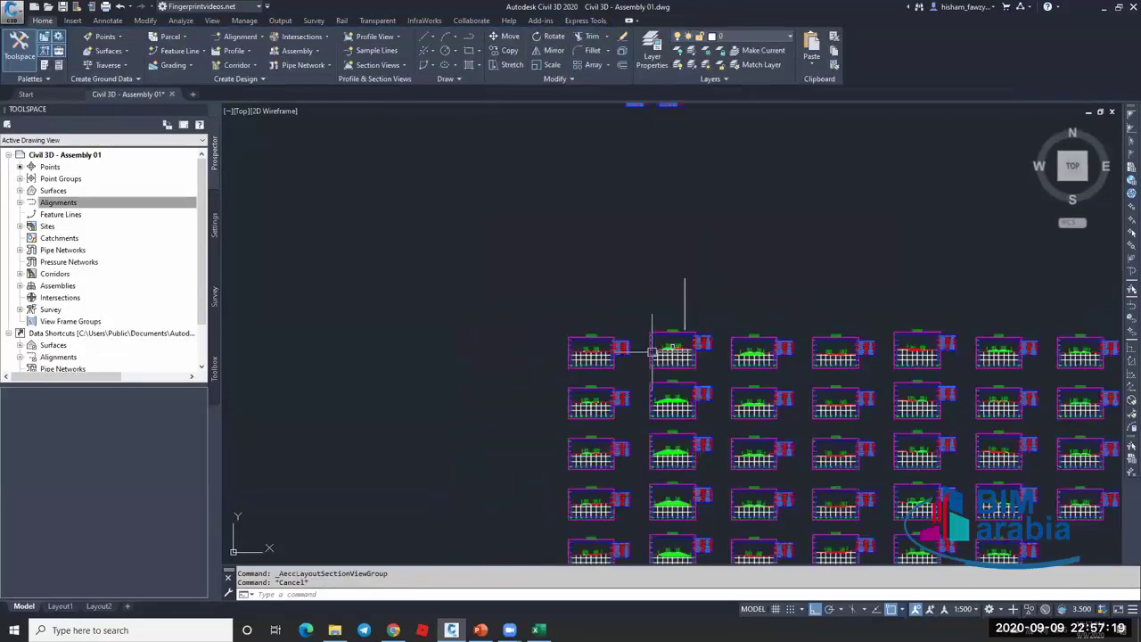
{"action": "scroll", "coordinate": [610, 308], "scroll_direction": "down", "scroll_amount": 1}
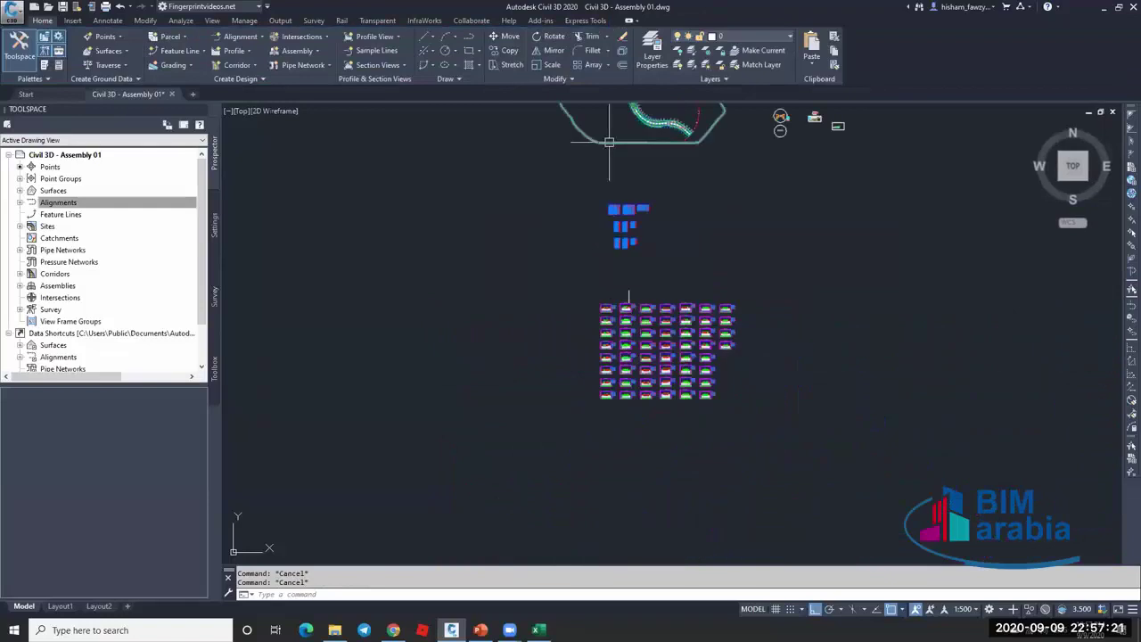
{"action": "scroll", "coordinate": [693, 151], "scroll_direction": "up", "scroll_amount": 10}
{"action": "left_click", "coordinate": [708, 141]}
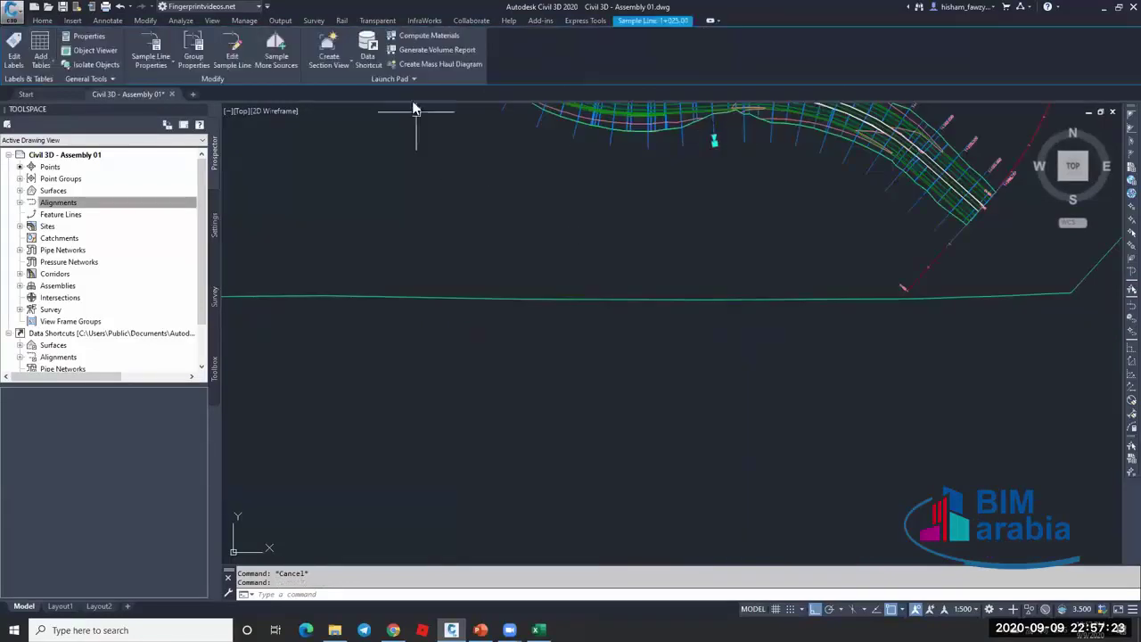
Create one section view for sample line 1+025.00 and place its origin above the grid.
{"action": "left_click", "coordinate": [329, 63]}
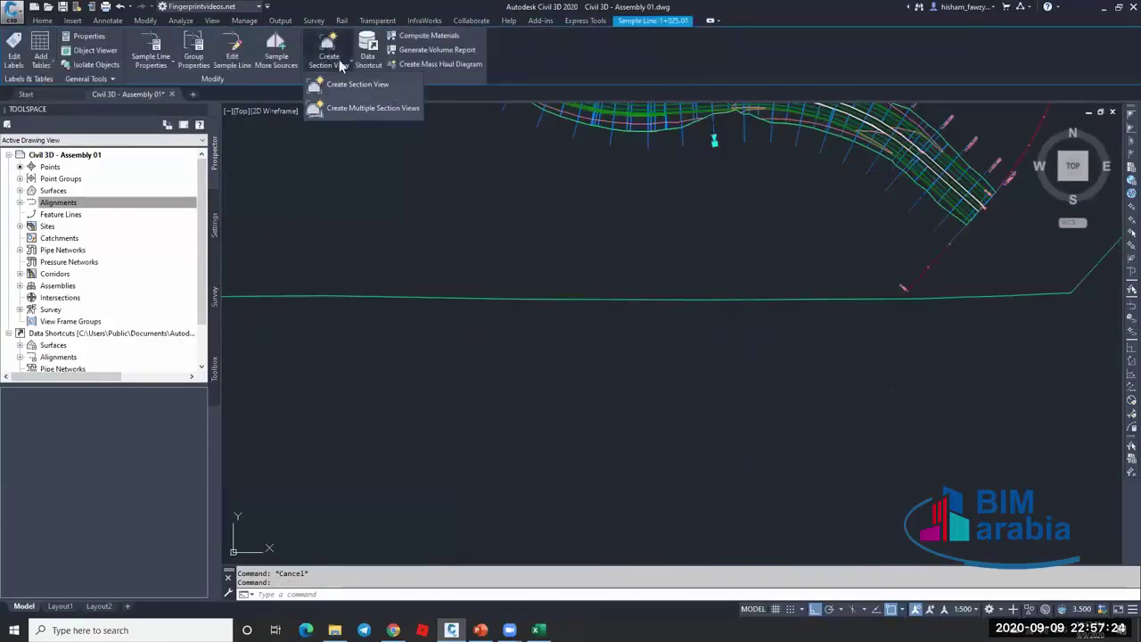
{"action": "left_click", "coordinate": [389, 84]}
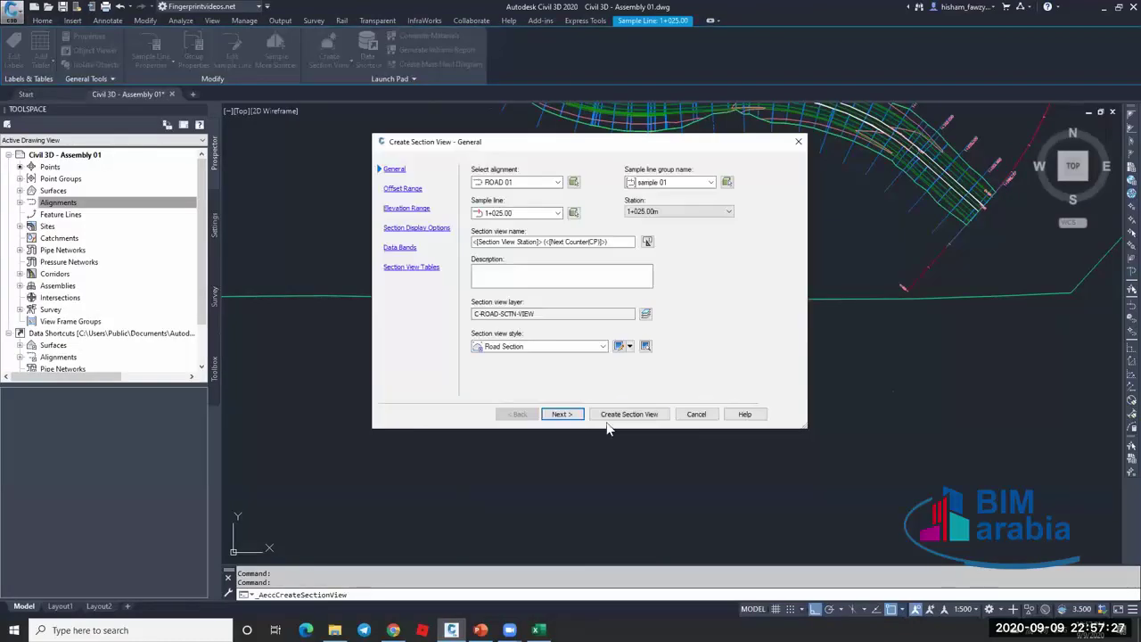
{"action": "left_click", "coordinate": [612, 416]}
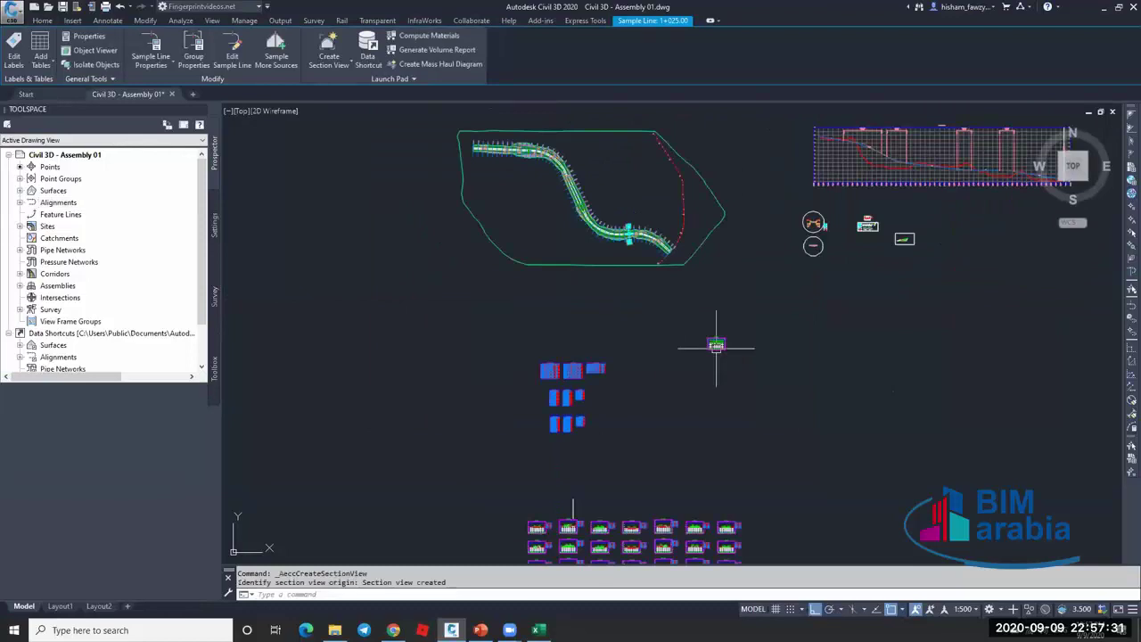
{"action": "left_click", "coordinate": [708, 344]}
{"action": "scroll", "coordinate": [704, 338], "scroll_direction": "up", "scroll_amount": 5}
{"action": "key", "text": "Escape"}
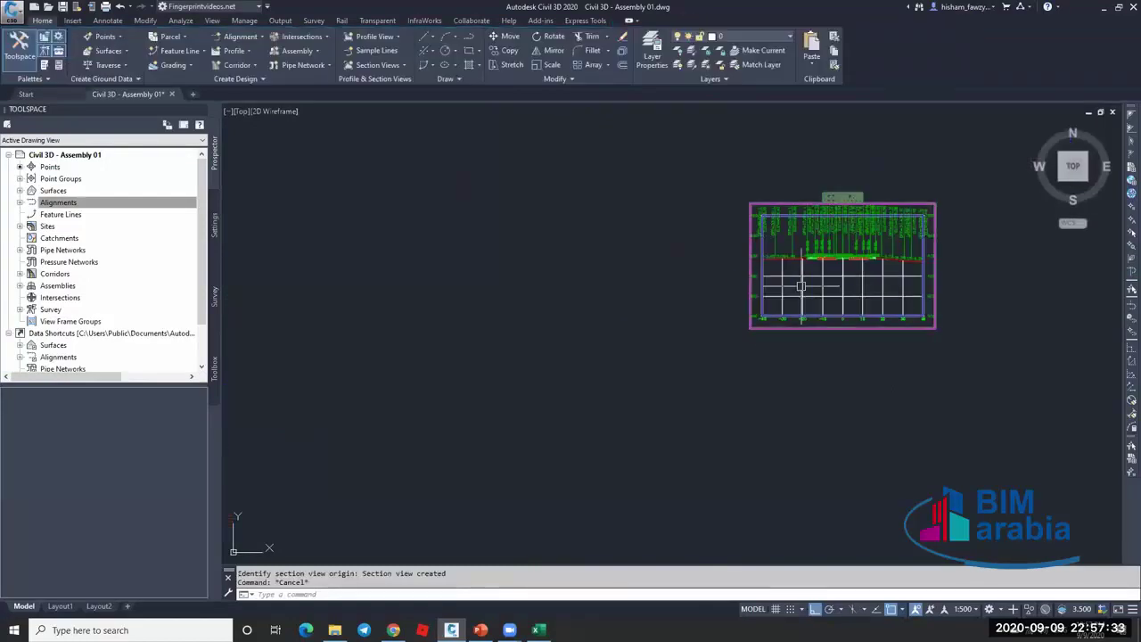
{"action": "scroll", "coordinate": [662, 237], "scroll_direction": "down", "scroll_amount": 6}
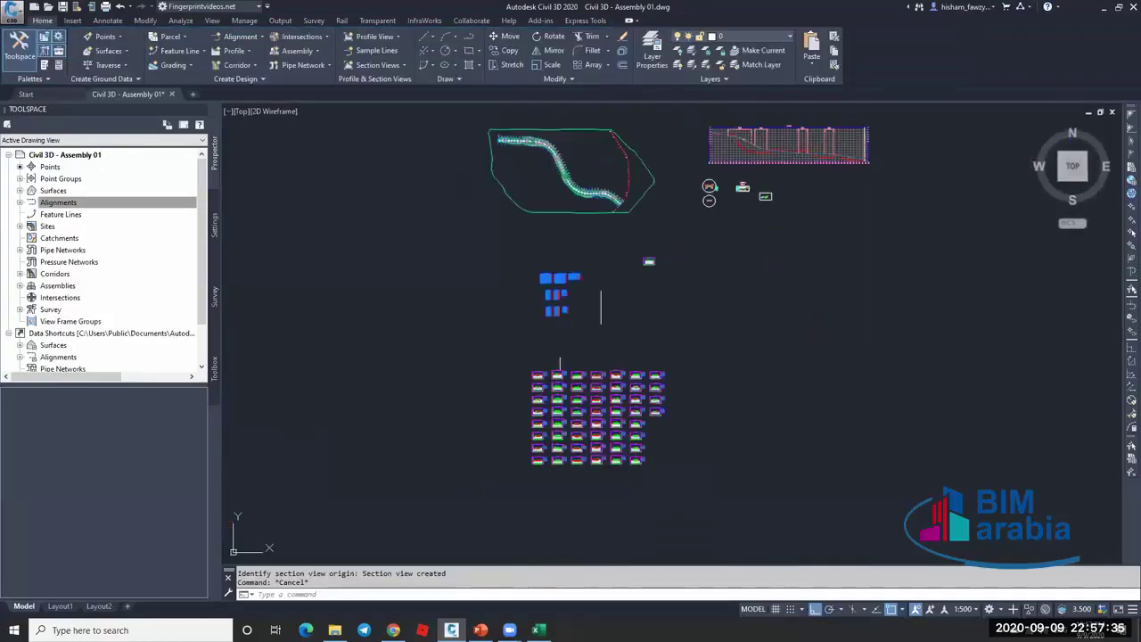
{"action": "scroll", "coordinate": [535, 229], "scroll_direction": "up", "scroll_amount": 6}
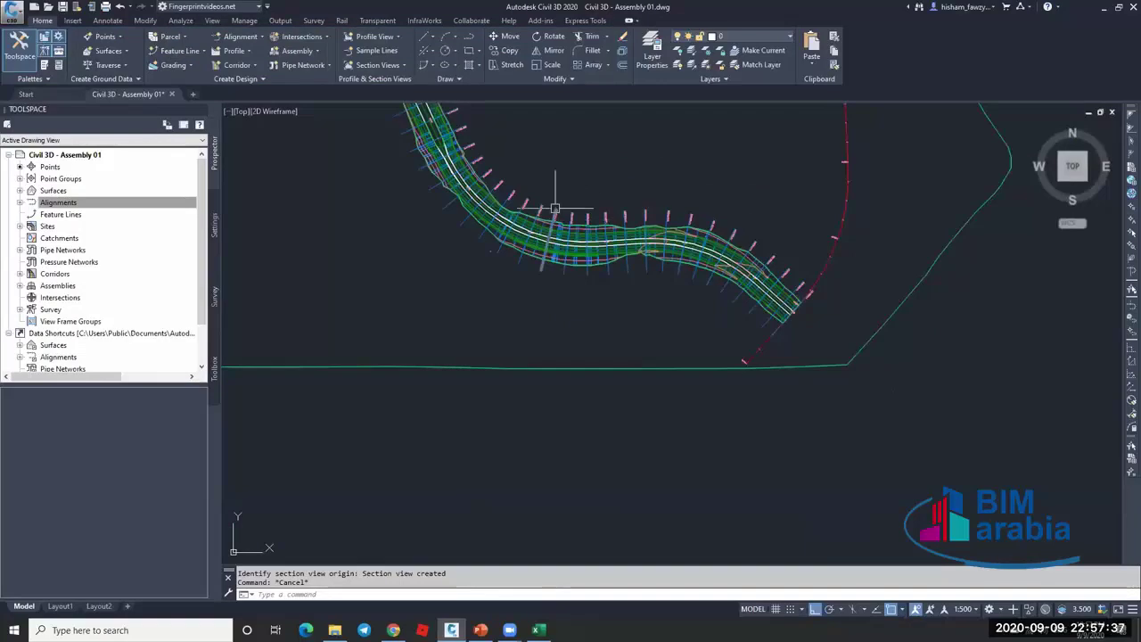
{"action": "scroll", "coordinate": [537, 230], "scroll_direction": "down", "scroll_amount": 7}
{"action": "scroll", "coordinate": [588, 243], "scroll_direction": "up", "scroll_amount": 8}
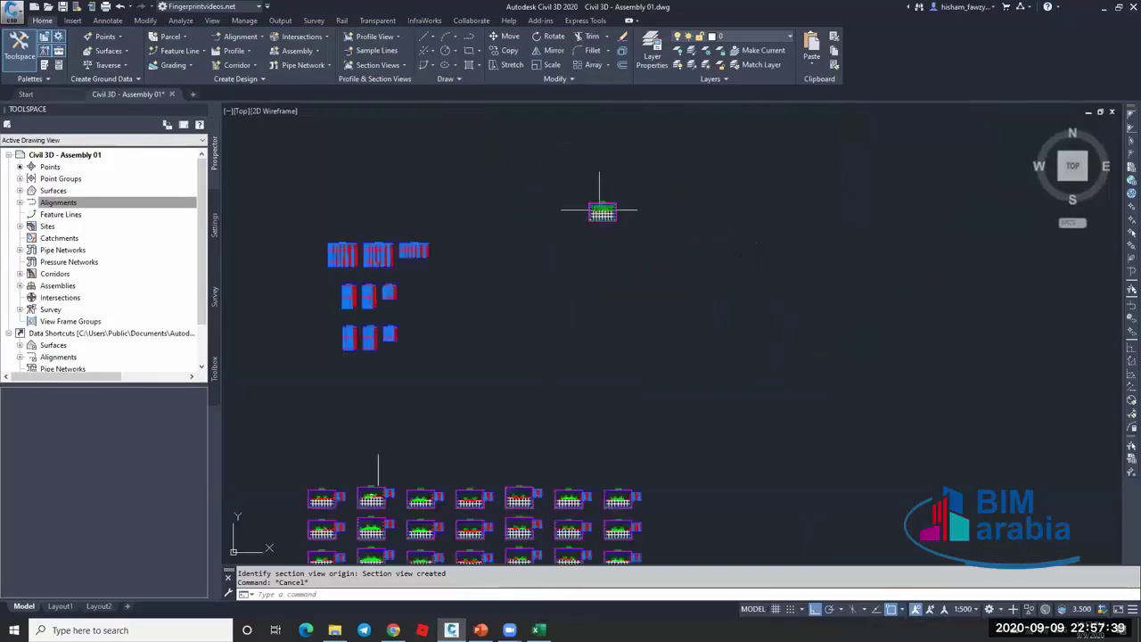
{"action": "left_click", "coordinate": [605, 261]}
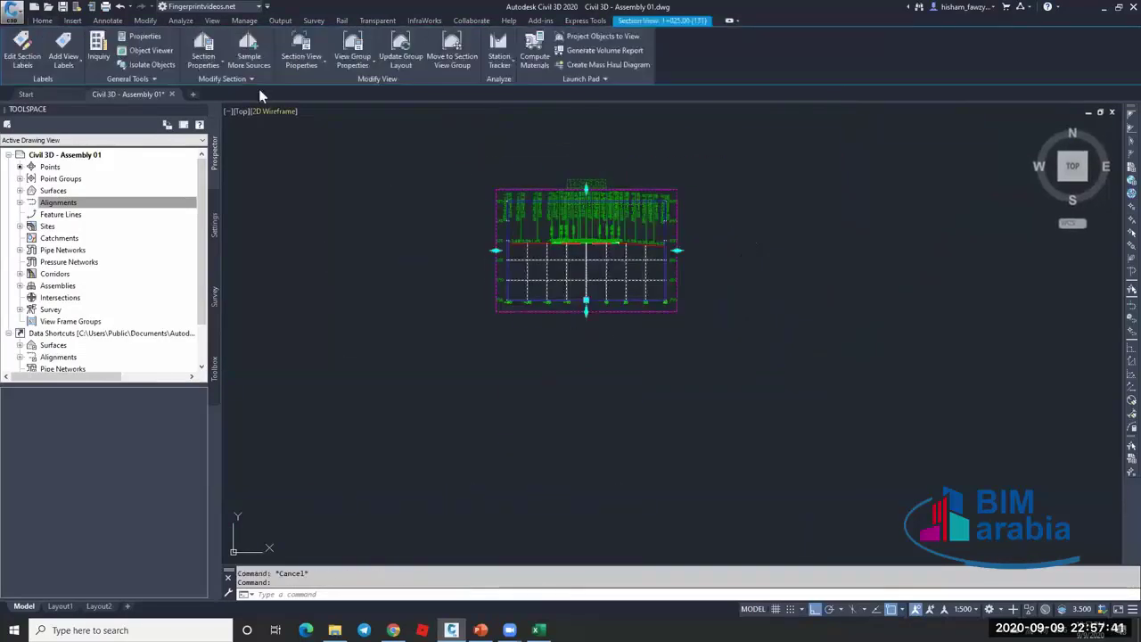
{"action": "left_click", "coordinate": [455, 66]}
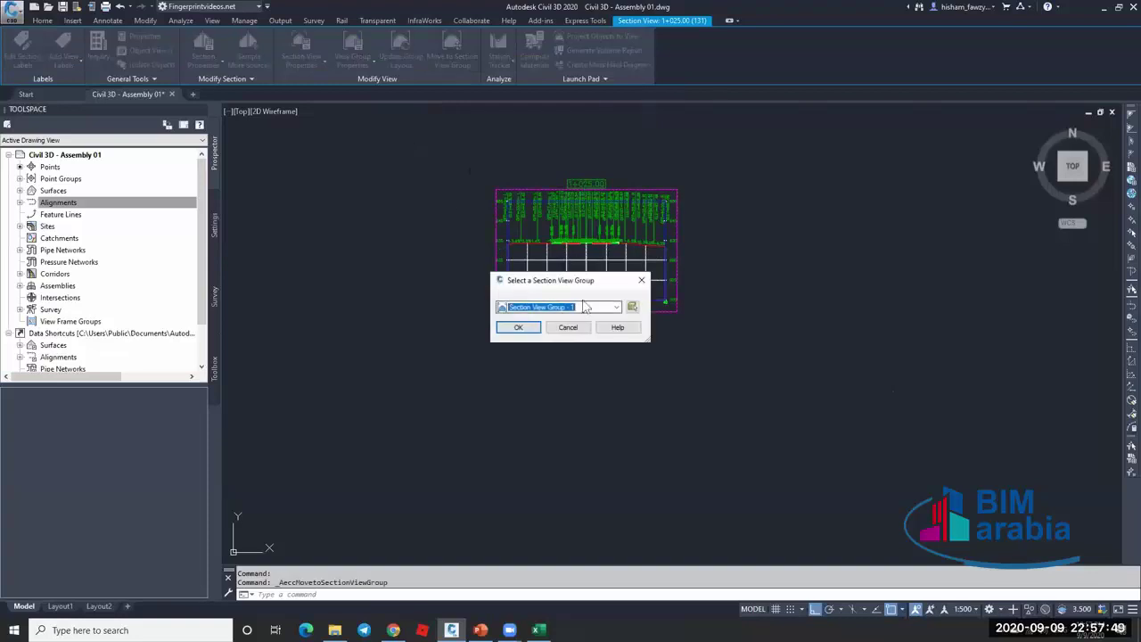
{"action": "left_click", "coordinate": [563, 330]}
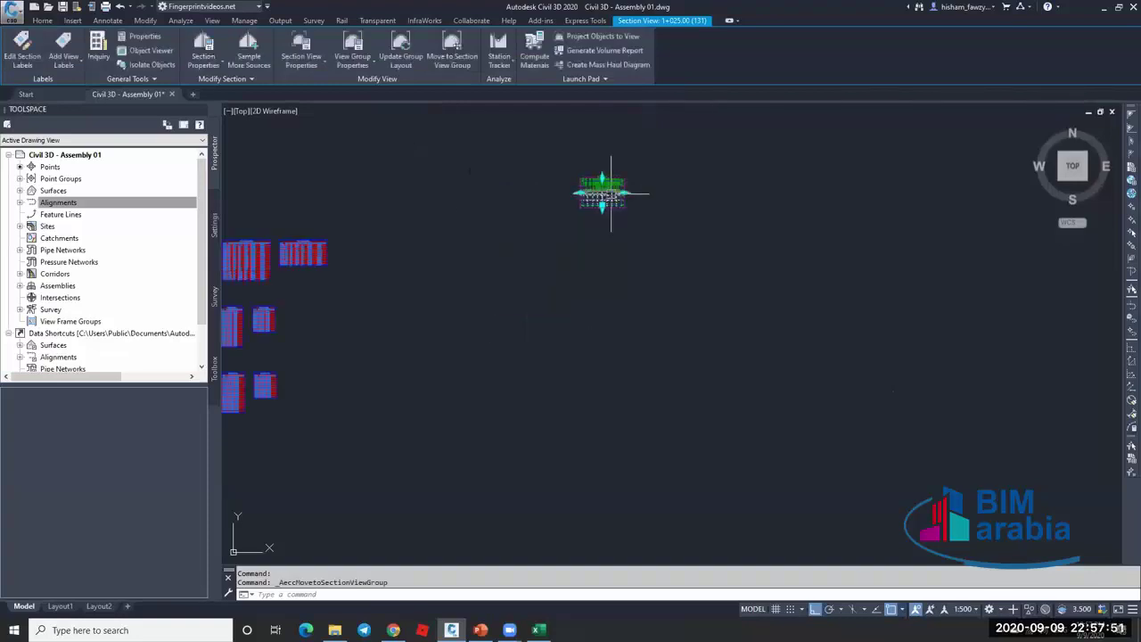
{"action": "scroll", "coordinate": [506, 353], "scroll_direction": "up", "scroll_amount": 6}
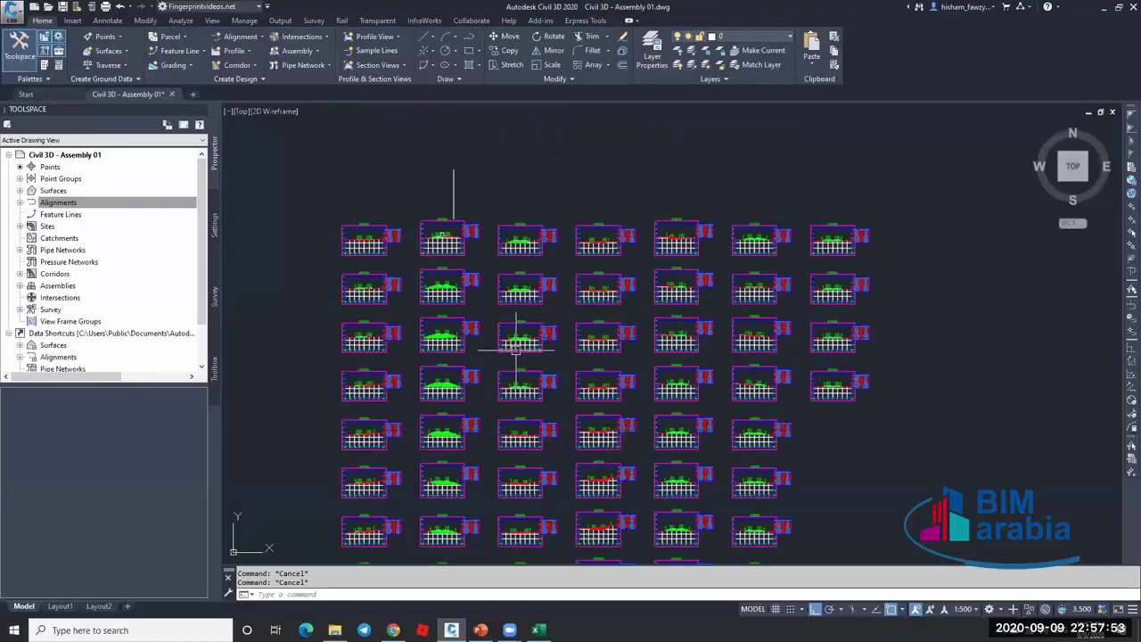
{"action": "scroll", "coordinate": [534, 319], "scroll_direction": "down", "scroll_amount": 4}
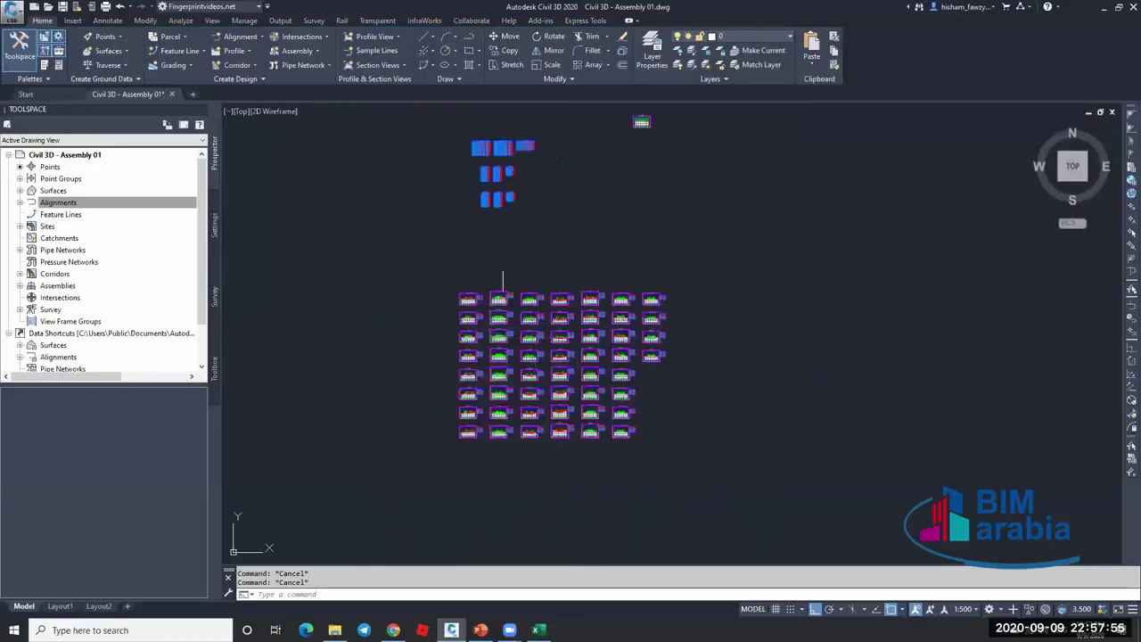
{"action": "scroll", "coordinate": [640, 119], "scroll_direction": "up", "scroll_amount": 10}
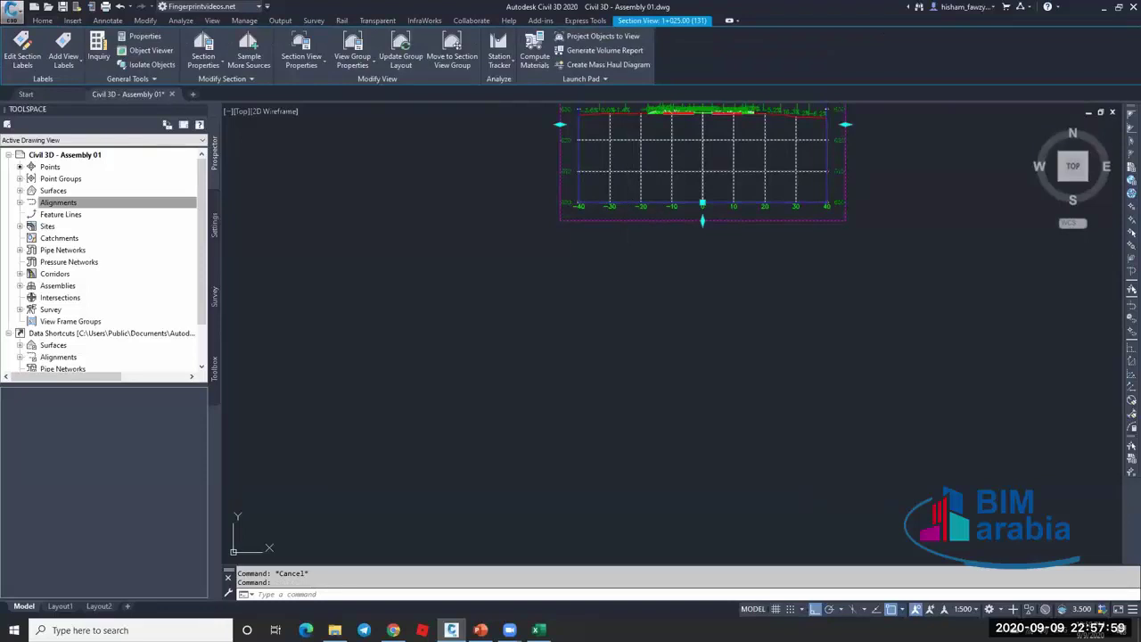
Delete the previously selected object and clear any pending selection or command.
{"action": "key", "text": "Delete"}
{"action": "scroll", "coordinate": [707, 191], "scroll_direction": "down", "scroll_amount": 5}
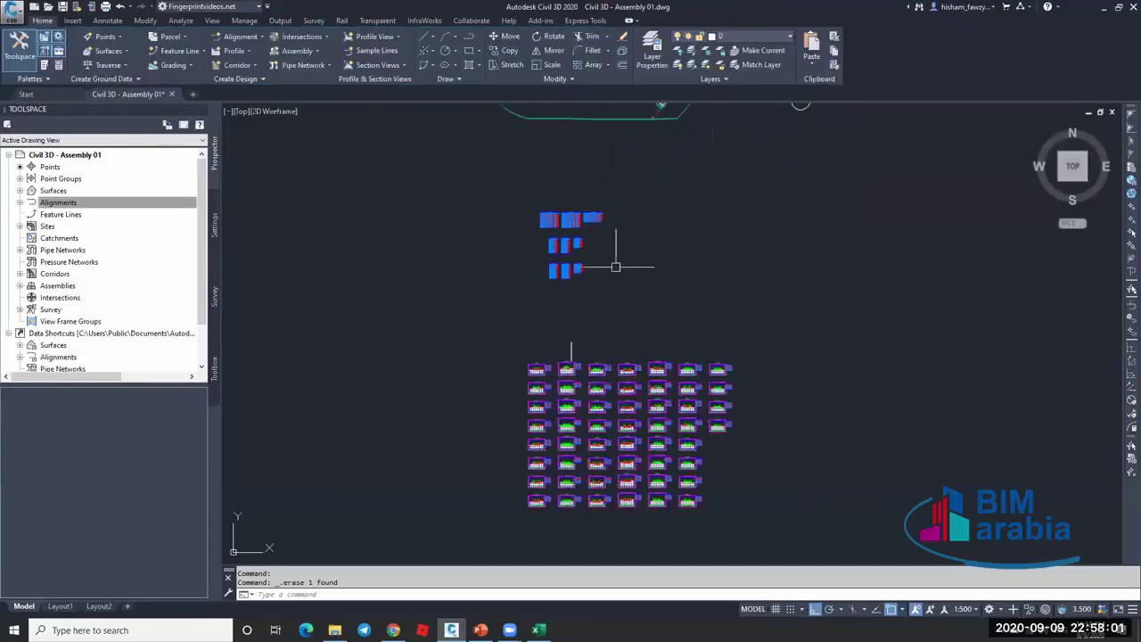
{"action": "scroll", "coordinate": [619, 267], "scroll_direction": "up", "scroll_amount": 3}
{"action": "scroll", "coordinate": [619, 337], "scroll_direction": "up", "scroll_amount": 8}
{"action": "key", "text": "Escape"}
{"action": "scroll", "coordinate": [573, 228], "scroll_direction": "down", "scroll_amount": 3}
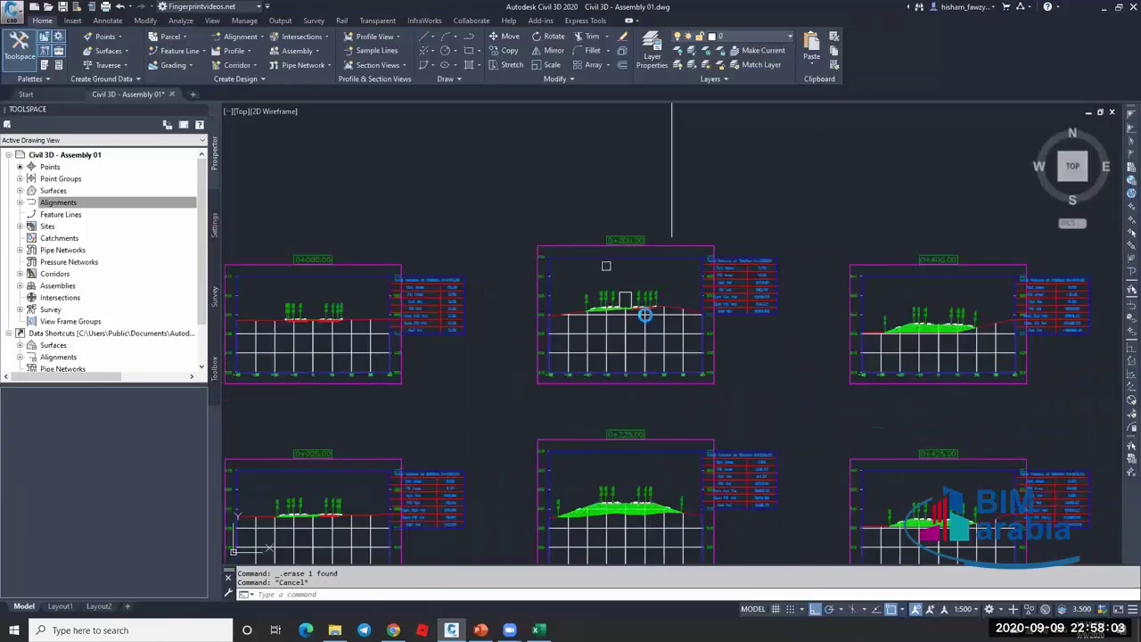
{"action": "scroll", "coordinate": [463, 245], "scroll_direction": "up", "scroll_amount": 3}
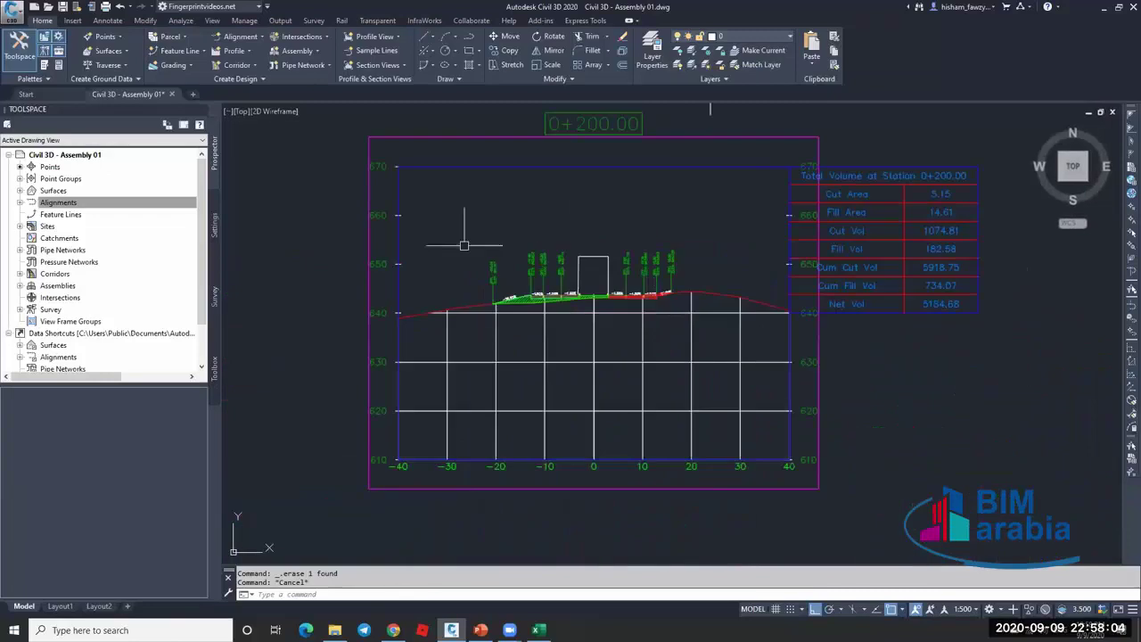
{"action": "key", "text": "Escape"}
Erase the open-box assembly above the 0+200.00 road centre with E.
{"action": "left_click", "coordinate": [593, 257]}
{"action": "type", "text": "e"}
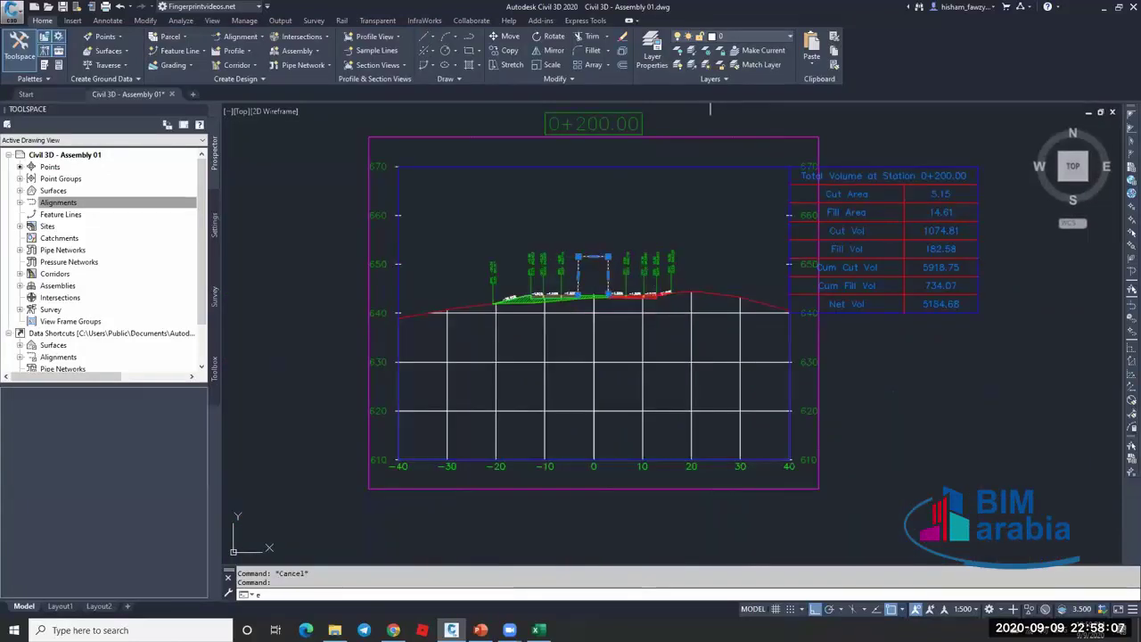
{"action": "key", "text": "Return"}
{"action": "scroll", "coordinate": [841, 216], "scroll_direction": "down", "scroll_amount": 3}
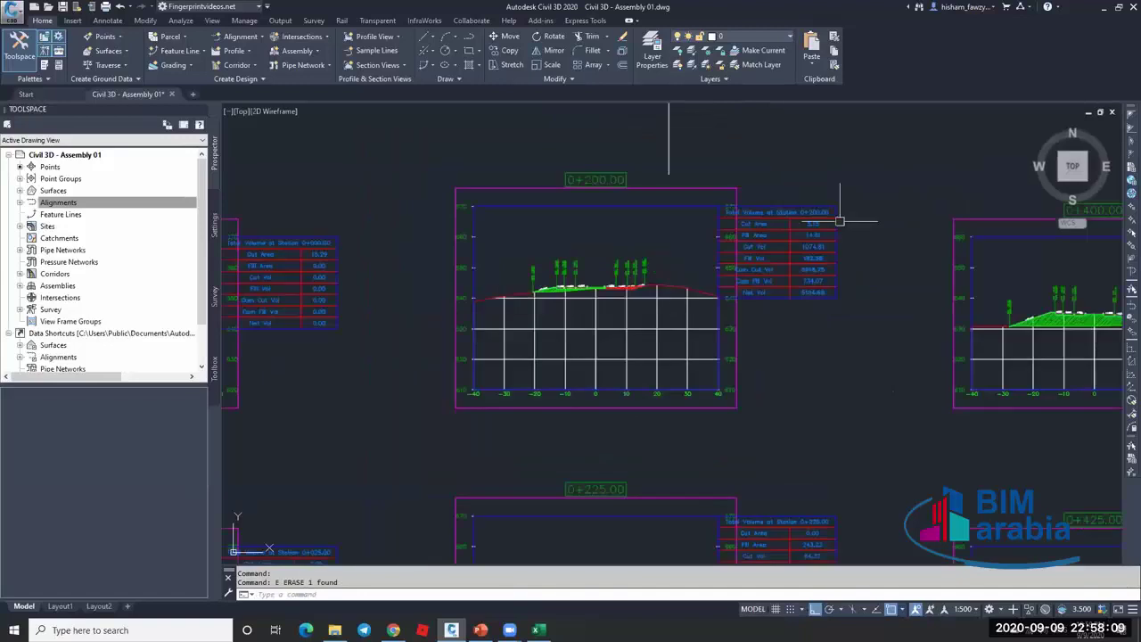
{"action": "key", "text": "Escape"}
{"action": "scroll", "coordinate": [802, 243], "scroll_direction": "up", "scroll_amount": 3}
{"action": "scroll", "coordinate": [802, 244], "scroll_direction": "up", "scroll_amount": 3}
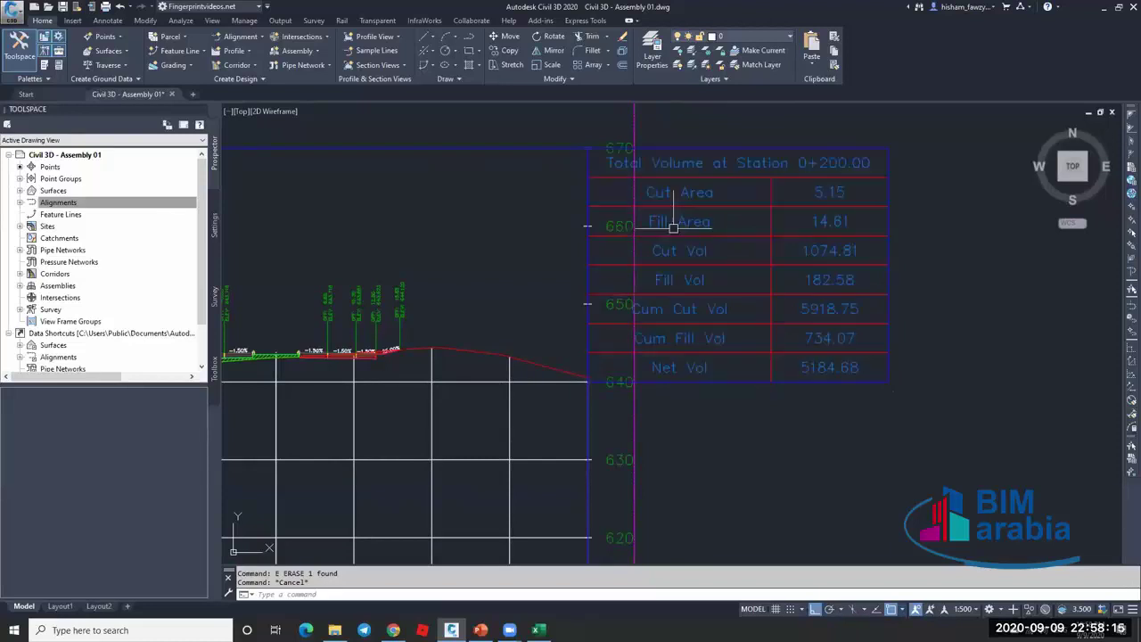
{"action": "scroll", "coordinate": [580, 218], "scroll_direction": "down", "scroll_amount": 2}
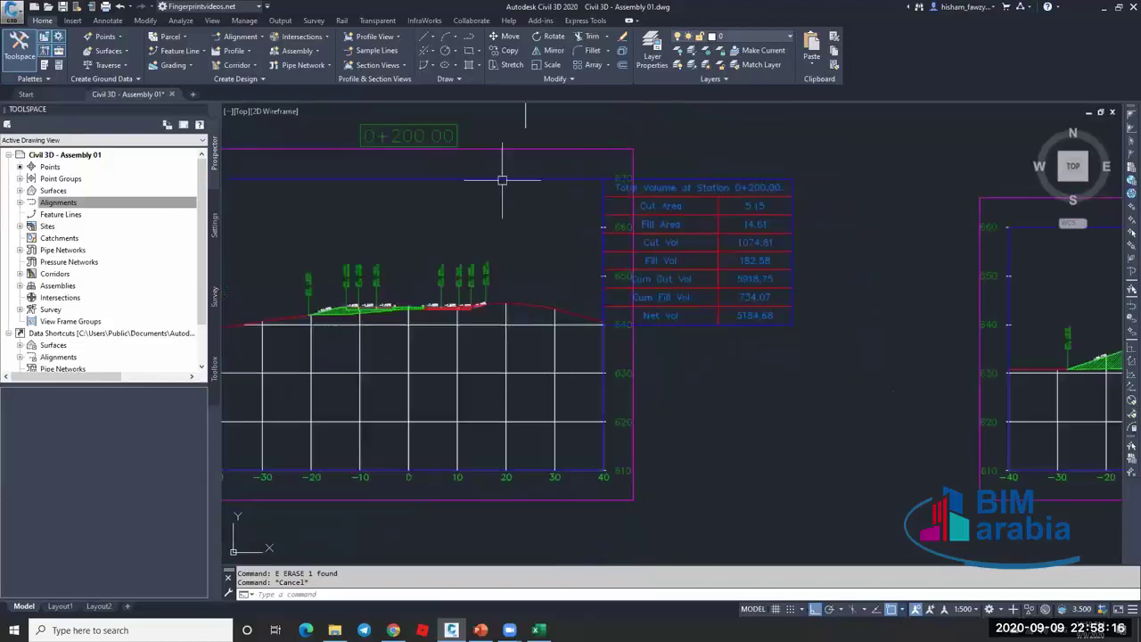
{"action": "left_click", "coordinate": [450, 339]}
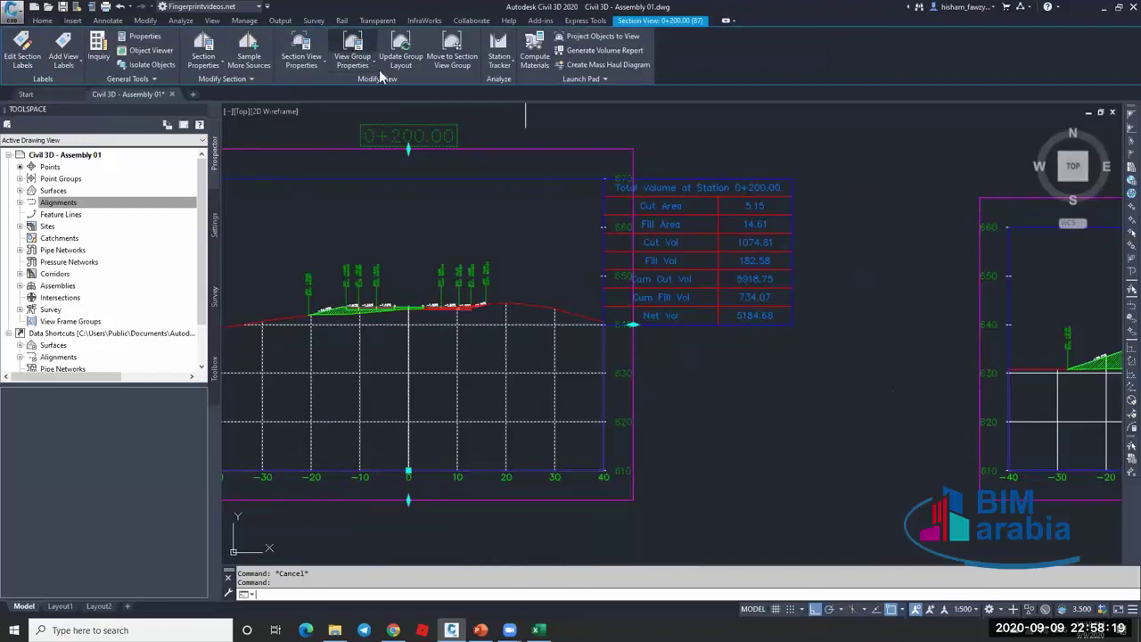
In the group's volume tables, add a Material table for Ground Removed and Ground Fill.
{"action": "left_click", "coordinate": [379, 70]}
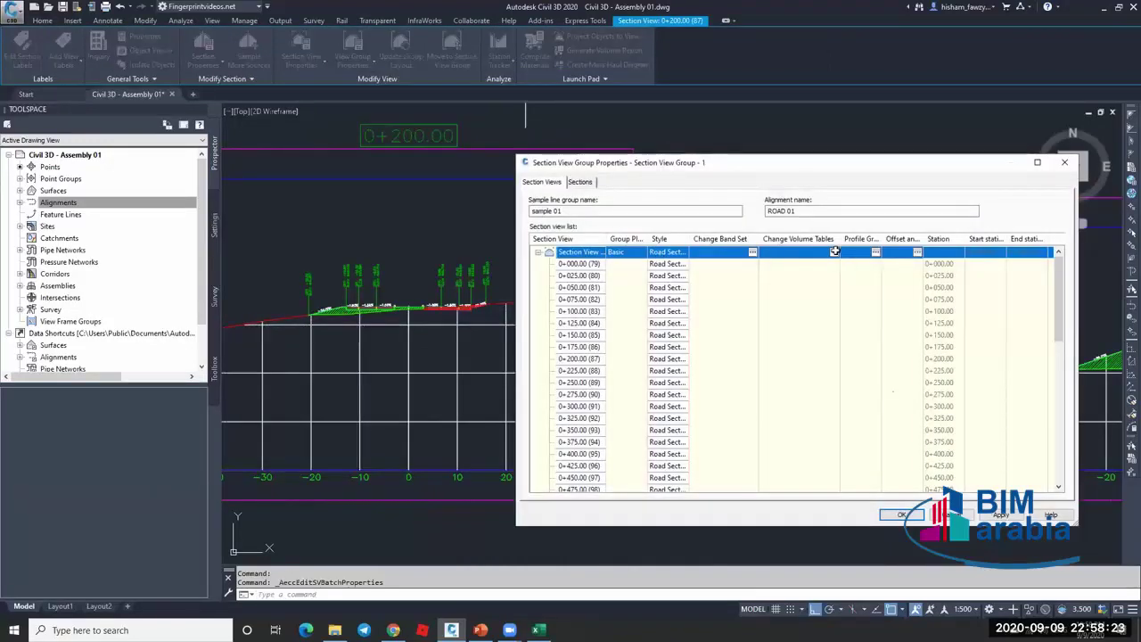
{"action": "left_click", "coordinate": [834, 251]}
{"action": "left_click", "coordinate": [413, 224]}
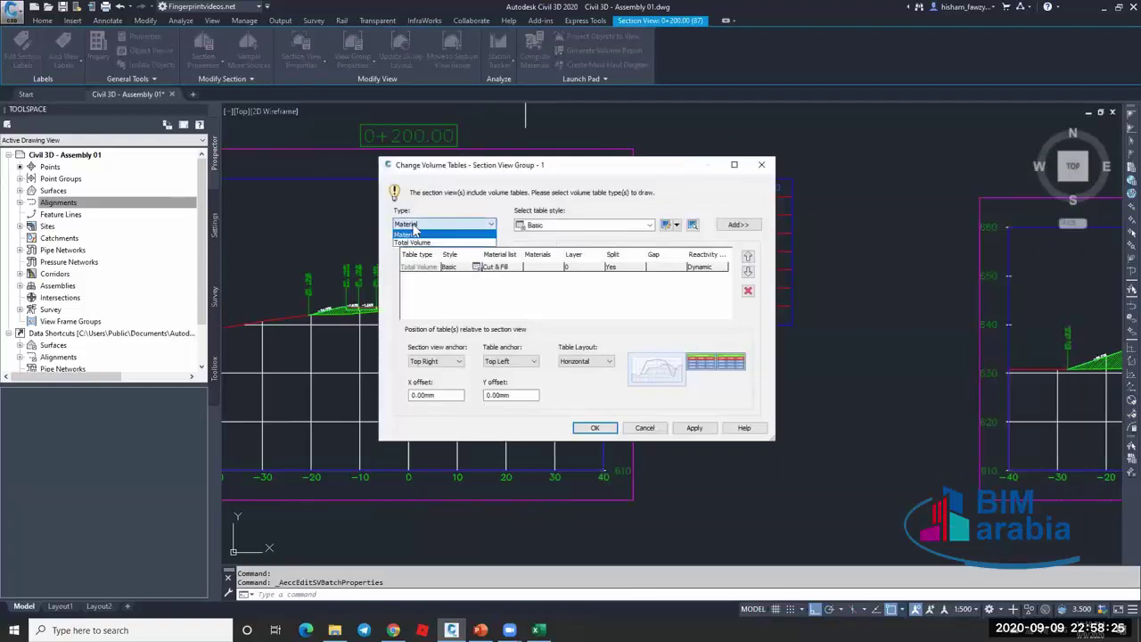
{"action": "left_click", "coordinate": [437, 233]}
{"action": "left_click", "coordinate": [738, 224]}
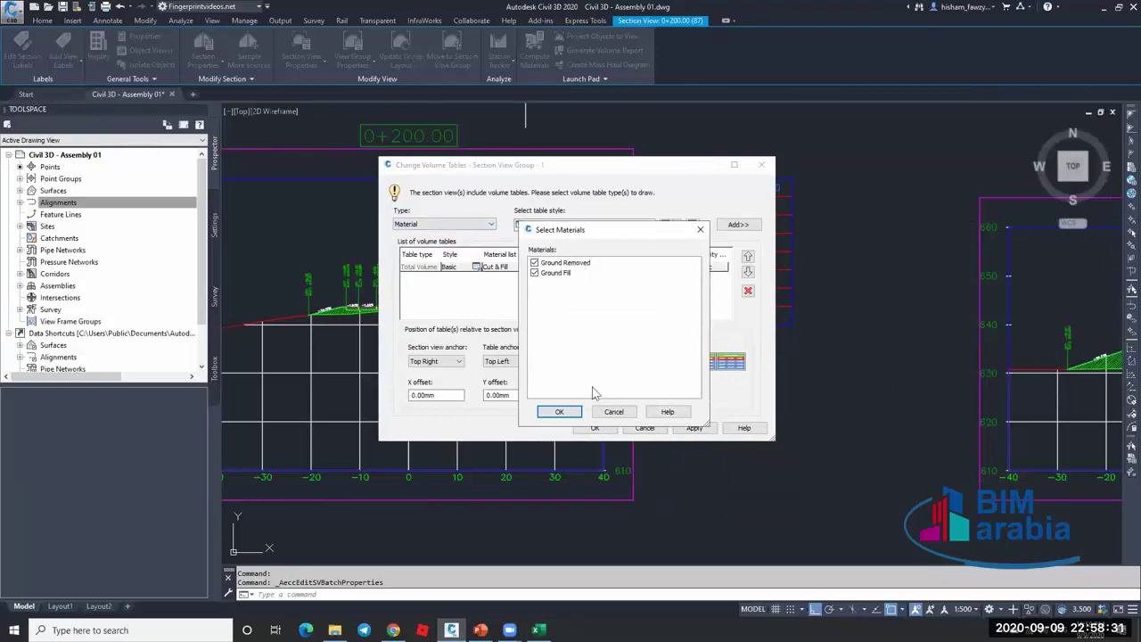
{"action": "left_click", "coordinate": [568, 412]}
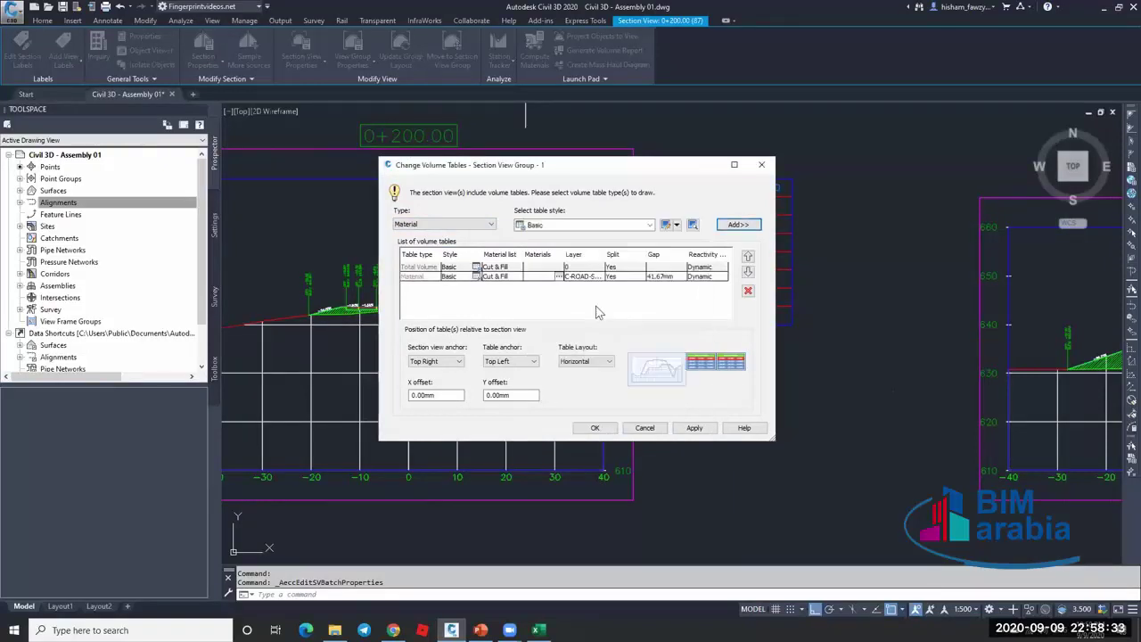
{"action": "left_click", "coordinate": [470, 224]}
{"action": "left_click", "coordinate": [467, 232]}
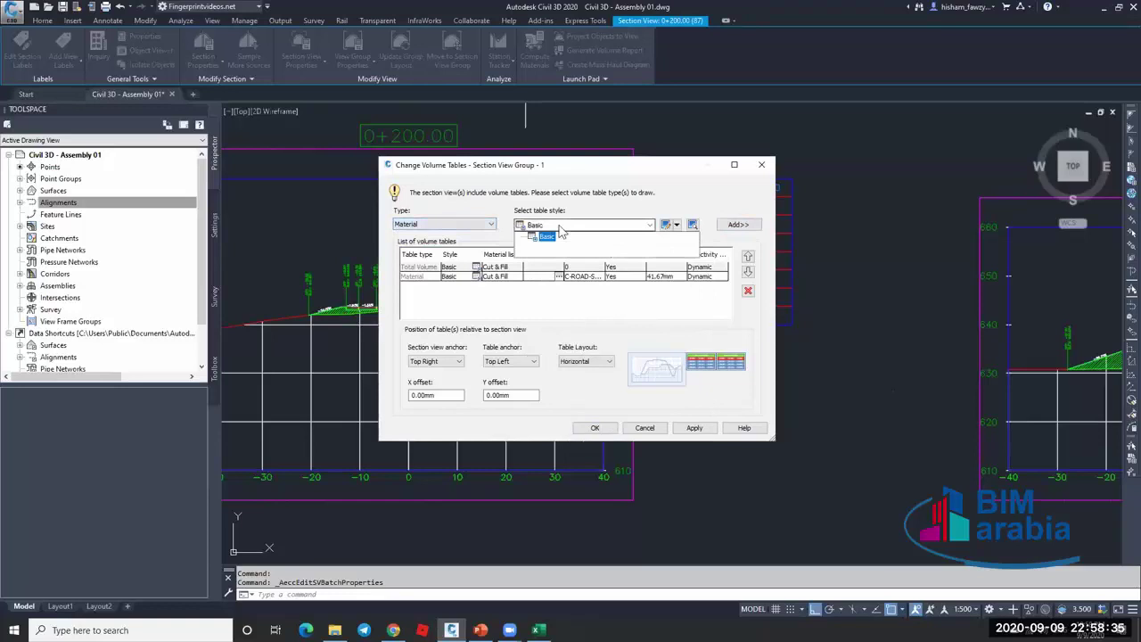
{"action": "left_click", "coordinate": [465, 226]}
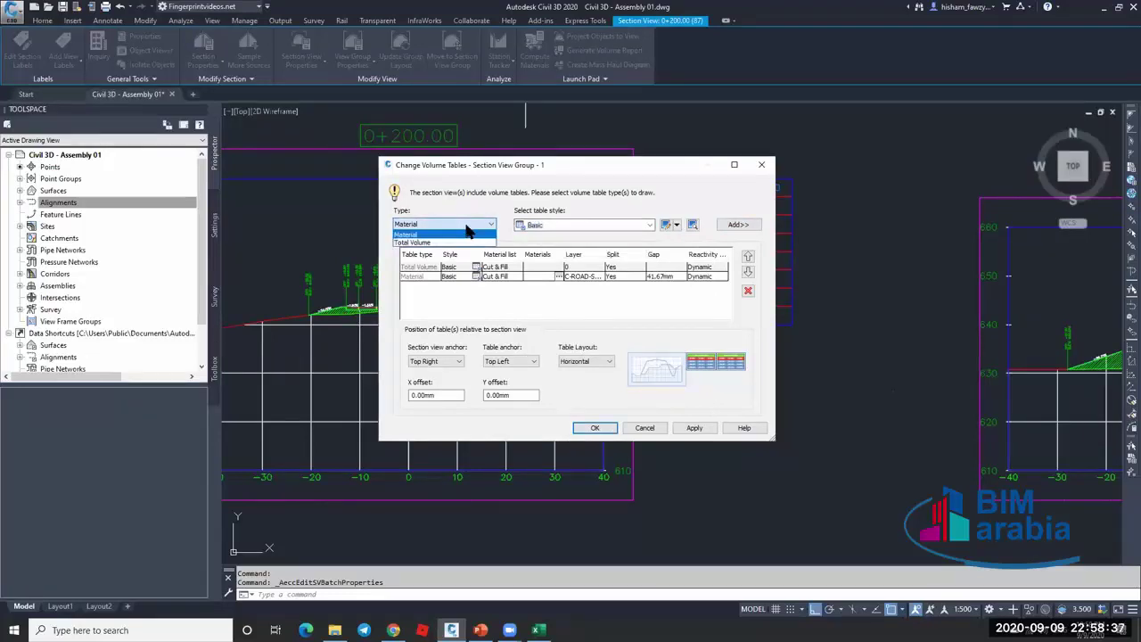
{"action": "left_click", "coordinate": [468, 233]}
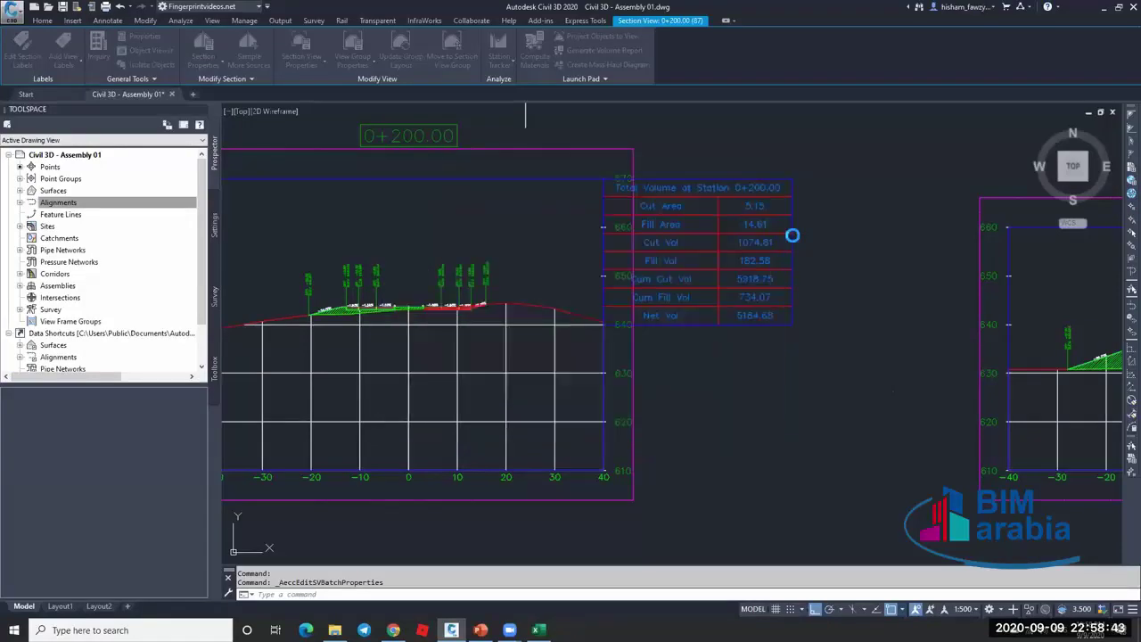
Apply the volume table changes and zoom over the new Material(s) tables.
{"action": "left_click", "coordinate": [902, 515]}
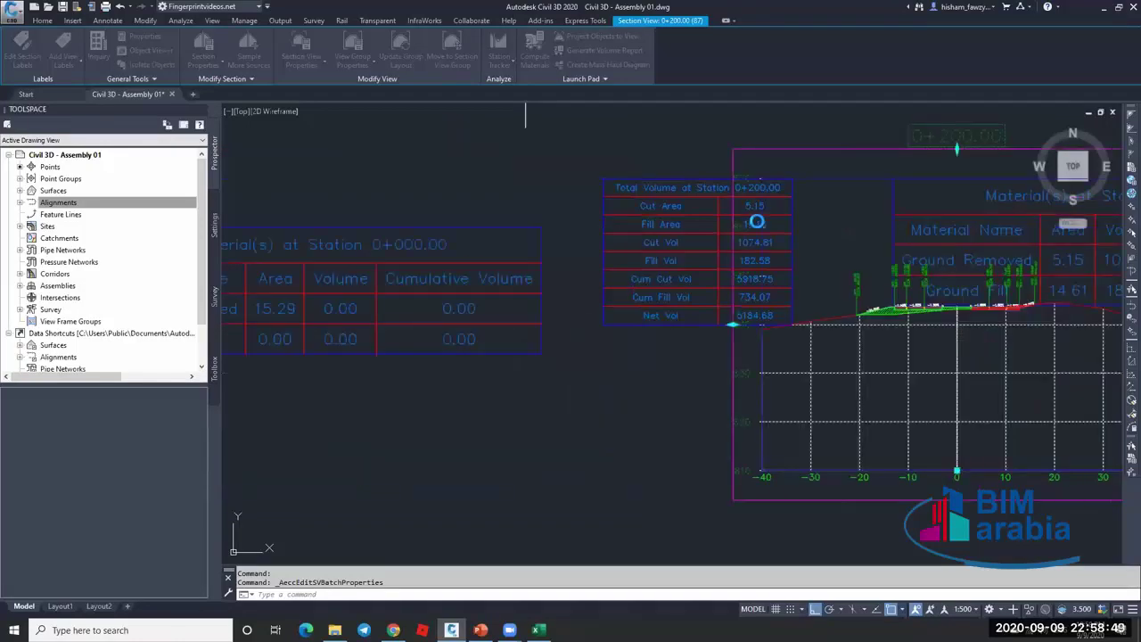
{"action": "scroll", "coordinate": [588, 263], "scroll_direction": "down", "scroll_amount": 2}
{"action": "scroll", "coordinate": [423, 261], "scroll_direction": "up", "scroll_amount": 5}
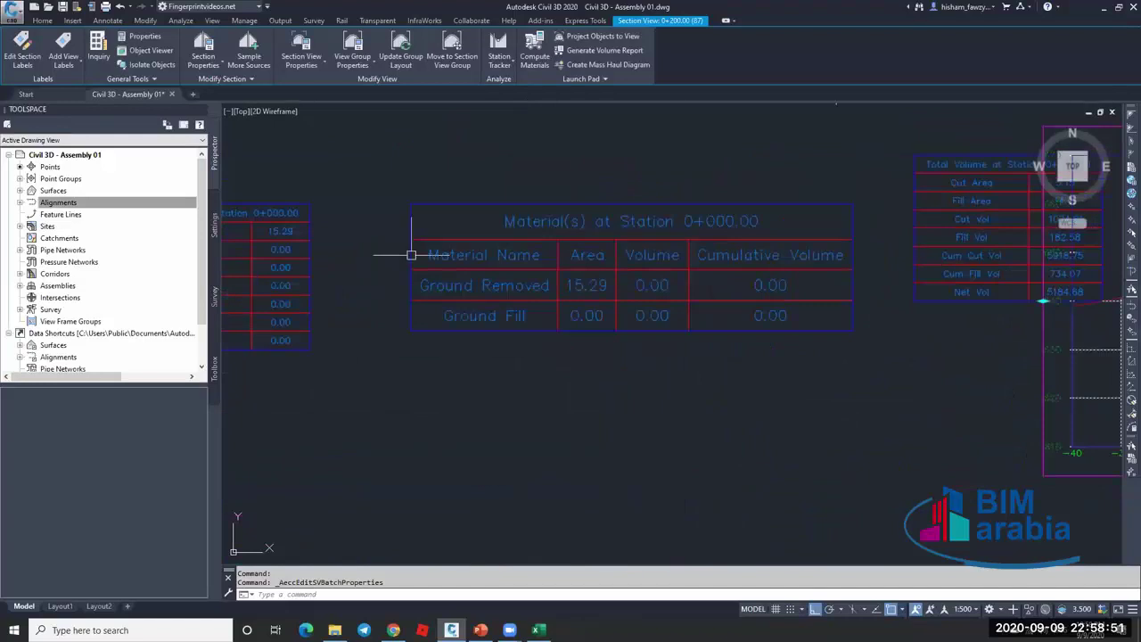
{"action": "scroll", "coordinate": [636, 267], "scroll_direction": "down", "scroll_amount": 3}
{"action": "scroll", "coordinate": [636, 267], "scroll_direction": "down", "scroll_amount": 3}
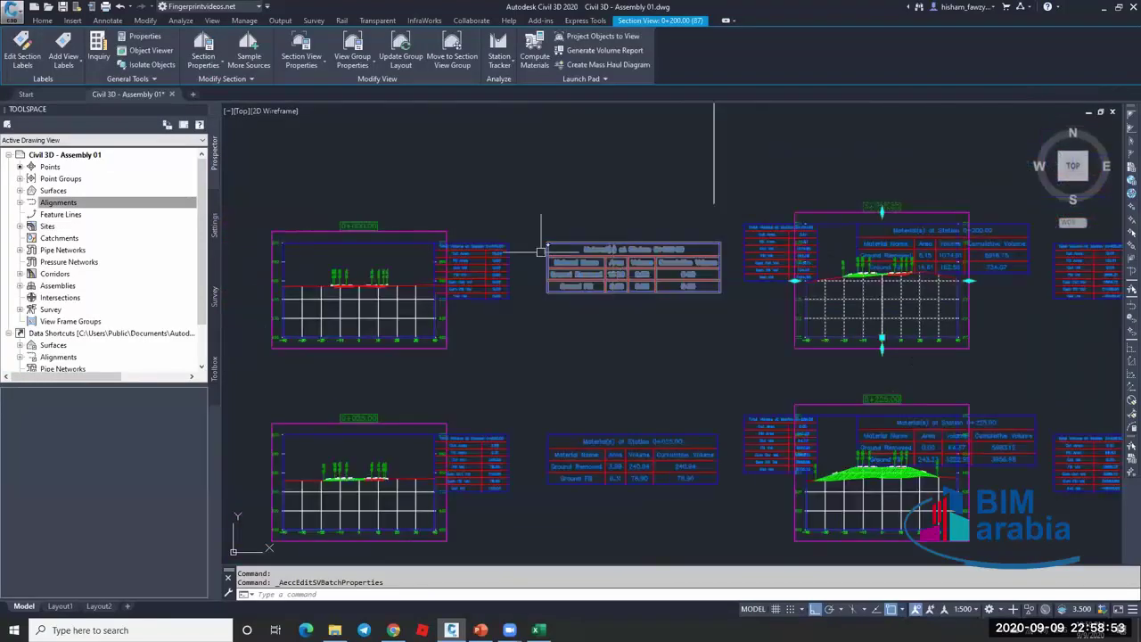
{"action": "scroll", "coordinate": [535, 228], "scroll_direction": "up", "scroll_amount": 4}
{"action": "scroll", "coordinate": [572, 224], "scroll_direction": "down", "scroll_amount": 1}
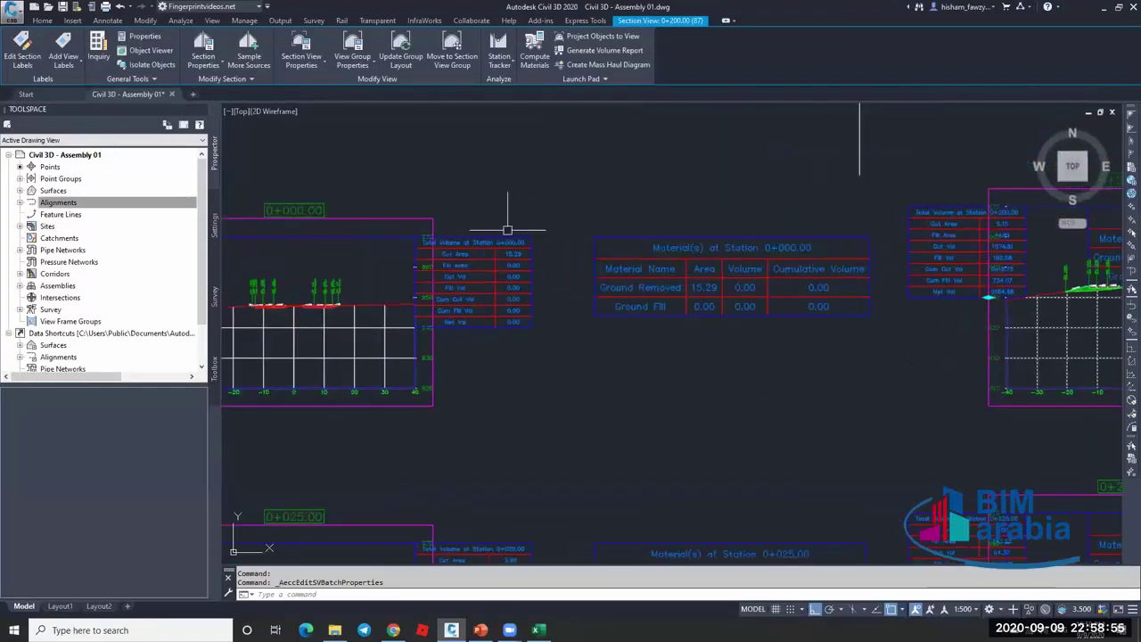
{"action": "scroll", "coordinate": [388, 228], "scroll_direction": "up", "scroll_amount": 2}
Re-lay out the group from section view 0+000.00 so Material tables sit clear between views.
{"action": "left_click", "coordinate": [389, 227]}
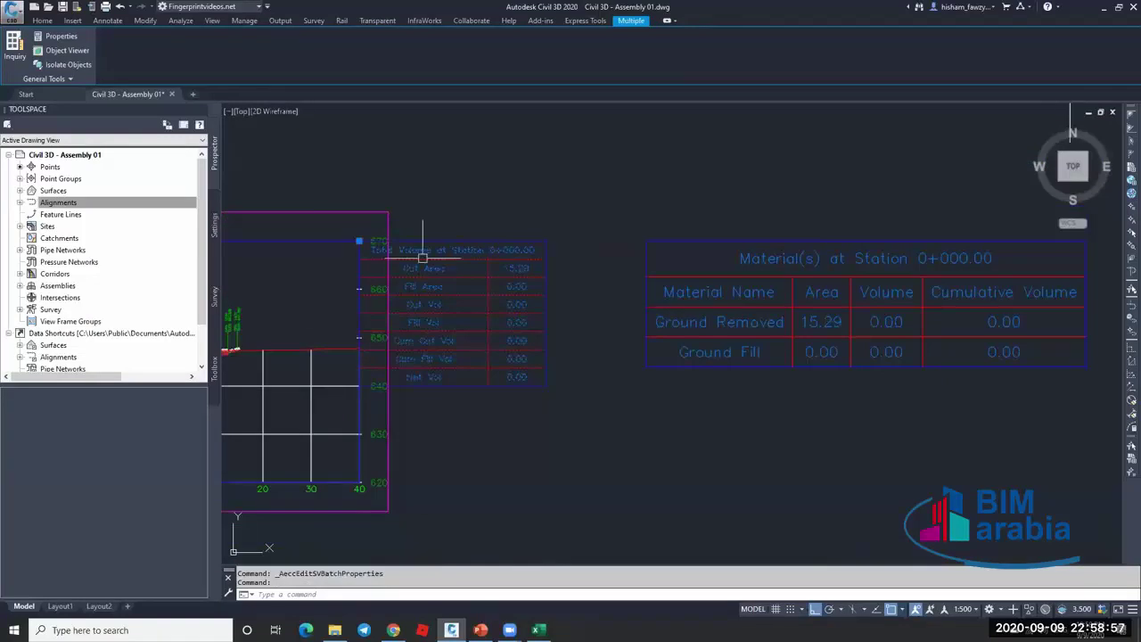
{"action": "key", "text": "Escape"}
{"action": "left_click", "coordinate": [312, 365]}
{"action": "key", "text": "Escape"}
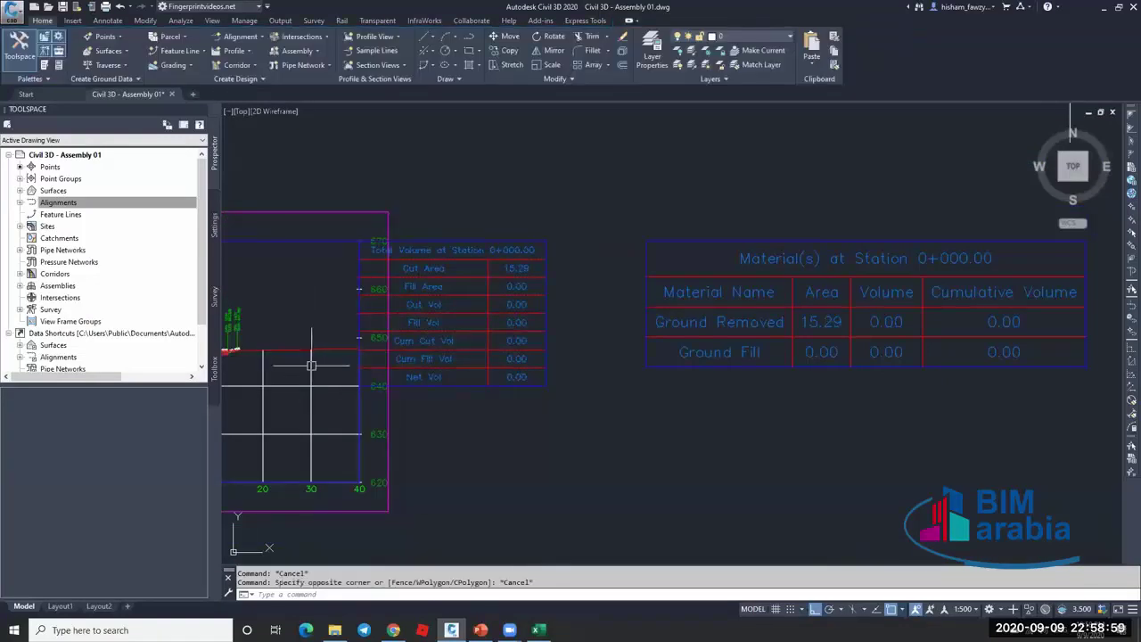
{"action": "left_click", "coordinate": [311, 366]}
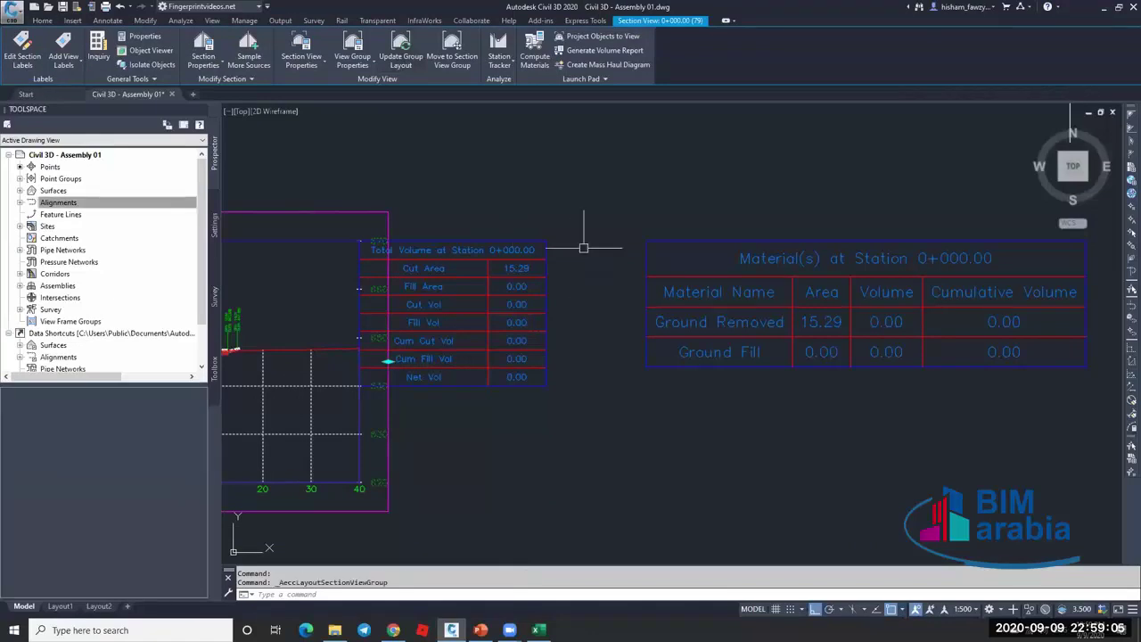
{"action": "key", "text": "Escape"}
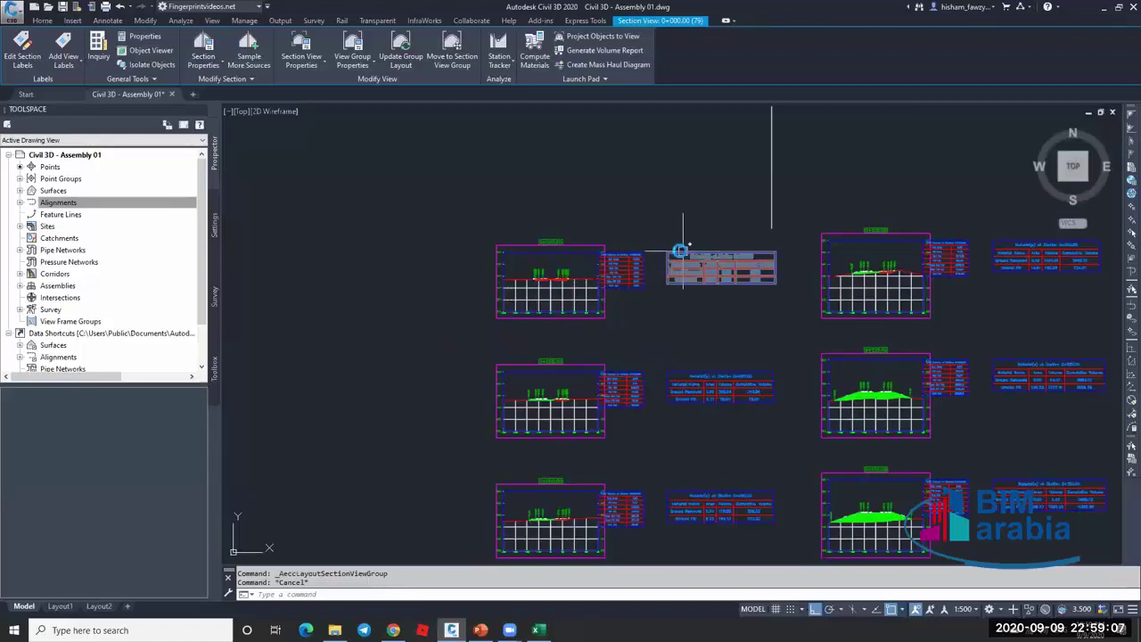
{"action": "scroll", "coordinate": [701, 272], "scroll_direction": "down", "scroll_amount": 4}
{"action": "scroll", "coordinate": [791, 279], "scroll_direction": "up", "scroll_amount": 3}
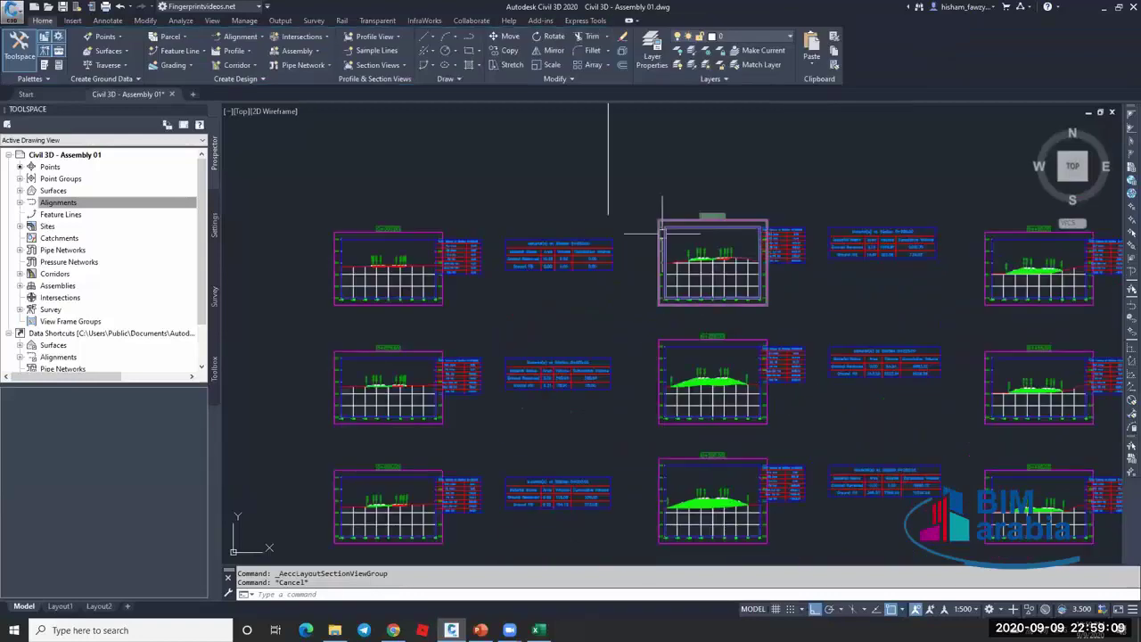
{"action": "scroll", "coordinate": [805, 258], "scroll_direction": "down", "scroll_amount": 5}
{"action": "key", "text": "Escape"}
{"action": "scroll", "coordinate": [662, 247], "scroll_direction": "up", "scroll_amount": 10}
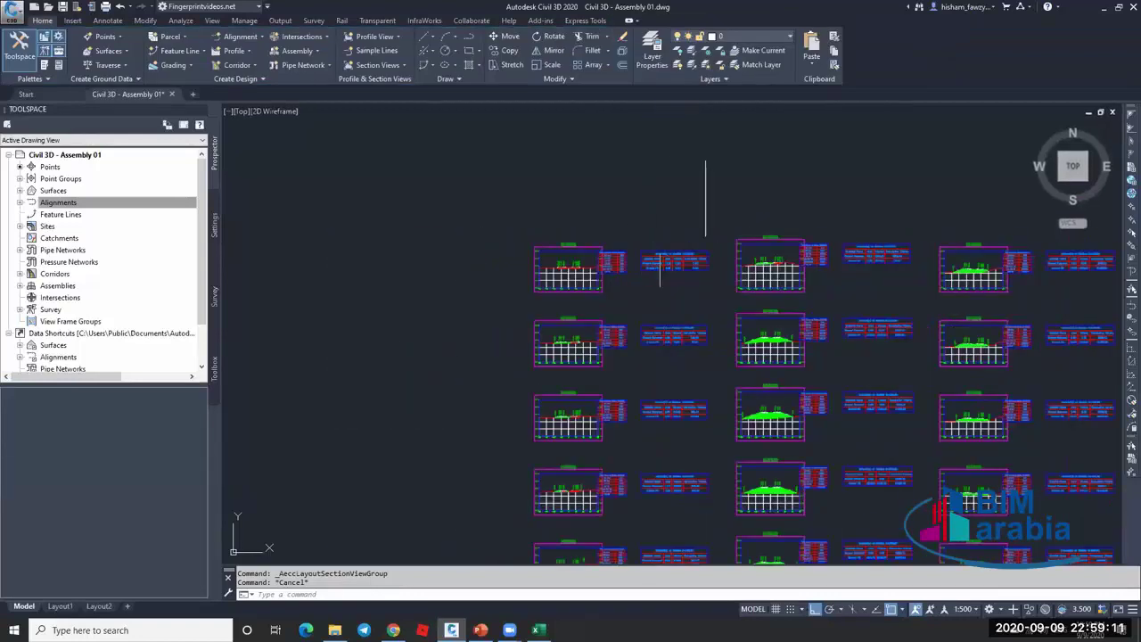
{"action": "scroll", "coordinate": [365, 186], "scroll_direction": "down", "scroll_amount": 5}
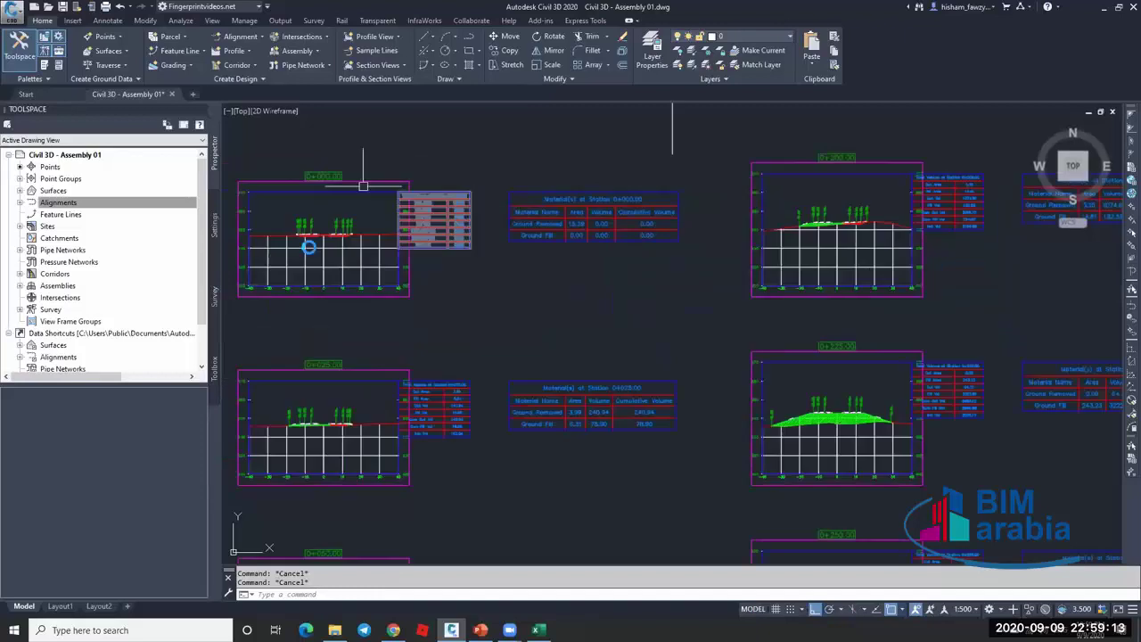
{"action": "scroll", "coordinate": [361, 261], "scroll_direction": "up", "scroll_amount": 7}
{"action": "left_click", "coordinate": [361, 260]}
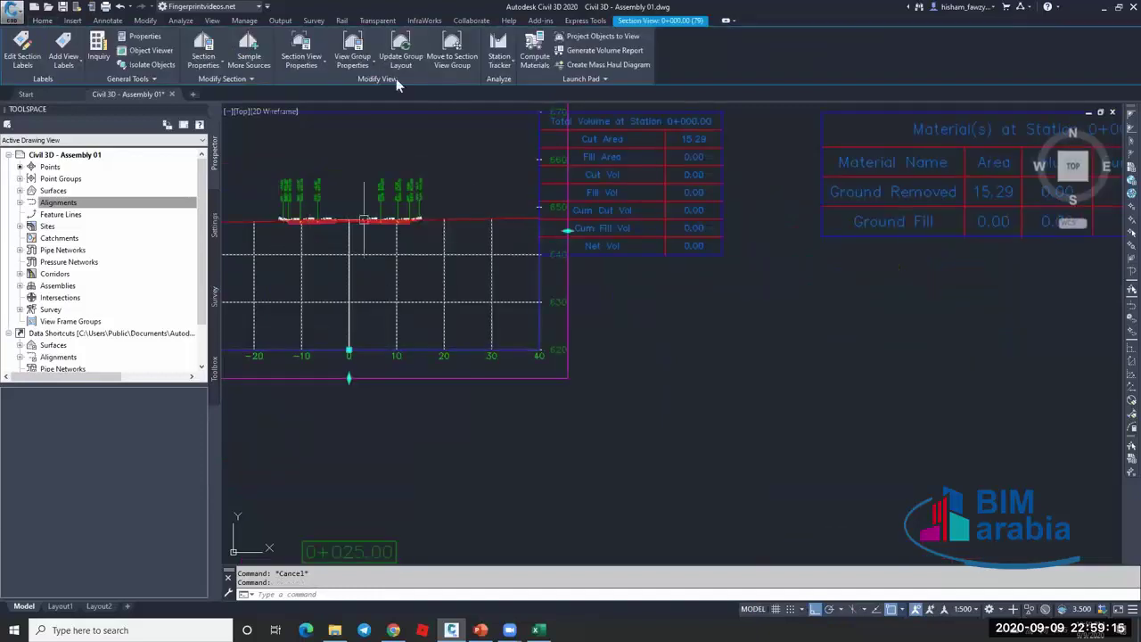
Remove the existing Material table entry from the group's volume table list.
{"action": "left_click", "coordinate": [352, 56]}
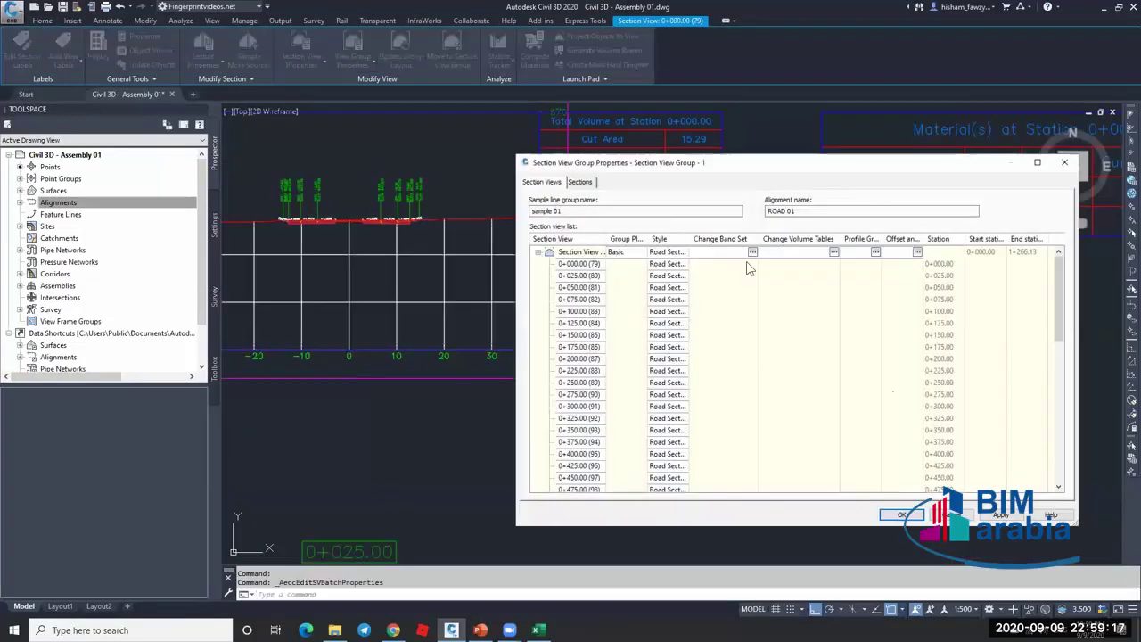
{"action": "left_click", "coordinate": [833, 252]}
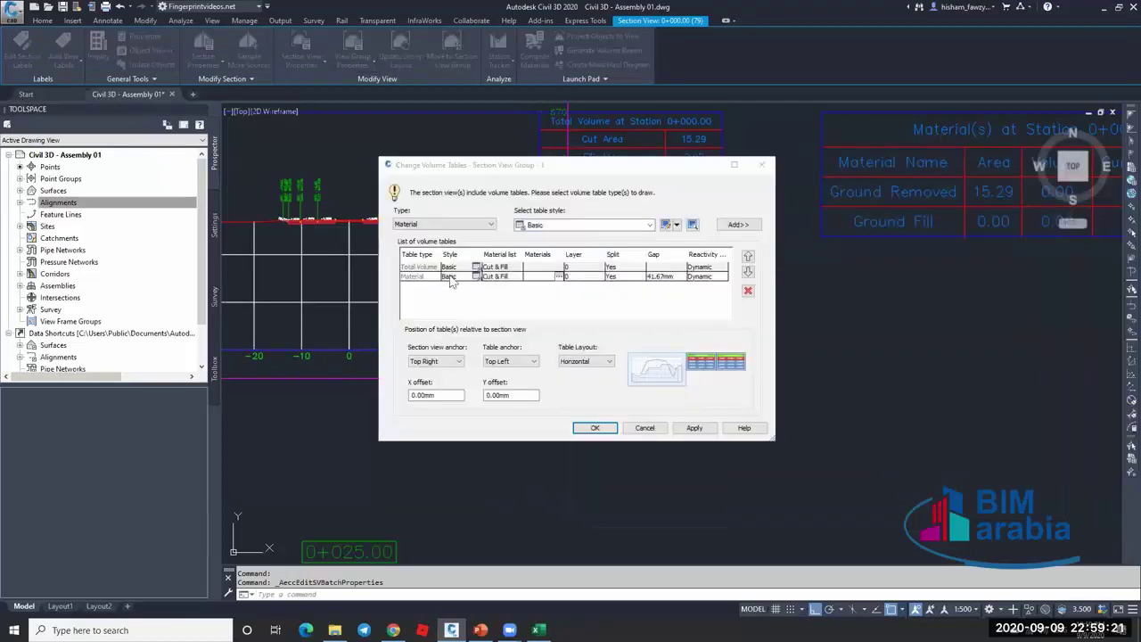
{"action": "left_click", "coordinate": [448, 277]}
{"action": "left_click", "coordinate": [461, 222]}
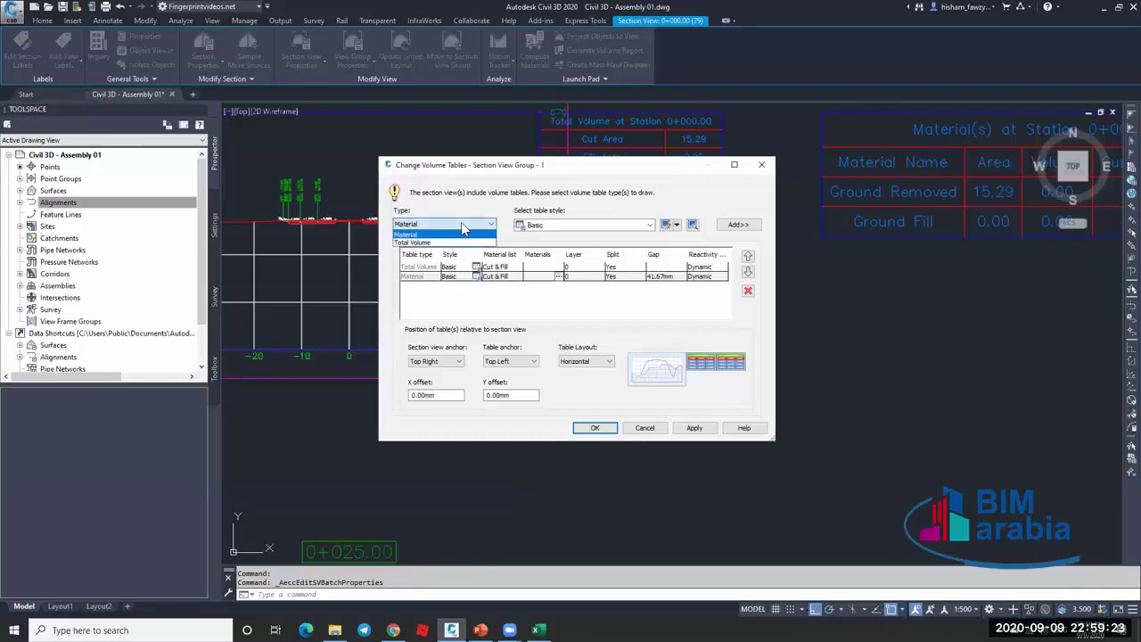
{"action": "left_click", "coordinate": [455, 244]}
{"action": "left_click", "coordinate": [452, 278]}
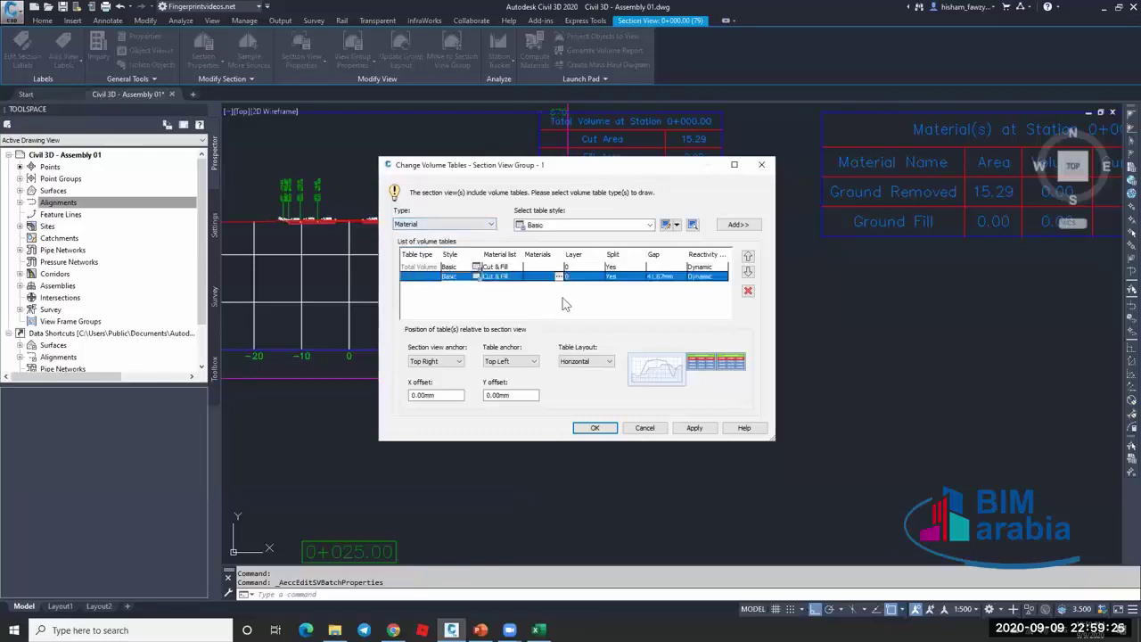
{"action": "left_click", "coordinate": [749, 291]}
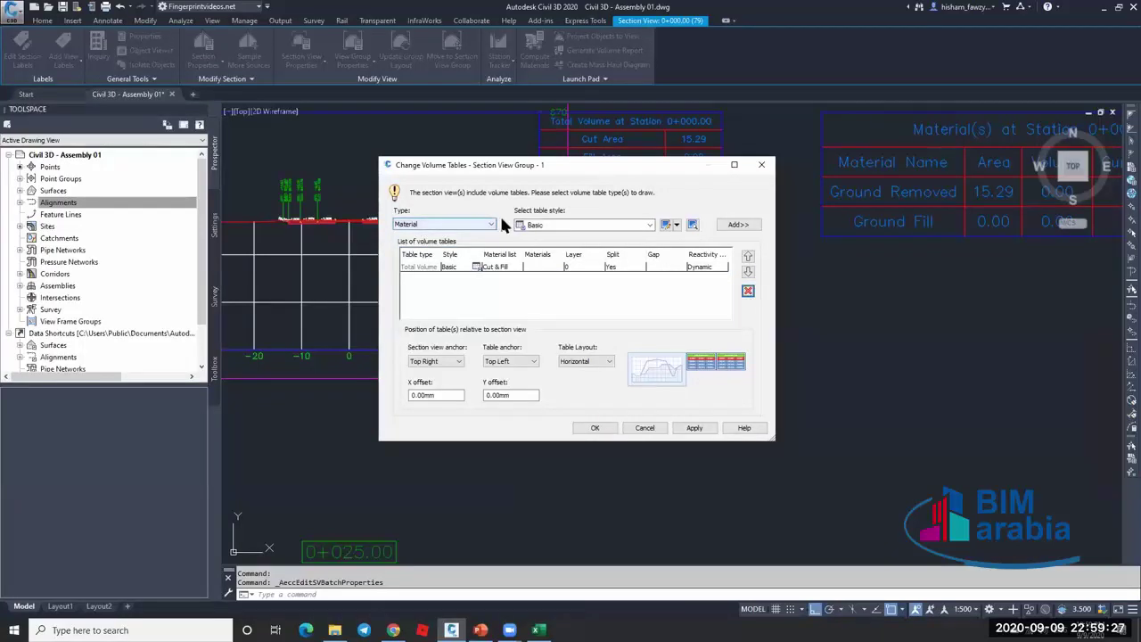
{"action": "left_click", "coordinate": [735, 226]}
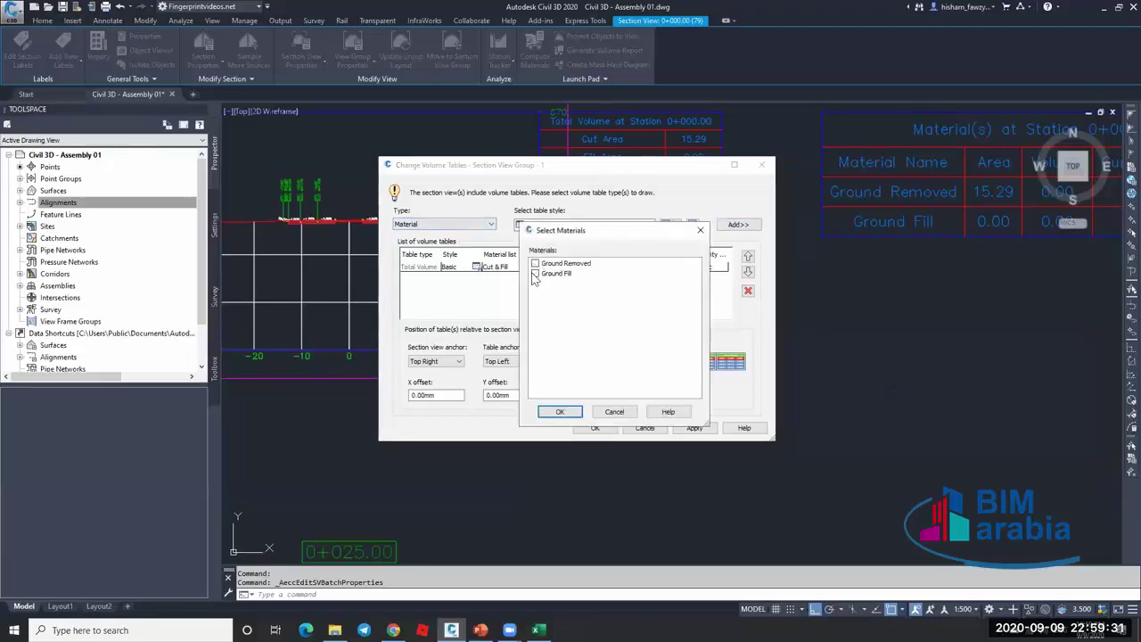
{"action": "left_click", "coordinate": [614, 412]}
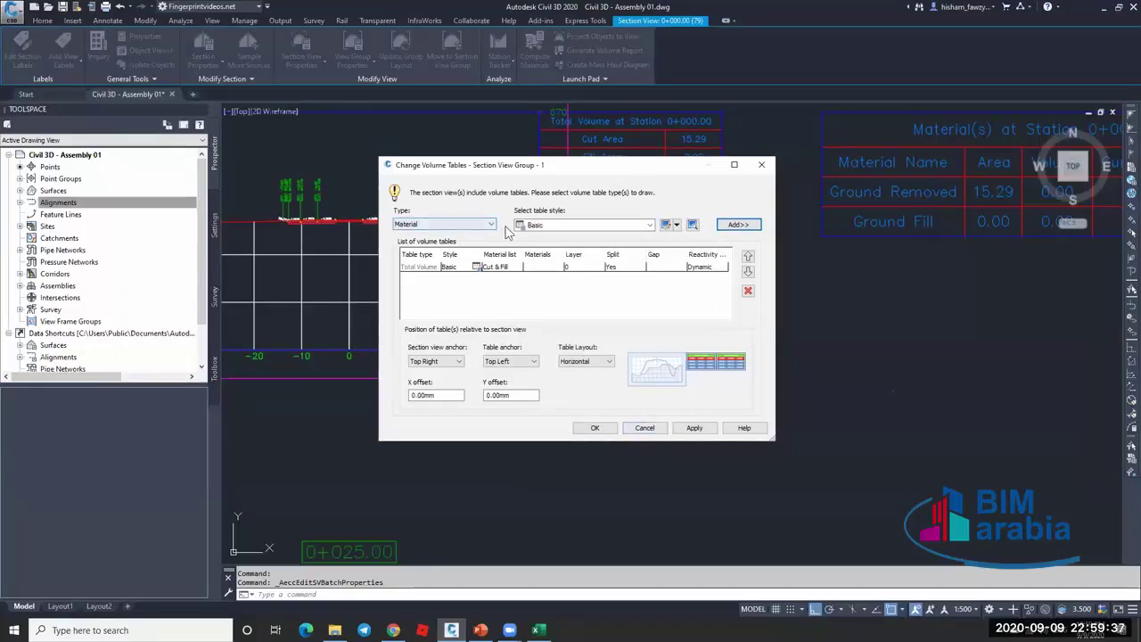
Add a new Material table for Ground Removed and Ground Fill and confirm both dialogs.
{"action": "left_click", "coordinate": [449, 230]}
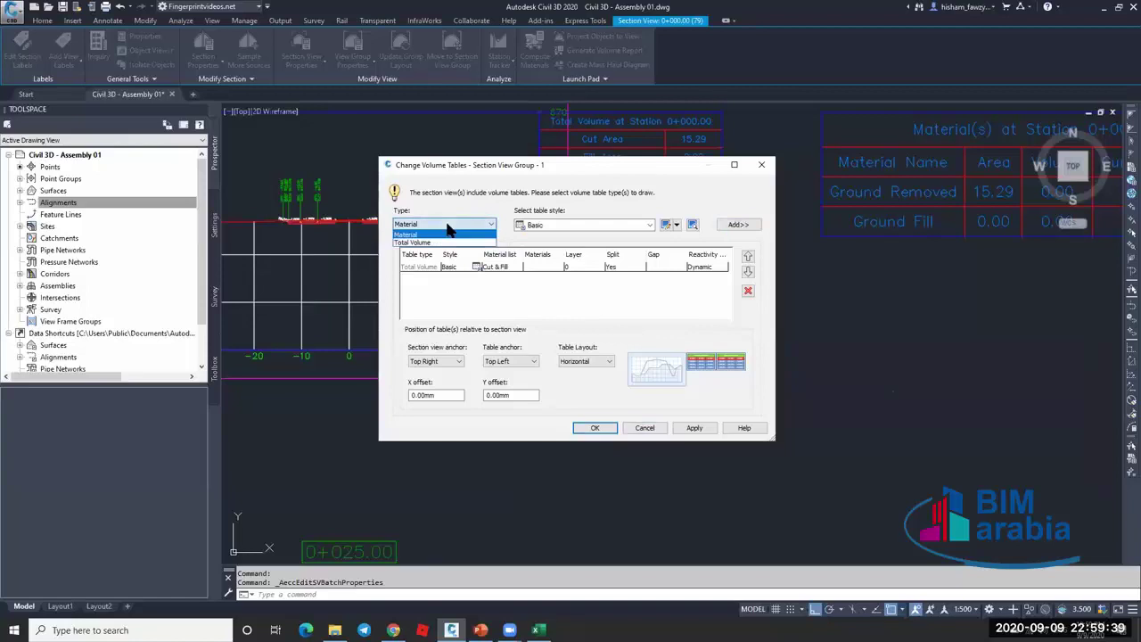
{"action": "left_click", "coordinate": [424, 235]}
{"action": "left_click", "coordinate": [738, 224]}
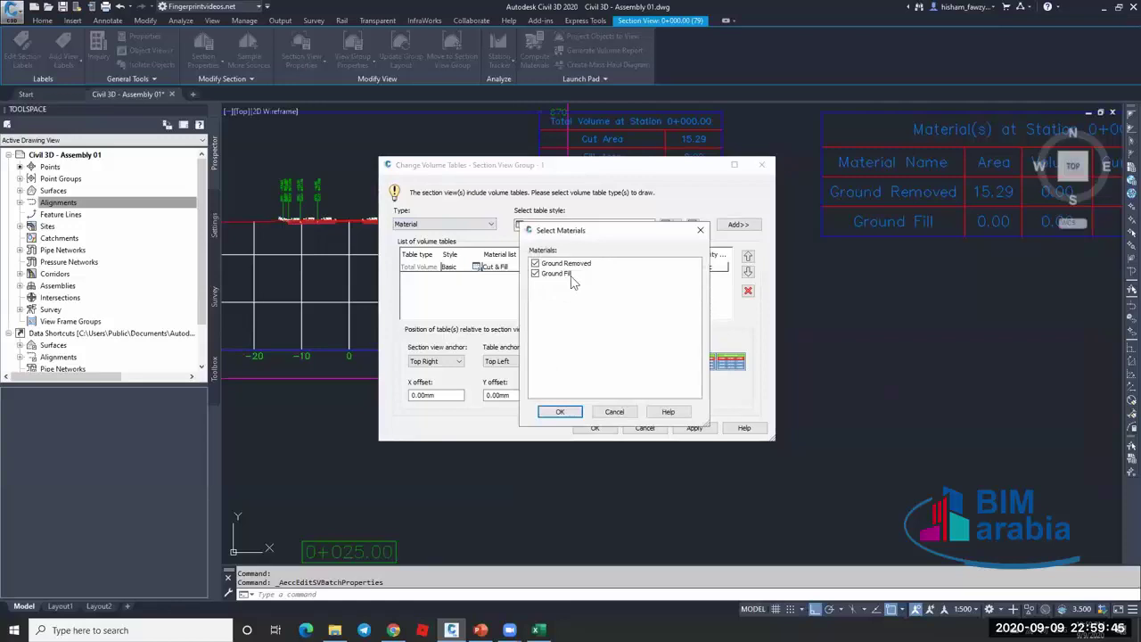
{"action": "left_click", "coordinate": [563, 413]}
{"action": "left_click", "coordinate": [597, 428]}
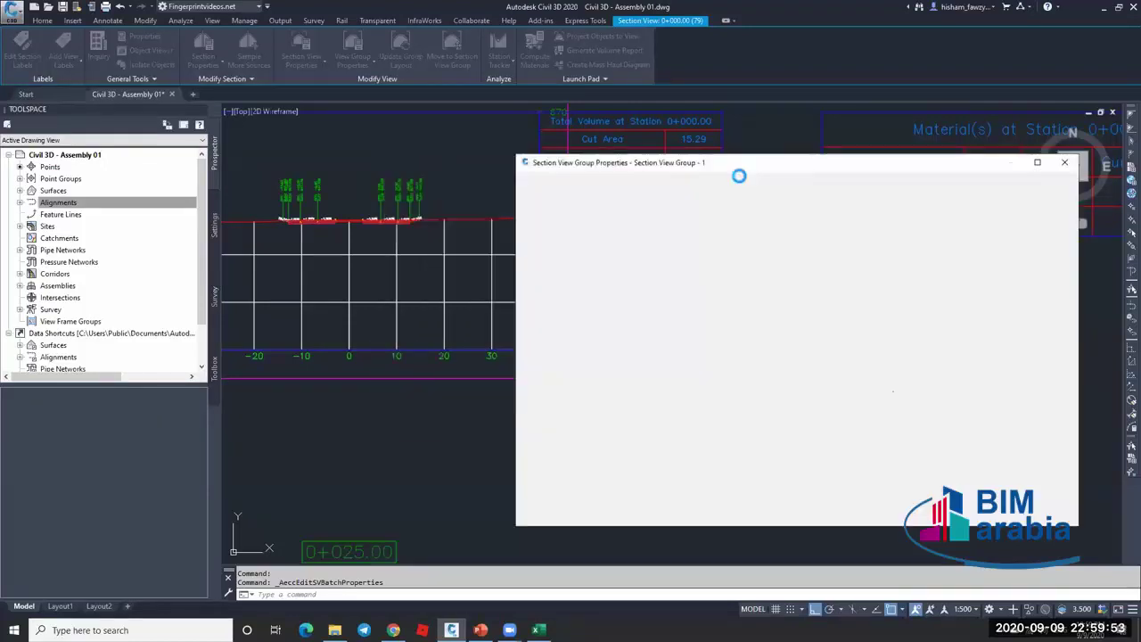
{"action": "left_click", "coordinate": [900, 516]}
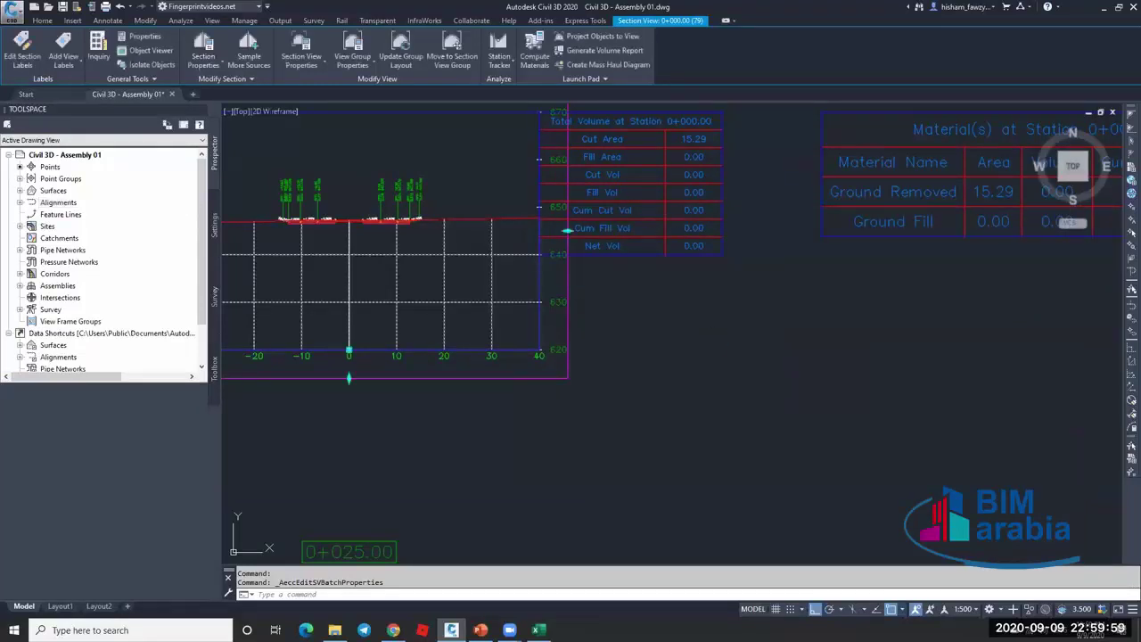
Inspect the Material(s) at Station 0+000.00 table and those at other stations.
{"action": "scroll", "coordinate": [651, 217], "scroll_direction": "down", "scroll_amount": 2}
{"action": "scroll", "coordinate": [844, 218], "scroll_direction": "up", "scroll_amount": 5}
{"action": "middle_click_drag", "start_coordinate": [739, 191], "coordinate": [551, 223]}
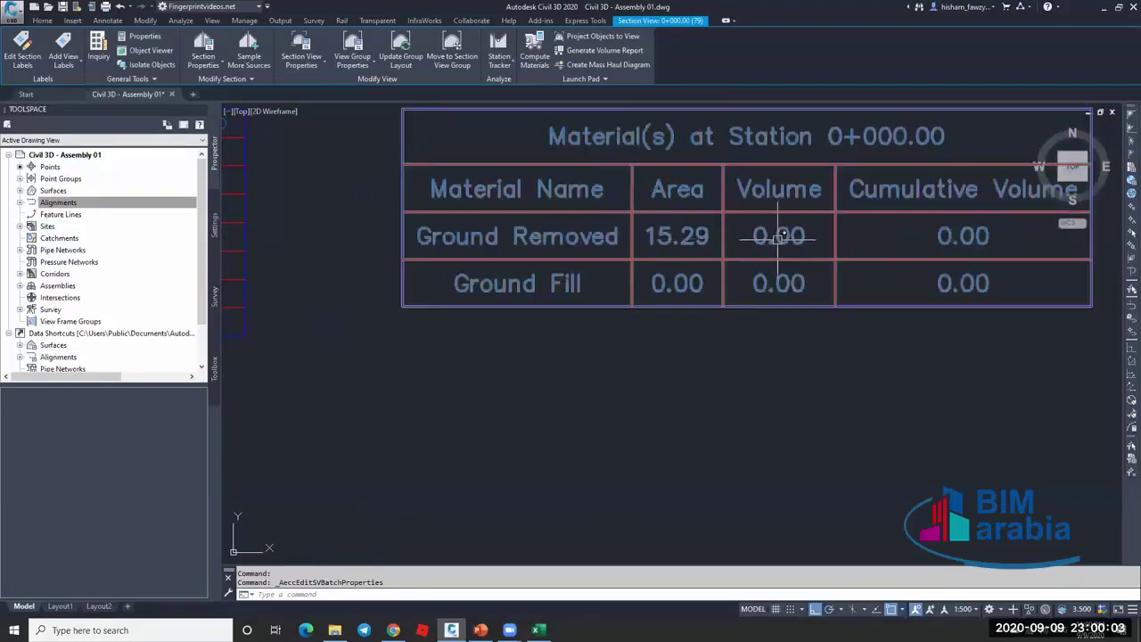
{"action": "scroll", "coordinate": [758, 233], "scroll_direction": "down", "scroll_amount": 2}
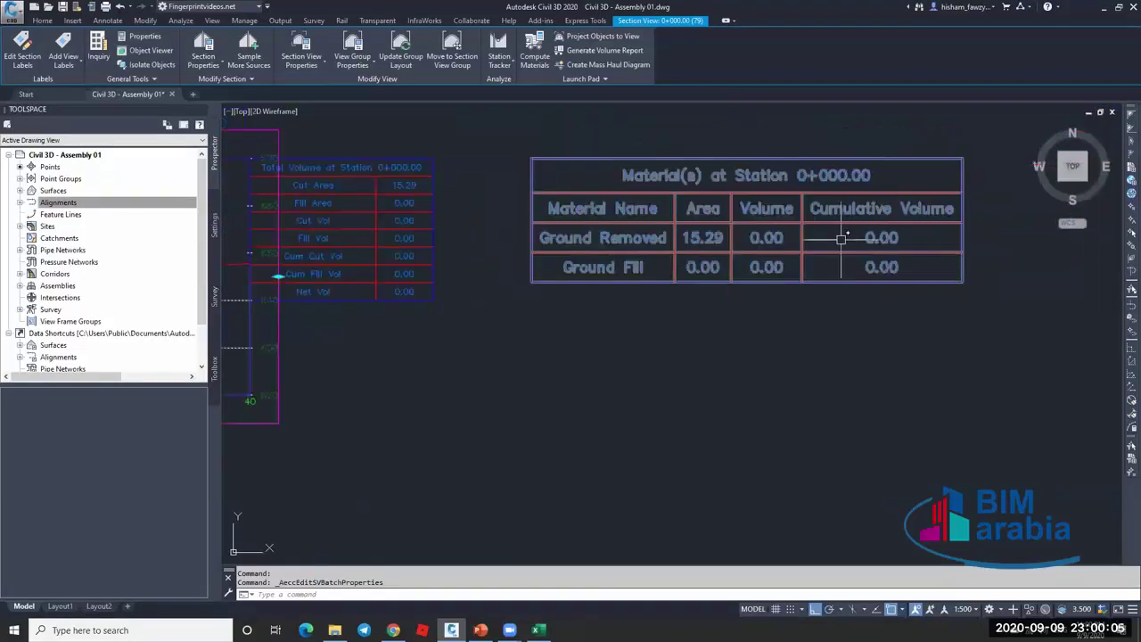
{"action": "scroll", "coordinate": [691, 210], "scroll_direction": "down", "scroll_amount": 5}
{"action": "scroll", "coordinate": [685, 217], "scroll_direction": "down", "scroll_amount": 2}
{"action": "scroll", "coordinate": [848, 298], "scroll_direction": "up", "scroll_amount": 10}
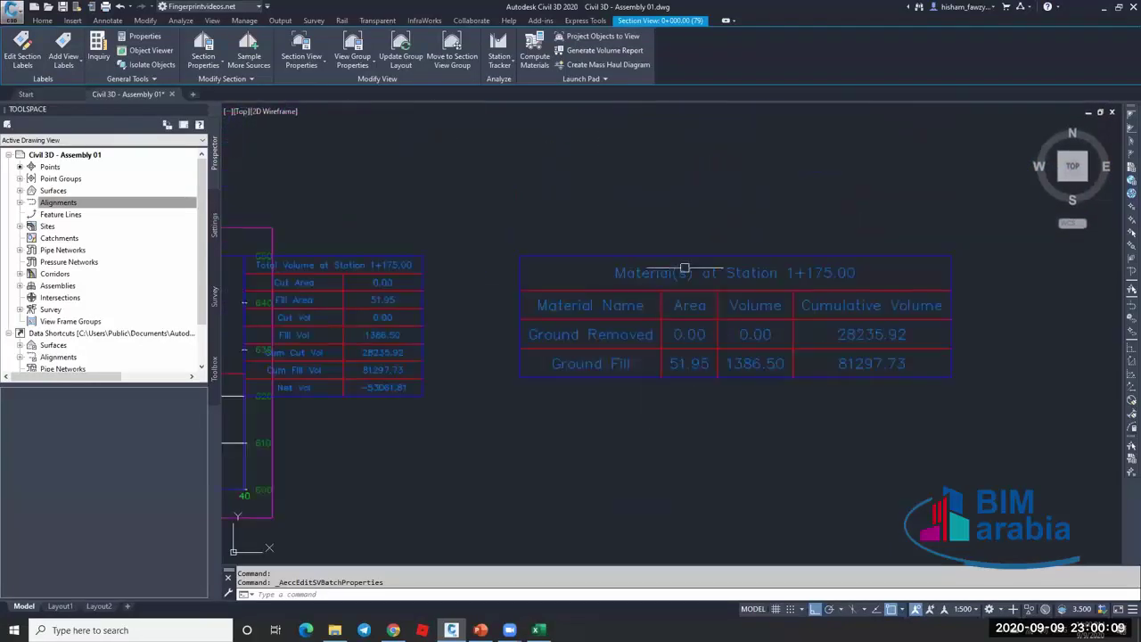
{"action": "scroll", "coordinate": [684, 270], "scroll_direction": "down", "scroll_amount": 4}
{"action": "scroll", "coordinate": [705, 260], "scroll_direction": "down", "scroll_amount": 4}
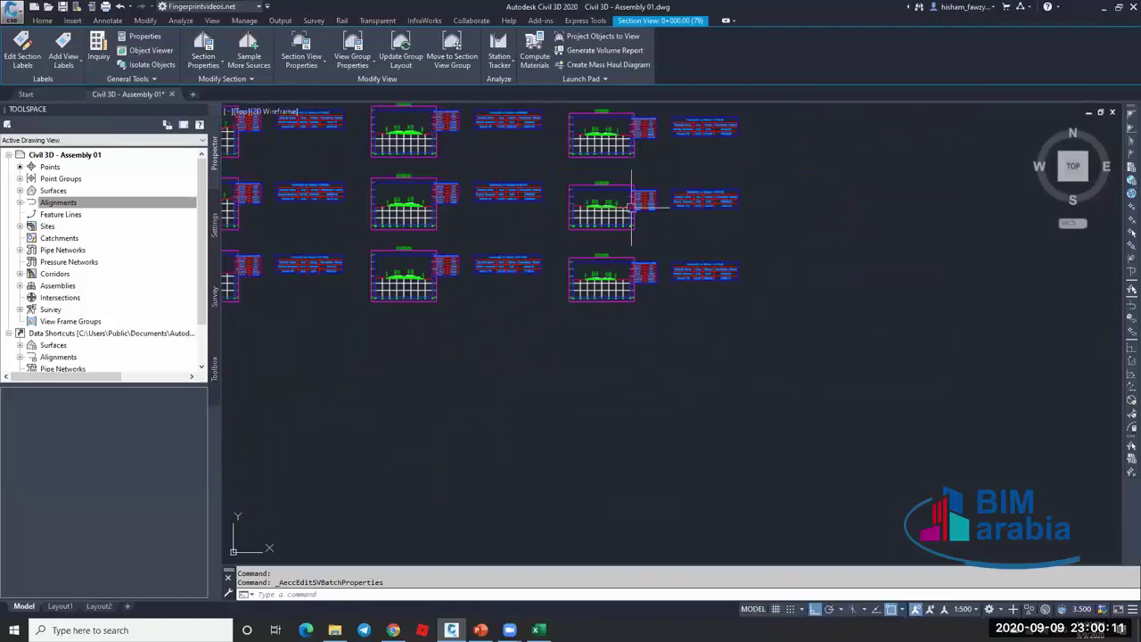
Start Compute Materials from the 1+150.00 section view.
{"action": "key", "text": "Escape"}
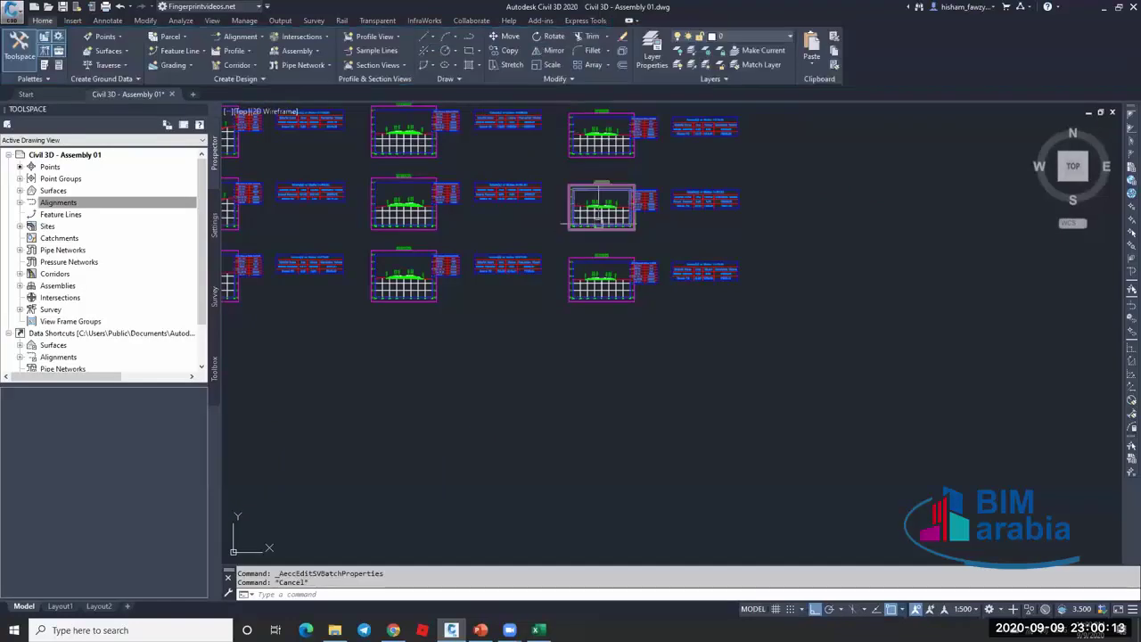
{"action": "left_click", "coordinate": [599, 209]}
{"action": "left_click", "coordinate": [533, 55]}
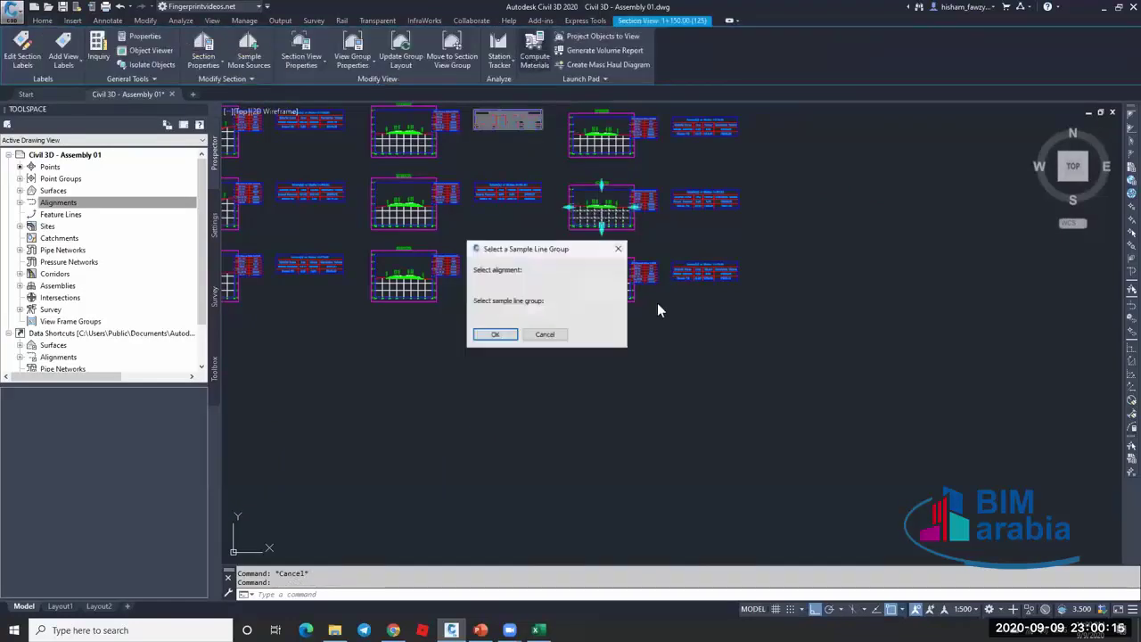
Accept sample 01, review its Pave 01 and Sub base materials, then cancel unchanged.
{"action": "key", "text": "Return"}
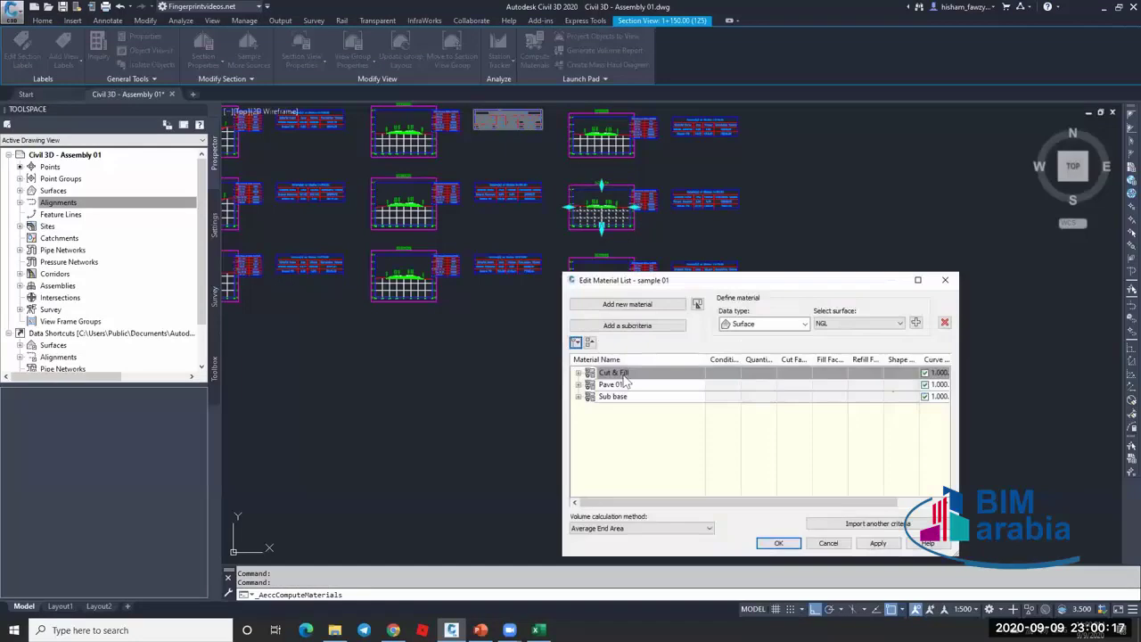
{"action": "left_click", "coordinate": [638, 386]}
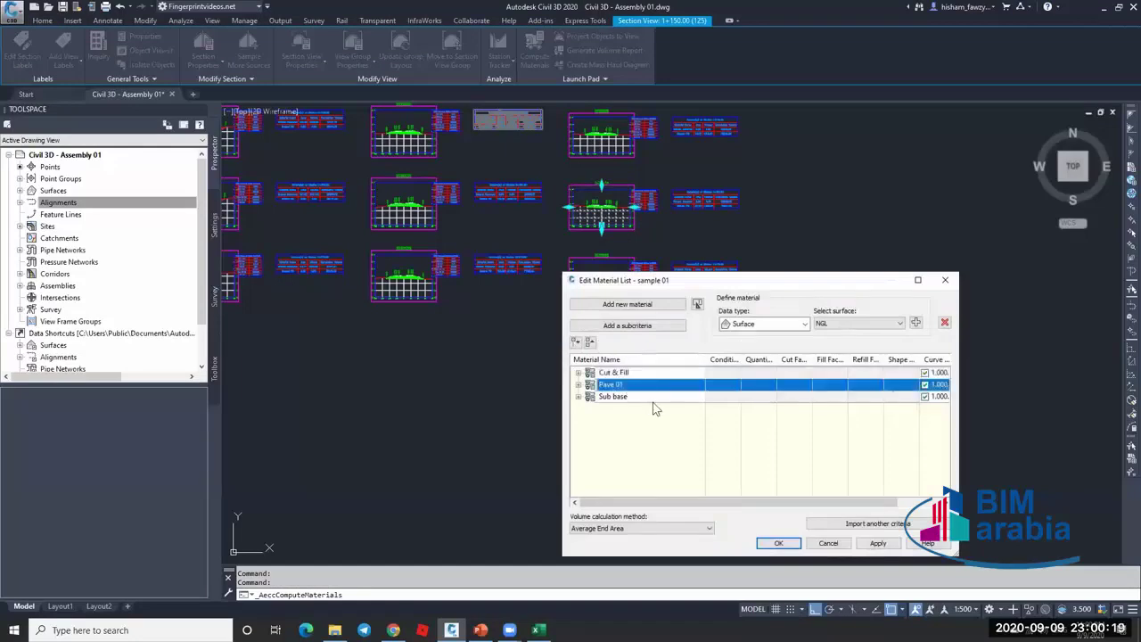
{"action": "left_click", "coordinate": [657, 398]}
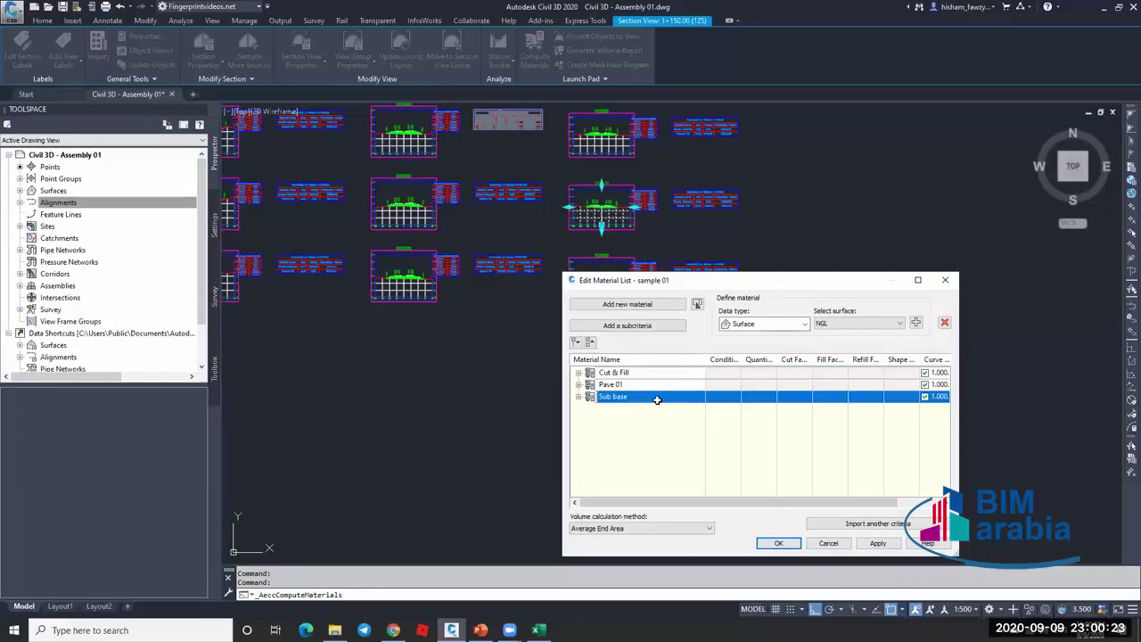
{"action": "left_click", "coordinate": [834, 543]}
{"action": "left_click", "coordinate": [683, 360]}
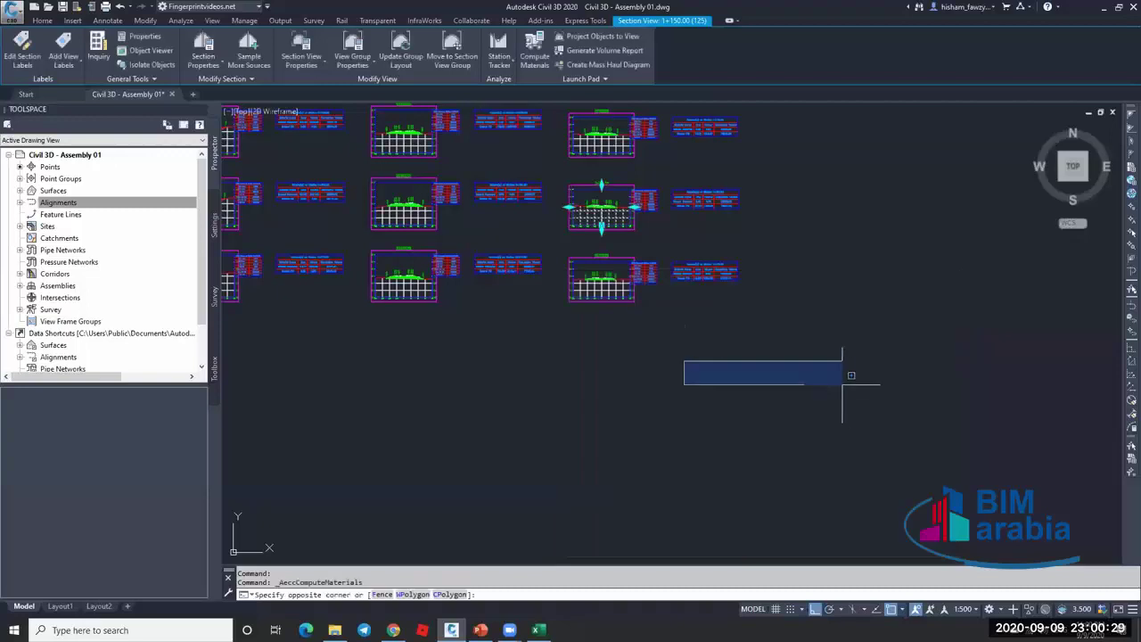
Open View Group Properties for sample 01 on ROAD 01 from section view 0+550.00.
{"action": "key", "text": "Escape"}
{"action": "key", "text": "Escape"}
{"action": "scroll", "coordinate": [734, 286], "scroll_direction": "down", "scroll_amount": 3}
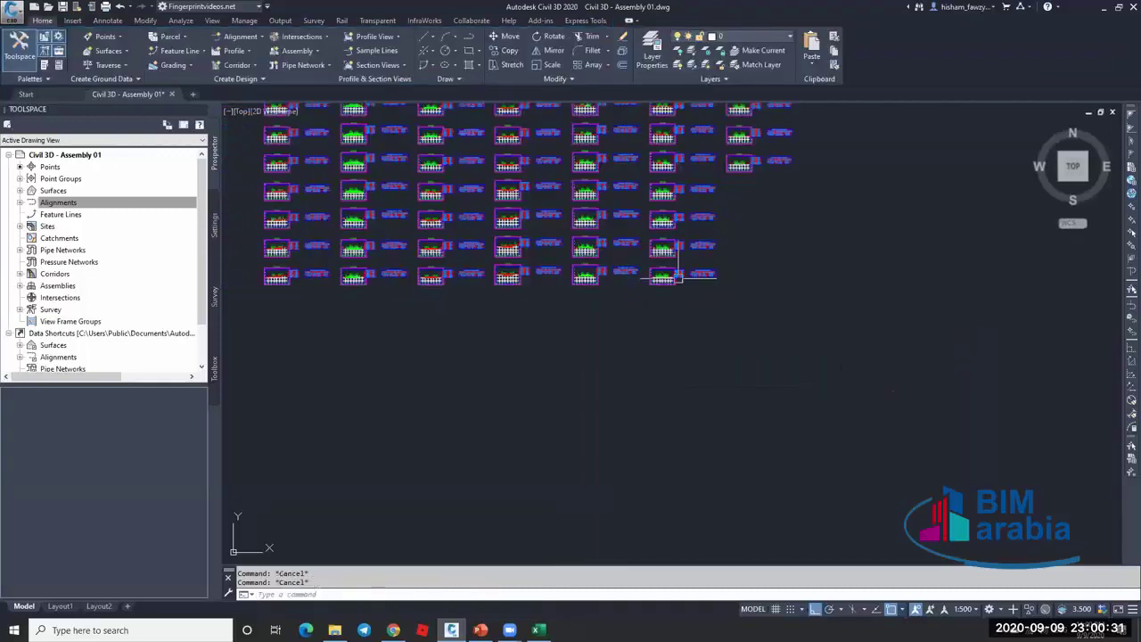
{"action": "scroll", "coordinate": [495, 249], "scroll_direction": "up", "scroll_amount": 3}
{"action": "scroll", "coordinate": [495, 254], "scroll_direction": "up", "scroll_amount": 2}
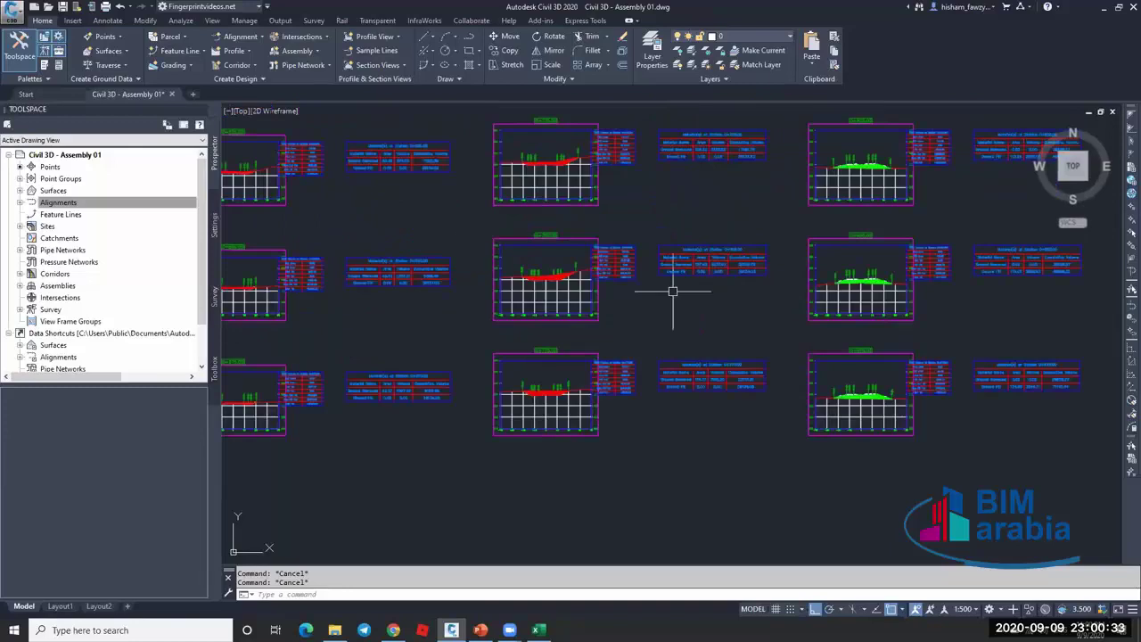
{"action": "scroll", "coordinate": [673, 292], "scroll_direction": "up", "scroll_amount": 5}
{"action": "scroll", "coordinate": [744, 272], "scroll_direction": "down", "scroll_amount": 3}
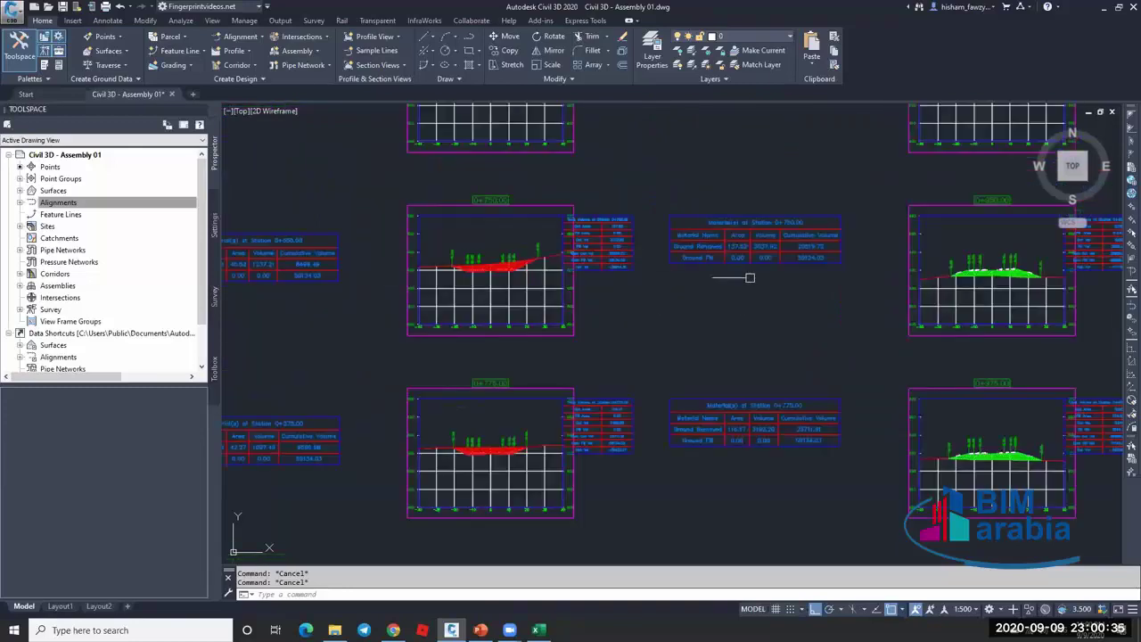
{"action": "scroll", "coordinate": [744, 272], "scroll_direction": "down", "scroll_amount": 5}
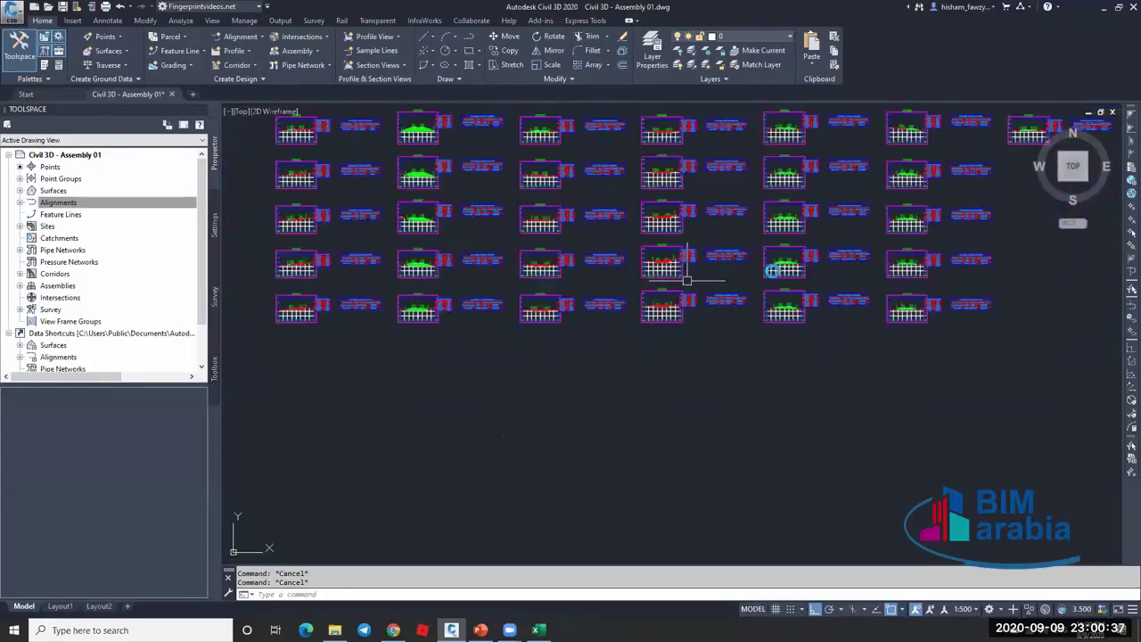
{"action": "scroll", "coordinate": [662, 258], "scroll_direction": "up", "scroll_amount": 8}
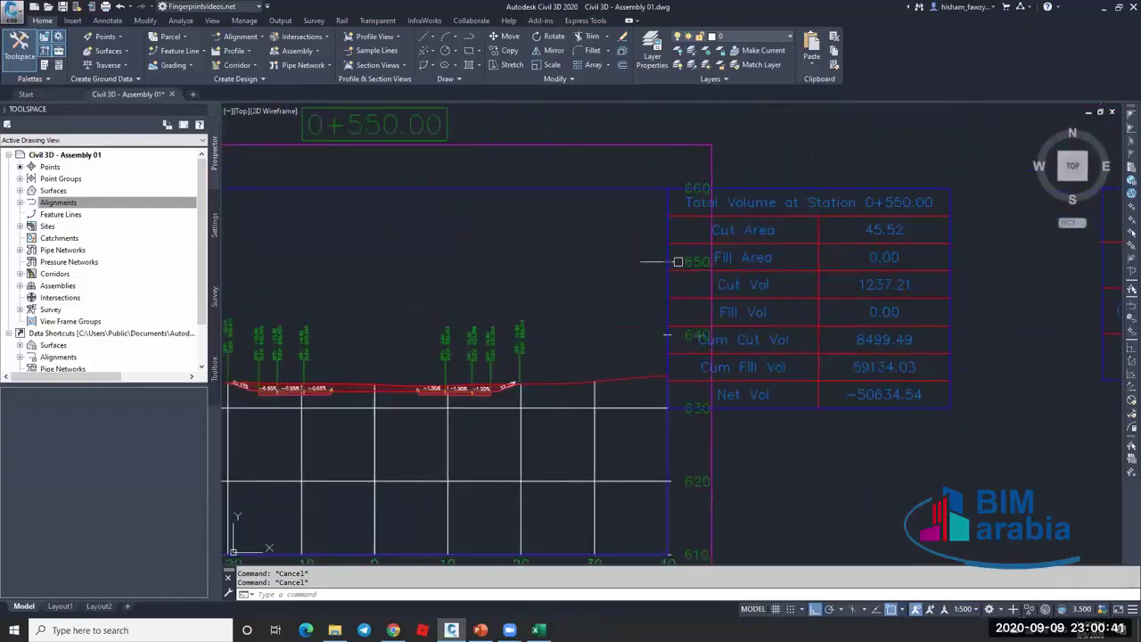
{"action": "scroll", "coordinate": [677, 304], "scroll_direction": "down", "scroll_amount": 4}
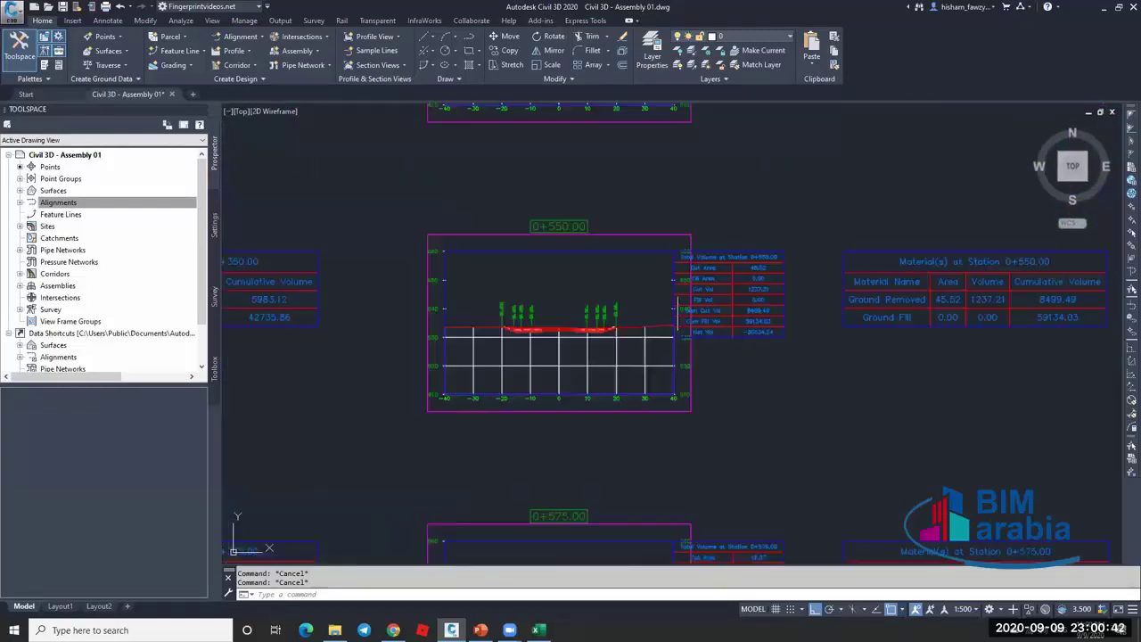
{"action": "left_click", "coordinate": [624, 364]}
{"action": "left_click", "coordinate": [352, 44]}
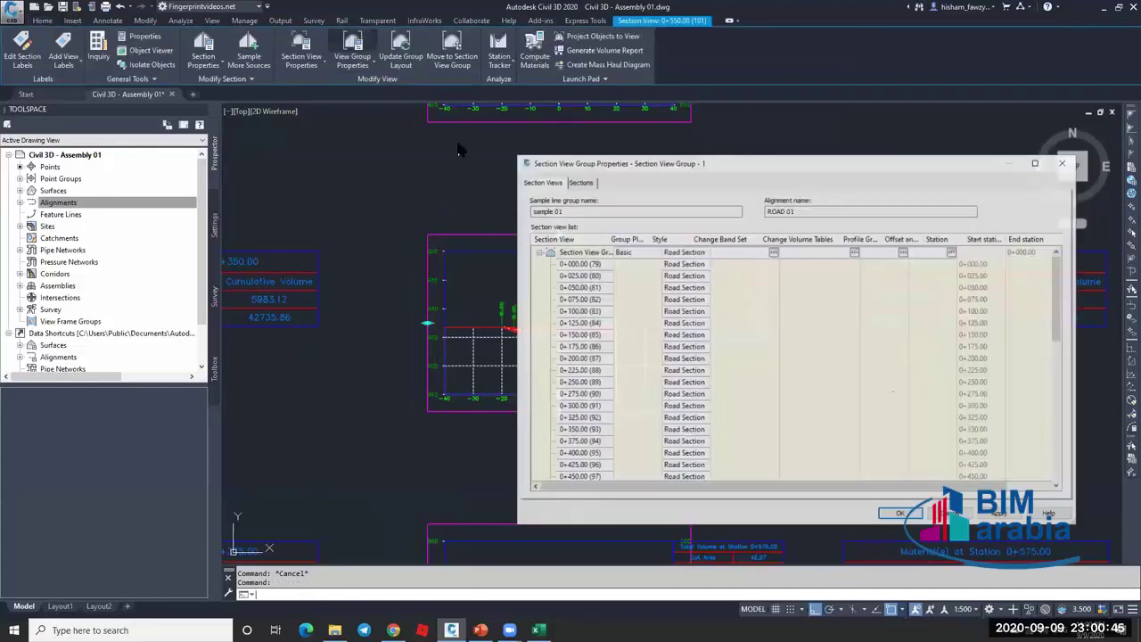
Add the Total Volume table to every section view in the group, anchored at Top Right.
{"action": "left_click", "coordinate": [811, 254]}
{"action": "left_click", "coordinate": [833, 252]}
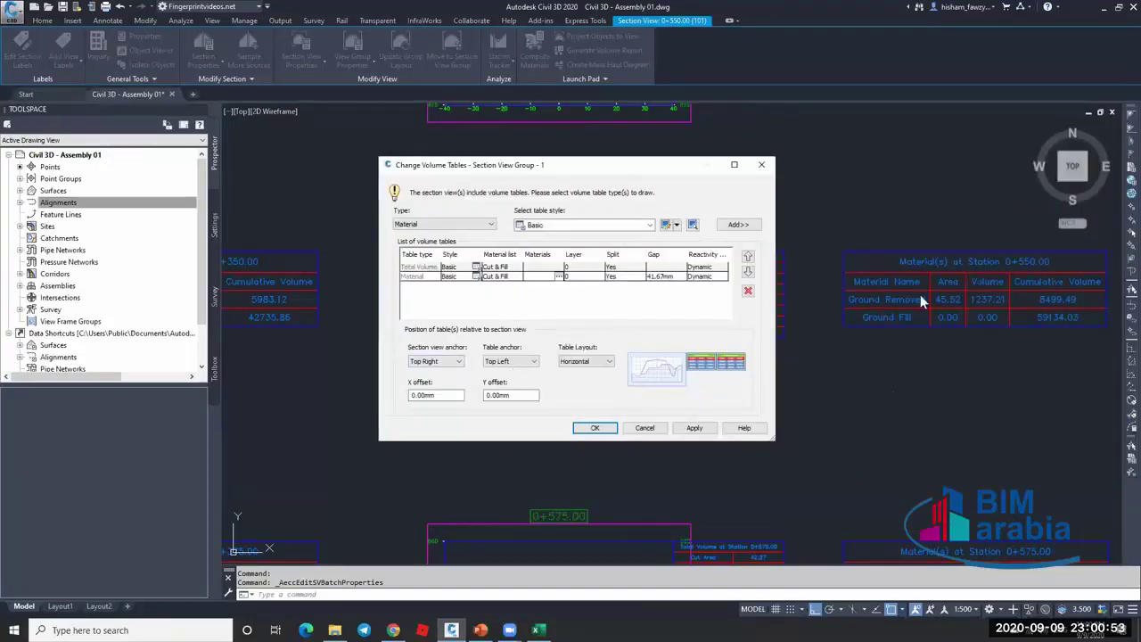
{"action": "left_click", "coordinate": [456, 362]}
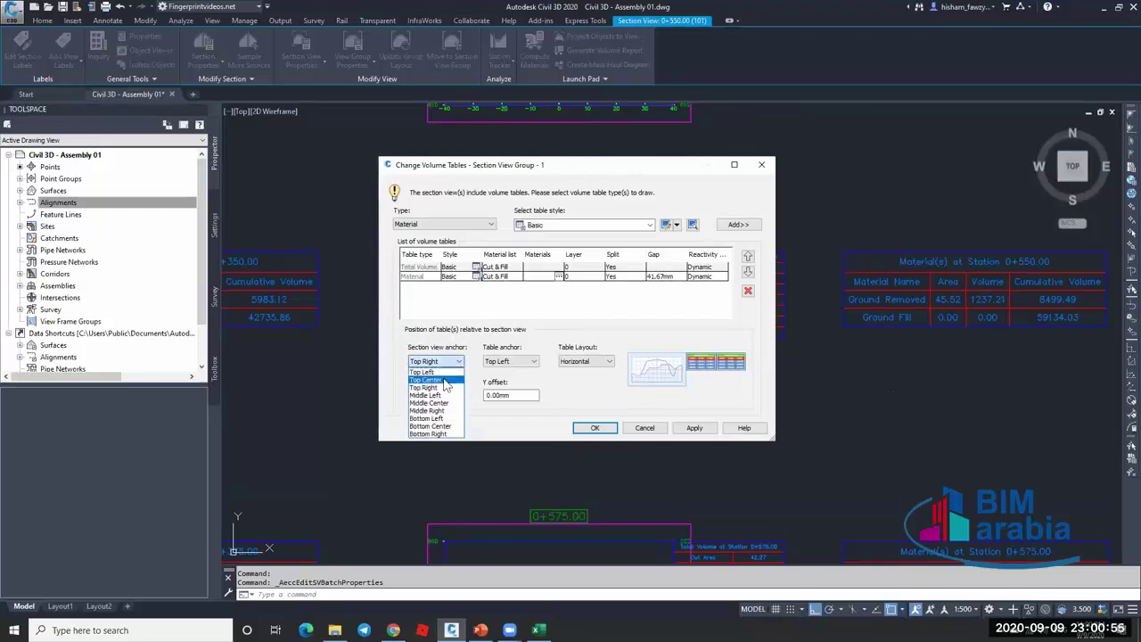
{"action": "left_click", "coordinate": [446, 379]}
{"action": "left_click", "coordinate": [455, 362]}
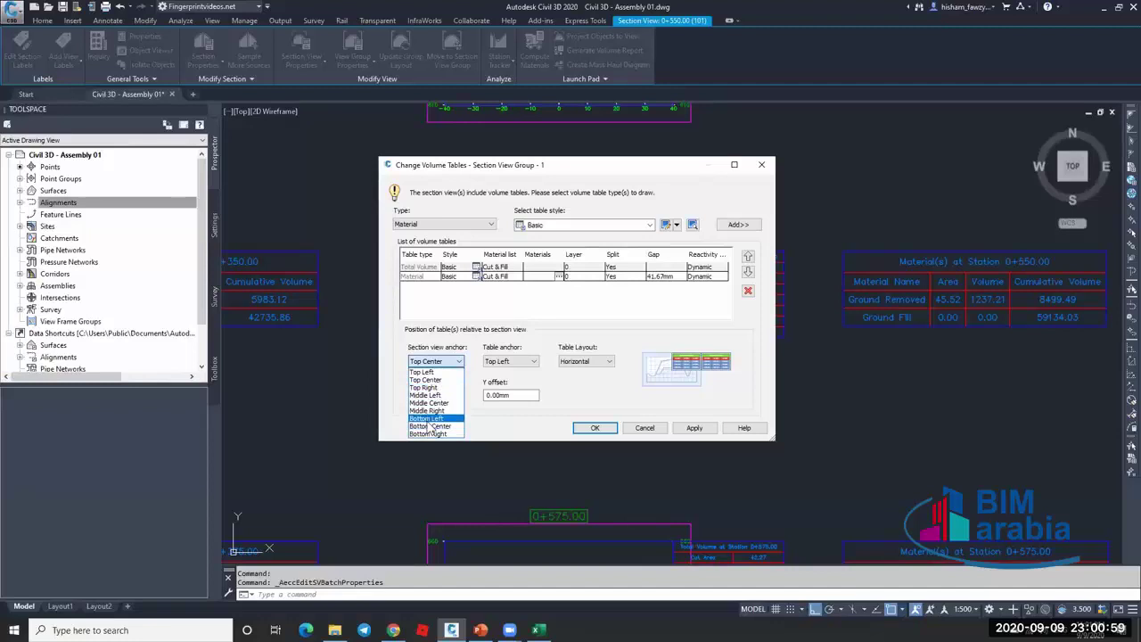
{"action": "left_click", "coordinate": [428, 418]}
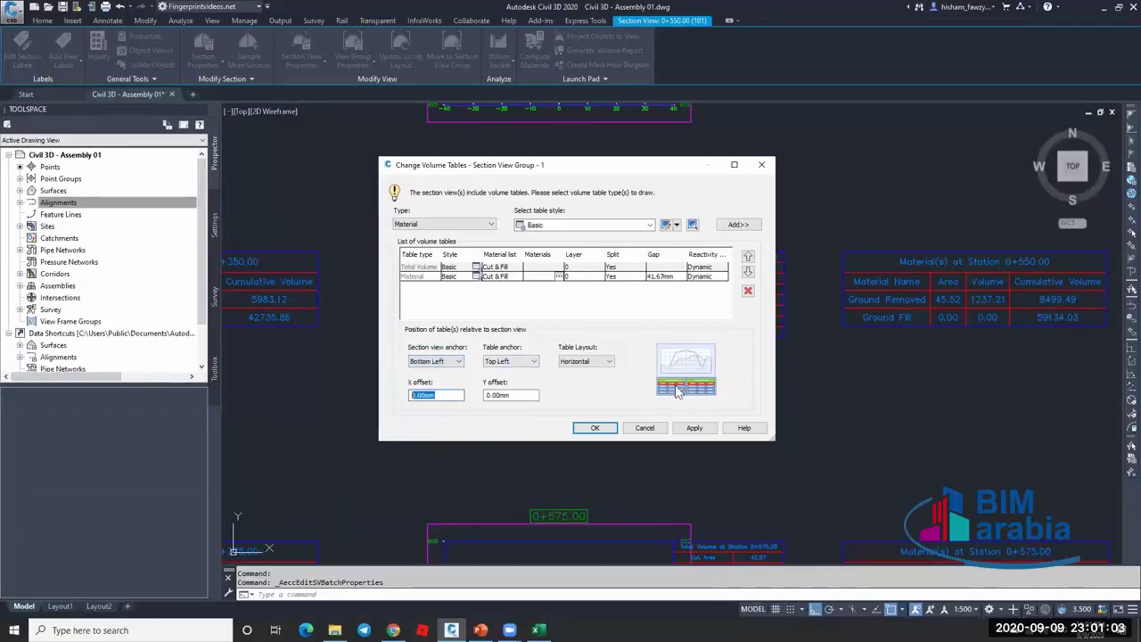
{"action": "left_click", "coordinate": [455, 361]}
{"action": "left_click", "coordinate": [441, 372]}
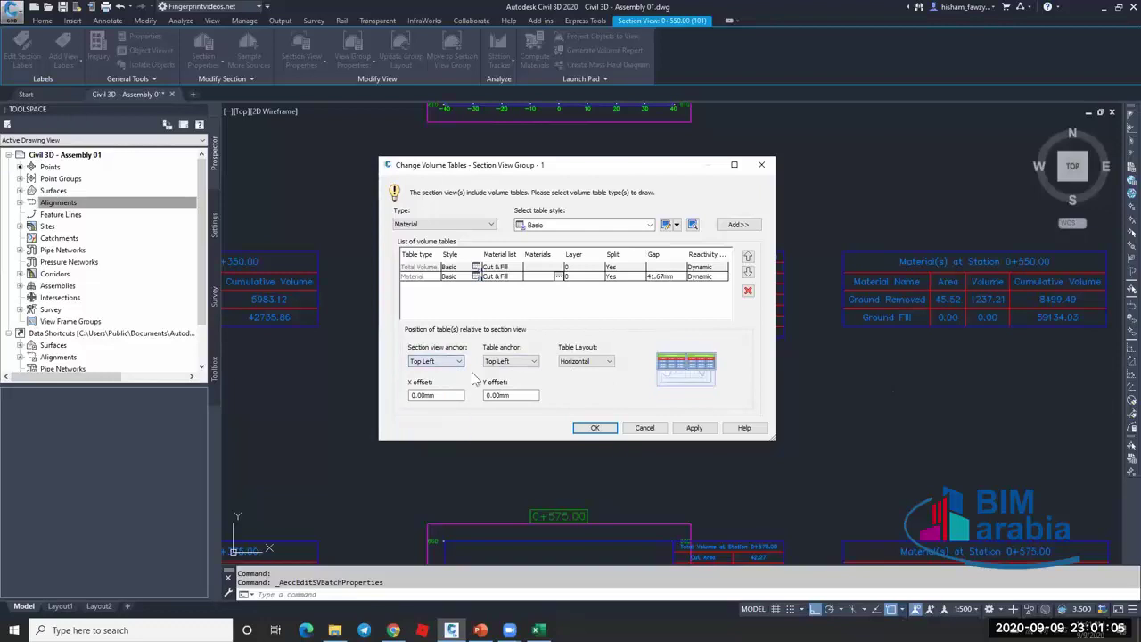
{"action": "left_click", "coordinate": [451, 361]}
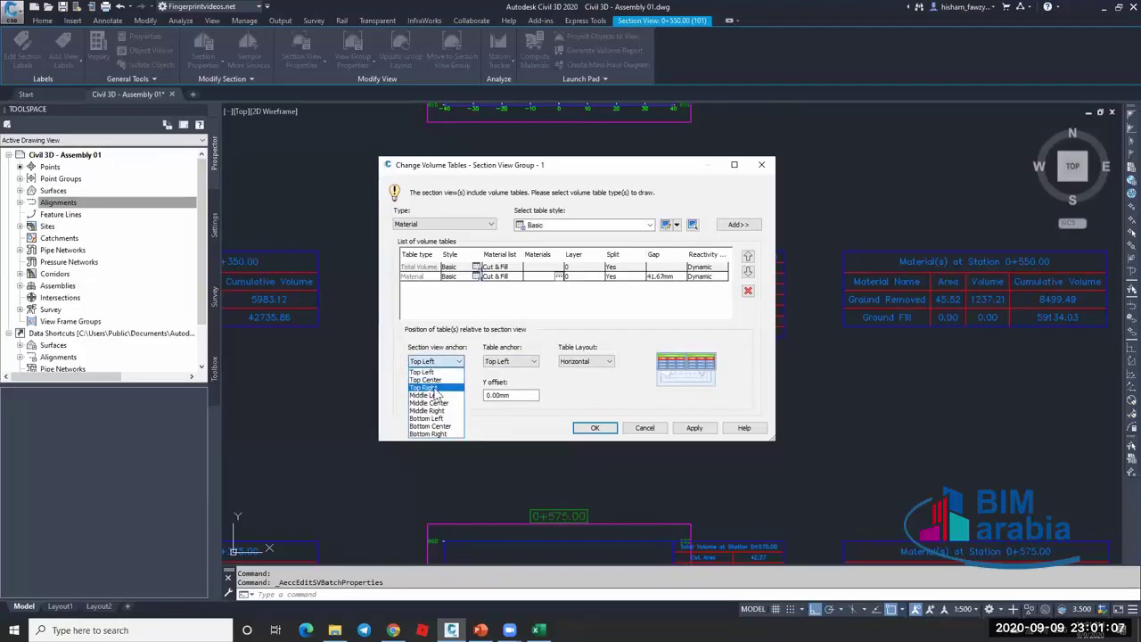
{"action": "left_click", "coordinate": [426, 387]}
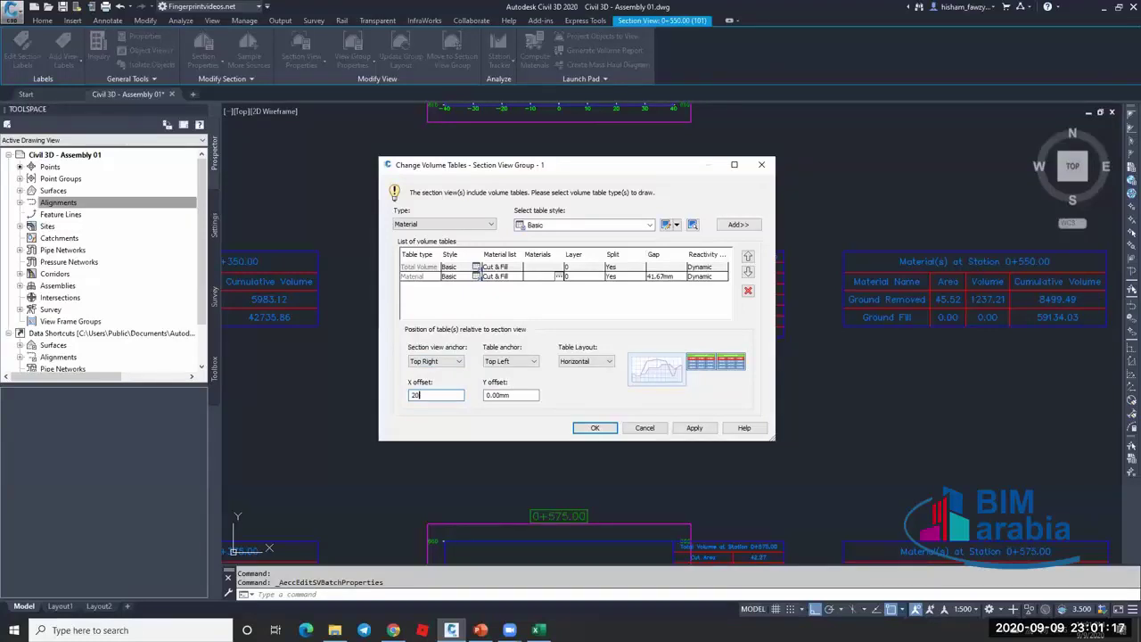
{"action": "left_click", "coordinate": [595, 428]}
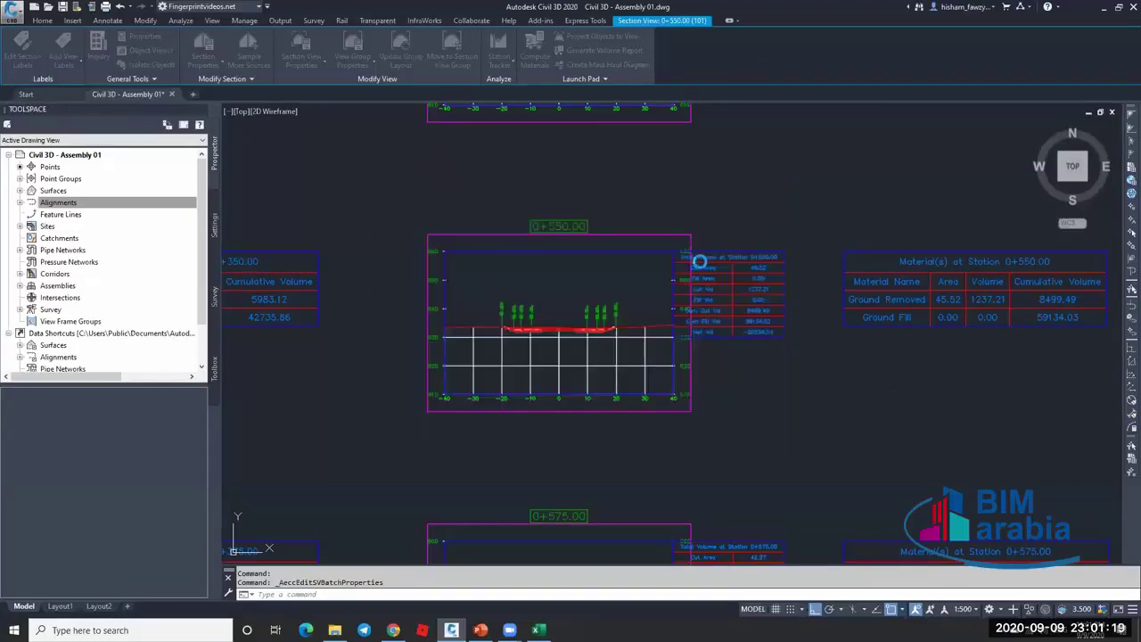
Close the group properties and select a single section view in the group.
{"action": "left_click", "coordinate": [901, 516]}
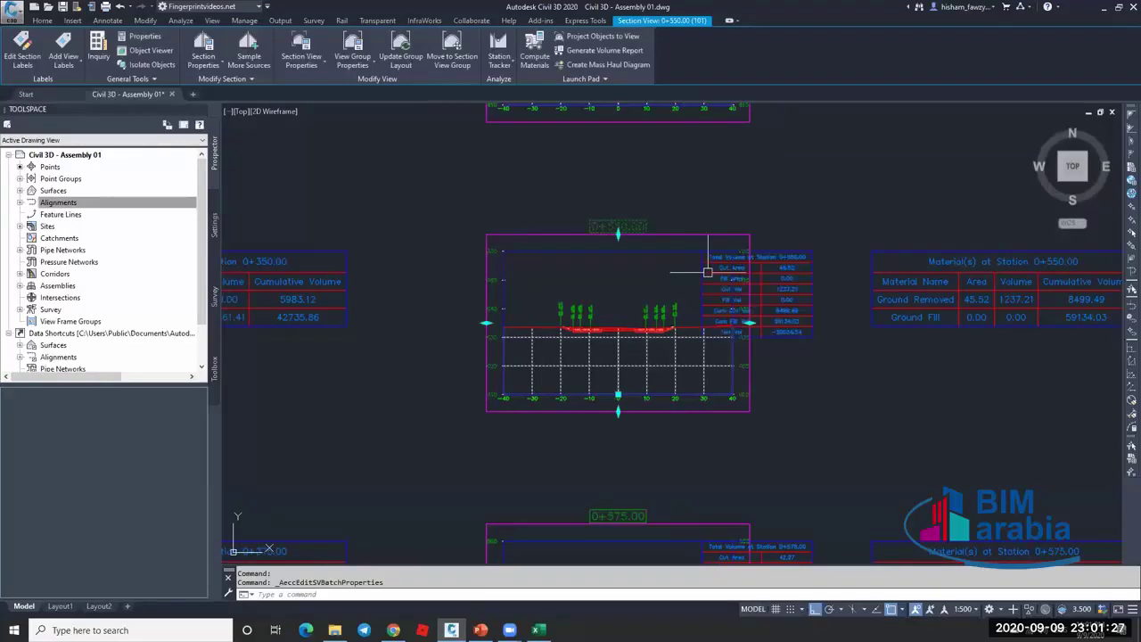
{"action": "scroll", "coordinate": [713, 303], "scroll_direction": "down", "scroll_amount": 5}
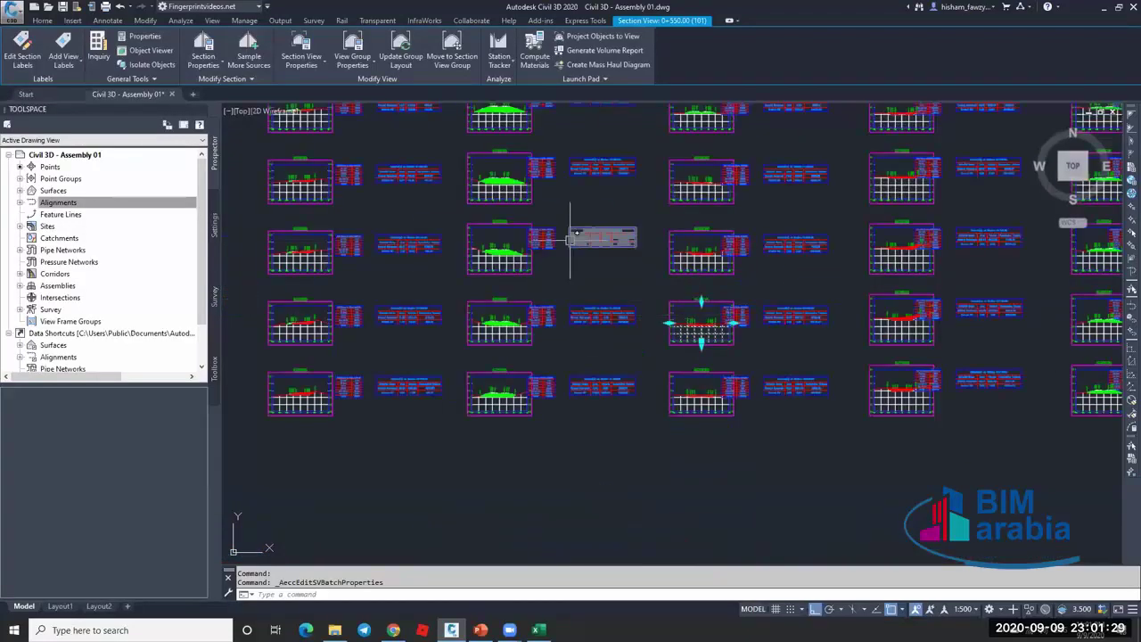
{"action": "left_click", "coordinate": [347, 311]}
{"action": "left_click", "coordinate": [301, 252]}
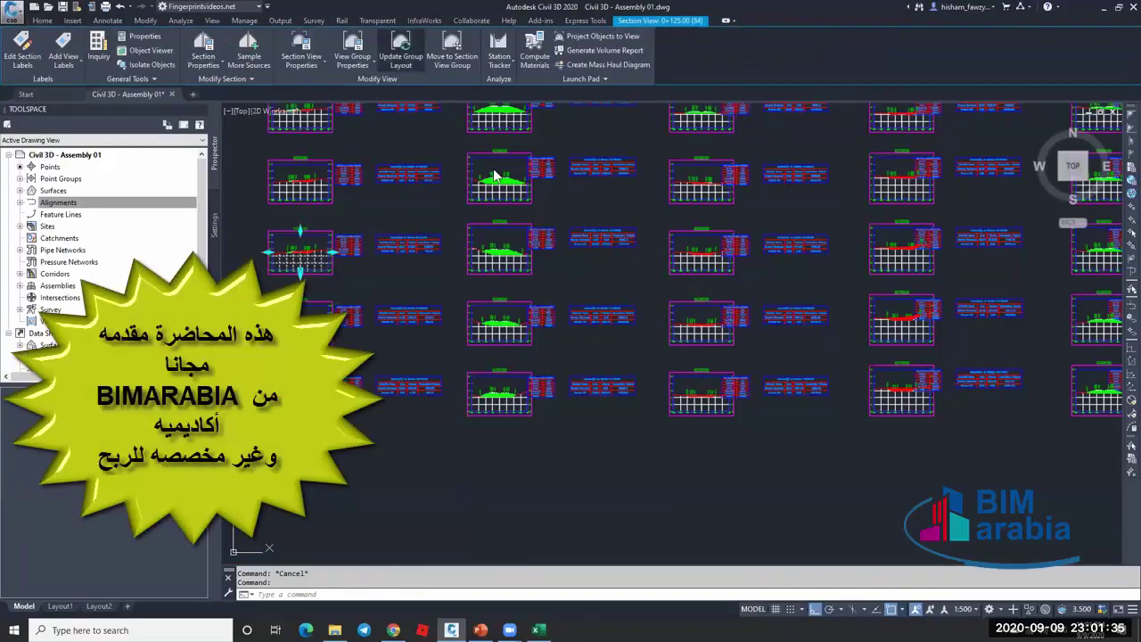
Update the group layout so the views are spaced around their new tables.
{"action": "left_click", "coordinate": [400, 54]}
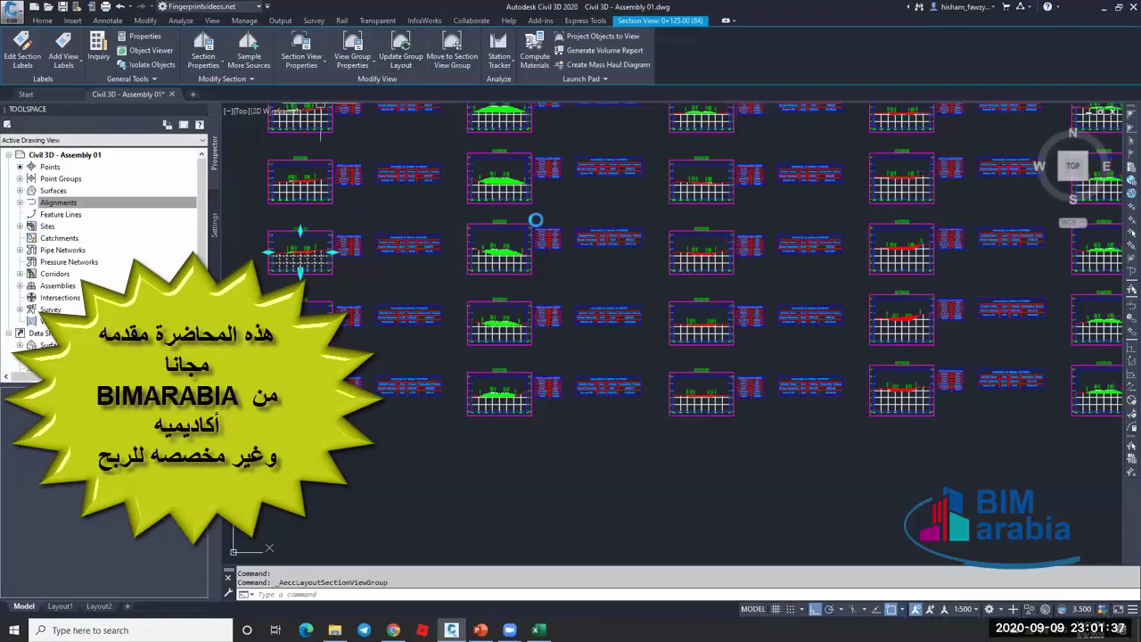
{"action": "scroll", "coordinate": [528, 234], "scroll_direction": "up", "scroll_amount": 10}
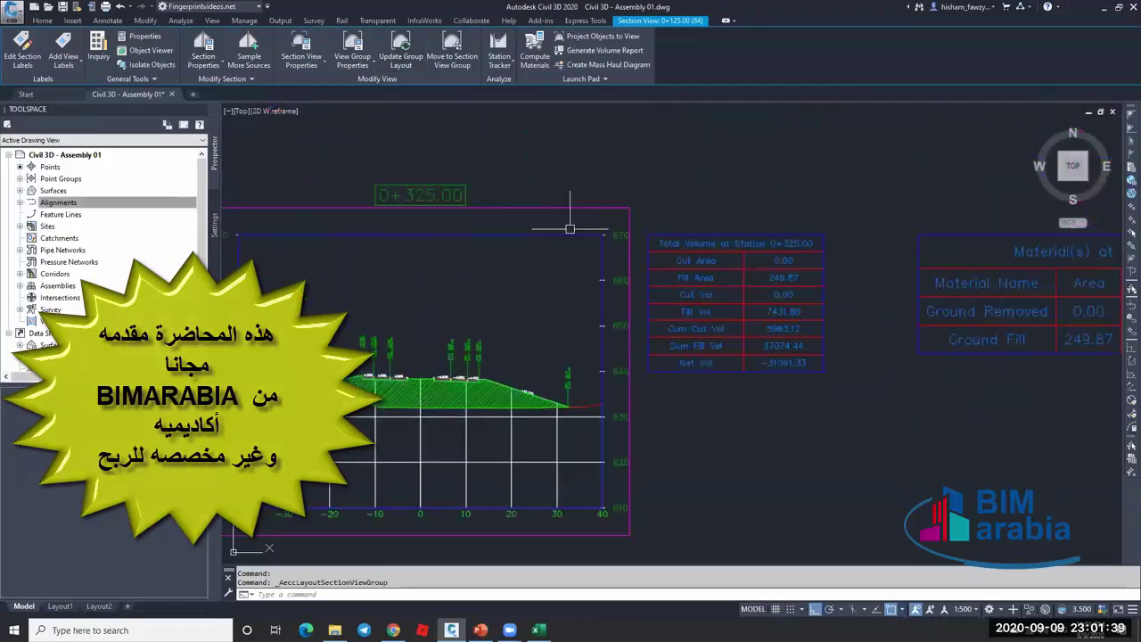
{"action": "scroll", "coordinate": [542, 217], "scroll_direction": "down", "scroll_amount": 5}
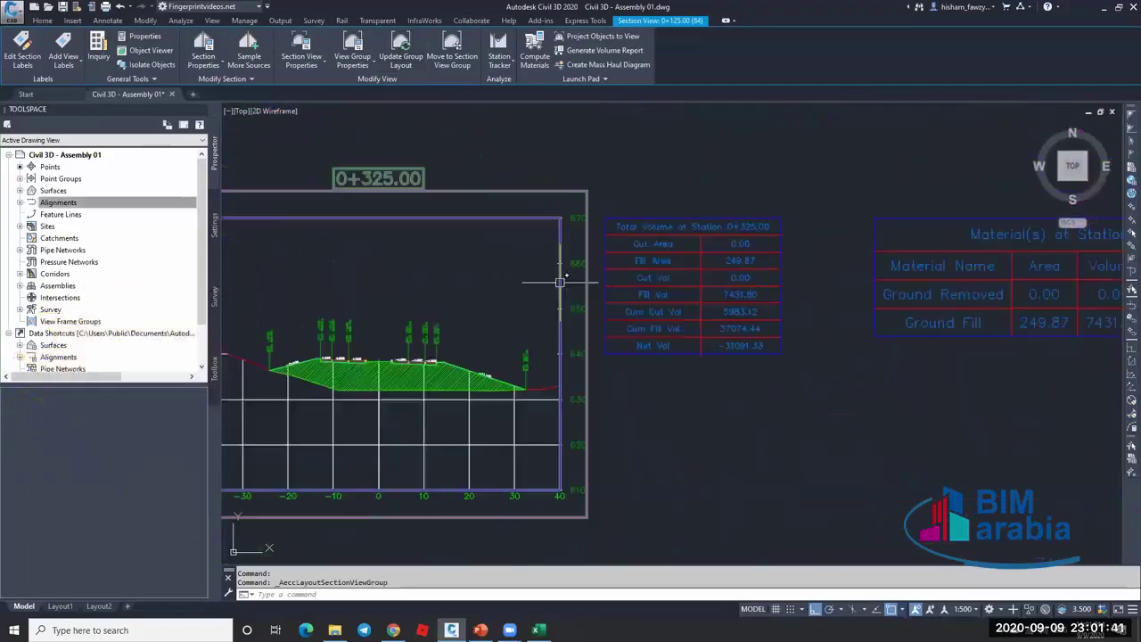
{"action": "scroll", "coordinate": [541, 267], "scroll_direction": "down", "scroll_amount": 3}
{"action": "scroll", "coordinate": [542, 283], "scroll_direction": "up", "scroll_amount": 6}
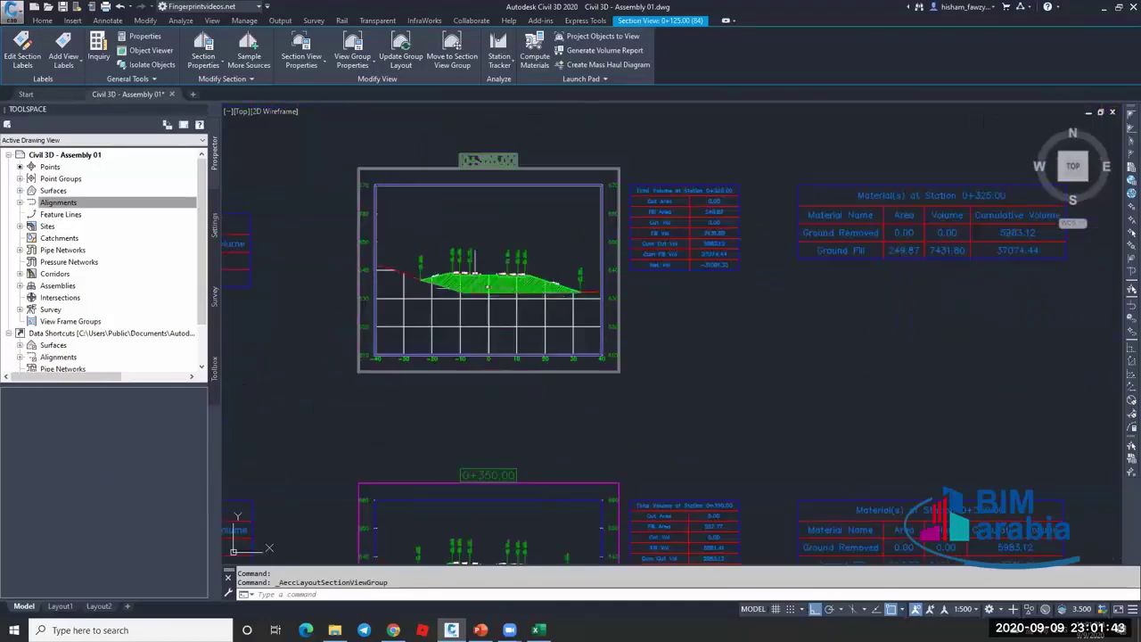
Zoom across the section views to check the tables, then bring up Volume Report settings for ROAD 01.
{"action": "mouse_move", "coordinate": [586, 272]}
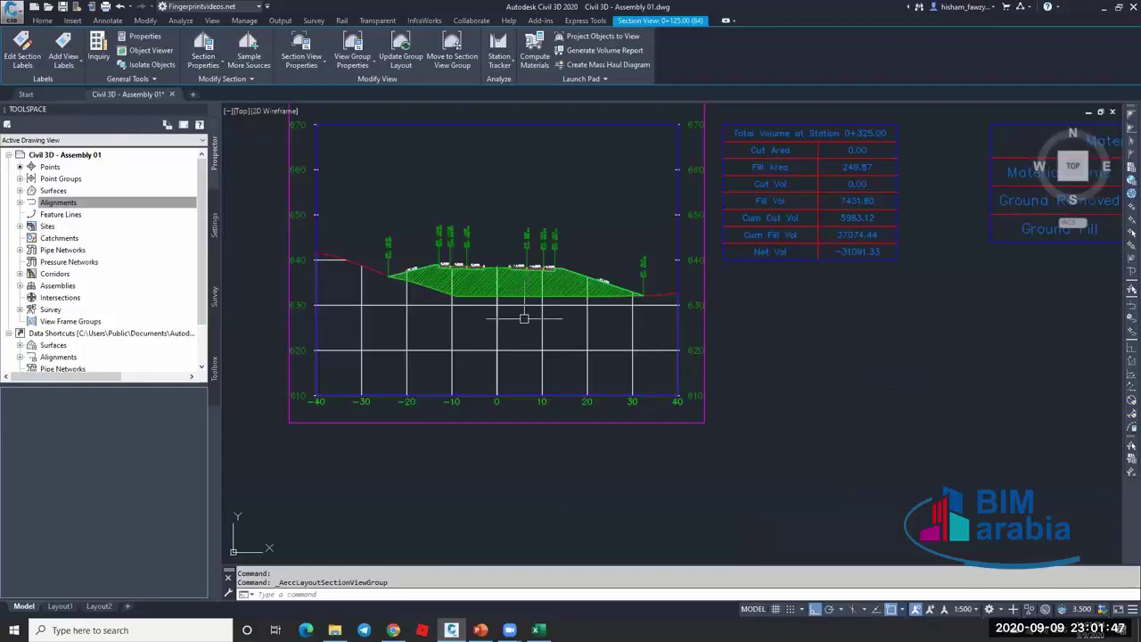
{"action": "scroll", "coordinate": [542, 324], "scroll_direction": "down", "scroll_amount": 2}
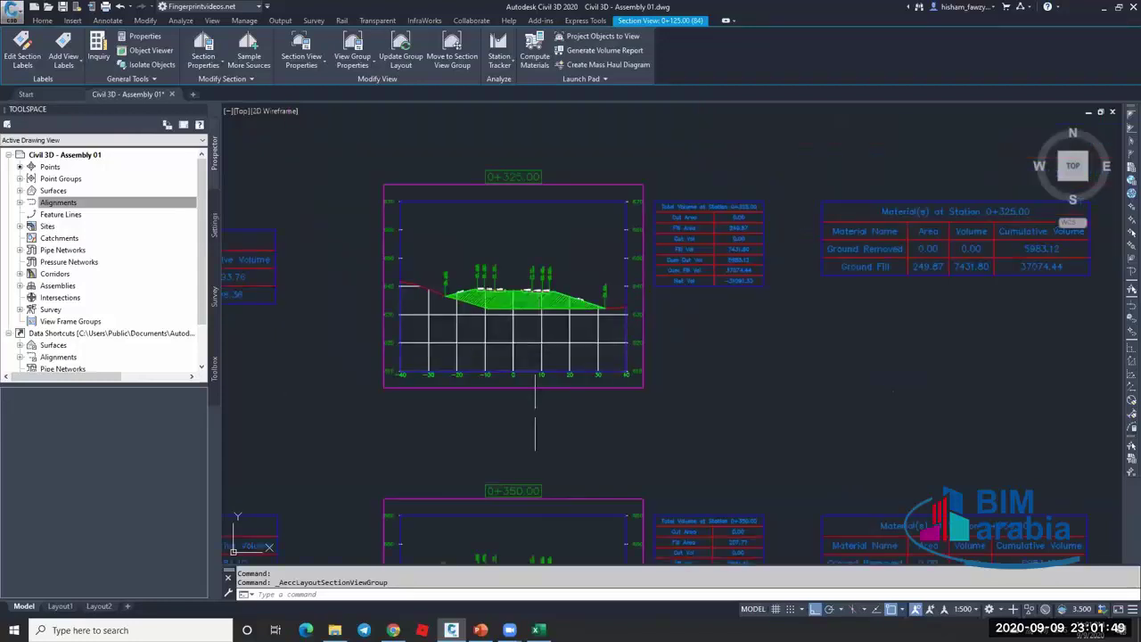
{"action": "scroll", "coordinate": [466, 370], "scroll_direction": "up", "scroll_amount": 2}
{"action": "scroll", "coordinate": [466, 370], "scroll_direction": "up", "scroll_amount": 5}
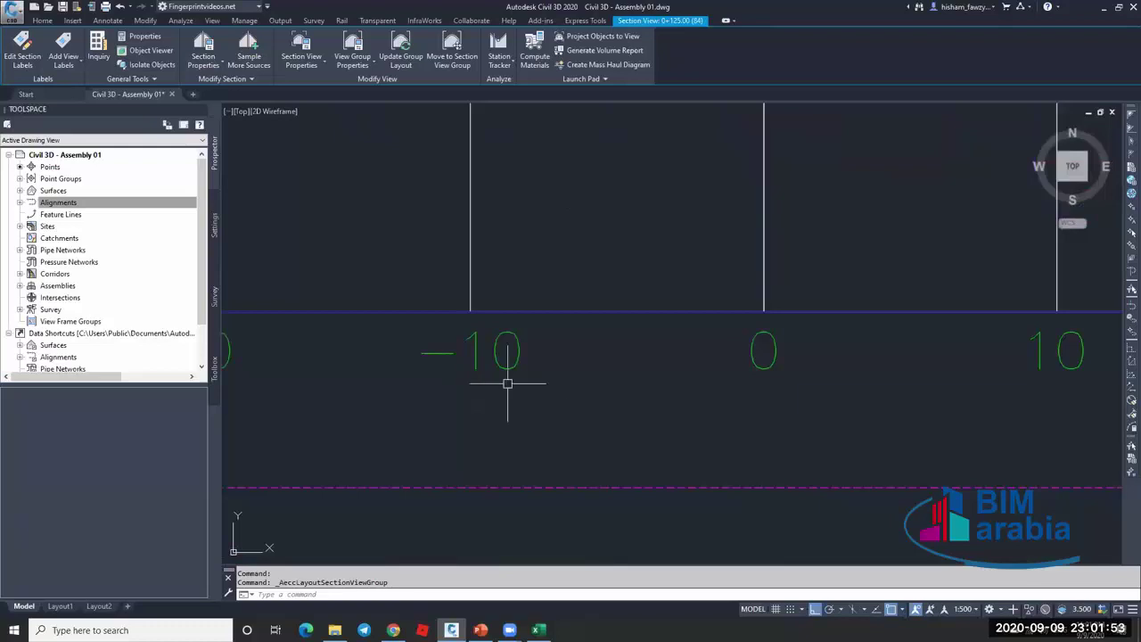
{"action": "scroll", "coordinate": [492, 391], "scroll_direction": "down", "scroll_amount": 2}
{"action": "scroll", "coordinate": [507, 390], "scroll_direction": "down", "scroll_amount": 5}
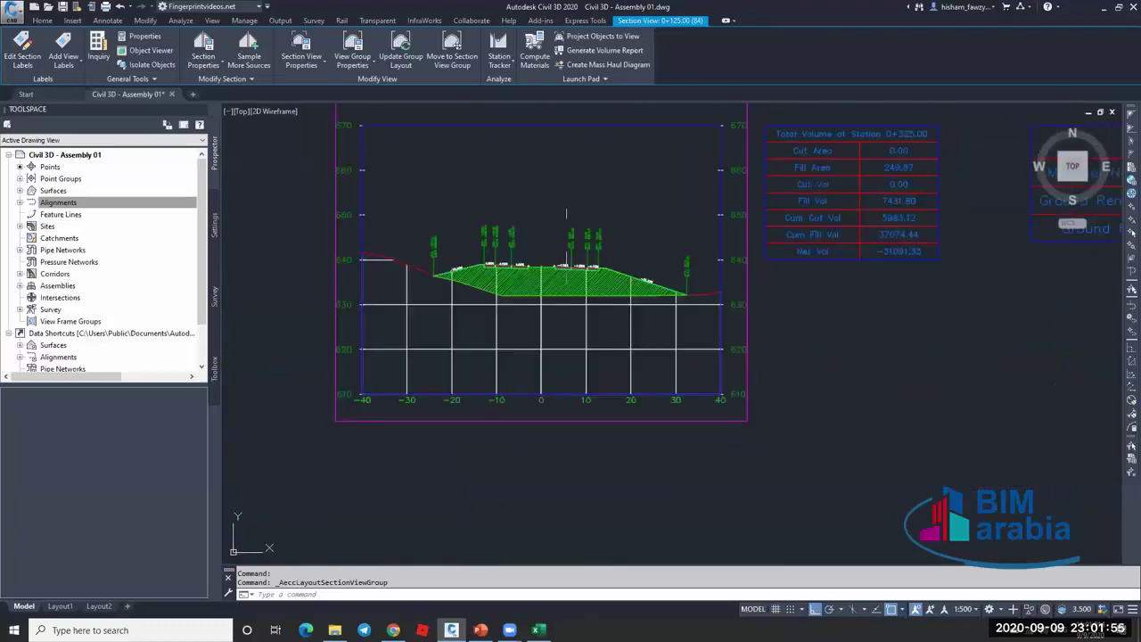
{"action": "scroll", "coordinate": [566, 236], "scroll_direction": "up", "scroll_amount": 4}
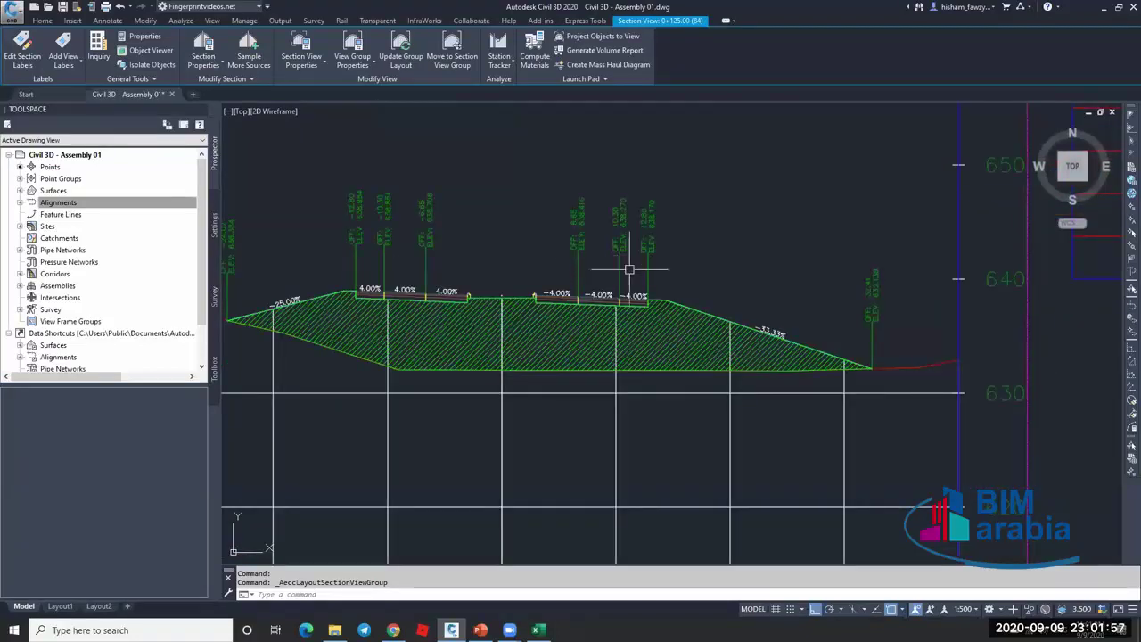
{"action": "scroll", "coordinate": [598, 229], "scroll_direction": "down", "scroll_amount": 4}
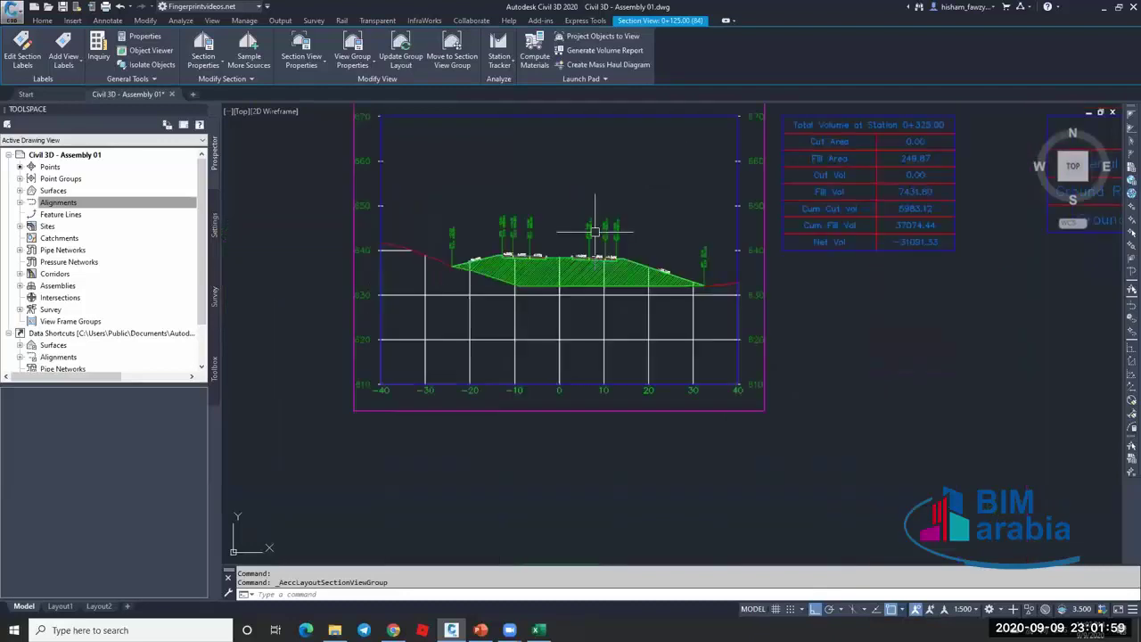
{"action": "scroll", "coordinate": [597, 214], "scroll_direction": "up", "scroll_amount": 1}
{"action": "scroll", "coordinate": [597, 214], "scroll_direction": "up", "scroll_amount": 3}
{"action": "scroll", "coordinate": [589, 216], "scroll_direction": "down", "scroll_amount": 3}
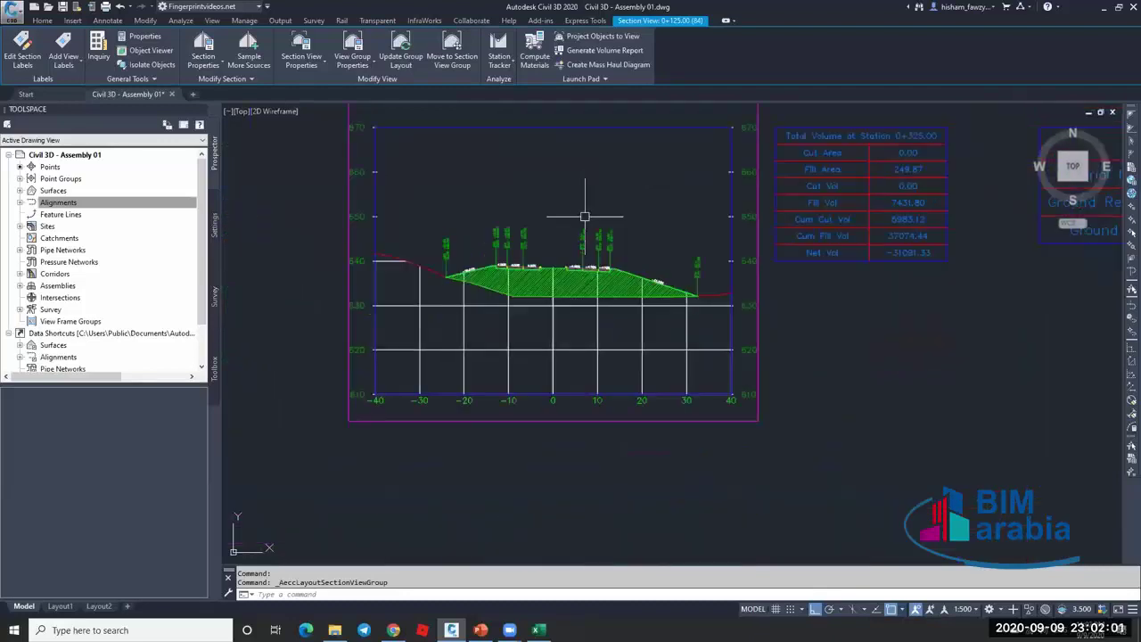
{"action": "scroll", "coordinate": [593, 207], "scroll_direction": "up", "scroll_amount": 2}
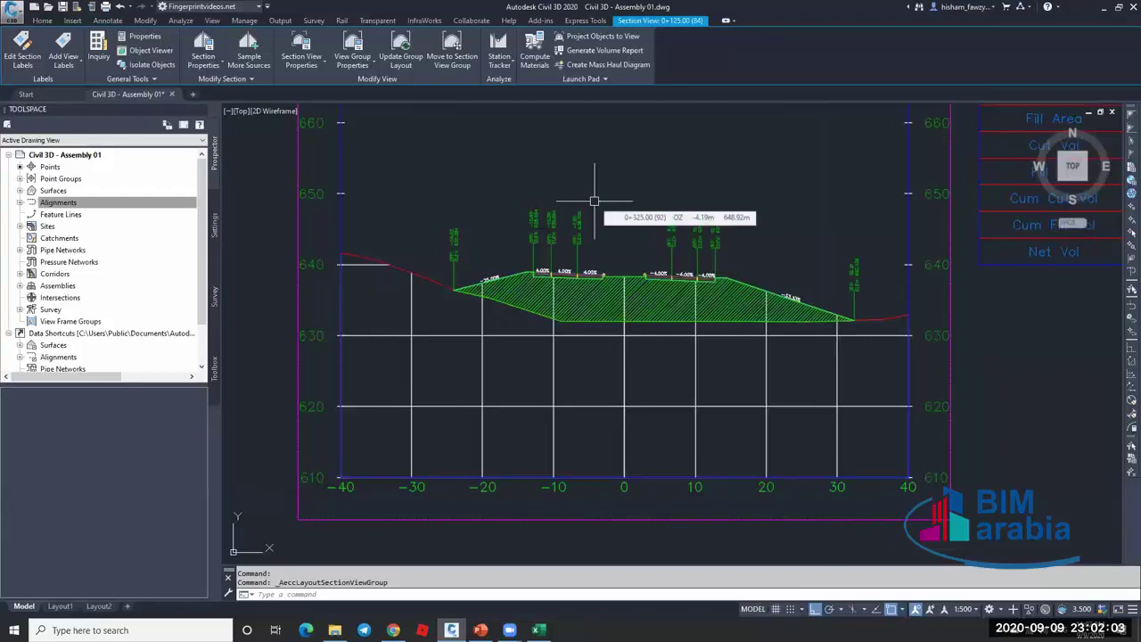
{"action": "scroll", "coordinate": [699, 269], "scroll_direction": "down", "scroll_amount": 4}
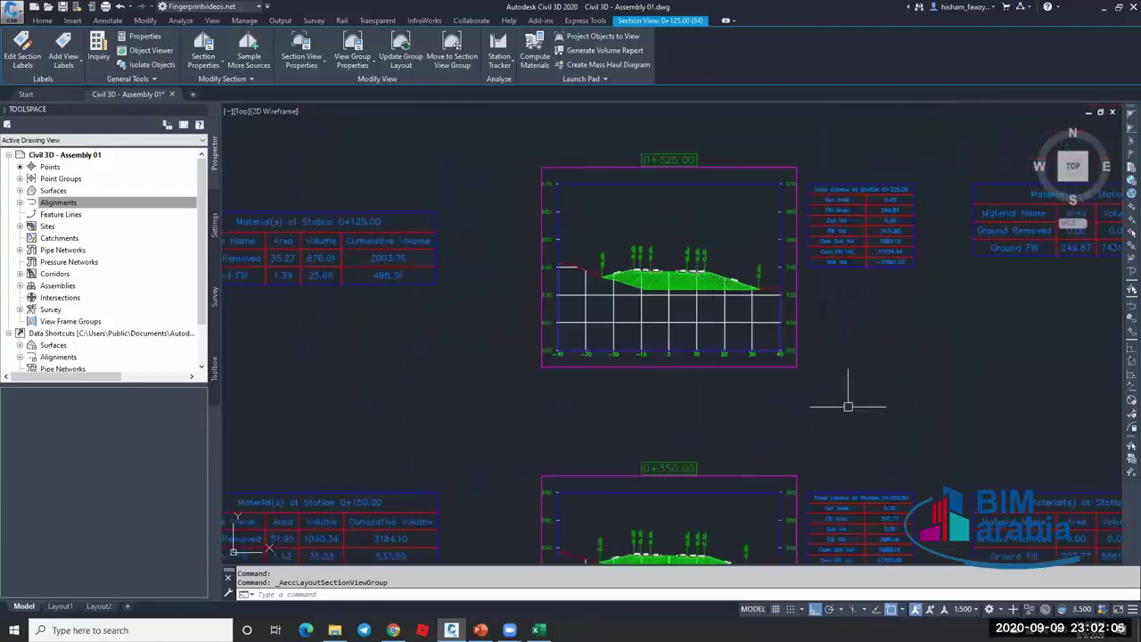
{"action": "scroll", "coordinate": [612, 241], "scroll_direction": "down", "scroll_amount": 5}
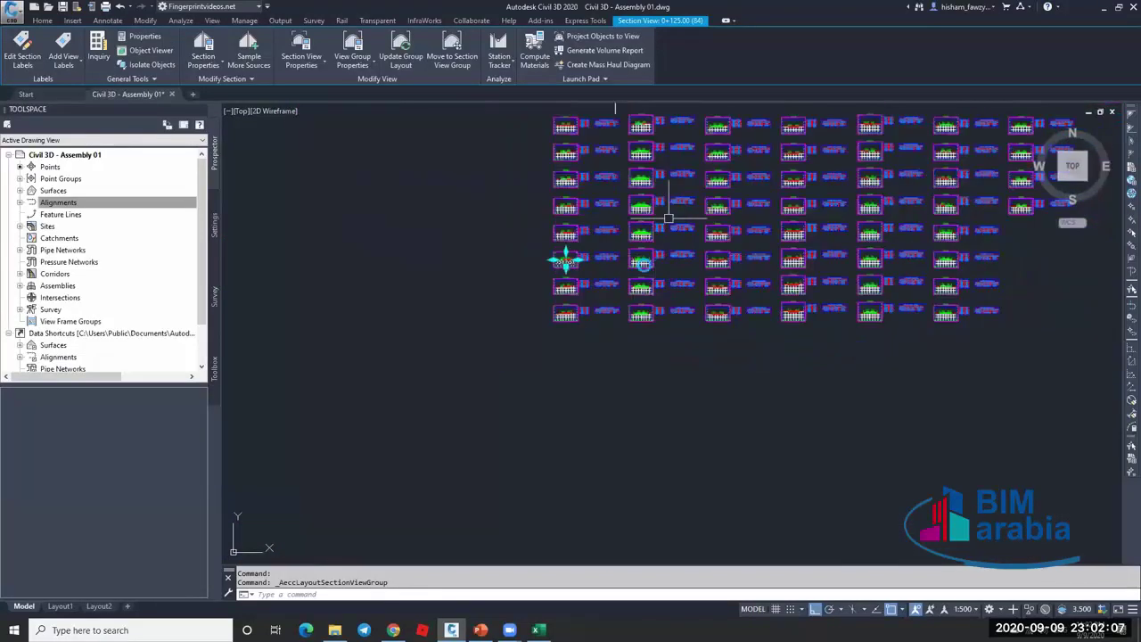
{"action": "scroll", "coordinate": [668, 217], "scroll_direction": "up", "scroll_amount": 8}
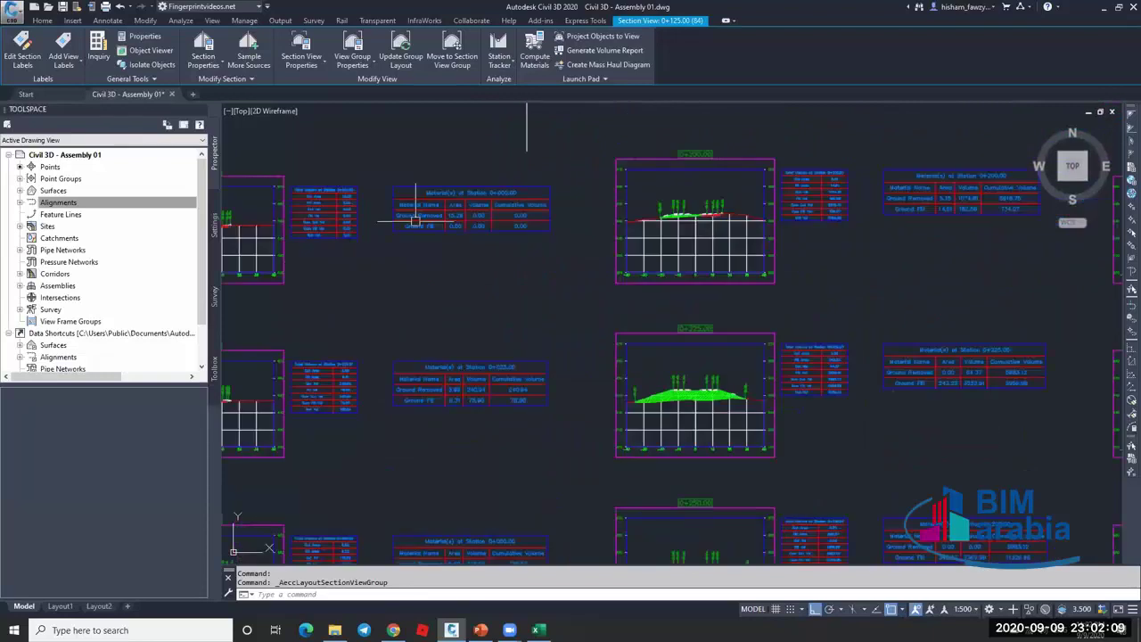
{"action": "scroll", "coordinate": [464, 258], "scroll_direction": "up", "scroll_amount": 3}
{"action": "scroll", "coordinate": [529, 249], "scroll_direction": "down", "scroll_amount": 6}
{"action": "scroll", "coordinate": [485, 338], "scroll_direction": "up", "scroll_amount": 8}
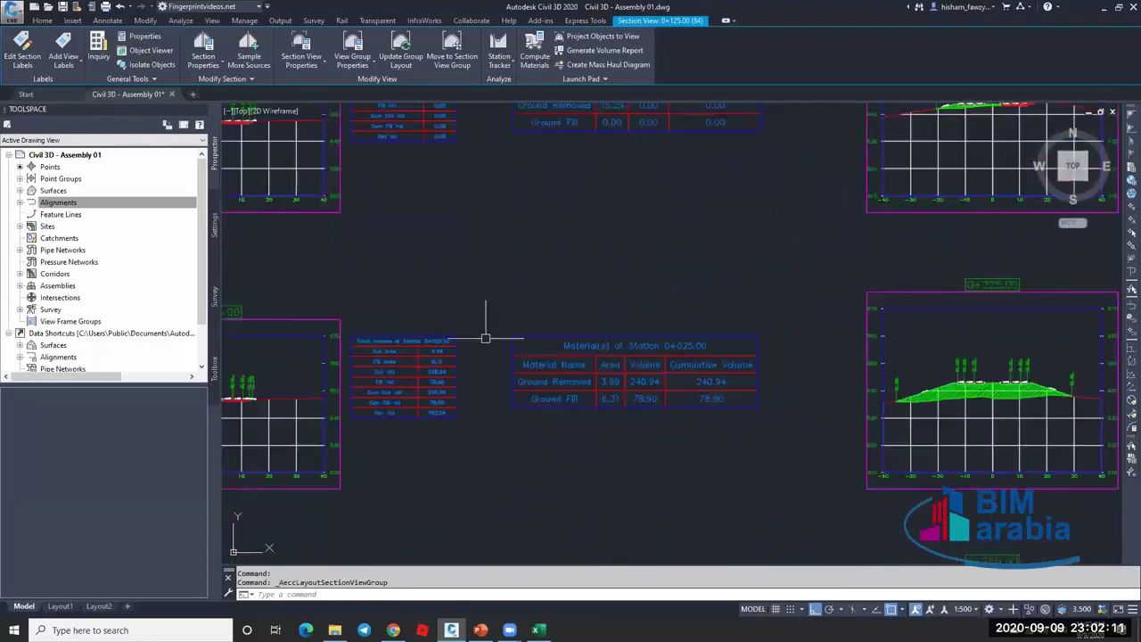
{"action": "scroll", "coordinate": [485, 338], "scroll_direction": "down", "scroll_amount": 5}
{"action": "scroll", "coordinate": [525, 400], "scroll_direction": "up", "scroll_amount": 3}
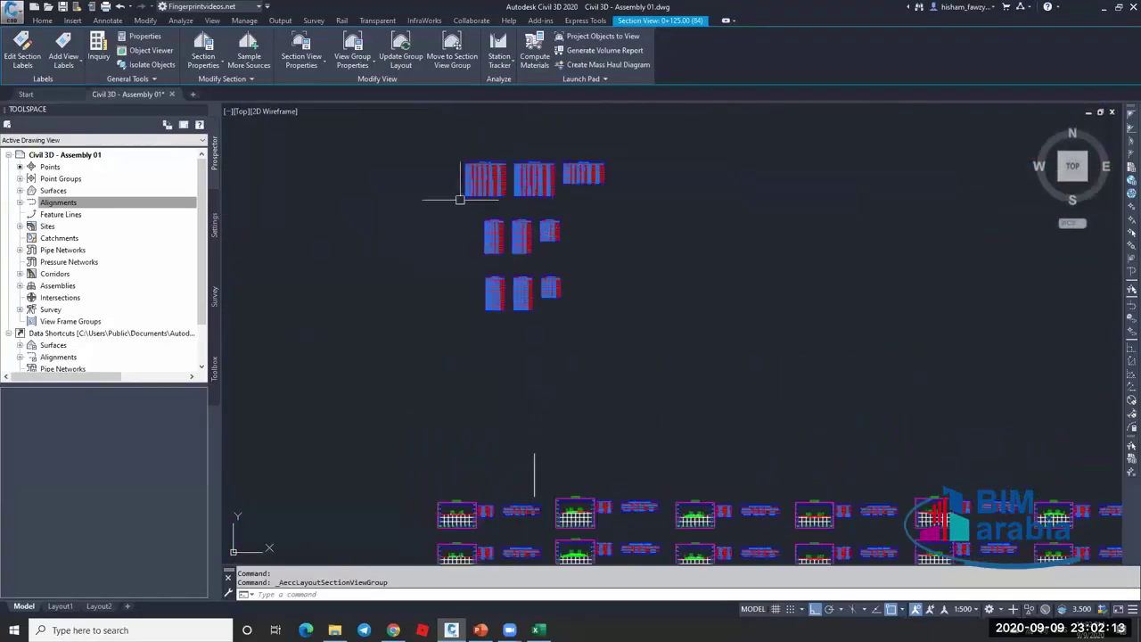
{"action": "left_click", "coordinate": [182, 19]}
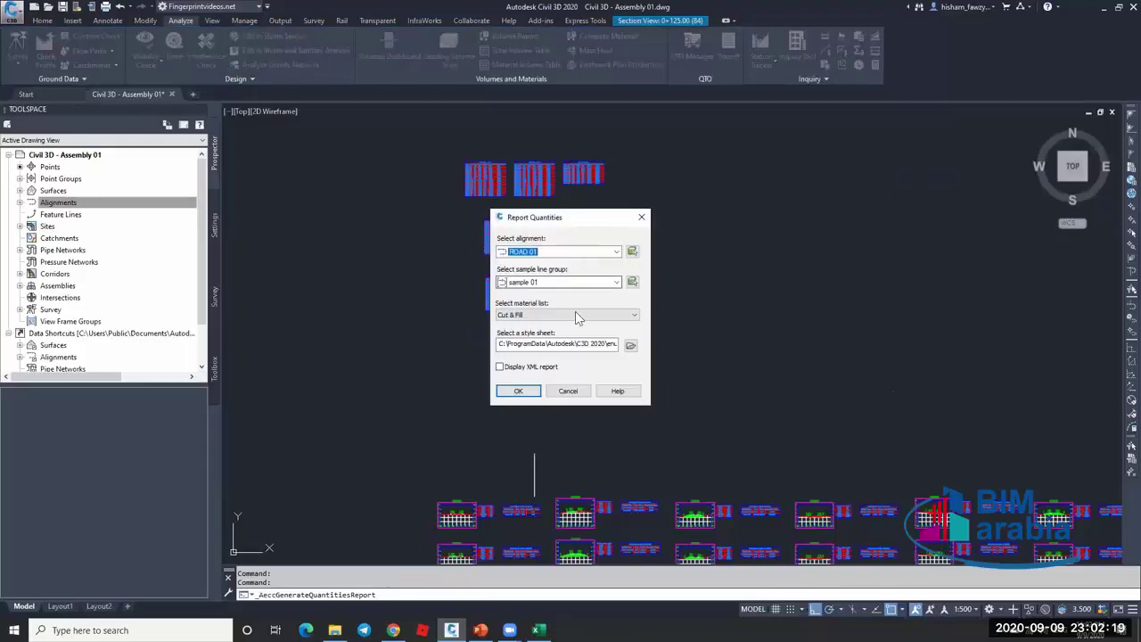
Choose the Sub base material list, pick a report style sheet, and generate the report.
{"action": "left_click", "coordinate": [576, 318]}
{"action": "left_click", "coordinate": [533, 333]}
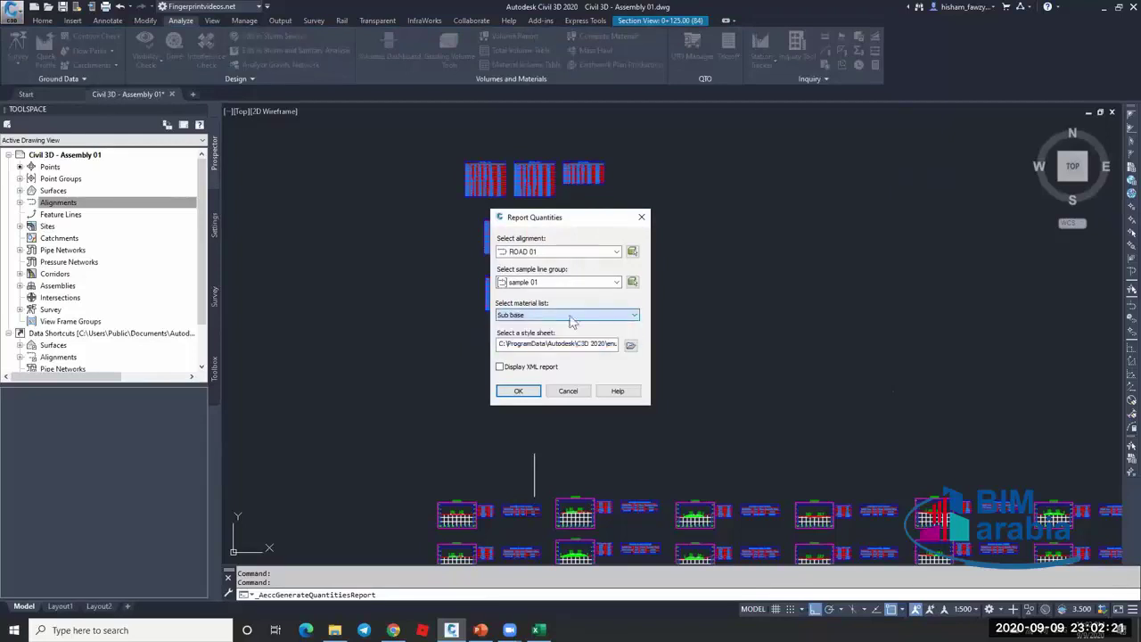
{"action": "left_click", "coordinate": [630, 345]}
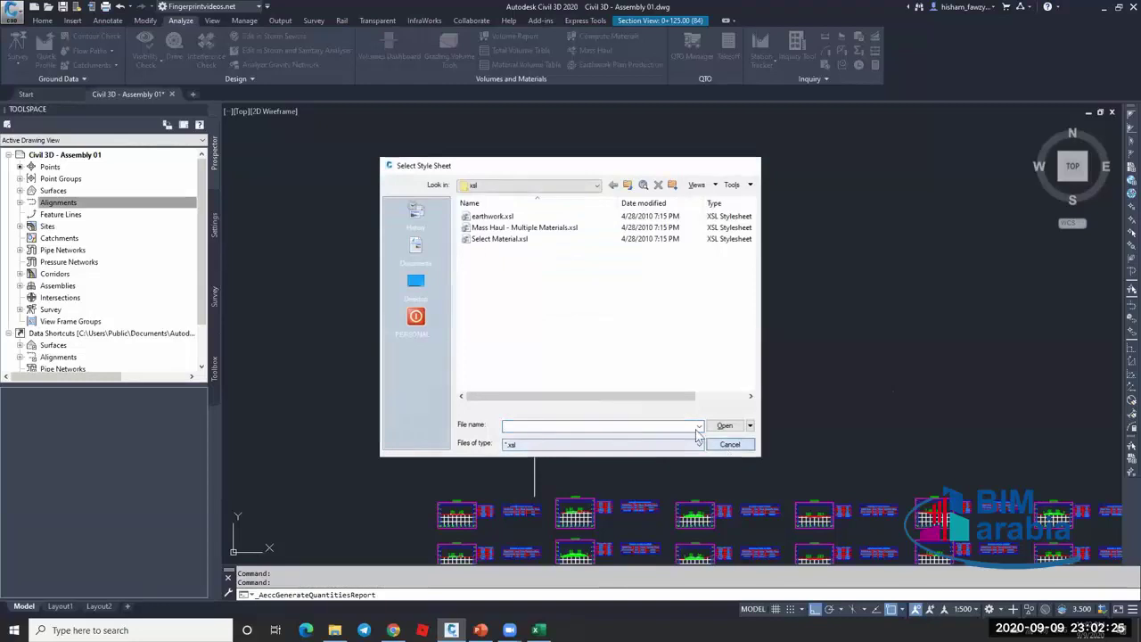
{"action": "left_click", "coordinate": [729, 444]}
{"action": "key", "text": "Return"}
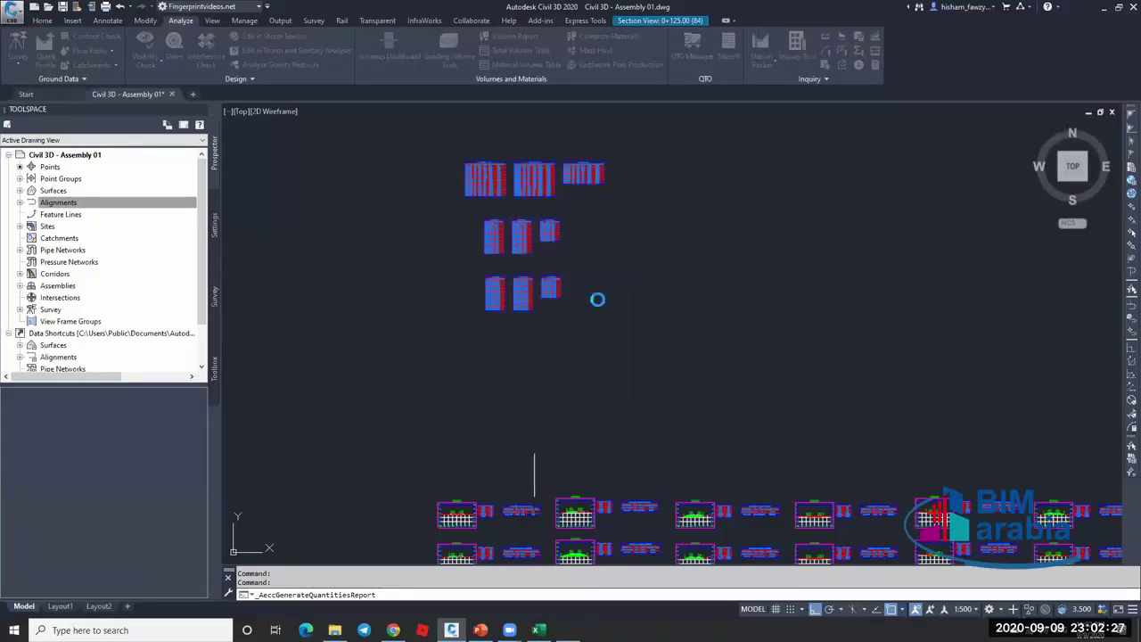
Allow the report's scripts, look through the Sub base volume report, and close the browser.
{"action": "left_click", "coordinate": [601, 339]}
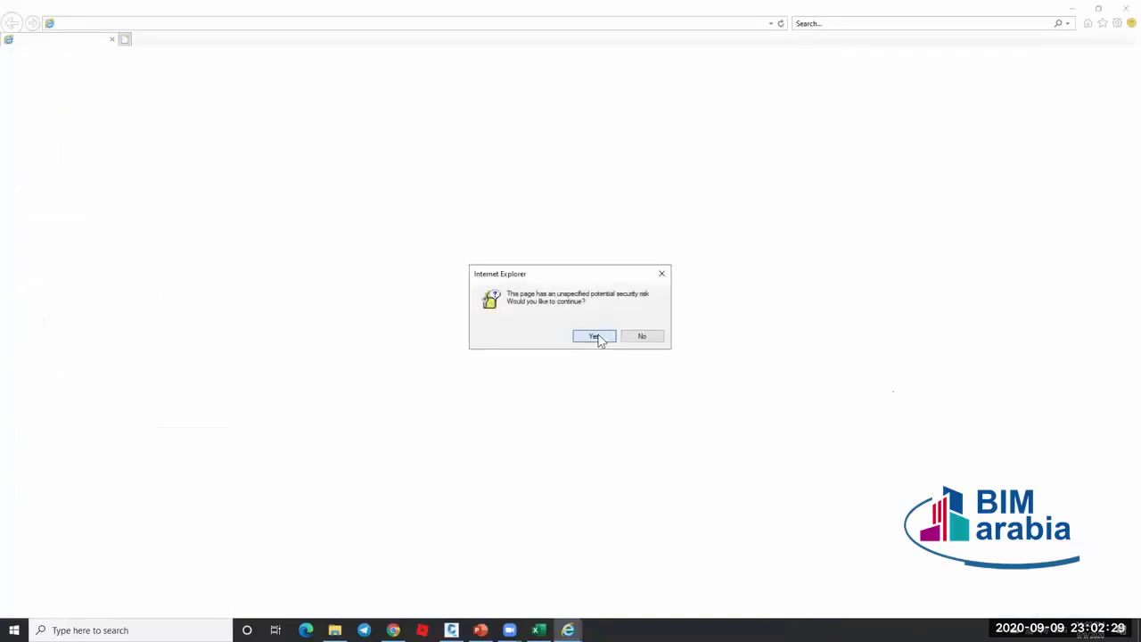
{"action": "left_click", "coordinate": [596, 335]}
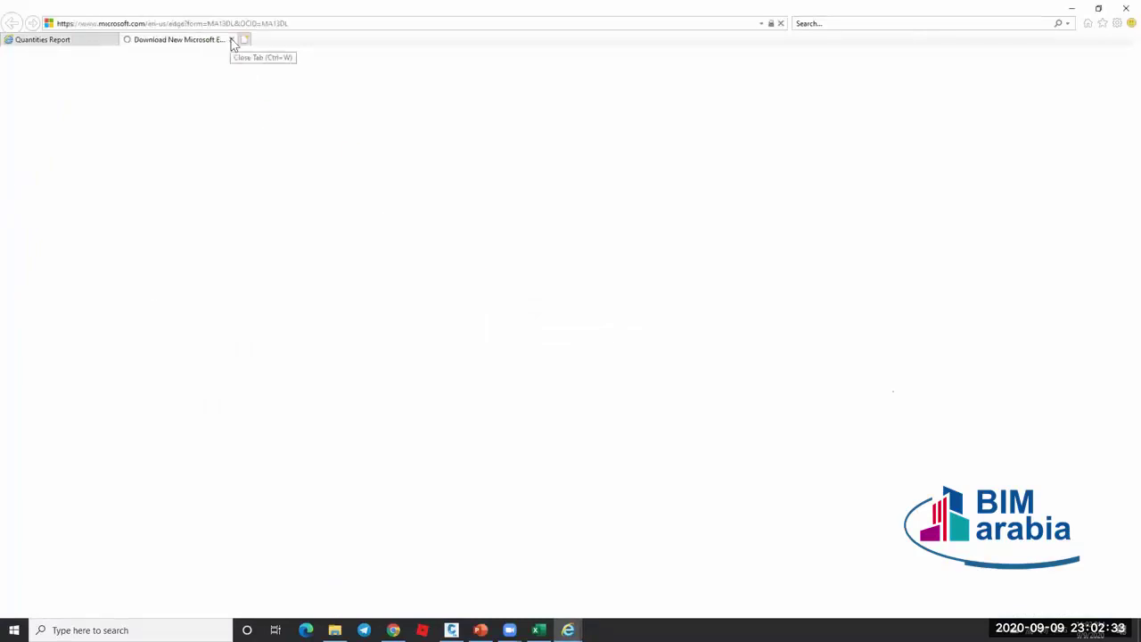
{"action": "left_click", "coordinate": [232, 41]}
{"action": "scroll", "coordinate": [444, 305], "scroll_direction": "down", "scroll_amount": 4}
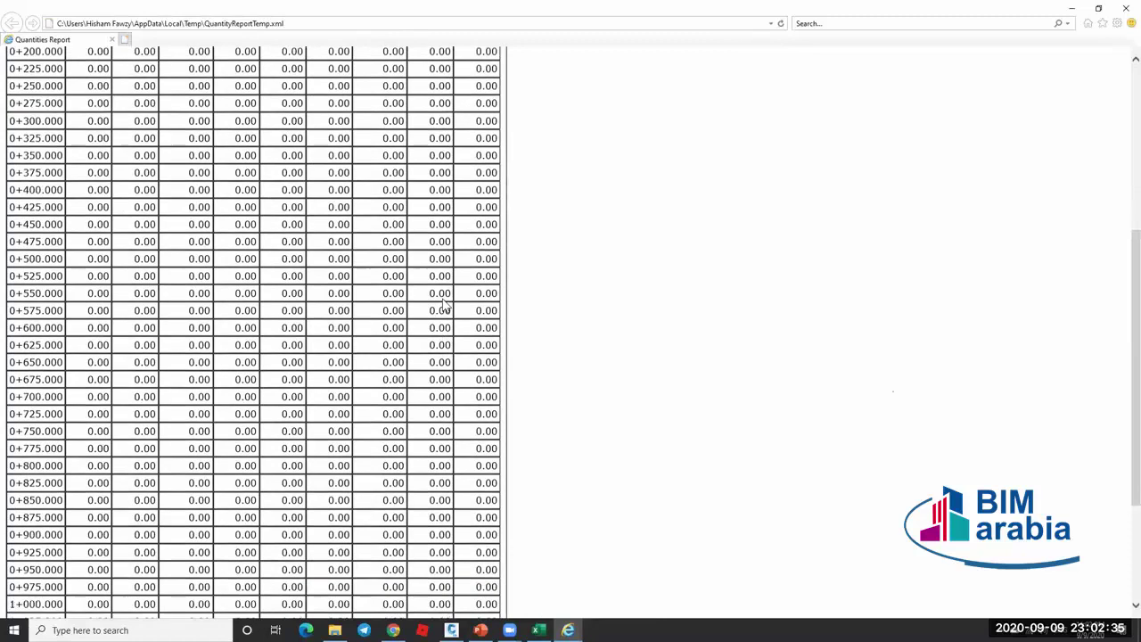
{"action": "scroll", "coordinate": [444, 305], "scroll_direction": "down", "scroll_amount": 3}
{"action": "scroll", "coordinate": [444, 306], "scroll_direction": "up", "scroll_amount": 6}
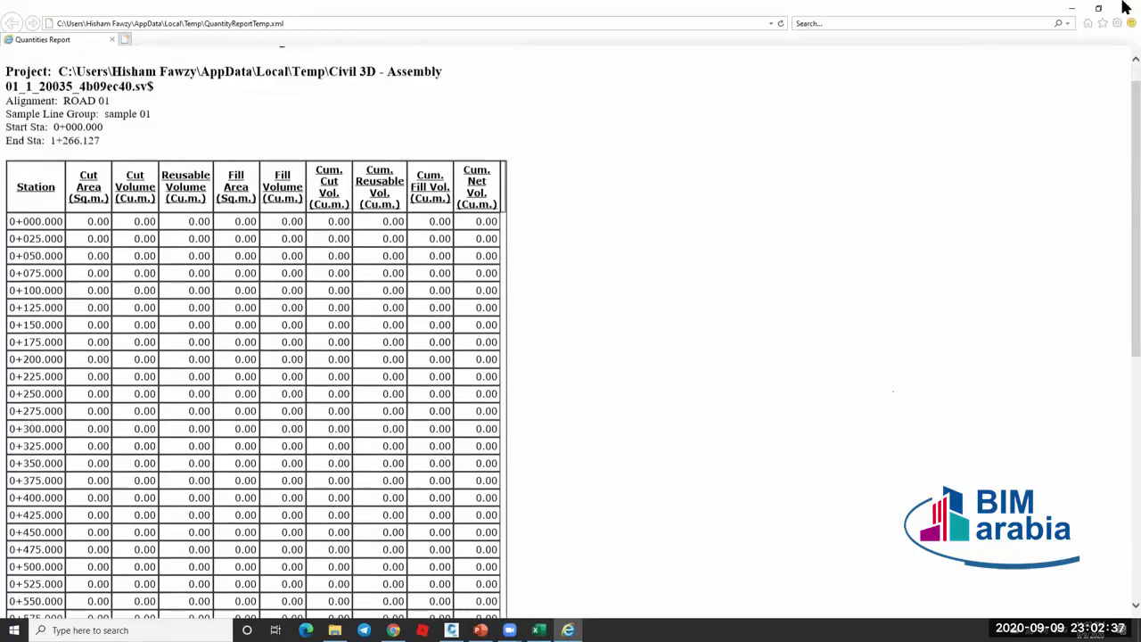
{"action": "key", "text": "alt+F4"}
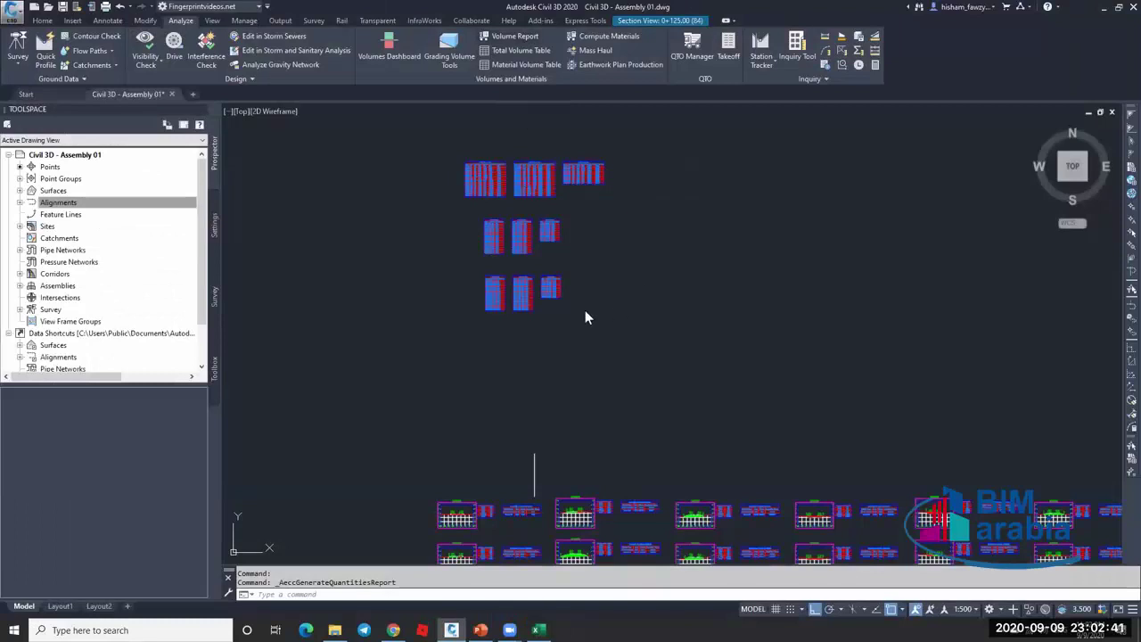
Regenerate the report for the Cut & Fill list, review its station volumes, and close it.
{"action": "key", "text": "Return"}
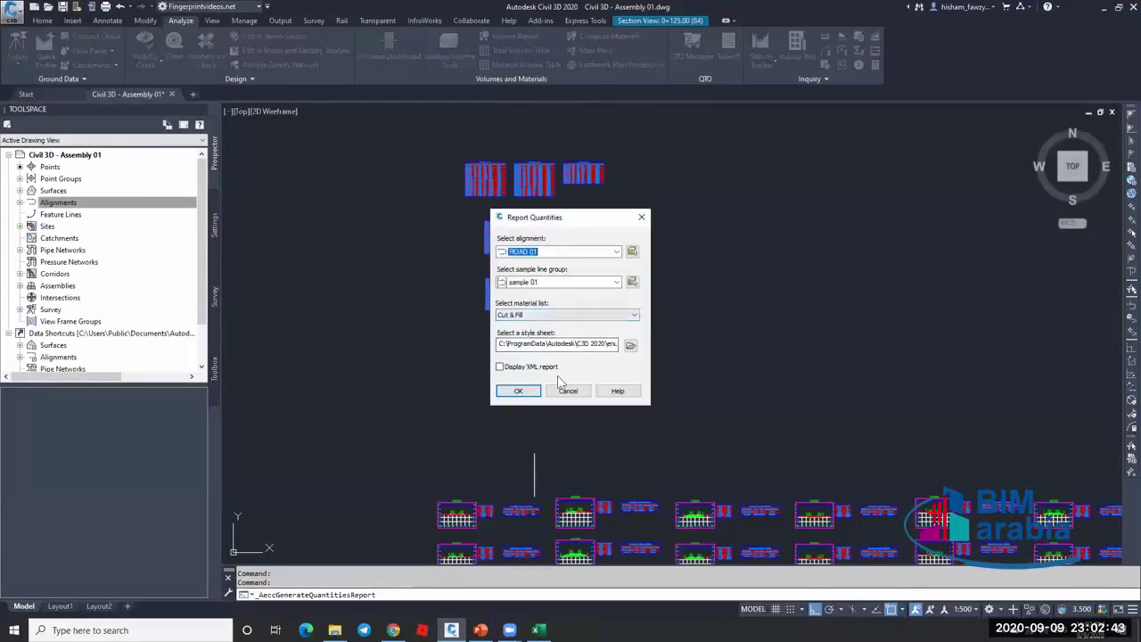
{"action": "left_click", "coordinate": [519, 392]}
{"action": "left_click", "coordinate": [592, 336]}
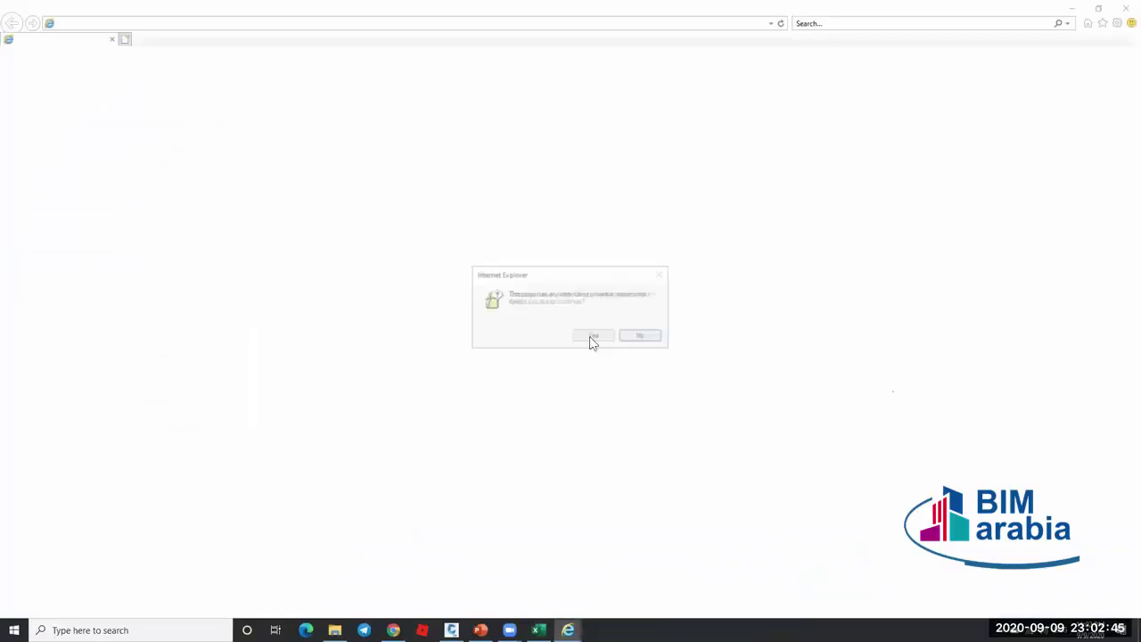
{"action": "left_click", "coordinate": [594, 337]}
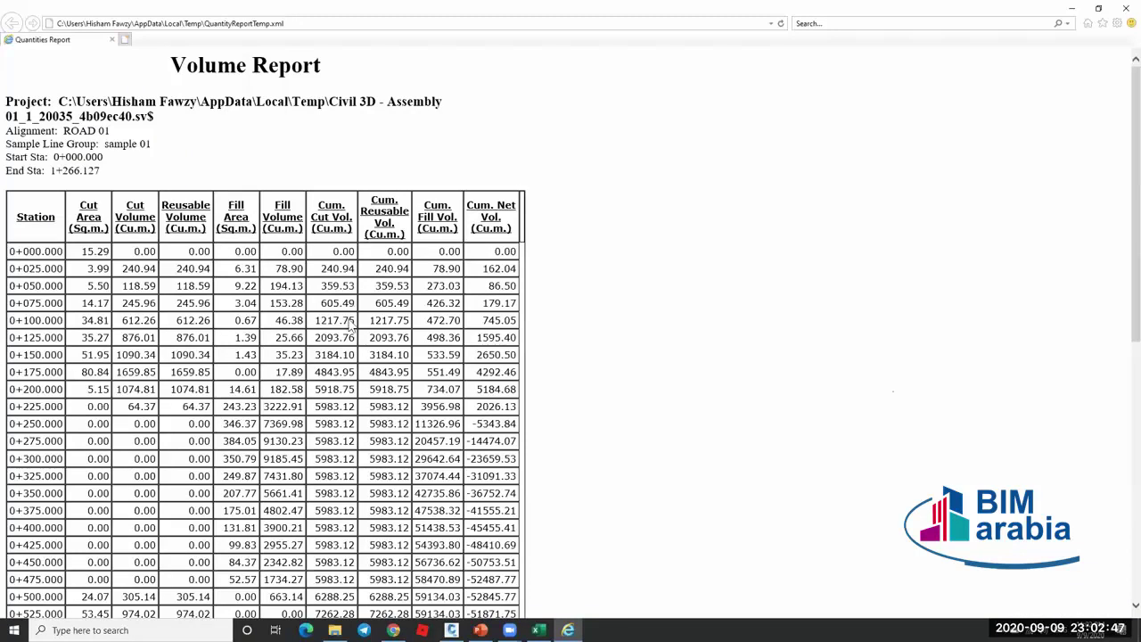
{"action": "scroll", "coordinate": [351, 326], "scroll_direction": "down", "scroll_amount": 6}
{"action": "scroll", "coordinate": [675, 191], "scroll_direction": "up", "scroll_amount": 6}
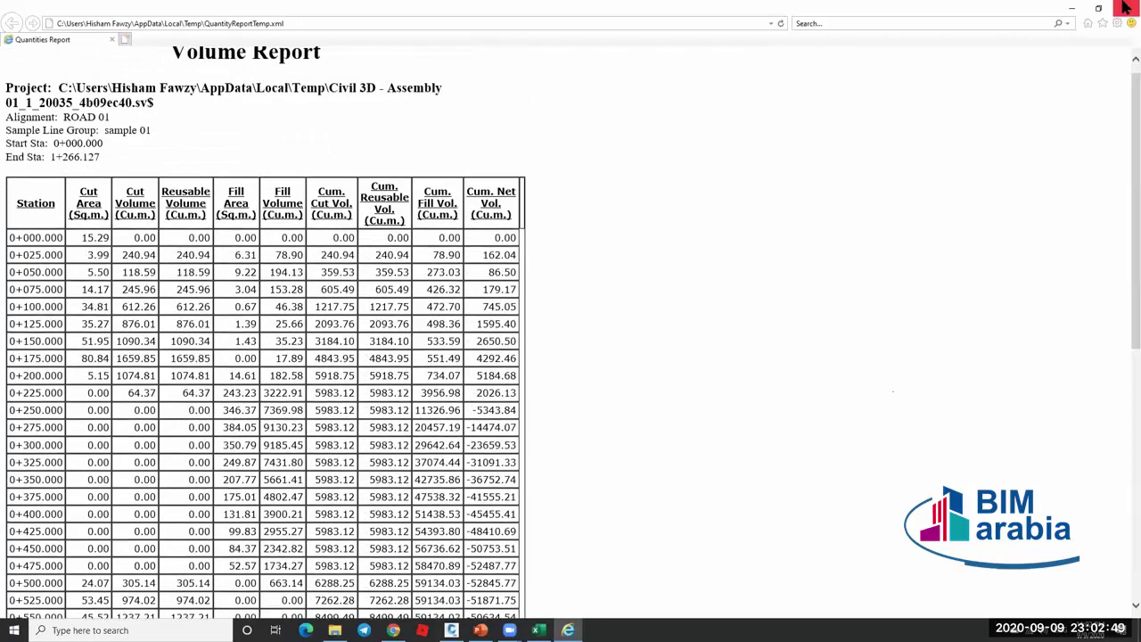
{"action": "left_click", "coordinate": [1126, 7]}
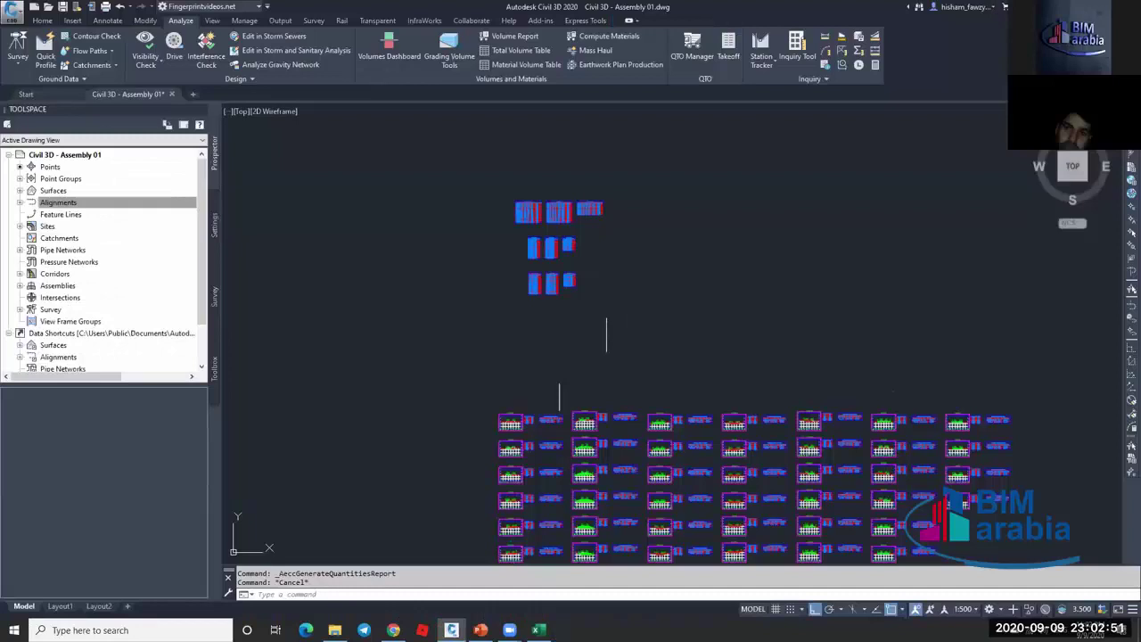
{"action": "scroll", "coordinate": [606, 330], "scroll_direction": "down", "scroll_amount": 3}
{"action": "scroll", "coordinate": [672, 417], "scroll_direction": "up", "scroll_amount": 4}
{"action": "scroll", "coordinate": [612, 388], "scroll_direction": "up", "scroll_amount": 10}
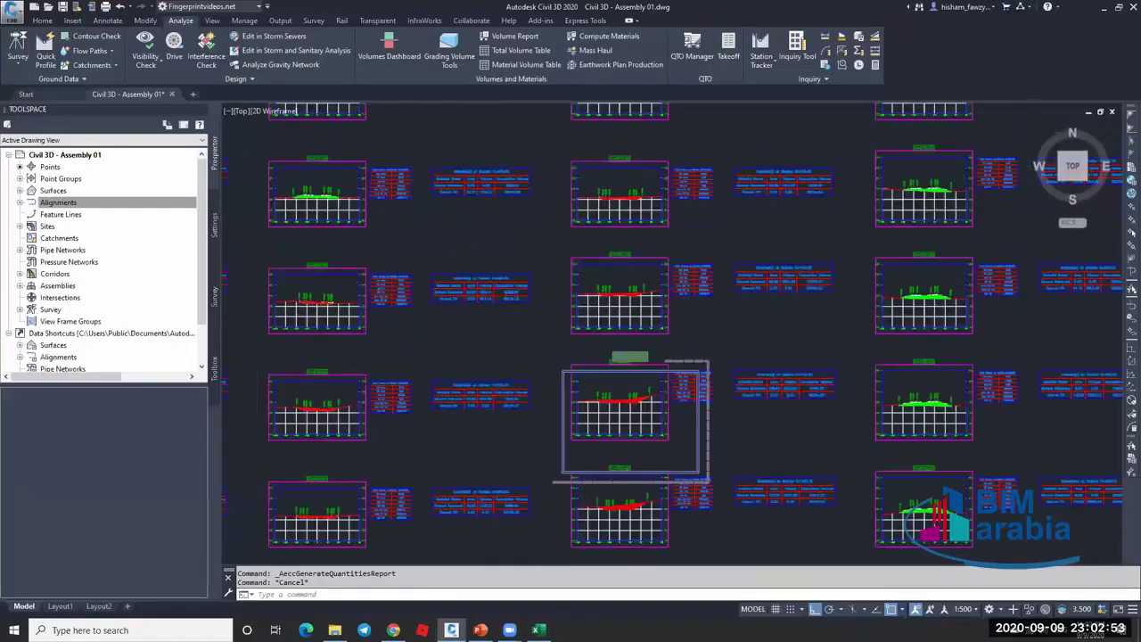
{"action": "scroll", "coordinate": [612, 388], "scroll_direction": "down", "scroll_amount": 8}
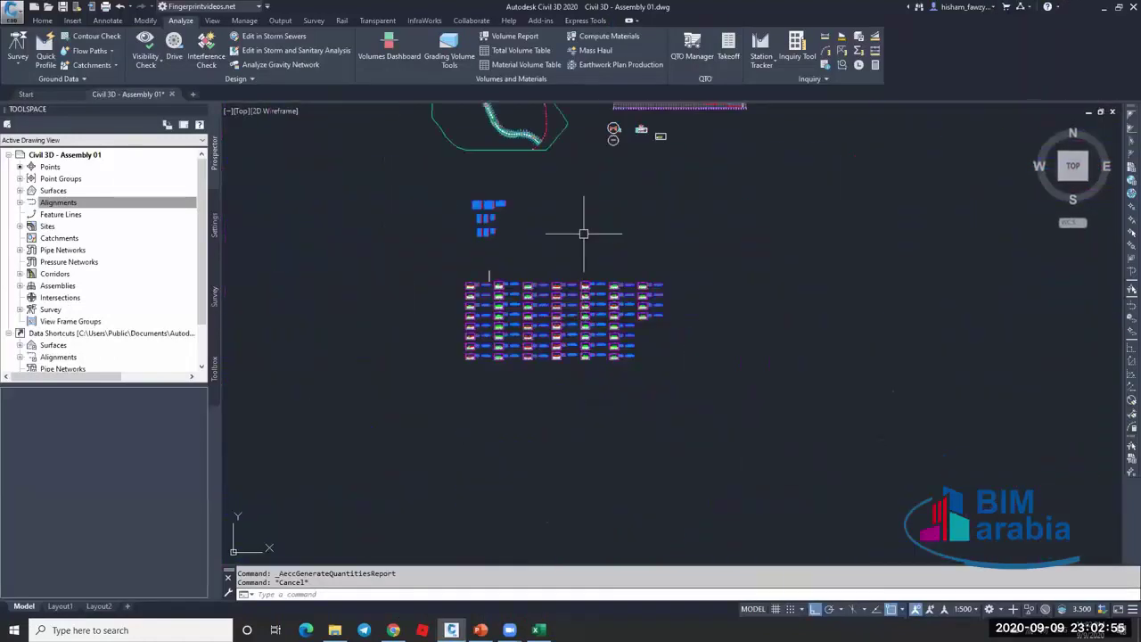
{"action": "middle_click_drag", "start_coordinate": [584, 221], "coordinate": [598, 276]}
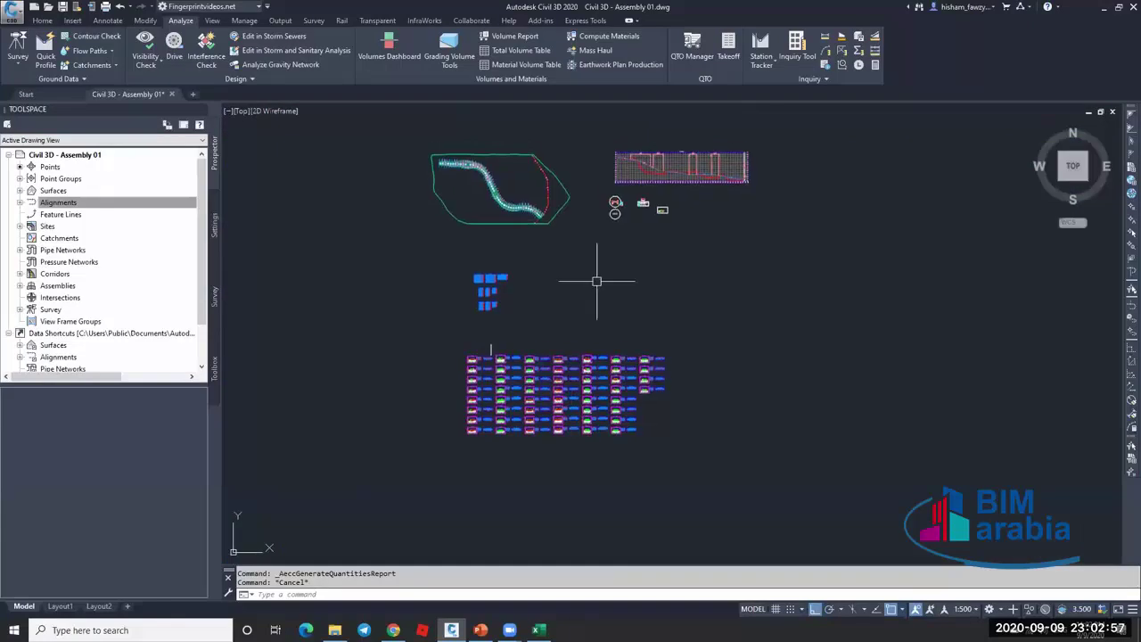
{"action": "left_click", "coordinate": [58, 202]}
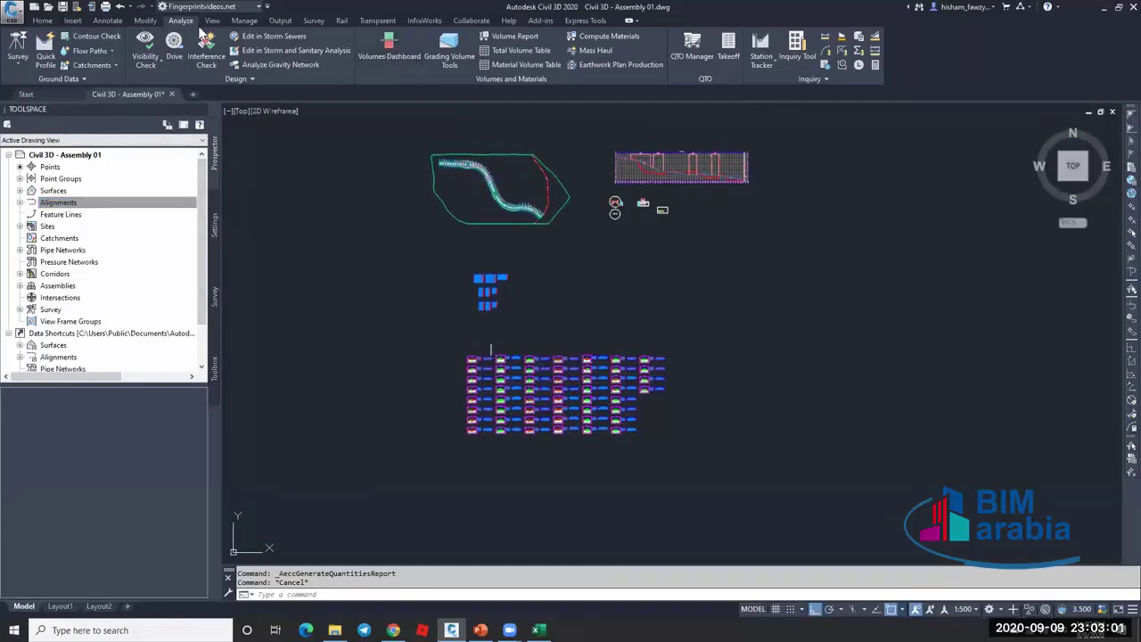
Start a new volume surface in the Volumes Dashboard and name it Vol.
{"action": "left_click", "coordinate": [402, 56]}
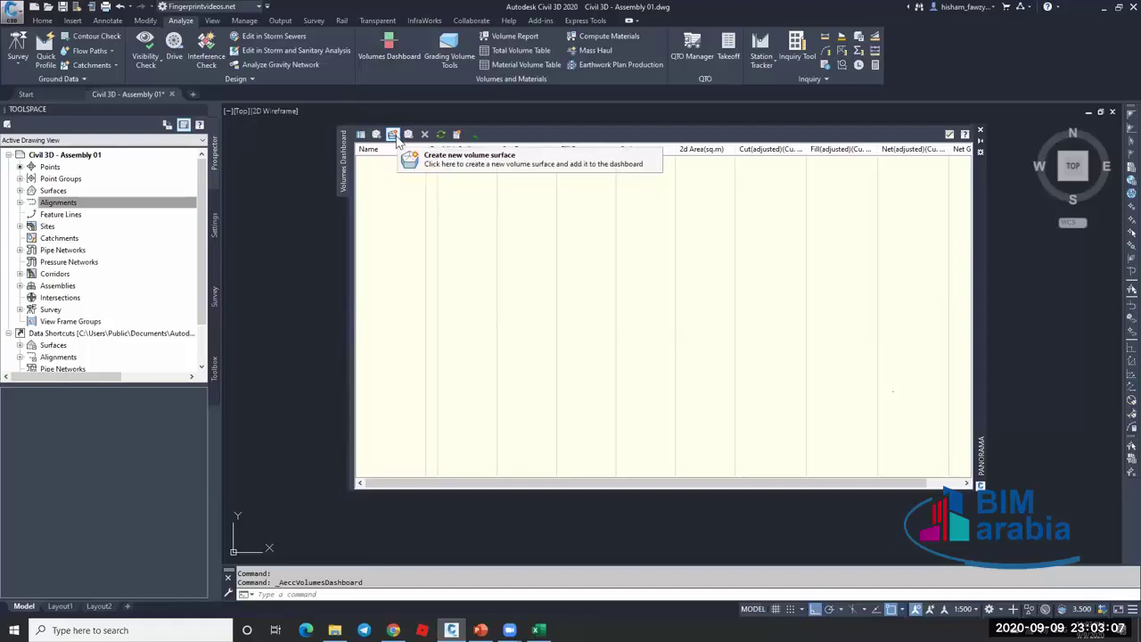
{"action": "left_click", "coordinate": [394, 136]}
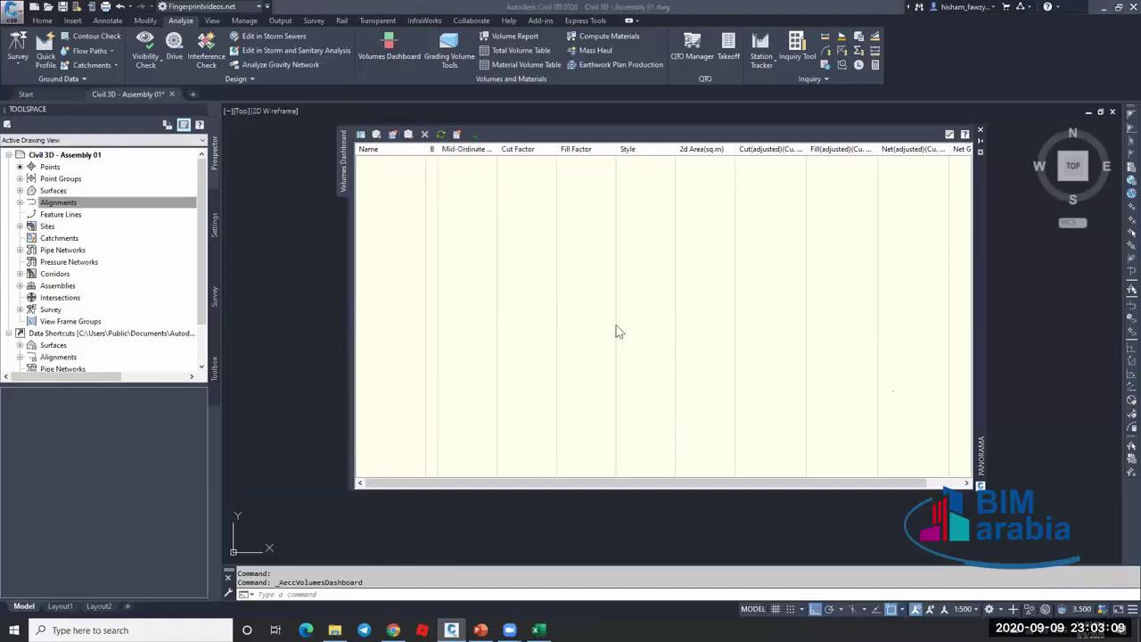
{"action": "left_click", "coordinate": [651, 275]}
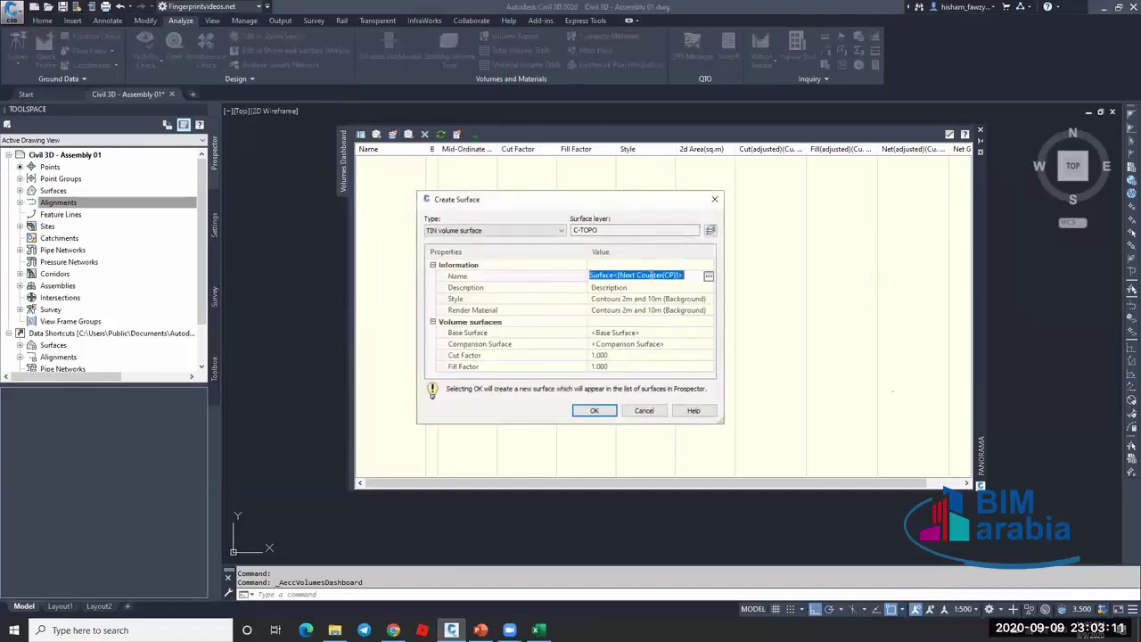
{"action": "type", "text": "Vol"}
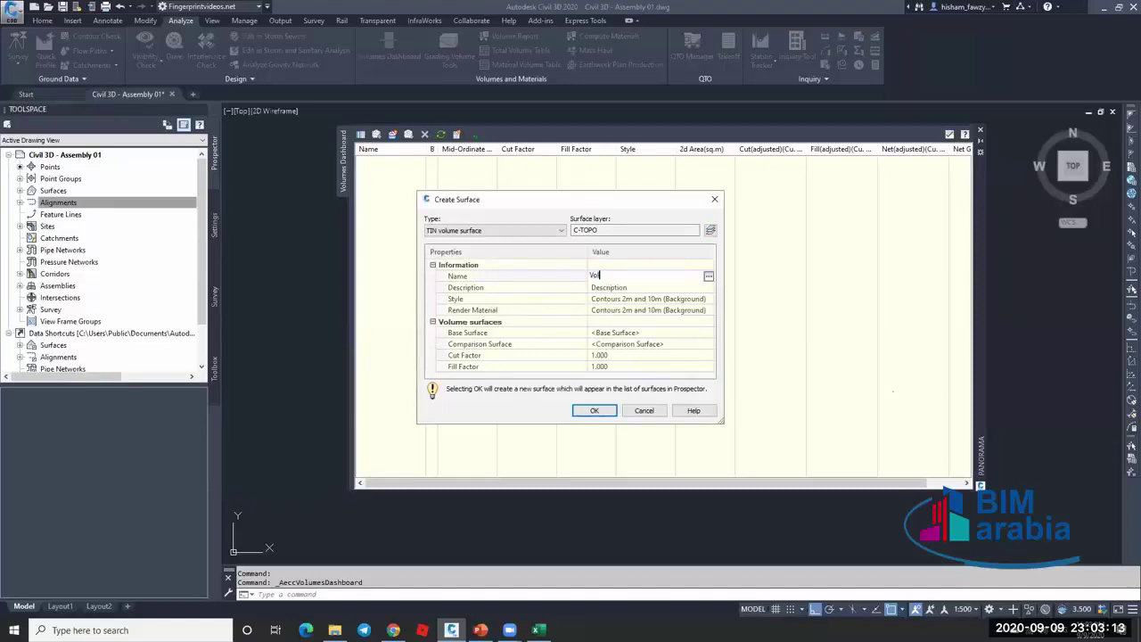
{"action": "key", "text": "Return"}
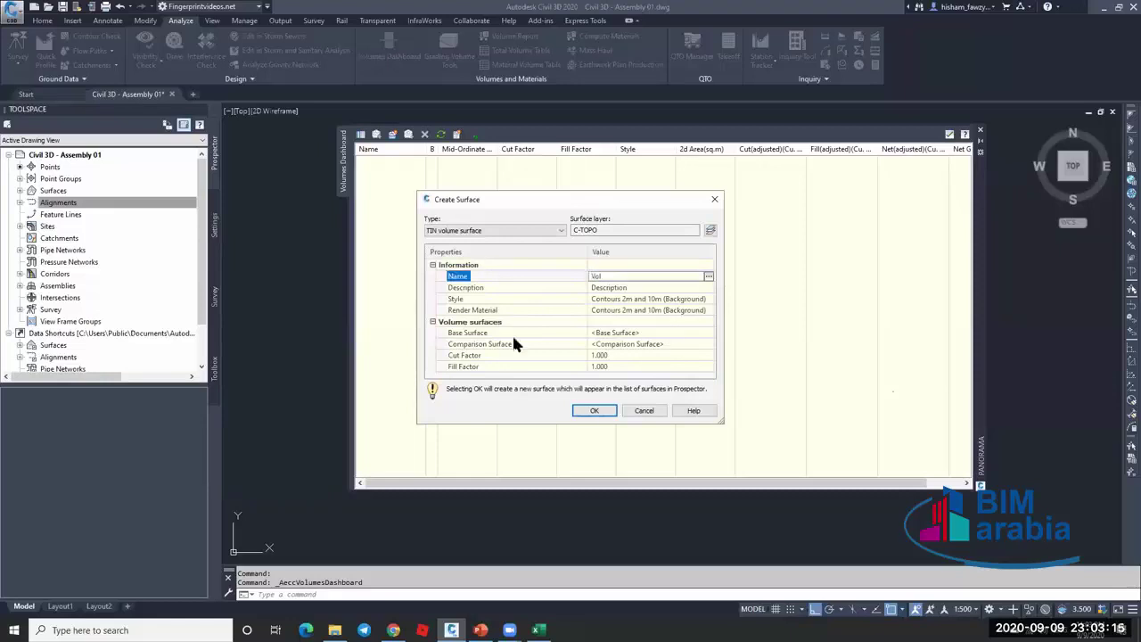
Set NGL as the base surface and Corridor - bottom as the comparison surface.
{"action": "left_click", "coordinate": [651, 333]}
{"action": "left_click", "coordinate": [709, 332]}
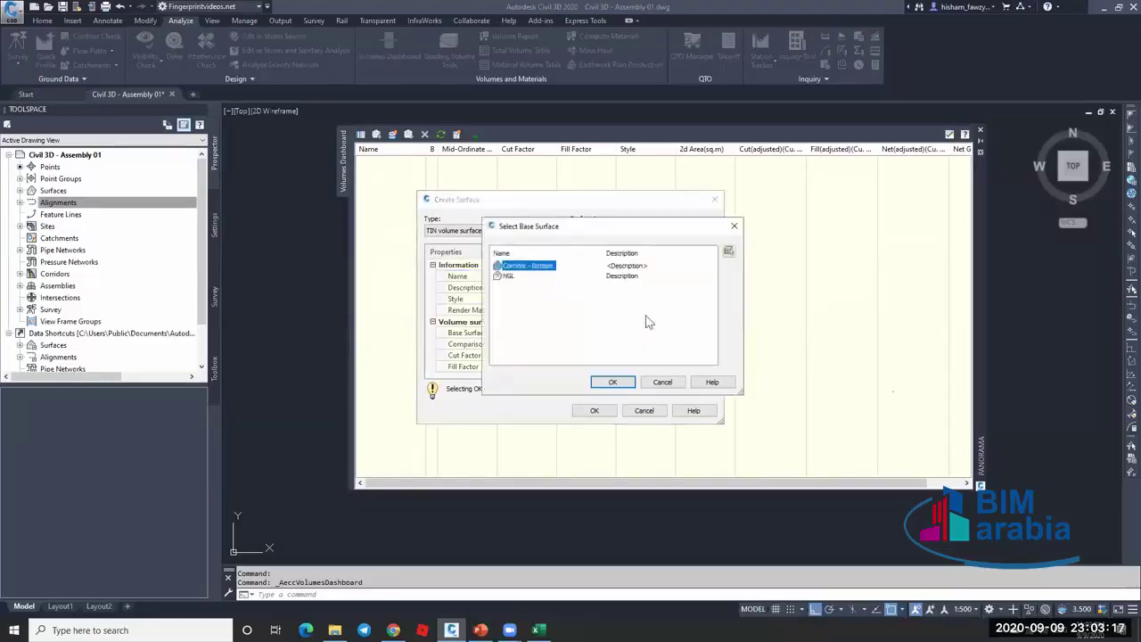
{"action": "left_click", "coordinate": [507, 277]}
{"action": "left_click", "coordinate": [609, 382]}
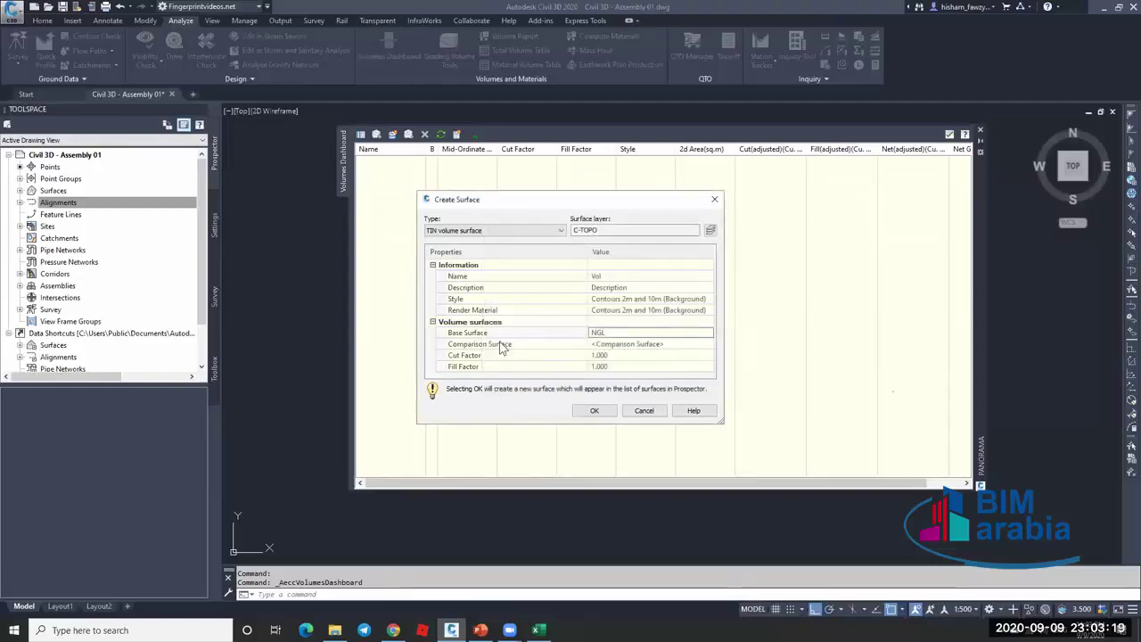
{"action": "left_click", "coordinate": [683, 344]}
{"action": "left_click", "coordinate": [711, 344]}
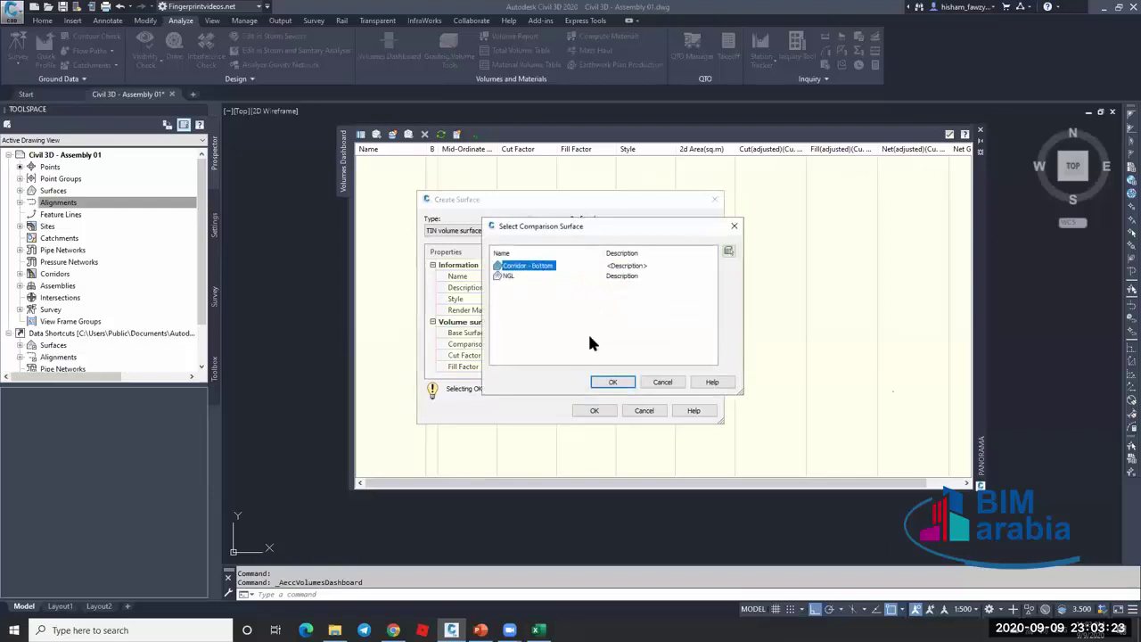
{"action": "left_click", "coordinate": [612, 382]}
{"action": "left_click", "coordinate": [594, 410]}
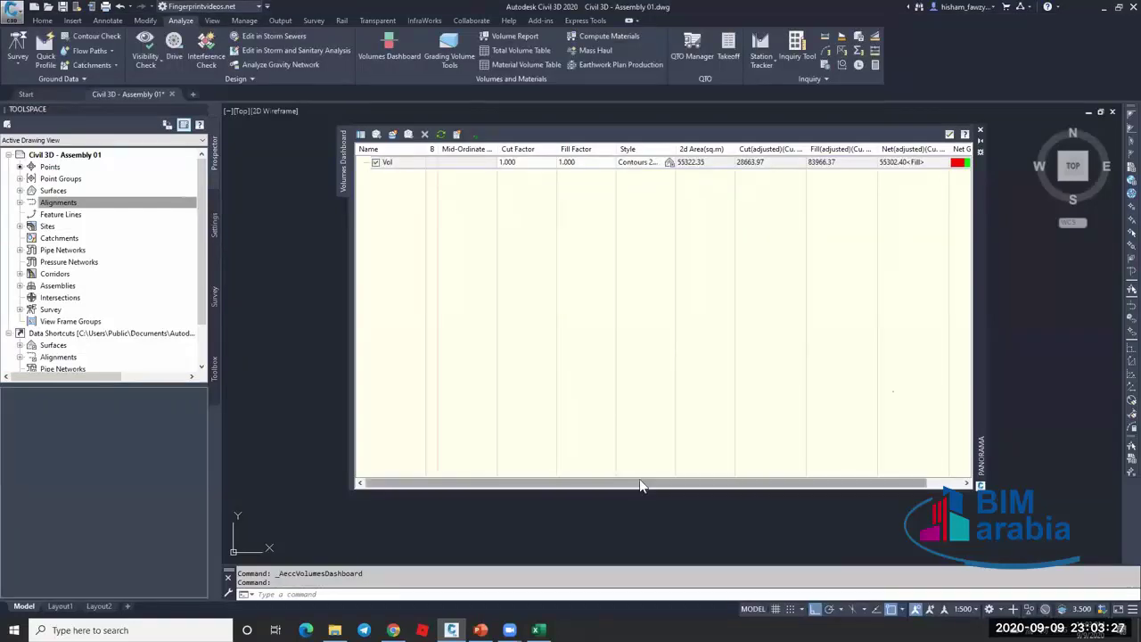
Insert the Vol Cut/Fill Summary table into the drawing.
{"action": "left_click_drag", "start_coordinate": [639, 482], "coordinate": [716, 484]}
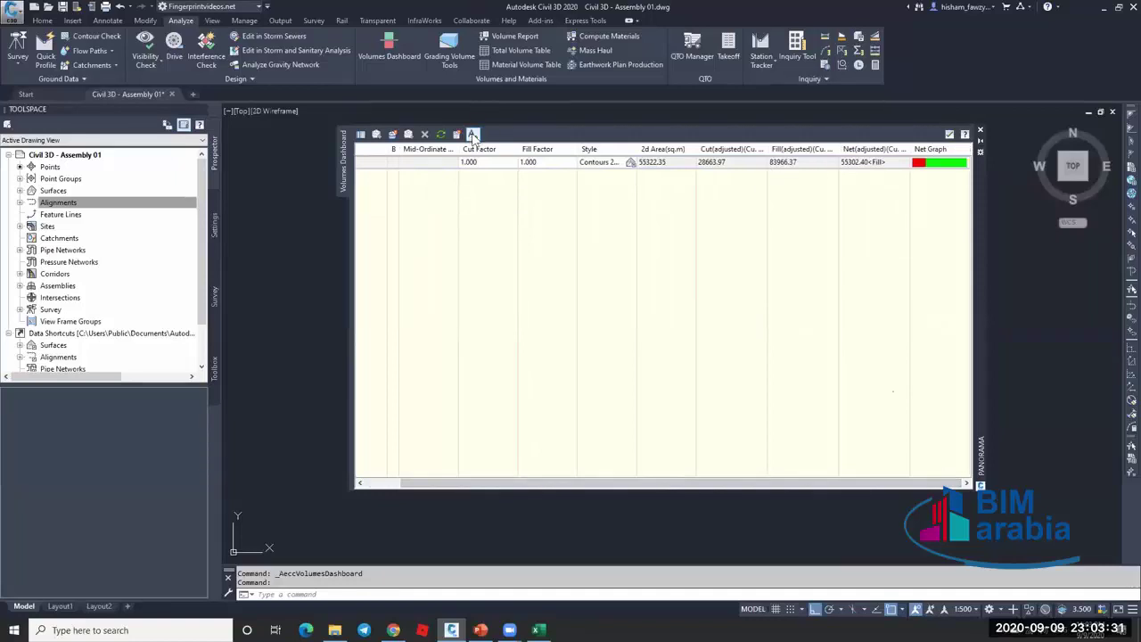
{"action": "left_click", "coordinate": [472, 135]}
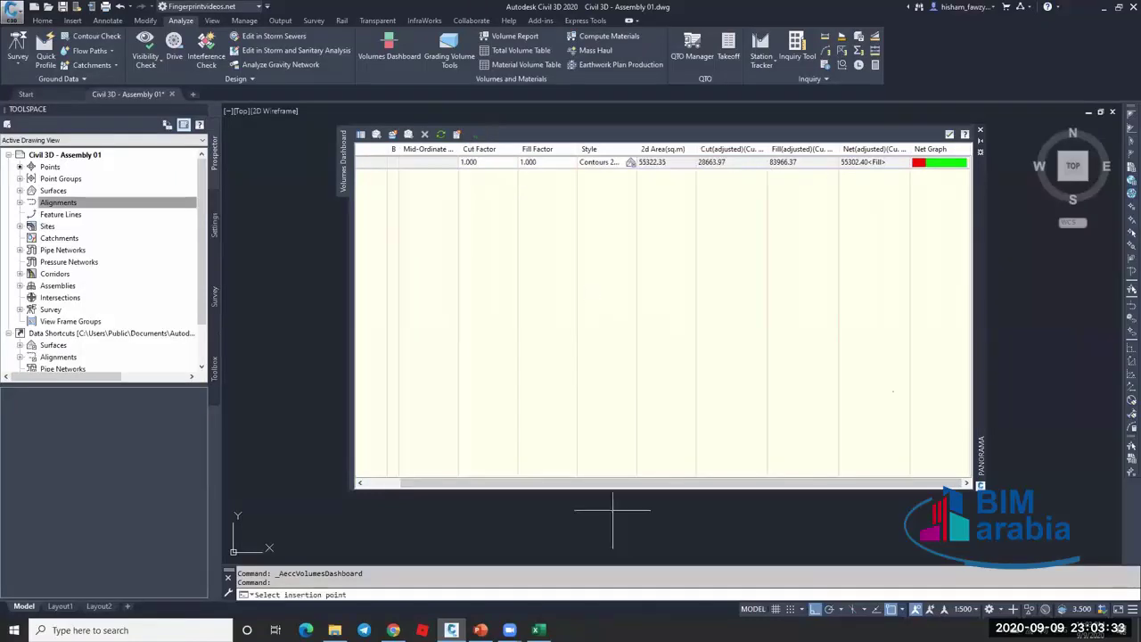
{"action": "left_click", "coordinate": [225, 292]}
Close the Volumes Dashboard and cancel any pending command.
{"action": "left_click", "coordinate": [949, 136]}
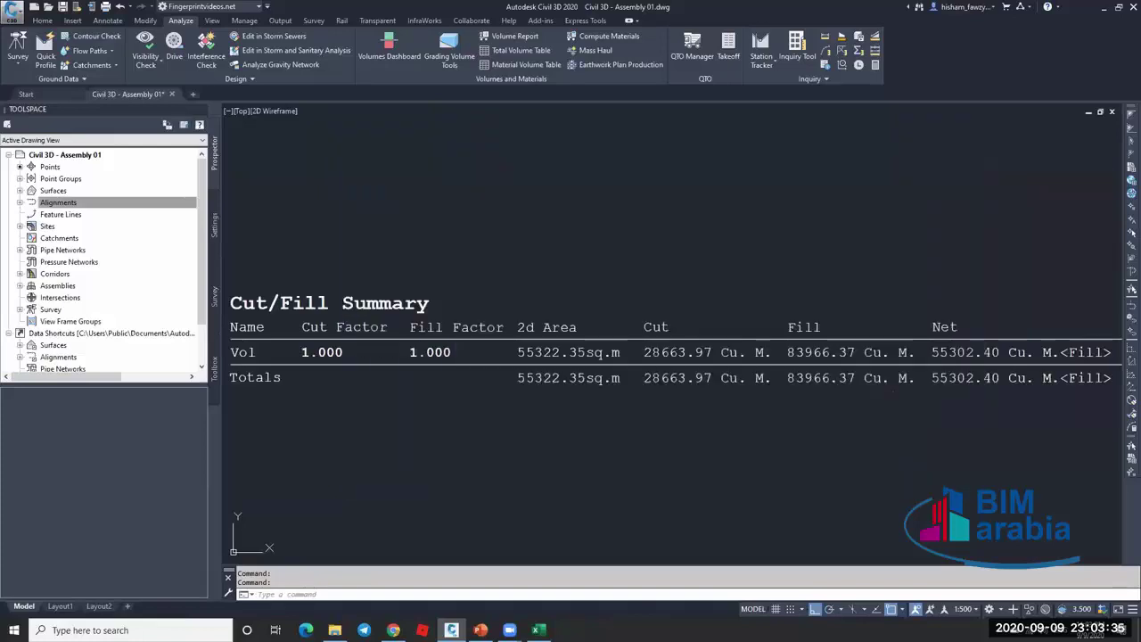
{"action": "scroll", "coordinate": [665, 329], "scroll_direction": "down", "scroll_amount": 10}
{"action": "key", "text": "Escape"}
{"action": "scroll", "coordinate": [614, 329], "scroll_direction": "up", "scroll_amount": 5}
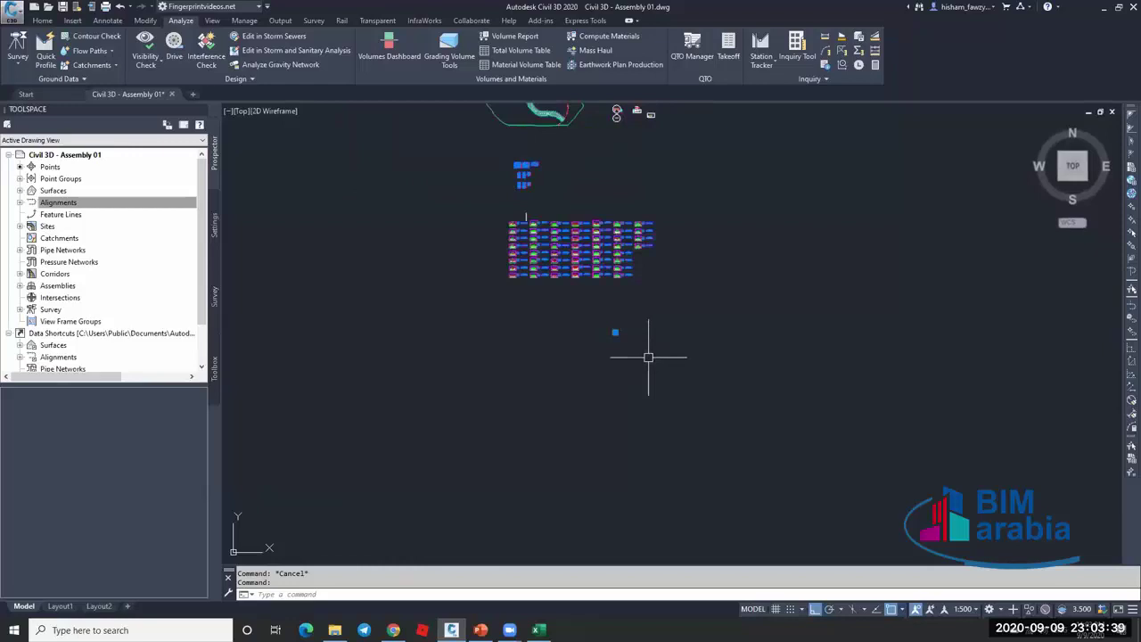
Move the Cut/Fill Summary table, with Ortho off, to sit just below the volume table.
{"action": "type", "text": "m"}
{"action": "key", "text": "Return"}
{"action": "left_click", "coordinate": [618, 325]}
{"action": "scroll", "coordinate": [538, 179], "scroll_direction": "up", "scroll_amount": 2}
{"action": "scroll", "coordinate": [537, 179], "scroll_direction": "up", "scroll_amount": 2}
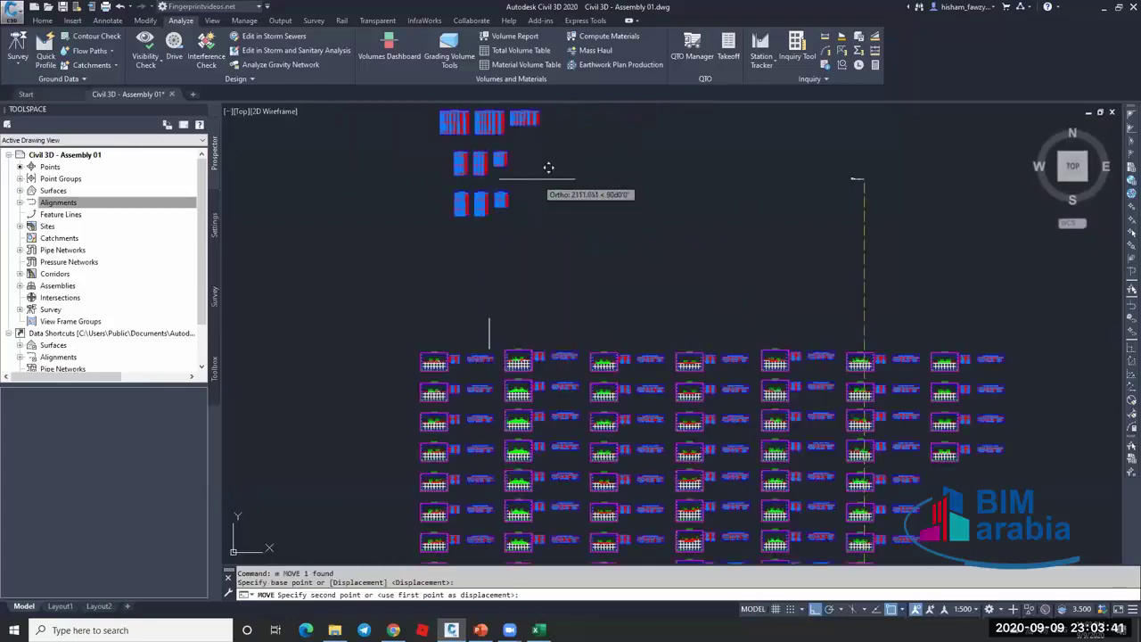
{"action": "key", "text": "F8"}
{"action": "scroll", "coordinate": [535, 109], "scroll_direction": "up", "scroll_amount": 2}
{"action": "scroll", "coordinate": [535, 109], "scroll_direction": "up", "scroll_amount": 4}
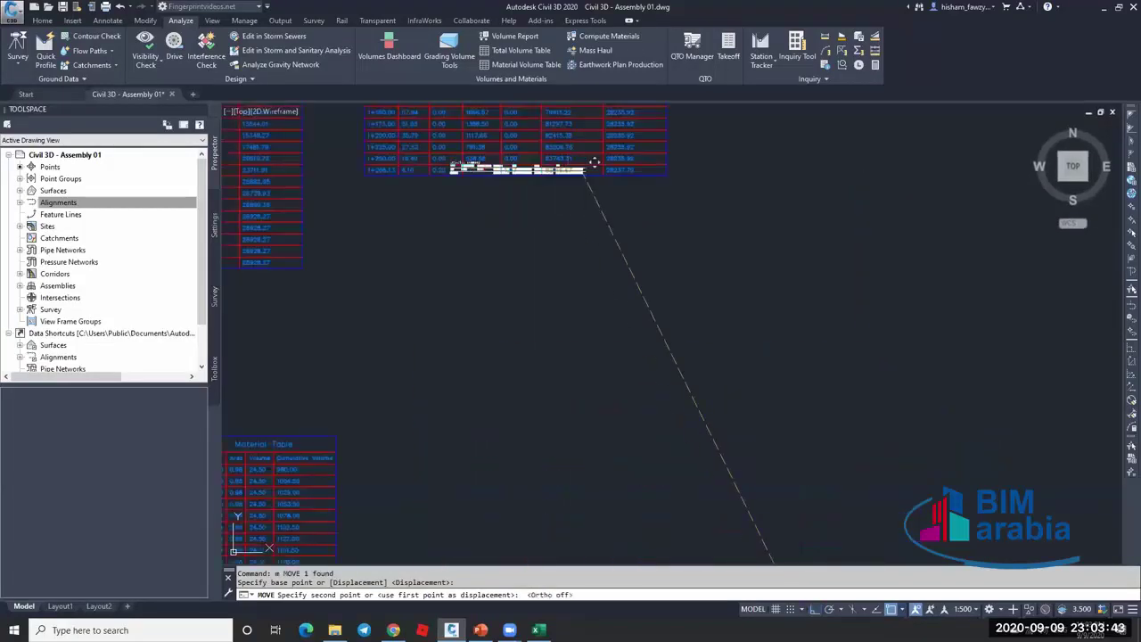
{"action": "scroll", "coordinate": [640, 214], "scroll_direction": "down", "scroll_amount": 3}
{"action": "scroll", "coordinate": [640, 214], "scroll_direction": "up", "scroll_amount": 5}
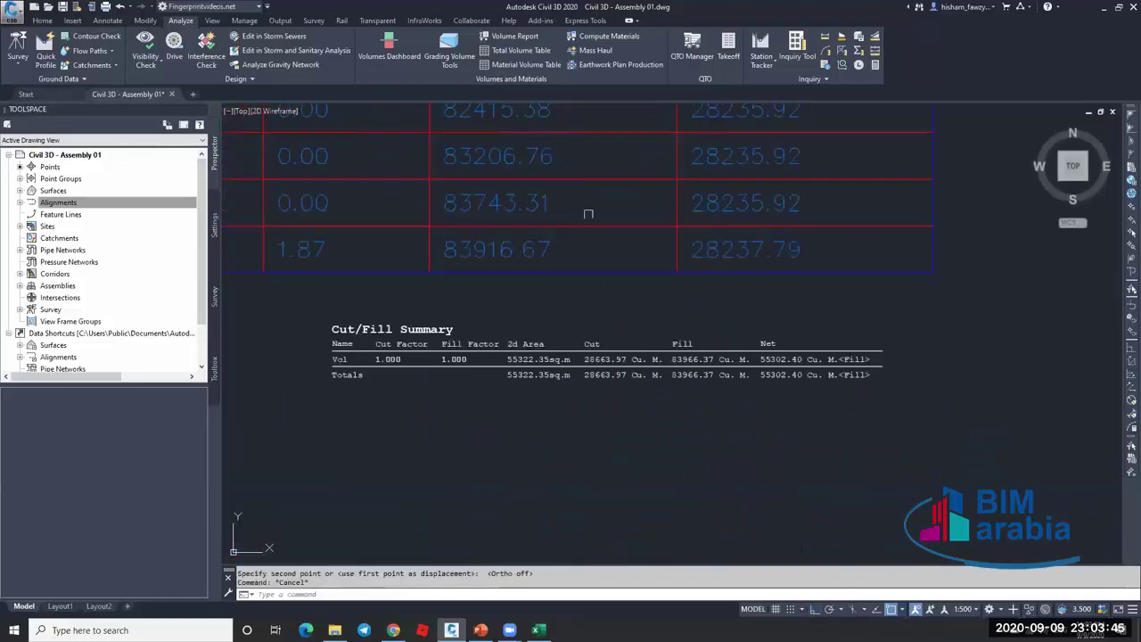
{"action": "key", "text": "Escape"}
{"action": "scroll", "coordinate": [554, 356], "scroll_direction": "up", "scroll_amount": 4}
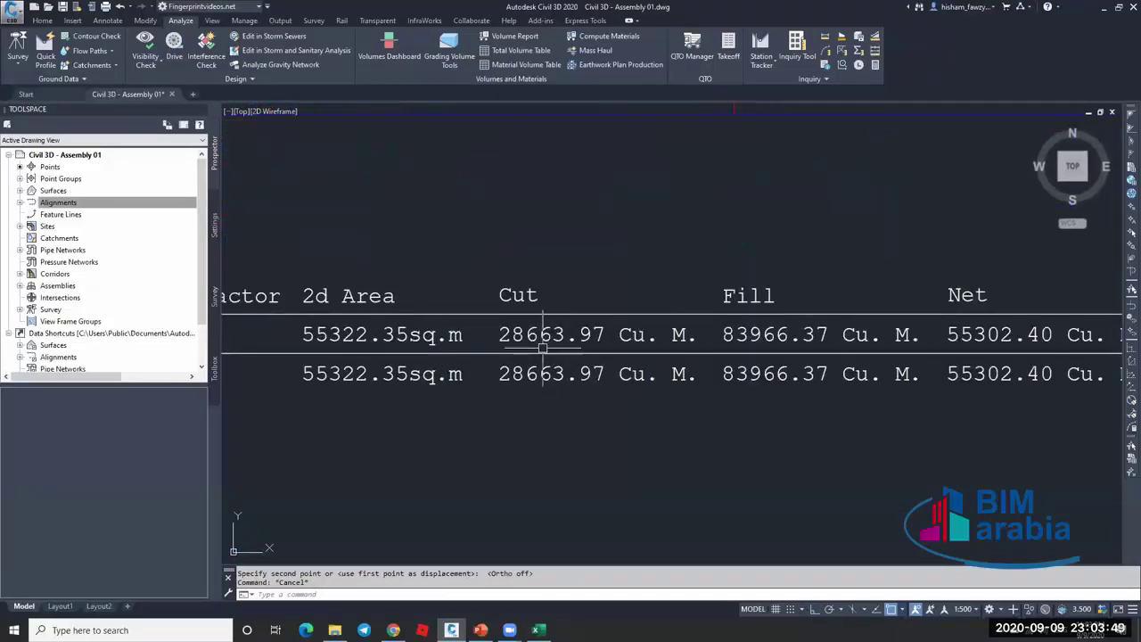
{"action": "scroll", "coordinate": [533, 334], "scroll_direction": "down", "scroll_amount": 2}
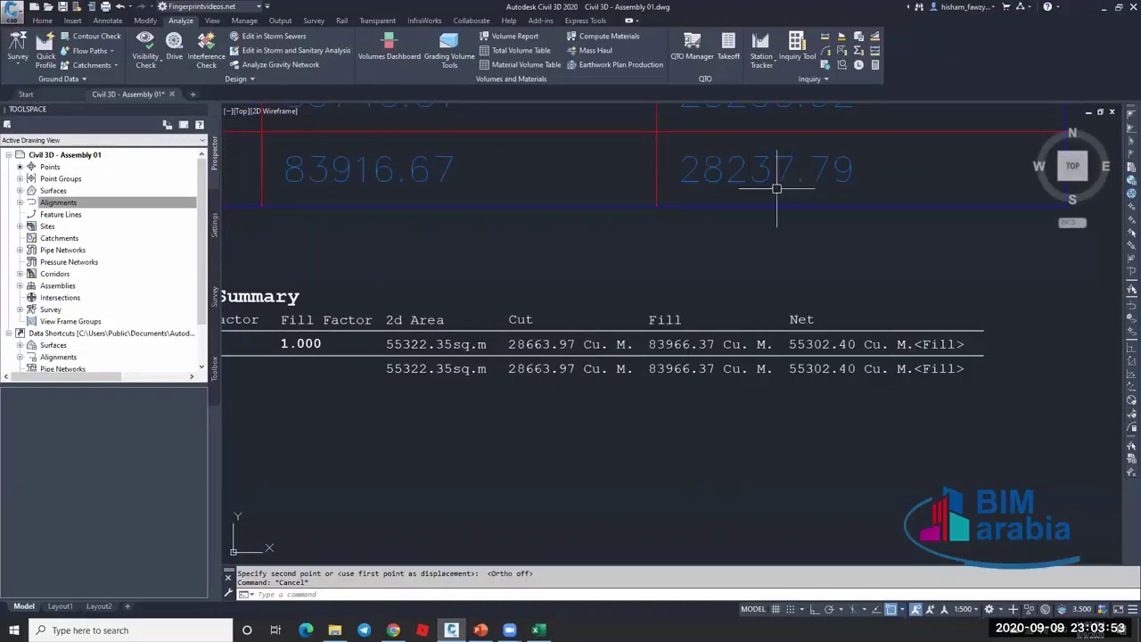
{"action": "mouse_move", "coordinate": [761, 192]}
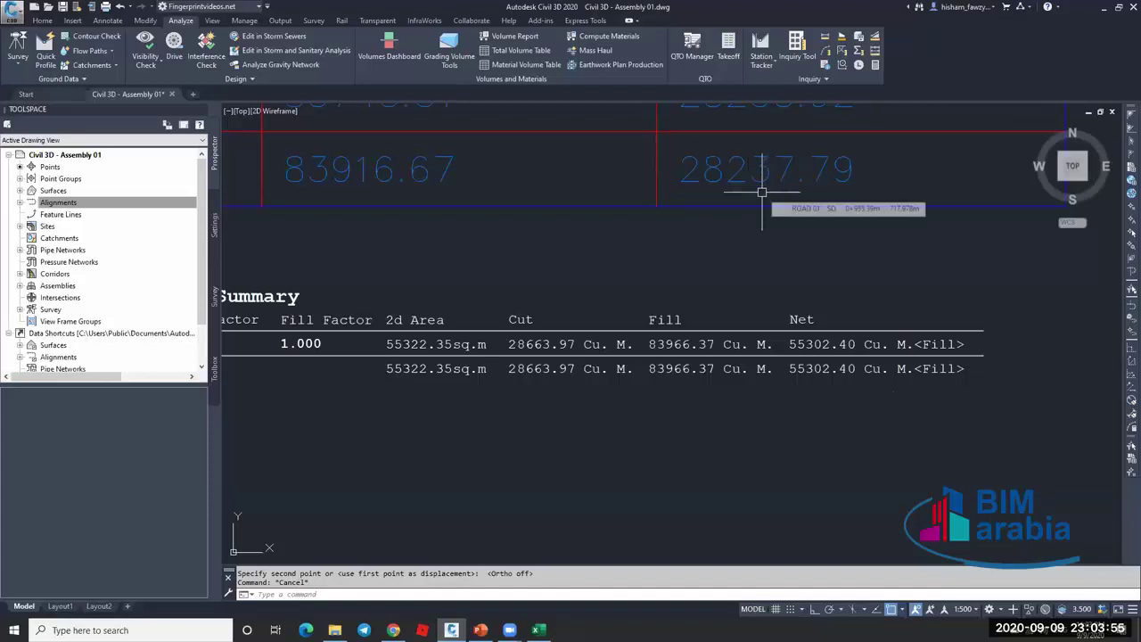
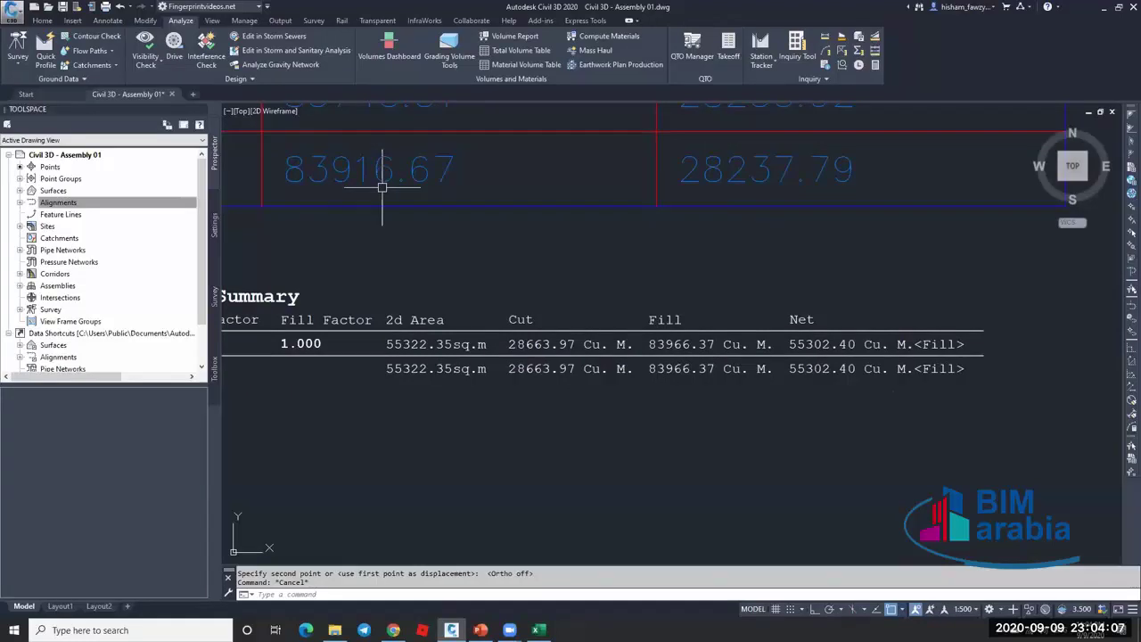
Start new sample lines on ROAD 01 using the By range of stations method.
{"action": "scroll", "coordinate": [594, 255], "scroll_direction": "down", "scroll_amount": 6}
{"action": "scroll", "coordinate": [593, 255], "scroll_direction": "up", "scroll_amount": 2}
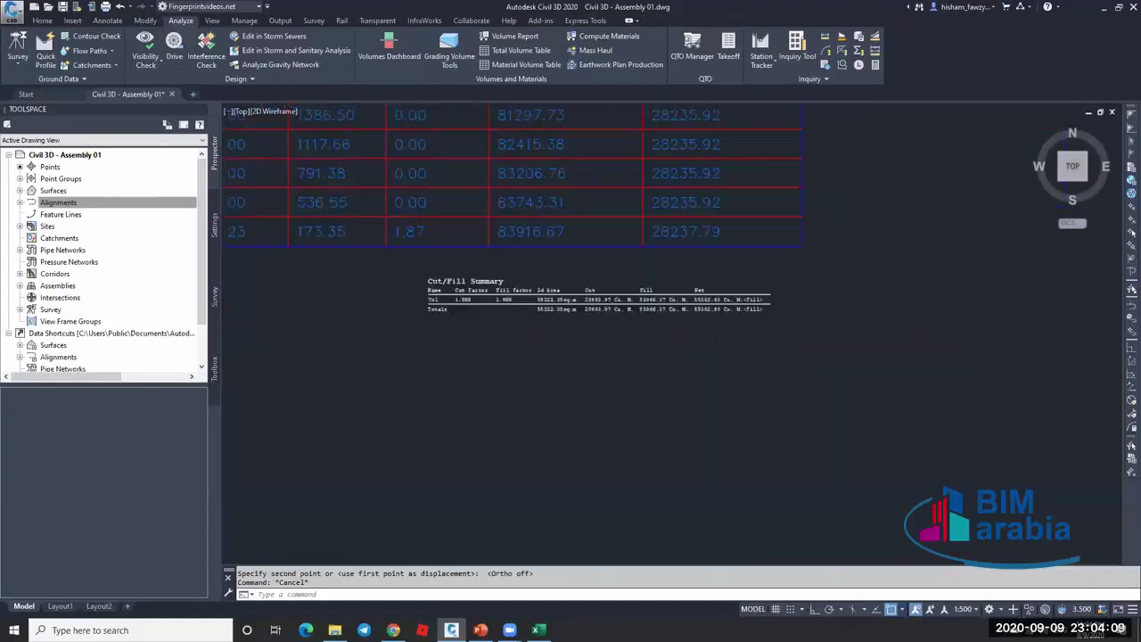
{"action": "scroll", "coordinate": [534, 319], "scroll_direction": "down", "scroll_amount": 4}
{"action": "scroll", "coordinate": [571, 332], "scroll_direction": "up", "scroll_amount": 6}
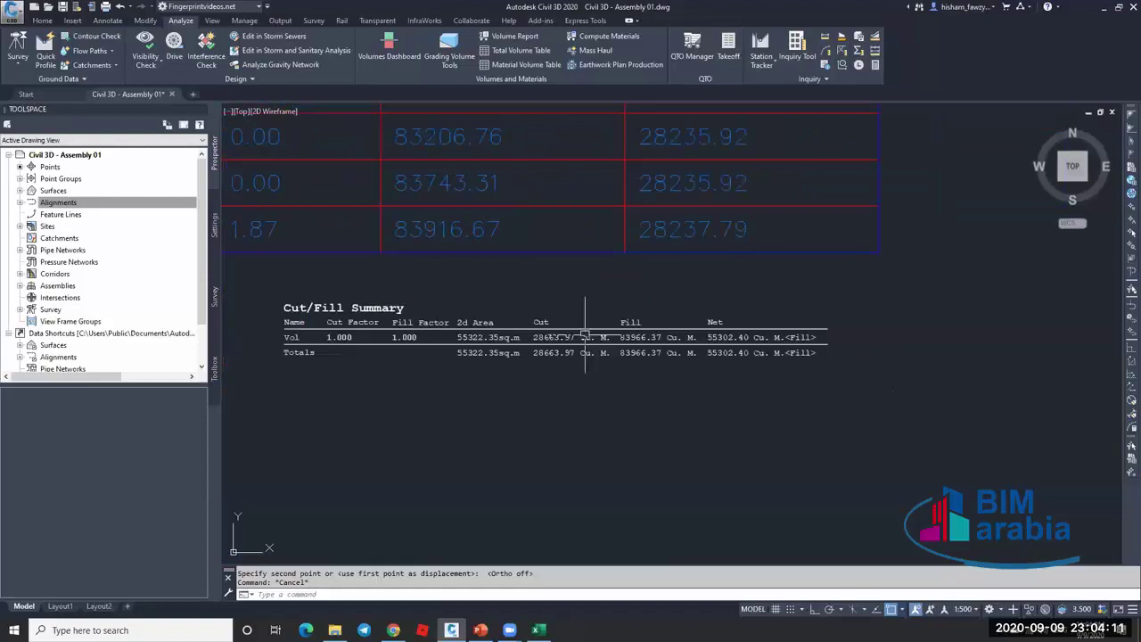
{"action": "scroll", "coordinate": [584, 337], "scroll_direction": "down", "scroll_amount": 5}
{"action": "scroll", "coordinate": [580, 308], "scroll_direction": "up", "scroll_amount": 1}
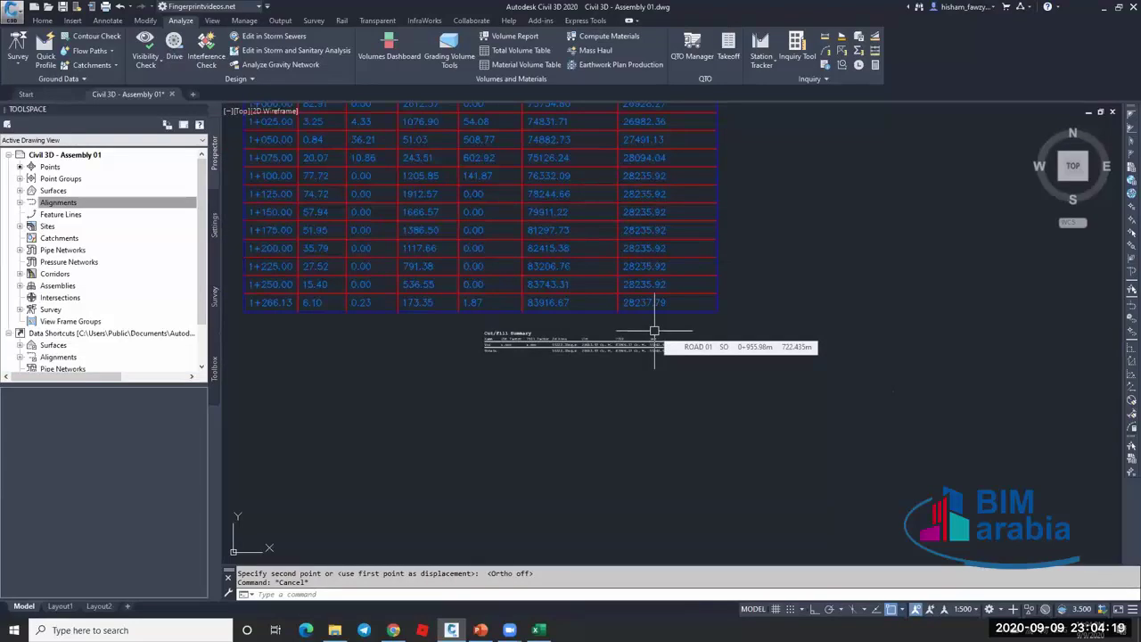
{"action": "scroll", "coordinate": [595, 329], "scroll_direction": "up", "scroll_amount": 2}
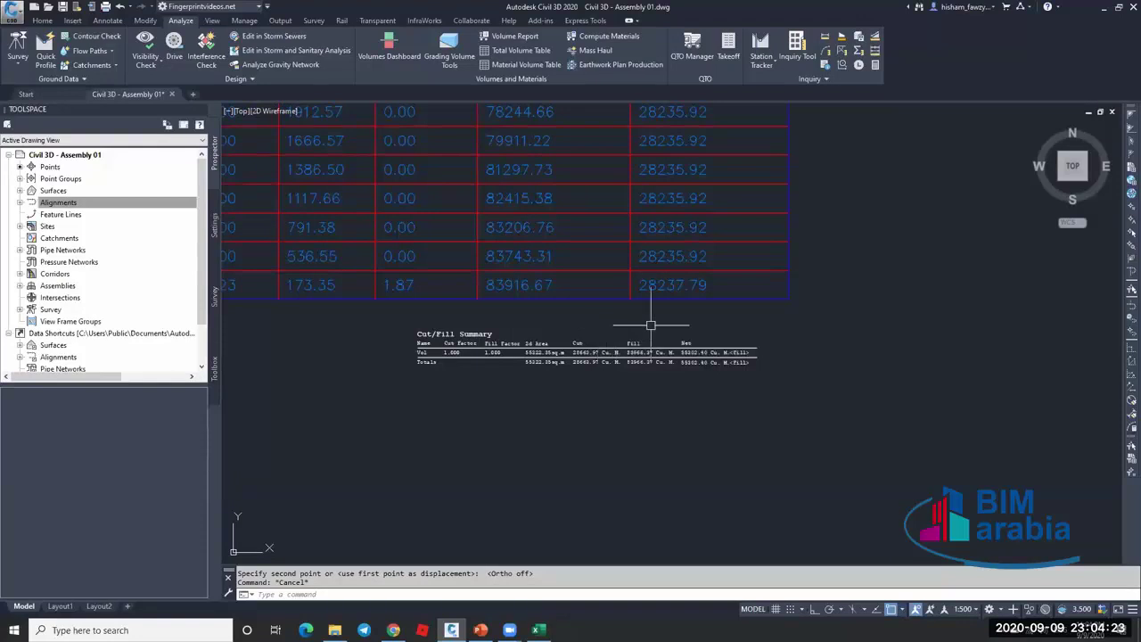
{"action": "scroll", "coordinate": [658, 335], "scroll_direction": "up", "scroll_amount": 2}
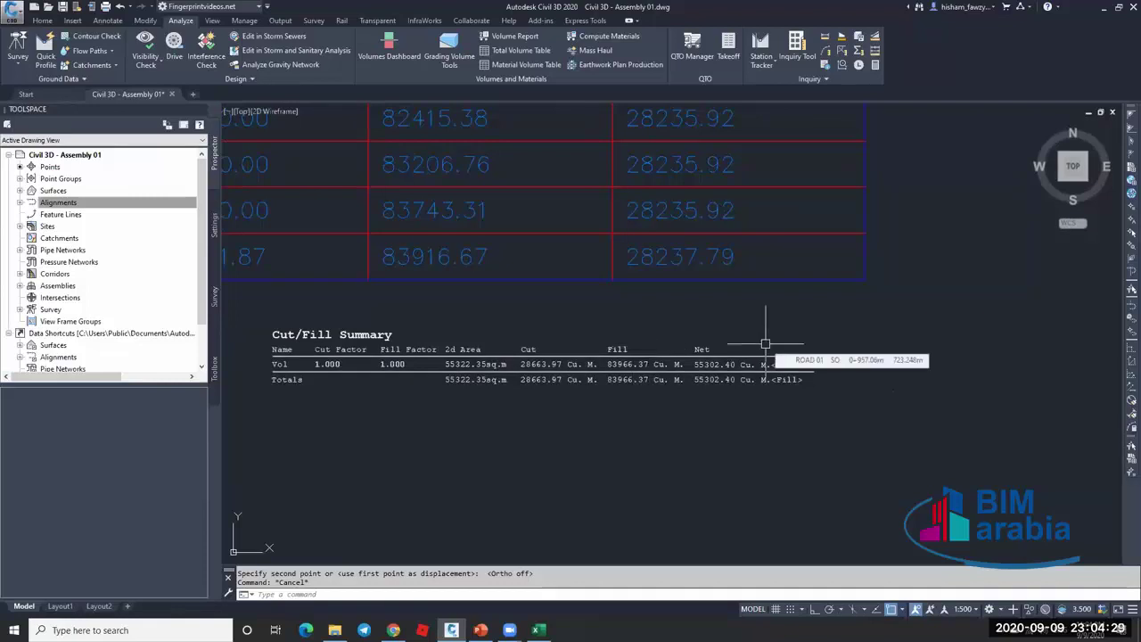
{"action": "scroll", "coordinate": [713, 356], "scroll_direction": "down", "scroll_amount": 5}
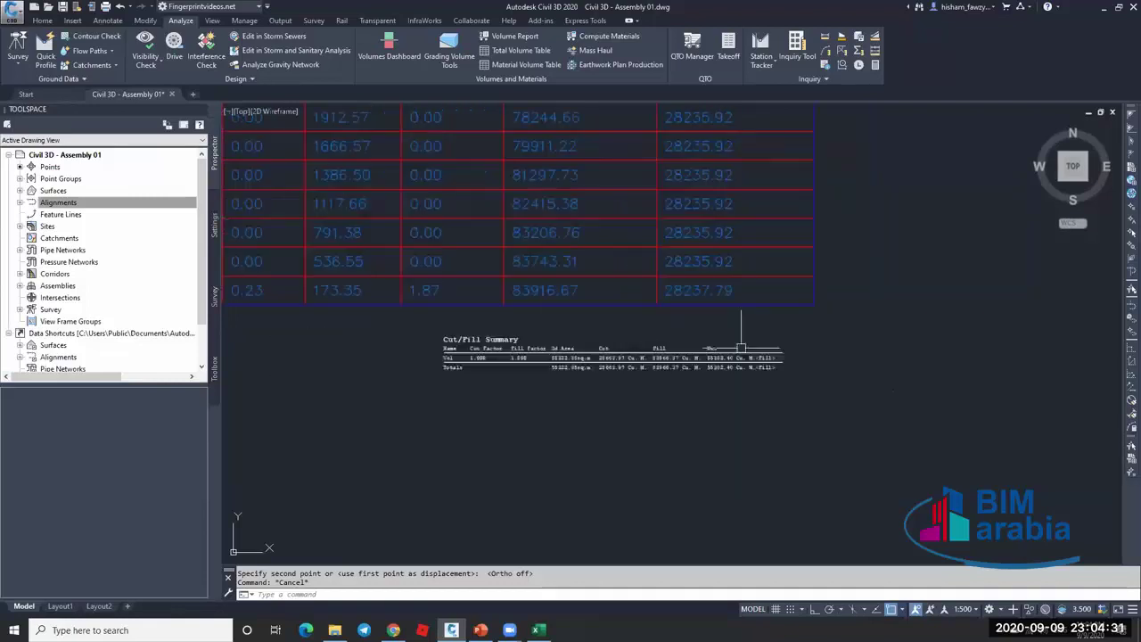
{"action": "scroll", "coordinate": [714, 356], "scroll_direction": "down", "scroll_amount": 3}
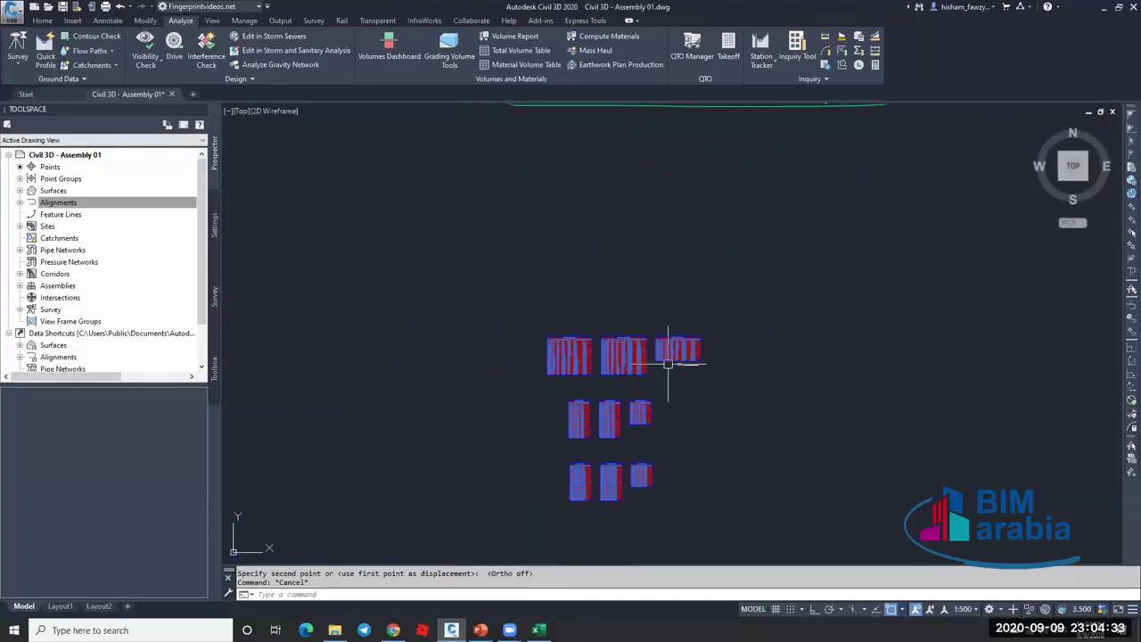
{"action": "scroll", "coordinate": [668, 348], "scroll_direction": "up", "scroll_amount": 6}
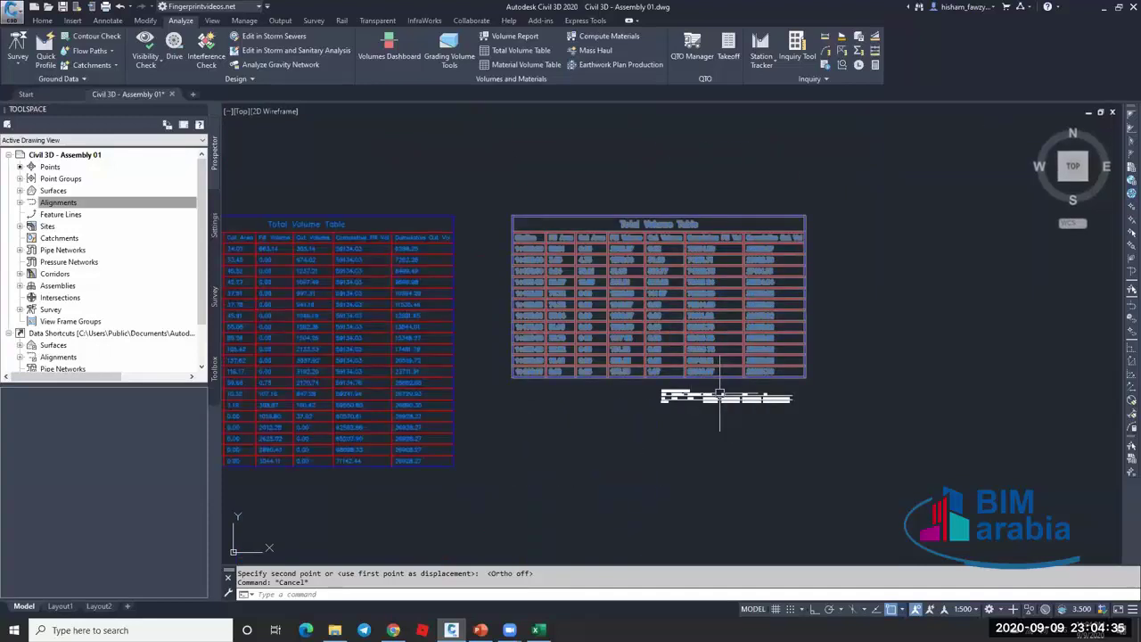
{"action": "scroll", "coordinate": [704, 414], "scroll_direction": "down", "scroll_amount": 5}
{"action": "scroll", "coordinate": [698, 433], "scroll_direction": "down", "scroll_amount": 2}
{"action": "scroll", "coordinate": [726, 204], "scroll_direction": "up", "scroll_amount": 6}
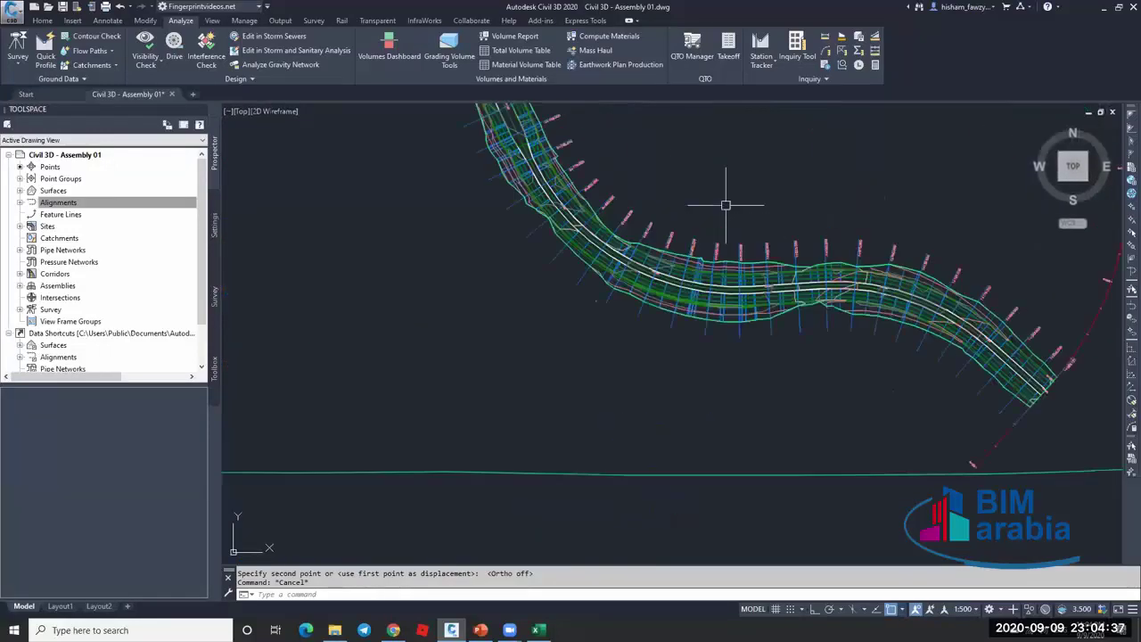
{"action": "scroll", "coordinate": [714, 253], "scroll_direction": "up", "scroll_amount": 2}
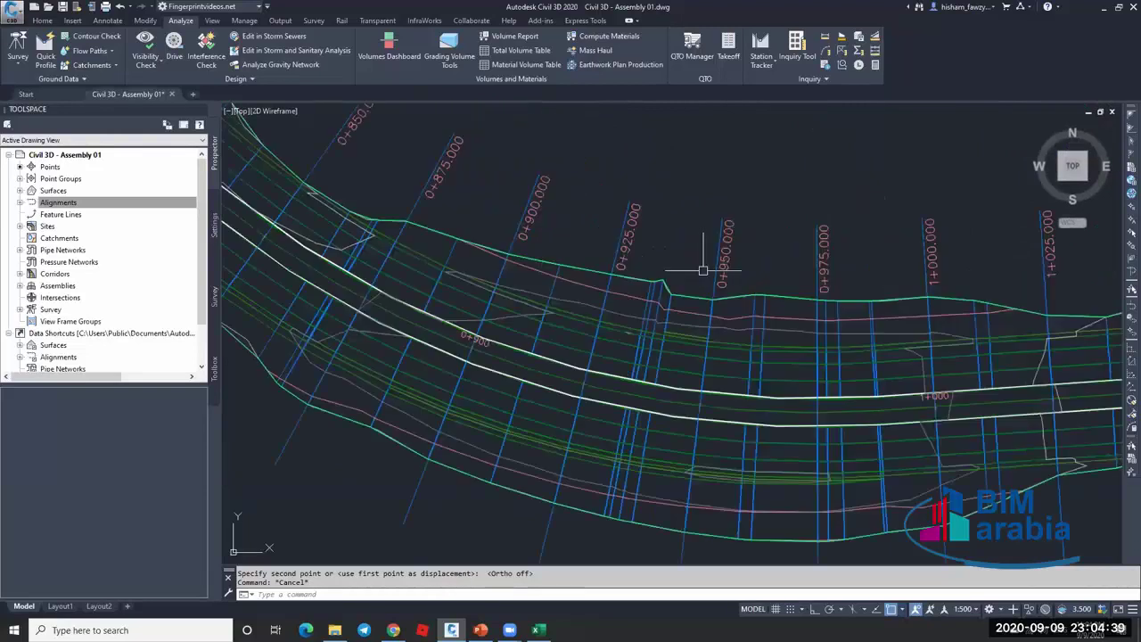
{"action": "scroll", "coordinate": [637, 259], "scroll_direction": "down", "scroll_amount": 2}
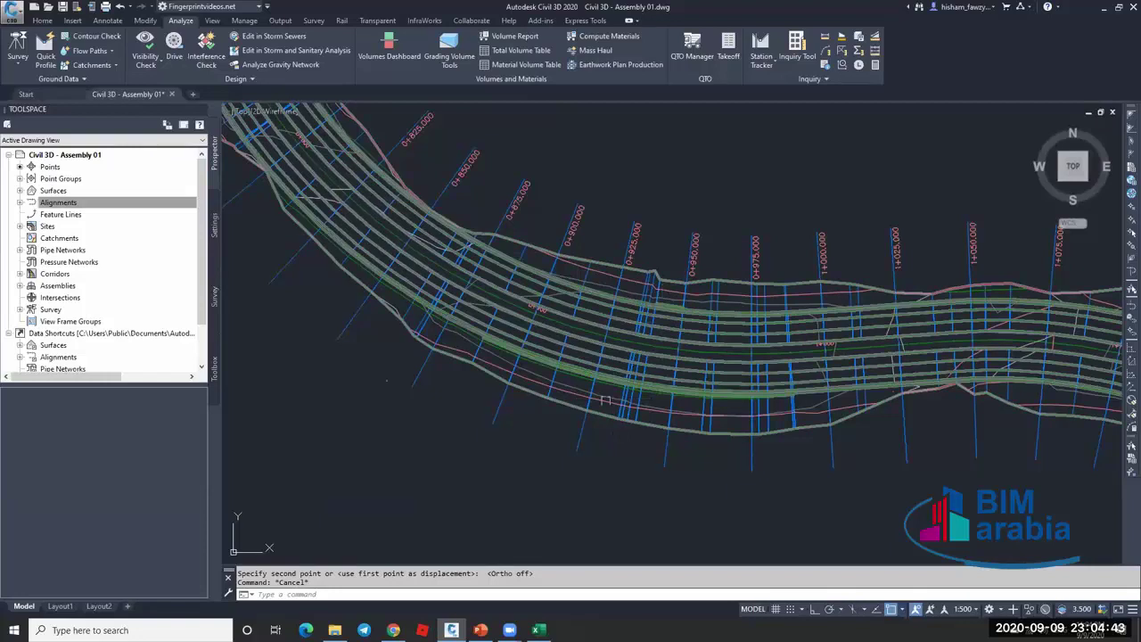
{"action": "key", "text": "Escape"}
{"action": "scroll", "coordinate": [631, 238], "scroll_direction": "up", "scroll_amount": 2}
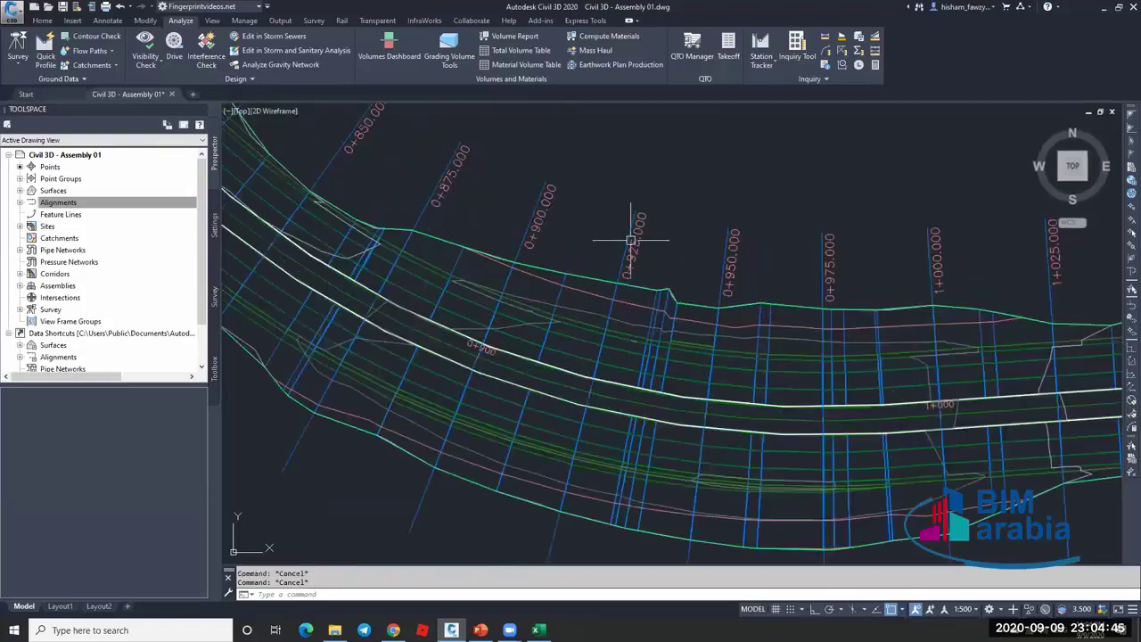
{"action": "scroll", "coordinate": [630, 239], "scroll_direction": "up", "scroll_amount": 2}
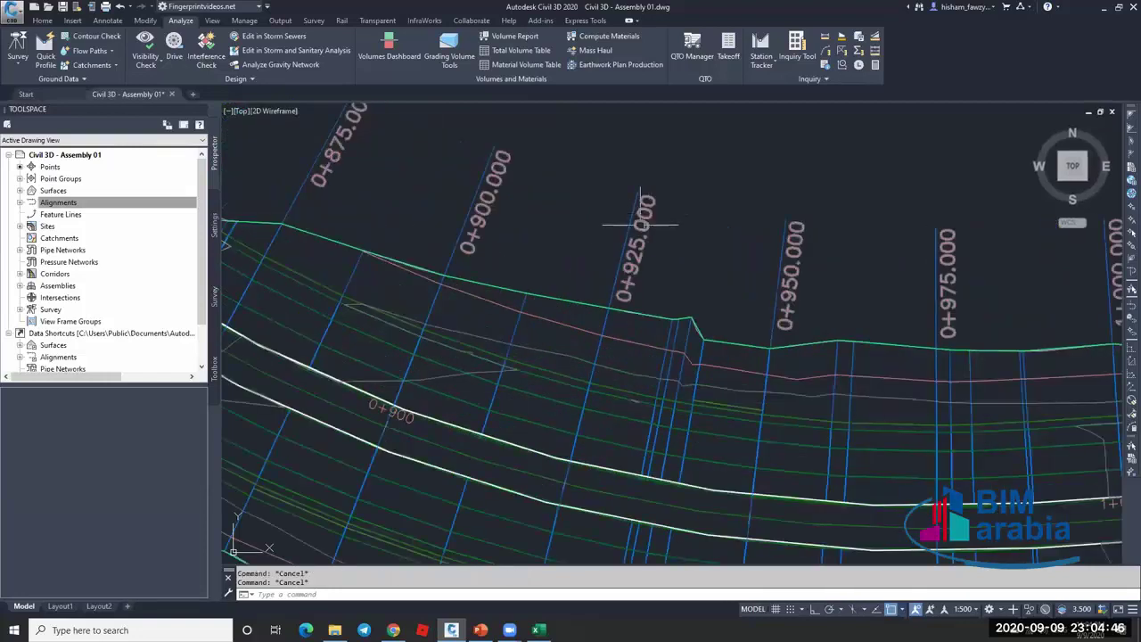
{"action": "scroll", "coordinate": [564, 214], "scroll_direction": "down", "scroll_amount": 2}
{"action": "left_click", "coordinate": [42, 20]}
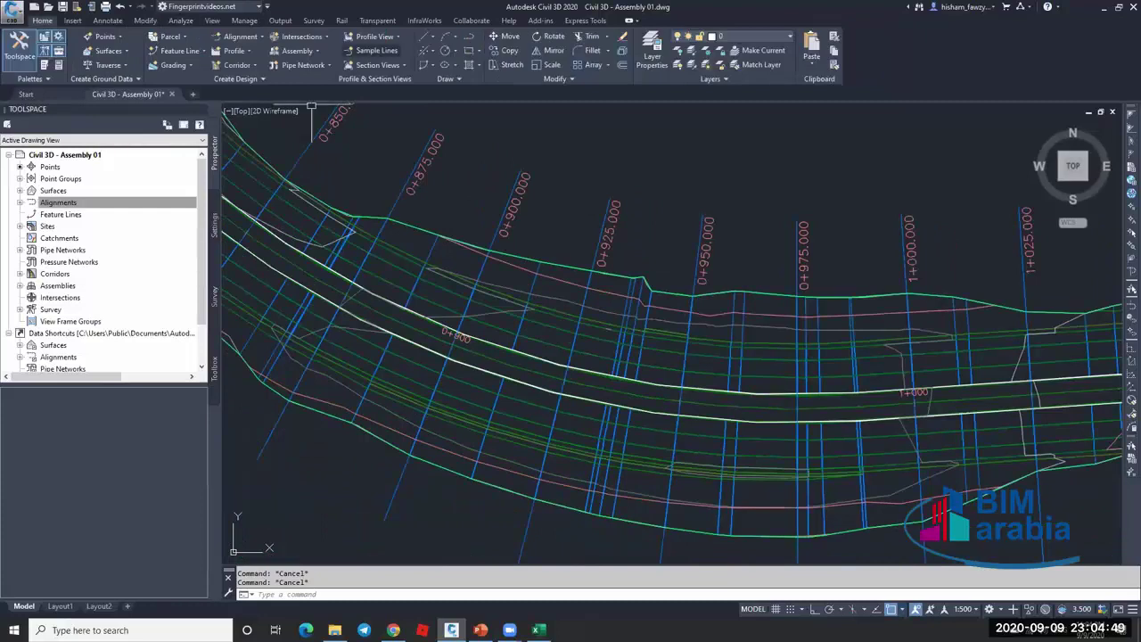
{"action": "left_click", "coordinate": [377, 50]}
{"action": "left_click", "coordinate": [501, 356]}
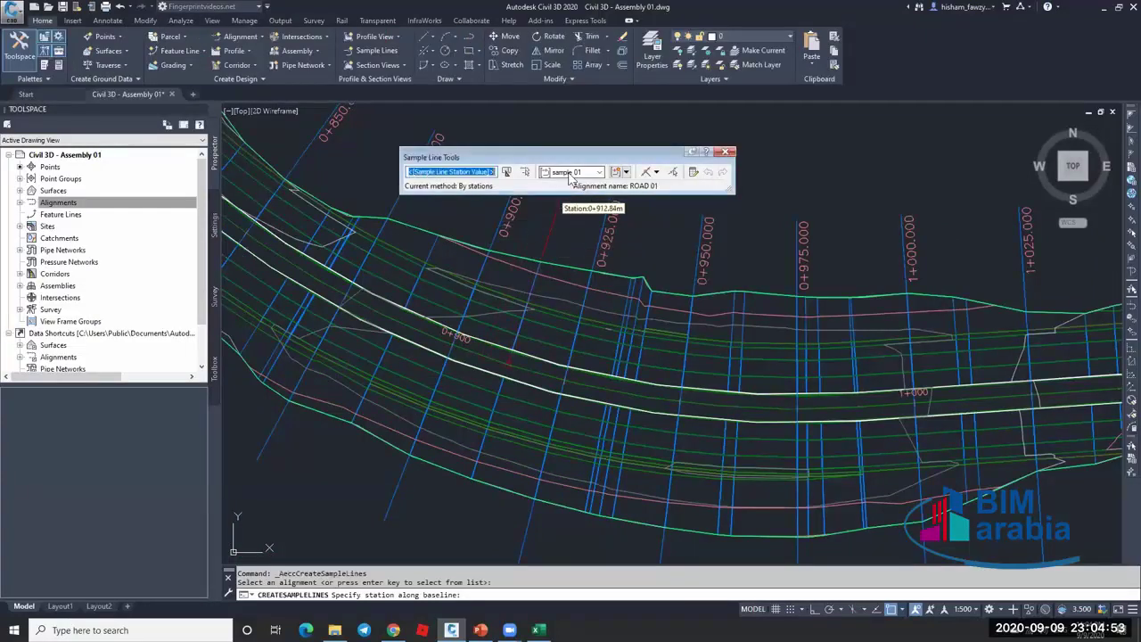
{"action": "left_click", "coordinate": [656, 172]}
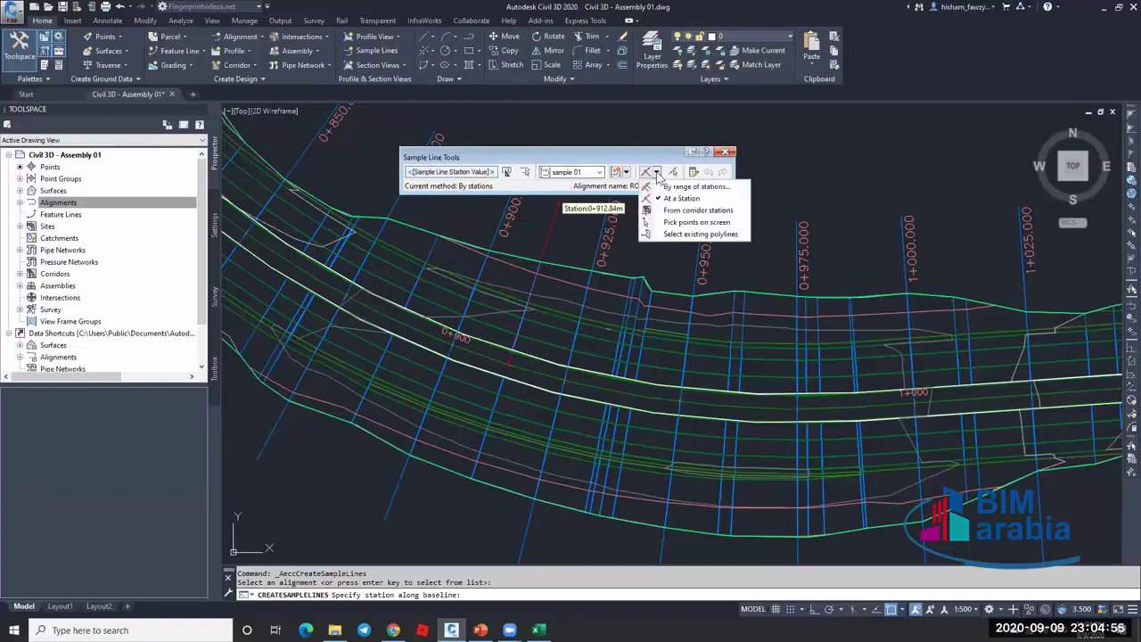
{"action": "left_click", "coordinate": [687, 189]}
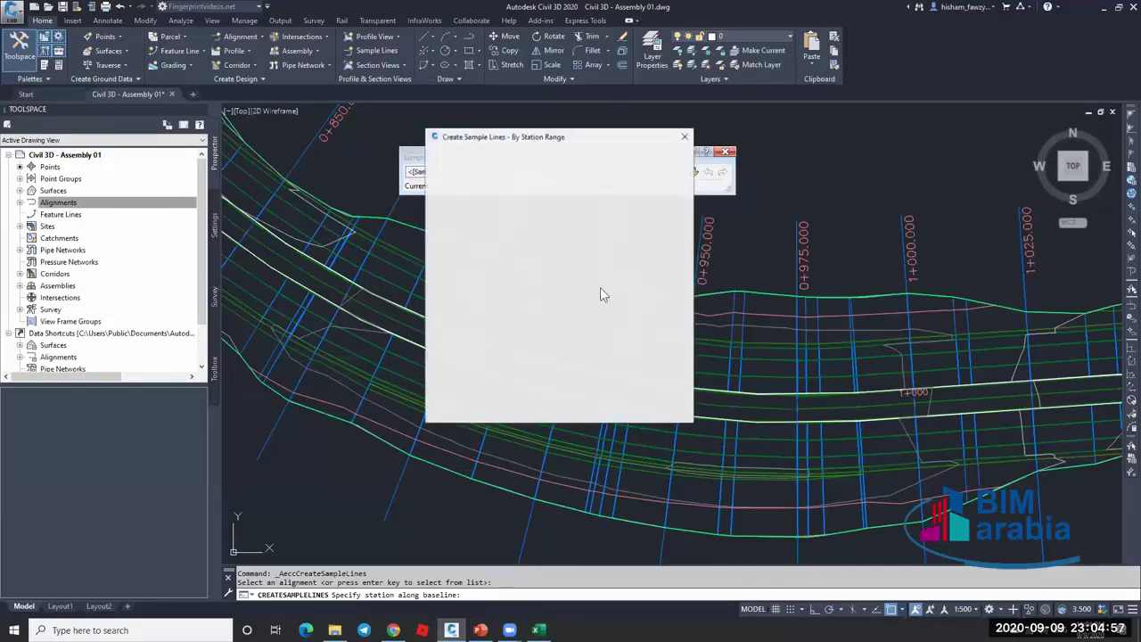
Set 12.5 m tangent and curve increments, delete the existing sample lines, and finish placement.
{"action": "scroll", "coordinate": [674, 298], "scroll_direction": "down", "scroll_amount": 1}
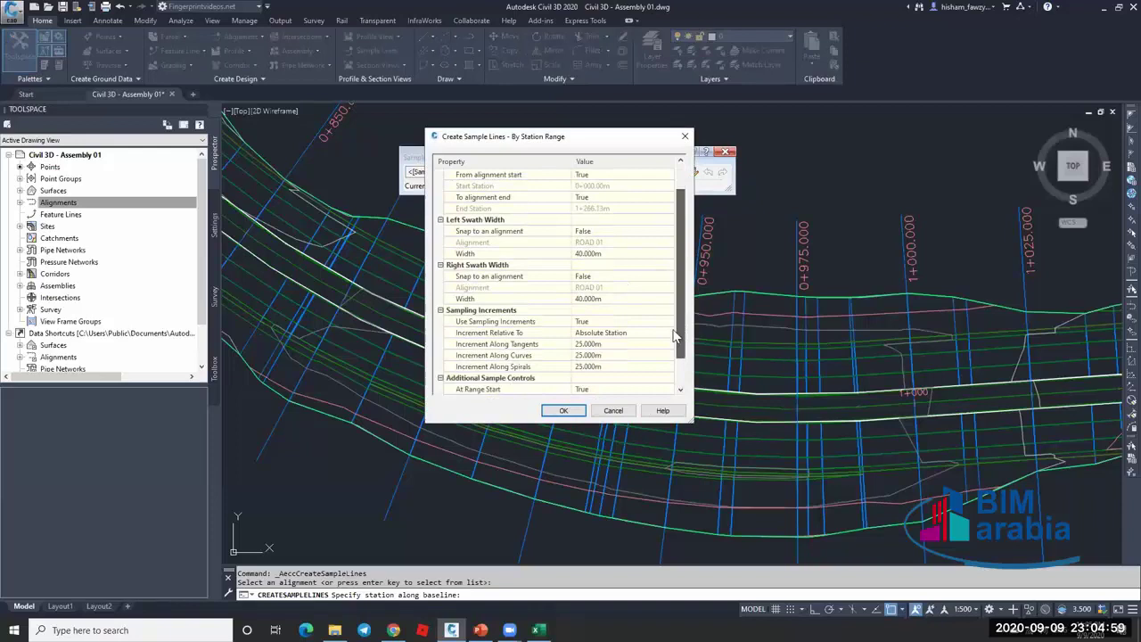
{"action": "left_click", "coordinate": [603, 344]}
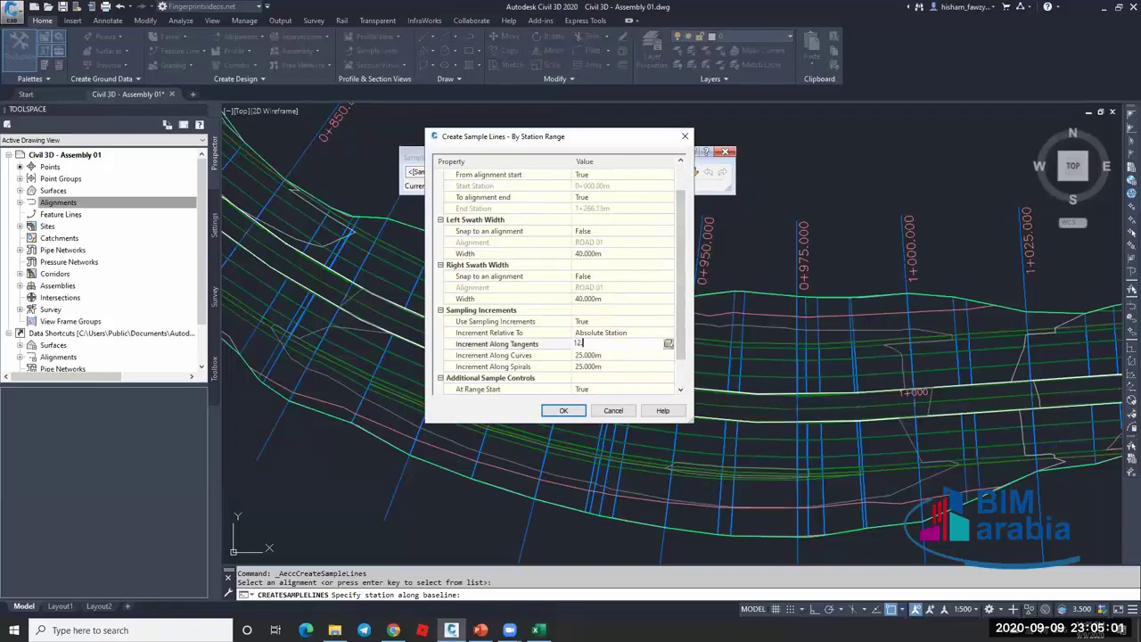
{"action": "left_click", "coordinate": [604, 356]}
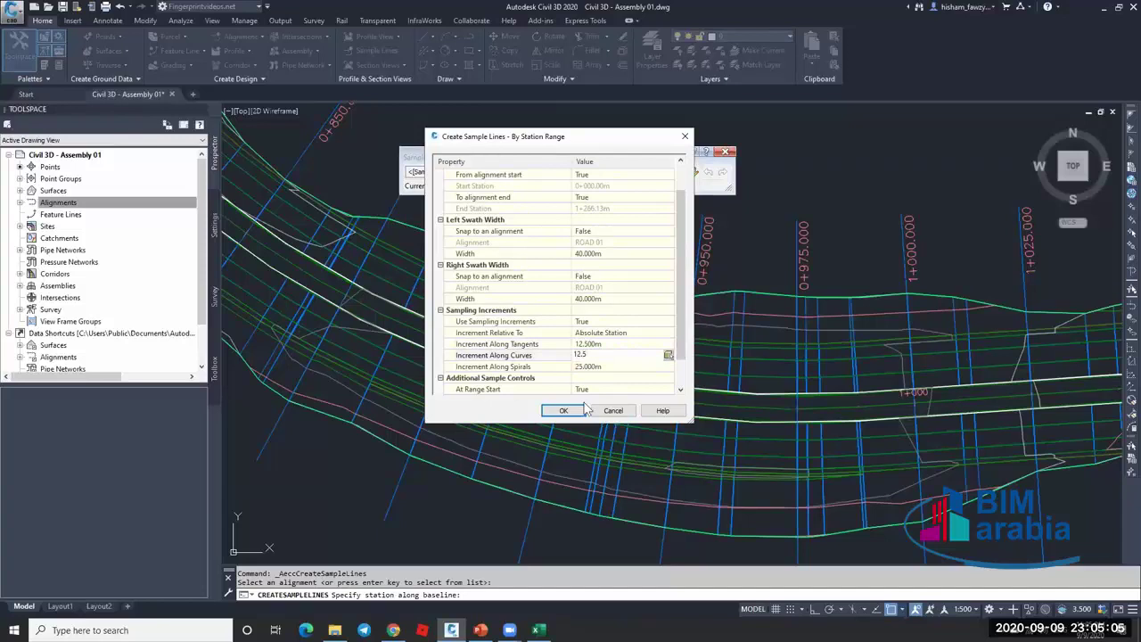
{"action": "left_click", "coordinate": [570, 412]}
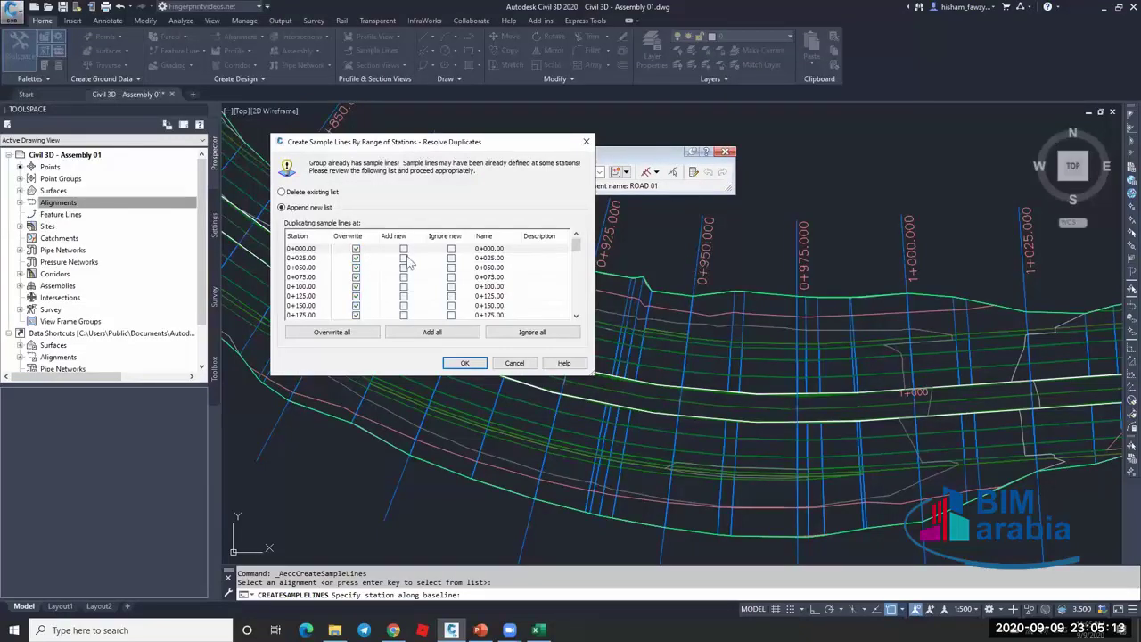
{"action": "left_click", "coordinate": [312, 193]}
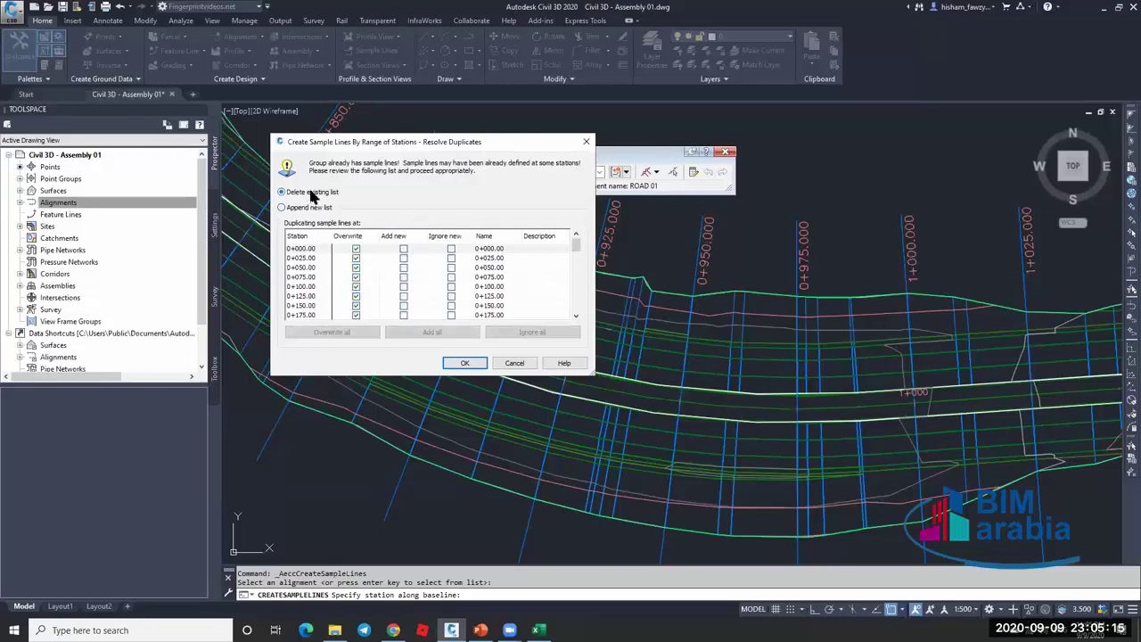
{"action": "left_click", "coordinate": [464, 364]}
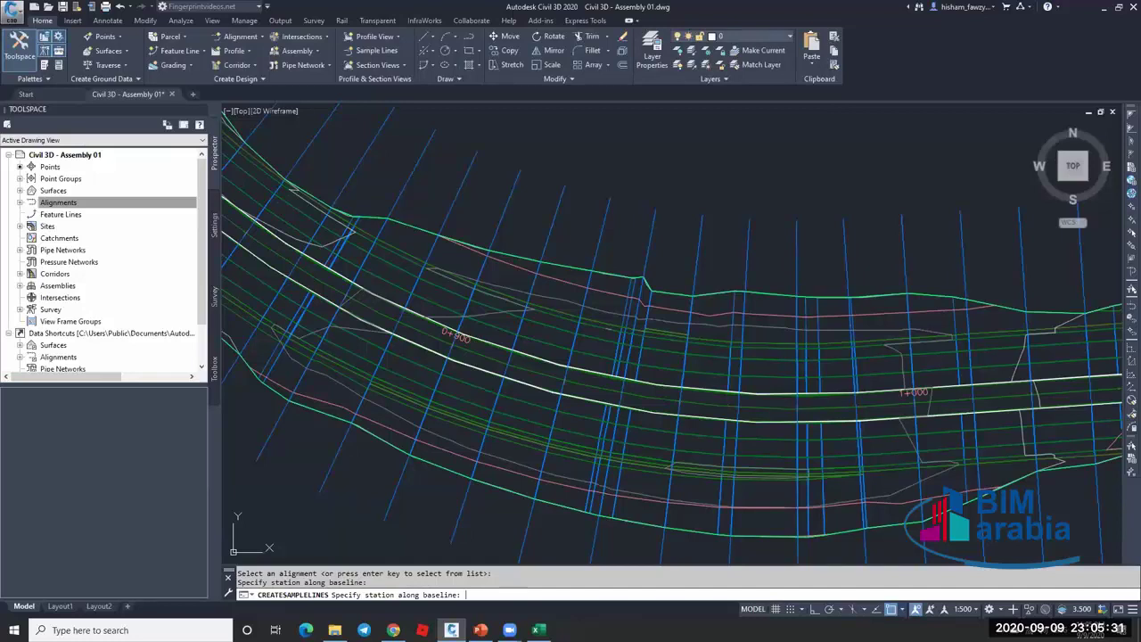
{"action": "key", "text": "Return"}
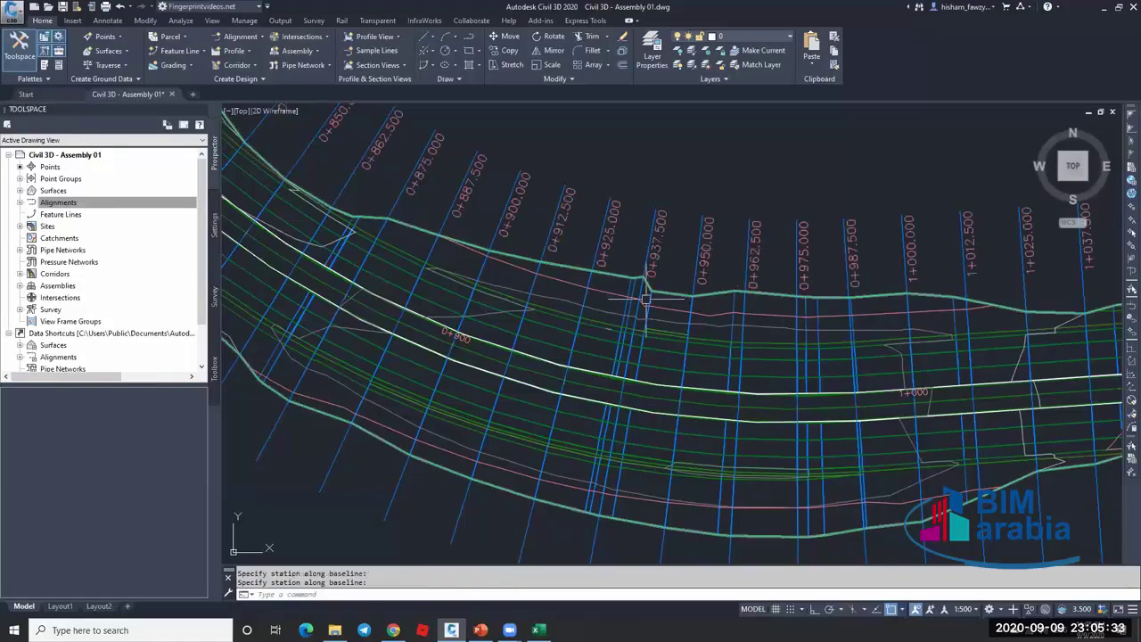
{"action": "left_click", "coordinate": [595, 337]}
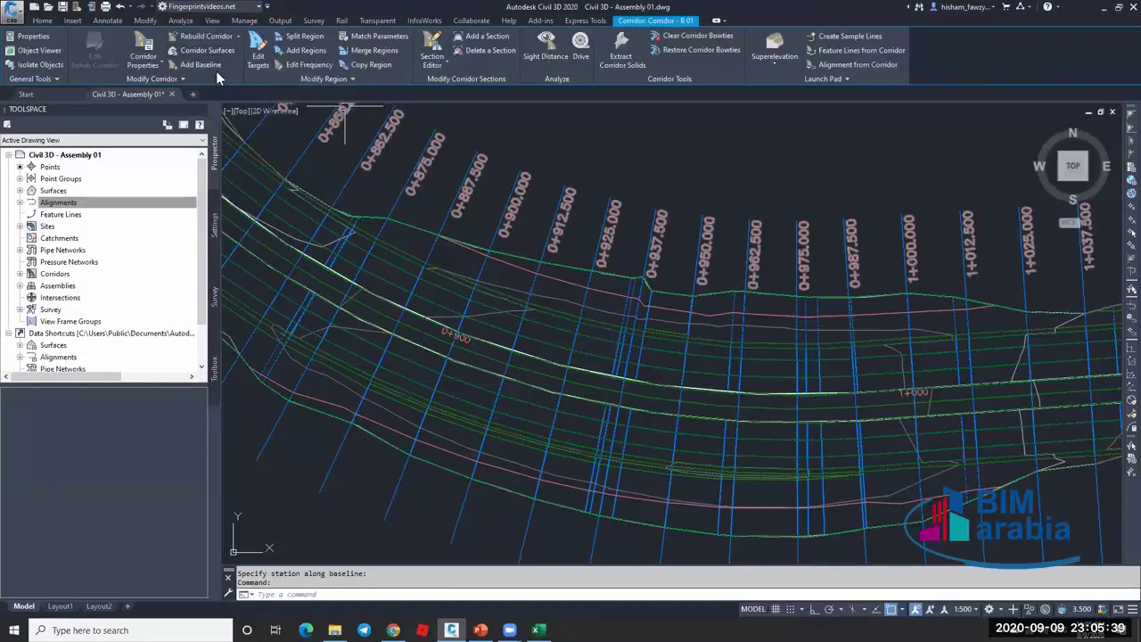
Begin editing the corridor region's assembly frequency, then cancel the edit with Esc.
{"action": "left_click", "coordinate": [304, 65]}
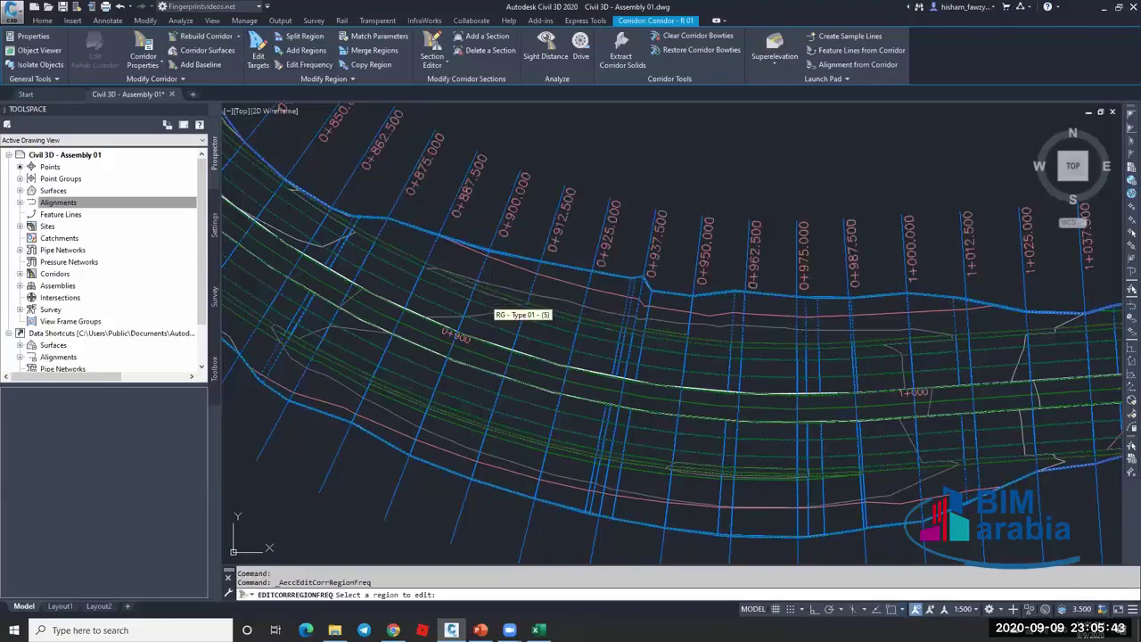
{"action": "left_click", "coordinate": [513, 279]}
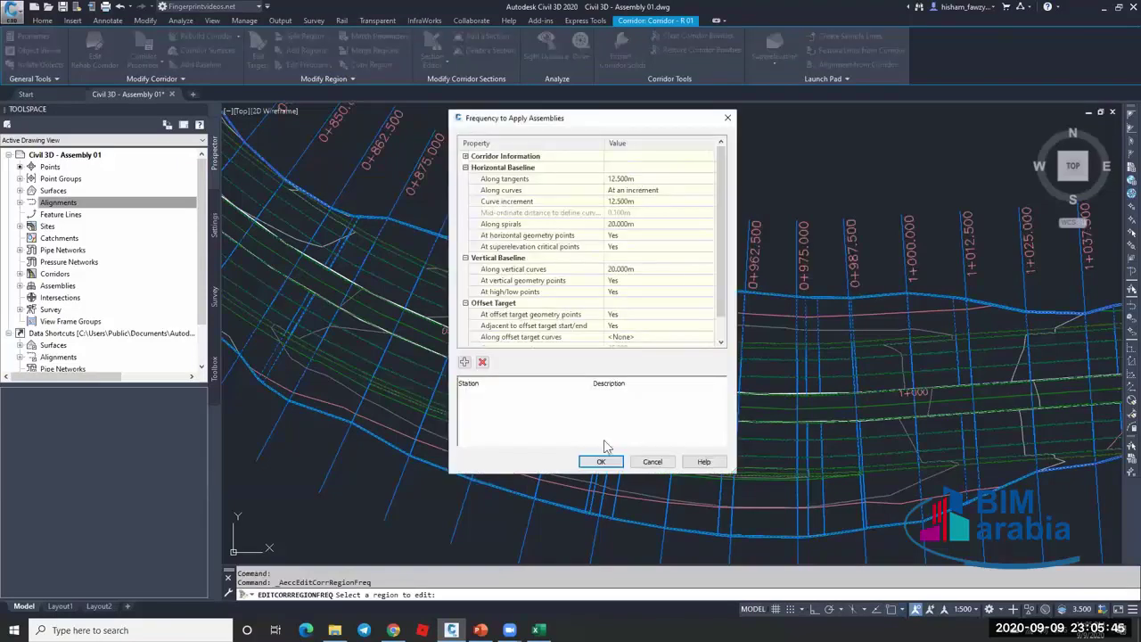
{"action": "key", "text": "Return"}
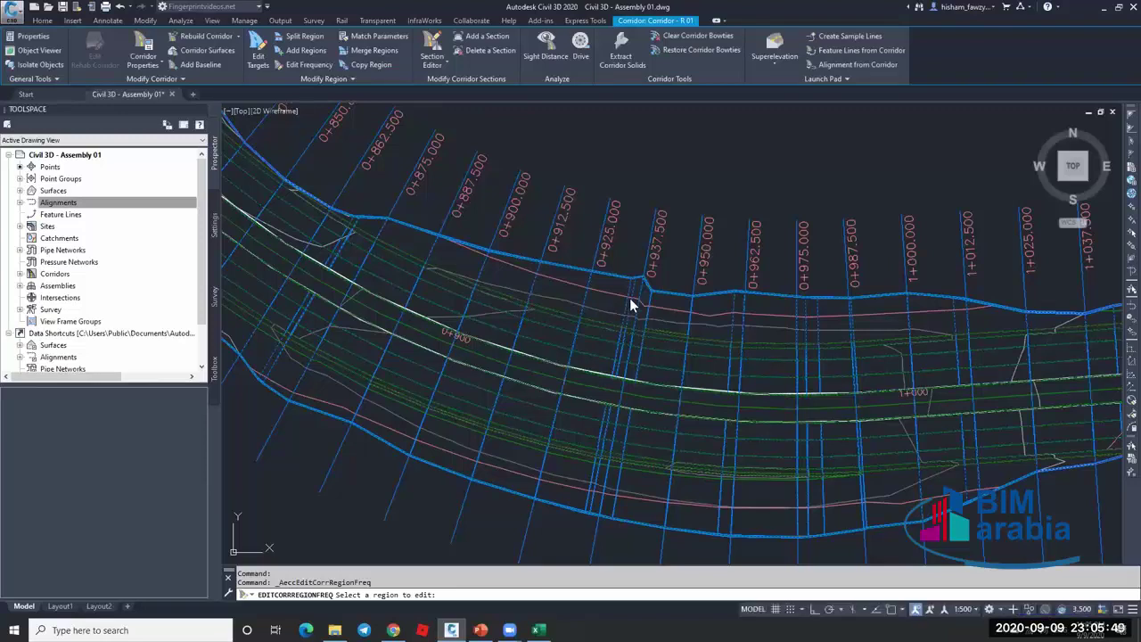
{"action": "scroll", "coordinate": [662, 182], "scroll_direction": "down", "scroll_amount": 8}
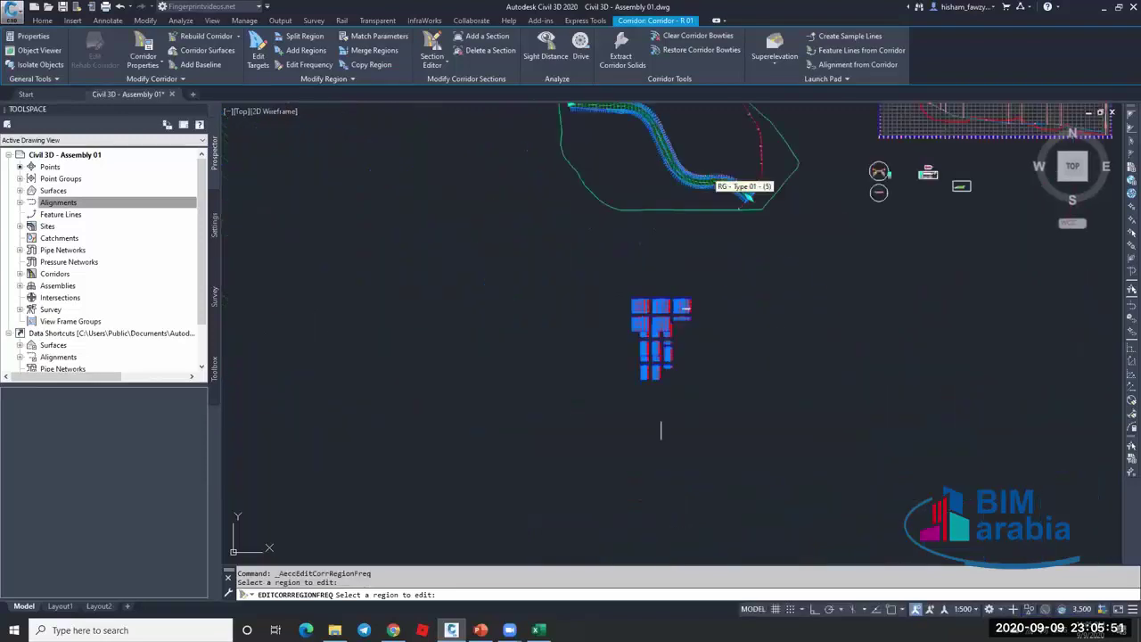
{"action": "key", "text": "Escape"}
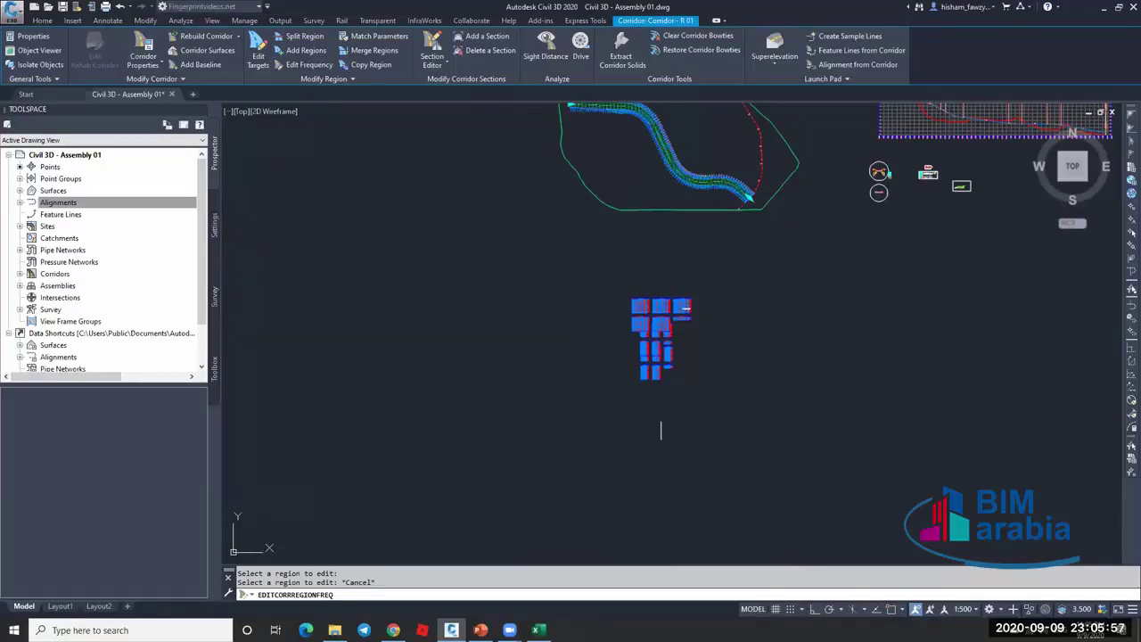
{"action": "scroll", "coordinate": [665, 330], "scroll_direction": "up", "scroll_amount": 3}
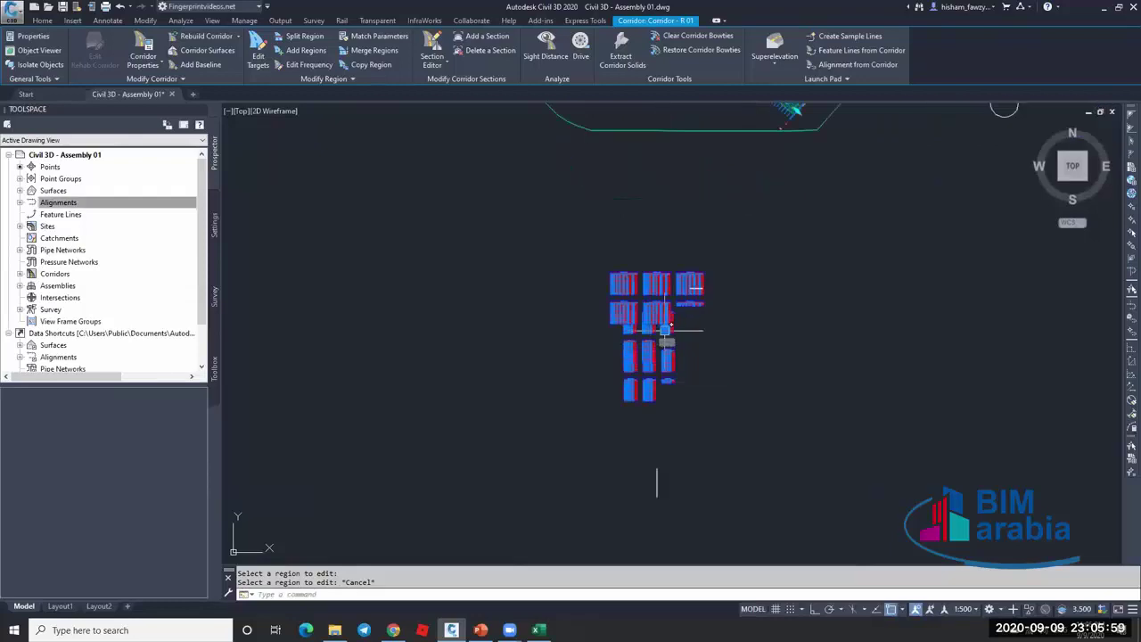
Move the overlapping volume tables further left with the M (Move) command.
{"action": "scroll", "coordinate": [665, 330], "scroll_direction": "up", "scroll_amount": 4}
{"action": "scroll", "coordinate": [629, 288], "scroll_direction": "down", "scroll_amount": 2}
{"action": "key", "text": "Escape"}
{"action": "left_click", "coordinate": [546, 315]}
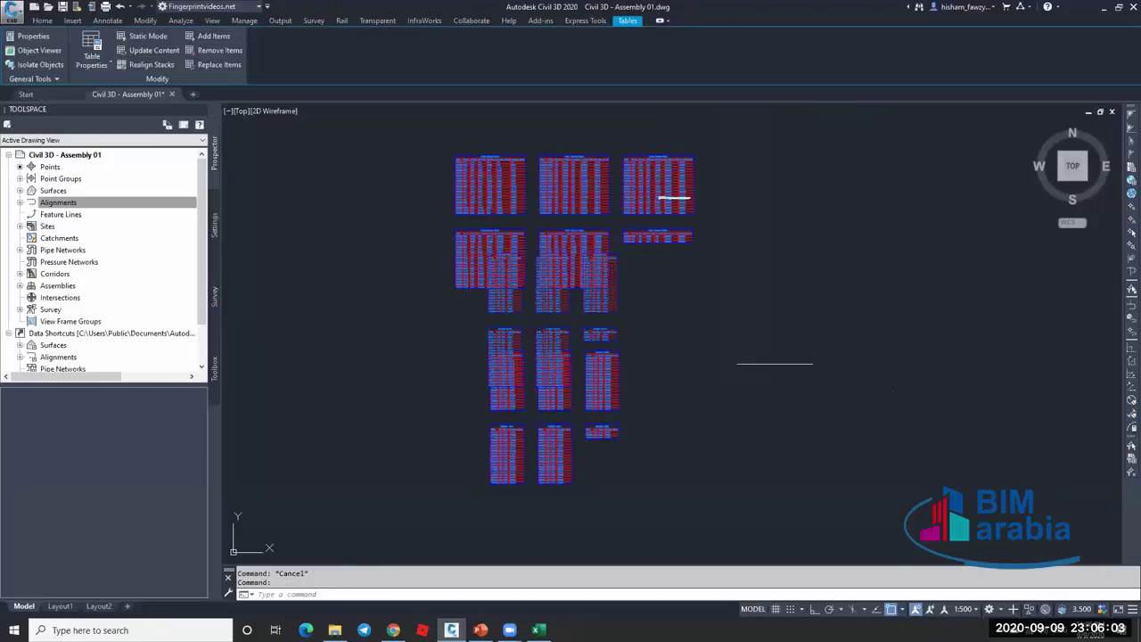
{"action": "type", "text": "m"}
{"action": "key", "text": "Return"}
{"action": "left_click", "coordinate": [775, 363]}
{"action": "left_click", "coordinate": [687, 458]}
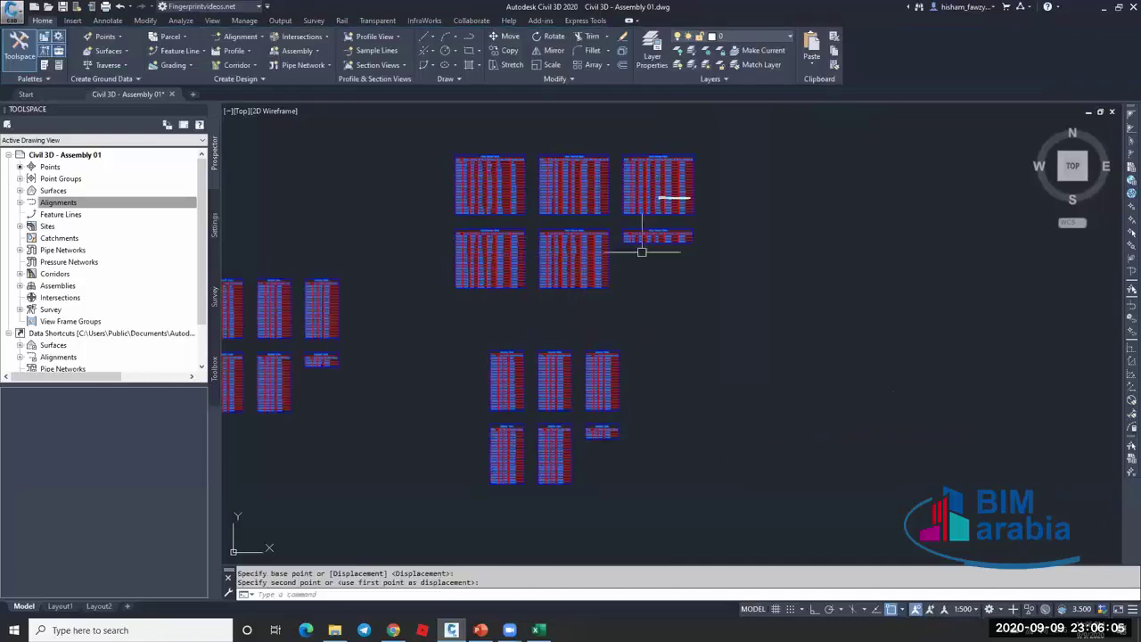
{"action": "key", "text": "Escape"}
Move the Cut/Fill Summary table directly below the Total Volume Table.
{"action": "scroll", "coordinate": [641, 241], "scroll_direction": "up", "scroll_amount": 8}
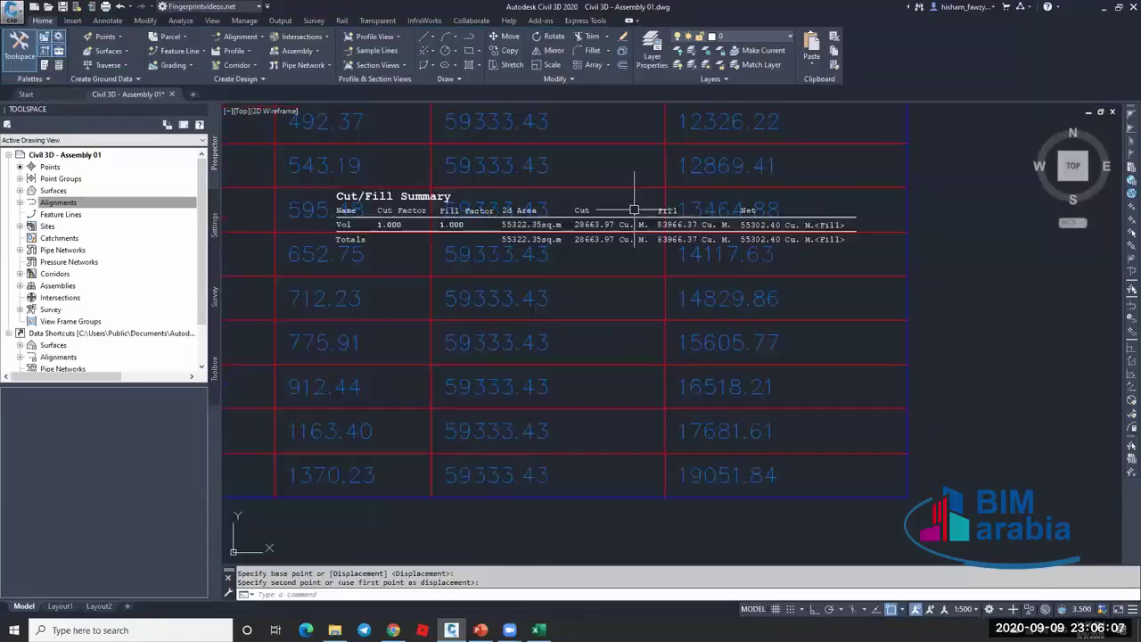
{"action": "left_click", "coordinate": [591, 230]}
{"action": "scroll", "coordinate": [575, 225], "scroll_direction": "down", "scroll_amount": 5}
{"action": "type", "text": "m"}
{"action": "key", "text": "Return"}
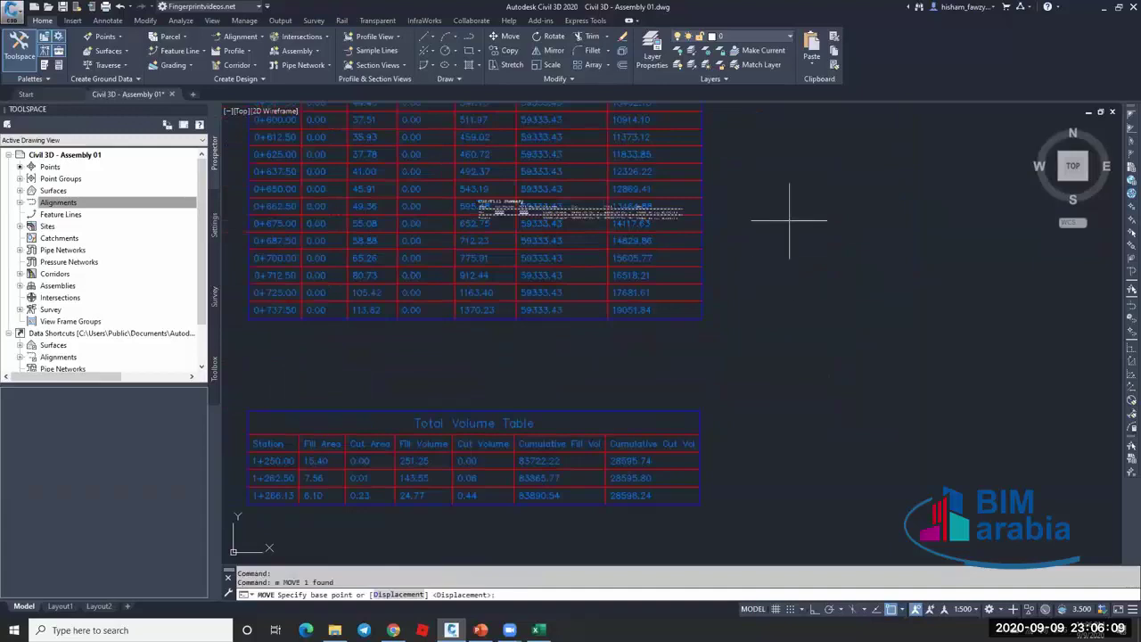
{"action": "left_click", "coordinate": [789, 220]}
{"action": "scroll", "coordinate": [789, 223], "scroll_direction": "down", "scroll_amount": 4}
{"action": "left_click", "coordinate": [740, 347]}
{"action": "key", "text": "Escape"}
{"action": "scroll", "coordinate": [737, 348], "scroll_direction": "up", "scroll_amount": 6}
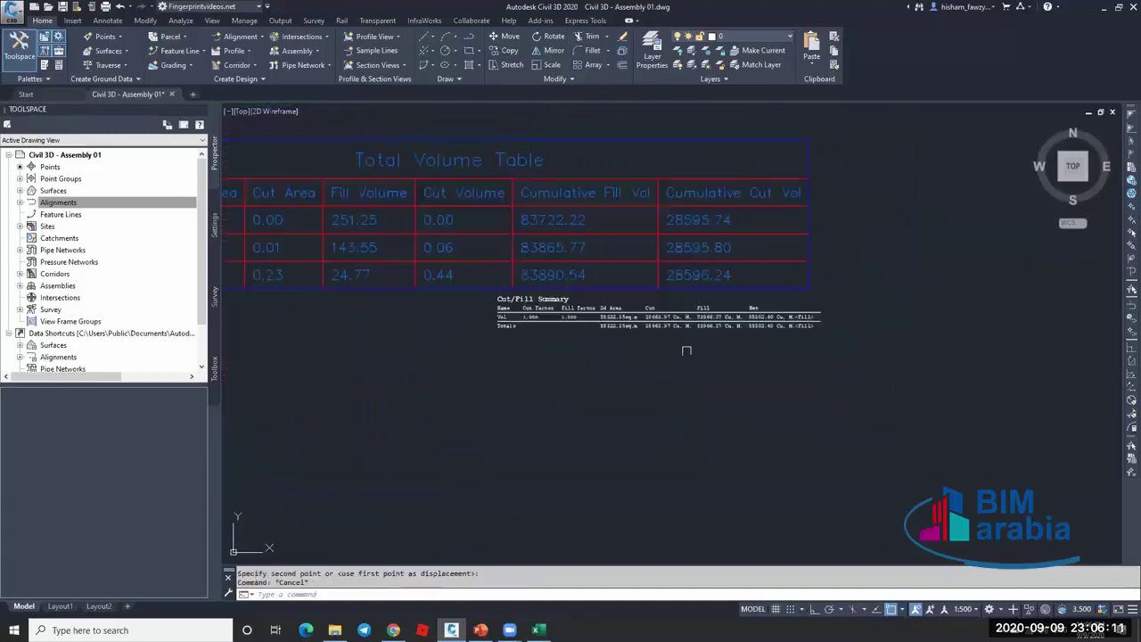
{"action": "scroll", "coordinate": [675, 331], "scroll_direction": "up", "scroll_amount": 3}
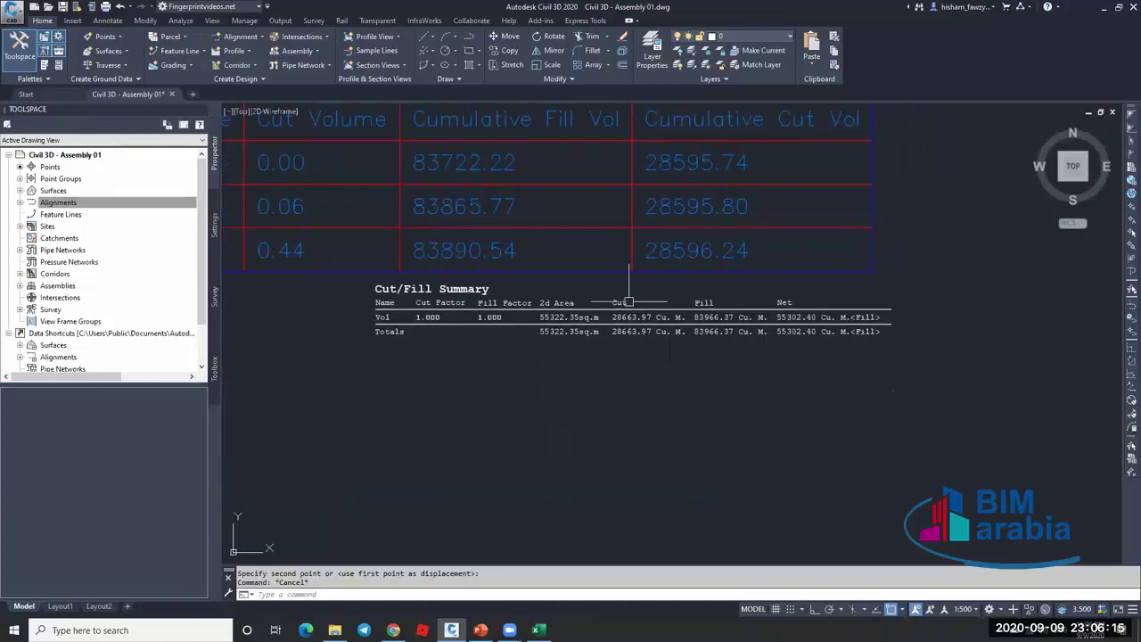
{"action": "scroll", "coordinate": [467, 248], "scroll_direction": "up", "scroll_amount": 2}
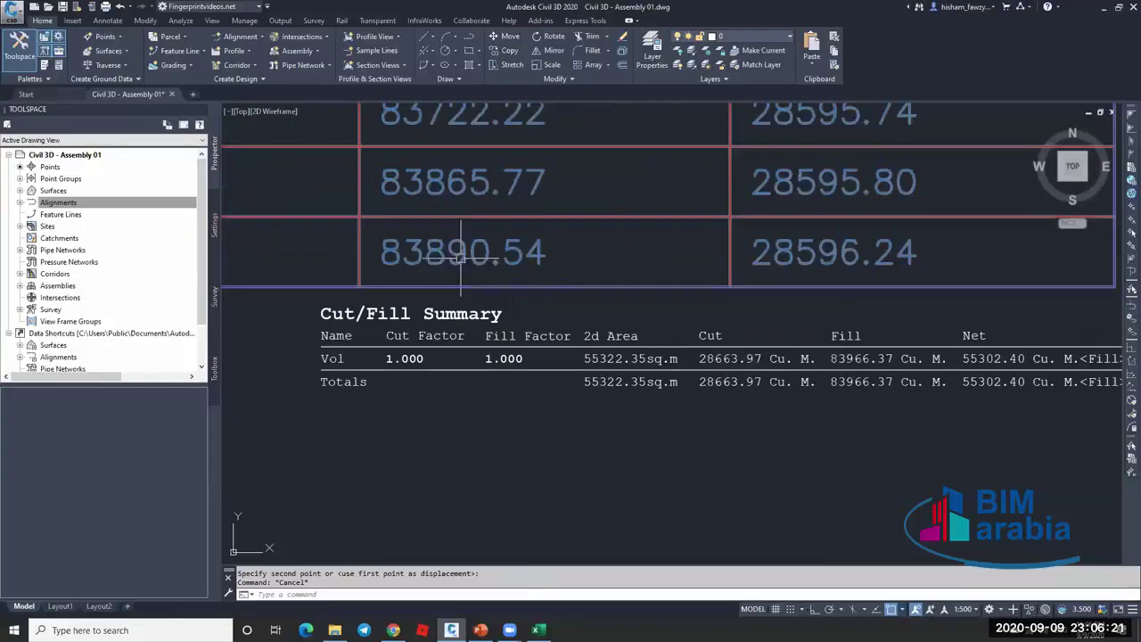
{"action": "scroll", "coordinate": [461, 256], "scroll_direction": "down", "scroll_amount": 1}
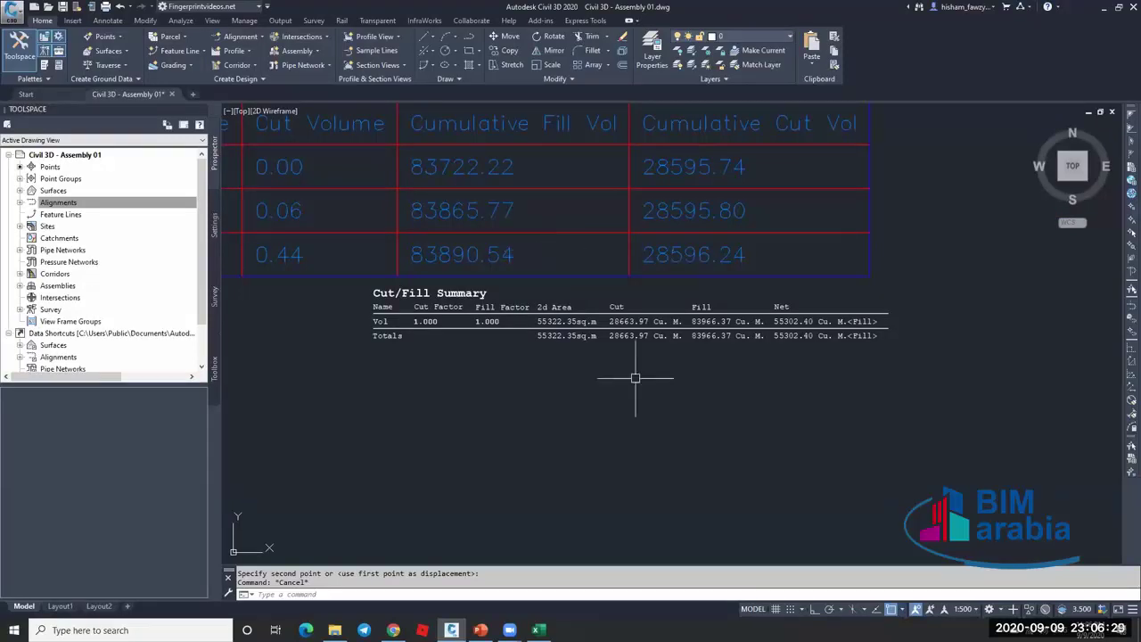
{"action": "scroll", "coordinate": [415, 274], "scroll_direction": "up", "scroll_amount": 3}
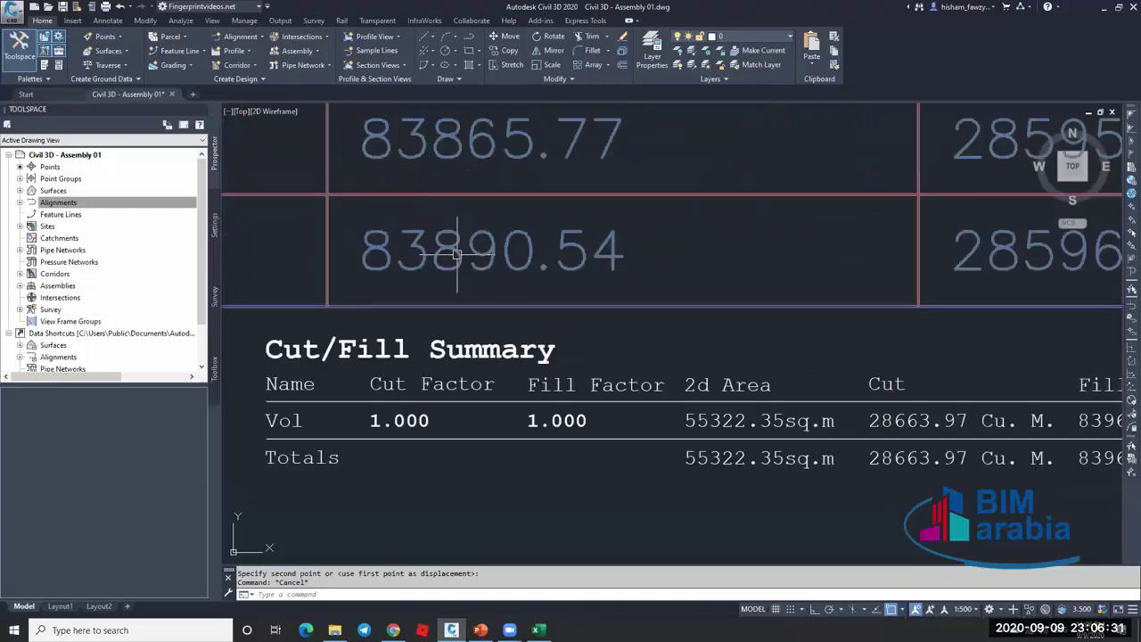
{"action": "scroll", "coordinate": [452, 258], "scroll_direction": "down", "scroll_amount": 2}
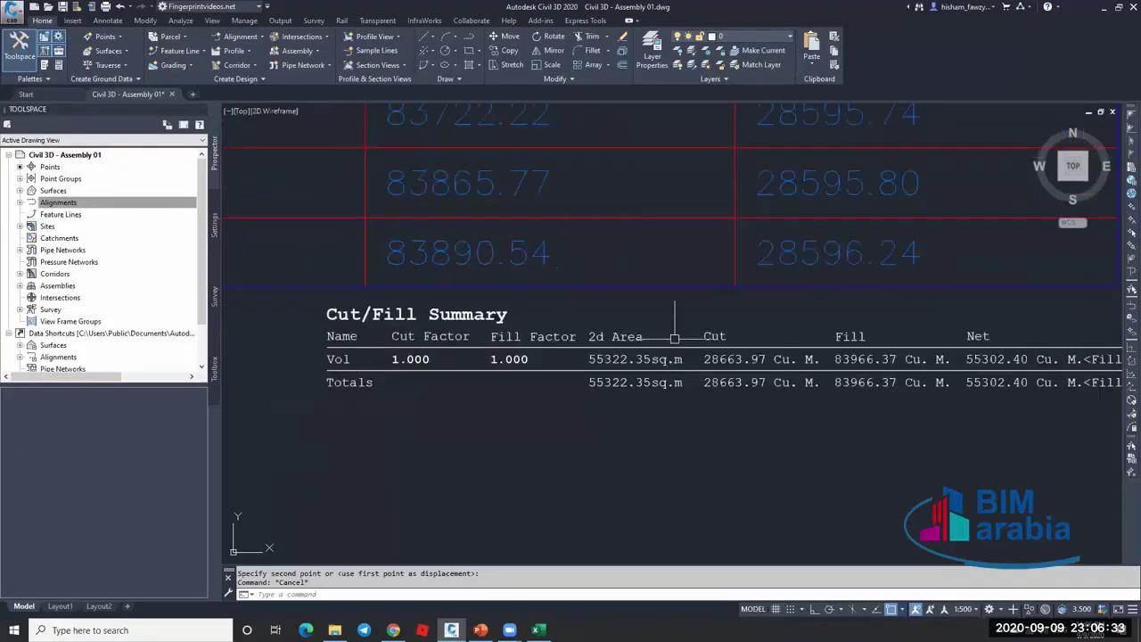
{"action": "scroll", "coordinate": [429, 258], "scroll_direction": "up", "scroll_amount": 2}
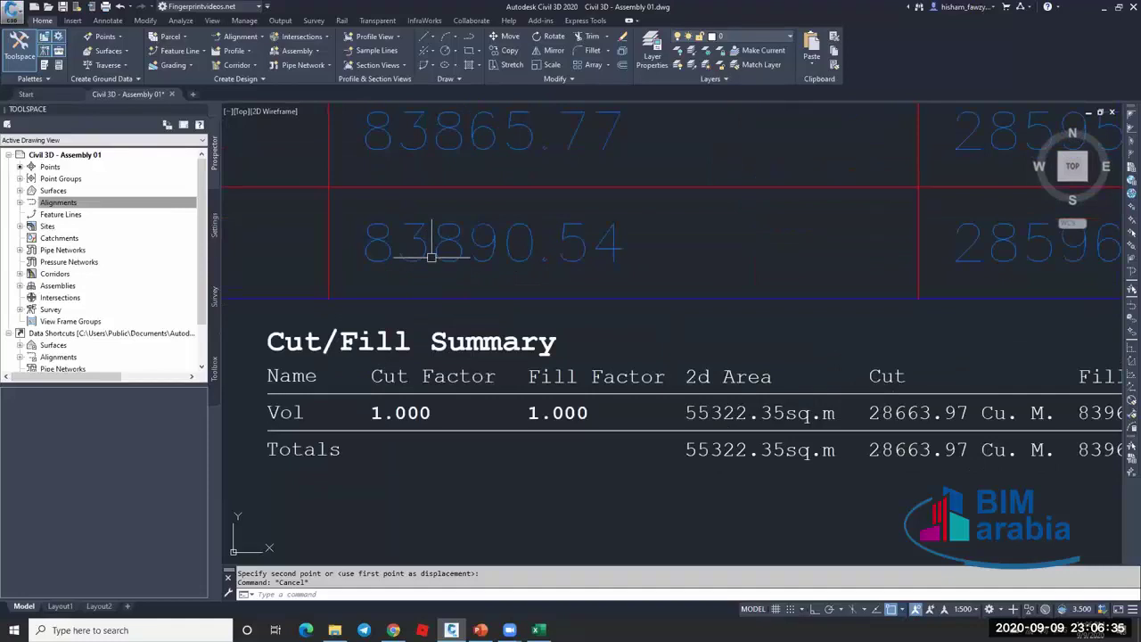
{"action": "scroll", "coordinate": [488, 255], "scroll_direction": "down", "scroll_amount": 4}
{"action": "scroll", "coordinate": [660, 251], "scroll_direction": "down", "scroll_amount": 5}
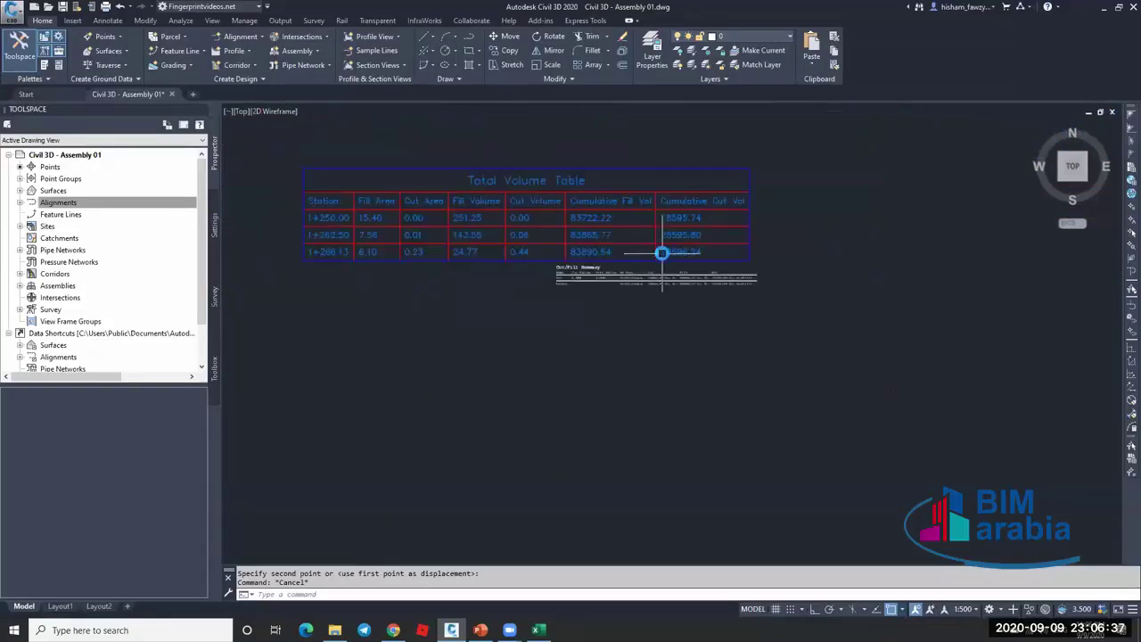
{"action": "scroll", "coordinate": [624, 232], "scroll_direction": "down", "scroll_amount": 4}
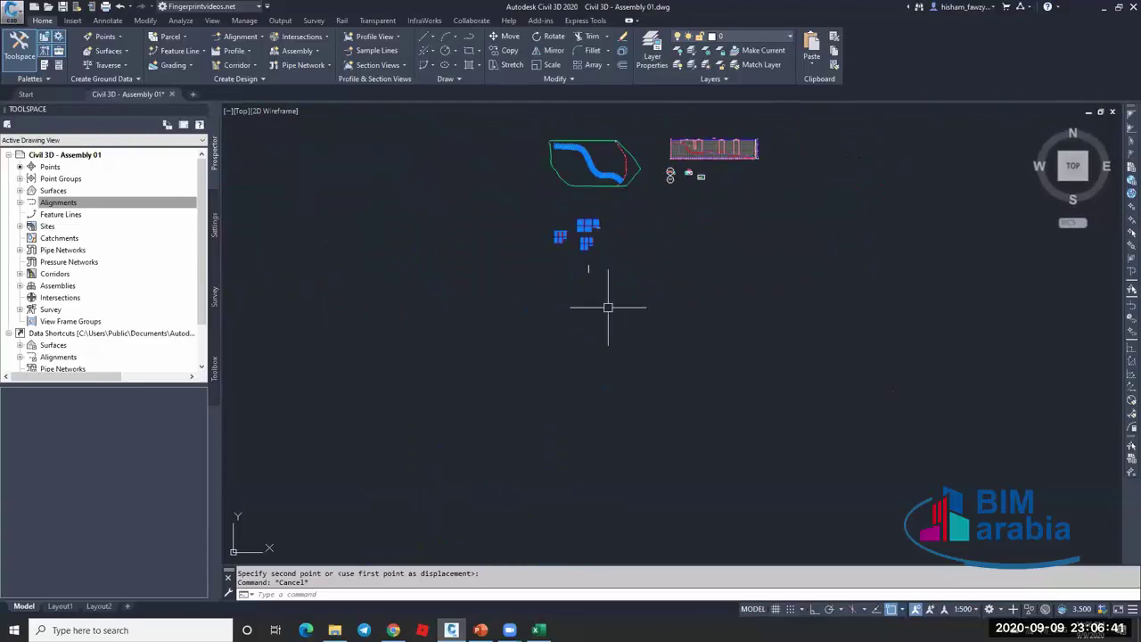
Create multiple section views with Draft placement, placing the grid origin below the volume tables.
{"action": "left_click", "coordinate": [383, 65]}
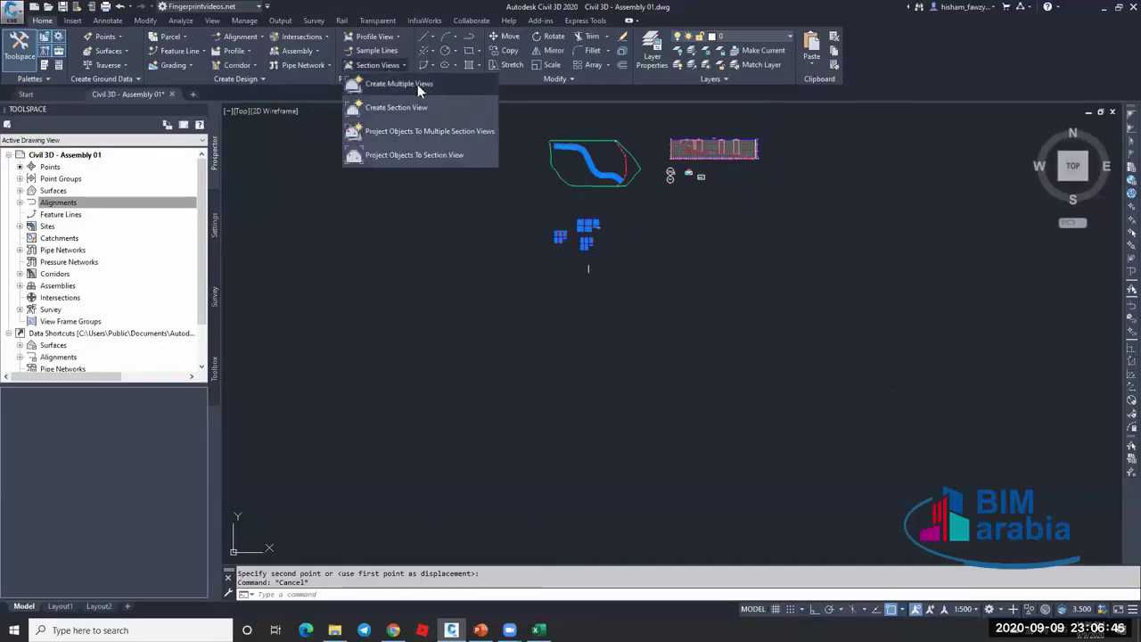
{"action": "left_click", "coordinate": [418, 84]}
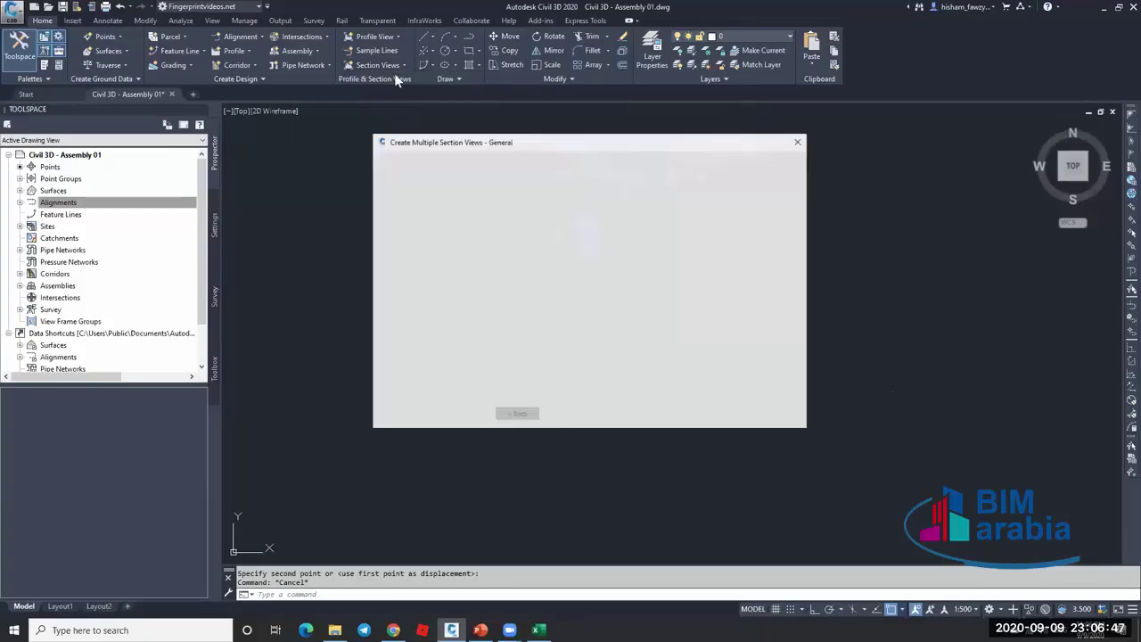
{"action": "left_click", "coordinate": [409, 188]}
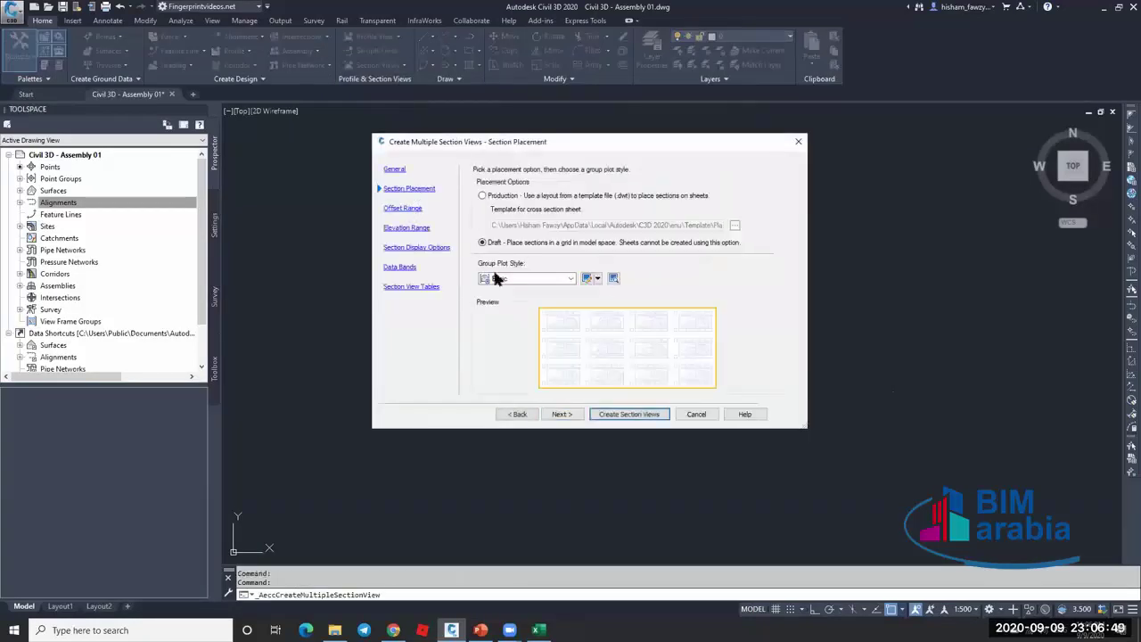
{"action": "left_click", "coordinate": [617, 416]}
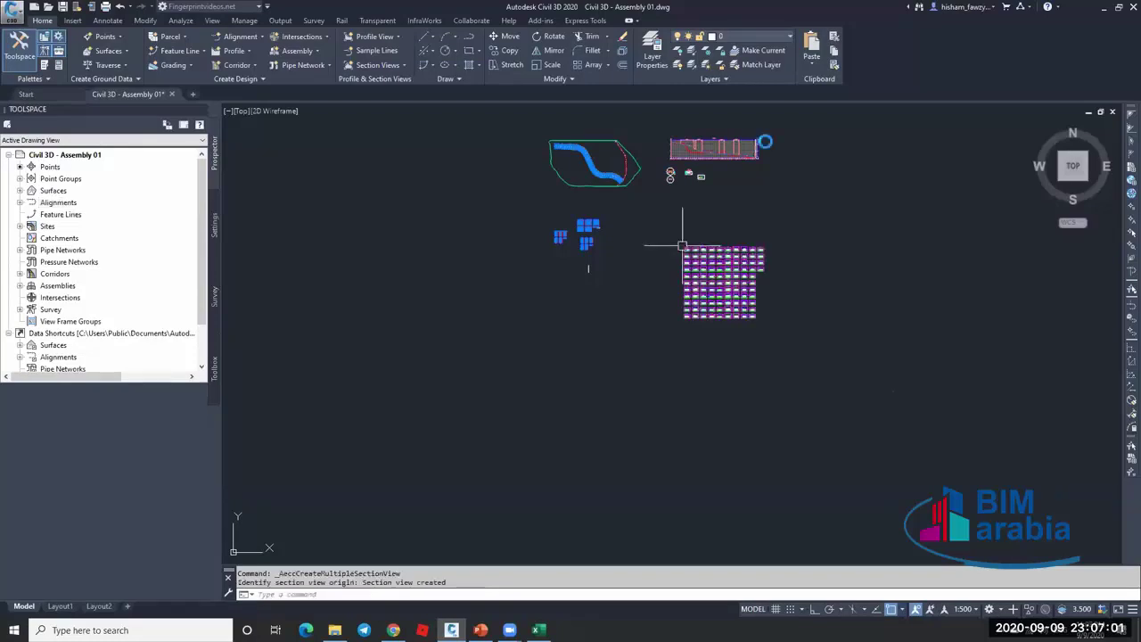
{"action": "left_click", "coordinate": [683, 247]}
Select the 0+275.00 section view in the new section view grid.
{"action": "scroll", "coordinate": [712, 263], "scroll_direction": "up", "scroll_amount": 3}
{"action": "scroll", "coordinate": [712, 263], "scroll_direction": "up", "scroll_amount": 6}
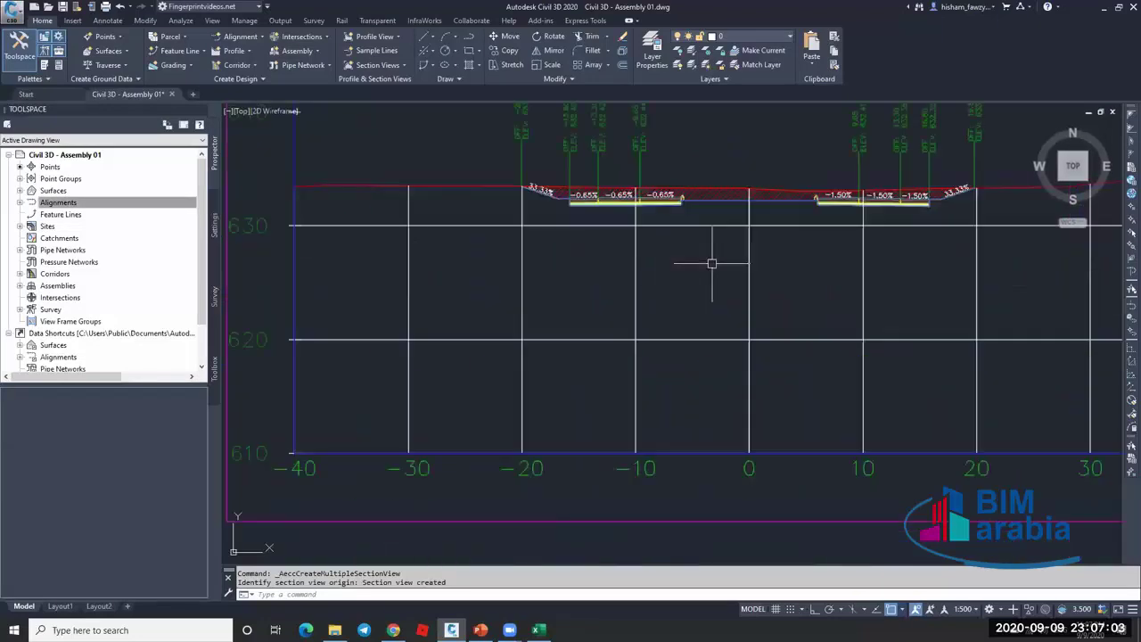
{"action": "scroll", "coordinate": [678, 232], "scroll_direction": "up", "scroll_amount": 3}
{"action": "scroll", "coordinate": [642, 214], "scroll_direction": "down", "scroll_amount": 3}
{"action": "scroll", "coordinate": [692, 258], "scroll_direction": "up", "scroll_amount": 2}
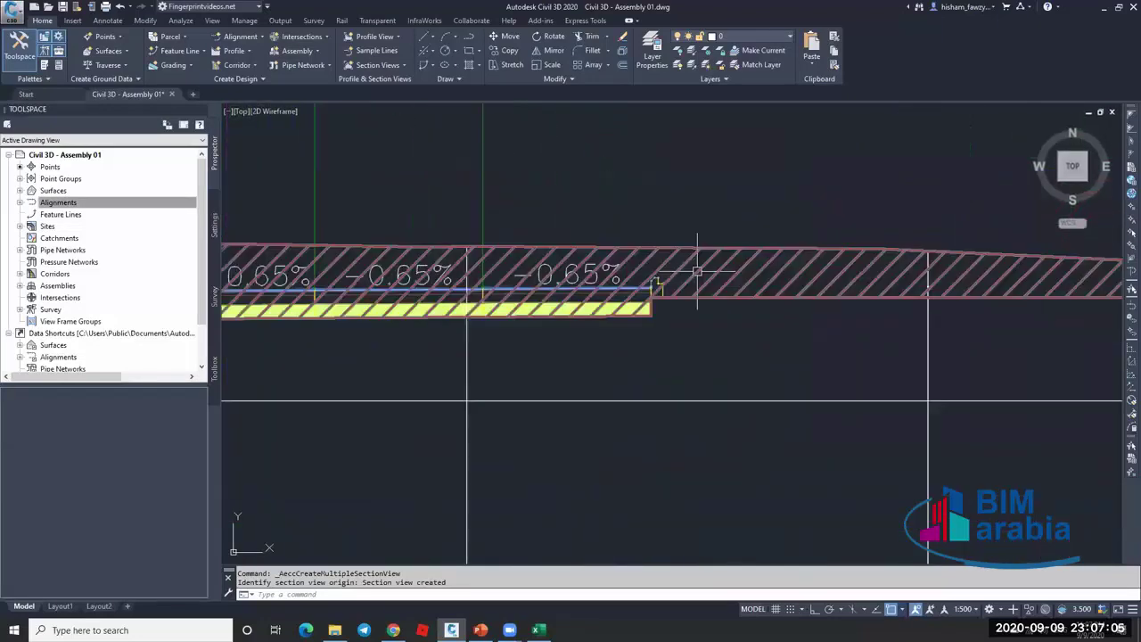
{"action": "scroll", "coordinate": [668, 280], "scroll_direction": "down", "scroll_amount": 6}
{"action": "scroll", "coordinate": [654, 239], "scroll_direction": "up", "scroll_amount": 5}
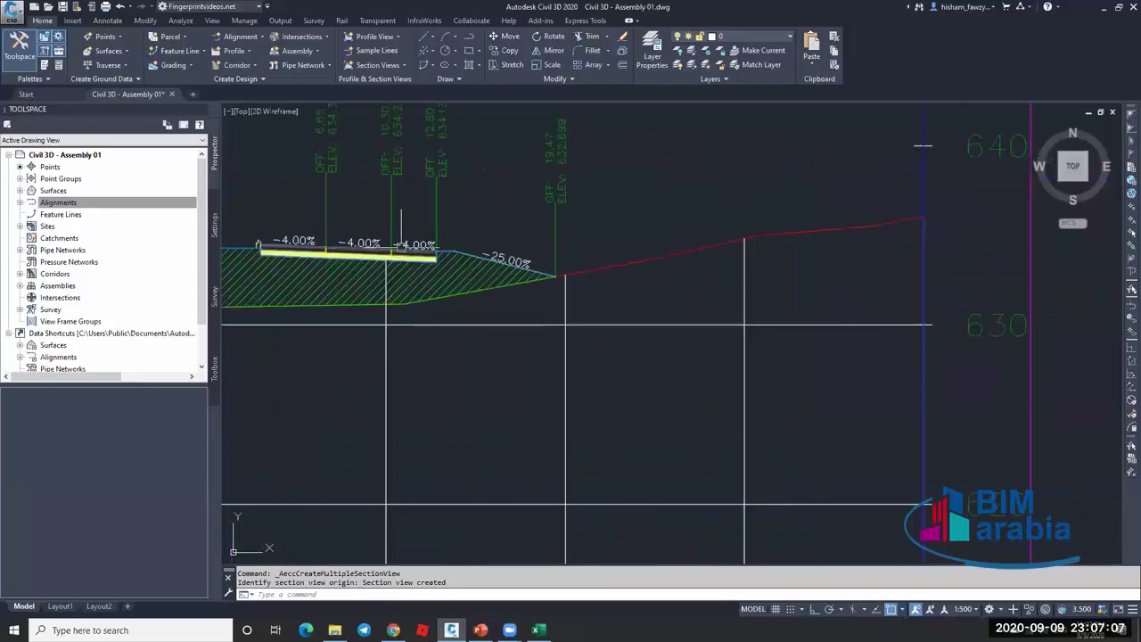
{"action": "scroll", "coordinate": [609, 234], "scroll_direction": "down", "scroll_amount": 5}
{"action": "scroll", "coordinate": [610, 231], "scroll_direction": "down", "scroll_amount": 4}
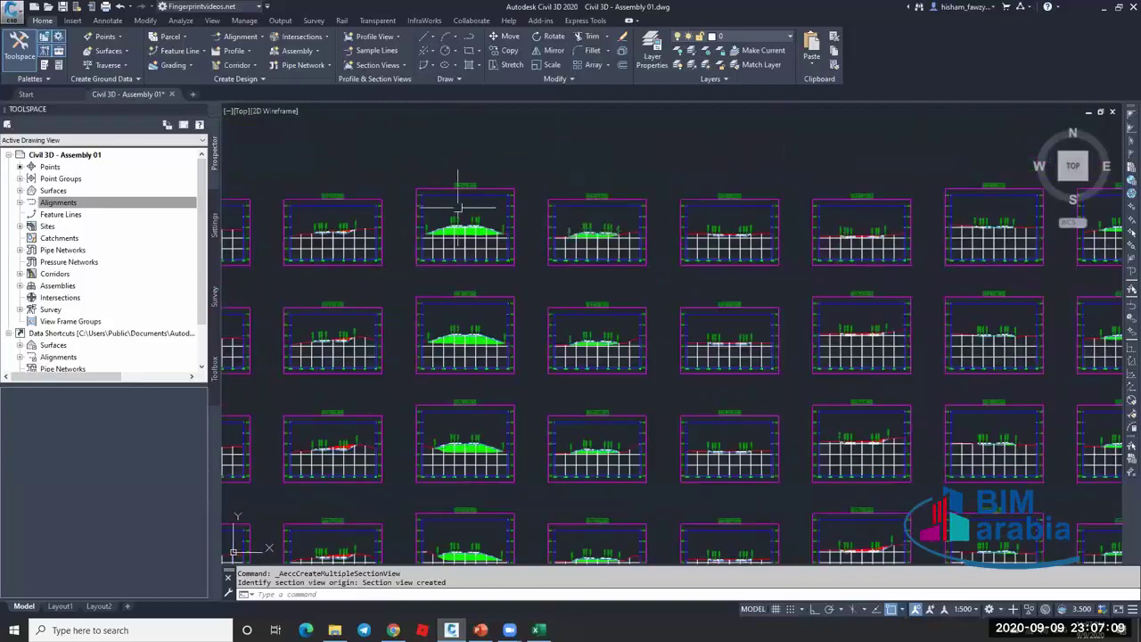
{"action": "scroll", "coordinate": [517, 212], "scroll_direction": "up", "scroll_amount": 4}
{"action": "left_click", "coordinate": [520, 325]}
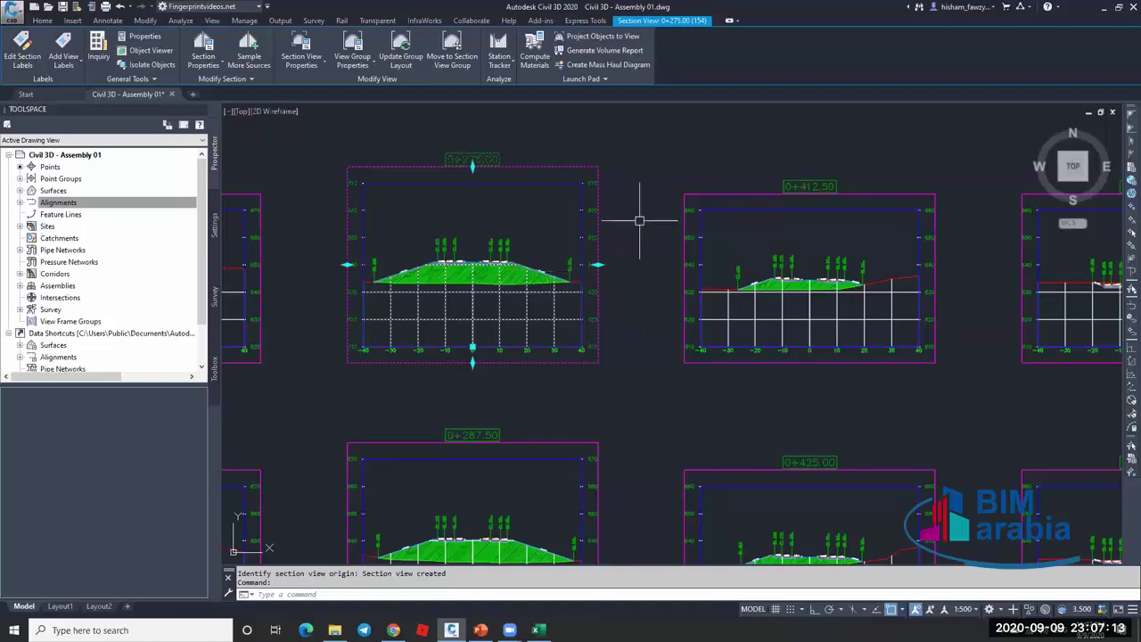
{"action": "scroll", "coordinate": [637, 214], "scroll_direction": "down", "scroll_amount": 2}
{"action": "scroll", "coordinate": [636, 214], "scroll_direction": "down", "scroll_amount": 2}
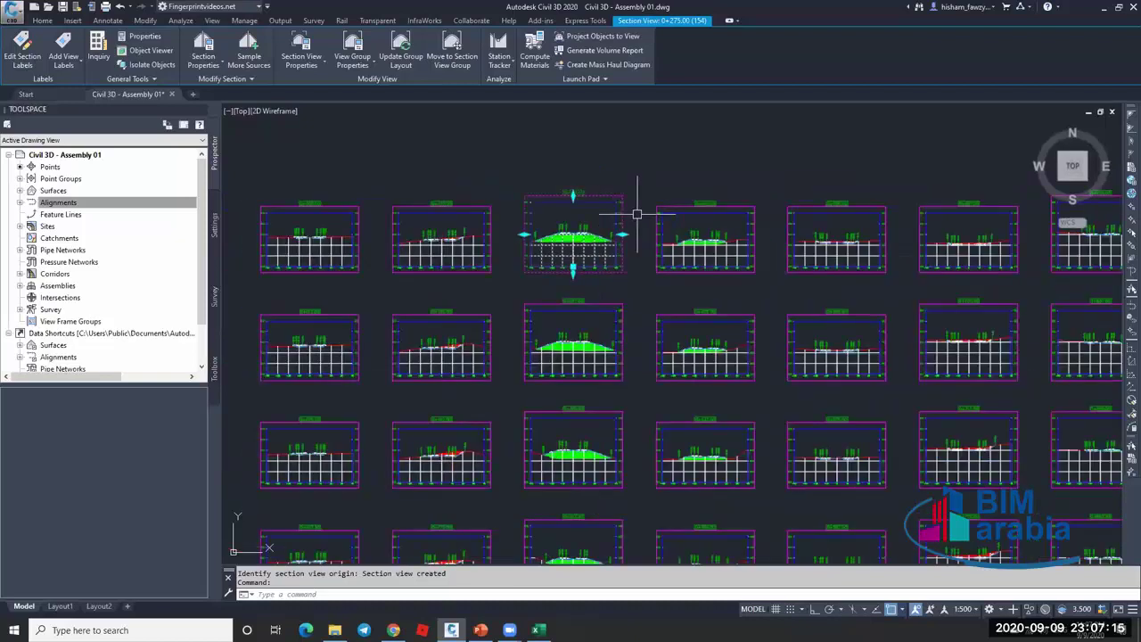
{"action": "scroll", "coordinate": [634, 214], "scroll_direction": "down", "scroll_amount": 4}
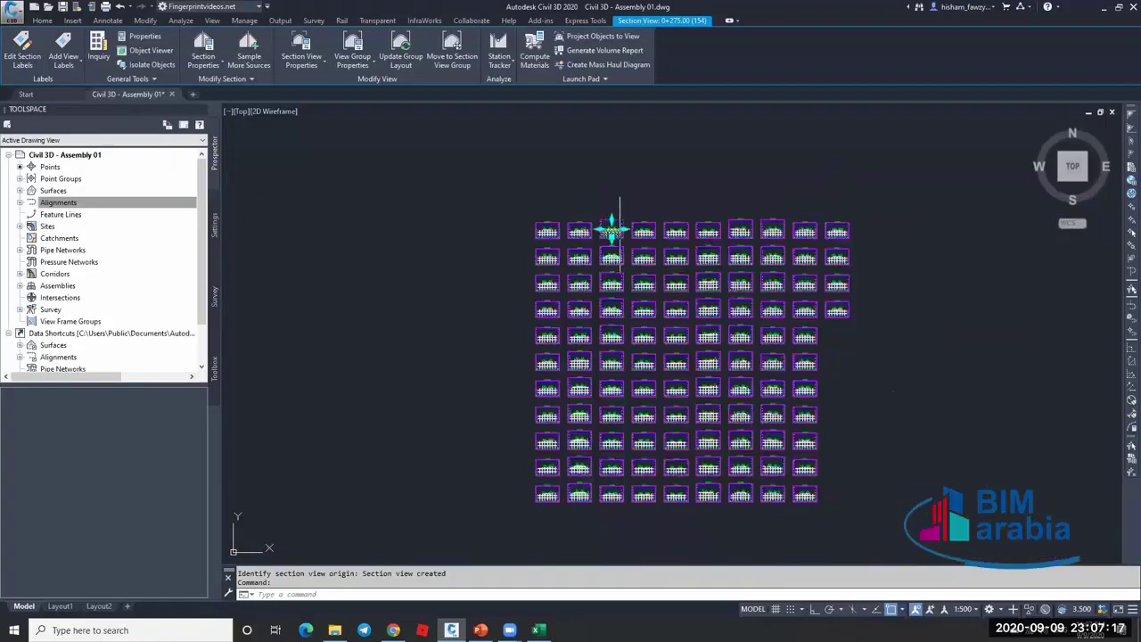
{"action": "scroll", "coordinate": [611, 230], "scroll_direction": "down", "scroll_amount": 4}
Clear the selection and show the Toolspace Settings tree.
{"action": "key", "text": "Escape"}
{"action": "scroll", "coordinate": [535, 195], "scroll_direction": "up", "scroll_amount": 5}
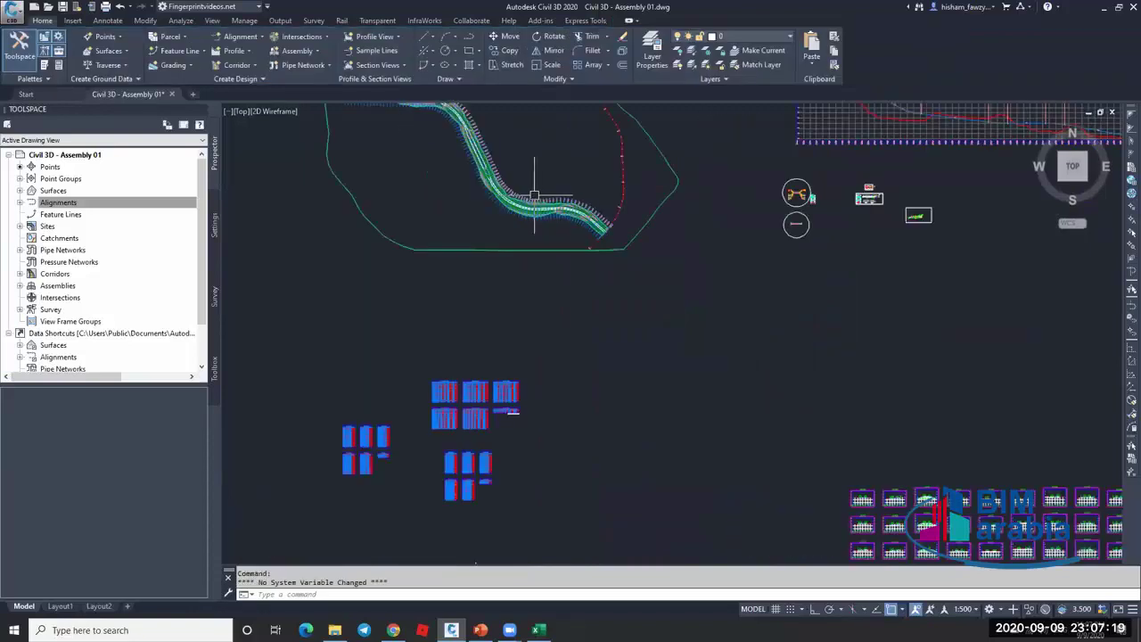
{"action": "scroll", "coordinate": [535, 194], "scroll_direction": "up", "scroll_amount": 3}
{"action": "scroll", "coordinate": [535, 195], "scroll_direction": "down", "scroll_amount": 1}
{"action": "left_click", "coordinate": [214, 223]}
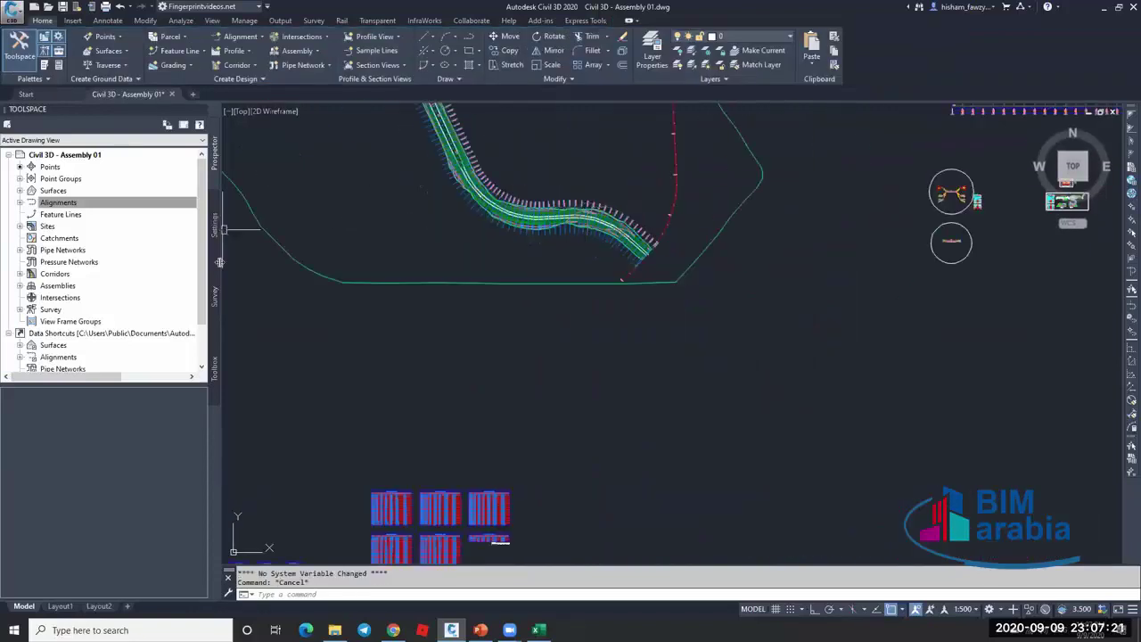
Execute the Volume Report from the Toolbox, dismissing the missing sample line group message.
{"action": "left_click", "coordinate": [215, 365]}
{"action": "right_click", "coordinate": [85, 252]}
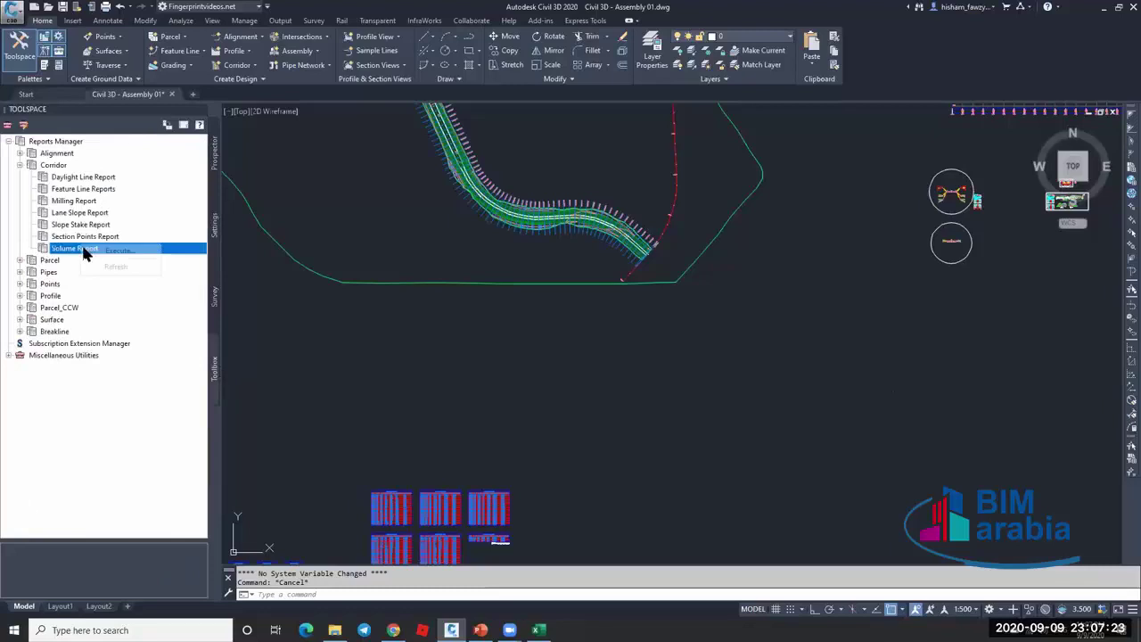
{"action": "left_click", "coordinate": [116, 250]}
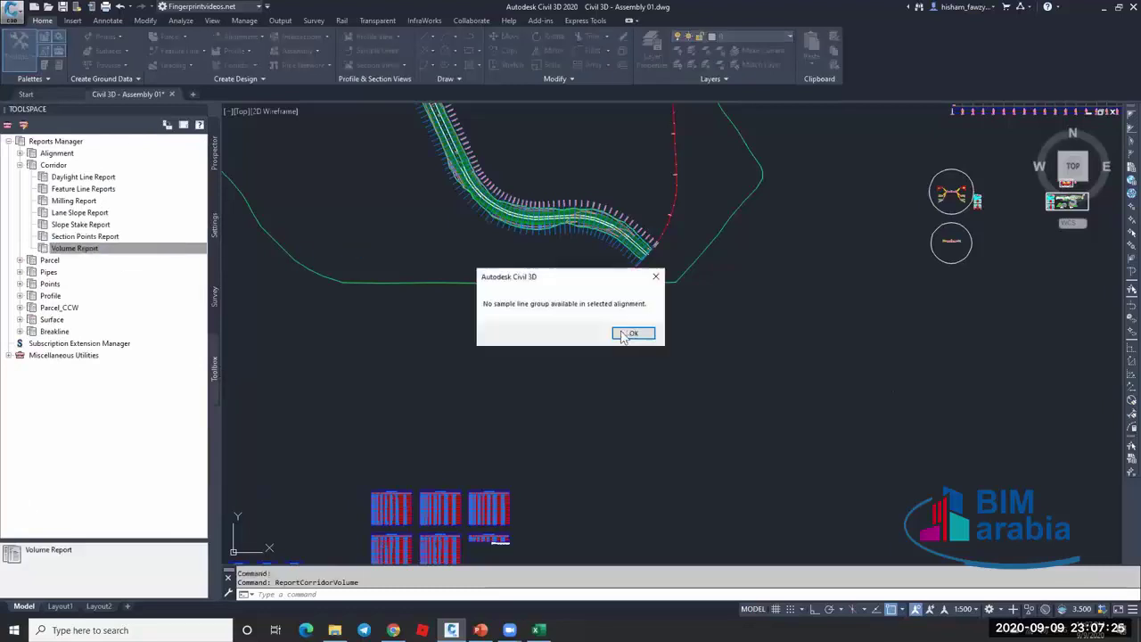
{"action": "left_click", "coordinate": [629, 335]}
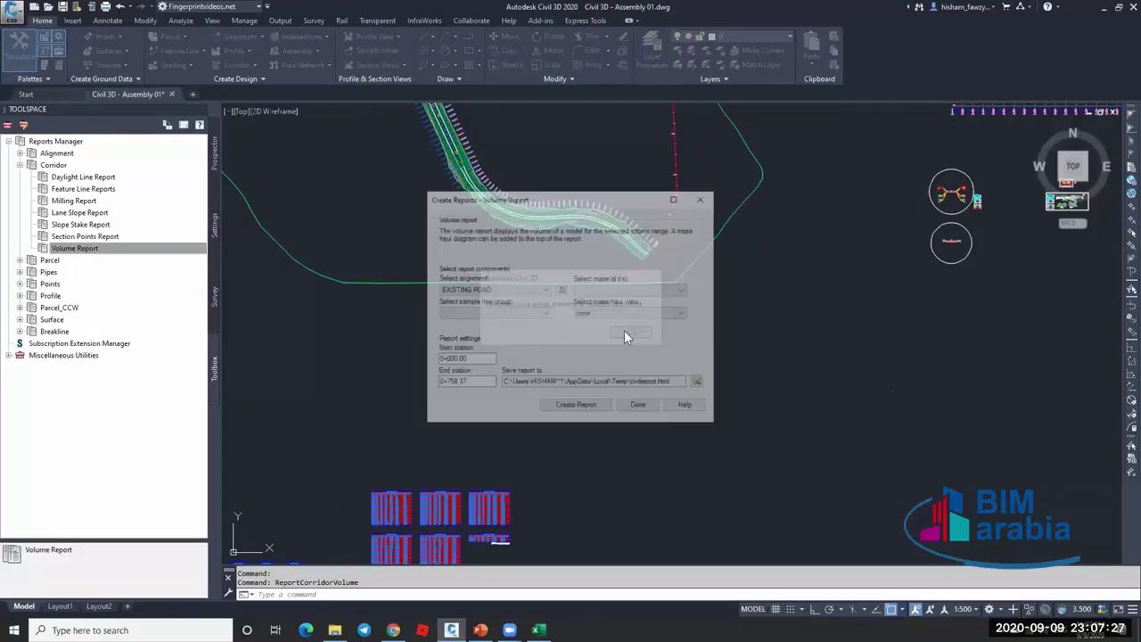
Generate the volume report for ROAD 01 with the Cut & Fill material list, then close it.
{"action": "left_click", "coordinate": [545, 288]}
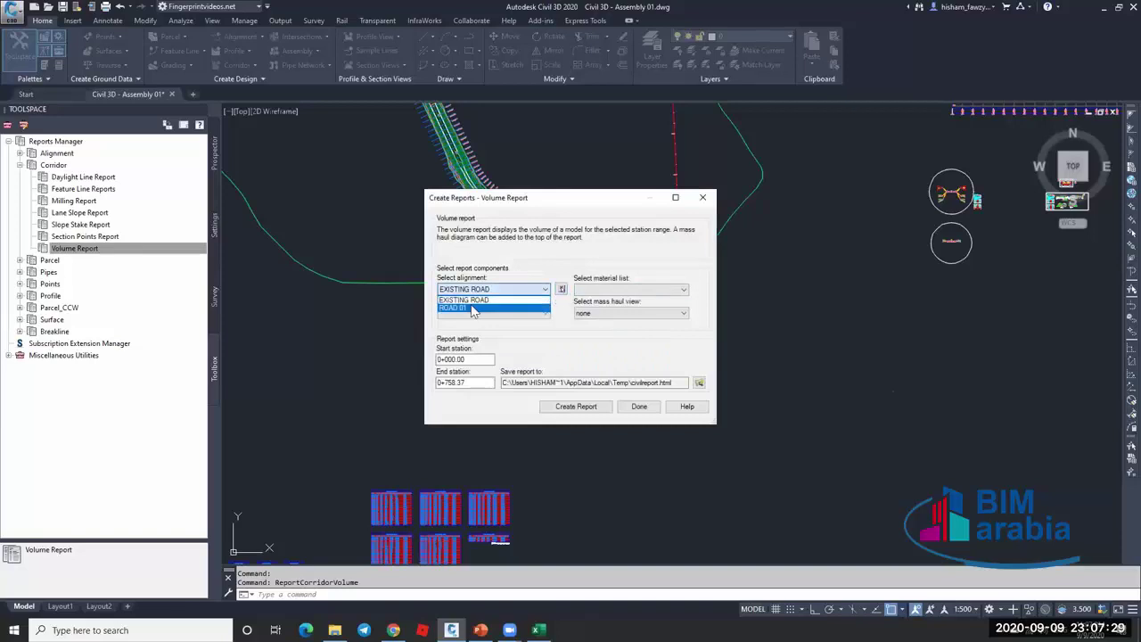
{"action": "left_click", "coordinate": [499, 310]}
{"action": "left_click", "coordinate": [620, 293]}
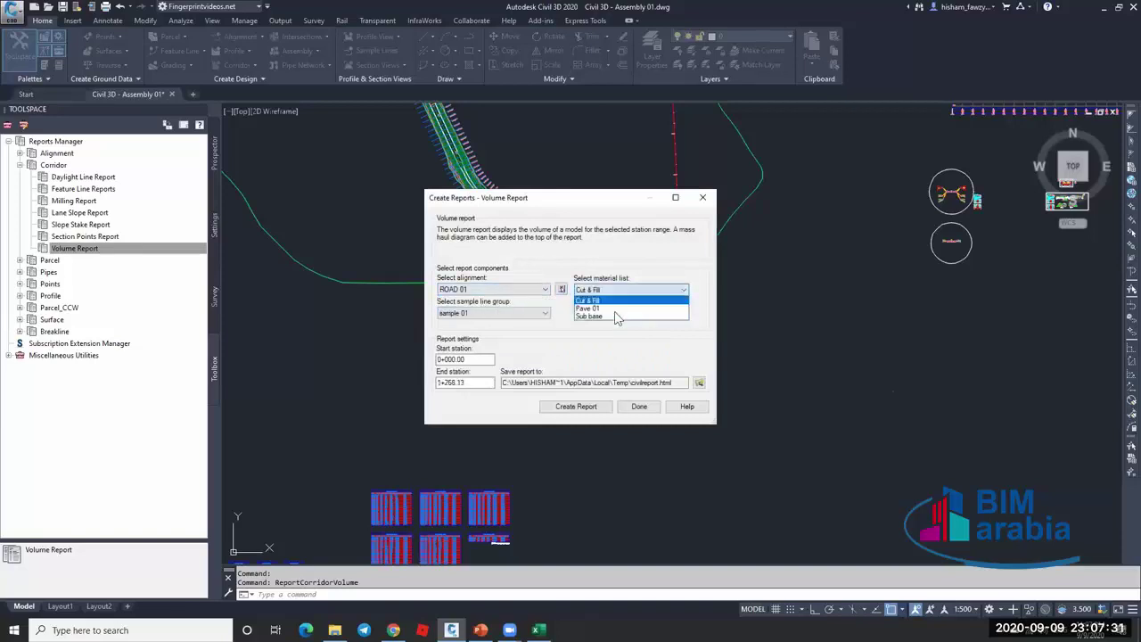
{"action": "left_click", "coordinate": [615, 298]}
{"action": "left_click", "coordinate": [579, 406]}
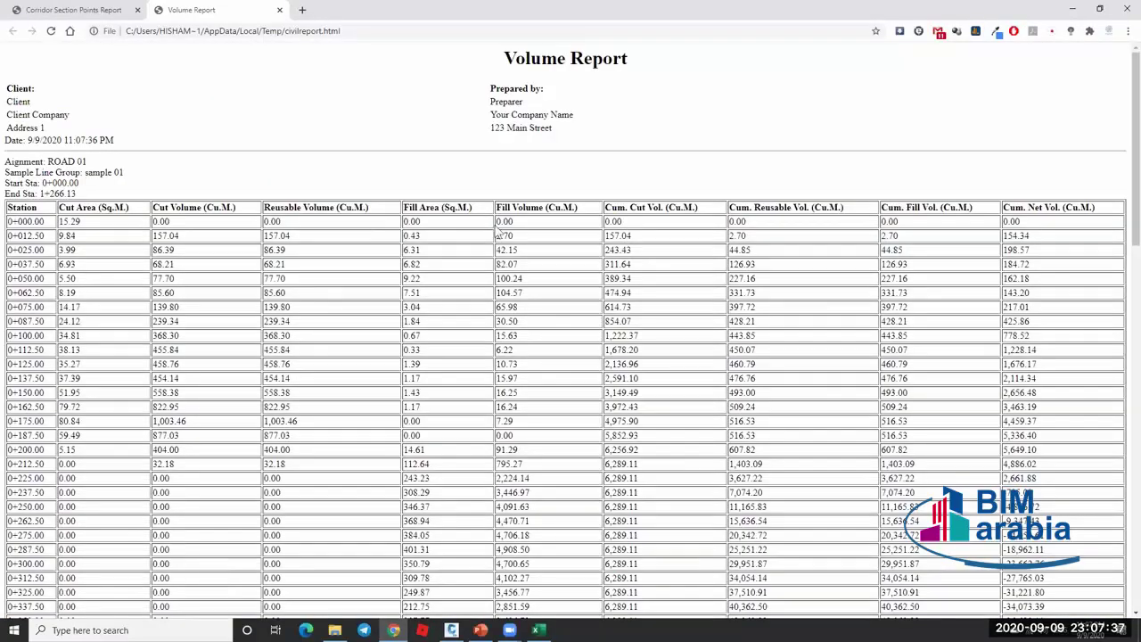
{"action": "left_click", "coordinate": [281, 12]}
Close the report browser and the Volume Report setup, then zoom out over the drawing.
{"action": "key", "text": "ctrl+w"}
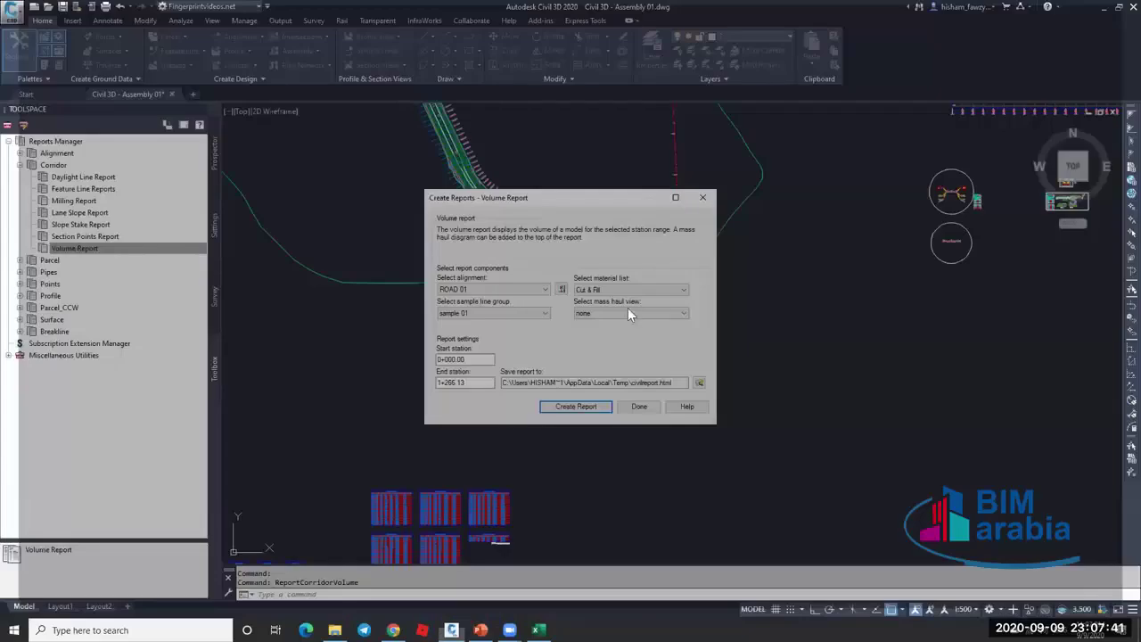
{"action": "key", "text": "Escape"}
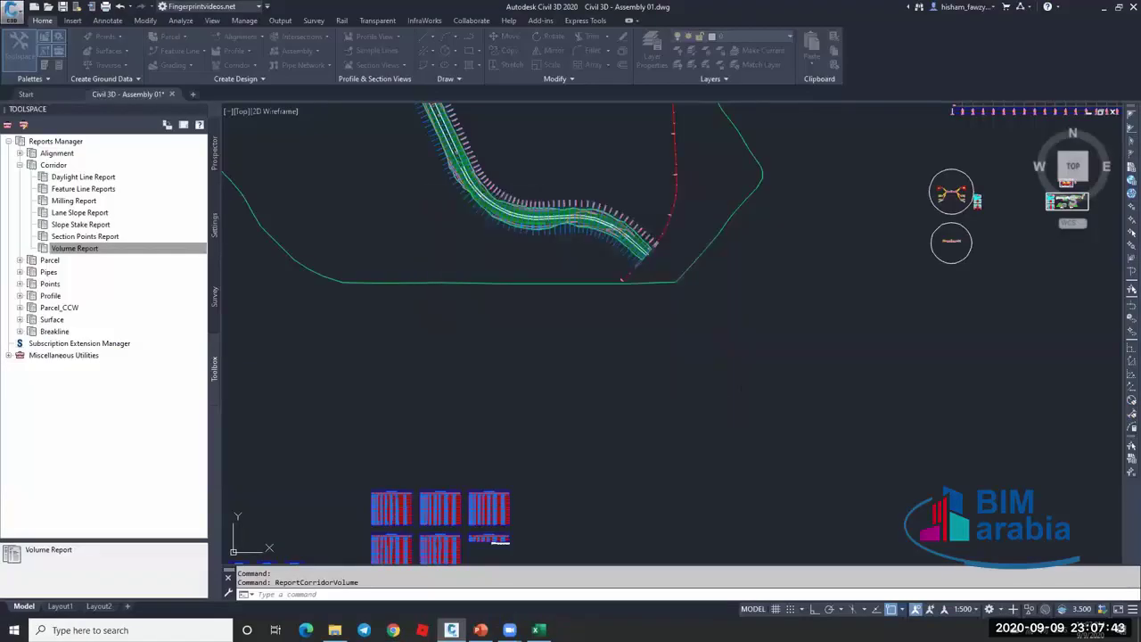
{"action": "left_click", "coordinate": [802, 369]}
{"action": "scroll", "coordinate": [967, 399], "scroll_direction": "down", "scroll_amount": 2}
{"action": "scroll", "coordinate": [740, 303], "scroll_direction": "down", "scroll_amount": 3}
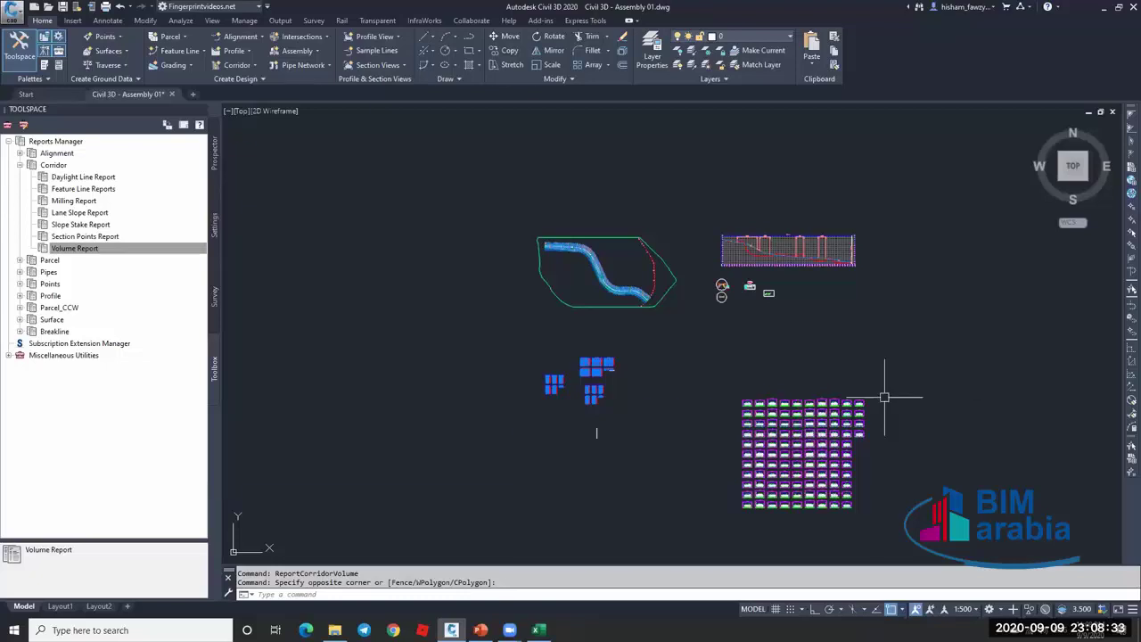
Select the corridor section in the 1+062.50 section view.
{"action": "scroll", "coordinate": [884, 398], "scroll_direction": "up", "scroll_amount": 3}
{"action": "scroll", "coordinate": [822, 318], "scroll_direction": "down", "scroll_amount": 3}
{"action": "scroll", "coordinate": [793, 428], "scroll_direction": "up", "scroll_amount": 3}
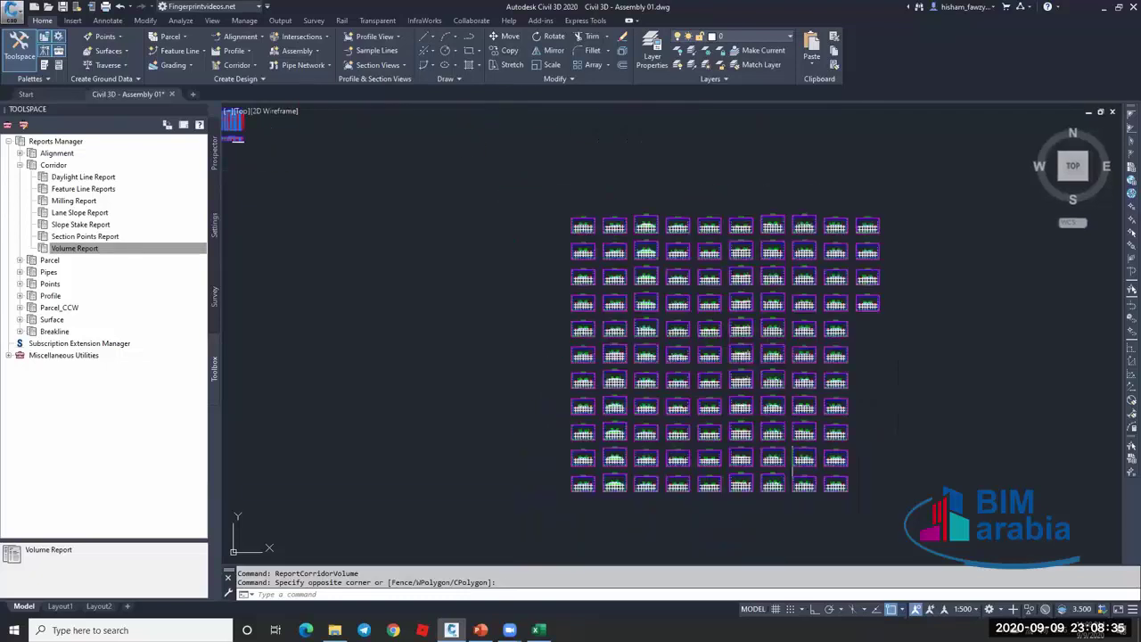
{"action": "scroll", "coordinate": [807, 419], "scroll_direction": "up", "scroll_amount": 5}
{"action": "scroll", "coordinate": [829, 436], "scroll_direction": "up", "scroll_amount": 4}
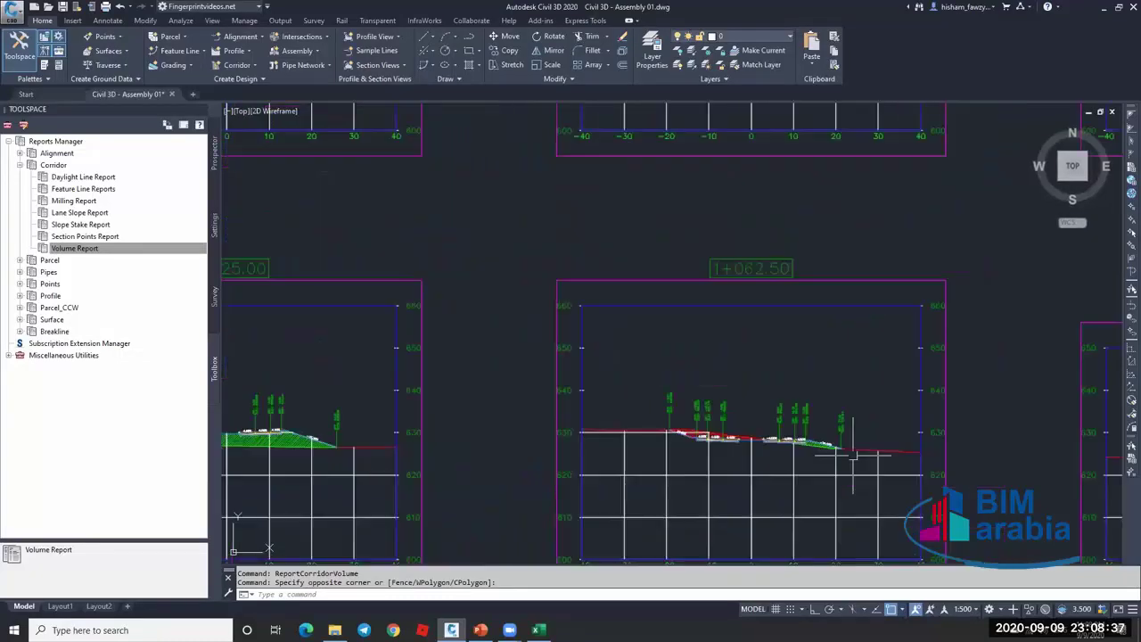
{"action": "scroll", "coordinate": [845, 393], "scroll_direction": "up", "scroll_amount": 2}
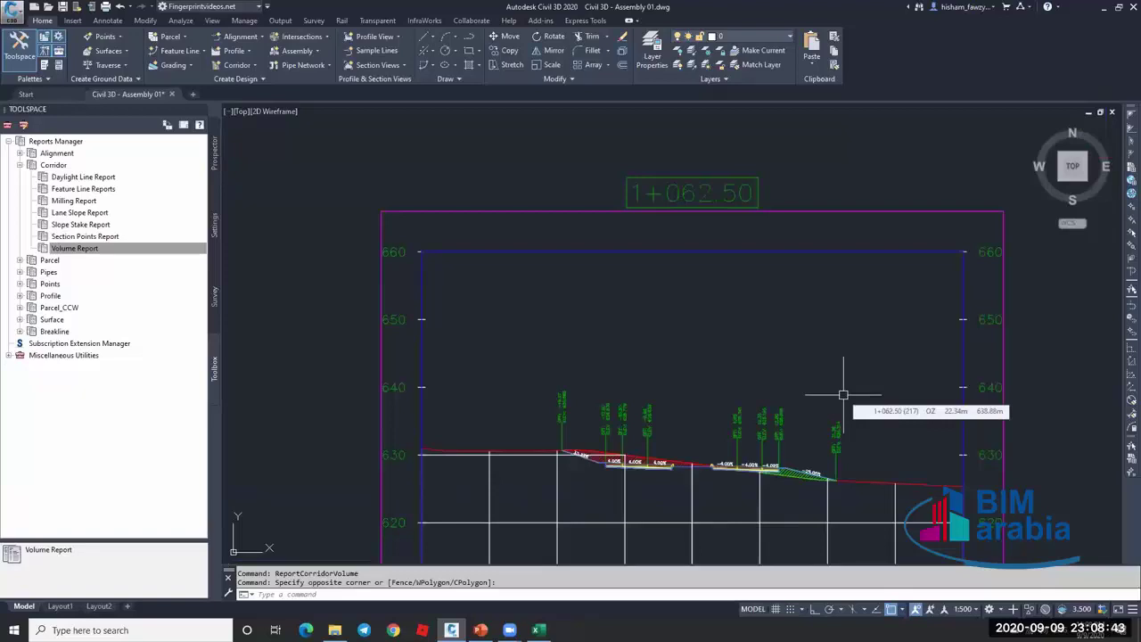
{"action": "scroll", "coordinate": [793, 383], "scroll_direction": "up", "scroll_amount": 4}
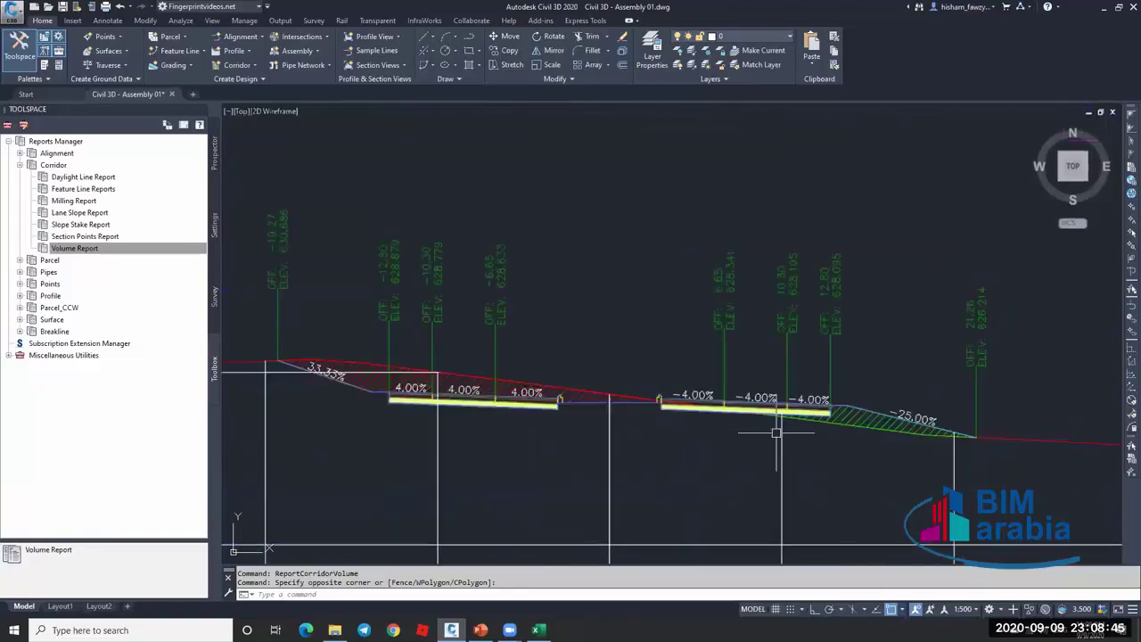
{"action": "scroll", "coordinate": [777, 432], "scroll_direction": "up", "scroll_amount": 1}
{"action": "scroll", "coordinate": [808, 326], "scroll_direction": "up", "scroll_amount": 1}
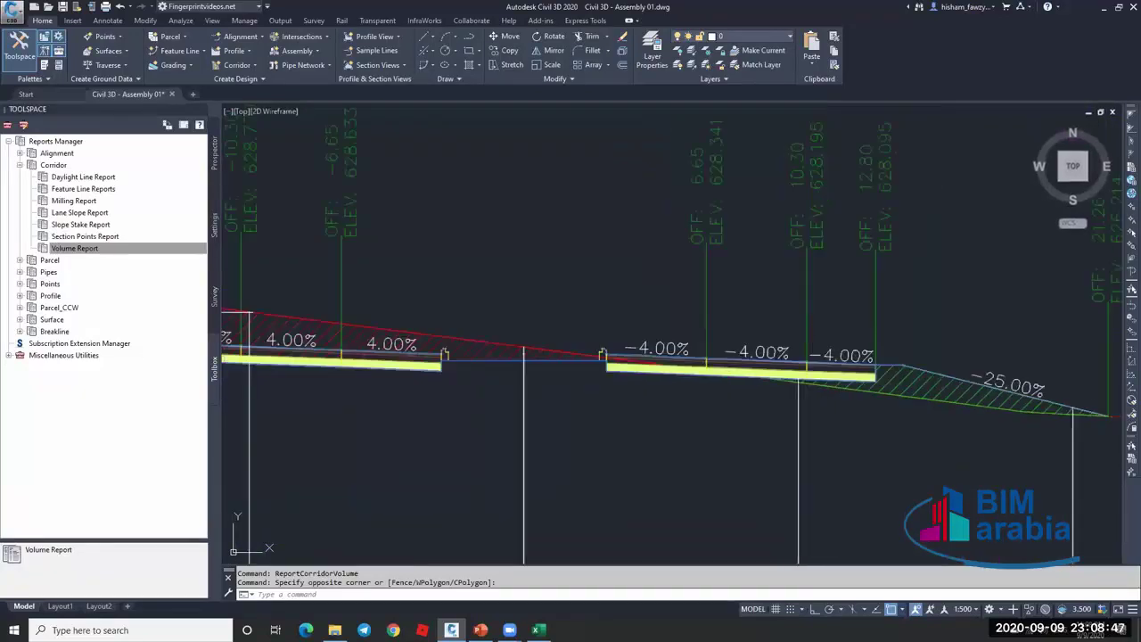
{"action": "scroll", "coordinate": [807, 326], "scroll_direction": "down", "scroll_amount": 3}
{"action": "scroll", "coordinate": [809, 328], "scroll_direction": "up", "scroll_amount": 3}
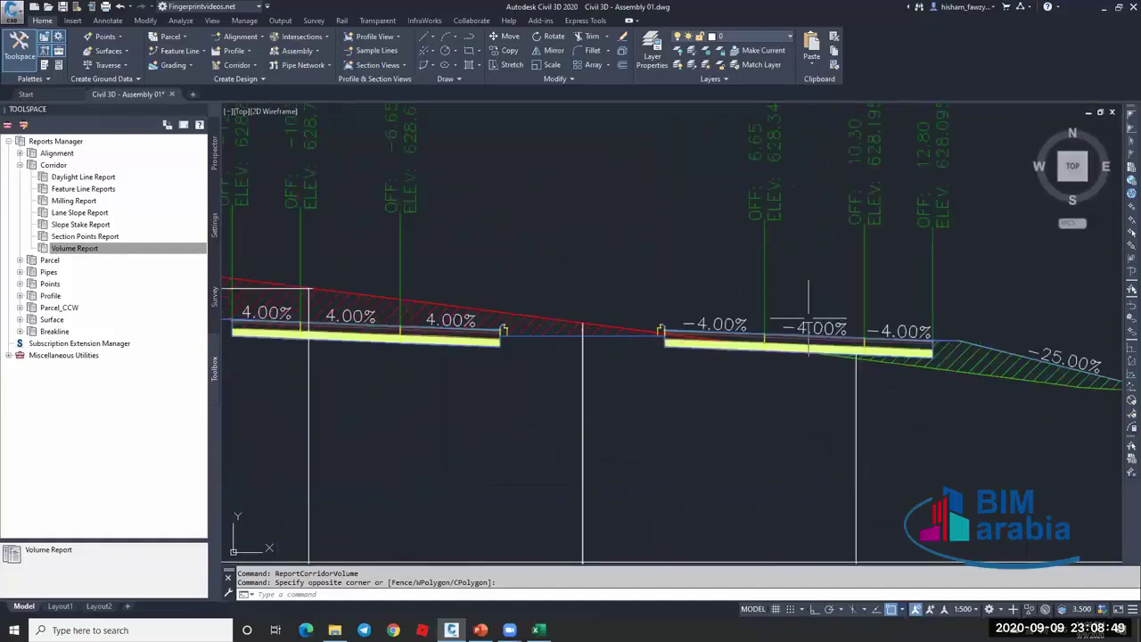
{"action": "scroll", "coordinate": [703, 316], "scroll_direction": "up", "scroll_amount": 3}
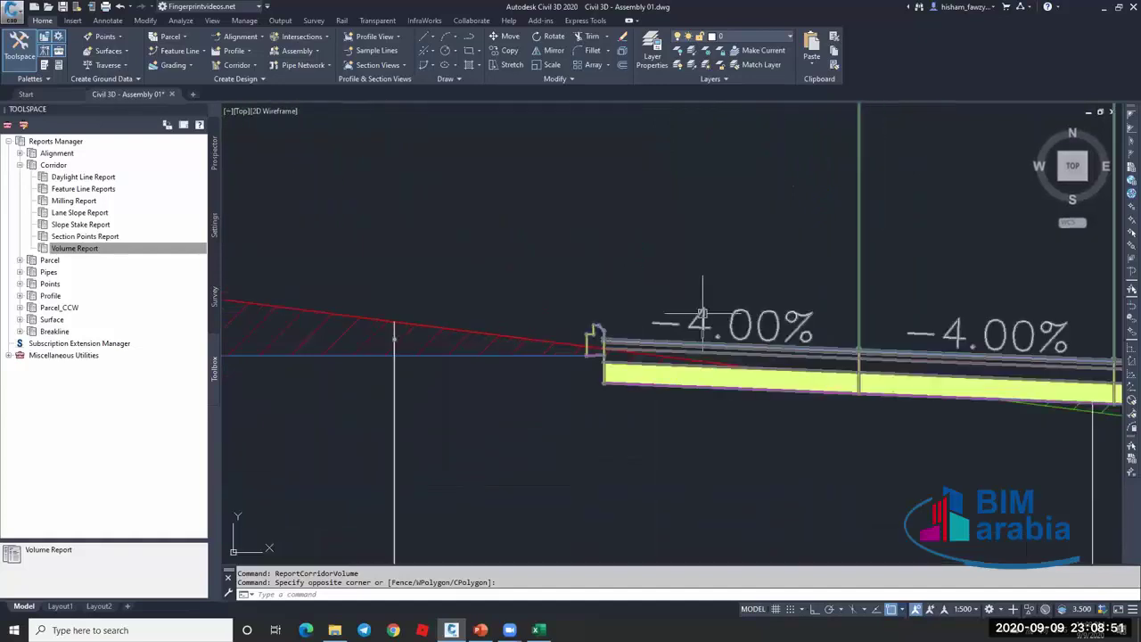
{"action": "scroll", "coordinate": [702, 314], "scroll_direction": "down", "scroll_amount": 3}
{"action": "left_click", "coordinate": [718, 287]}
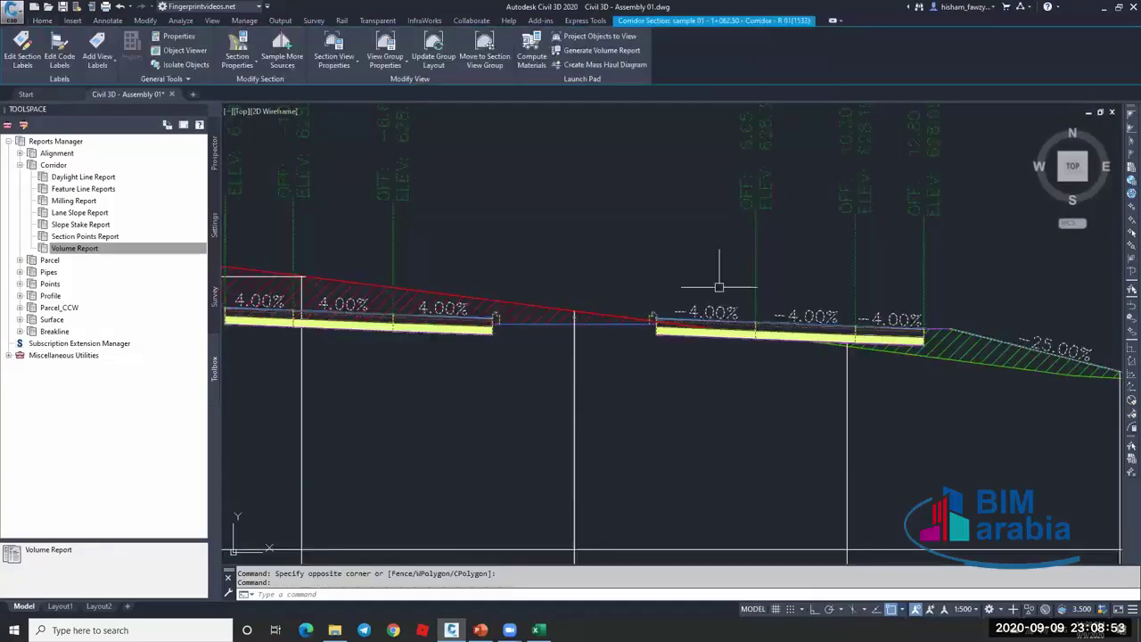
Open the section view group's properties and display its Sections list.
{"action": "left_click", "coordinate": [385, 45]}
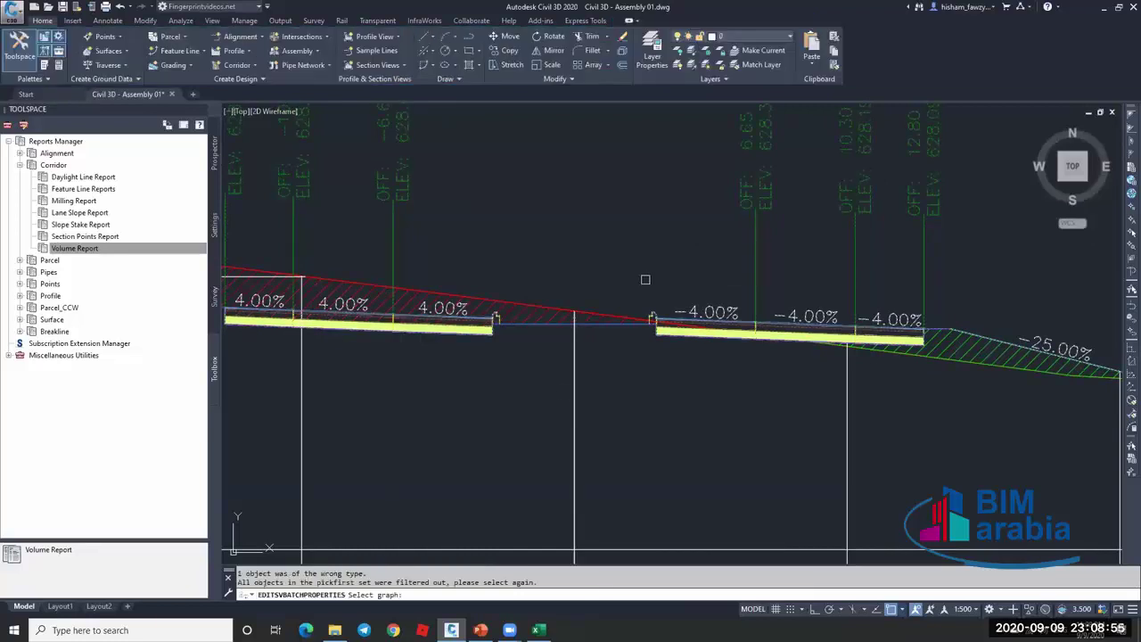
{"action": "left_click", "coordinate": [575, 383]}
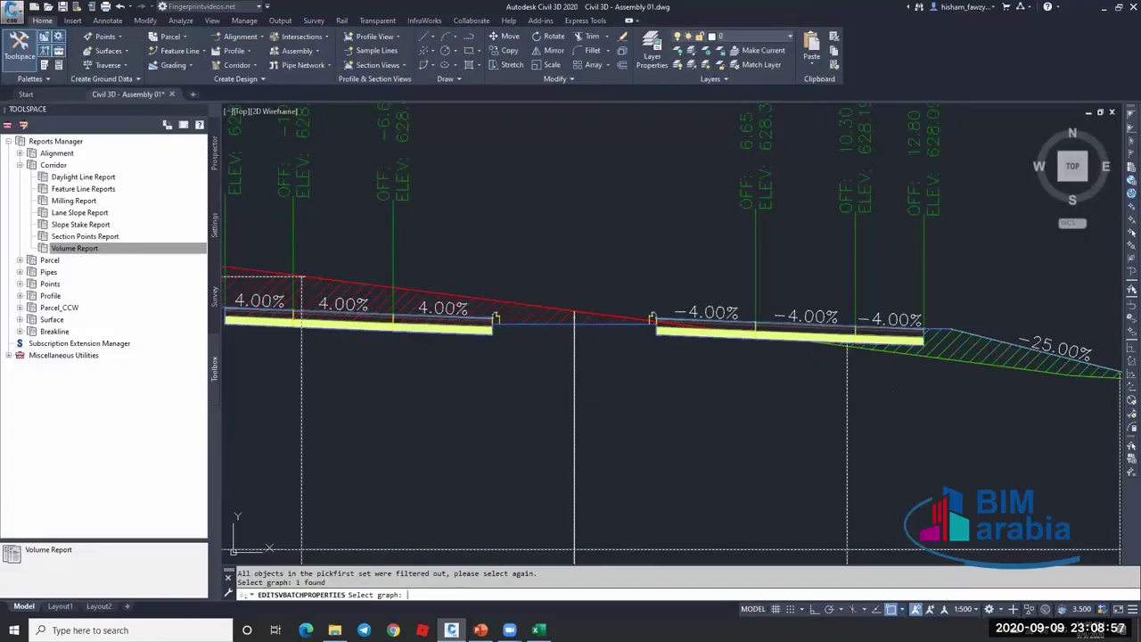
{"action": "key", "text": "Return"}
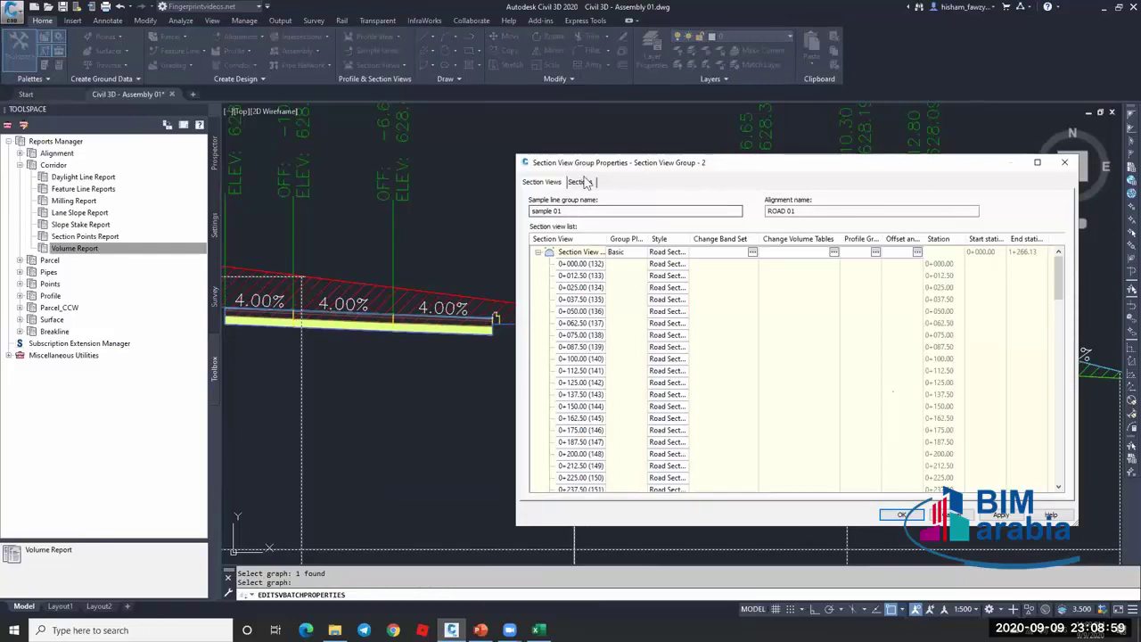
{"action": "left_click", "coordinate": [581, 182]}
Open the View-Edit code set style for Corridor - R 01 and inspect the Pave link label style.
{"action": "left_click", "coordinate": [908, 235]}
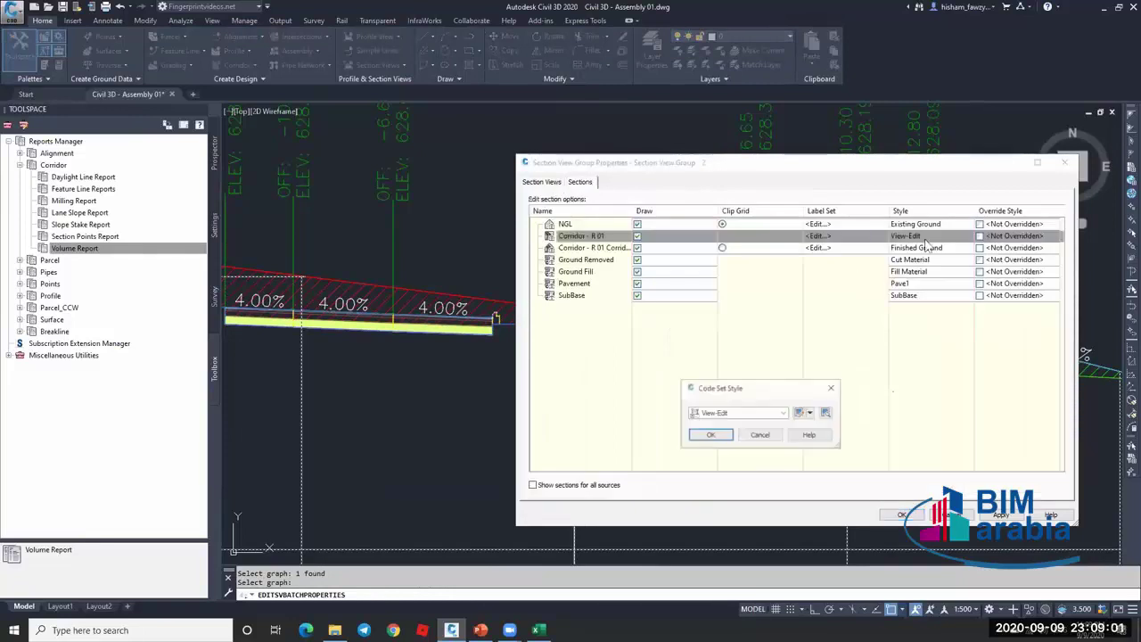
{"action": "left_click", "coordinate": [800, 413]}
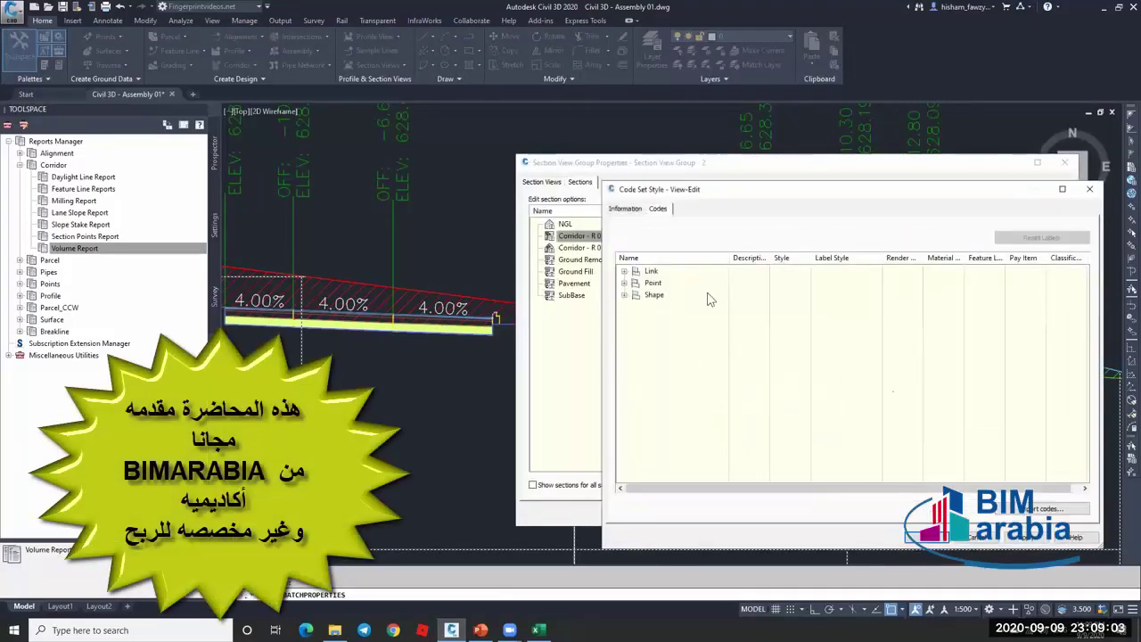
{"action": "left_click", "coordinate": [625, 271]}
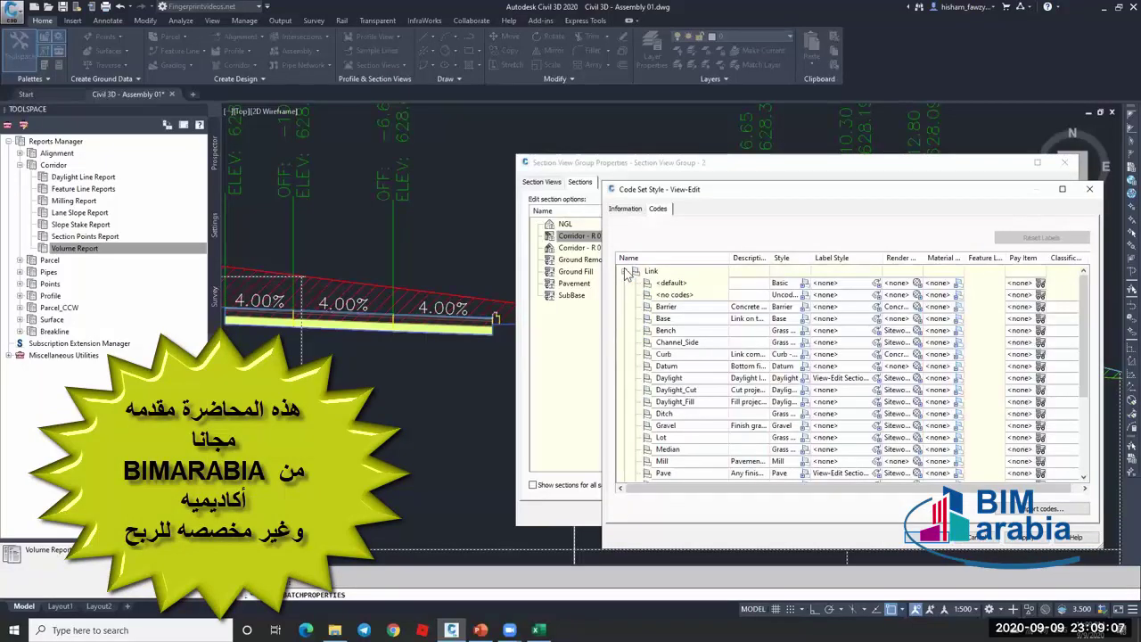
{"action": "scroll", "coordinate": [691, 368], "scroll_direction": "down", "scroll_amount": 1}
{"action": "scroll", "coordinate": [691, 367], "scroll_direction": "down", "scroll_amount": 1}
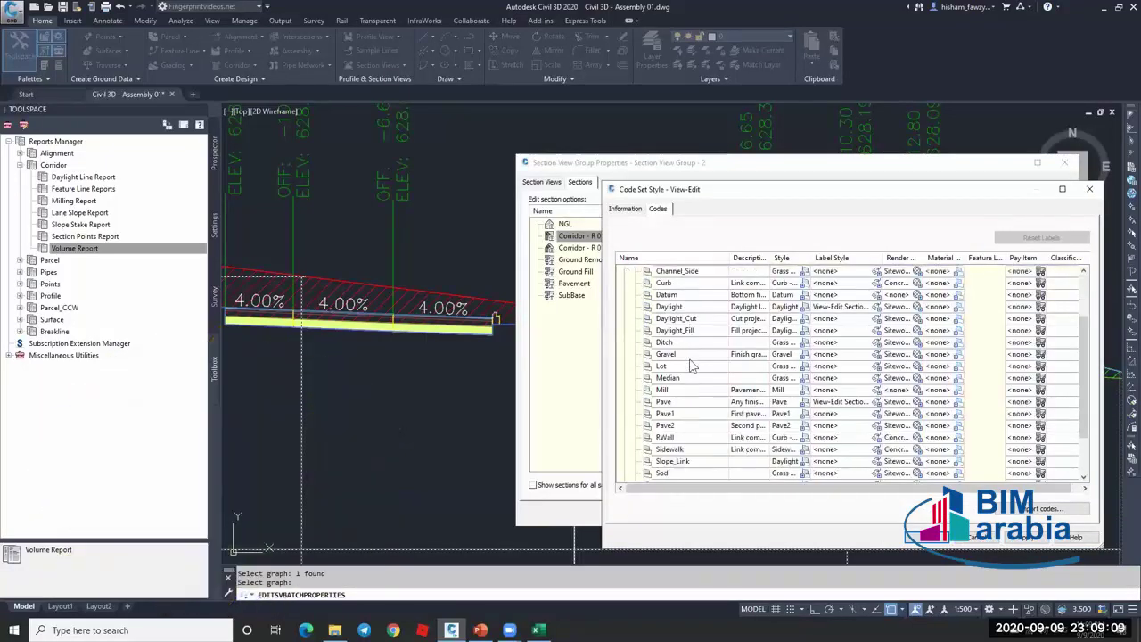
{"action": "left_click", "coordinate": [869, 402]}
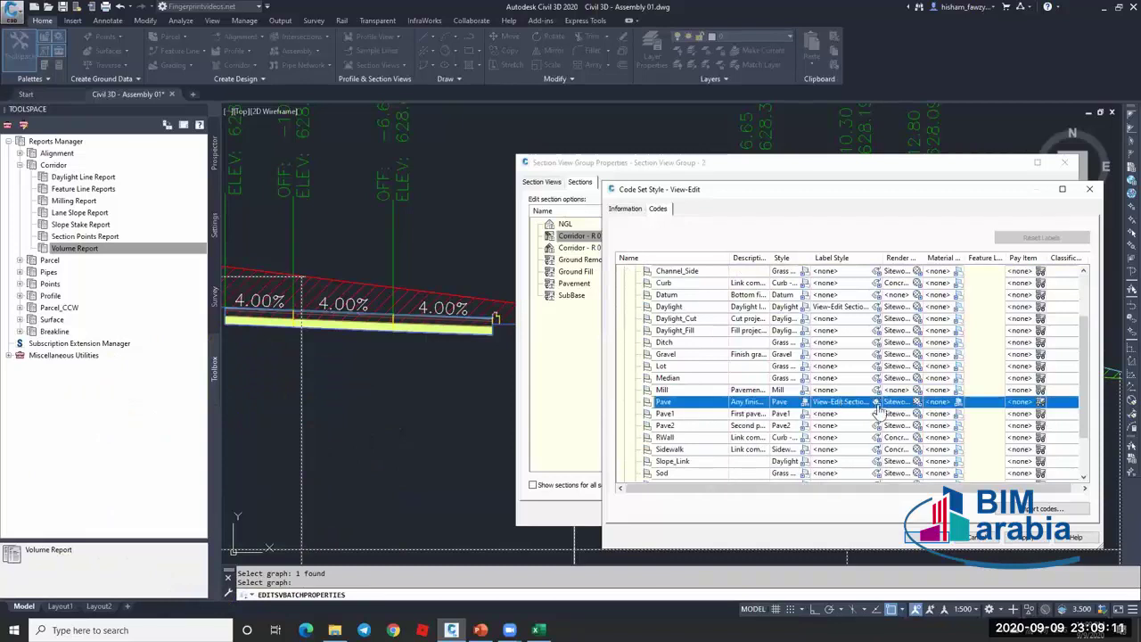
{"action": "left_click", "coordinate": [872, 403]}
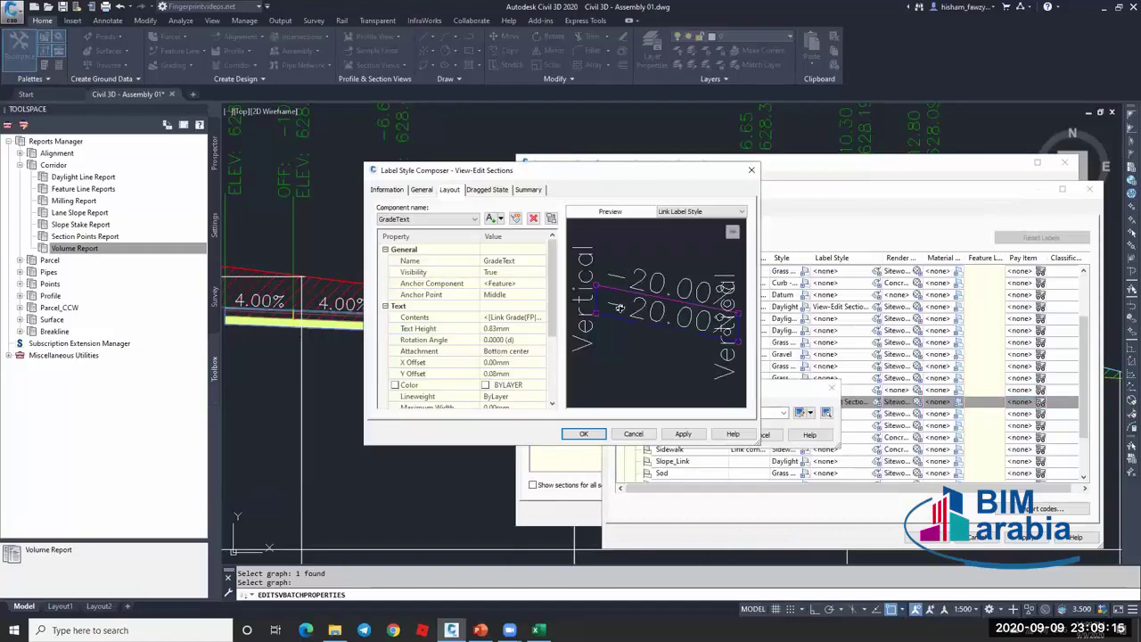
Review the GradeText component, then cancel the label style and code set dialogs unchanged.
{"action": "left_click", "coordinate": [428, 220]}
{"action": "left_click", "coordinate": [429, 222]}
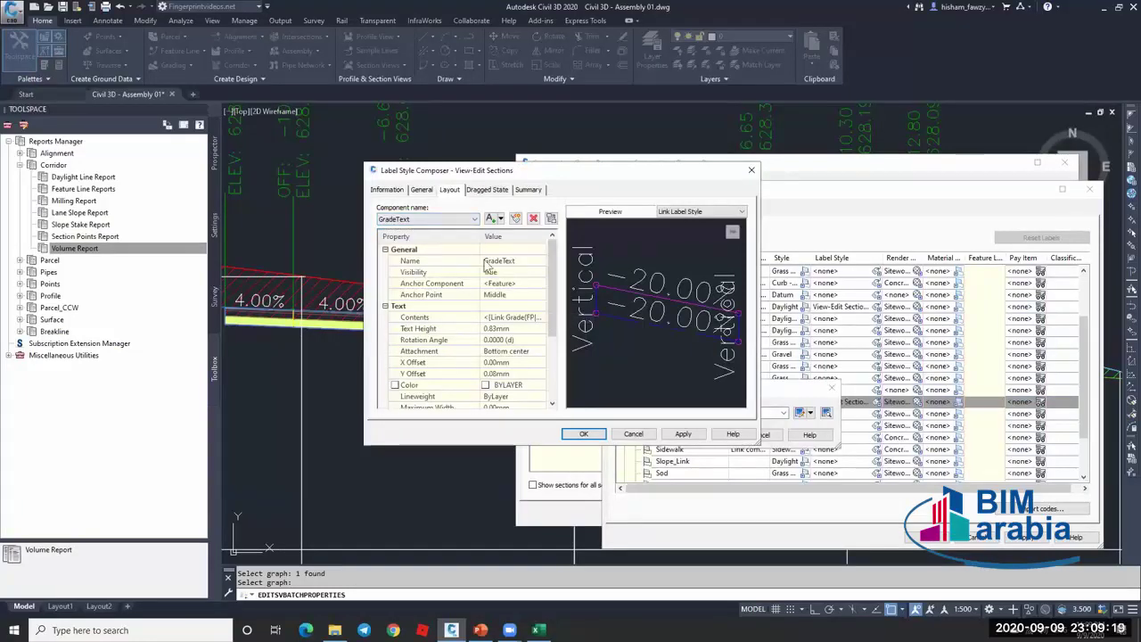
{"action": "left_click_drag", "start_coordinate": [549, 310], "coordinate": [556, 368]}
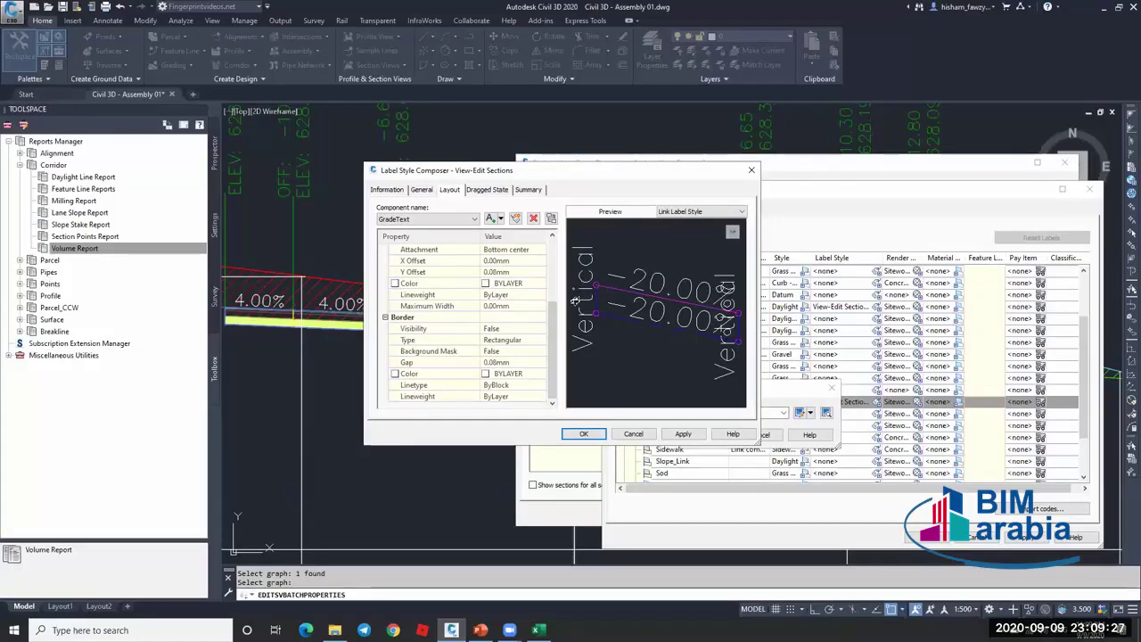
{"action": "left_click_drag", "start_coordinate": [548, 320], "coordinate": [553, 259]}
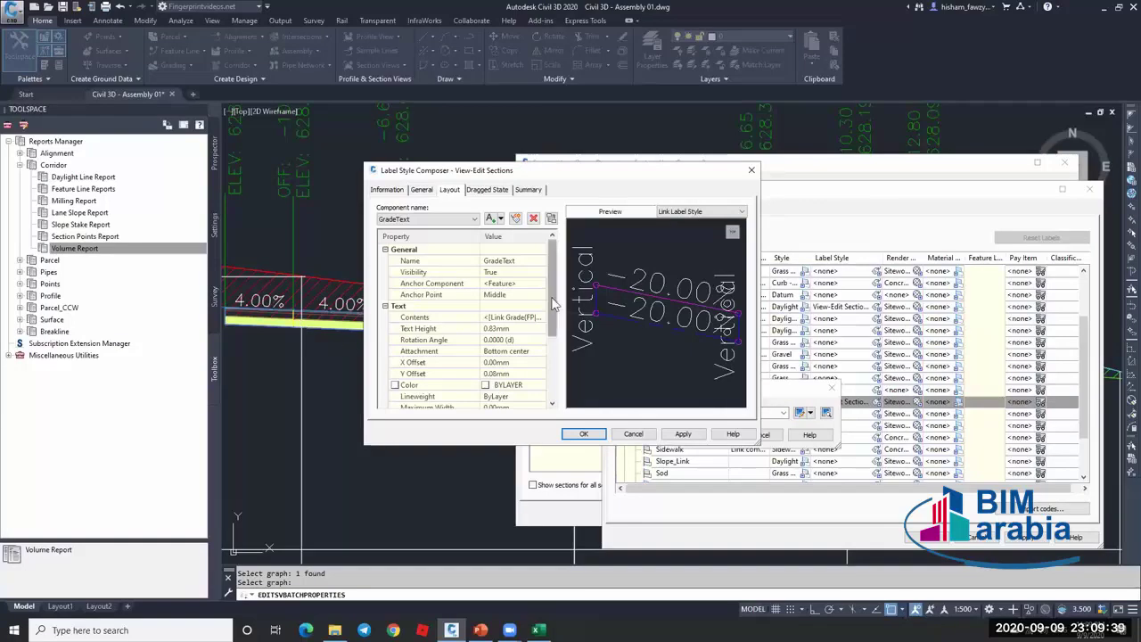
{"action": "left_click_drag", "start_coordinate": [553, 304], "coordinate": [554, 272]}
{"action": "left_click", "coordinate": [634, 434]}
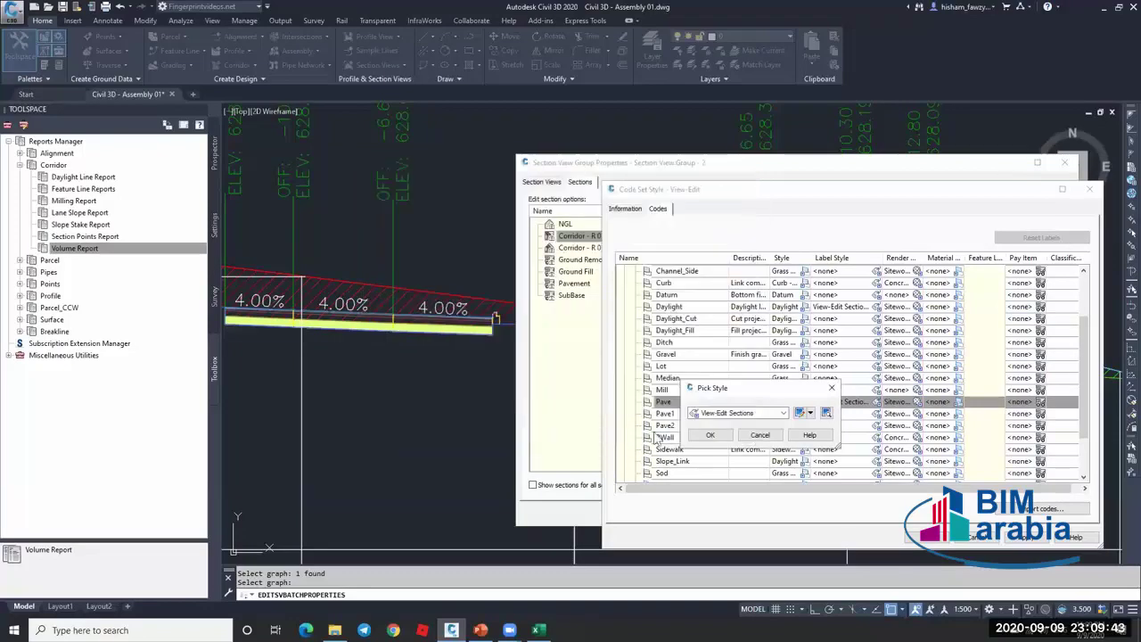
{"action": "left_click", "coordinate": [753, 436]}
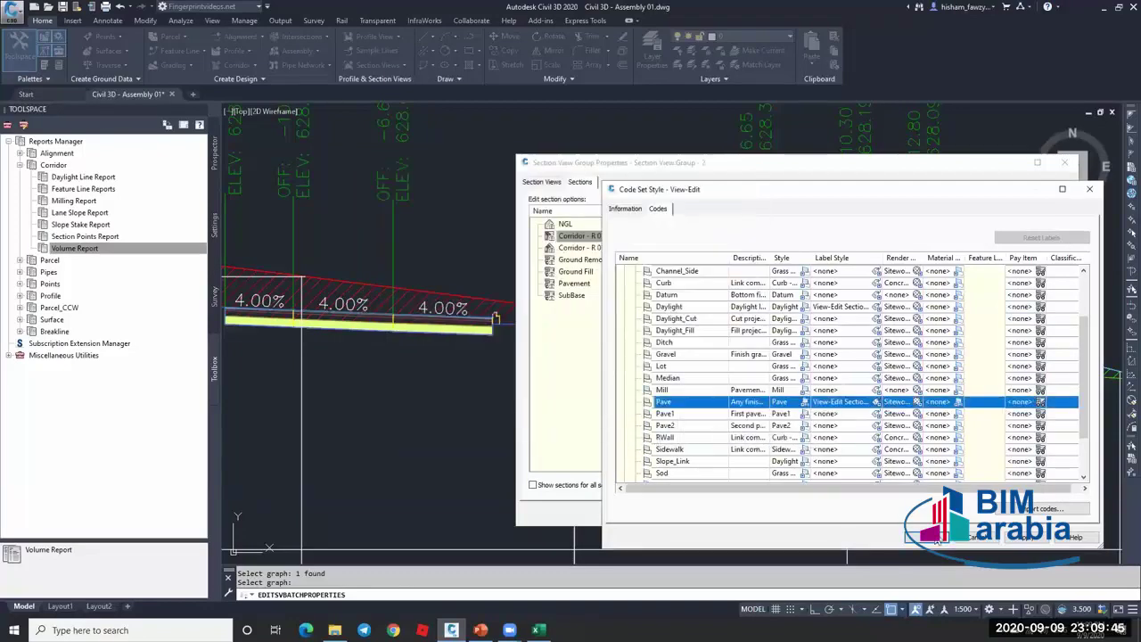
{"action": "left_click", "coordinate": [973, 539]}
{"action": "left_click", "coordinate": [761, 434]}
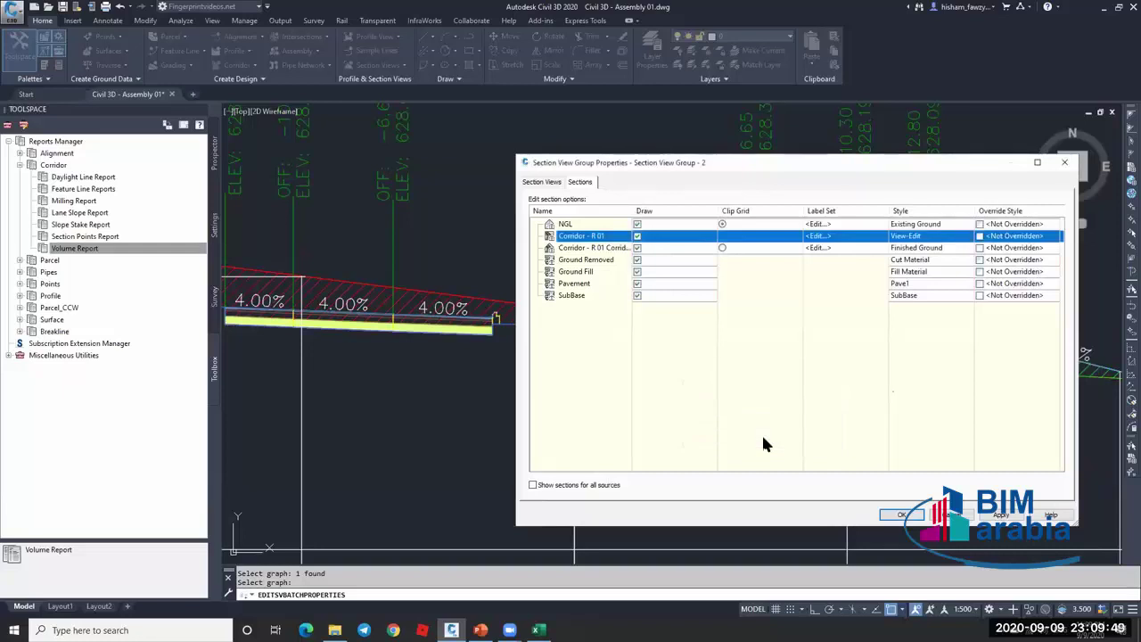
Try the All Codes code set style for Corridor - R 01 and inspect its link codes.
{"action": "left_click", "coordinate": [947, 235]}
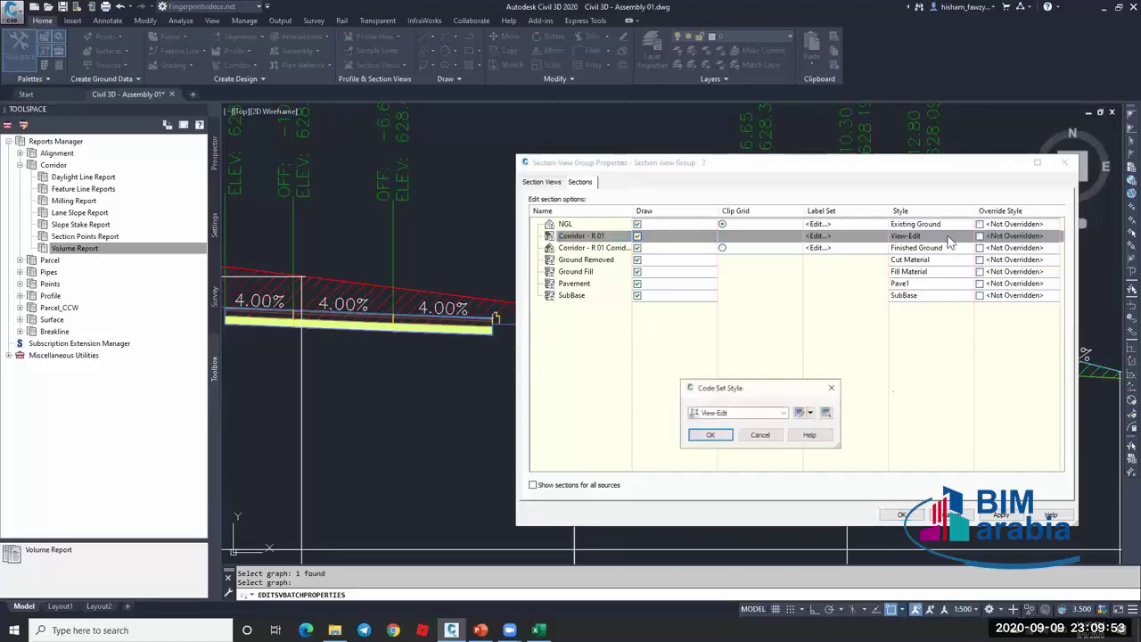
{"action": "left_click", "coordinate": [760, 412]}
{"action": "left_click", "coordinate": [735, 425]}
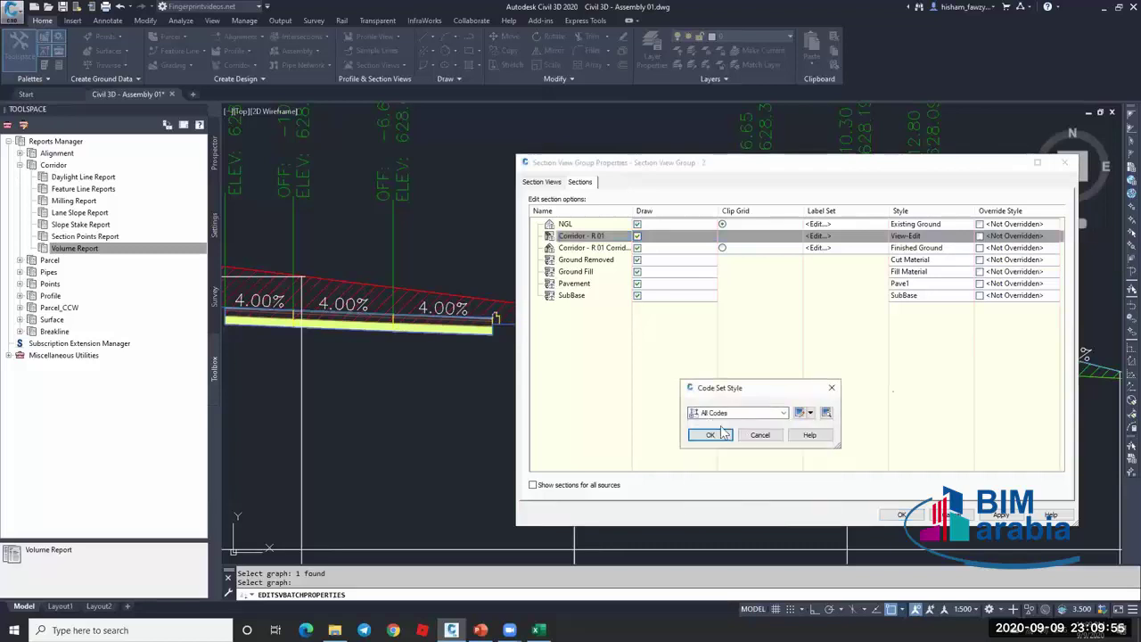
{"action": "left_click", "coordinate": [799, 413]}
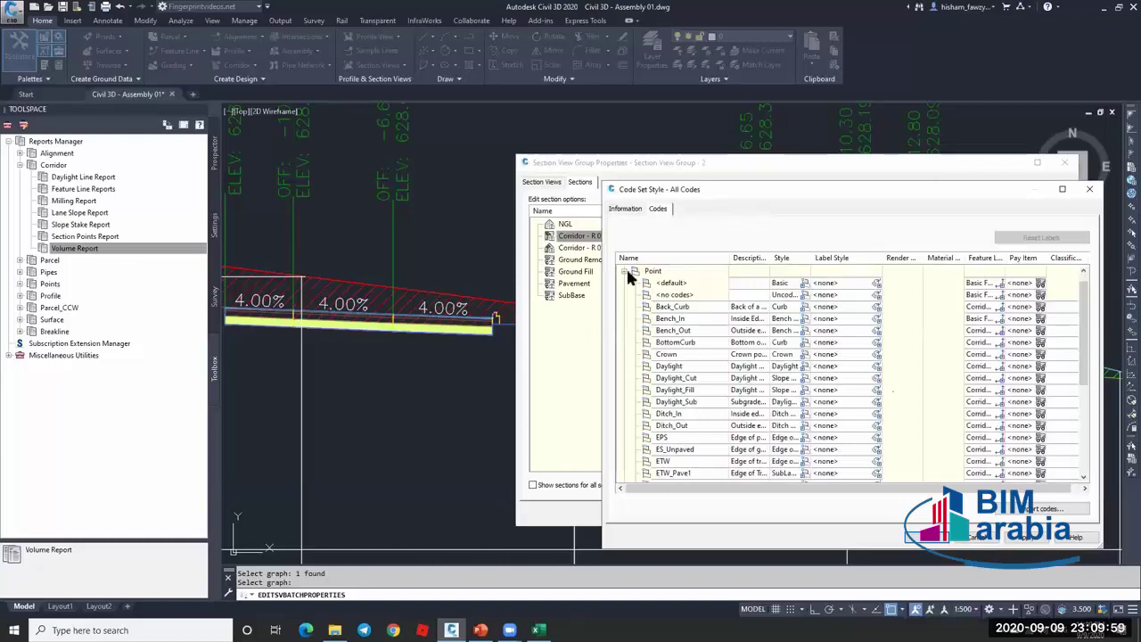
{"action": "left_click", "coordinate": [633, 271]}
{"action": "left_click", "coordinate": [634, 283]}
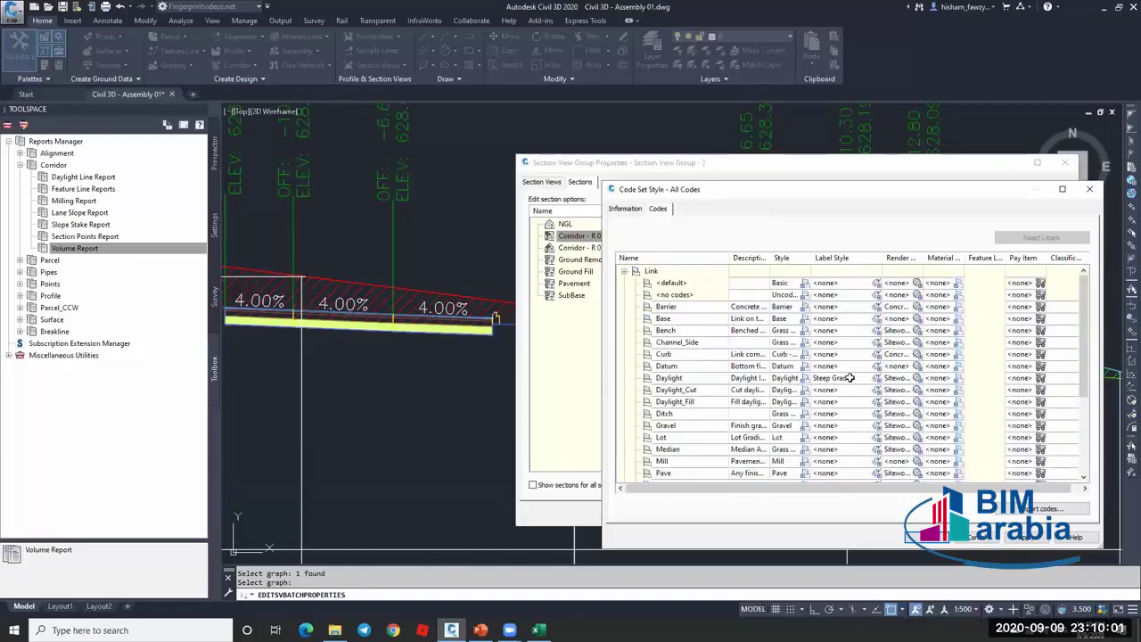
{"action": "scroll", "coordinate": [850, 377], "scroll_direction": "down", "scroll_amount": 4}
{"action": "scroll", "coordinate": [849, 377], "scroll_direction": "up", "scroll_amount": 2}
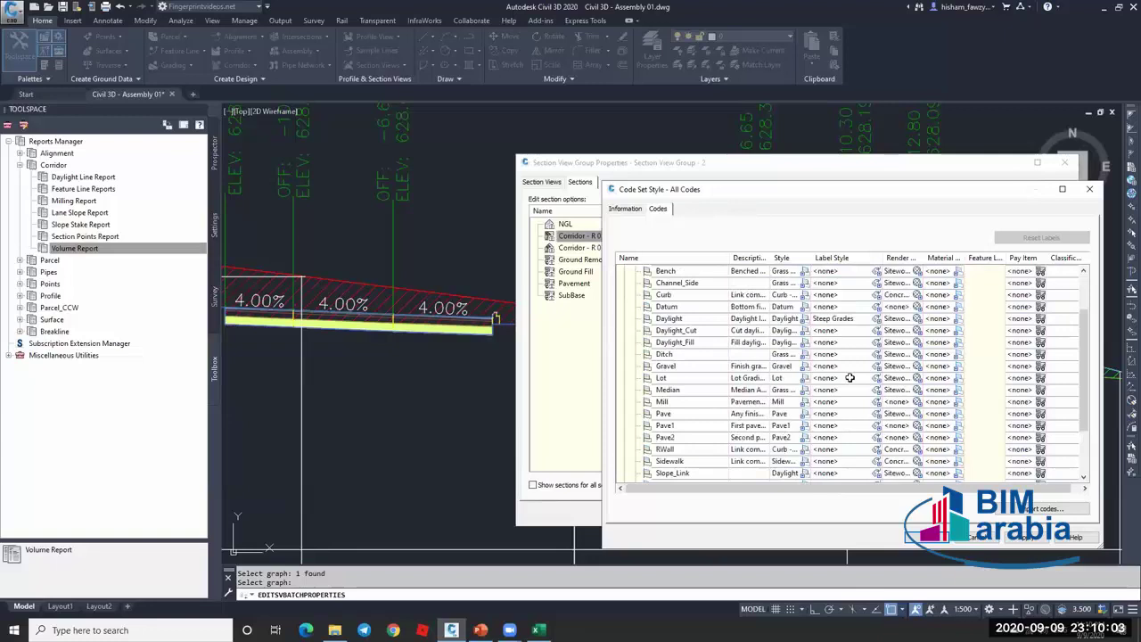
{"action": "left_click", "coordinate": [626, 208]}
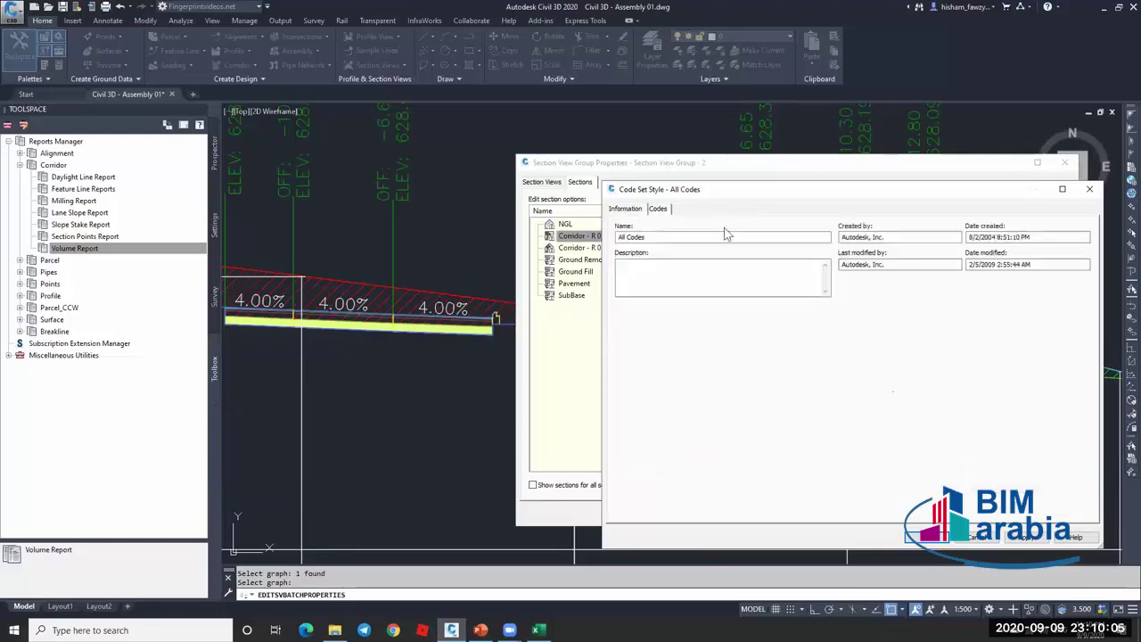
{"action": "left_click", "coordinate": [936, 538]}
Pick Codes with Labels and confirm Flat Grades as the Pave link label style.
{"action": "left_click", "coordinate": [781, 412]}
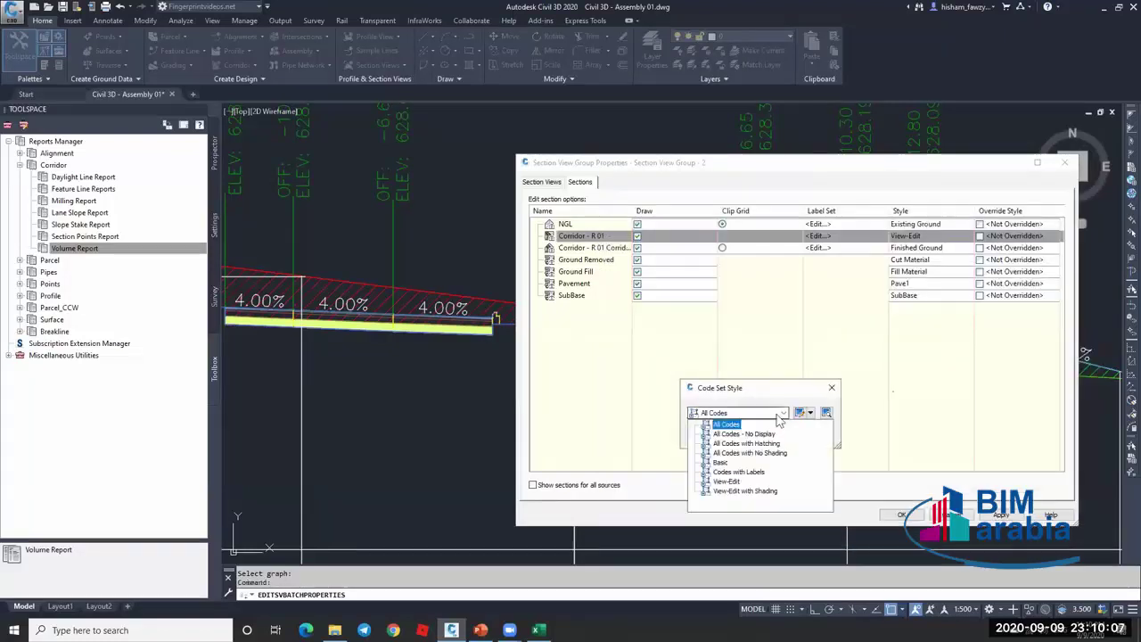
{"action": "left_click", "coordinate": [740, 472]}
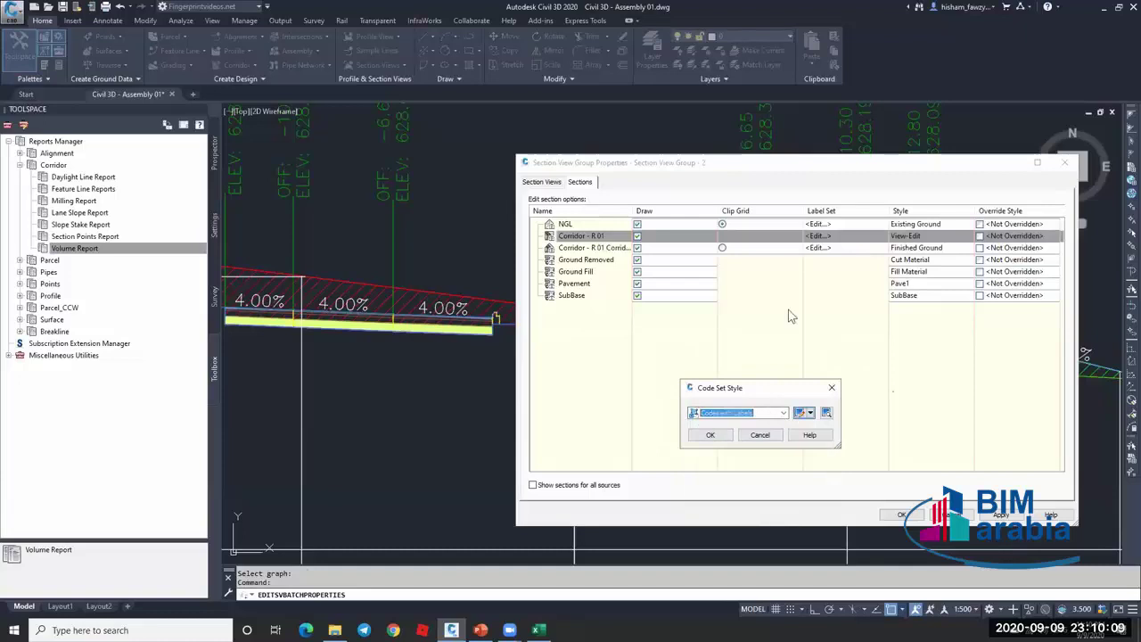
{"action": "left_click", "coordinate": [800, 413]}
{"action": "left_click", "coordinate": [658, 208]}
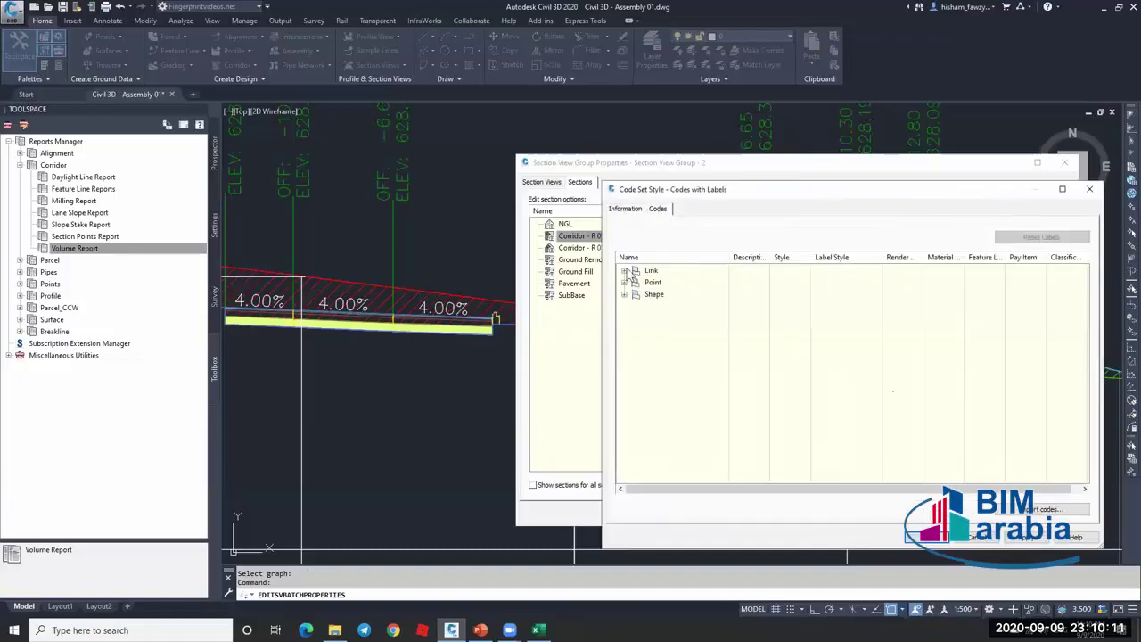
{"action": "left_click", "coordinate": [625, 270]}
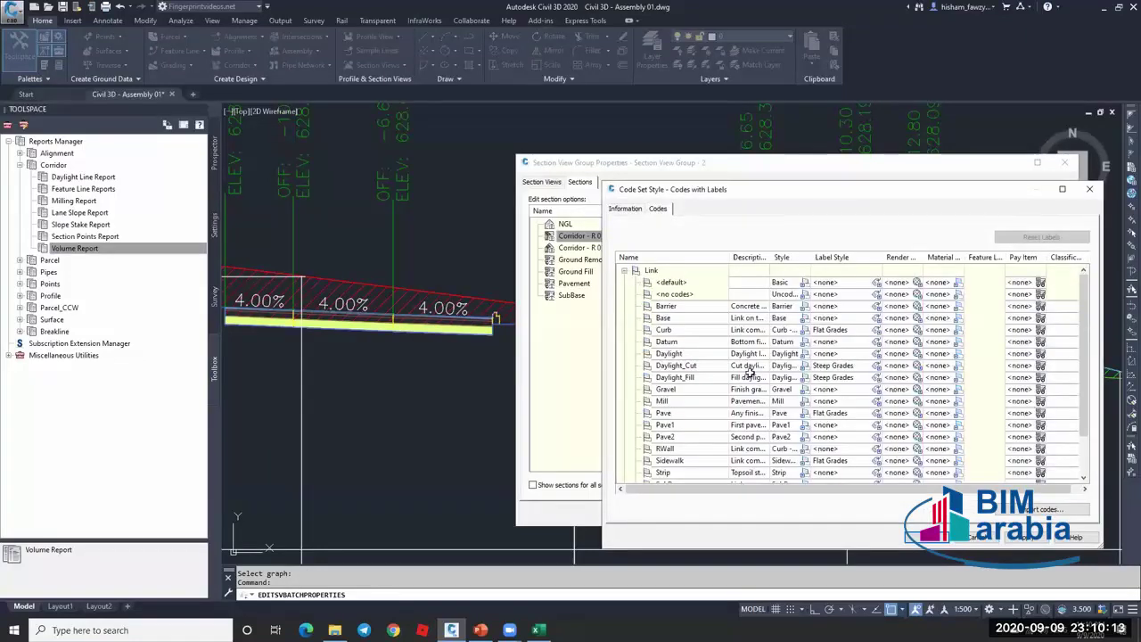
{"action": "left_click", "coordinate": [877, 415]}
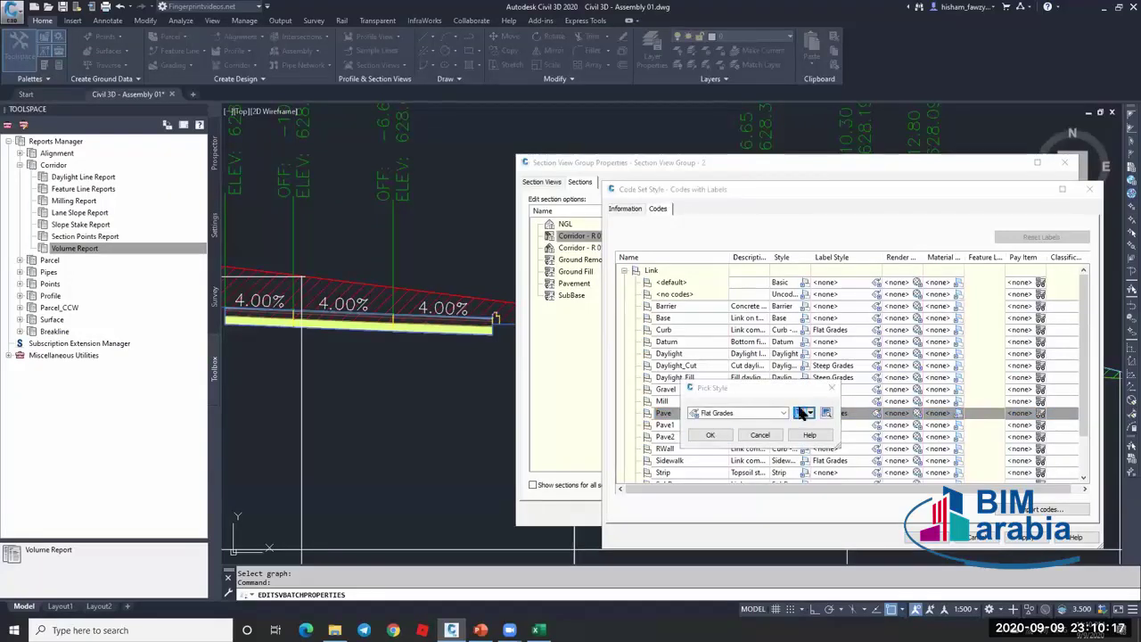
{"action": "left_click", "coordinate": [802, 413]}
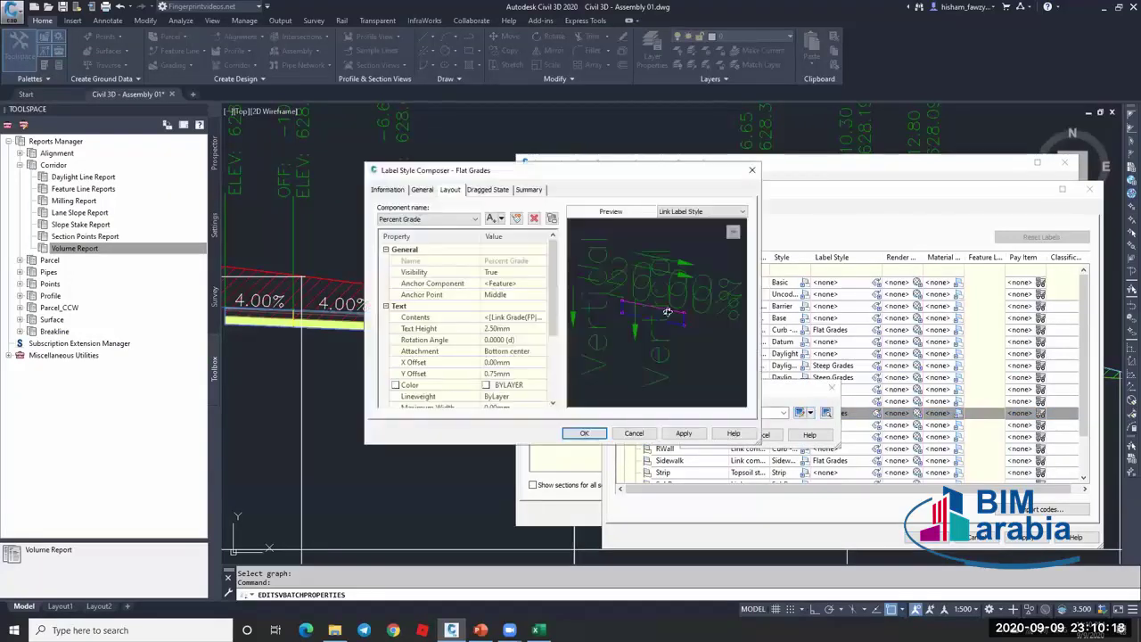
{"action": "left_click", "coordinate": [461, 223]}
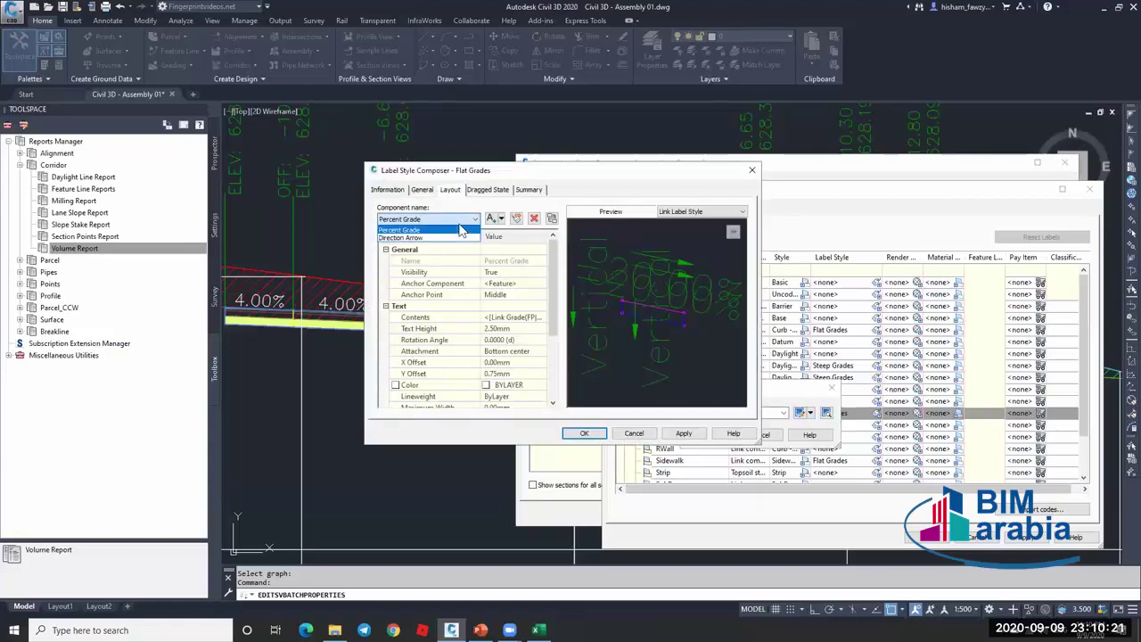
{"action": "left_click", "coordinate": [460, 230]}
{"action": "left_click", "coordinate": [634, 433]}
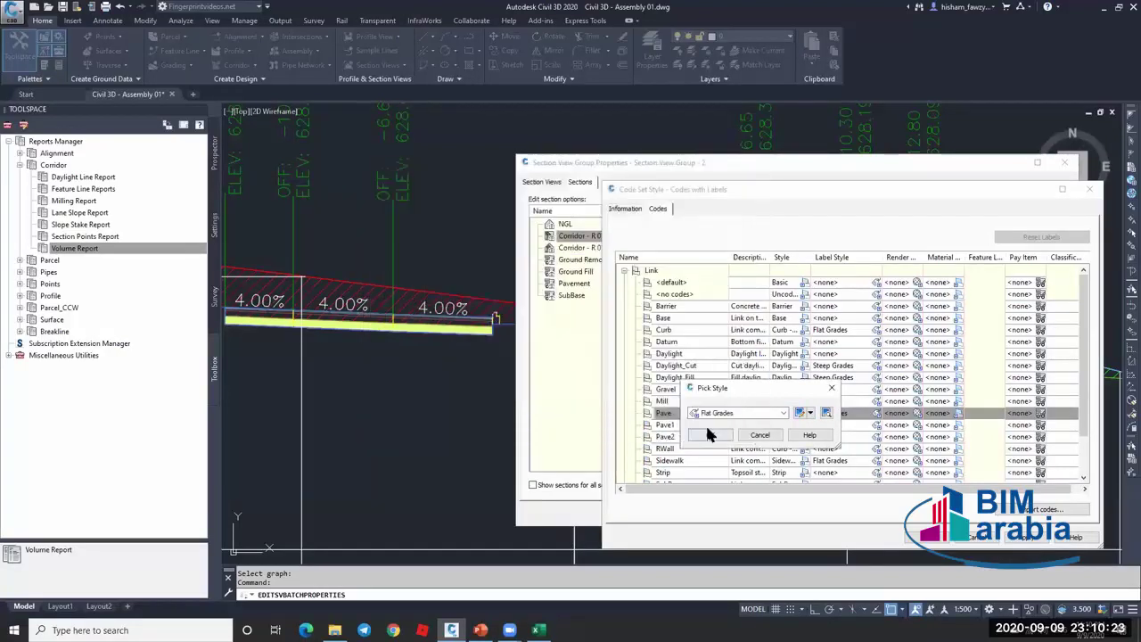
{"action": "left_click", "coordinate": [709, 434]}
Accept Codes with Labels for Corridor - R 01 and apply it to the section views.
{"action": "left_click", "coordinate": [934, 538]}
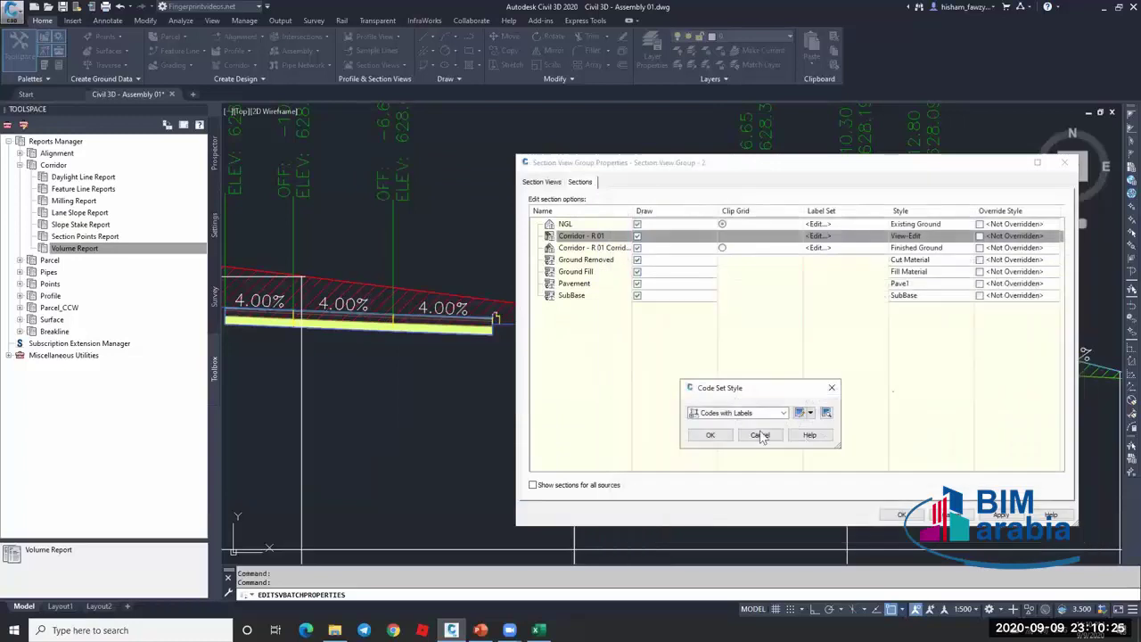
{"action": "left_click", "coordinate": [711, 435]}
{"action": "left_click", "coordinate": [901, 514]}
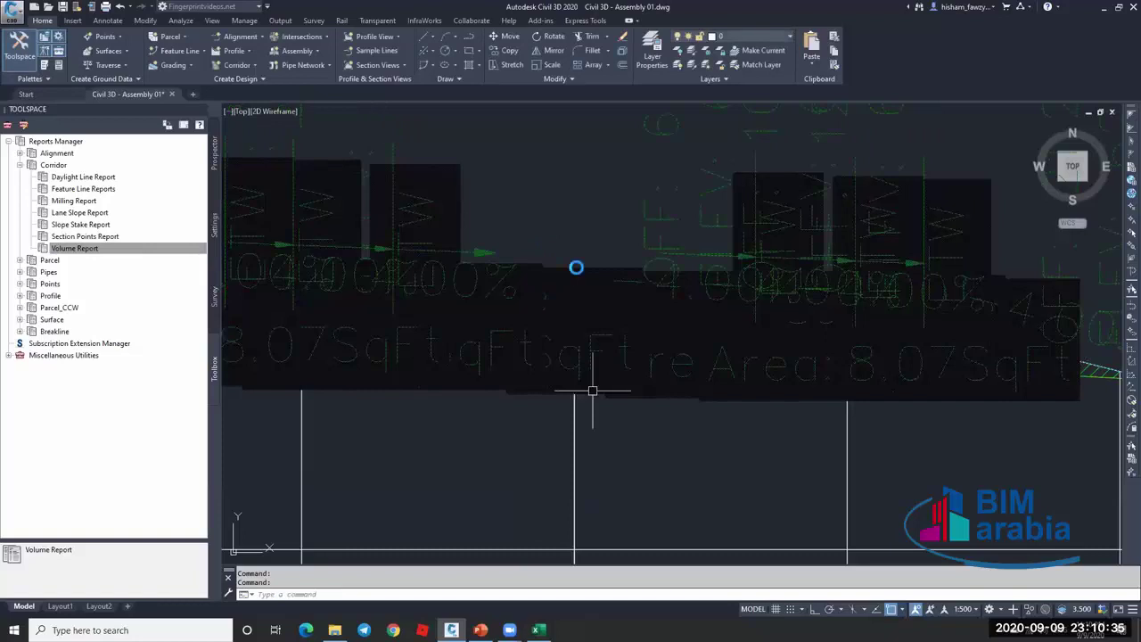
Set the annotation scale to 1:100.
{"action": "scroll", "coordinate": [604, 263], "scroll_direction": "down", "scroll_amount": 4}
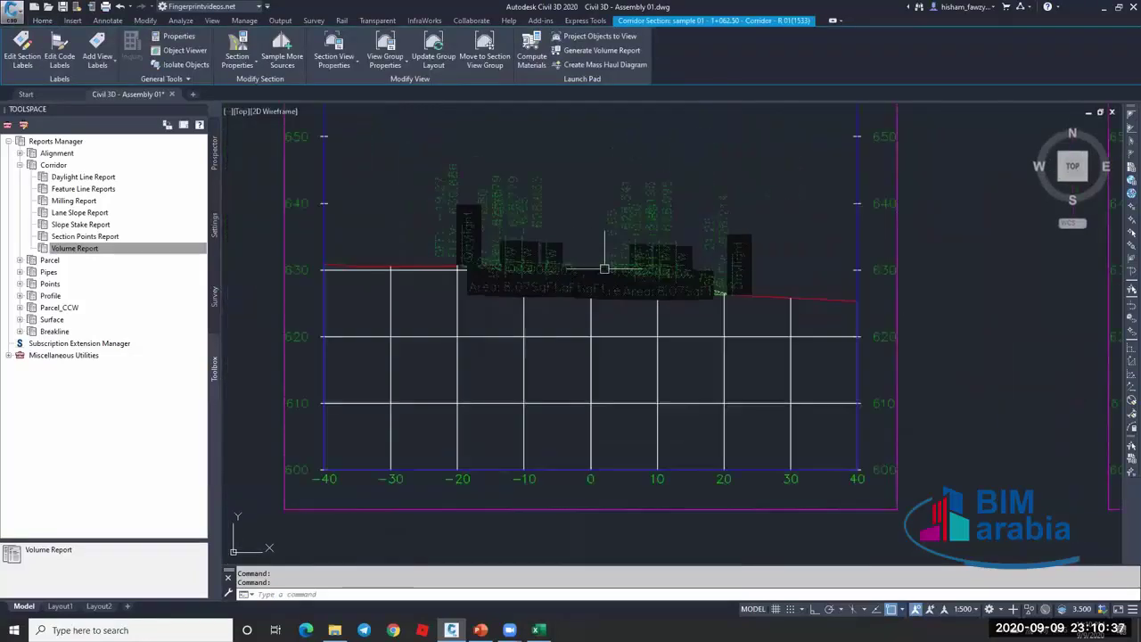
{"action": "scroll", "coordinate": [693, 294], "scroll_direction": "up", "scroll_amount": 3}
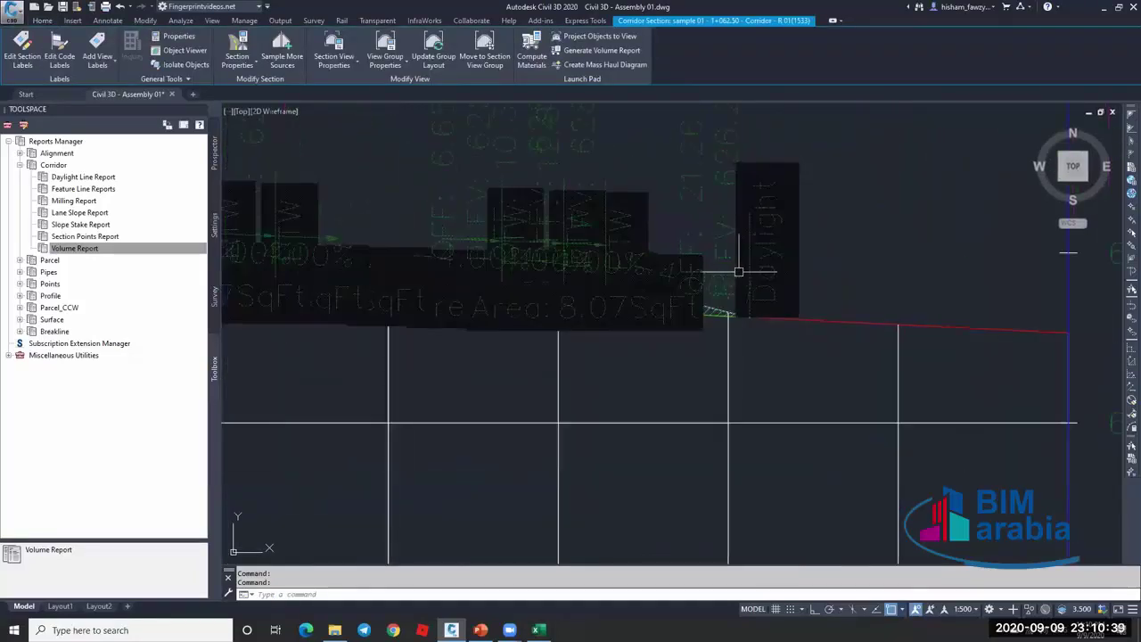
{"action": "left_click", "coordinate": [965, 609]}
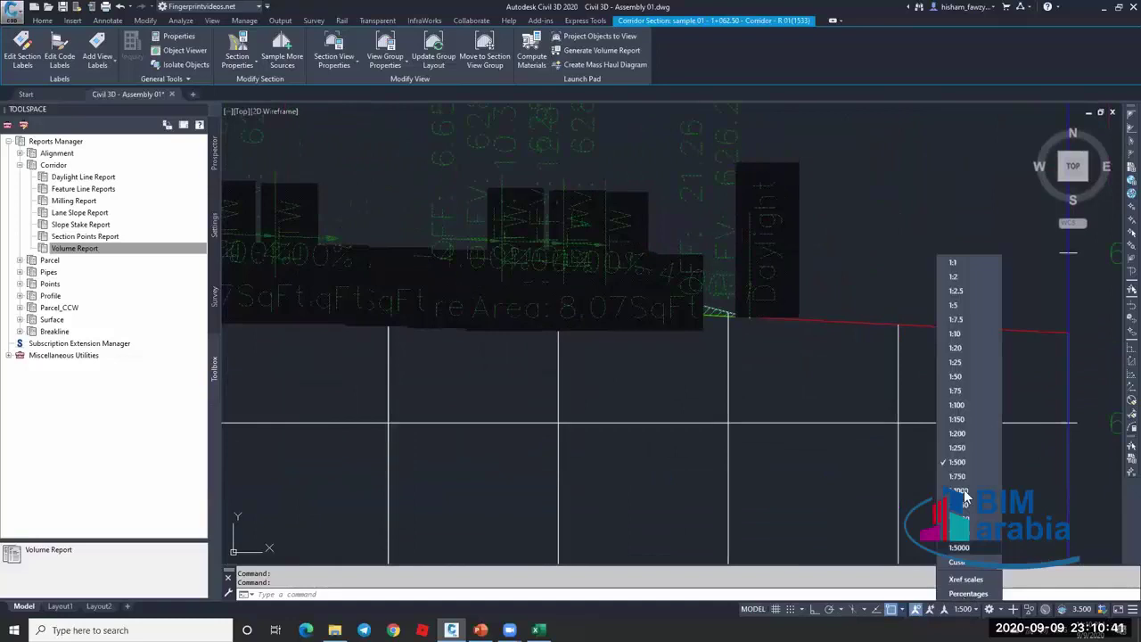
{"action": "left_click", "coordinate": [968, 402]}
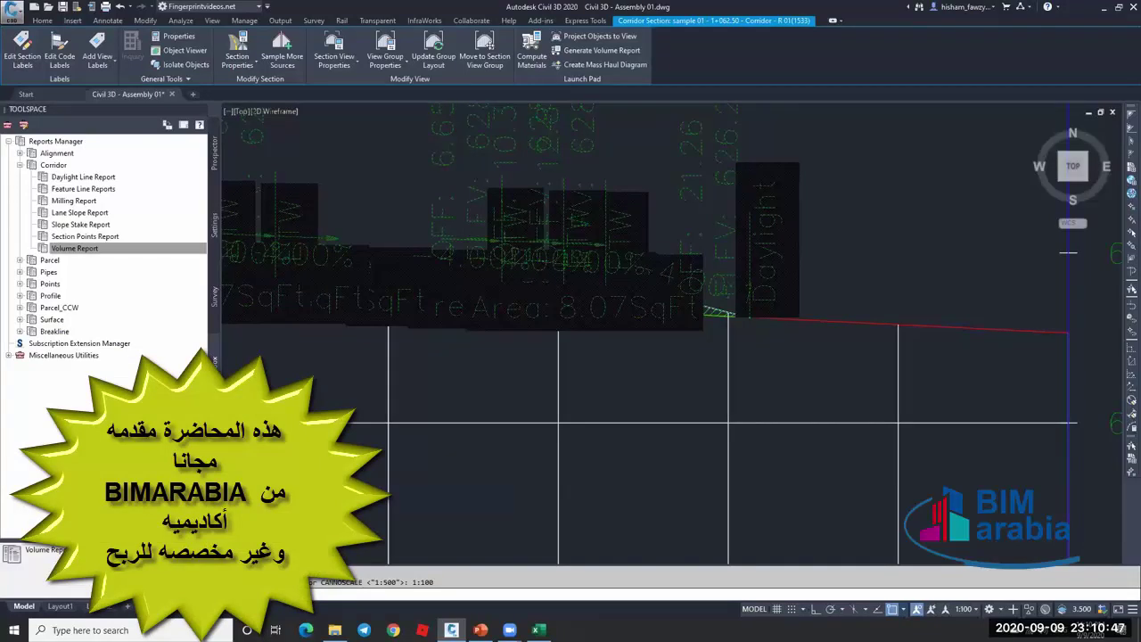
Deselect the corridor section, check the neighbouring section labels, and clear the selection again.
{"action": "key", "text": "Escape"}
{"action": "scroll", "coordinate": [416, 247], "scroll_direction": "down", "scroll_amount": 2}
{"action": "scroll", "coordinate": [401, 267], "scroll_direction": "up", "scroll_amount": 3}
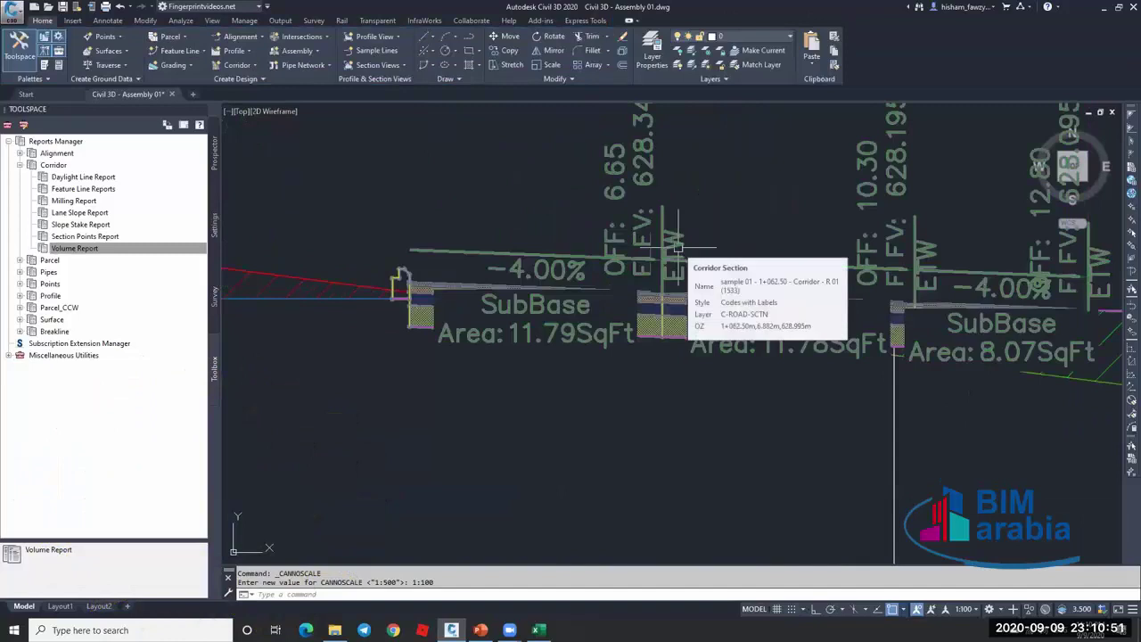
{"action": "middle_click_drag", "start_coordinate": [678, 248], "coordinate": [541, 229]}
{"action": "scroll", "coordinate": [541, 229], "scroll_direction": "up", "scroll_amount": 3}
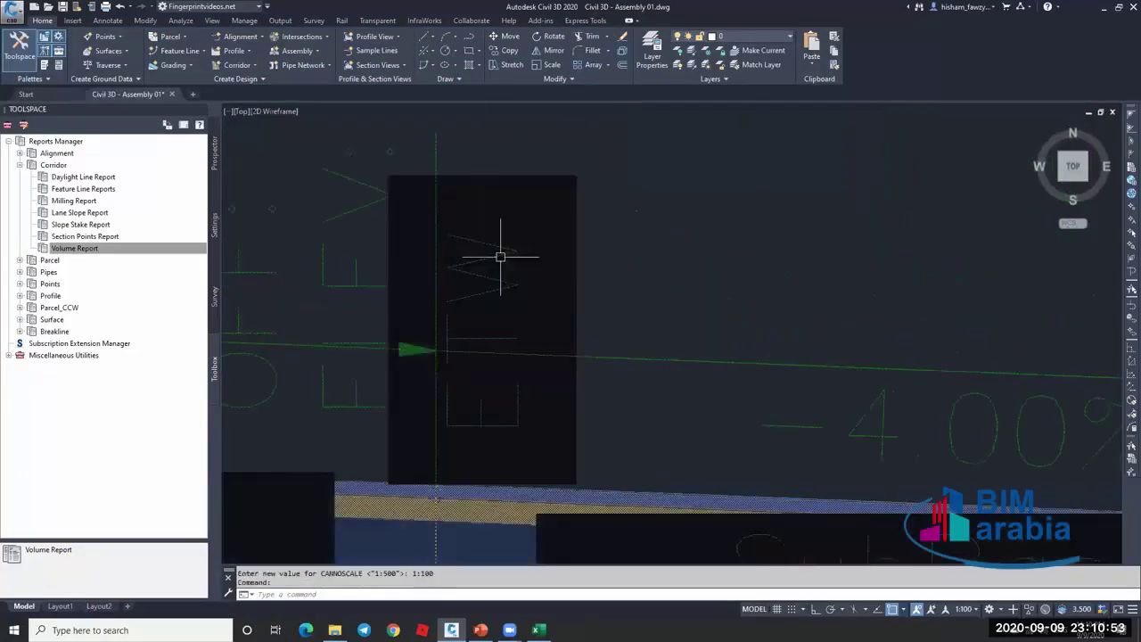
{"action": "left_click", "coordinate": [496, 276]}
{"action": "scroll", "coordinate": [478, 318], "scroll_direction": "down", "scroll_amount": 3}
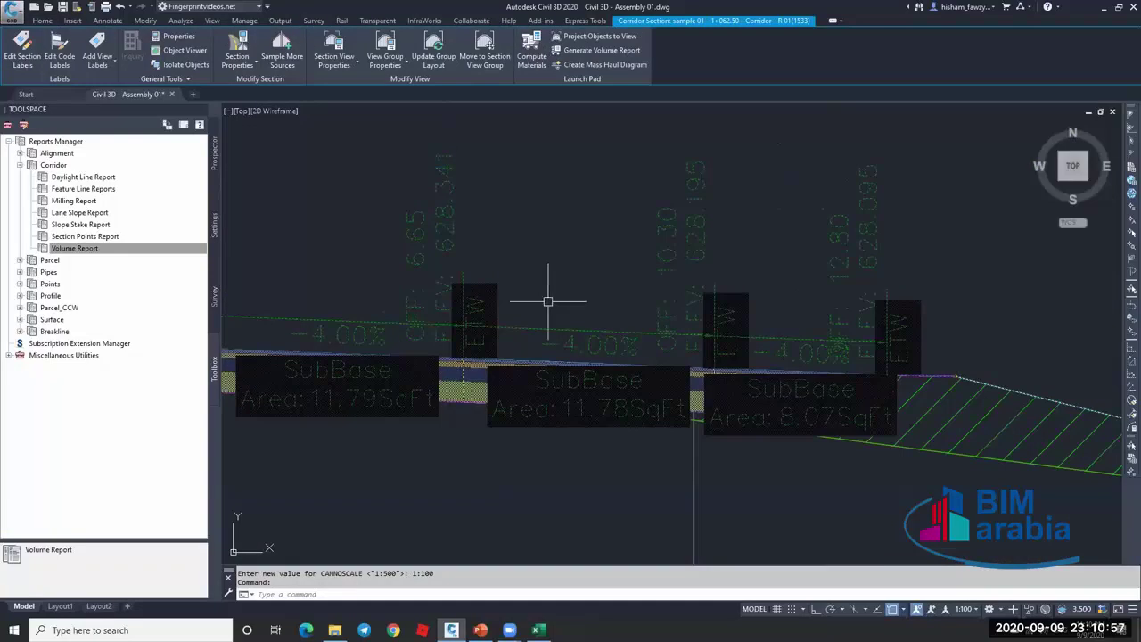
{"action": "scroll", "coordinate": [588, 286], "scroll_direction": "down", "scroll_amount": 2}
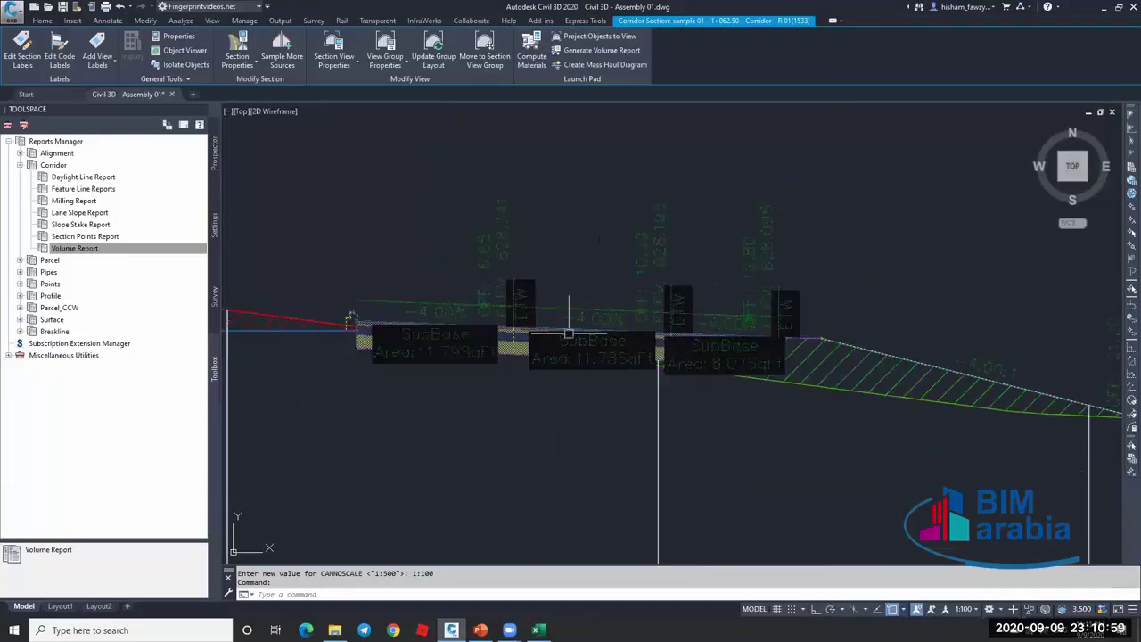
{"action": "key", "text": "Escape"}
{"action": "key", "text": "Escape"}
{"action": "scroll", "coordinate": [553, 333], "scroll_direction": "up", "scroll_amount": 2}
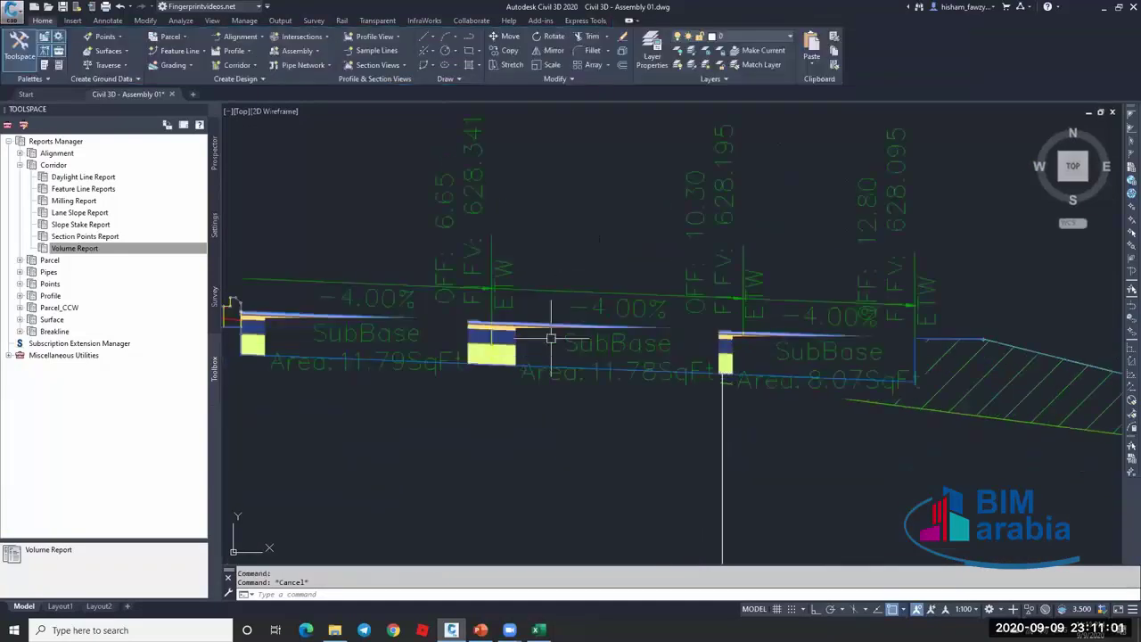
{"action": "scroll", "coordinate": [535, 303], "scroll_direction": "up", "scroll_amount": 3}
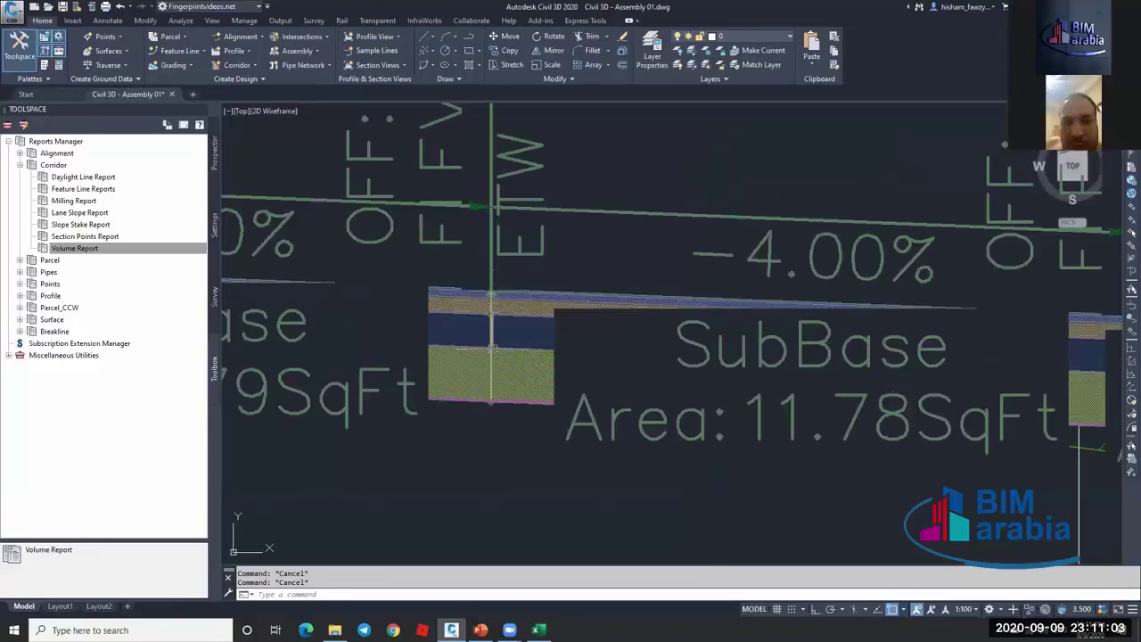
{"action": "scroll", "coordinate": [527, 285], "scroll_direction": "down", "scroll_amount": 3}
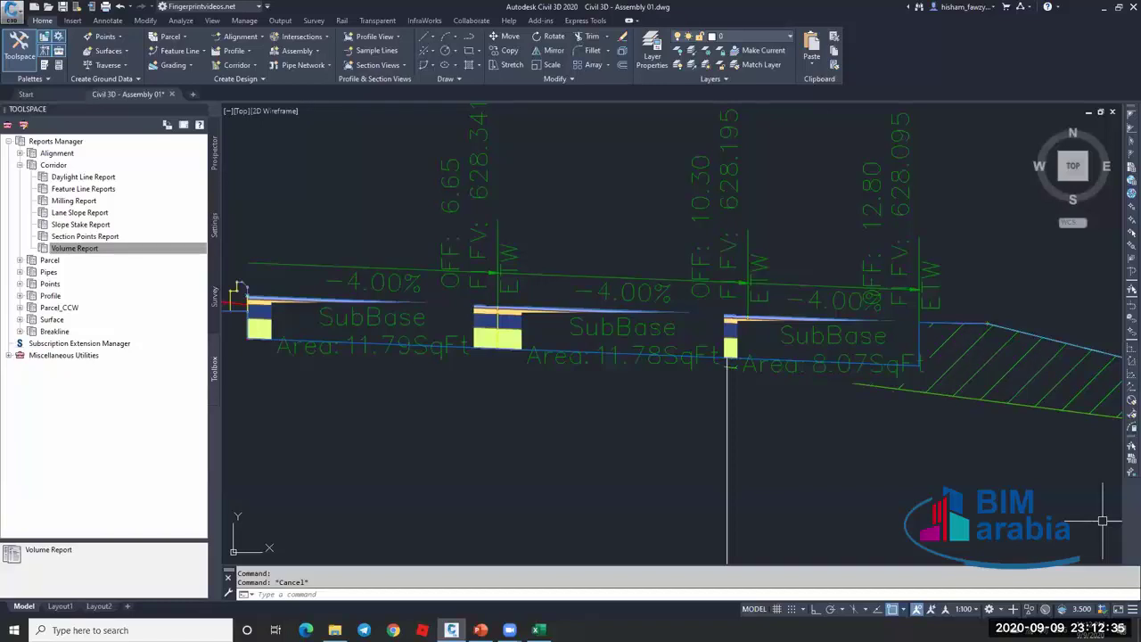
{"action": "scroll", "coordinate": [472, 472], "scroll_direction": "down", "scroll_amount": 3}
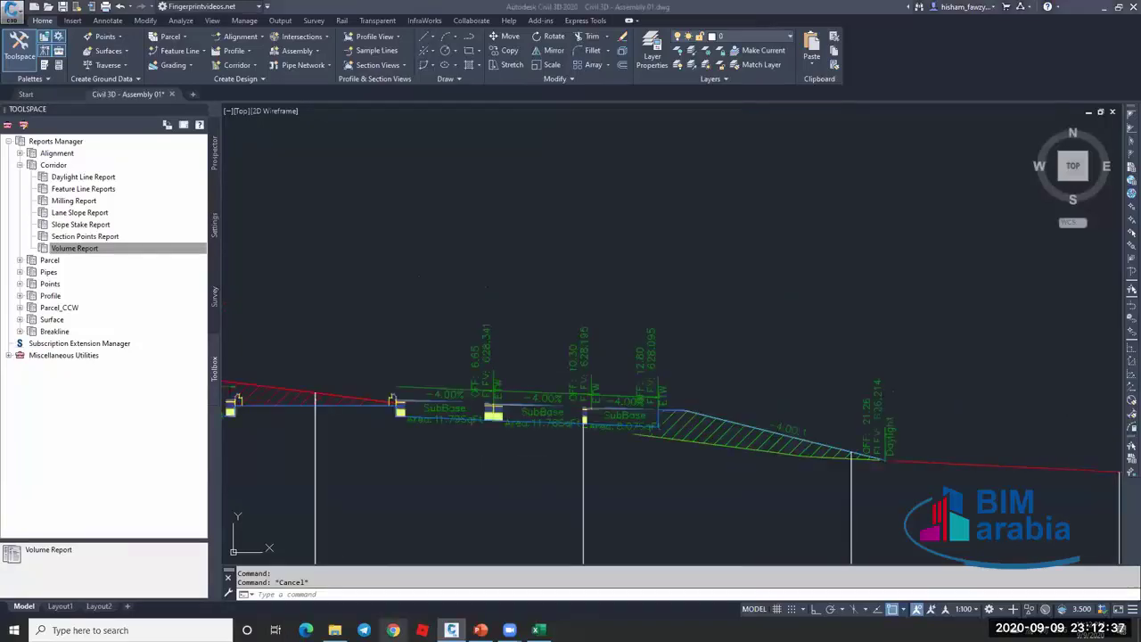
Bring the Chrome window forward, then switch back to the Civil 3D drawing.
{"action": "left_click", "coordinate": [393, 629]}
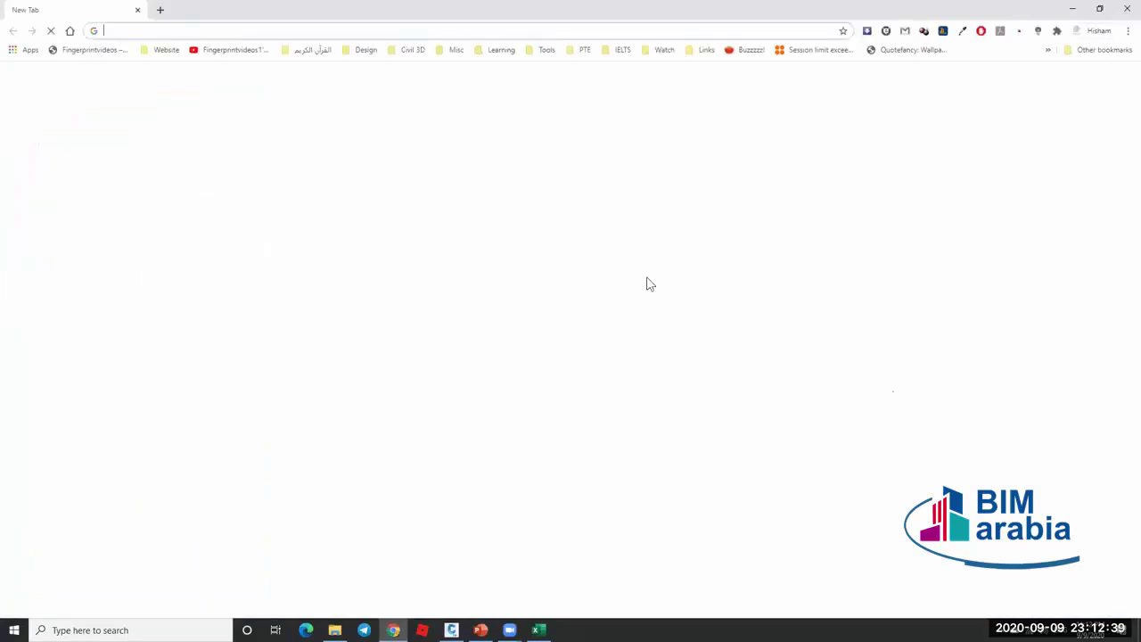
{"action": "key", "text": "alt+Tab"}
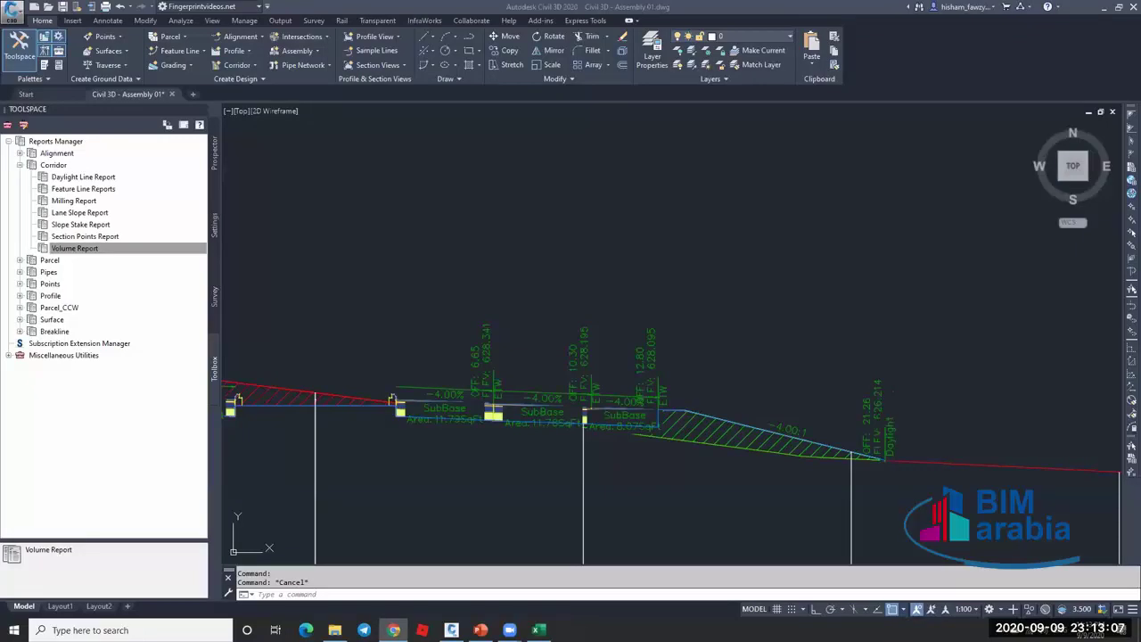
{"action": "key", "text": "alt+Tab"}
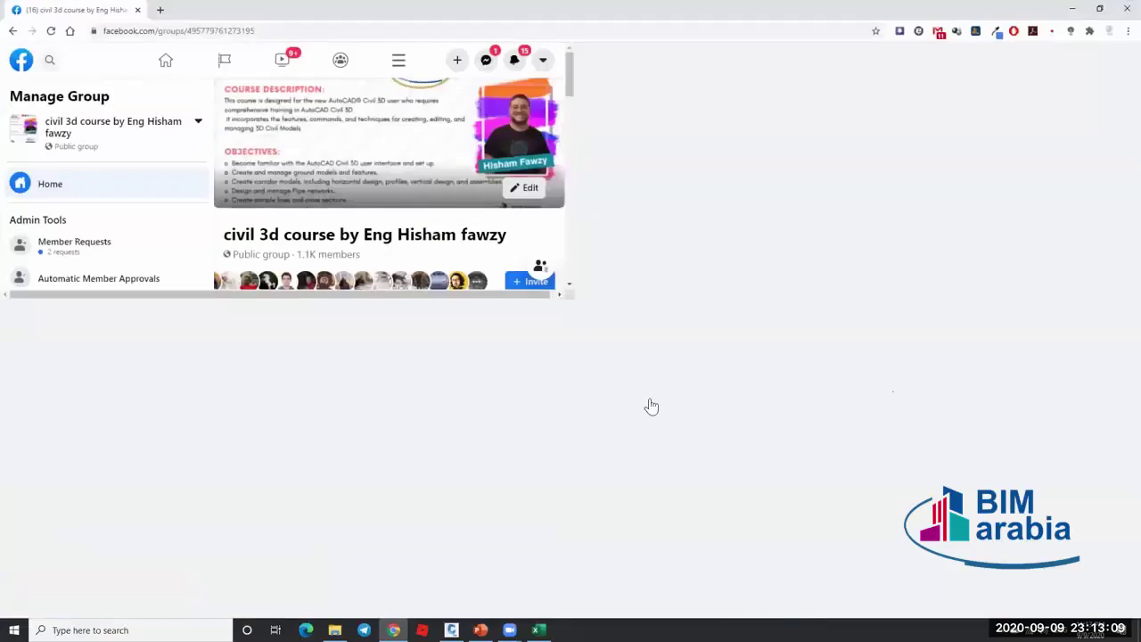
{"action": "scroll", "coordinate": [649, 403], "scroll_direction": "down", "scroll_amount": 1}
{"action": "scroll", "coordinate": [649, 400], "scroll_direction": "down", "scroll_amount": 6}
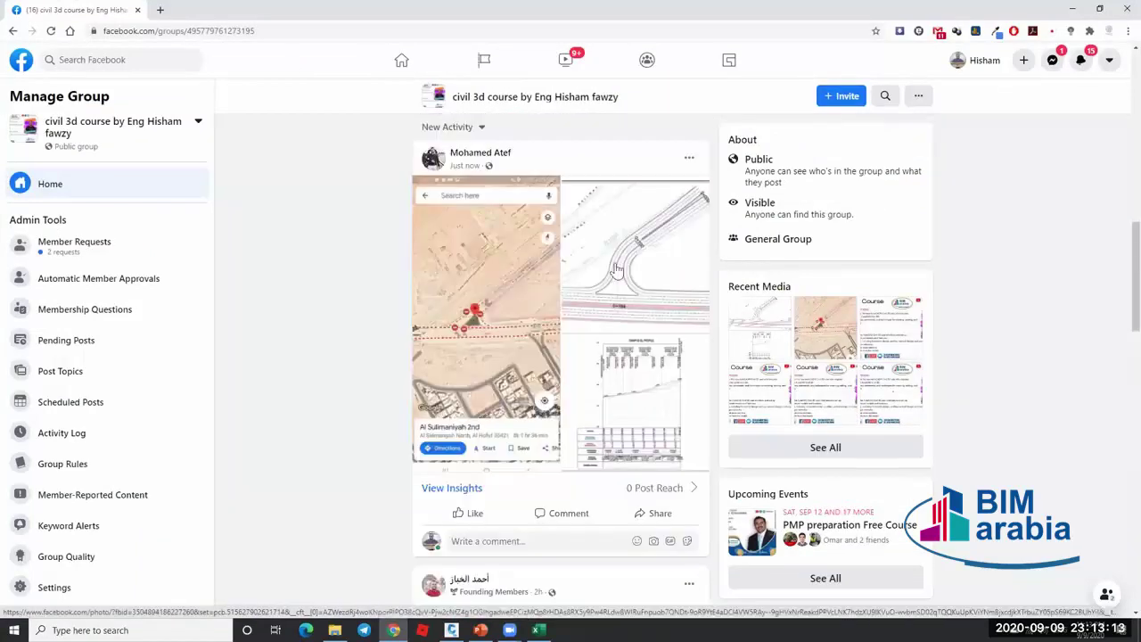
{"action": "left_click", "coordinate": [614, 336]}
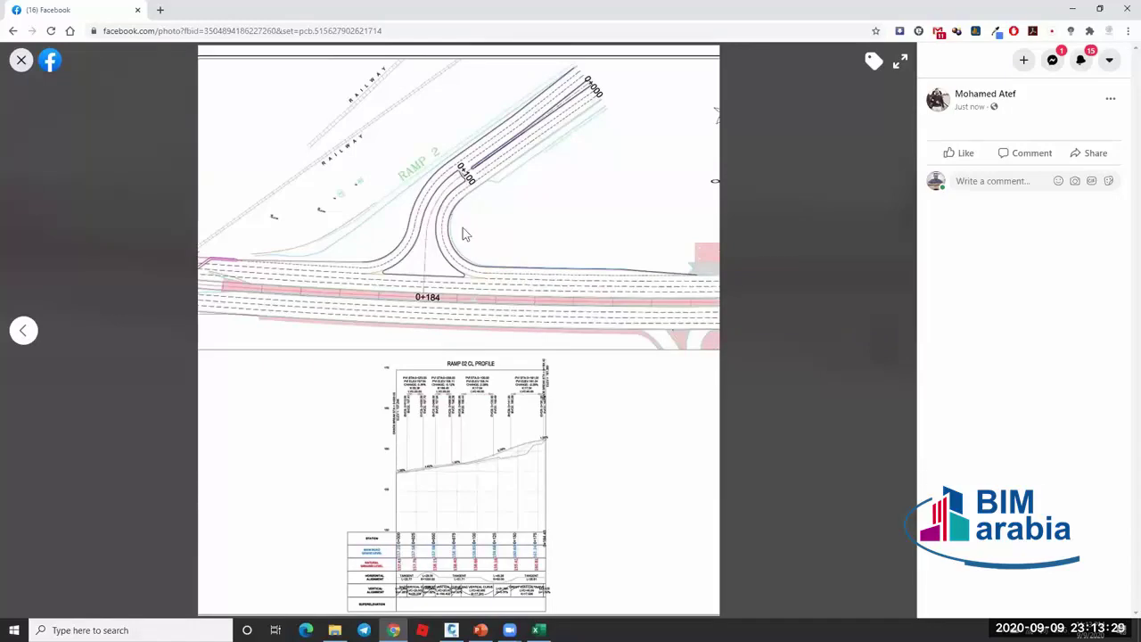
{"action": "left_click", "coordinate": [23, 330]}
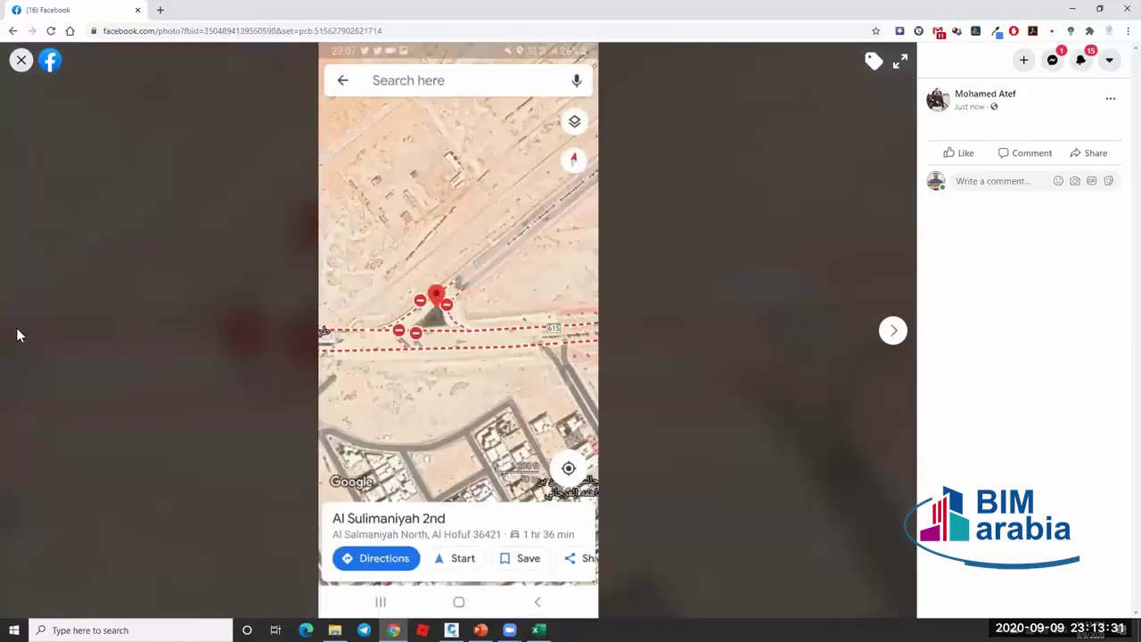
{"action": "left_click", "coordinate": [892, 331]}
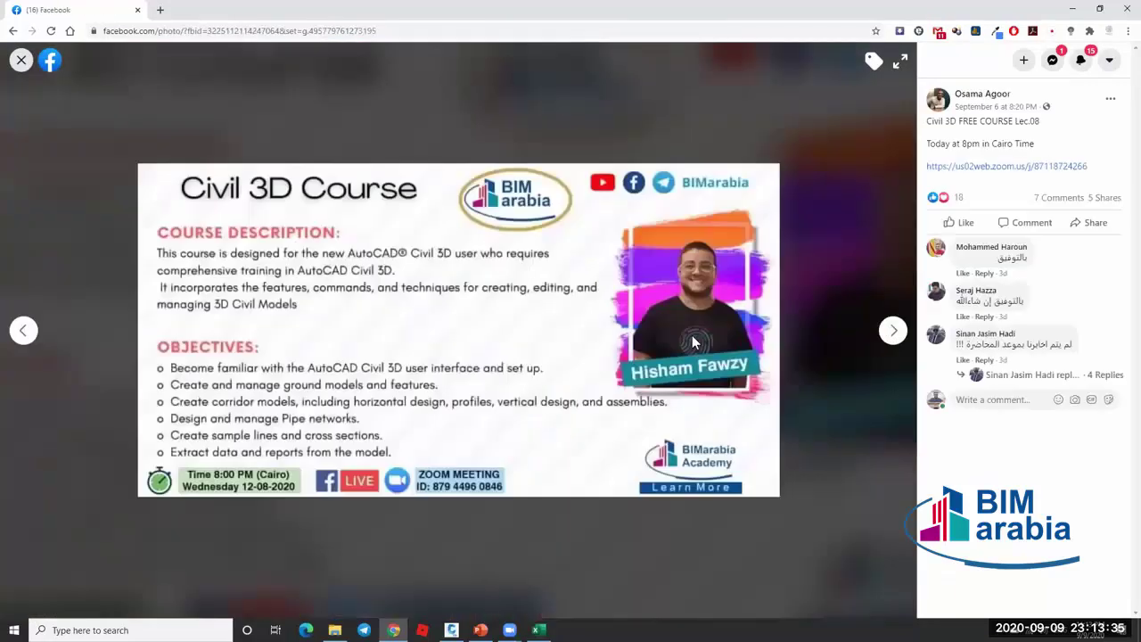
{"action": "left_click", "coordinate": [22, 60]}
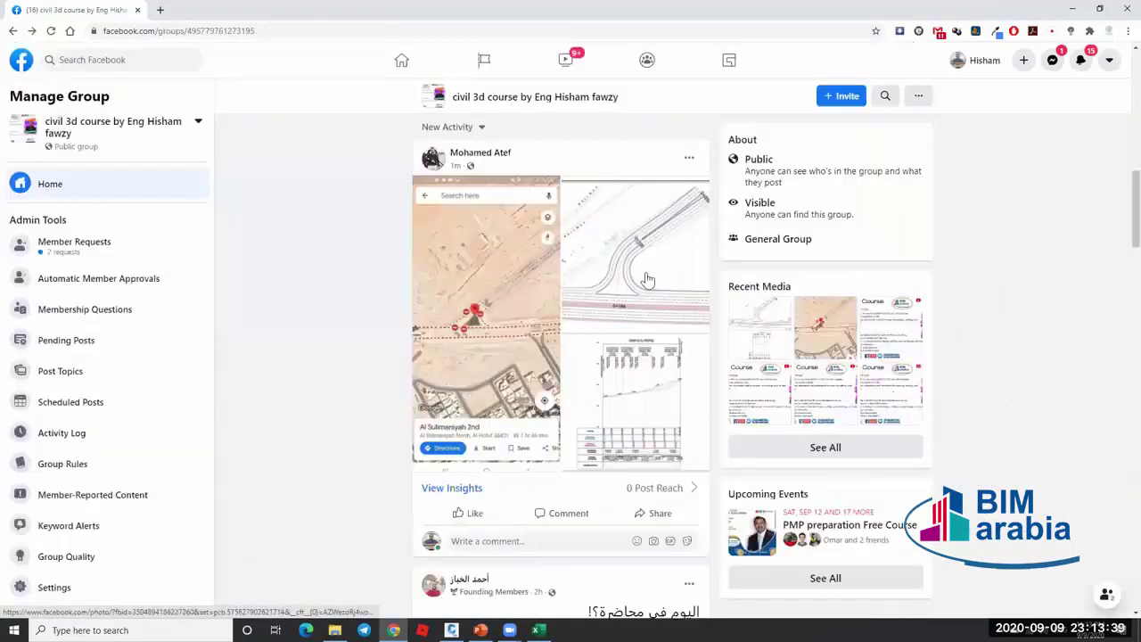
{"action": "left_click", "coordinate": [609, 287]}
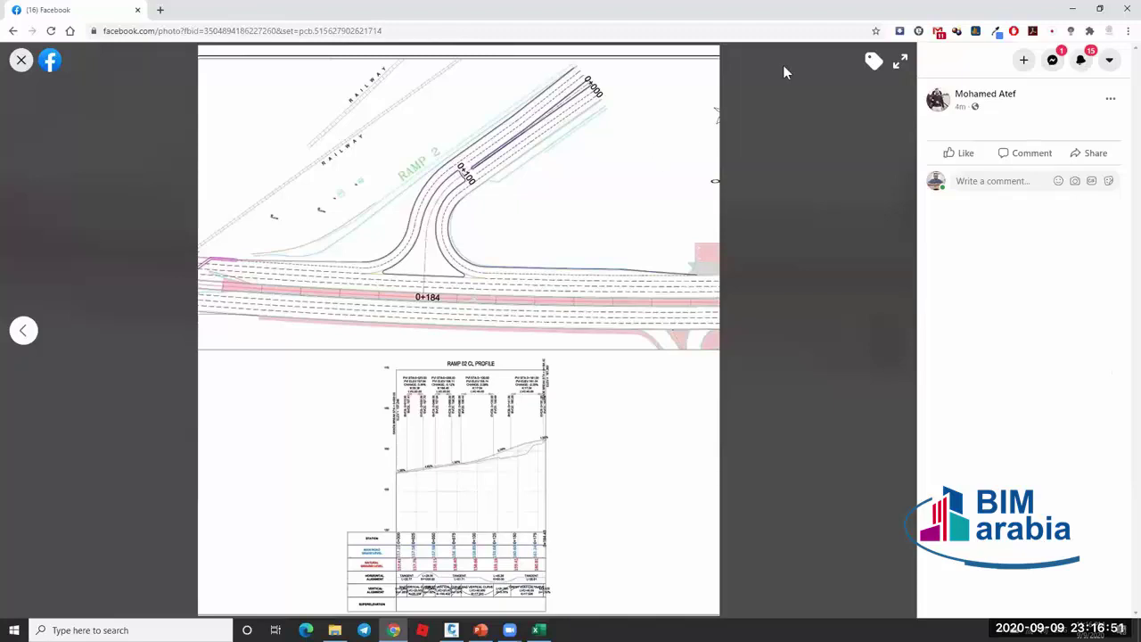
Minimize Chrome to reveal the Civil 3D cross-section drawing.
{"action": "left_click", "coordinate": [1072, 9]}
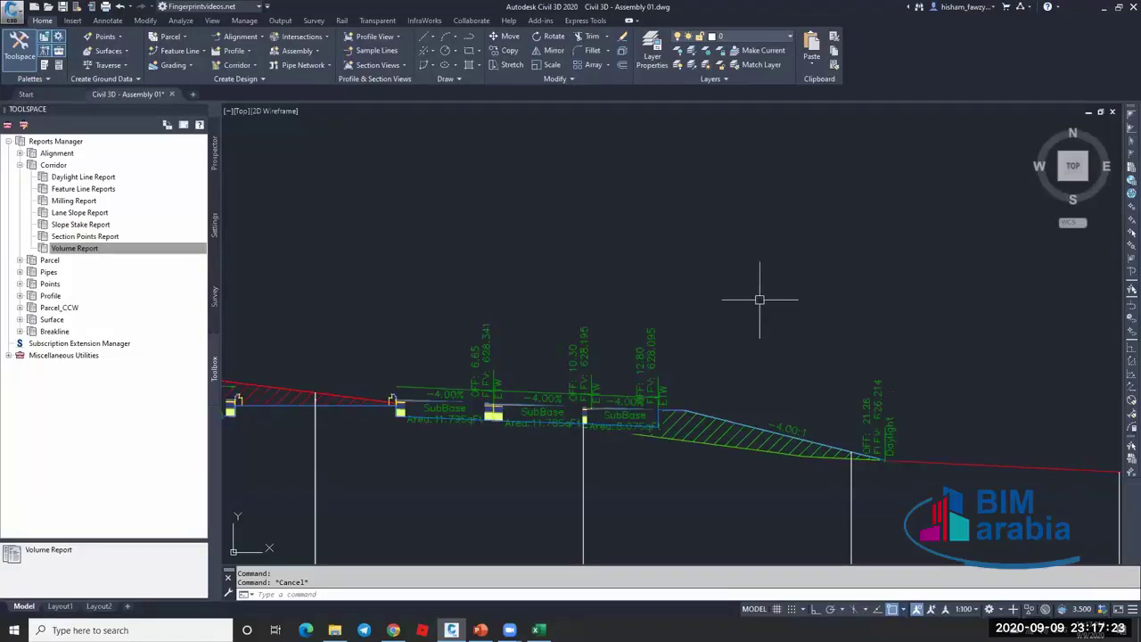
Zoom out over the section views and glance at another ribbon tab before returning to Home.
{"action": "scroll", "coordinate": [759, 299], "scroll_direction": "down", "scroll_amount": 10}
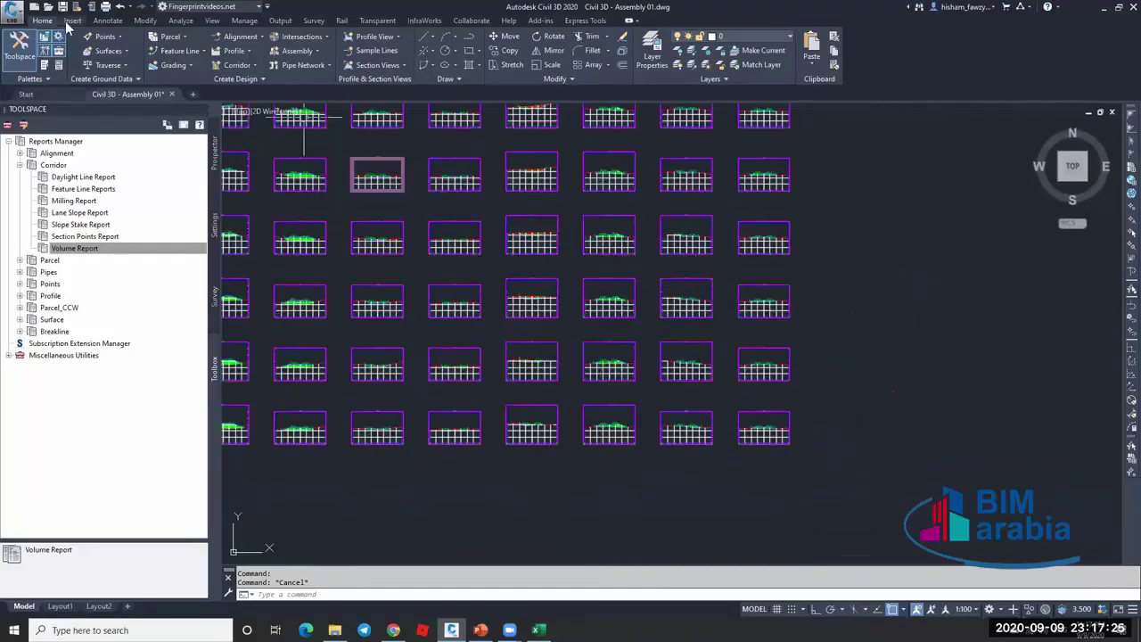
{"action": "left_click", "coordinate": [71, 20]}
{"action": "left_click", "coordinate": [42, 20]}
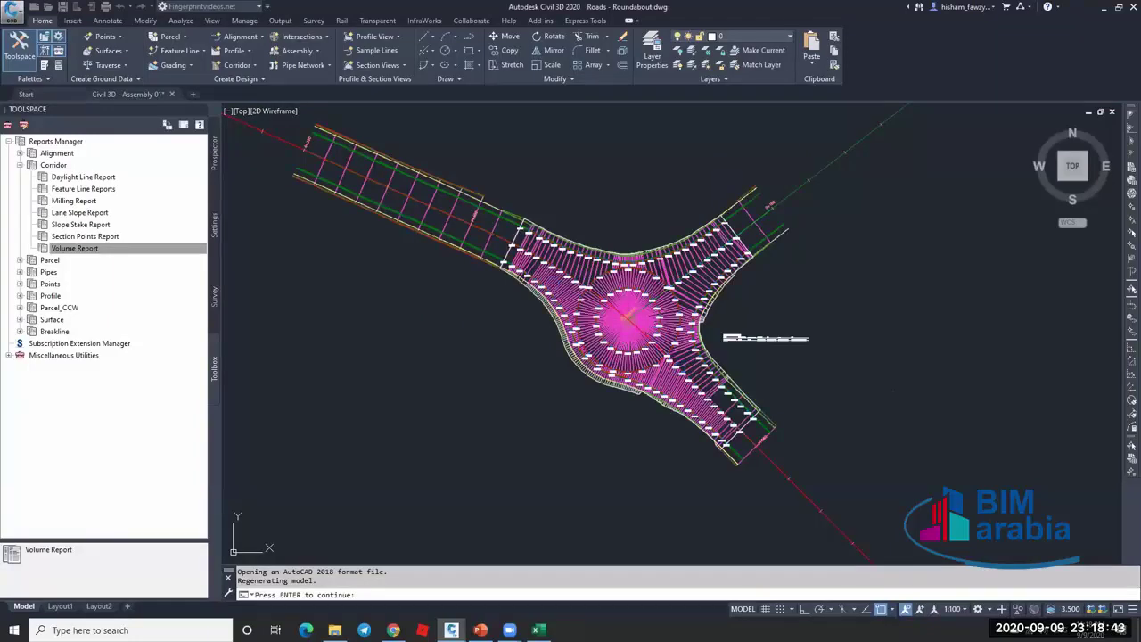
Finish opening Roads - Roundabout.dwg and zoom into the roundabout corridor.
{"action": "key", "text": "Return"}
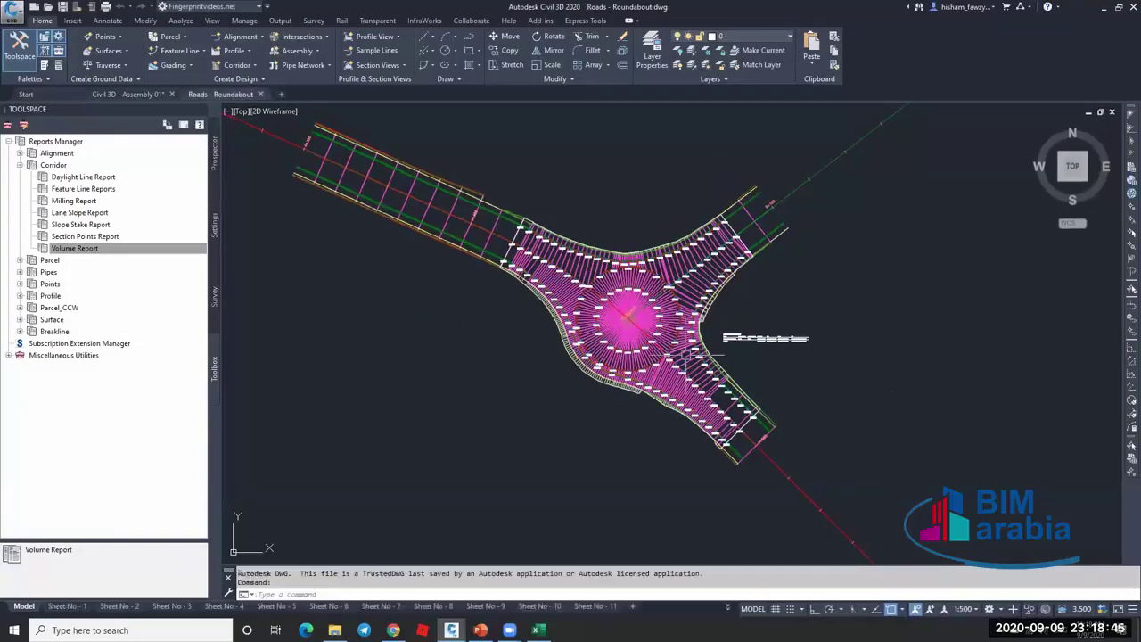
{"action": "scroll", "coordinate": [666, 316], "scroll_direction": "up", "scroll_amount": 2}
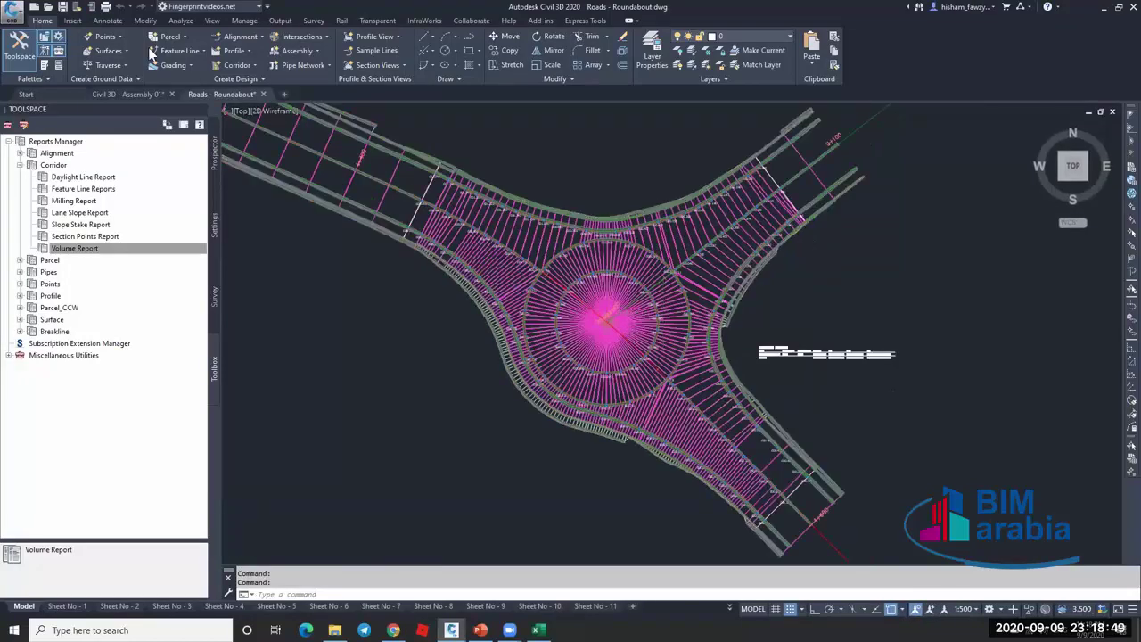
{"action": "scroll", "coordinate": [403, 162], "scroll_direction": "up", "scroll_amount": 2}
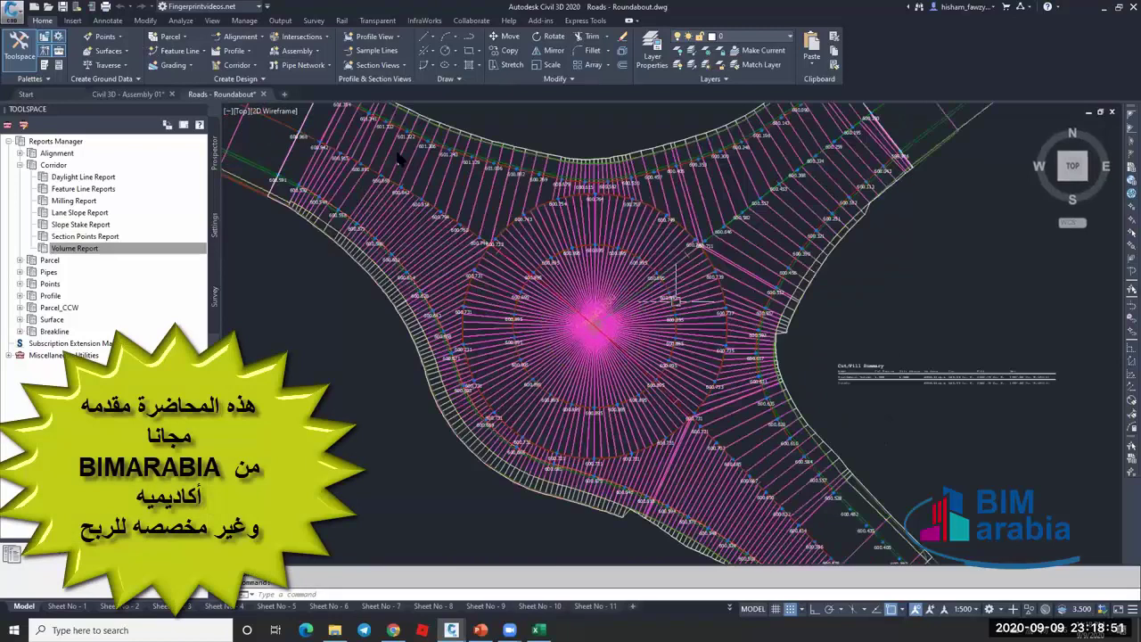
Uncheck the BL - South West Link baseline in the ROADS corridor properties, apply, and rebuild.
{"action": "double_click", "coordinate": [400, 159]}
{"action": "key", "text": "ctrl+Tab"}
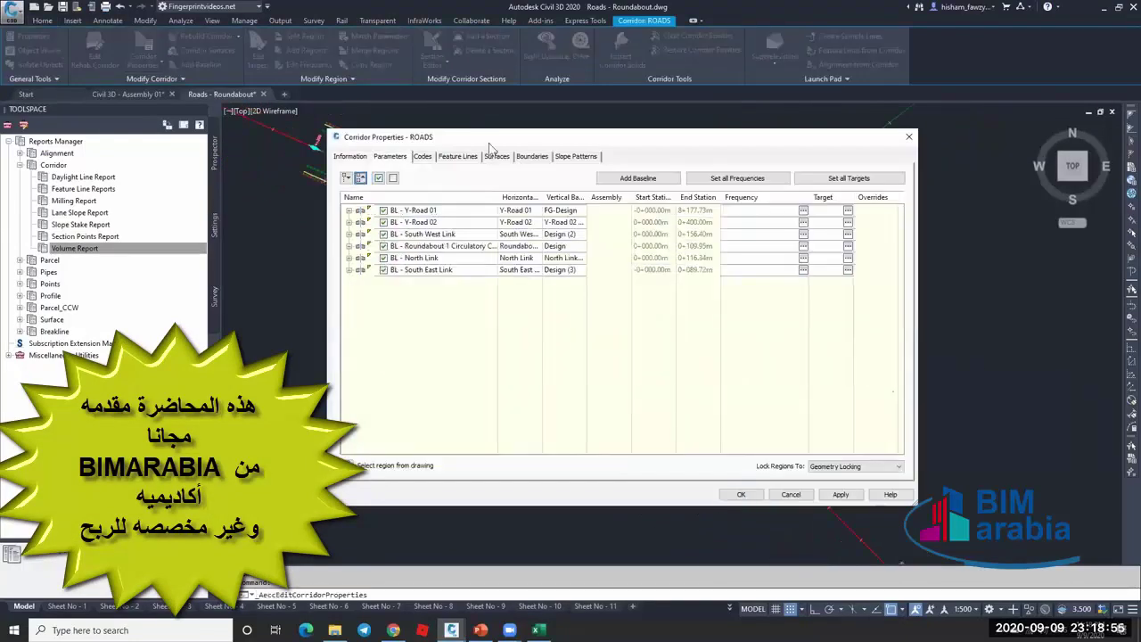
{"action": "left_click_drag", "start_coordinate": [489, 142], "coordinate": [821, 190]}
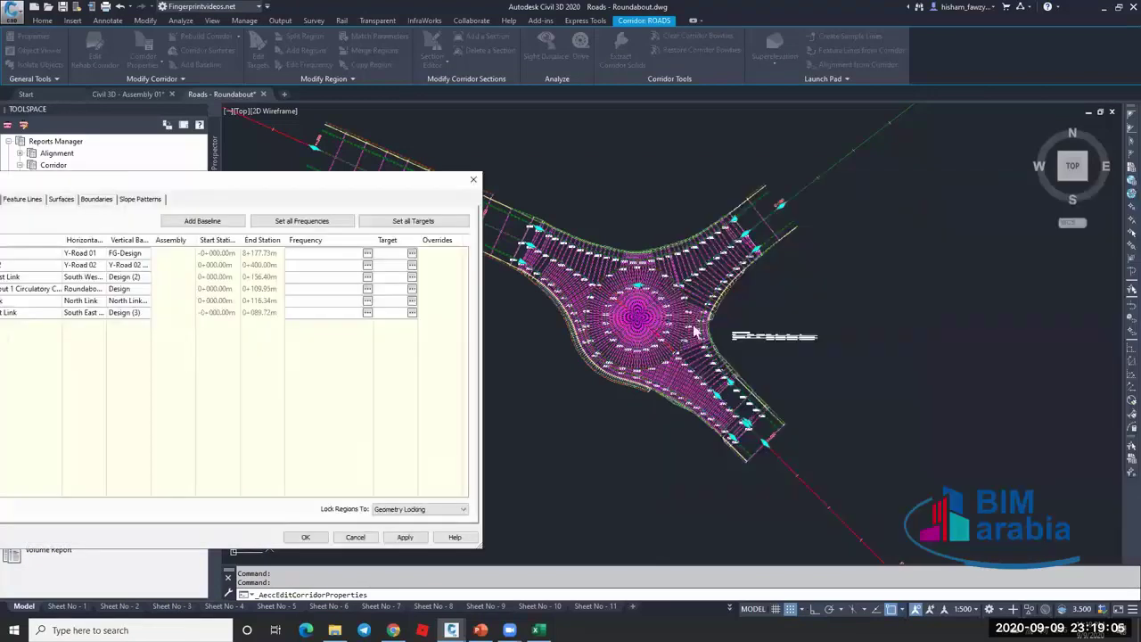
{"action": "left_click_drag", "start_coordinate": [406, 182], "coordinate": [543, 160]}
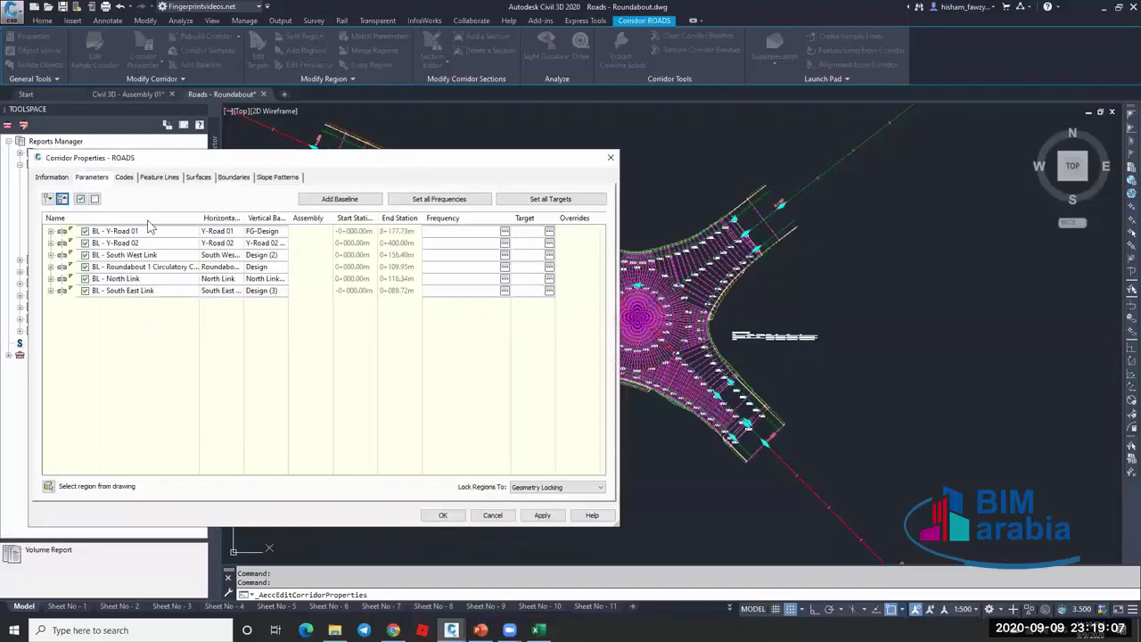
{"action": "left_click", "coordinate": [150, 244]}
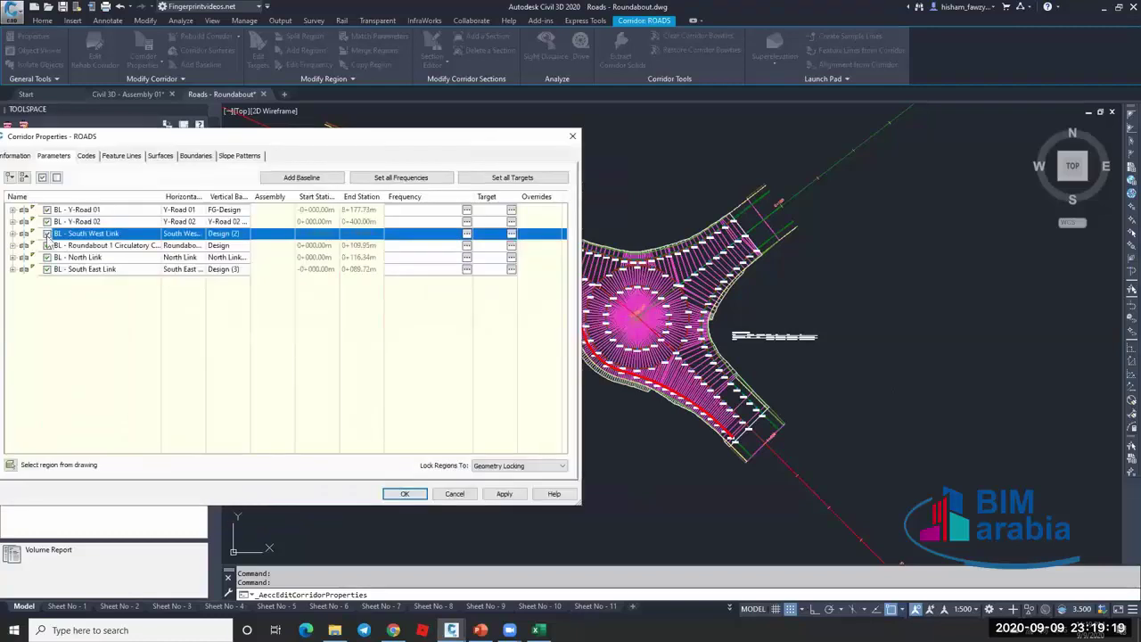
{"action": "left_click", "coordinate": [504, 495]}
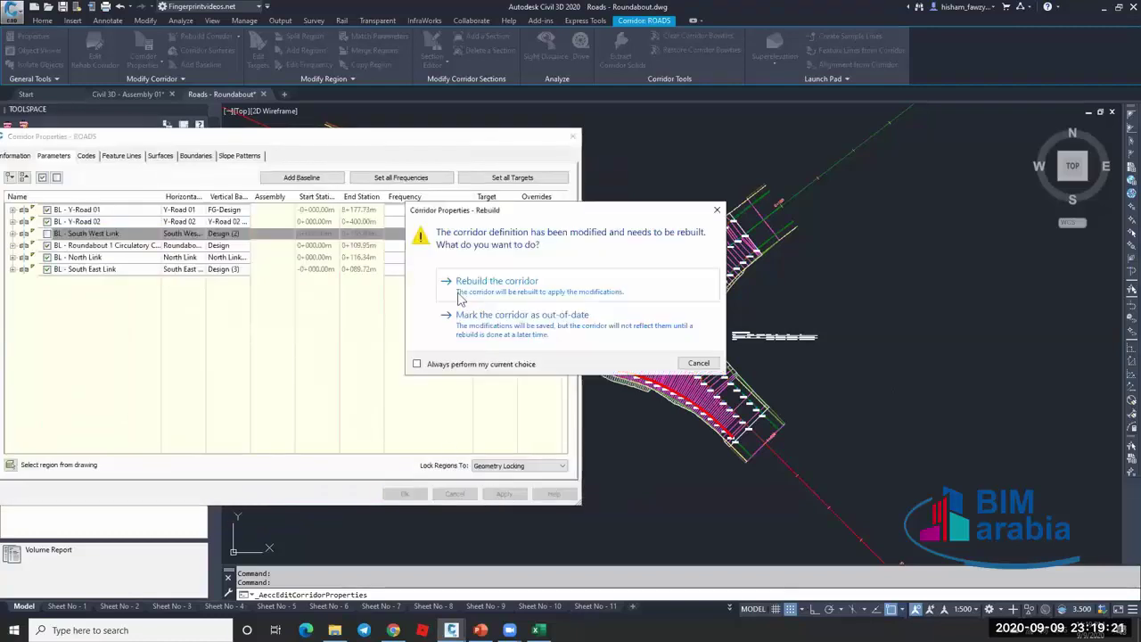
{"action": "left_click", "coordinate": [517, 322]}
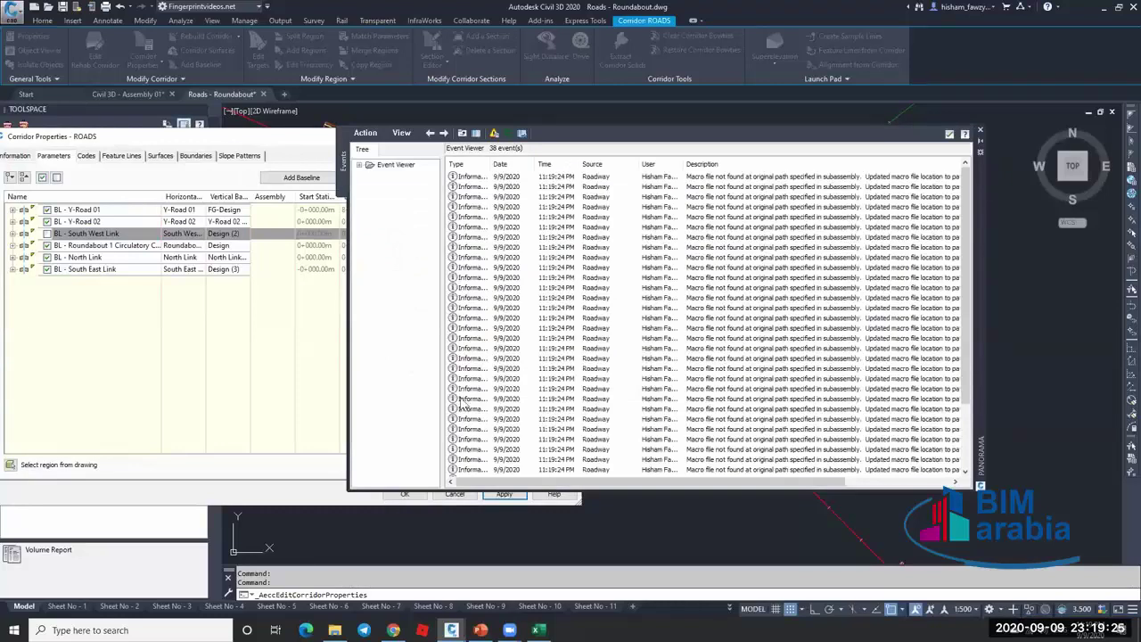
{"action": "left_click", "coordinate": [407, 498]}
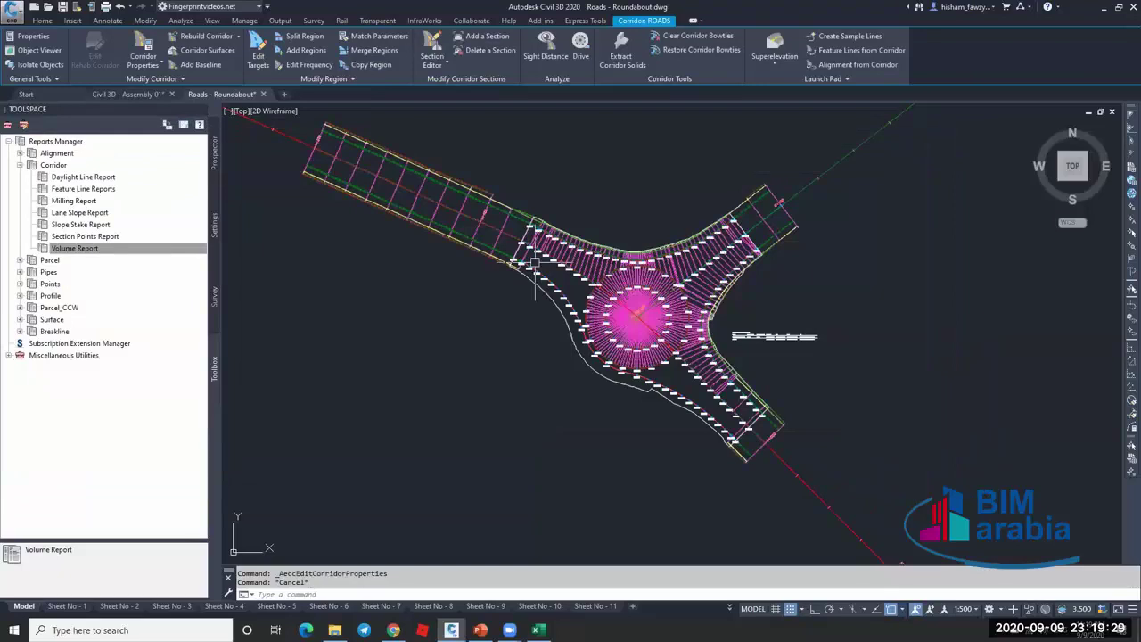
{"action": "scroll", "coordinate": [596, 265], "scroll_direction": "up", "scroll_amount": 2}
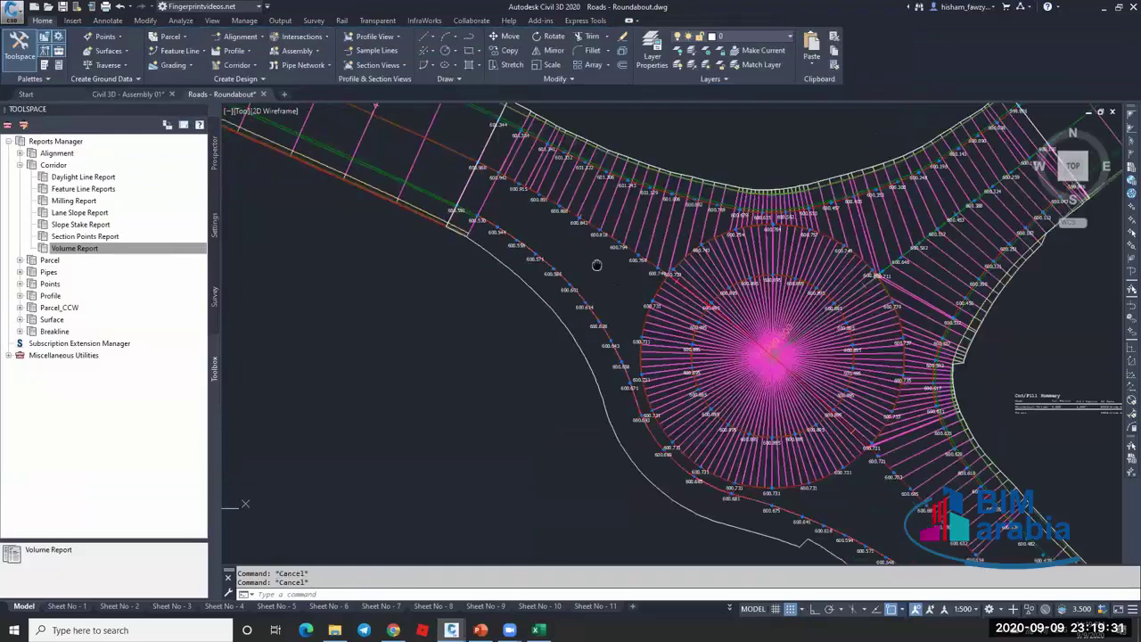
{"action": "scroll", "coordinate": [597, 265], "scroll_direction": "up", "scroll_amount": 3}
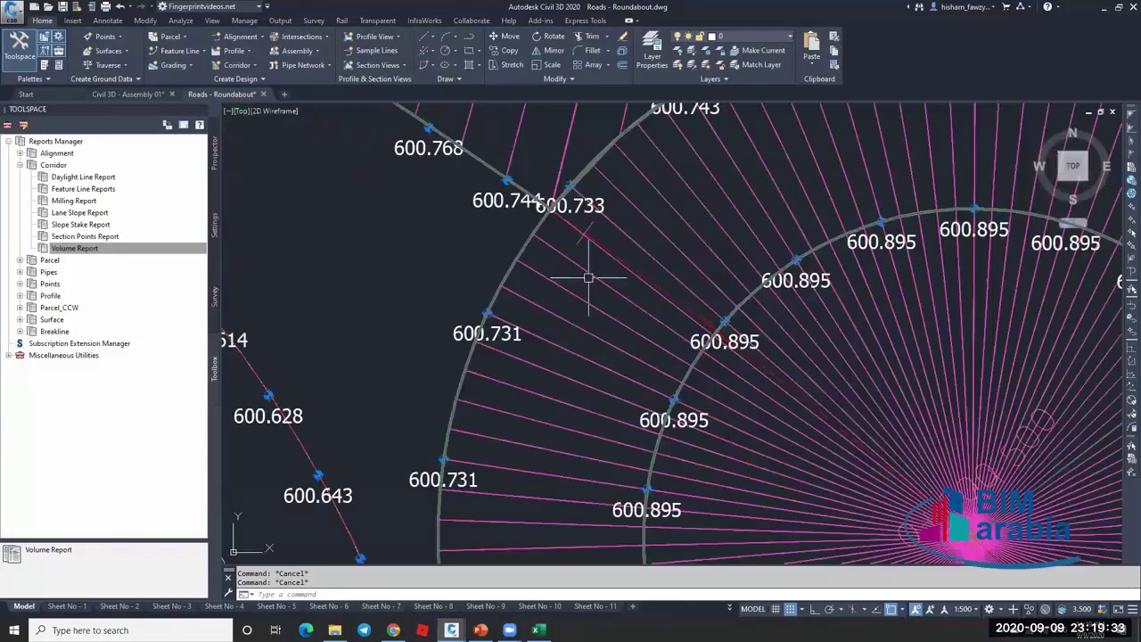
{"action": "left_click", "coordinate": [588, 278]}
{"action": "scroll", "coordinate": [588, 278], "scroll_direction": "down", "scroll_amount": 4}
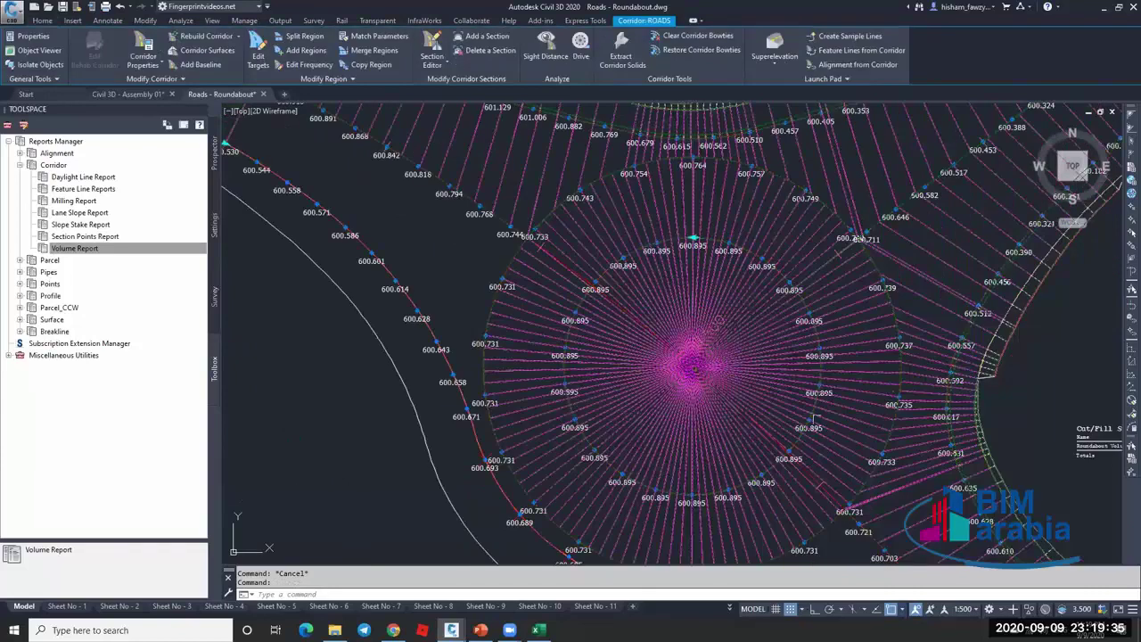
{"action": "scroll", "coordinate": [660, 240], "scroll_direction": "down", "scroll_amount": 2}
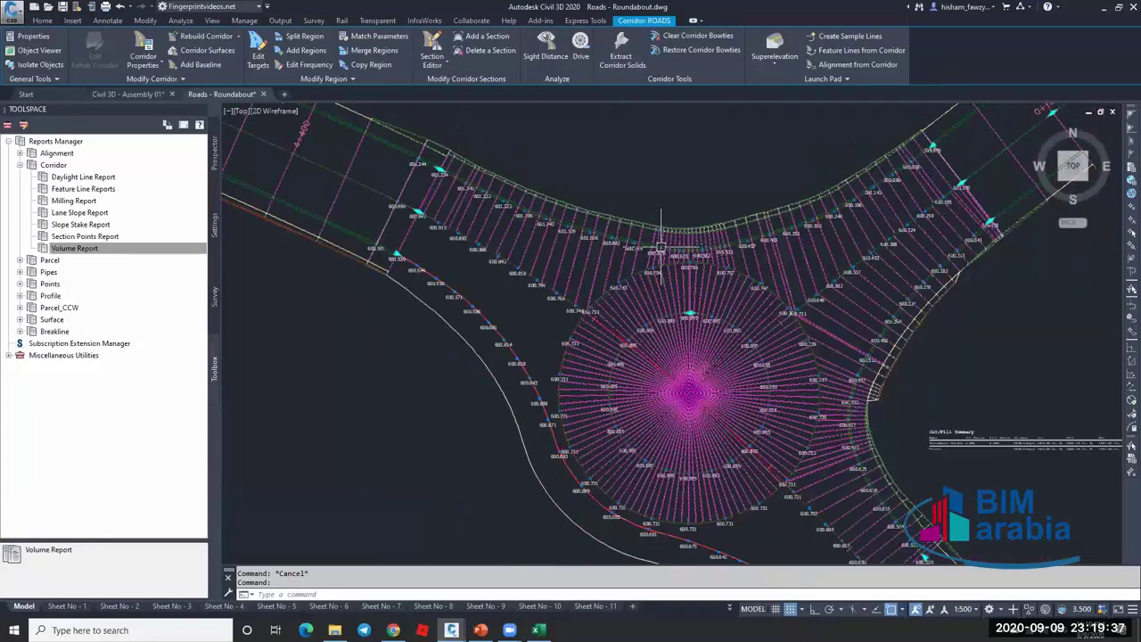
{"action": "key", "text": "Escape"}
{"action": "scroll", "coordinate": [661, 241], "scroll_direction": "down", "scroll_amount": 2}
{"action": "scroll", "coordinate": [880, 232], "scroll_direction": "down", "scroll_amount": 3}
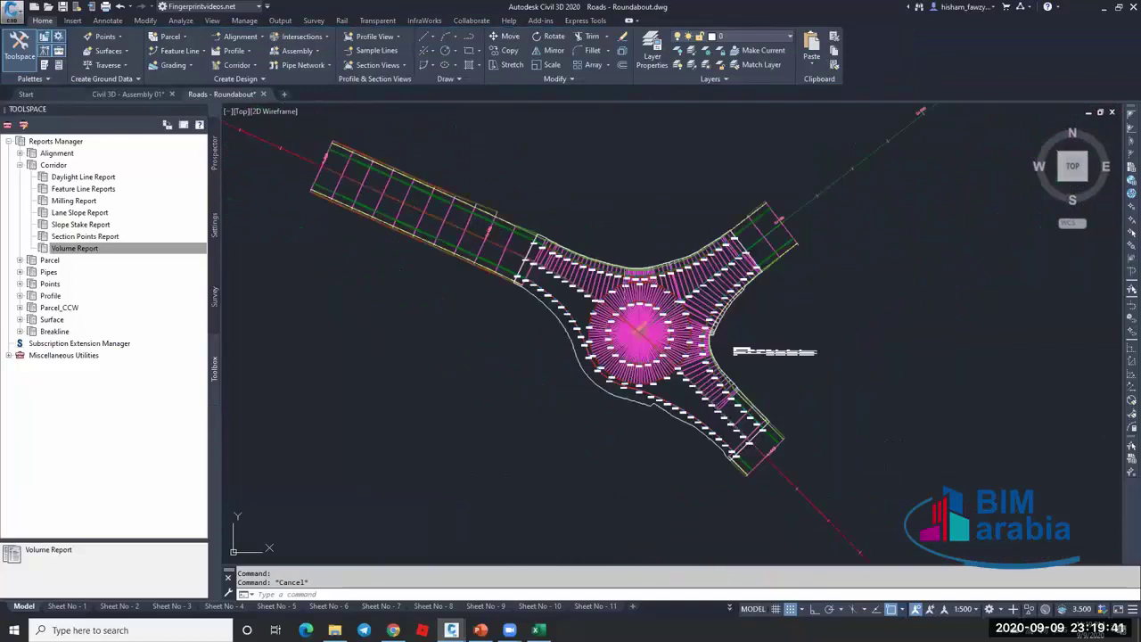
{"action": "scroll", "coordinate": [629, 267], "scroll_direction": "up", "scroll_amount": 5}
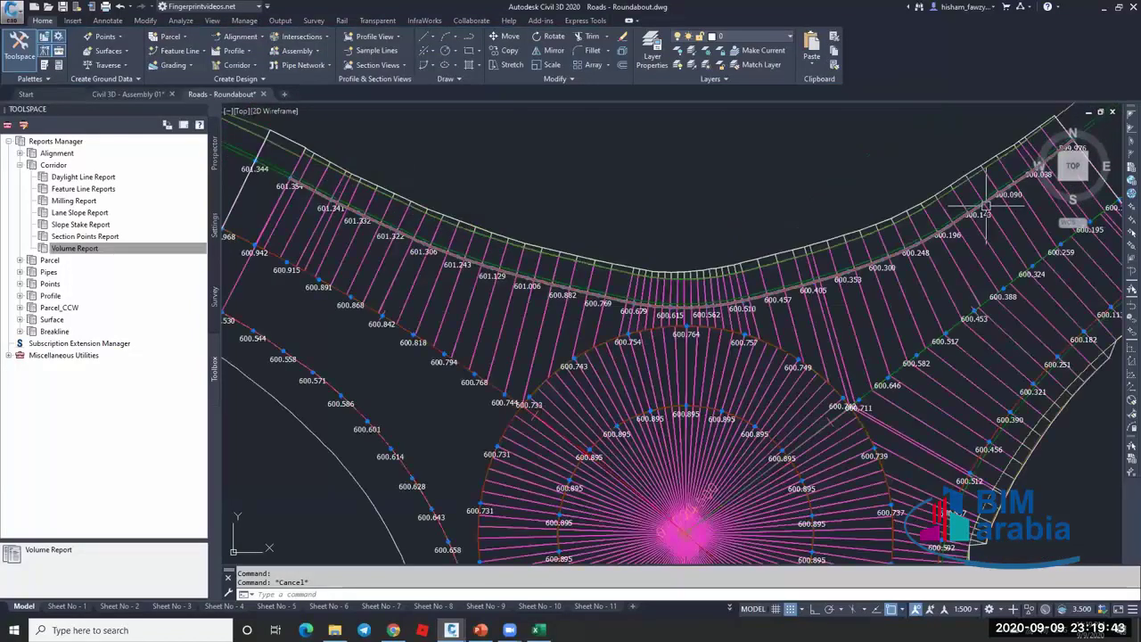
{"action": "middle_click_drag", "start_coordinate": [987, 206], "coordinate": [782, 252]}
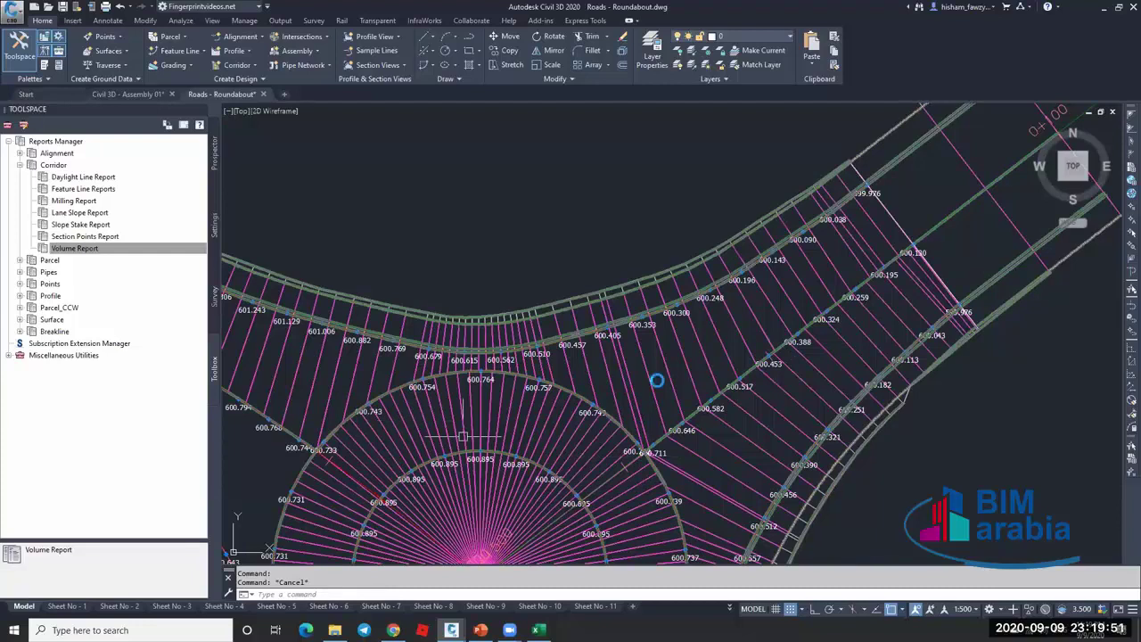
{"action": "middle_click_drag", "start_coordinate": [462, 436], "coordinate": [673, 410]}
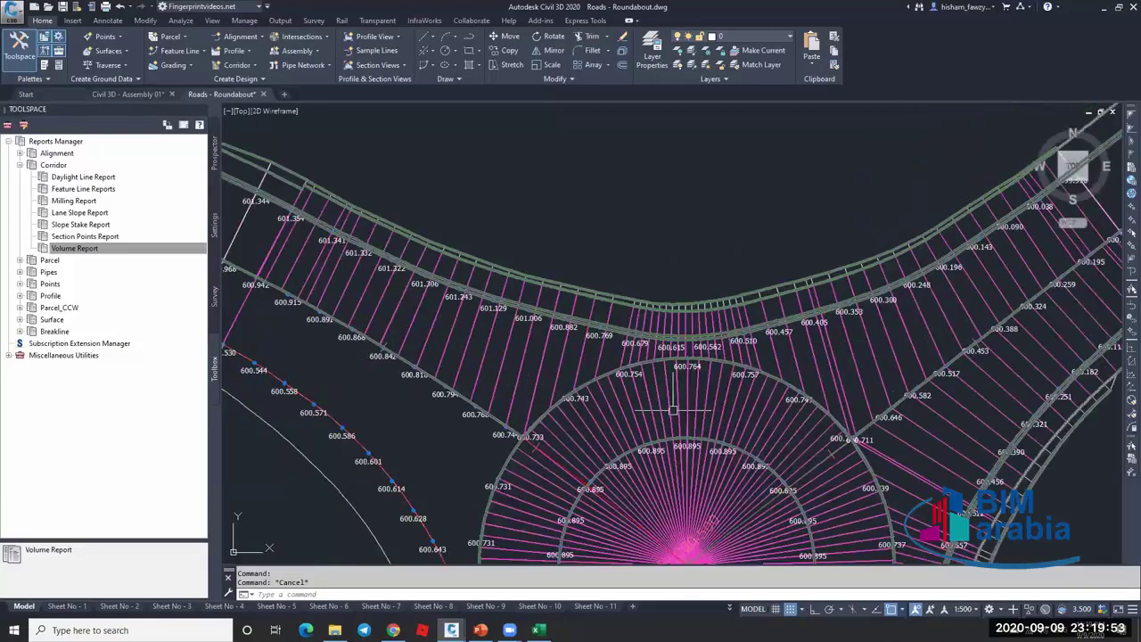
{"action": "scroll", "coordinate": [589, 372], "scroll_direction": "down", "scroll_amount": 1}
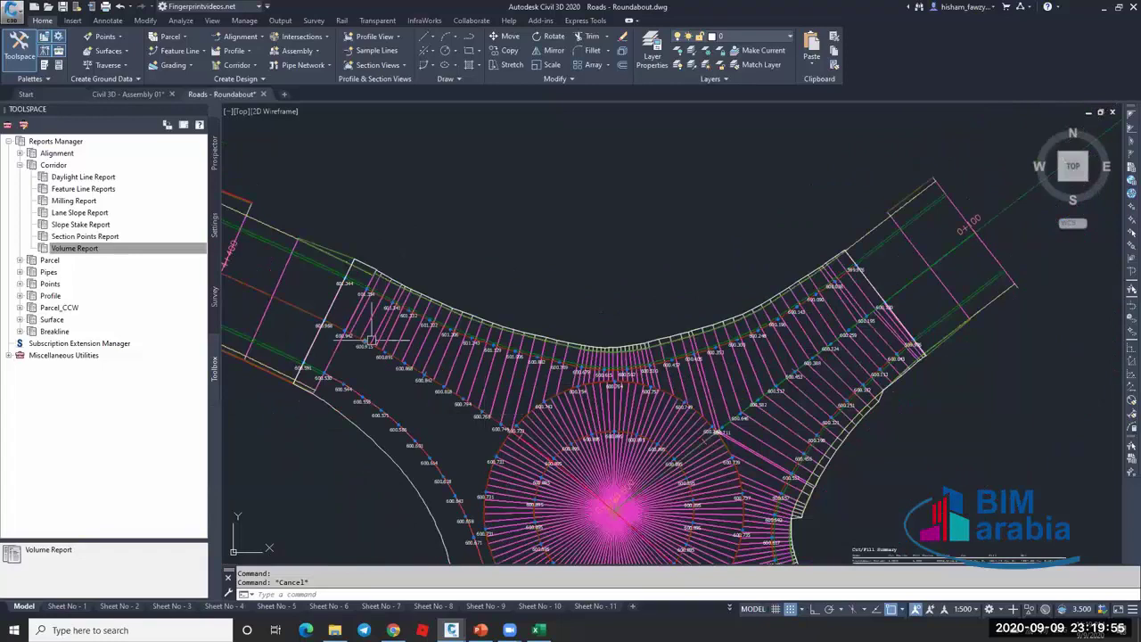
{"action": "scroll", "coordinate": [450, 334], "scroll_direction": "down", "scroll_amount": 1}
{"action": "mouse_move", "coordinate": [325, 279]}
{"action": "middle_mouse_down"}
{"action": "mouse_move", "coordinate": [415, 275]}
{"action": "mouse_move", "coordinate": [369, 147]}
{"action": "middle_mouse_up"}
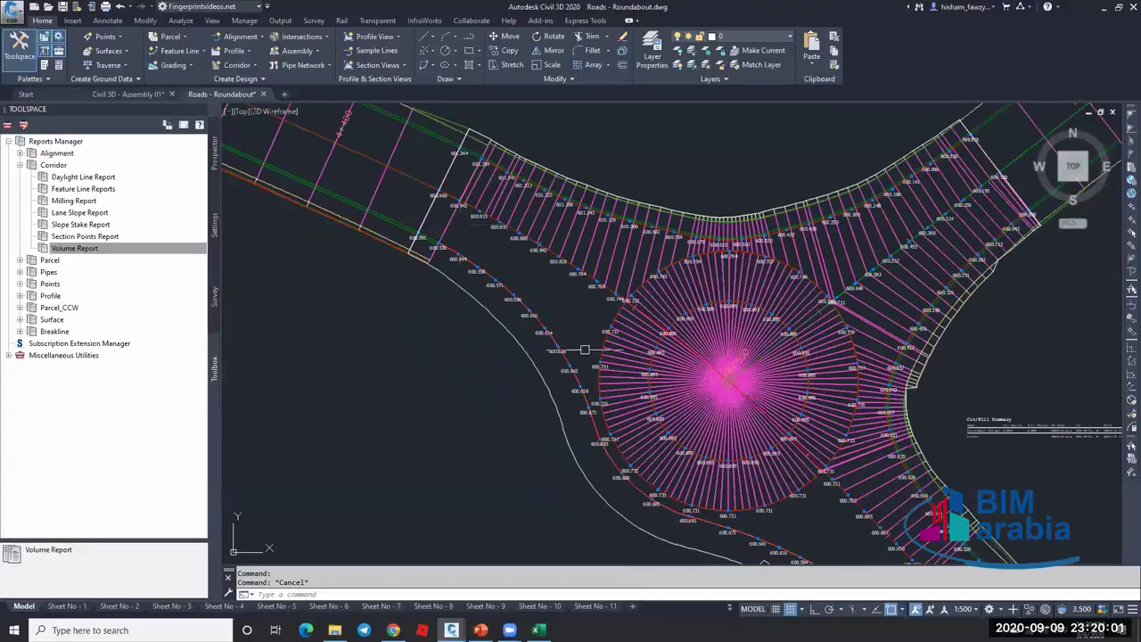
{"action": "middle_click_drag", "start_coordinate": [584, 349], "coordinate": [550, 308]}
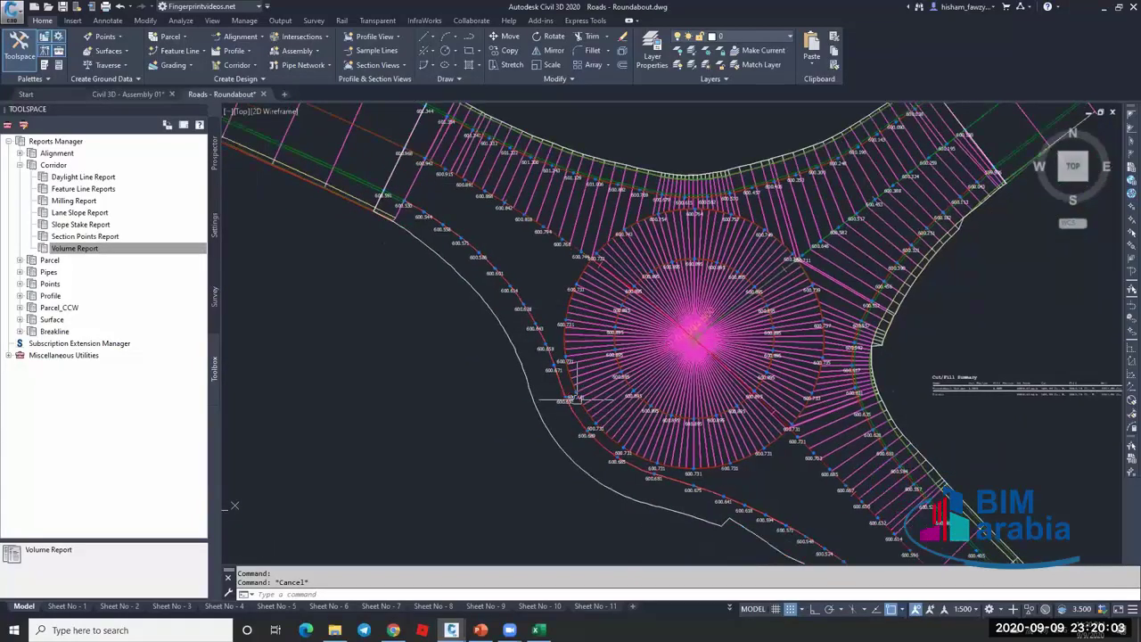
{"action": "scroll", "coordinate": [575, 400], "scroll_direction": "up", "scroll_amount": 5}
{"action": "scroll", "coordinate": [552, 429], "scroll_direction": "down", "scroll_amount": 4}
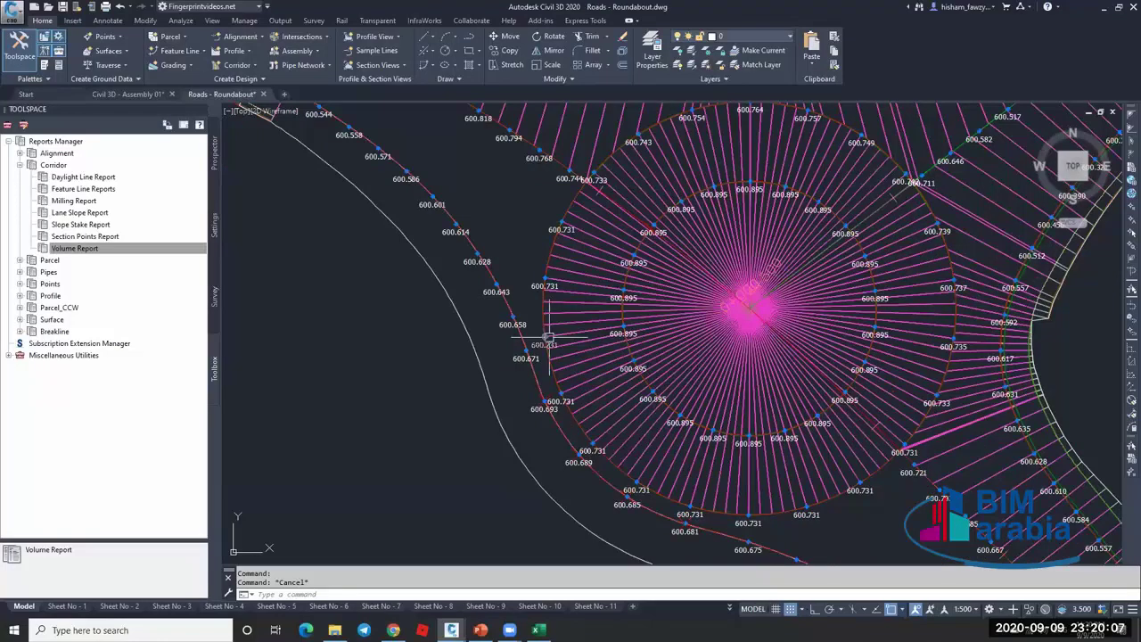
{"action": "middle_click_drag", "start_coordinate": [539, 229], "coordinate": [591, 344]}
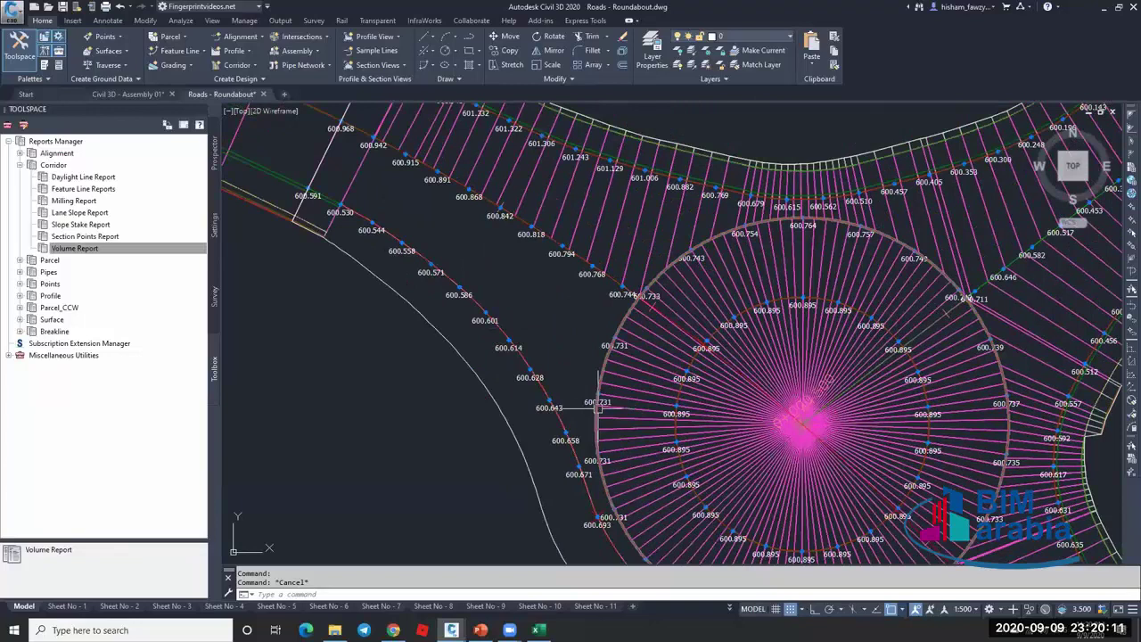
{"action": "scroll", "coordinate": [597, 405], "scroll_direction": "down", "scroll_amount": 3}
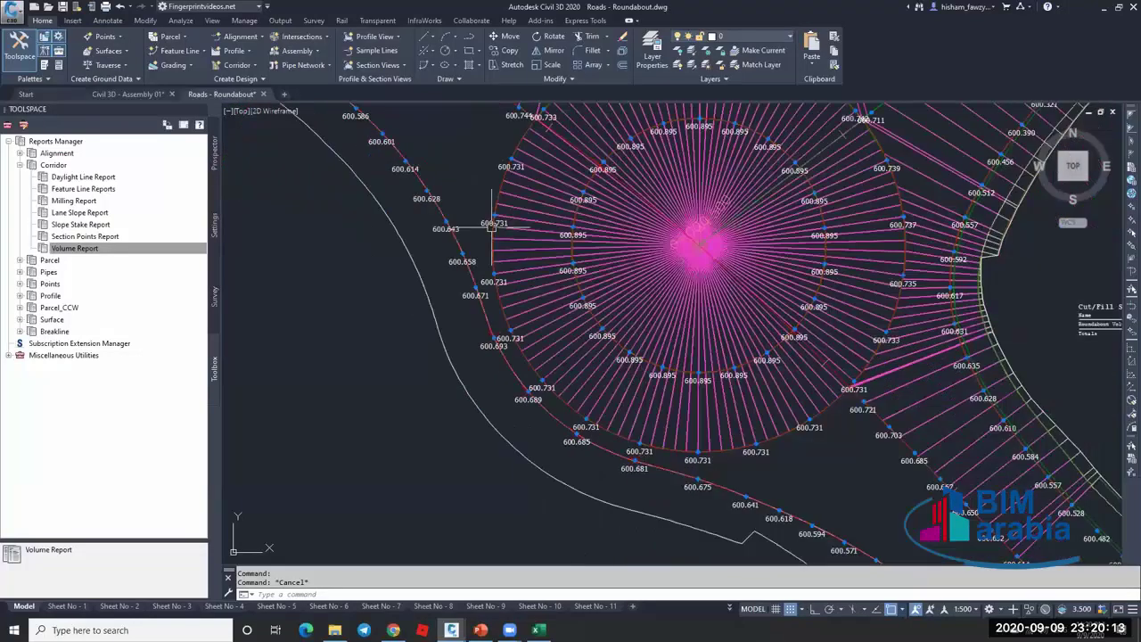
{"action": "scroll", "coordinate": [689, 410], "scroll_direction": "down", "scroll_amount": 3}
{"action": "scroll", "coordinate": [689, 411], "scroll_direction": "up", "scroll_amount": 2}
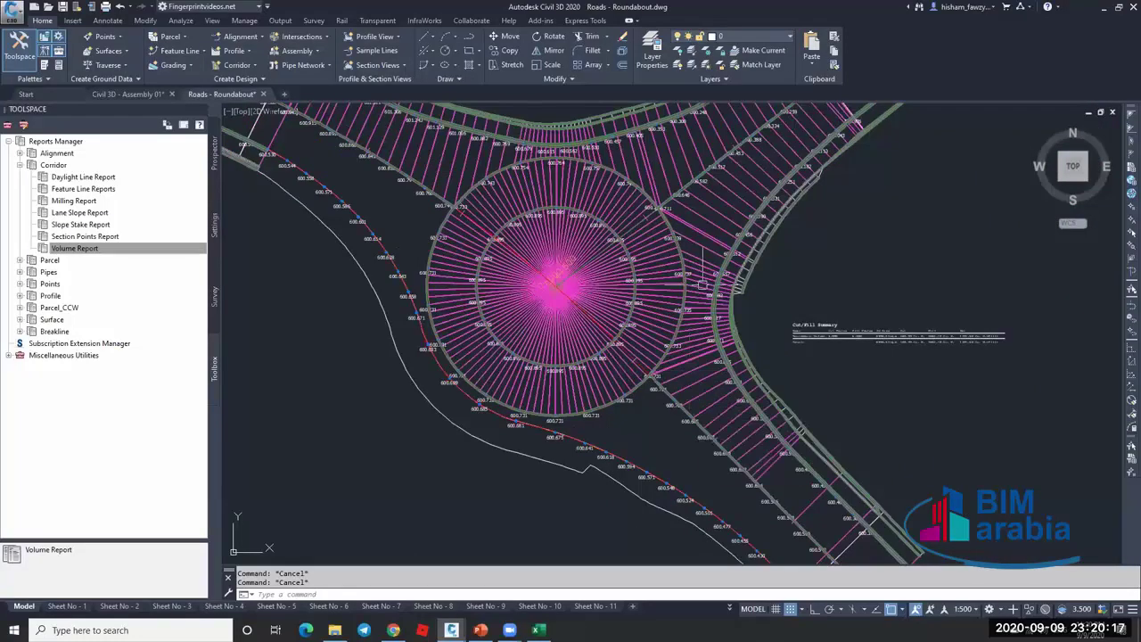
{"action": "scroll", "coordinate": [701, 290], "scroll_direction": "up", "scroll_amount": 4}
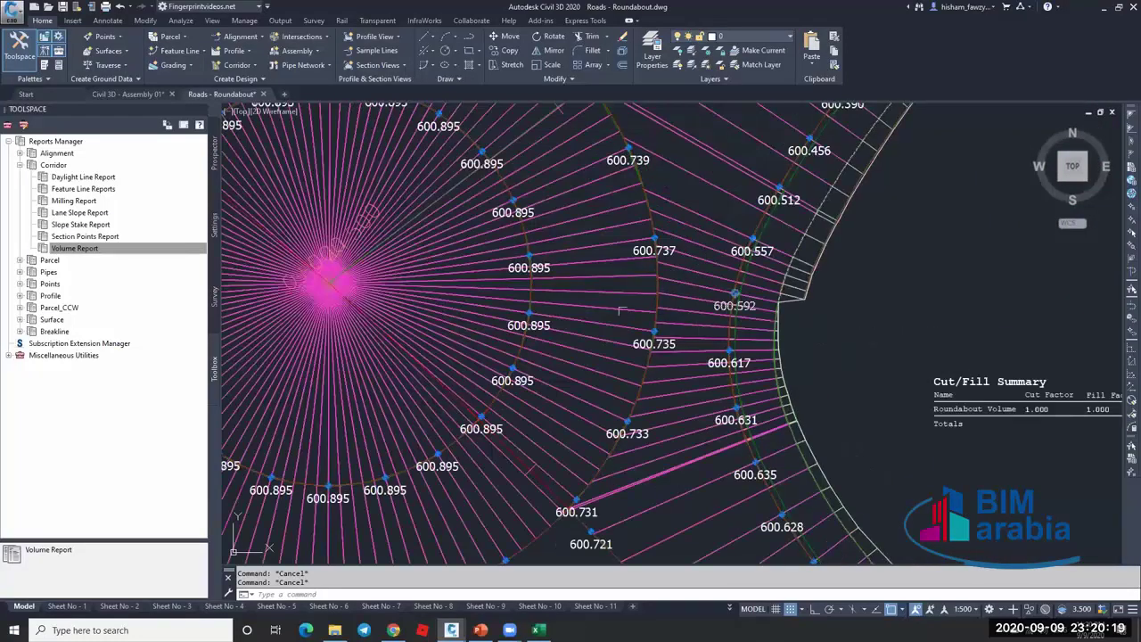
{"action": "scroll", "coordinate": [622, 311], "scroll_direction": "down", "scroll_amount": 2}
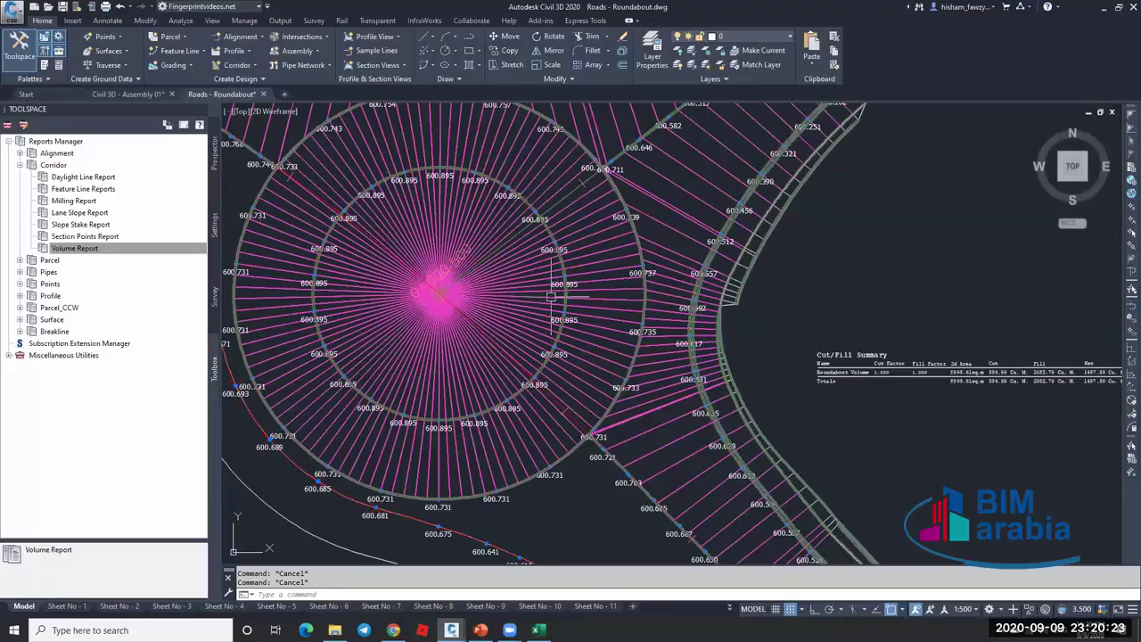
{"action": "scroll", "coordinate": [704, 308], "scroll_direction": "down", "scroll_amount": 3}
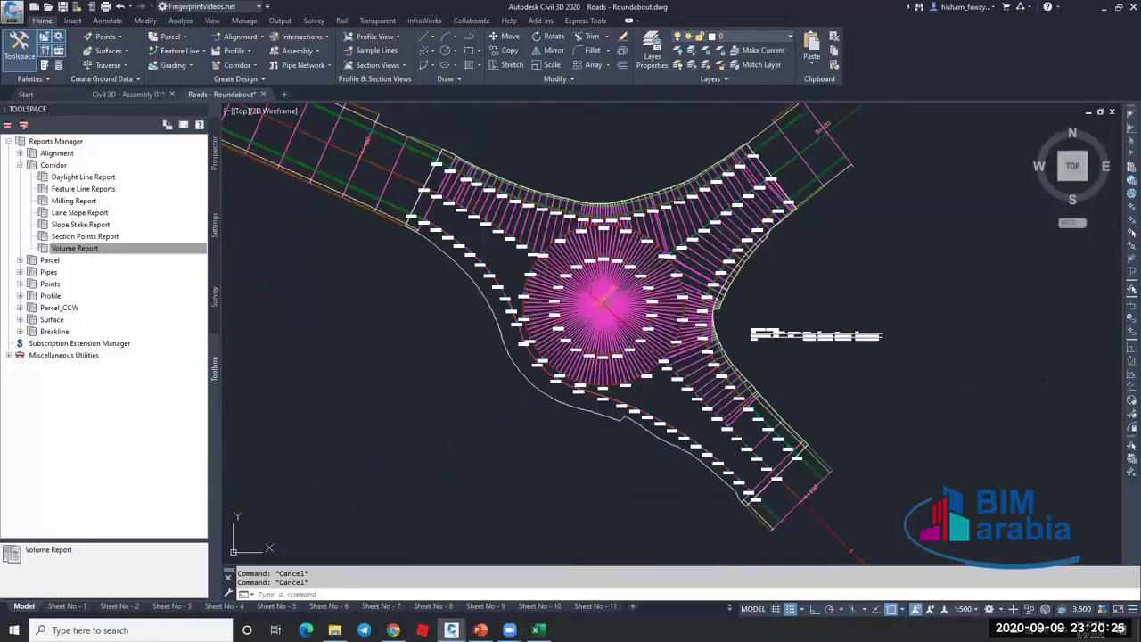
{"action": "scroll", "coordinate": [753, 285], "scroll_direction": "up", "scroll_amount": 5}
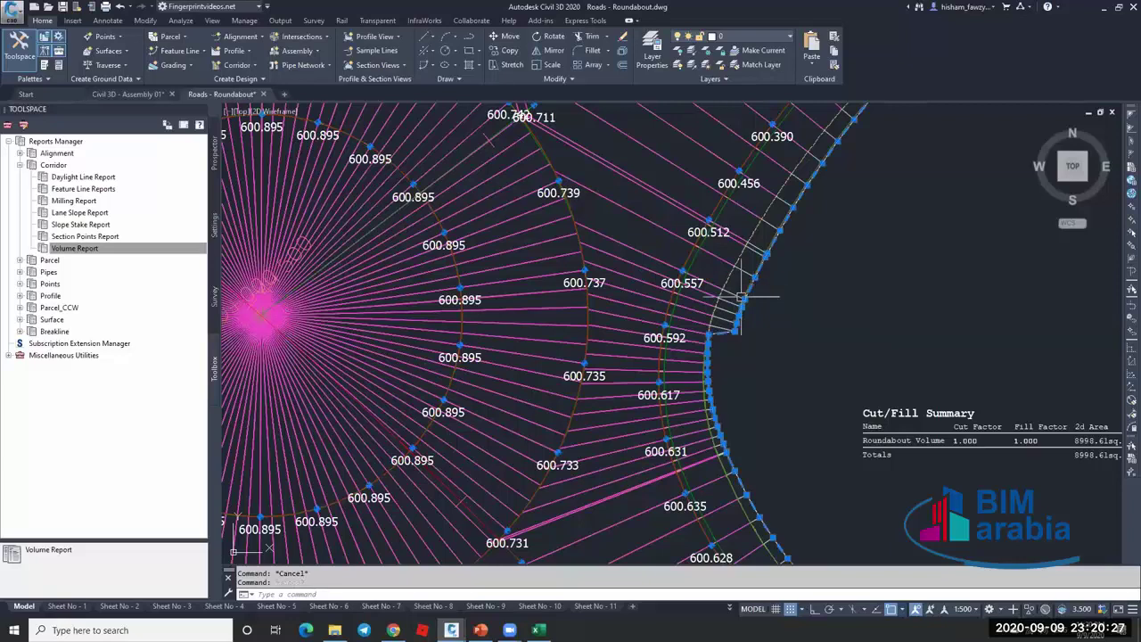
{"action": "scroll", "coordinate": [749, 294], "scroll_direction": "down", "scroll_amount": 5}
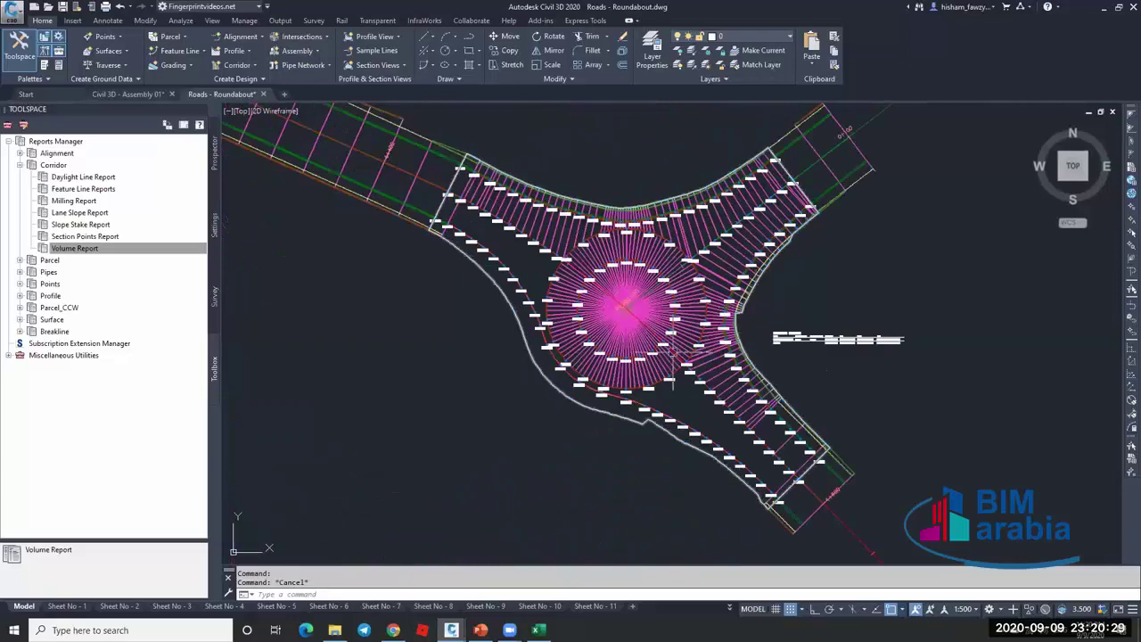
{"action": "scroll", "coordinate": [672, 351], "scroll_direction": "up", "scroll_amount": 2}
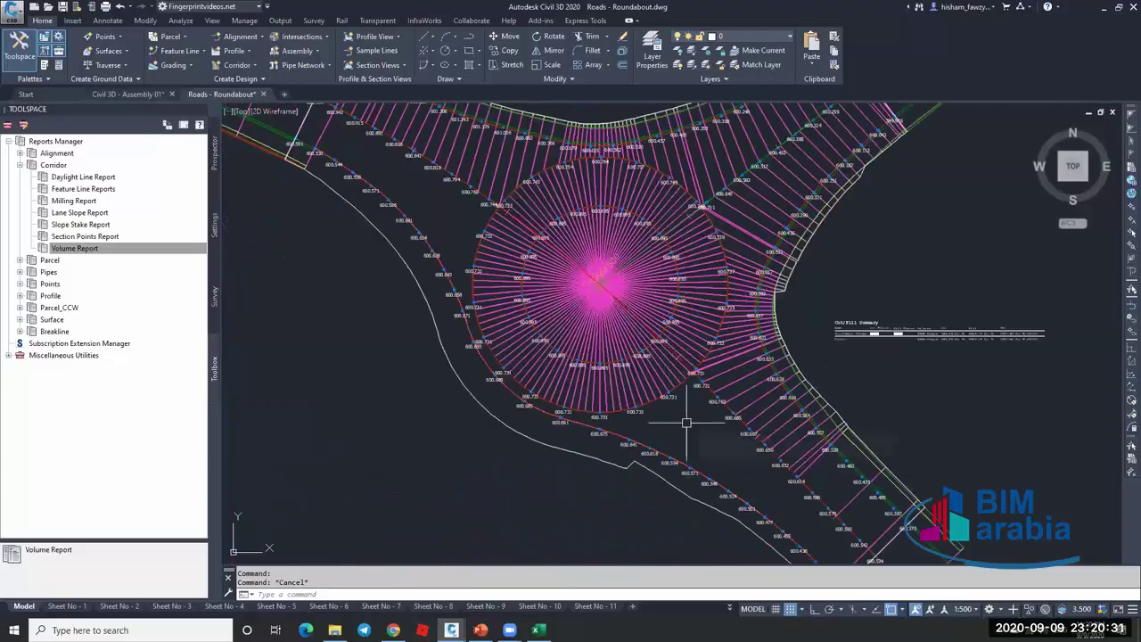
{"action": "scroll", "coordinate": [687, 347], "scroll_direction": "up", "scroll_amount": 3}
{"action": "scroll", "coordinate": [673, 312], "scroll_direction": "down", "scroll_amount": 3}
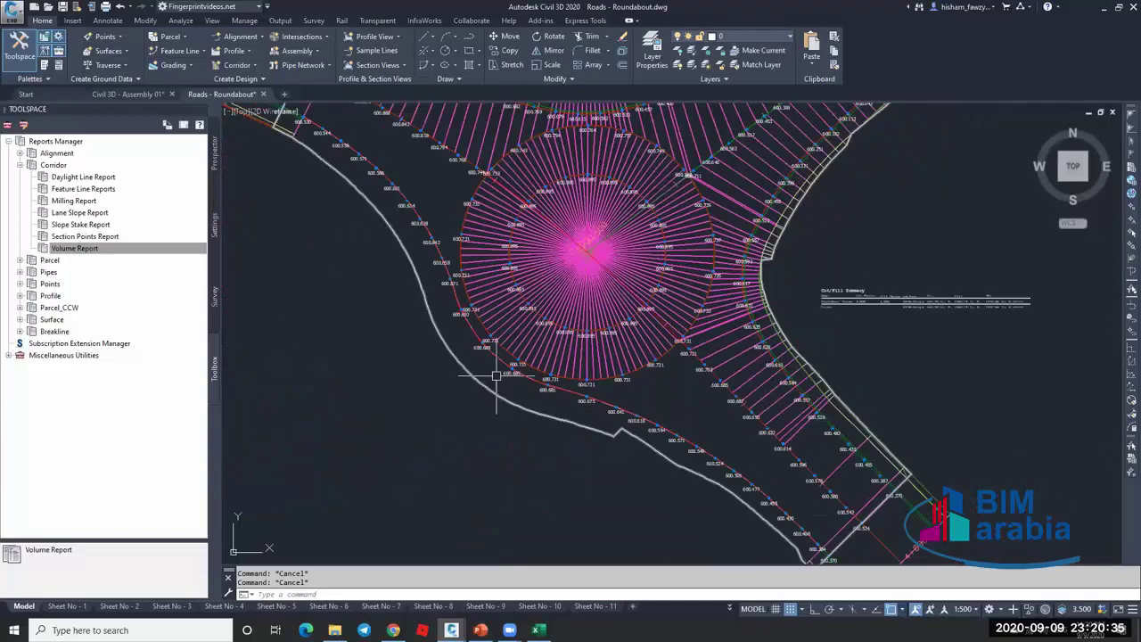
{"action": "scroll", "coordinate": [662, 178], "scroll_direction": "up", "scroll_amount": 3}
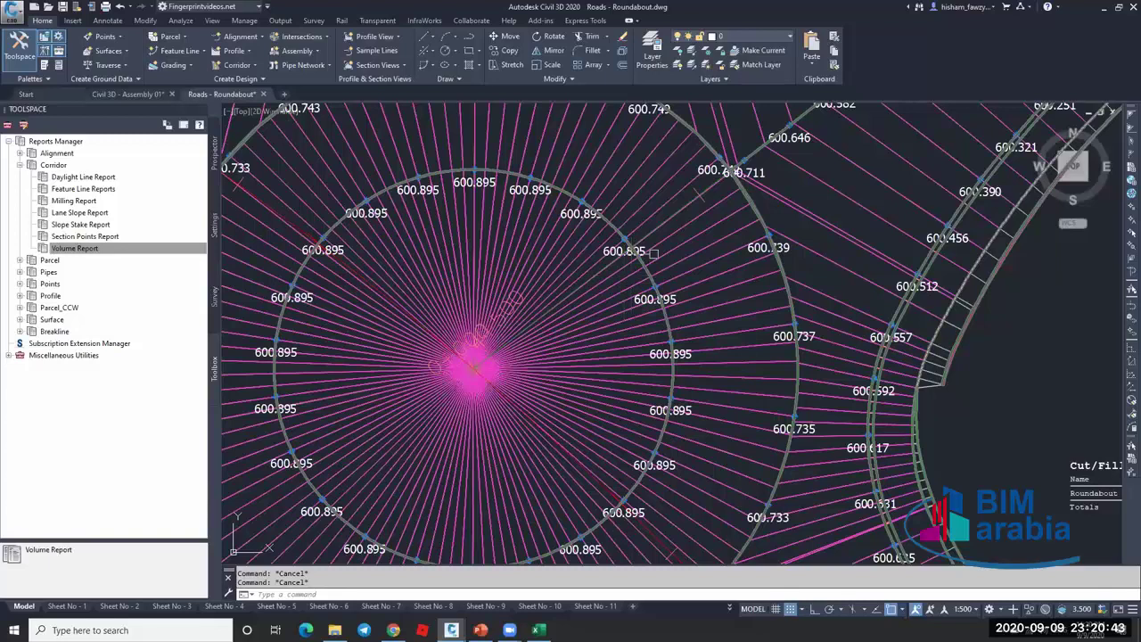
{"action": "scroll", "coordinate": [659, 286], "scroll_direction": "down", "scroll_amount": 4}
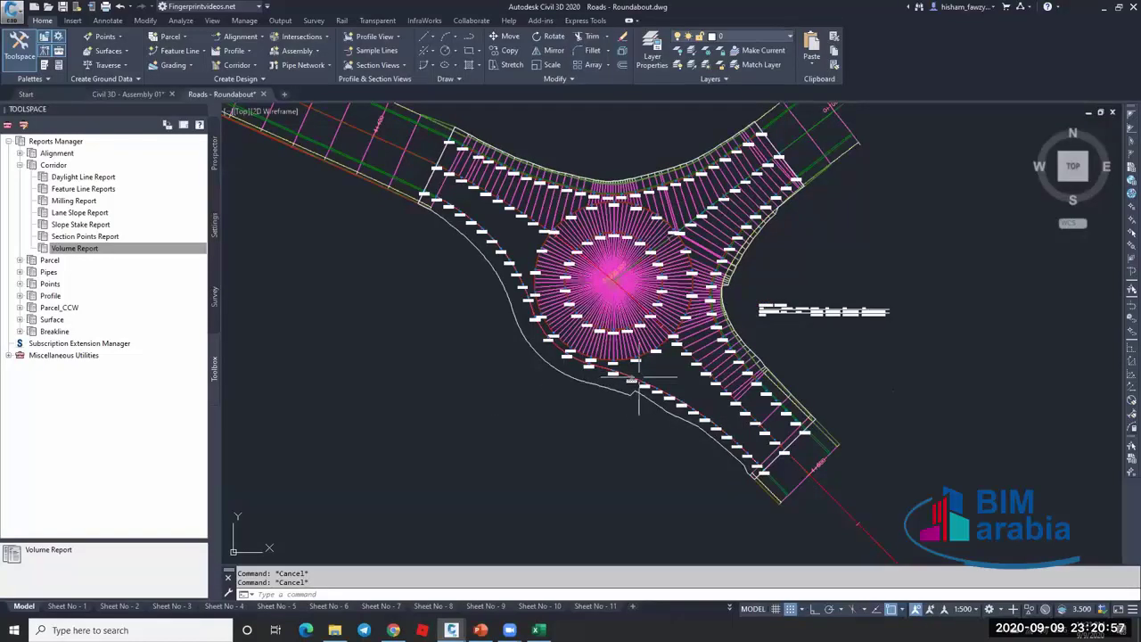
{"action": "scroll", "coordinate": [632, 382], "scroll_direction": "down", "scroll_amount": 2}
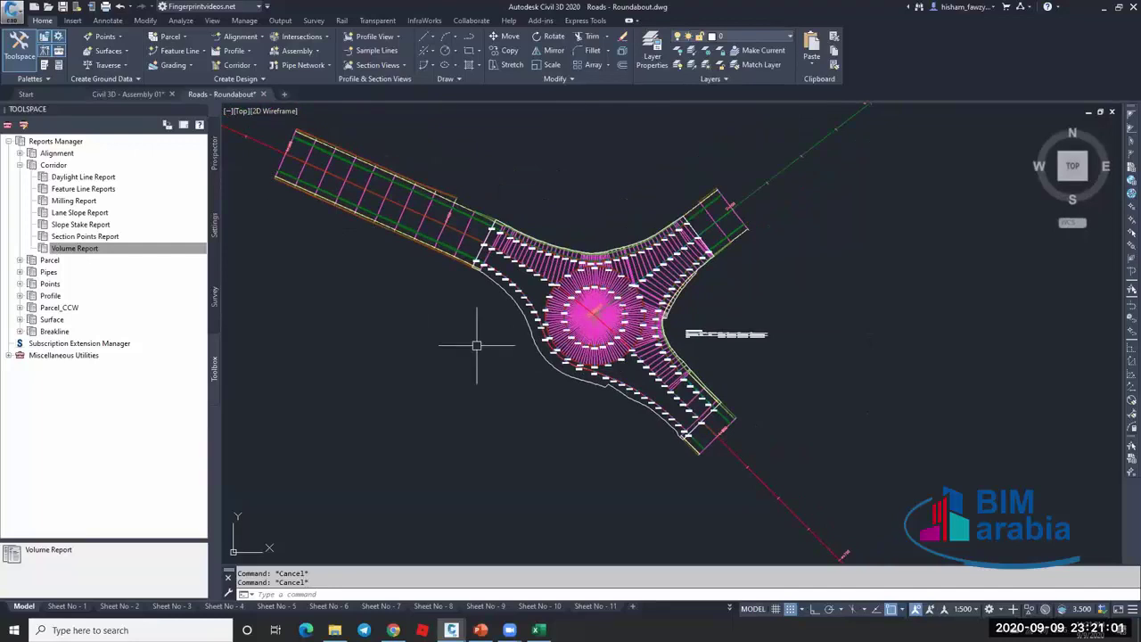
{"action": "mouse_move", "coordinate": [477, 345]}
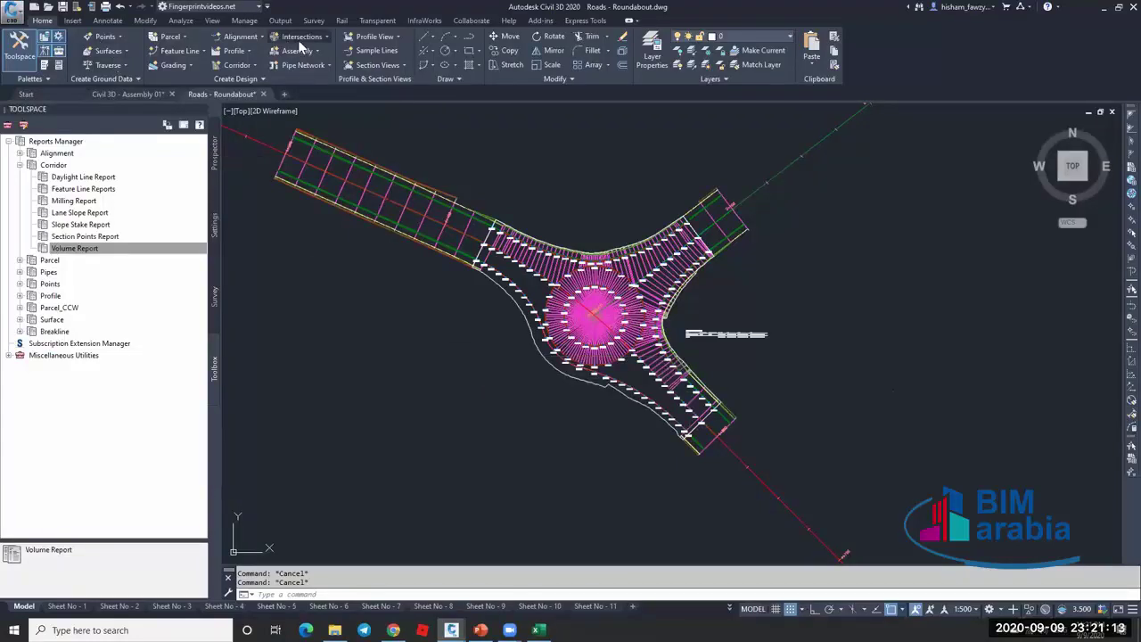
{"action": "left_click", "coordinate": [301, 39]}
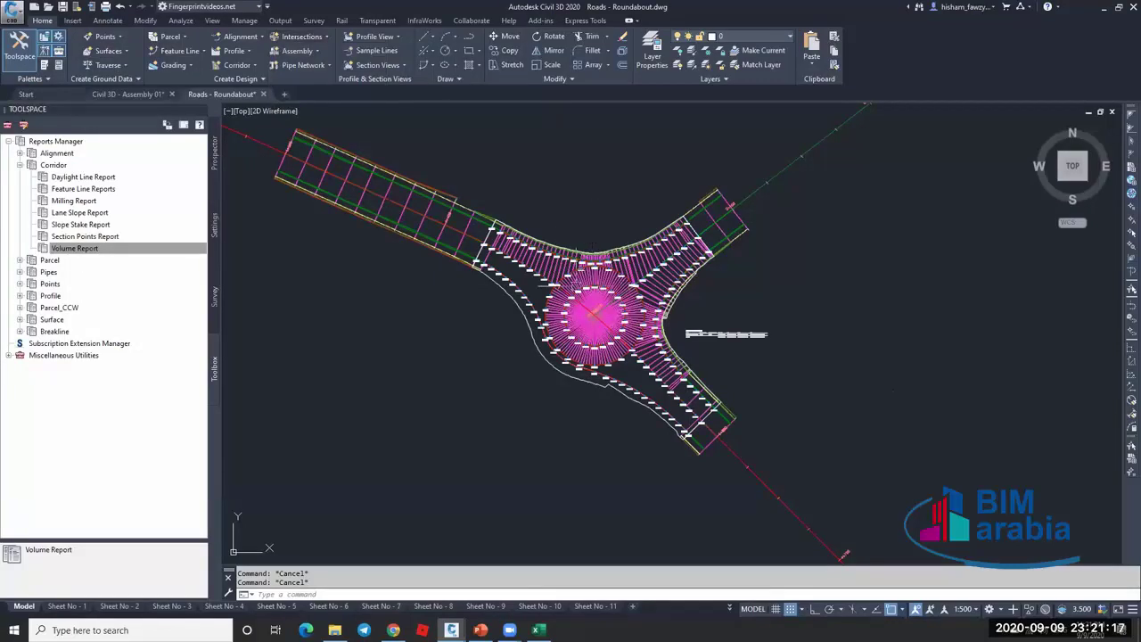
{"action": "scroll", "coordinate": [566, 272], "scroll_direction": "up", "scroll_amount": 5}
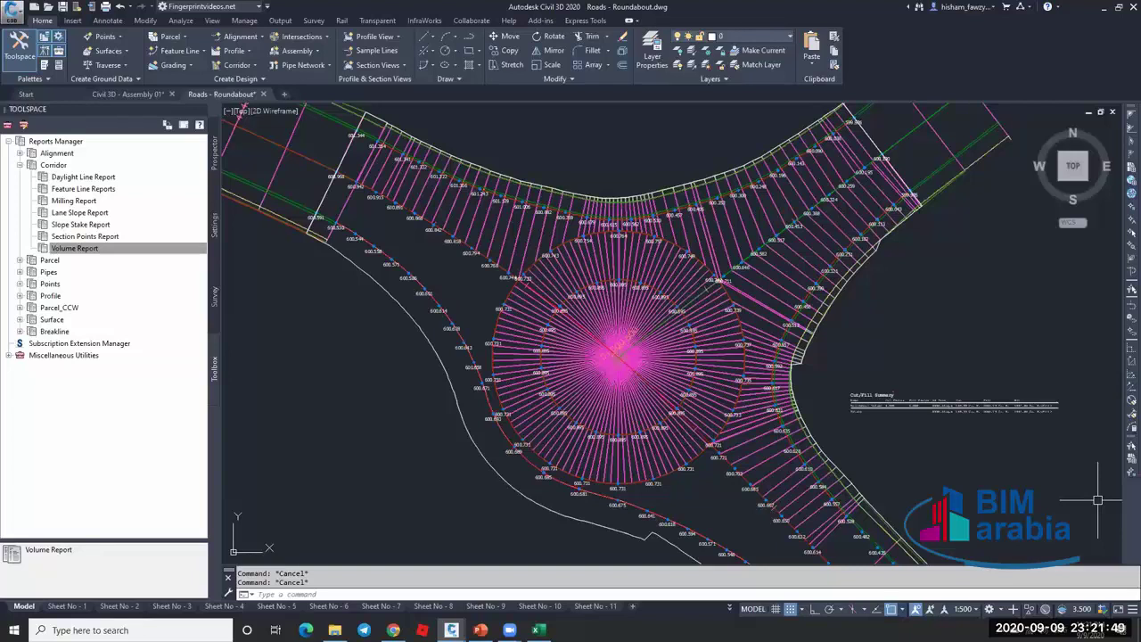
Zoom out to show the entire roundabout corridor with all its section lines.
{"action": "mouse_move", "coordinate": [871, 325]}
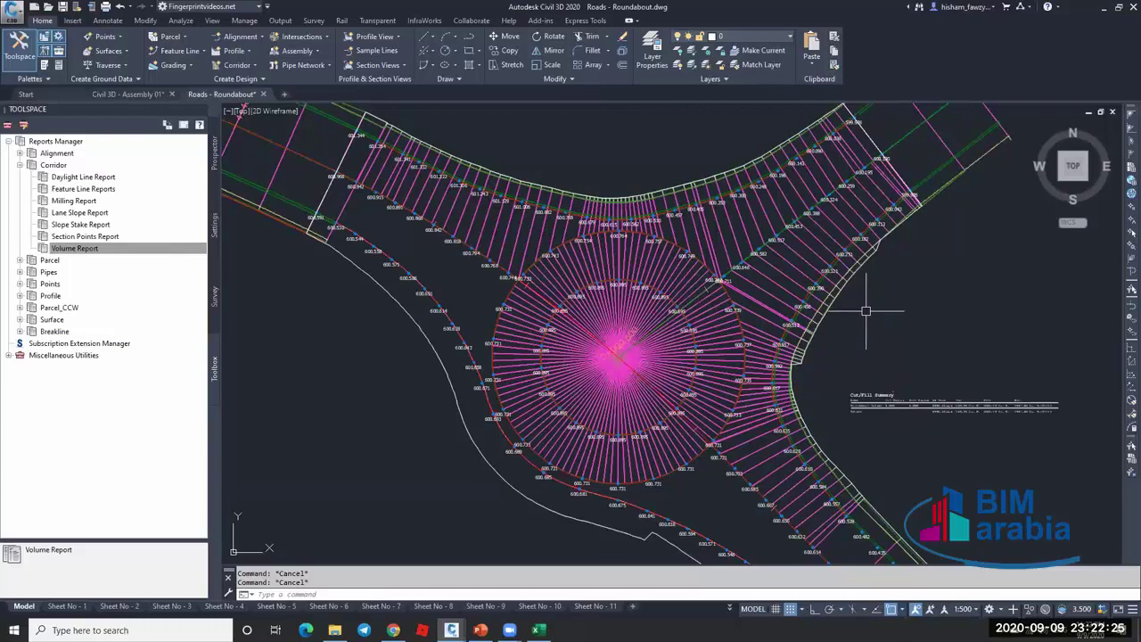
{"action": "scroll", "coordinate": [895, 303], "scroll_direction": "down", "scroll_amount": 2}
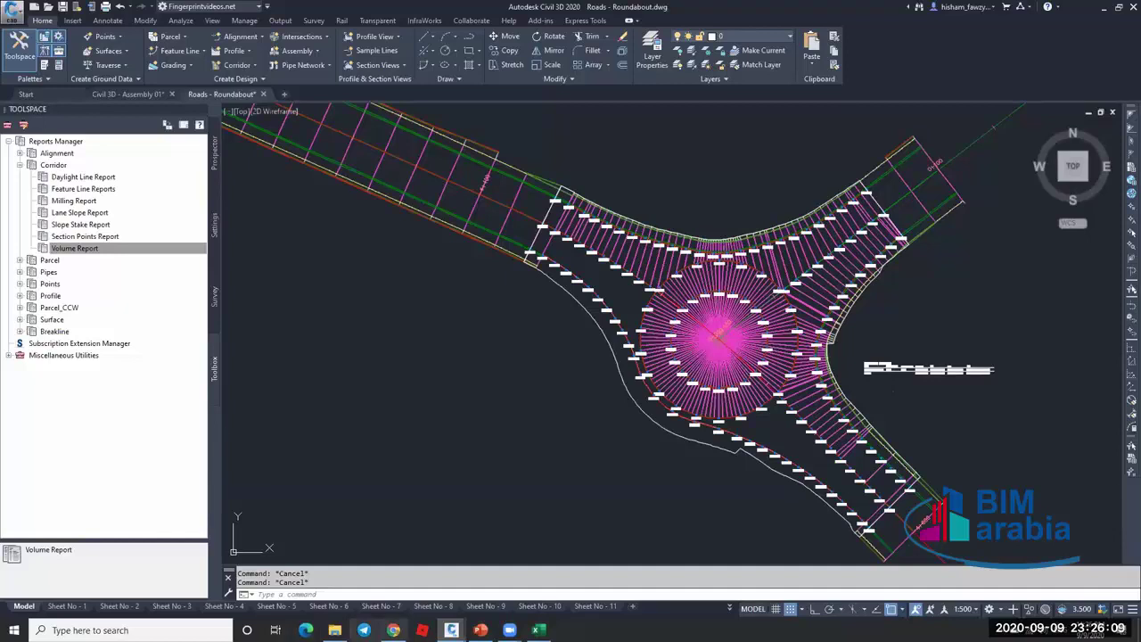
Switch to Chrome and start a new browser tab.
{"action": "left_click", "coordinate": [393, 630]}
{"action": "left_click", "coordinate": [159, 9]}
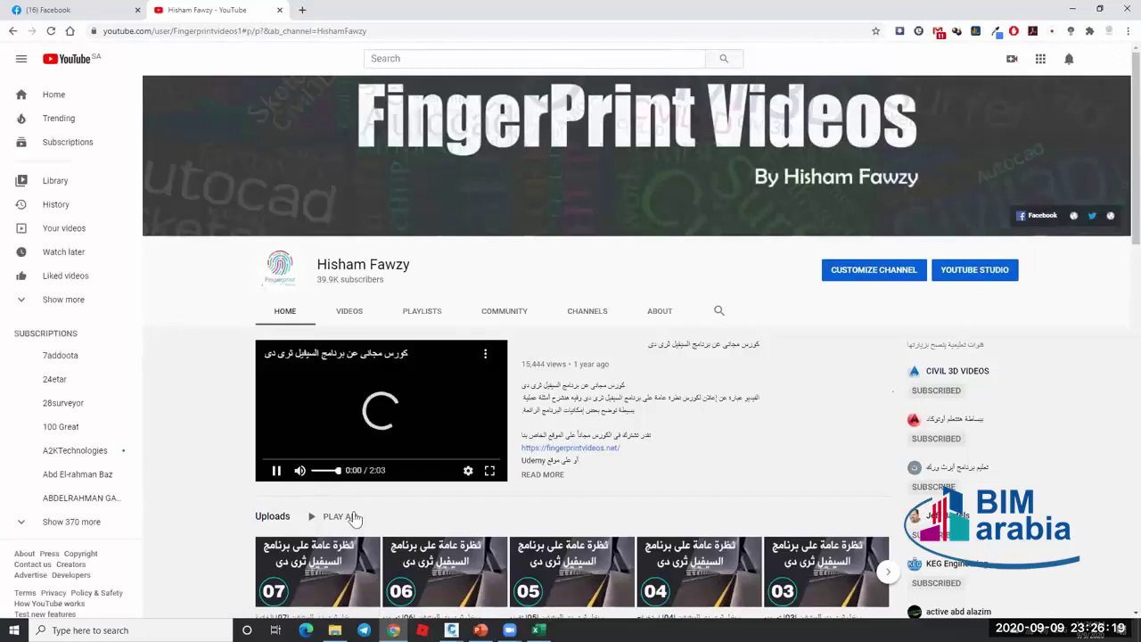
Start the LEARN CIVIL 3D course playlist on YouTube.
{"action": "scroll", "coordinate": [471, 374], "scroll_direction": "down", "scroll_amount": 4}
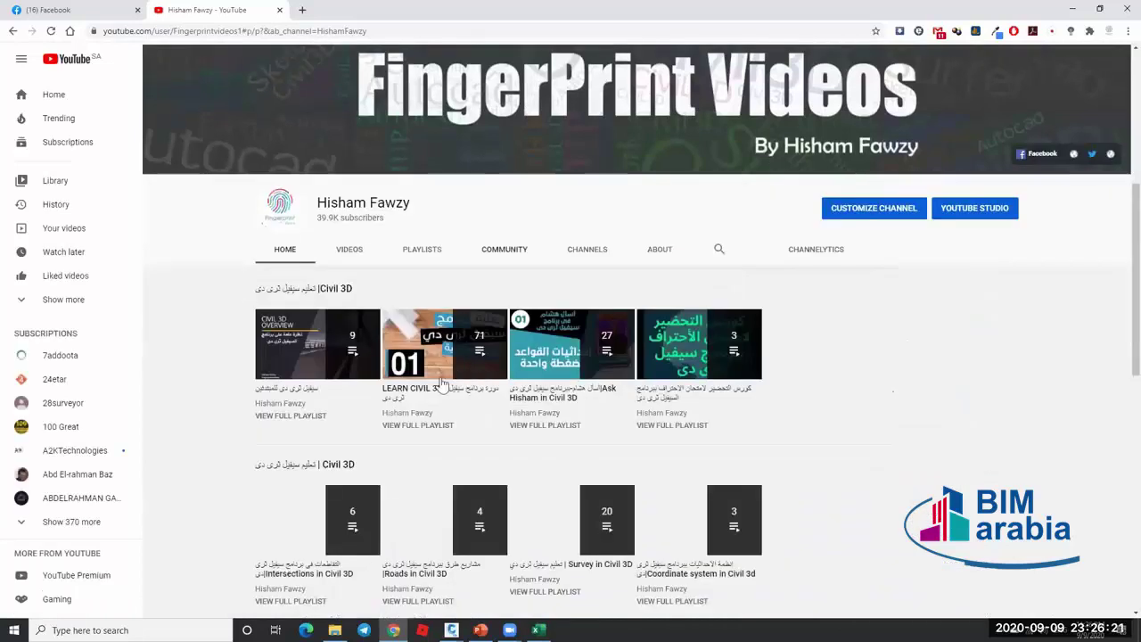
{"action": "scroll", "coordinate": [471, 375], "scroll_direction": "down", "scroll_amount": 2}
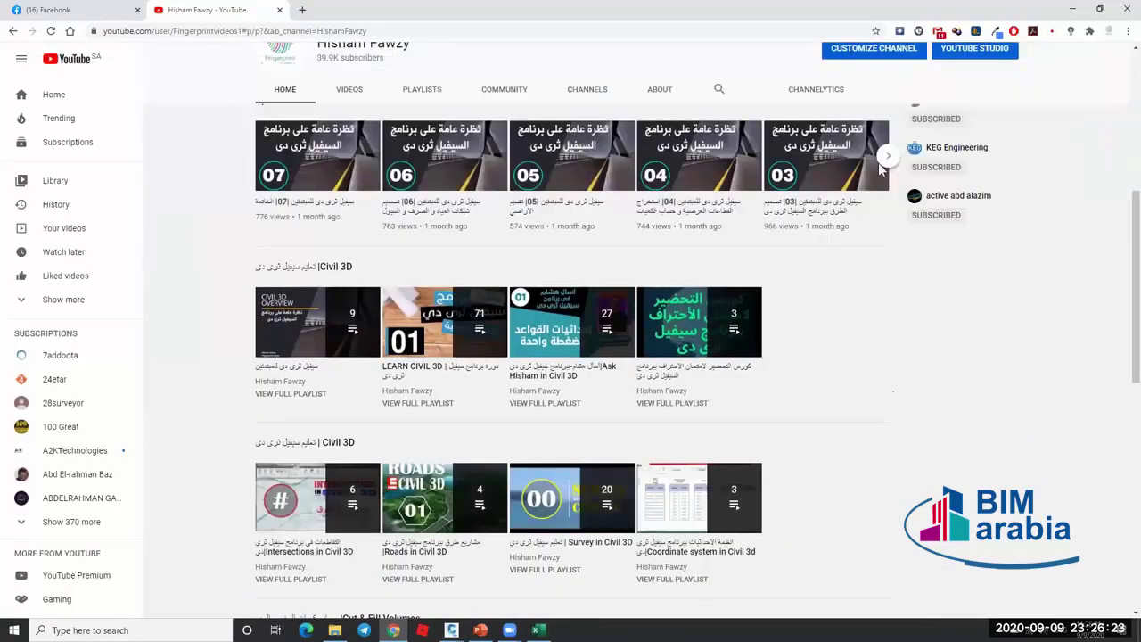
{"action": "left_click", "coordinate": [992, 159]}
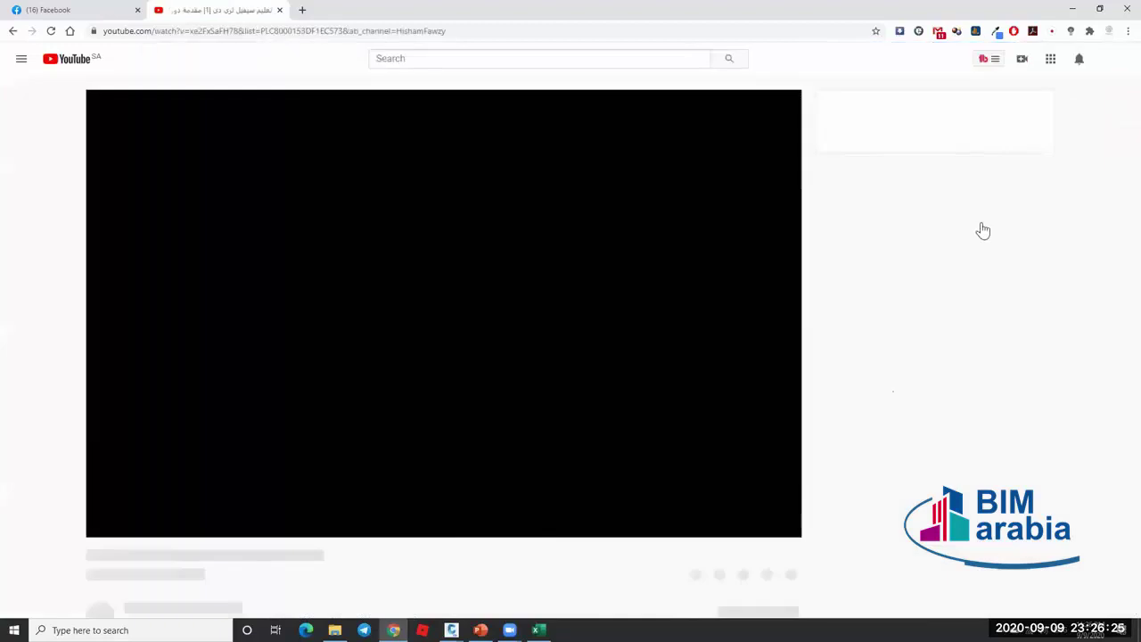
Pause the introduction video at 1:04 and minimize Chrome to get back to the roundabout drawing.
{"action": "scroll", "coordinate": [968, 232], "scroll_direction": "down", "scroll_amount": 5}
{"action": "scroll", "coordinate": [961, 244], "scroll_direction": "down", "scroll_amount": 13}
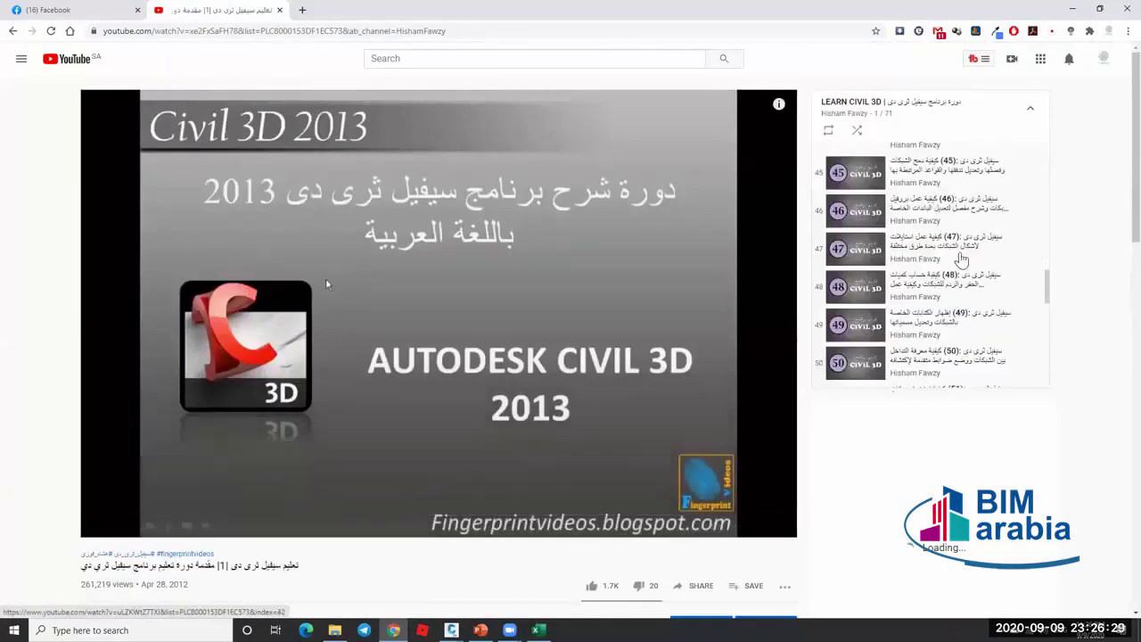
{"action": "scroll", "coordinate": [958, 258], "scroll_direction": "down", "scroll_amount": 3}
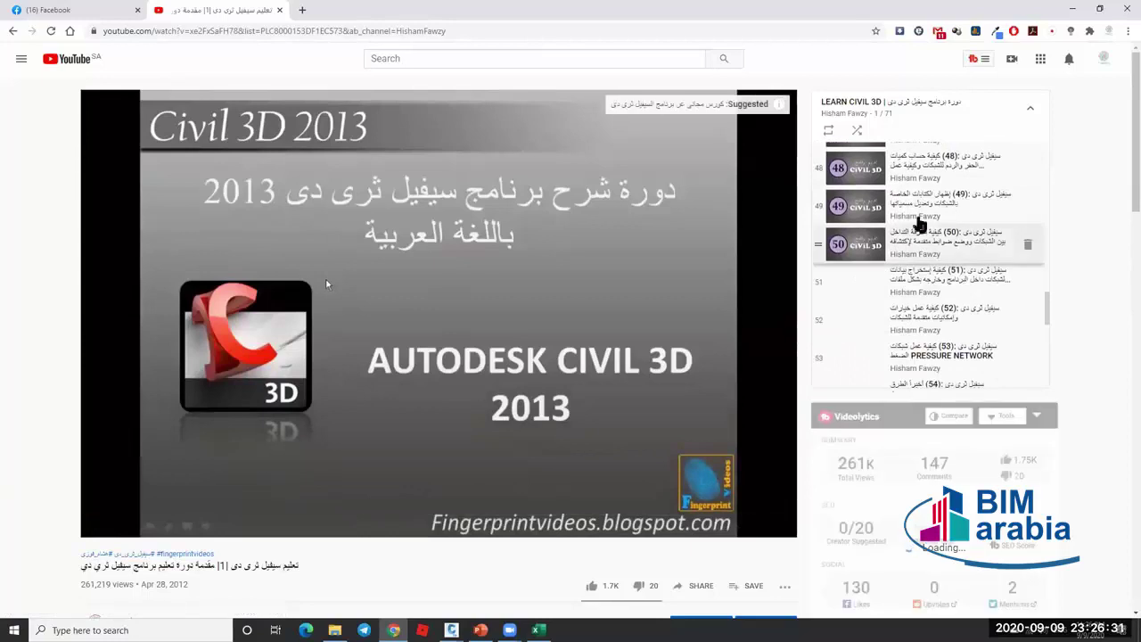
{"action": "scroll", "coordinate": [927, 223], "scroll_direction": "up", "scroll_amount": 2}
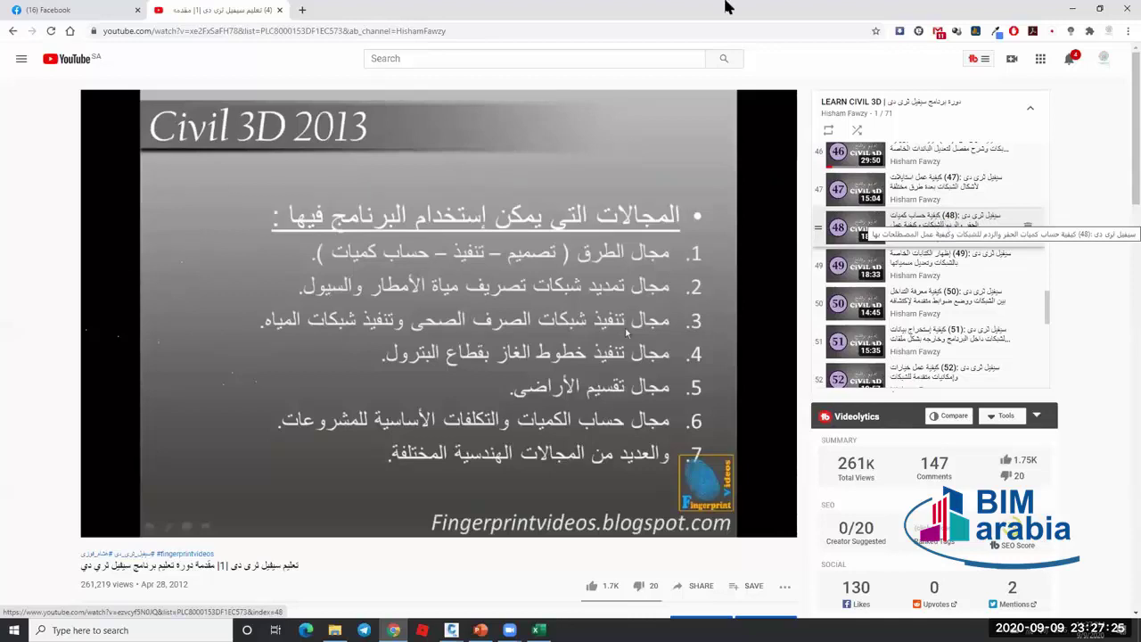
{"action": "left_click", "coordinate": [121, 526]}
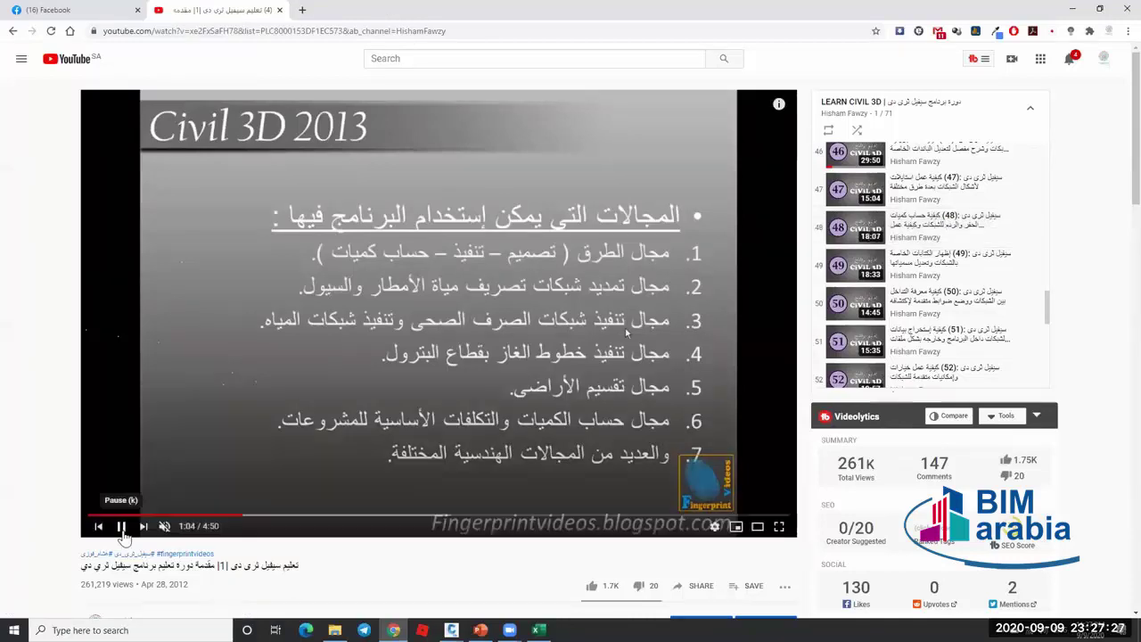
{"action": "left_click", "coordinate": [1072, 8]}
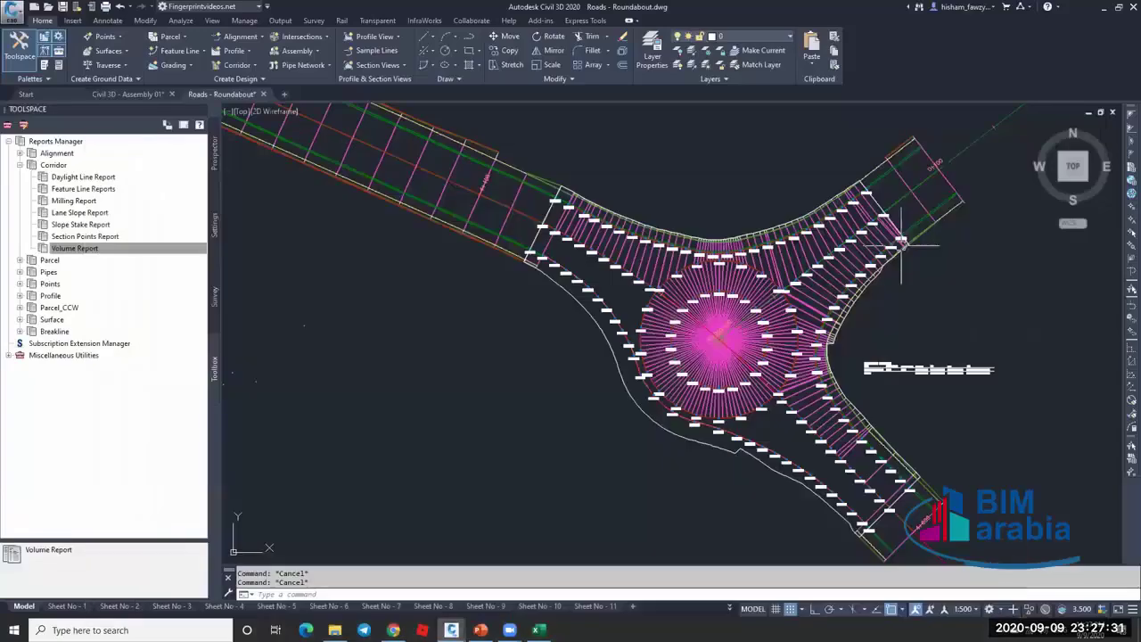
Zoom in on the roundabout's north-east arm and select the Y-Road 02 alignment centreline.
{"action": "mouse_move", "coordinate": [900, 325]}
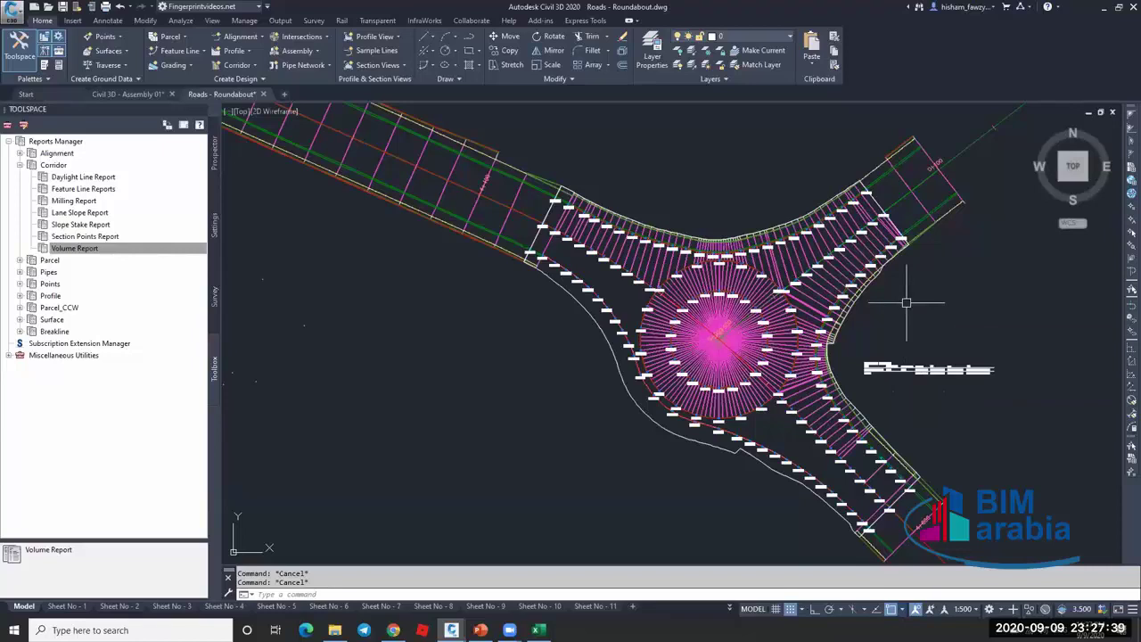
{"action": "mouse_move", "coordinate": [905, 303]}
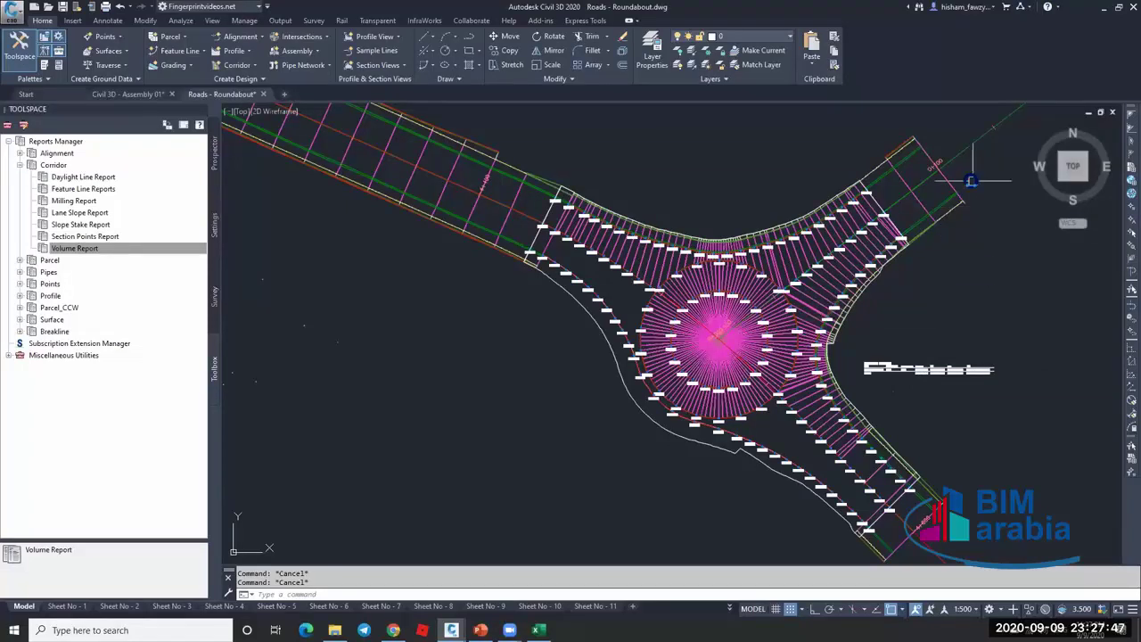
{"action": "scroll", "coordinate": [834, 232], "scroll_direction": "up", "scroll_amount": 5}
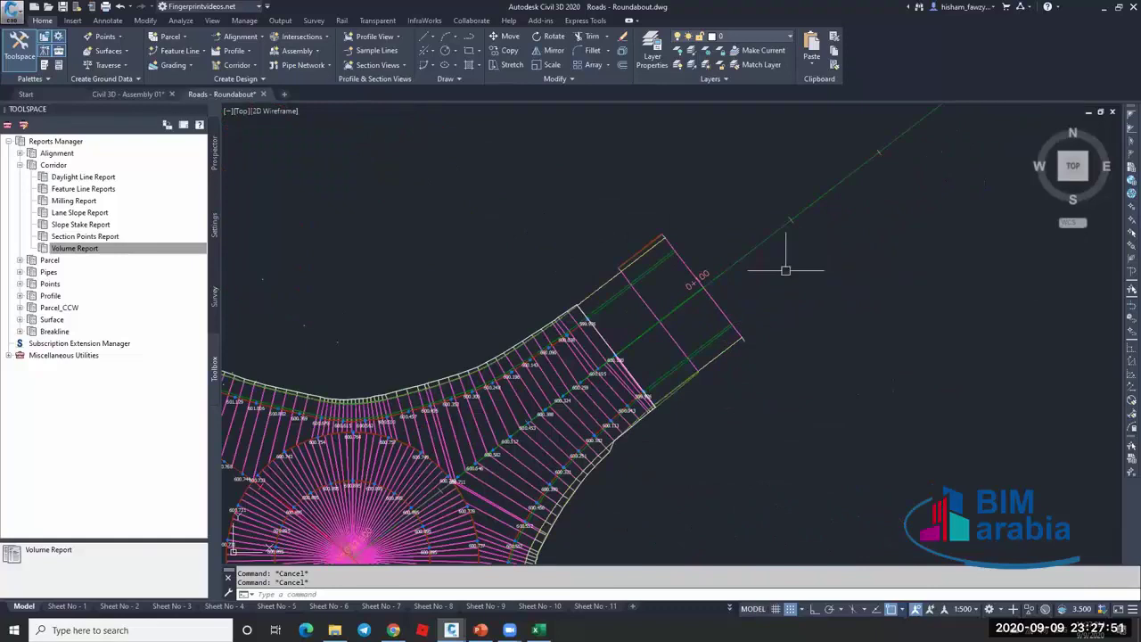
{"action": "scroll", "coordinate": [785, 269], "scroll_direction": "down", "scroll_amount": 3}
{"action": "scroll", "coordinate": [809, 222], "scroll_direction": "up", "scroll_amount": 3}
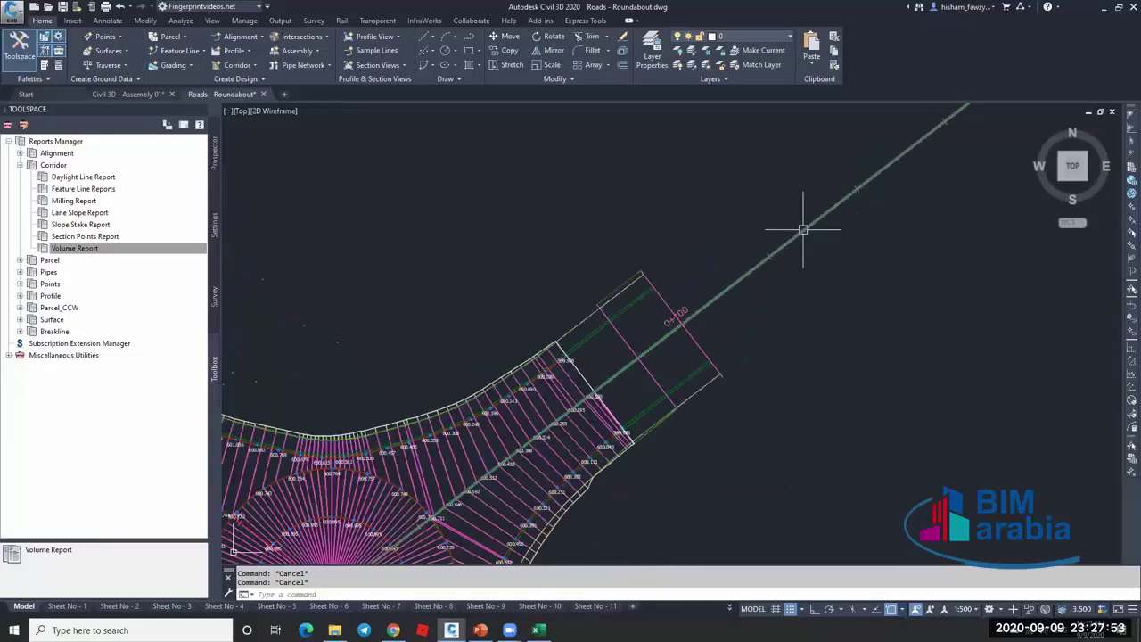
{"action": "left_click", "coordinate": [803, 230]}
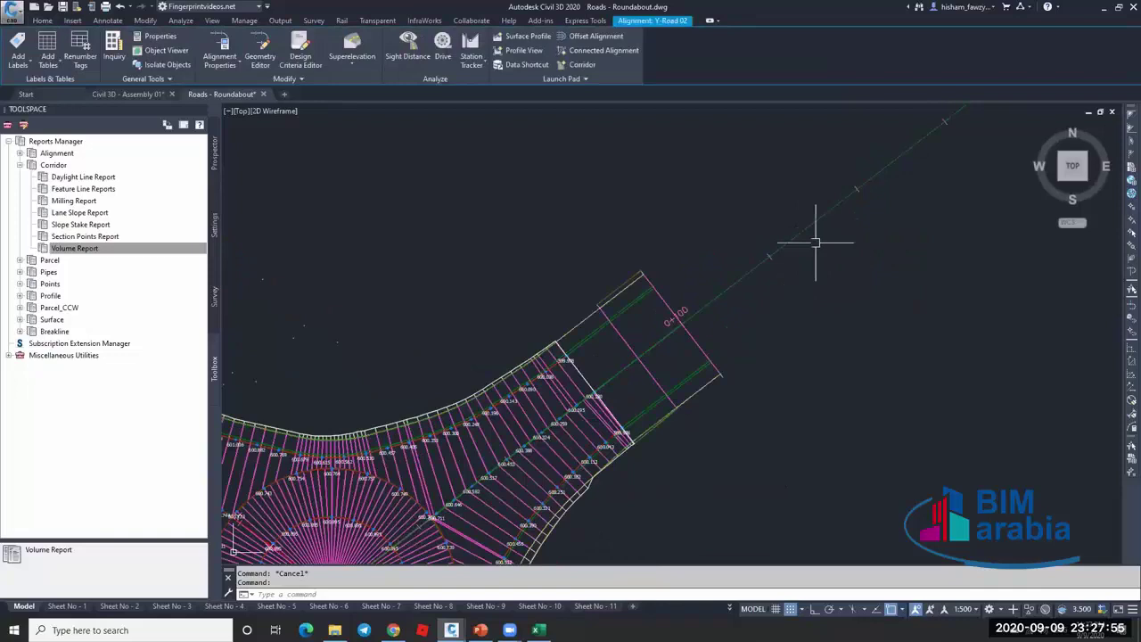
Add a Perpendicular with Tick major-station label row to Y-Road 02 at 20 m, limited to 0+025.34.
{"action": "right_click", "coordinate": [702, 178]}
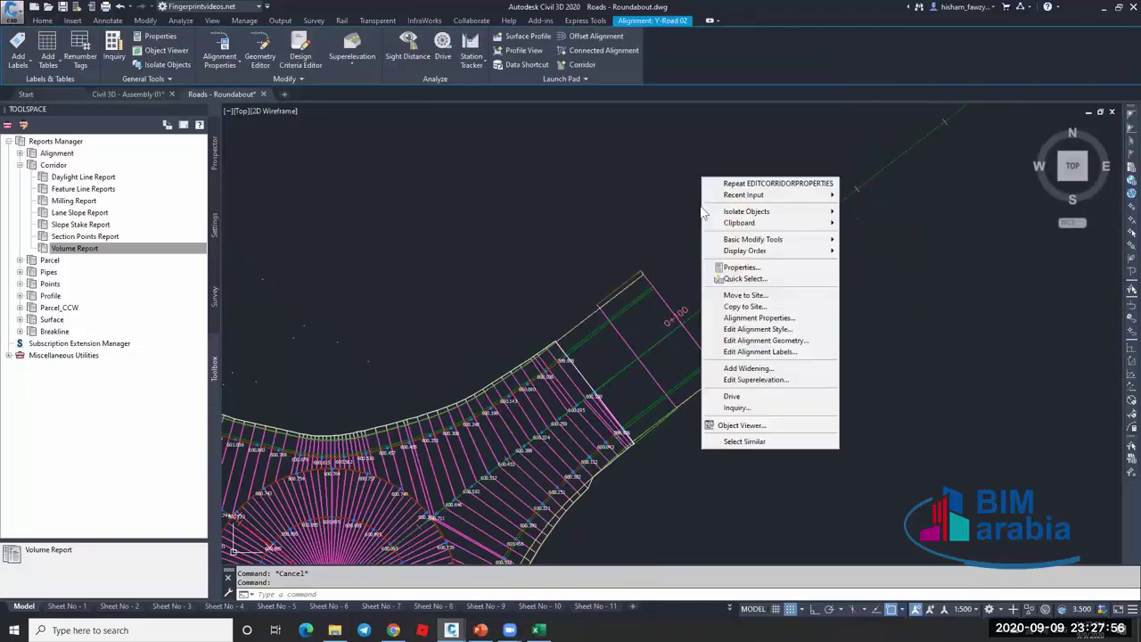
{"action": "left_click", "coordinate": [802, 351]}
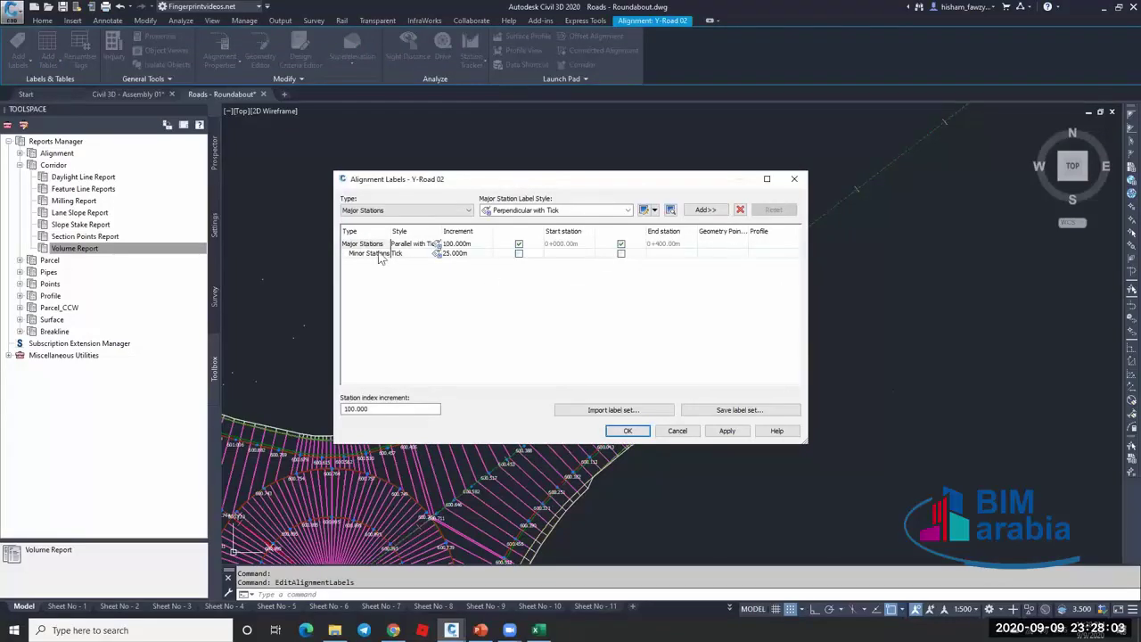
{"action": "left_click", "coordinate": [703, 212]}
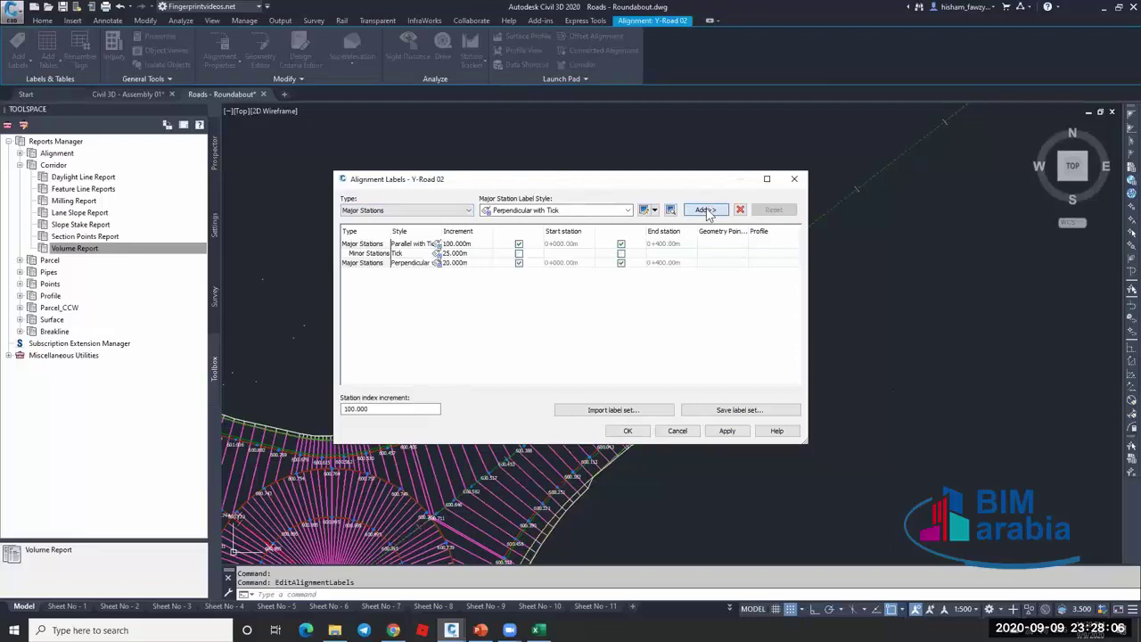
{"action": "left_click", "coordinate": [519, 264]}
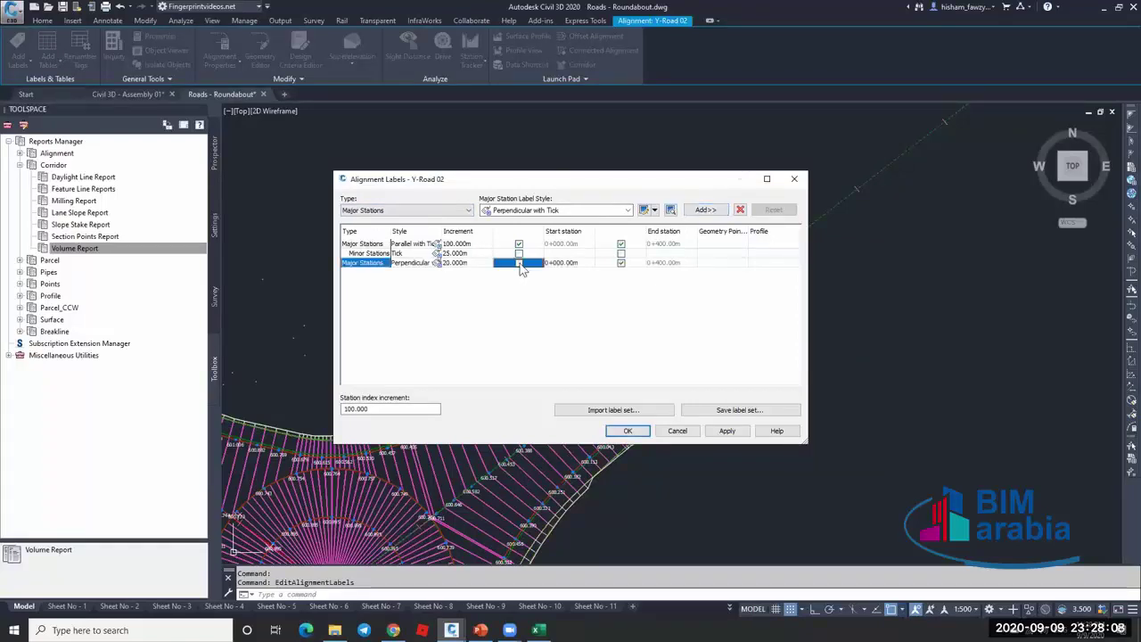
{"action": "left_click", "coordinate": [571, 264]}
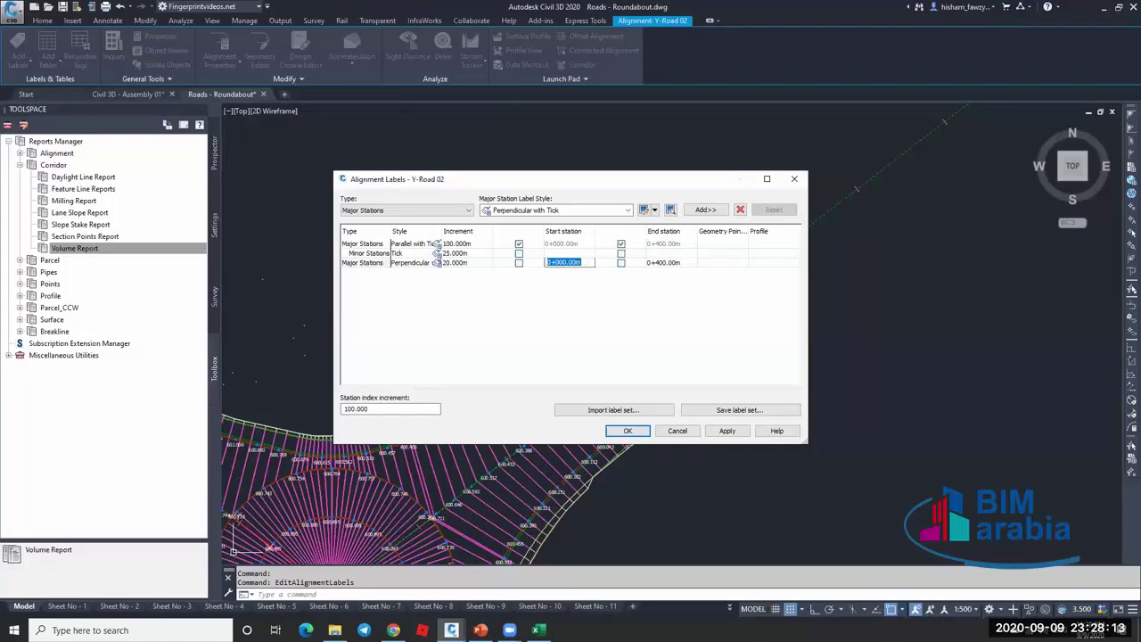
{"action": "type", "text": "25"}
{"action": "left_click", "coordinate": [669, 262]}
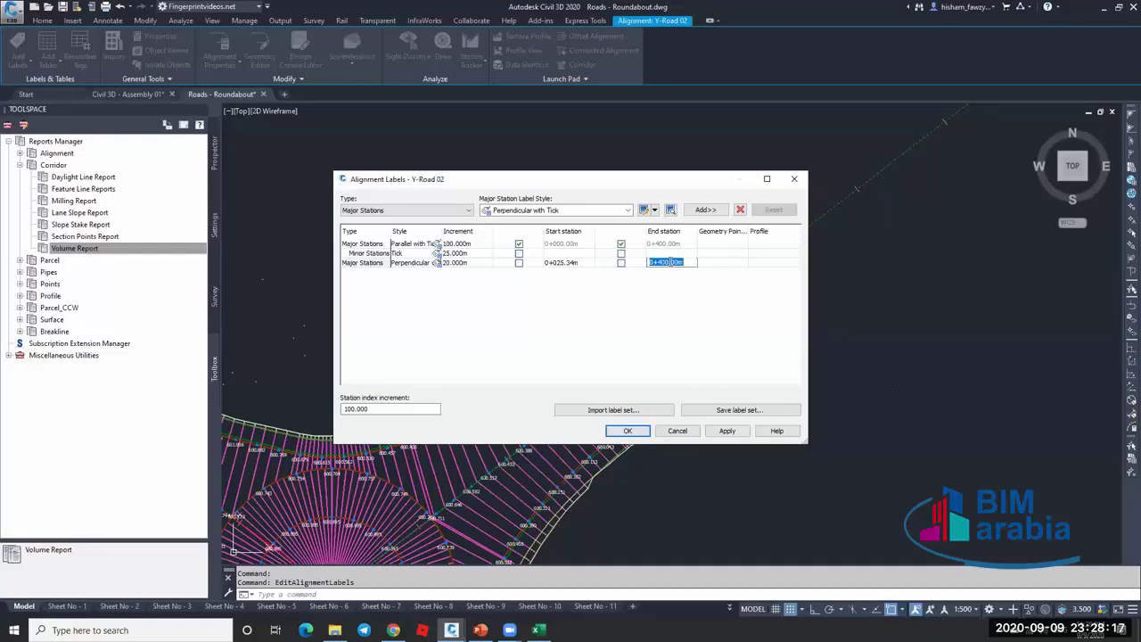
{"action": "type", "text": "25.335"}
{"action": "key", "text": "Return"}
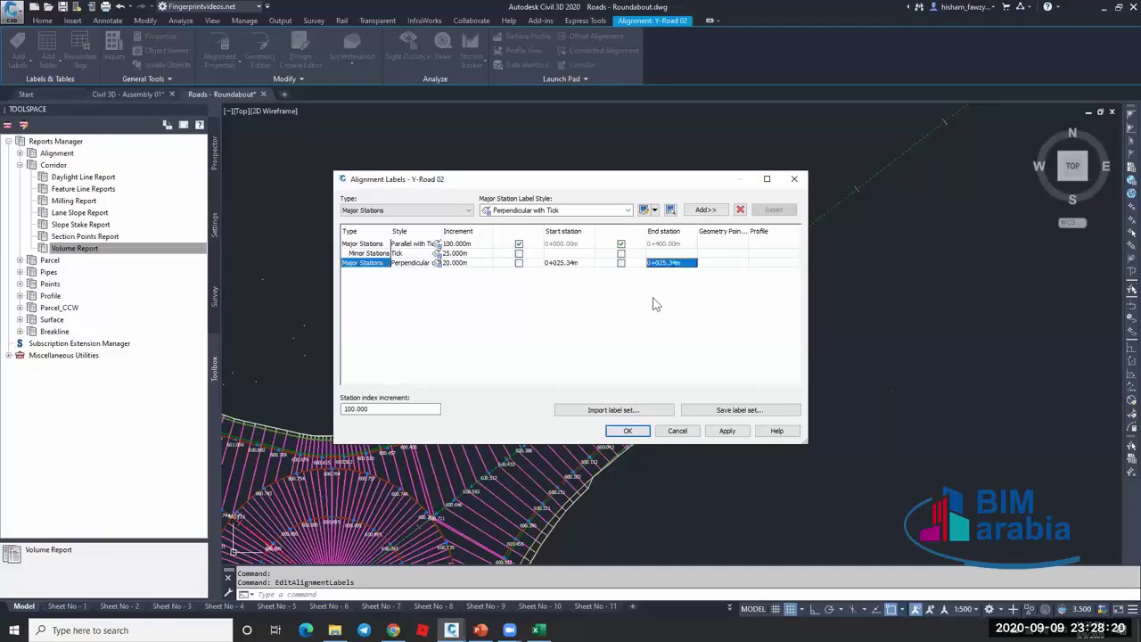
{"action": "left_click", "coordinate": [479, 262]}
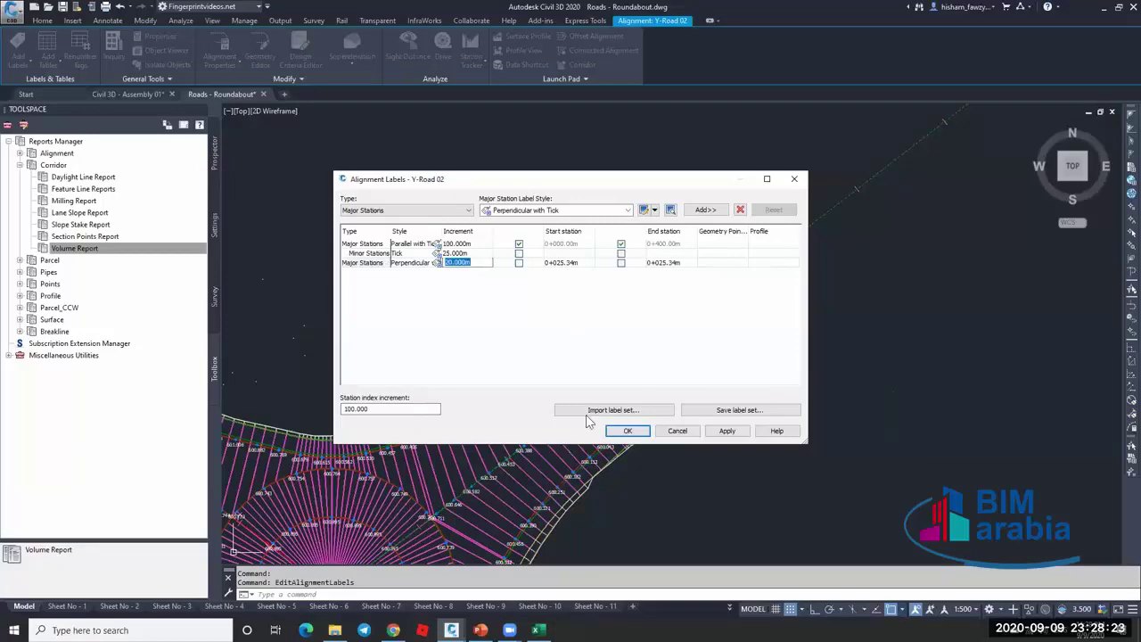
{"action": "left_click", "coordinate": [727, 430]}
Close the label settings and zoom on the upper-right arm until the 600.xxx elevation labels are readable.
{"action": "left_click", "coordinate": [633, 430]}
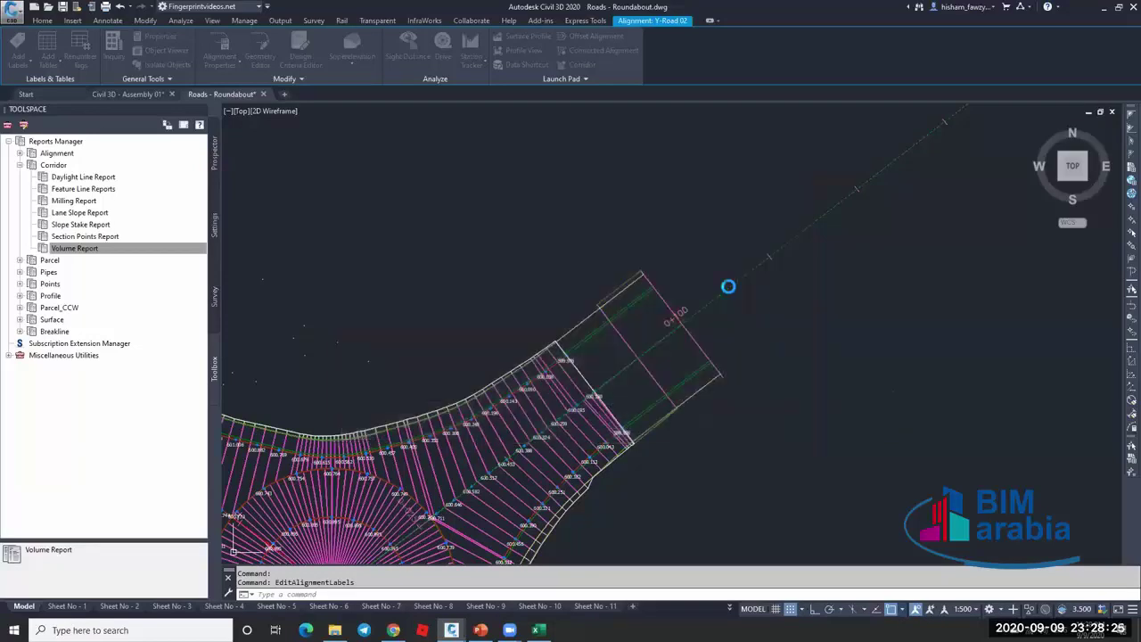
{"action": "scroll", "coordinate": [700, 247], "scroll_direction": "up", "scroll_amount": 2}
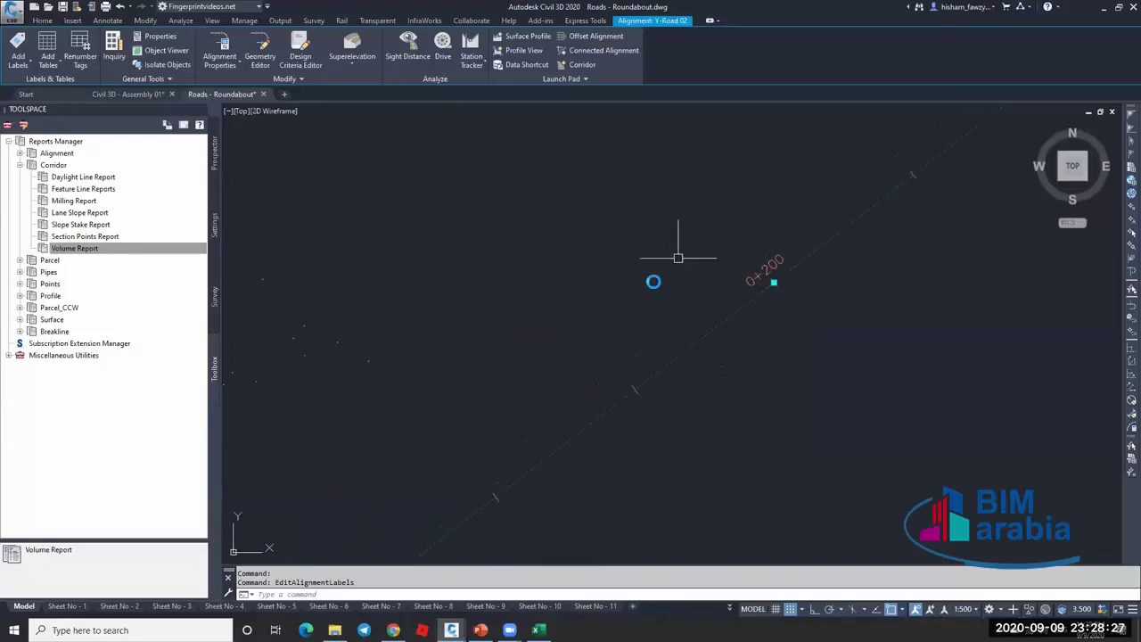
{"action": "scroll", "coordinate": [634, 377], "scroll_direction": "down", "scroll_amount": 5}
{"action": "scroll", "coordinate": [606, 337], "scroll_direction": "up", "scroll_amount": 3}
{"action": "scroll", "coordinate": [604, 335], "scroll_direction": "up", "scroll_amount": 5}
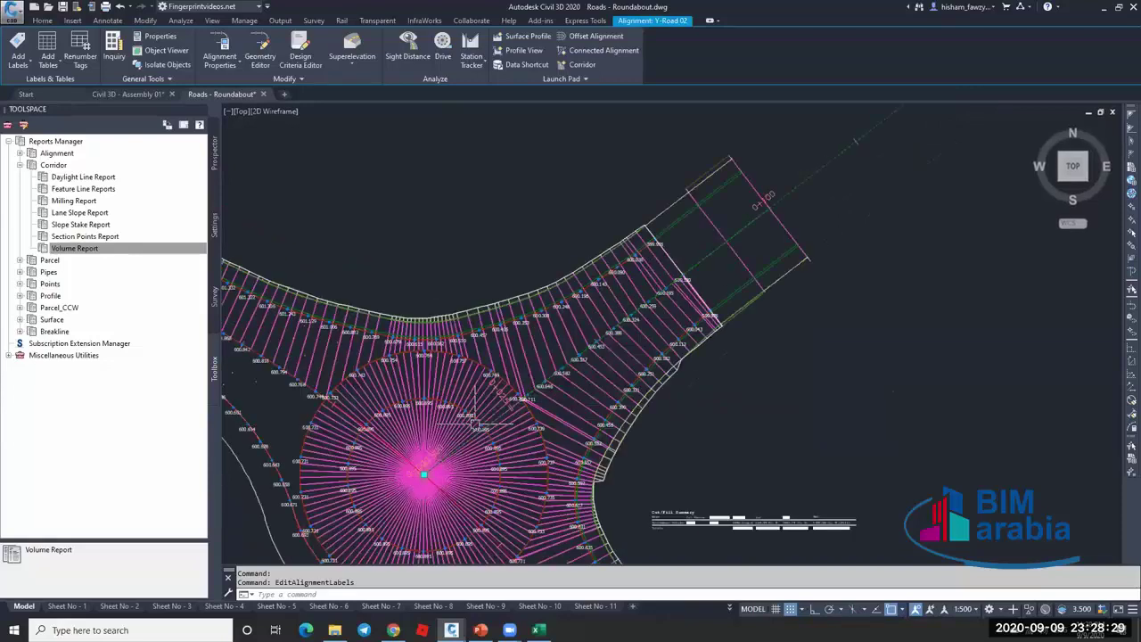
{"action": "scroll", "coordinate": [530, 382], "scroll_direction": "down", "scroll_amount": 6}
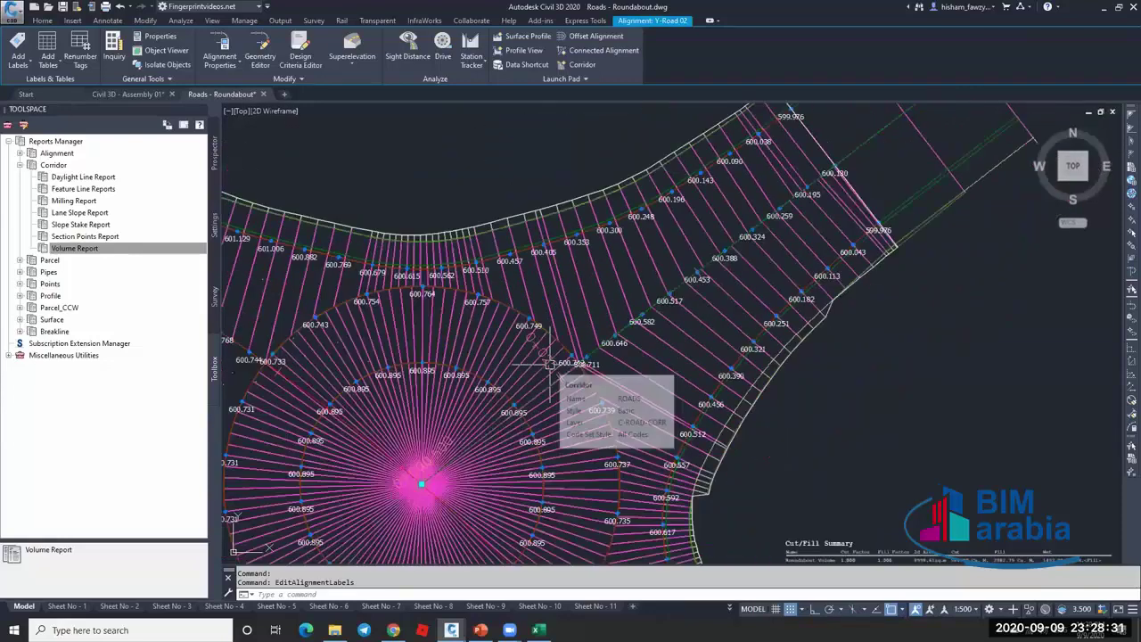
{"action": "scroll", "coordinate": [742, 247], "scroll_direction": "up", "scroll_amount": 3}
Delete Y-Road 02's parallel and minor station label rows and set the major increment to 5 m.
{"action": "right_click", "coordinate": [768, 189]}
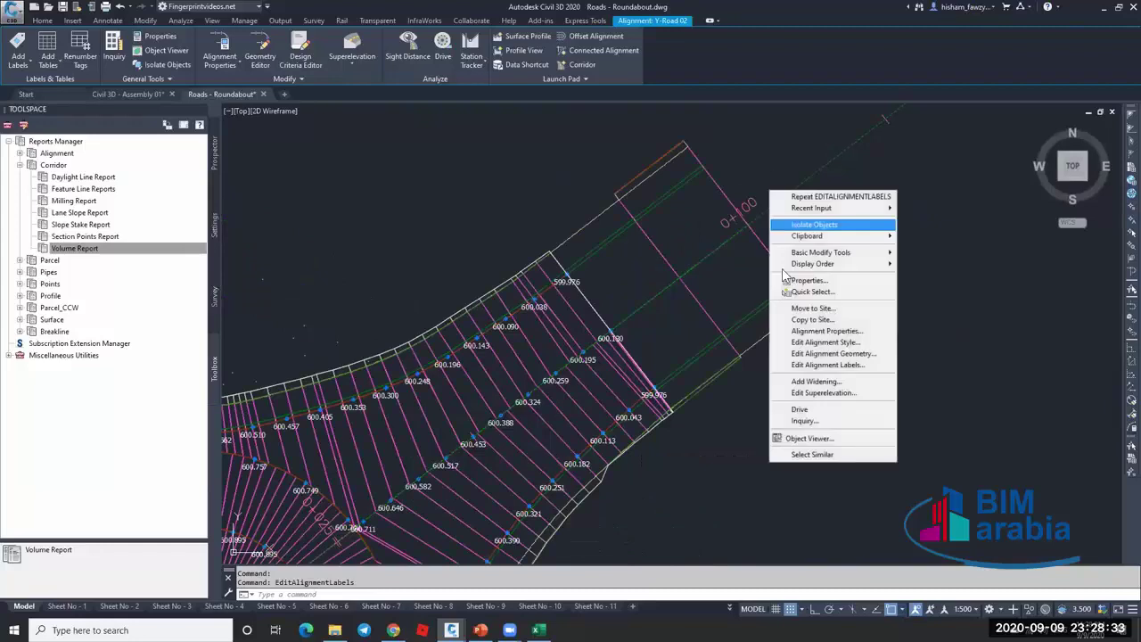
{"action": "left_click", "coordinate": [818, 365]}
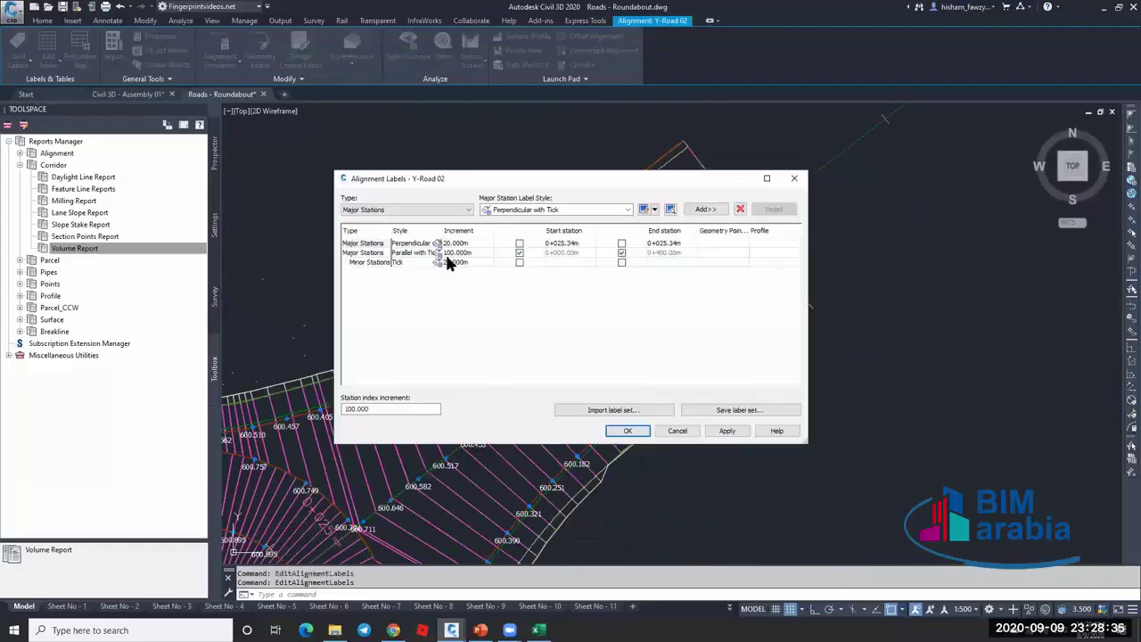
{"action": "left_click", "coordinate": [363, 243]}
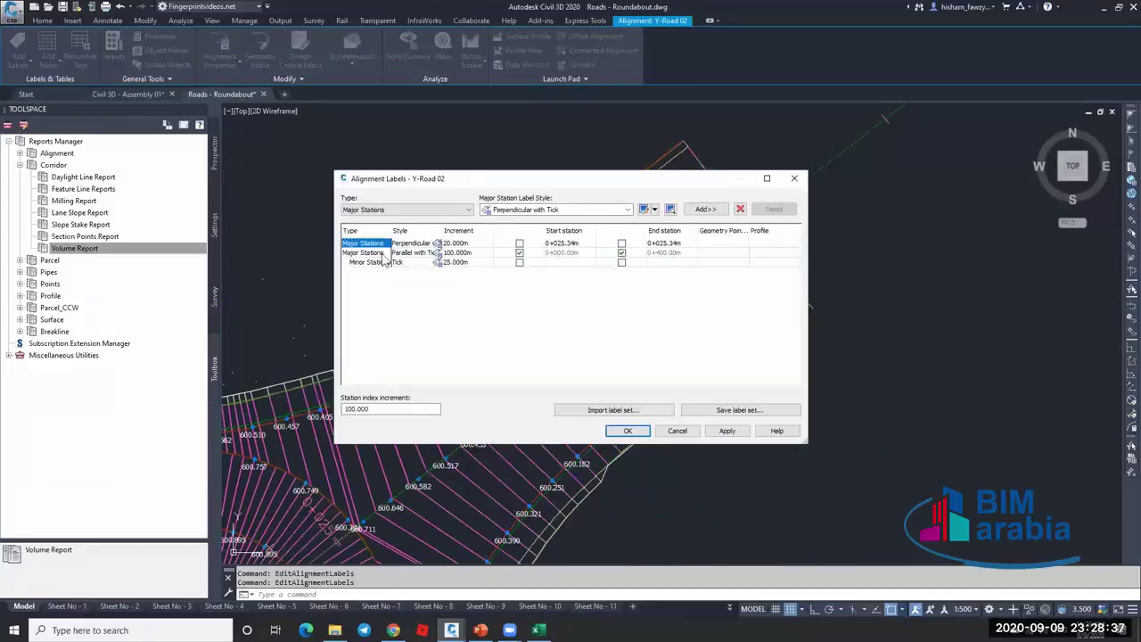
{"action": "left_click", "coordinate": [623, 252]}
{"action": "key", "text": "Delete"}
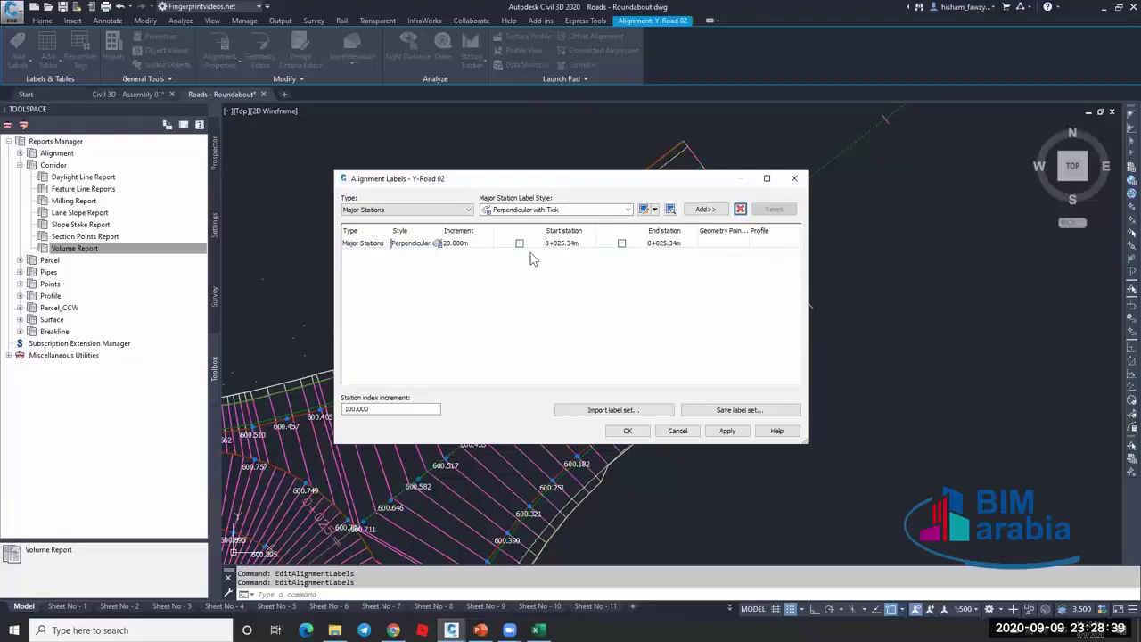
{"action": "left_click", "coordinate": [471, 242]}
{"action": "type", "text": "1"}
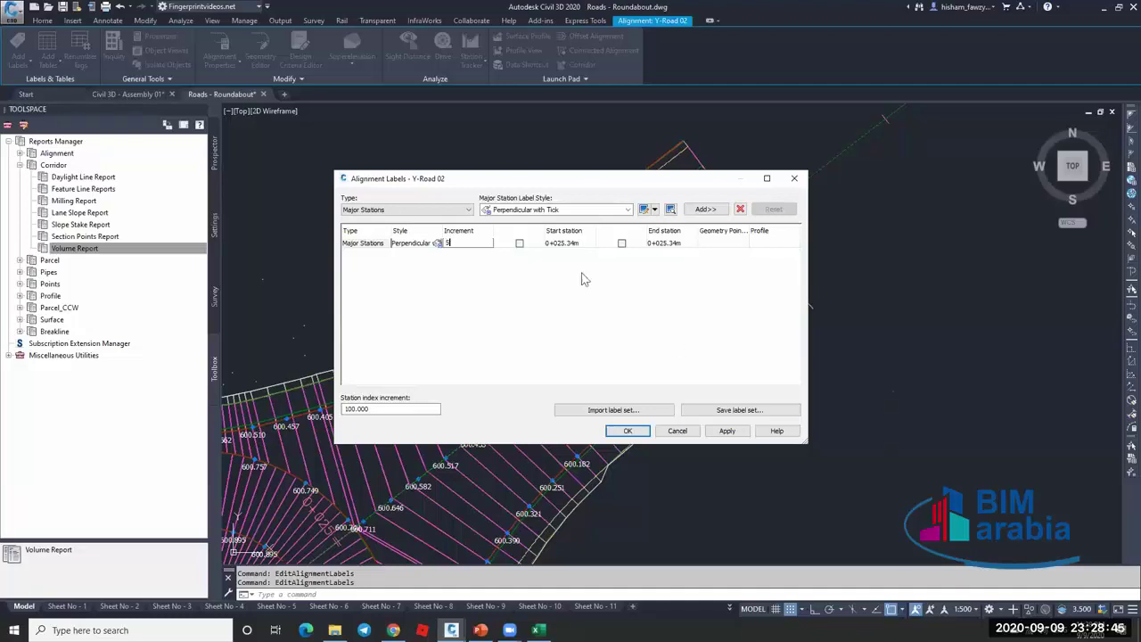
{"action": "key", "text": "Return"}
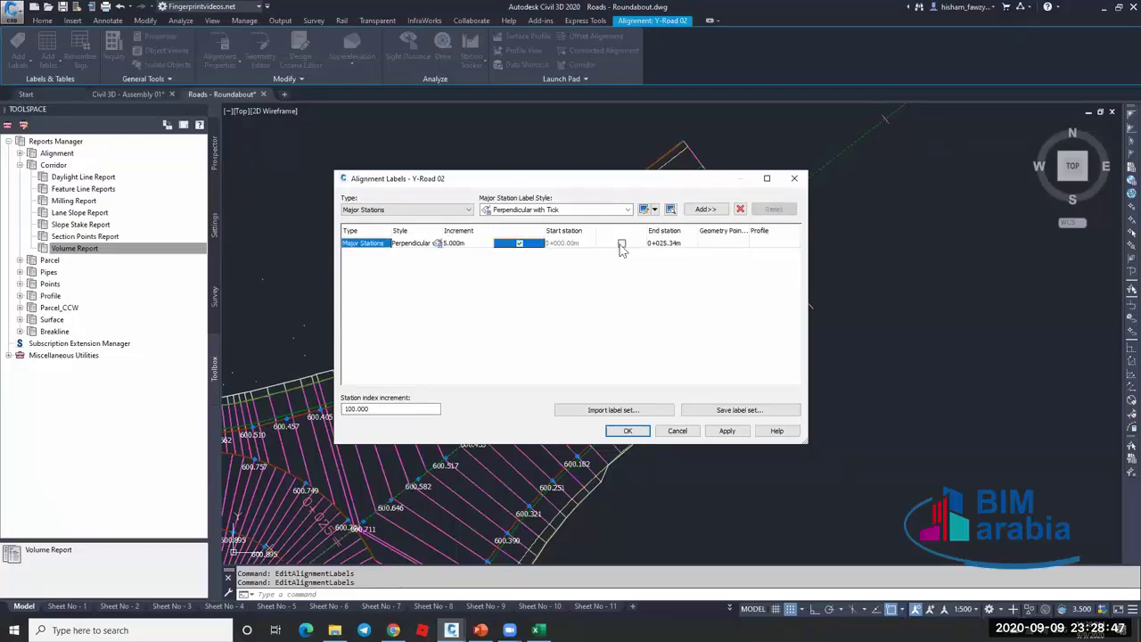
Limit the 5 m major station labels to start 25.335 and end 400, then apply.
{"action": "left_click", "coordinate": [519, 244]}
{"action": "left_click", "coordinate": [561, 243]}
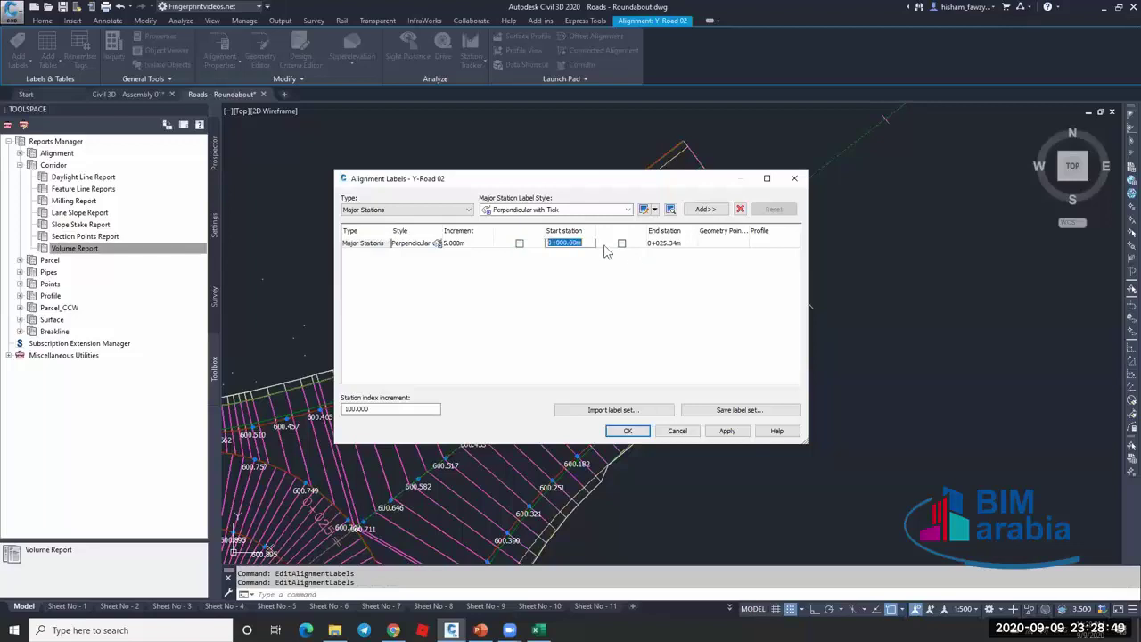
{"action": "type", "text": "25.335"}
{"action": "left_click", "coordinate": [688, 242]}
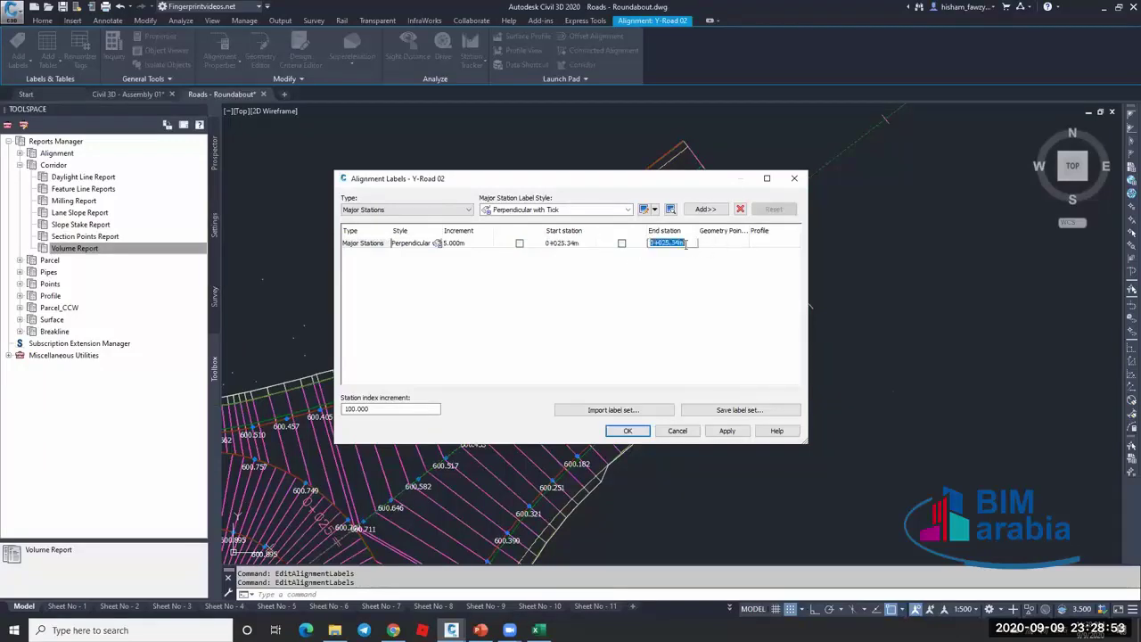
{"action": "type", "text": "400"}
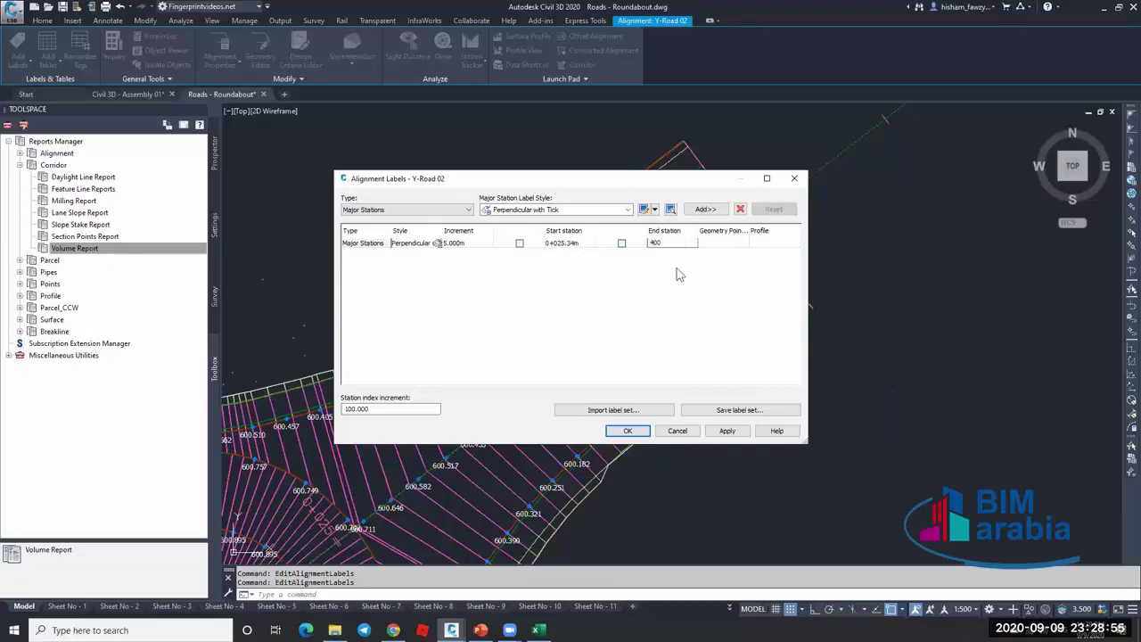
{"action": "left_click", "coordinate": [728, 431]}
{"action": "left_click", "coordinate": [627, 430]}
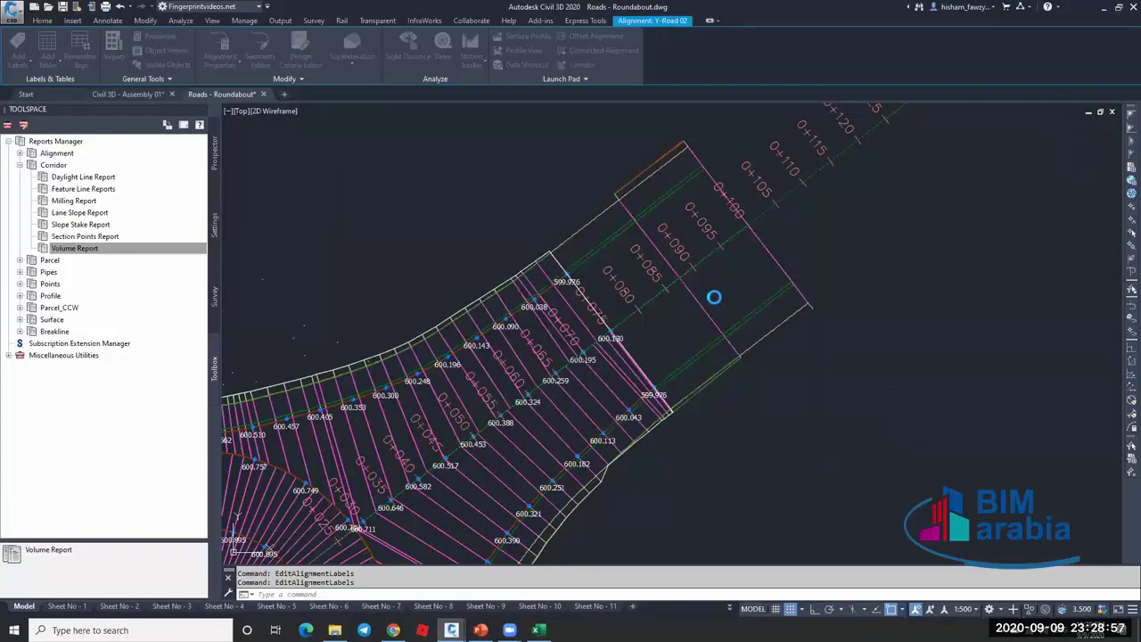
{"action": "scroll", "coordinate": [683, 282], "scroll_direction": "down", "scroll_amount": 3}
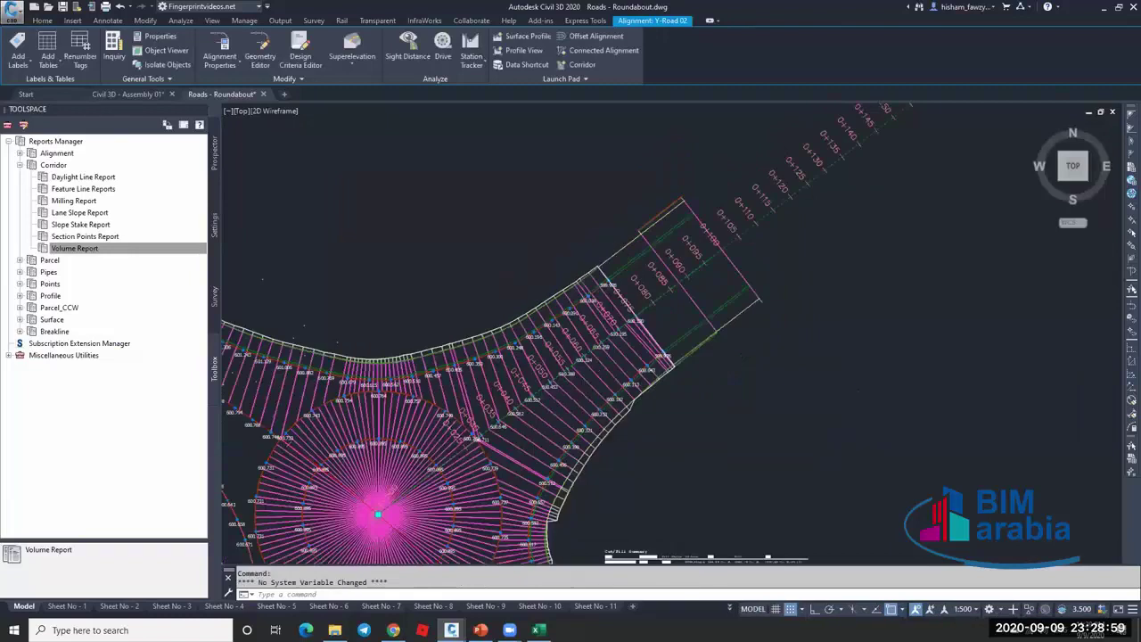
{"action": "scroll", "coordinate": [793, 133], "scroll_direction": "down", "scroll_amount": 2}
{"action": "scroll", "coordinate": [798, 156], "scroll_direction": "up", "scroll_amount": 6}
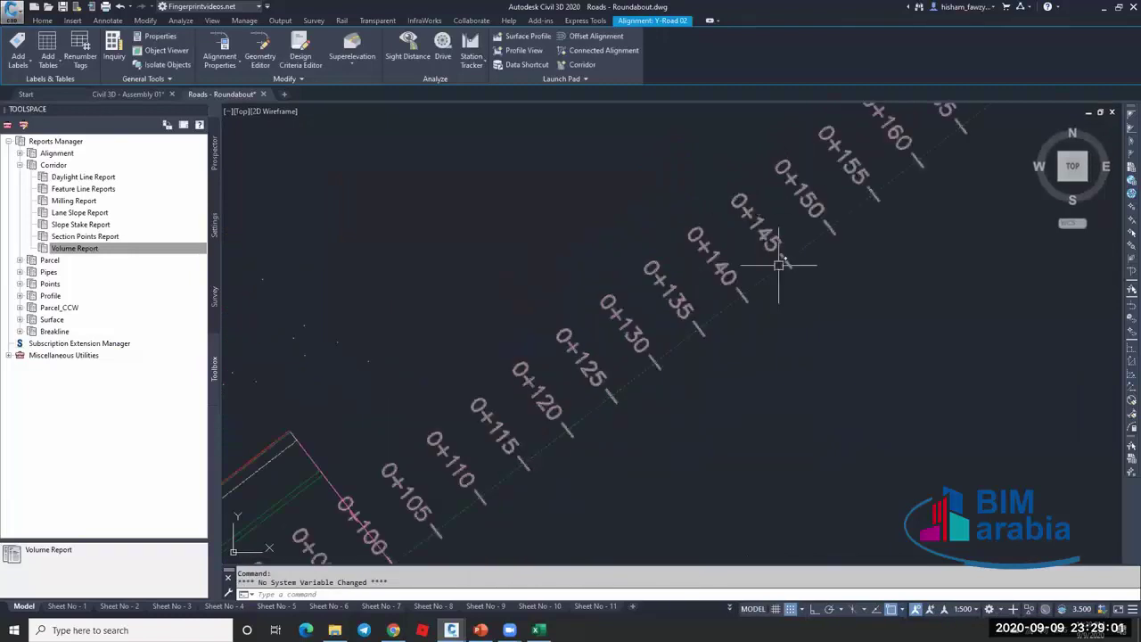
Change Y-Road 02's label start station to 0+027.00 and apply it.
{"action": "left_click", "coordinate": [756, 300]}
{"action": "right_click", "coordinate": [757, 300]}
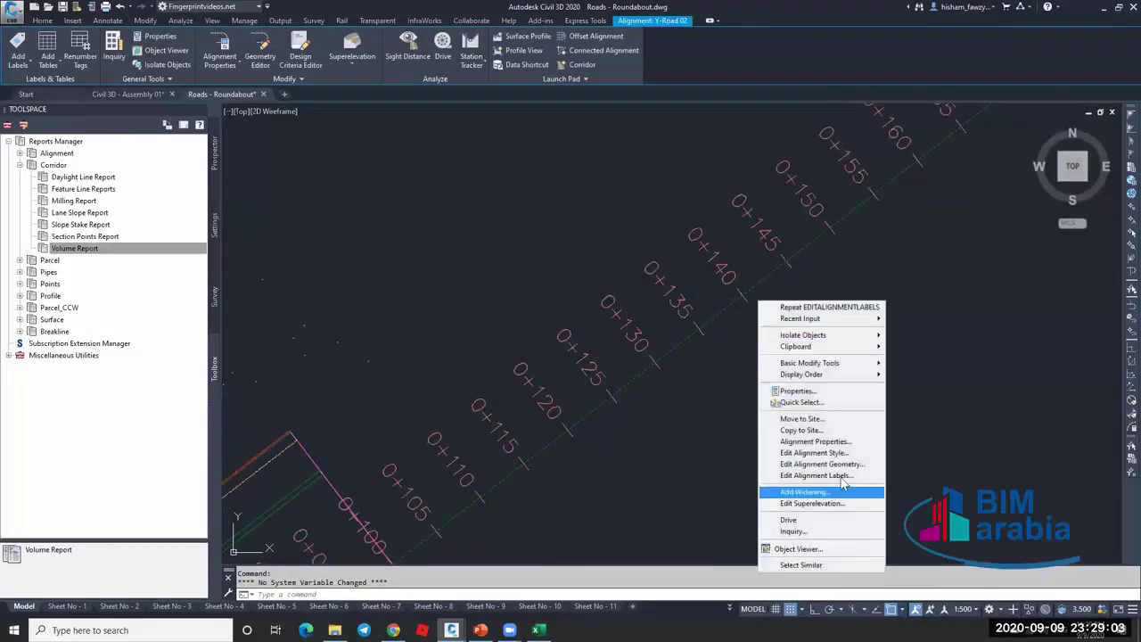
{"action": "left_click", "coordinate": [838, 476]}
{"action": "left_click", "coordinate": [561, 243]}
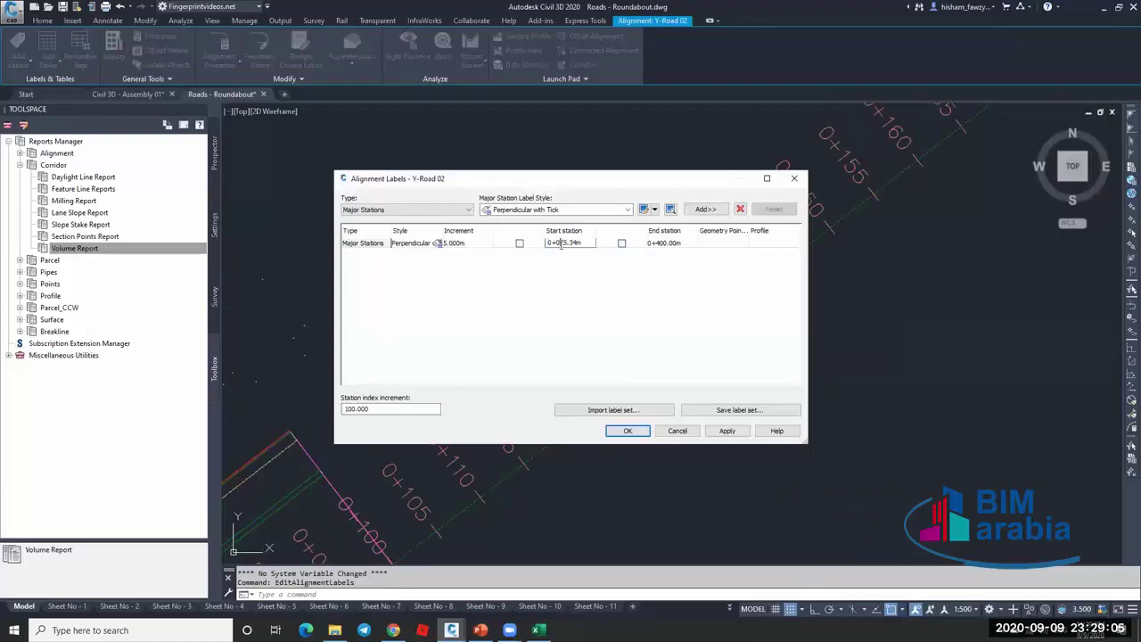
{"action": "left_click_drag", "start_coordinate": [563, 243], "coordinate": [598, 243]}
{"action": "key", "text": "Return"}
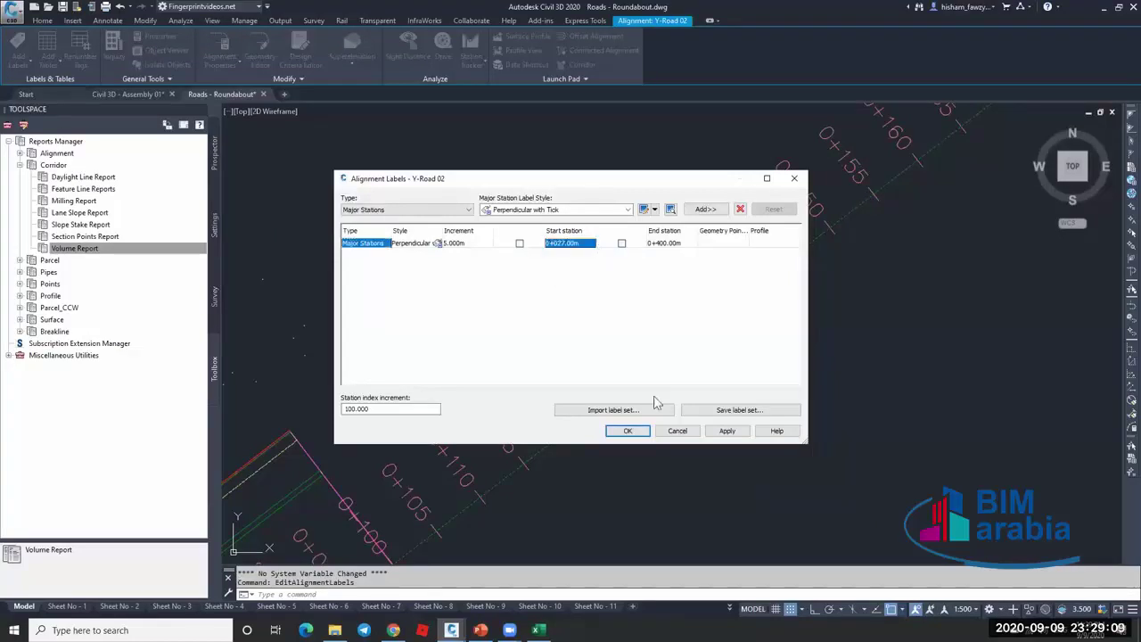
{"action": "left_click", "coordinate": [726, 430]}
{"action": "left_click", "coordinate": [632, 432]}
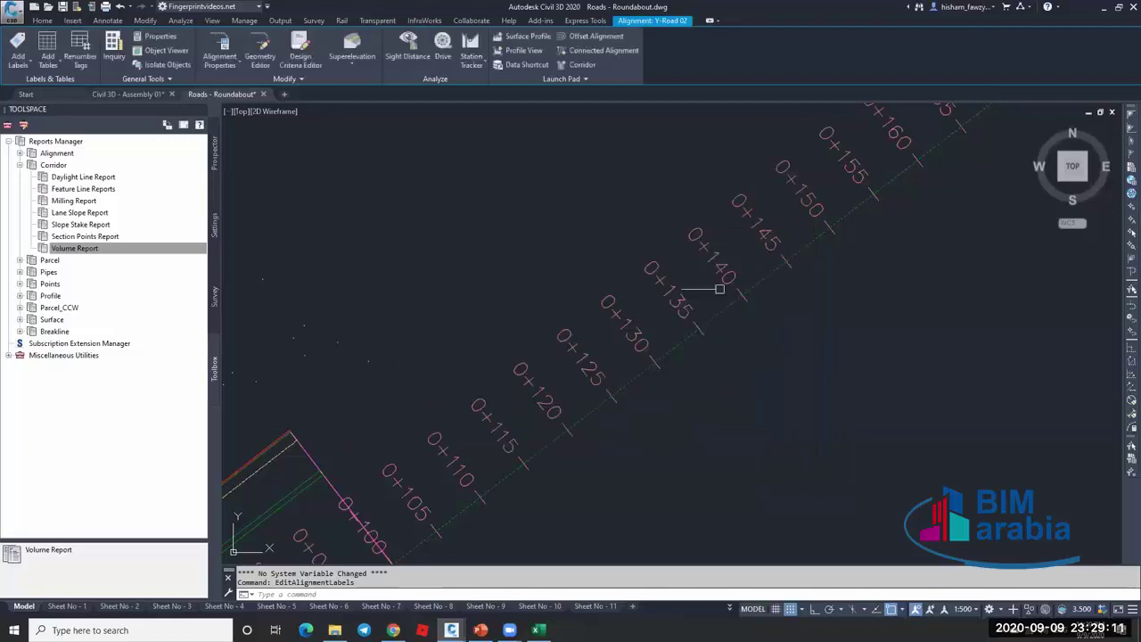
Zoom around the north-east arm to check the relabelled stations, then call up the alignment's context menu.
{"action": "scroll", "coordinate": [695, 249], "scroll_direction": "down", "scroll_amount": 3}
{"action": "scroll", "coordinate": [512, 406], "scroll_direction": "up", "scroll_amount": 4}
{"action": "scroll", "coordinate": [581, 408], "scroll_direction": "down", "scroll_amount": 5}
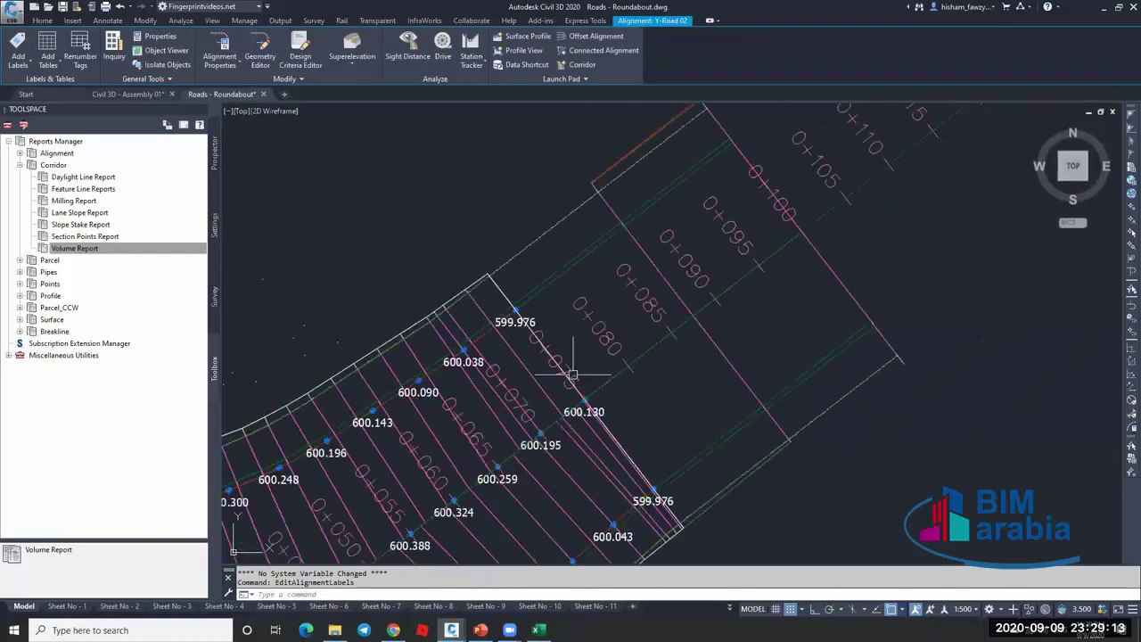
{"action": "scroll", "coordinate": [612, 333], "scroll_direction": "up", "scroll_amount": 5}
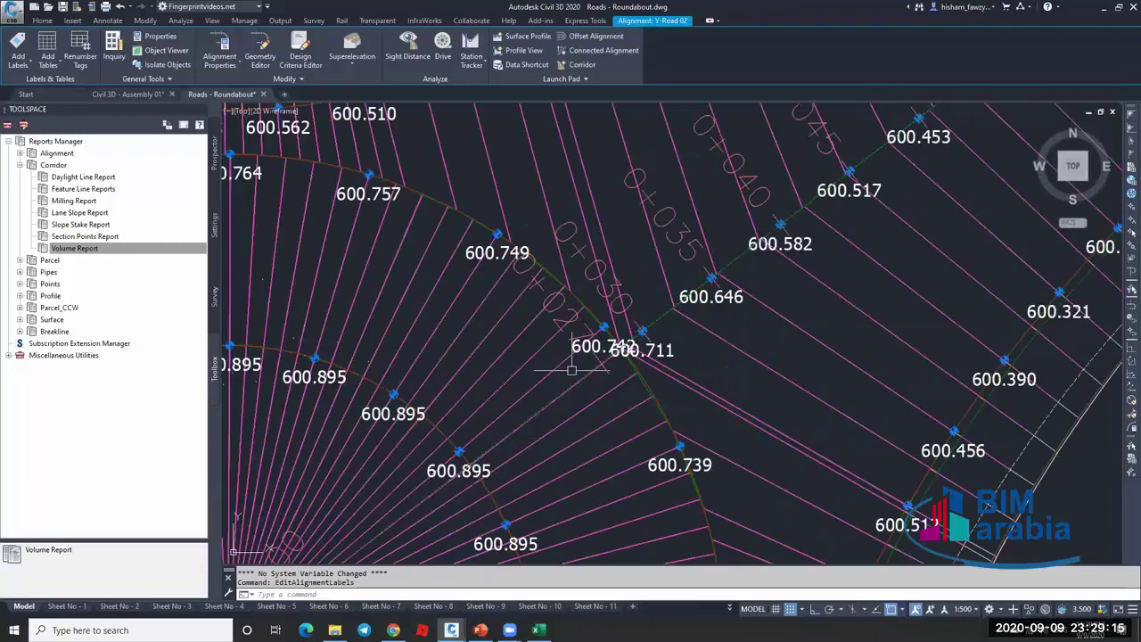
{"action": "scroll", "coordinate": [565, 335], "scroll_direction": "down", "scroll_amount": 5}
{"action": "scroll", "coordinate": [731, 214], "scroll_direction": "up", "scroll_amount": 5}
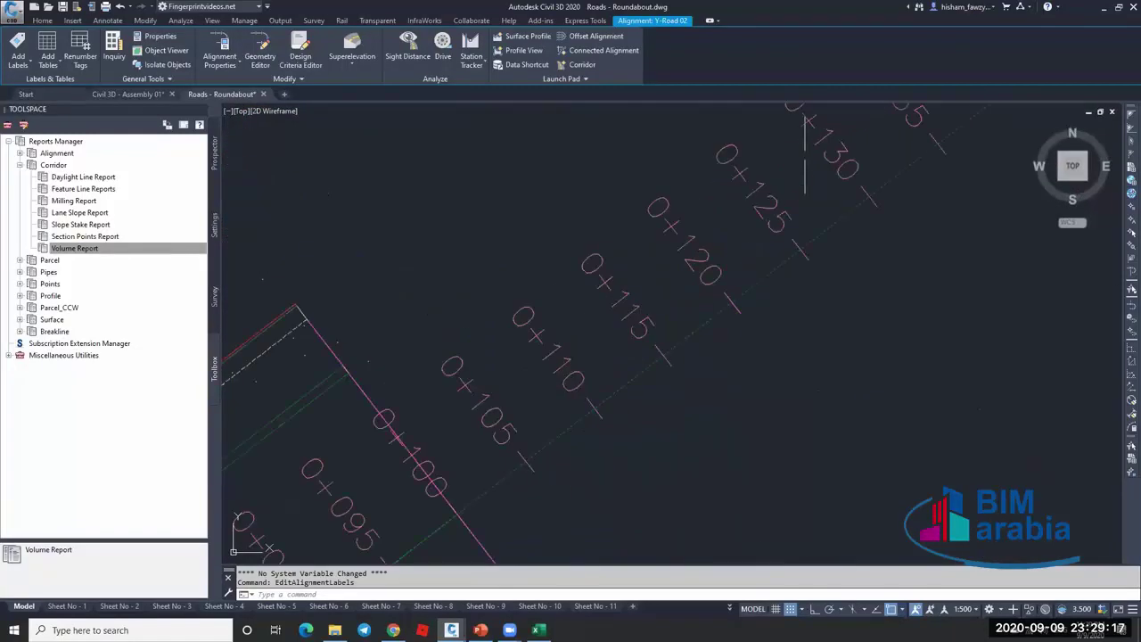
{"action": "right_click", "coordinate": [745, 205]}
Reopen Y-Road 02's label settings, enlarge the window and review the major station row.
{"action": "left_click", "coordinate": [772, 378]}
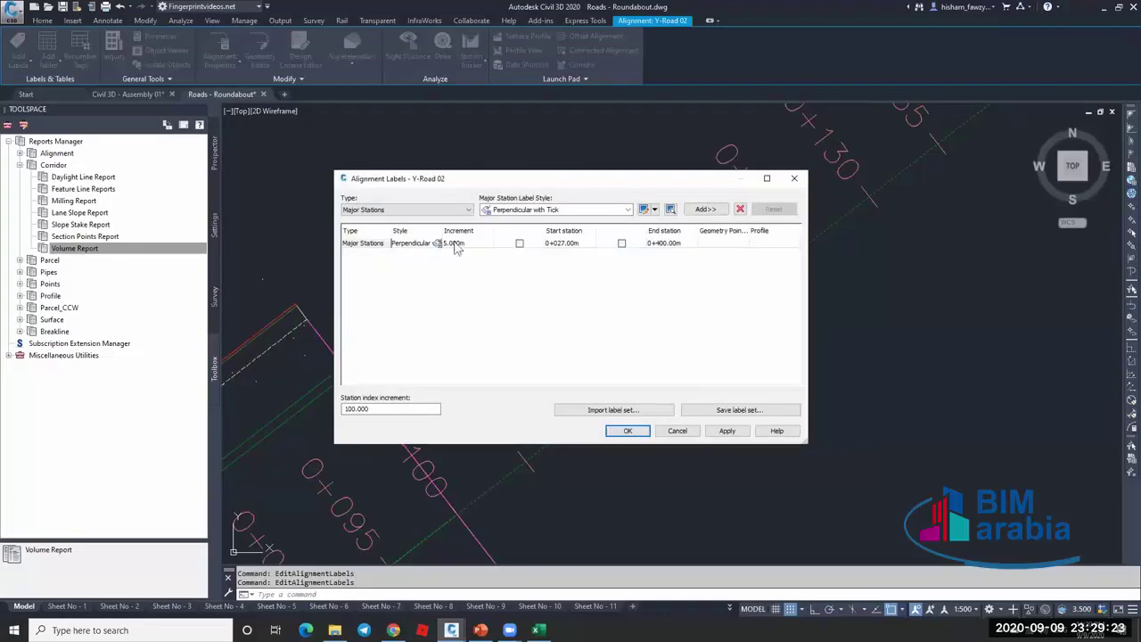
{"action": "left_click", "coordinate": [419, 251]}
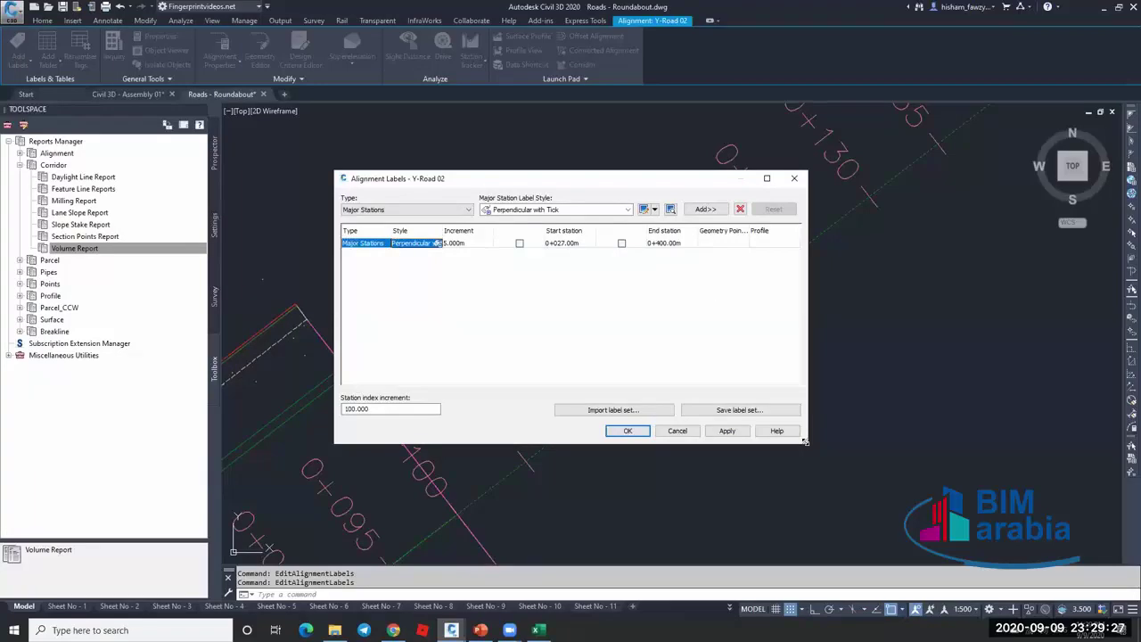
{"action": "left_click_drag", "start_coordinate": [805, 441], "coordinate": [894, 505]}
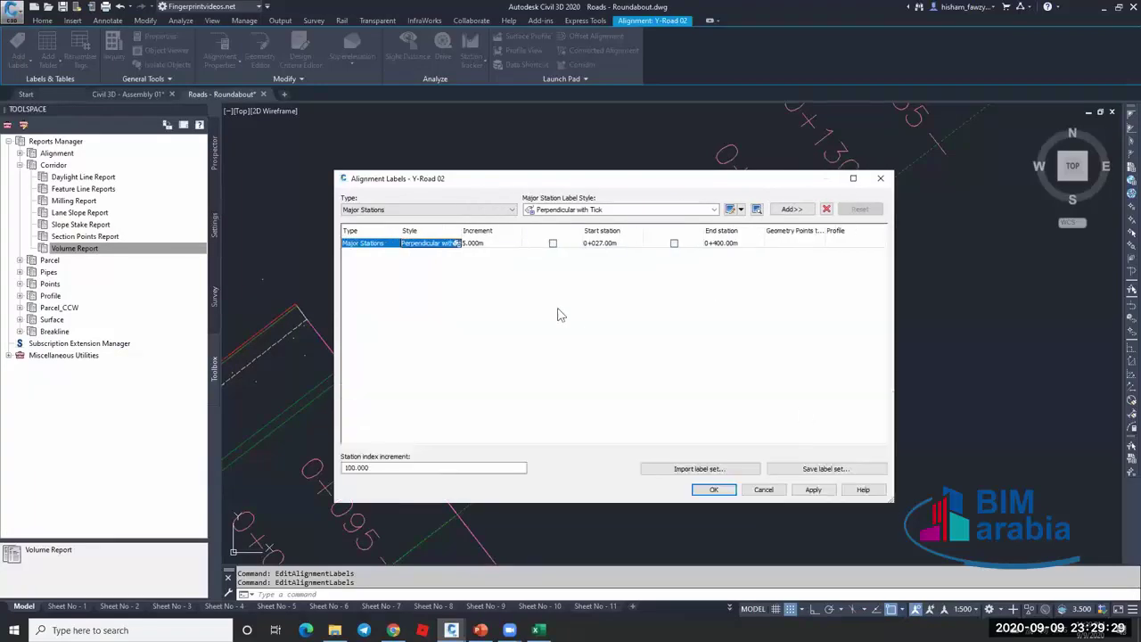
{"action": "left_click", "coordinate": [497, 211]}
{"action": "left_click", "coordinate": [489, 214]}
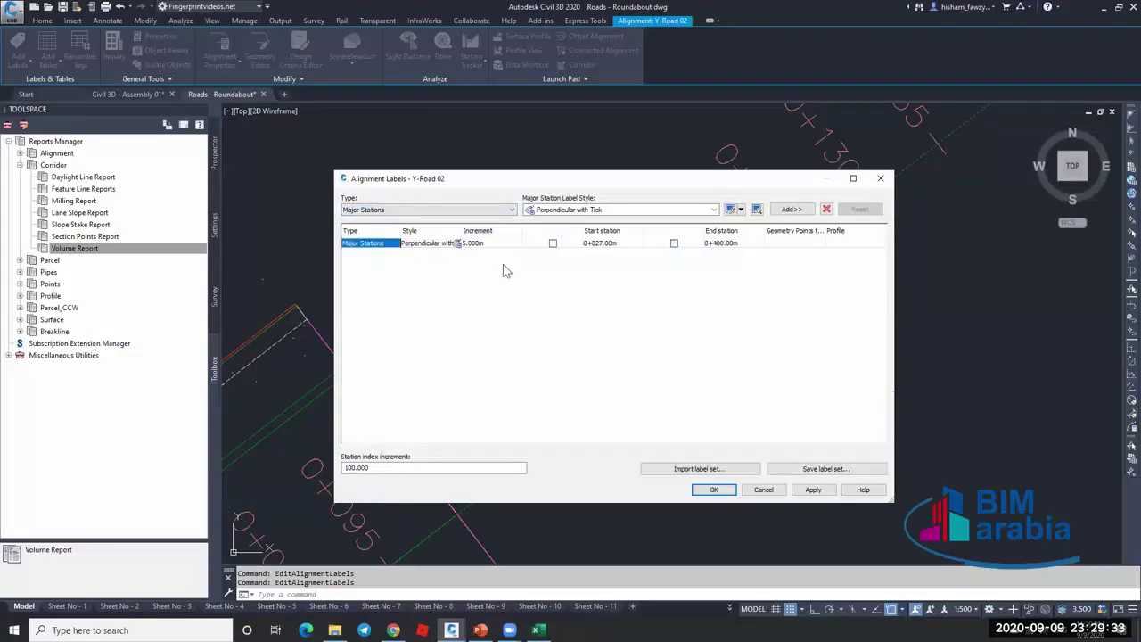
{"action": "left_click", "coordinate": [610, 243]}
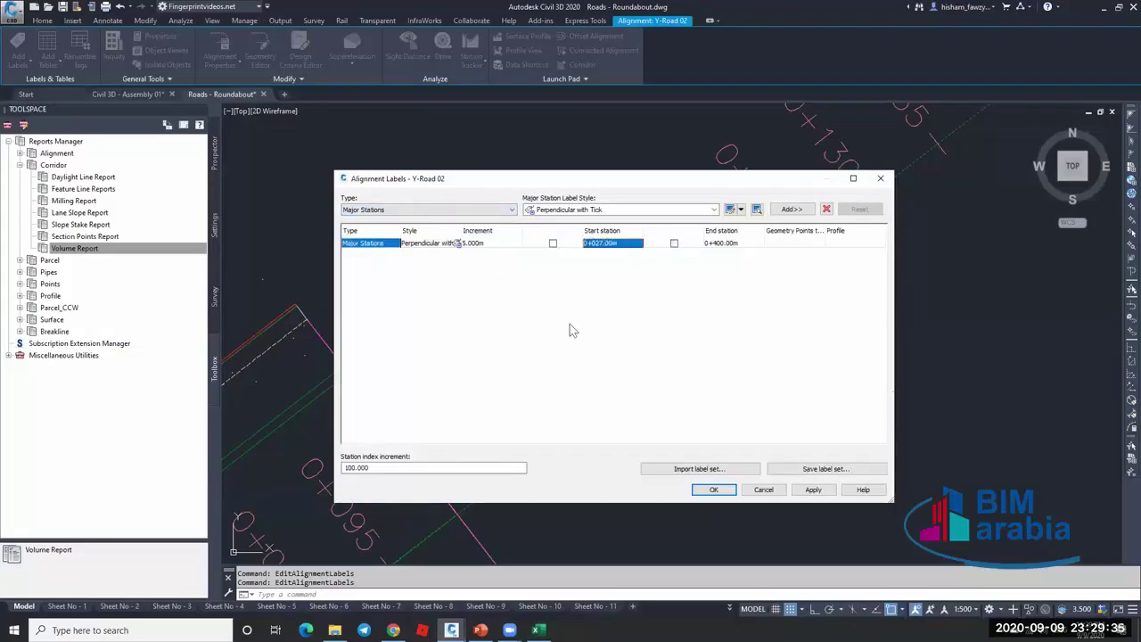
Set the station index increment from 100.000 to 5.000 and confirm with OK.
{"action": "left_click", "coordinate": [489, 467]}
{"action": "left_click_drag", "start_coordinate": [443, 471], "coordinate": [310, 471]}
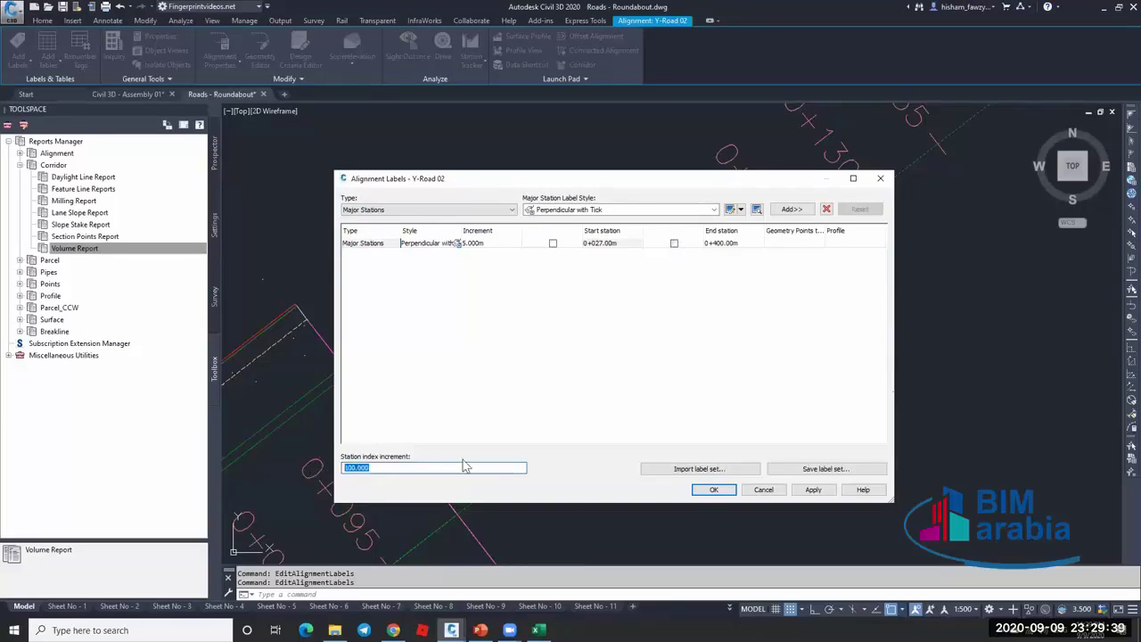
{"action": "type", "text": "5.000"}
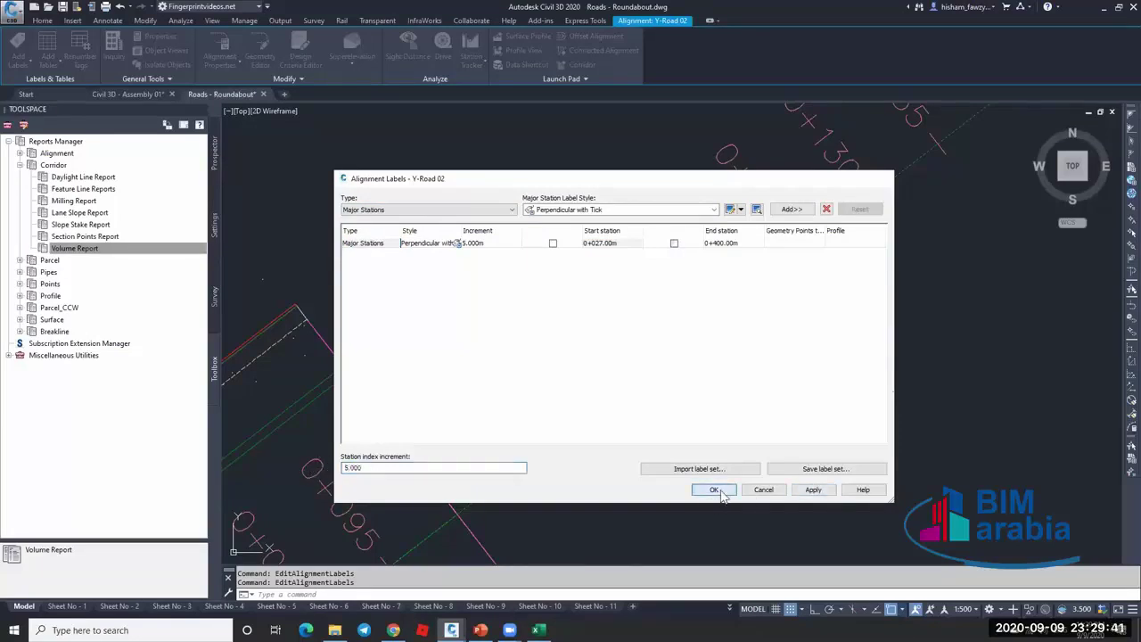
{"action": "left_click", "coordinate": [714, 489]}
{"action": "scroll", "coordinate": [685, 344], "scroll_direction": "down", "scroll_amount": 1}
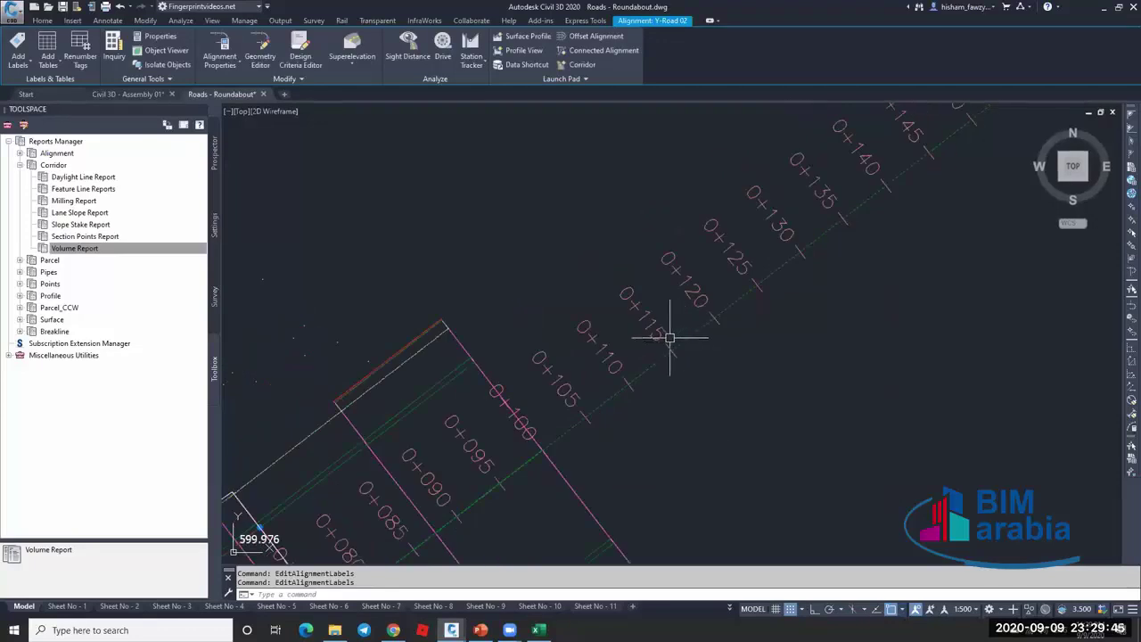
{"action": "scroll", "coordinate": [669, 338], "scroll_direction": "down", "scroll_amount": 2}
{"action": "scroll", "coordinate": [731, 247], "scroll_direction": "up", "scroll_amount": 3}
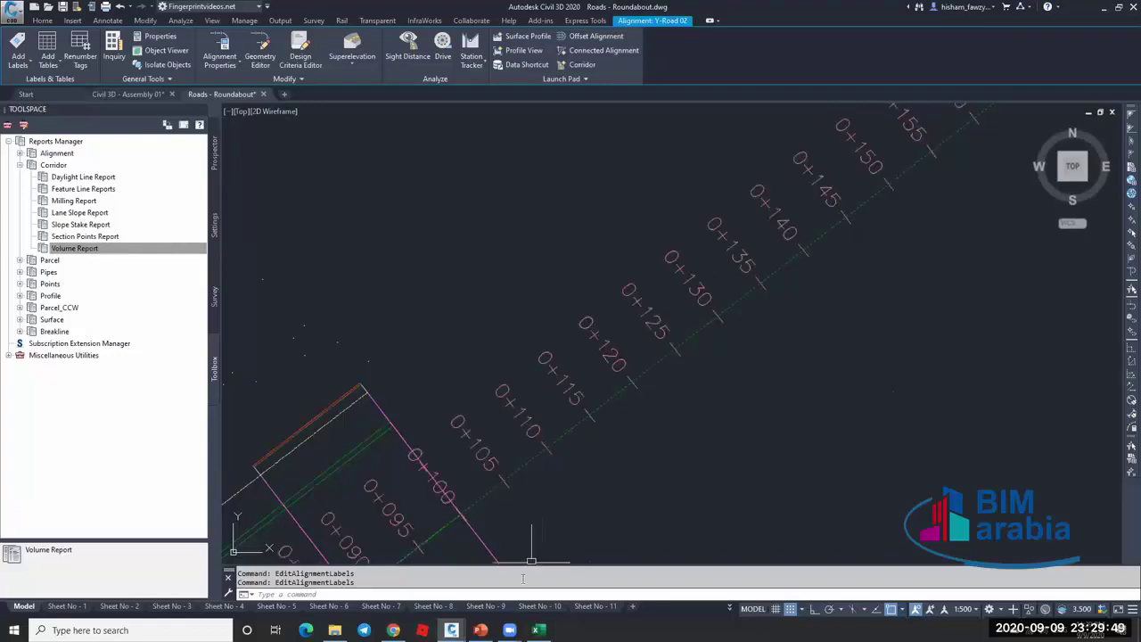
Restore Chrome and open lesson 66 from the Learn Civil 3D playlist.
{"action": "mouse_move", "coordinate": [393, 630]}
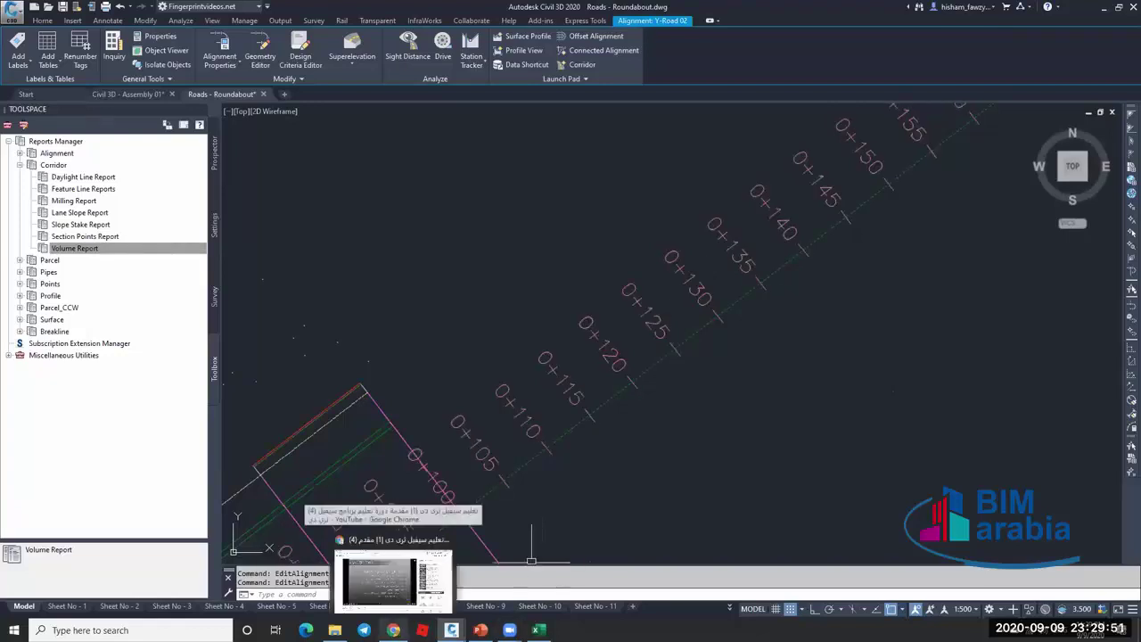
{"action": "left_click", "coordinate": [393, 579]}
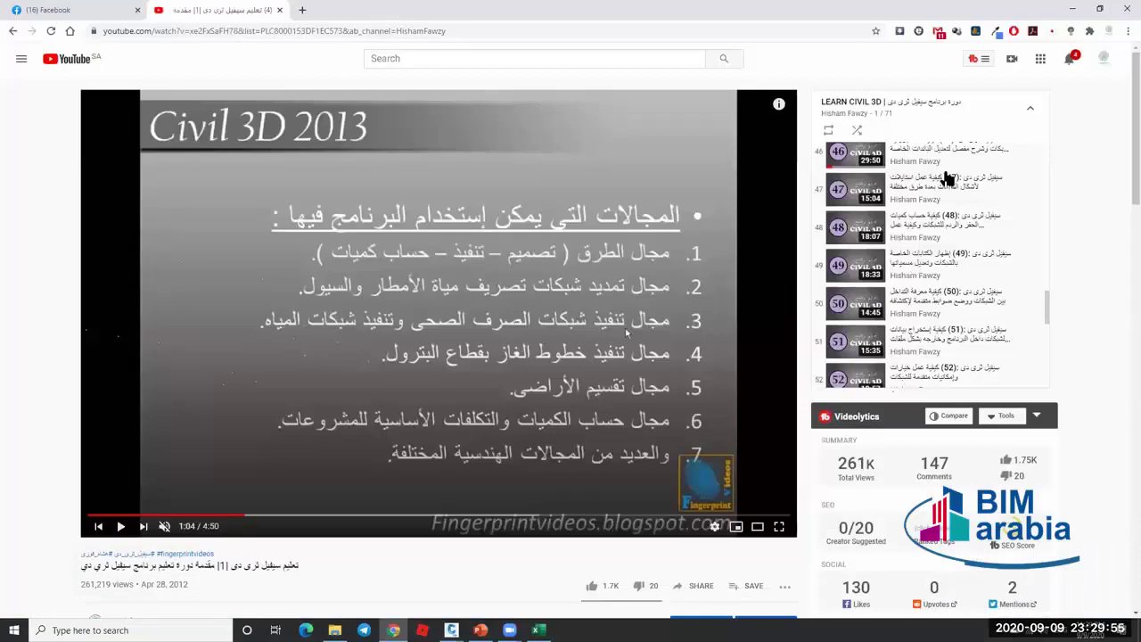
{"action": "scroll", "coordinate": [946, 179], "scroll_direction": "down", "scroll_amount": 8}
{"action": "left_click", "coordinate": [935, 183]}
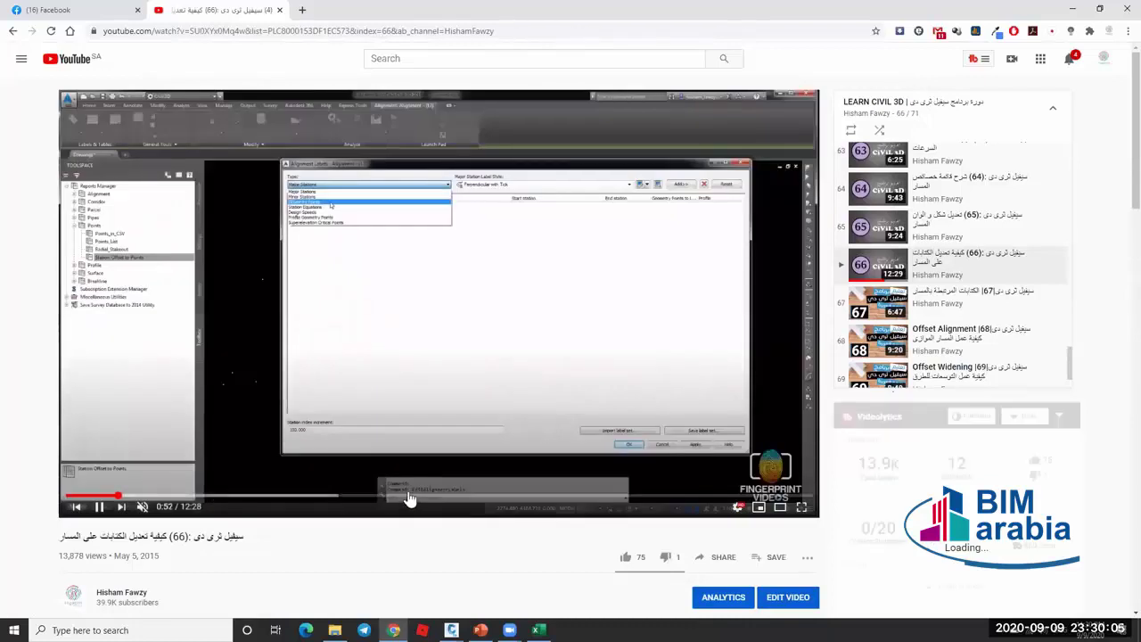
Skim lesson 66 forward through 4:34, 5:33, 7:10 and 8:18, then pause at 9:45.
{"action": "left_click", "coordinate": [339, 496]}
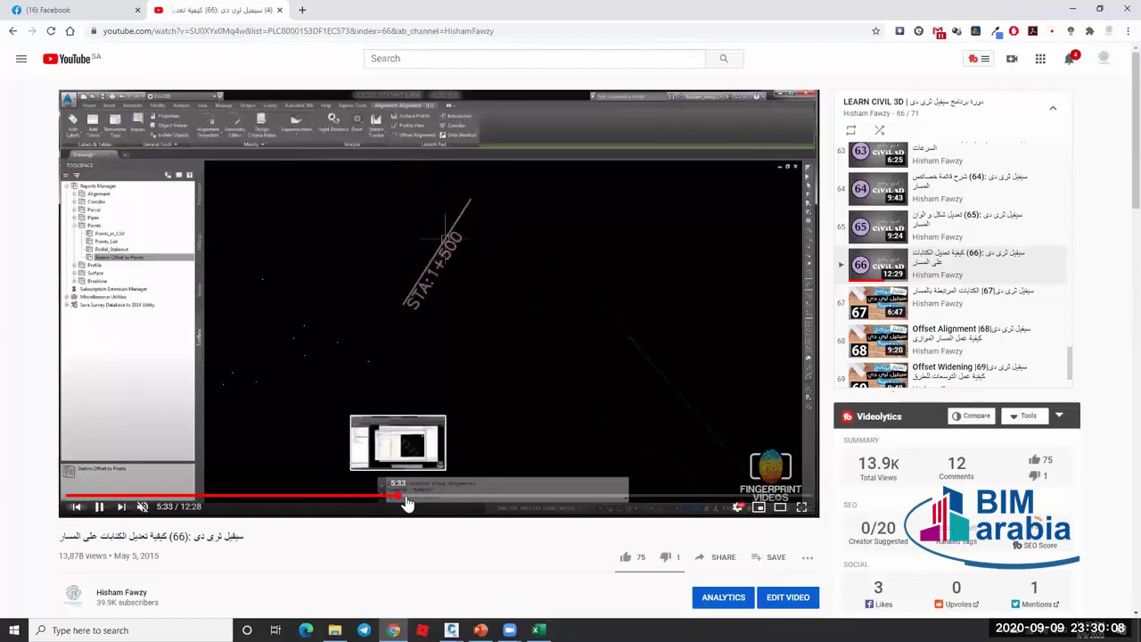
{"action": "left_click", "coordinate": [395, 496]}
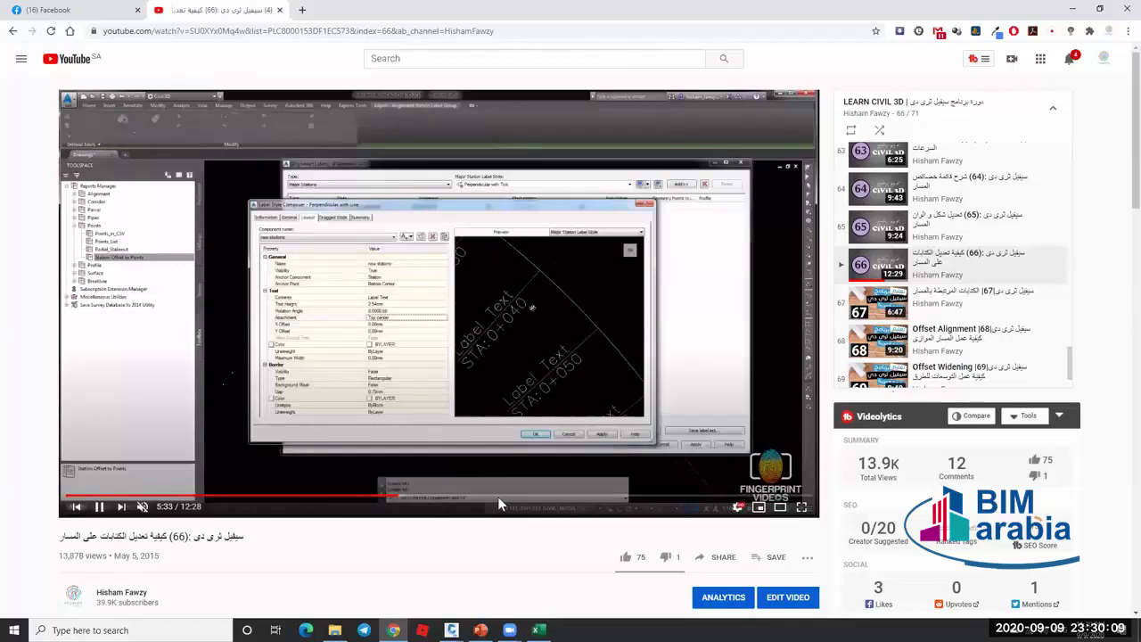
{"action": "left_click", "coordinate": [497, 496]}
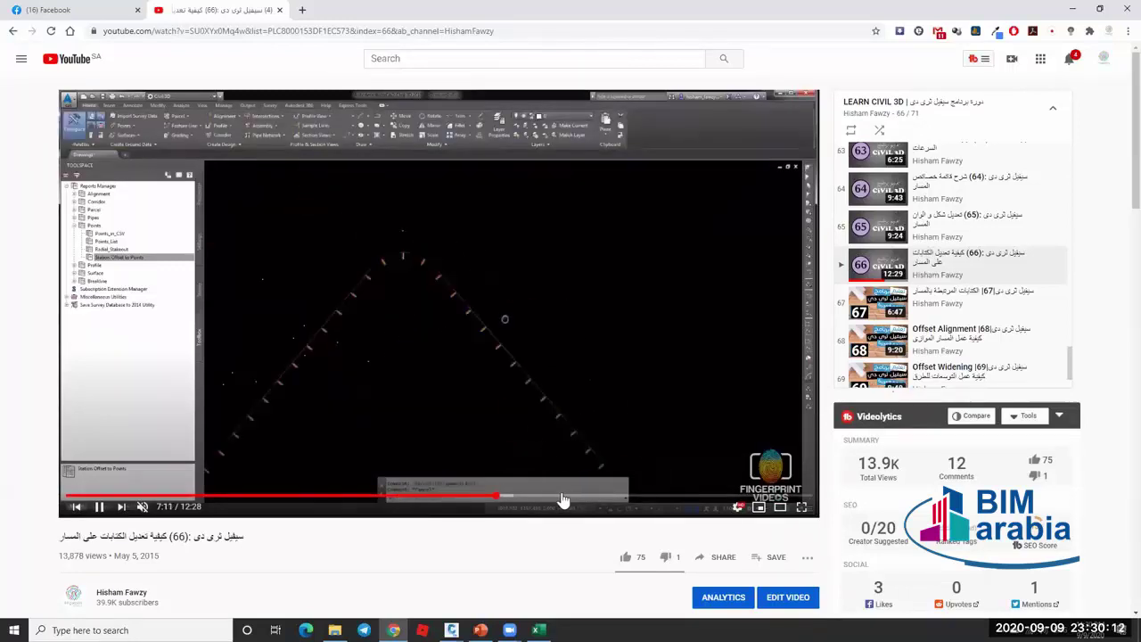
{"action": "left_click", "coordinate": [563, 497]}
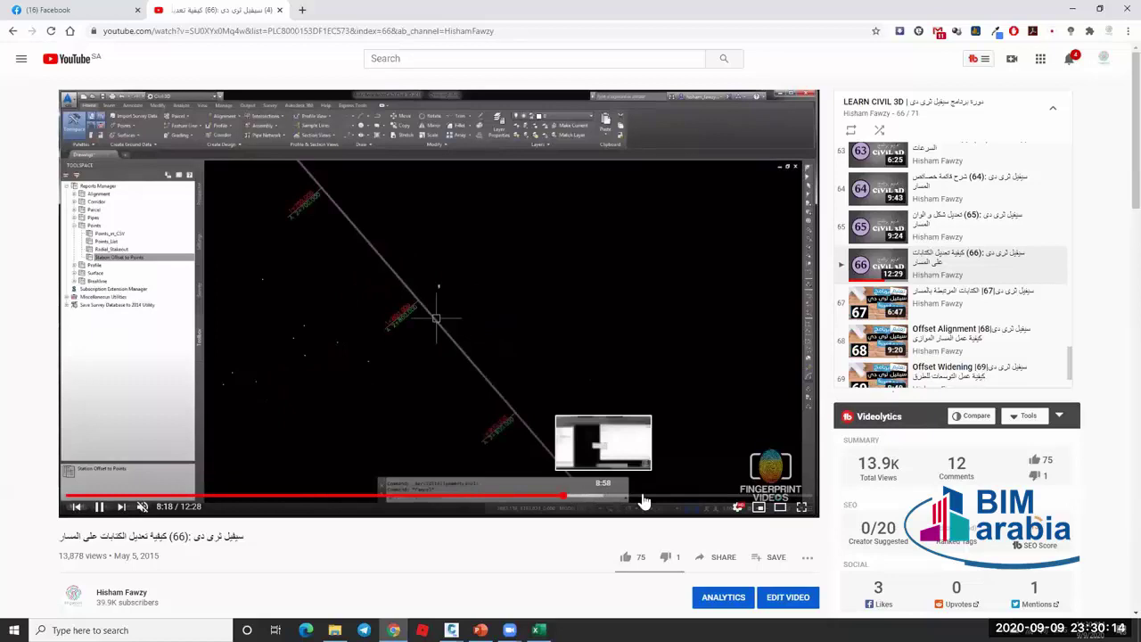
{"action": "left_click", "coordinate": [641, 496]}
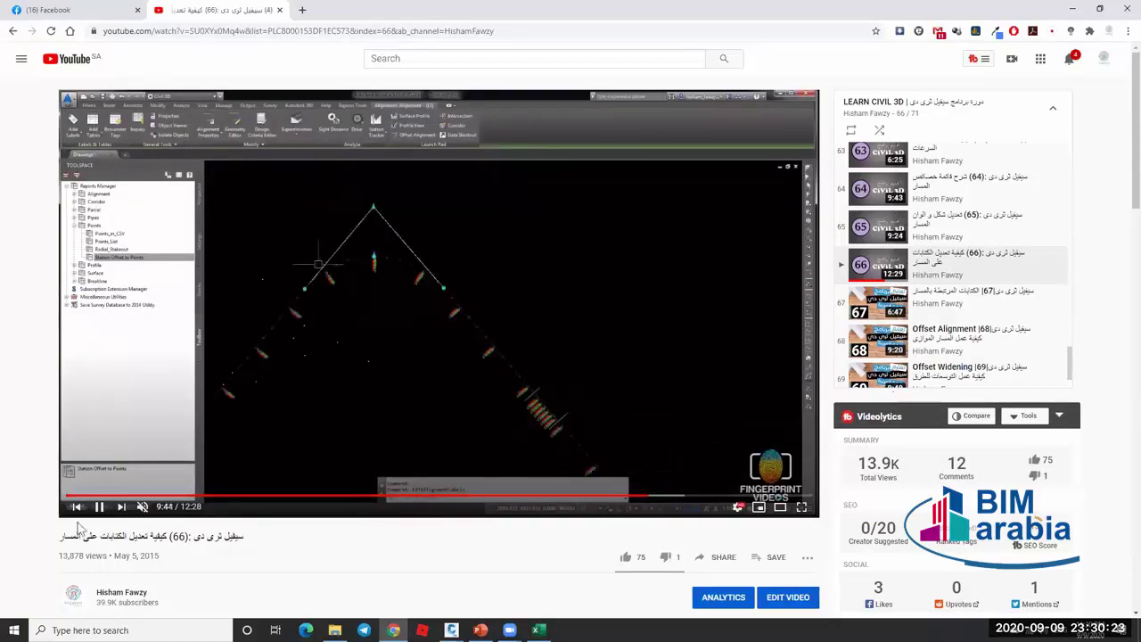
{"action": "left_click", "coordinate": [99, 505]}
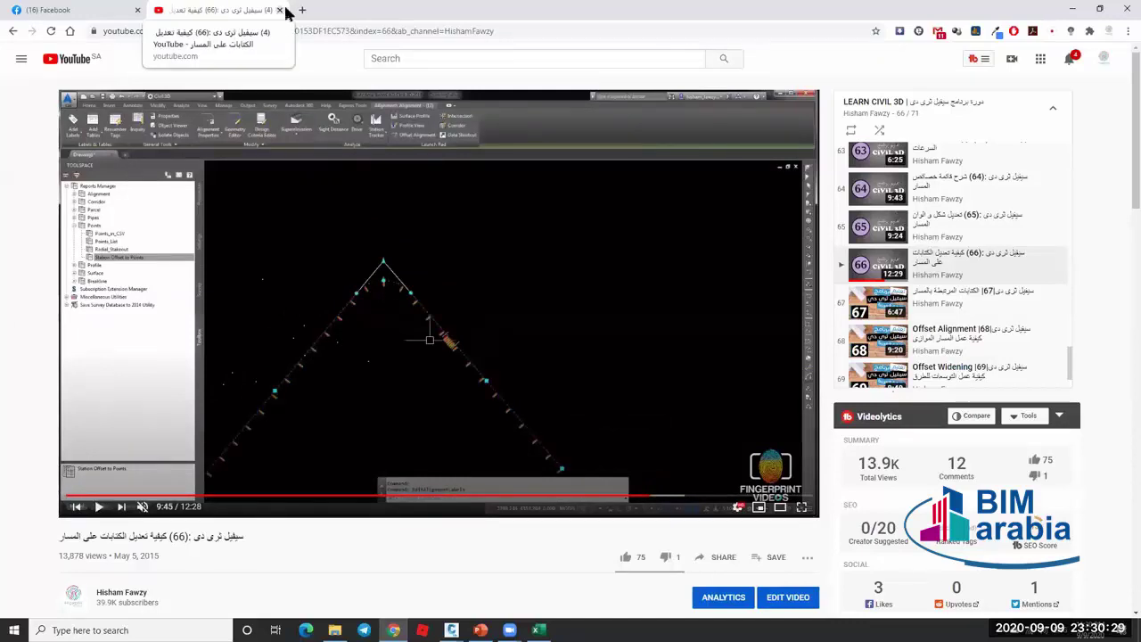
Minimize Chrome and zoom out on the Roads - Roundabout drawing with its 5 m station labels.
{"action": "left_click", "coordinate": [1072, 9]}
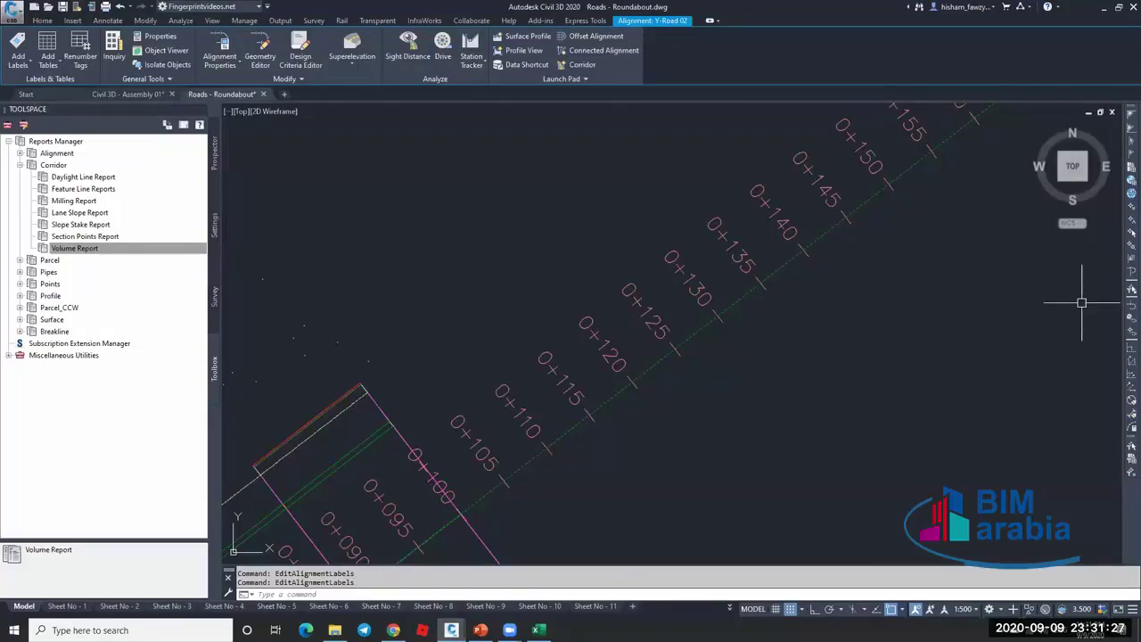
{"action": "scroll", "coordinate": [827, 424], "scroll_direction": "down", "scroll_amount": 8}
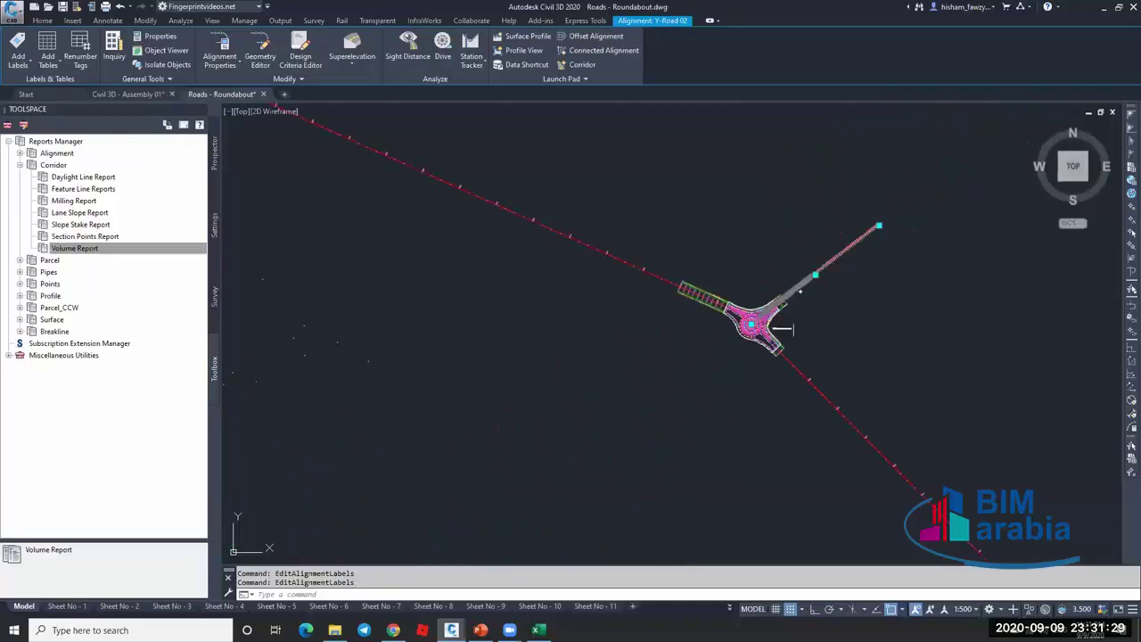
Cancel any active command and switch to the Civil 3D - Assembly 01 drawing.
{"action": "key", "text": "Escape"}
{"action": "left_click", "coordinate": [127, 93]}
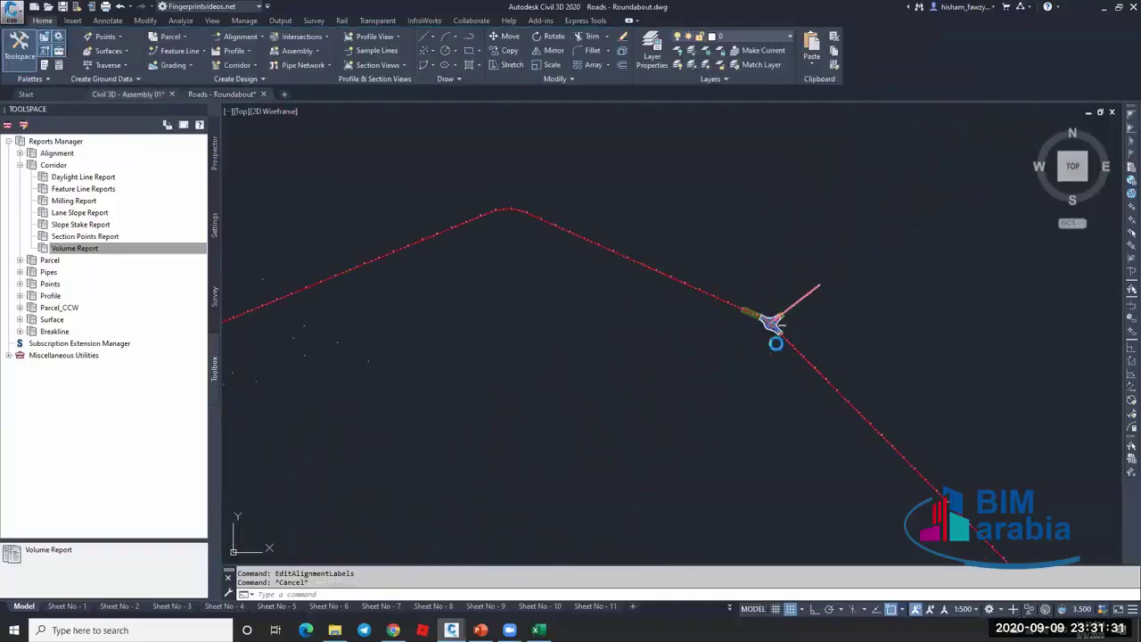
{"action": "scroll", "coordinate": [731, 311], "scroll_direction": "up", "scroll_amount": 10}
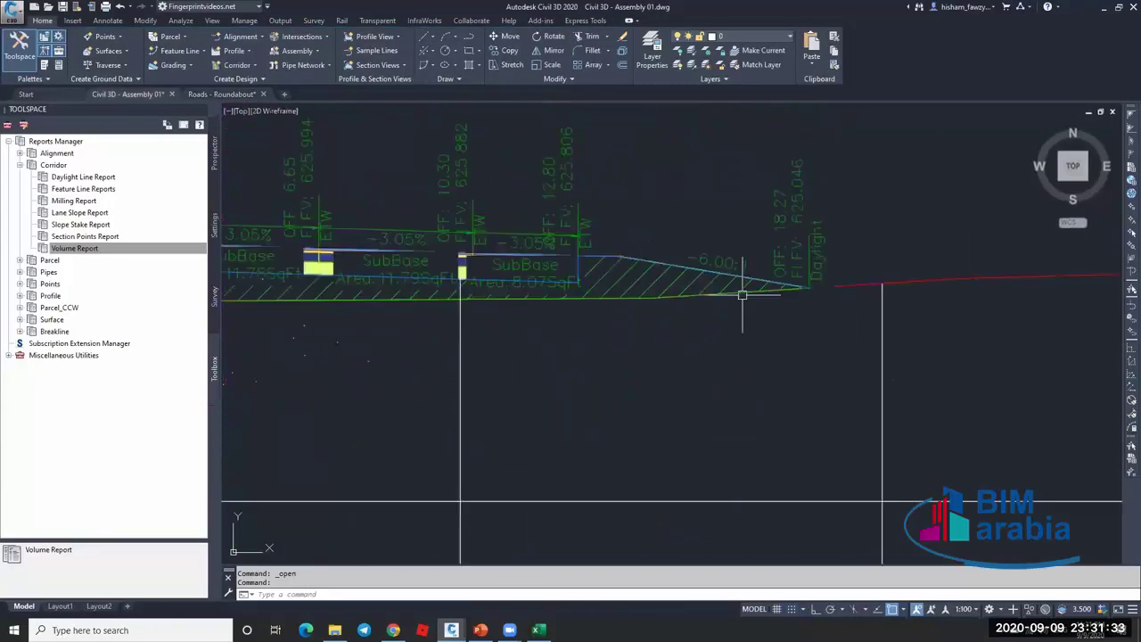
{"action": "scroll", "coordinate": [741, 294], "scroll_direction": "down", "scroll_amount": 2}
{"action": "key", "text": "Escape"}
{"action": "scroll", "coordinate": [747, 283], "scroll_direction": "up", "scroll_amount": 3}
{"action": "key", "text": "Escape"}
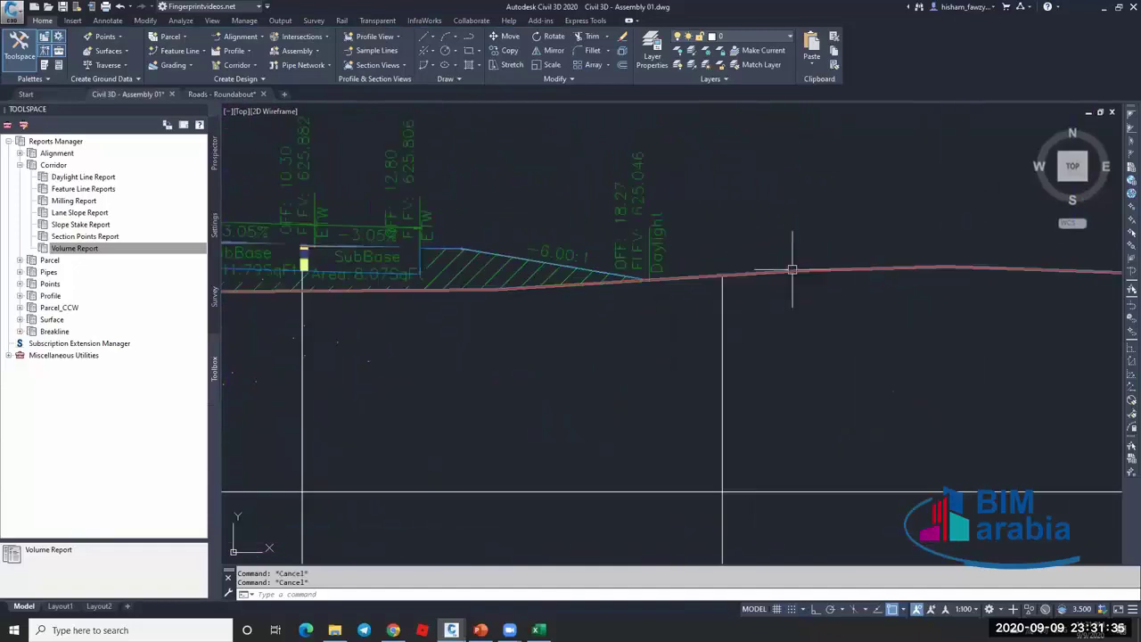
Zoom into the corridor section views and show the Prospector tree of drawing items.
{"action": "scroll", "coordinate": [791, 269], "scroll_direction": "down", "scroll_amount": 5}
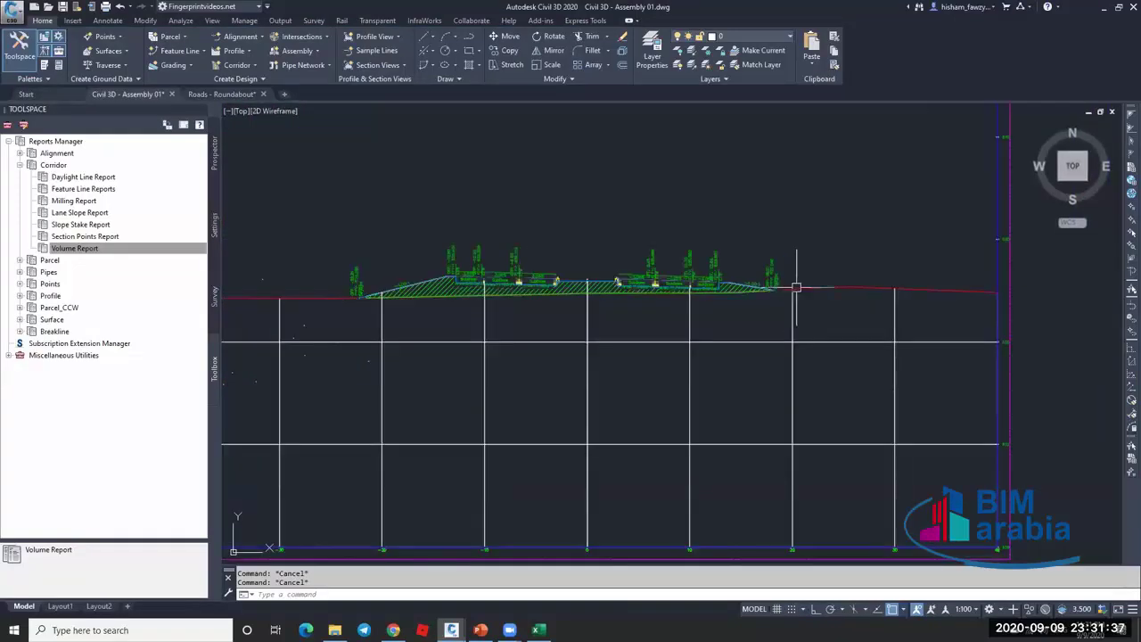
{"action": "scroll", "coordinate": [732, 277], "scroll_direction": "up", "scroll_amount": 6}
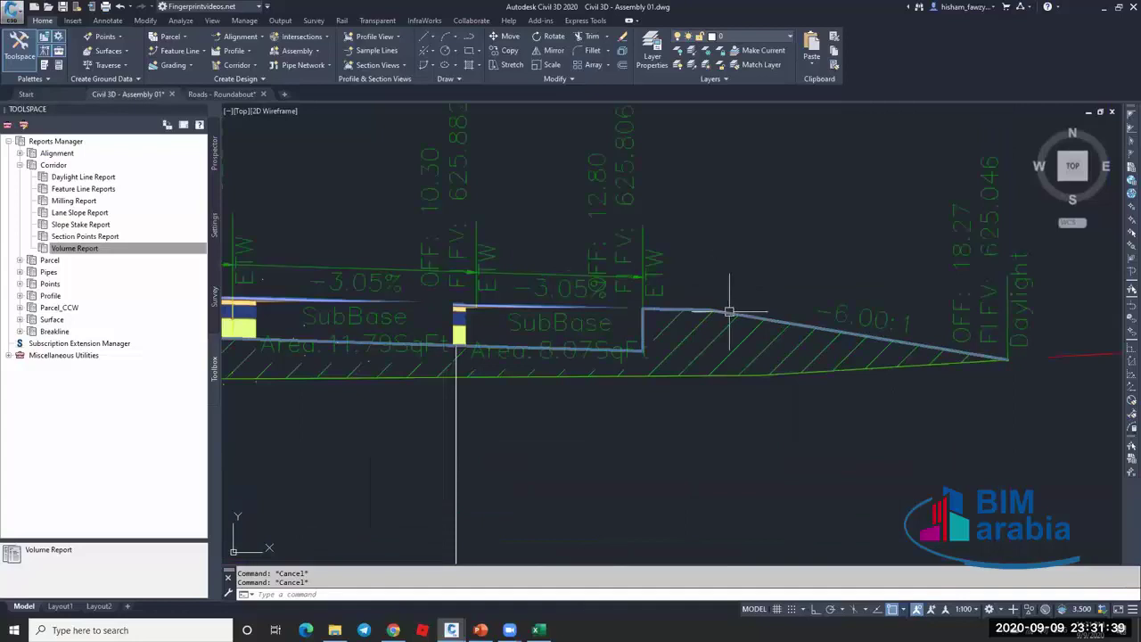
{"action": "scroll", "coordinate": [731, 312], "scroll_direction": "up", "scroll_amount": 2}
{"action": "scroll", "coordinate": [665, 303], "scroll_direction": "down", "scroll_amount": 1}
{"action": "scroll", "coordinate": [665, 303], "scroll_direction": "up", "scroll_amount": 2}
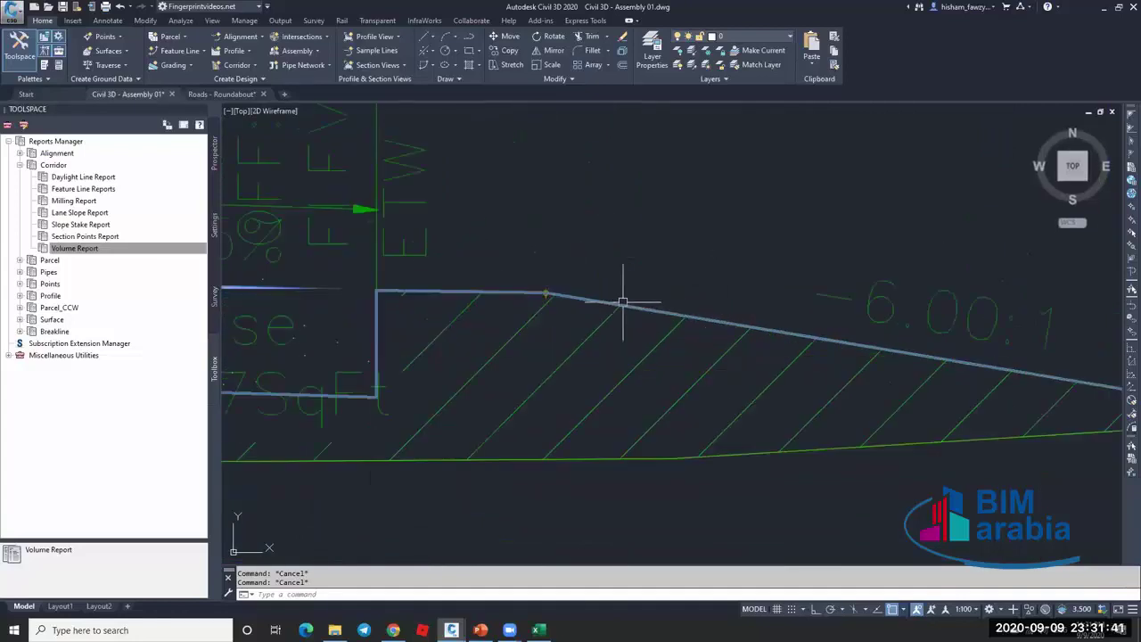
{"action": "scroll", "coordinate": [830, 311], "scroll_direction": "down", "scroll_amount": 5}
{"action": "scroll", "coordinate": [830, 311], "scroll_direction": "down", "scroll_amount": 4}
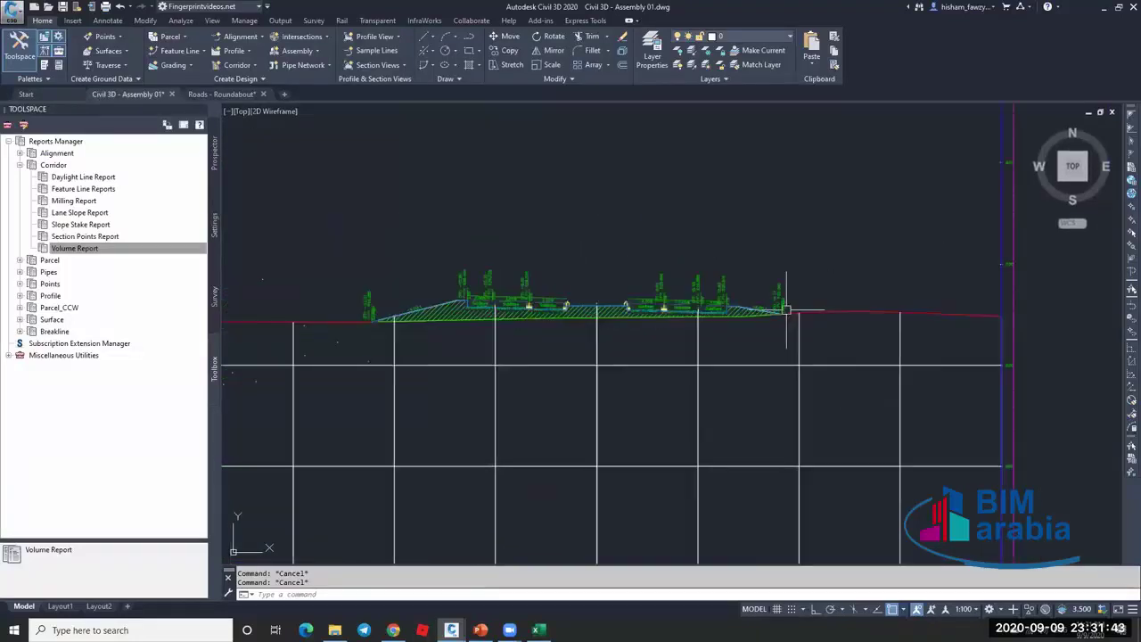
{"action": "left_click", "coordinate": [216, 165]}
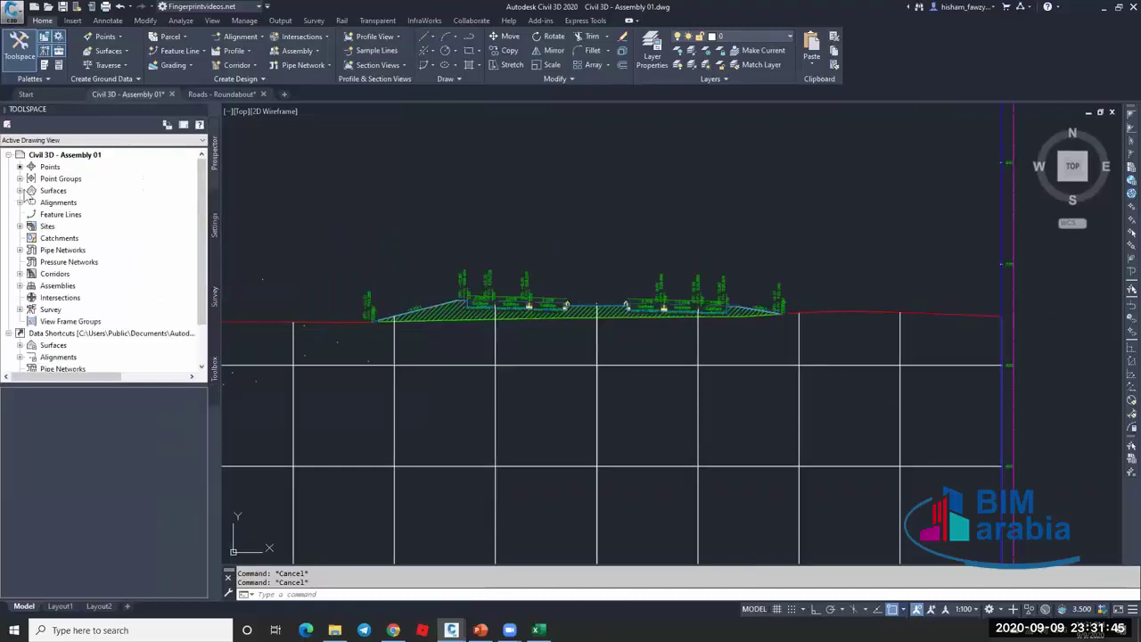
Create a new TIN surface, Surface1, in the Surfaces collection.
{"action": "double_click", "coordinate": [31, 192]}
{"action": "right_click", "coordinate": [31, 192]}
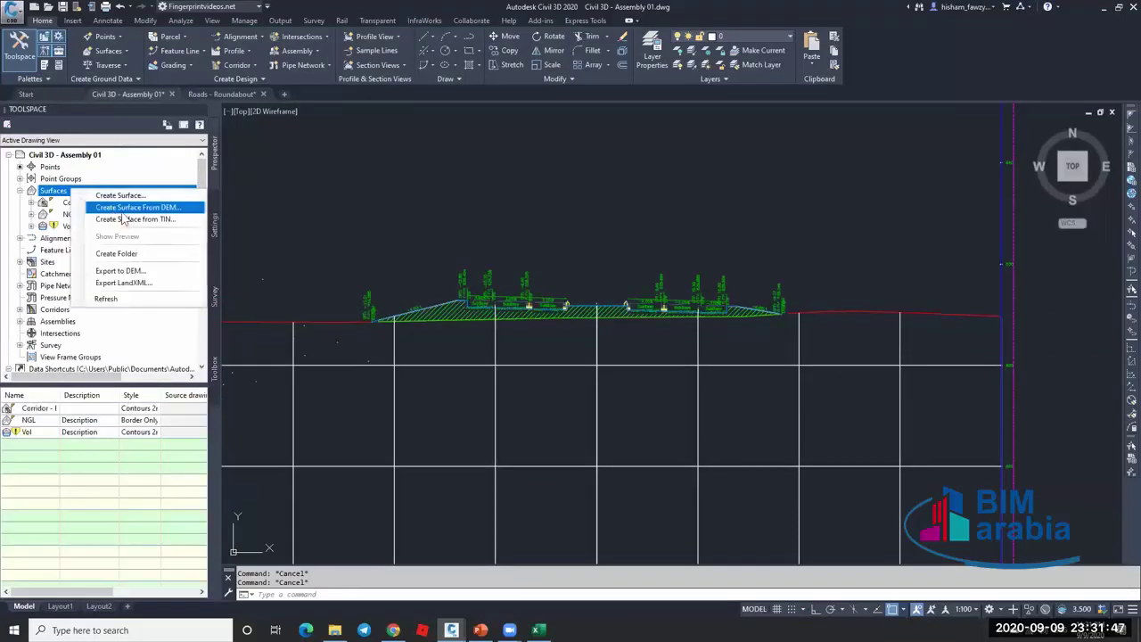
{"action": "left_click", "coordinate": [103, 194]}
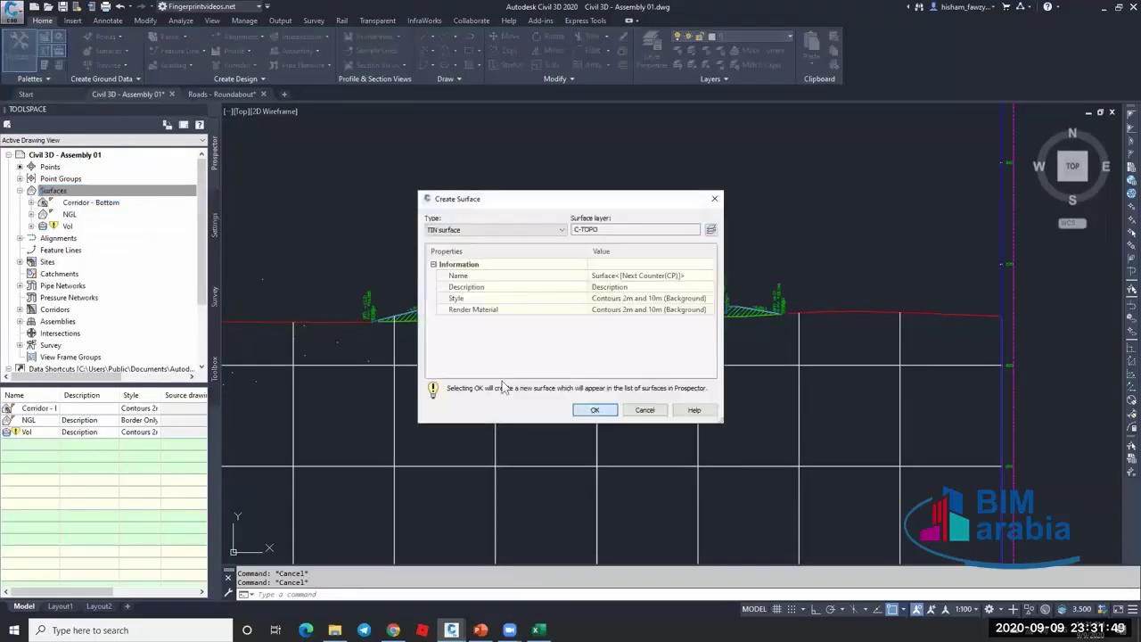
{"action": "left_click", "coordinate": [590, 410]}
Paste the NGL surface into Surface1's Definition edits.
{"action": "left_click", "coordinate": [32, 226]}
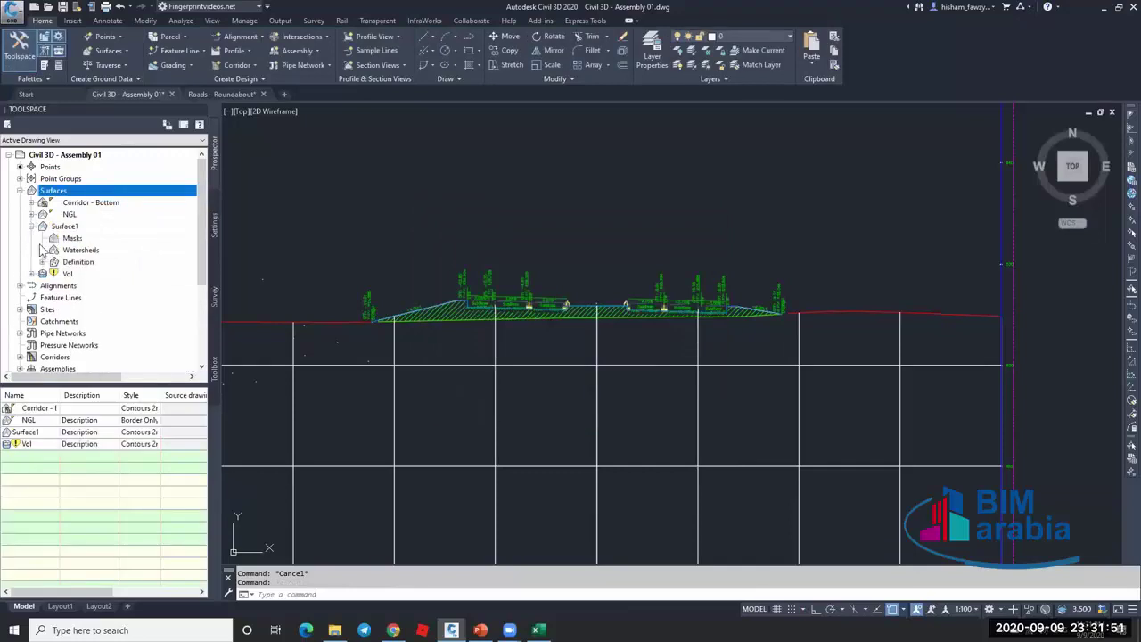
{"action": "left_click", "coordinate": [42, 261]}
{"action": "right_click", "coordinate": [86, 309]}
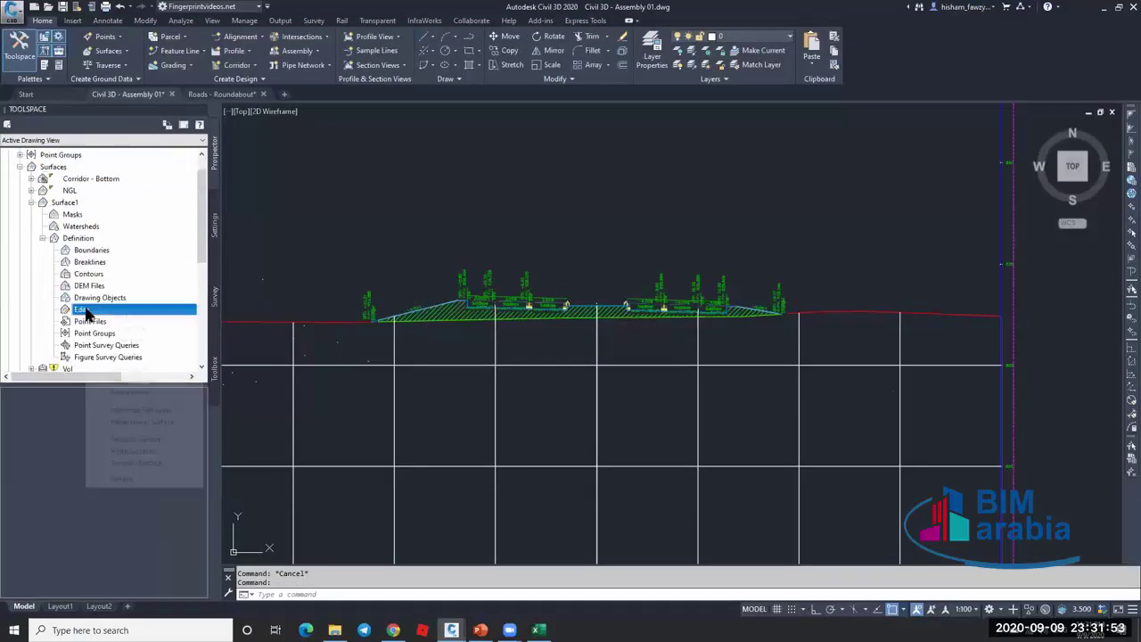
{"action": "left_click", "coordinate": [143, 422]}
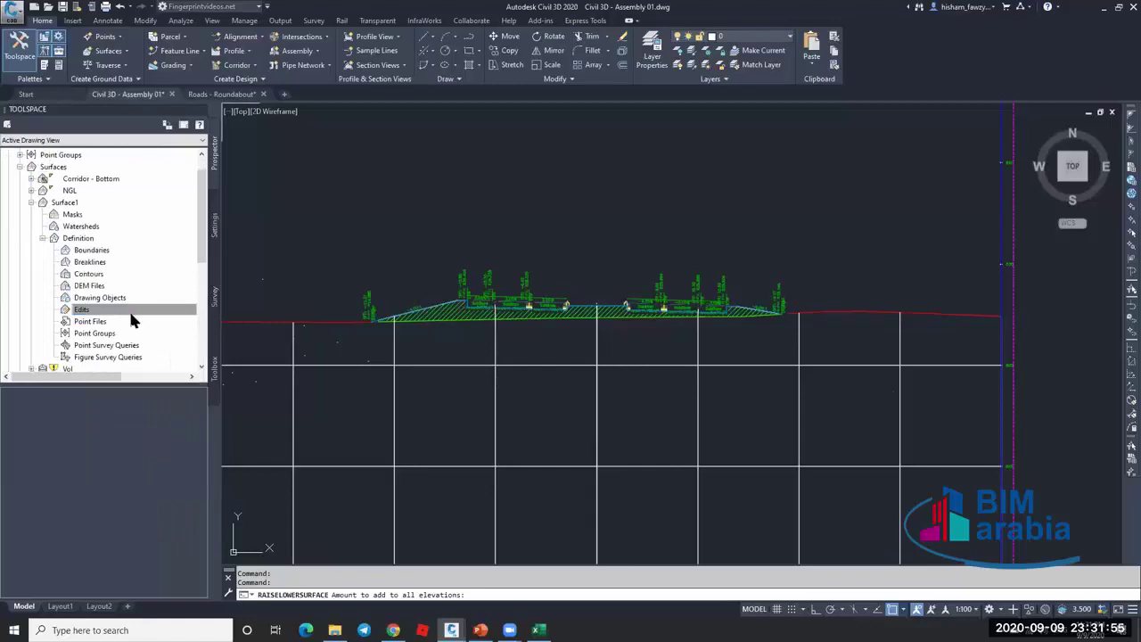
{"action": "right_click", "coordinate": [130, 313]}
{"action": "left_click", "coordinate": [198, 452]}
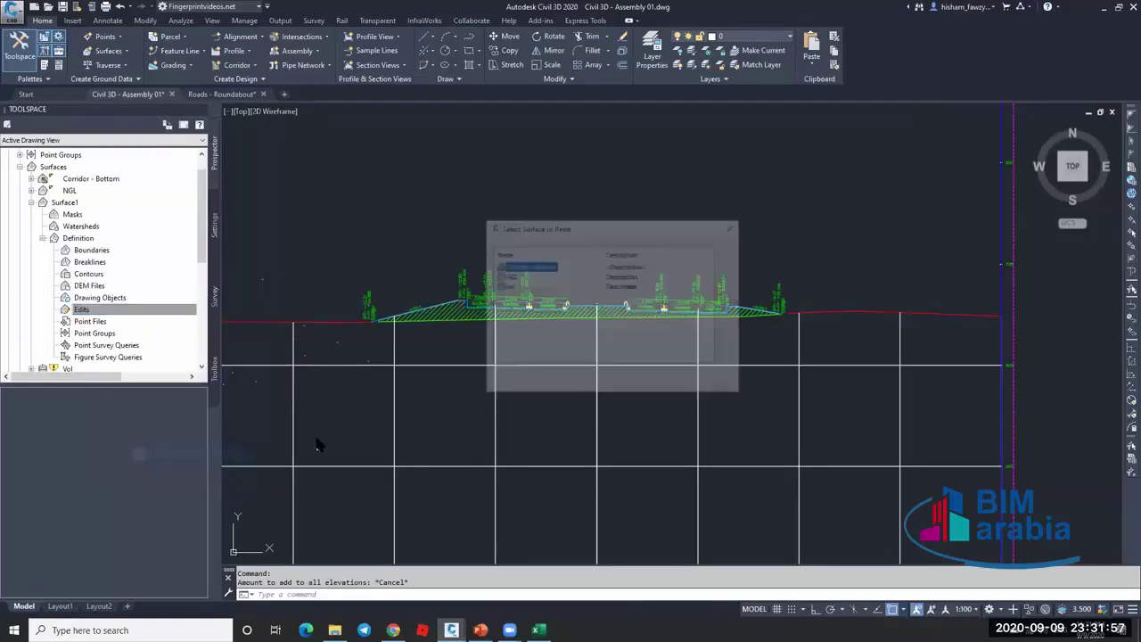
{"action": "left_click", "coordinate": [513, 277]}
{"action": "left_click", "coordinate": [609, 383]}
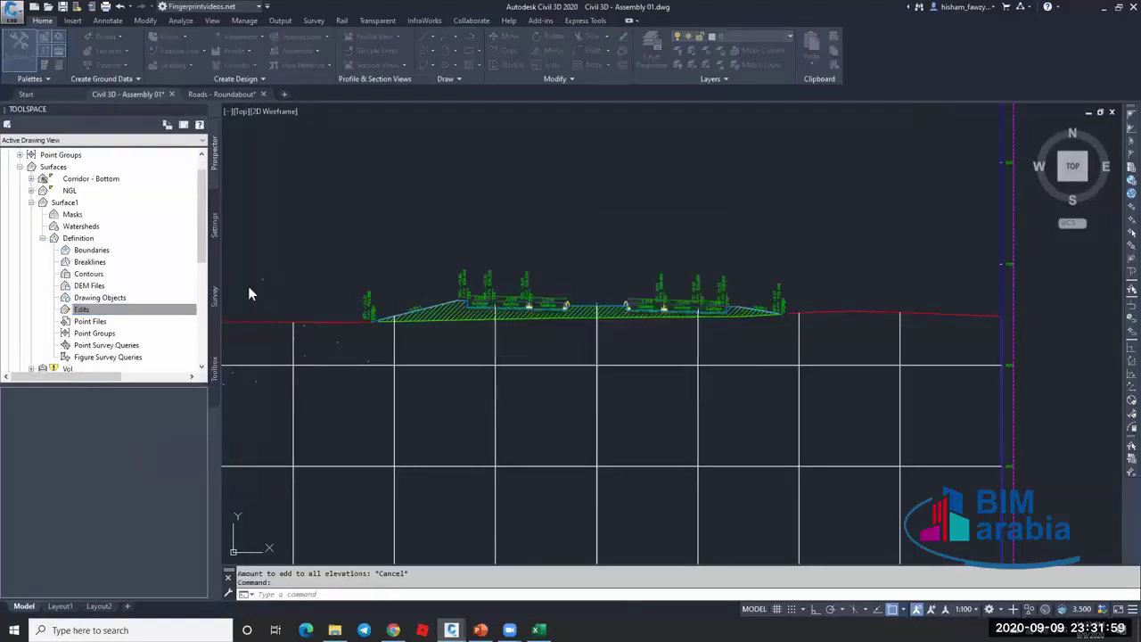
Paste the Corridor - Bottom surface into Surface1 as a second paste edit.
{"action": "right_click", "coordinate": [91, 310]}
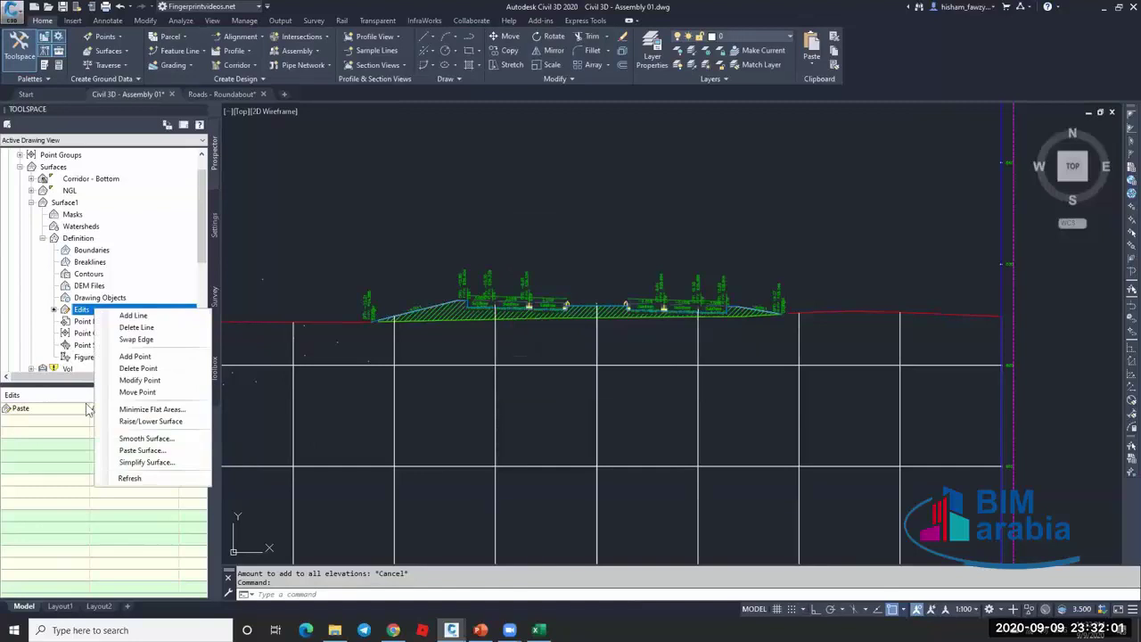
{"action": "left_click", "coordinate": [140, 450]}
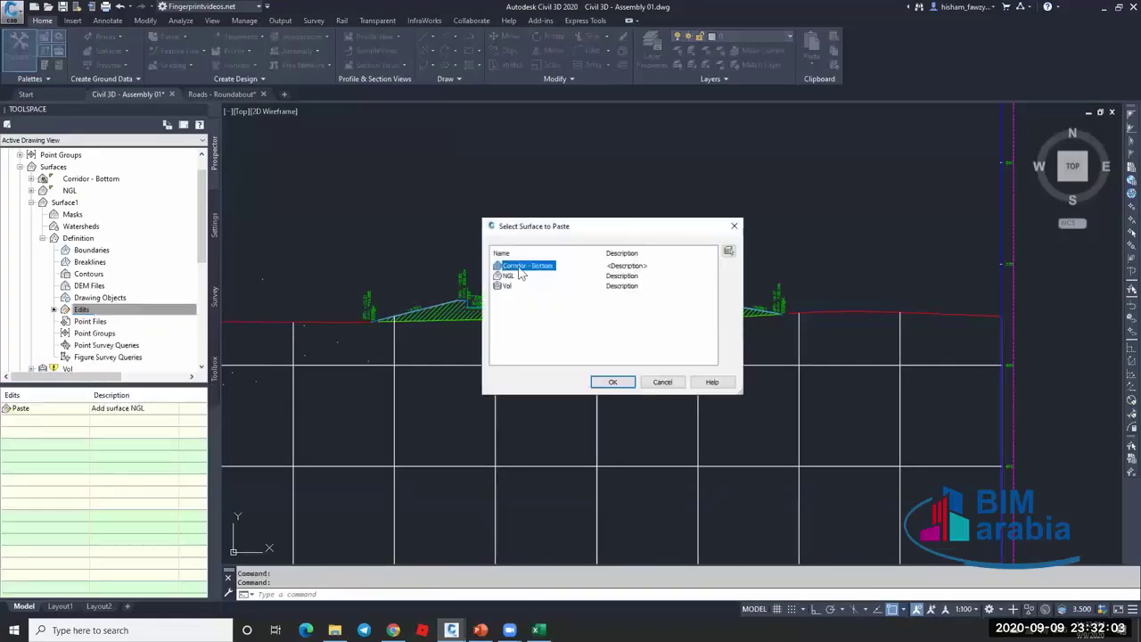
{"action": "left_click", "coordinate": [612, 381]}
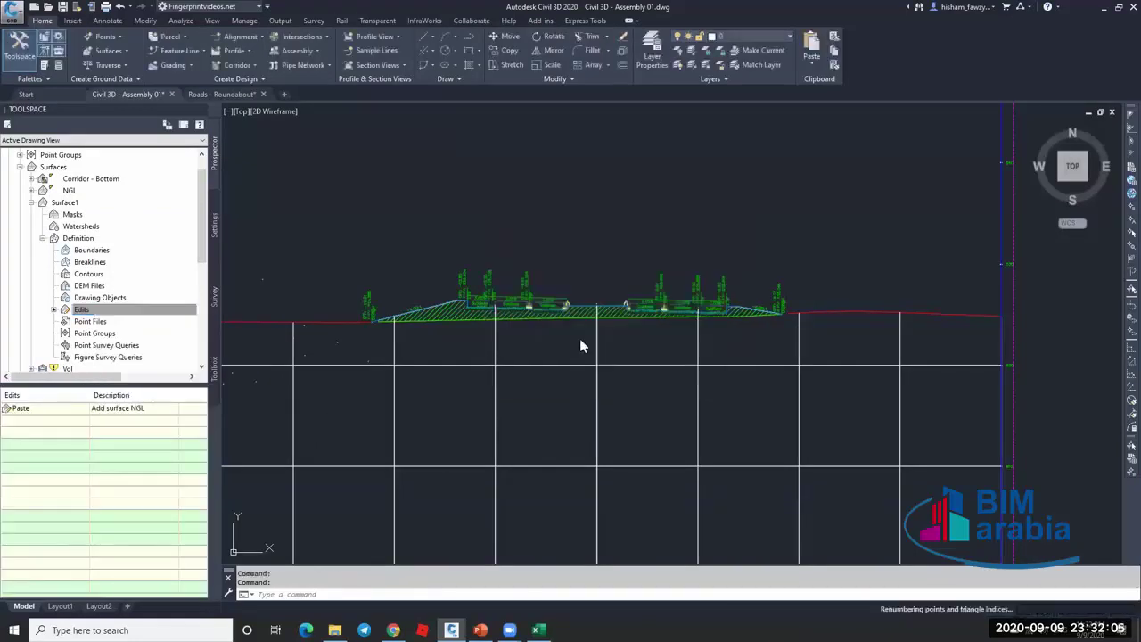
{"action": "scroll", "coordinate": [740, 357], "scroll_direction": "down", "scroll_amount": 5}
{"action": "key", "text": "Escape"}
{"action": "key", "text": "Escape"}
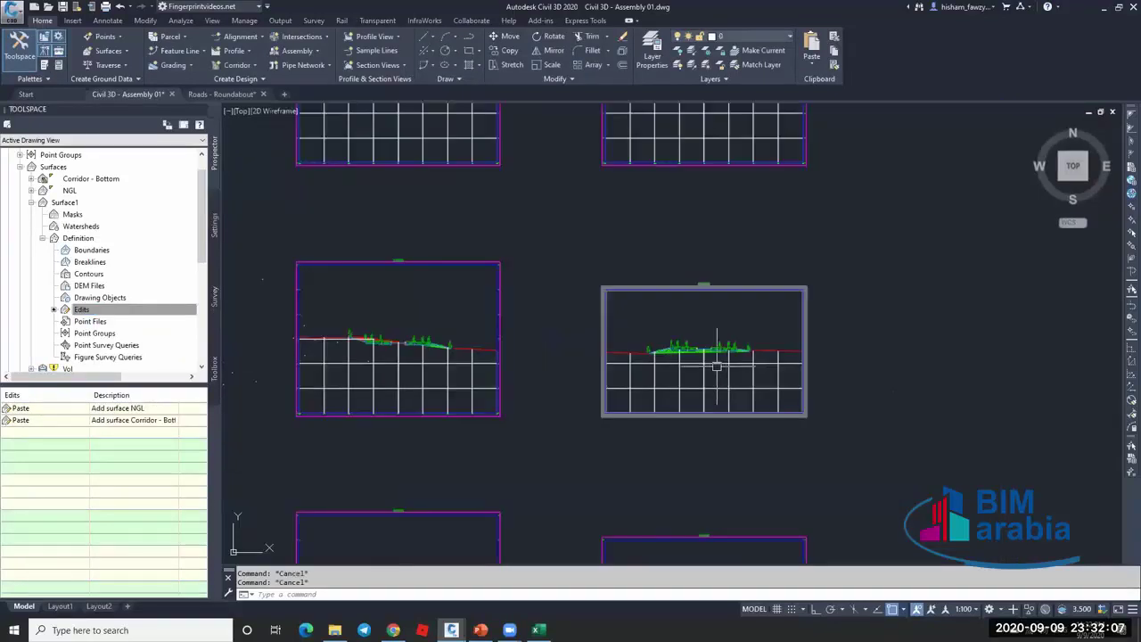
{"action": "left_click", "coordinate": [717, 366]}
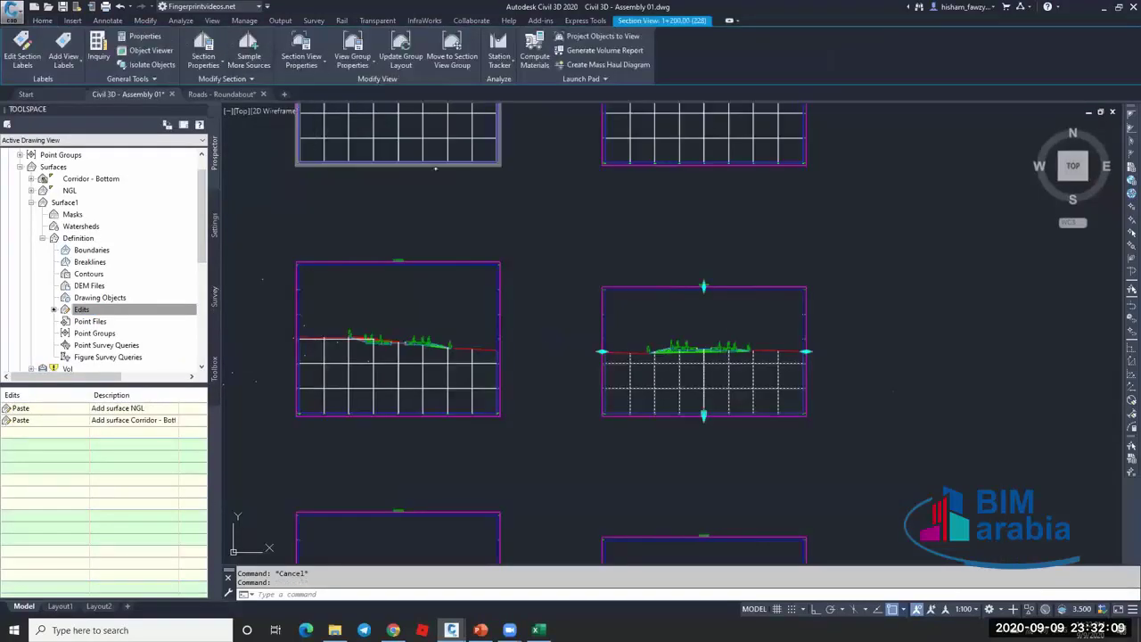
Add Surface1 to the section sources and give NGL the Finished Ground style.
{"action": "left_click", "coordinate": [249, 54]}
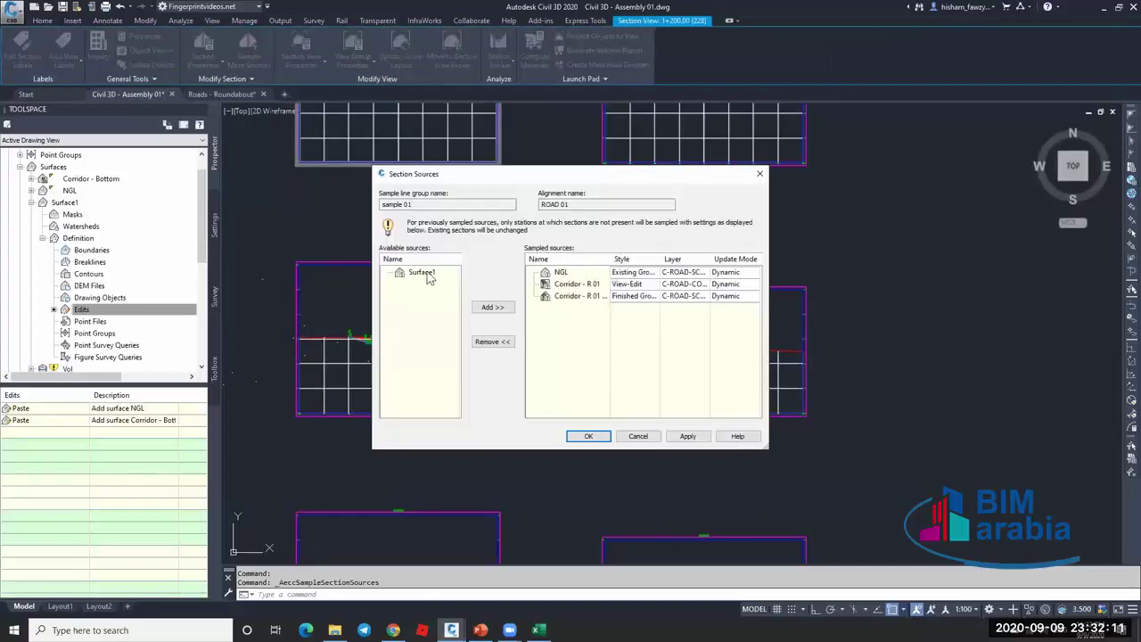
{"action": "left_click", "coordinate": [426, 275]}
{"action": "left_click", "coordinate": [492, 307]}
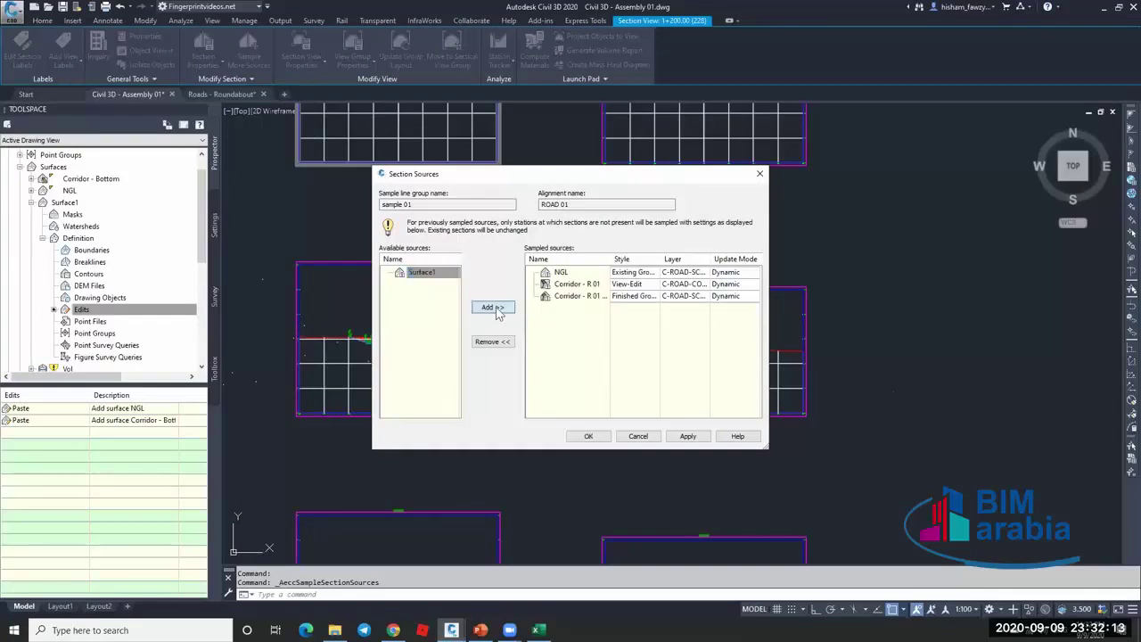
{"action": "left_click", "coordinate": [640, 285]}
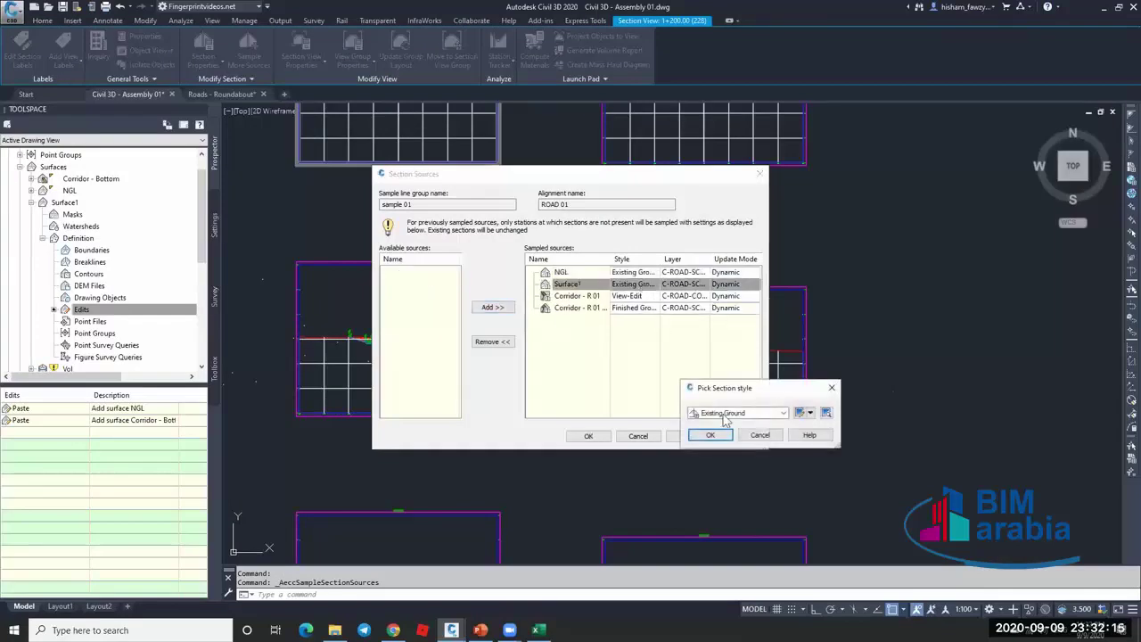
{"action": "left_click", "coordinate": [709, 435]}
{"action": "left_click", "coordinate": [632, 272]}
{"action": "left_click", "coordinate": [732, 413]}
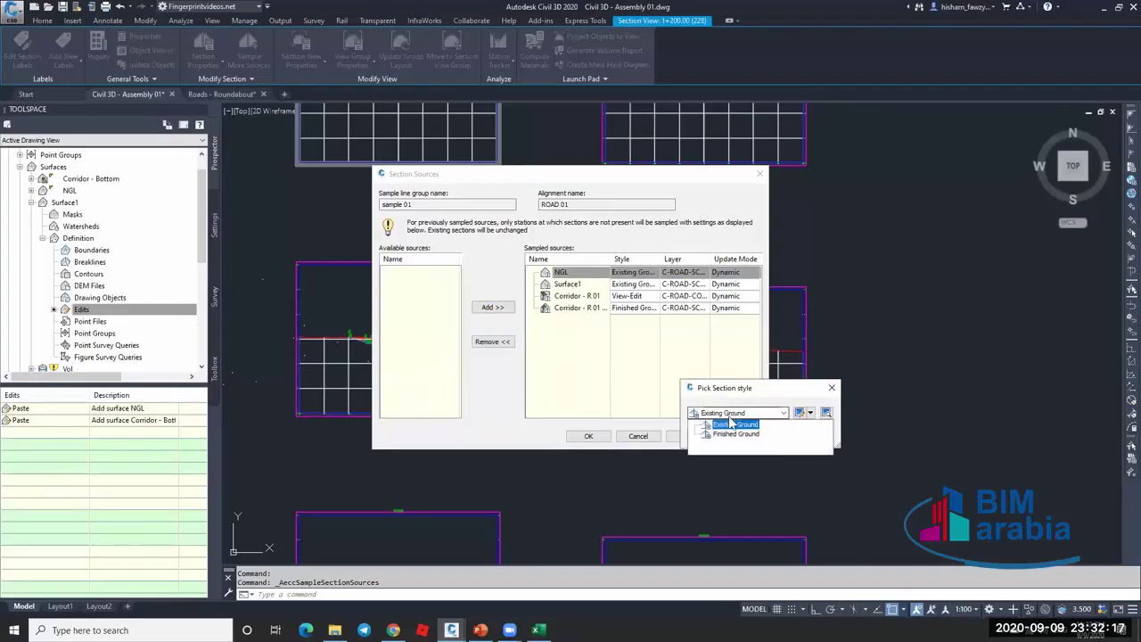
{"action": "left_click", "coordinate": [736, 433]}
{"action": "left_click", "coordinate": [722, 435]}
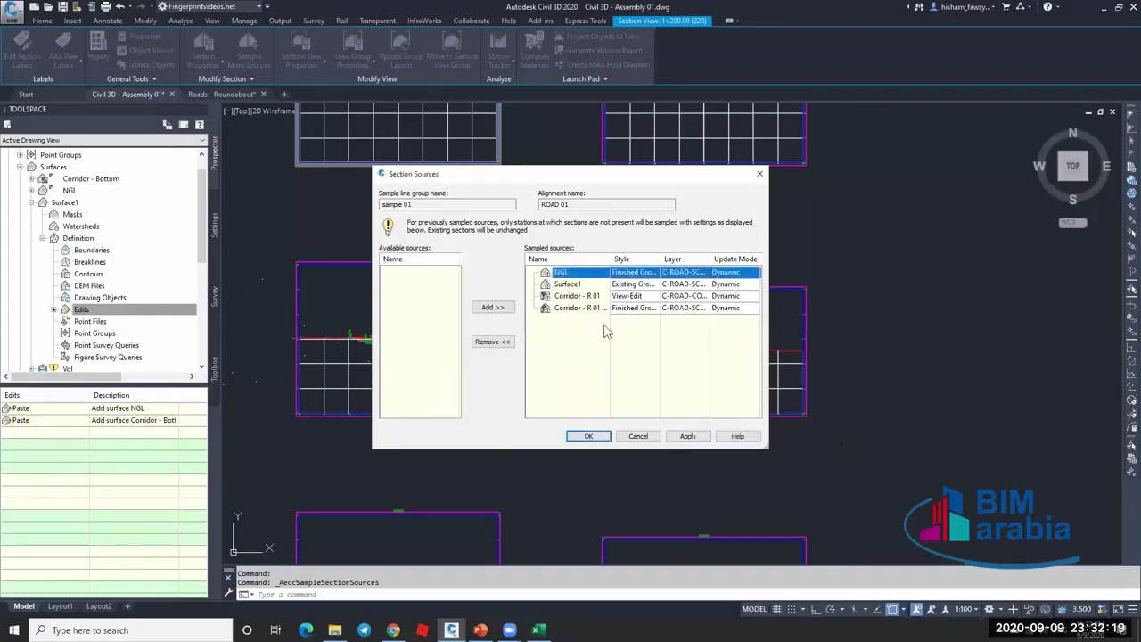
{"action": "left_click", "coordinate": [595, 436]}
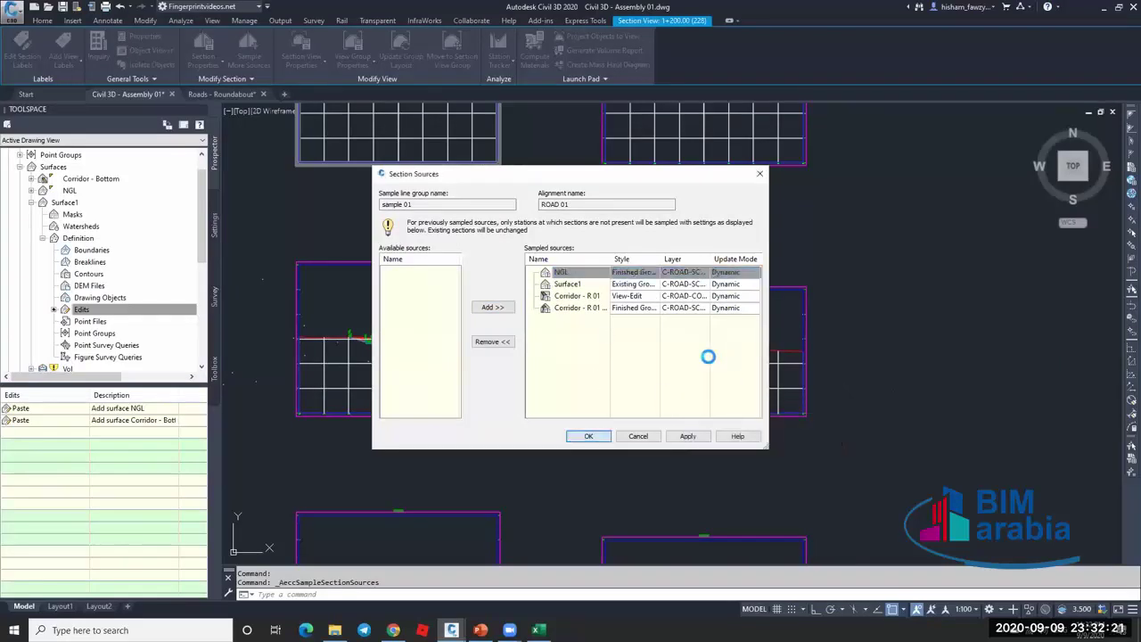
{"action": "left_click", "coordinate": [575, 438]}
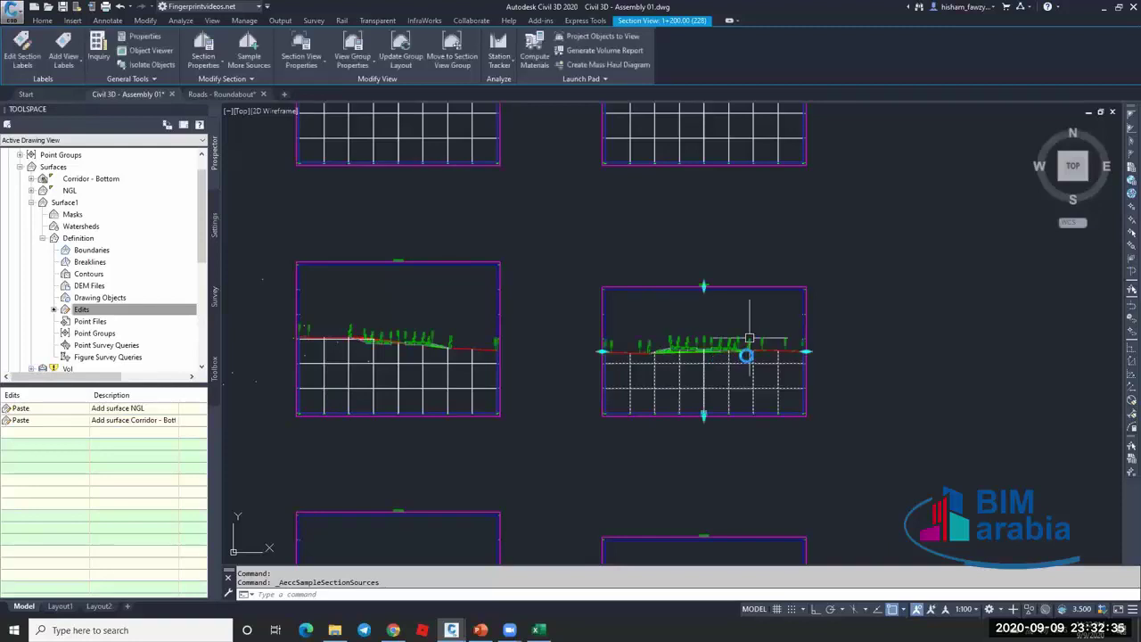
{"action": "scroll", "coordinate": [749, 340], "scroll_direction": "up", "scroll_amount": 10}
Zoom and pan the section view to bring the daylight point into view.
{"action": "key", "text": "Escape"}
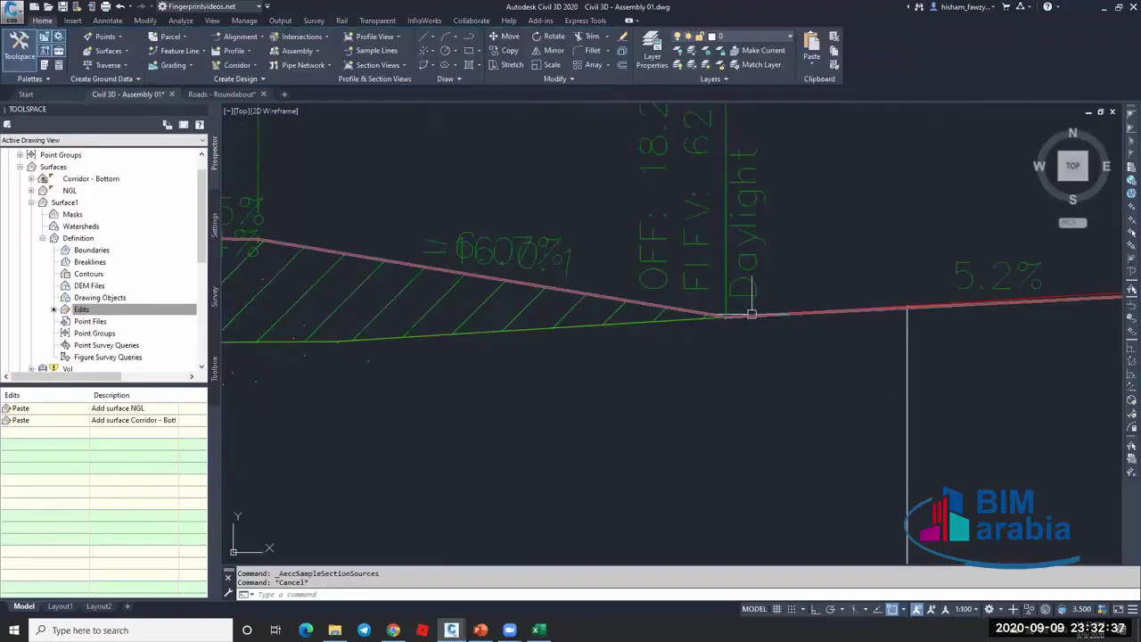
{"action": "left_click", "coordinate": [751, 314]}
{"action": "scroll", "coordinate": [720, 318], "scroll_direction": "down", "scroll_amount": 5}
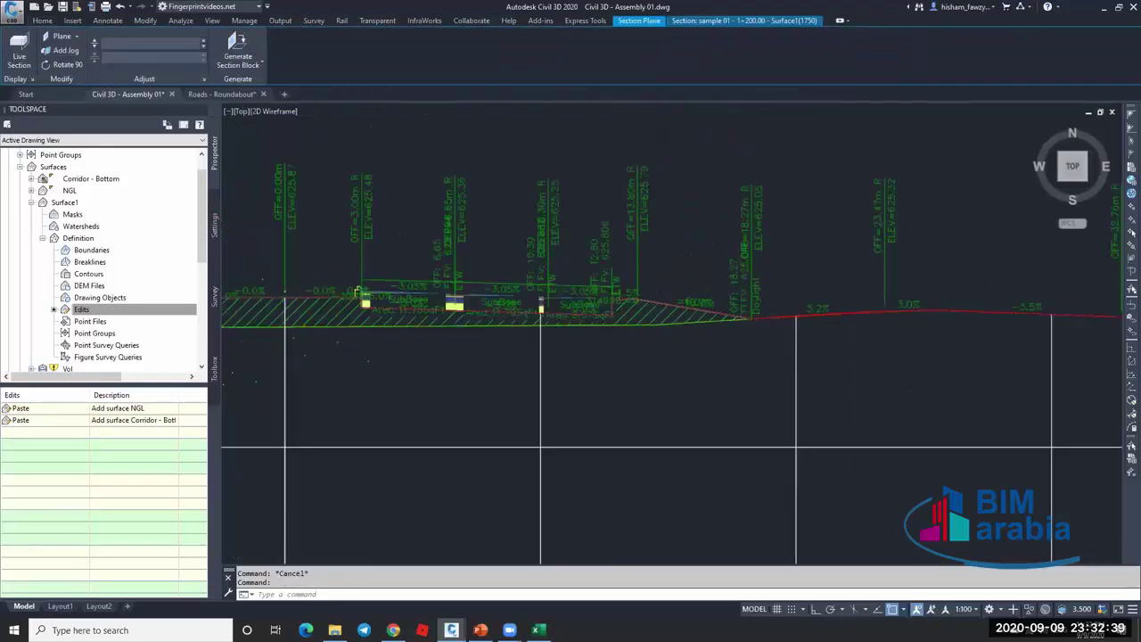
{"action": "scroll", "coordinate": [978, 308], "scroll_direction": "up", "scroll_amount": 2}
{"action": "scroll", "coordinate": [615, 287], "scroll_direction": "up", "scroll_amount": 5}
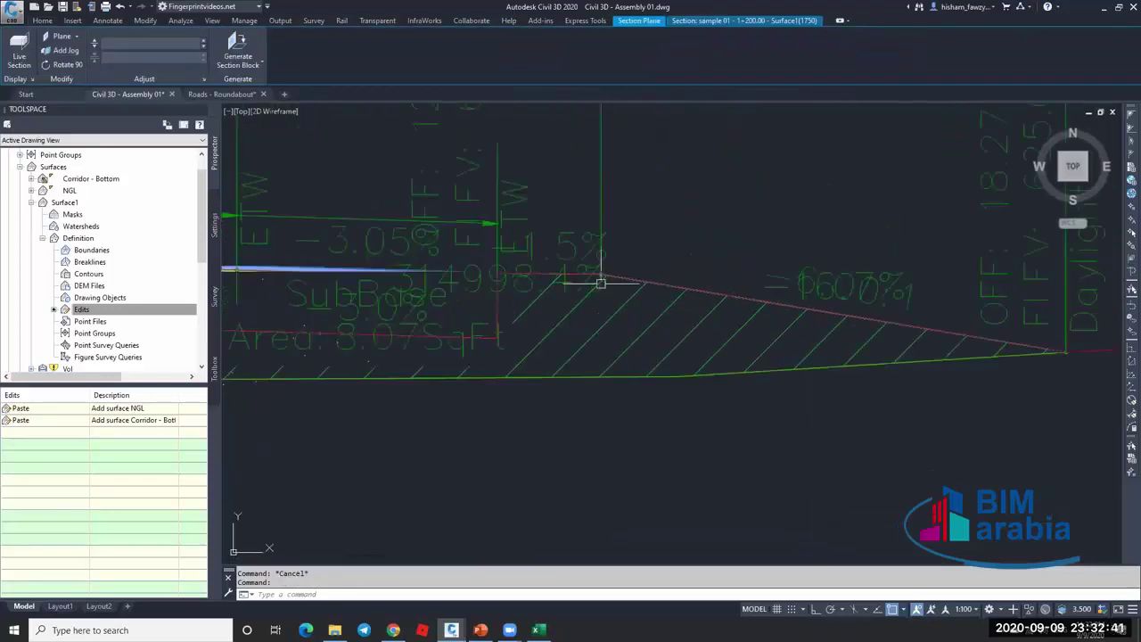
{"action": "scroll", "coordinate": [509, 282], "scroll_direction": "down", "scroll_amount": 1}
{"action": "scroll", "coordinate": [721, 312], "scroll_direction": "down", "scroll_amount": 4}
{"action": "mouse_move", "coordinate": [720, 312]}
{"action": "middle_mouse_down"}
{"action": "mouse_move", "coordinate": [688, 293]}
{"action": "mouse_move", "coordinate": [432, 292]}
{"action": "middle_mouse_up"}
{"action": "scroll", "coordinate": [453, 334], "scroll_direction": "up", "scroll_amount": 3}
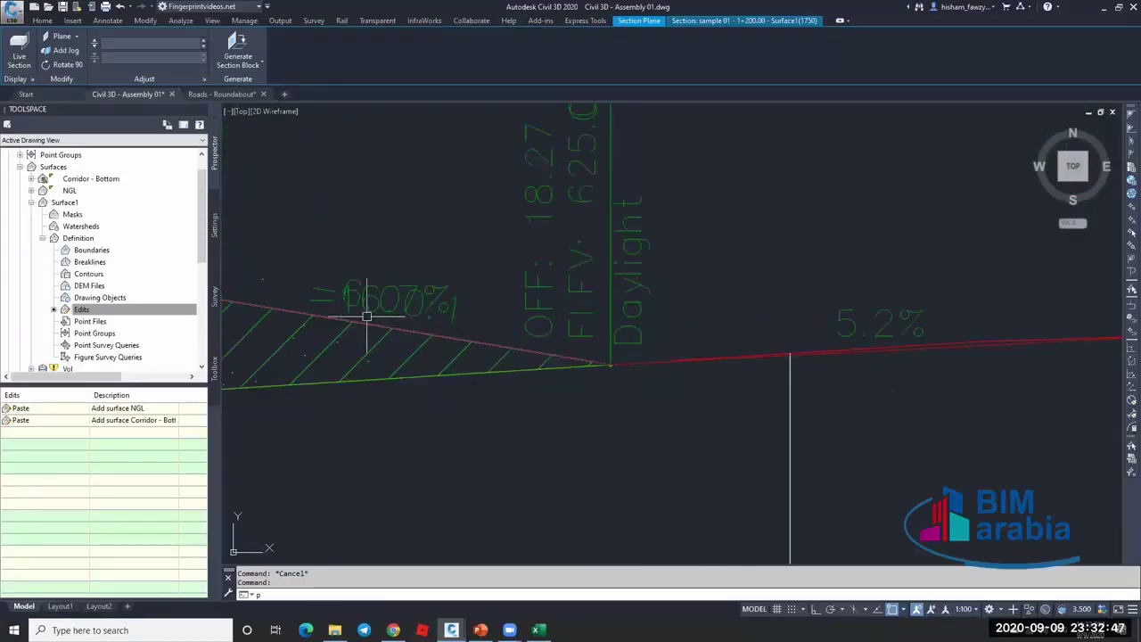
{"action": "type", "text": "p"}
{"action": "key", "text": "Return"}
{"action": "key", "text": "Escape"}
Draw a polyline with Osnap off from the ground edge toward the 3.0% grade.
{"action": "type", "text": "pl"}
{"action": "key", "text": "Return"}
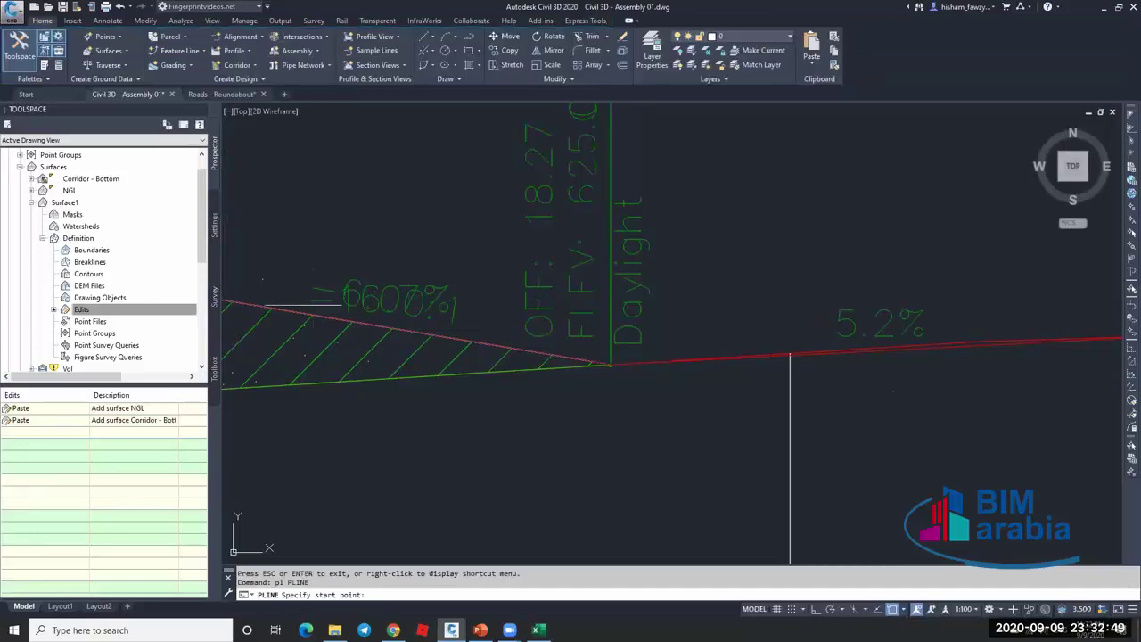
{"action": "left_click", "coordinate": [224, 387]}
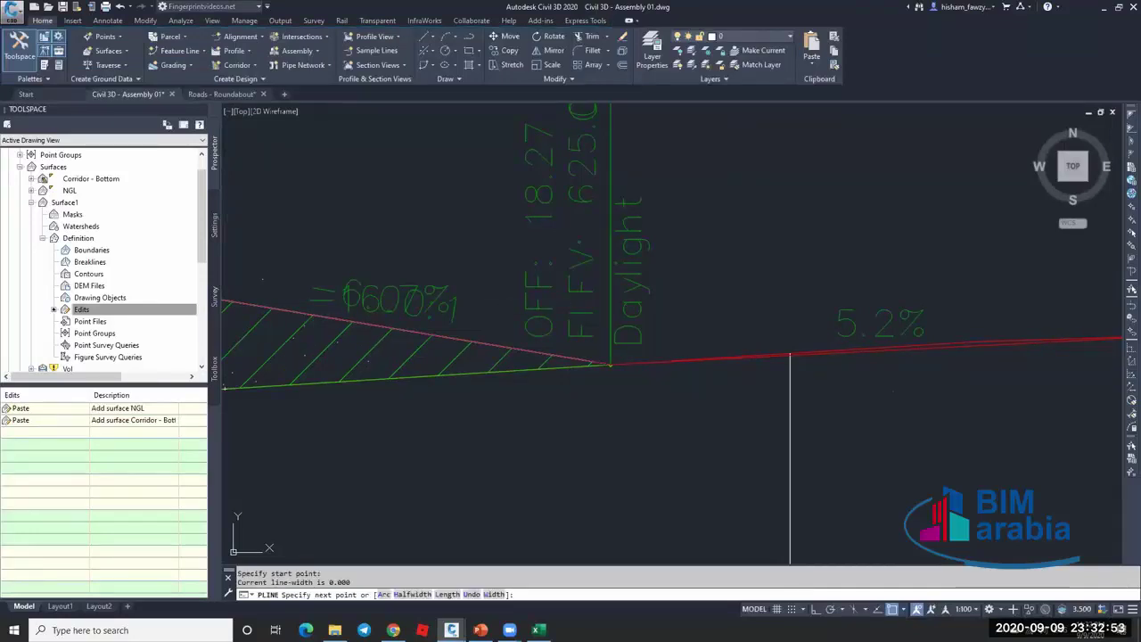
{"action": "scroll", "coordinate": [551, 334], "scroll_direction": "down", "scroll_amount": 2}
{"action": "key", "text": "Escape"}
{"action": "key", "text": "Return"}
{"action": "key", "text": "F3"}
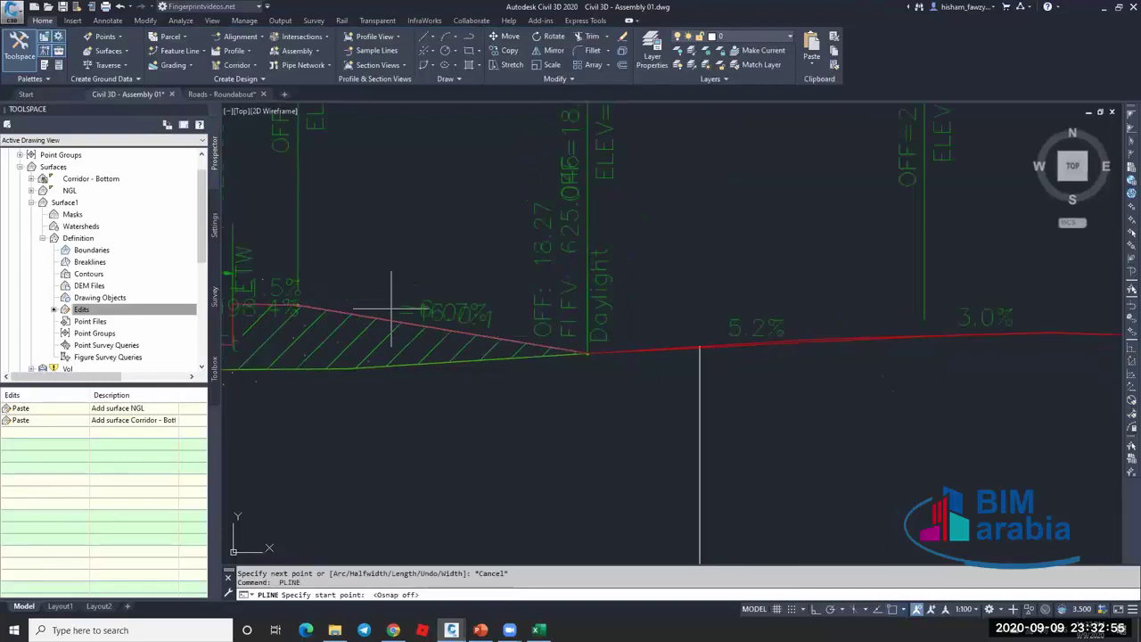
{"action": "left_click", "coordinate": [371, 317]}
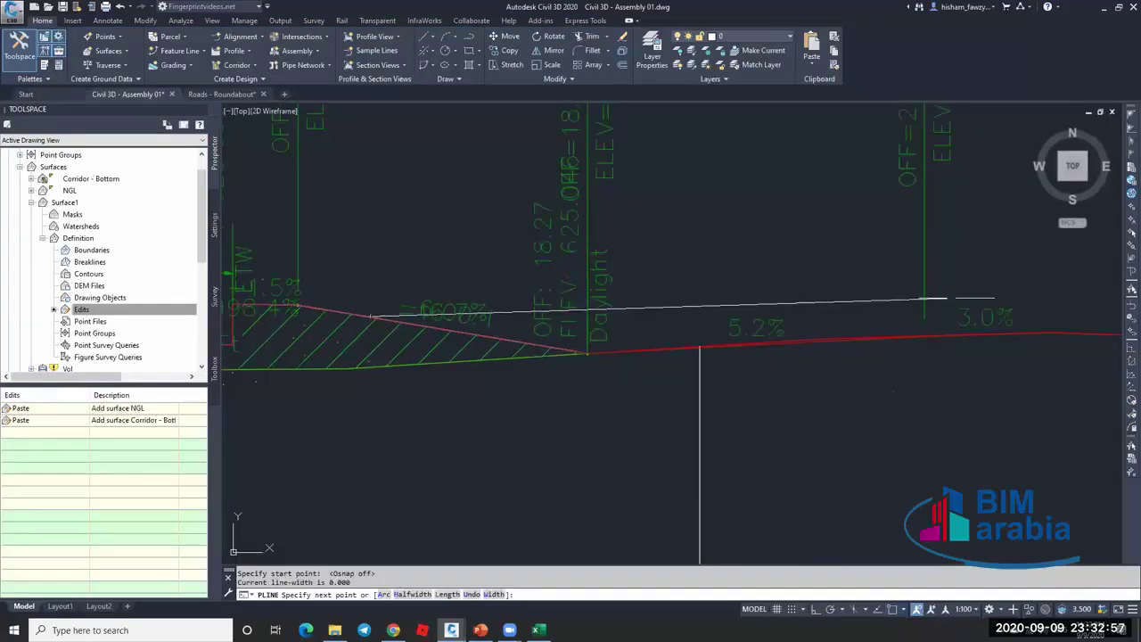
{"action": "left_click", "coordinate": [956, 299]}
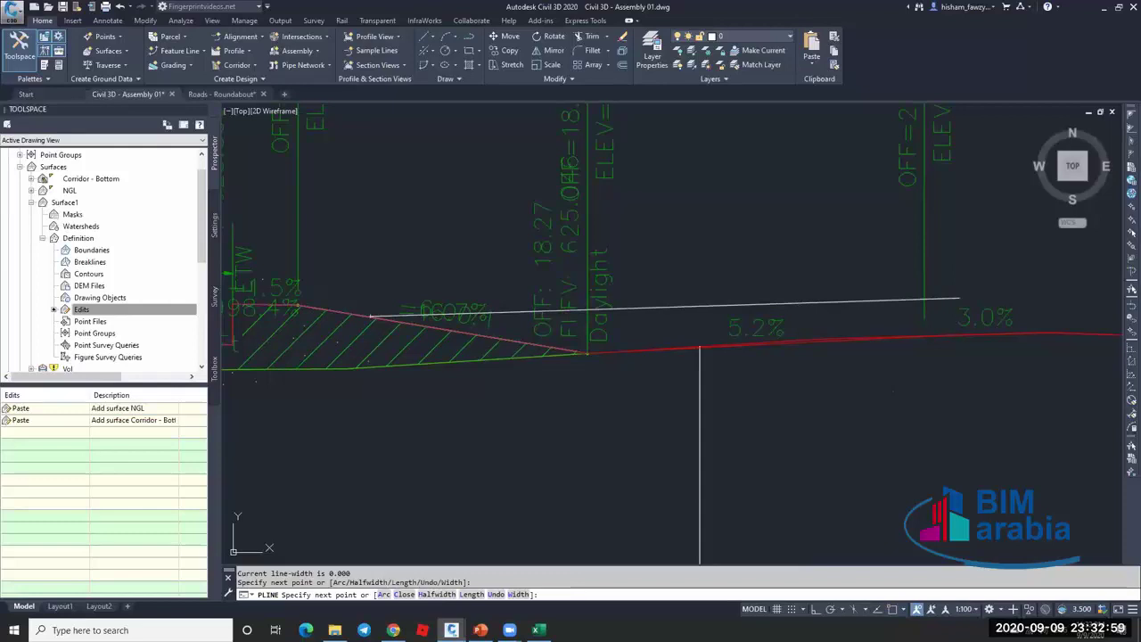
{"action": "key", "text": "Escape"}
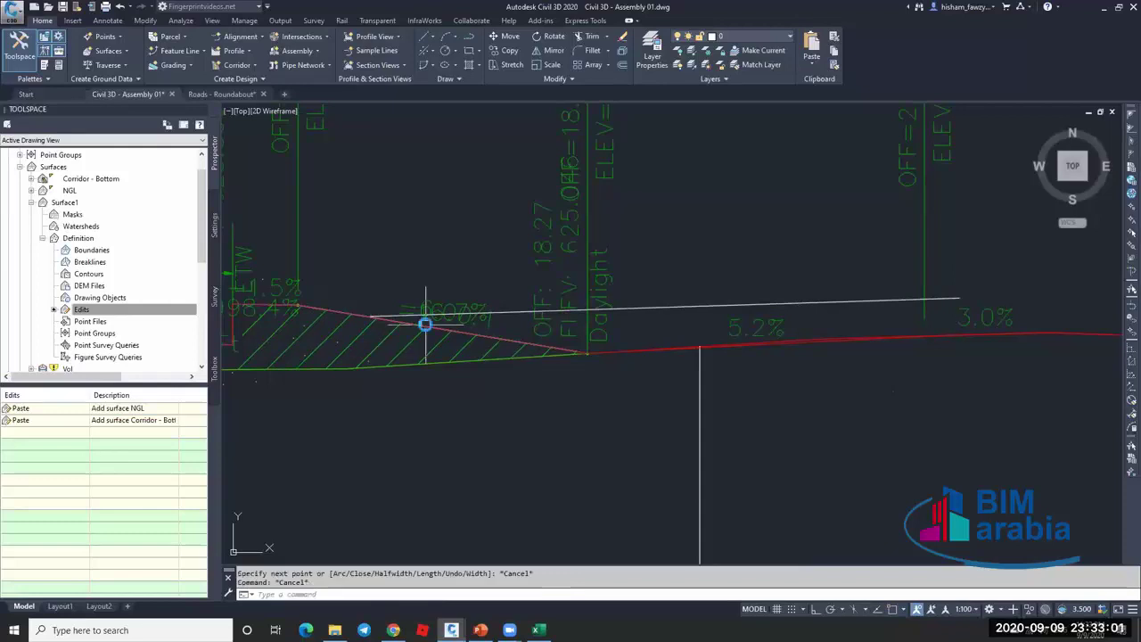
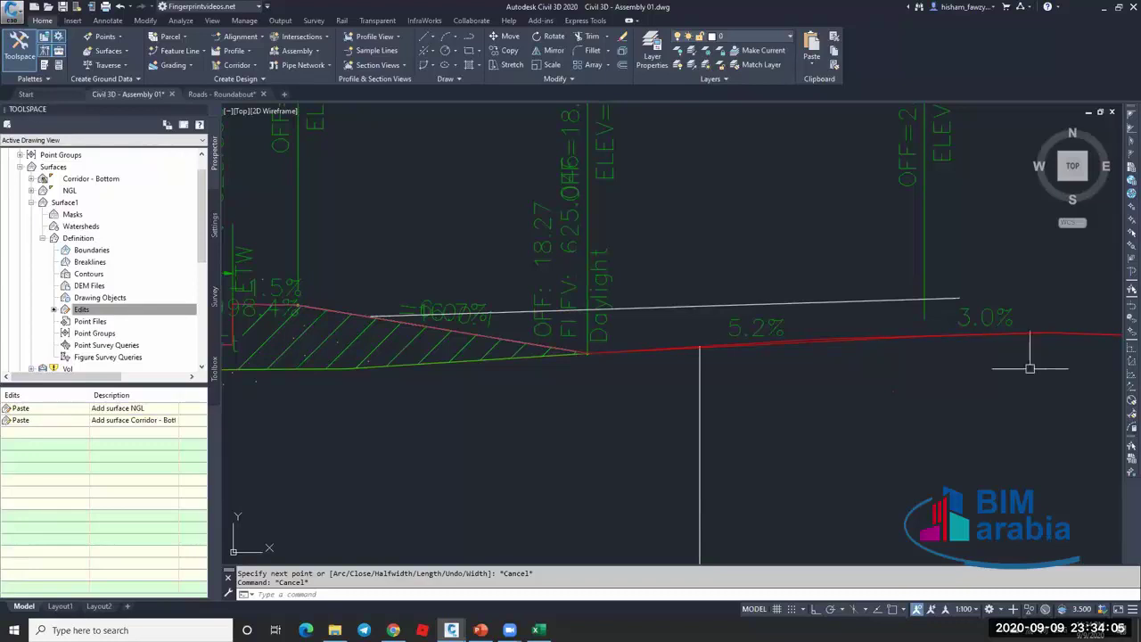
With Ortho and Osnap on, draw an L-shaped polyline 1 unit down and 4 units across.
{"action": "scroll", "coordinate": [806, 361], "scroll_direction": "down", "scroll_amount": 5}
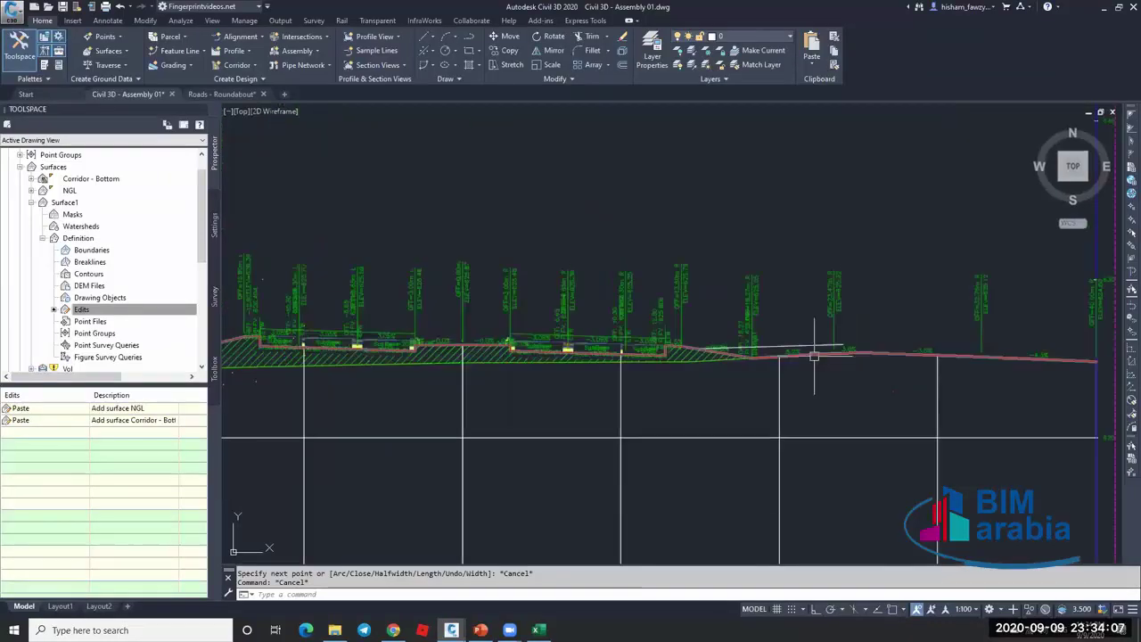
{"action": "mouse_move", "coordinate": [826, 357]}
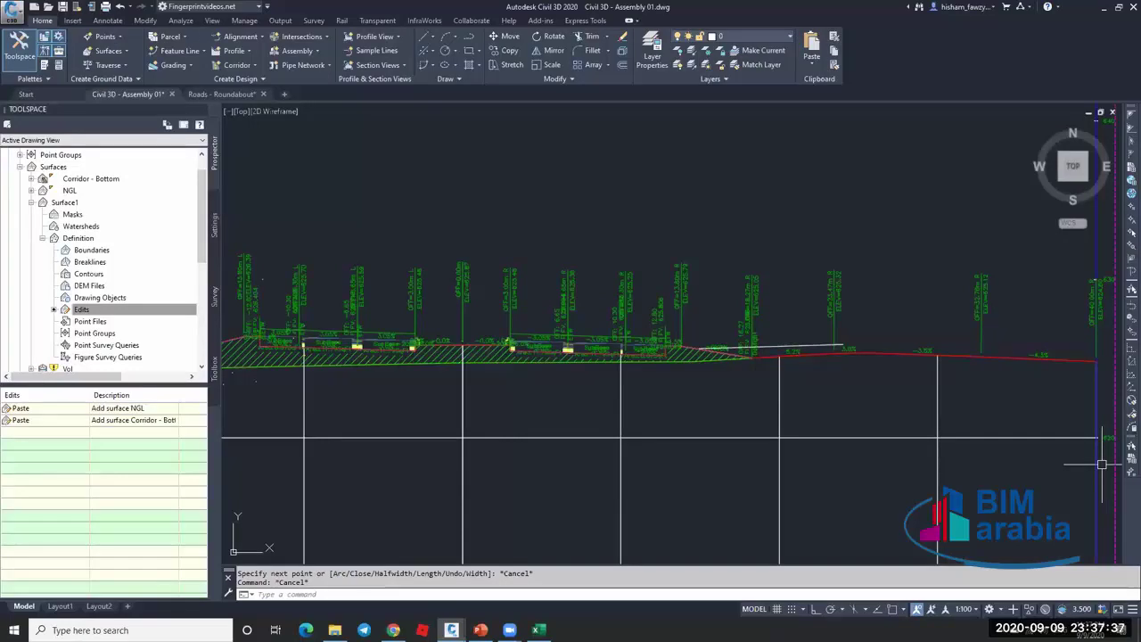
{"action": "scroll", "coordinate": [683, 351], "scroll_direction": "up", "scroll_amount": 5}
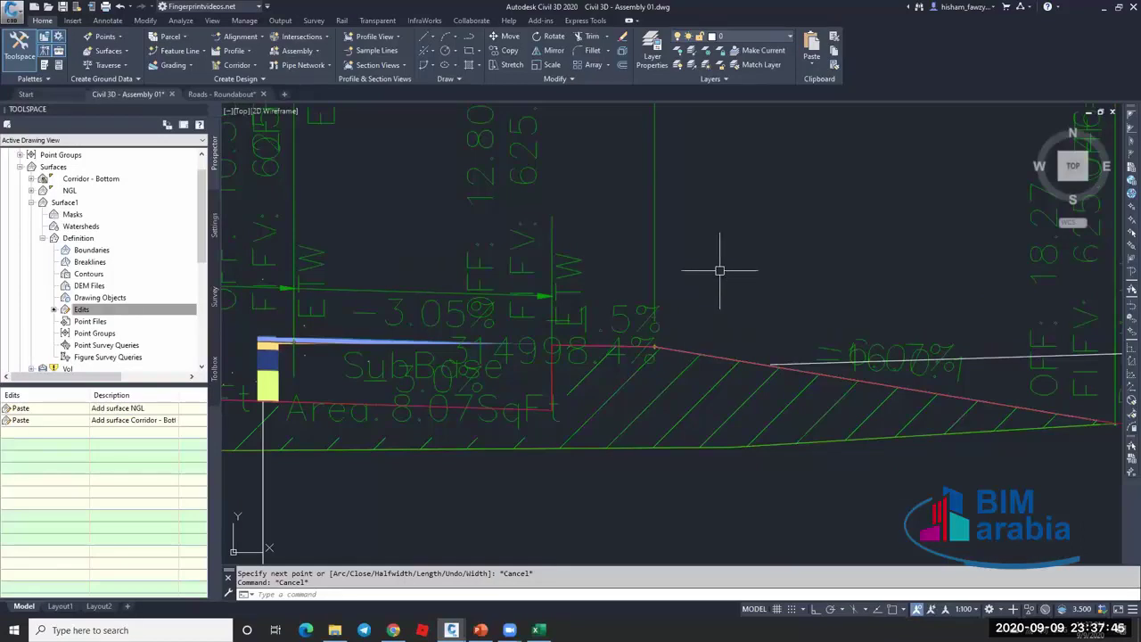
{"action": "scroll", "coordinate": [727, 249], "scroll_direction": "down", "scroll_amount": 4}
{"action": "type", "text": "pl"}
{"action": "key", "text": "Return"}
{"action": "scroll", "coordinate": [738, 221], "scroll_direction": "down", "scroll_amount": 6}
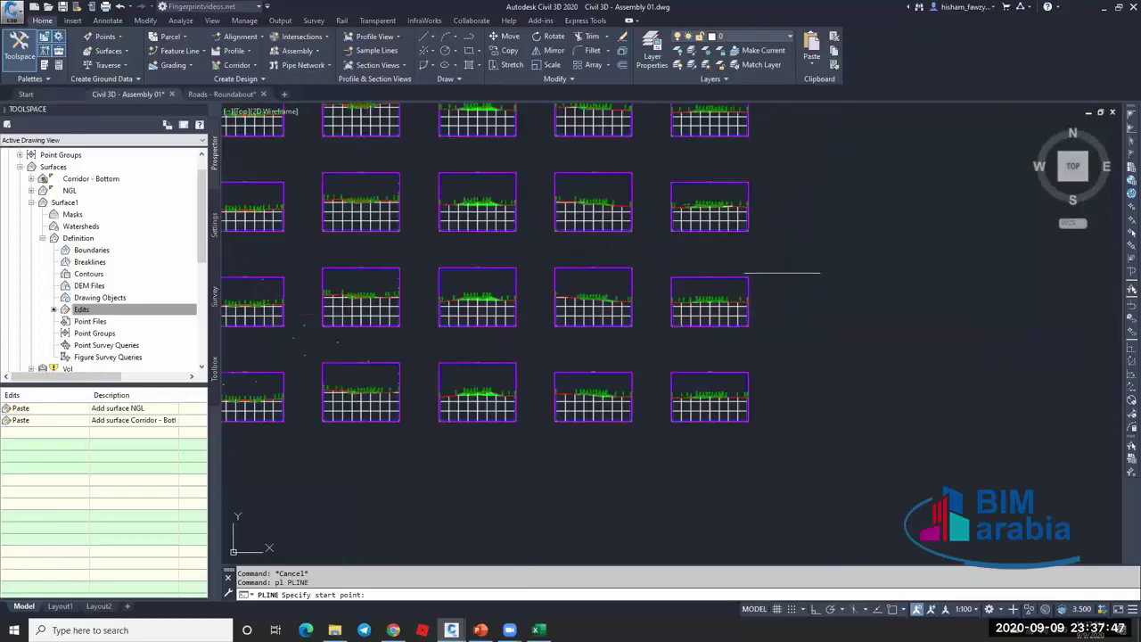
{"action": "left_click", "coordinate": [825, 225]}
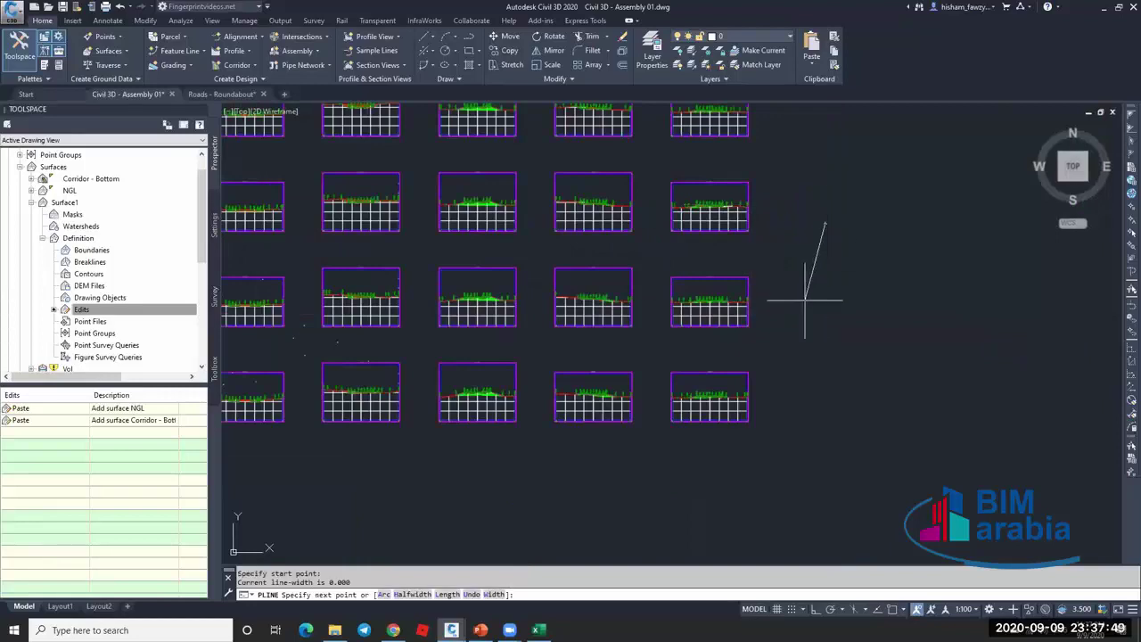
{"action": "key", "text": "F8"}
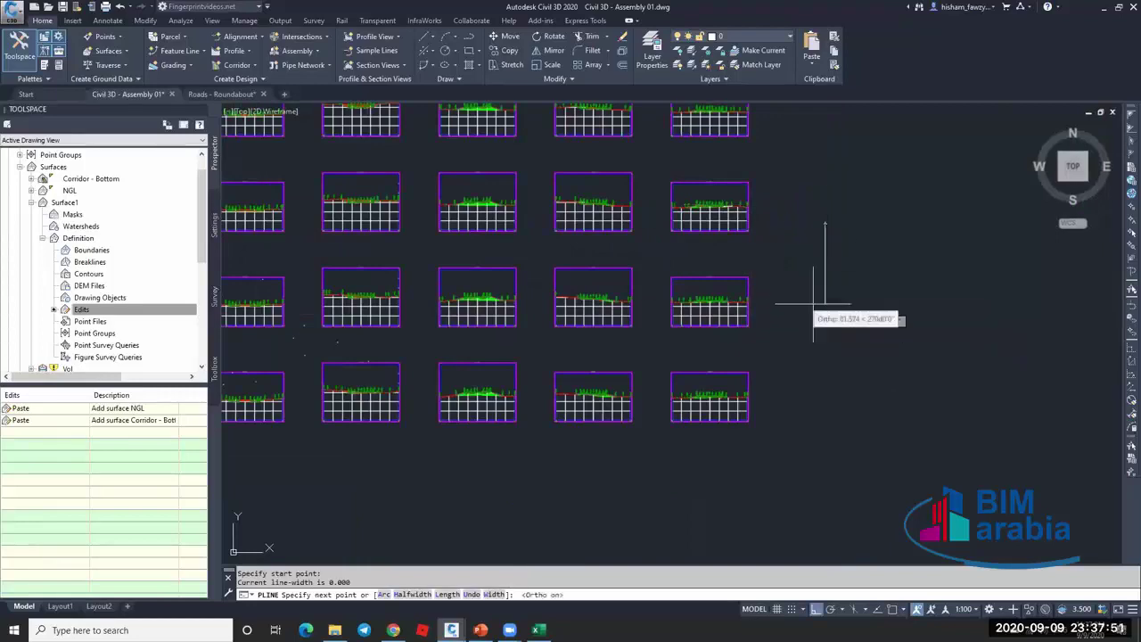
{"action": "key", "text": "F3"}
{"action": "type", "text": "1"}
{"action": "key", "text": "Return"}
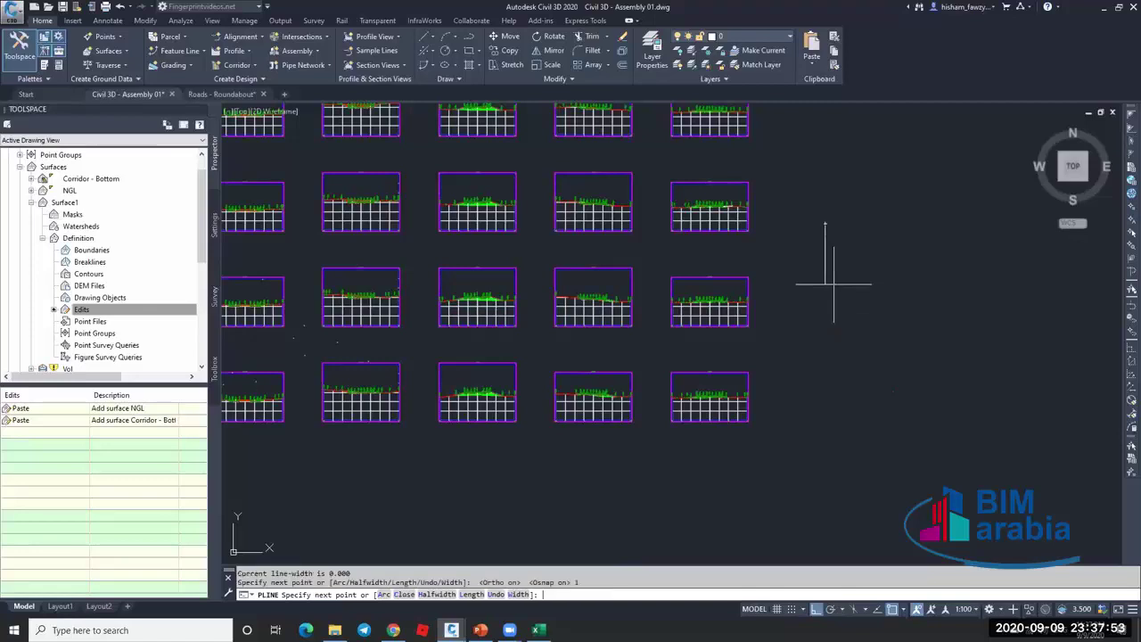
{"action": "type", "text": "4"}
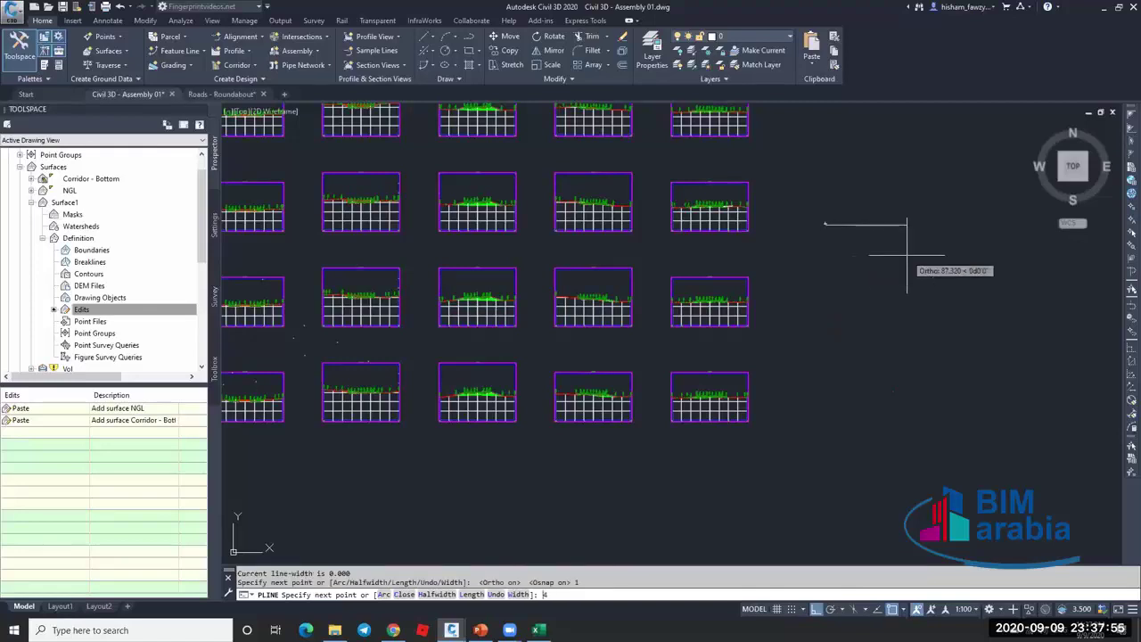
{"action": "key", "text": "Return"}
{"action": "key", "text": "Escape"}
Close the 4:1 triangle with a polyline along its sloped hypotenuse.
{"action": "scroll", "coordinate": [828, 224], "scroll_direction": "up", "scroll_amount": 8}
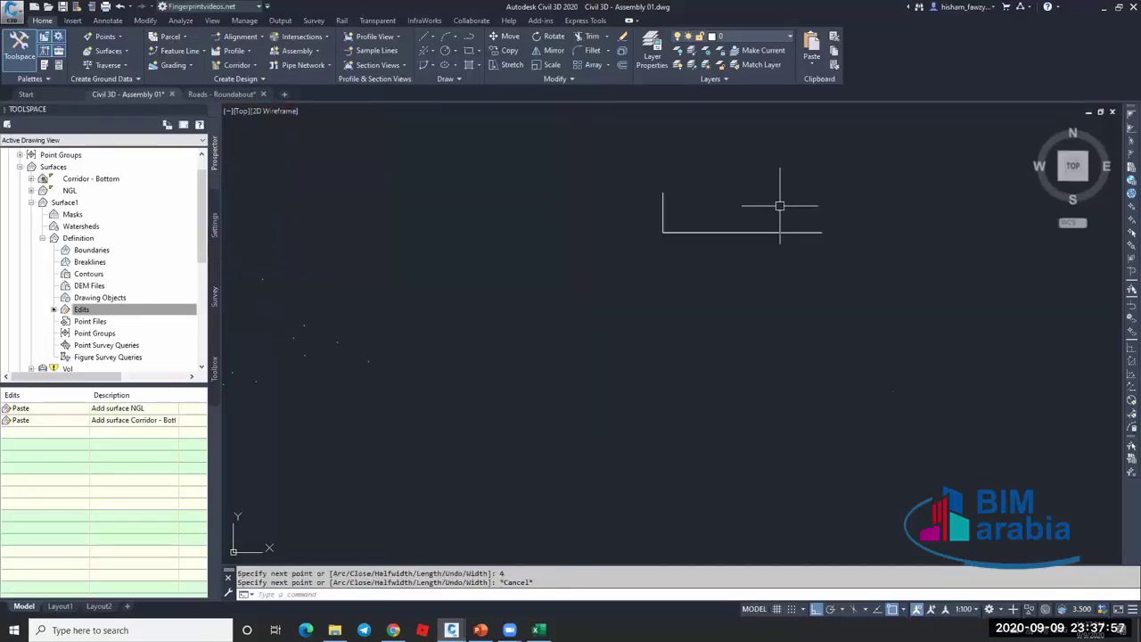
{"action": "scroll", "coordinate": [758, 195], "scroll_direction": "down", "scroll_amount": 2}
{"action": "type", "text": "pl"}
{"action": "key", "text": "Return"}
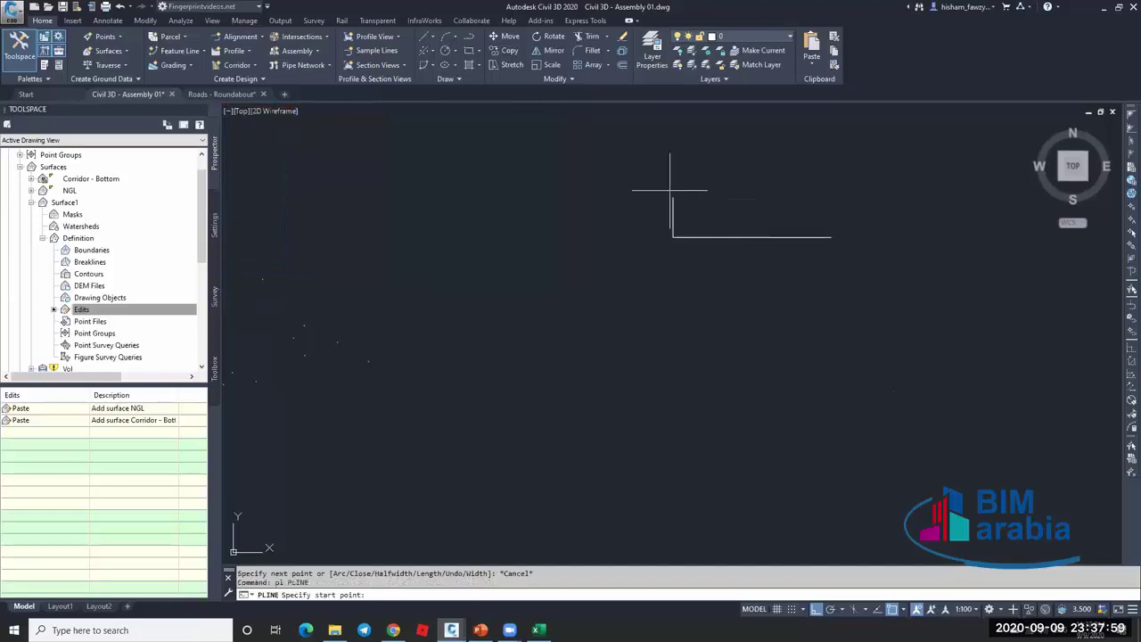
{"action": "left_click", "coordinate": [673, 198]}
{"action": "left_click", "coordinate": [829, 237]}
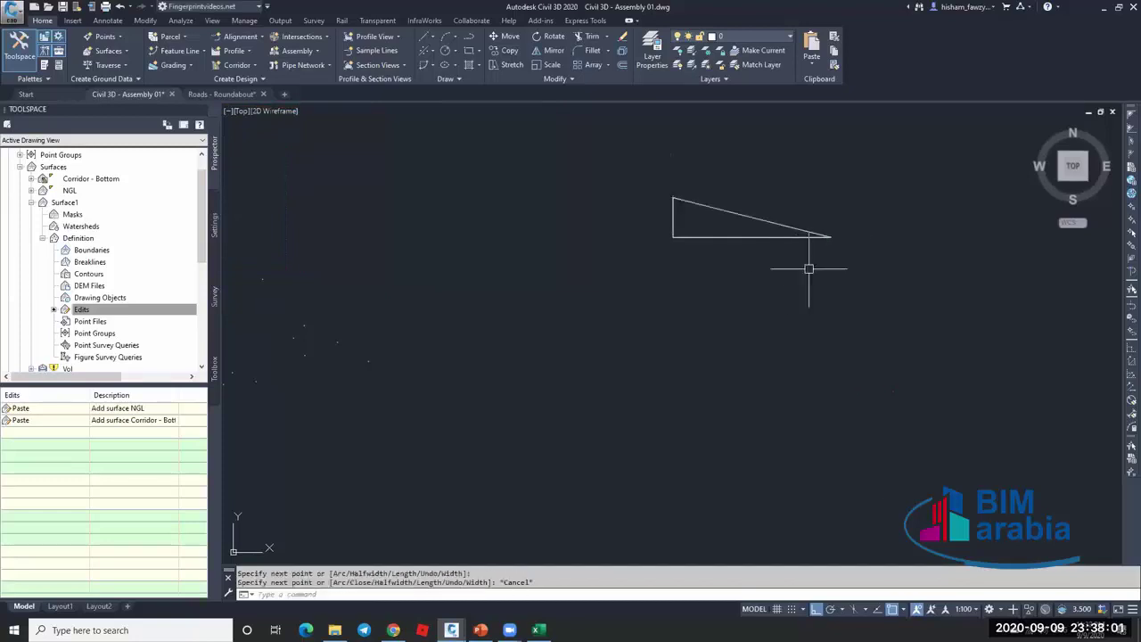
{"action": "key", "text": "Escape"}
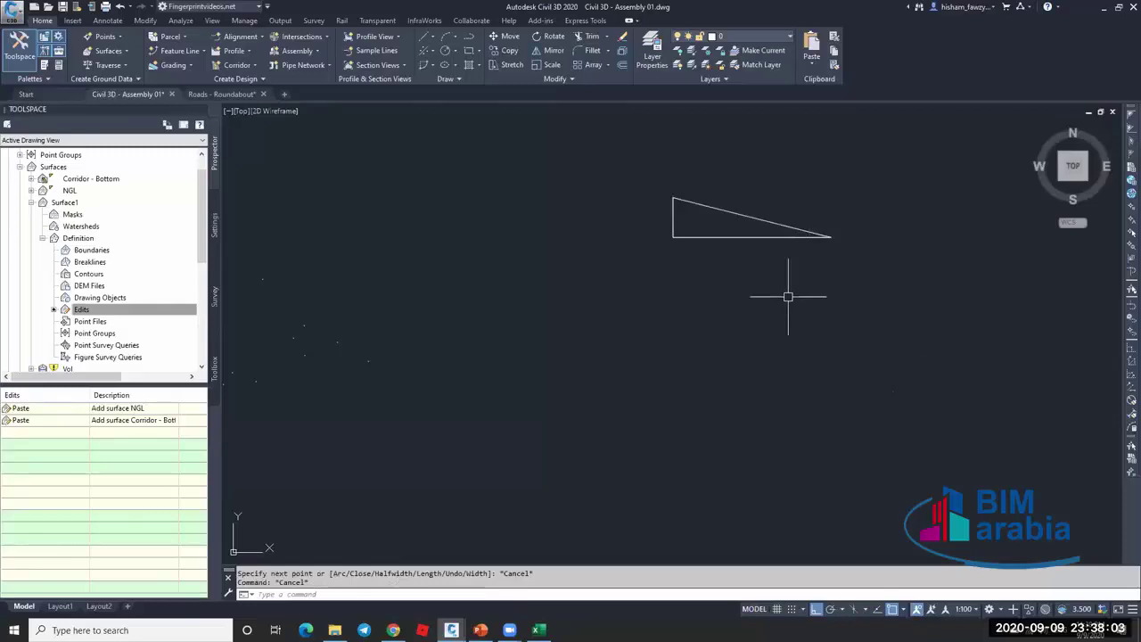
Sketch a second polyline below: 1 unit across with a 0.015-unit vertical drop.
{"action": "type", "text": "pl"}
{"action": "key", "text": "Return"}
{"action": "left_click", "coordinate": [683, 313]}
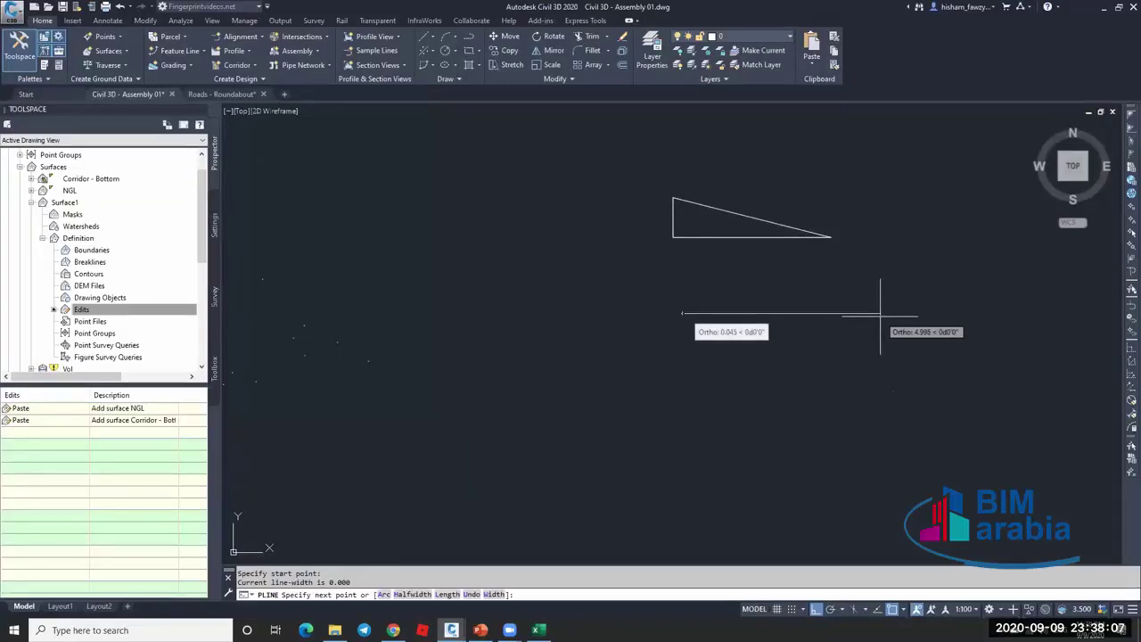
{"action": "type", "text": "1"}
{"action": "key", "text": "Return"}
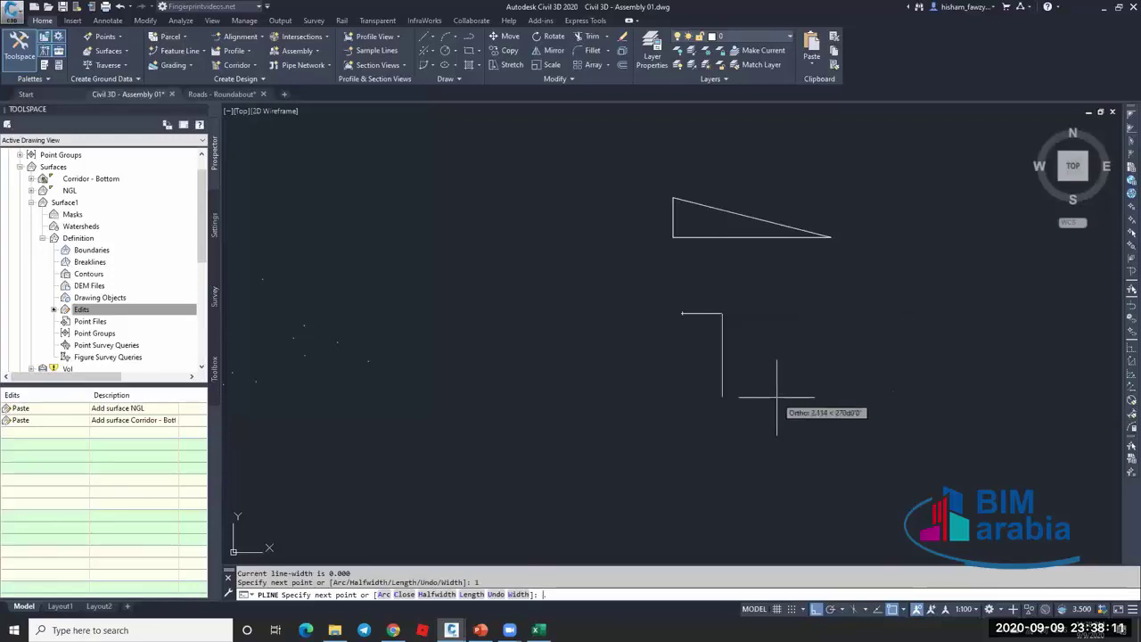
{"action": "type", "text": ".015"}
{"action": "key", "text": "Return"}
{"action": "key", "text": "Escape"}
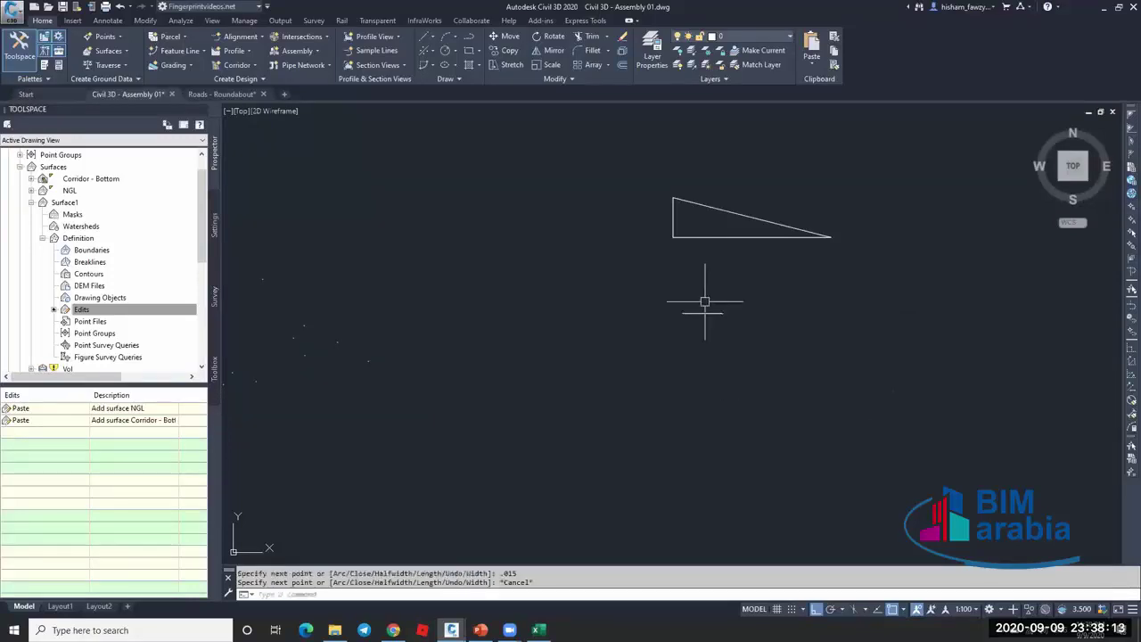
Abandon a started line and erase the unwanted extra polyline with E.
{"action": "scroll", "coordinate": [705, 300], "scroll_direction": "up", "scroll_amount": 4}
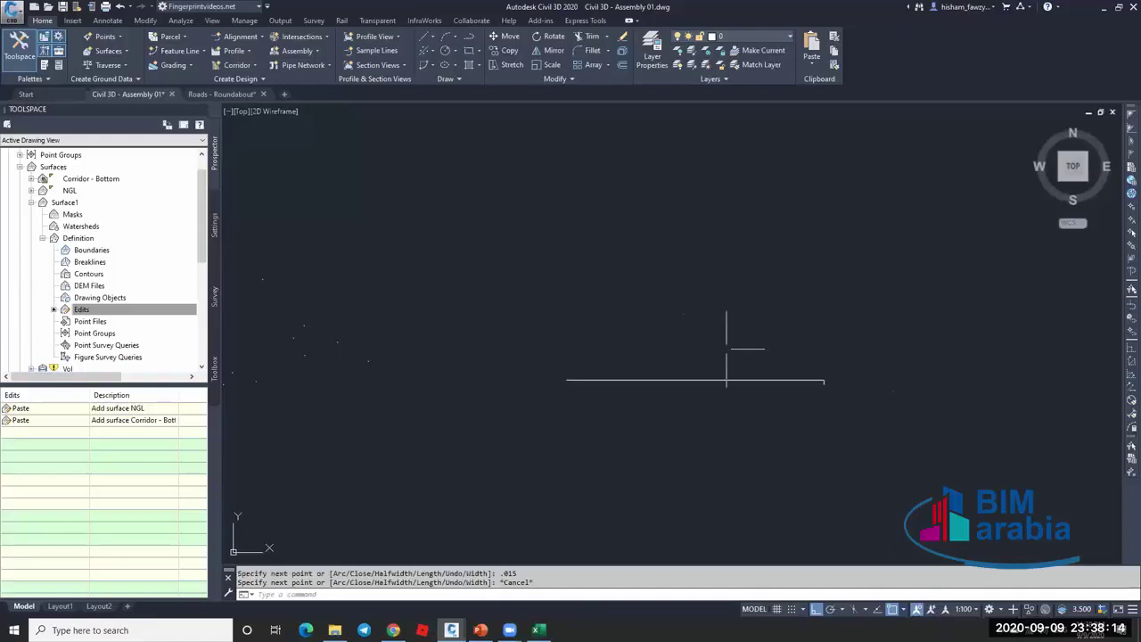
{"action": "type", "text": "l"}
{"action": "key", "text": "Return"}
{"action": "left_click", "coordinate": [822, 382]}
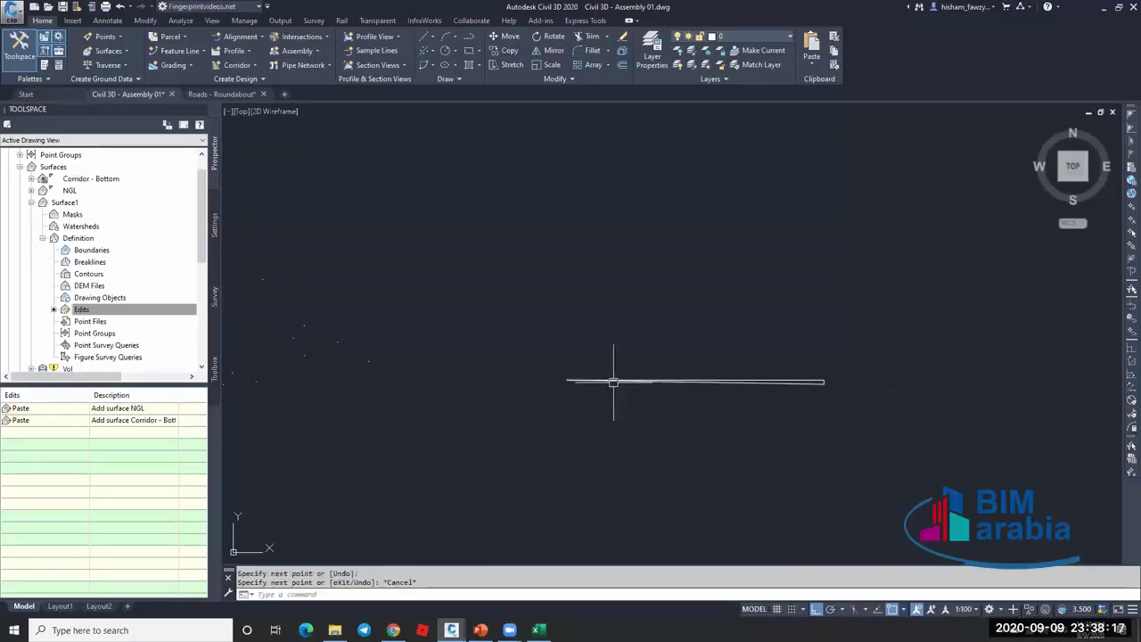
{"action": "key", "text": "Escape"}
{"action": "left_click", "coordinate": [650, 379]}
{"action": "type", "text": "e"}
{"action": "key", "text": "Return"}
{"action": "scroll", "coordinate": [739, 383], "scroll_direction": "down", "scroll_amount": 6}
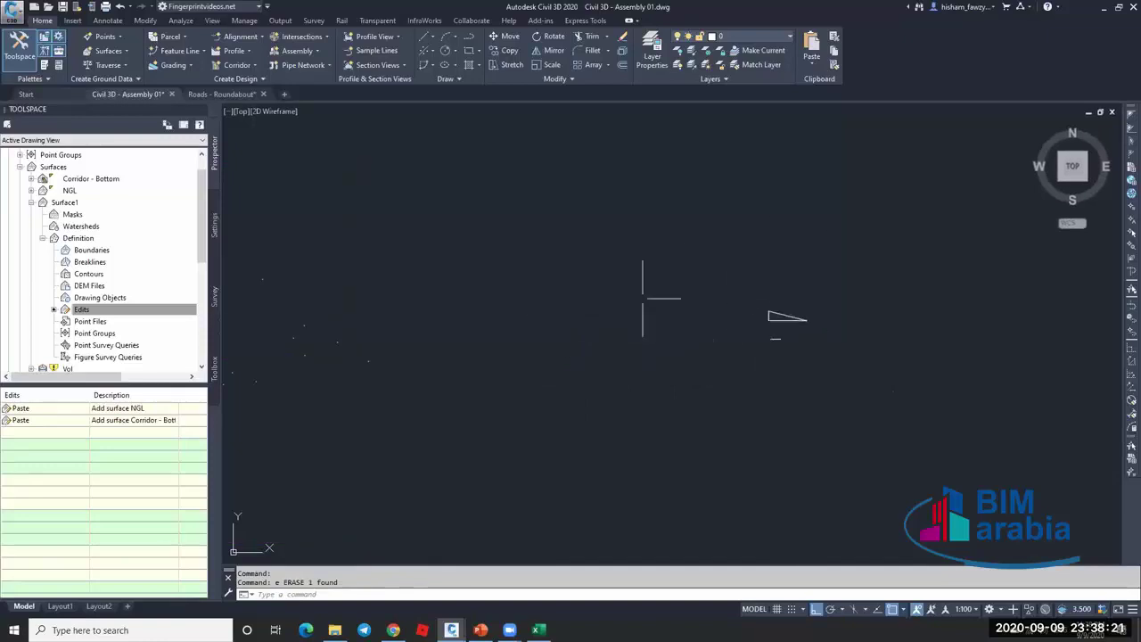
{"action": "scroll", "coordinate": [598, 294], "scroll_direction": "down", "scroll_amount": 2}
{"action": "scroll", "coordinate": [389, 255], "scroll_direction": "up", "scroll_amount": 5}
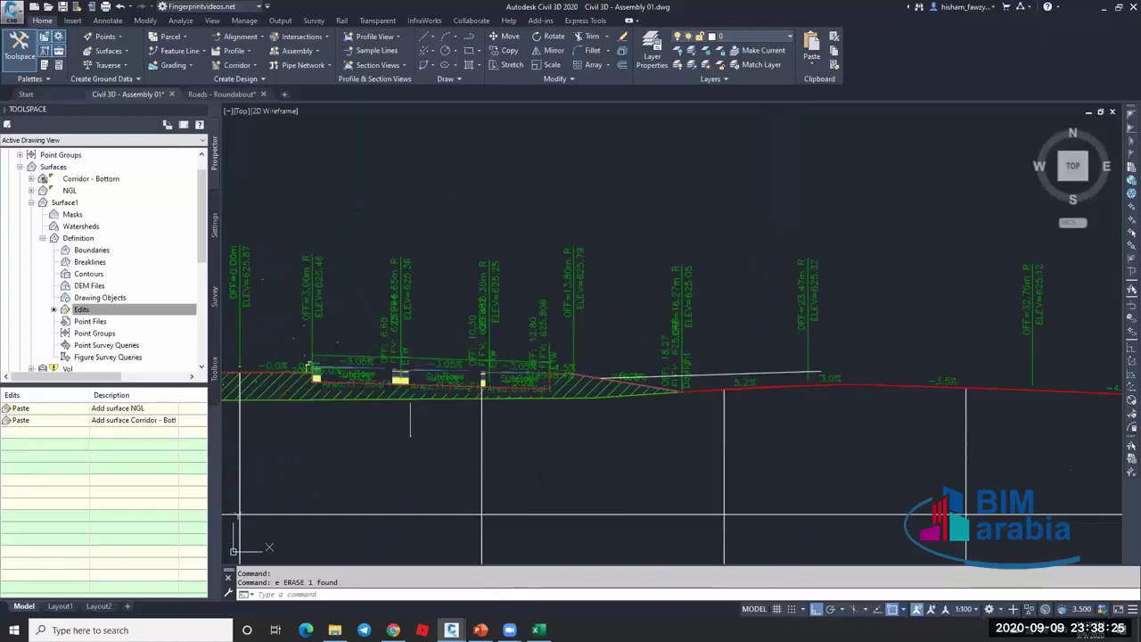
{"action": "scroll", "coordinate": [427, 348], "scroll_direction": "down", "scroll_amount": 5}
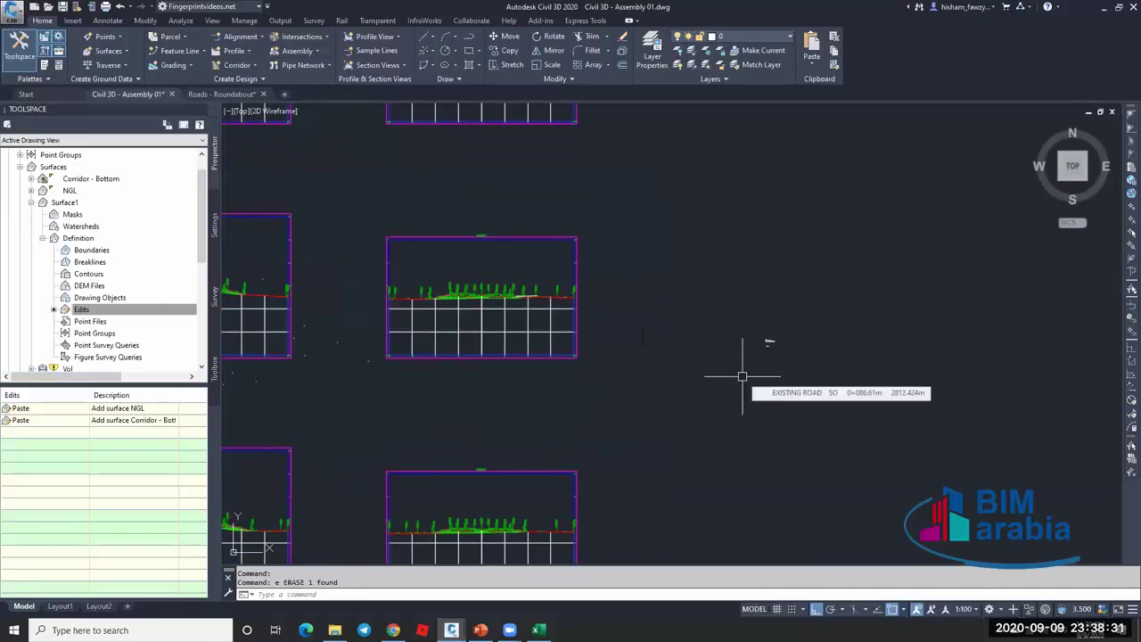
{"action": "scroll", "coordinate": [741, 377], "scroll_direction": "up", "scroll_amount": 15}
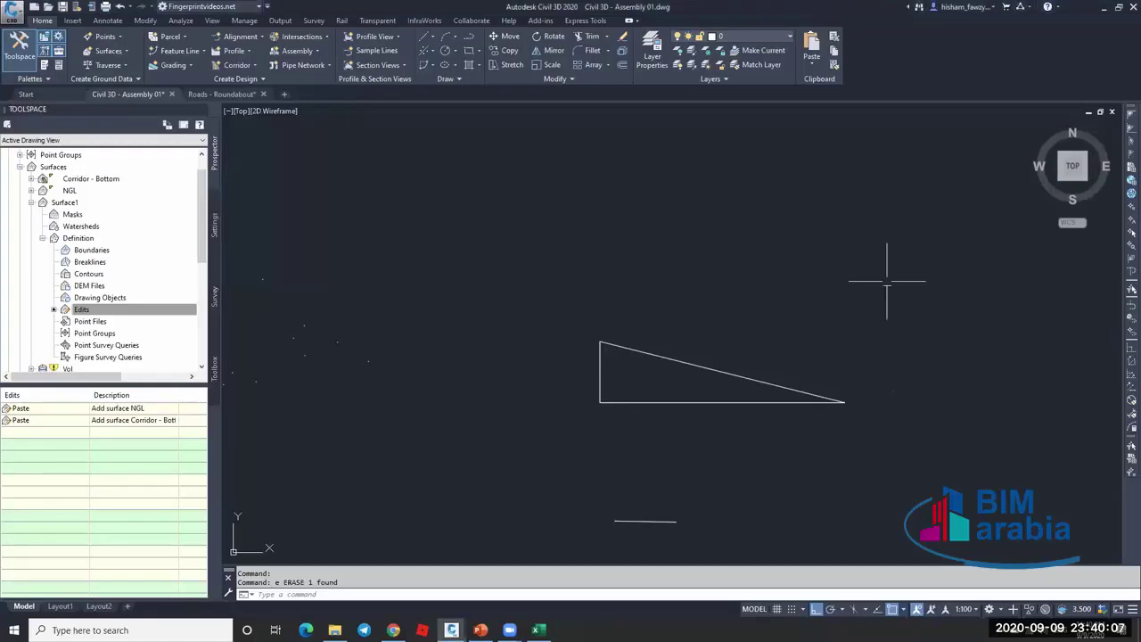
Zoom out to the cross-section views showing the NGL and Corridor - Bottom ground lines.
{"action": "scroll", "coordinate": [844, 303], "scroll_direction": "down", "scroll_amount": 8}
{"action": "scroll", "coordinate": [749, 348], "scroll_direction": "down", "scroll_amount": 6}
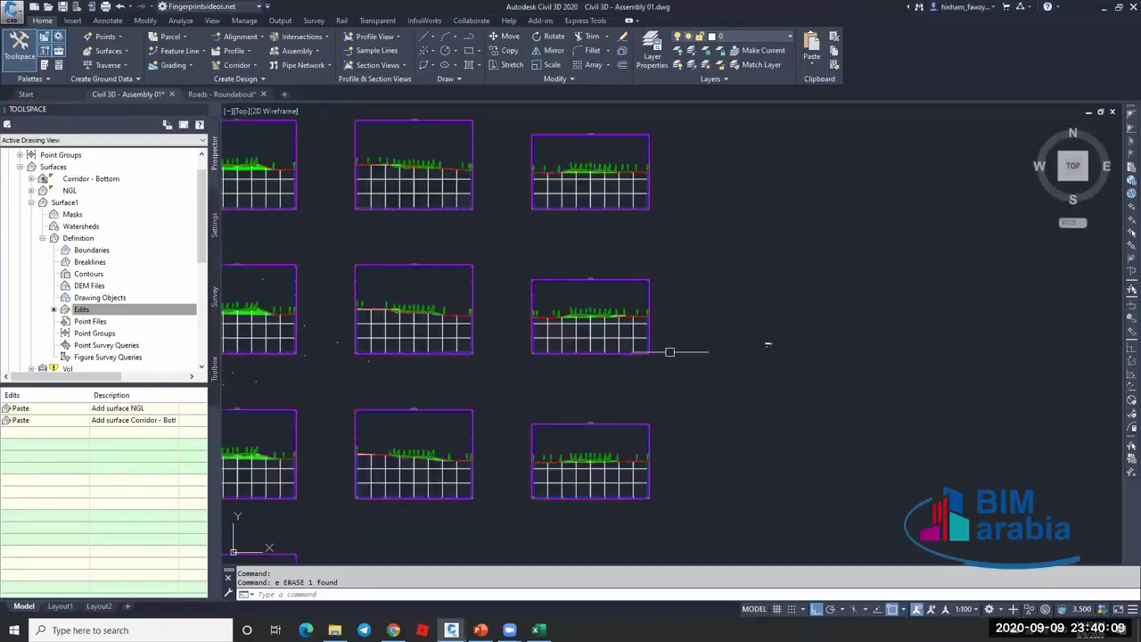
Zoom into one section view to inspect its offset, elevation and slope labels and cut/fill hatch wedge.
{"action": "scroll", "coordinate": [570, 318], "scroll_direction": "up", "scroll_amount": 7}
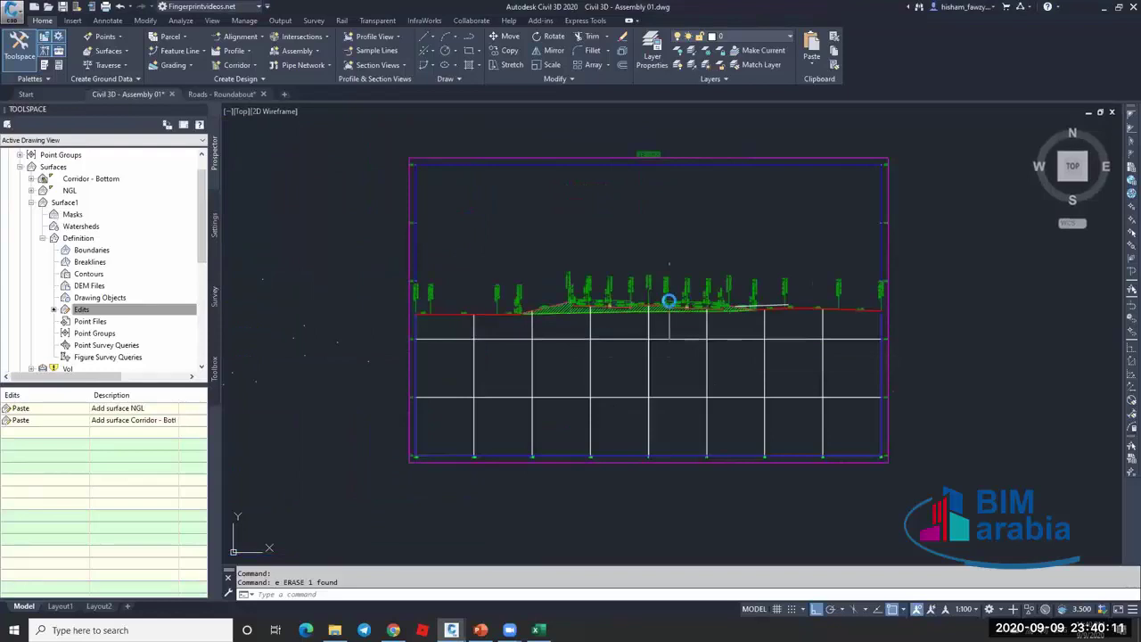
{"action": "scroll", "coordinate": [627, 282], "scroll_direction": "up", "scroll_amount": 6}
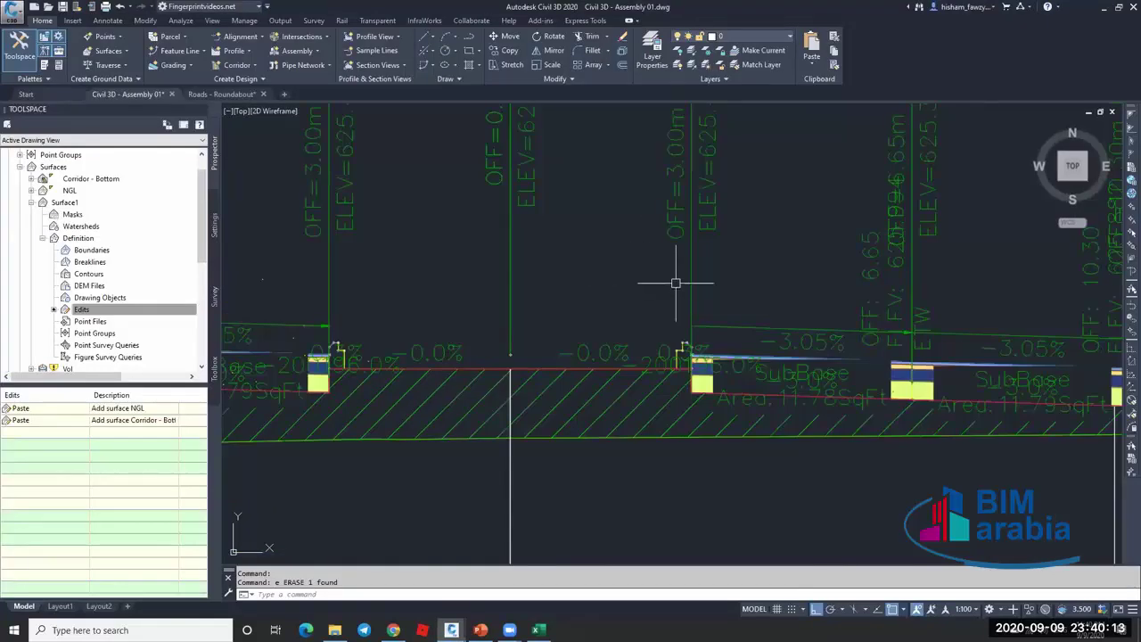
{"action": "scroll", "coordinate": [695, 281], "scroll_direction": "down", "scroll_amount": 4}
{"action": "mouse_move", "coordinate": [711, 344]}
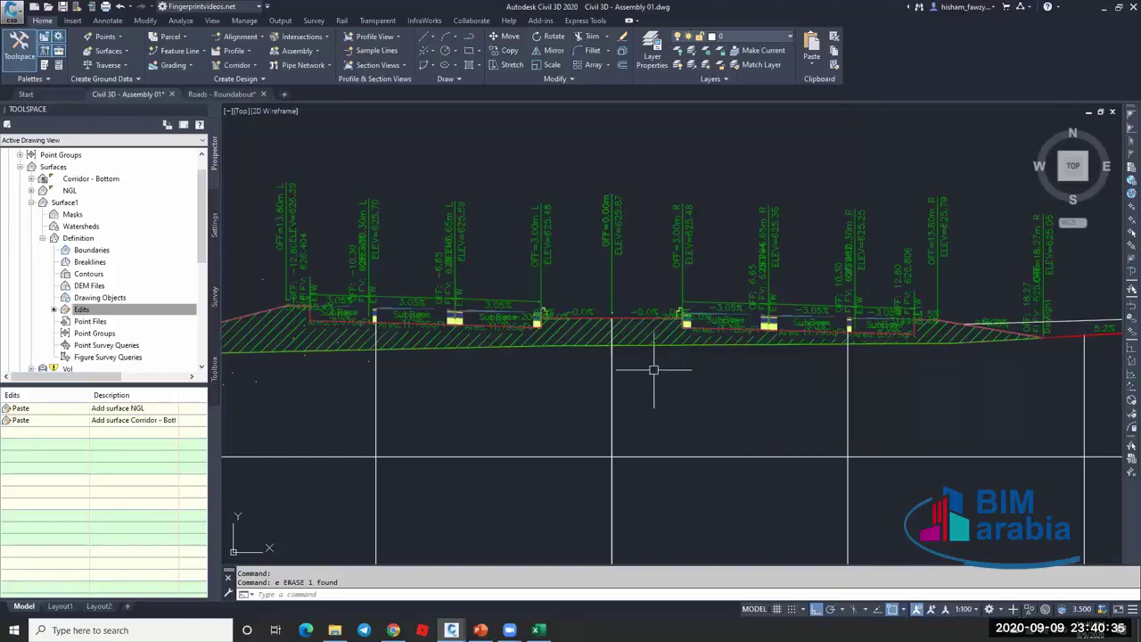
{"action": "scroll", "coordinate": [635, 321], "scroll_direction": "up", "scroll_amount": 4}
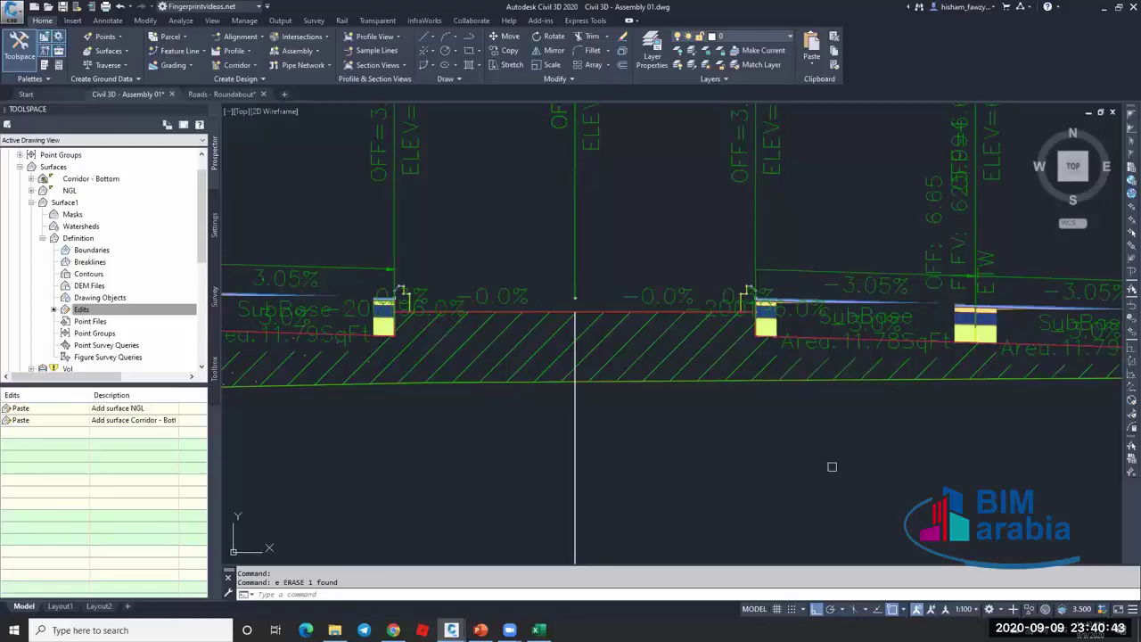
{"action": "scroll", "coordinate": [770, 266], "scroll_direction": "down", "scroll_amount": 2}
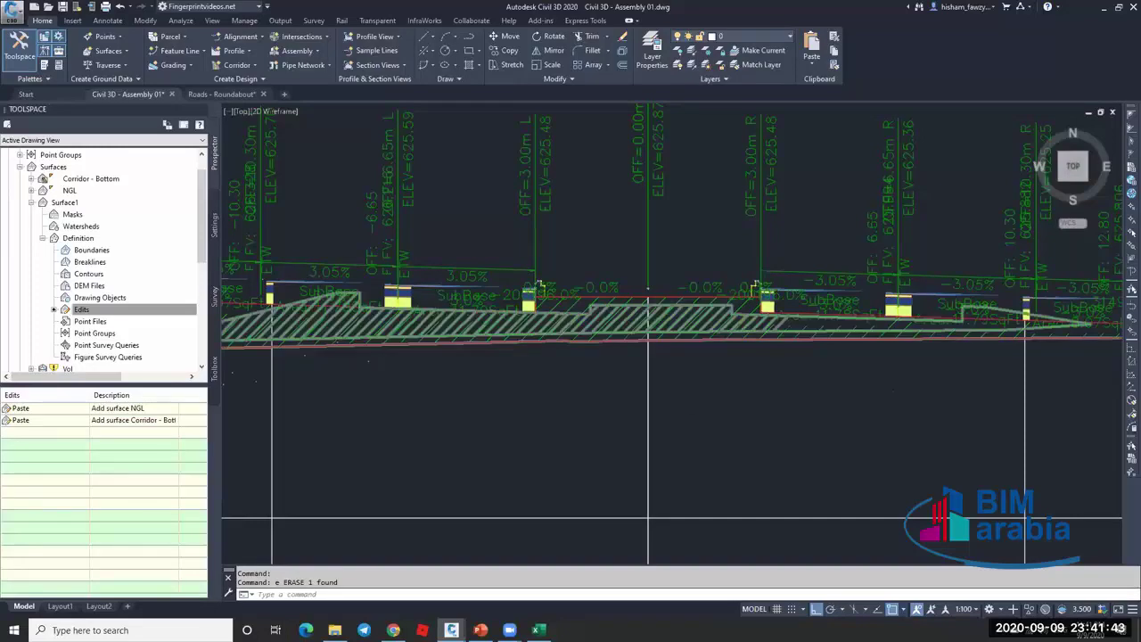
Zoom out to the section grid, then into another view showing the red ground line over the cut hatch.
{"action": "scroll", "coordinate": [688, 285], "scroll_direction": "down", "scroll_amount": 5}
{"action": "scroll", "coordinate": [688, 285], "scroll_direction": "down", "scroll_amount": 6}
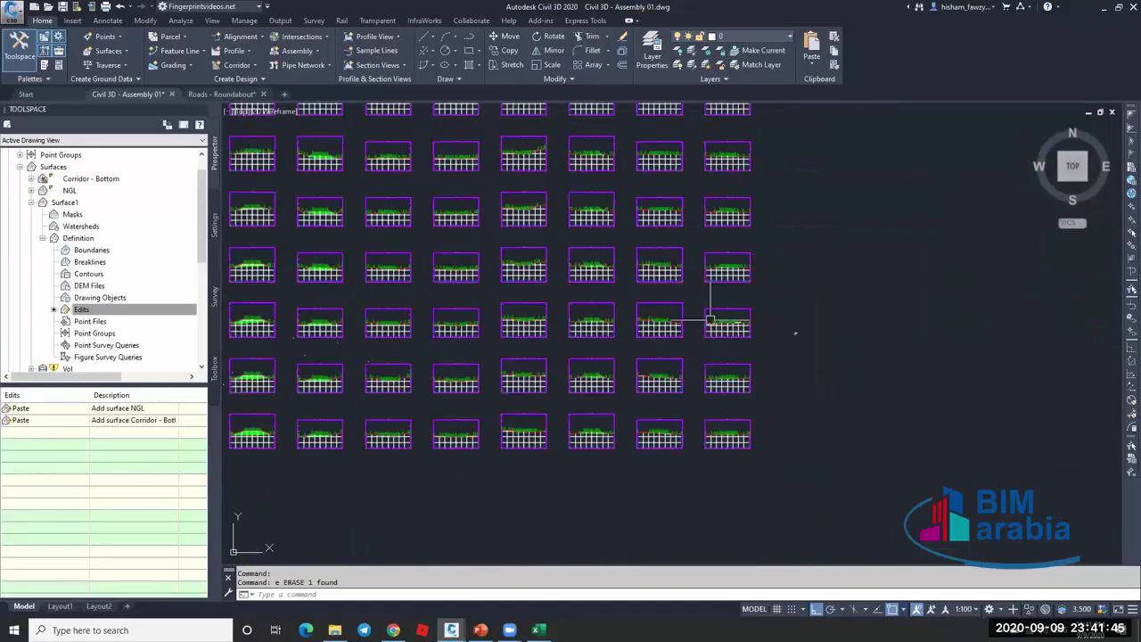
{"action": "scroll", "coordinate": [624, 245], "scroll_direction": "up", "scroll_amount": 9}
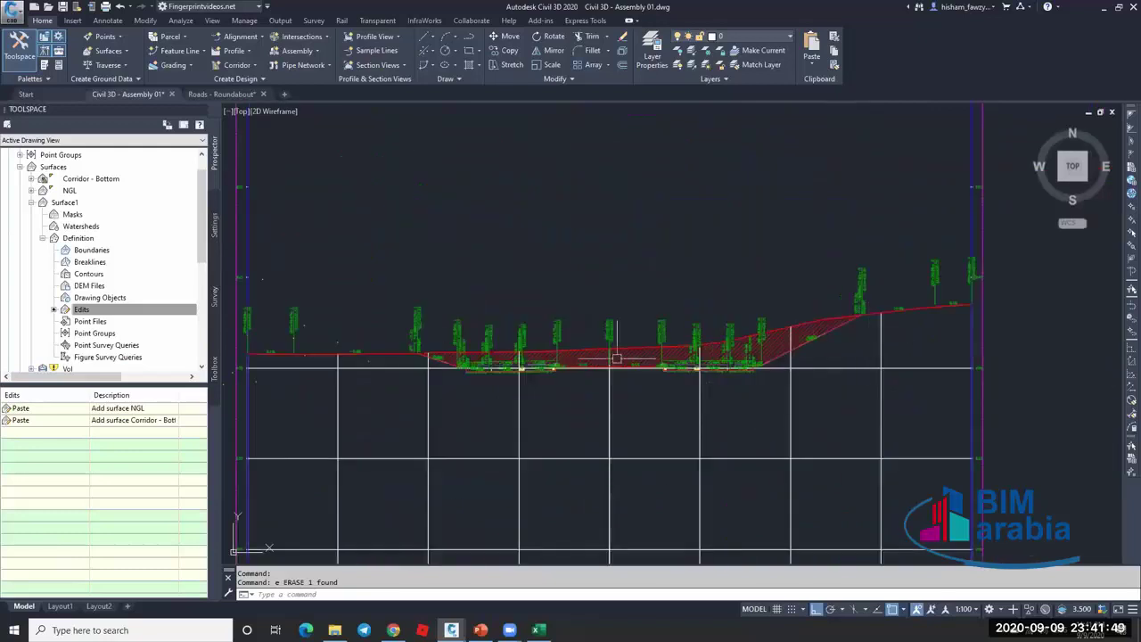
{"action": "scroll", "coordinate": [836, 343], "scroll_direction": "down", "scroll_amount": 8}
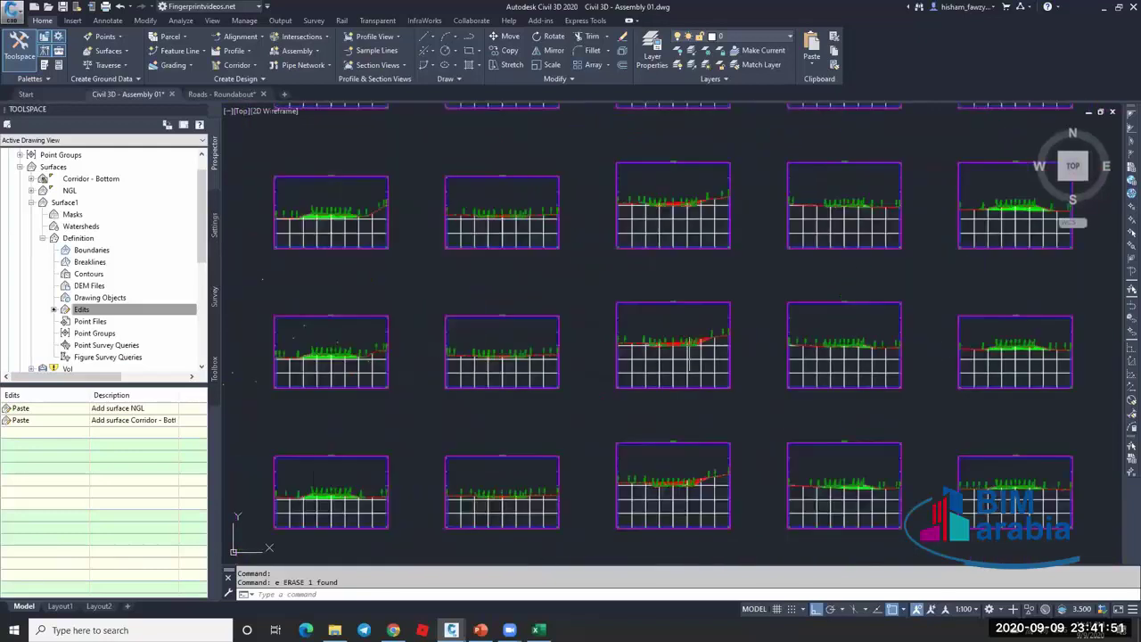
{"action": "scroll", "coordinate": [624, 254], "scroll_direction": "up", "scroll_amount": 8}
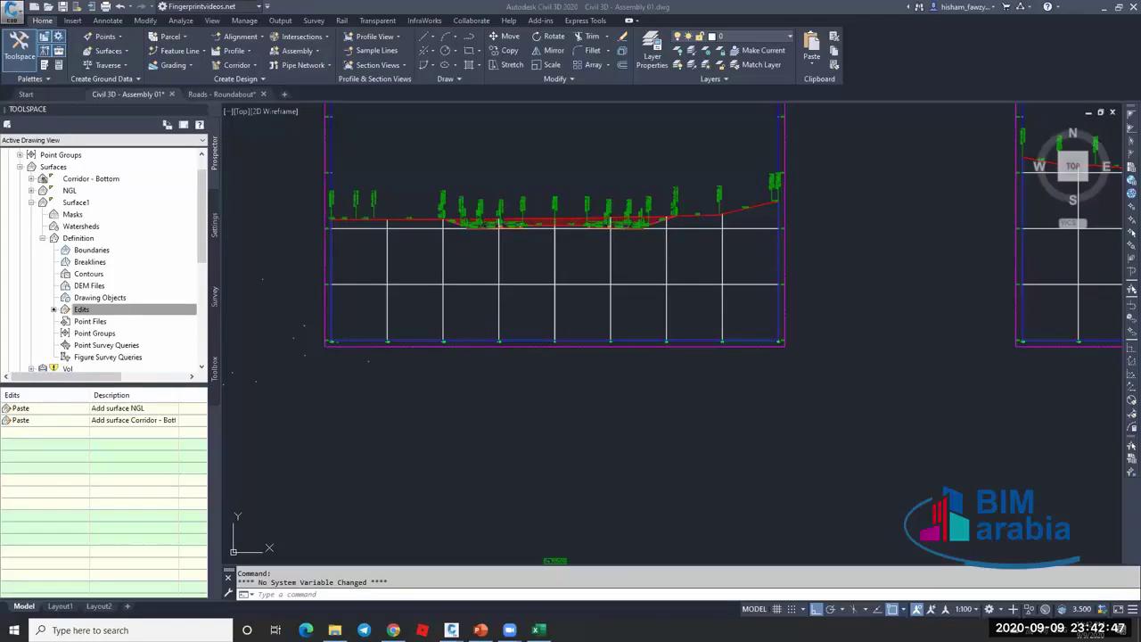
Zoom out to the whole drawing, then into the roundabout assembly's 4:1 and 6:1 daylight links.
{"action": "left_click", "coordinate": [885, 338]}
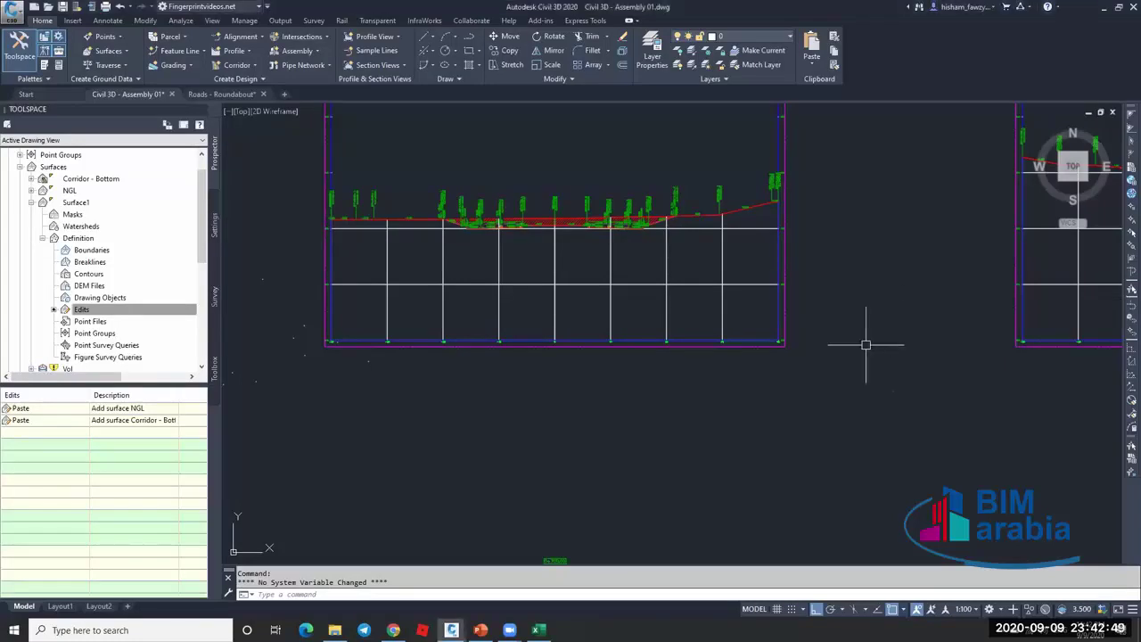
{"action": "scroll", "coordinate": [669, 330], "scroll_direction": "down", "scroll_amount": 5}
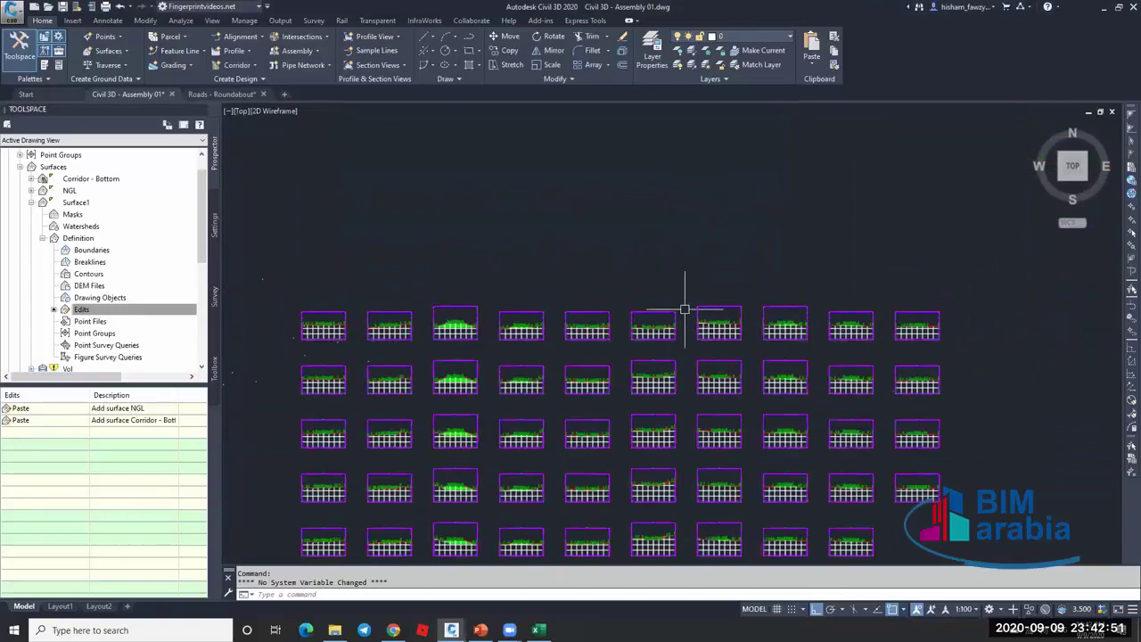
{"action": "scroll", "coordinate": [684, 309], "scroll_direction": "down", "scroll_amount": 3}
{"action": "scroll", "coordinate": [667, 300], "scroll_direction": "up", "scroll_amount": 1}
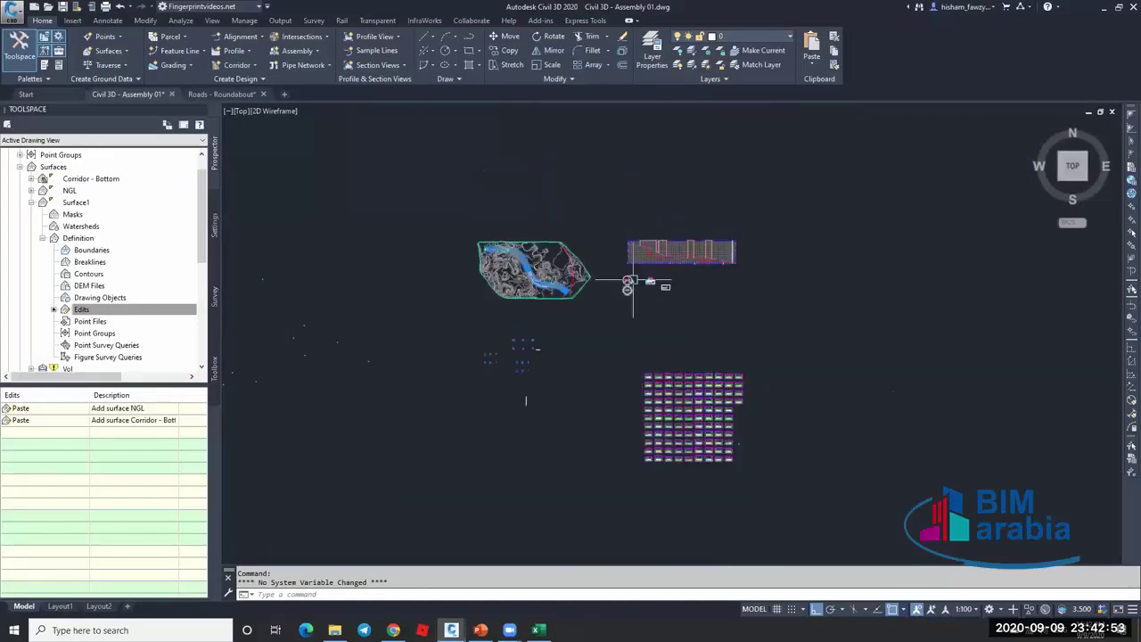
{"action": "scroll", "coordinate": [632, 290], "scroll_direction": "up", "scroll_amount": 6}
{"action": "scroll", "coordinate": [669, 324], "scroll_direction": "down", "scroll_amount": 3}
{"action": "scroll", "coordinate": [673, 326], "scroll_direction": "up", "scroll_amount": 2}
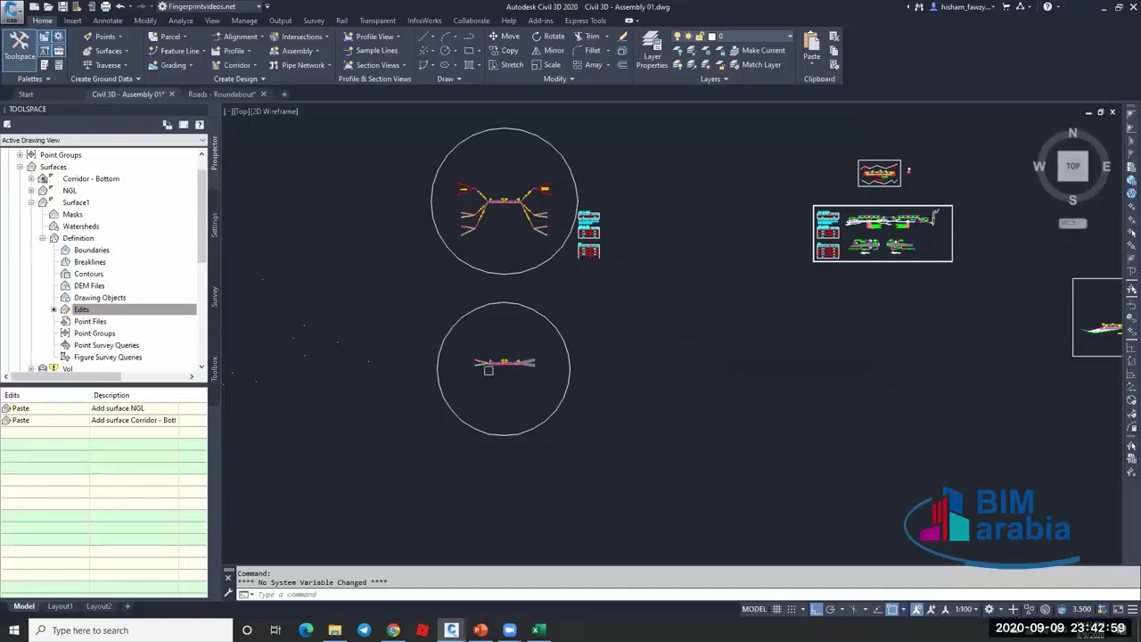
{"action": "scroll", "coordinate": [488, 369], "scroll_direction": "up", "scroll_amount": 5}
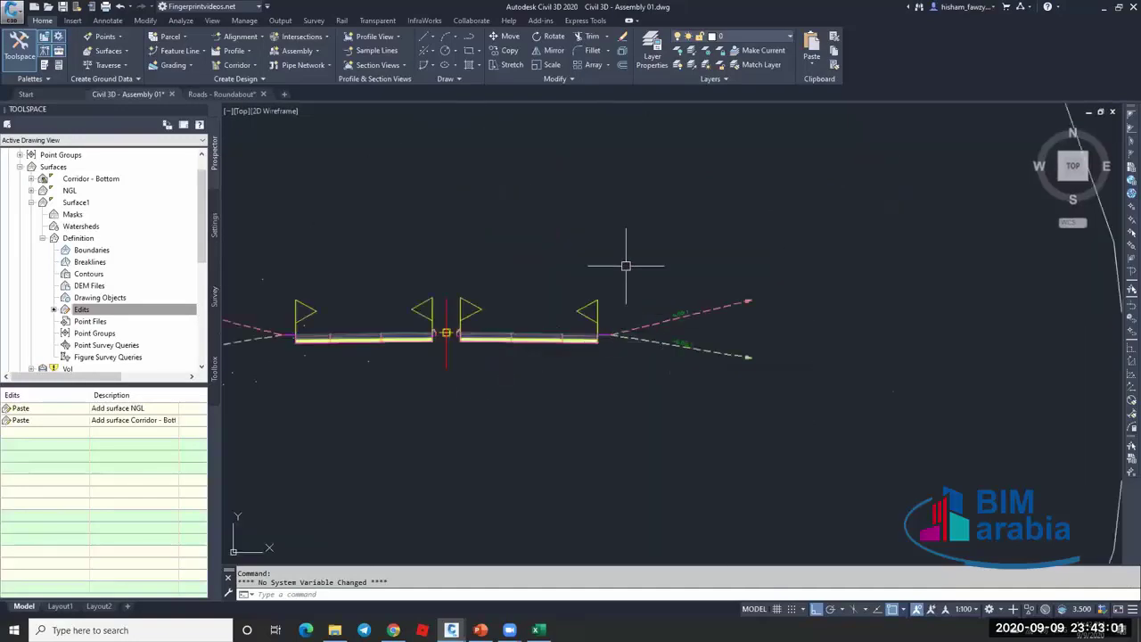
{"action": "scroll", "coordinate": [626, 265], "scroll_direction": "down", "scroll_amount": 3}
{"action": "scroll", "coordinate": [647, 255], "scroll_direction": "up", "scroll_amount": 8}
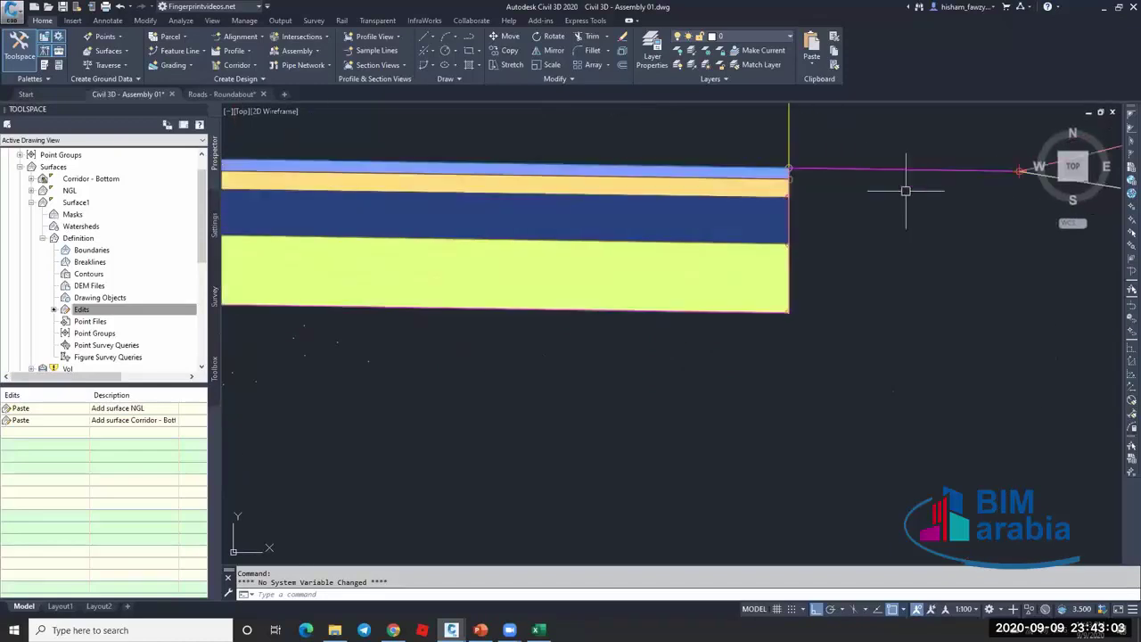
{"action": "scroll", "coordinate": [846, 254], "scroll_direction": "down", "scroll_amount": 4}
{"action": "scroll", "coordinate": [476, 239], "scroll_direction": "down", "scroll_amount": 1}
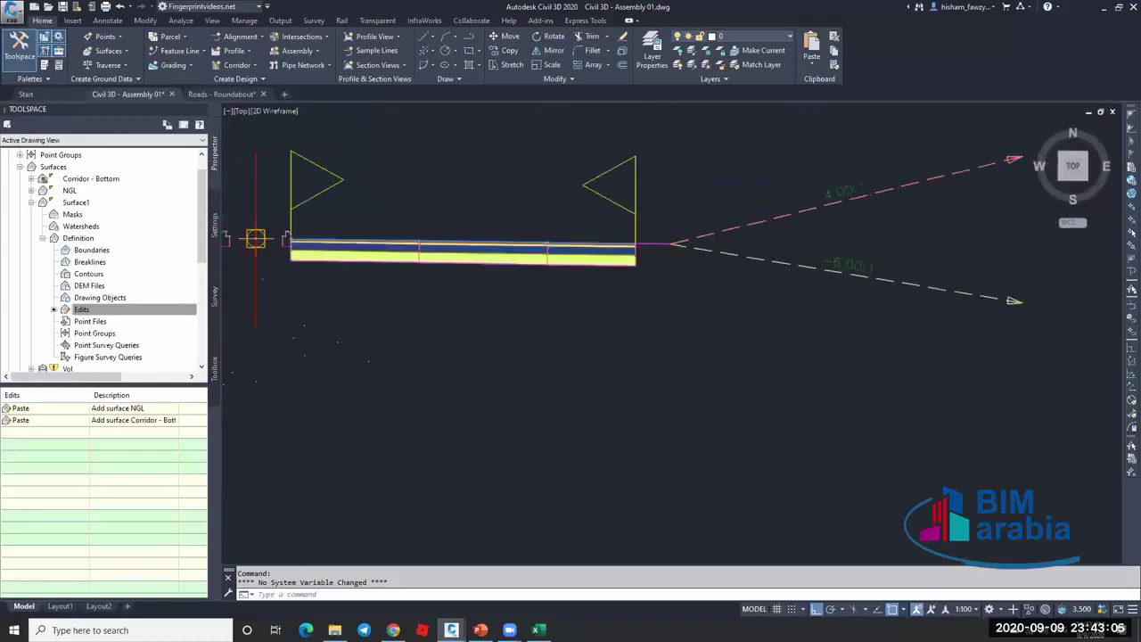
{"action": "scroll", "coordinate": [771, 240], "scroll_direction": "up", "scroll_amount": 2}
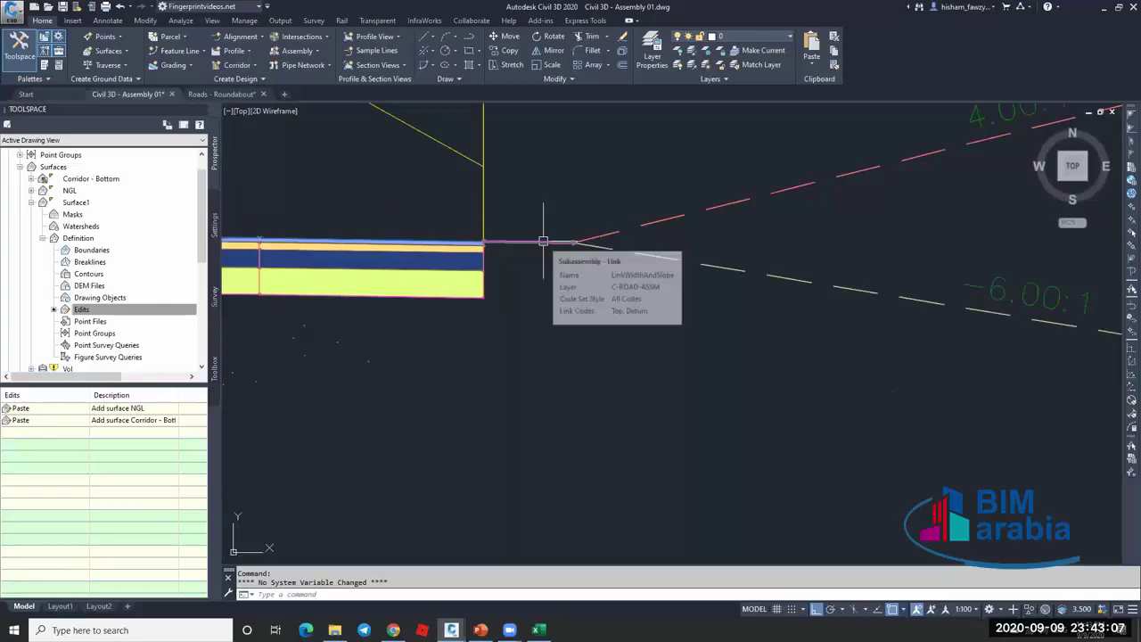
{"action": "scroll", "coordinate": [652, 230], "scroll_direction": "down", "scroll_amount": 1}
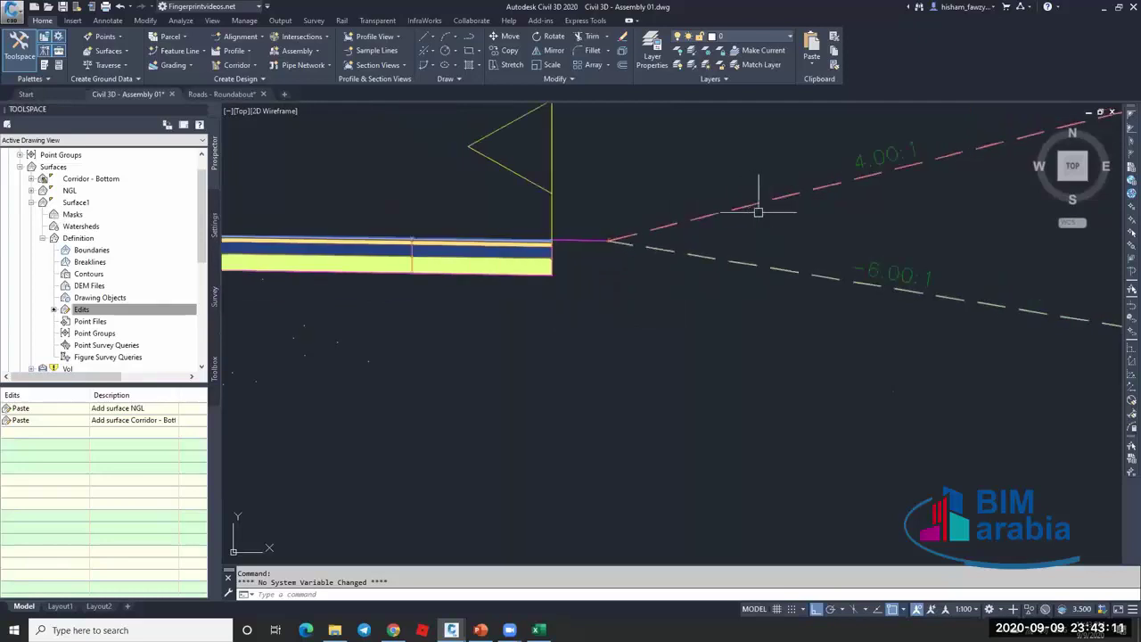
{"action": "scroll", "coordinate": [758, 211], "scroll_direction": "down", "scroll_amount": 3}
{"action": "scroll", "coordinate": [734, 212], "scroll_direction": "up", "scroll_amount": 4}
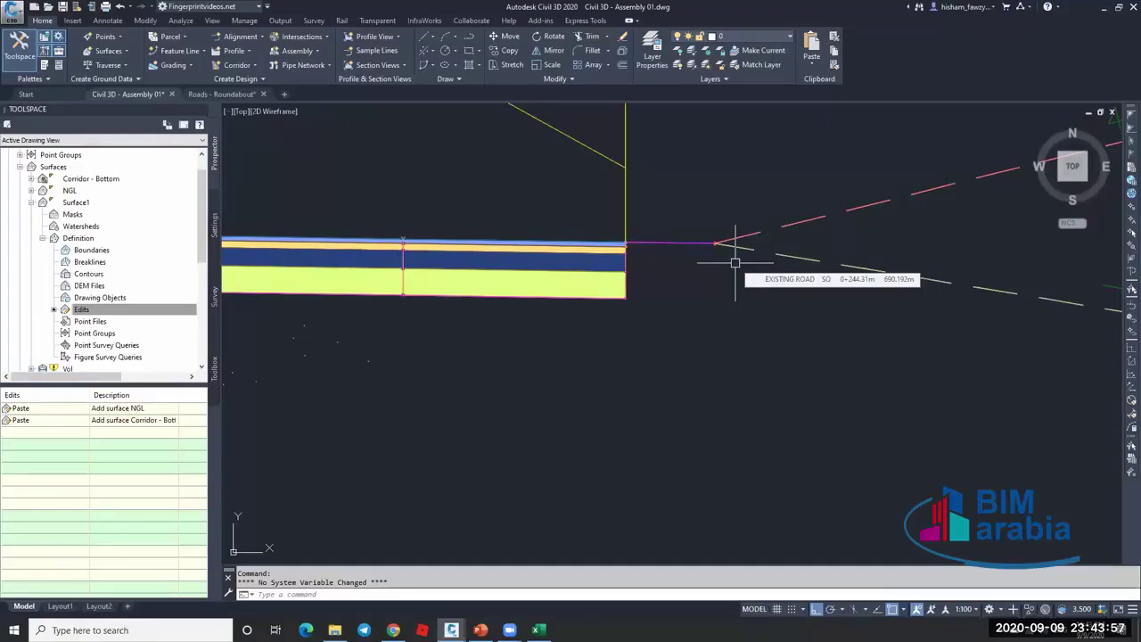
{"action": "left_click", "coordinate": [738, 242]}
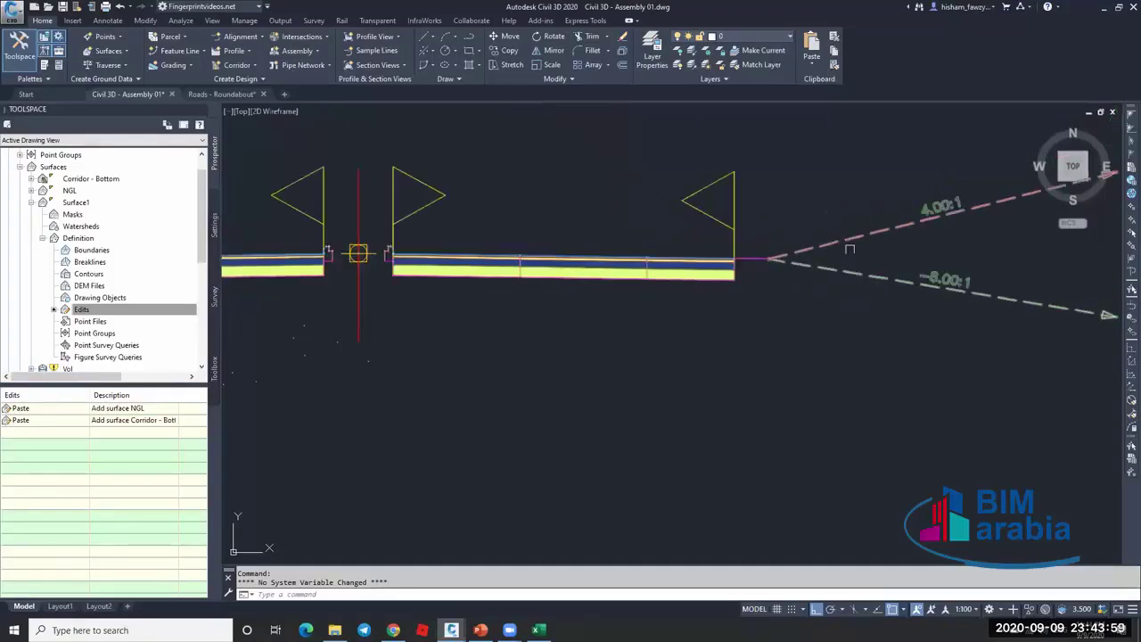
{"action": "mouse_move", "coordinate": [868, 233]}
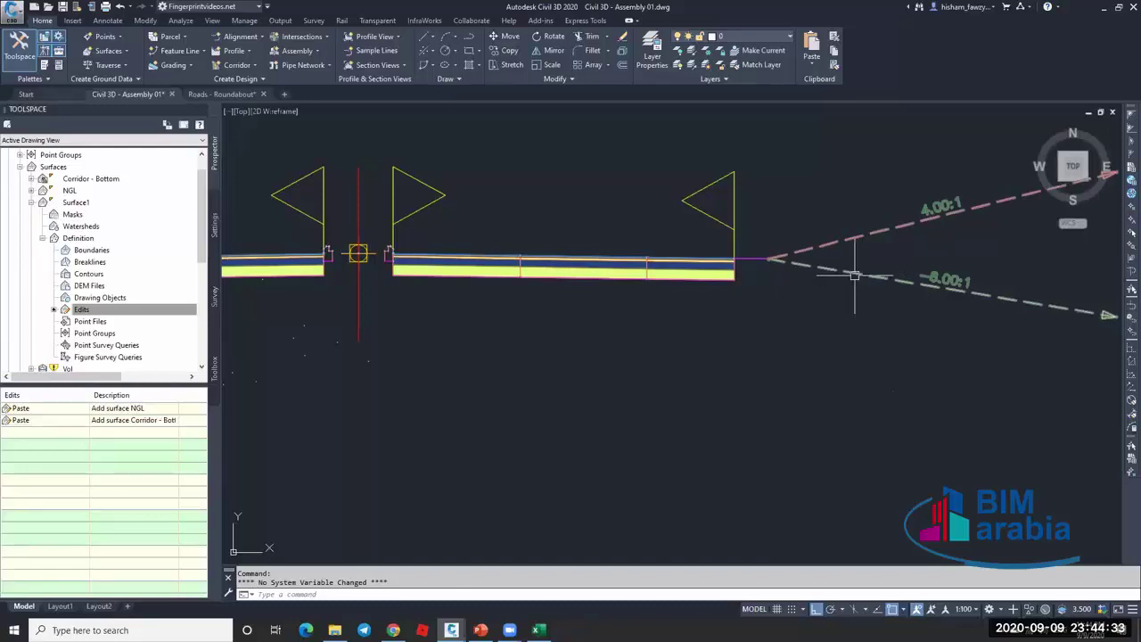
{"action": "mouse_move", "coordinate": [854, 276]}
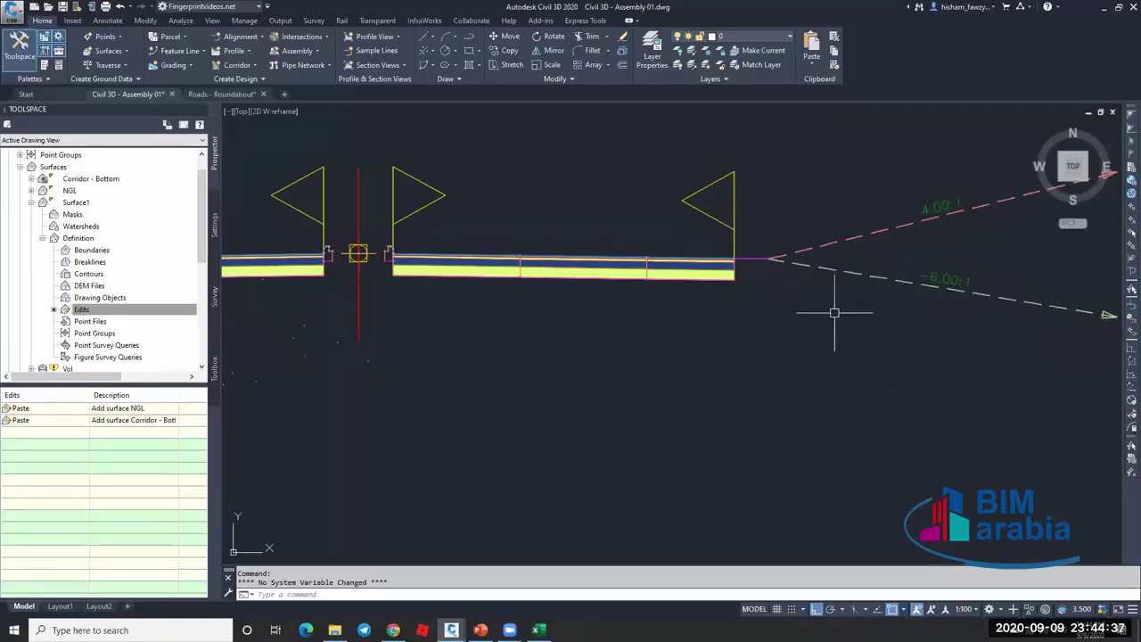
{"action": "mouse_move", "coordinate": [834, 313]}
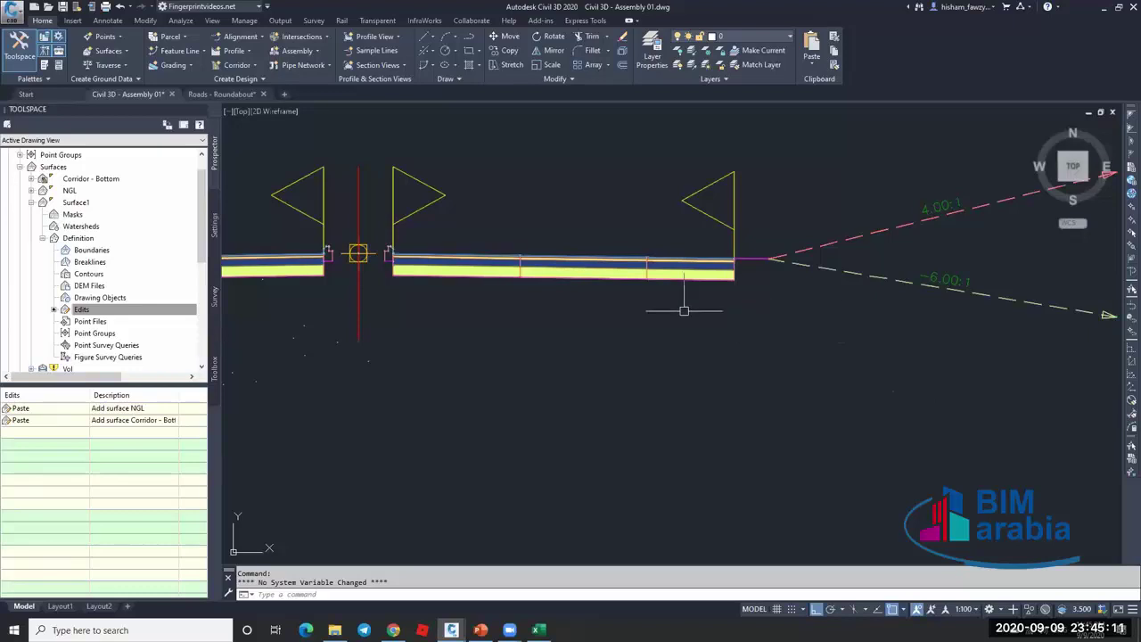
Zoom to the circled DaylightBench cut/fill assembly, briefly show the lecture slide, then return to the drawing.
{"action": "scroll", "coordinate": [749, 308], "scroll_direction": "down", "scroll_amount": 5}
{"action": "scroll", "coordinate": [749, 308], "scroll_direction": "down", "scroll_amount": 8}
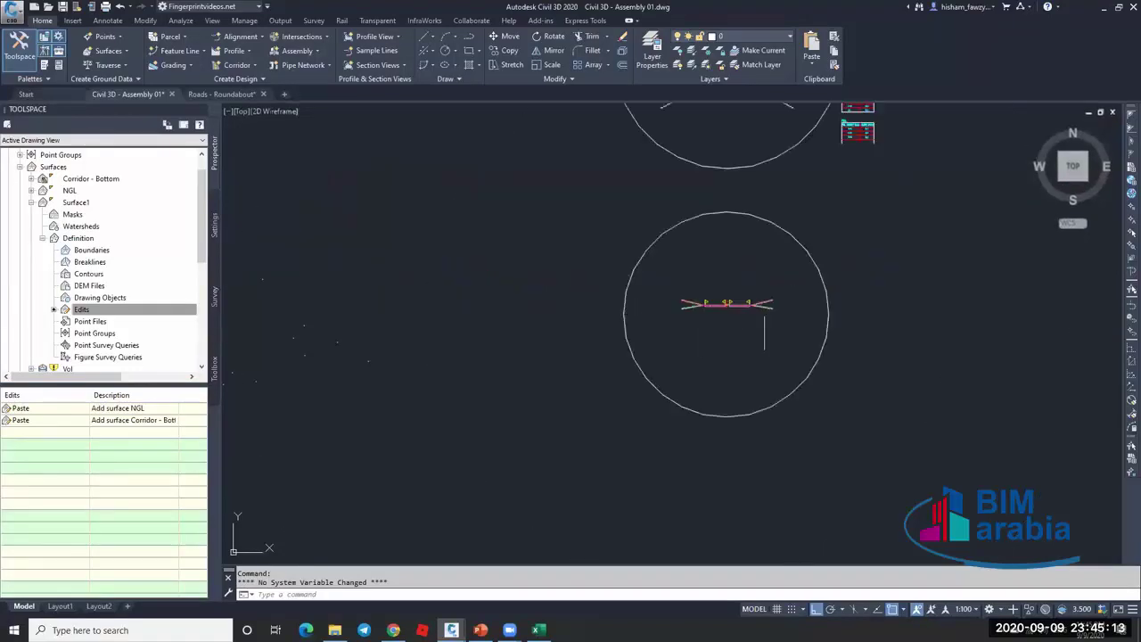
{"action": "scroll", "coordinate": [735, 303], "scroll_direction": "up", "scroll_amount": 10}
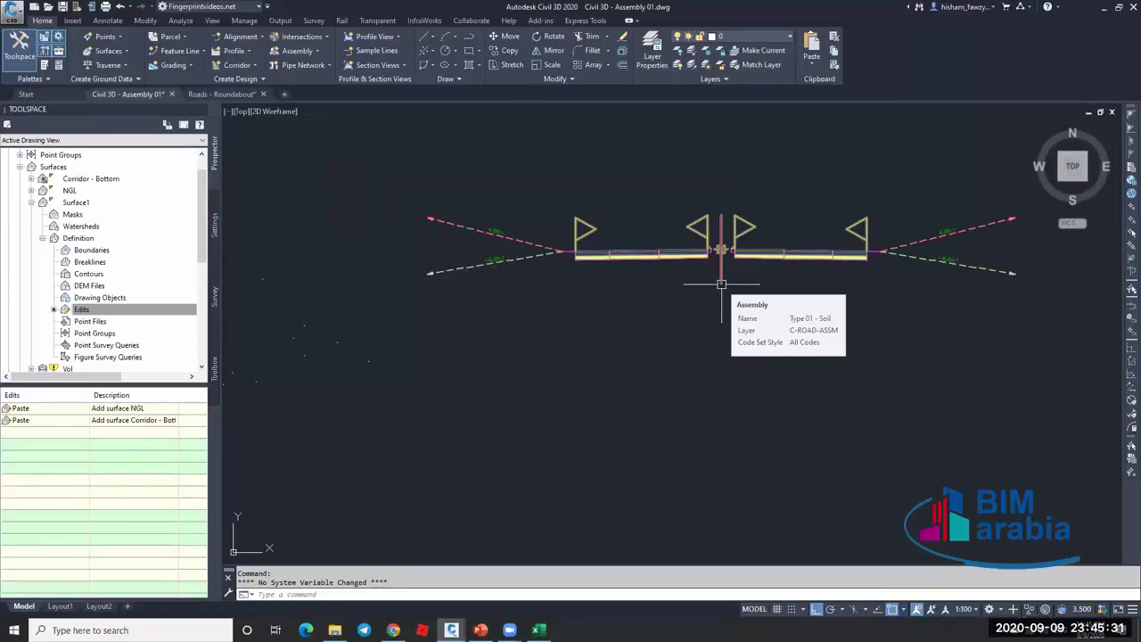
{"action": "scroll", "coordinate": [913, 253], "scroll_direction": "up", "scroll_amount": 5}
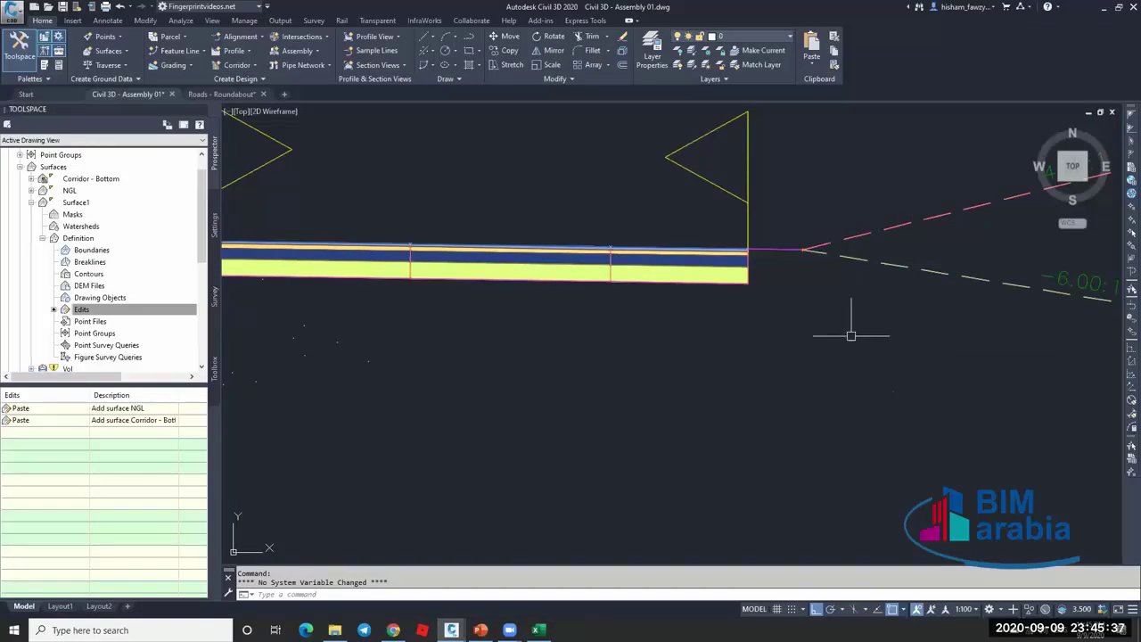
{"action": "scroll", "coordinate": [815, 290], "scroll_direction": "down", "scroll_amount": 7}
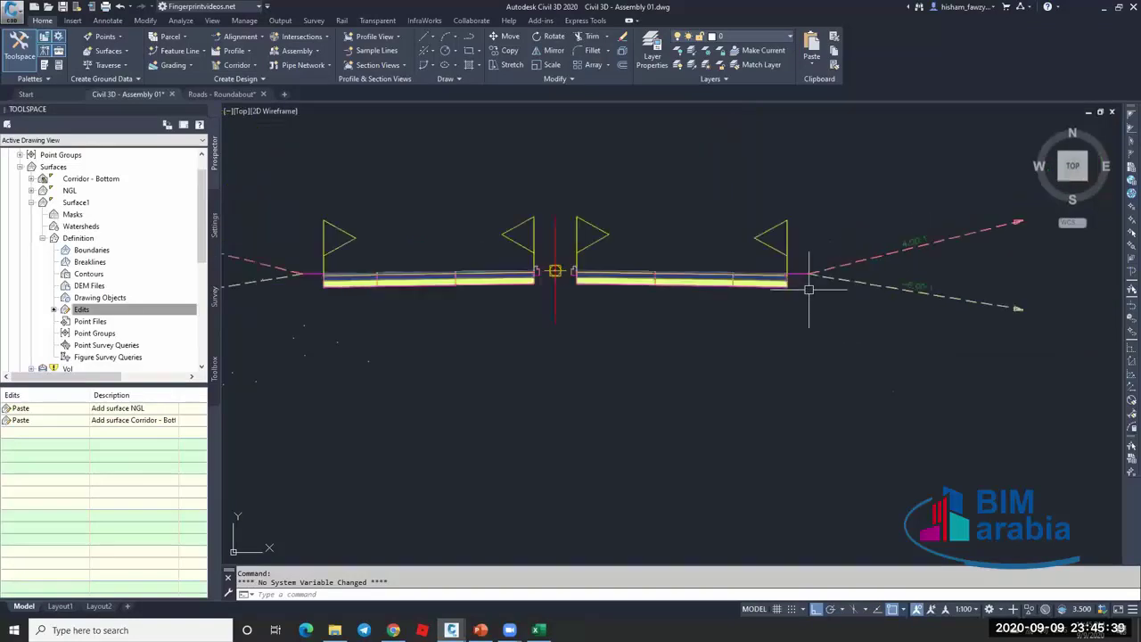
{"action": "scroll", "coordinate": [911, 261], "scroll_direction": "up", "scroll_amount": 5}
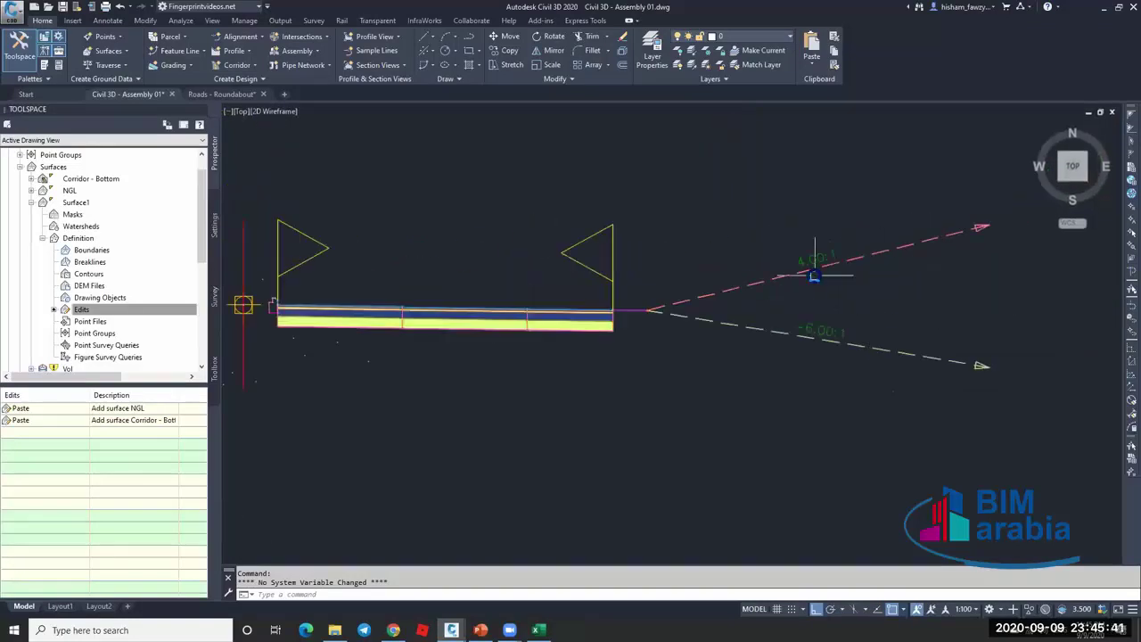
{"action": "scroll", "coordinate": [806, 263], "scroll_direction": "up", "scroll_amount": 1}
{"action": "scroll", "coordinate": [782, 287], "scroll_direction": "down", "scroll_amount": 3}
{"action": "scroll", "coordinate": [782, 288], "scroll_direction": "down", "scroll_amount": 8}
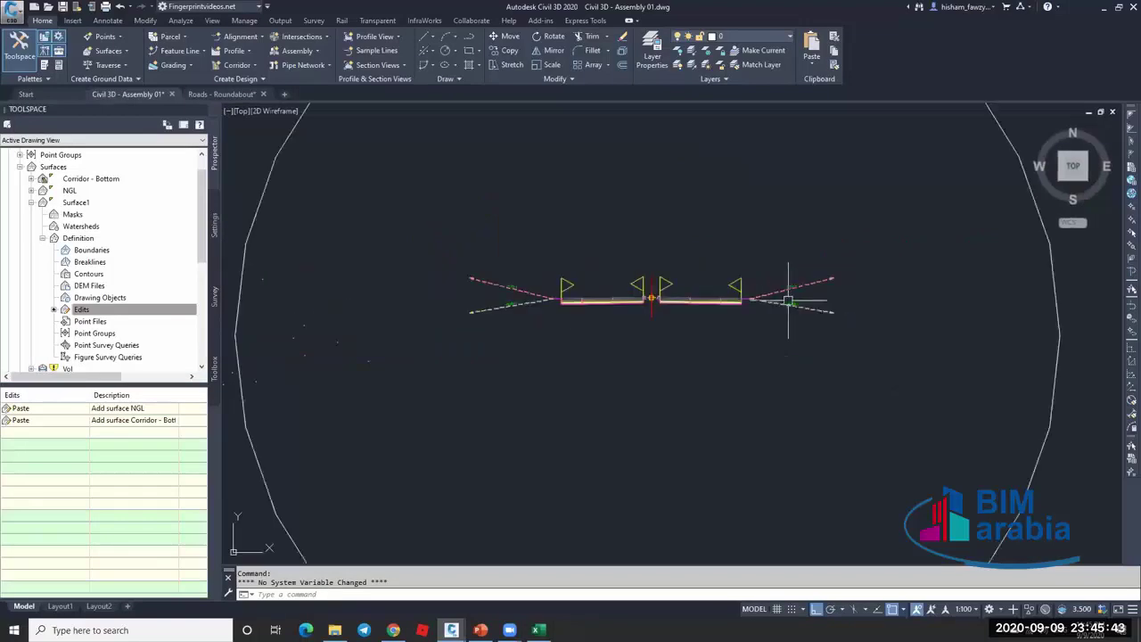
{"action": "scroll", "coordinate": [777, 301], "scroll_direction": "up", "scroll_amount": 6}
{"action": "scroll", "coordinate": [790, 301], "scroll_direction": "down", "scroll_amount": 6}
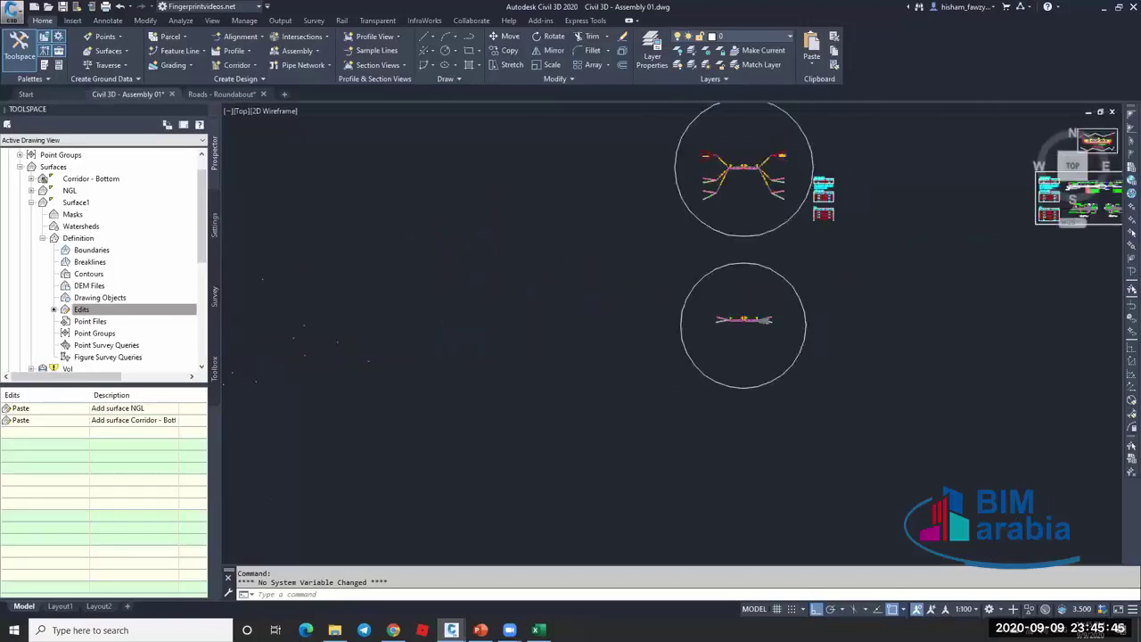
{"action": "scroll", "coordinate": [764, 178], "scroll_direction": "up", "scroll_amount": 4}
{"action": "scroll", "coordinate": [748, 377], "scroll_direction": "up", "scroll_amount": 4}
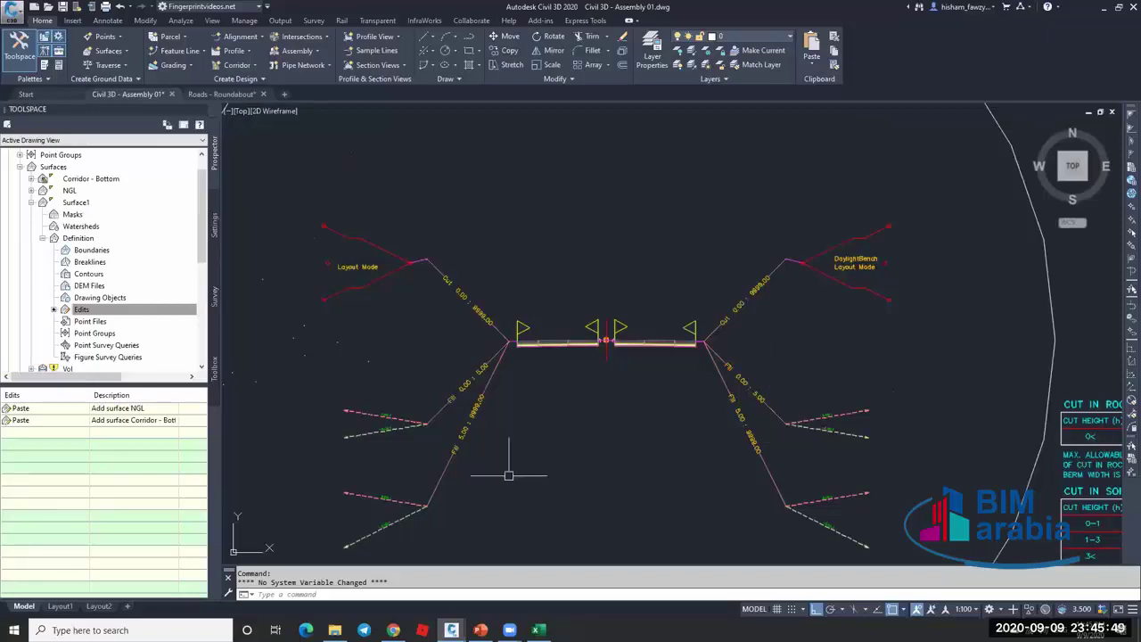
{"action": "key", "text": "alt+Tab"}
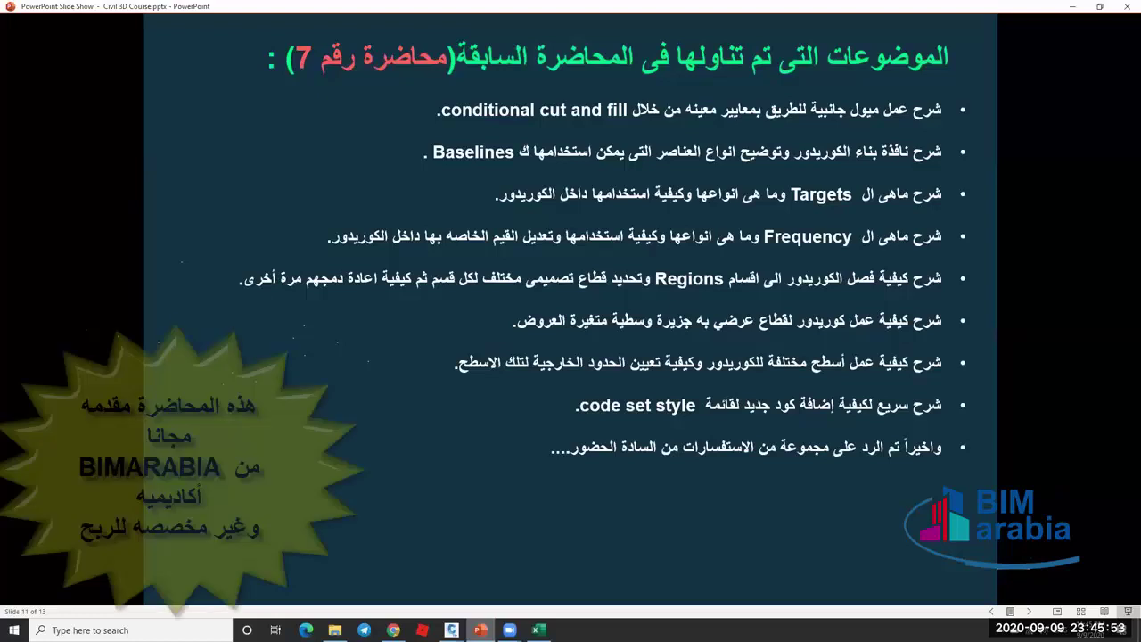
{"action": "key", "text": "alt+Tab"}
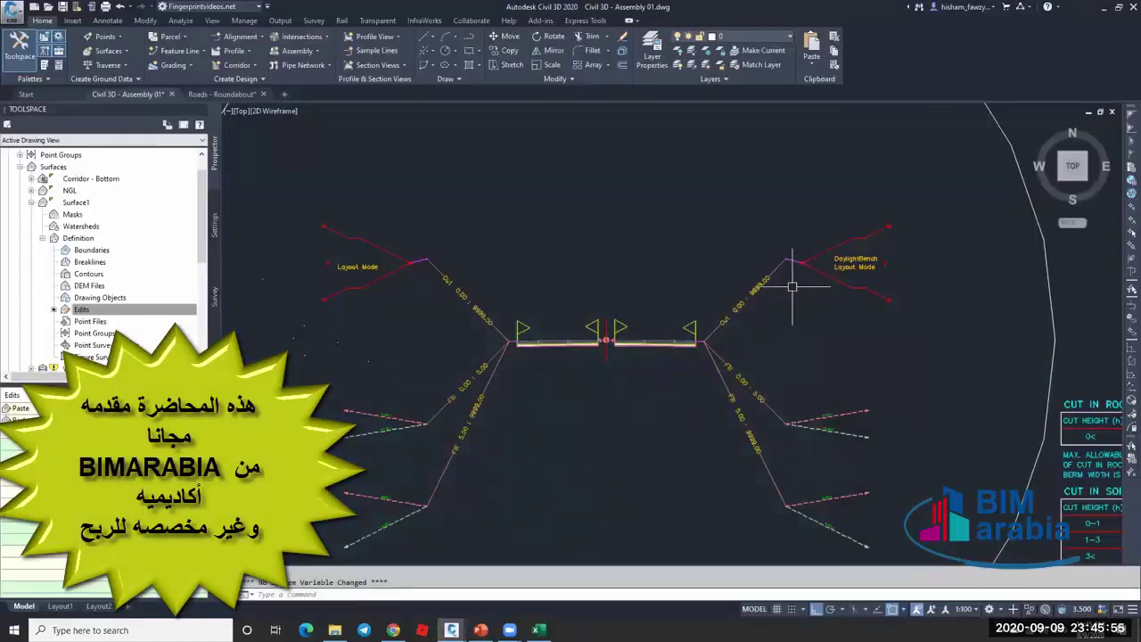
{"action": "scroll", "coordinate": [790, 288], "scroll_direction": "up", "scroll_amount": 2}
{"action": "scroll", "coordinate": [692, 324], "scroll_direction": "down", "scroll_amount": 2}
{"action": "middle_click_drag", "start_coordinate": [739, 349], "coordinate": [687, 295]}
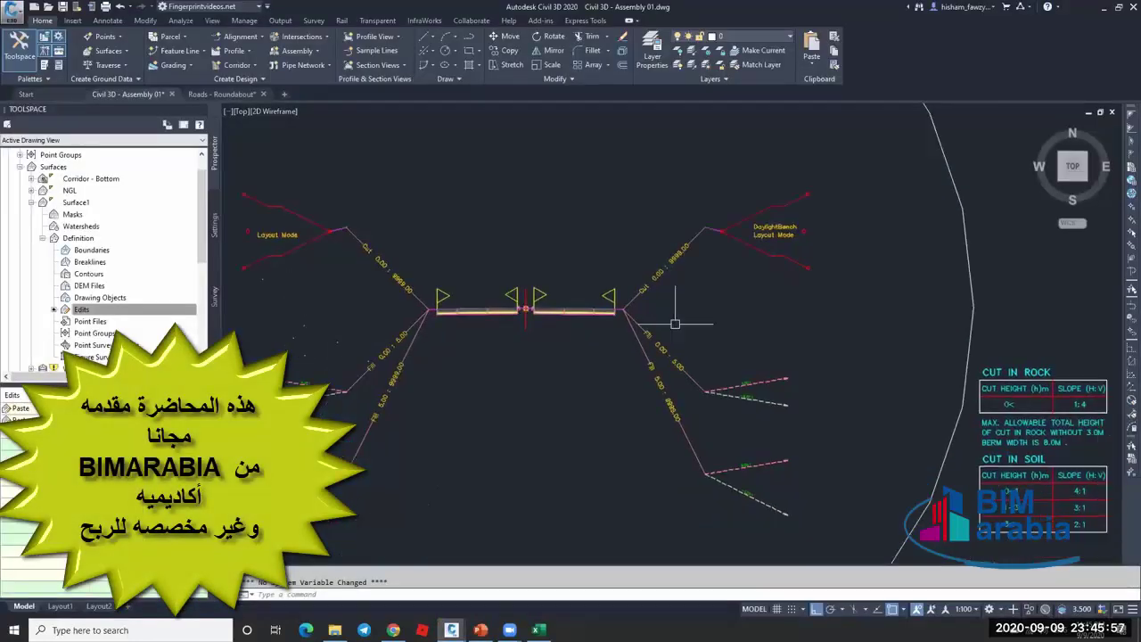
{"action": "scroll", "coordinate": [662, 262], "scroll_direction": "down", "scroll_amount": 5}
{"action": "scroll", "coordinate": [660, 267], "scroll_direction": "up", "scroll_amount": 5}
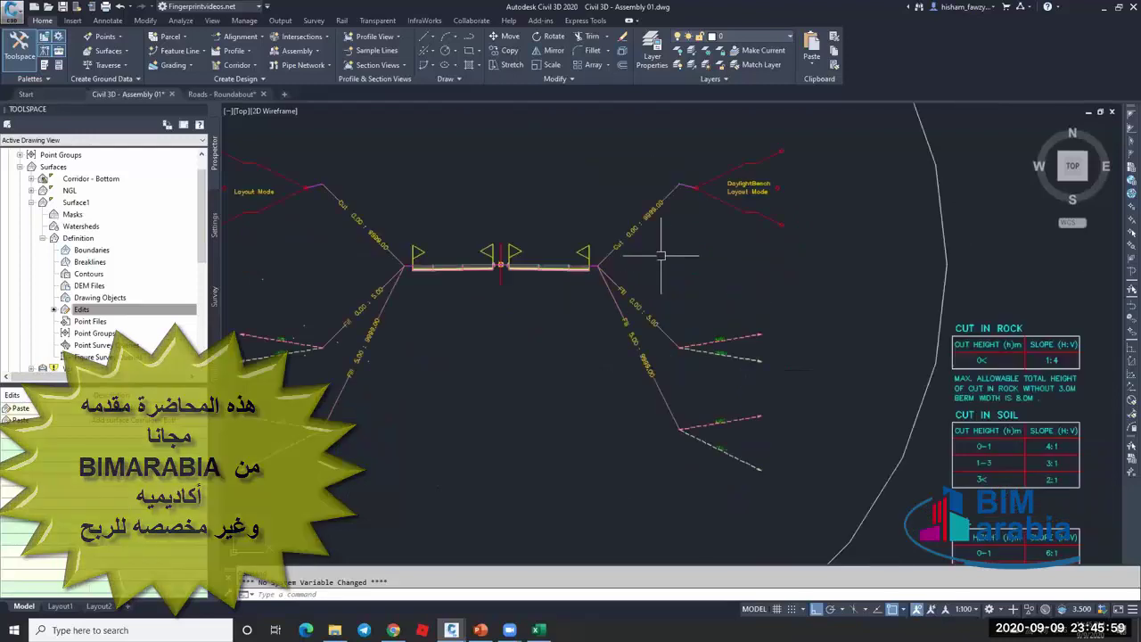
{"action": "scroll", "coordinate": [662, 241], "scroll_direction": "down", "scroll_amount": 3}
{"action": "scroll", "coordinate": [637, 218], "scroll_direction": "up", "scroll_amount": 4}
{"action": "scroll", "coordinate": [624, 356], "scroll_direction": "down", "scroll_amount": 6}
{"action": "scroll", "coordinate": [620, 453], "scroll_direction": "up", "scroll_amount": 5}
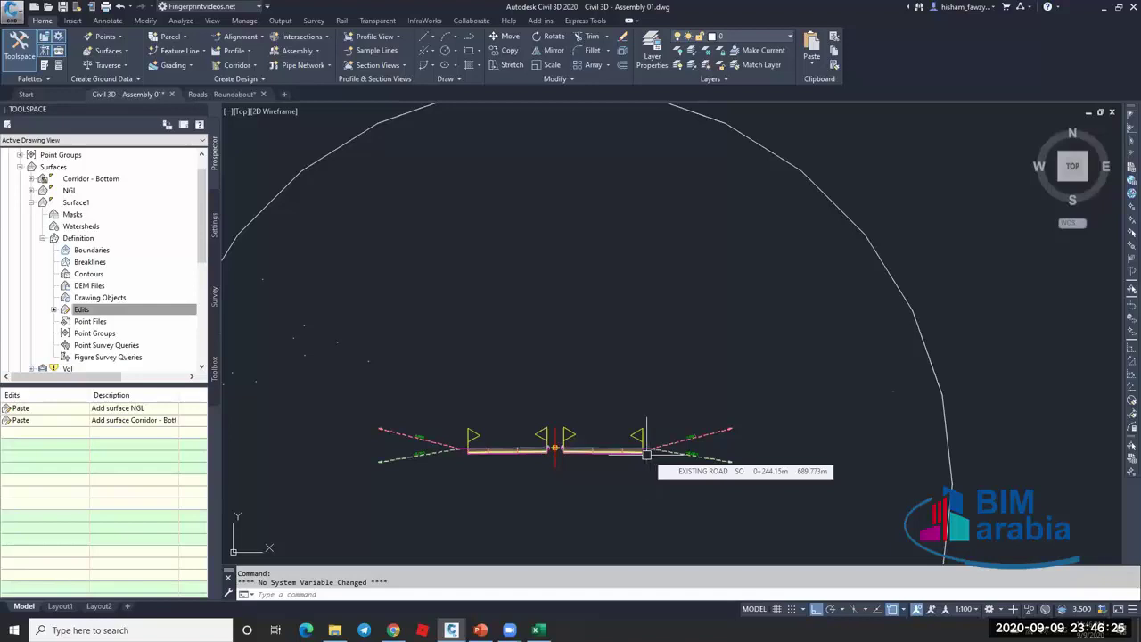
{"action": "scroll", "coordinate": [648, 455], "scroll_direction": "down", "scroll_amount": 5}
{"action": "scroll", "coordinate": [629, 371], "scroll_direction": "down", "scroll_amount": 1}
{"action": "scroll", "coordinate": [623, 312], "scroll_direction": "up", "scroll_amount": 6}
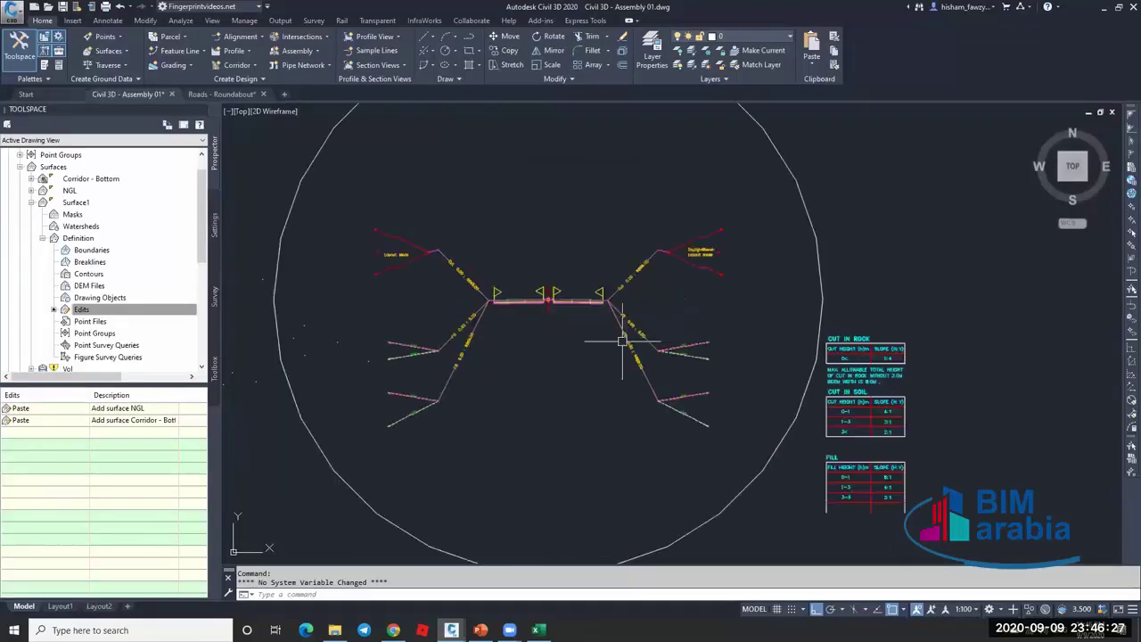
{"action": "scroll", "coordinate": [624, 319], "scroll_direction": "down", "scroll_amount": 5}
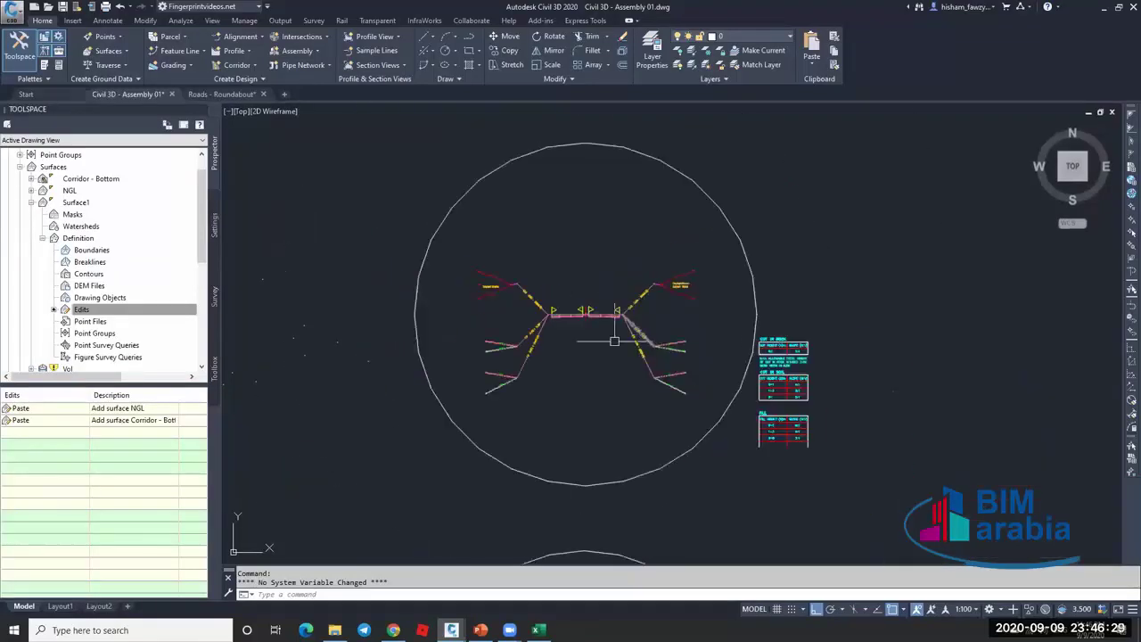
{"action": "scroll", "coordinate": [624, 330], "scroll_direction": "up", "scroll_amount": 5}
{"action": "left_click", "coordinate": [652, 327]}
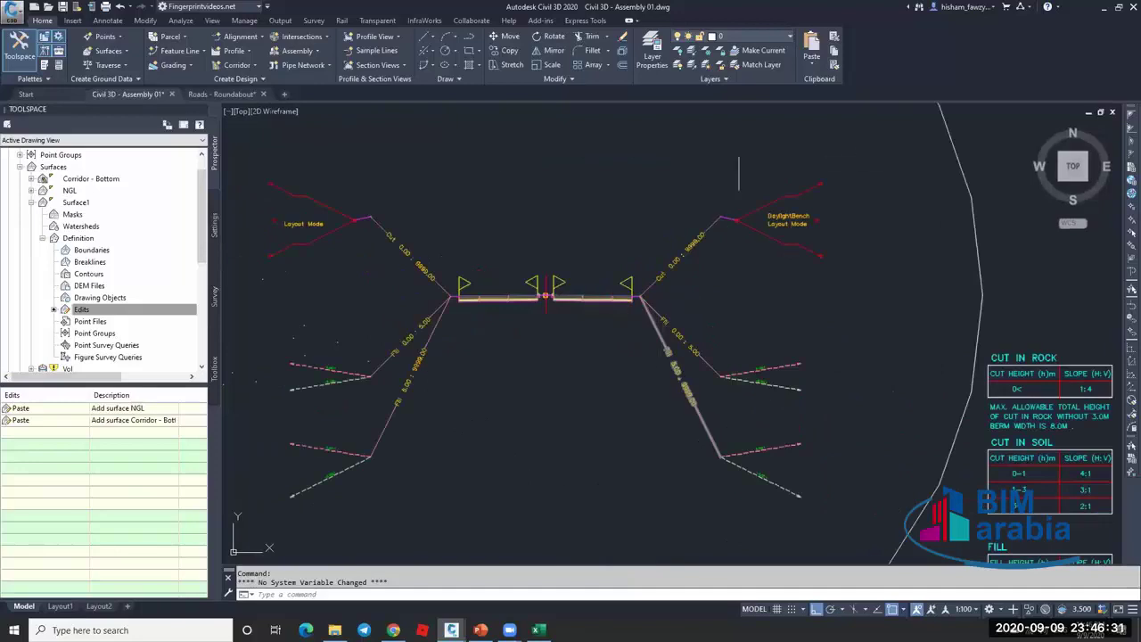
{"action": "key", "text": "Escape"}
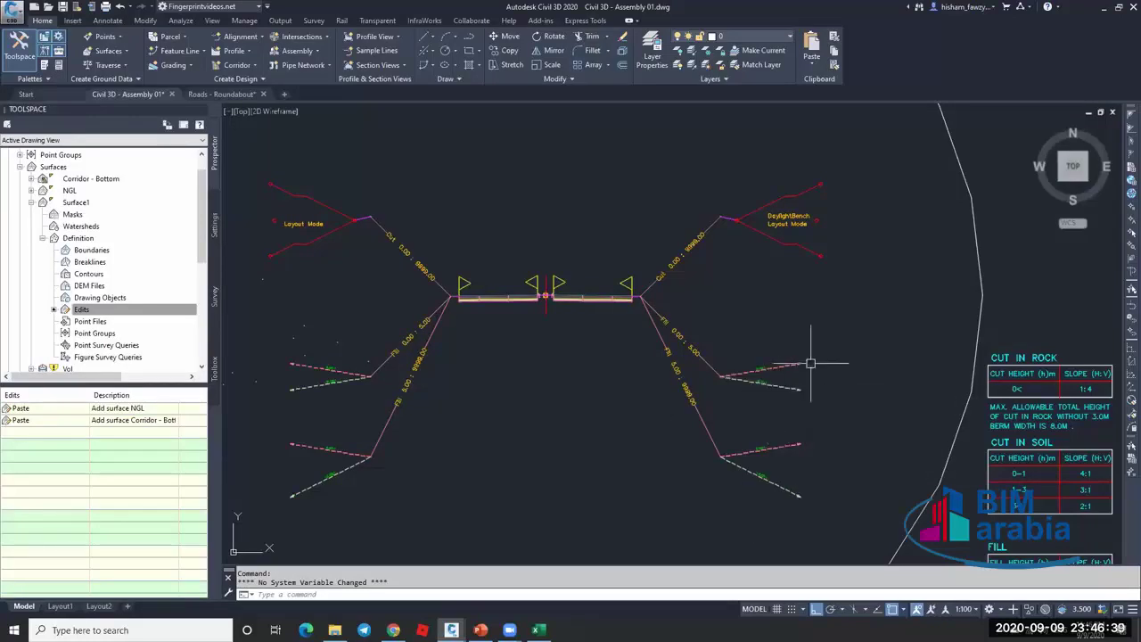
{"action": "mouse_move", "coordinate": [804, 376]}
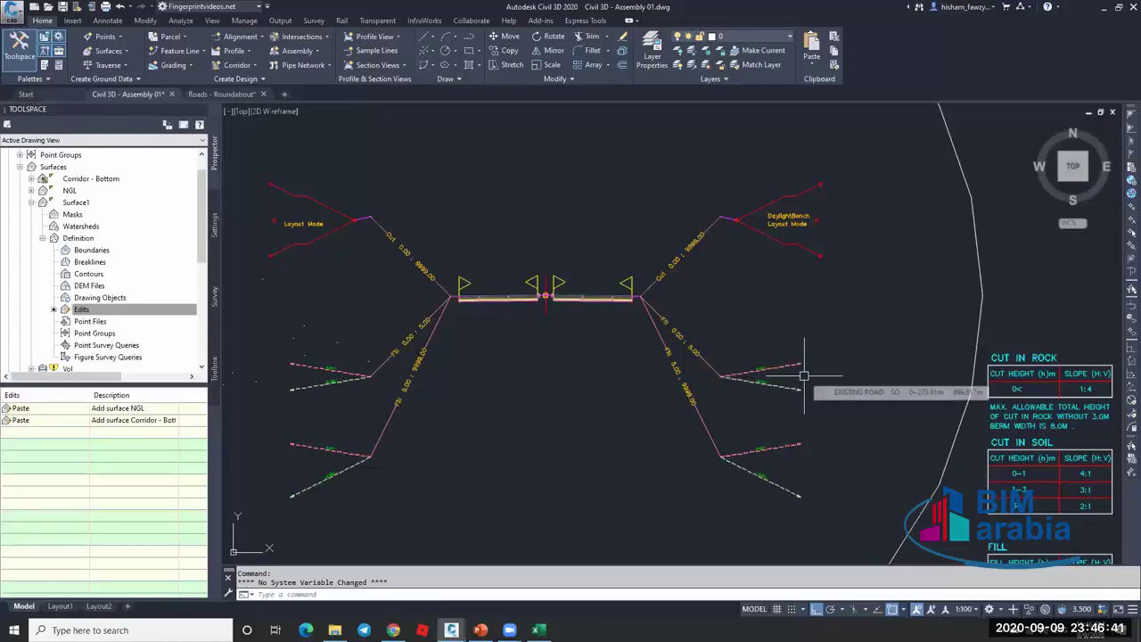